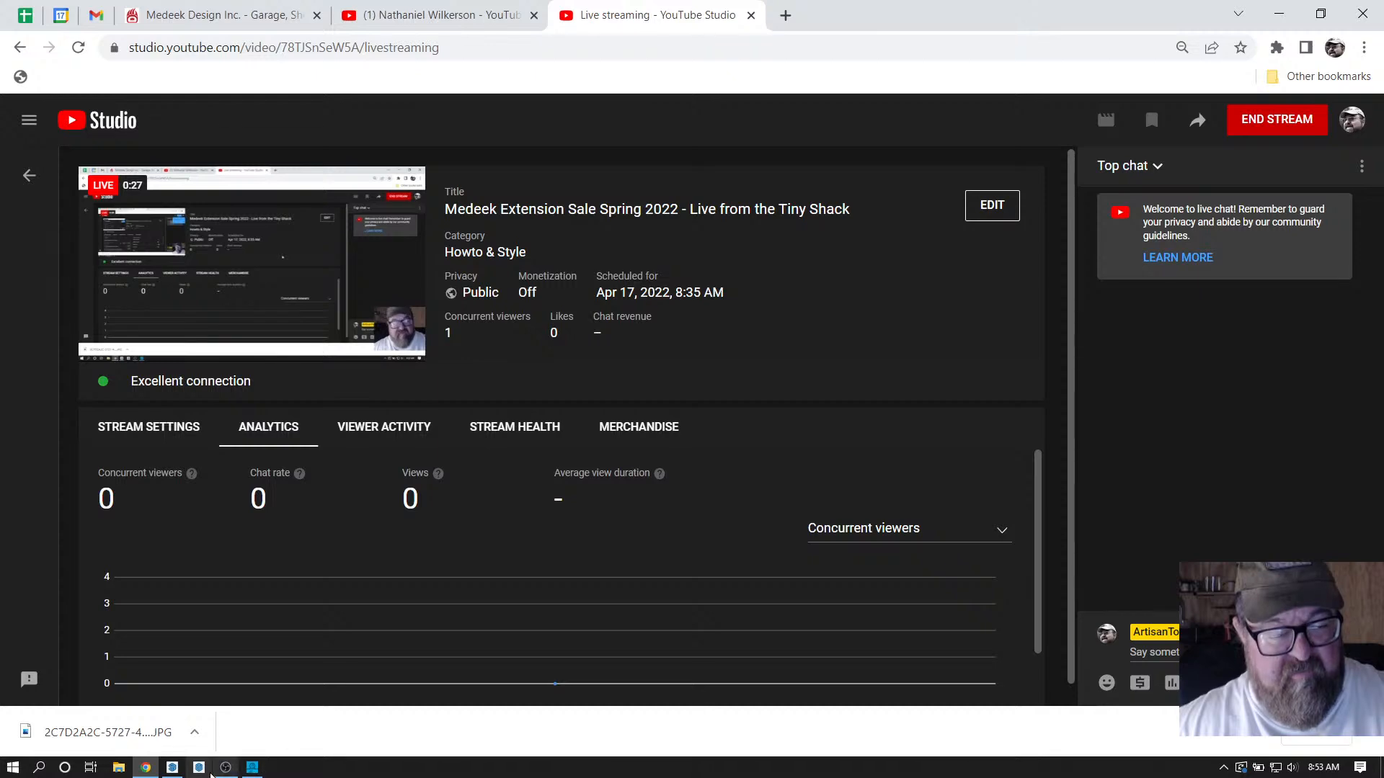
# Switch from Chrome to SketchUp to show the Parcel_1_Bldg.skp house model.
pyautogui.click(173, 768)
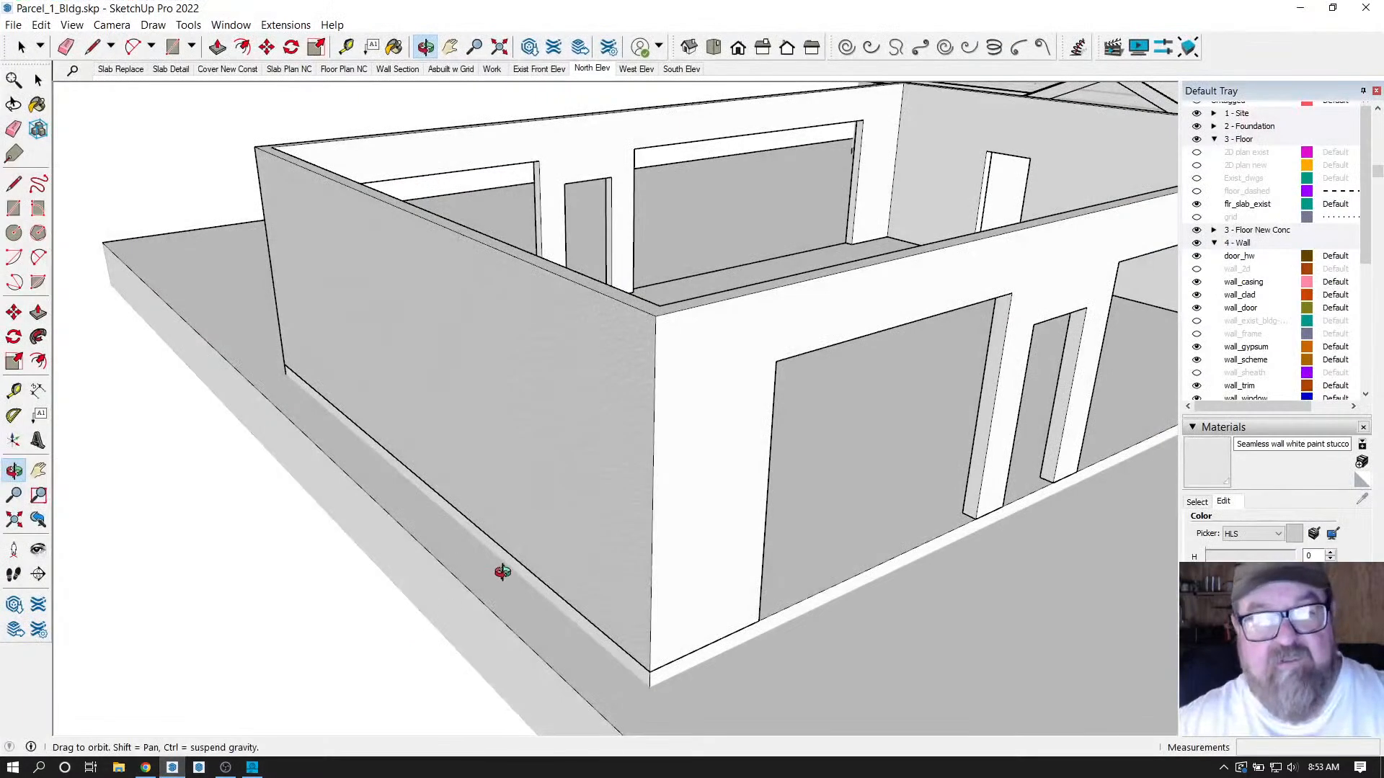
pyautogui.moveTo(500, 571)
pyautogui.mouseDown()
pyautogui.moveTo(639, 570)
pyautogui.moveTo(674, 485)
pyautogui.moveTo(559, 516)
pyautogui.moveTo(722, 540)
pyautogui.moveTo(508, 537)
pyautogui.moveTo(630, 491)
pyautogui.moveTo(628, 534)
pyautogui.moveTo(606, 550)
pyautogui.mouseUp()
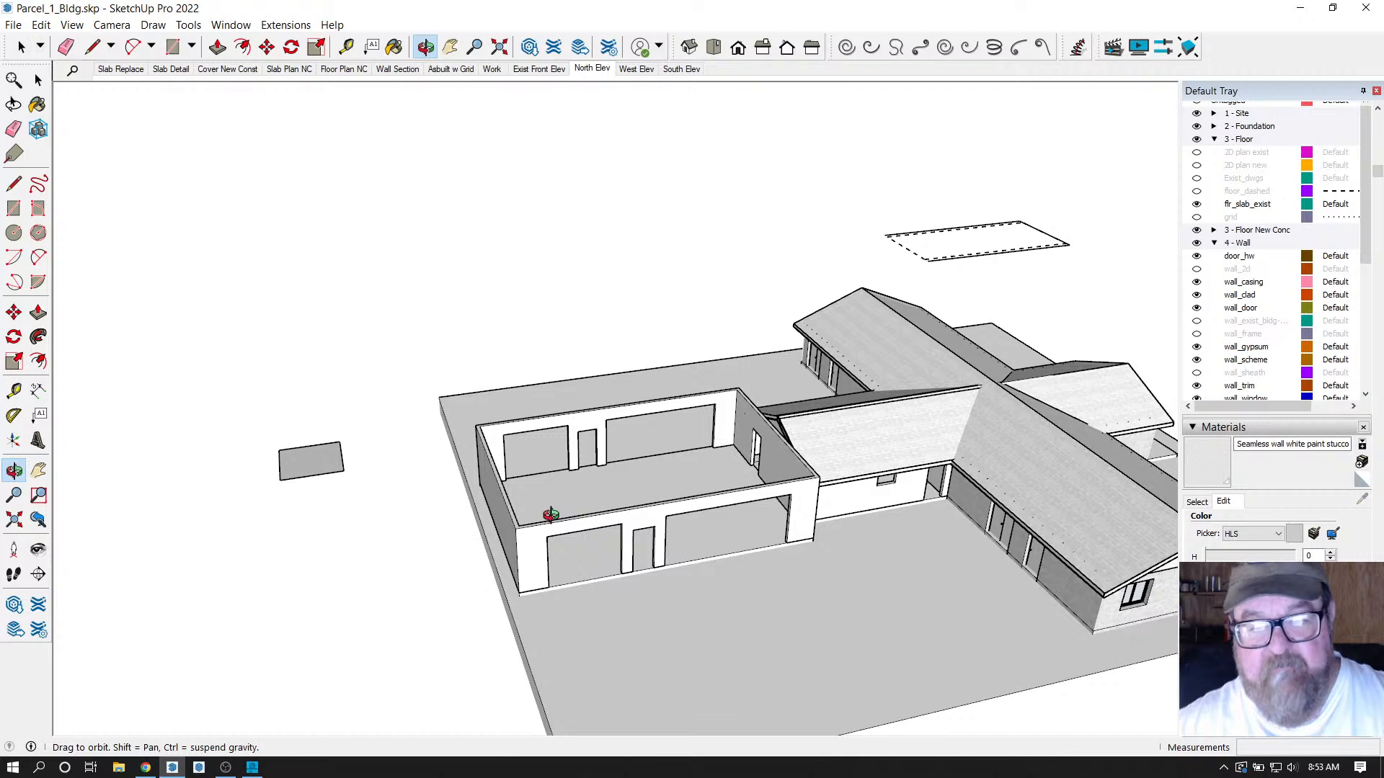
pyautogui.moveTo(550, 514); pyautogui.dragTo(597, 550)
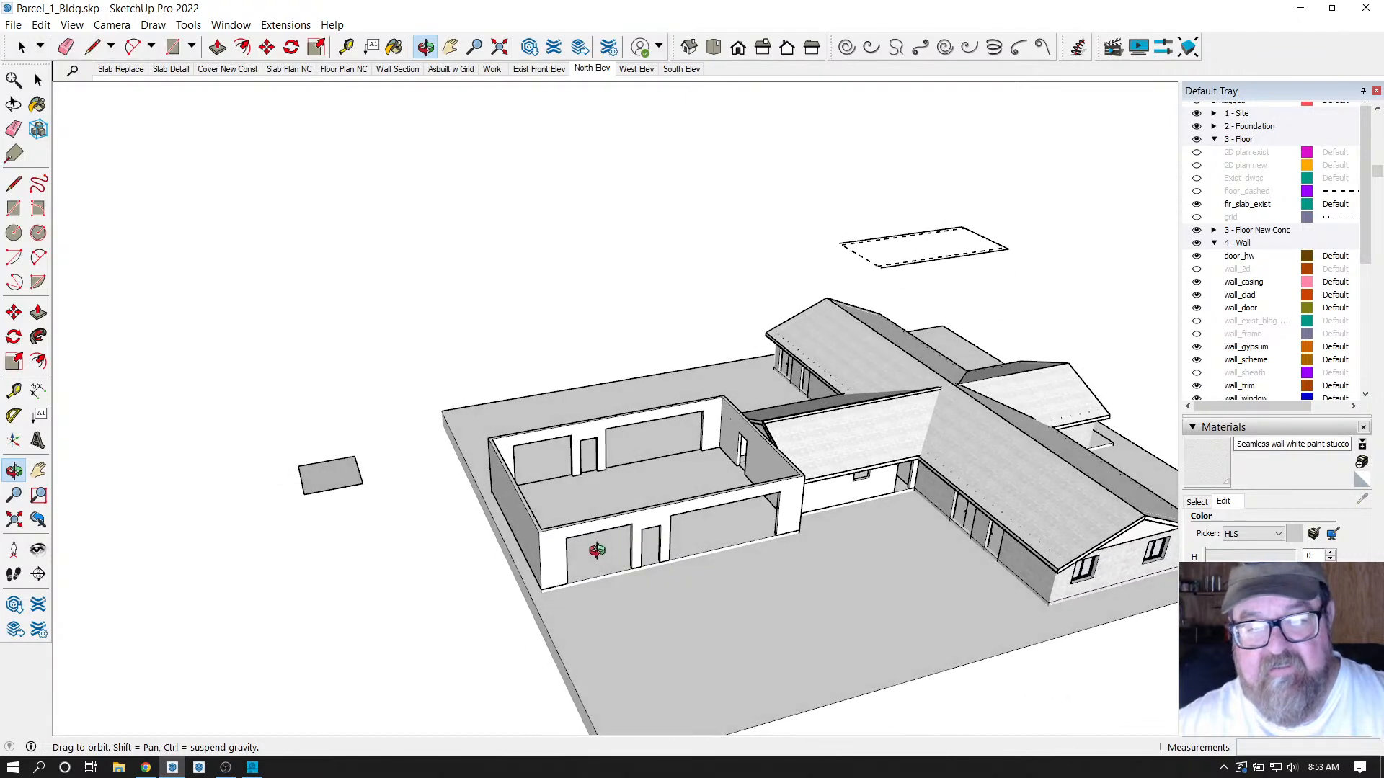
pyautogui.scroll(2, 597, 551)
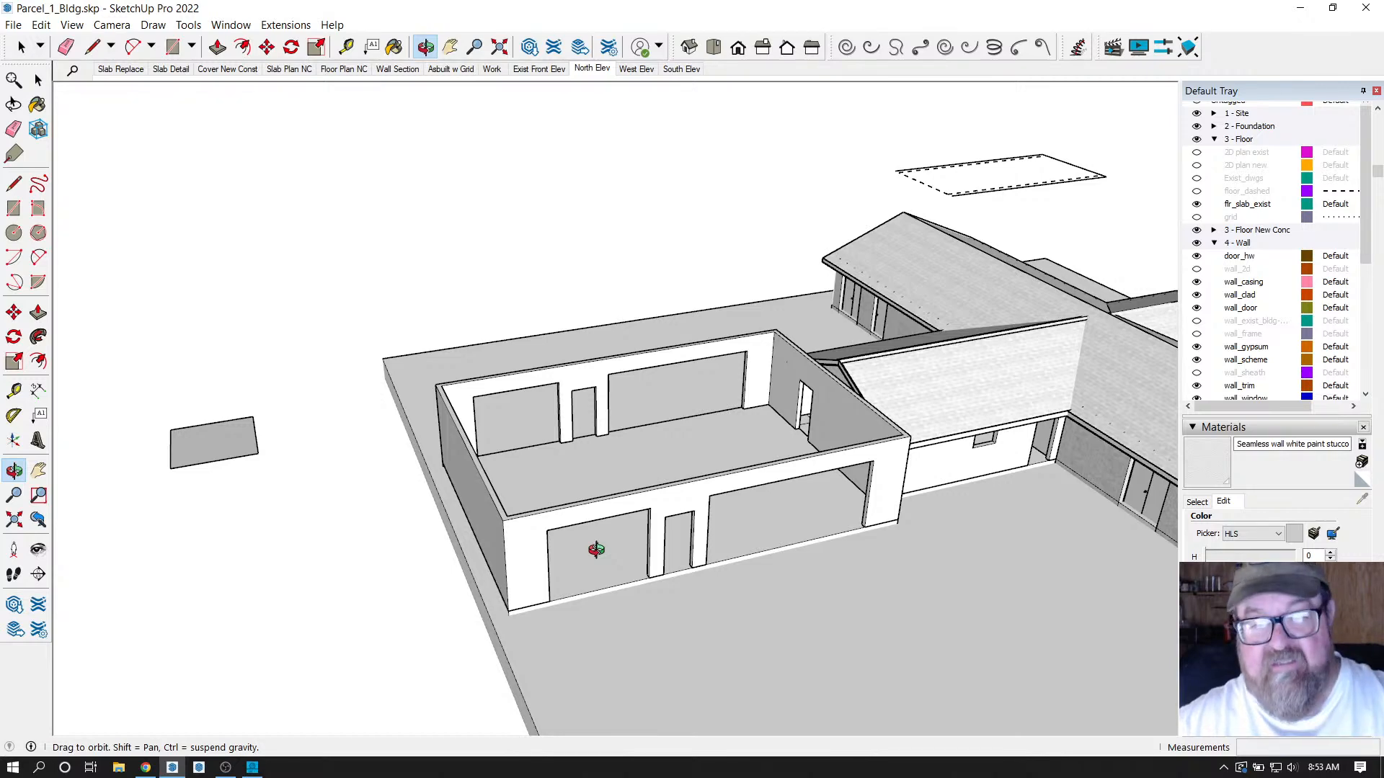
pyautogui.scroll(-4, 461, 530)
pyautogui.scroll(1, 525, 549)
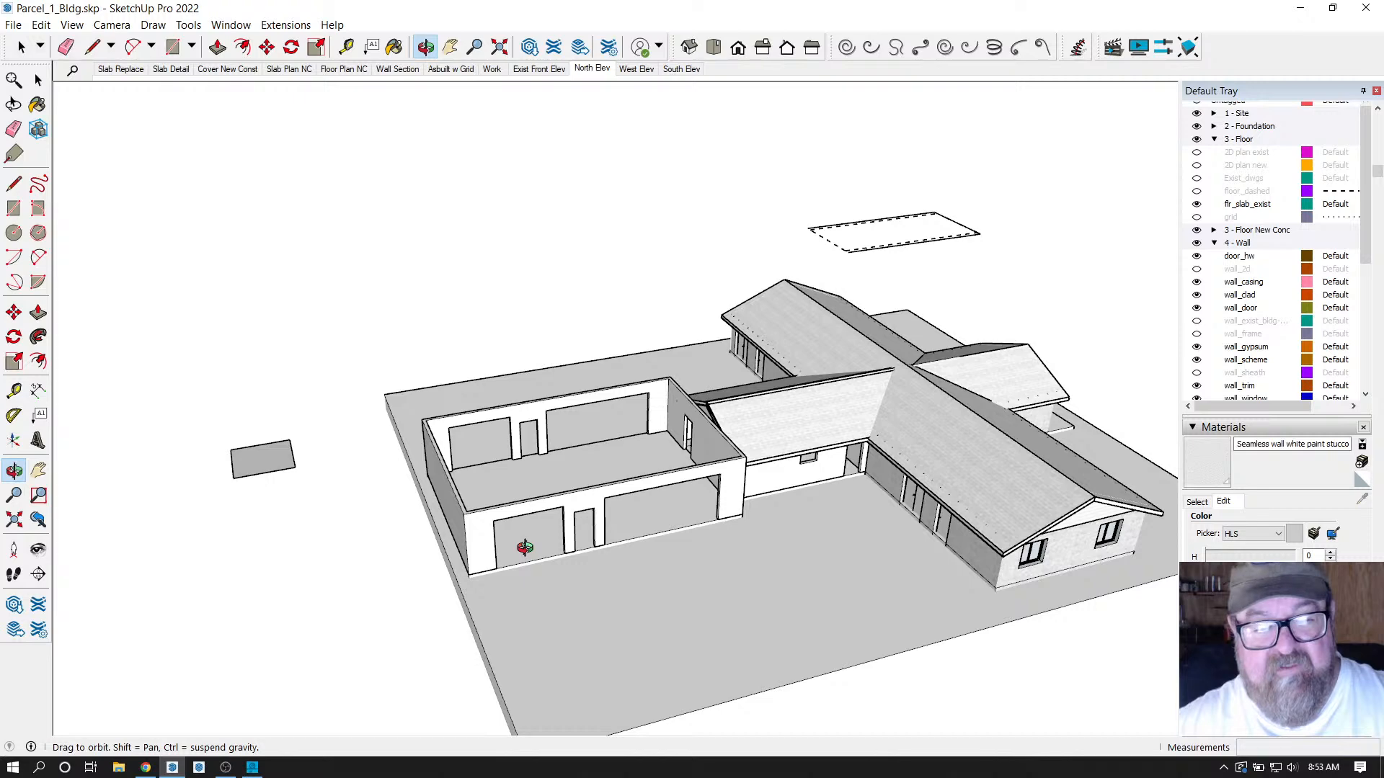
pyautogui.moveTo(524, 548); pyautogui.dragTo(585, 495)
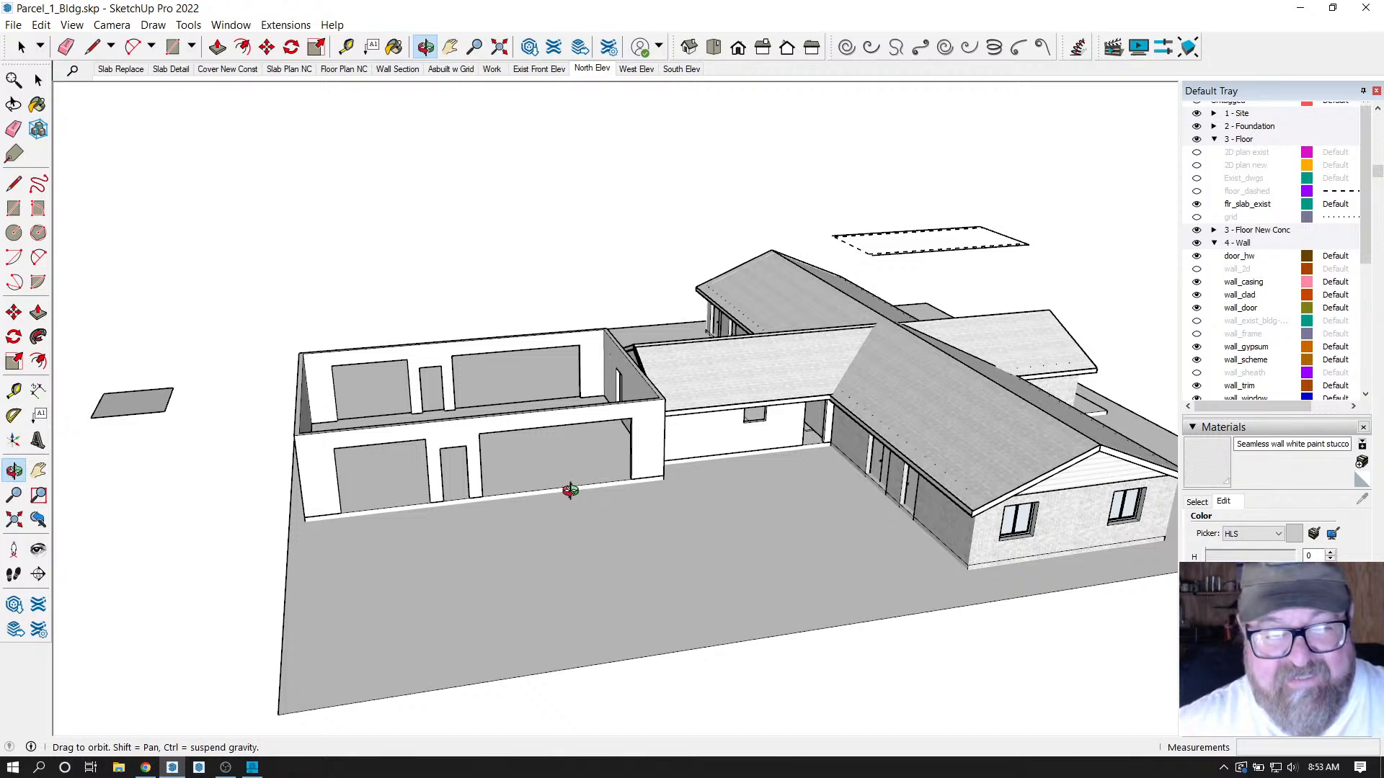
pyautogui.moveTo(581, 482); pyautogui.dragTo(533, 480)
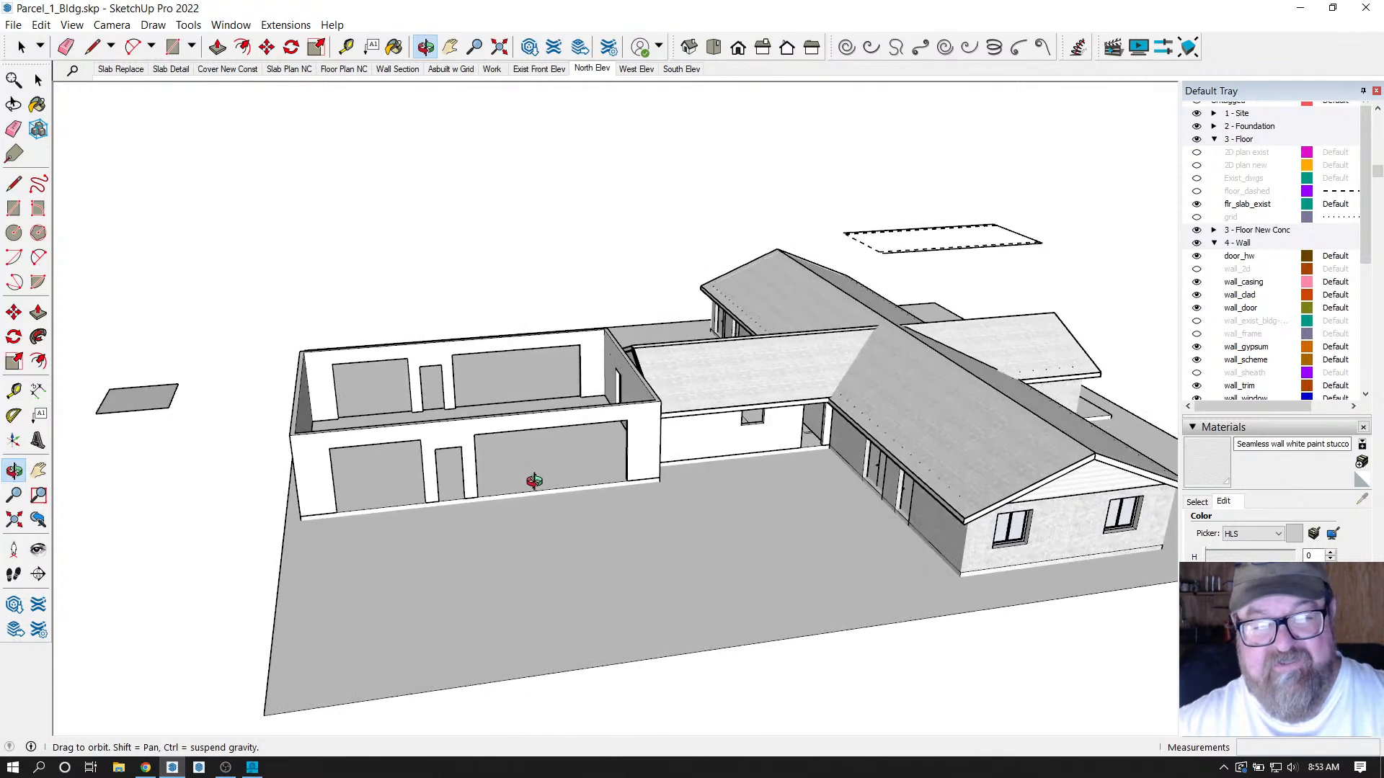
pyautogui.moveTo(417, 436); pyautogui.dragTo(507, 509)
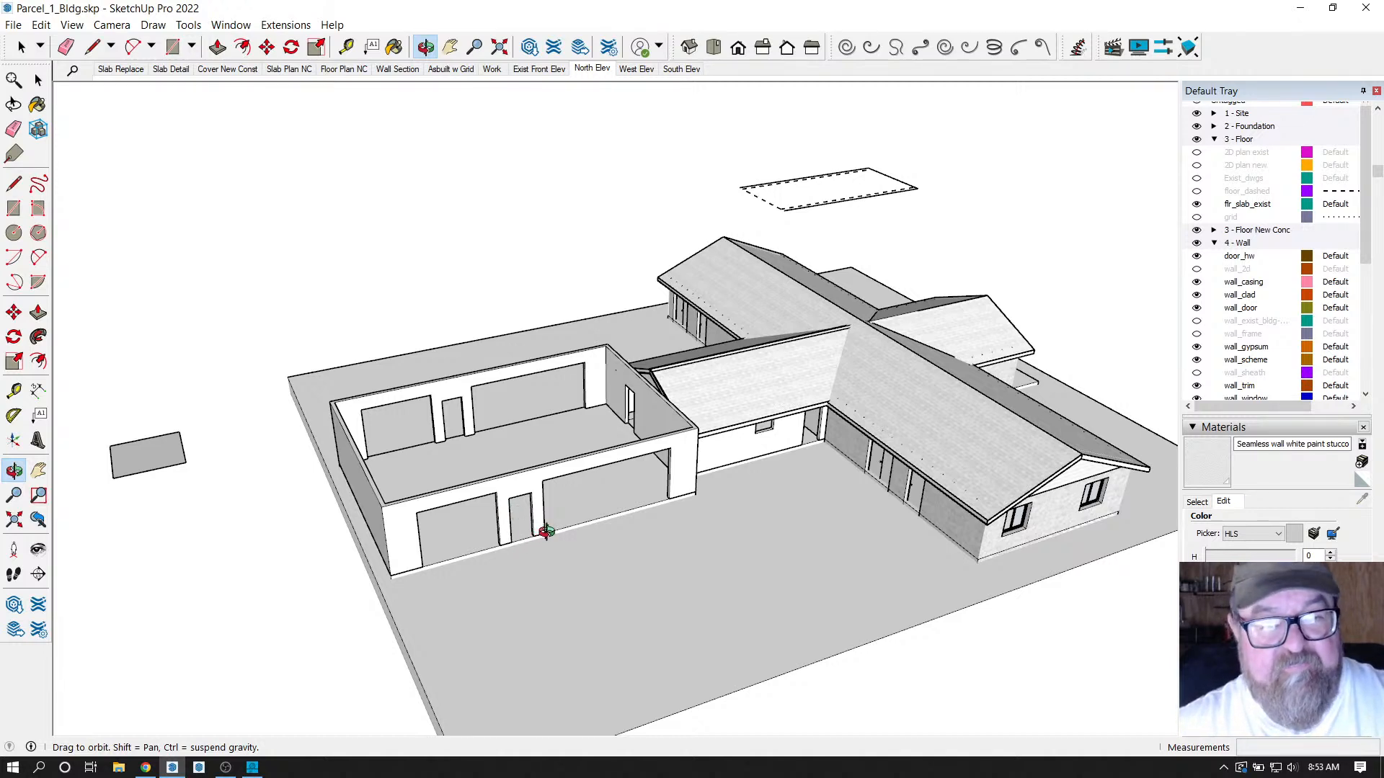
# Bring up the Medeek Design website in Chrome and dismiss the finished-download notice.
pyautogui.click(145, 769)
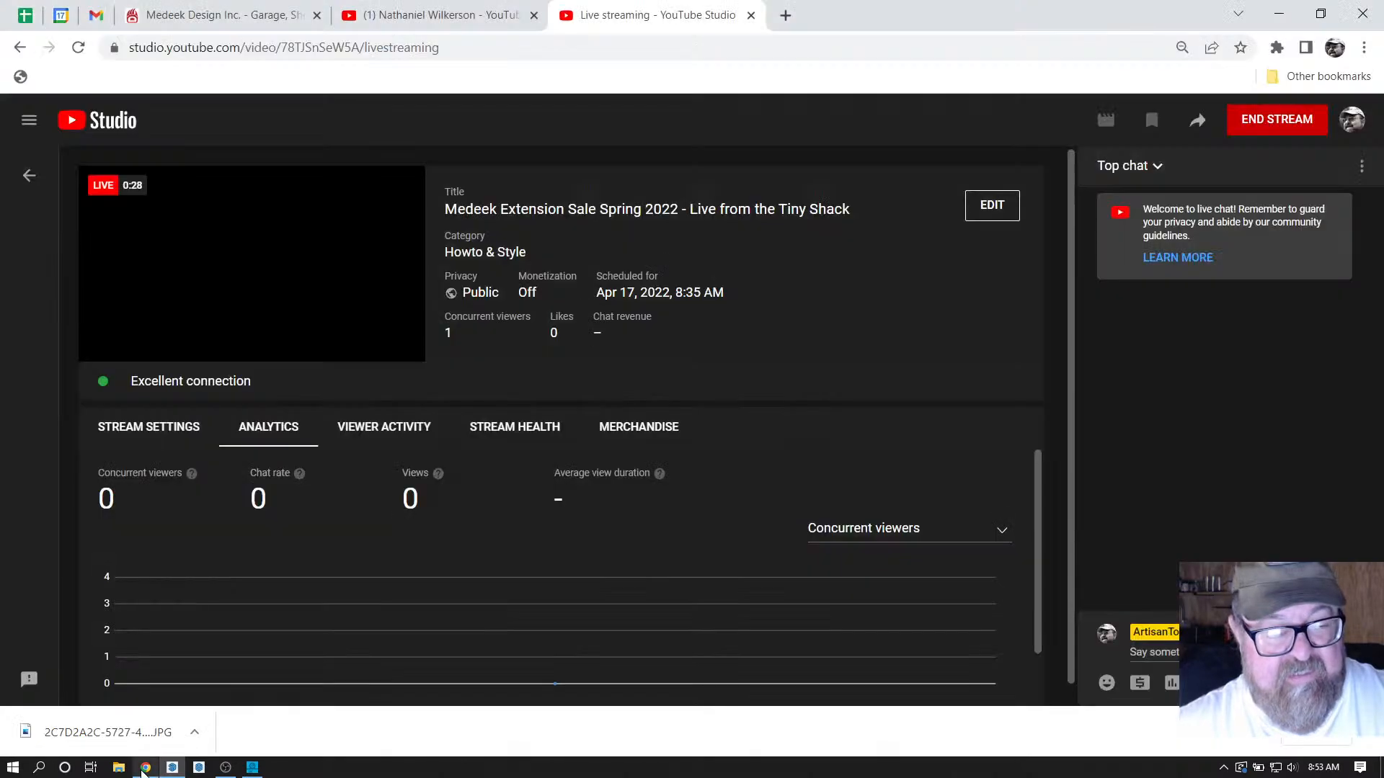
pyautogui.click(196, 13)
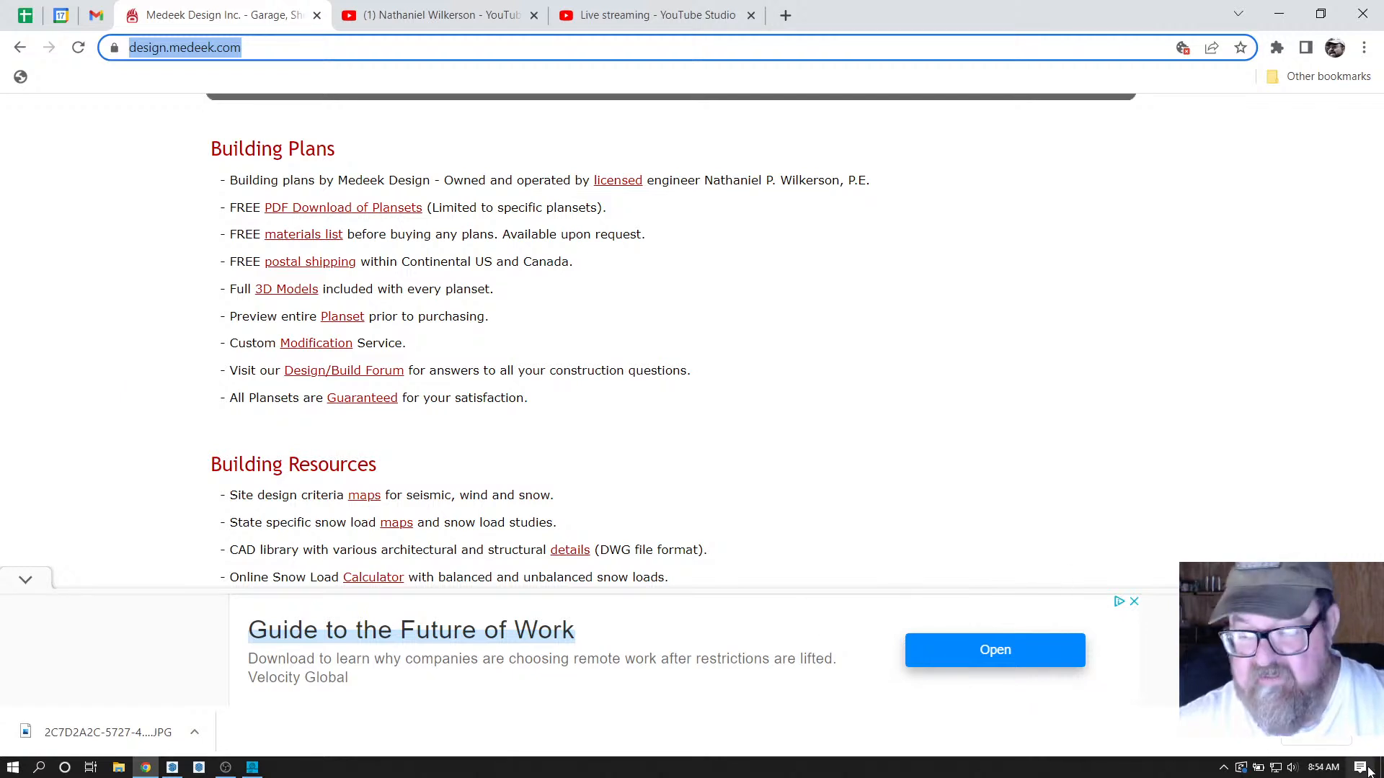
pyautogui.click(1370, 740)
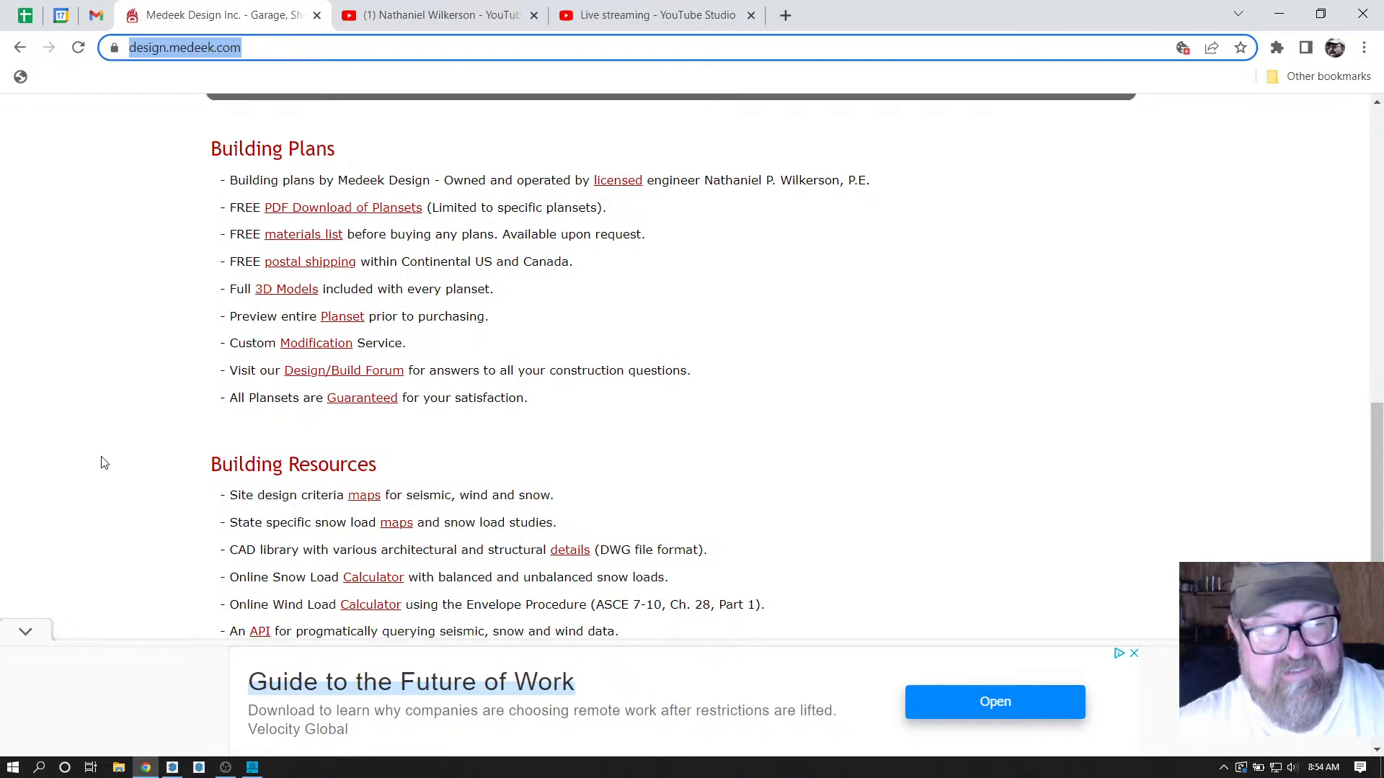
pyautogui.scroll(2, 116, 460)
pyautogui.scroll(-3, 124, 457)
# Collapse the advertisement banner and scroll to the SketchUp Extensions listings.
pyautogui.click(32, 635)
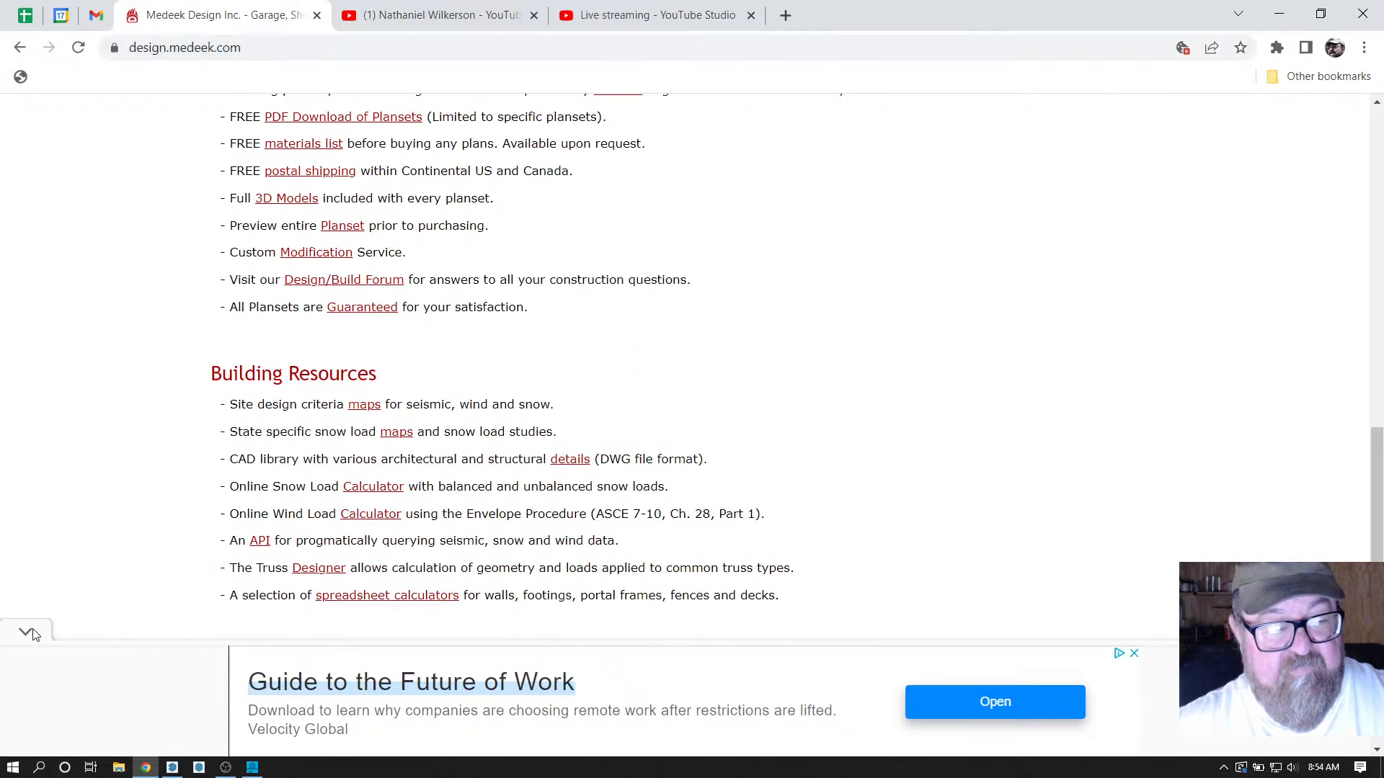
pyautogui.scroll(10, 111, 445)
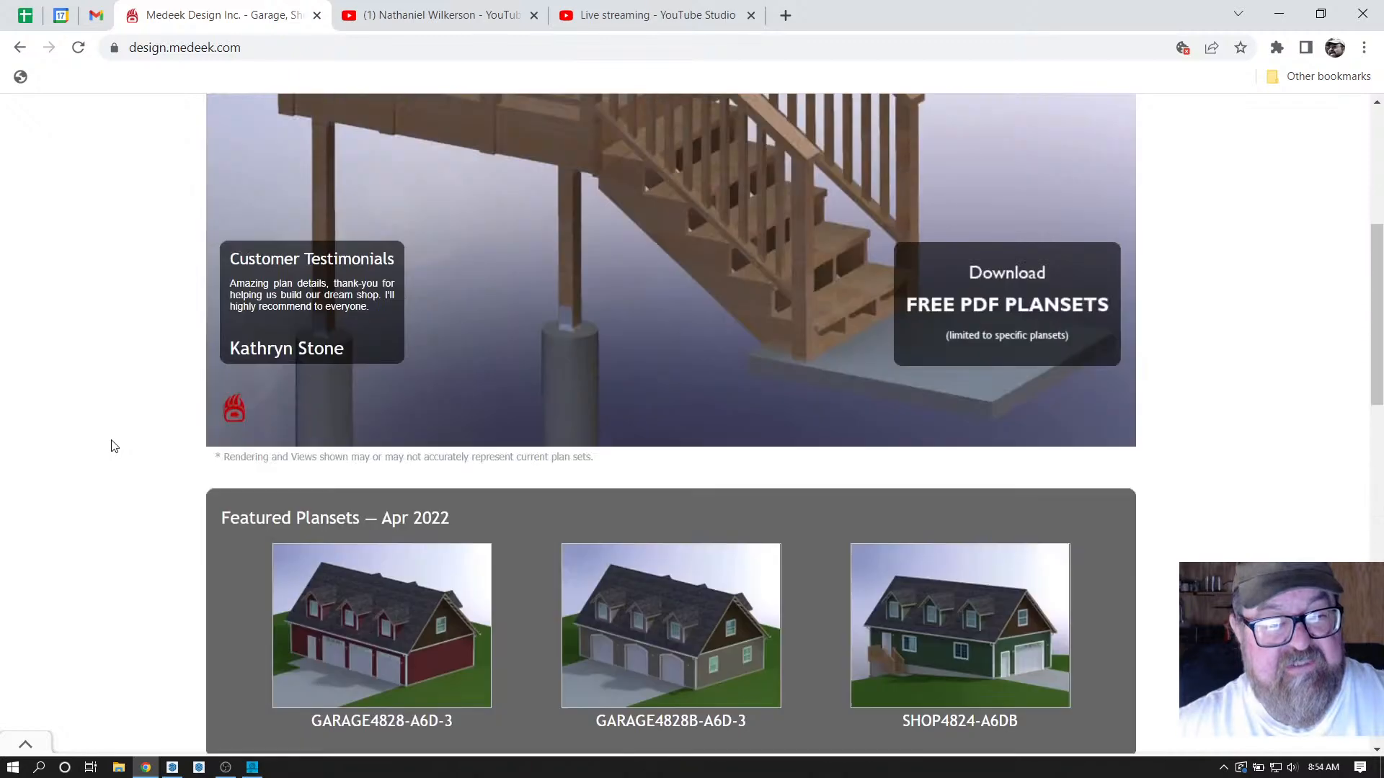
pyautogui.scroll(6, 111, 446)
pyautogui.scroll(-15, 112, 446)
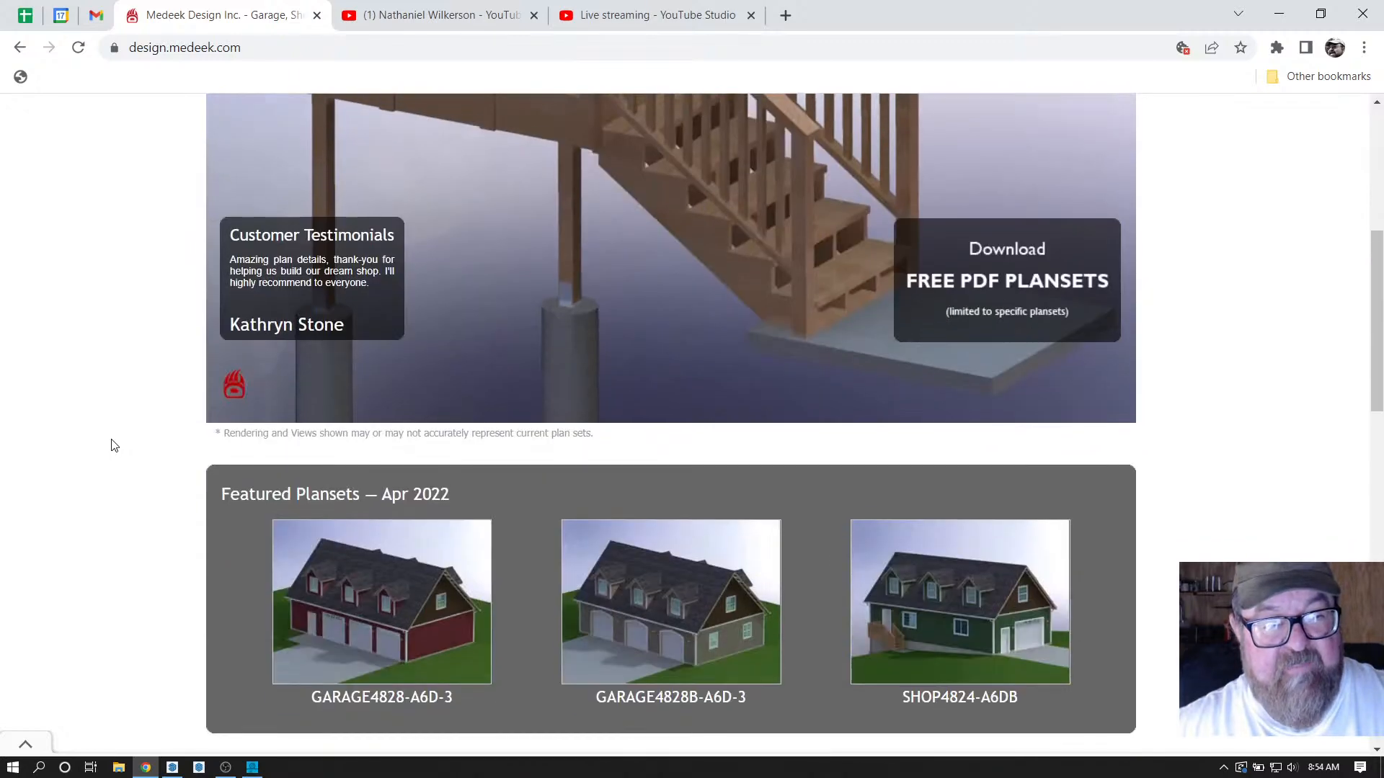
pyautogui.click(399, 15)
# Scroll through the Plugin Renewal Sale - Spring 2022 email's prices, then reach the YouTube Videos page.
pyautogui.click(96, 16)
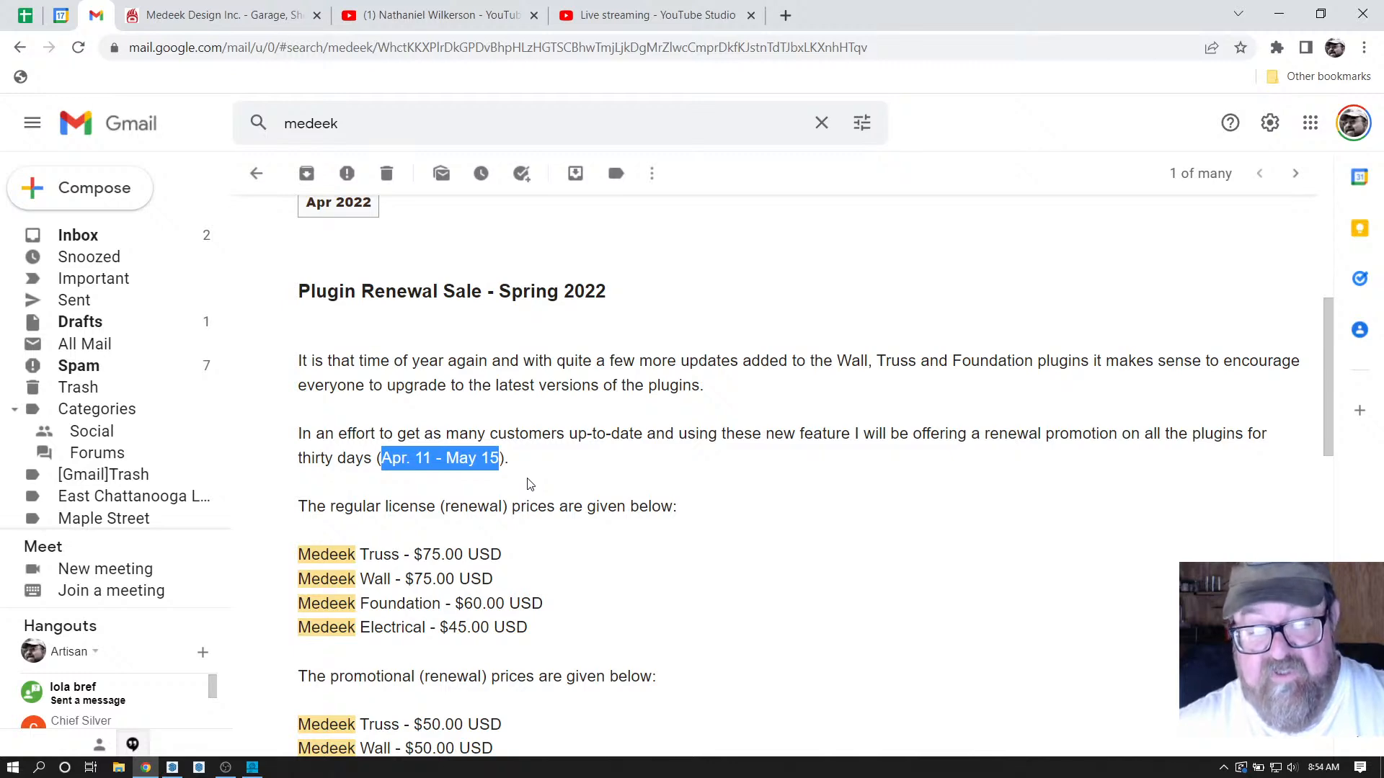
pyautogui.scroll(-3, 632, 542)
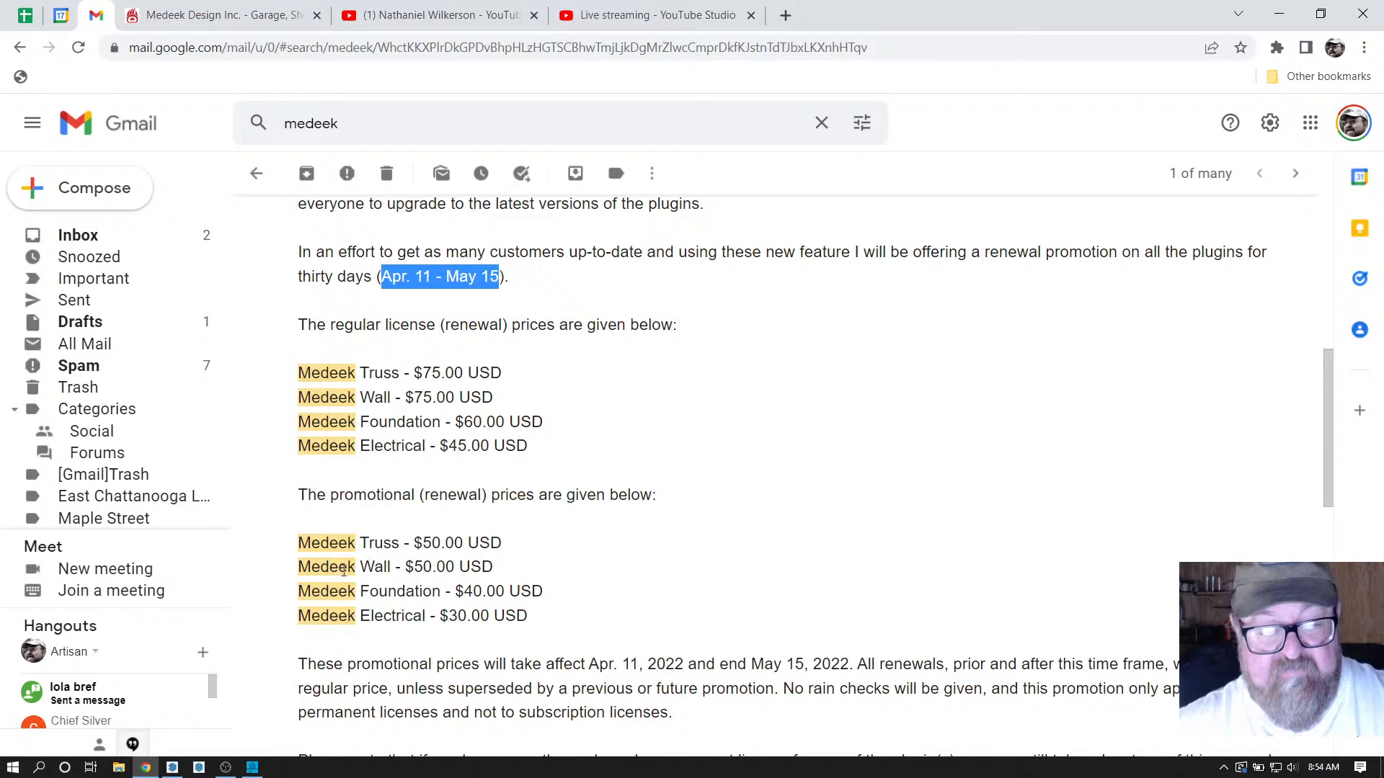
pyautogui.scroll(-1, 393, 591)
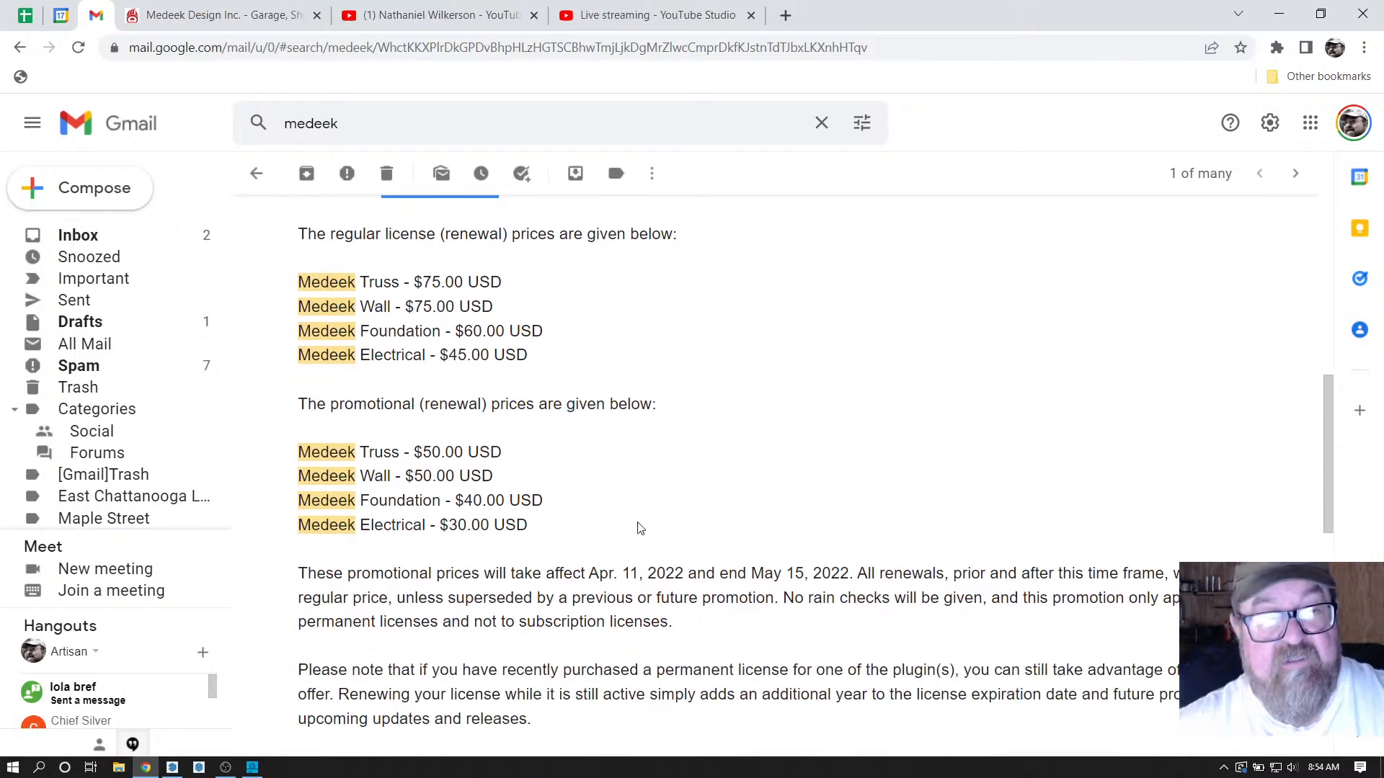
pyautogui.click(216, 15)
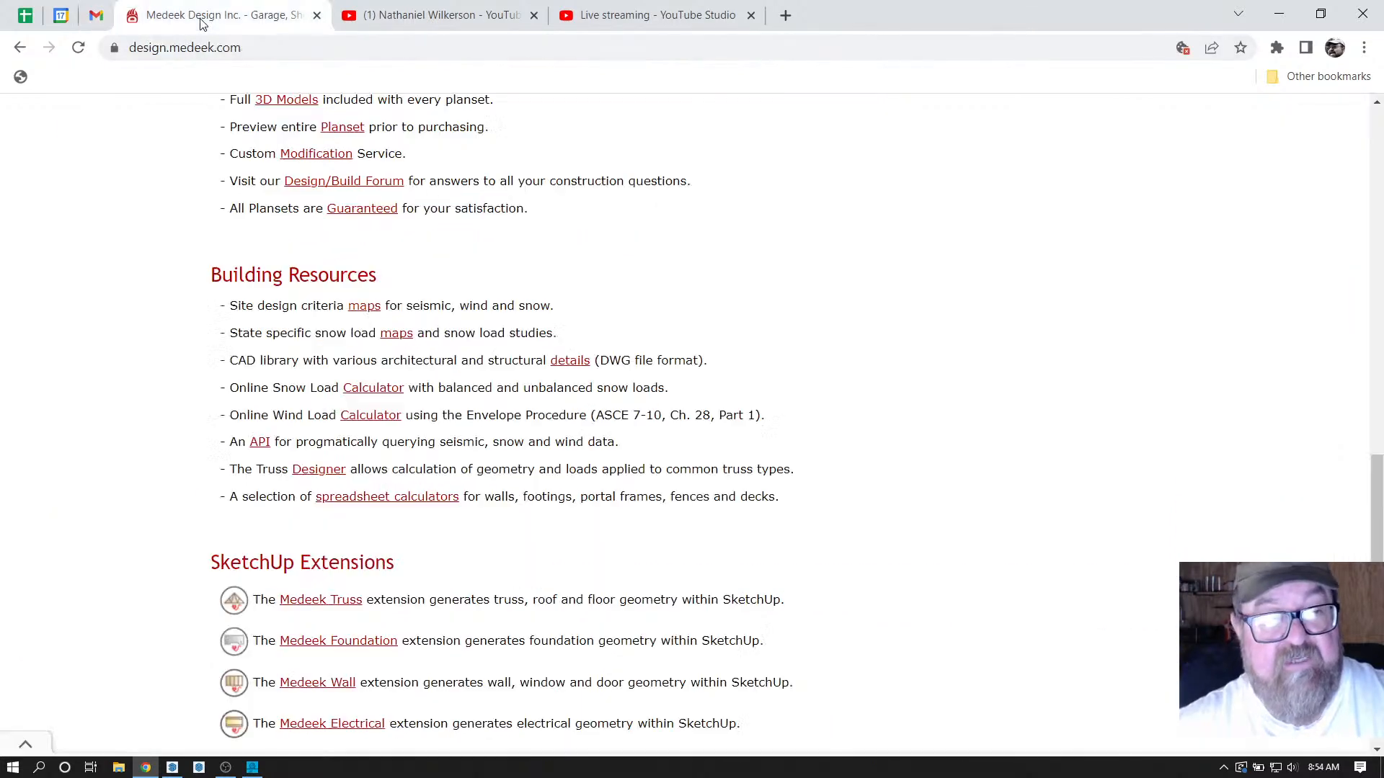
pyautogui.click(436, 20)
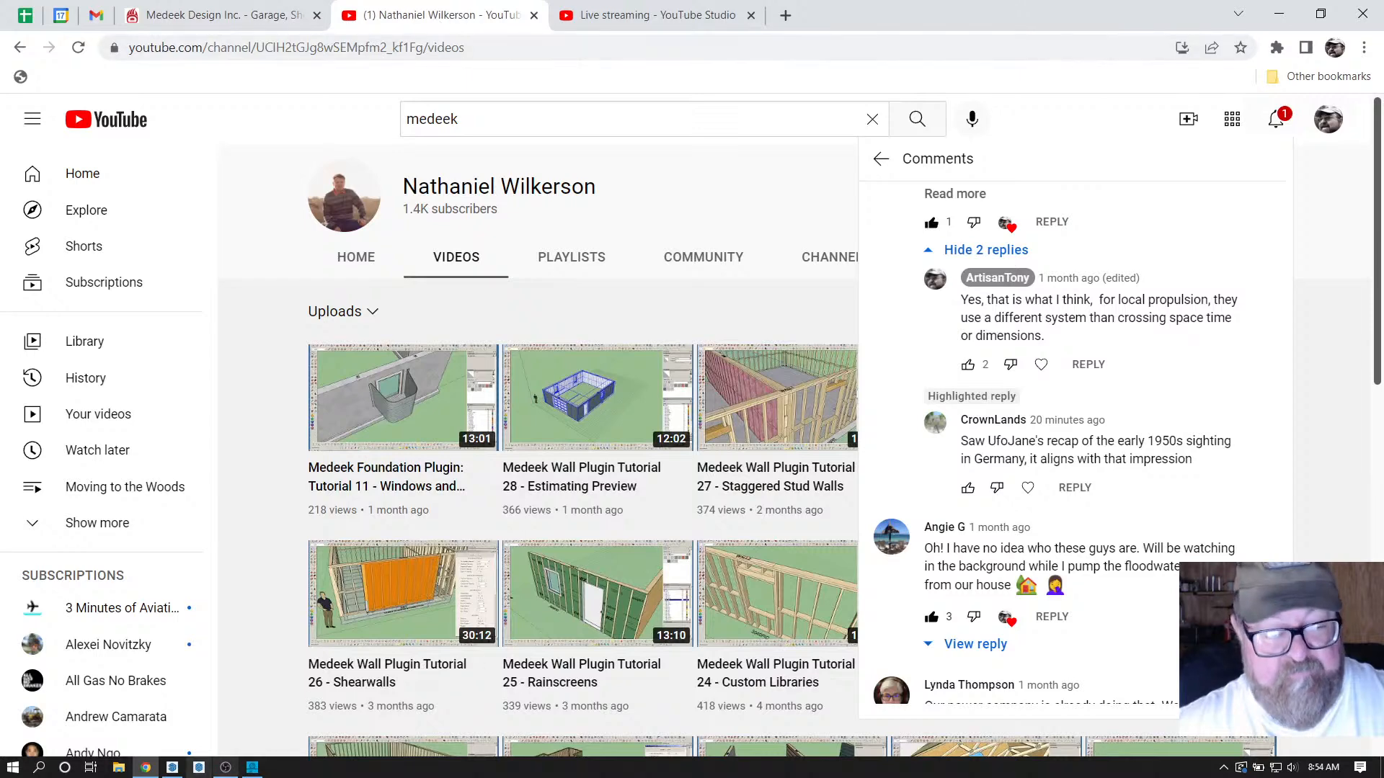
# Return to SketchUp showing Parcel_1_Bldg.skp with its unroofed walled addition.
pyautogui.click(172, 768)
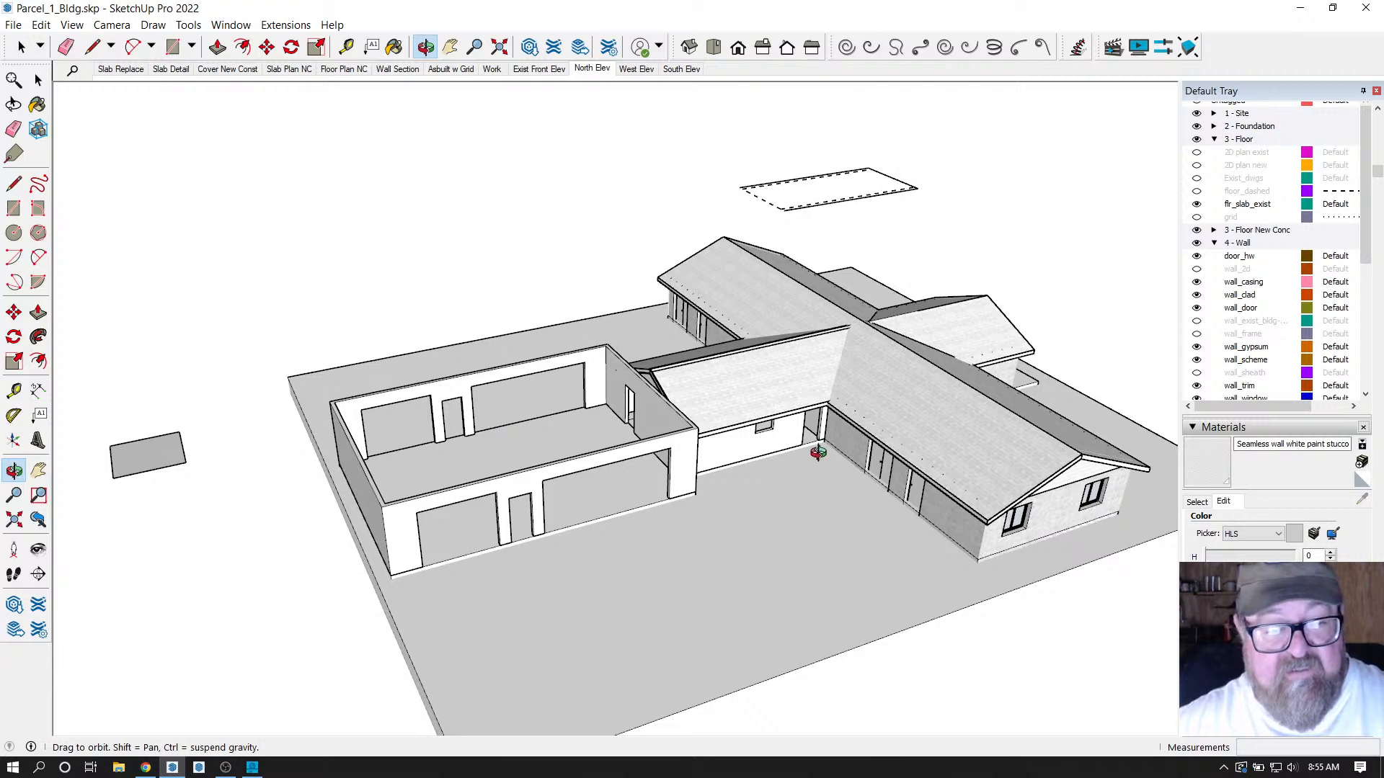
# Orbit and zoom to a low front view of the house, then switch to the browser.
pyautogui.moveTo(533, 469); pyautogui.dragTo(497, 447)
pyautogui.scroll(3, 364, 474)
pyautogui.moveTo(582, 489); pyautogui.dragTo(460, 537)
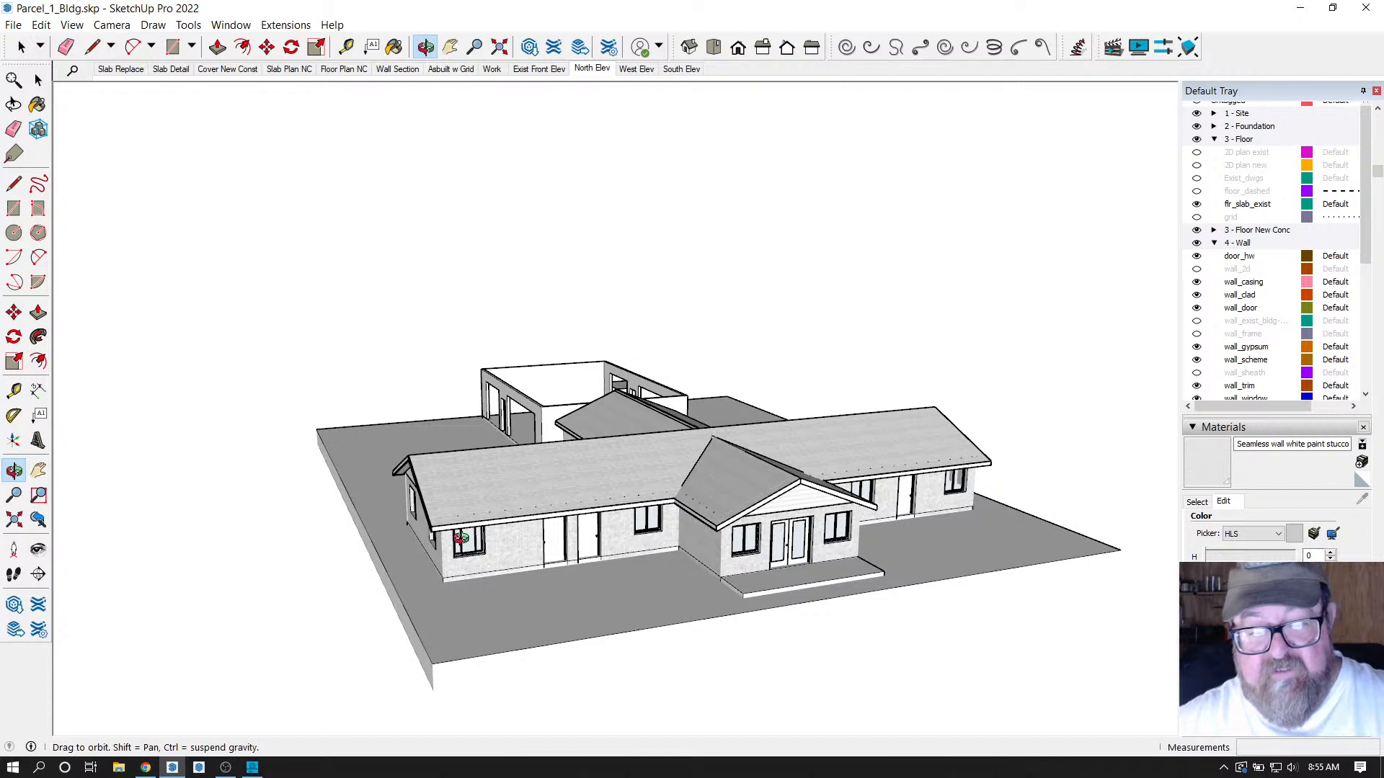
pyautogui.click(146, 768)
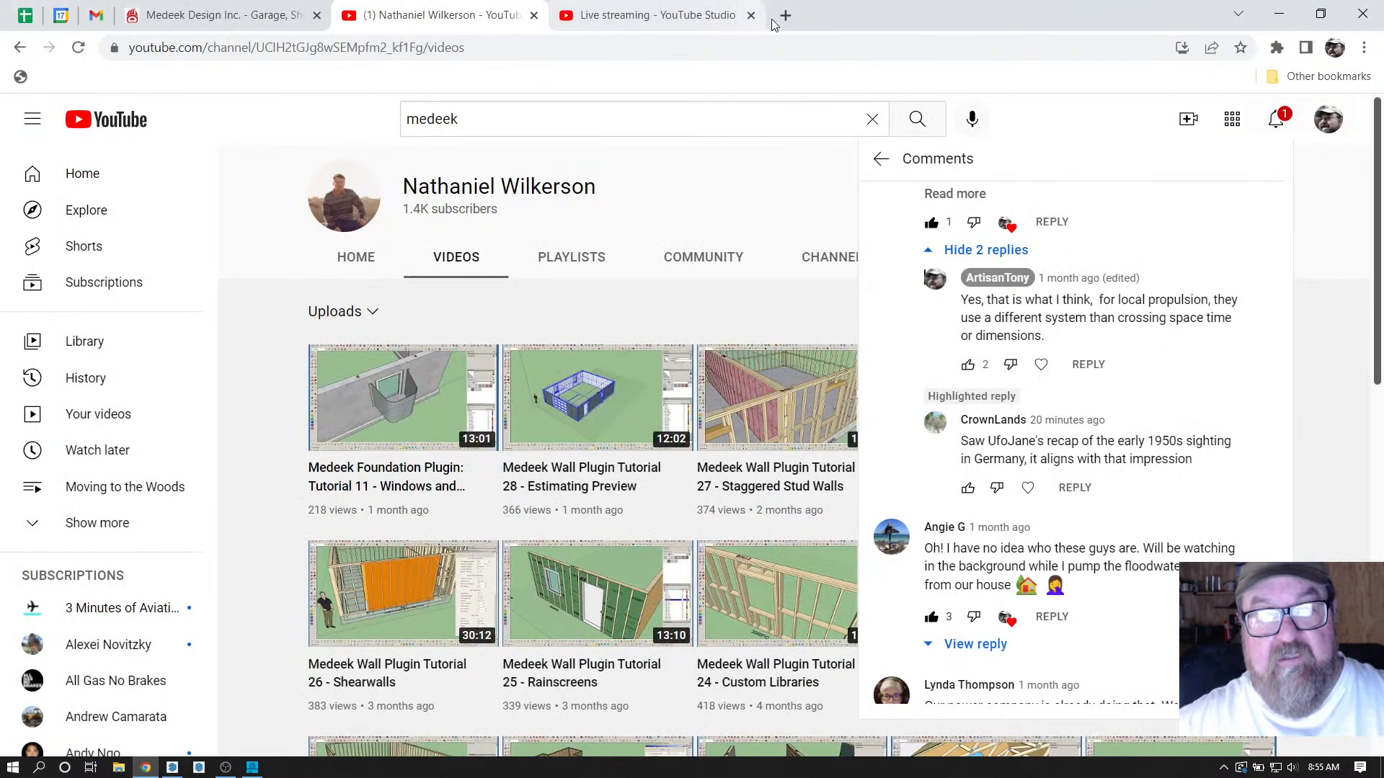
# Open the ATDrafting website's Our Projects page from the bookmarks in a new tab.
pyautogui.click(786, 17)
pyautogui.click(1305, 78)
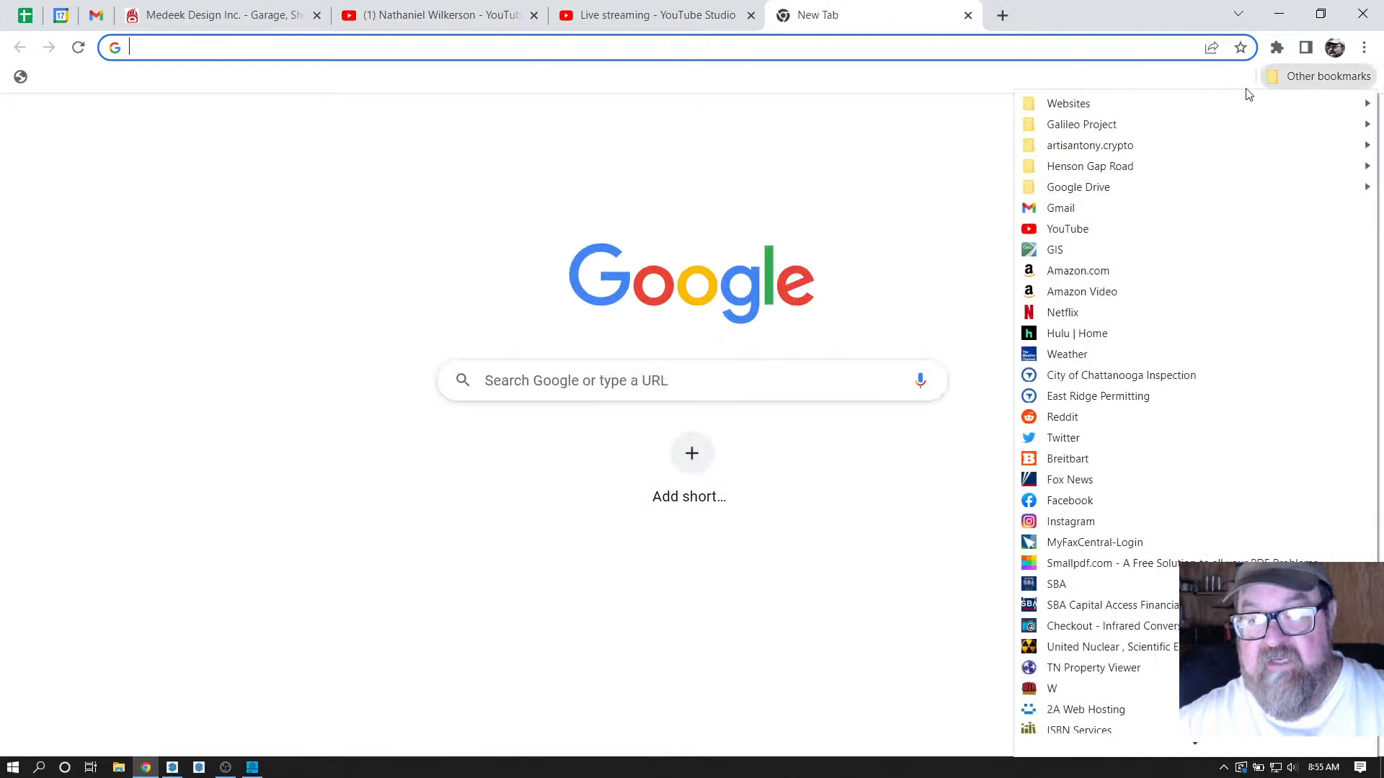
pyautogui.moveTo(1141, 103)
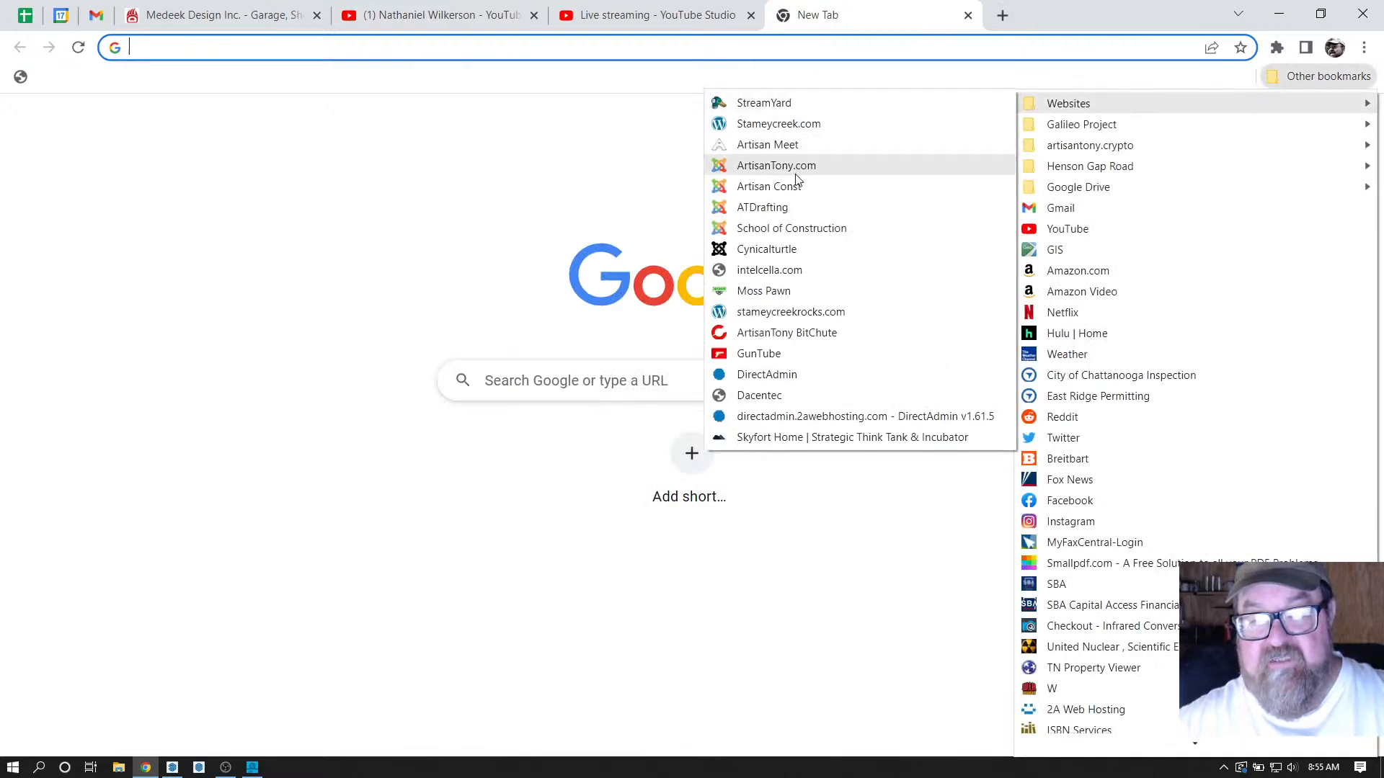
pyautogui.click(791, 206)
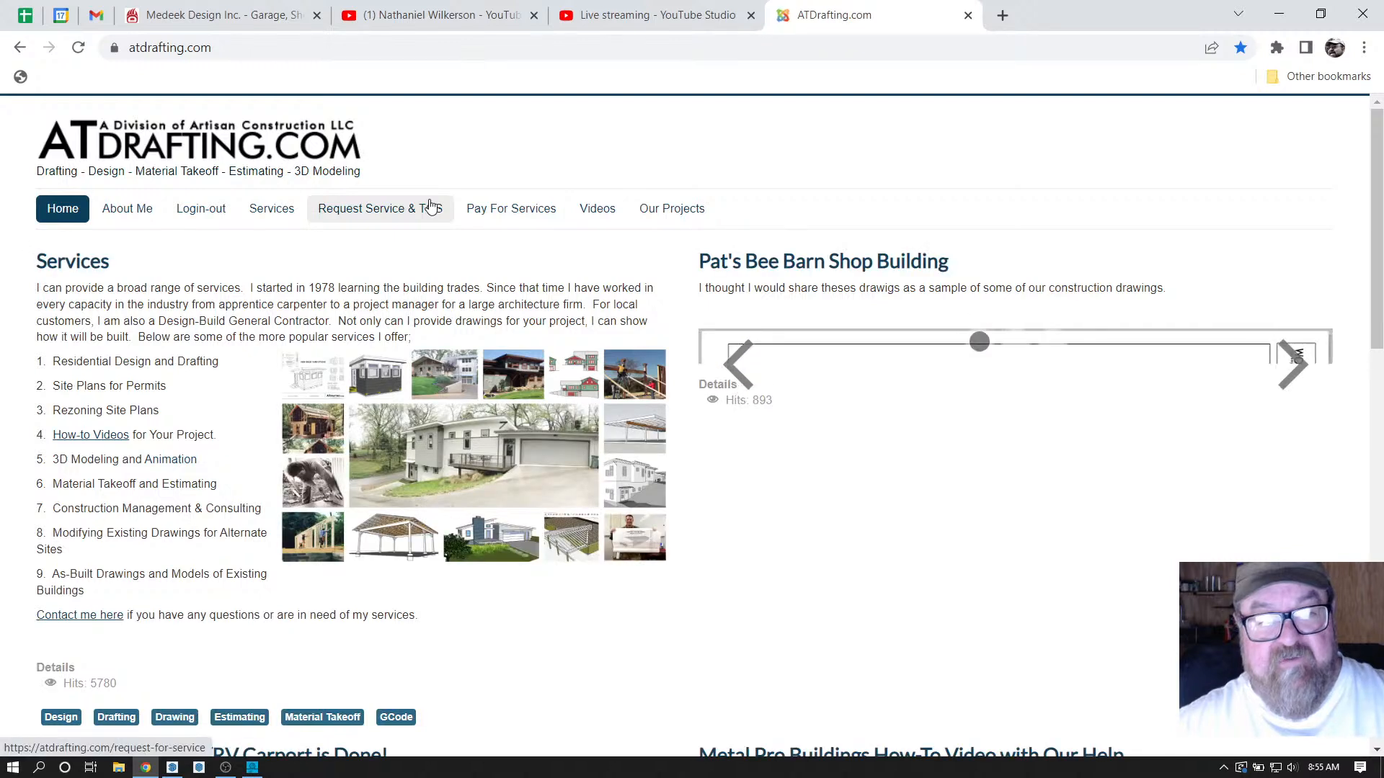
pyautogui.click(670, 210)
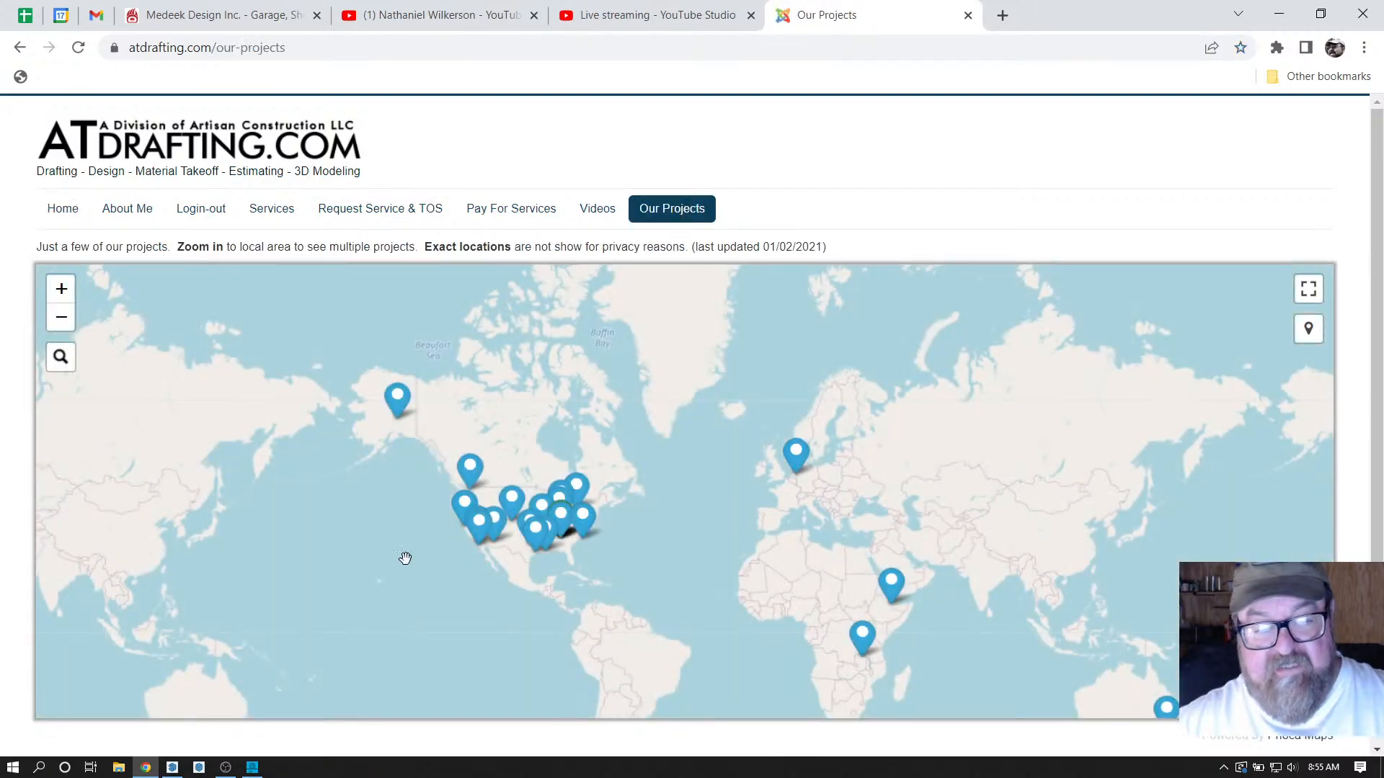
# Zoom the Our Projects map in and out to browse project pins worldwide and across the US.
pyautogui.scroll(2, 543, 578)
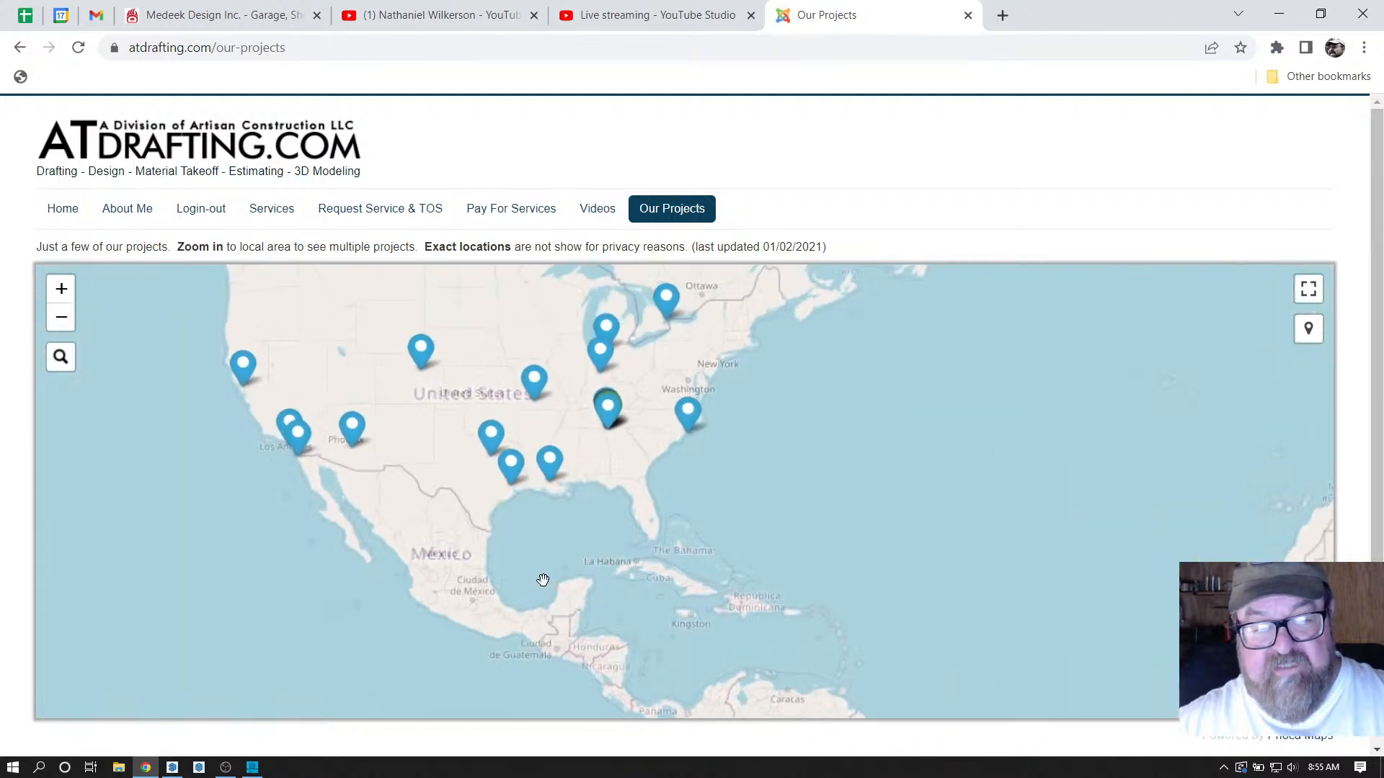
pyautogui.scroll(2, 425, 590)
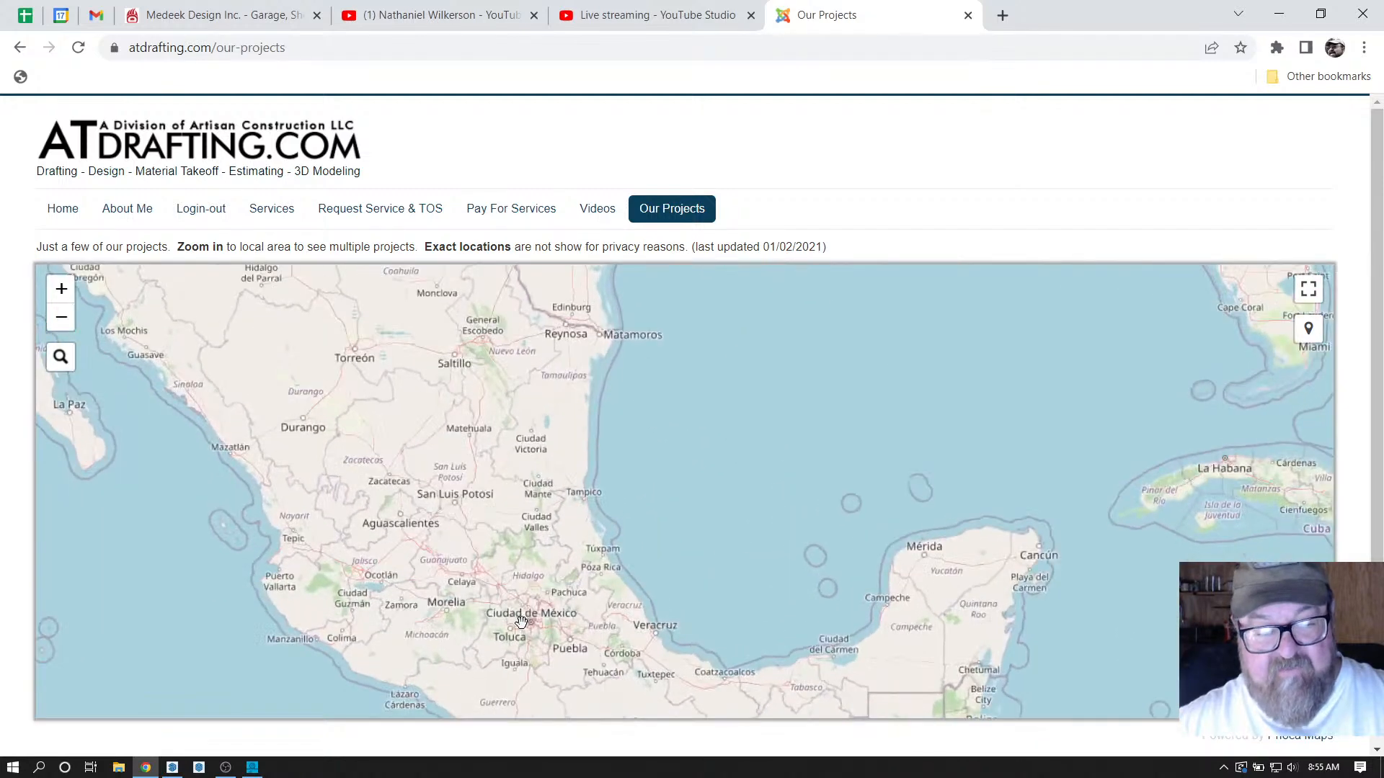
pyautogui.scroll(-2, 533, 495)
pyautogui.scroll(4, 631, 430)
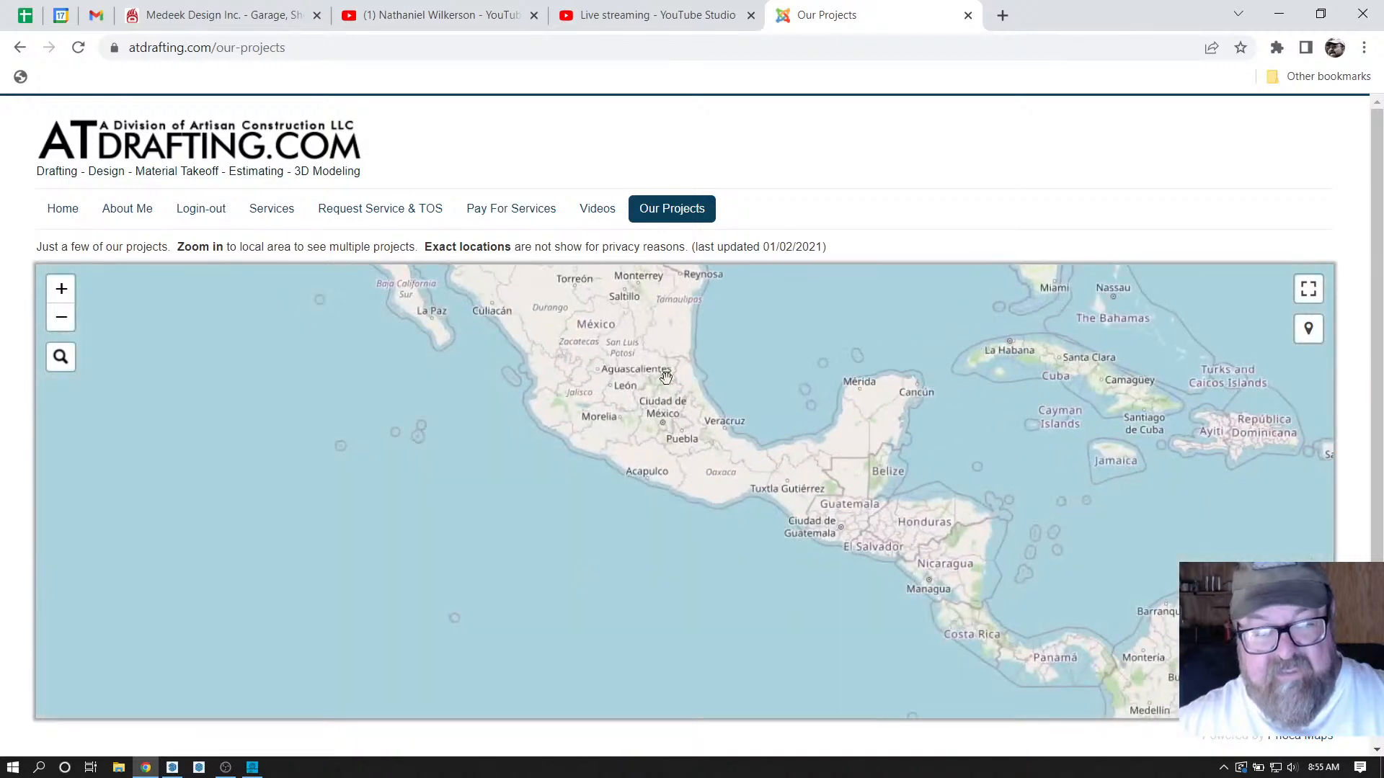
pyautogui.scroll(-5, 631, 430)
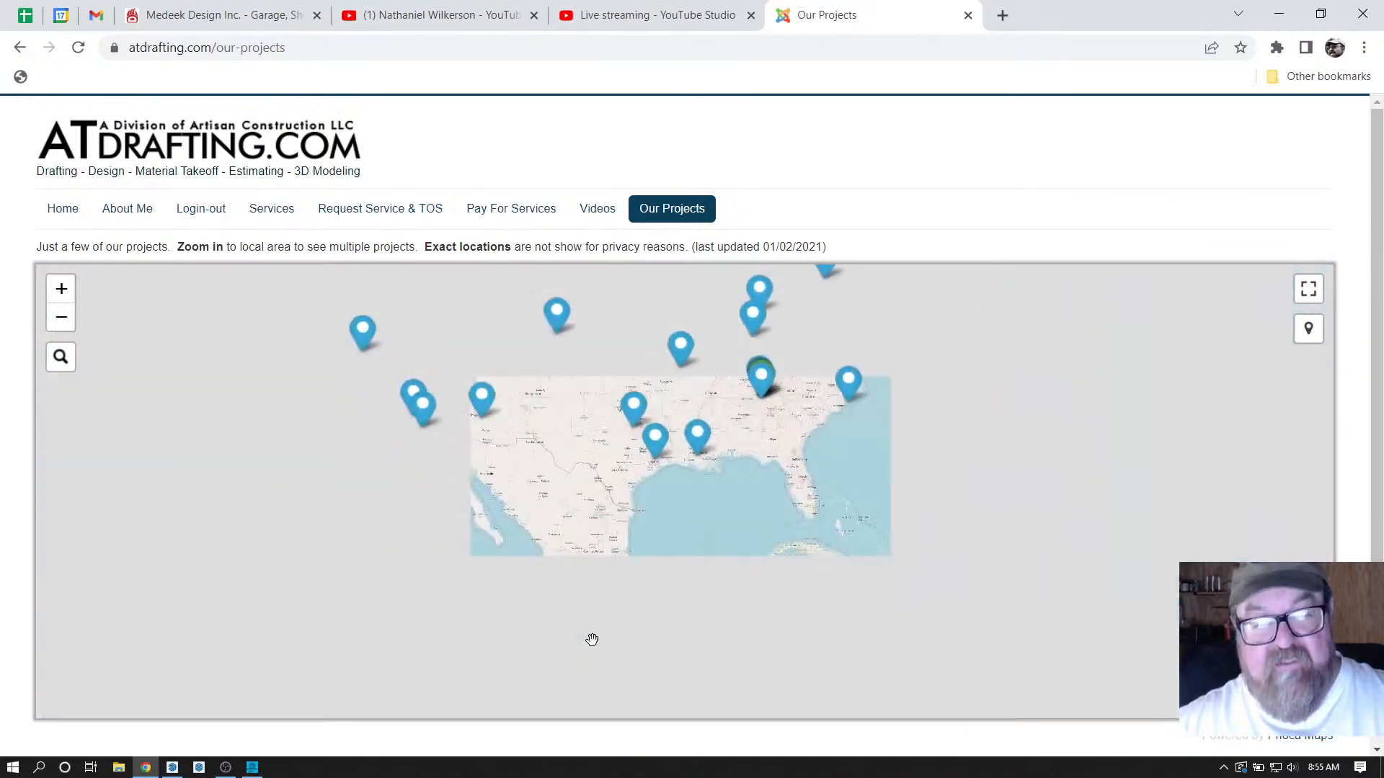
pyautogui.scroll(-1, 515, 454)
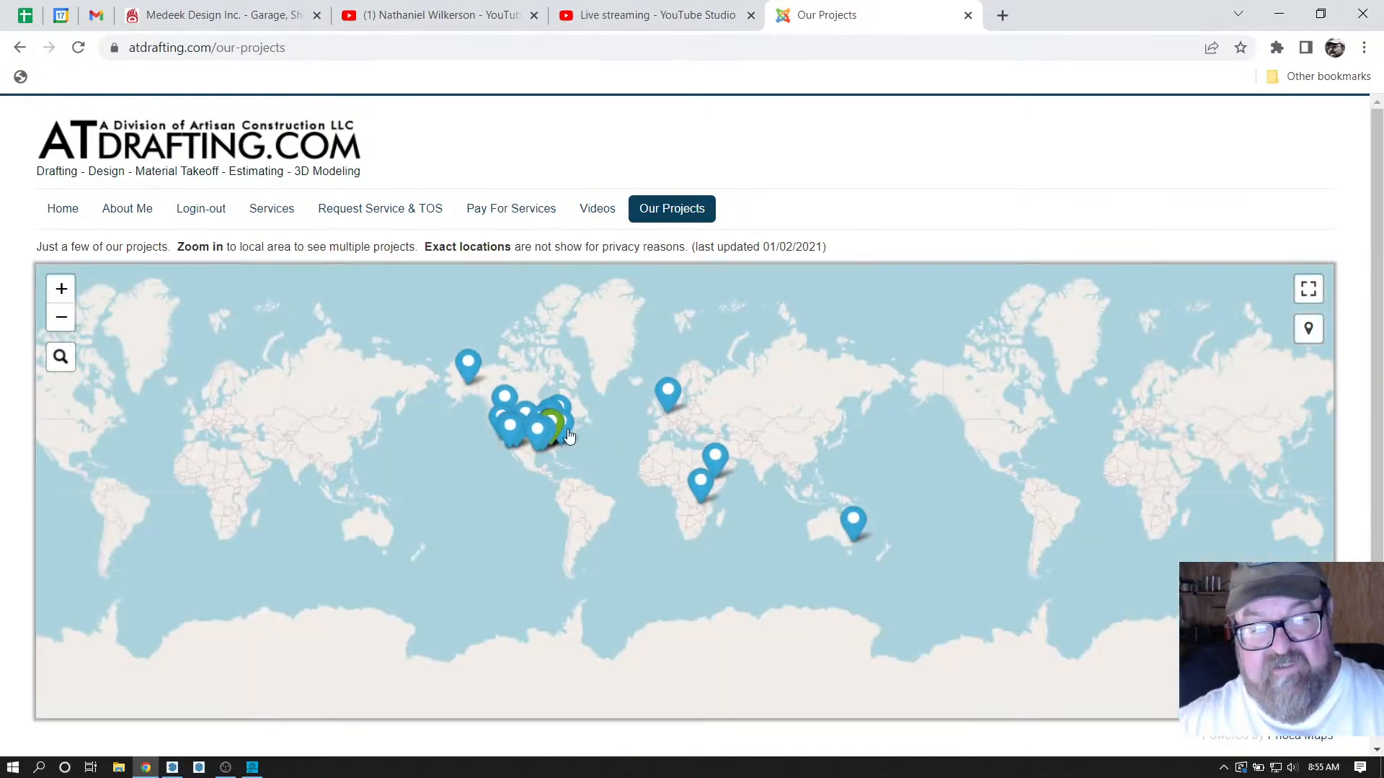
pyautogui.scroll(1, 594, 433)
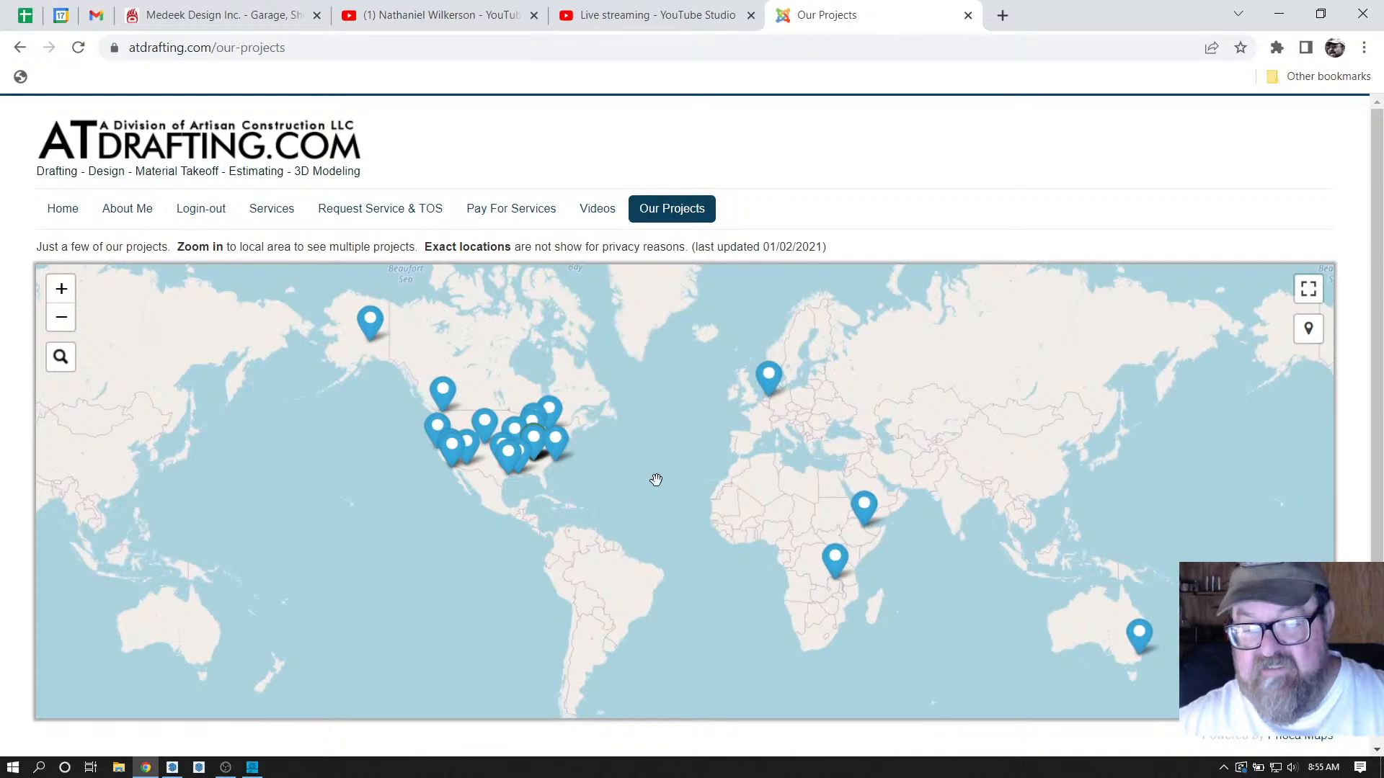
pyautogui.scroll(3, 361, 408)
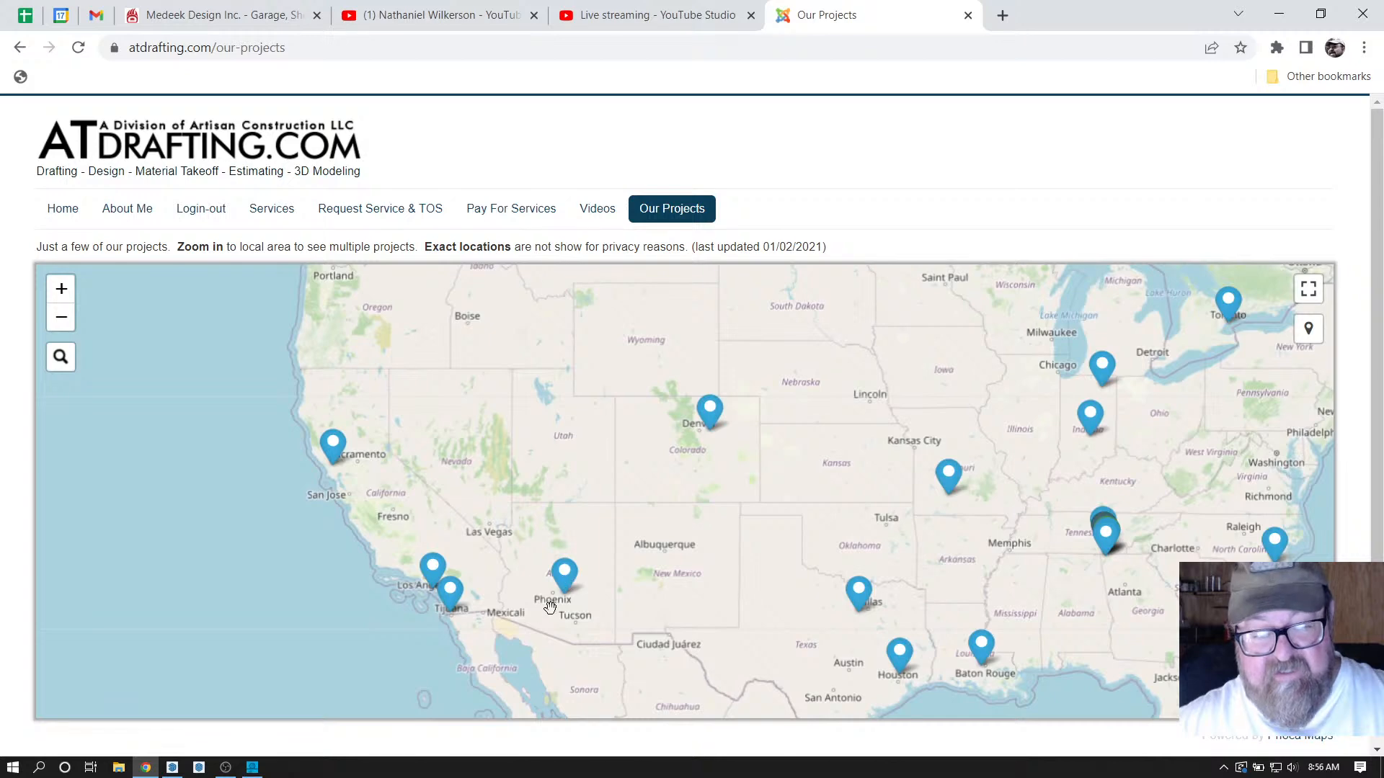
pyautogui.scroll(3, 549, 607)
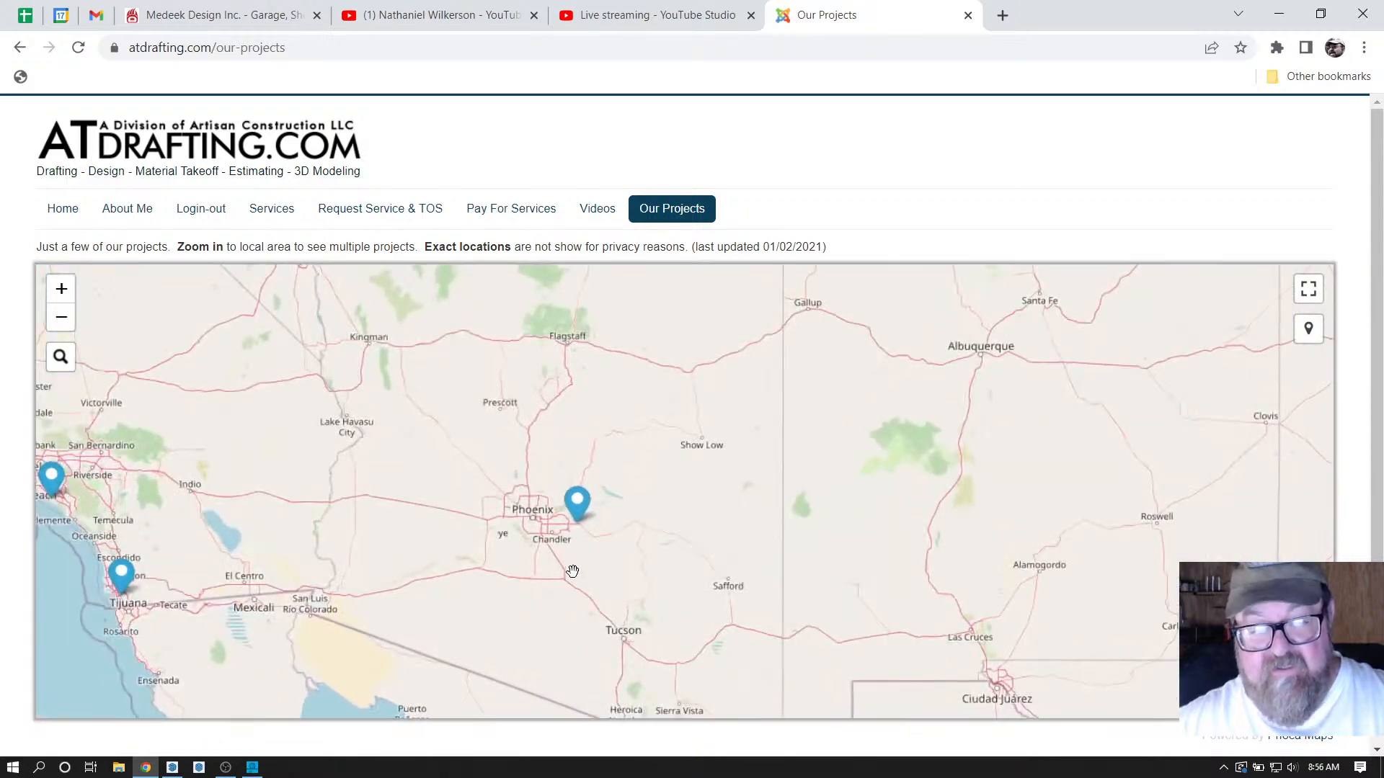
pyautogui.scroll(-3, 572, 571)
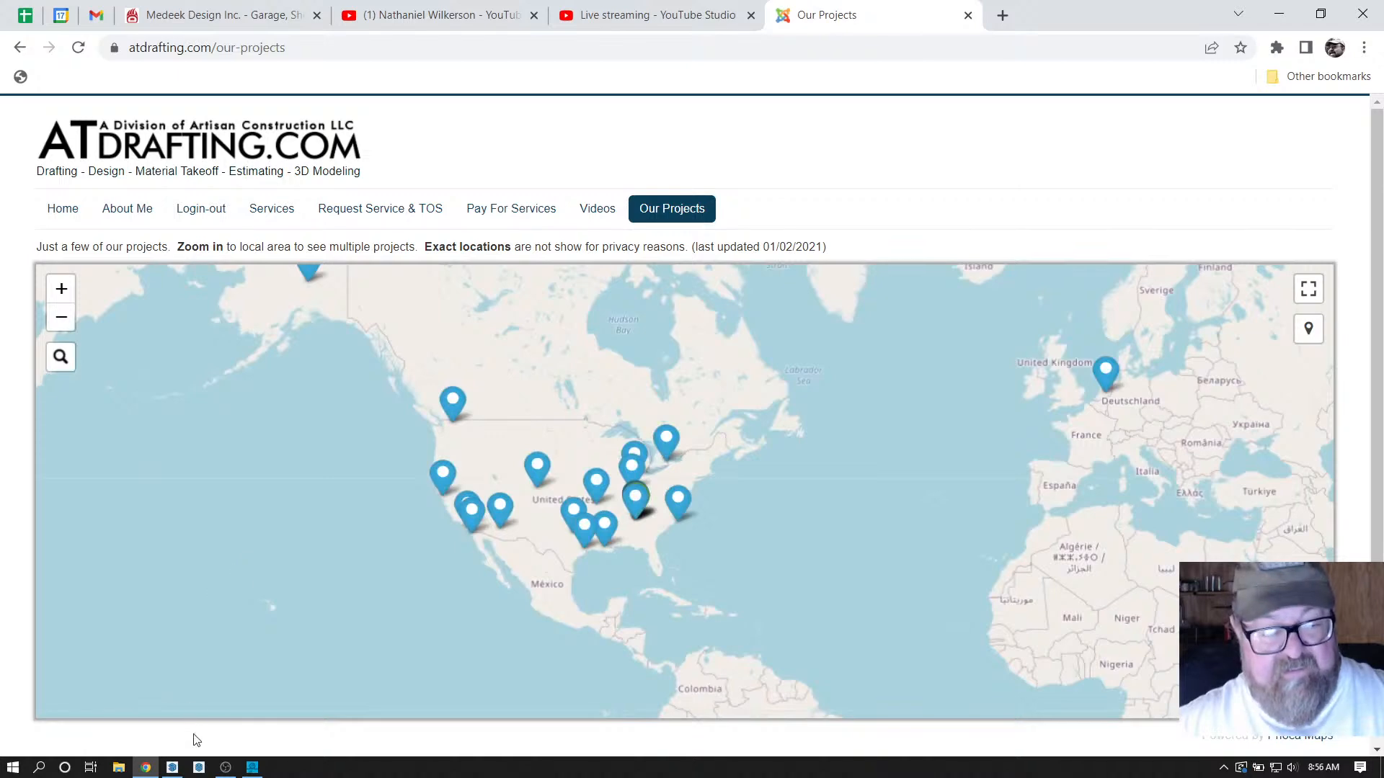
pyautogui.click(173, 767)
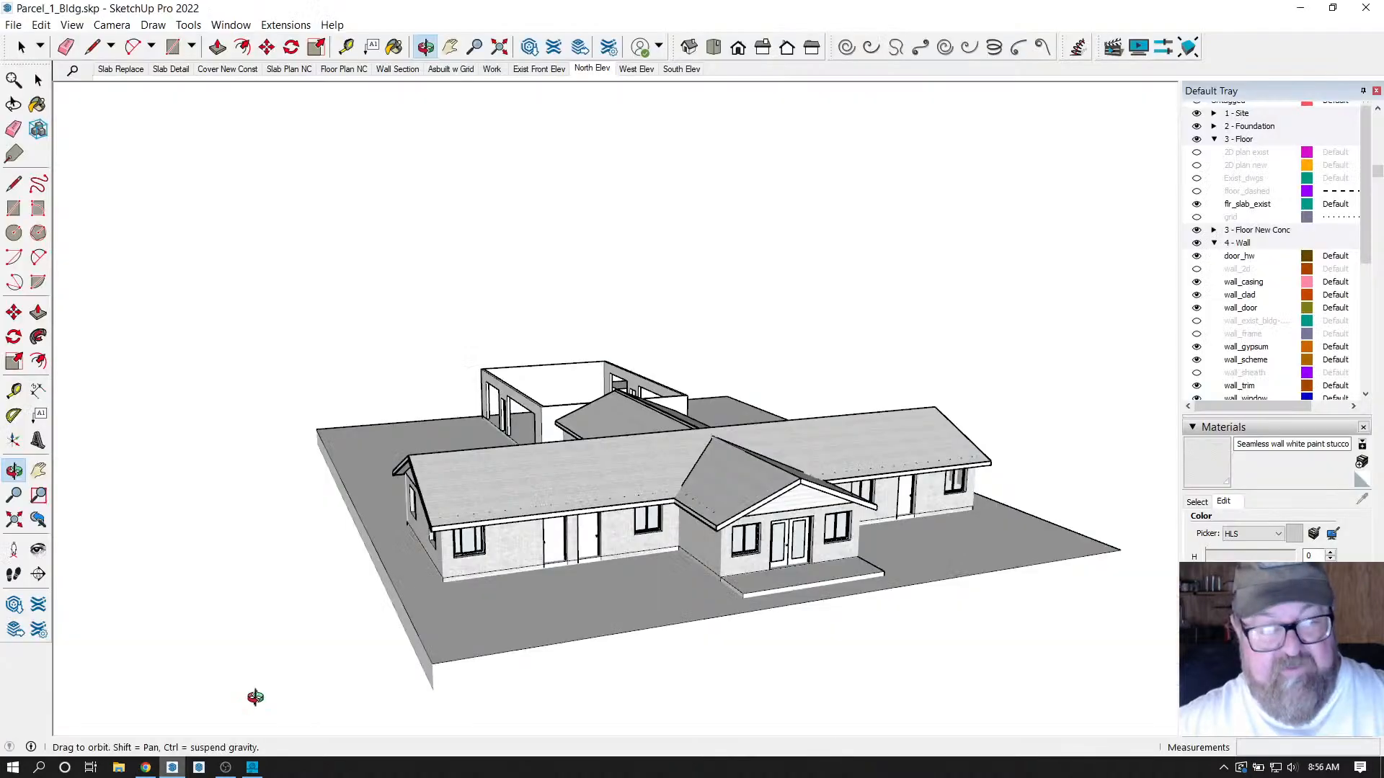
pyautogui.moveTo(623, 525); pyautogui.dragTo(685, 452)
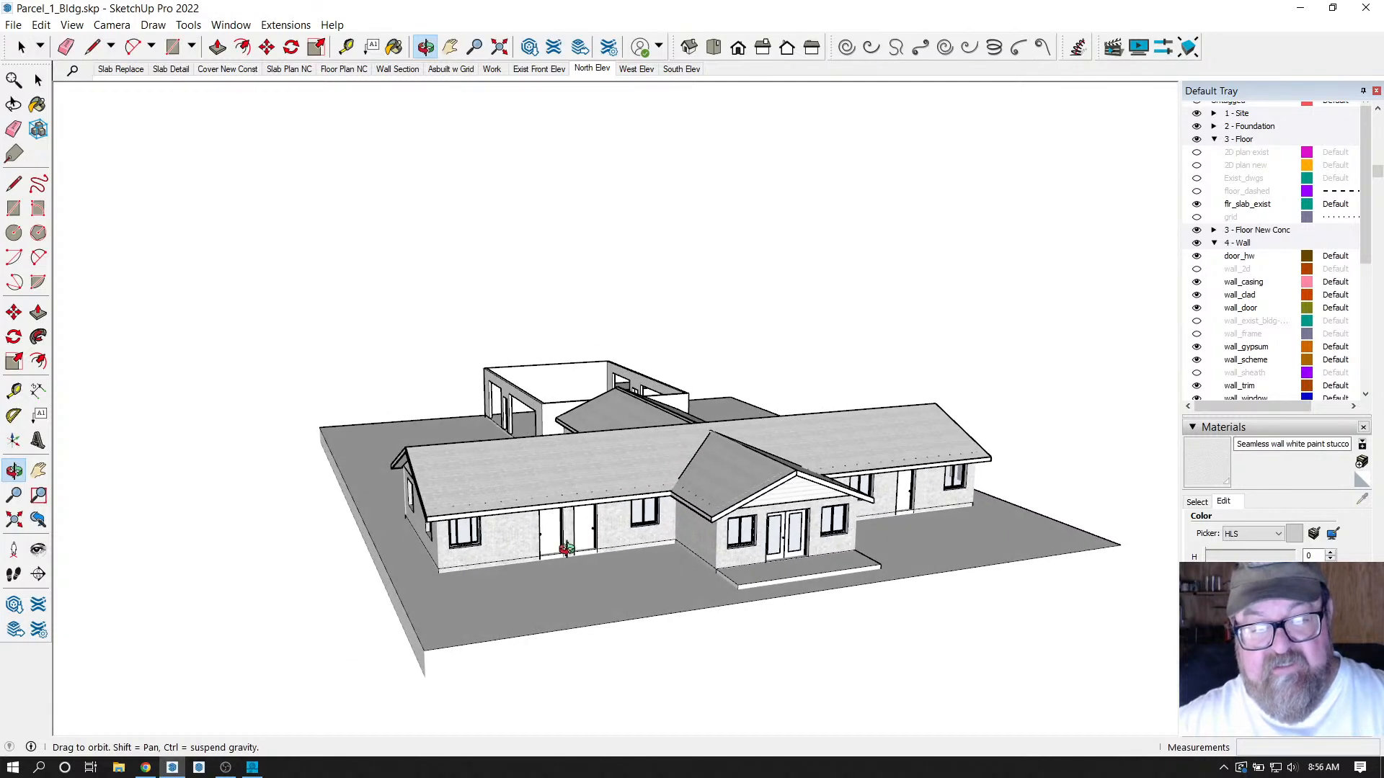
pyautogui.scroll(2, 565, 549)
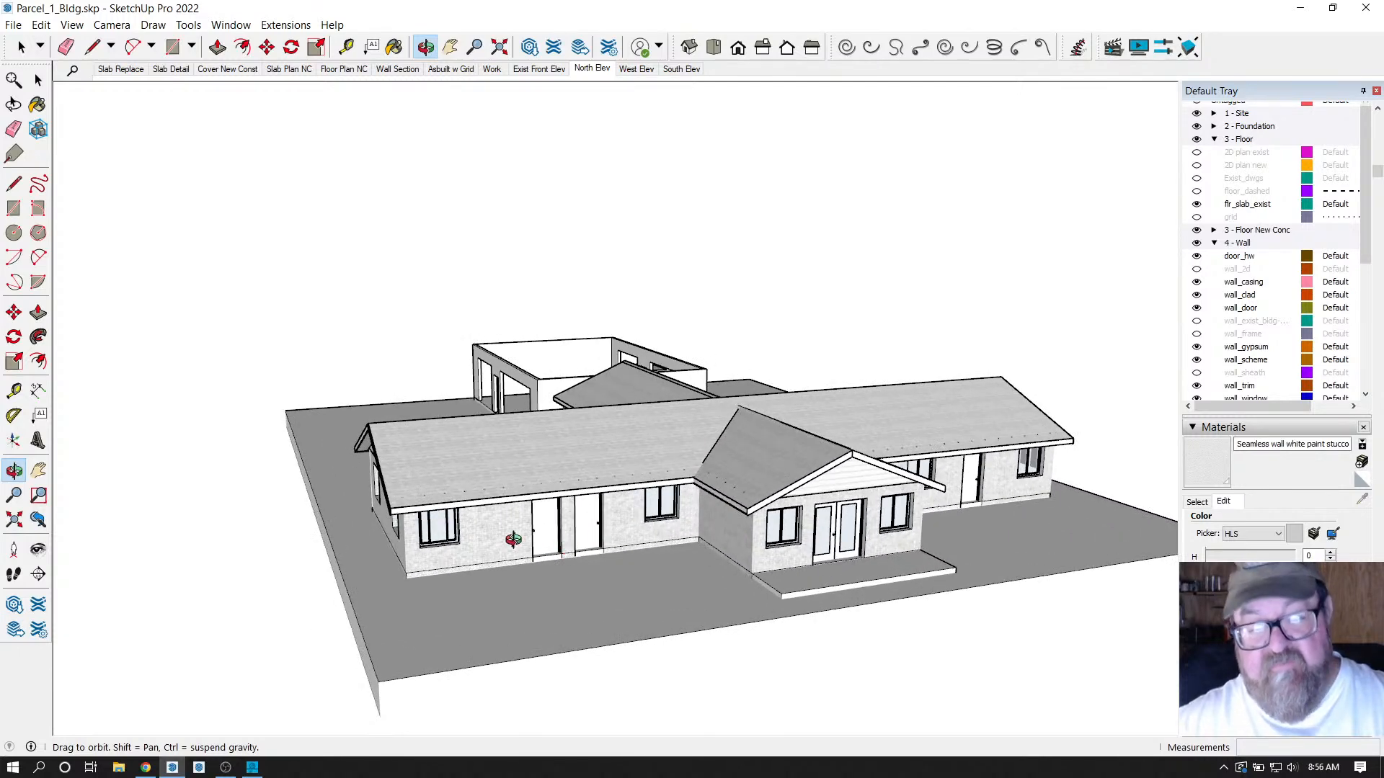
pyautogui.moveTo(509, 540); pyautogui.dragTo(686, 525)
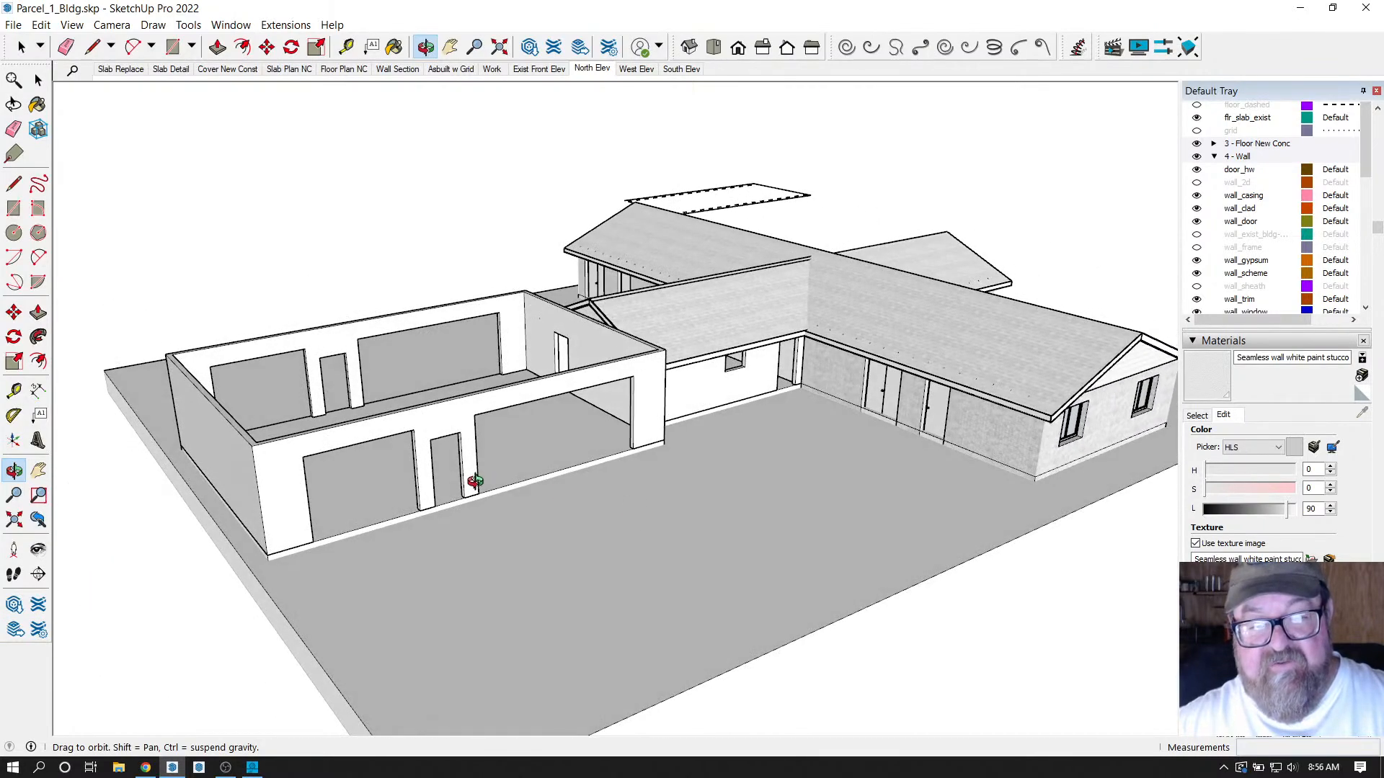
pyautogui.moveTo(472, 481); pyautogui.dragTo(412, 516)
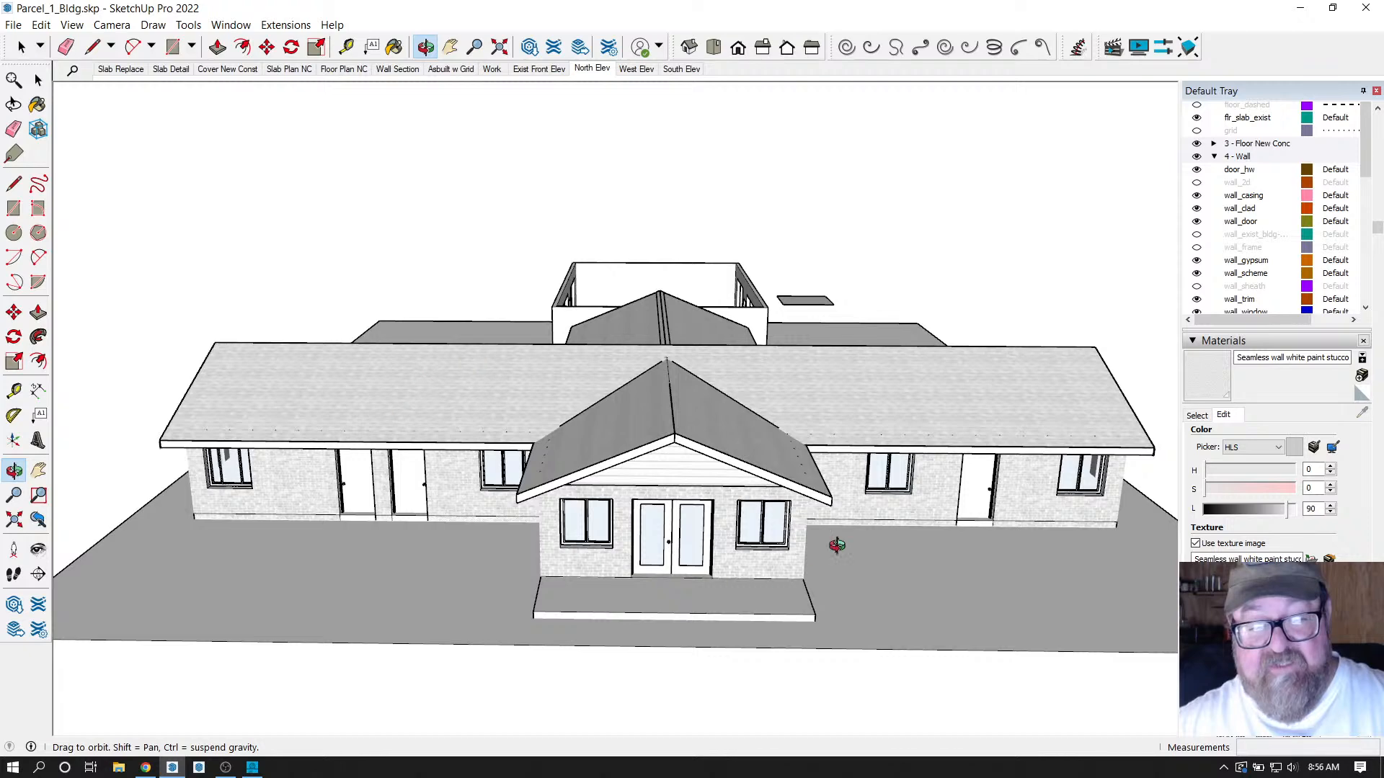
pyautogui.moveTo(490, 456); pyautogui.dragTo(621, 369)
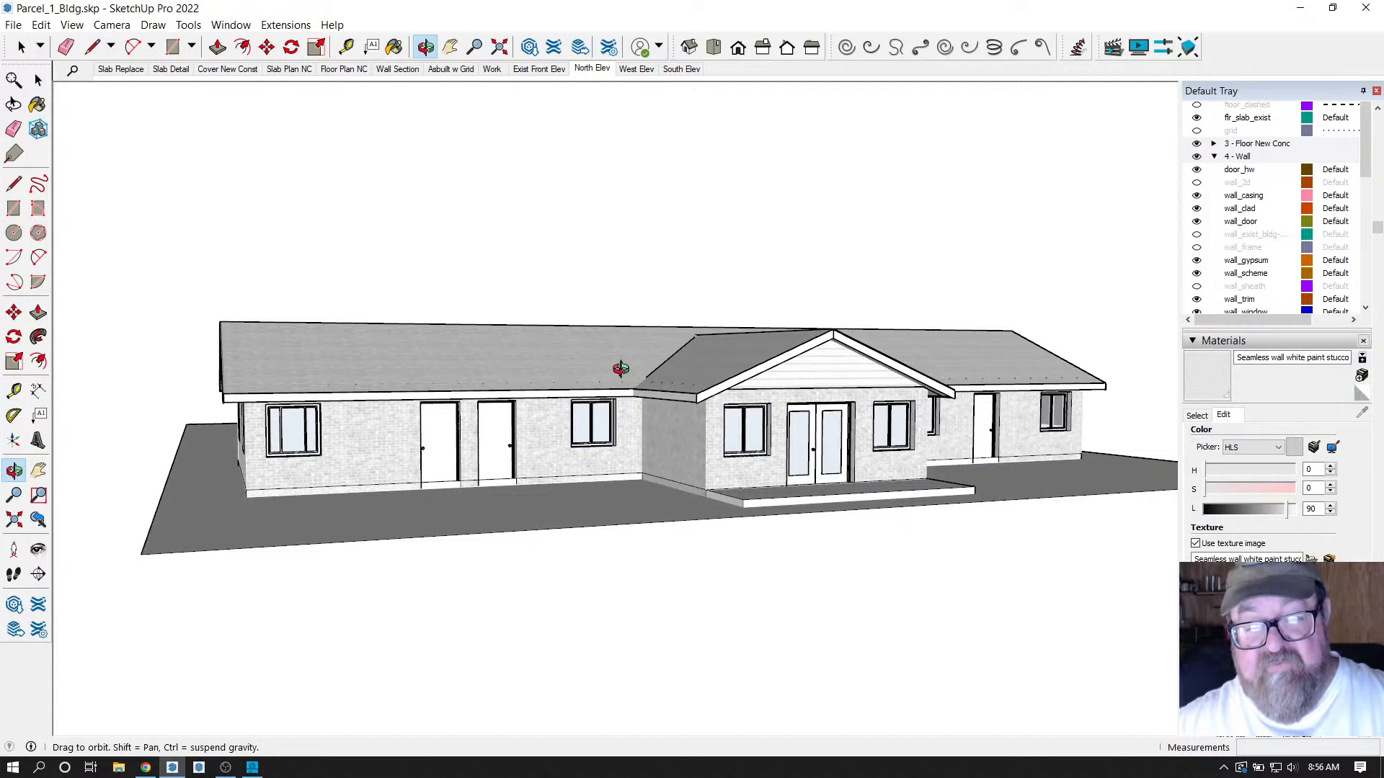
pyautogui.moveTo(621, 369); pyautogui.dragTo(444, 409)
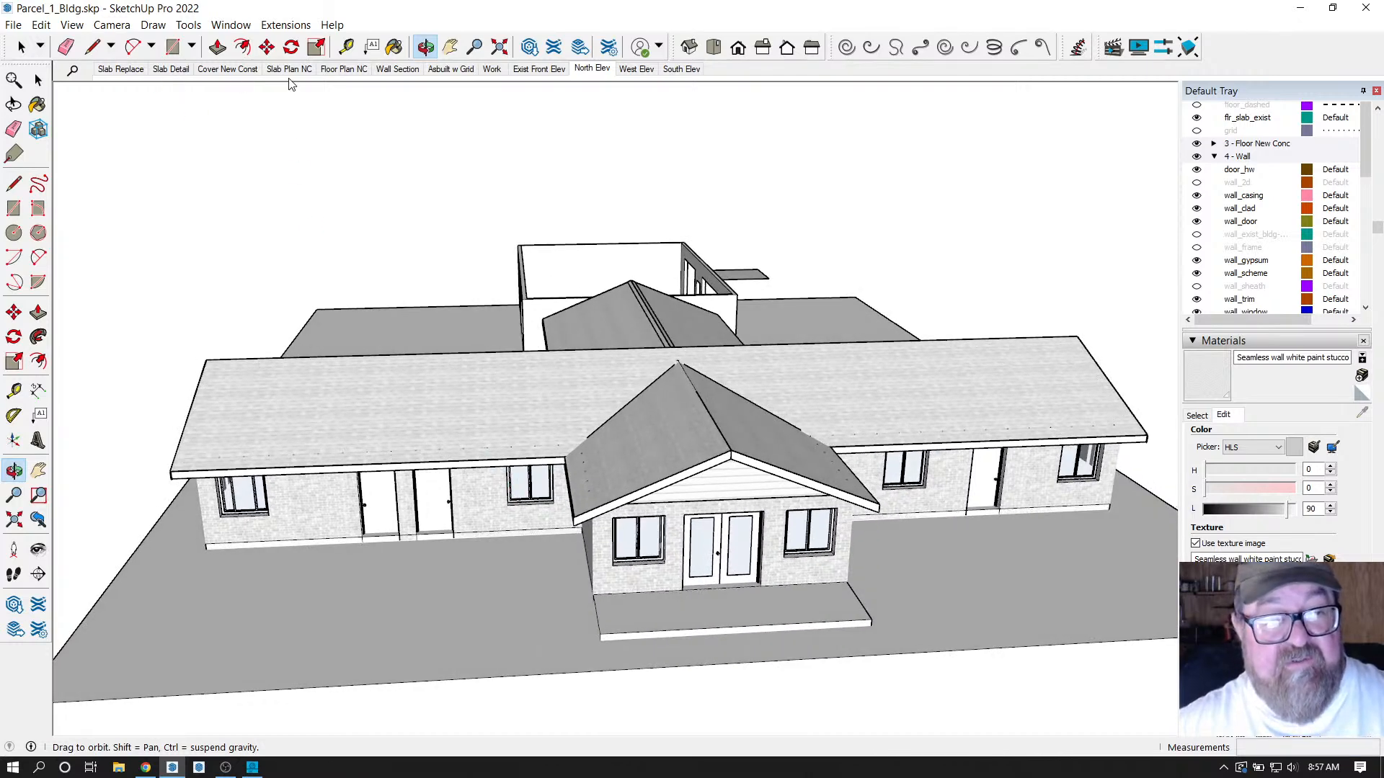
# Switch to the Floor Plan NC scene and tilt it into an isometric 3D view of the slabs.
pyautogui.click(344, 69)
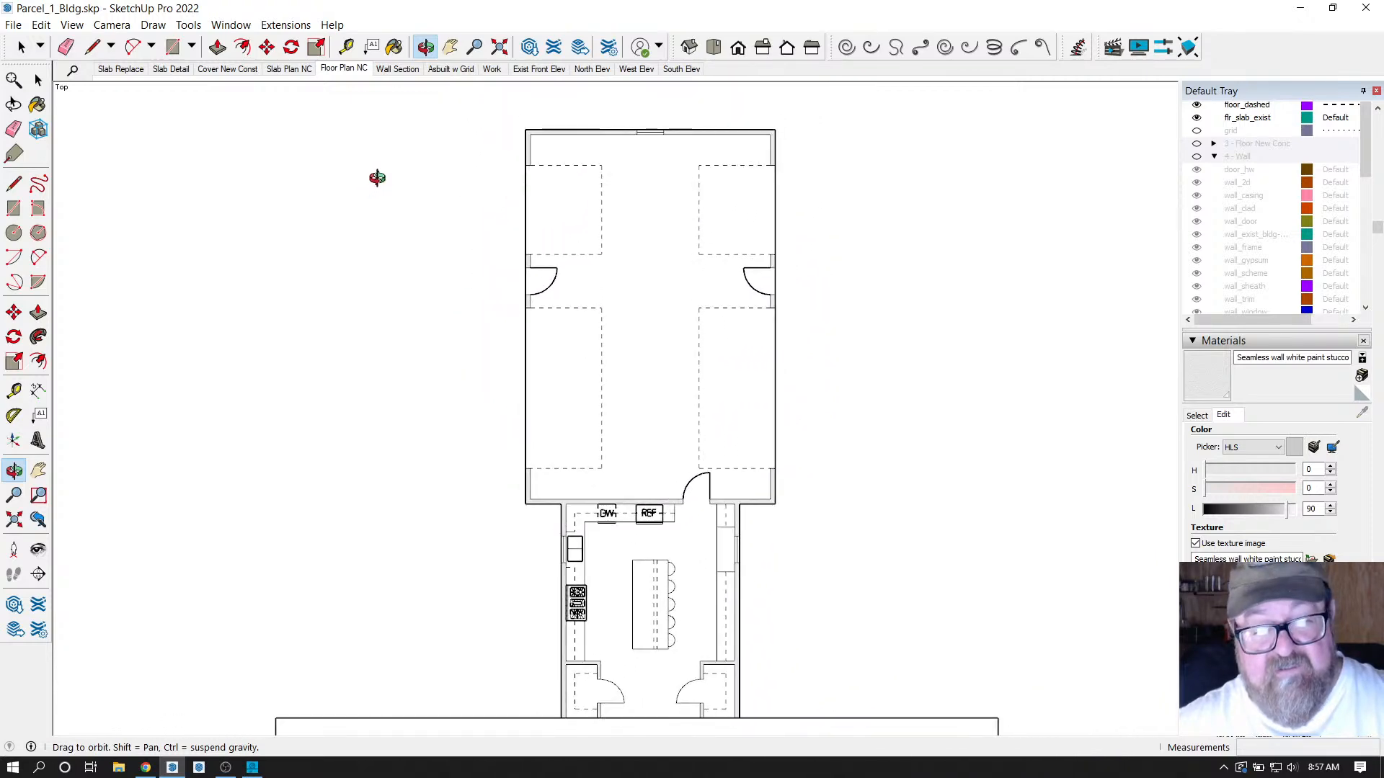
pyautogui.scroll(1, 397, 302)
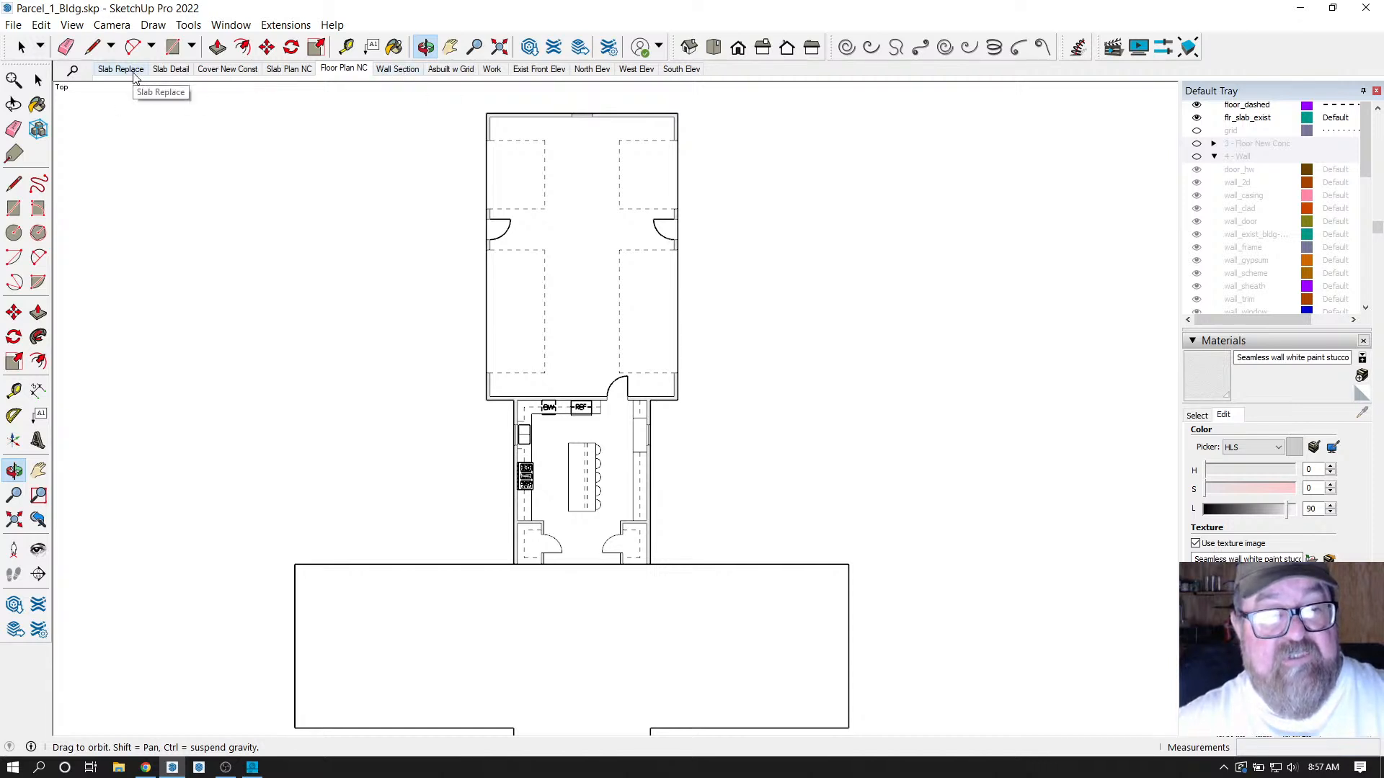
pyautogui.scroll(-1, 566, 122)
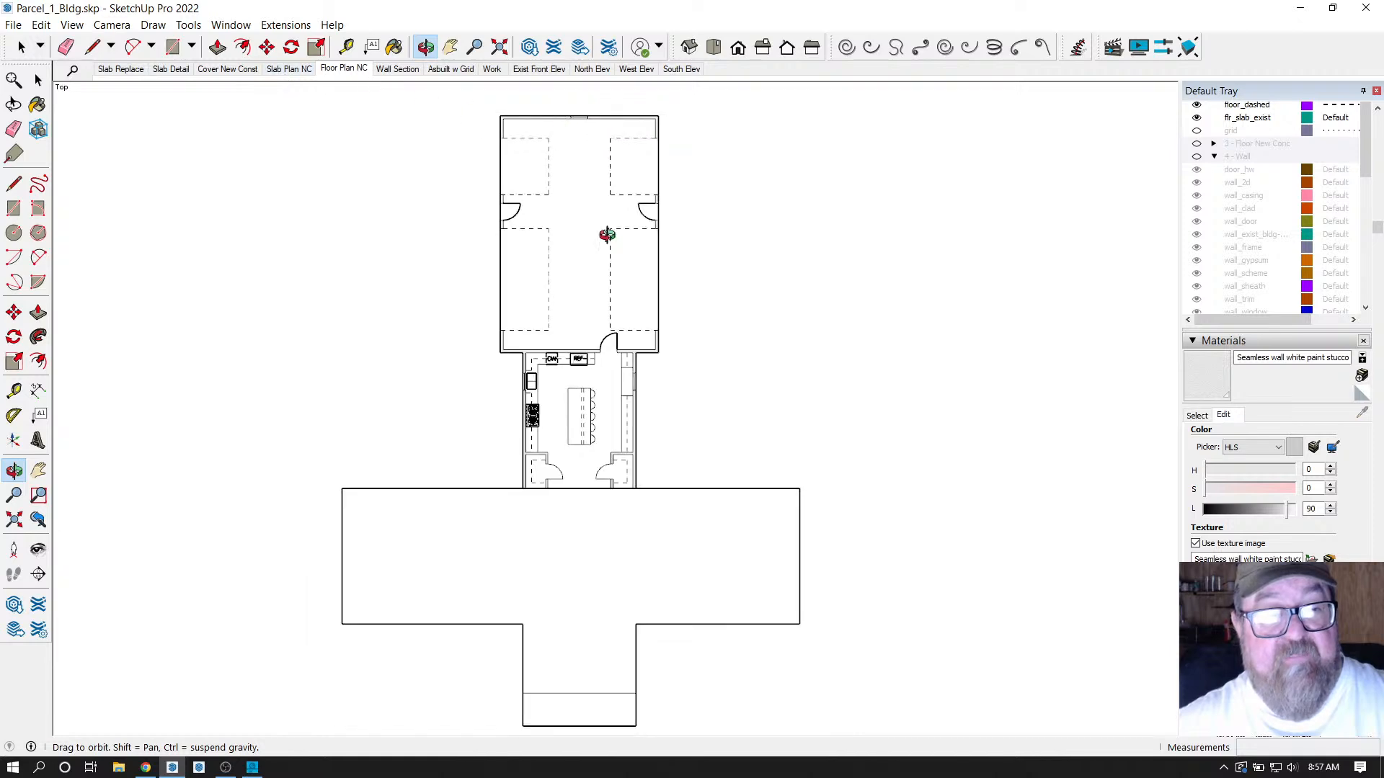
pyautogui.moveTo(607, 234); pyautogui.dragTo(660, 567)
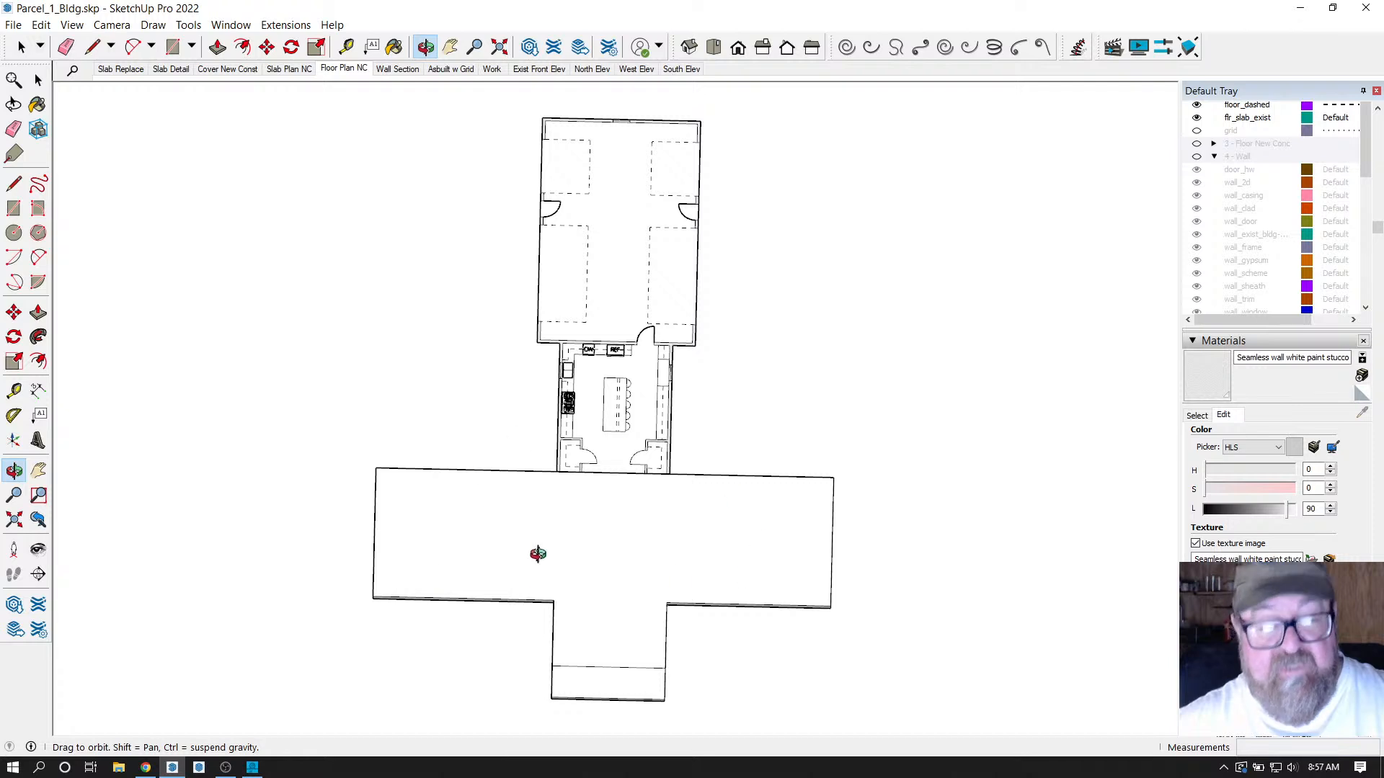
pyautogui.moveTo(538, 554); pyautogui.dragTo(964, 201)
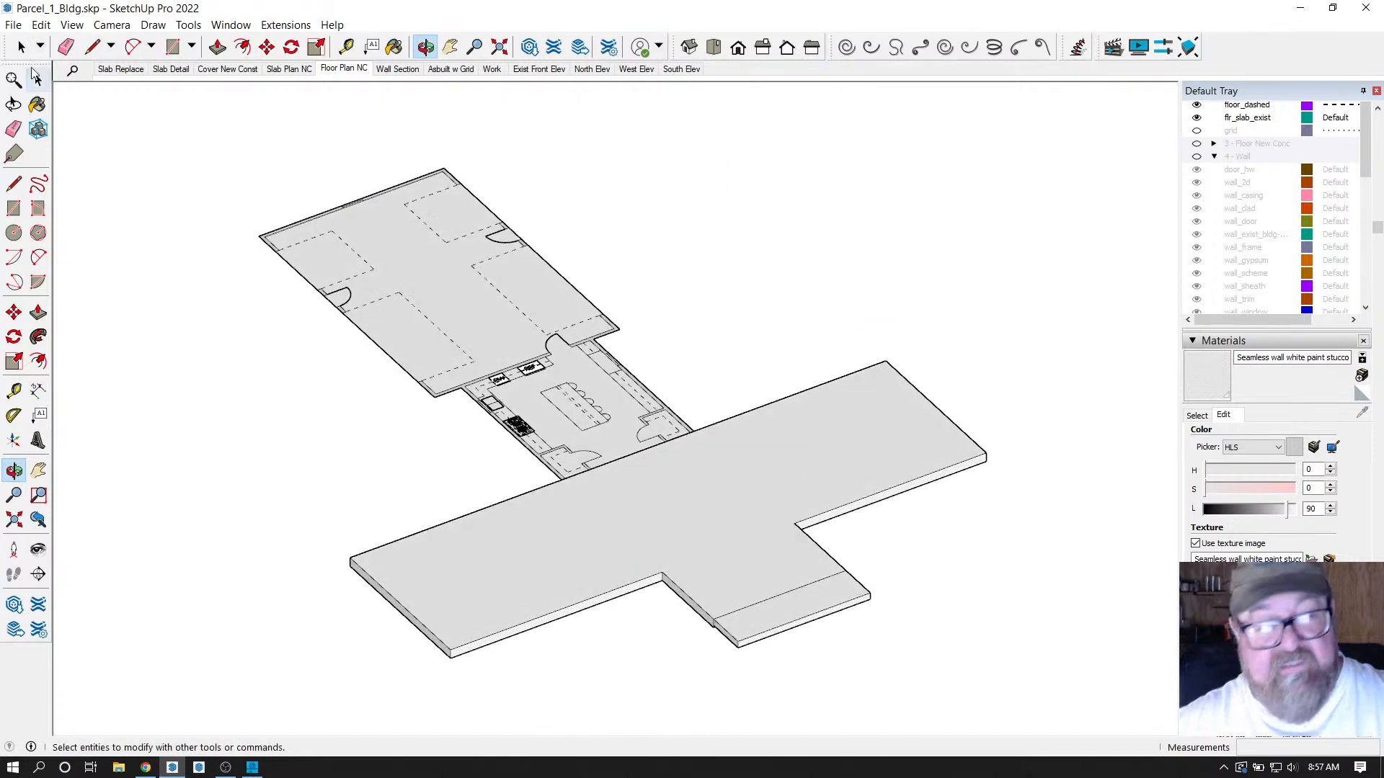
# Select and delete the lower slab, then undo to restore it.
pyautogui.click(37, 77)
pyautogui.click(760, 597)
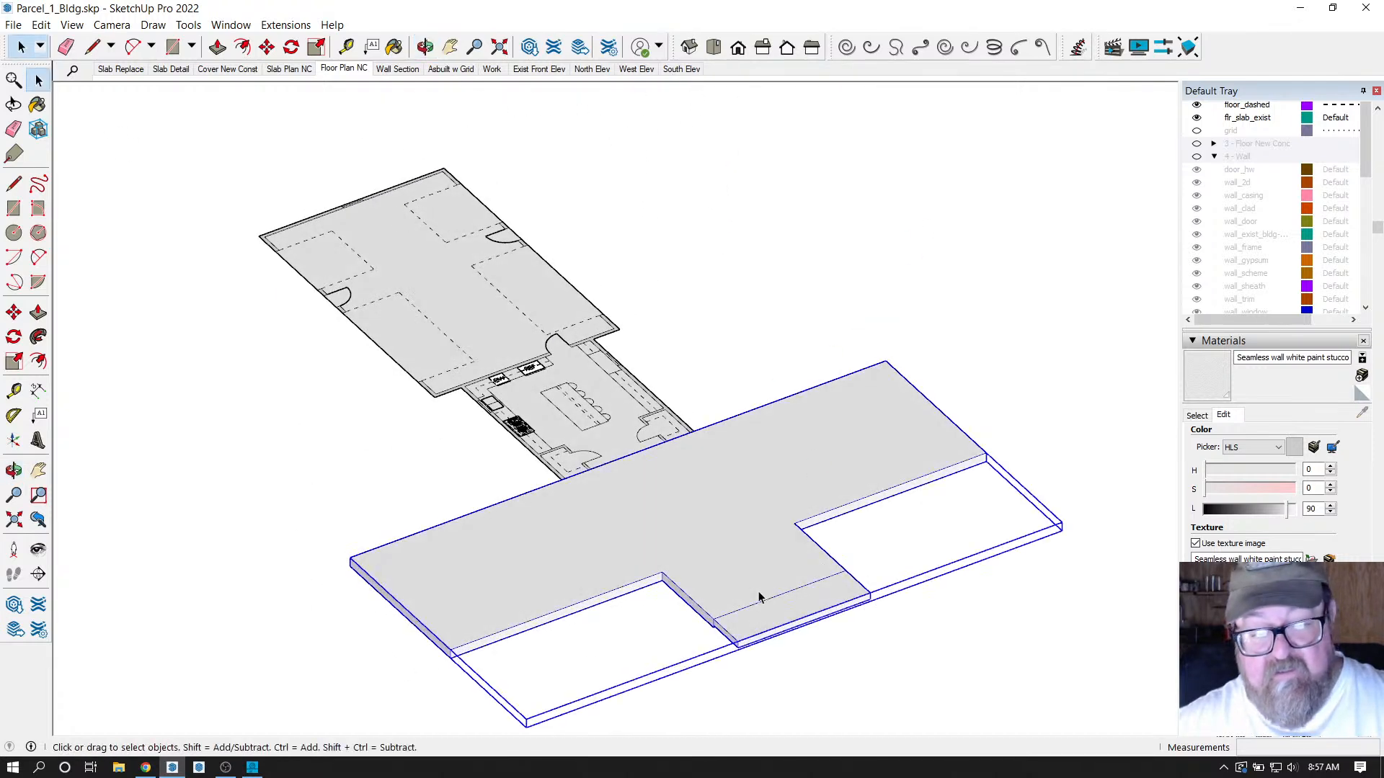
pyautogui.press('Delete')
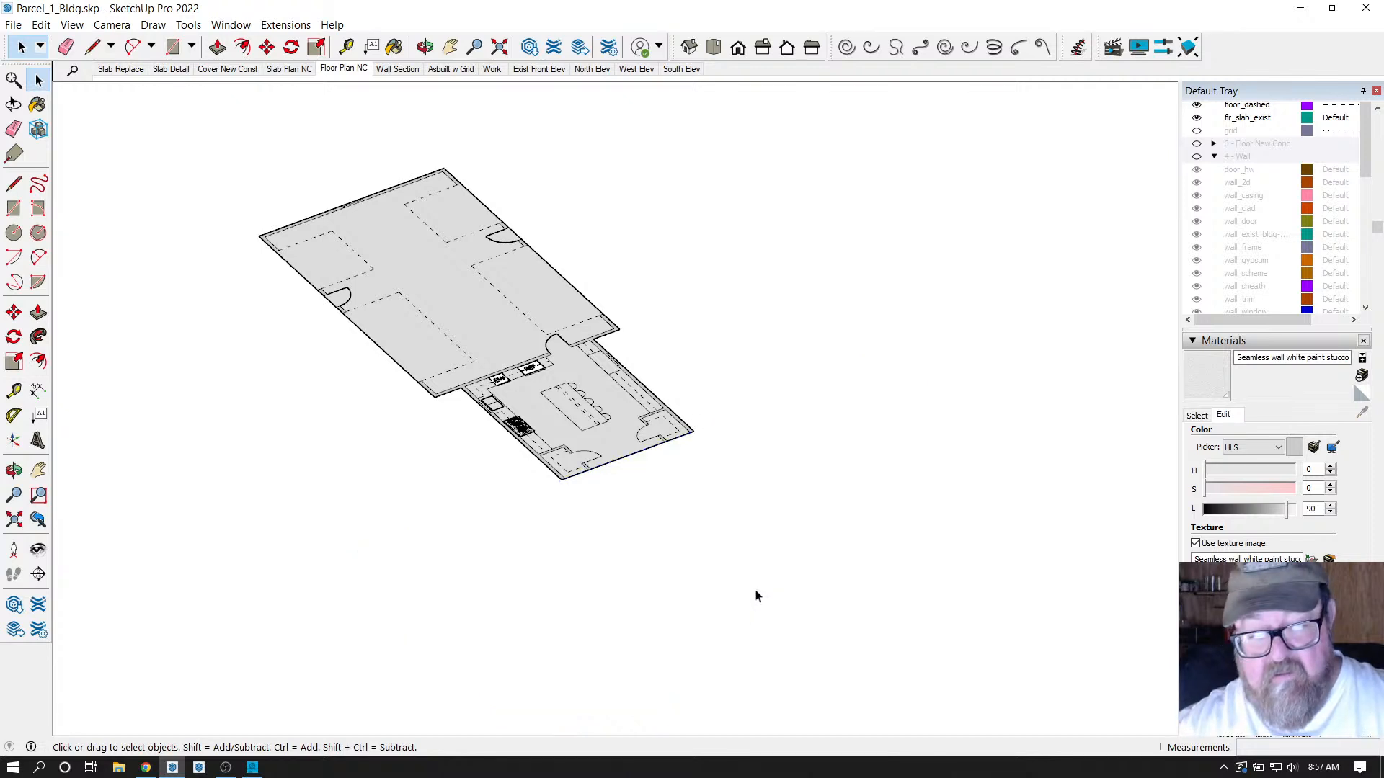
pyautogui.hotkey('ctrl', 'z')
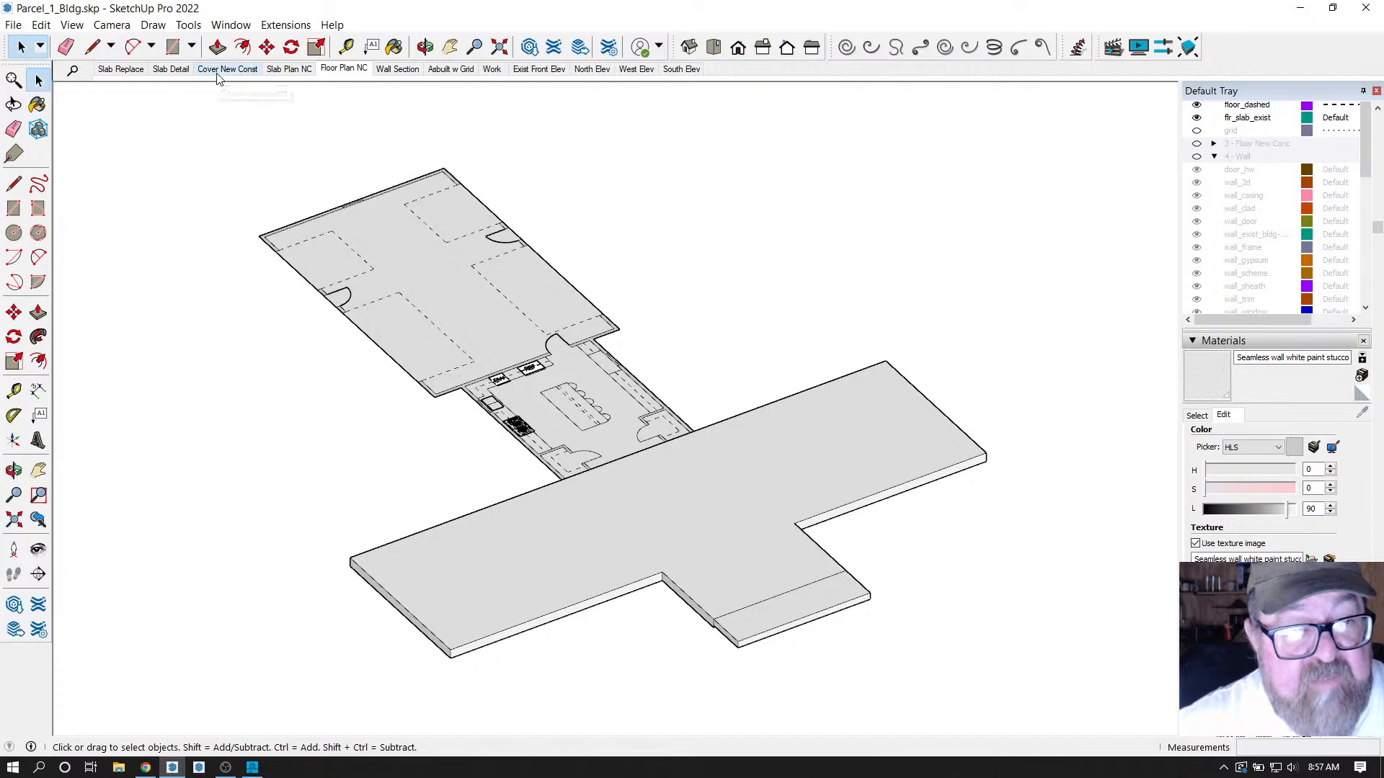
# Switch to the Slab Replace scene and zoom around the tiled floor plan.
pyautogui.click(127, 70)
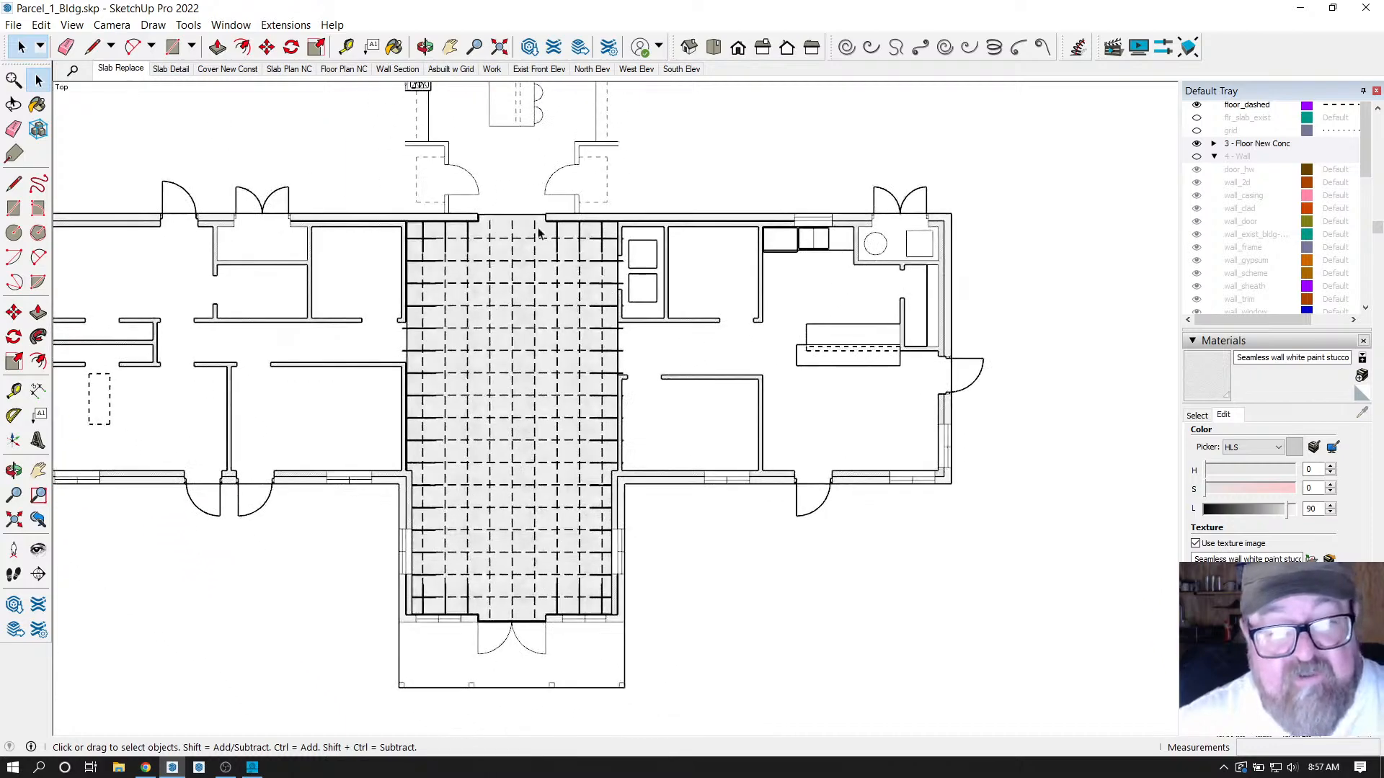
pyautogui.scroll(-2, 743, 419)
pyautogui.scroll(4, 353, 410)
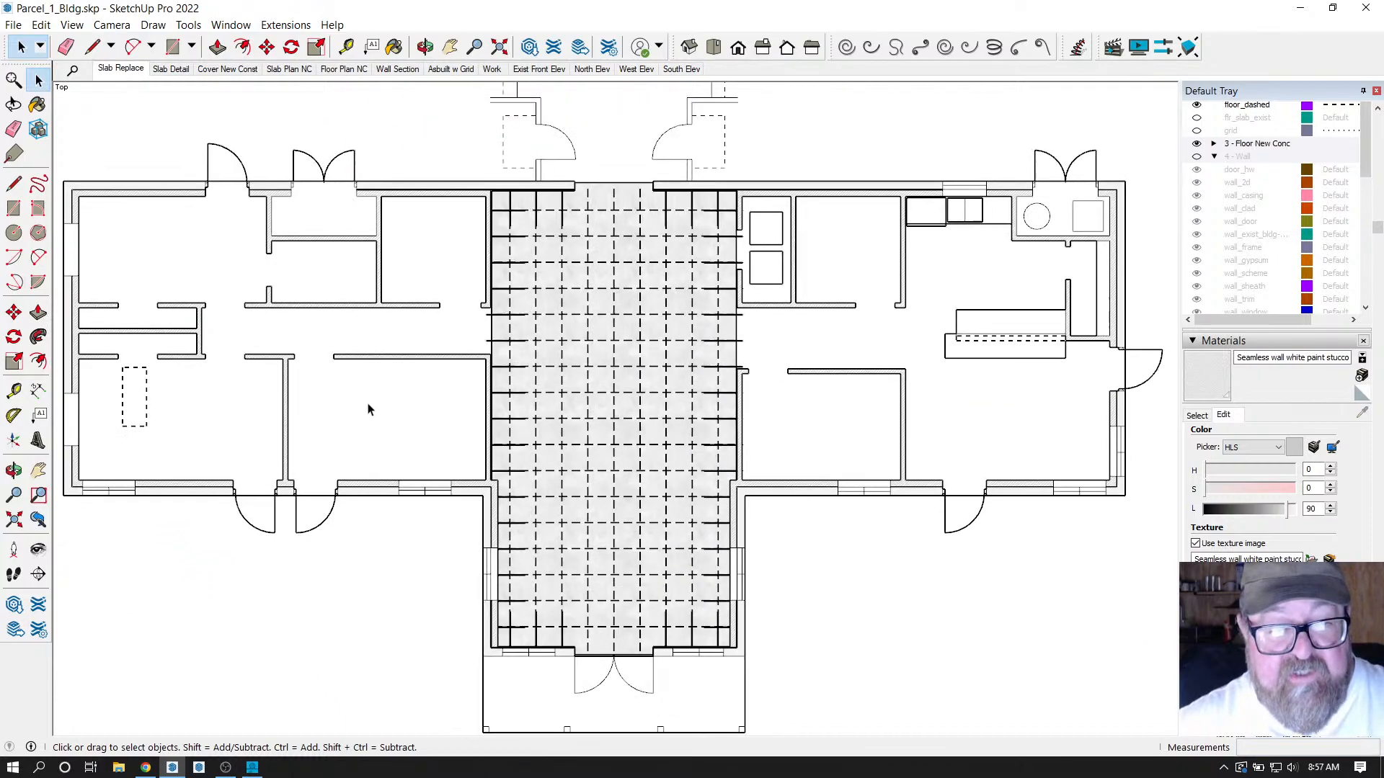
pyautogui.scroll(-1, 445, 398)
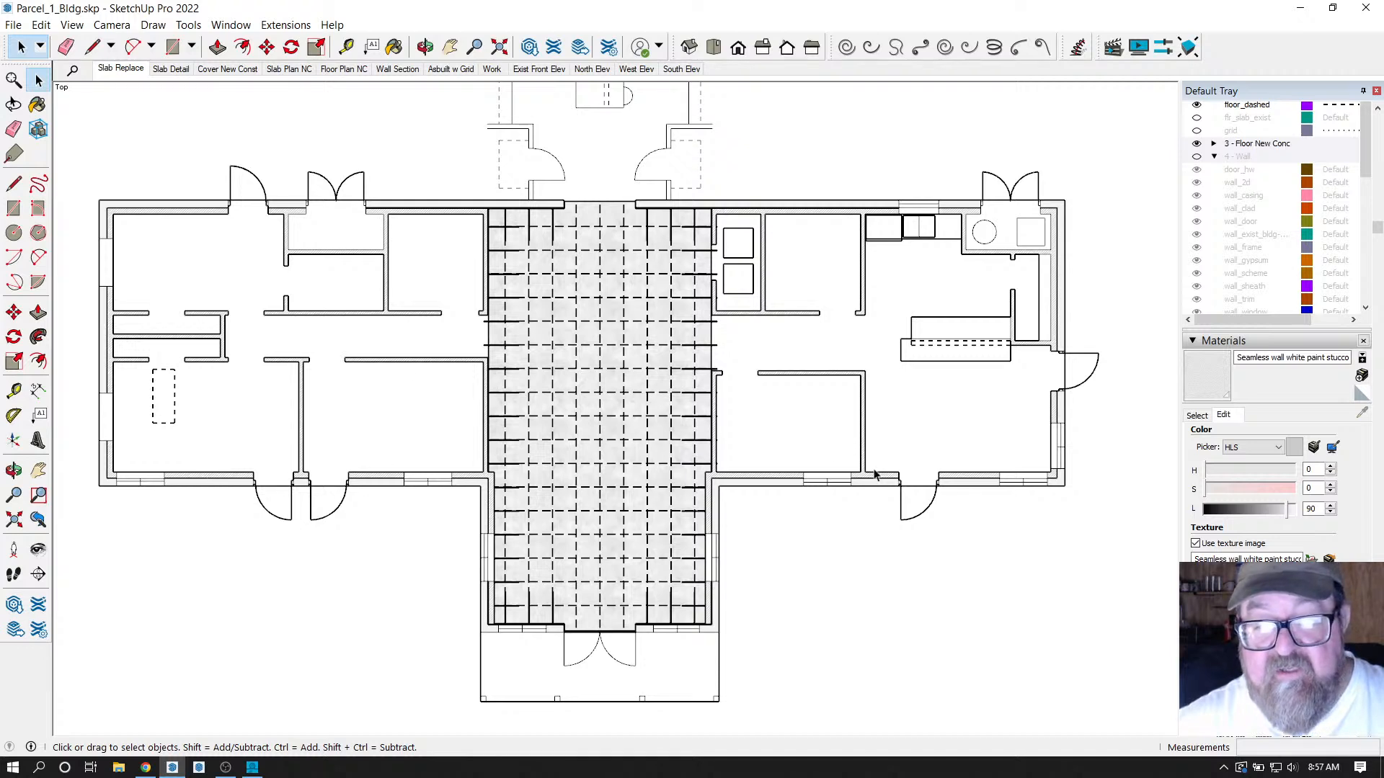
# Orbit around the tiled slab back to a near top-down view, then show the North Elev scene.
pyautogui.click(426, 47)
pyautogui.moveTo(648, 504); pyautogui.dragTo(599, 550)
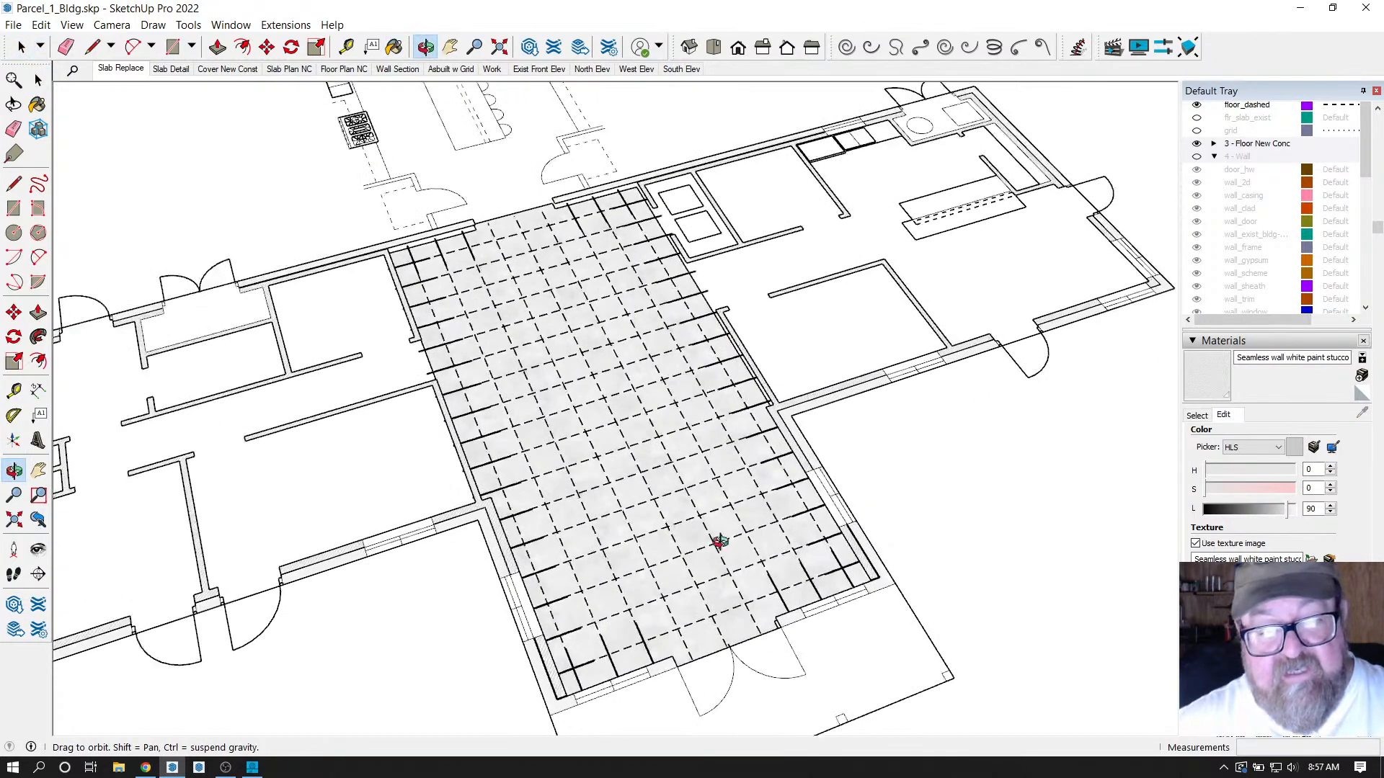
pyautogui.moveTo(716, 552); pyautogui.dragTo(633, 502)
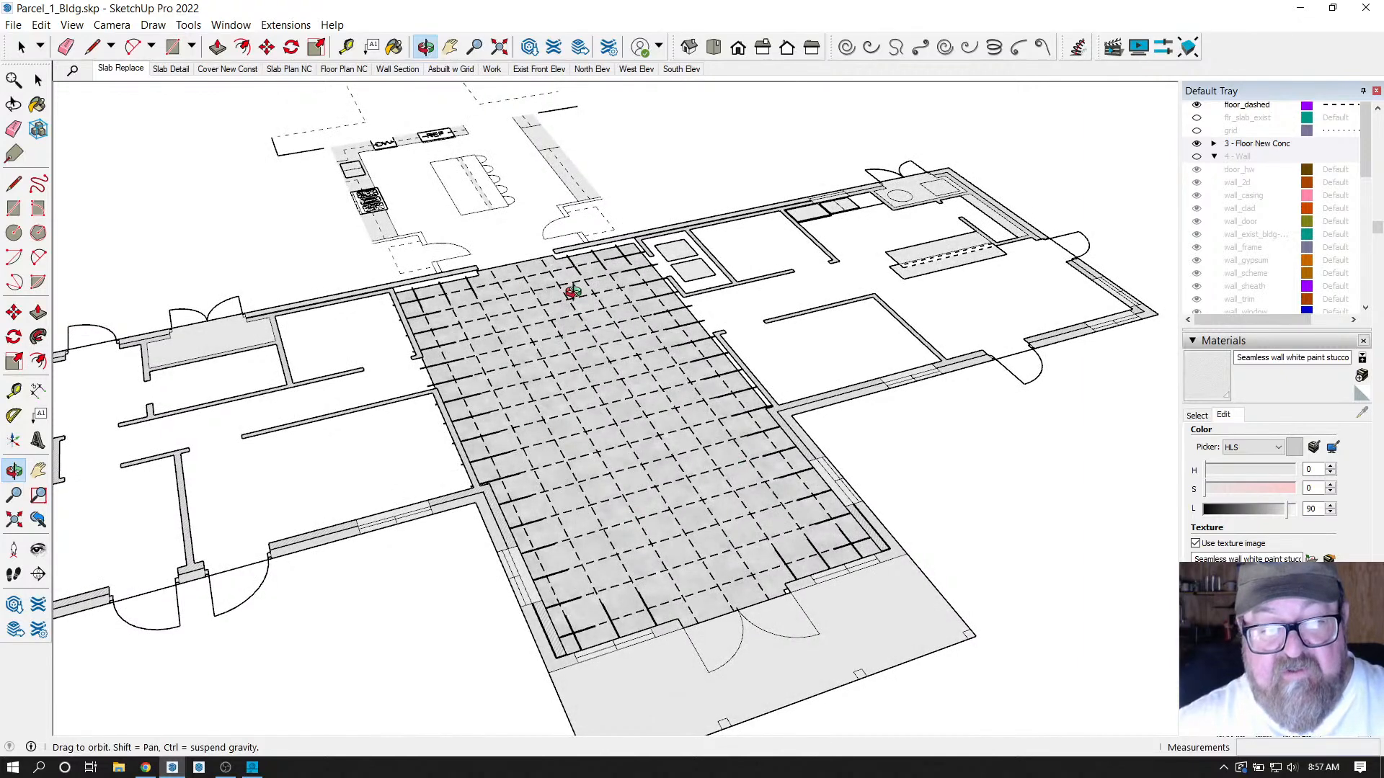
pyautogui.moveTo(598, 559); pyautogui.dragTo(678, 514)
pyautogui.moveTo(564, 397); pyautogui.dragTo(789, 382)
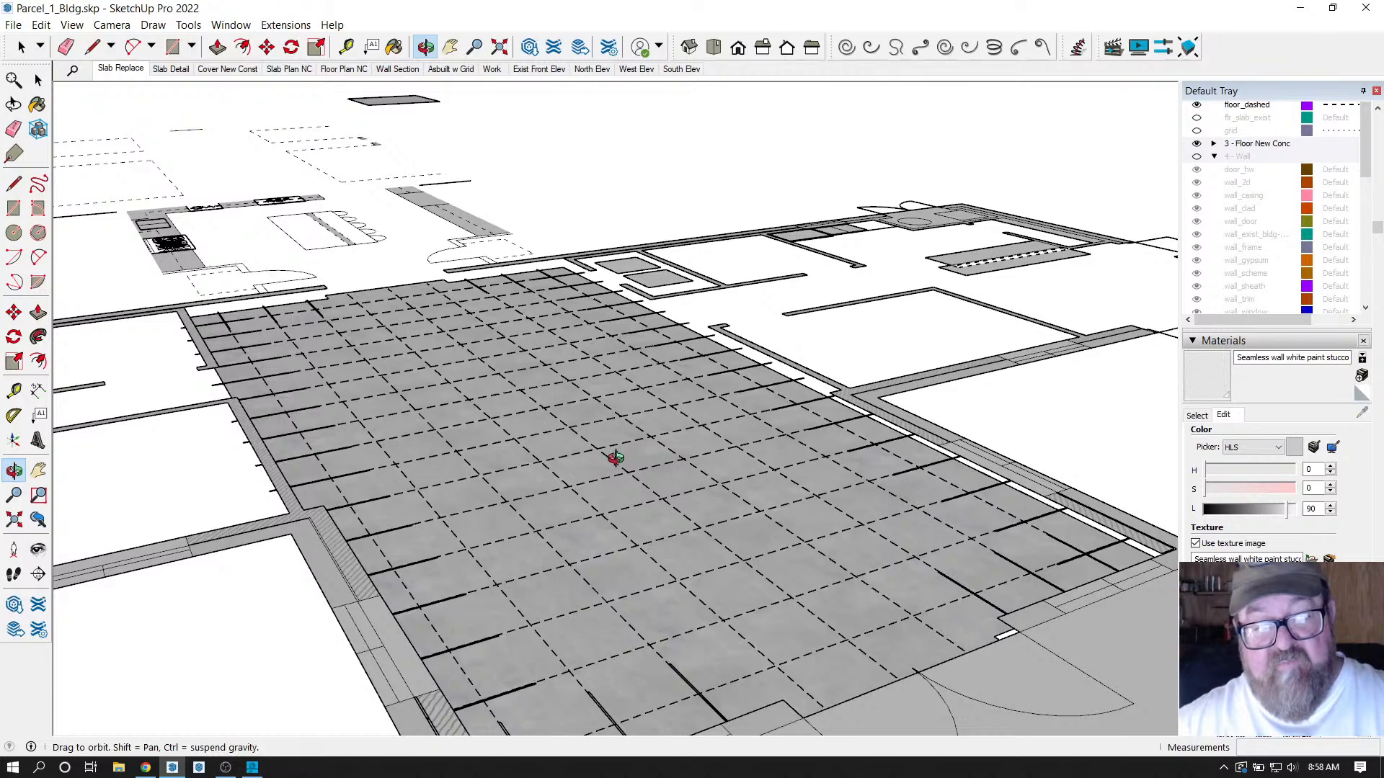
pyautogui.moveTo(615, 458); pyautogui.dragTo(522, 649)
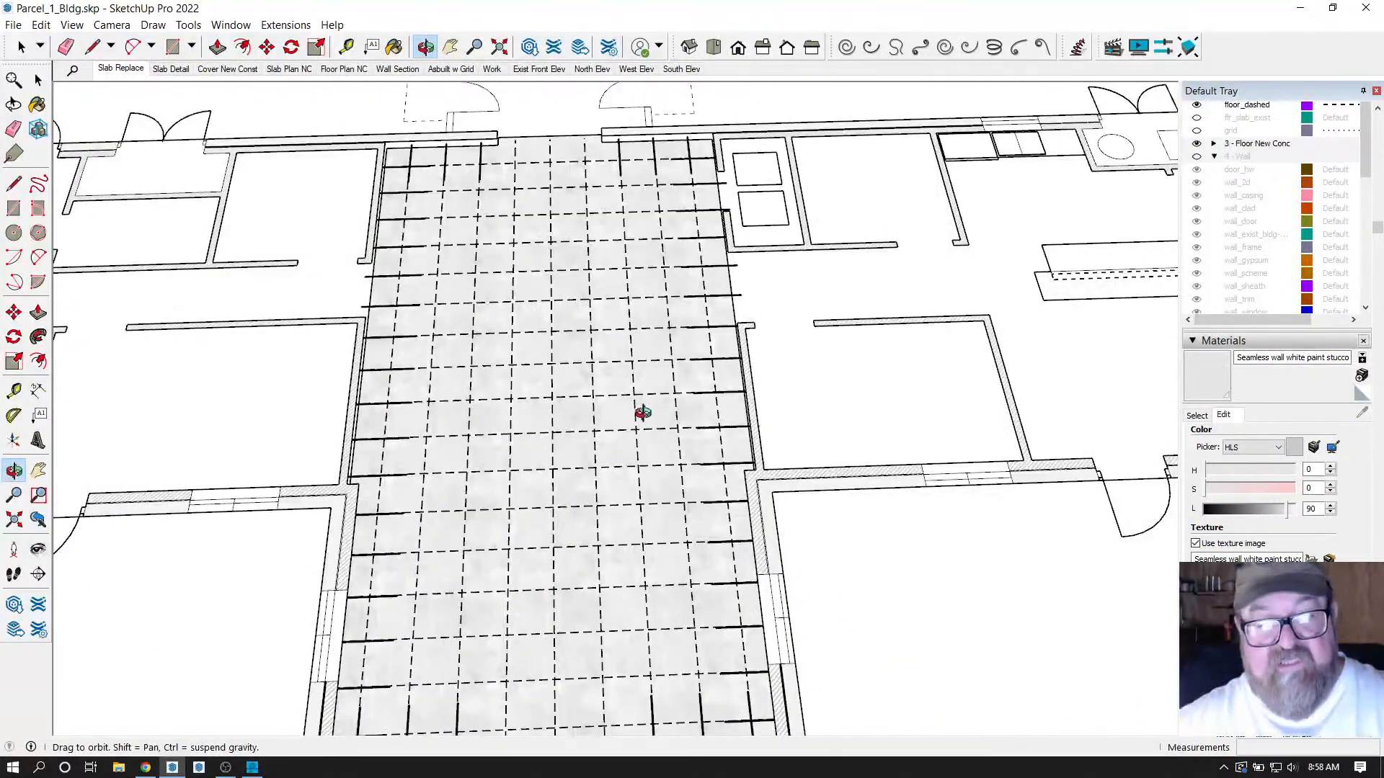
pyautogui.moveTo(642, 412); pyautogui.dragTo(587, 462)
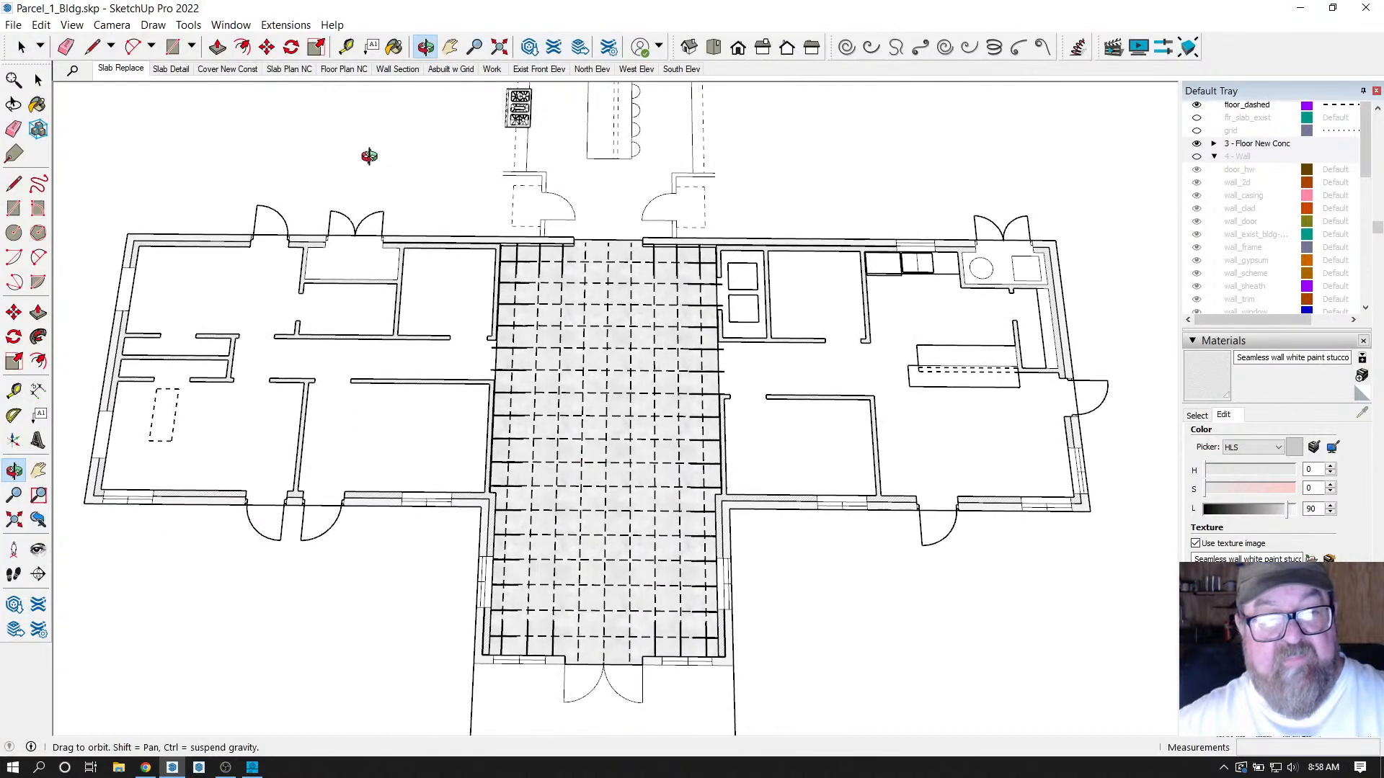
pyautogui.moveTo(577, 364); pyautogui.dragTo(586, 420)
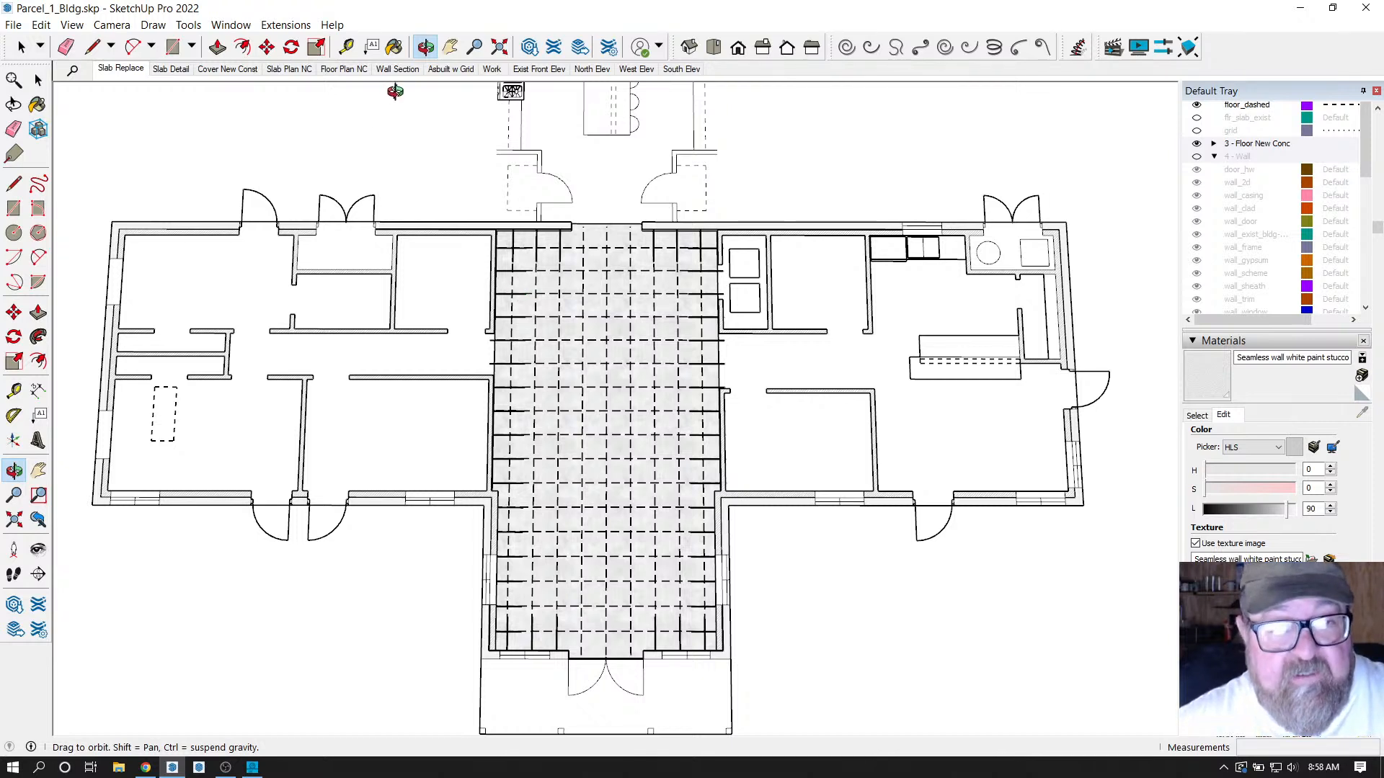
pyautogui.click(591, 69)
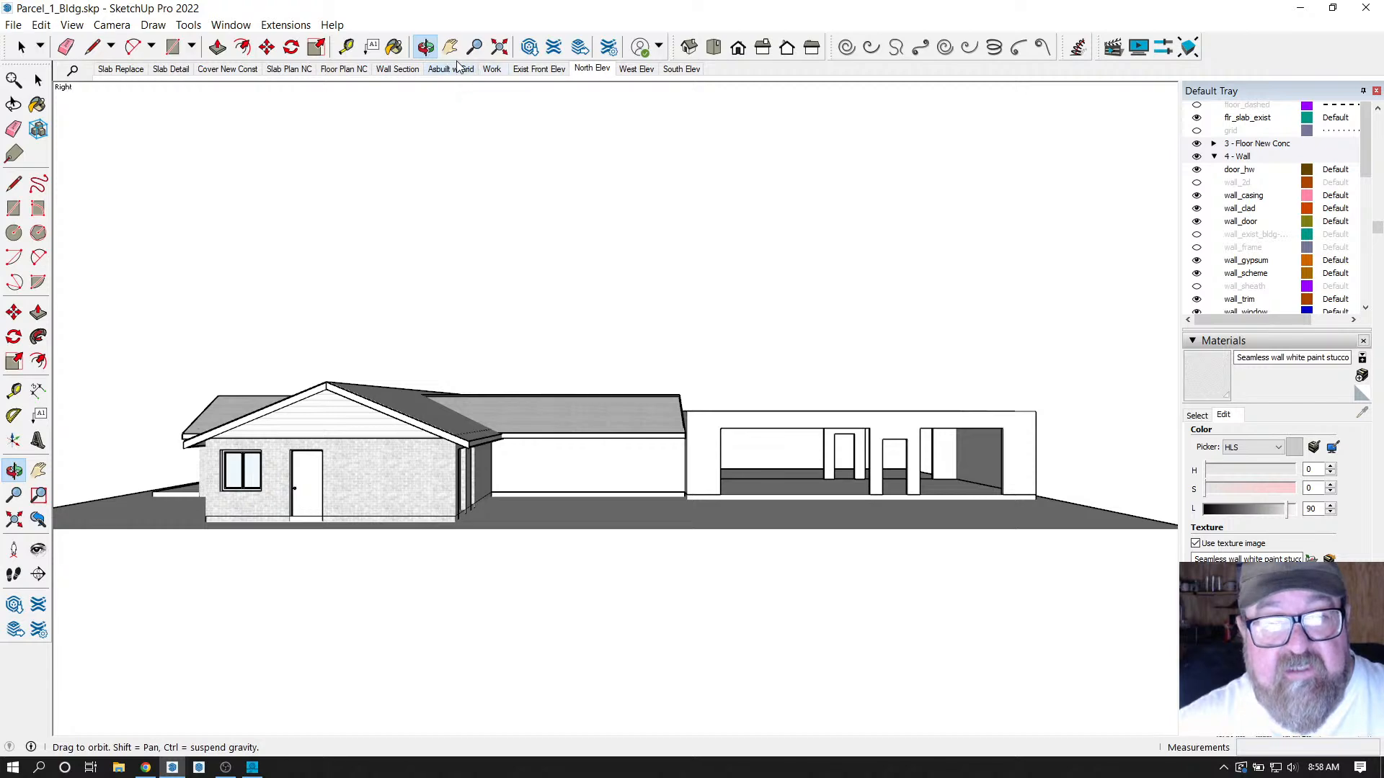
# Orbit up to an overhead 3D view of the walled garage, then switch to the browser.
pyautogui.click(426, 47)
pyautogui.moveTo(721, 692); pyautogui.dragTo(818, 495)
pyautogui.scroll(5, 757, 451)
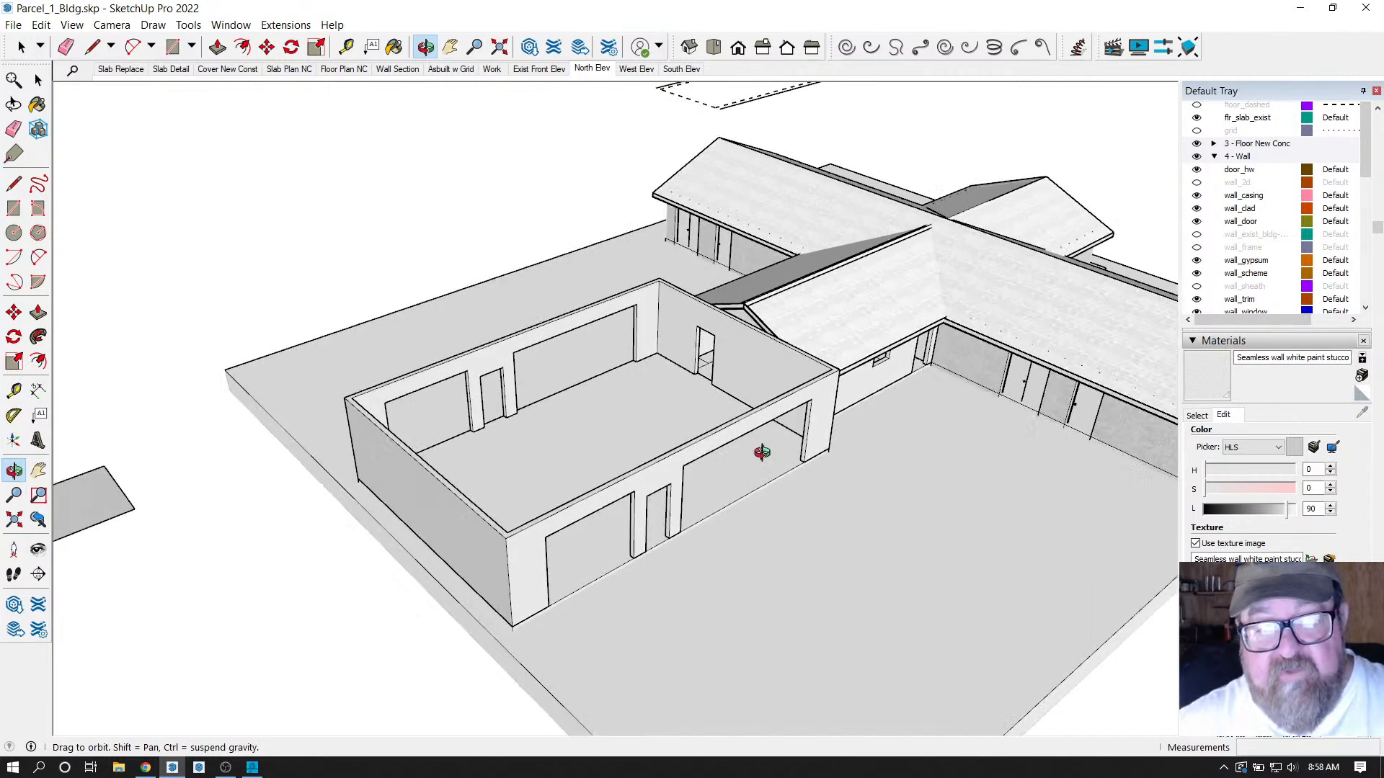
pyautogui.scroll(-1, 508, 402)
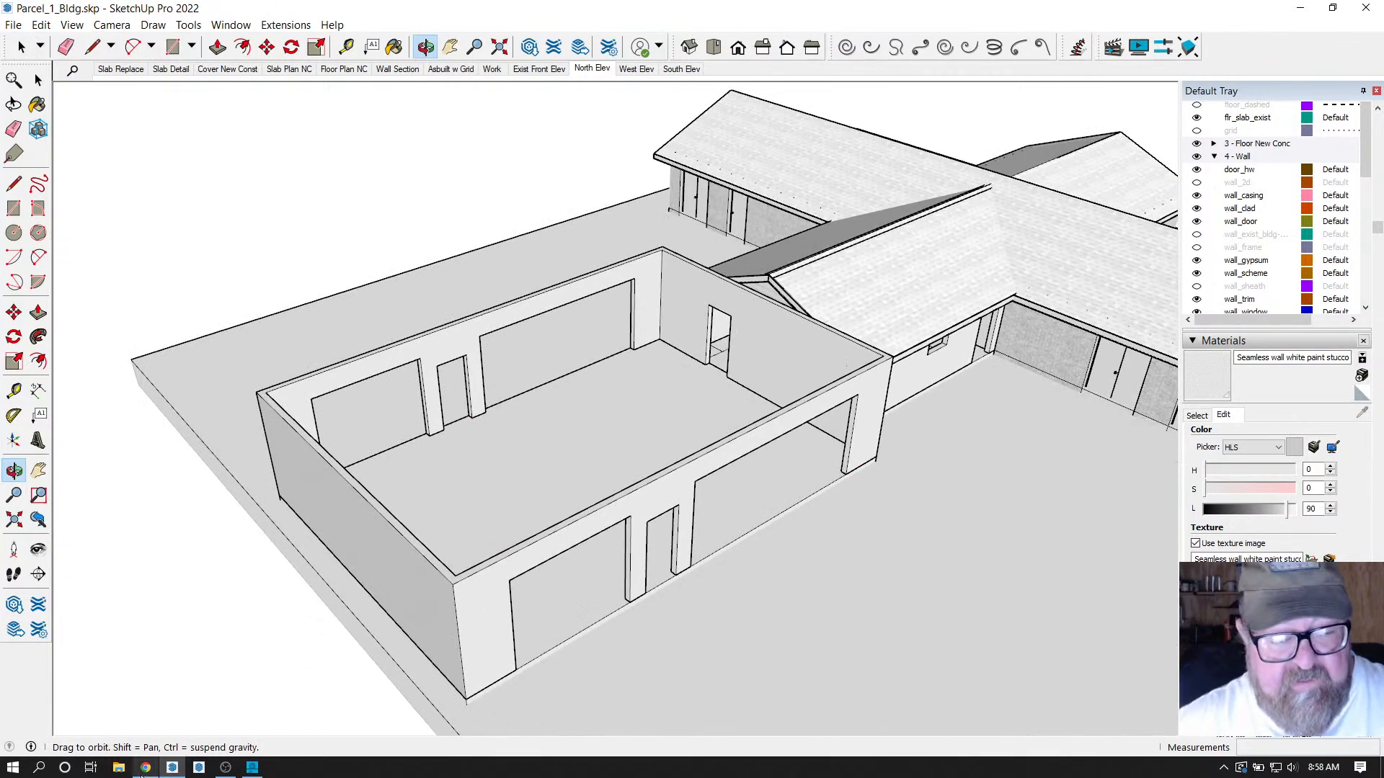
pyautogui.click(145, 768)
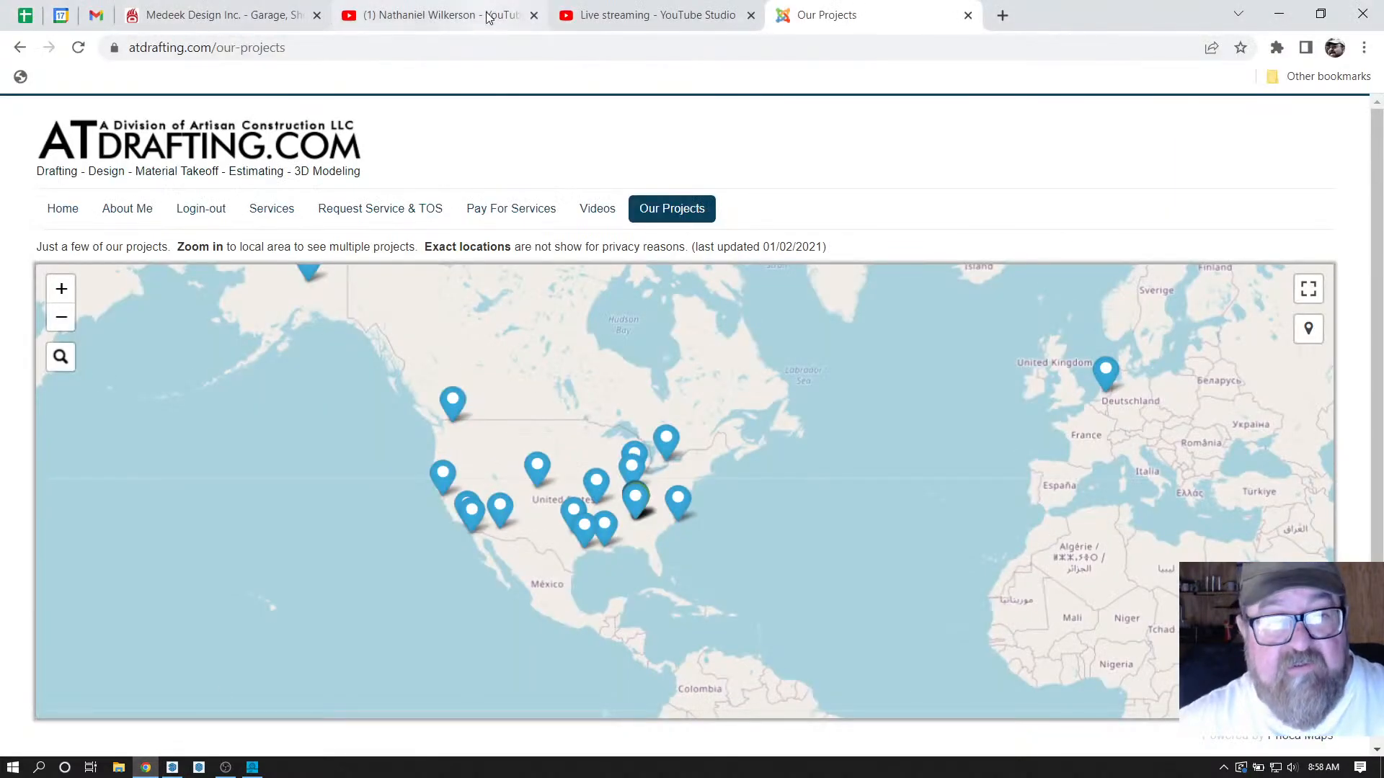
# Check the YouTube Studio live streaming page, then return to the SketchUp model.
pyautogui.click(678, 17)
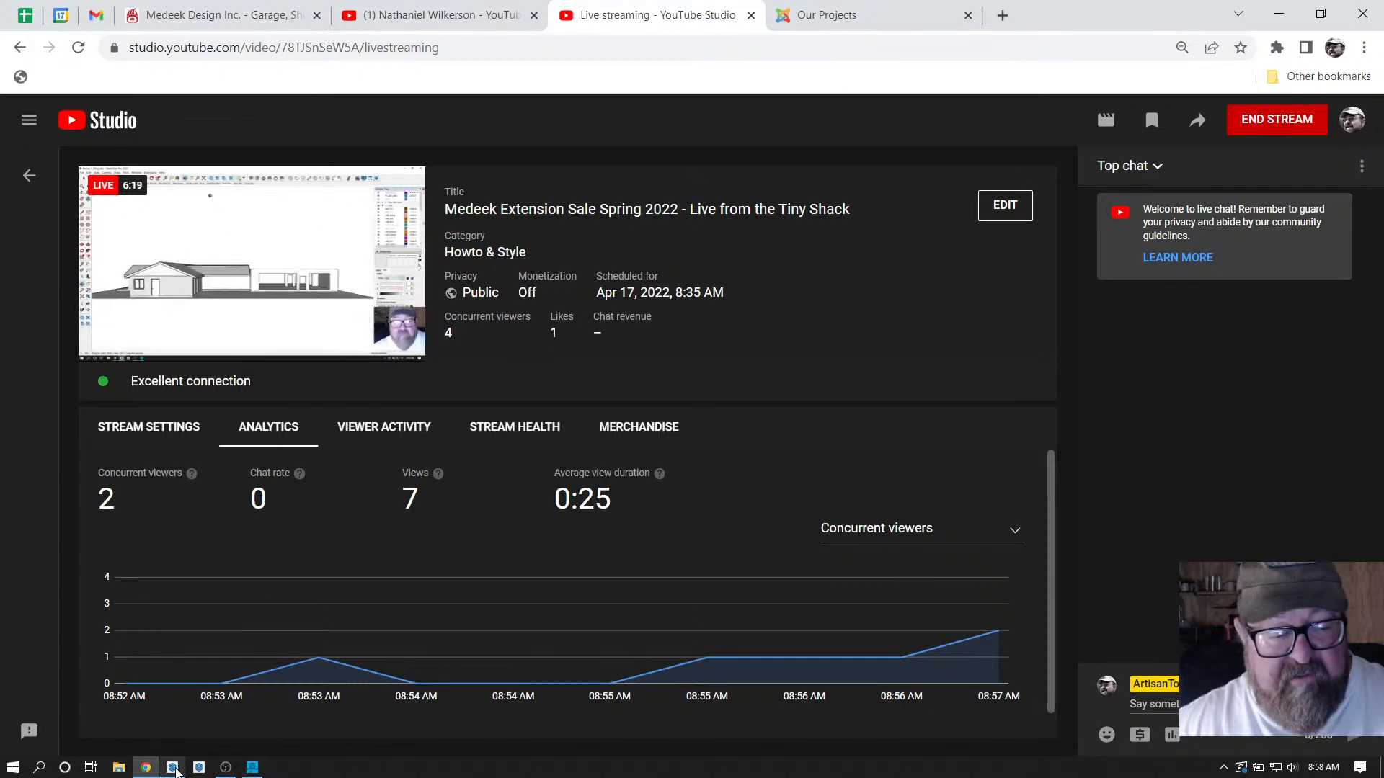
pyautogui.click(172, 768)
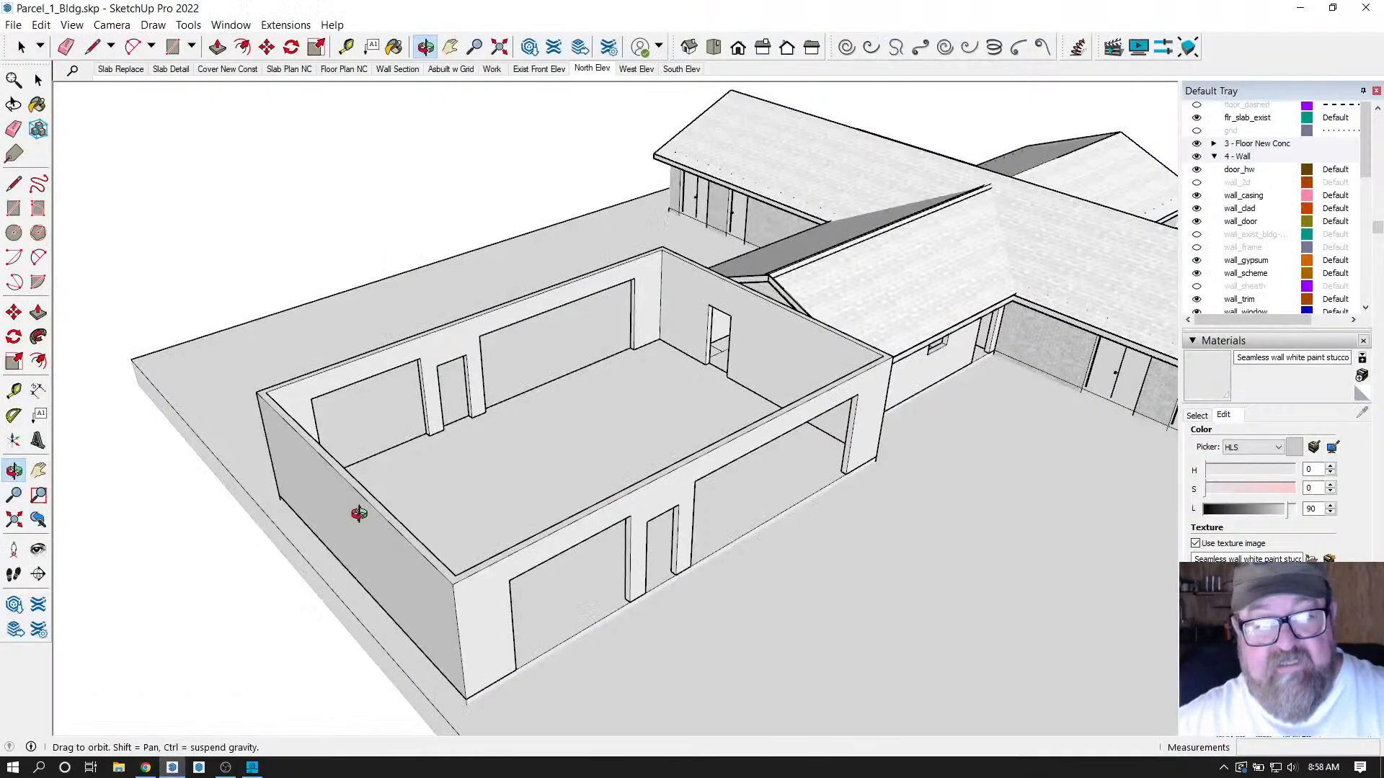
# Orbit around the new garage walls, then zoom in close on the garage front wall.
pyautogui.moveTo(451, 458); pyautogui.dragTo(402, 482)
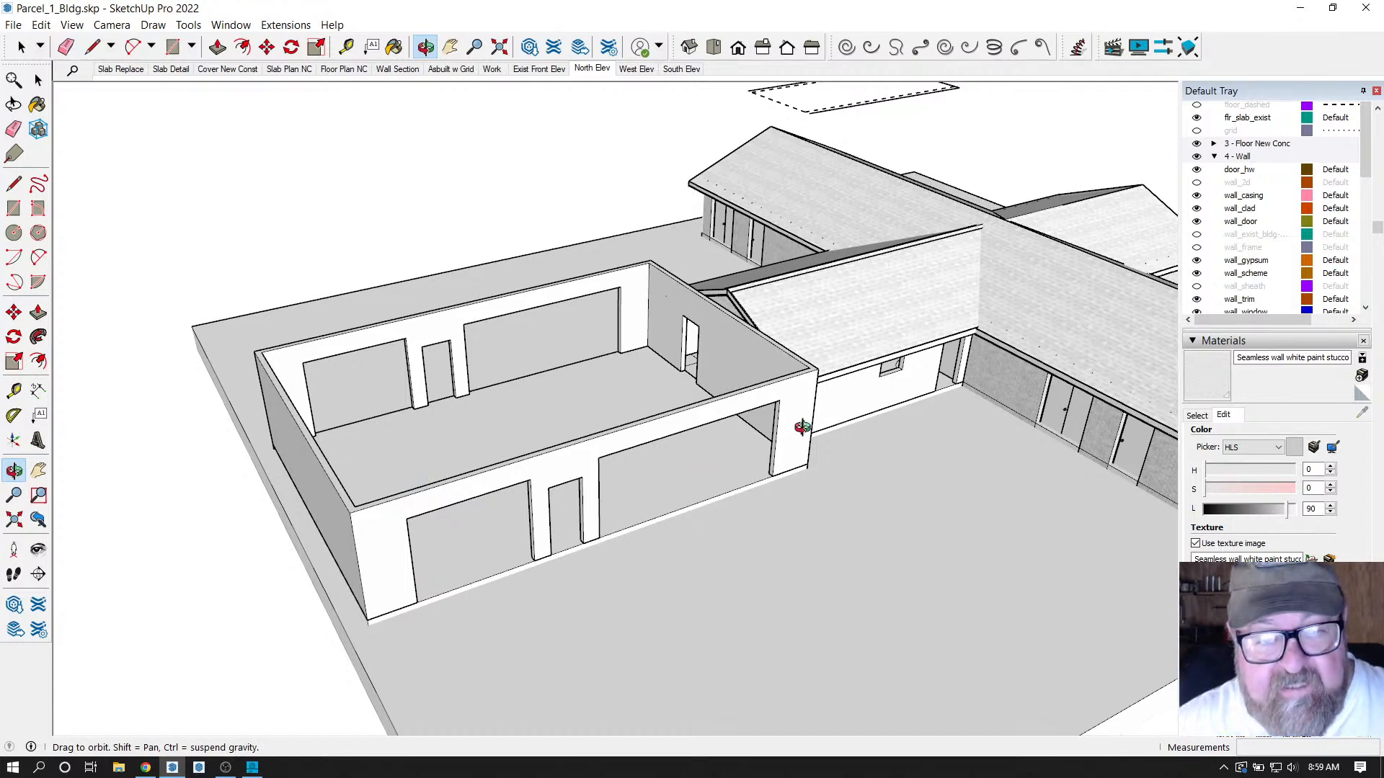
pyautogui.moveTo(802, 427); pyautogui.dragTo(502, 473)
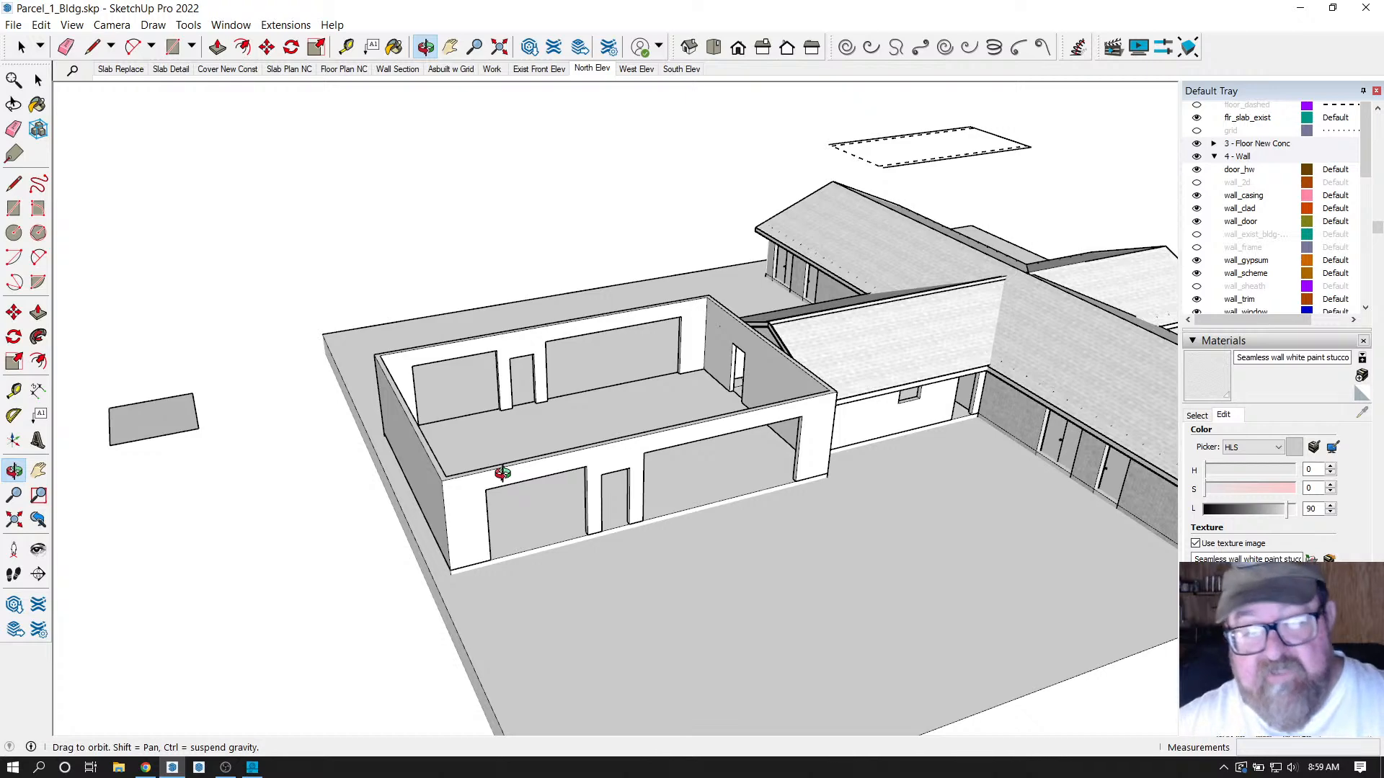
pyautogui.moveTo(561, 470); pyautogui.dragTo(589, 469)
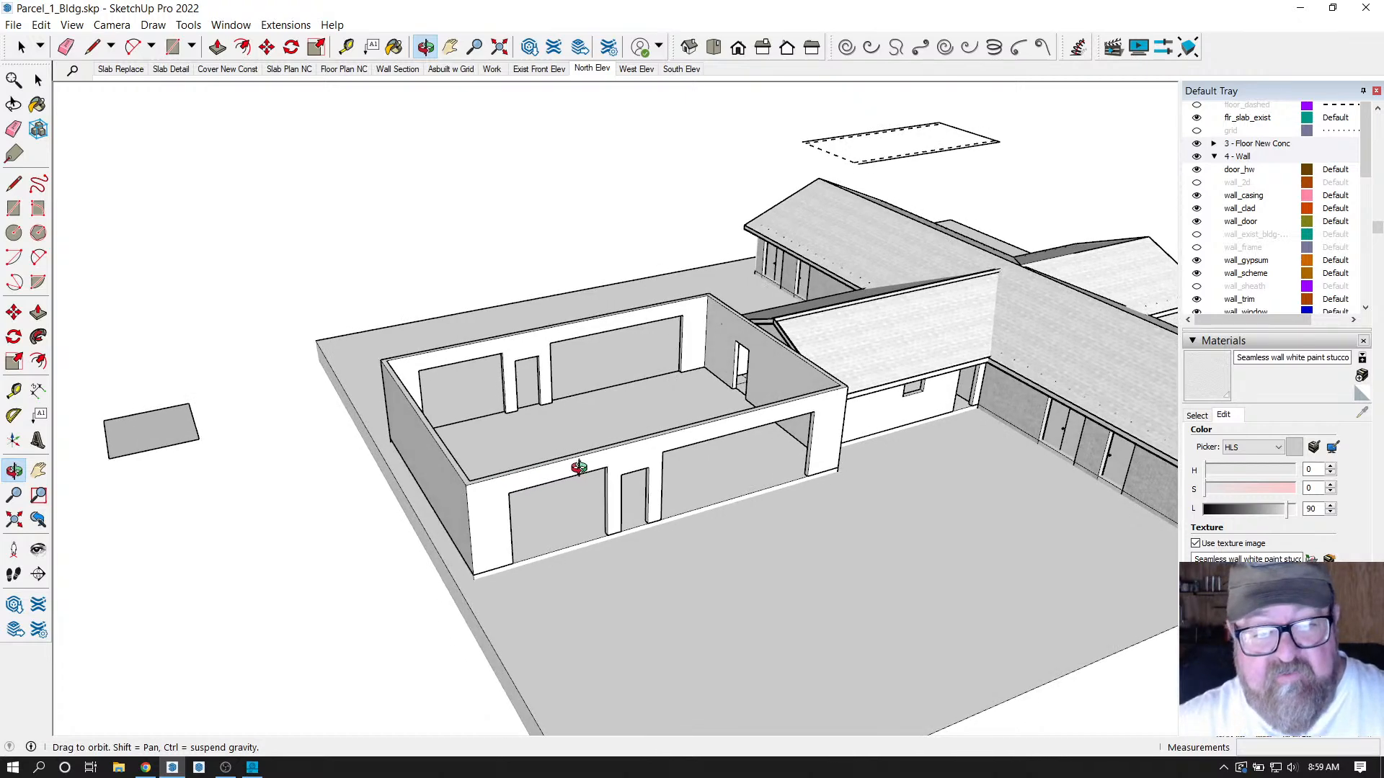
pyautogui.scroll(2, 377, 451)
pyautogui.moveTo(669, 489)
pyautogui.mouseDown()
pyautogui.moveTo(655, 488)
pyautogui.moveTo(662, 510)
pyautogui.moveTo(559, 488)
pyautogui.moveTo(658, 492)
pyautogui.mouseUp()
pyautogui.moveTo(667, 497); pyautogui.dragTo(582, 535)
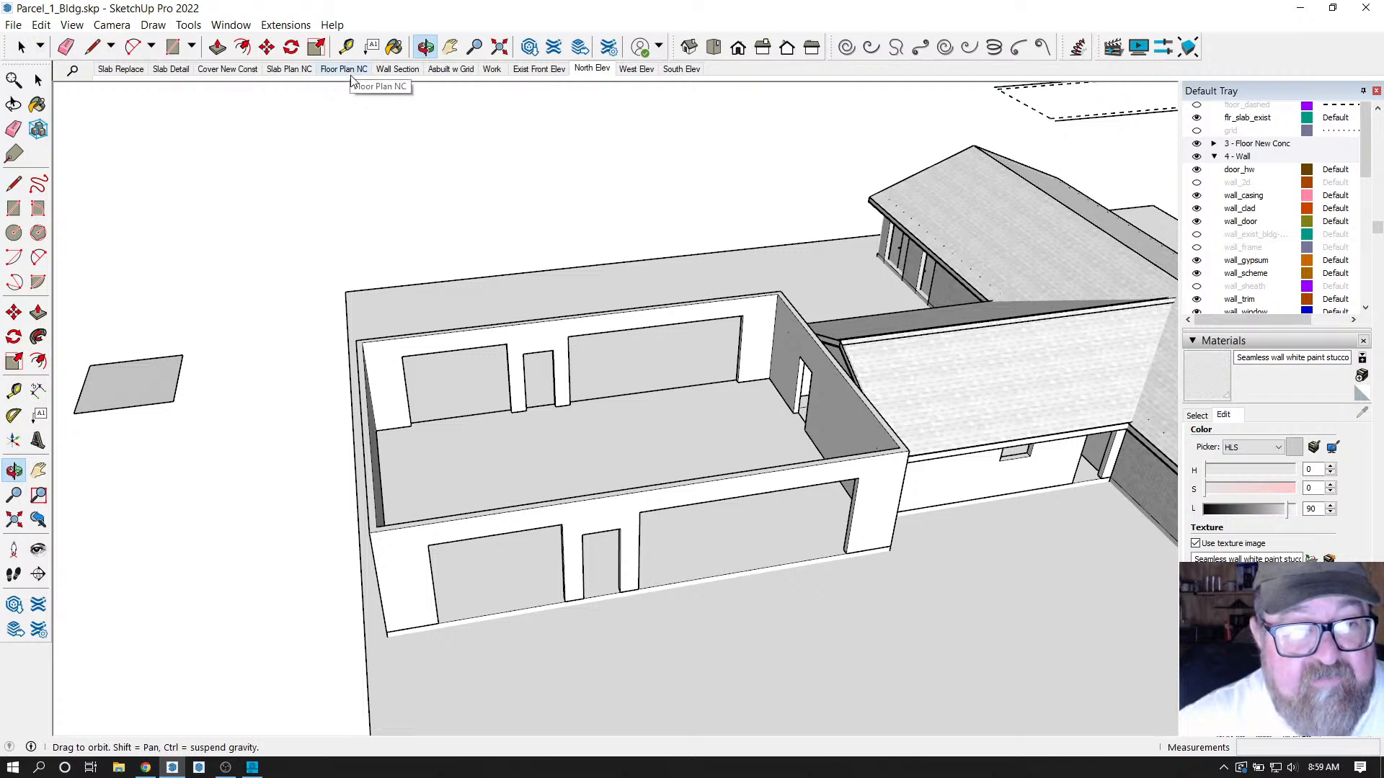
# Show the Floor Plan NC scene, zoomed in on the kitchen's dishwasher, refrigerator, range and island.
pyautogui.click(351, 72)
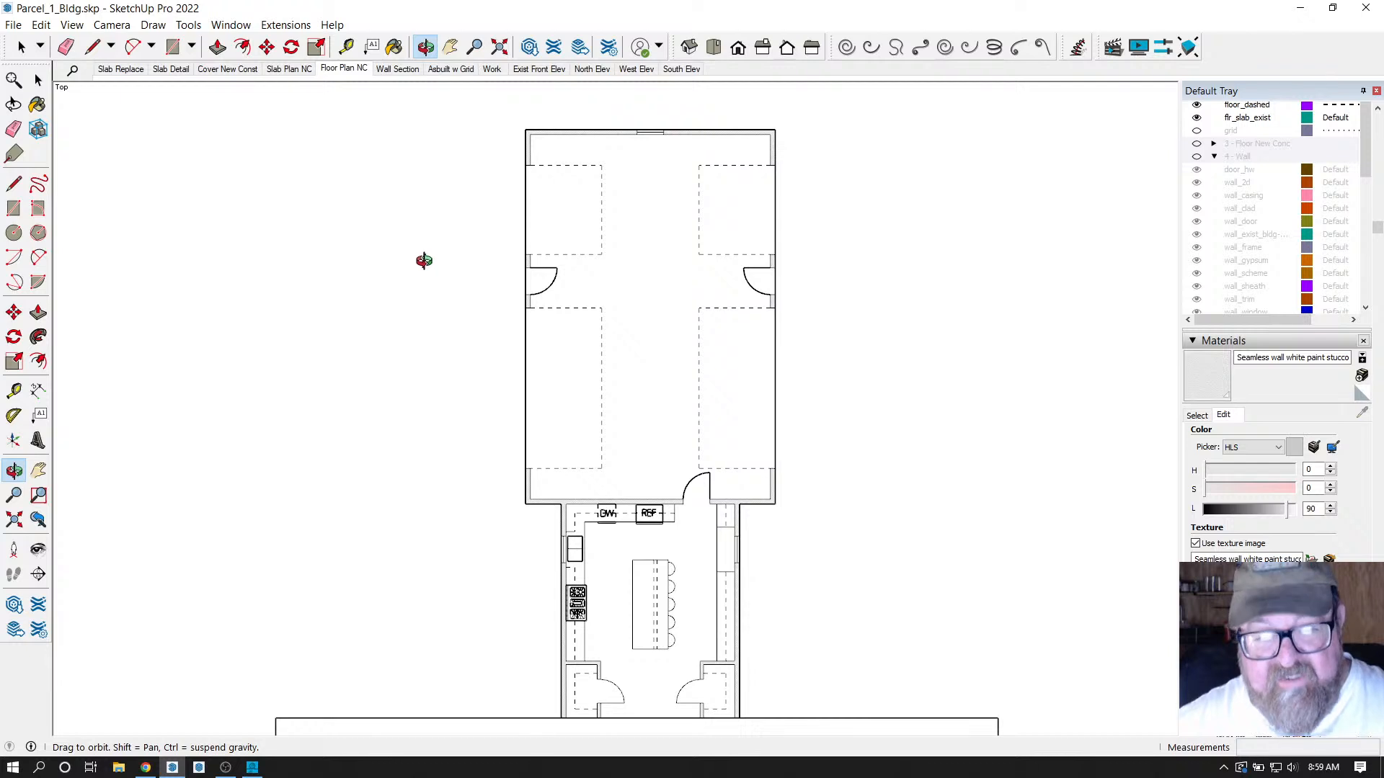
pyautogui.scroll(1, 648, 658)
pyautogui.scroll(-1, 648, 657)
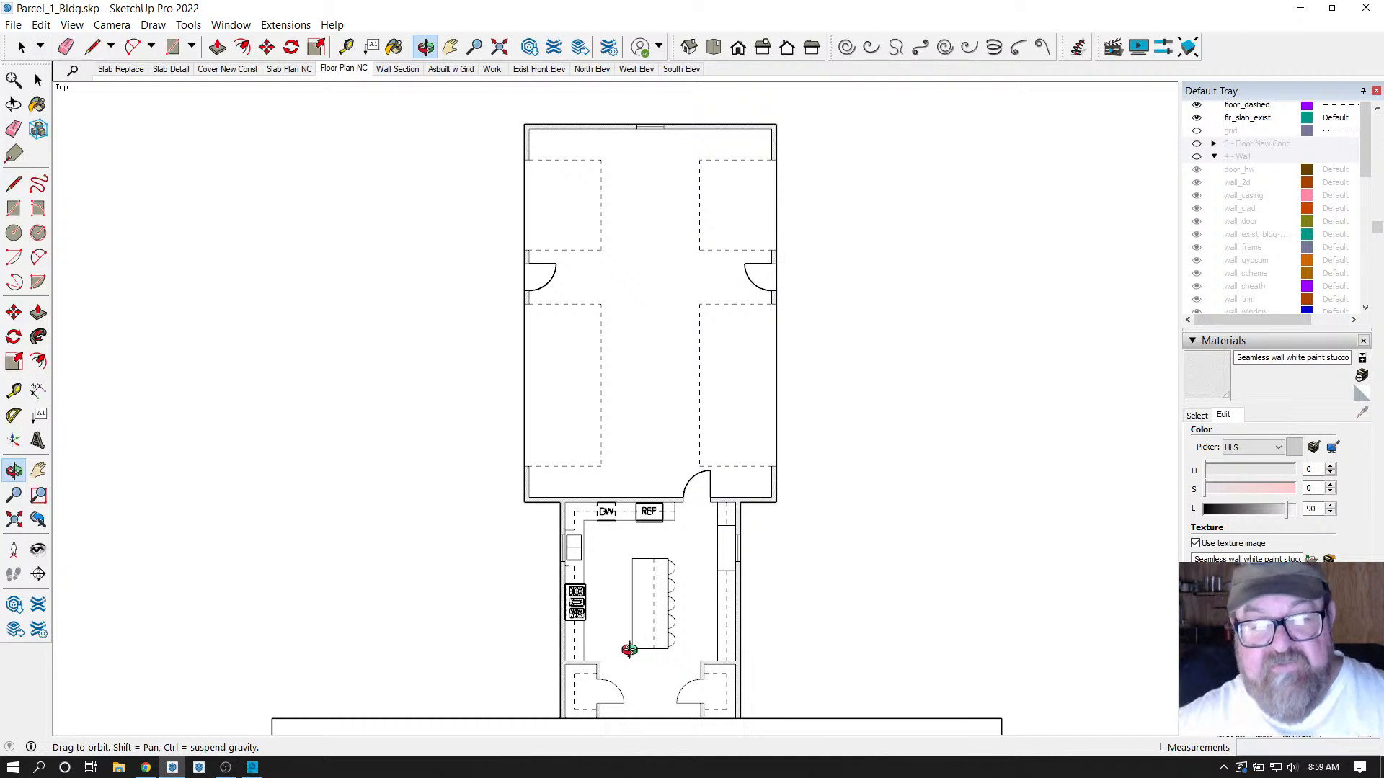
pyautogui.scroll(1, 629, 650)
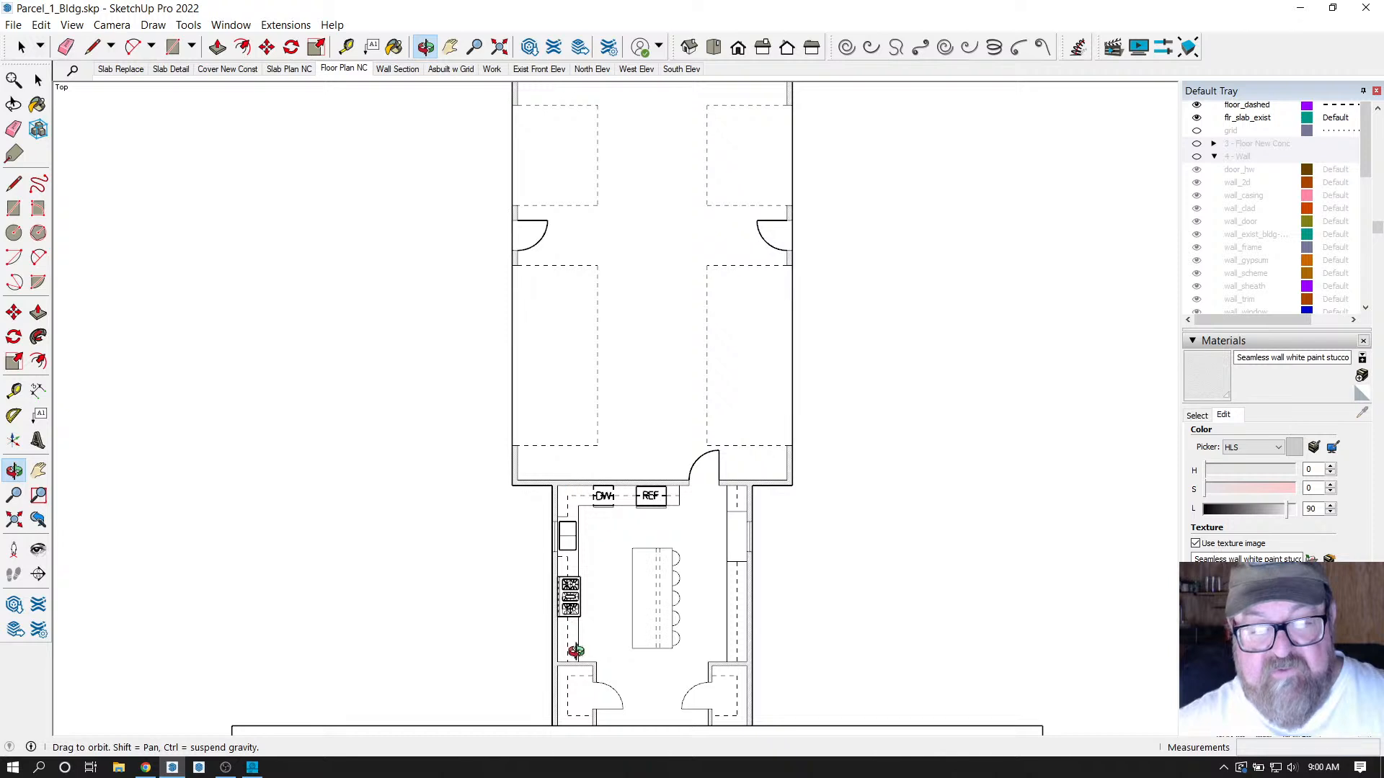
pyautogui.scroll(1, 646, 667)
pyautogui.scroll(1, 628, 639)
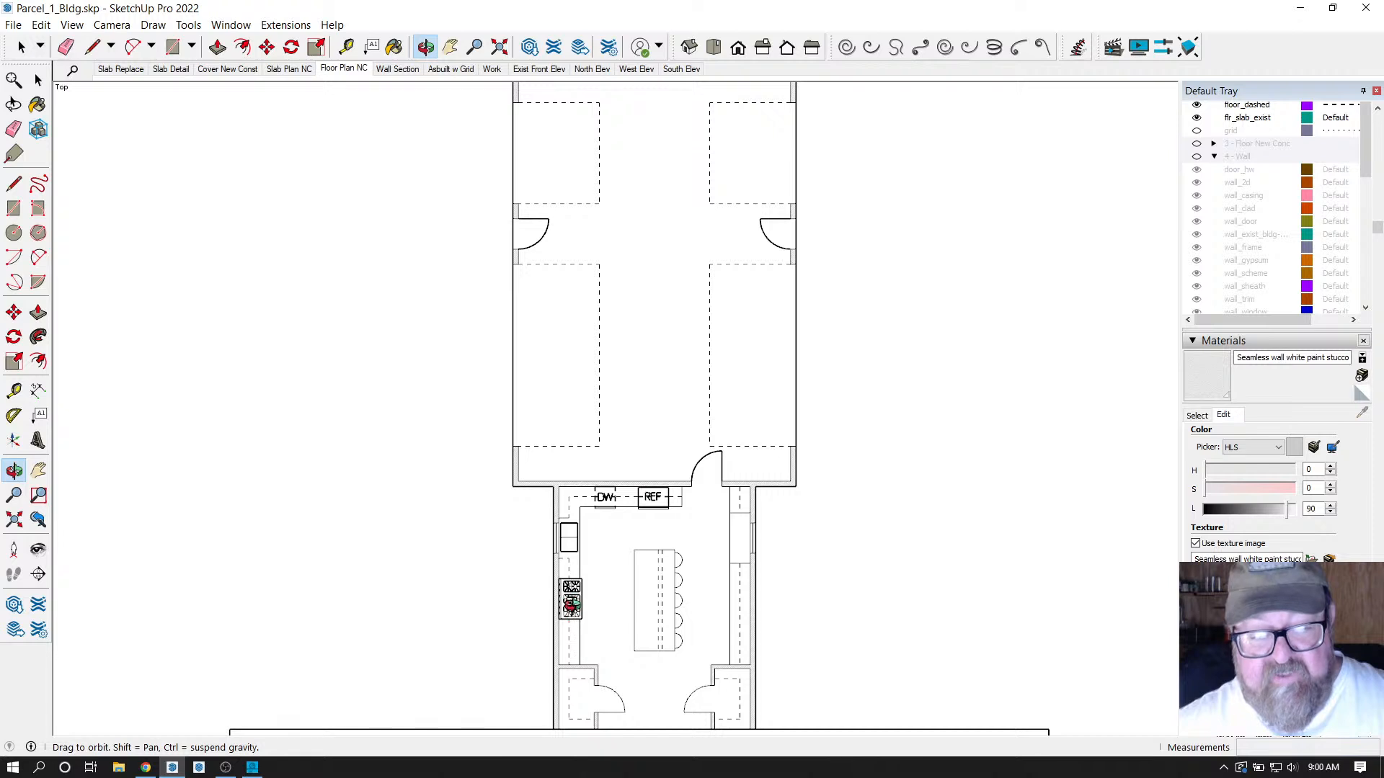
pyautogui.scroll(5, 664, 718)
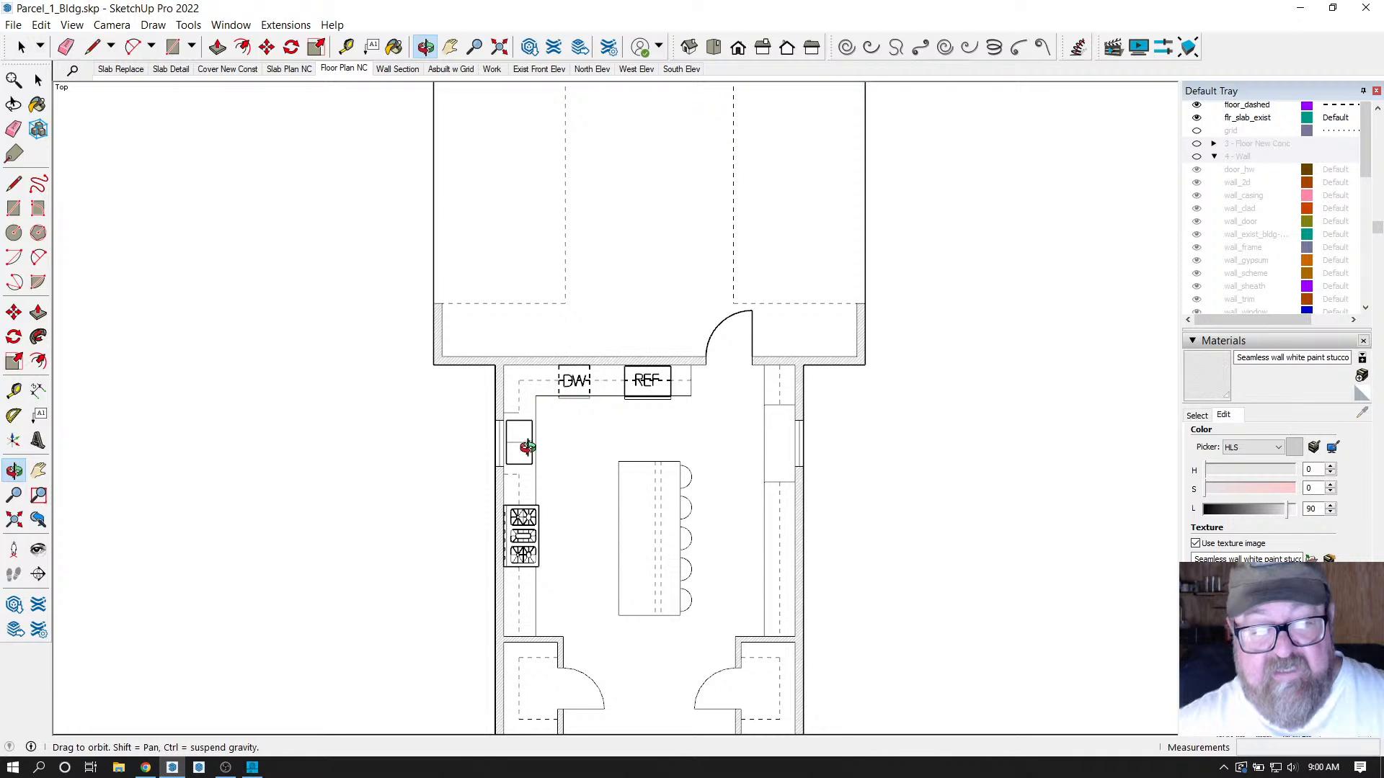
pyautogui.moveTo(544, 433); pyautogui.dragTo(546, 444)
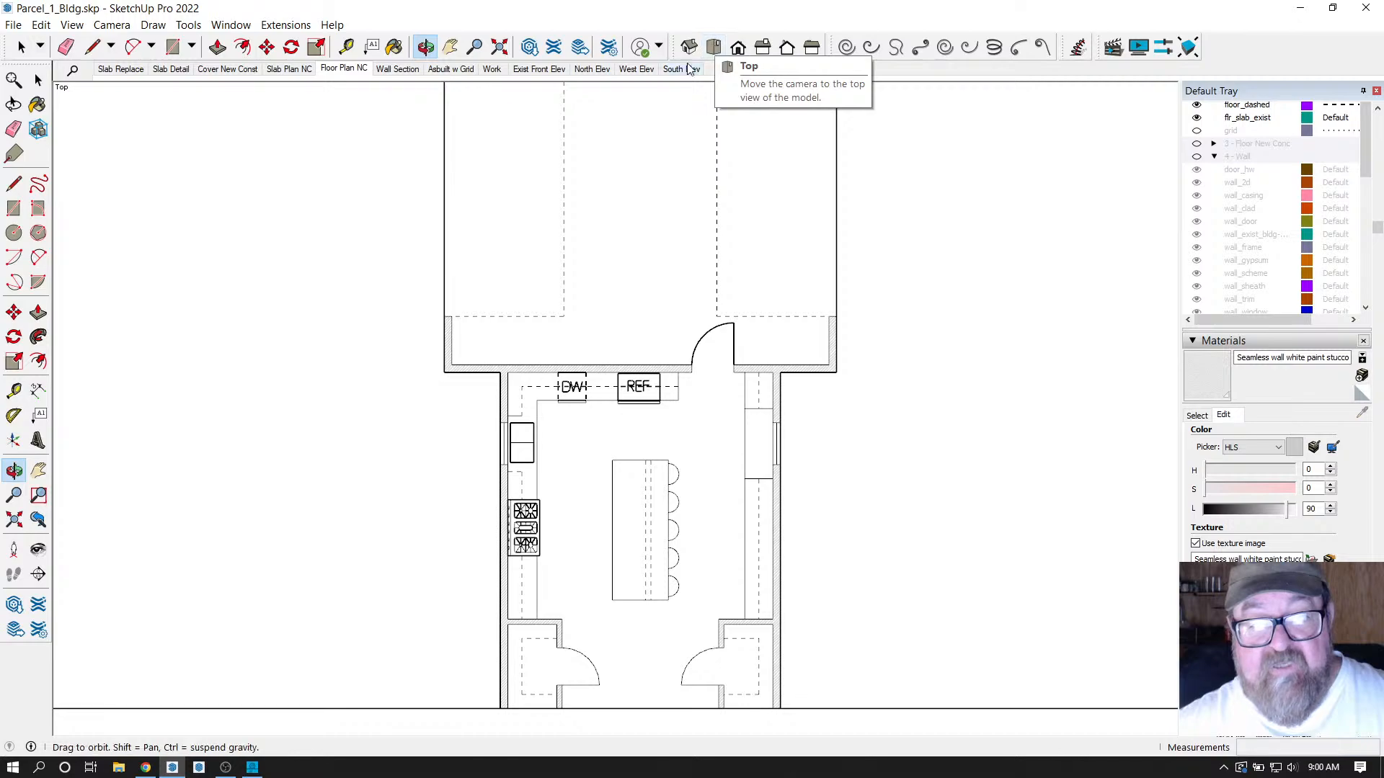
# Switch to Exist Front Elev, close in over the roof planes, and collapse the 4 - Wall tags.
pyautogui.click(559, 68)
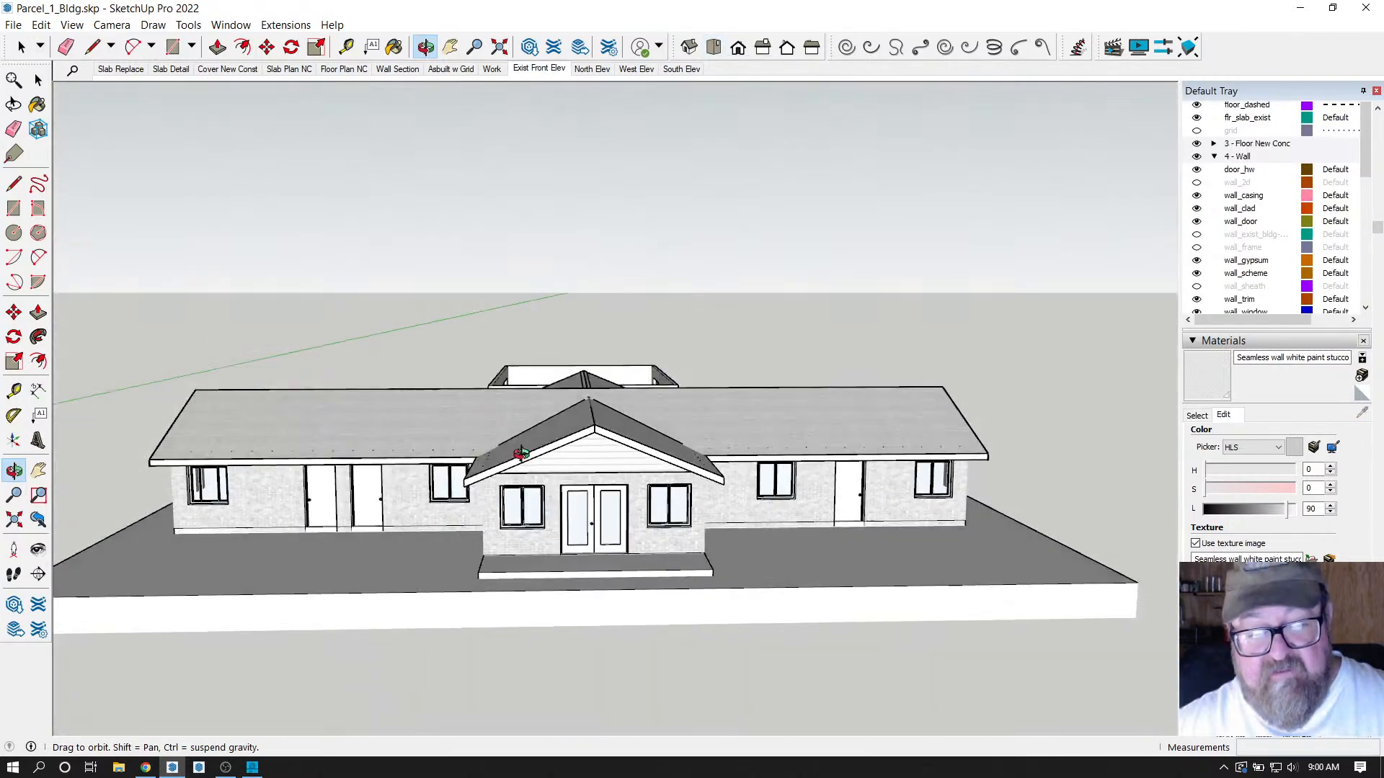
pyautogui.moveTo(519, 452); pyautogui.dragTo(727, 554)
pyautogui.scroll(3, 294, 488)
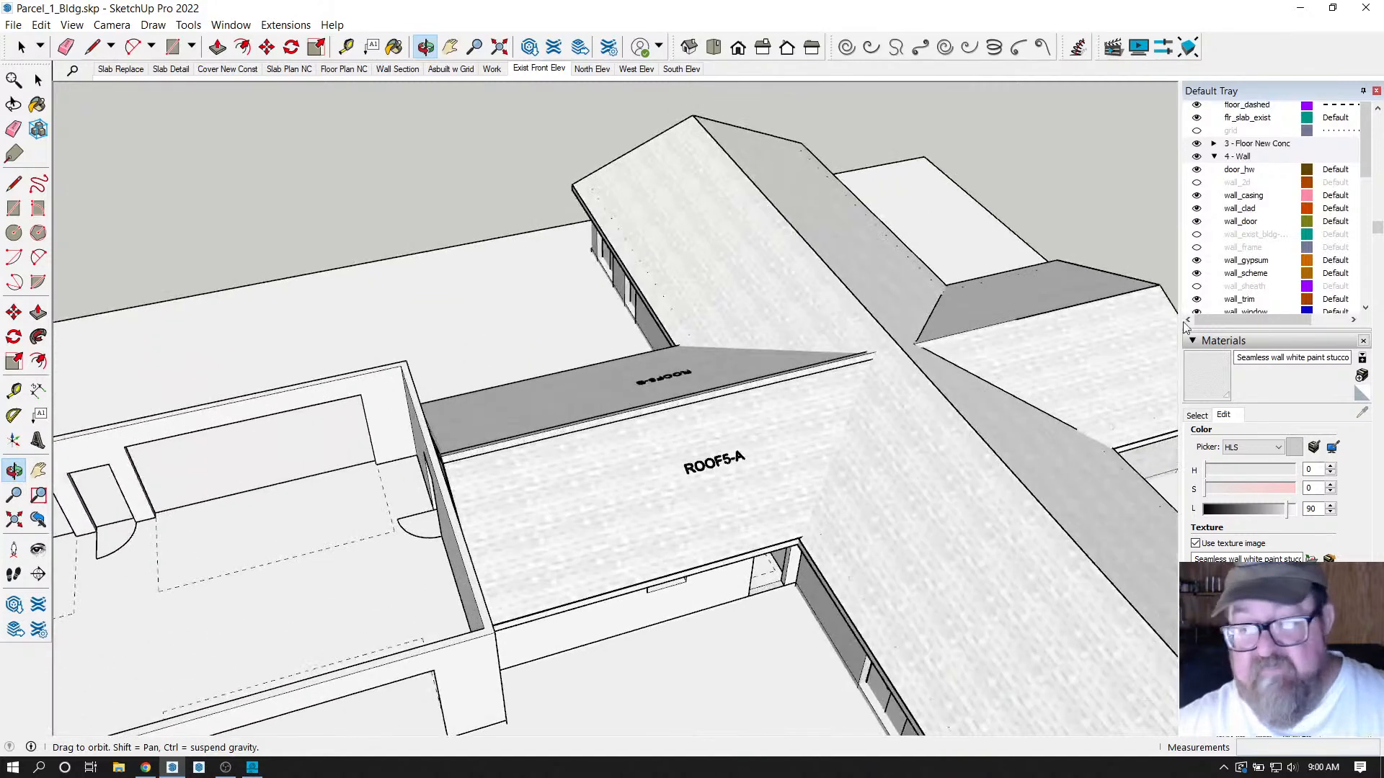
pyautogui.click(1215, 158)
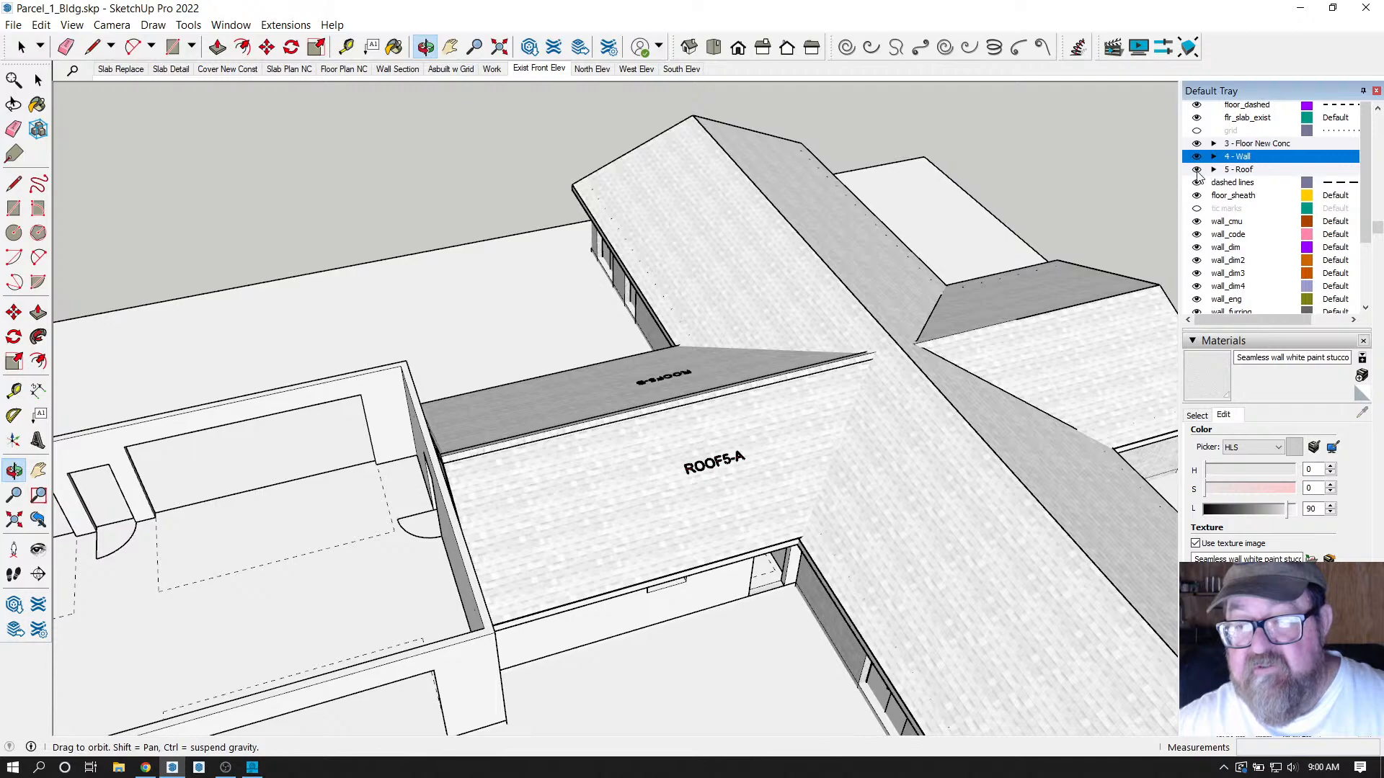
pyautogui.click(1197, 170)
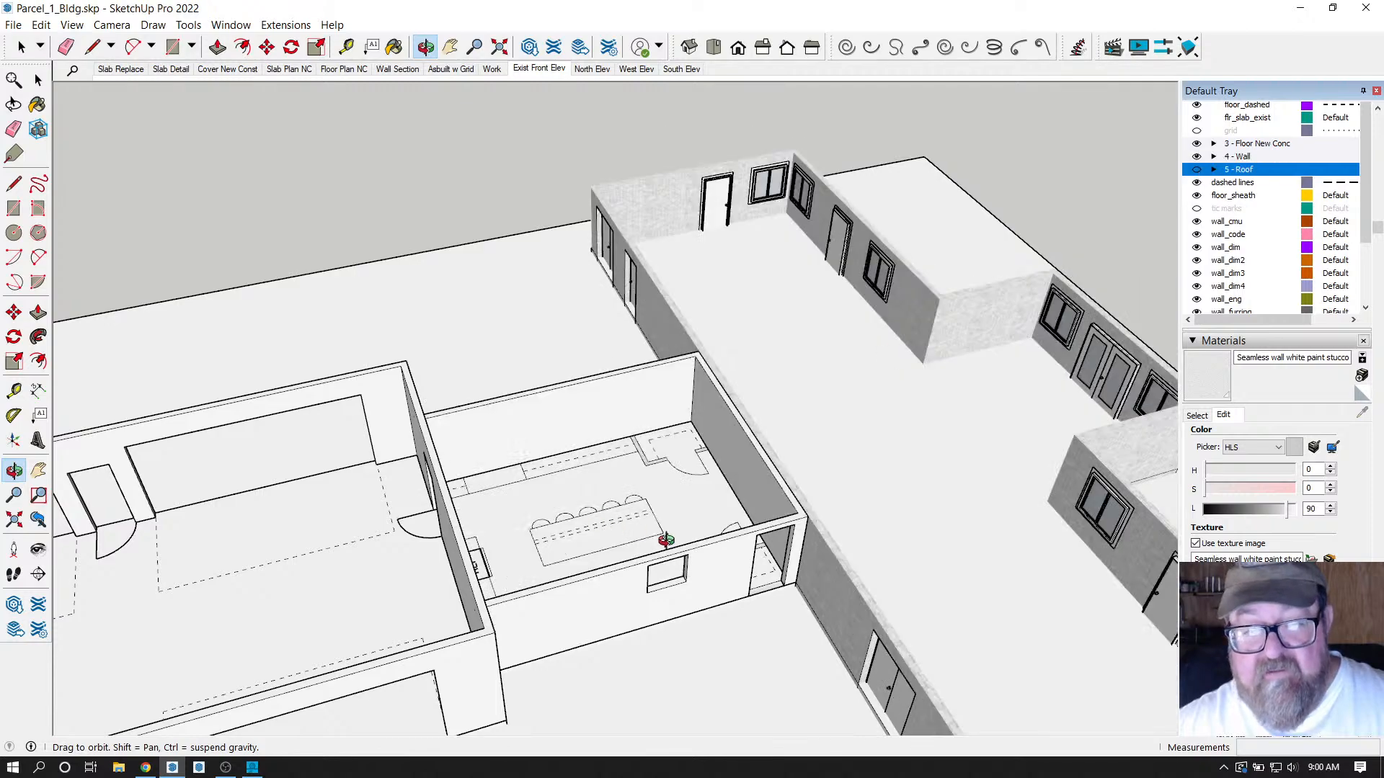
pyautogui.scroll(6, 550, 575)
pyautogui.scroll(-5, 443, 552)
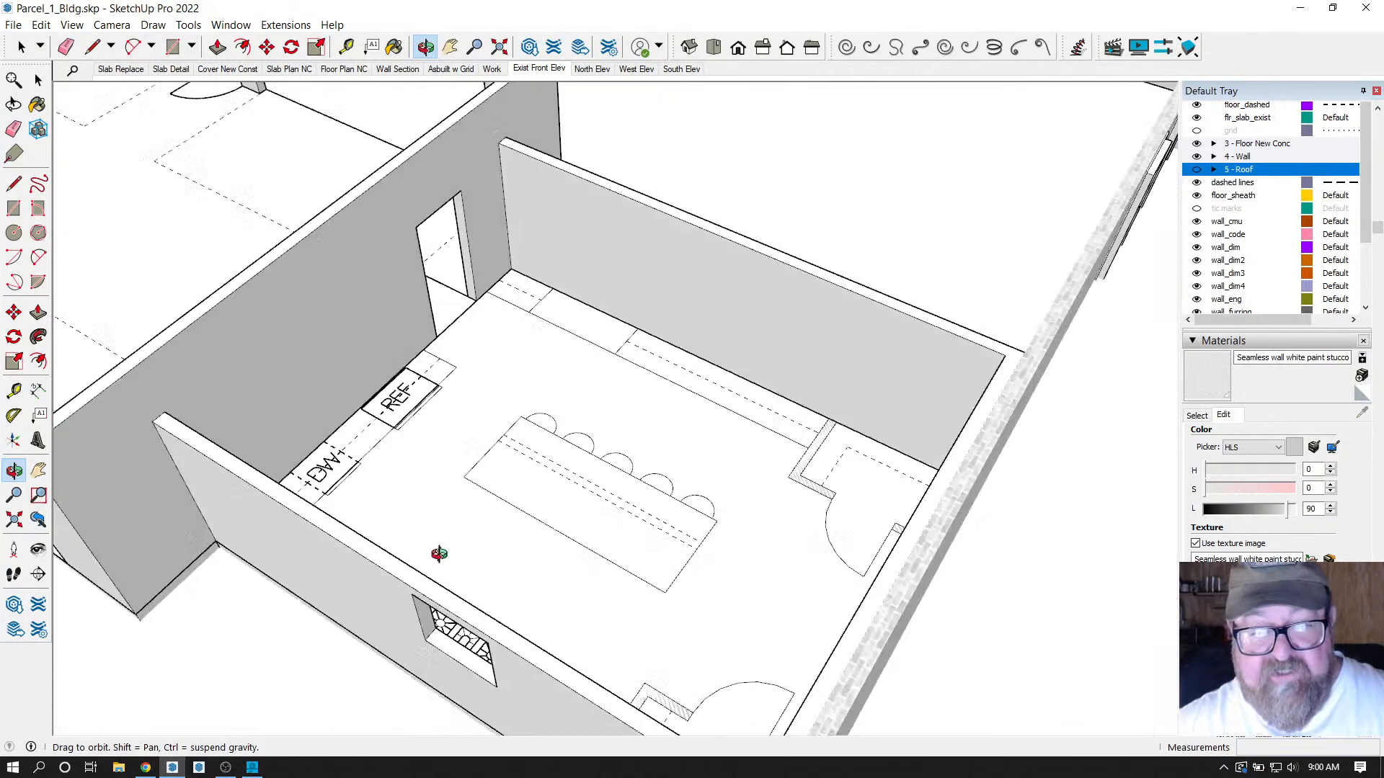
pyautogui.moveTo(442, 555); pyautogui.dragTo(812, 344)
pyautogui.moveTo(550, 523); pyautogui.dragTo(487, 422)
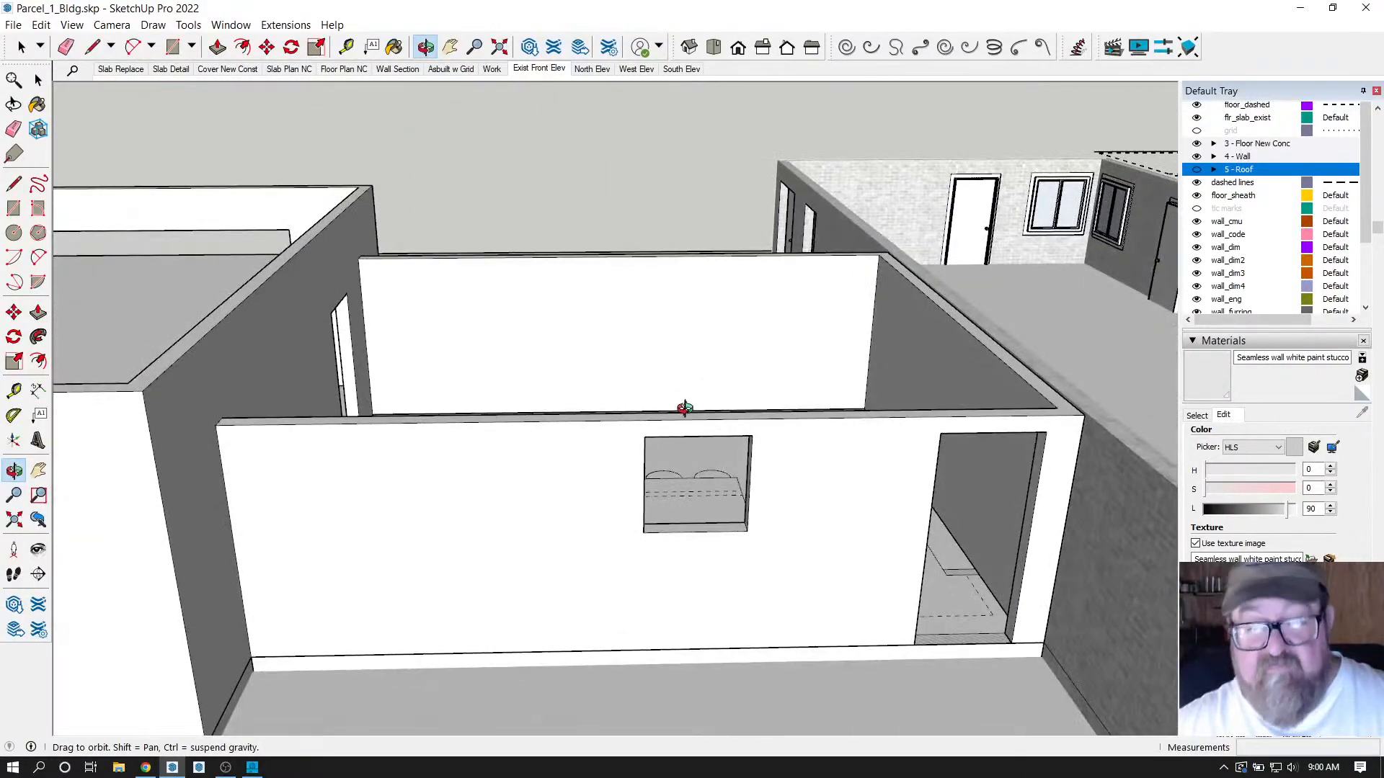
pyautogui.moveTo(795, 447)
pyautogui.mouseDown()
pyautogui.moveTo(720, 448)
pyautogui.moveTo(745, 411)
pyautogui.moveTo(881, 431)
pyautogui.moveTo(794, 470)
pyautogui.mouseUp()
pyautogui.moveTo(632, 407); pyautogui.dragTo(730, 525)
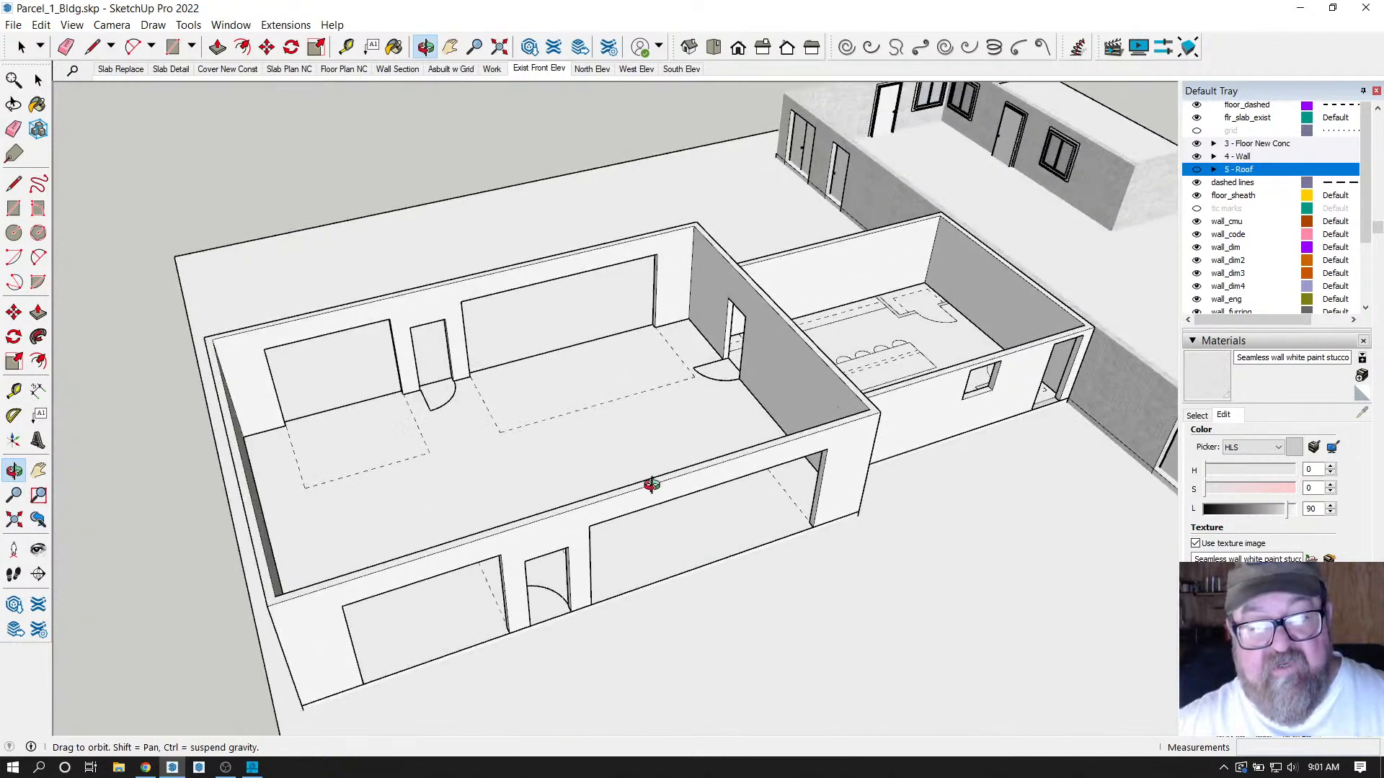
pyautogui.moveTo(651, 484); pyautogui.dragTo(669, 475)
pyautogui.moveTo(916, 404); pyautogui.dragTo(711, 445)
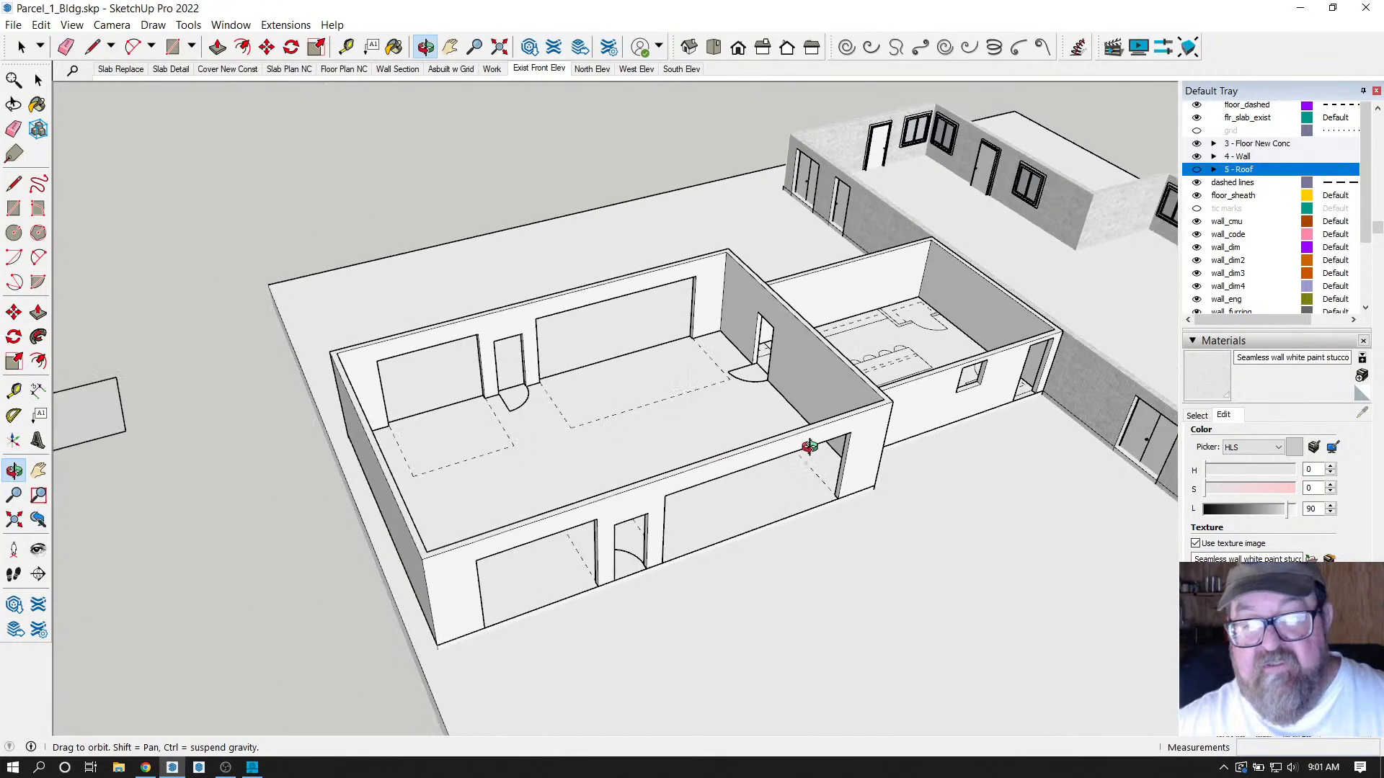
pyautogui.click(1197, 170)
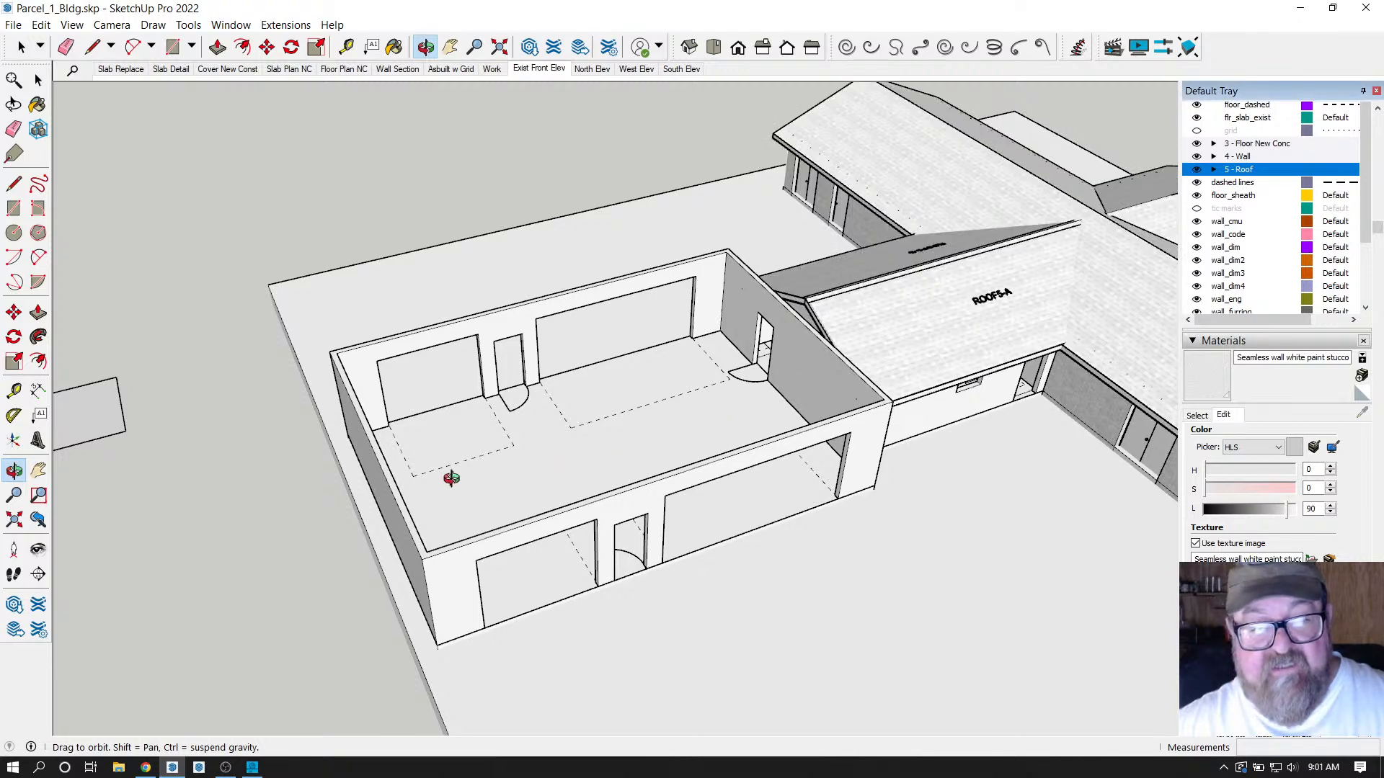
pyautogui.scroll(1, 310, 593)
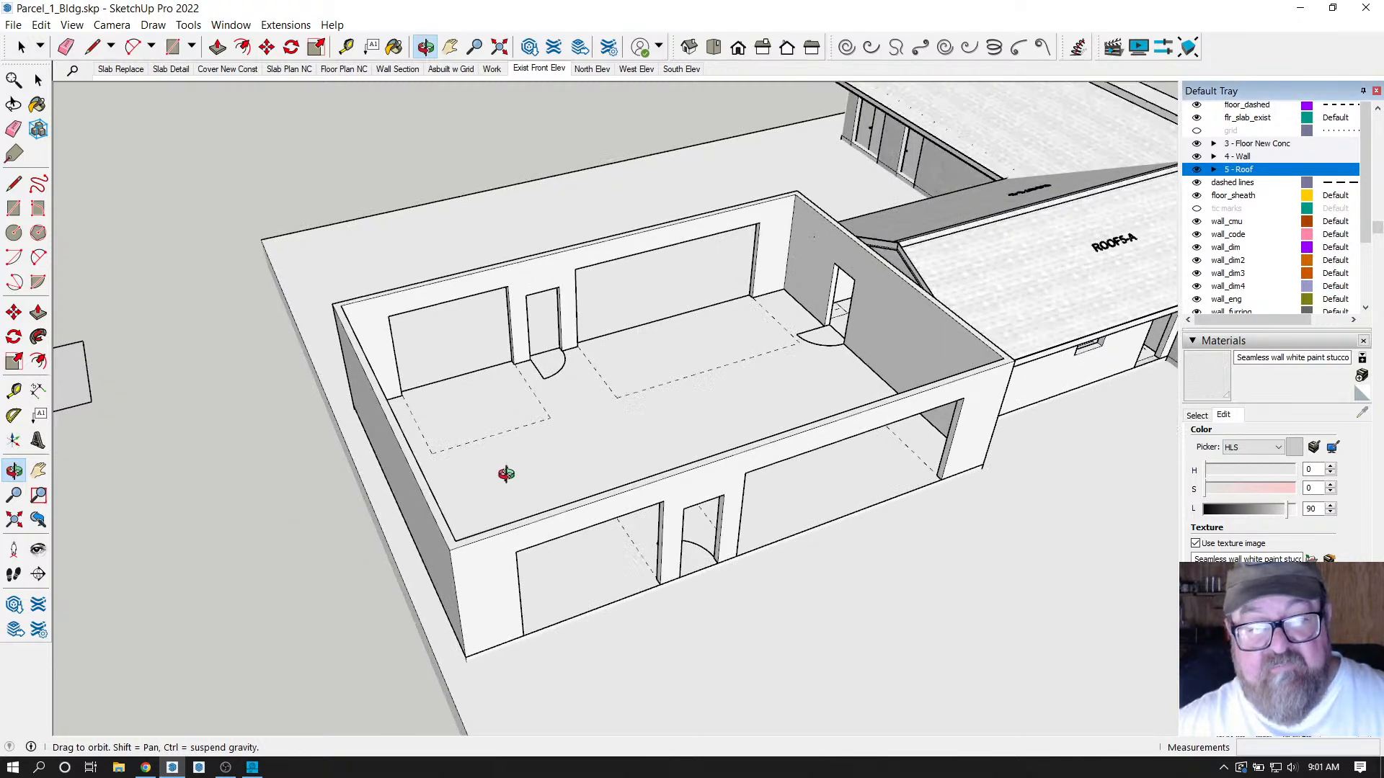
pyautogui.moveTo(544, 426); pyautogui.dragTo(535, 425)
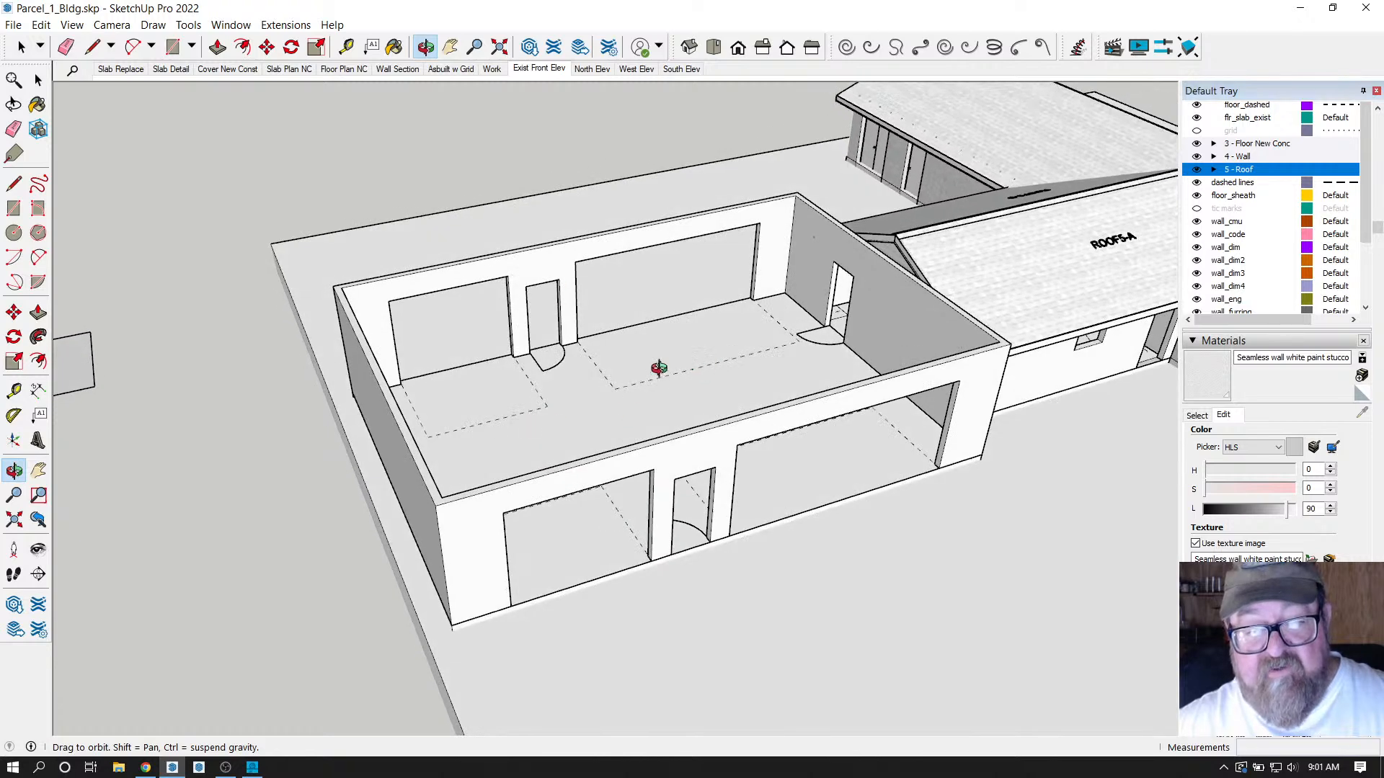
pyautogui.scroll(3, 581, 442)
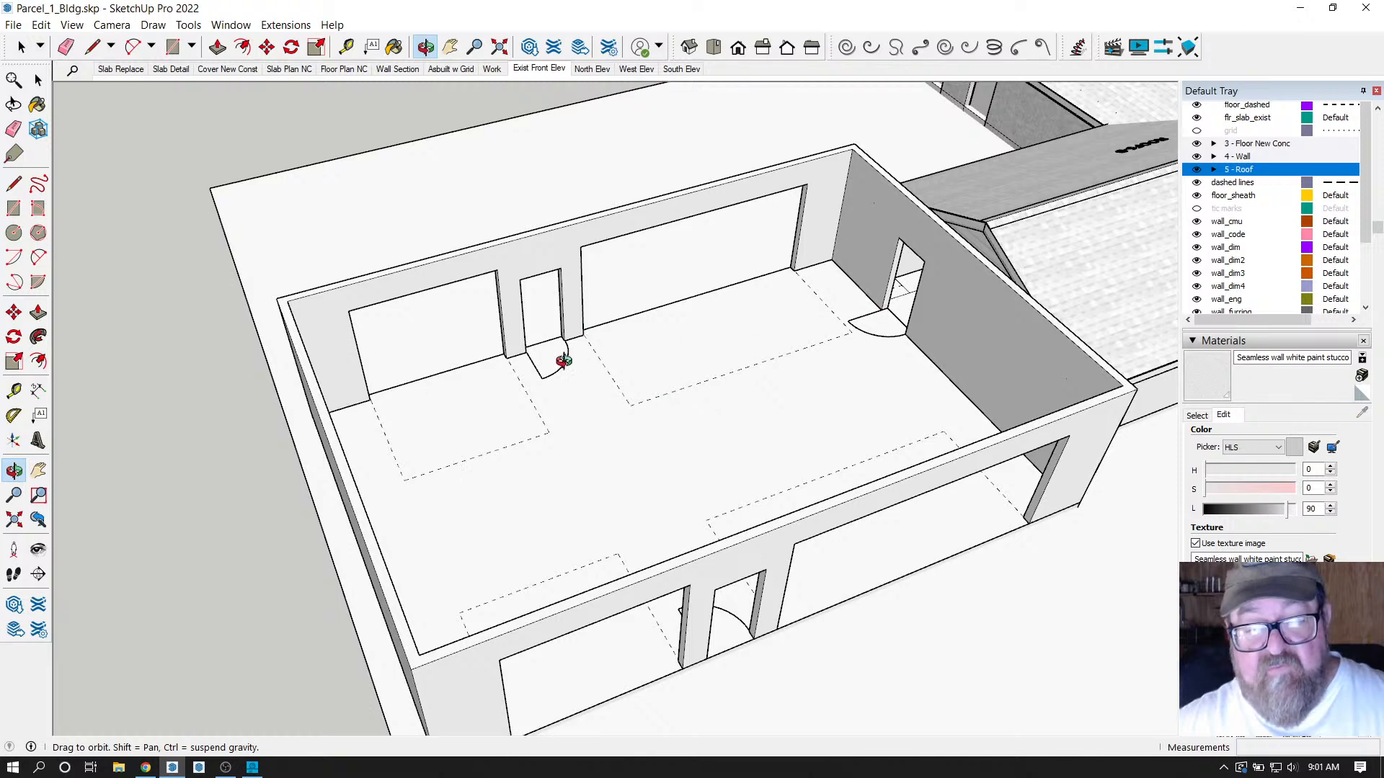
pyautogui.moveTo(735, 550)
pyautogui.mouseDown()
pyautogui.moveTo(791, 488)
pyautogui.moveTo(655, 482)
pyautogui.moveTo(707, 485)
pyautogui.moveTo(556, 435)
pyautogui.moveTo(488, 455)
pyautogui.moveTo(391, 410)
pyautogui.moveTo(605, 451)
pyautogui.moveTo(519, 447)
pyautogui.moveTo(545, 498)
pyautogui.mouseUp()
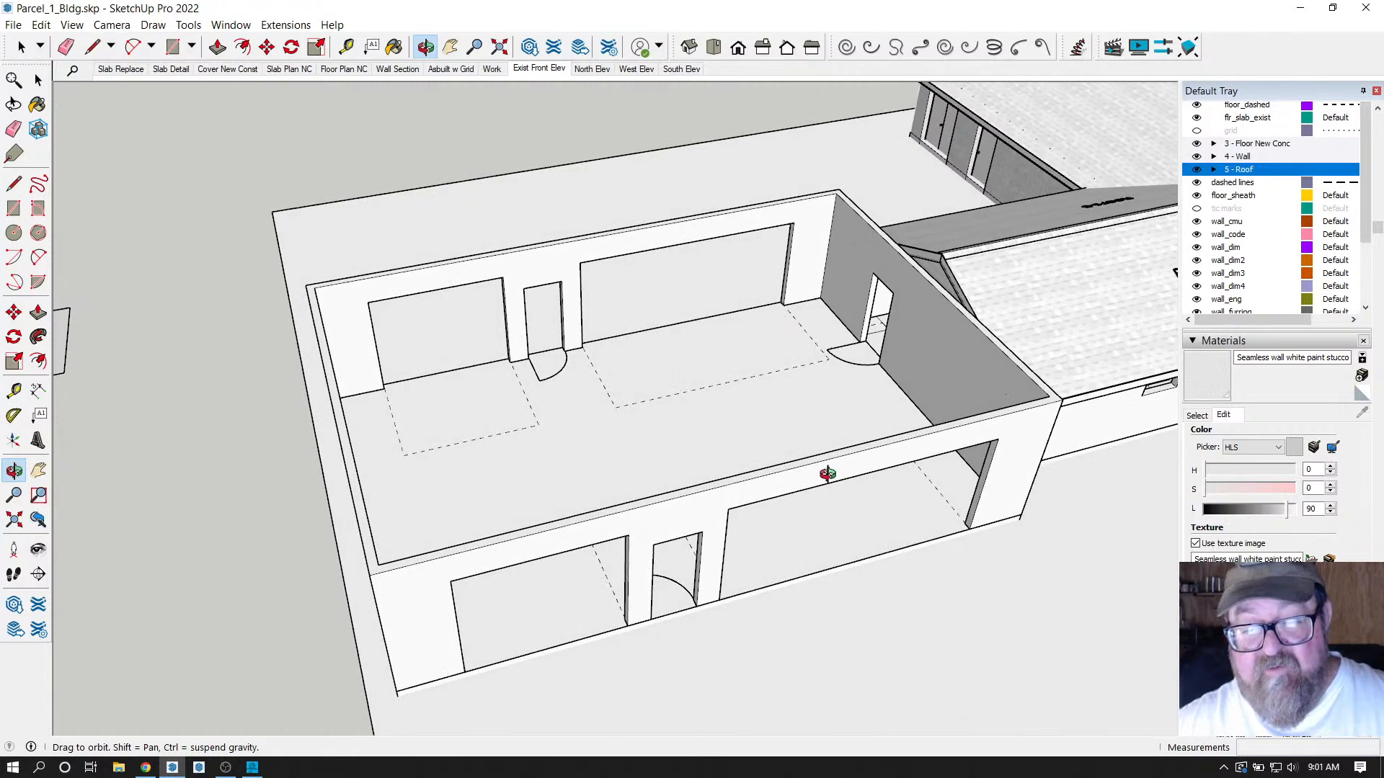
pyautogui.moveTo(827, 473)
pyautogui.mouseDown()
pyautogui.moveTo(766, 473)
pyautogui.moveTo(823, 459)
pyautogui.mouseUp()
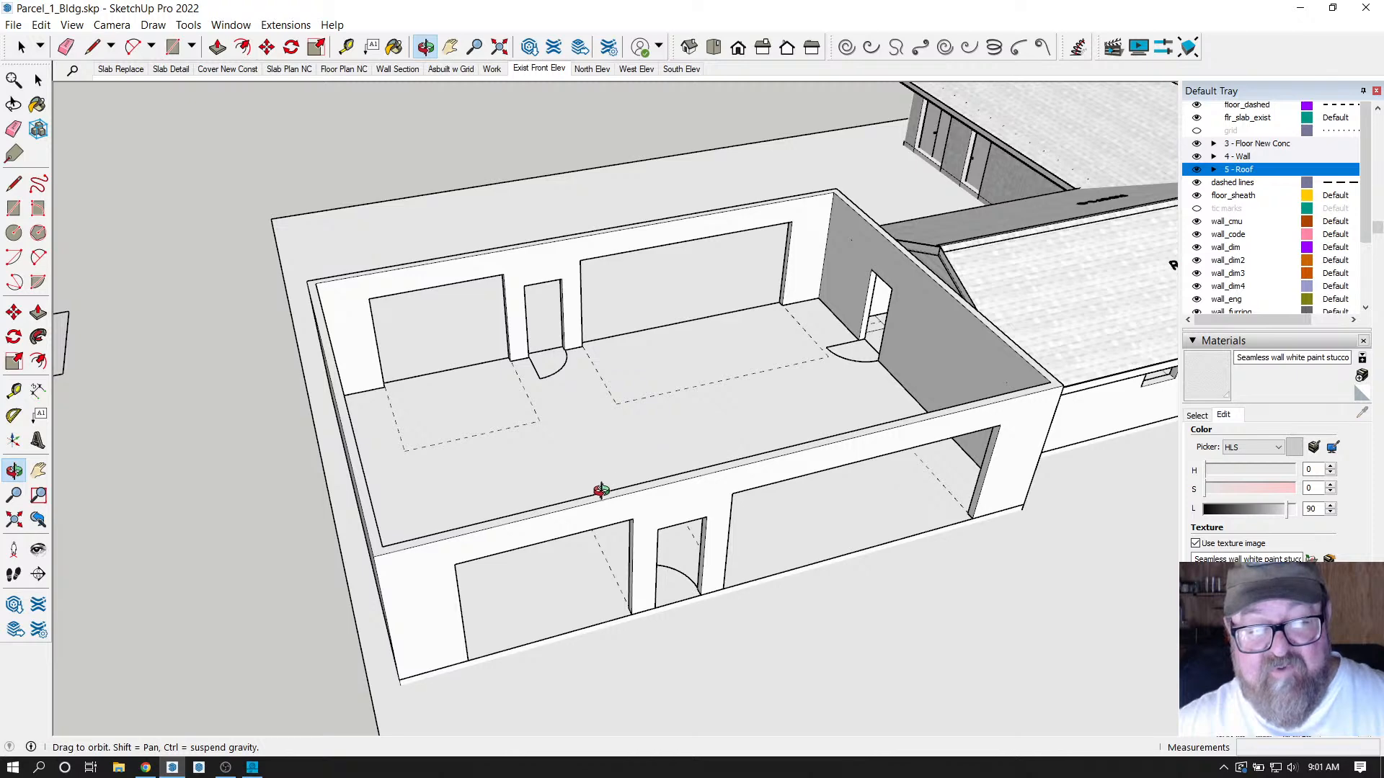
pyautogui.moveTo(612, 519)
pyautogui.mouseDown()
pyautogui.moveTo(546, 476)
pyautogui.moveTo(625, 492)
pyautogui.moveTo(617, 512)
pyautogui.moveTo(577, 513)
pyautogui.moveTo(647, 514)
pyautogui.moveTo(634, 488)
pyautogui.moveTo(550, 500)
pyautogui.moveTo(609, 487)
pyautogui.moveTo(612, 499)
pyautogui.mouseUp()
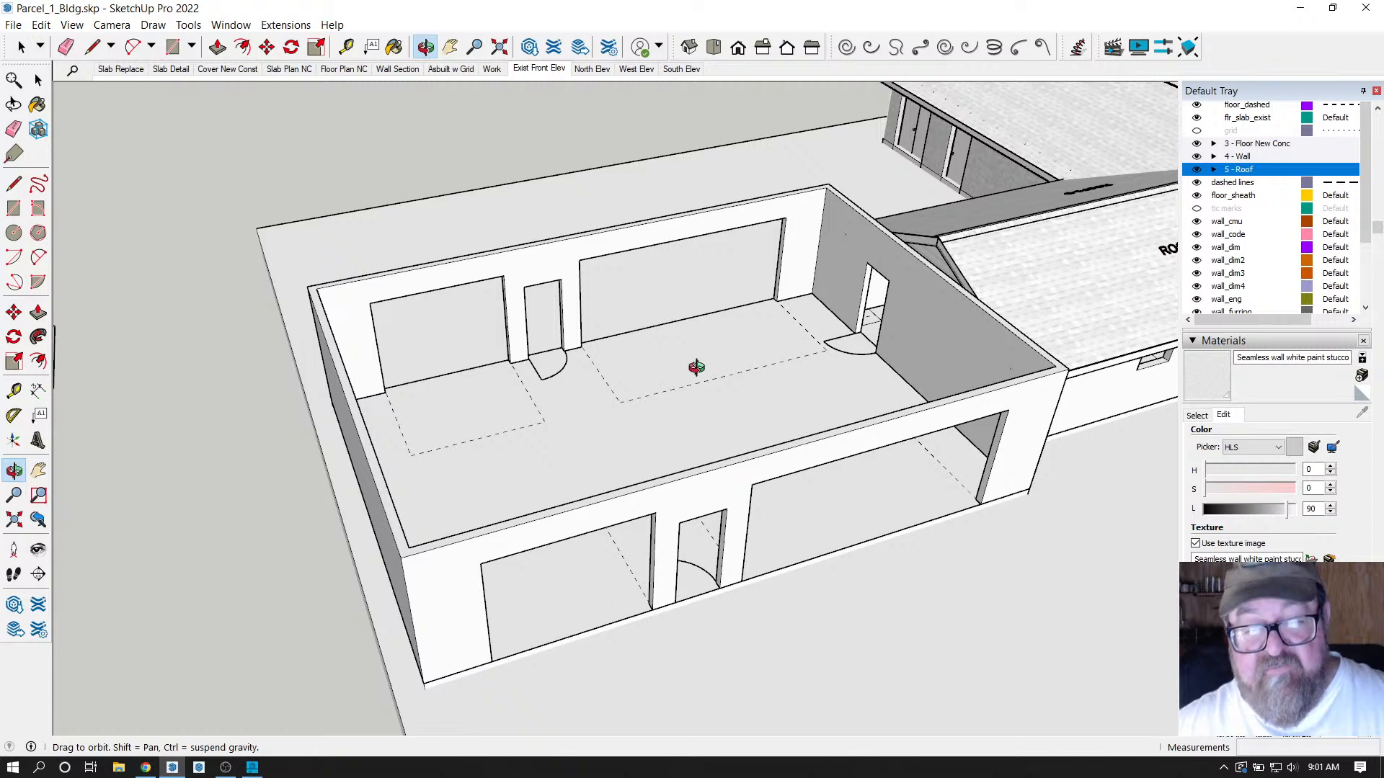
pyautogui.moveTo(828, 381); pyautogui.dragTo(822, 384)
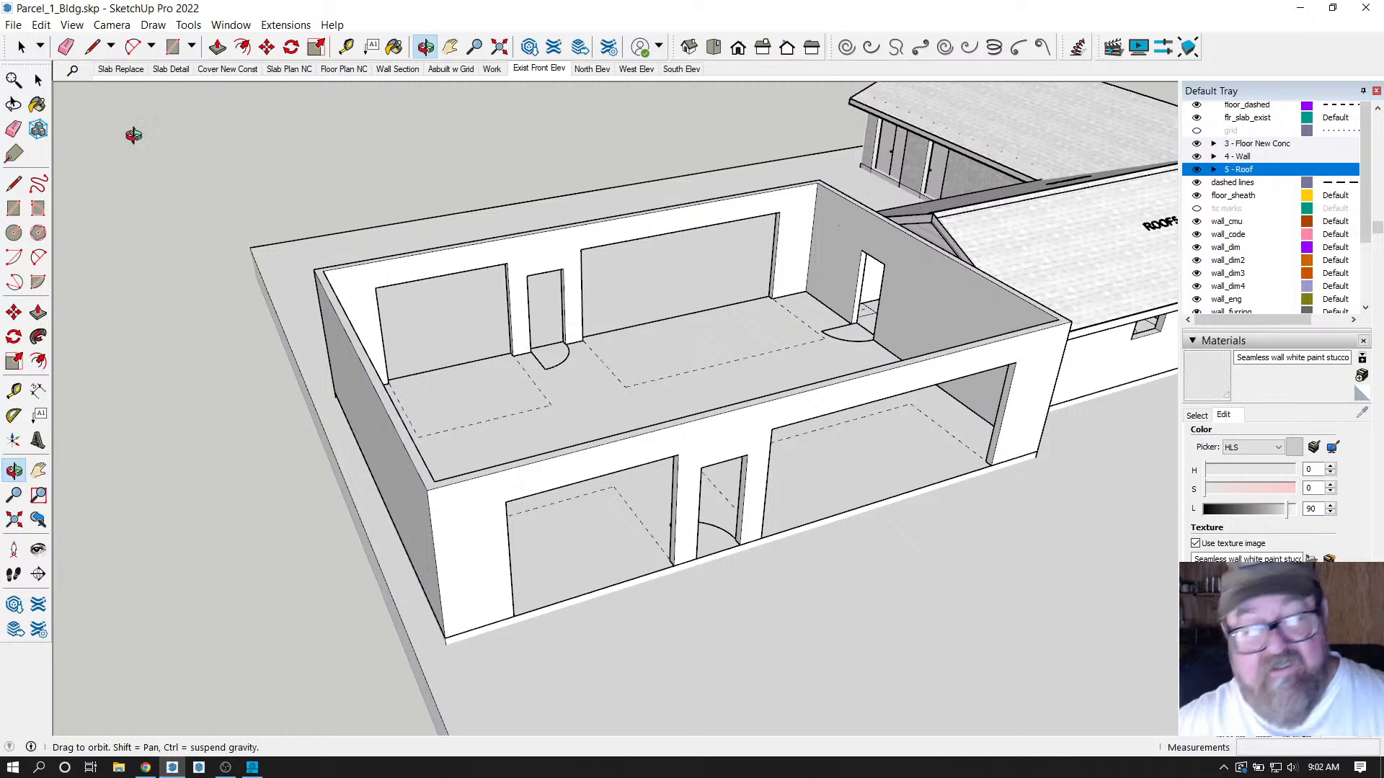
pyautogui.click(21, 47)
pyautogui.scroll(-2, 432, 278)
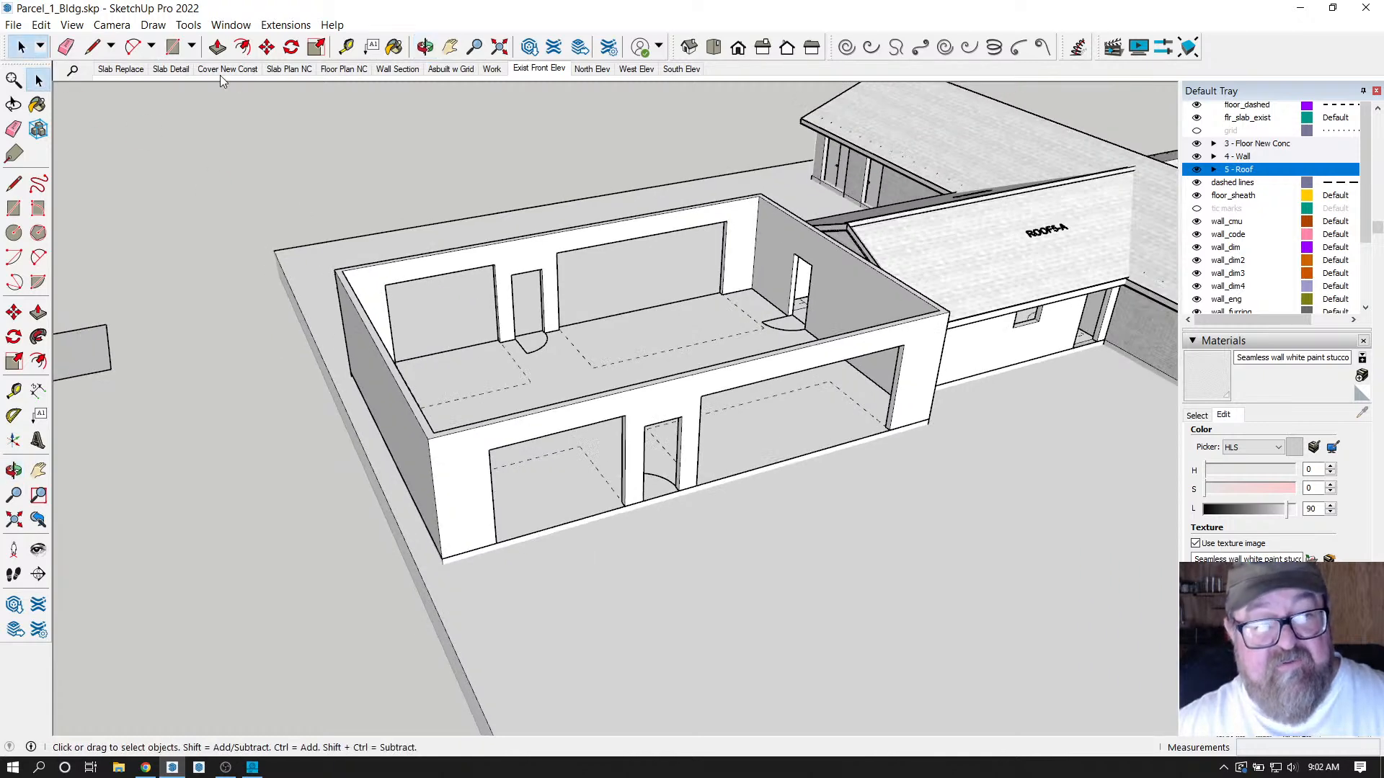
pyautogui.scroll(-1, 413, 339)
pyautogui.click(172, 47)
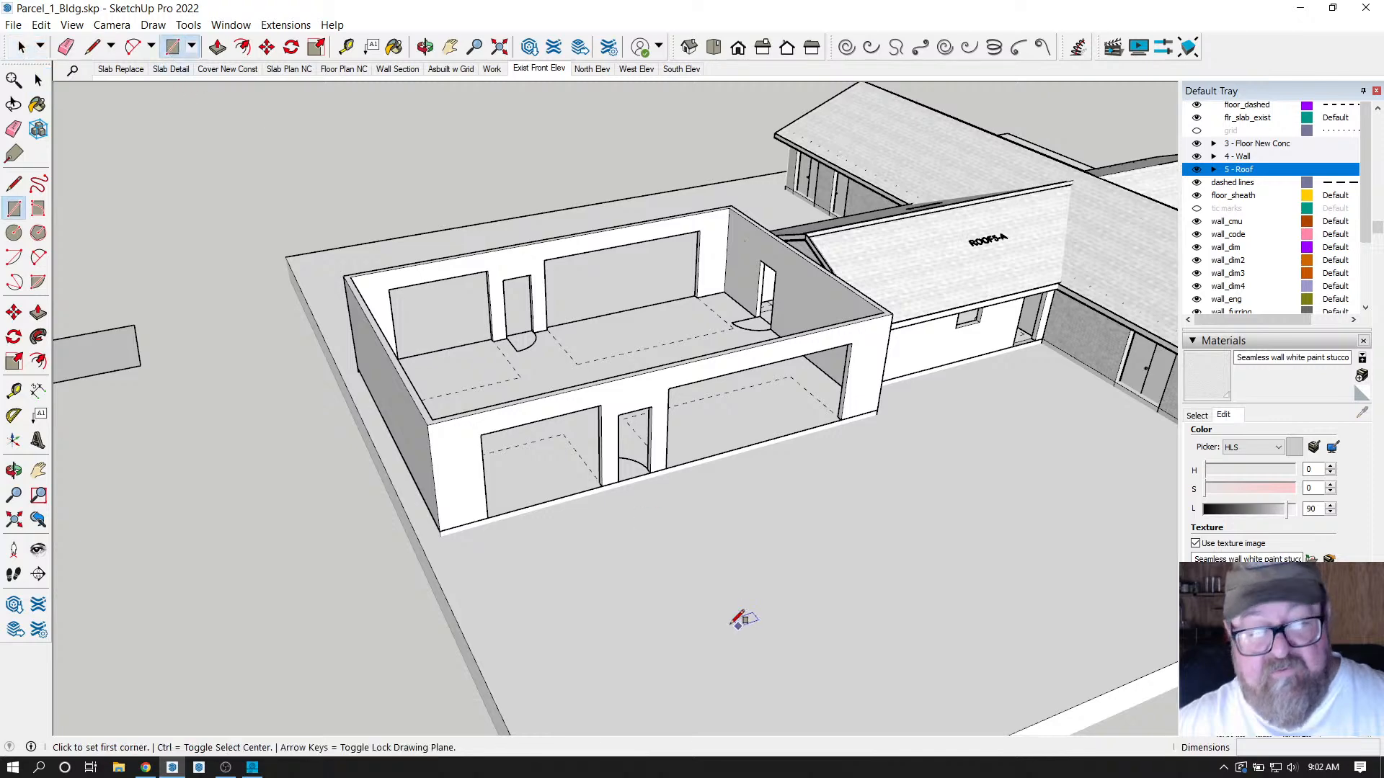
pyautogui.click(642, 599)
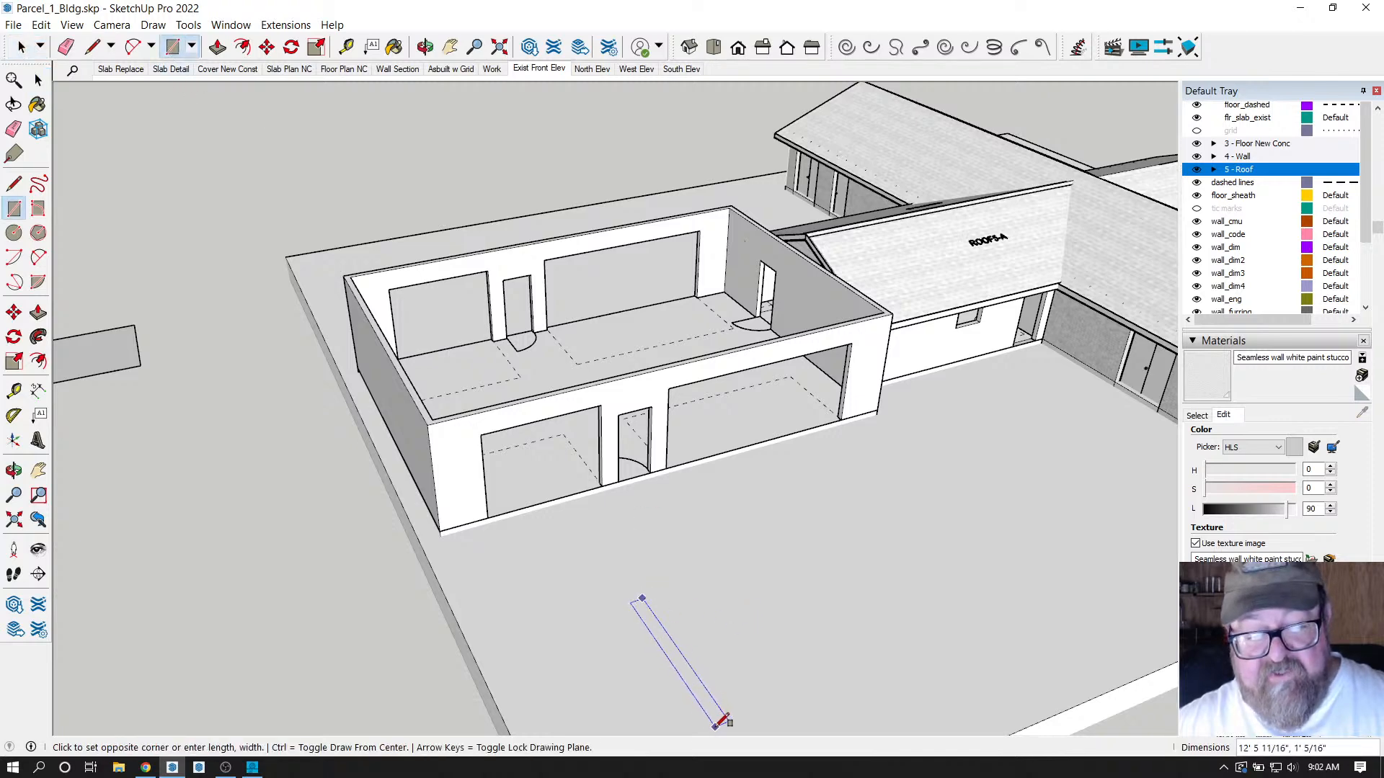
pyautogui.click(714, 702)
pyautogui.scroll(1, 677, 670)
pyautogui.scroll(2, 677, 670)
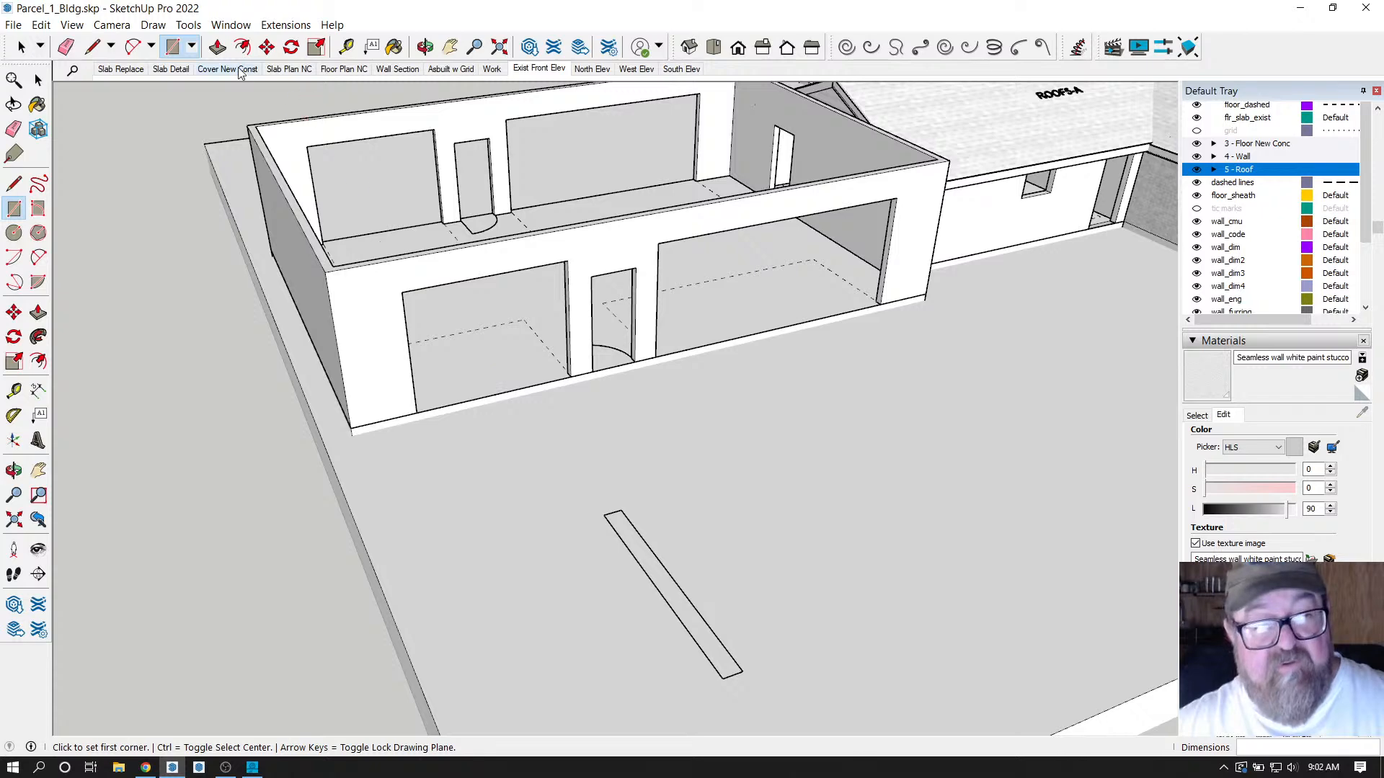
pyautogui.press('p')
pyautogui.click(647, 558)
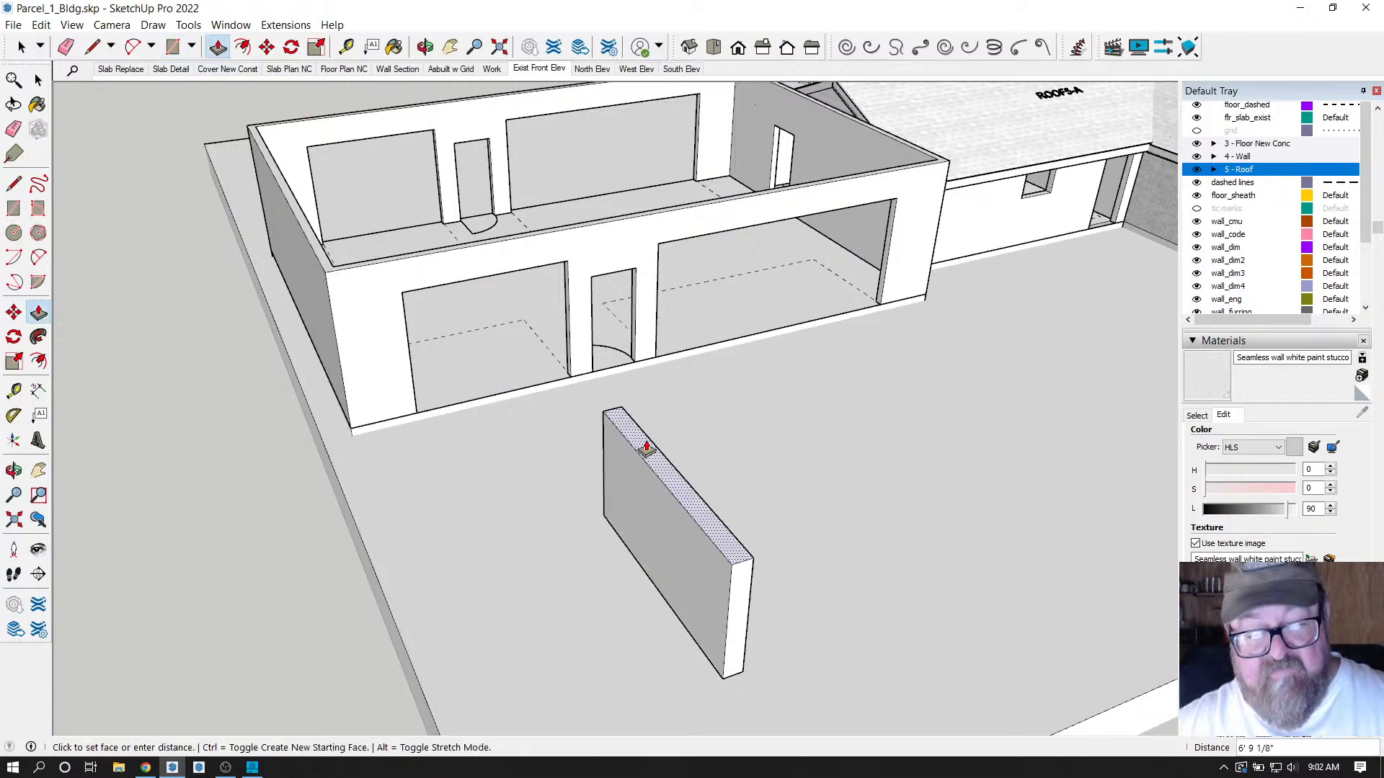
pyautogui.click(652, 427)
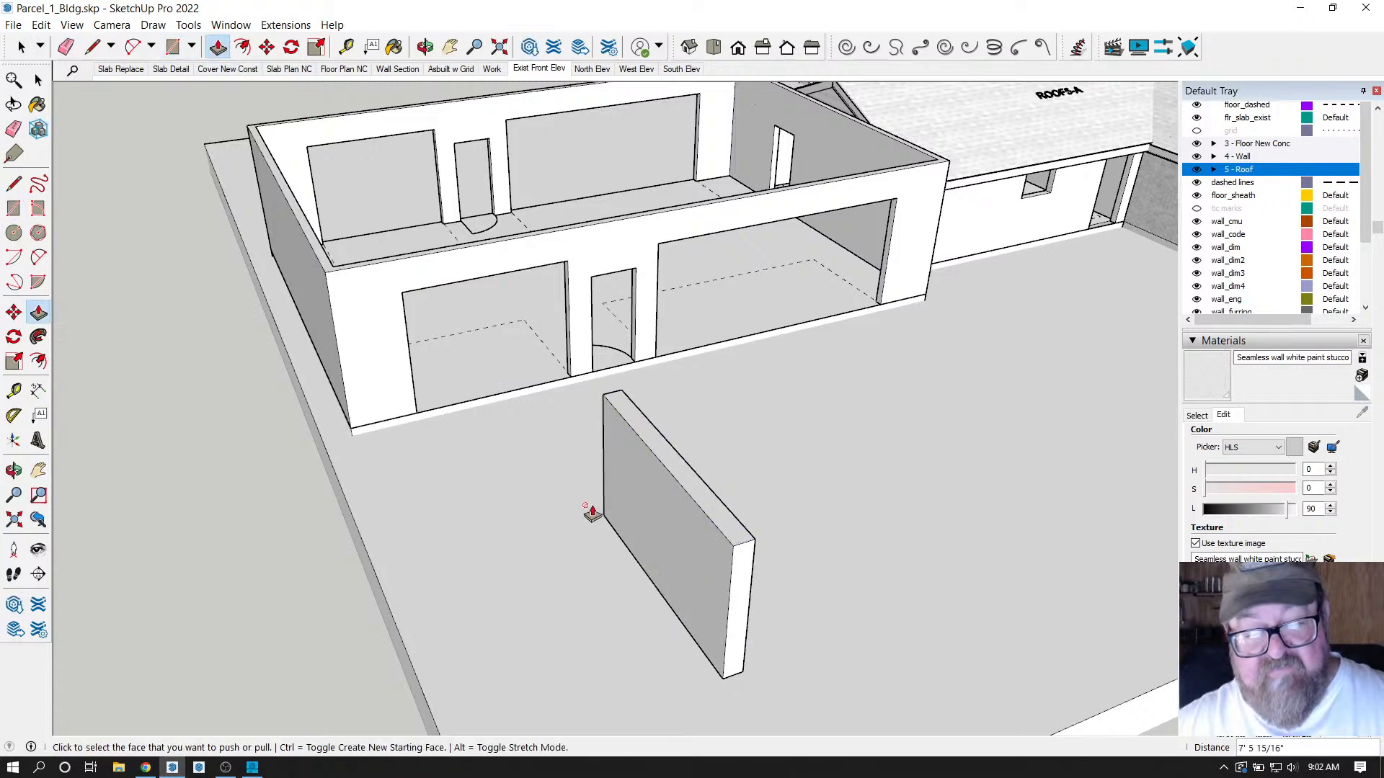
pyautogui.click(425, 47)
pyautogui.moveTo(692, 403); pyautogui.dragTo(813, 366)
pyautogui.click(172, 47)
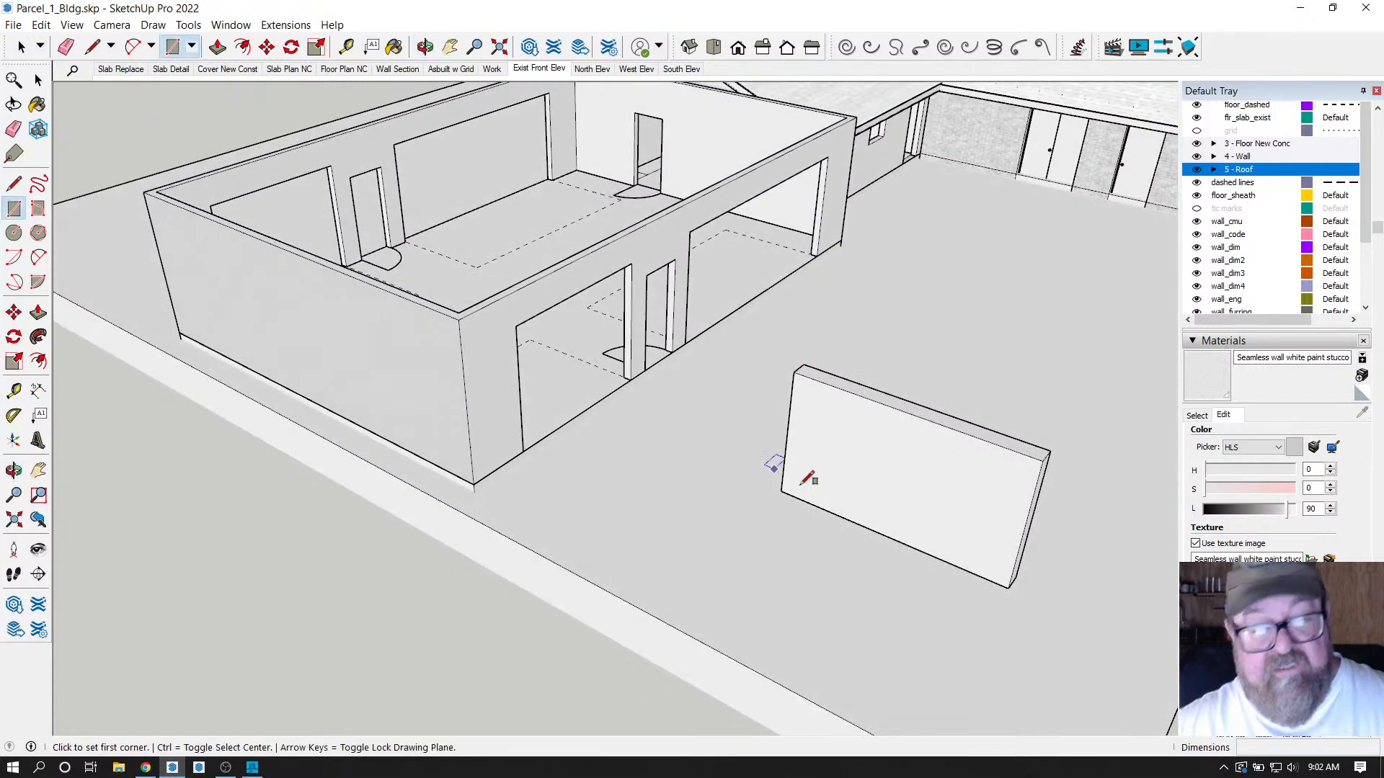
pyautogui.click(864, 525)
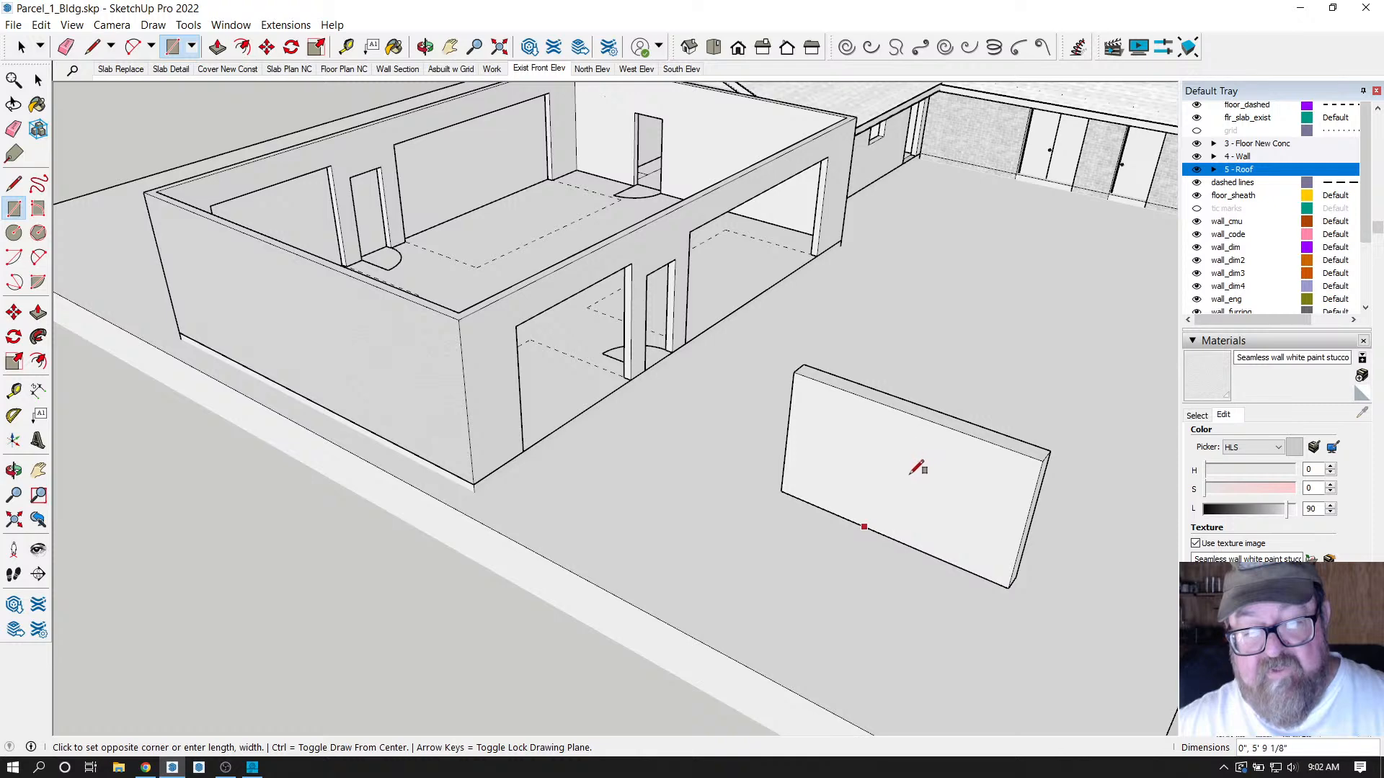
pyautogui.click(850, 445)
pyautogui.scroll(3, 843, 453)
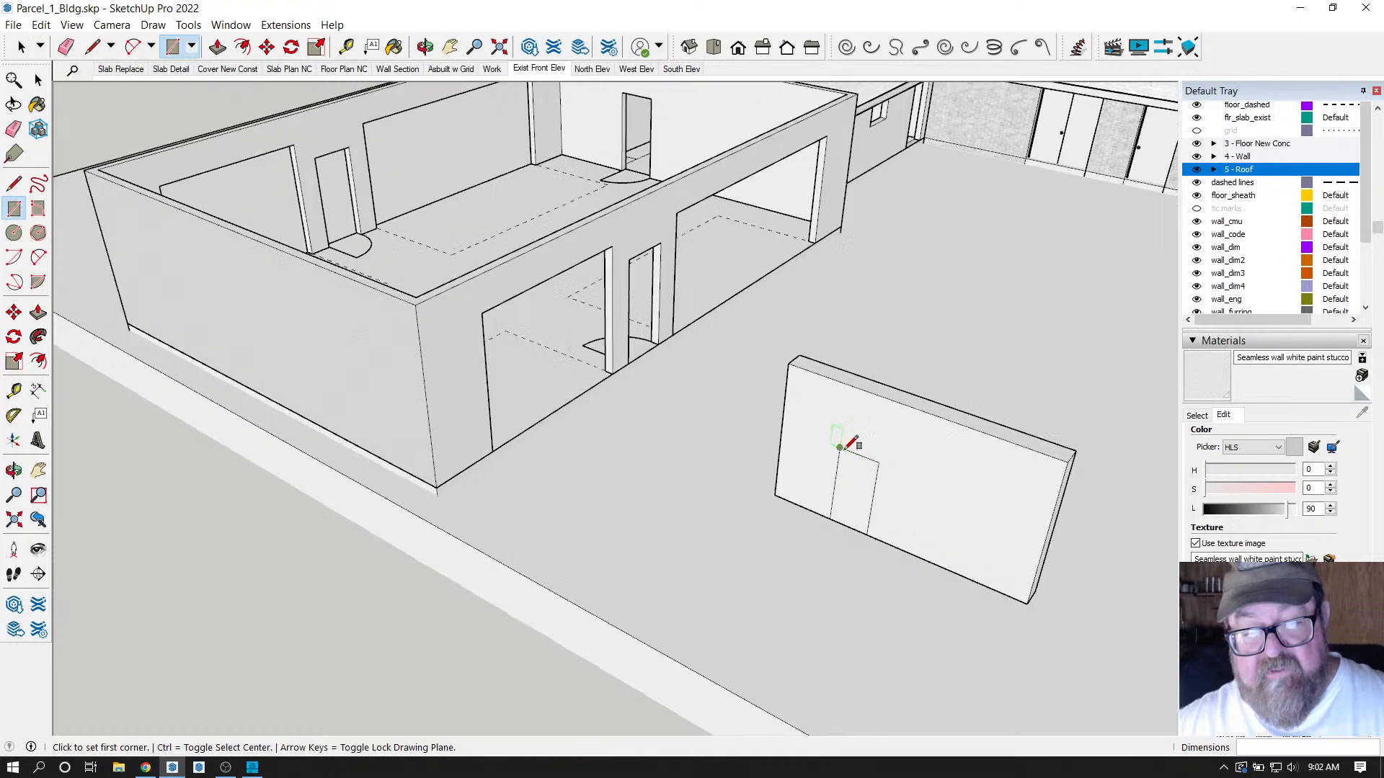
pyautogui.press('p')
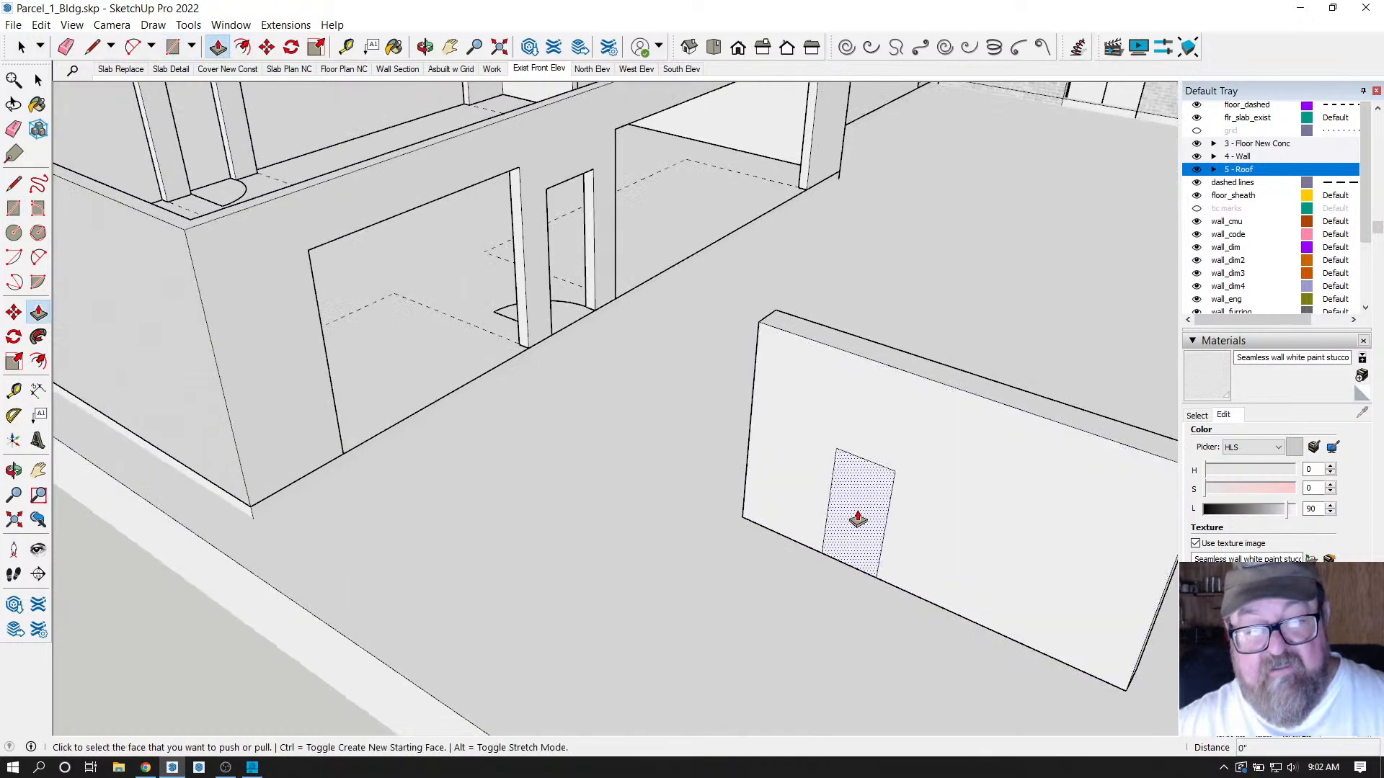
pyautogui.click(854, 465)
pyautogui.click(878, 502)
pyautogui.scroll(-3, 673, 544)
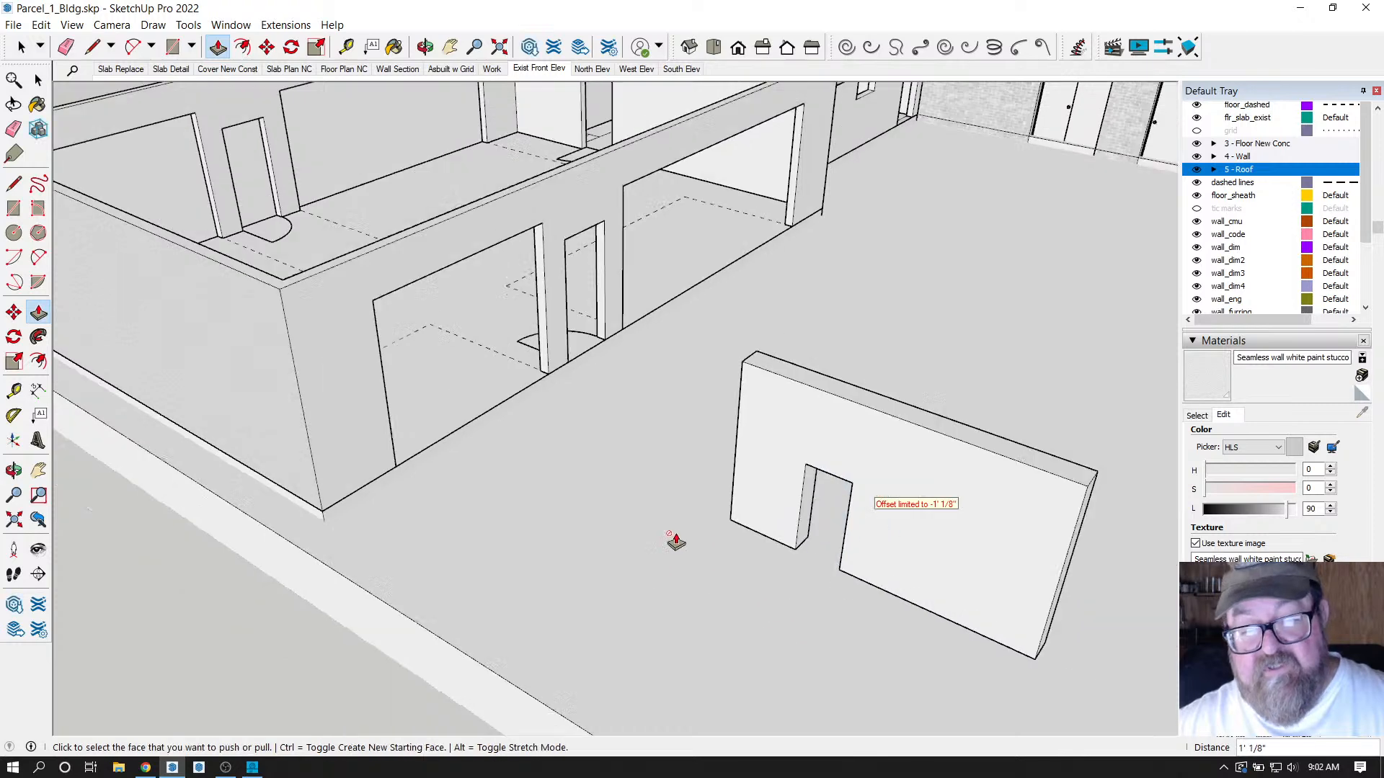
pyautogui.scroll(-3, 707, 572)
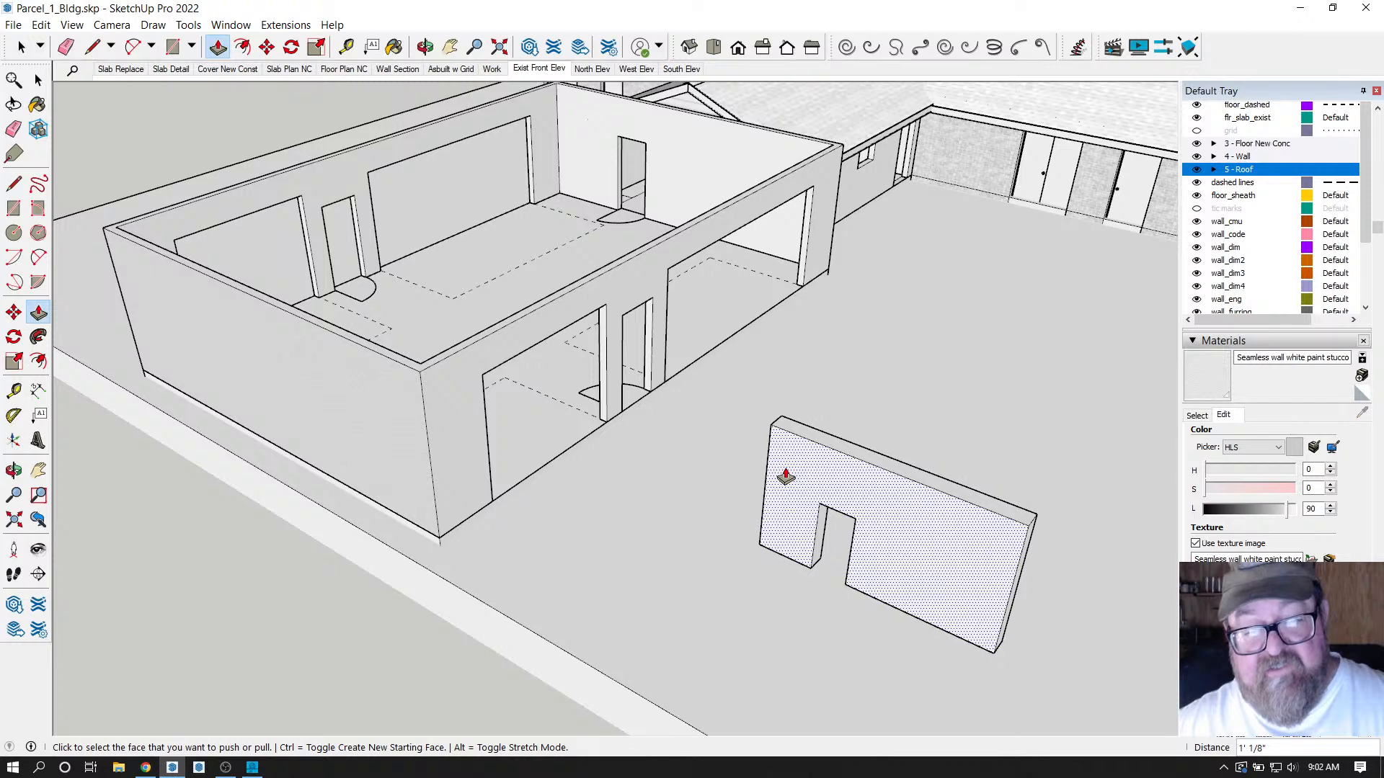
pyautogui.click(21, 46)
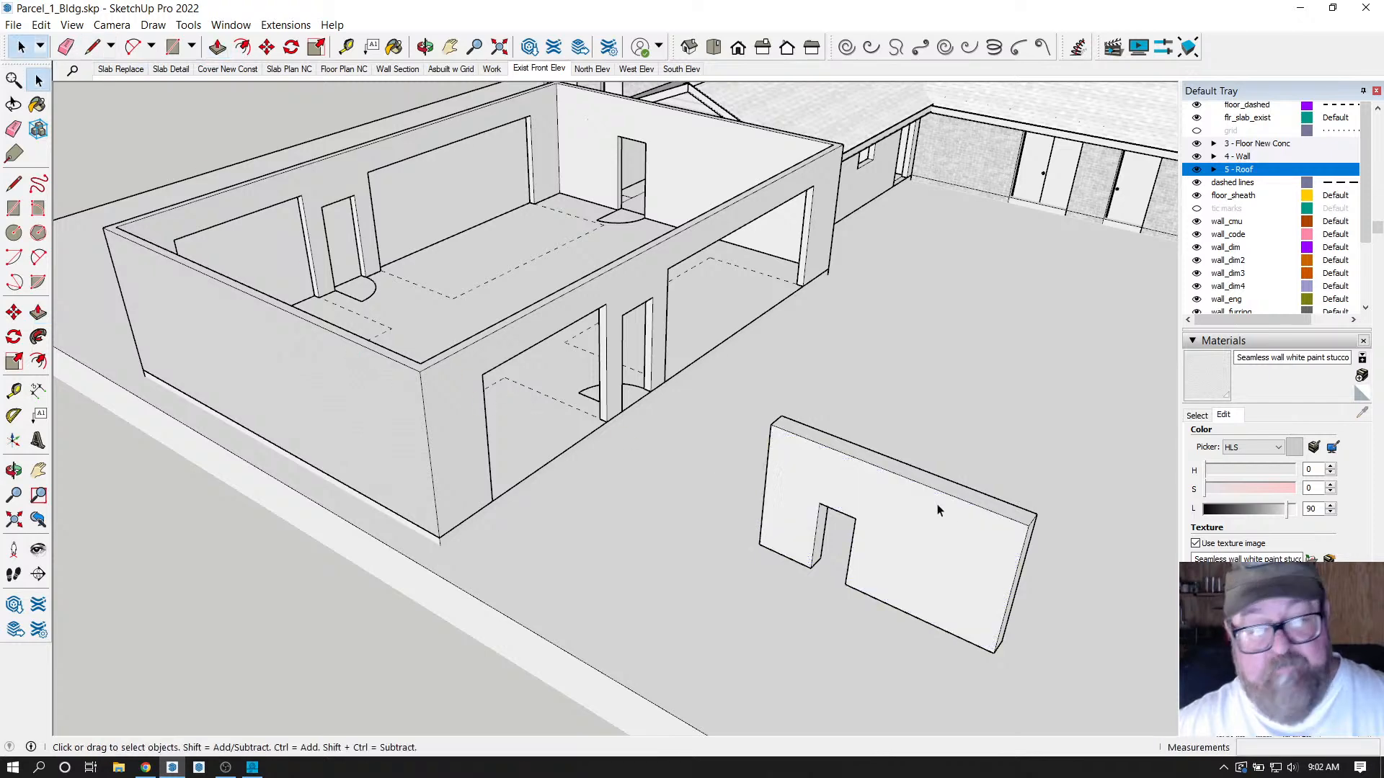
pyautogui.click(956, 509)
pyautogui.moveTo(712, 354); pyautogui.dragTo(1036, 682)
pyautogui.rightClick(906, 542)
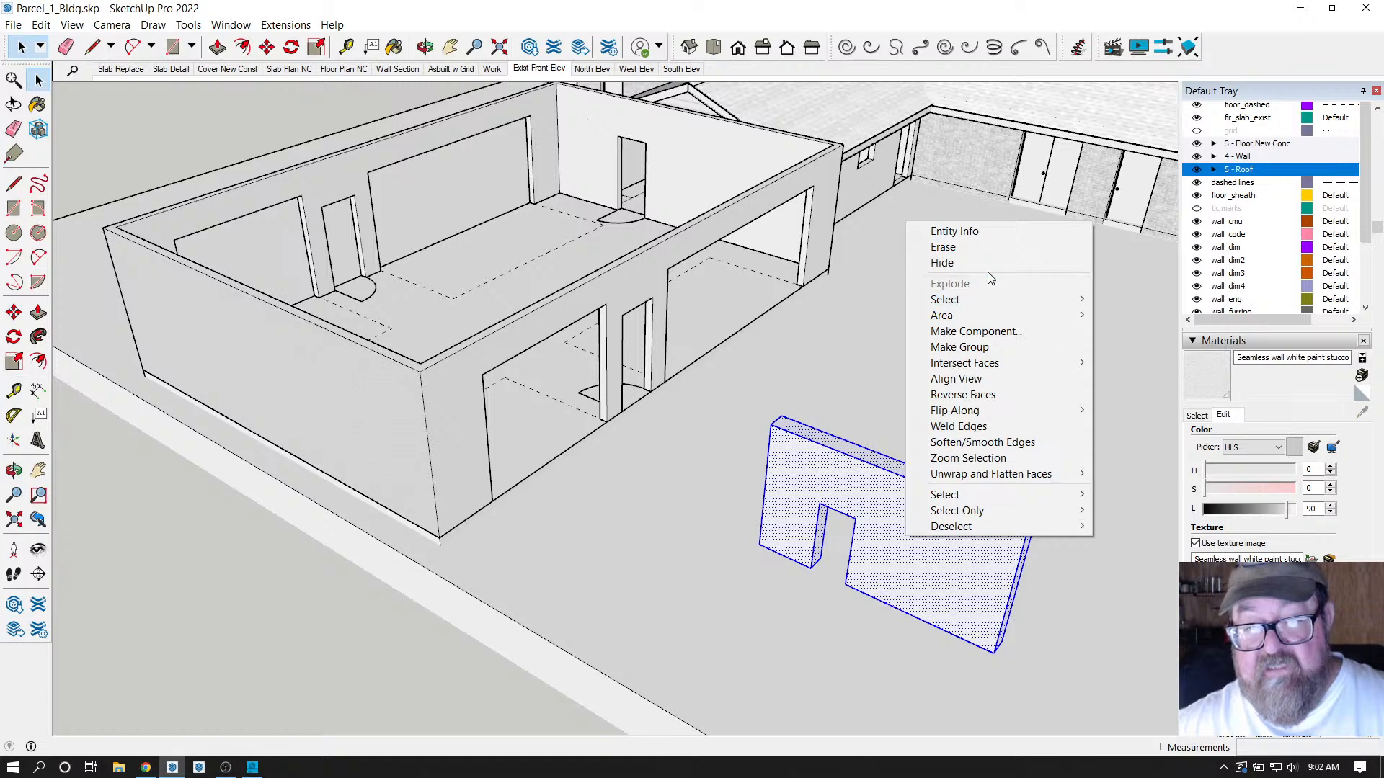
pyautogui.rightClick(817, 461)
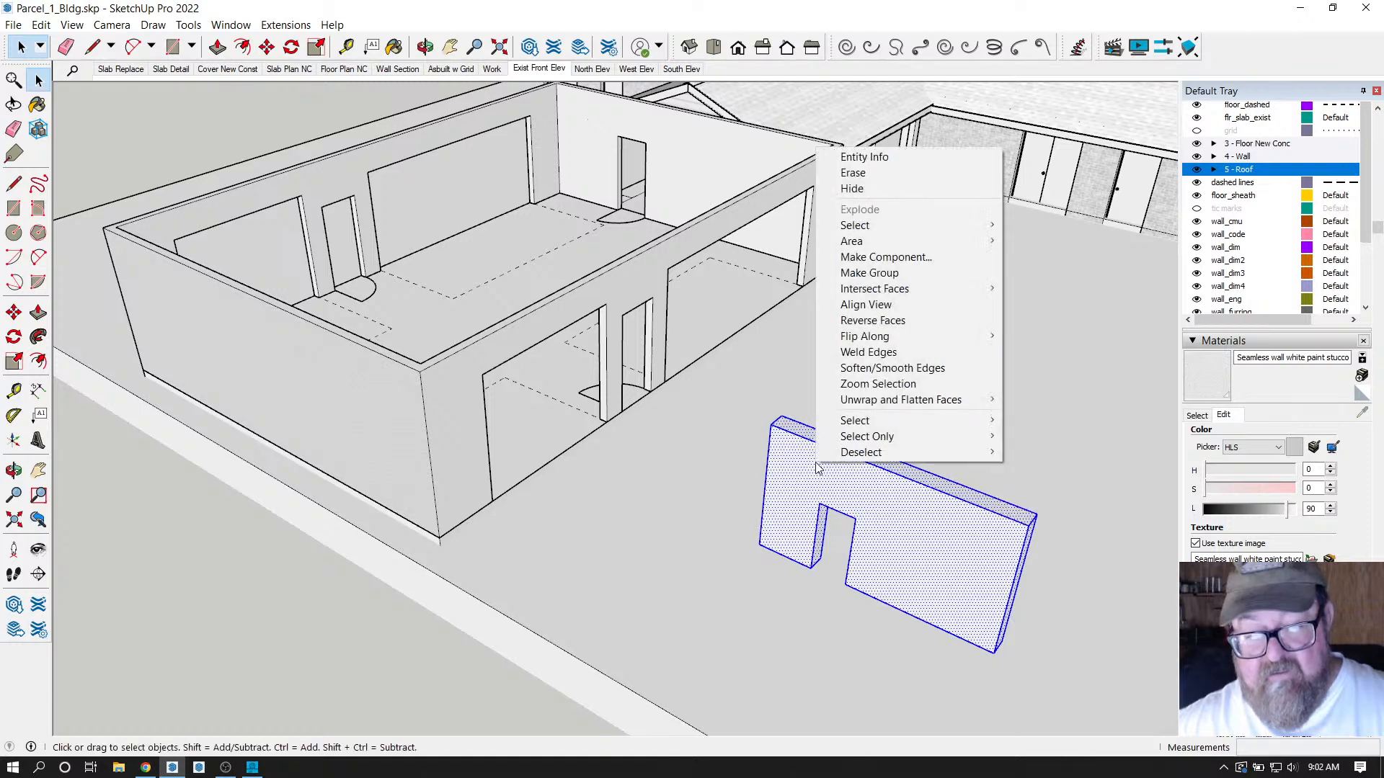
pyautogui.click(888, 172)
# Orbit to a low frontal view of the open-topped garage and collapse the Materials panel.
pyautogui.click(425, 47)
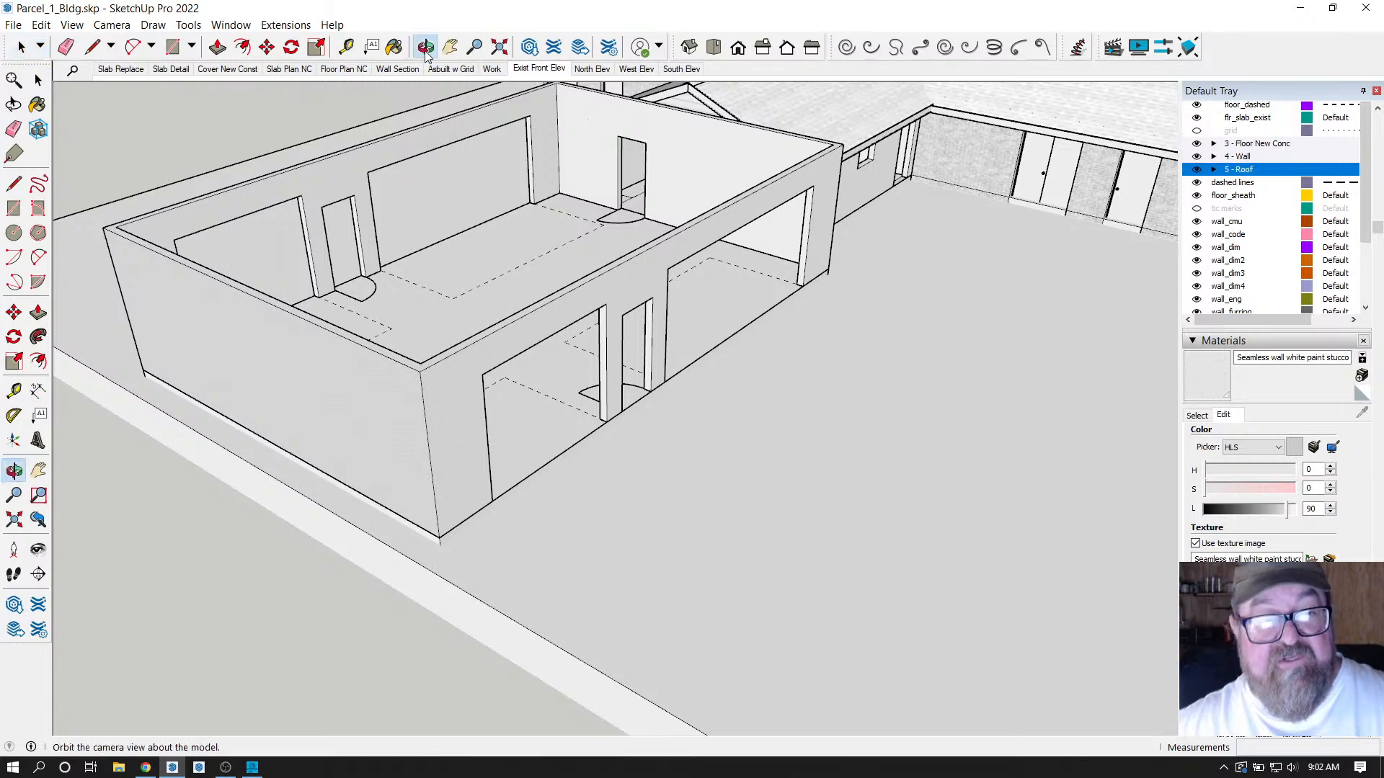
pyautogui.moveTo(649, 432); pyautogui.dragTo(702, 466)
pyautogui.moveTo(442, 340); pyautogui.dragTo(263, 269)
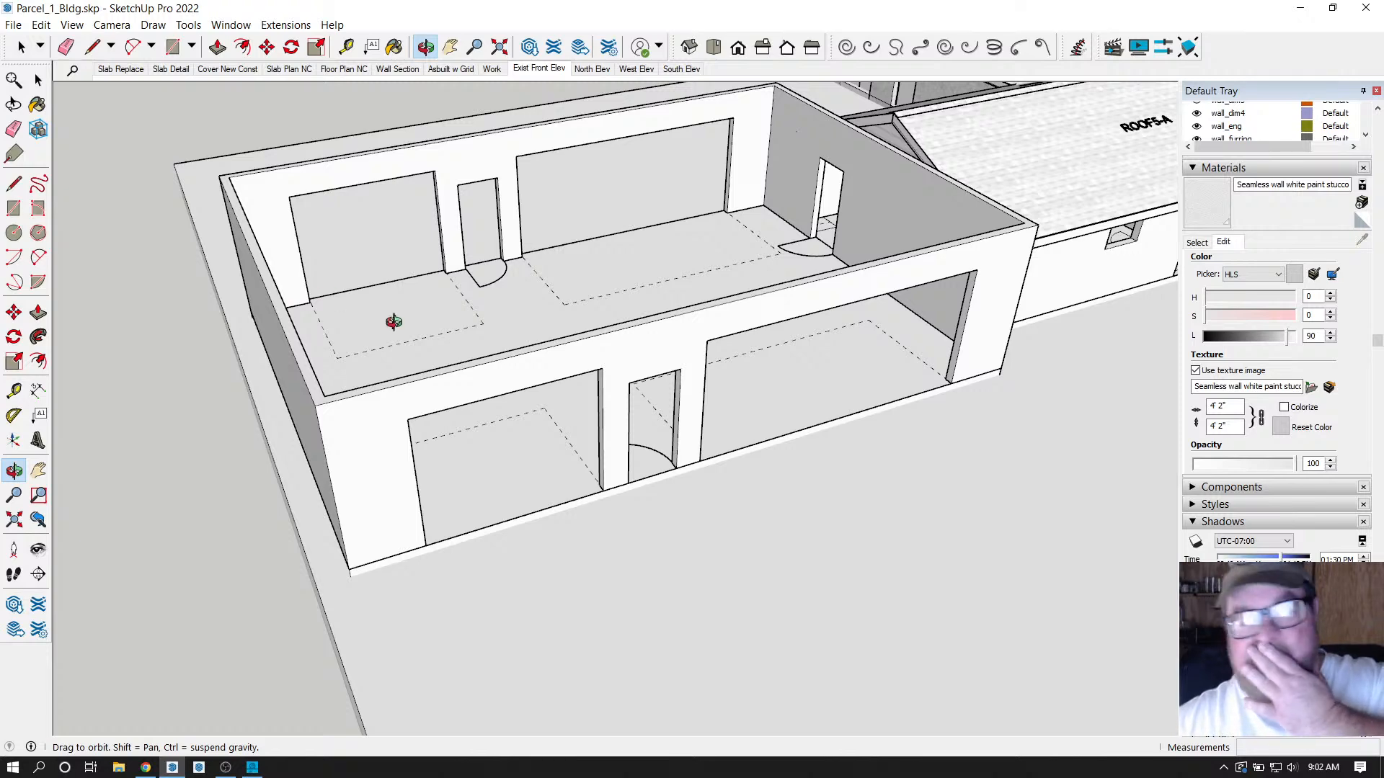
pyautogui.moveTo(513, 361); pyautogui.dragTo(609, 370)
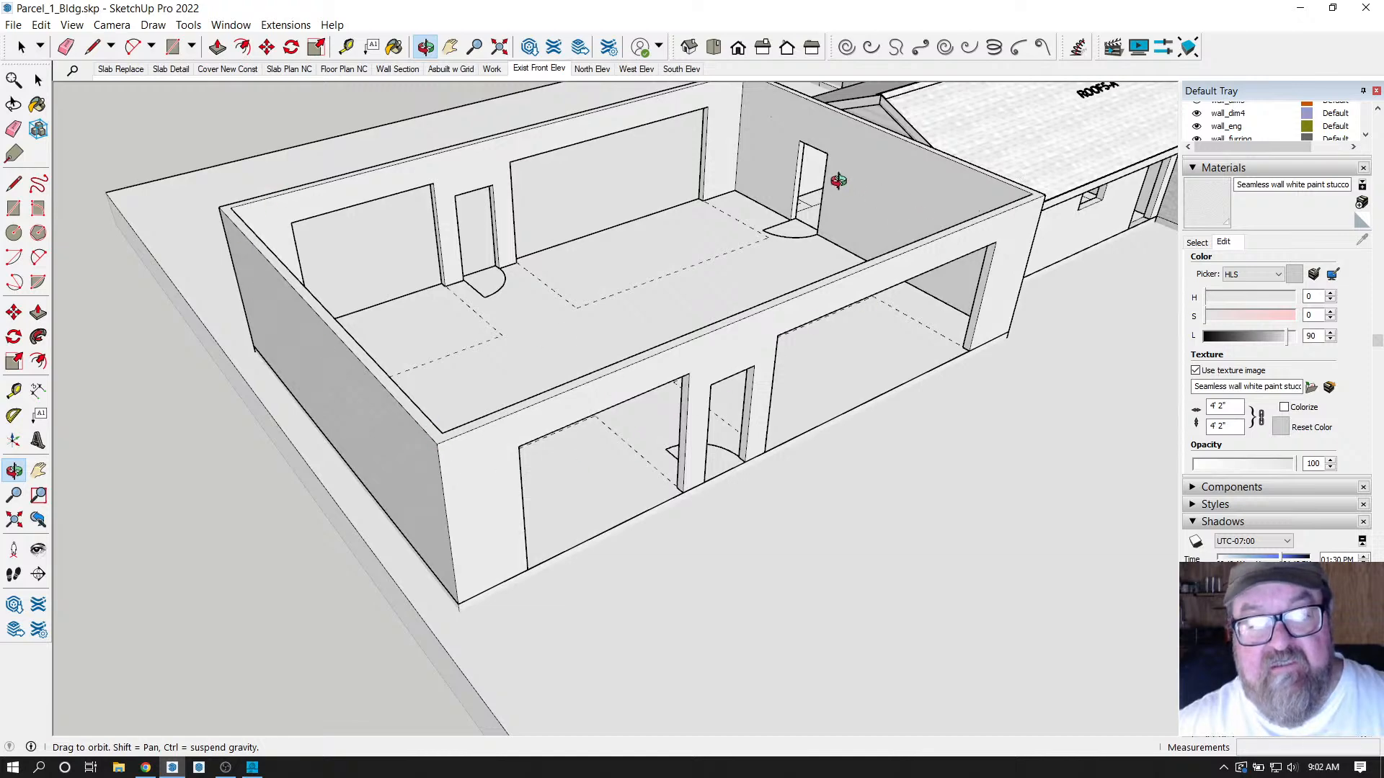
pyautogui.moveTo(834, 402); pyautogui.dragTo(799, 450)
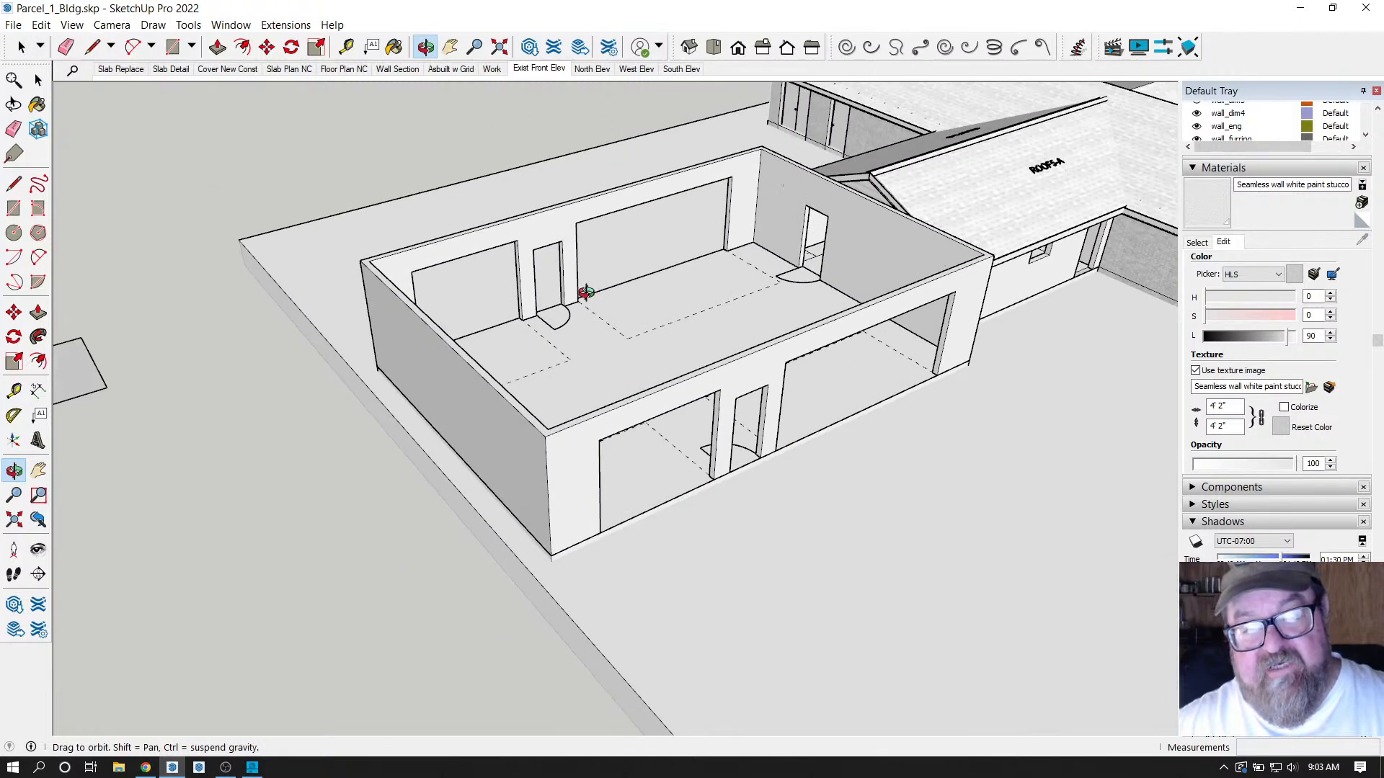
pyautogui.scroll(1, 503, 269)
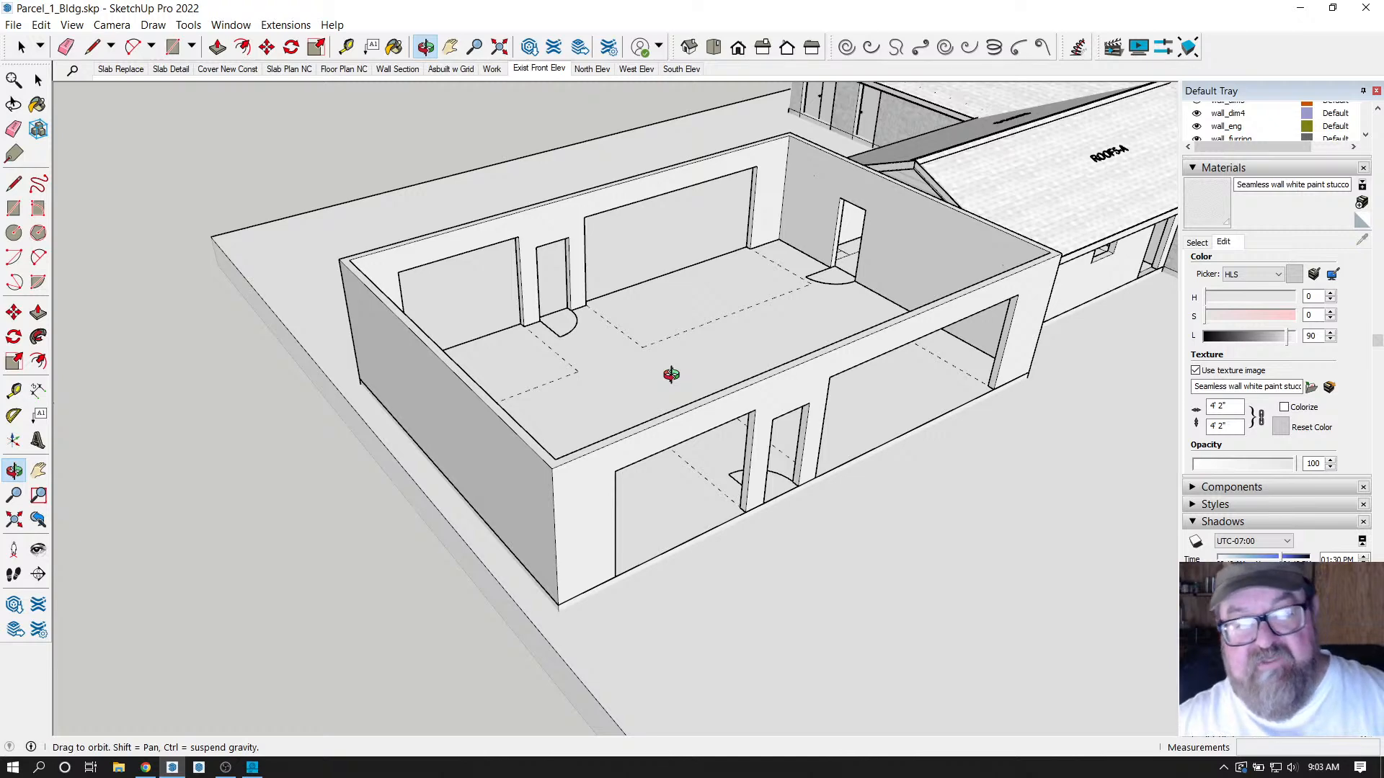
pyautogui.moveTo(670, 375); pyautogui.dragTo(571, 405)
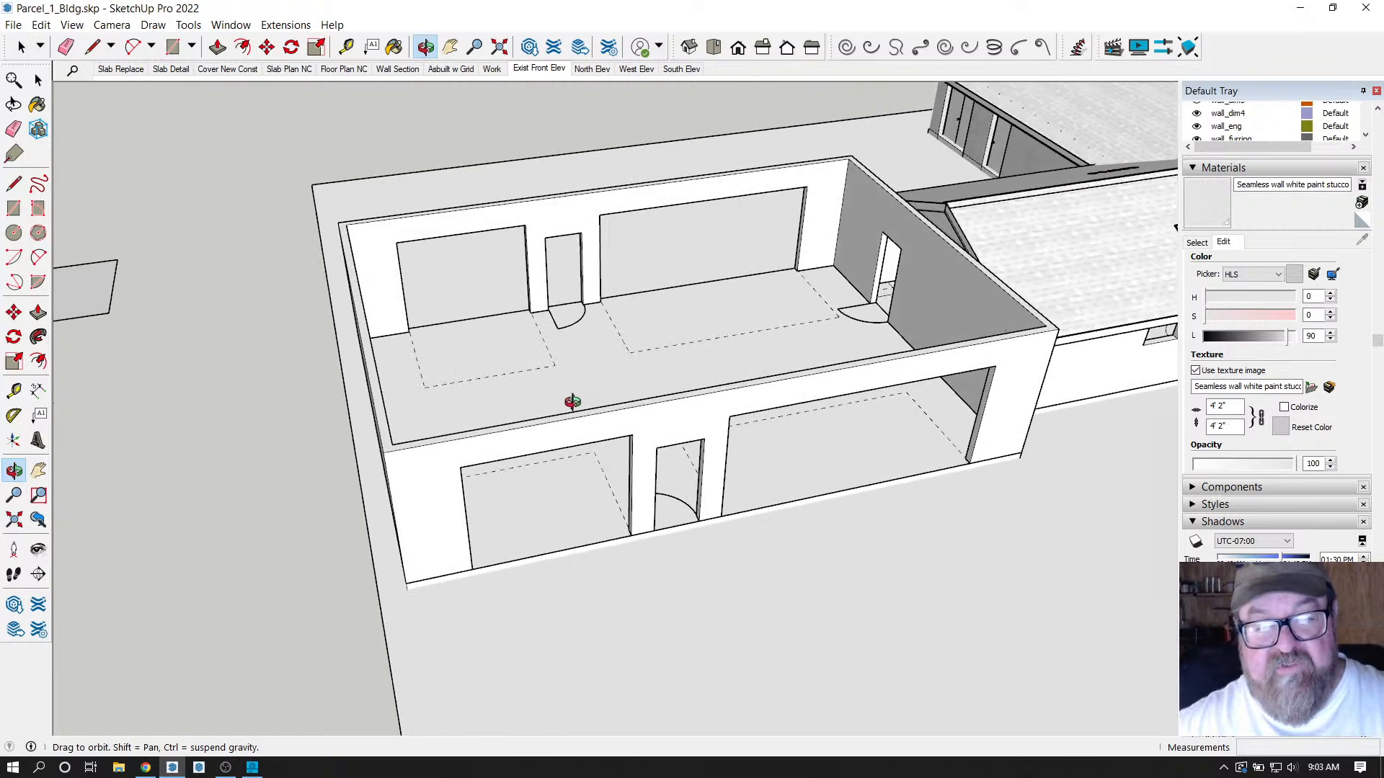
pyautogui.click(1195, 166)
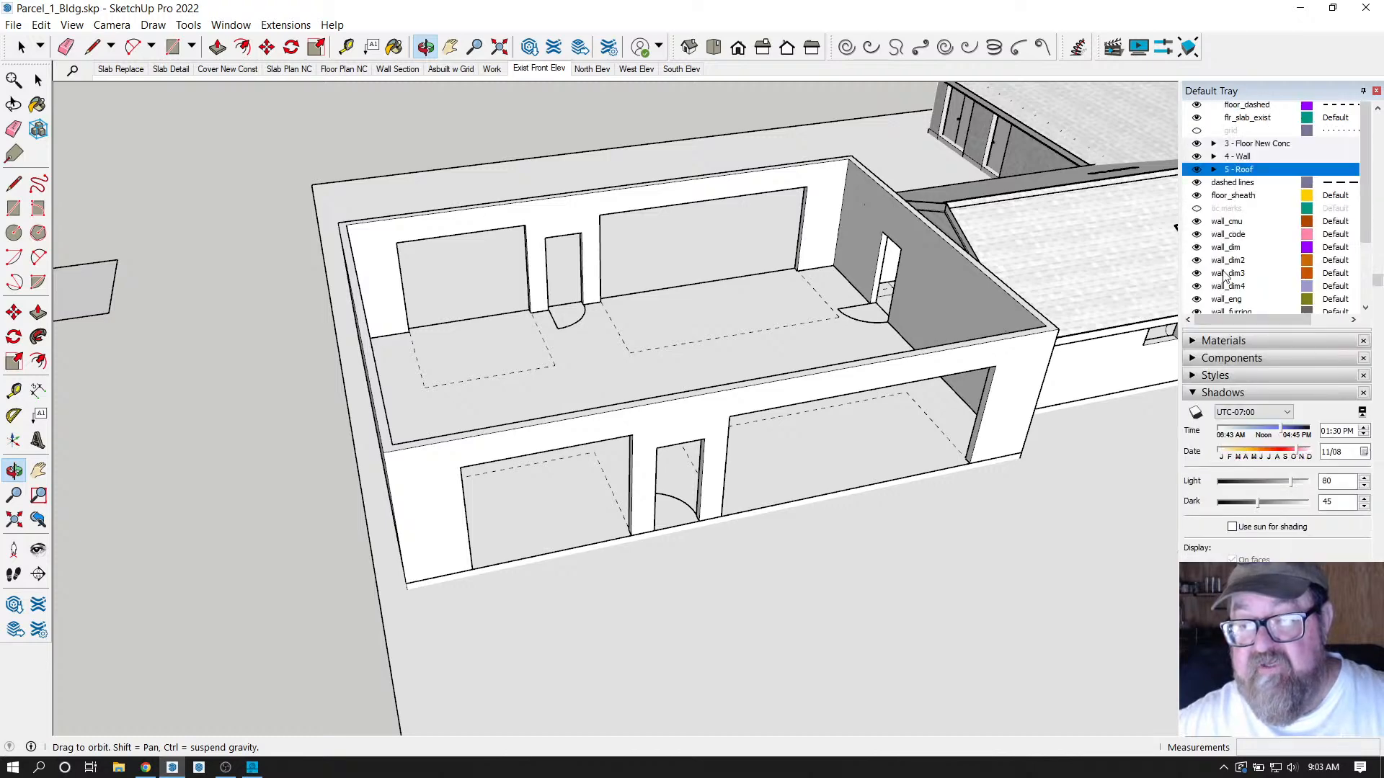
# Collapse the 3 - Floor and 5 - Roof tag folders in the Tags panel.
pyautogui.scroll(3, 1257, 231)
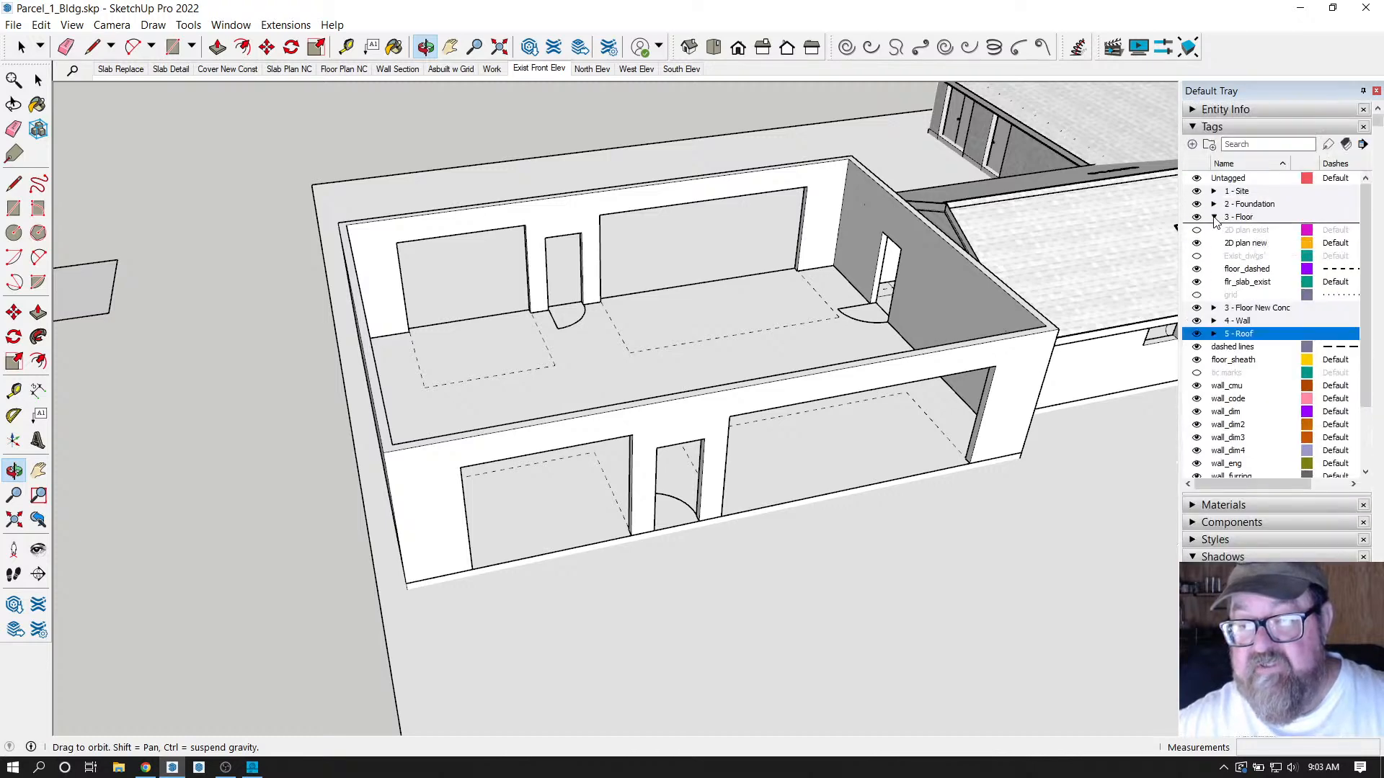
pyautogui.click(1214, 217)
pyautogui.click(1215, 257)
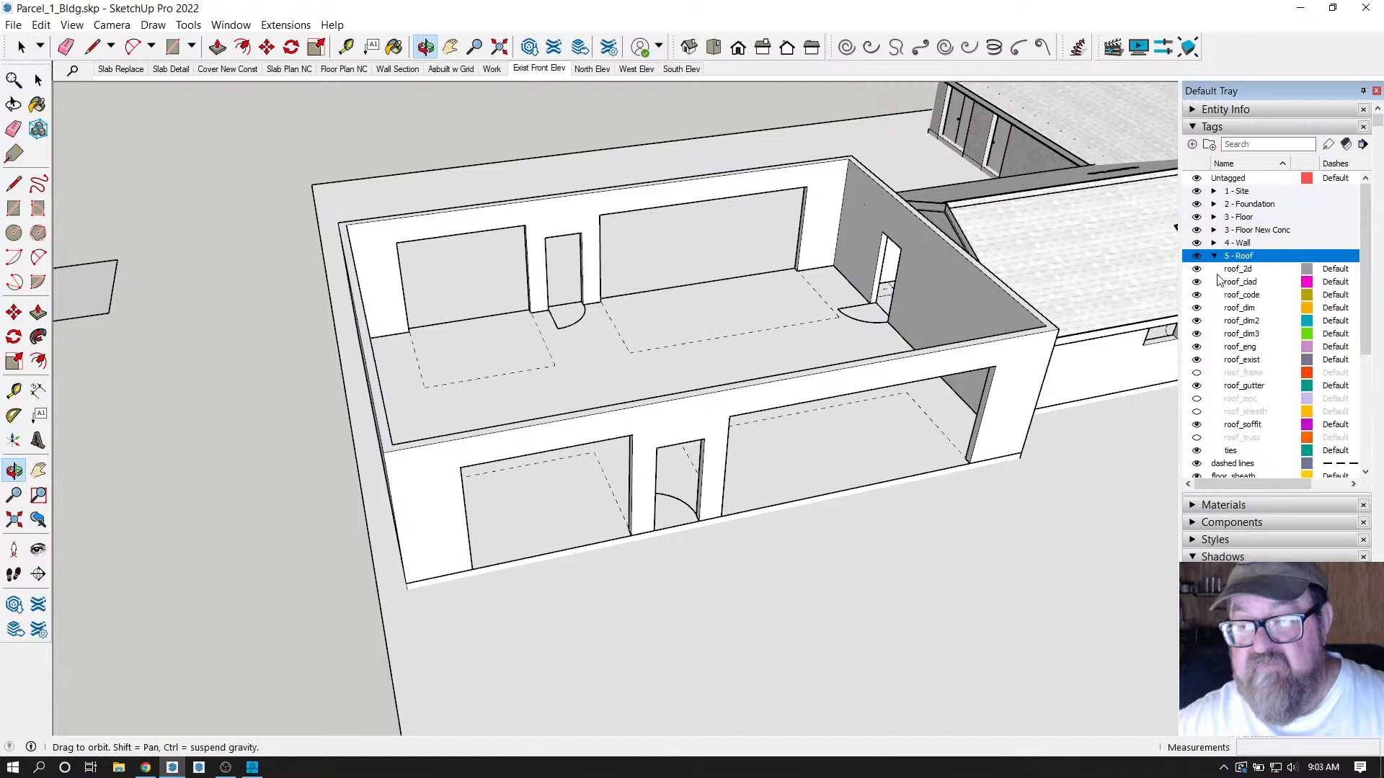
pyautogui.click(1215, 257)
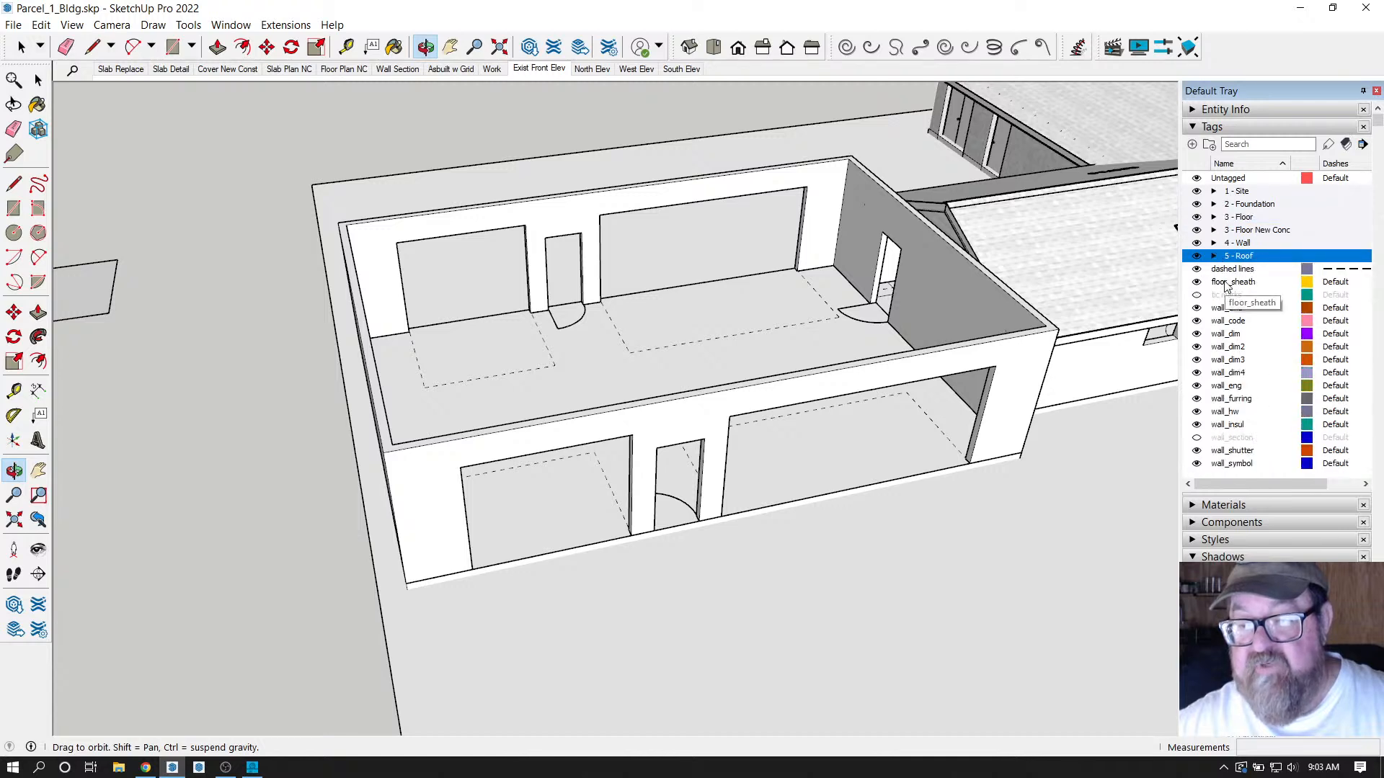
pyautogui.click(1215, 256)
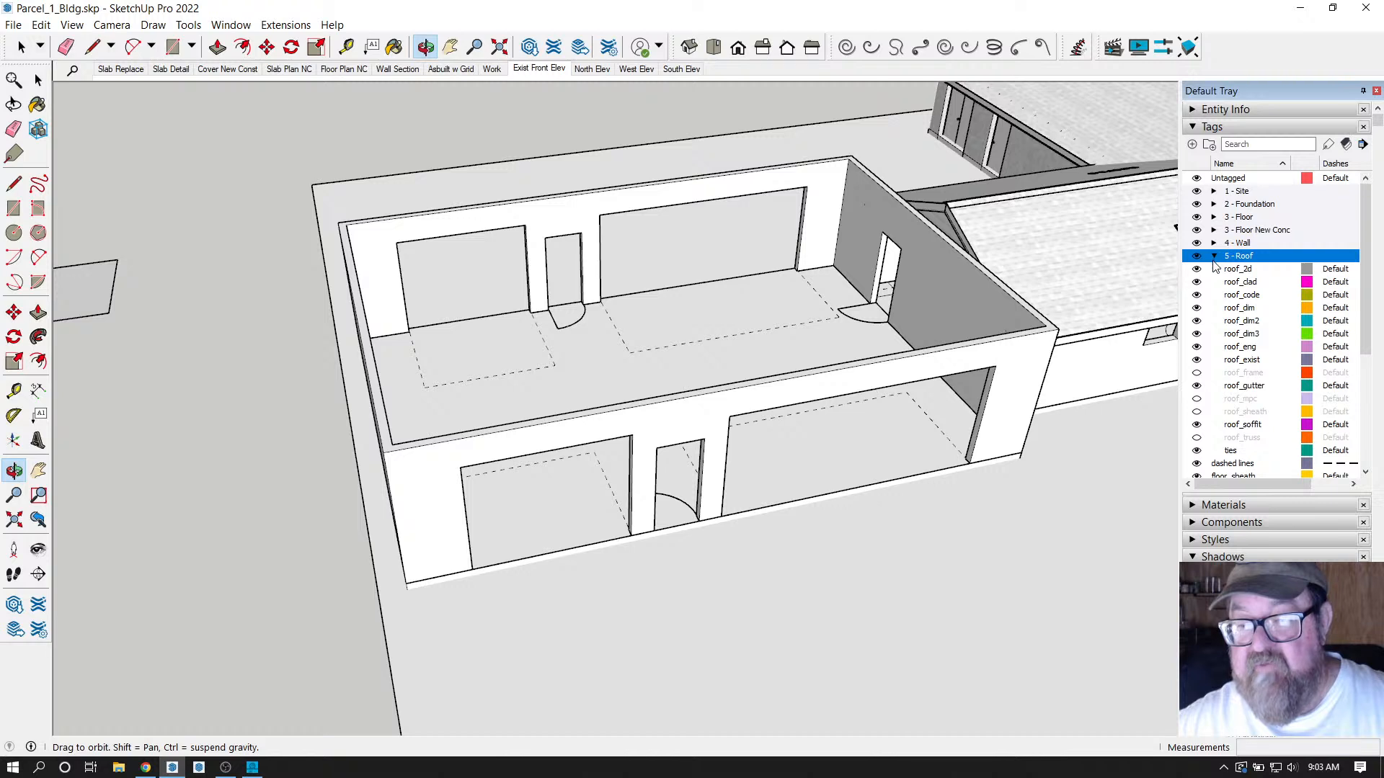
pyautogui.click(1214, 256)
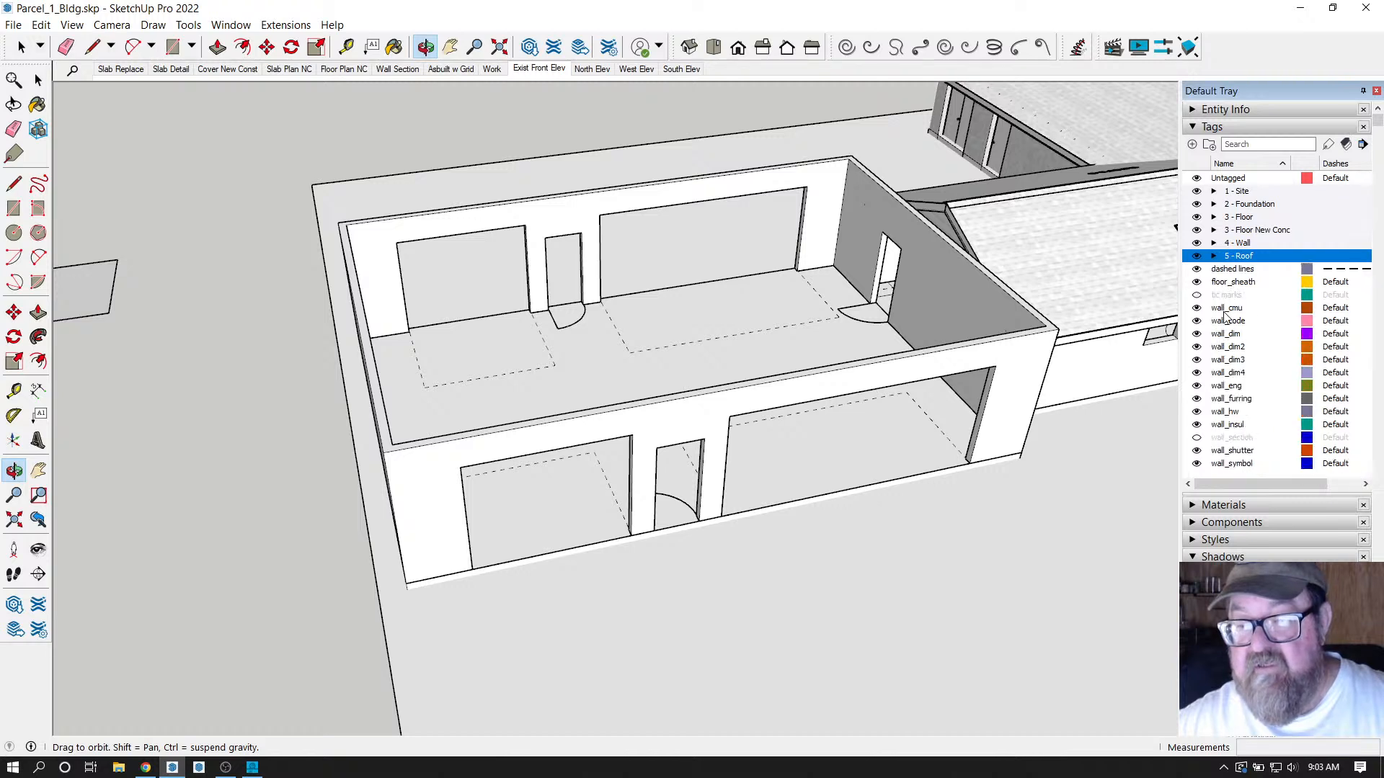
pyautogui.scroll(-1, 1225, 317)
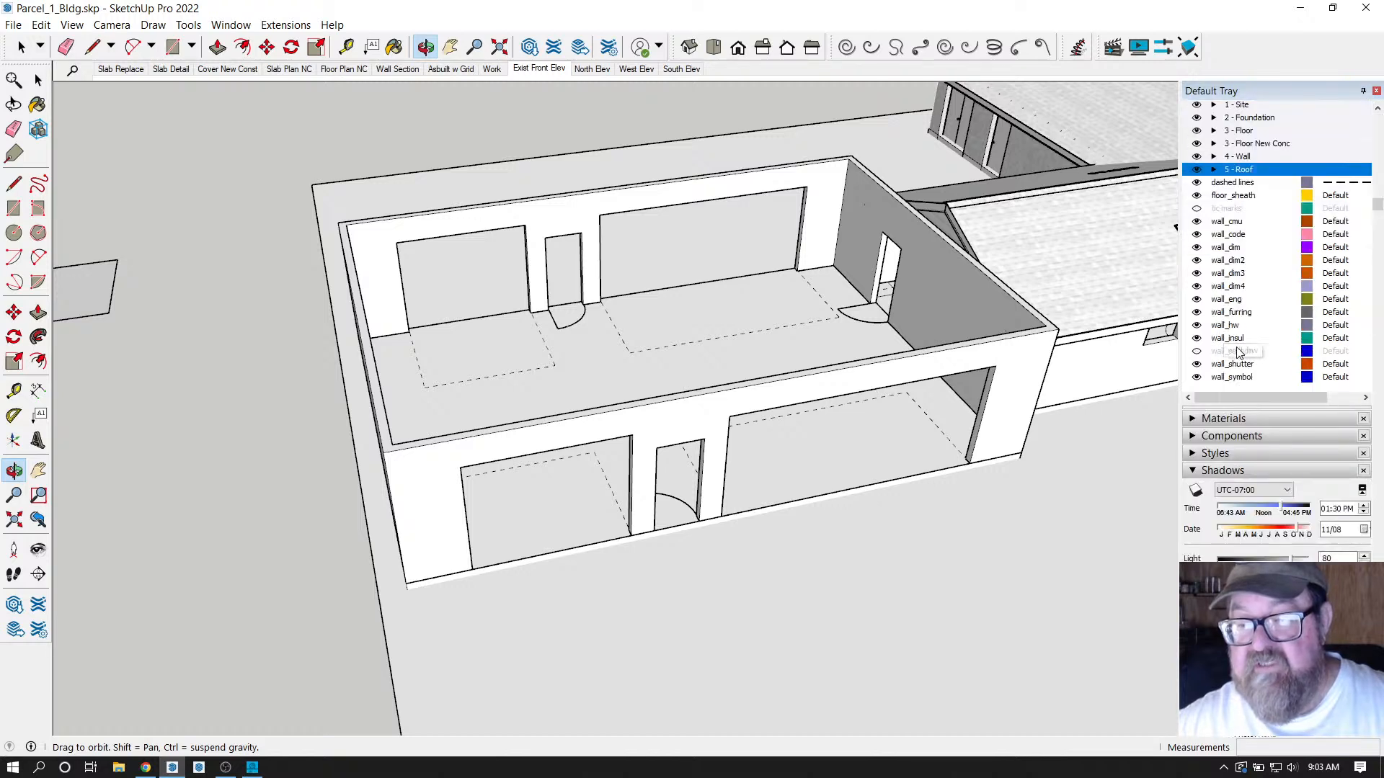
# Move the tags wall_cmu through wall_insul into the 4 - Wall folder.
pyautogui.click(1234, 223)
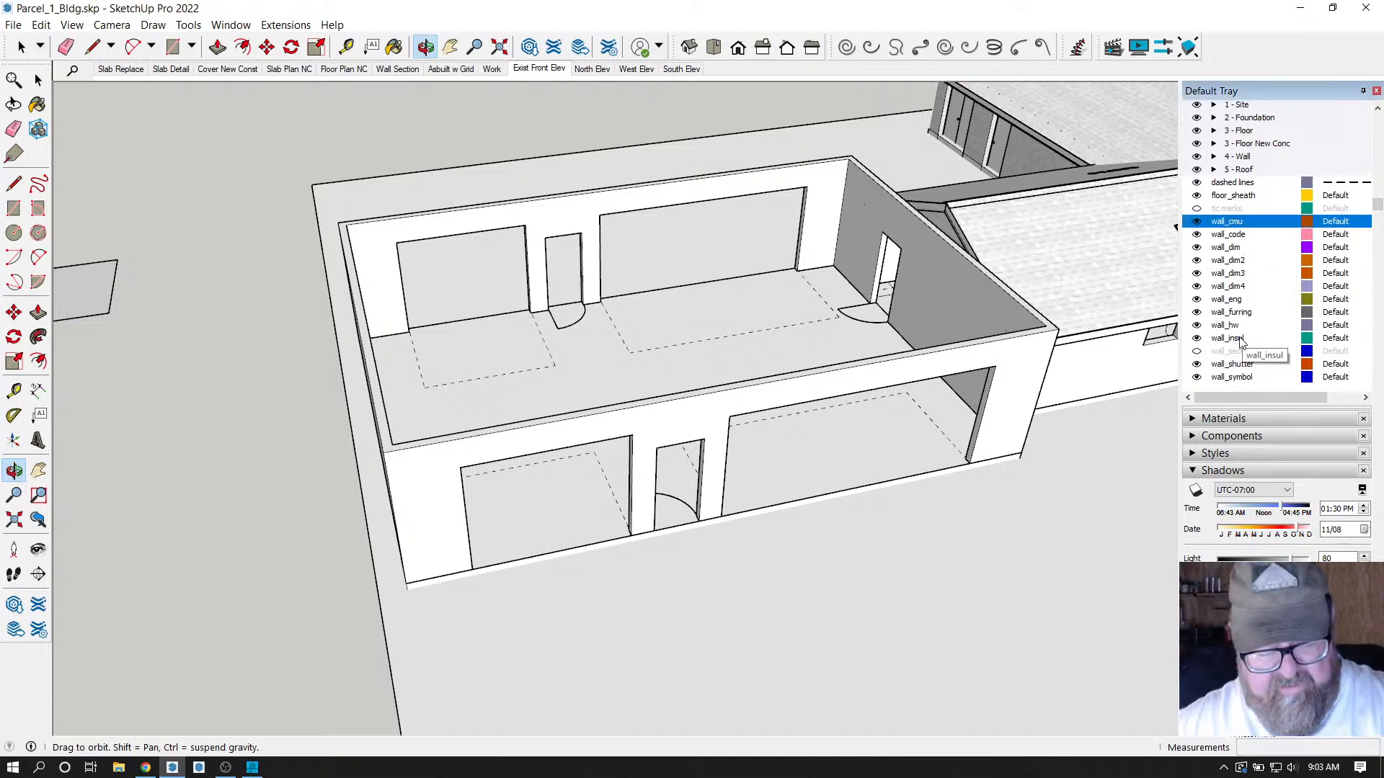
pyautogui.keyDown('shift'); pyautogui.click(1240, 338); pyautogui.keyUp('shift')
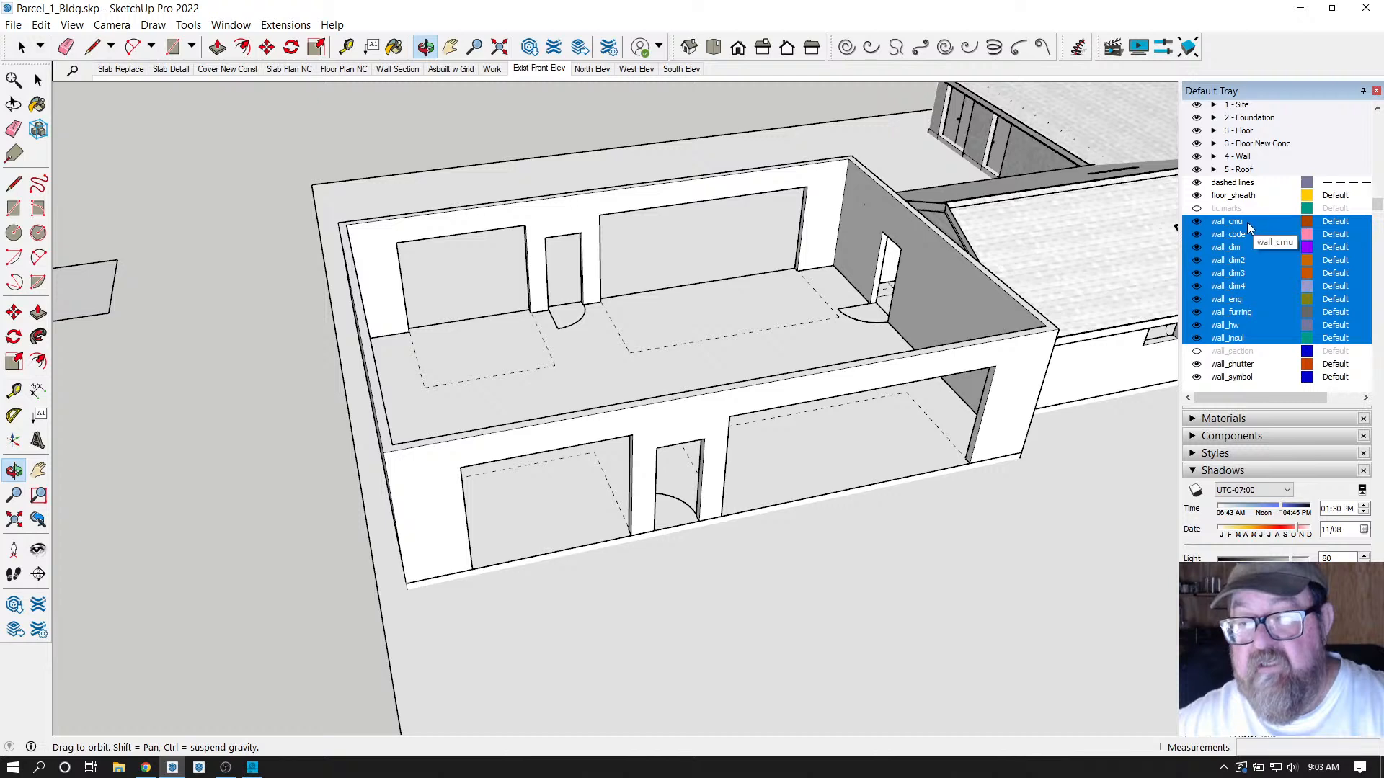
pyautogui.moveTo(1243, 223); pyautogui.dragTo(1247, 158)
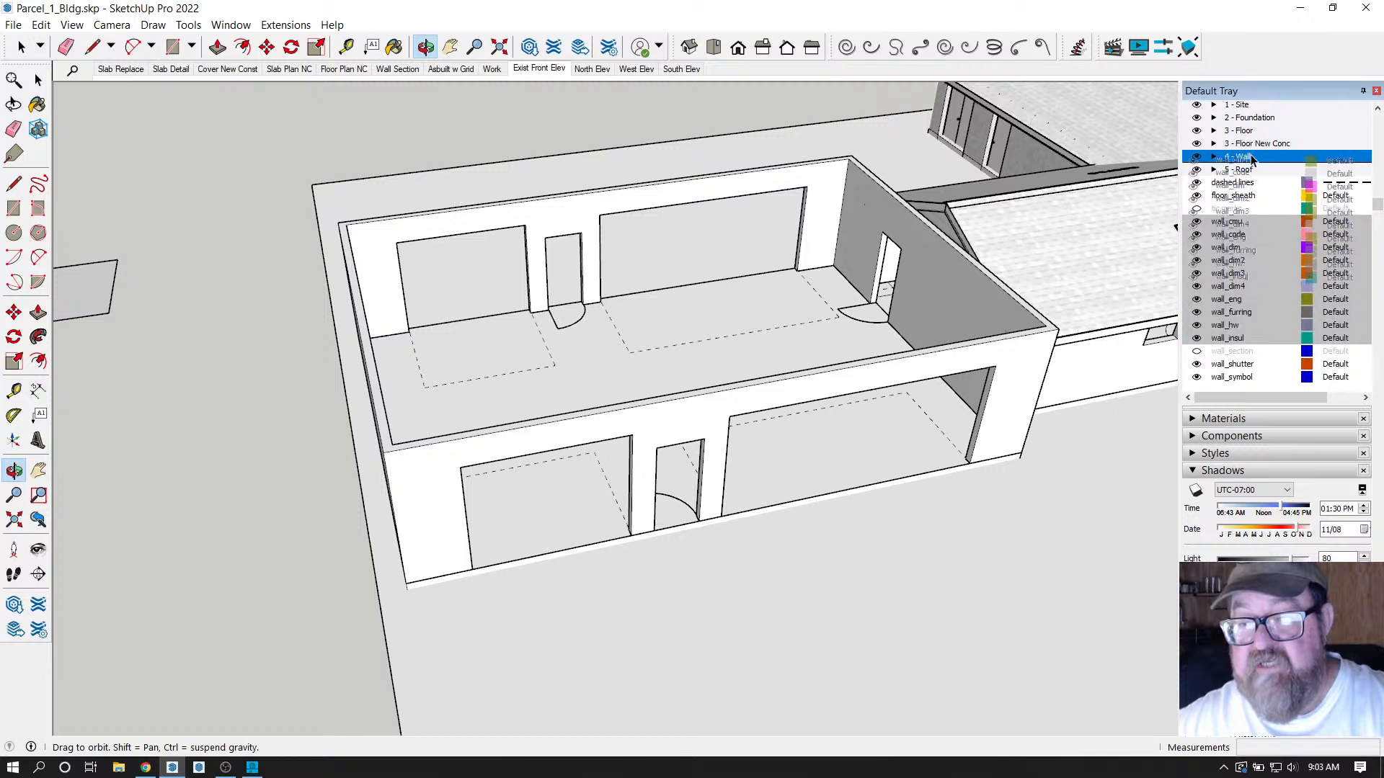
pyautogui.click(1214, 158)
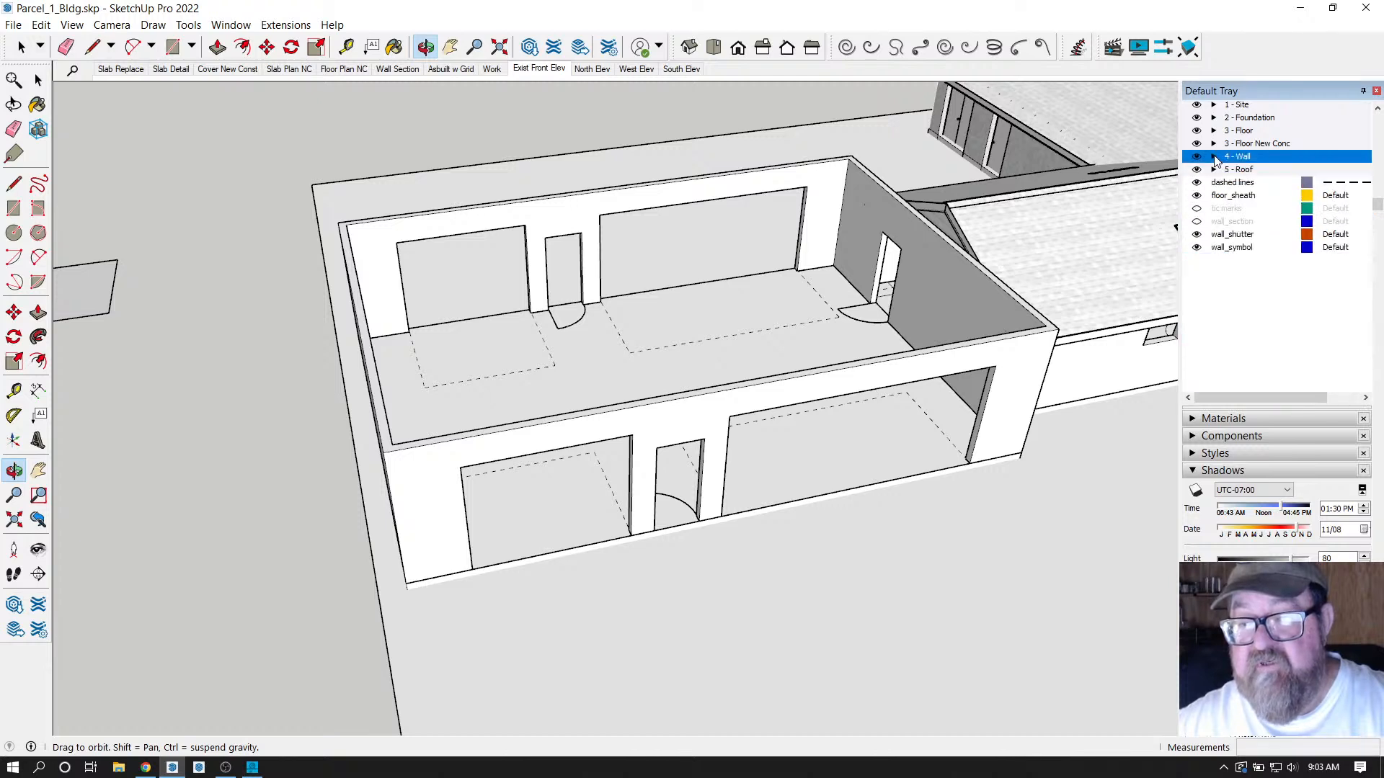
# Move the floor_sheath tag into the 3 - Floor folder.
pyautogui.click(1235, 197)
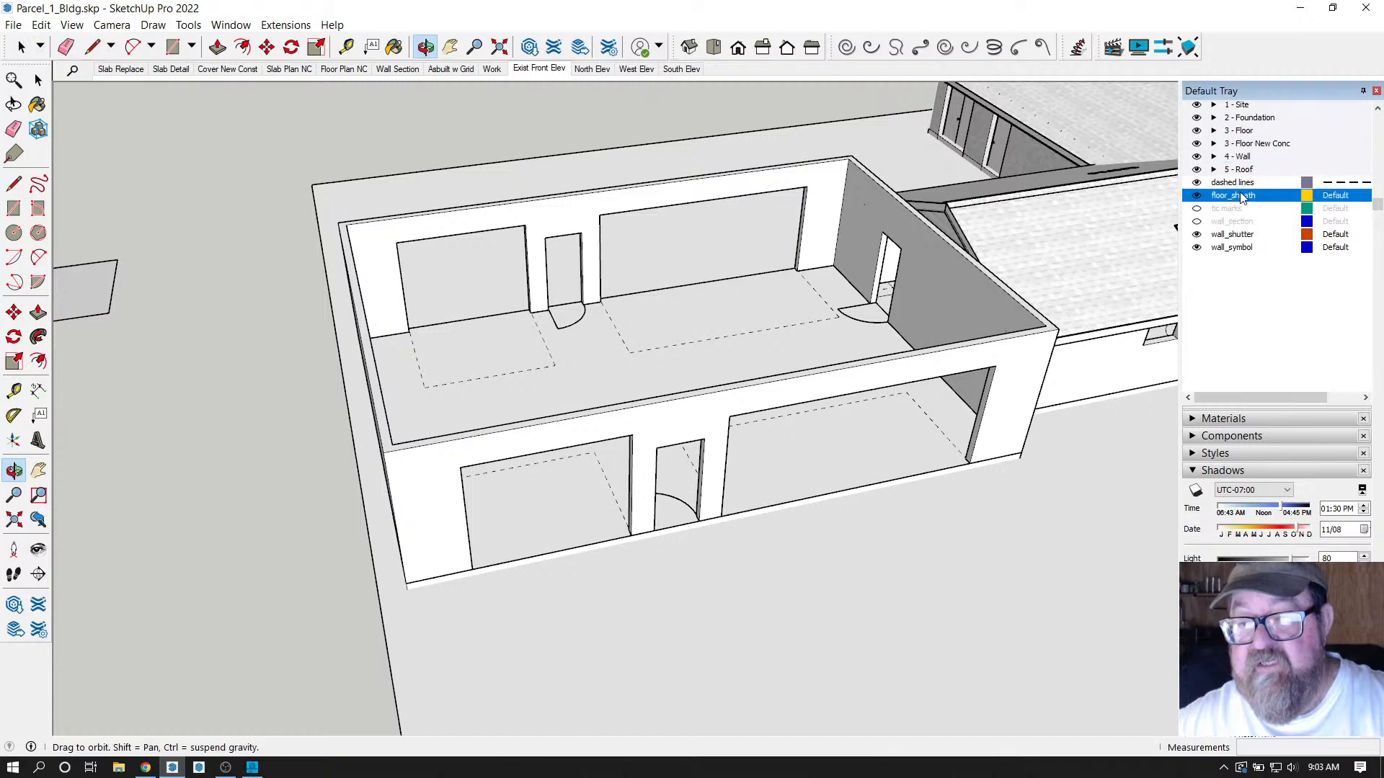
pyautogui.moveTo(1240, 197); pyautogui.dragTo(1225, 132)
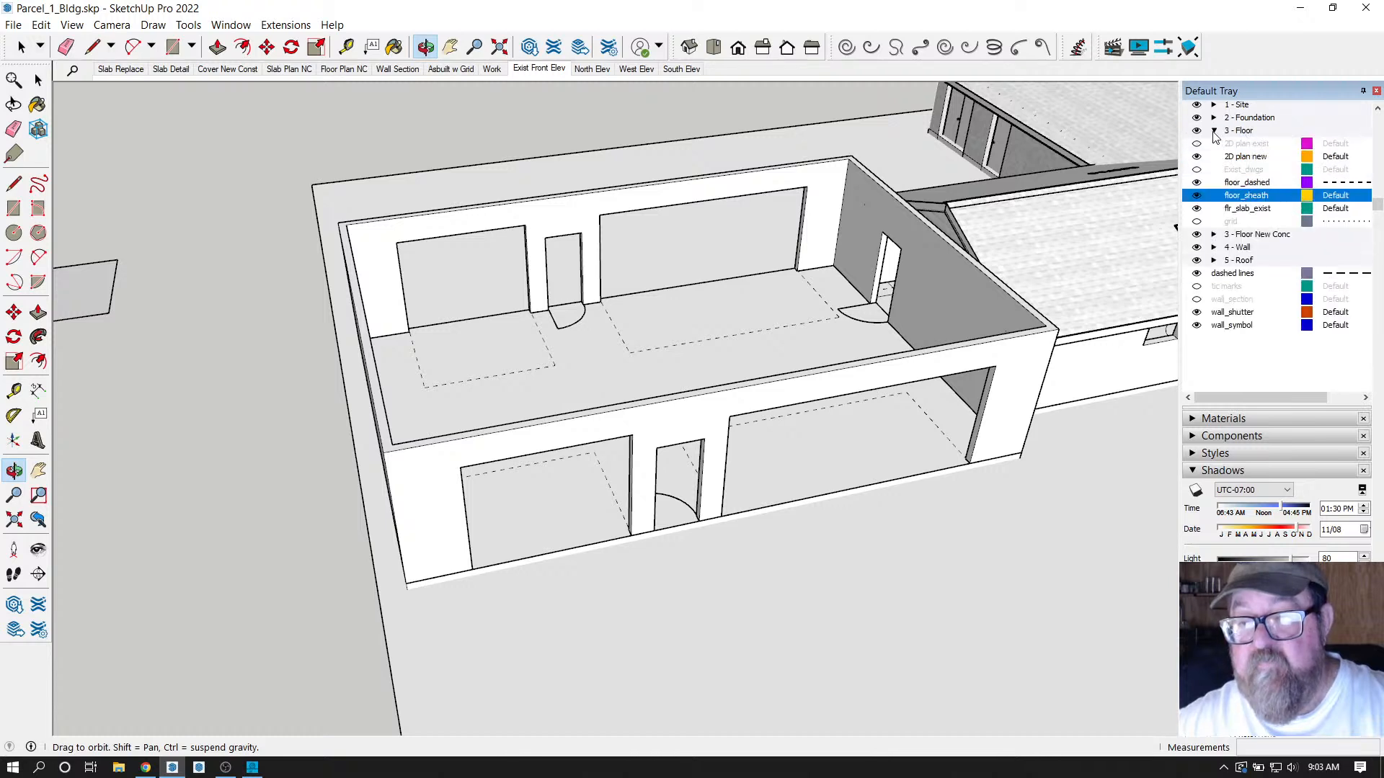
pyautogui.click(1214, 131)
# Move the wall_shutter and wall_symbol tags into the 4 - Wall folder.
pyautogui.click(1230, 223)
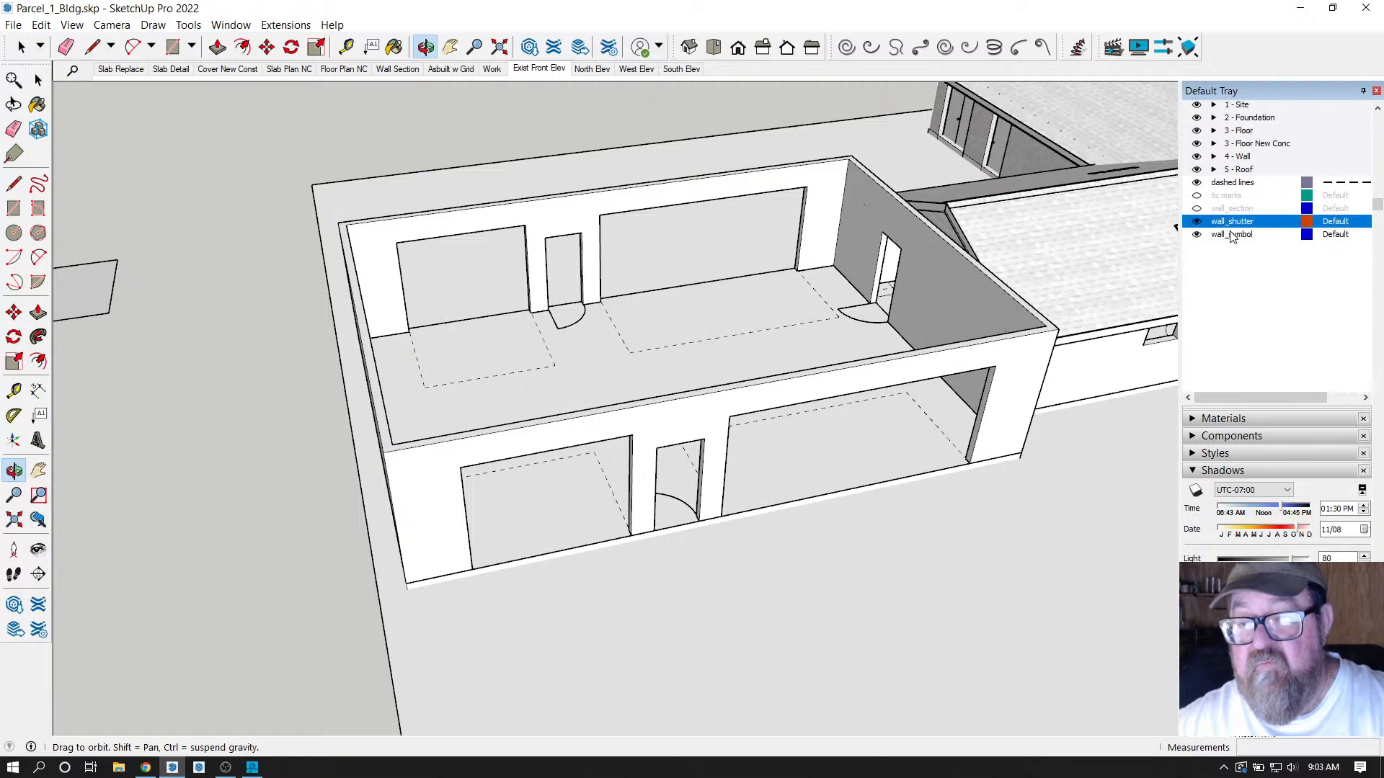
pyautogui.keyDown('shift'); pyautogui.click(1232, 235); pyautogui.keyUp('shift')
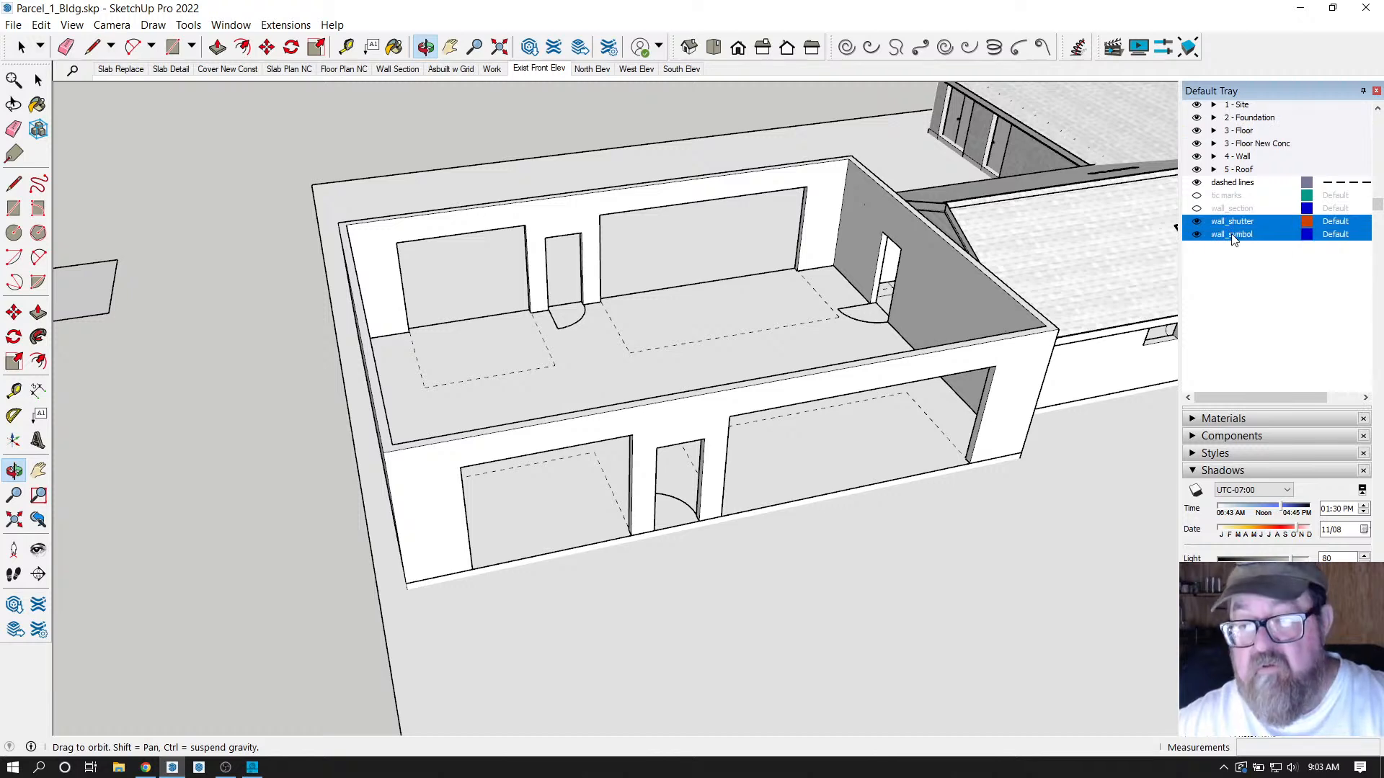
pyautogui.moveTo(1235, 232); pyautogui.dragTo(1214, 159)
pyautogui.click(1214, 159)
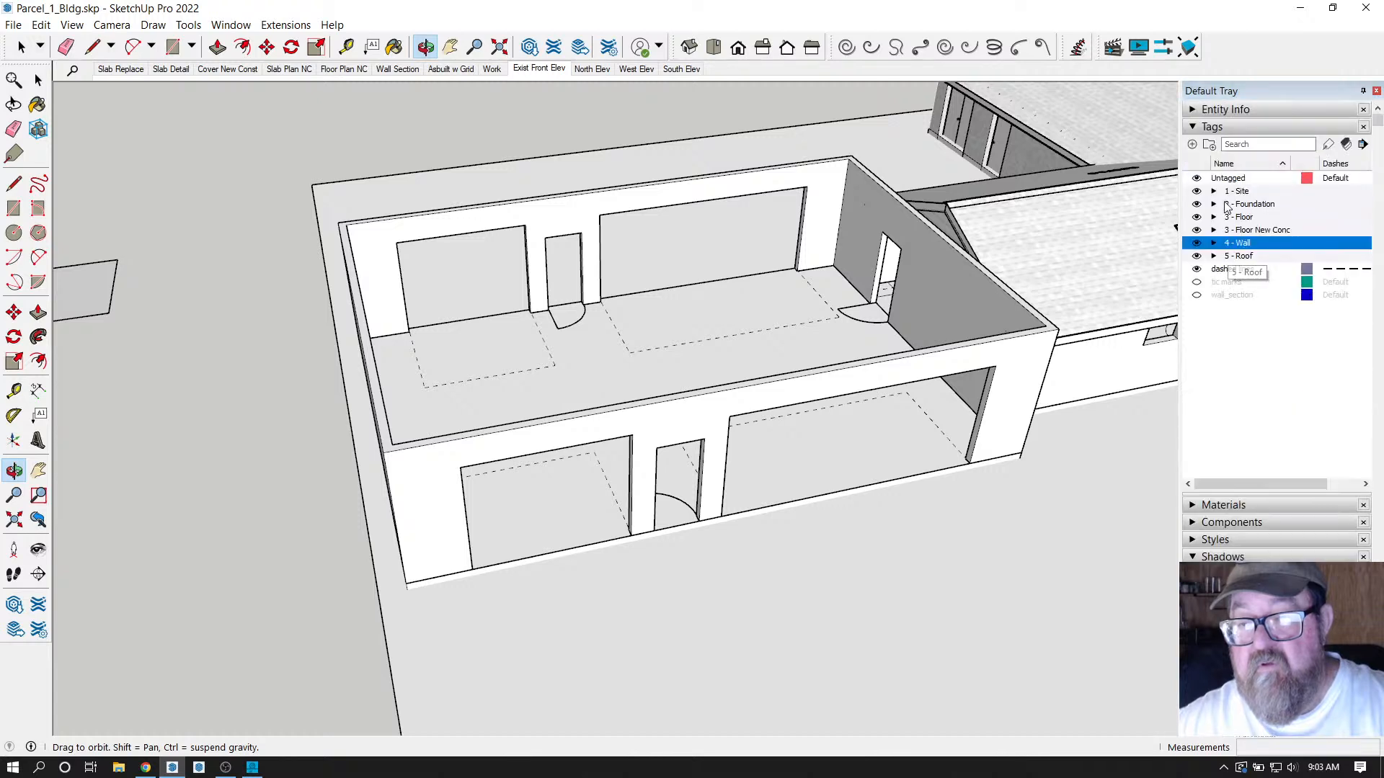
pyautogui.click(1231, 325)
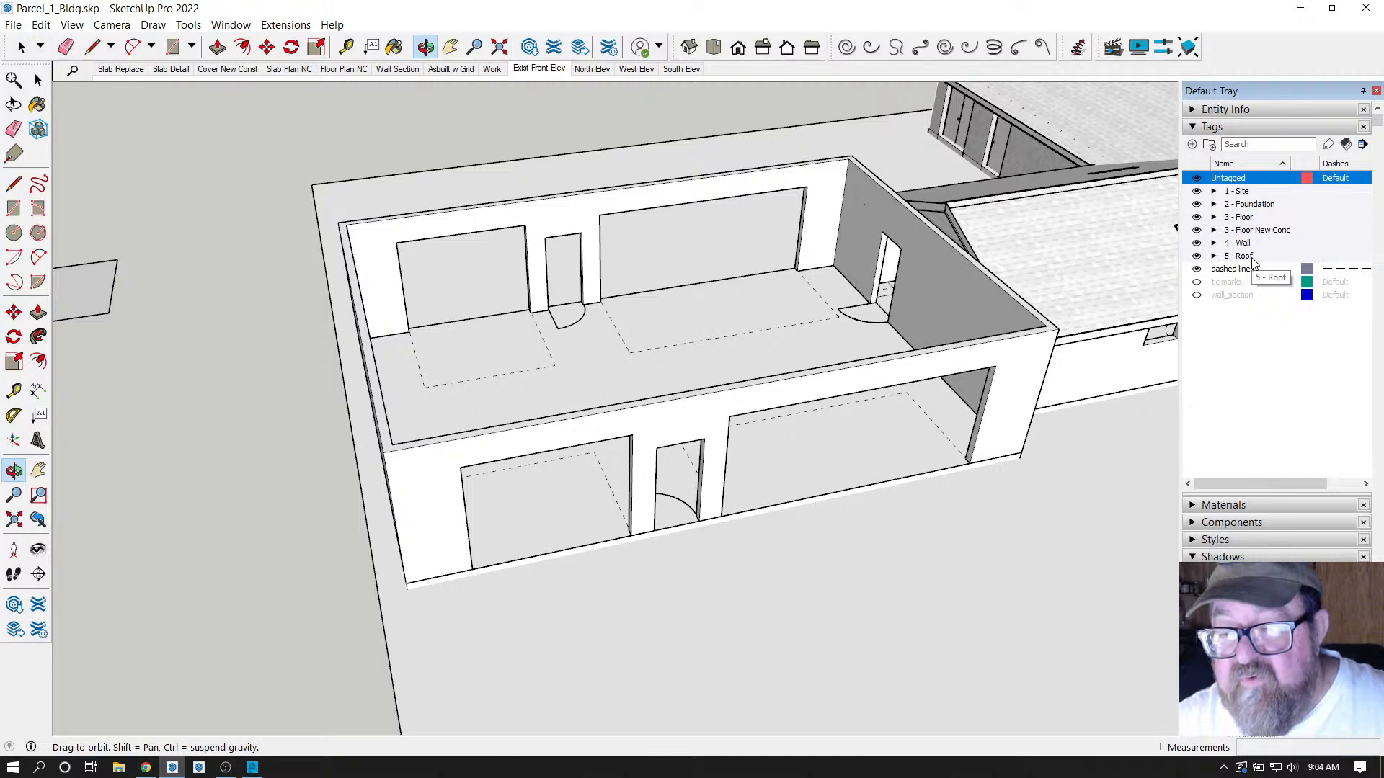
# Hide and re-show the 4 - Wall and 5 - Roof tags to check their geometry toggles.
pyautogui.click(1197, 243)
pyautogui.click(1197, 244)
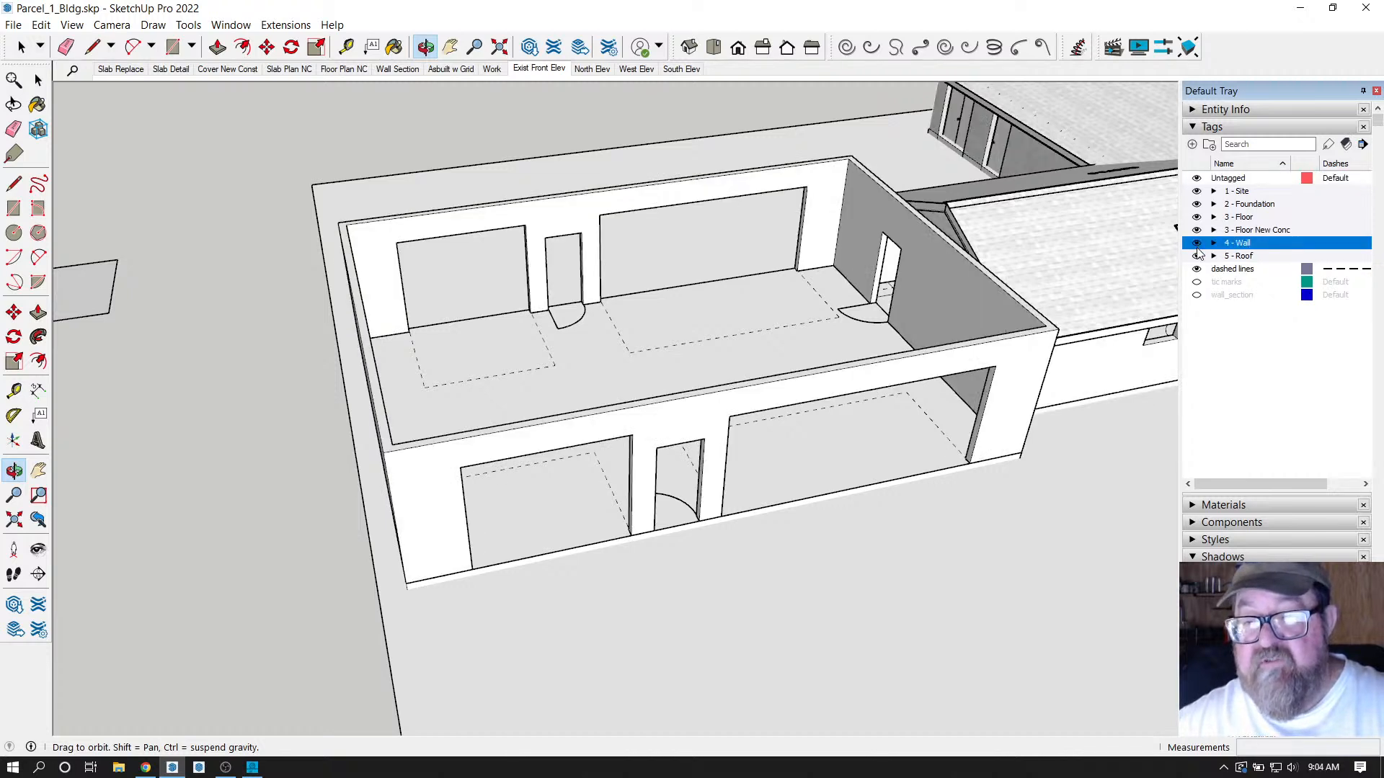
pyautogui.click(1197, 256)
pyautogui.scroll(-3, 757, 343)
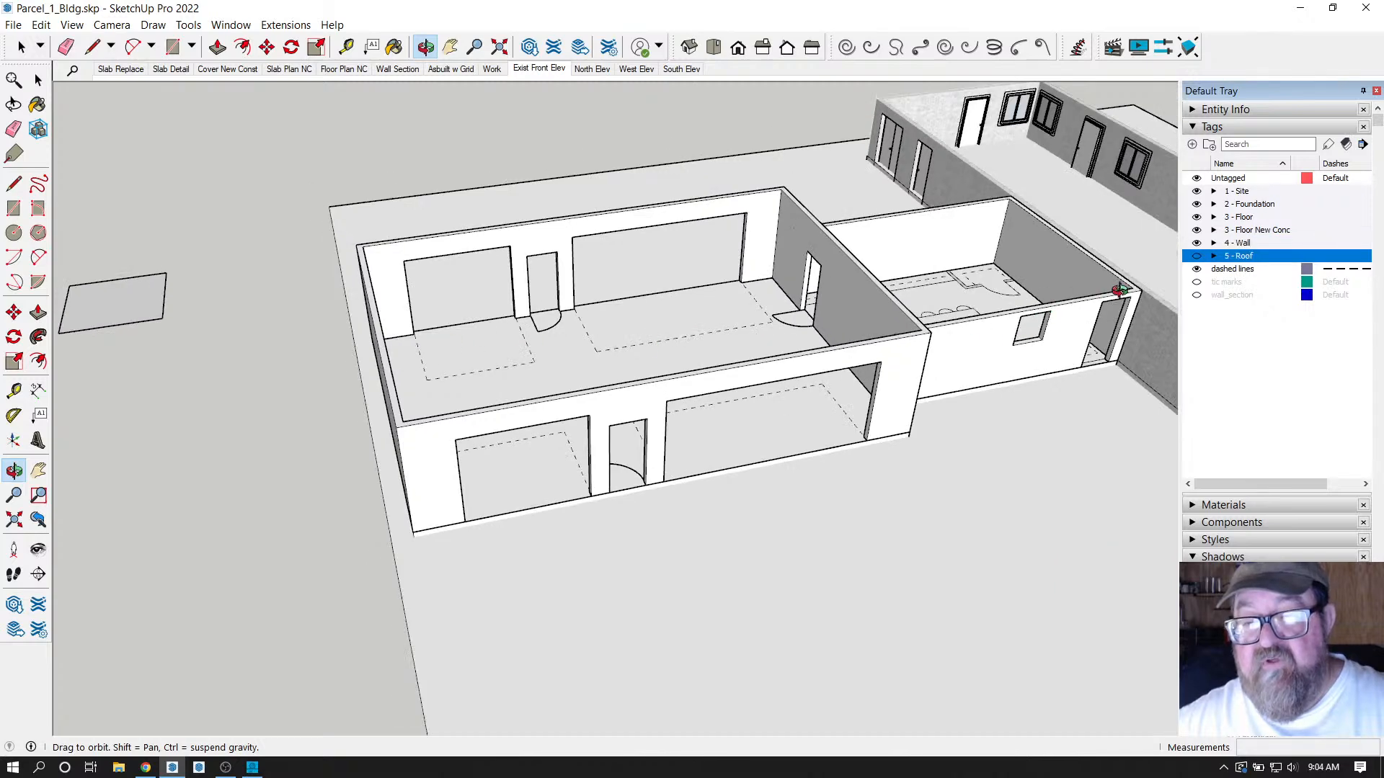
pyautogui.click(1197, 256)
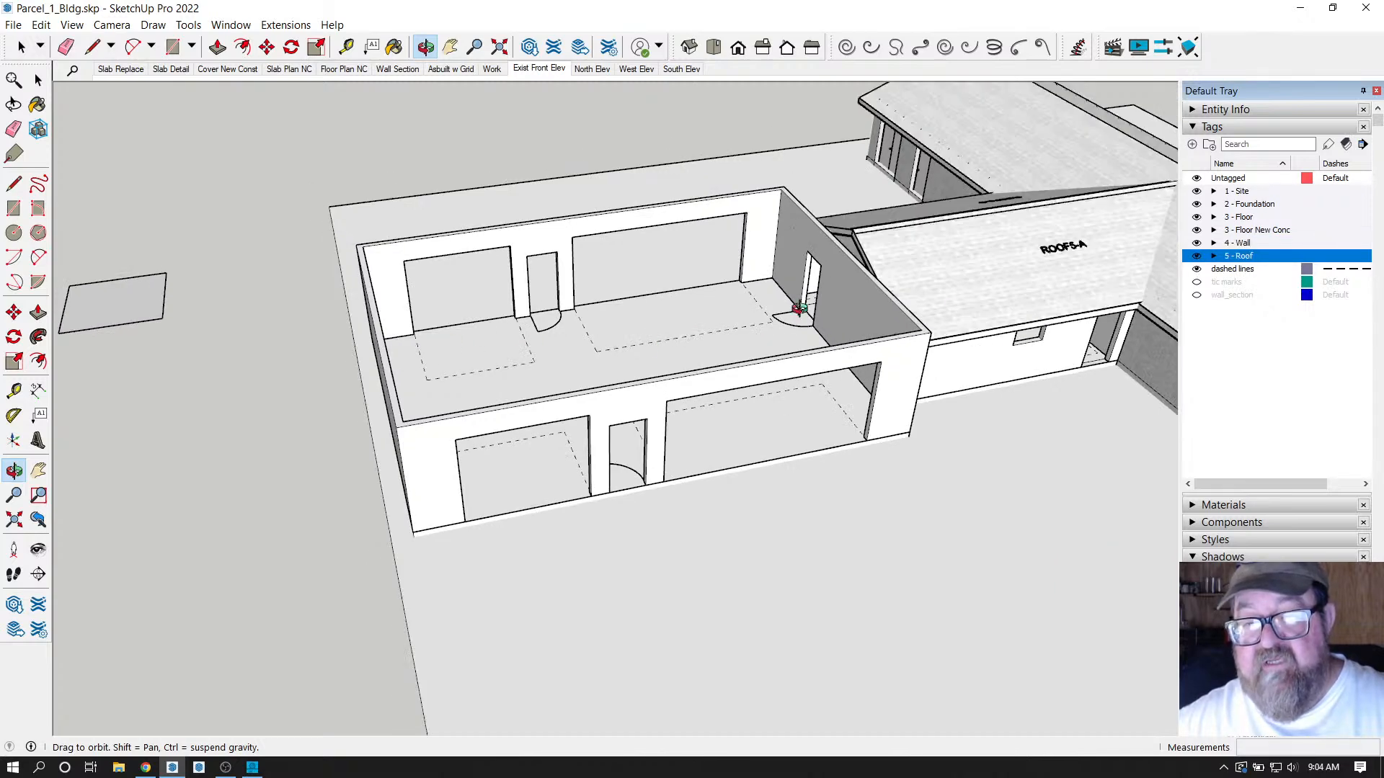
# Expand the 4 - Wall folder to list door_hw and the wall_* tags.
pyautogui.scroll(-3, 565, 293)
pyautogui.scroll(5, 590, 300)
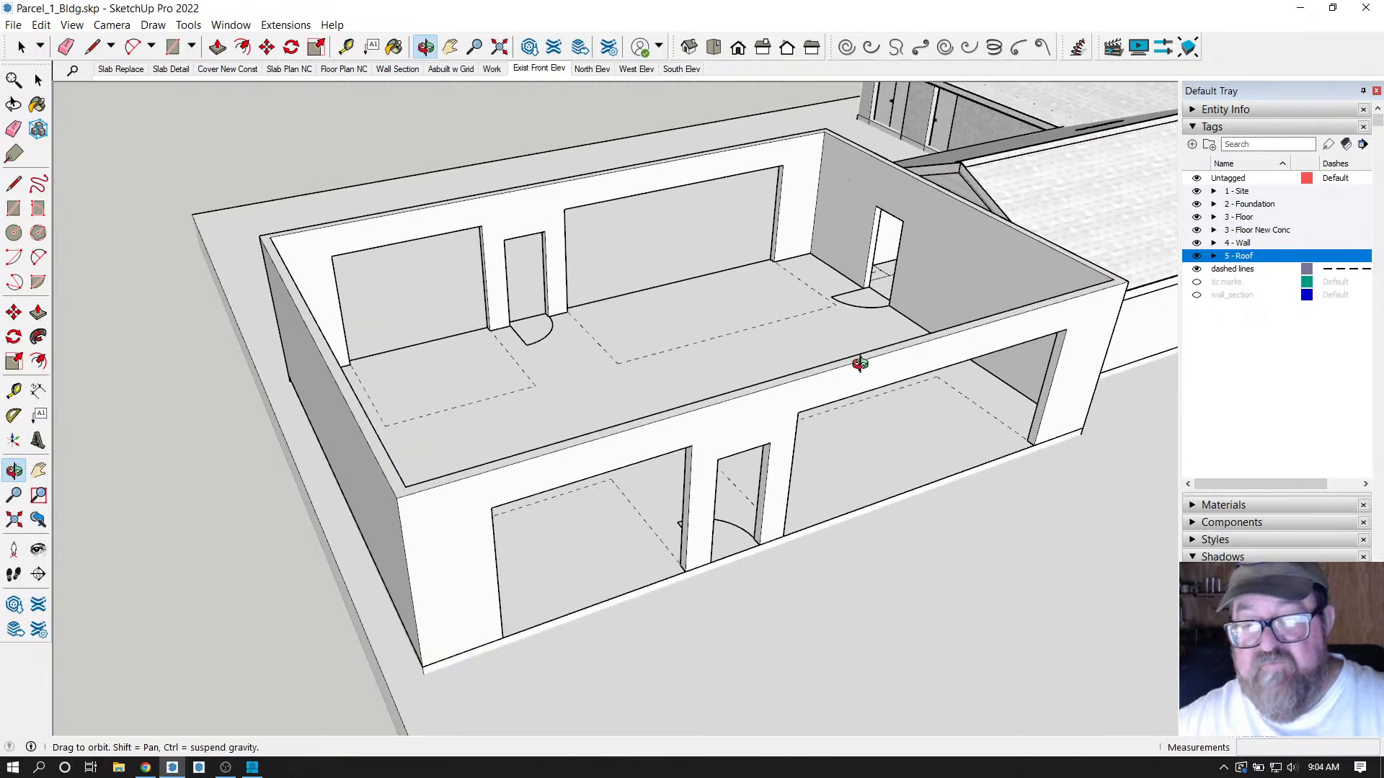
pyautogui.scroll(-3, 844, 364)
pyautogui.scroll(2, 821, 373)
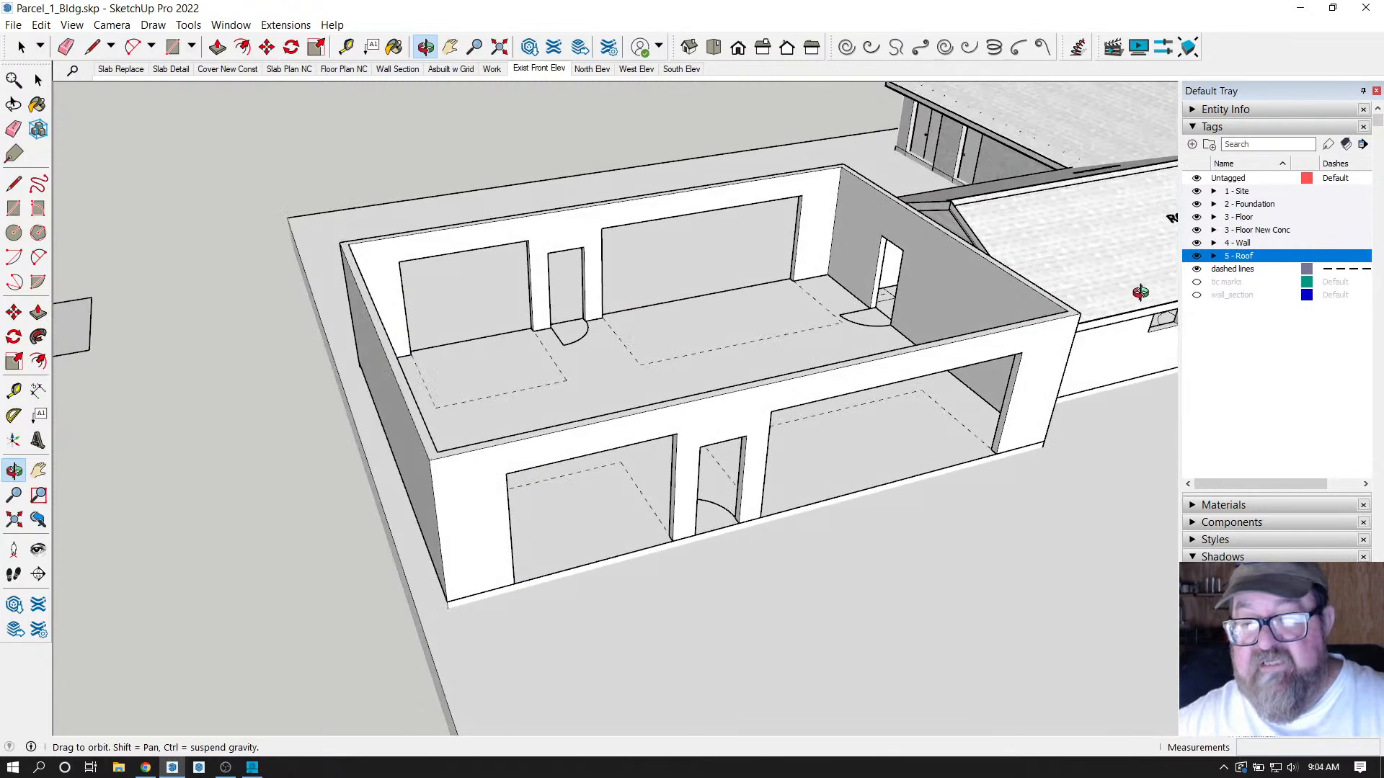
pyautogui.click(1214, 244)
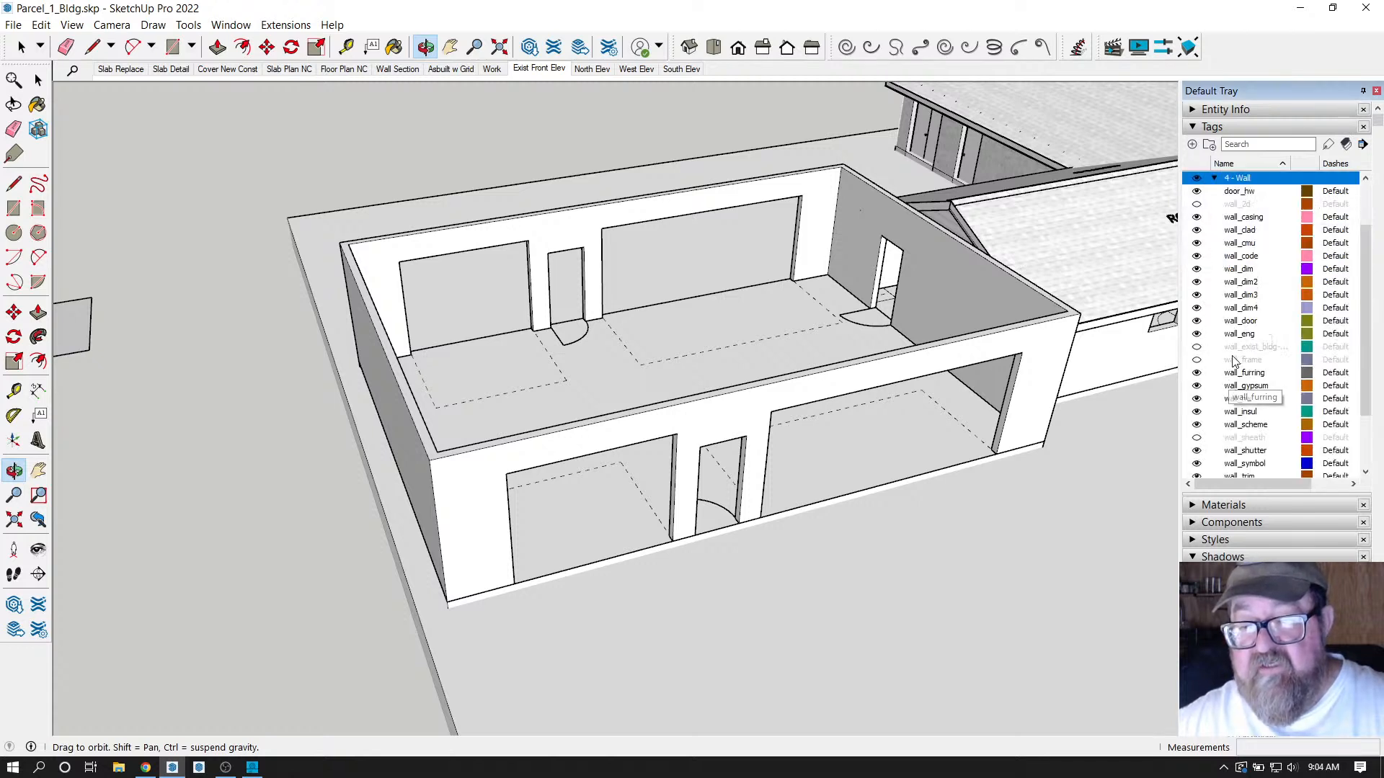
# Collapse and re-expand the 4 - Wall tag folder.
pyautogui.scroll(1, 1238, 313)
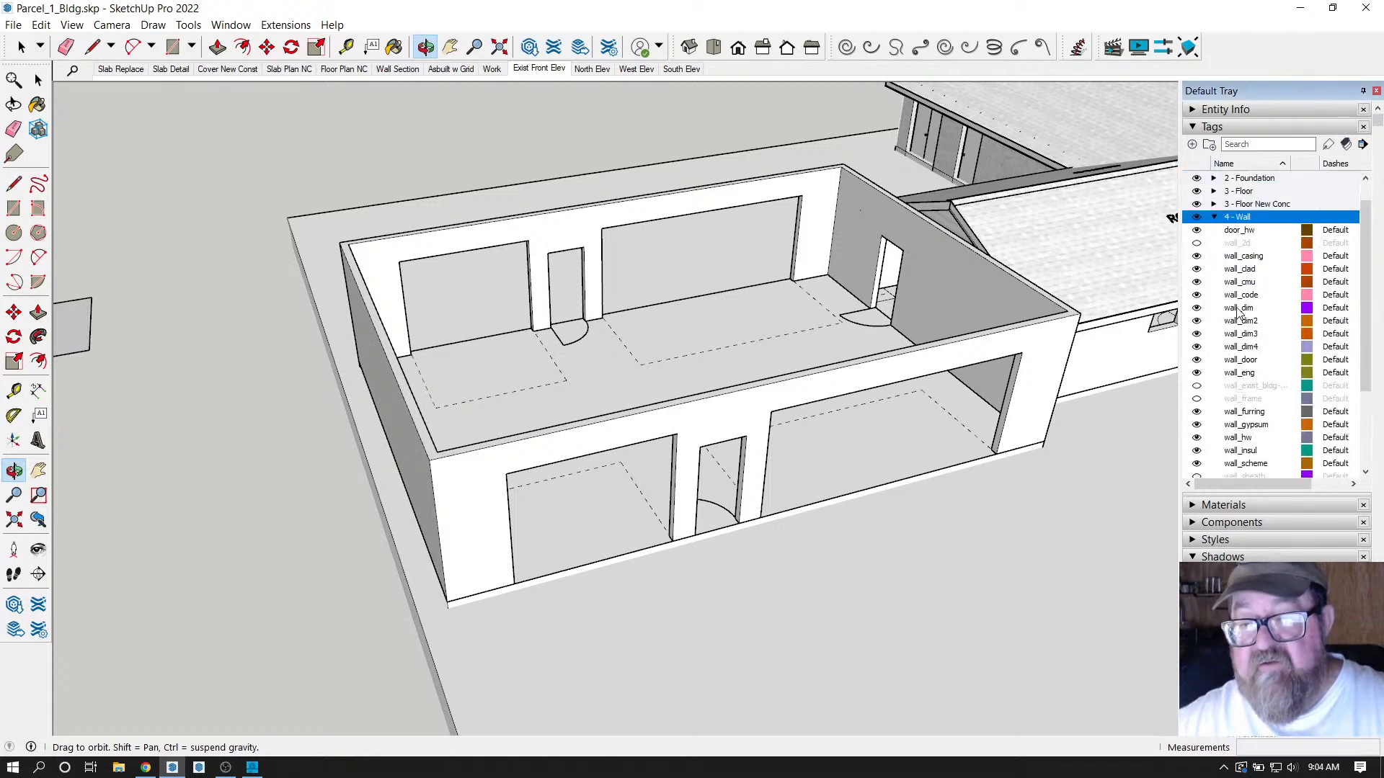
pyautogui.click(1214, 218)
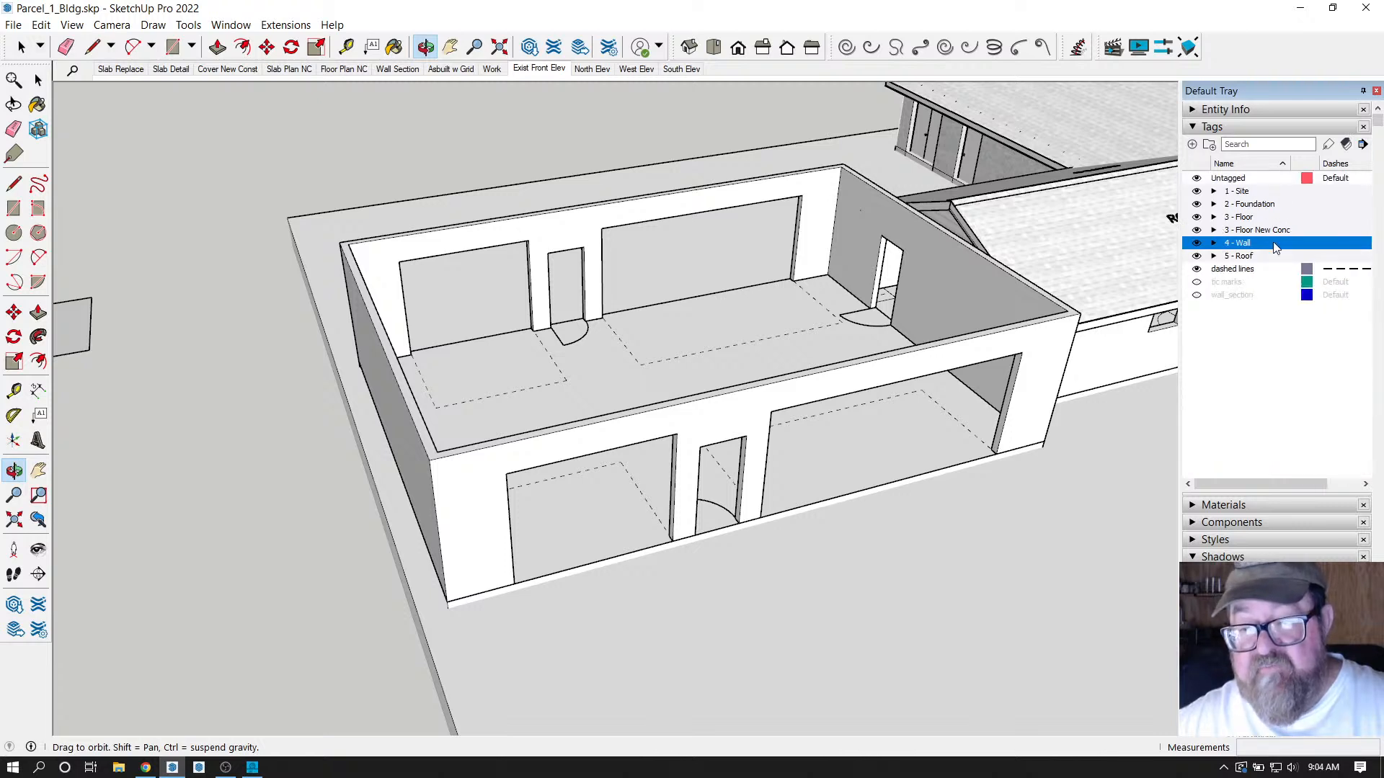
pyautogui.click(1214, 244)
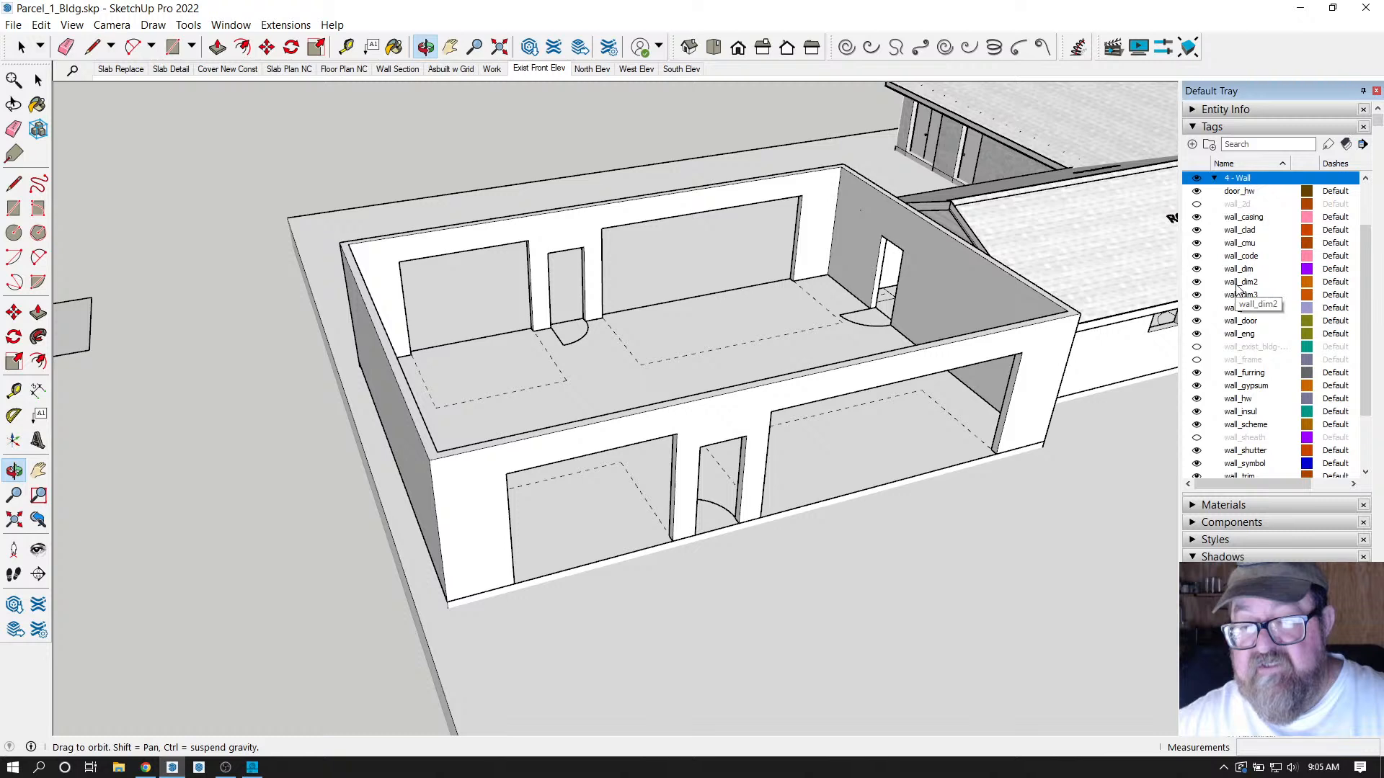
# Go to Extensions > Medeek Wall > Global Settings in the menu.
pyautogui.click(248, 28)
pyautogui.moveTo(286, 25)
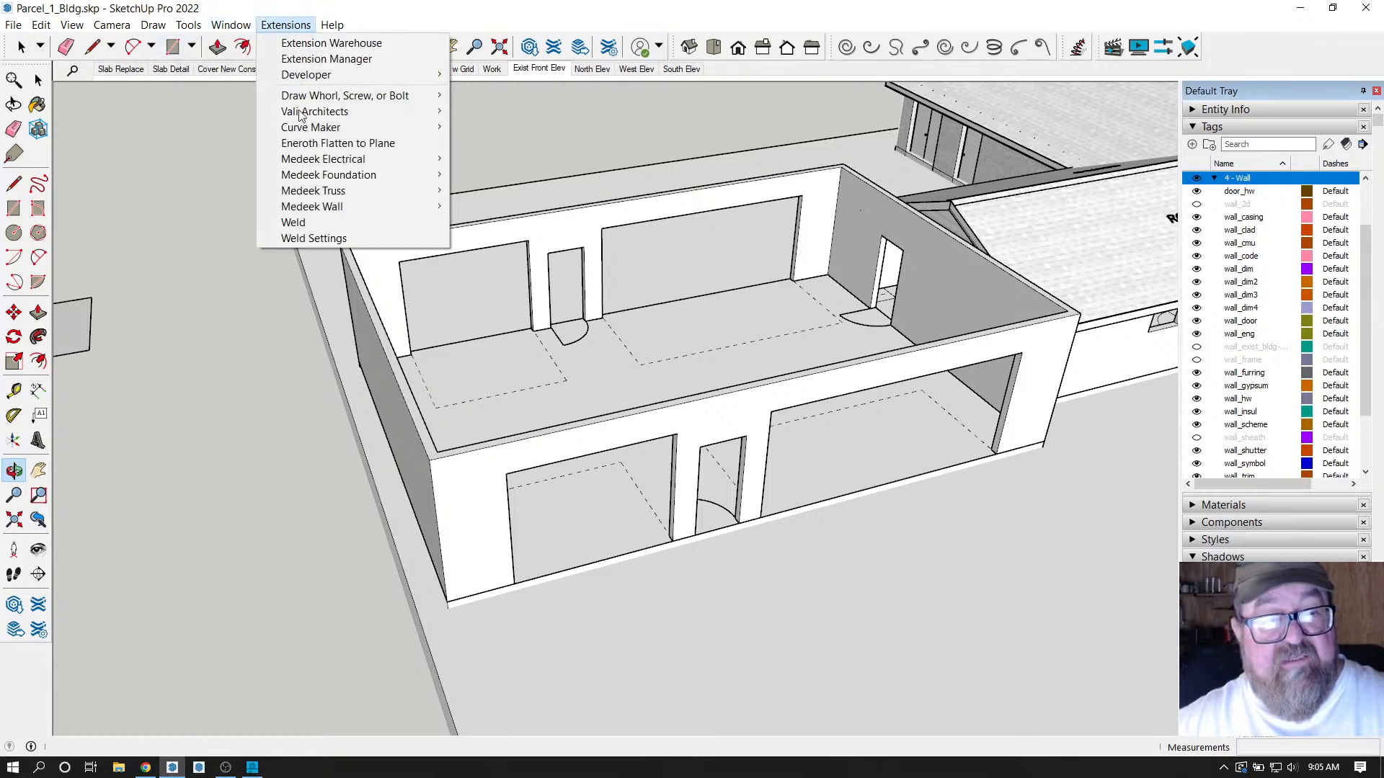
pyautogui.moveTo(305, 208)
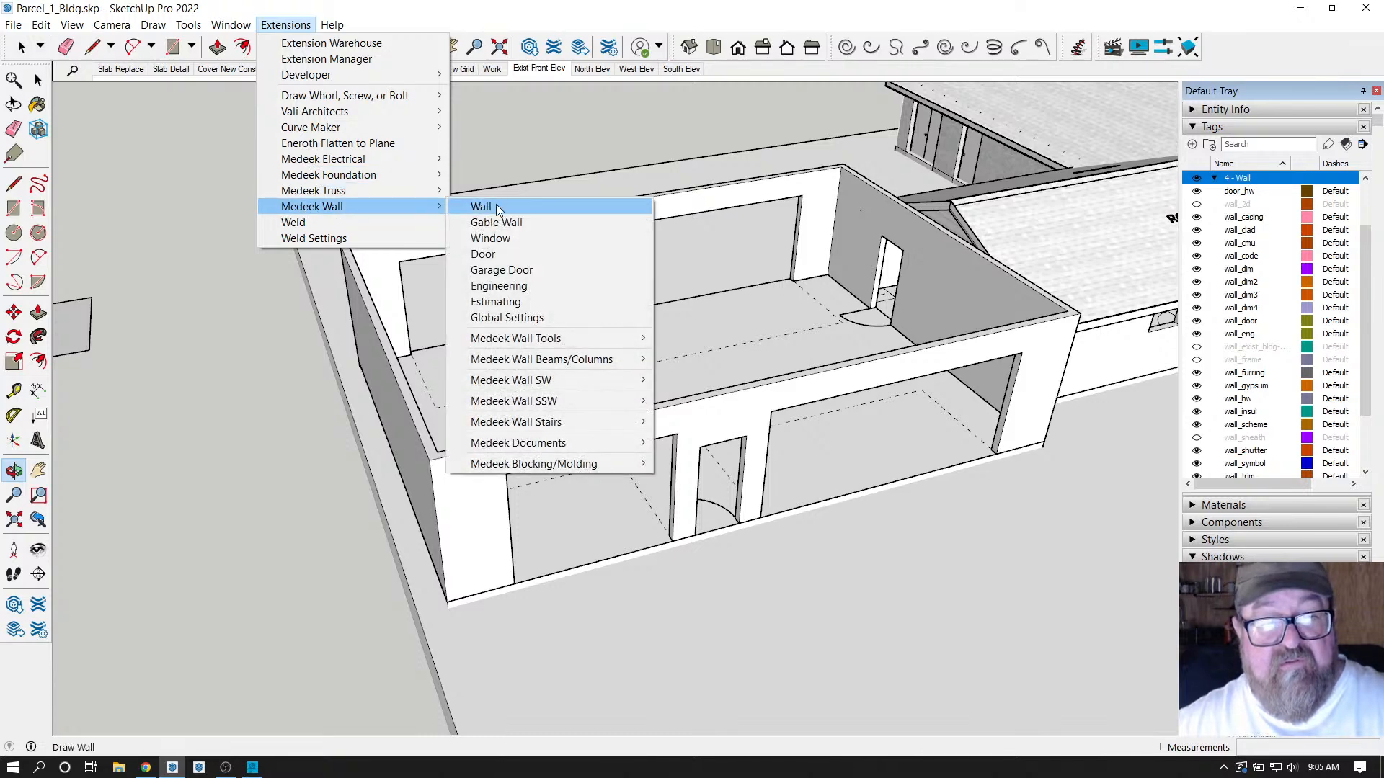
# Open Medeek Wall Global Settings, review the wall layer names on Layers, then close it.
pyautogui.click(525, 324)
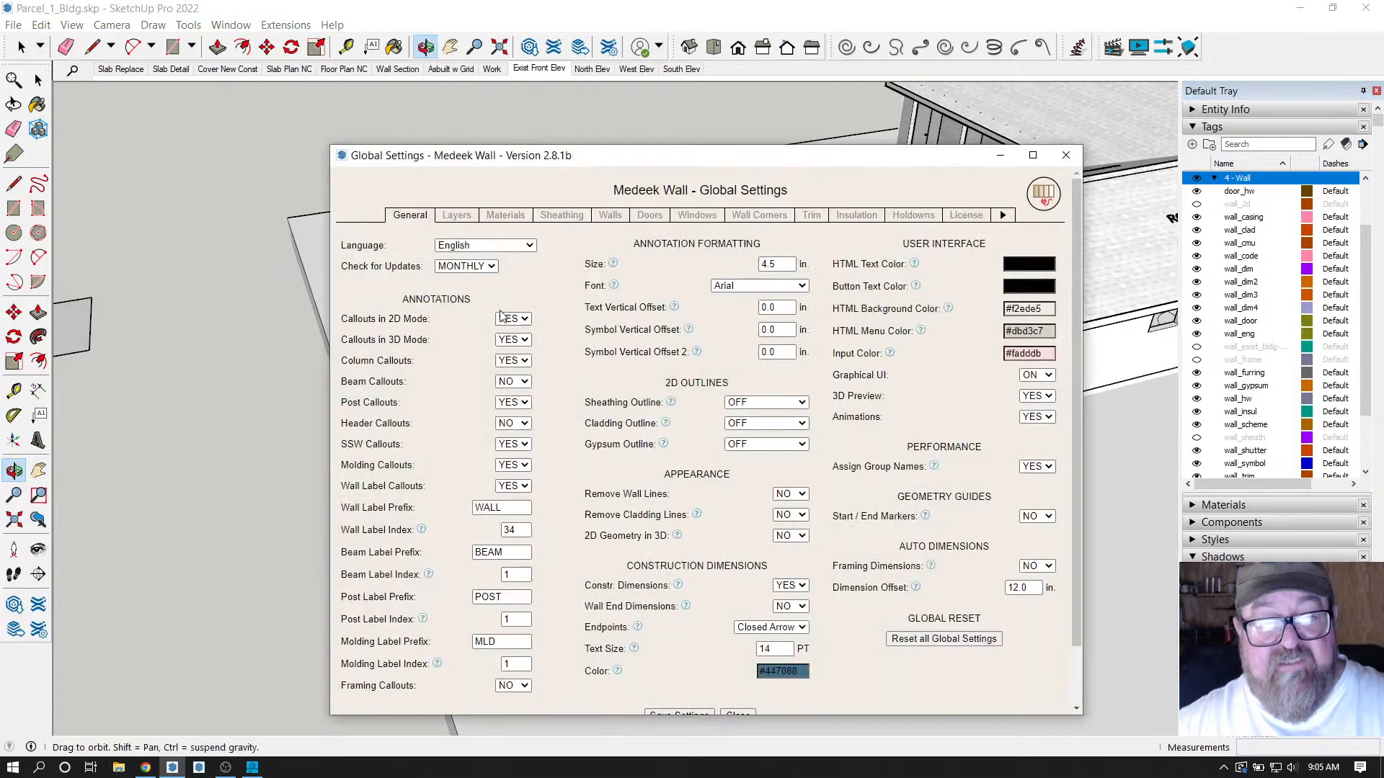
pyautogui.click(457, 217)
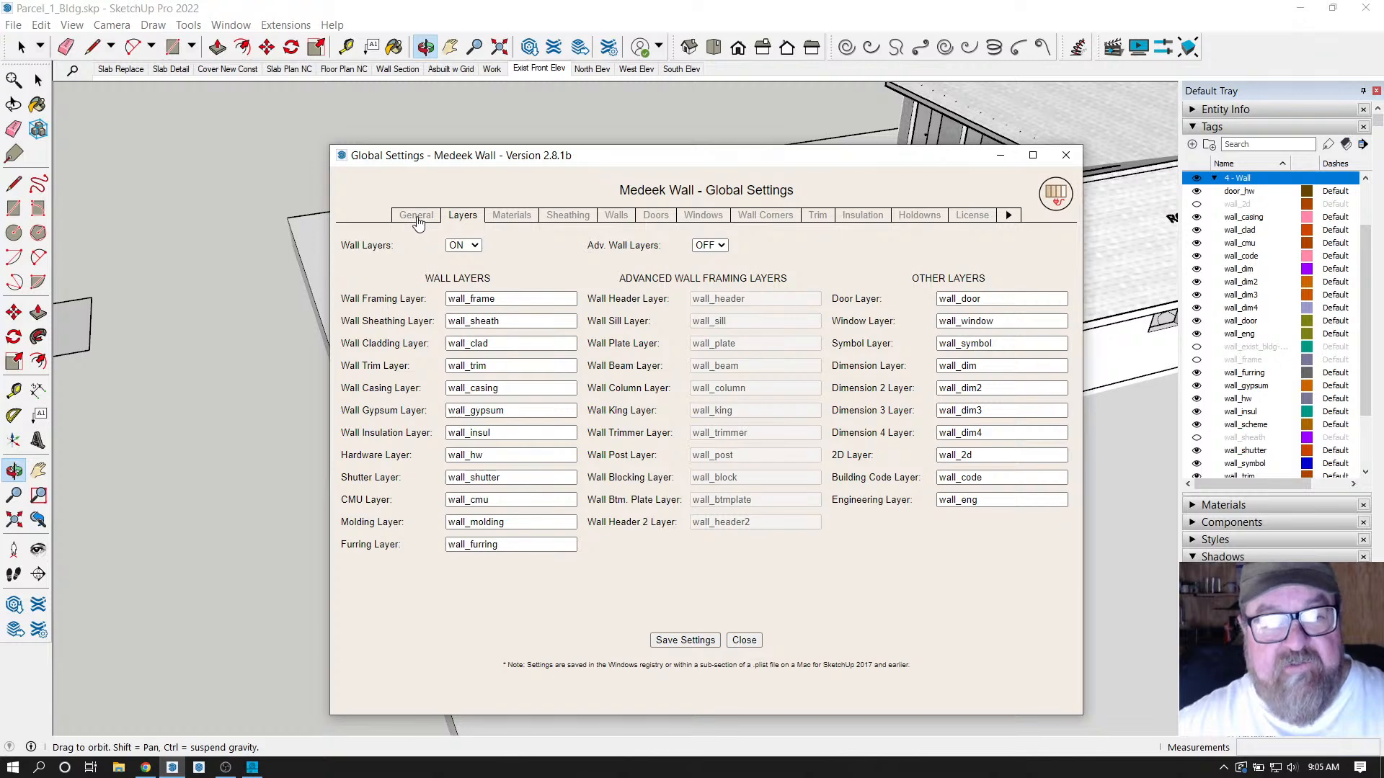
pyautogui.click(418, 217)
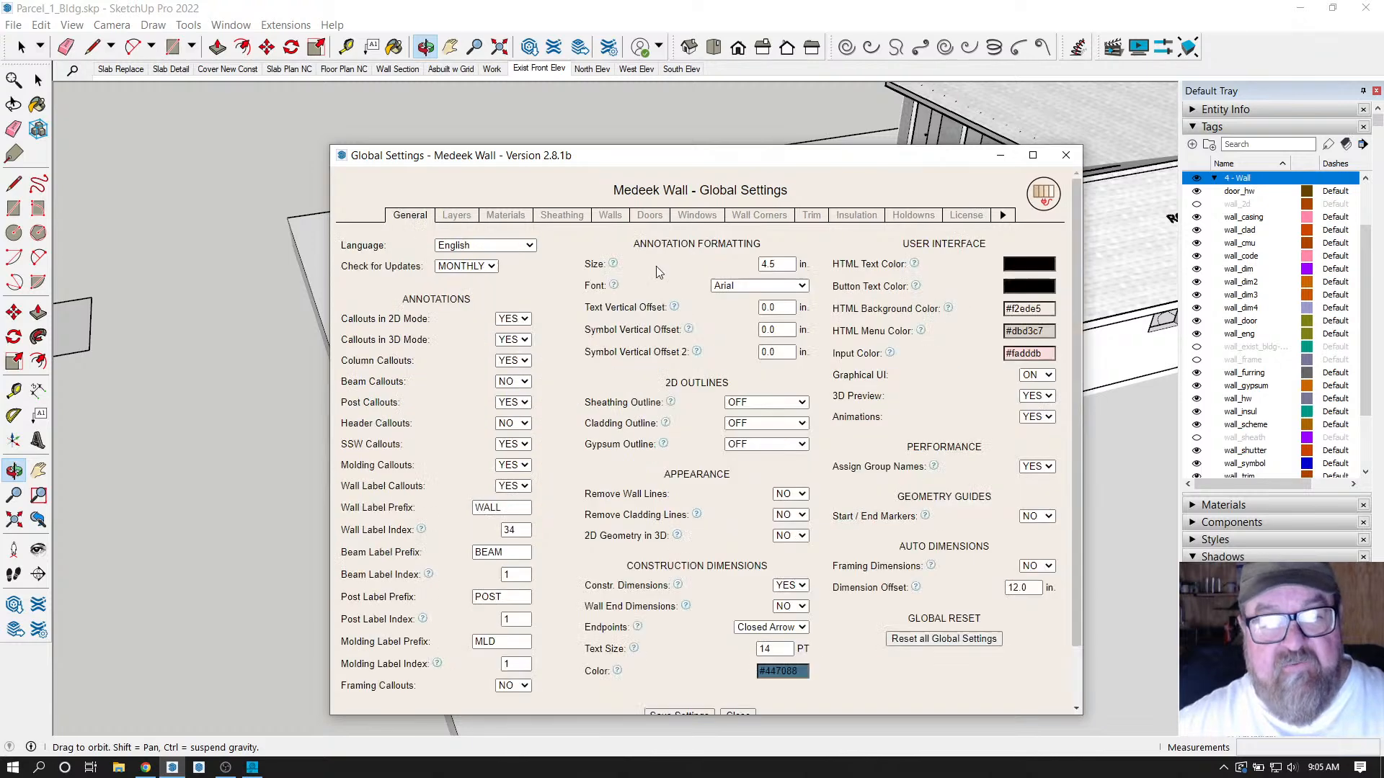
pyautogui.click(1066, 154)
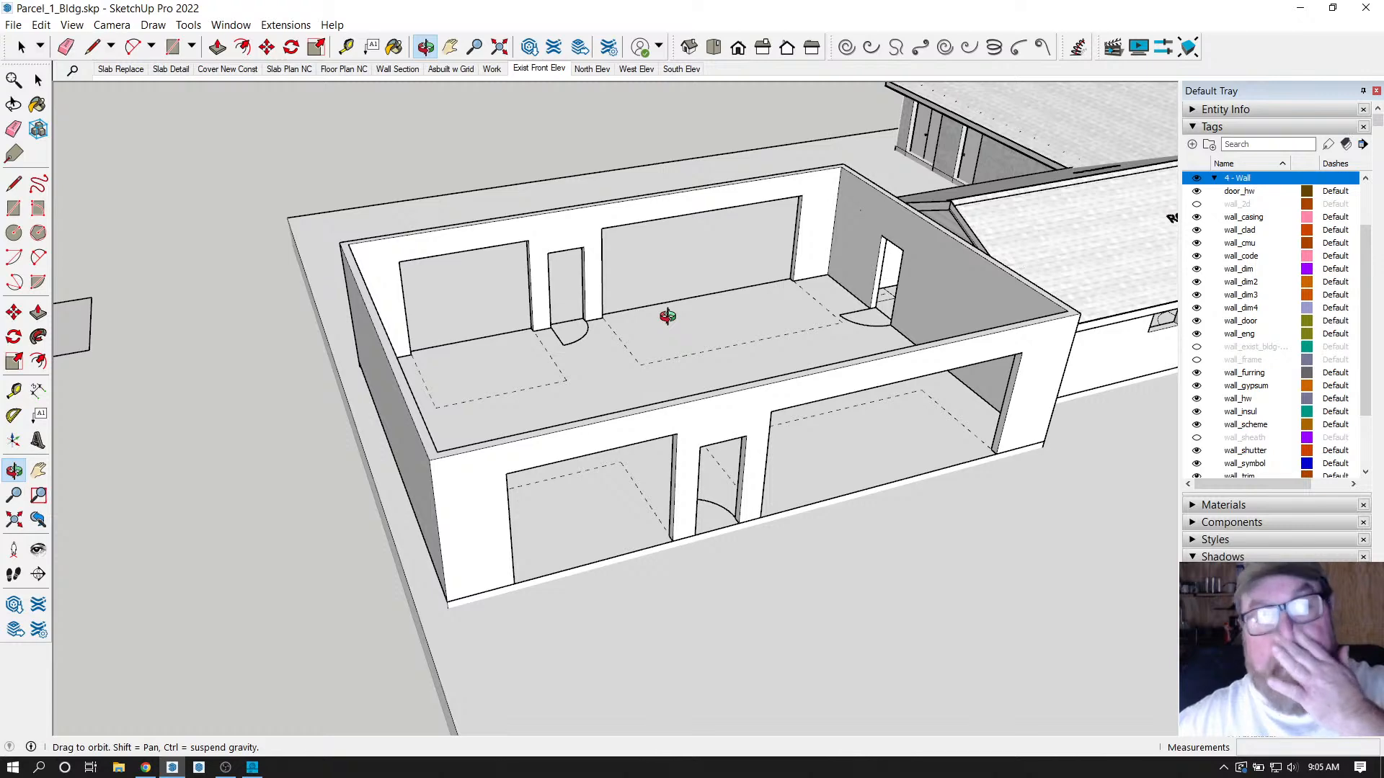
# Orbit to a higher view of the building and re-expand the 4 - Wall tag folder.
pyautogui.moveTo(815, 378); pyautogui.dragTo(874, 389)
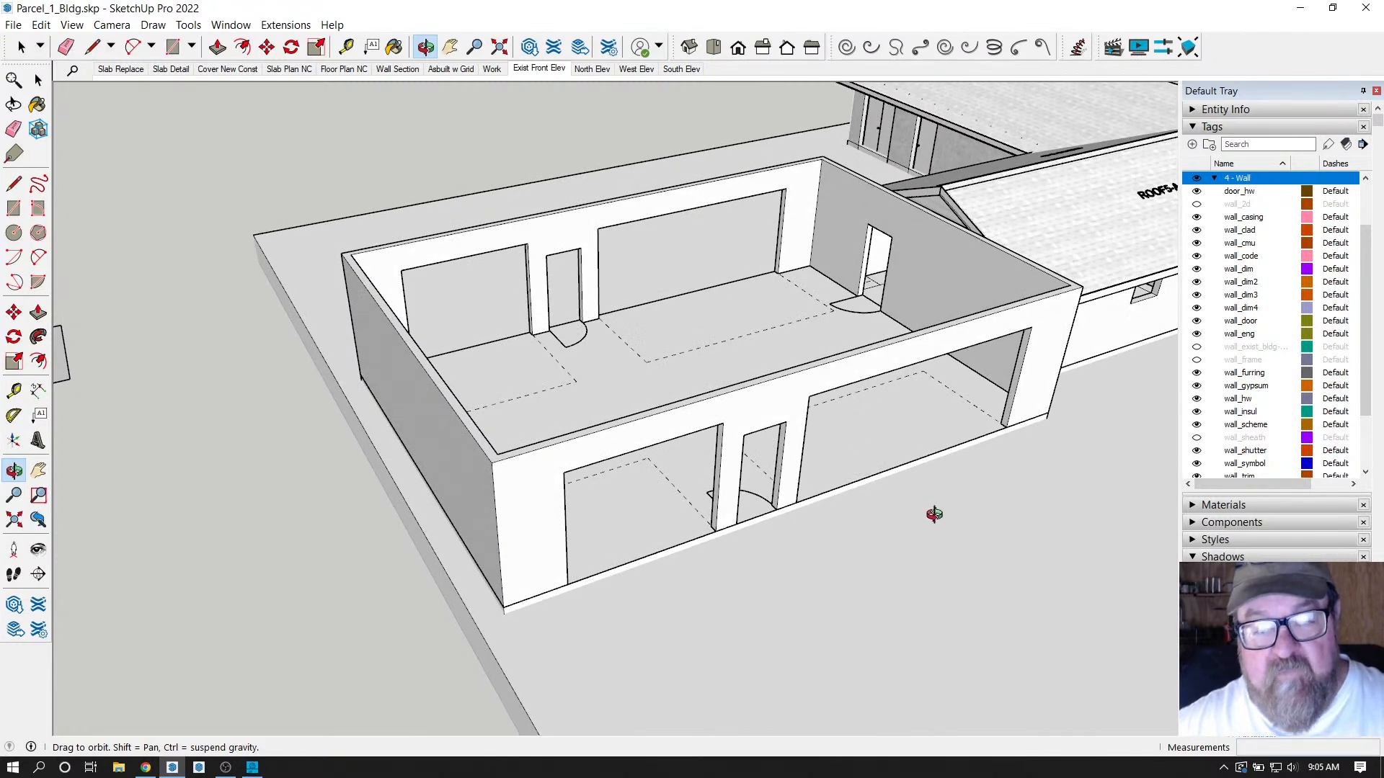
pyautogui.moveTo(929, 516); pyautogui.dragTo(754, 386)
pyautogui.click(1215, 179)
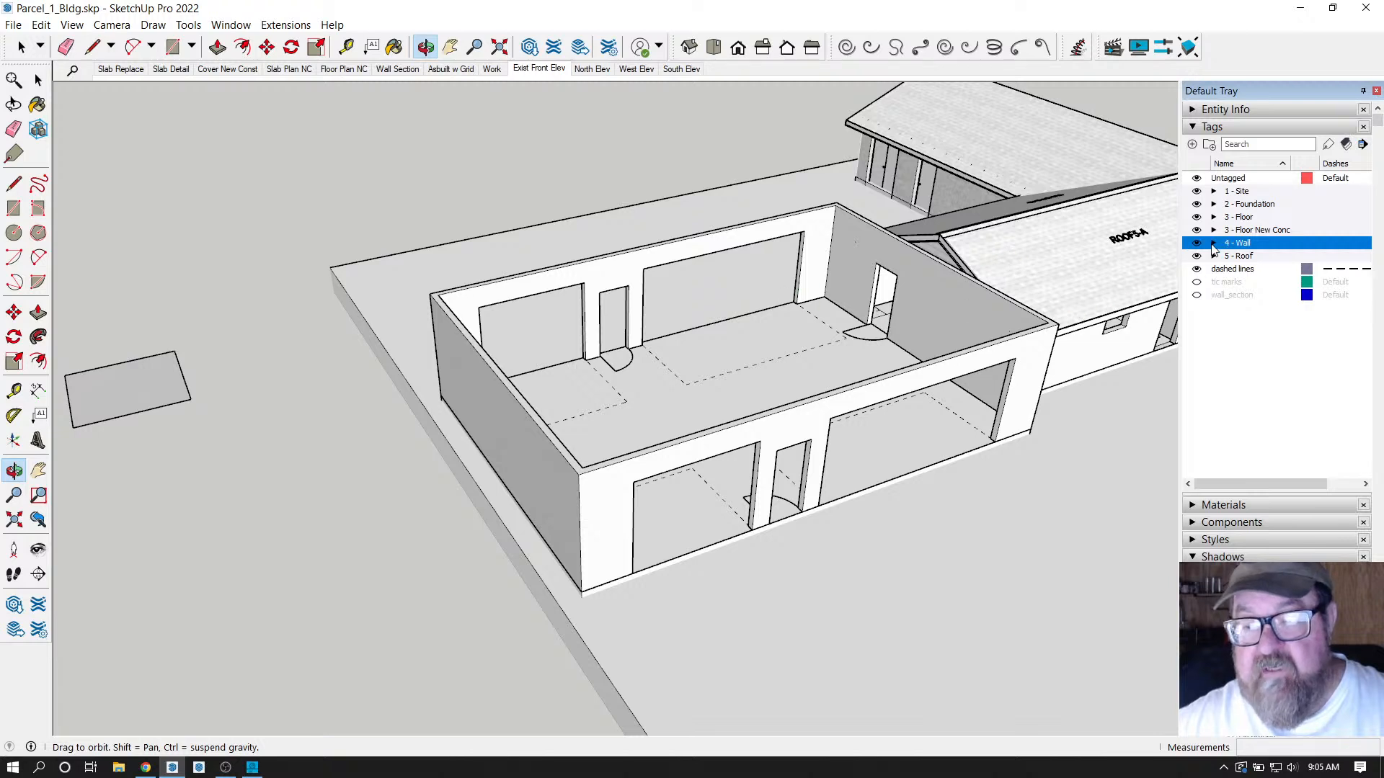
pyautogui.click(1214, 243)
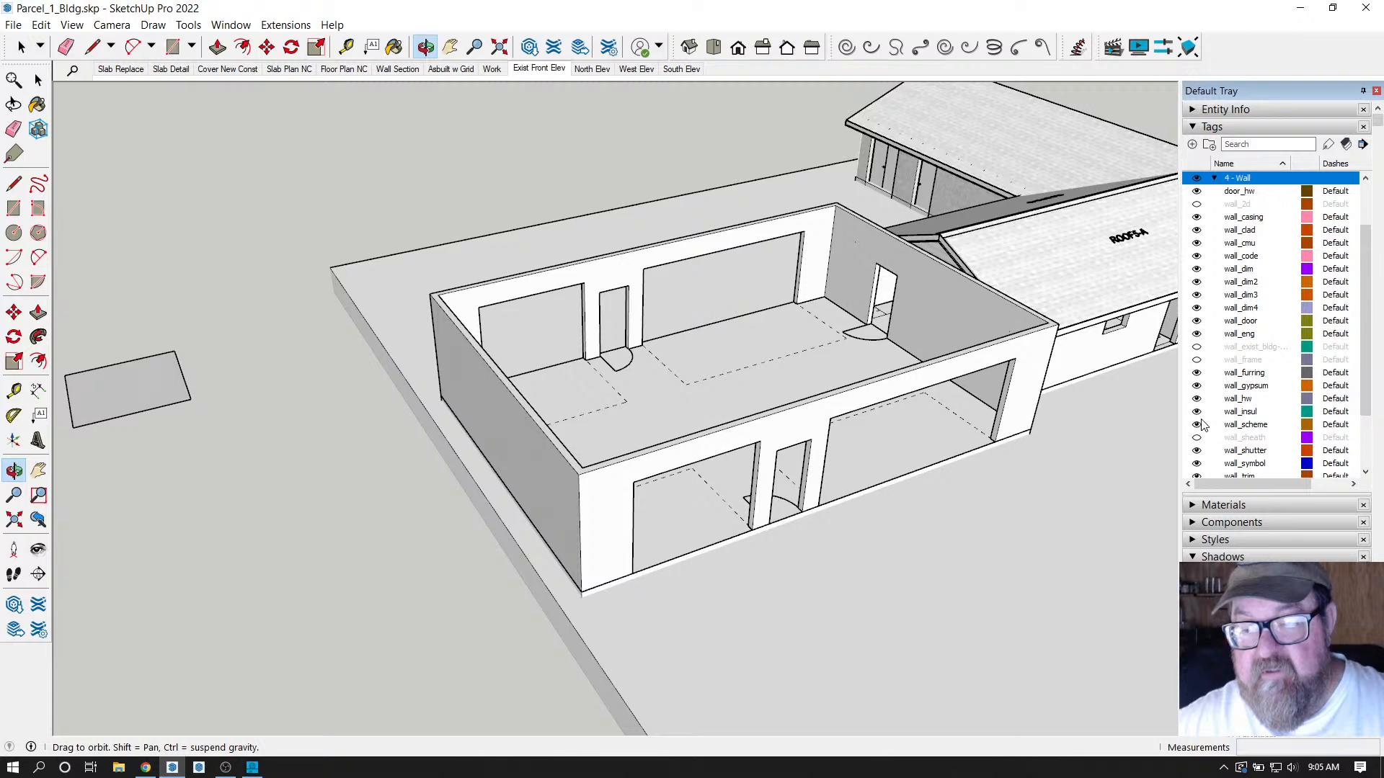
# Hide the wall_scheme tag, leaving only dashed outlines and door swings on the slab.
pyautogui.moveTo(478, 303); pyautogui.dragTo(833, 348)
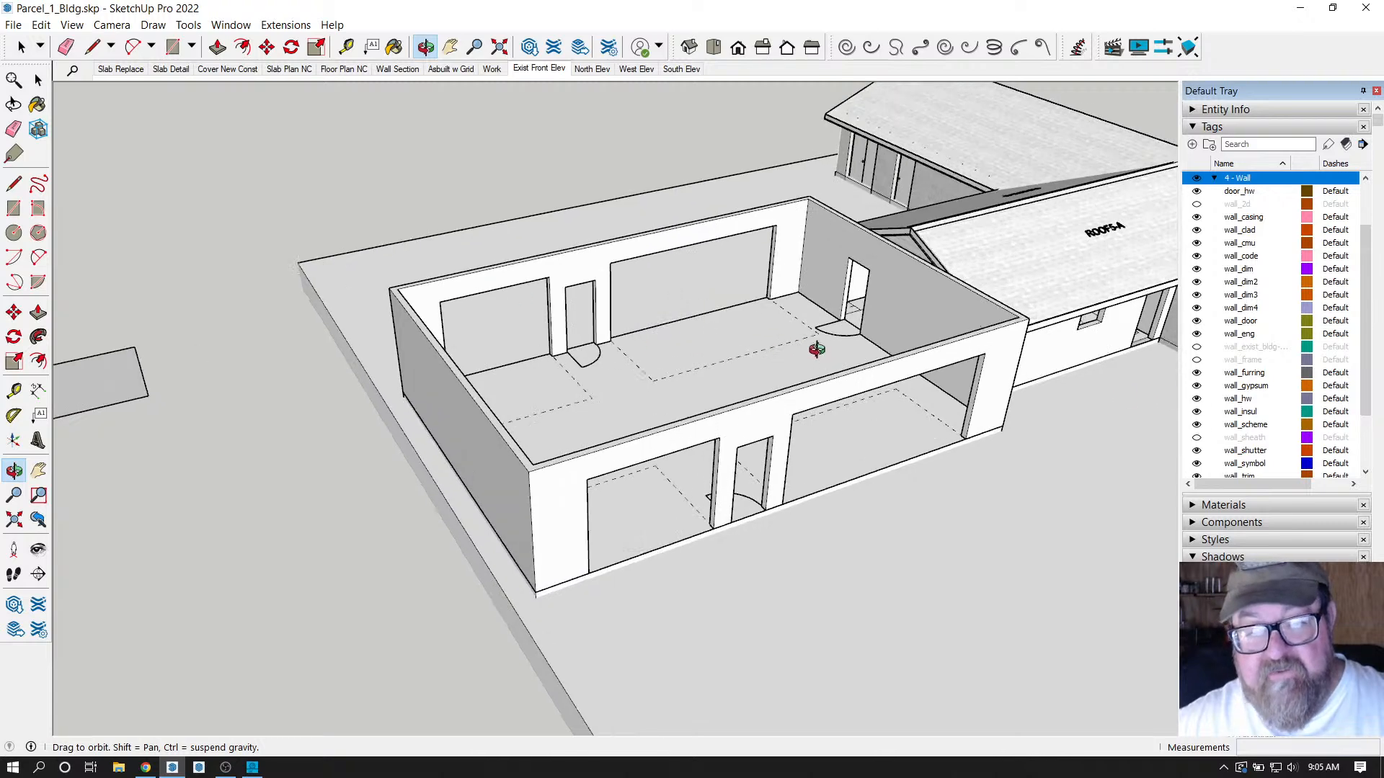
pyautogui.moveTo(781, 420); pyautogui.dragTo(596, 256)
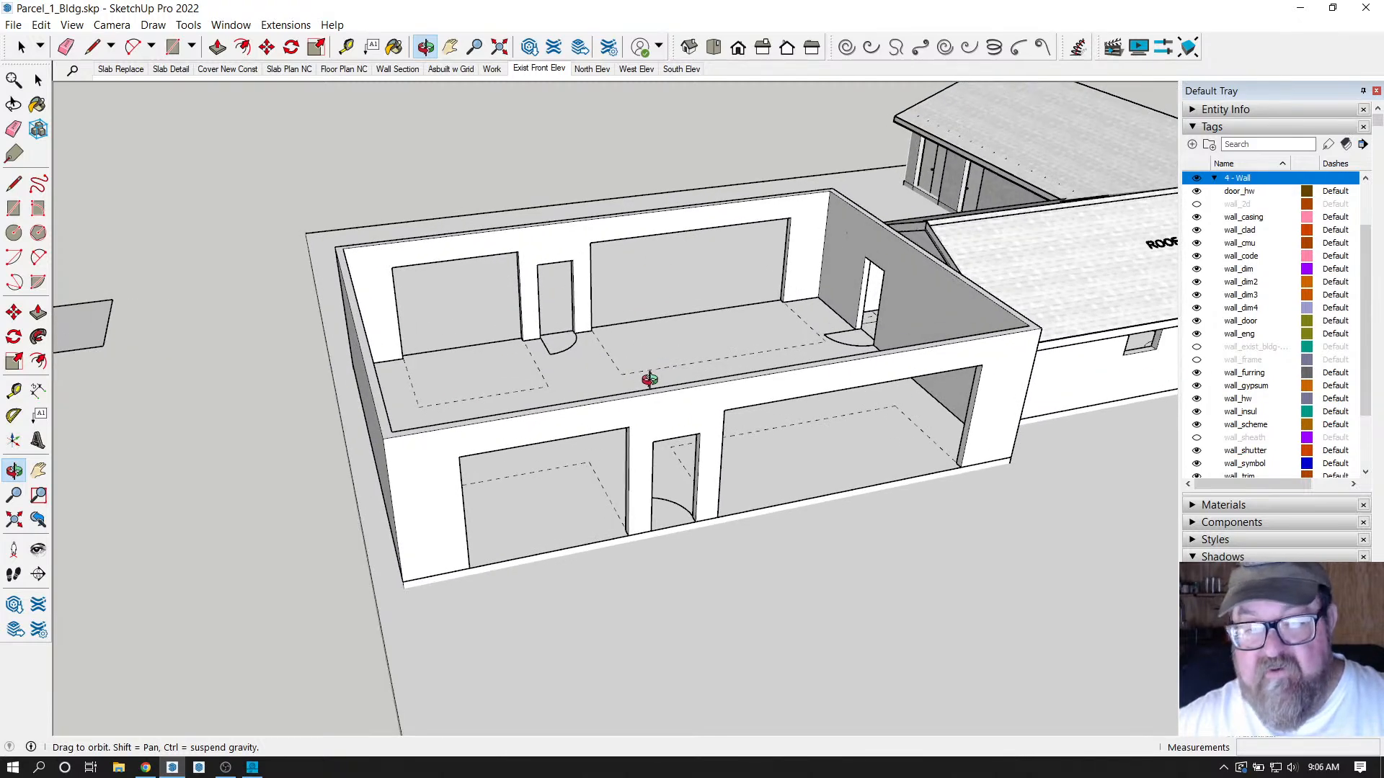
pyautogui.moveTo(596, 411); pyautogui.dragTo(477, 463)
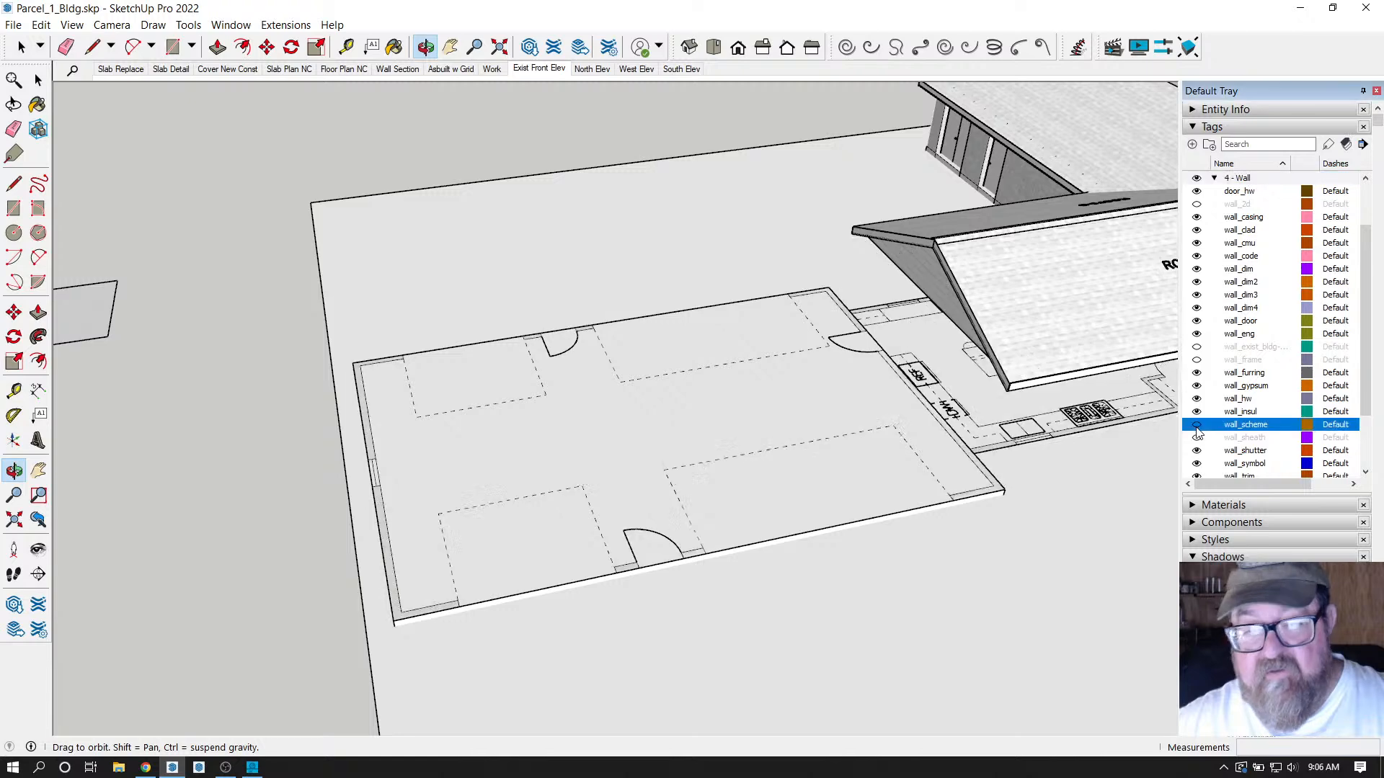
pyautogui.click(1196, 425)
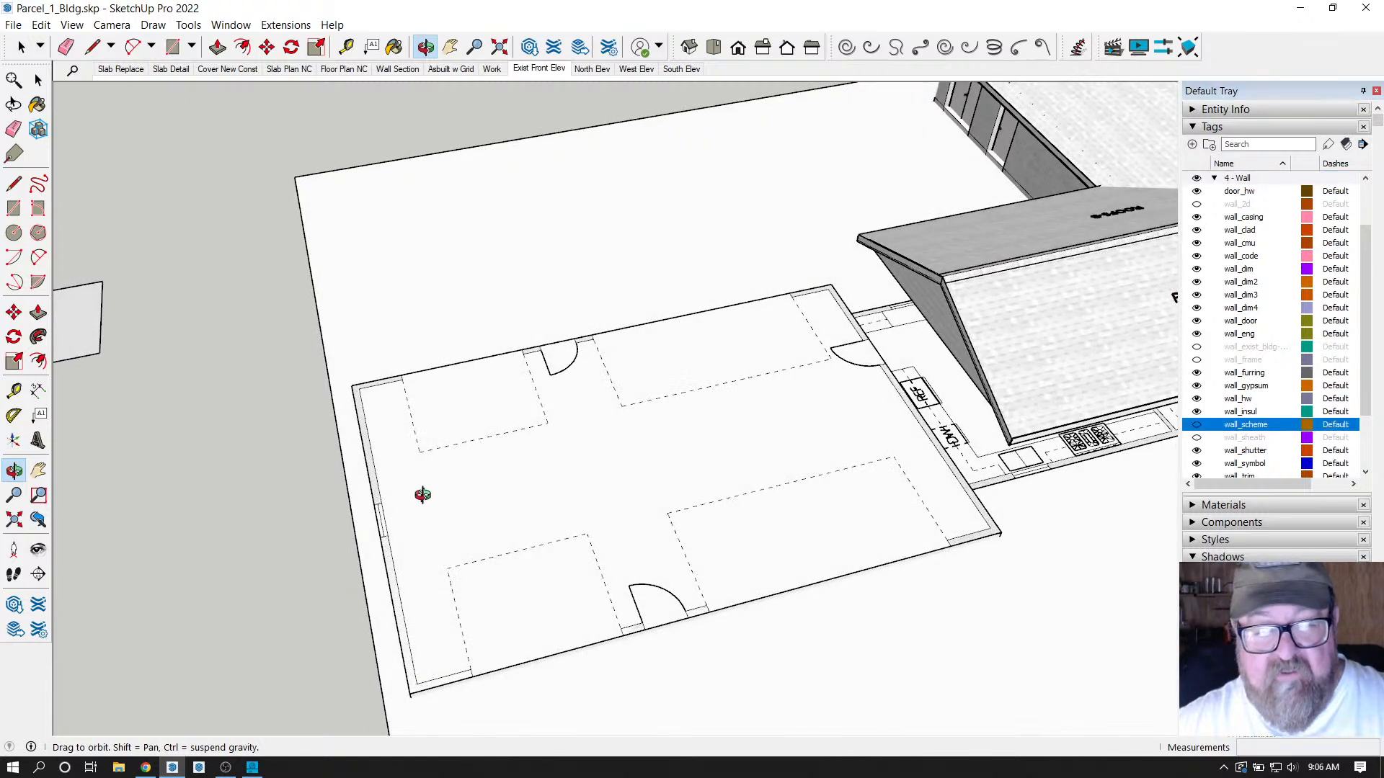
pyautogui.moveTo(420, 495); pyautogui.dragTo(704, 442)
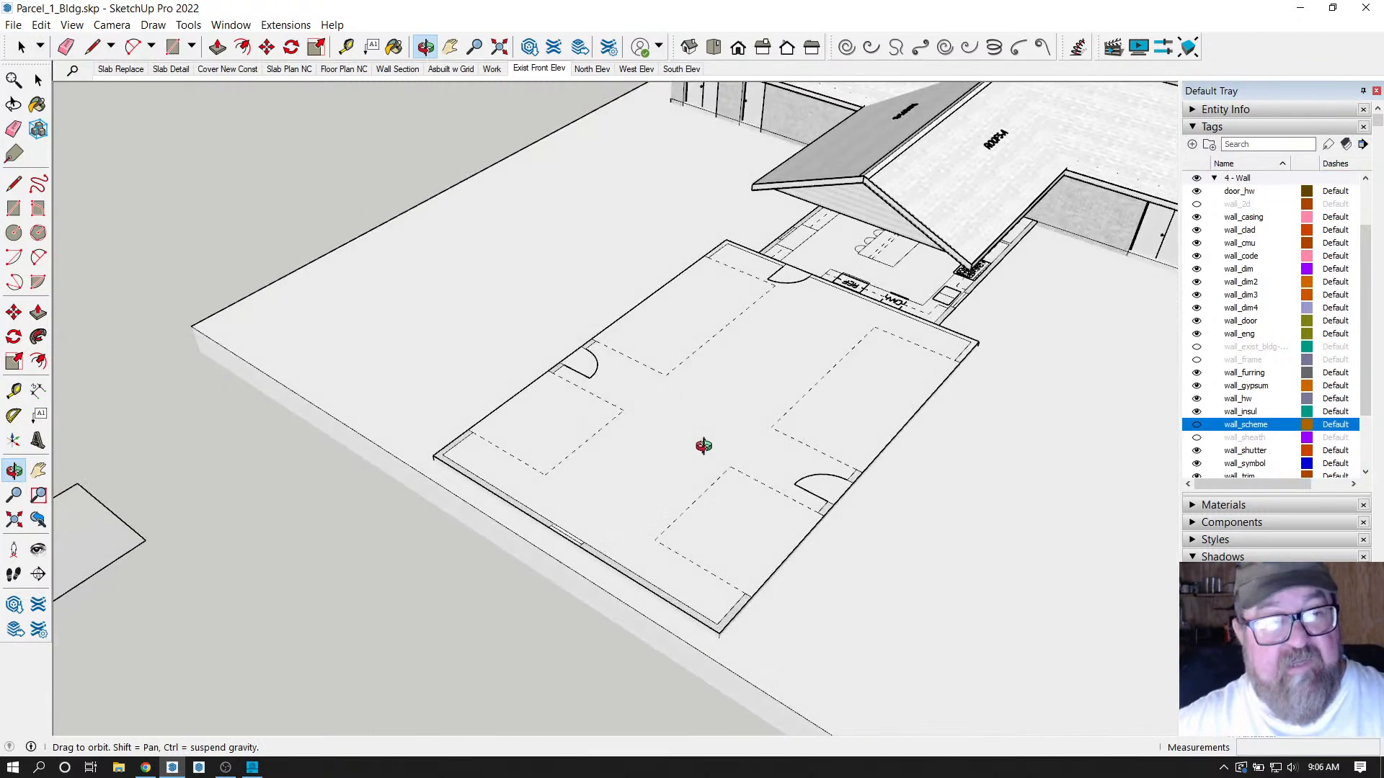
# Open Medeek Wall's Draw Rectangular Wall Assembly dialog, set to 97.125 in. 2x6 walls.
pyautogui.click(278, 26)
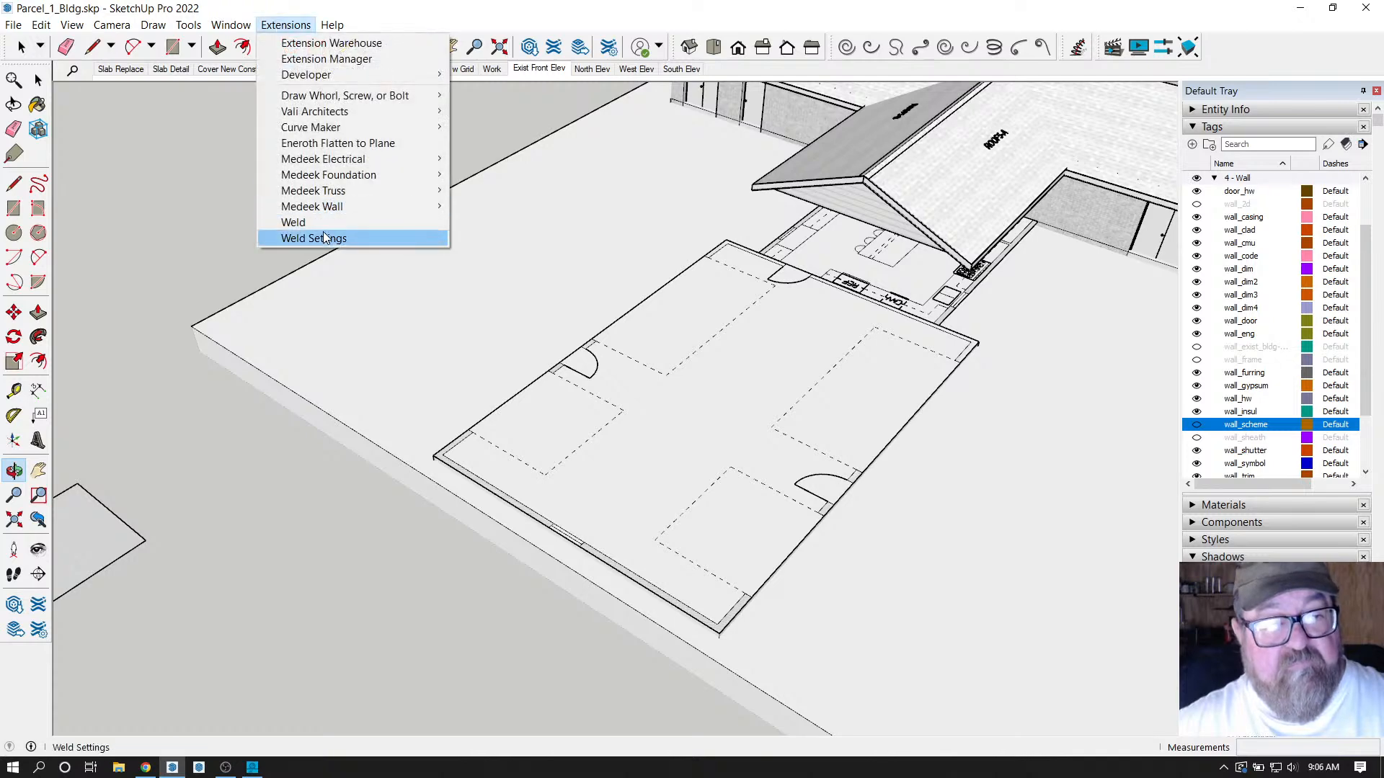
pyautogui.moveTo(324, 207)
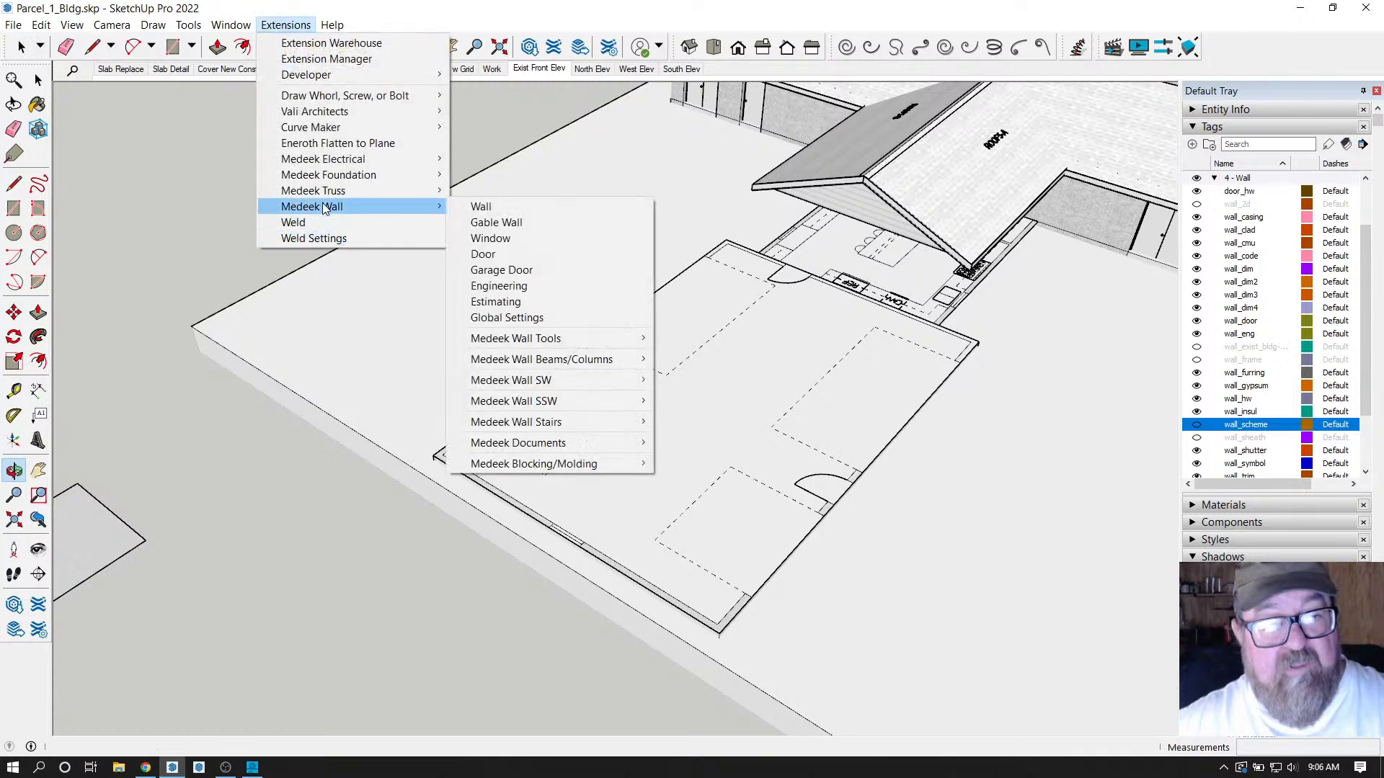
pyautogui.click(474, 207)
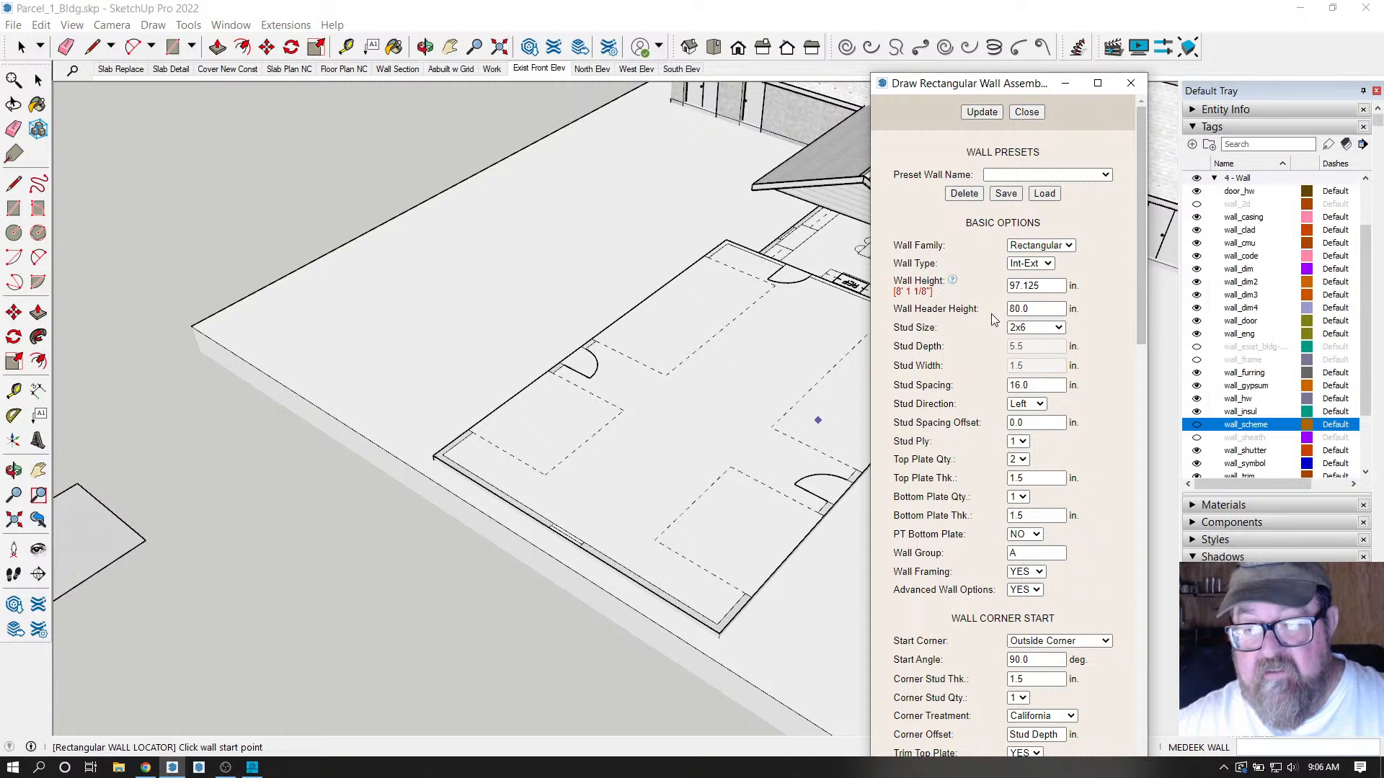
# Check the empty Preset Wall Name list, then turn the wall_scheme tag back on.
pyautogui.click(1104, 174)
pyautogui.click(1105, 174)
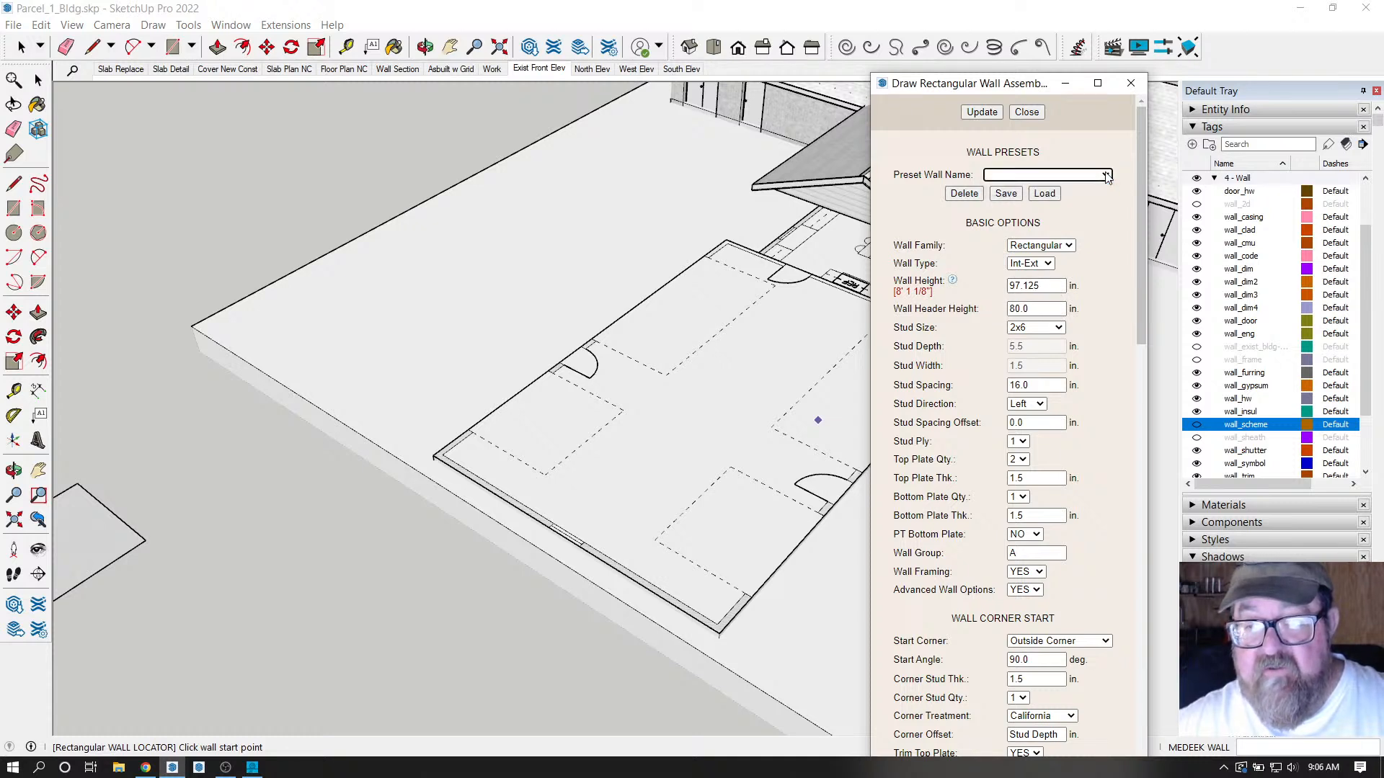
pyautogui.click(1108, 173)
pyautogui.click(1074, 147)
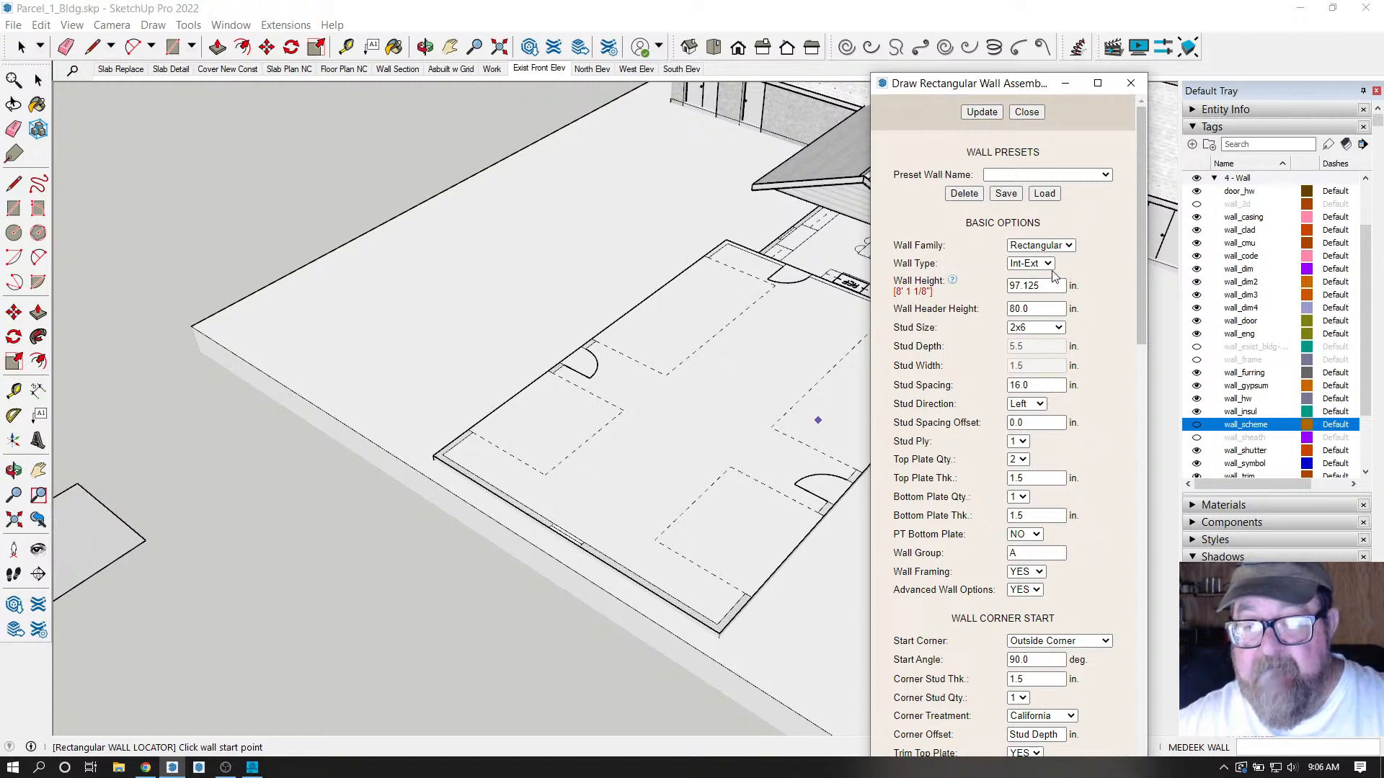
pyautogui.click(1051, 288)
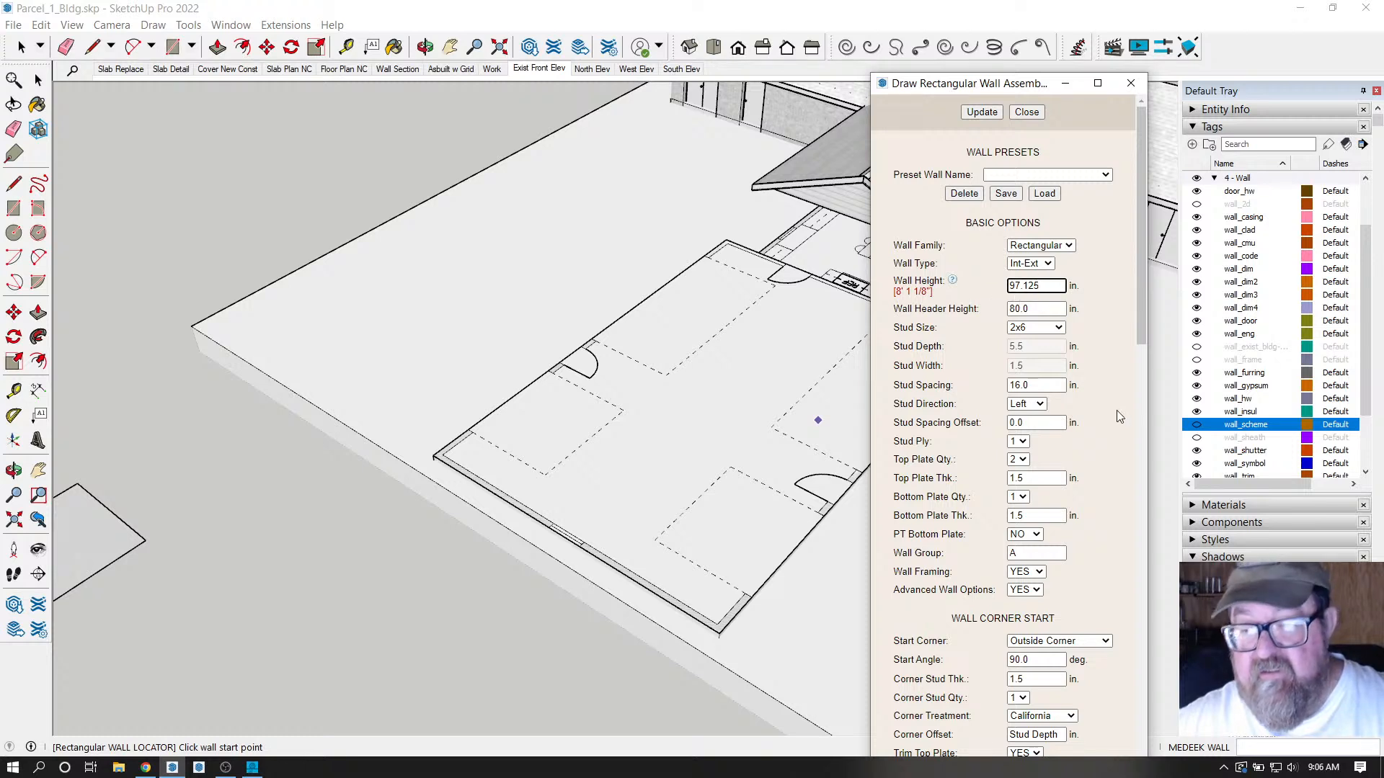
pyautogui.click(1196, 426)
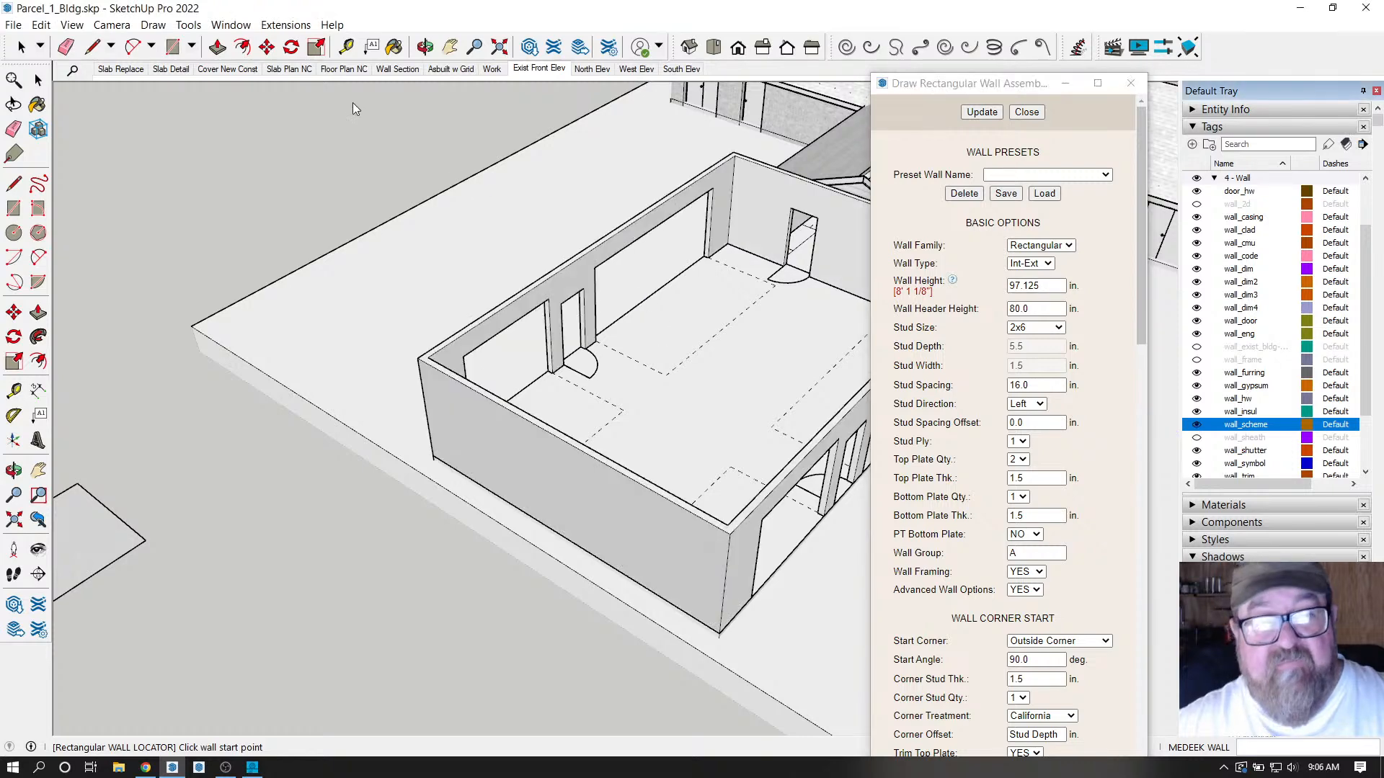
# Tape-measure the existing walls at about 10 feet tall, then hide the wall_scheme walls again.
pyautogui.click(347, 48)
pyautogui.click(595, 341)
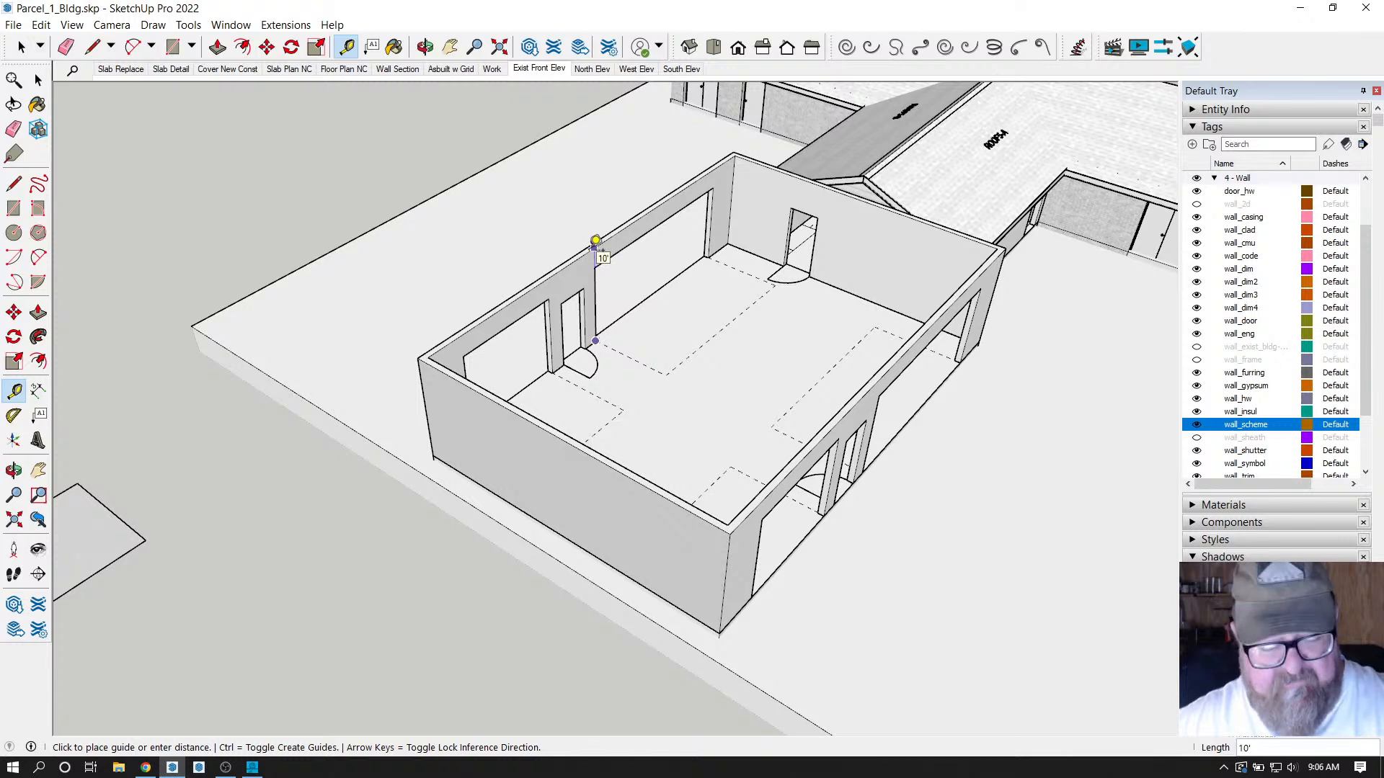
pyautogui.click(595, 240)
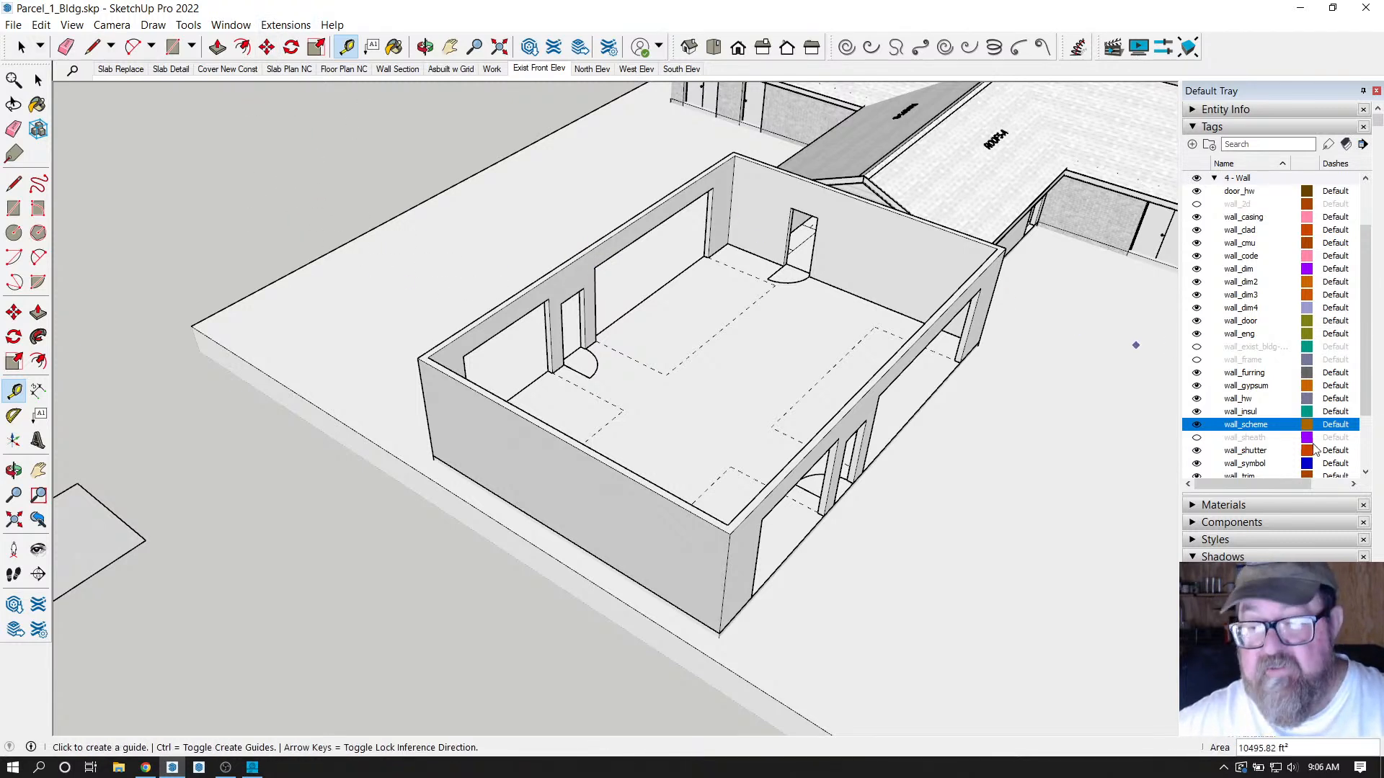
pyautogui.click(1196, 424)
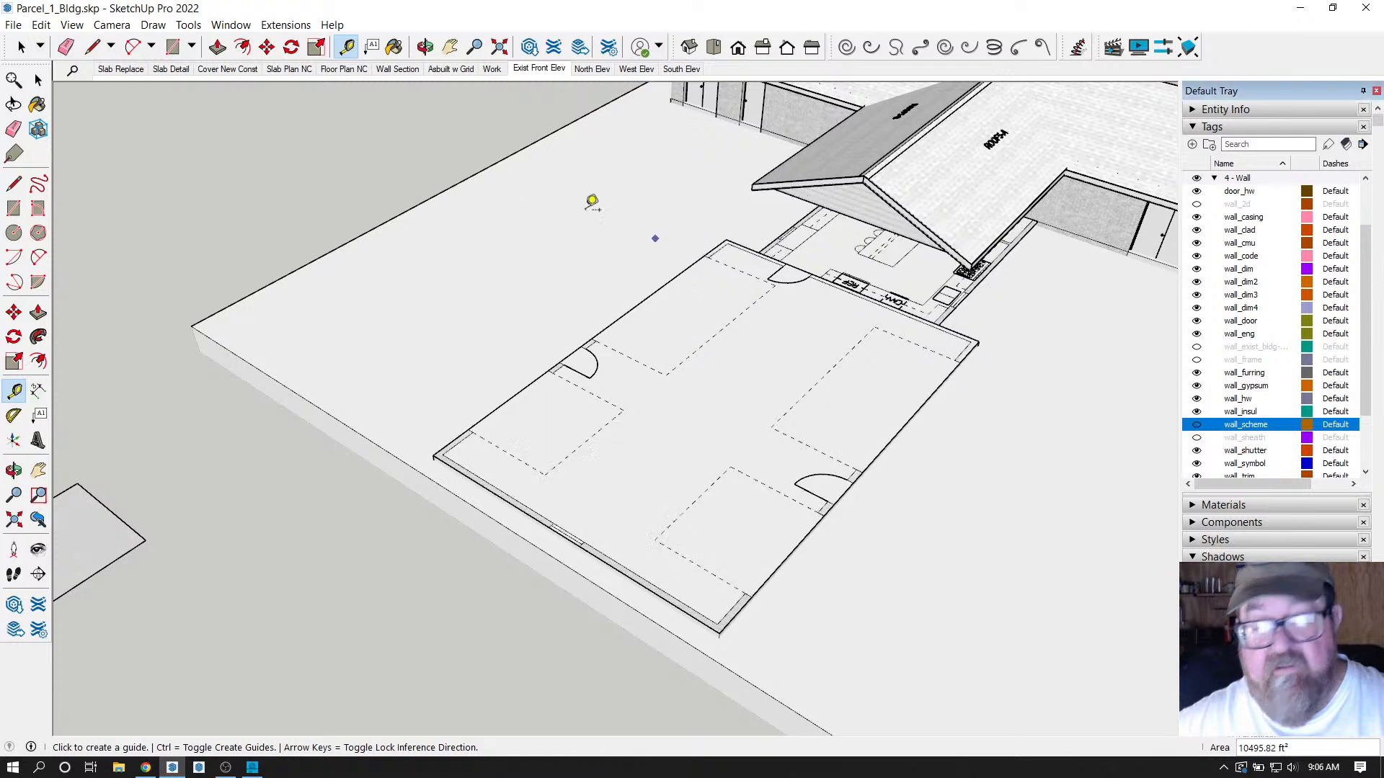
pyautogui.click(274, 26)
# Reopen the Medeek rectangular wall settings and delete the 97 from the 97.125-inch Wall Height.
pyautogui.moveTo(421, 204)
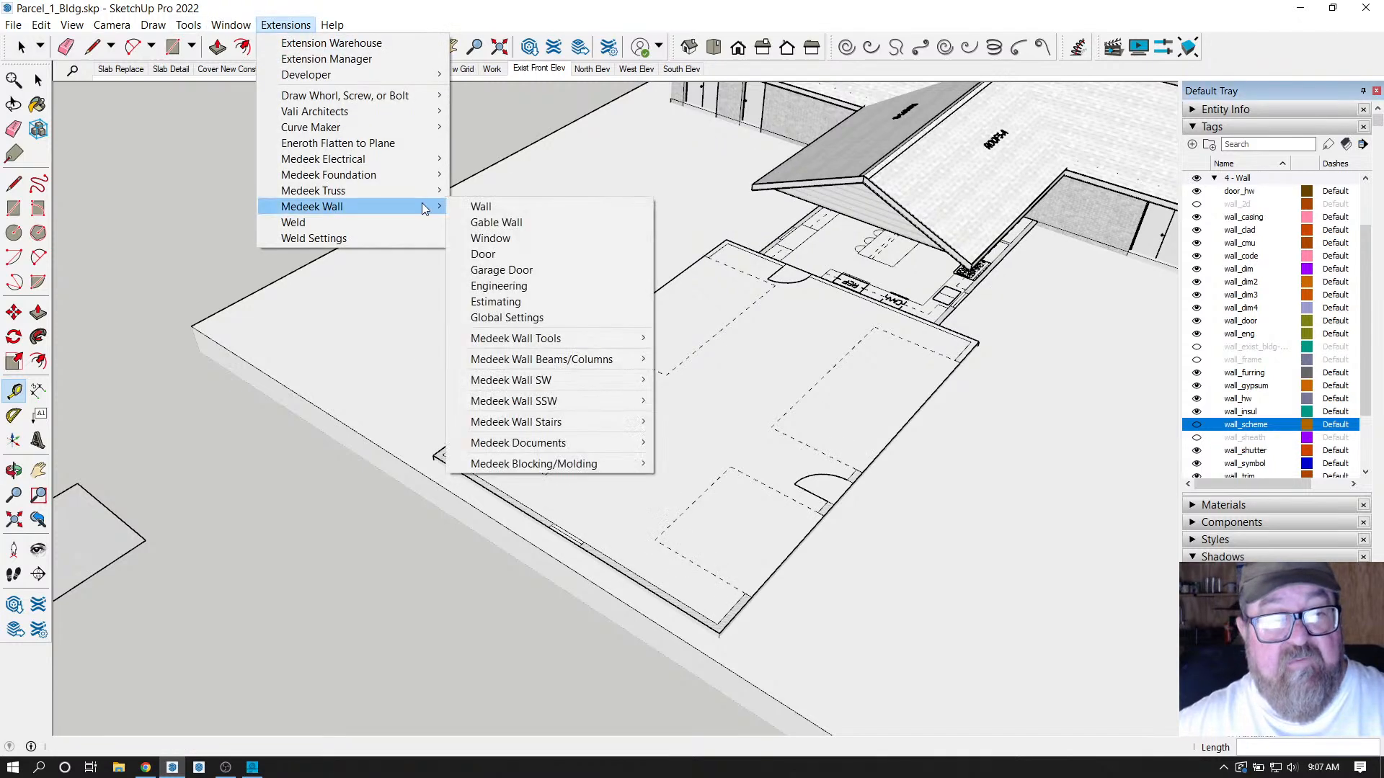
pyautogui.click(479, 207)
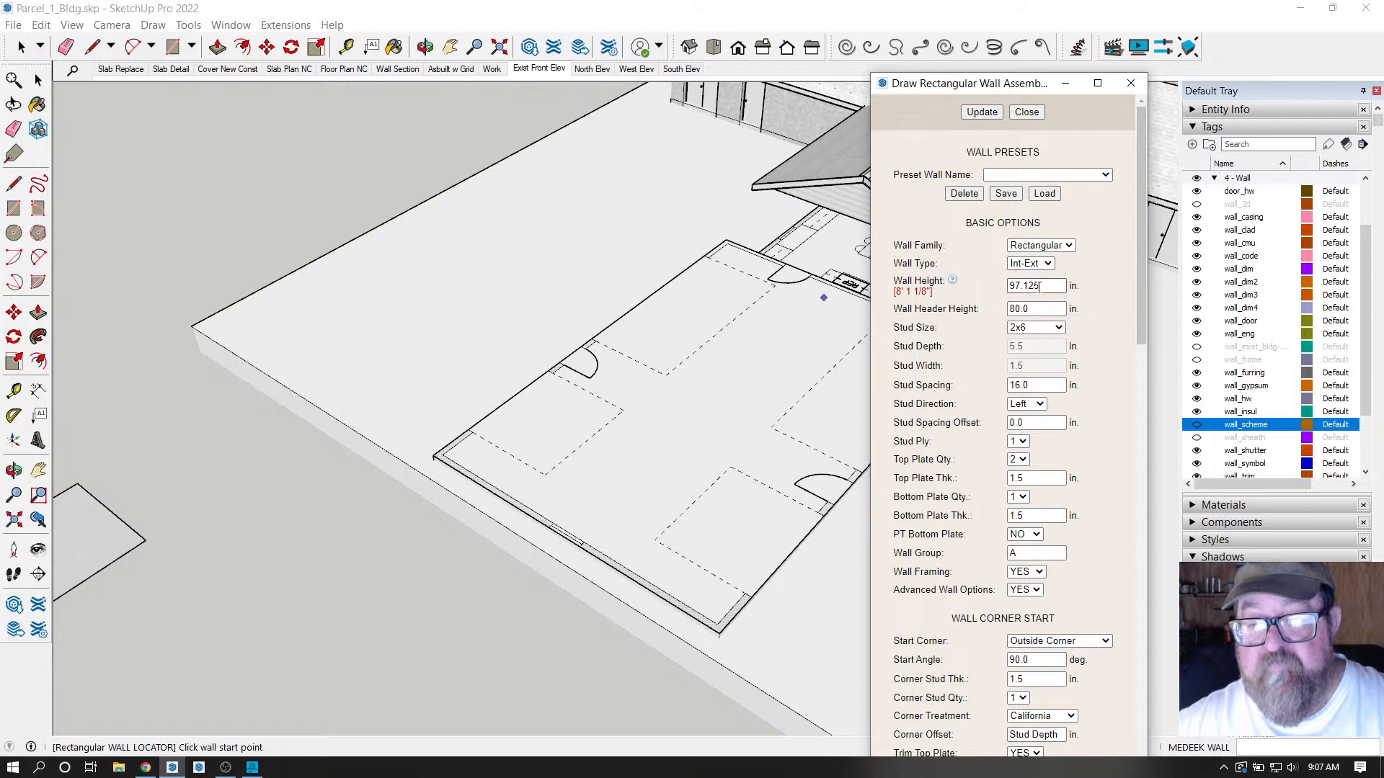
pyautogui.moveTo(1042, 285); pyautogui.dragTo(1007, 289)
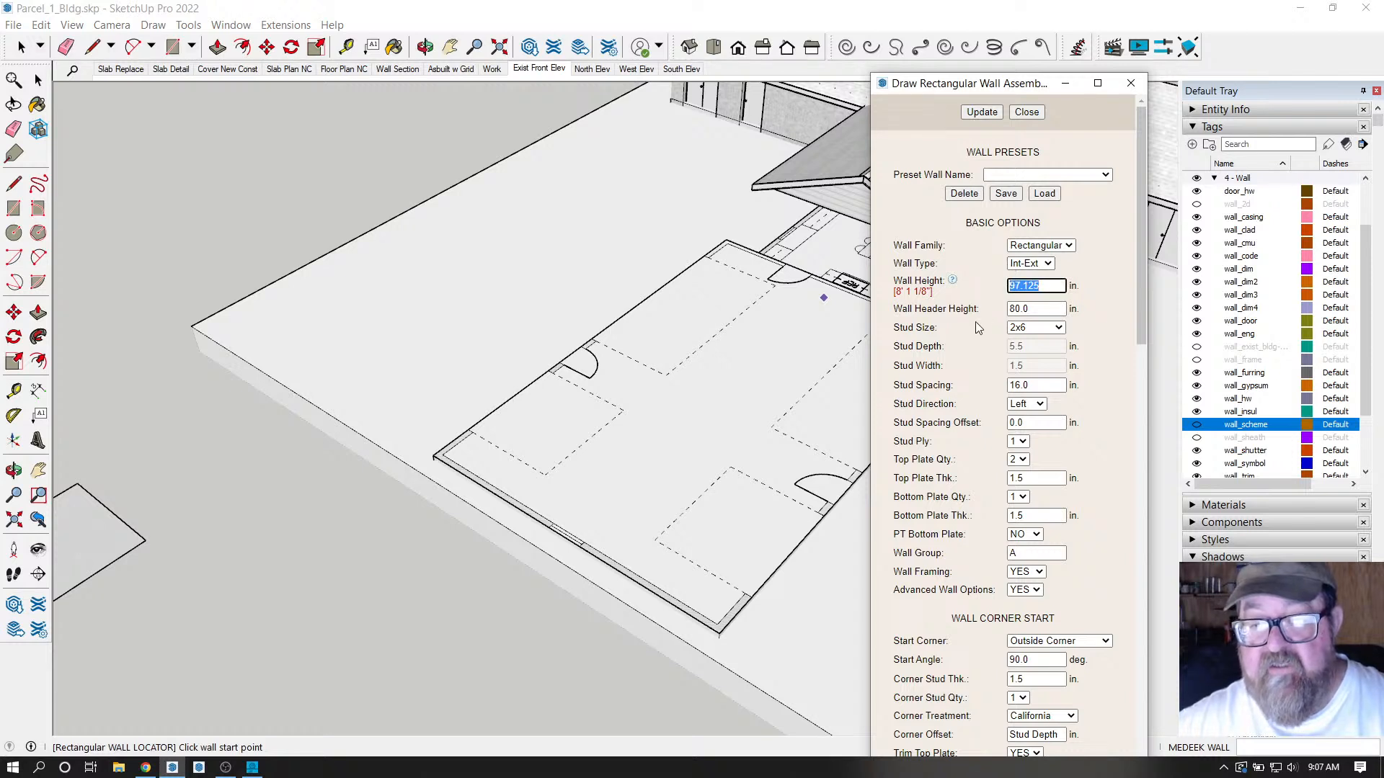
pyautogui.click(1019, 287)
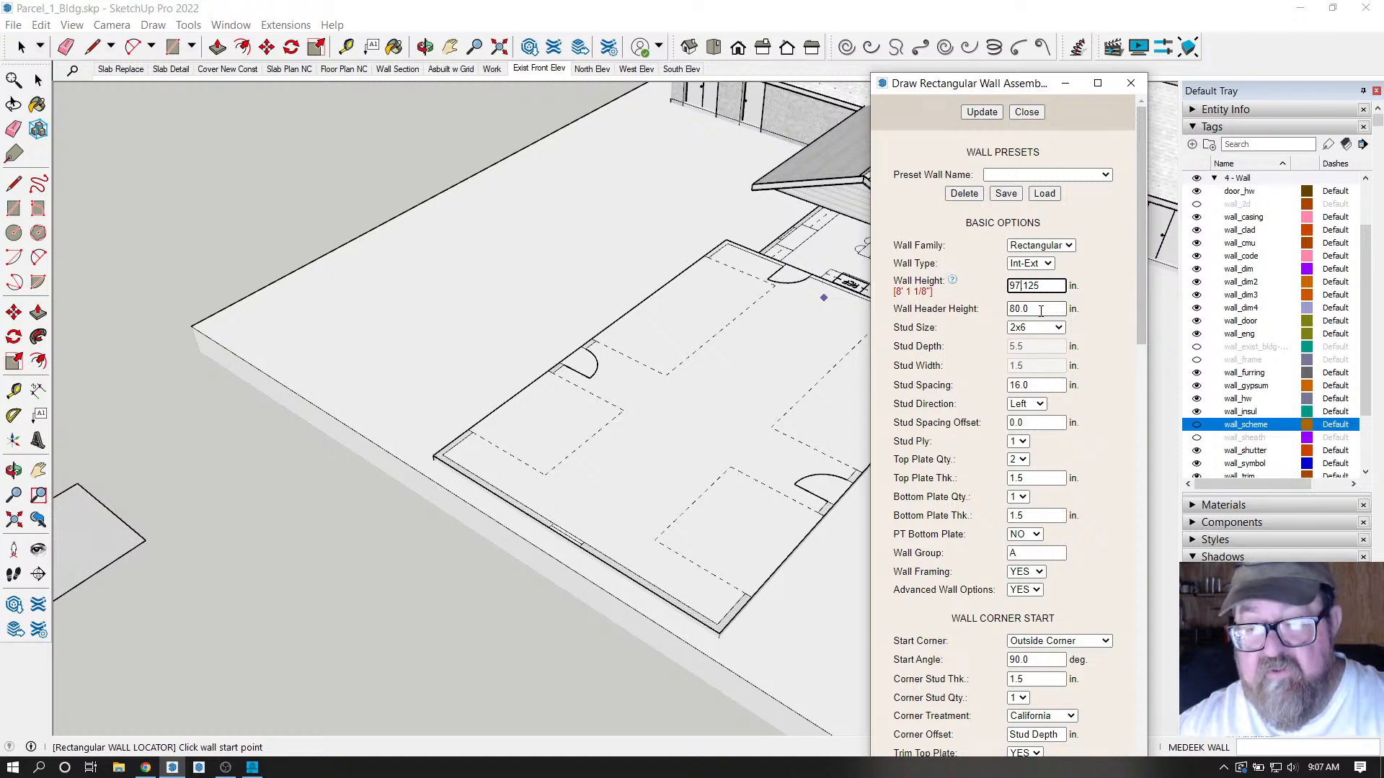
pyautogui.press('BackSpace')
pyautogui.press('BackSpace')
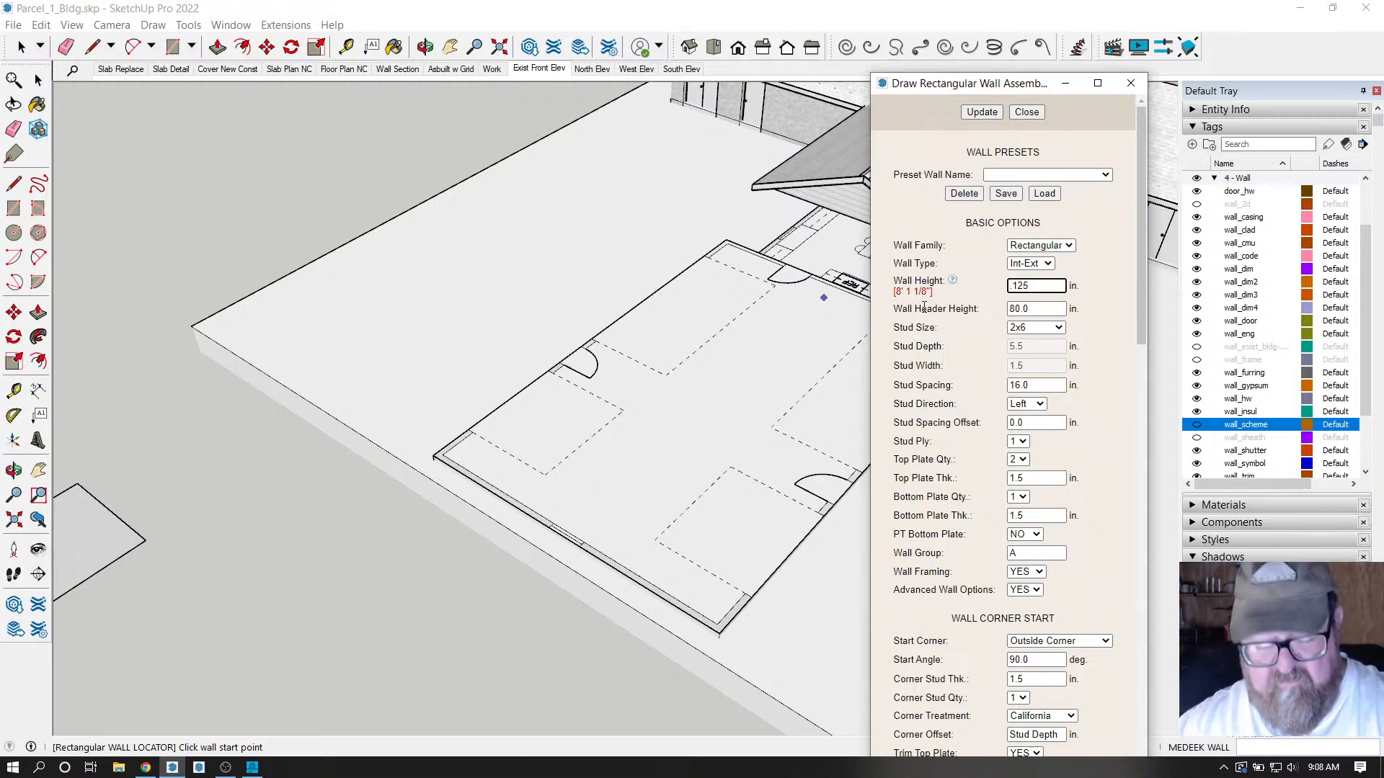
# Enter 121 before .125 for a 121.125-inch wall height and review the 2x6, 16-inch stud options.
pyautogui.write('121')
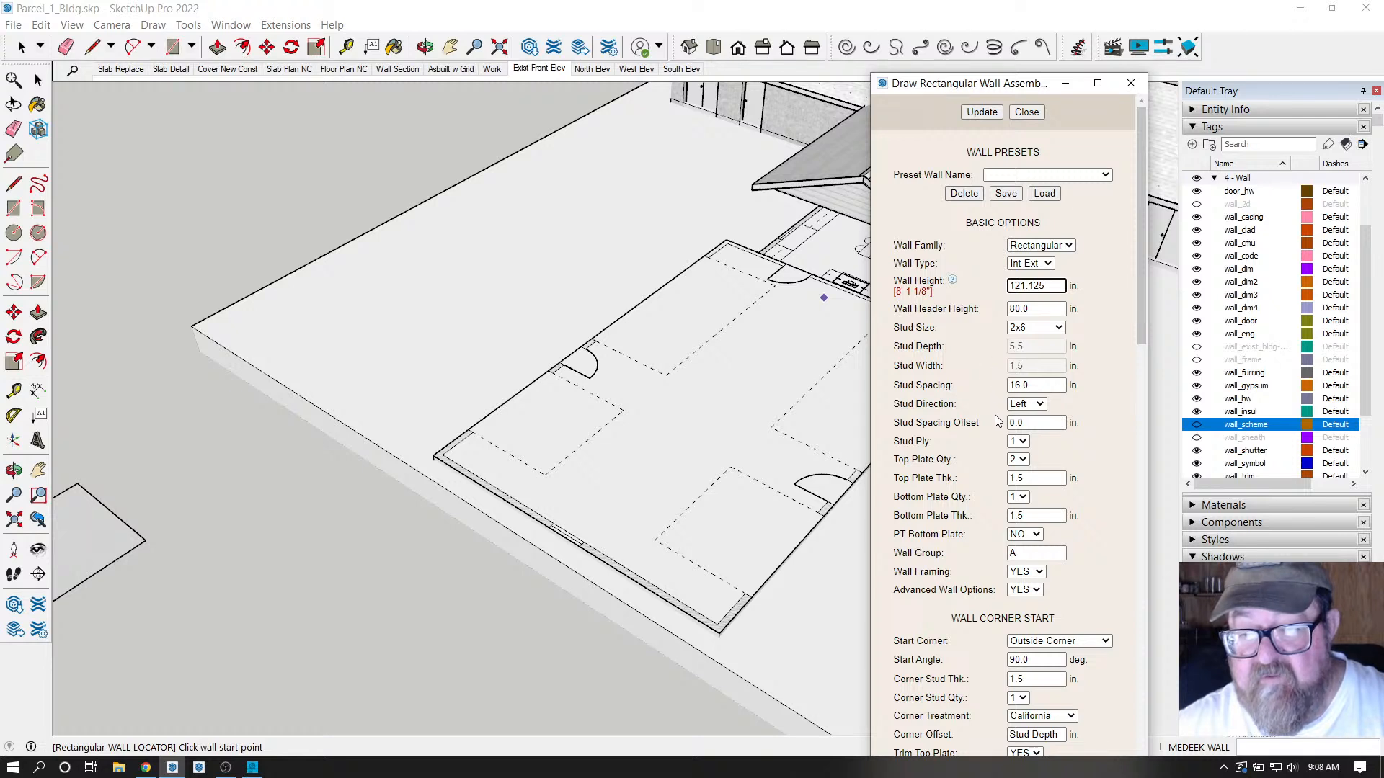
pyautogui.scroll(-1, 995, 418)
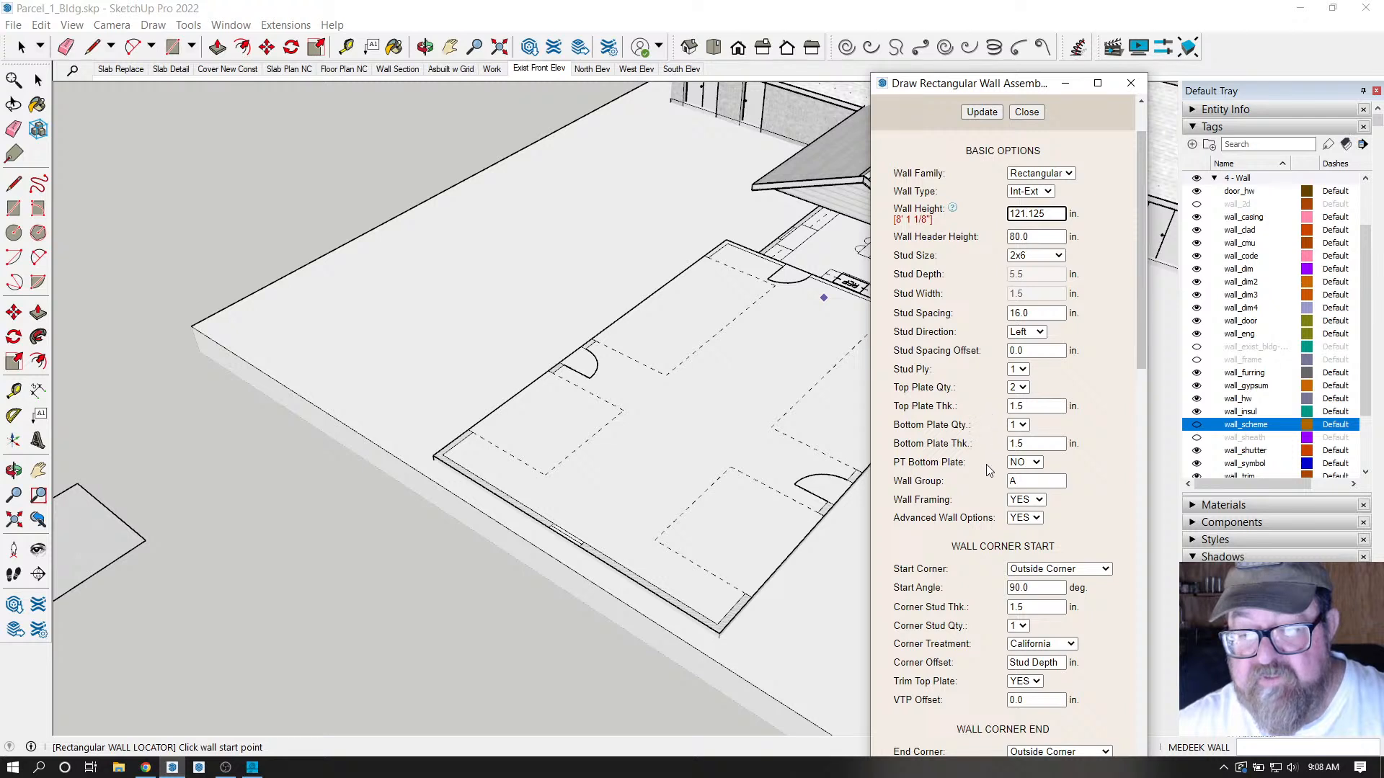
pyautogui.scroll(-1, 986, 472)
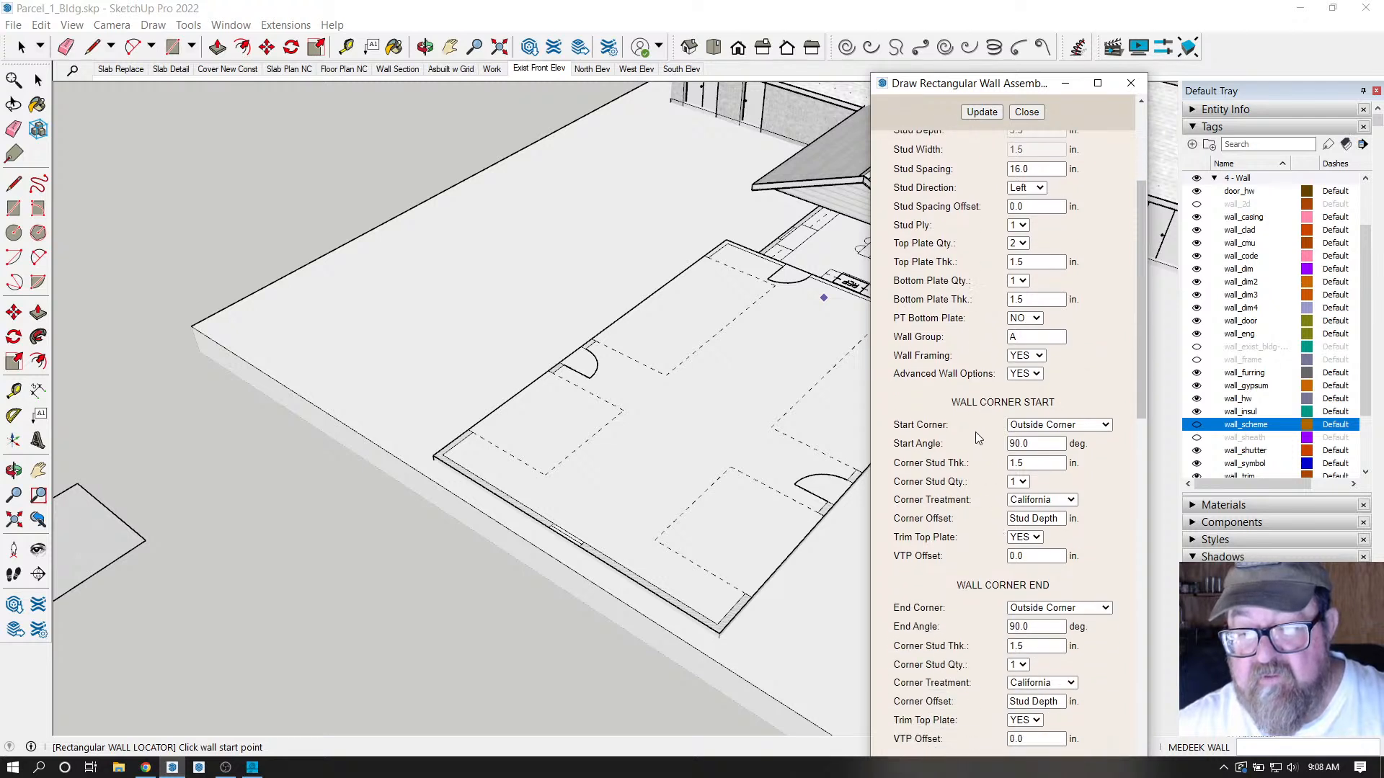
pyautogui.scroll(2, 978, 303)
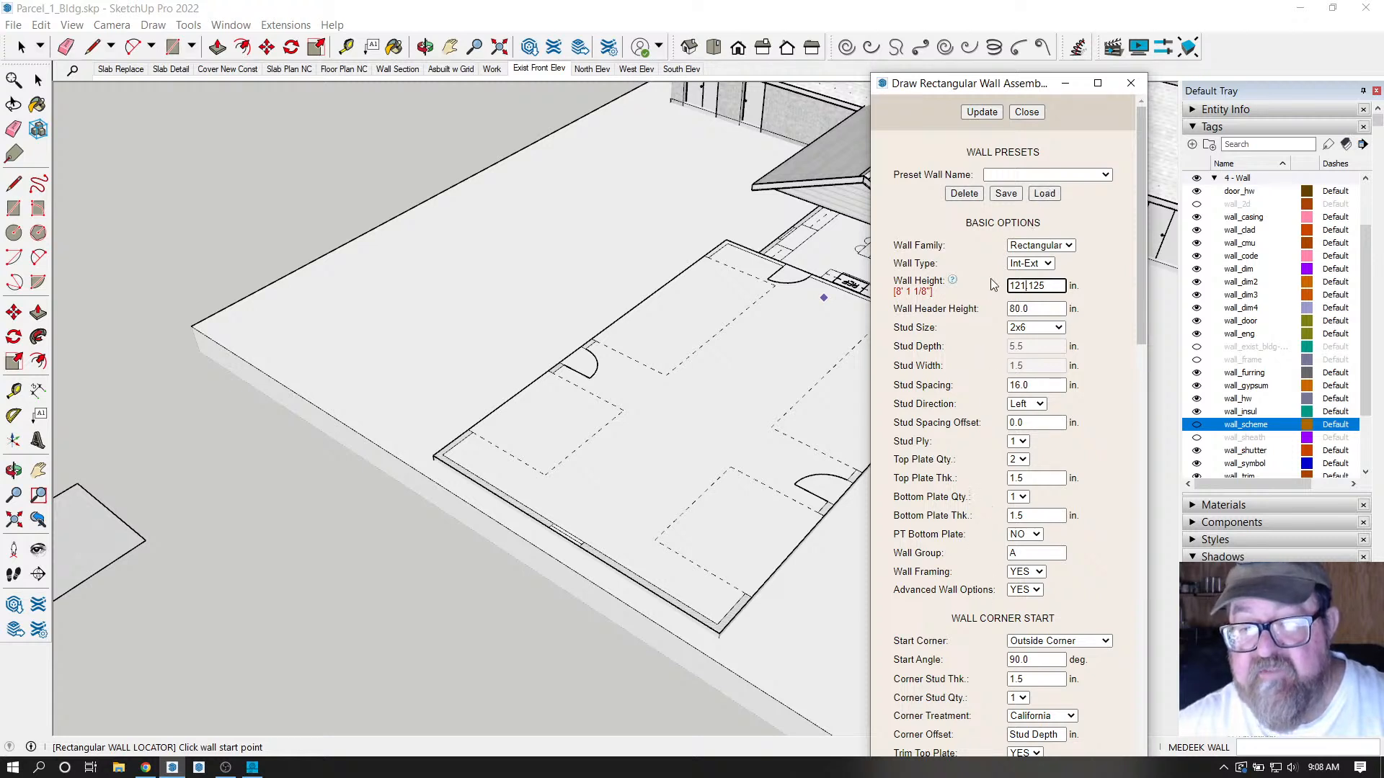
# Apply the 121.125-inch height and save the wall settings as preset 10ft_ext.
pyautogui.click(994, 175)
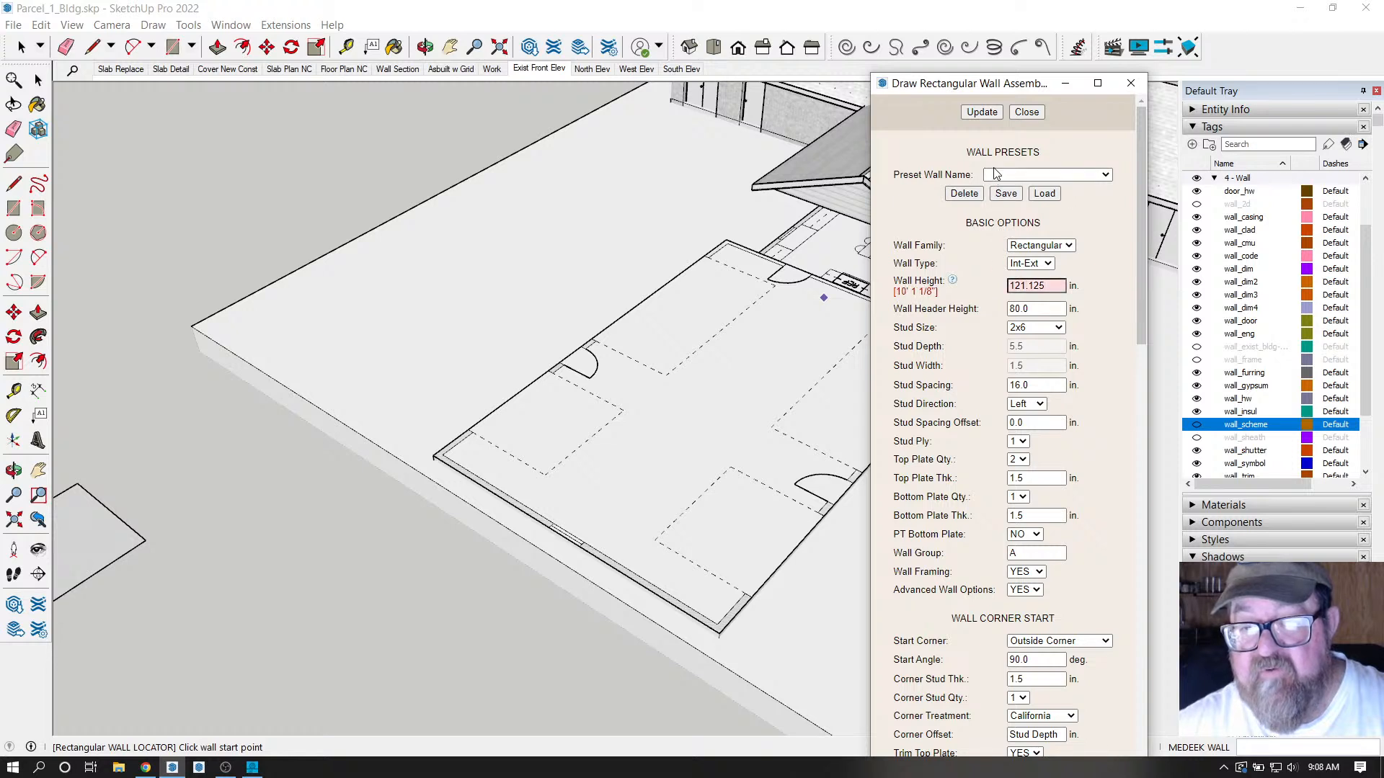
pyautogui.click(983, 207)
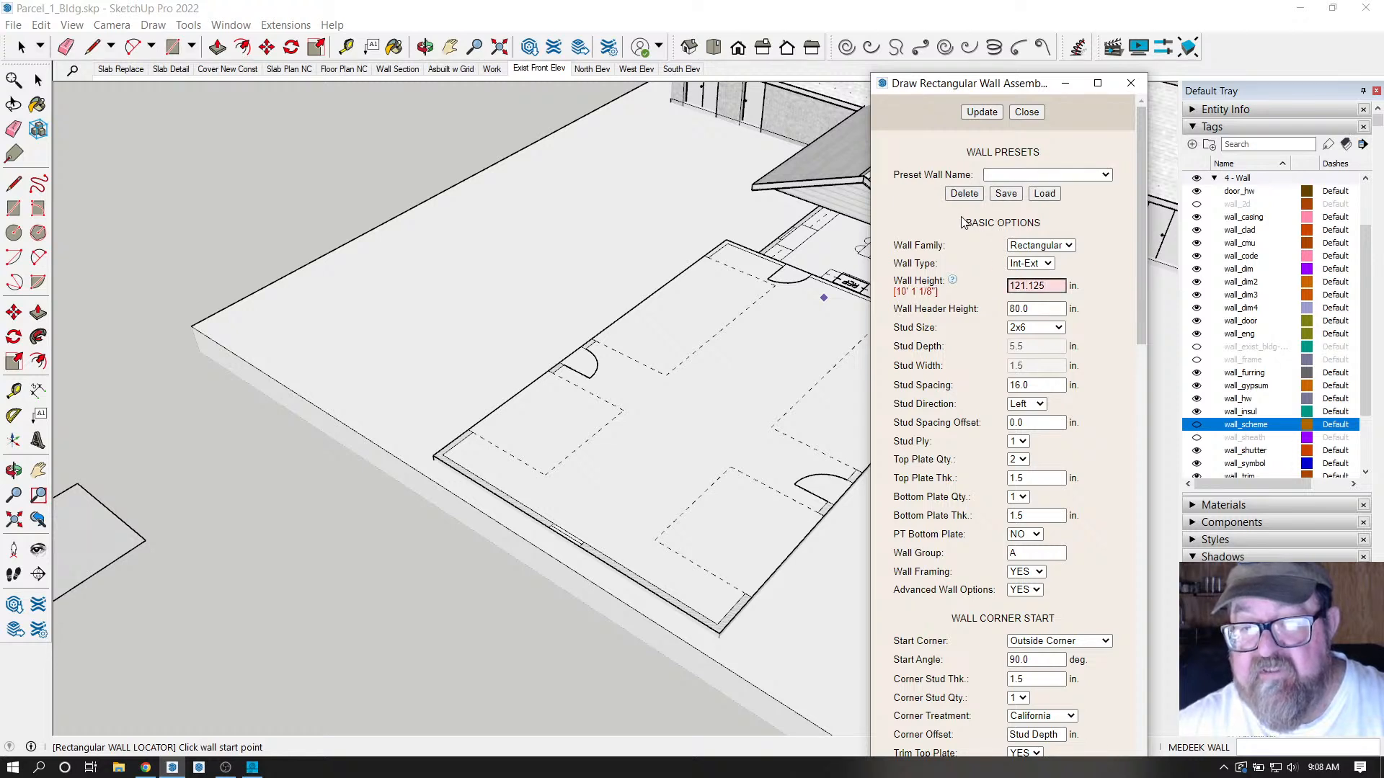
pyautogui.click(981, 113)
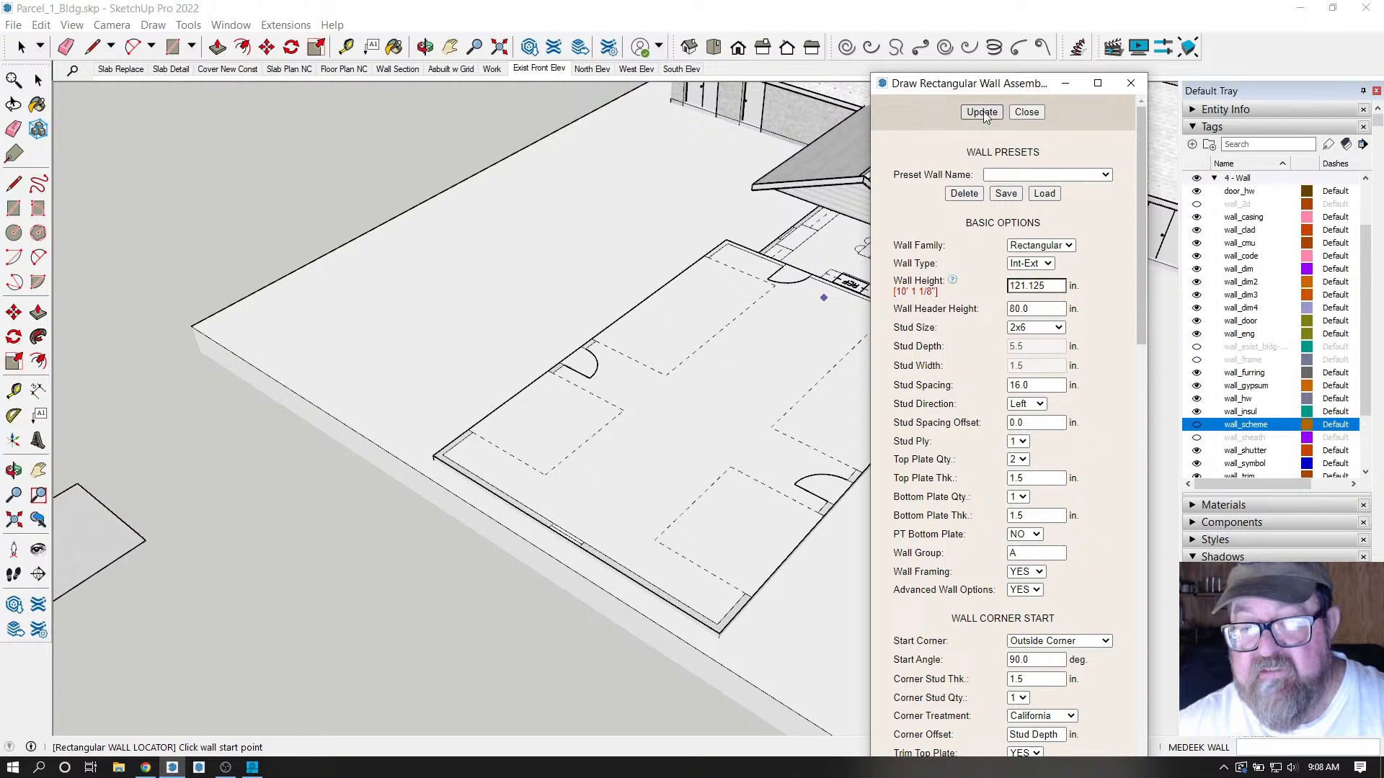
pyautogui.click(1006, 193)
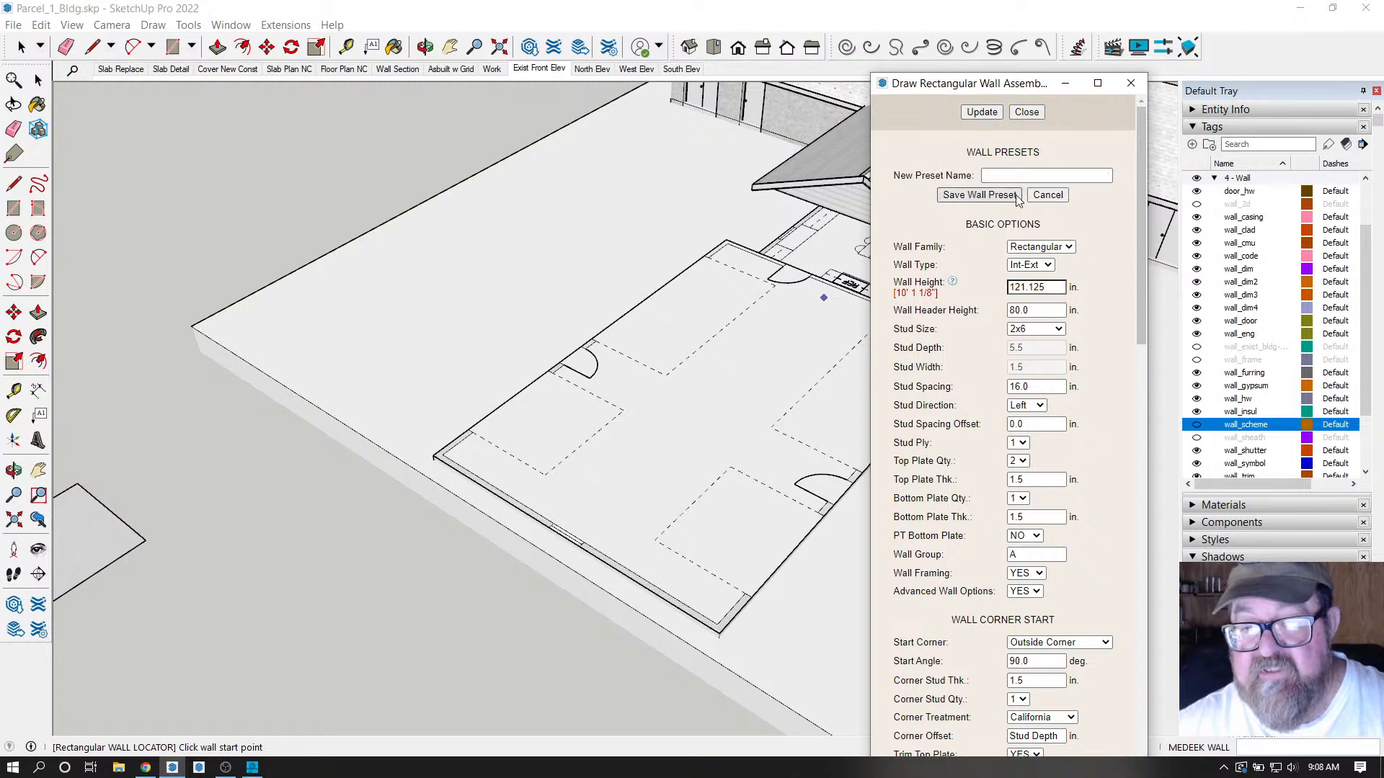
pyautogui.click(1006, 174)
pyautogui.write('10')
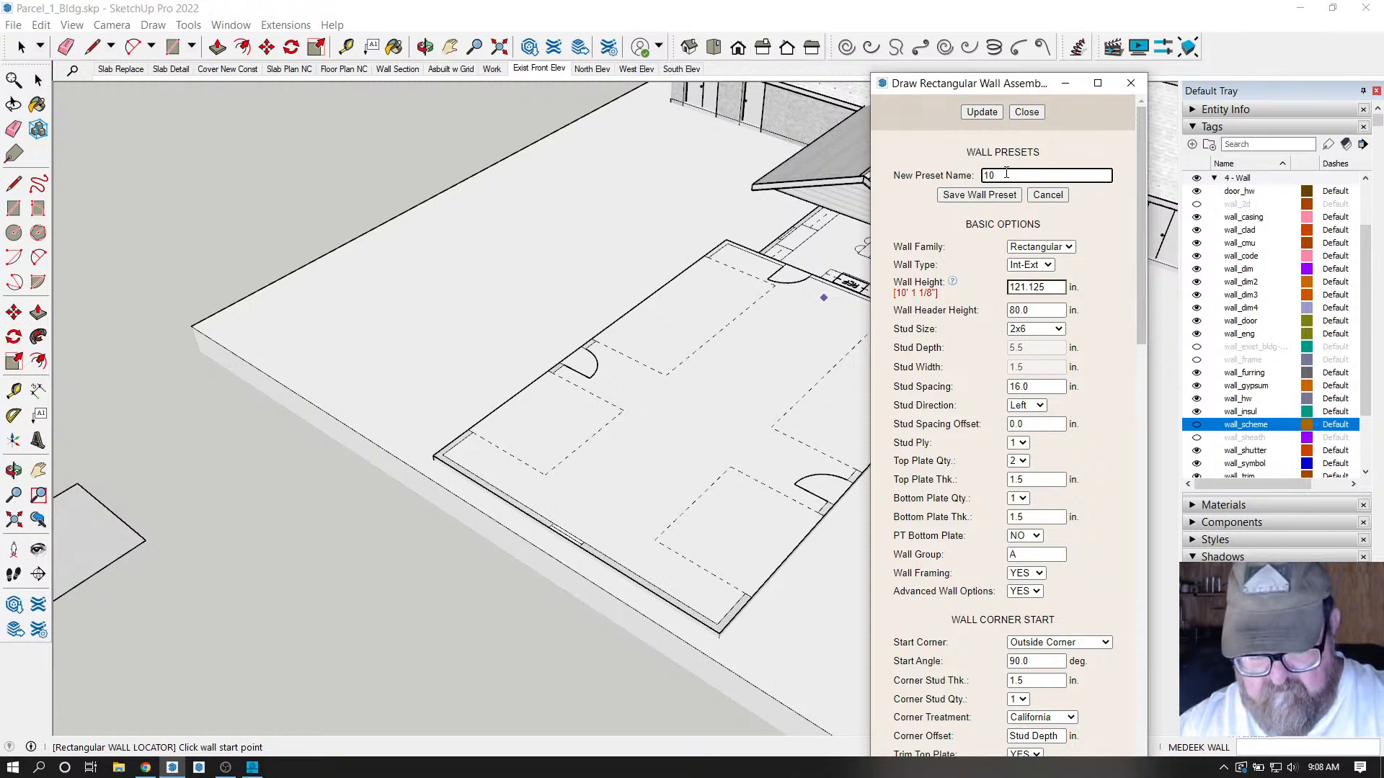
pyautogui.write('ft_ext')
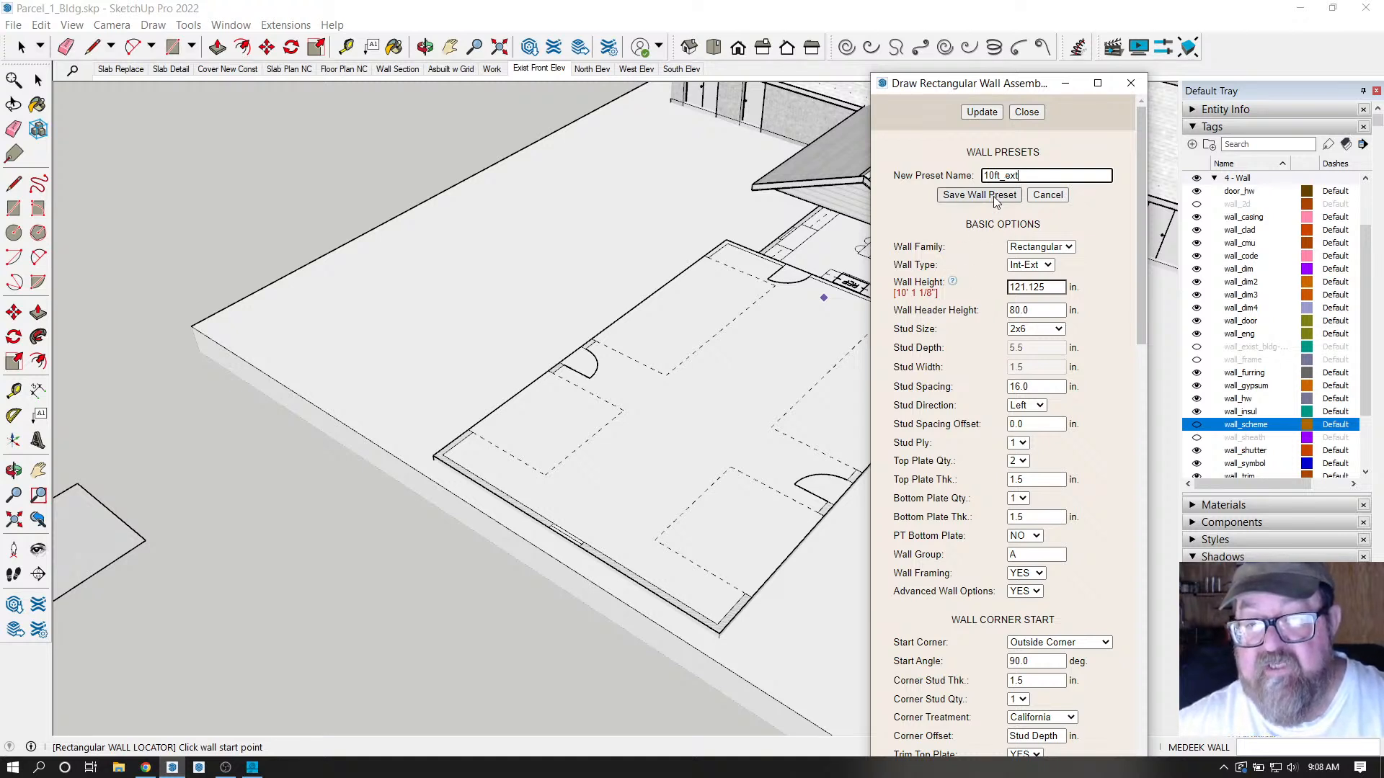
pyautogui.click(993, 196)
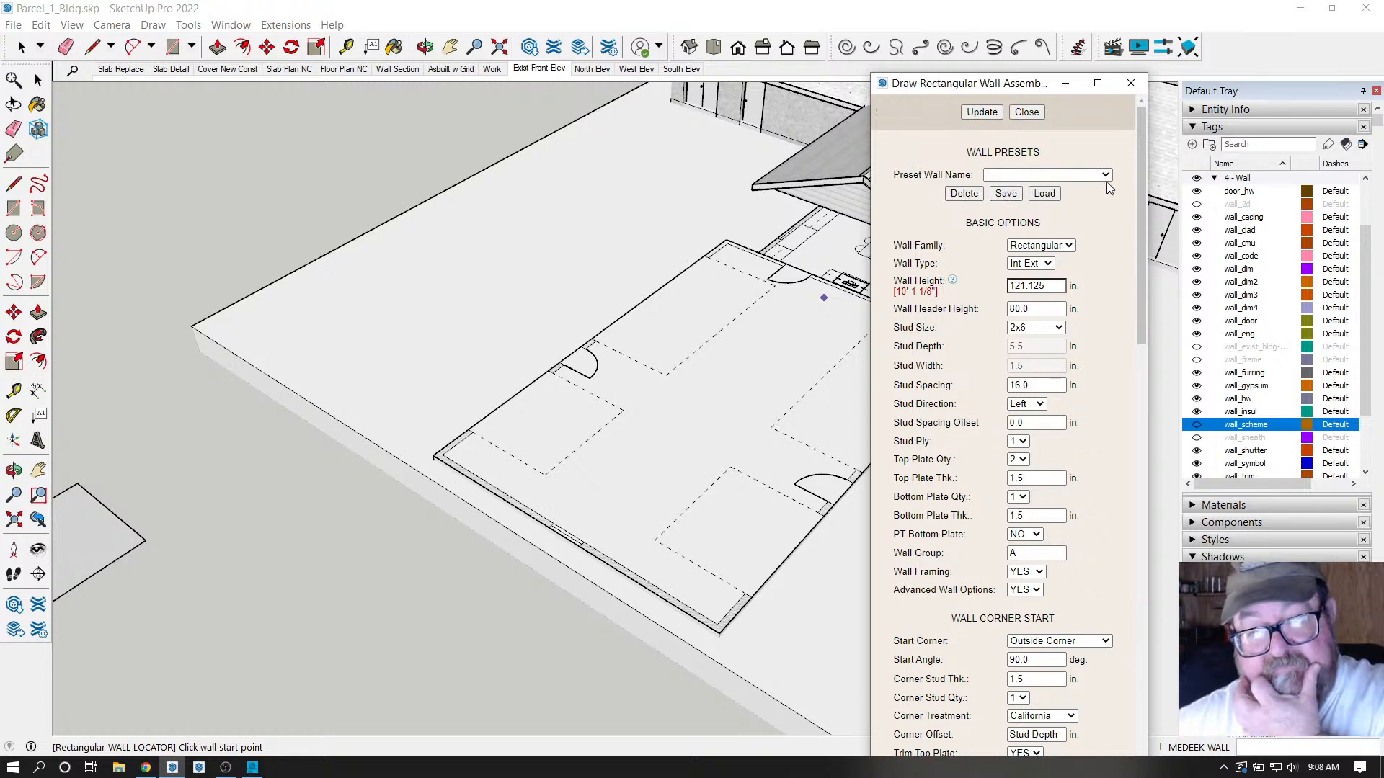
# Select 10ft_ext from the Preset Wall Name list and load it.
pyautogui.click(1105, 175)
pyautogui.click(1081, 200)
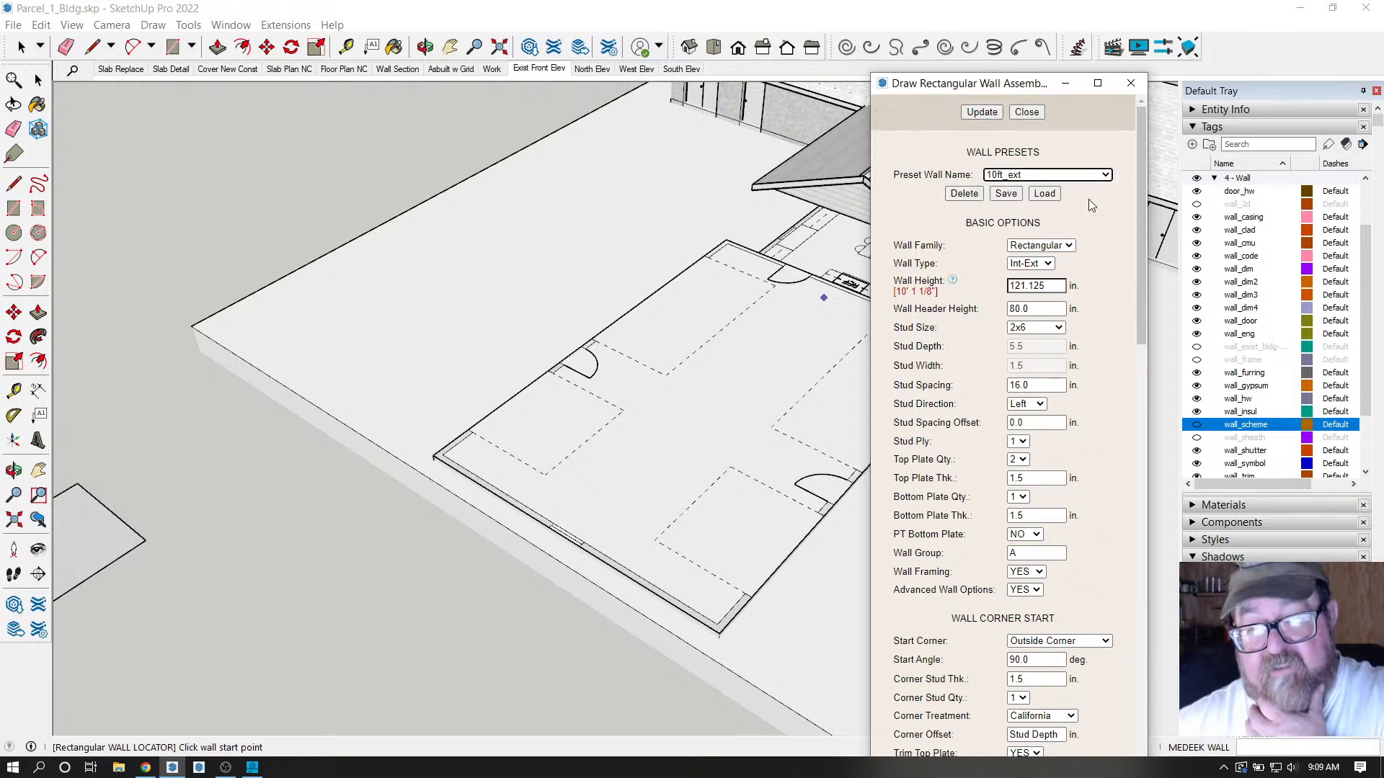
pyautogui.click(1045, 194)
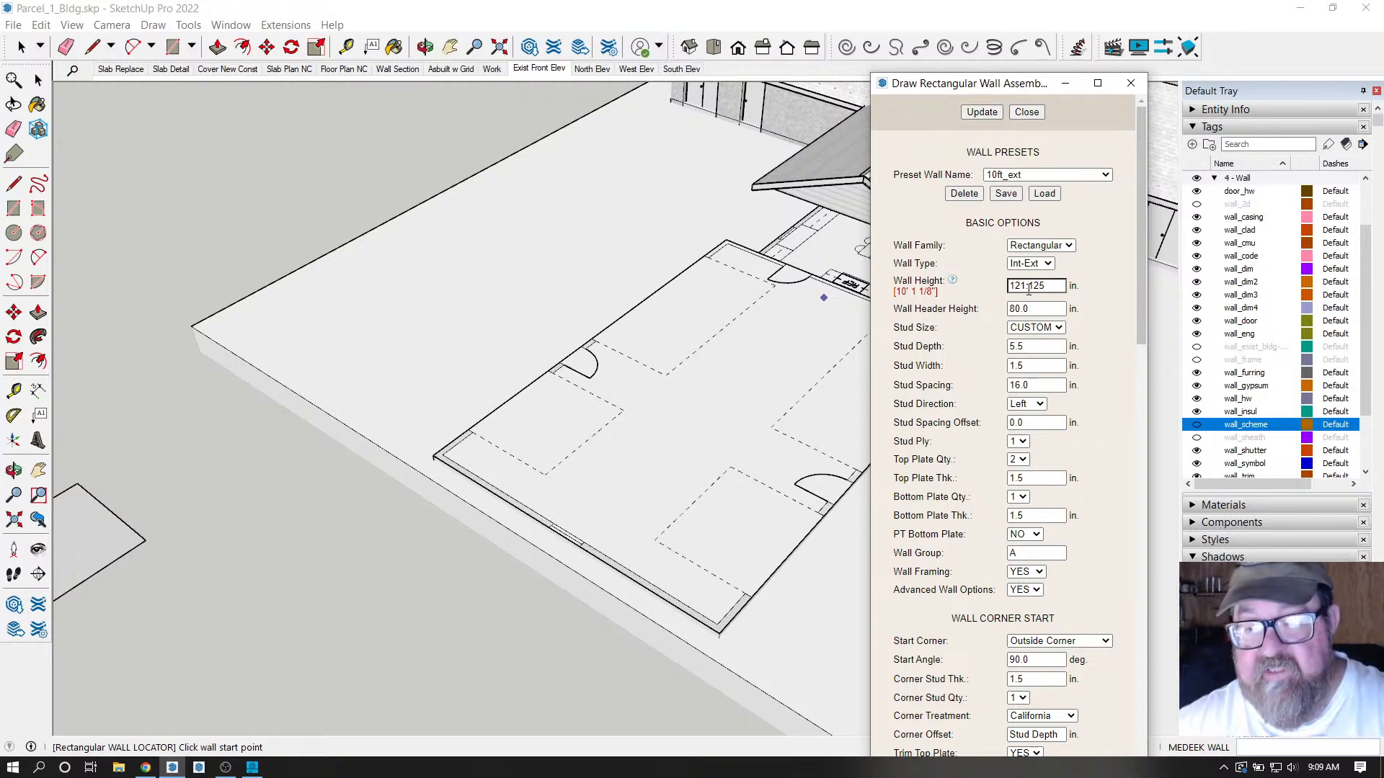
pyautogui.scroll(-5, 1100, 389)
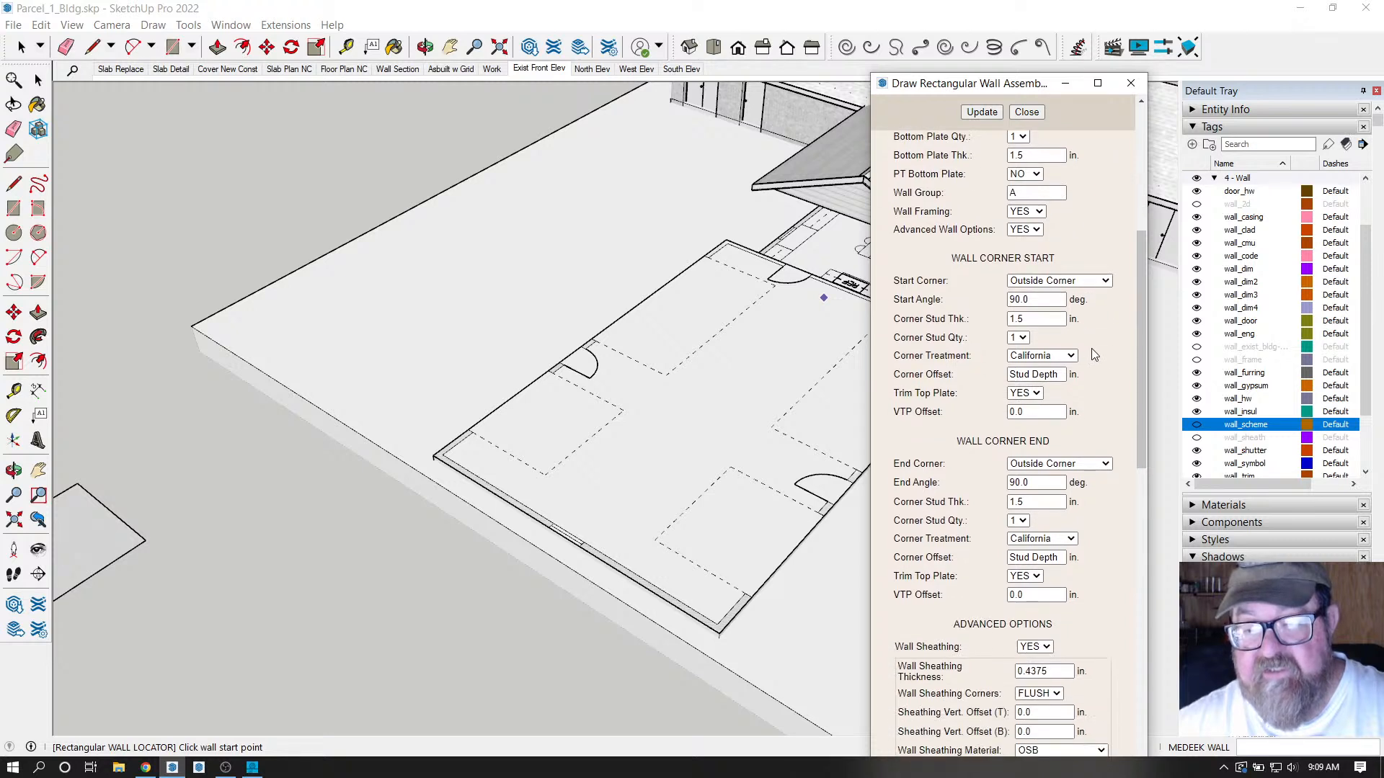
# Check the cladding material list and keep stucco_plaster as the cladding.
pyautogui.scroll(-2, 1094, 356)
pyautogui.scroll(-2, 1101, 393)
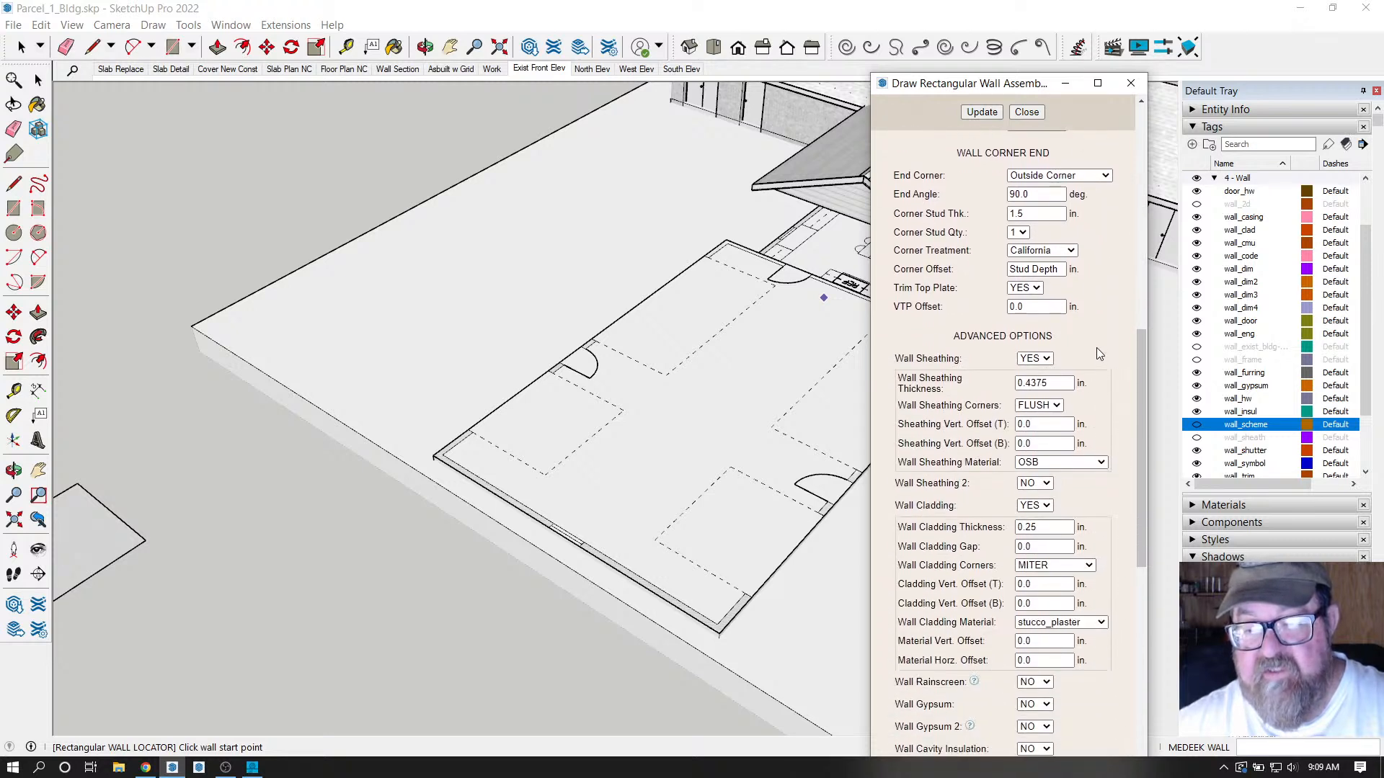
pyautogui.scroll(-3, 1092, 328)
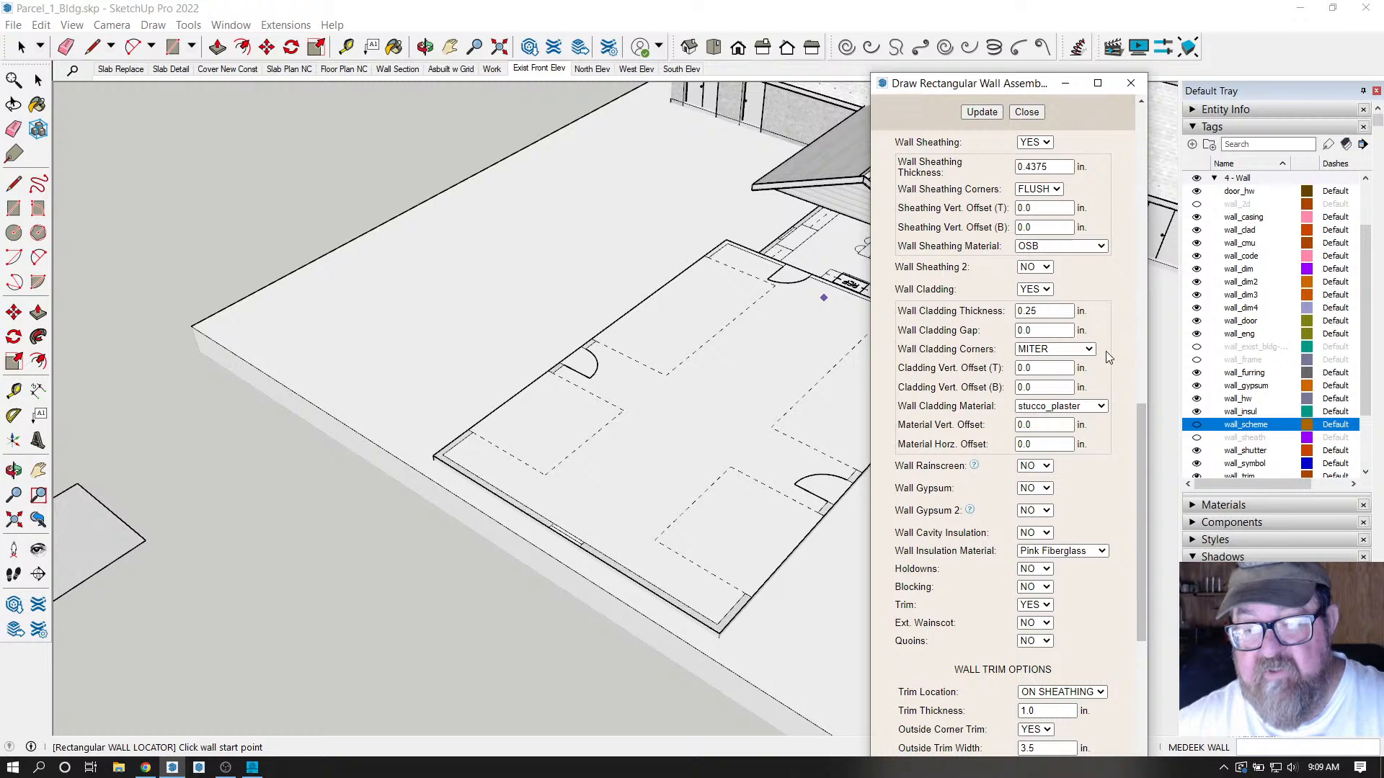
pyautogui.click(1102, 407)
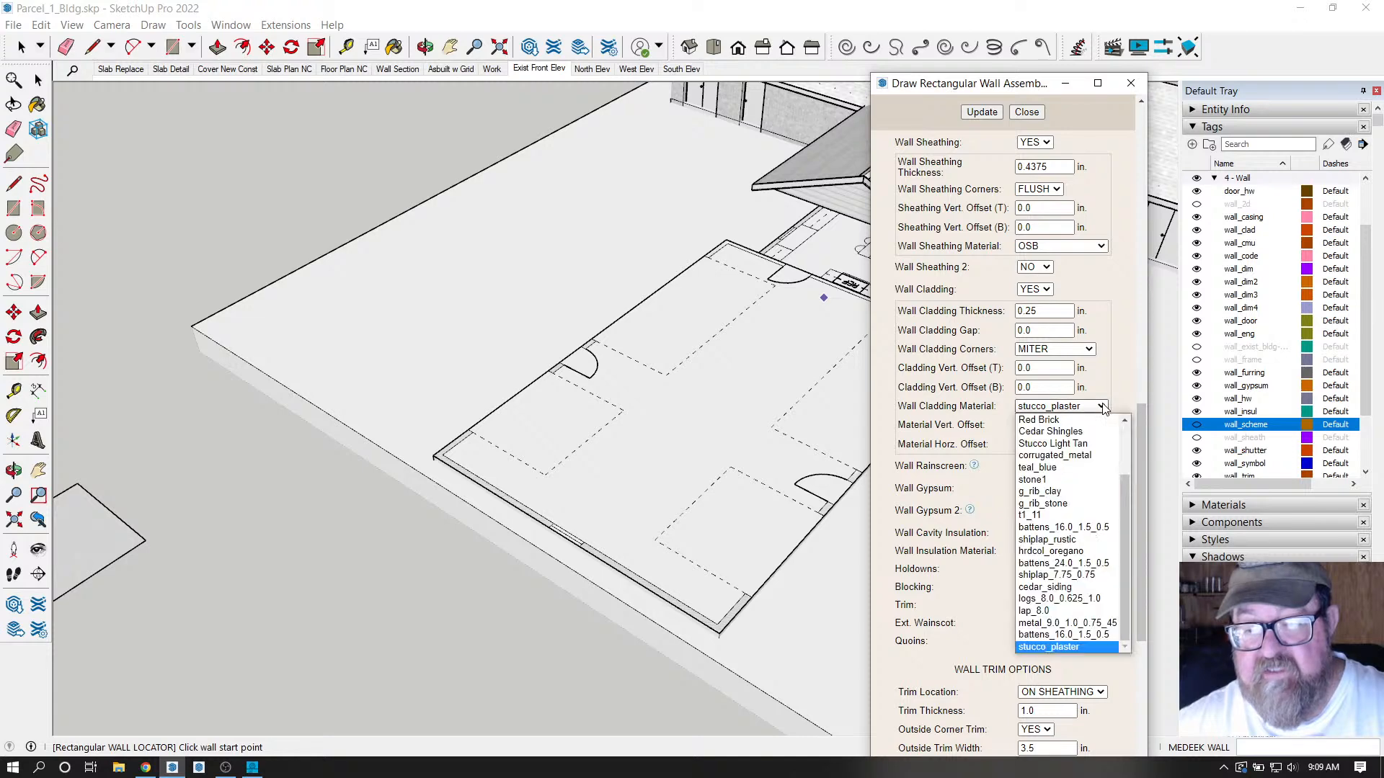
pyautogui.moveTo(1129, 520); pyautogui.dragTo(1128, 481)
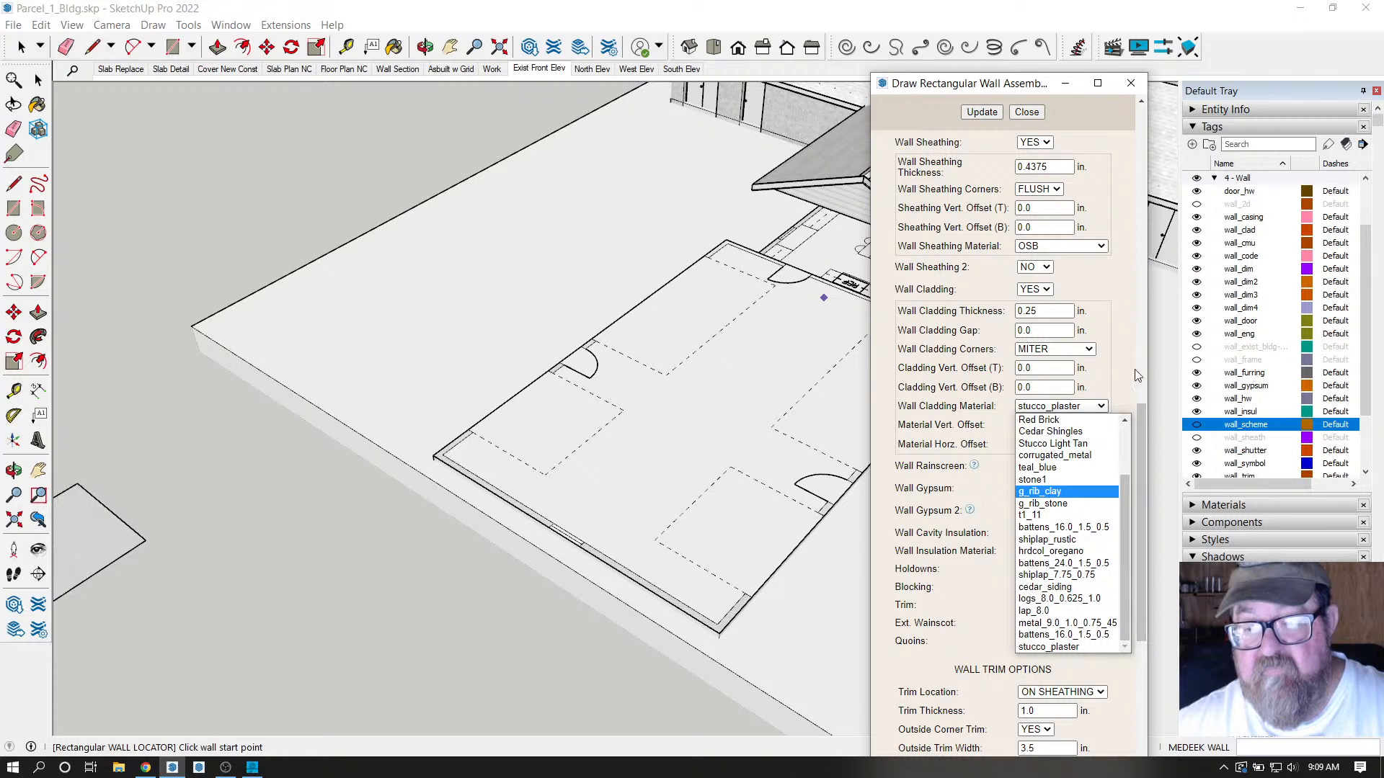
pyautogui.click(1107, 287)
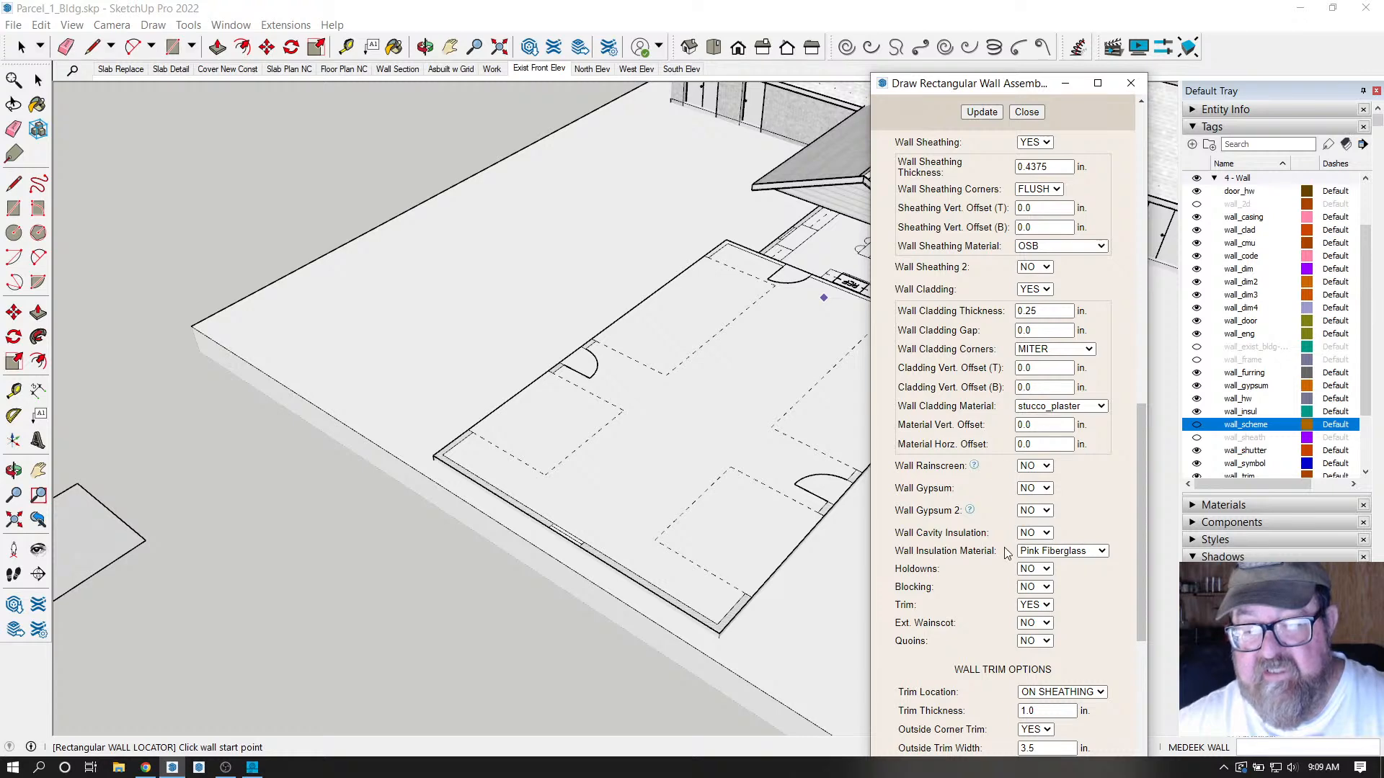
# Set the wall Trim option to NO.
pyautogui.scroll(-3, 984, 462)
pyautogui.scroll(-5, 972, 434)
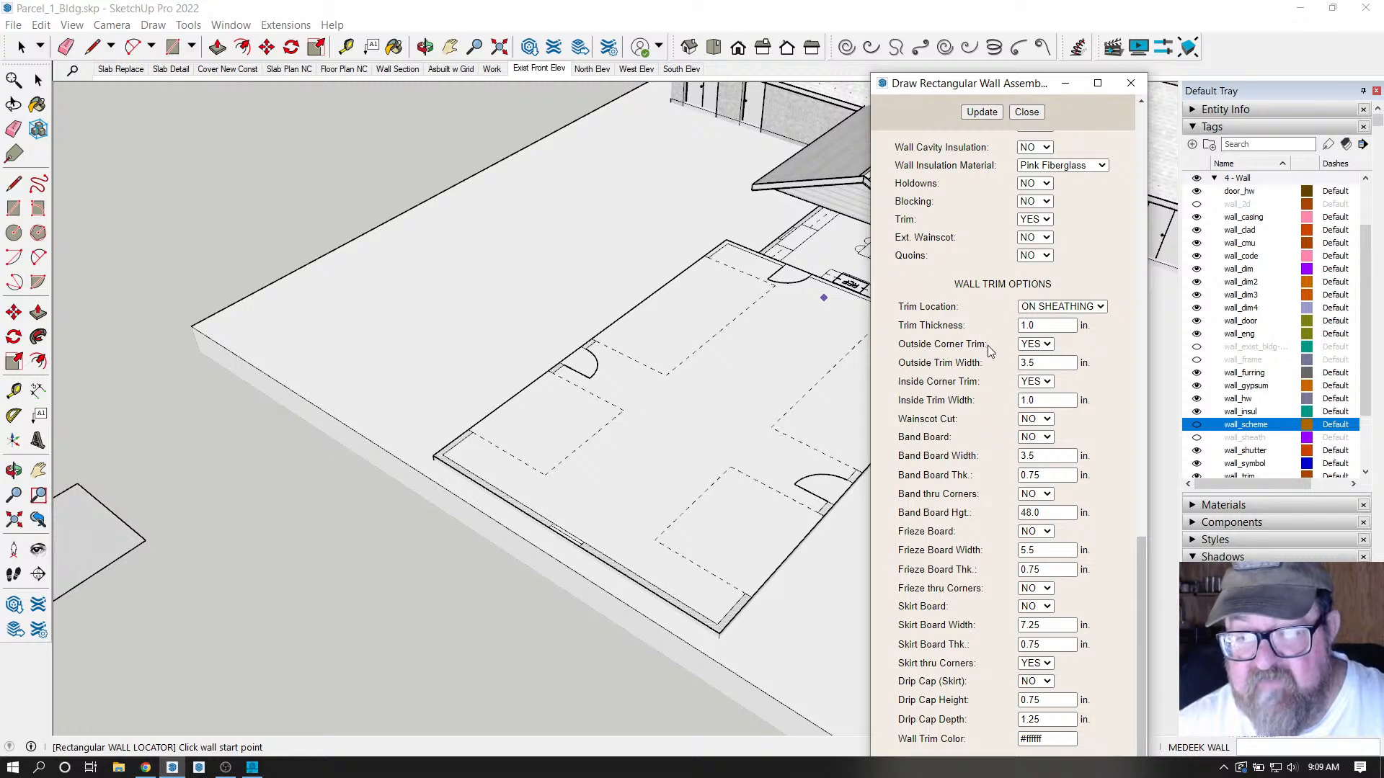
pyautogui.scroll(1, 988, 324)
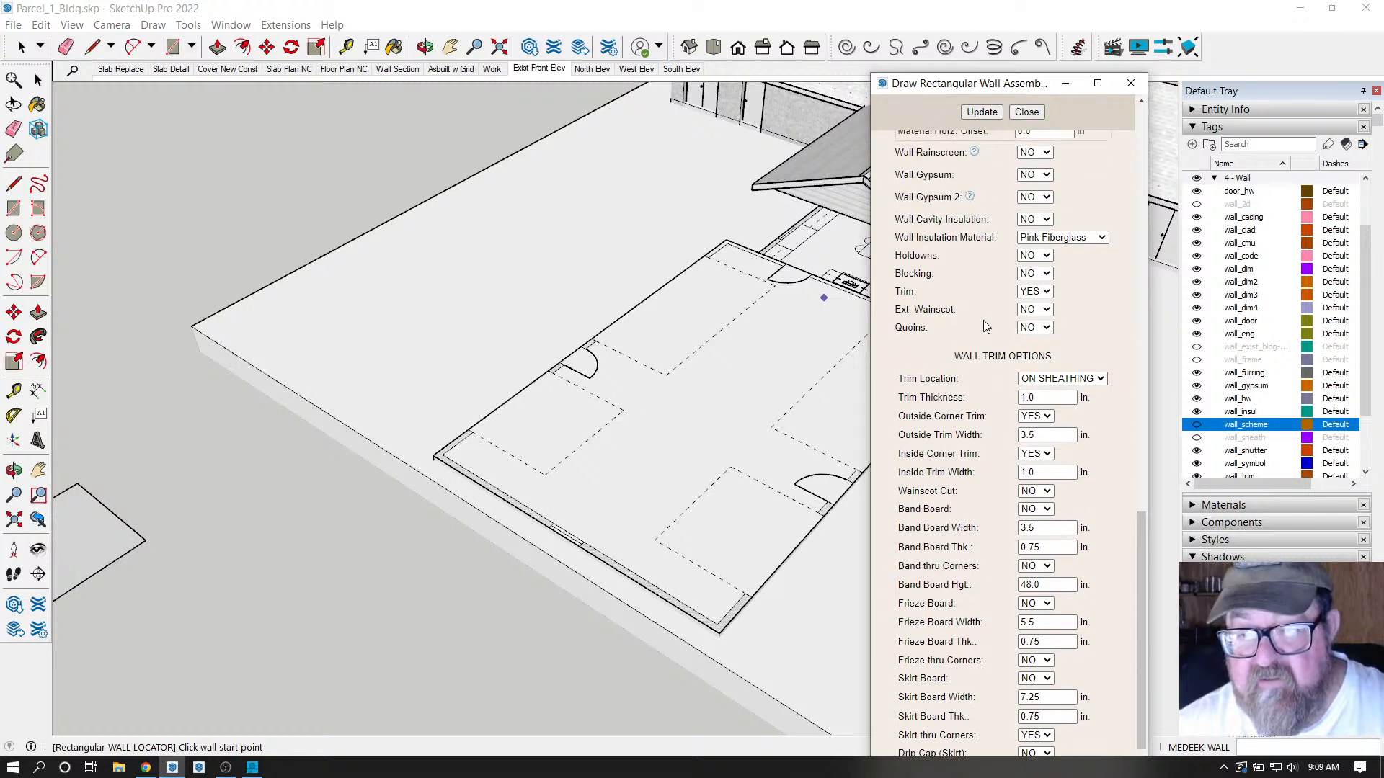
pyautogui.click(1035, 292)
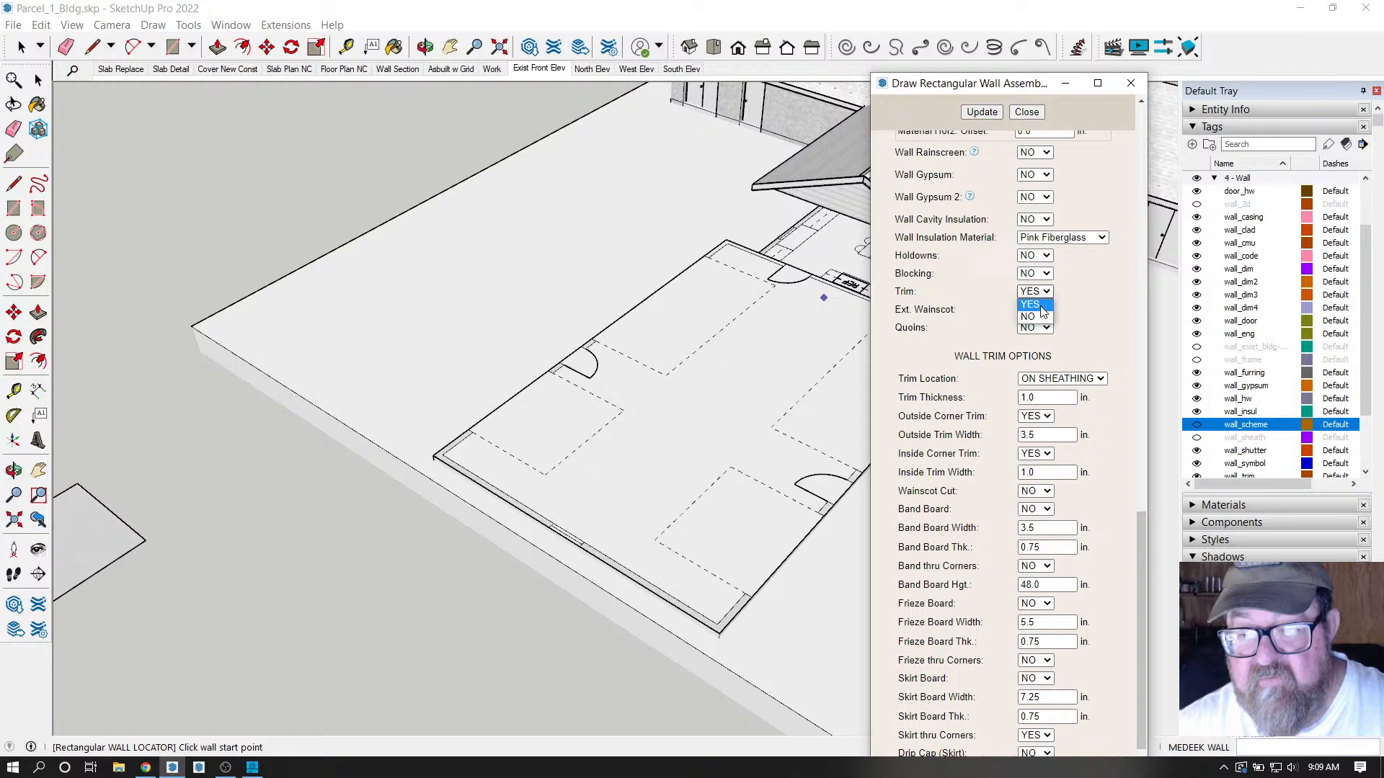
pyautogui.click(1036, 317)
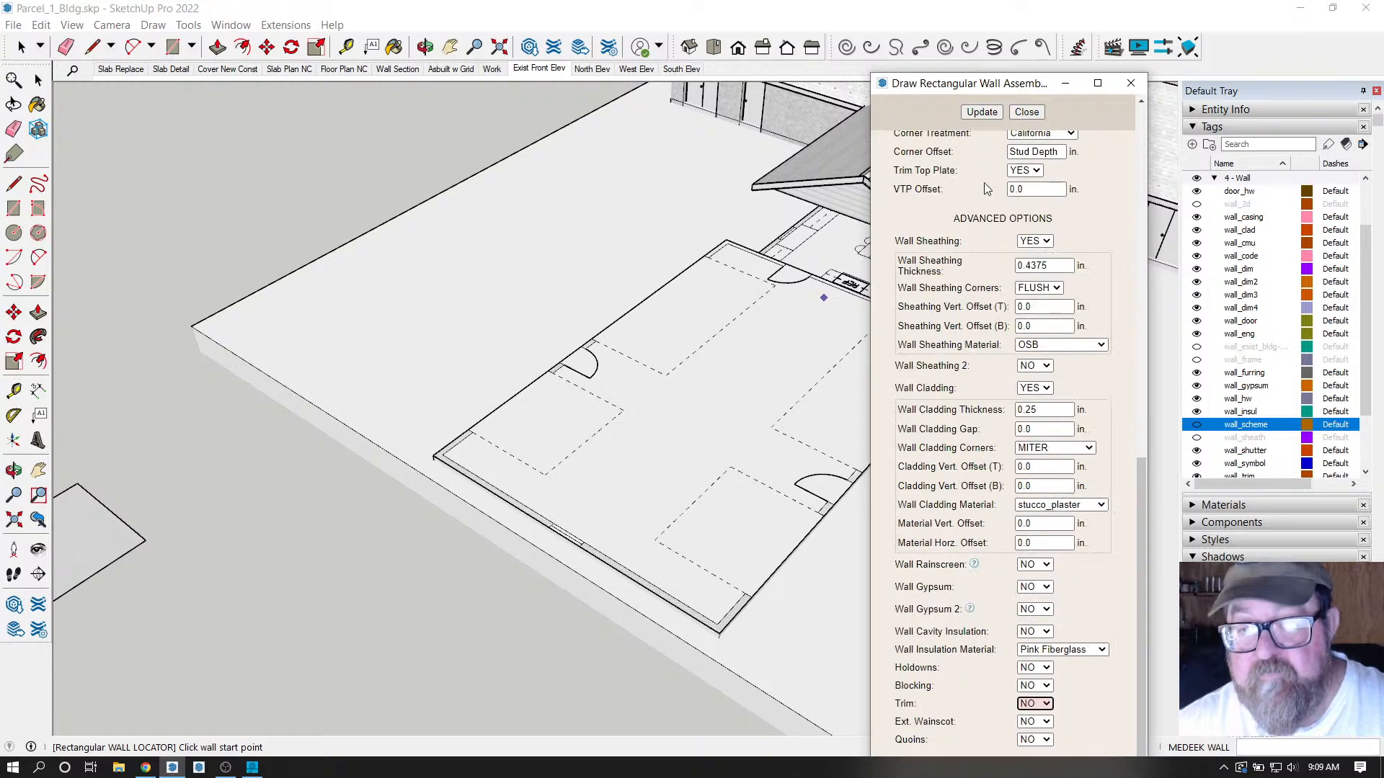
pyautogui.scroll(7, 952, 331)
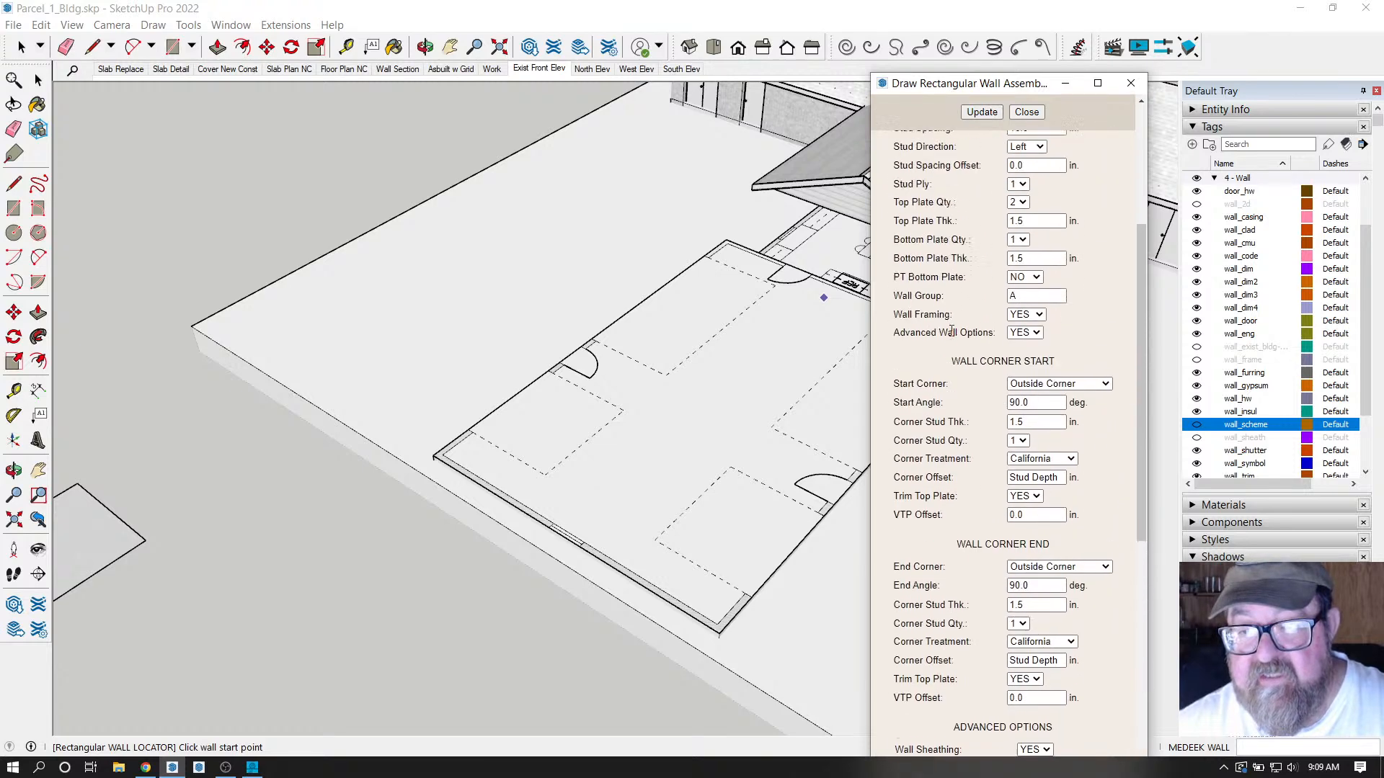
pyautogui.scroll(4, 951, 331)
# Save the trim-free settings as the 10ft_ext preset, then select and load 10ft_ext.
pyautogui.click(1012, 196)
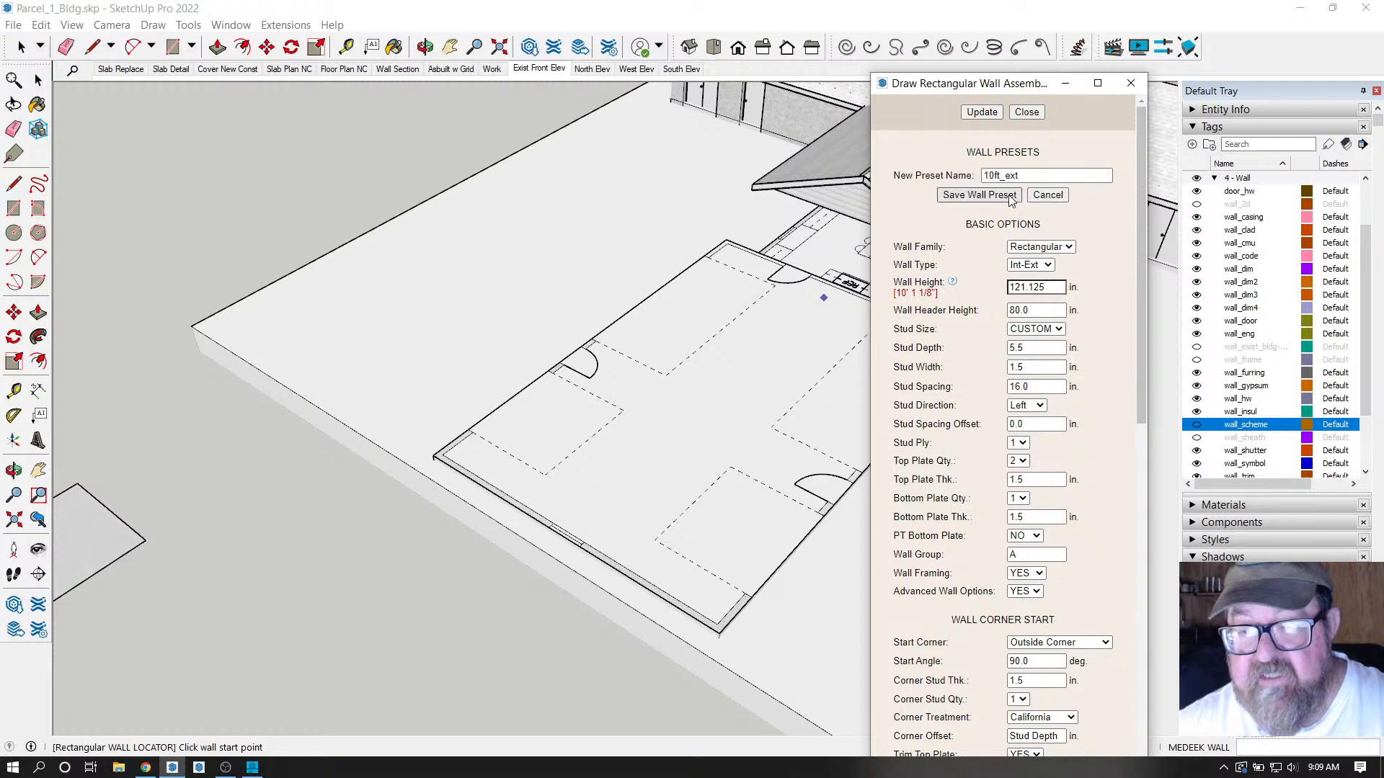
pyautogui.click(1011, 196)
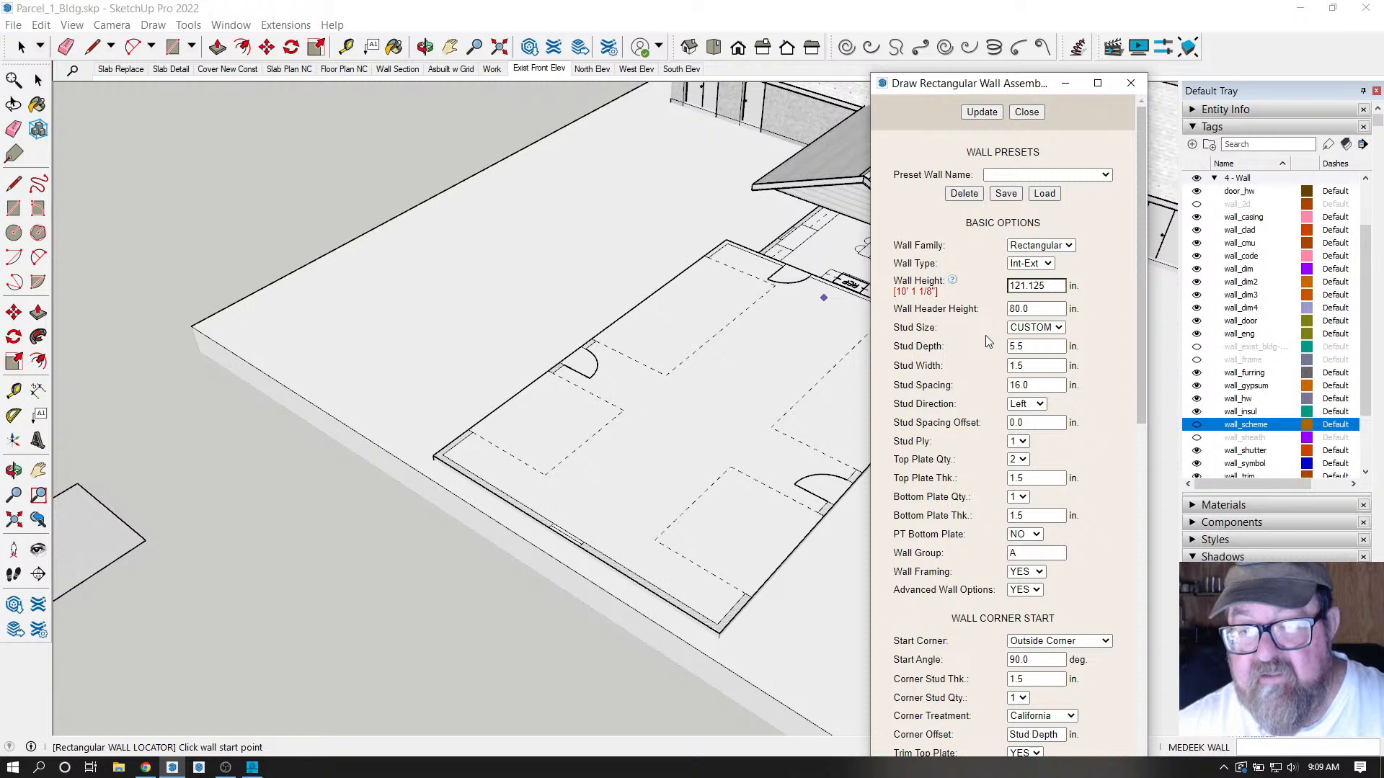
pyautogui.click(1105, 175)
pyautogui.click(1091, 200)
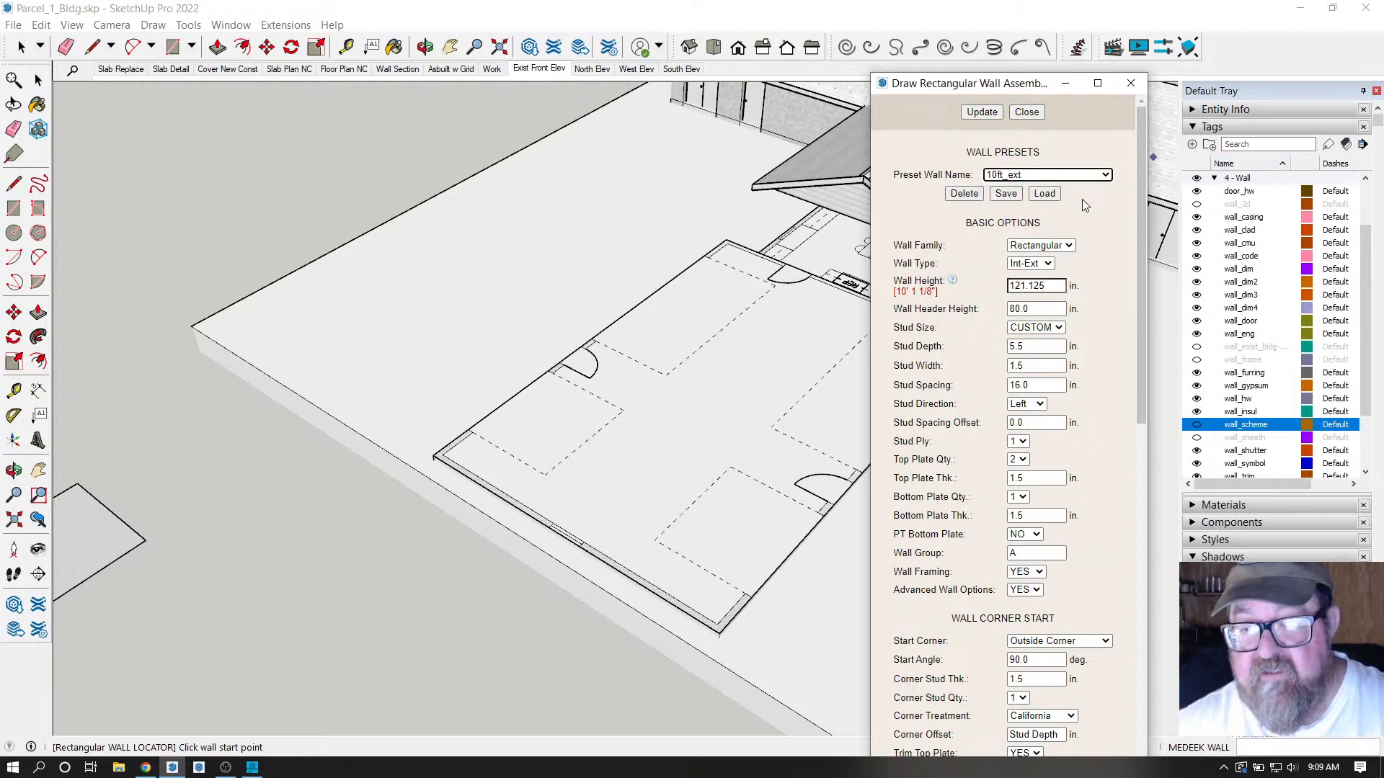
pyautogui.click(1055, 196)
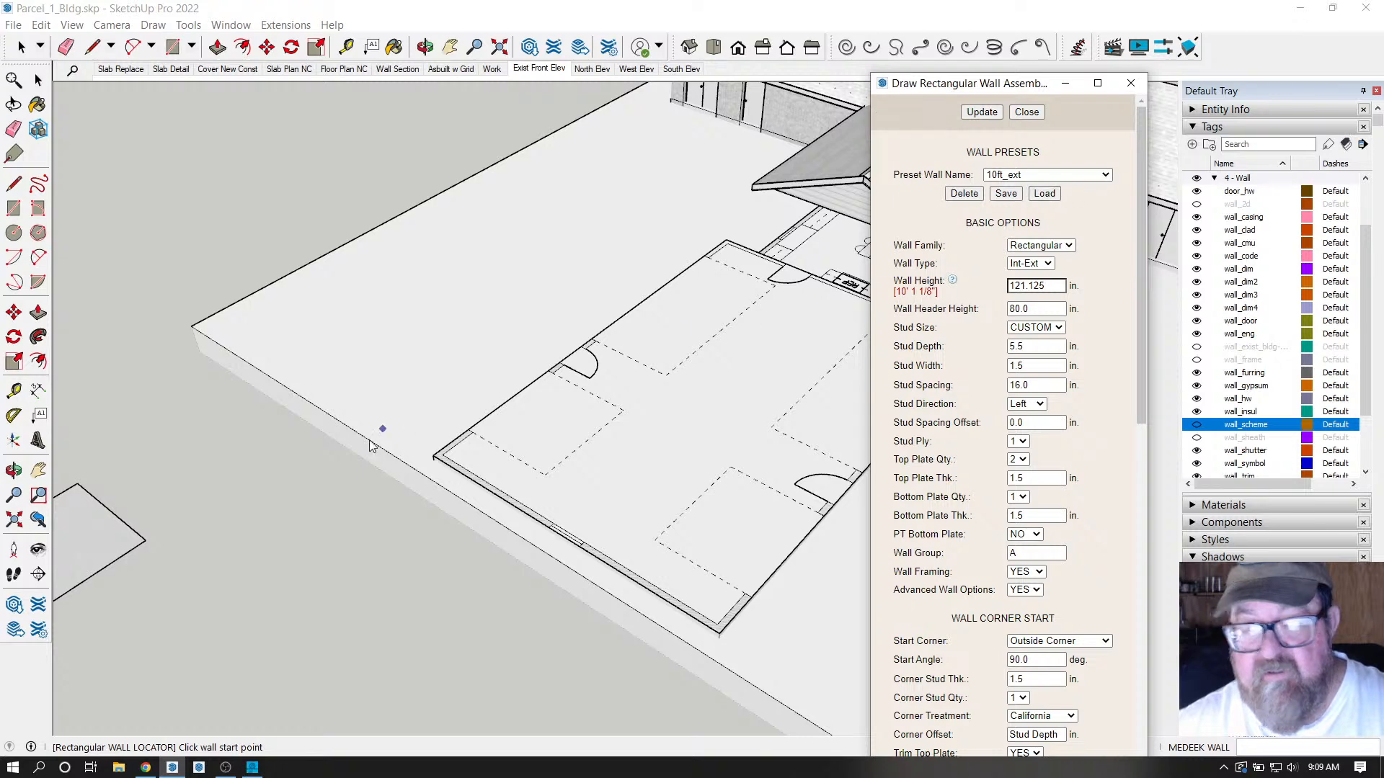
pyautogui.scroll(6, 462, 443)
pyautogui.scroll(2, 467, 443)
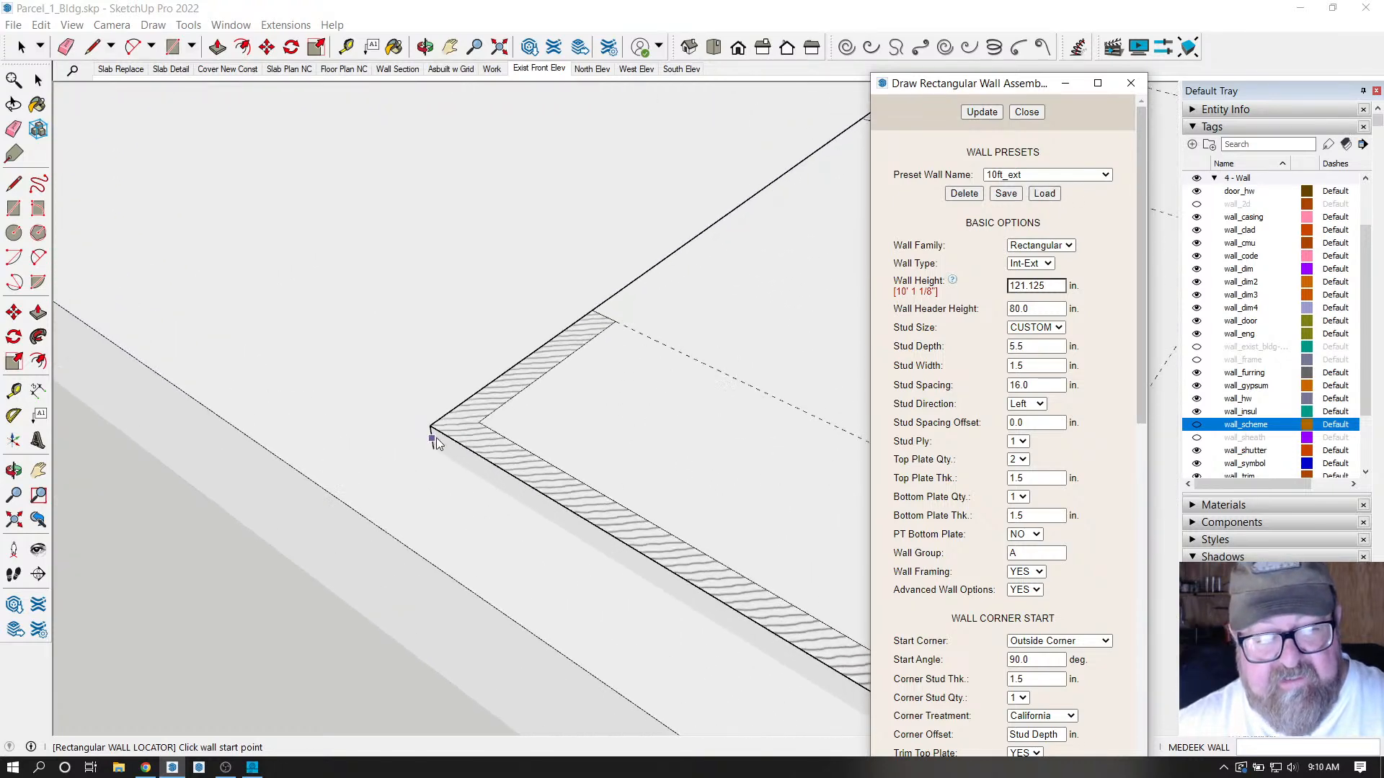
# Start the wall at the slab's front-left corner and switch its justification to Center with Tab.
pyautogui.click(433, 425)
pyautogui.scroll(3, 514, 480)
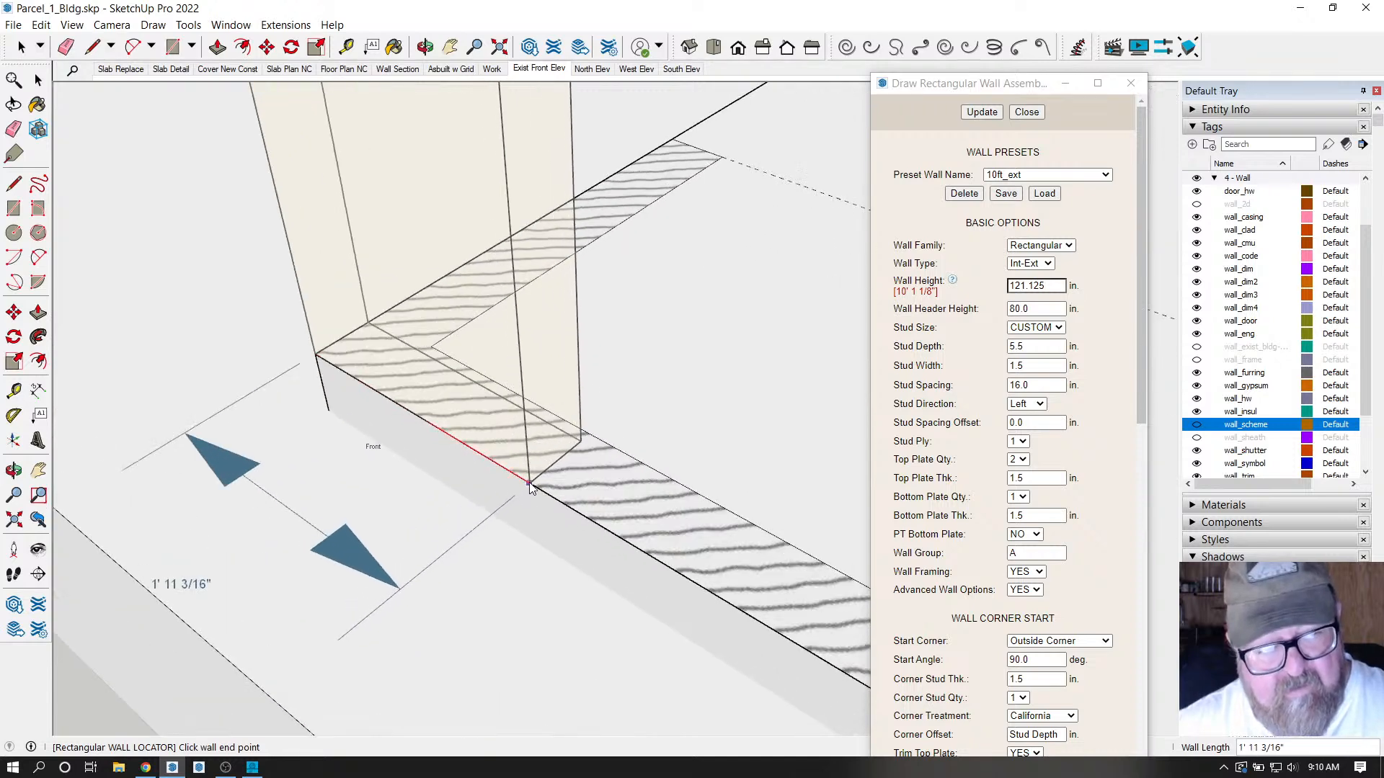
pyautogui.scroll(-3, 510, 476)
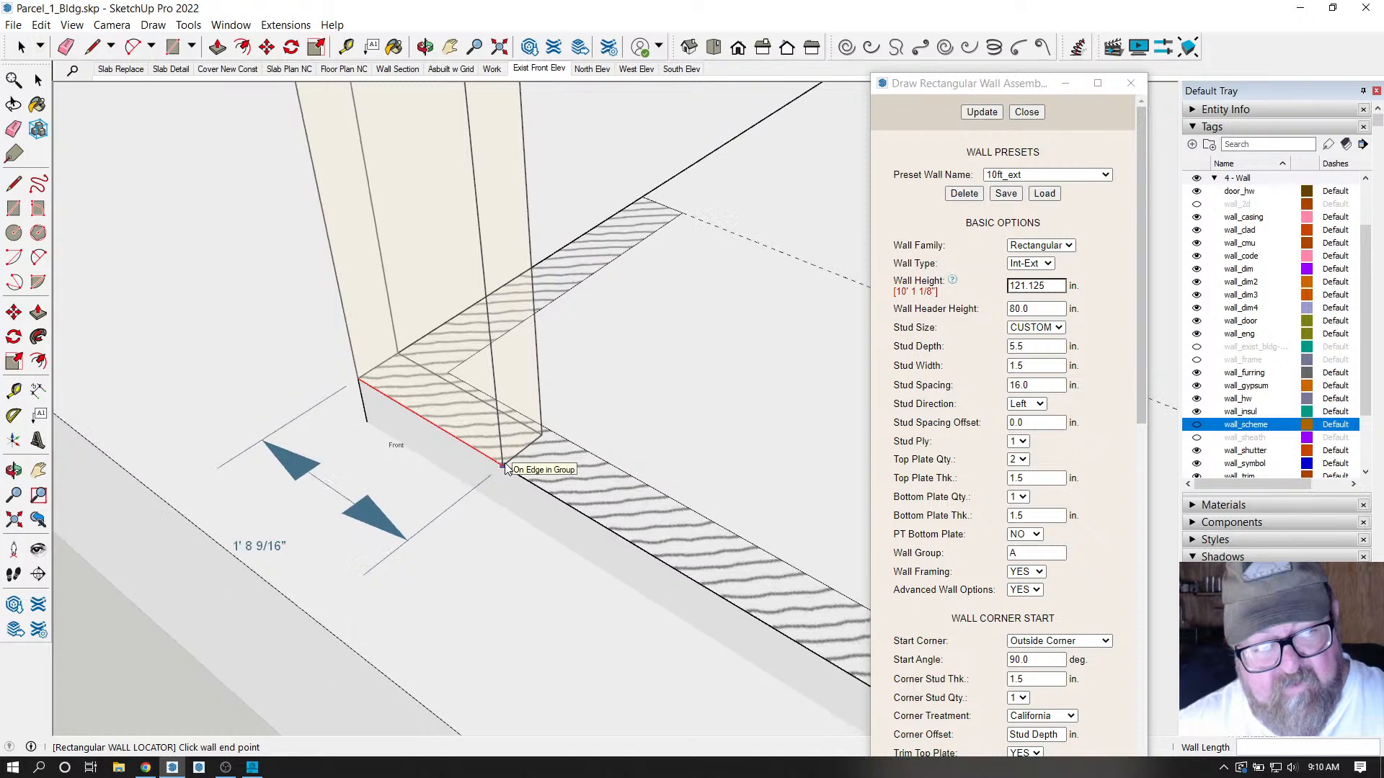
pyautogui.scroll(2, 507, 469)
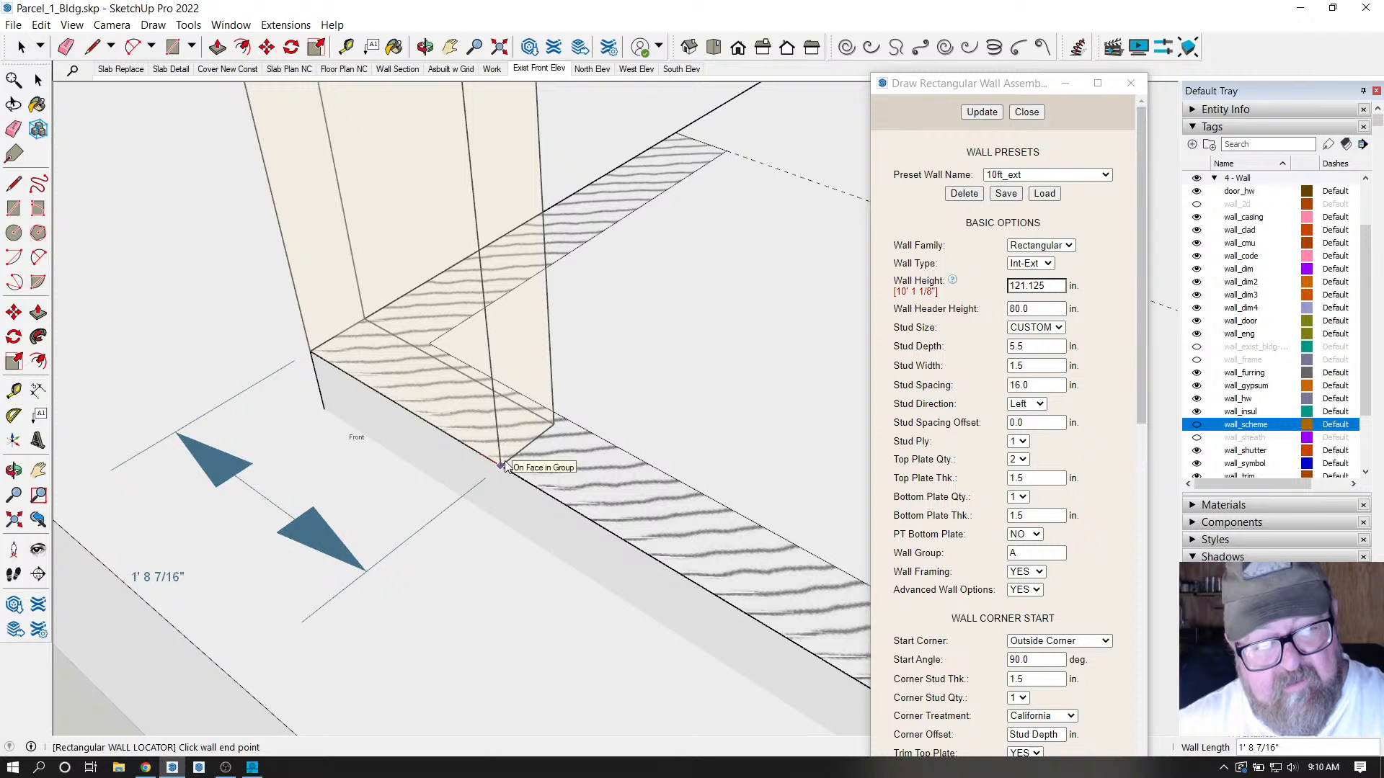
pyautogui.press('Tab')
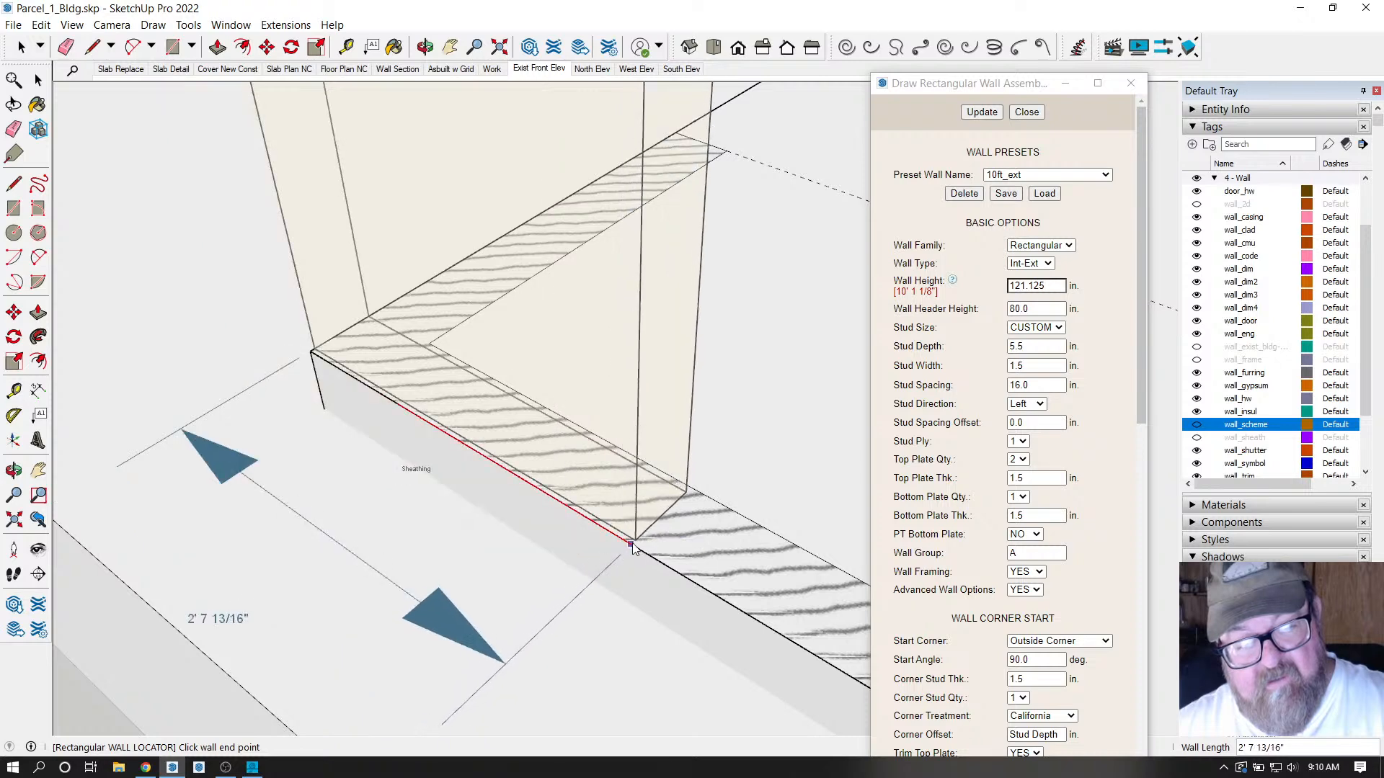
pyautogui.scroll(5, 633, 549)
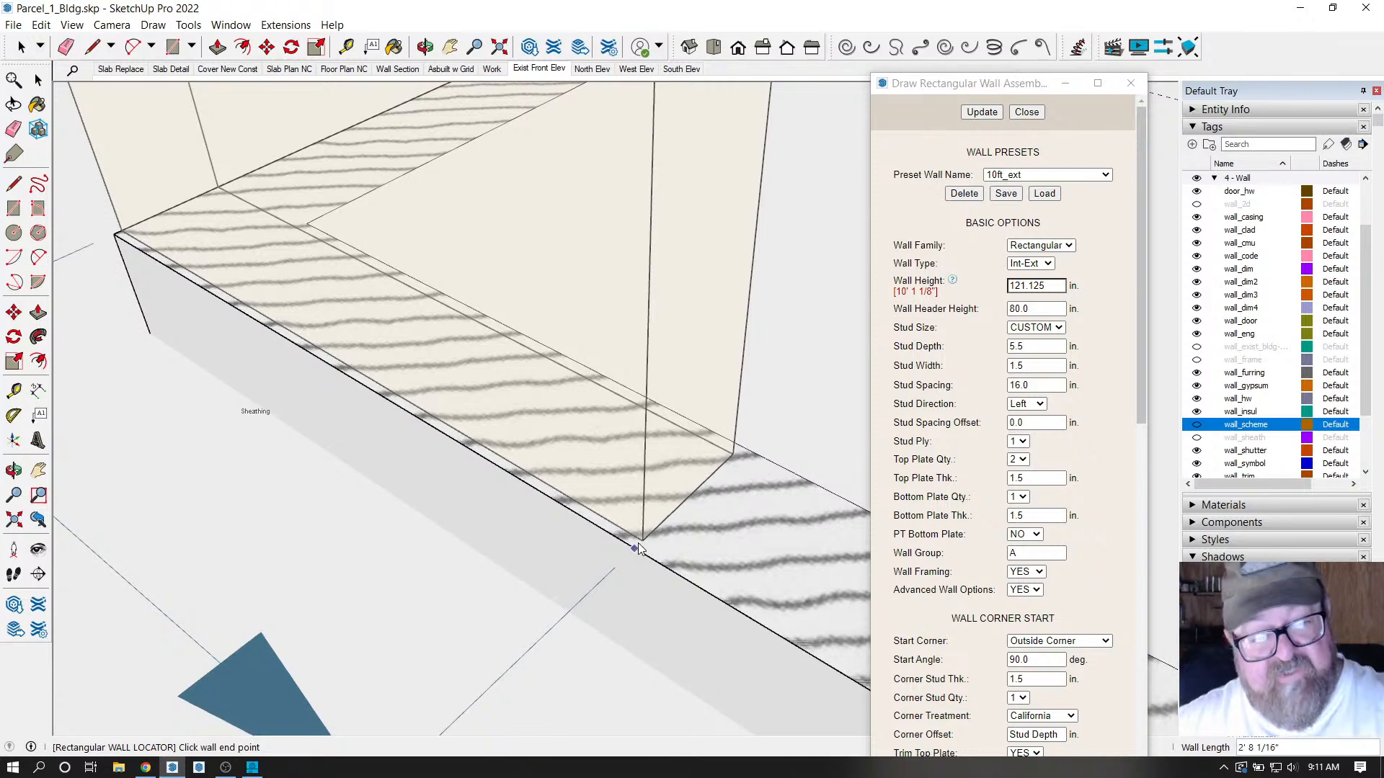
pyautogui.scroll(-6, 288, 357)
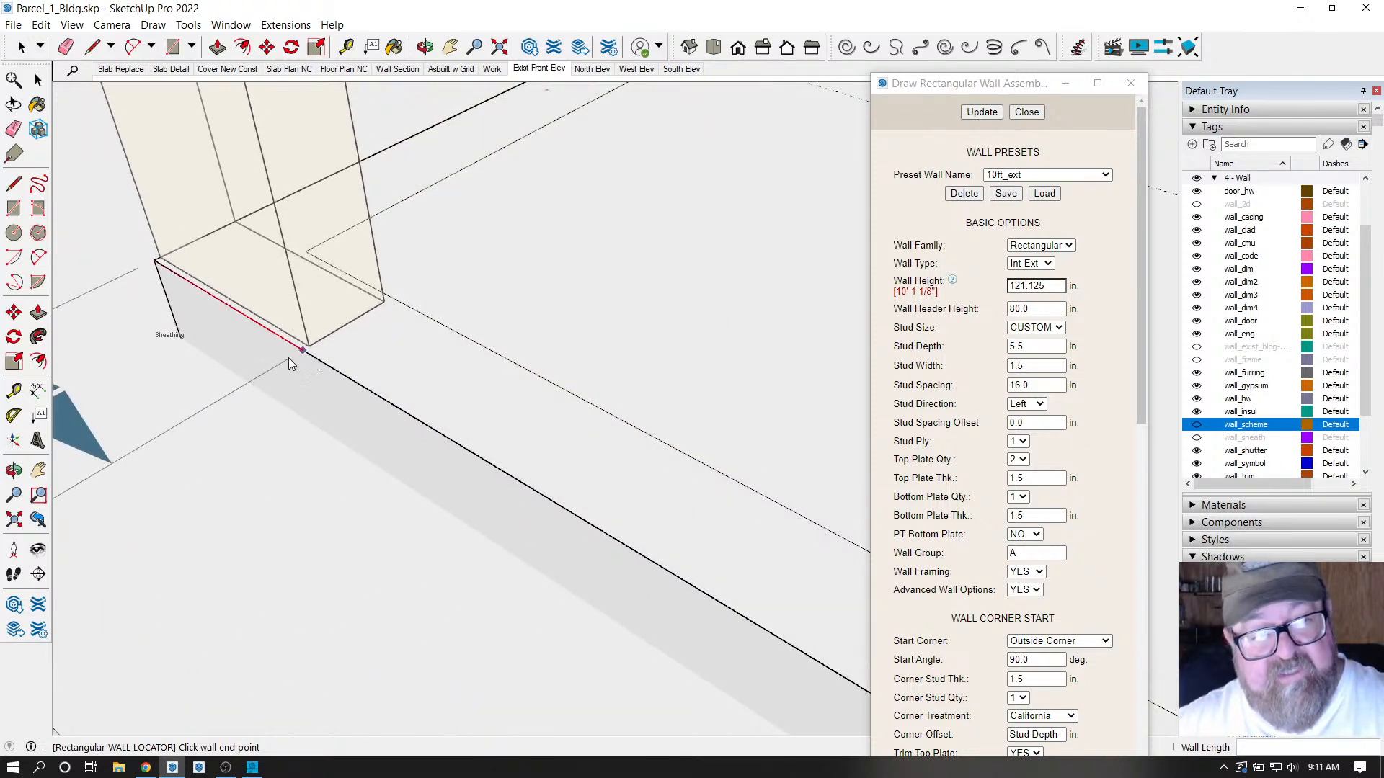
pyautogui.scroll(-5, 281, 375)
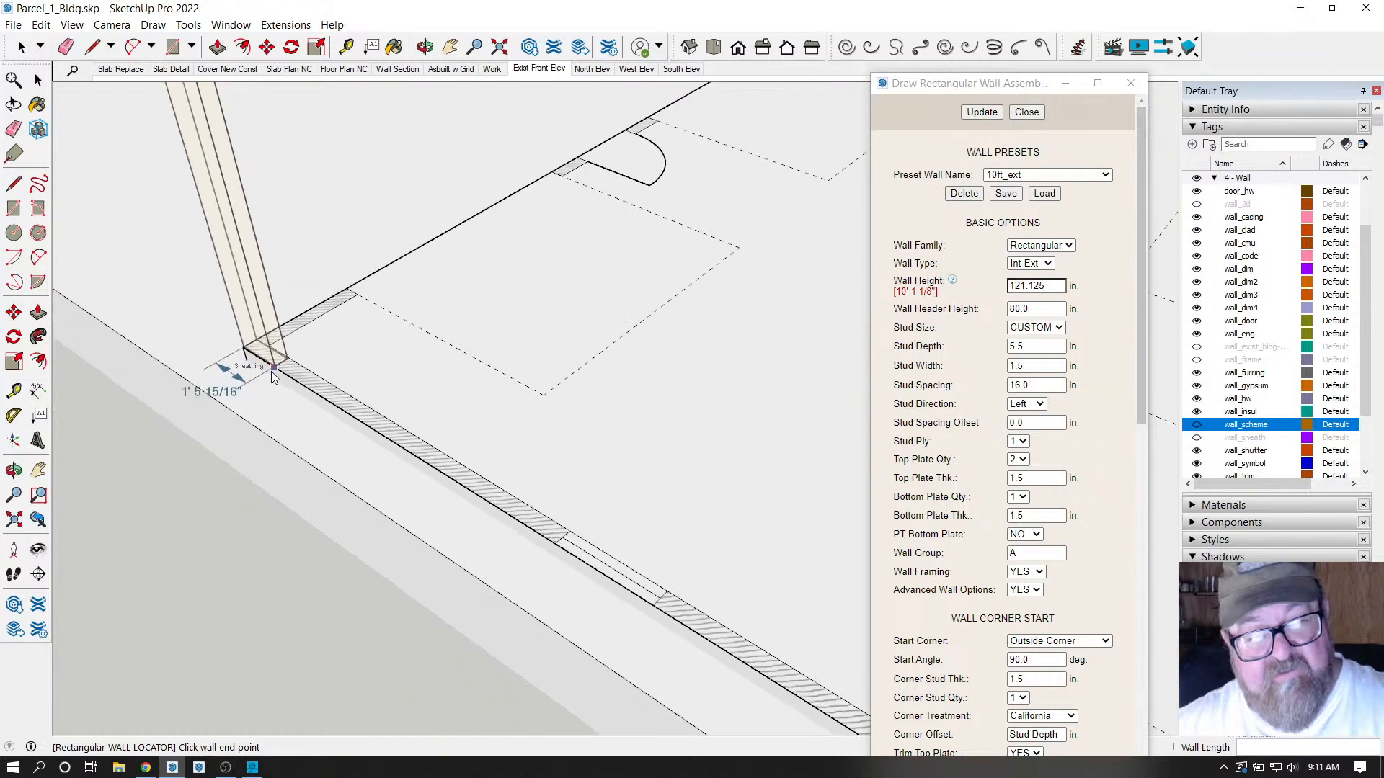
pyautogui.scroll(3, 526, 510)
pyautogui.scroll(5, 526, 510)
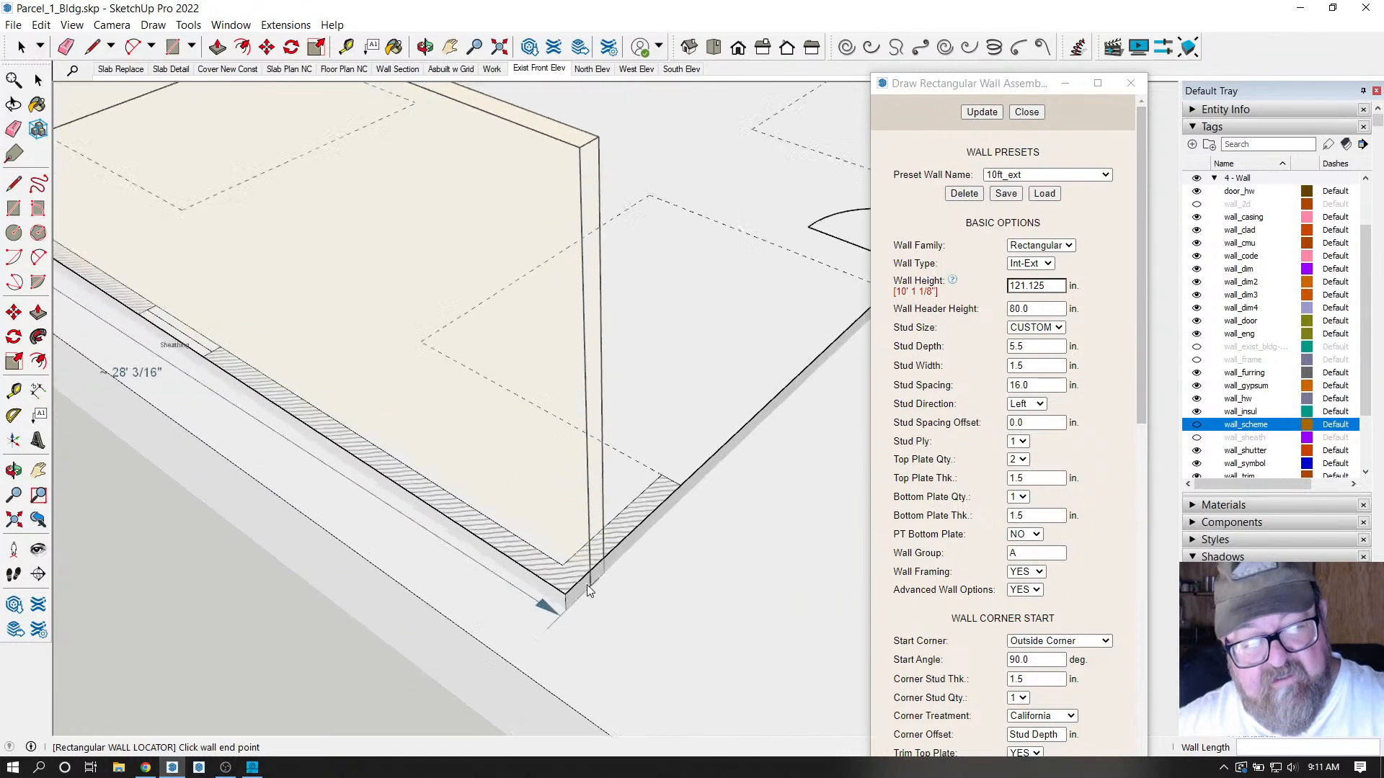
pyautogui.scroll(2, 603, 614)
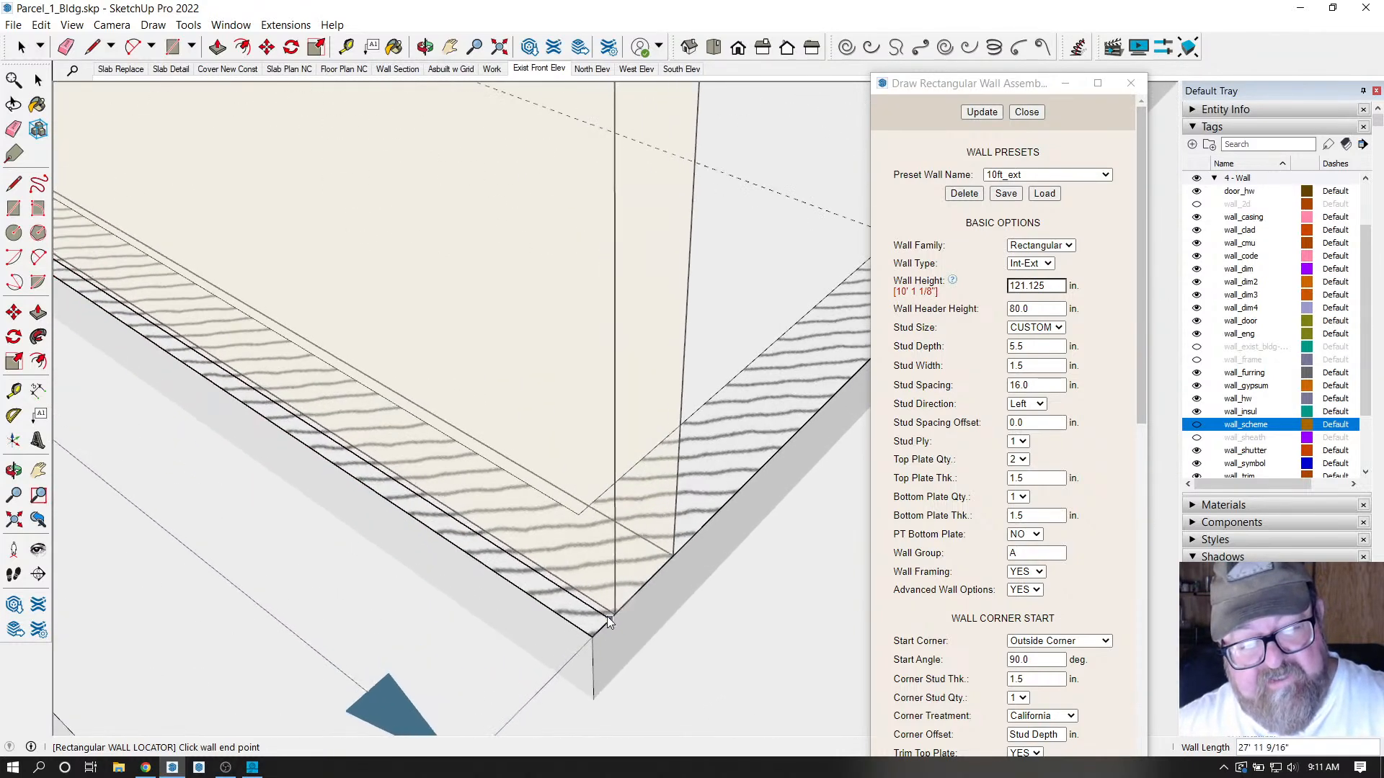
# End the first wall at the far slab corner.
pyautogui.click(591, 639)
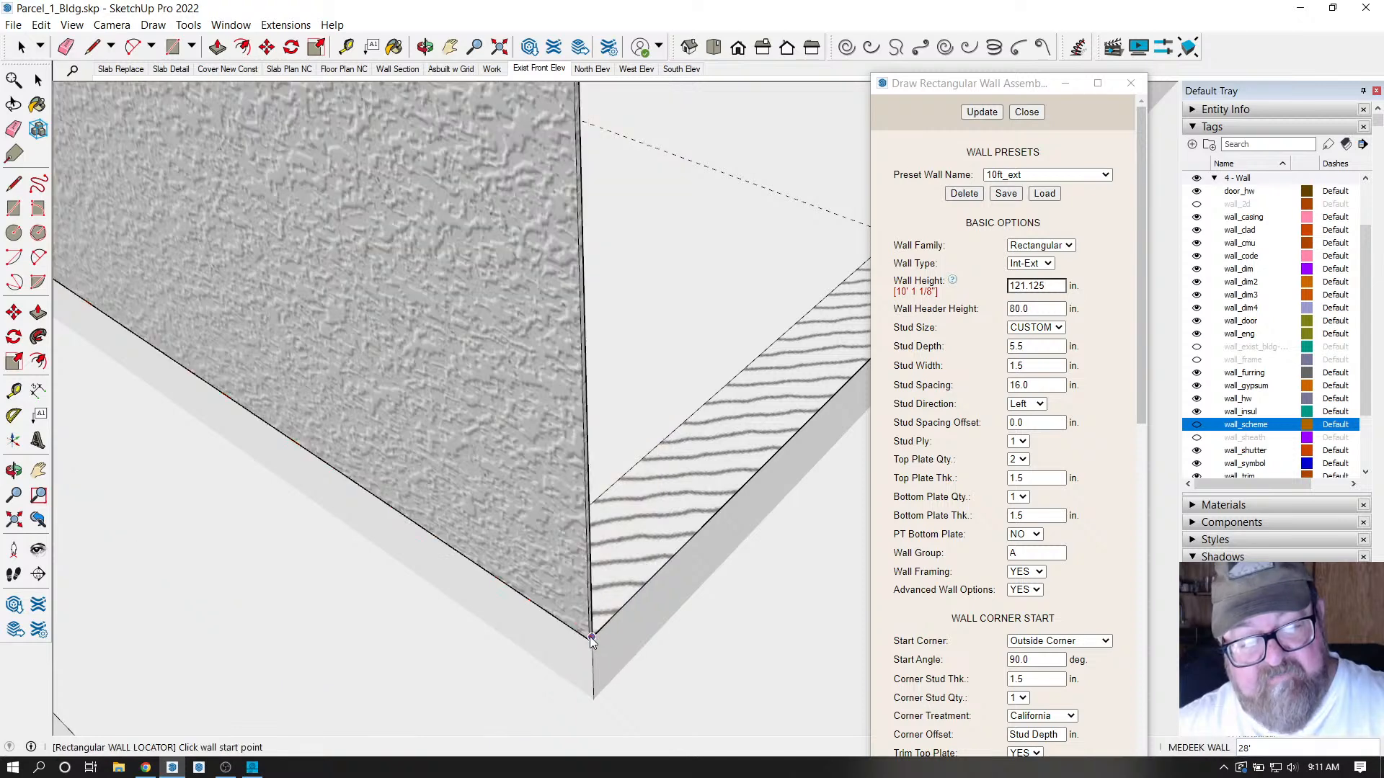
pyautogui.scroll(-8, 412, 651)
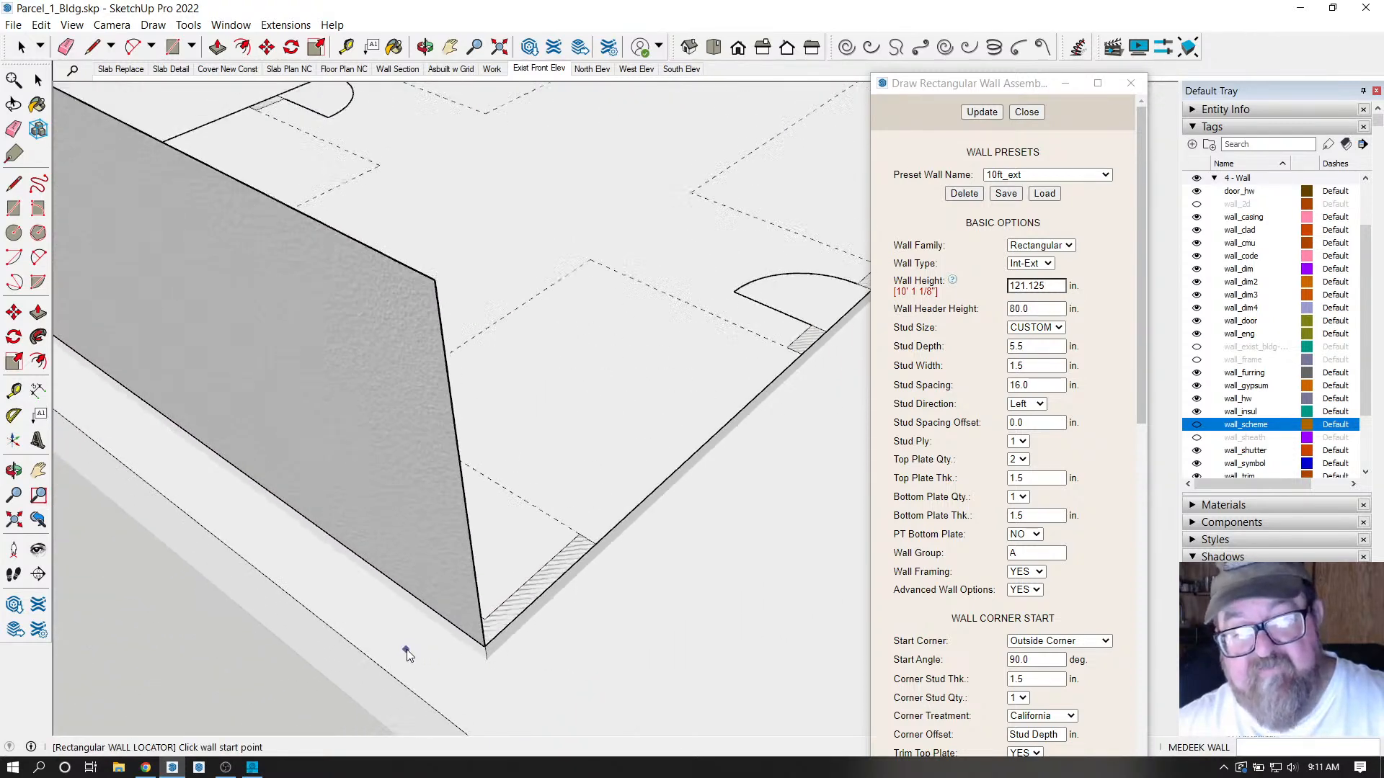
pyautogui.scroll(-3, 404, 649)
pyautogui.scroll(5, 791, 360)
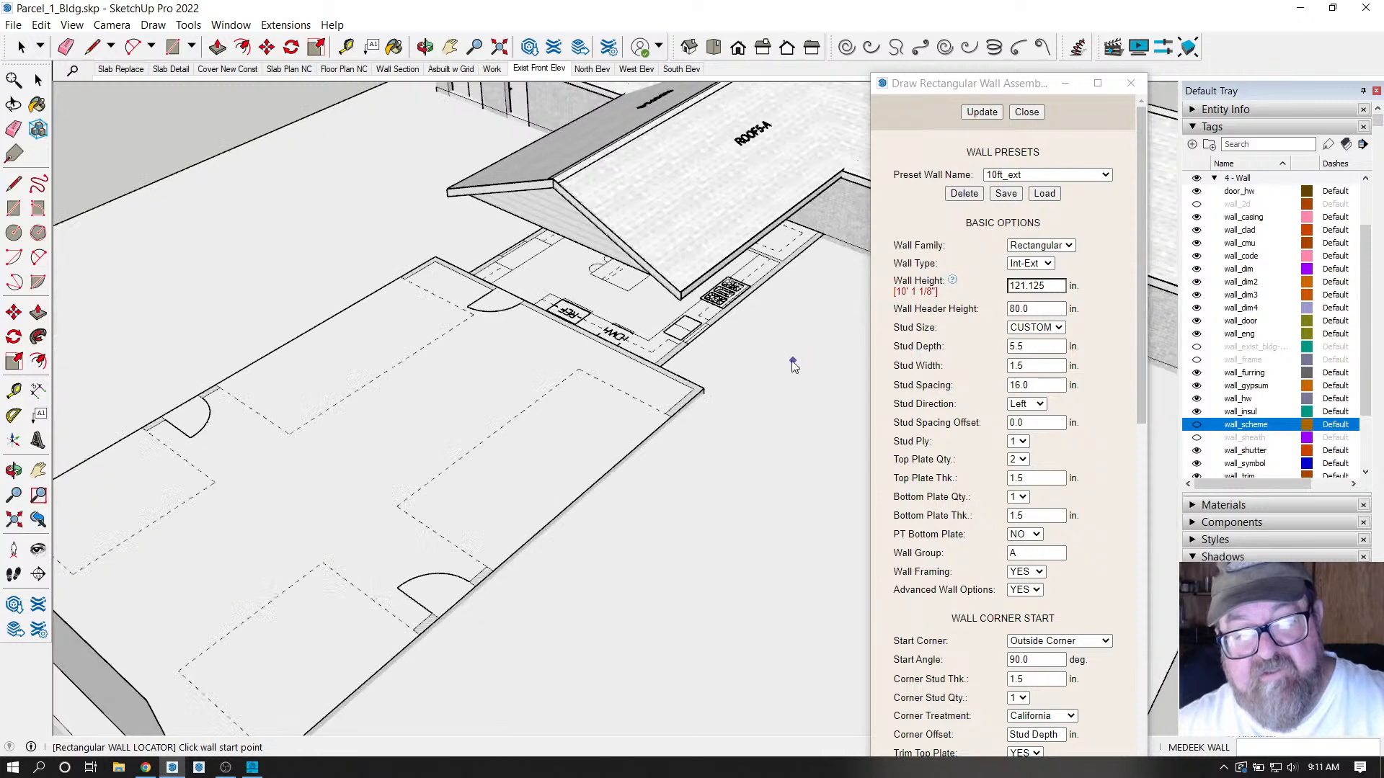
pyautogui.scroll(8, 699, 391)
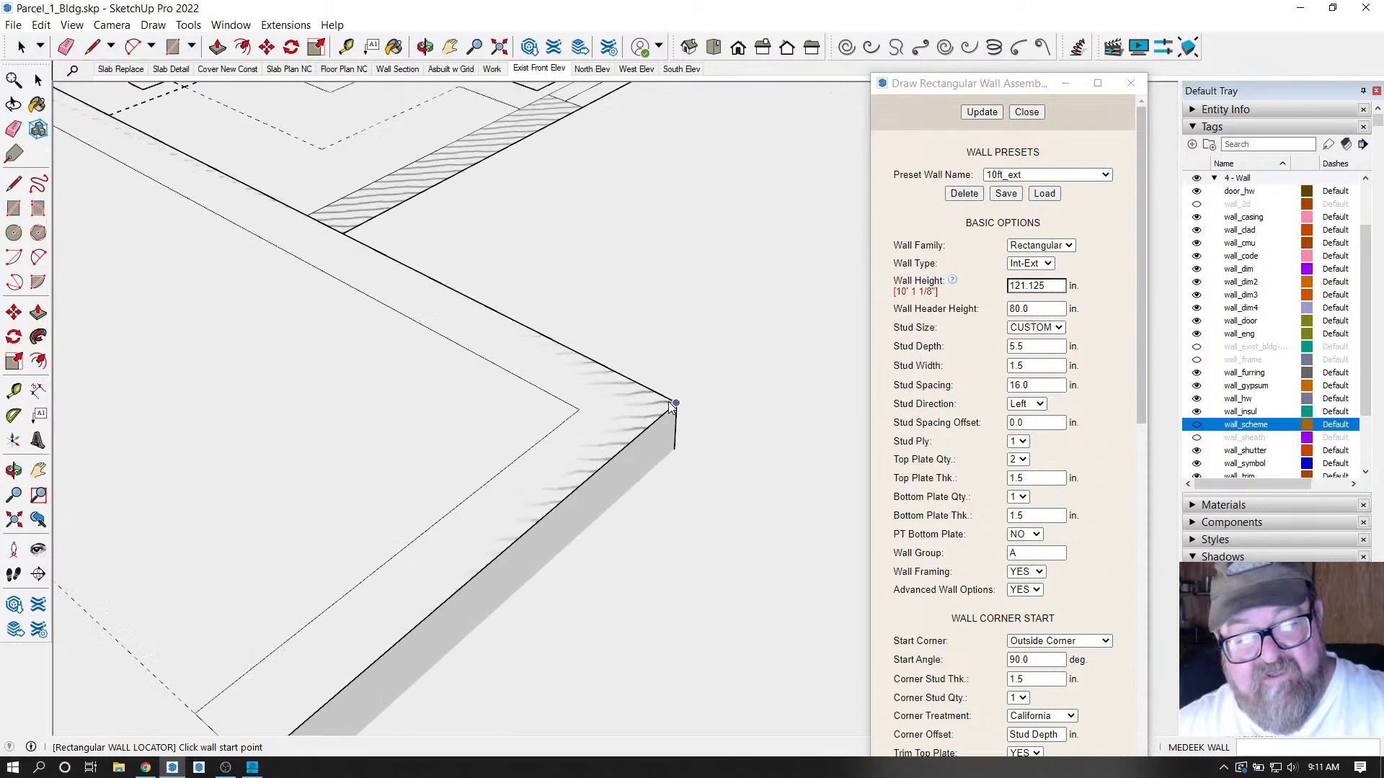
# Draw the next wall from the just-built corner along the slab edge.
pyautogui.click(681, 406)
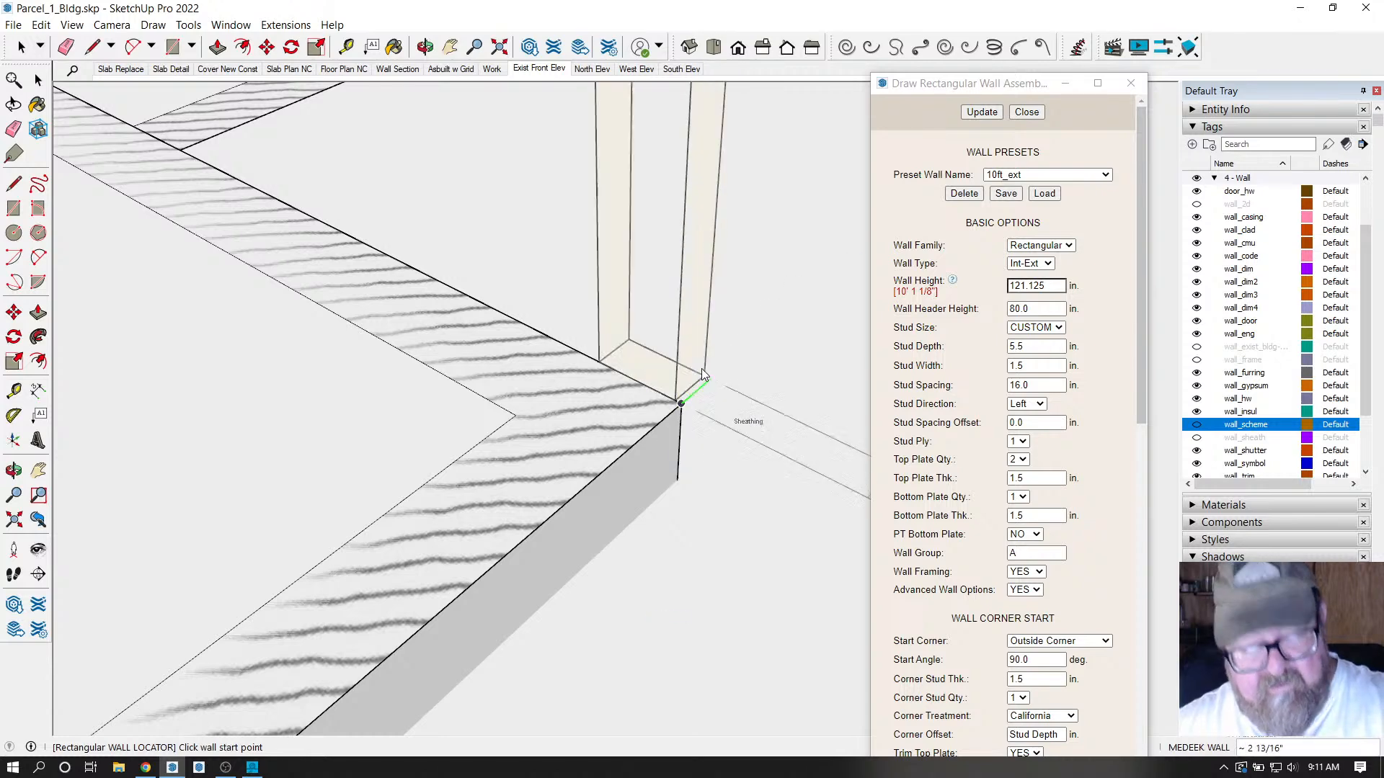
pyautogui.click(702, 371)
pyautogui.scroll(-6, 768, 248)
pyautogui.scroll(-8, 671, 299)
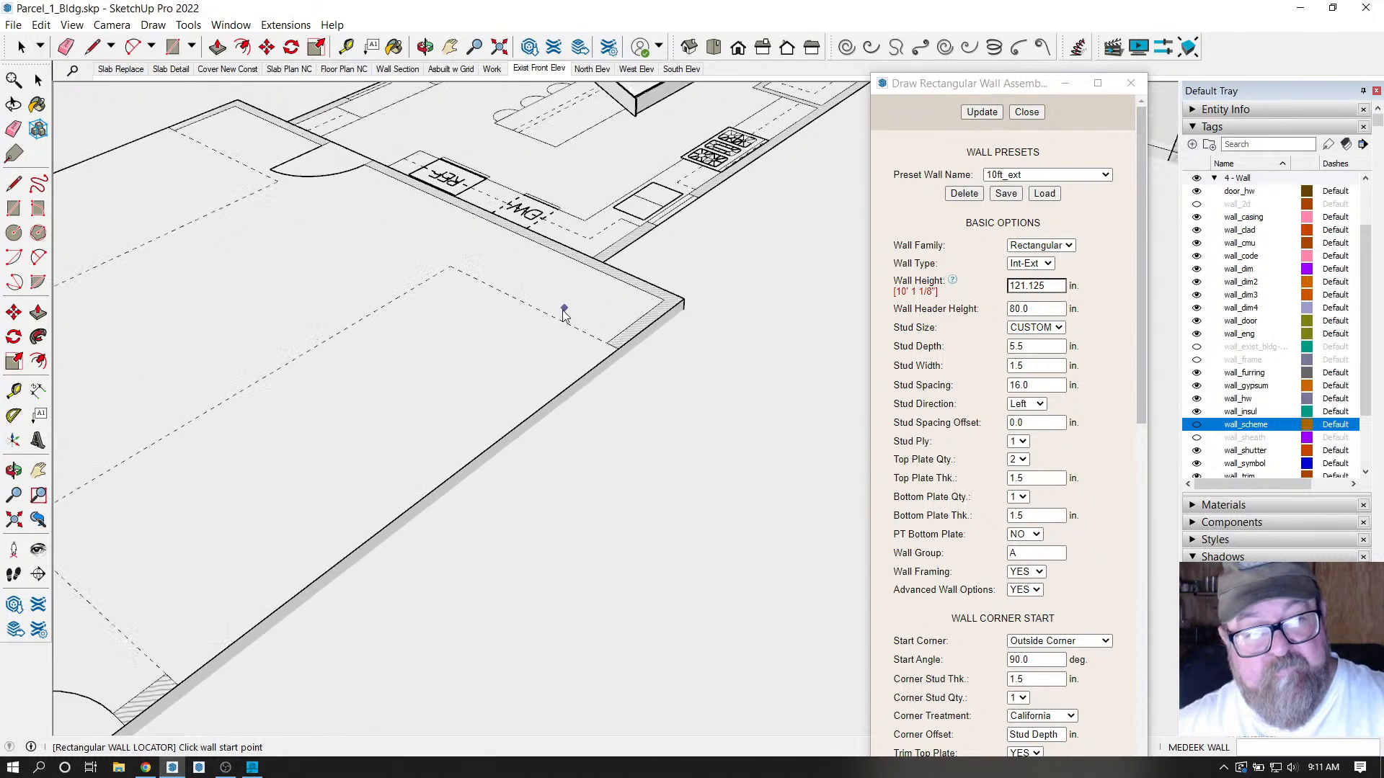
pyautogui.scroll(8, 303, 572)
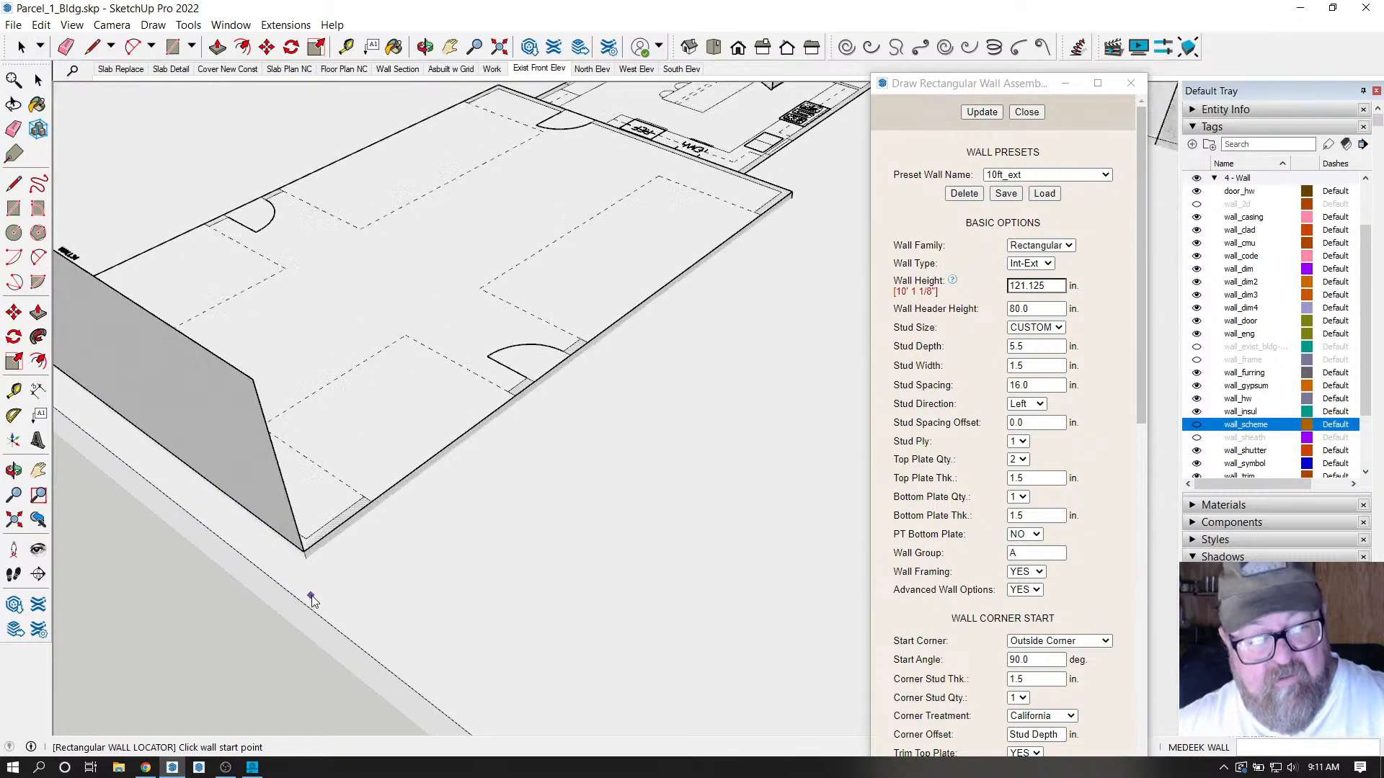
pyautogui.scroll(5, 274, 521)
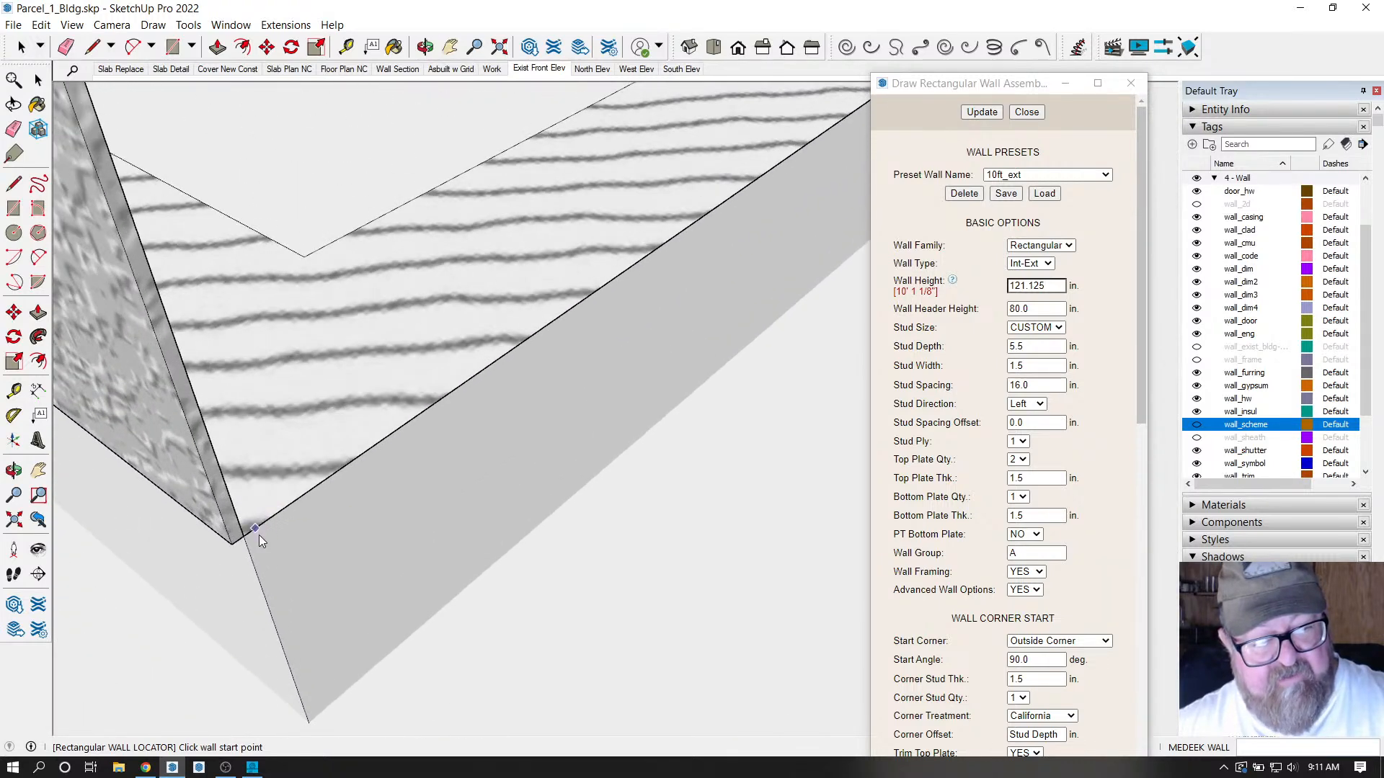
# Draw another wall from a slab corner to the far slab corner.
pyautogui.click(248, 539)
pyautogui.scroll(-3, 335, 543)
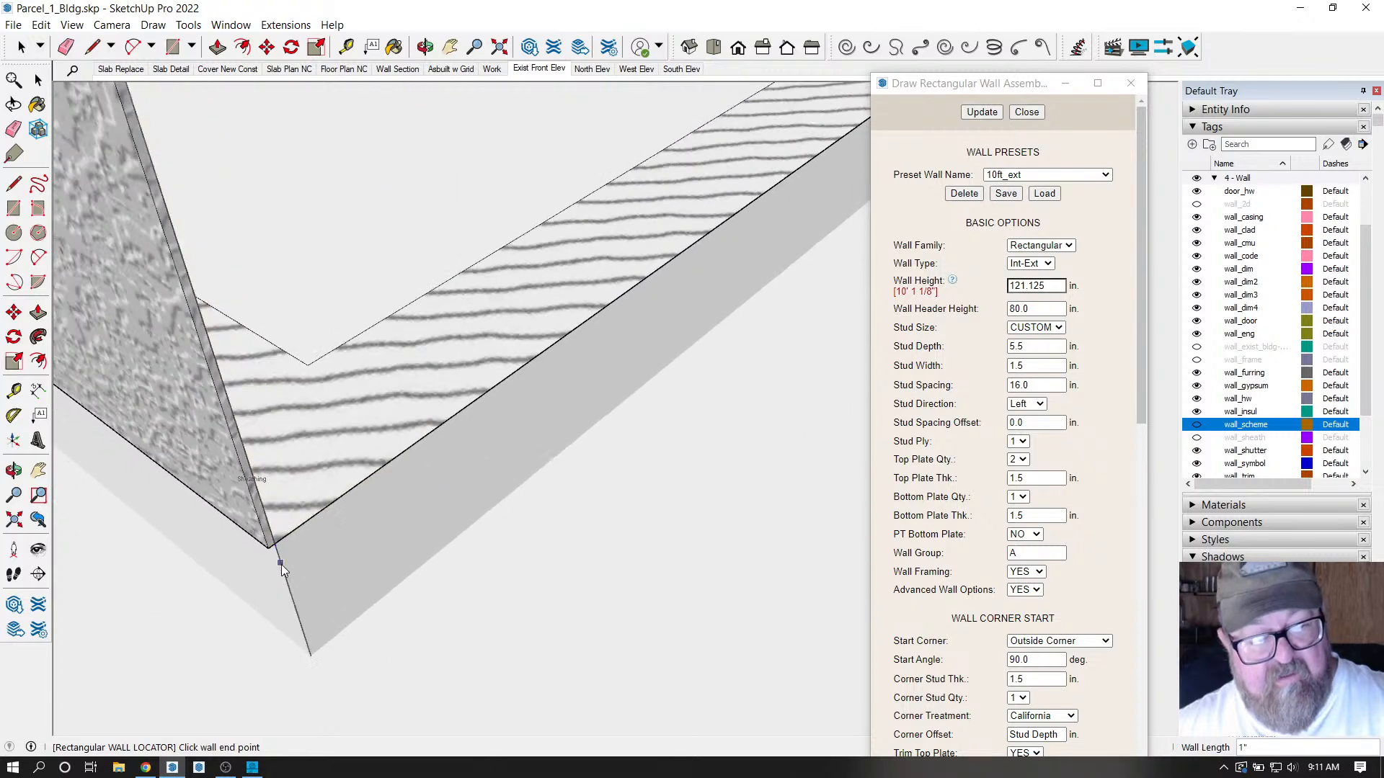
pyautogui.scroll(3, 173, 588)
pyautogui.scroll(-6, 173, 589)
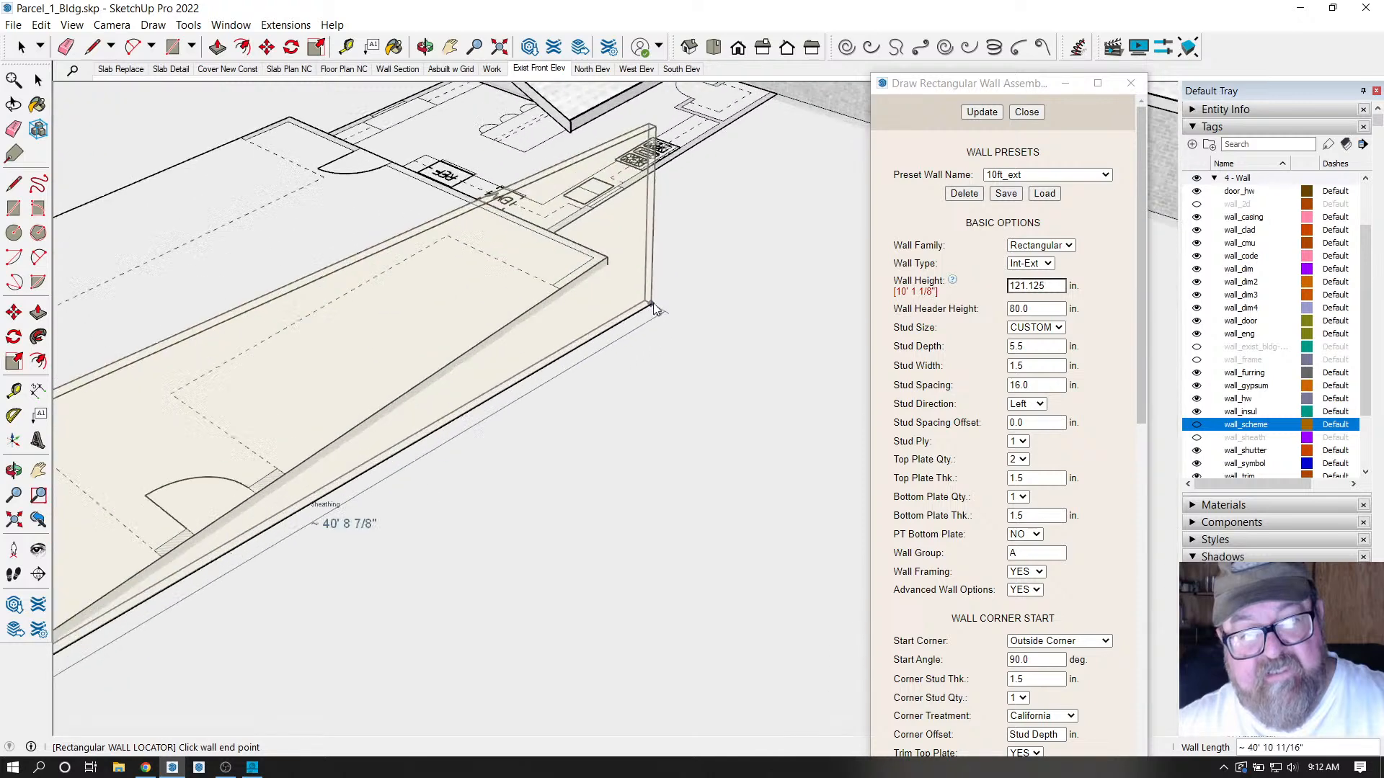
pyautogui.scroll(6, 609, 274)
pyautogui.scroll(5, 609, 275)
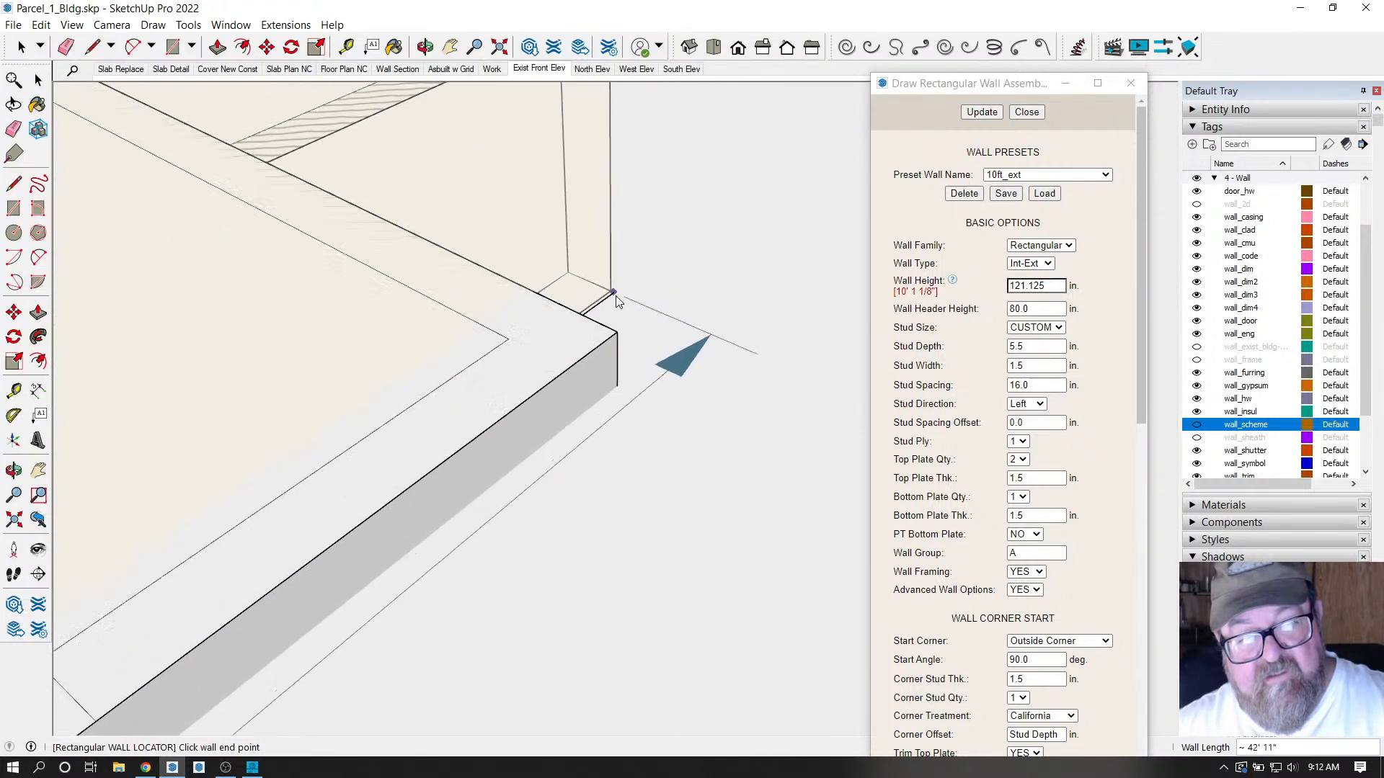
pyautogui.click(616, 309)
pyautogui.scroll(-6, 741, 257)
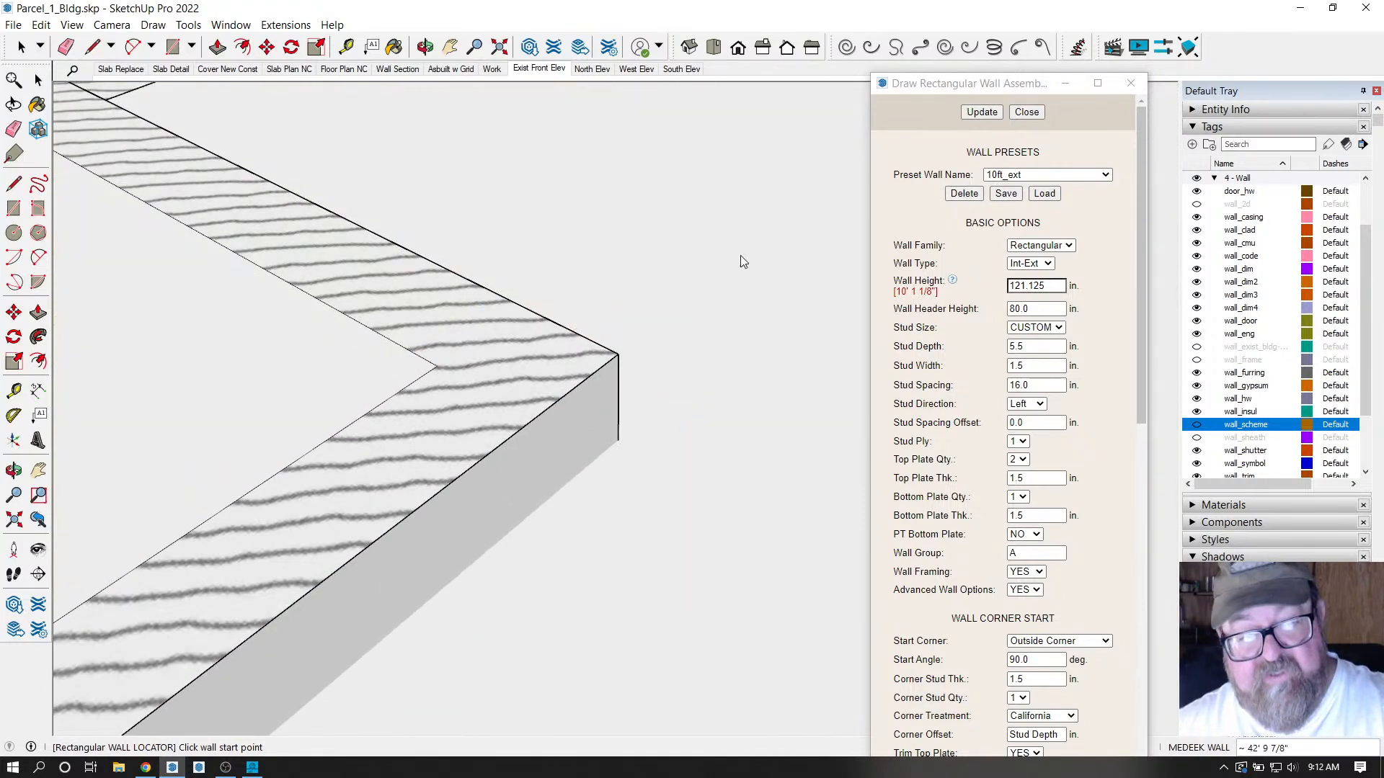
pyautogui.scroll(-6, 737, 274)
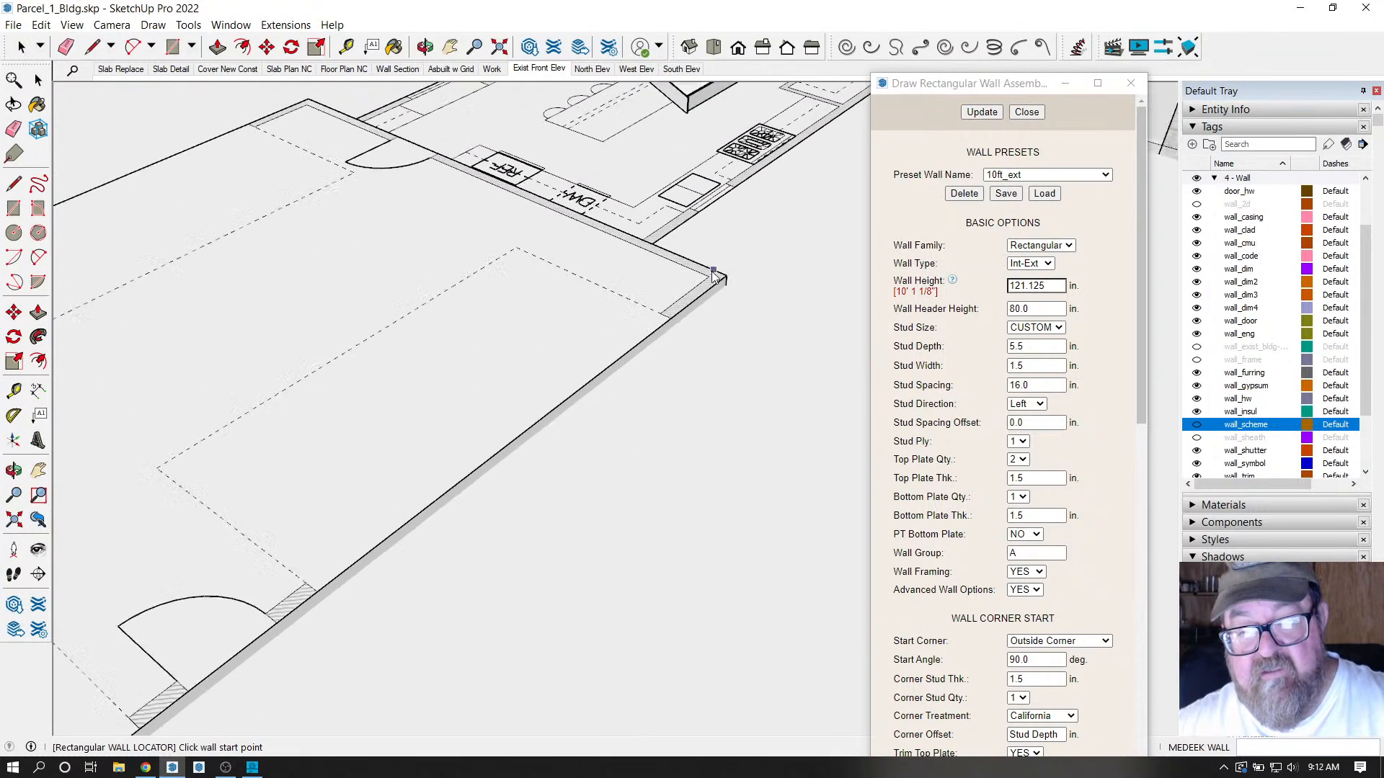
pyautogui.scroll(3, 374, 502)
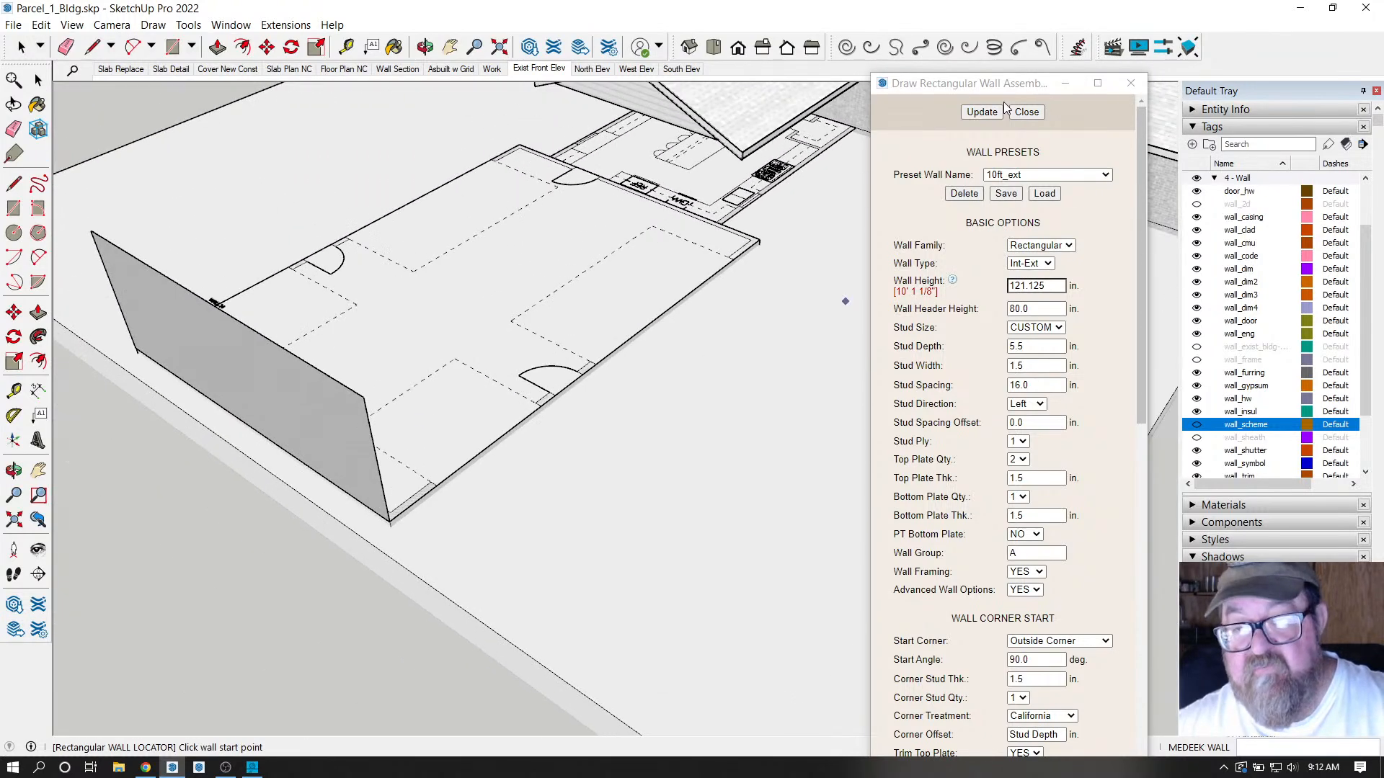
# Close the wall dialog, turn on the wall_frame tag, and orbit to face the stud framing.
pyautogui.click(1027, 111)
pyautogui.scroll(2, 113, 437)
pyautogui.scroll(1, 114, 436)
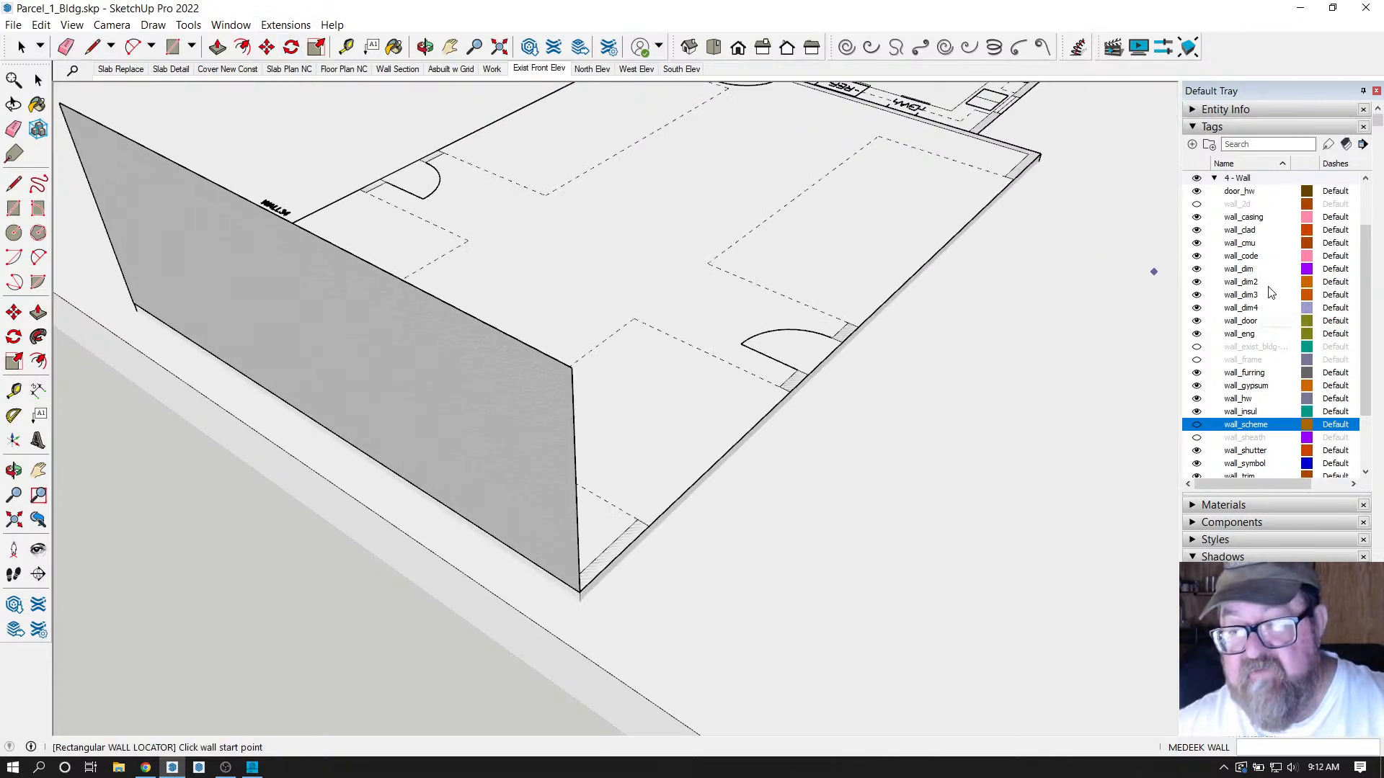
pyautogui.scroll(1, 1274, 288)
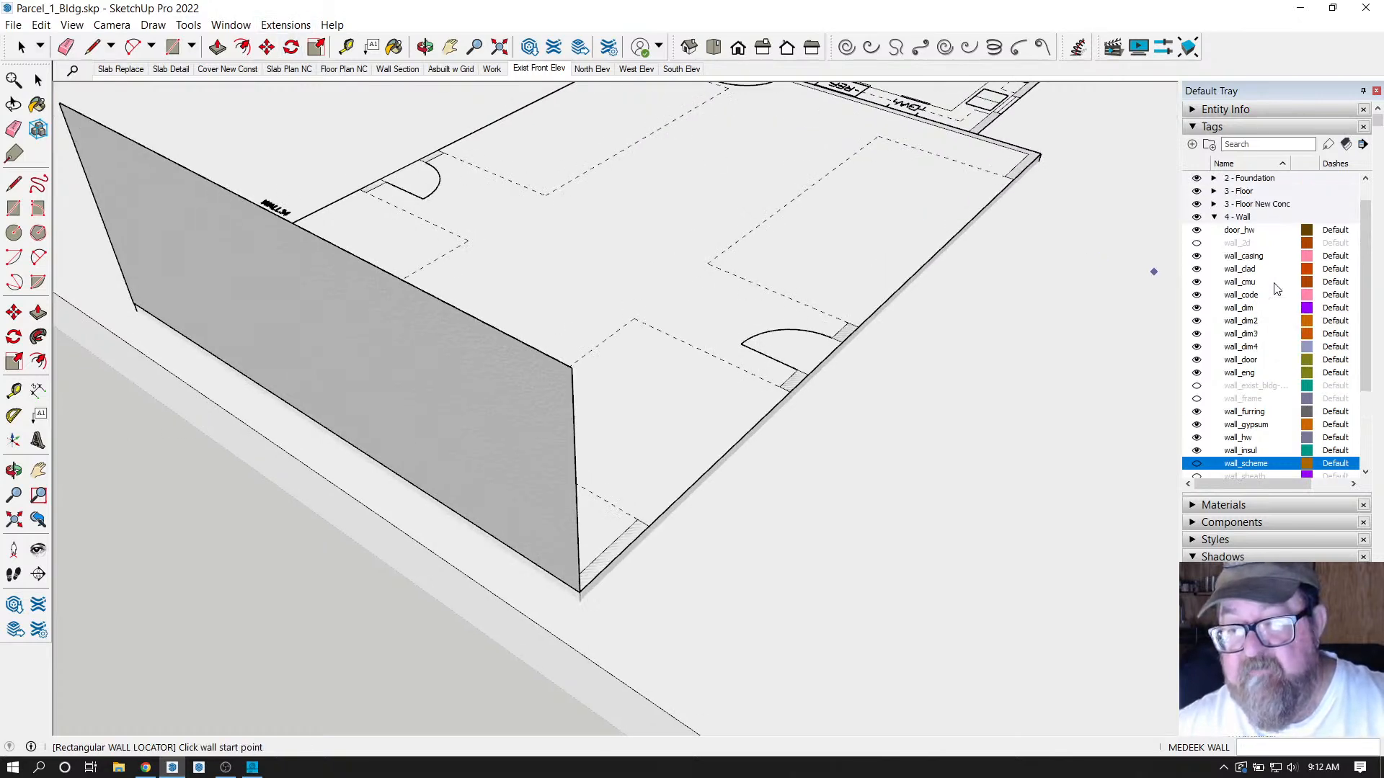
pyautogui.scroll(-1, 1274, 288)
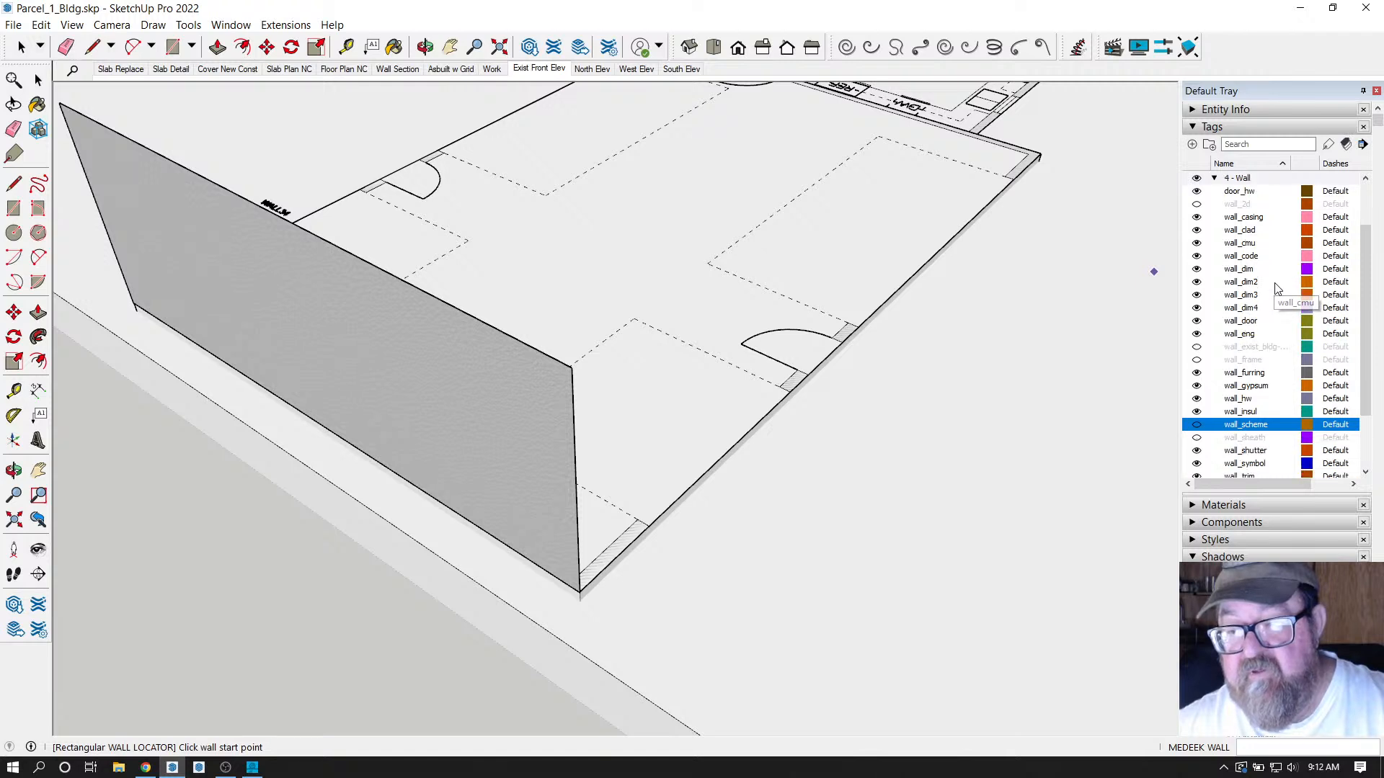
pyautogui.click(1196, 360)
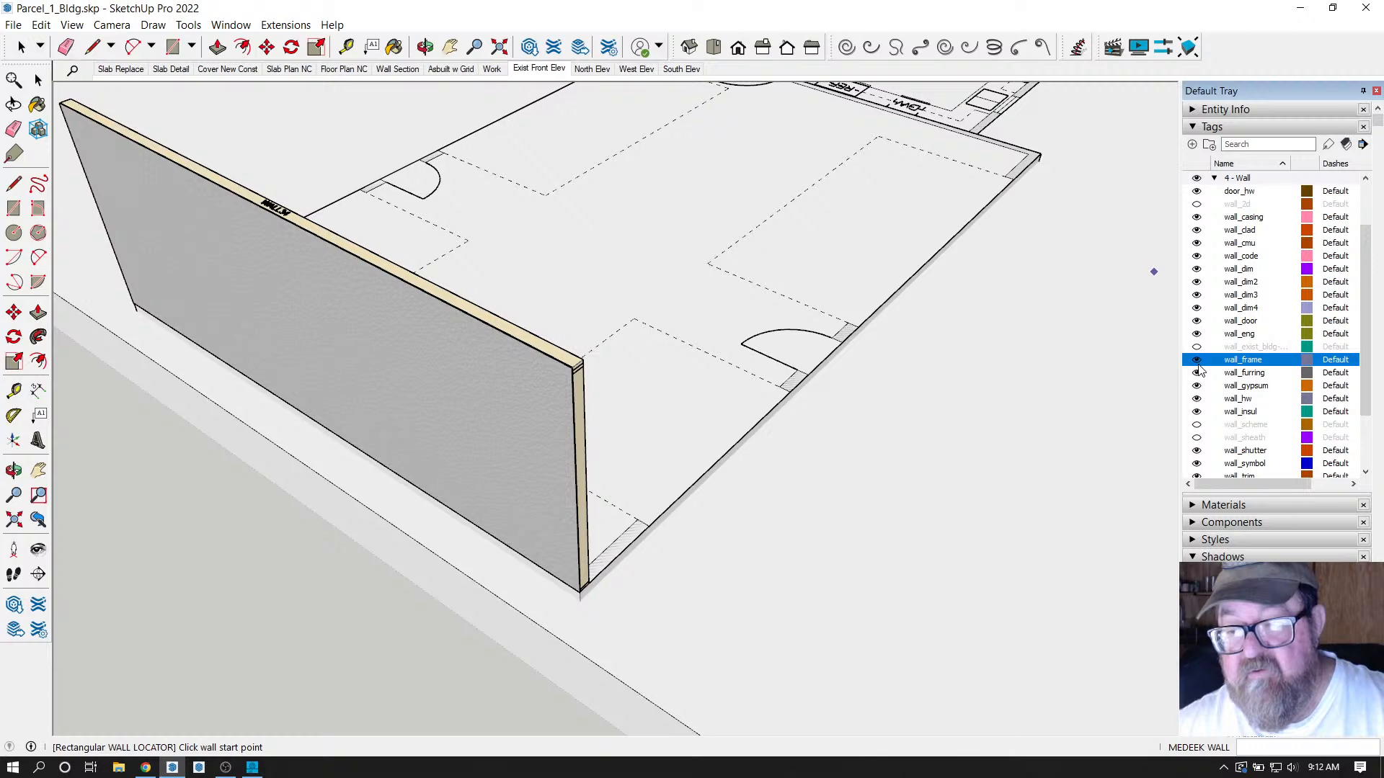
pyautogui.click(425, 47)
pyautogui.moveTo(667, 392); pyautogui.dragTo(167, 359)
pyautogui.moveTo(465, 297); pyautogui.dragTo(405, 221)
pyautogui.moveTo(452, 340); pyautogui.dragTo(262, 408)
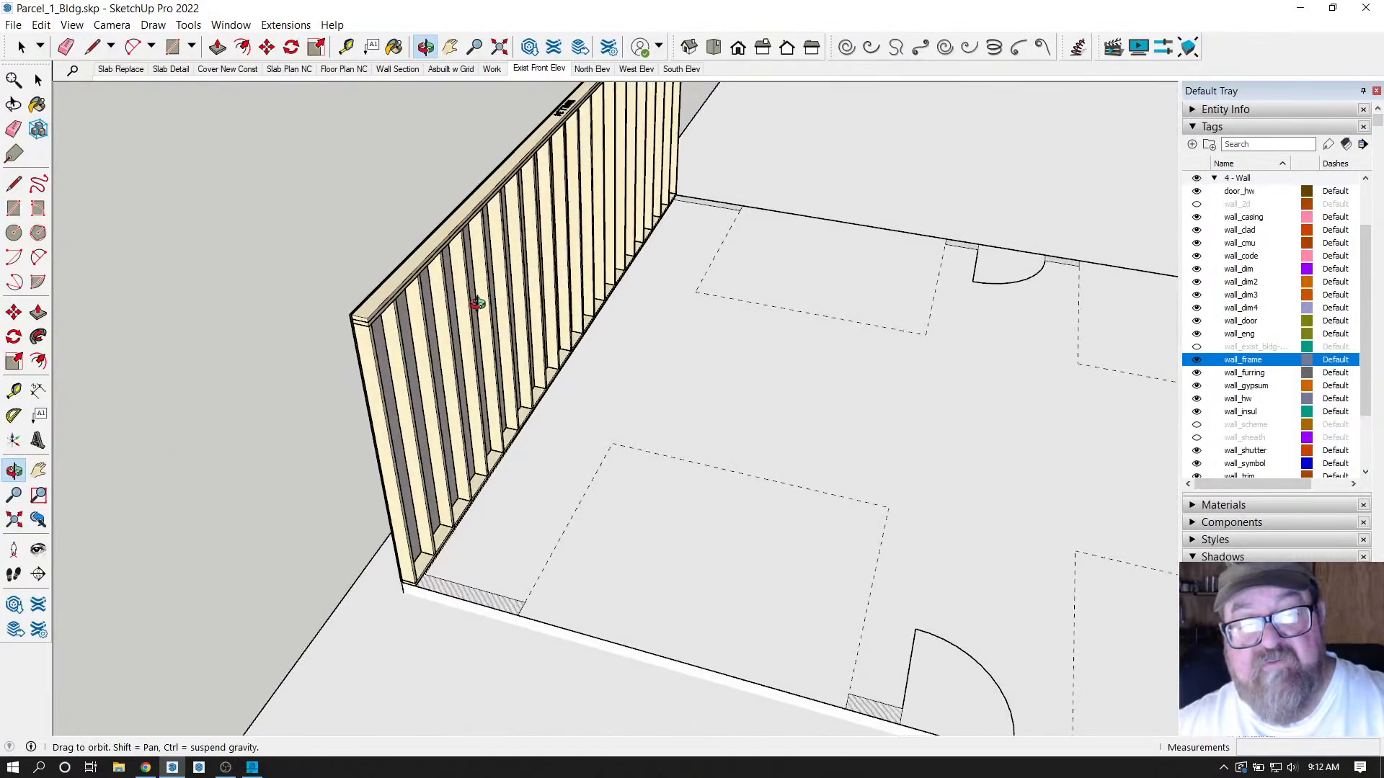
pyautogui.moveTo(478, 303); pyautogui.dragTo(283, 242)
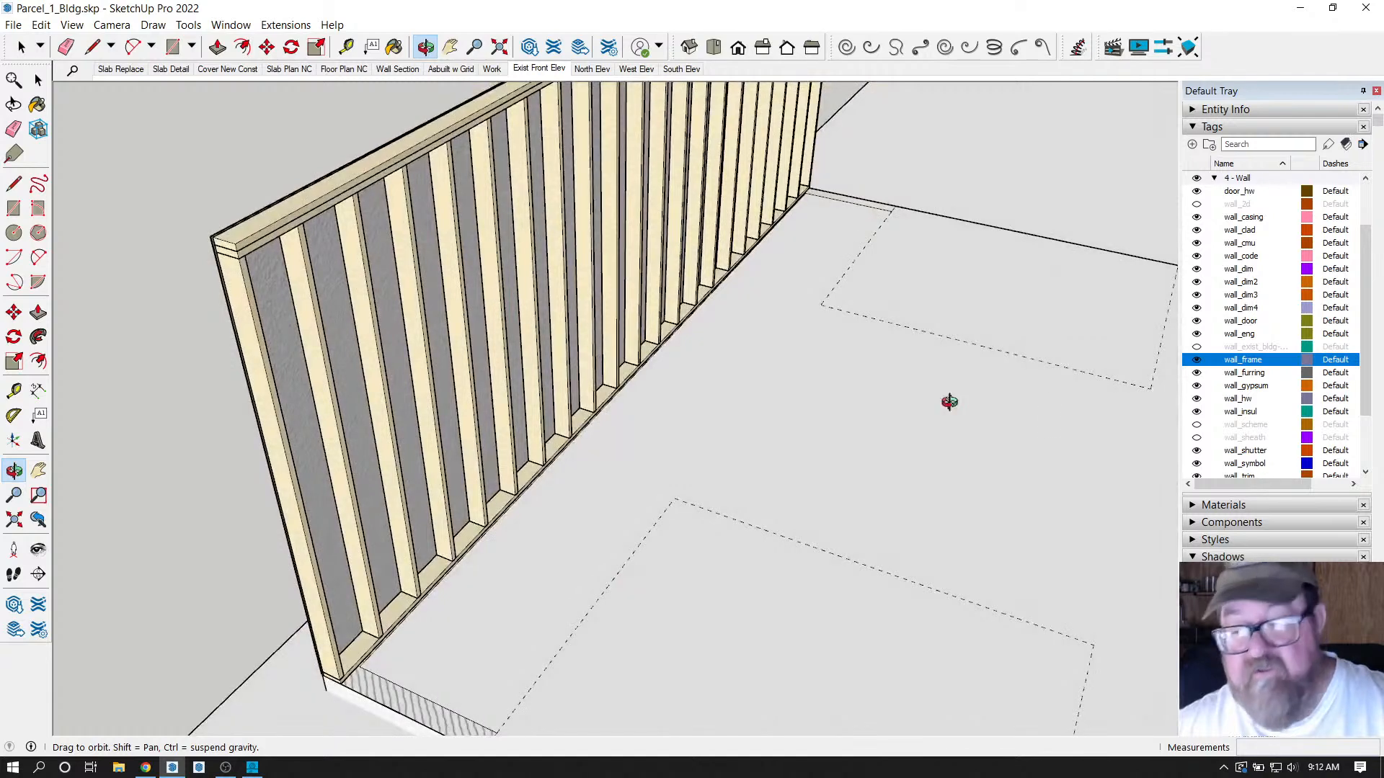
# Turn on the wall_sheath tag and inspect where the wall's bottom corner meets the slab.
pyautogui.click(1197, 438)
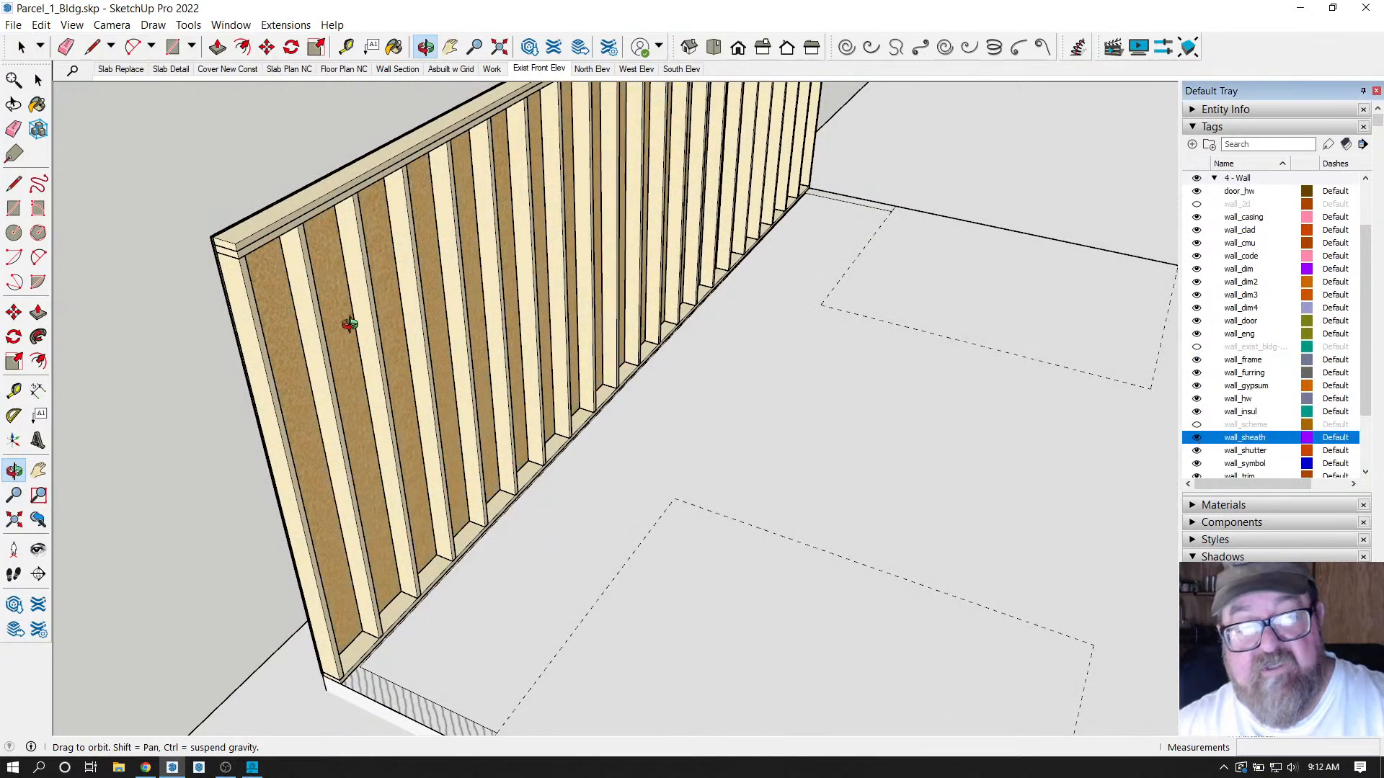
pyautogui.scroll(6, 293, 296)
pyautogui.scroll(3, 360, 294)
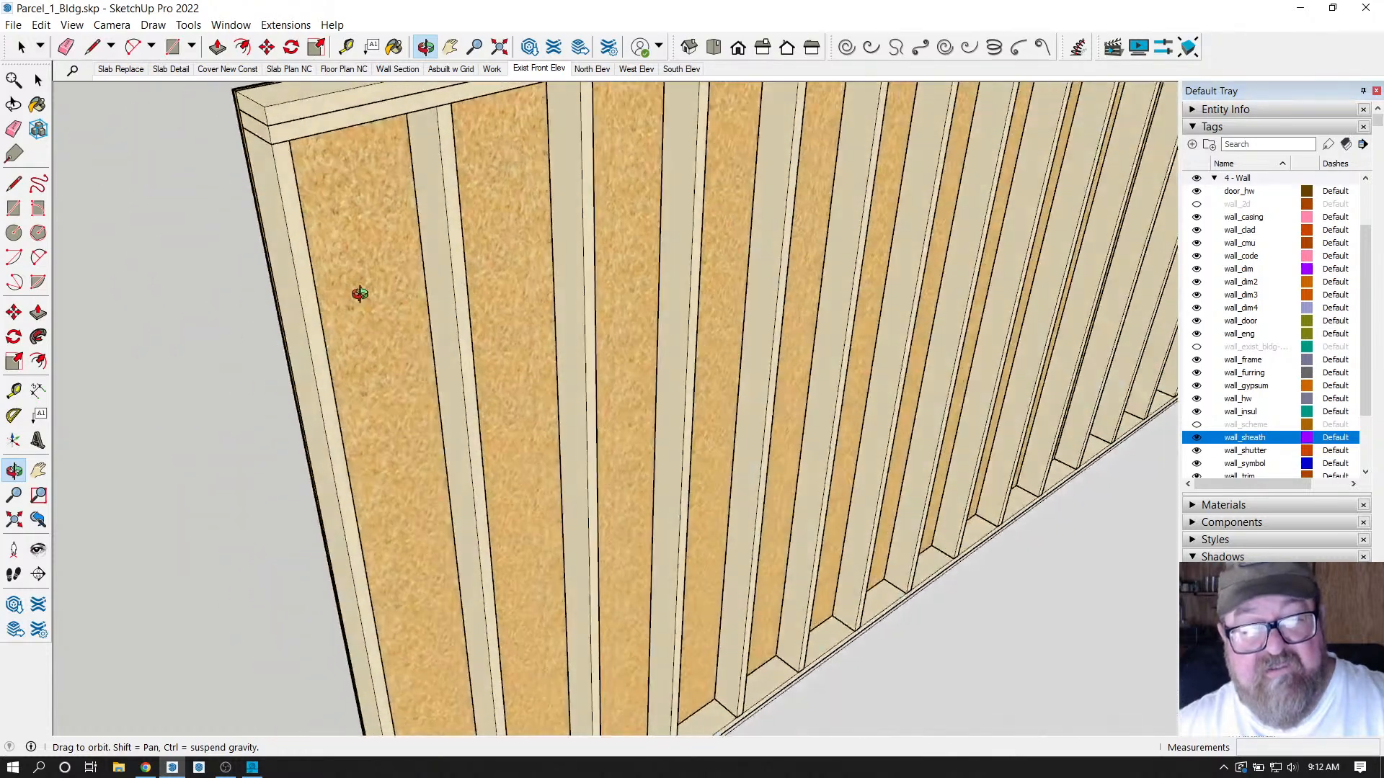
pyautogui.moveTo(359, 294)
pyautogui.mouseDown()
pyautogui.moveTo(627, 340)
pyautogui.moveTo(692, 310)
pyautogui.moveTo(519, 547)
pyautogui.moveTo(576, 570)
pyautogui.moveTo(658, 494)
pyautogui.moveTo(569, 534)
pyautogui.moveTo(559, 504)
pyautogui.moveTo(676, 454)
pyautogui.moveTo(574, 469)
pyautogui.moveTo(634, 417)
pyautogui.moveTo(608, 488)
pyautogui.moveTo(633, 547)
pyautogui.moveTo(680, 517)
pyautogui.moveTo(749, 423)
pyautogui.moveTo(575, 490)
pyautogui.mouseUp()
pyautogui.scroll(6, 584, 562)
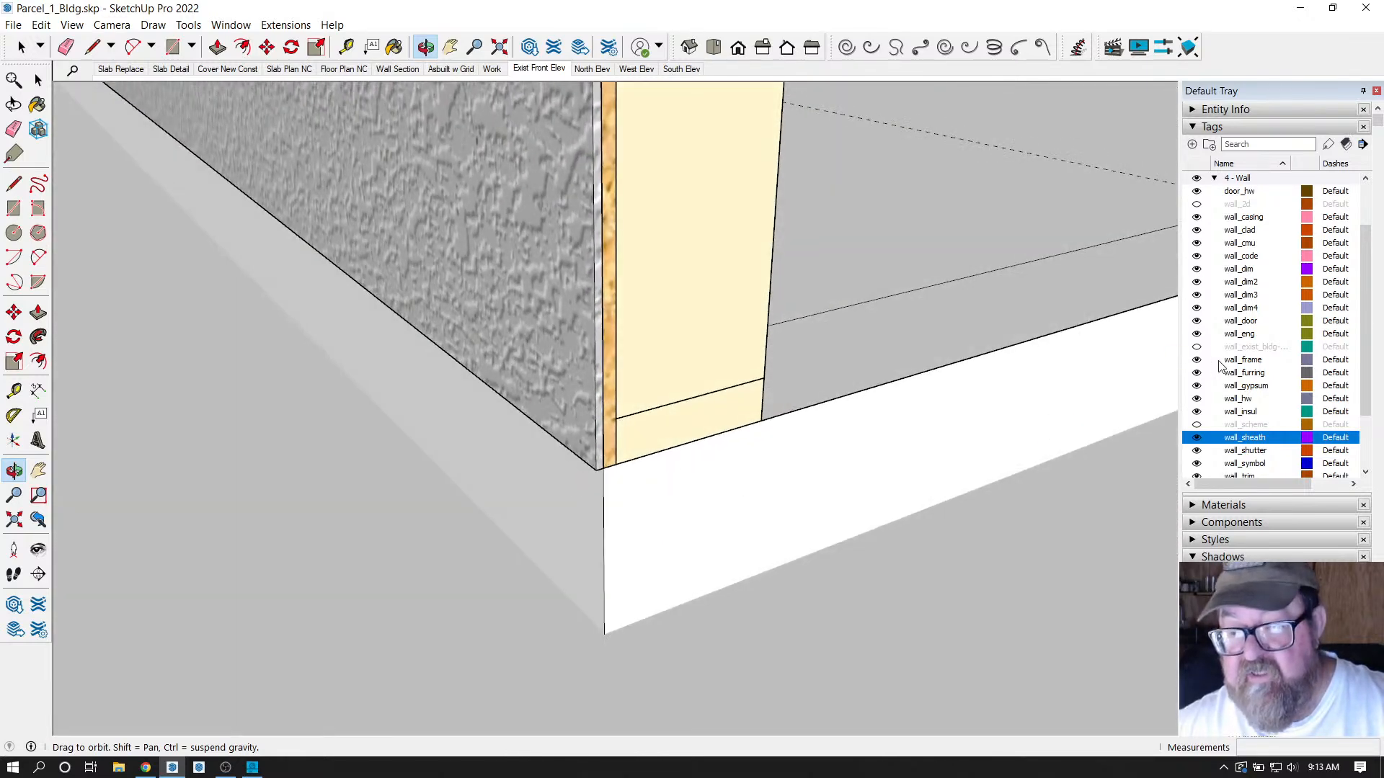
pyautogui.click(300, 27)
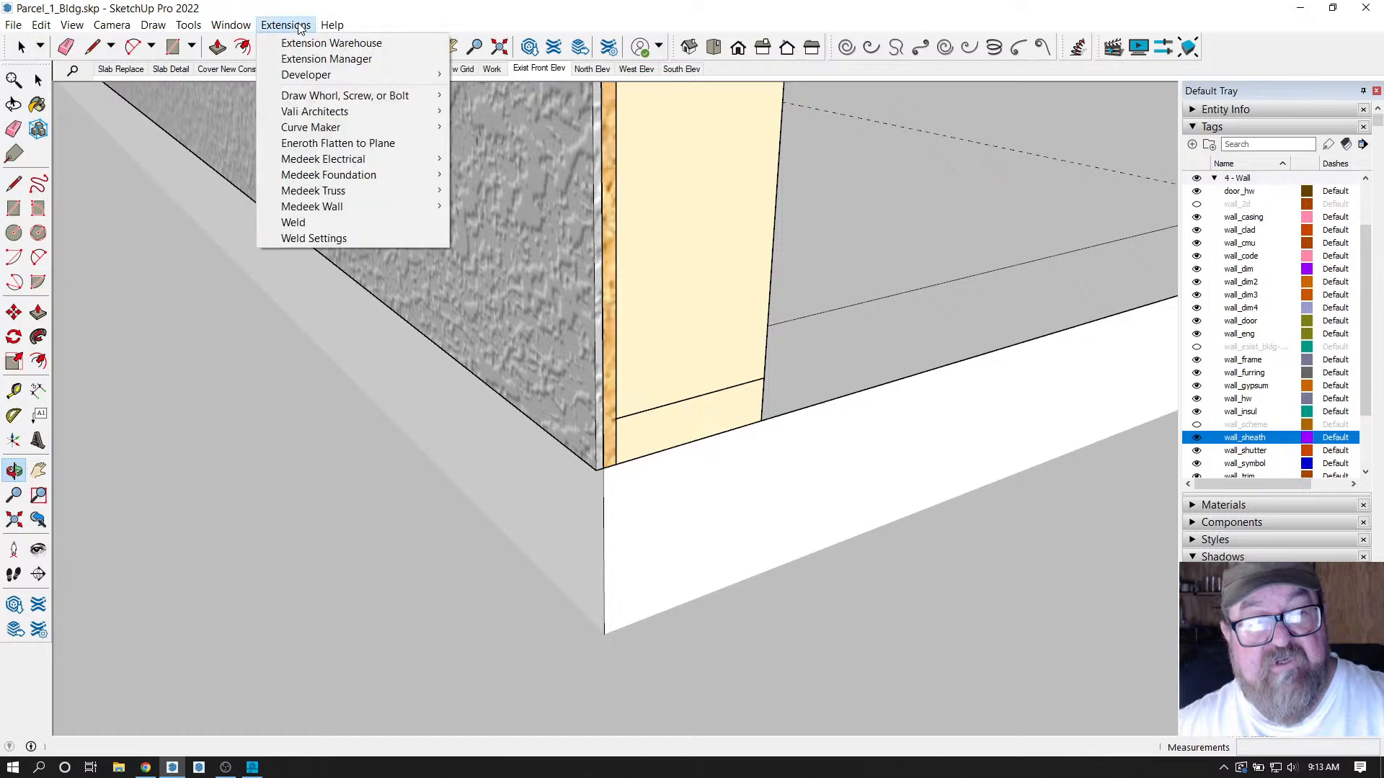
pyautogui.click(327, 12)
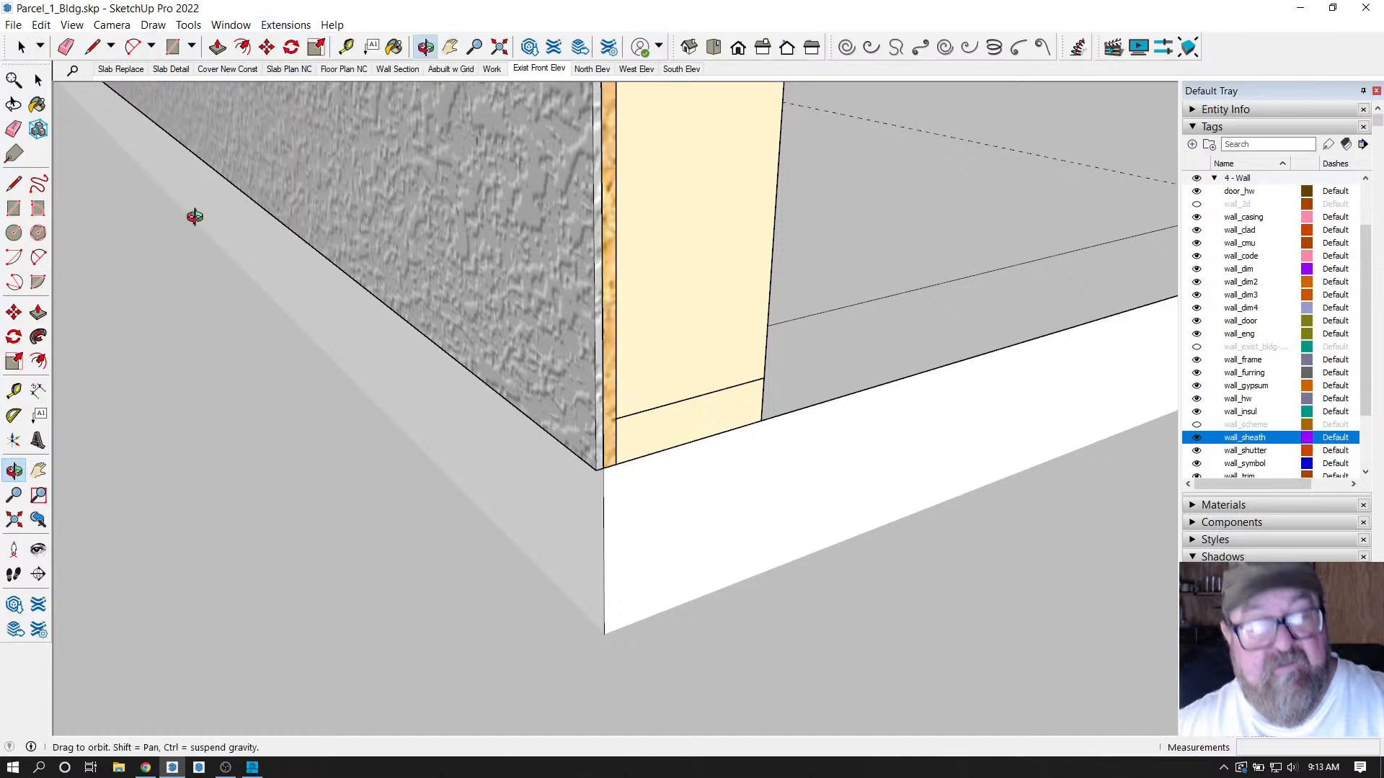
pyautogui.click(146, 767)
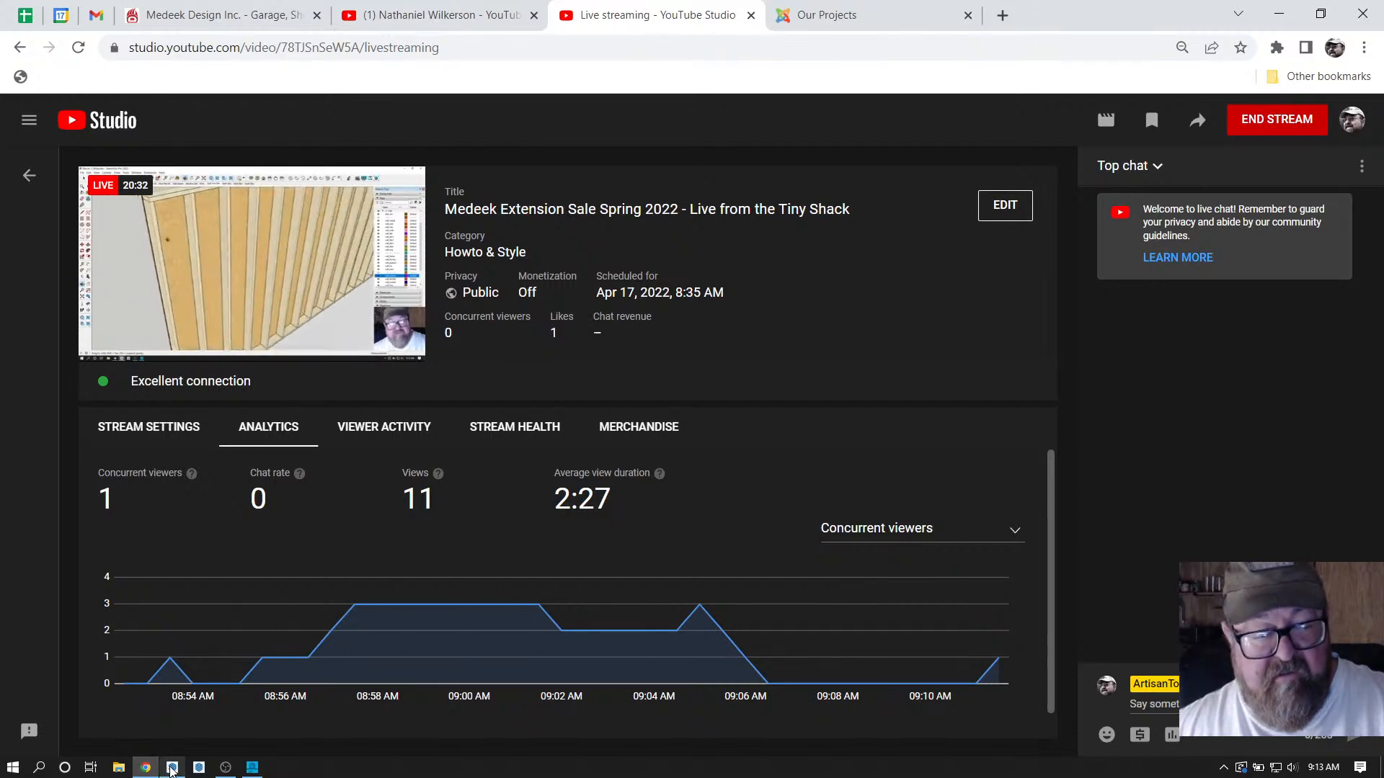
pyautogui.click(172, 768)
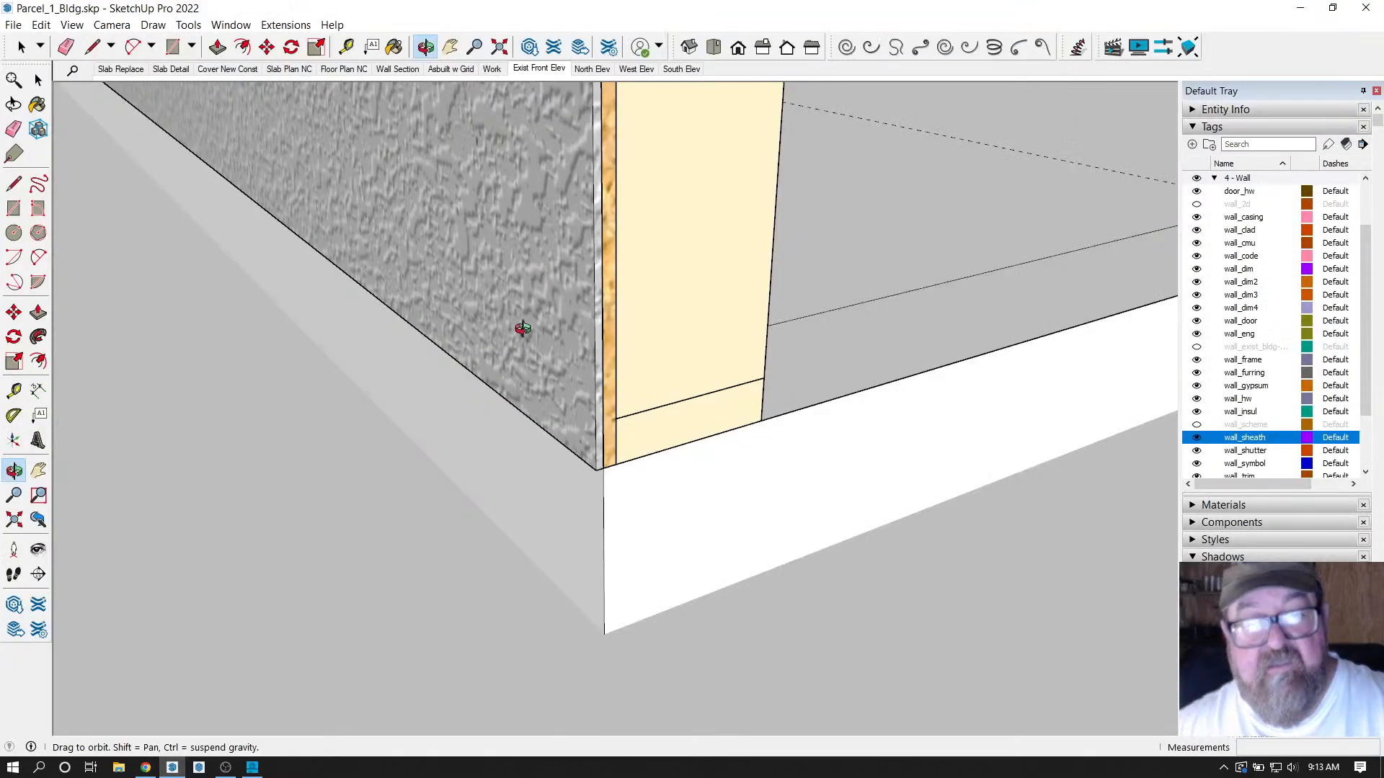
# Select the new wall and open its Edit Wall Assembly parameters.
pyautogui.click(286, 25)
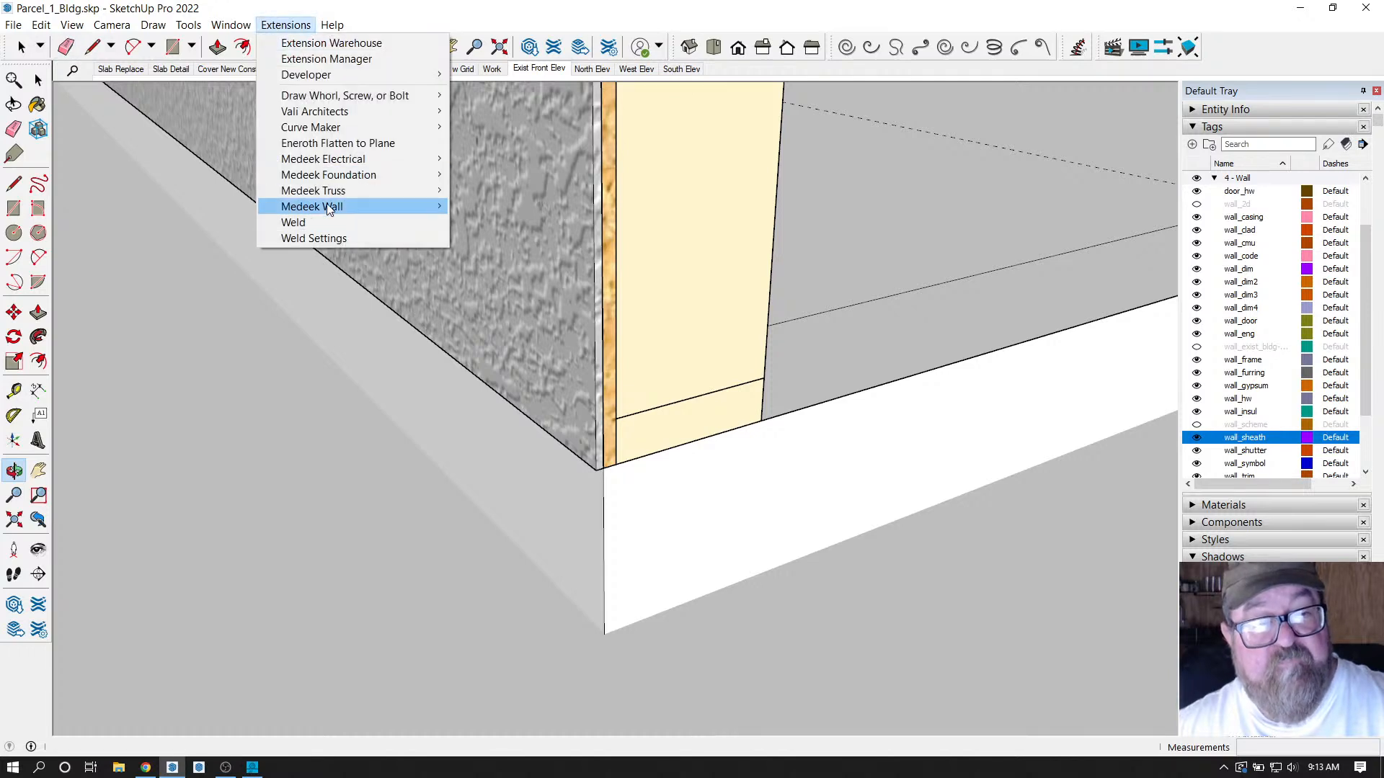
pyautogui.moveTo(425, 206)
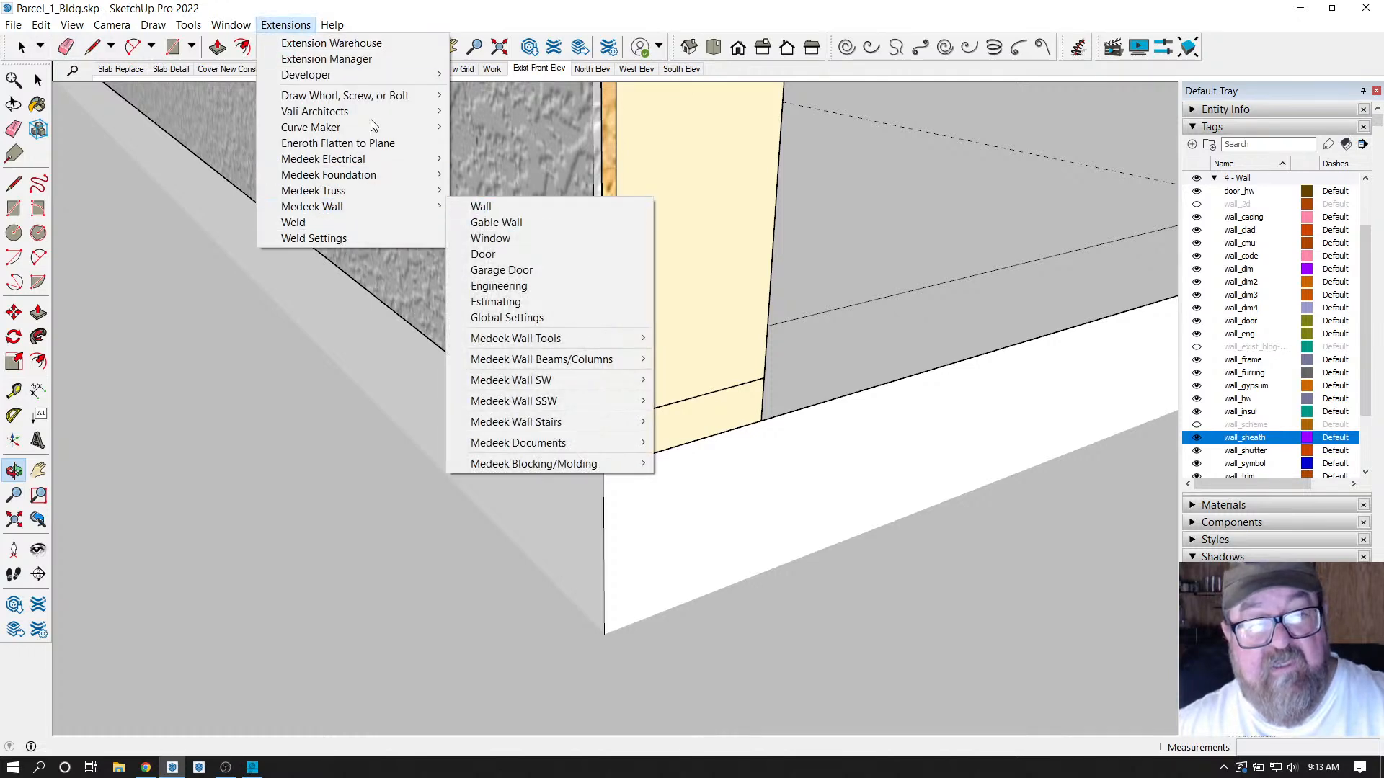
pyautogui.click(250, 56)
pyautogui.click(21, 47)
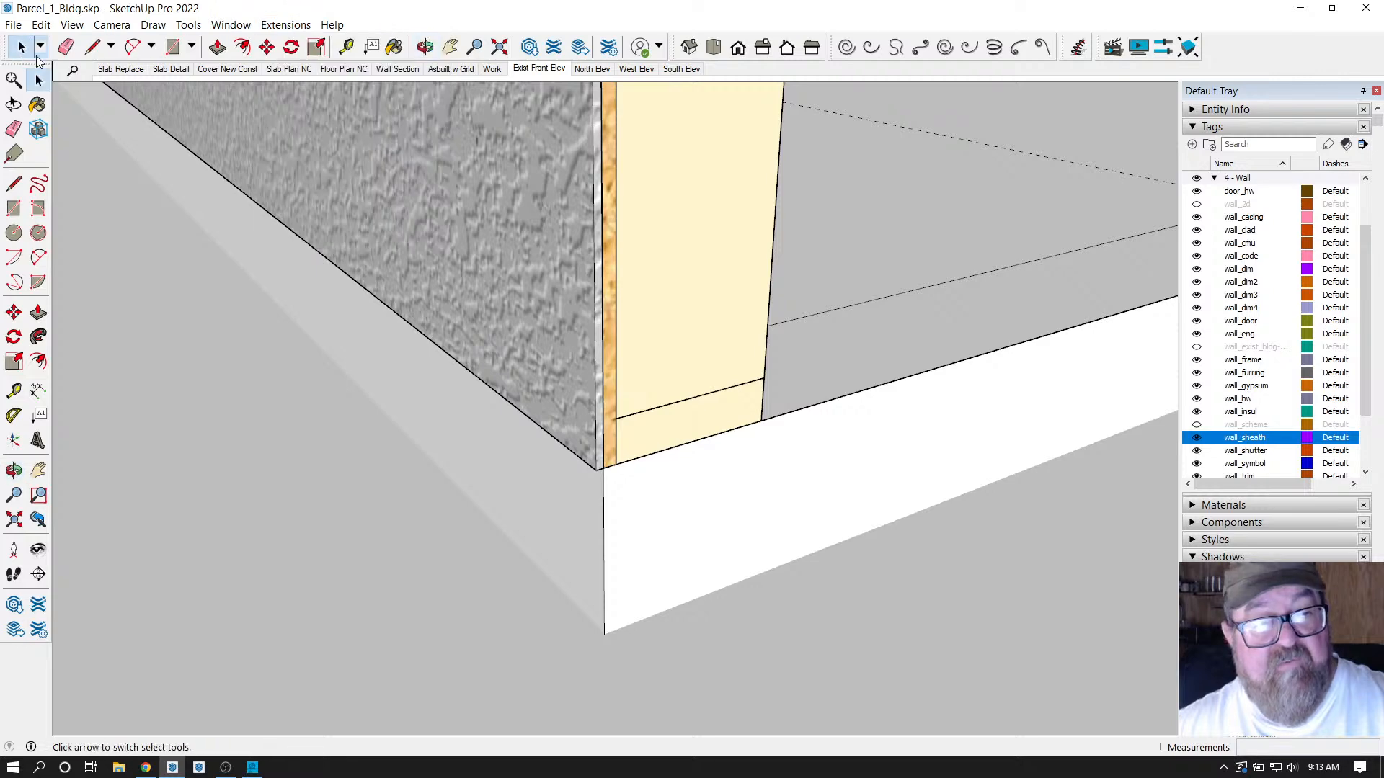
pyautogui.click(514, 192)
pyautogui.rightClick(514, 193)
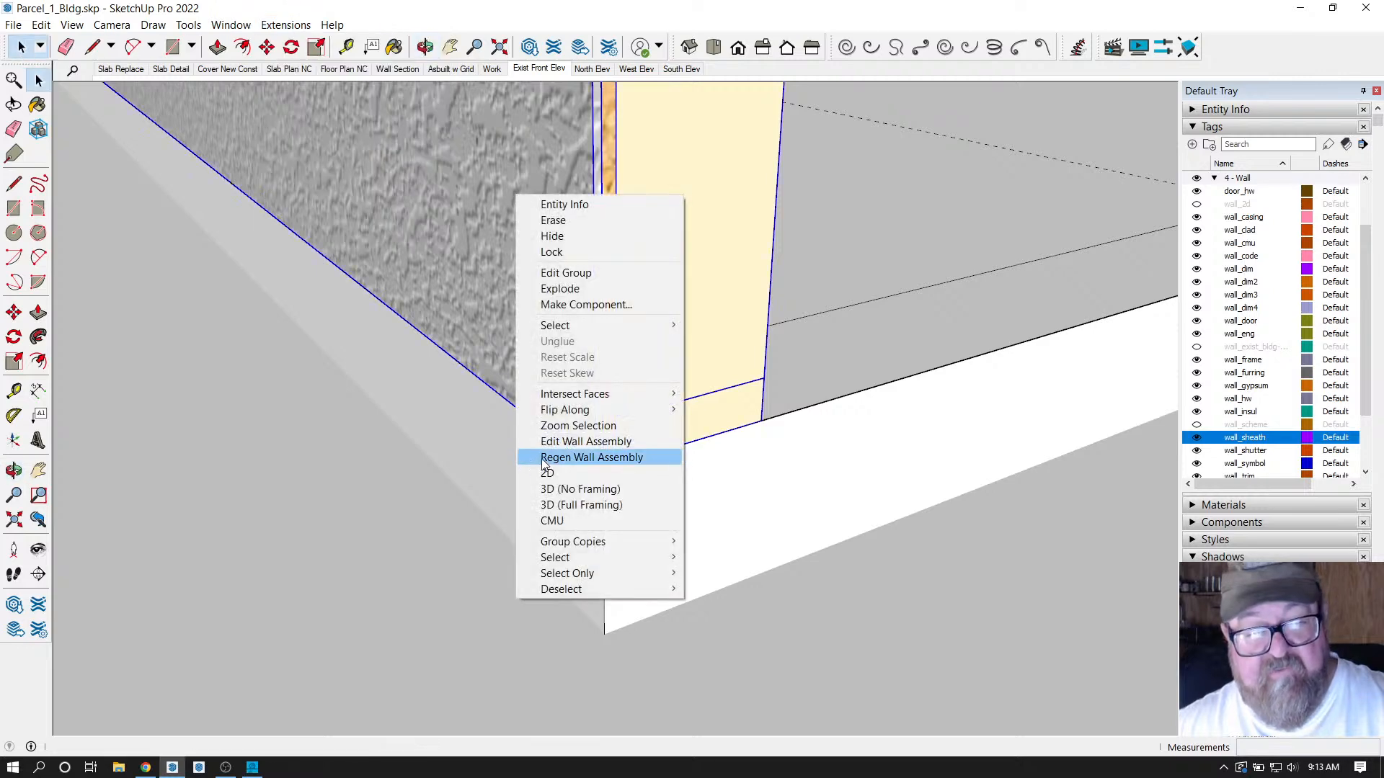
pyautogui.click(562, 441)
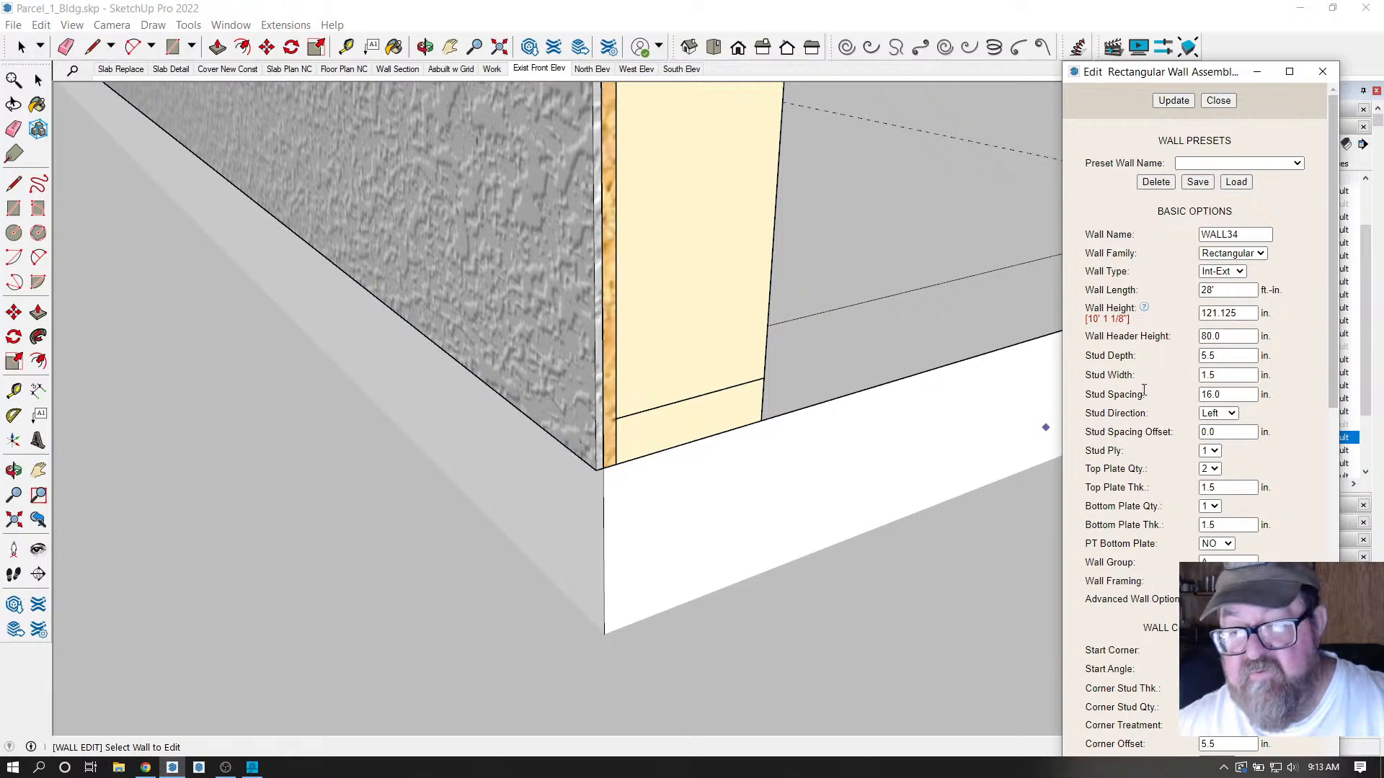
# Set Cladding Vert. Offset (B) to 1 inch and update the wall.
pyautogui.scroll(-10, 1160, 436)
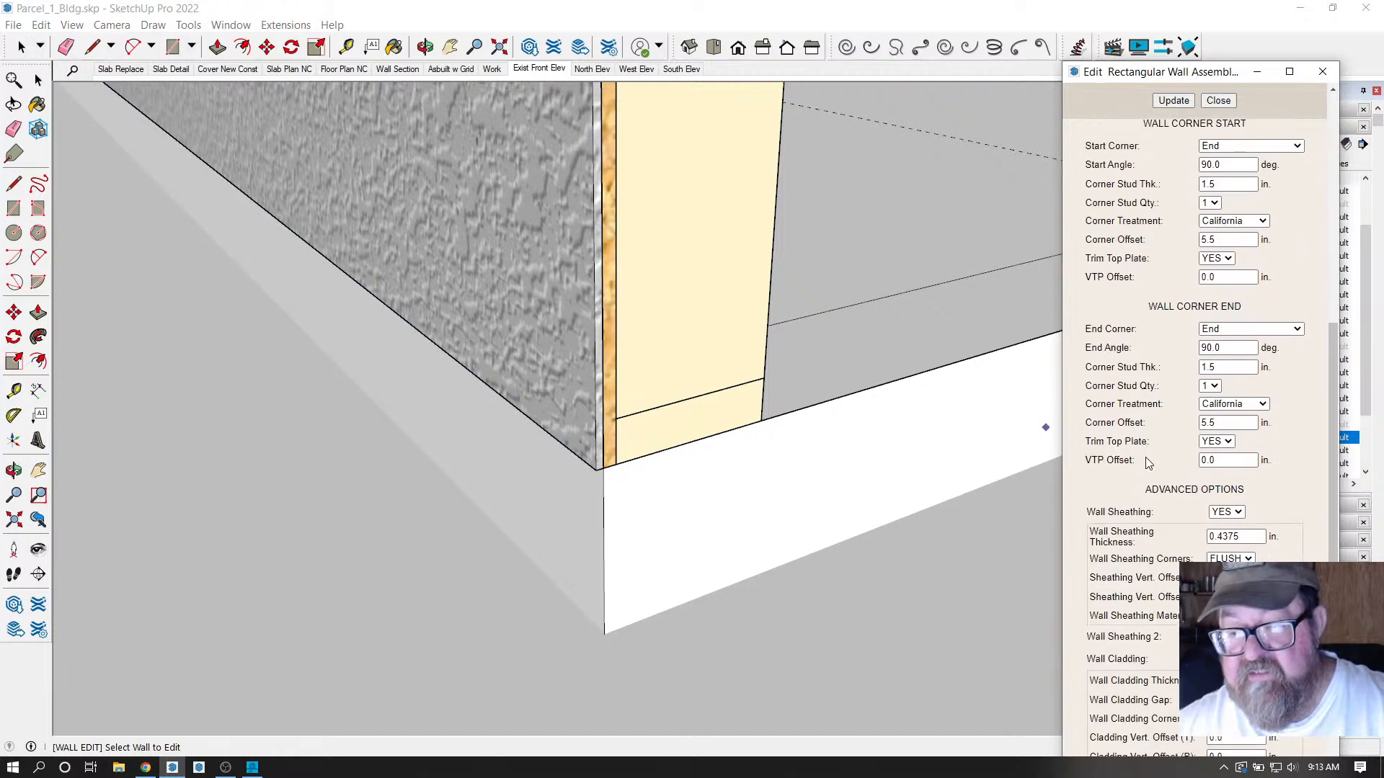
pyautogui.scroll(-3, 1148, 469)
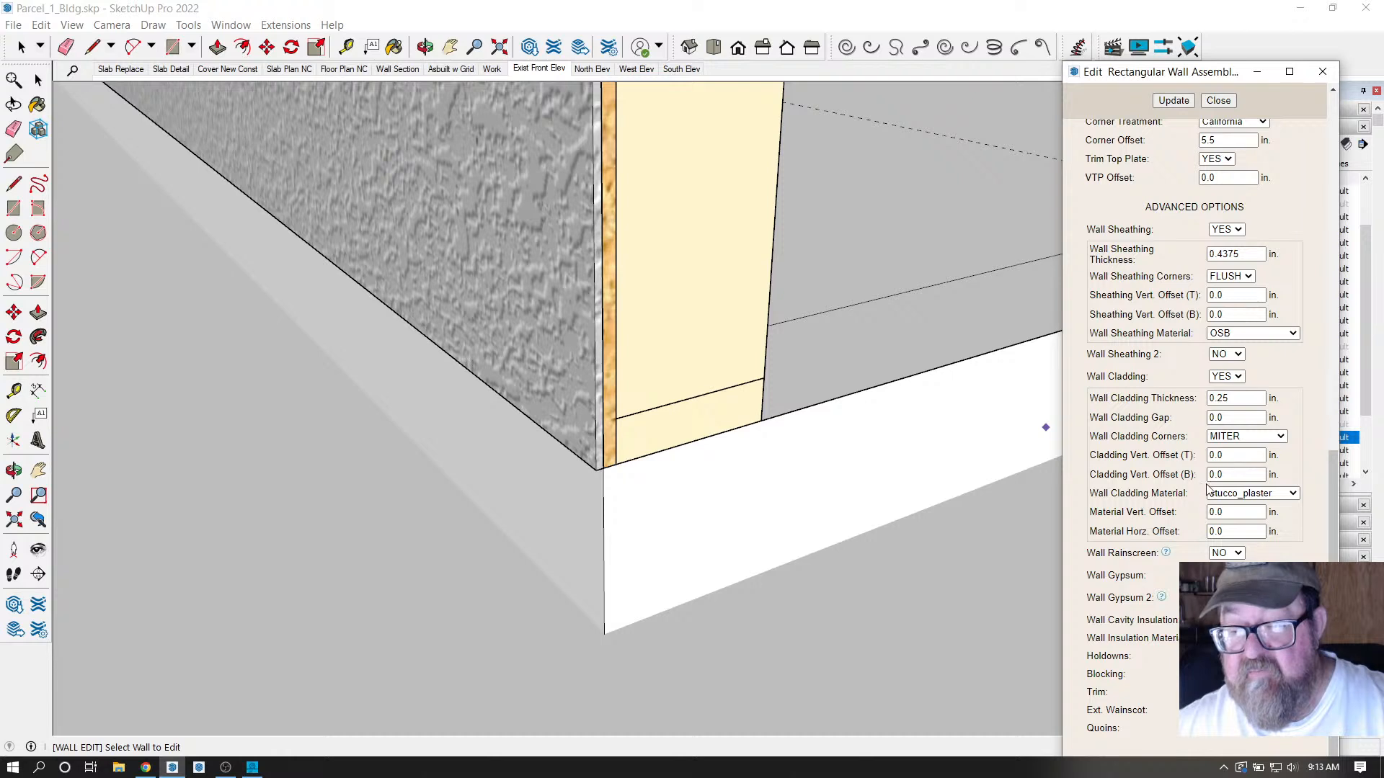
pyautogui.write('1')
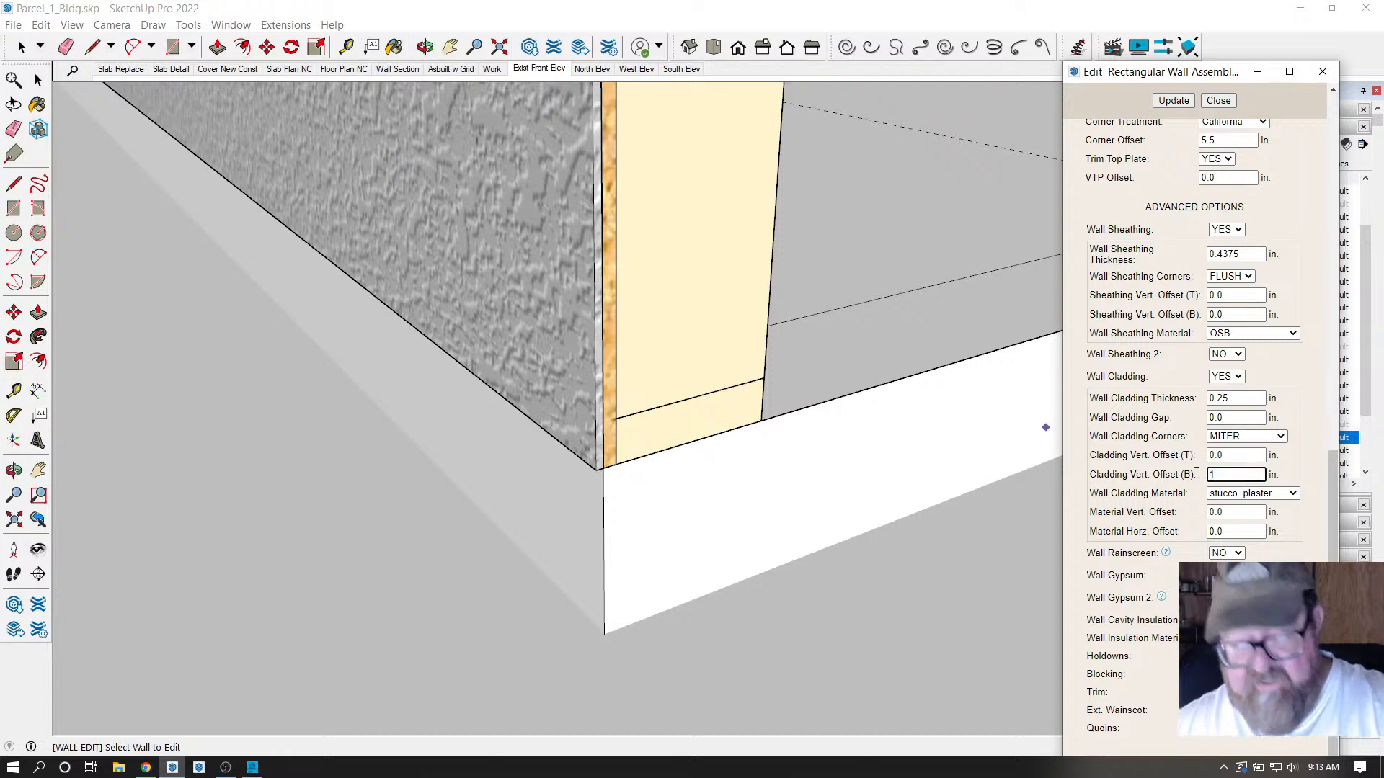
pyautogui.click(1189, 101)
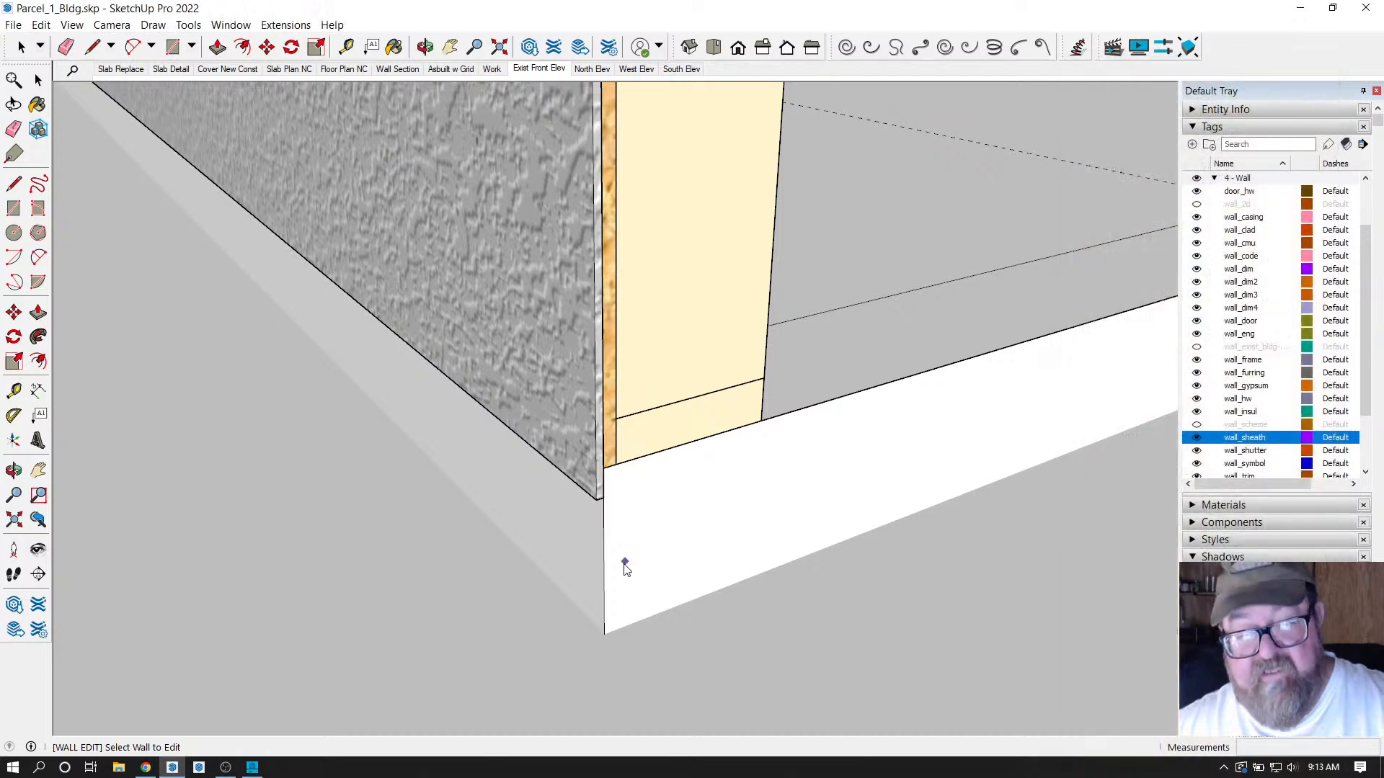
# Orbit around the wall's bottom corner to see where the stucco meets the slab, then back out to the whole wall.
pyautogui.scroll(4, 627, 548)
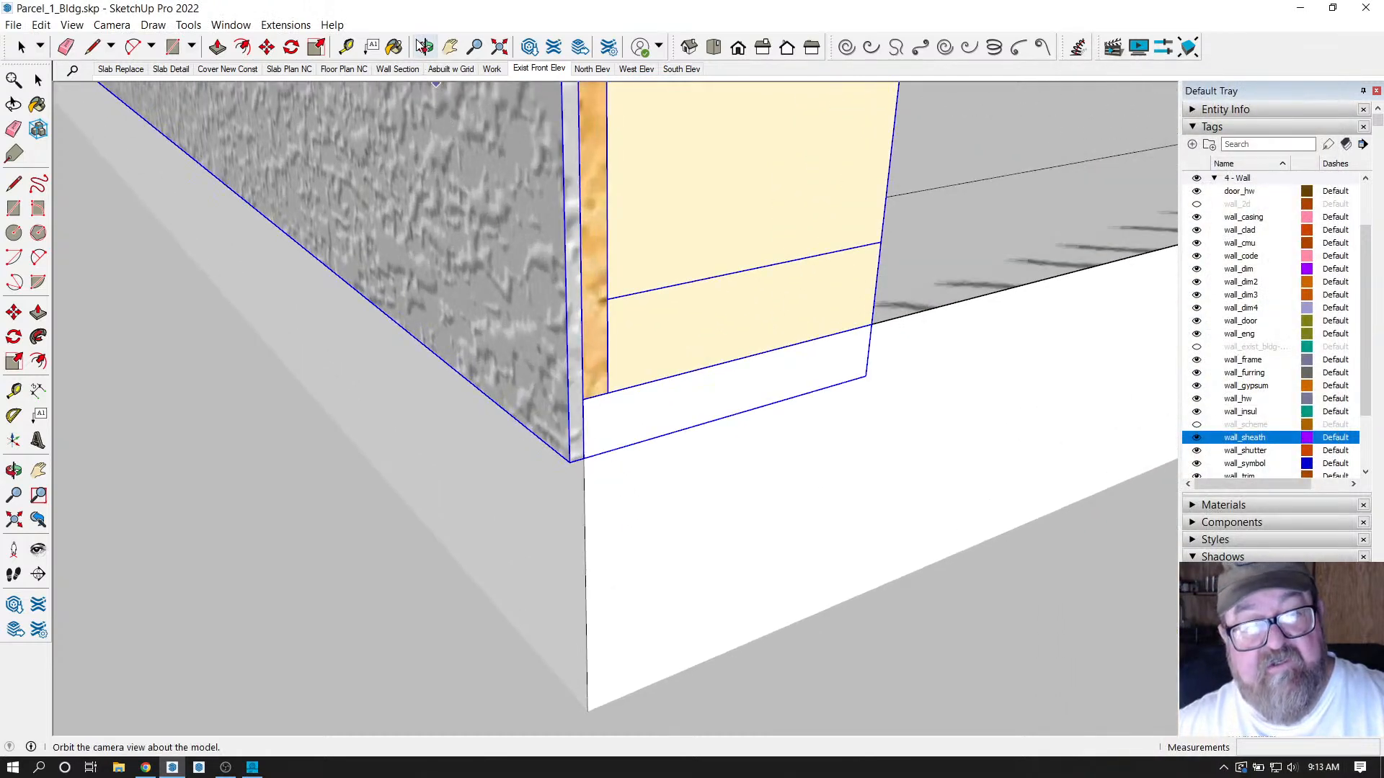
pyautogui.click(425, 47)
pyautogui.moveTo(433, 360); pyautogui.dragTo(548, 368)
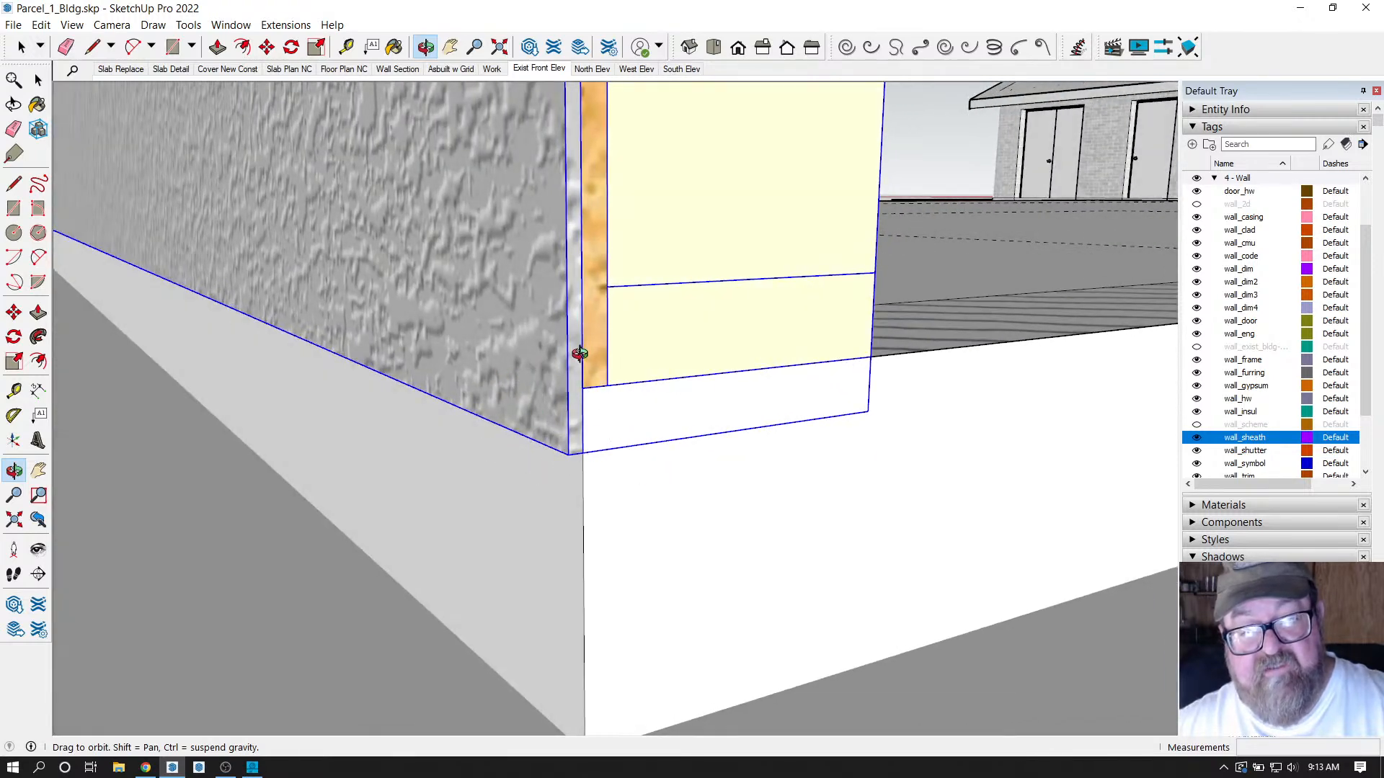
pyautogui.moveTo(580, 353)
pyautogui.mouseDown()
pyautogui.moveTo(562, 373)
pyautogui.moveTo(573, 372)
pyautogui.mouseUp()
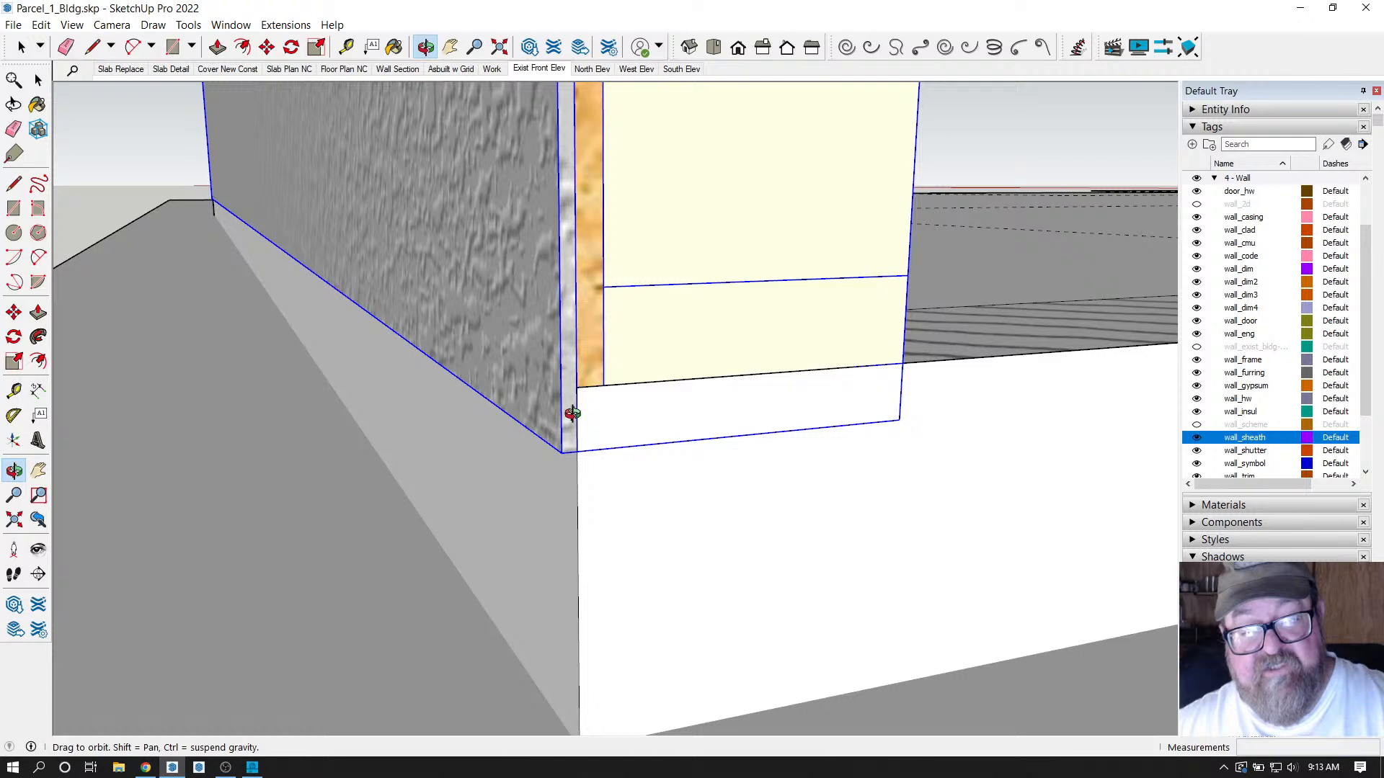
pyautogui.moveTo(571, 454); pyautogui.dragTo(563, 447)
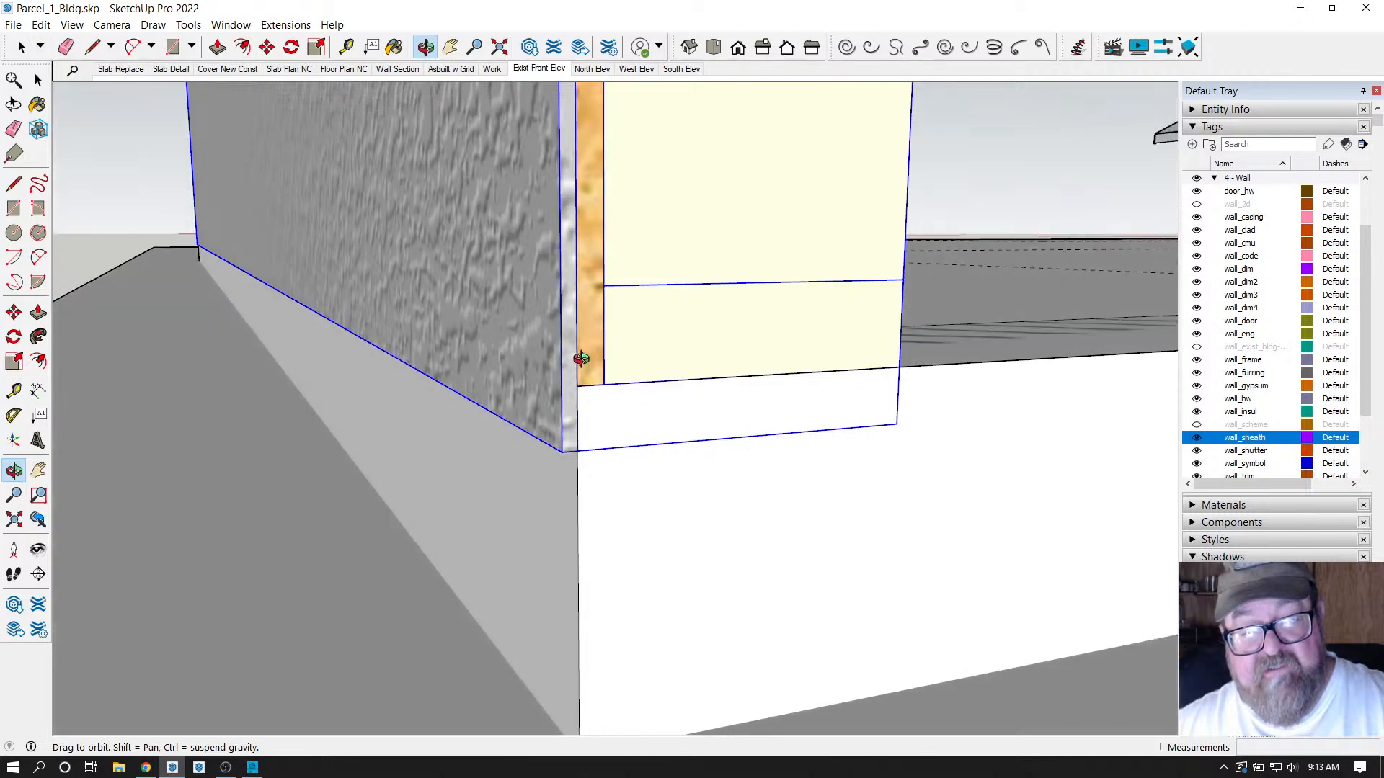
pyautogui.moveTo(581, 358); pyautogui.dragTo(574, 389)
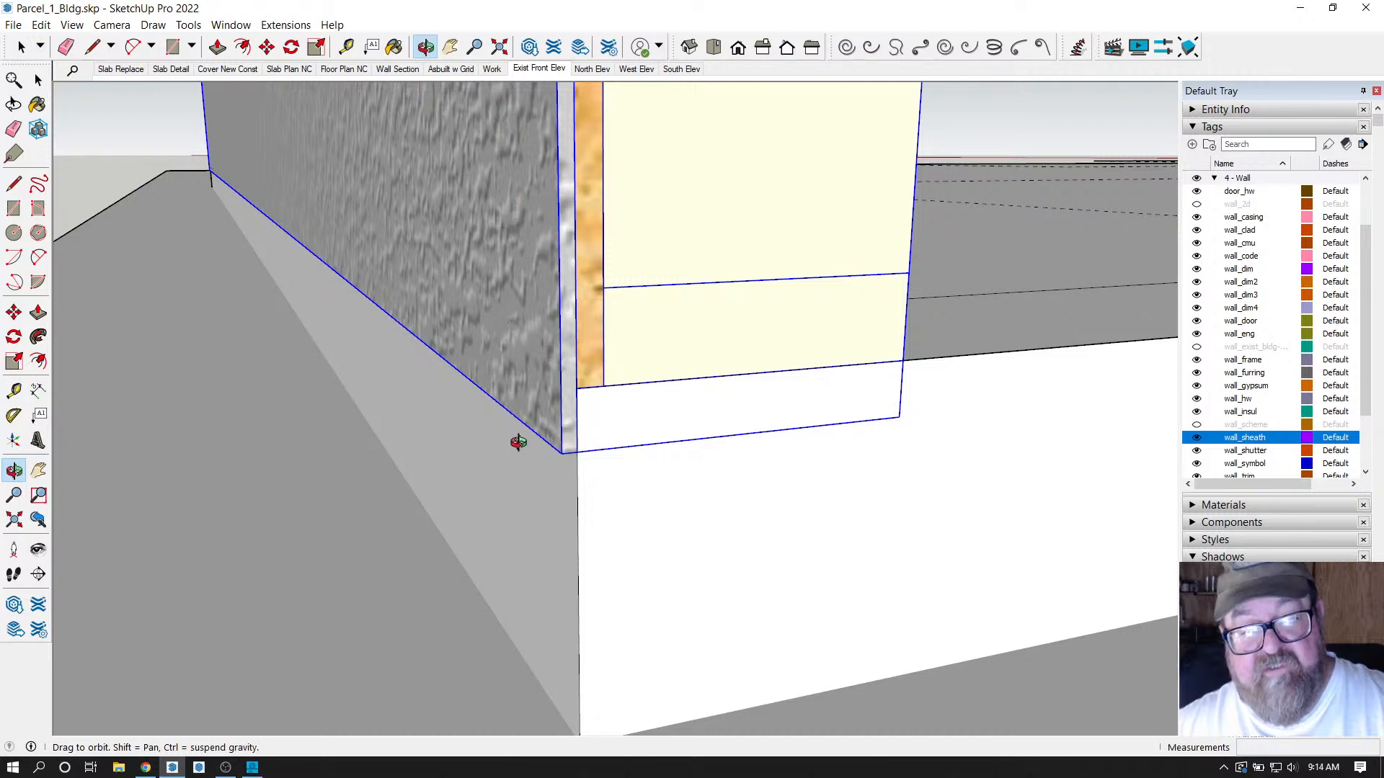
pyautogui.moveTo(640, 458); pyautogui.dragTo(679, 404)
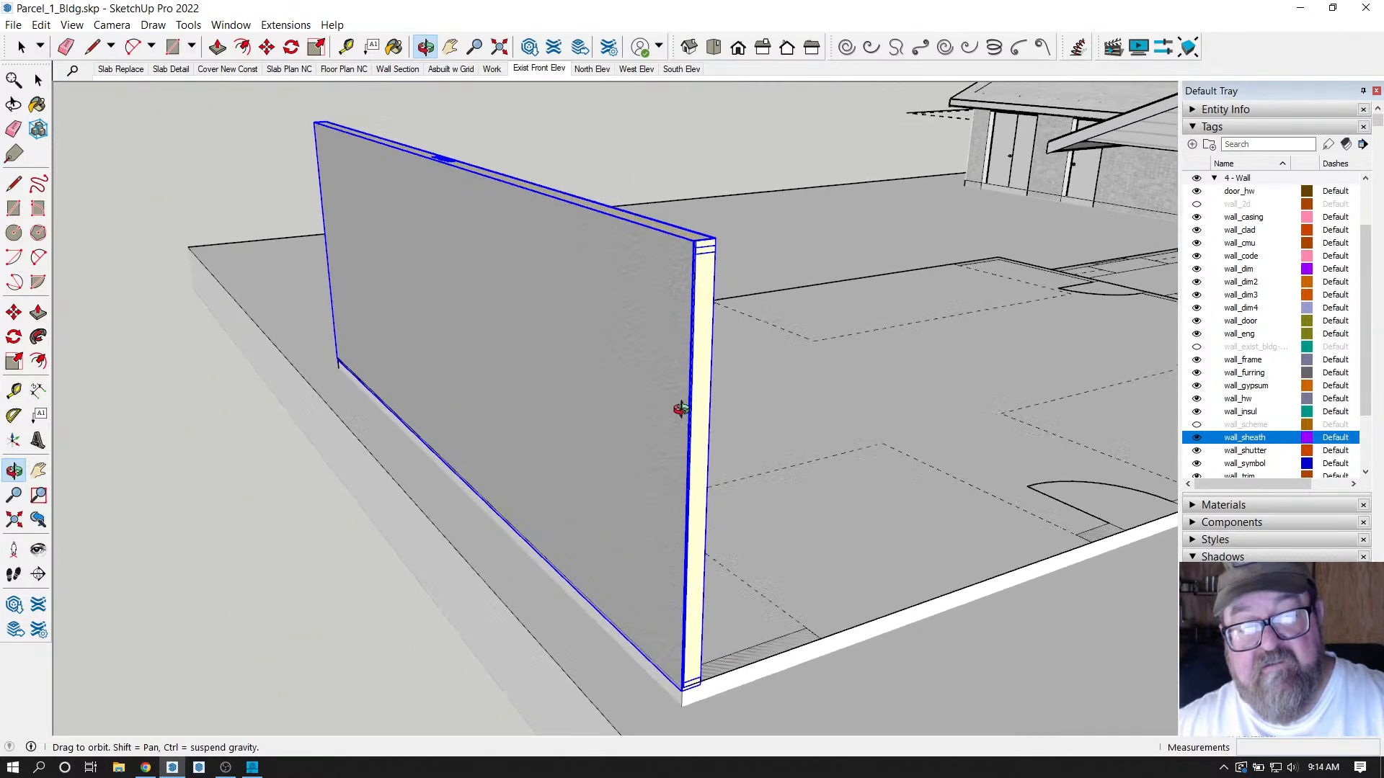
# Start a Medeek Rectangular Wall and load the 10ft_ext preset.
pyautogui.click(285, 26)
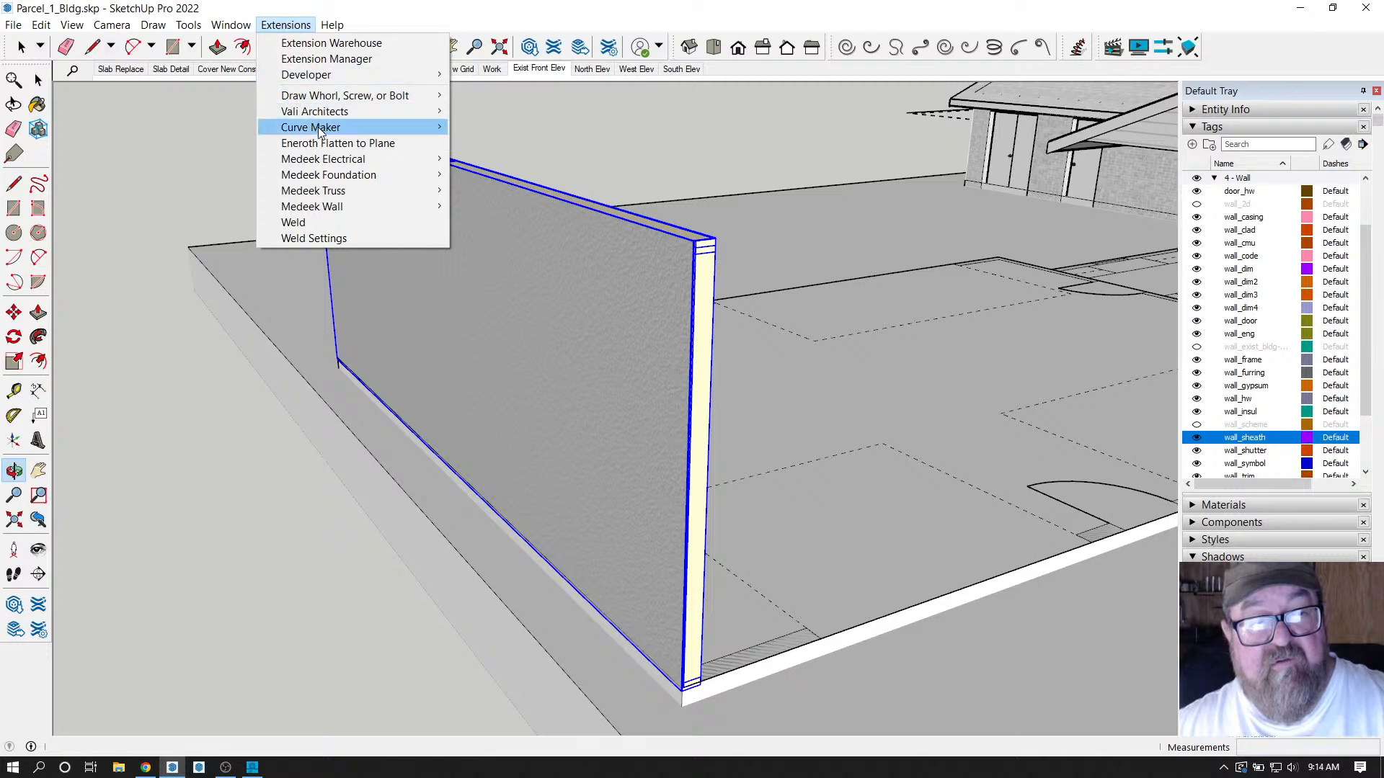
pyautogui.moveTo(324, 196)
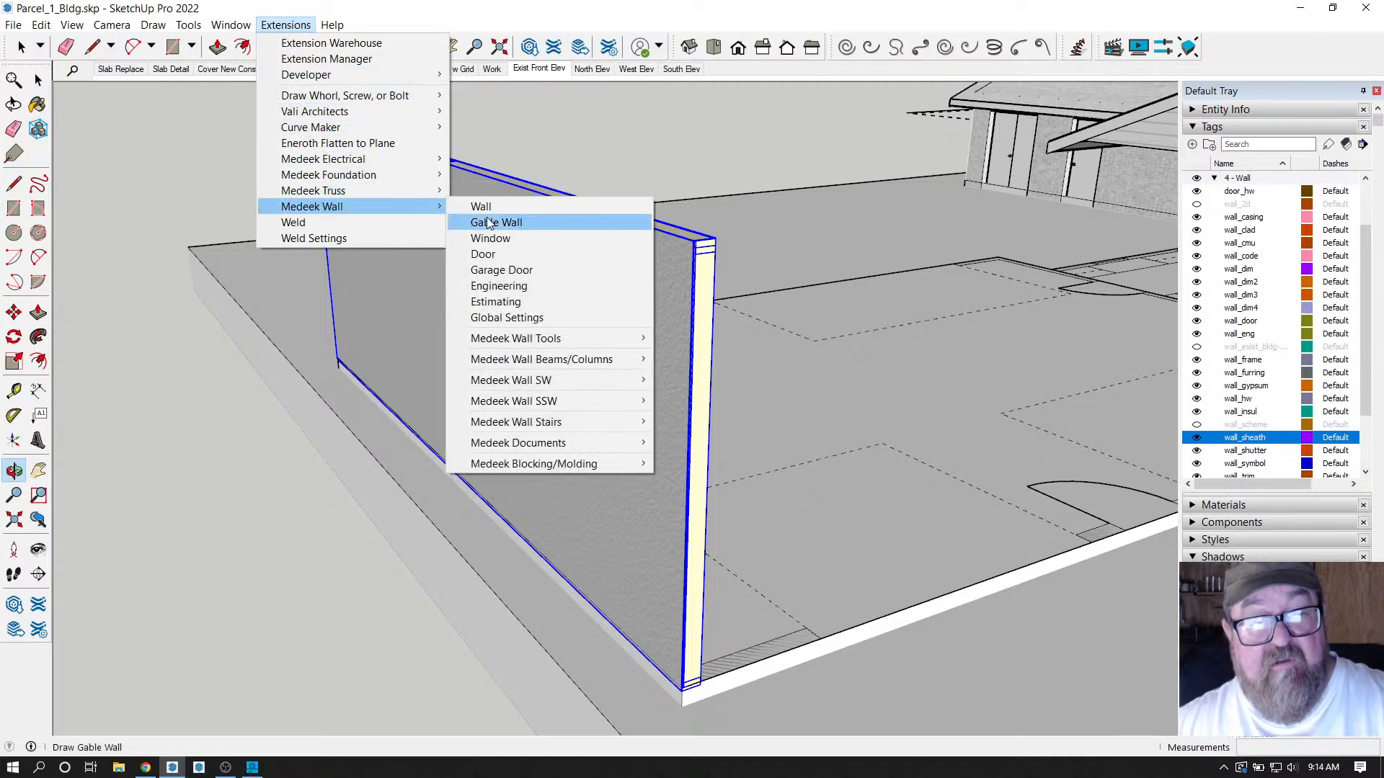
pyautogui.click(494, 204)
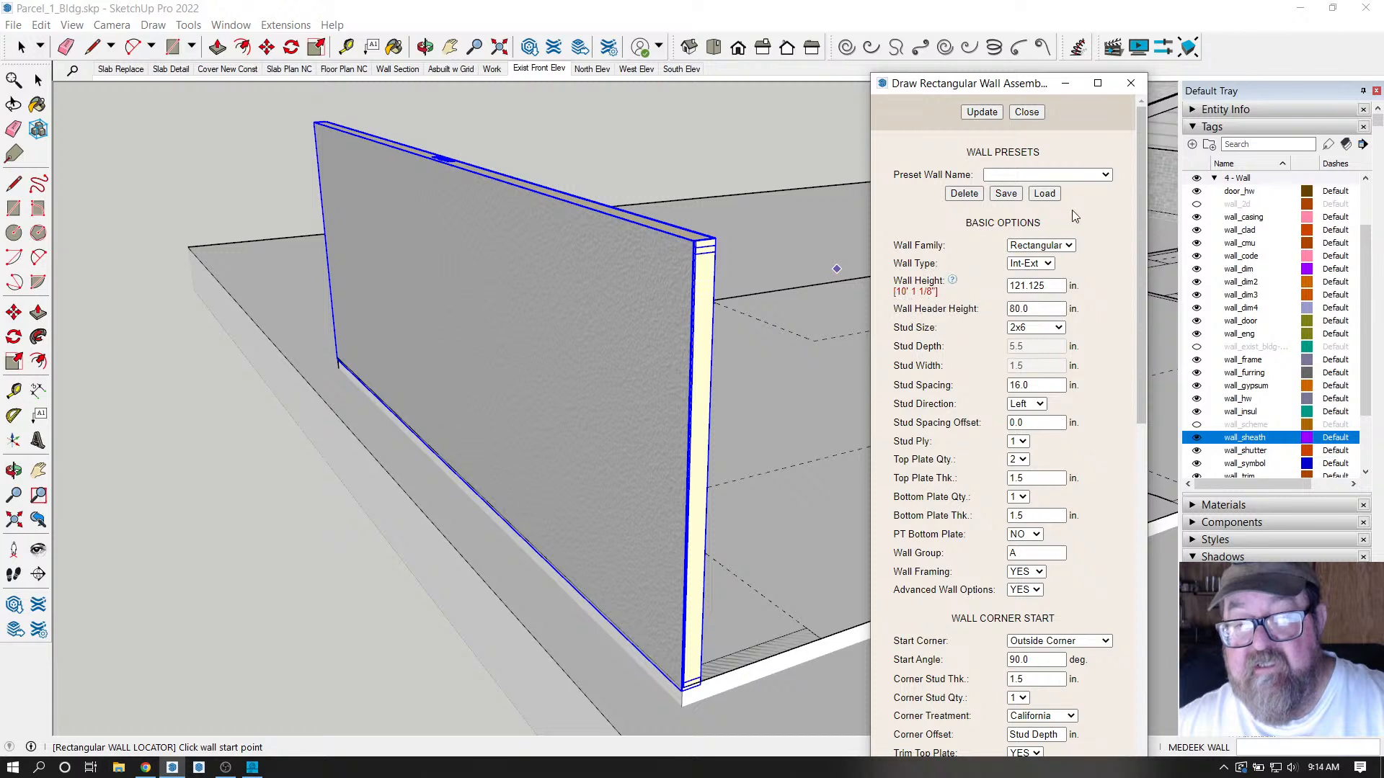
pyautogui.click(1105, 175)
pyautogui.click(1038, 200)
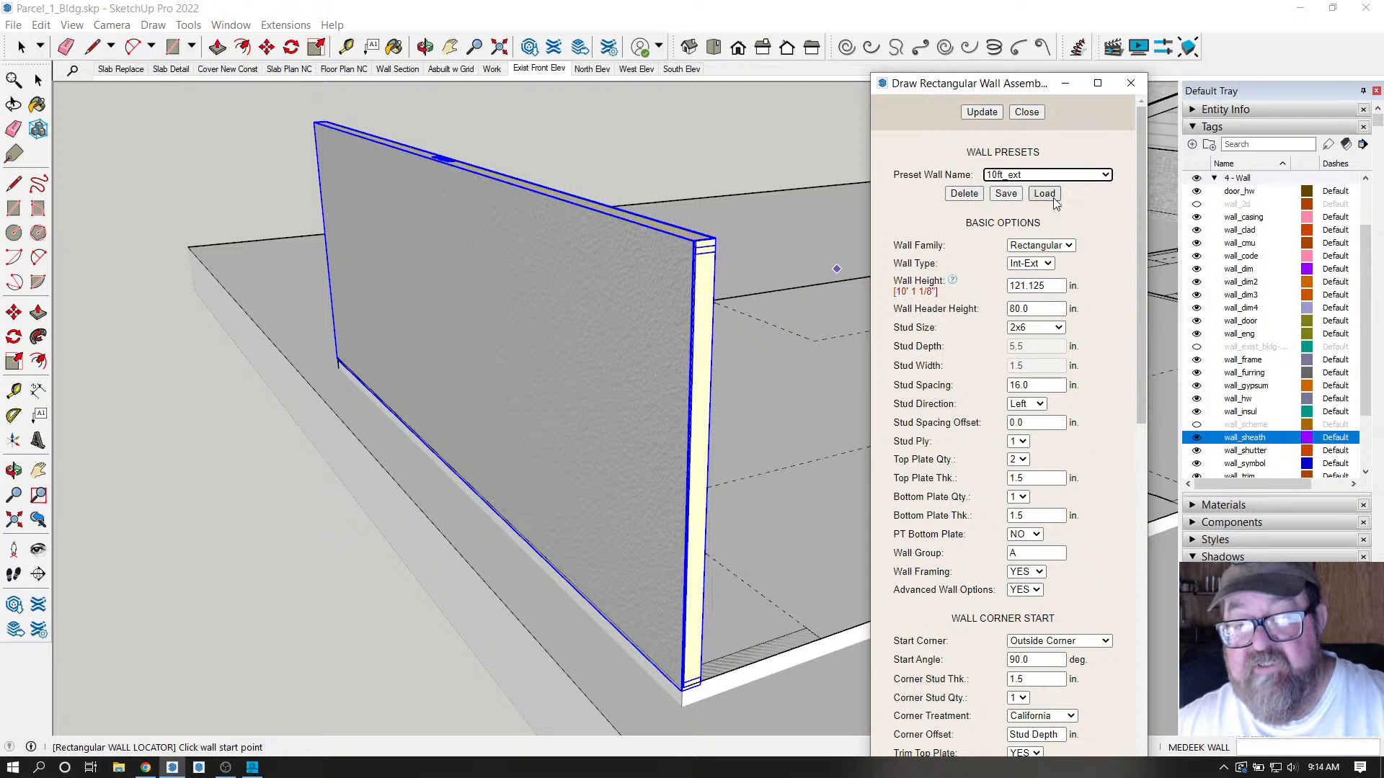
pyautogui.click(1044, 193)
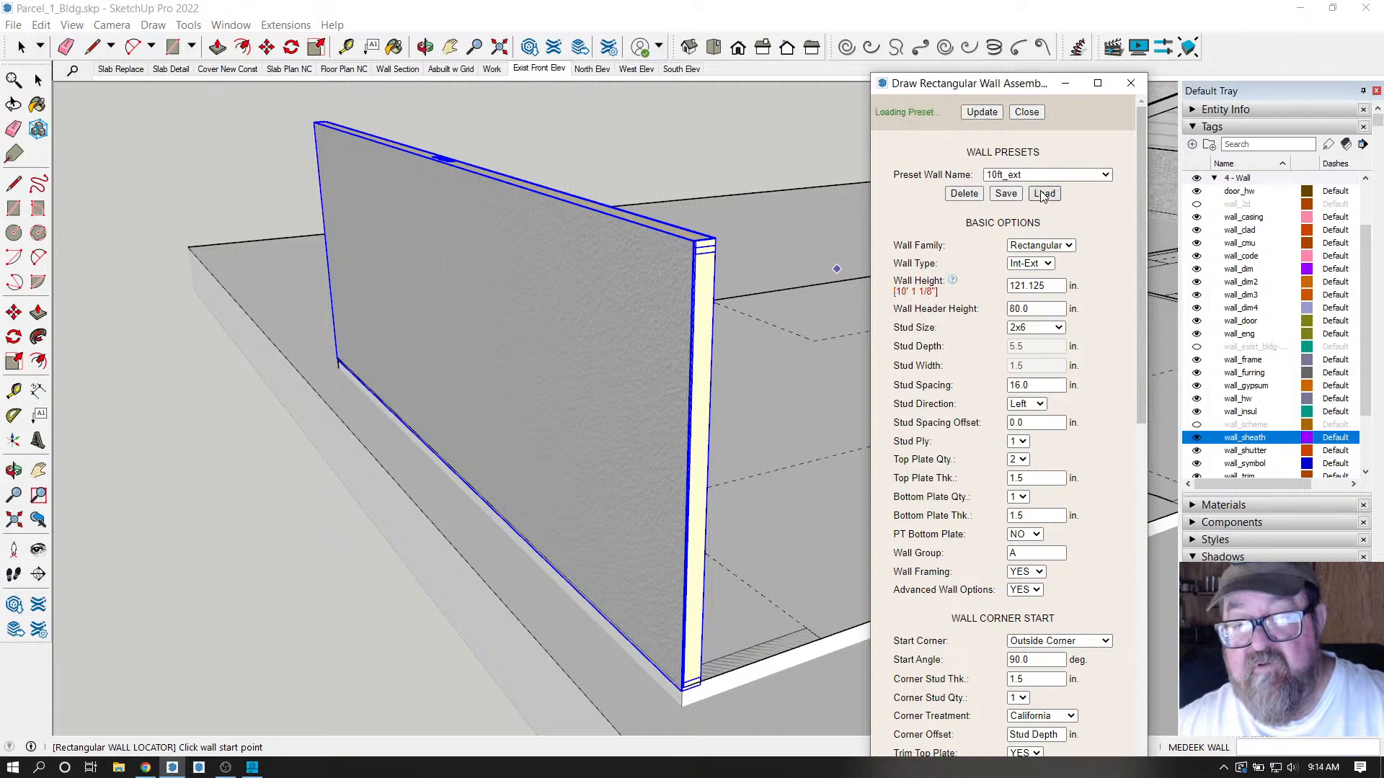
# Set Cladding Vert. Offset (B) to 1 in. and save the settings as 10ft_ext.
pyautogui.scroll(-4, 975, 320)
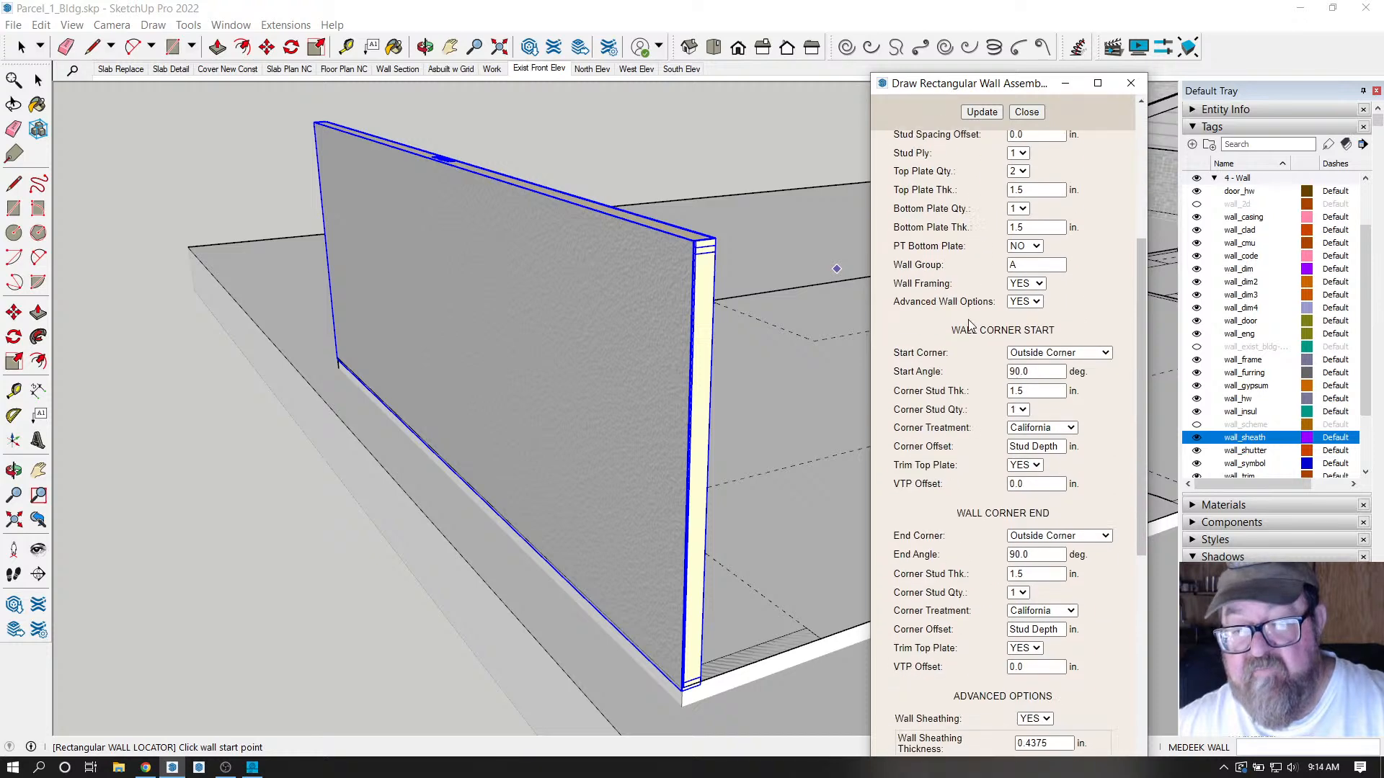
pyautogui.scroll(-6, 964, 396)
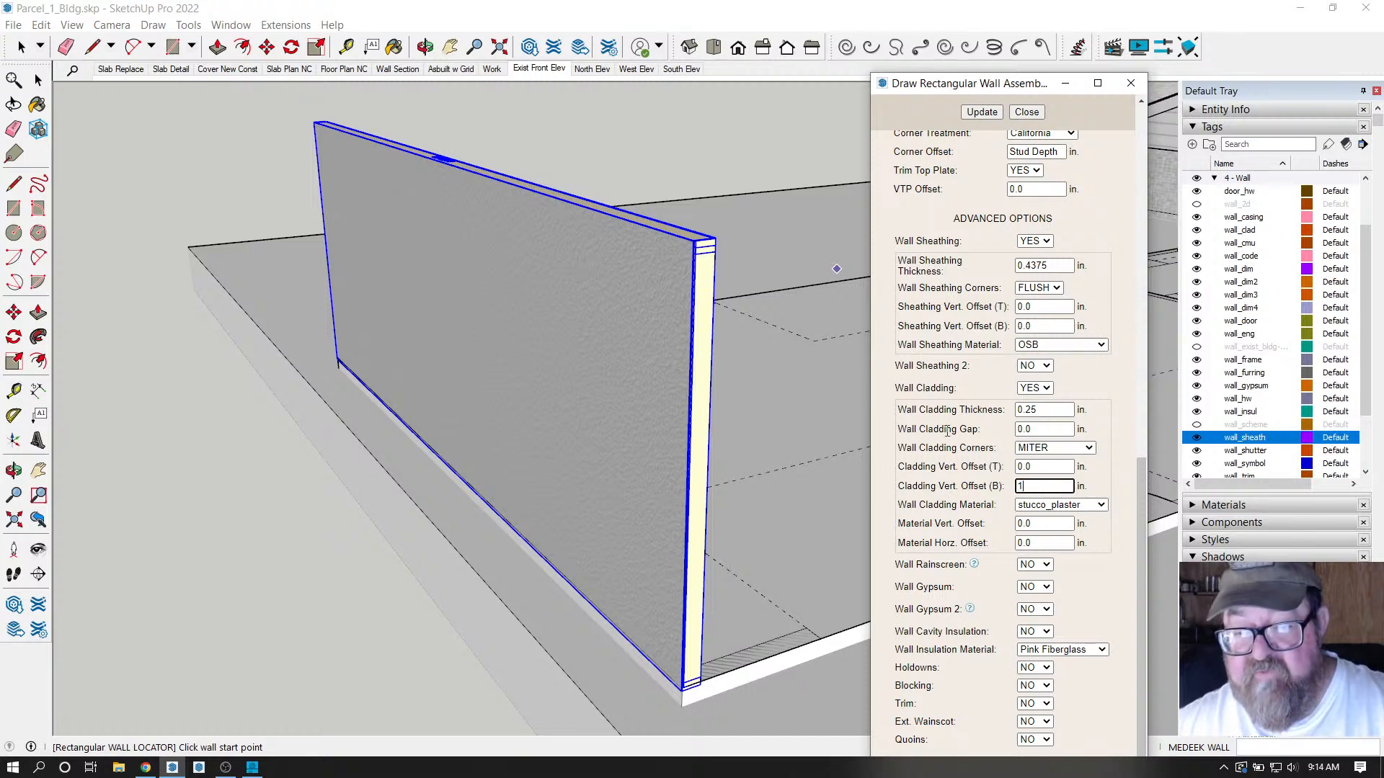
pyautogui.click(982, 112)
pyautogui.scroll(10, 928, 362)
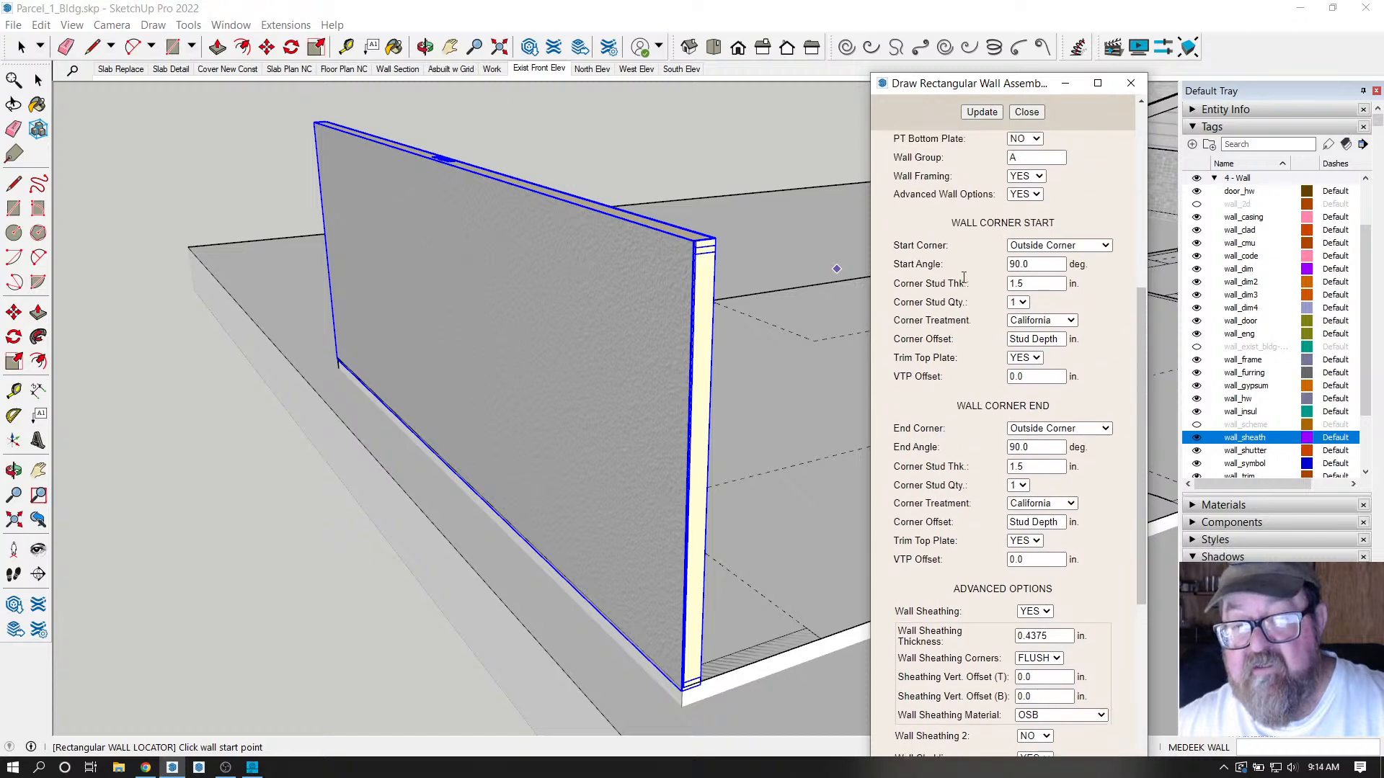
pyautogui.click(1006, 194)
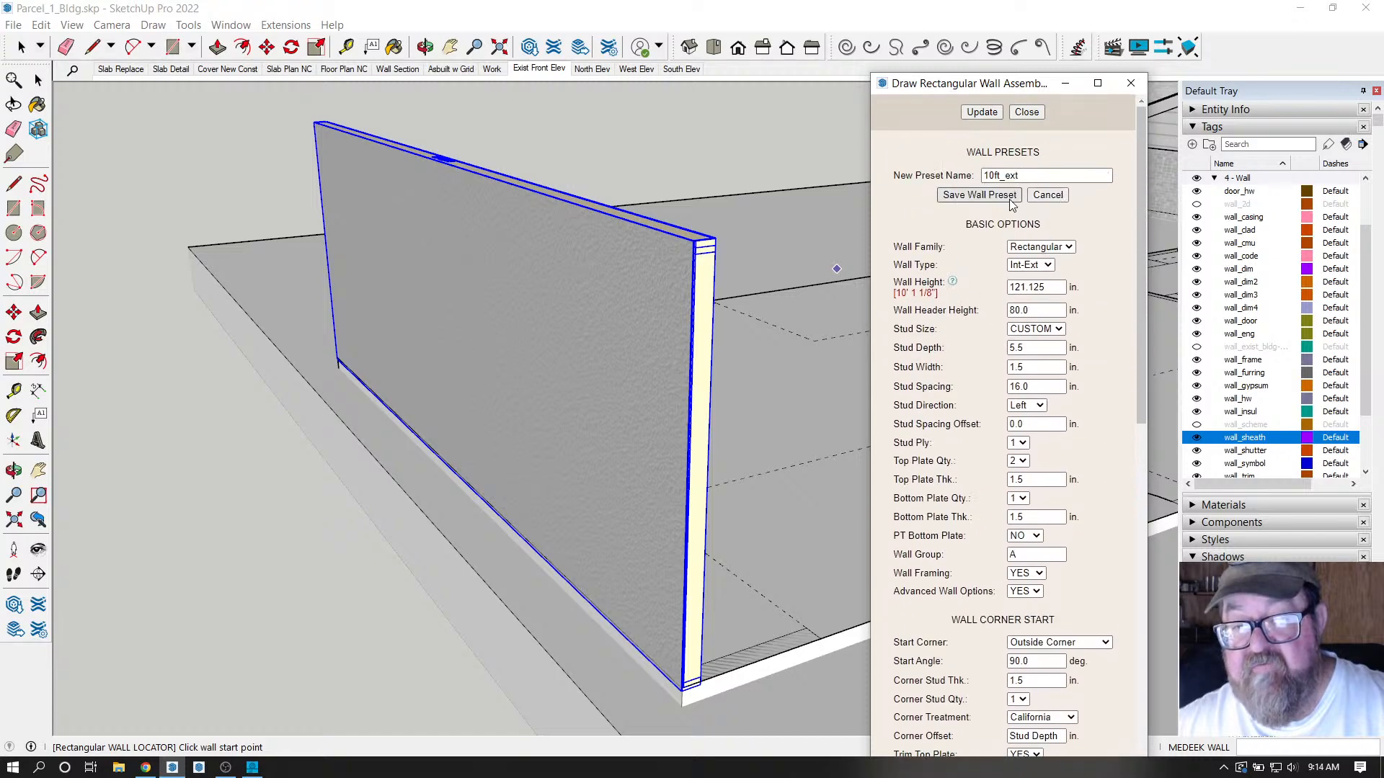
pyautogui.click(997, 201)
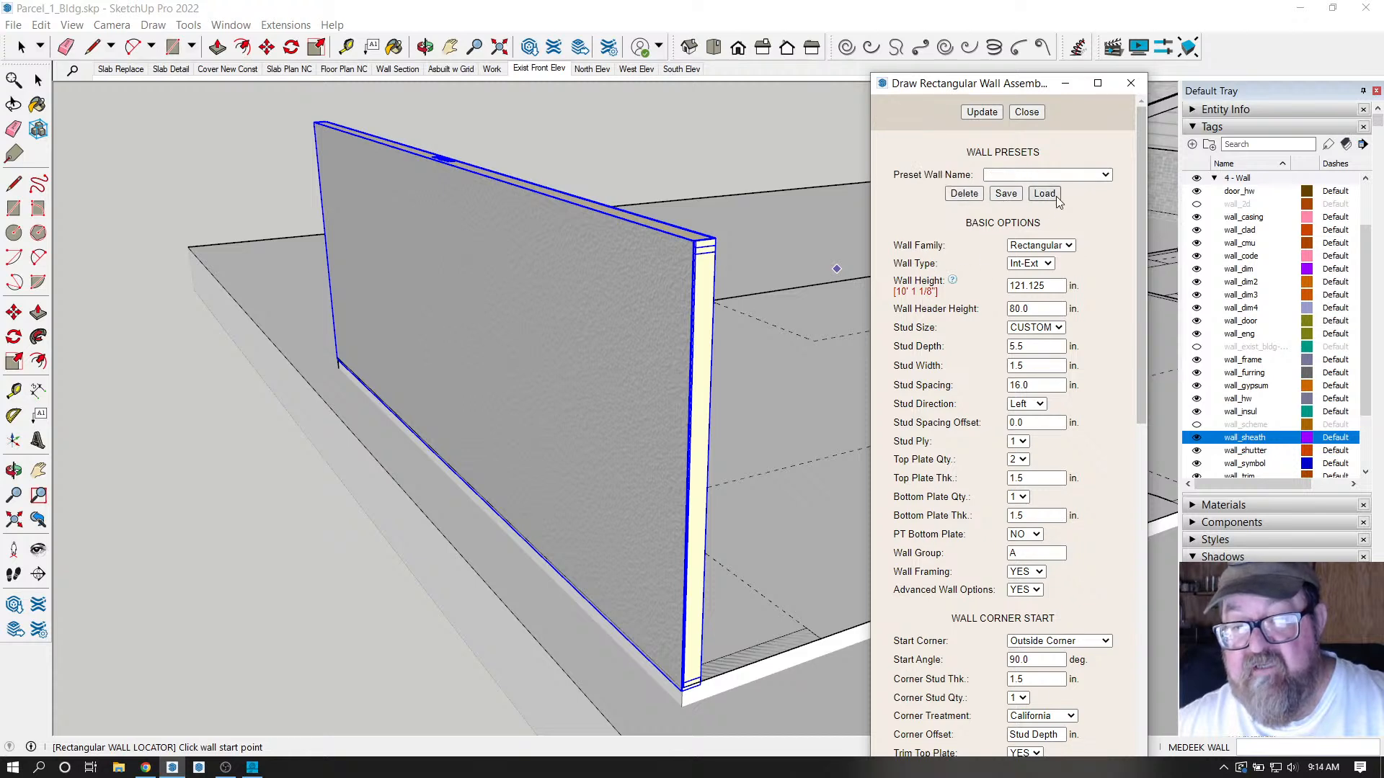
# Reload the 10ft_ext preset to confirm the saved 1 in. offset.
pyautogui.click(1104, 175)
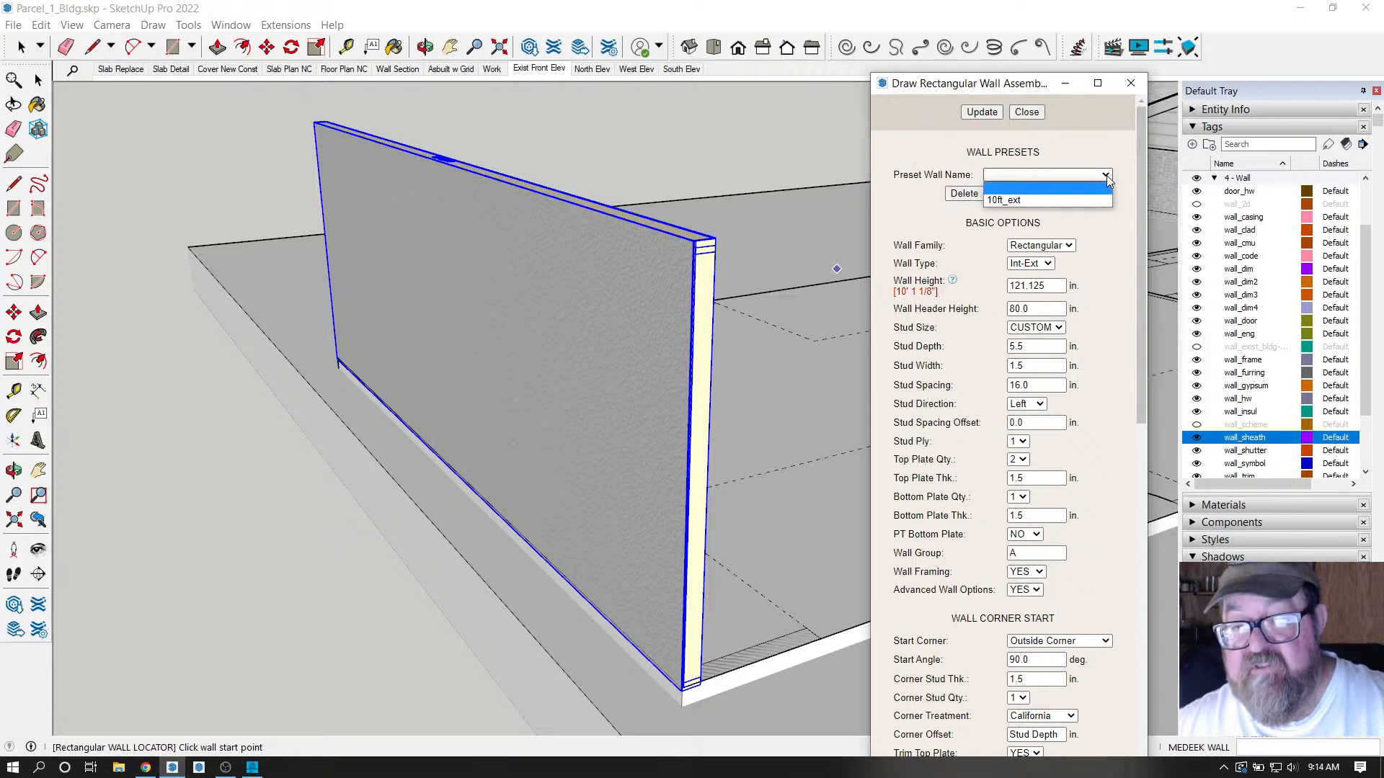
pyautogui.click(1016, 198)
pyautogui.click(1051, 195)
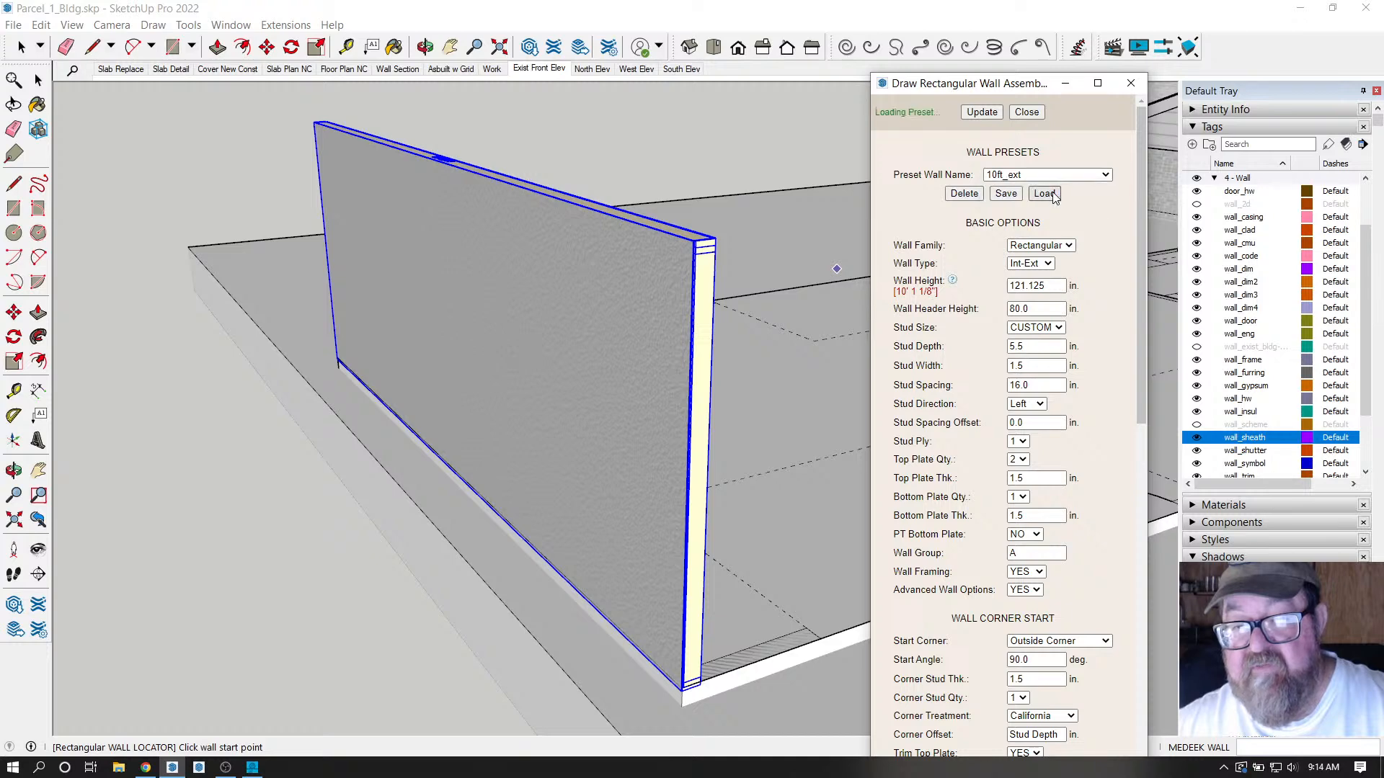
pyautogui.scroll(5, 524, 575)
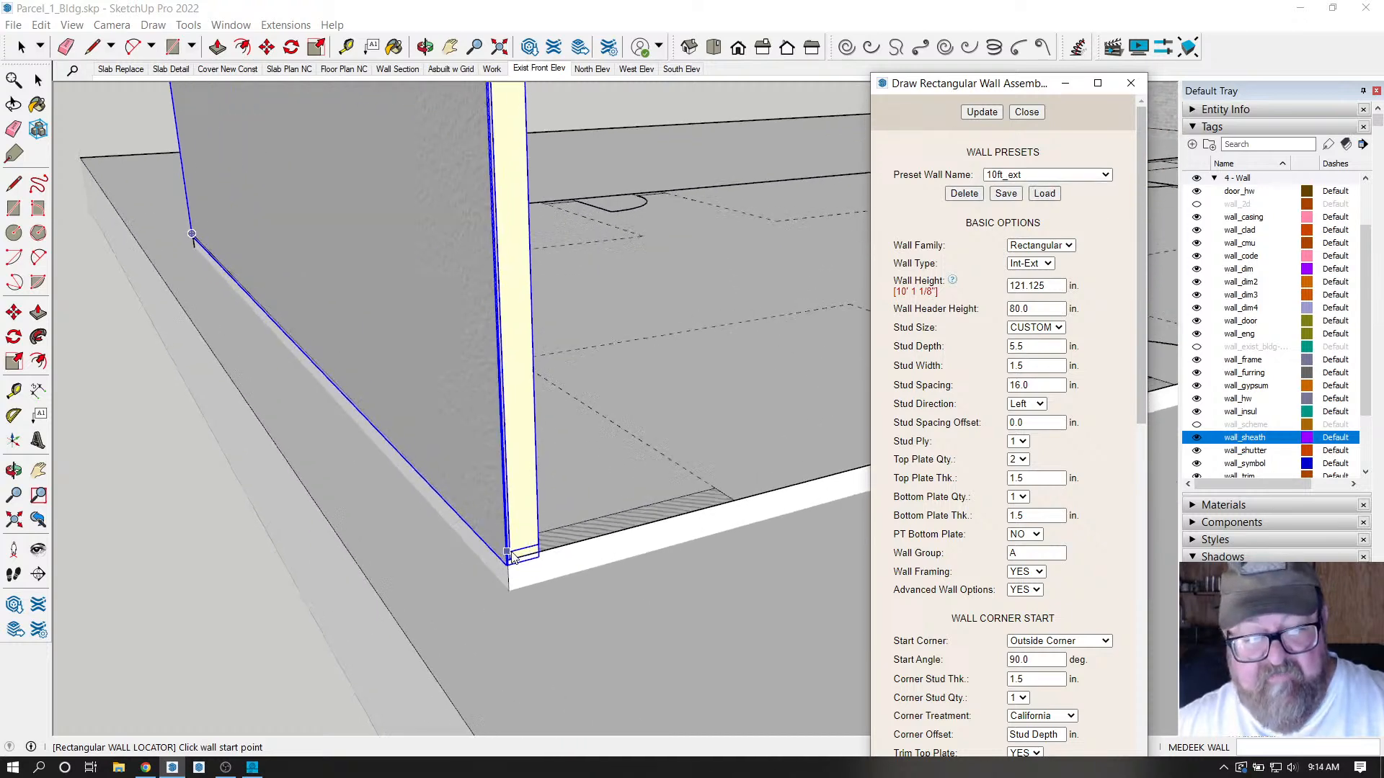
# Place the new wall's start point at the garage slab corner.
pyautogui.scroll(6, 524, 574)
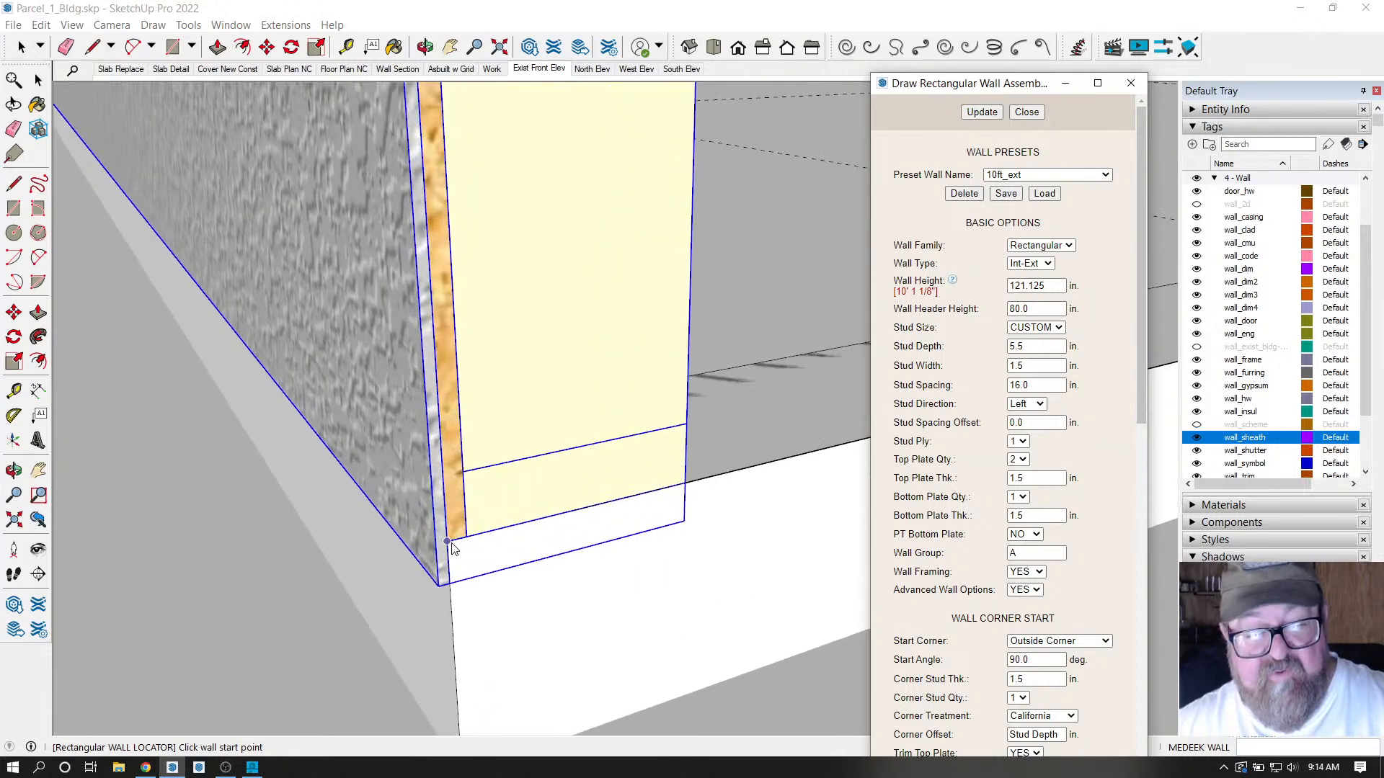
pyautogui.click(447, 543)
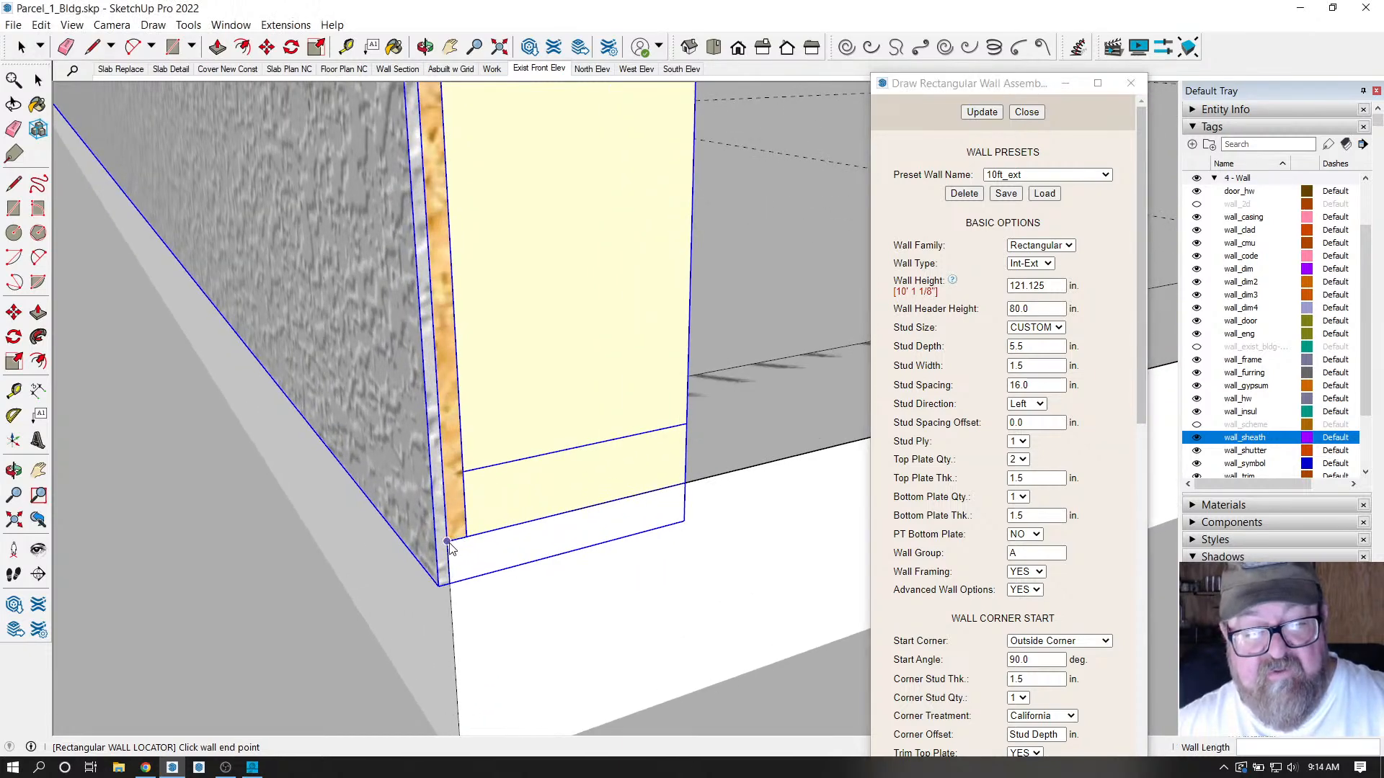
pyautogui.scroll(-5, 286, 604)
pyautogui.scroll(-7, 243, 624)
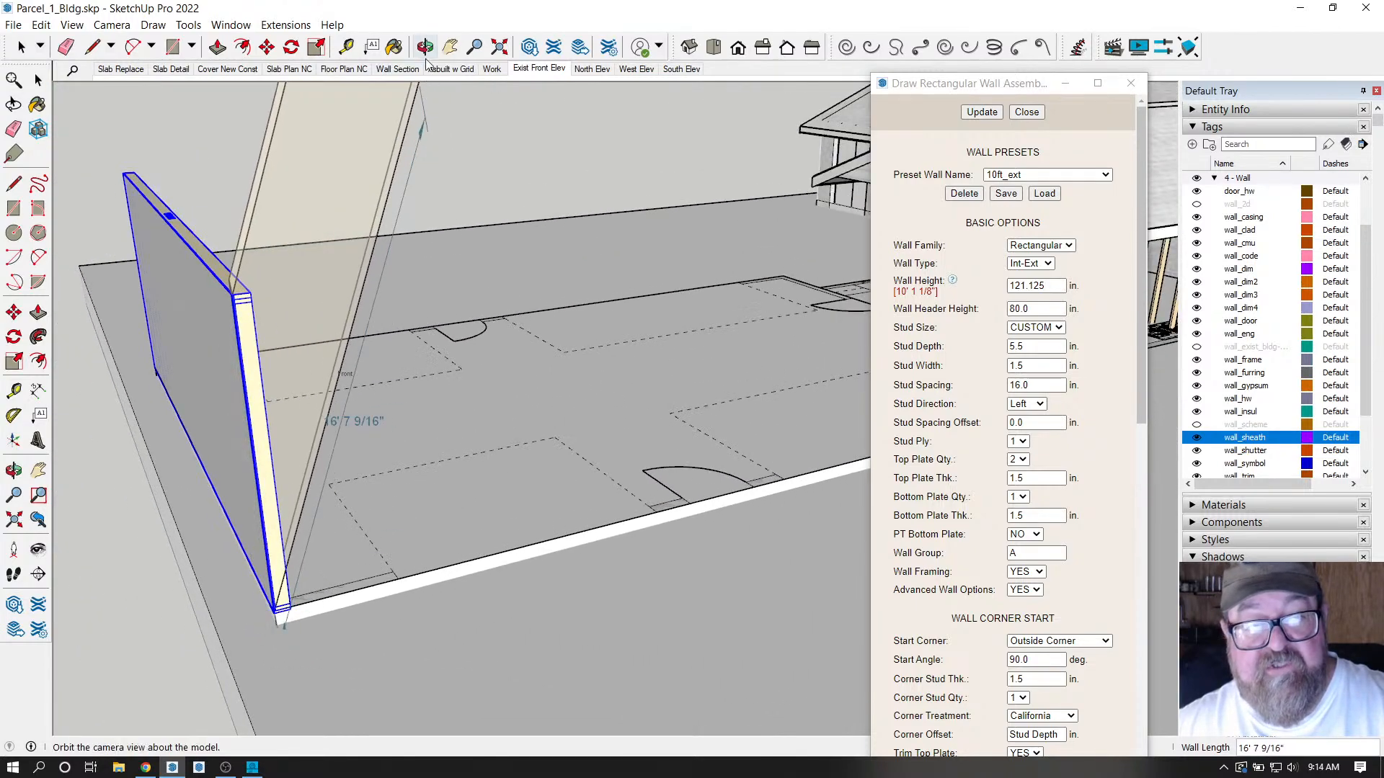
# Orbit to check the wall preview, exit orbit, and run the wall along the slab edge.
pyautogui.moveTo(448, 114); pyautogui.dragTo(408, 454, button='middle')
pyautogui.scroll(10, 407, 454)
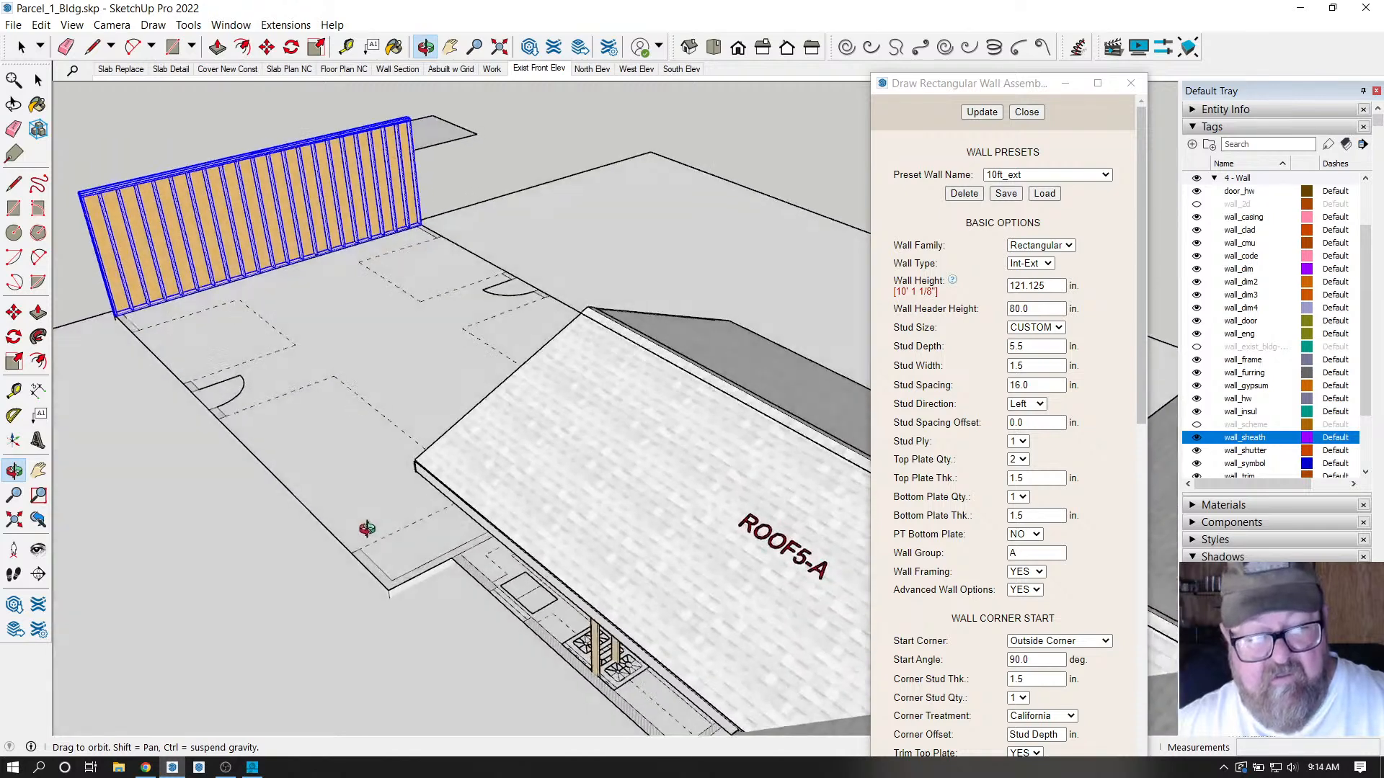
pyautogui.rightClick(445, 473)
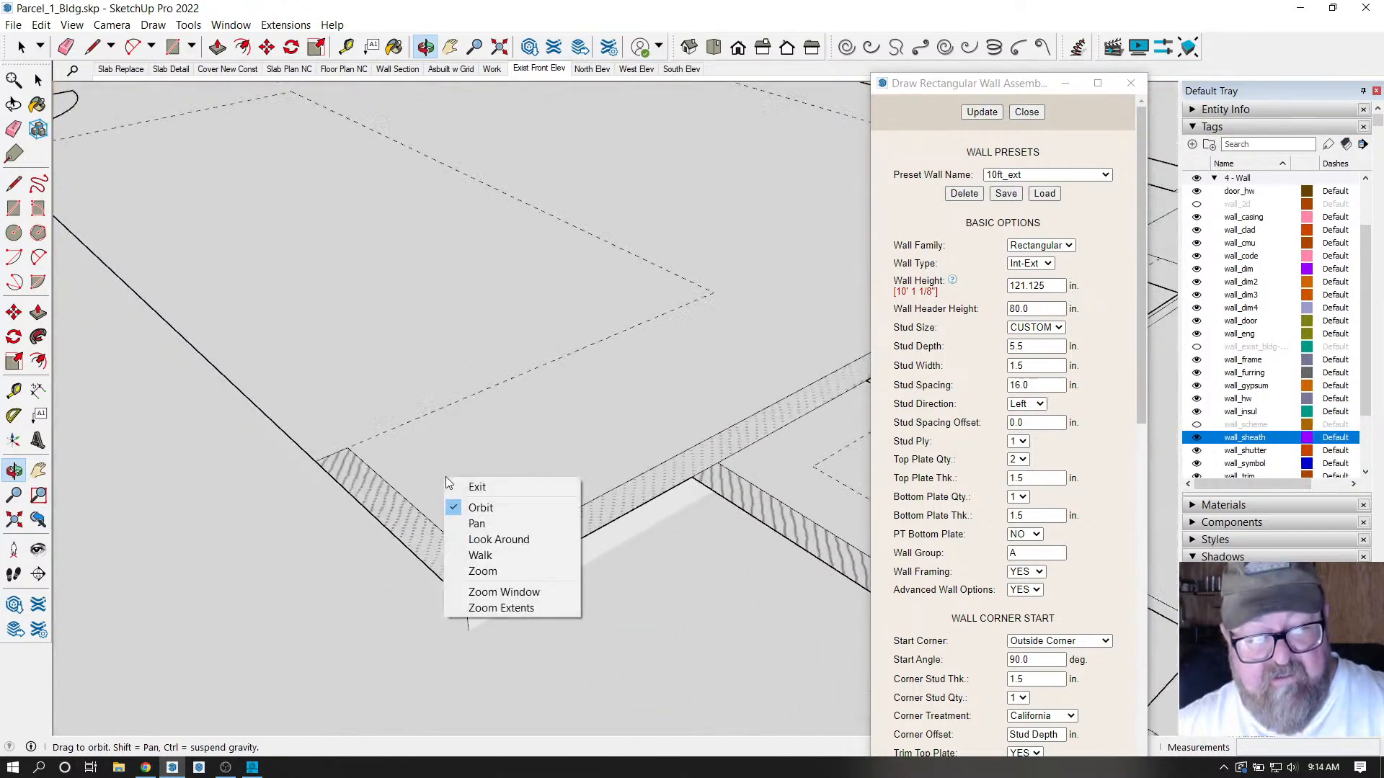
pyautogui.click(452, 485)
pyautogui.scroll(4, 447, 548)
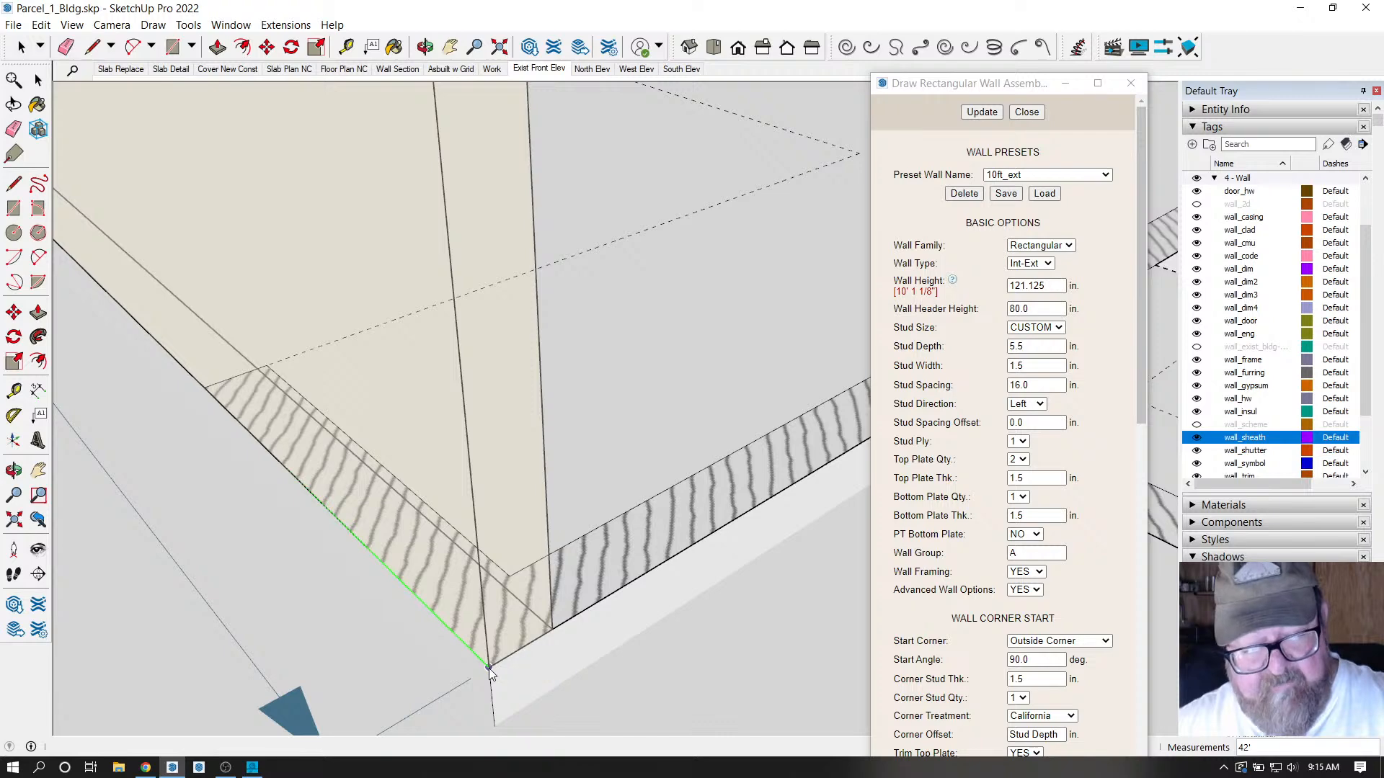
pyautogui.scroll(3, 489, 670)
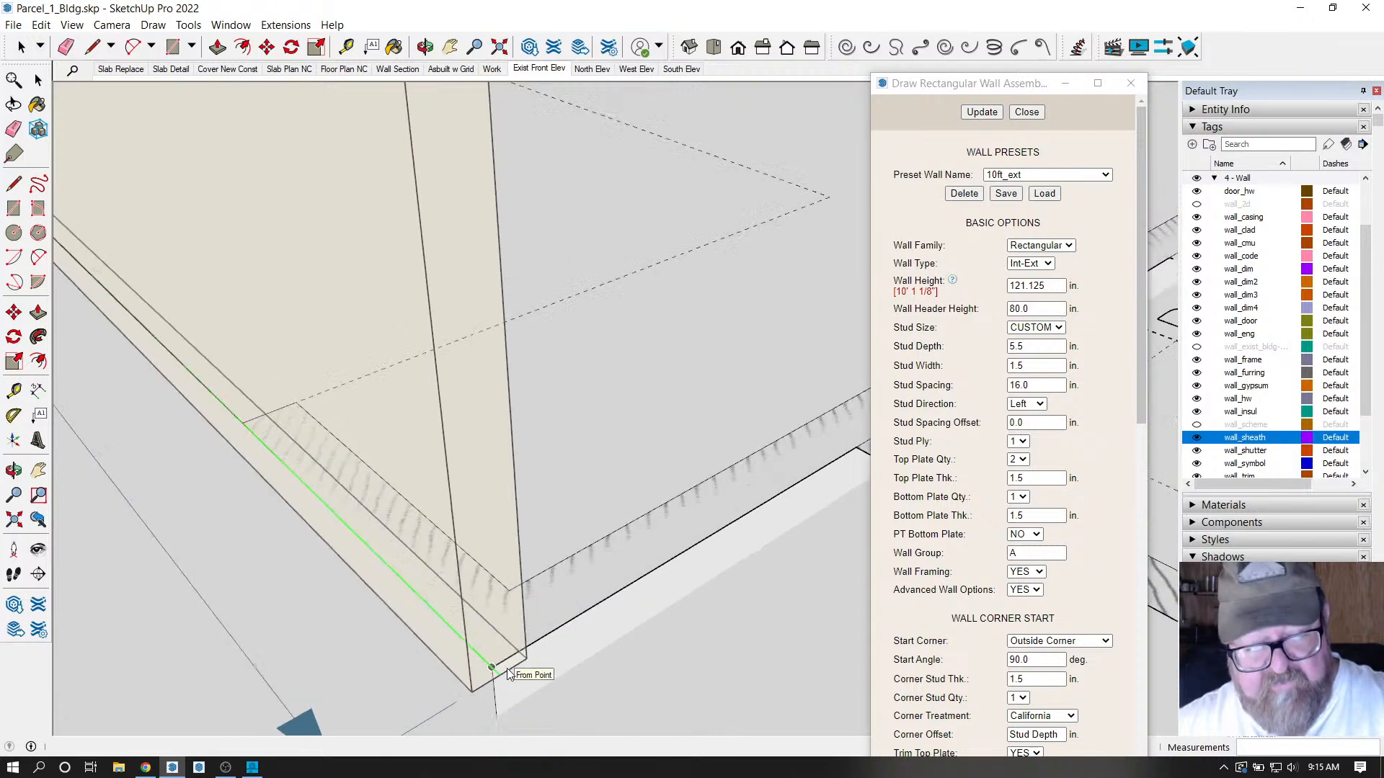
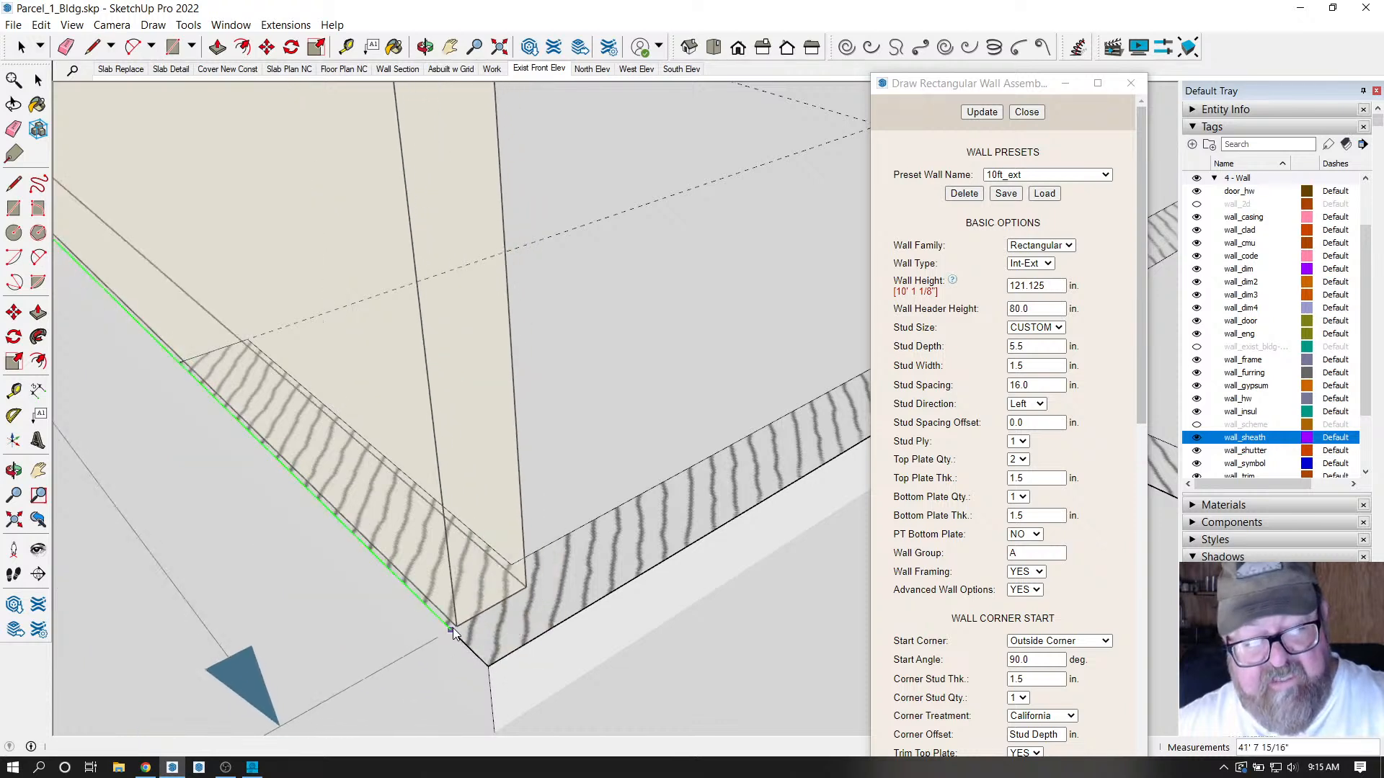
# Finish the slab-edge wall at its corner endpoint, then orbit to inspect the framed wall and roof.
pyautogui.click(491, 667)
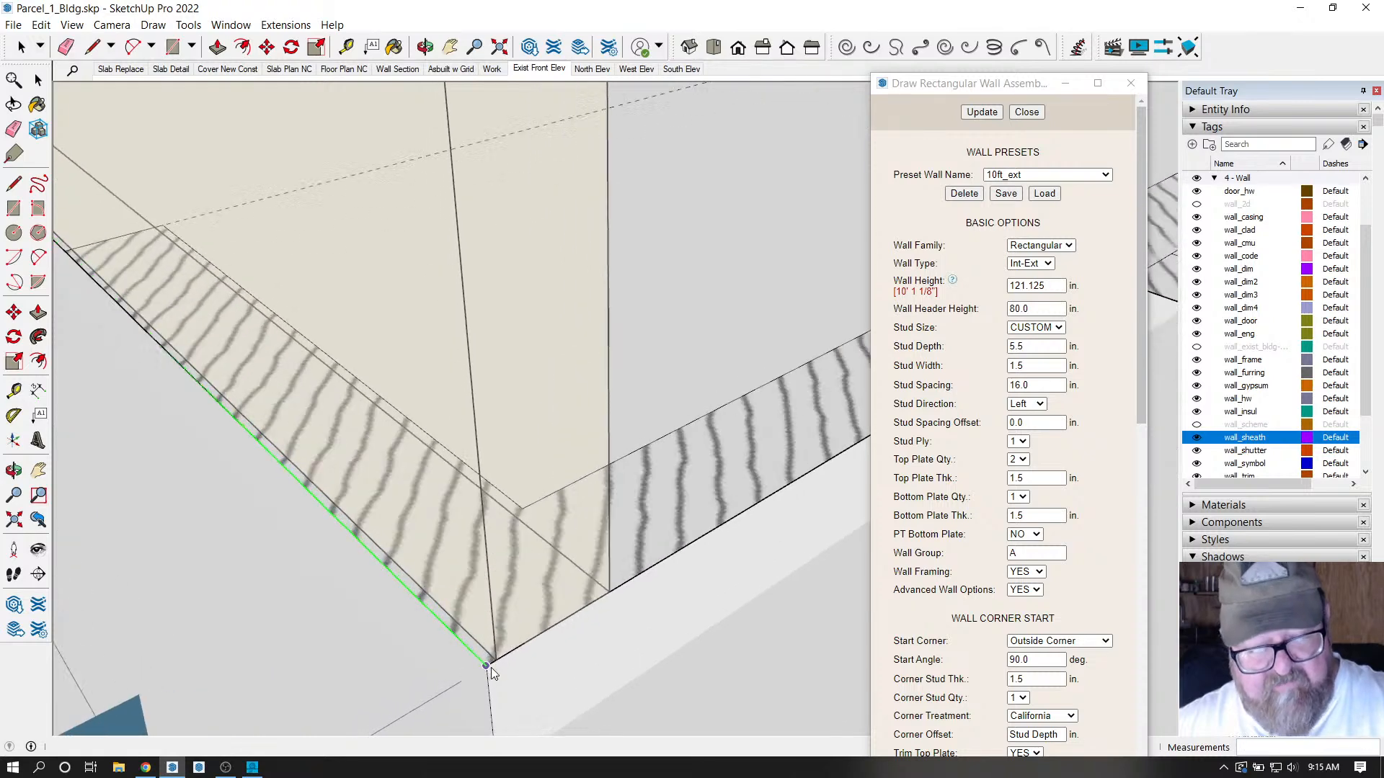
pyautogui.scroll(-5, 483, 671)
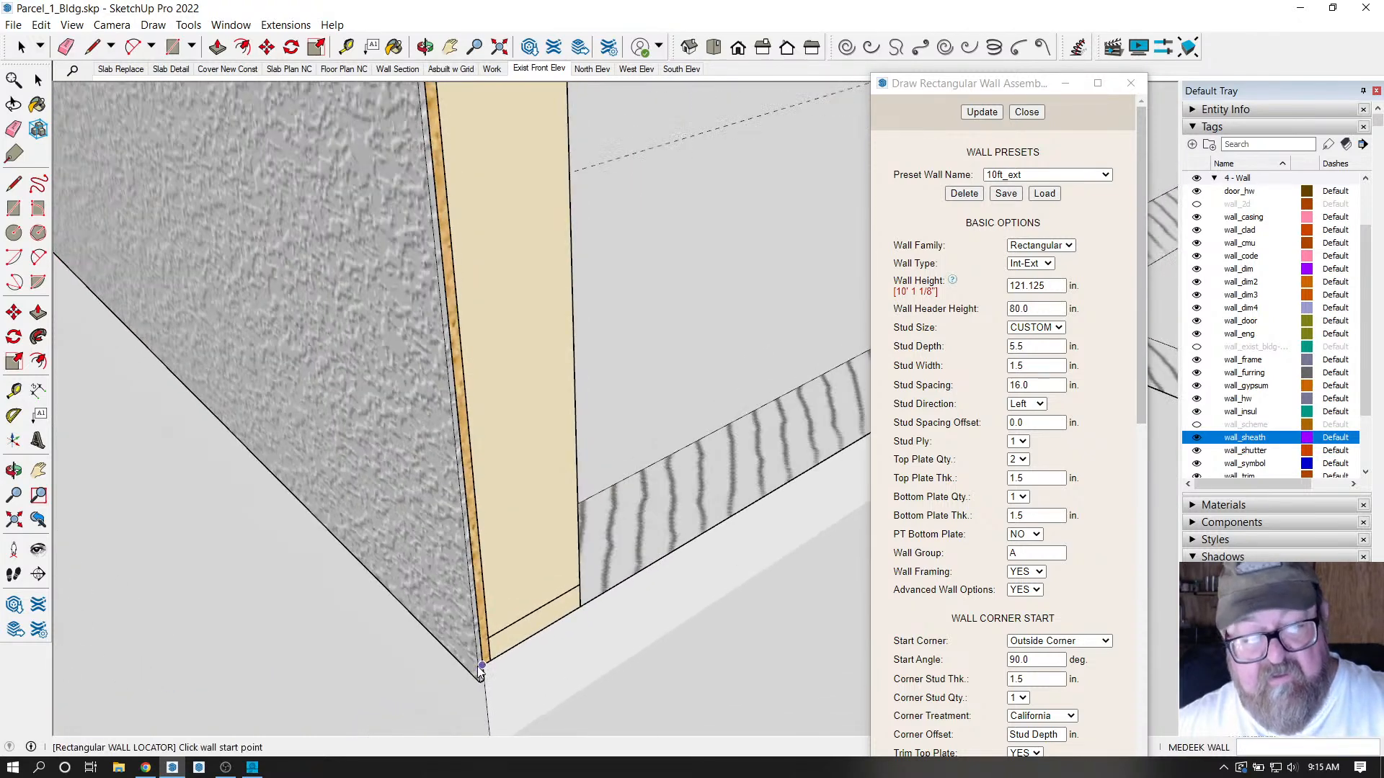
pyautogui.scroll(-3, 468, 656)
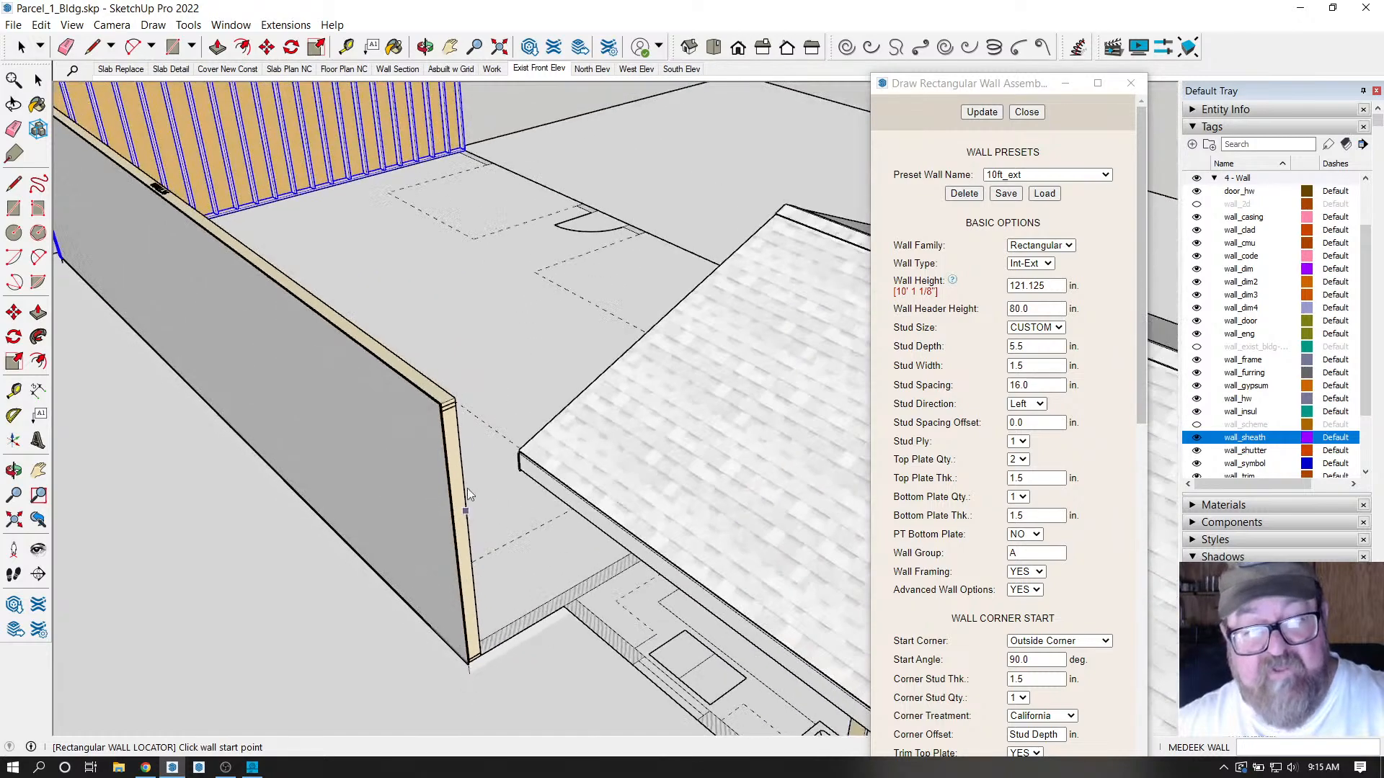
pyautogui.click(425, 47)
pyautogui.moveTo(744, 225); pyautogui.dragTo(187, 288)
pyautogui.scroll(-3, 184, 299)
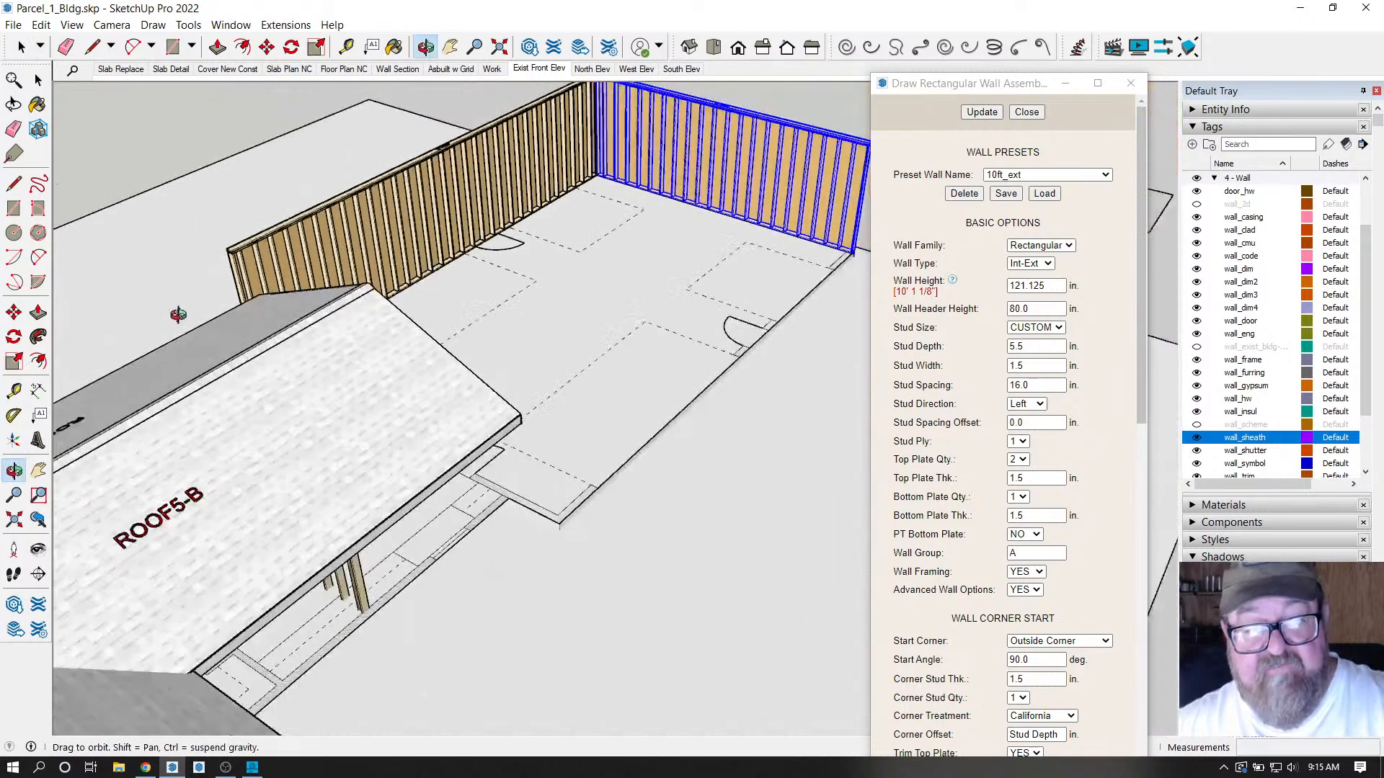
pyautogui.scroll(3, 479, 577)
pyautogui.scroll(3, 496, 430)
pyautogui.scroll(3, 496, 431)
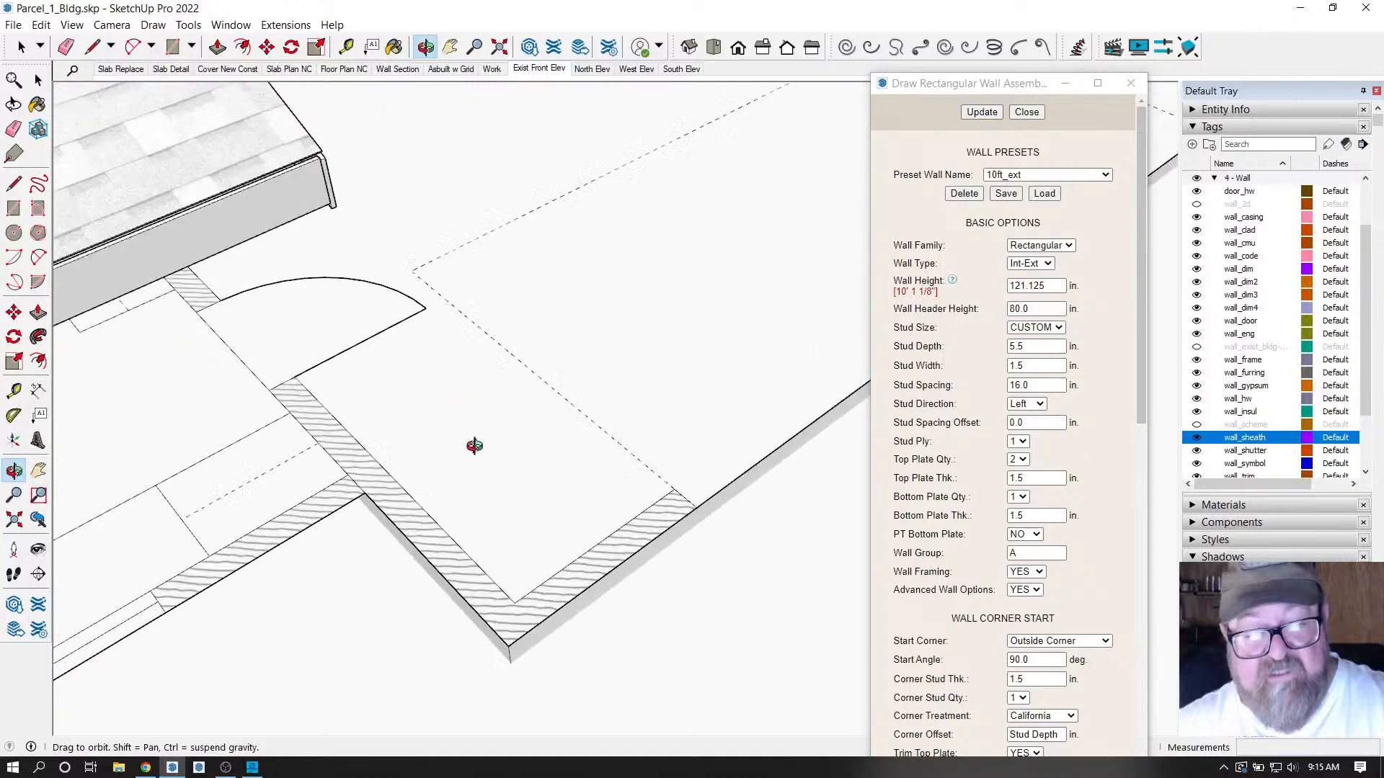
pyautogui.scroll(-3, 506, 423)
pyautogui.scroll(5, 519, 583)
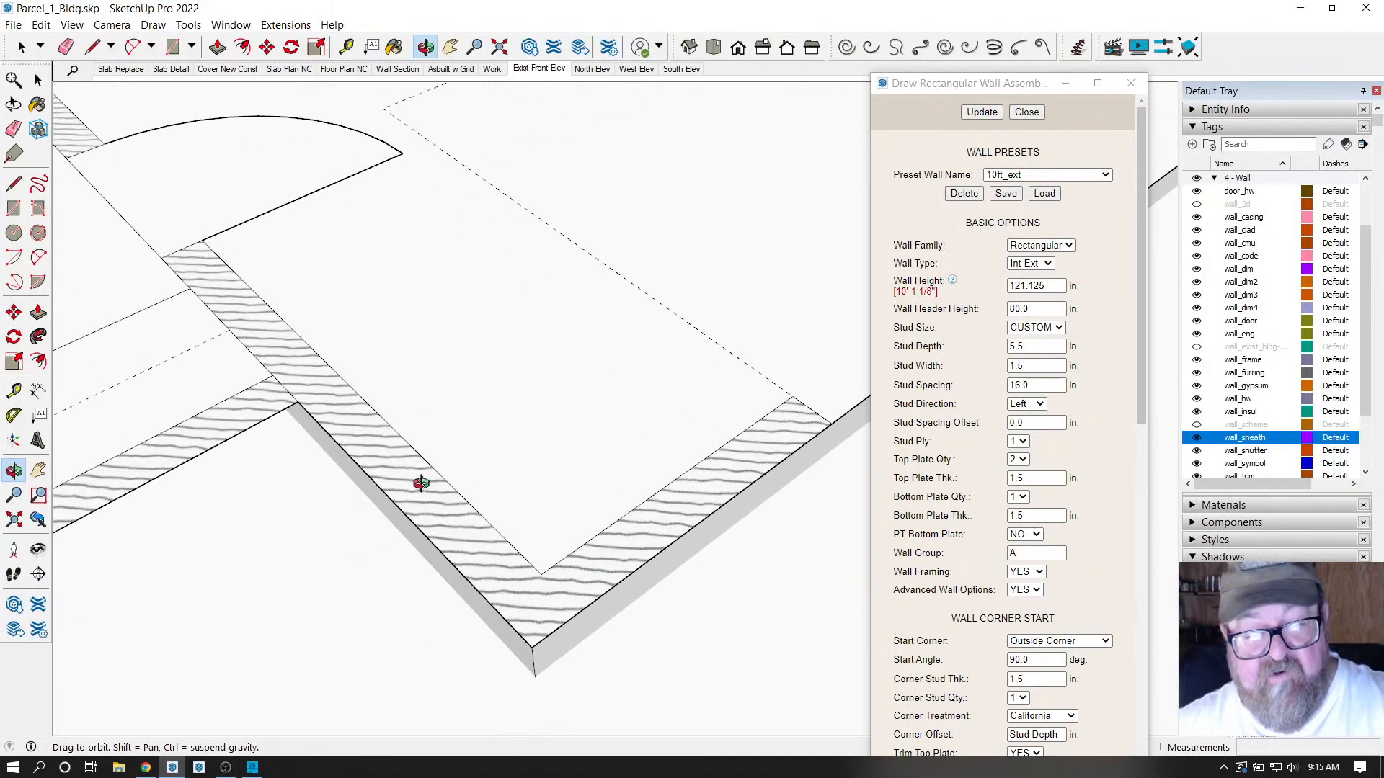
pyautogui.rightClick(490, 420)
pyautogui.click(504, 433)
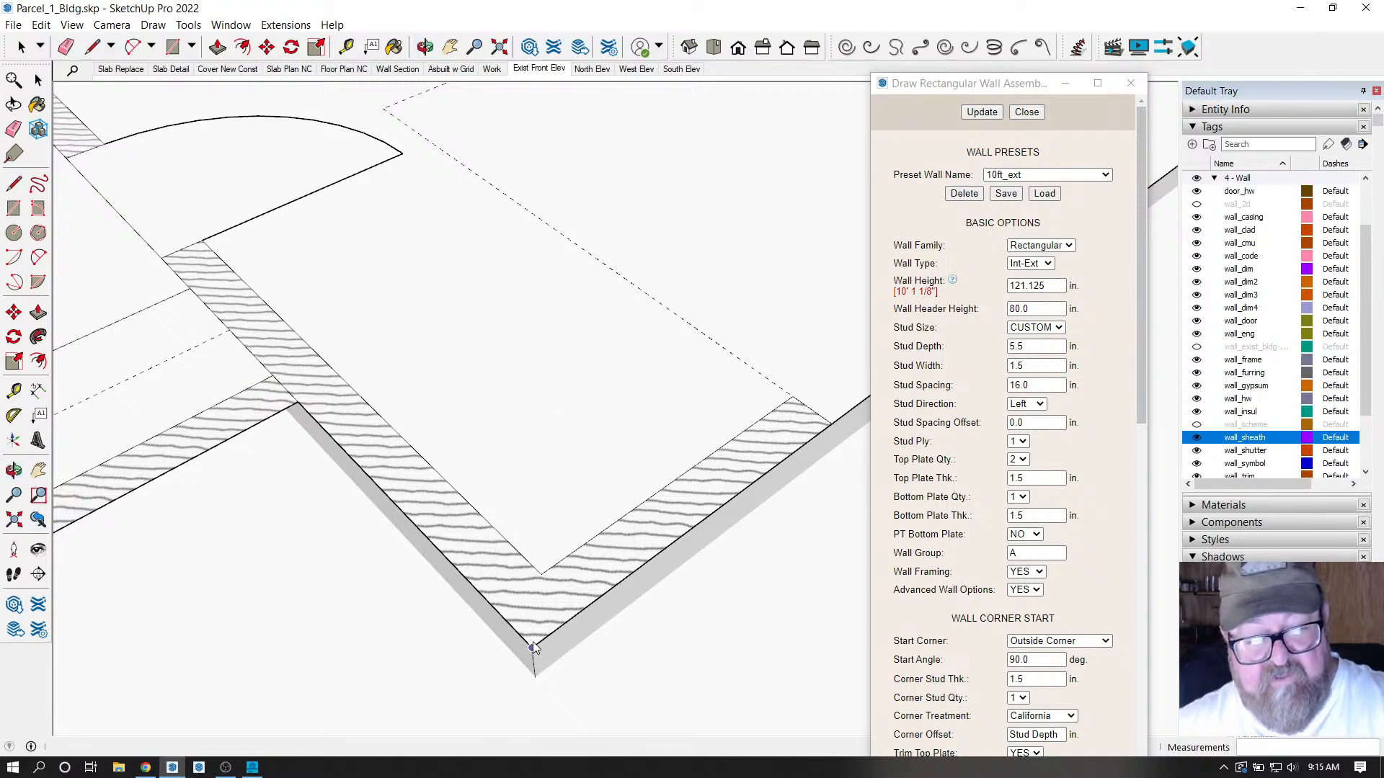
# Orbit down over the floor plan and end the 28' wall at the next slab corner.
pyautogui.scroll(-8, 534, 645)
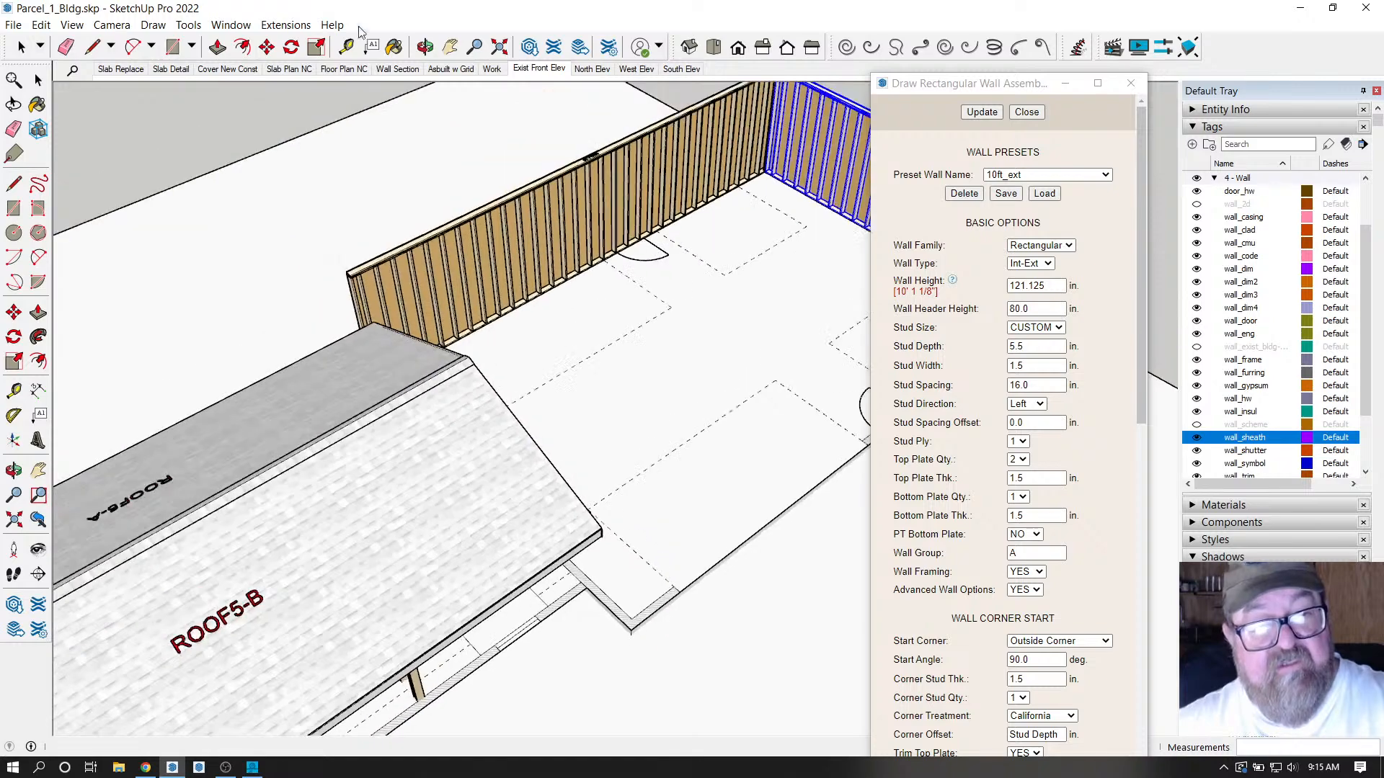
pyautogui.click(425, 47)
pyautogui.moveTo(504, 325); pyautogui.dragTo(412, 564)
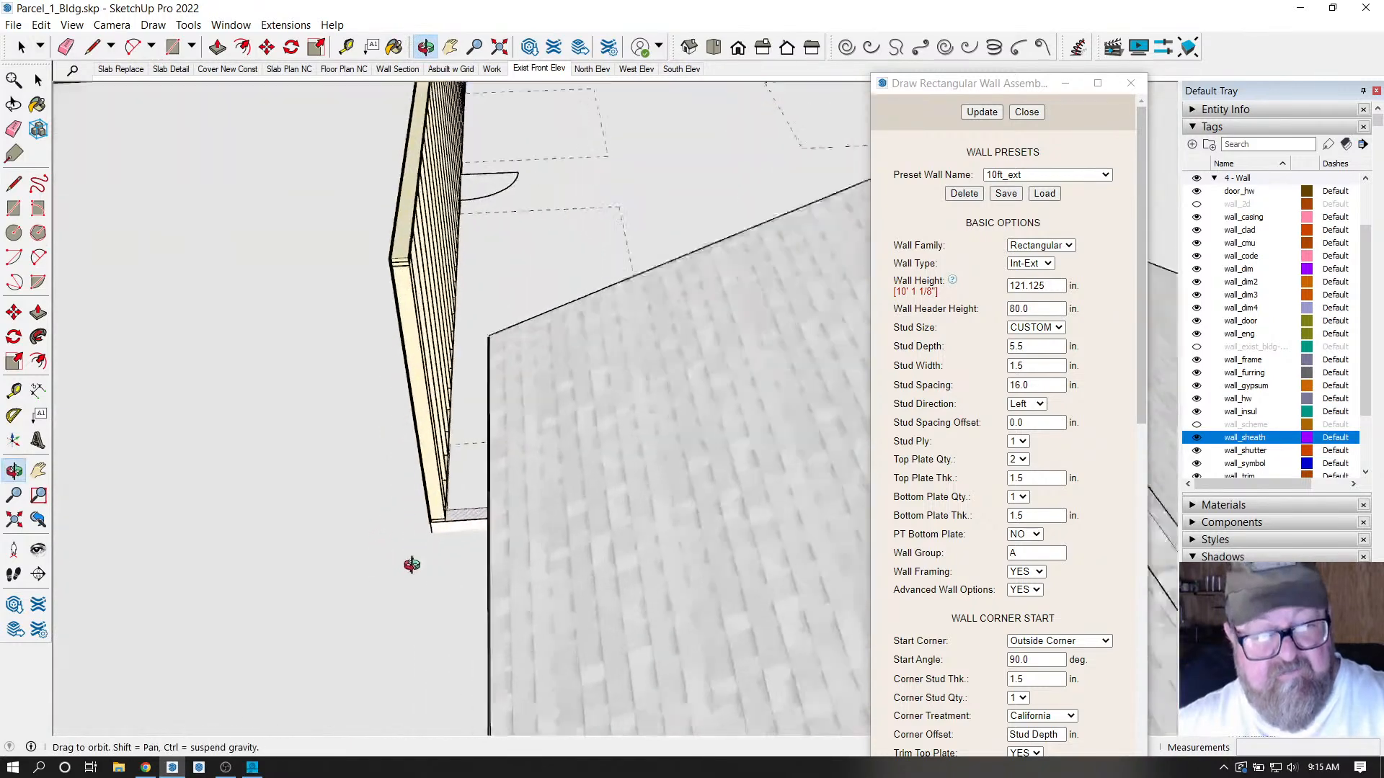
pyautogui.scroll(10, 432, 510)
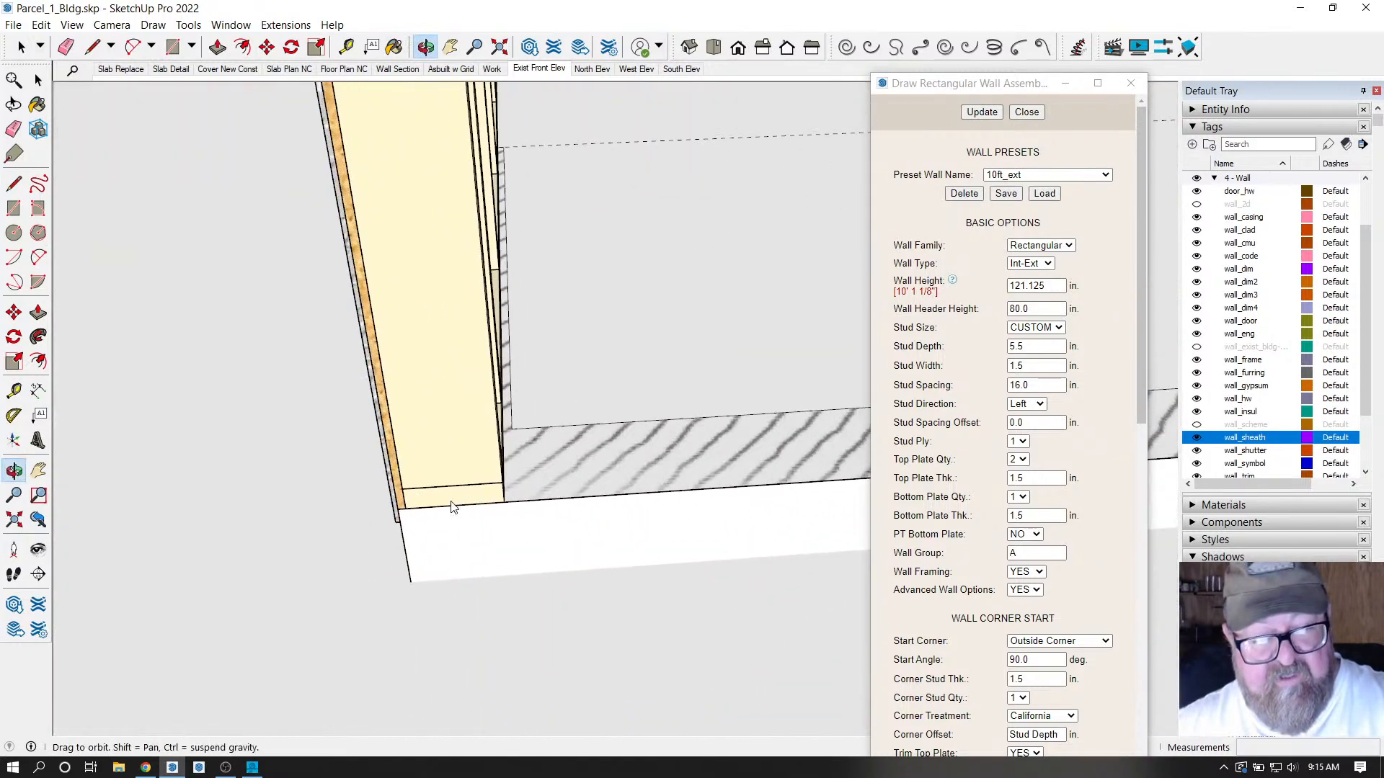
pyautogui.rightClick(451, 506)
pyautogui.click(469, 510)
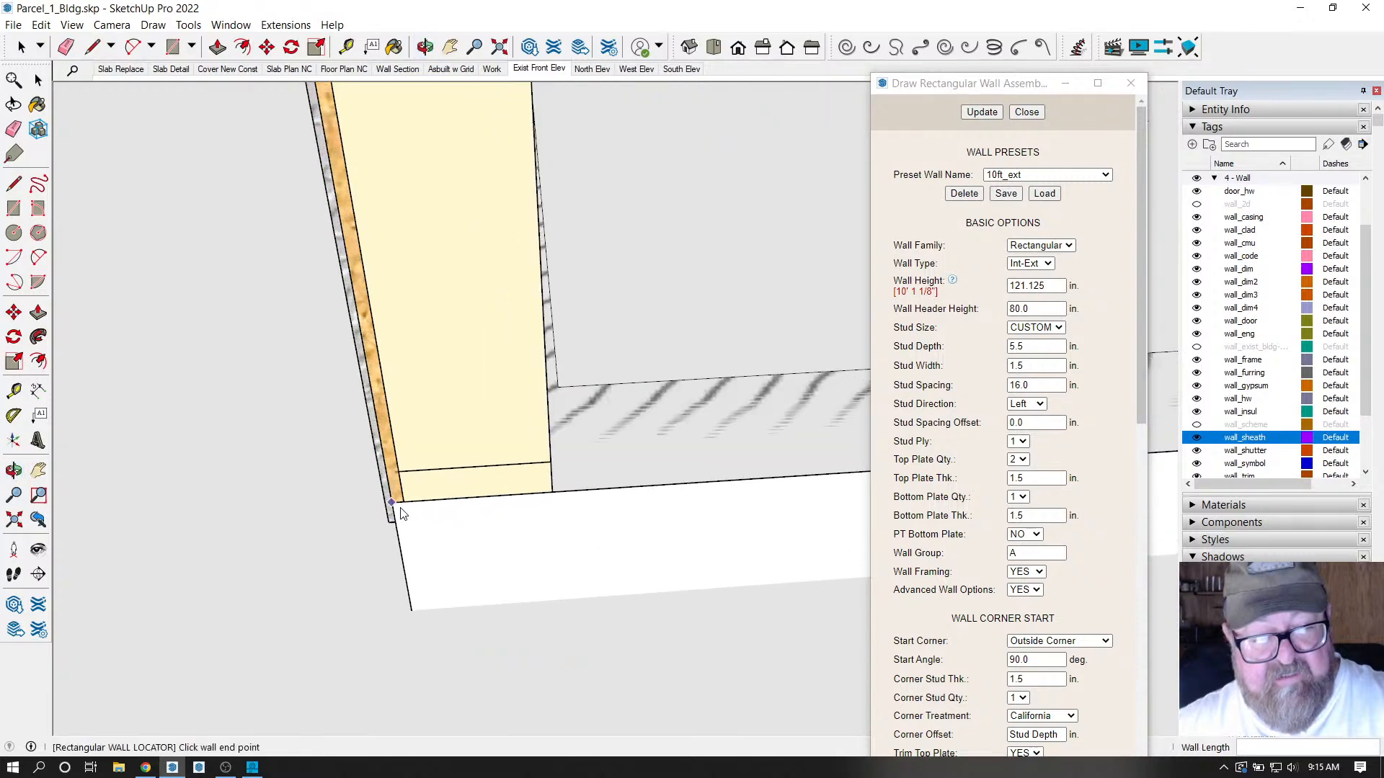
pyautogui.moveTo(402, 513); pyautogui.dragTo(191, 559, button='middle')
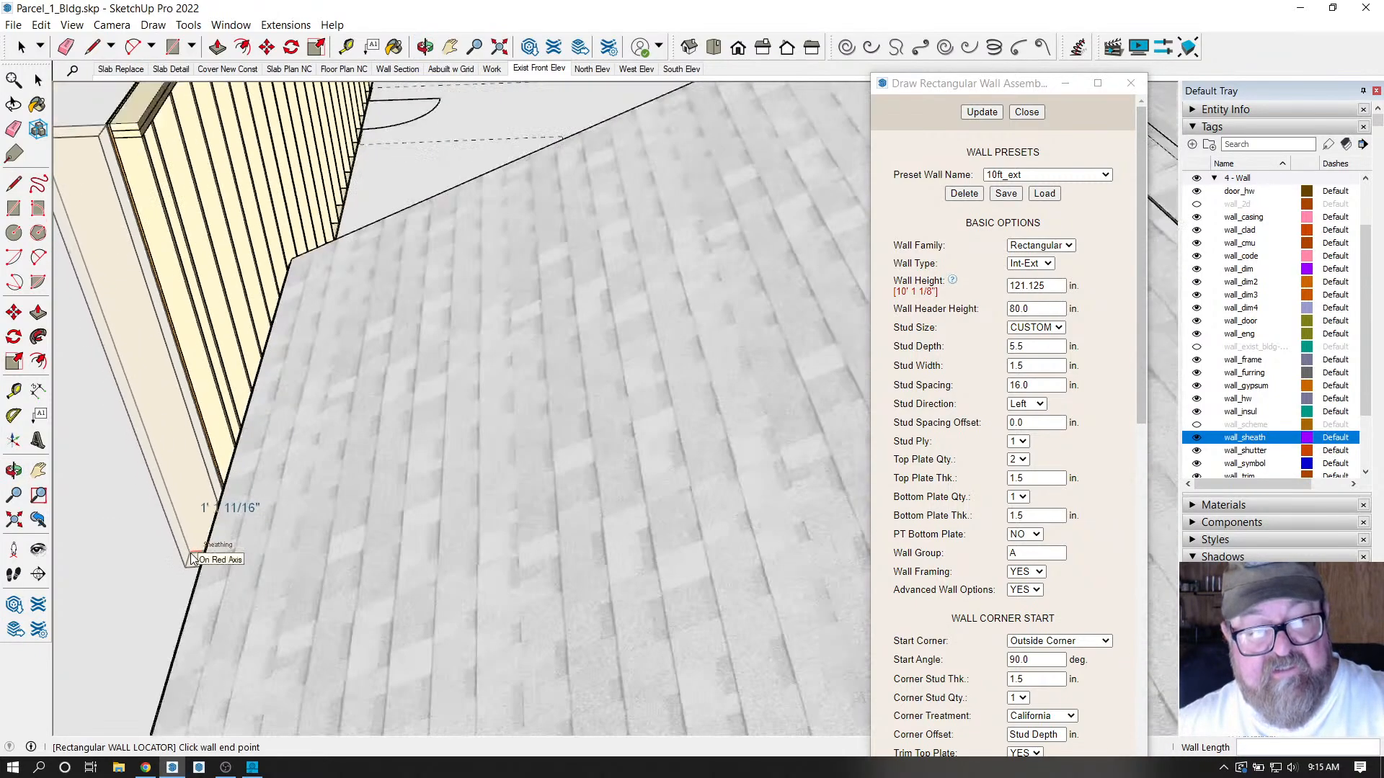
pyautogui.scroll(-10, 192, 559)
pyautogui.moveTo(779, 285); pyautogui.dragTo(383, 405, button='middle')
pyautogui.scroll(5, 448, 447)
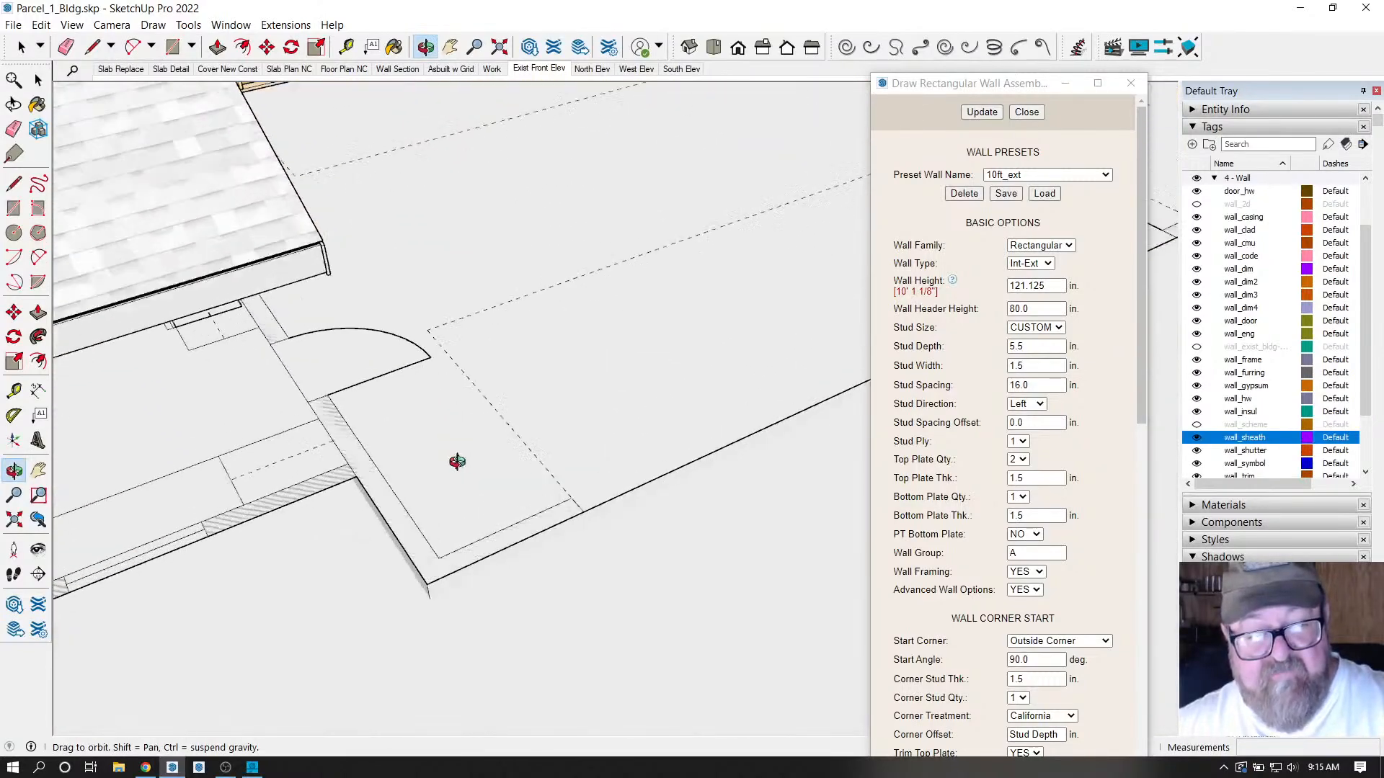
pyautogui.rightClick(457, 461)
pyautogui.click(477, 470)
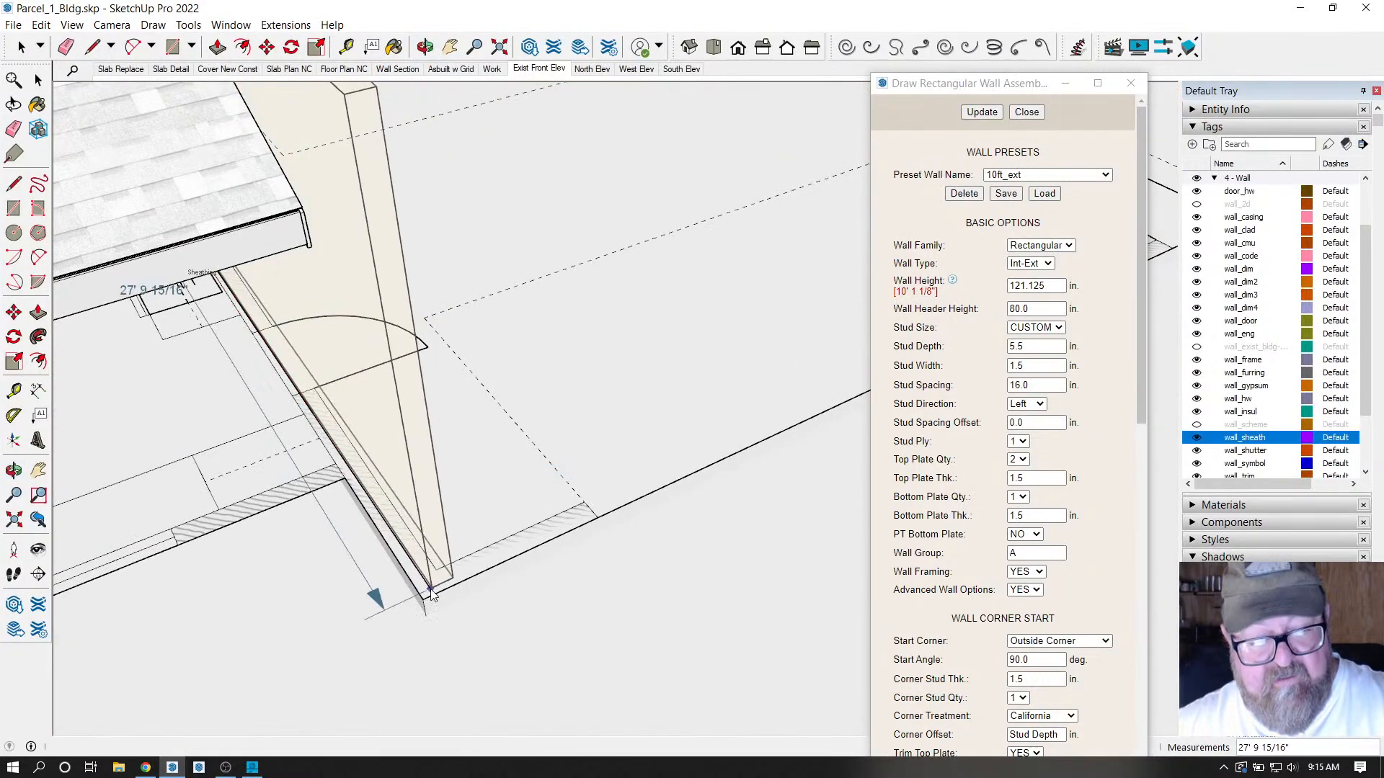
pyautogui.scroll(4, 429, 593)
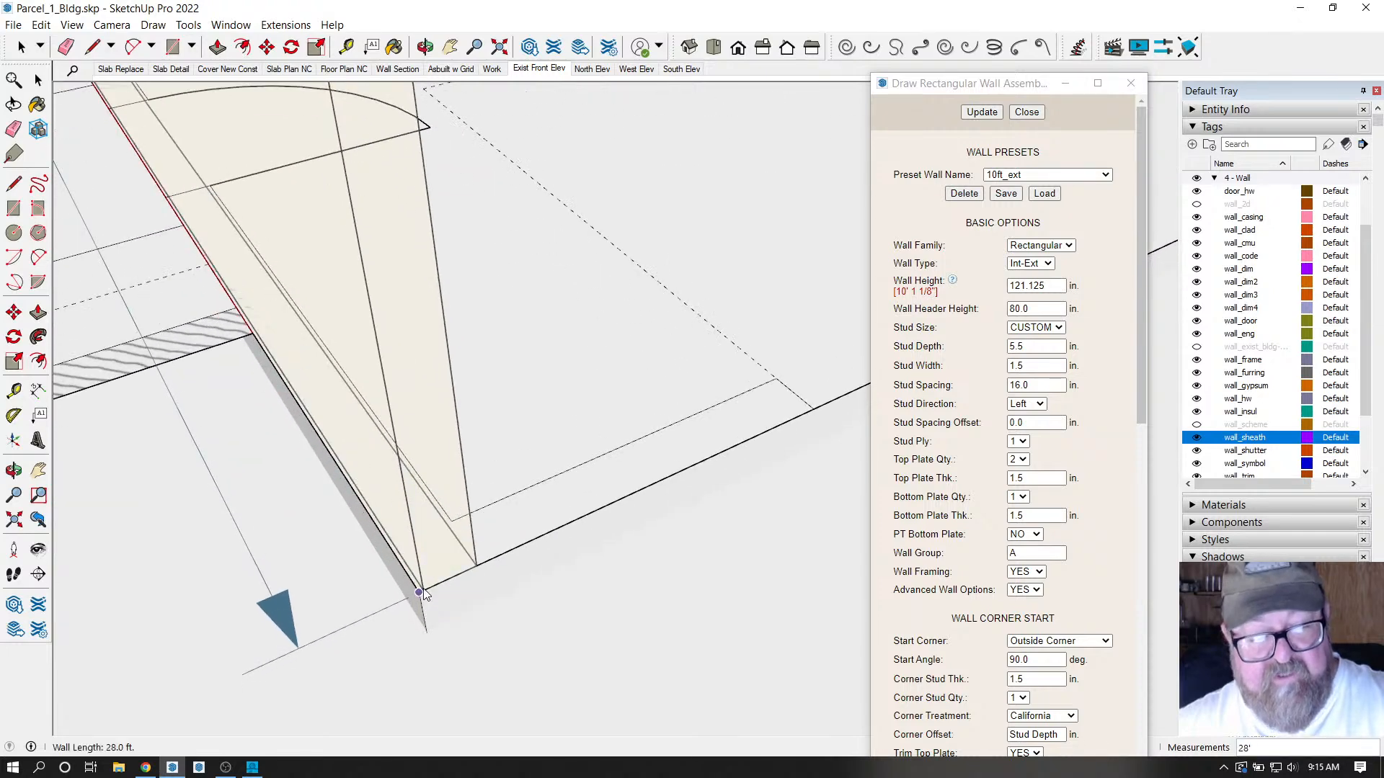
pyautogui.click(422, 591)
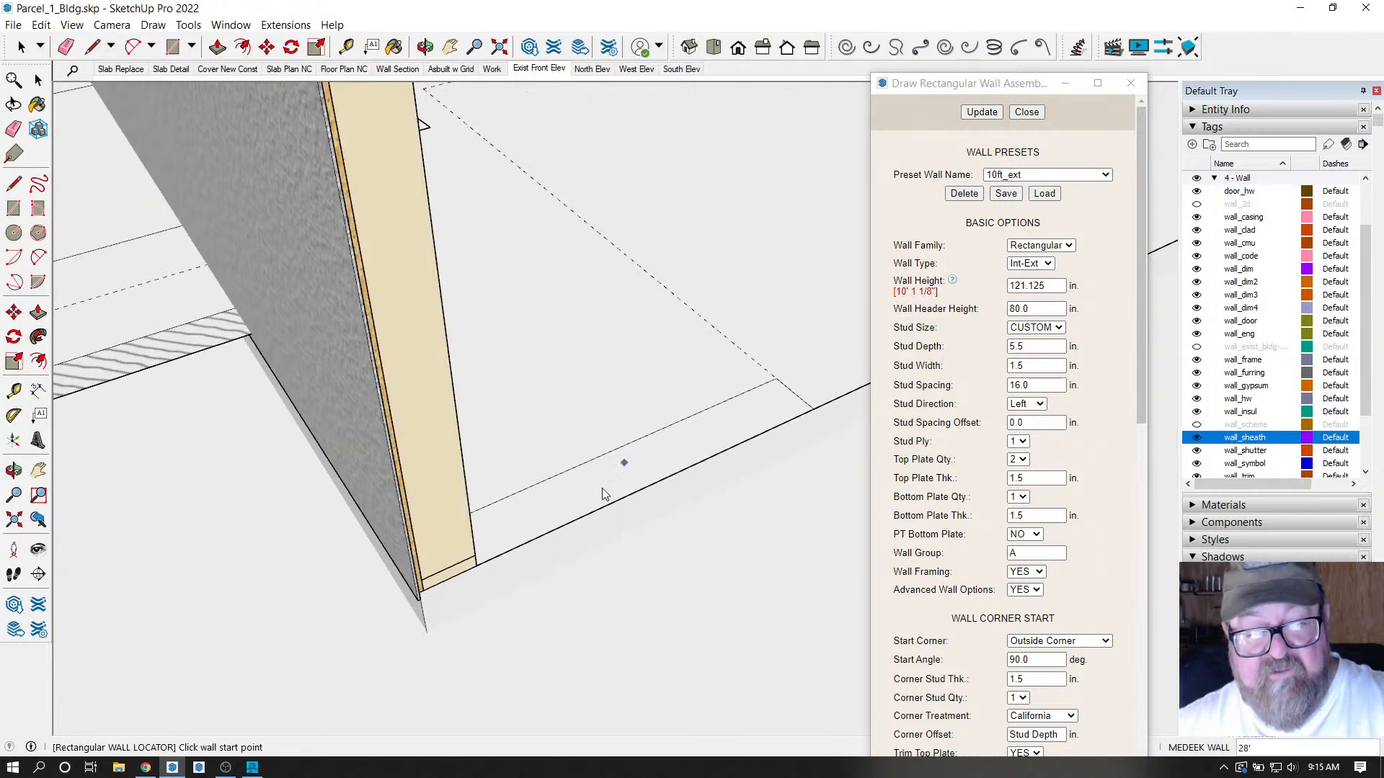
# Draw the 42' wall from the next corner to the existing framed wall's corner.
pyautogui.scroll(5, 484, 589)
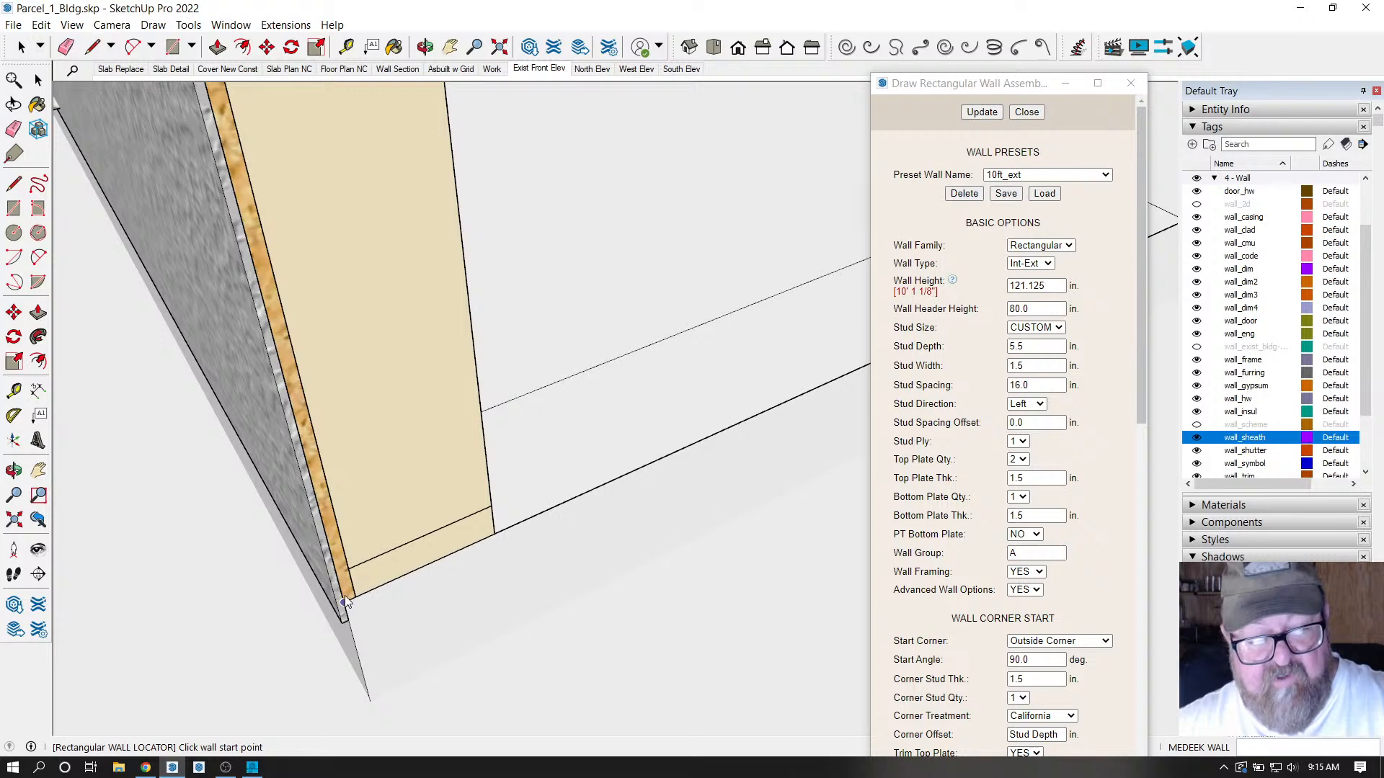
pyautogui.click(344, 598)
pyautogui.moveTo(352, 598); pyautogui.dragTo(680, 470, button='middle')
pyautogui.scroll(-3, 155, 604)
pyautogui.scroll(-3, 178, 567)
pyautogui.scroll(5, 463, 463)
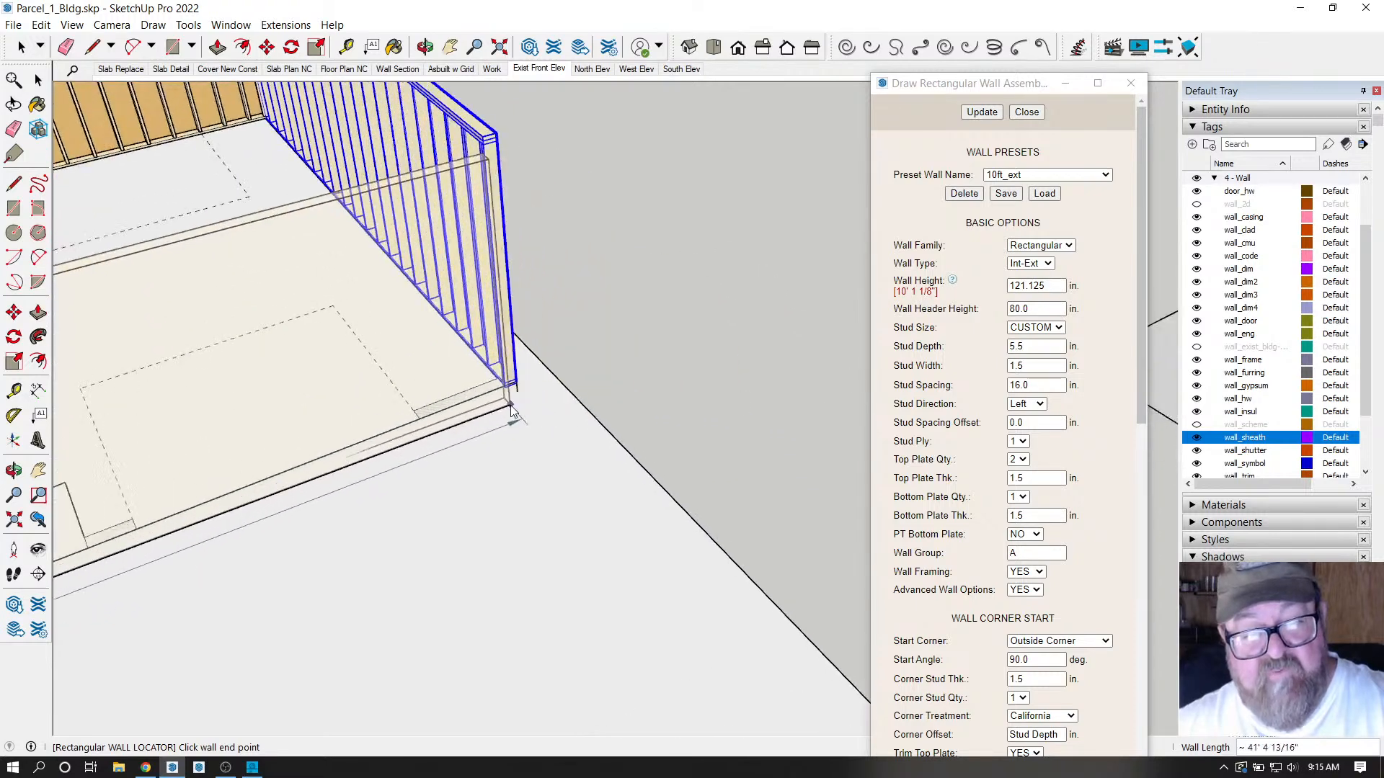
pyautogui.scroll(6, 512, 409)
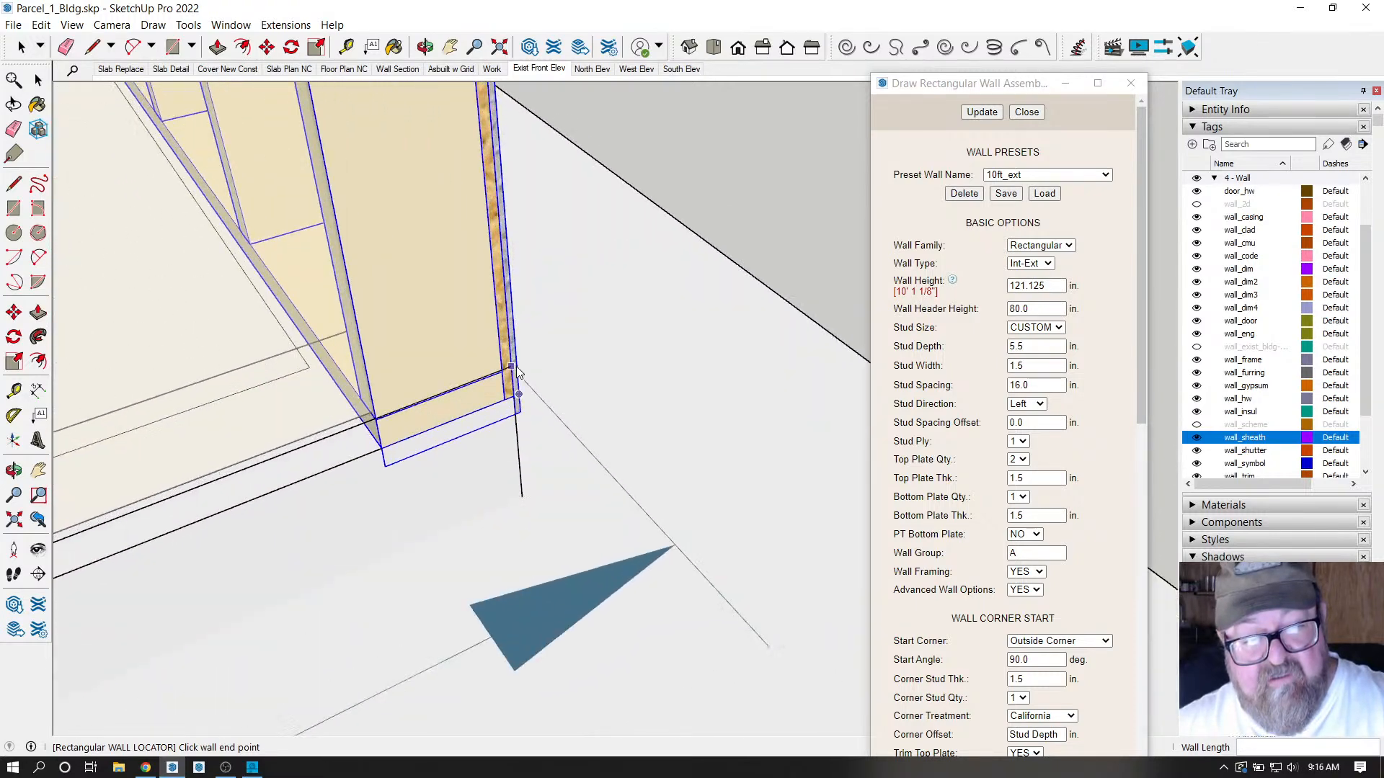
pyautogui.scroll(3, 516, 389)
pyautogui.click(513, 411)
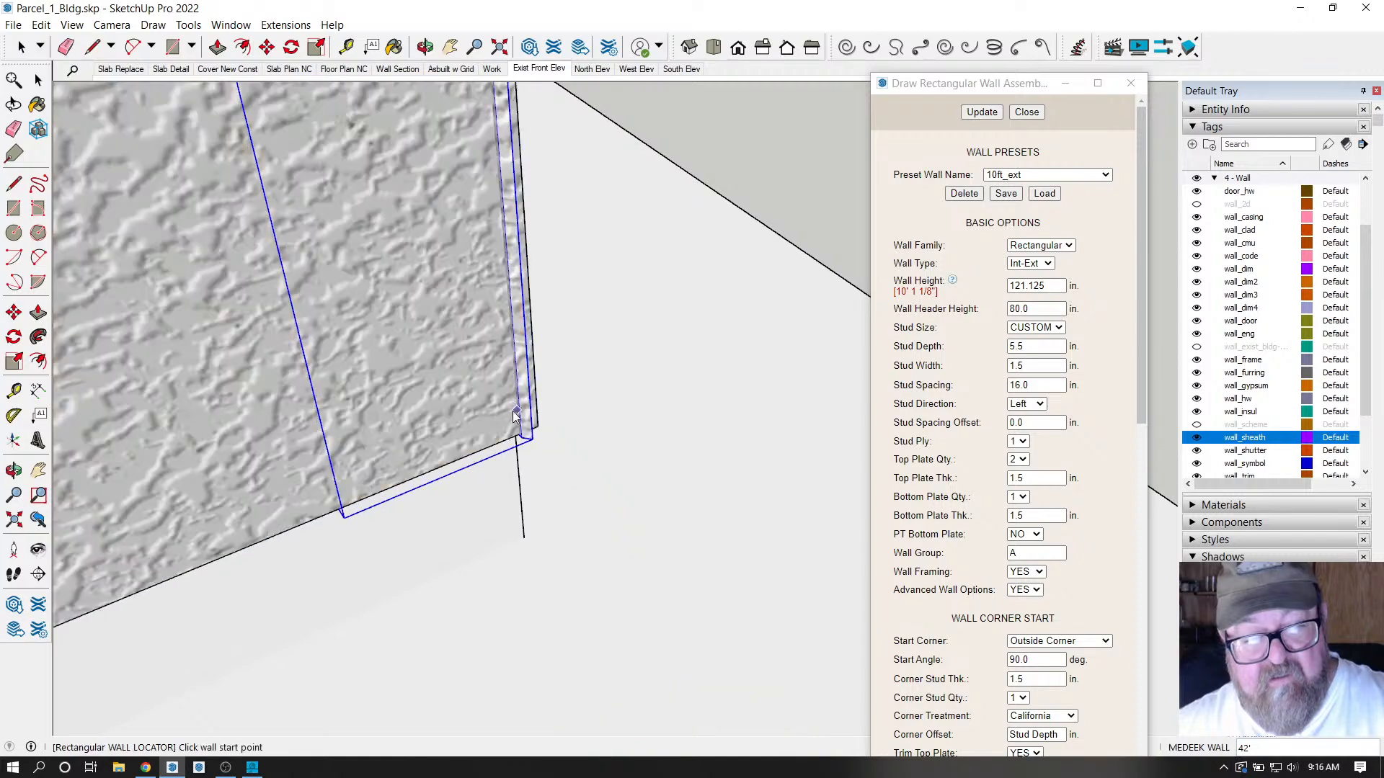
pyautogui.moveTo(664, 495); pyautogui.dragTo(580, 577, button='middle')
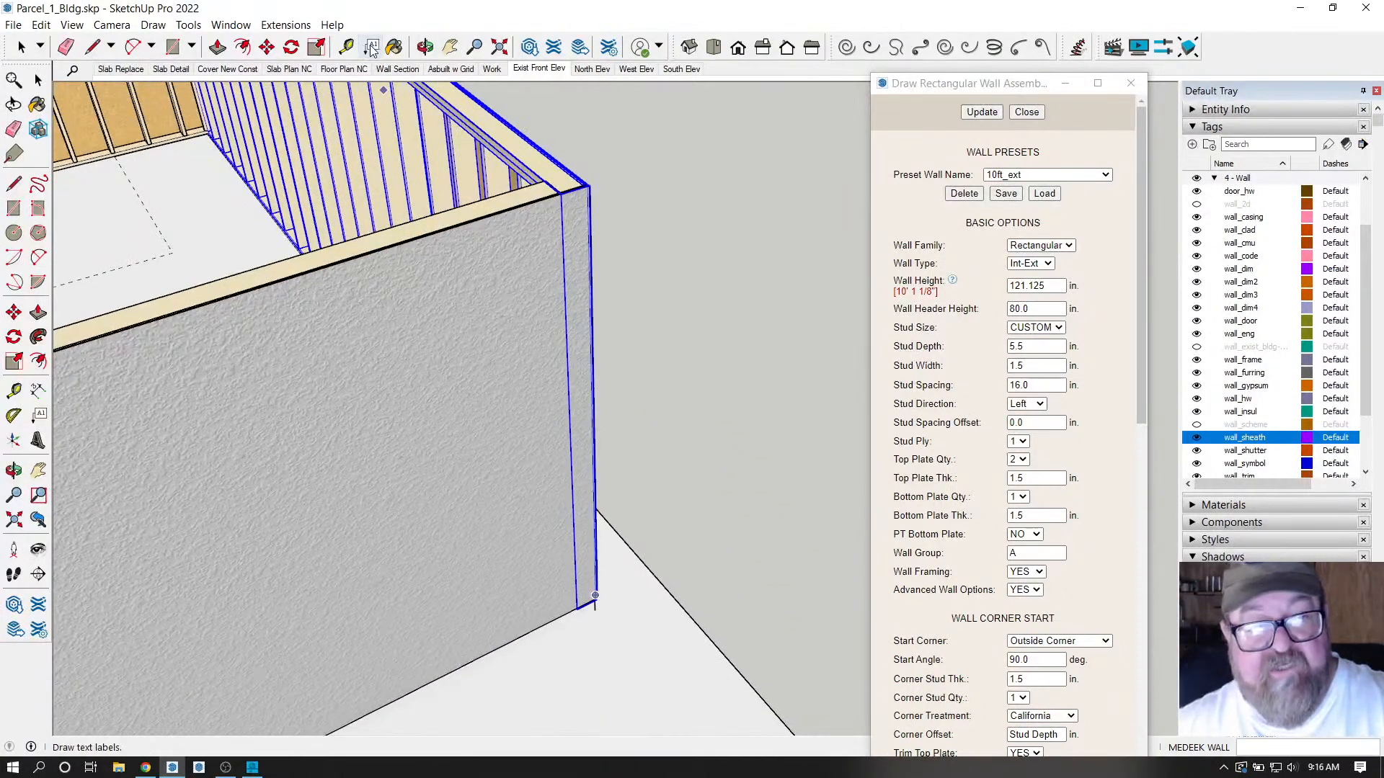
# Orbit closely over the new wall's top plate, studs and corner post.
pyautogui.click(424, 48)
pyautogui.moveTo(504, 180); pyautogui.dragTo(762, 276)
pyautogui.moveTo(719, 370); pyautogui.dragTo(717, 216)
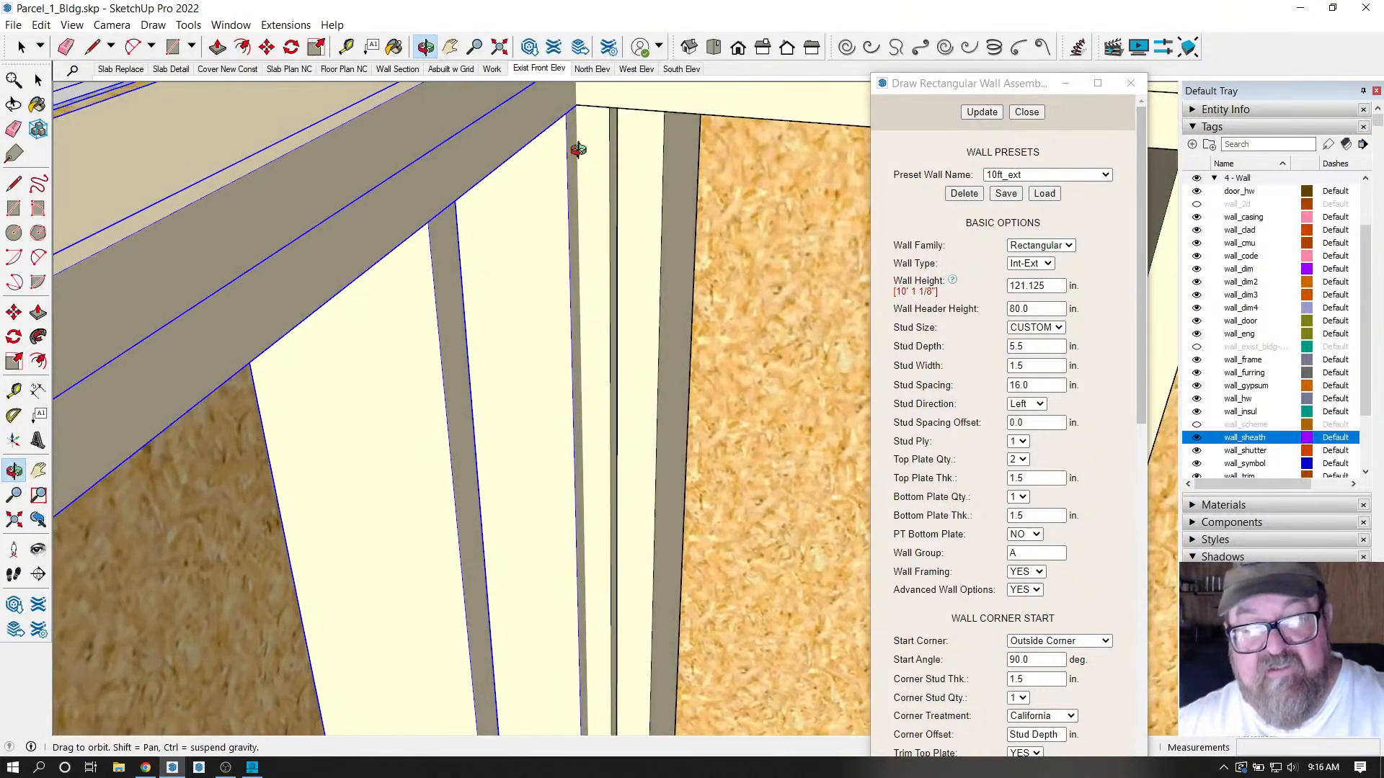
pyautogui.moveTo(579, 149); pyautogui.dragTo(325, 414)
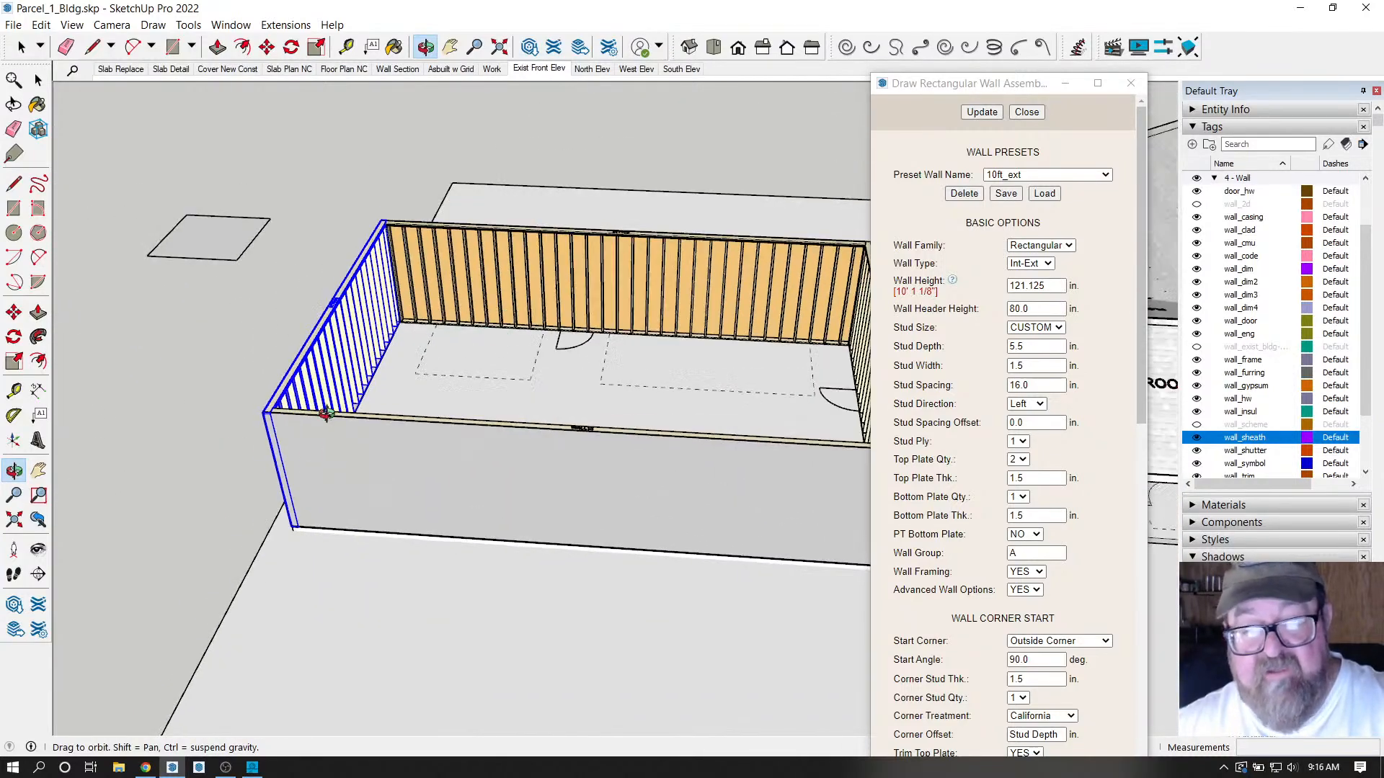
# Close the Draw Rectangular Wall Assembly dialog, clear the selection, and view the wall corner from above.
pyautogui.click(1027, 111)
pyautogui.scroll(2, 519, 377)
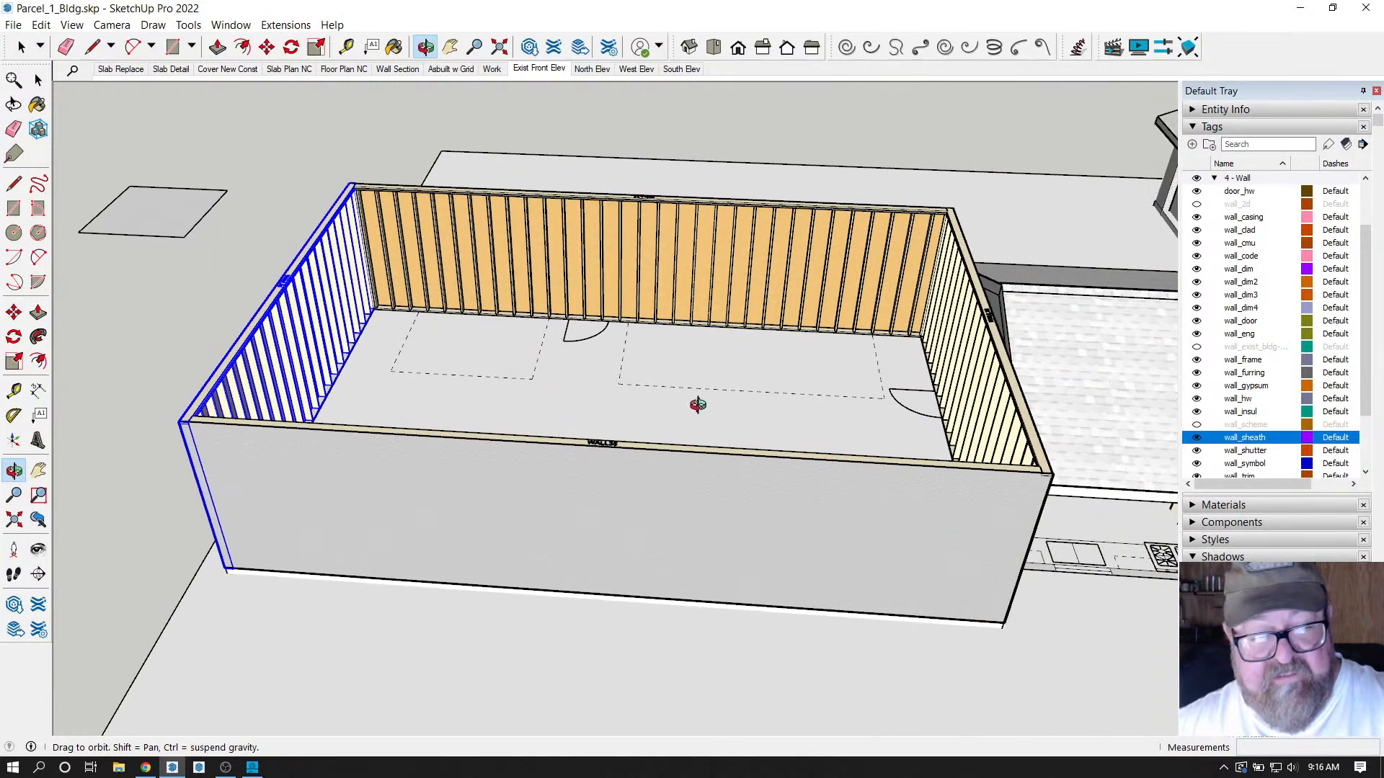
pyautogui.click(21, 47)
pyautogui.click(166, 132)
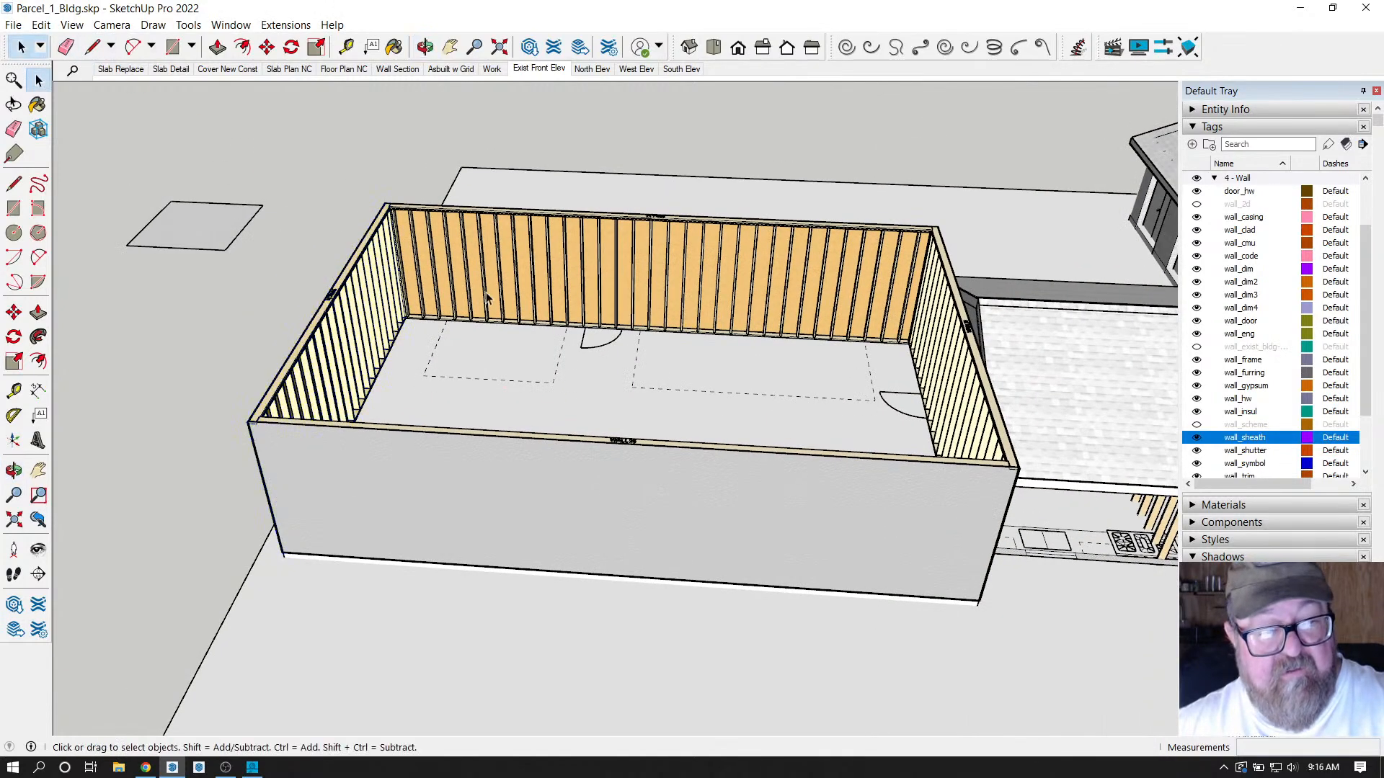
pyautogui.keyDown('shift'); pyautogui.moveTo(288, 446); pyautogui.dragTo(437, 447, button='middle'); pyautogui.keyUp('shift')
pyautogui.scroll(3, 572, 454)
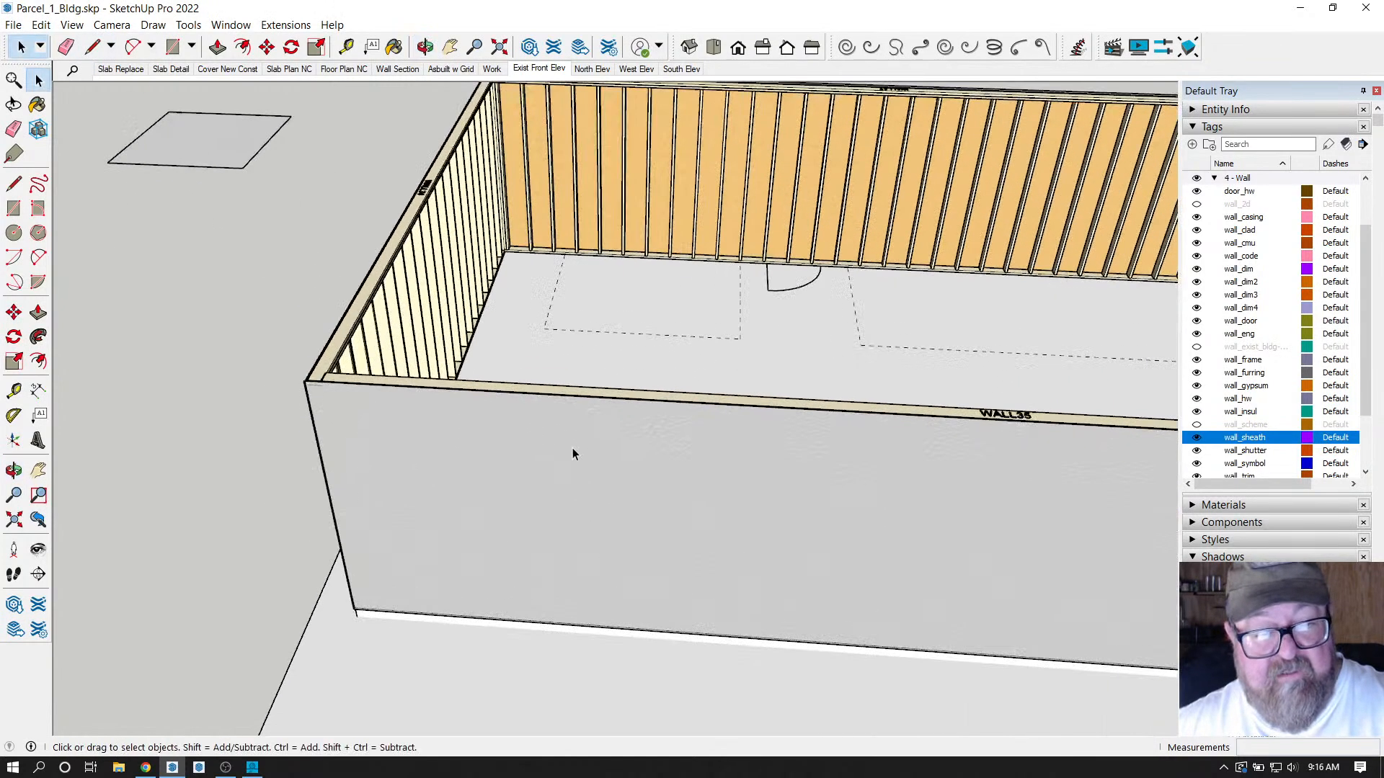
pyautogui.click(425, 47)
pyautogui.moveTo(454, 411); pyautogui.dragTo(698, 250)
pyautogui.moveTo(696, 310); pyautogui.dragTo(675, 233)
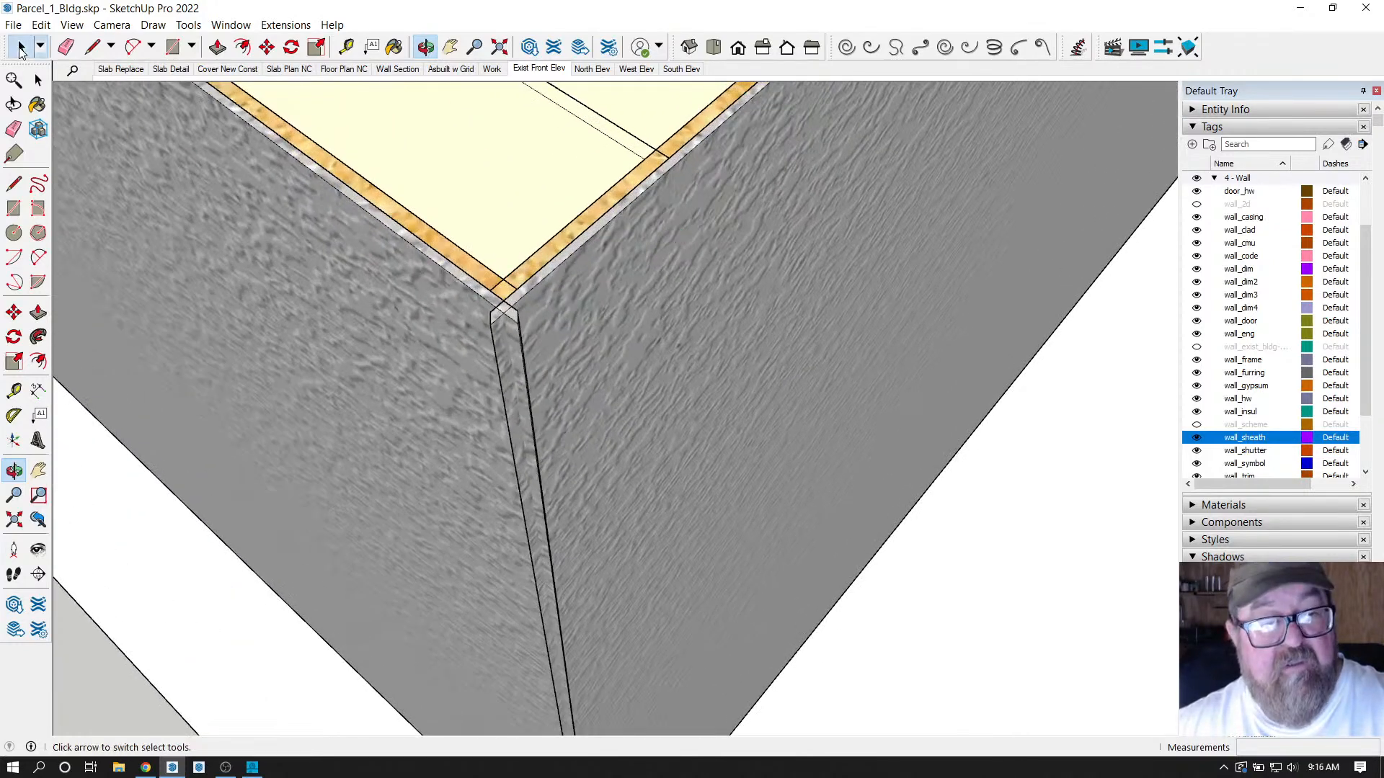
# Edit the corner wall's assembly and apply MITER:FLUSH cladding corners.
pyautogui.click(21, 47)
pyautogui.rightClick(624, 300)
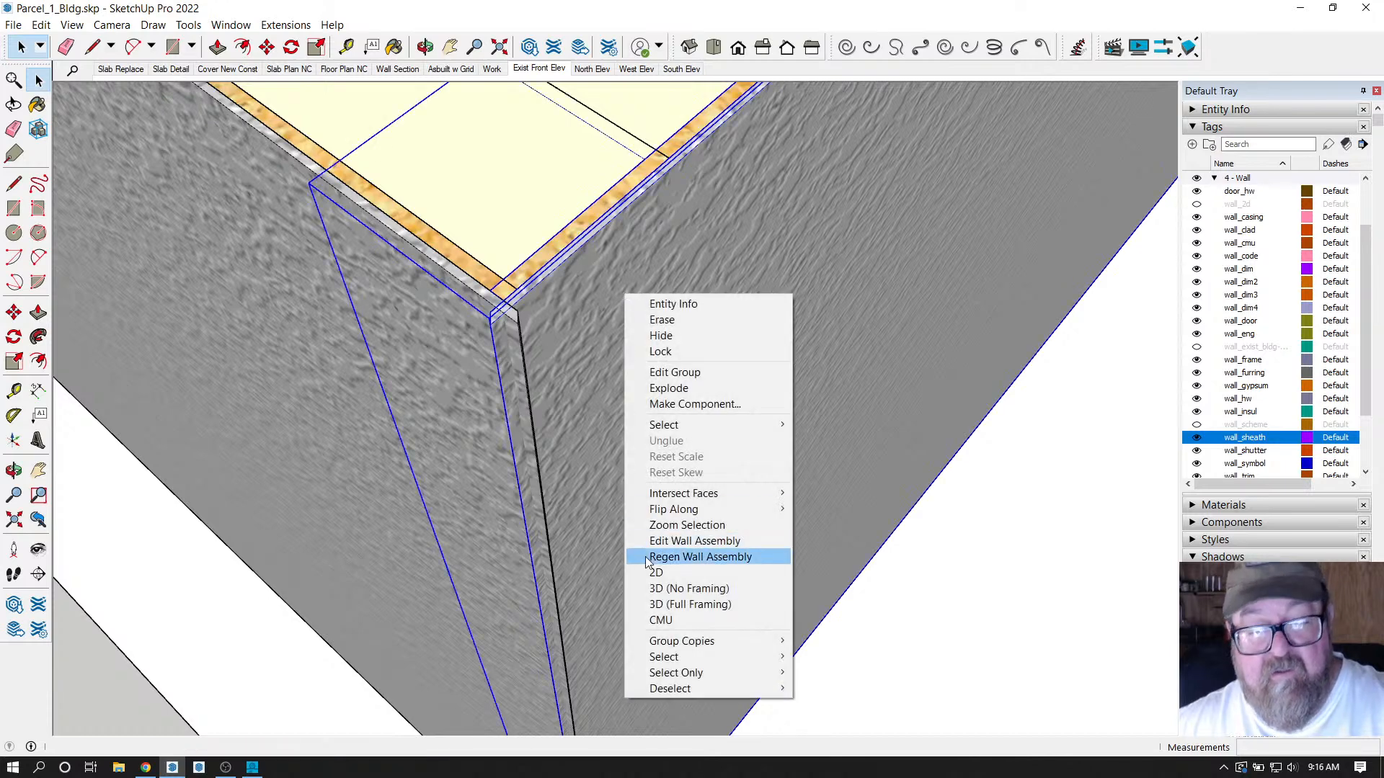
pyautogui.click(665, 542)
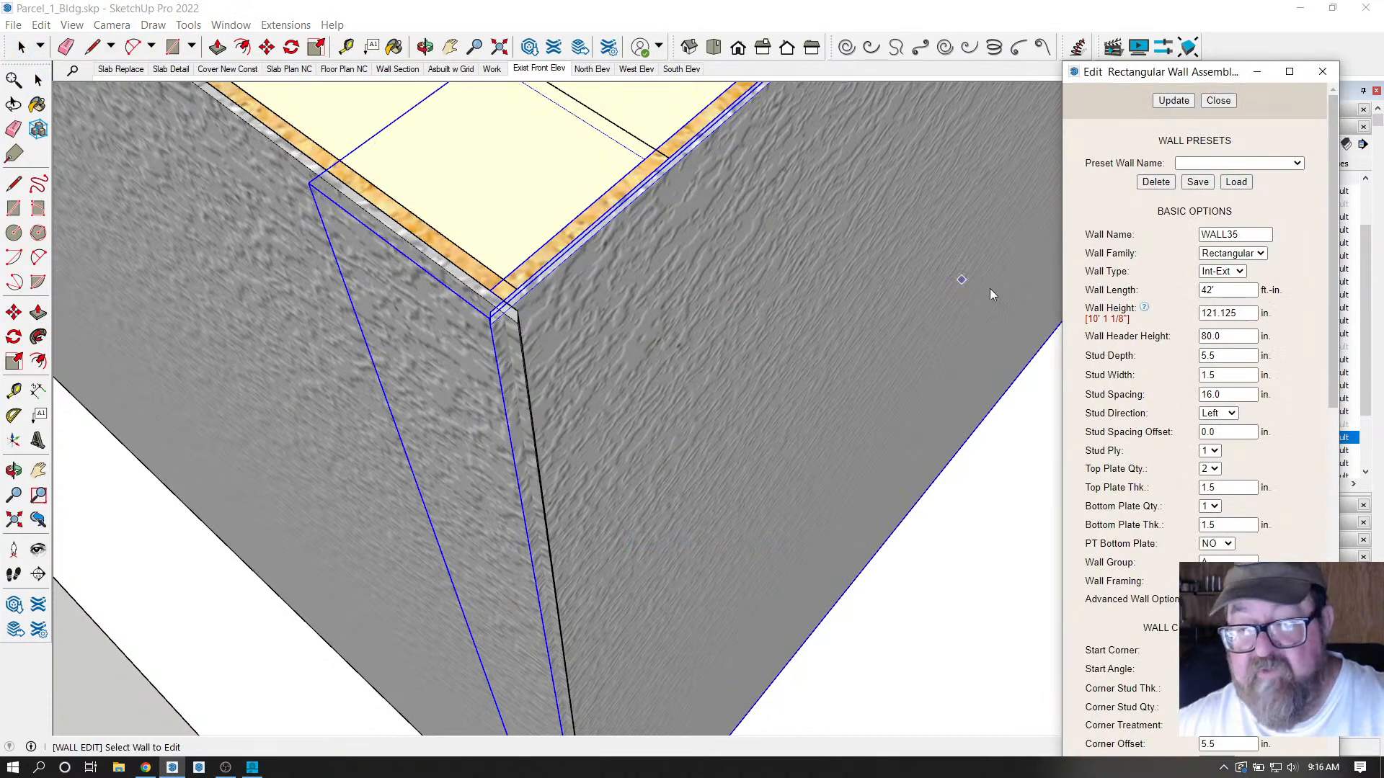
pyautogui.scroll(-10, 1121, 343)
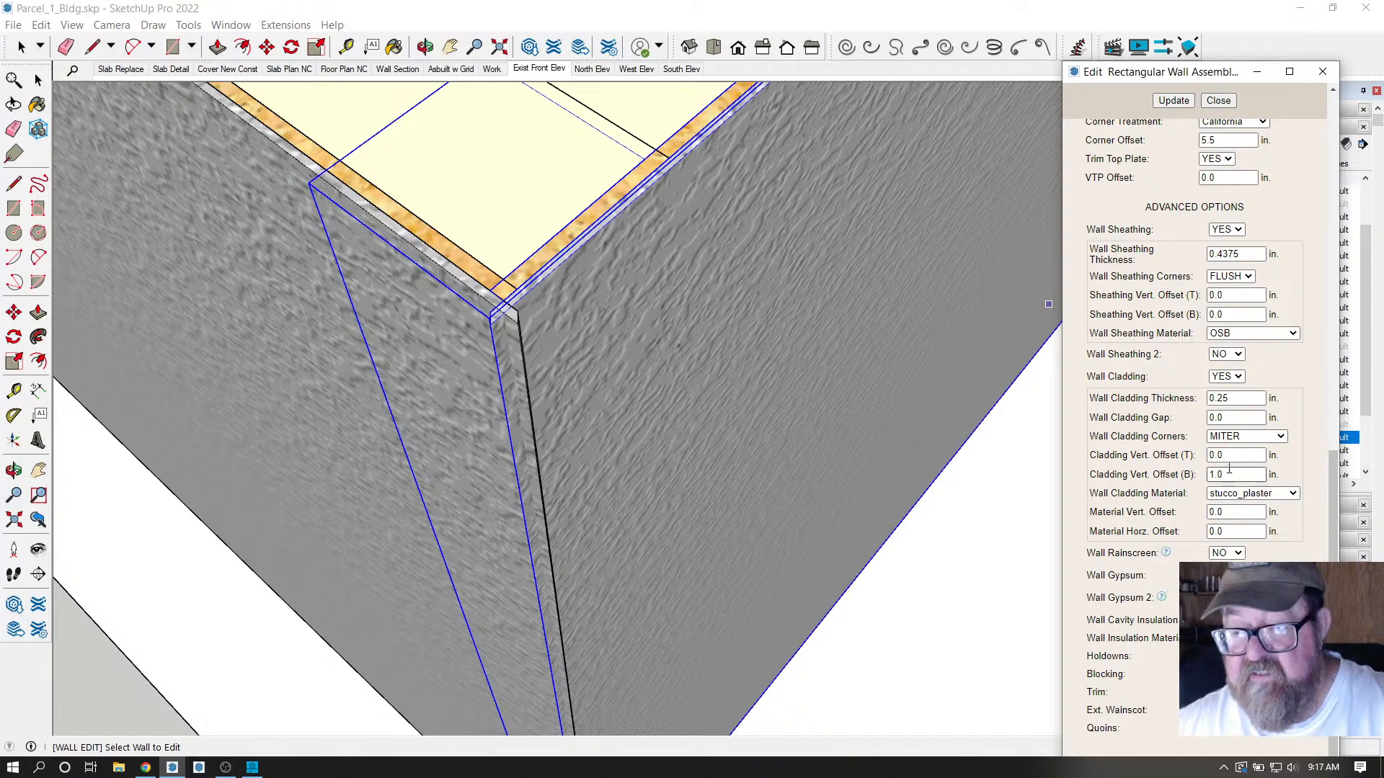
pyautogui.click(1281, 436)
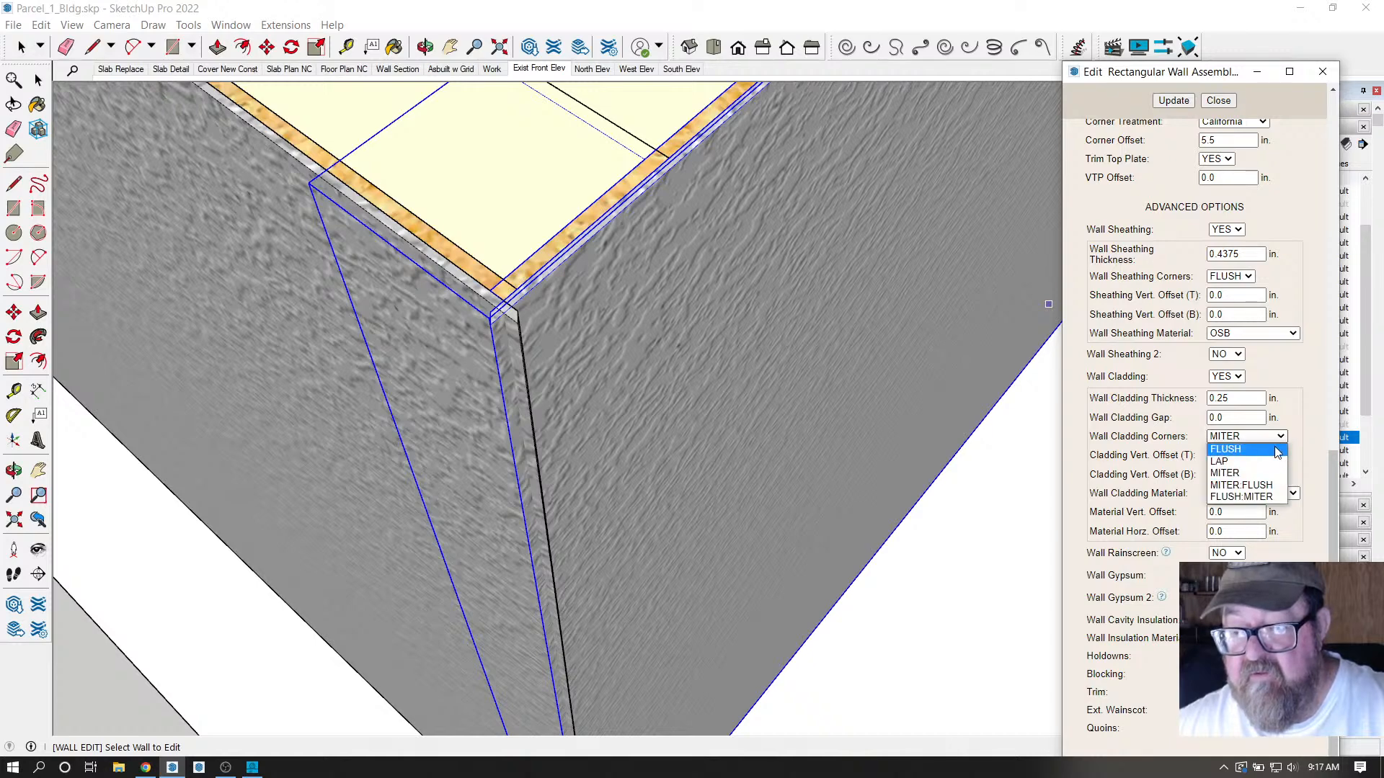
pyautogui.click(1268, 475)
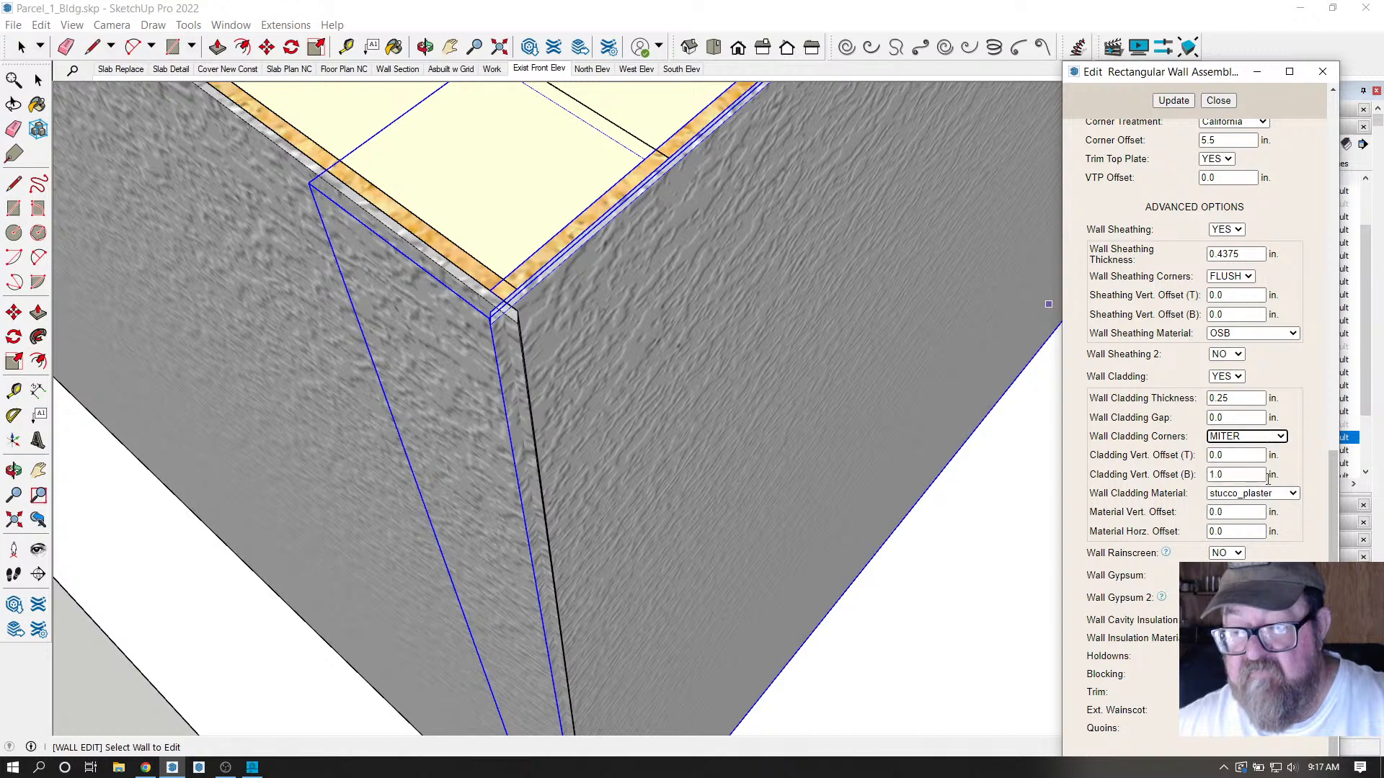
pyautogui.click(1281, 437)
pyautogui.click(1247, 490)
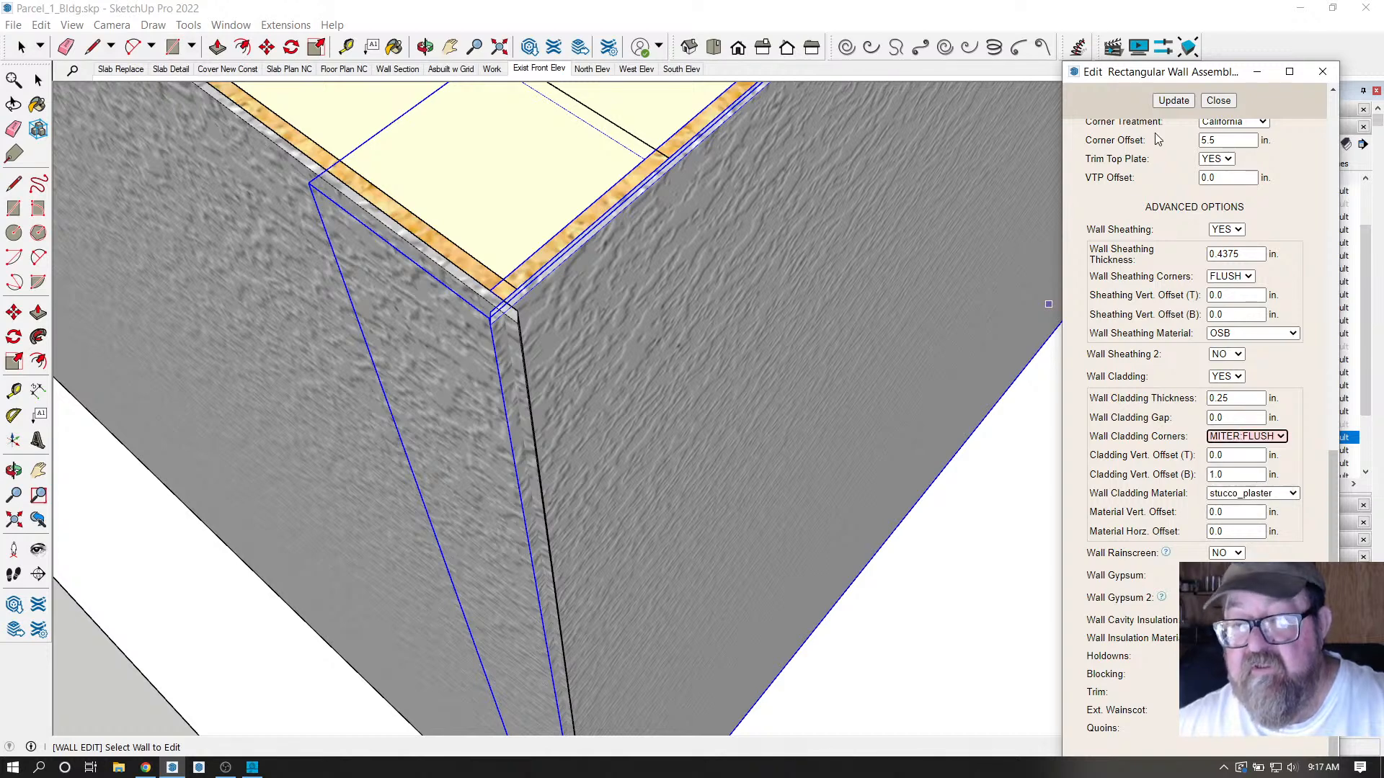
pyautogui.click(1185, 101)
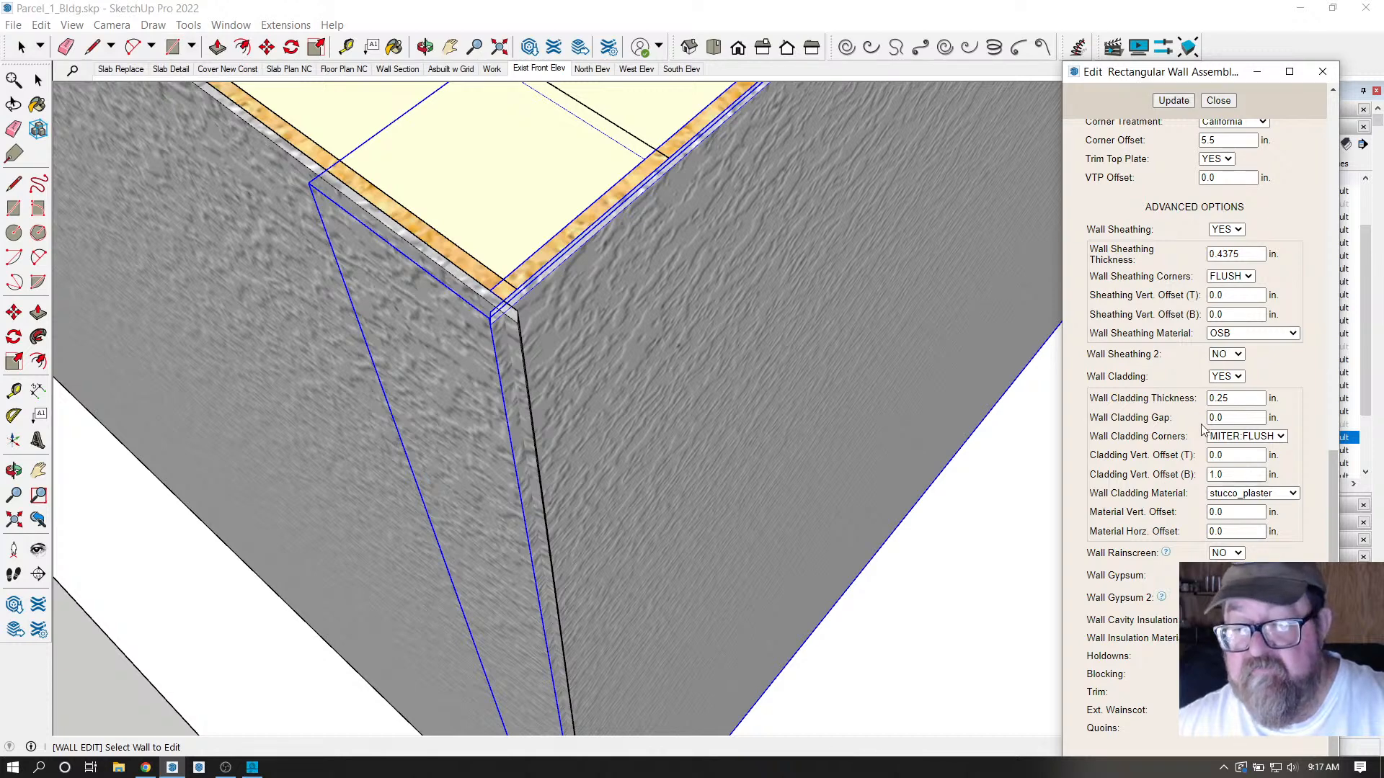
# Change Wall Cladding Corners to FLUSH:MITER and update the wall.
pyautogui.click(1286, 438)
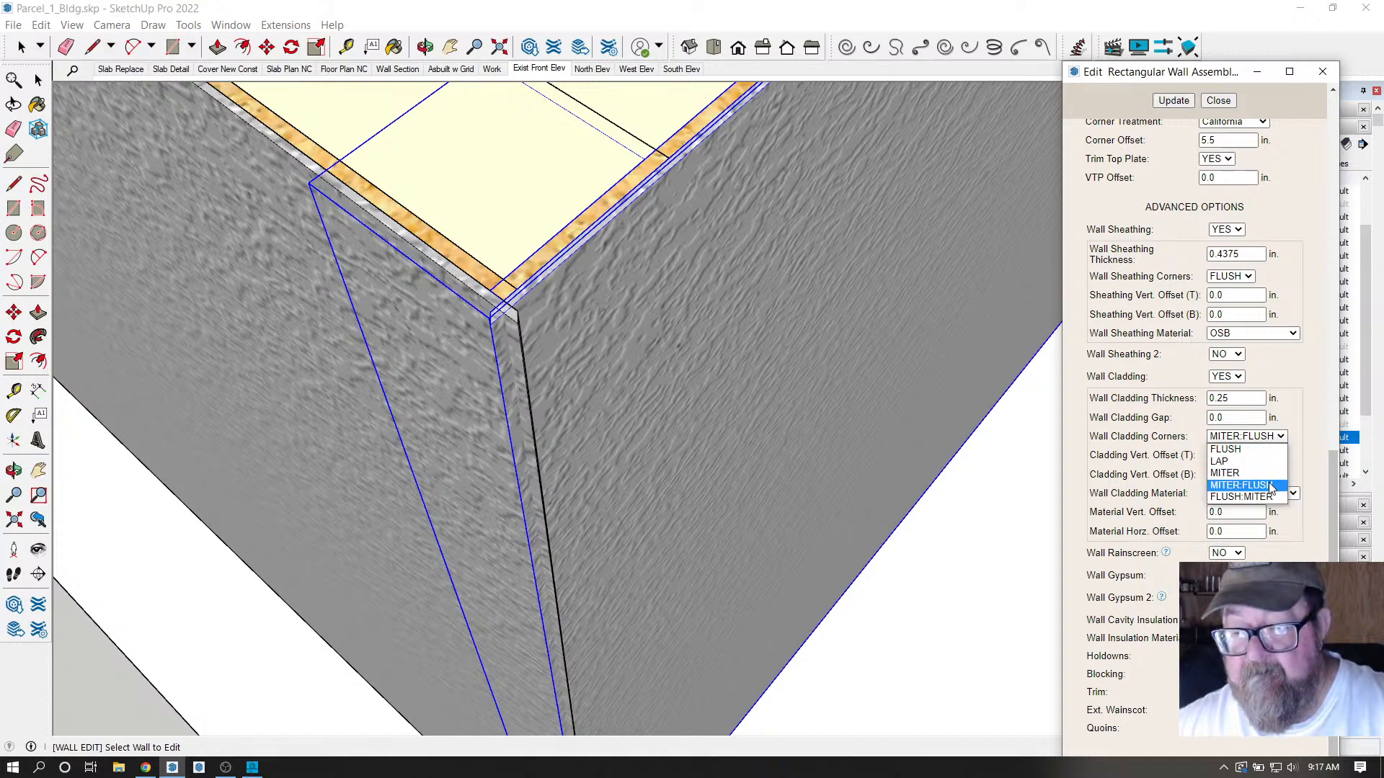
pyautogui.click(1269, 494)
pyautogui.click(1281, 438)
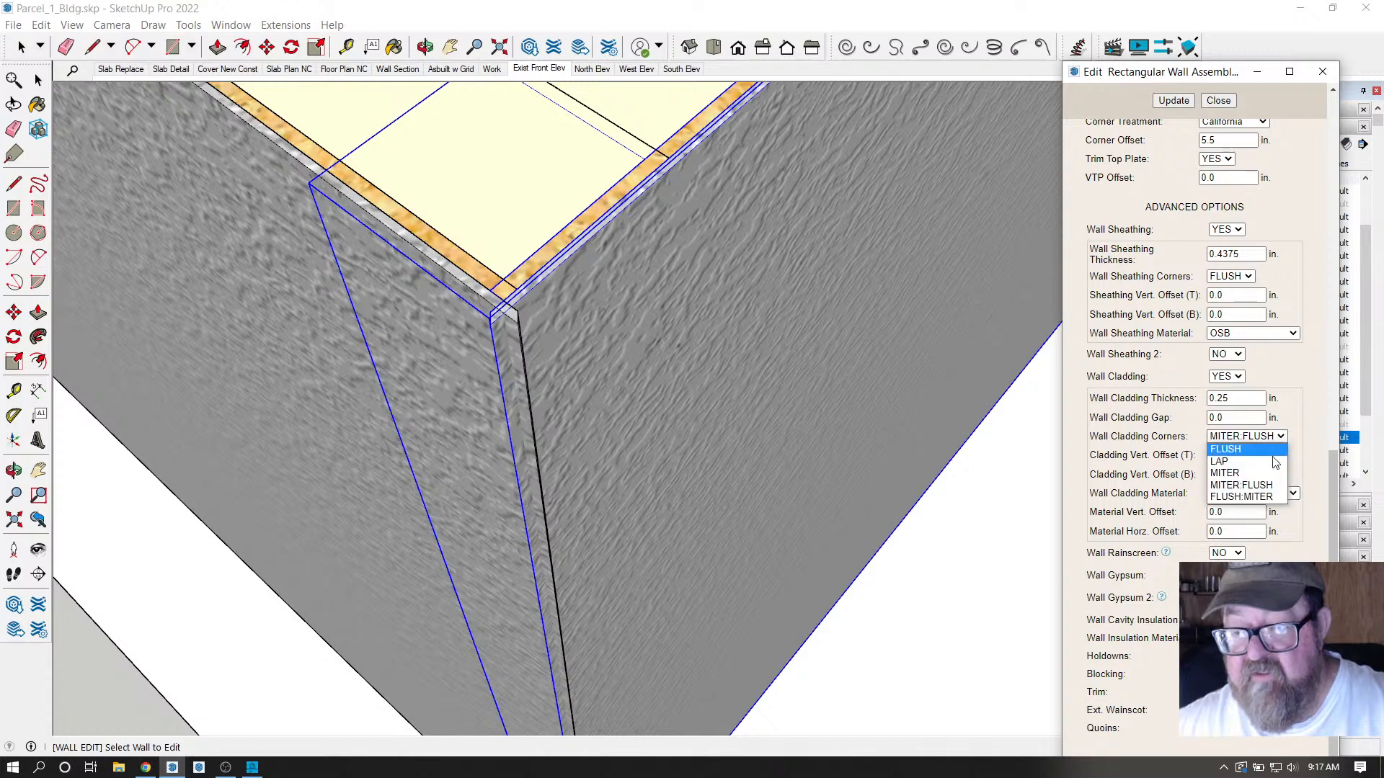
pyautogui.click(1263, 501)
pyautogui.click(1176, 100)
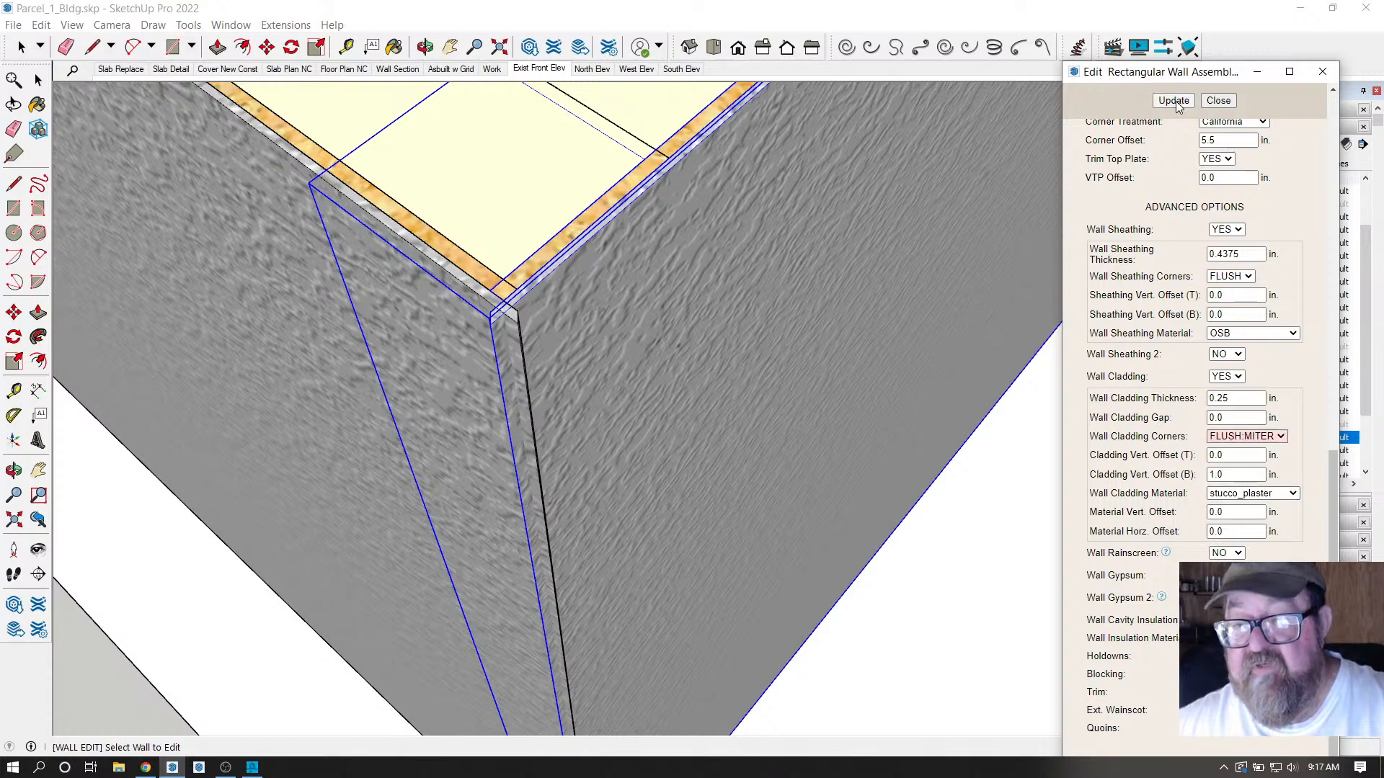
pyautogui.scroll(4, 494, 311)
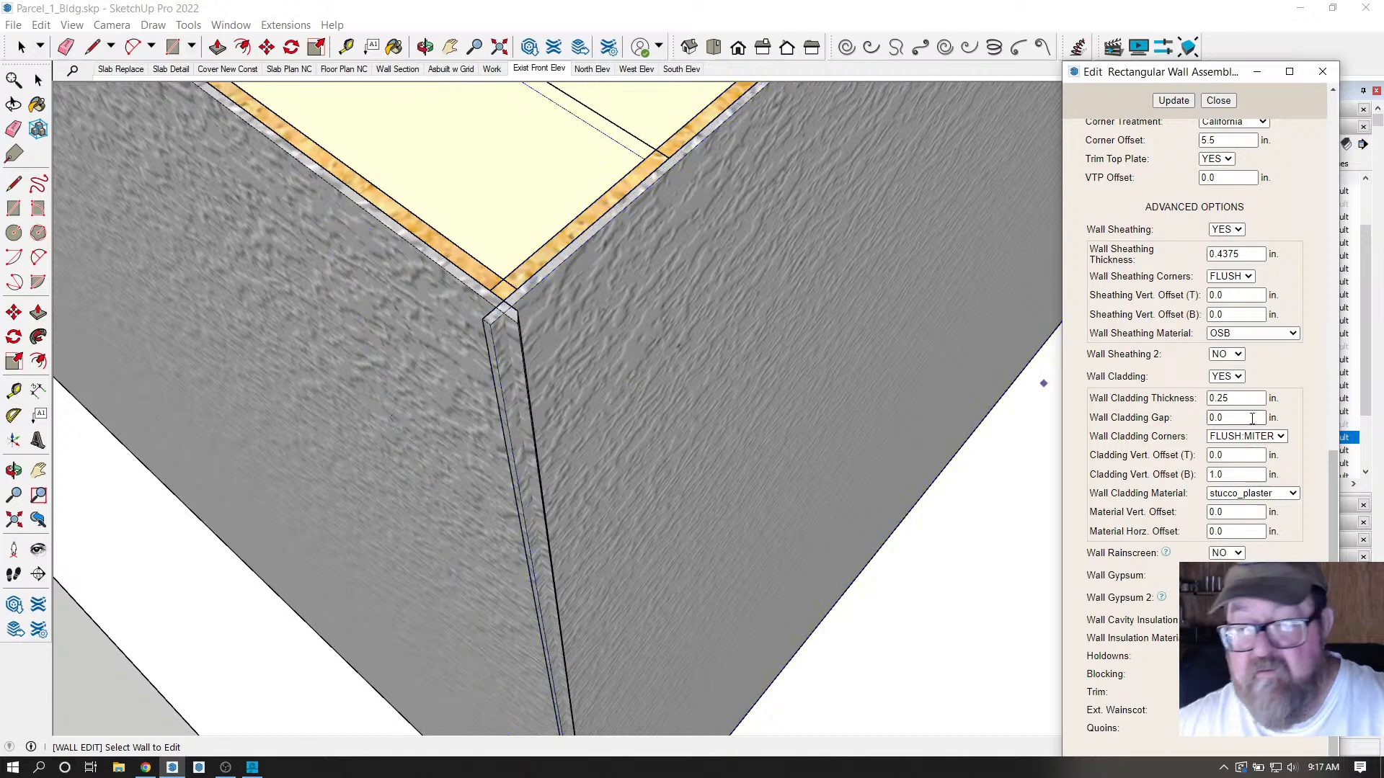
# Set Cladding Vert. Offset (B) to 1 in and Material Horz. Offset to 0, updating the wall.
pyautogui.scroll(2, 495, 311)
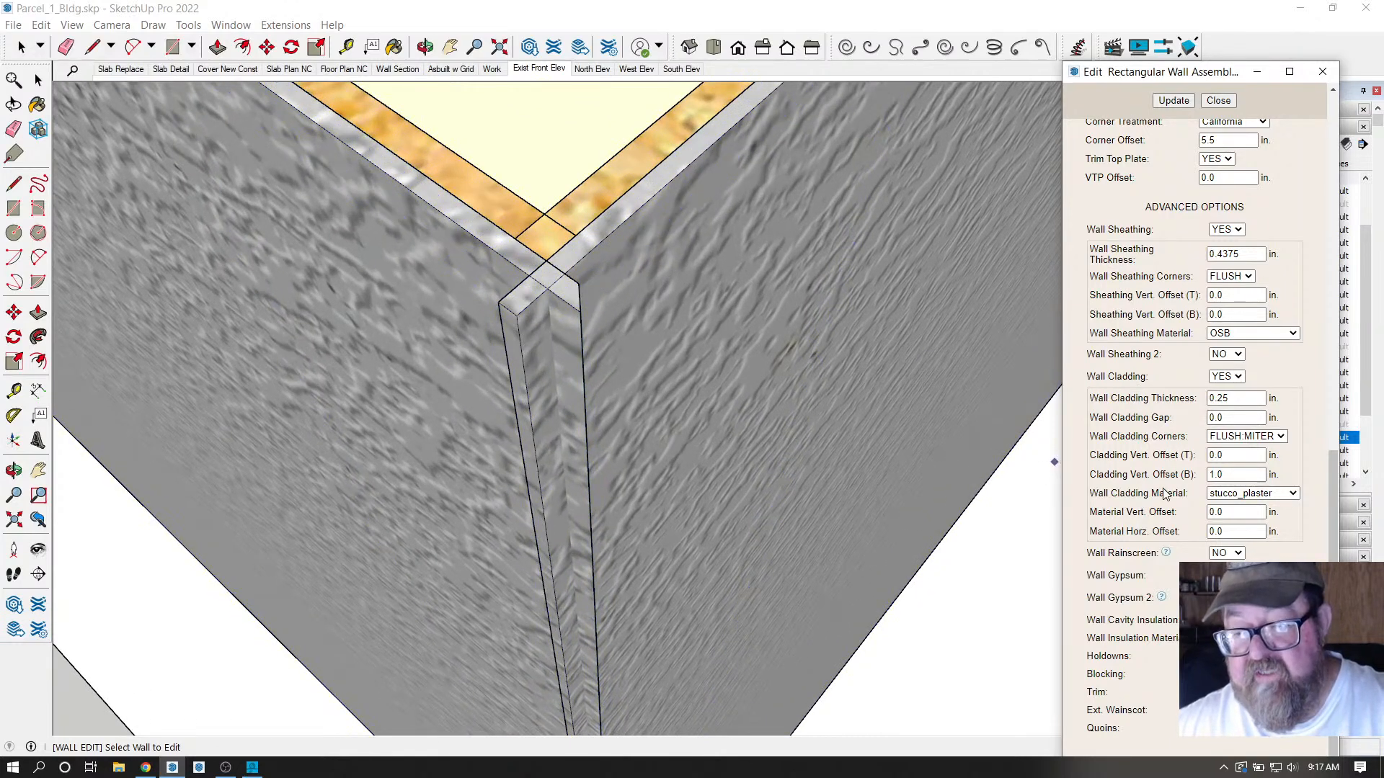
pyautogui.click(1216, 474)
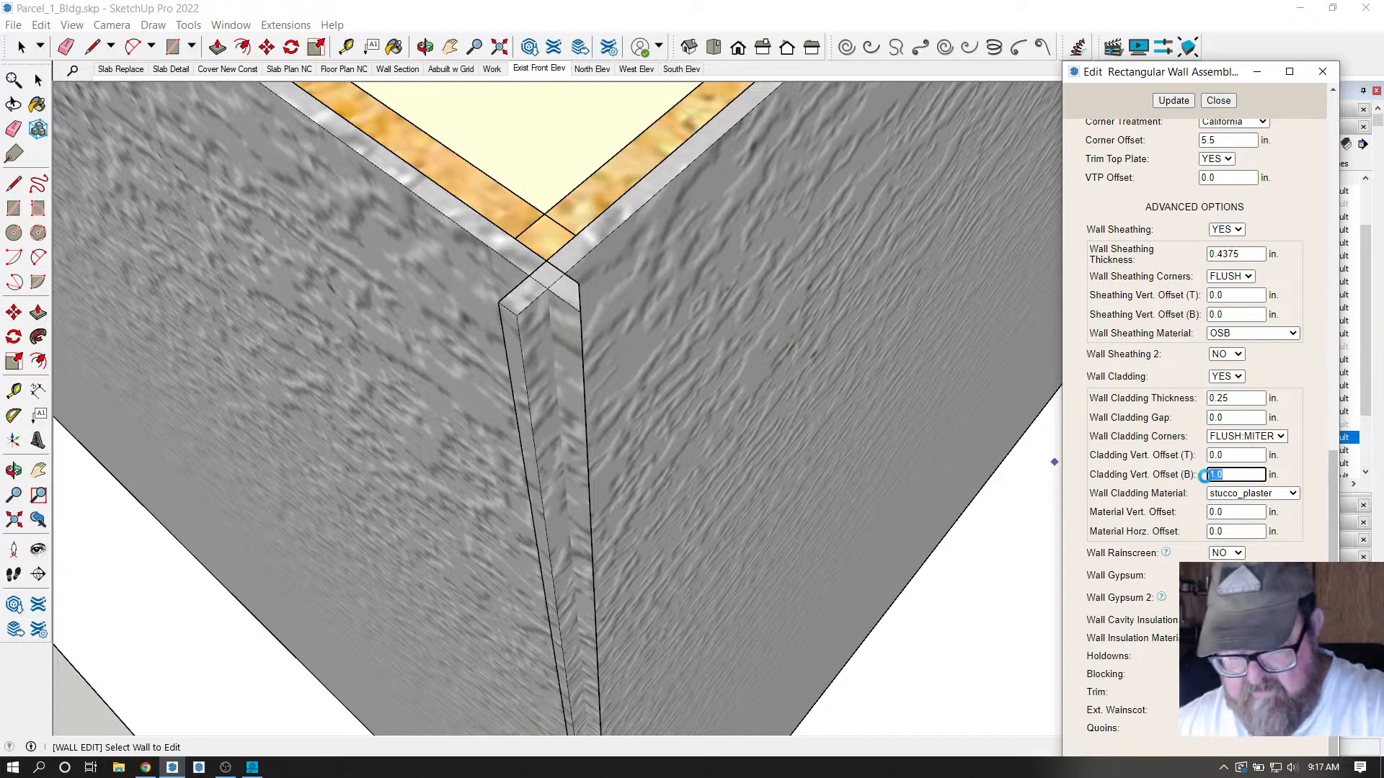
pyautogui.write('0')
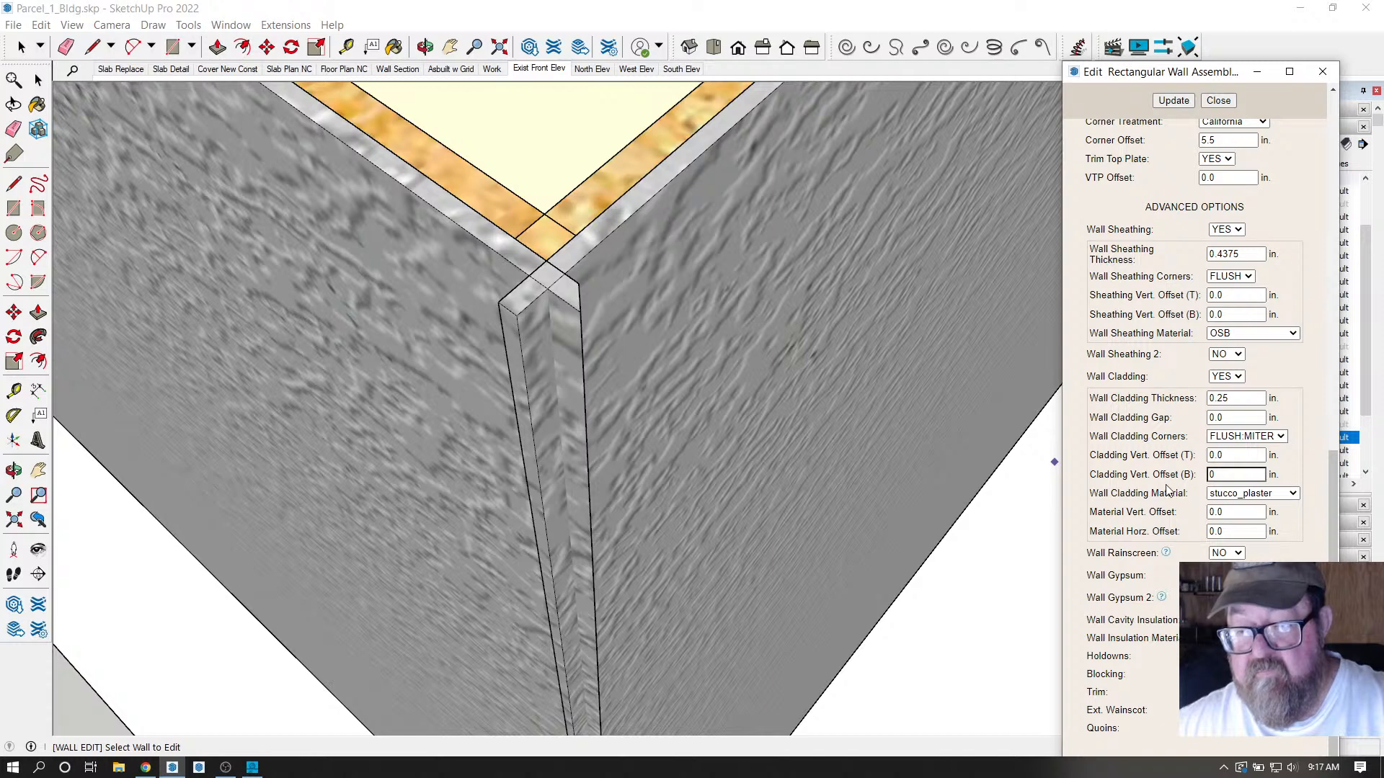
pyautogui.doubleClick(1224, 477)
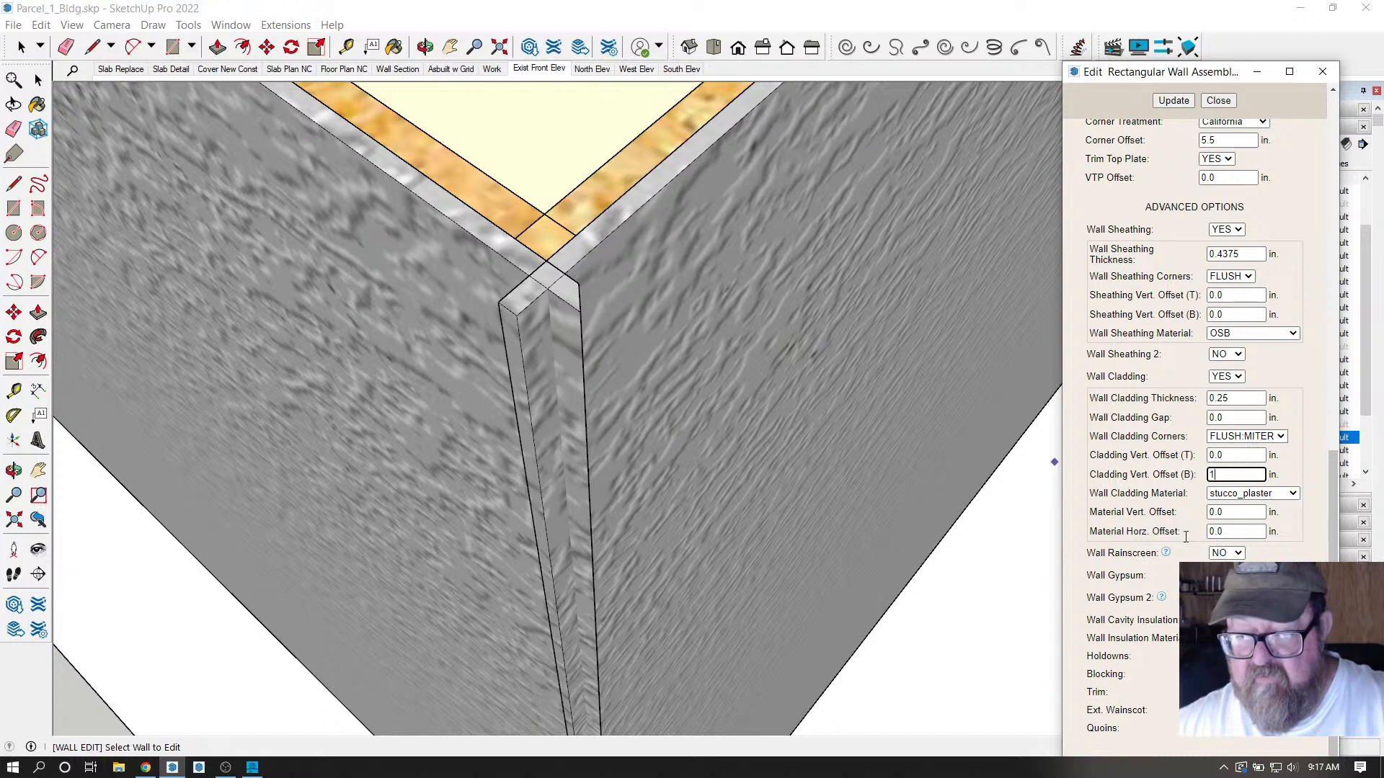
pyautogui.doubleClick(1227, 531)
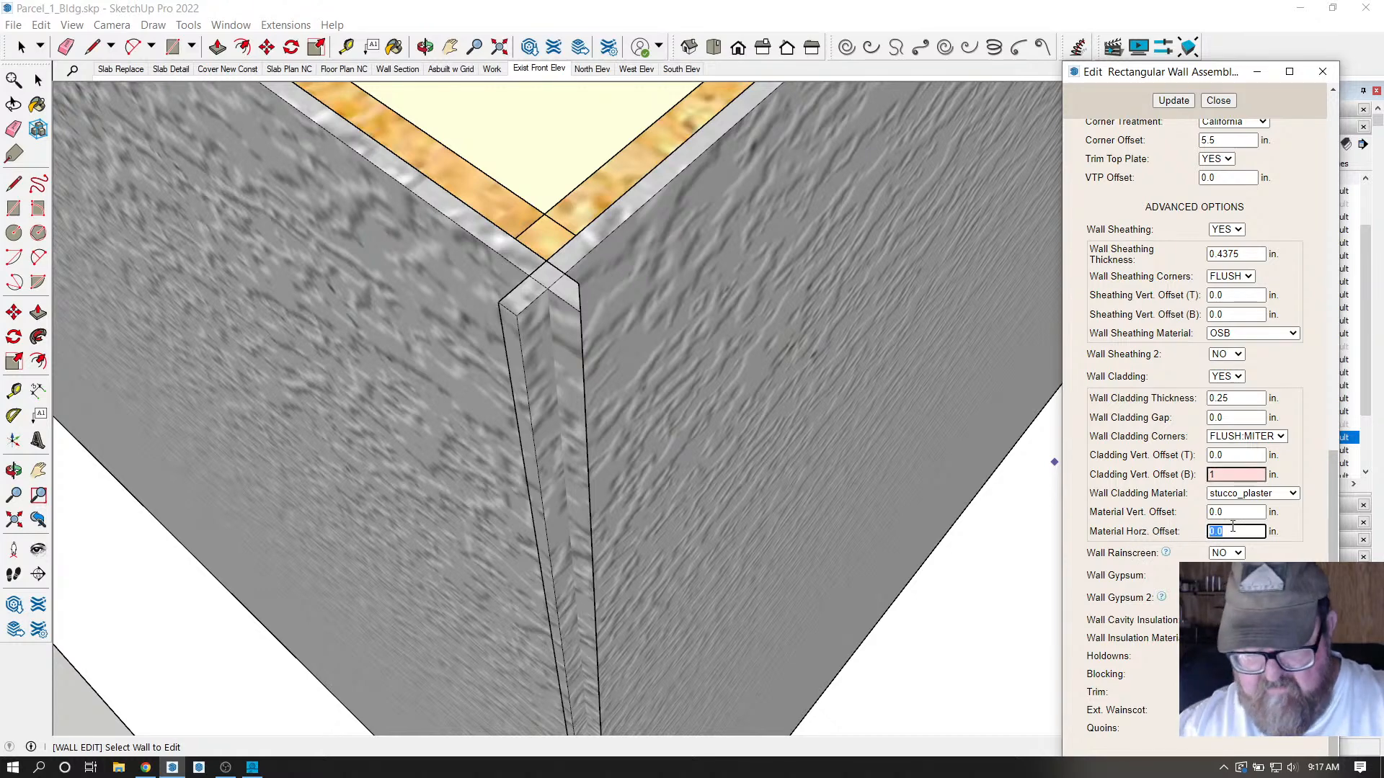
pyautogui.click(1174, 101)
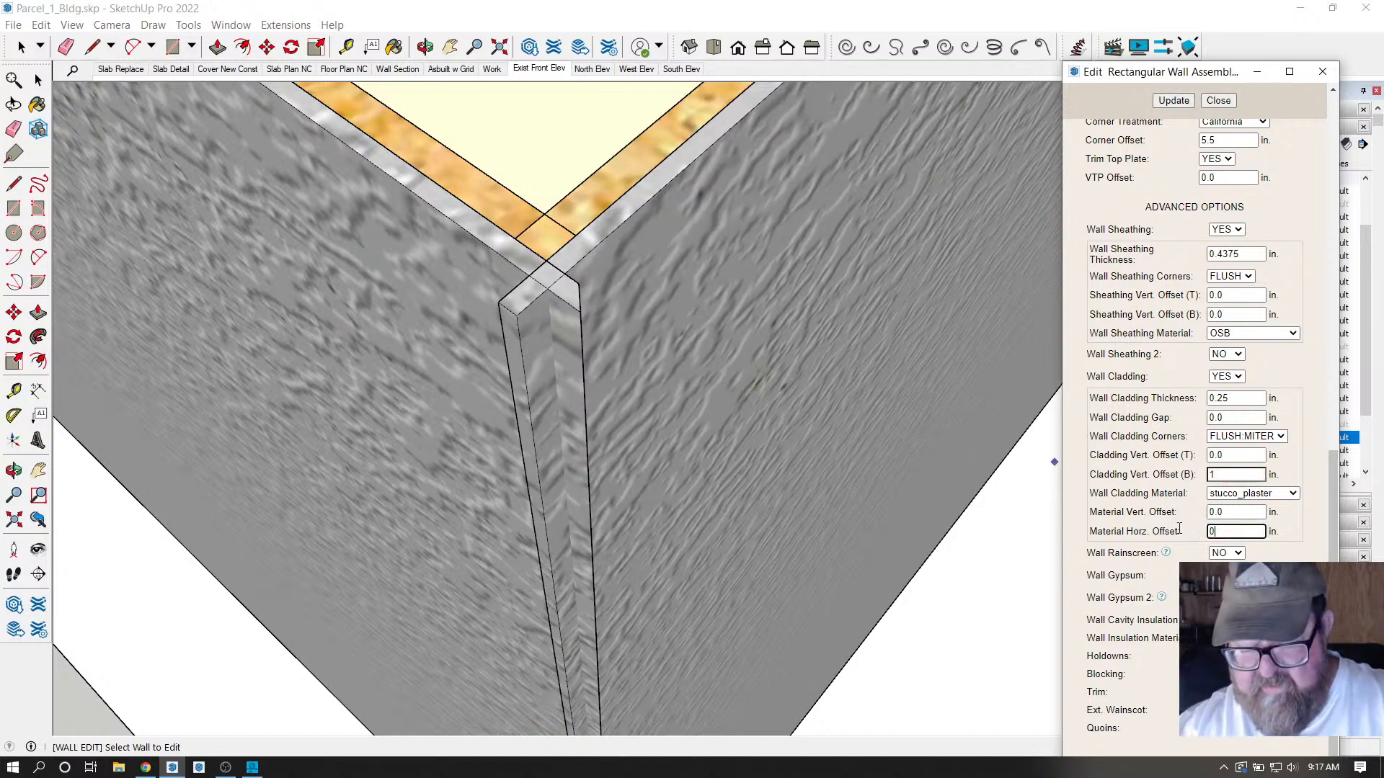
pyautogui.click(1164, 104)
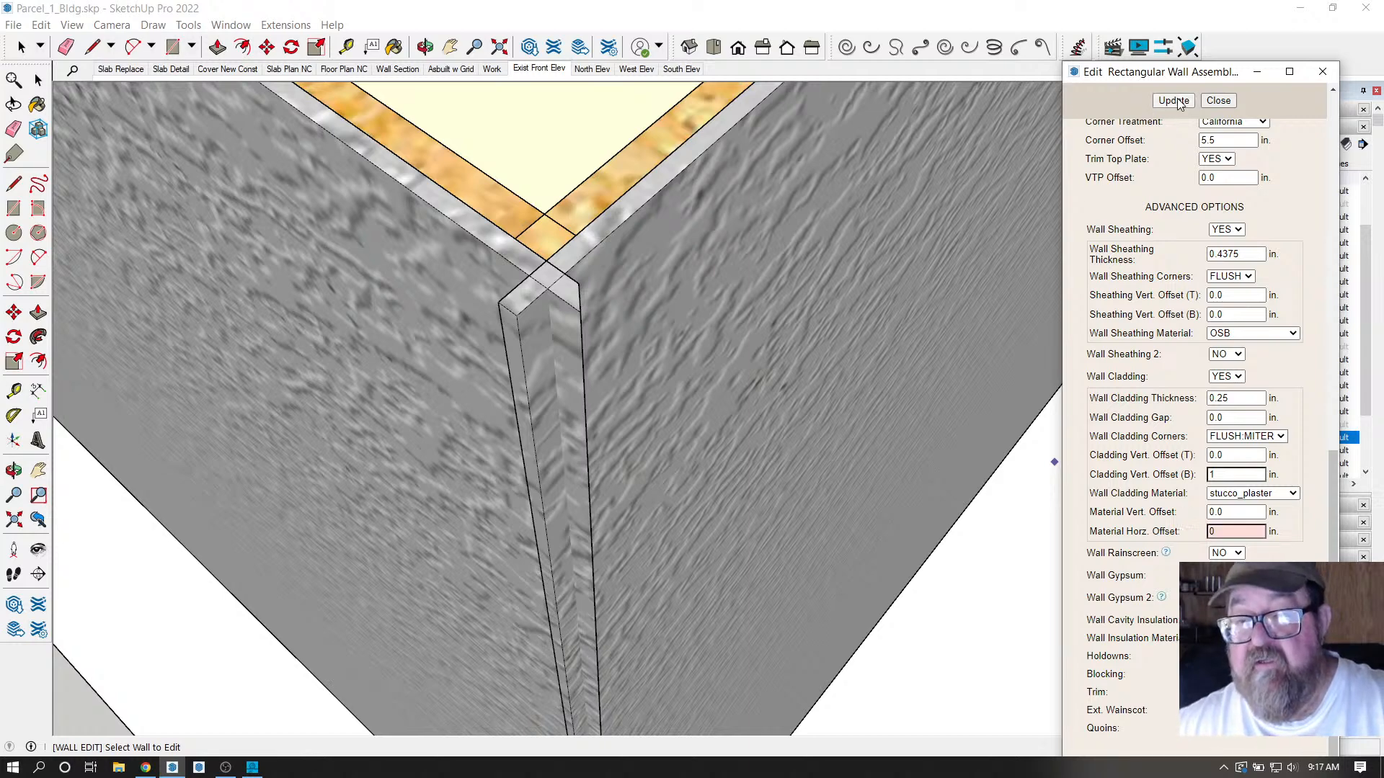
pyautogui.click(716, 392)
pyautogui.scroll(-2, 609, 392)
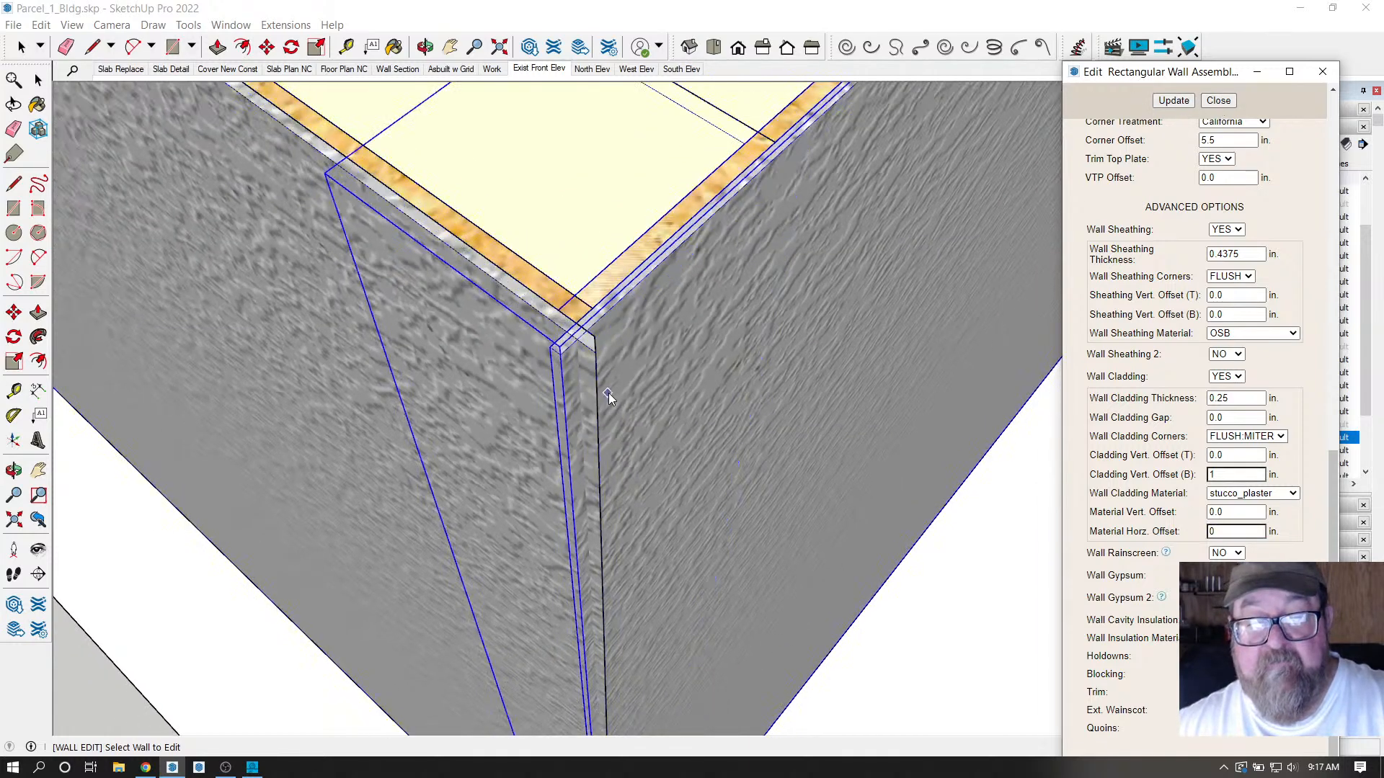
pyautogui.scroll(-3, 537, 337)
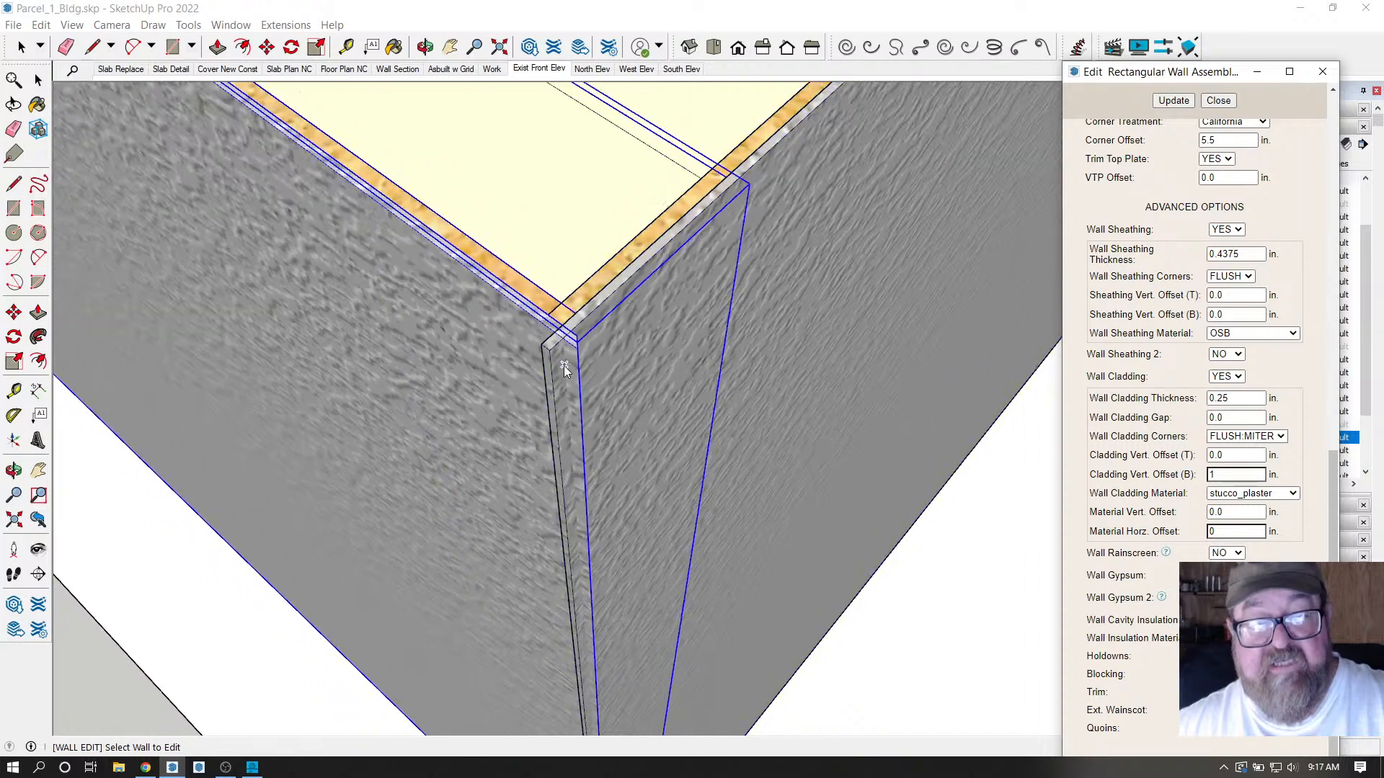
# Orbit and zoom around the garage's stucco corners, then pull back to view the whole building.
pyautogui.scroll(-6, 466, 563)
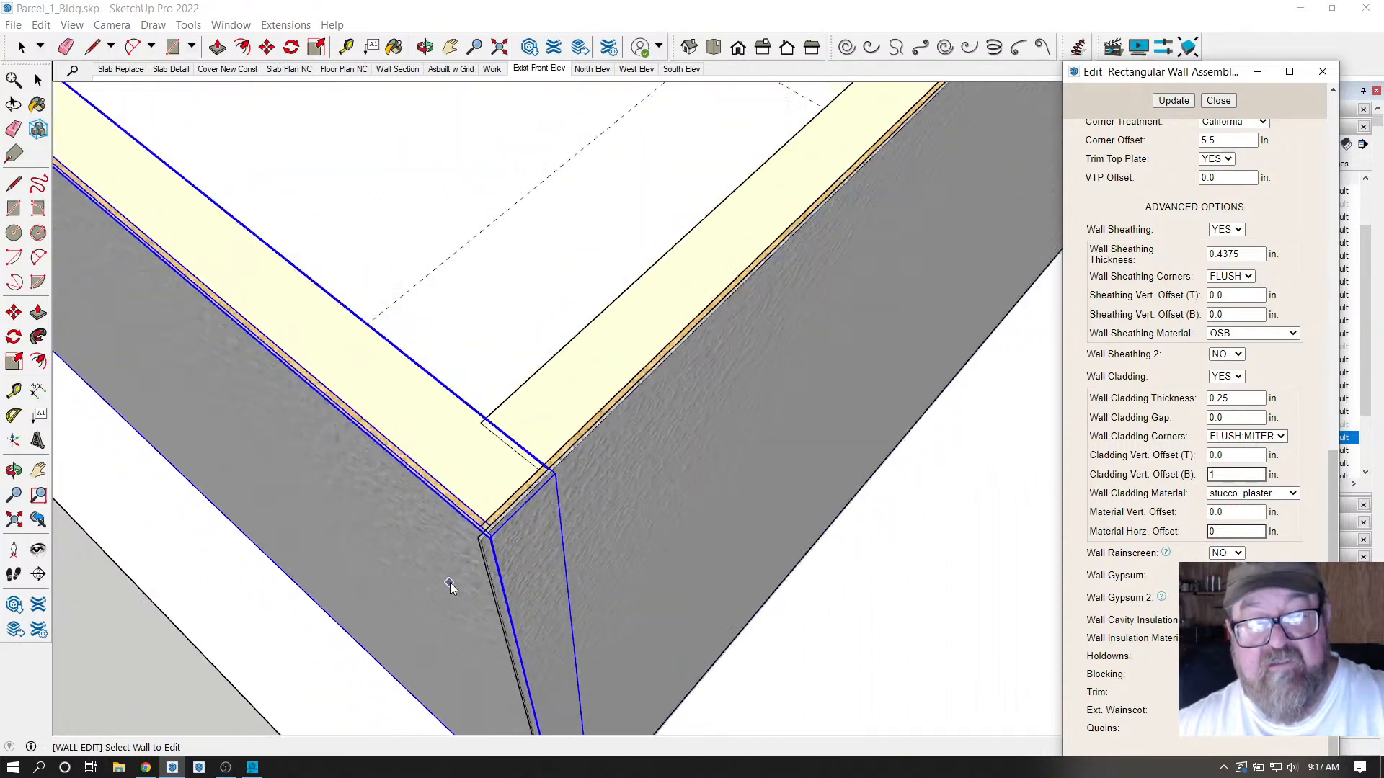
pyautogui.scroll(-3, 528, 494)
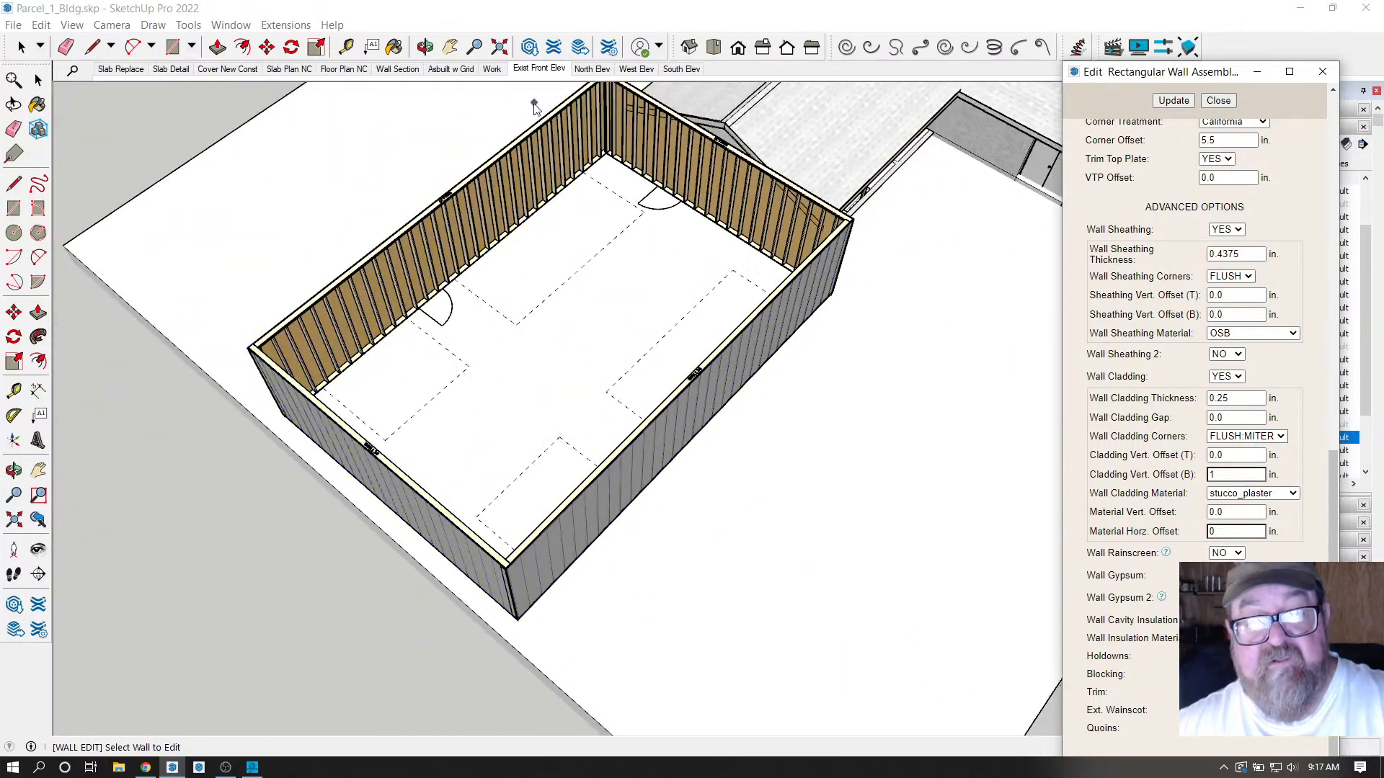
pyautogui.click(425, 47)
pyautogui.moveTo(404, 180); pyautogui.dragTo(852, 563)
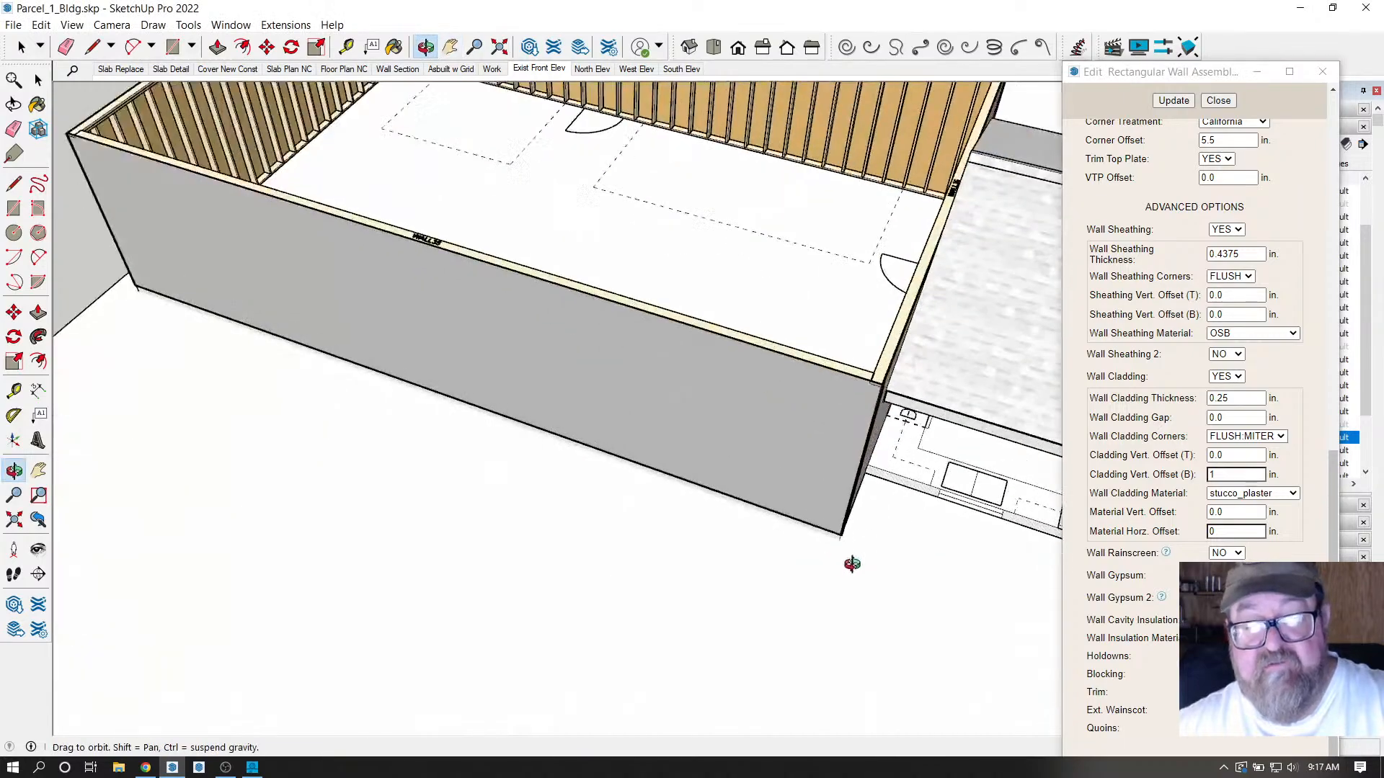
pyautogui.scroll(8, 875, 312)
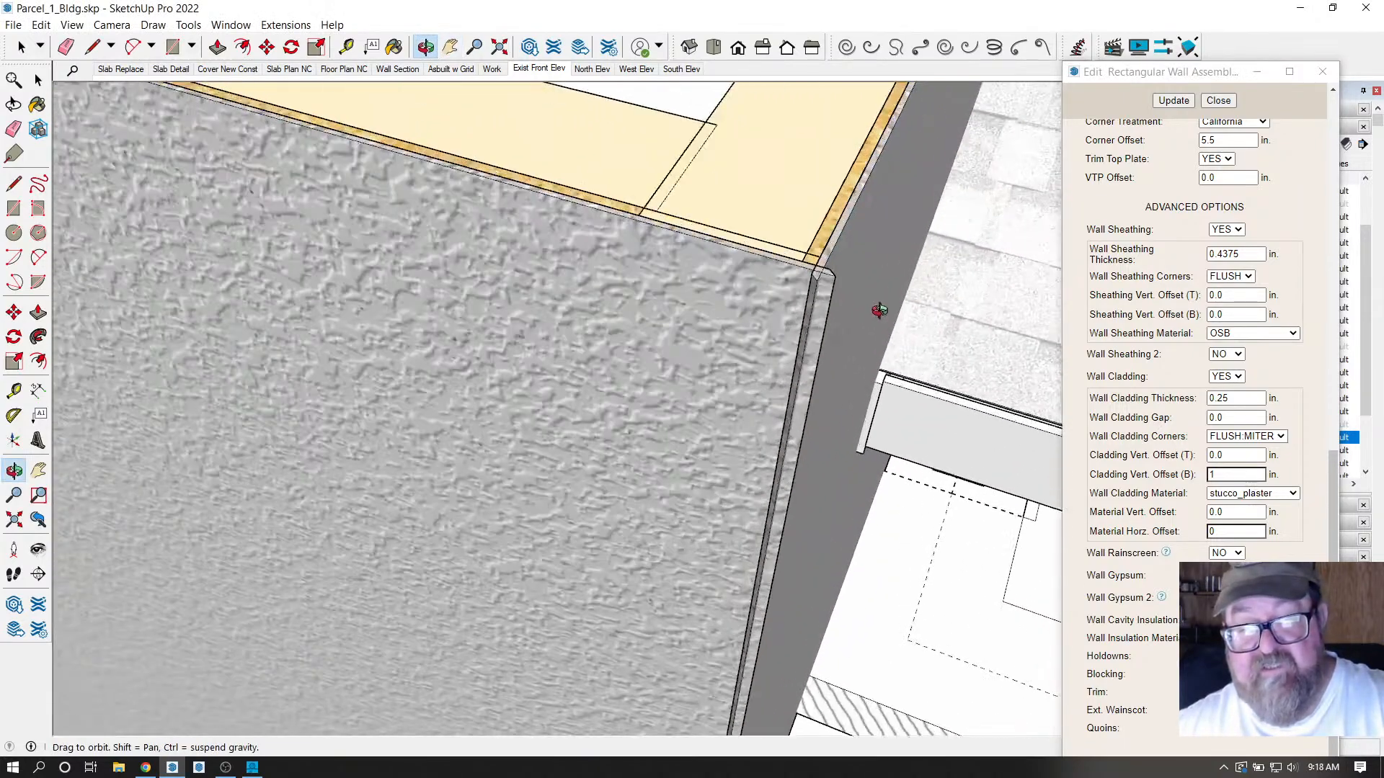
pyautogui.moveTo(879, 311); pyautogui.dragTo(731, 408)
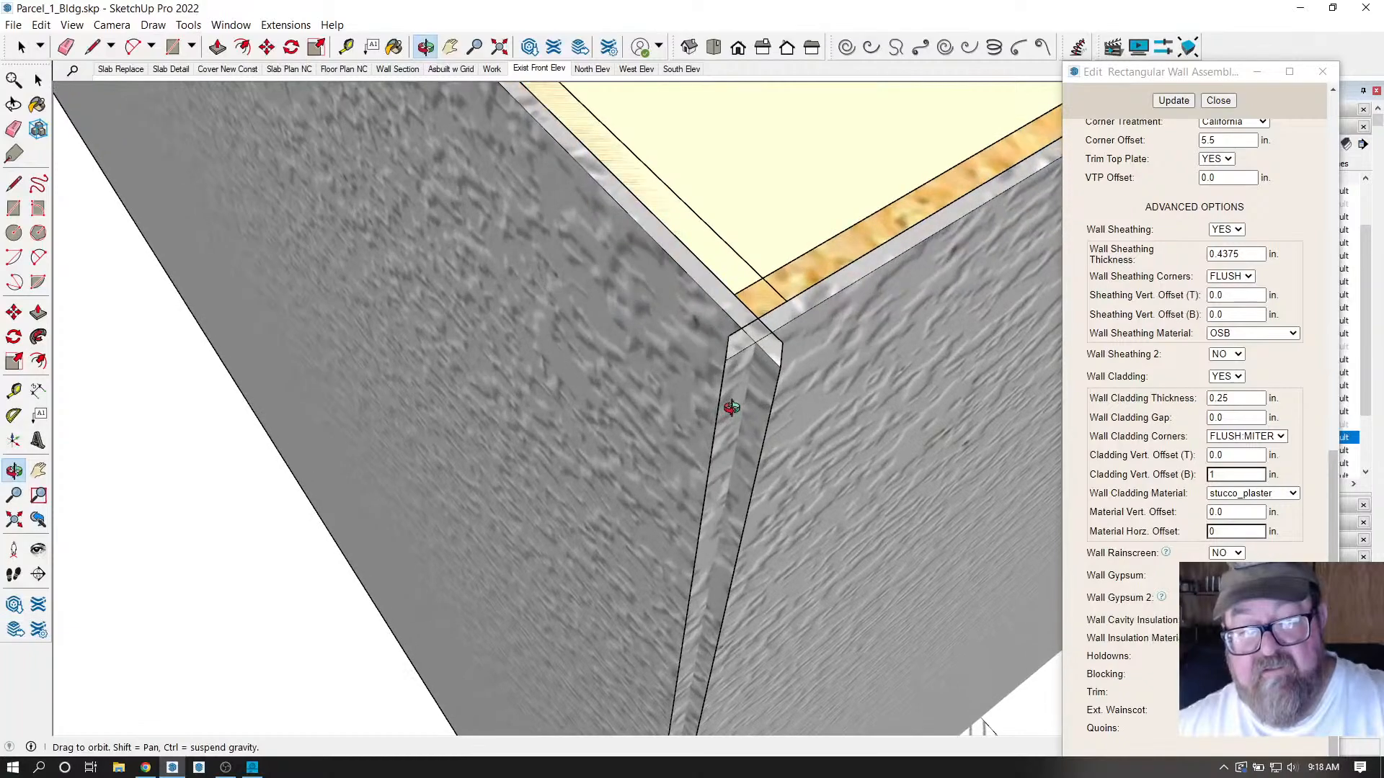
pyautogui.scroll(-8, 732, 408)
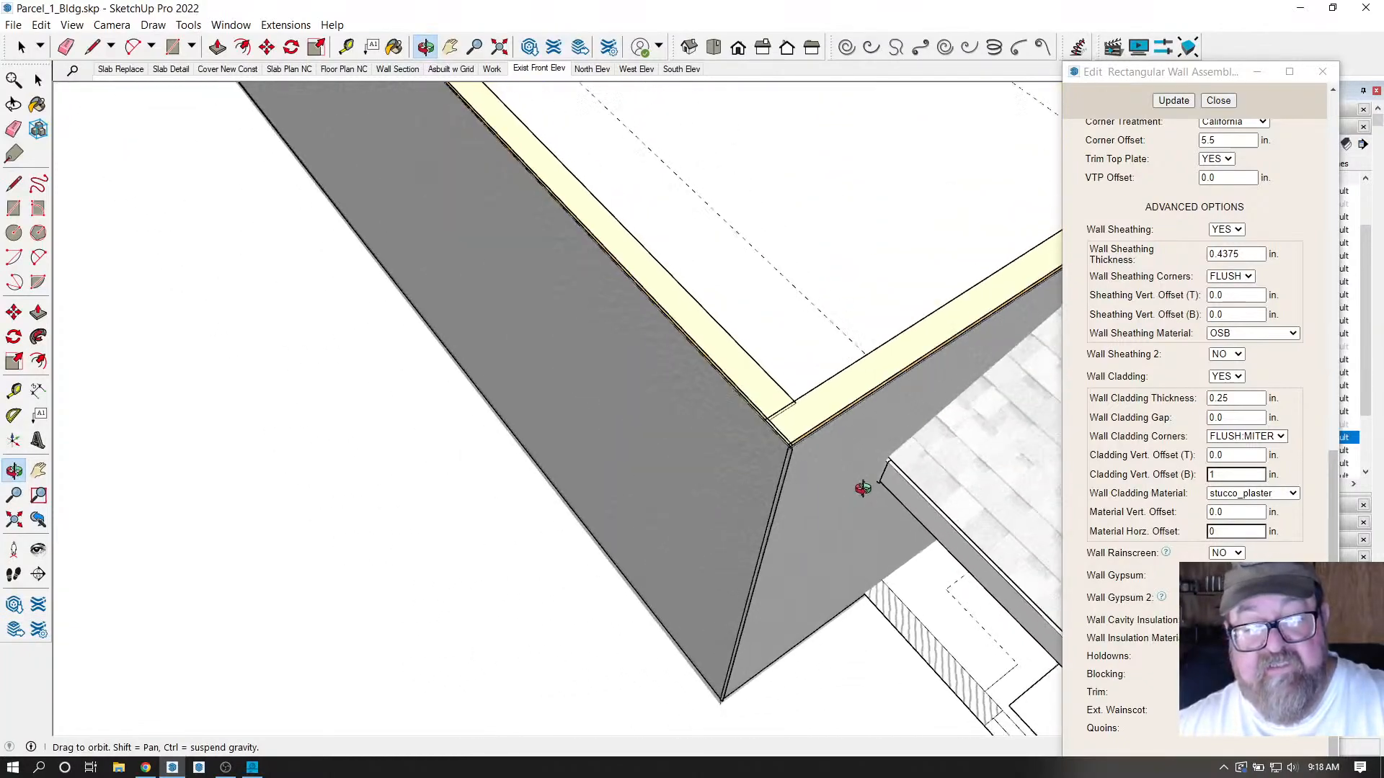
pyautogui.scroll(-10, 863, 489)
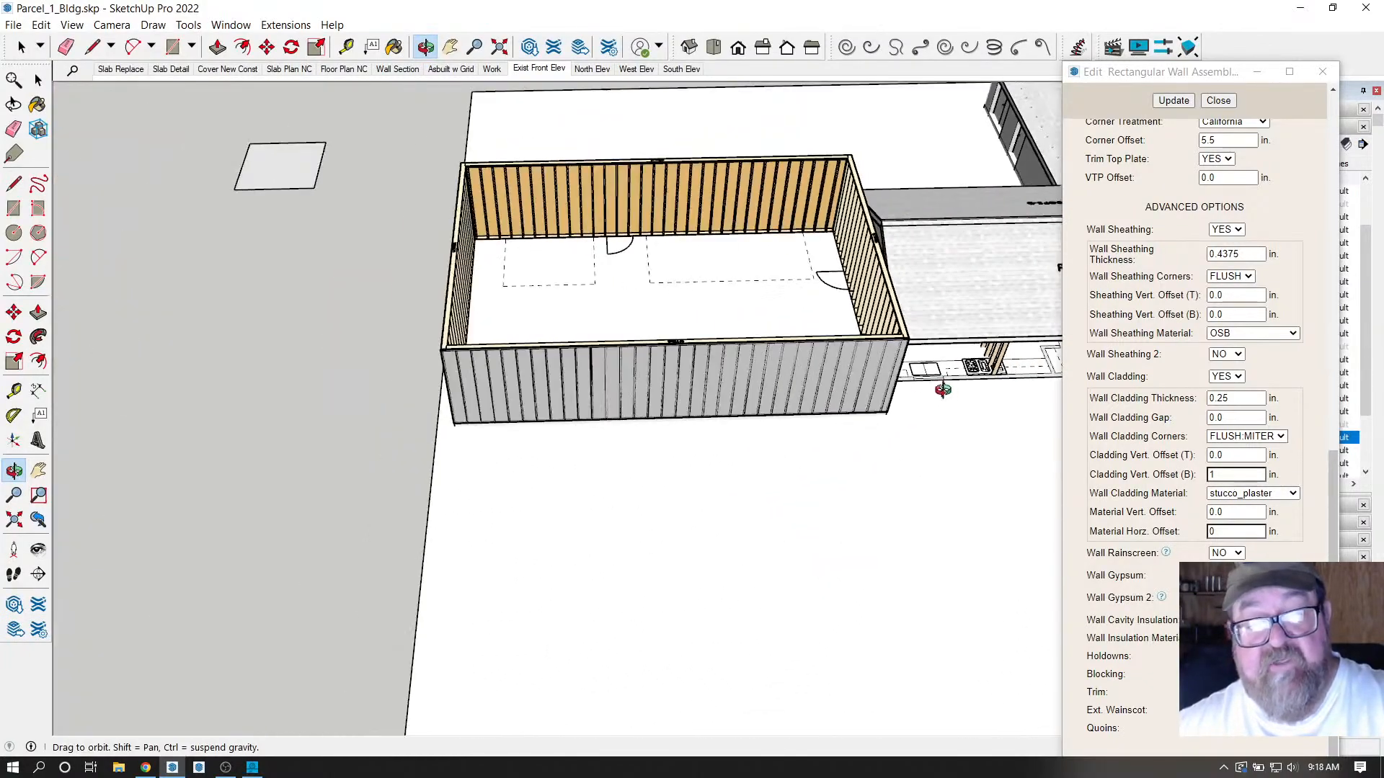
pyautogui.moveTo(943, 390); pyautogui.dragTo(735, 371)
pyautogui.scroll(5, 818, 368)
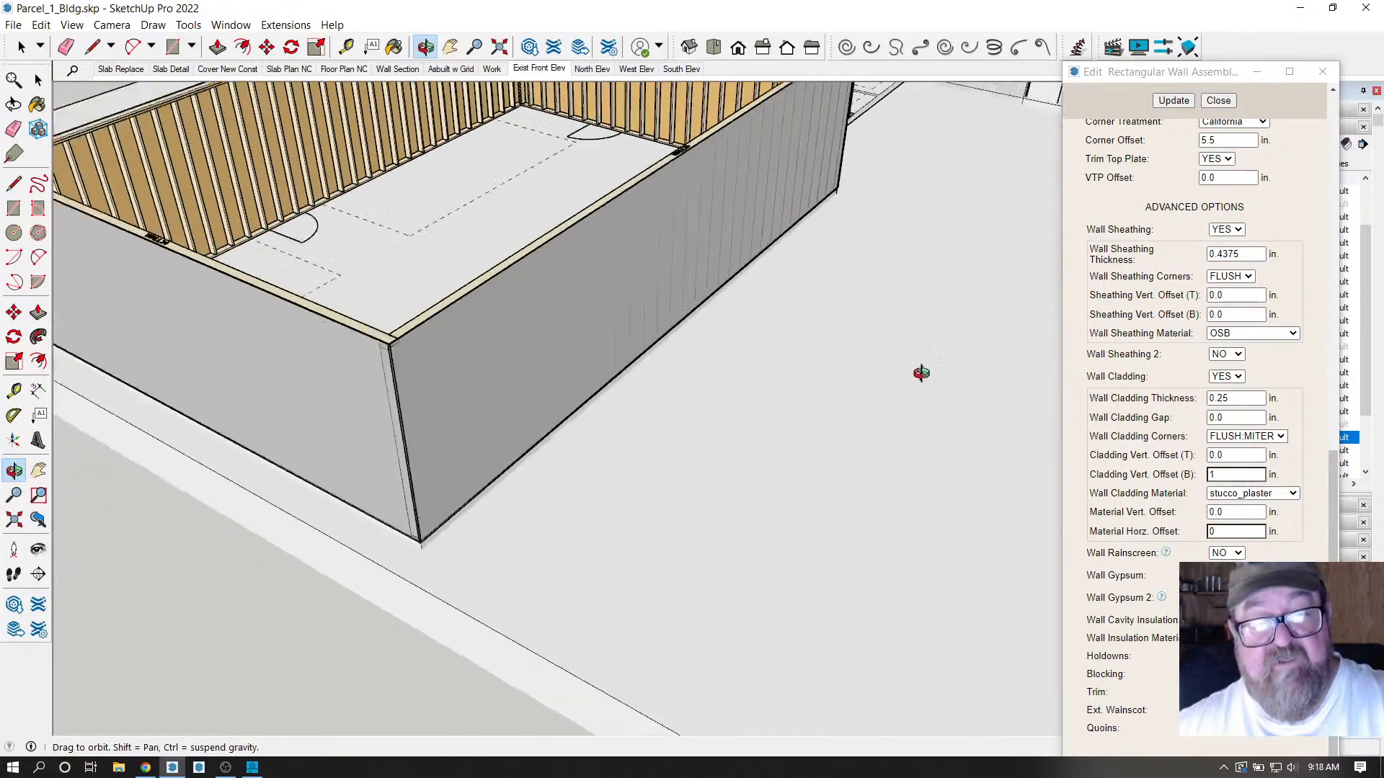
pyautogui.scroll(-6, 392, 402)
pyautogui.moveTo(392, 401); pyautogui.dragTo(401, 358)
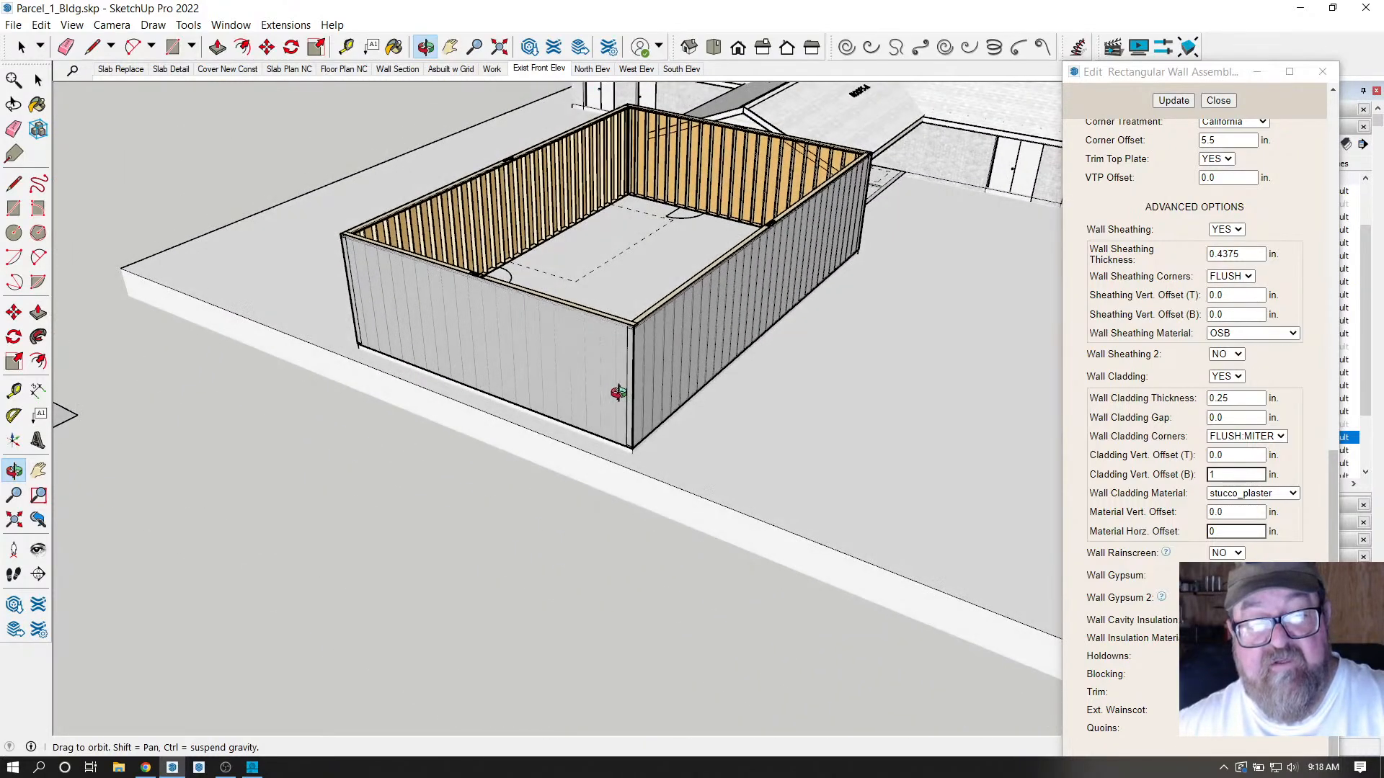
pyautogui.scroll(-3, 619, 392)
pyautogui.scroll(2, 529, 379)
pyautogui.scroll(2, 545, 354)
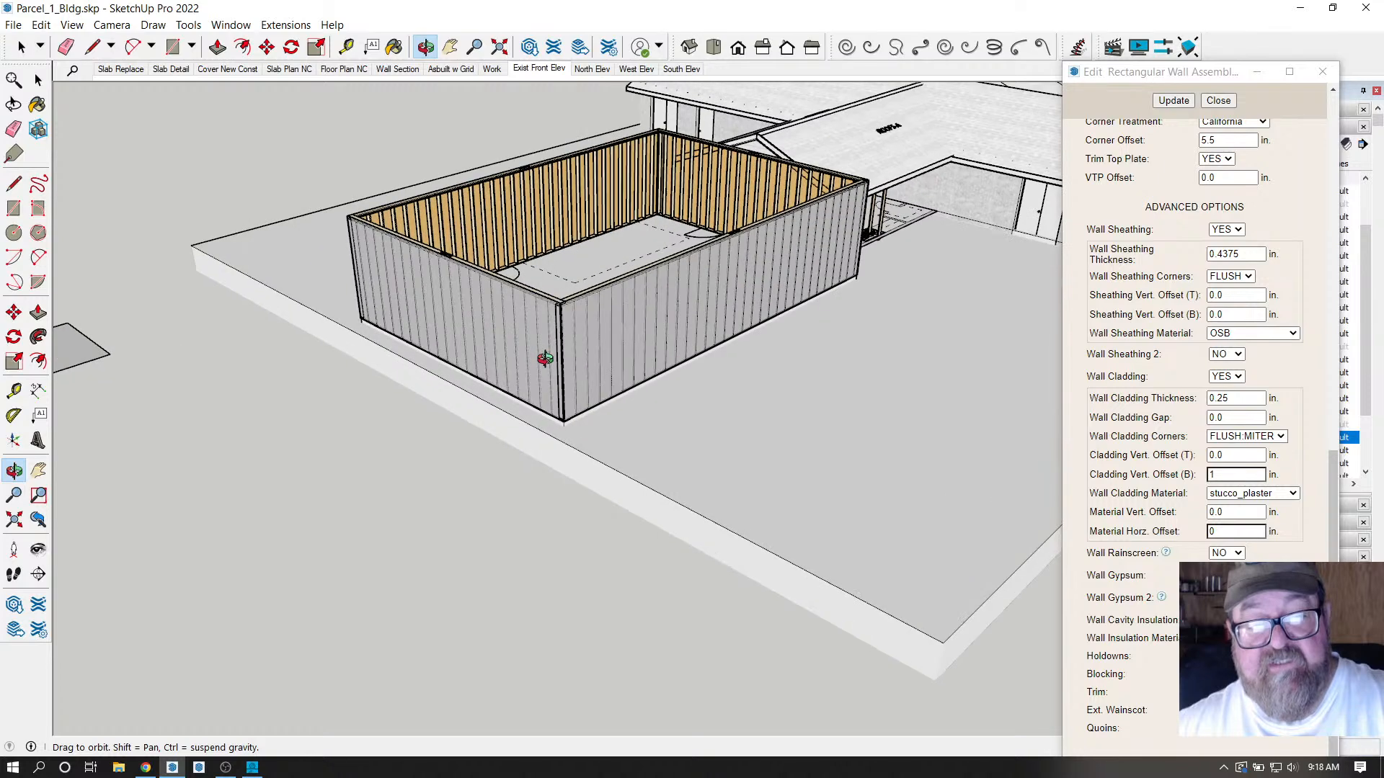
pyautogui.moveTo(544, 359); pyautogui.dragTo(570, 382)
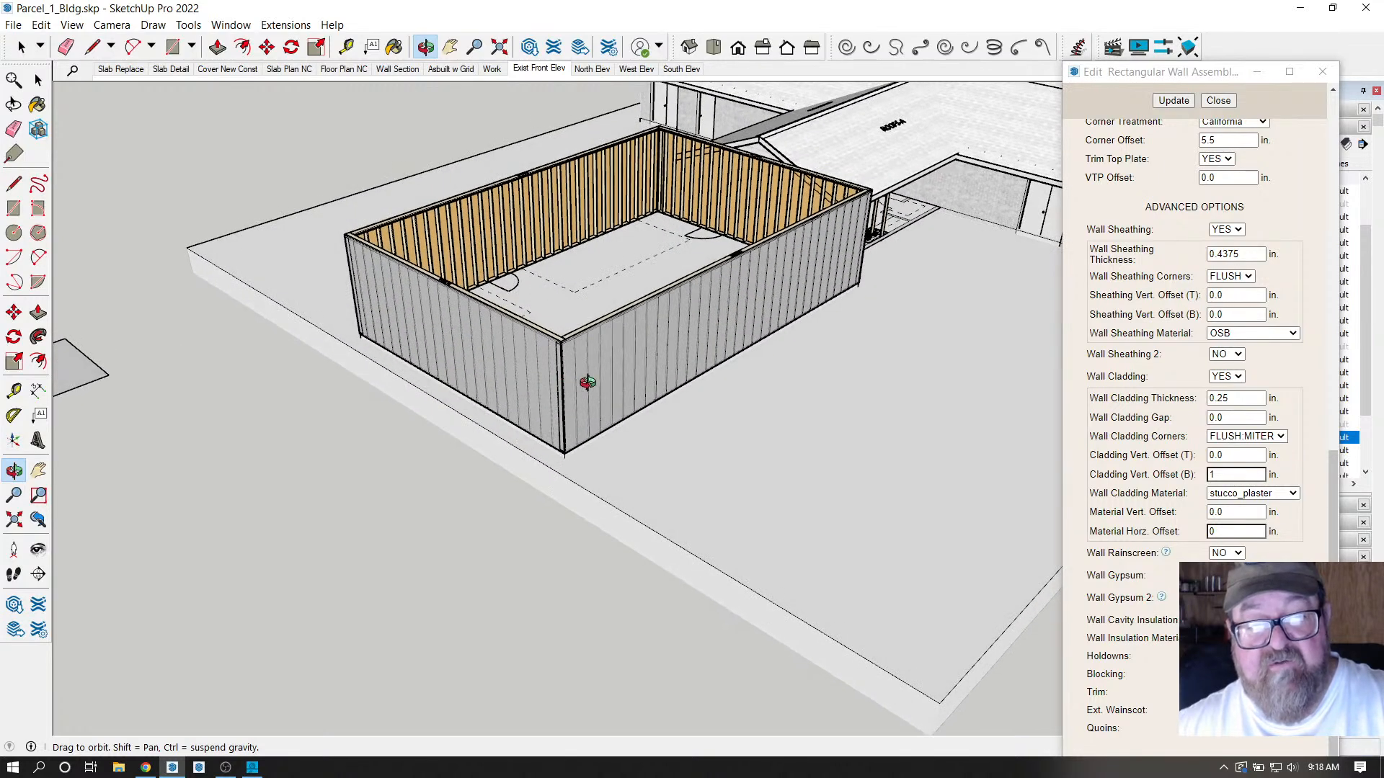
pyautogui.moveTo(628, 371); pyautogui.dragTo(624, 379)
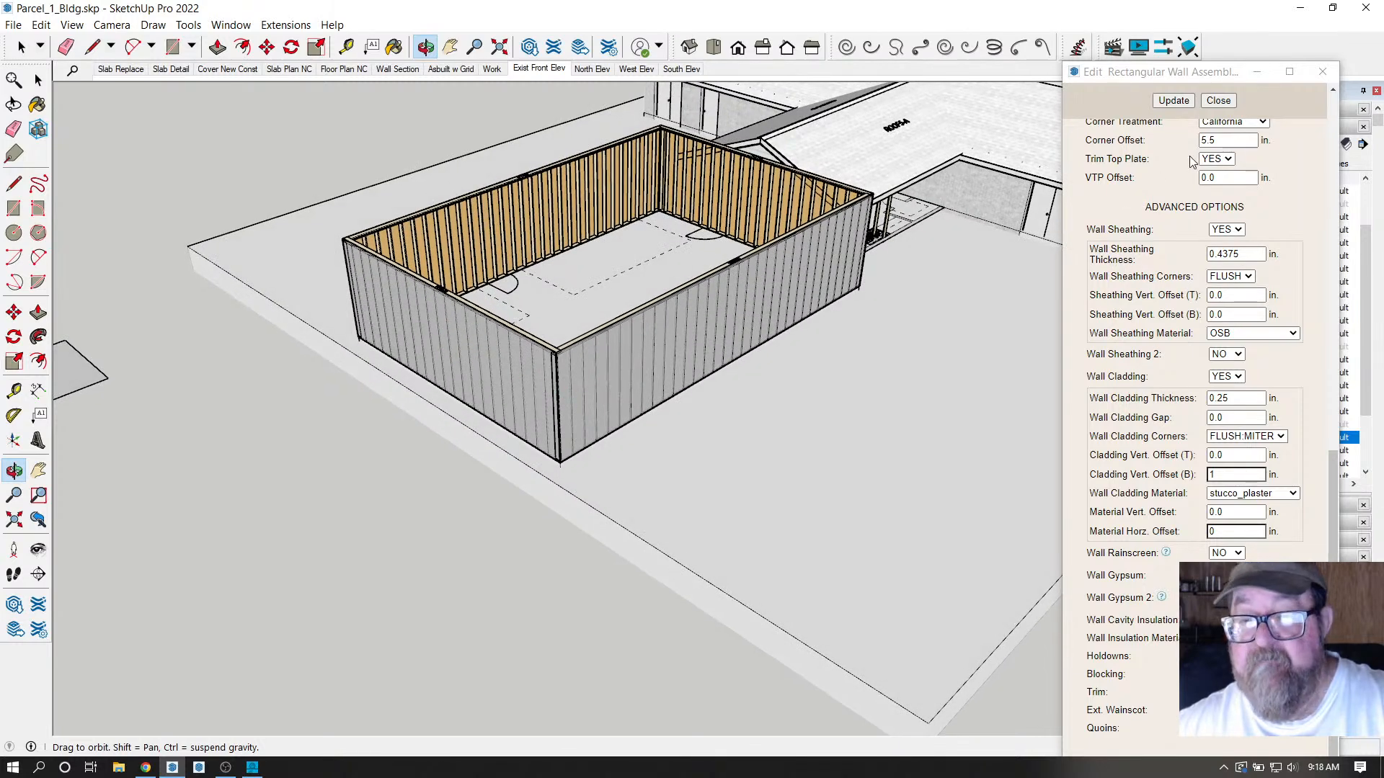
# Close the Edit Rectangular Wall Assembly dialog and orbit to a low side view of the garage.
pyautogui.click(1219, 101)
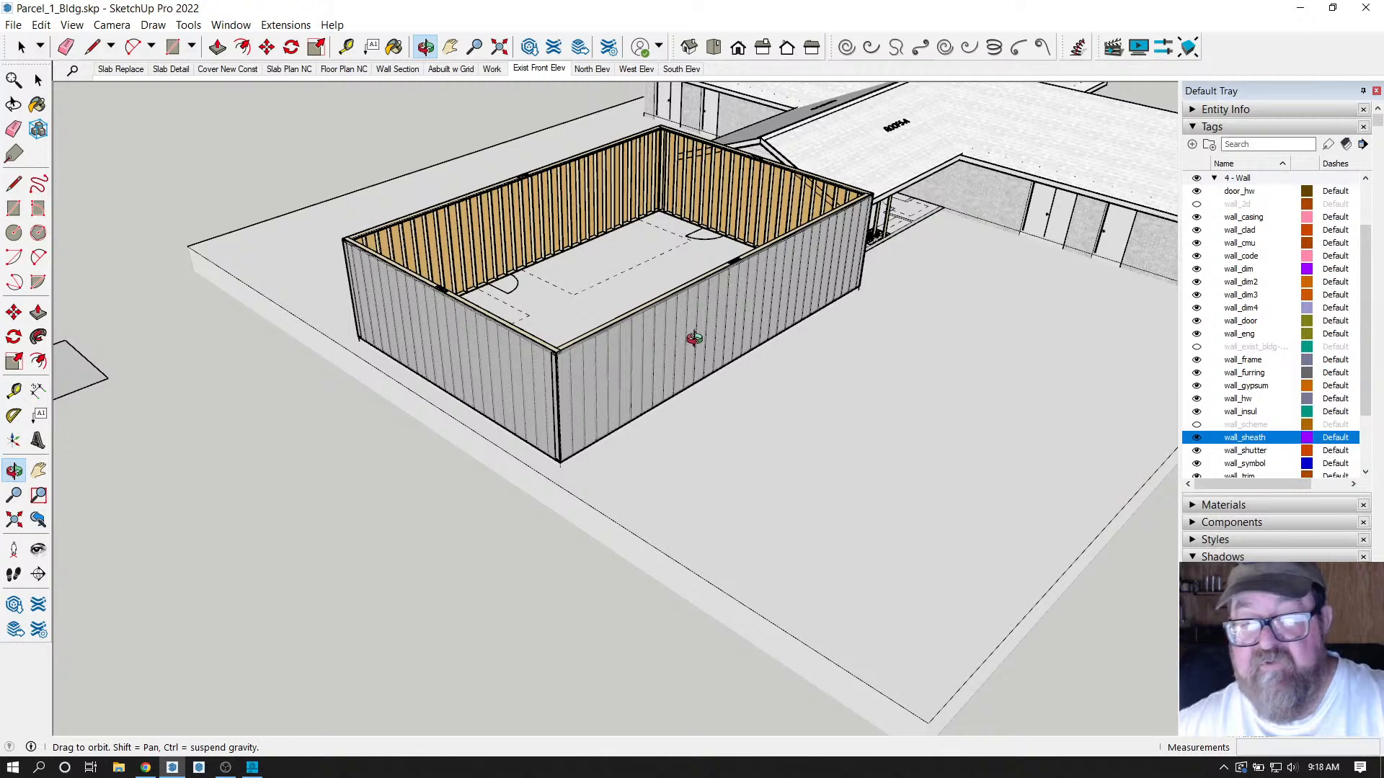
pyautogui.moveTo(649, 341); pyautogui.dragTo(647, 207)
pyautogui.scroll(8, 646, 207)
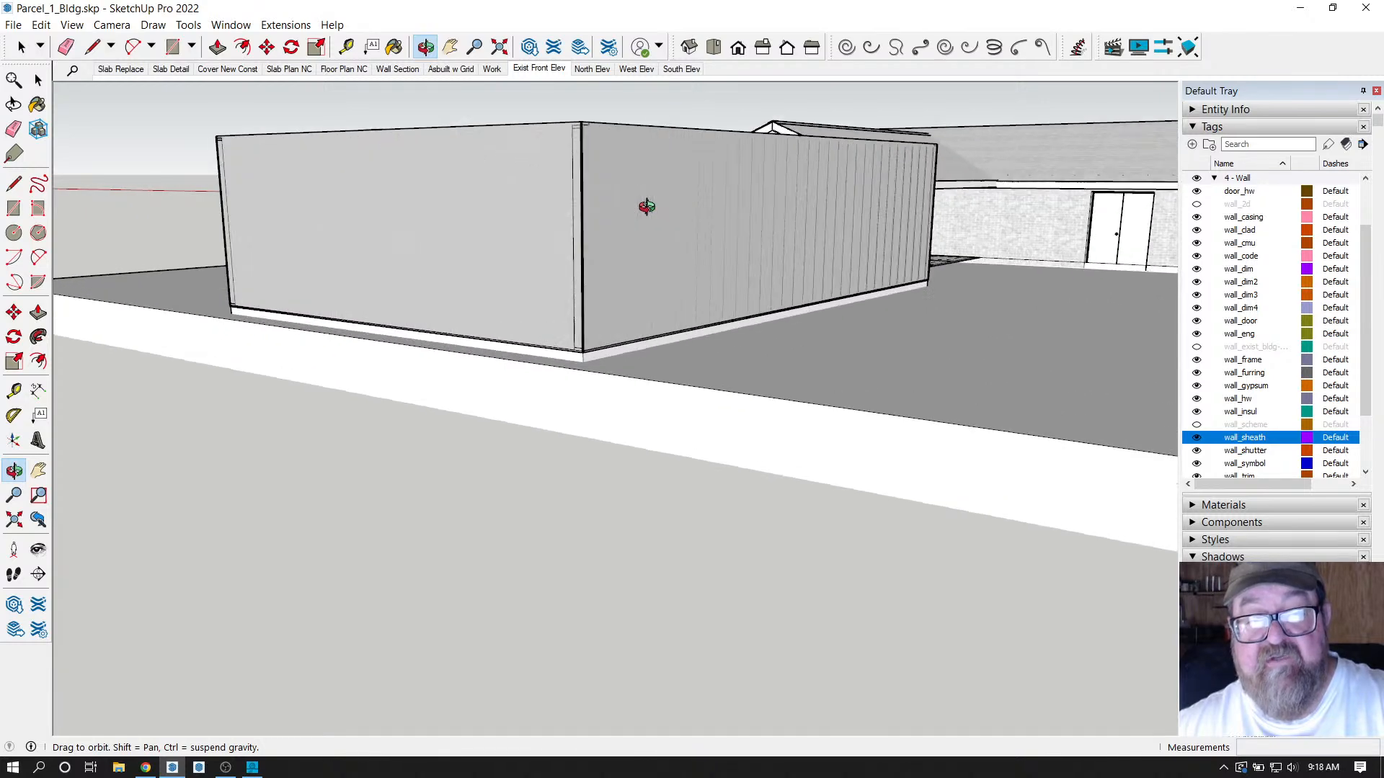
pyautogui.moveTo(639, 209)
pyautogui.mouseDown()
pyautogui.moveTo(556, 216)
pyautogui.moveTo(639, 222)
pyautogui.mouseUp()
pyautogui.scroll(-4, 637, 238)
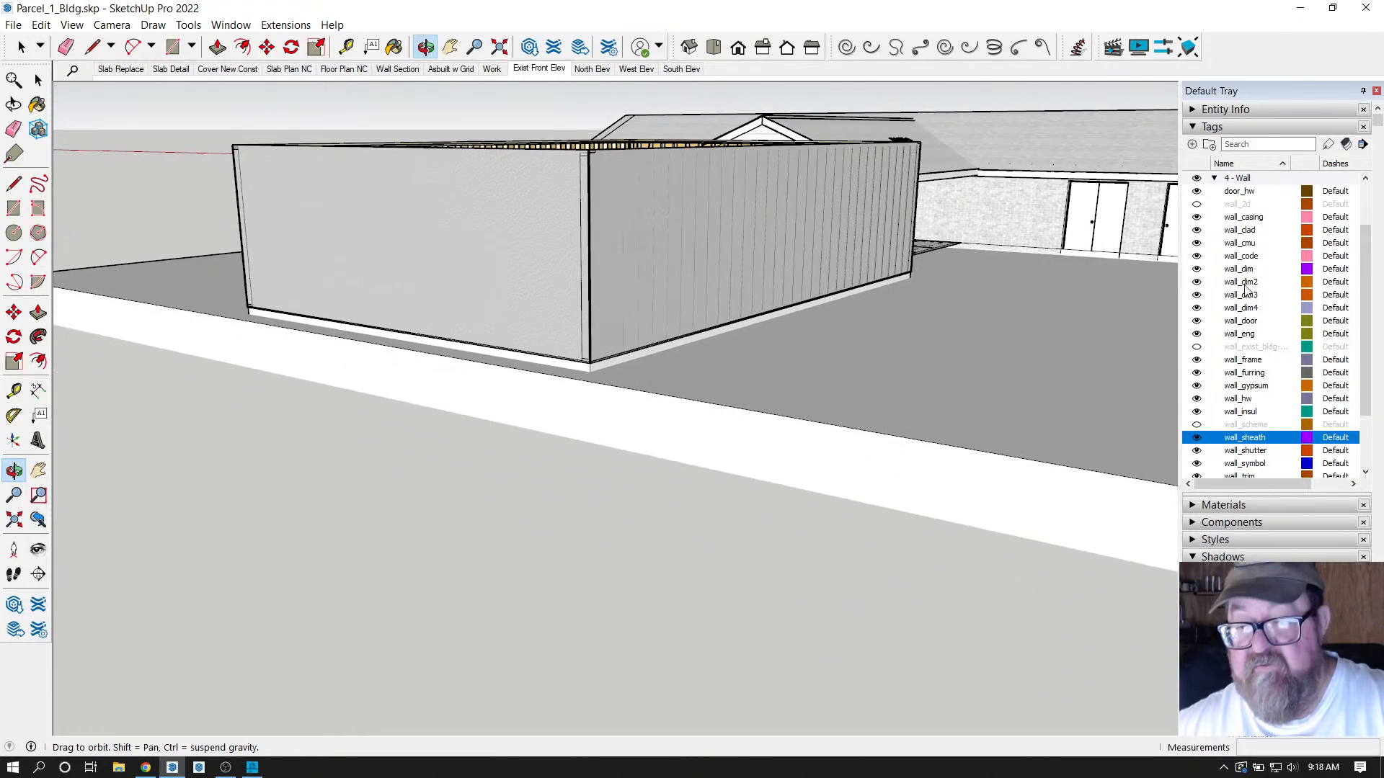
# Toggle the wall_frame tag off and back on, then orbit to look into the framed walls.
pyautogui.click(1197, 360)
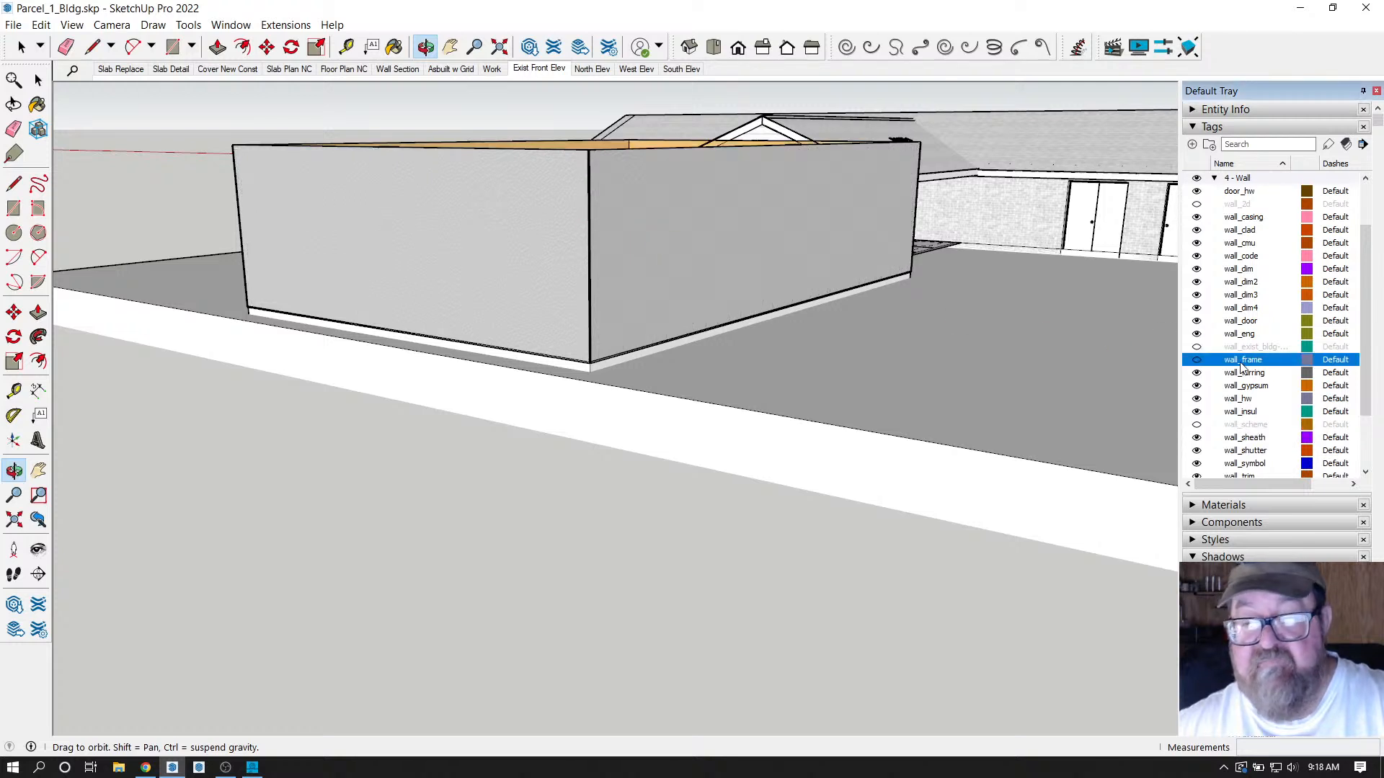
pyautogui.click(1197, 360)
pyautogui.moveTo(702, 240); pyautogui.dragTo(828, 365)
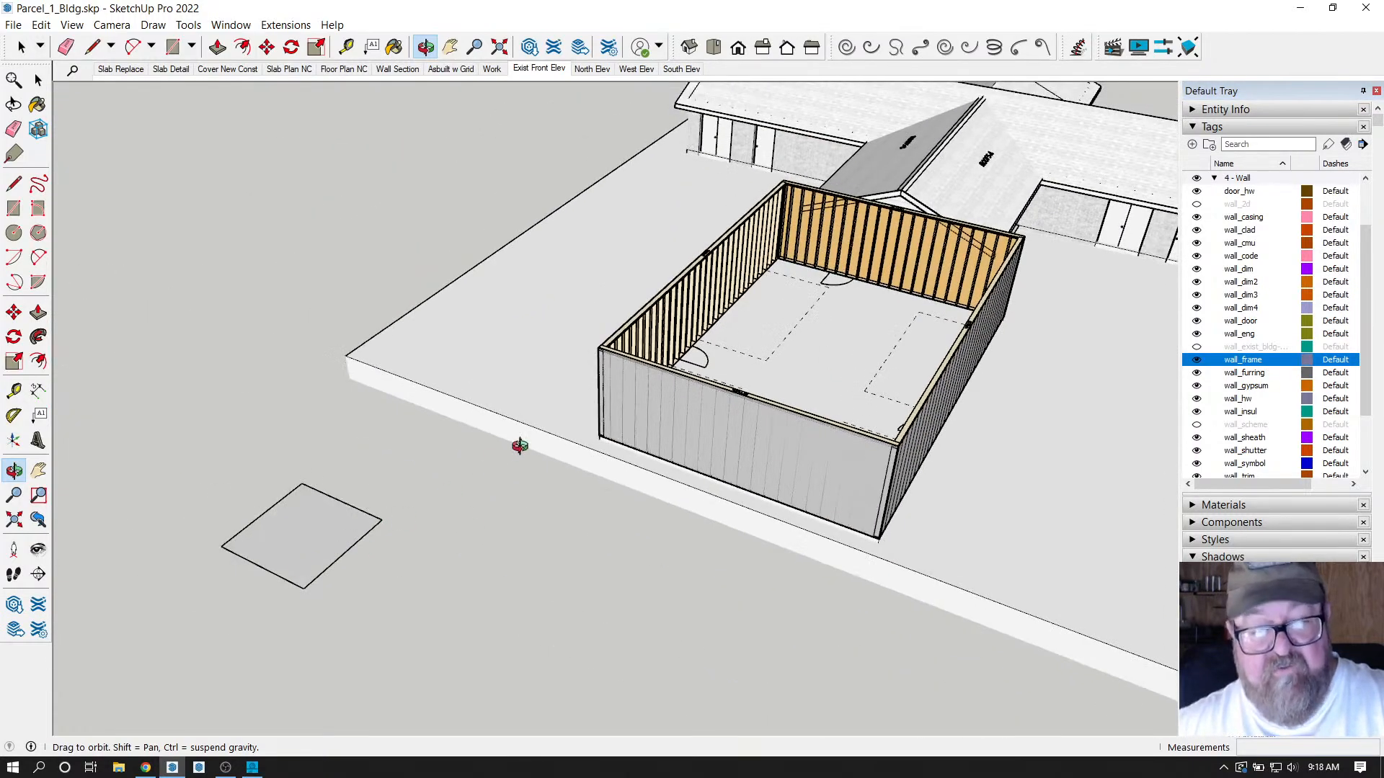
pyautogui.moveTo(519, 441); pyautogui.dragTo(677, 365)
pyautogui.scroll(3, 691, 346)
pyautogui.scroll(5, 704, 225)
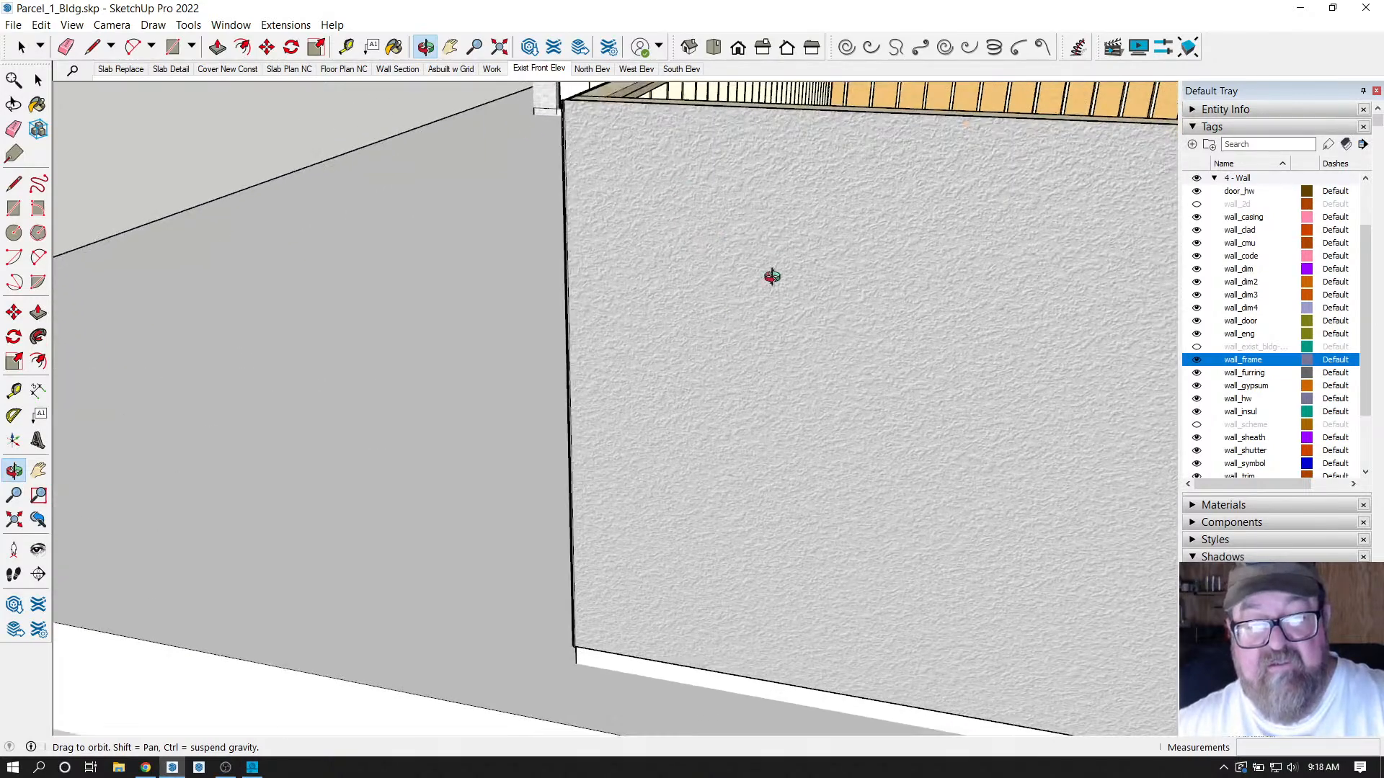
pyautogui.scroll(-8, 753, 306)
pyautogui.moveTo(707, 333); pyautogui.dragTo(657, 353)
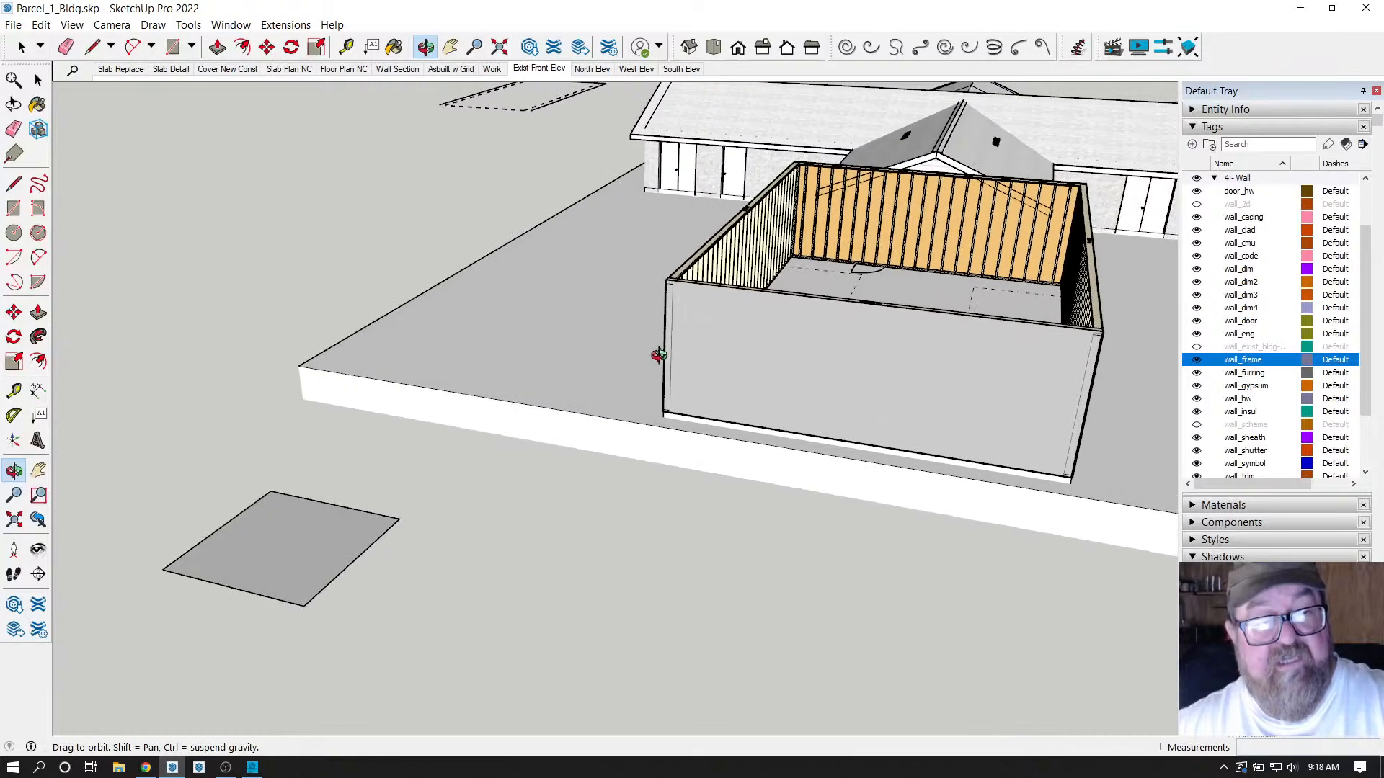
pyautogui.click(282, 26)
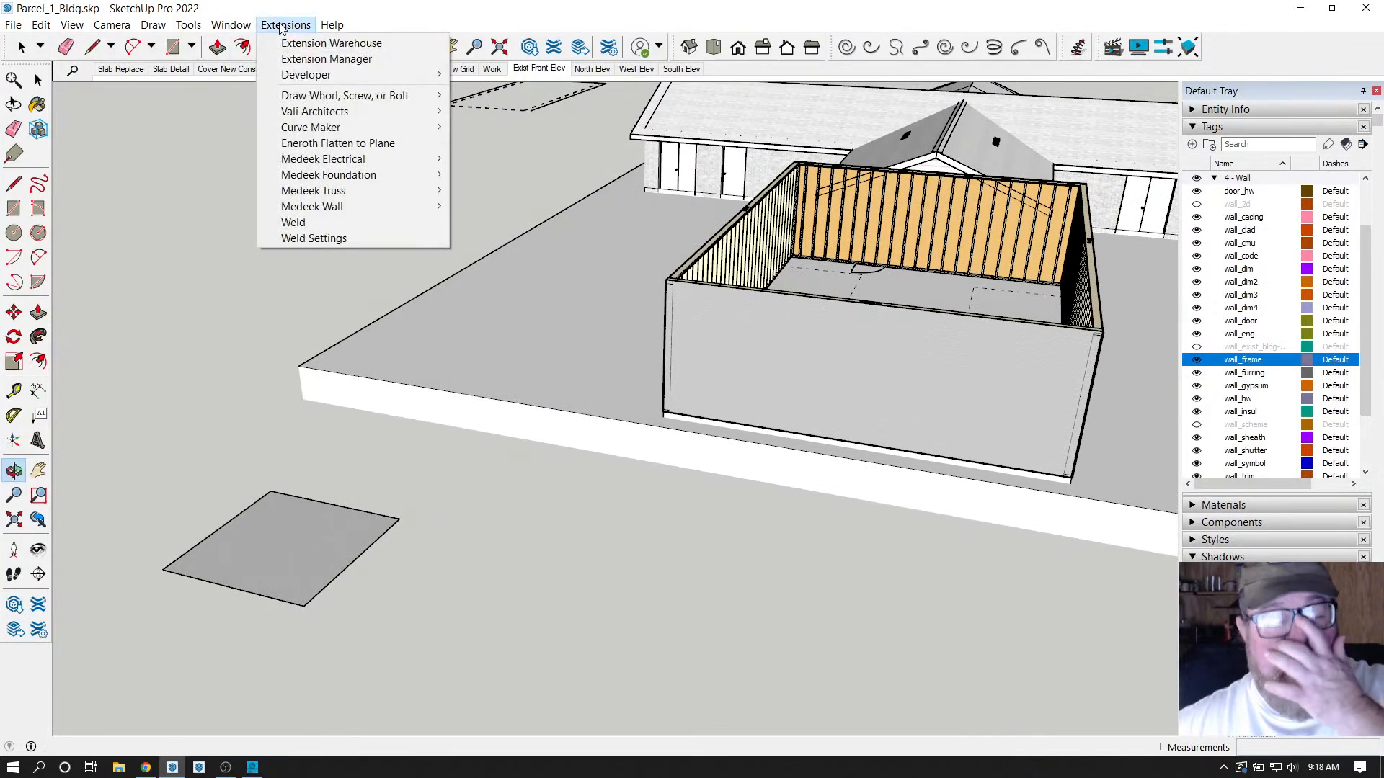
pyautogui.moveTo(337, 194)
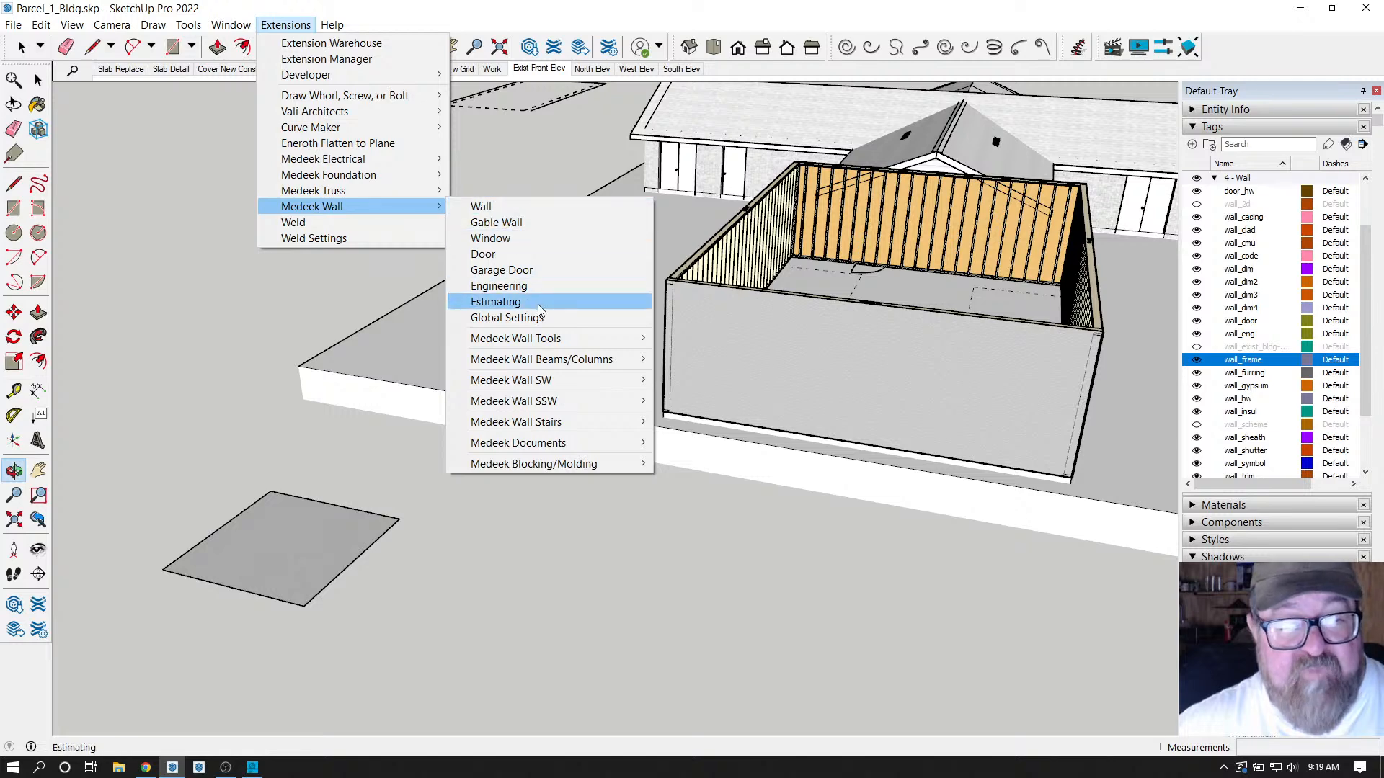
pyautogui.click(376, 16)
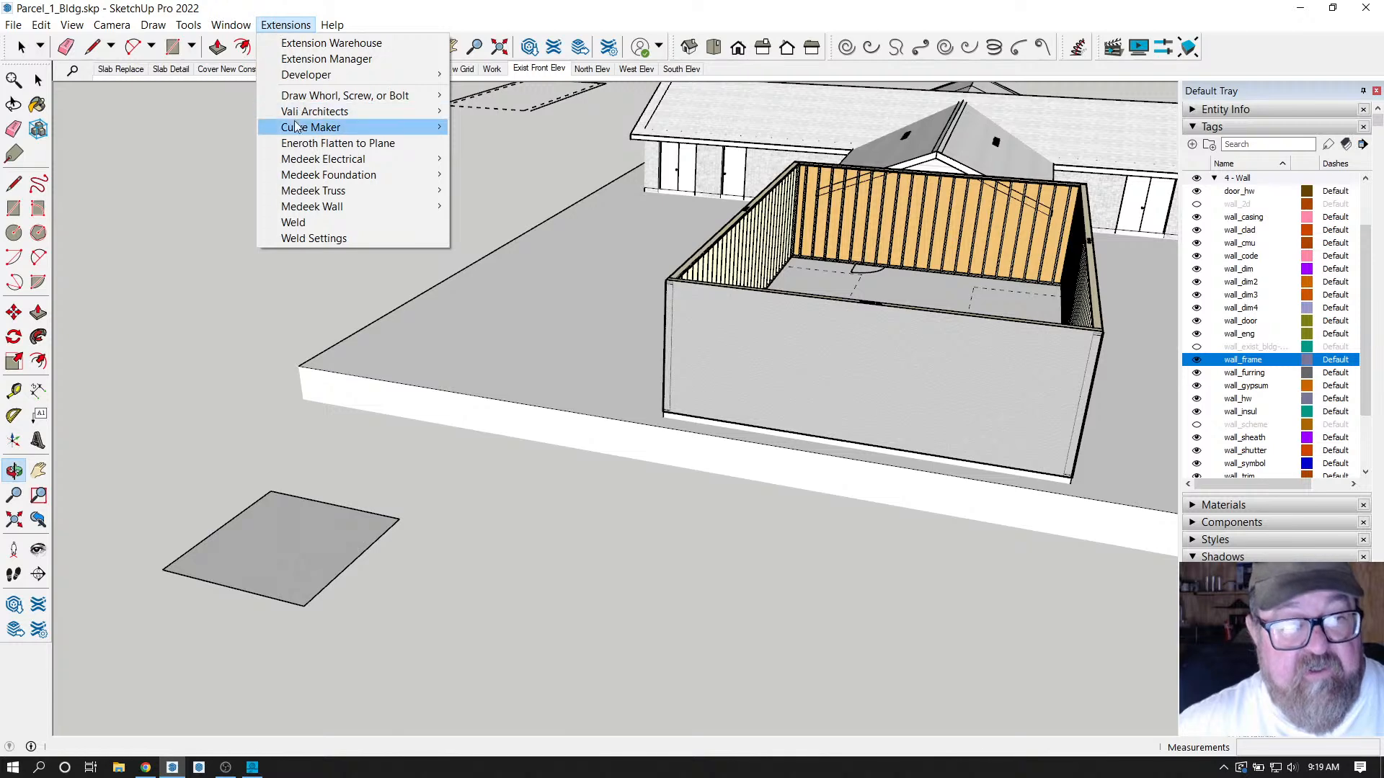
pyautogui.click(238, 65)
pyautogui.click(230, 24)
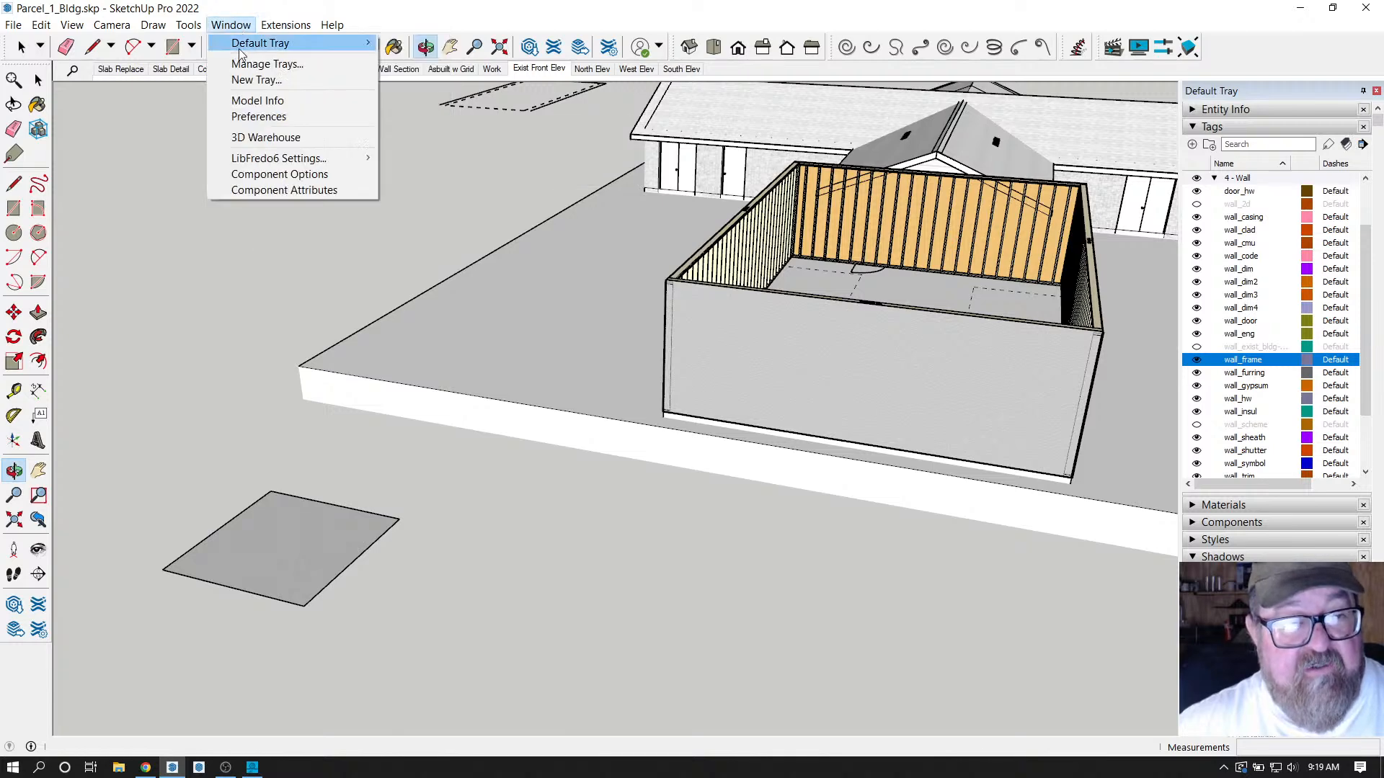
pyautogui.click(265, 137)
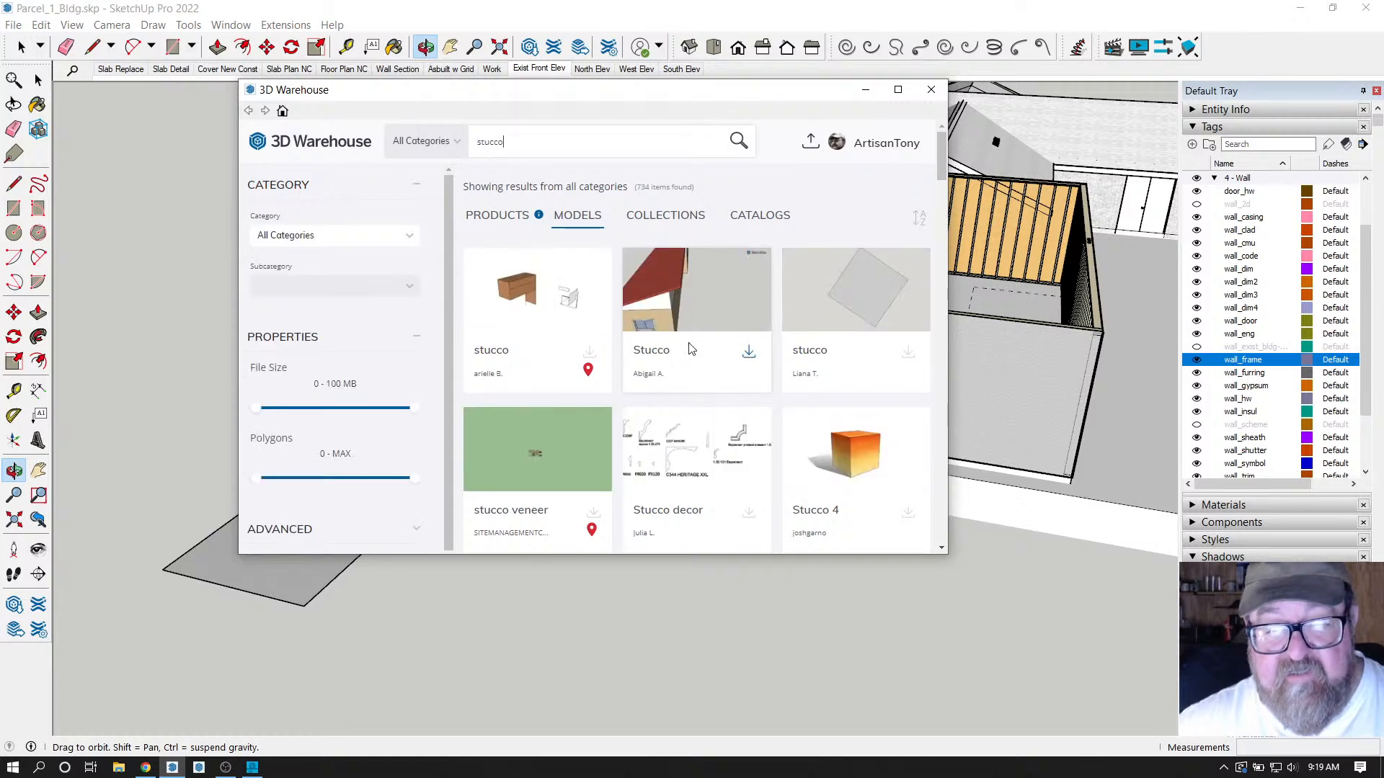
pyautogui.scroll(-3, 591, 458)
pyautogui.scroll(3, 585, 454)
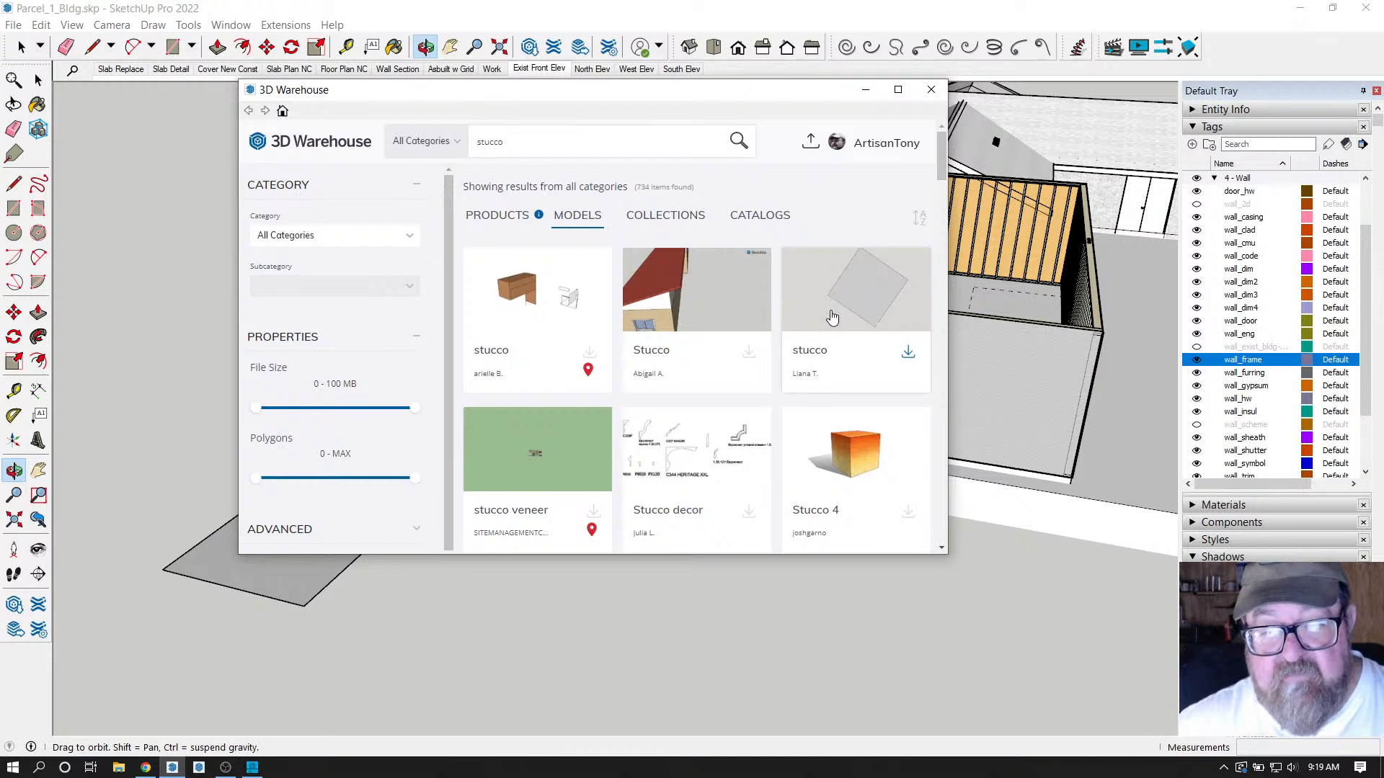
pyautogui.scroll(-3, 742, 310)
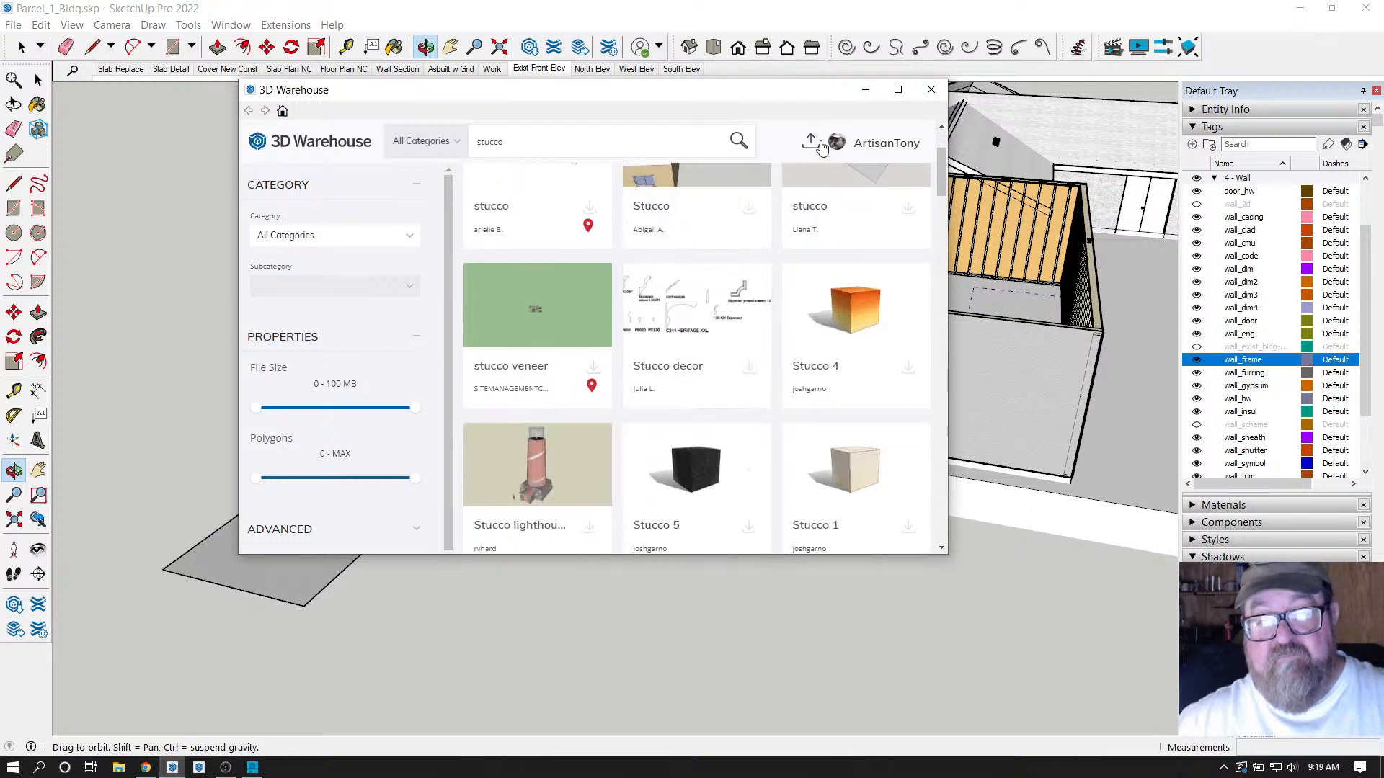
pyautogui.click(930, 90)
# Zoom in on the stucco sample square, orbit back to the garage, and open the Extensions menu.
pyautogui.scroll(3, 123, 593)
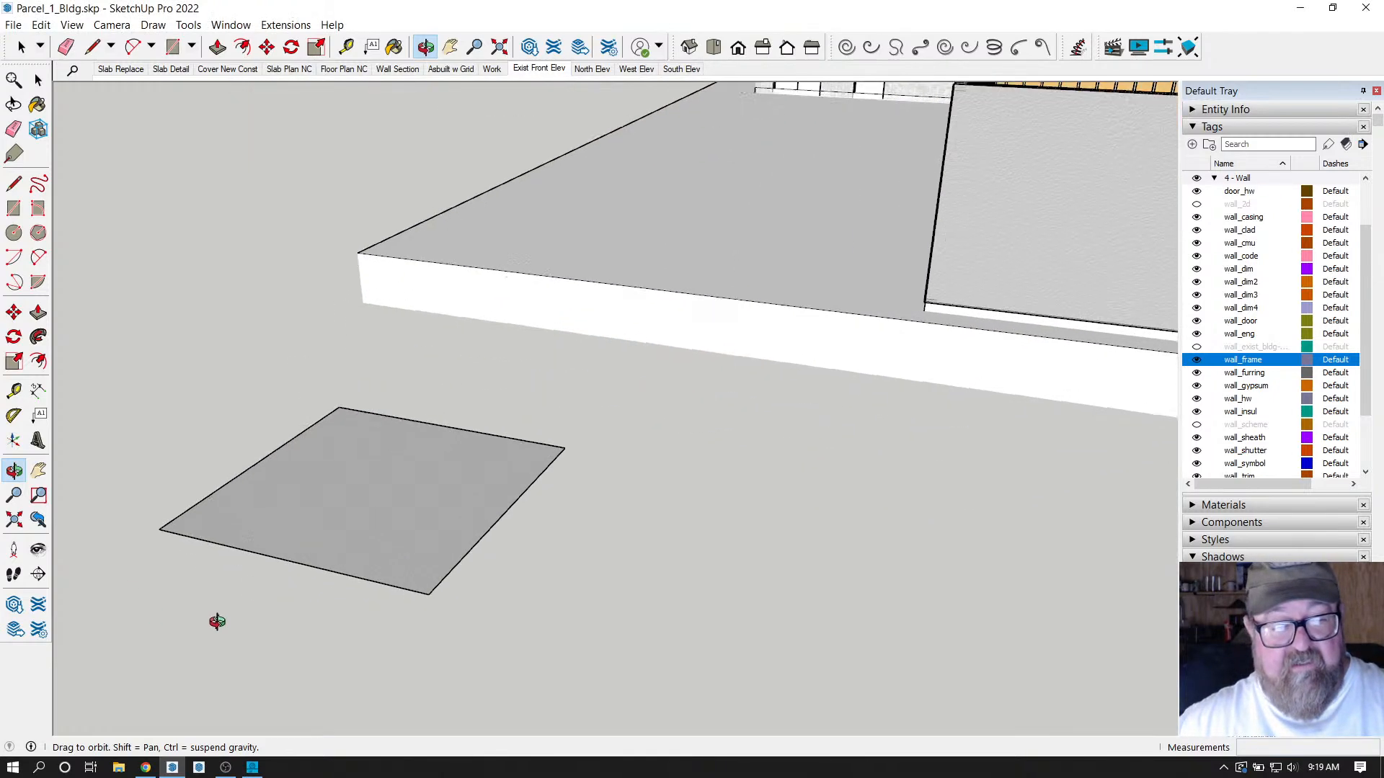
pyautogui.moveTo(217, 620); pyautogui.dragTo(380, 293)
pyautogui.scroll(3, 324, 564)
pyautogui.scroll(5, 420, 488)
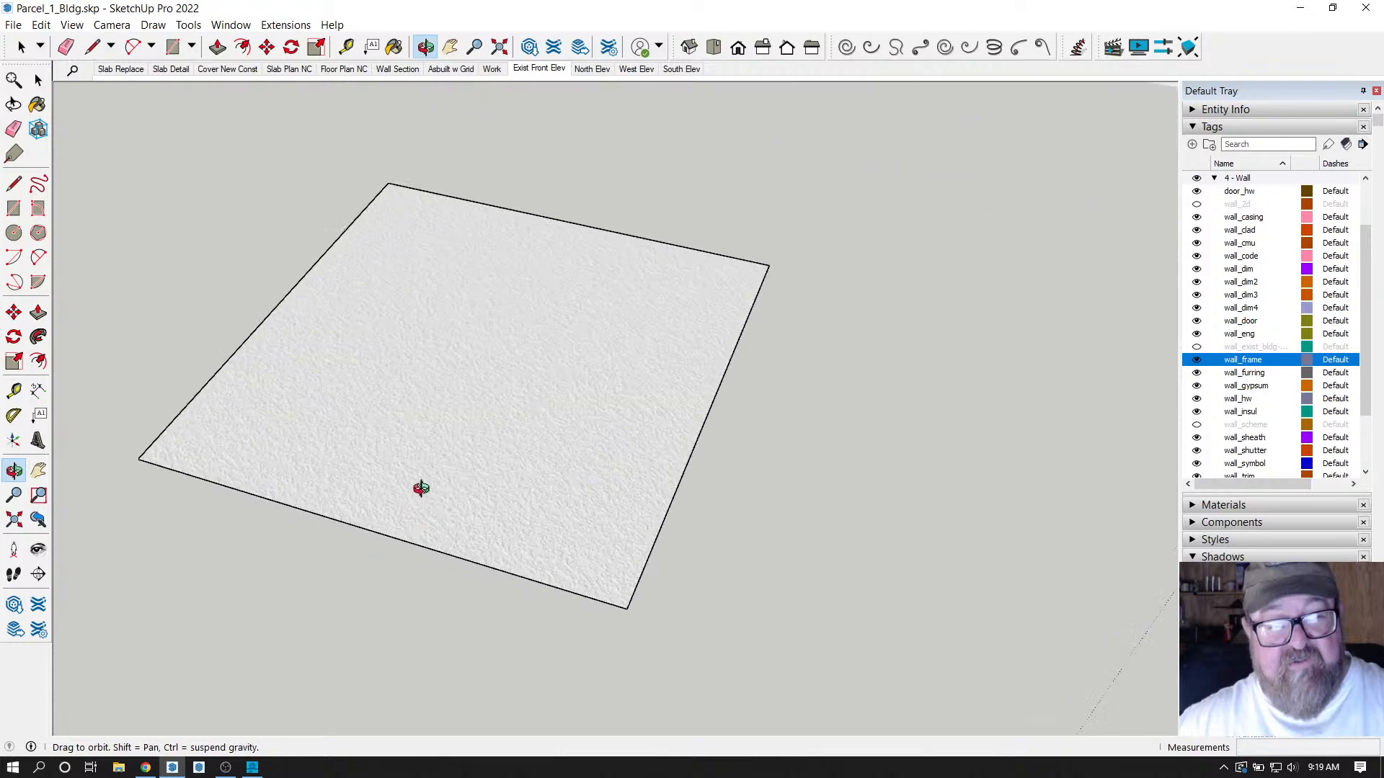
pyautogui.scroll(-1, 497, 388)
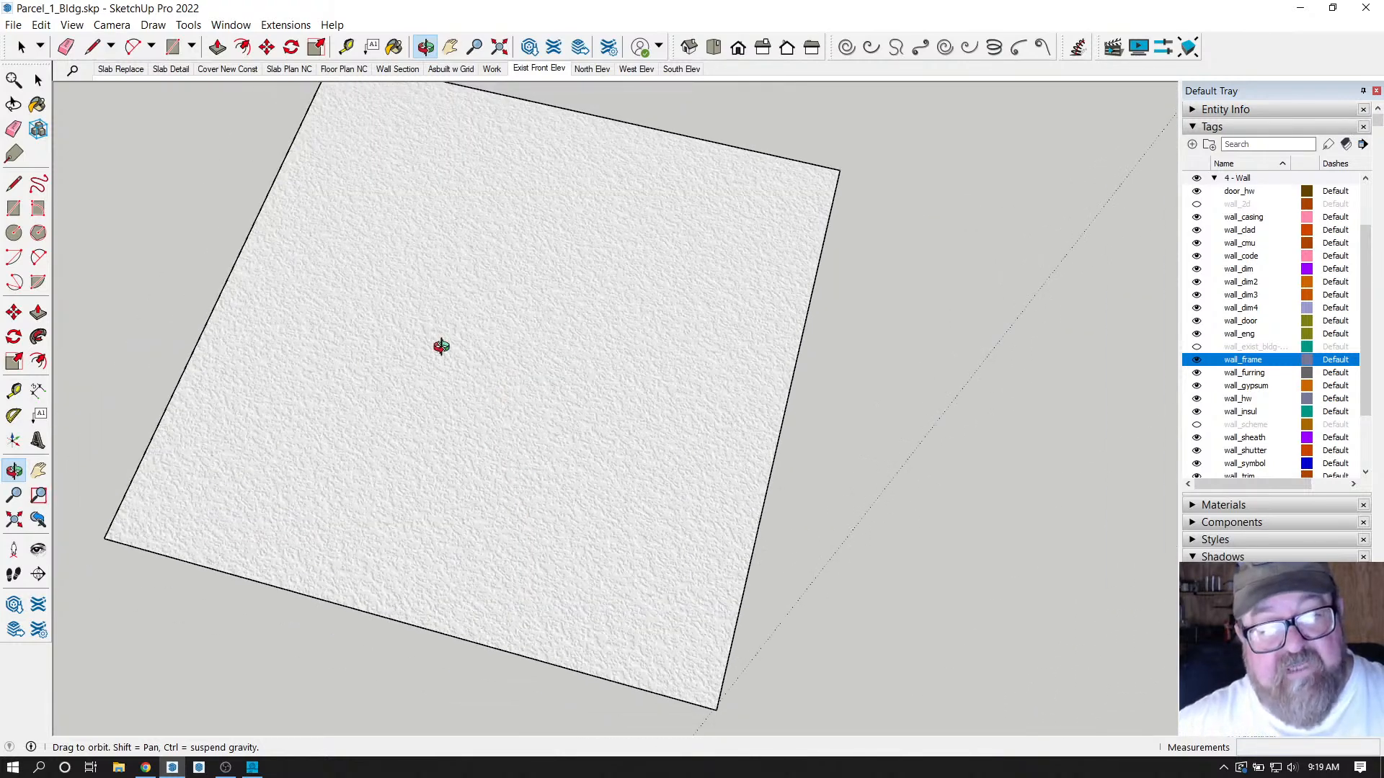
pyautogui.scroll(-5, 445, 575)
pyautogui.moveTo(445, 466); pyautogui.dragTo(408, 382)
pyautogui.scroll(-3, 328, 411)
pyautogui.click(287, 26)
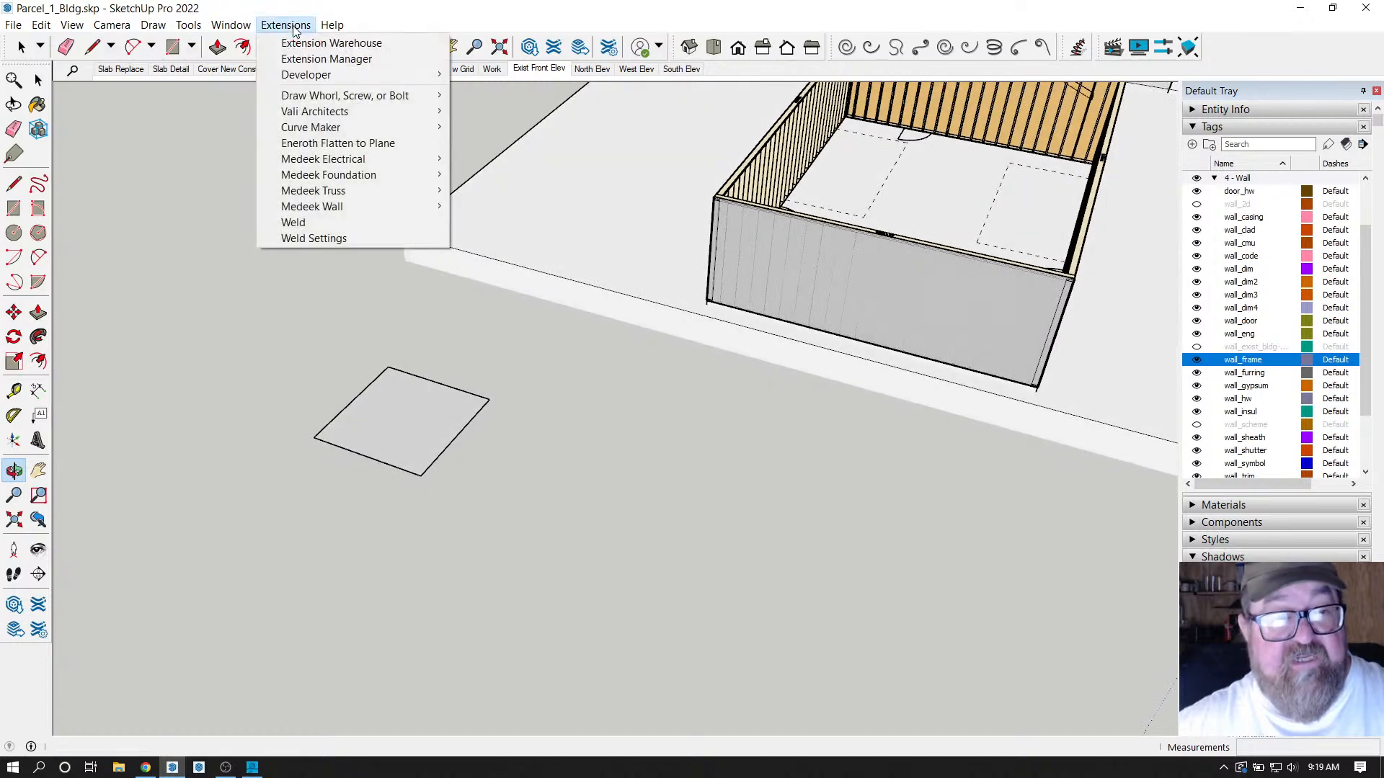
# Open Medeek Wall Global Settings to its Materials custom library.
pyautogui.moveTo(418, 207)
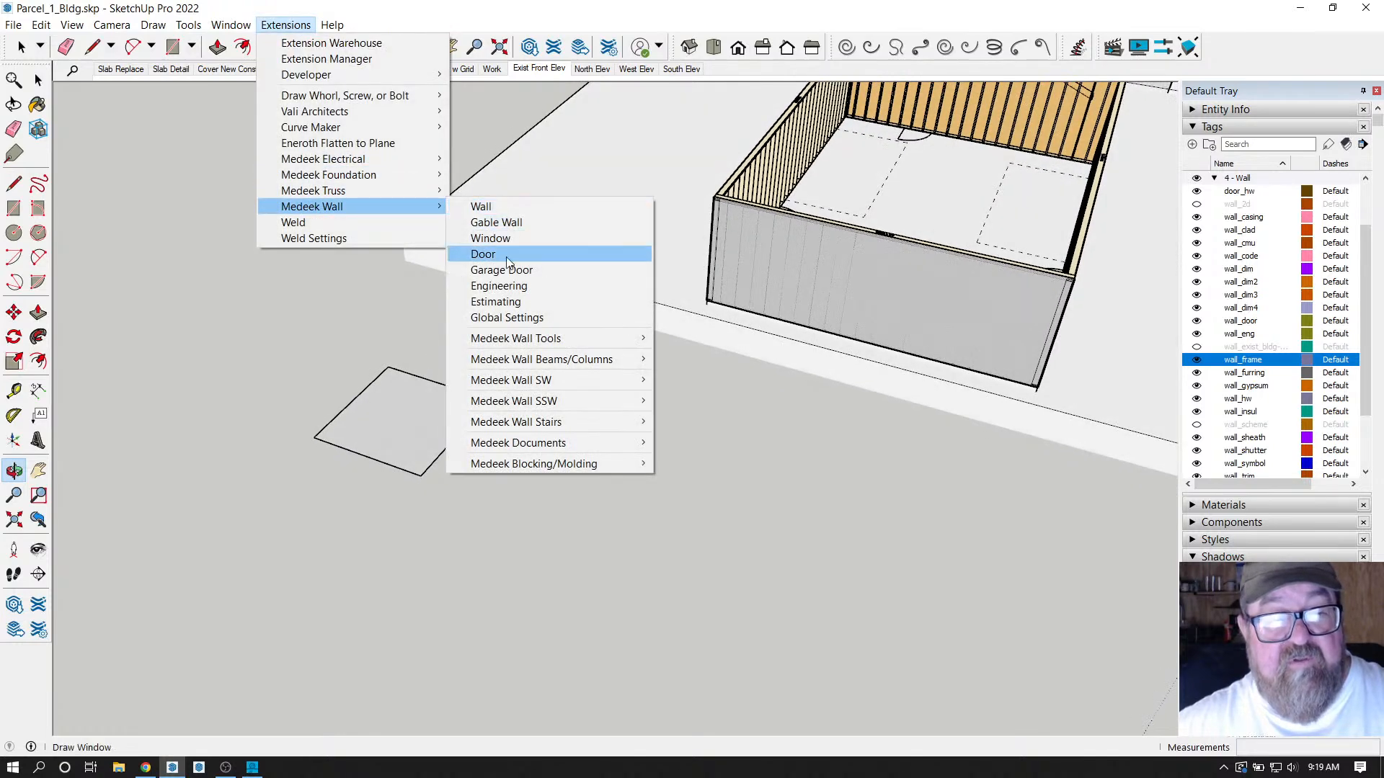
pyautogui.click(513, 318)
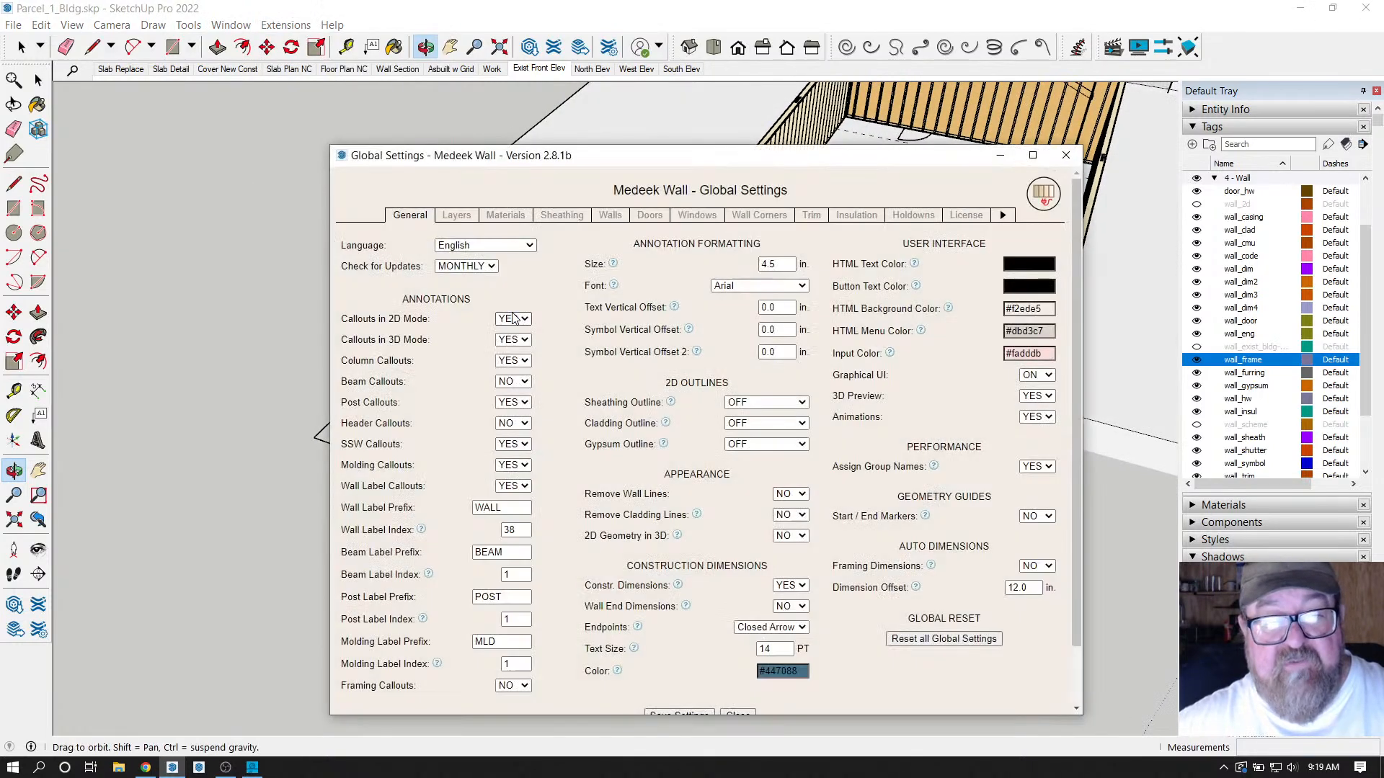
pyautogui.click(507, 216)
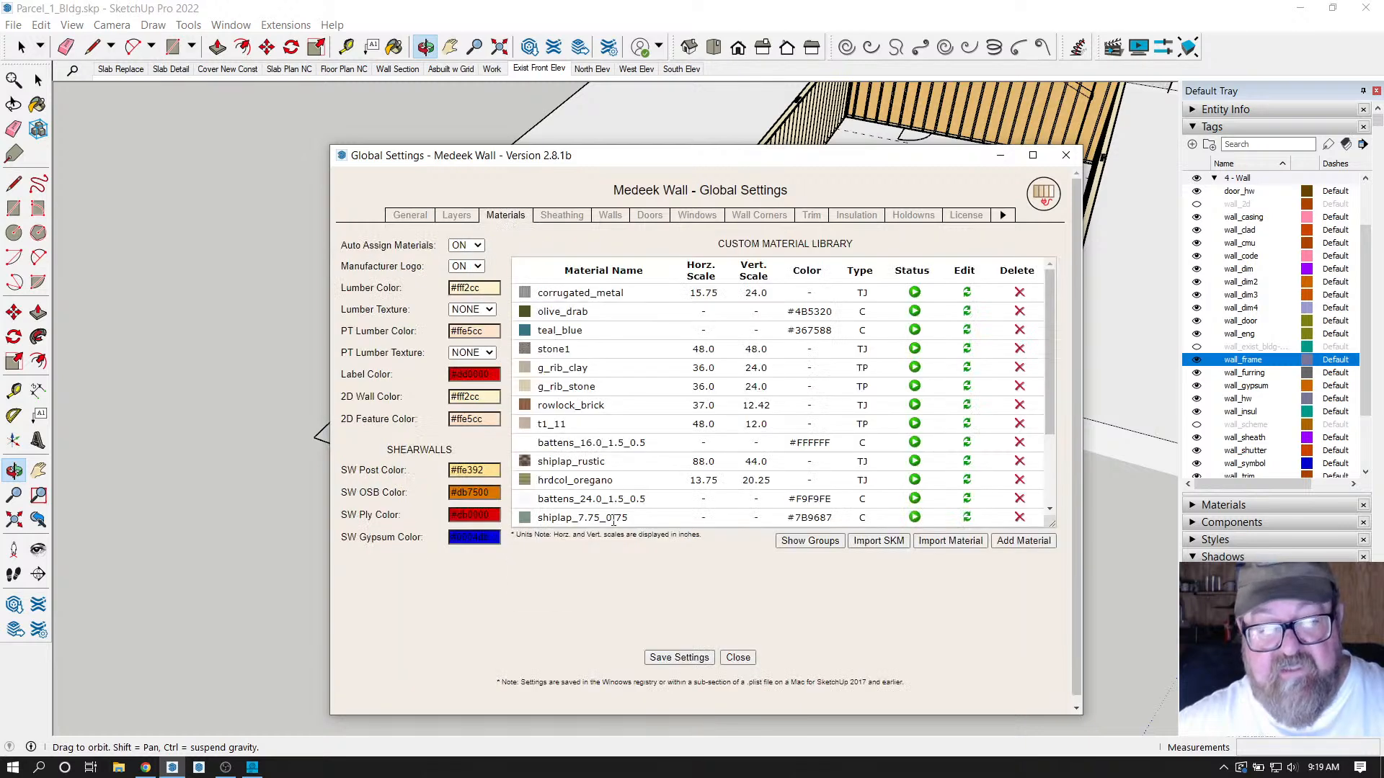
# Start a new custom material, switch its type to Color and back to Texture, then close the form.
pyautogui.click(1031, 544)
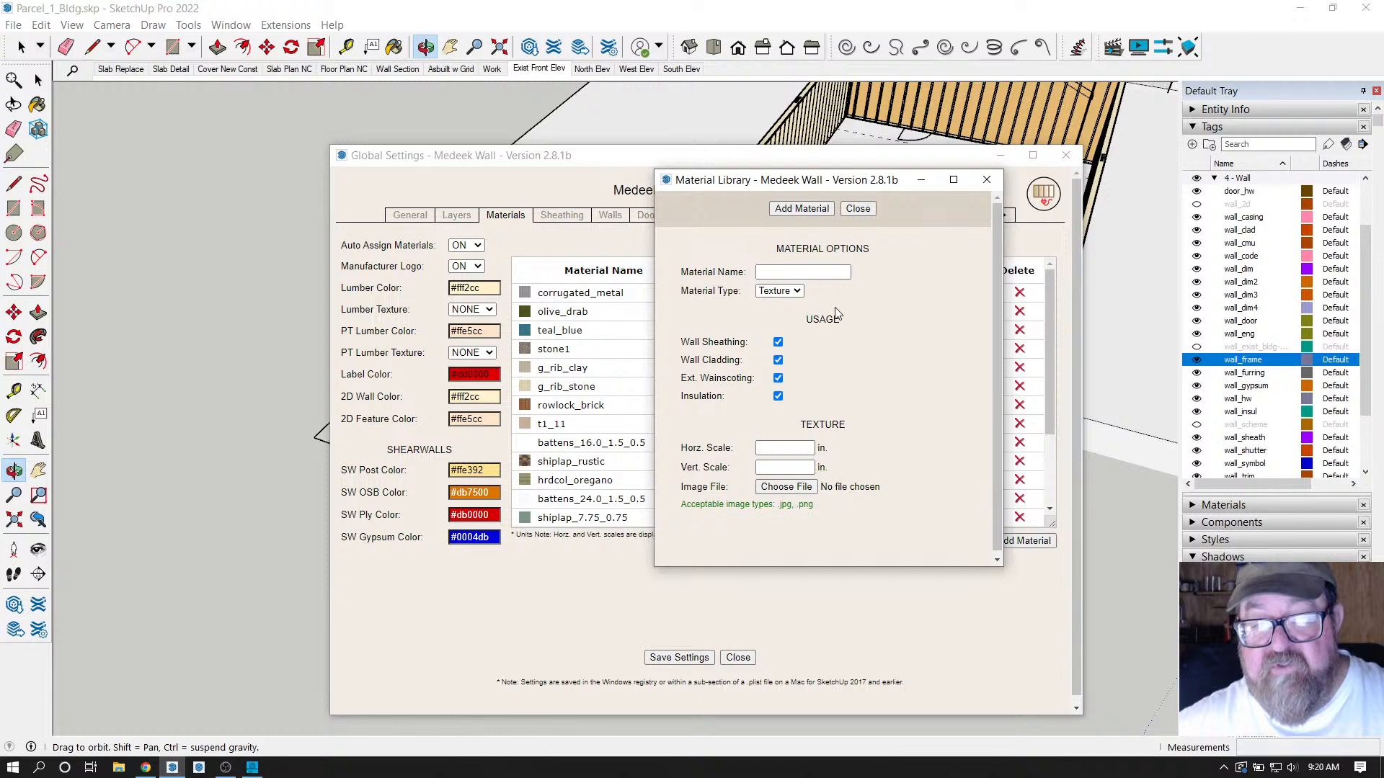
pyautogui.click(799, 292)
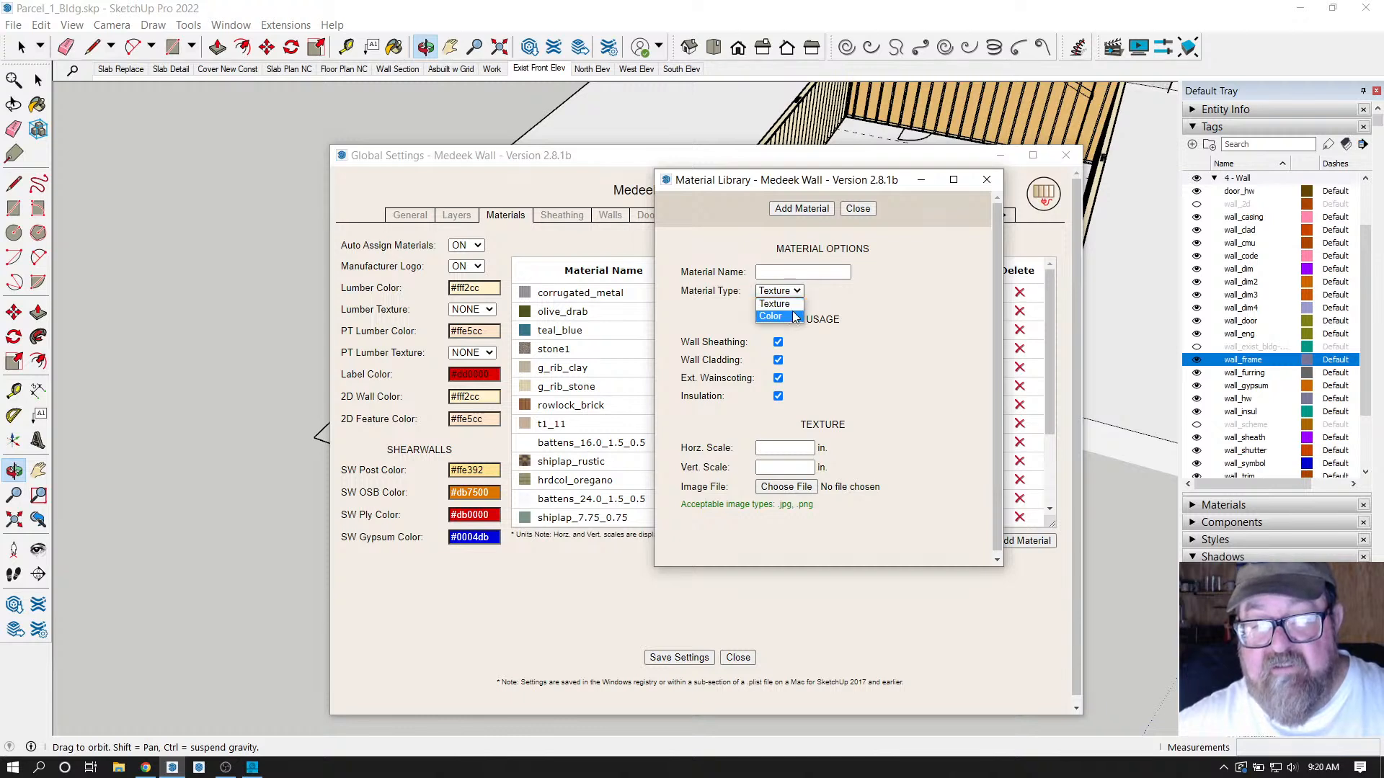
pyautogui.click(792, 317)
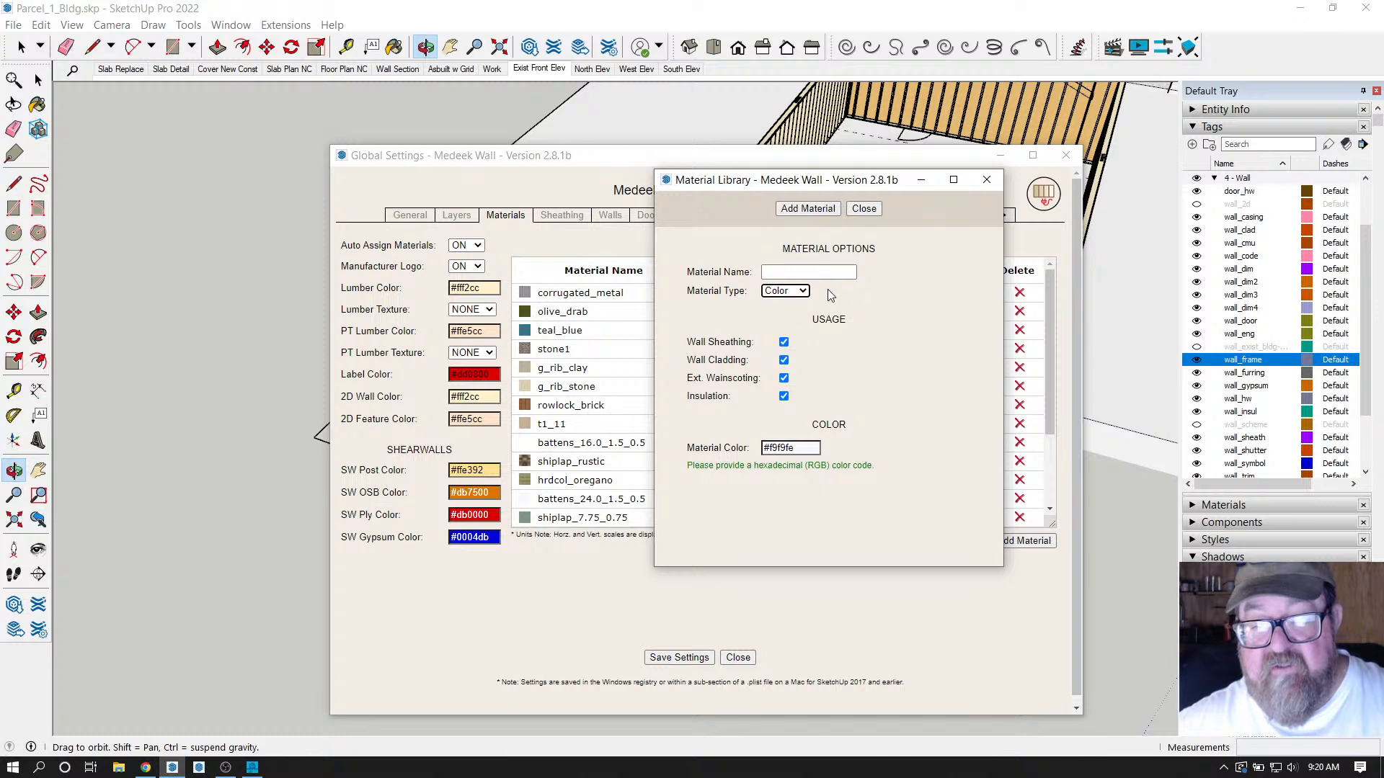
pyautogui.click(802, 291)
pyautogui.click(794, 303)
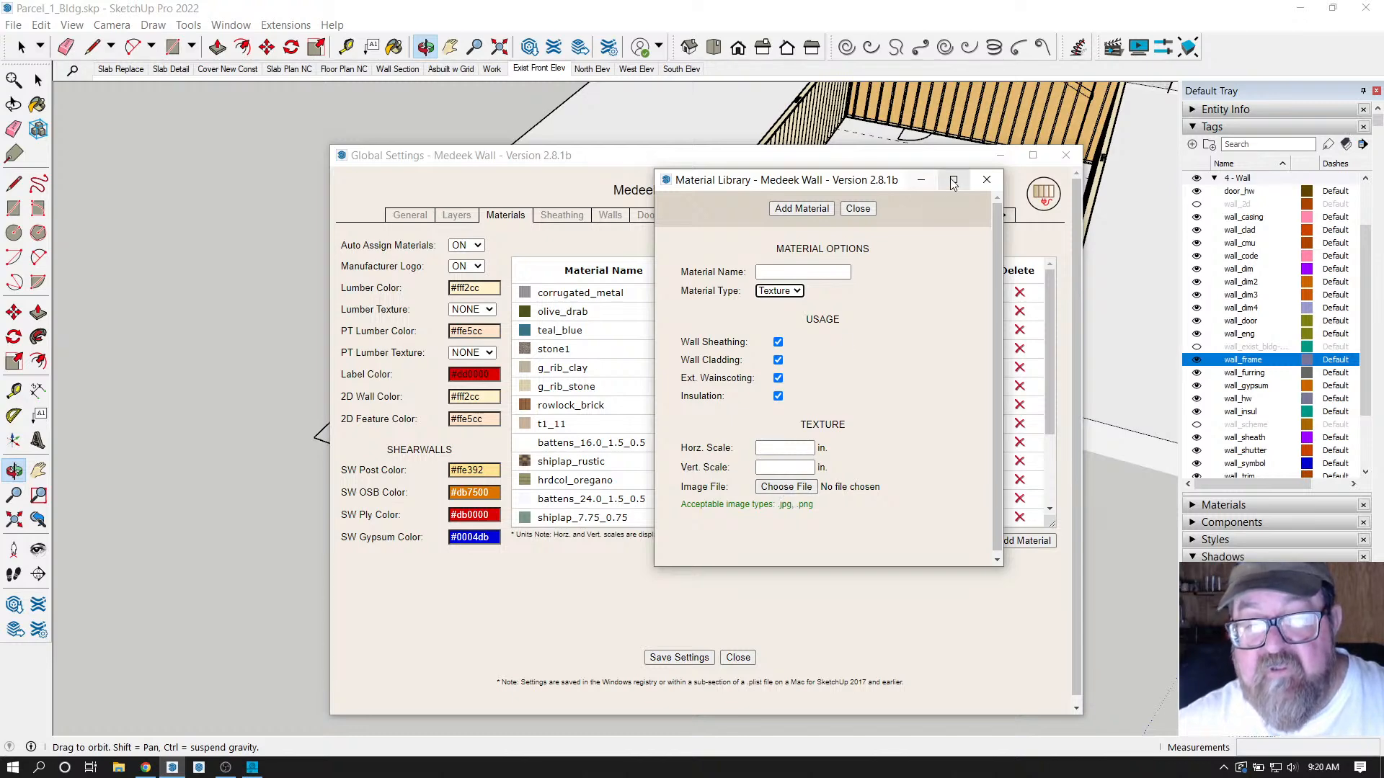
pyautogui.click(986, 181)
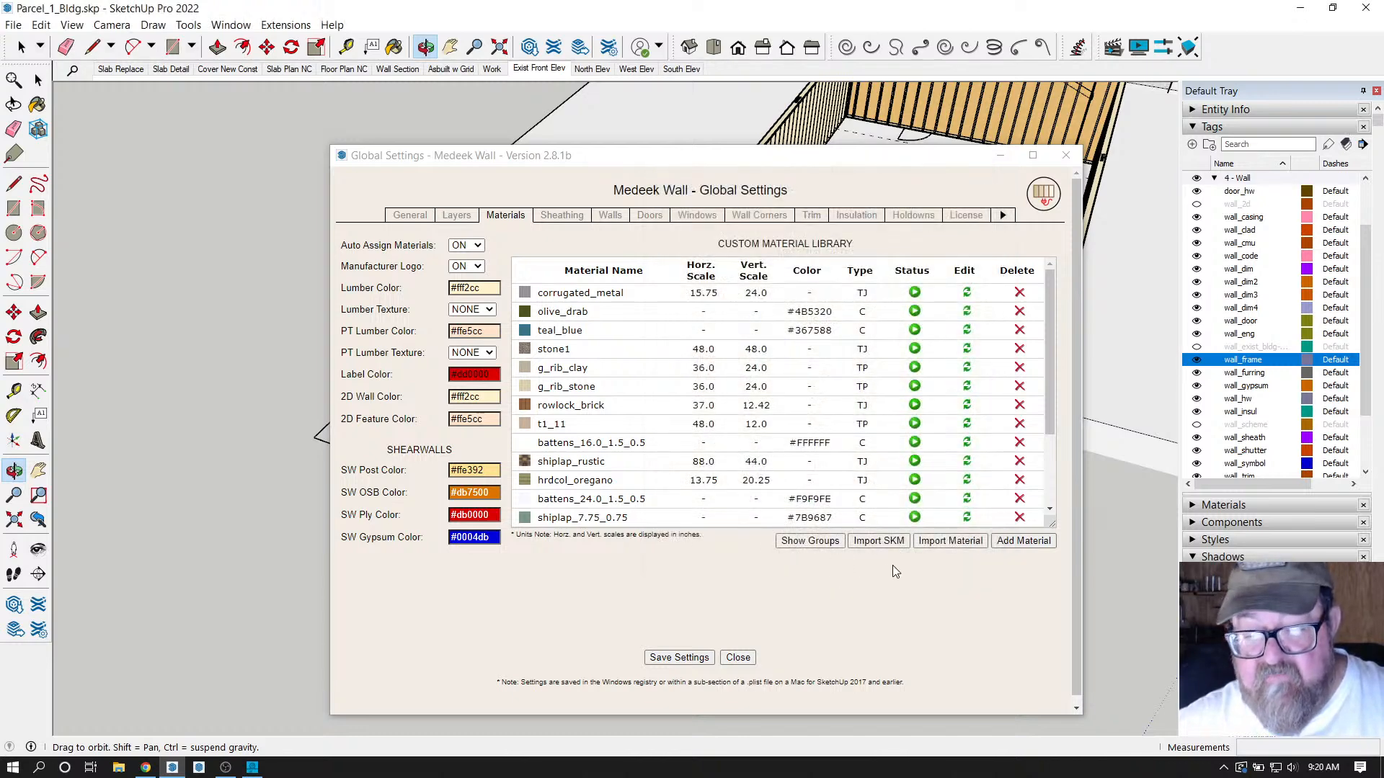
# Browse the model's materials for import, then cancel and acknowledge the aborted-action warning.
pyautogui.click(967, 545)
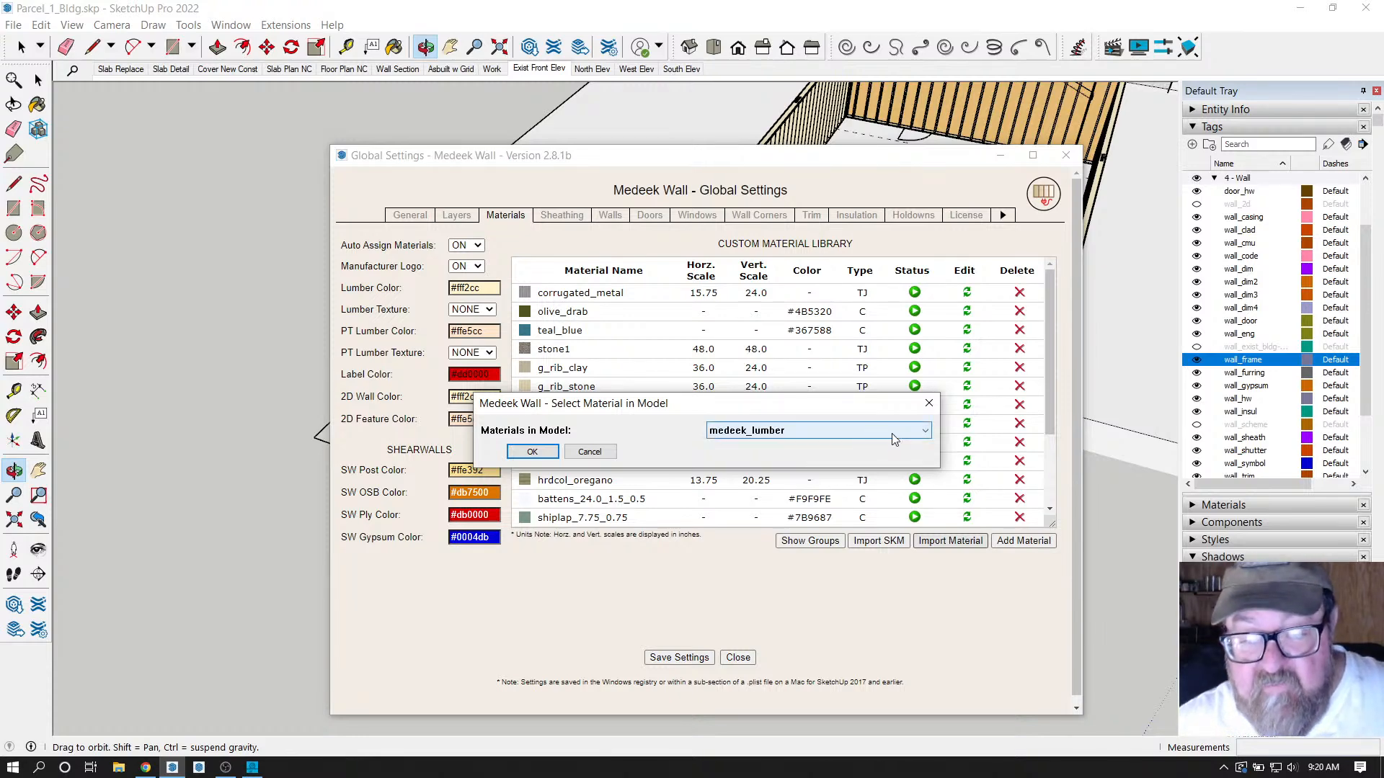
pyautogui.click(924, 430)
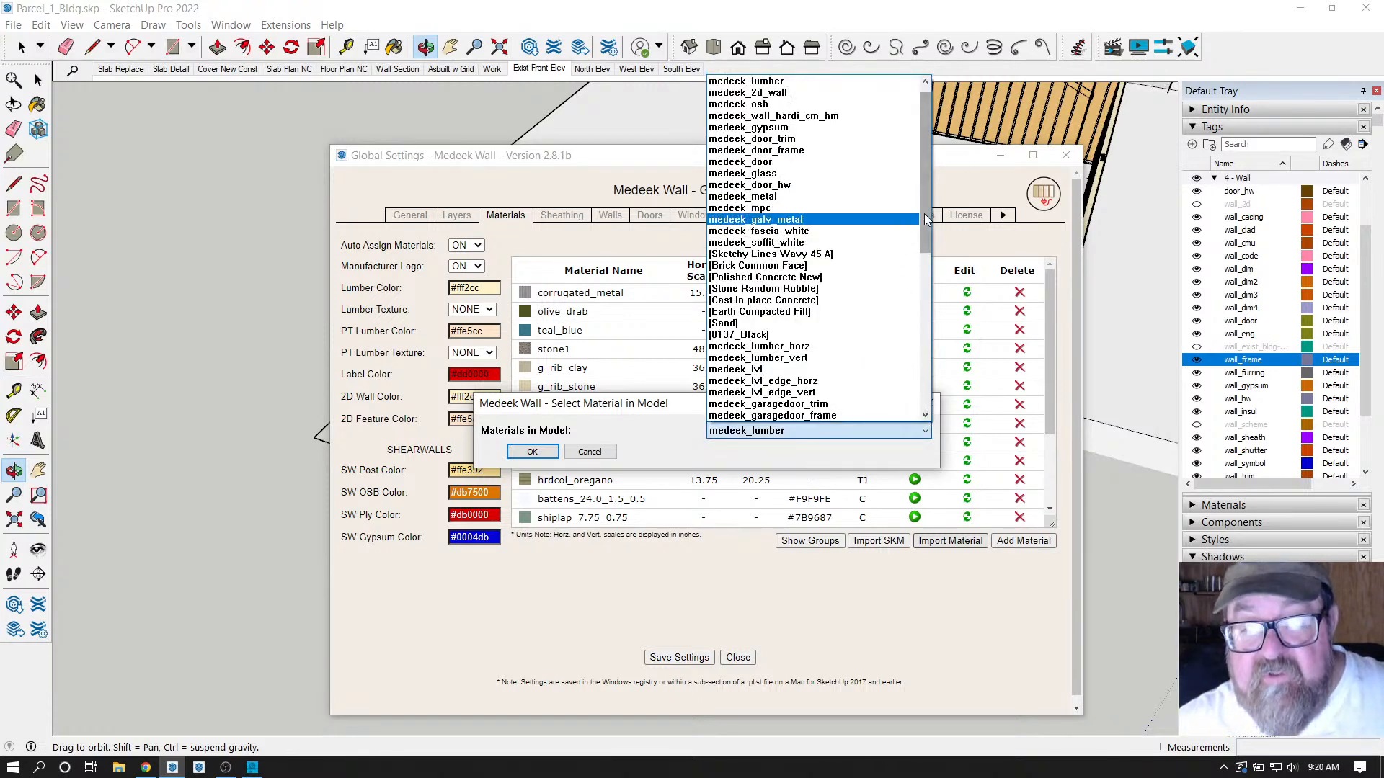
pyautogui.scroll(3, 929, 318)
pyautogui.scroll(-1, 928, 318)
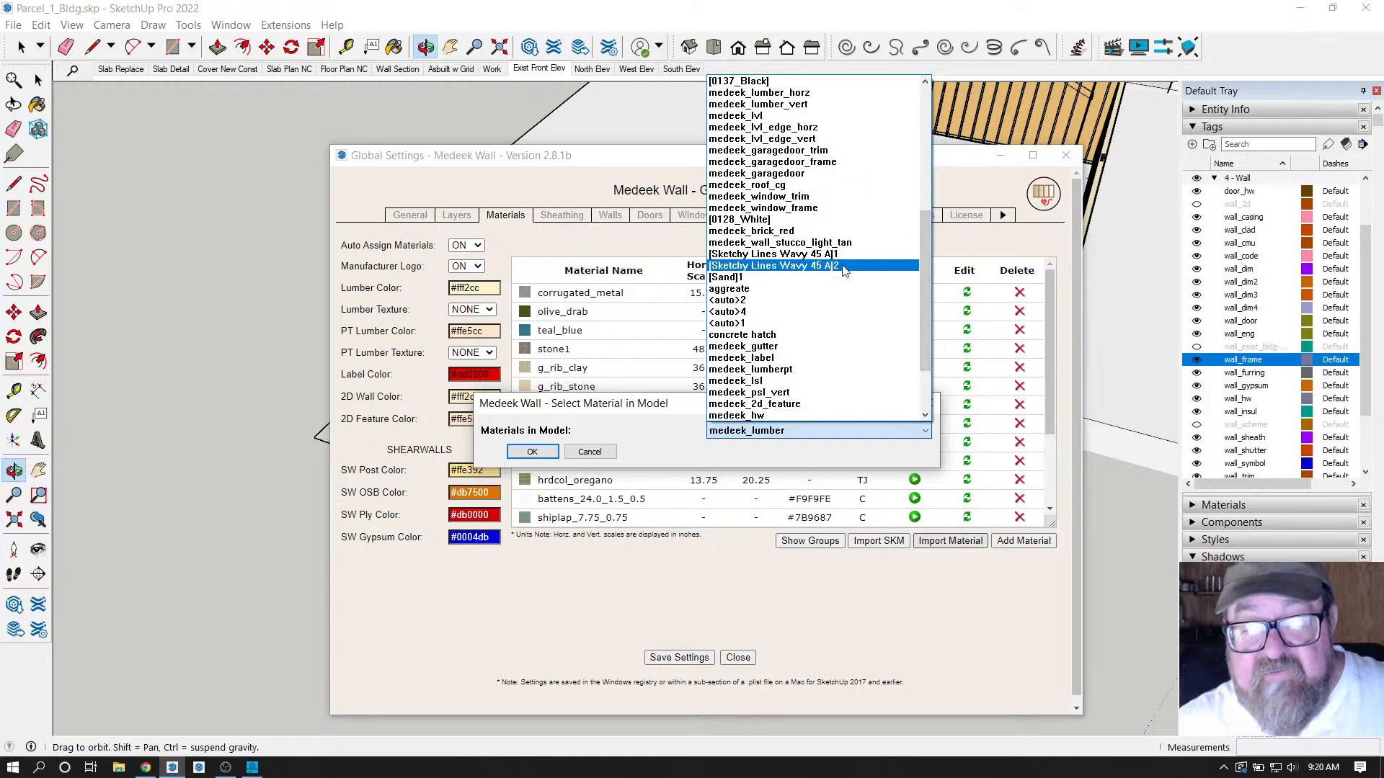
pyautogui.scroll(-3, 922, 288)
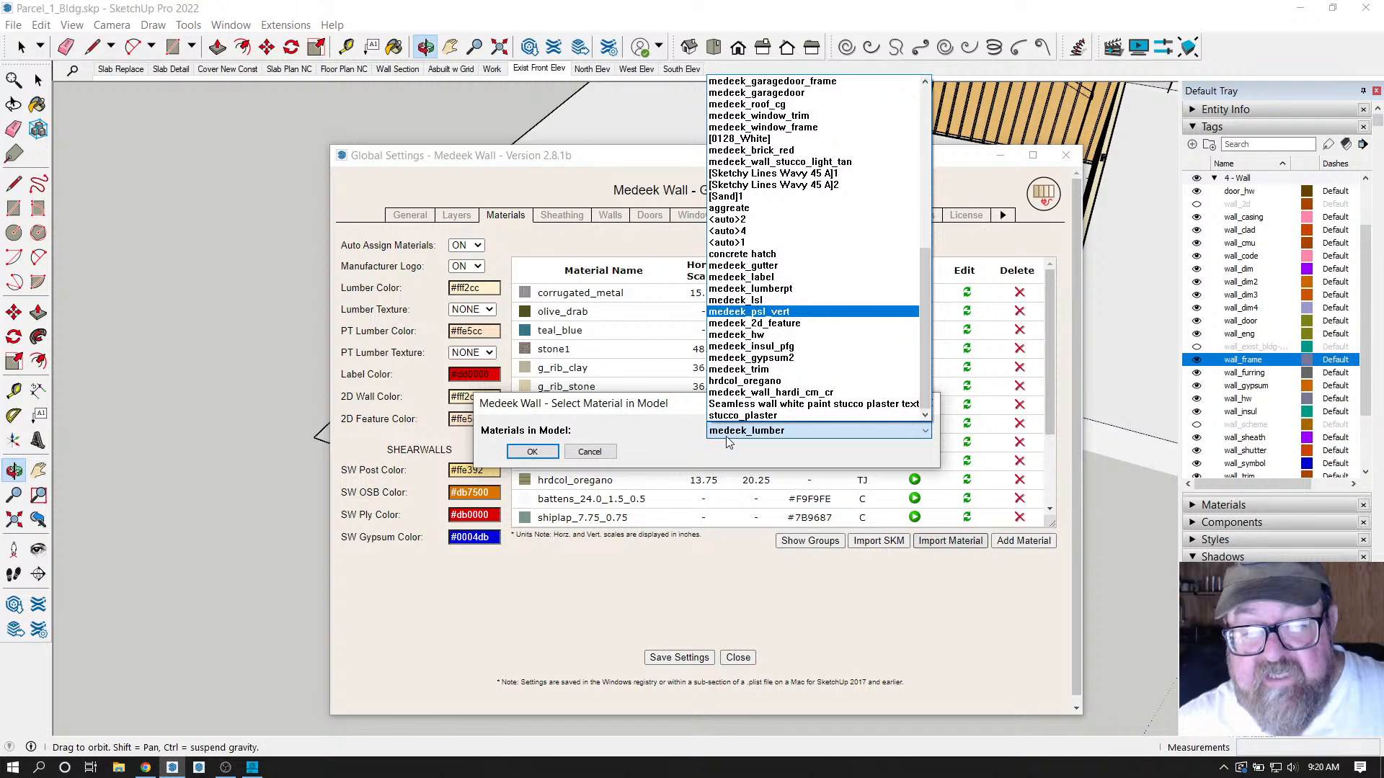
pyautogui.click(673, 431)
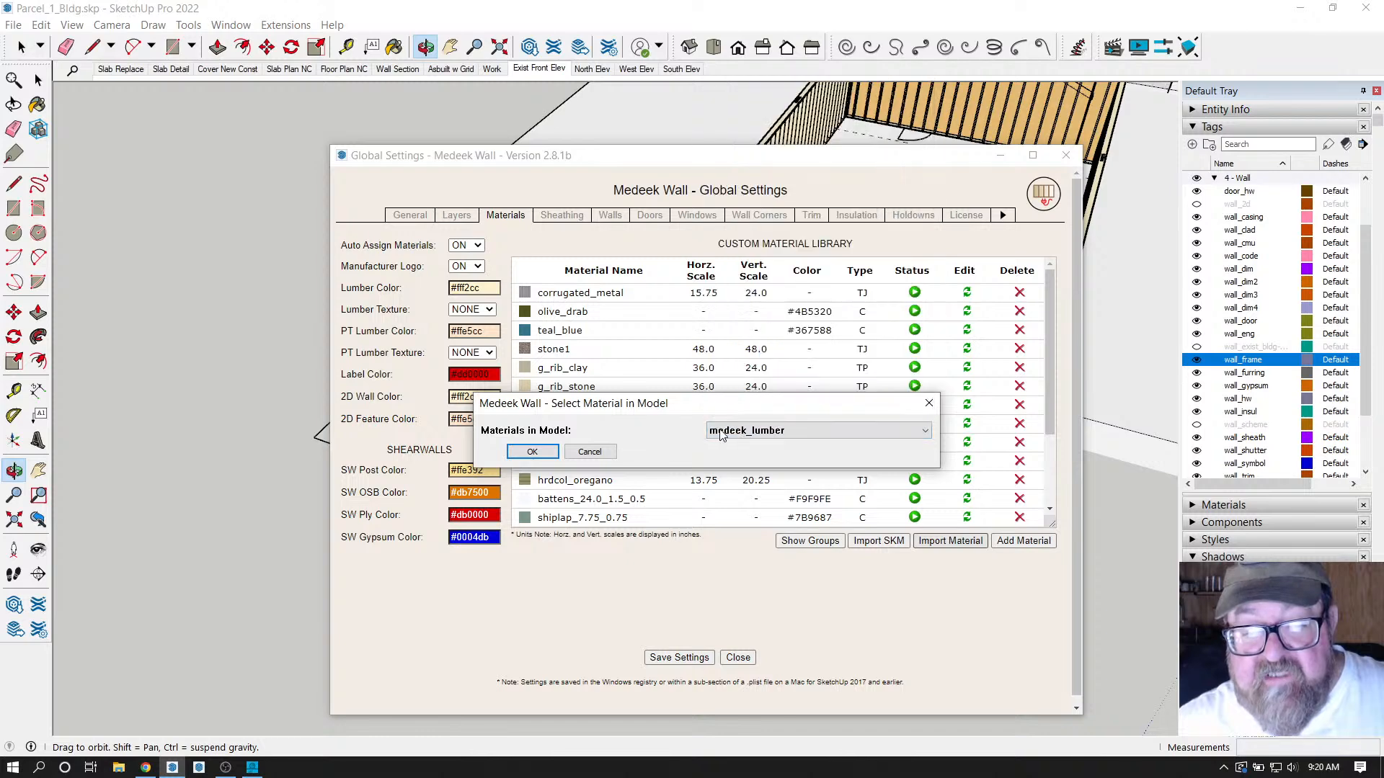
pyautogui.click(928, 405)
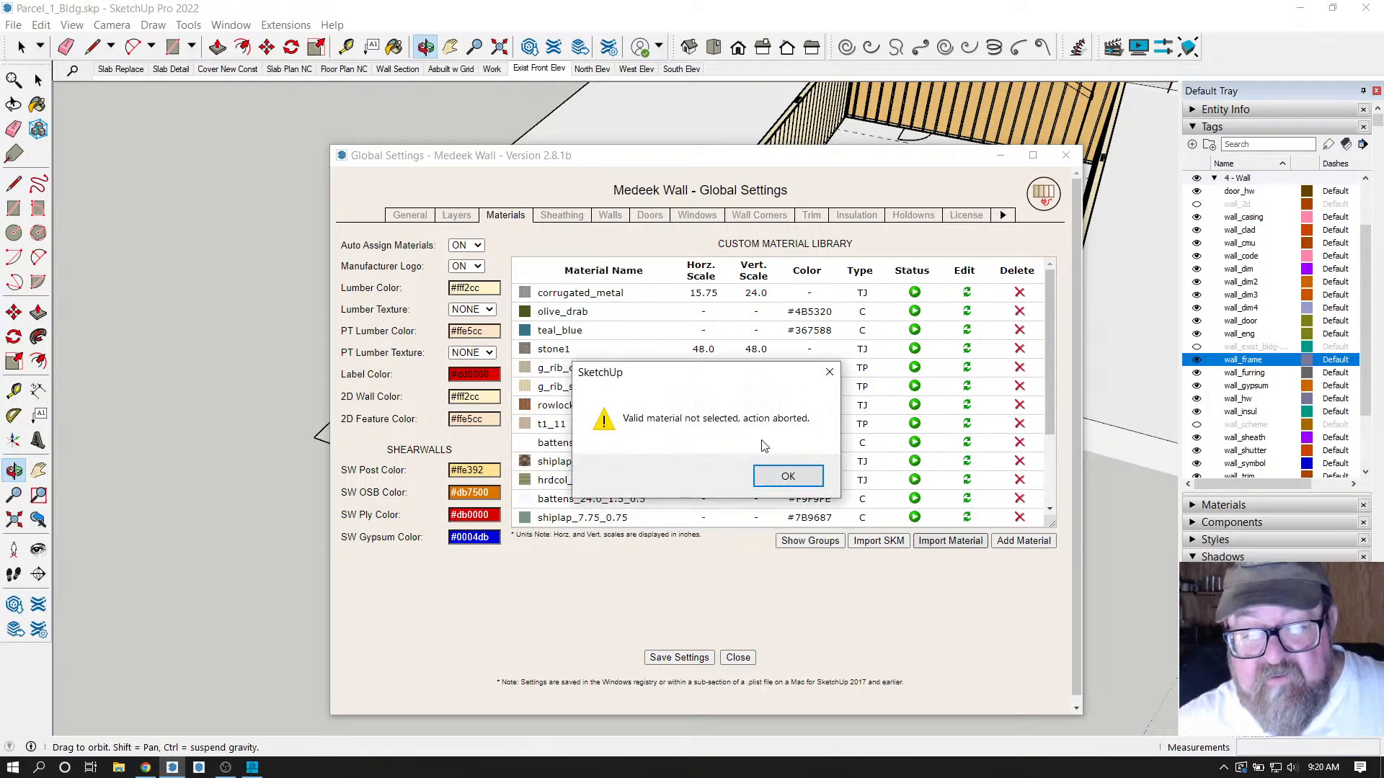
pyautogui.click(788, 476)
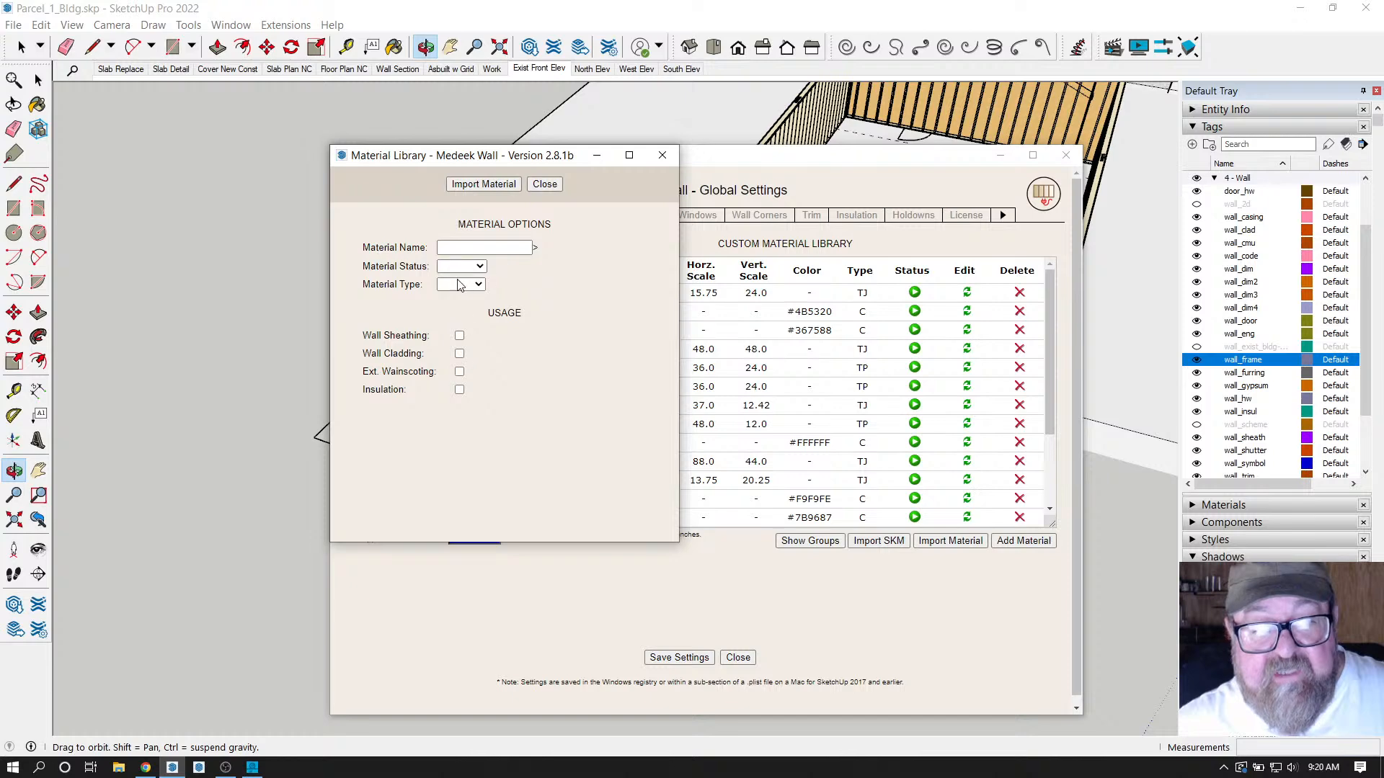
# Close the Material Library, scroll the custom list to stucco_plaster, and close Global Settings.
pyautogui.click(670, 155)
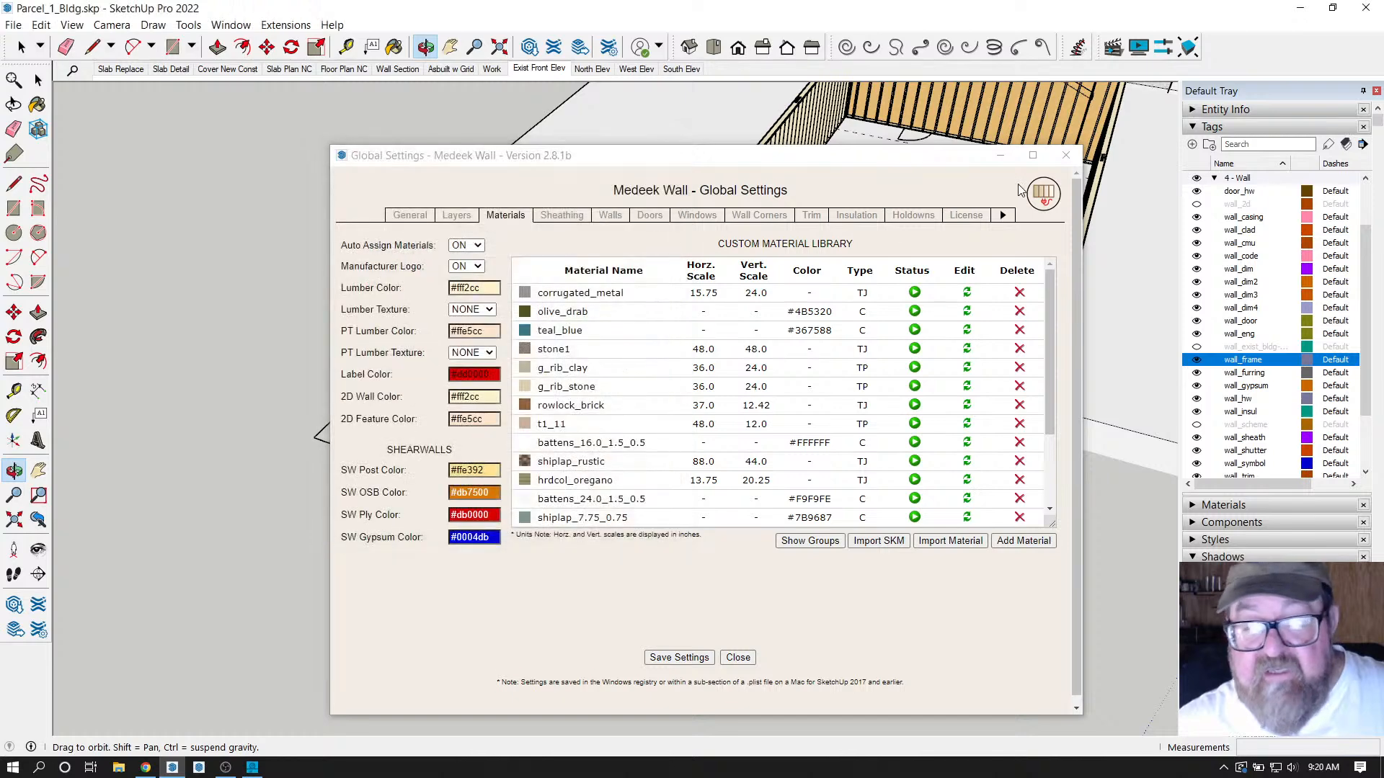
pyautogui.scroll(-1, 571, 459)
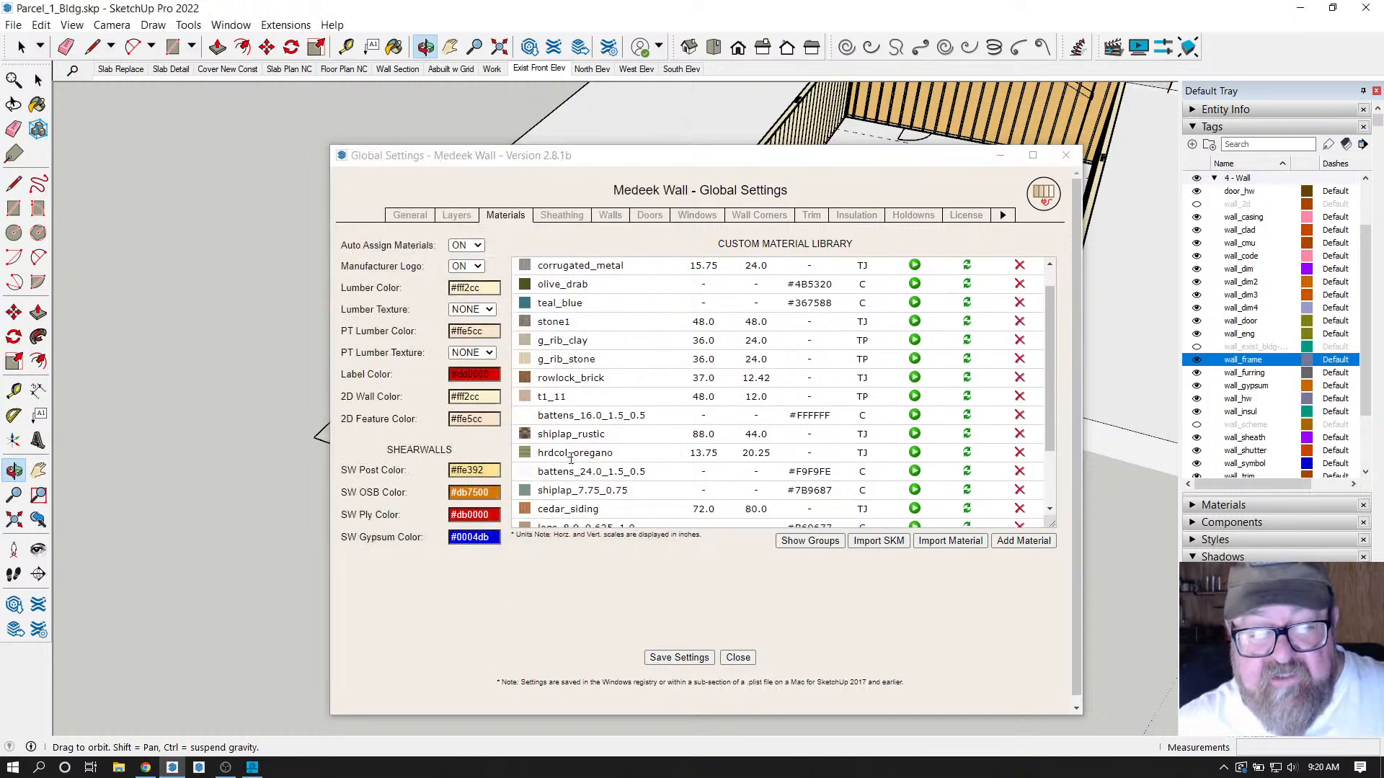
pyautogui.scroll(-3, 573, 460)
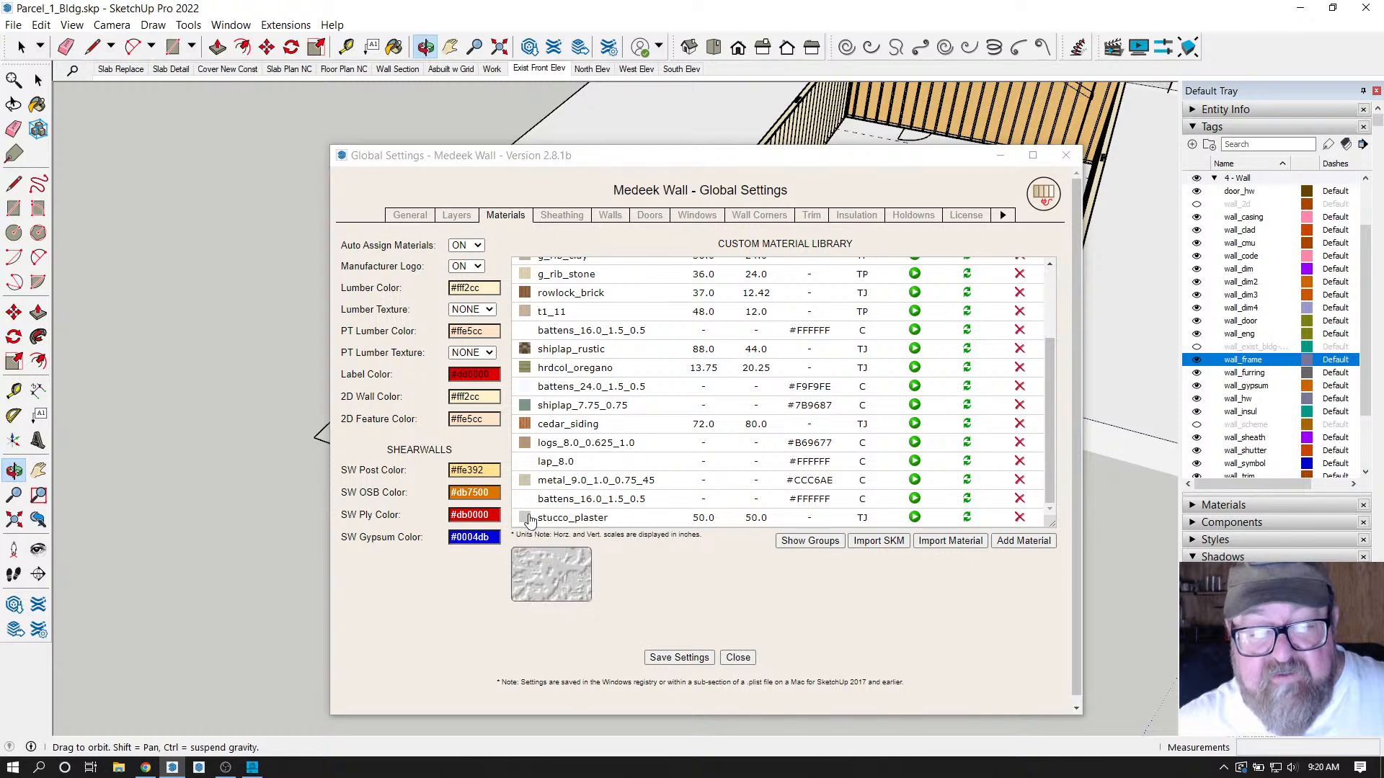
pyautogui.moveTo(527, 520)
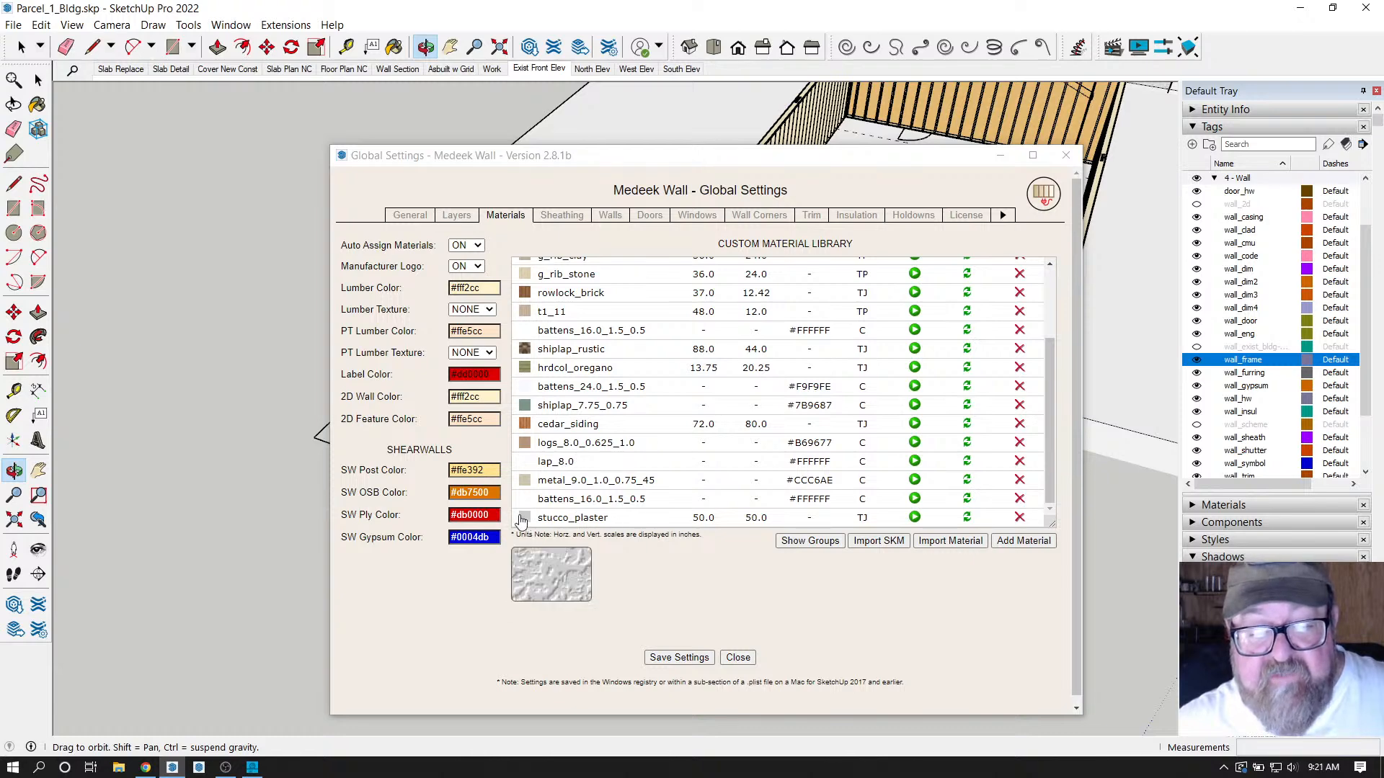
pyautogui.click(1064, 157)
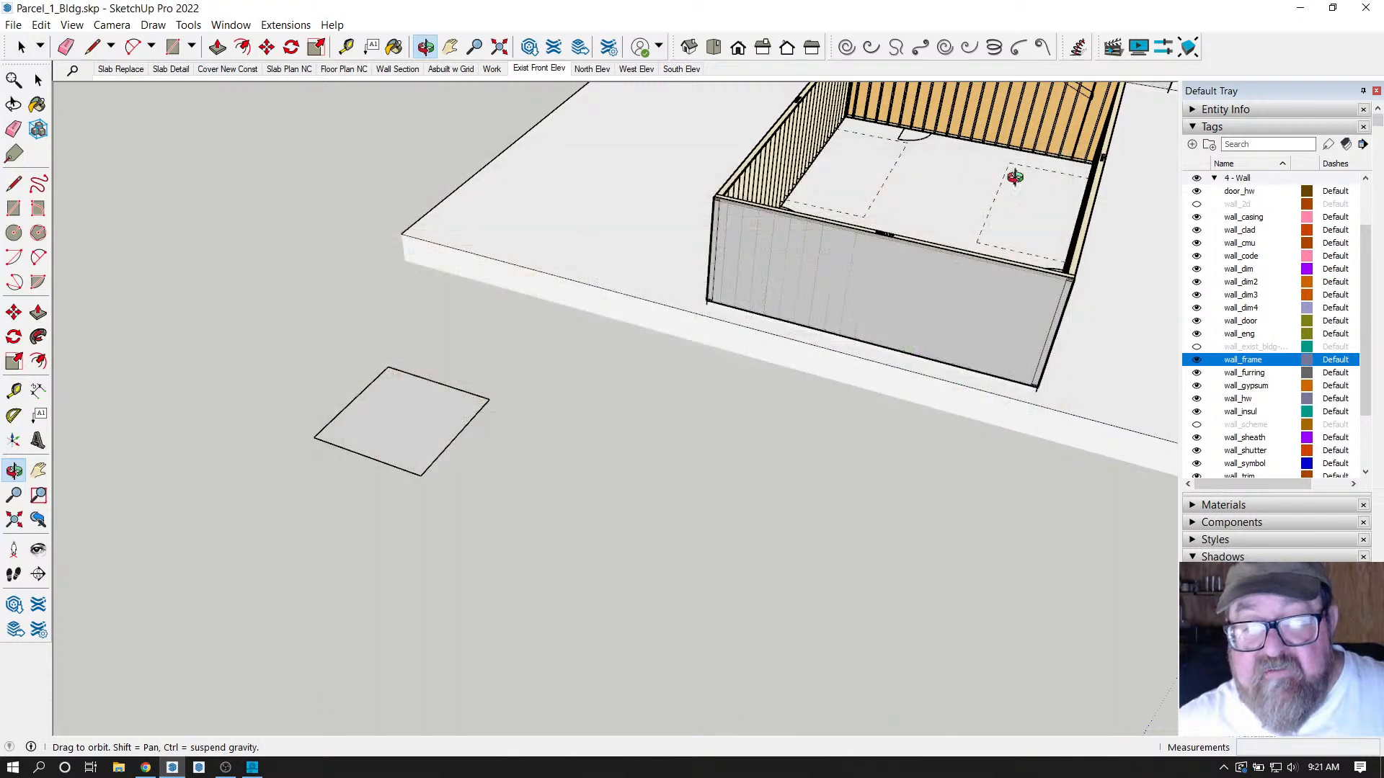
# Start the Medeek rectangular wall tool and keep stucco_plaster as the wall cladding material.
pyautogui.click(258, 25)
pyautogui.moveTo(291, 204)
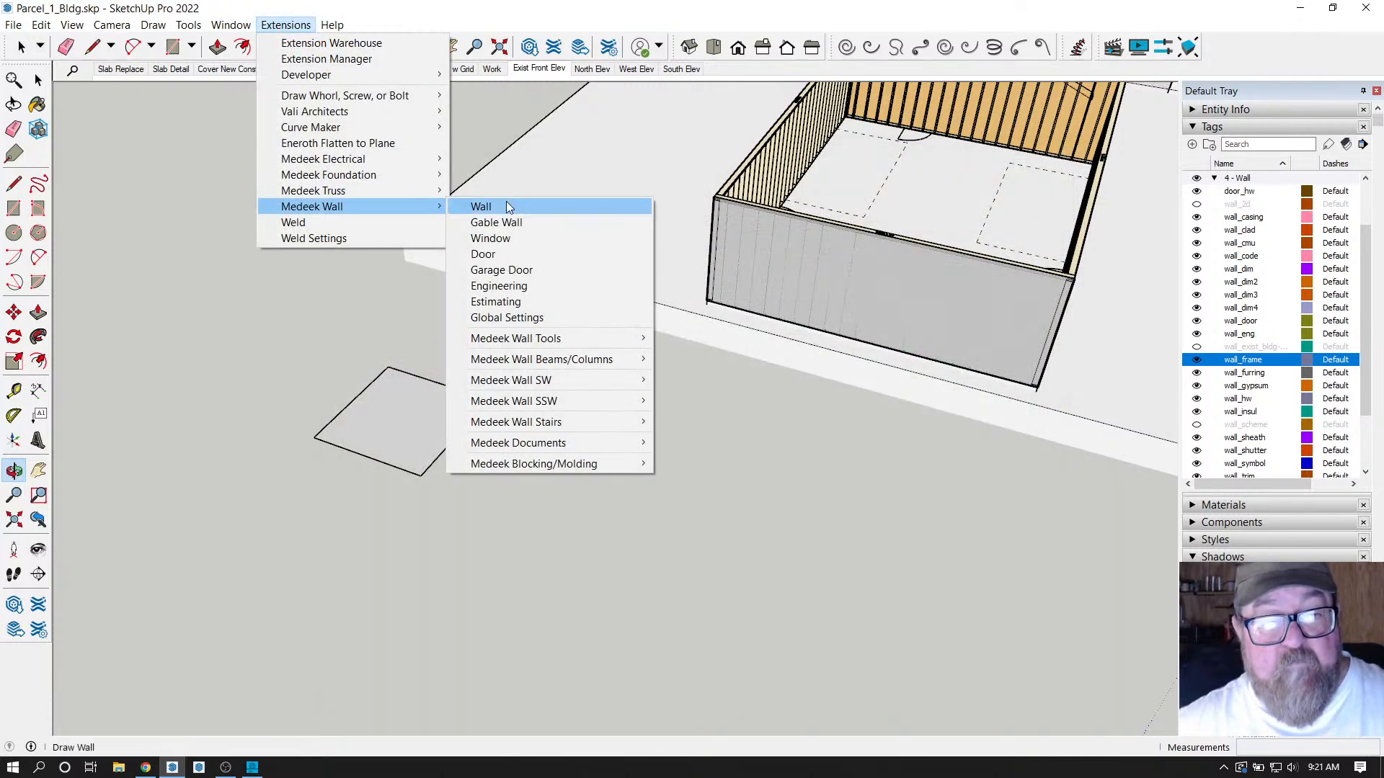
pyautogui.click(507, 206)
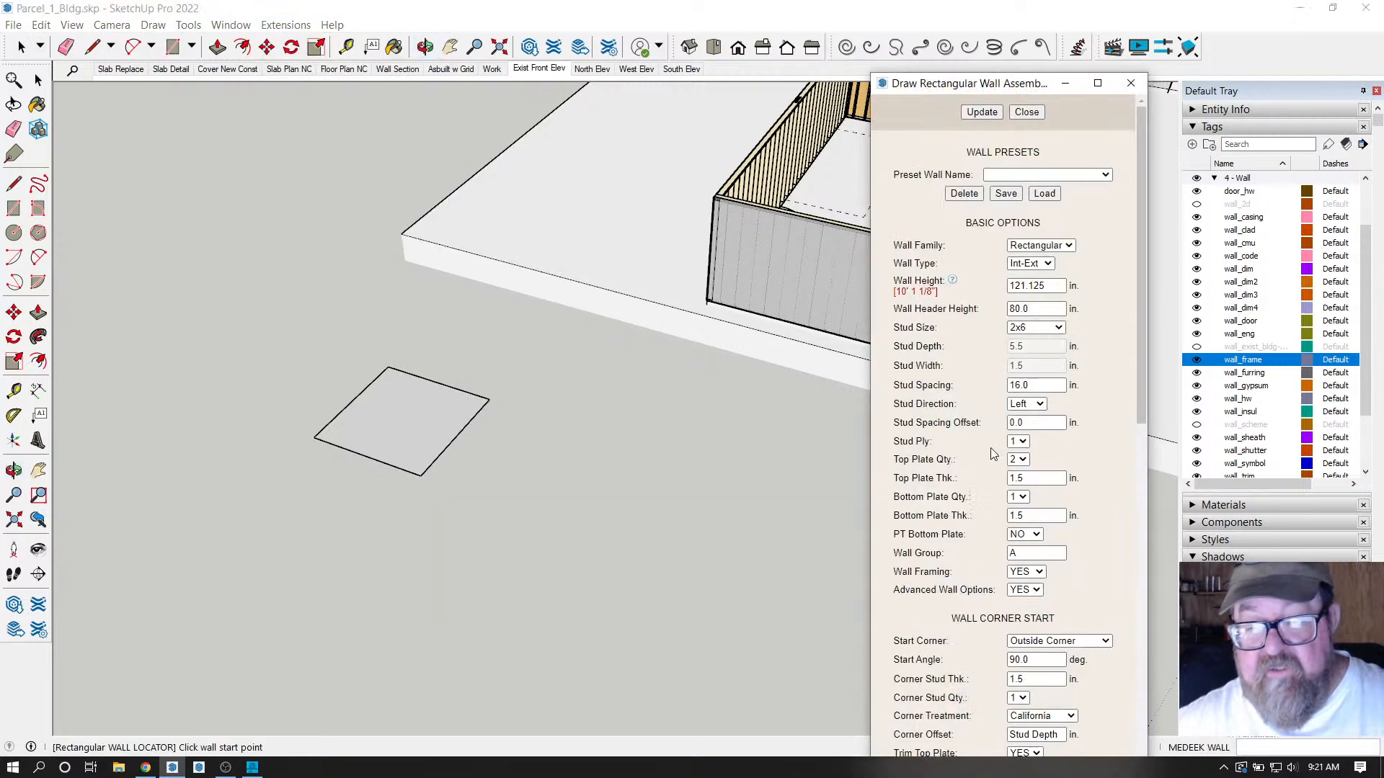
pyautogui.scroll(-6, 980, 450)
pyautogui.scroll(-5, 973, 469)
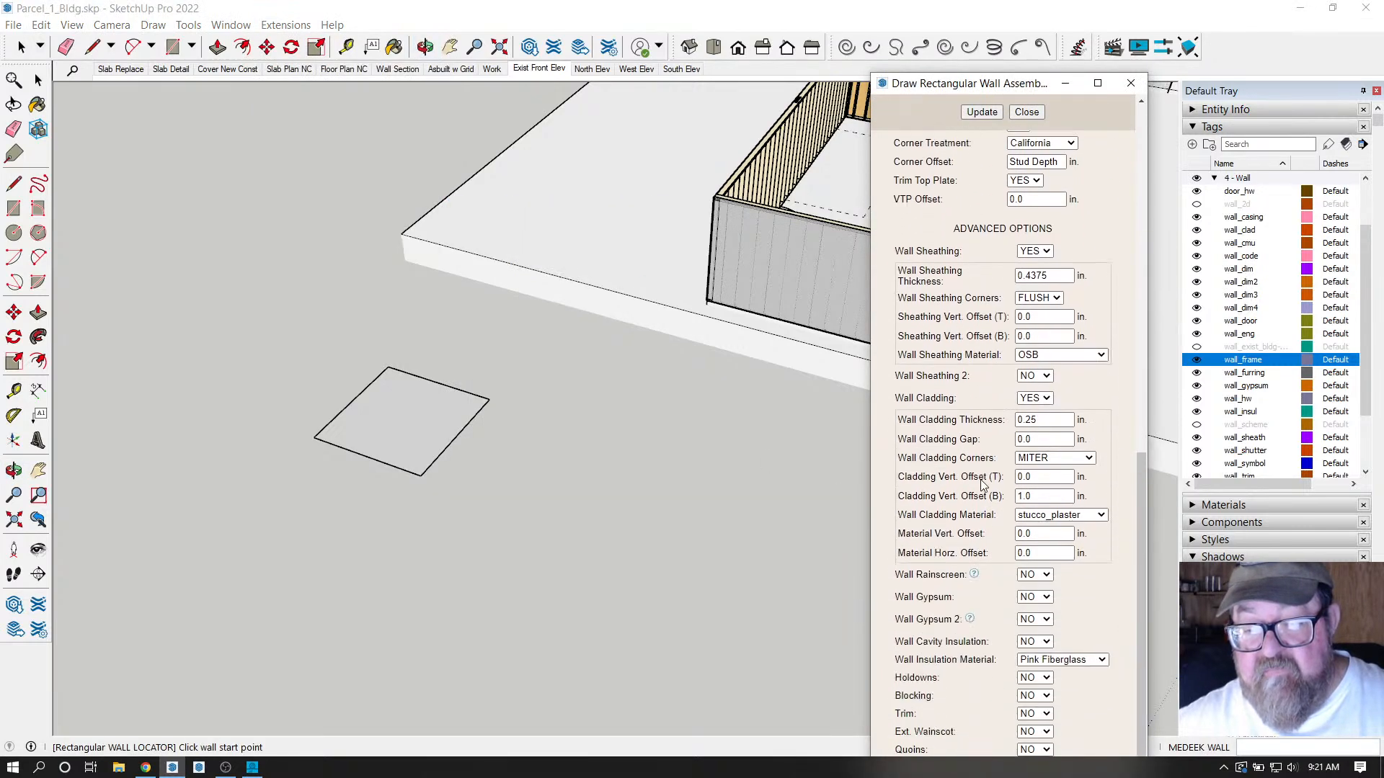
pyautogui.click(1101, 505)
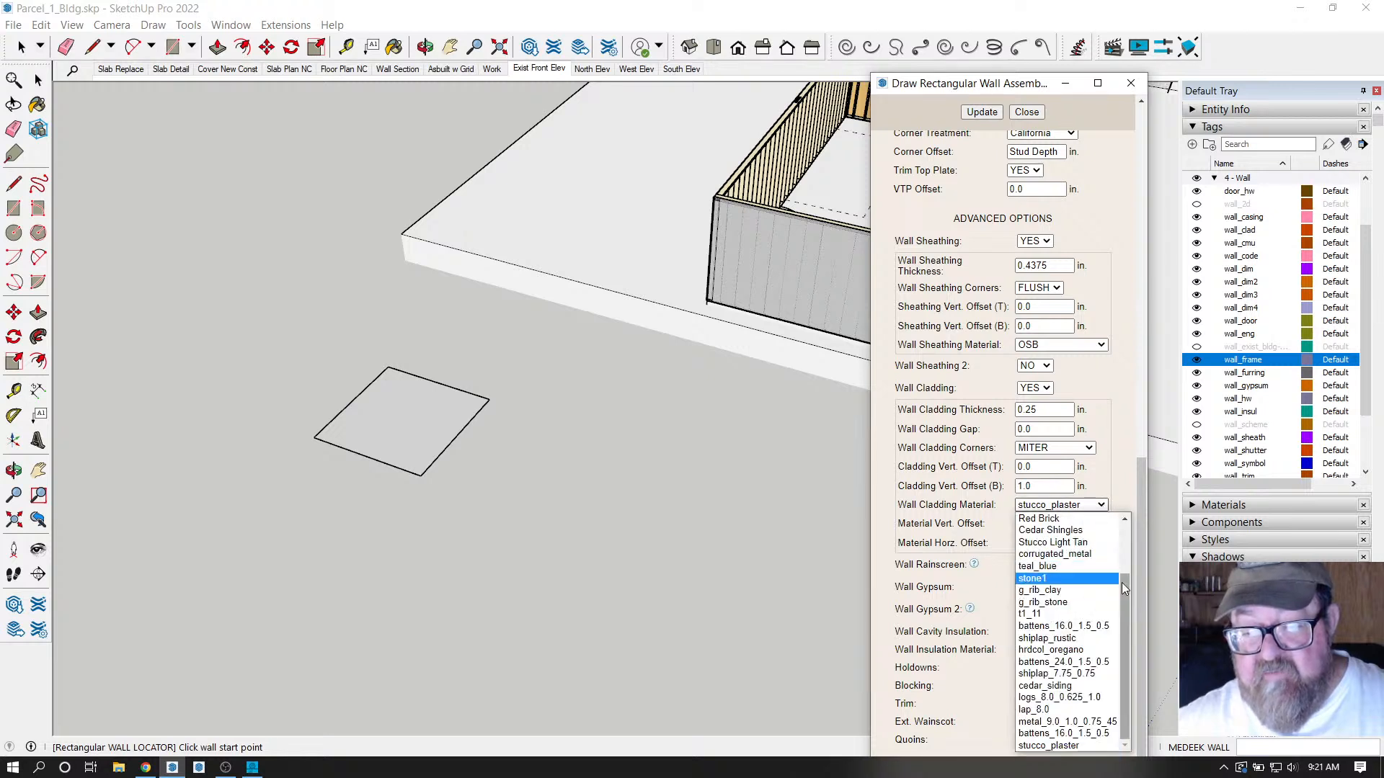
pyautogui.moveTo(1121, 582)
pyautogui.mouseDown()
pyautogui.moveTo(1117, 621)
pyautogui.moveTo(1117, 539)
pyautogui.moveTo(1126, 606)
pyautogui.mouseUp()
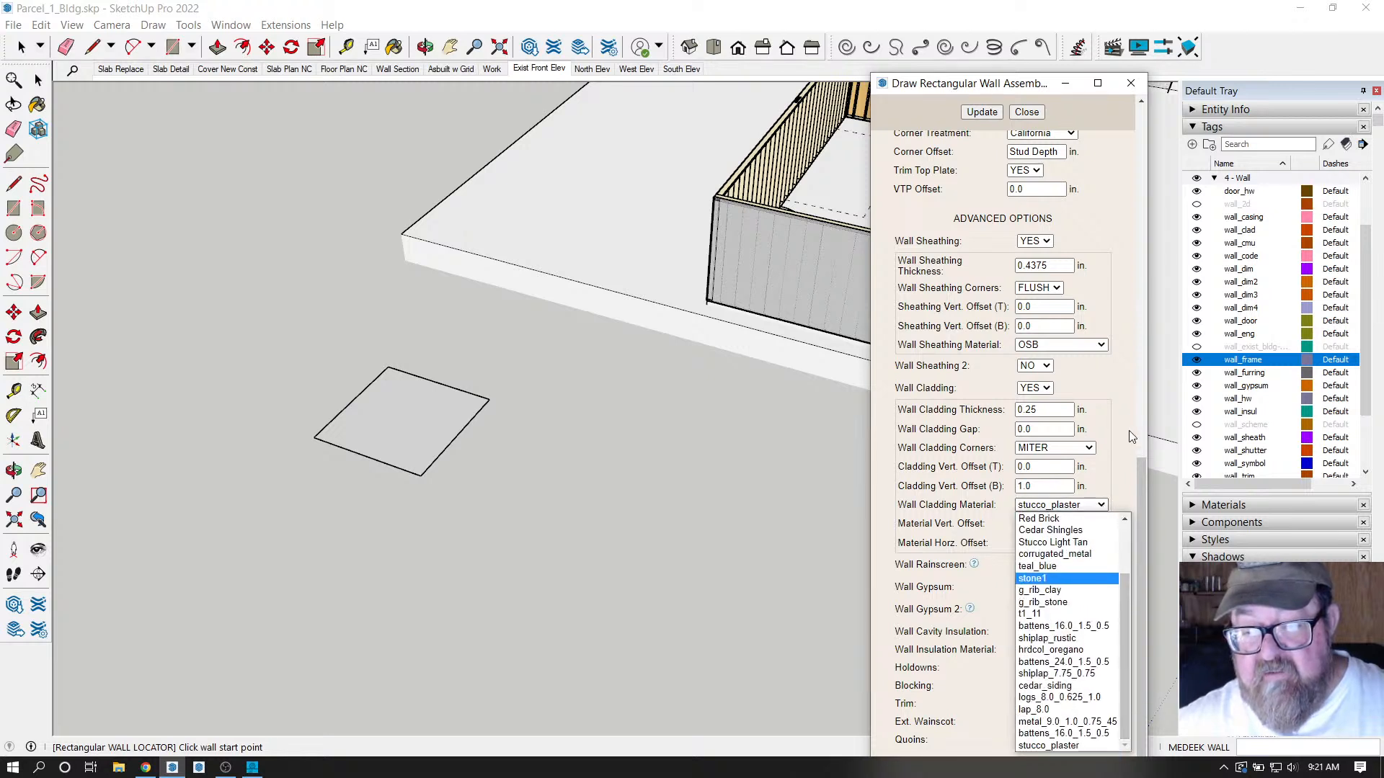
pyautogui.click(1124, 408)
# Load the 10ft_ext wall preset, bringing in its custom 5.5 in studs.
pyautogui.scroll(4, 1002, 533)
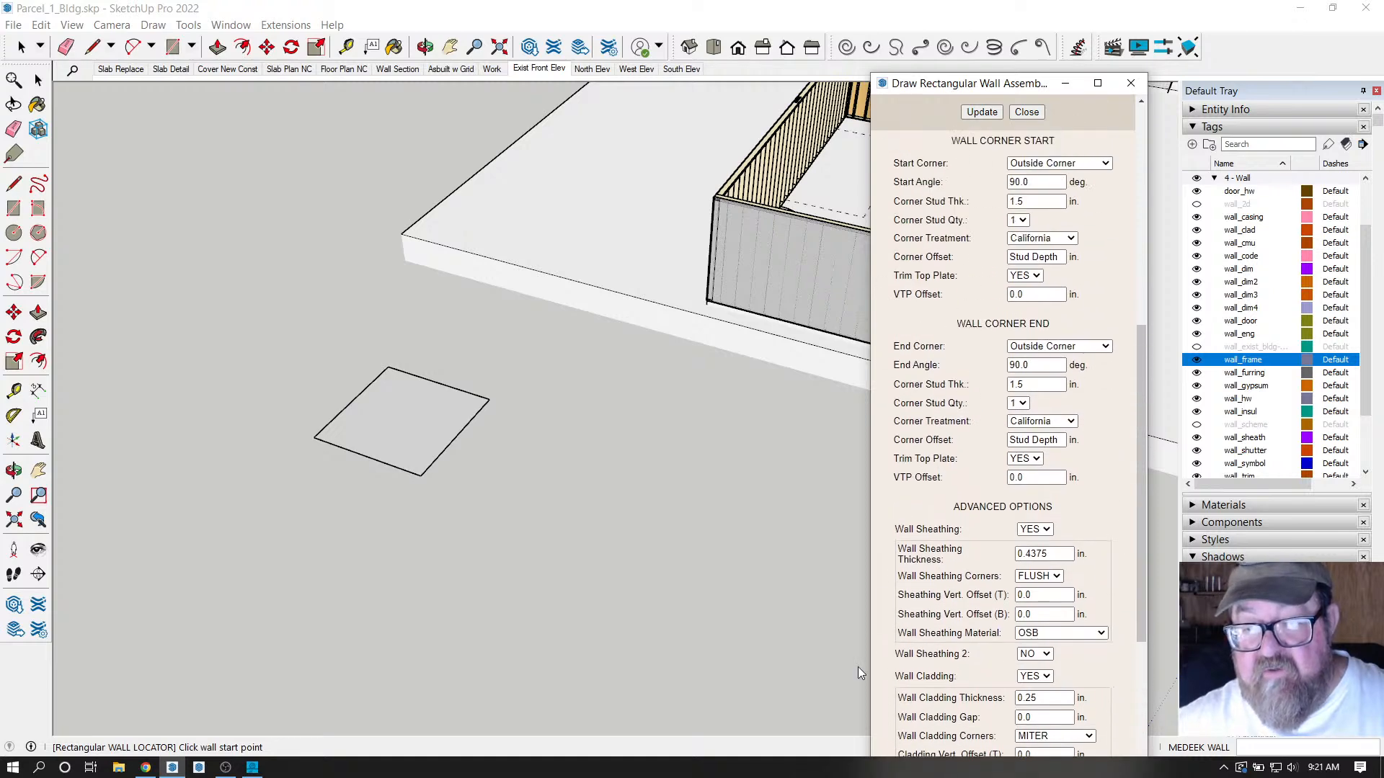
pyautogui.scroll(-4, 919, 594)
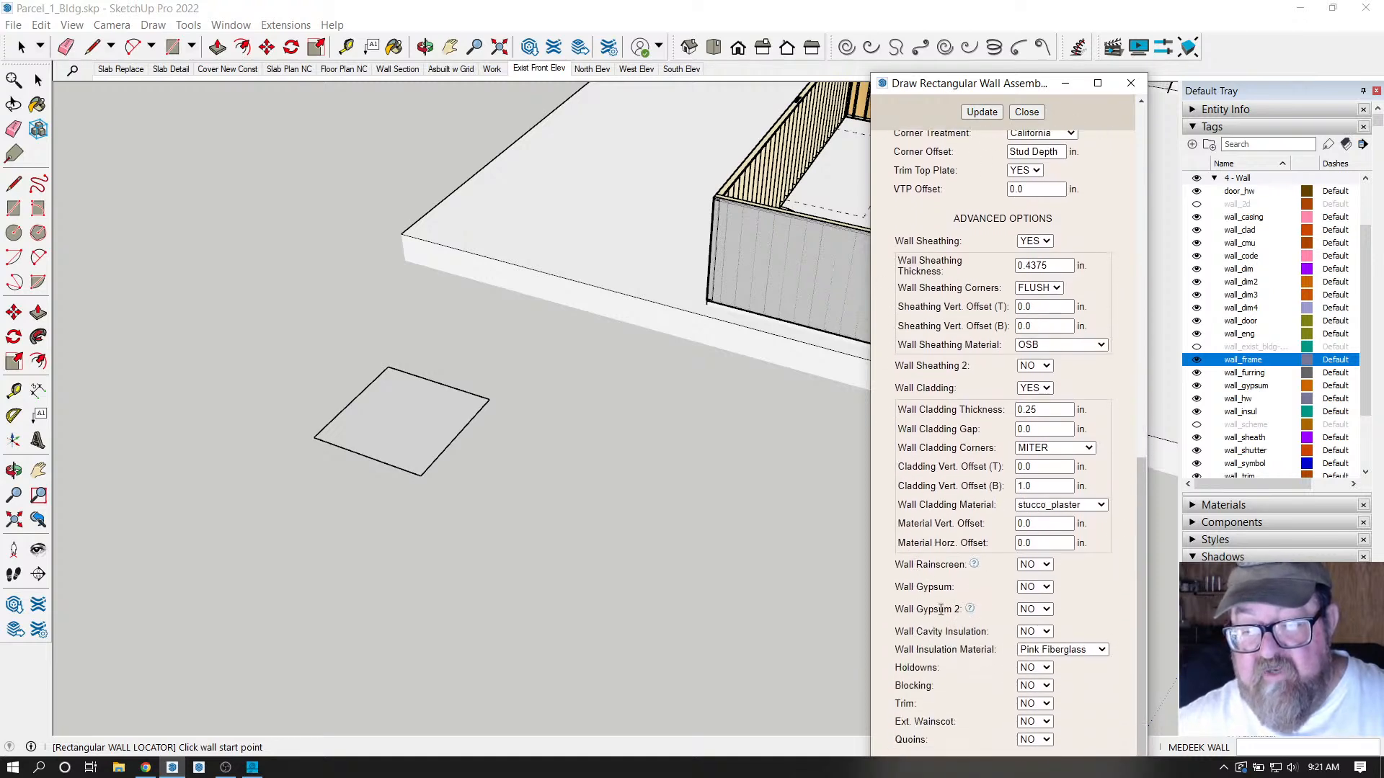
pyautogui.scroll(8, 941, 610)
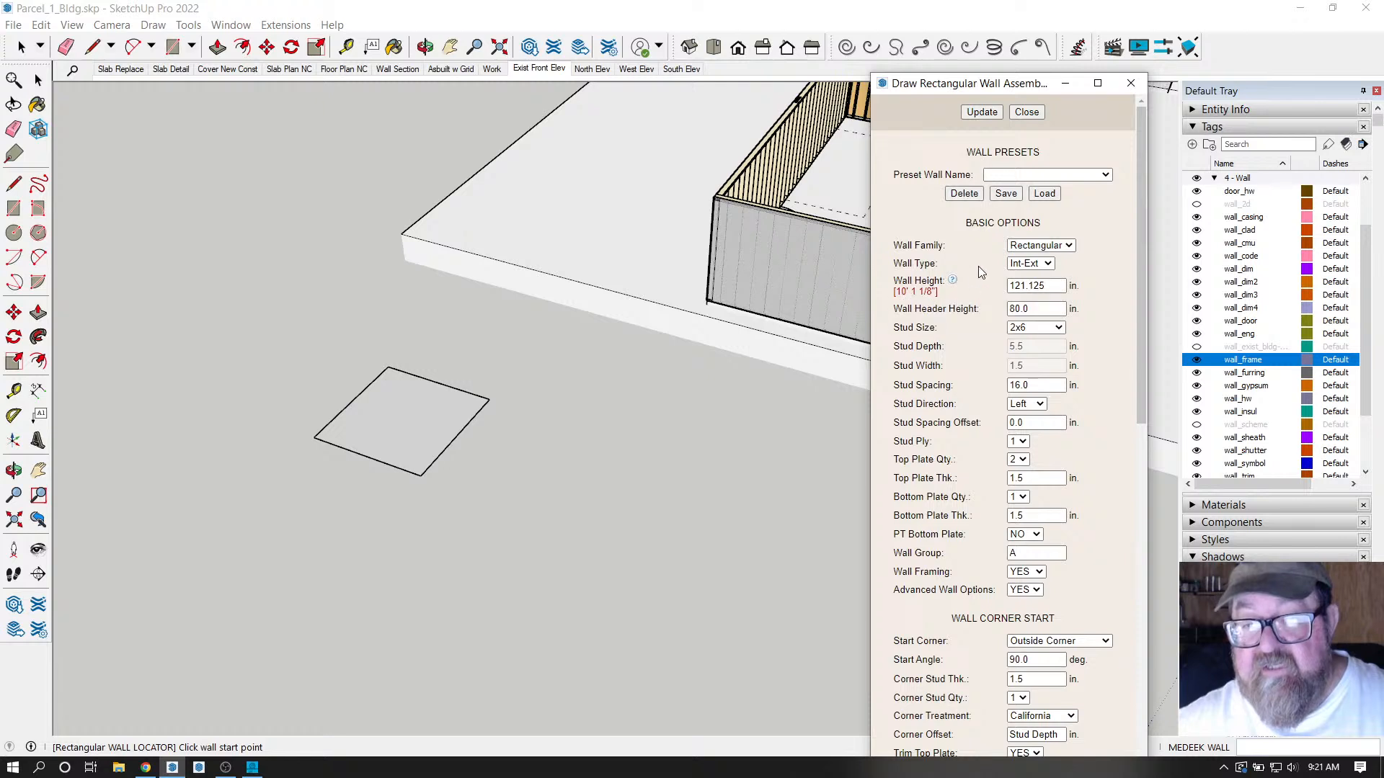
pyautogui.click(1109, 176)
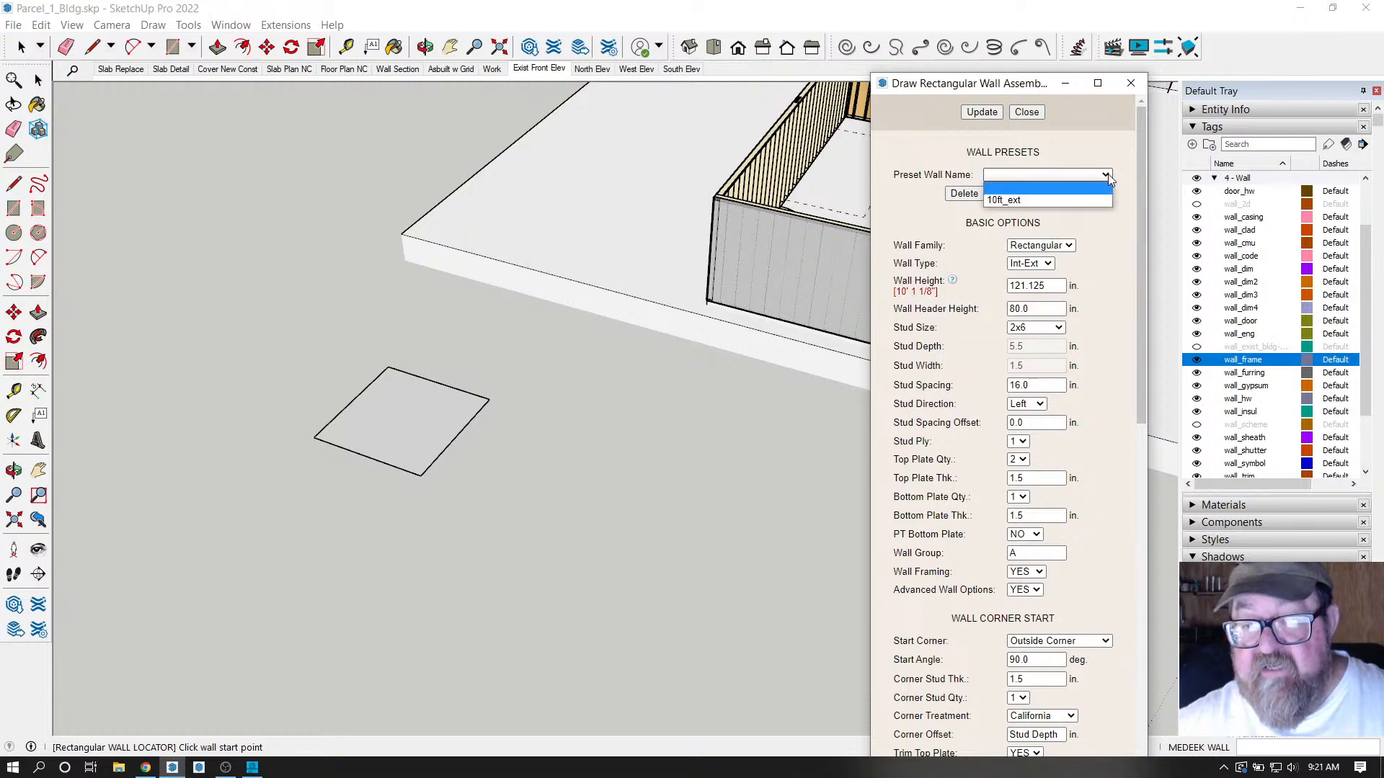
pyautogui.click(1079, 201)
pyautogui.click(1052, 195)
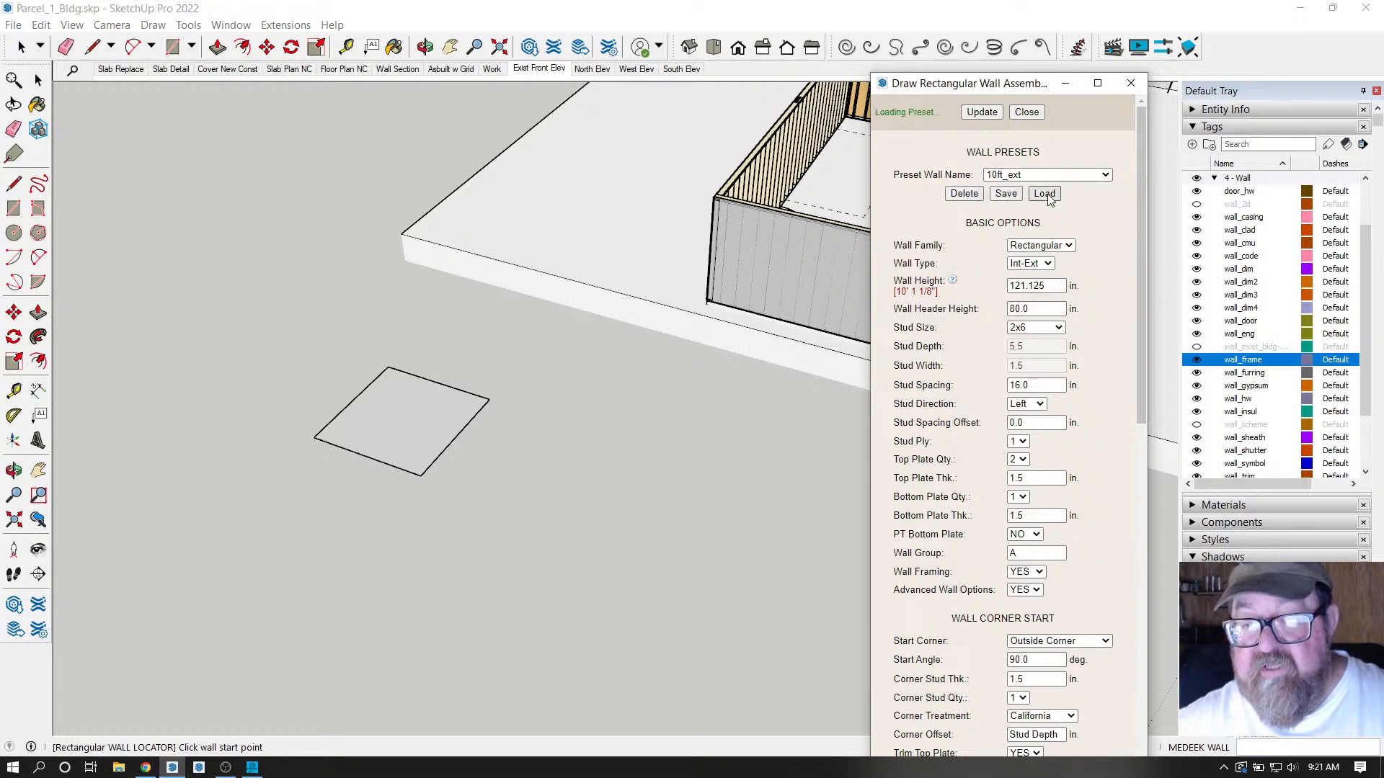
pyautogui.click(1027, 111)
pyautogui.scroll(-3, 407, 395)
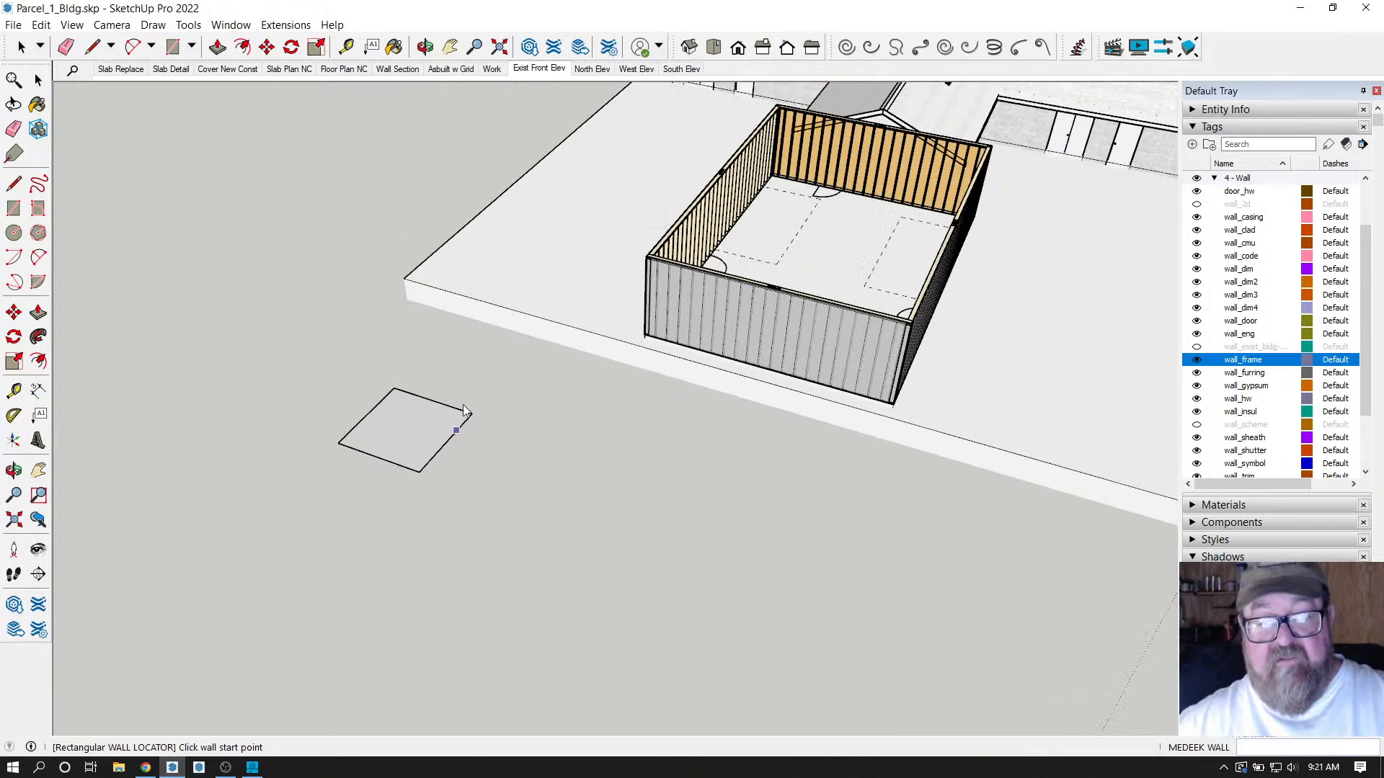
pyautogui.click(426, 47)
pyautogui.moveTo(705, 308); pyautogui.dragTo(745, 349)
pyautogui.scroll(8, 584, 319)
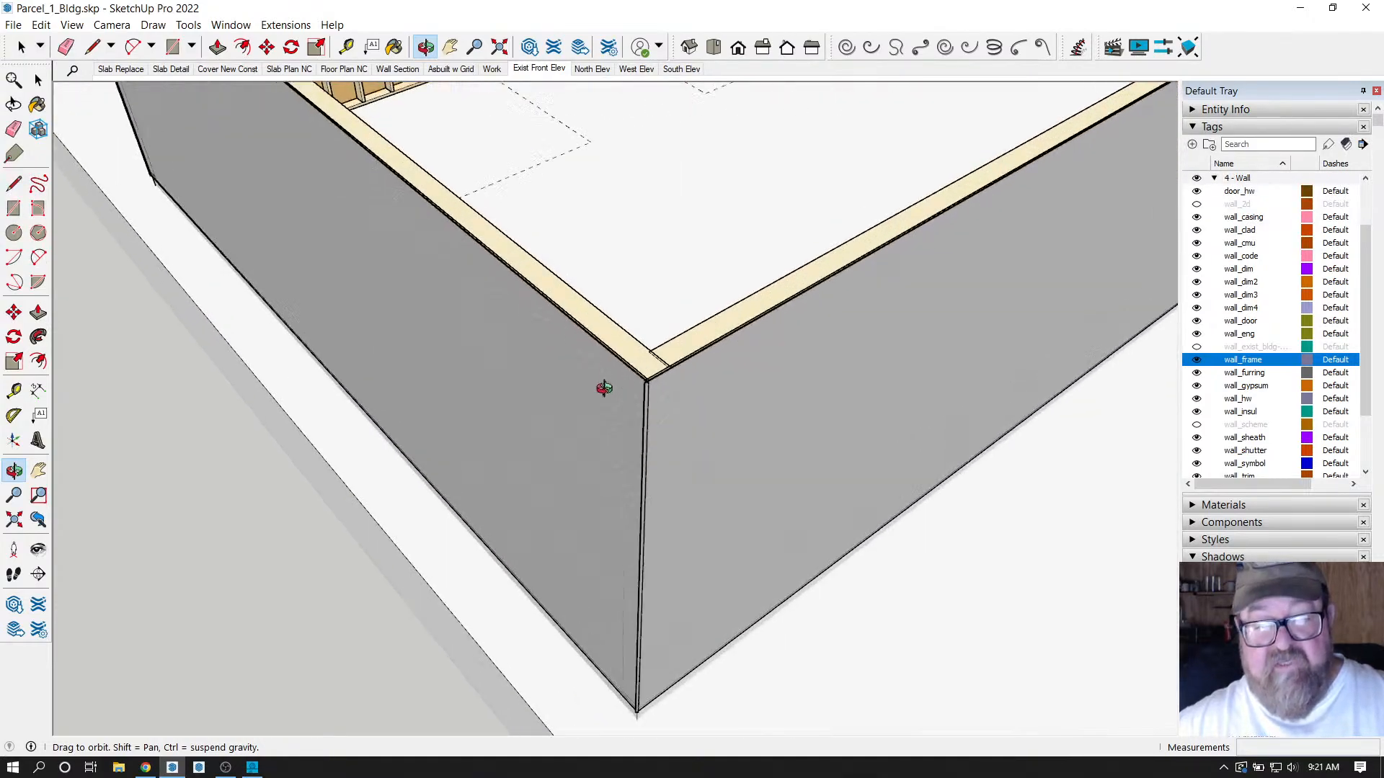
pyautogui.scroll(4, 660, 374)
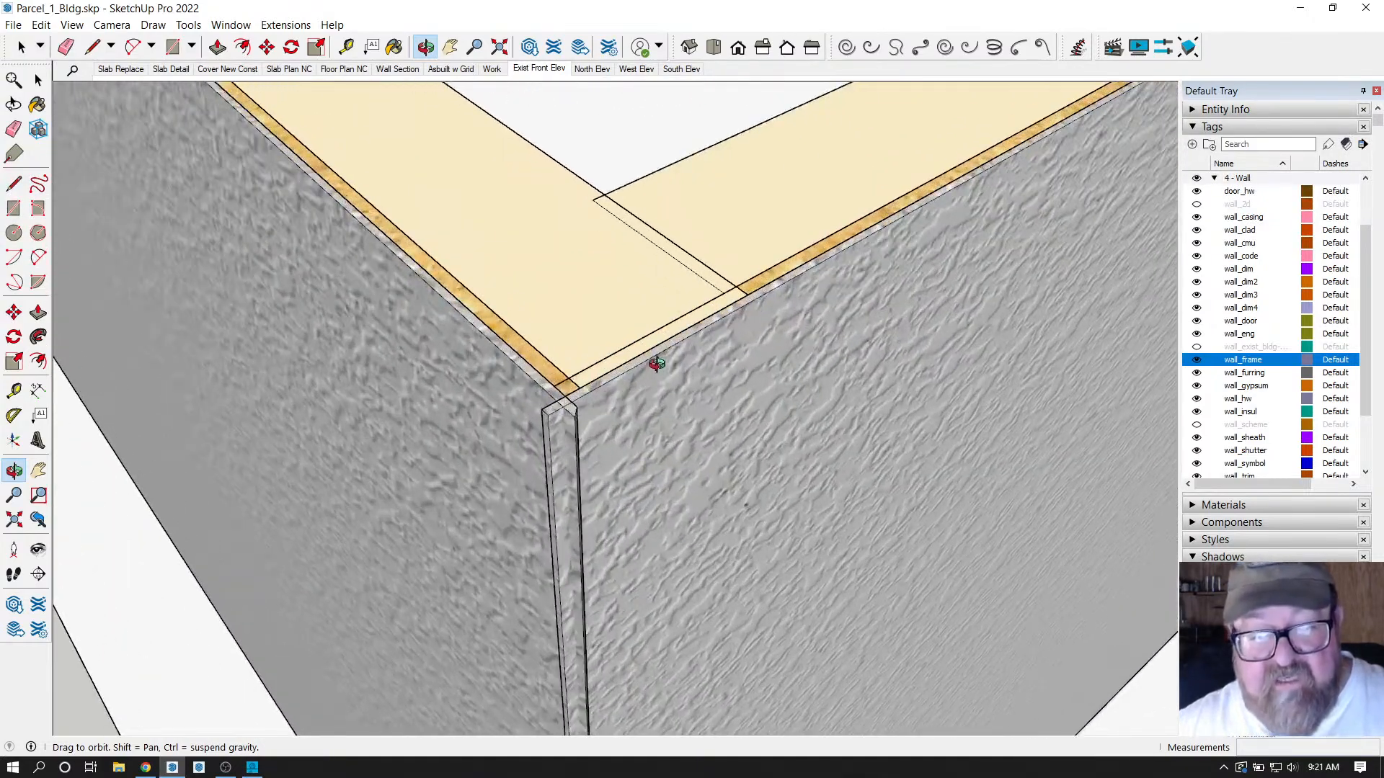
pyautogui.press('space')
pyautogui.scroll(-1, 469, 231)
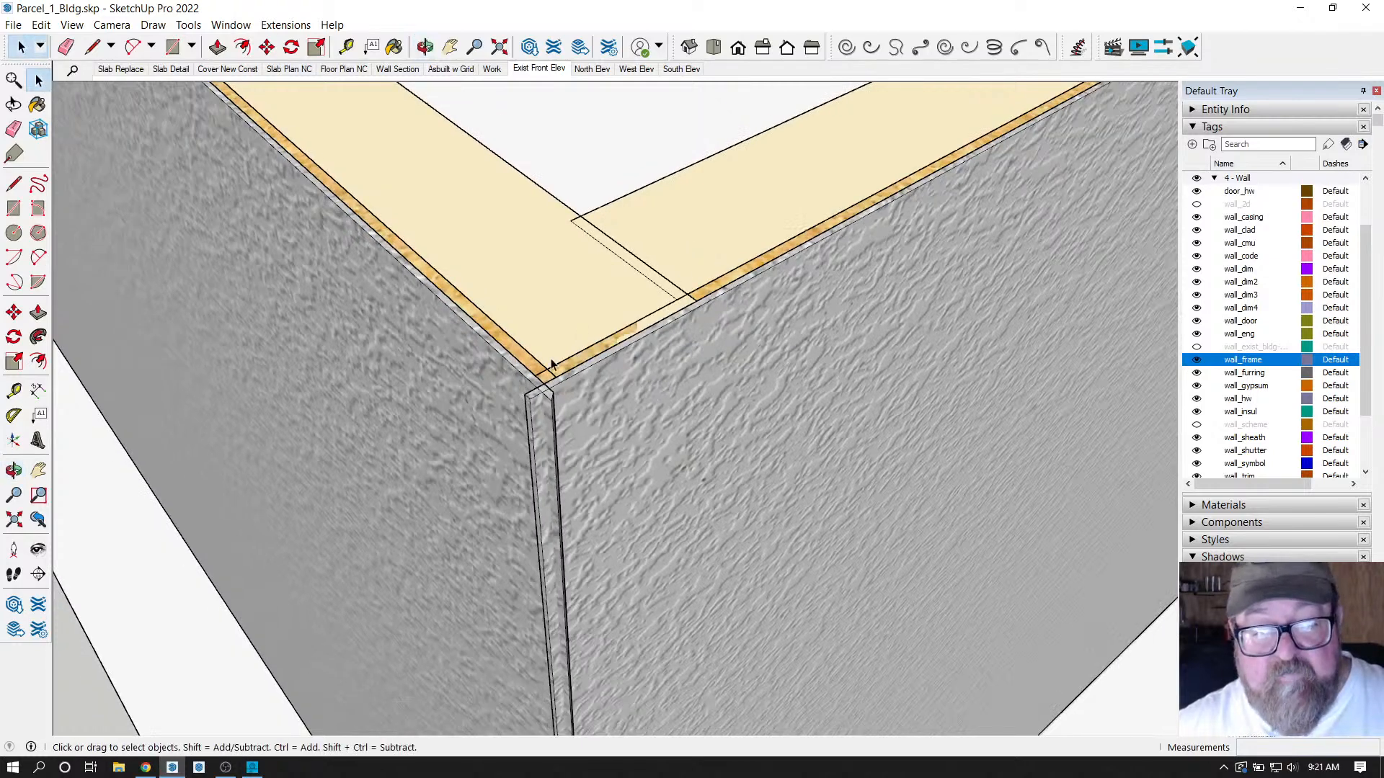
pyautogui.scroll(2, 551, 364)
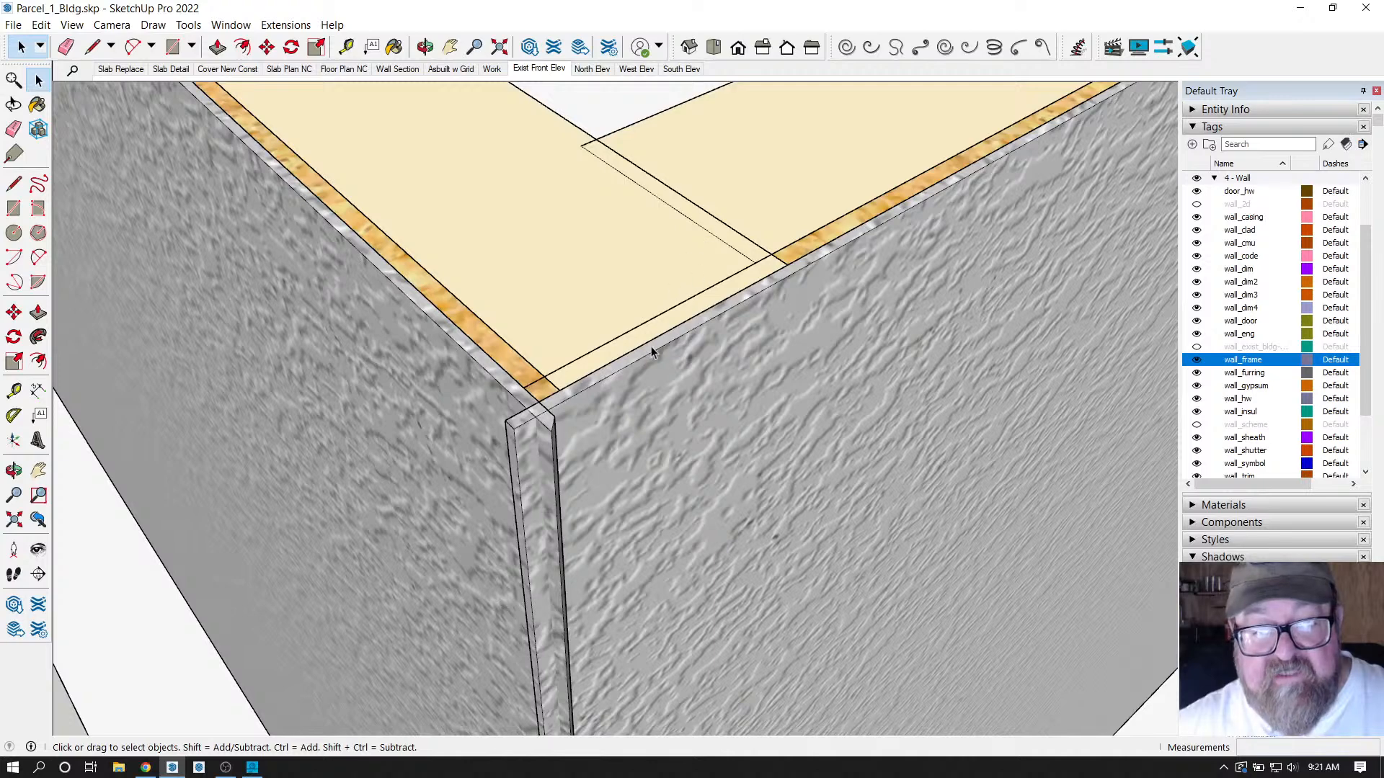
pyautogui.scroll(-3, 565, 516)
pyautogui.click(688, 278)
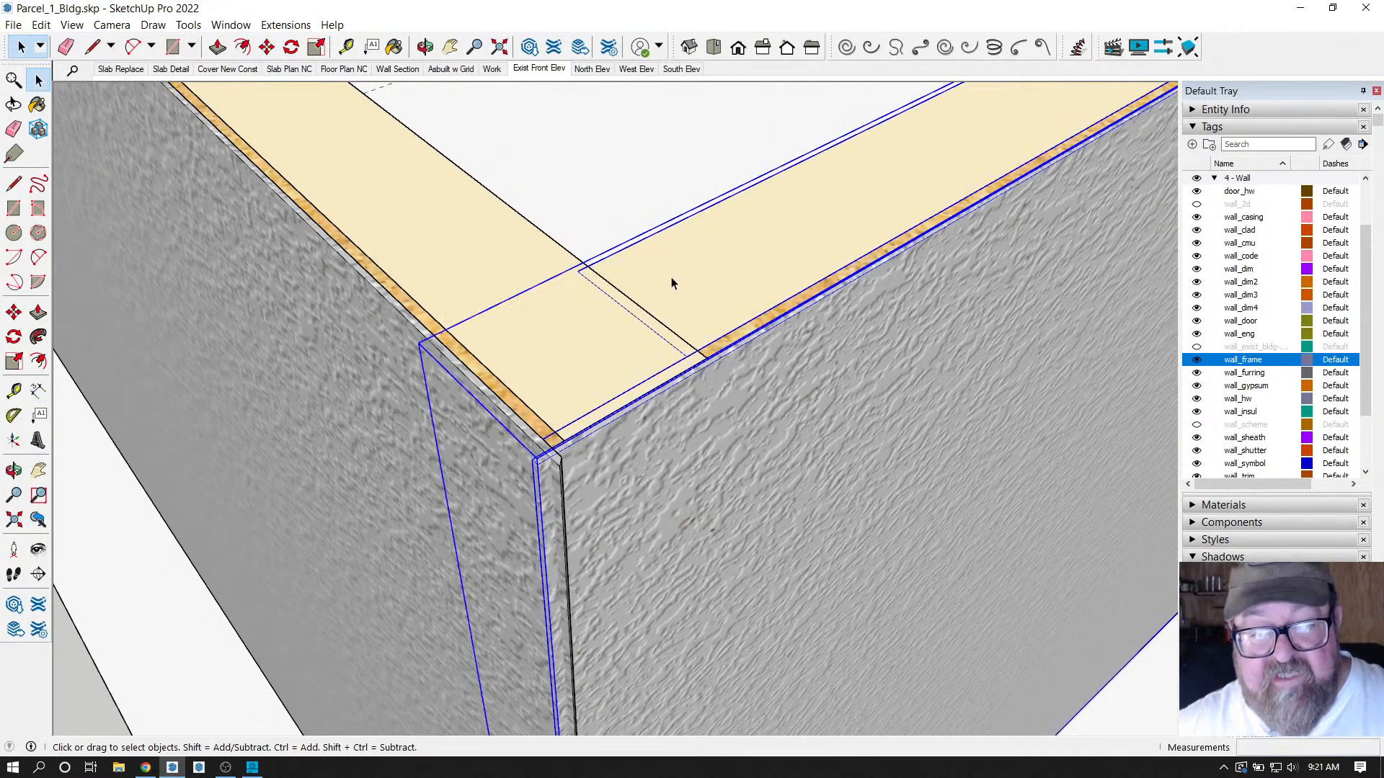
pyautogui.scroll(2, 626, 327)
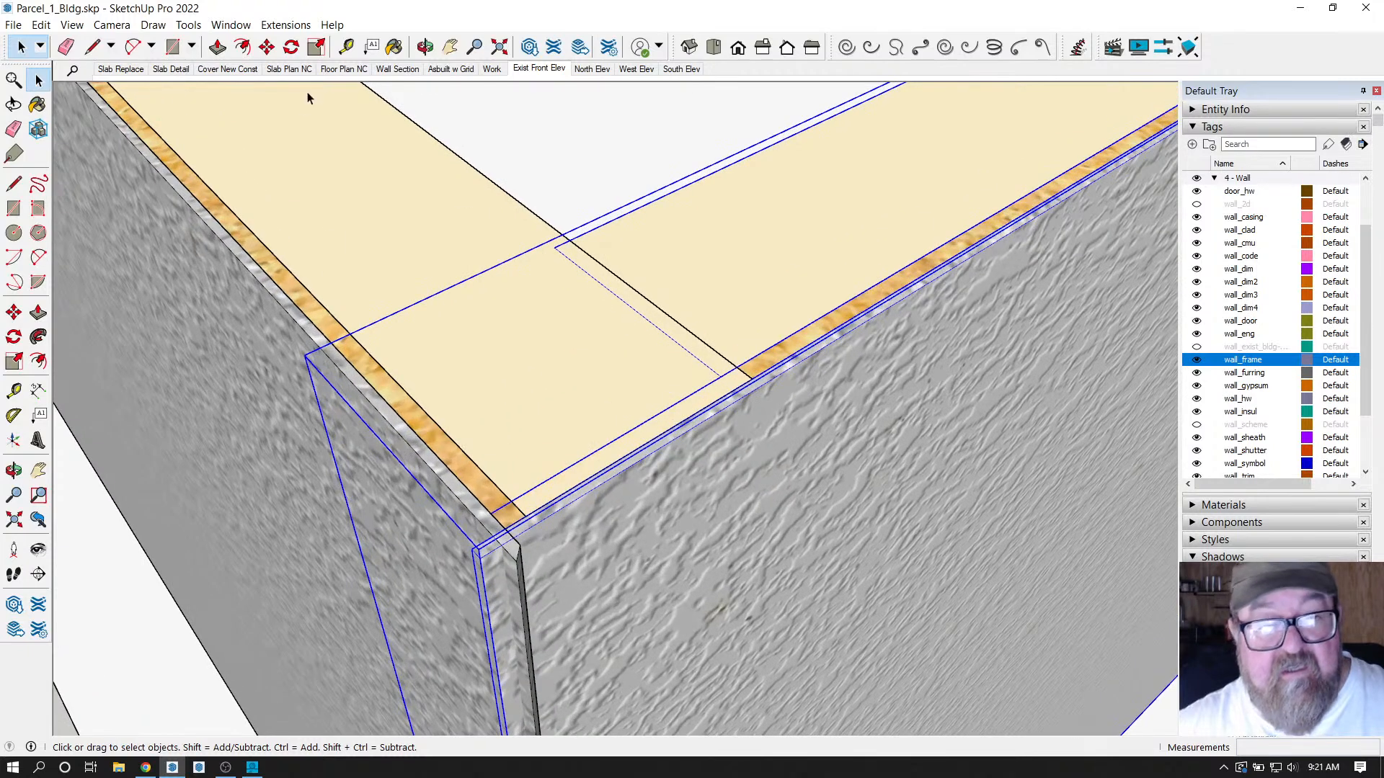
pyautogui.click(346, 47)
pyautogui.click(606, 274)
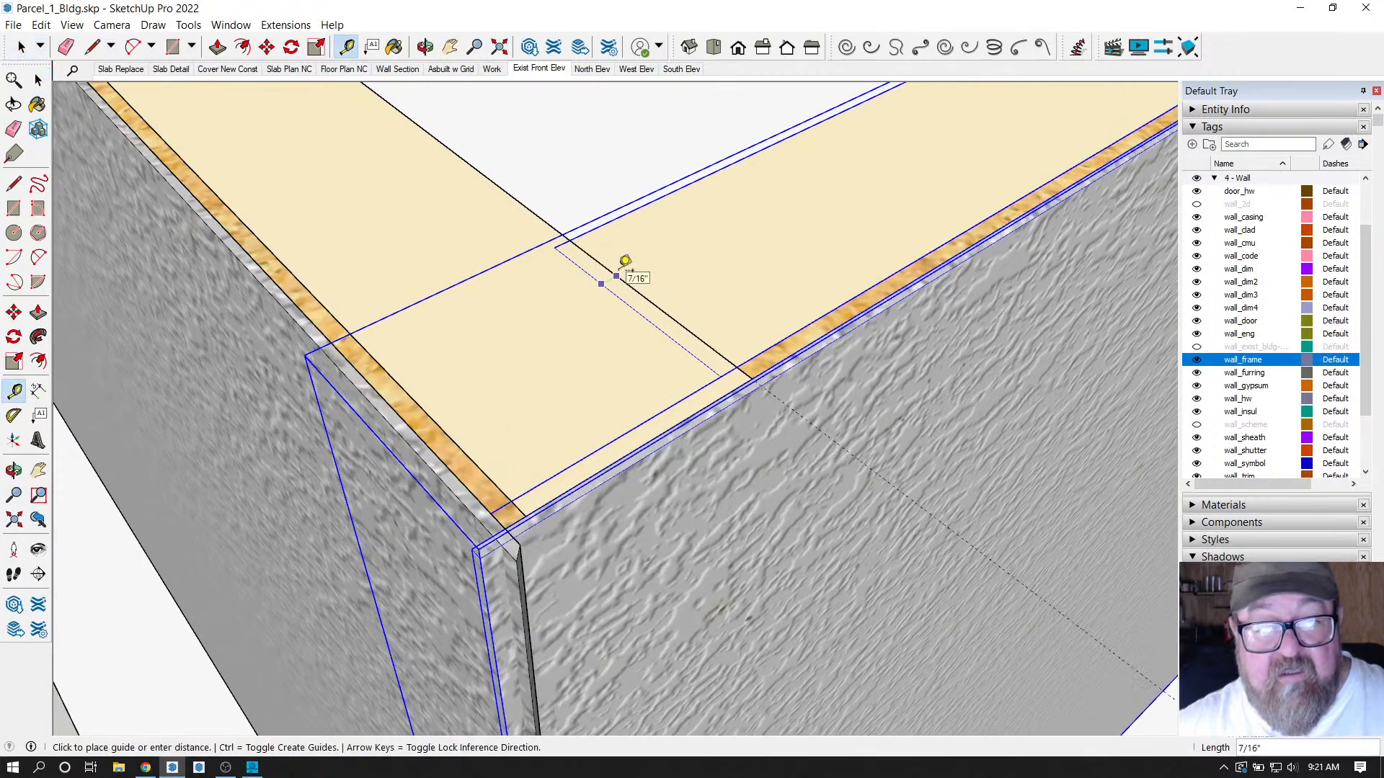
pyautogui.click(621, 261)
pyautogui.scroll(-3, 713, 348)
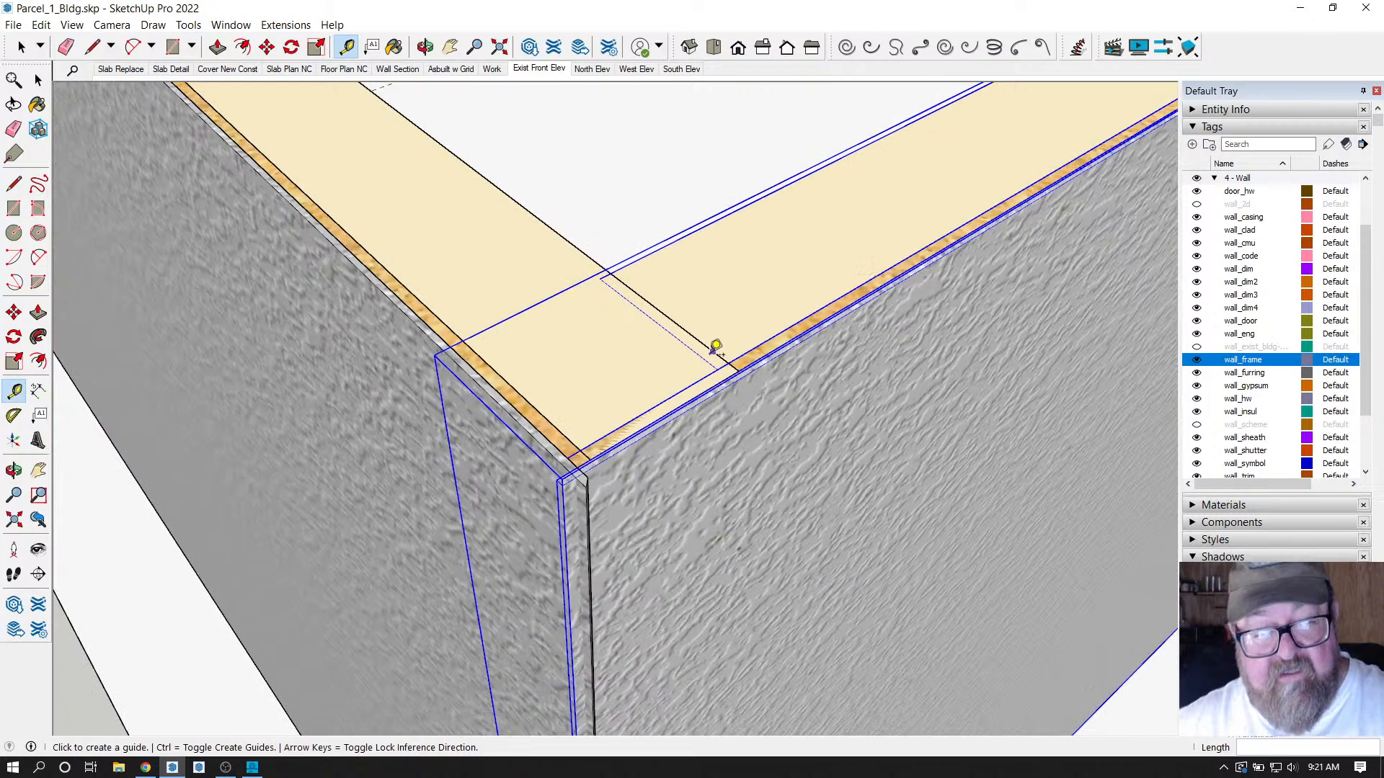
pyautogui.scroll(-8, 450, 448)
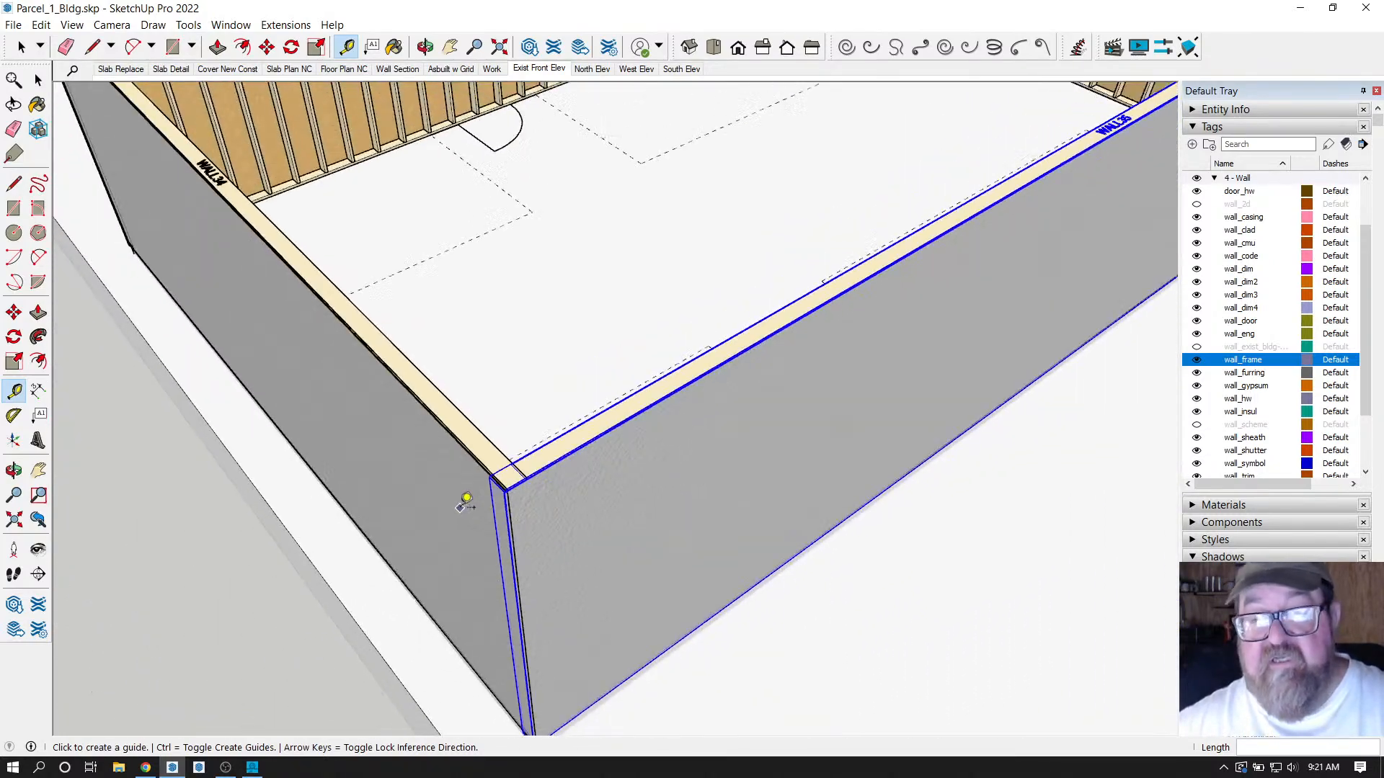
pyautogui.scroll(-2, 454, 504)
pyautogui.scroll(10, 977, 211)
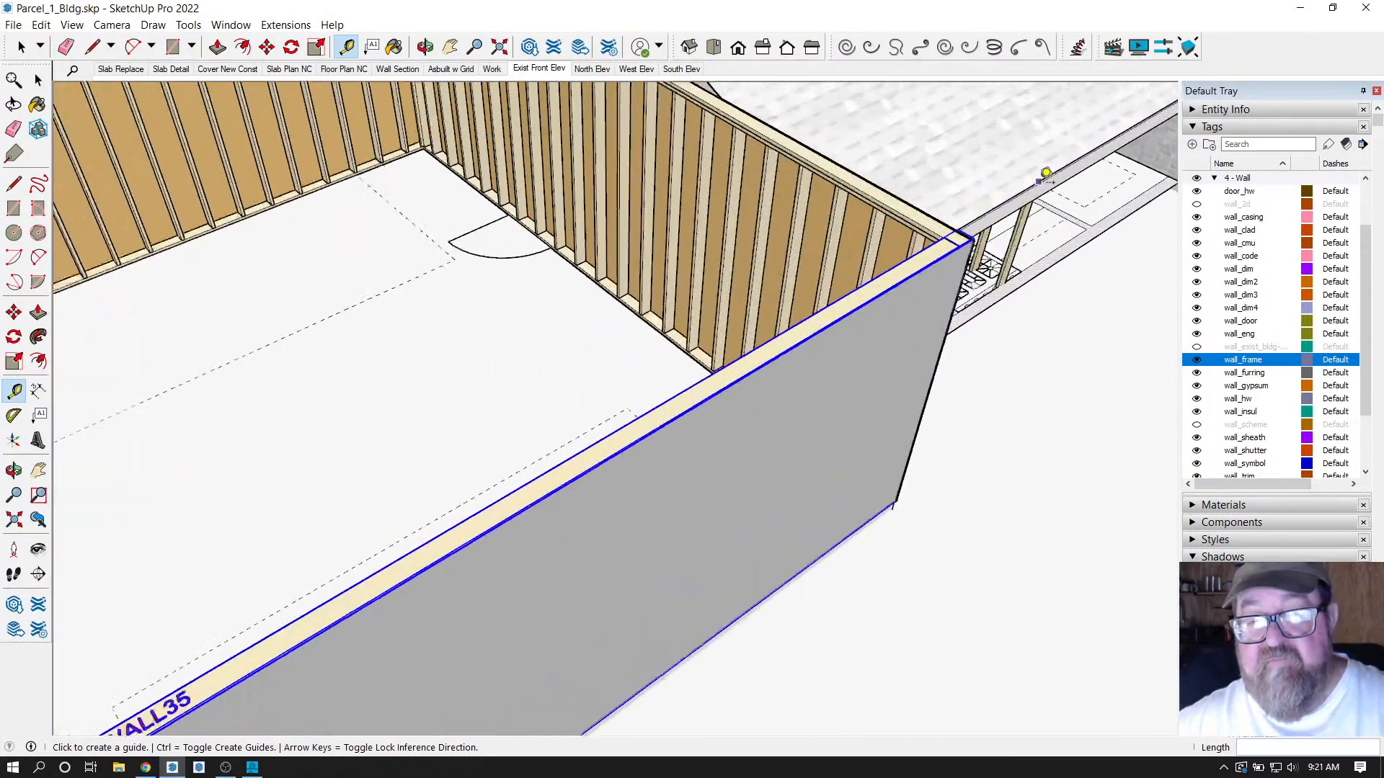
pyautogui.scroll(4, 977, 211)
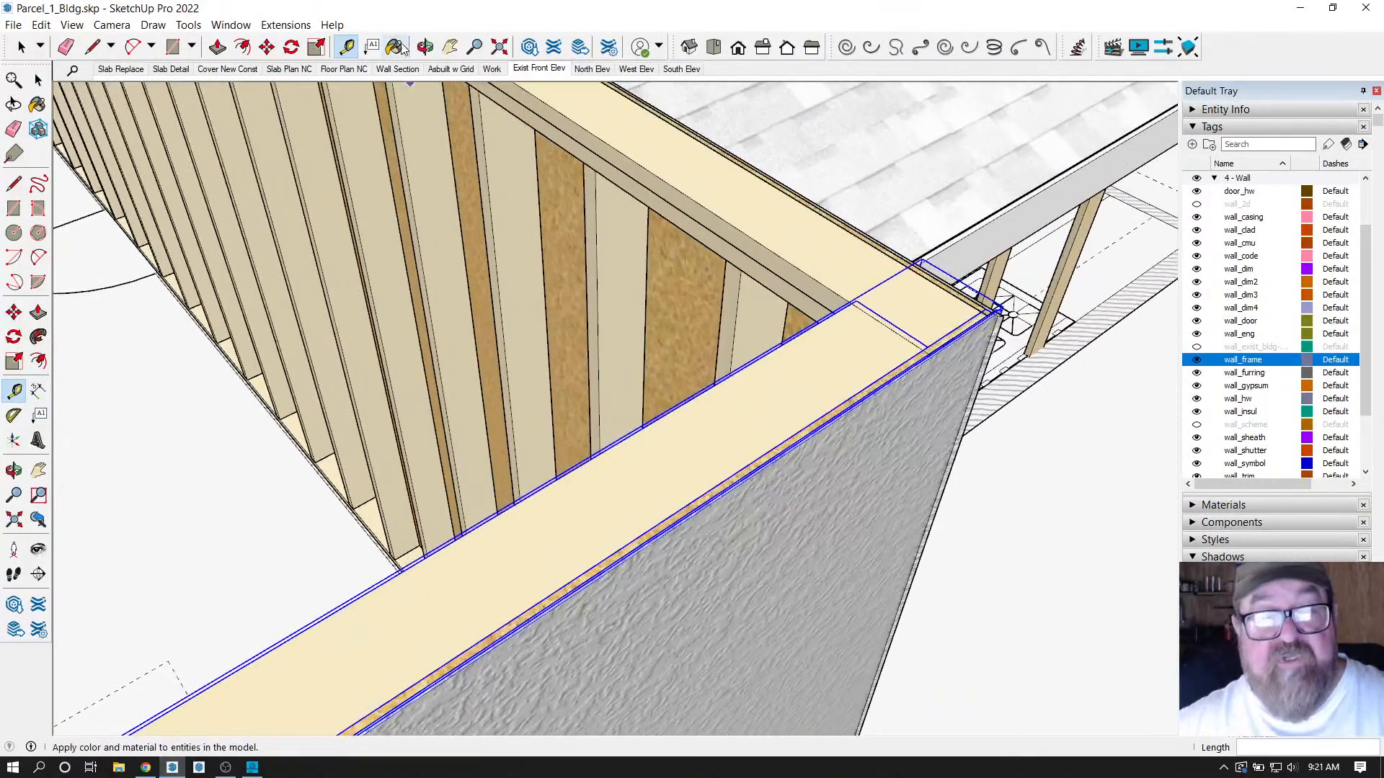
pyautogui.click(425, 46)
pyautogui.moveTo(448, 89); pyautogui.dragTo(818, 498)
pyautogui.moveTo(694, 405); pyautogui.dragTo(915, 461)
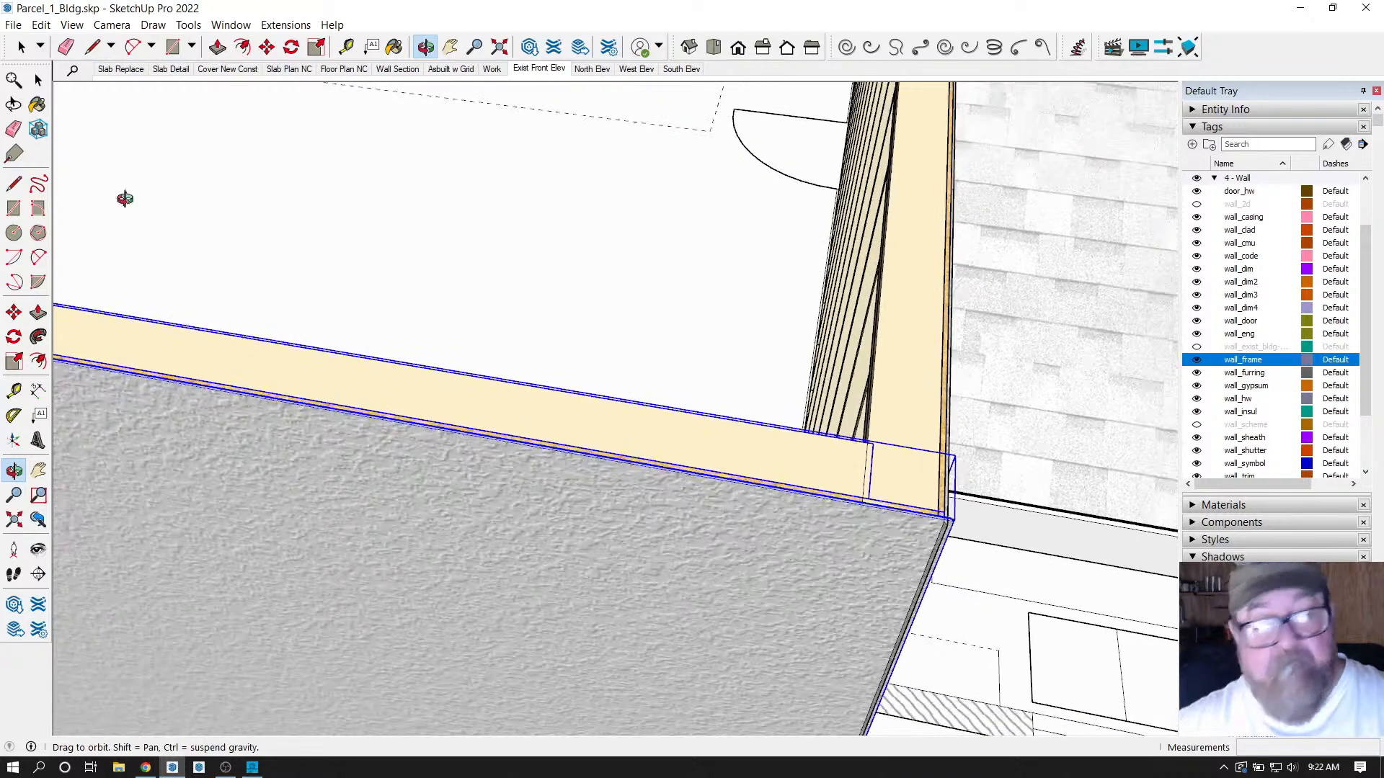
pyautogui.click(27, 48)
pyautogui.scroll(-5, 987, 473)
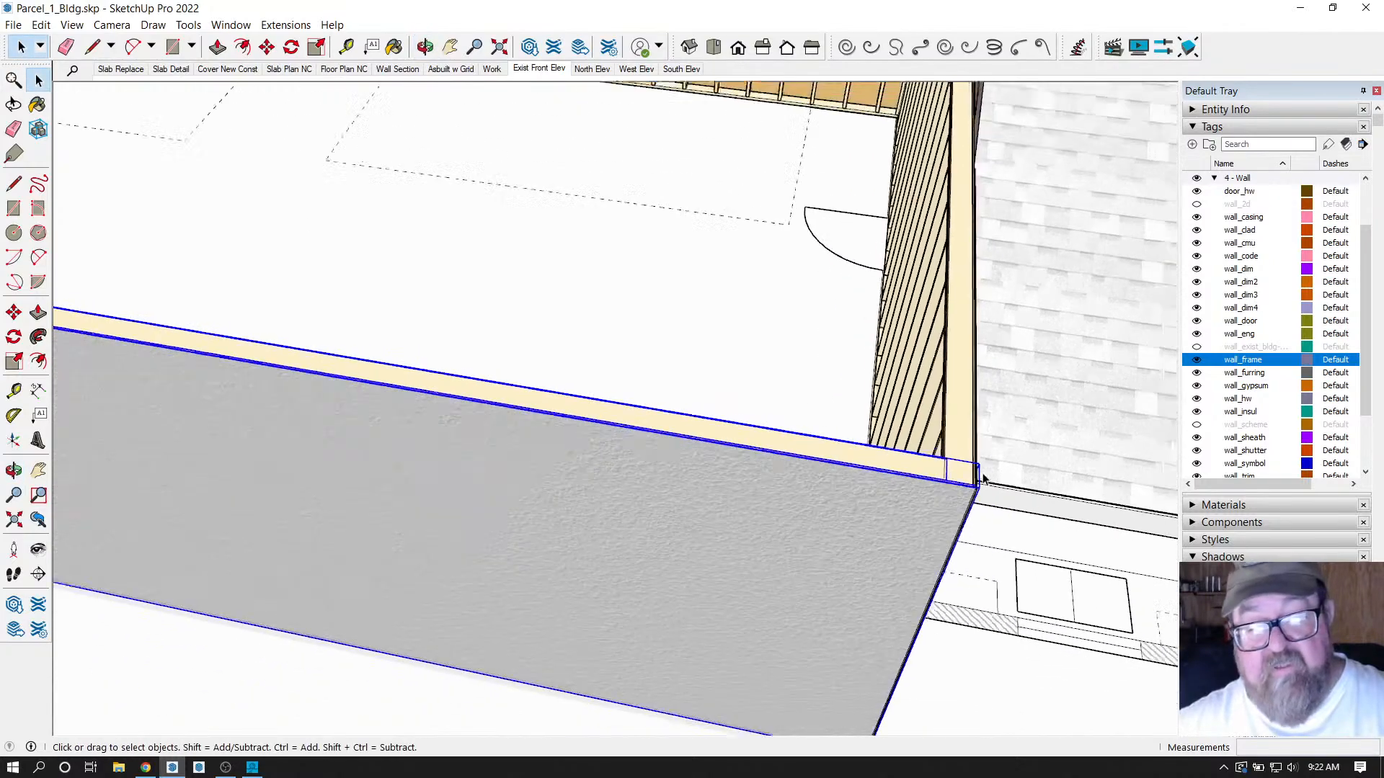
pyautogui.scroll(-3, 958, 475)
pyautogui.scroll(1, 959, 475)
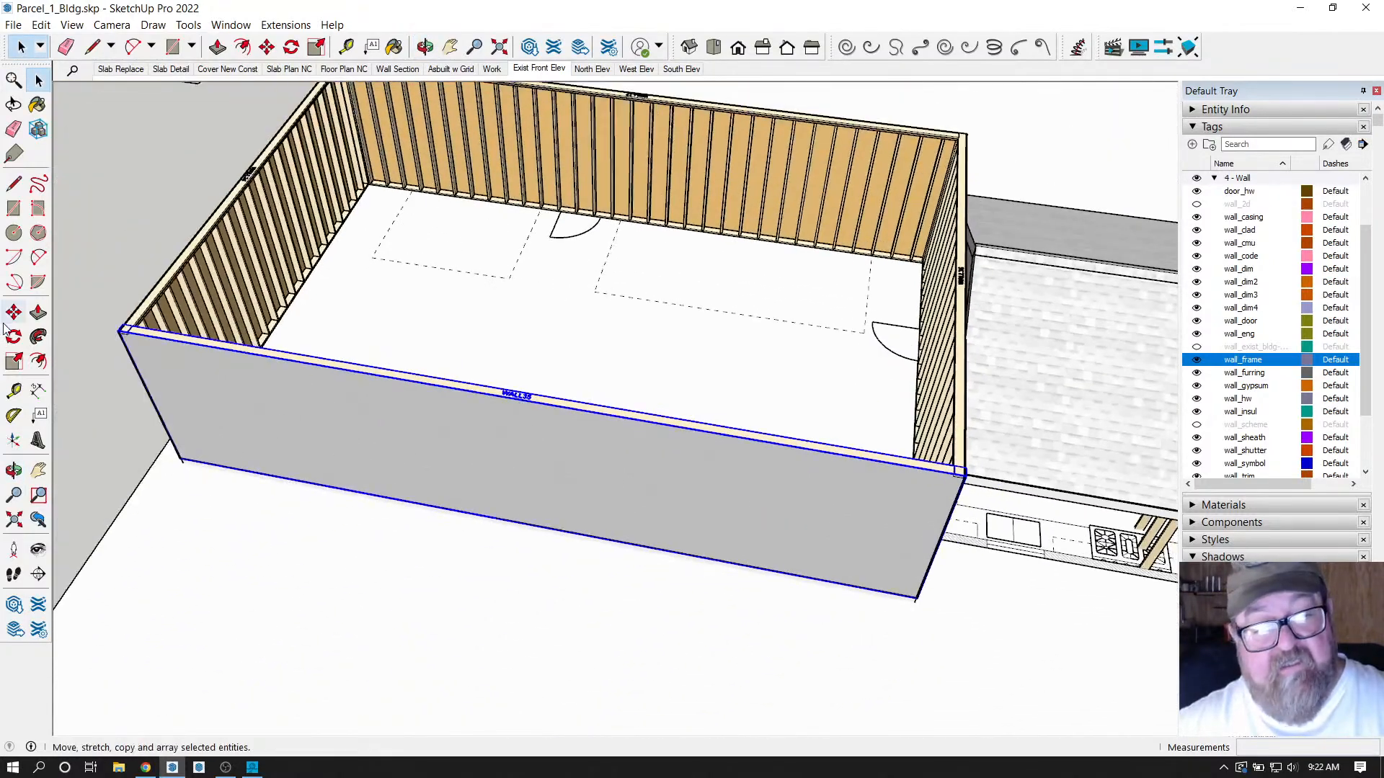
pyautogui.scroll(2, 158, 310)
pyautogui.scroll(-1, 260, 360)
pyautogui.scroll(4, 260, 360)
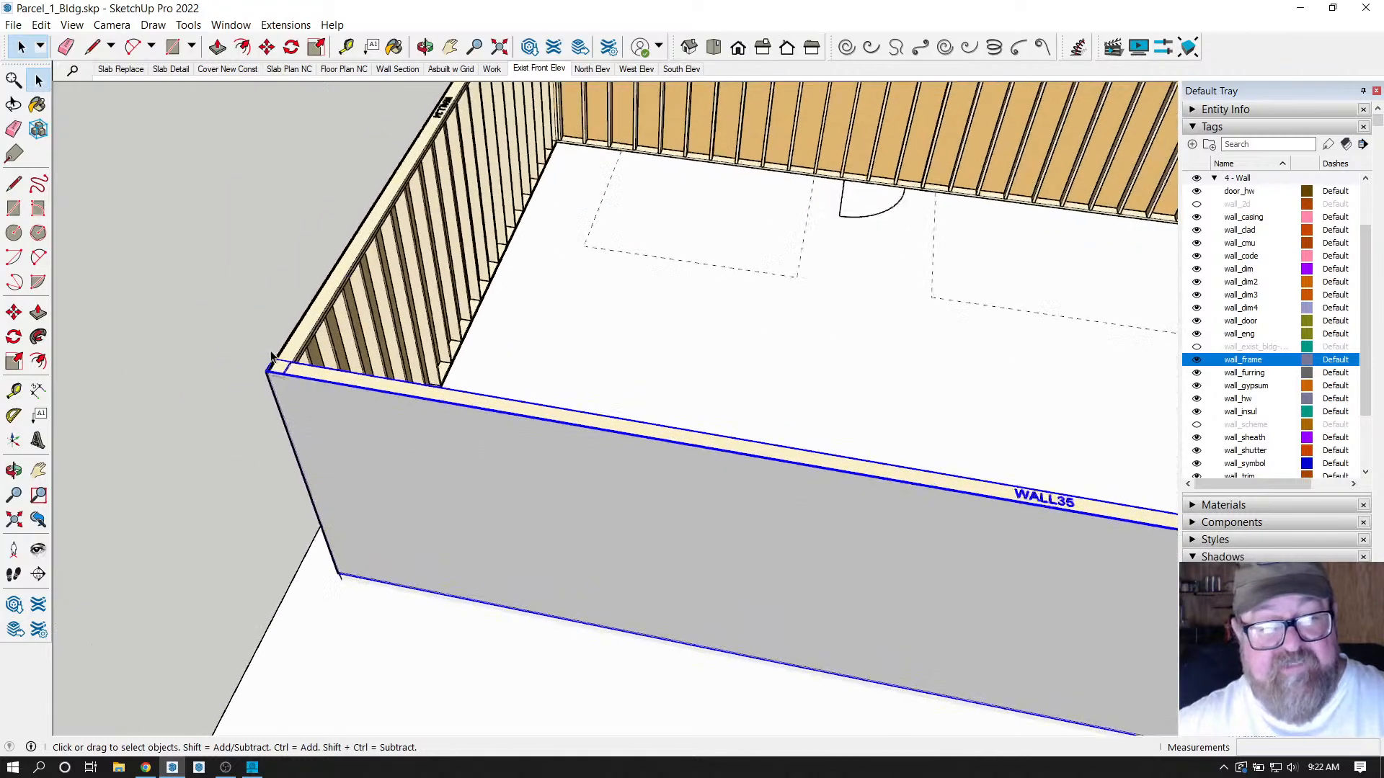
pyautogui.scroll(-2, 514, 301)
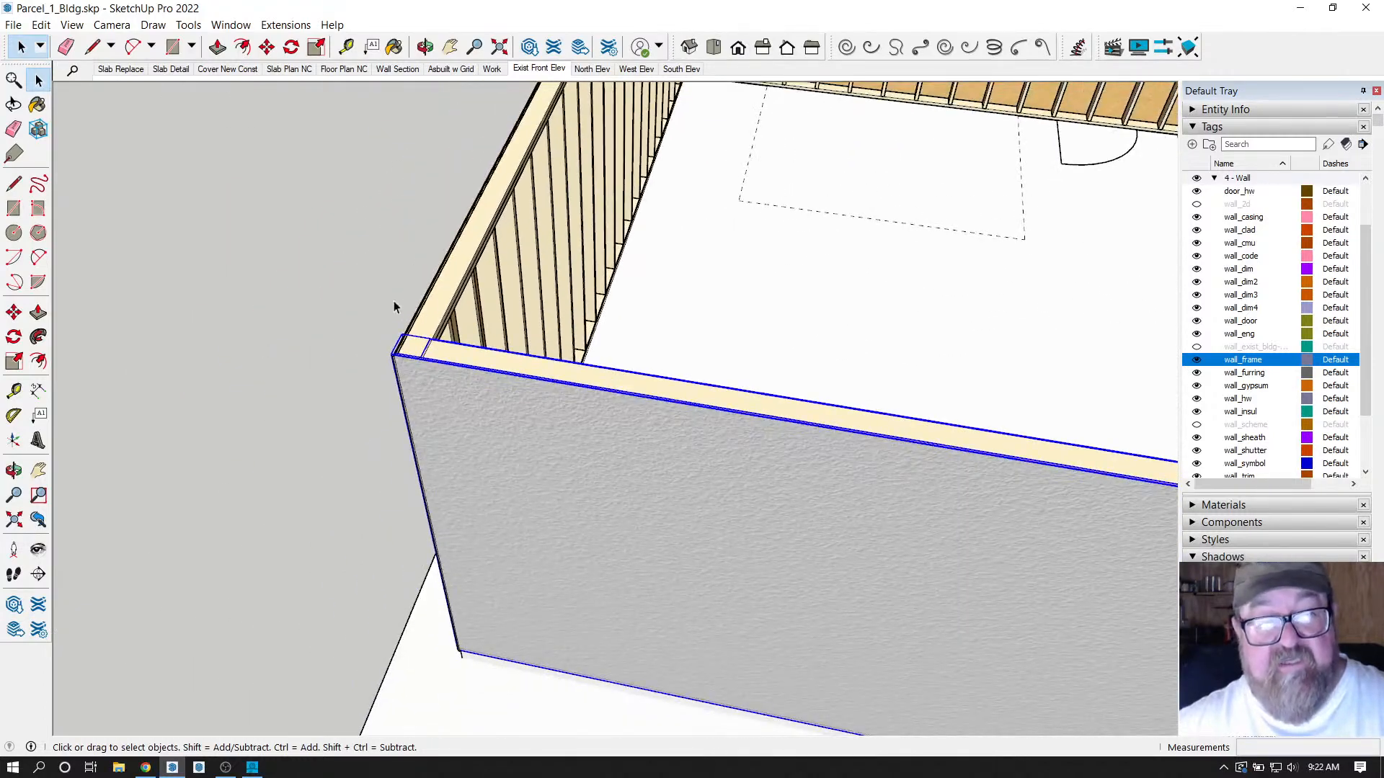
# Shift the selected stucco front wall away from the garage corner.
pyautogui.click(424, 48)
pyautogui.moveTo(865, 433); pyautogui.dragTo(572, 368)
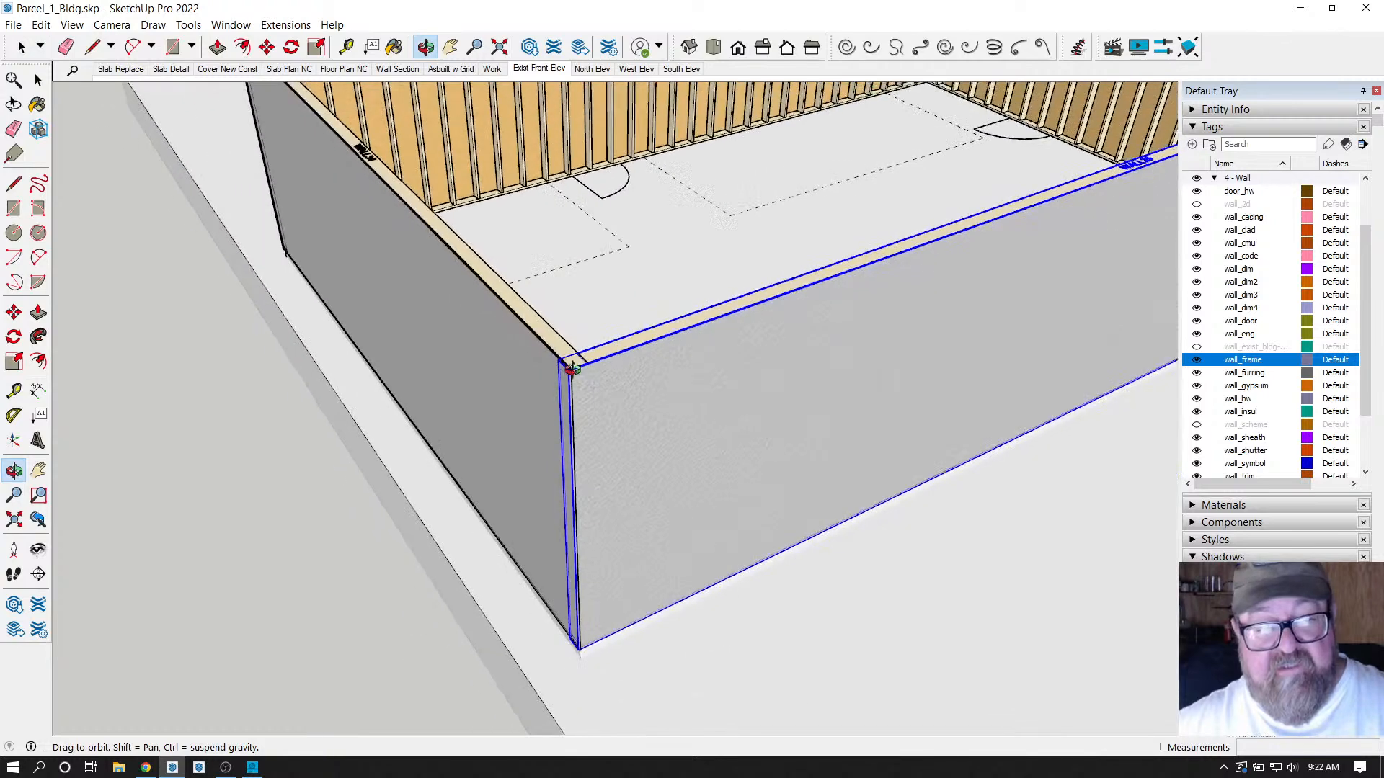
pyautogui.click(21, 47)
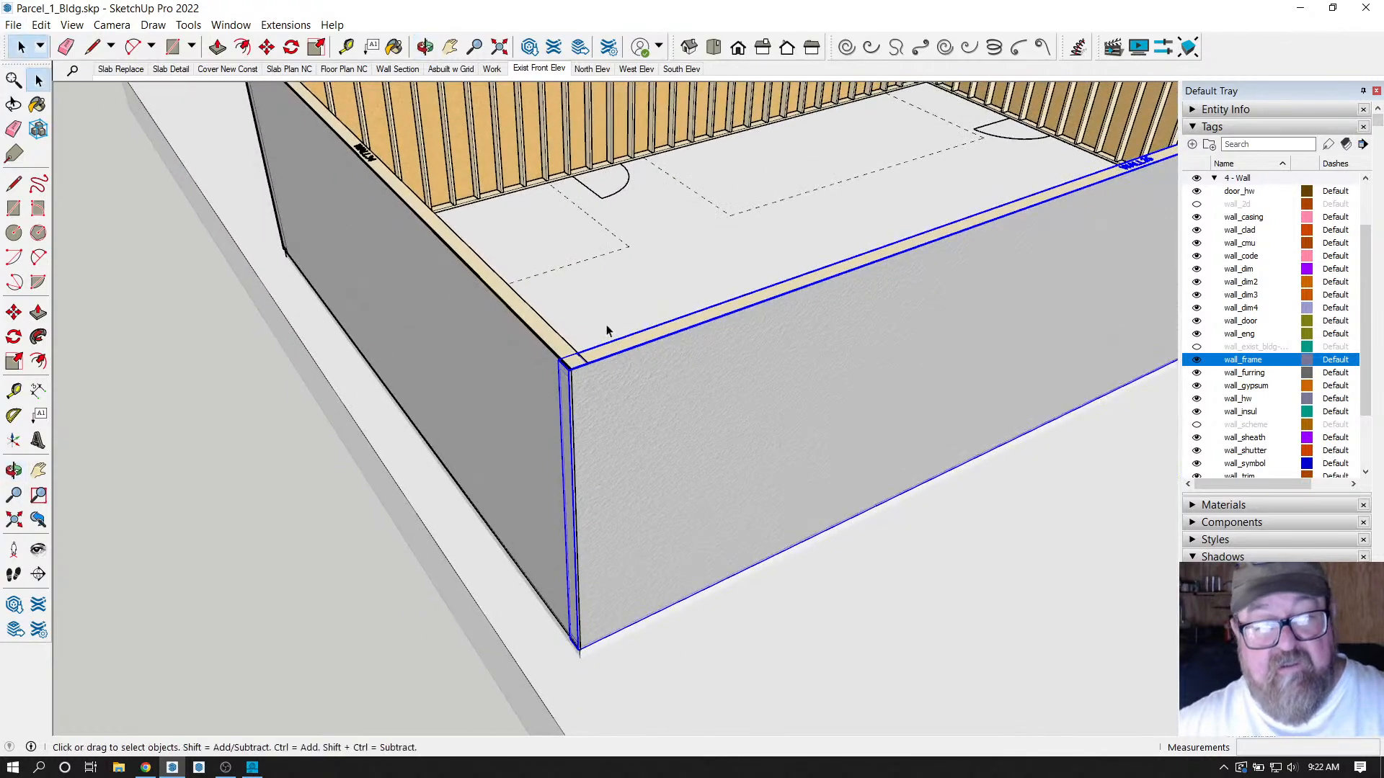
pyautogui.click(267, 47)
pyautogui.click(639, 494)
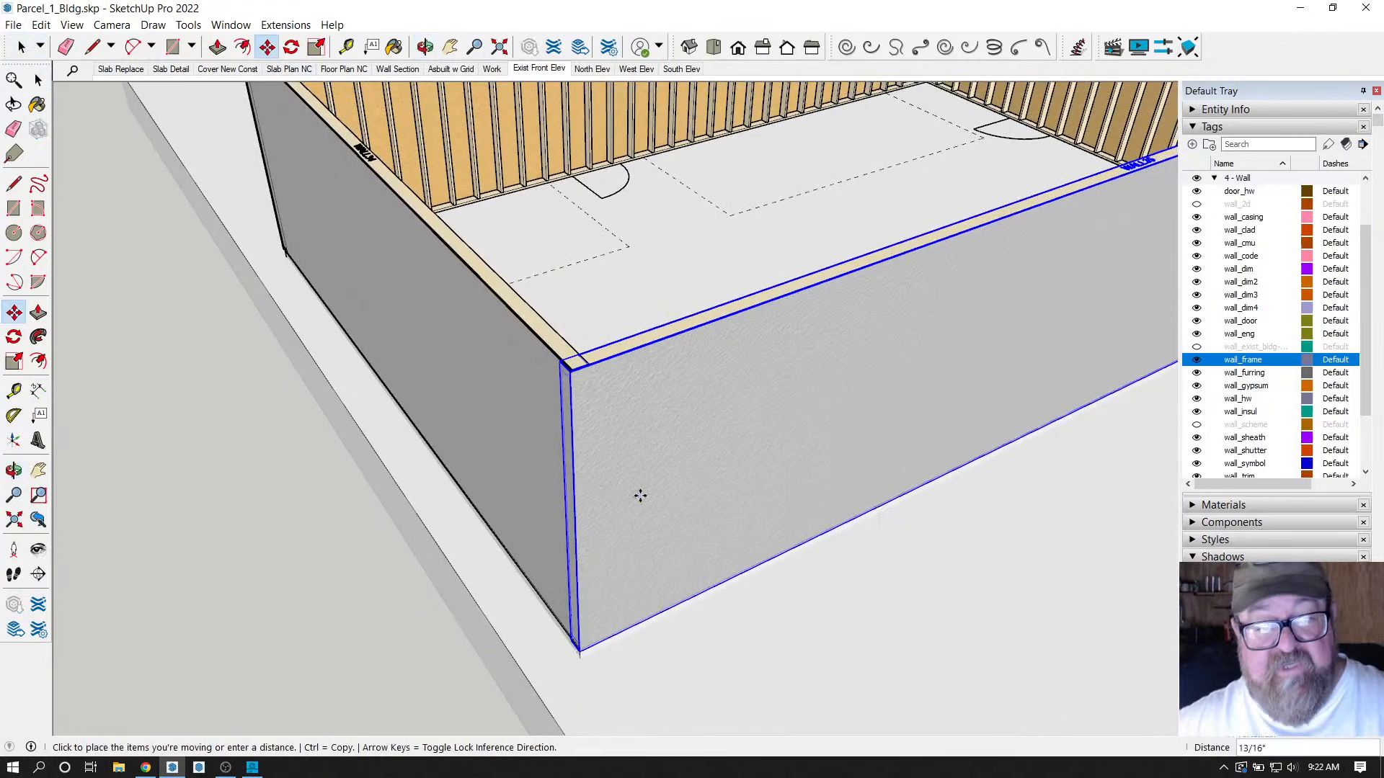
pyautogui.click(690, 474)
# Orbit around the moved wall to inspect its door corner, stucco face and framing.
pyautogui.scroll(5, 593, 658)
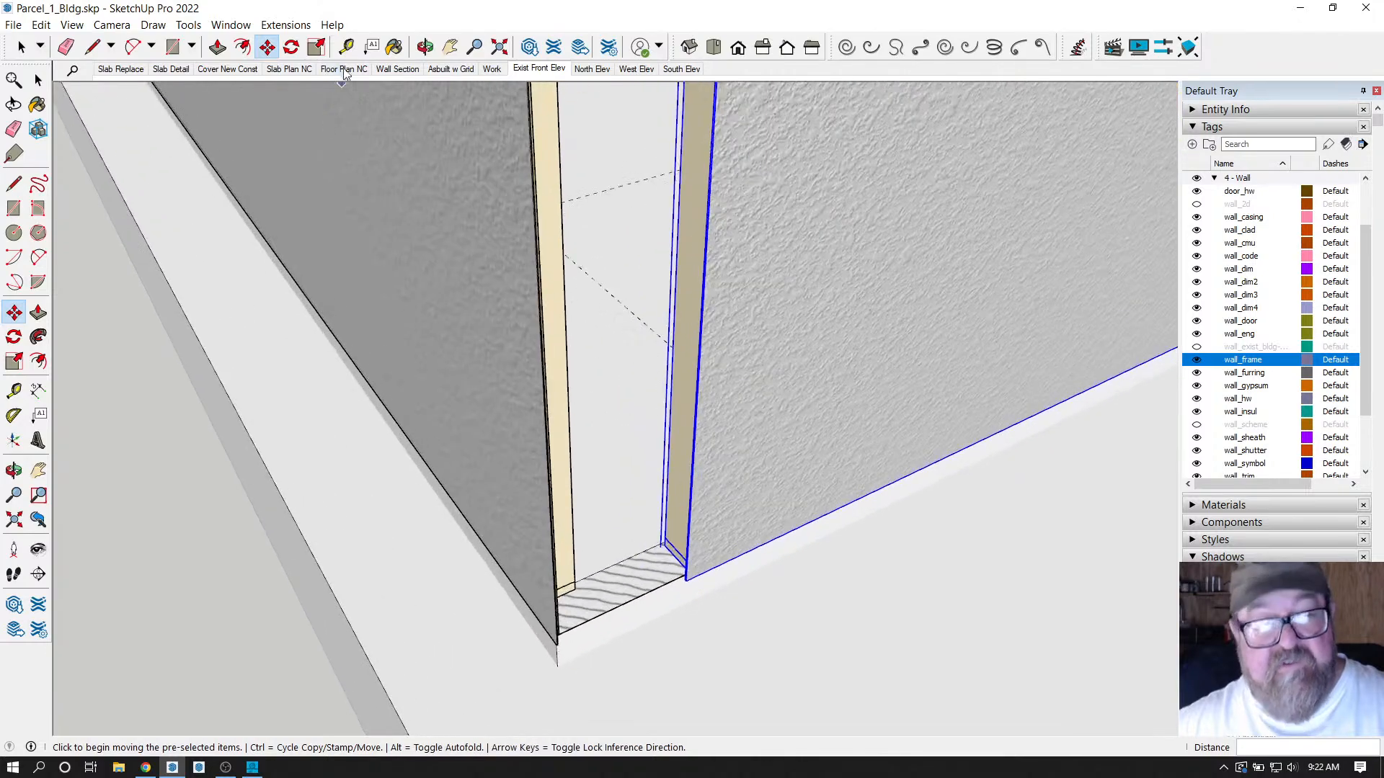
pyautogui.click(425, 47)
pyautogui.moveTo(642, 550); pyautogui.dragTo(519, 589)
pyautogui.scroll(3, 519, 590)
pyautogui.moveTo(531, 504); pyautogui.dragTo(482, 411)
pyautogui.moveTo(460, 609)
pyautogui.mouseDown()
pyautogui.moveTo(511, 542)
pyautogui.moveTo(631, 664)
pyautogui.mouseUp()
pyautogui.moveTo(700, 624); pyautogui.dragTo(663, 629)
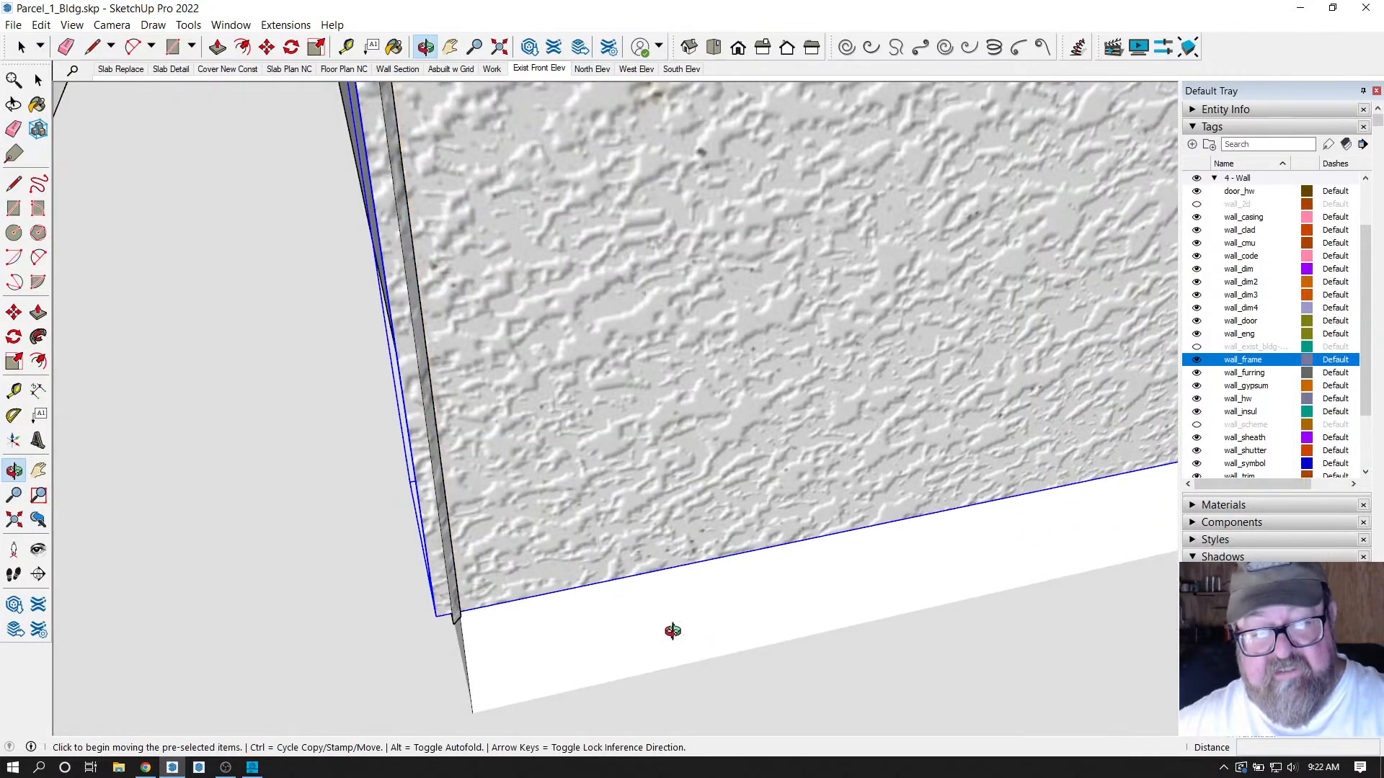
pyautogui.moveTo(510, 491); pyautogui.dragTo(776, 176)
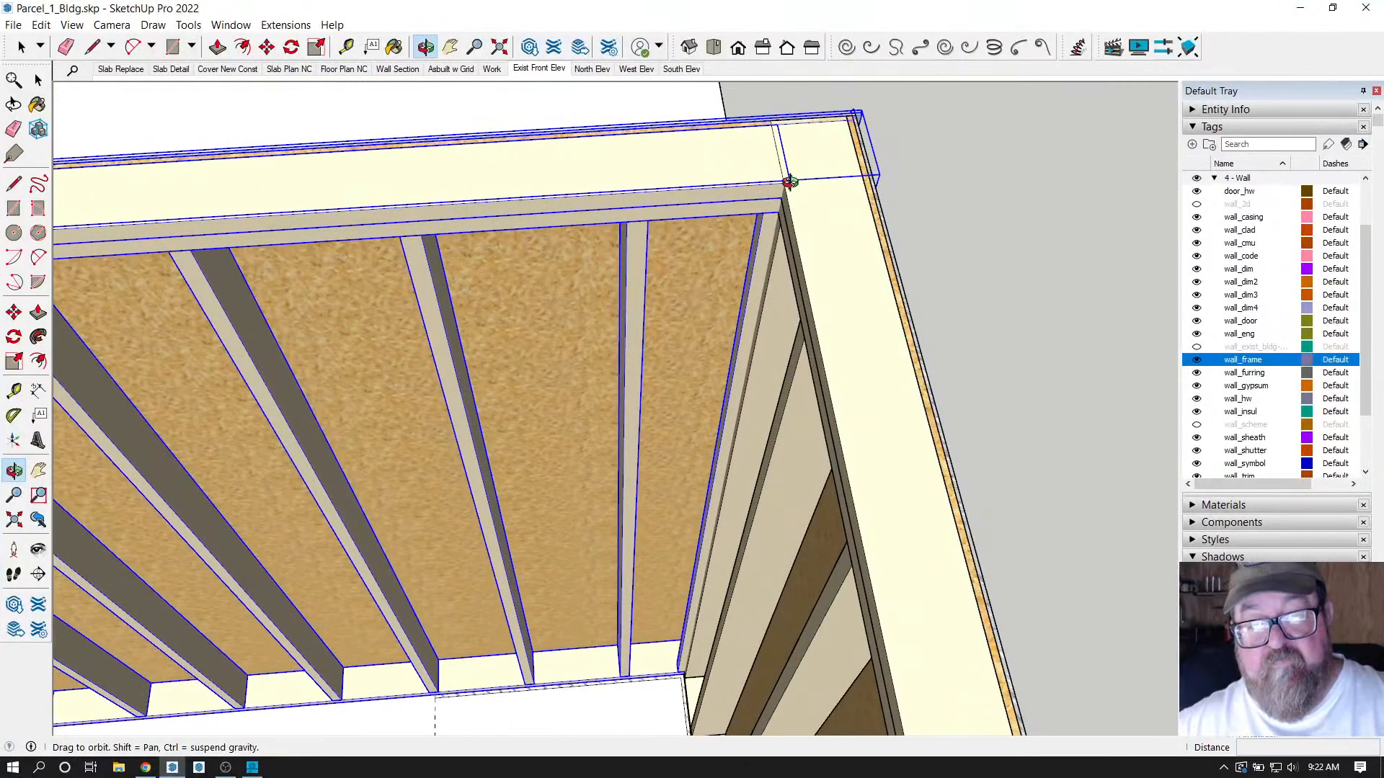
pyautogui.moveTo(851, 230); pyautogui.dragTo(821, 317)
# Delete the framed front wall, leaving the bare slab edge beside the side wall.
pyautogui.press('space')
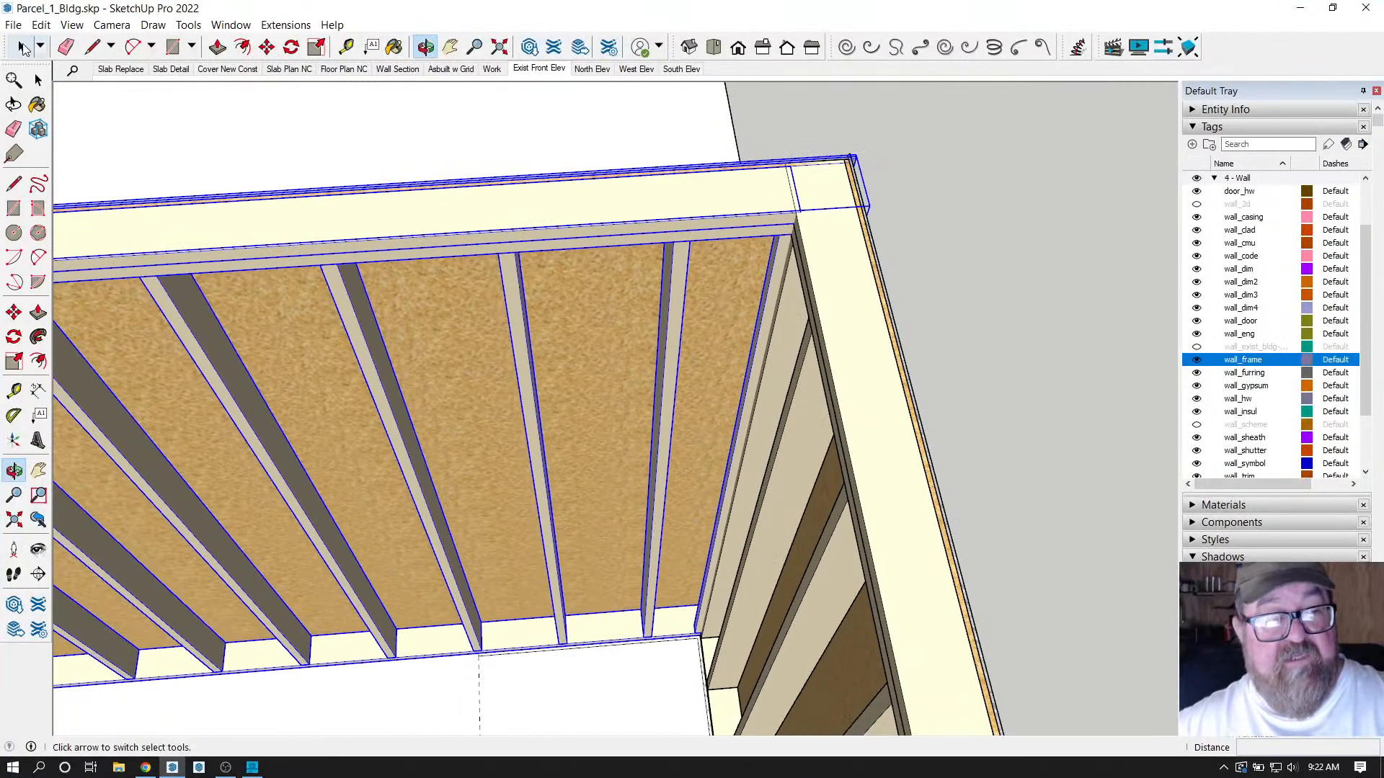
pyautogui.press('Delete')
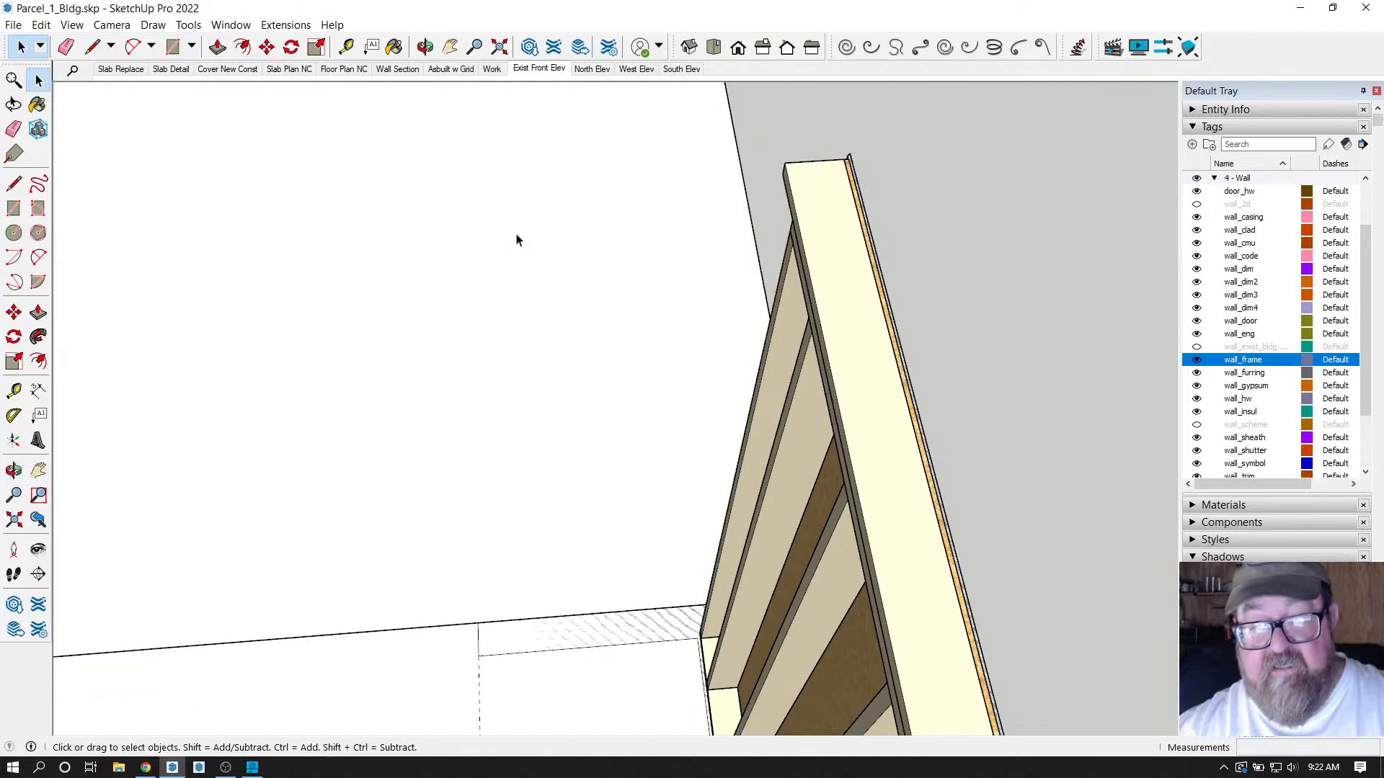
pyautogui.click(426, 47)
pyautogui.moveTo(216, 432)
pyautogui.mouseDown()
pyautogui.moveTo(596, 555)
pyautogui.moveTo(228, 522)
pyautogui.moveTo(541, 506)
pyautogui.moveTo(530, 469)
pyautogui.mouseUp()
pyautogui.scroll(6, 498, 451)
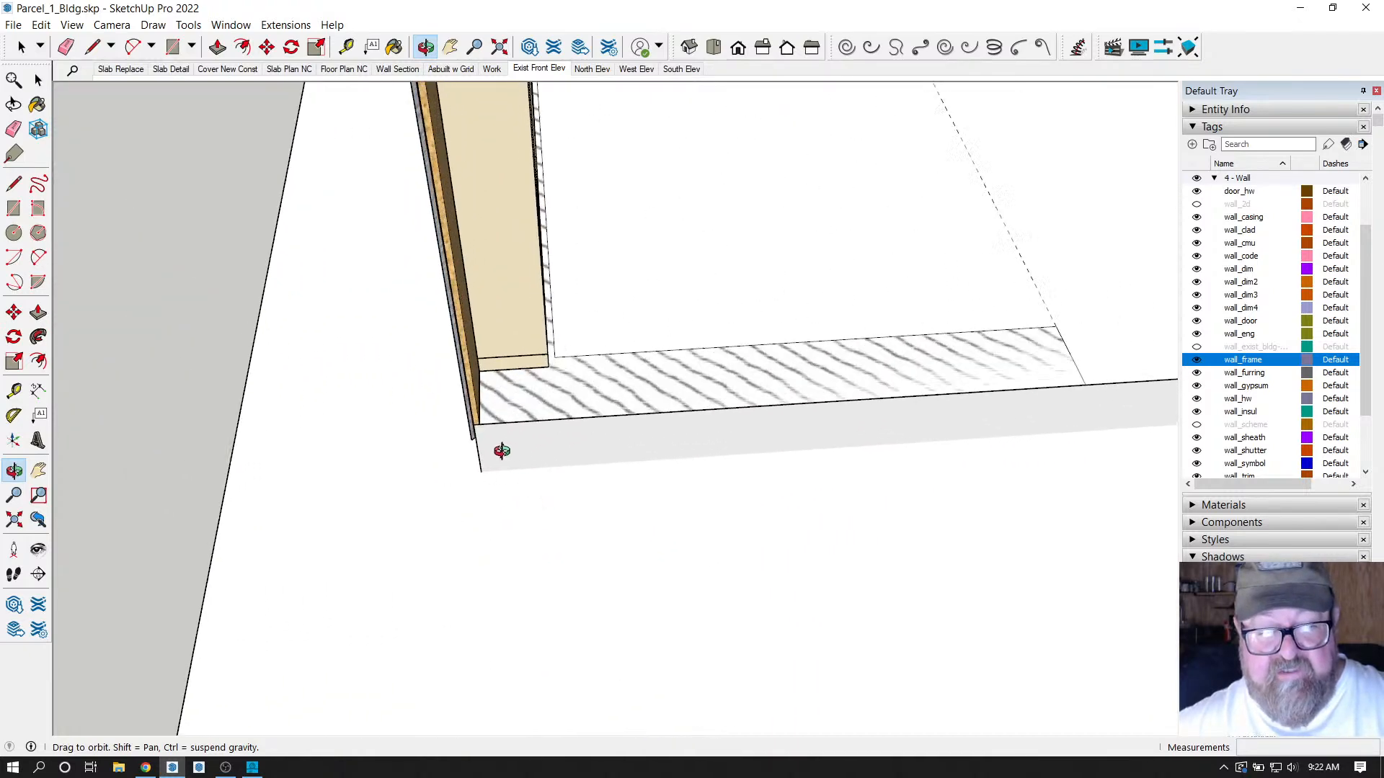
pyautogui.click(277, 24)
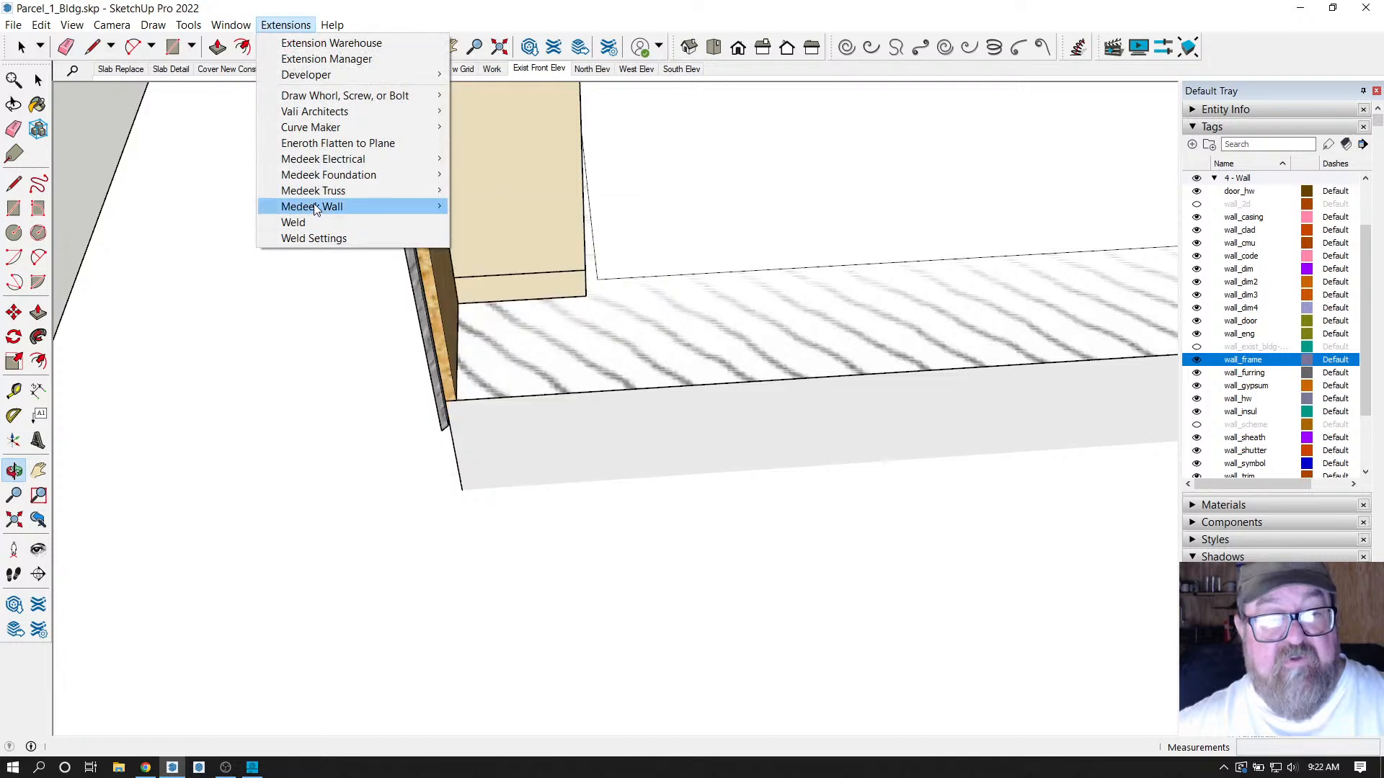
pyautogui.moveTo(313, 208)
pyautogui.click(475, 205)
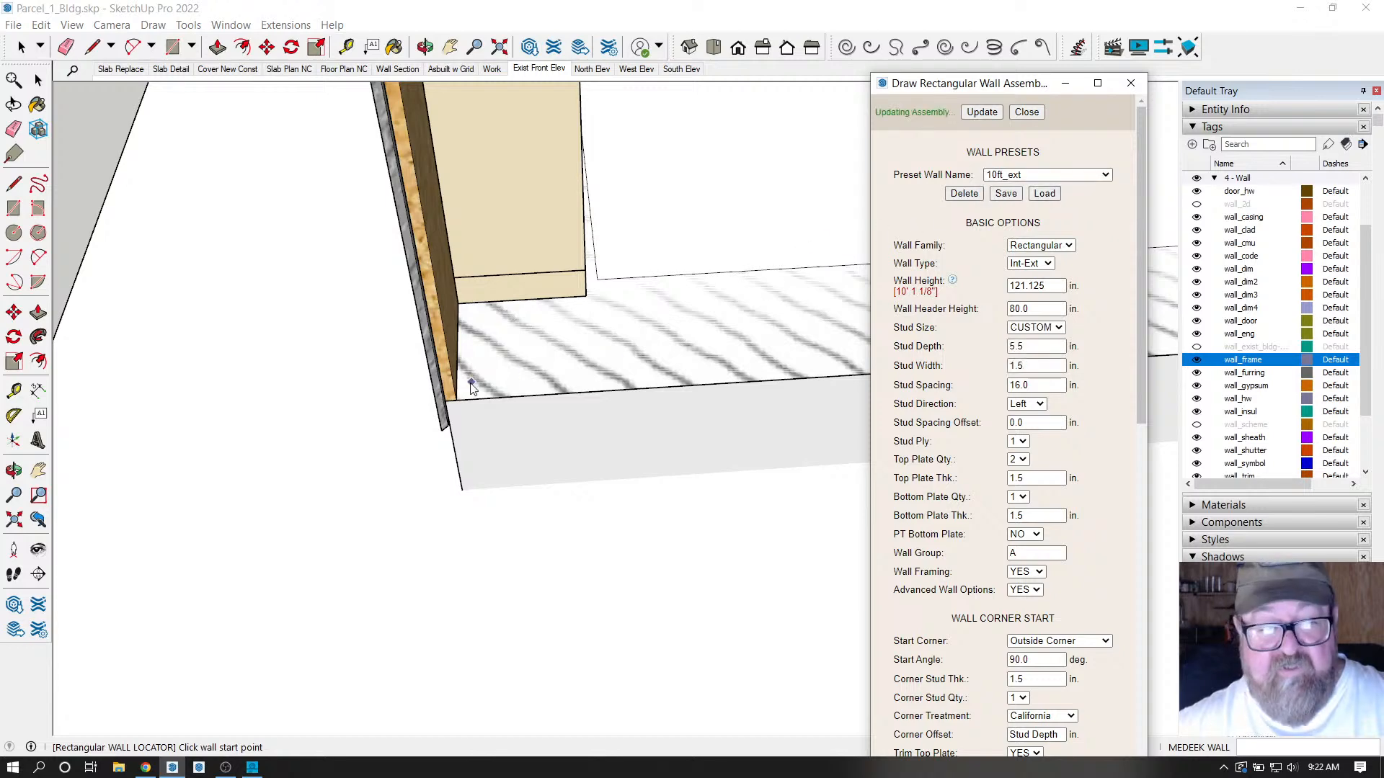
pyautogui.click(456, 401)
pyautogui.moveTo(456, 400); pyautogui.dragTo(462, 395, button='middle')
pyautogui.scroll(2, 462, 395)
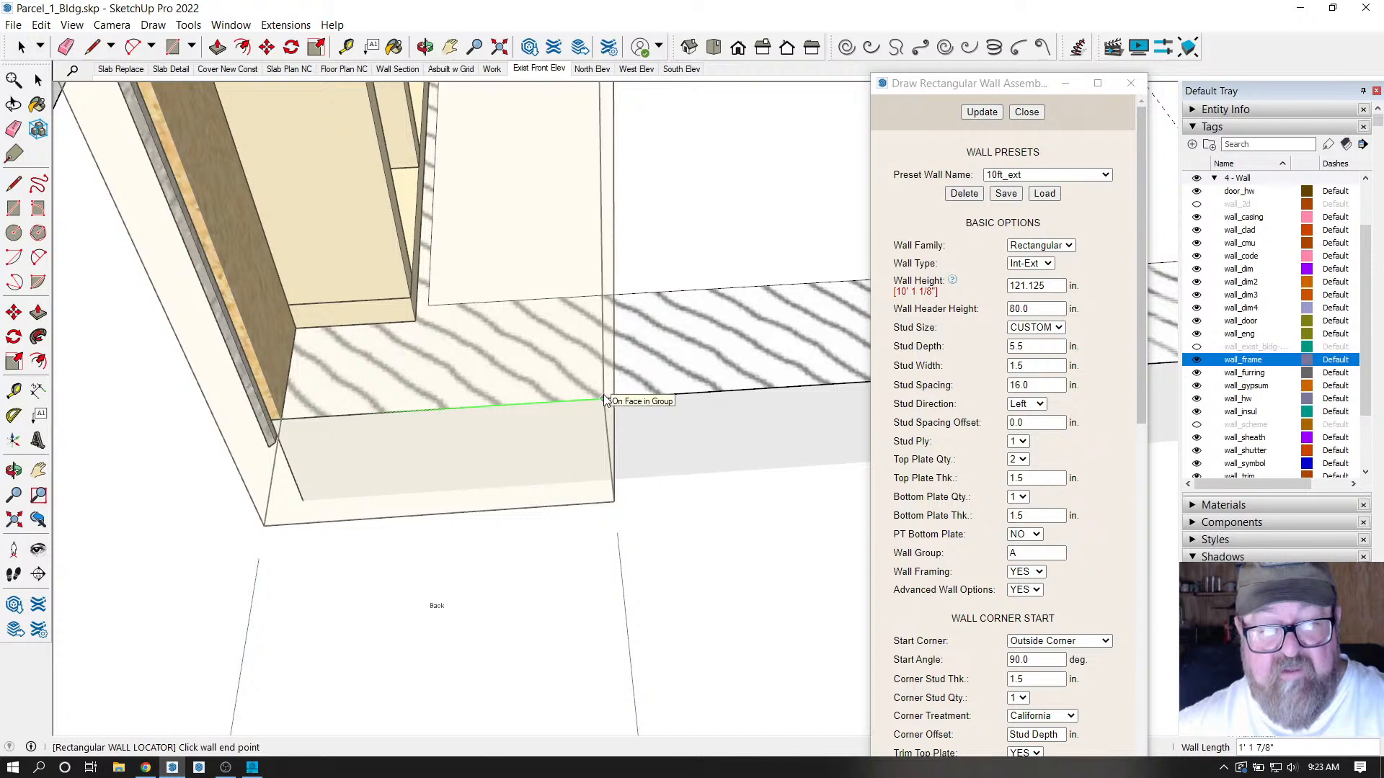
pyautogui.moveTo(591, 402); pyautogui.dragTo(226, 379, button='middle')
pyautogui.scroll(-8, 171, 370)
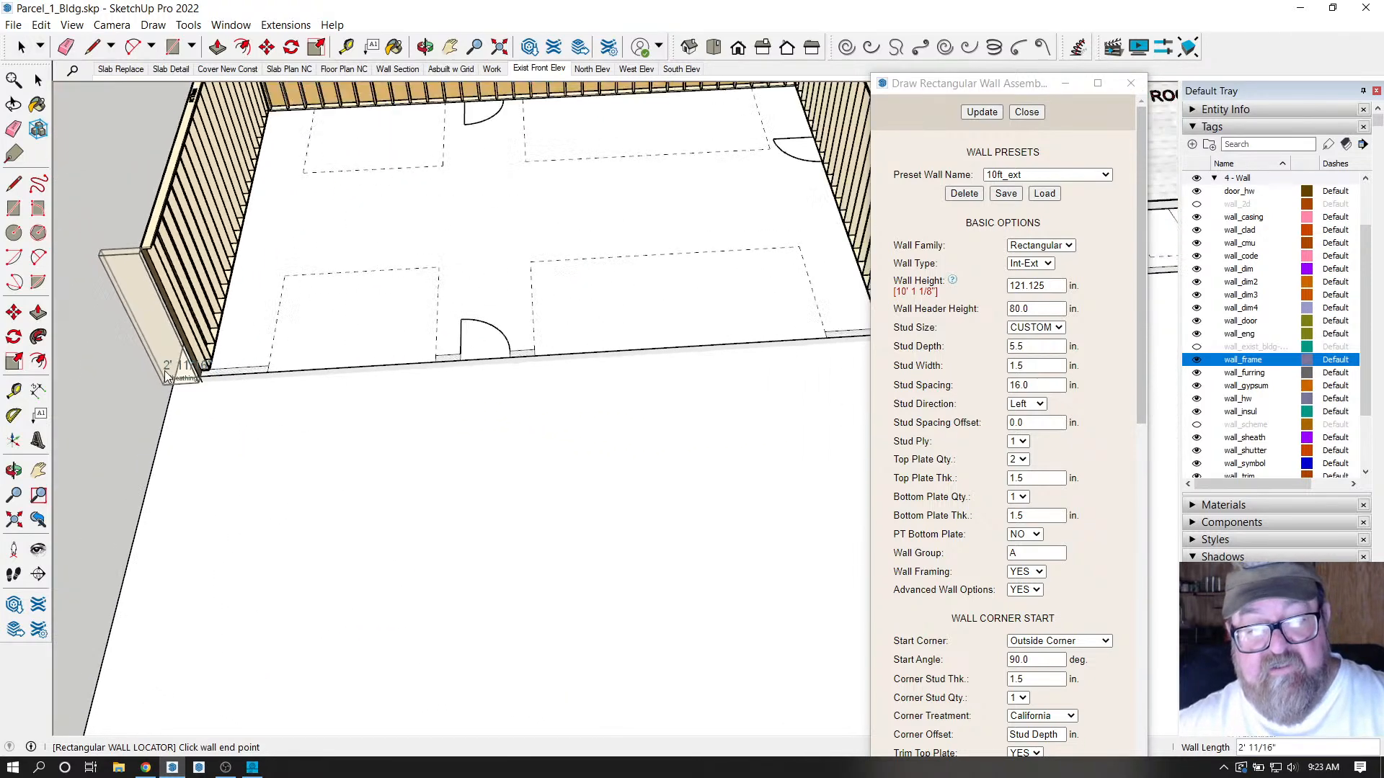
pyautogui.scroll(10, 193, 372)
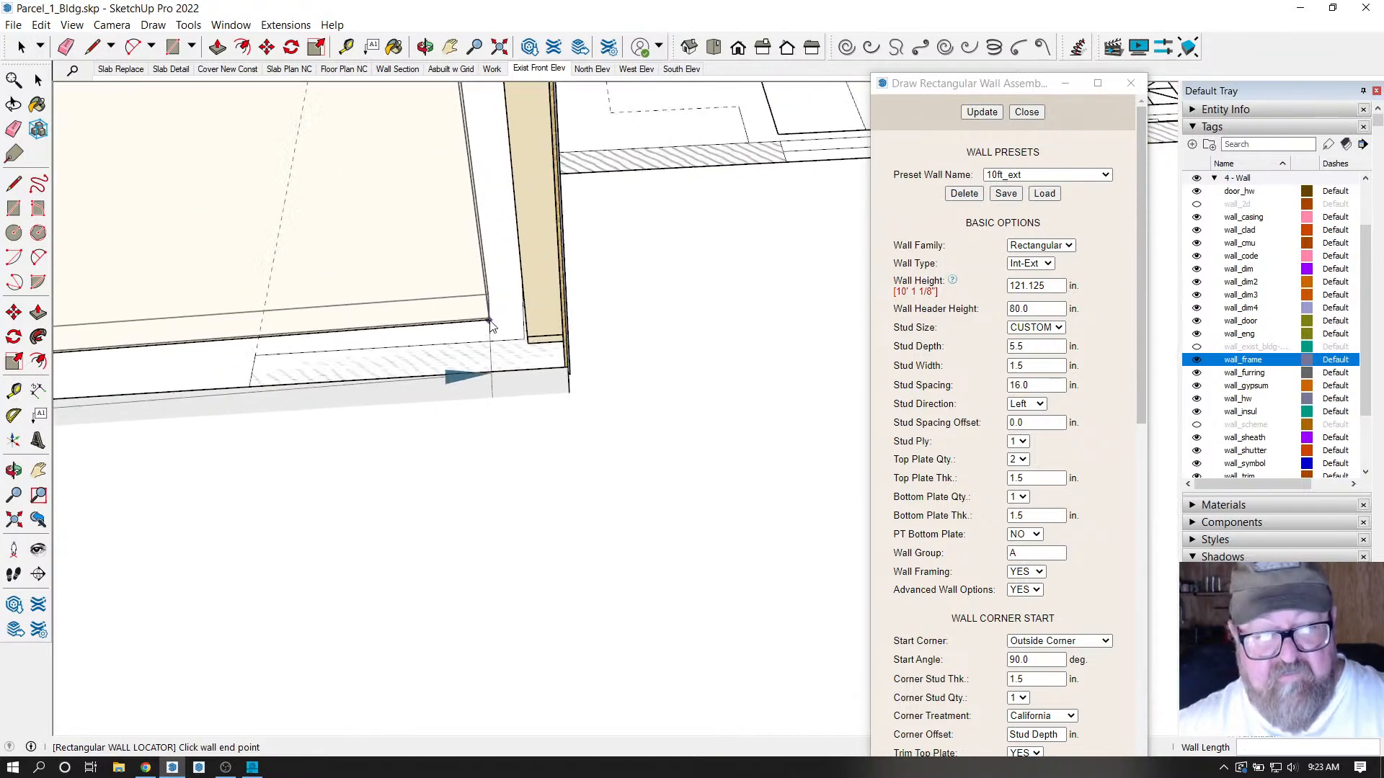
pyautogui.scroll(5, 536, 359)
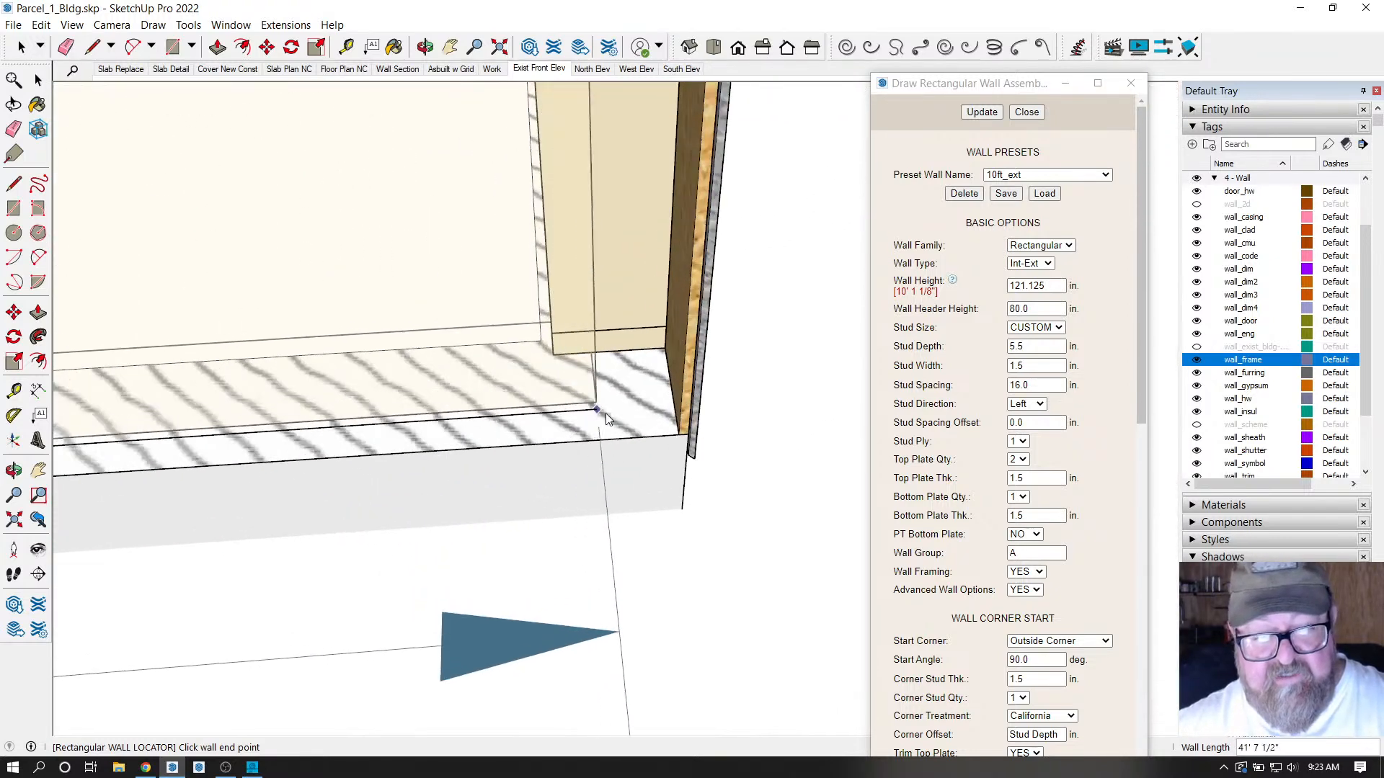
pyautogui.click(677, 435)
pyautogui.scroll(-3, 609, 560)
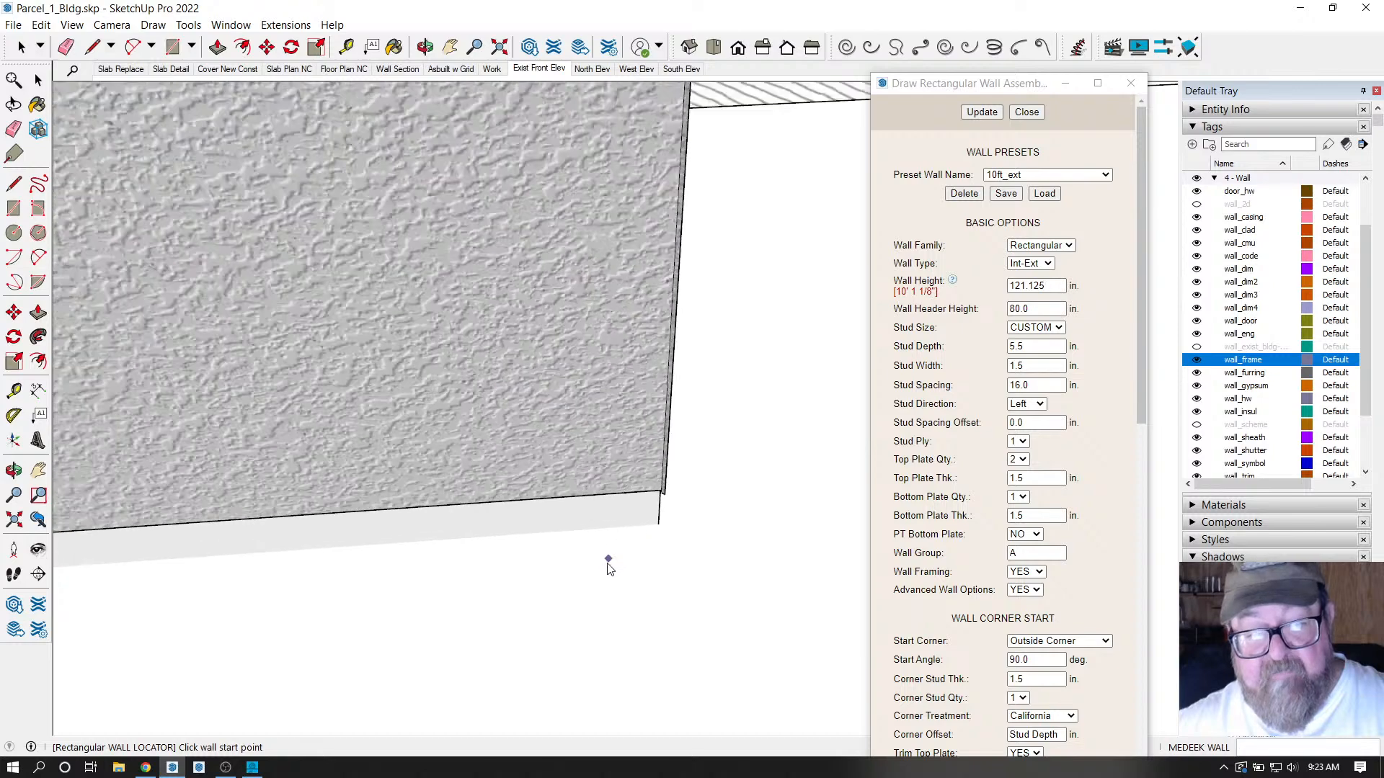
pyautogui.moveTo(624, 599); pyautogui.dragTo(587, 403, button='middle')
pyautogui.scroll(3, 640, 383)
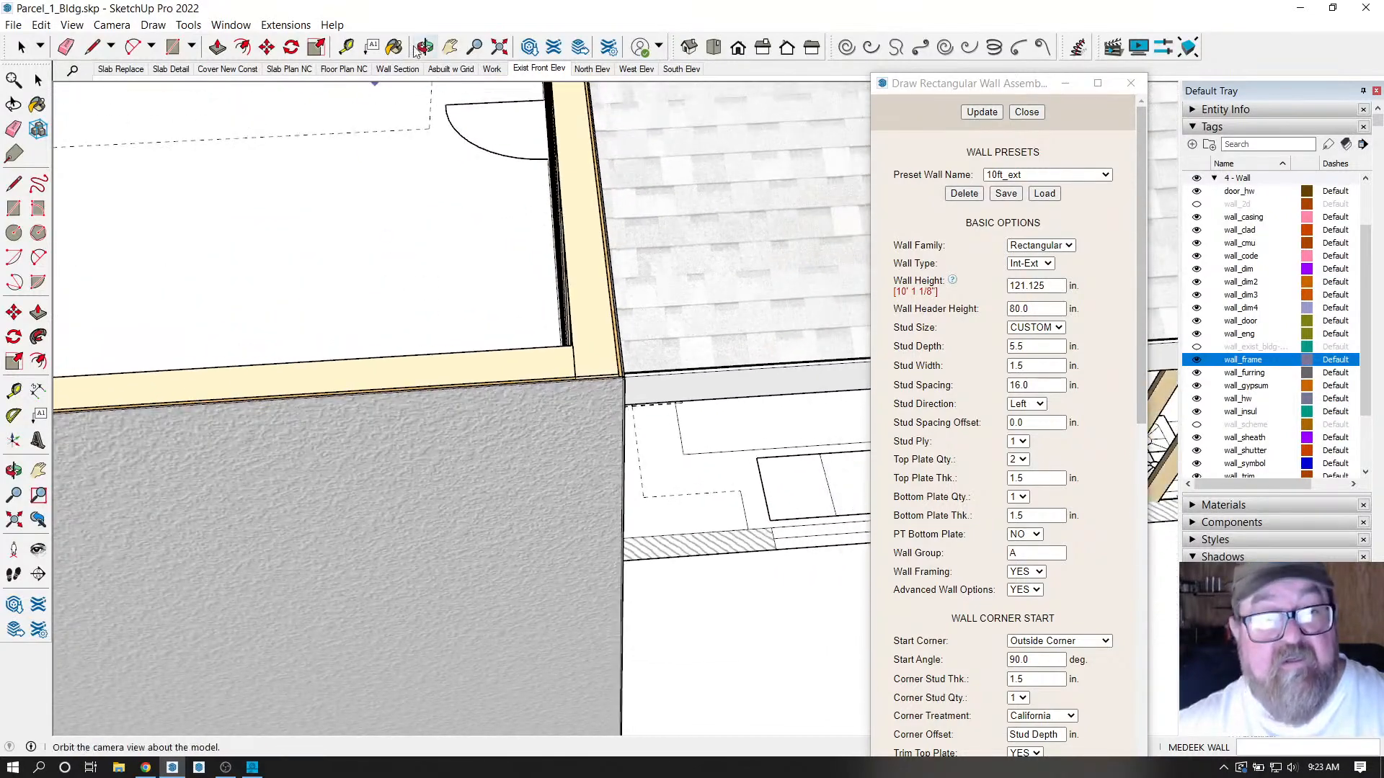
pyautogui.moveTo(447, 106); pyautogui.dragTo(340, 307)
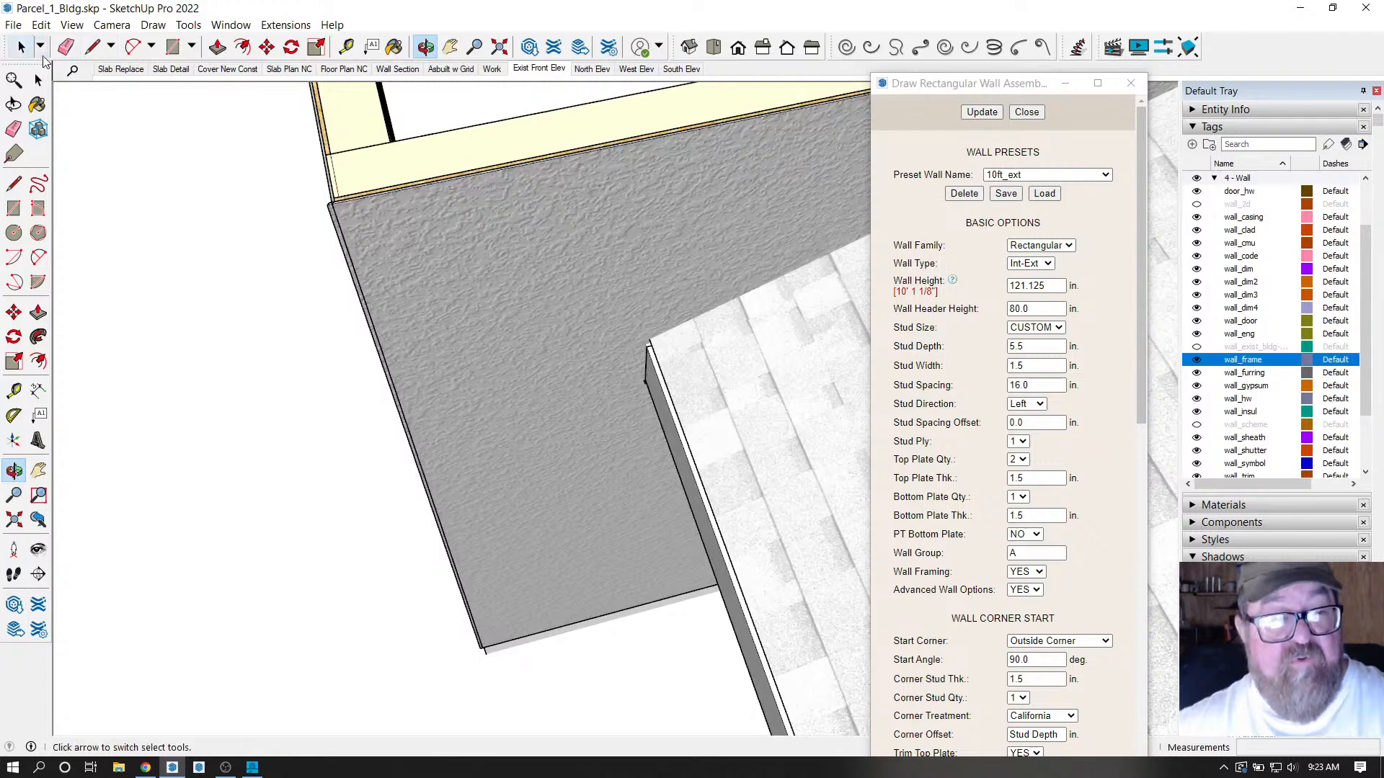
pyautogui.click(21, 48)
pyautogui.click(532, 218)
pyautogui.press('Delete')
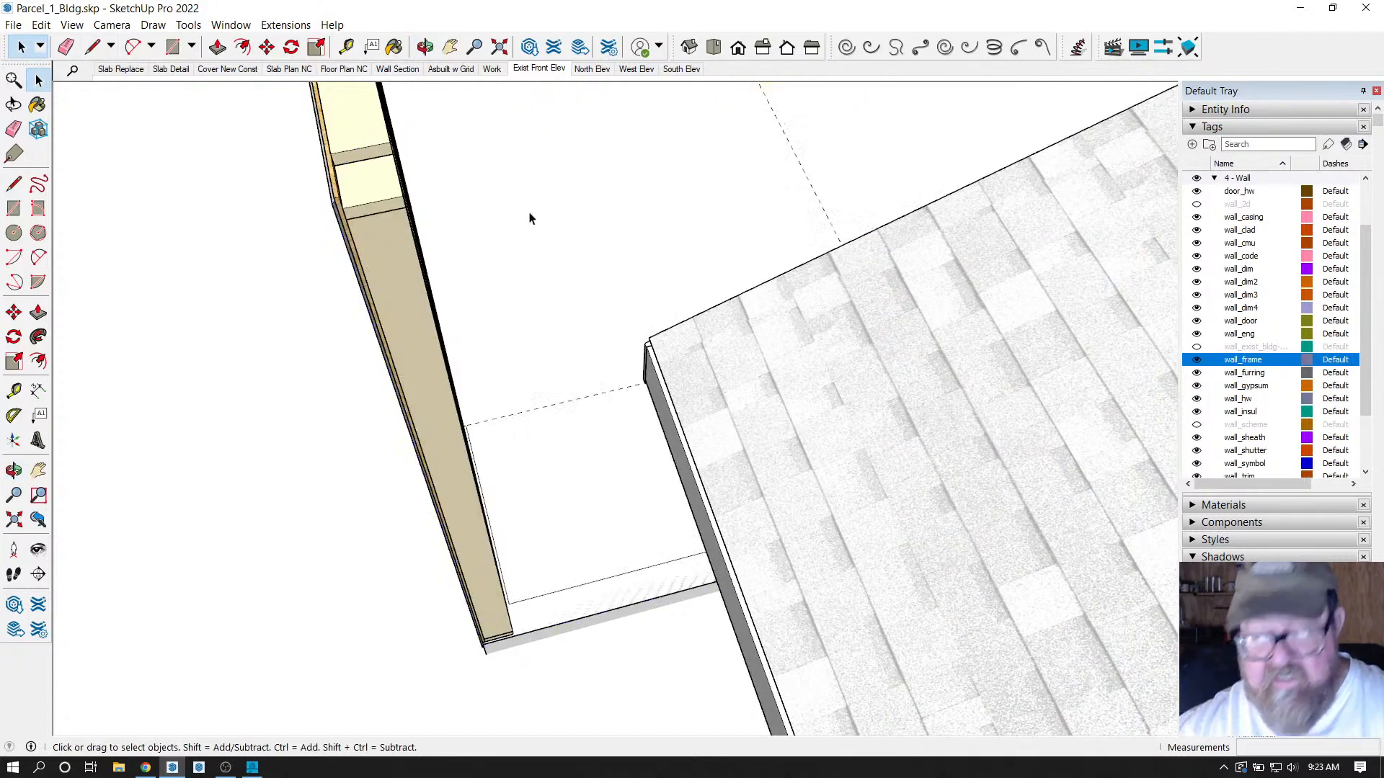
pyautogui.scroll(5, 479, 649)
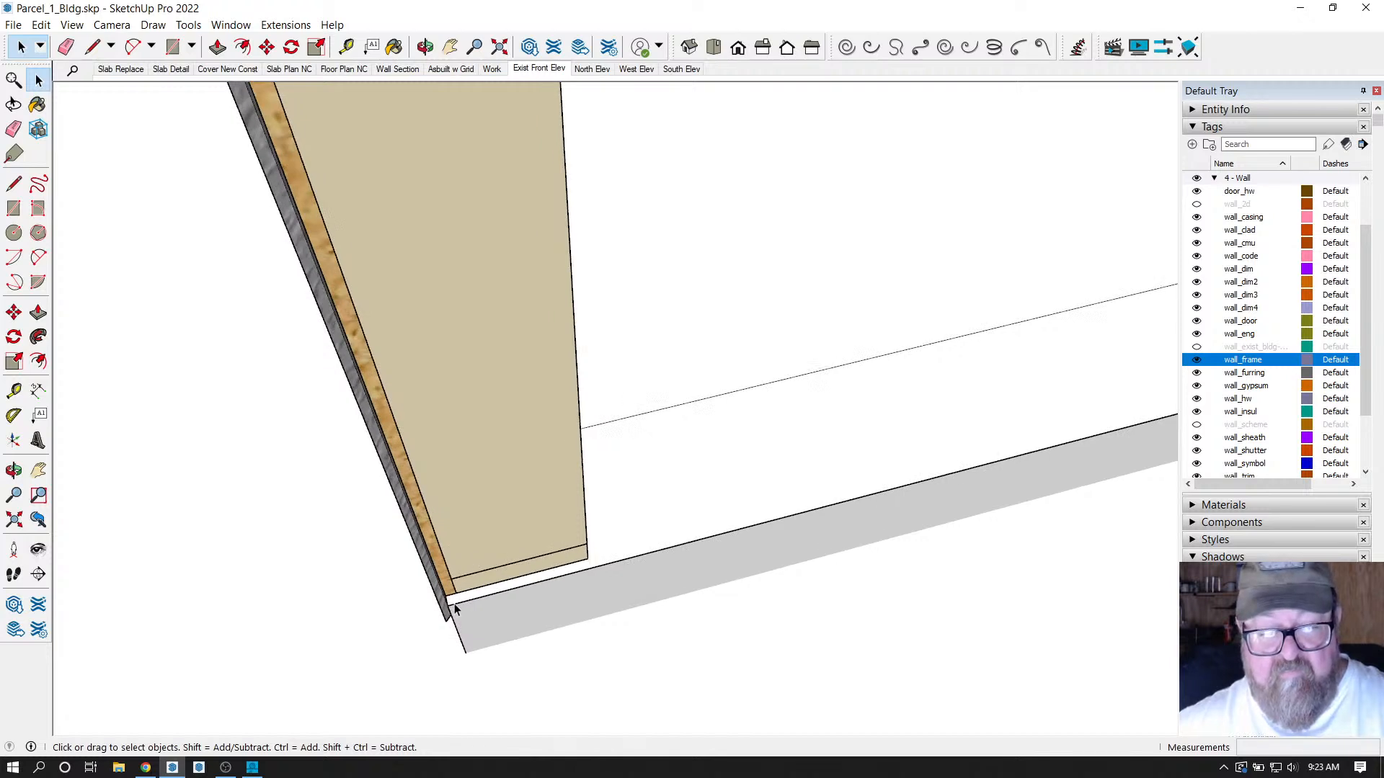
# Reach the Medeek Wall submenu under Extensions after one abandoned attempt.
pyautogui.scroll(1, 455, 604)
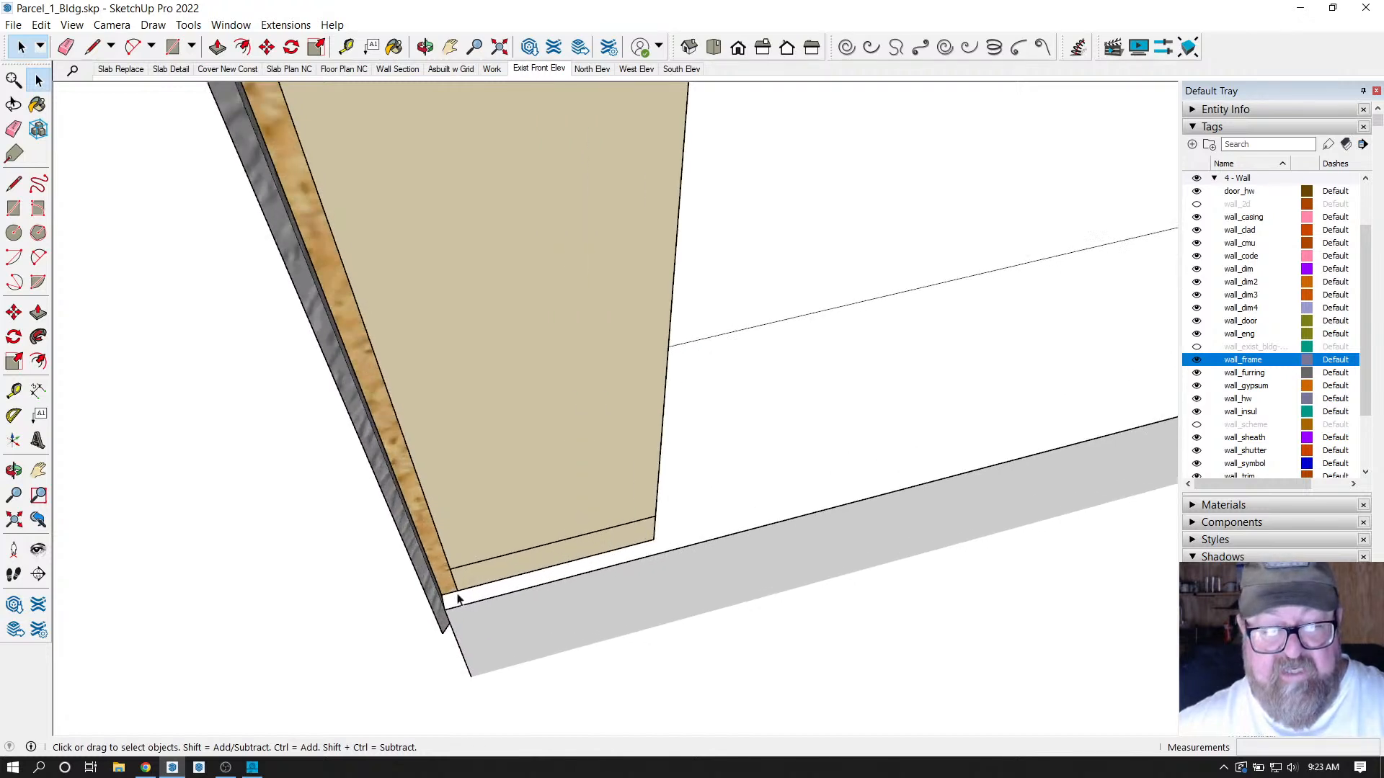
pyautogui.click(345, 45)
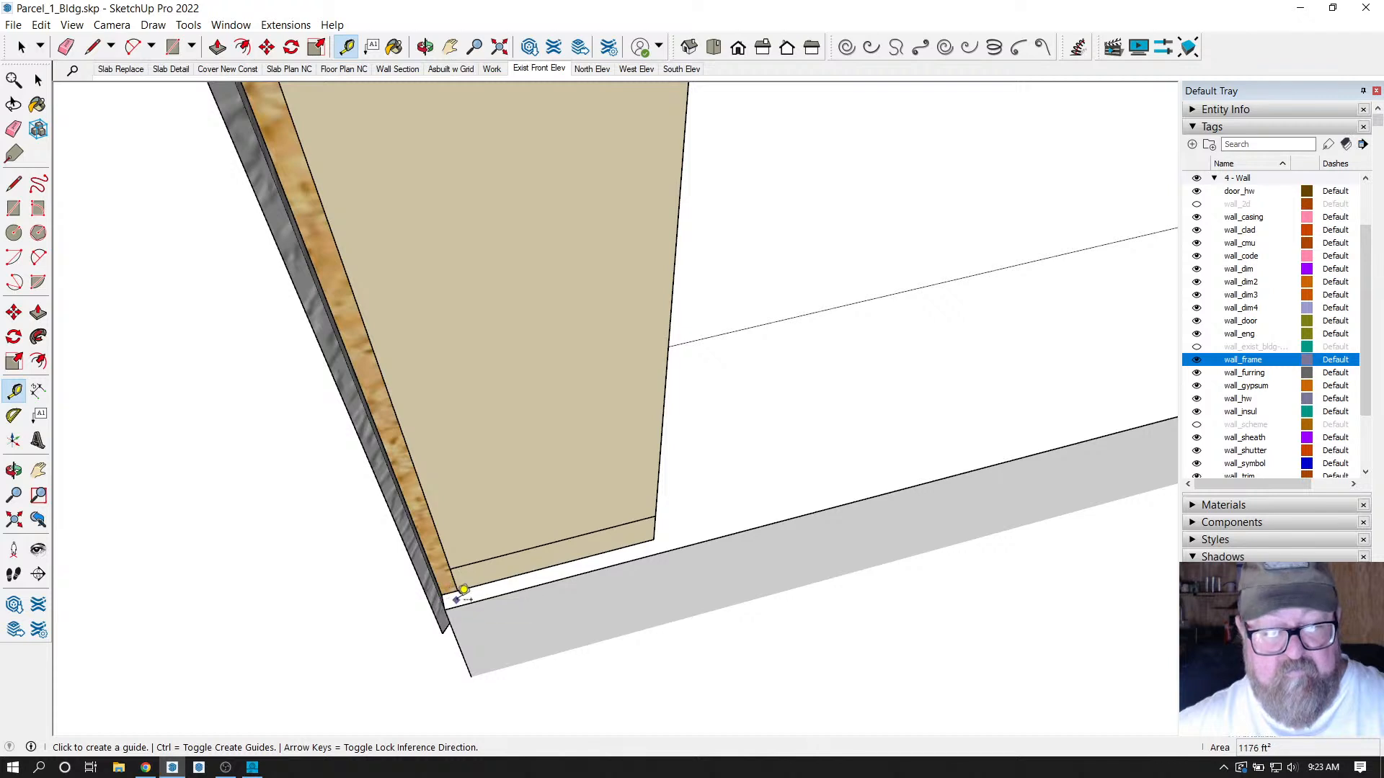
pyautogui.click(286, 26)
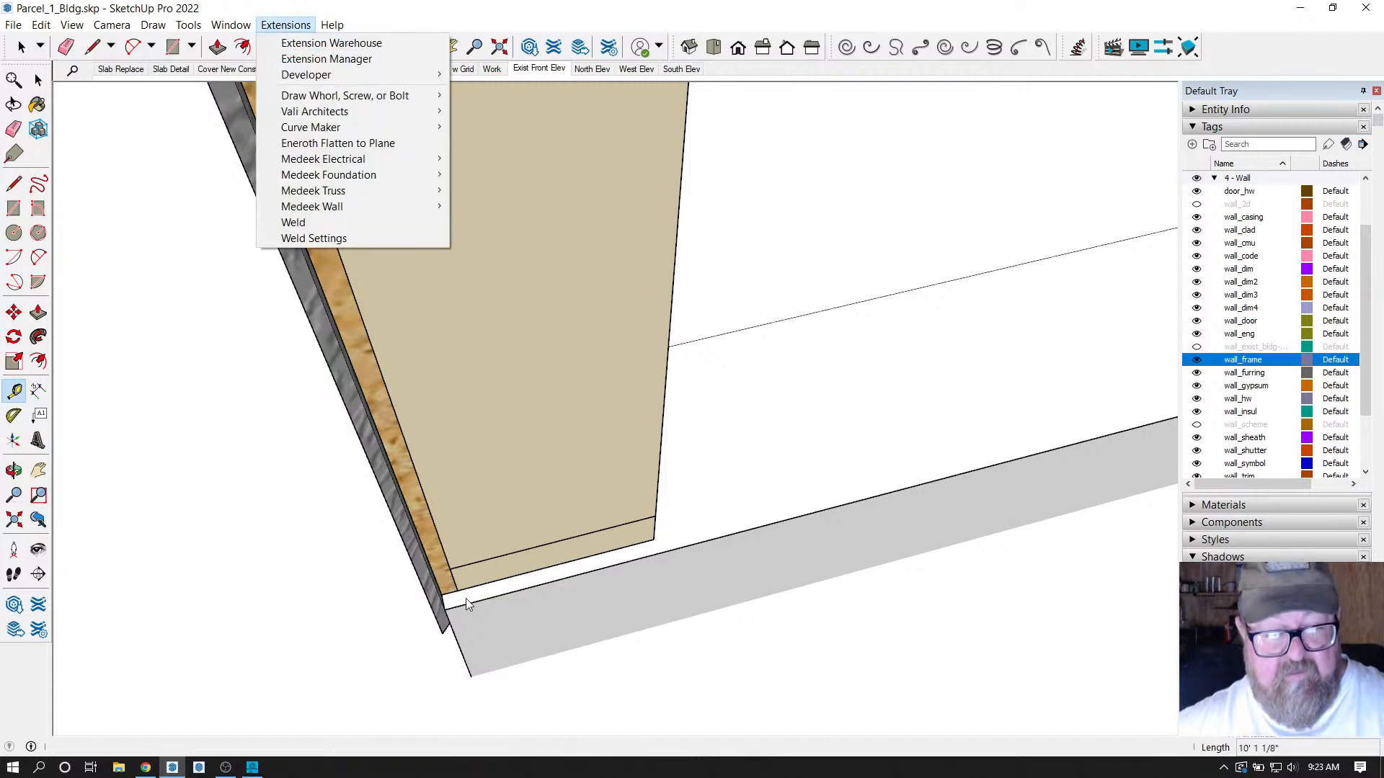
pyautogui.click(224, 49)
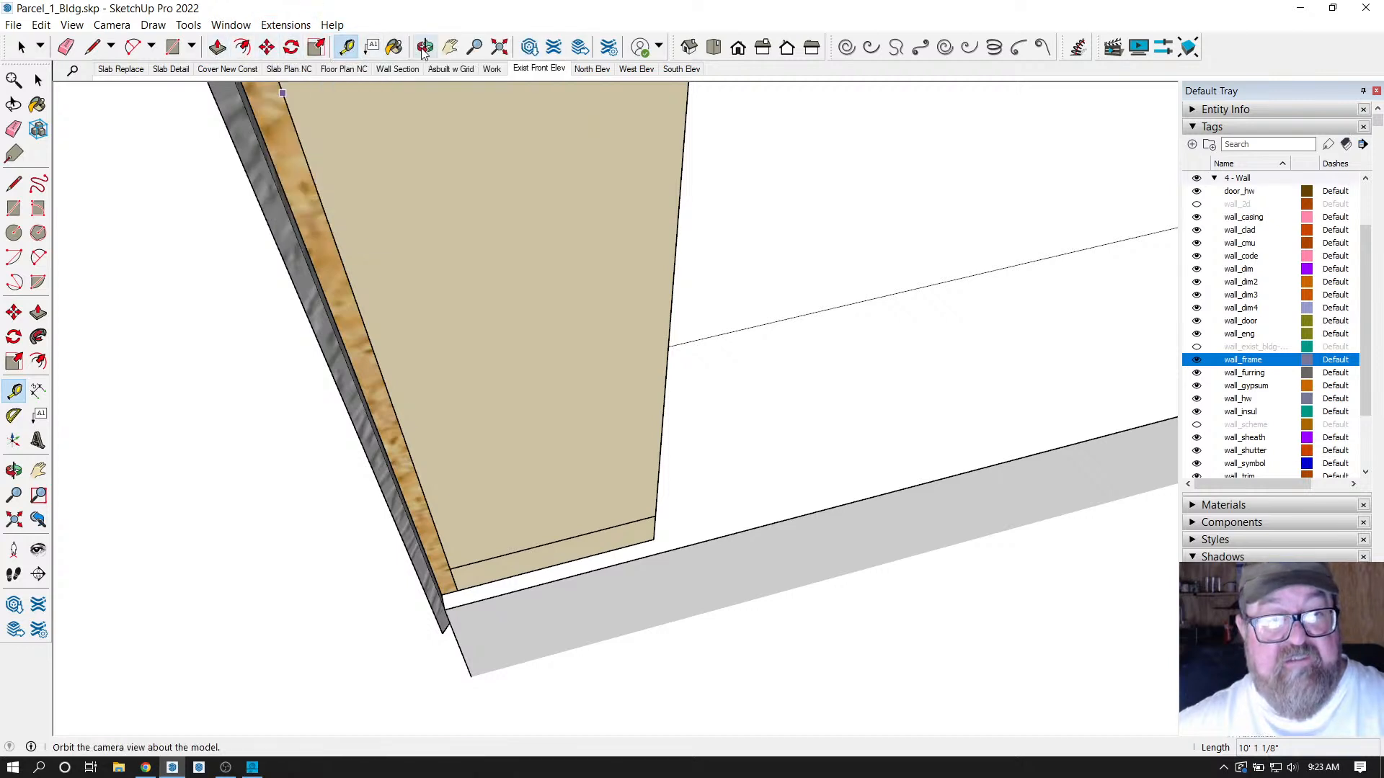
pyautogui.scroll(5, 531, 645)
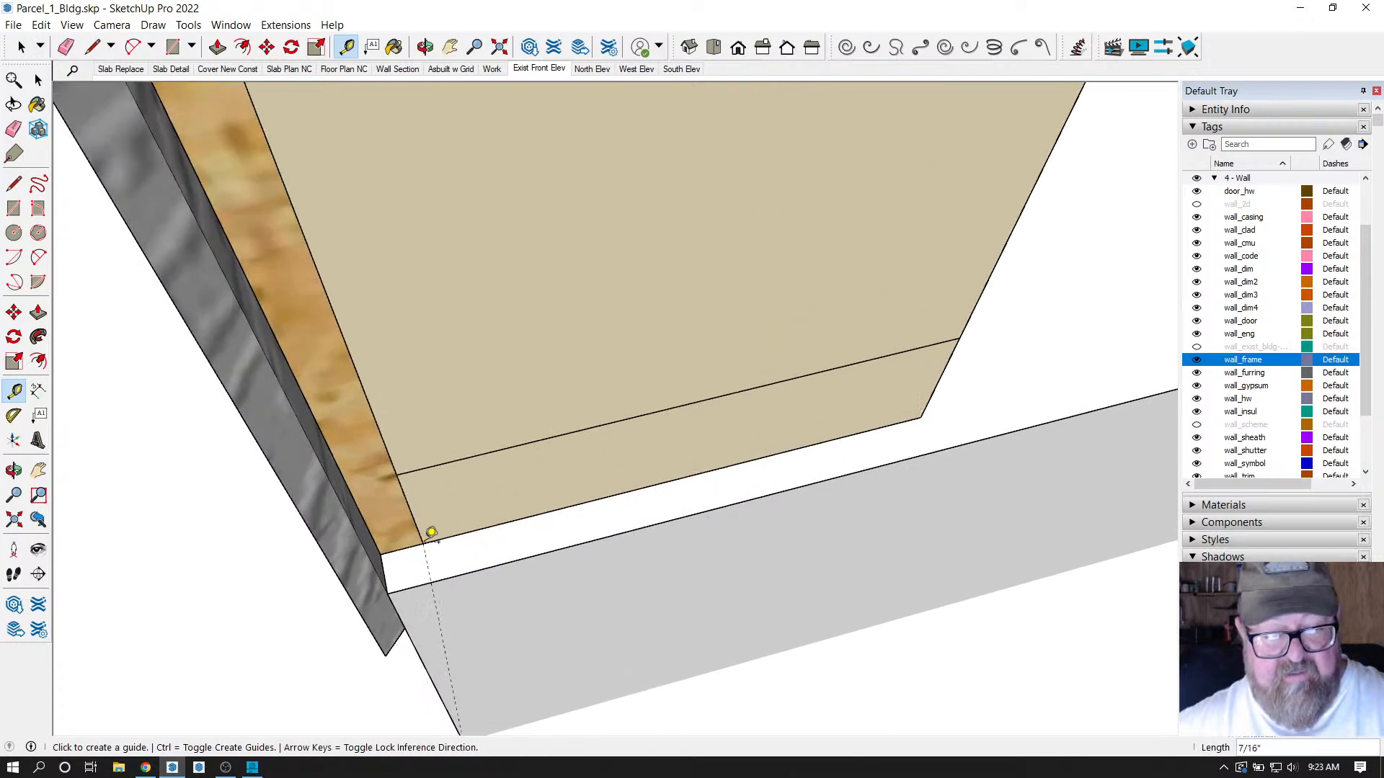
pyautogui.moveTo(425, 532); pyautogui.dragTo(393, 521, button='middle')
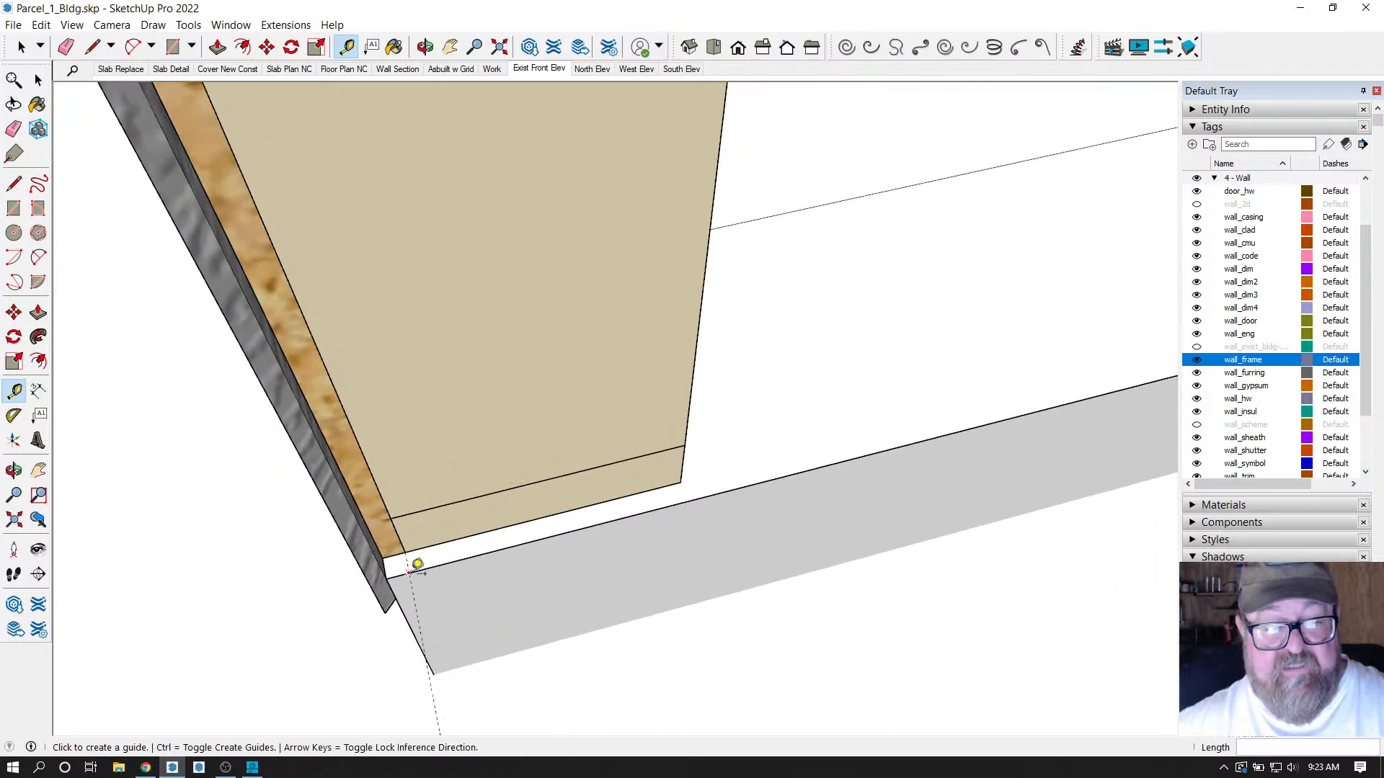
pyautogui.click(287, 25)
pyautogui.moveTo(316, 201)
pyautogui.click(509, 209)
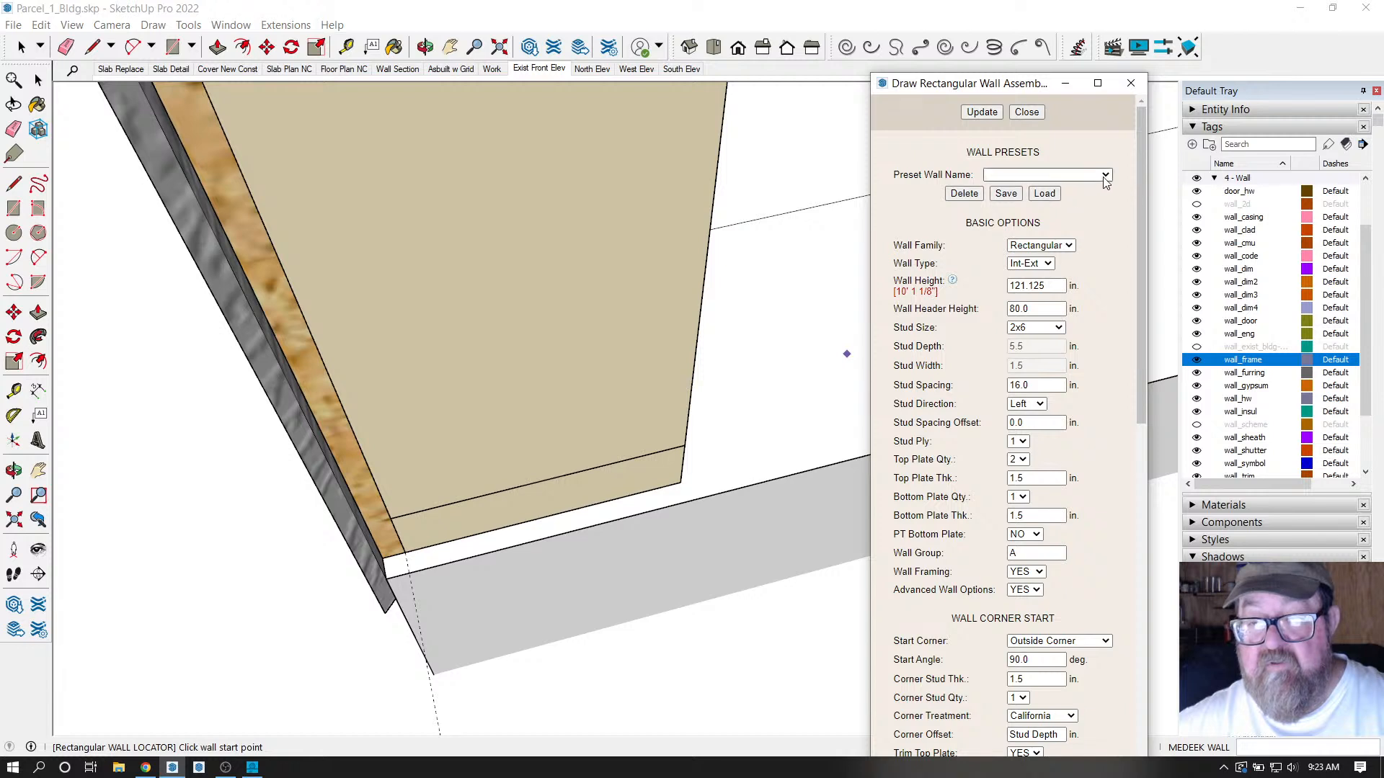
pyautogui.click(1103, 175)
pyautogui.click(1058, 199)
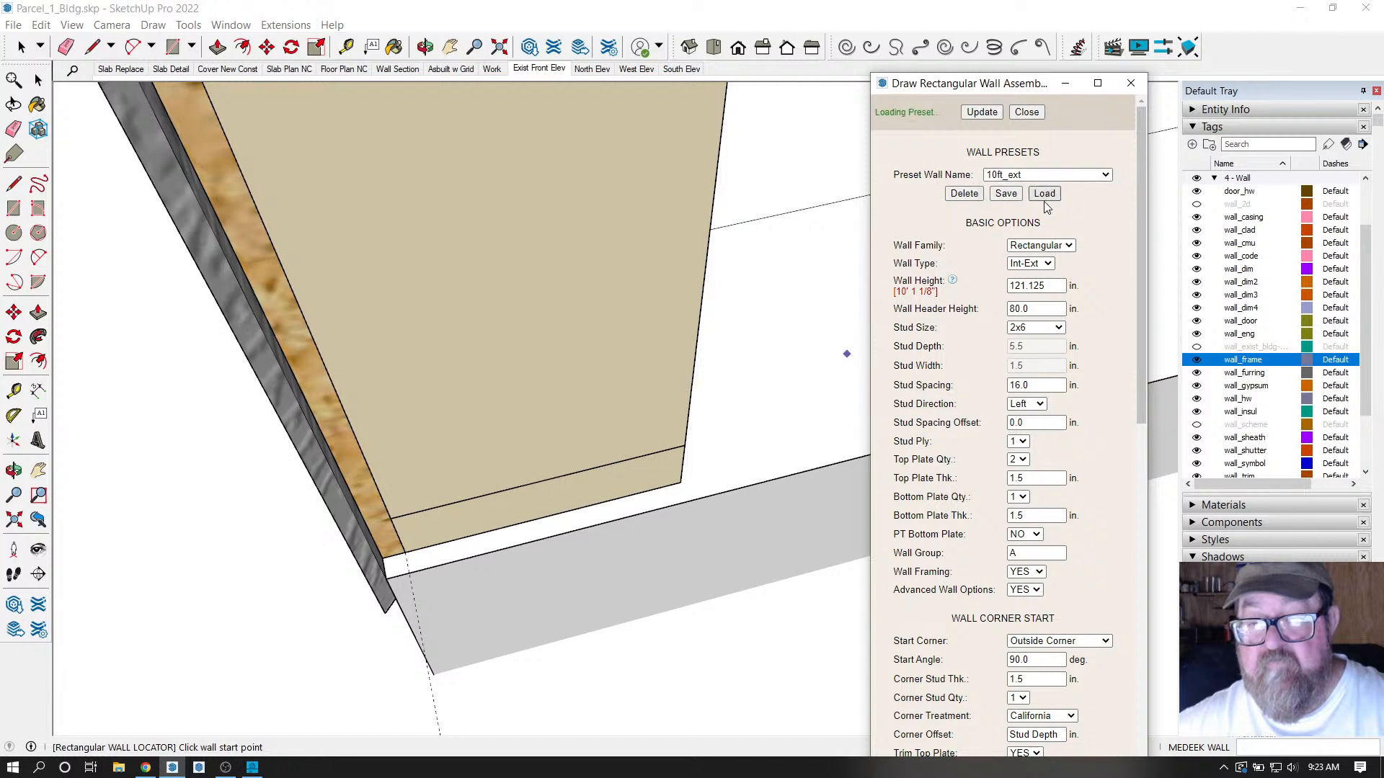
pyautogui.click(408, 573)
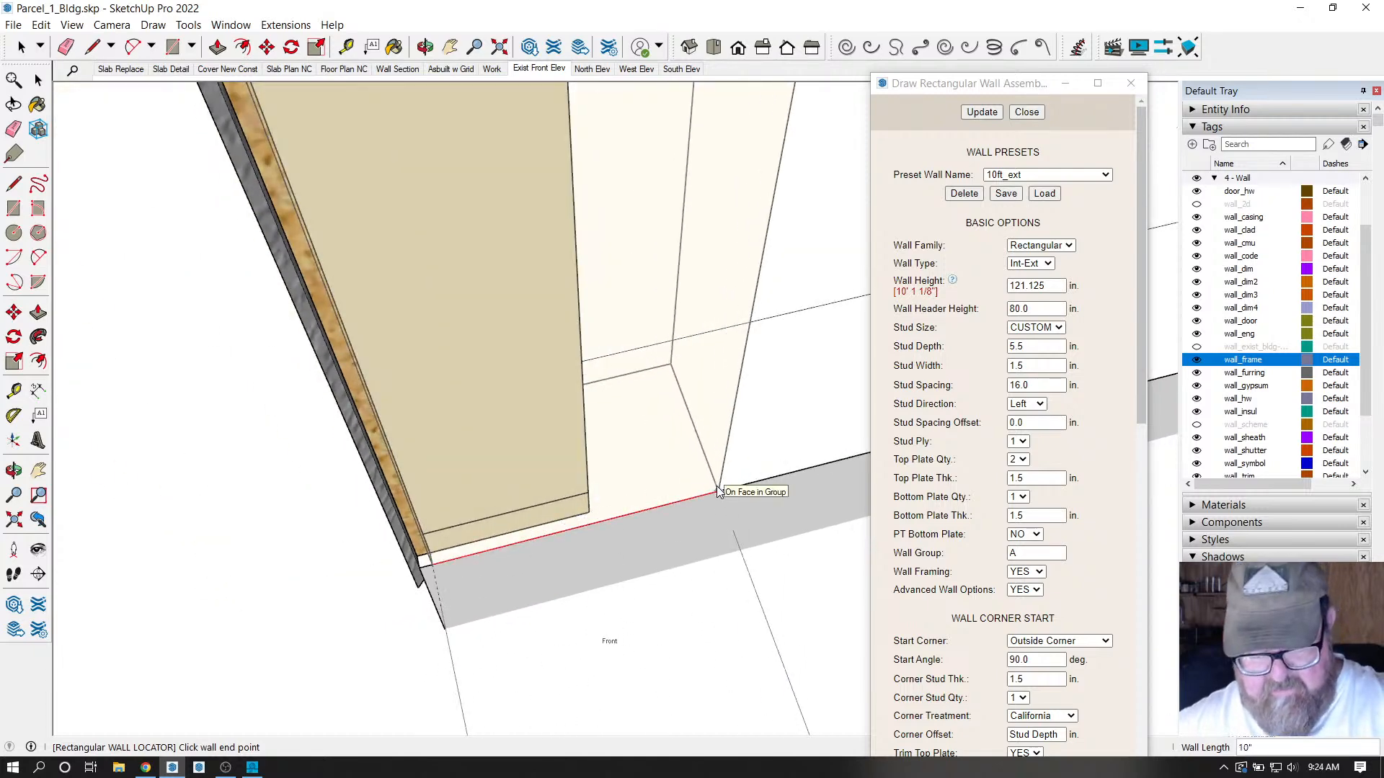
pyautogui.press('ctrl')
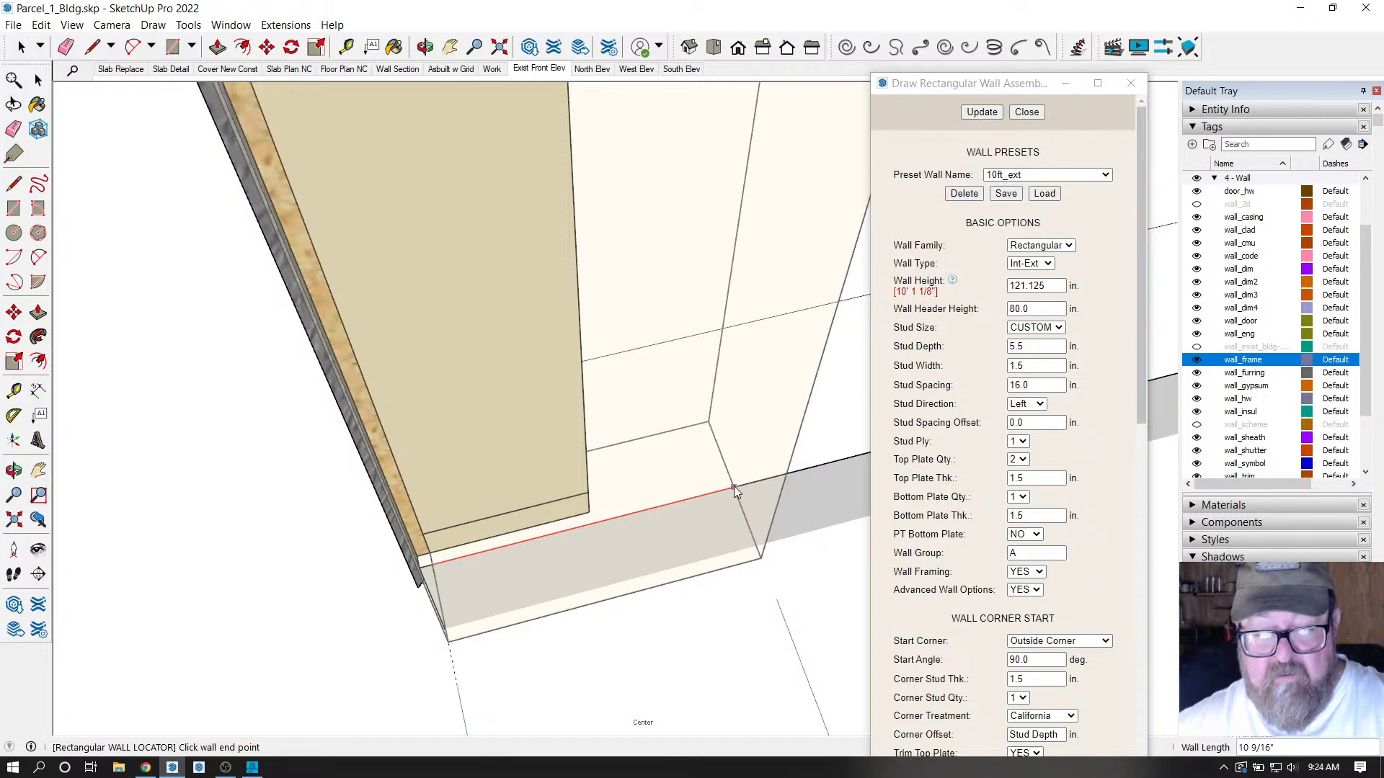
pyautogui.press('ctrl')
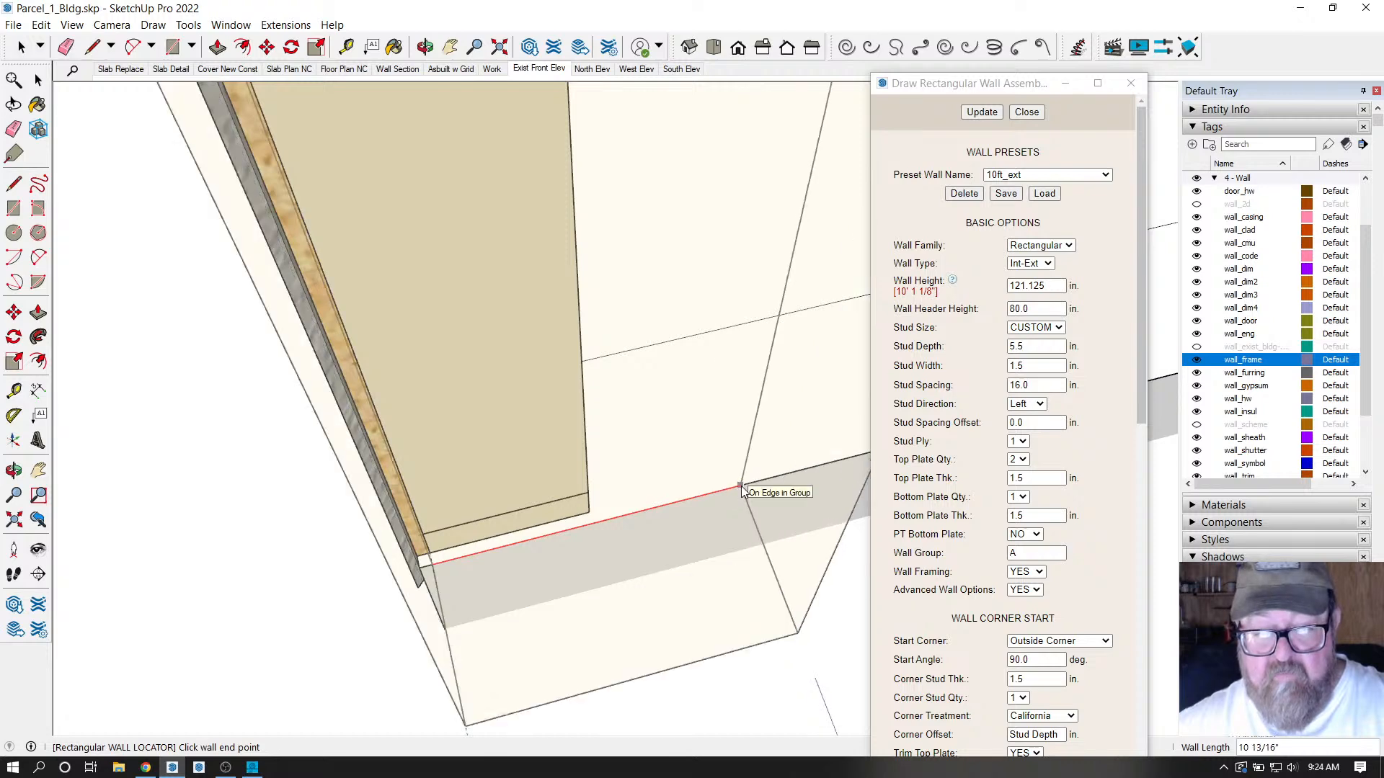
pyautogui.press('ctrl')
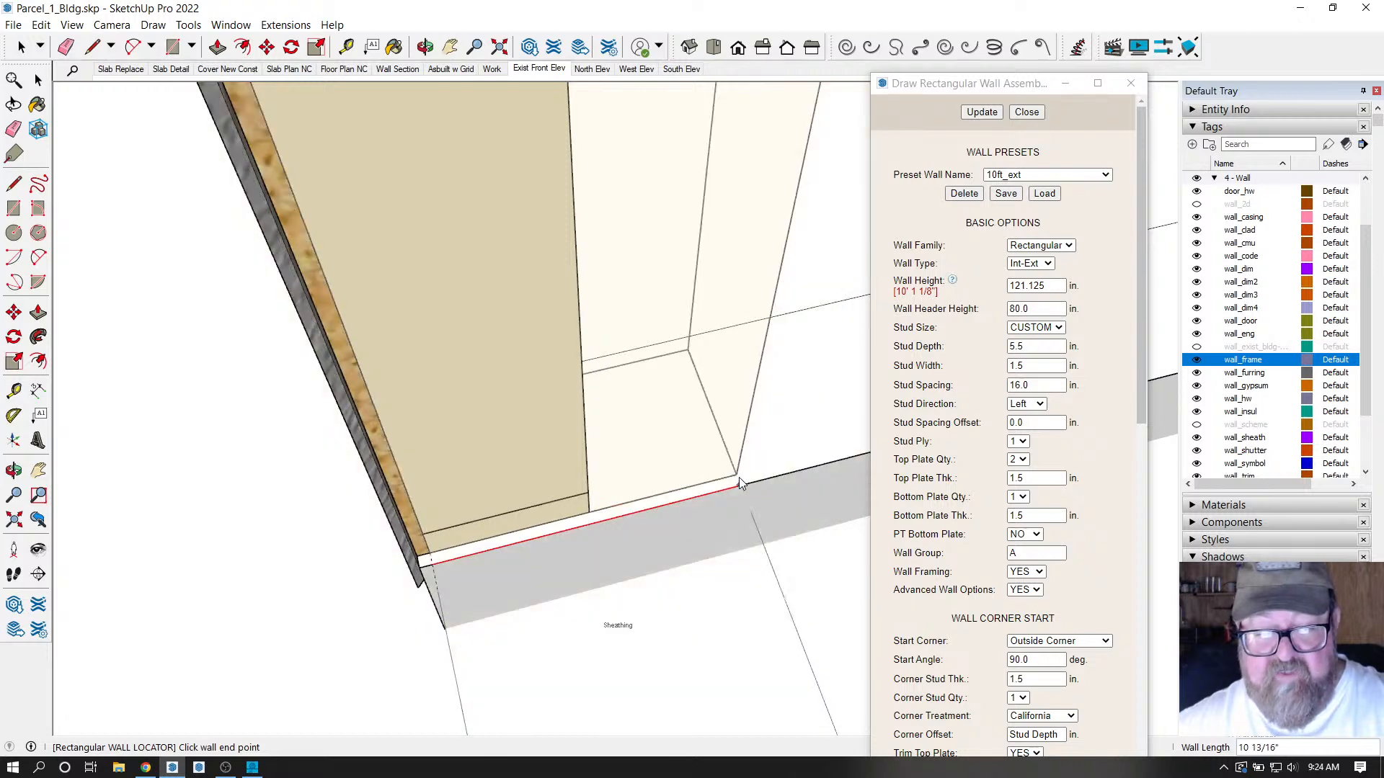
pyautogui.moveTo(738, 478); pyautogui.dragTo(173, 569, button='middle')
pyautogui.scroll(3, 663, 462)
pyautogui.scroll(5, 663, 461)
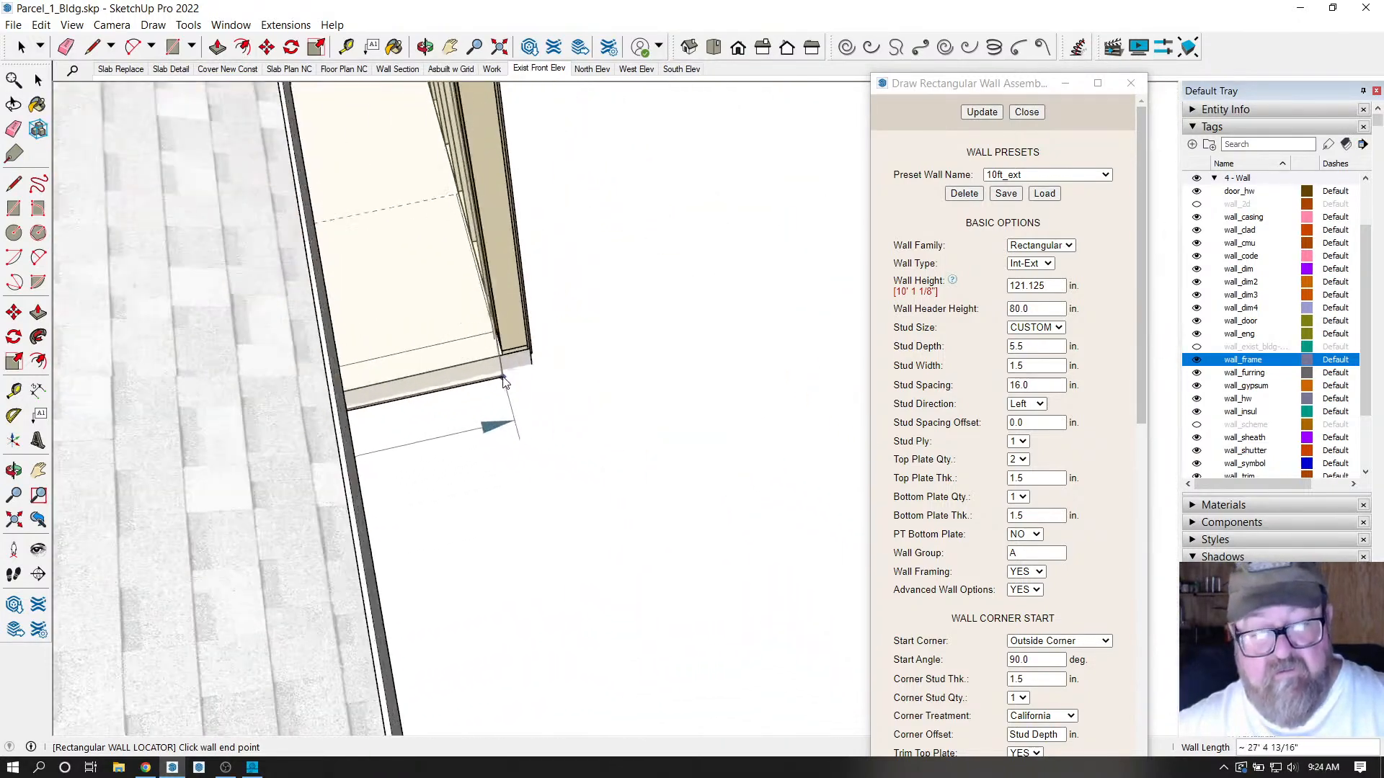
pyautogui.scroll(4, 542, 348)
pyautogui.scroll(1, 569, 345)
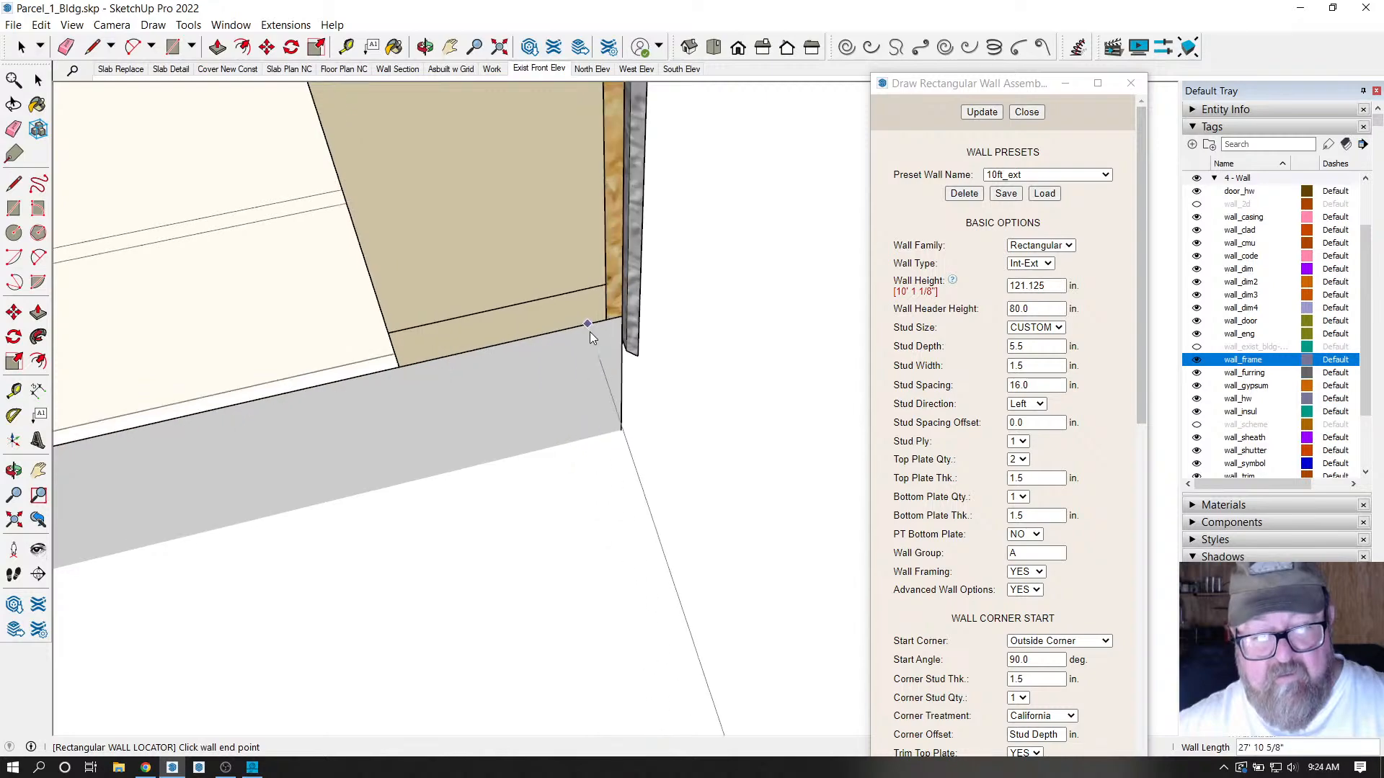
pyautogui.click(607, 318)
pyautogui.moveTo(519, 473); pyautogui.dragTo(411, 186, button='middle')
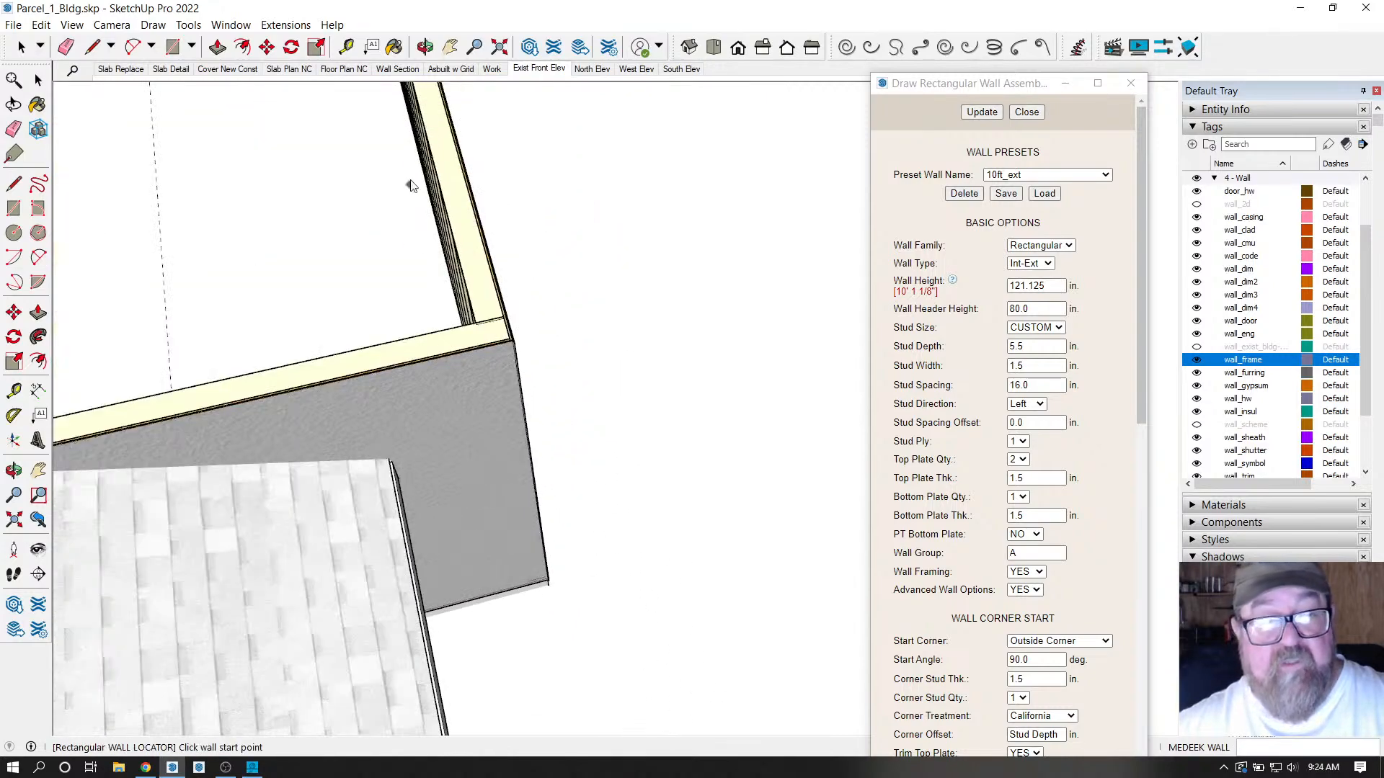
pyautogui.moveTo(539, 449); pyautogui.dragTo(384, 268, button='middle')
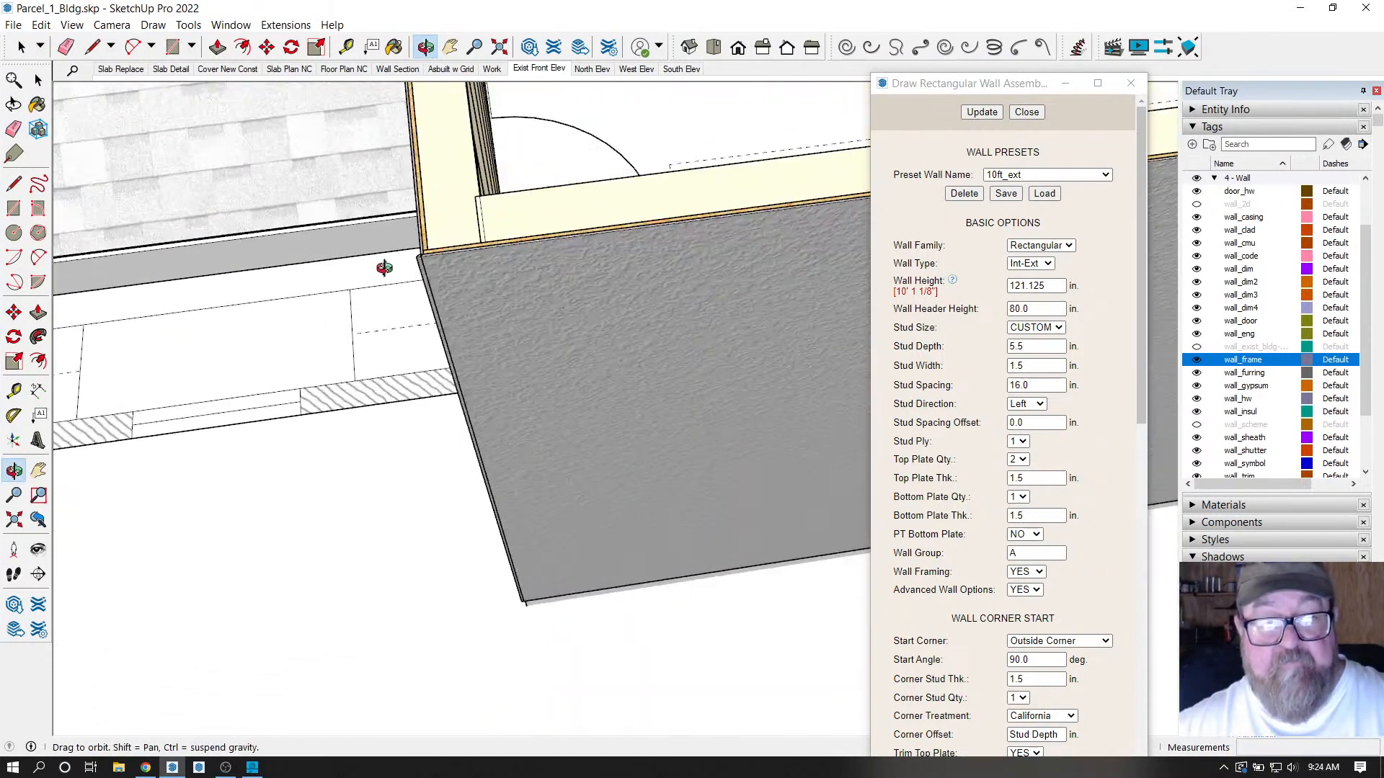
pyautogui.click(22, 47)
pyautogui.click(577, 214)
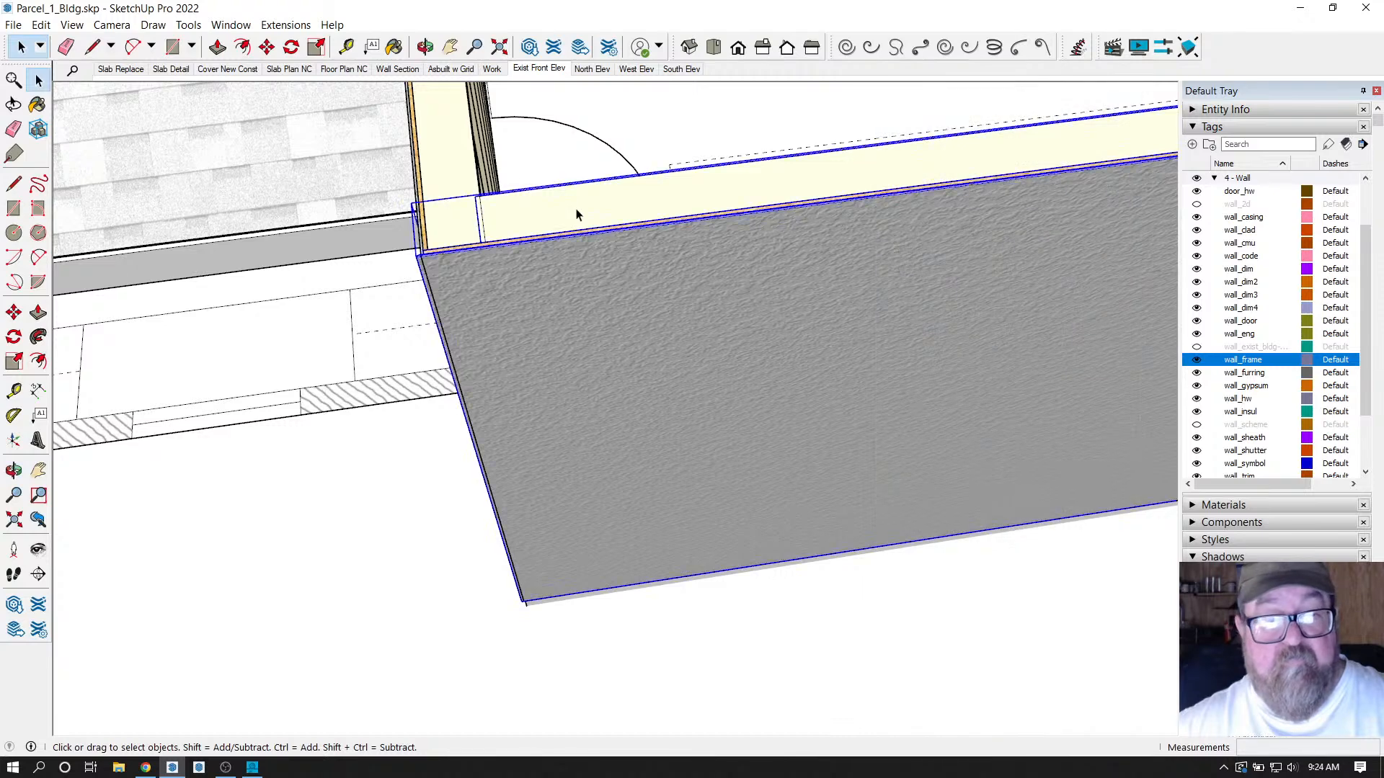
pyautogui.press('Delete')
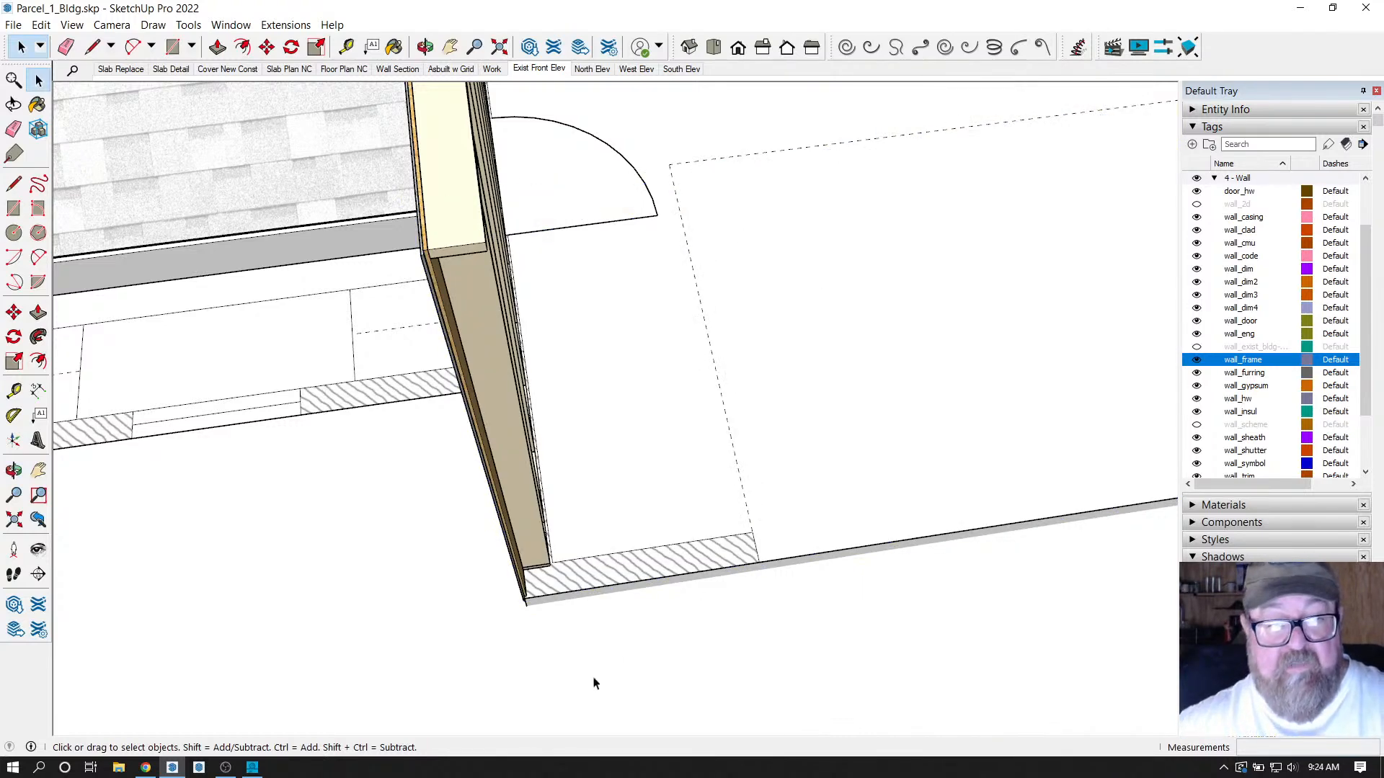
# Draw a Medeek wall from the slab corner to the front-right corner.
pyautogui.scroll(10, 593, 683)
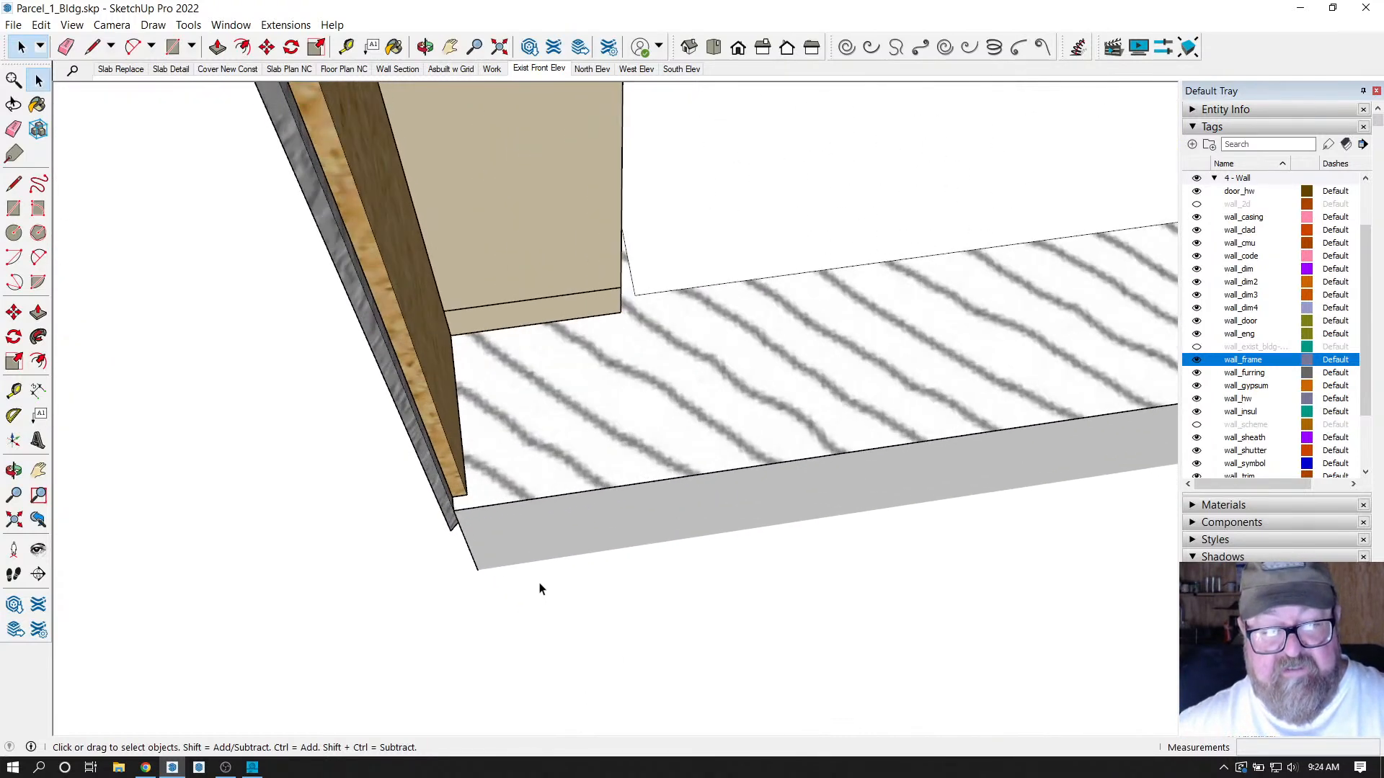
pyautogui.click(285, 26)
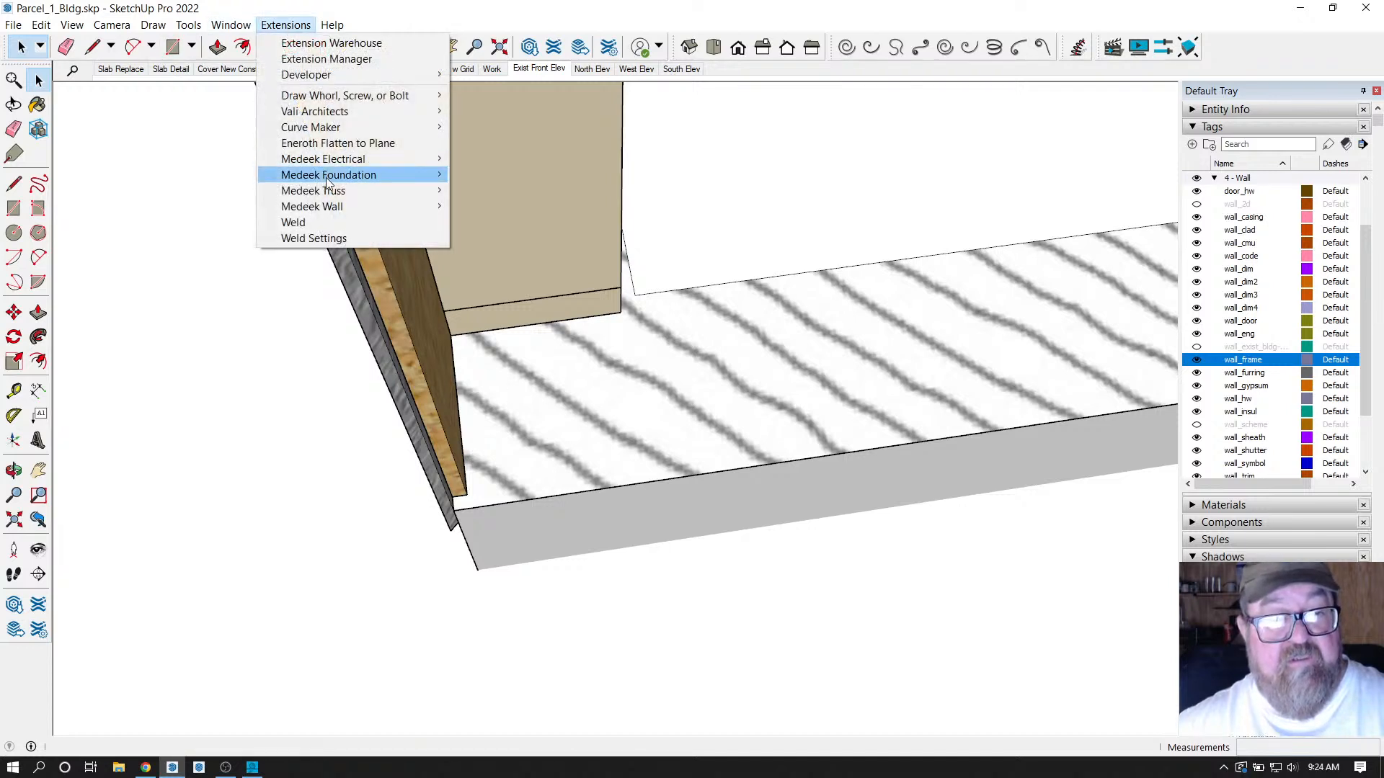
pyautogui.moveTo(329, 209)
pyautogui.click(497, 207)
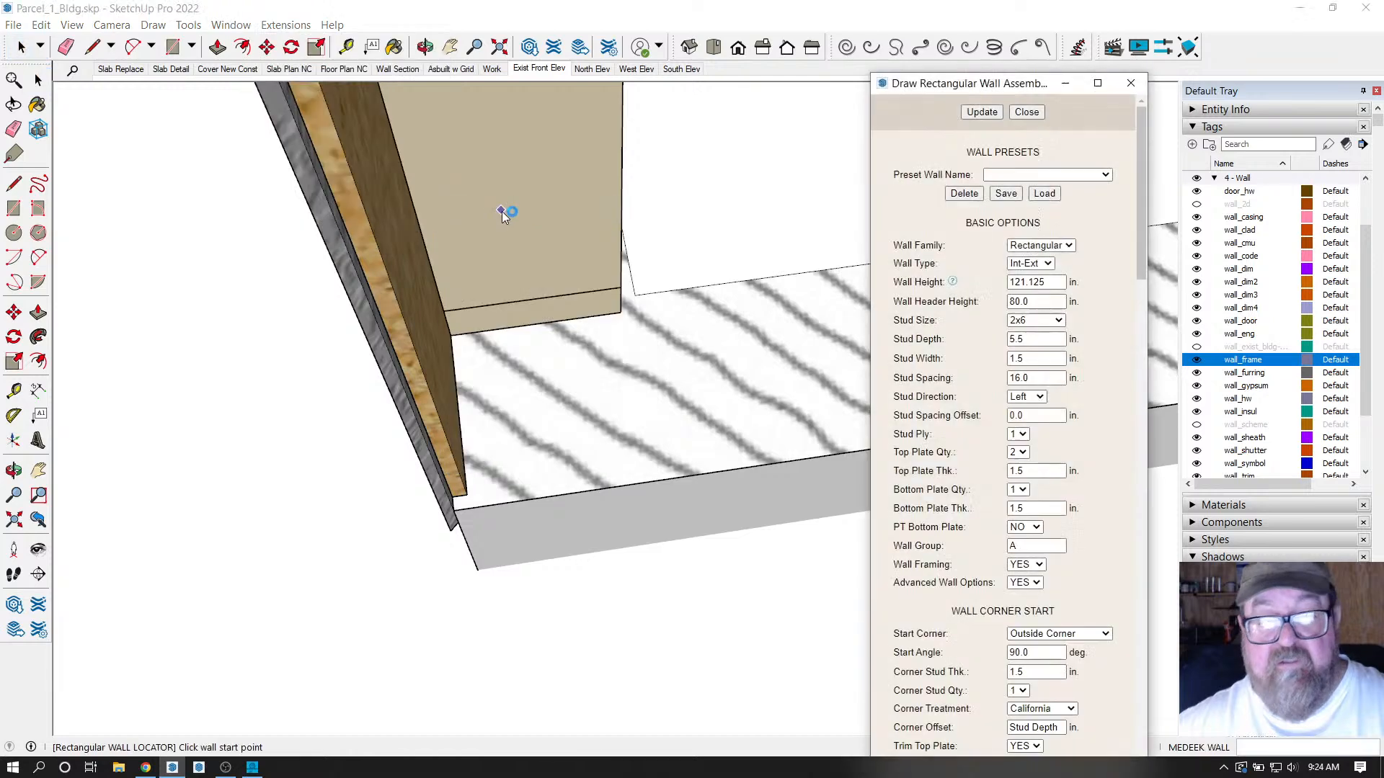
pyautogui.click(465, 496)
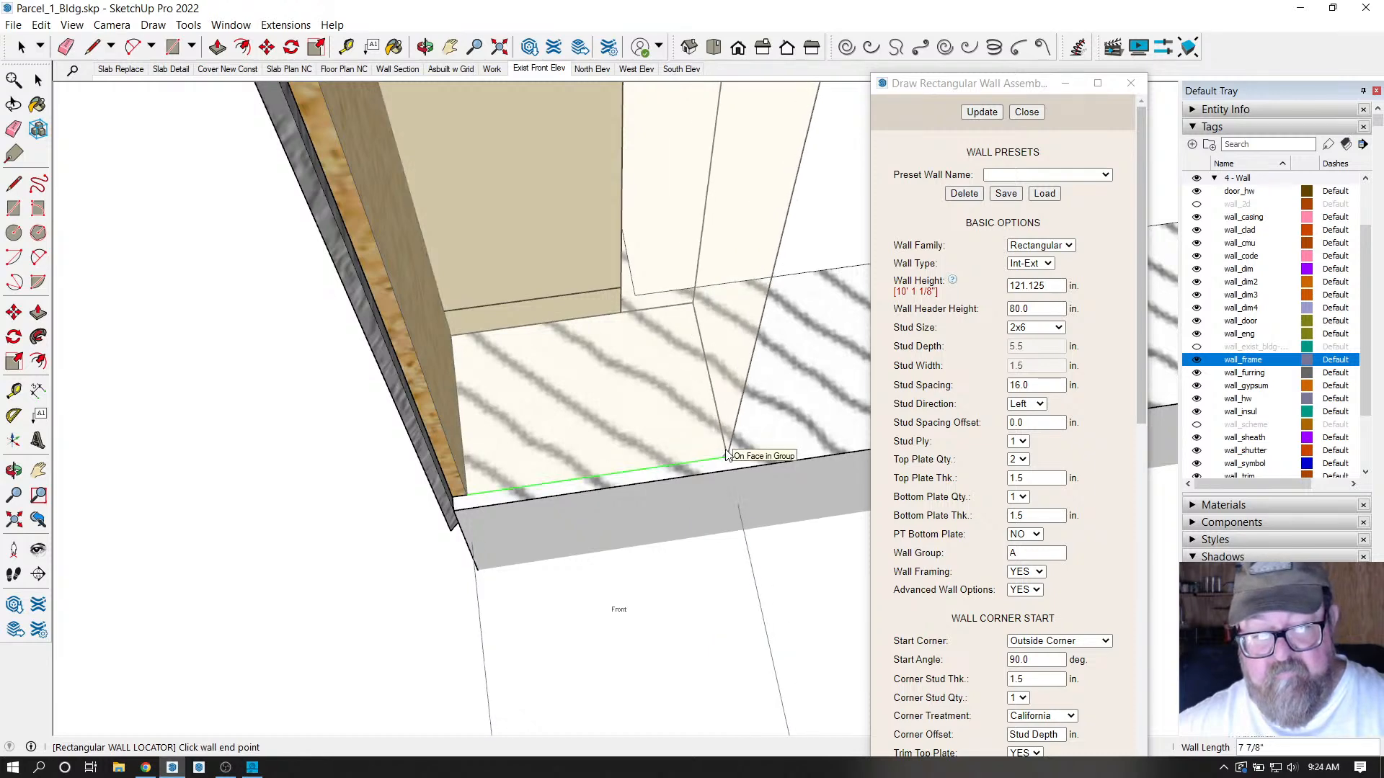
pyautogui.moveTo(726, 456); pyautogui.dragTo(660, 437, button='middle')
pyautogui.scroll(-3, 280, 480)
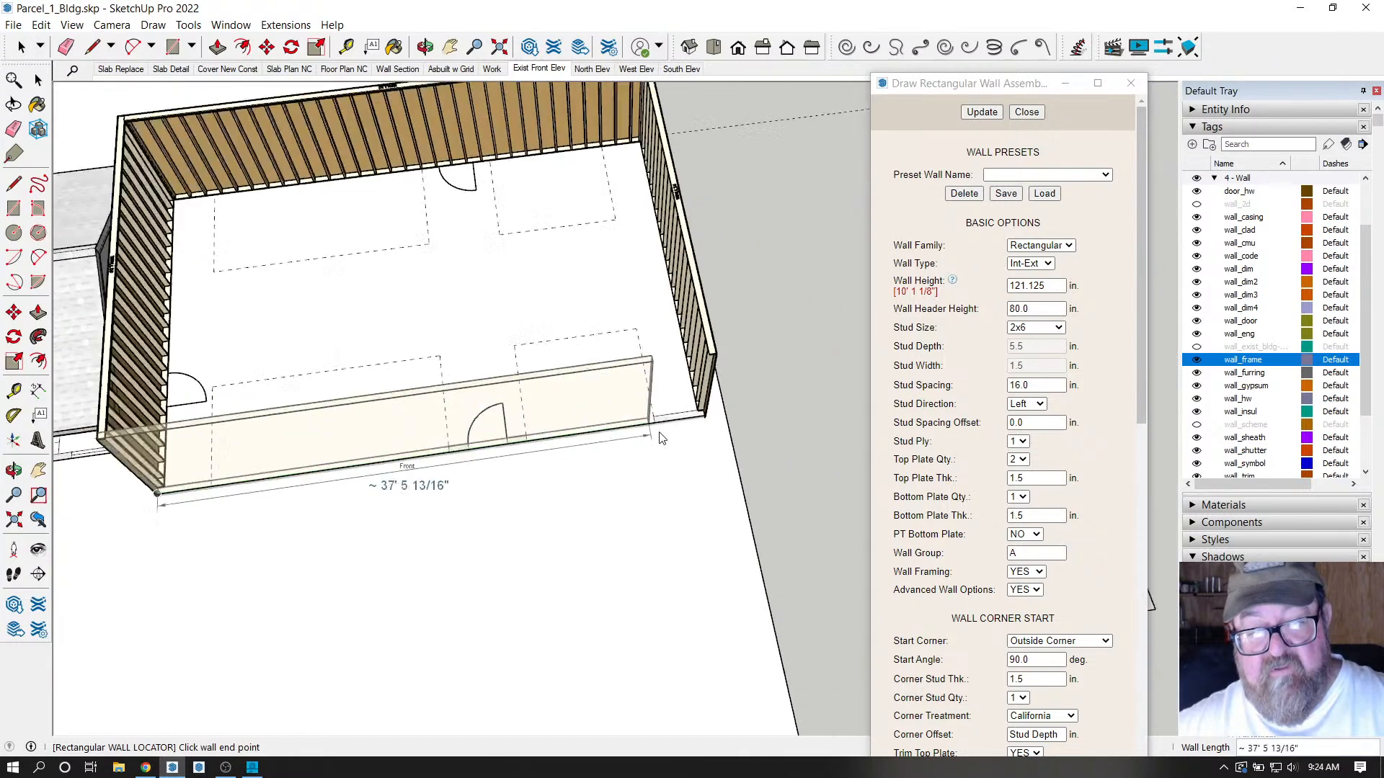
pyautogui.scroll(8, 660, 437)
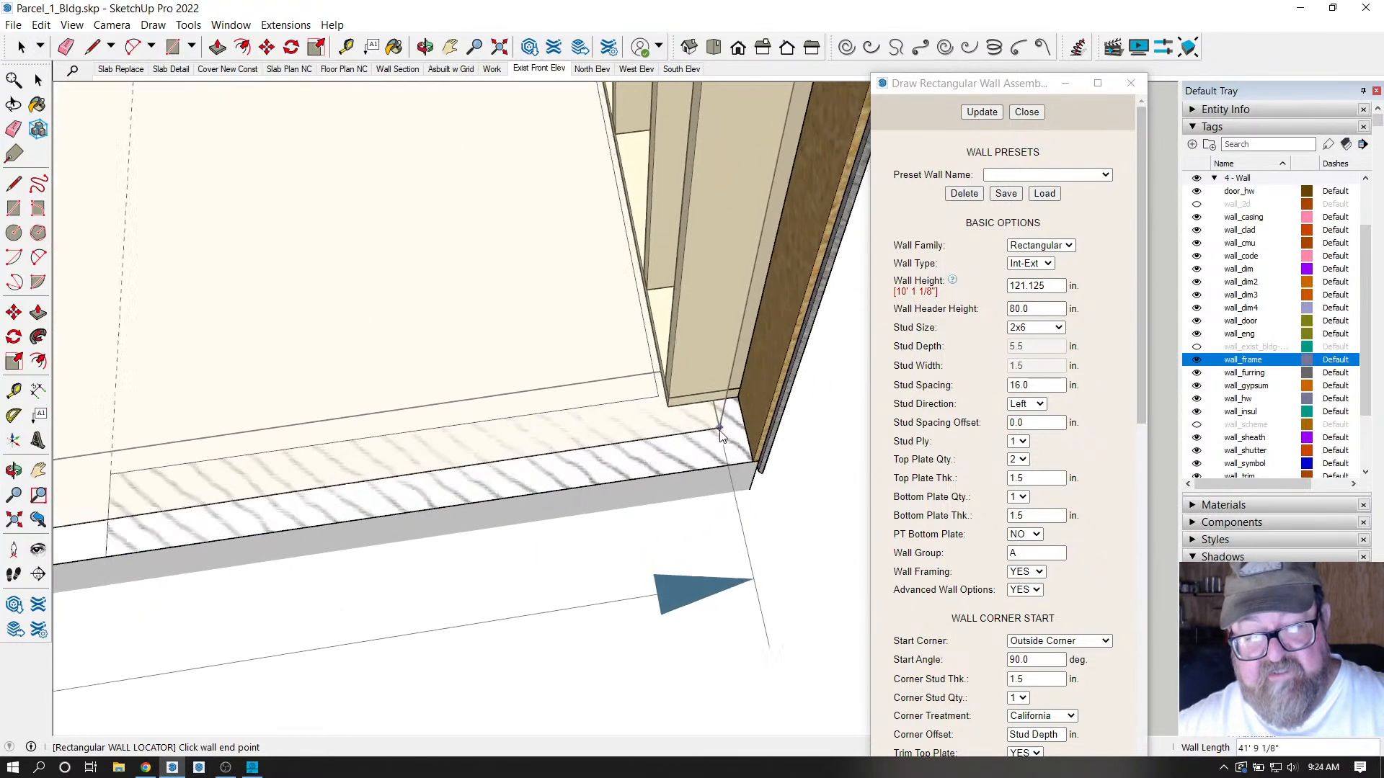
pyautogui.scroll(3, 721, 434)
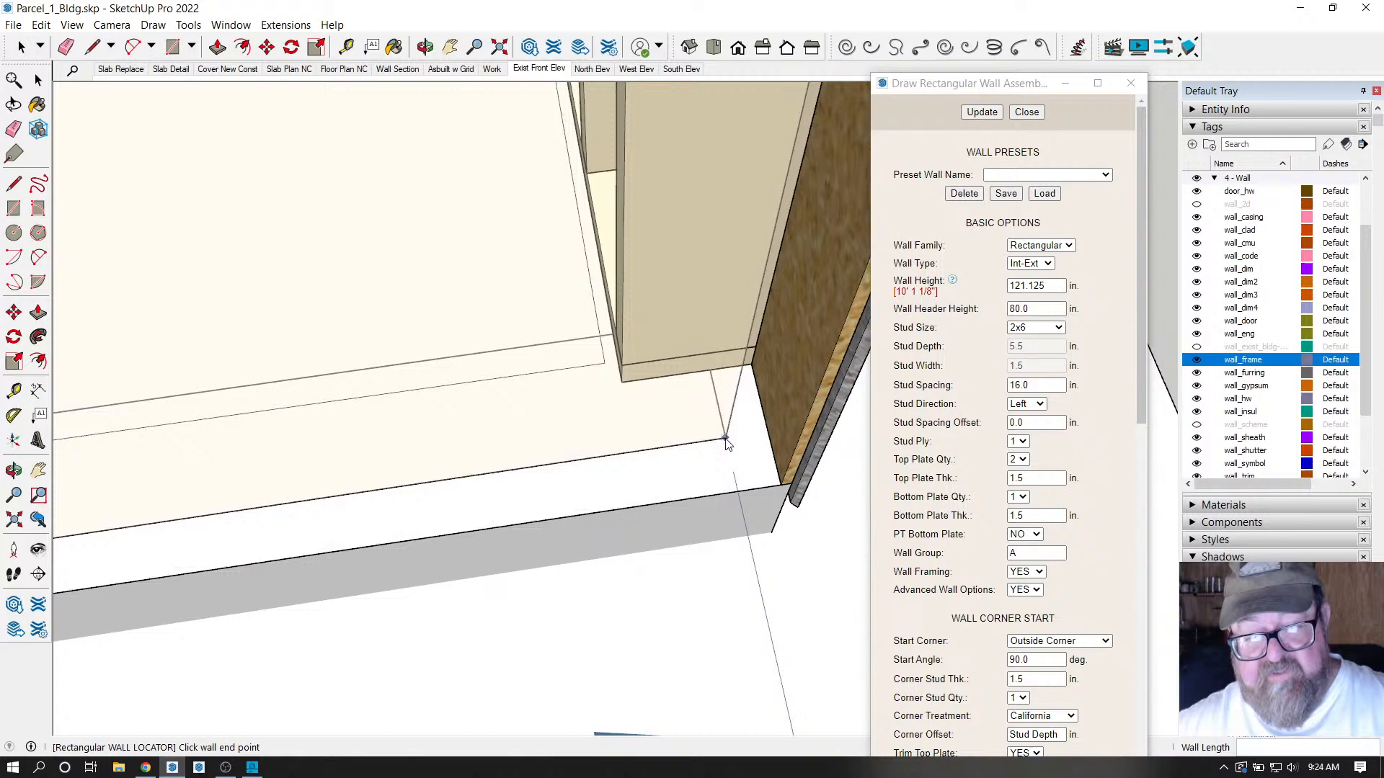
pyautogui.click(786, 493)
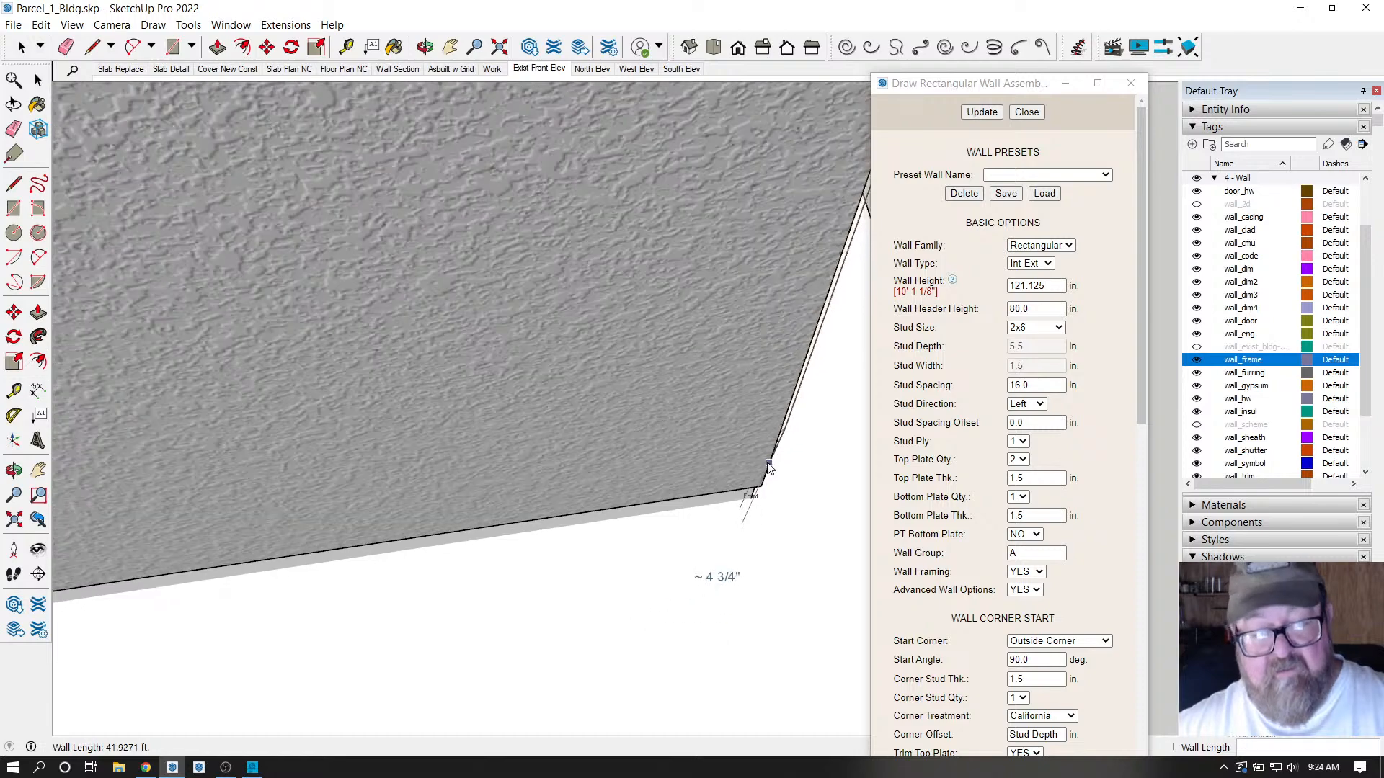
# Inspect the new stucco wall's corner and top plate, and close the wall settings.
pyautogui.click(425, 47)
pyautogui.moveTo(540, 252); pyautogui.dragTo(616, 298)
pyautogui.scroll(-6, 627, 565)
pyautogui.scroll(2, 615, 299)
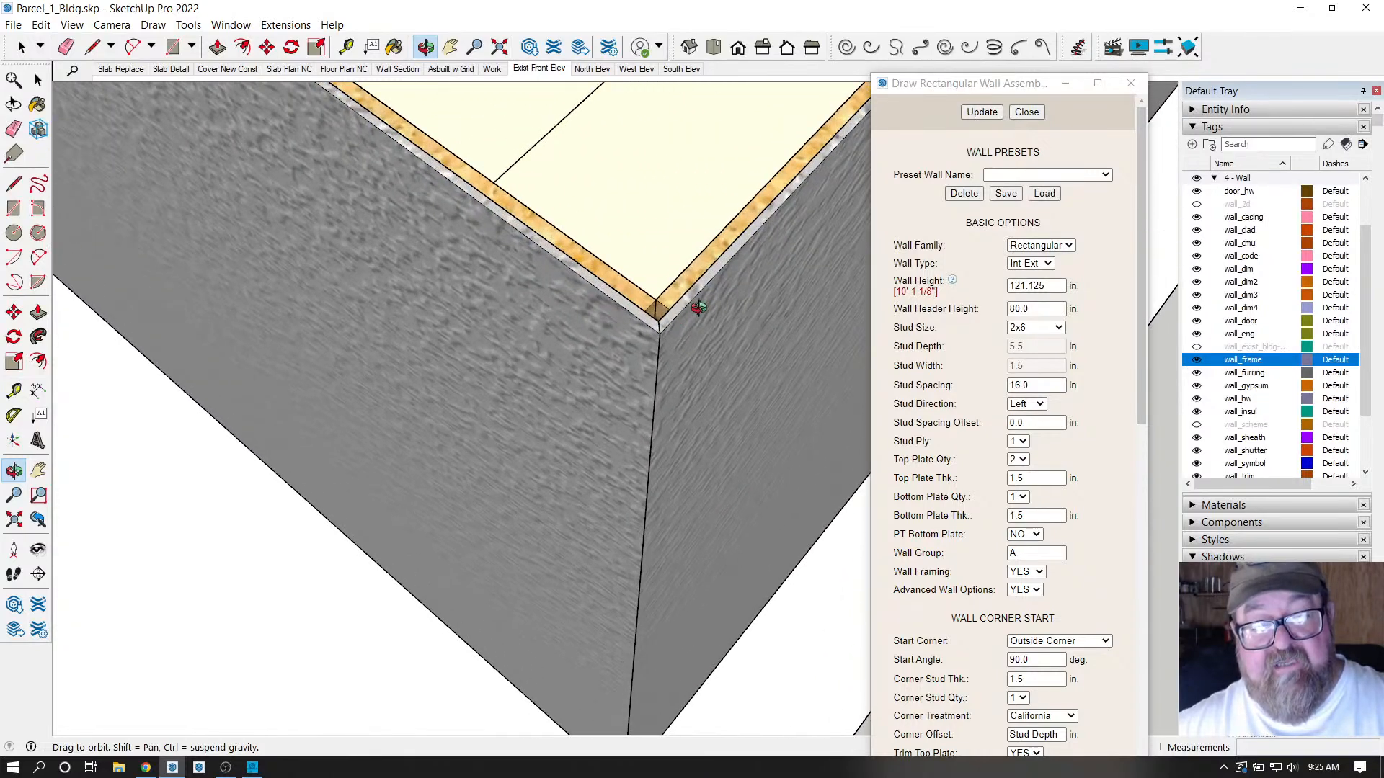
pyautogui.moveTo(654, 398); pyautogui.dragTo(674, 350)
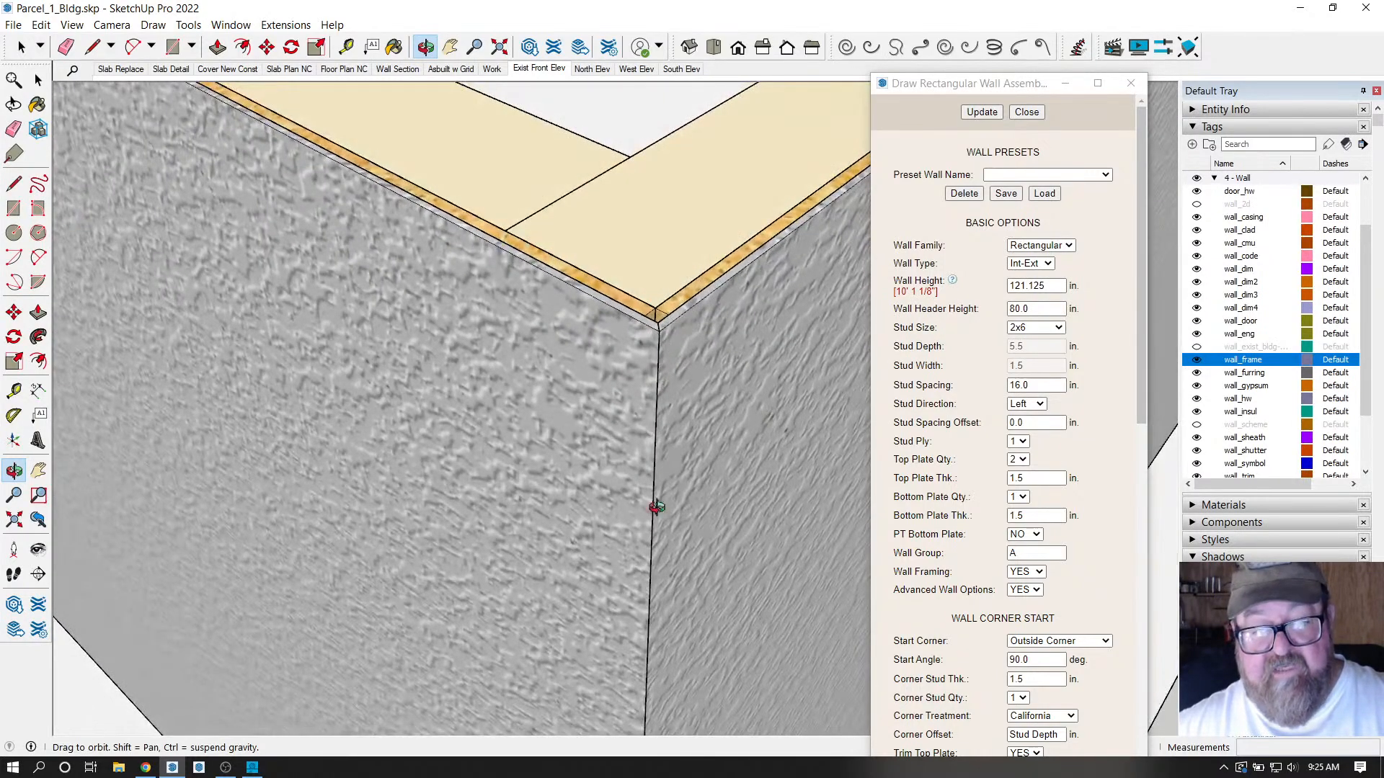
pyautogui.click(1027, 112)
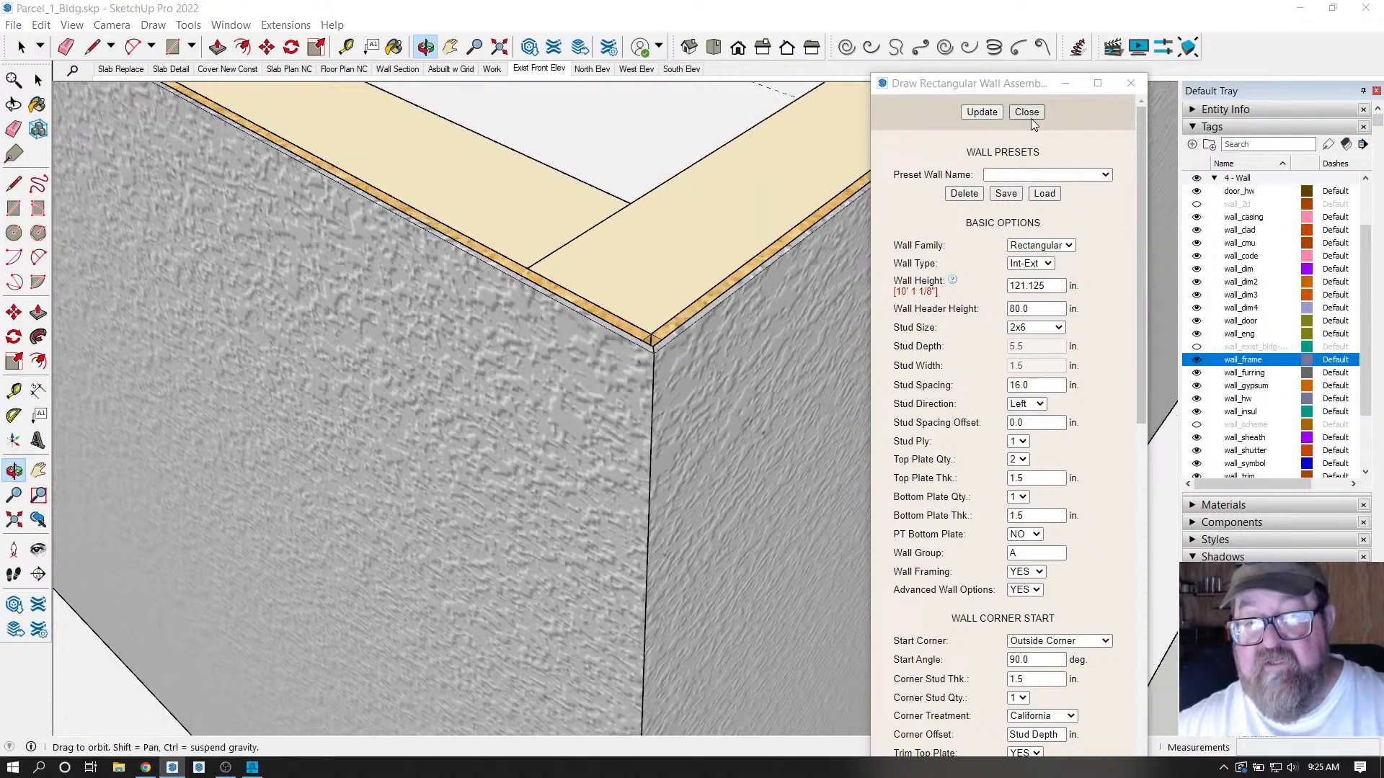
pyautogui.moveTo(973, 145); pyautogui.dragTo(456, 479)
# Zoom out over the walled garage, browse the Medeek Wall submenus, then switch to Chrome's livestream page.
pyautogui.scroll(-8, 174, 482)
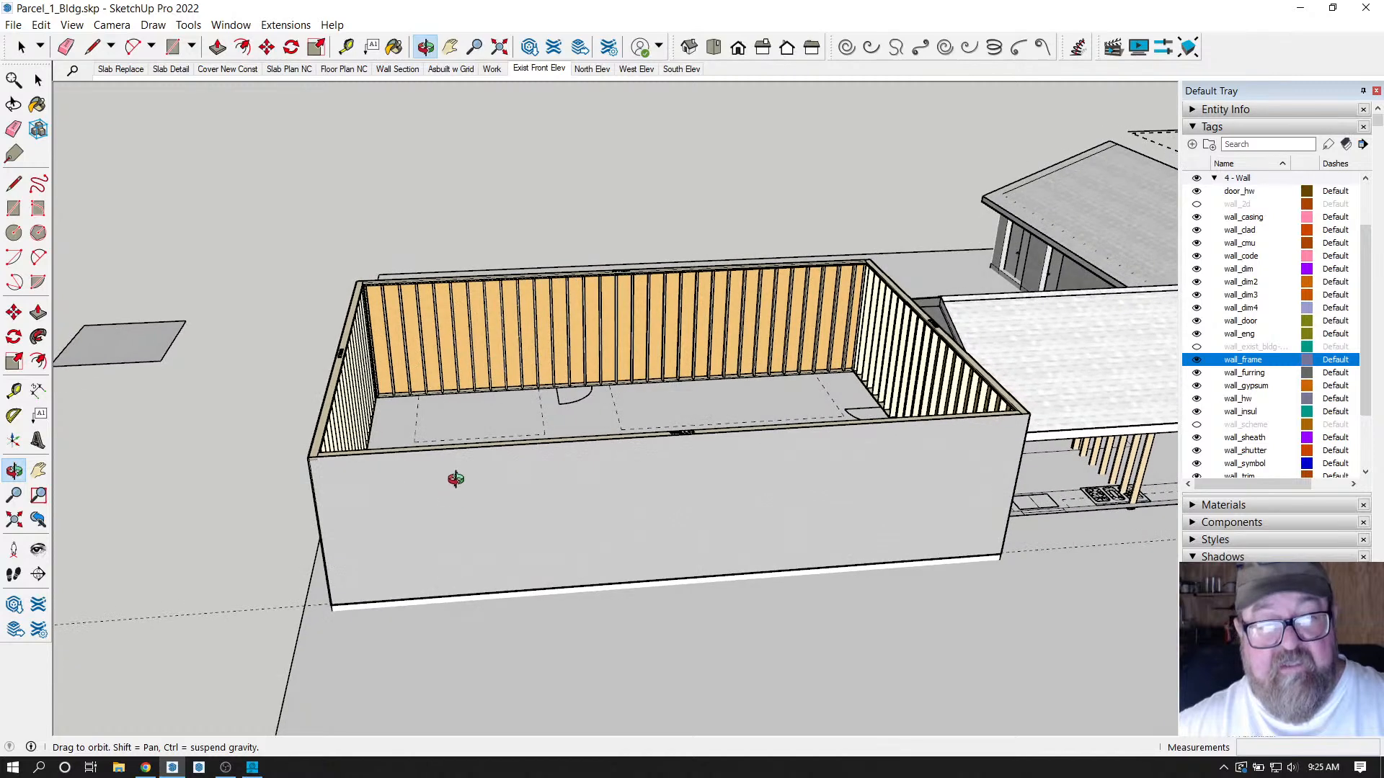
pyautogui.click(286, 26)
pyautogui.moveTo(321, 206)
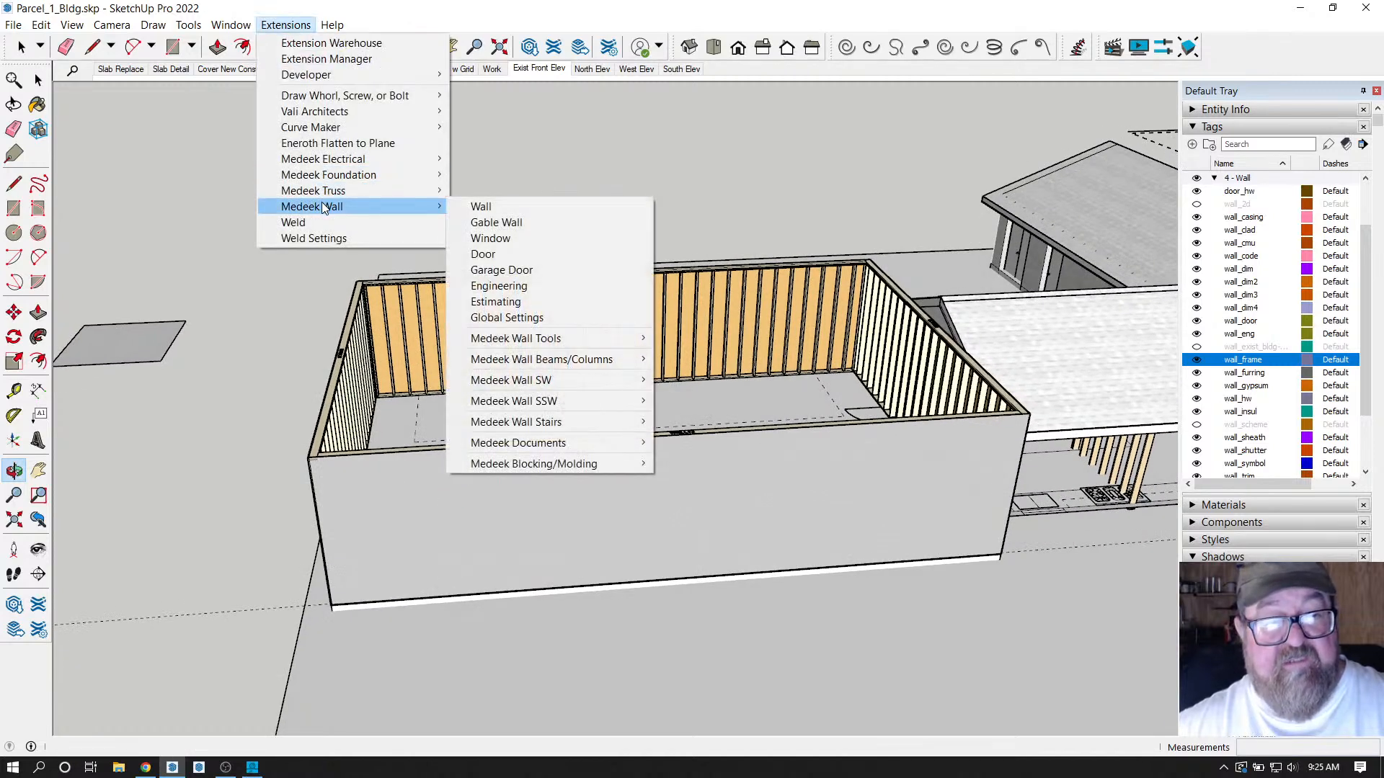
pyautogui.moveTo(364, 180)
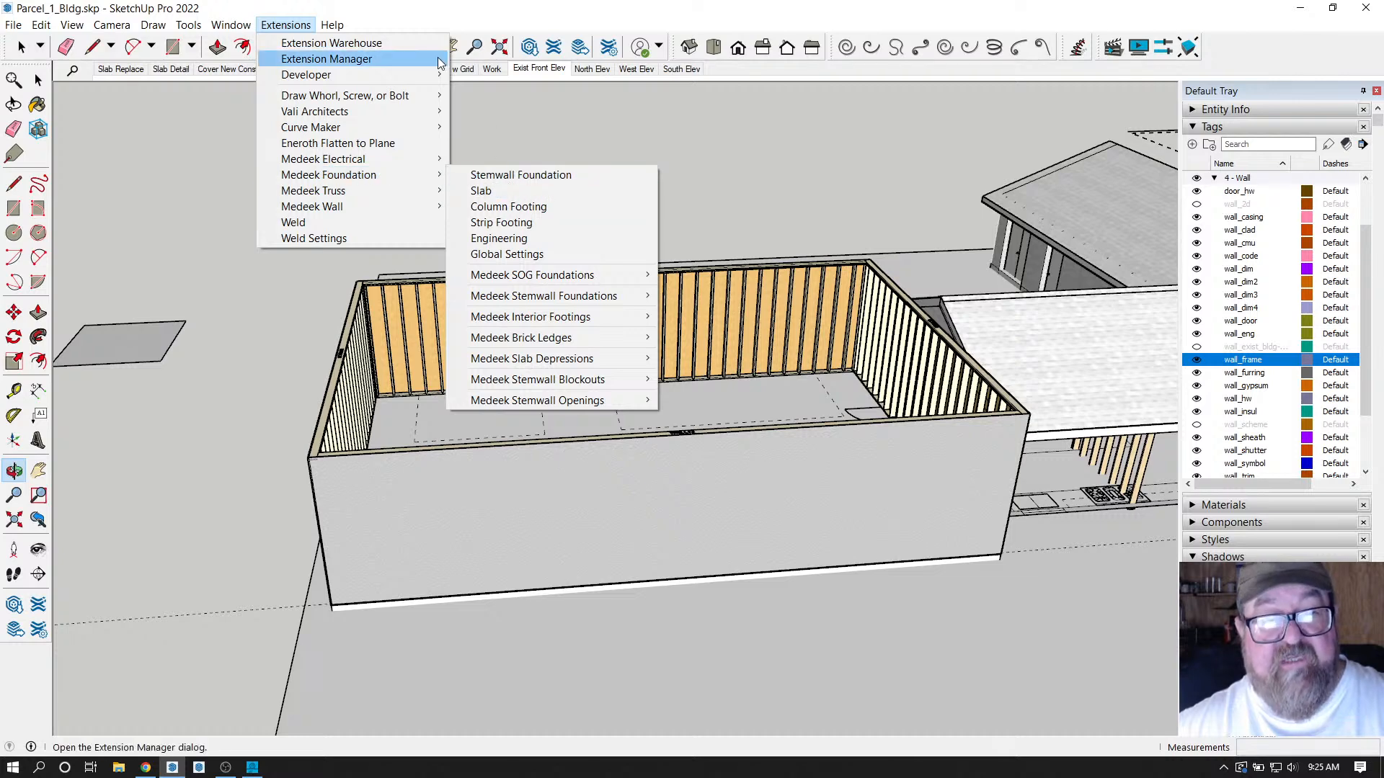
pyautogui.click(548, 332)
pyautogui.moveTo(539, 416); pyautogui.dragTo(490, 613)
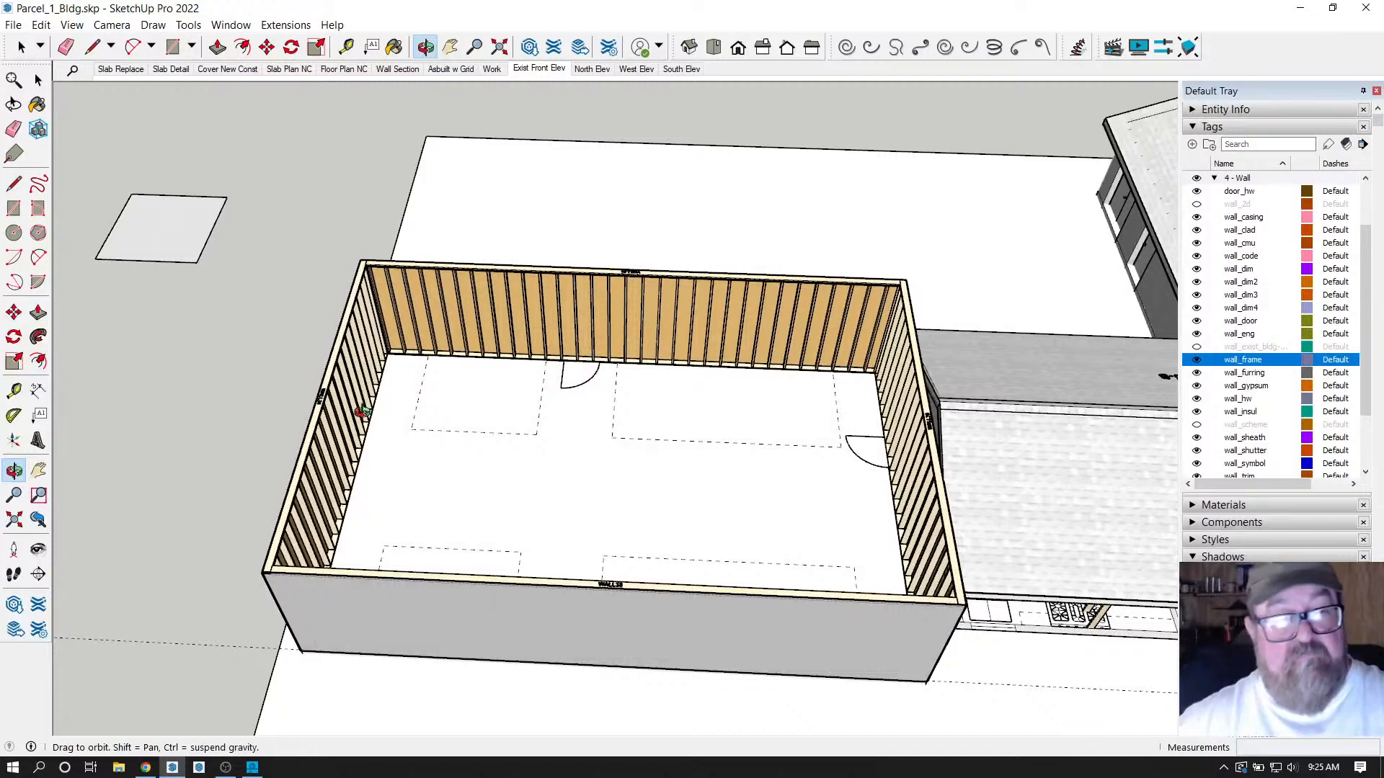
pyautogui.click(147, 768)
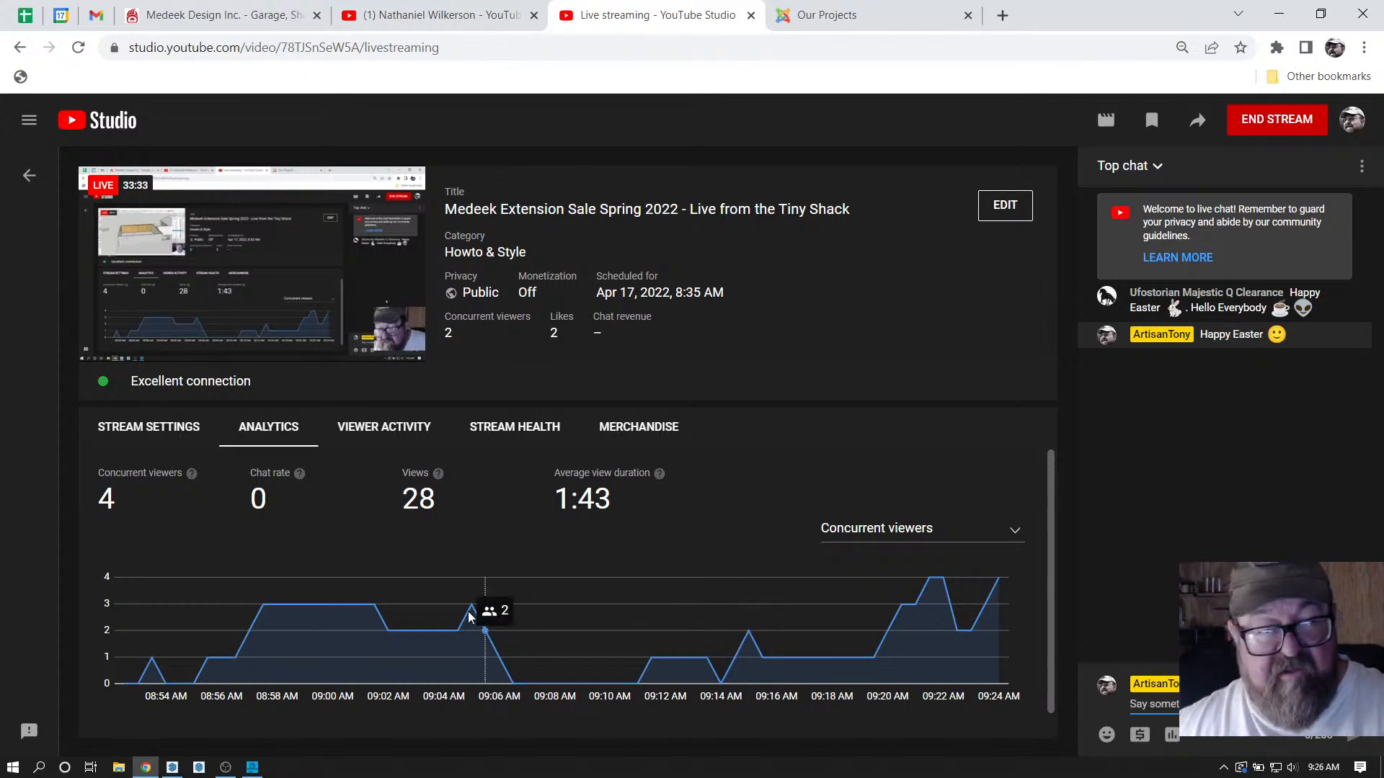
# Return from YouTube Studio to the SketchUp garage model.
pyautogui.click(172, 767)
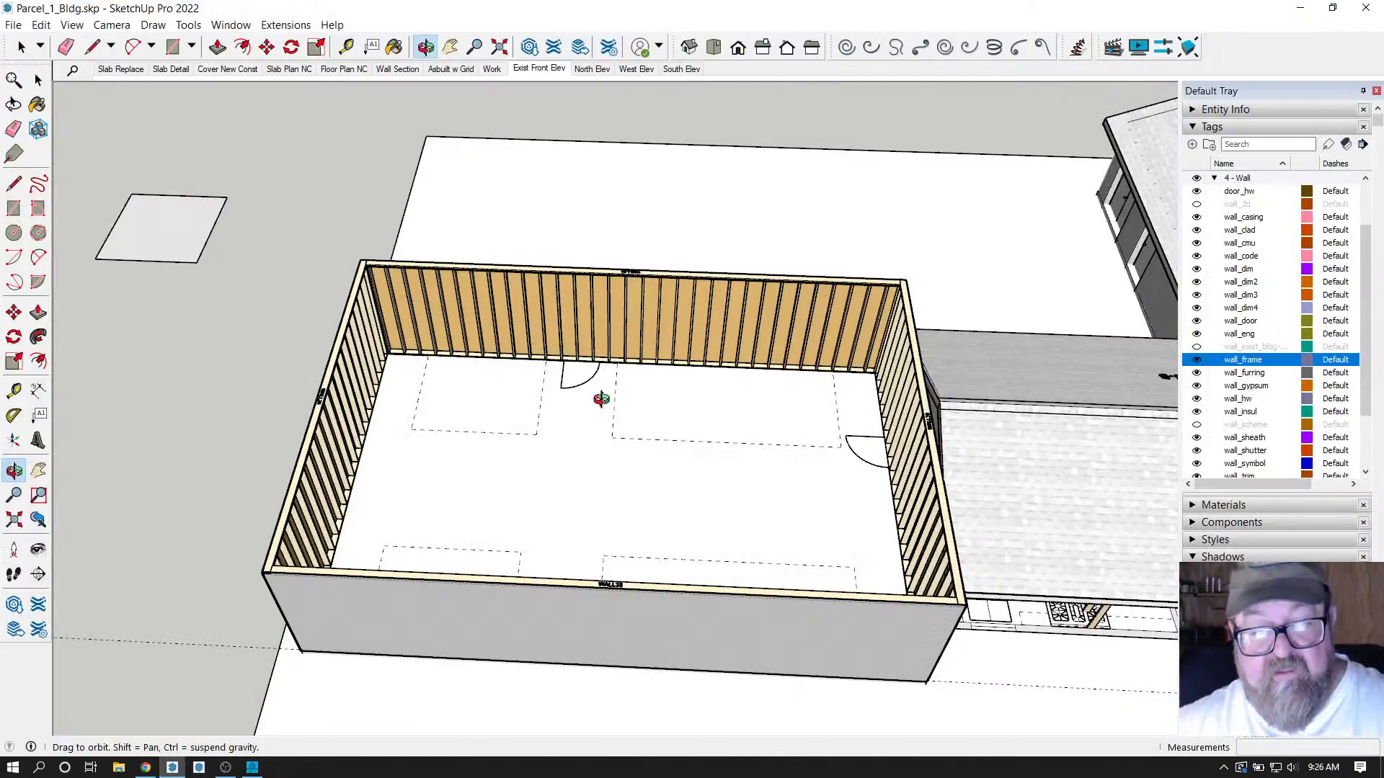
# Look down into the four-walled garage and expand the Medeek Wall extension submenu.
pyautogui.moveTo(752, 417); pyautogui.dragTo(752, 399)
pyautogui.moveTo(884, 457); pyautogui.dragTo(541, 404)
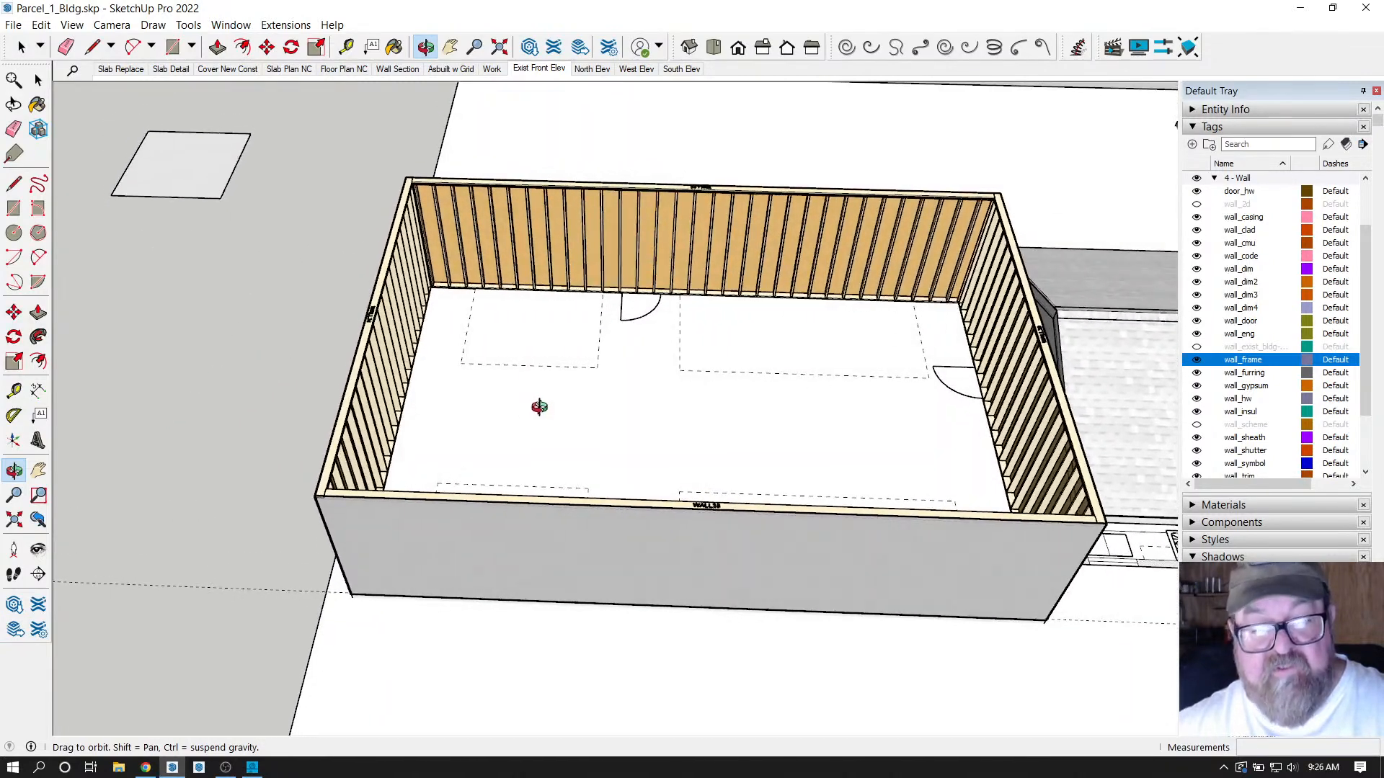
pyautogui.click(285, 25)
pyautogui.moveTo(303, 204)
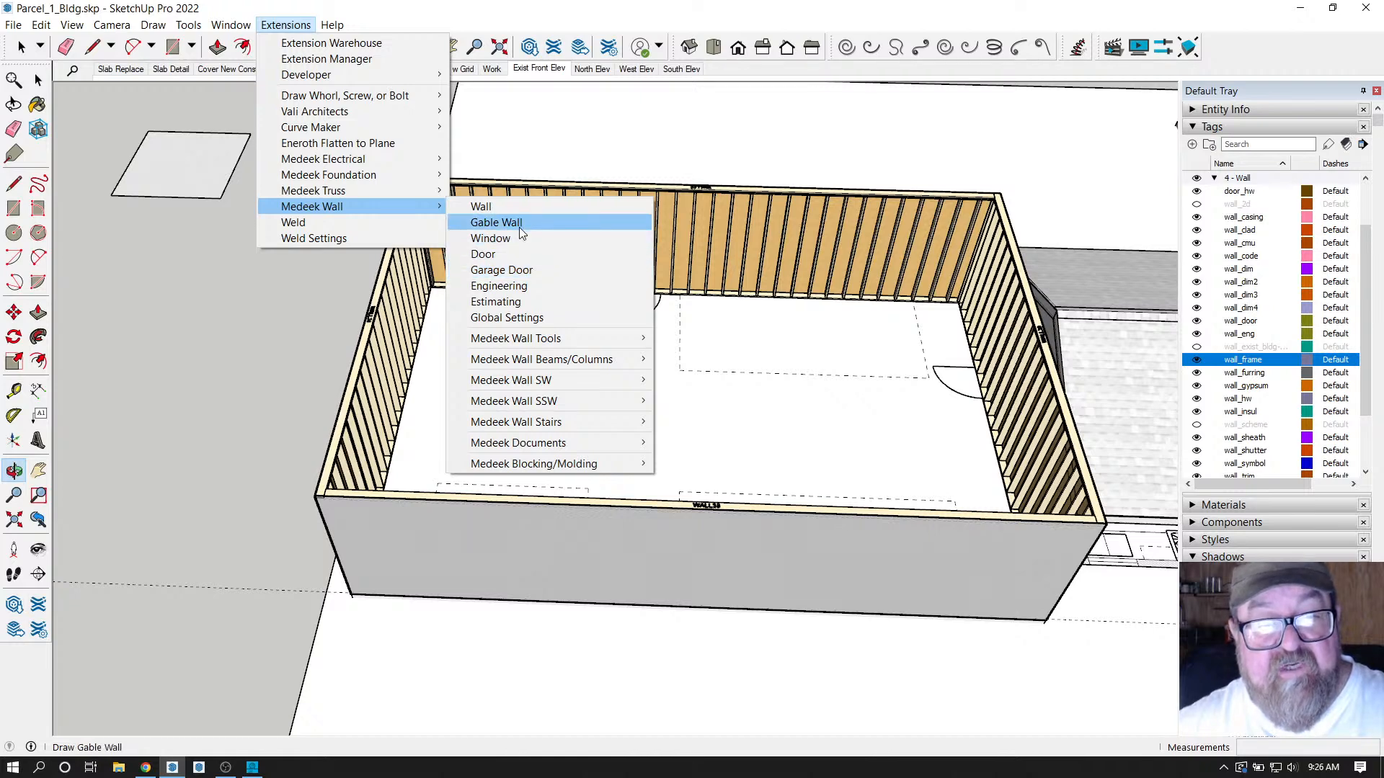
# Start a garage door assembly with 96 in height, 2 king studs and 2 trimmer studs.
pyautogui.click(507, 270)
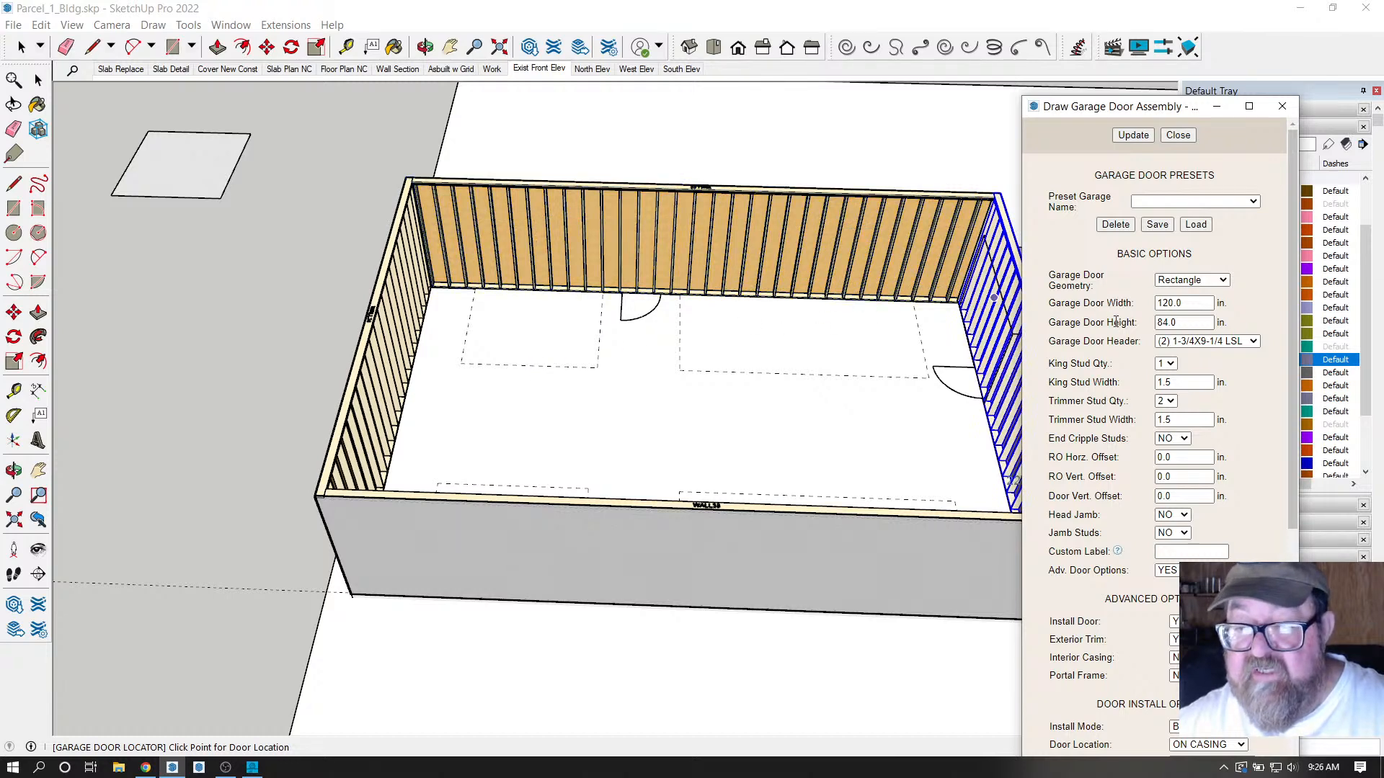
pyautogui.click(1167, 324)
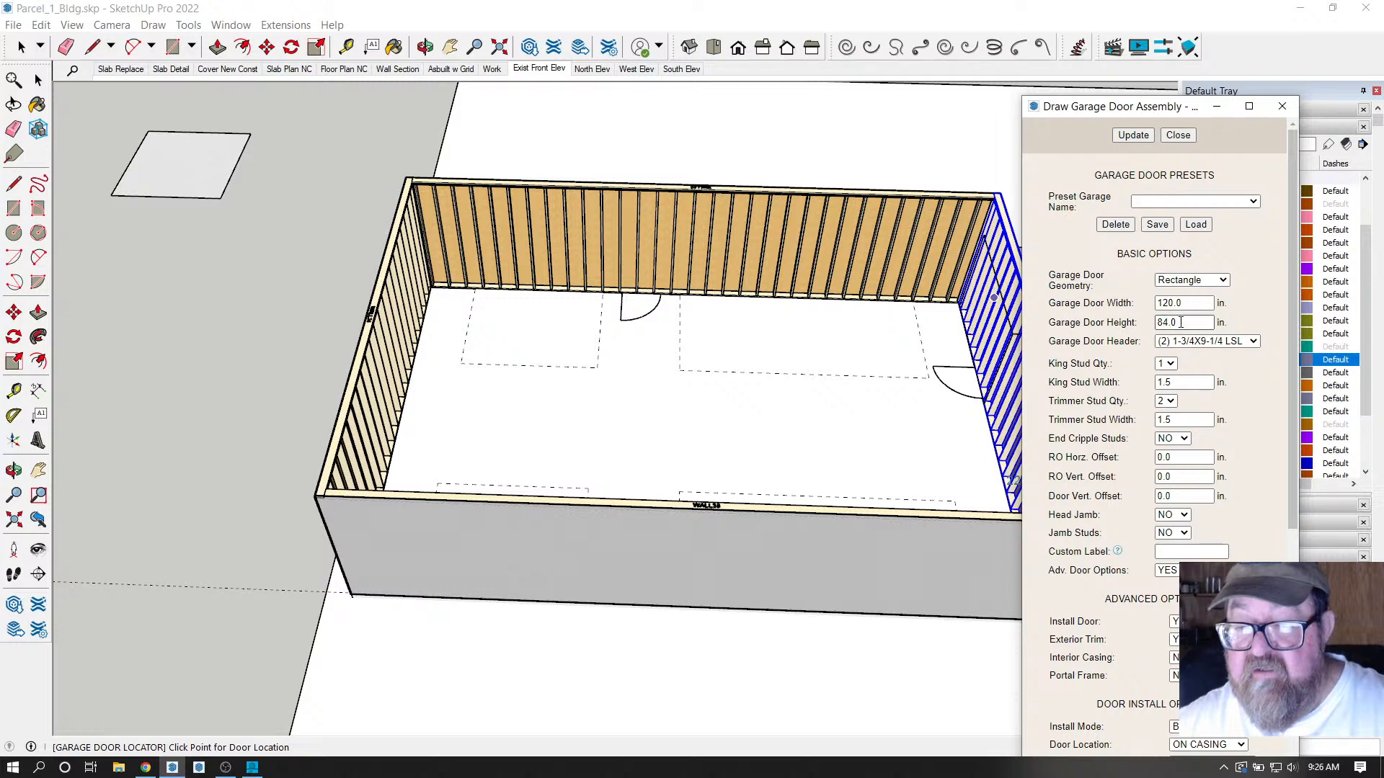
pyautogui.doubleClick(1181, 323)
pyautogui.write('96')
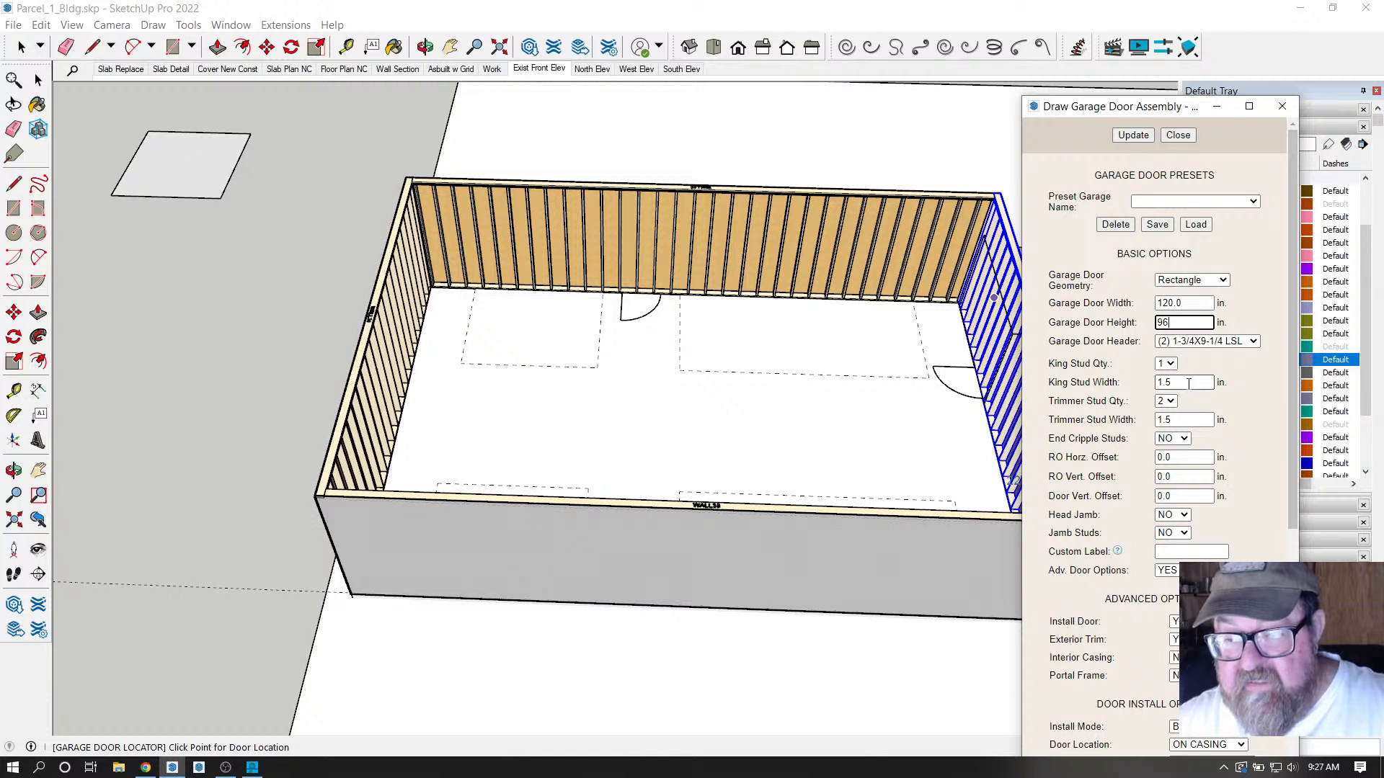
pyautogui.click(1165, 363)
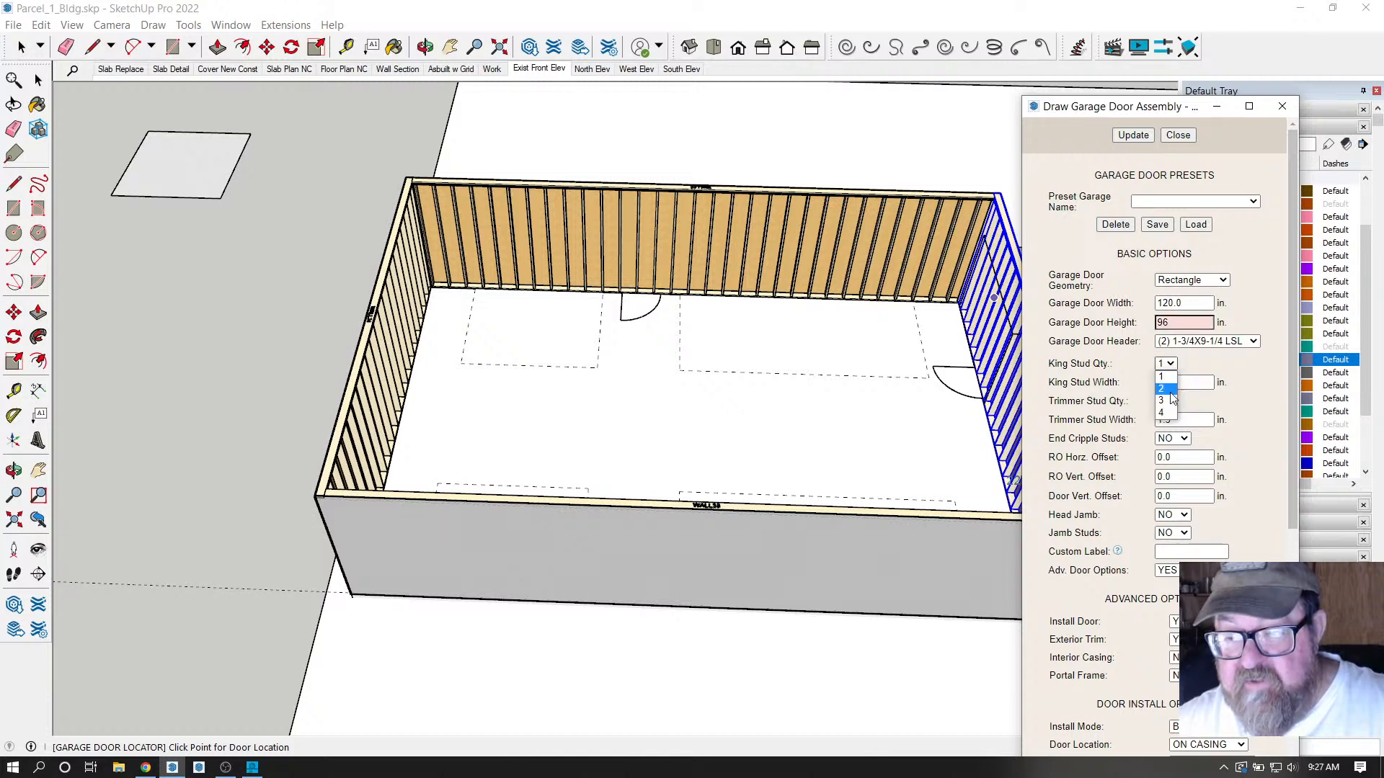
pyautogui.click(1169, 380)
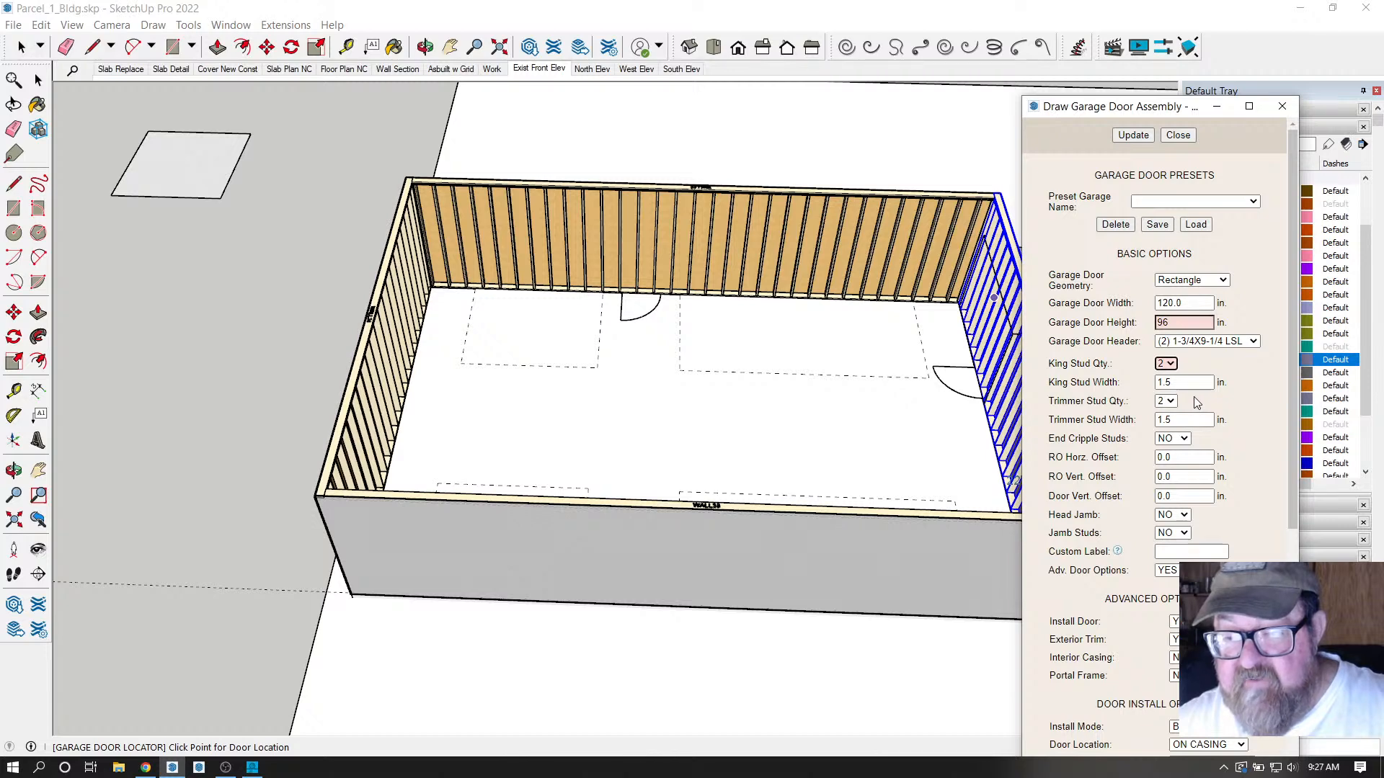
pyautogui.click(1170, 402)
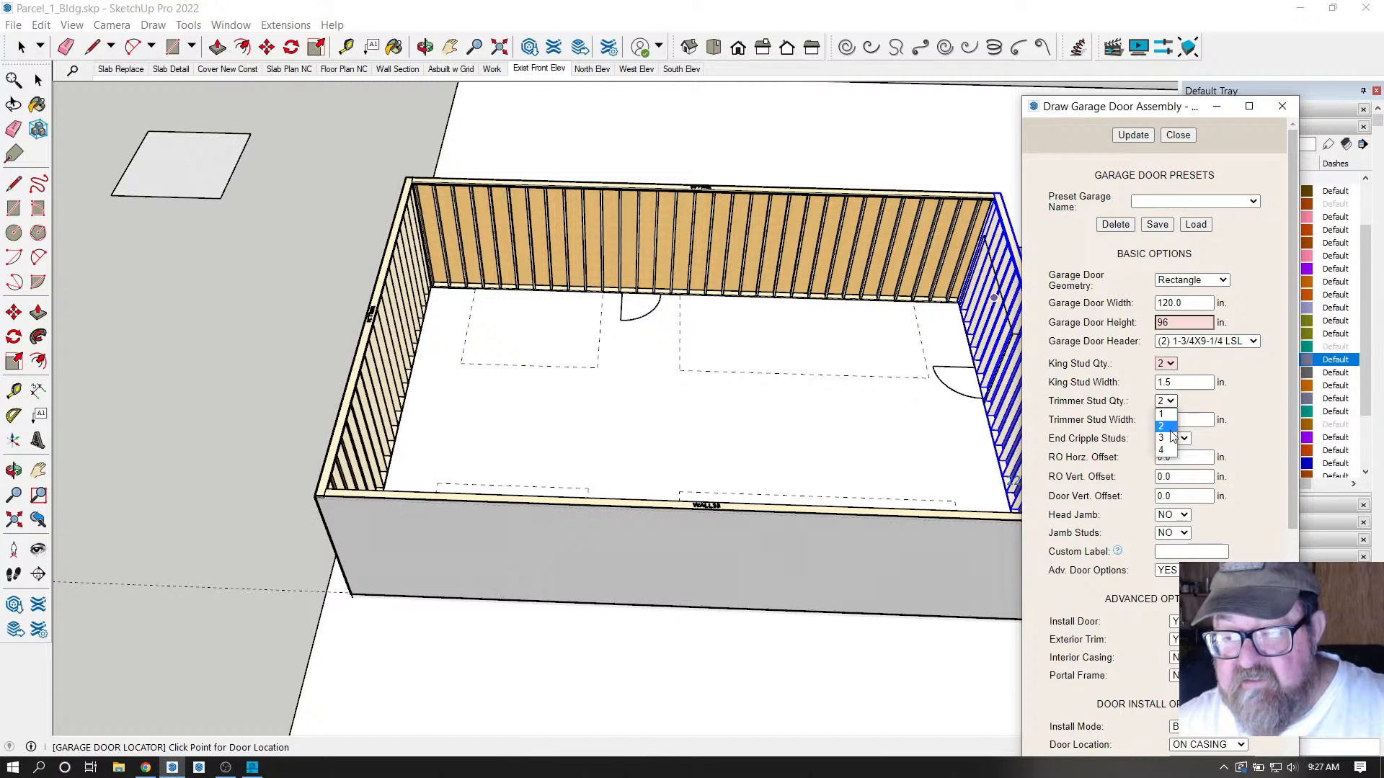
pyautogui.click(1166, 426)
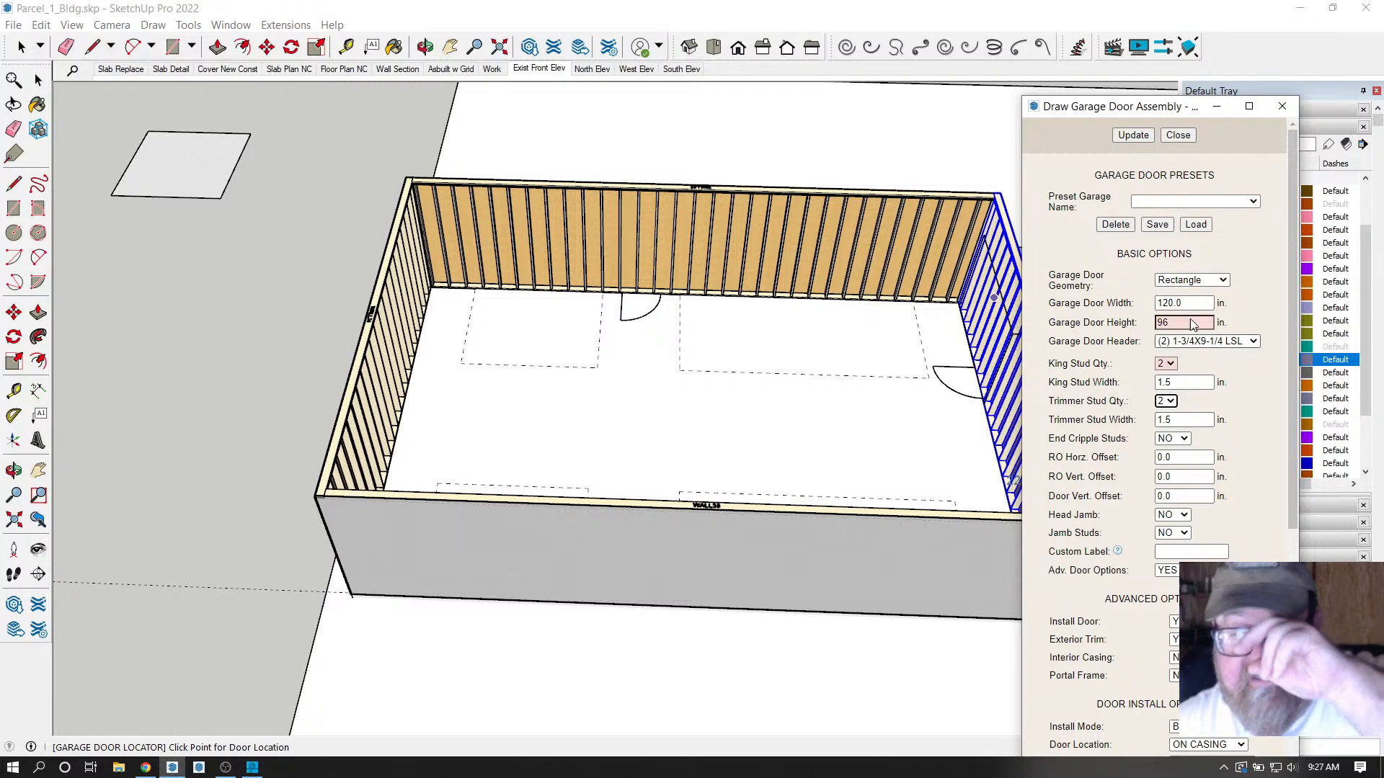
pyautogui.click(1143, 134)
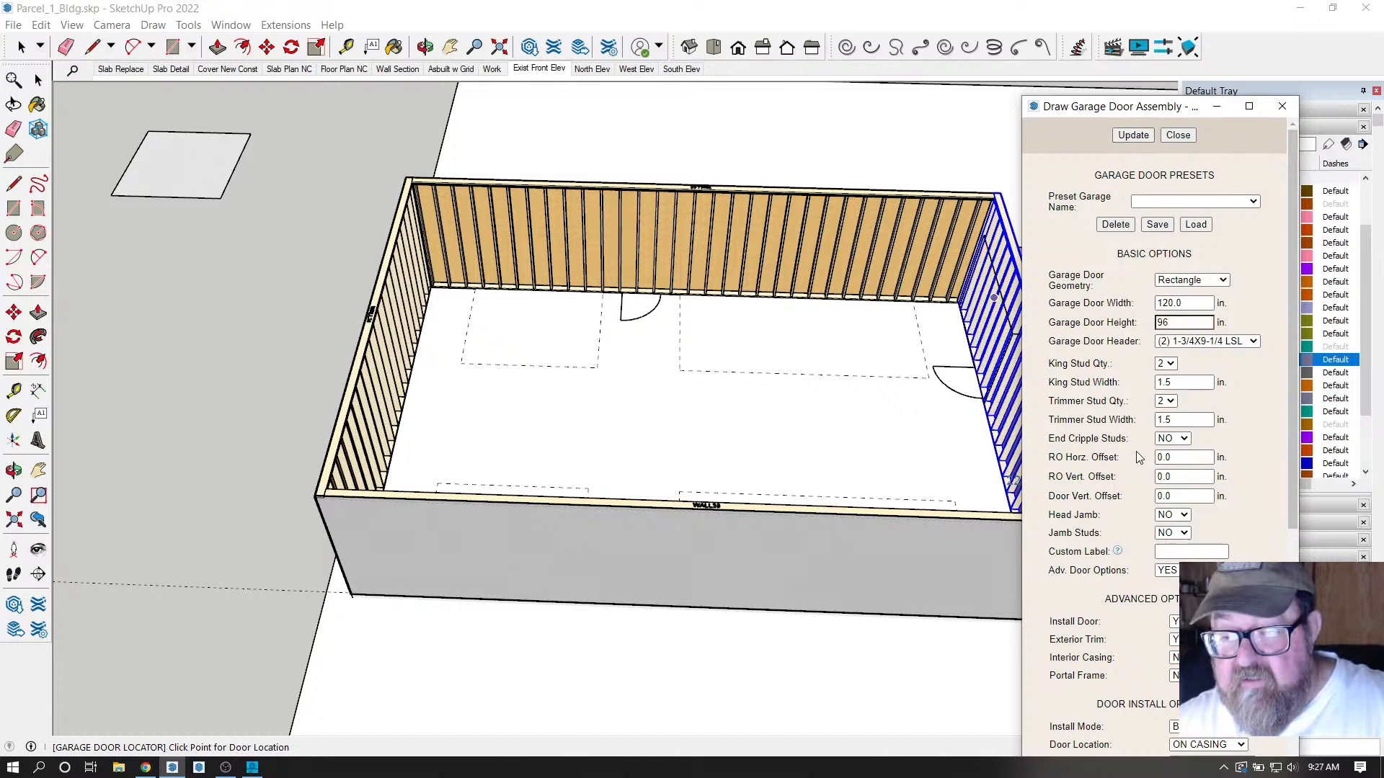
# Change the door header to (2) 1-3/4X11-7/8 LVL and apply it.
pyautogui.click(1254, 341)
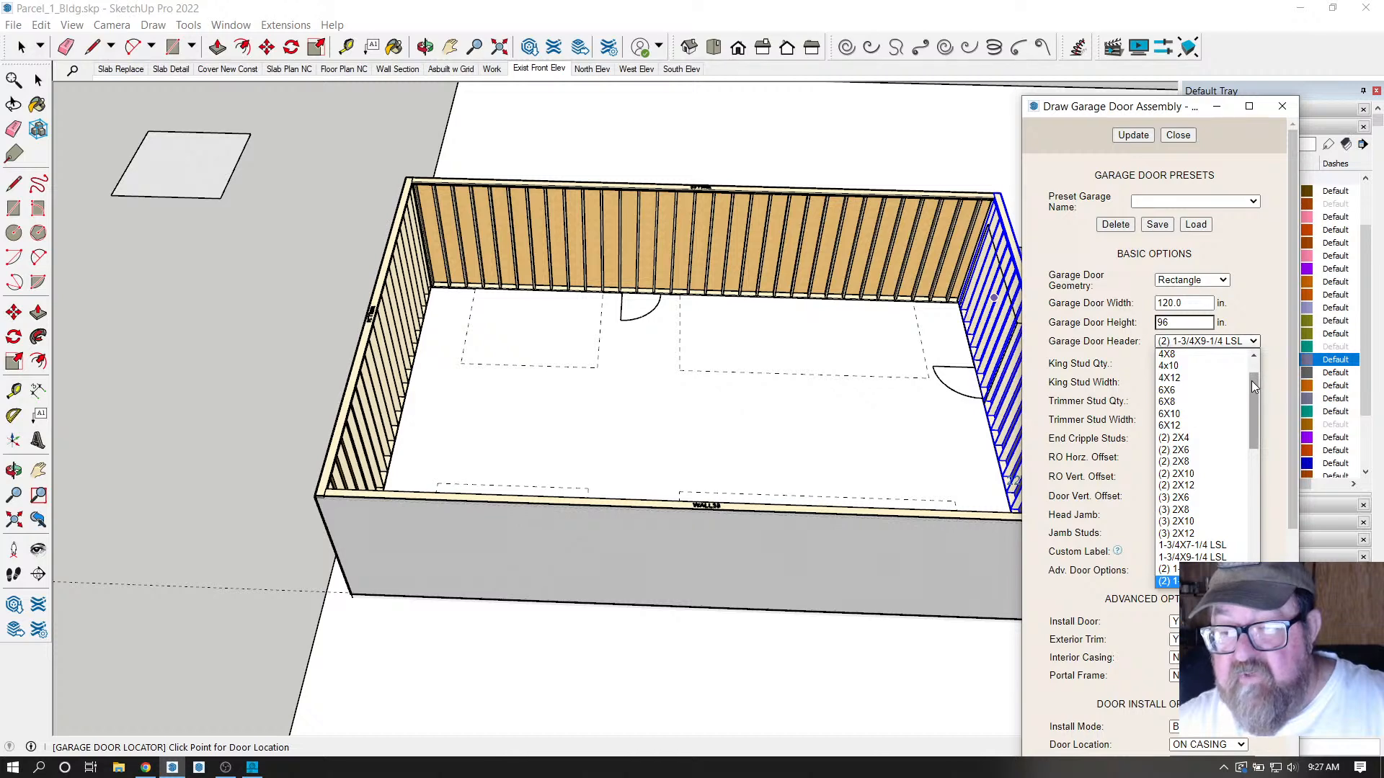
pyautogui.moveTo(1255, 413); pyautogui.dragTo(1248, 471)
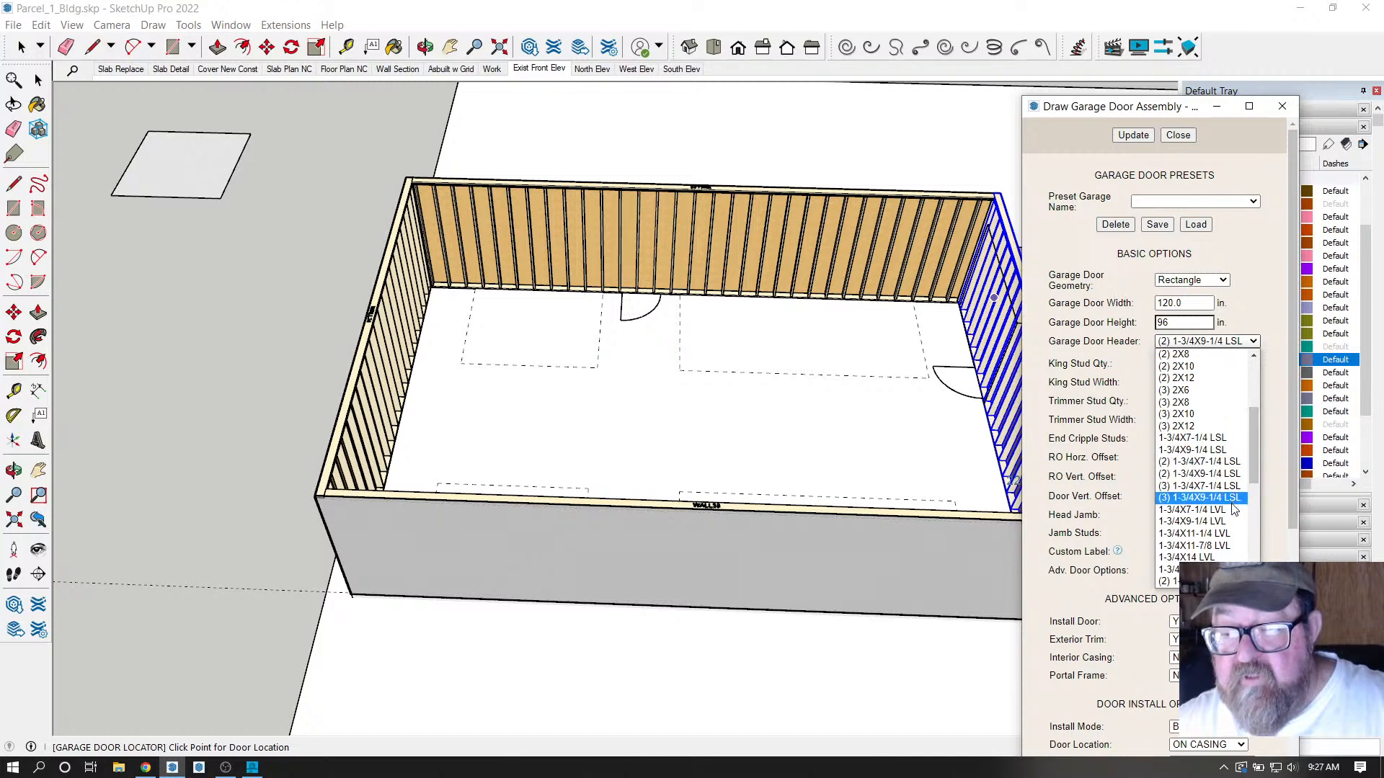
pyautogui.scroll(2, 1211, 467)
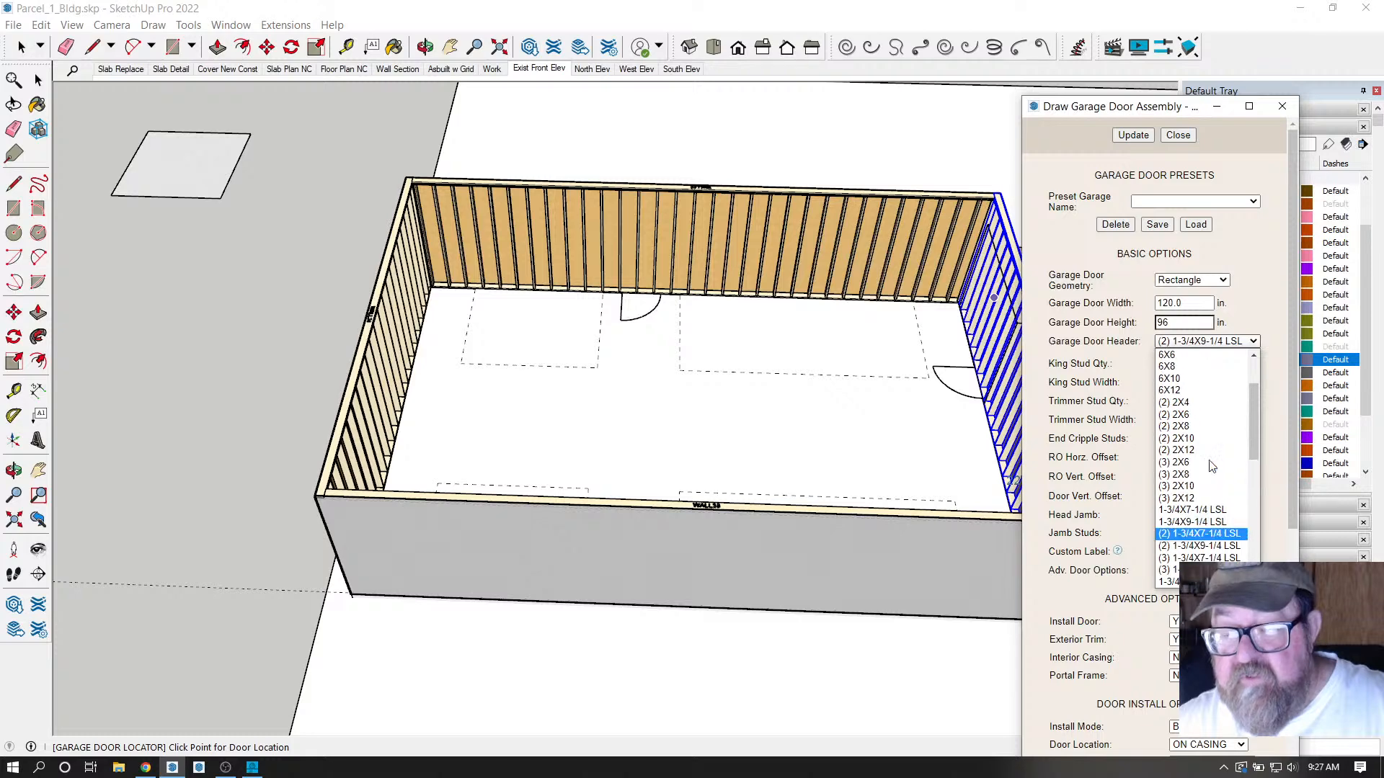
pyautogui.scroll(-8, 1211, 467)
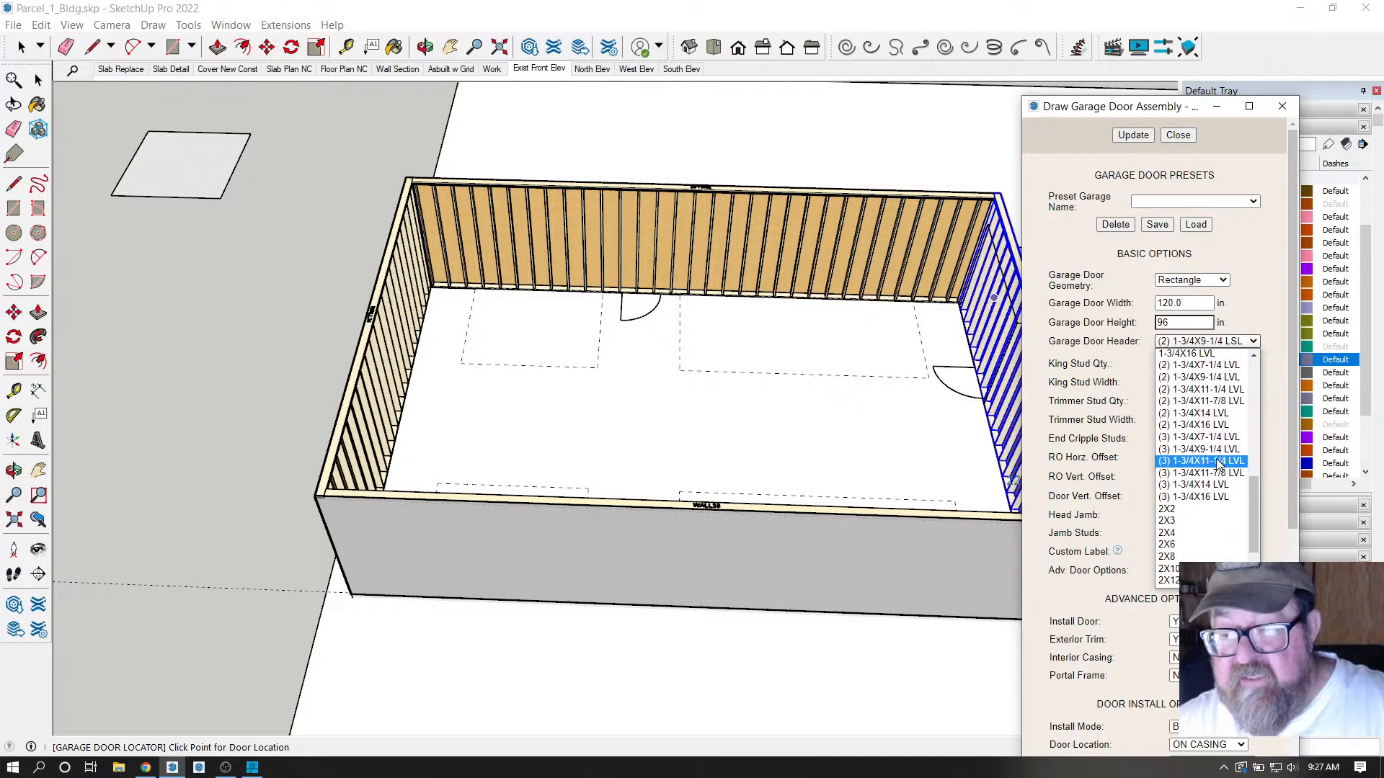
pyautogui.click(1206, 402)
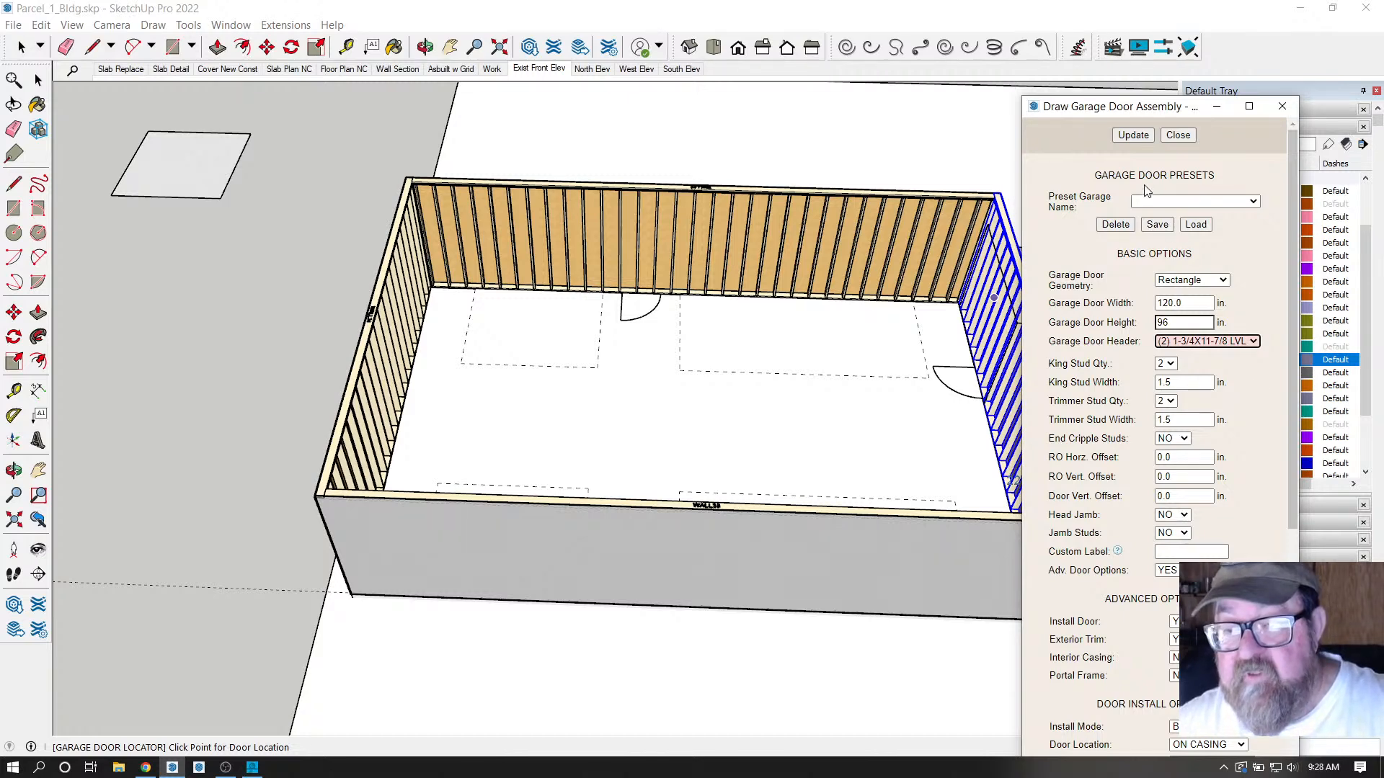
pyautogui.click(1134, 135)
# Set Exterior Trim to NO and leave the interior casing off.
pyautogui.scroll(-3, 1113, 445)
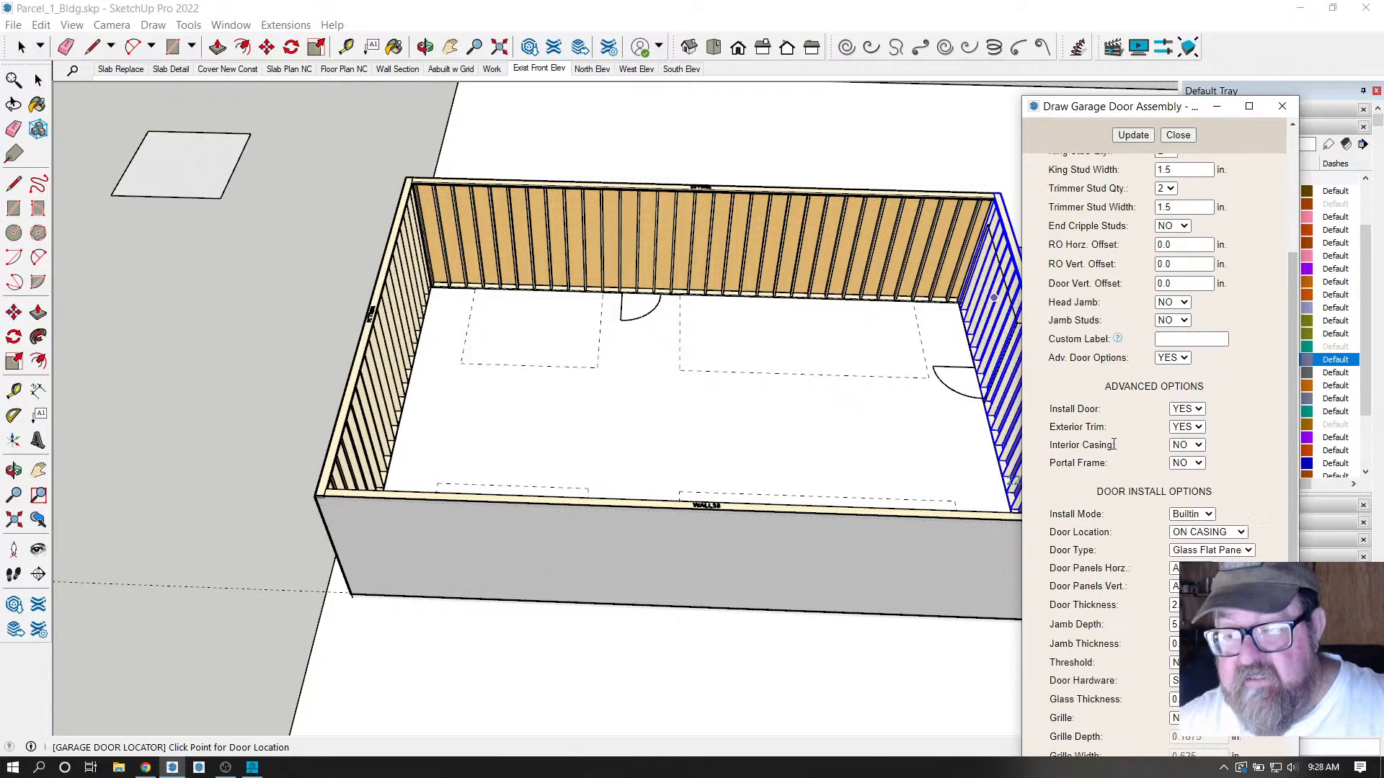
pyautogui.scroll(-2, 1114, 445)
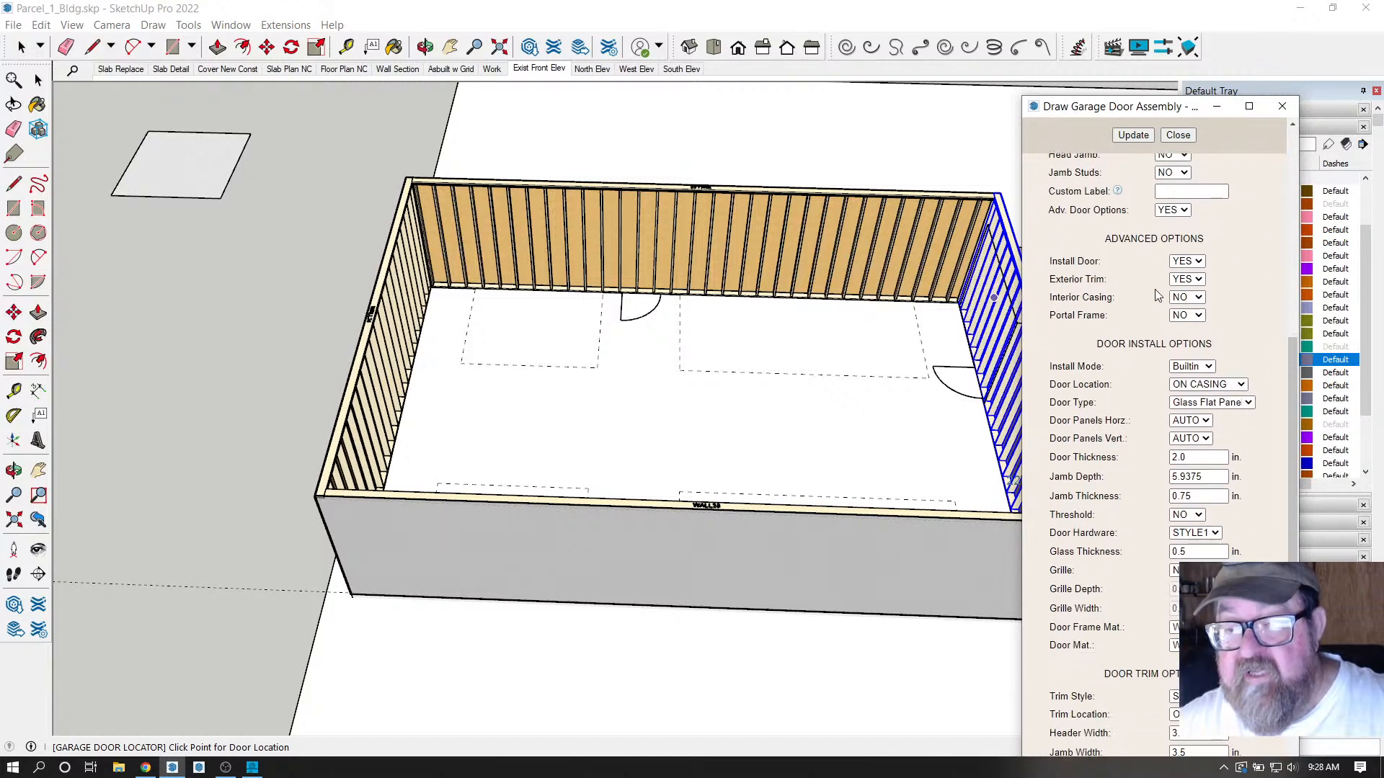
pyautogui.click(1187, 280)
pyautogui.click(1180, 304)
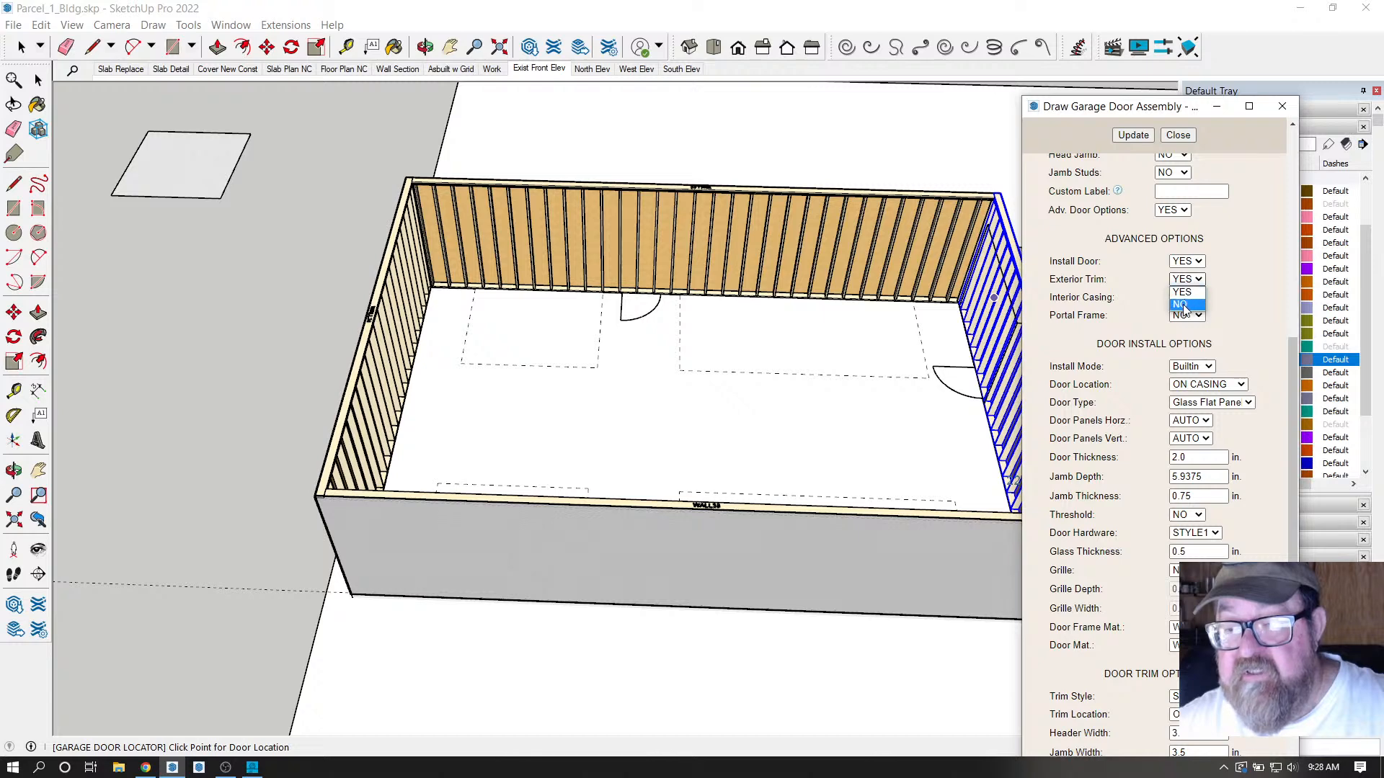
pyautogui.scroll(2, 1154, 347)
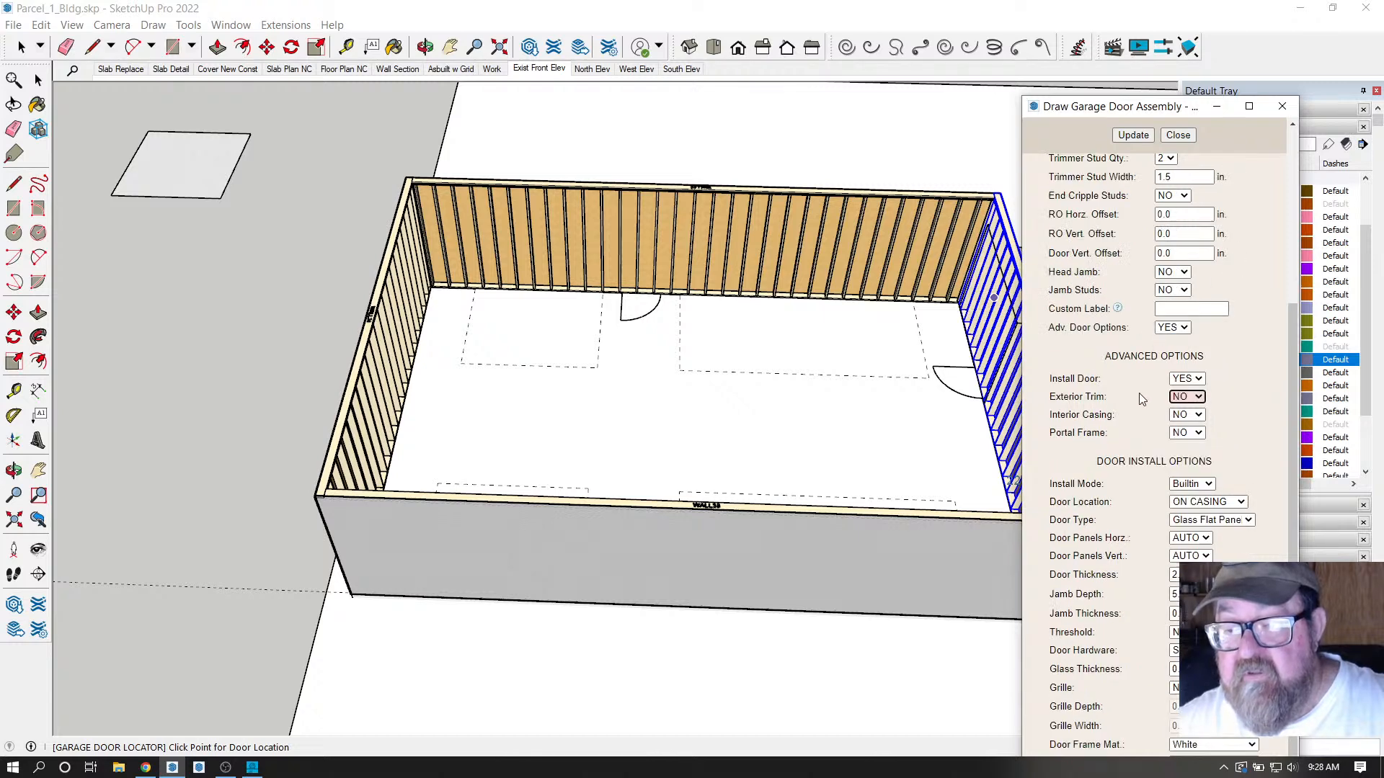
pyautogui.click(1197, 418)
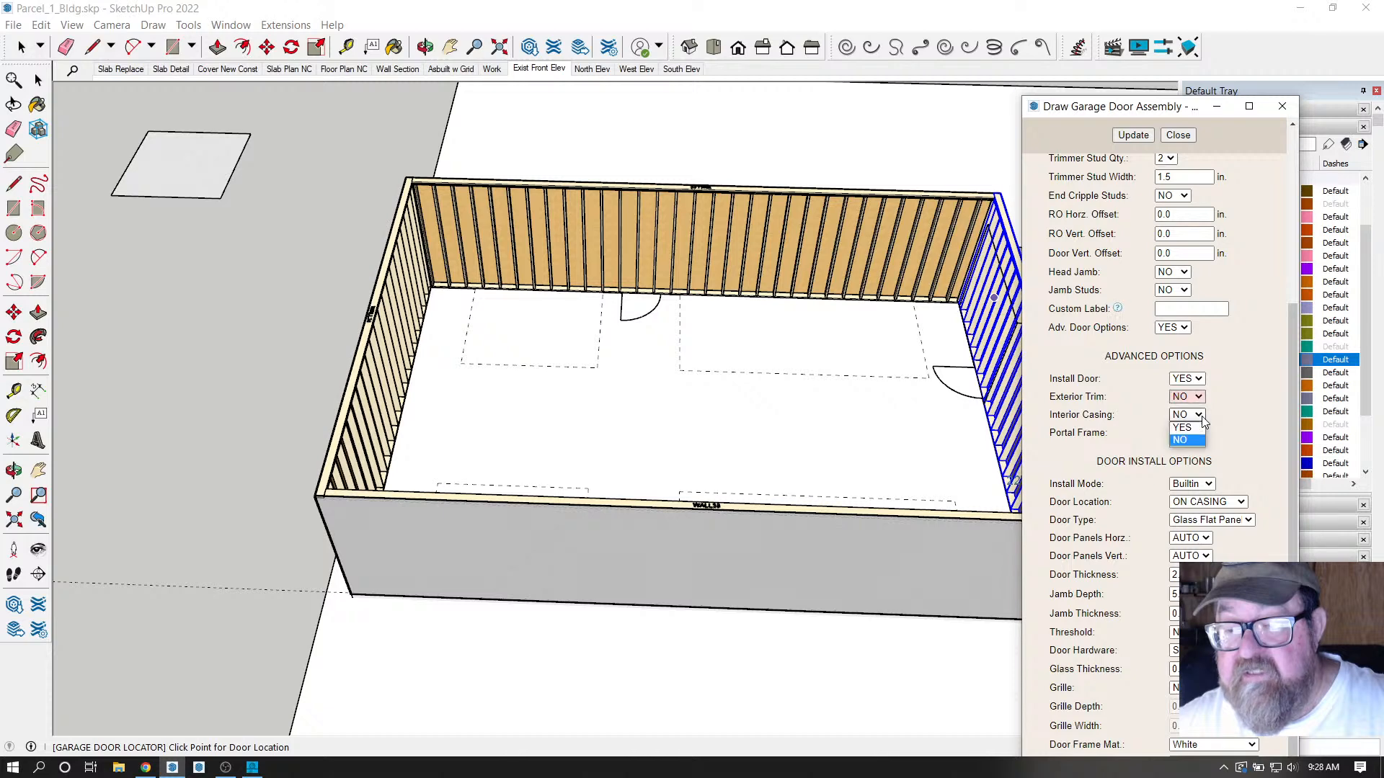
pyautogui.click(1153, 408)
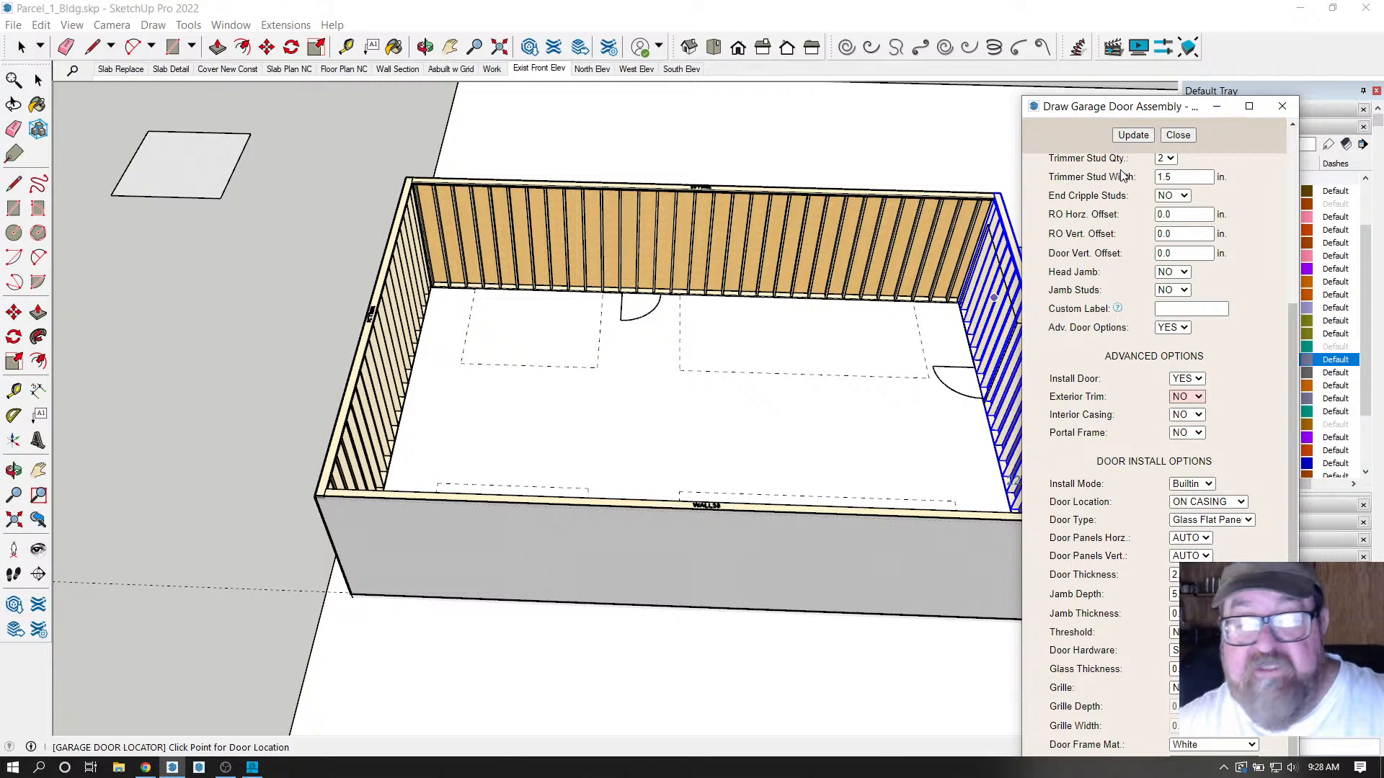
# Place the glass-paned garage door in the wall's left opening and orbit to check it.
pyautogui.click(1133, 135)
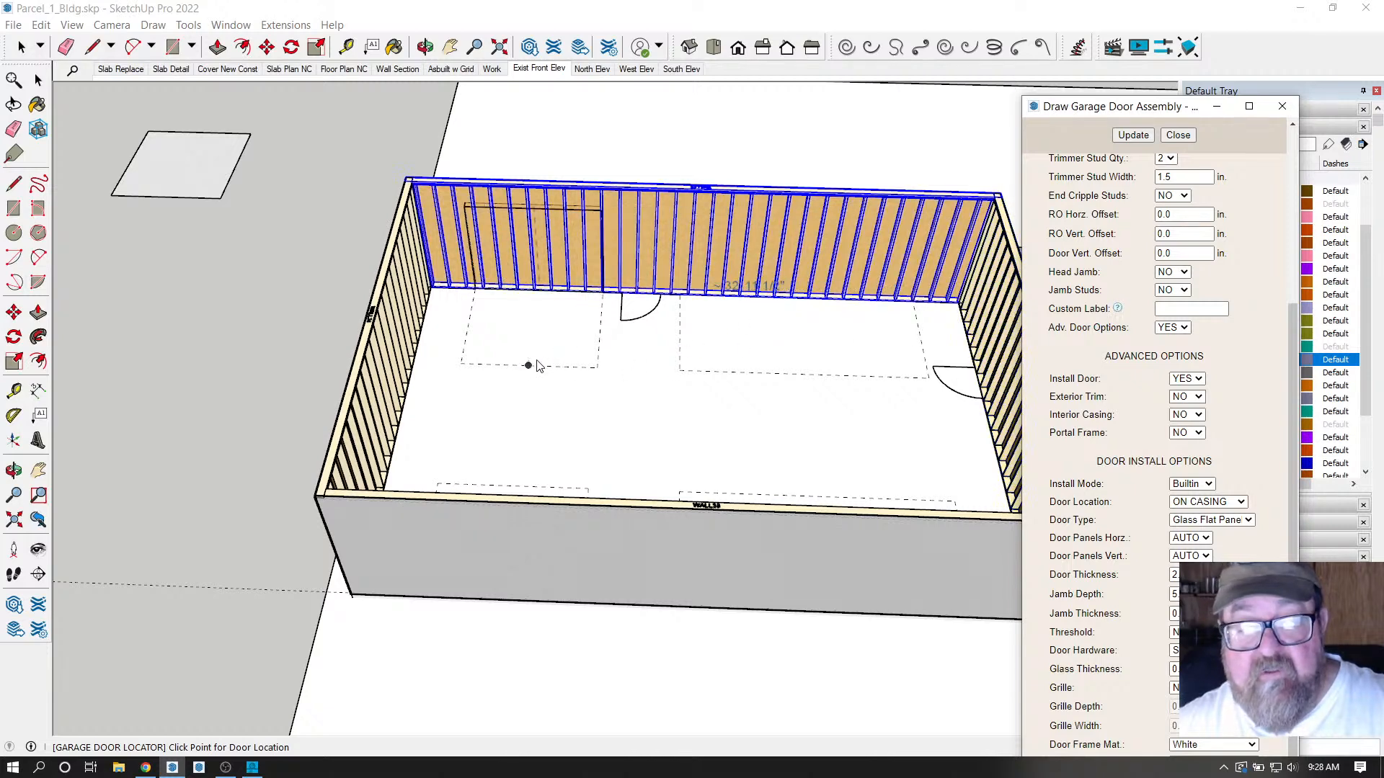
pyautogui.click(527, 368)
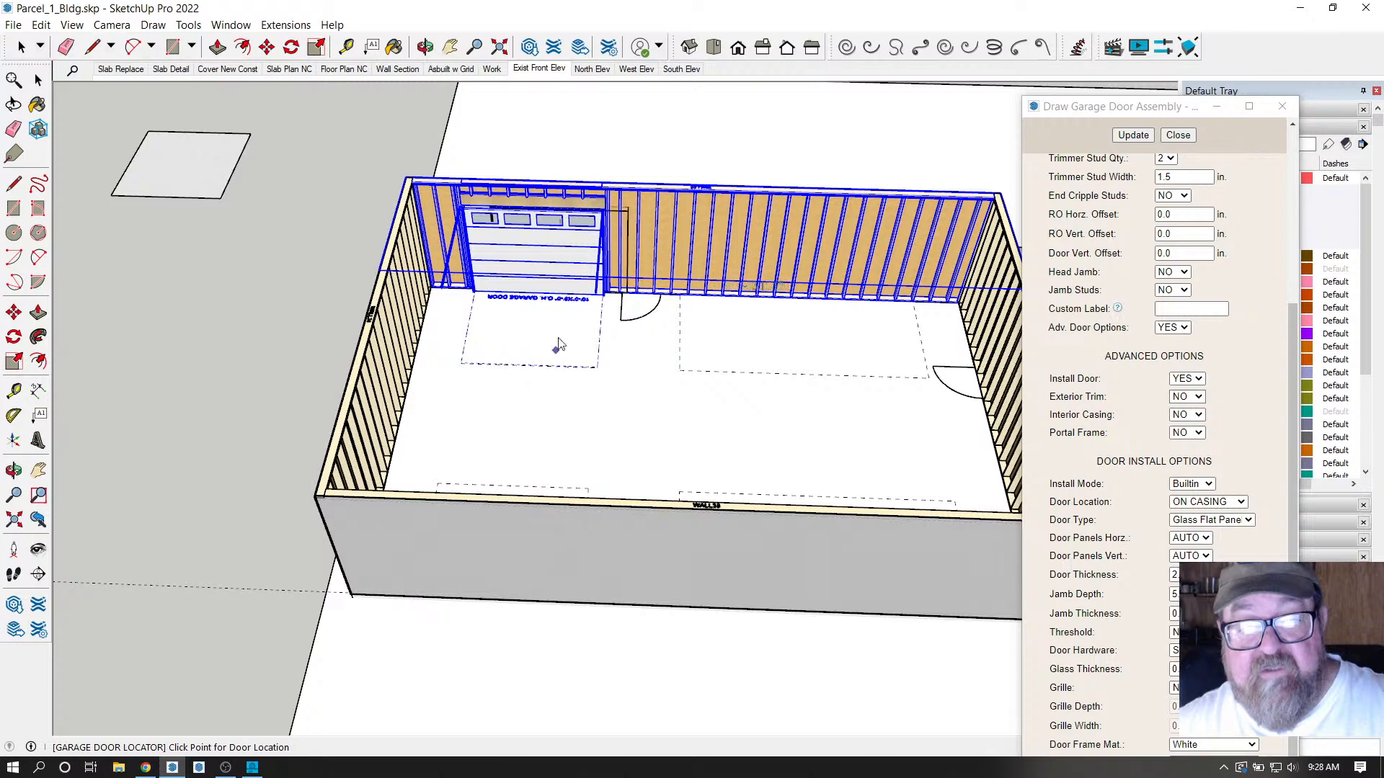
pyautogui.click(423, 47)
pyautogui.moveTo(1024, 339); pyautogui.dragTo(677, 364)
pyautogui.scroll(4, 705, 310)
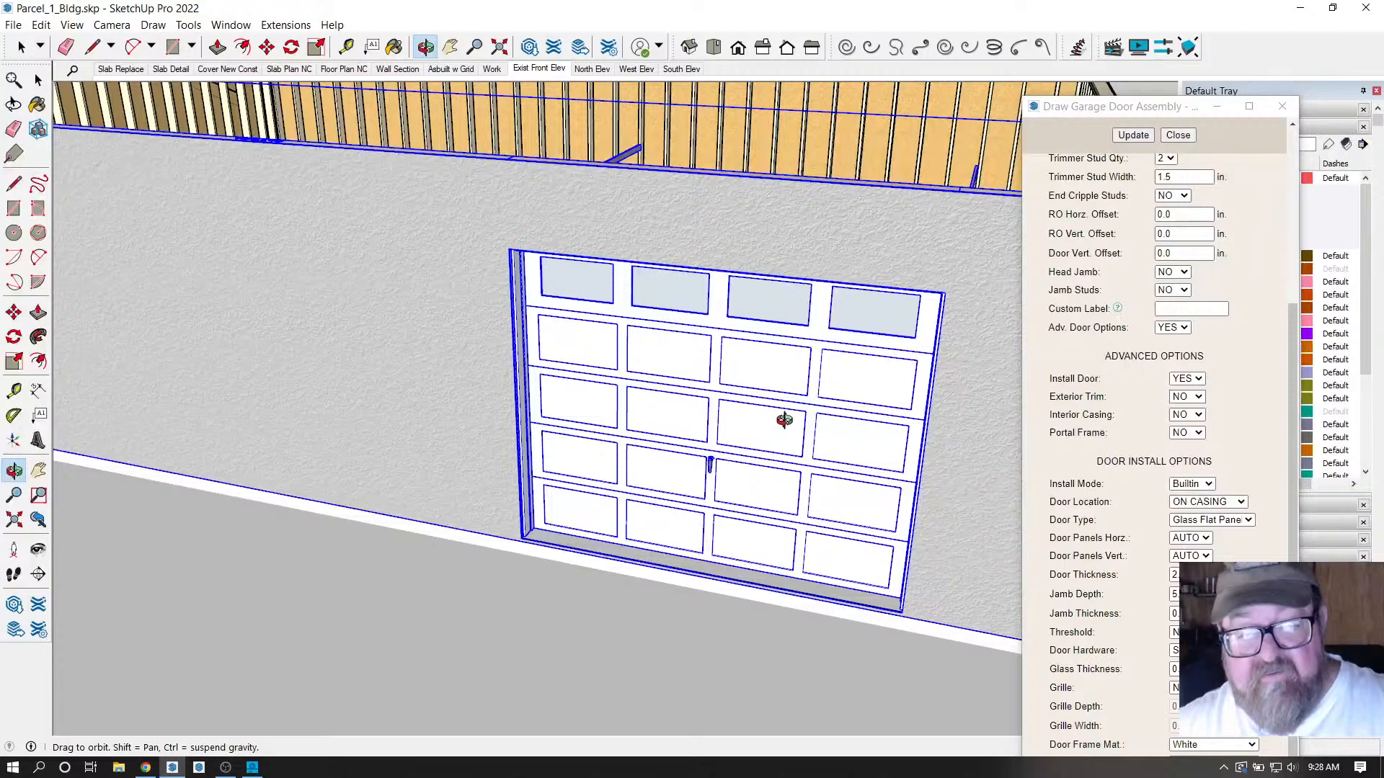
pyautogui.moveTo(782, 421); pyautogui.dragTo(855, 485)
pyautogui.scroll(-5, 782, 442)
pyautogui.scroll(-3, 524, 404)
pyautogui.moveTo(581, 374); pyautogui.dragTo(707, 389)
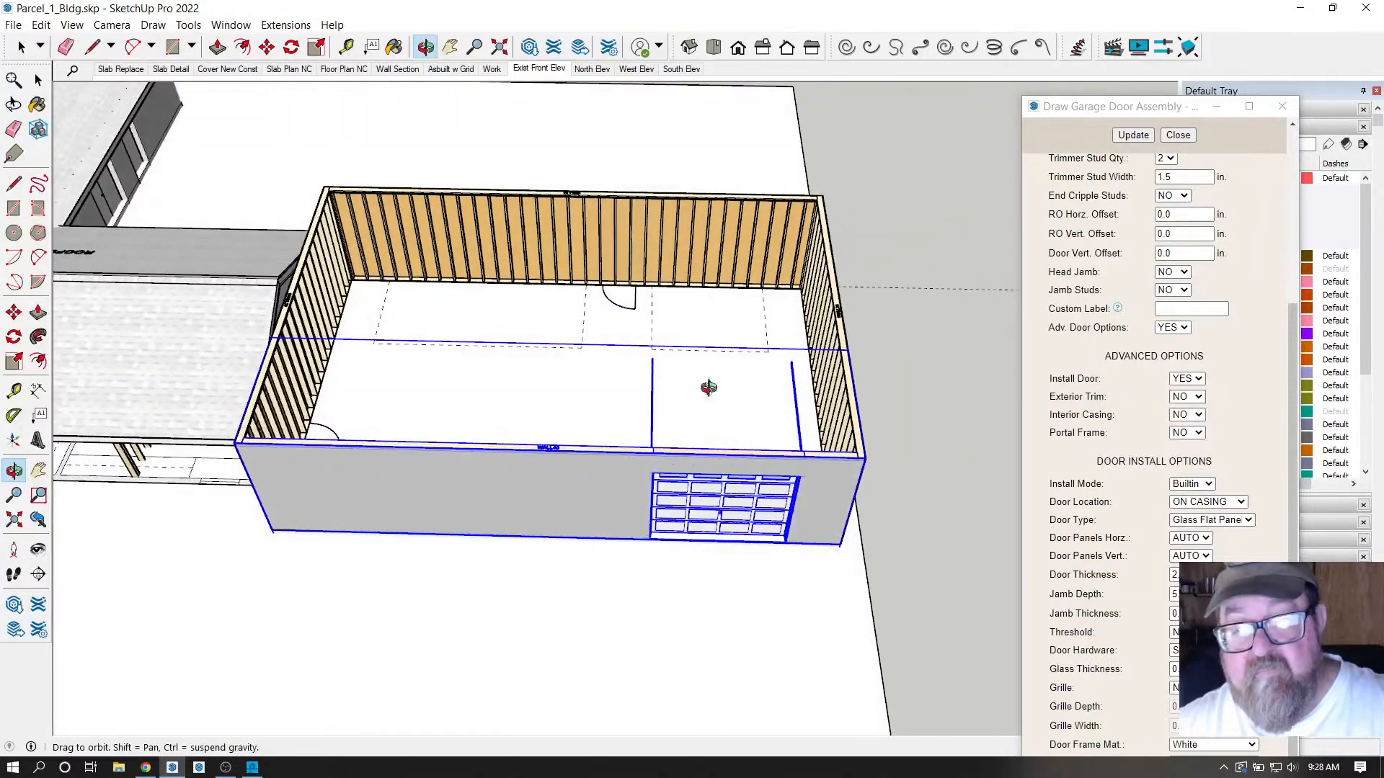
# Close the garage door settings, clear the selection, and view the door head-on.
pyautogui.click(1178, 135)
pyautogui.scroll(2, 717, 441)
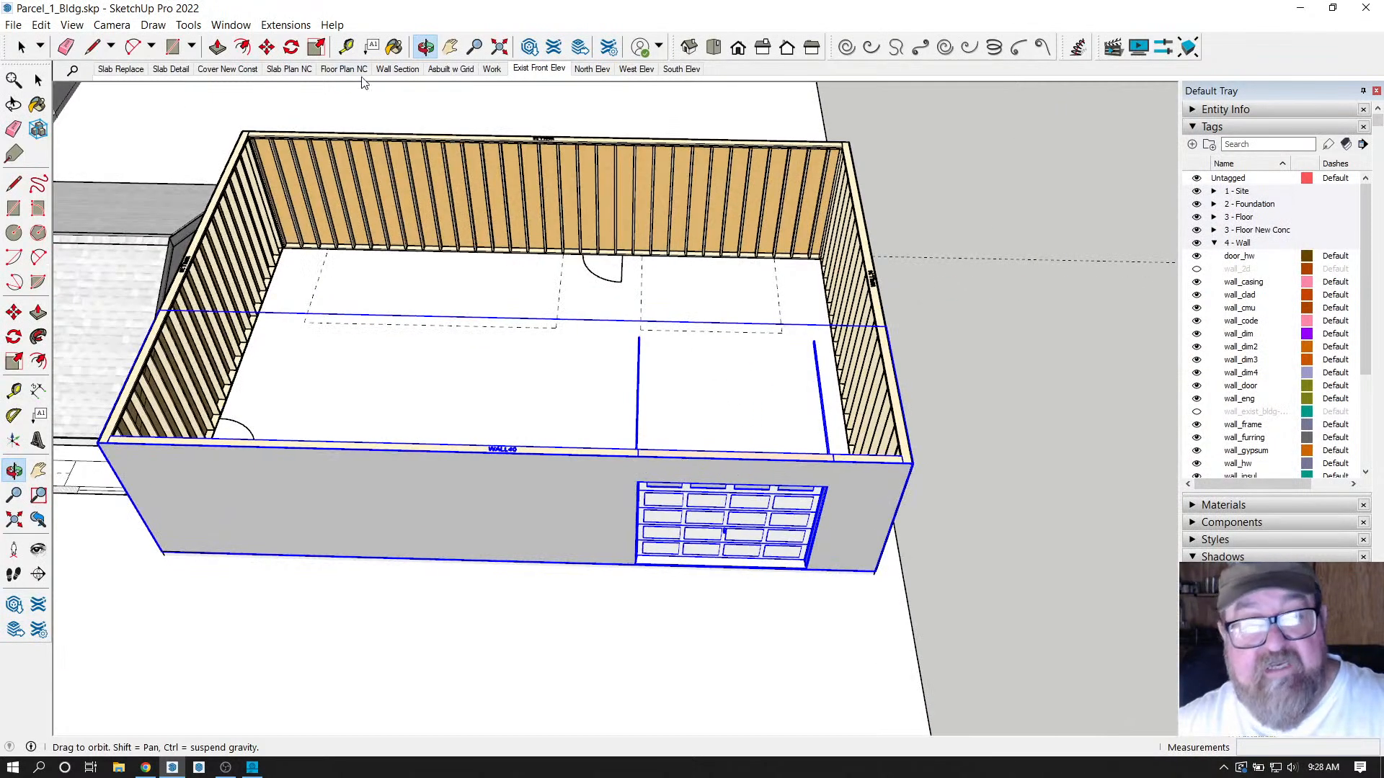
pyautogui.moveTo(461, 360); pyautogui.dragTo(550, 547)
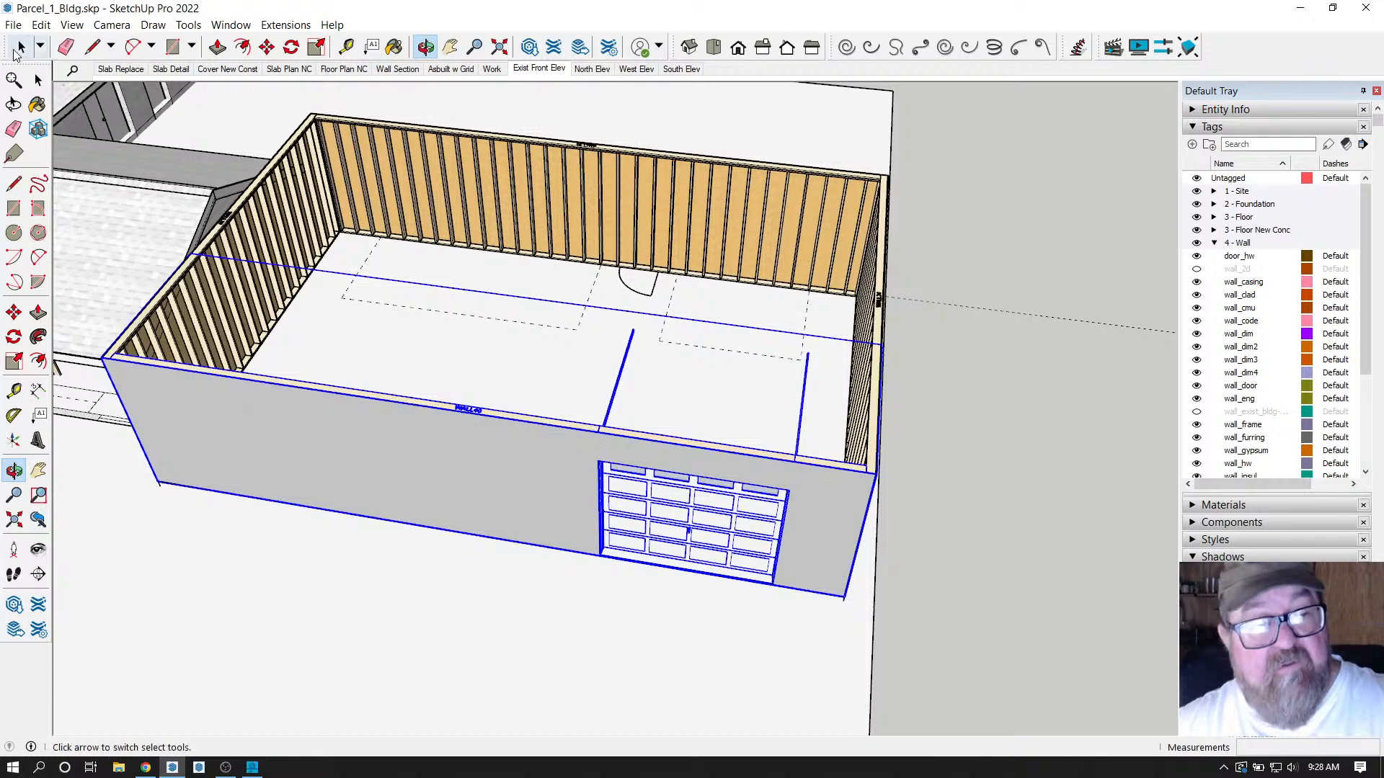
pyautogui.click(21, 47)
pyautogui.click(949, 570)
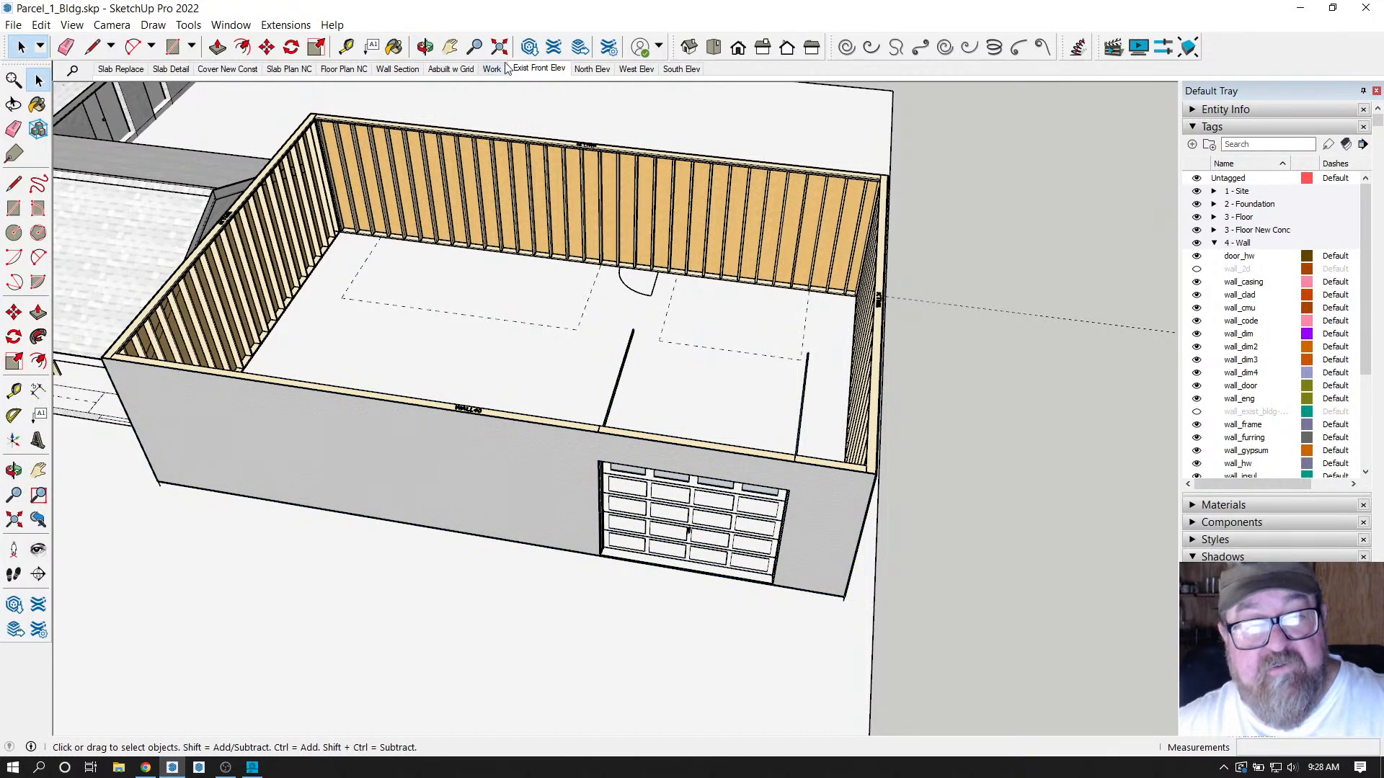
pyautogui.click(425, 47)
pyautogui.moveTo(586, 469); pyautogui.dragTo(602, 361)
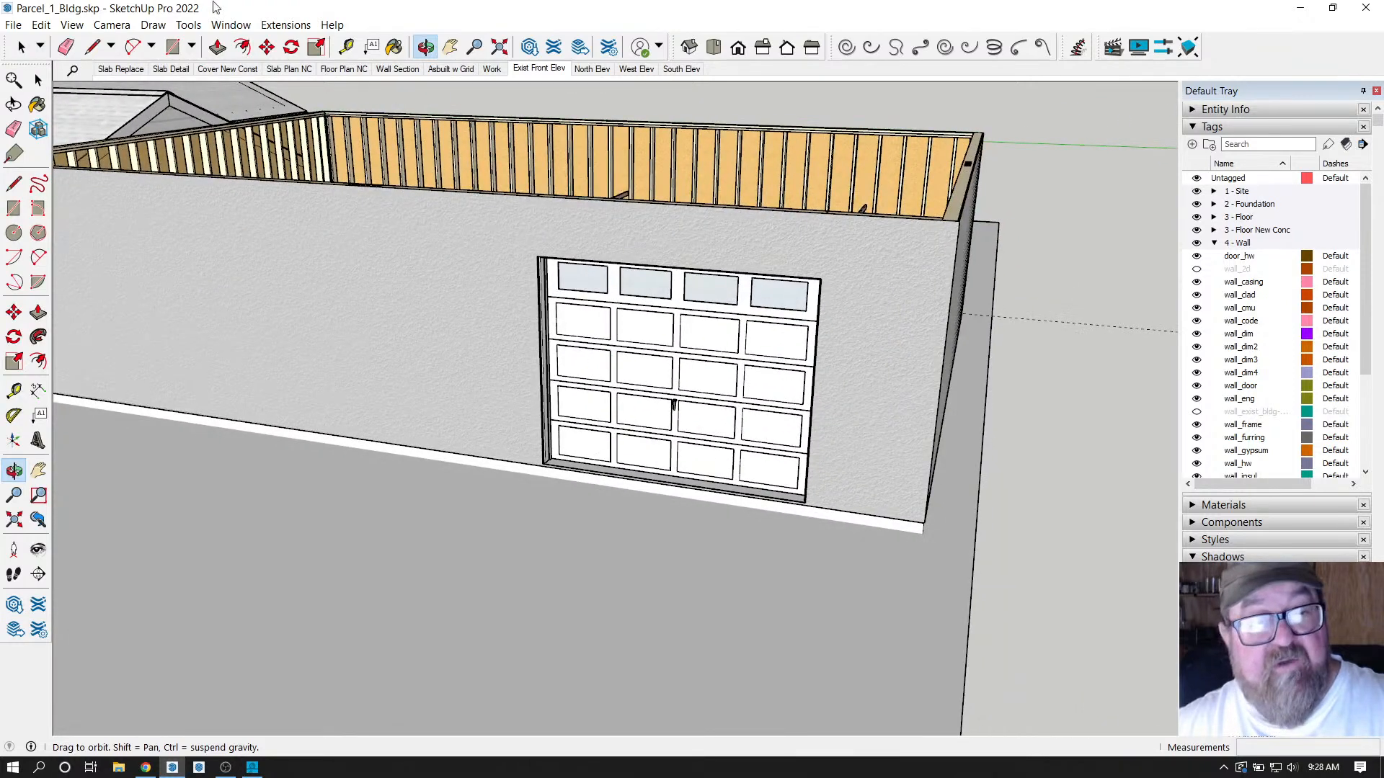
# Edit the existing garage door opening and apply a fully glass-paneled door type.
pyautogui.click(266, 24)
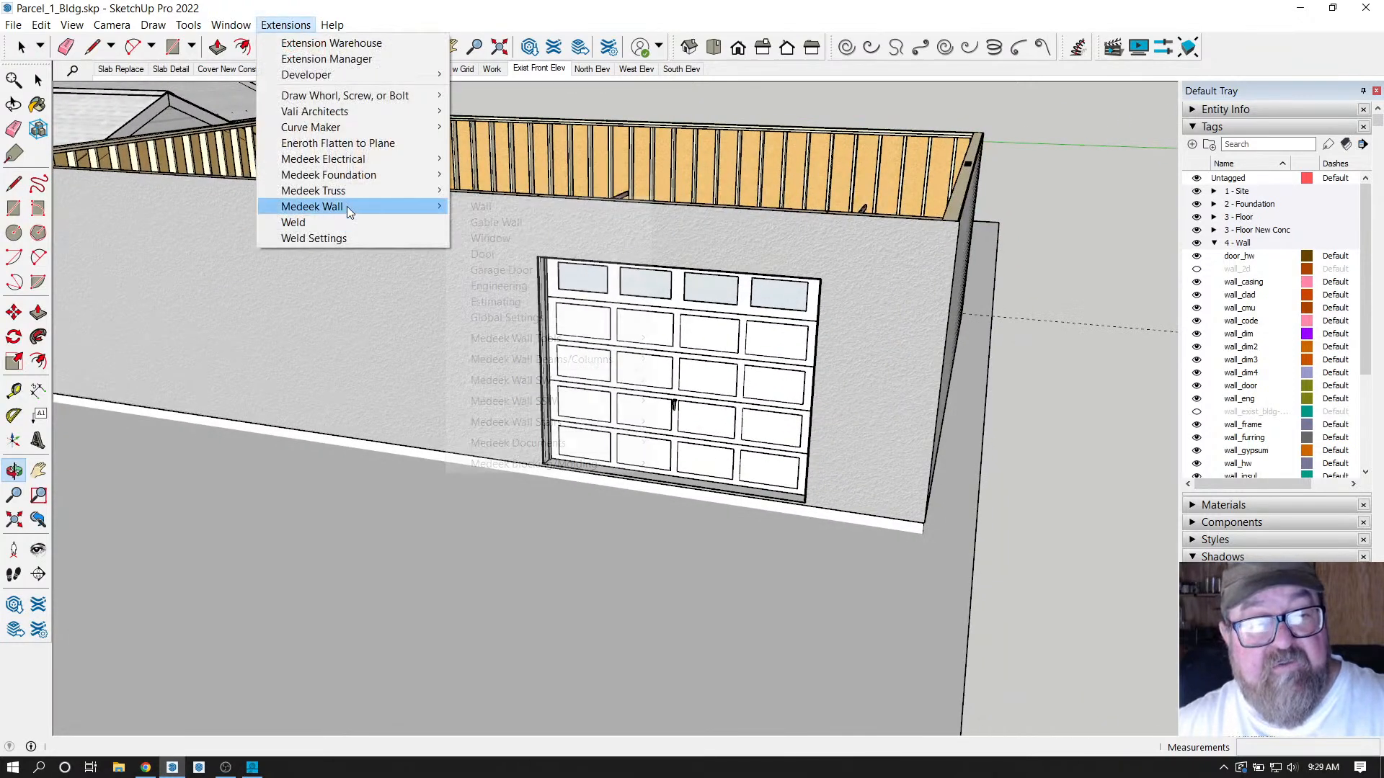
pyautogui.moveTo(347, 207)
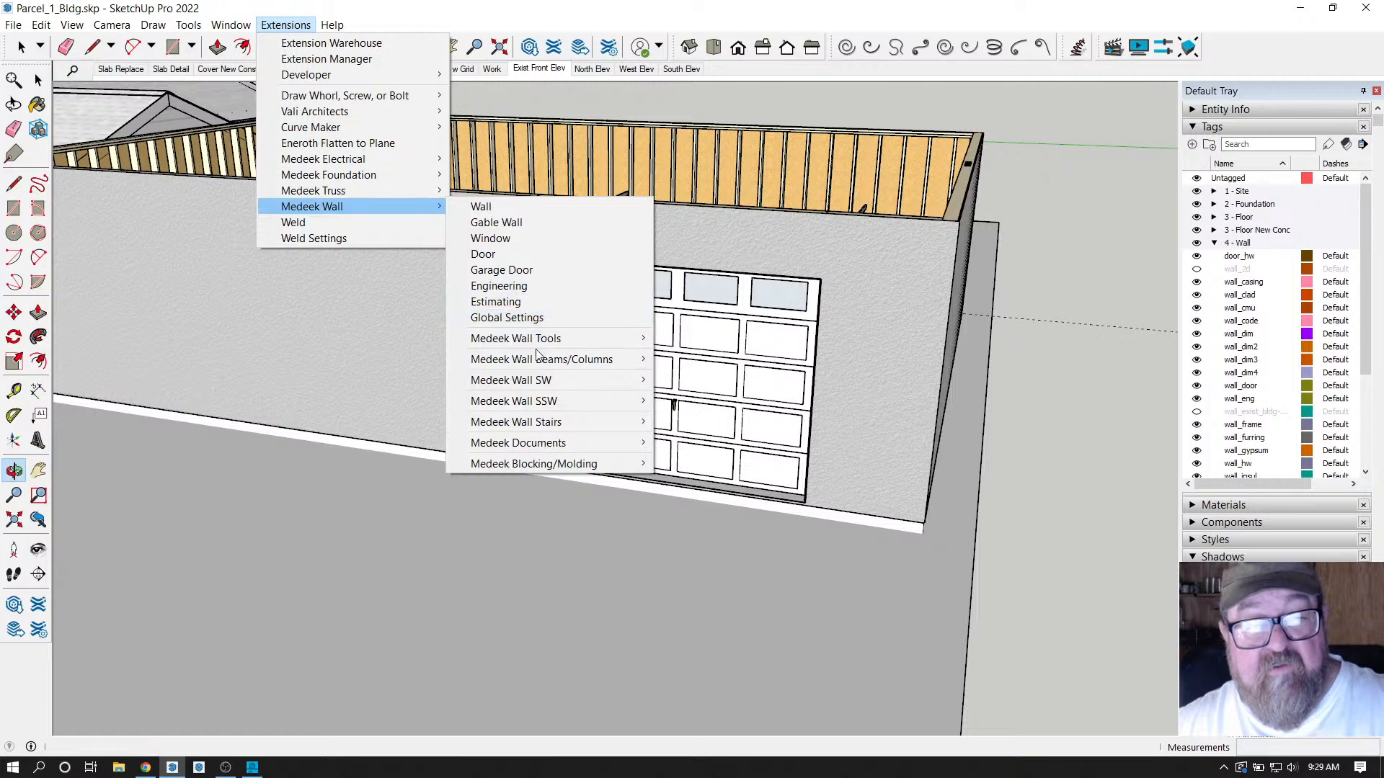
pyautogui.moveTo(546, 343)
pyautogui.click(685, 353)
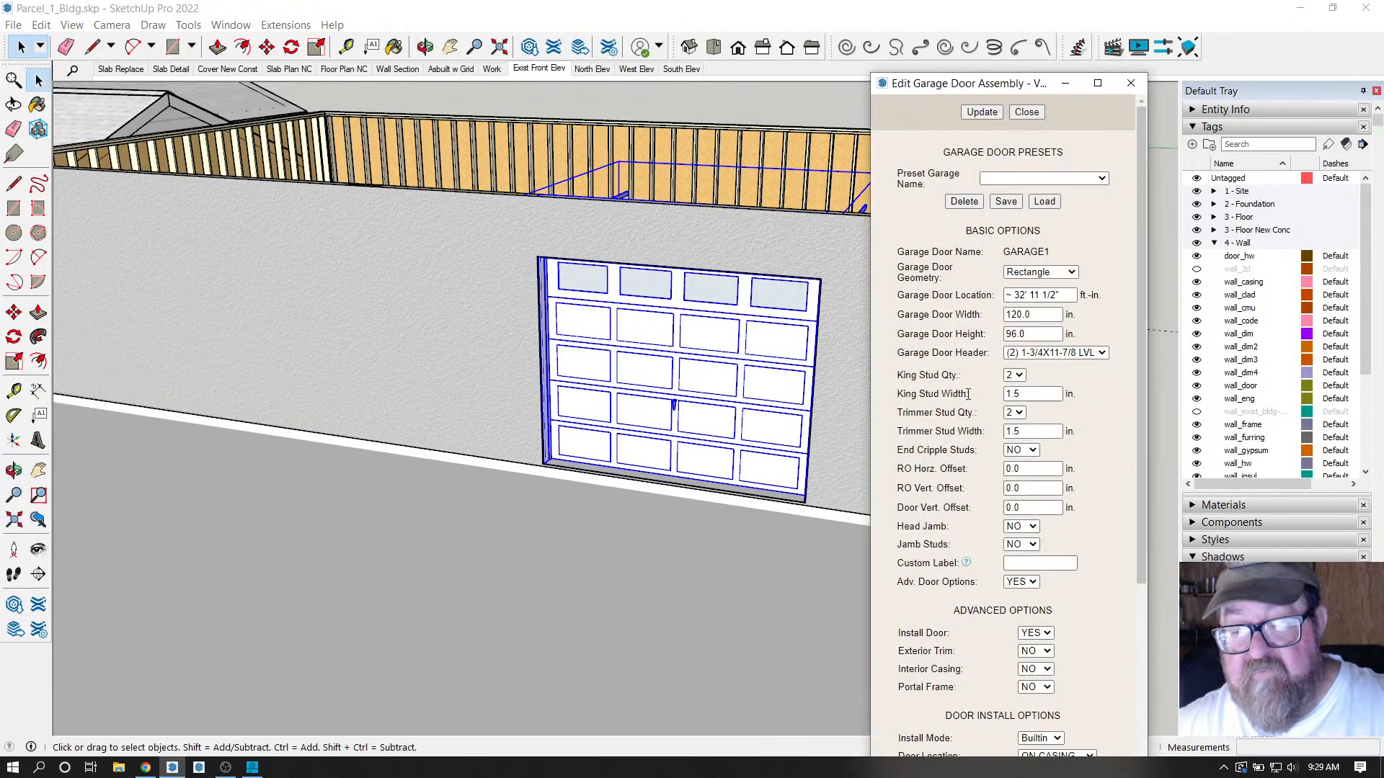
pyautogui.scroll(-4, 968, 395)
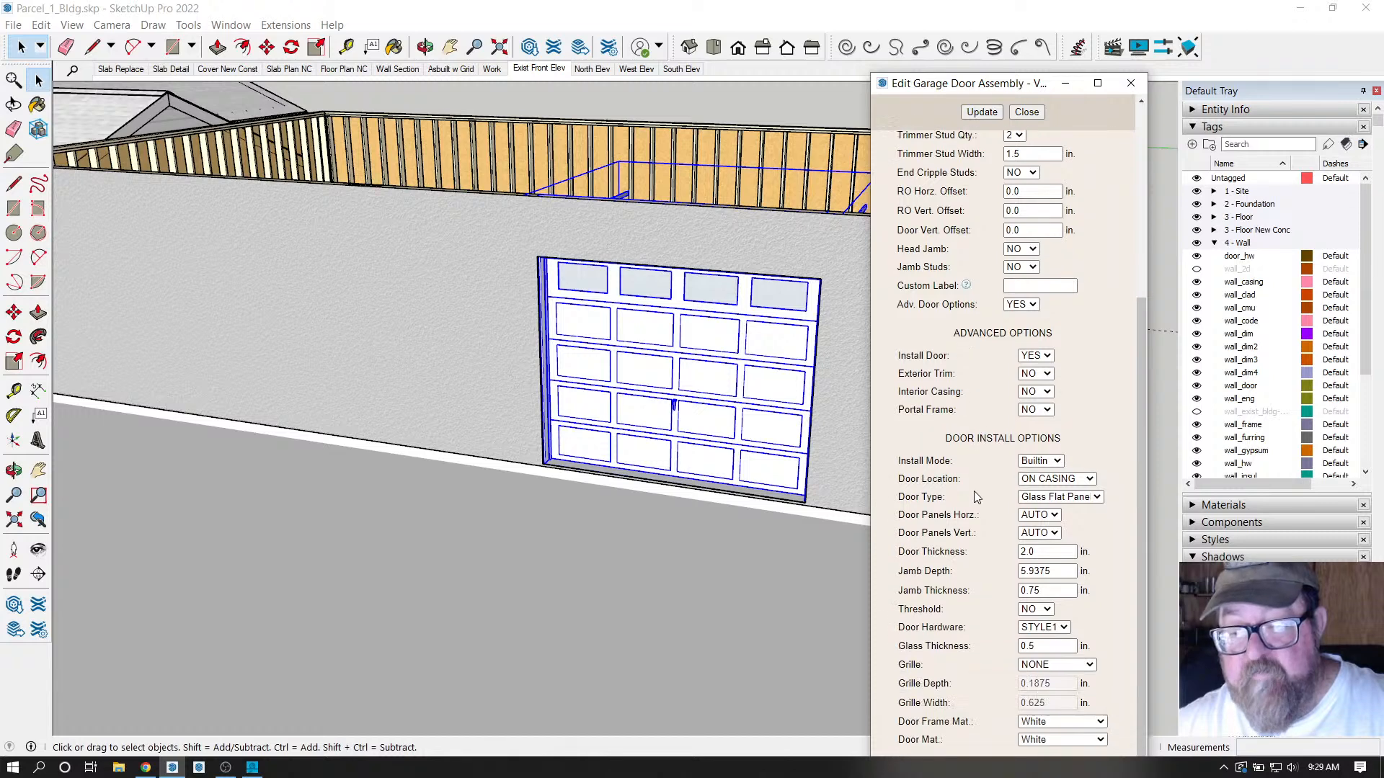
pyautogui.click(1095, 498)
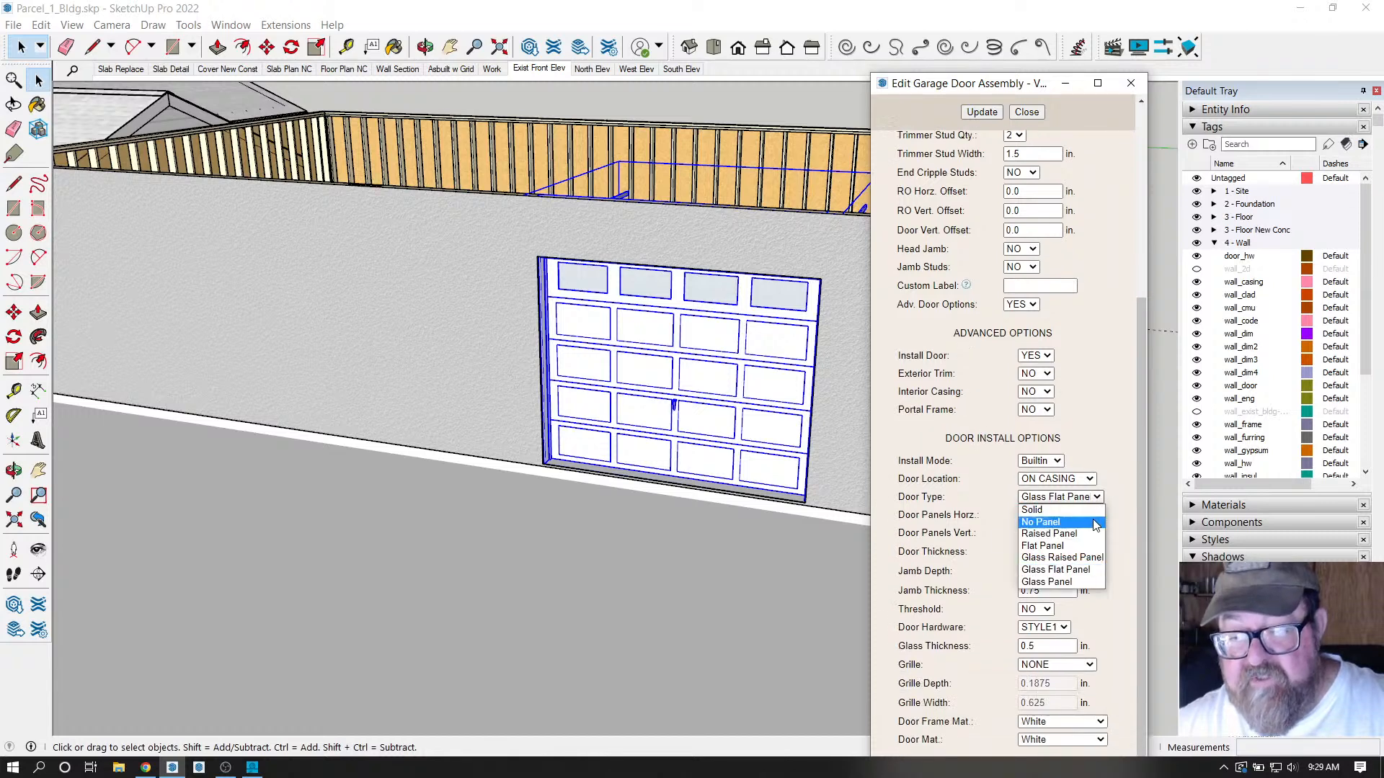
pyautogui.click(1077, 582)
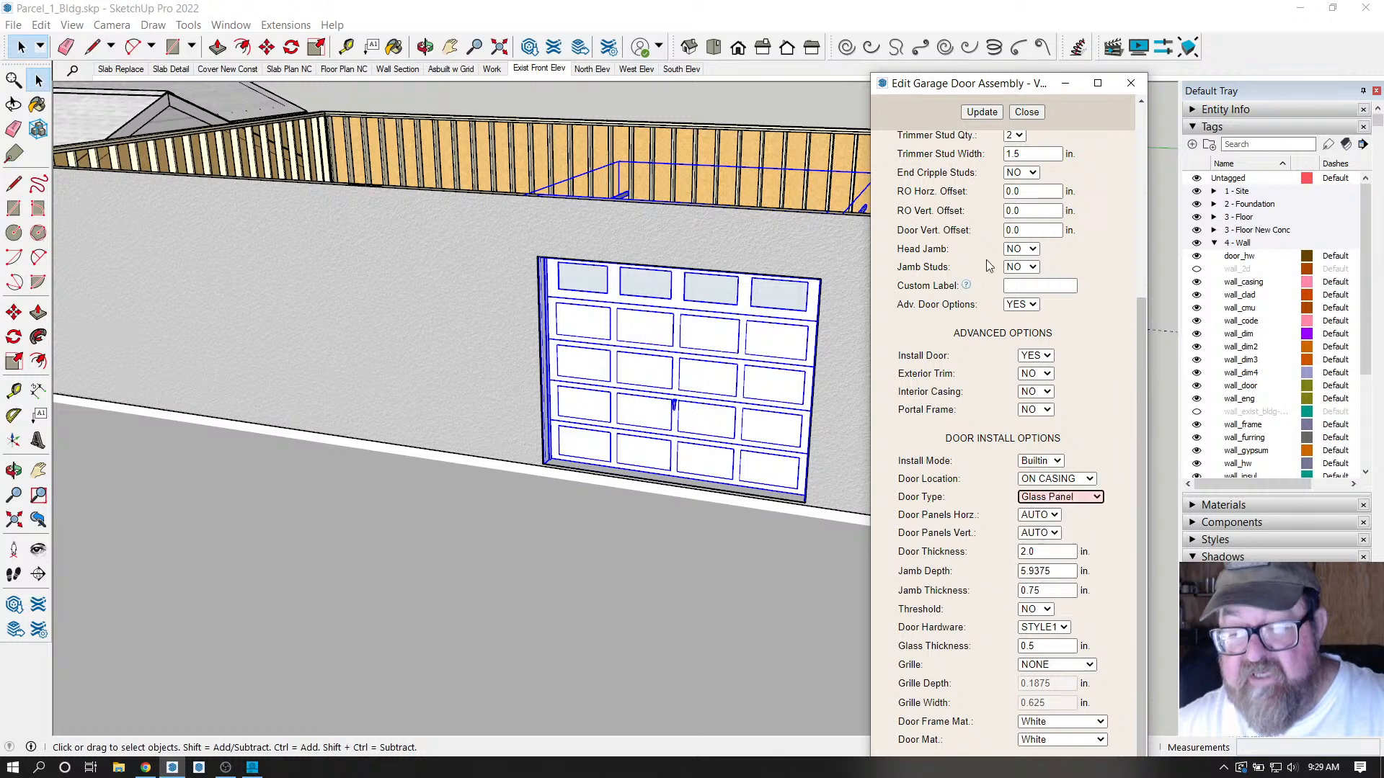
pyautogui.click(981, 113)
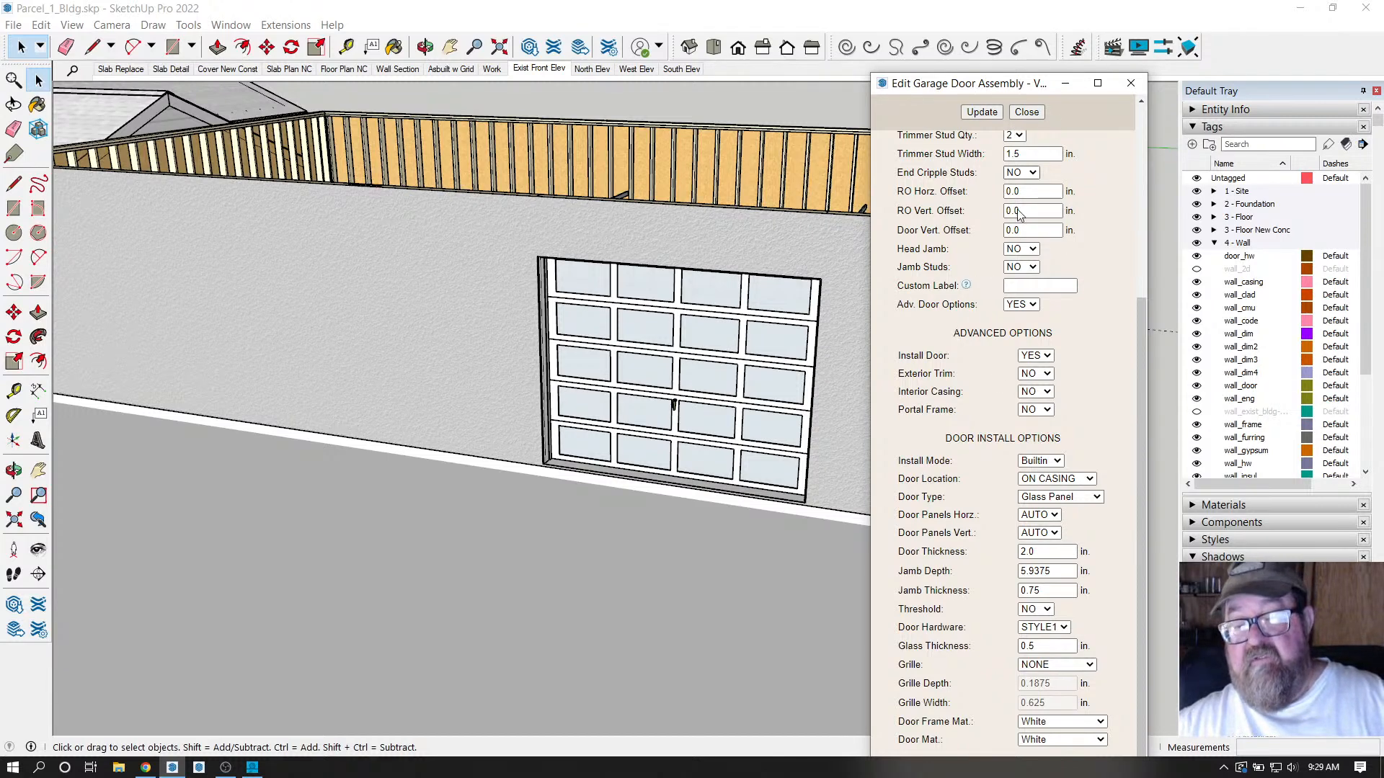
# Switch the door to Glass Flat Panel, rebuild it, and close the settings.
pyautogui.click(1095, 498)
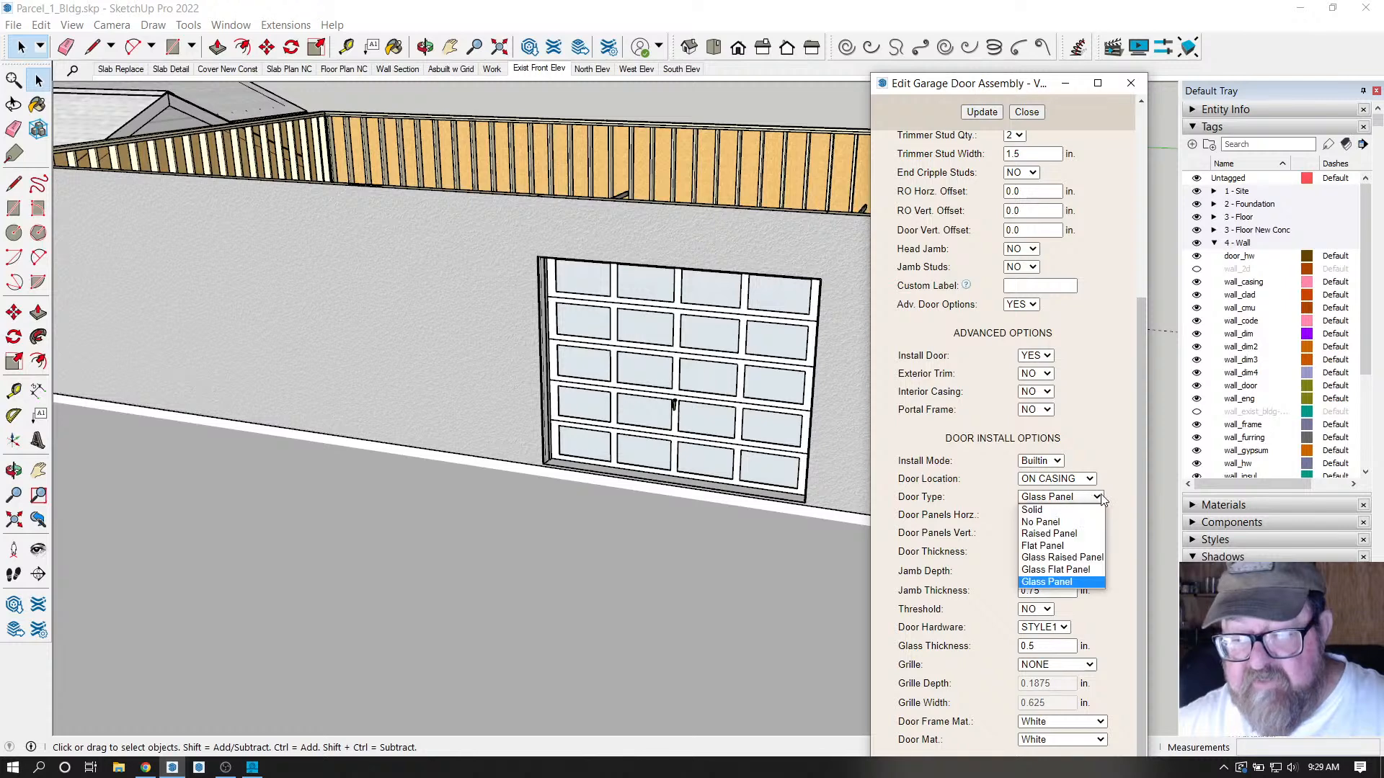
pyautogui.click(1066, 570)
pyautogui.click(981, 112)
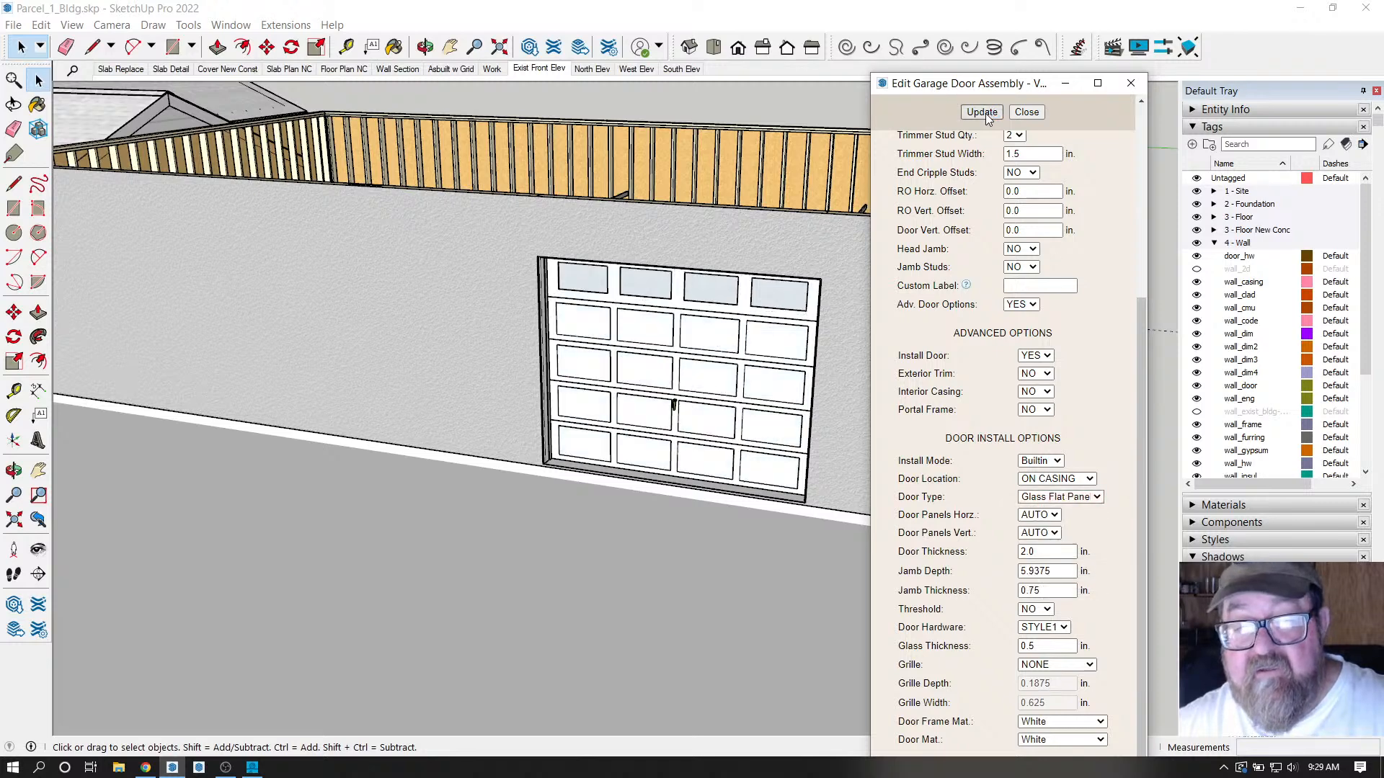
pyautogui.click(1026, 113)
pyautogui.scroll(-4, 897, 492)
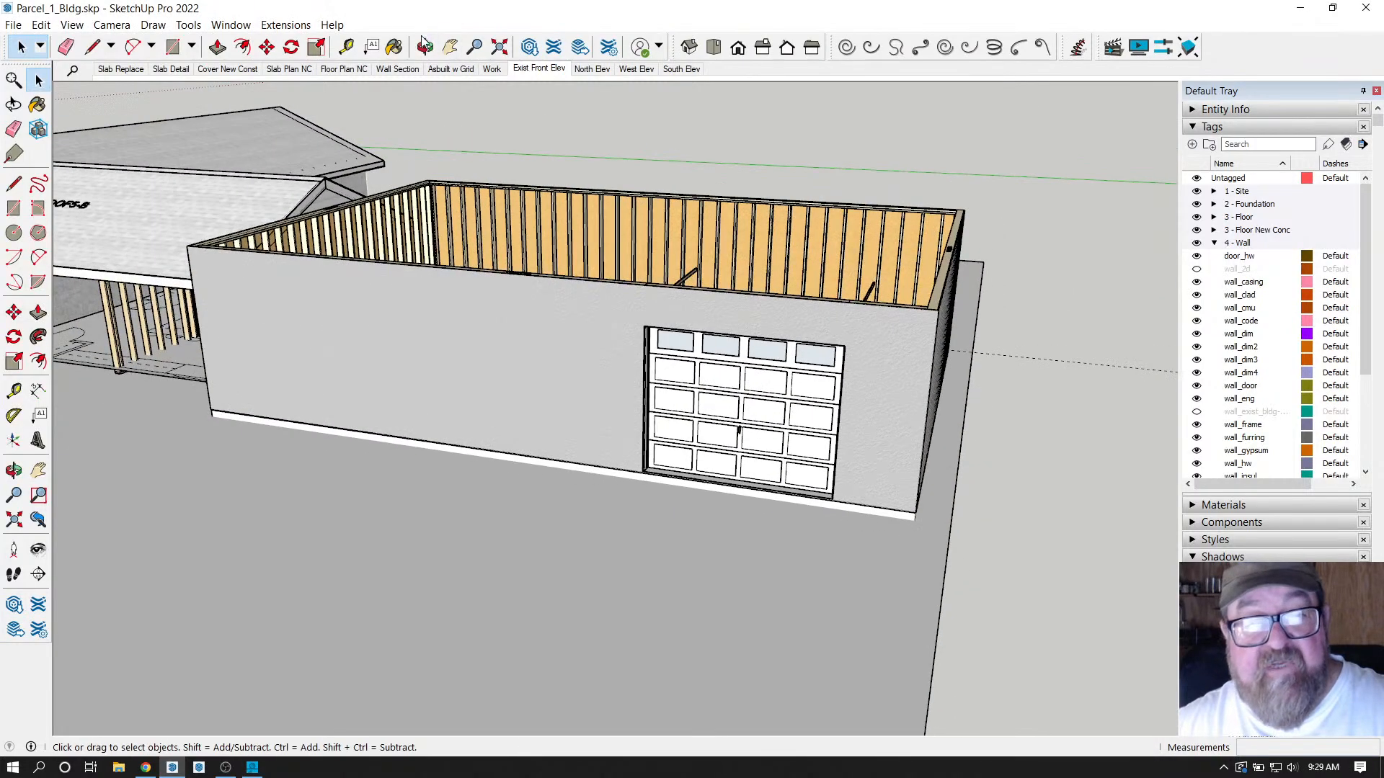
pyautogui.click(425, 46)
pyautogui.moveTo(576, 338); pyautogui.dragTo(483, 260)
pyautogui.scroll(10, 649, 82)
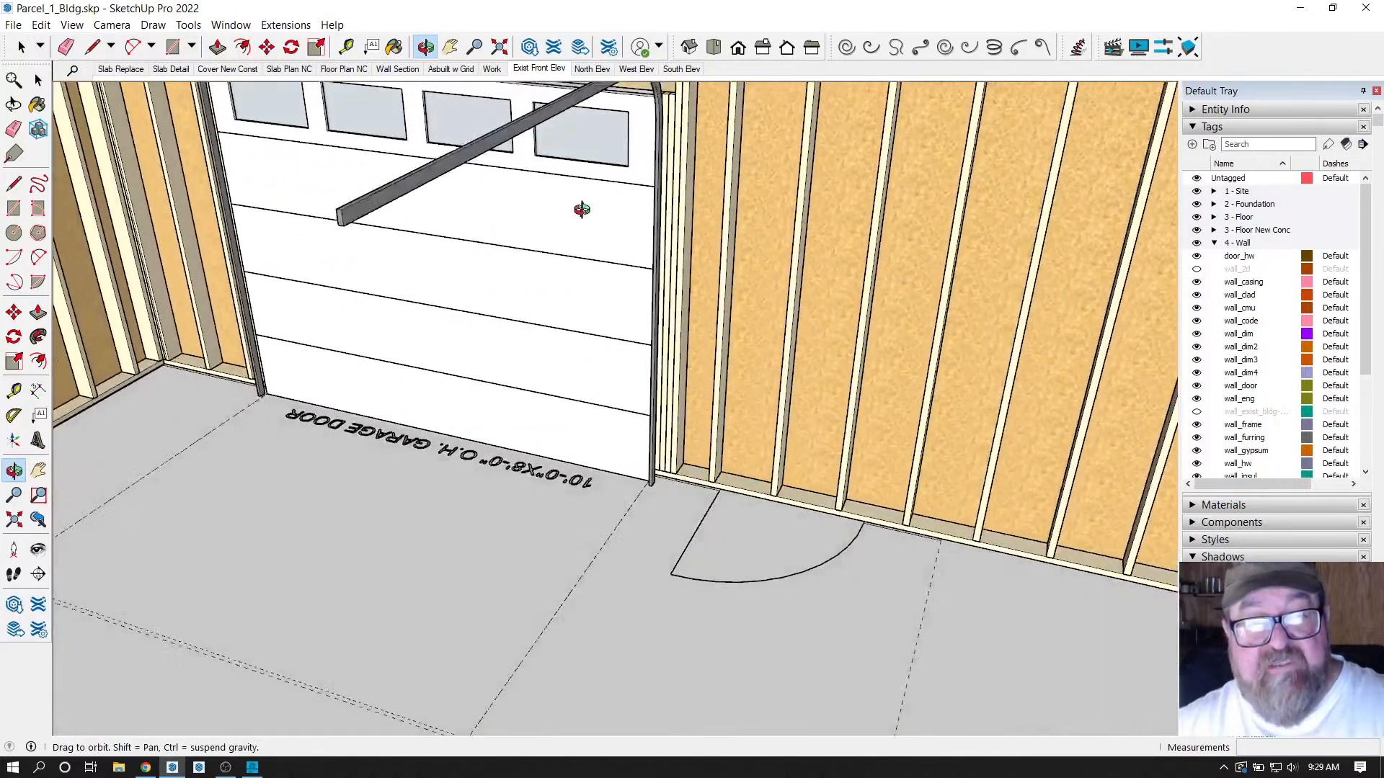
pyautogui.moveTo(582, 210); pyautogui.dragTo(555, 146)
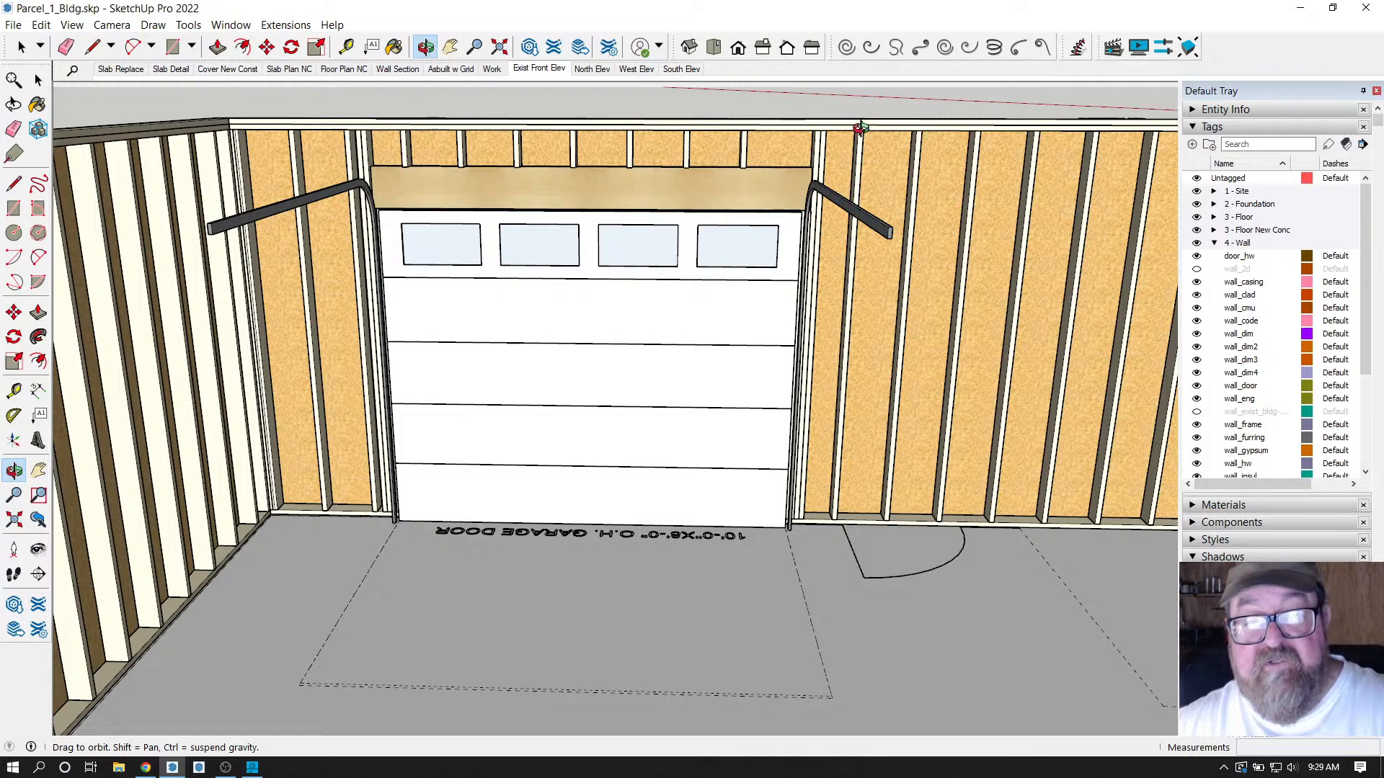
pyautogui.moveTo(772, 200); pyautogui.dragTo(673, 268)
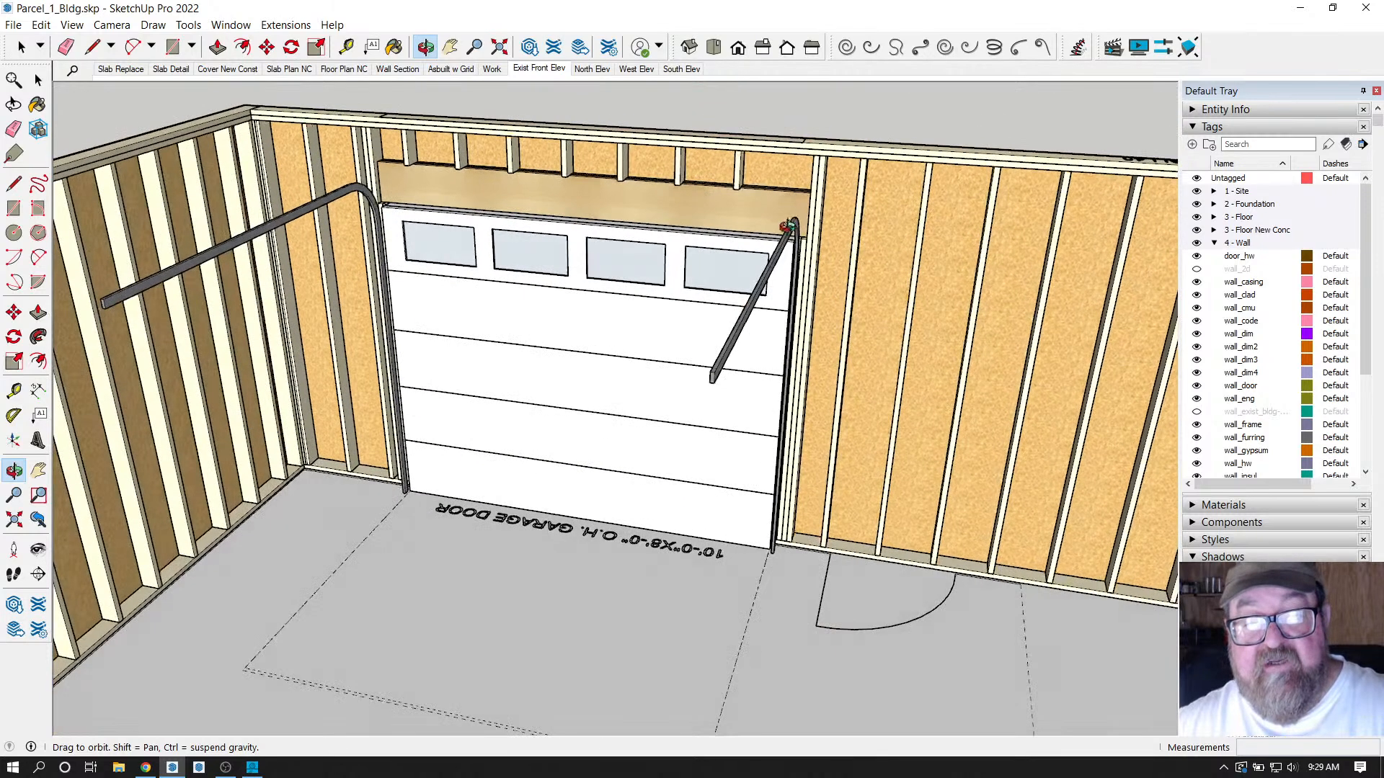
pyautogui.scroll(6, 786, 225)
pyautogui.moveTo(762, 210); pyautogui.dragTo(720, 124)
pyautogui.moveTo(737, 178); pyautogui.dragTo(939, 178)
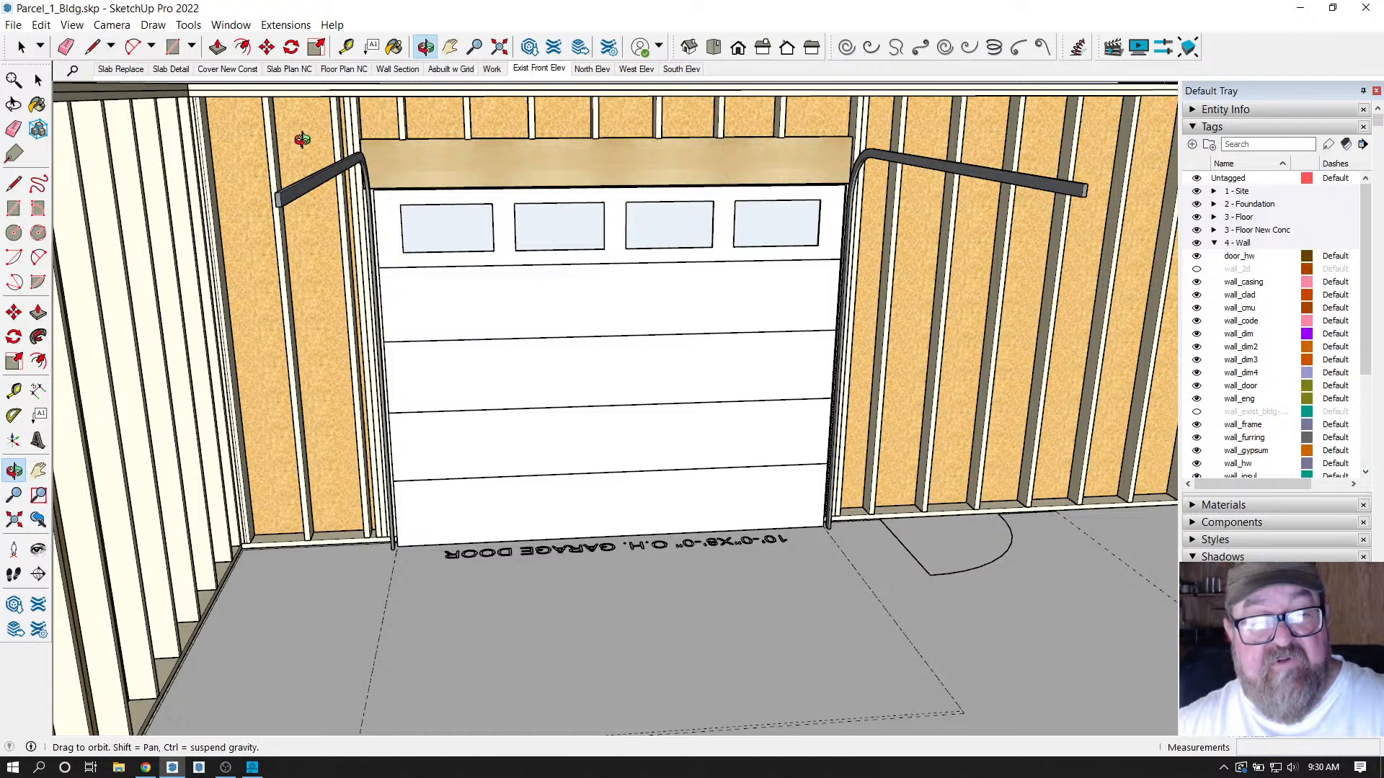
pyautogui.scroll(-2, 376, 191)
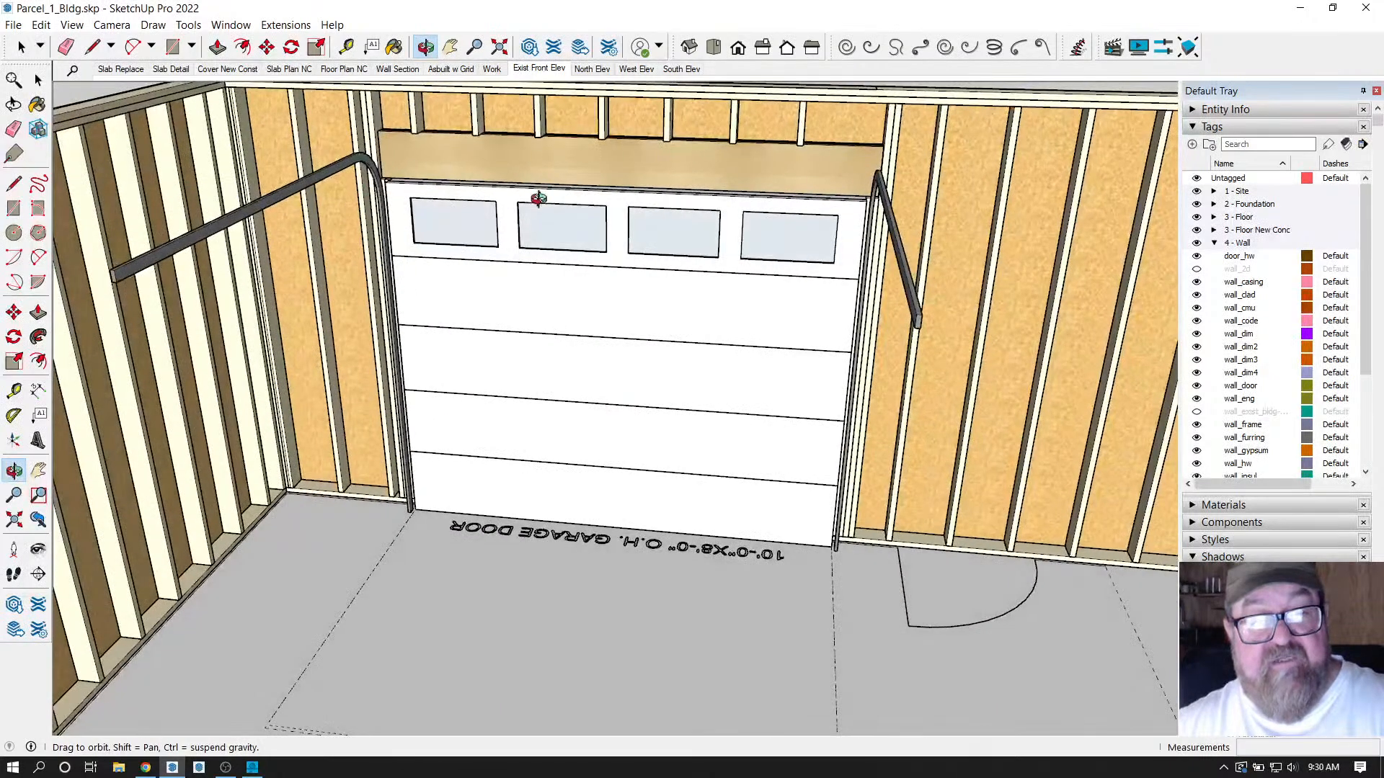
pyautogui.scroll(-4, 538, 201)
pyautogui.scroll(-1, 464, 196)
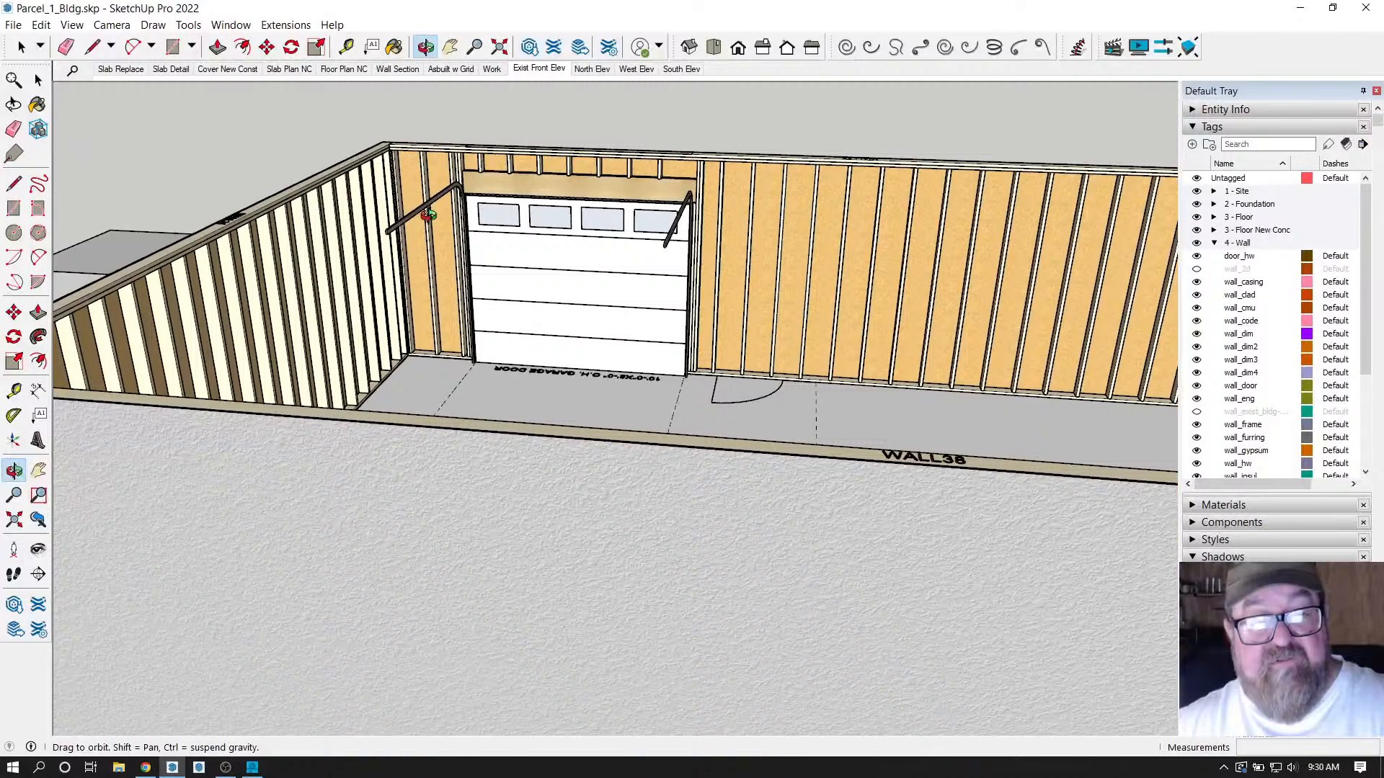
pyautogui.scroll(4, 411, 212)
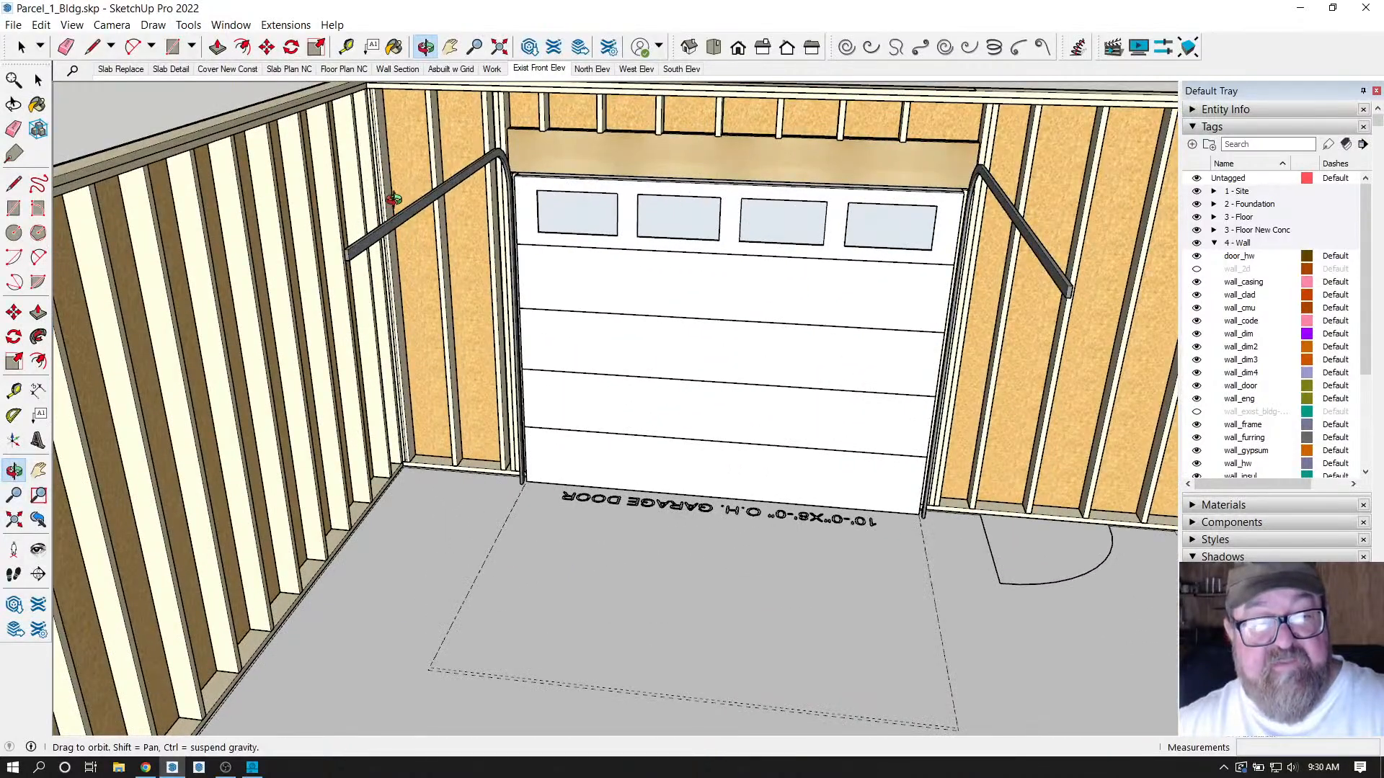
pyautogui.scroll(-3, 432, 184)
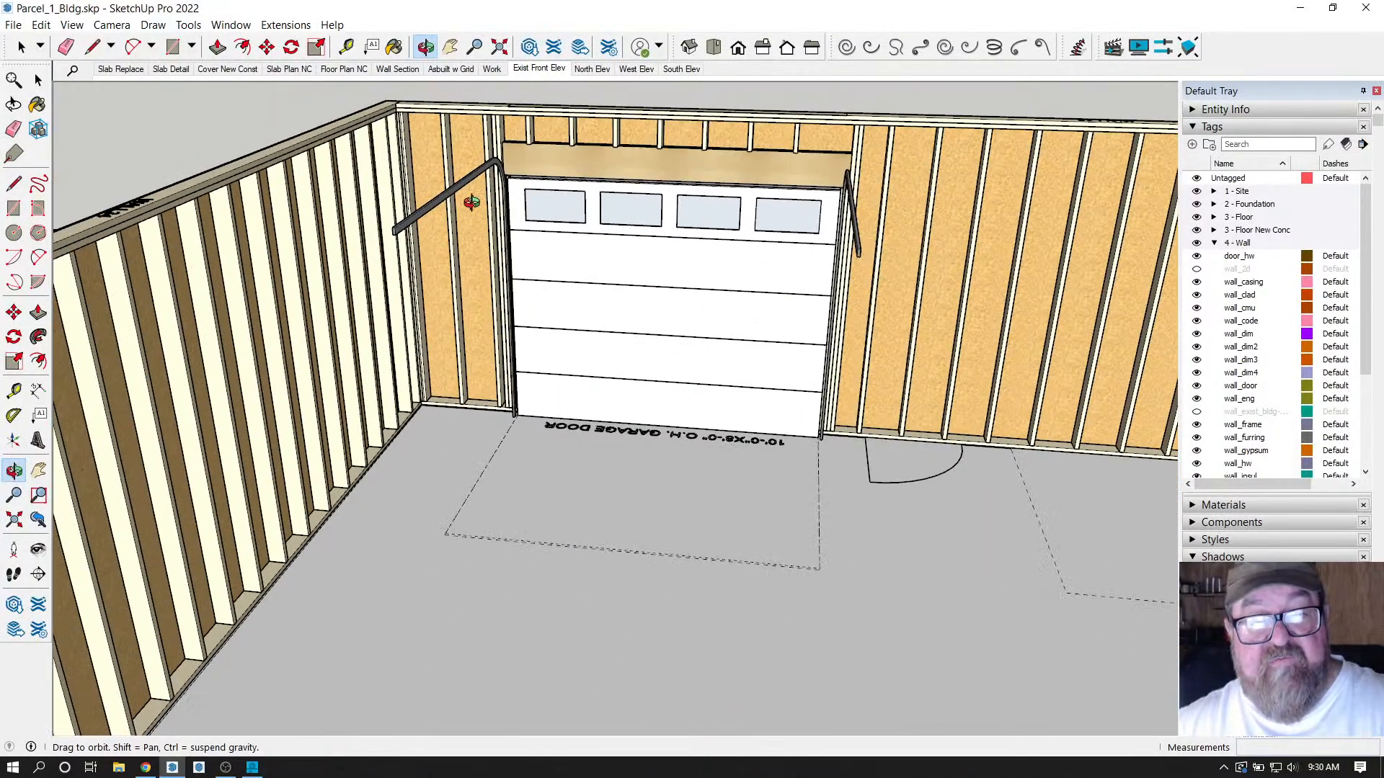
pyautogui.scroll(-3, 447, 212)
pyautogui.moveTo(437, 216); pyautogui.dragTo(457, 447)
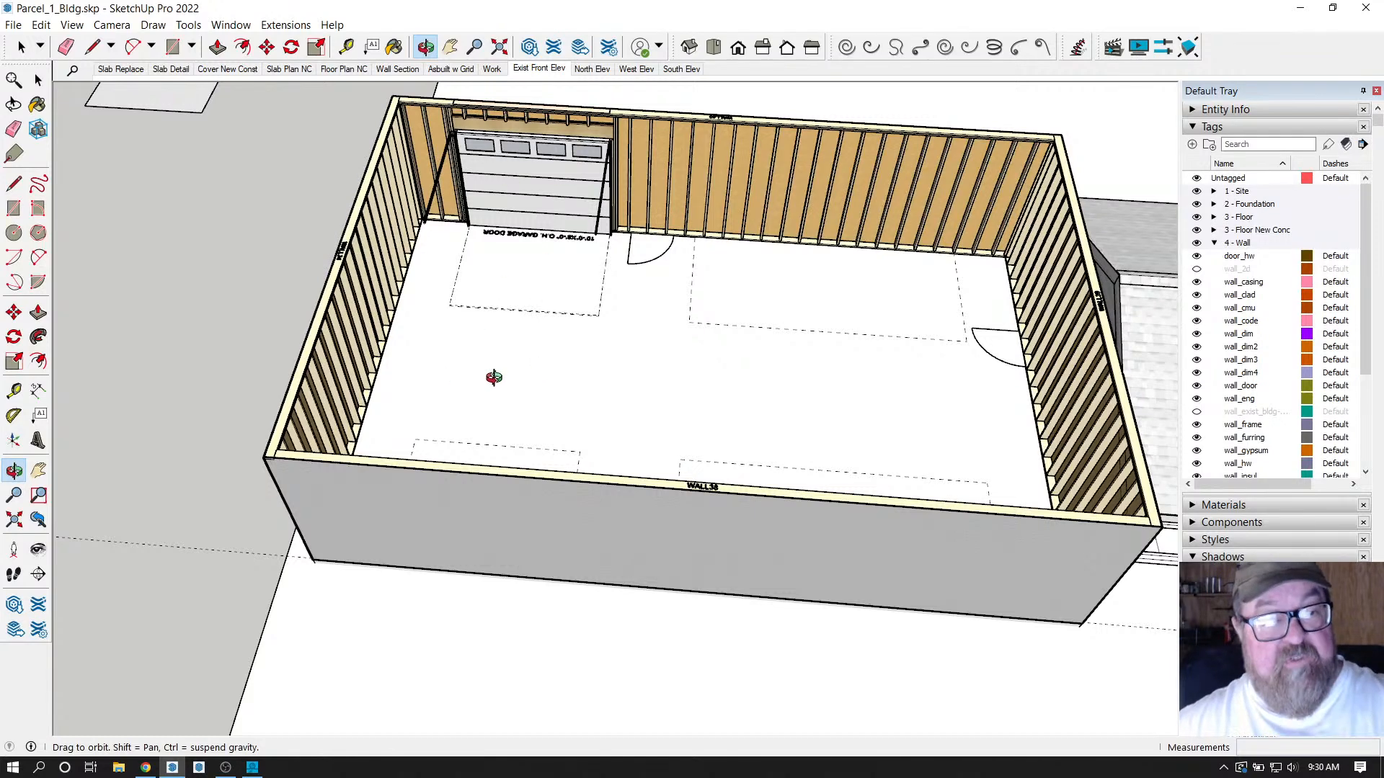
# Start a Medeek Wall garage door 120 in wide, set its height to 96 in, and preview it on the front wall.
pyautogui.click(289, 25)
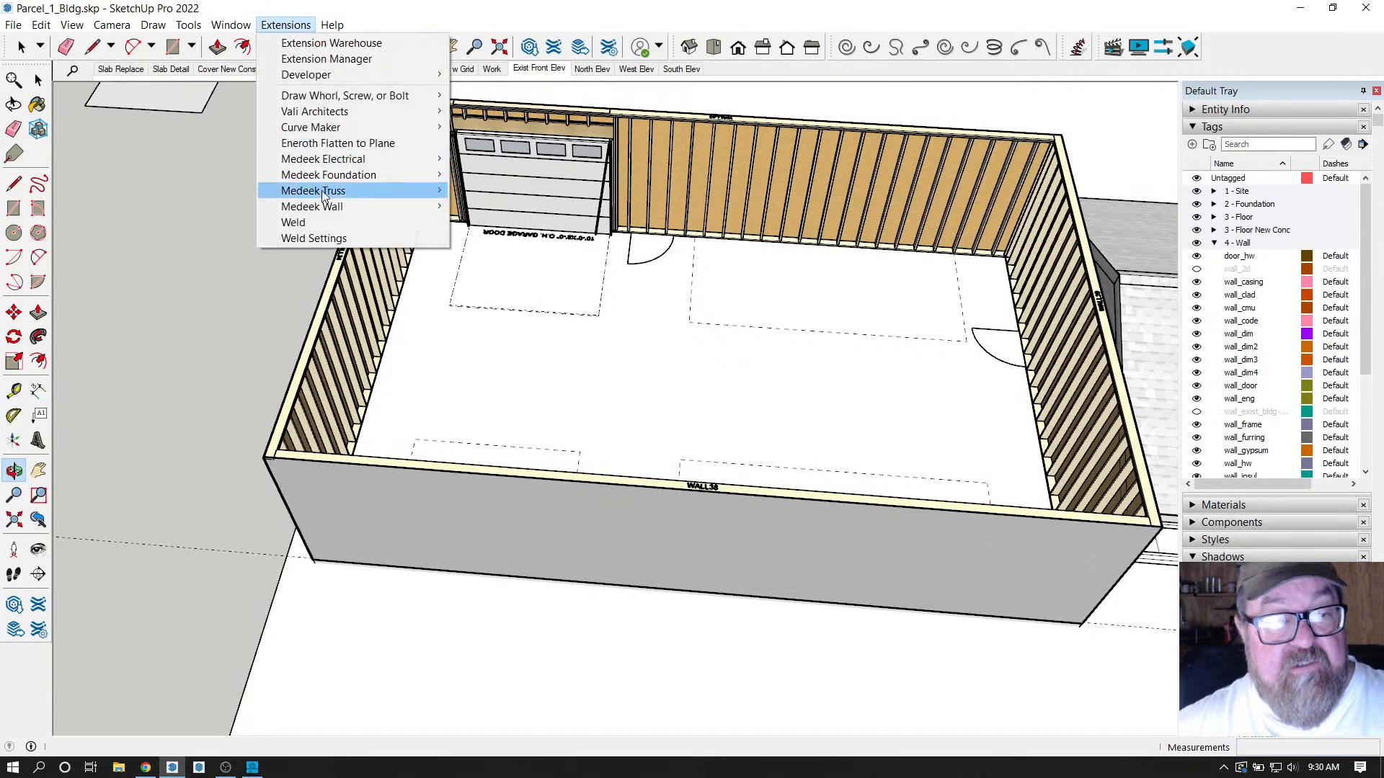
pyautogui.moveTo(321, 205)
pyautogui.click(510, 271)
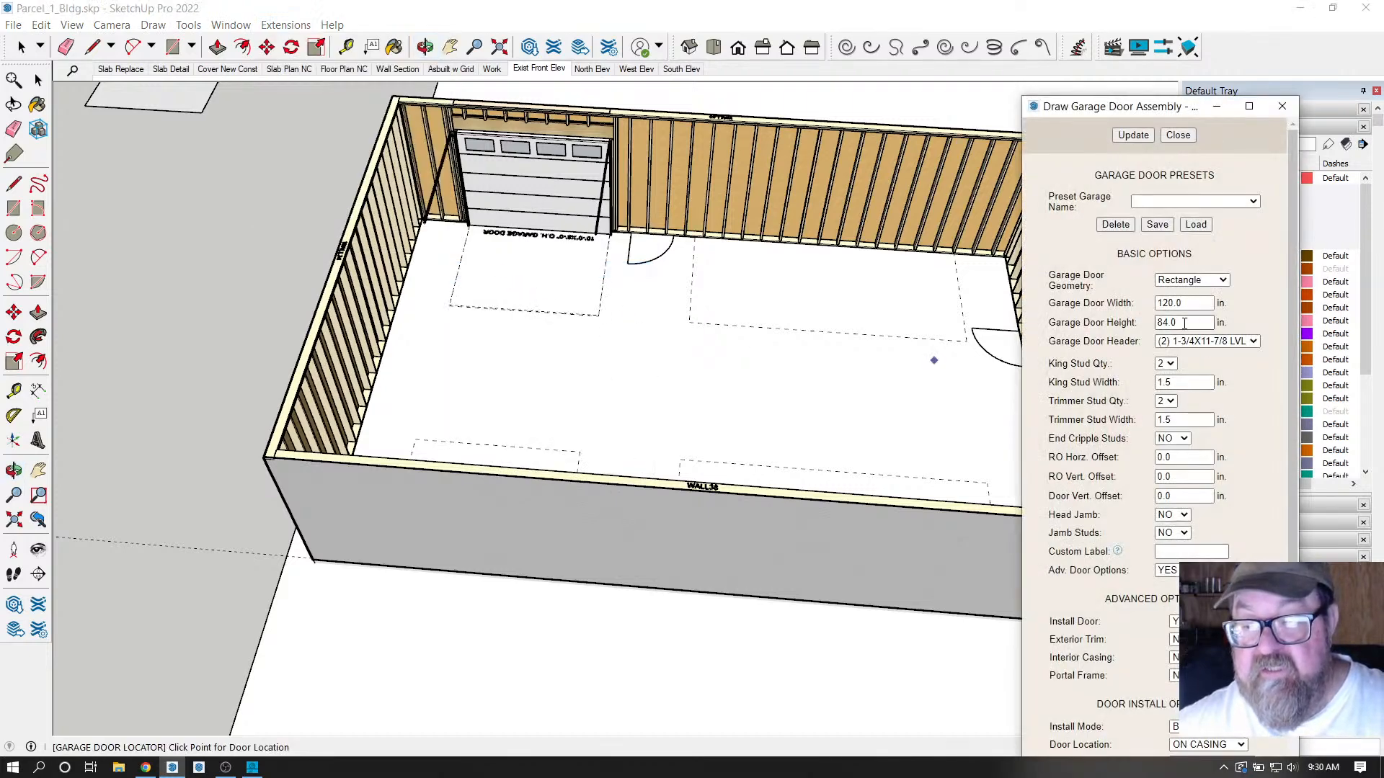
pyautogui.moveTo(1184, 324); pyautogui.dragTo(1133, 323)
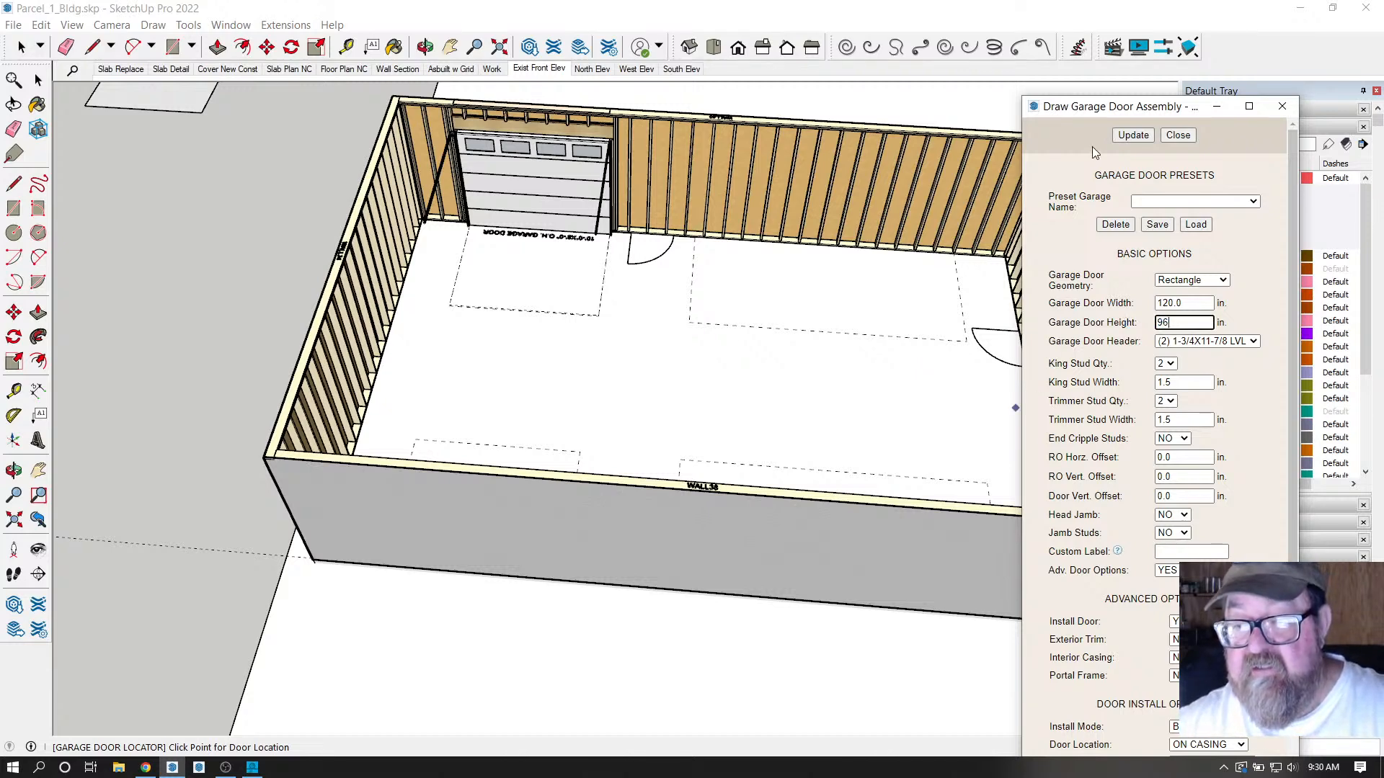
pyautogui.click(1131, 135)
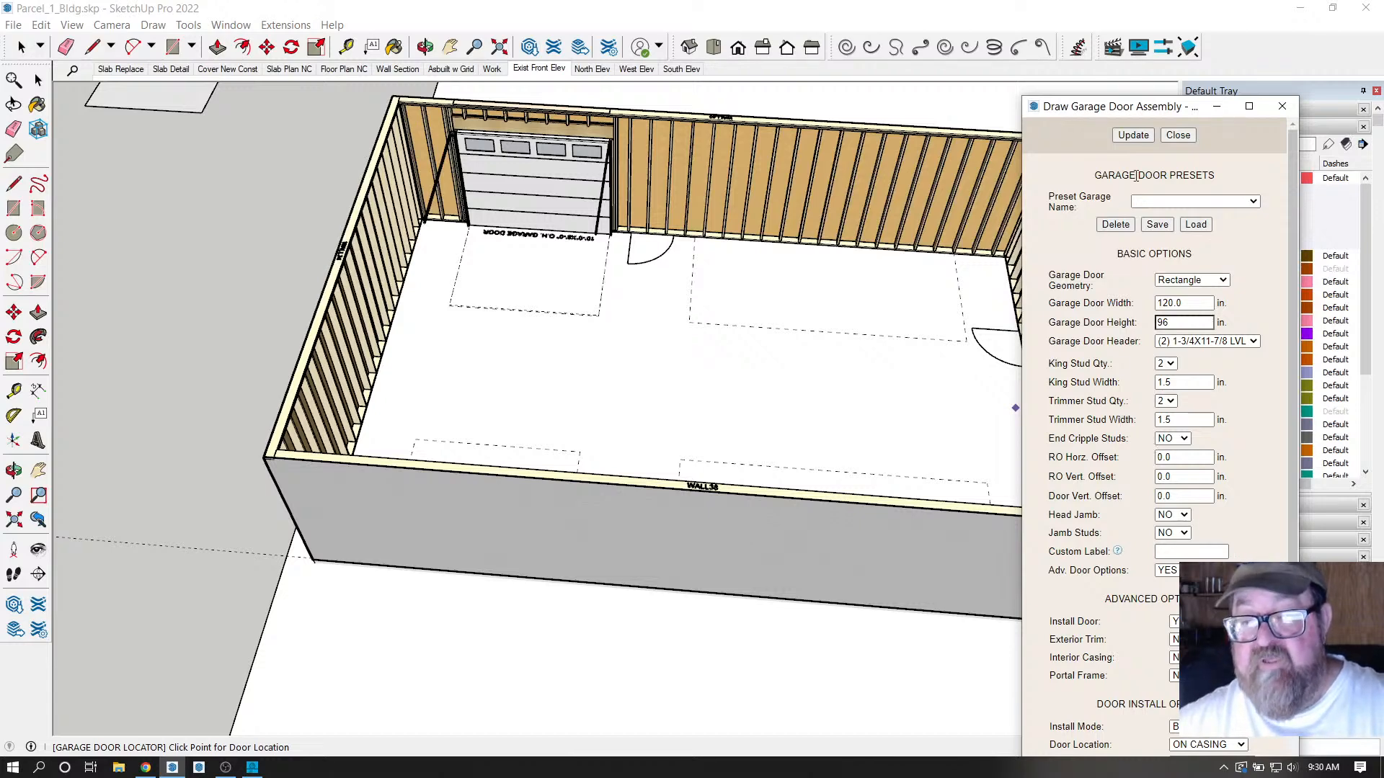
pyautogui.click(1132, 136)
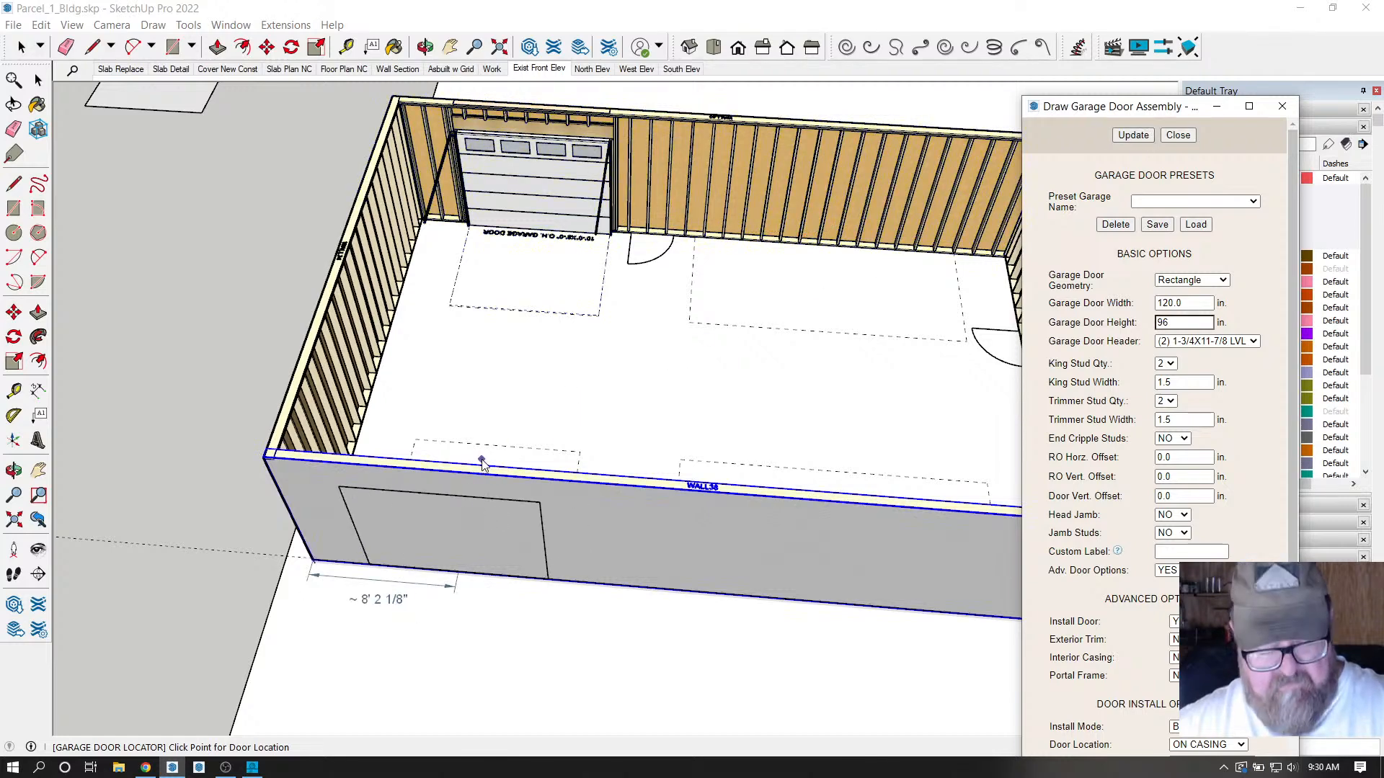
# Insert the 120 by 96 in glass-paned door near the front wall's left end, then select its height and width values.
pyautogui.click(497, 448)
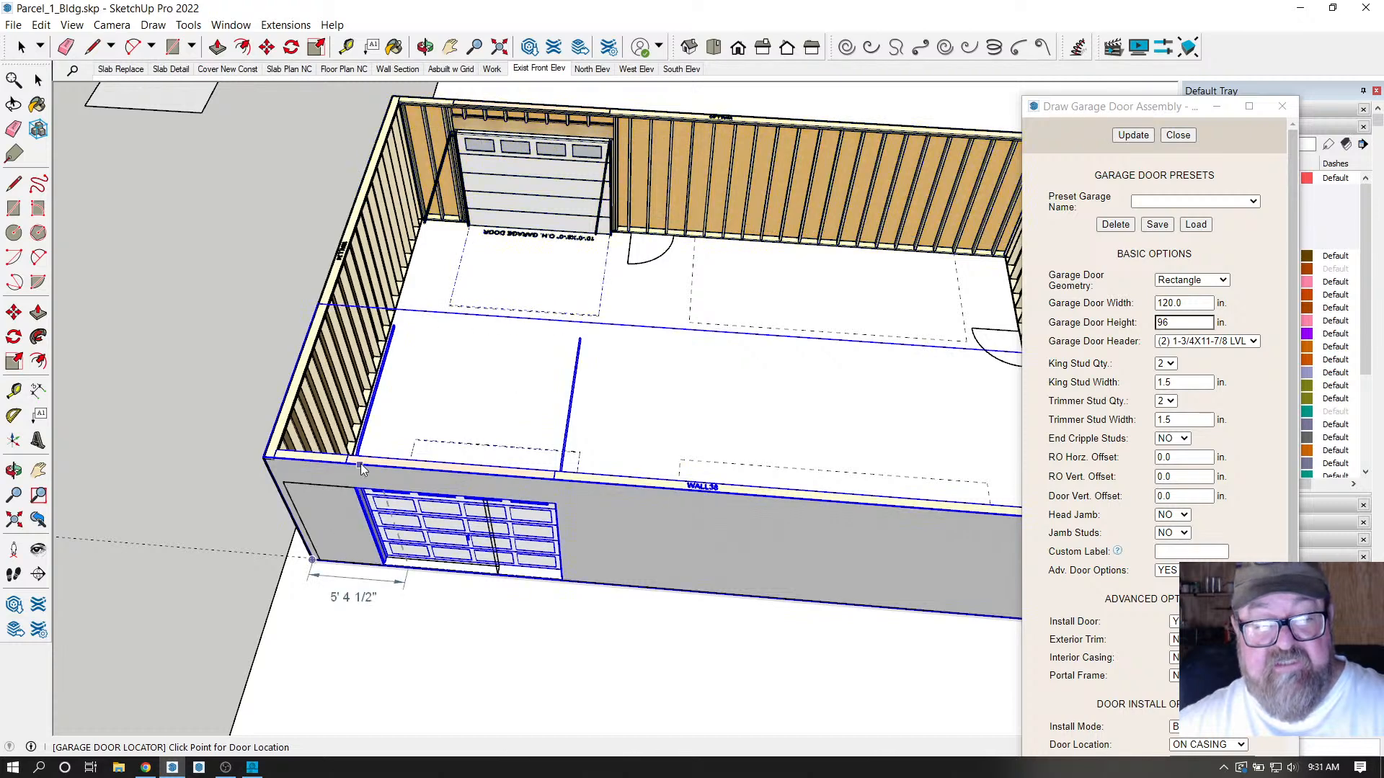
pyautogui.scroll(-2, 361, 490)
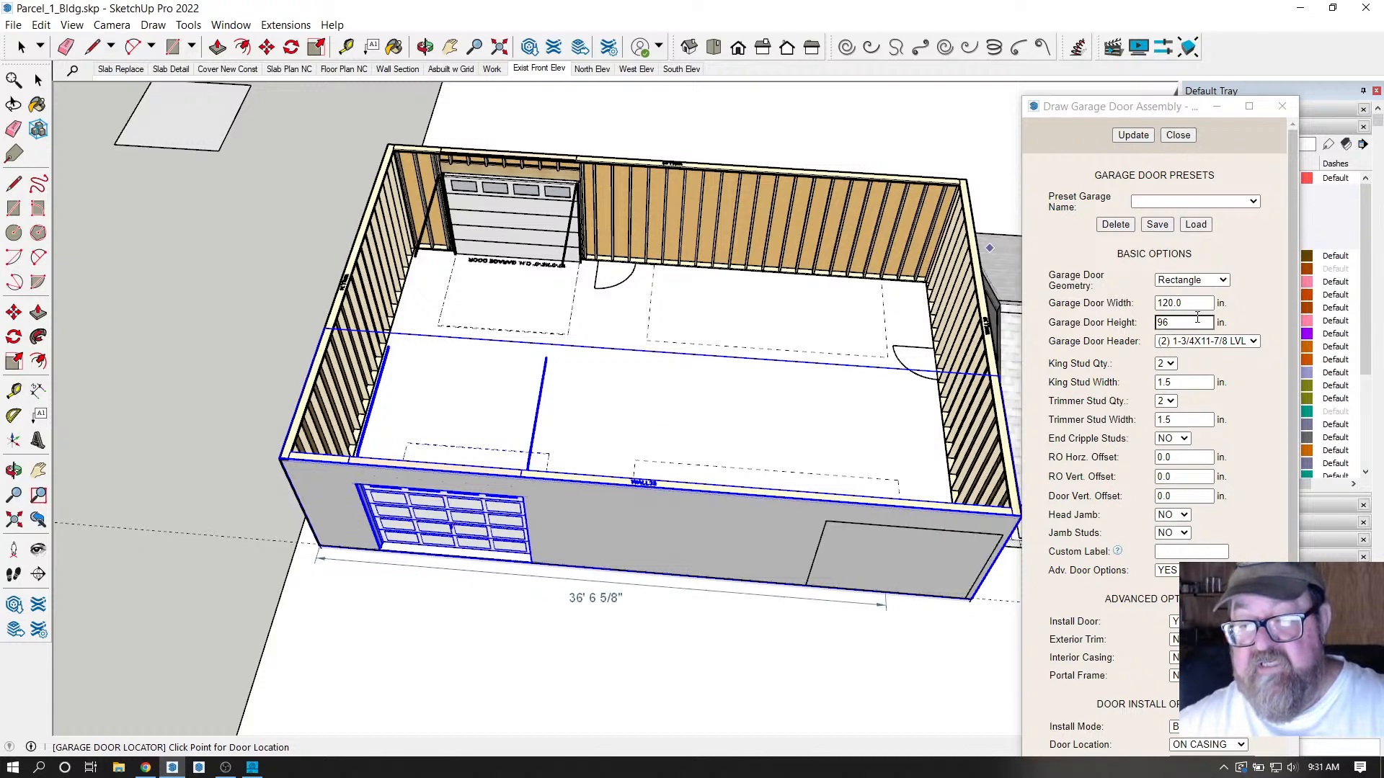
pyautogui.moveTo(1183, 322); pyautogui.dragTo(1146, 326)
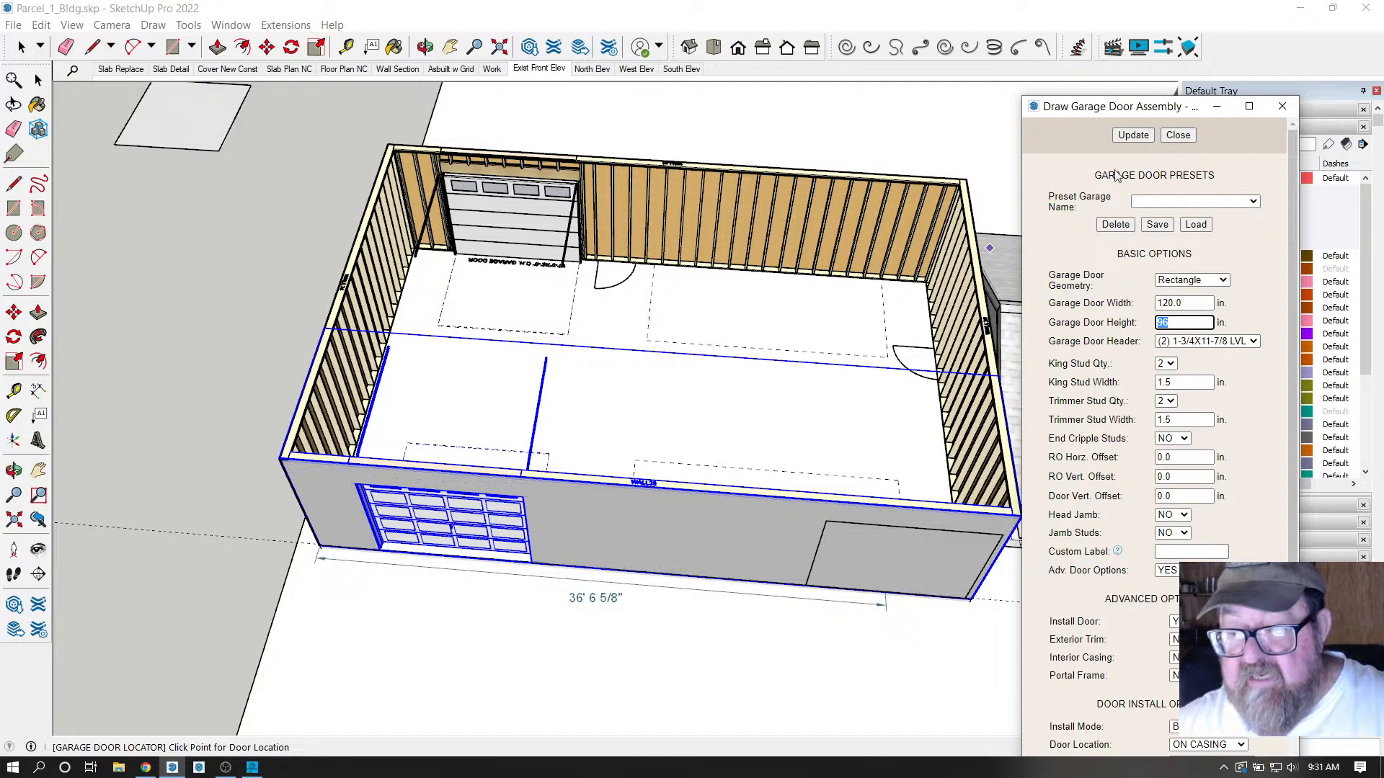
pyautogui.moveTo(1187, 301); pyautogui.dragTo(1141, 308)
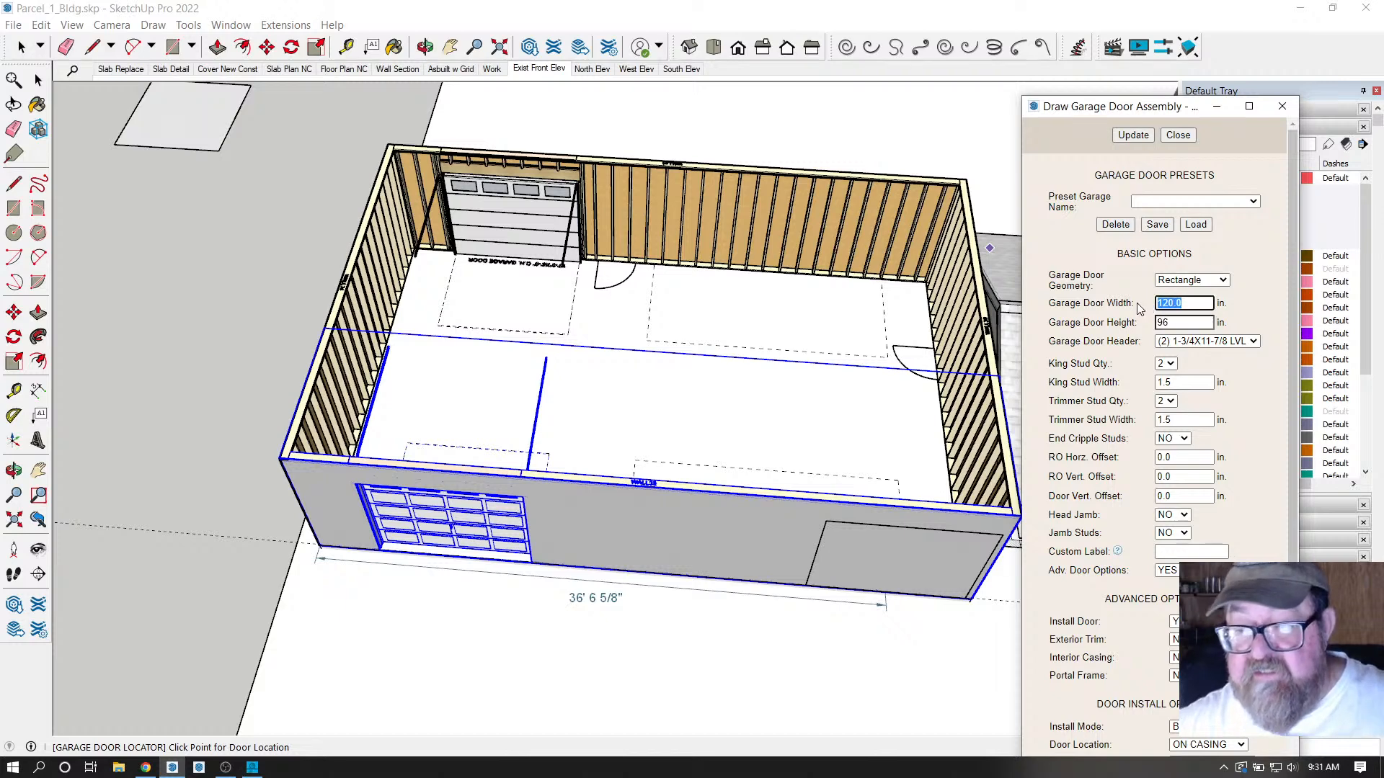
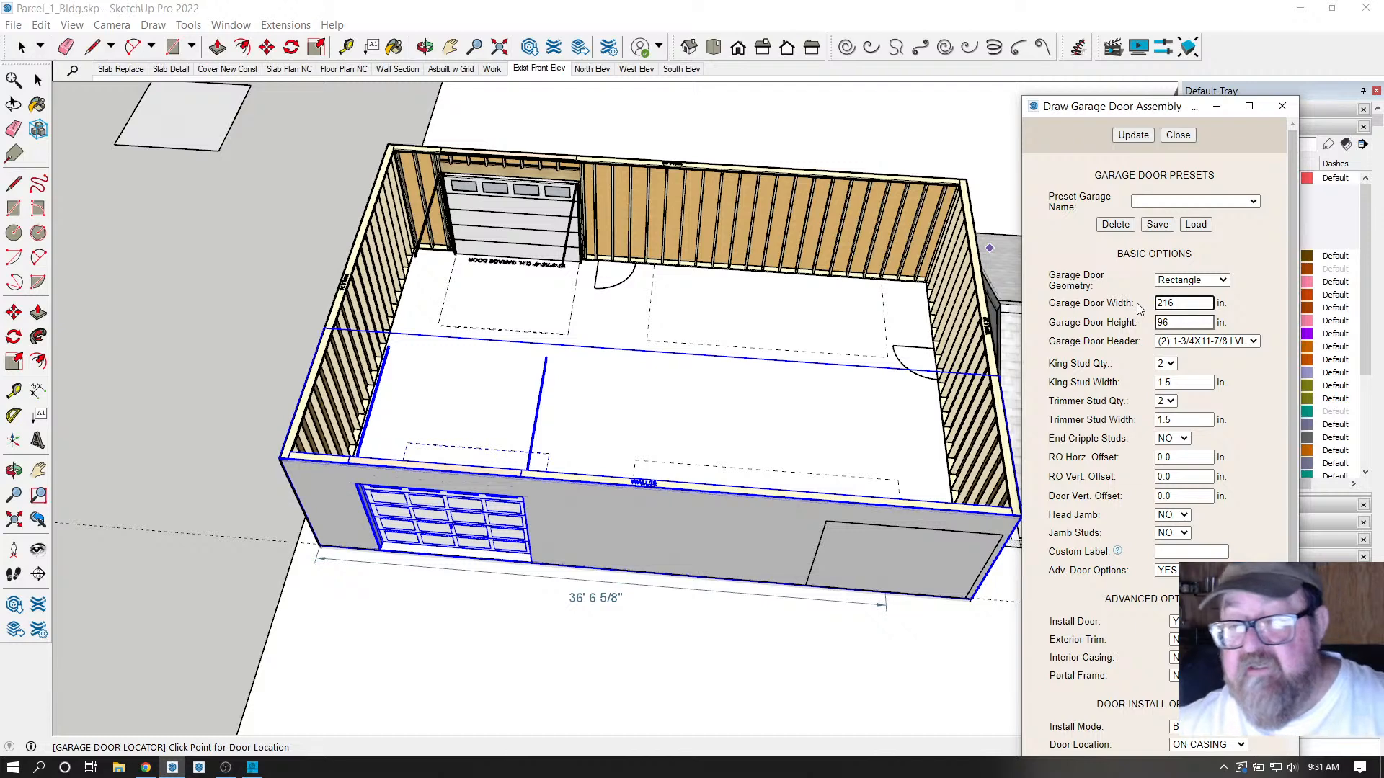
# Apply the 216 by 96 in door size and place second doors on the back and front walls.
pyautogui.click(1133, 135)
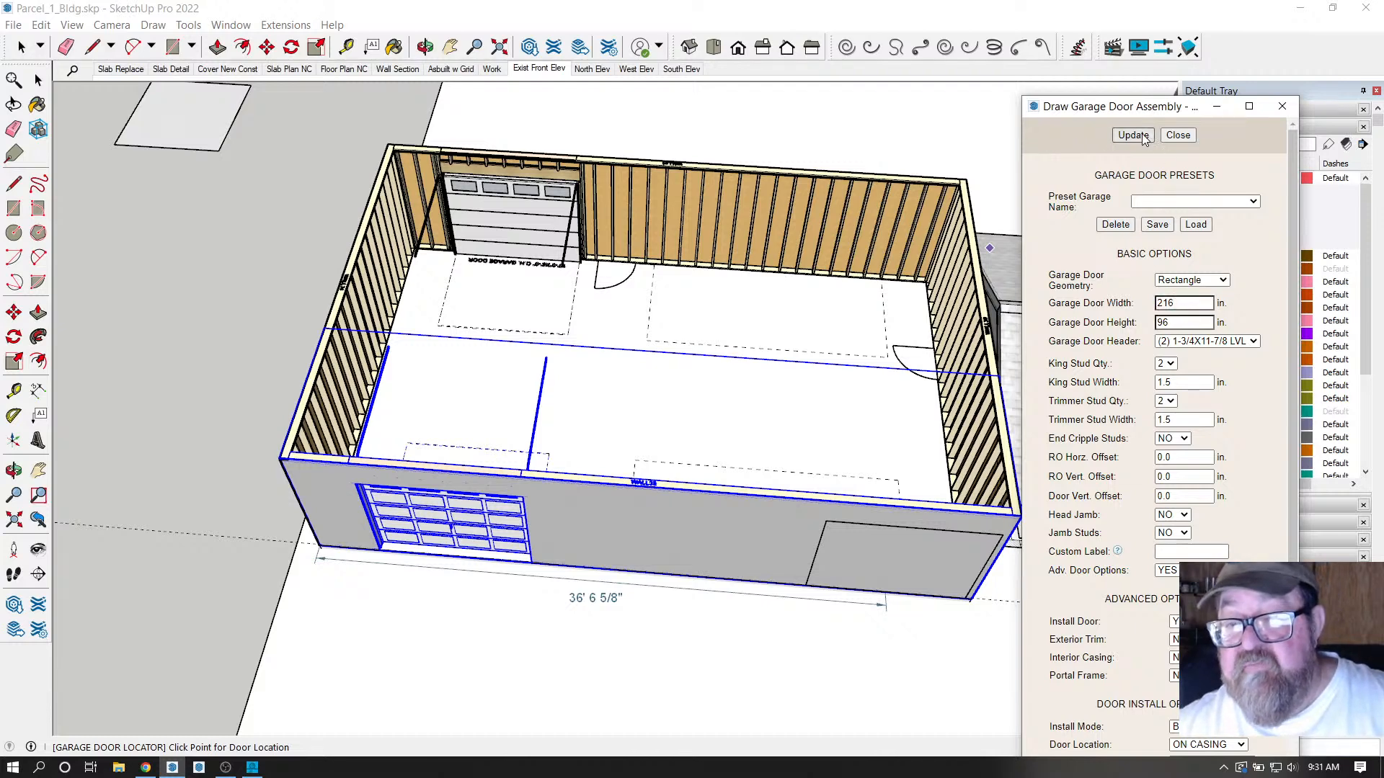
pyautogui.click(767, 351)
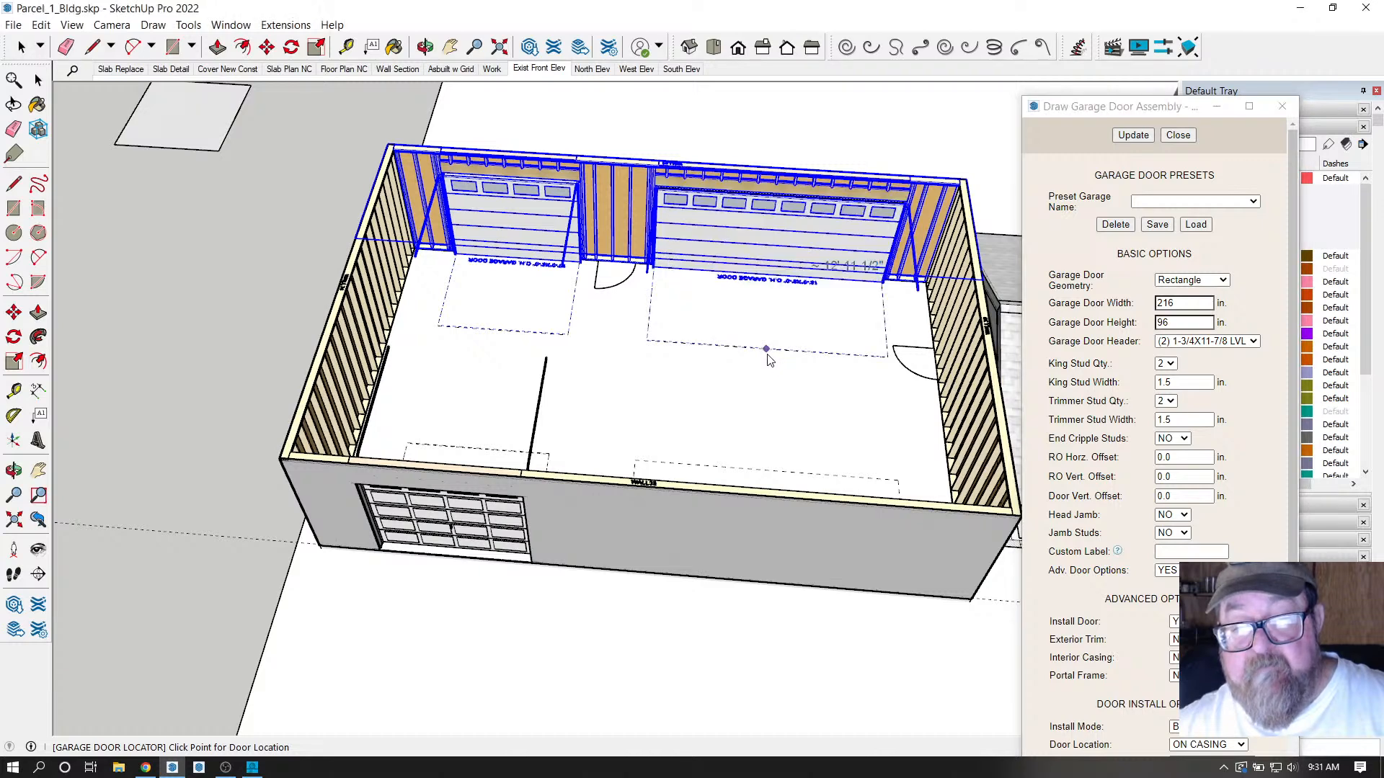
pyautogui.scroll(-2, 767, 353)
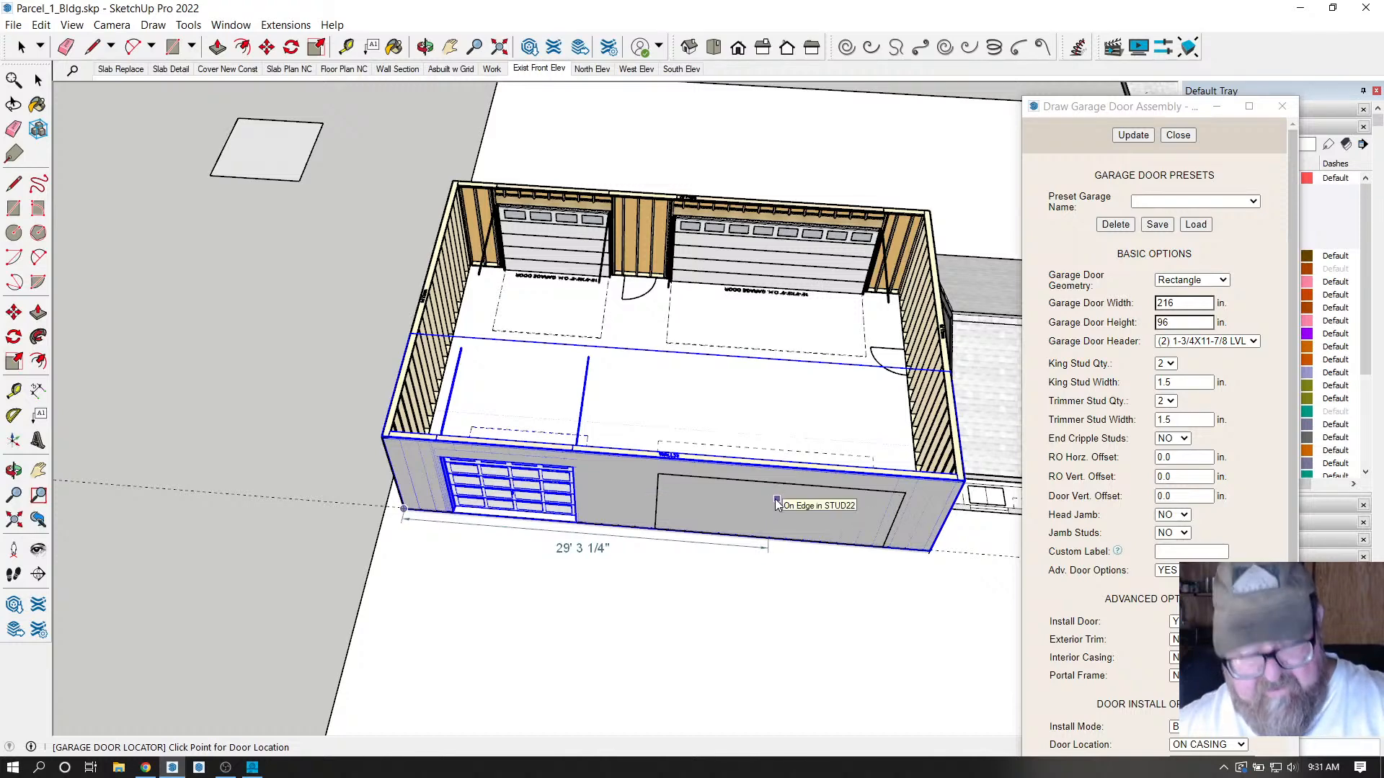
pyautogui.click(764, 456)
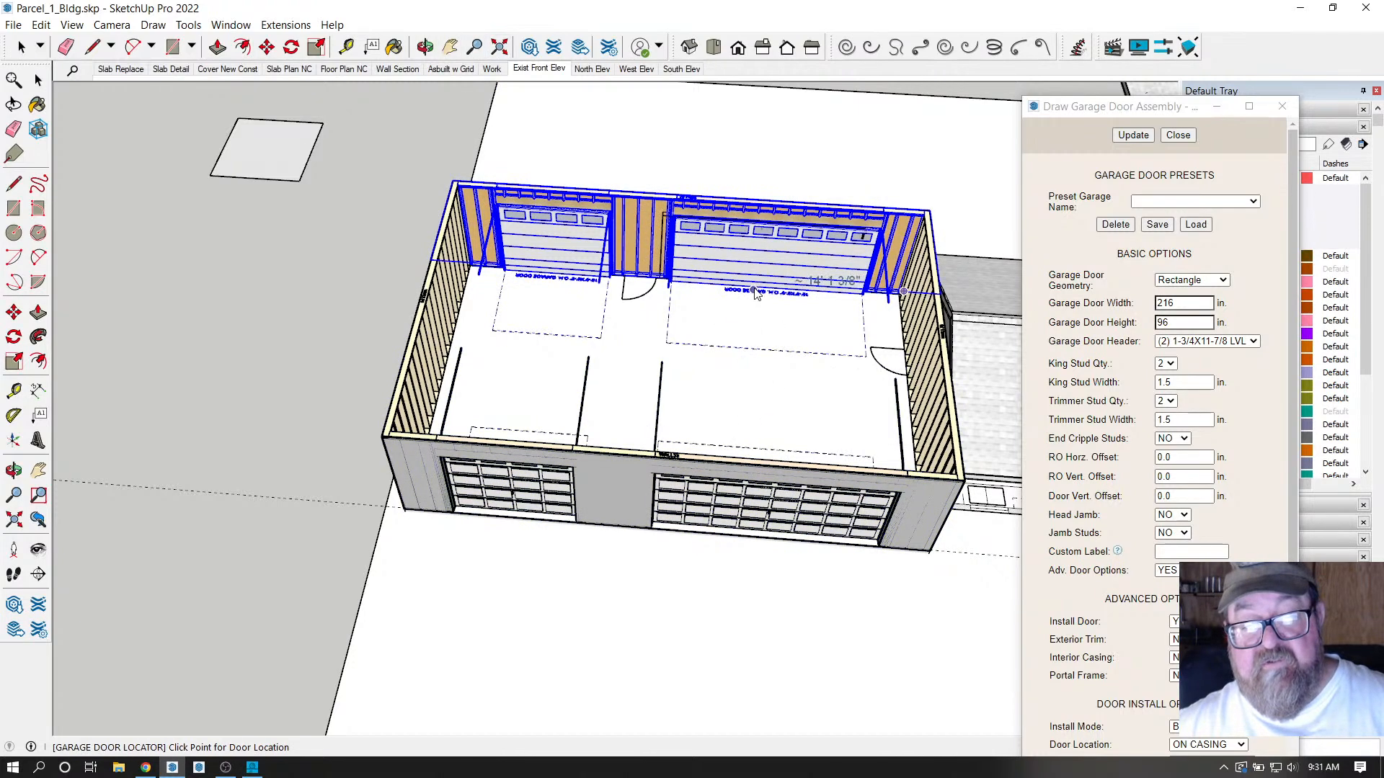
pyautogui.press('space')
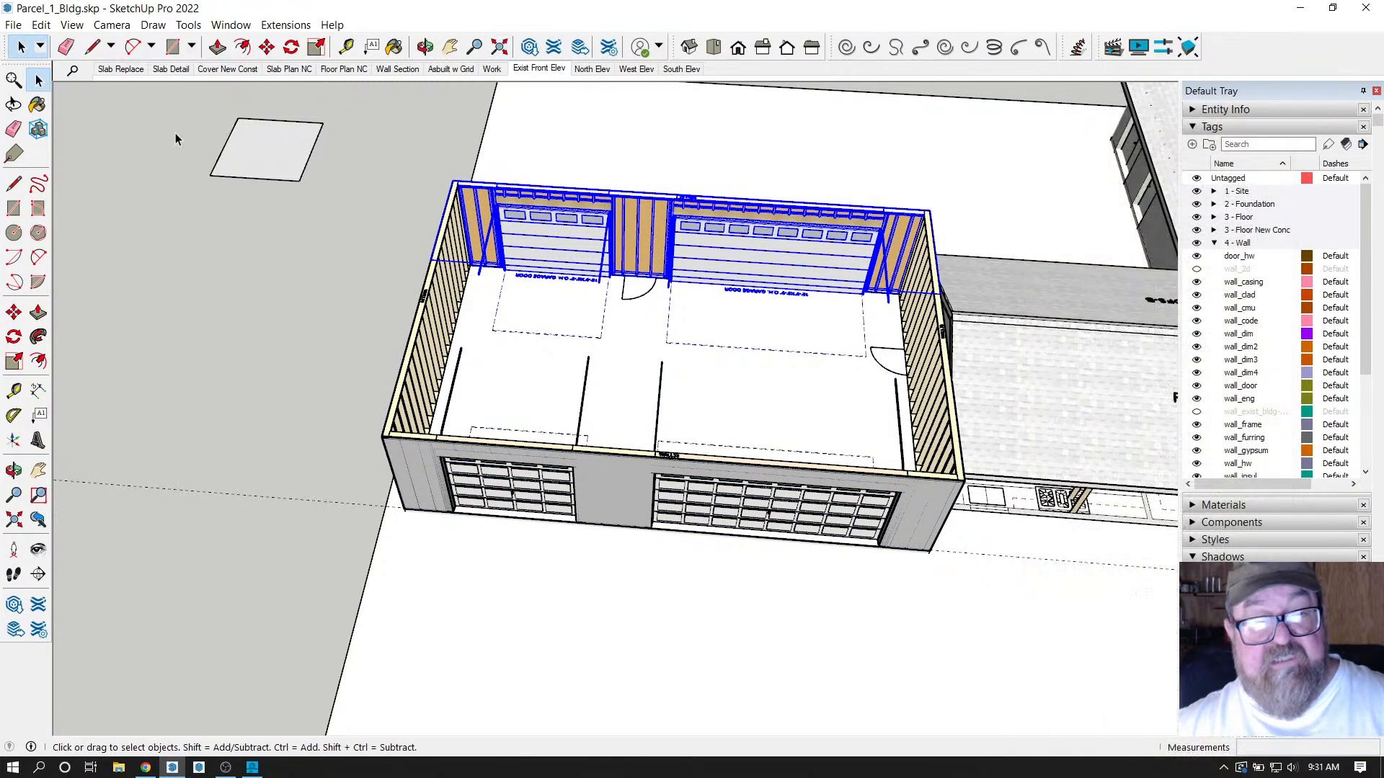
pyautogui.click(426, 47)
pyautogui.moveTo(685, 324); pyautogui.dragTo(1038, 374)
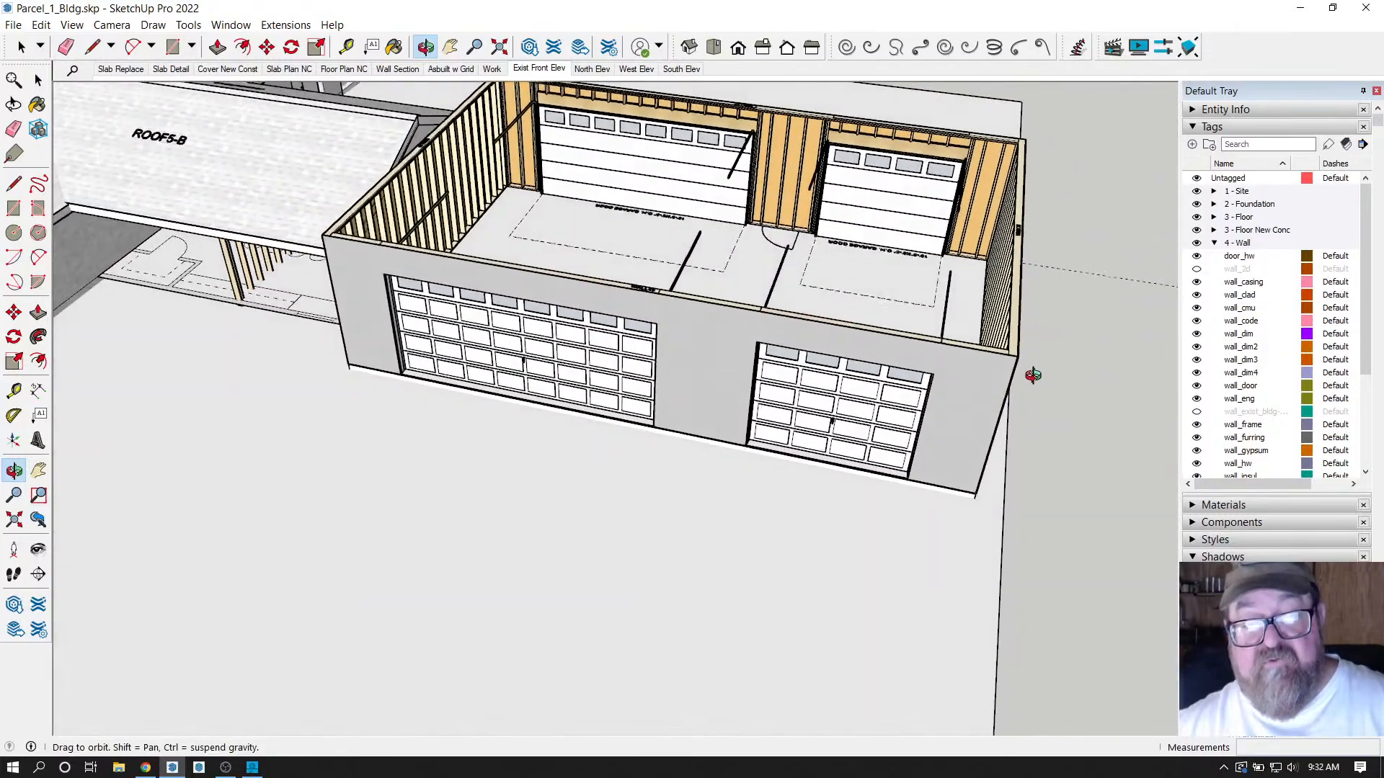
pyautogui.scroll(5, 1038, 374)
pyautogui.moveTo(818, 690); pyautogui.dragTo(777, 179)
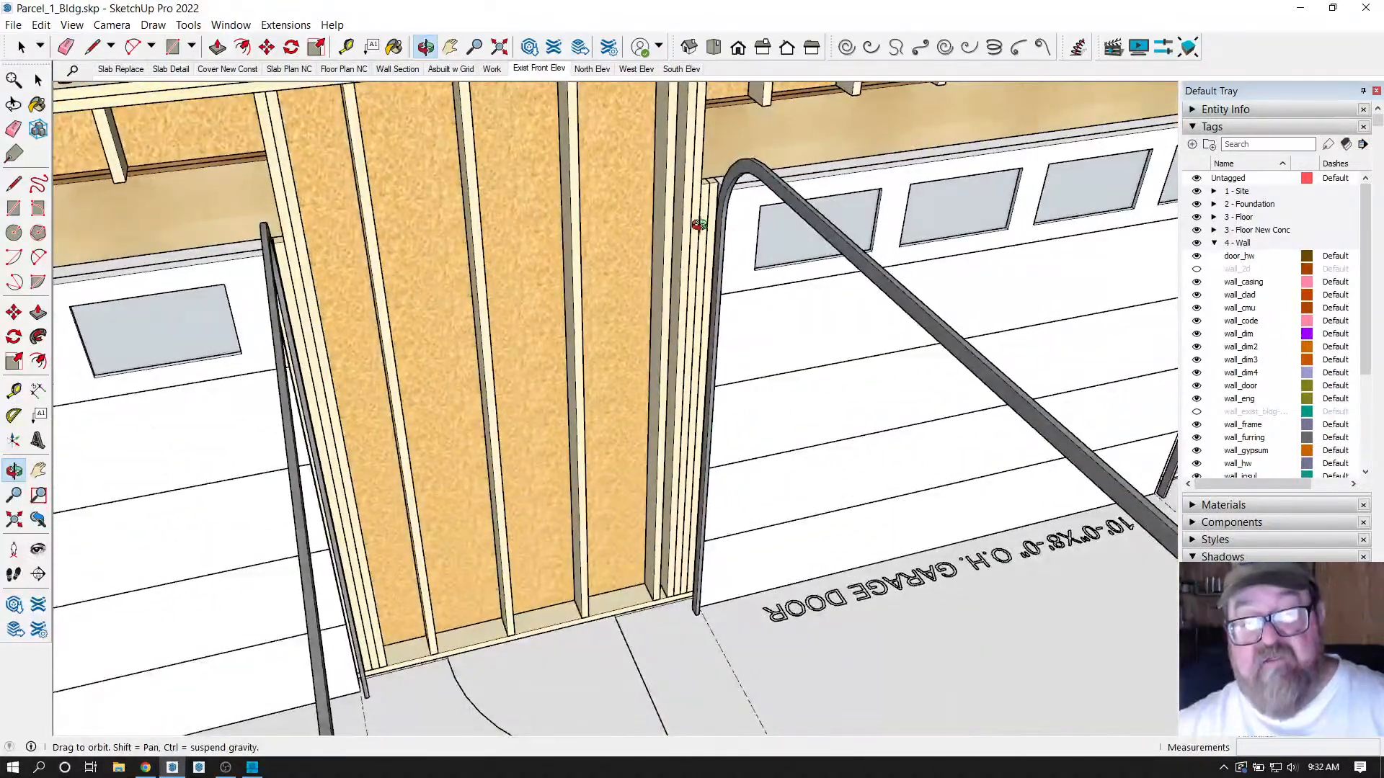
pyautogui.moveTo(708, 296); pyautogui.dragTo(647, 285)
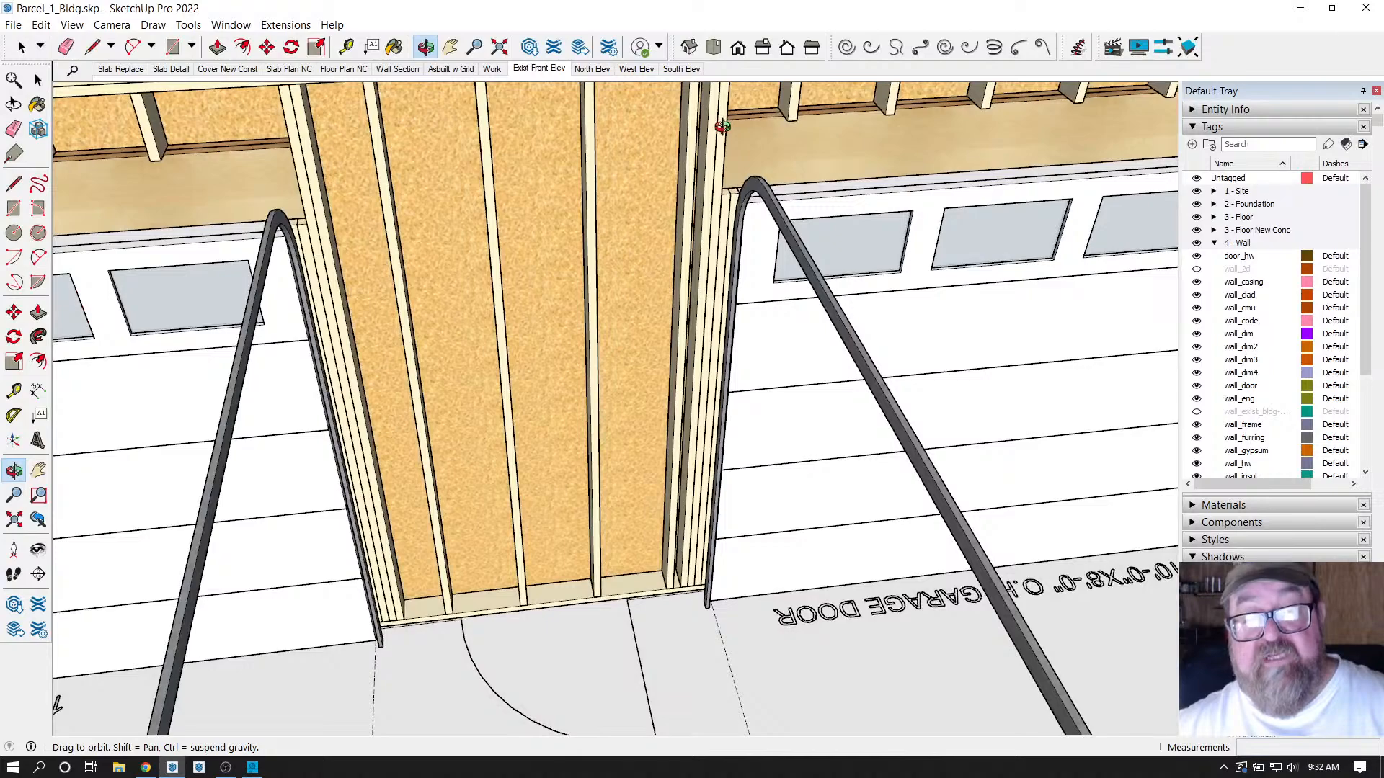
pyautogui.moveTo(729, 246); pyautogui.dragTo(778, 245)
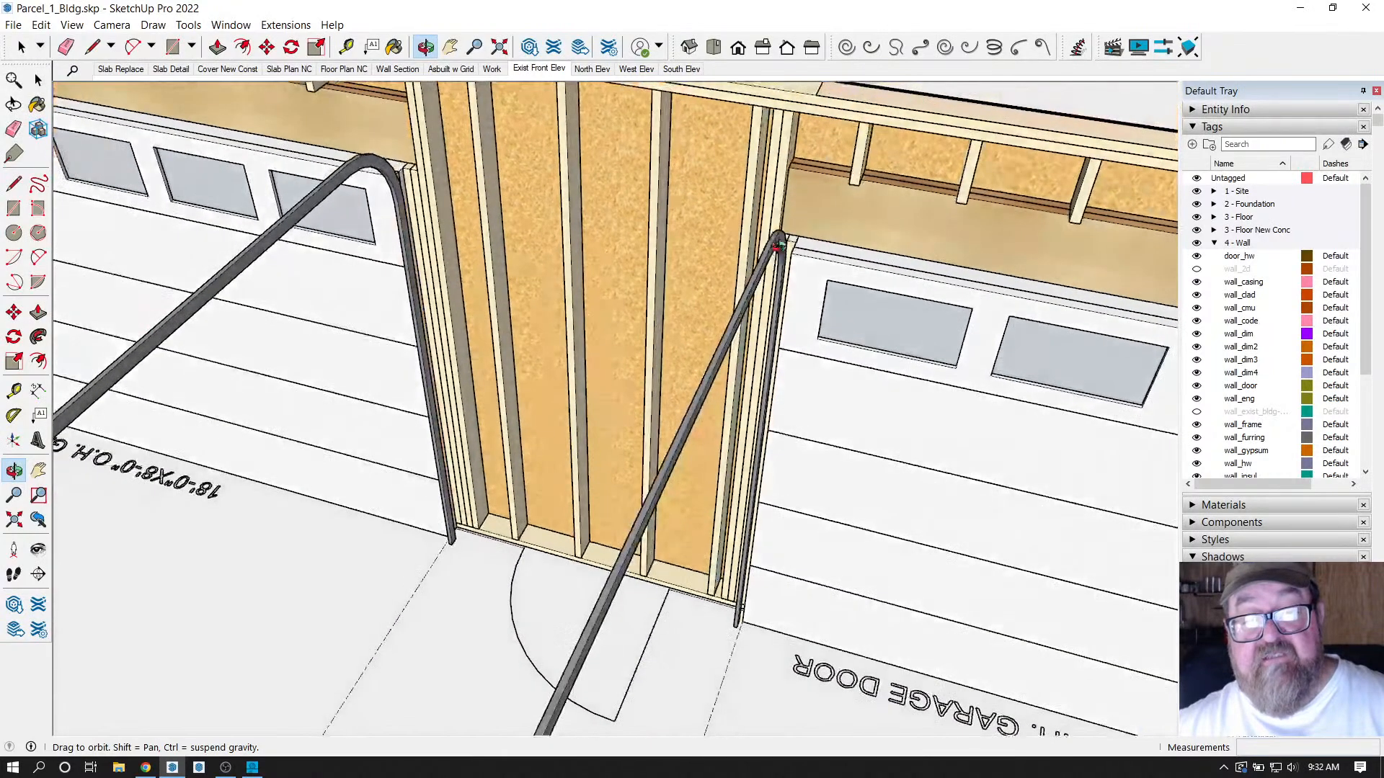
pyautogui.moveTo(897, 320); pyautogui.dragTo(827, 216)
pyautogui.moveTo(755, 252); pyautogui.dragTo(768, 363)
pyautogui.scroll(5, 505, 349)
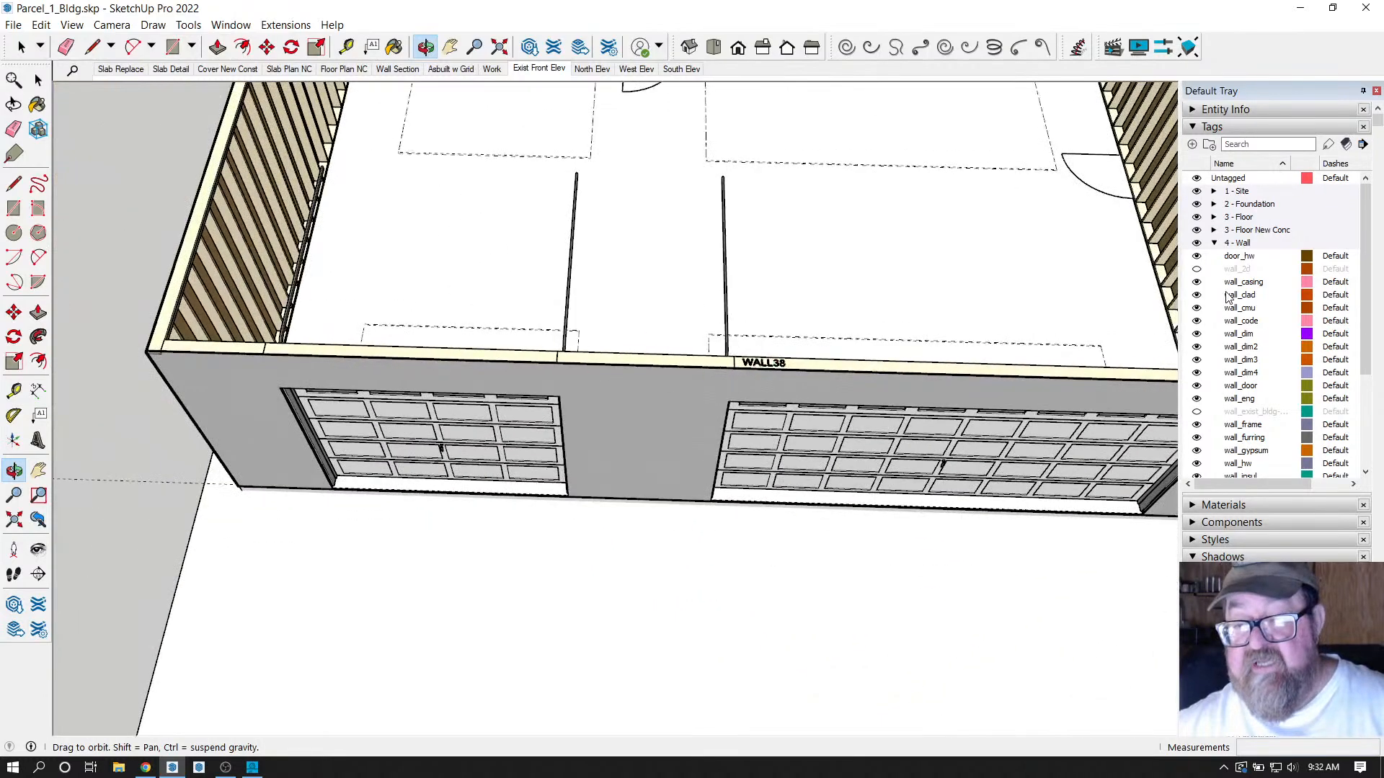
pyautogui.scroll(-5, 683, 369)
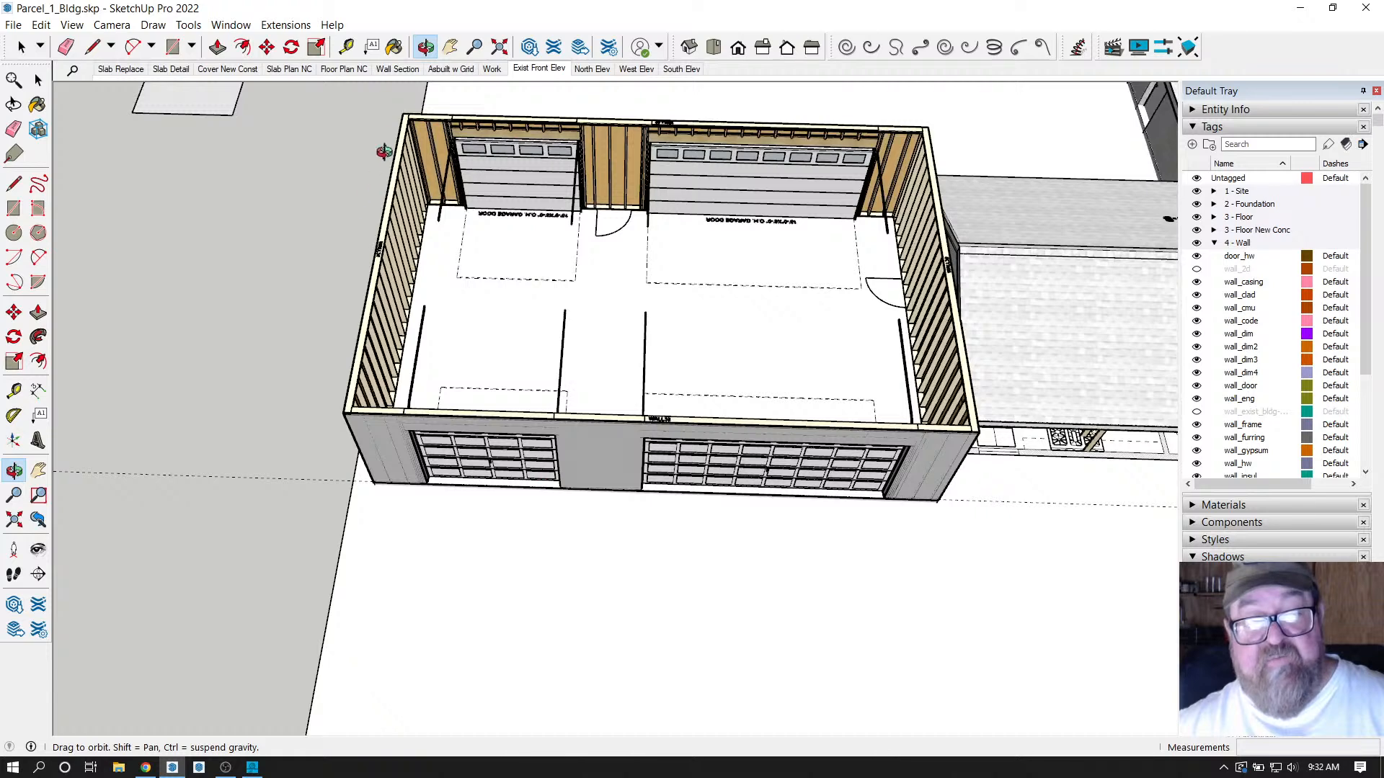
pyautogui.scroll(6, 310, 321)
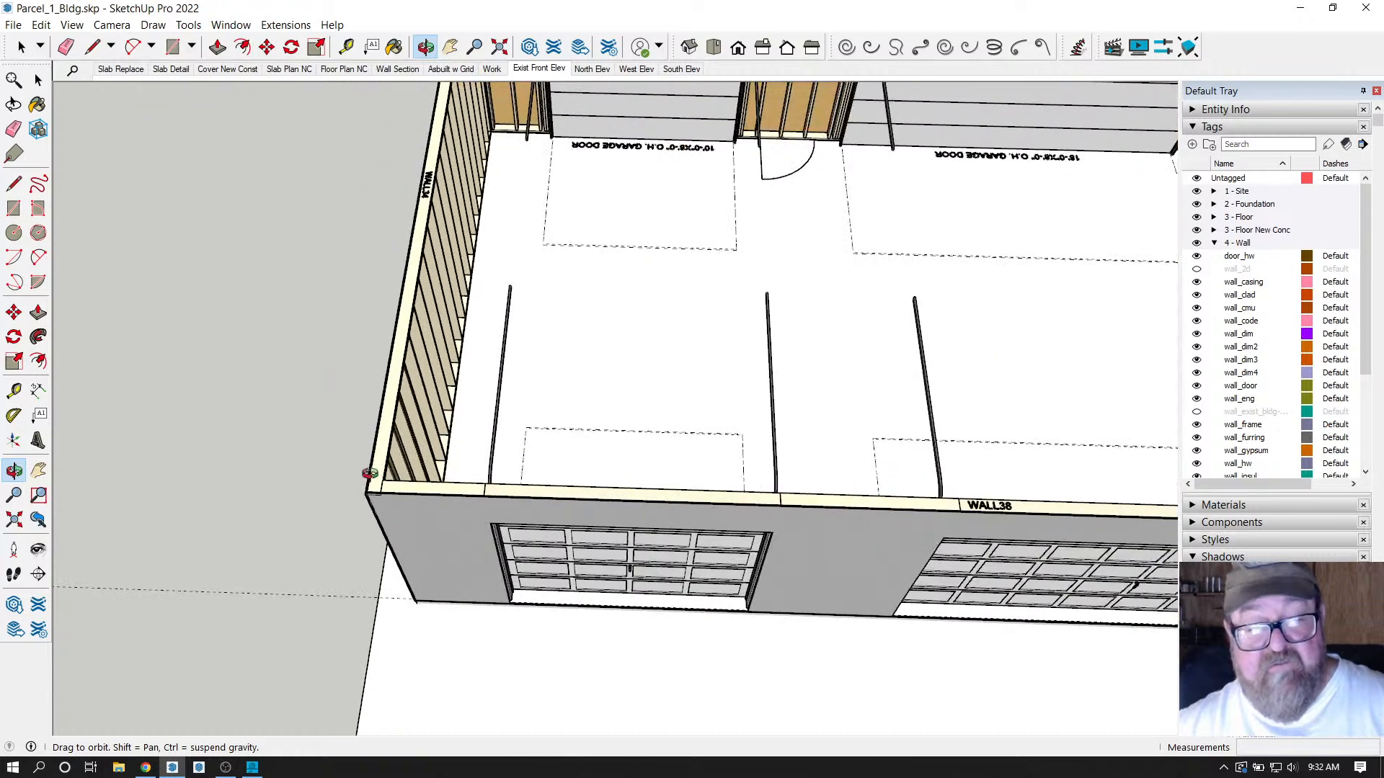
pyautogui.scroll(3, 382, 489)
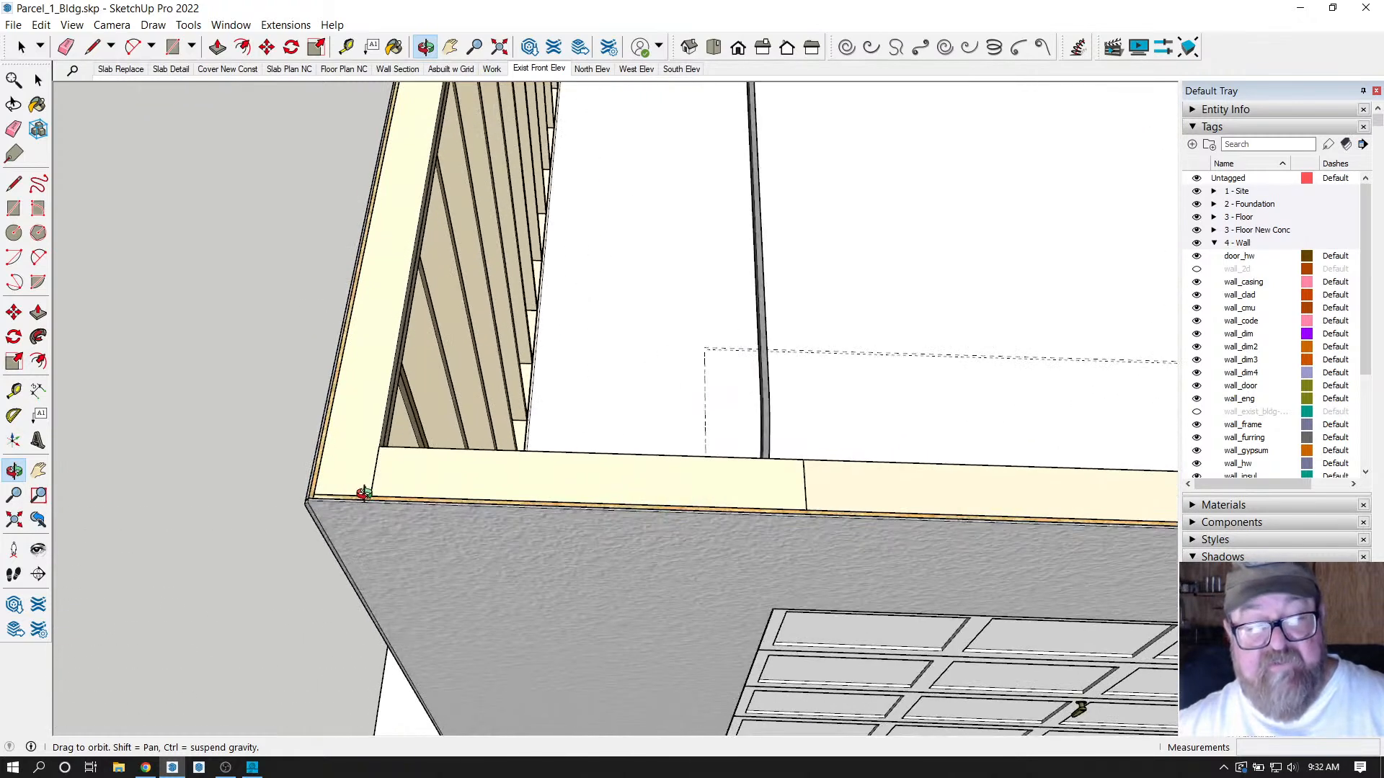
pyautogui.scroll(-5, 370, 513)
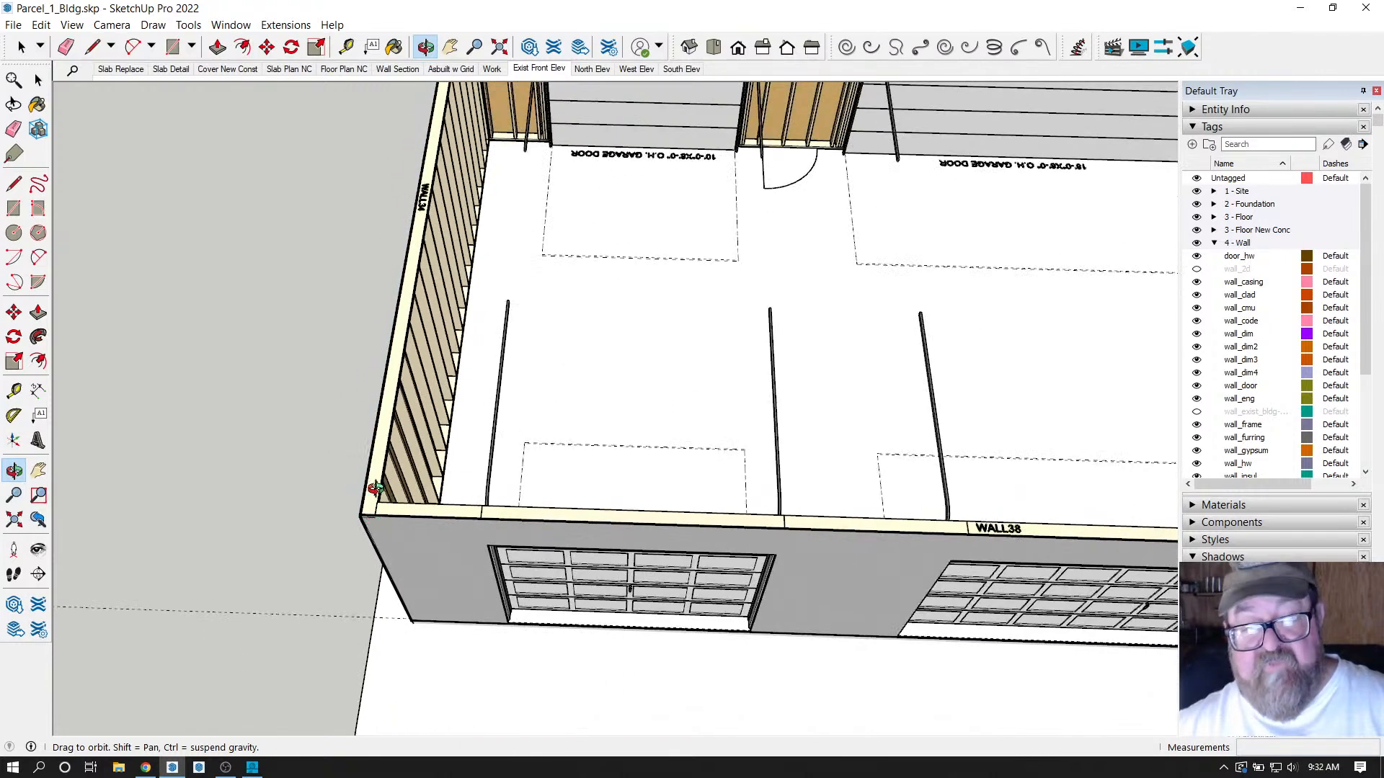
pyautogui.scroll(3, 375, 489)
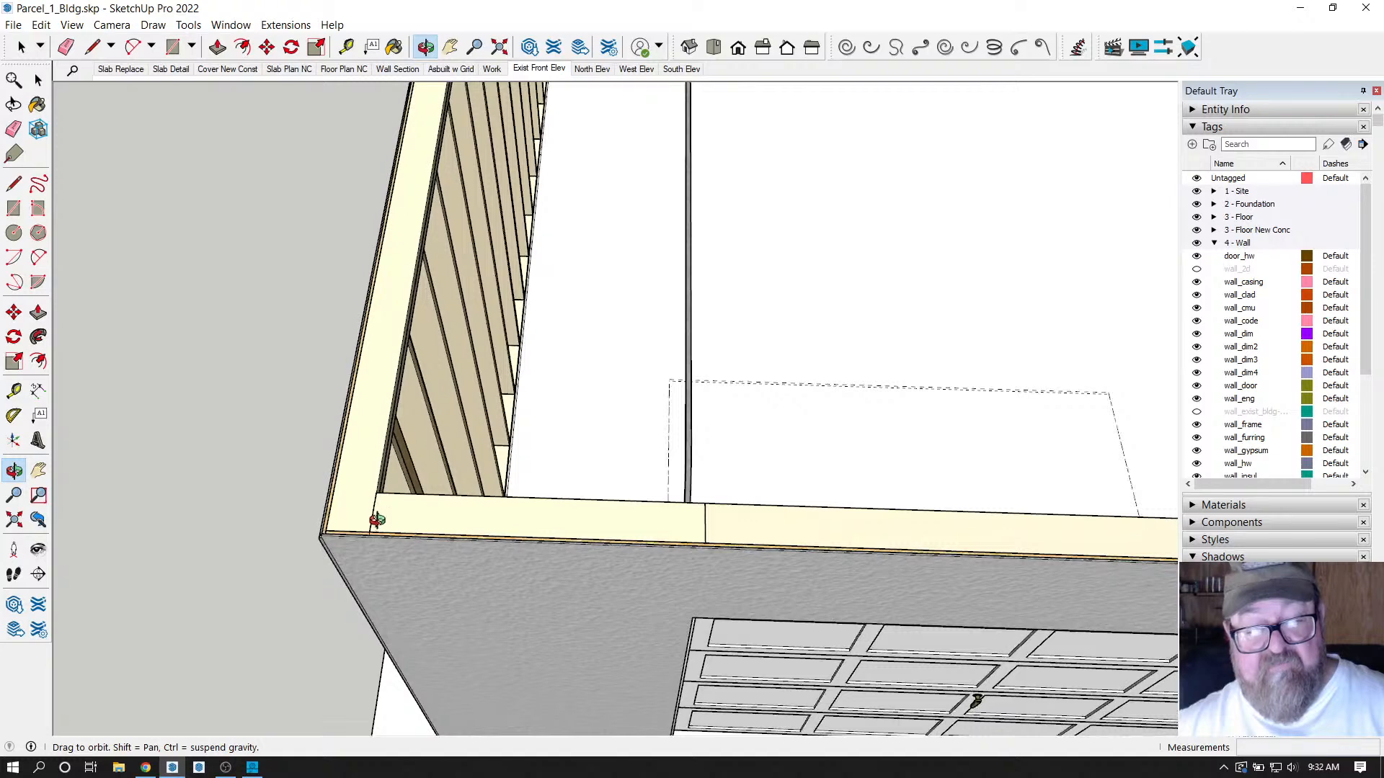
pyautogui.scroll(3, 364, 511)
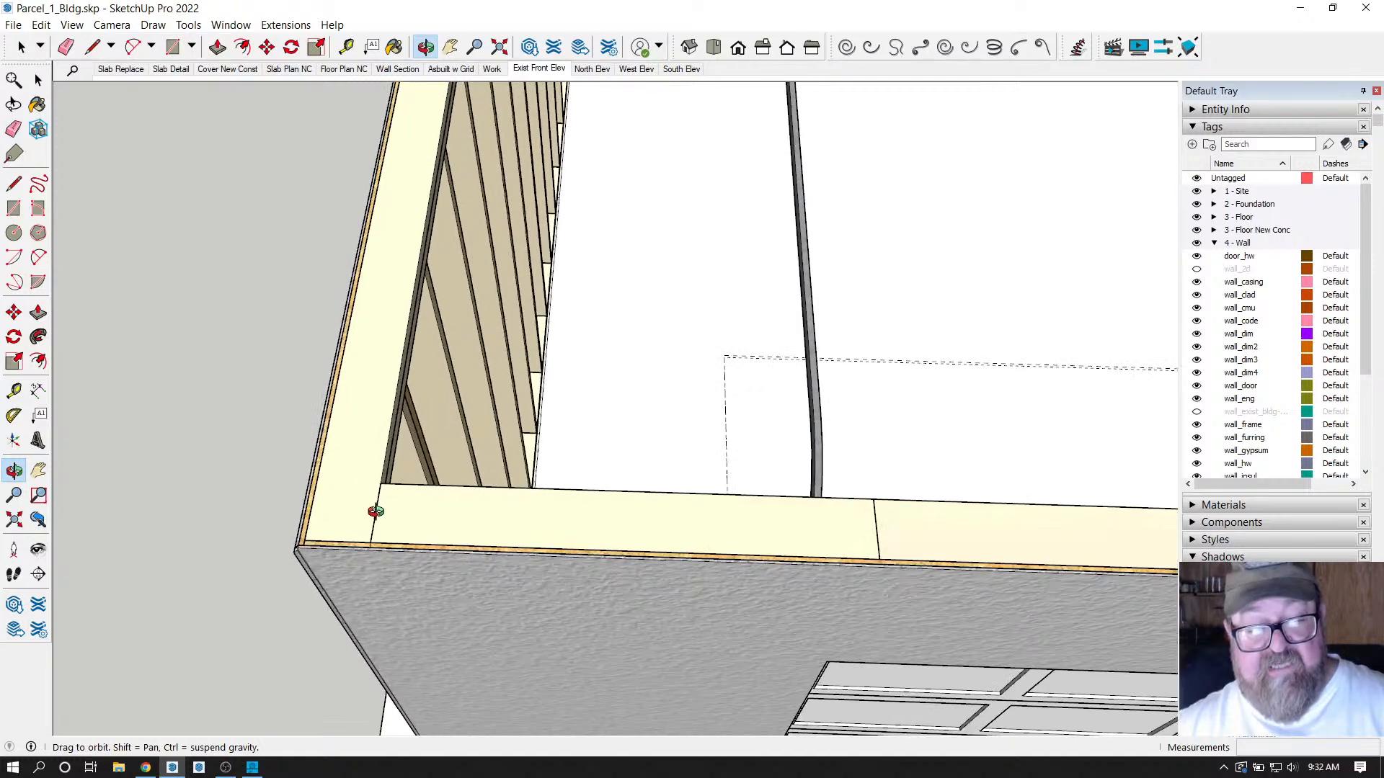
pyautogui.scroll(-1, 384, 337)
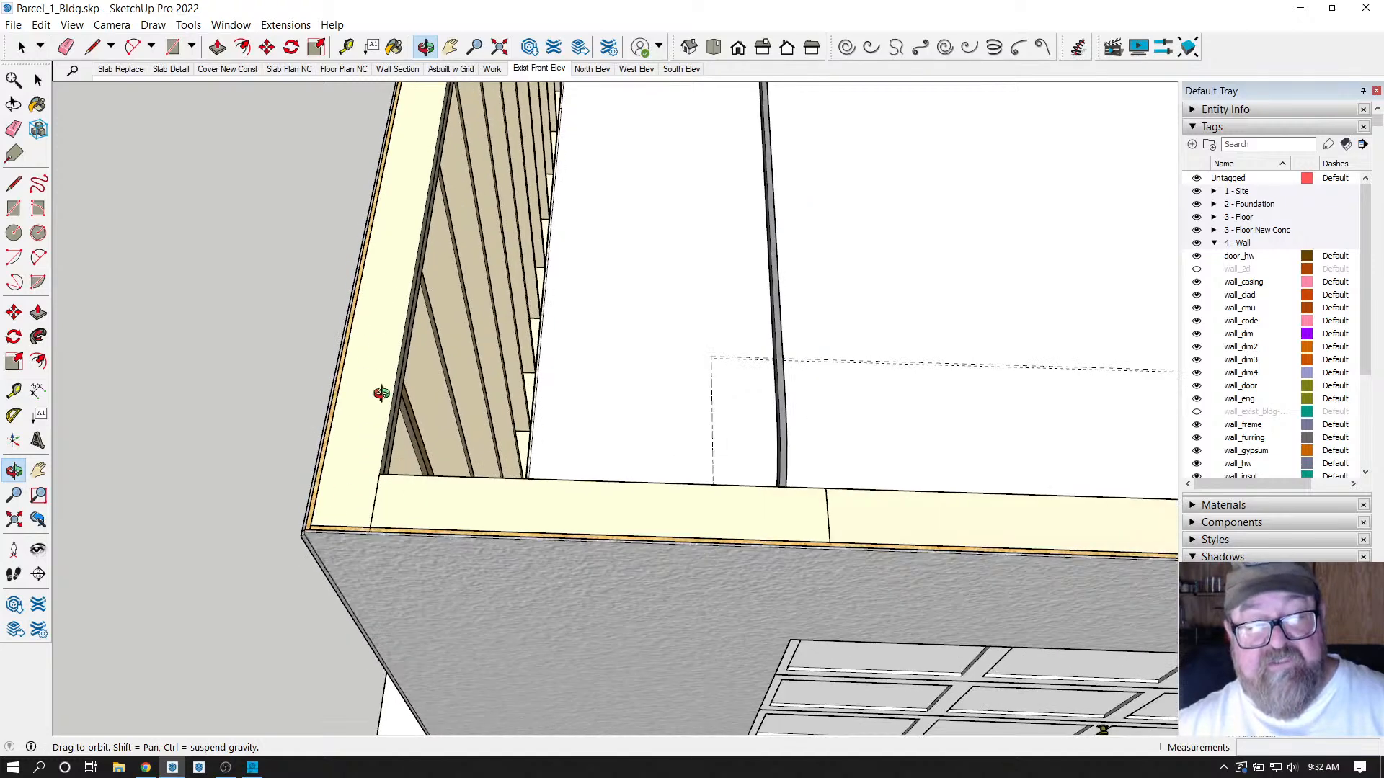
pyautogui.moveTo(381, 393); pyautogui.dragTo(342, 514)
pyautogui.scroll(-3, 369, 477)
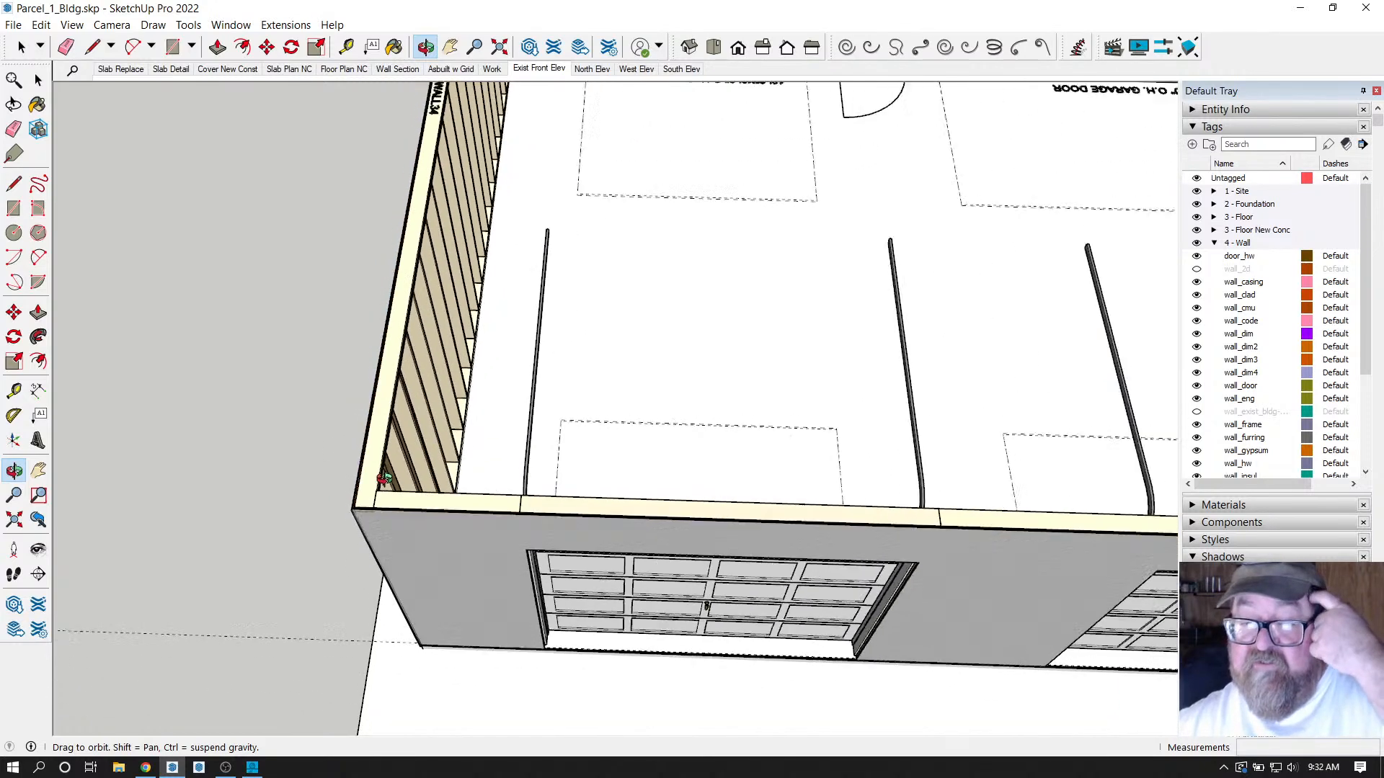
pyautogui.scroll(-3, 621, 400)
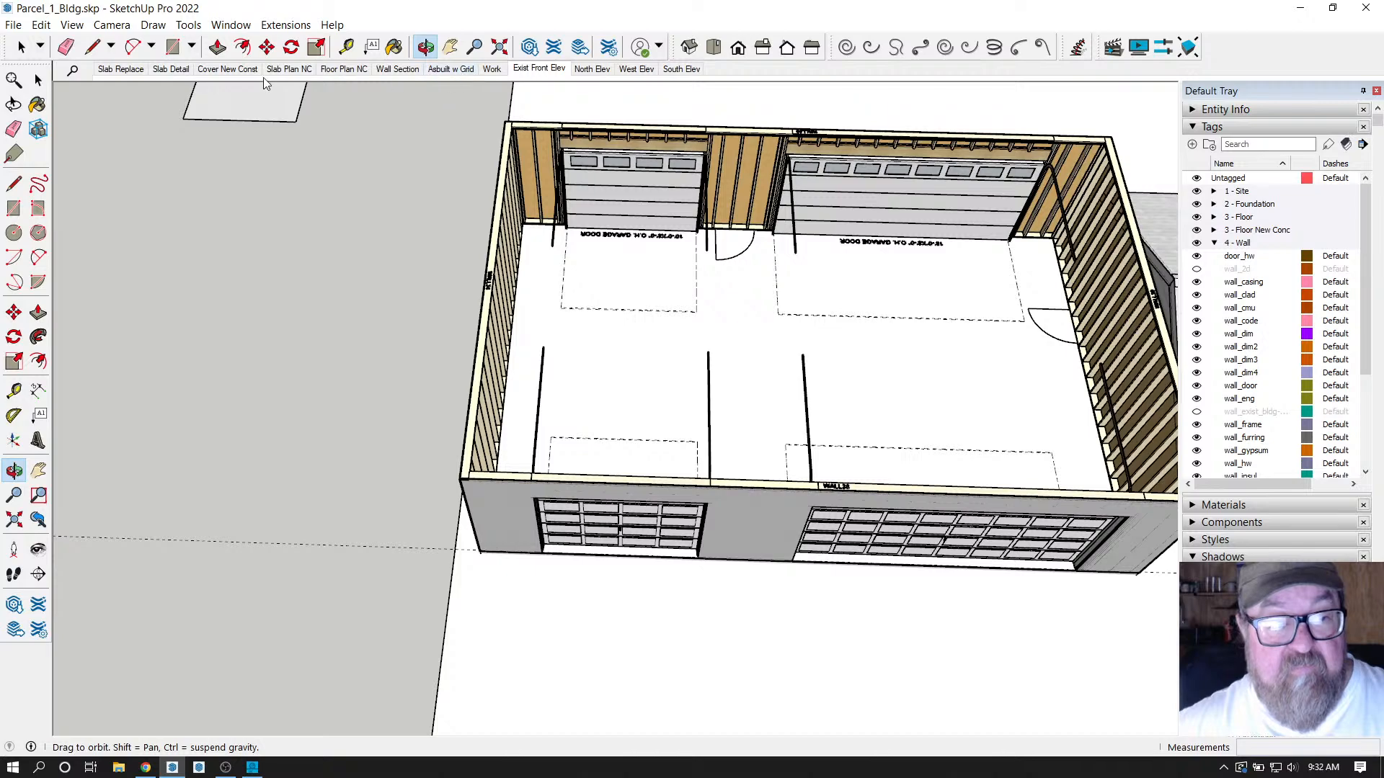
pyautogui.click(293, 72)
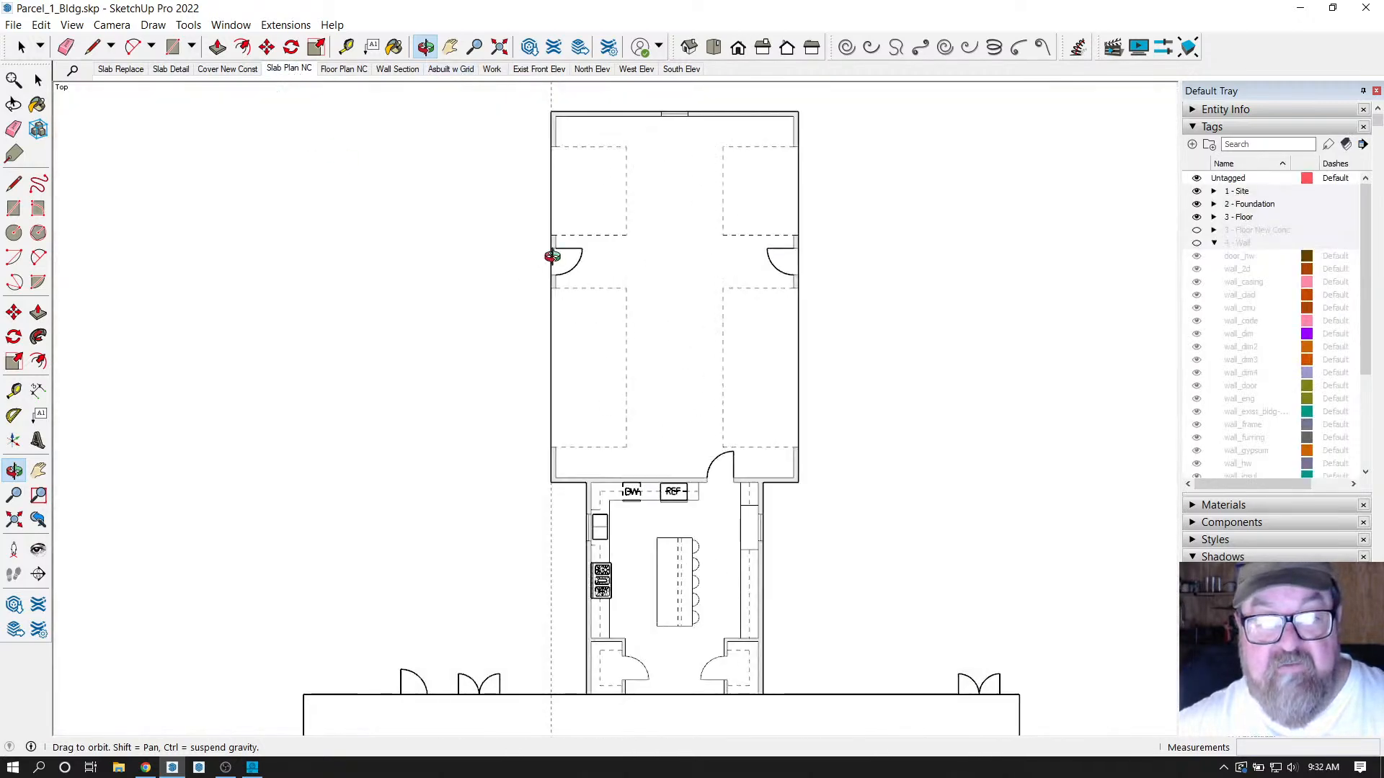
pyautogui.scroll(3, 568, 92)
pyautogui.scroll(5, 526, 130)
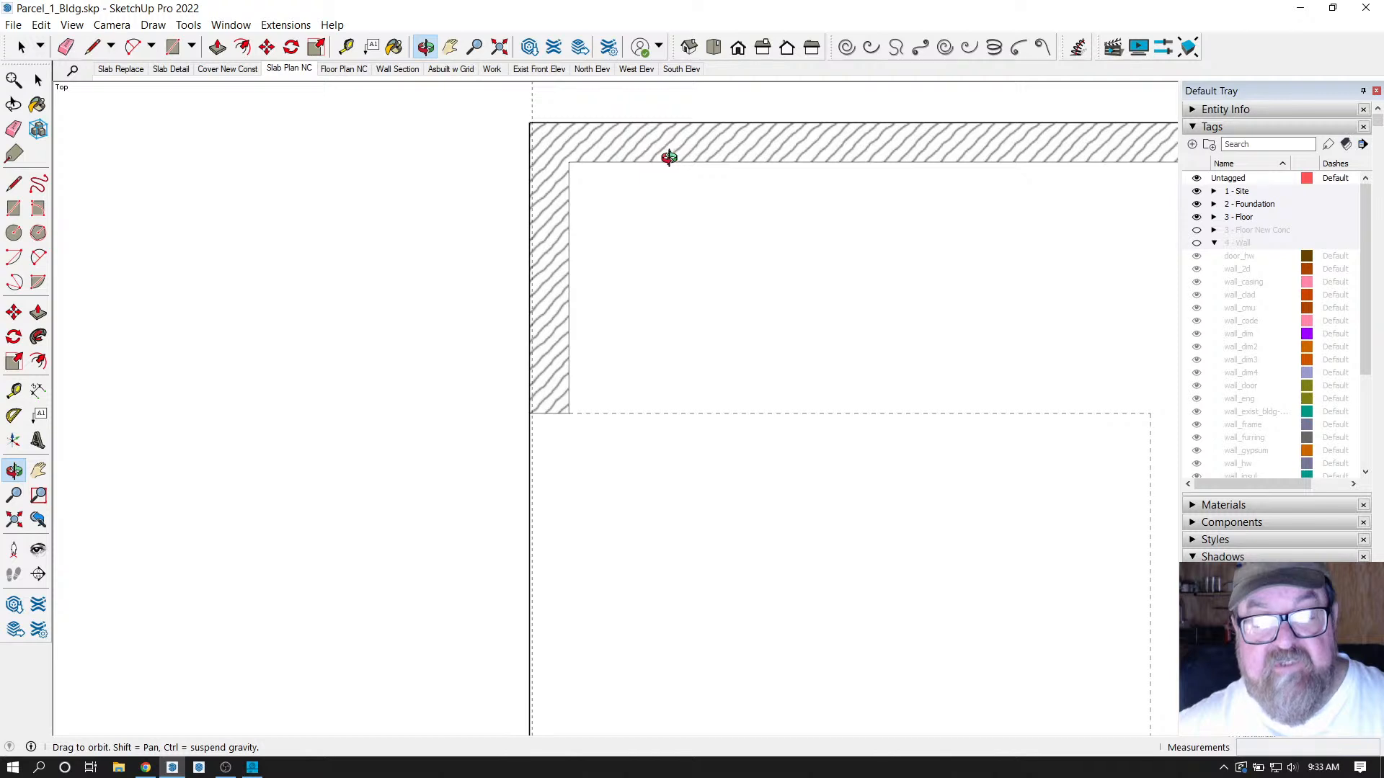
pyautogui.click(41, 25)
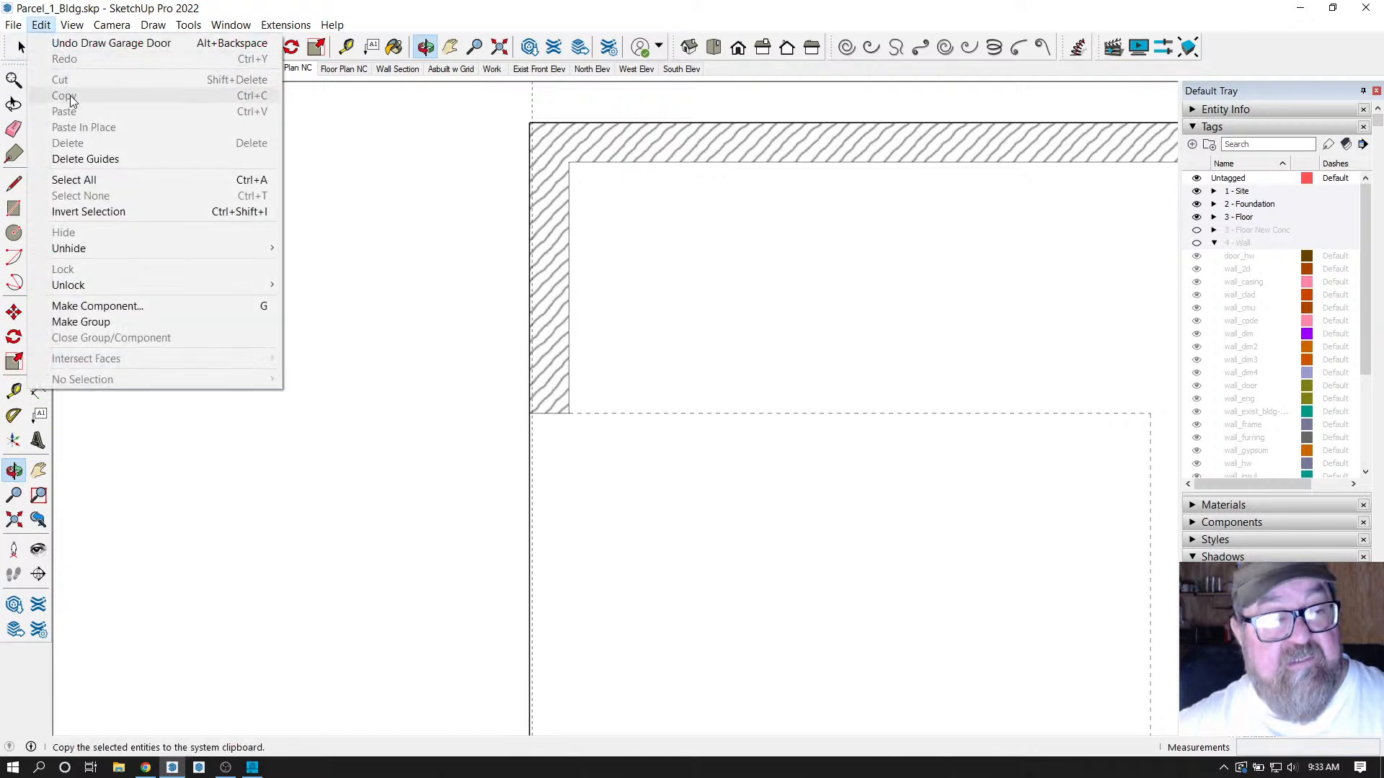
pyautogui.click(85, 159)
pyautogui.scroll(2, 585, 166)
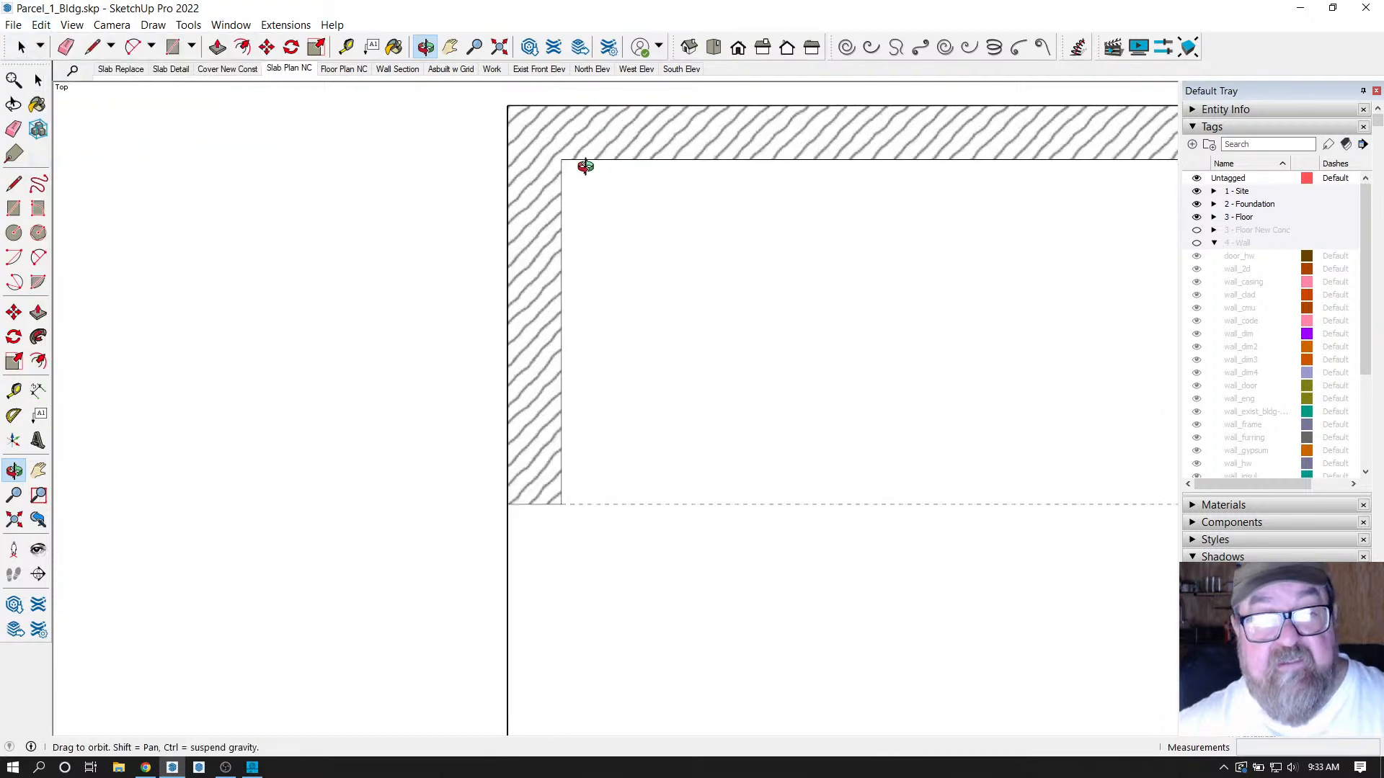
pyautogui.scroll(-4, 649, 274)
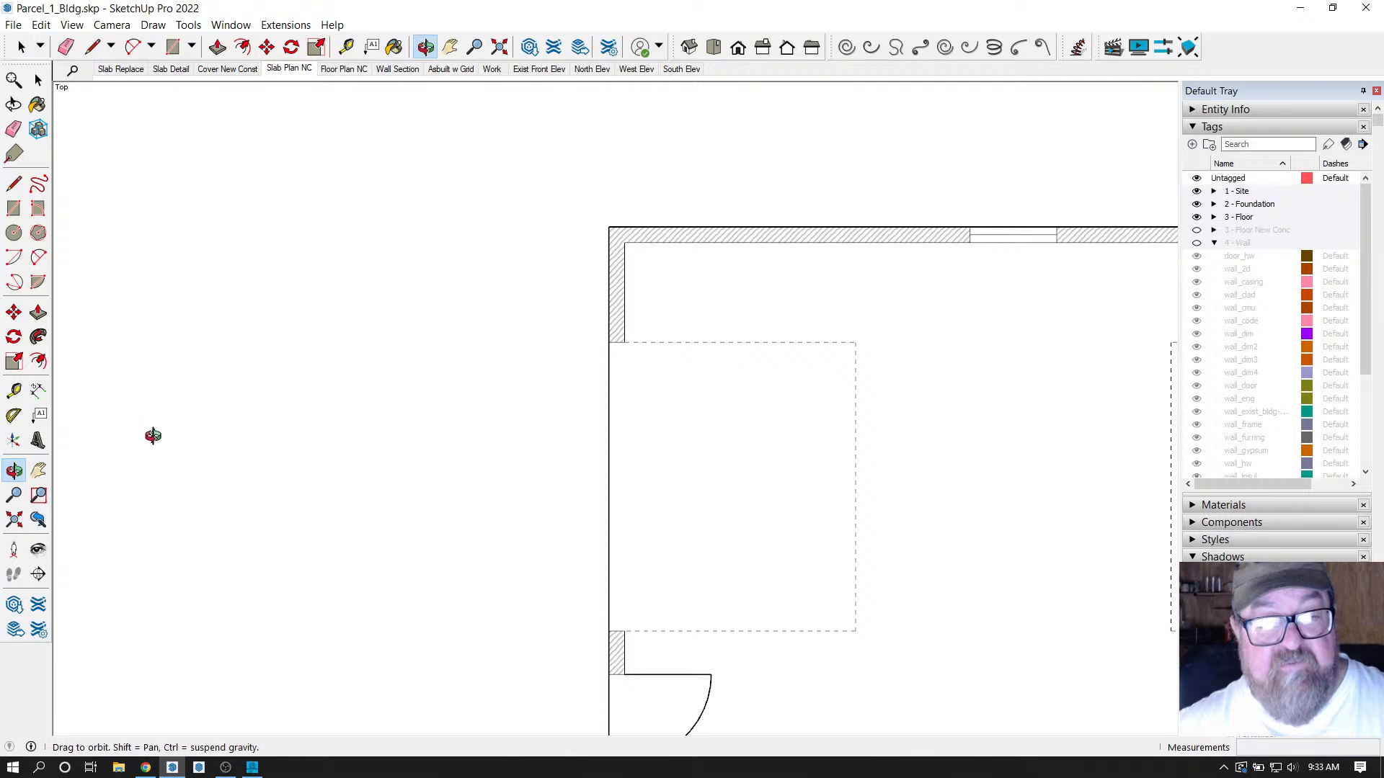
pyautogui.scroll(3, 631, 263)
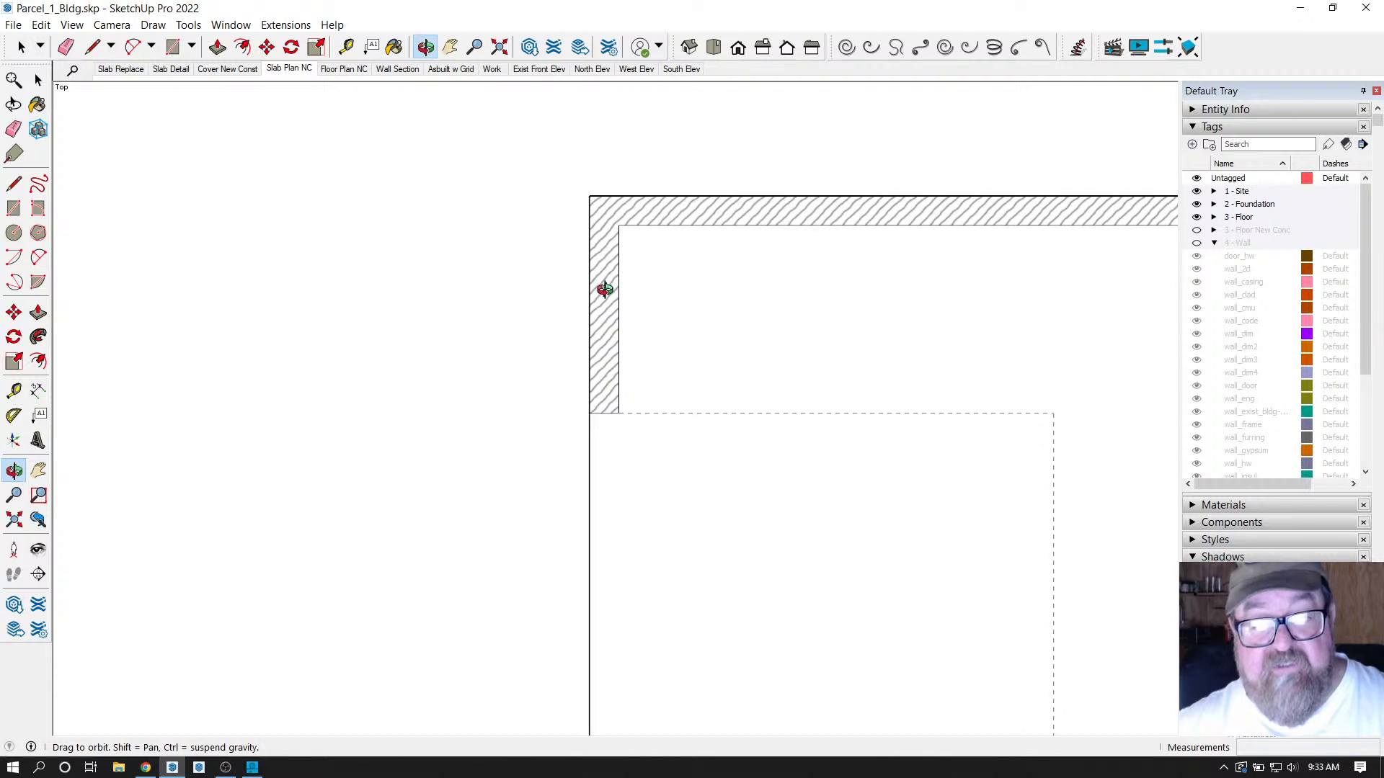
pyautogui.scroll(-5, 505, 277)
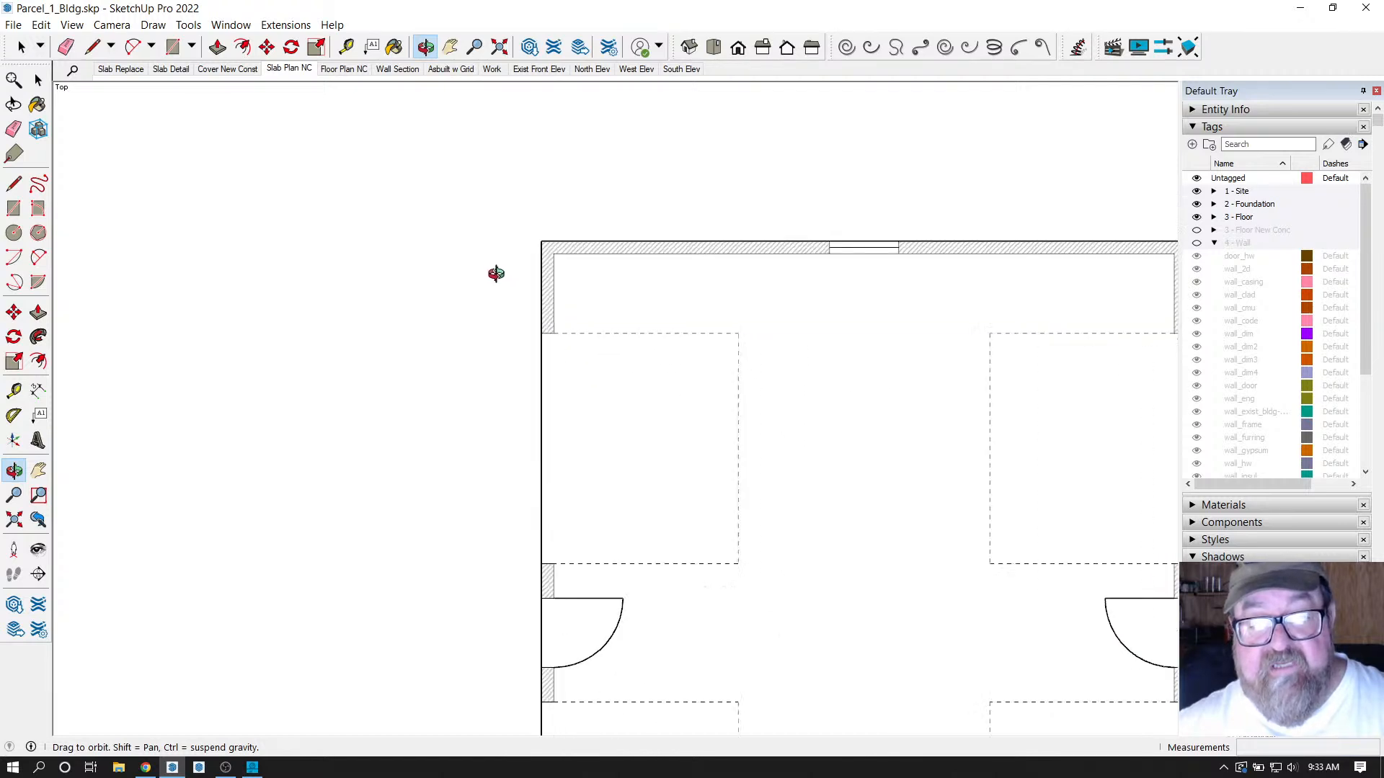
pyautogui.scroll(5, 514, 280)
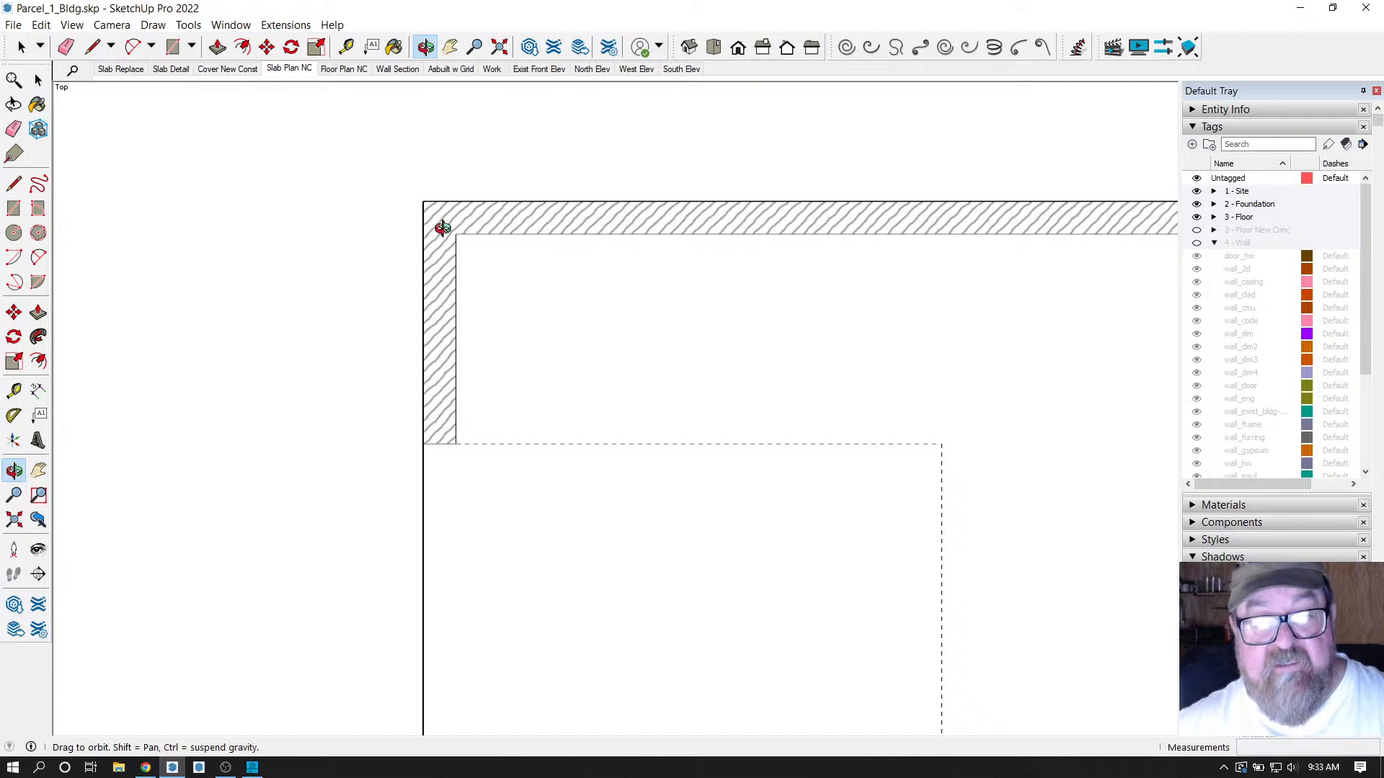
pyautogui.scroll(-2, 442, 228)
pyautogui.scroll(2, 479, 240)
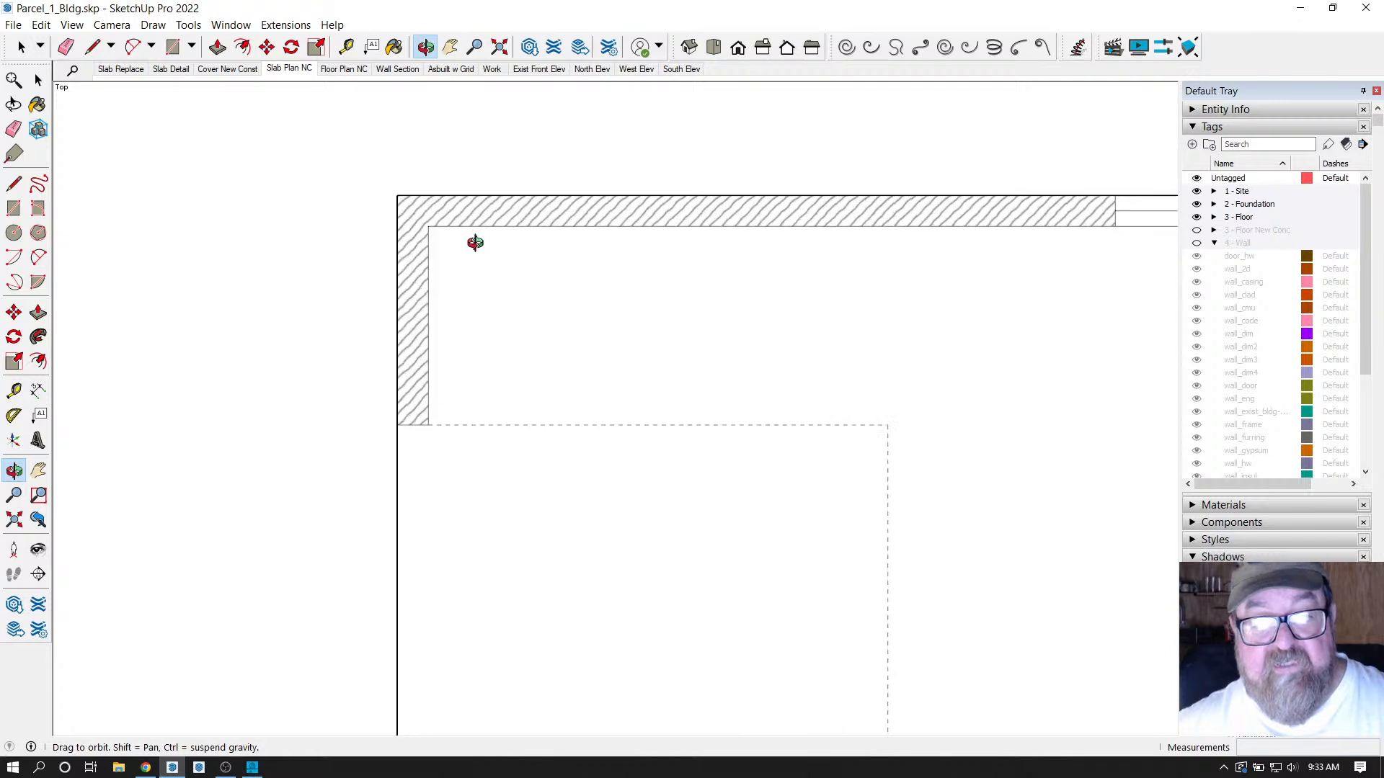
pyautogui.scroll(-3, 361, 237)
pyautogui.scroll(-4, 562, 223)
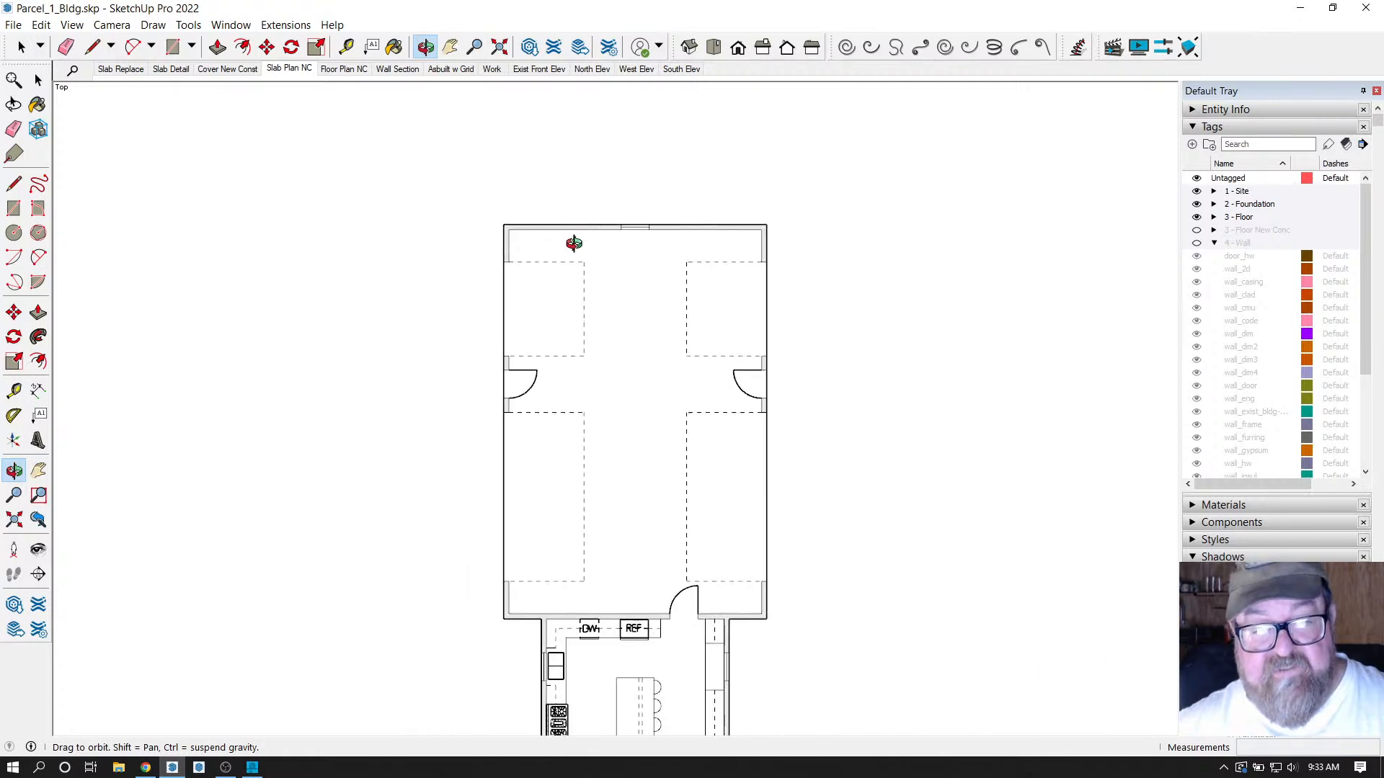
pyautogui.scroll(1, 629, 513)
pyautogui.scroll(-1, 638, 344)
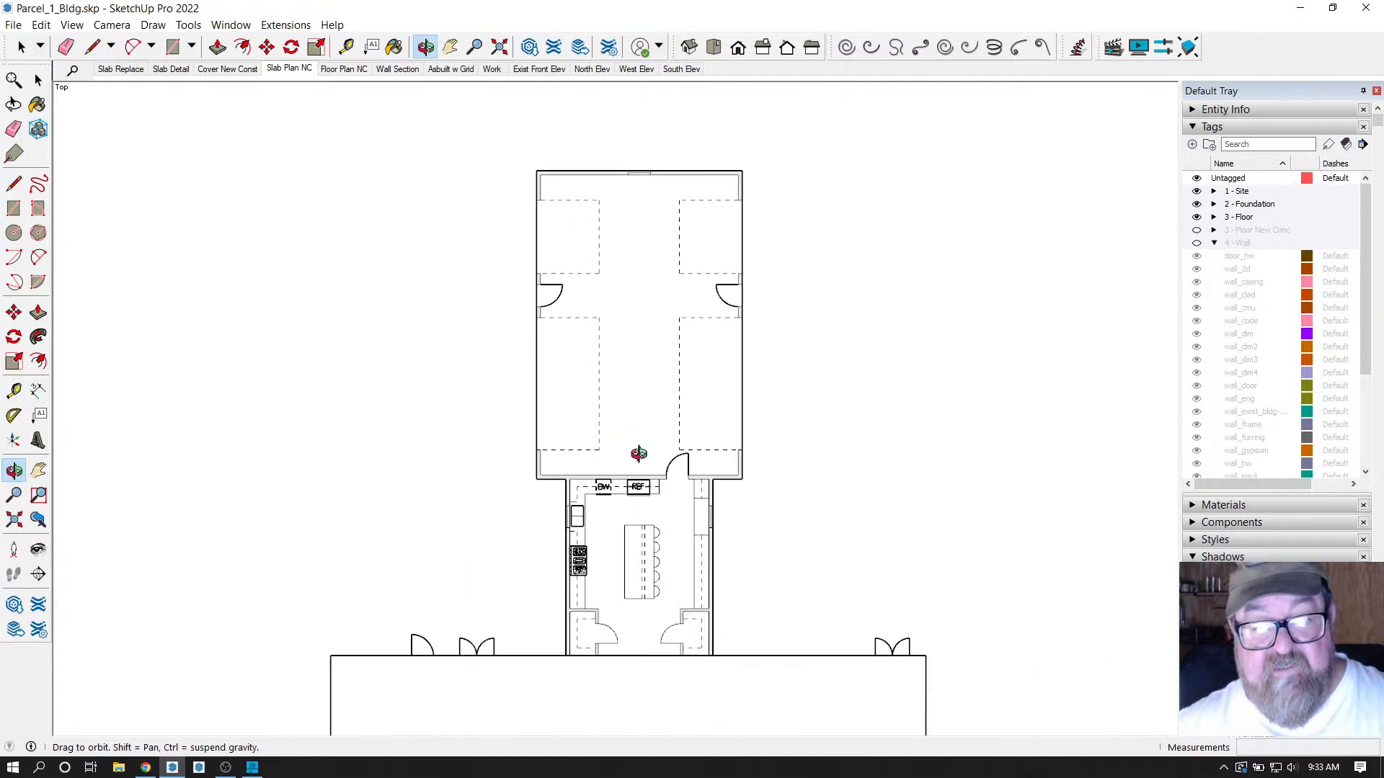
pyautogui.scroll(1, 634, 467)
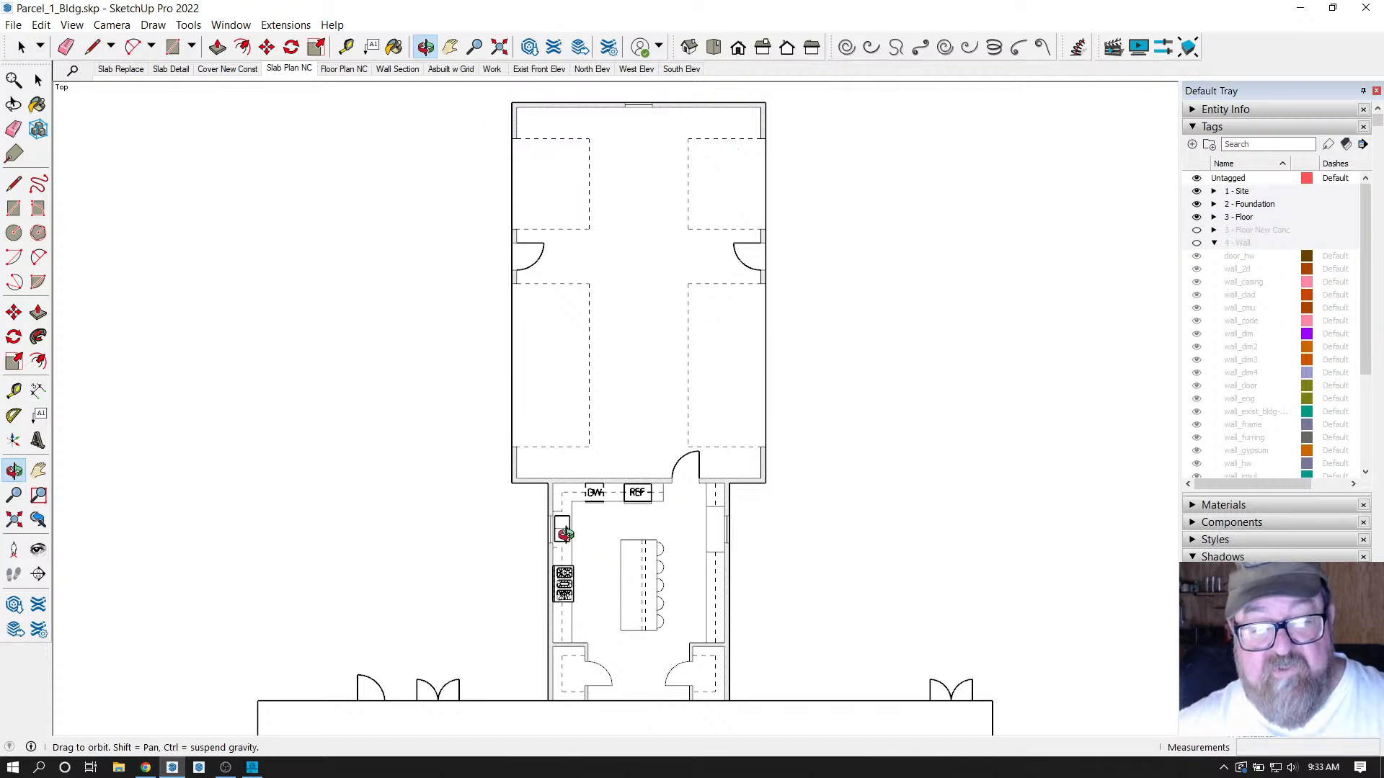
pyautogui.scroll(5, 566, 534)
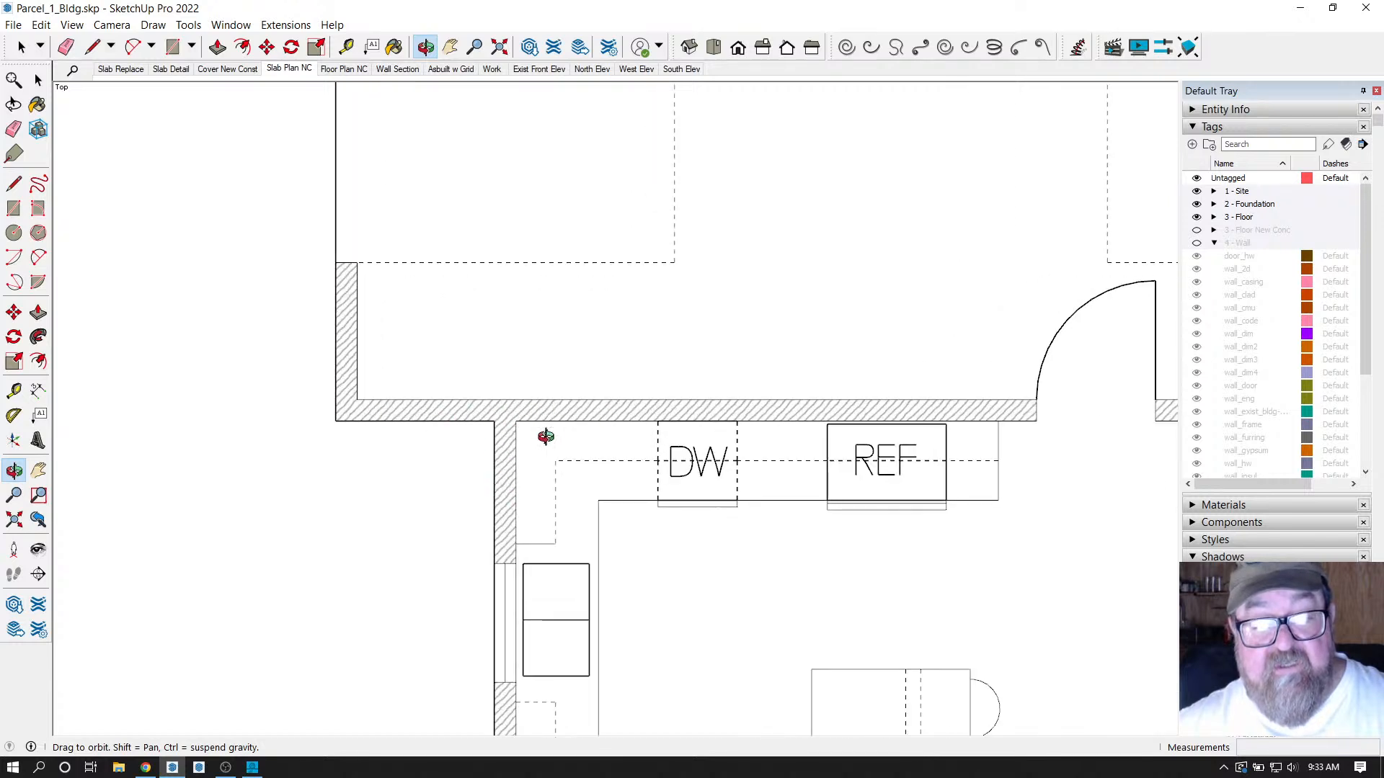
pyautogui.scroll(-1, 513, 461)
pyautogui.scroll(-1, 516, 453)
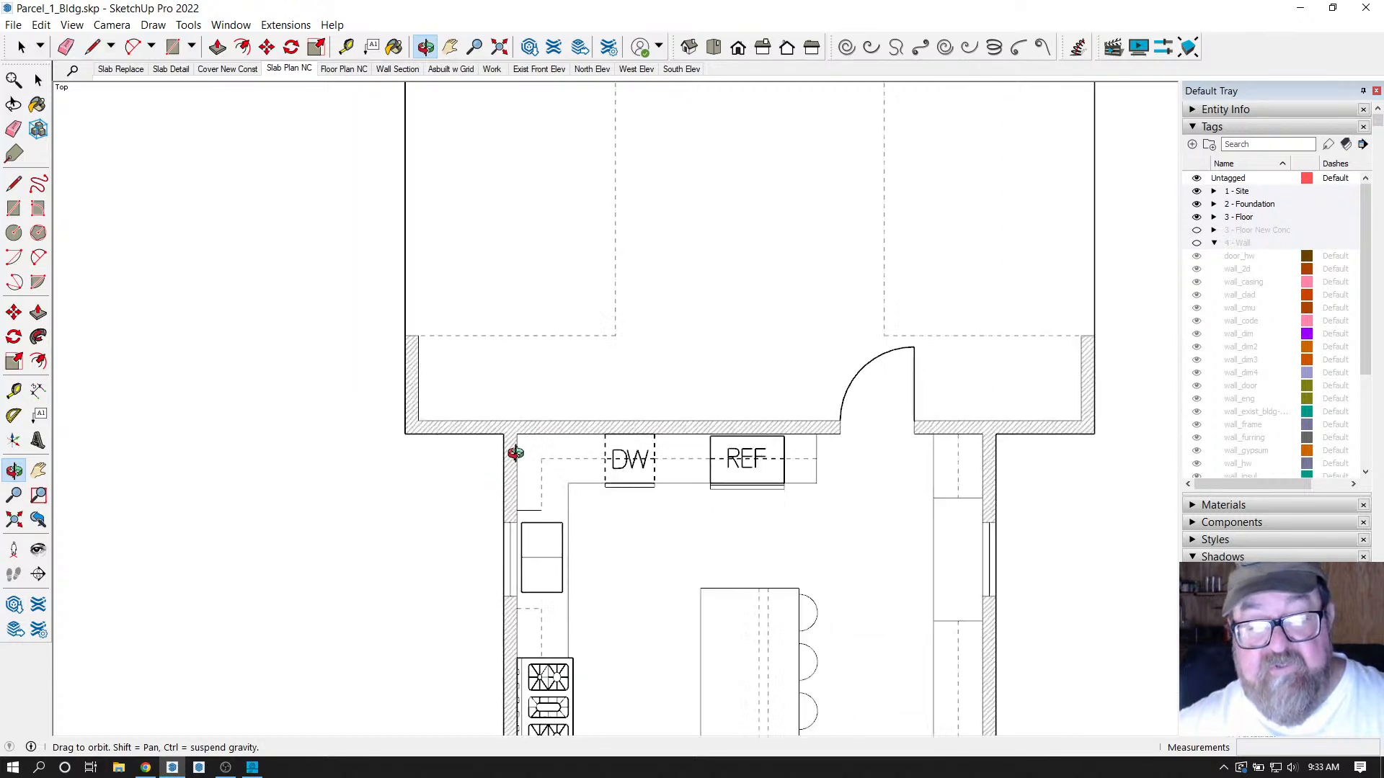
pyautogui.scroll(-1, 516, 452)
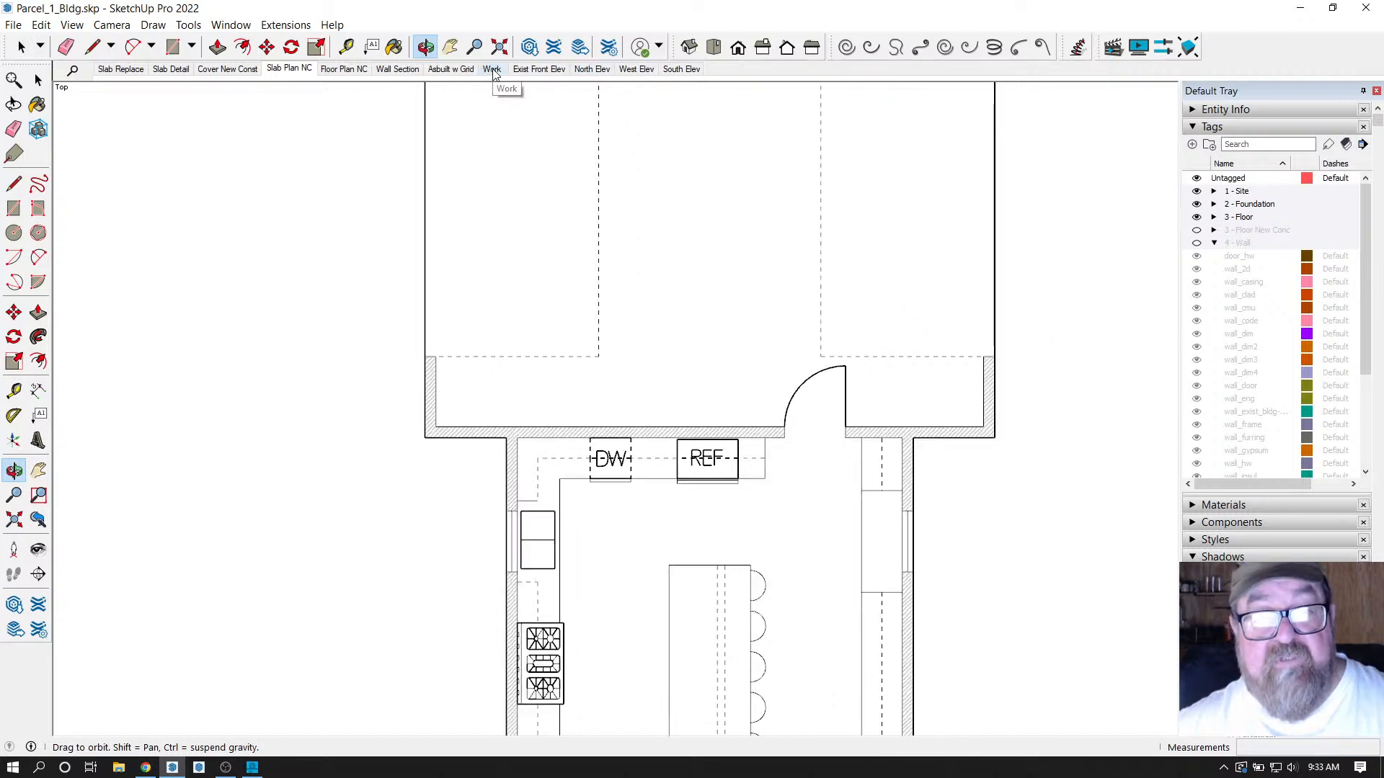
# Switch to the North Elev scene, orbit to an aerial garage view, and briefly check the browser.
pyautogui.click(584, 70)
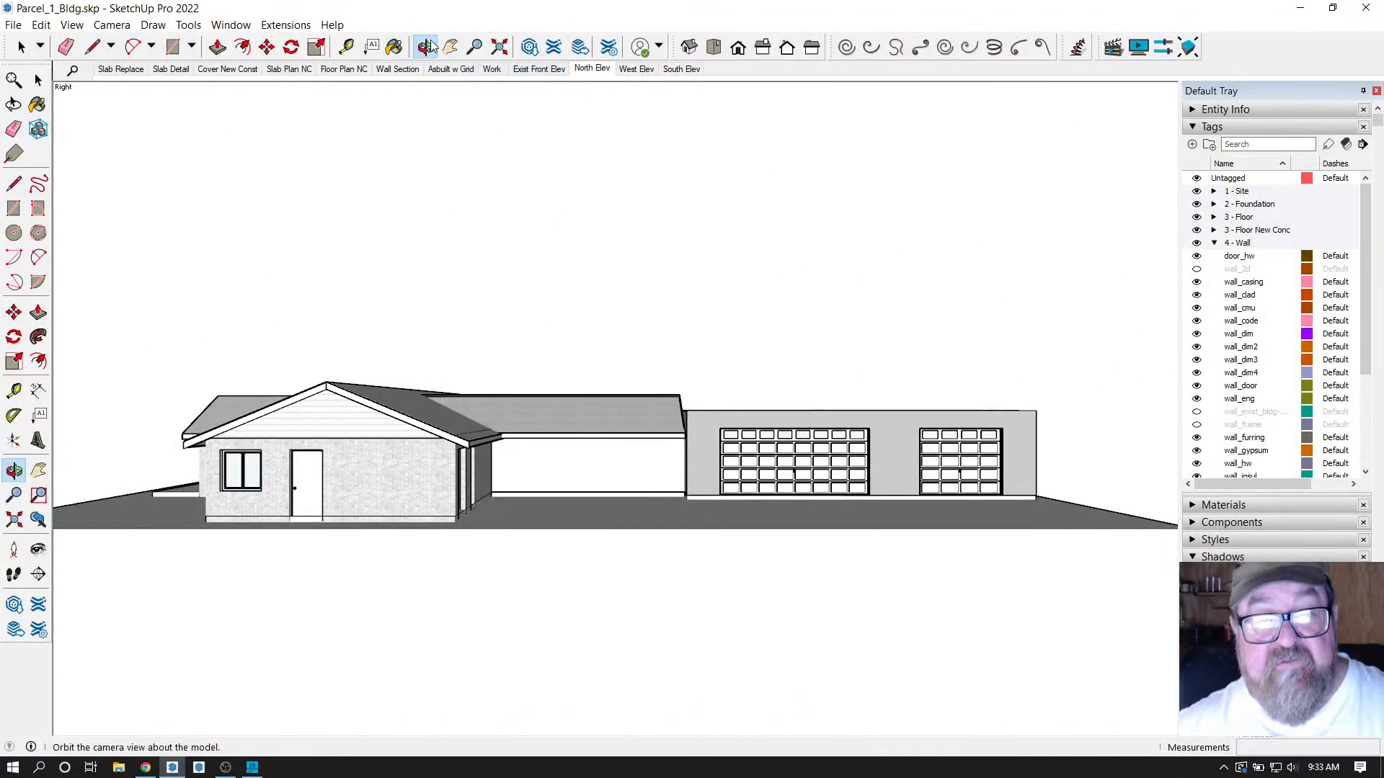
pyautogui.moveTo(681, 231); pyautogui.dragTo(892, 577)
pyautogui.scroll(5, 870, 645)
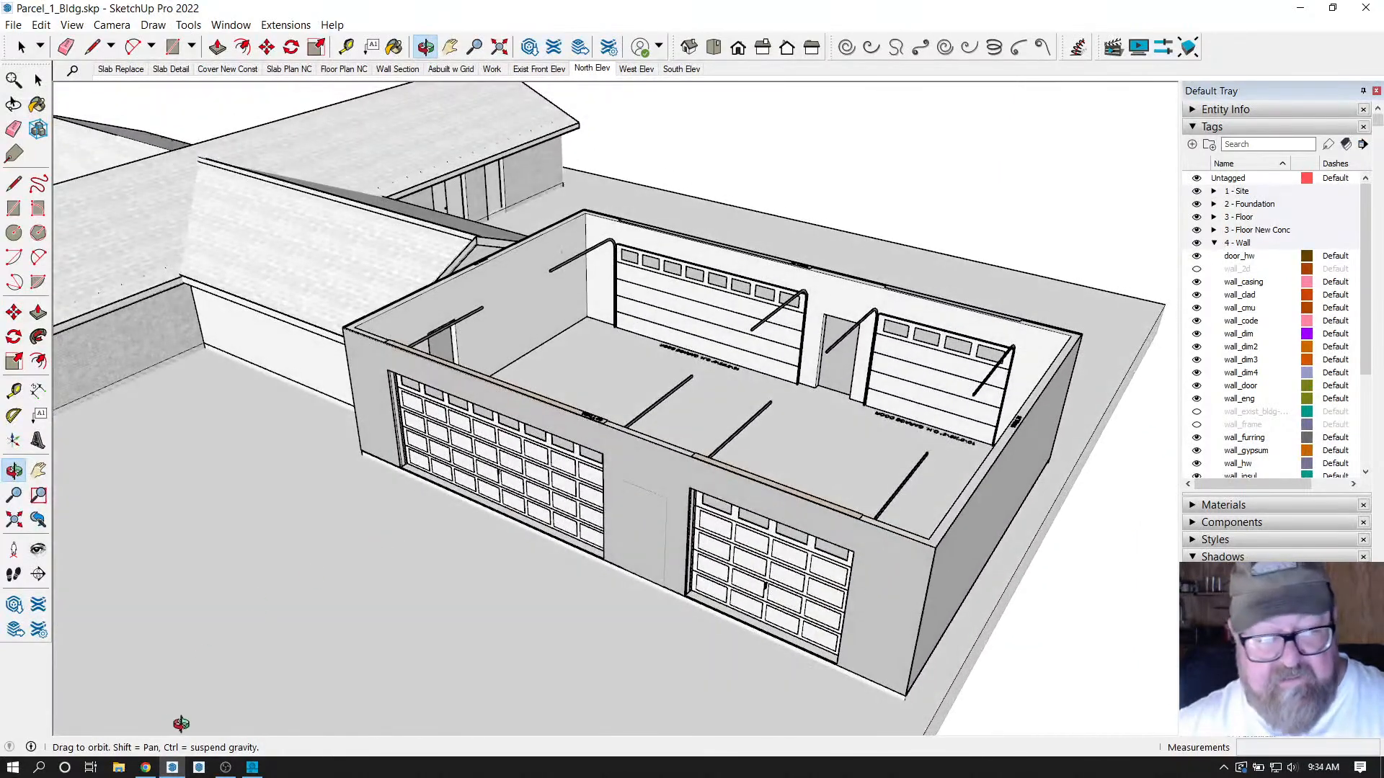
pyautogui.click(146, 767)
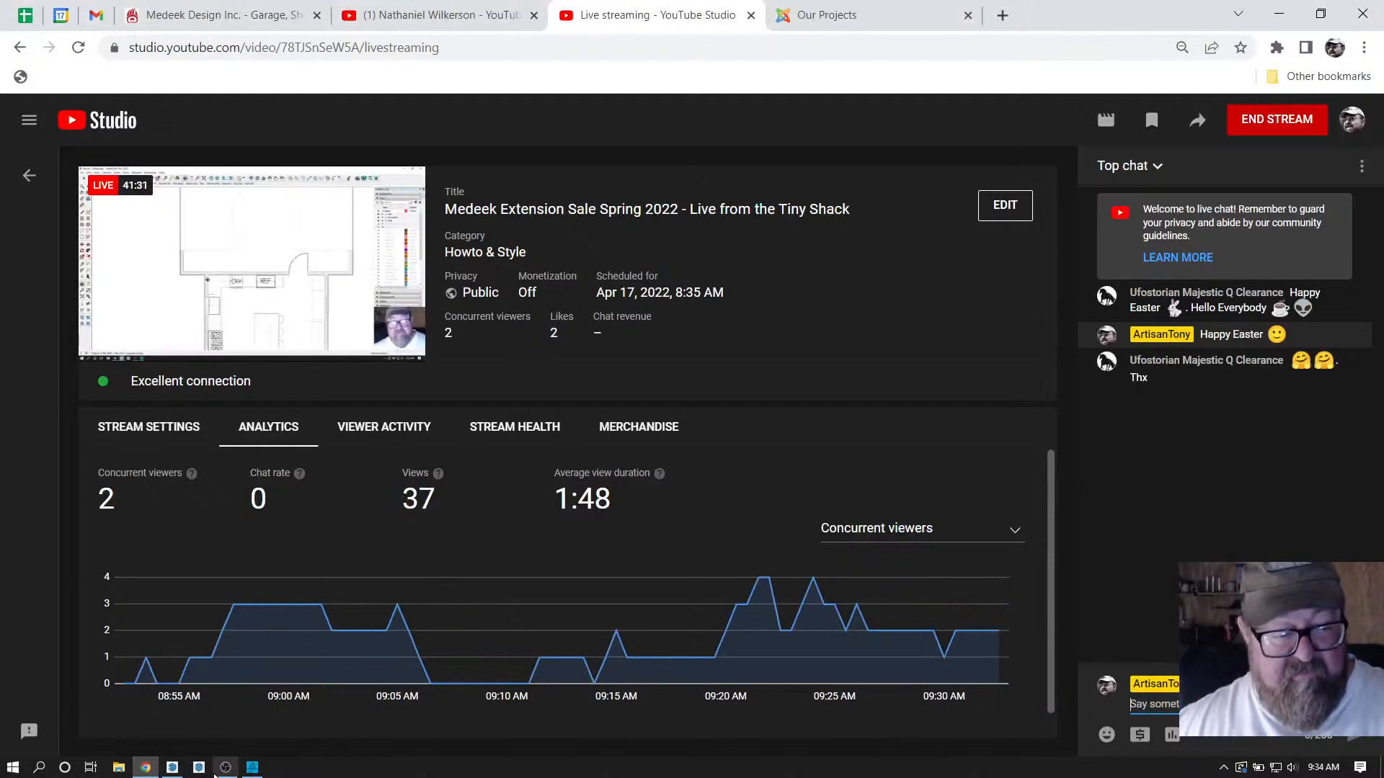
pyautogui.click(173, 769)
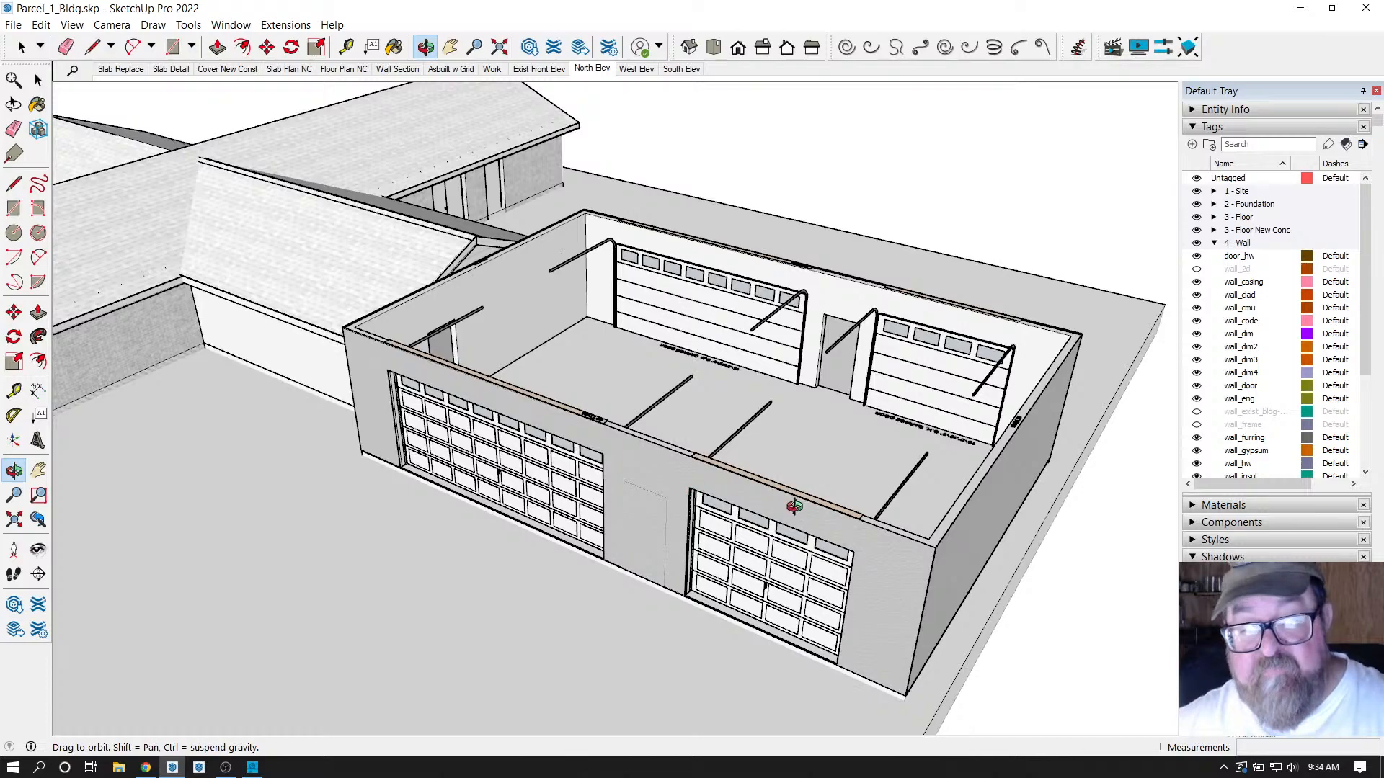
pyautogui.moveTo(794, 507); pyautogui.dragTo(963, 568)
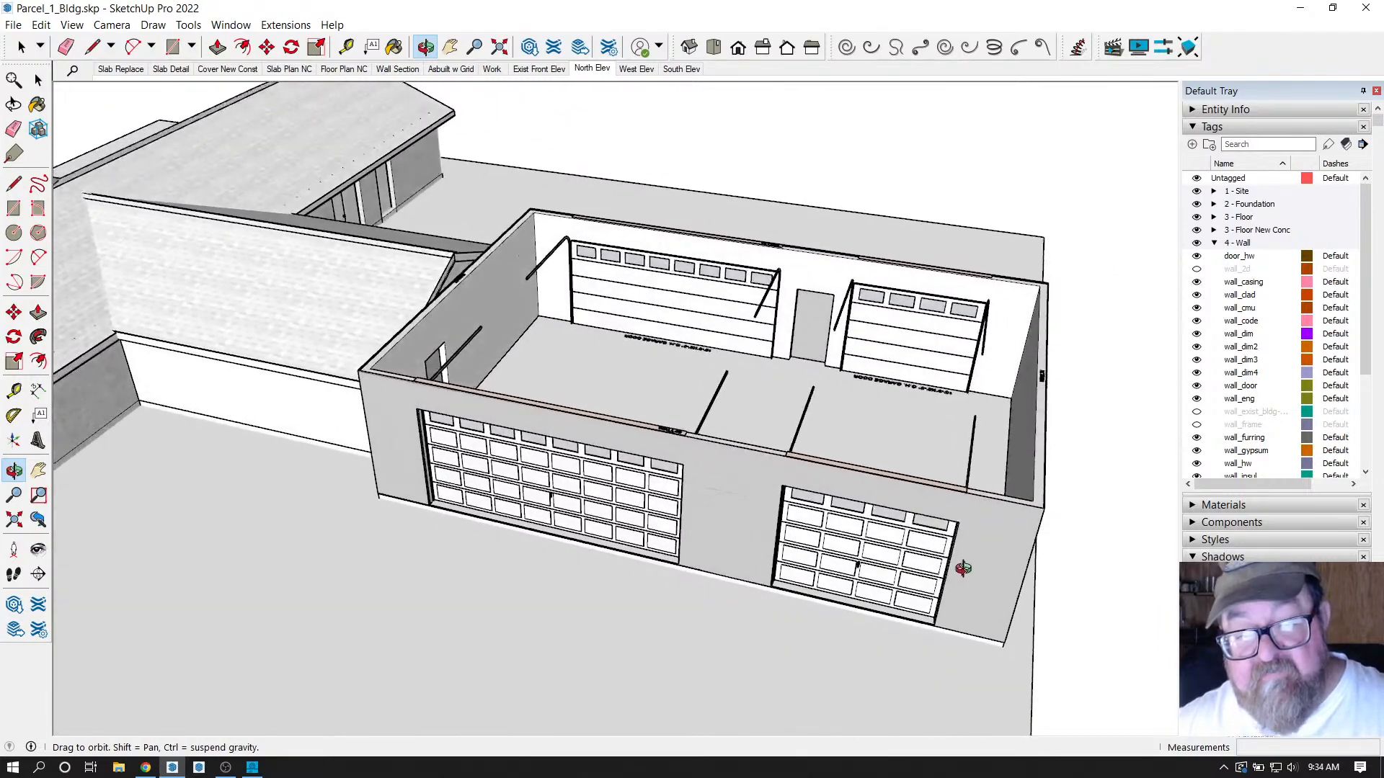
pyautogui.moveTo(958, 496); pyautogui.dragTo(917, 633)
pyautogui.scroll(5, 392, 464)
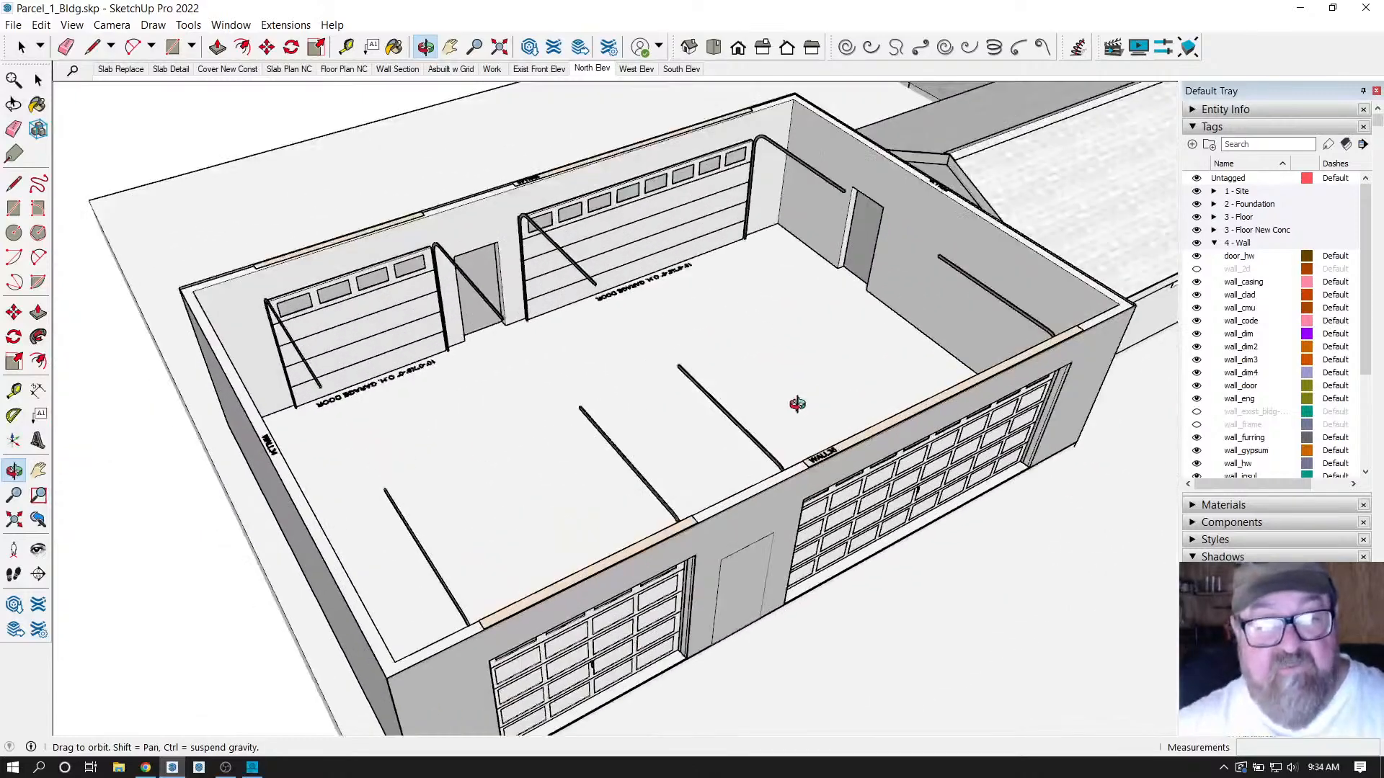
pyautogui.scroll(-3, 569, 432)
pyautogui.moveTo(569, 433)
pyautogui.mouseDown()
pyautogui.moveTo(615, 404)
pyautogui.moveTo(549, 422)
pyautogui.mouseUp()
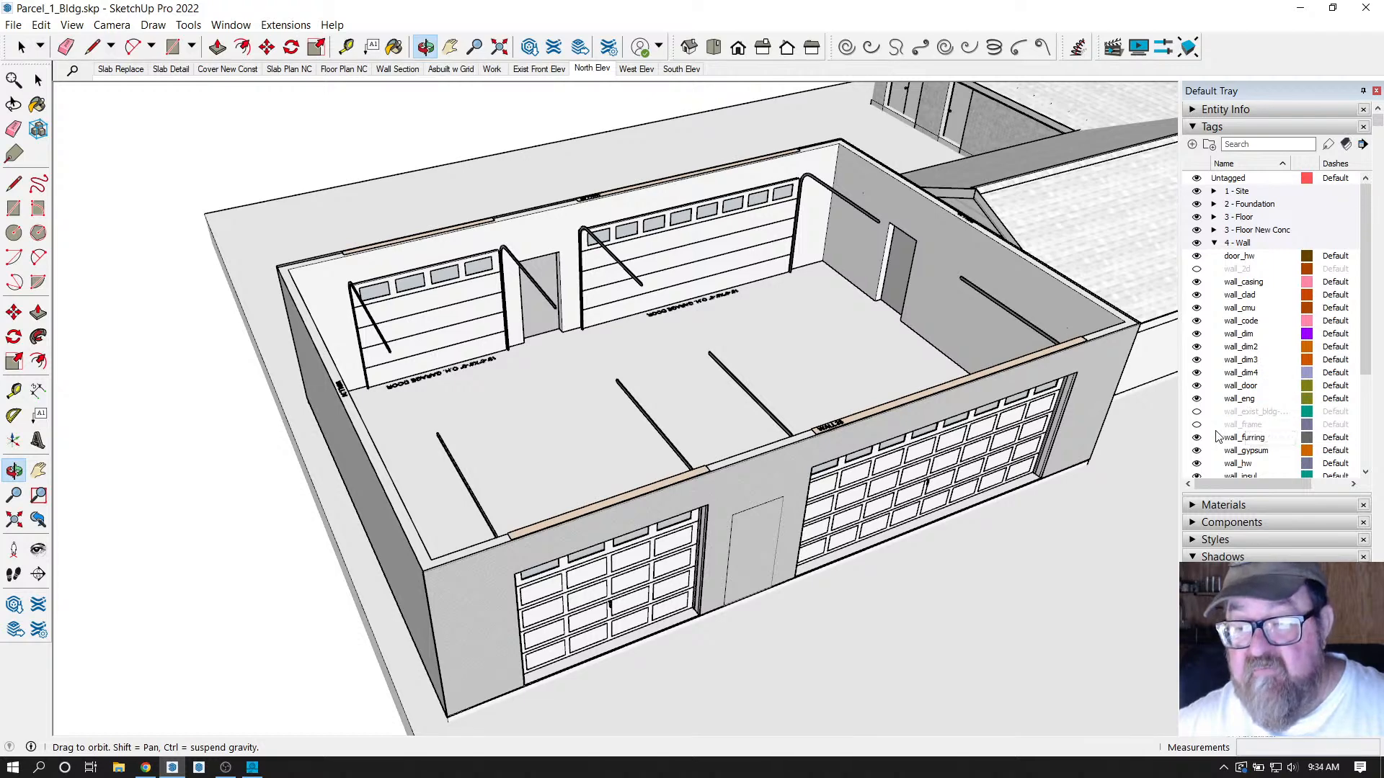
pyautogui.scroll(-1, 1254, 388)
# Turn off the wall_scheme tag and turn on the wall_frame and wall_sheath tags.
pyautogui.scroll(-1, 1252, 422)
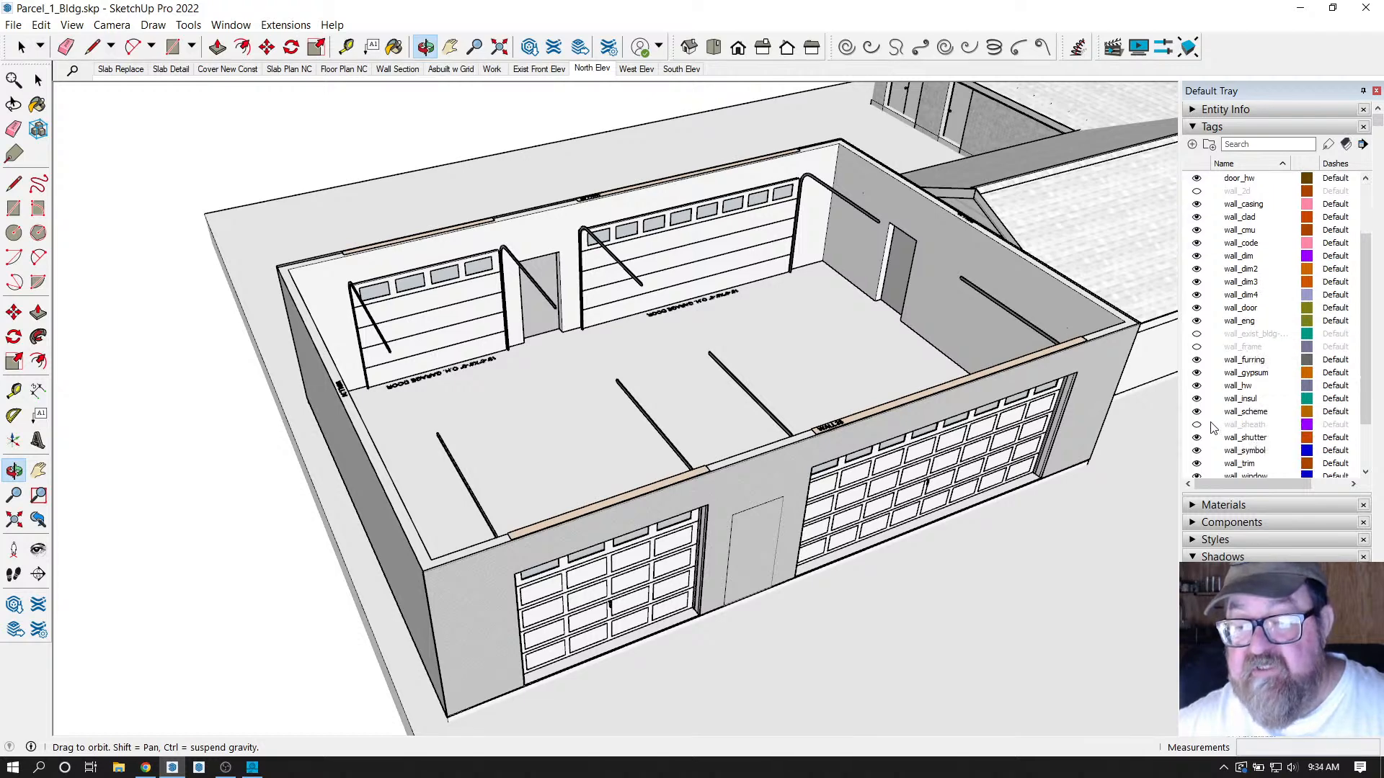
pyautogui.click(1197, 412)
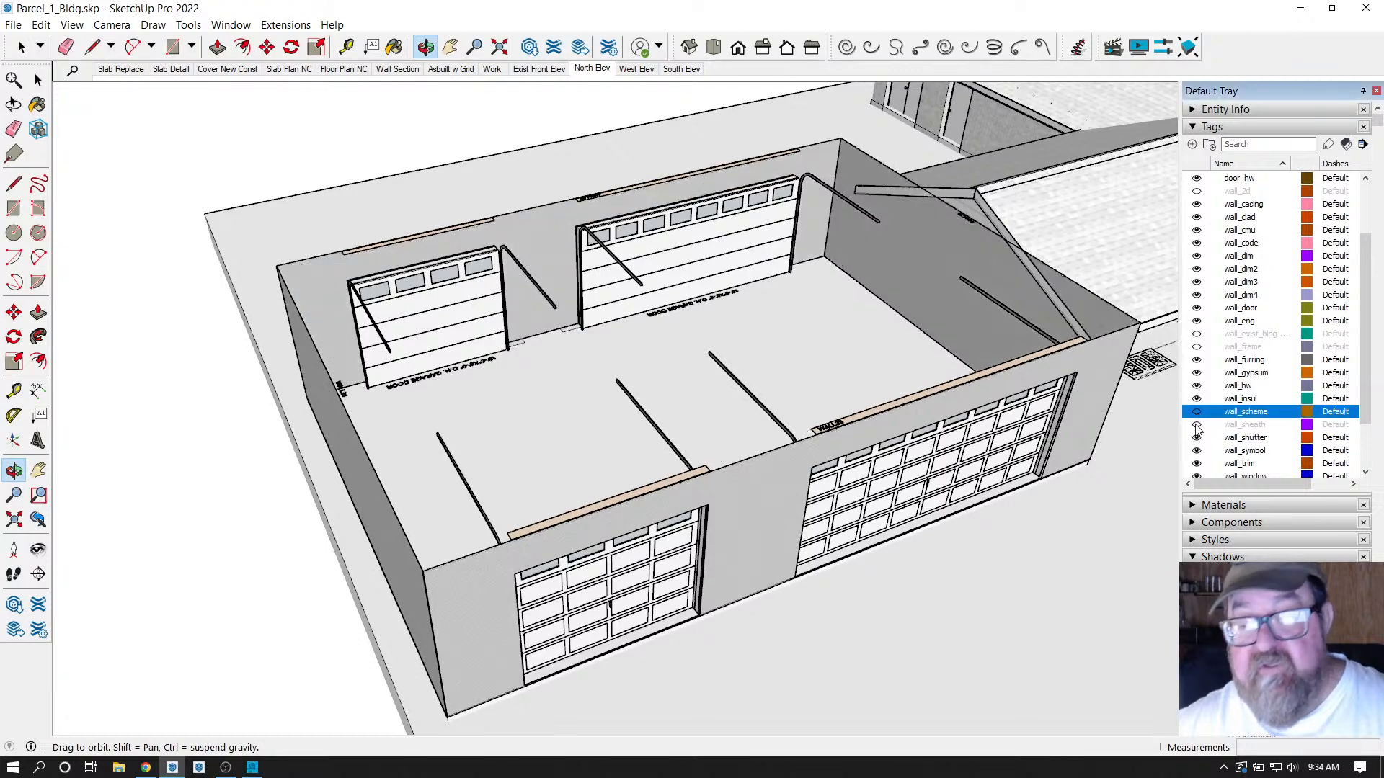
pyautogui.moveTo(934, 408); pyautogui.dragTo(993, 317)
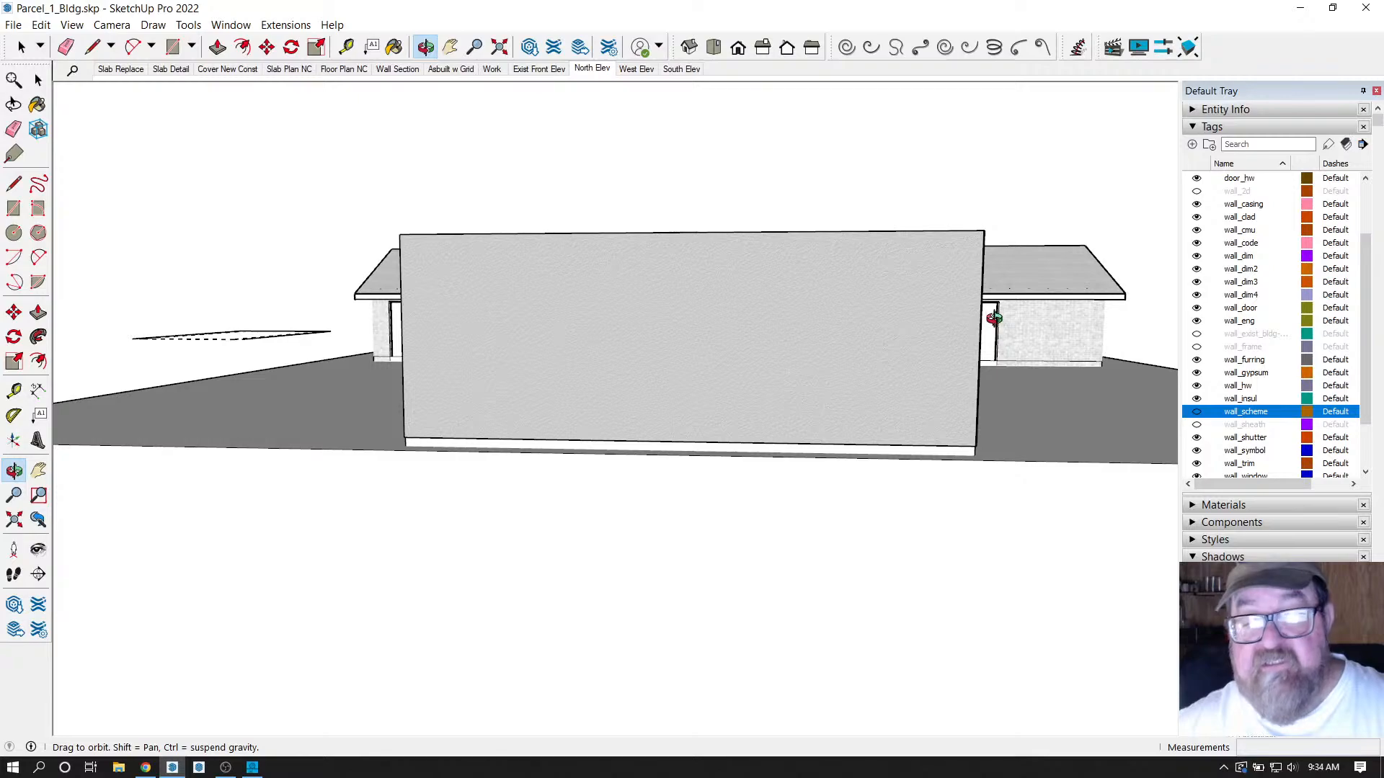
pyautogui.click(1196, 348)
pyautogui.moveTo(1050, 345); pyautogui.dragTo(640, 485)
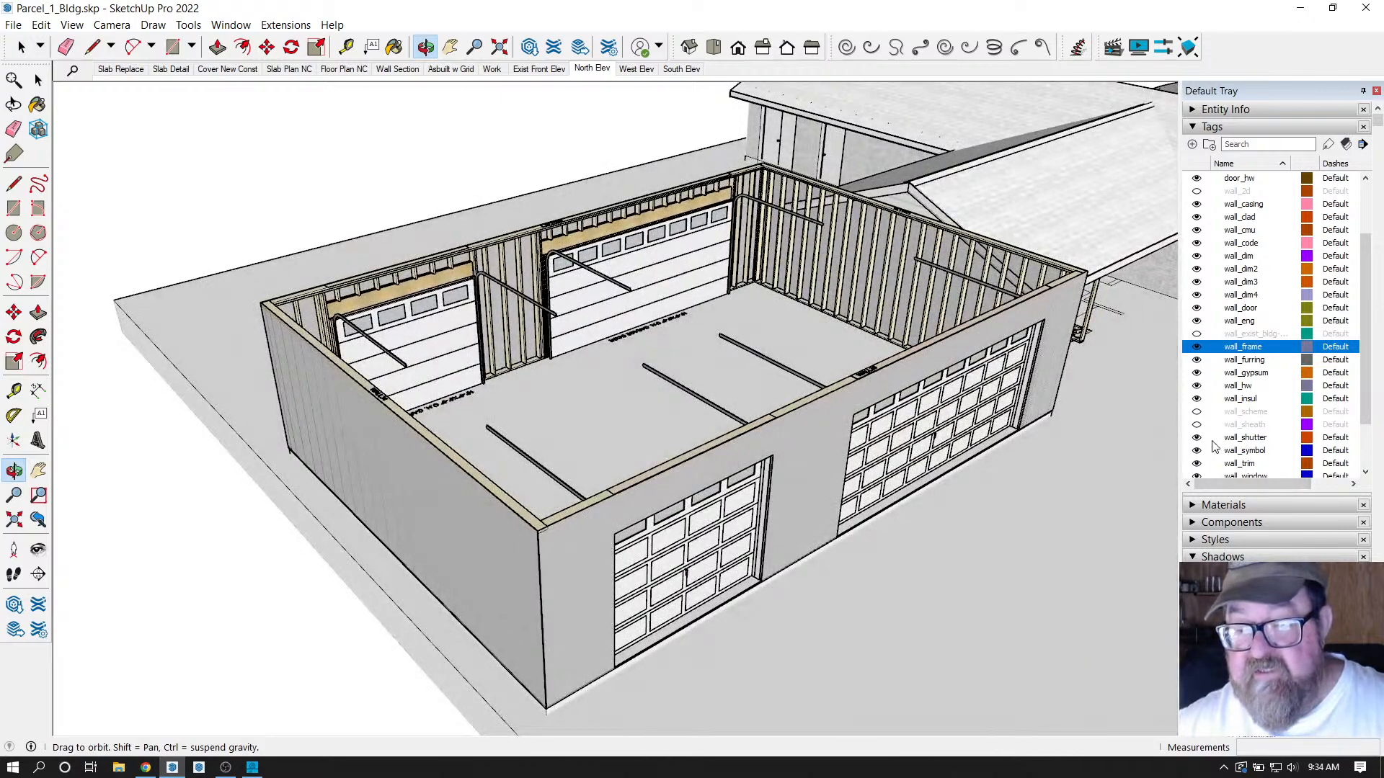
pyautogui.click(1197, 426)
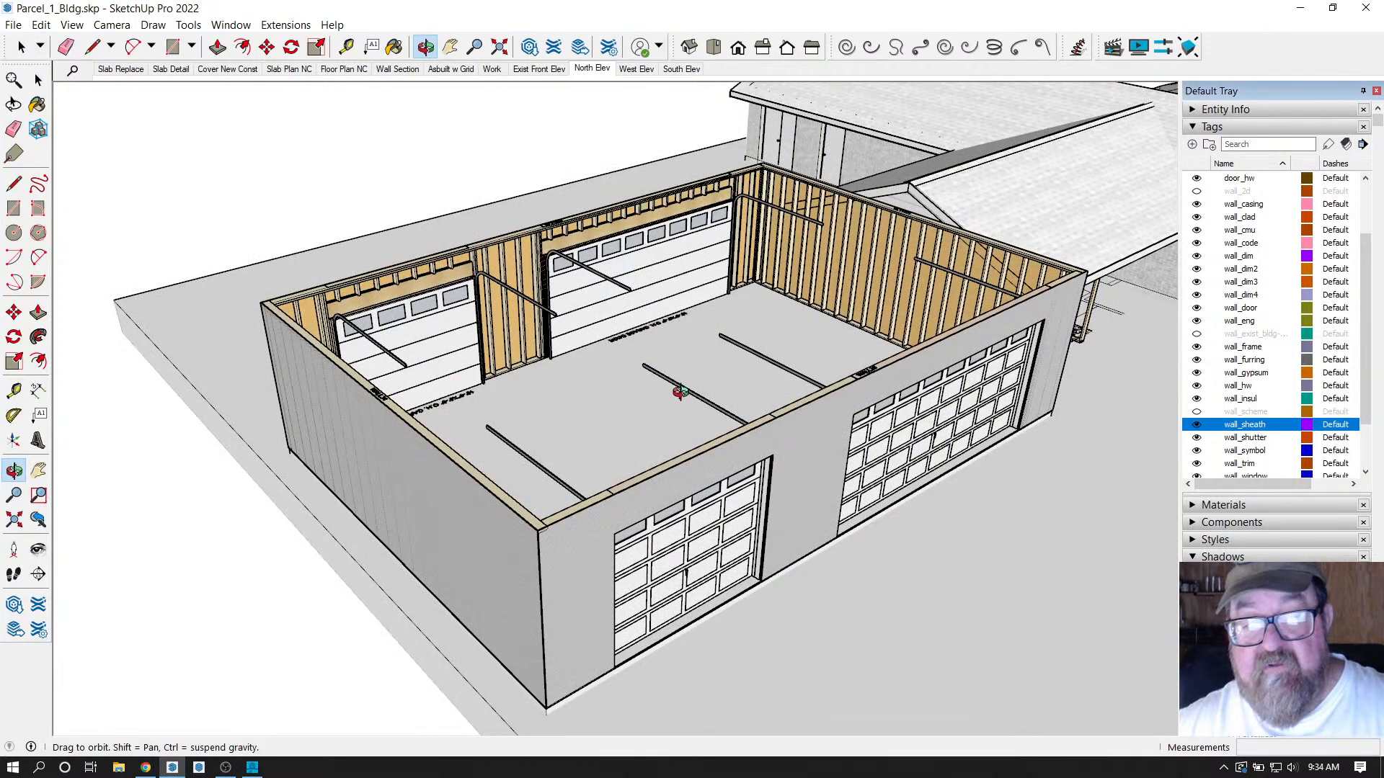
# Orbit and zoom in to inspect the left wall's framing and sheathed corner.
pyautogui.moveTo(679, 392); pyautogui.dragTo(182, 265)
pyautogui.scroll(5, 365, 432)
pyautogui.moveTo(418, 151); pyautogui.dragTo(741, 194)
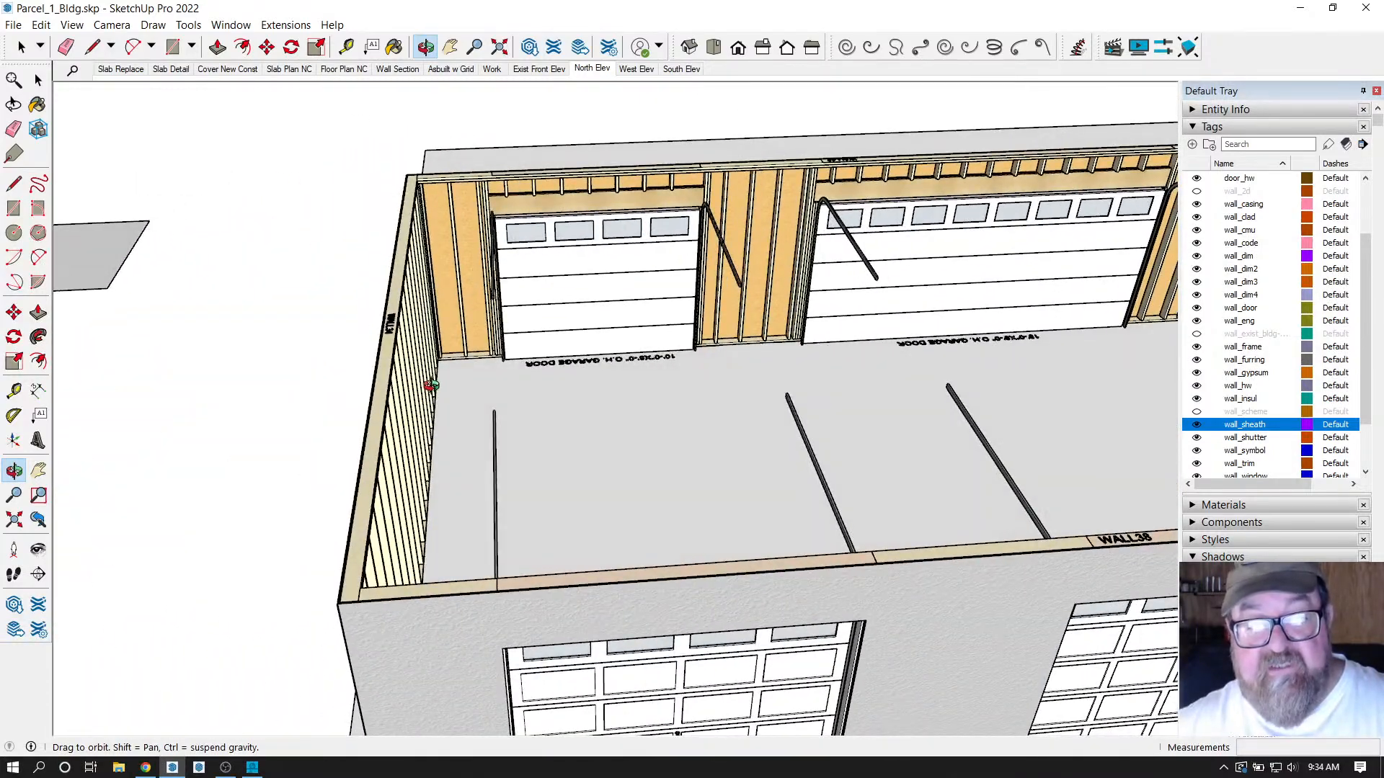
pyautogui.moveTo(430, 385); pyautogui.dragTo(909, 398)
pyautogui.scroll(4, 661, 384)
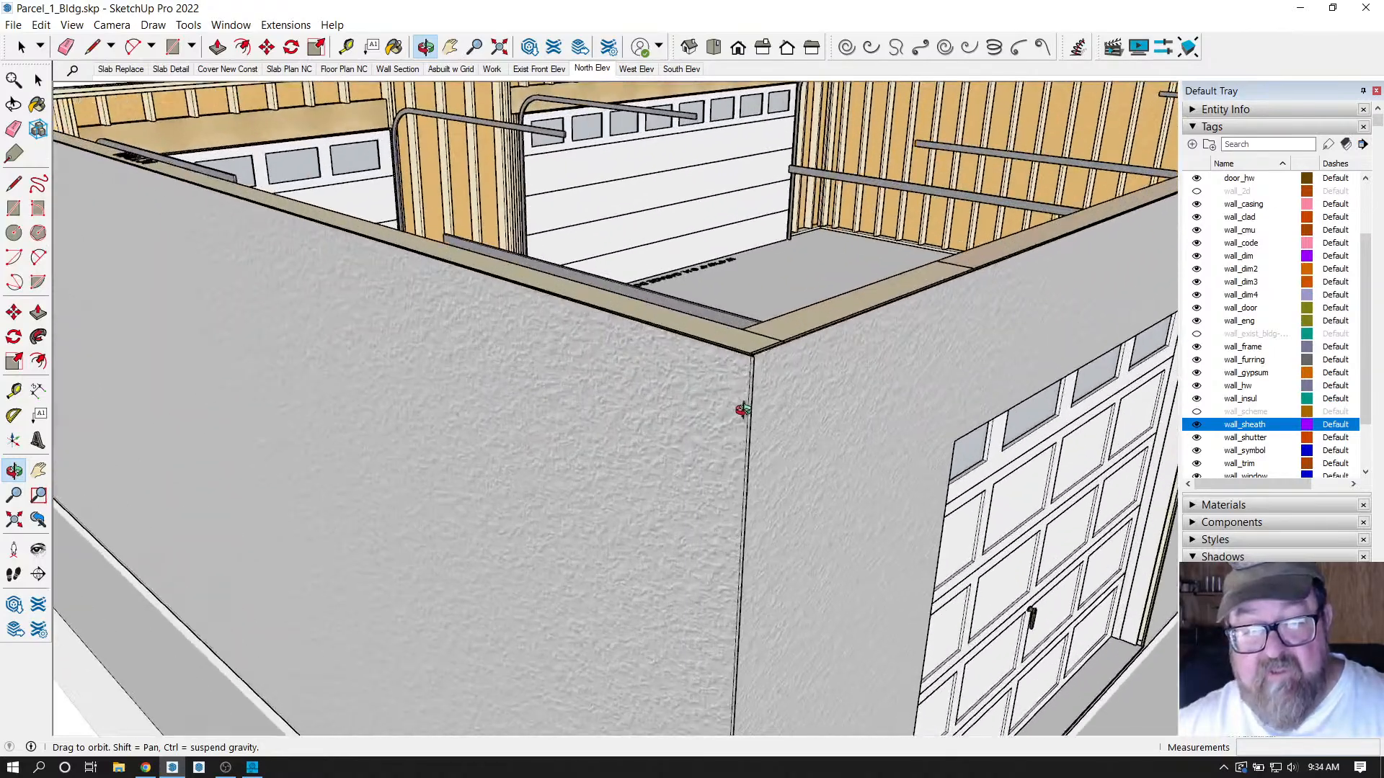
pyautogui.scroll(3, 750, 374)
pyautogui.scroll(5, 716, 469)
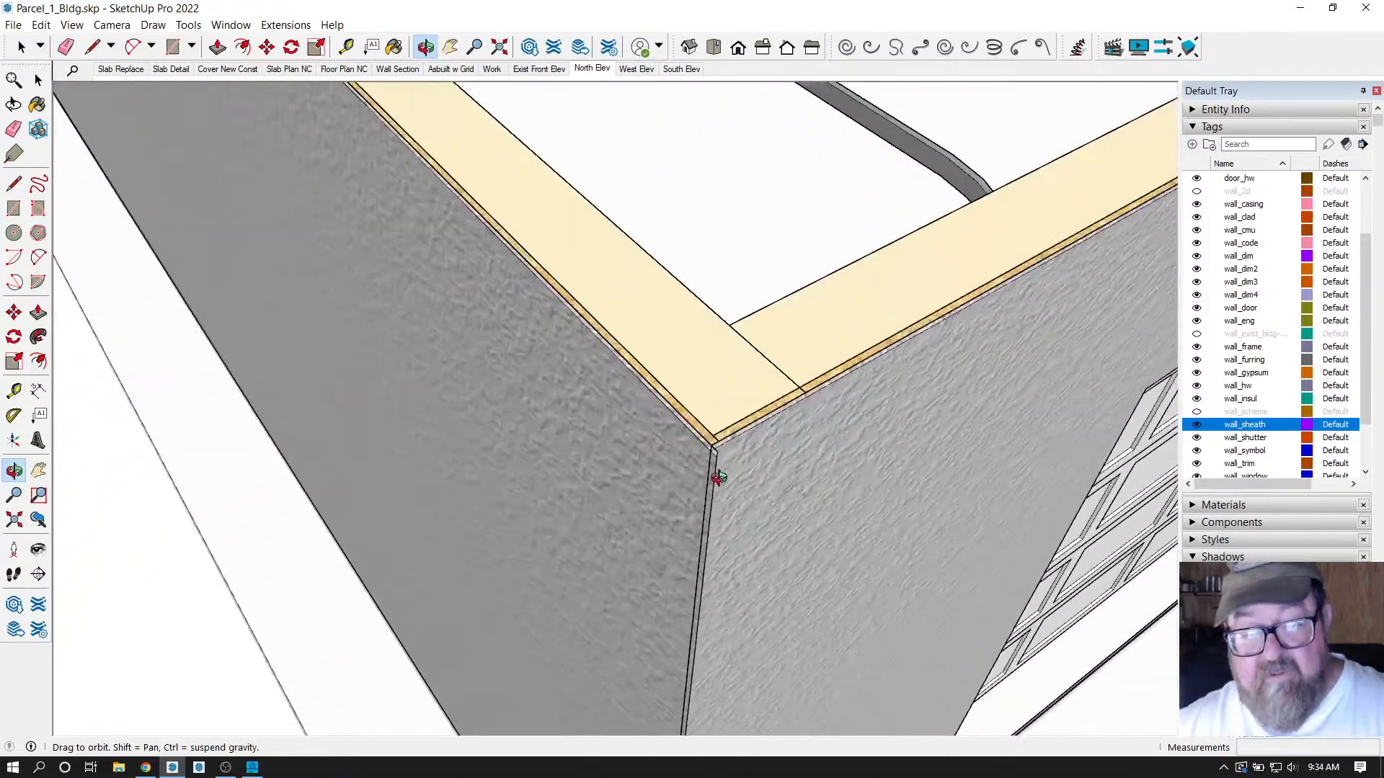
pyautogui.scroll(2, 821, 384)
pyautogui.scroll(-6, 822, 384)
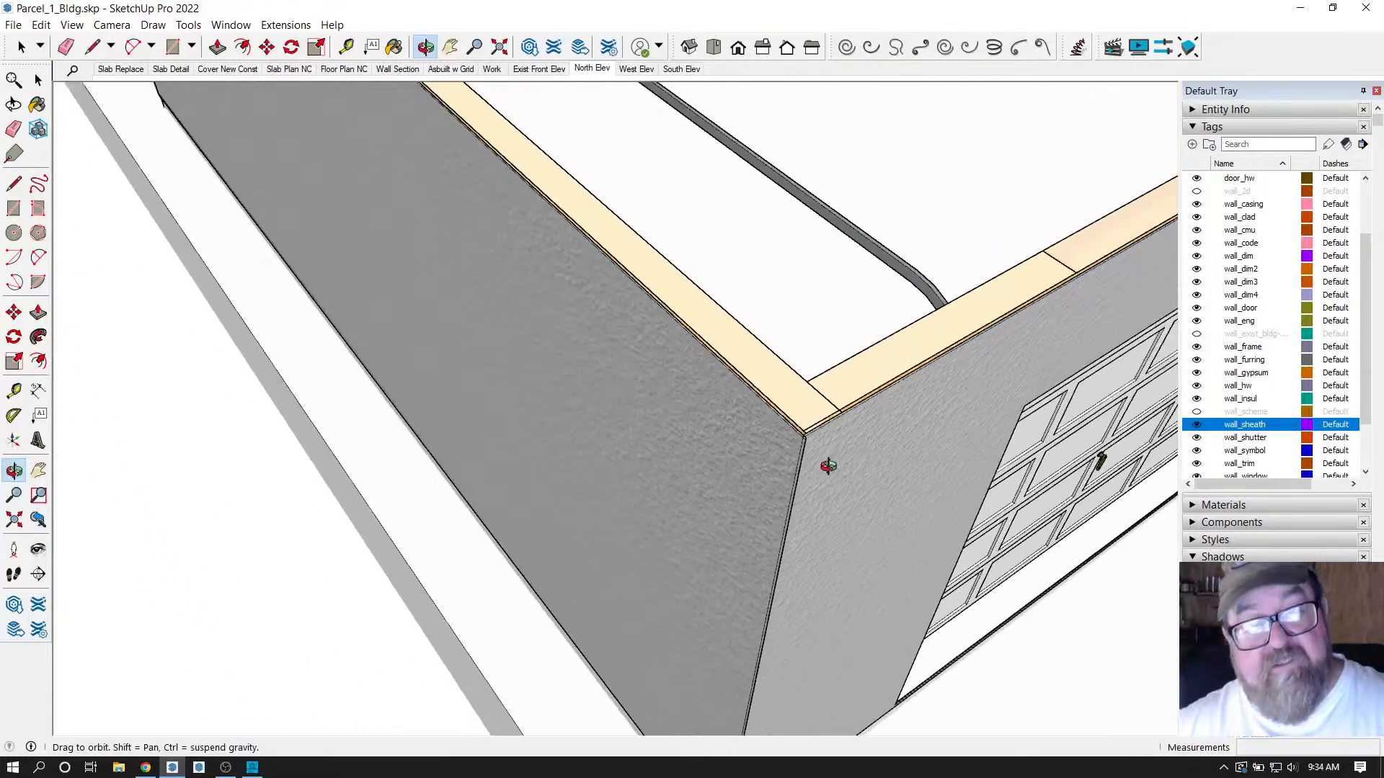
# Bring the long WALL34 side into view and switch to the Select tool.
pyautogui.moveTo(815, 479); pyautogui.dragTo(402, 317)
pyautogui.scroll(-5, 401, 318)
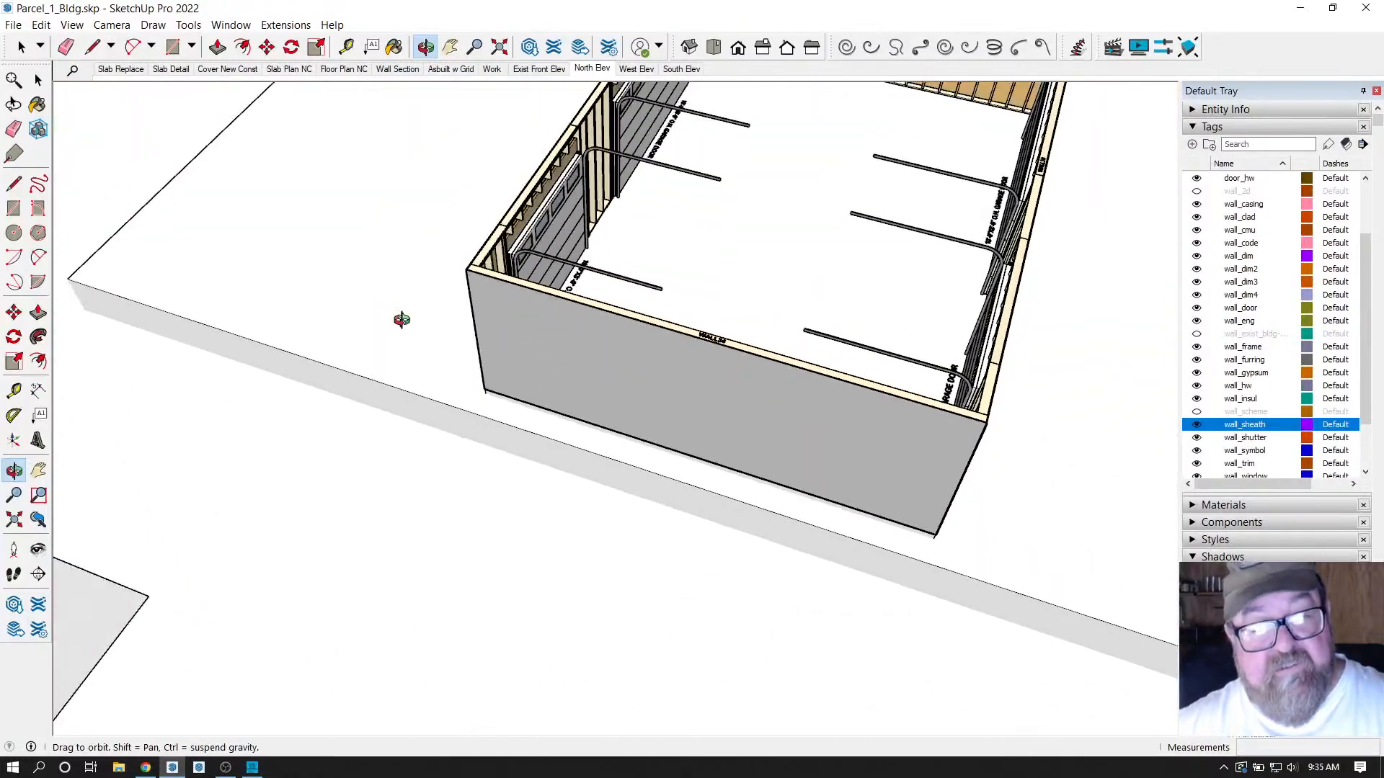
pyautogui.scroll(8, 618, 317)
pyautogui.scroll(5, 553, 225)
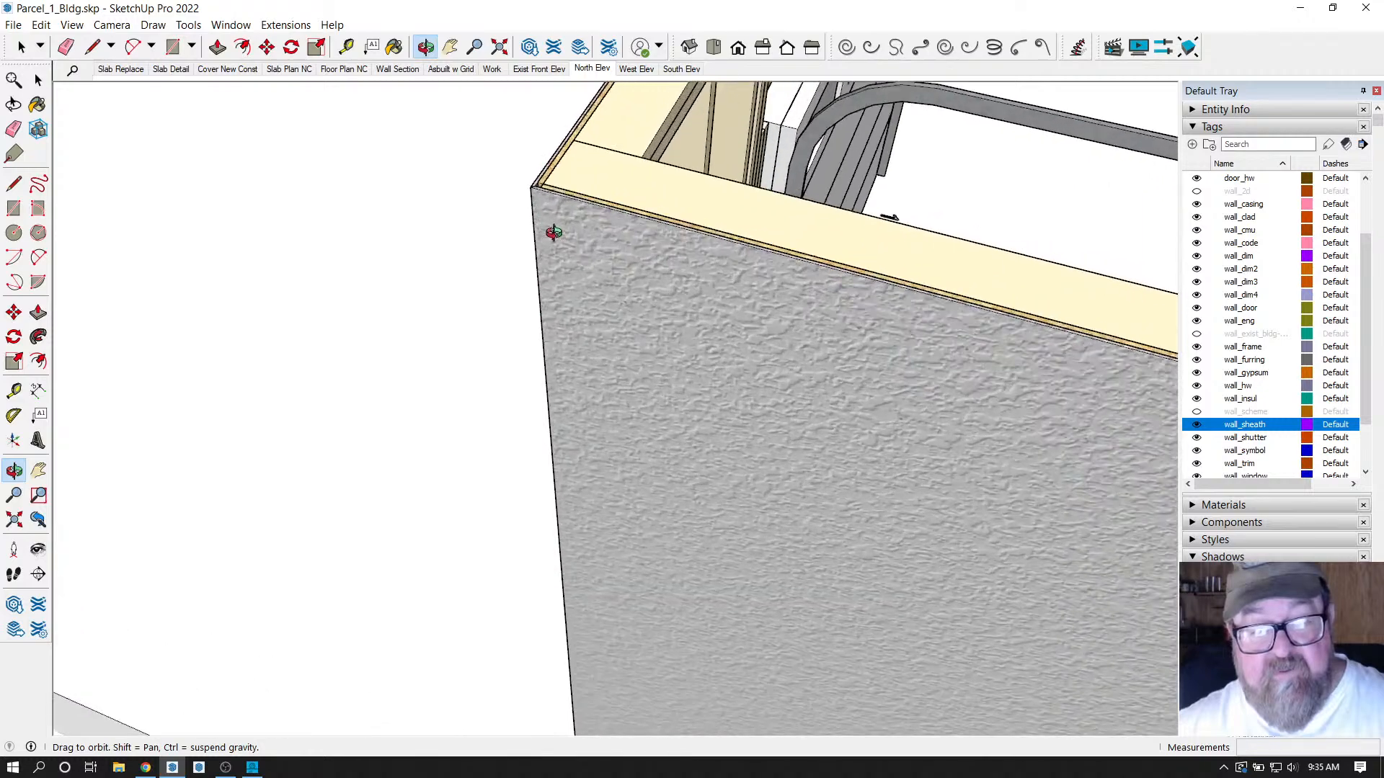
pyautogui.scroll(-6, 271, 272)
pyautogui.scroll(6, 587, 401)
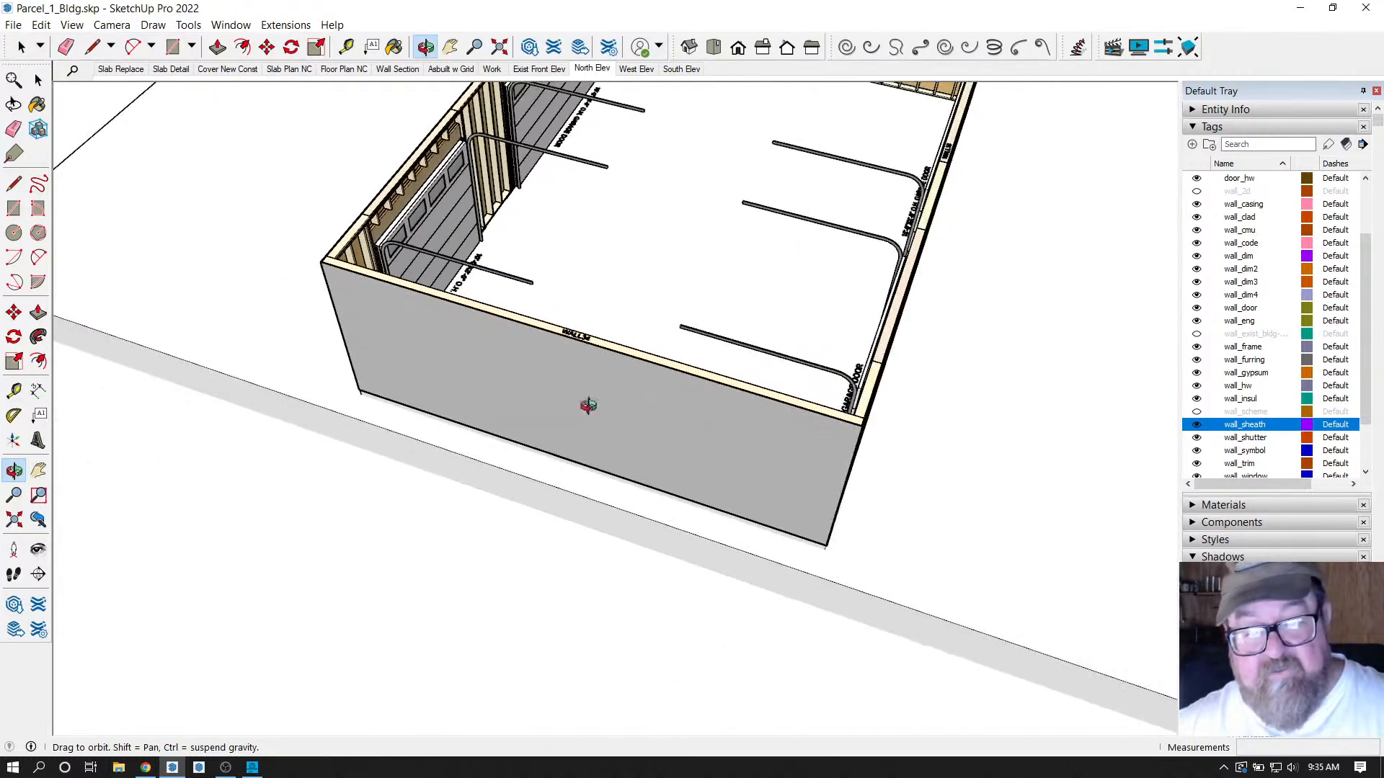
pyautogui.click(21, 46)
pyautogui.scroll(3, 969, 409)
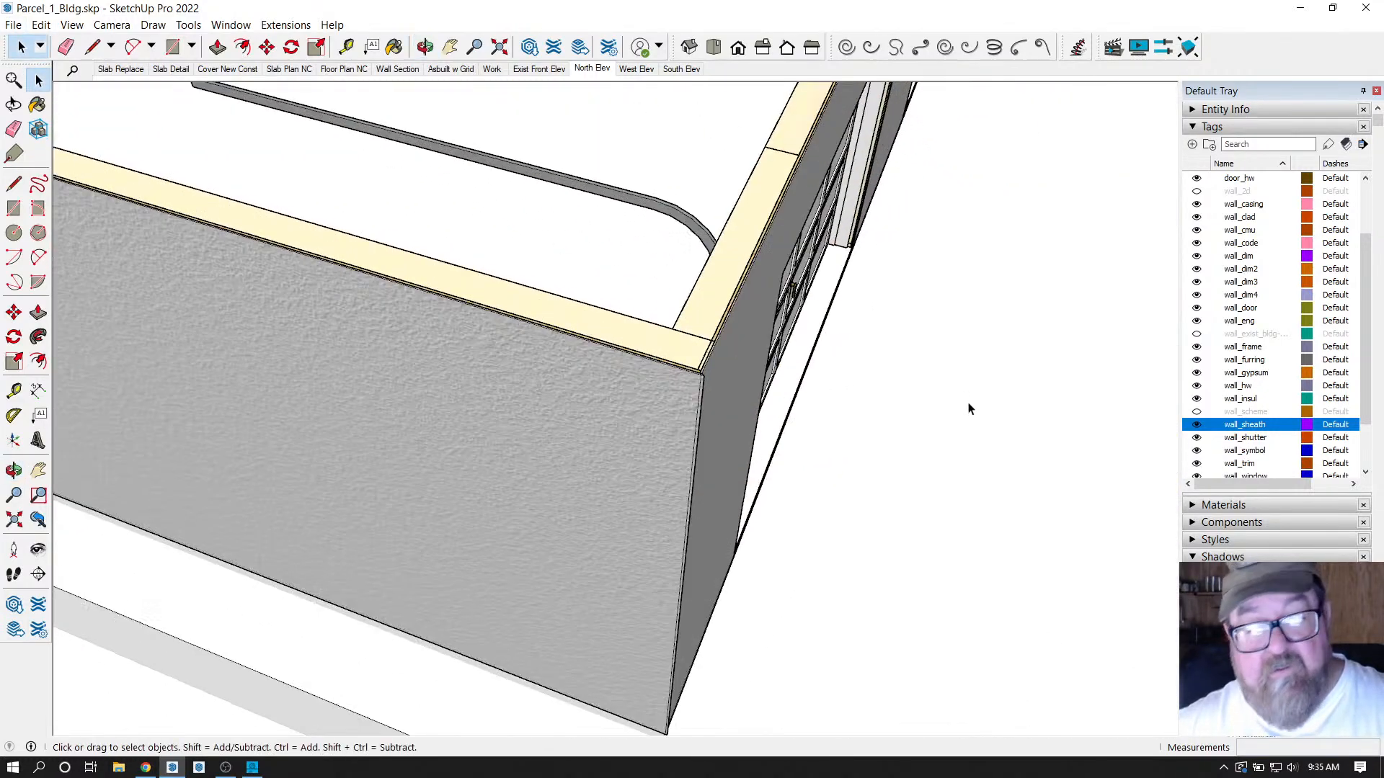
pyautogui.scroll(3, 663, 358)
# Open the WALL34 wall assembly settings, then close them without changes.
pyautogui.click(663, 327)
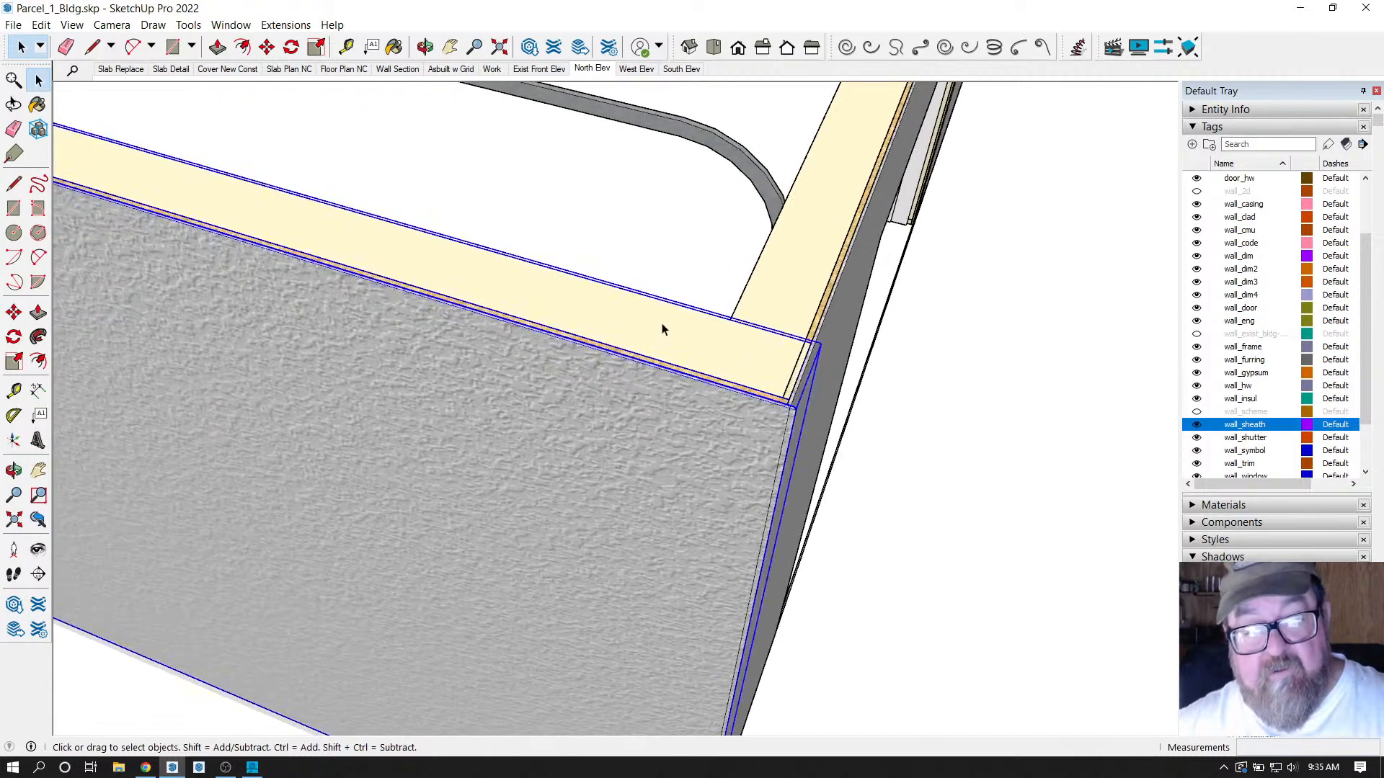
pyautogui.rightClick(664, 327)
pyautogui.click(713, 569)
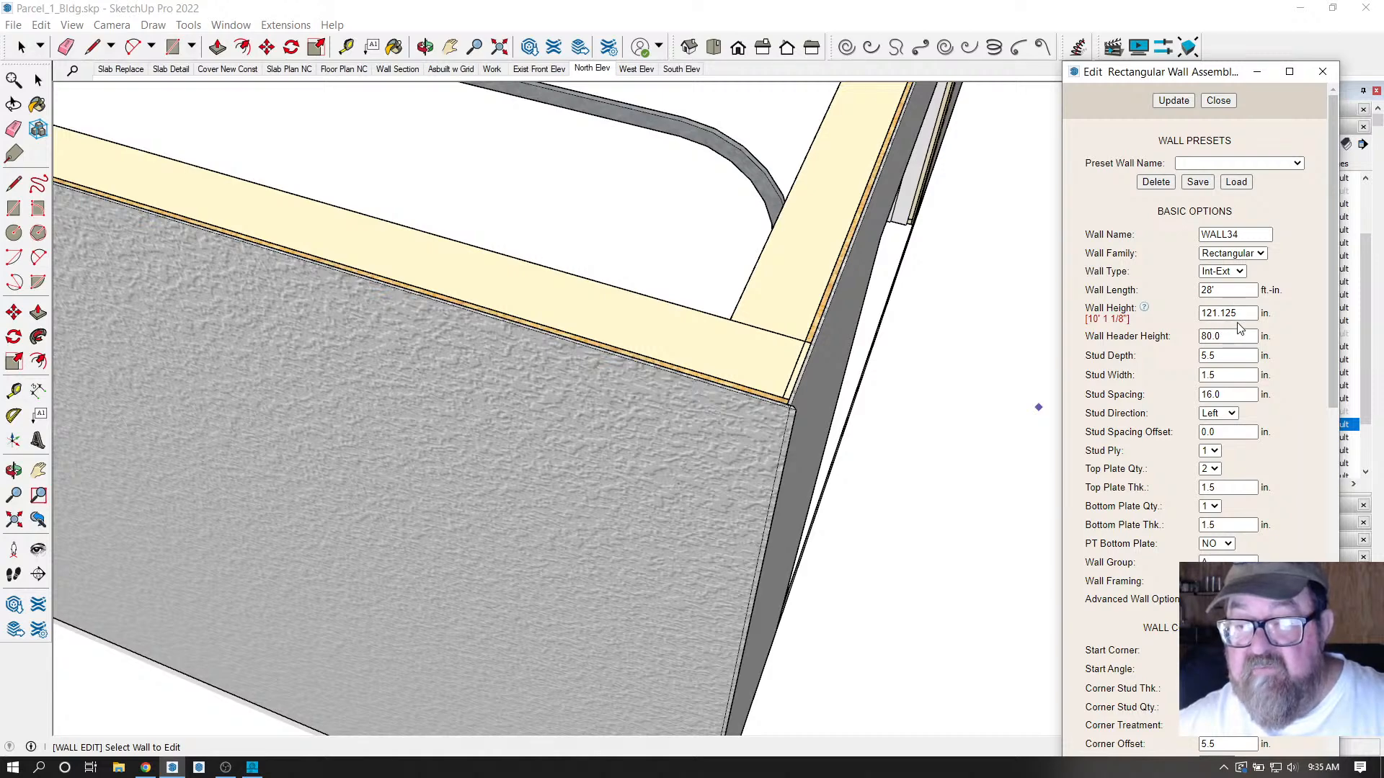
pyautogui.moveTo(900, 344); pyautogui.dragTo(941, 449, button='middle')
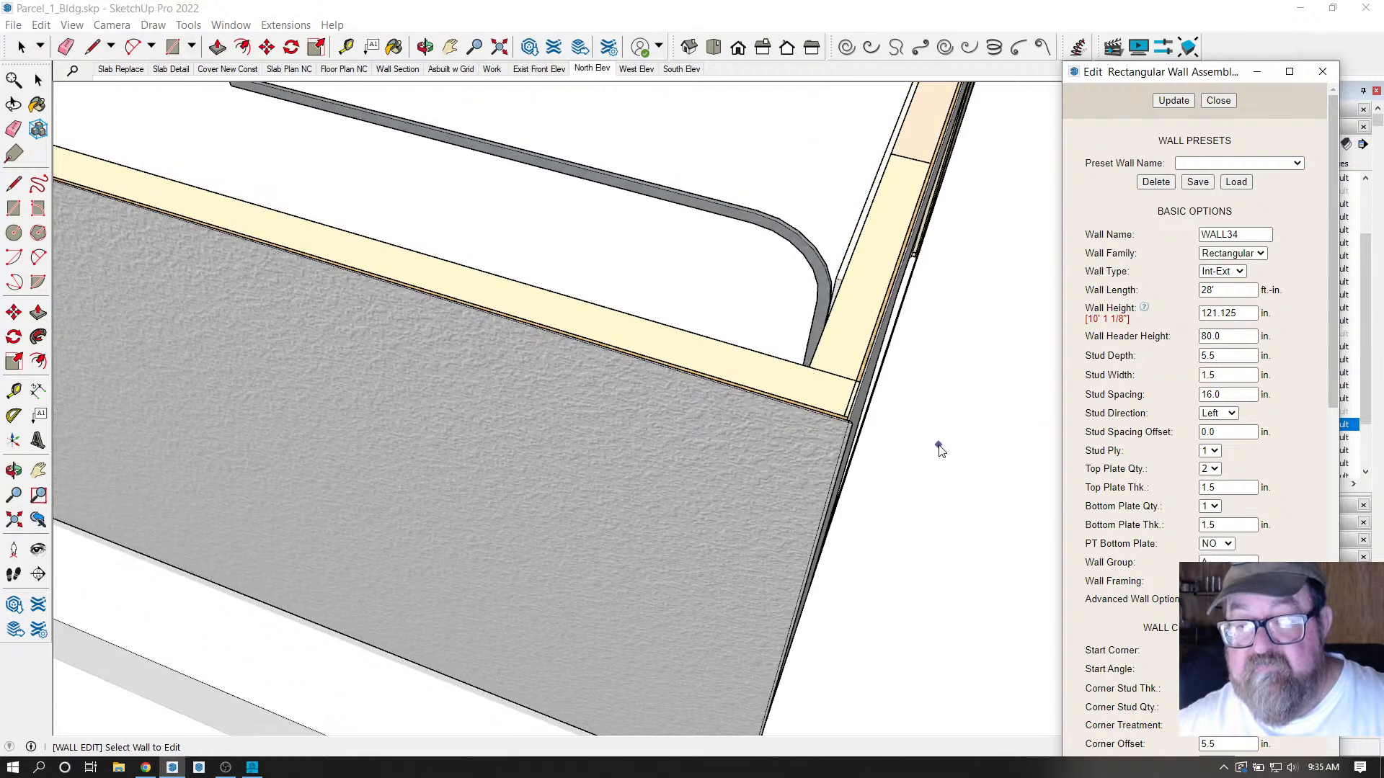
pyautogui.click(1220, 102)
# Orbit to face the front wall and select the front WALL34 wall.
pyautogui.scroll(-5, 967, 469)
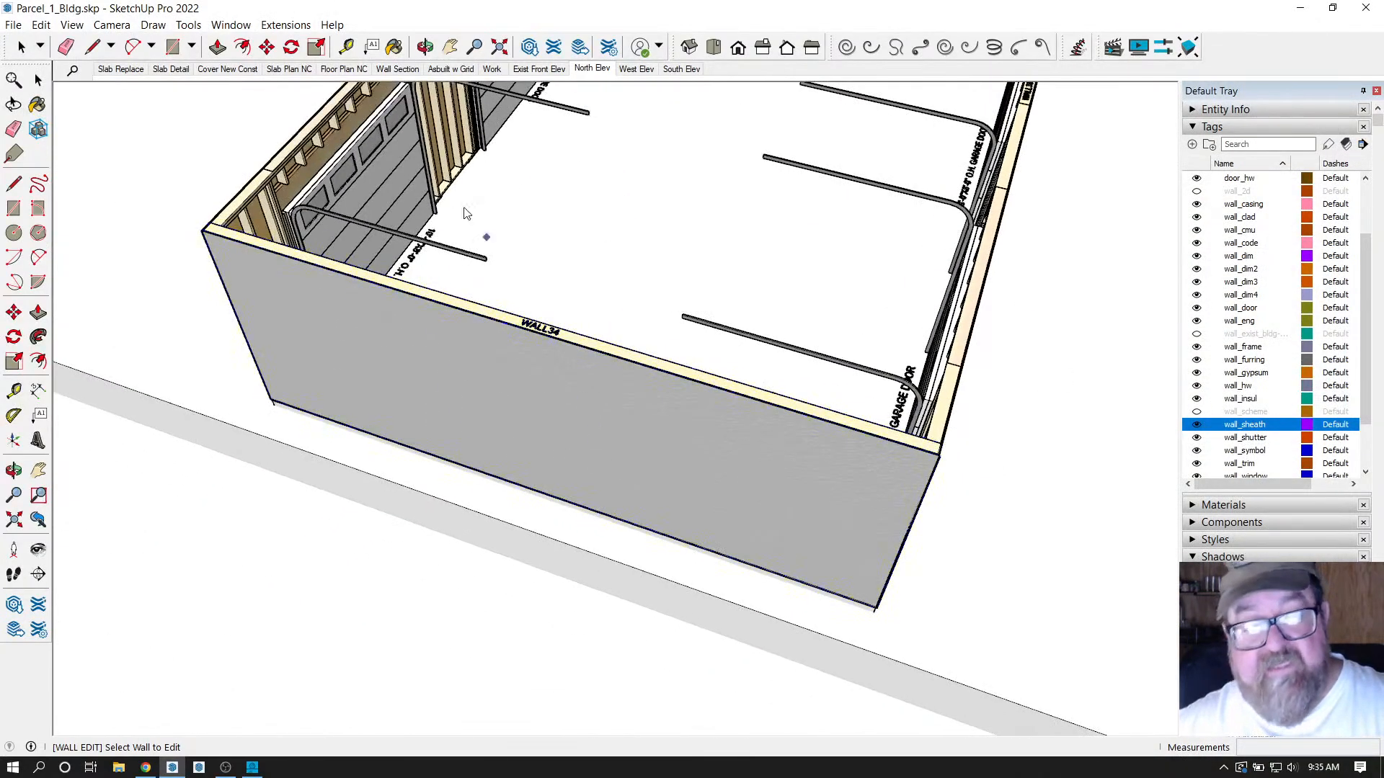
pyautogui.click(464, 214)
pyautogui.click(426, 47)
pyautogui.moveTo(478, 355); pyautogui.dragTo(70, 67)
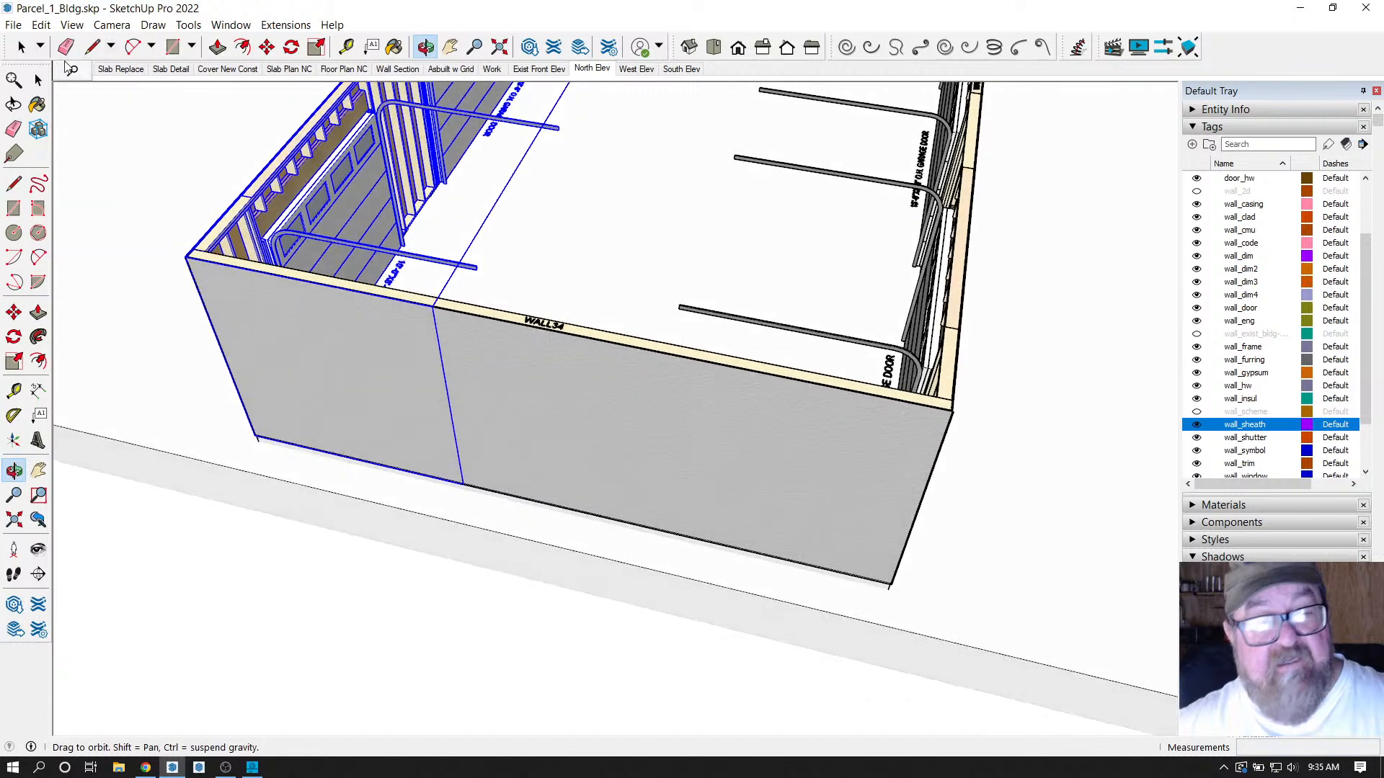
pyautogui.click(21, 46)
pyautogui.click(494, 345)
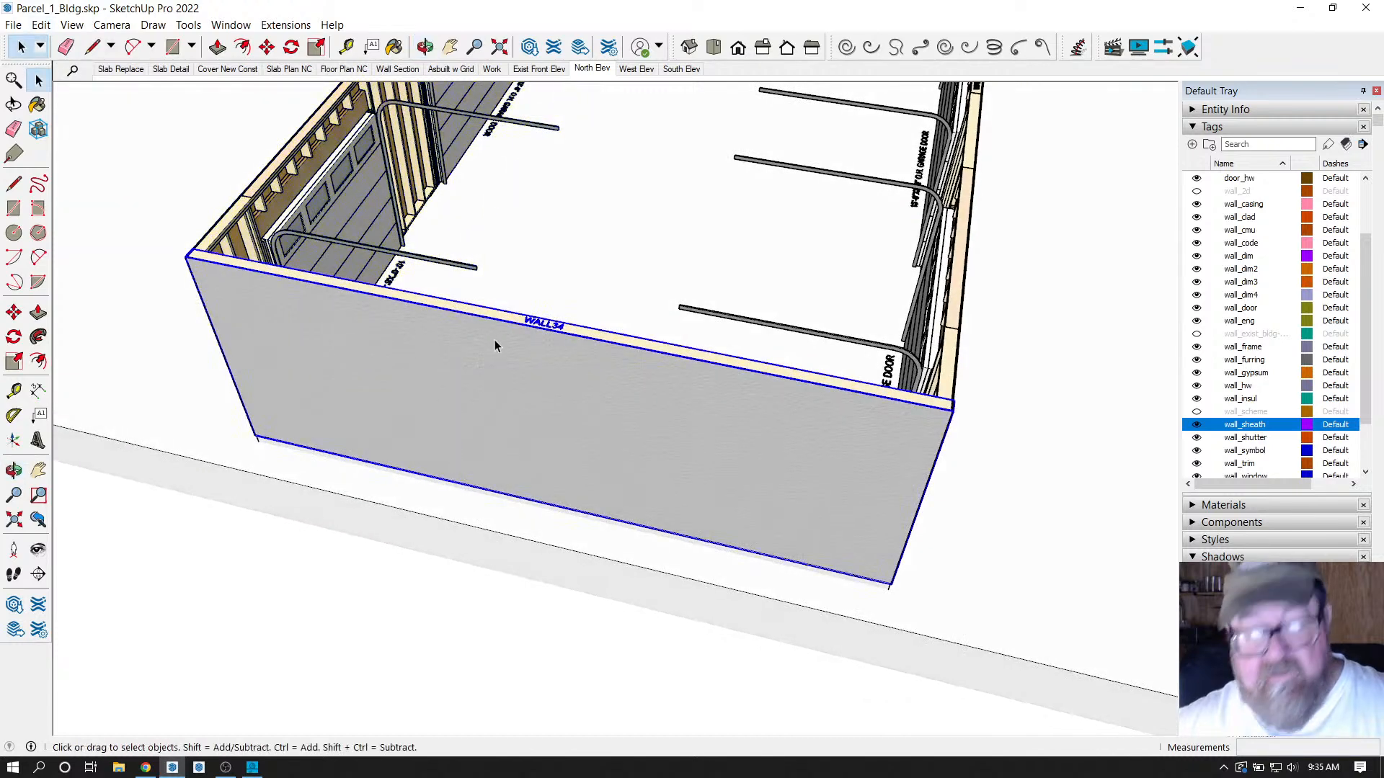
# Delete the front WALL34 wall.
pyautogui.press('Delete')
pyautogui.scroll(-3, 531, 457)
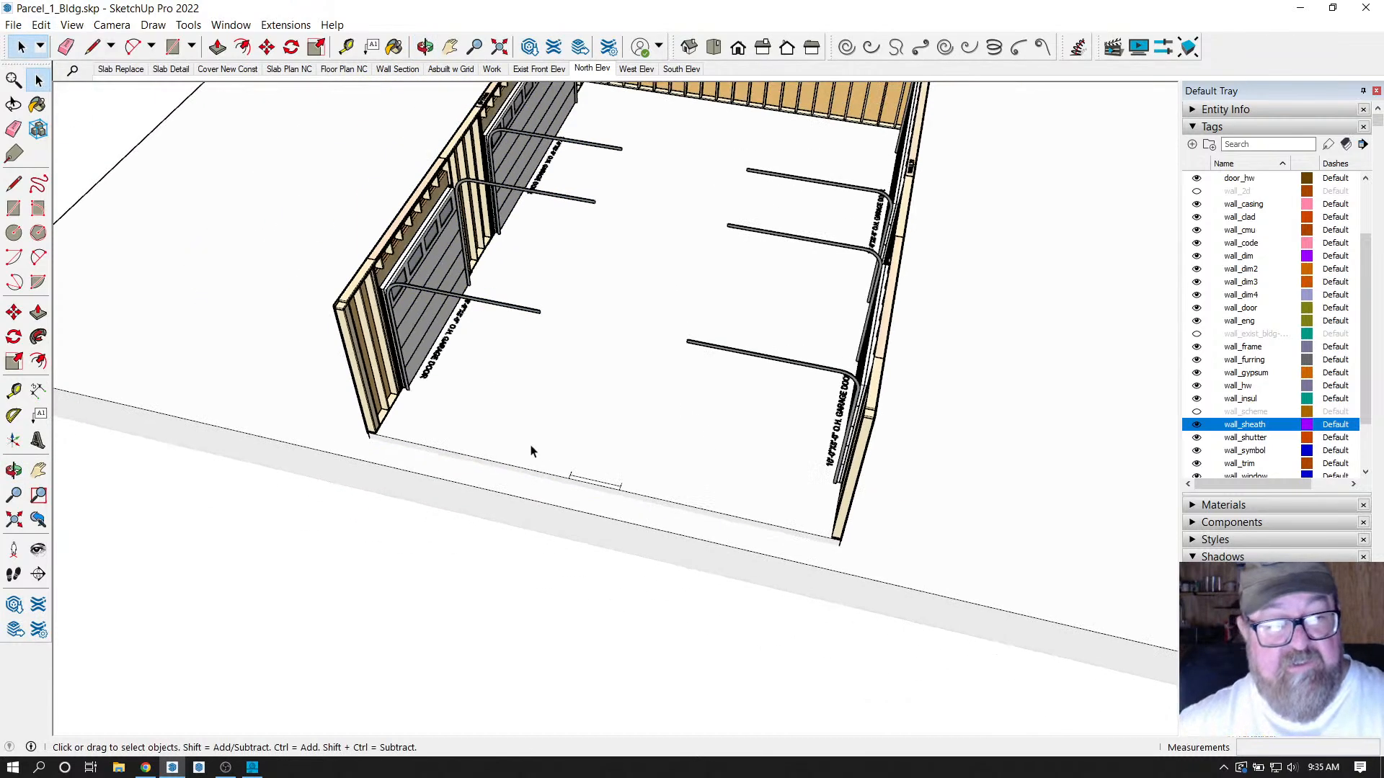
pyautogui.scroll(8, 698, 432)
pyautogui.scroll(5, 548, 372)
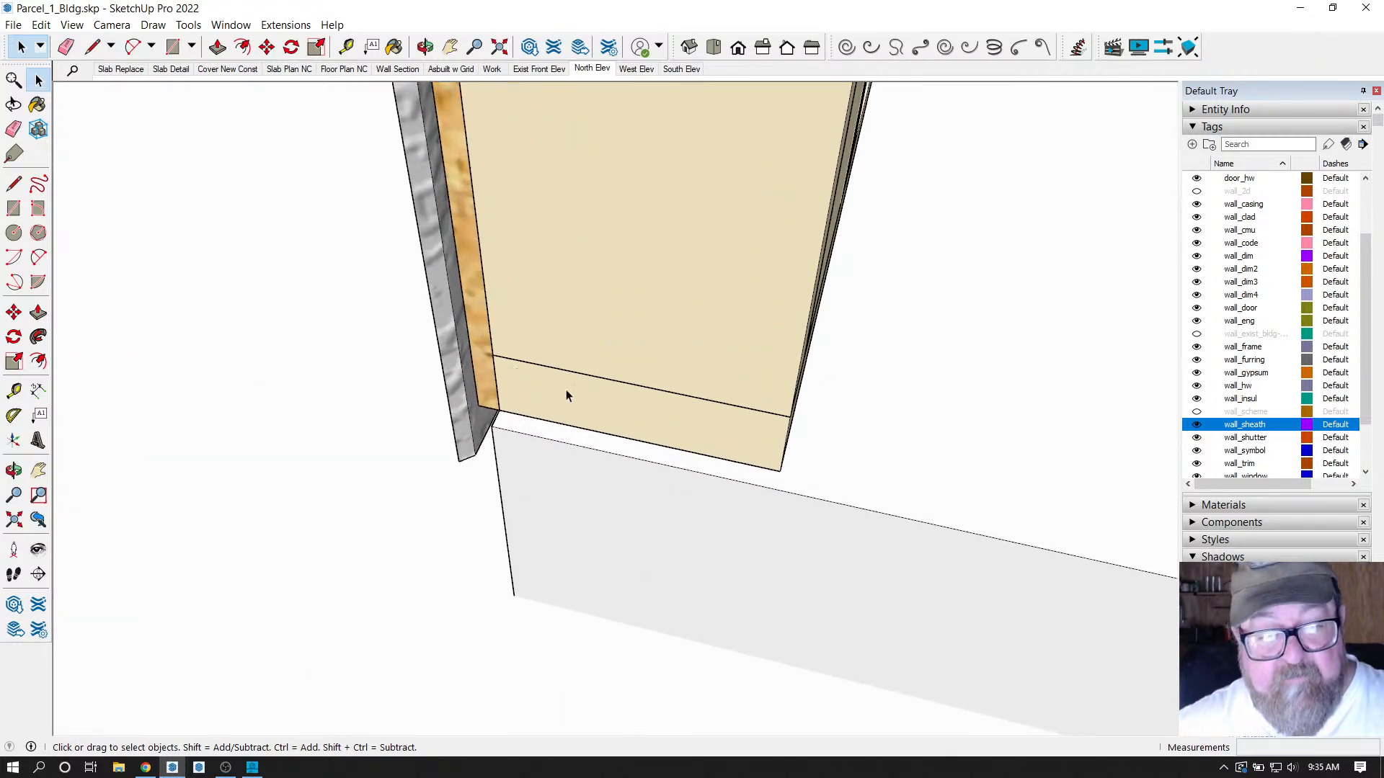
# Select the side wall at its end and move it 7/16 in.
pyautogui.click(425, 47)
pyautogui.moveTo(670, 238); pyautogui.dragTo(475, 420)
pyautogui.click(22, 48)
pyautogui.click(587, 362)
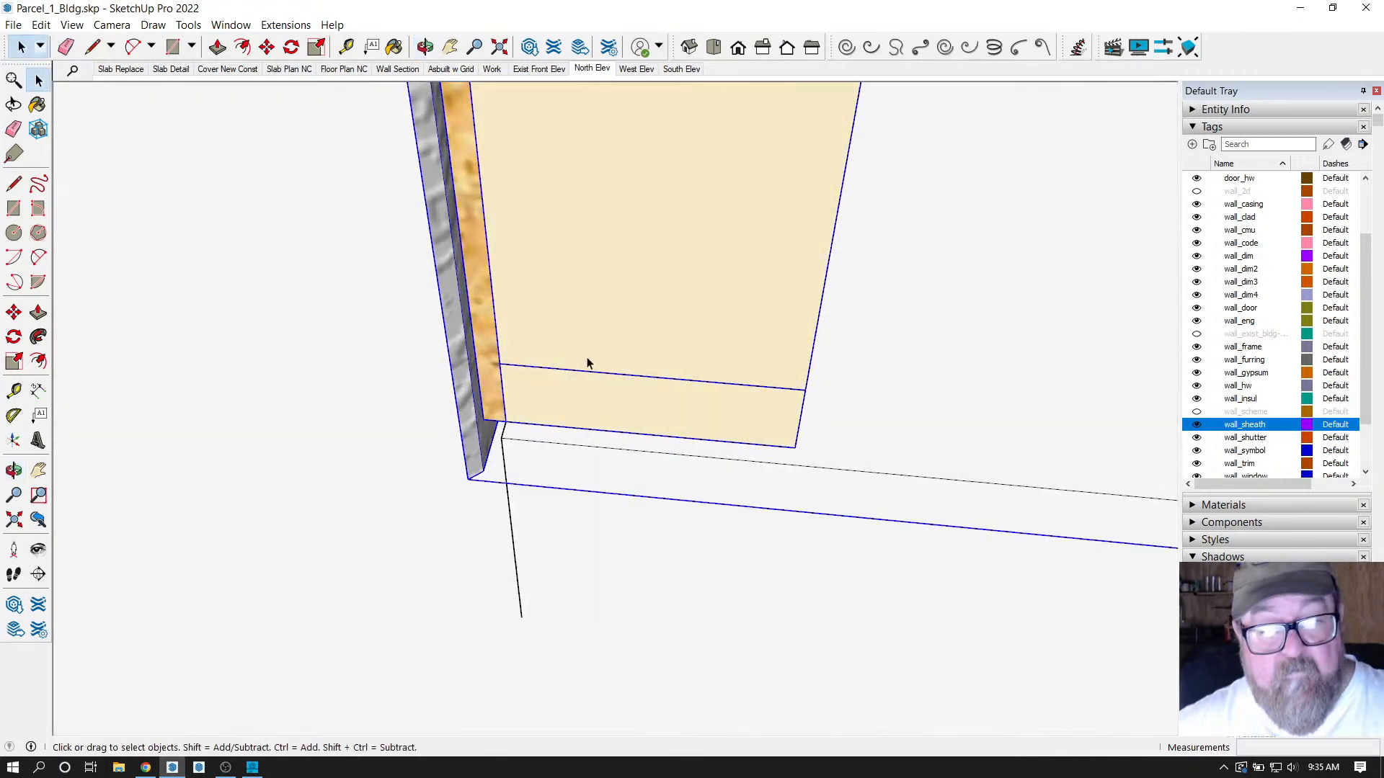
pyautogui.click(267, 47)
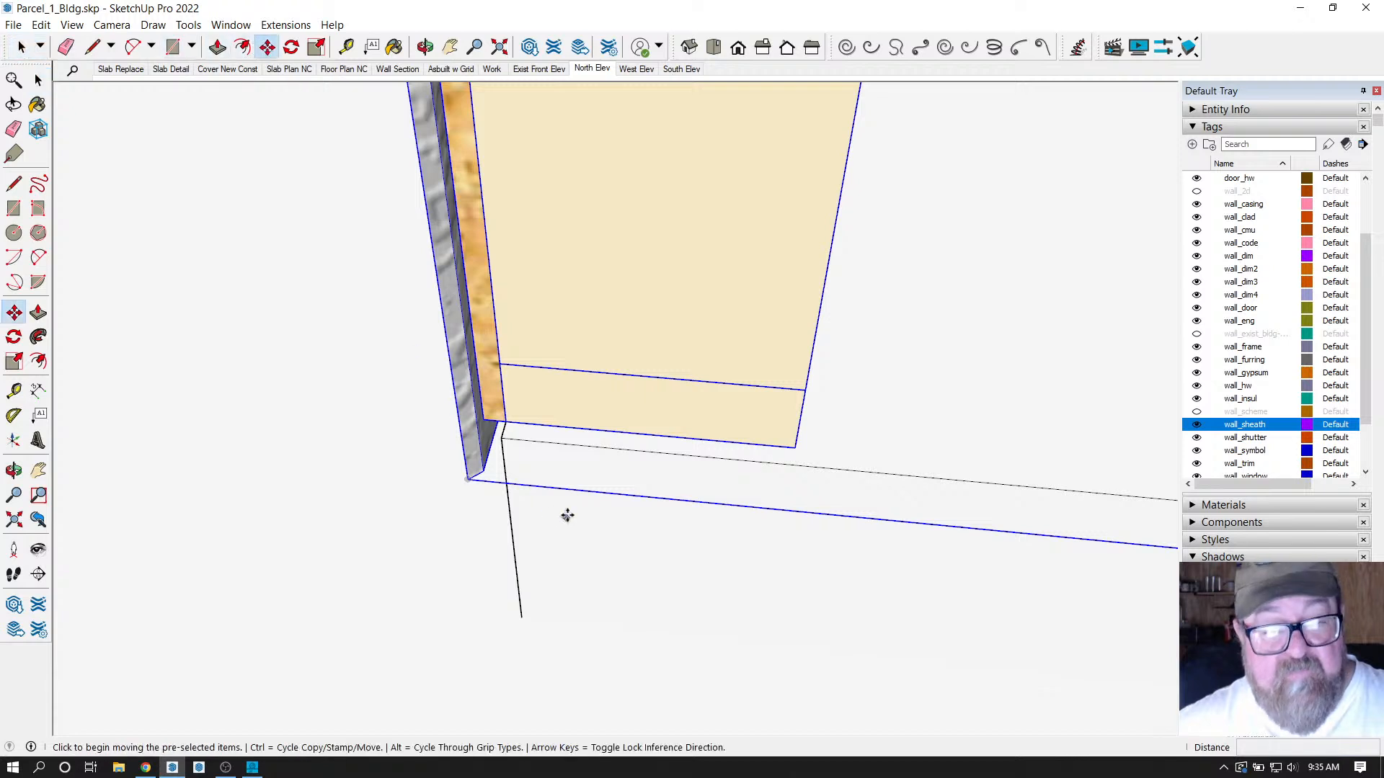
pyautogui.click(510, 441)
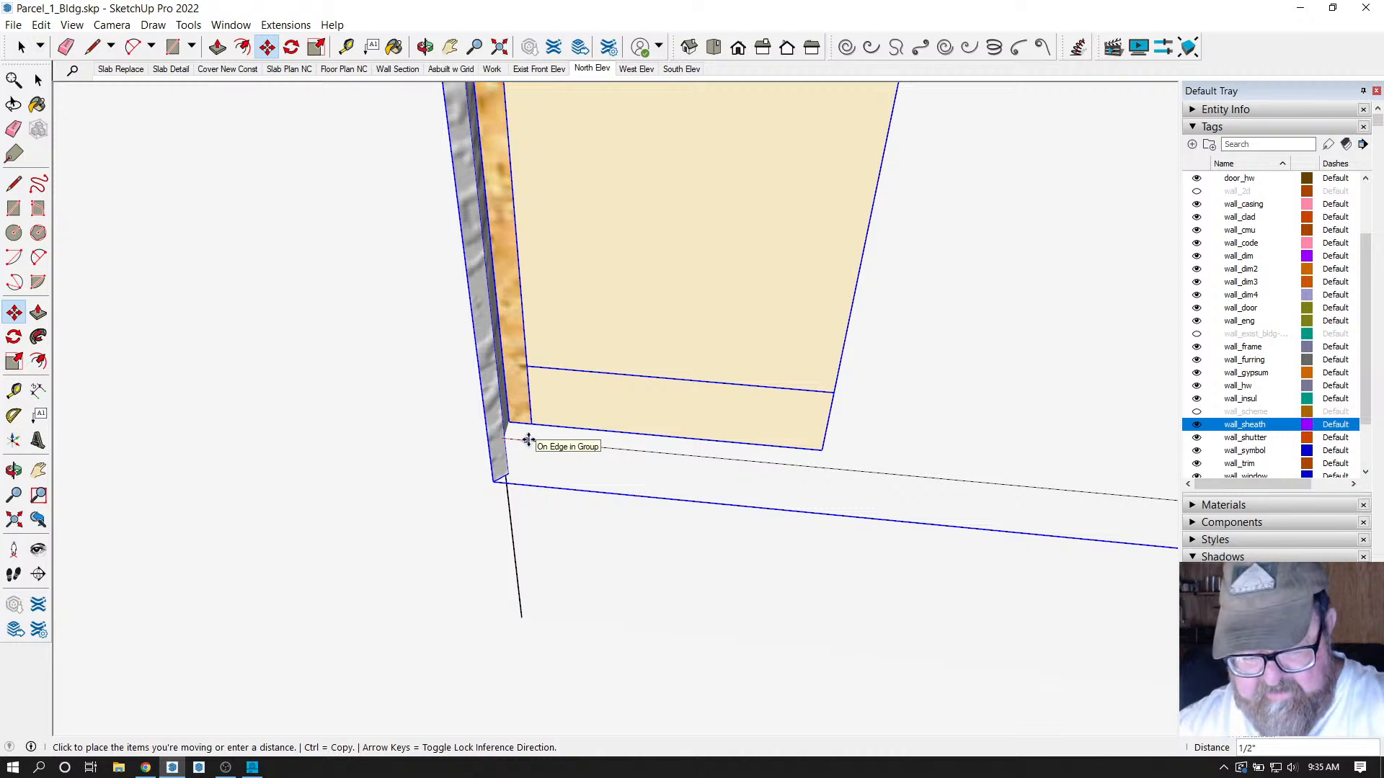
pyautogui.press('Return')
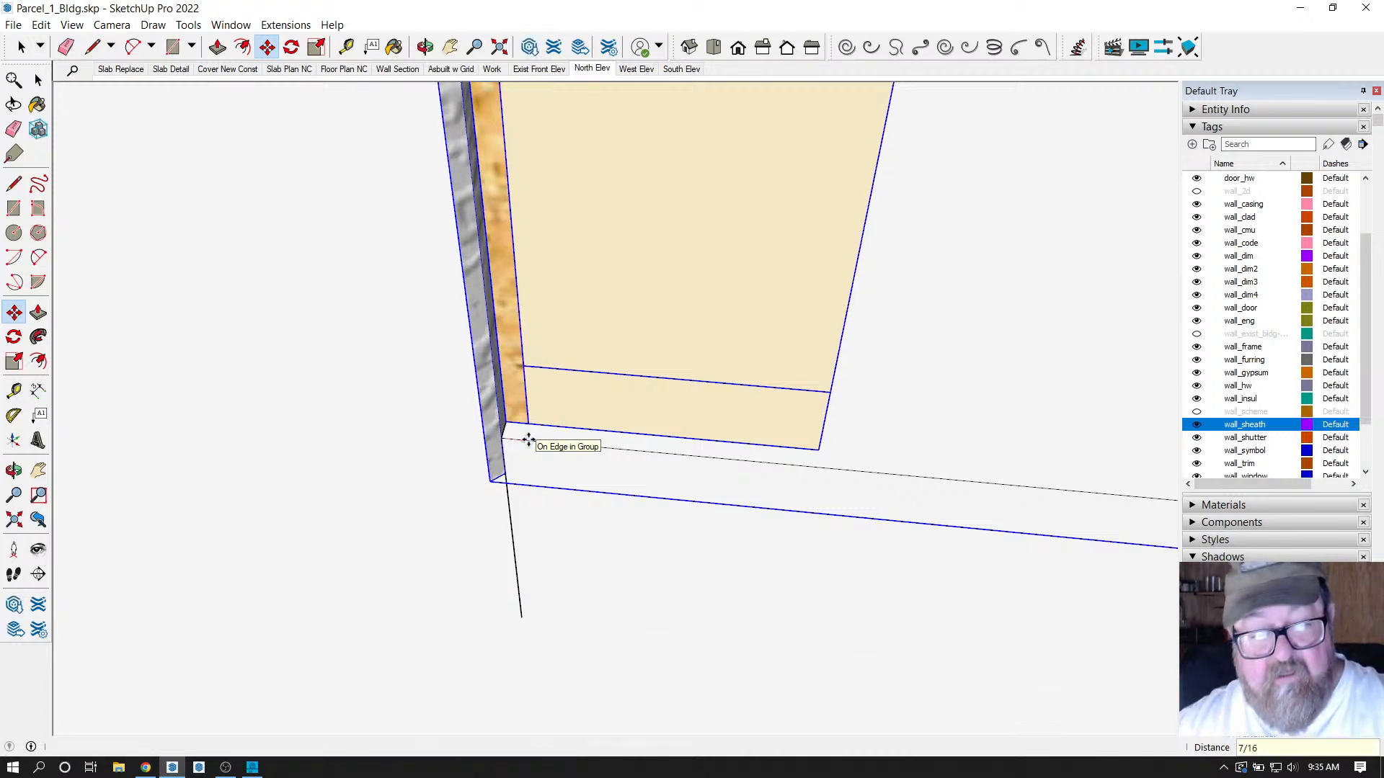
# Add a Tape Measure guide 7/16 in from the wall edge.
pyautogui.moveTo(528, 442); pyautogui.dragTo(646, 500, button='middle')
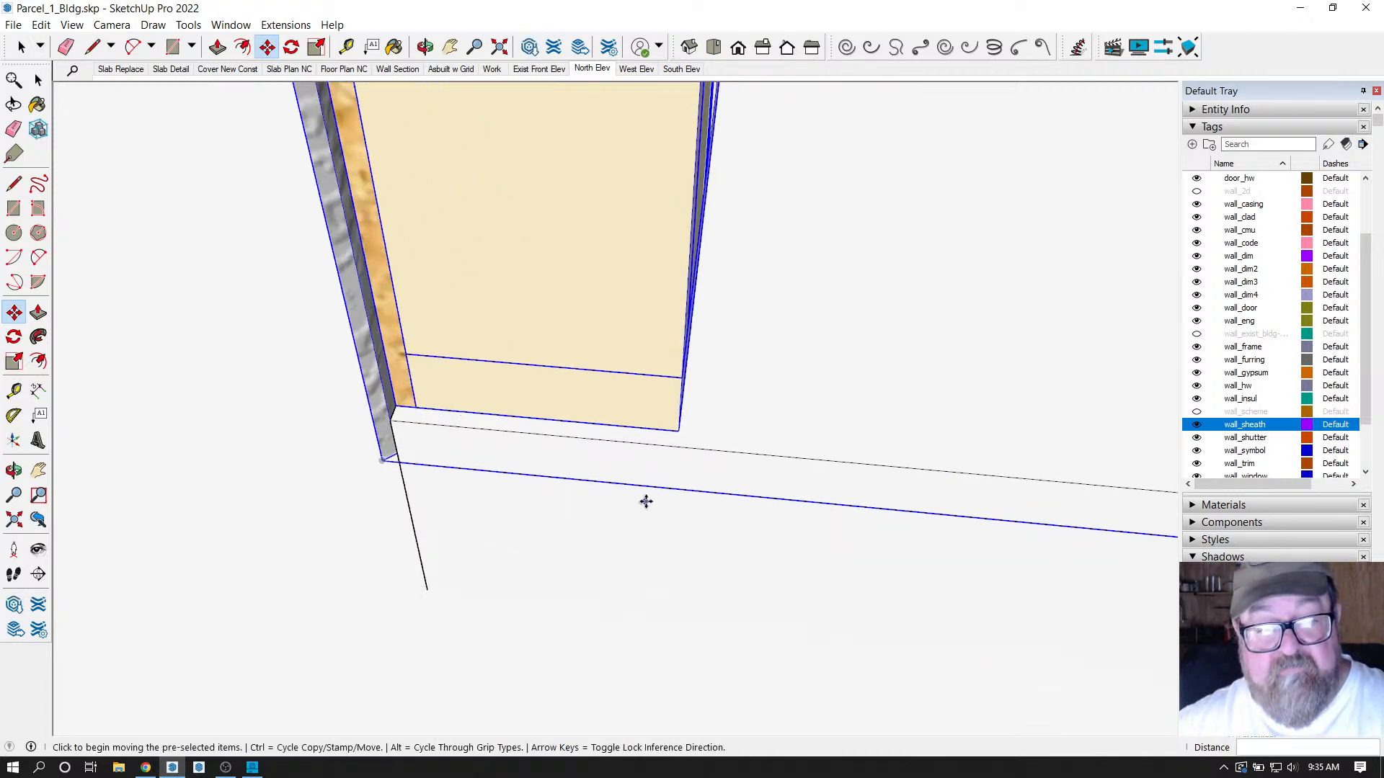
pyautogui.click(347, 47)
pyautogui.scroll(2, 424, 400)
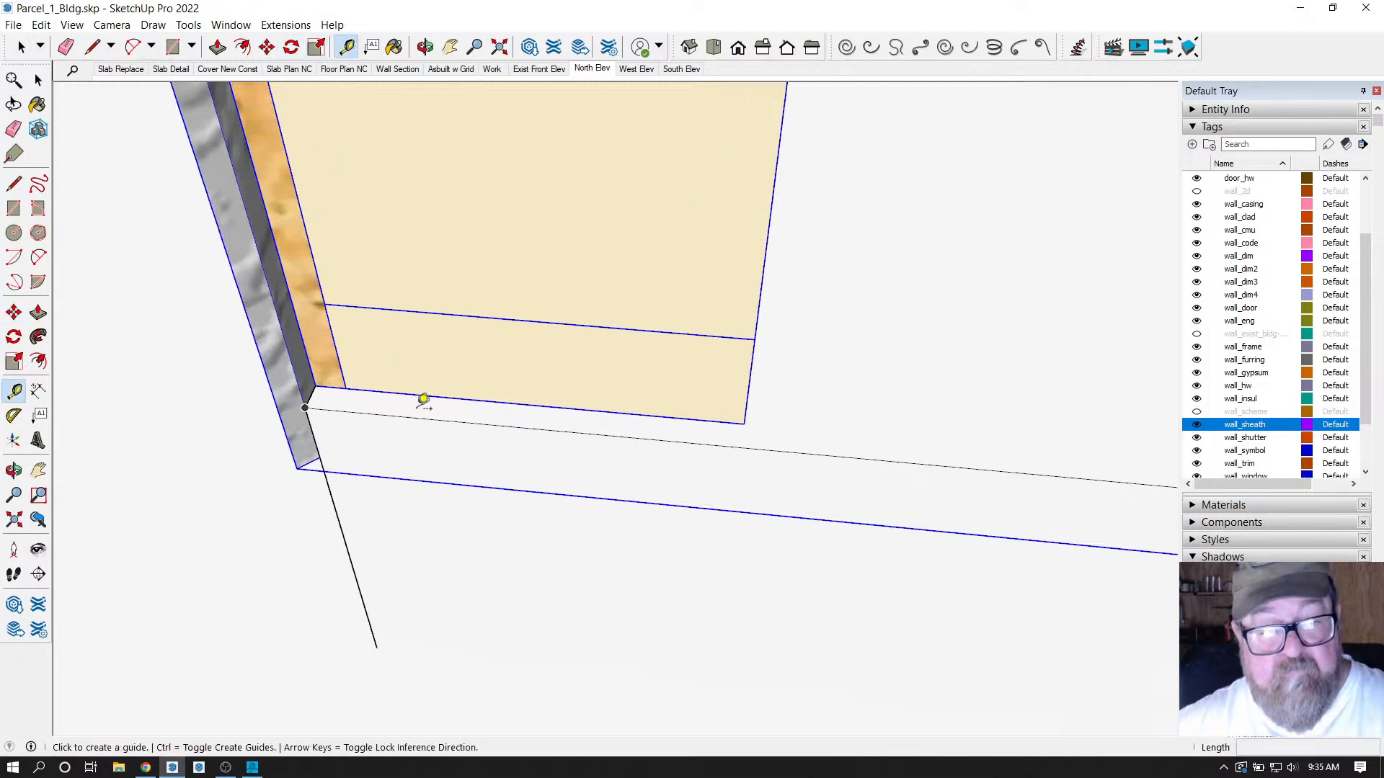
pyautogui.click(328, 389)
pyautogui.click(347, 386)
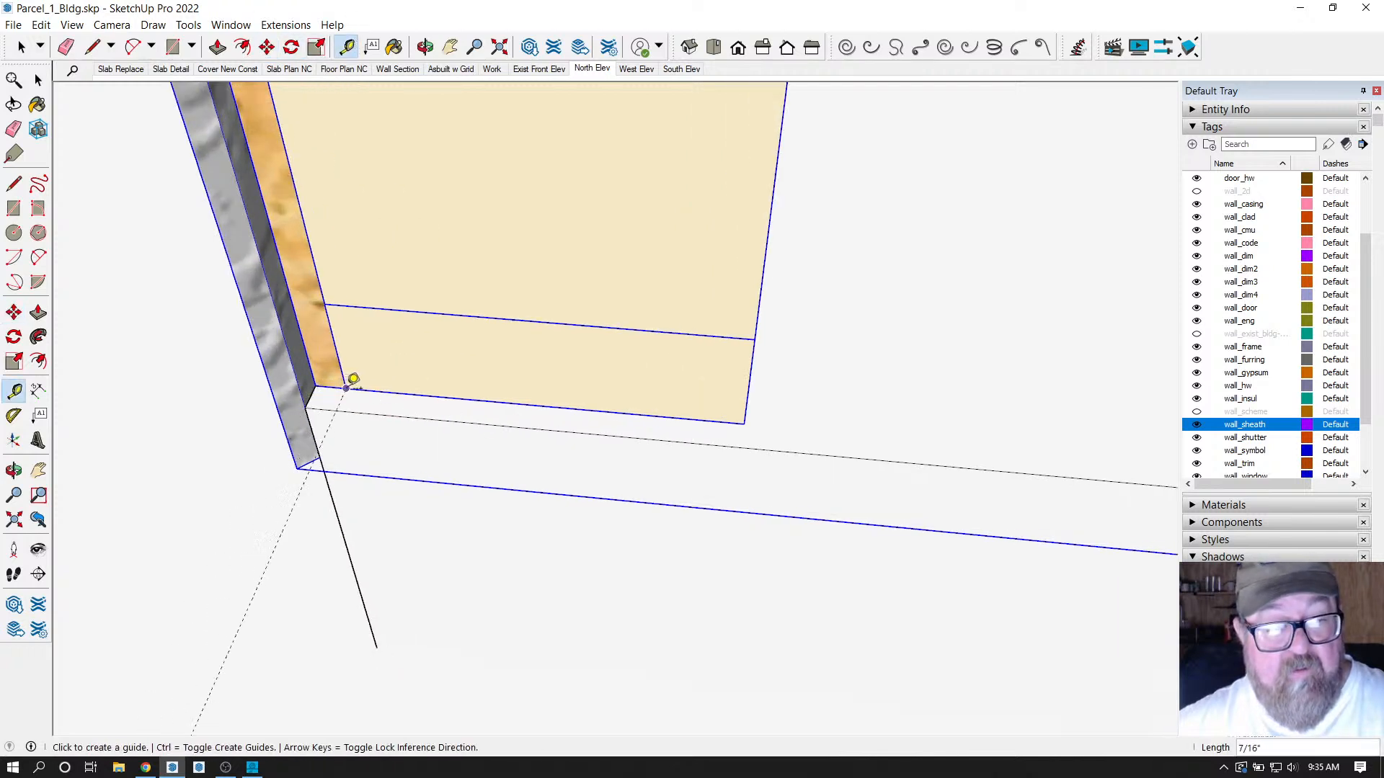
pyautogui.click(285, 25)
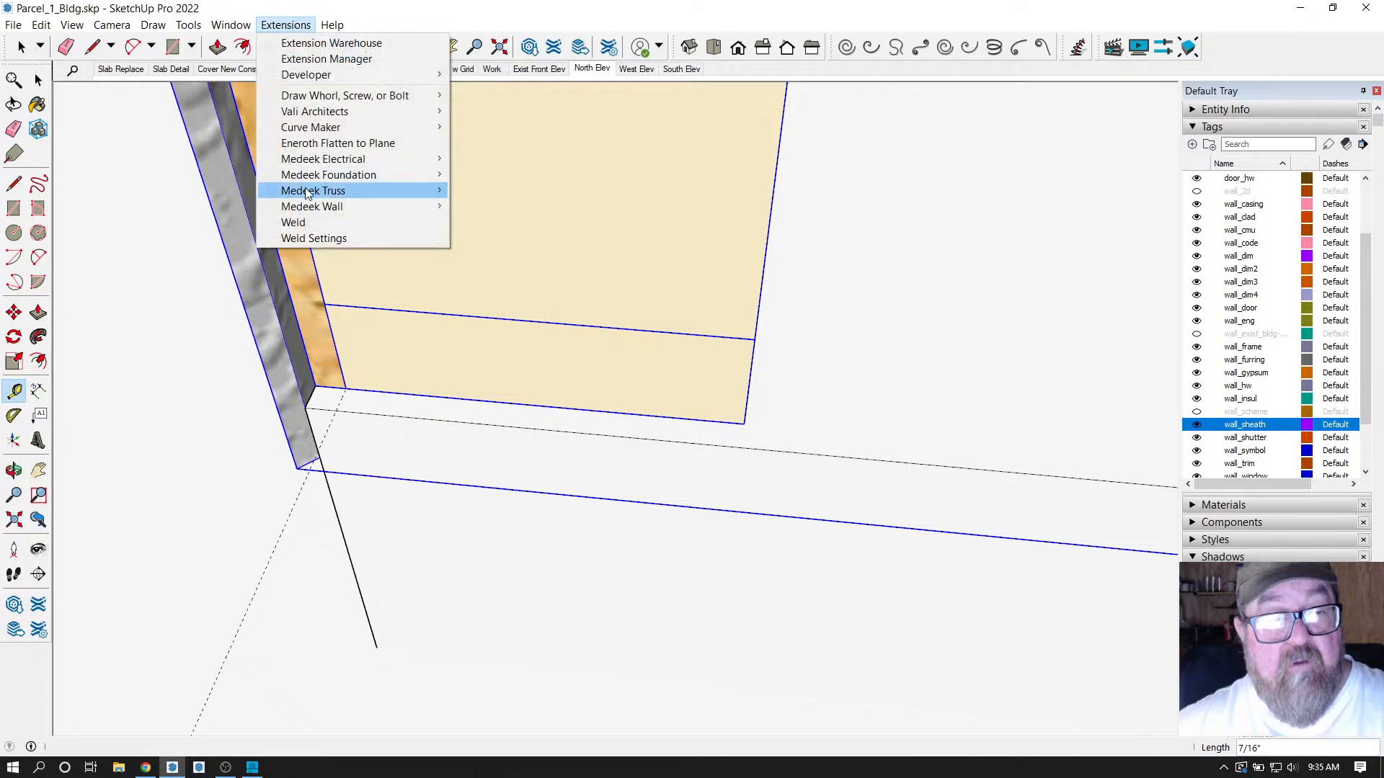
# Start a Medeek rectangular wall and load the 10ft_ext preset.
pyautogui.moveTo(334, 211)
pyautogui.click(543, 210)
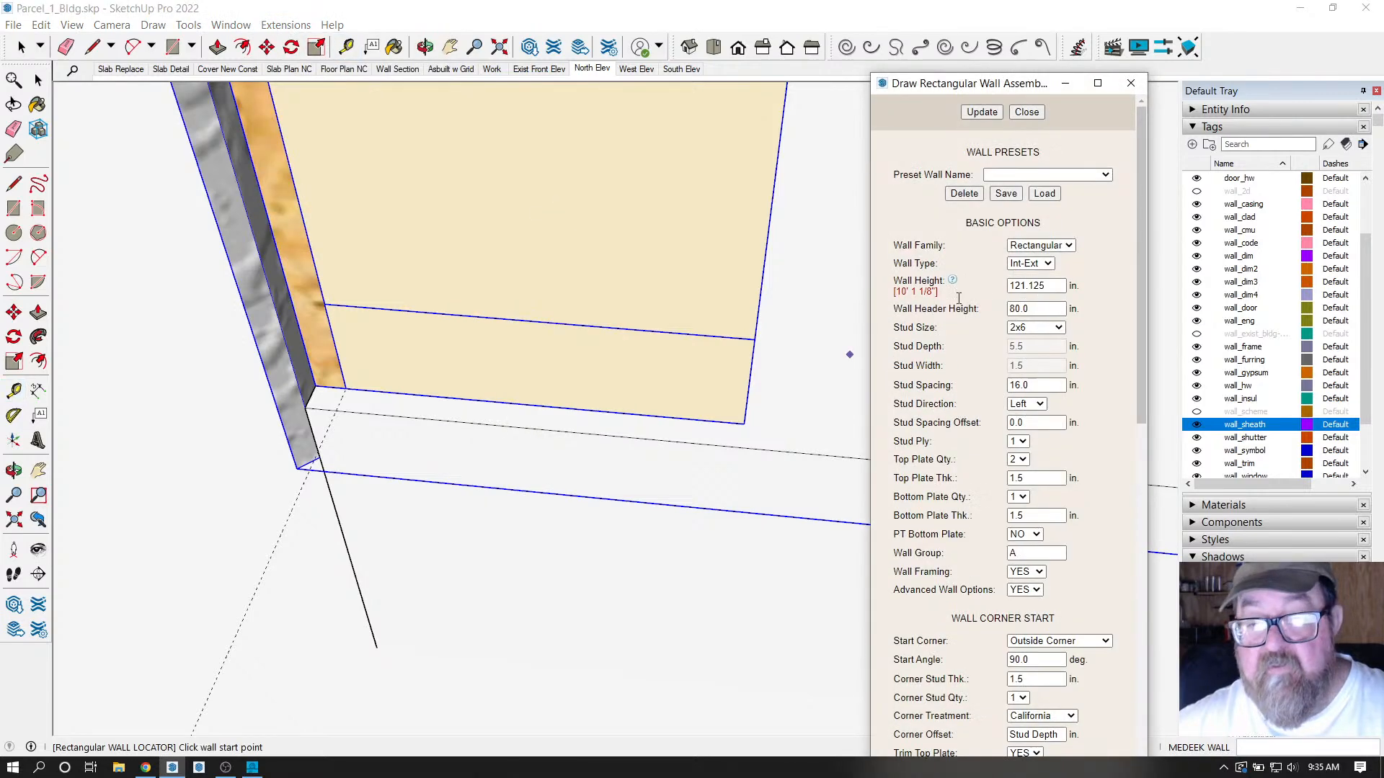
pyautogui.click(1074, 174)
pyautogui.click(1085, 189)
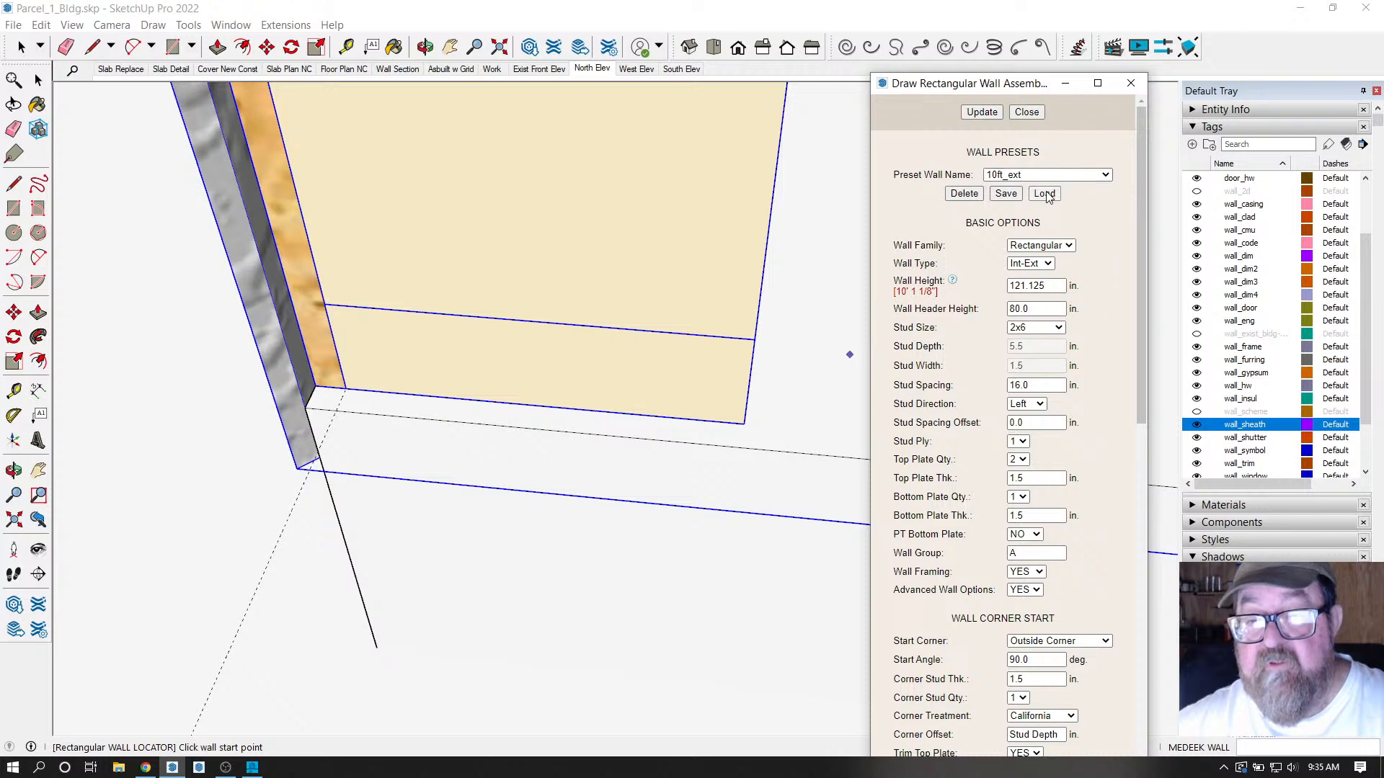
pyautogui.click(1045, 195)
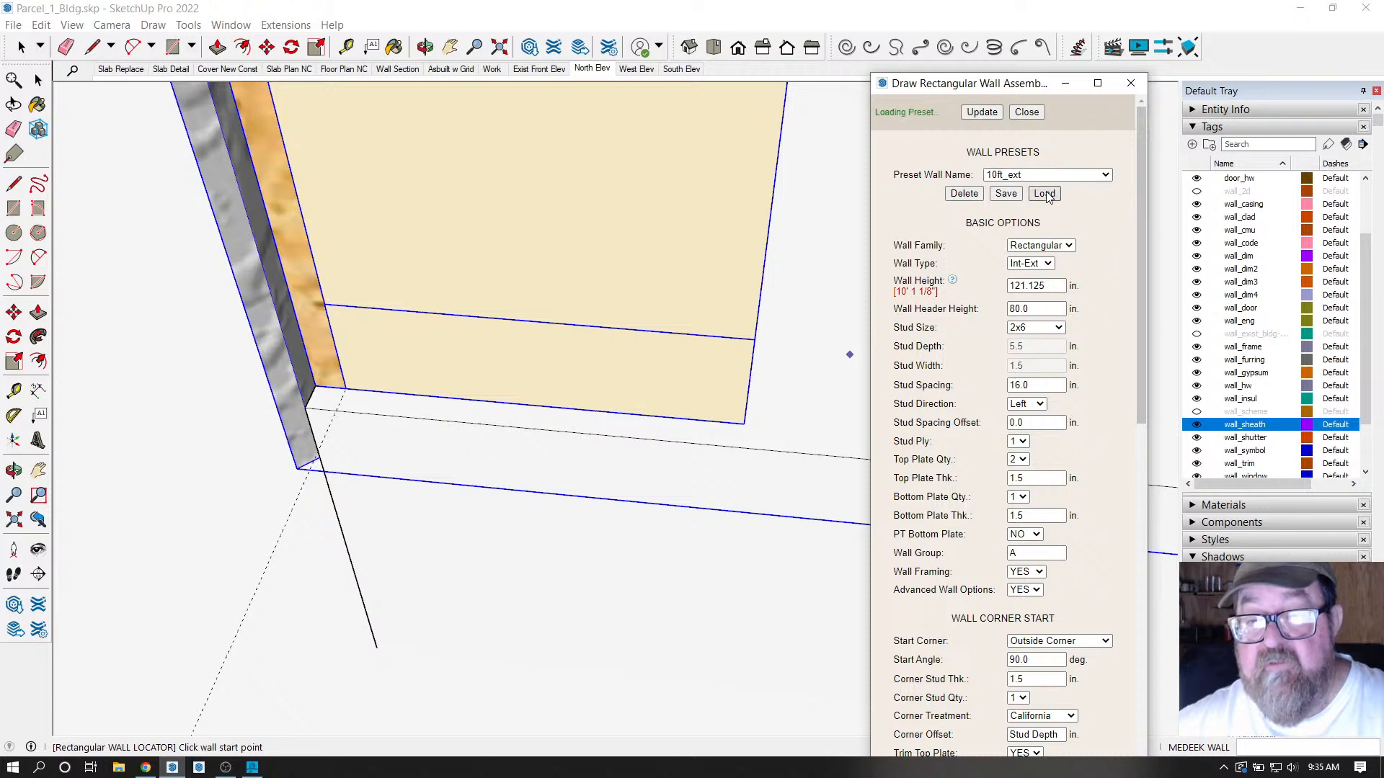
# Draw the new wall across the garage front corner to corner with Sheathing justification.
pyautogui.click(337, 417)
pyautogui.moveTo(232, 399); pyautogui.dragTo(510, 435, button='middle')
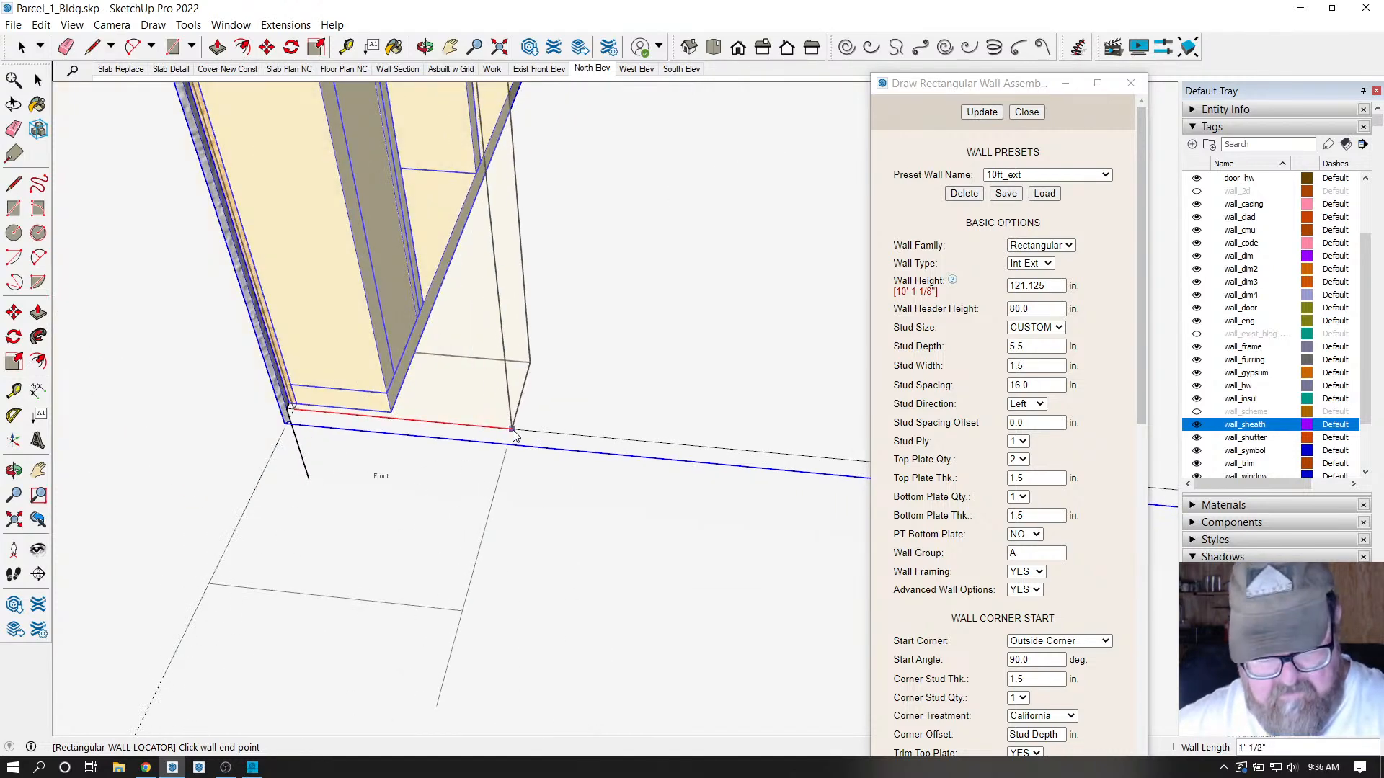
pyautogui.press('Tab')
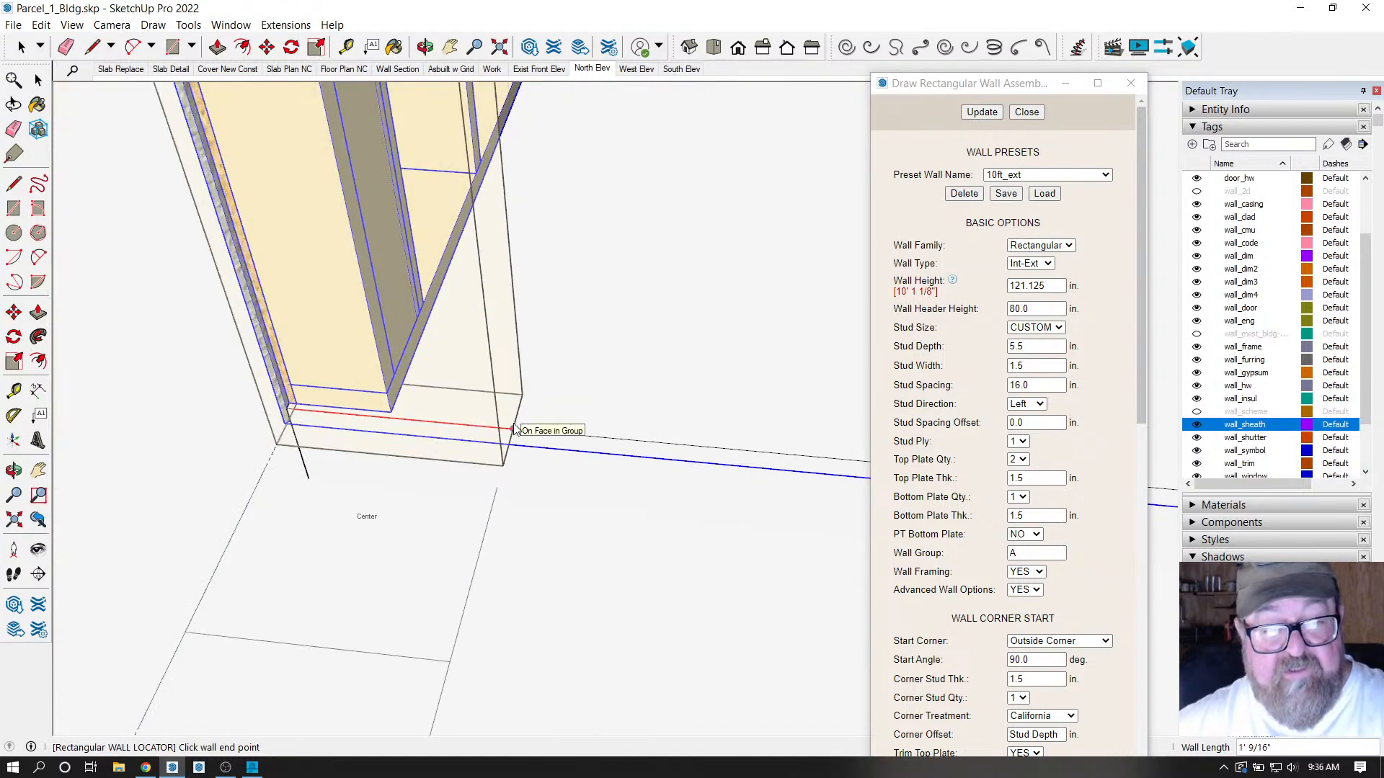
pyautogui.press('Tab')
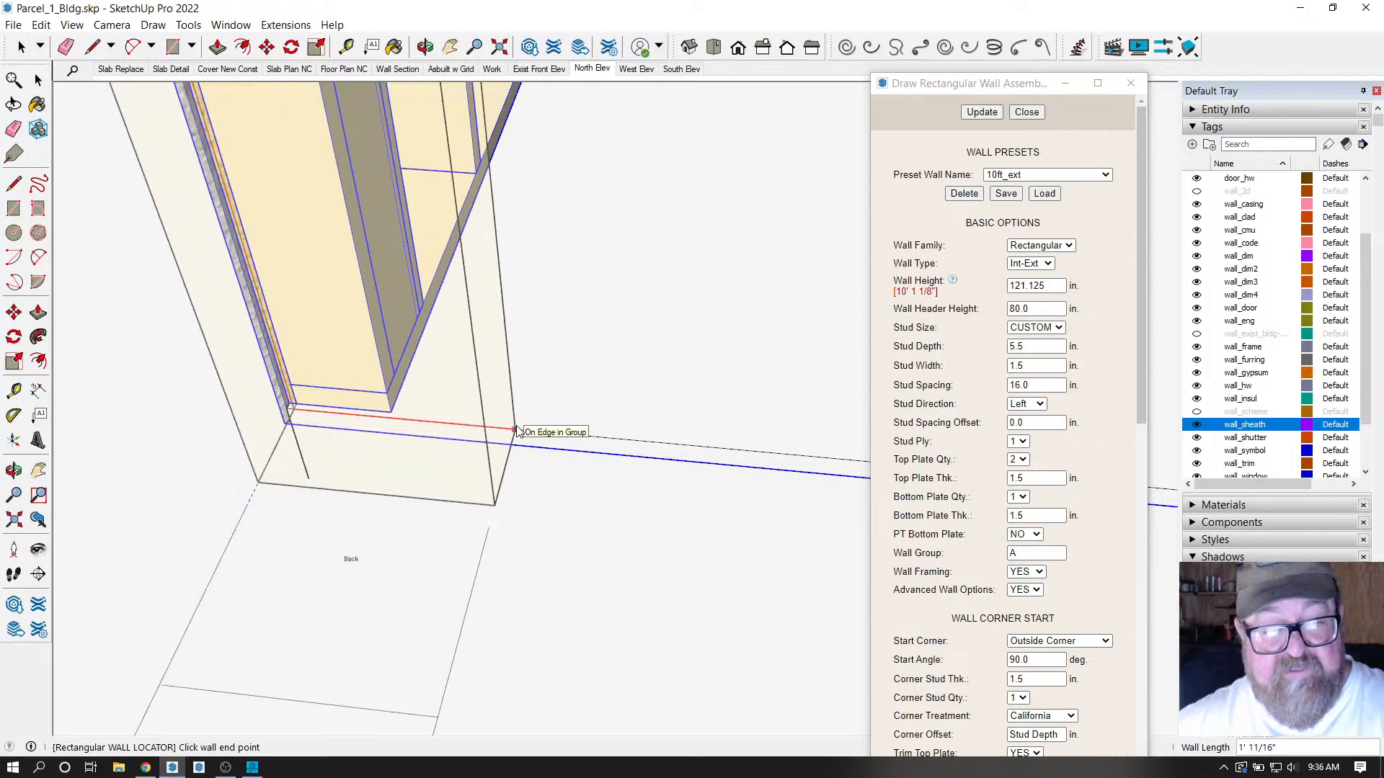
pyautogui.press('Tab')
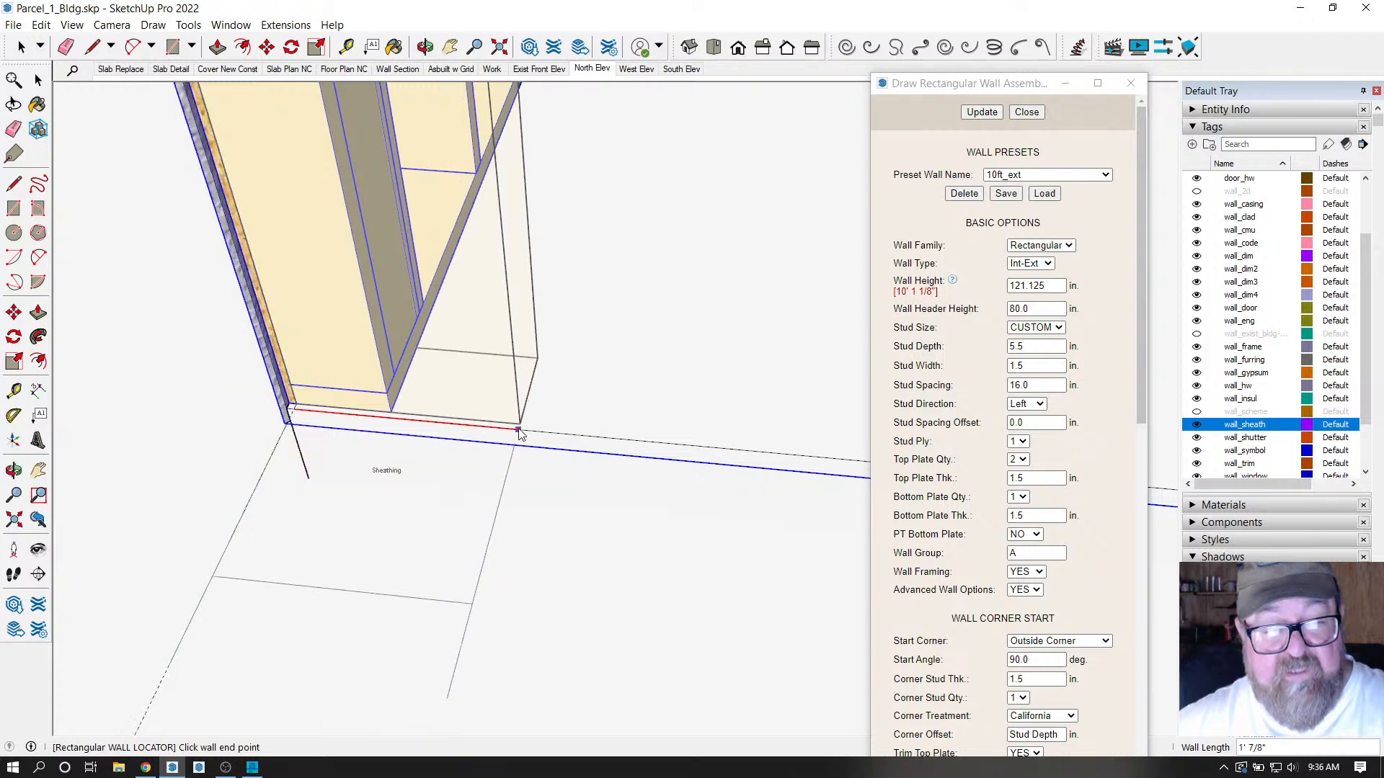
pyautogui.scroll(3, 519, 429)
pyautogui.scroll(-6, 519, 428)
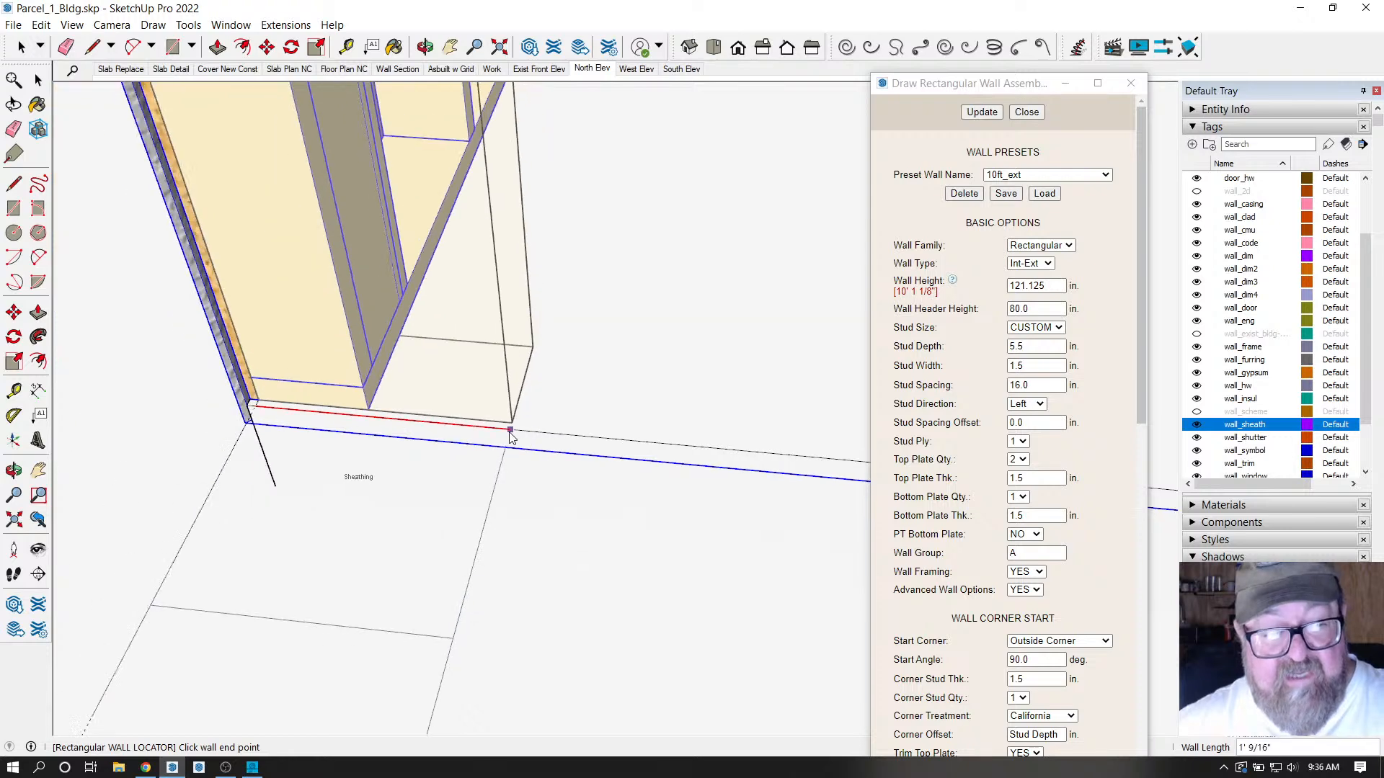
pyautogui.scroll(-8, 272, 418)
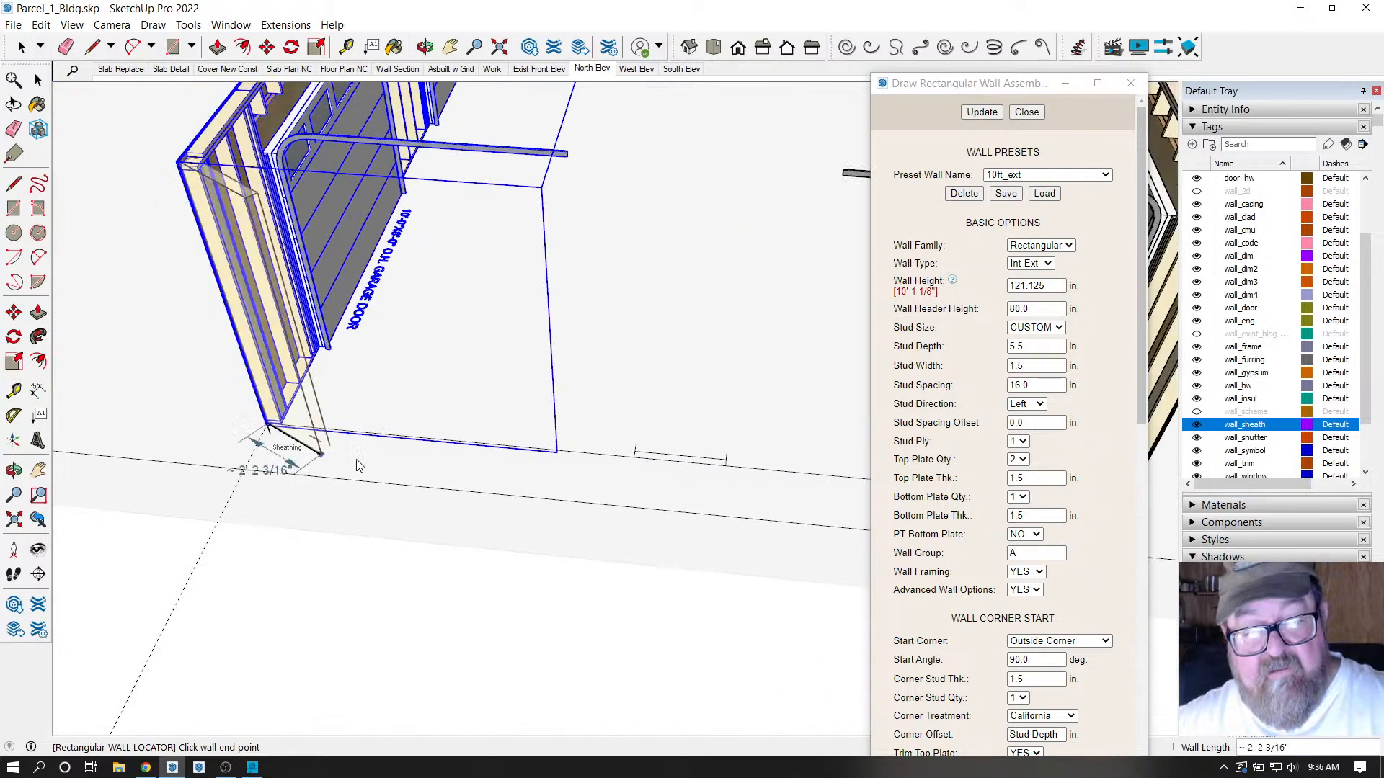
pyautogui.scroll(10, 634, 493)
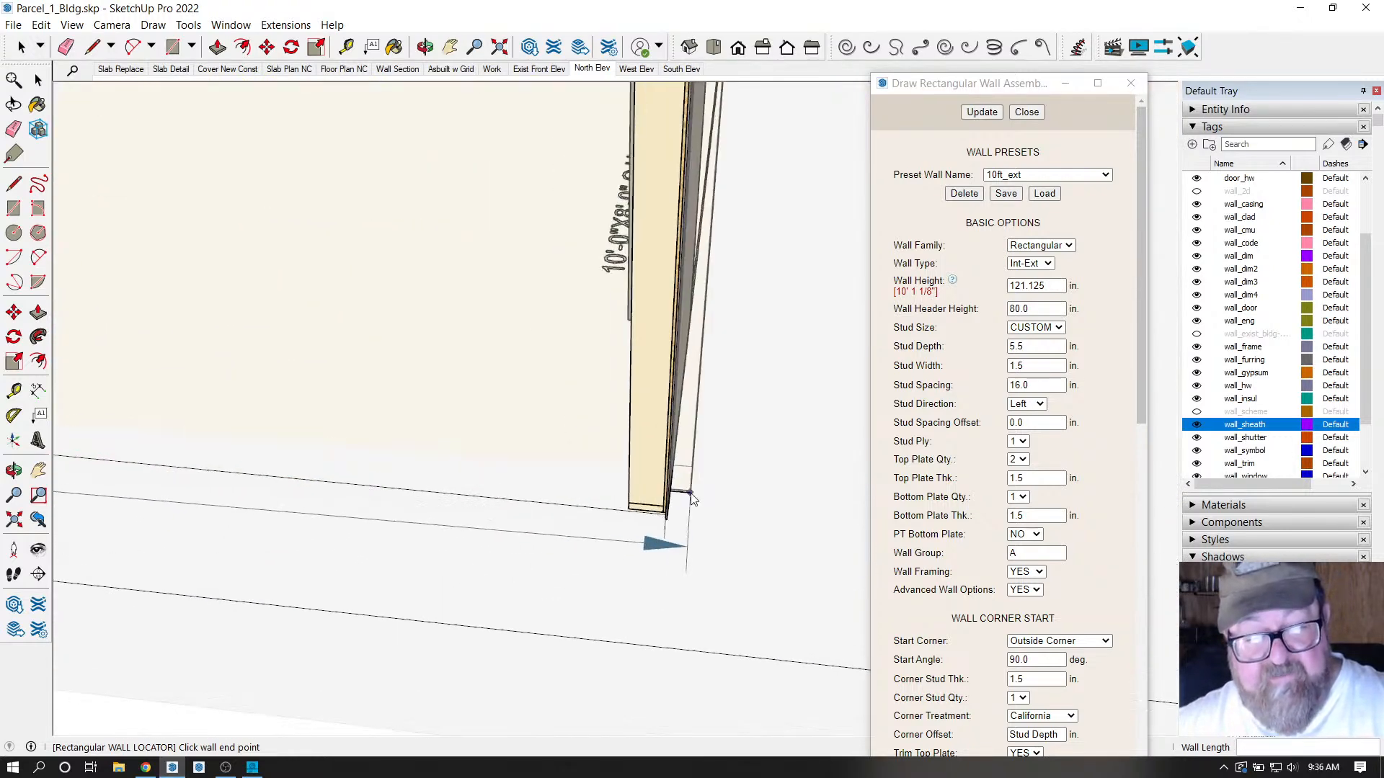
pyautogui.scroll(4, 634, 503)
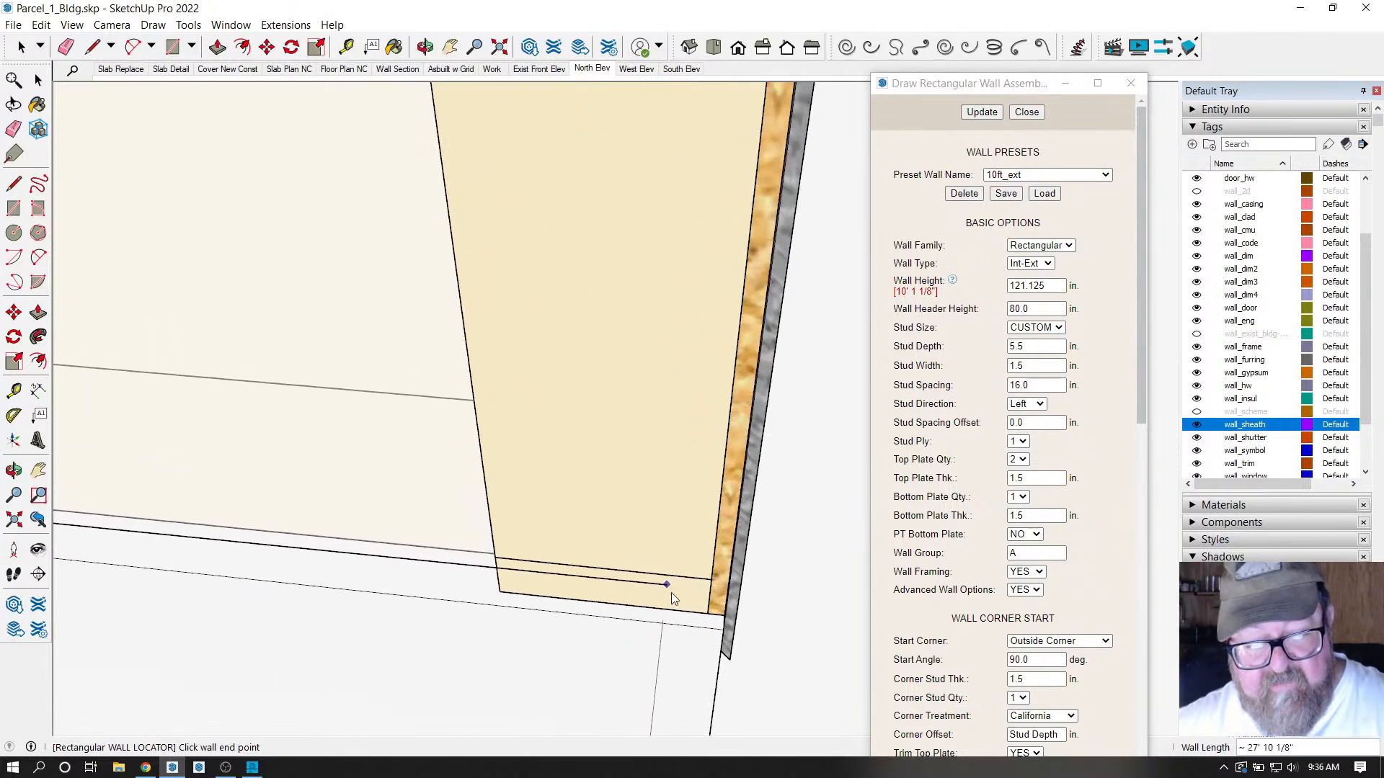
pyautogui.click(703, 614)
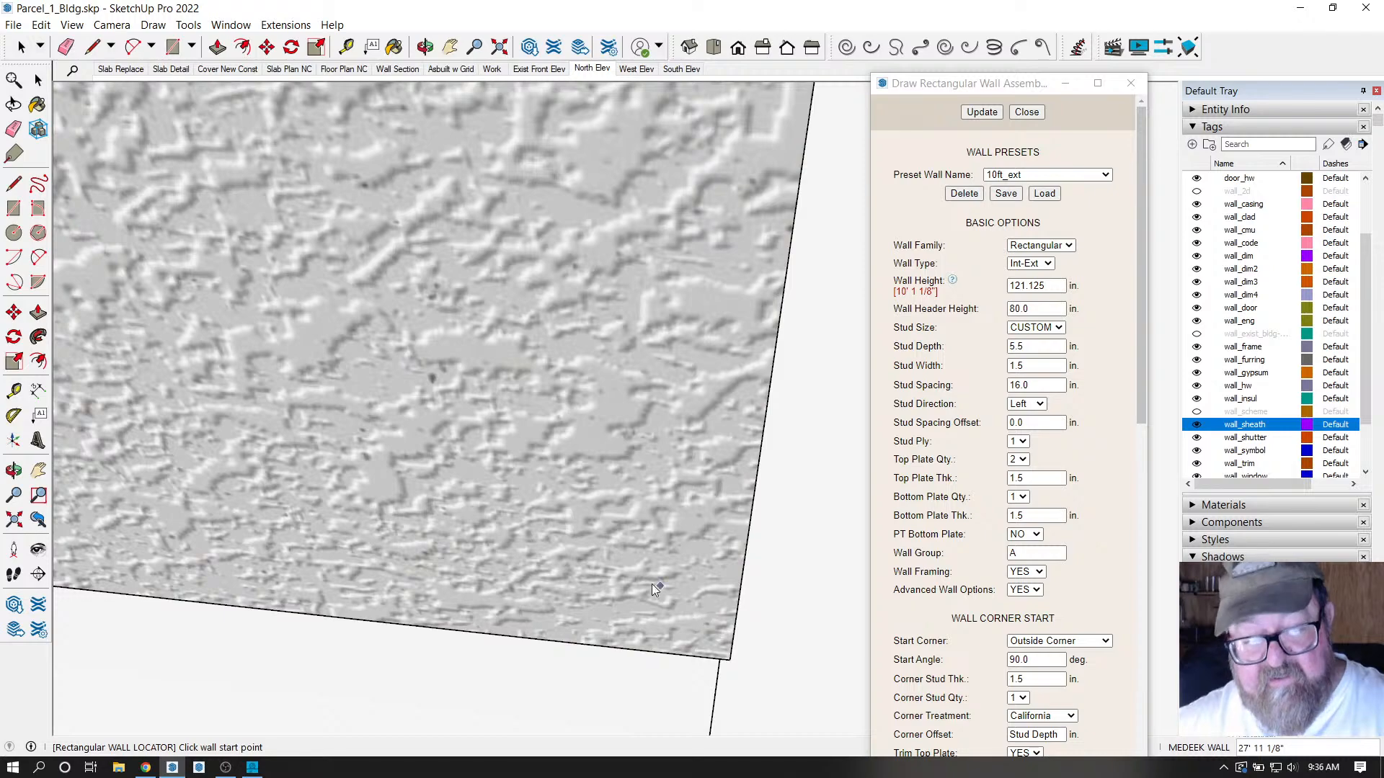
# Orbit around the new wall's corner and out to an overview of the walls.
pyautogui.click(421, 49)
pyautogui.moveTo(692, 457); pyautogui.dragTo(696, 497)
pyautogui.moveTo(553, 386); pyautogui.dragTo(206, 422)
pyautogui.scroll(-3, 207, 421)
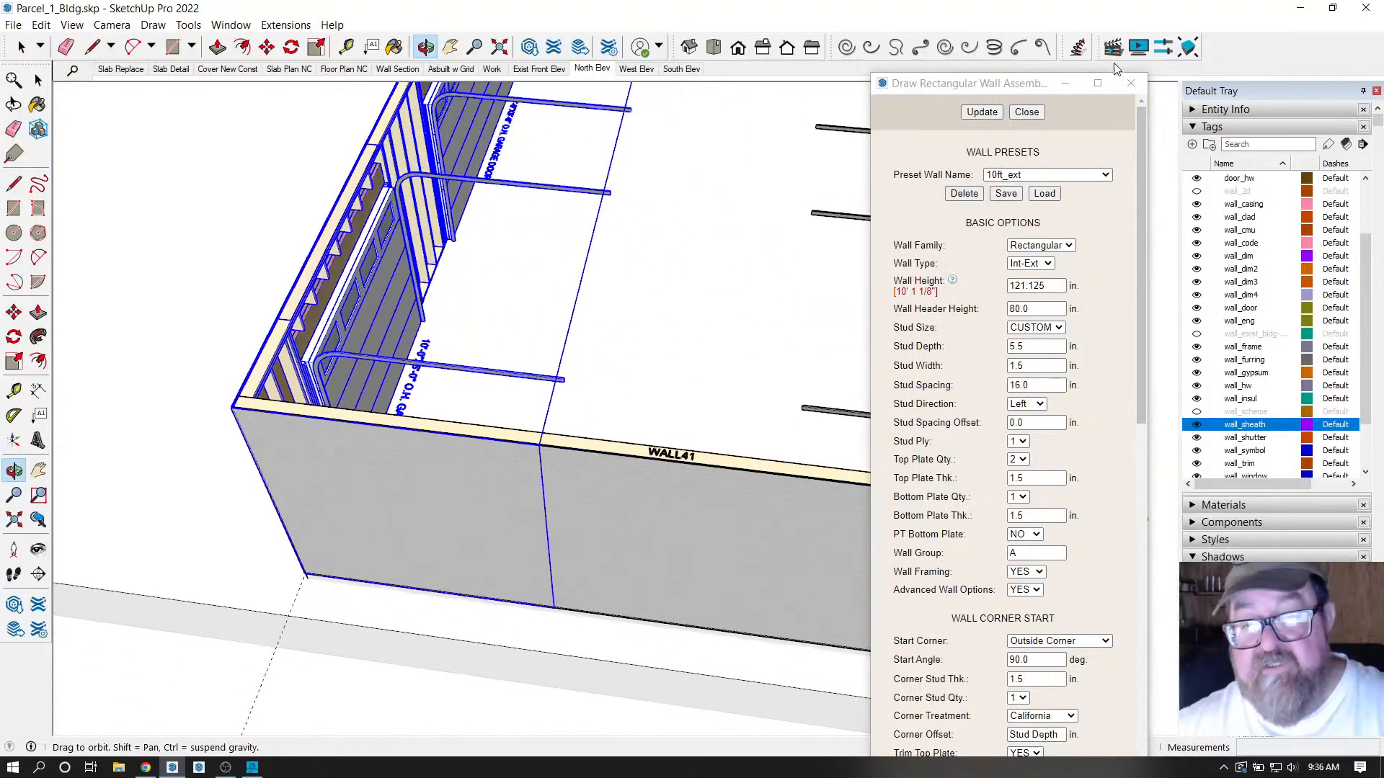
# Close the wall settings, clear the selection, and erase all guide lines.
pyautogui.click(1026, 113)
pyautogui.moveTo(692, 333); pyautogui.dragTo(513, 351)
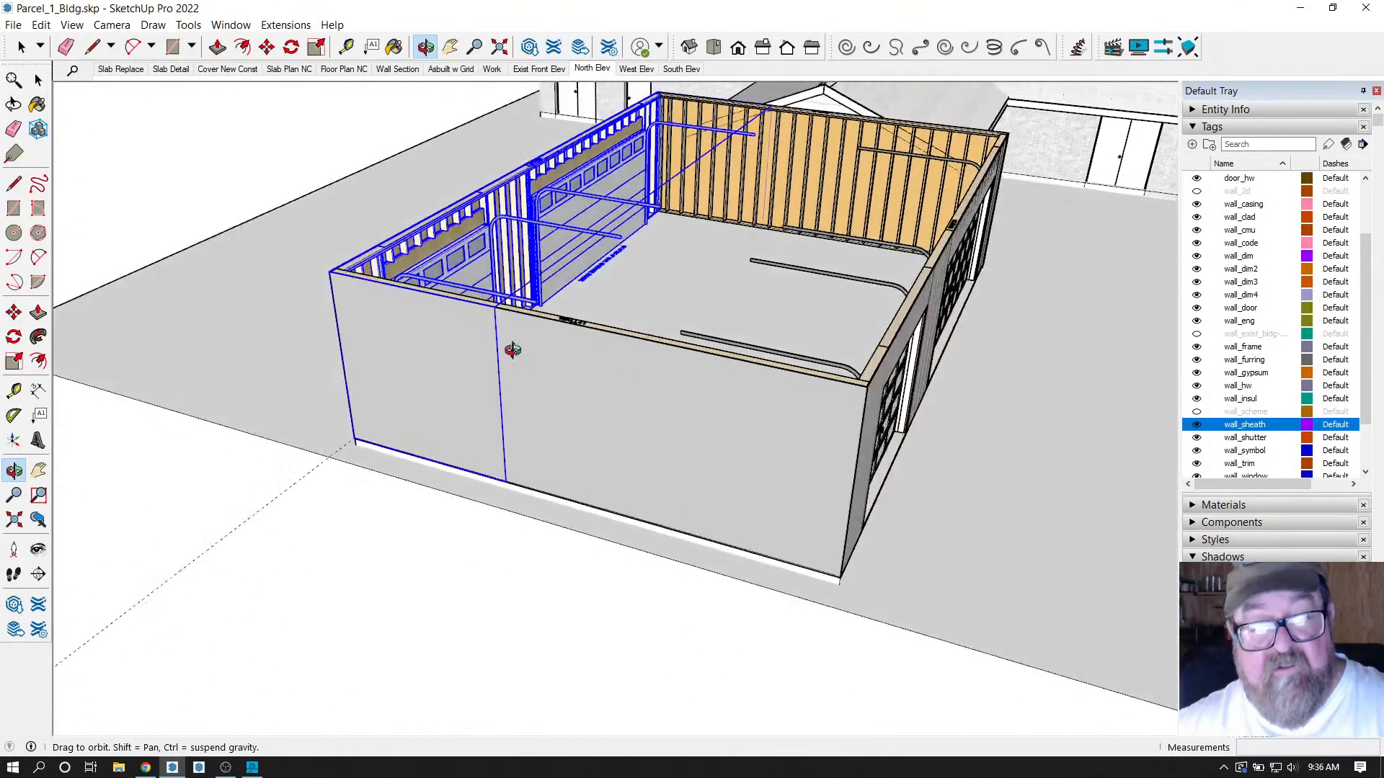
pyautogui.click(21, 47)
pyautogui.click(187, 193)
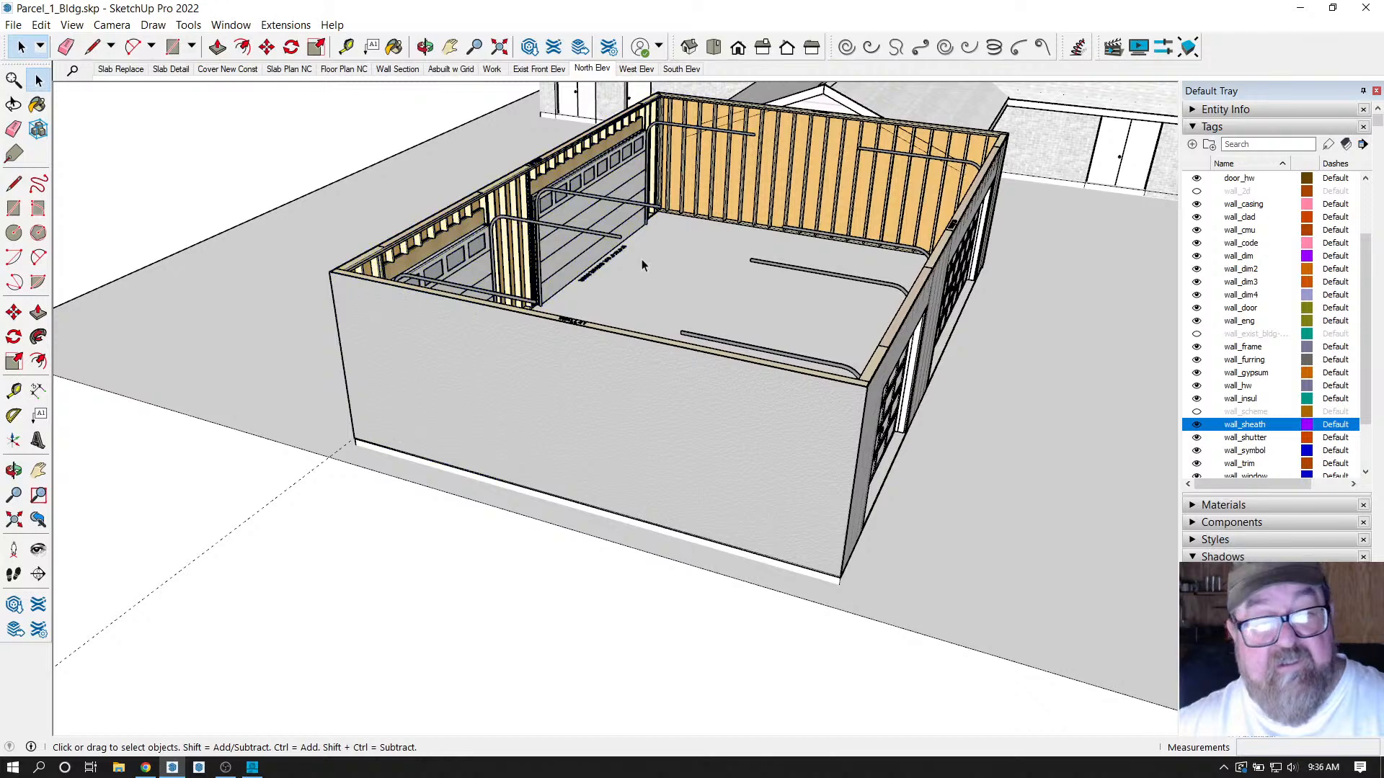
pyautogui.click(425, 47)
pyautogui.moveTo(639, 361); pyautogui.dragTo(523, 351)
pyautogui.click(41, 24)
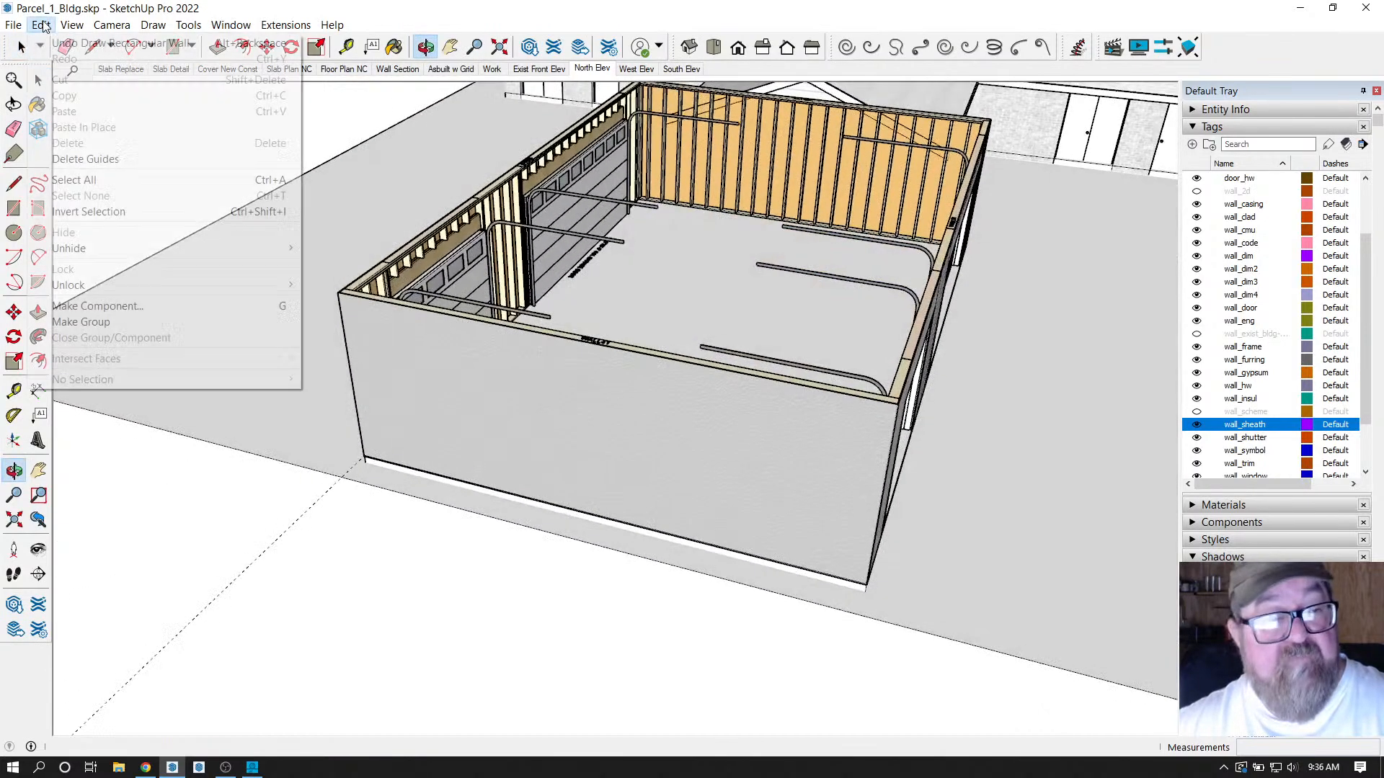
pyautogui.click(85, 158)
# Orbit to the front garage-door wall and delete the stray grey rectangle.
pyautogui.moveTo(620, 358); pyautogui.dragTo(623, 440)
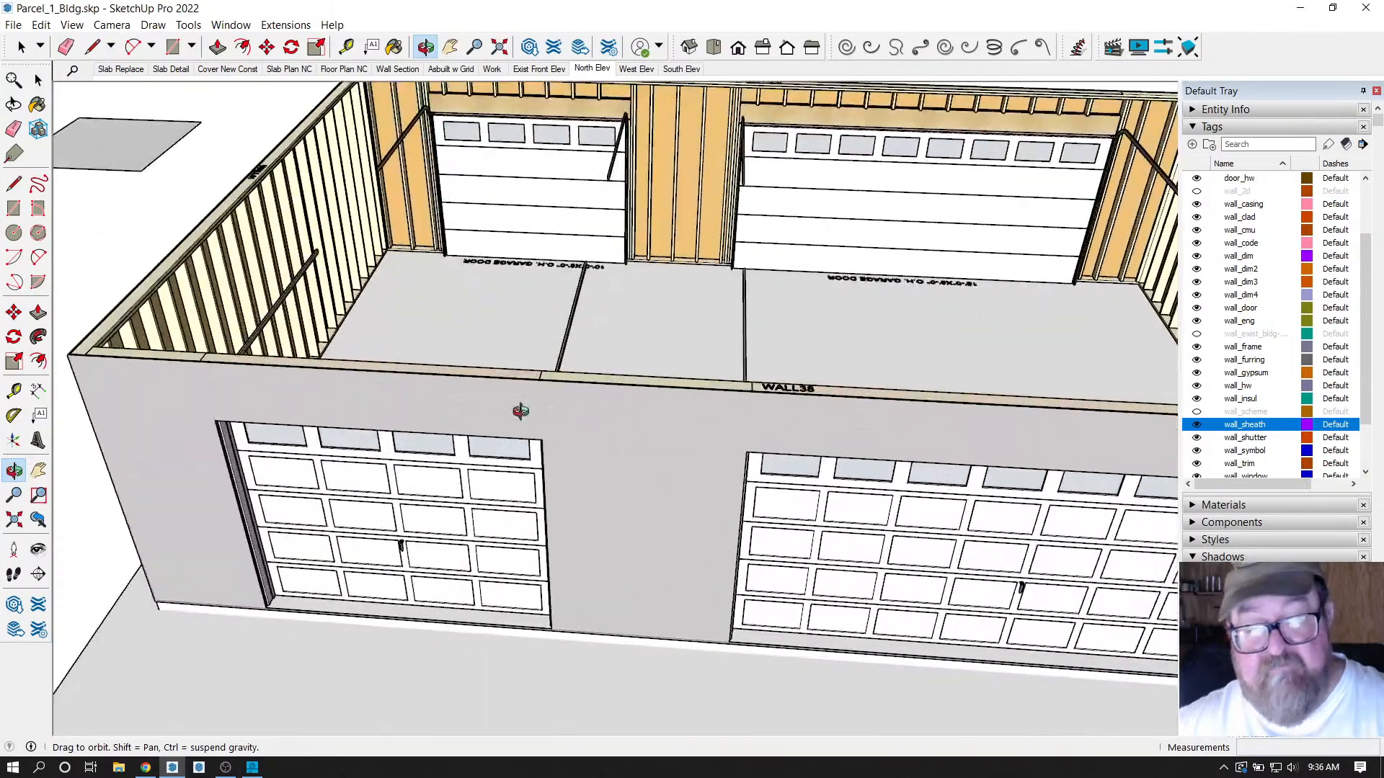
pyautogui.moveTo(519, 404); pyautogui.dragTo(417, 401)
pyautogui.moveTo(609, 394); pyautogui.dragTo(86, 202)
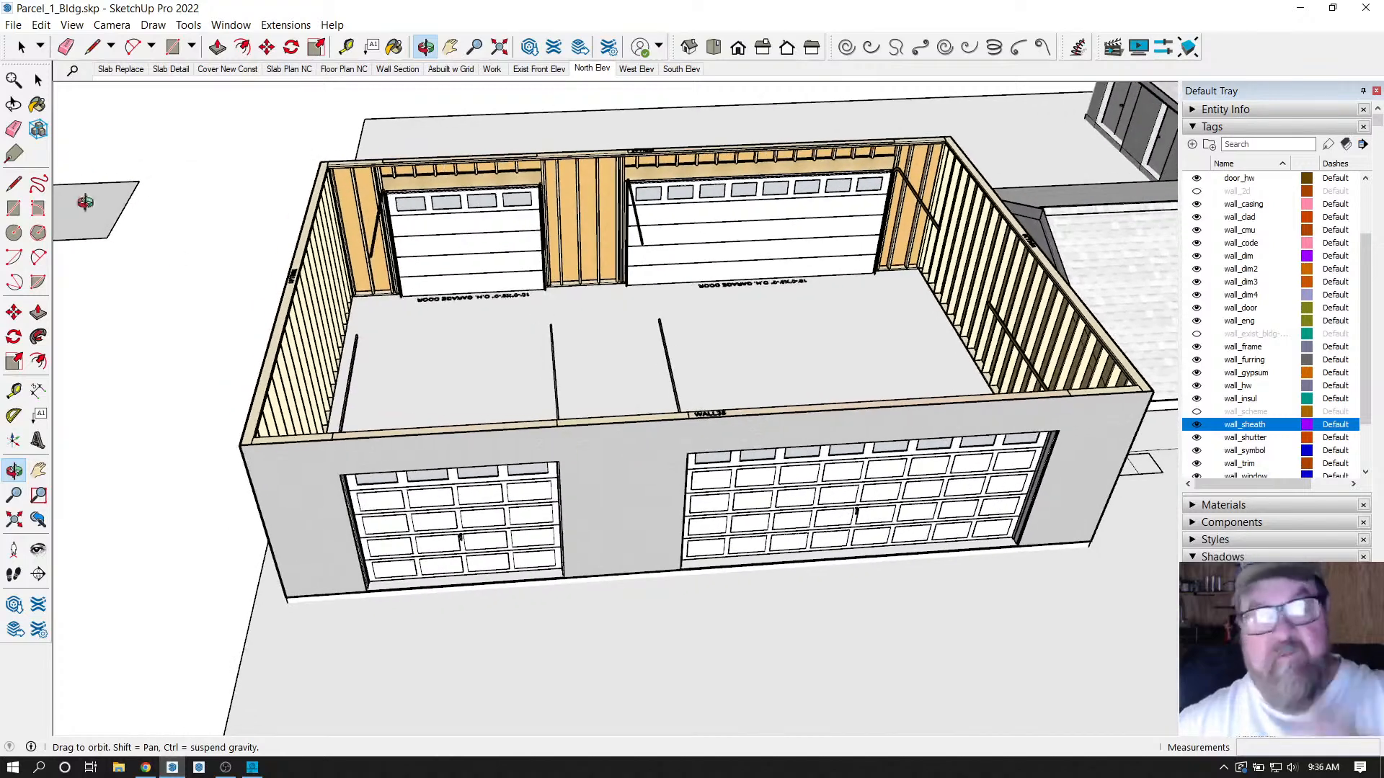
pyautogui.moveTo(771, 472); pyautogui.dragTo(73, 140)
pyautogui.press('space')
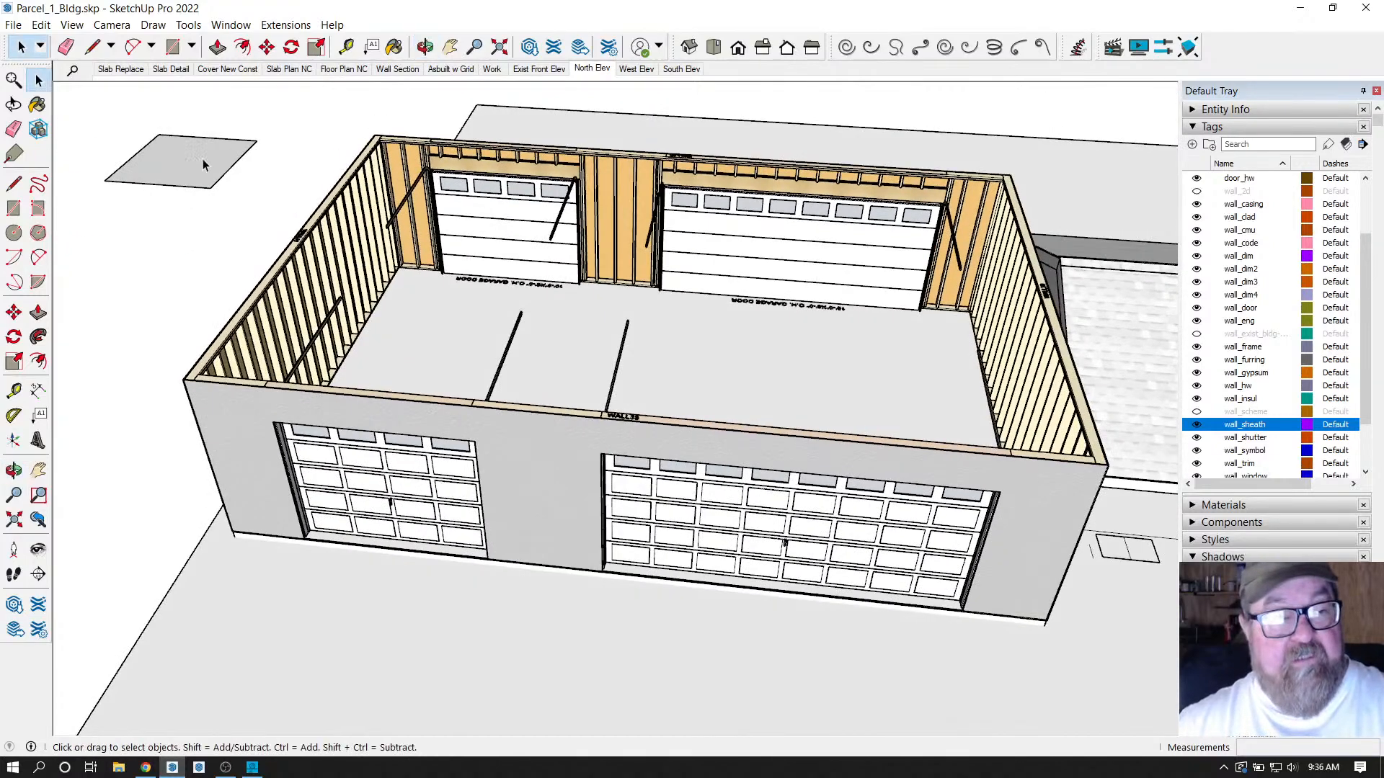
pyautogui.press('Delete')
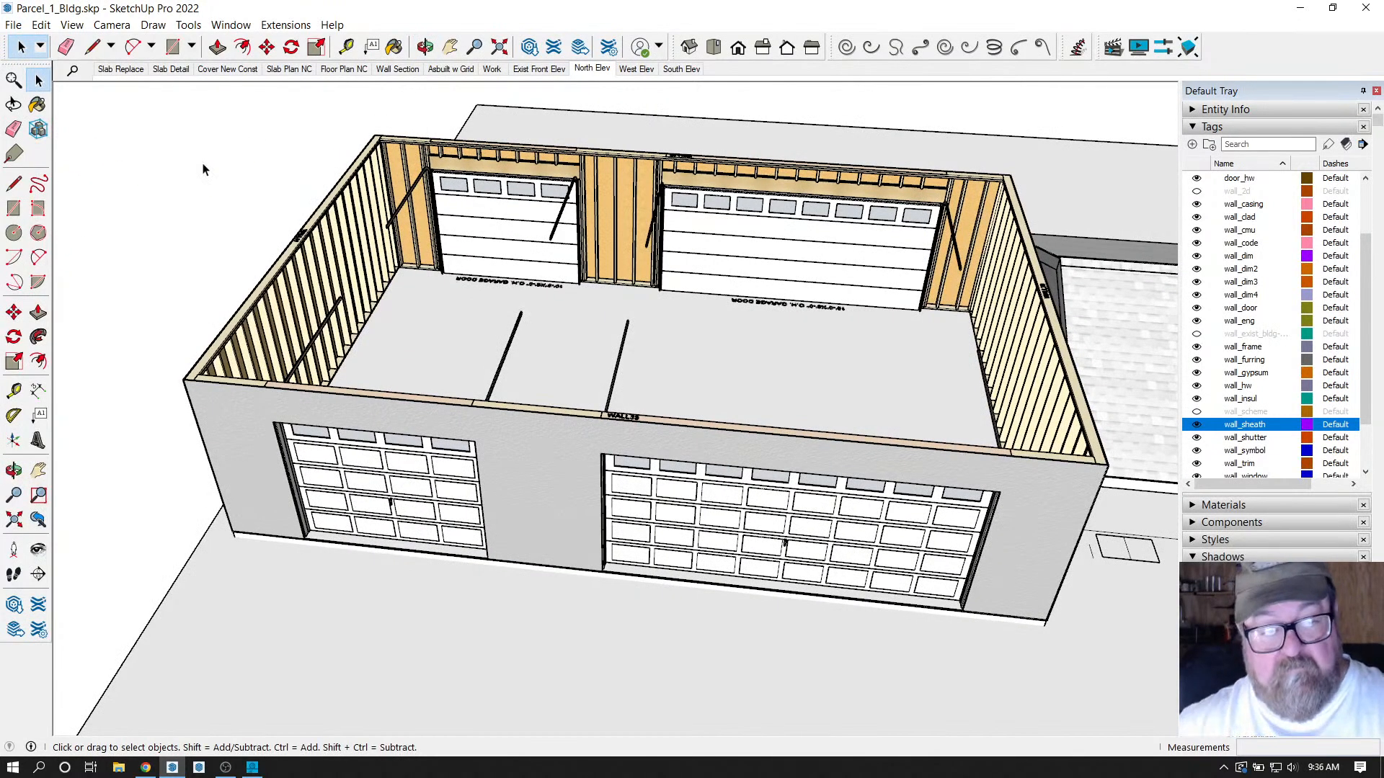
# Orbit to look down into the garage room.
pyautogui.scroll(3, 447, 400)
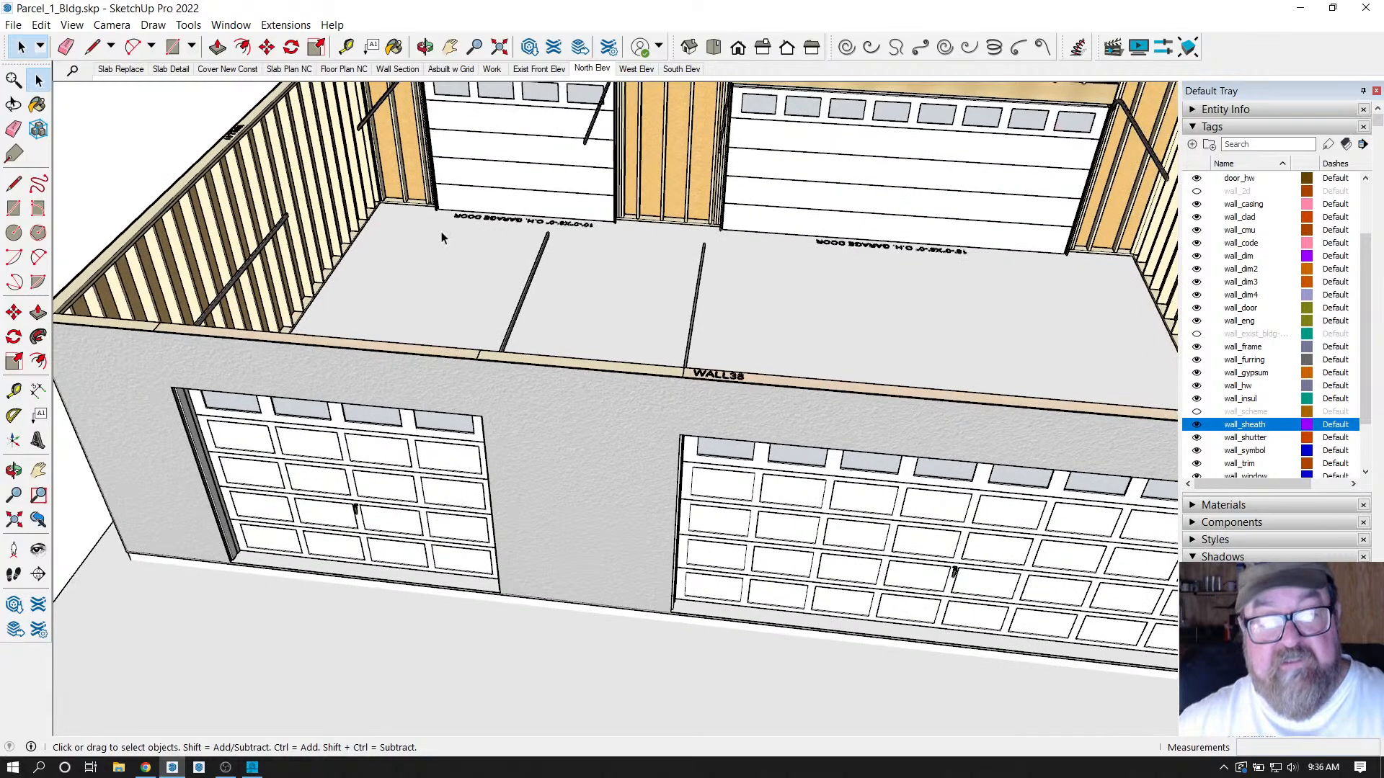
pyautogui.click(425, 47)
pyautogui.moveTo(475, 310); pyautogui.dragTo(547, 389)
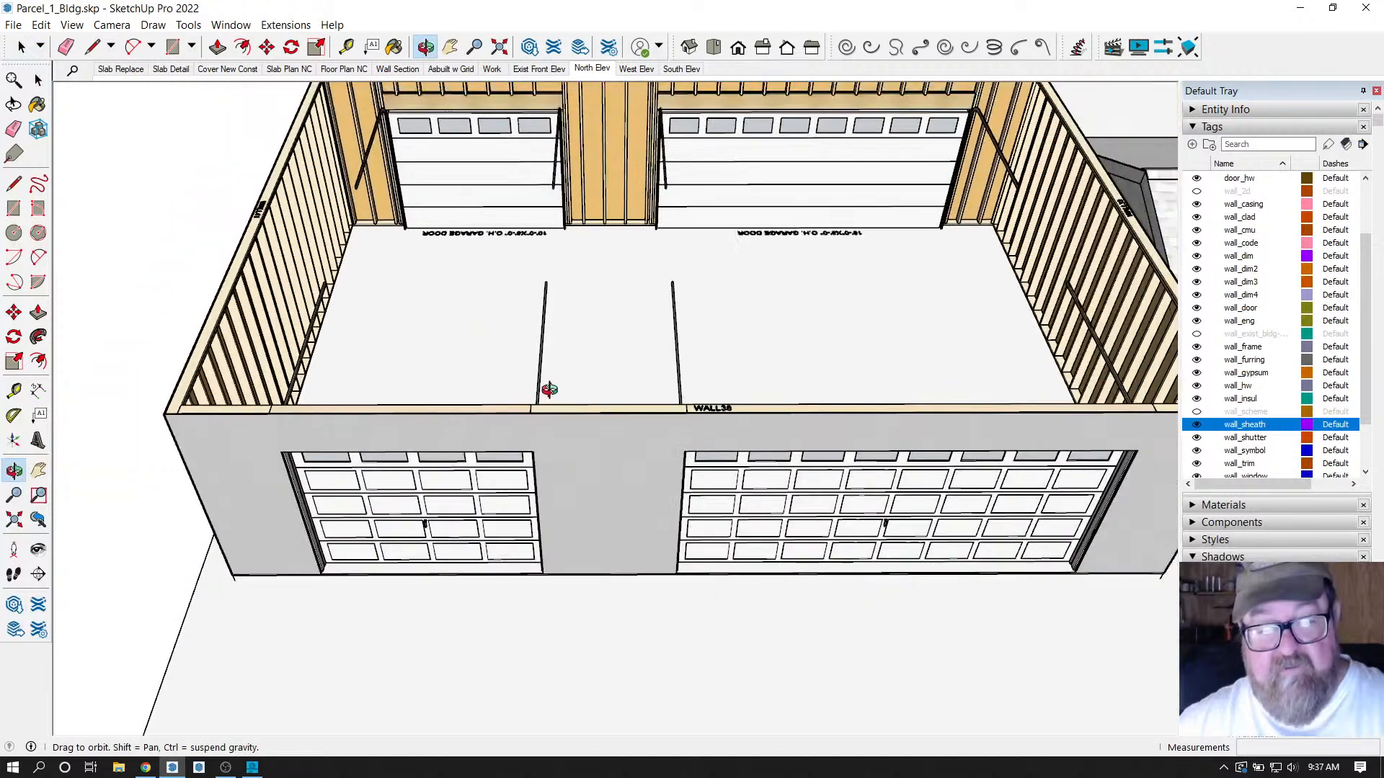
pyautogui.moveTo(534, 229); pyautogui.dragTo(541, 287)
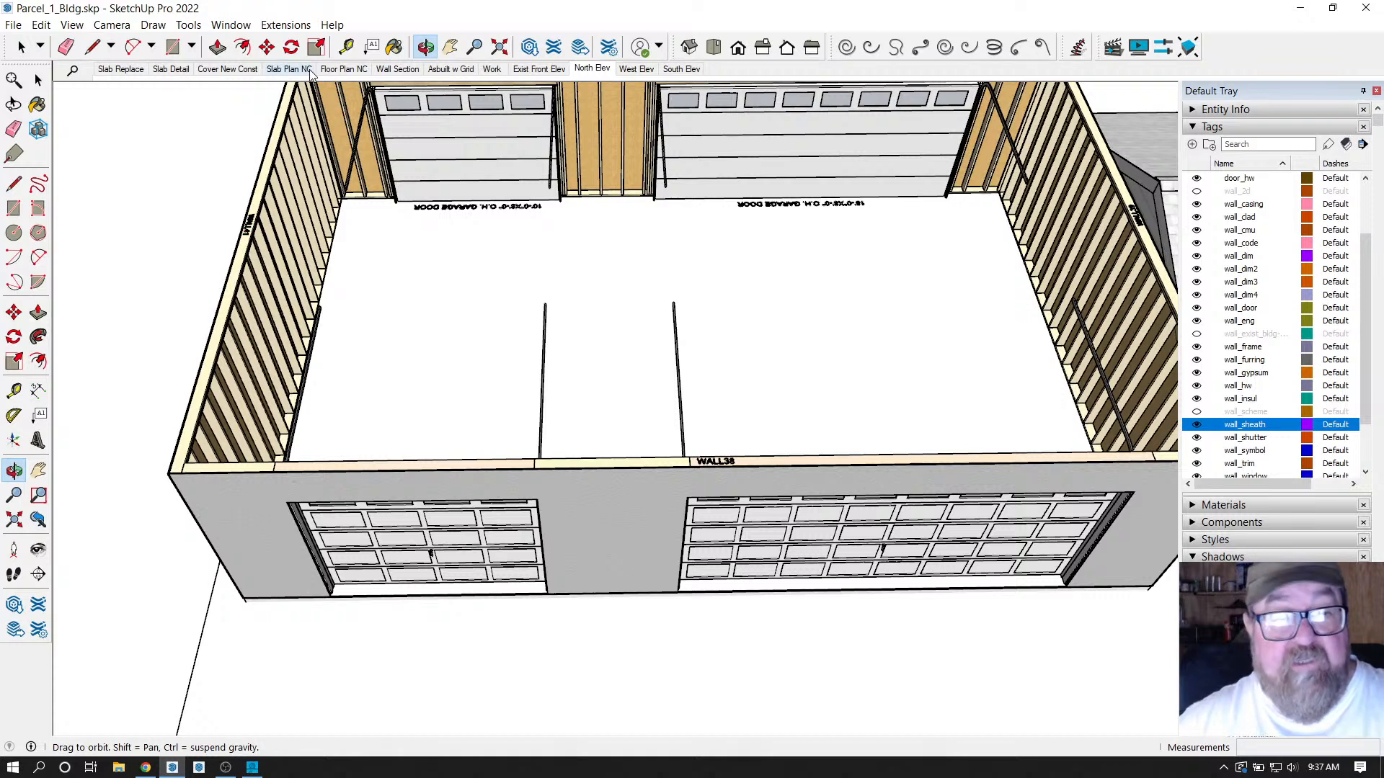
# Go to the Floor Plan NC scene and select the building group.
pyautogui.click(343, 69)
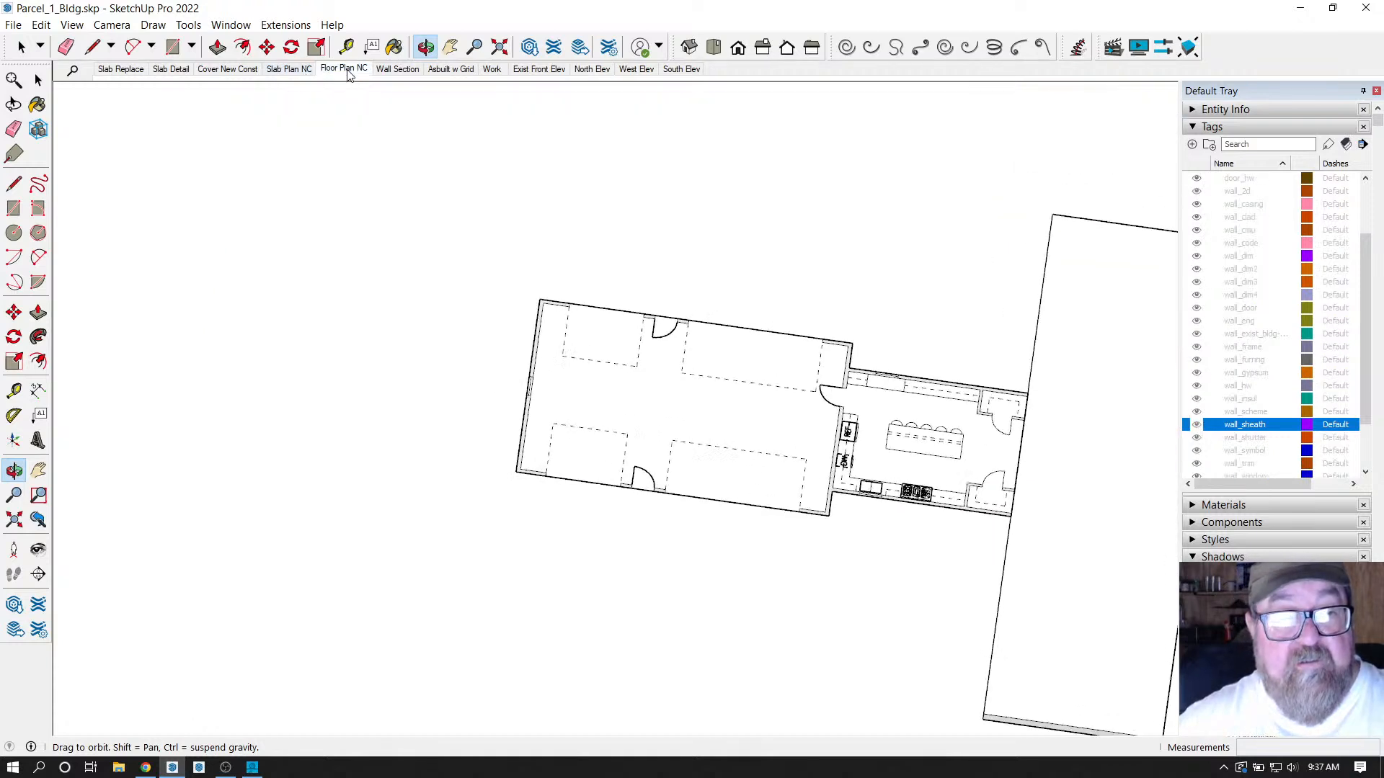
pyautogui.click(39, 81)
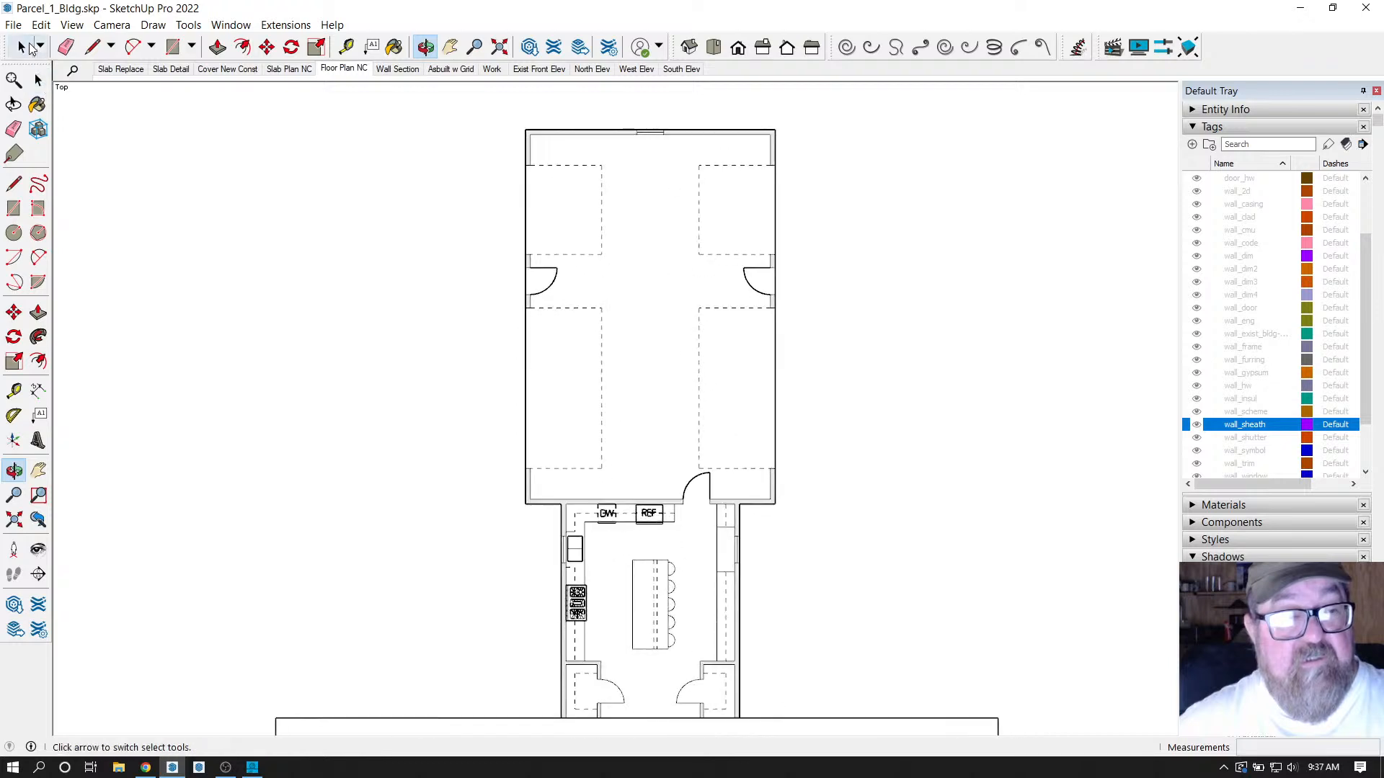
pyautogui.click(560, 257)
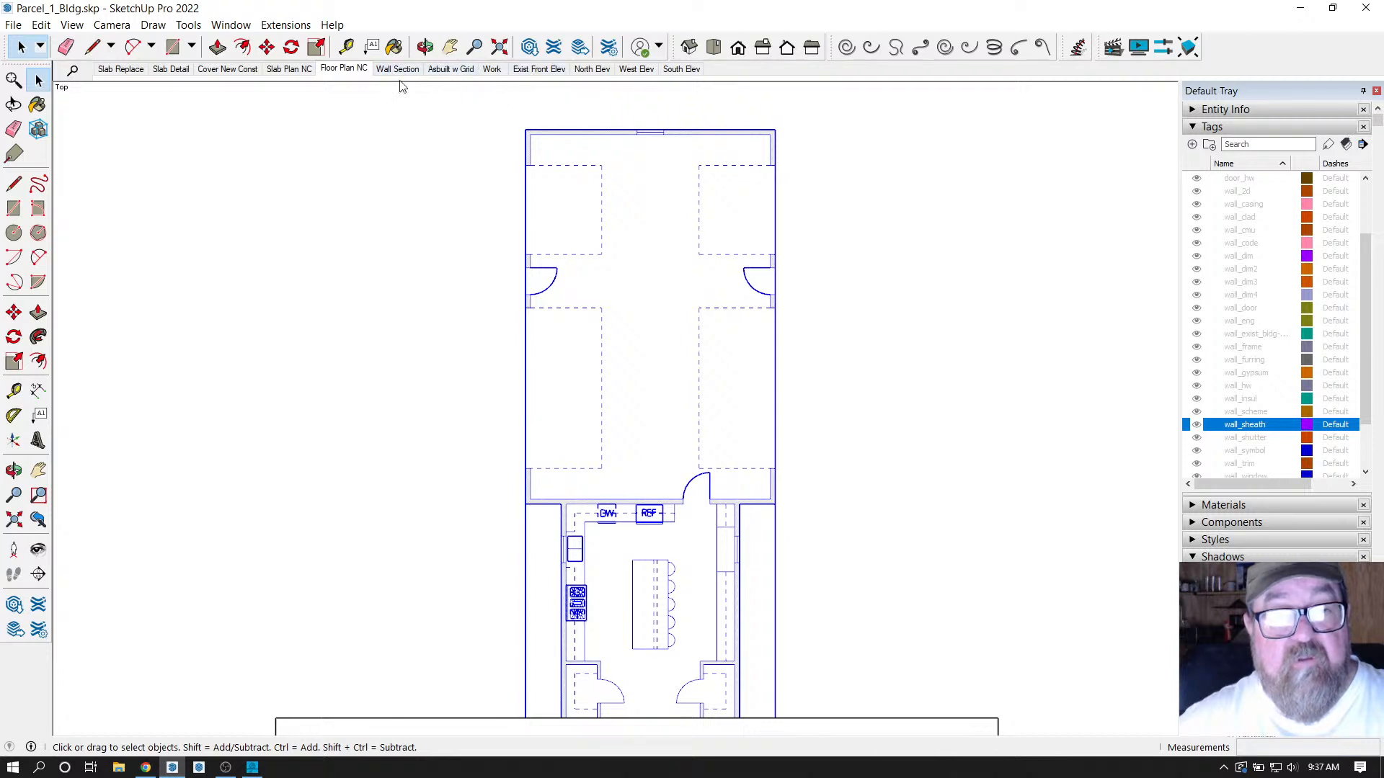
# Switch to the North Elev scene and orbit to an overhead 3D view of the garage.
pyautogui.click(587, 70)
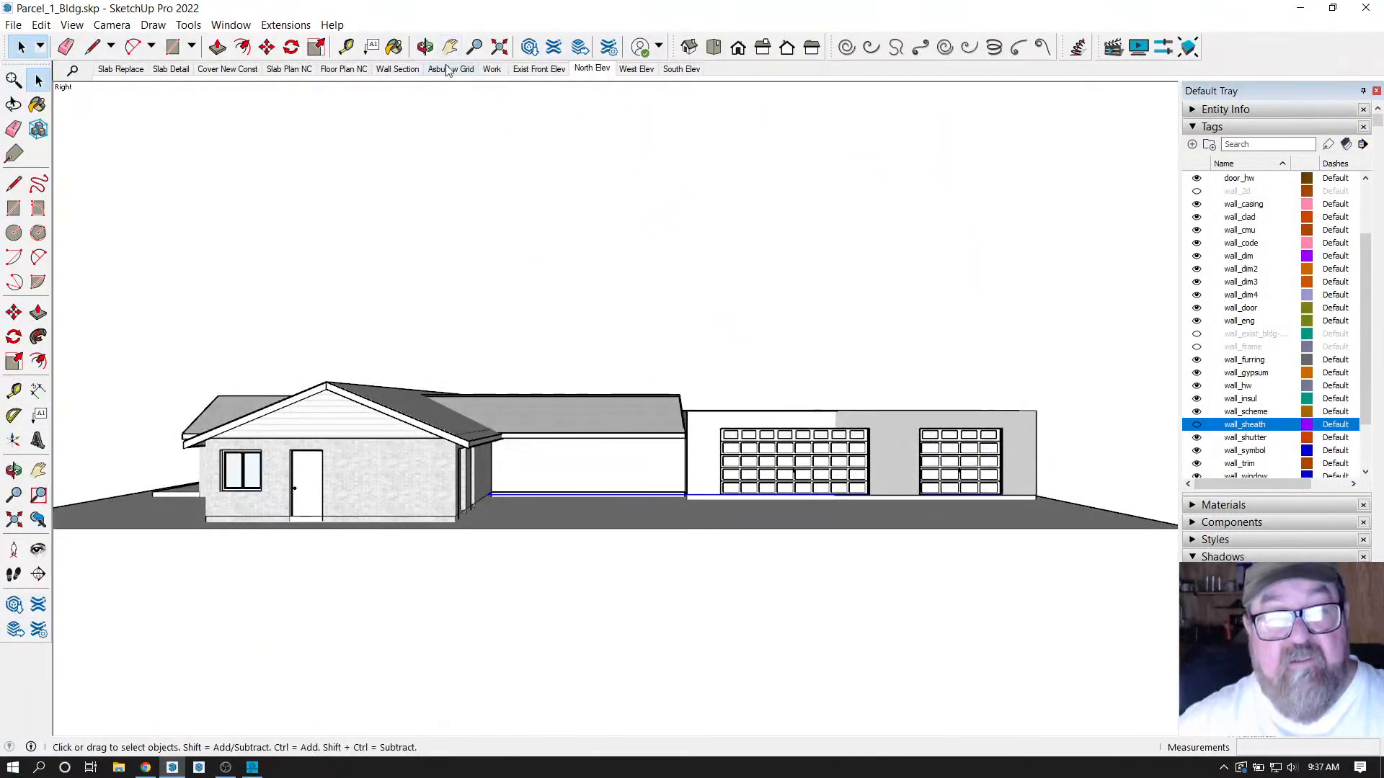
pyautogui.click(423, 48)
pyautogui.moveTo(973, 457); pyautogui.dragTo(386, 572)
pyautogui.scroll(8, 473, 555)
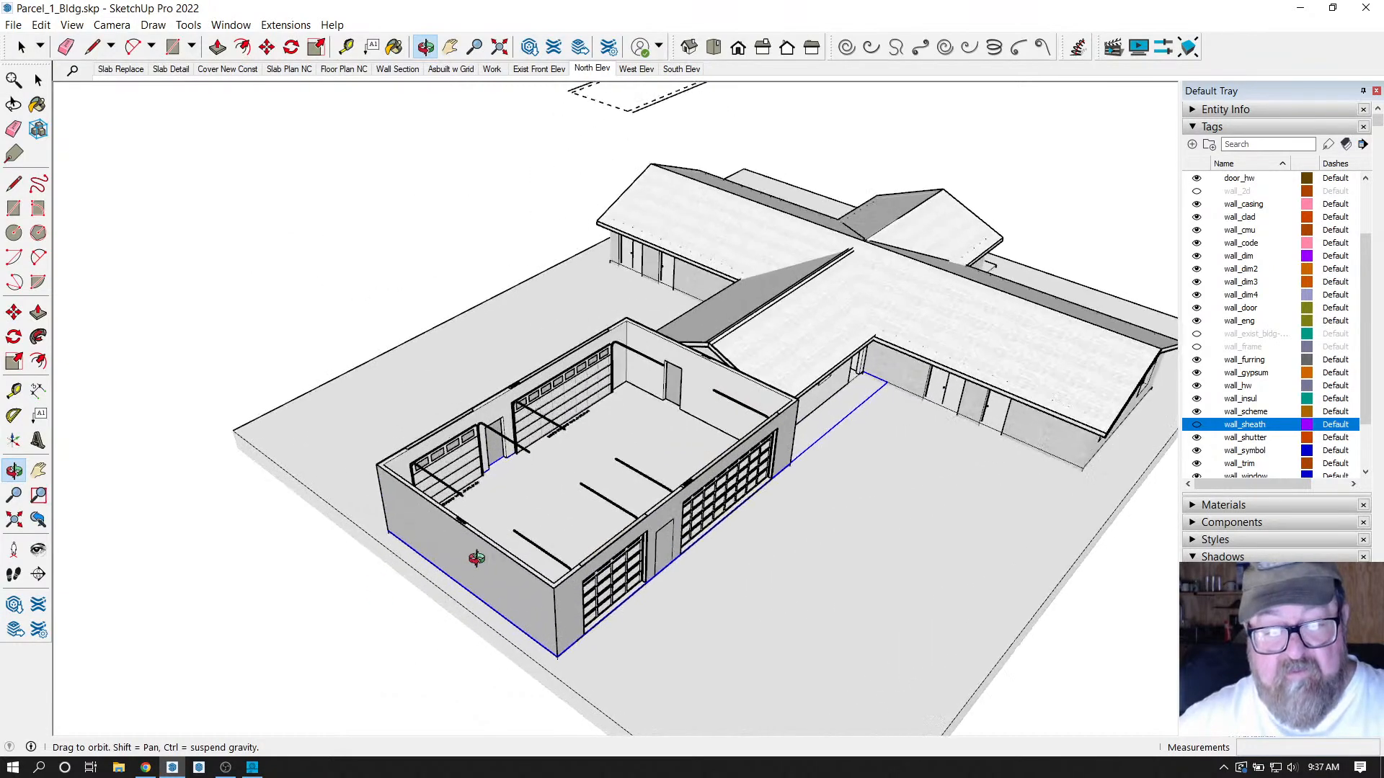
pyautogui.moveTo(473, 513); pyautogui.dragTo(334, 477)
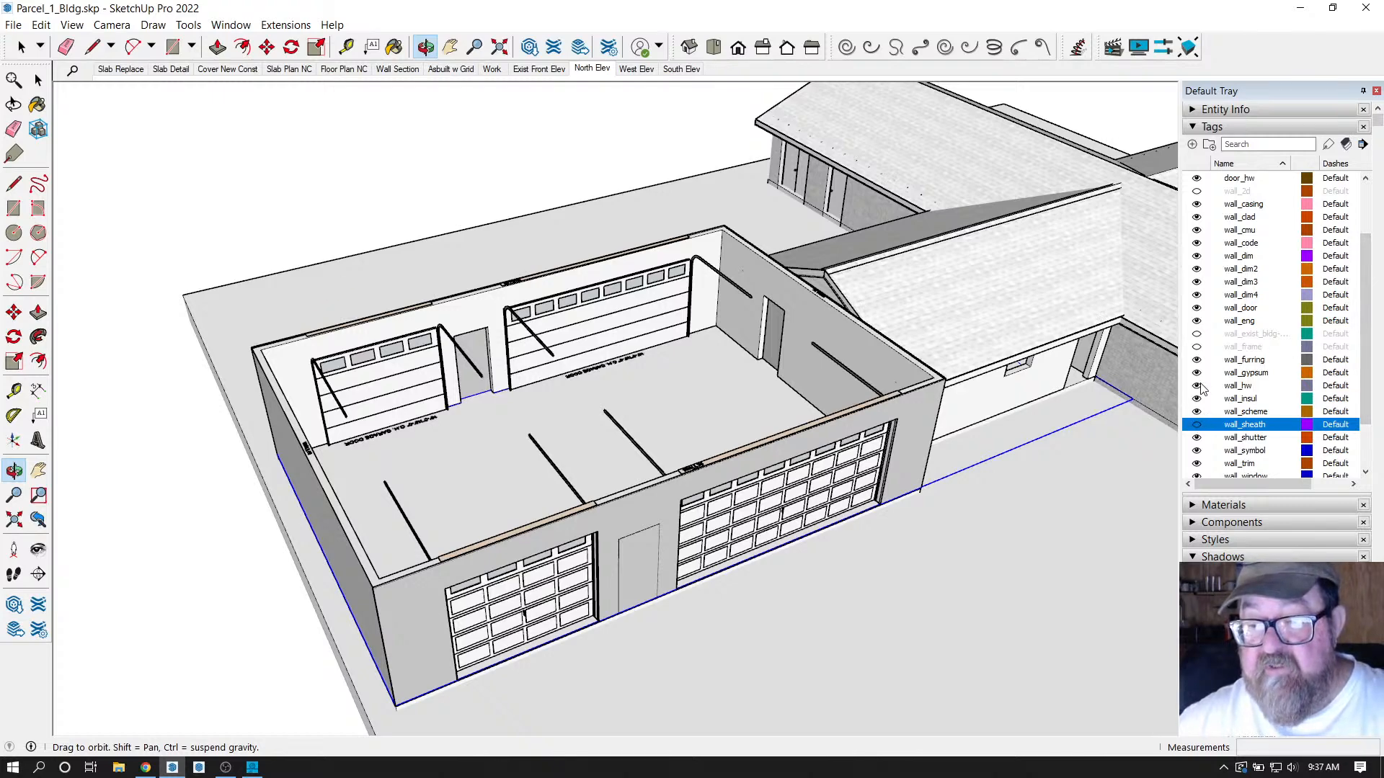
# Turn on the wall_frame and wall_sheath tags and toggle wall_scheme visibility.
pyautogui.click(1196, 349)
pyautogui.scroll(-1, 1202, 408)
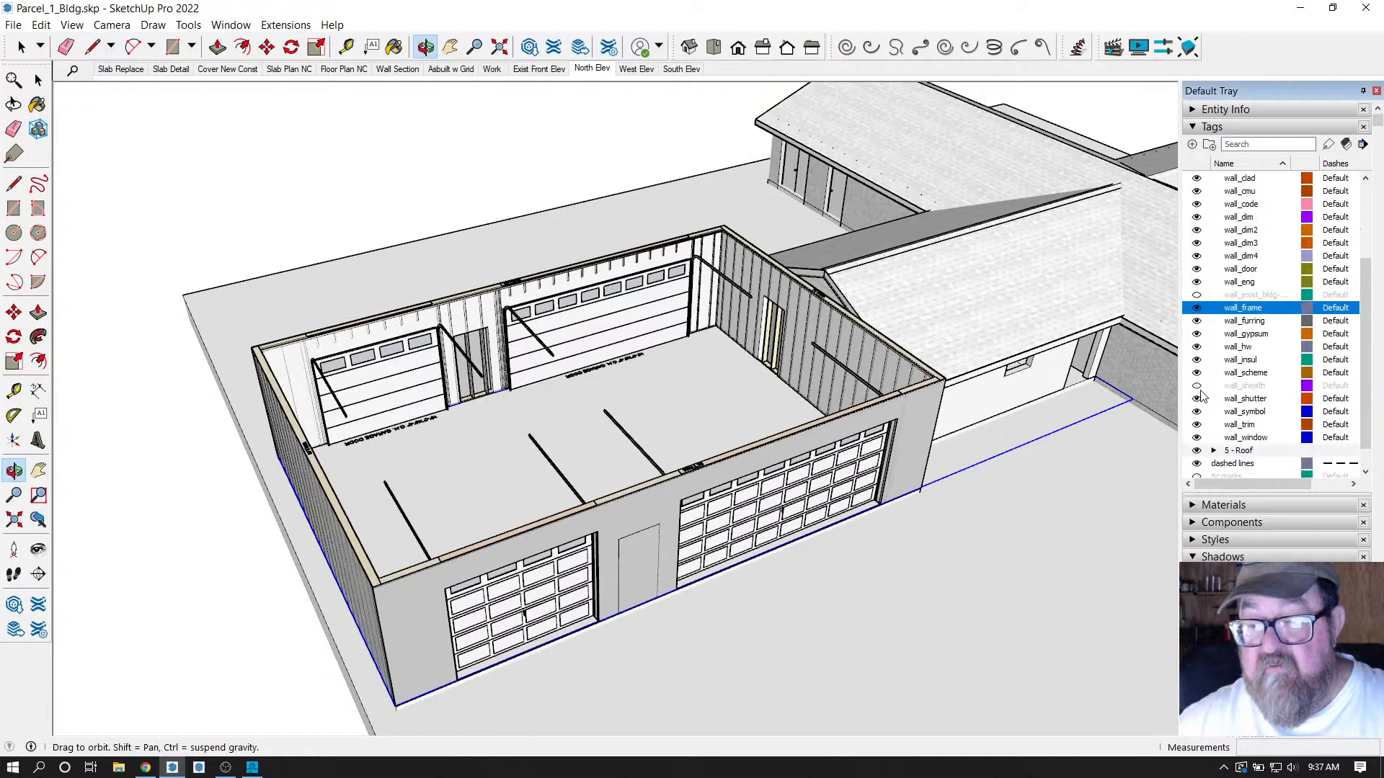
pyautogui.click(1198, 387)
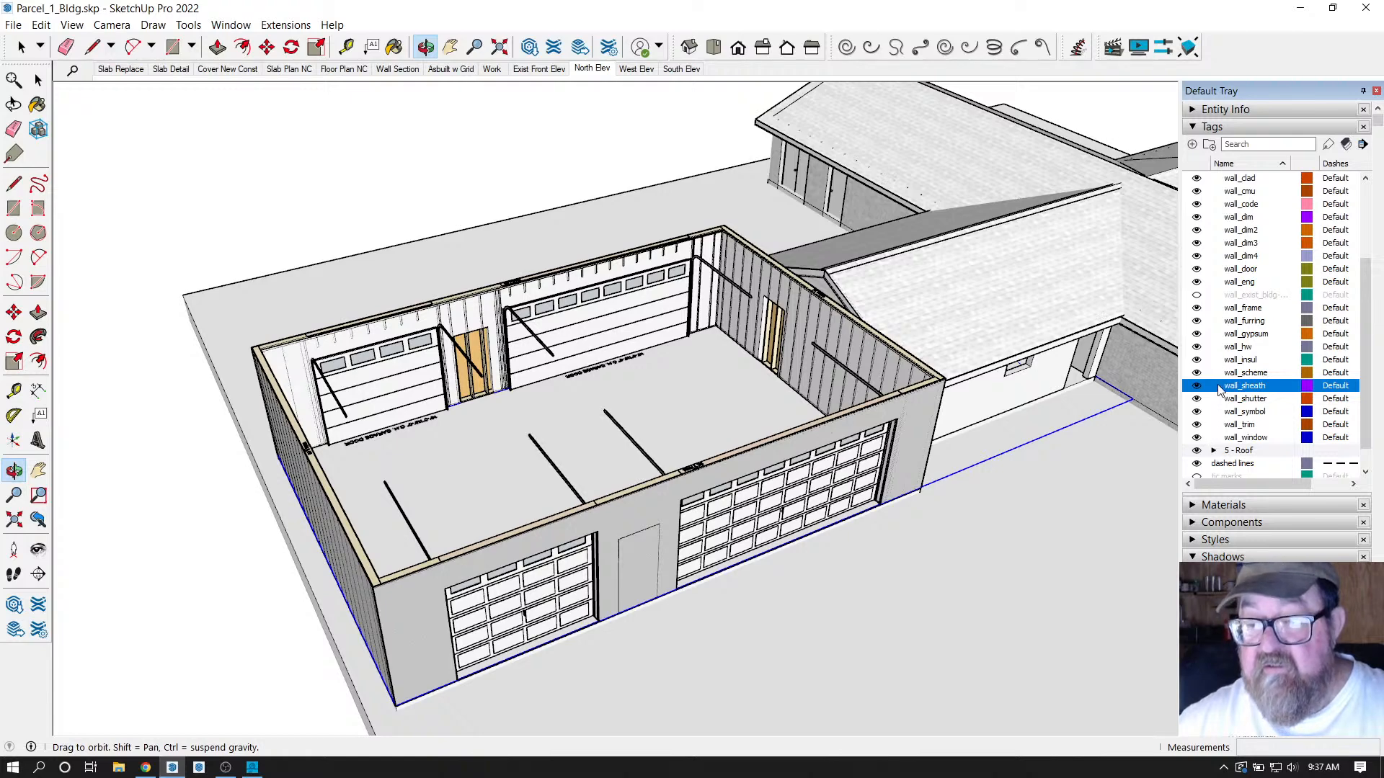
pyautogui.click(1197, 373)
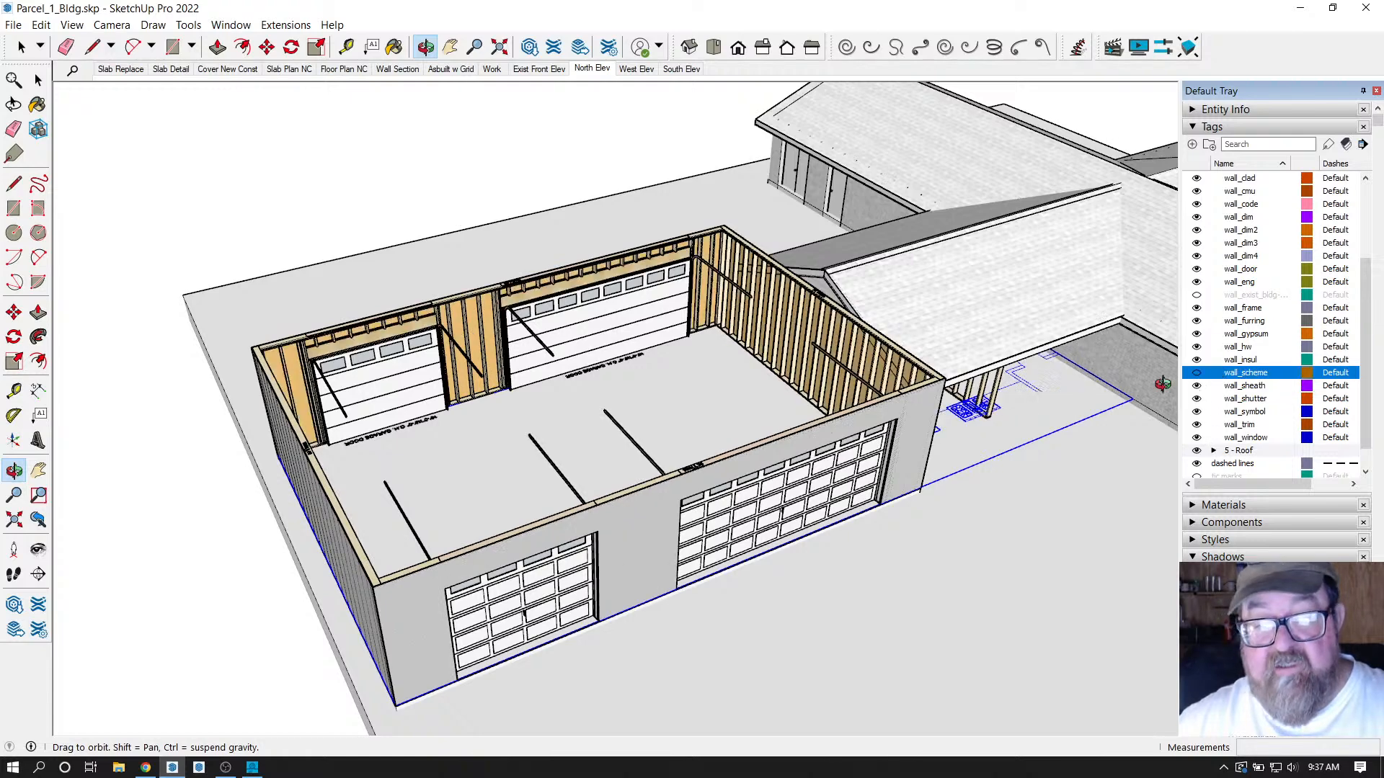
pyautogui.scroll(5, 531, 380)
pyautogui.scroll(-6, 825, 362)
pyautogui.scroll(3, 885, 365)
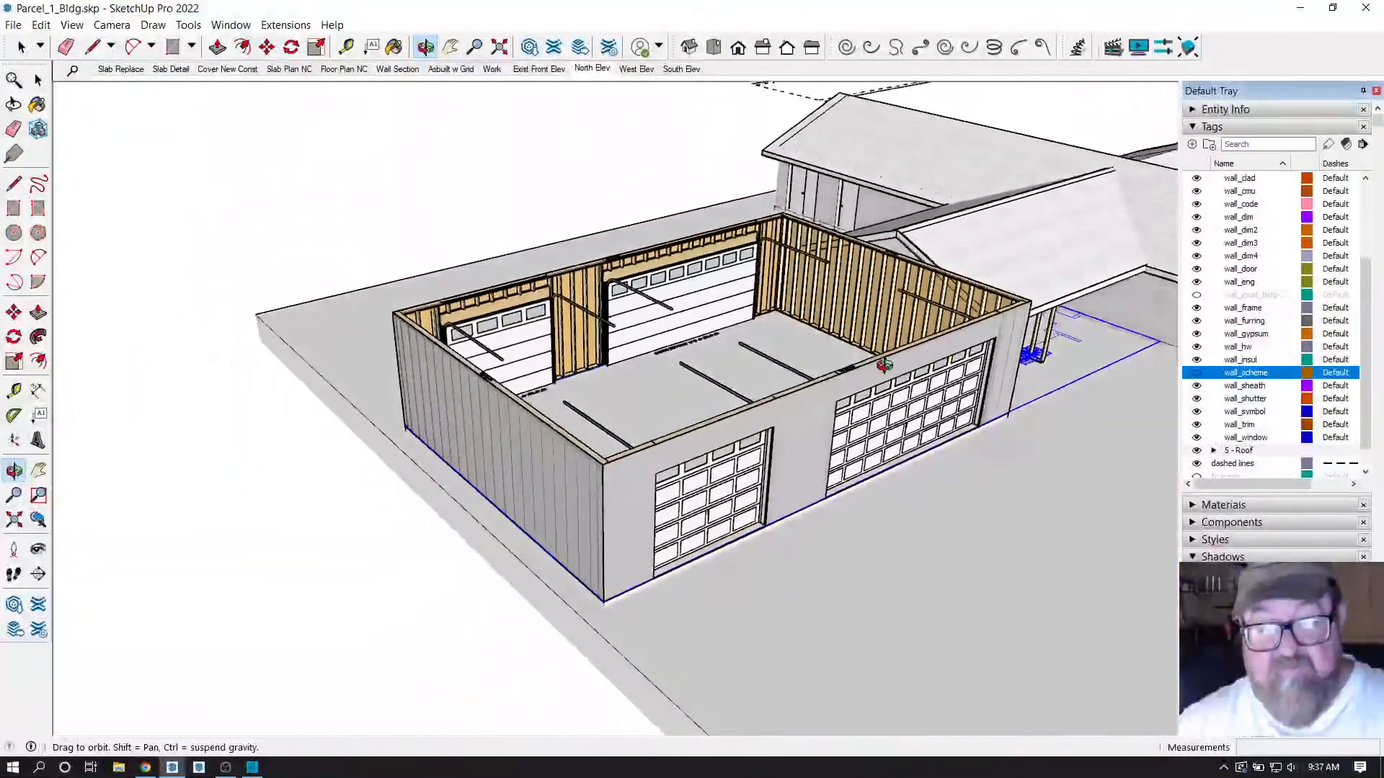
pyautogui.scroll(-4, 884, 366)
pyautogui.scroll(3, 1000, 328)
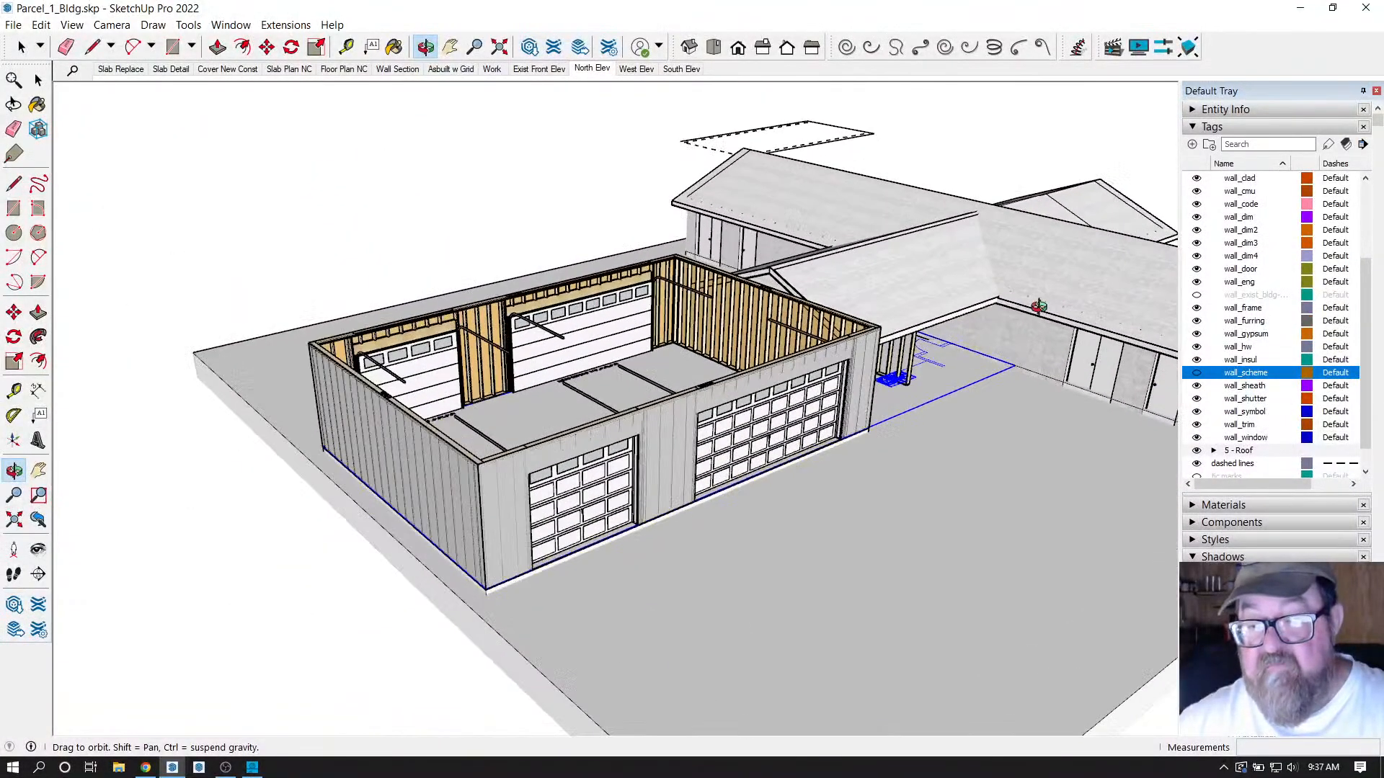
pyautogui.scroll(-3, 978, 390)
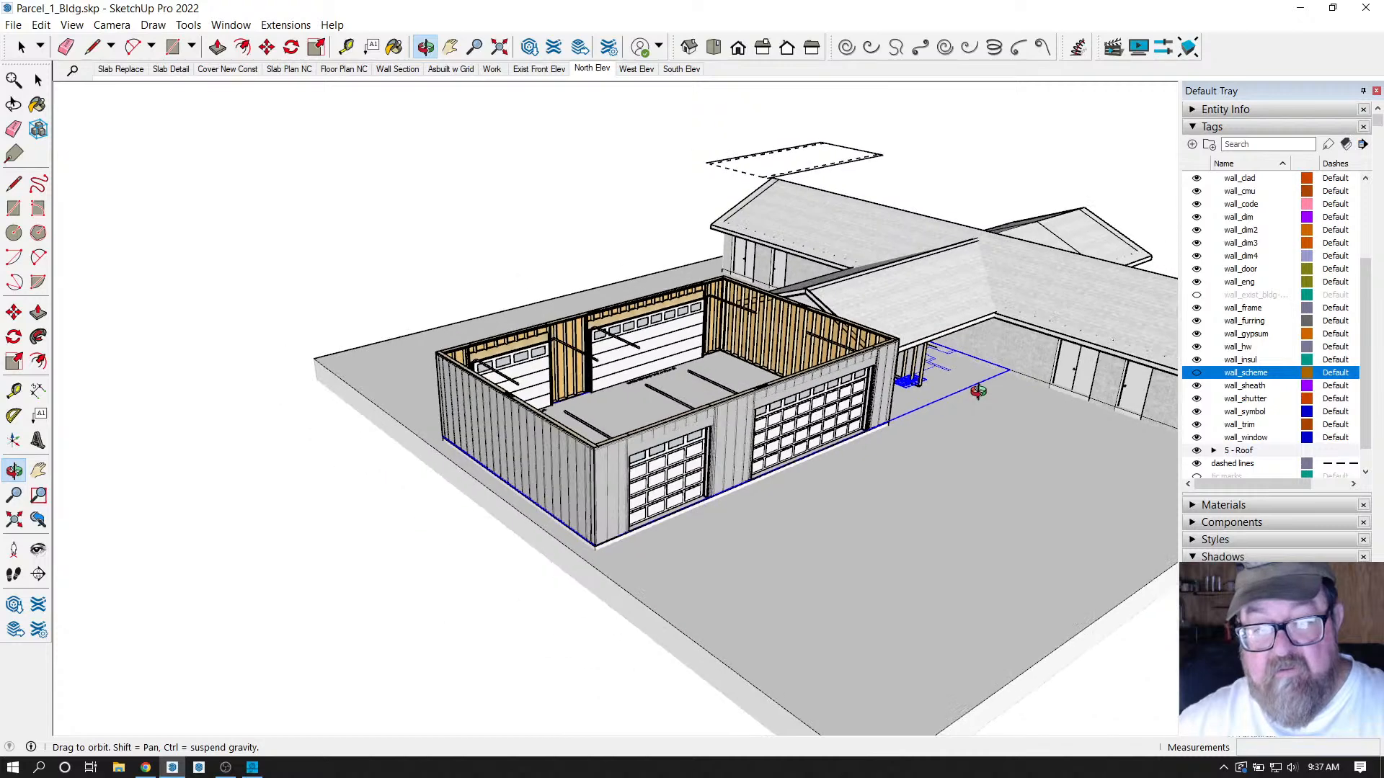
pyautogui.scroll(2, 978, 390)
pyautogui.click(1196, 374)
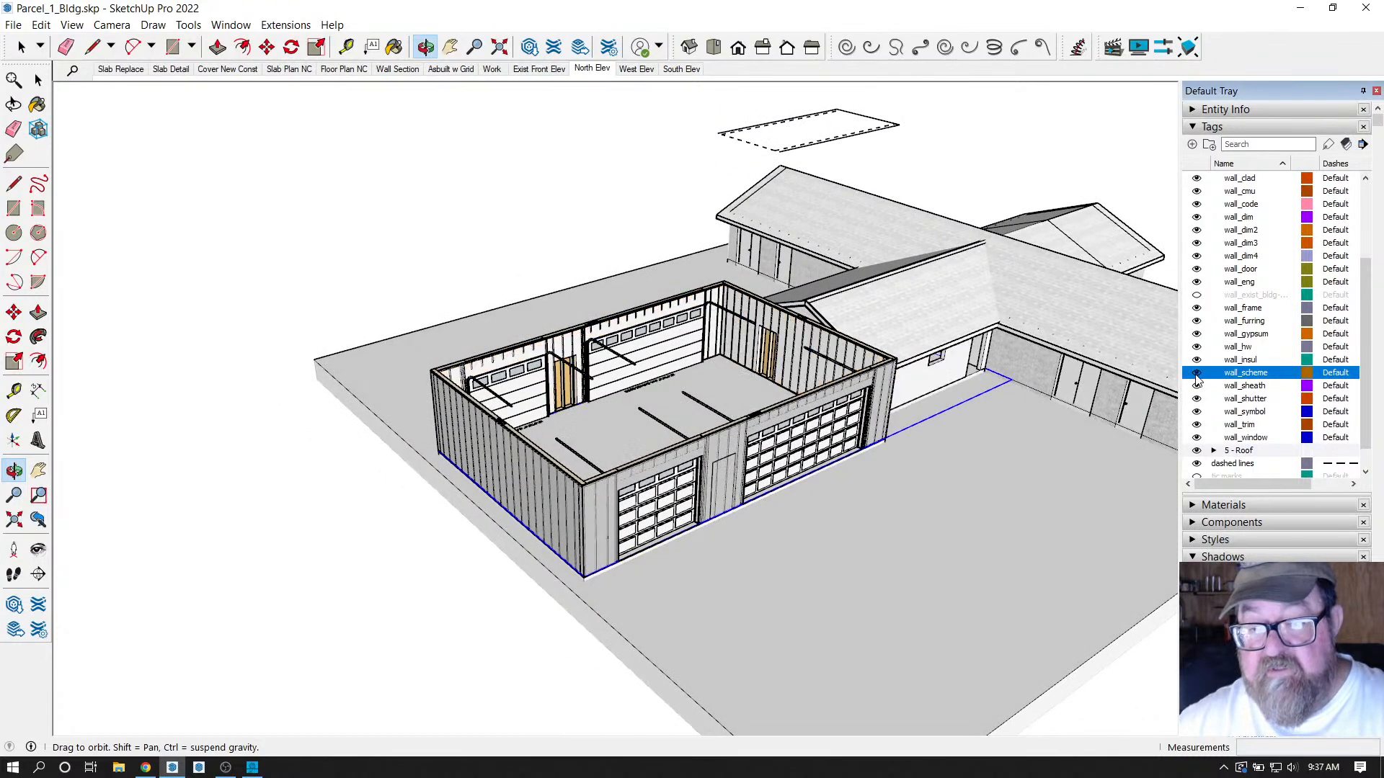
pyautogui.scroll(5, 740, 383)
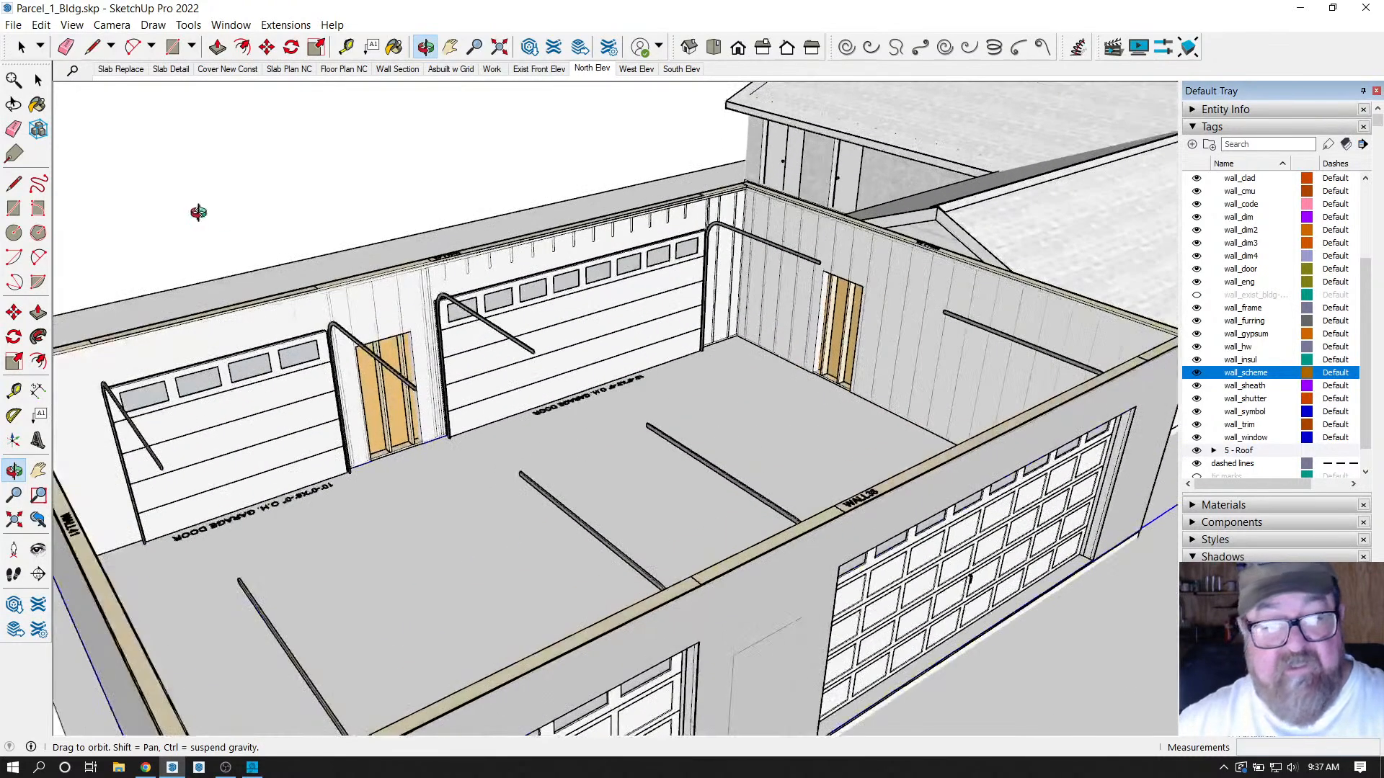
# Inspect the wall group inside the building group, then hide wall_scheme to reveal the studs.
pyautogui.click(22, 48)
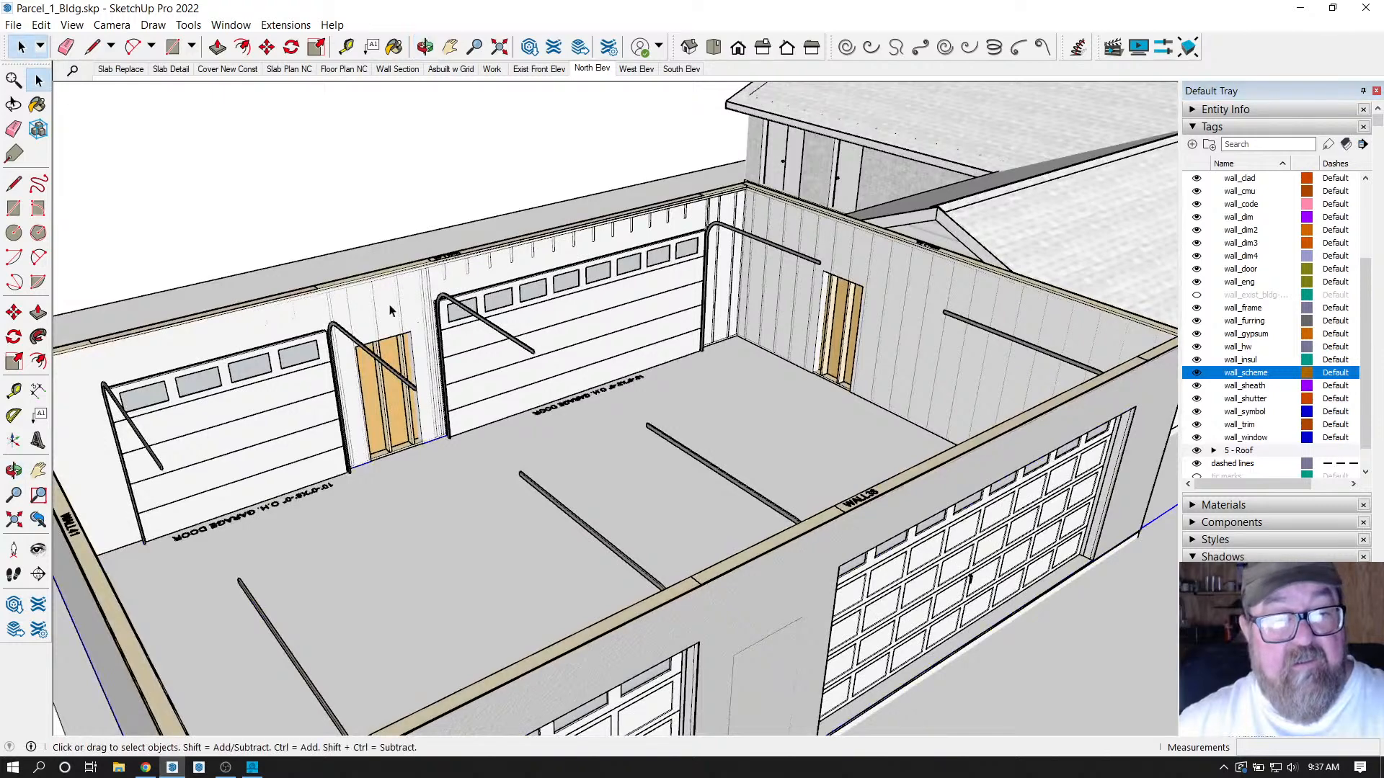
pyautogui.click(390, 310)
pyautogui.scroll(-3, 432, 317)
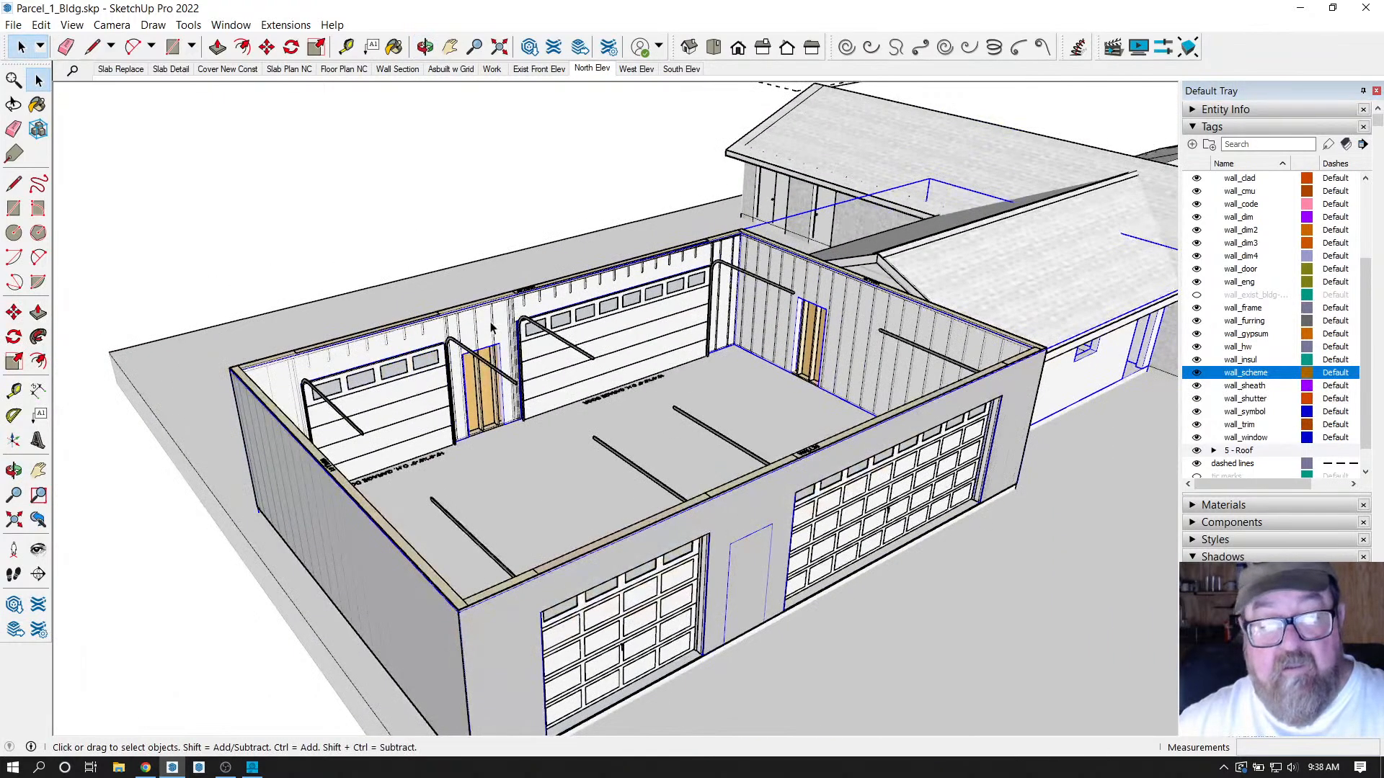
pyautogui.doubleClick(483, 326)
pyautogui.click(483, 326)
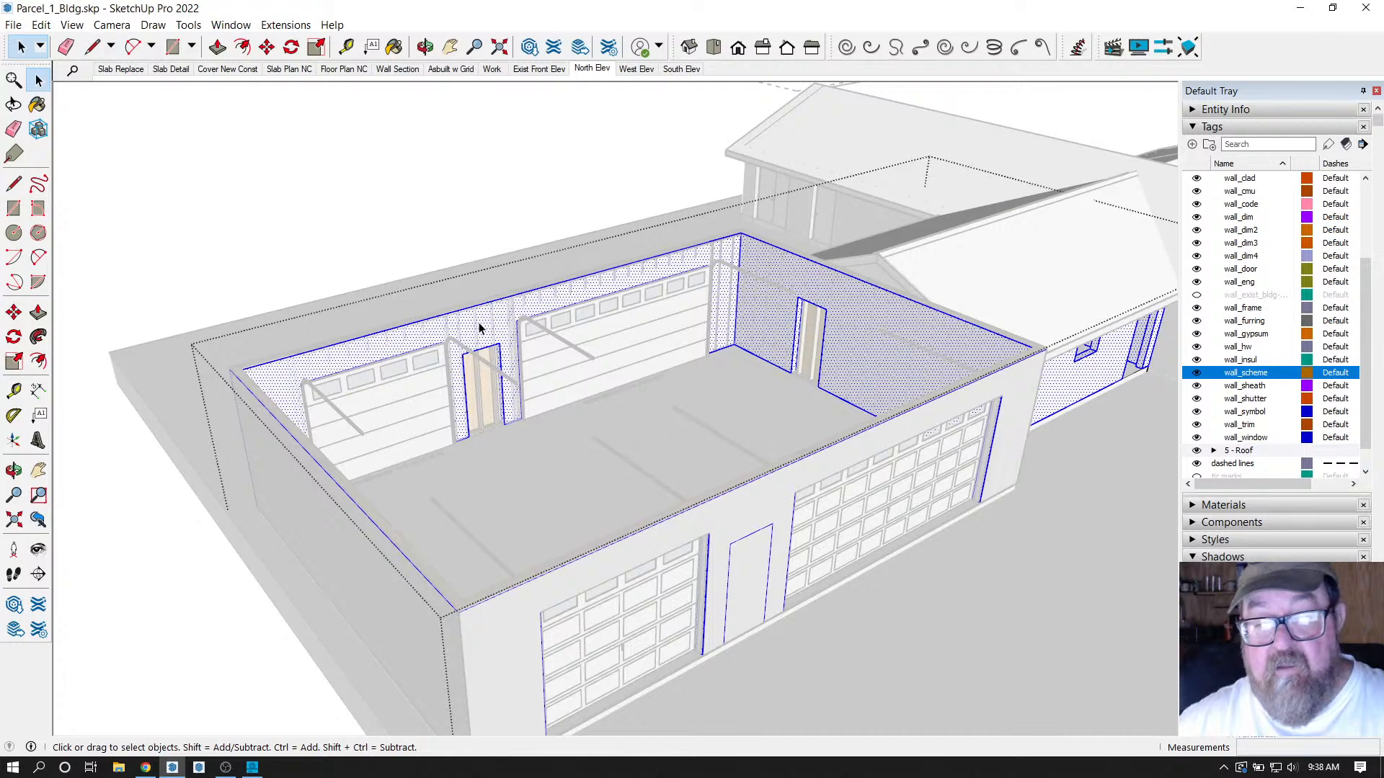
pyautogui.scroll(-2, 479, 328)
pyautogui.click(479, 328)
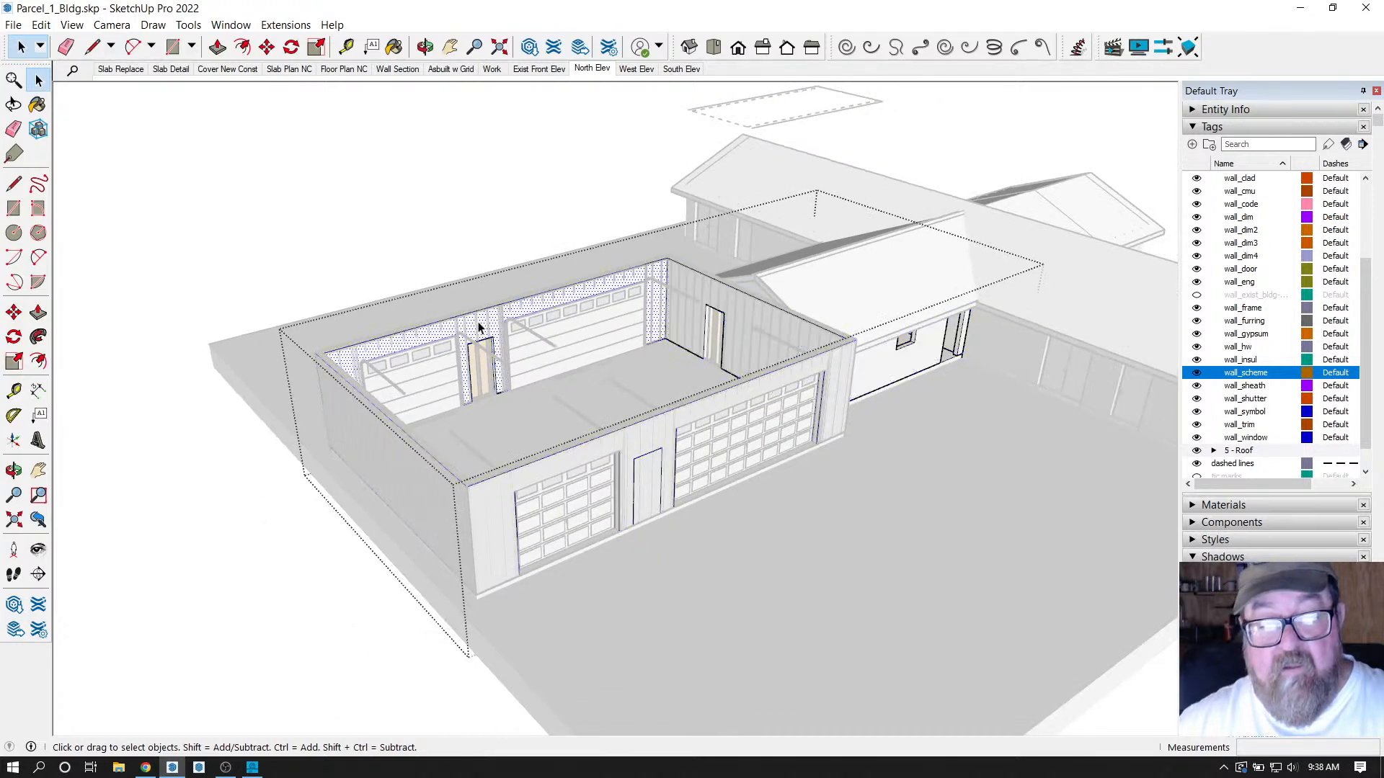
pyautogui.click(428, 241)
pyautogui.scroll(5, 417, 301)
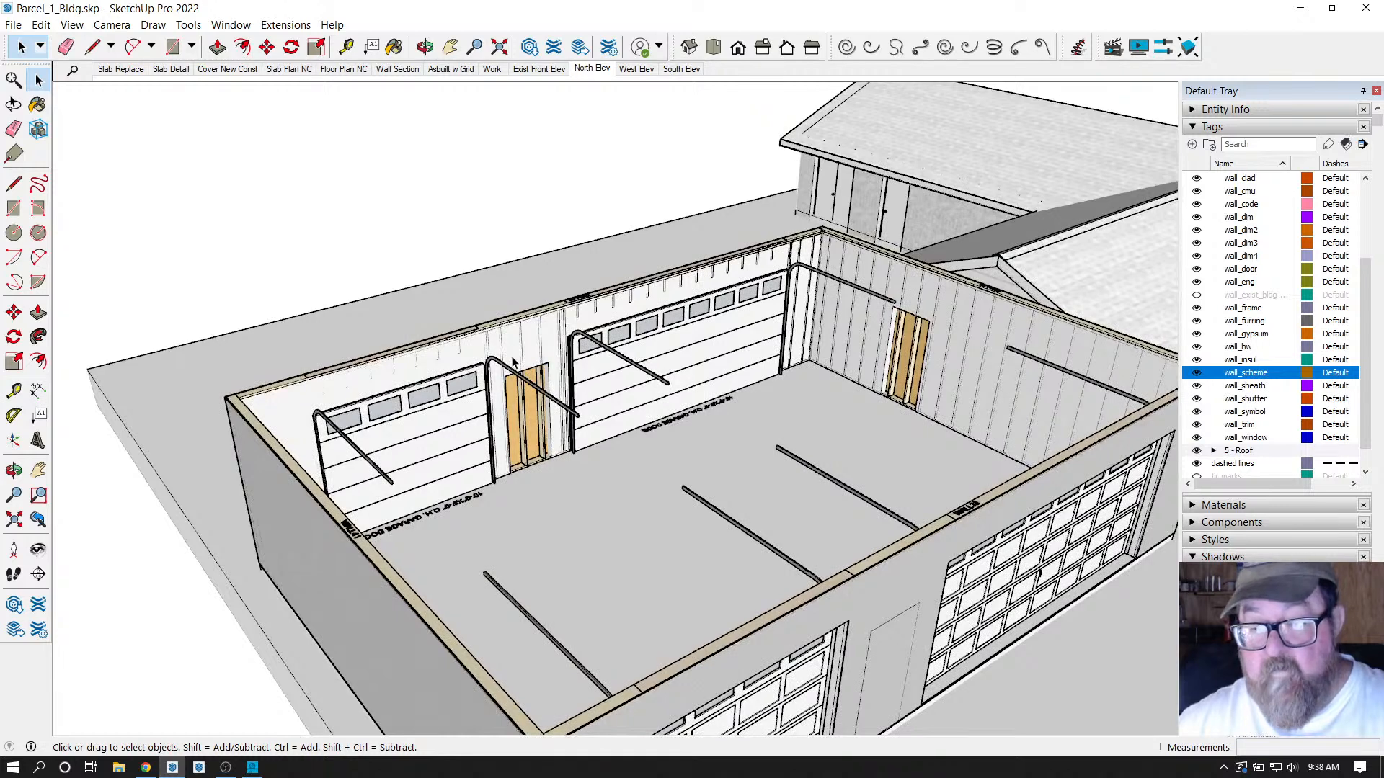
pyautogui.click(1196, 373)
pyautogui.scroll(-3, 680, 382)
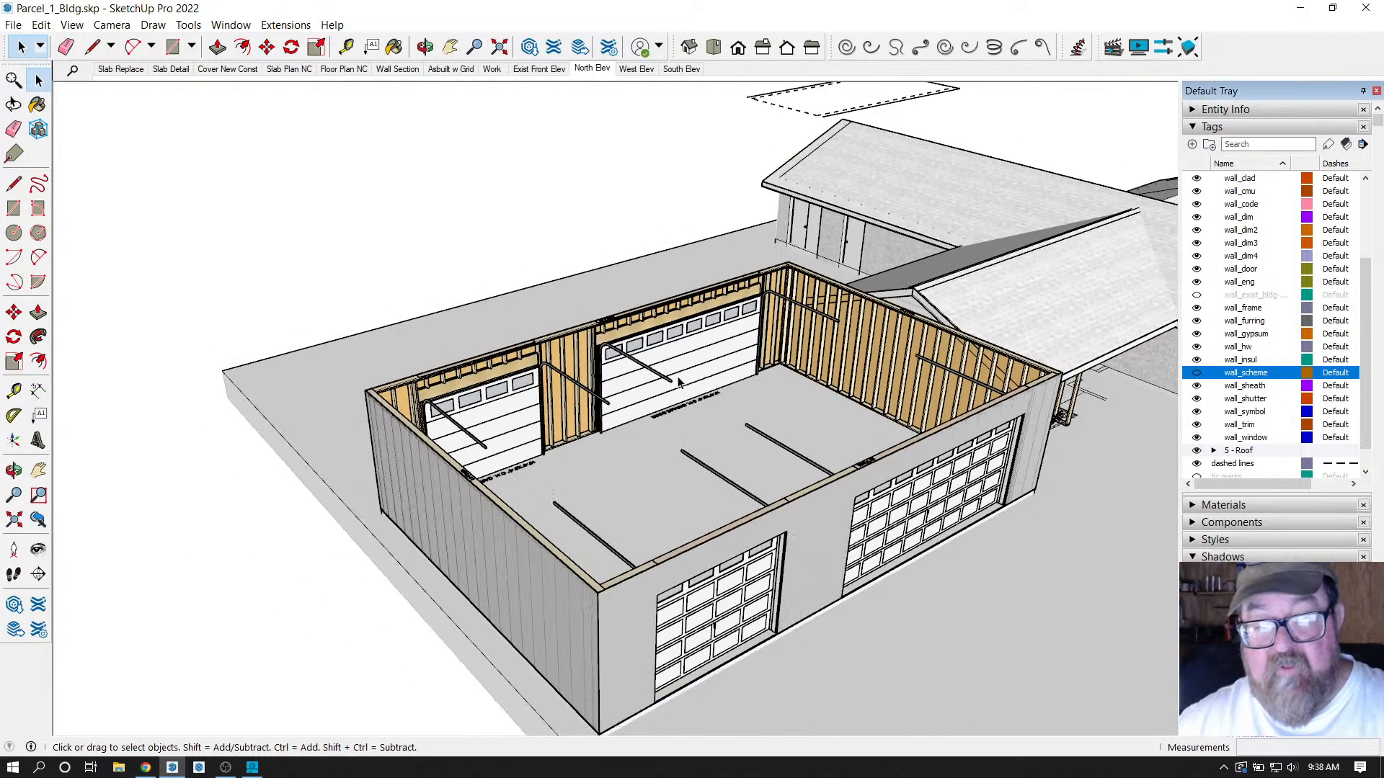
pyautogui.click(425, 47)
pyautogui.moveTo(548, 332); pyautogui.dragTo(498, 338)
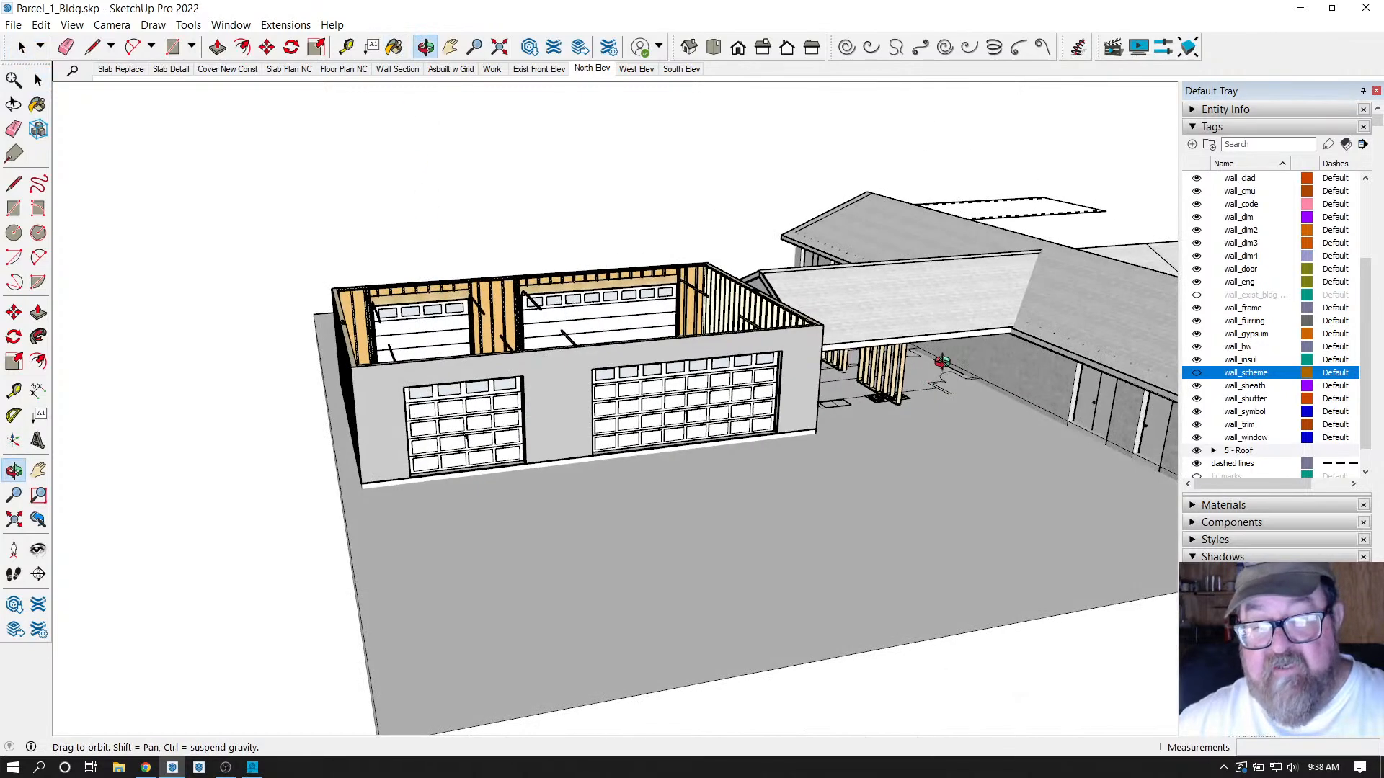
pyautogui.moveTo(881, 377); pyautogui.dragTo(401, 479)
pyautogui.scroll(5, 564, 451)
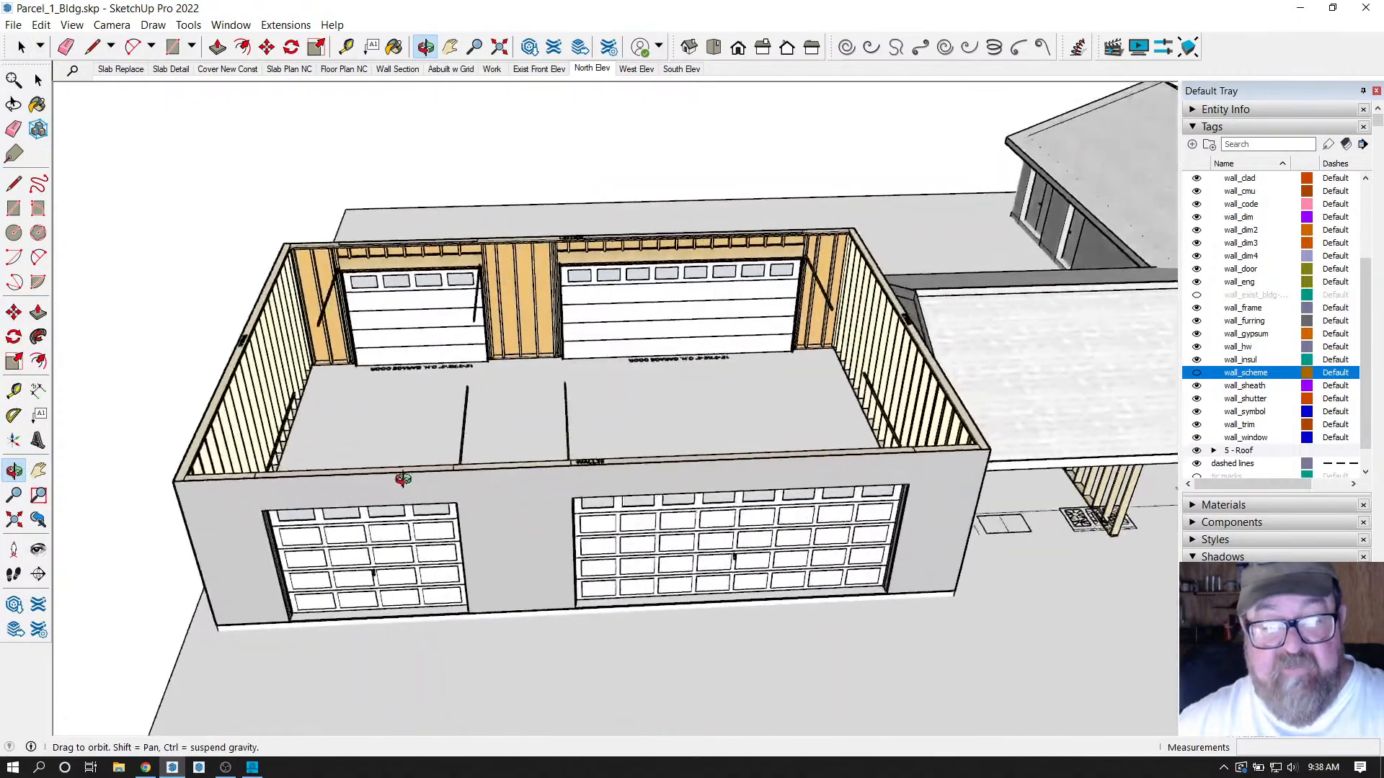
pyautogui.scroll(6, 389, 418)
pyautogui.scroll(-1, 552, 434)
pyautogui.scroll(5, 485, 222)
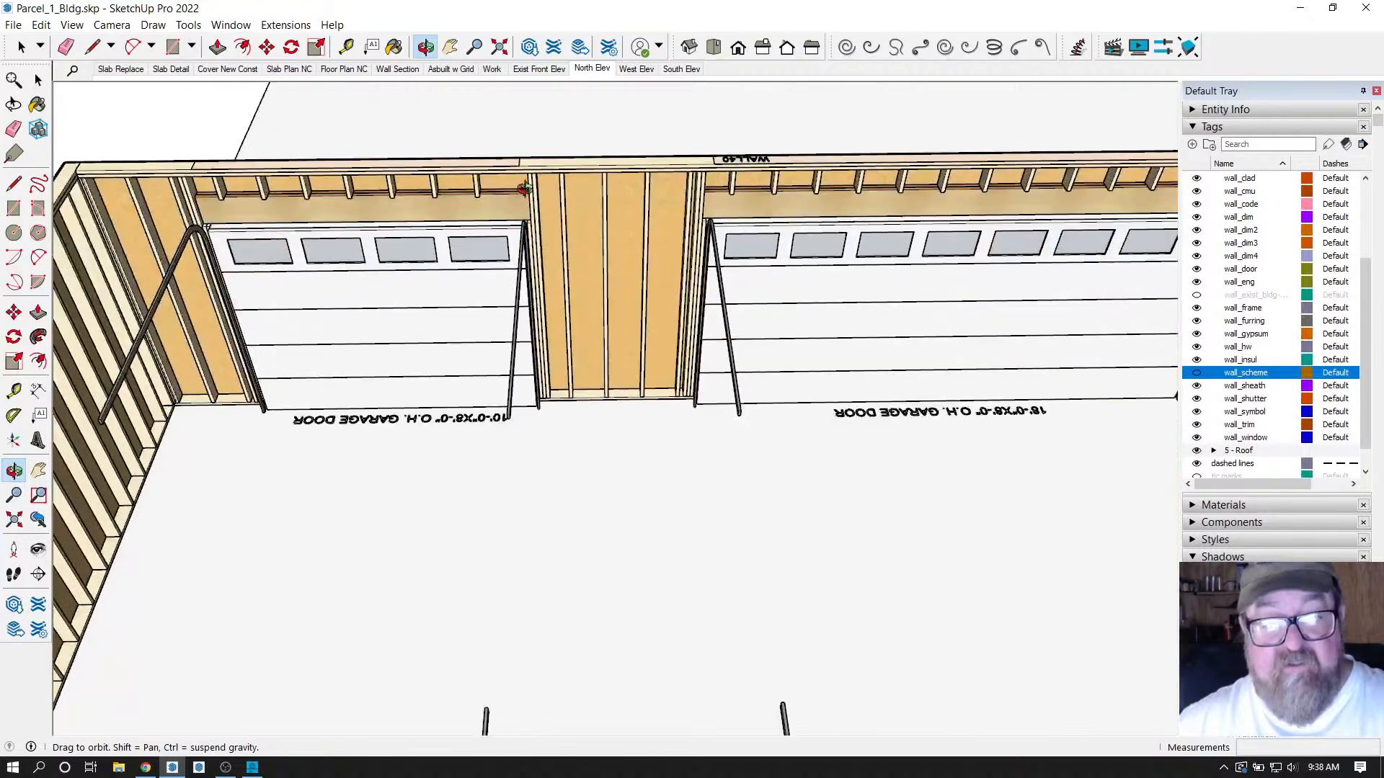
# Place a guide line on the garage floor measured from the back wall corner.
pyautogui.click(346, 47)
pyautogui.scroll(5, 591, 443)
pyautogui.scroll(6, 555, 433)
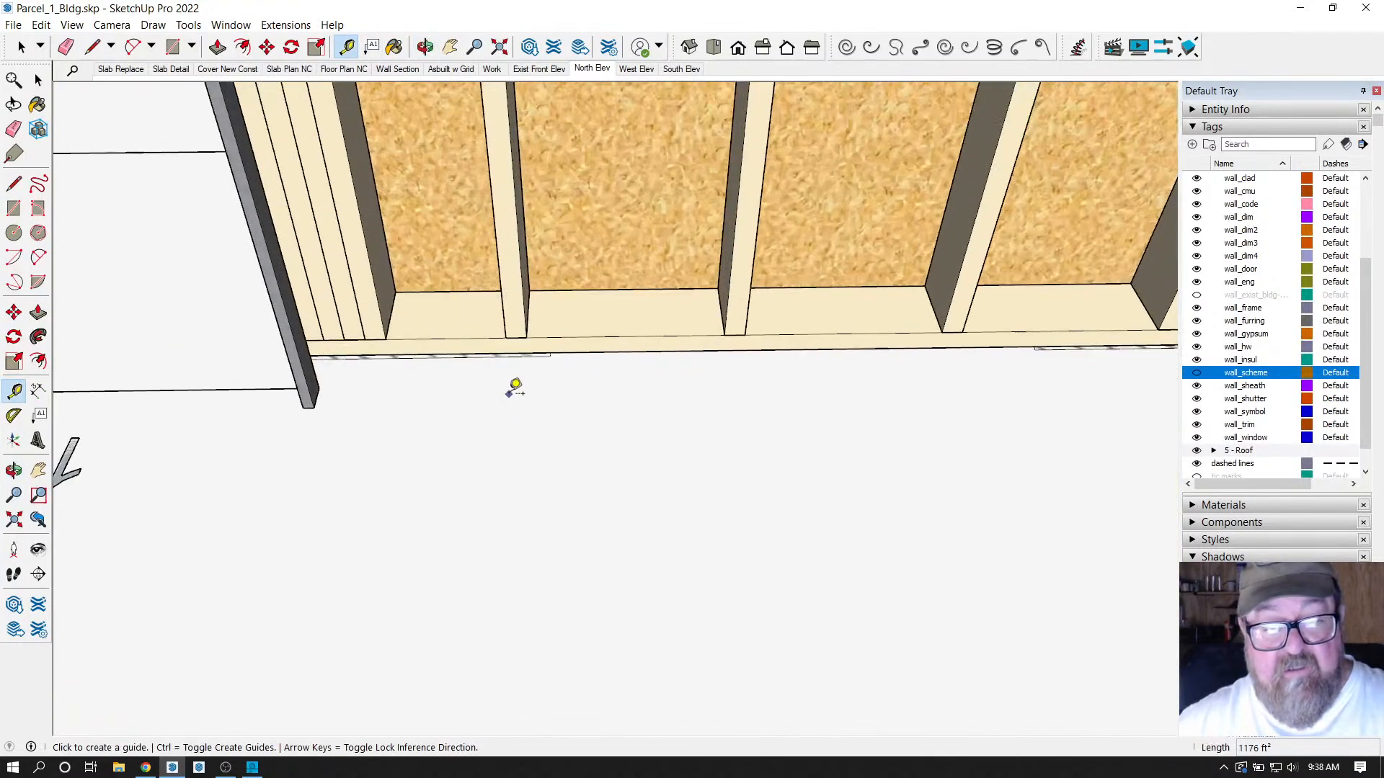
pyautogui.scroll(2, 682, 389)
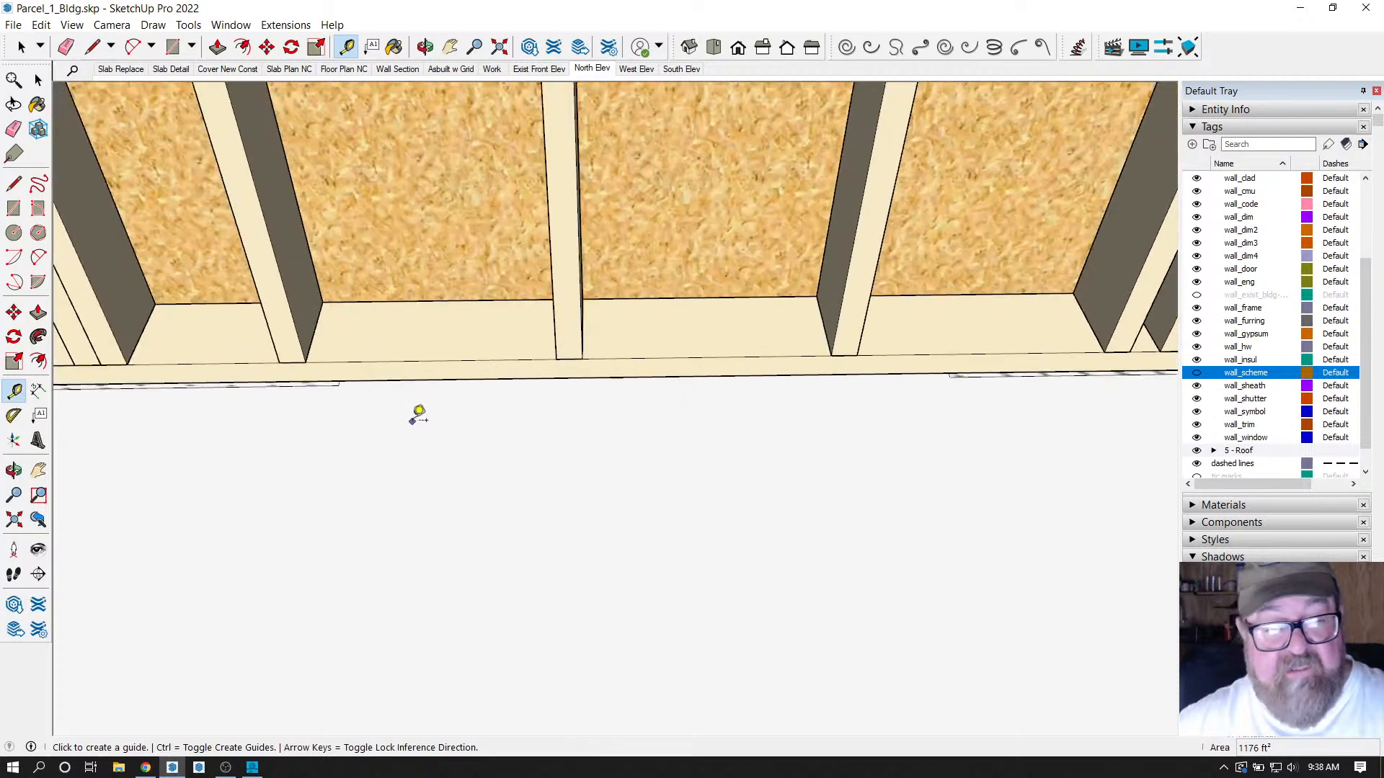
pyautogui.scroll(4, 389, 411)
pyautogui.scroll(-2, 488, 422)
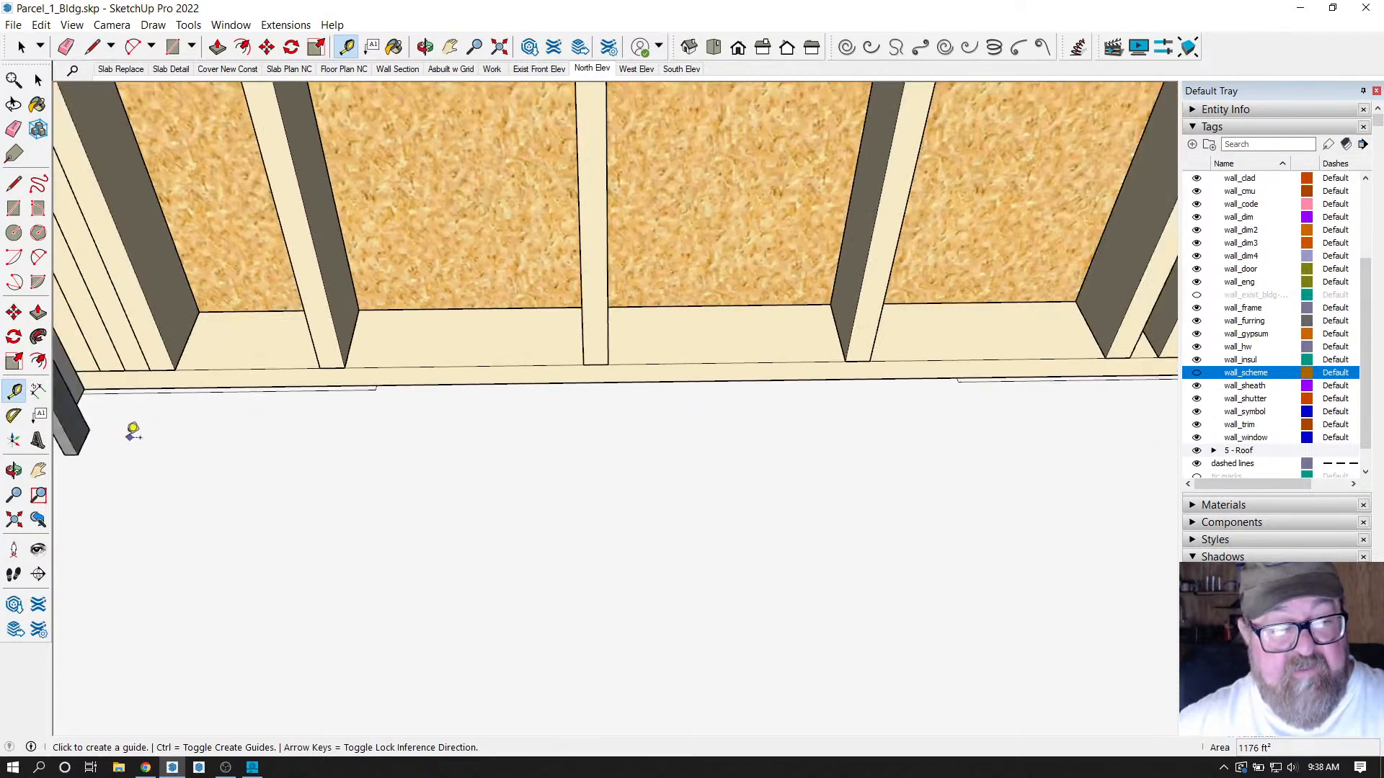
pyautogui.click(84, 442)
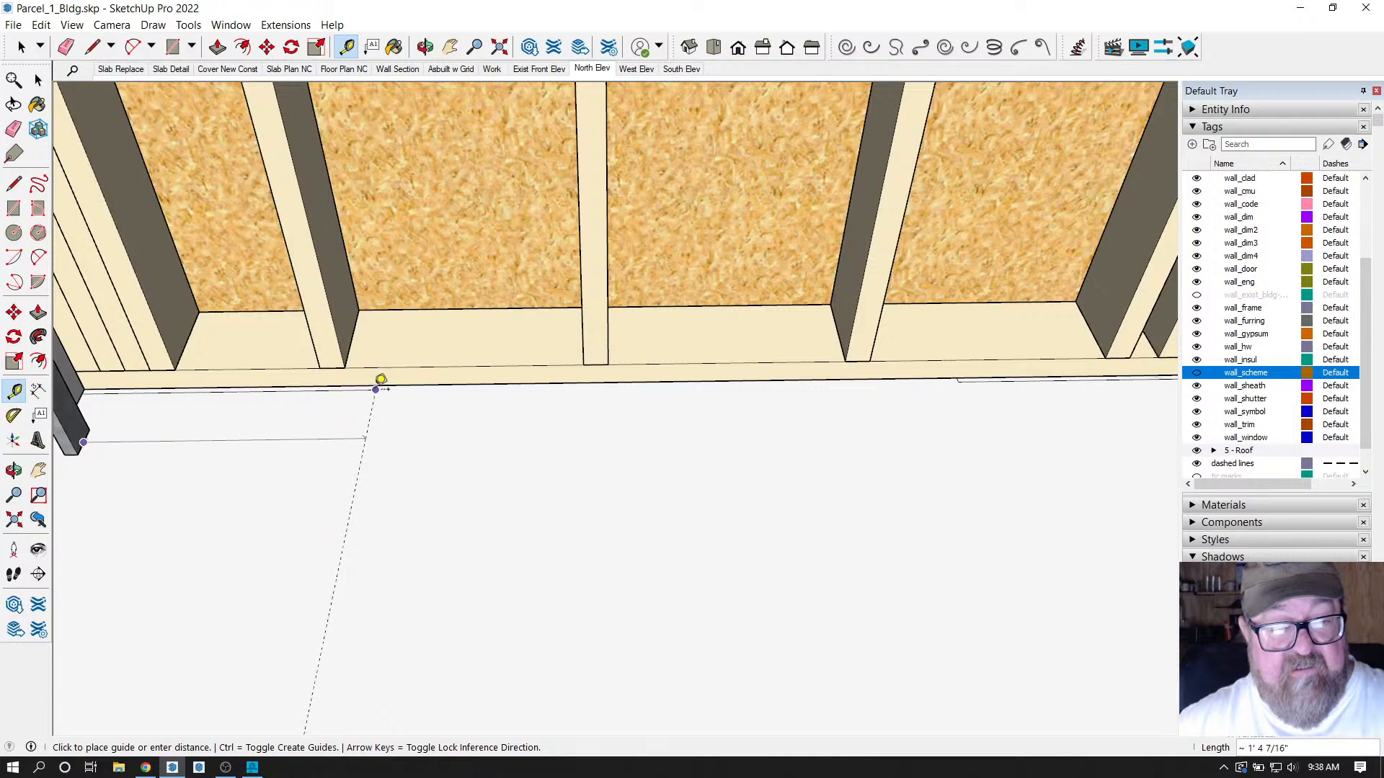
pyautogui.click(377, 381)
# Offset a new guide 18 inches from the first one, then return to Select.
pyautogui.click(368, 423)
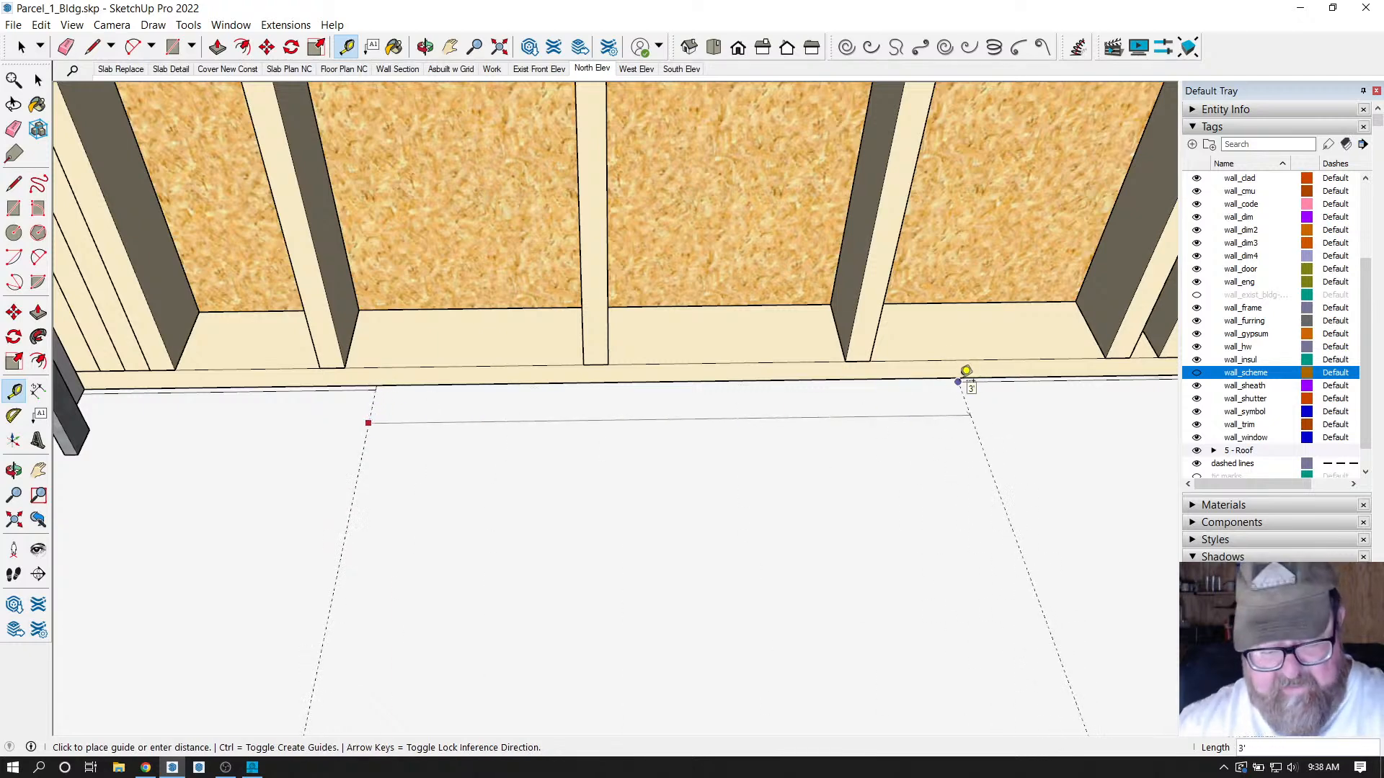
pyautogui.press('Return')
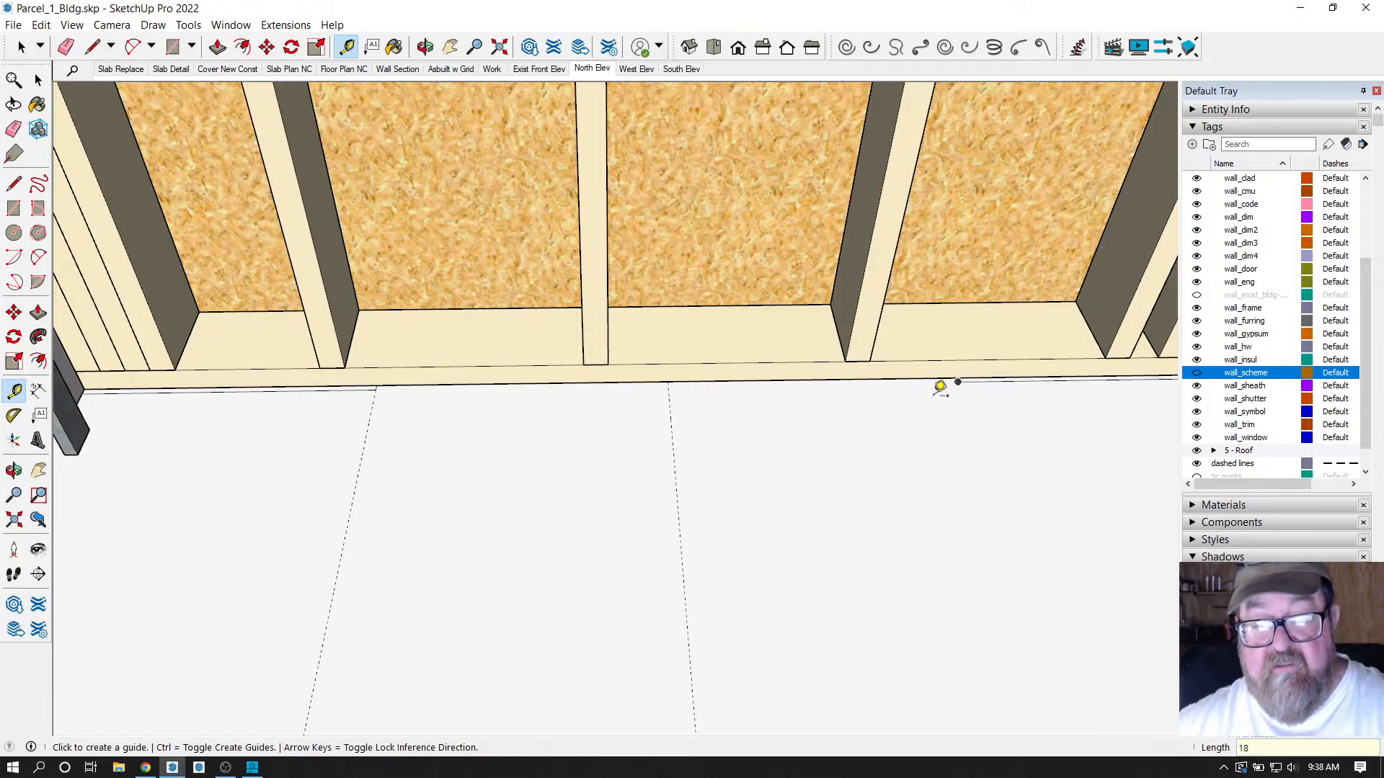
pyautogui.moveTo(942, 383); pyautogui.dragTo(829, 390, button='middle')
pyautogui.click(22, 48)
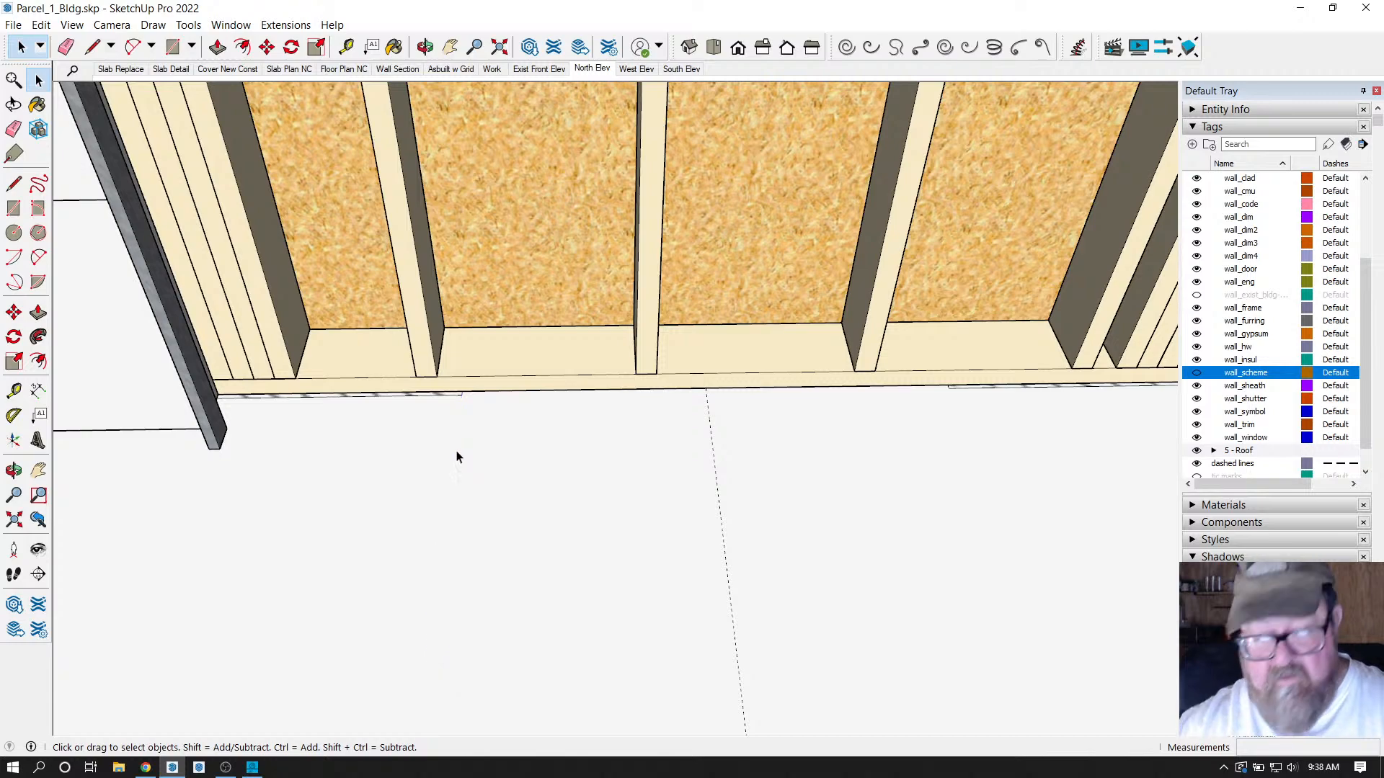
pyautogui.scroll(-6, 456, 458)
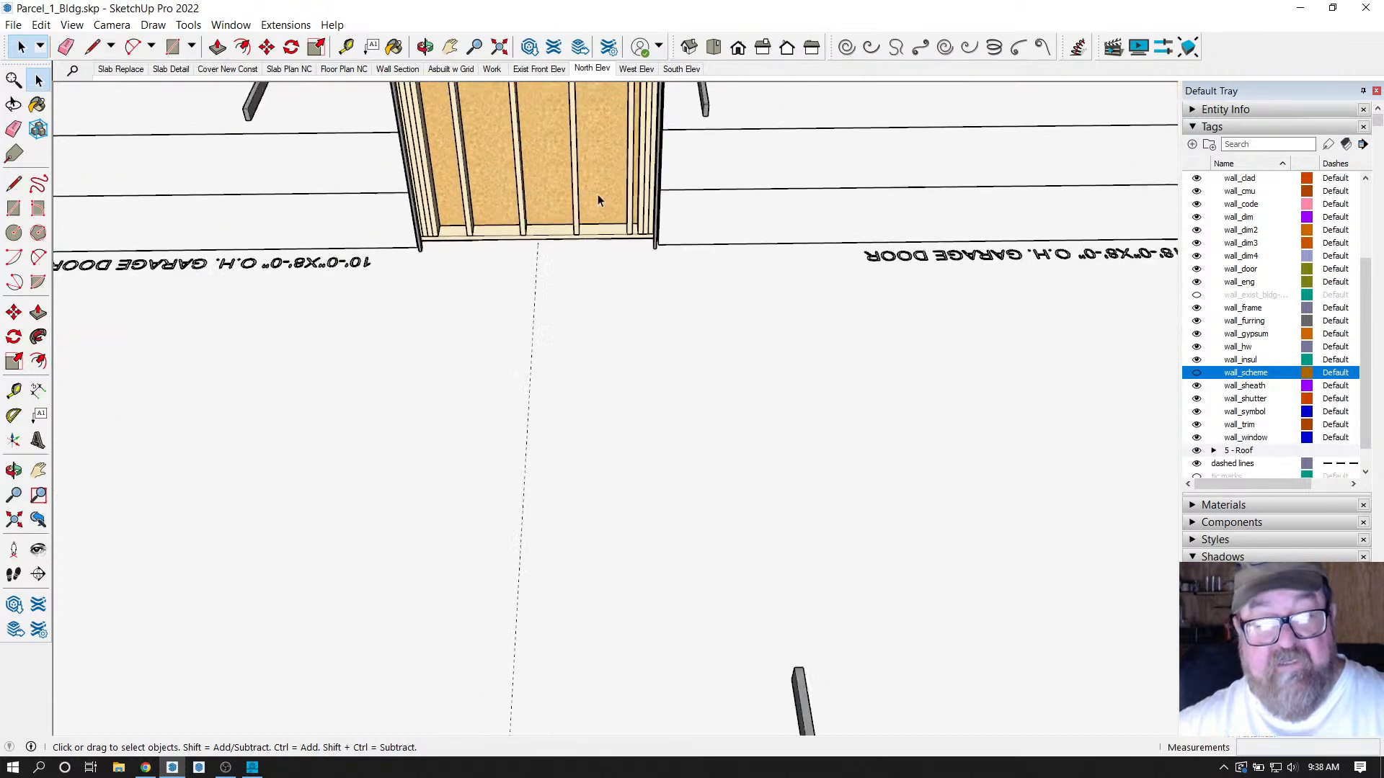
pyautogui.scroll(3, 528, 404)
pyautogui.scroll(-5, 529, 405)
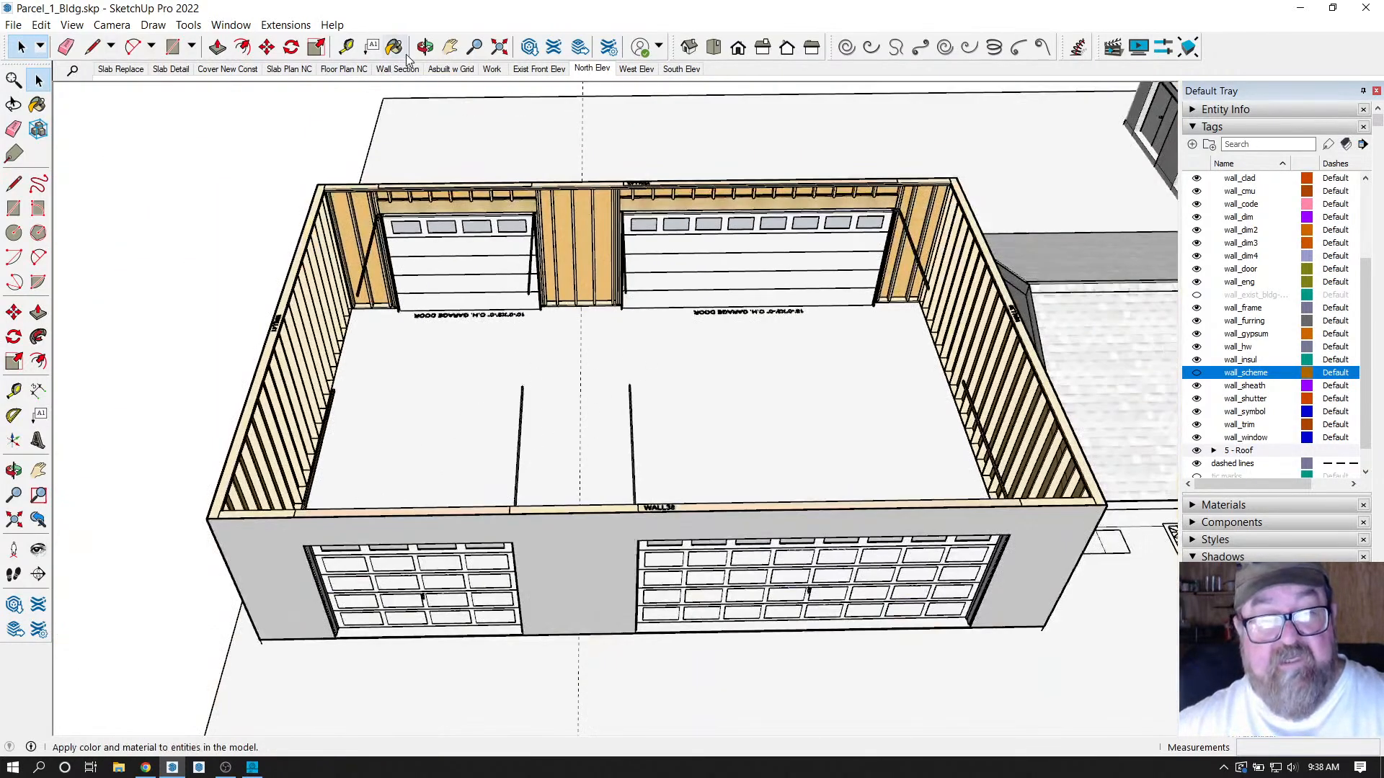
# Orbit and zoom around the garage front wall, then open the Extensions menu.
pyautogui.click(425, 47)
pyautogui.scroll(8, 581, 646)
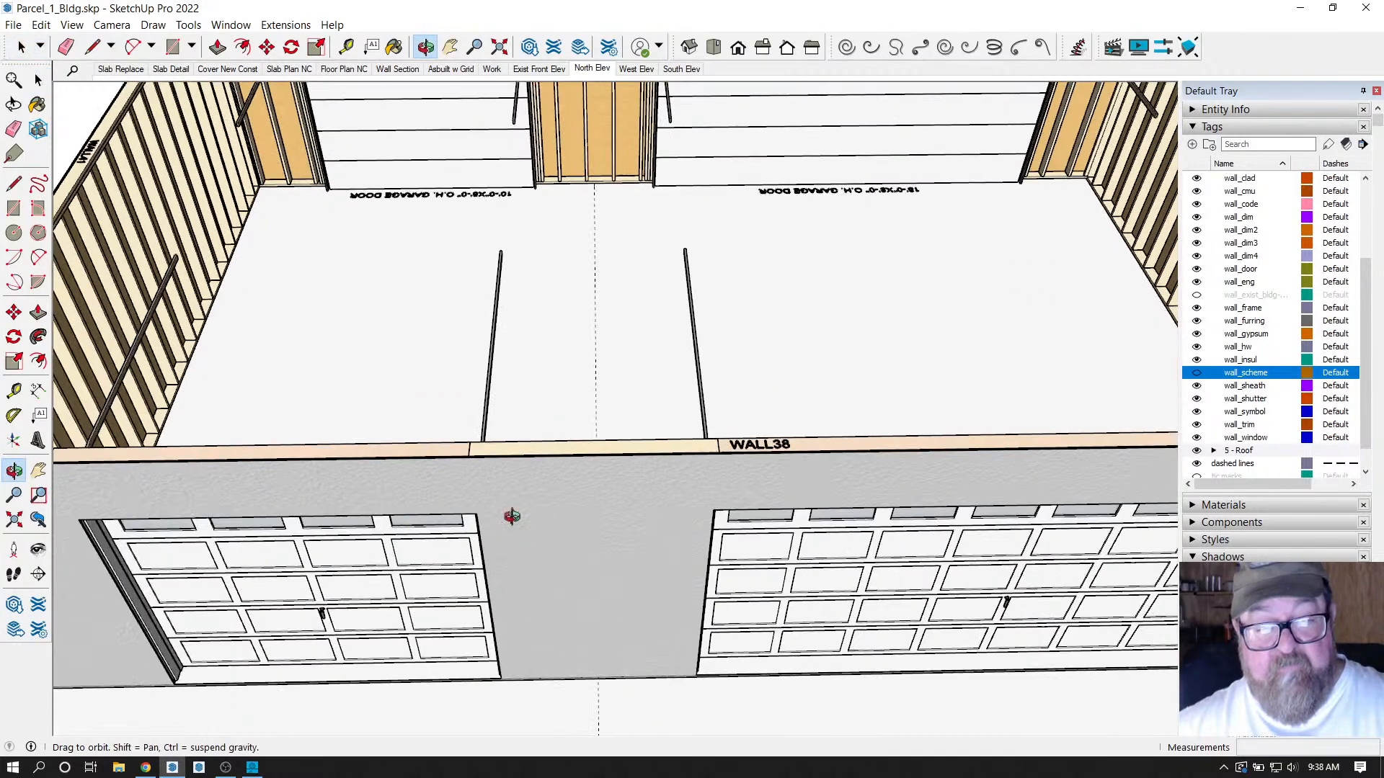
pyautogui.scroll(-6, 556, 470)
pyautogui.scroll(4, 541, 463)
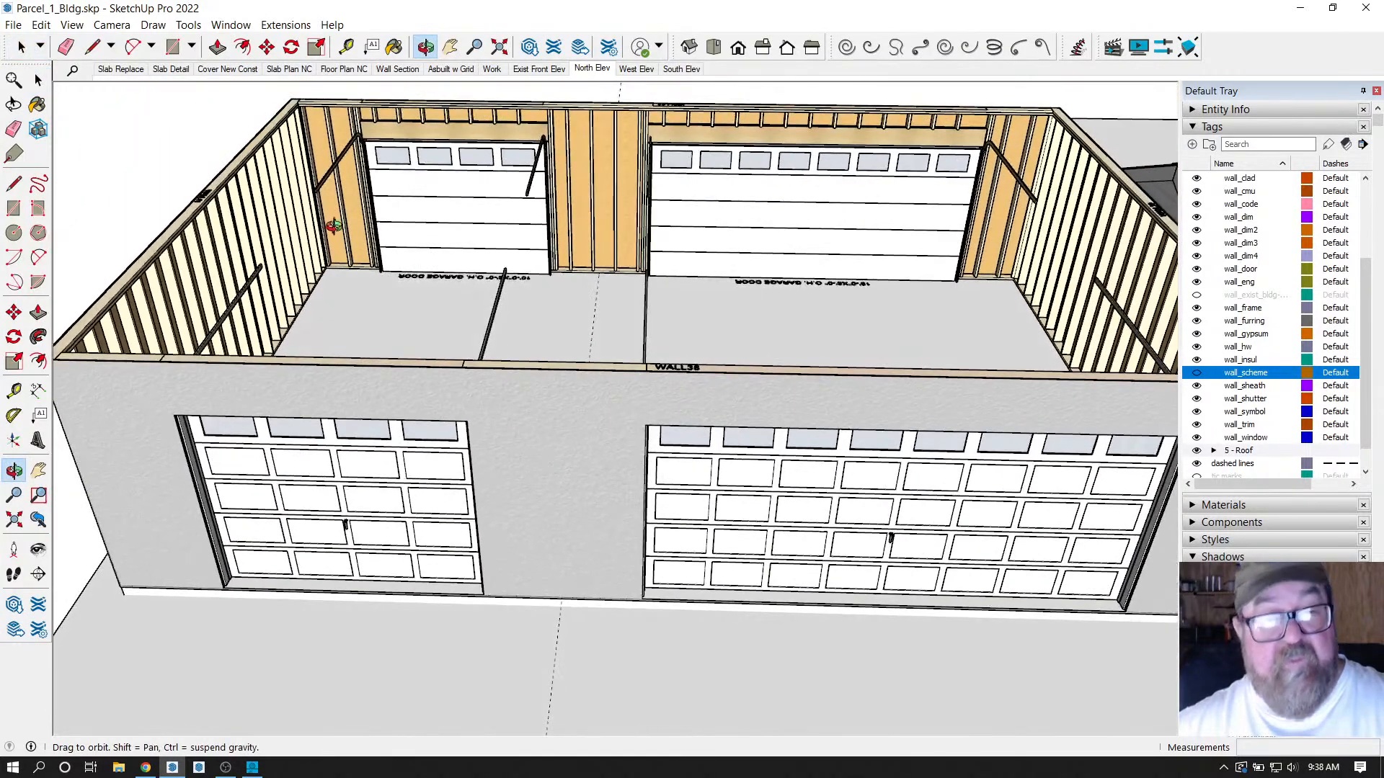
pyautogui.scroll(4, 423, 108)
pyautogui.scroll(-4, 365, 294)
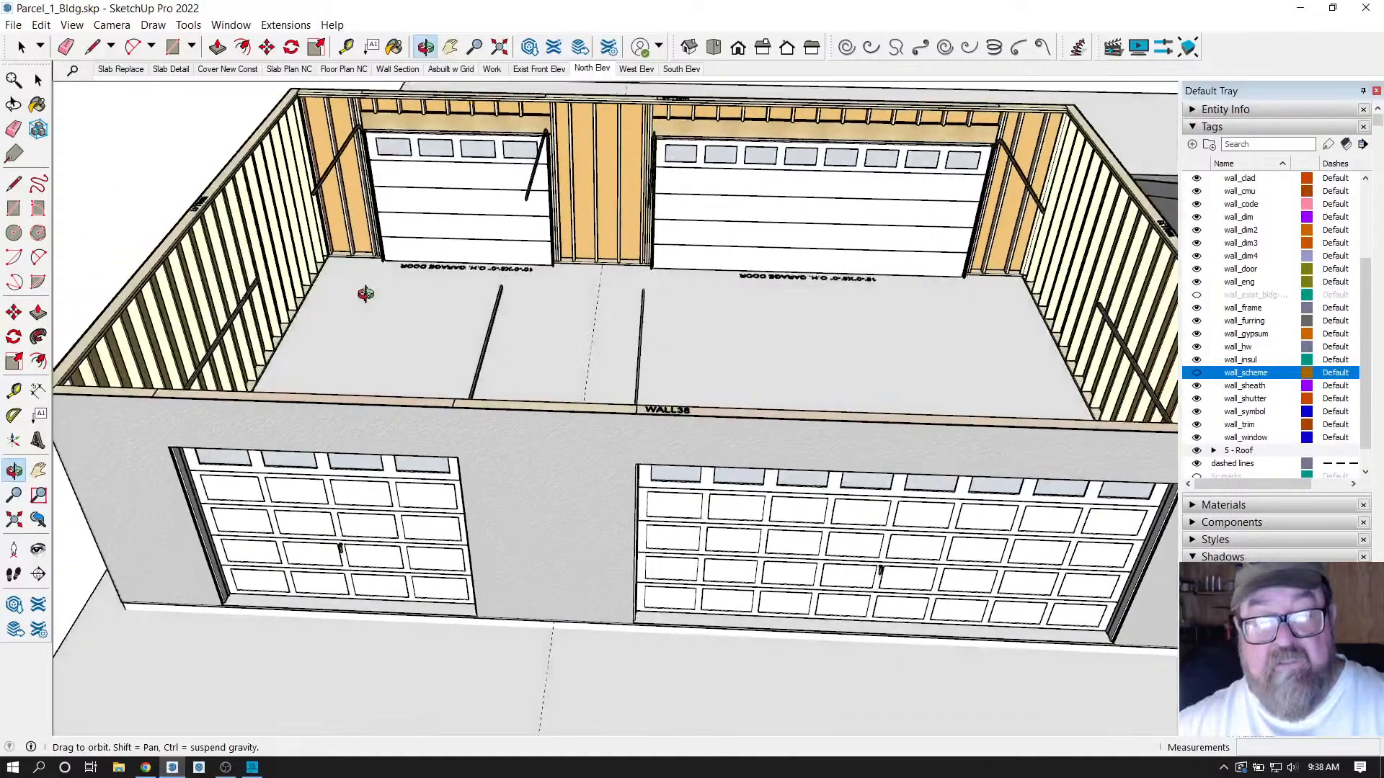
pyautogui.moveTo(365, 293); pyautogui.dragTo(371, 270)
pyautogui.click(285, 24)
# Start a Medeek Wall door with a (2) 2X10 header built up on BOTH sides.
pyautogui.moveTo(343, 206)
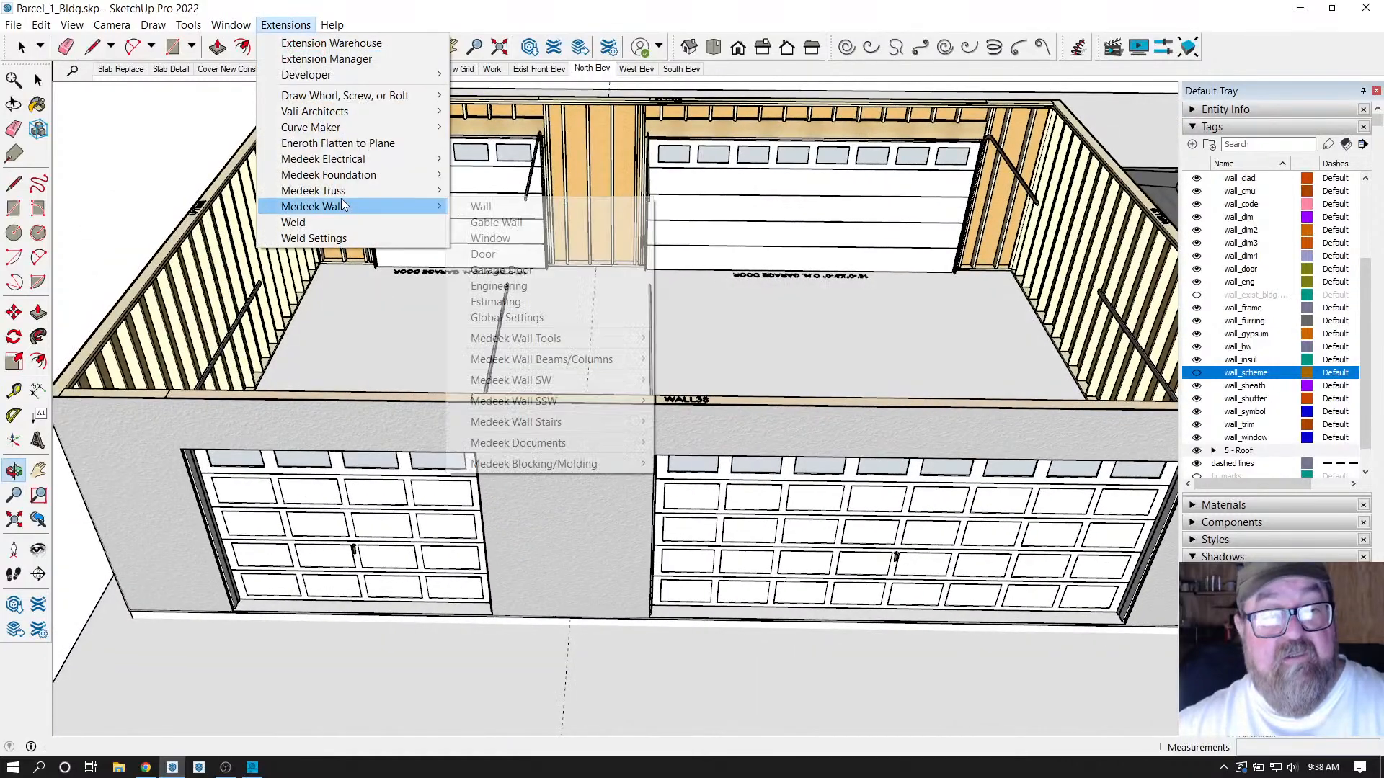
pyautogui.click(471, 254)
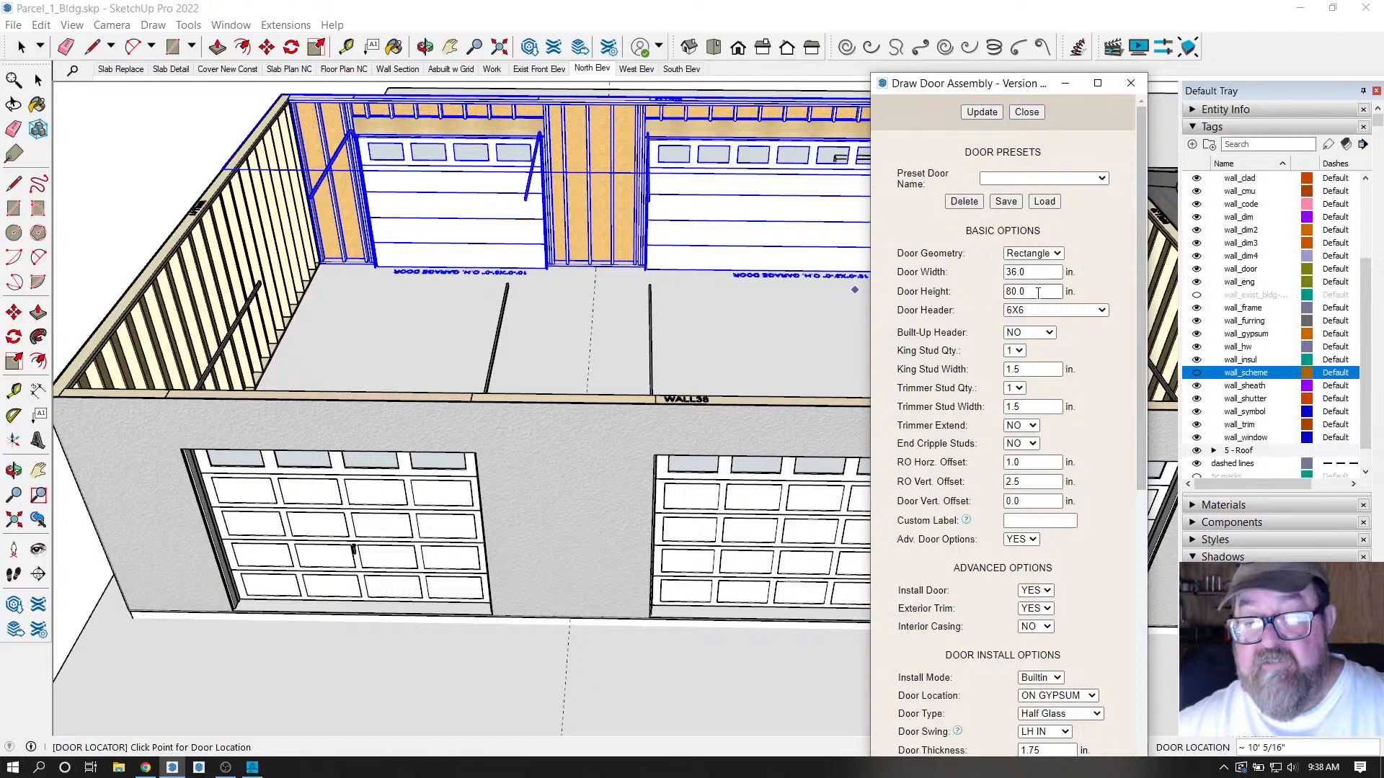
pyautogui.click(1102, 311)
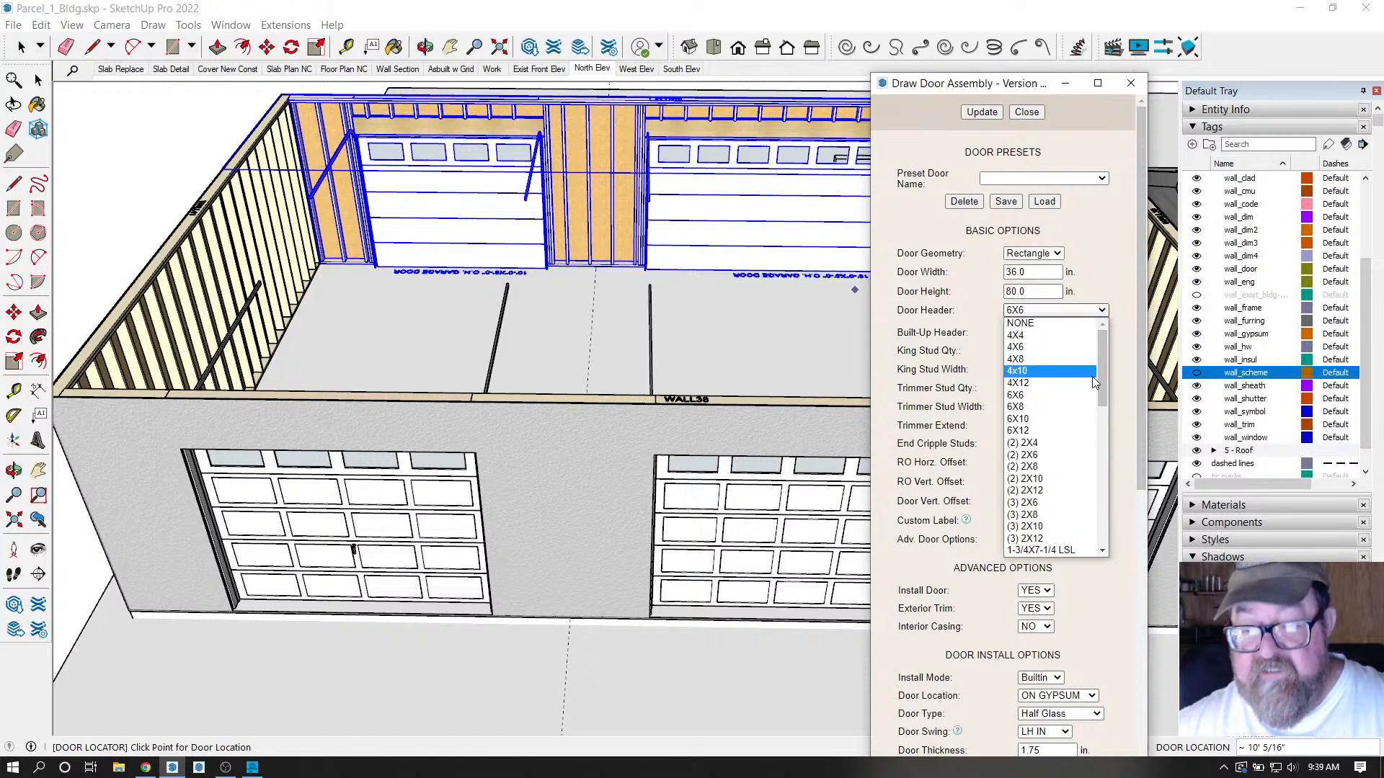
pyautogui.scroll(-3, 1101, 382)
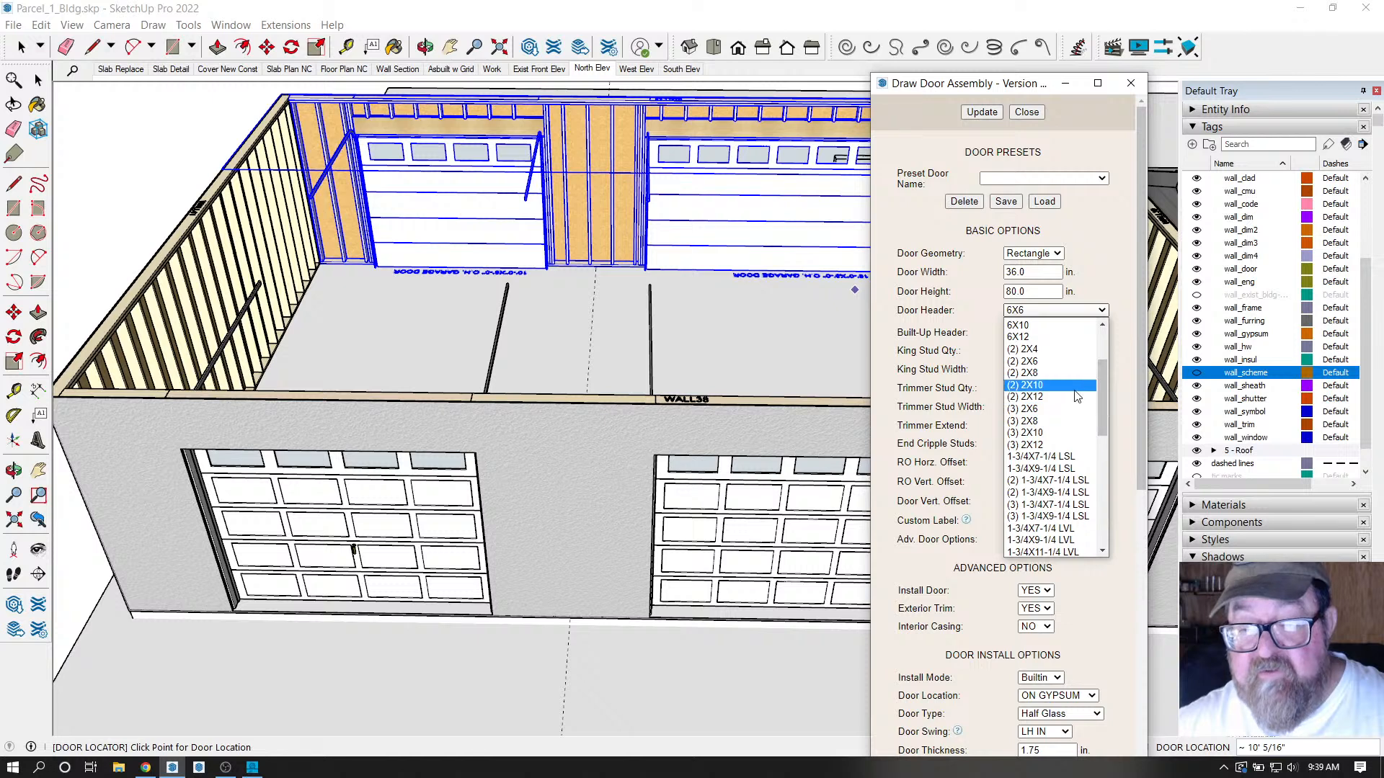
pyautogui.click(1049, 386)
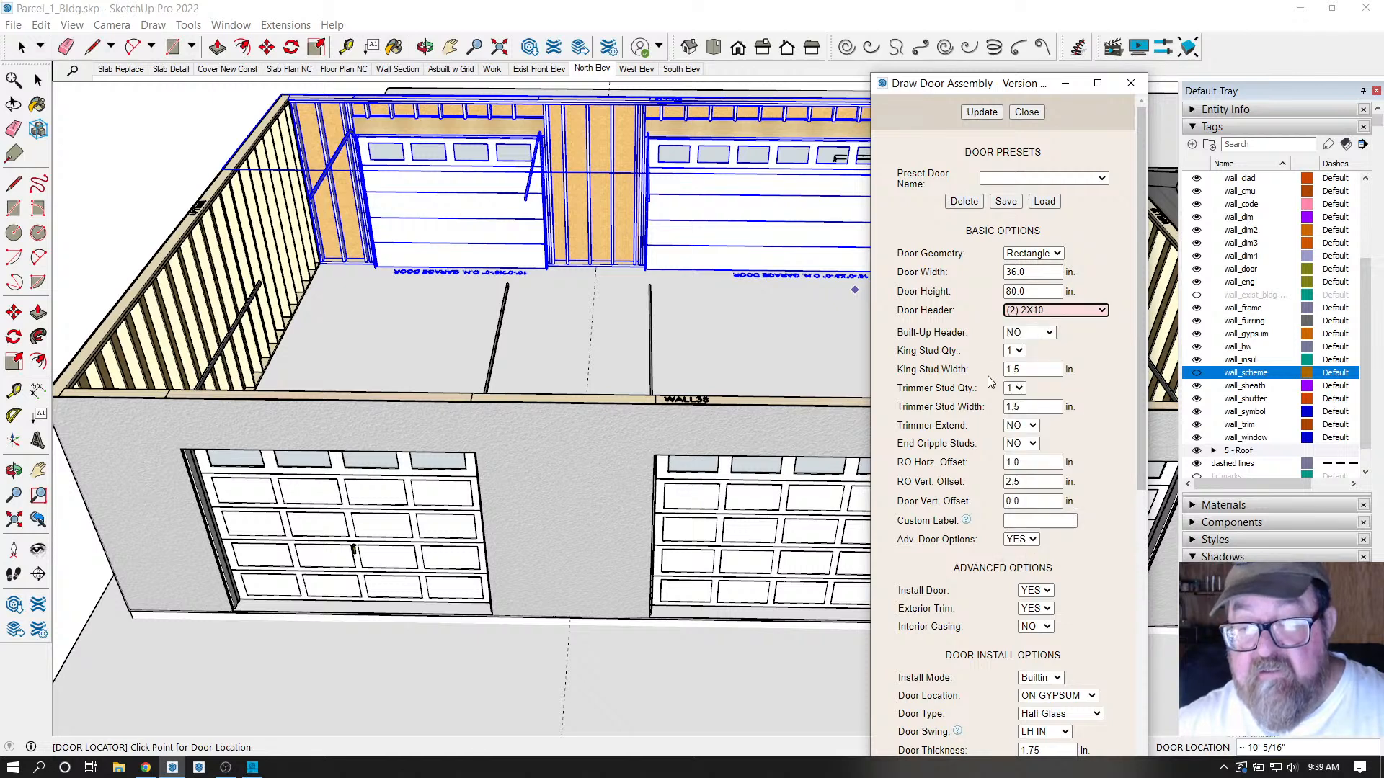
pyautogui.click(1050, 333)
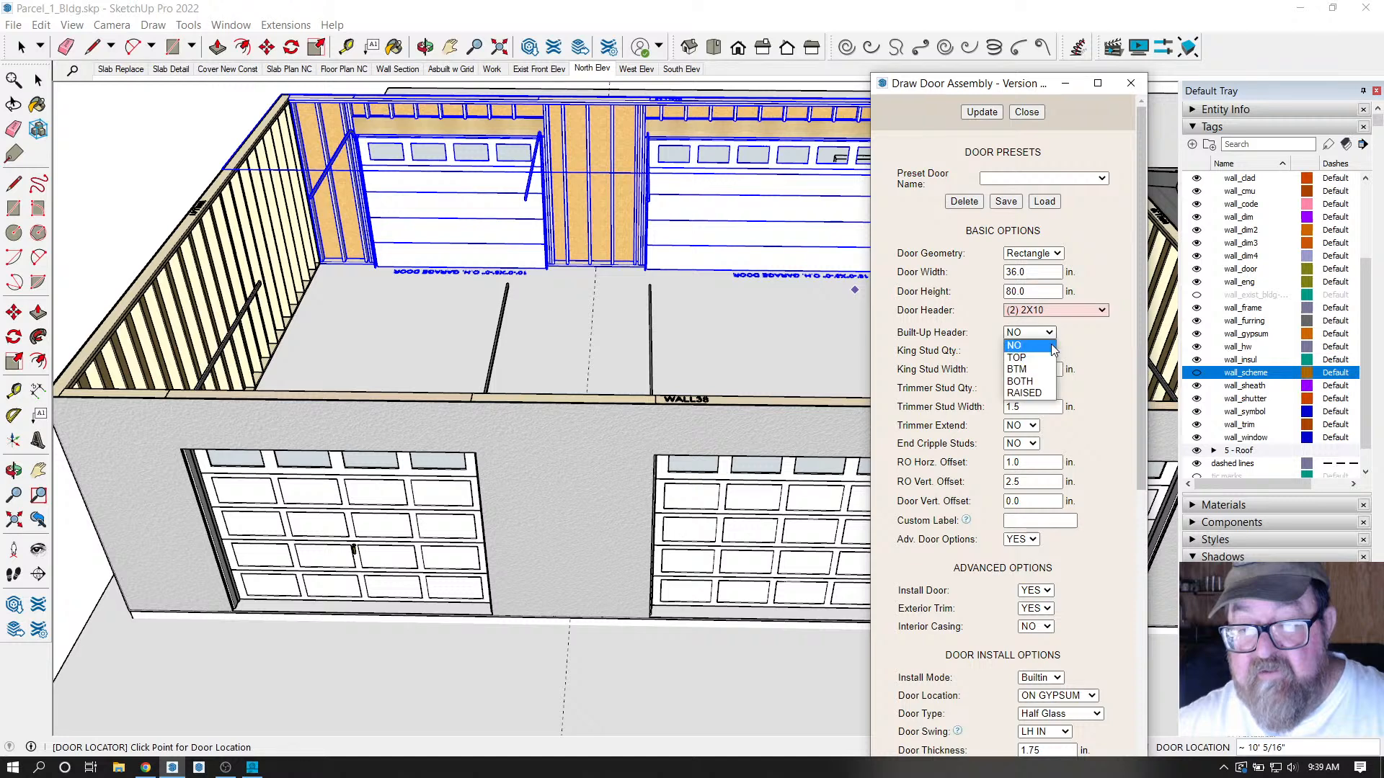
pyautogui.click(1043, 382)
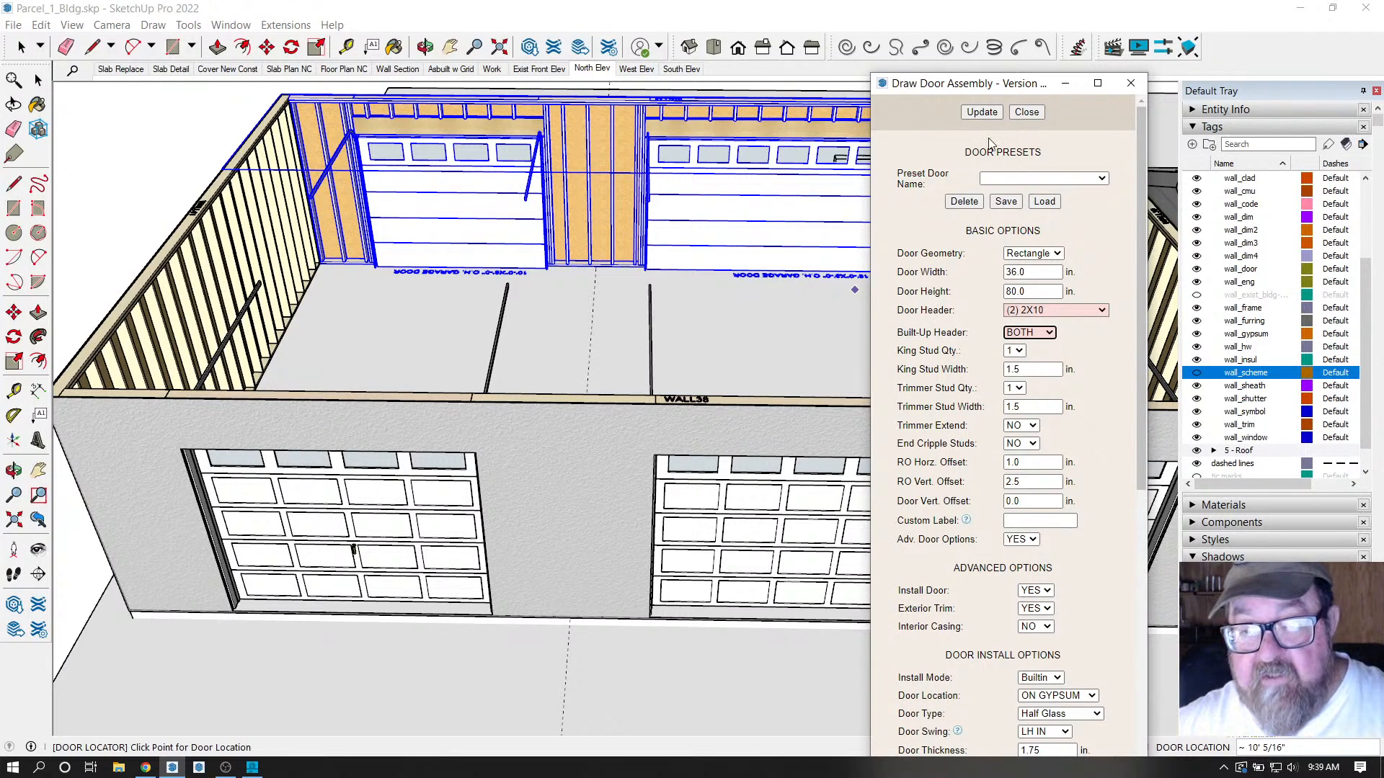
pyautogui.click(988, 113)
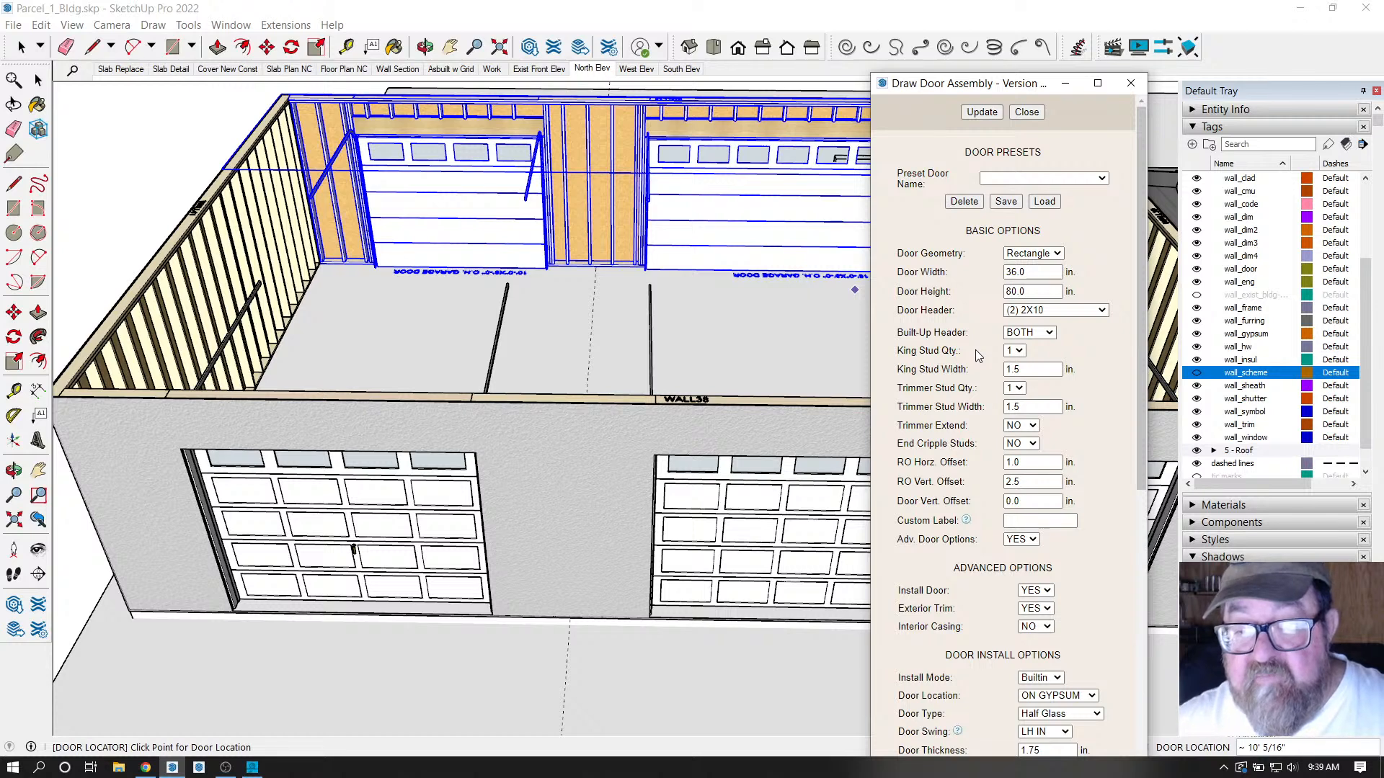
# Try two king studs and two trimmer studs on the door.
pyautogui.click(1018, 351)
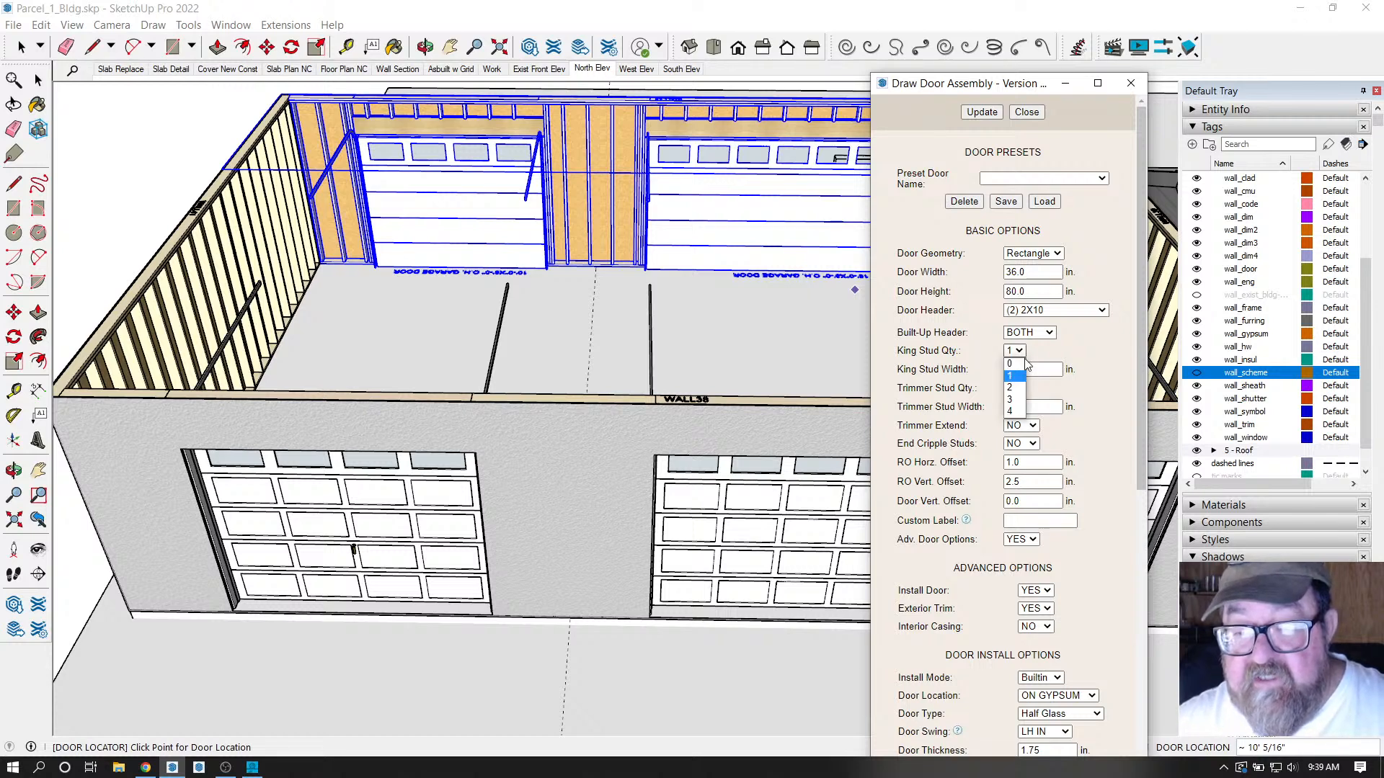
pyautogui.click(1011, 388)
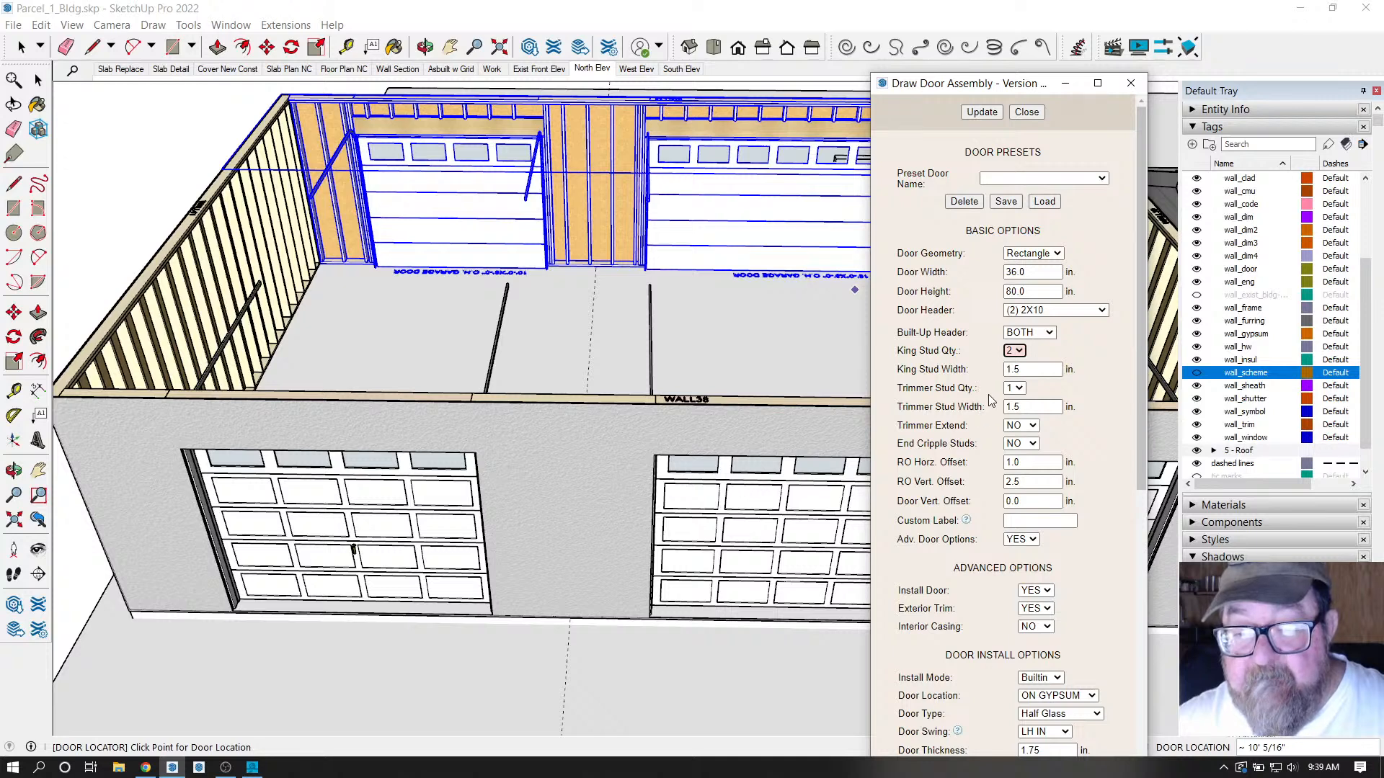
pyautogui.click(1015, 389)
pyautogui.click(1016, 425)
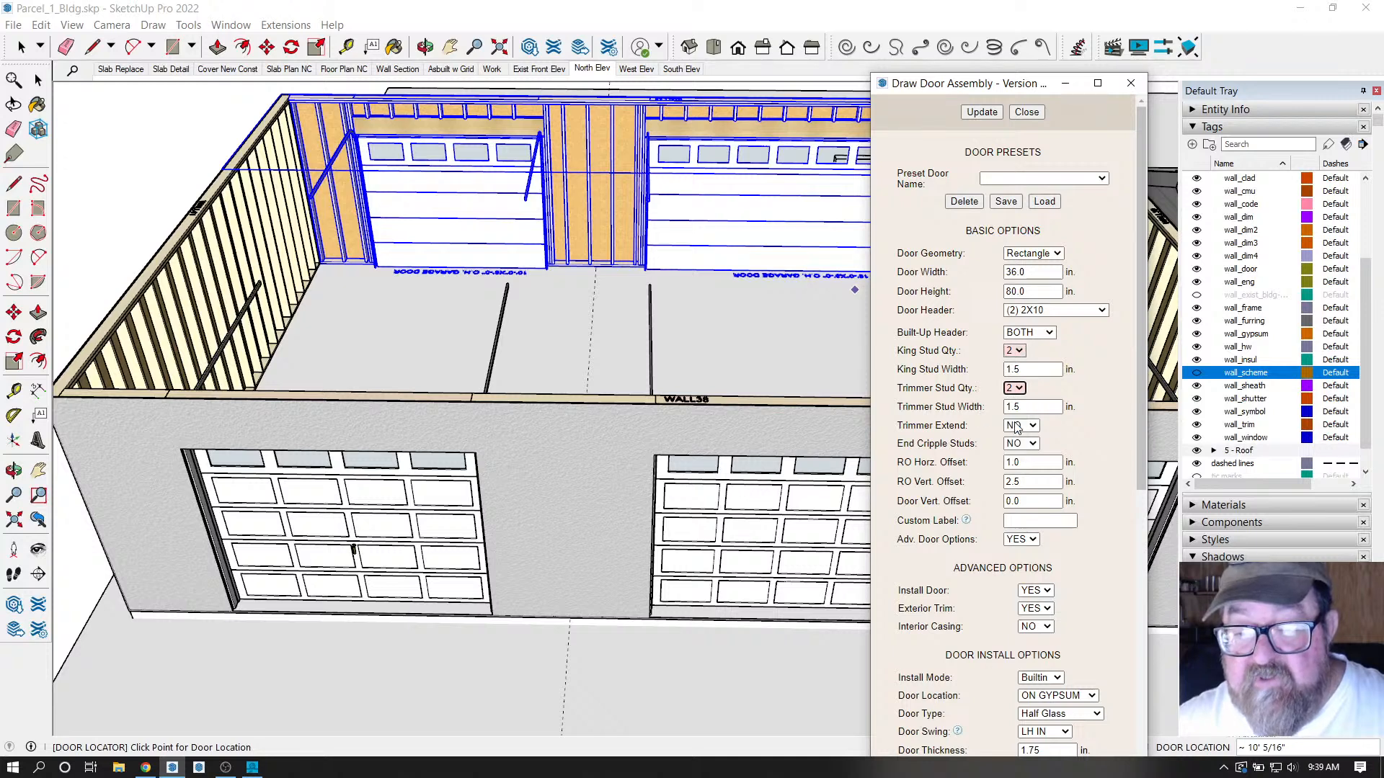
pyautogui.click(982, 111)
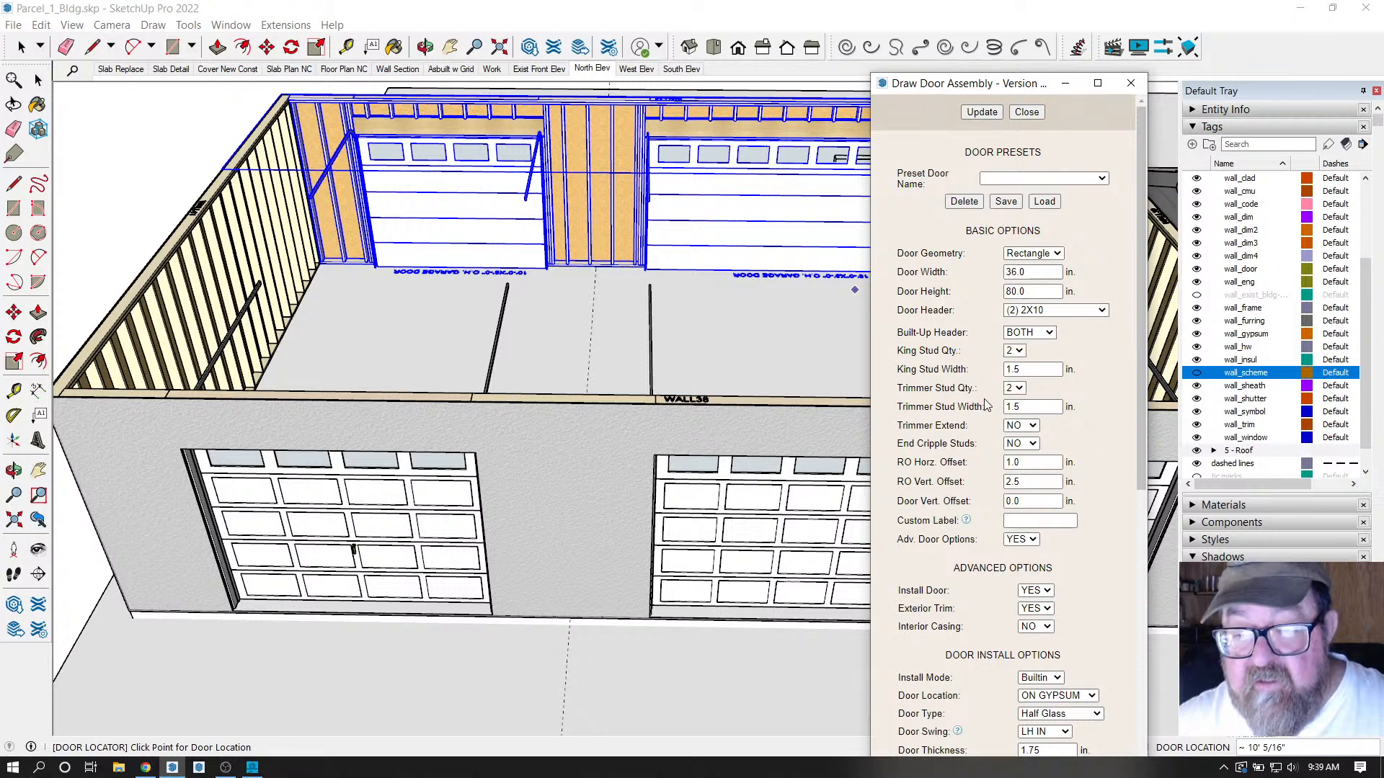
# Revert the door to a single trimmer stud and a single king stud.
pyautogui.click(1019, 390)
pyautogui.click(999, 408)
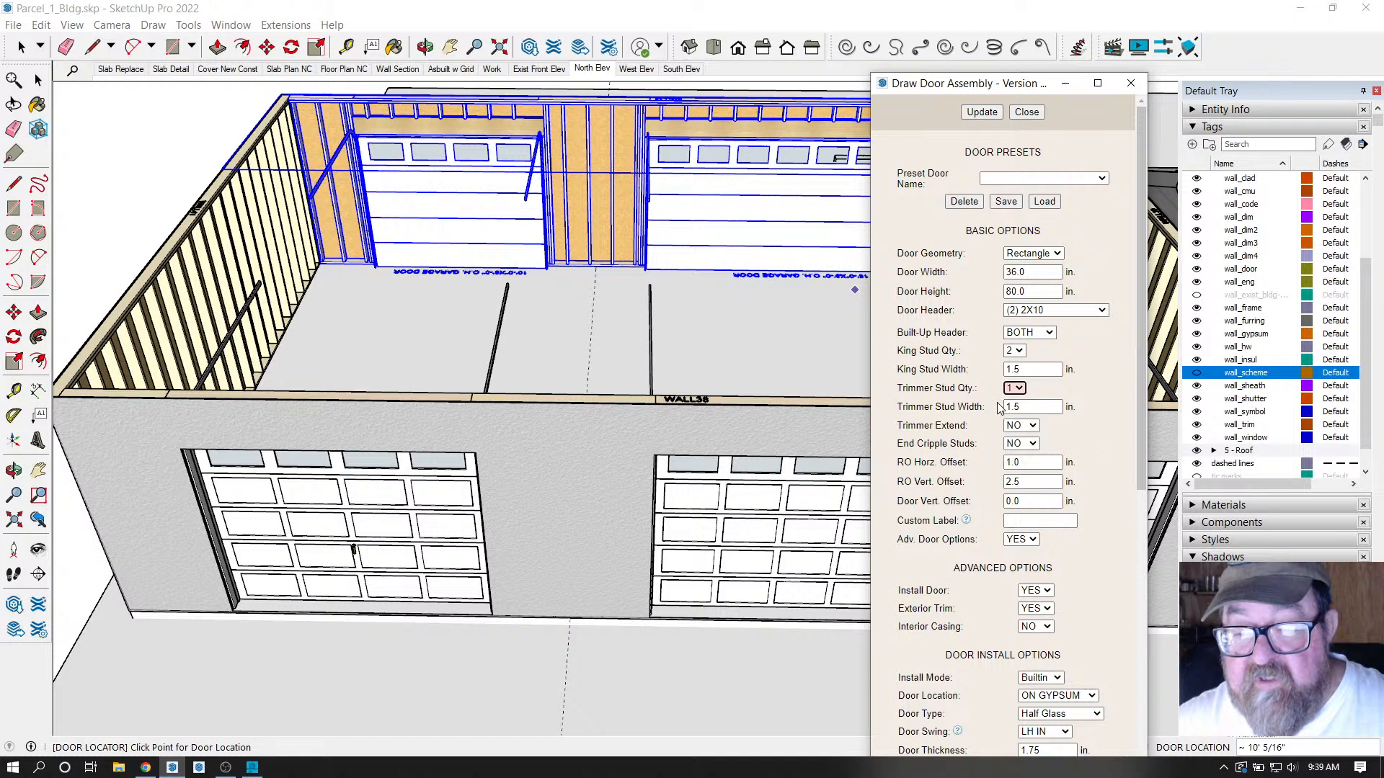
pyautogui.click(989, 112)
pyautogui.click(1017, 351)
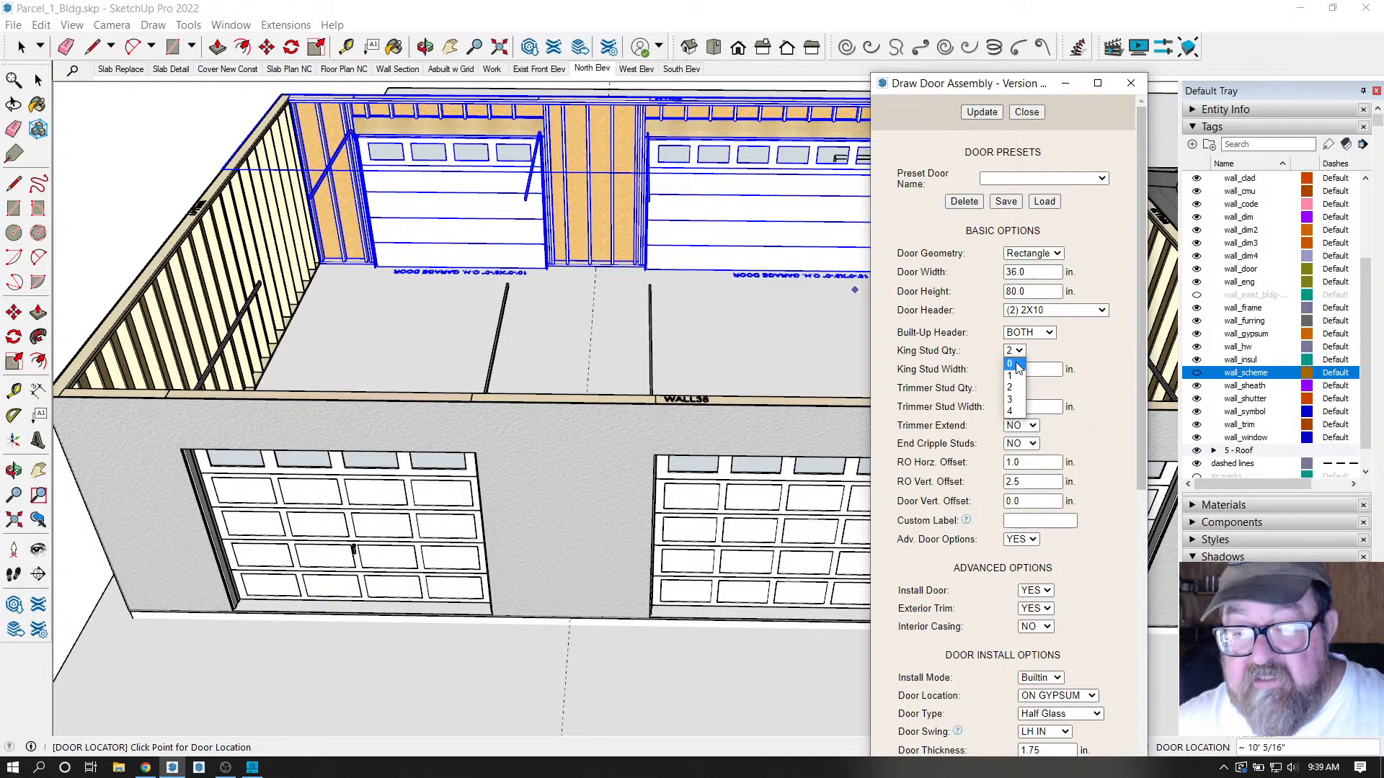
pyautogui.click(1016, 369)
pyautogui.click(982, 112)
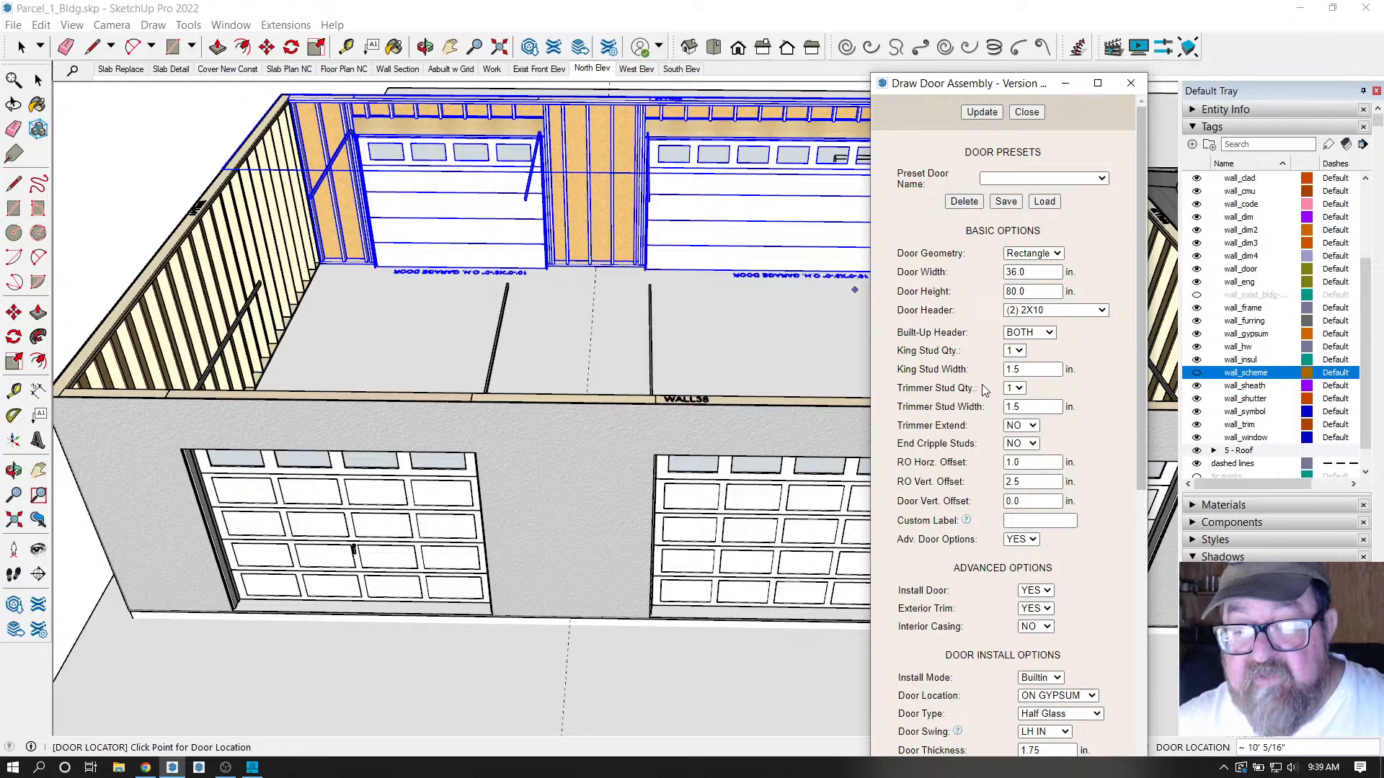
# Change the door type from Half Glass to Solid and apply the settings.
pyautogui.scroll(-1, 988, 381)
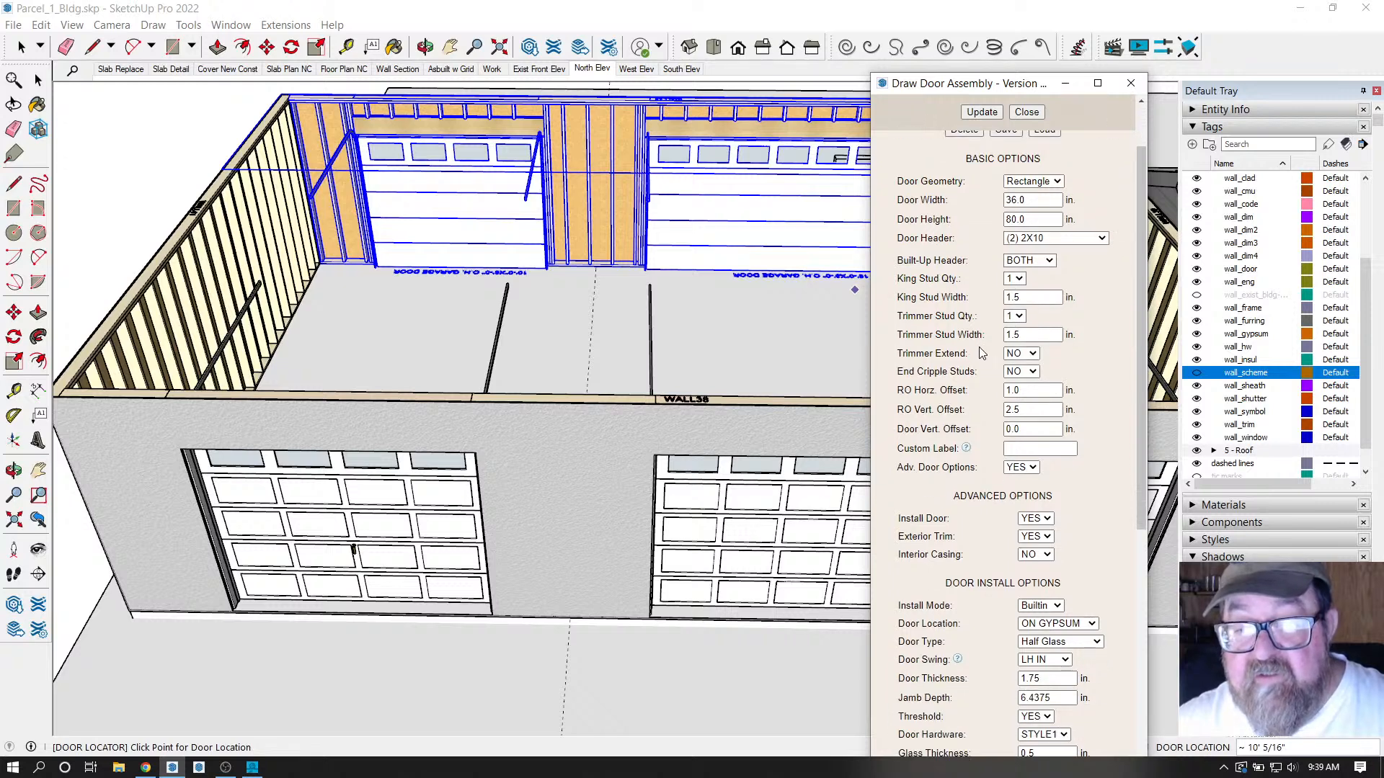
pyautogui.scroll(-2, 986, 412)
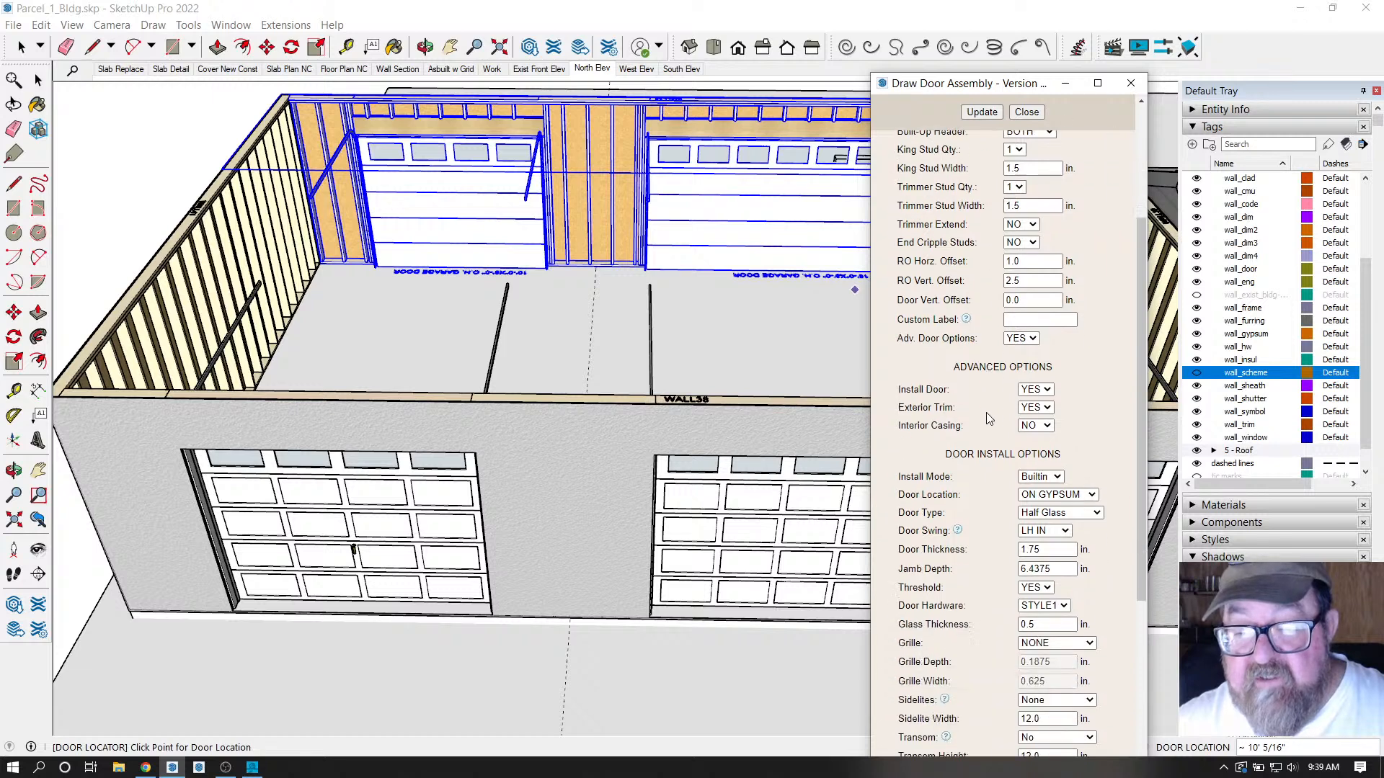
pyautogui.moveTo(969, 311)
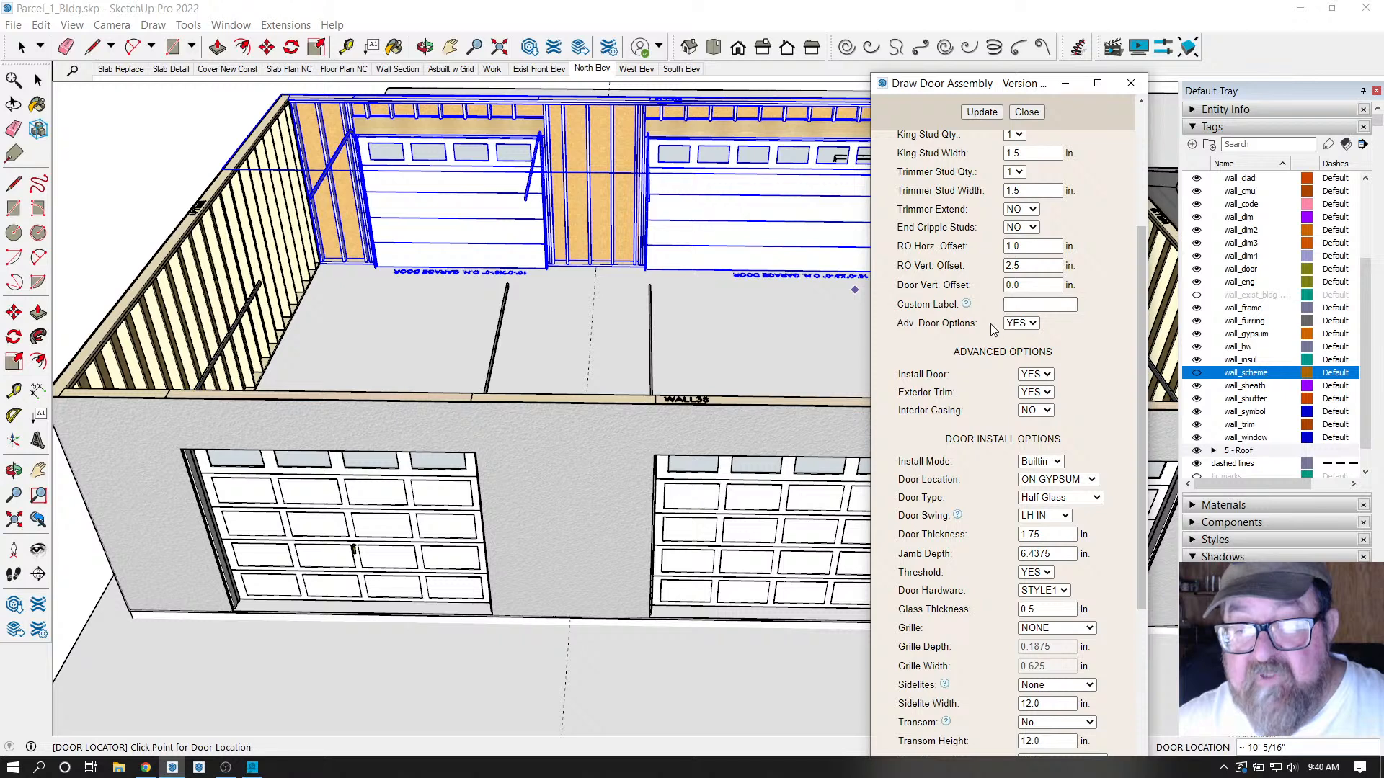
pyautogui.click(1010, 303)
pyautogui.scroll(-1, 980, 353)
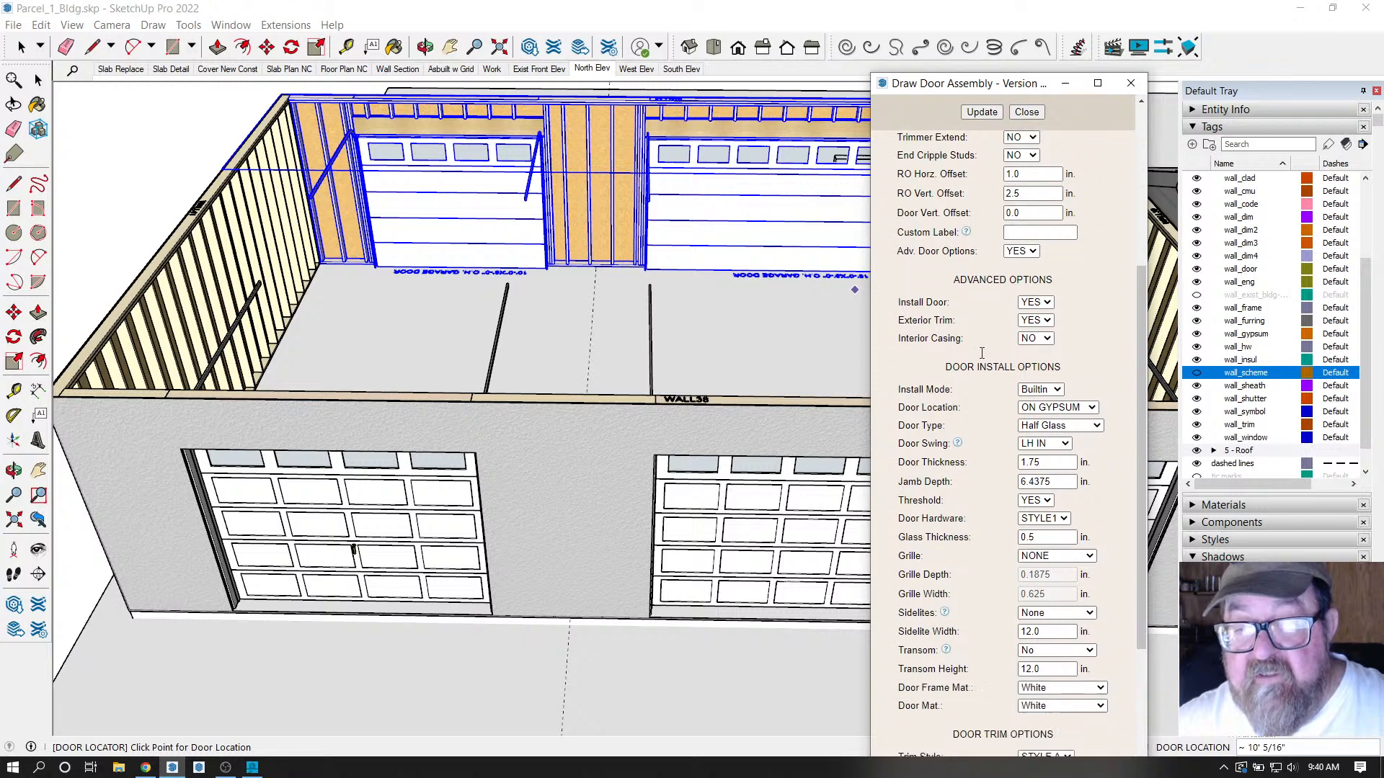
pyautogui.scroll(-3, 999, 335)
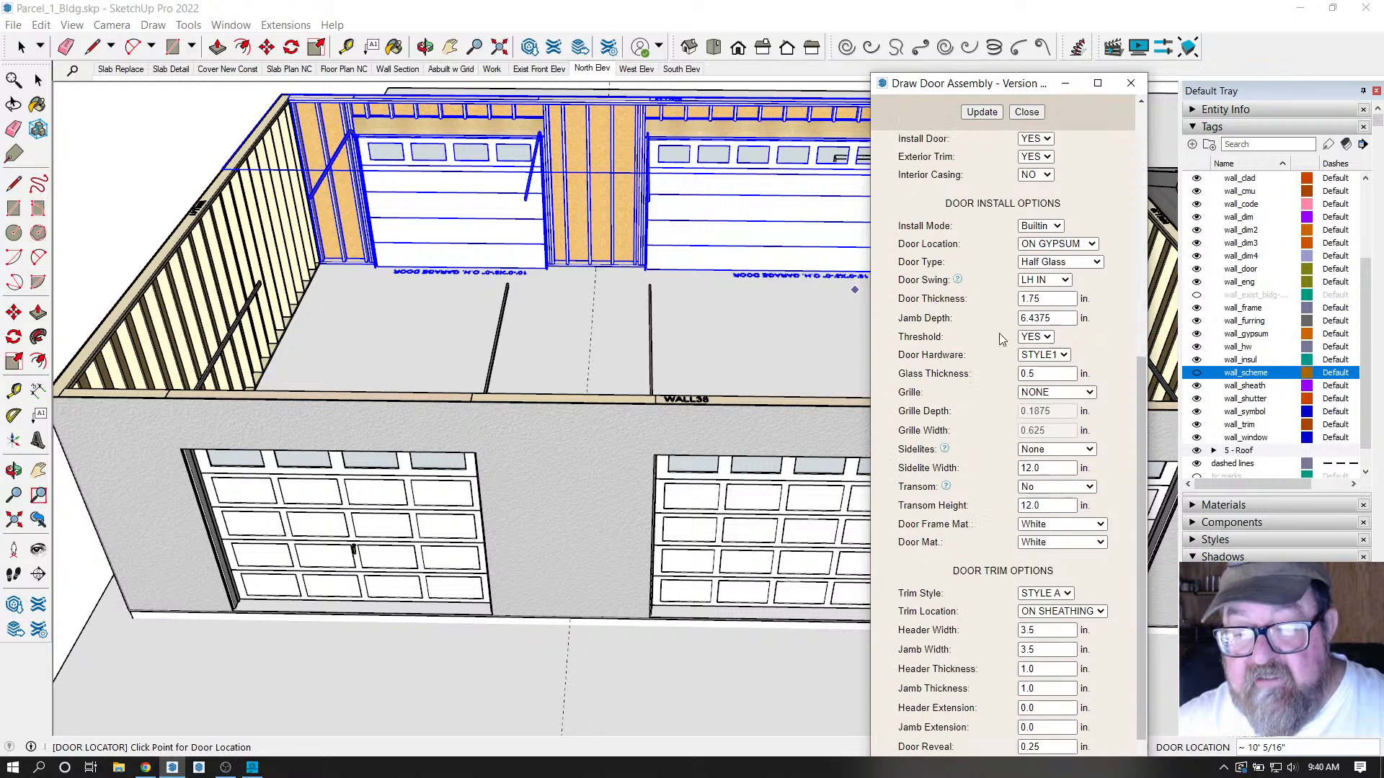
pyautogui.scroll(2, 994, 353)
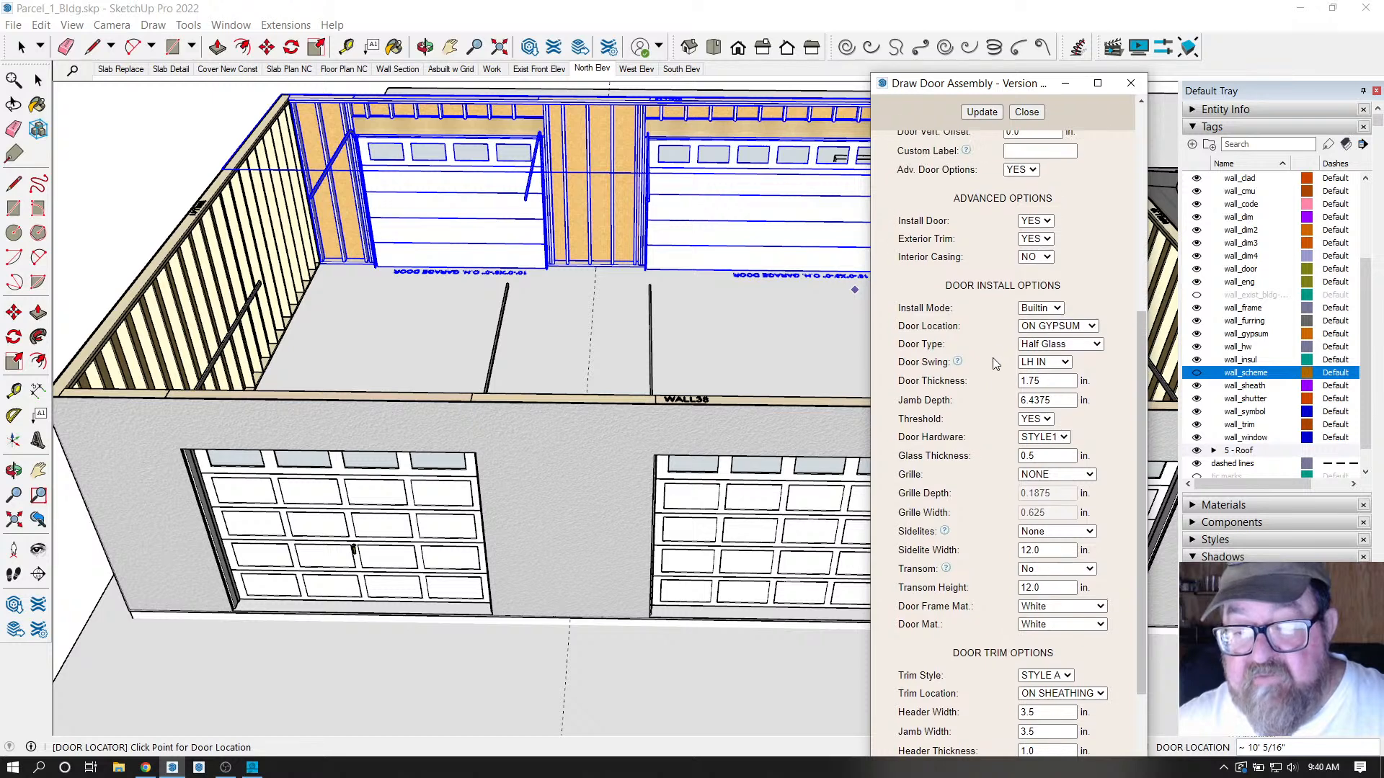
pyautogui.click(1096, 345)
pyautogui.click(1087, 360)
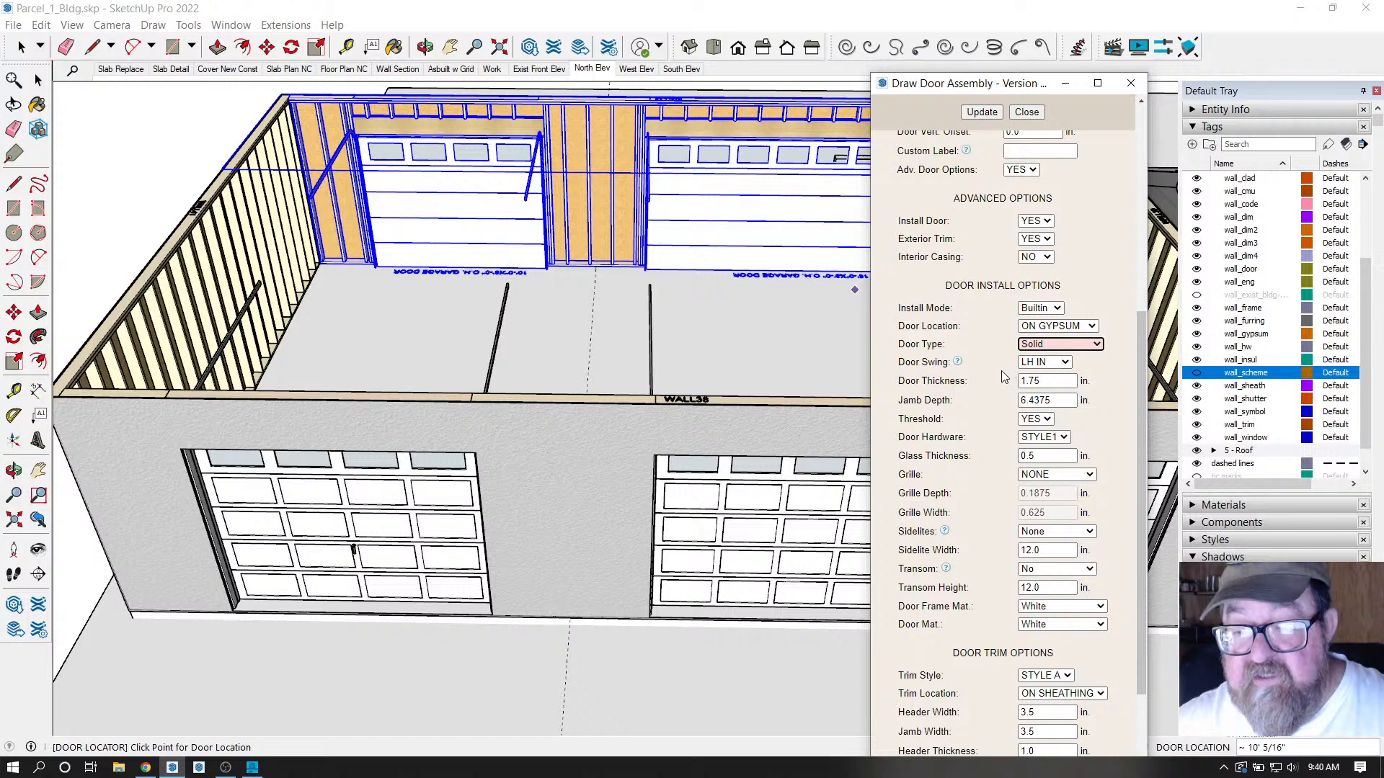
pyautogui.moveTo(960, 363)
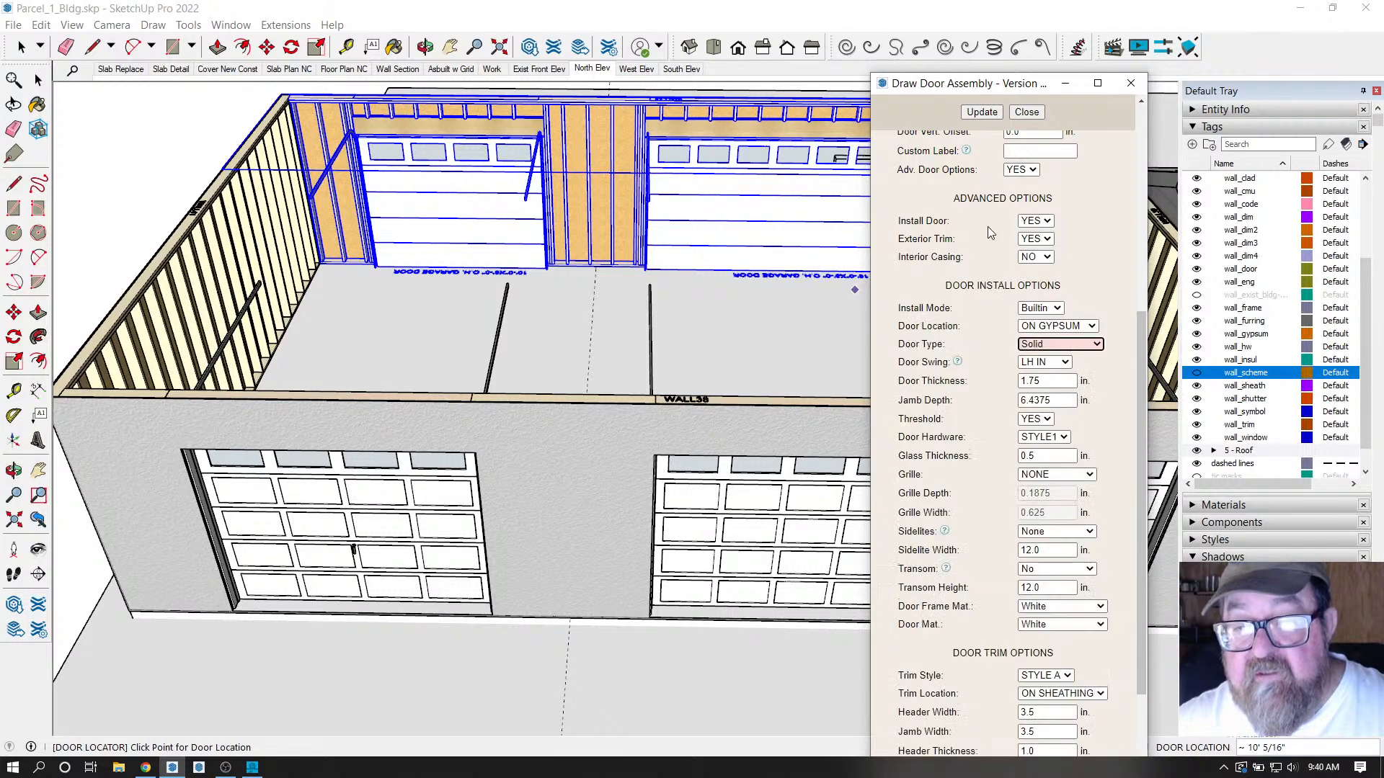
pyautogui.click(982, 113)
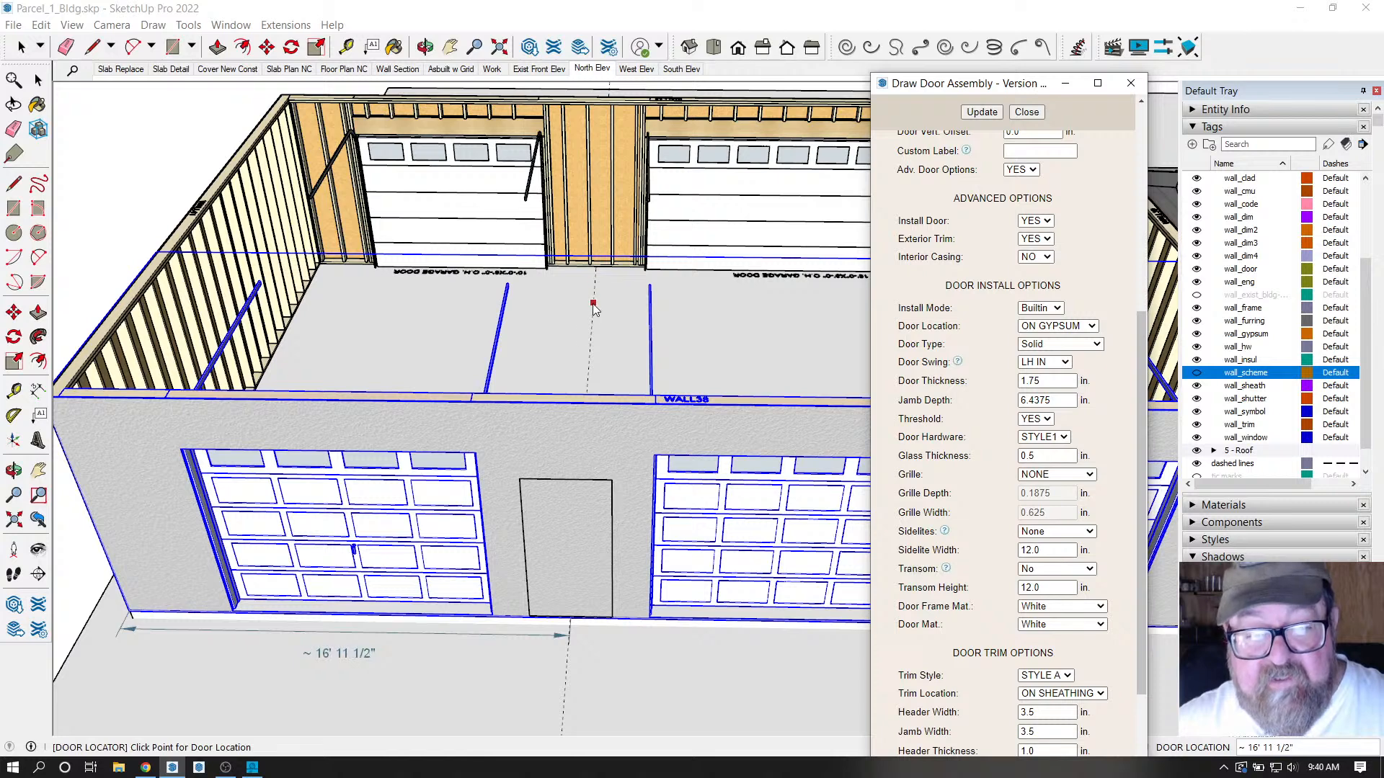
# Place a trimmed solid door in the garage front wall.
pyautogui.click(588, 359)
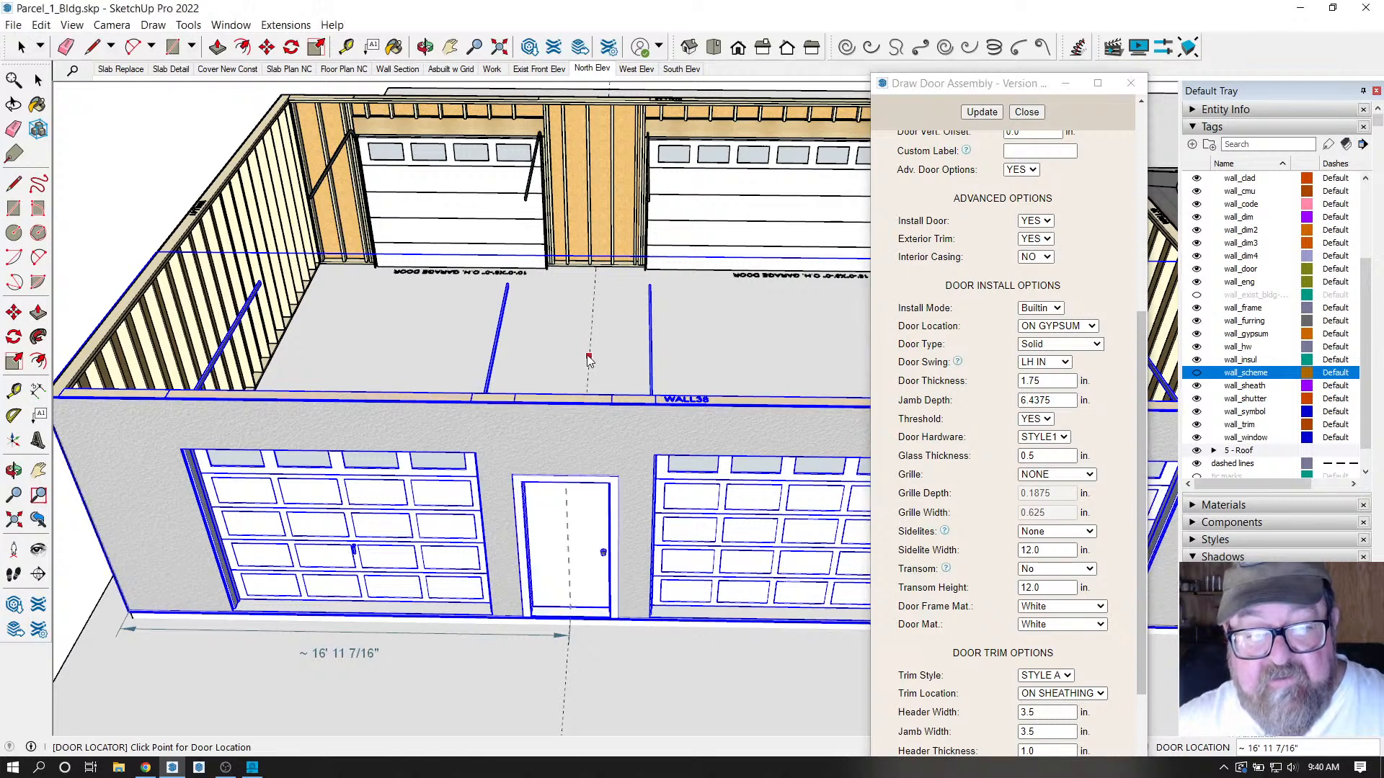
pyautogui.click(601, 280)
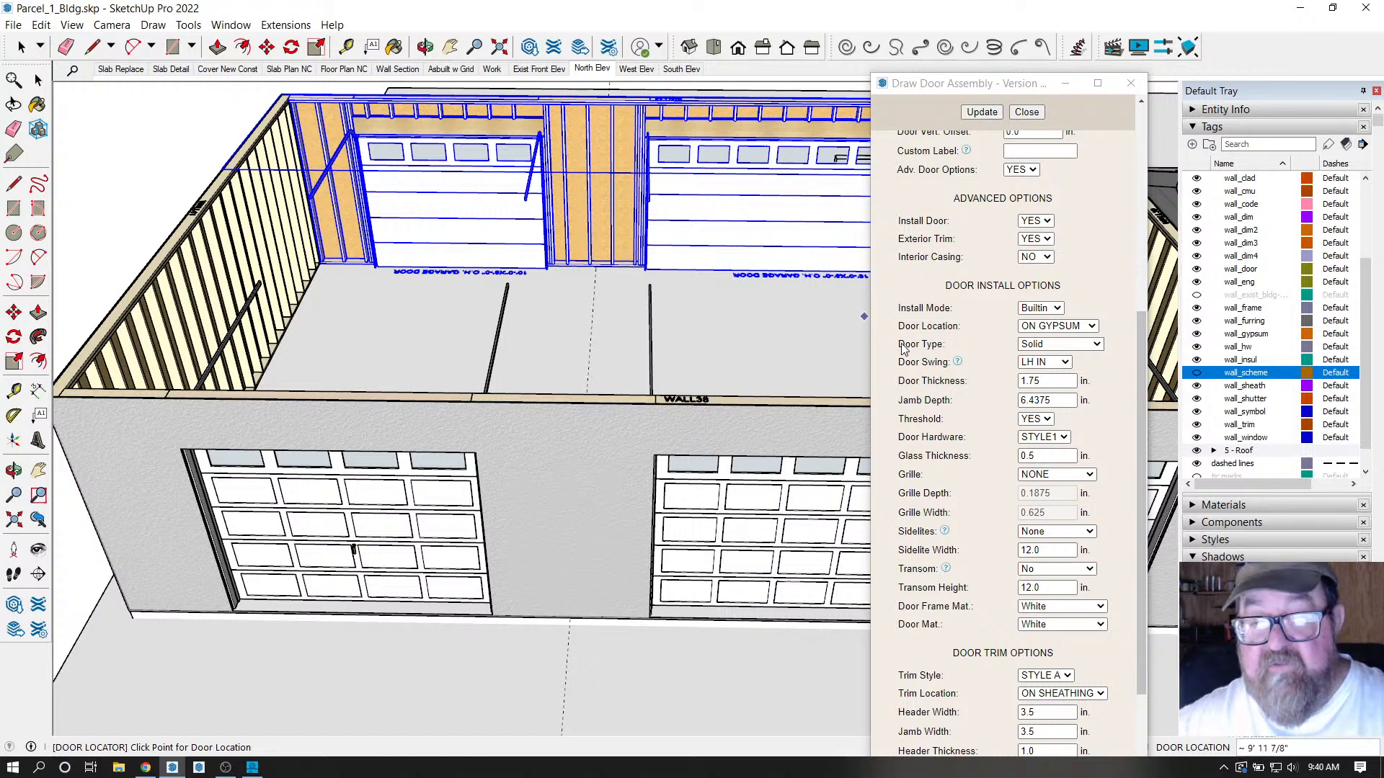
pyautogui.scroll(-2, 948, 401)
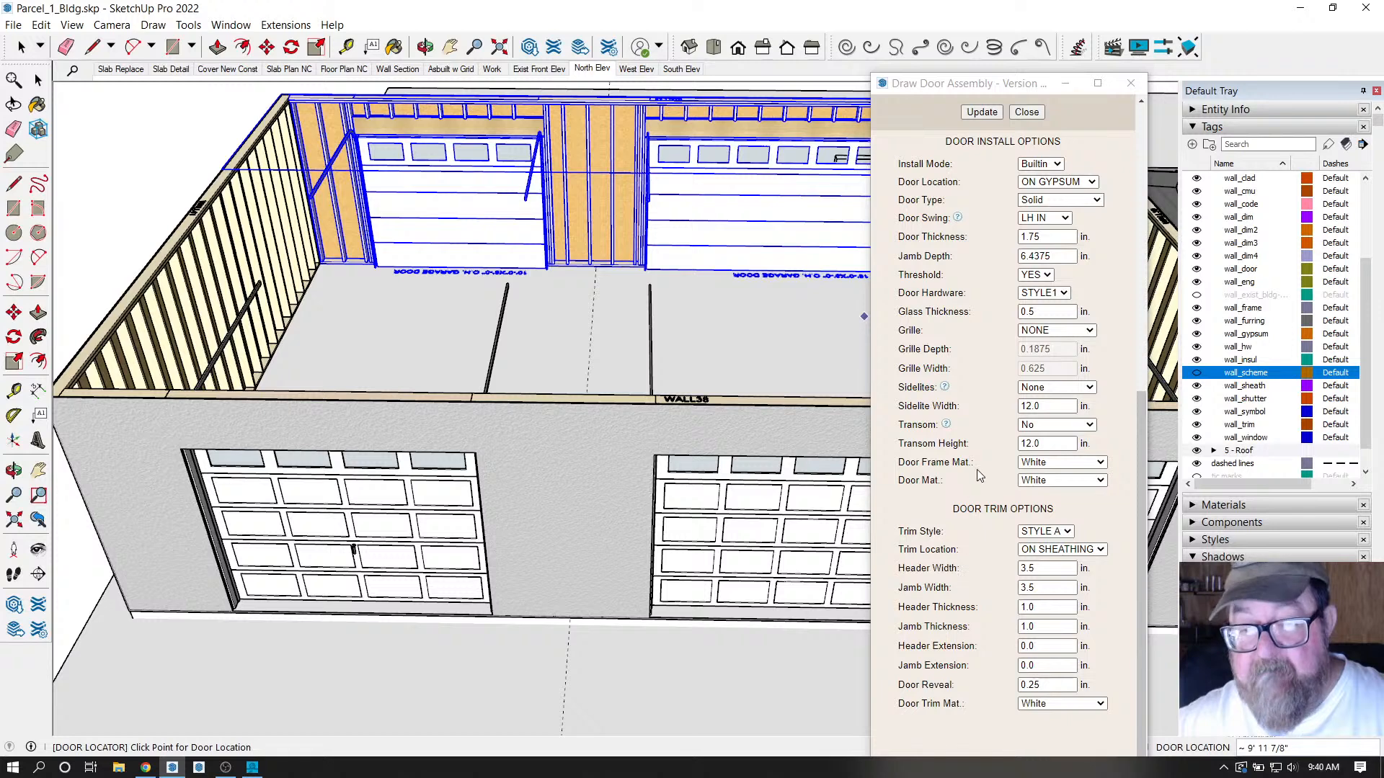
pyautogui.scroll(3, 989, 457)
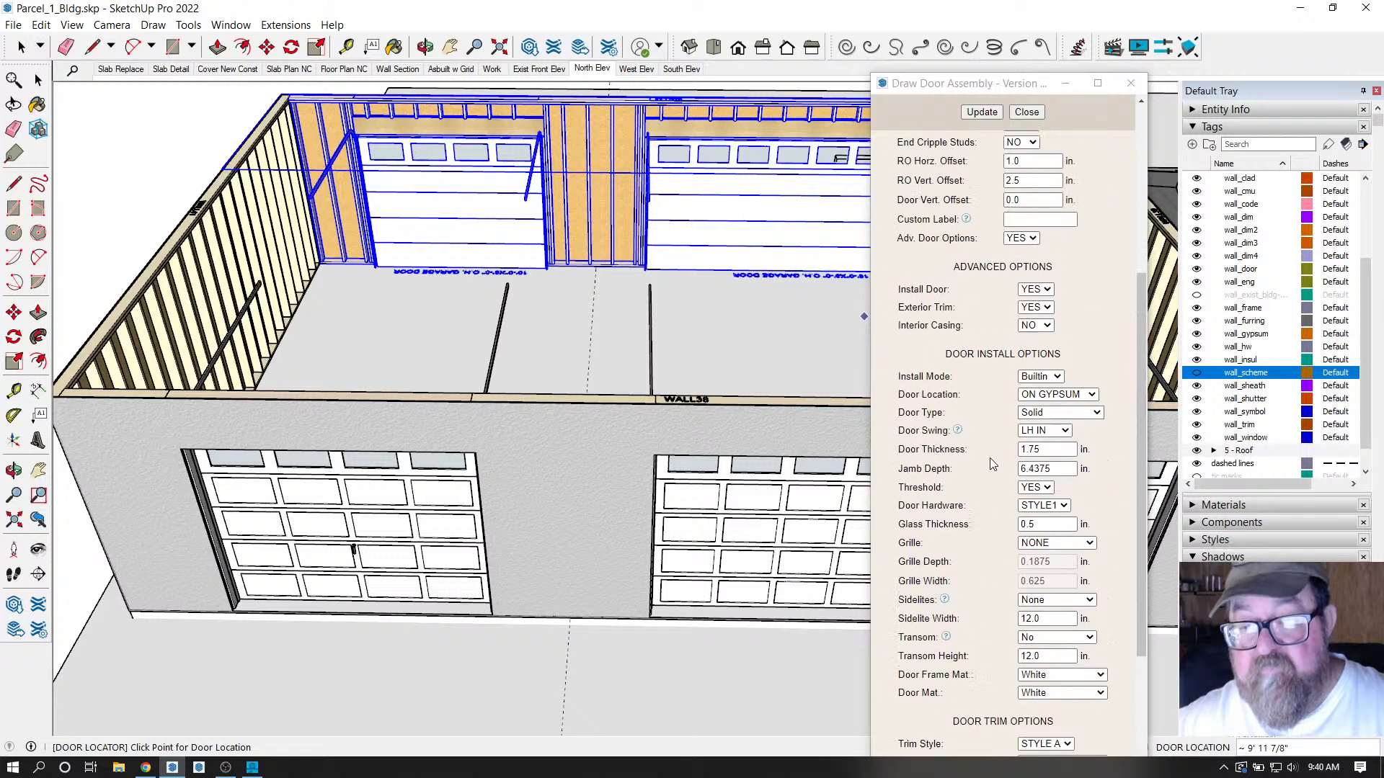
# Set Exterior Trim to NO and place untrimmed doors in the front and back walls.
pyautogui.click(1049, 315)
pyautogui.click(1032, 332)
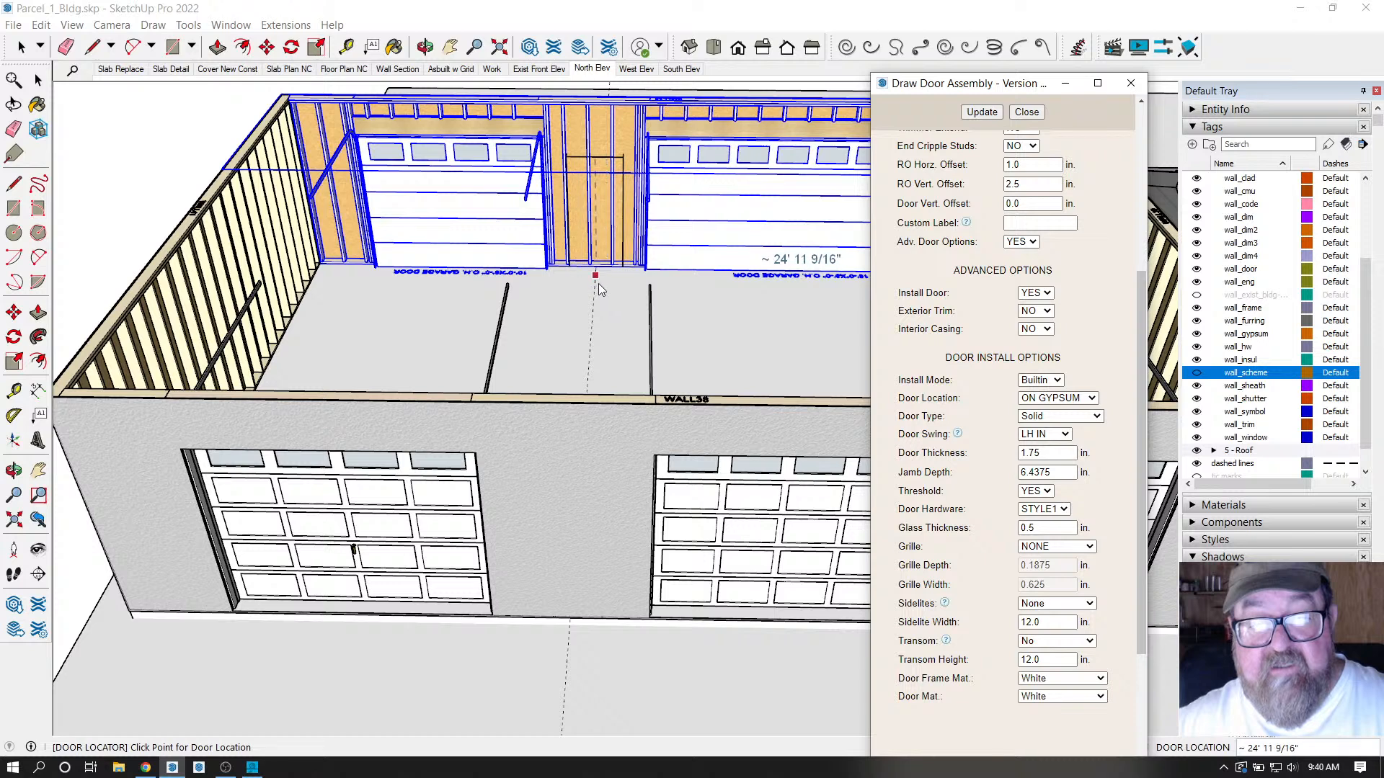
pyautogui.click(588, 386)
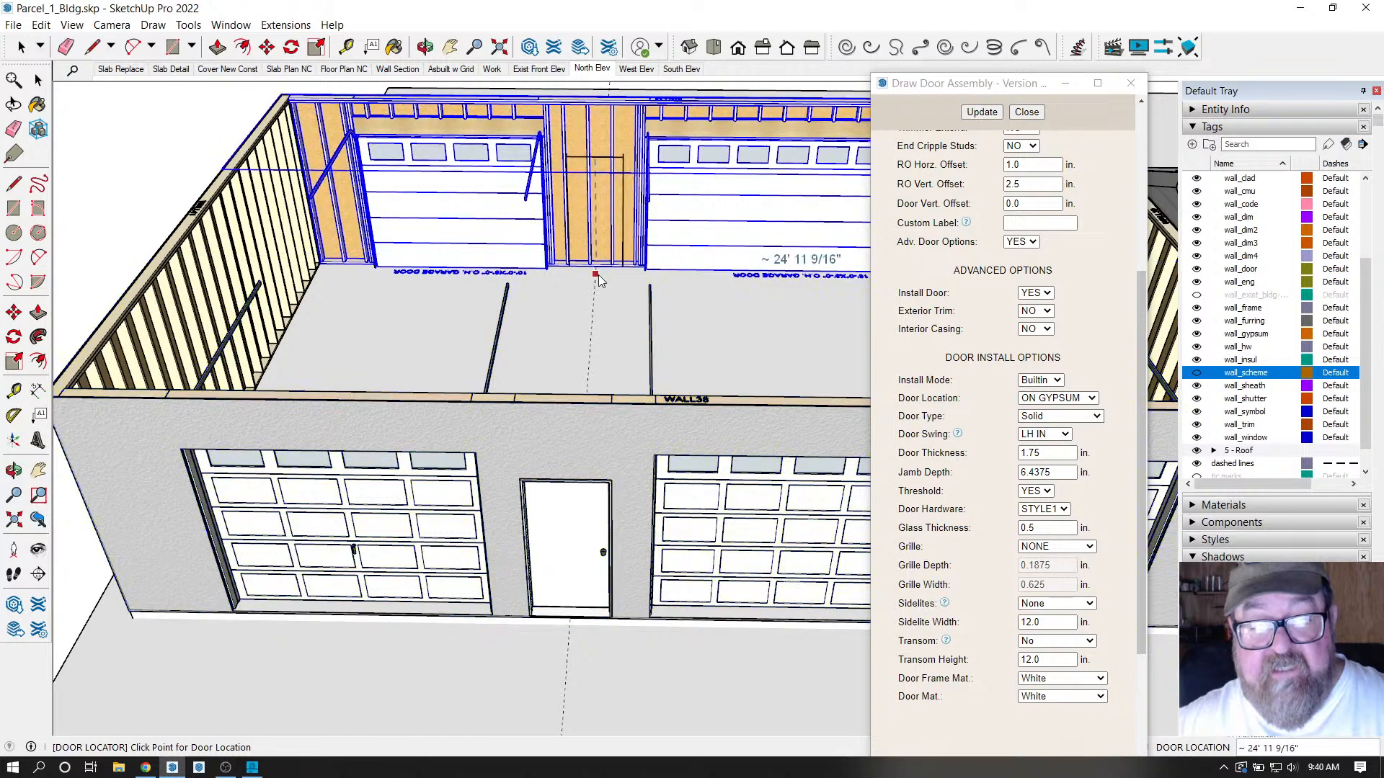
pyautogui.click(596, 275)
pyautogui.press('o')
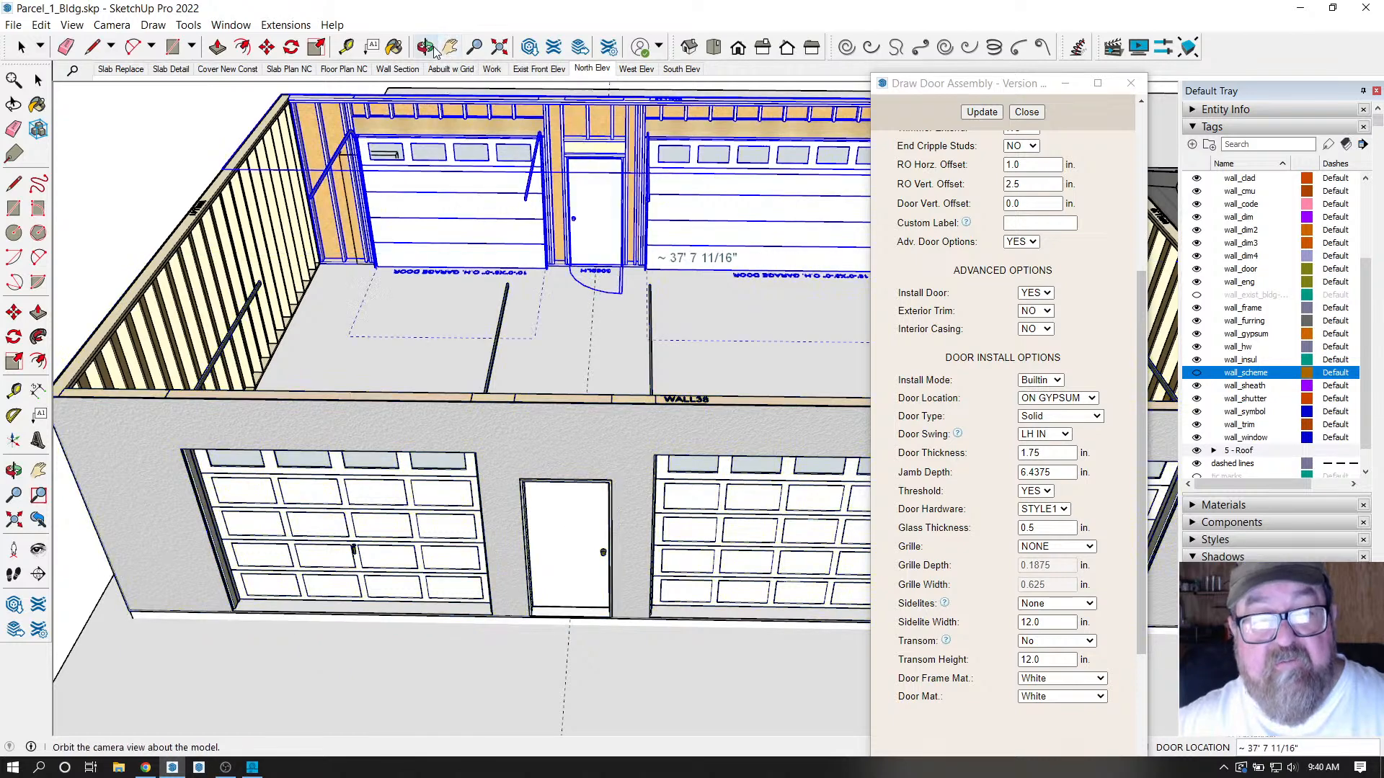
pyautogui.scroll(-2, 564, 287)
pyautogui.scroll(6, 574, 367)
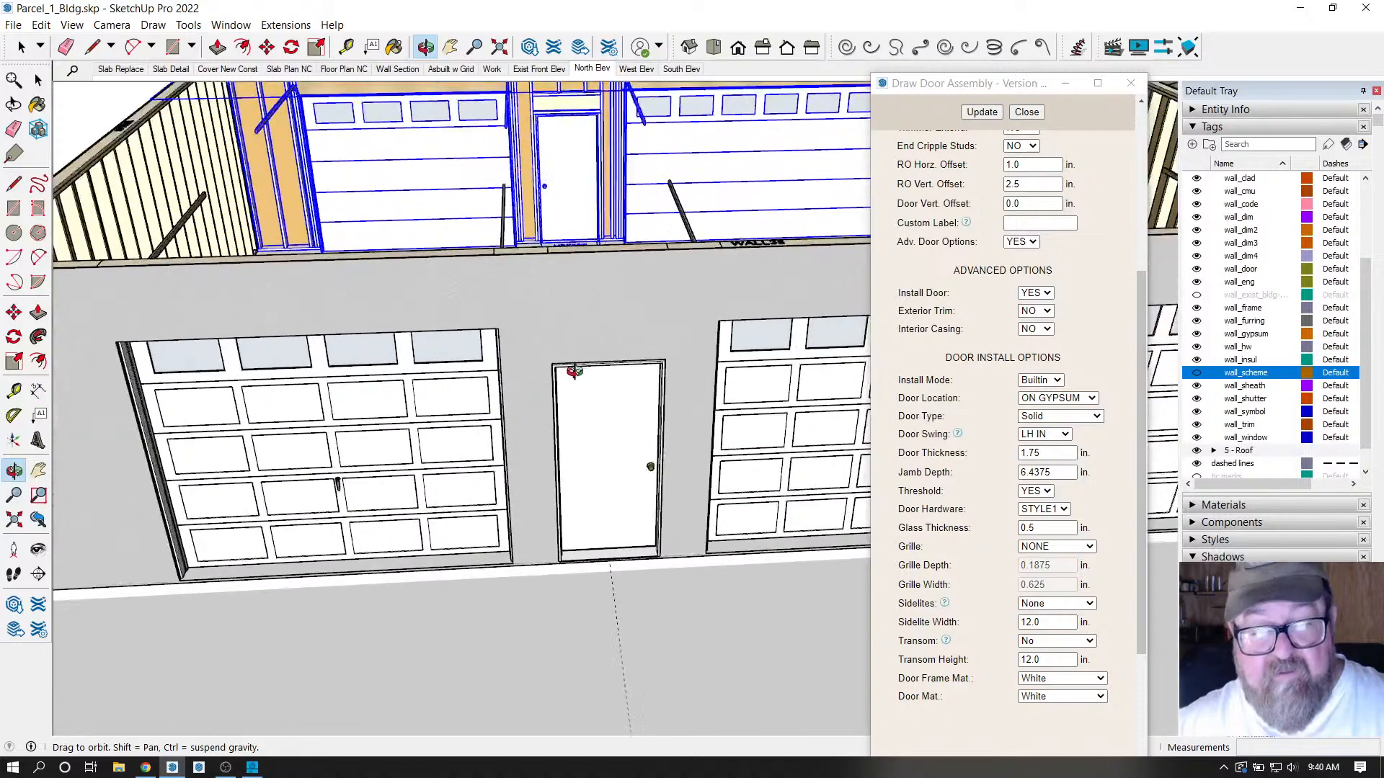
pyautogui.moveTo(574, 367)
pyautogui.mouseDown()
pyautogui.moveTo(168, 362)
pyautogui.moveTo(272, 361)
pyautogui.moveTo(636, 224)
pyautogui.moveTo(534, 309)
pyautogui.moveTo(478, 278)
pyautogui.moveTo(262, 454)
pyautogui.moveTo(368, 459)
pyautogui.moveTo(717, 322)
pyautogui.moveTo(735, 418)
pyautogui.moveTo(570, 430)
pyautogui.moveTo(692, 494)
pyautogui.moveTo(750, 490)
pyautogui.moveTo(331, 478)
pyautogui.moveTo(457, 519)
pyautogui.moveTo(457, 423)
pyautogui.moveTo(465, 430)
pyautogui.mouseUp()
pyautogui.scroll(-10, 466, 430)
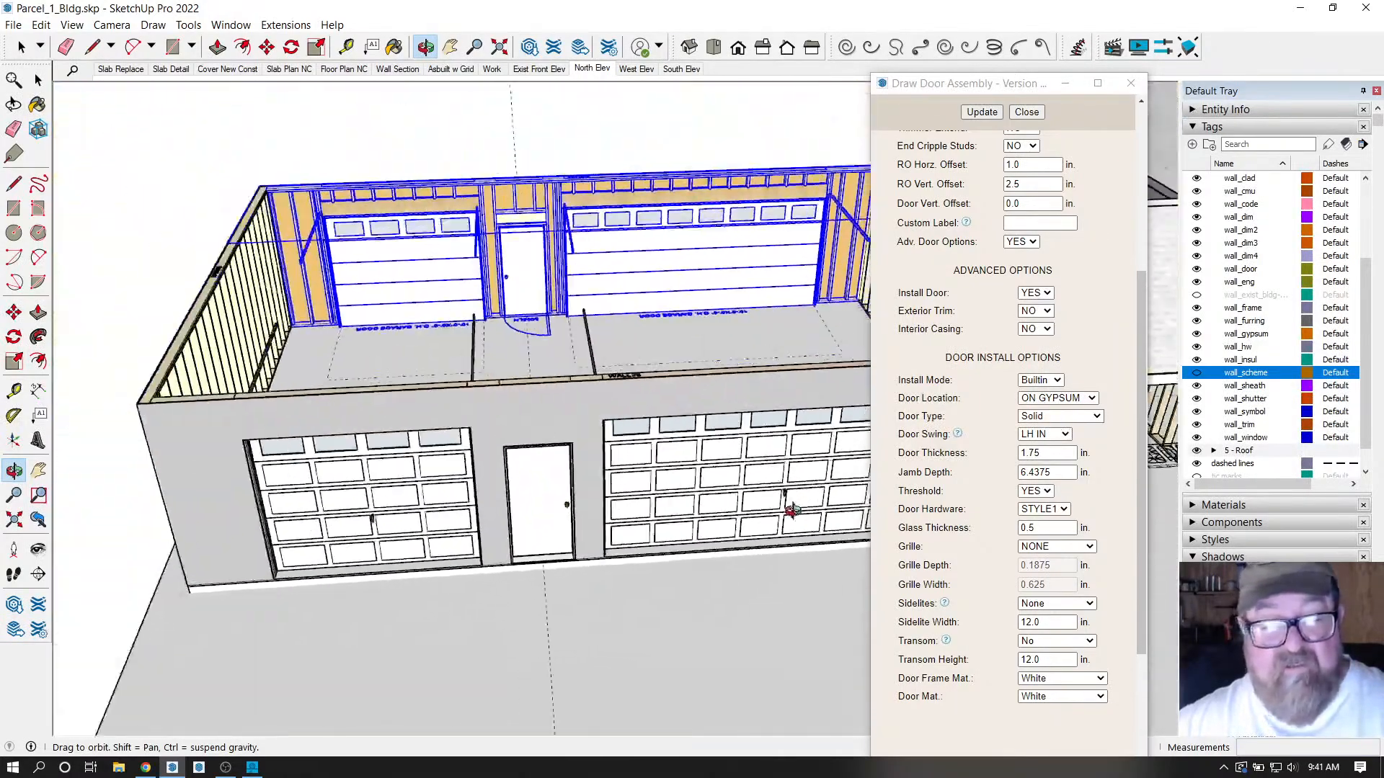
pyautogui.moveTo(679, 533); pyautogui.dragTo(634, 497)
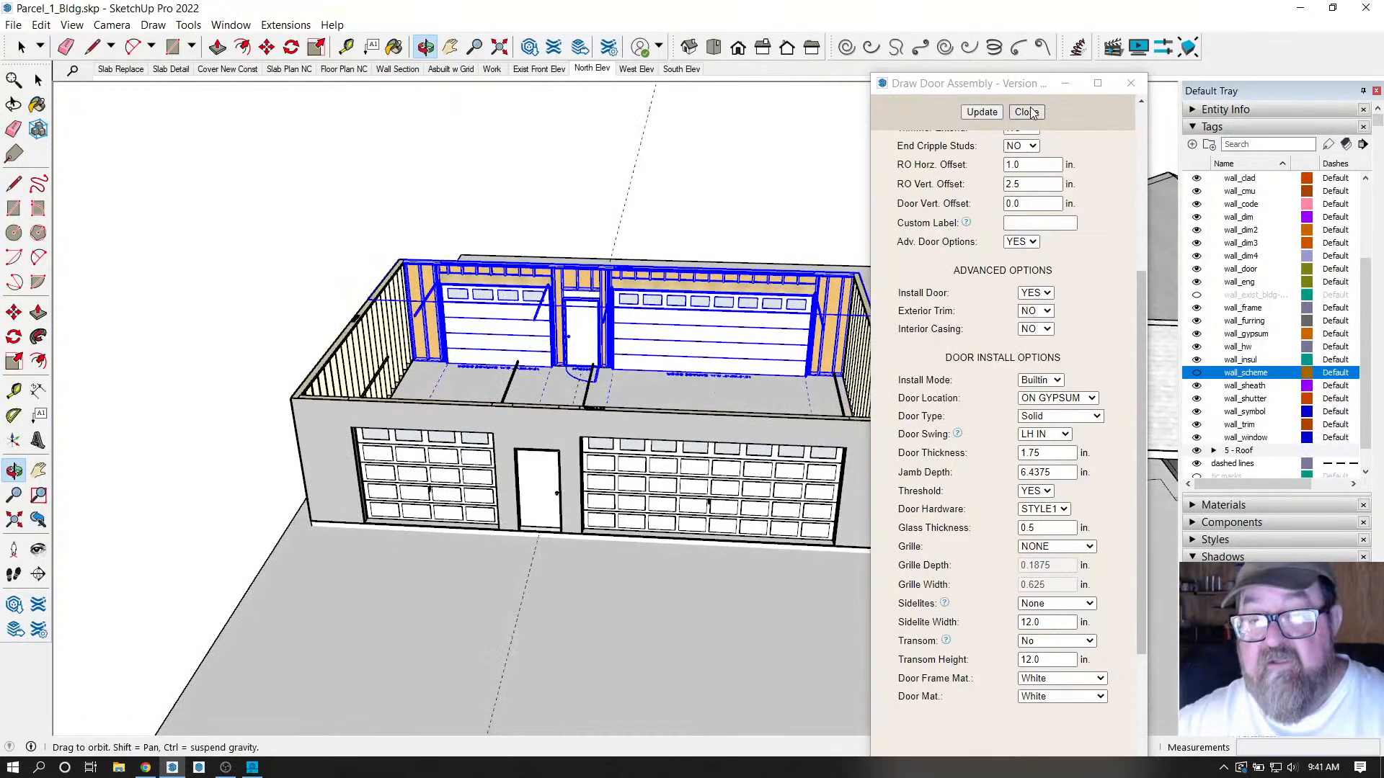
pyautogui.scroll(-3, 980, 468)
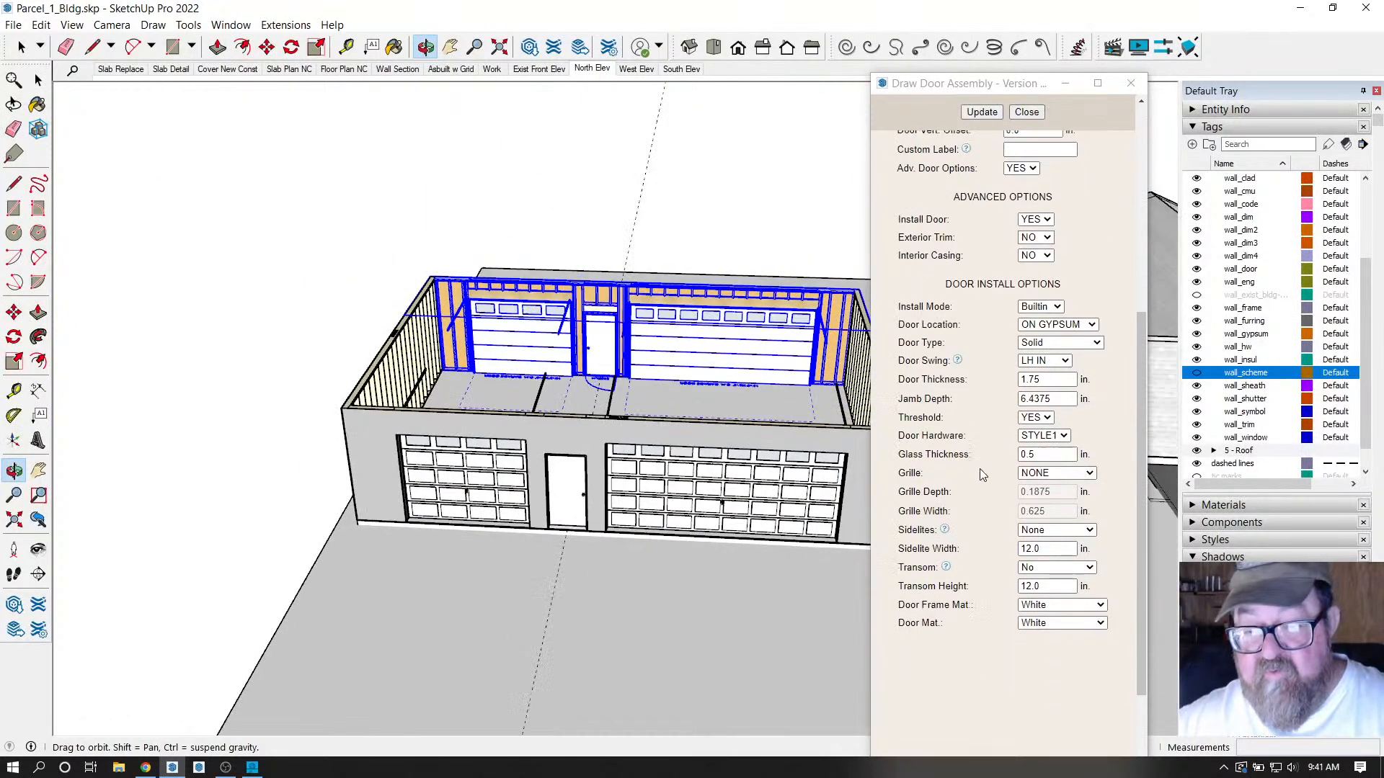
# Close the Draw Door Assembly dialog and clear the wall selection.
pyautogui.click(1027, 113)
pyautogui.scroll(3, 435, 491)
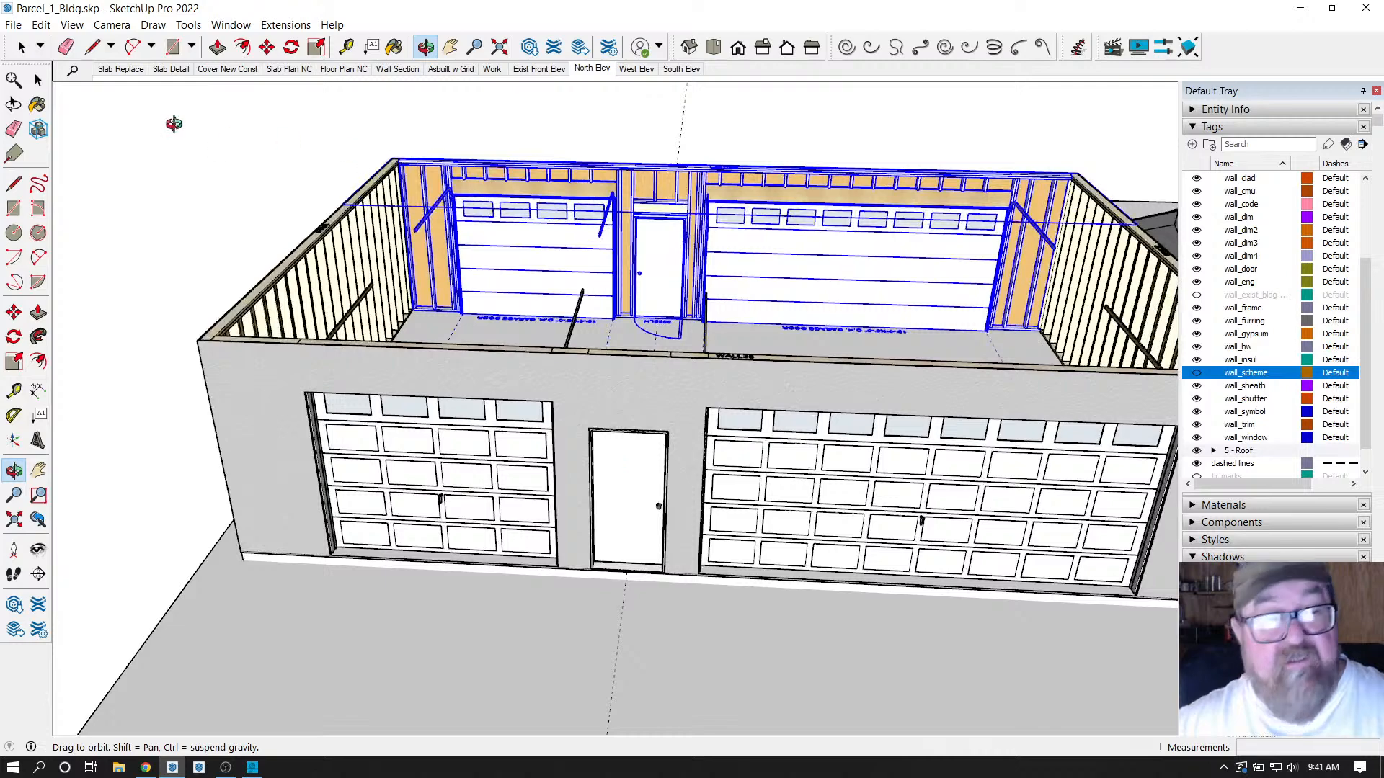
pyautogui.click(20, 49)
pyautogui.click(204, 176)
pyautogui.scroll(-2, 732, 346)
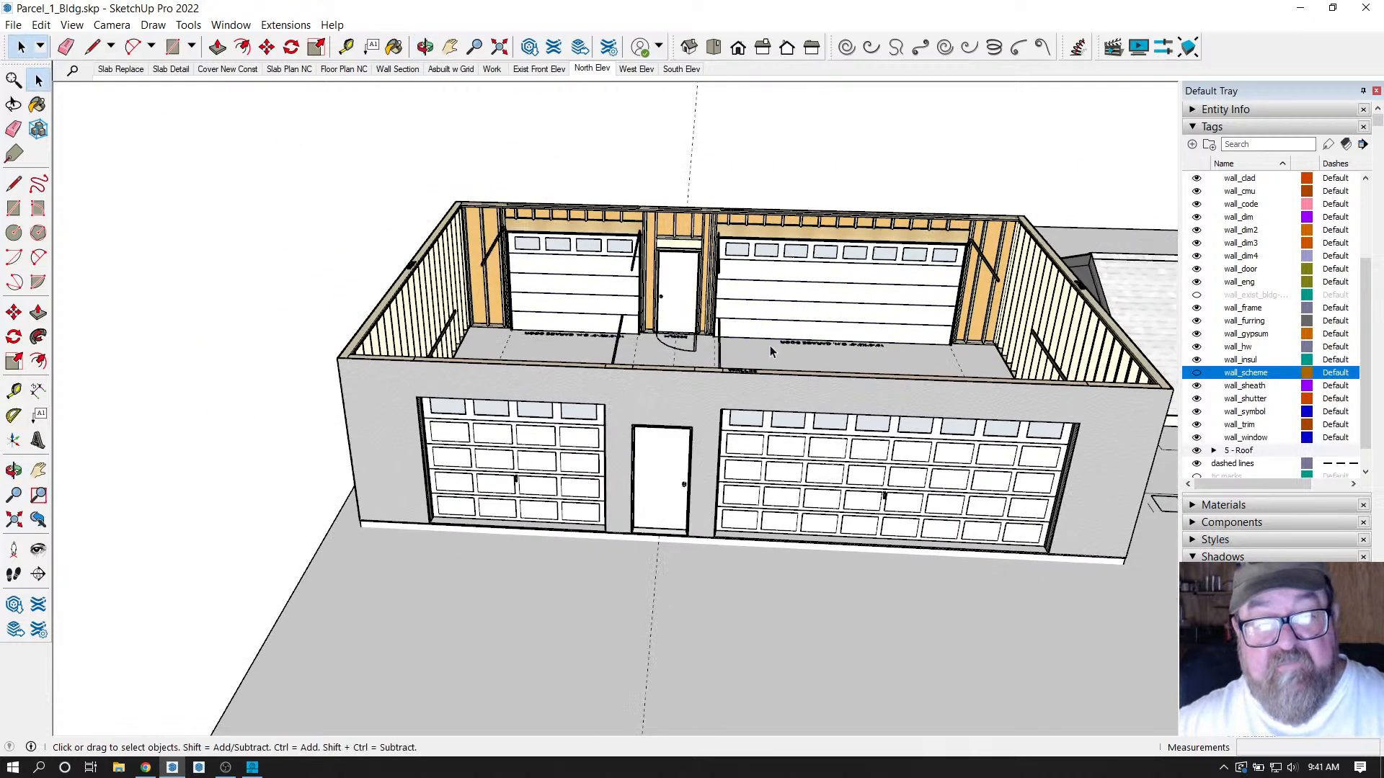
# Orbit around the garage to inspect its front, sides and interior.
pyautogui.click(425, 47)
pyautogui.moveTo(637, 225); pyautogui.dragTo(598, 278)
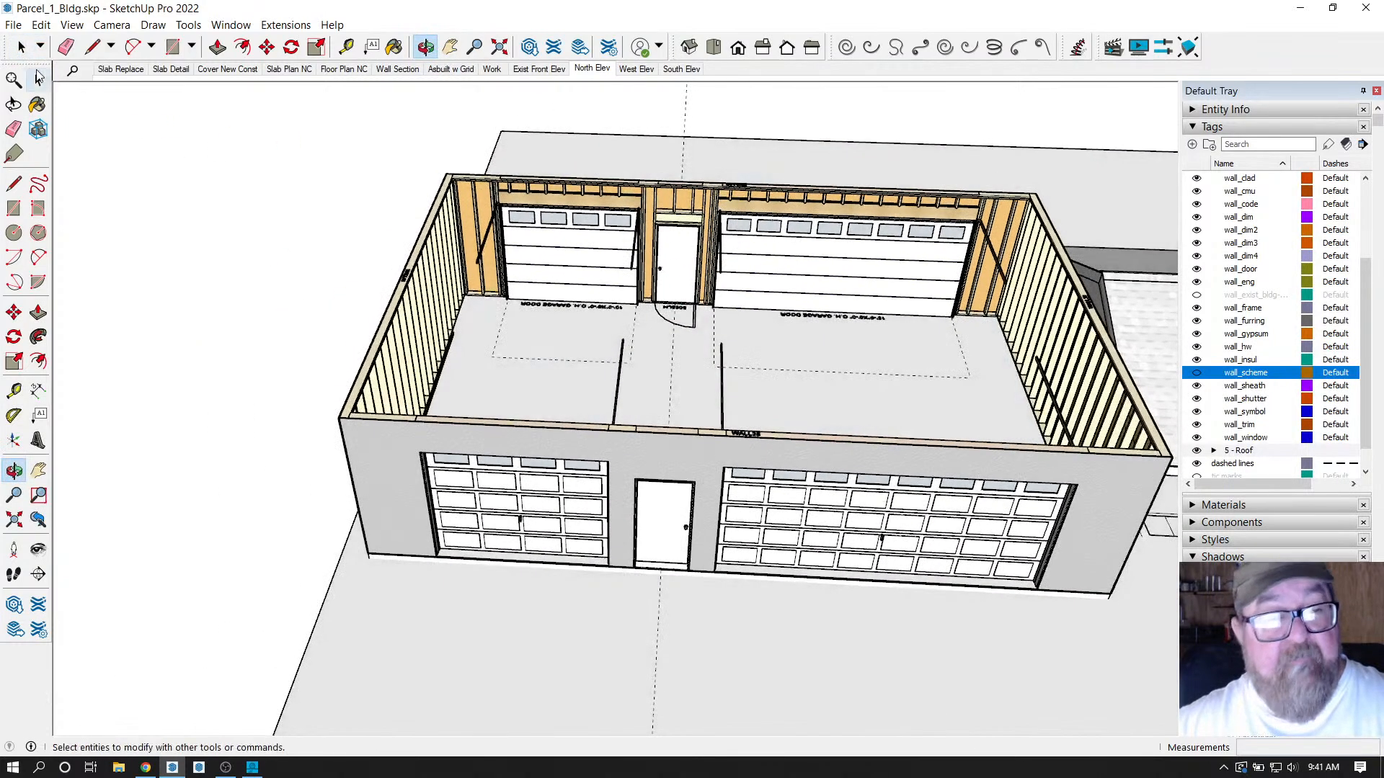
pyautogui.press('space')
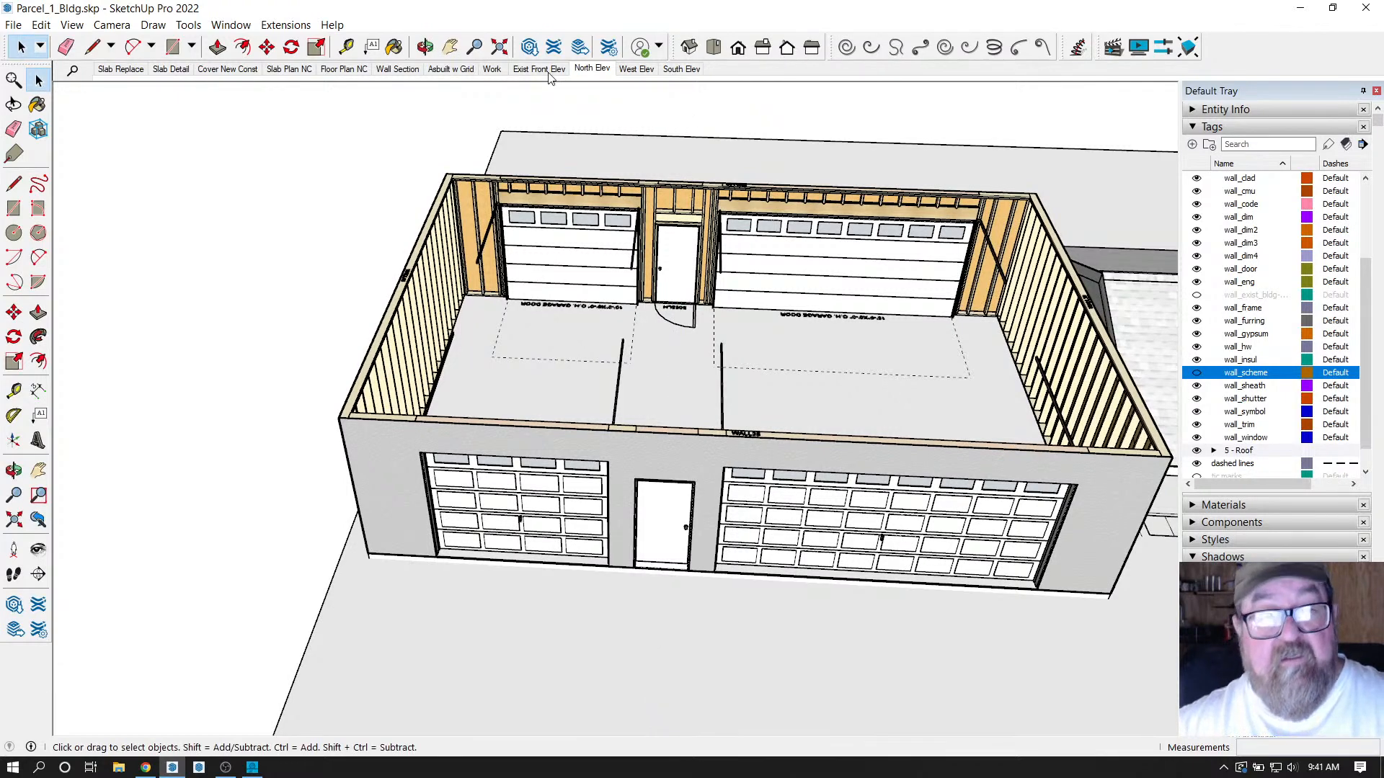
pyautogui.click(425, 47)
pyautogui.moveTo(814, 303); pyautogui.dragTo(770, 291)
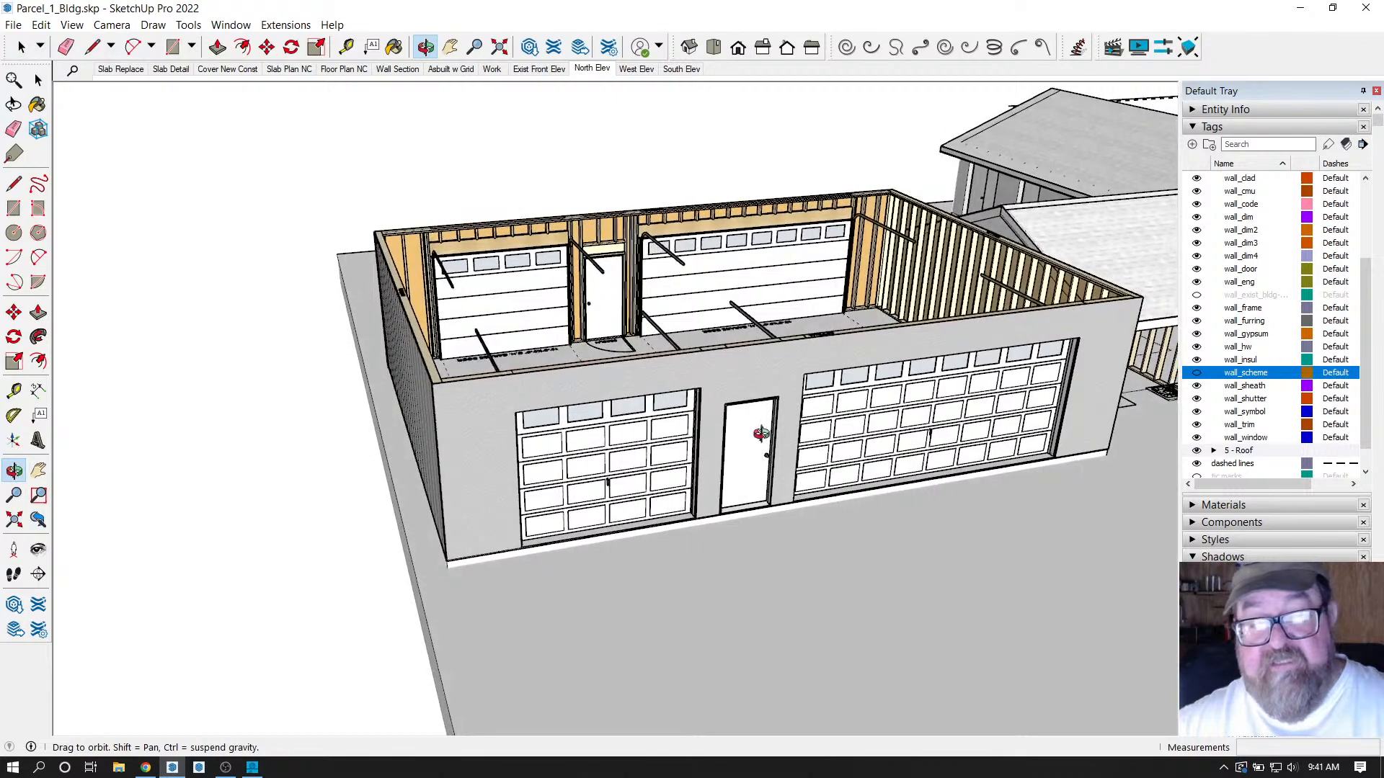
pyautogui.moveTo(678, 407); pyautogui.dragTo(357, 343)
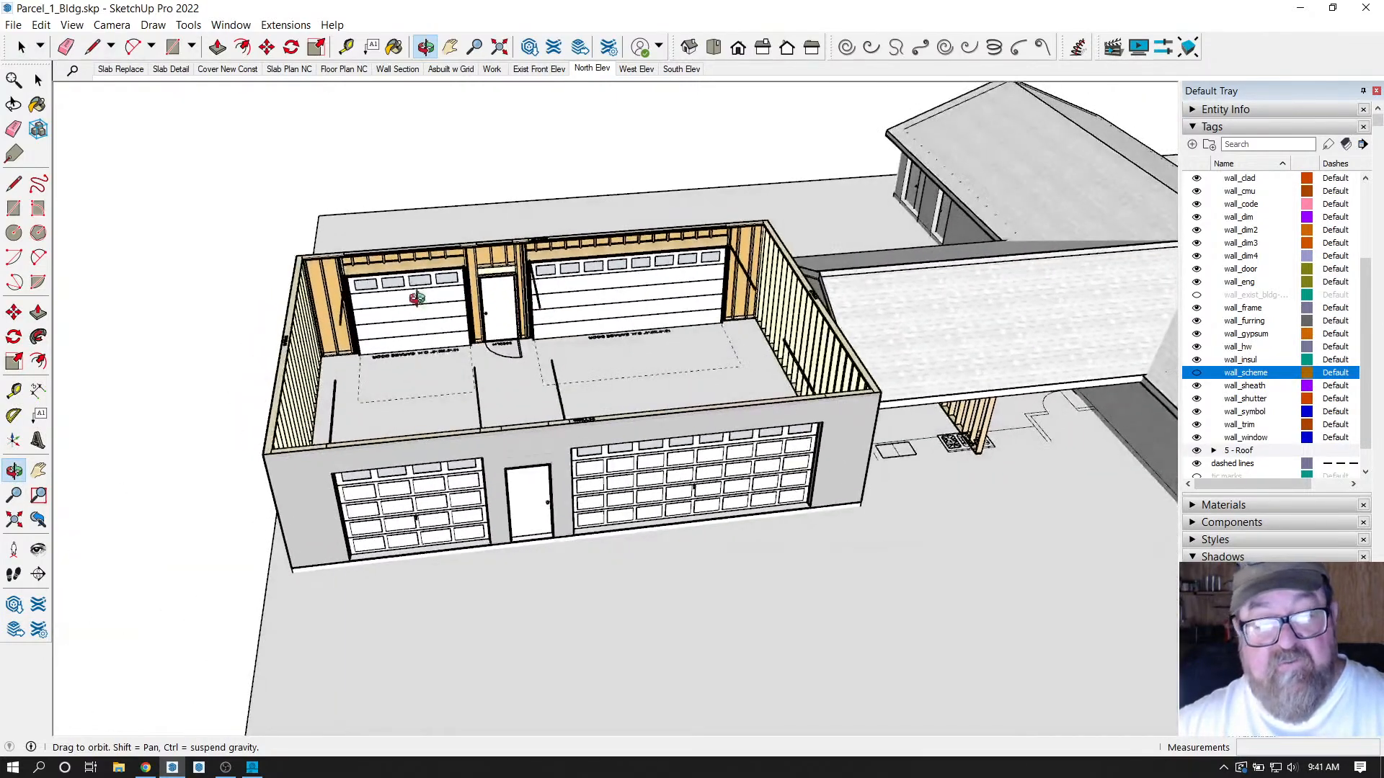
pyautogui.moveTo(482, 392); pyautogui.dragTo(1047, 481)
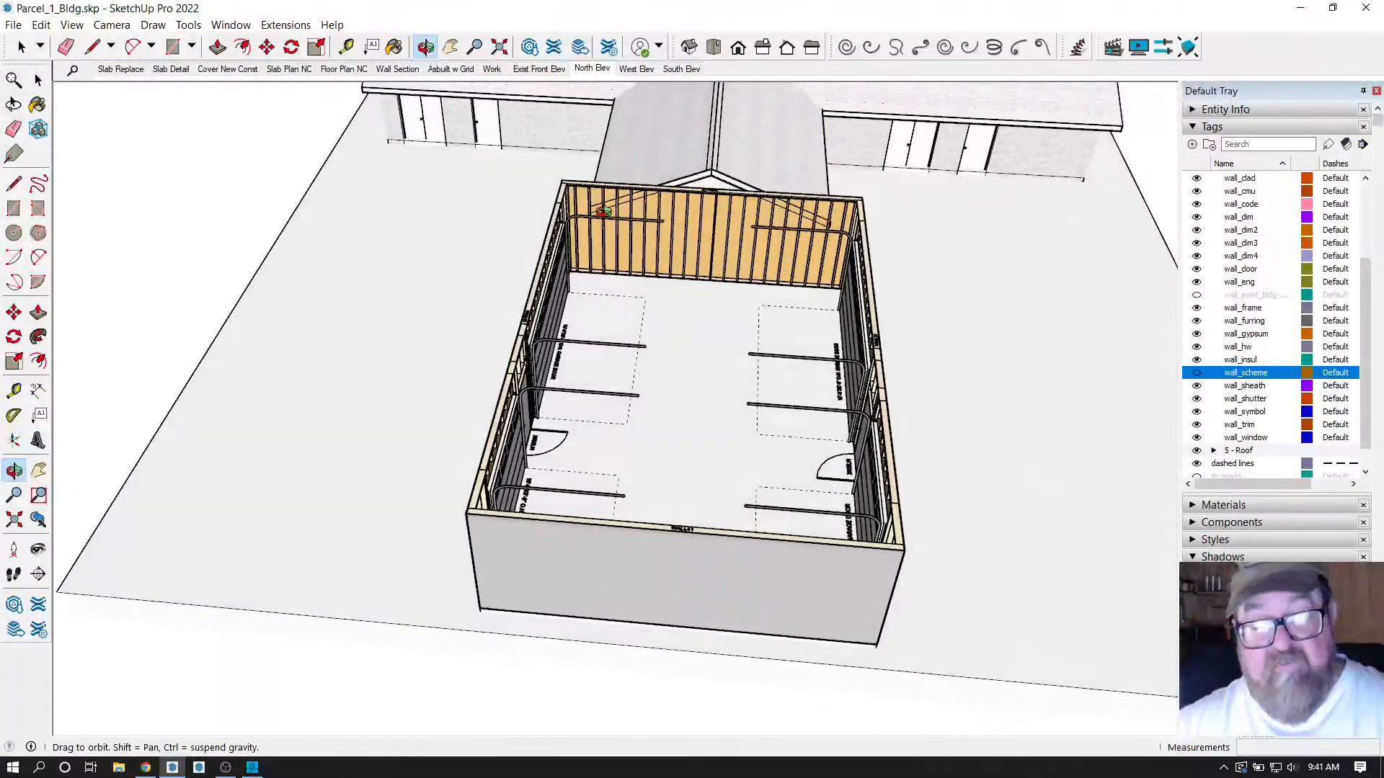
# Place a first Tape Measure guide across the garage floor.
pyautogui.click(347, 47)
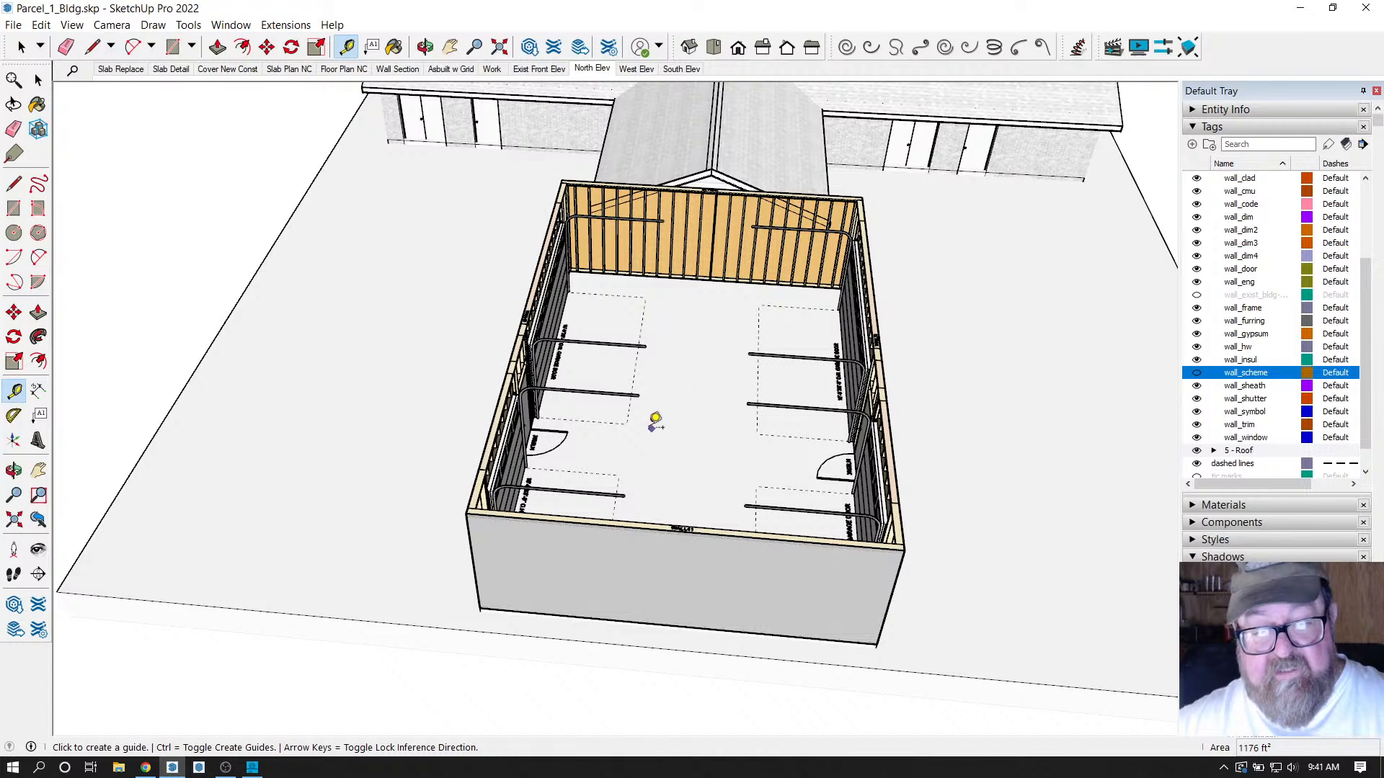
pyautogui.click(92, 47)
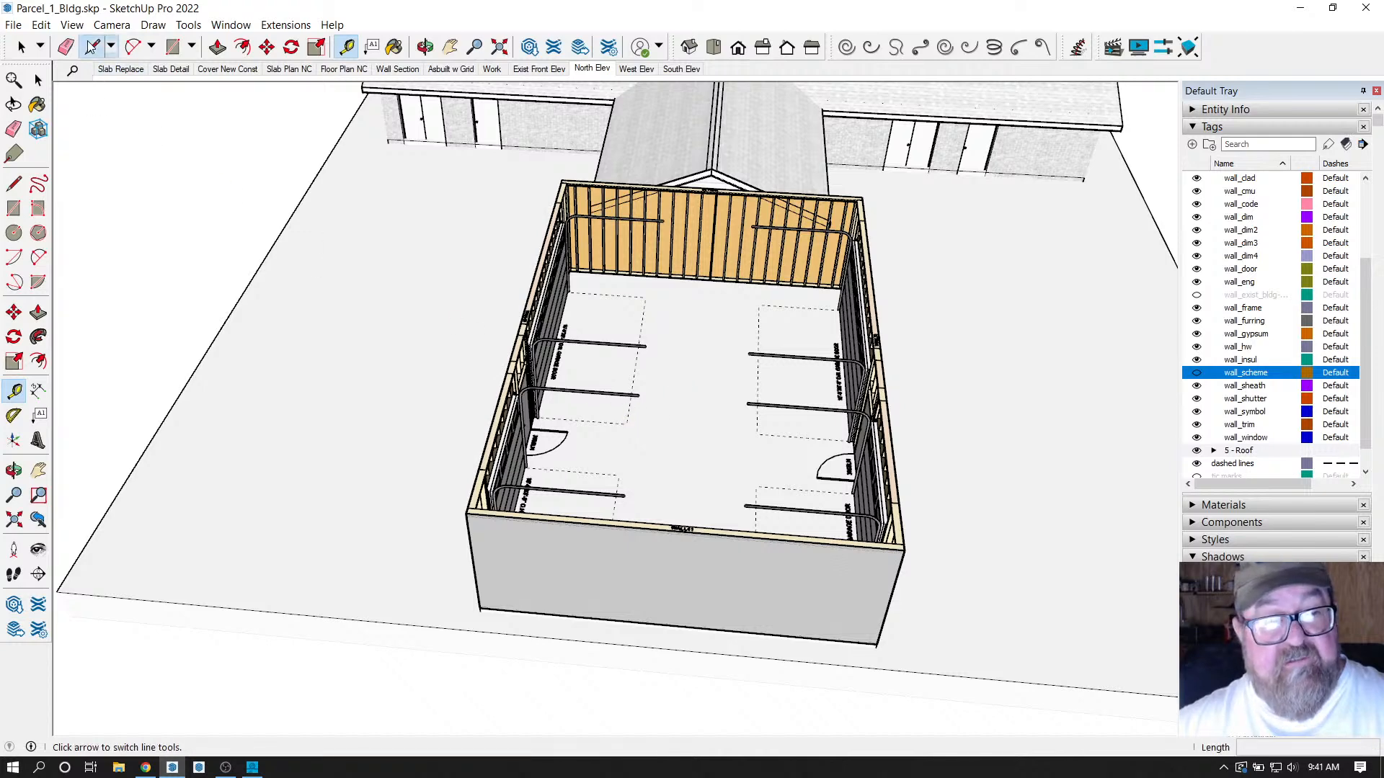
pyautogui.click(341, 47)
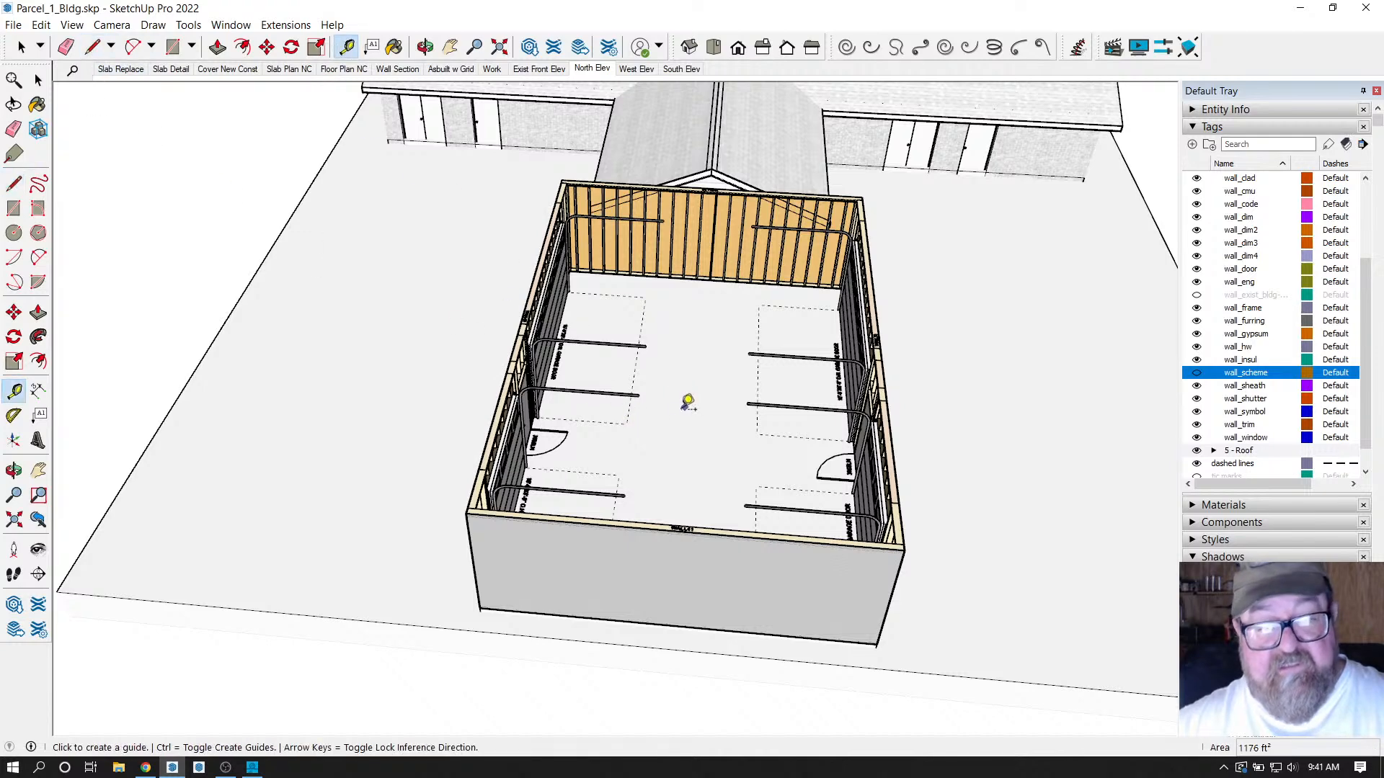
pyautogui.click(635, 368)
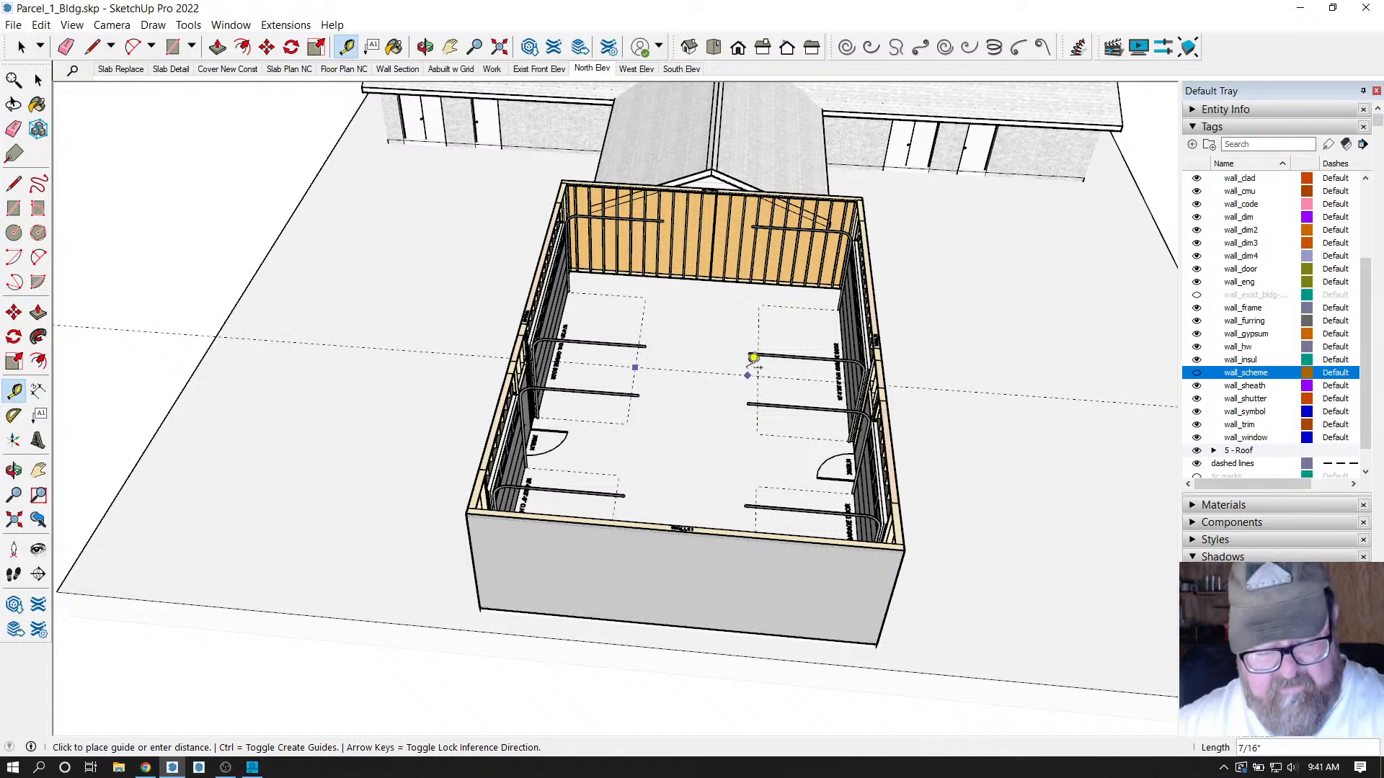
pyautogui.click(751, 357)
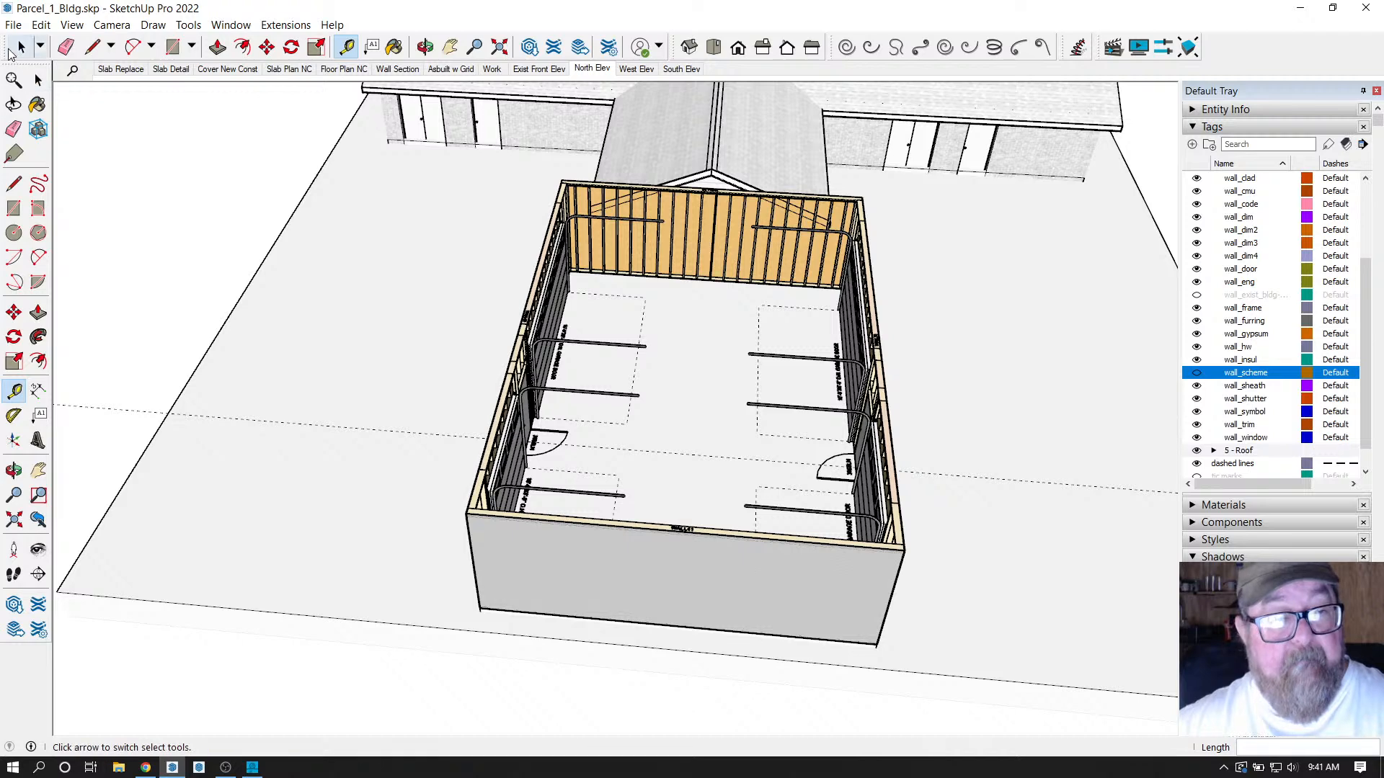
pyautogui.click(21, 47)
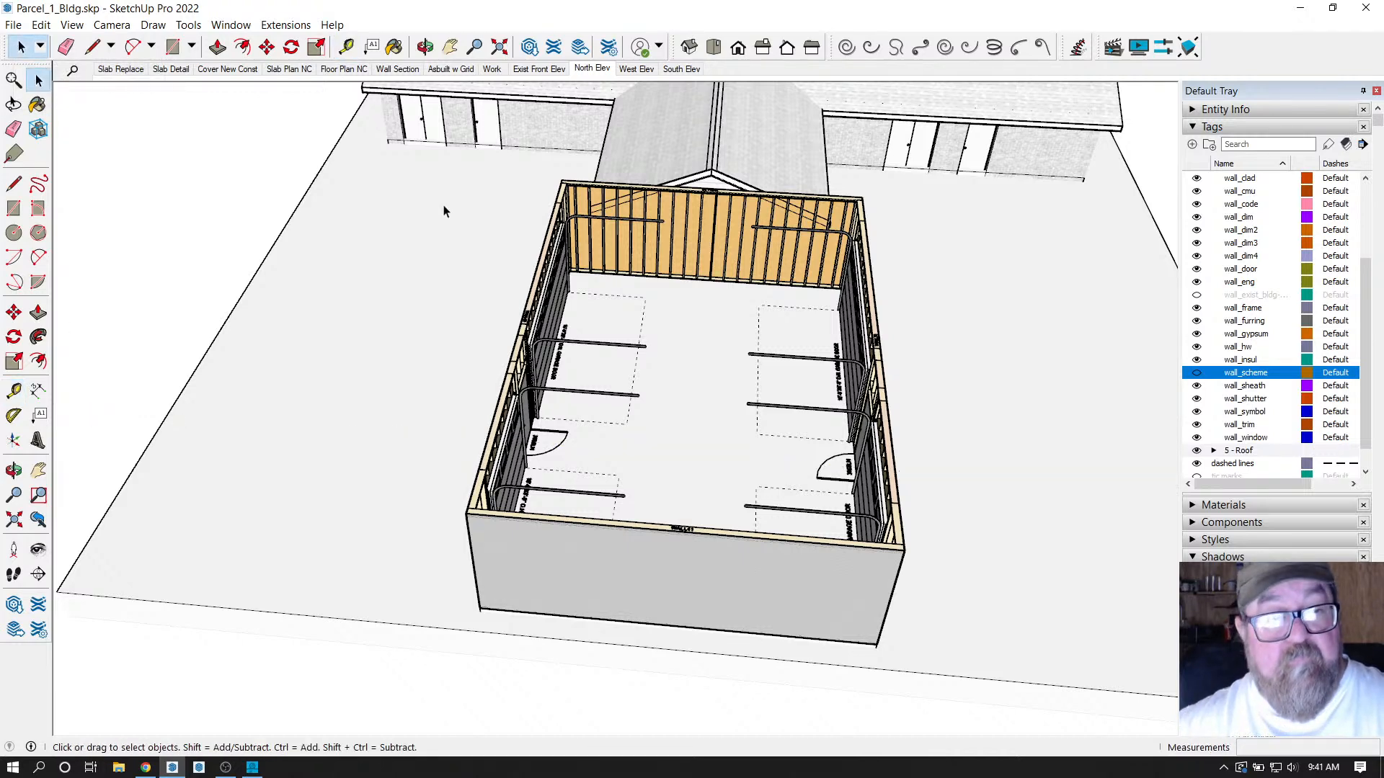
pyautogui.click(346, 47)
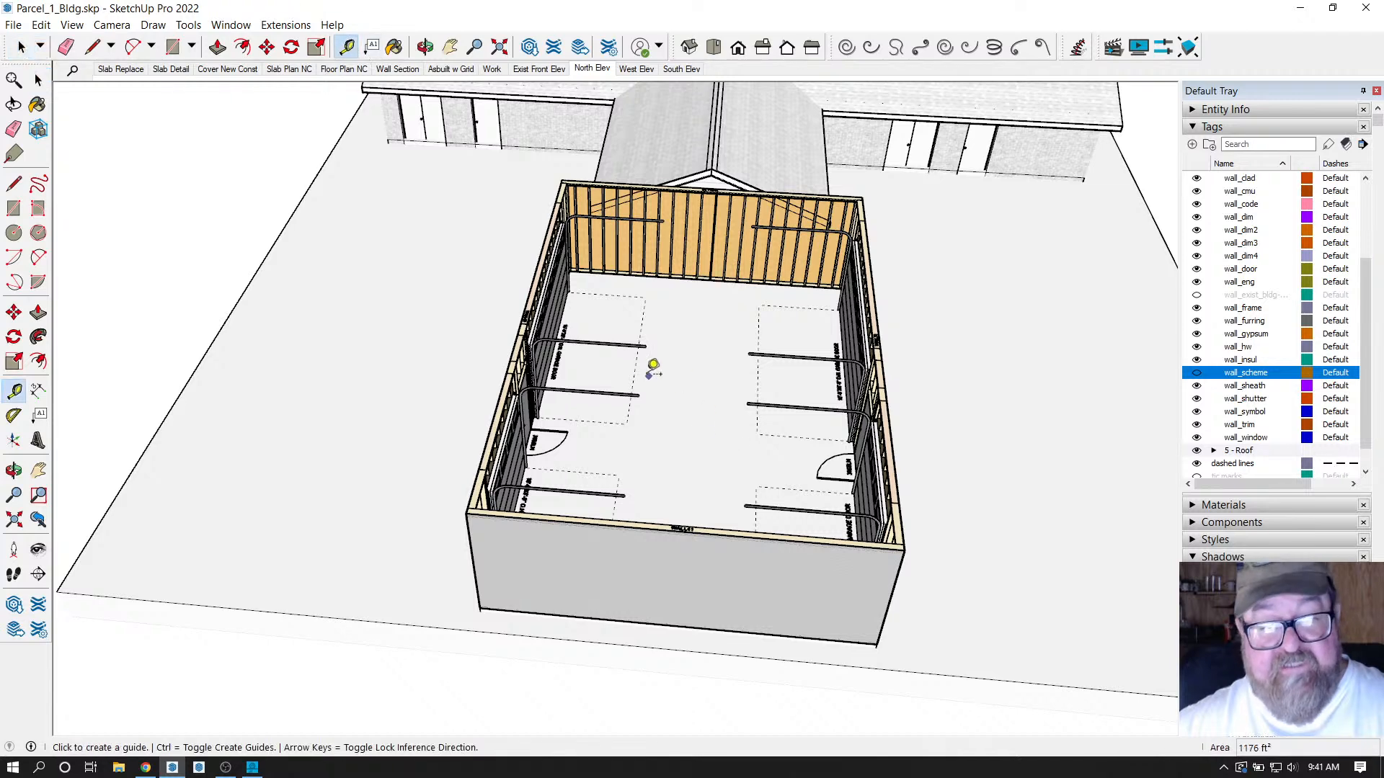
pyautogui.click(635, 371)
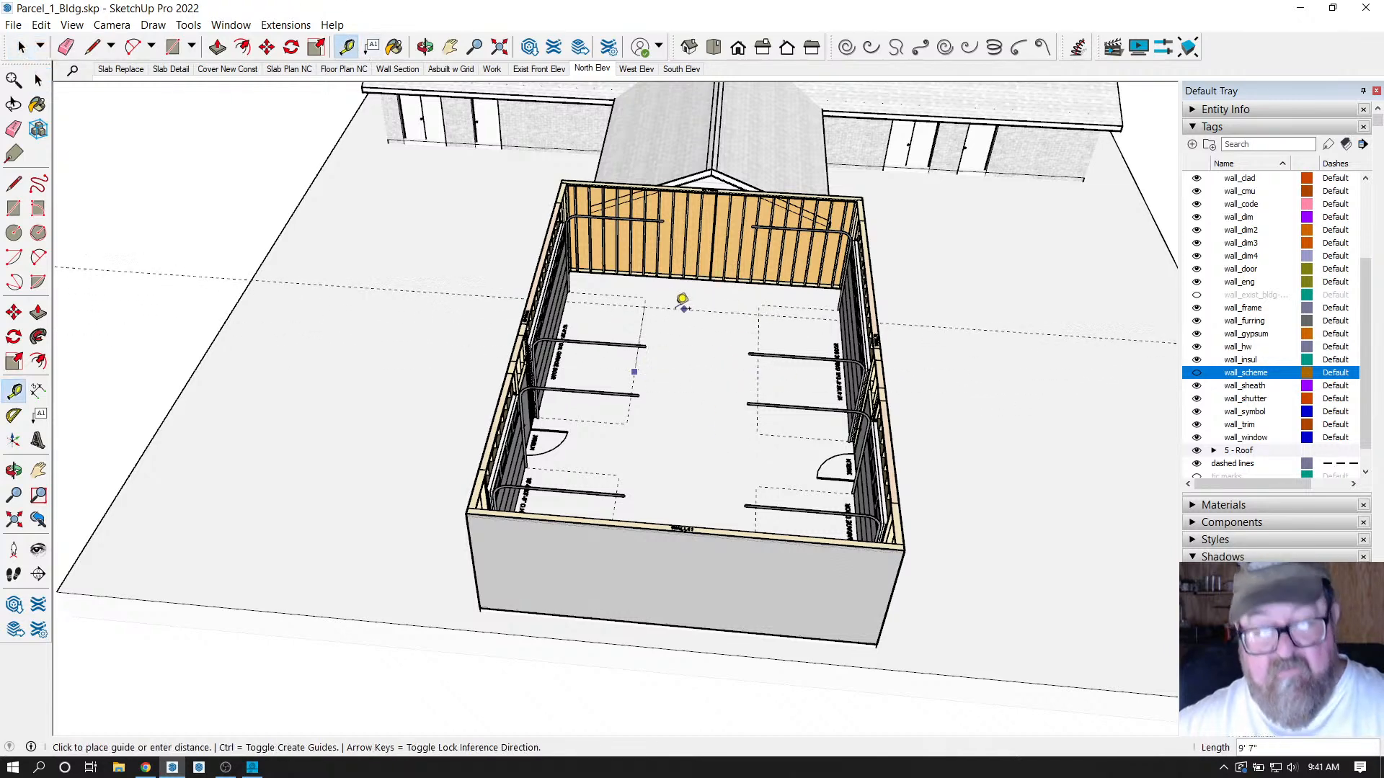
pyautogui.click(654, 318)
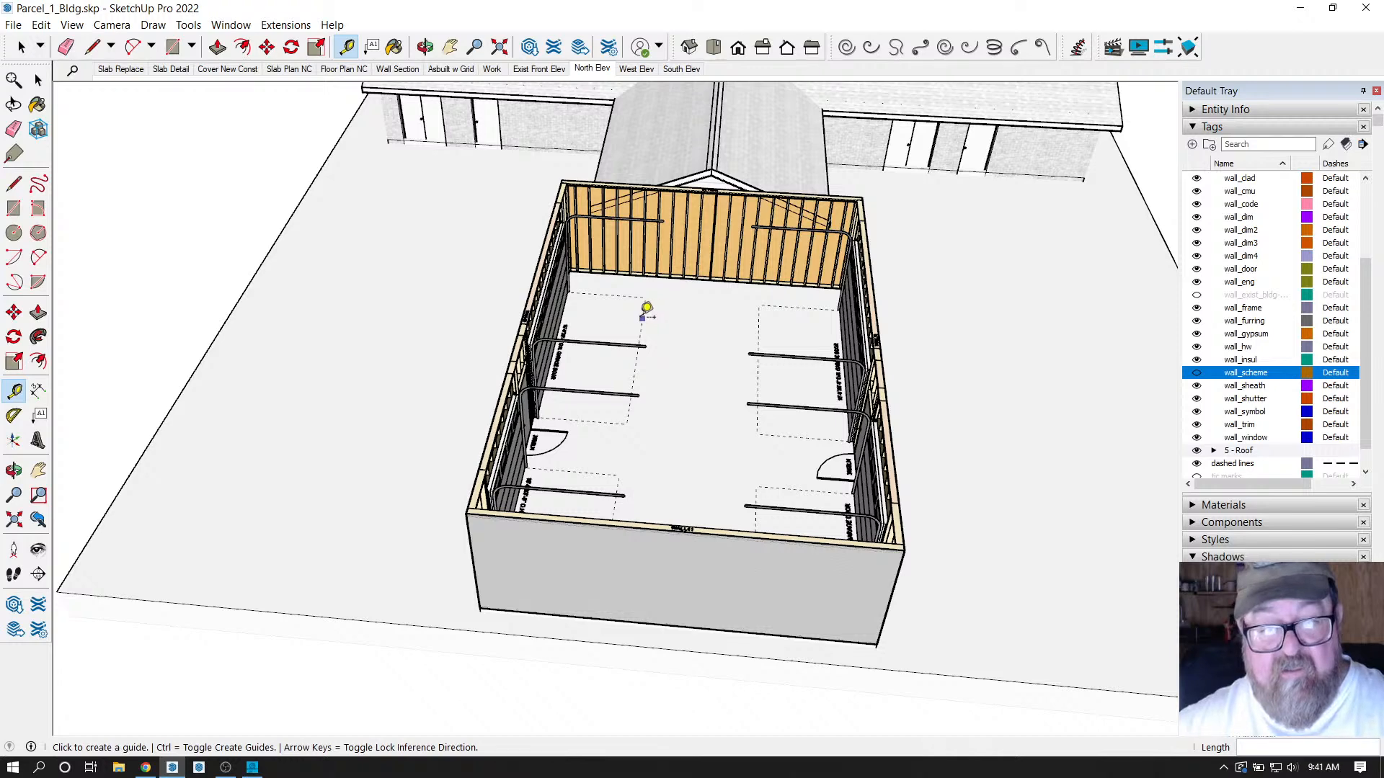
pyautogui.click(643, 317)
pyautogui.press('Escape')
# Add a floor guide measured from the overhead door outline edge.
pyautogui.scroll(5, 644, 359)
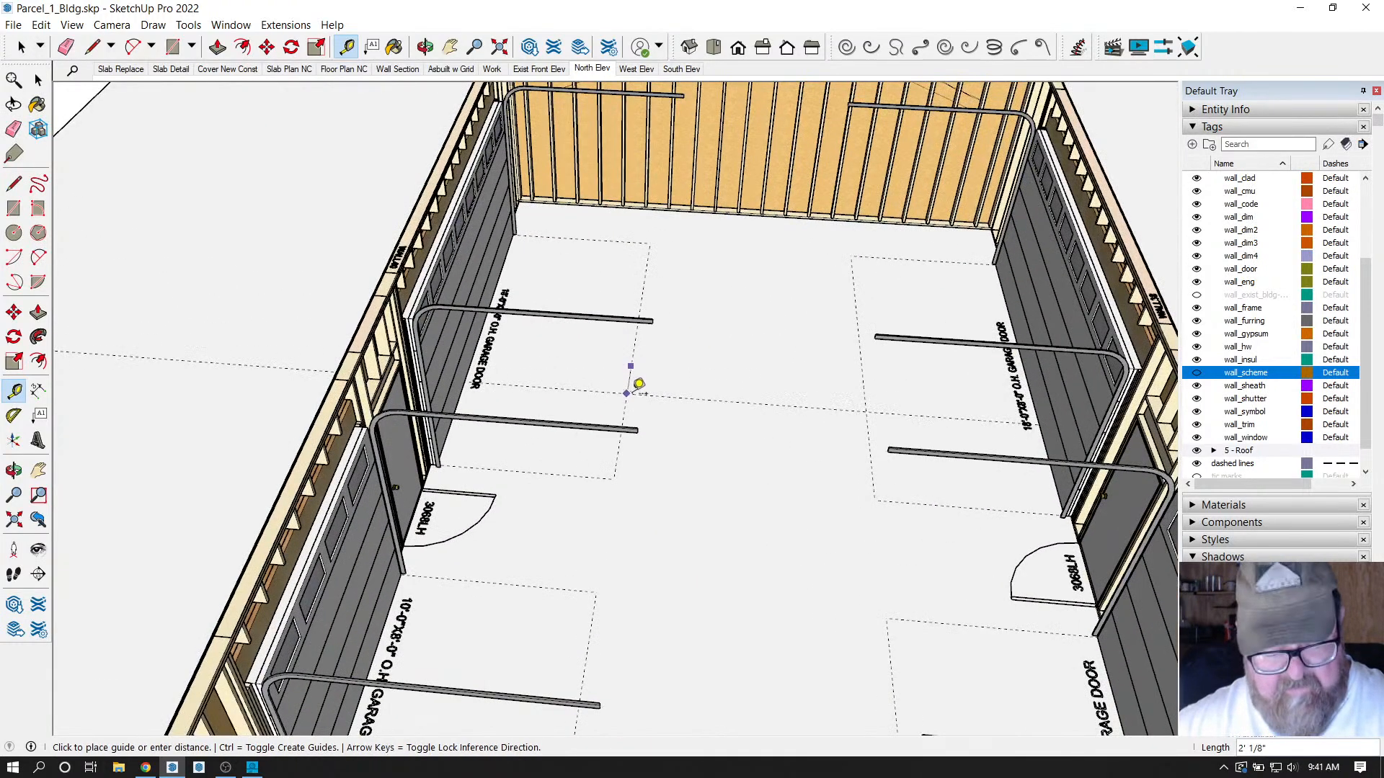
pyautogui.scroll(6, 505, 389)
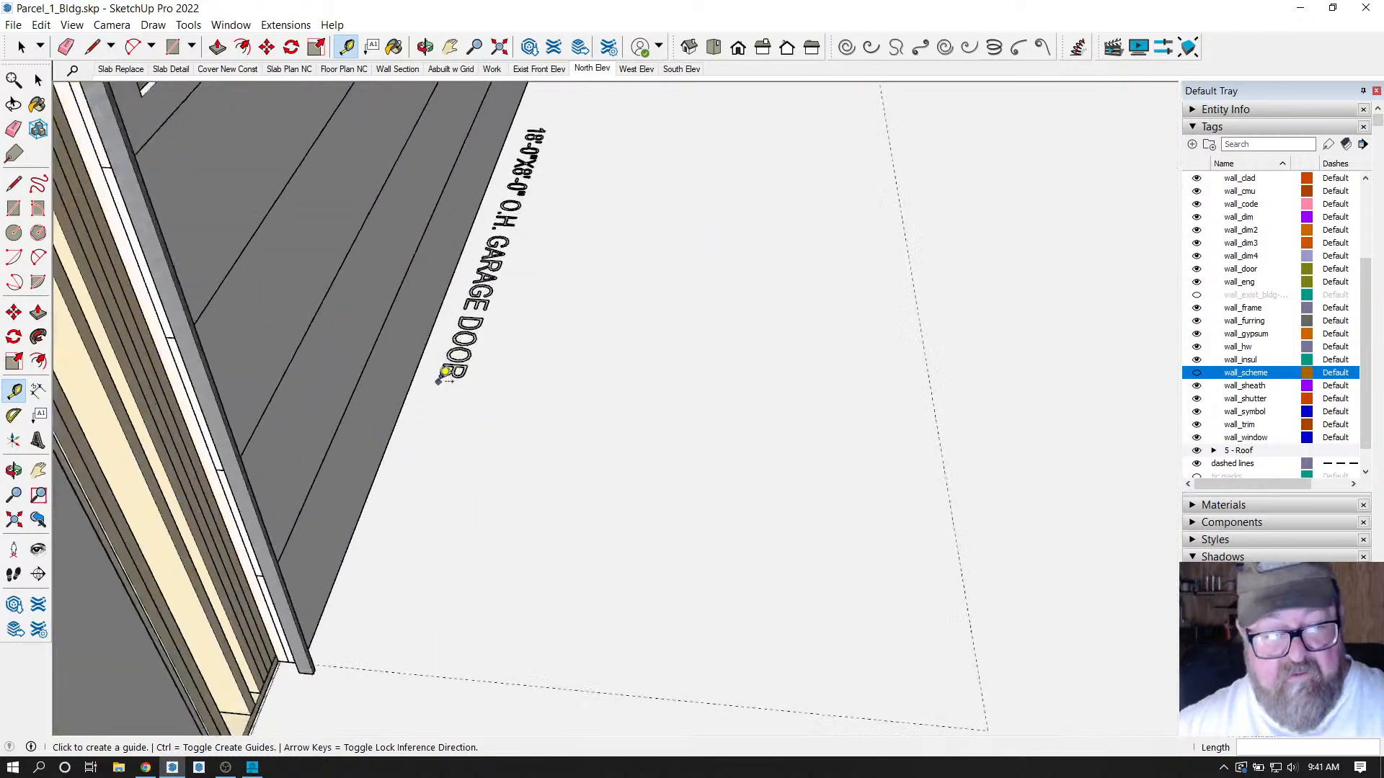
pyautogui.click(349, 355)
pyautogui.scroll(-6, 414, 428)
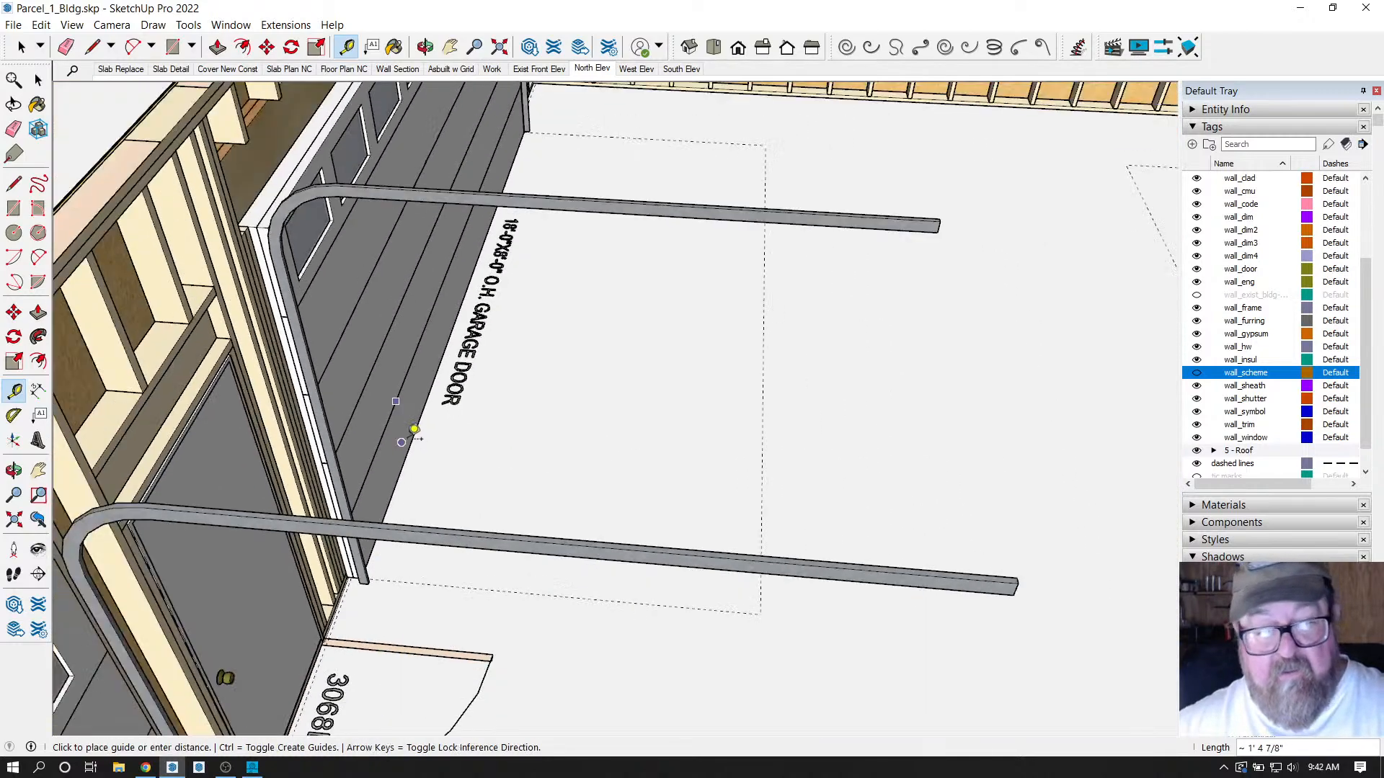
pyautogui.scroll(-3, 417, 427)
pyautogui.click(606, 382)
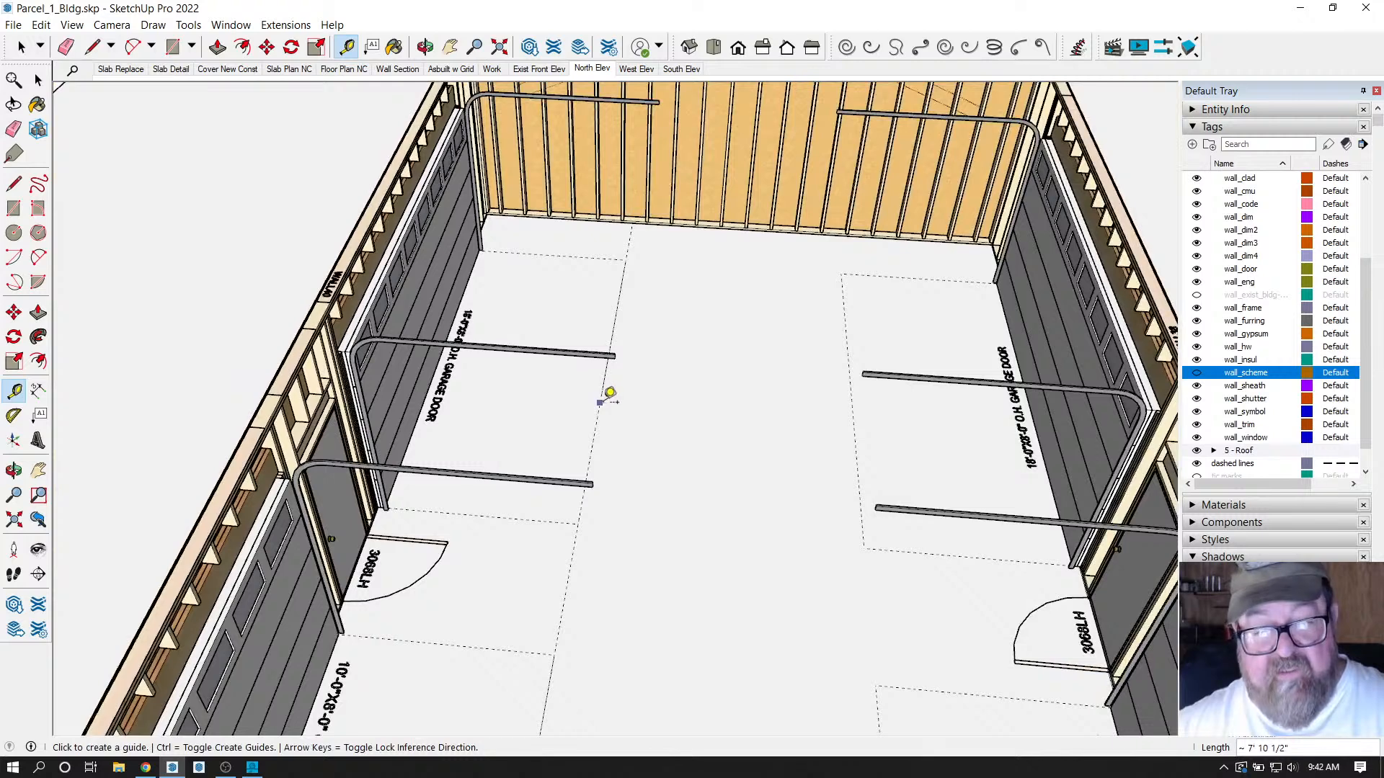
pyautogui.click(609, 392)
pyautogui.click(657, 401)
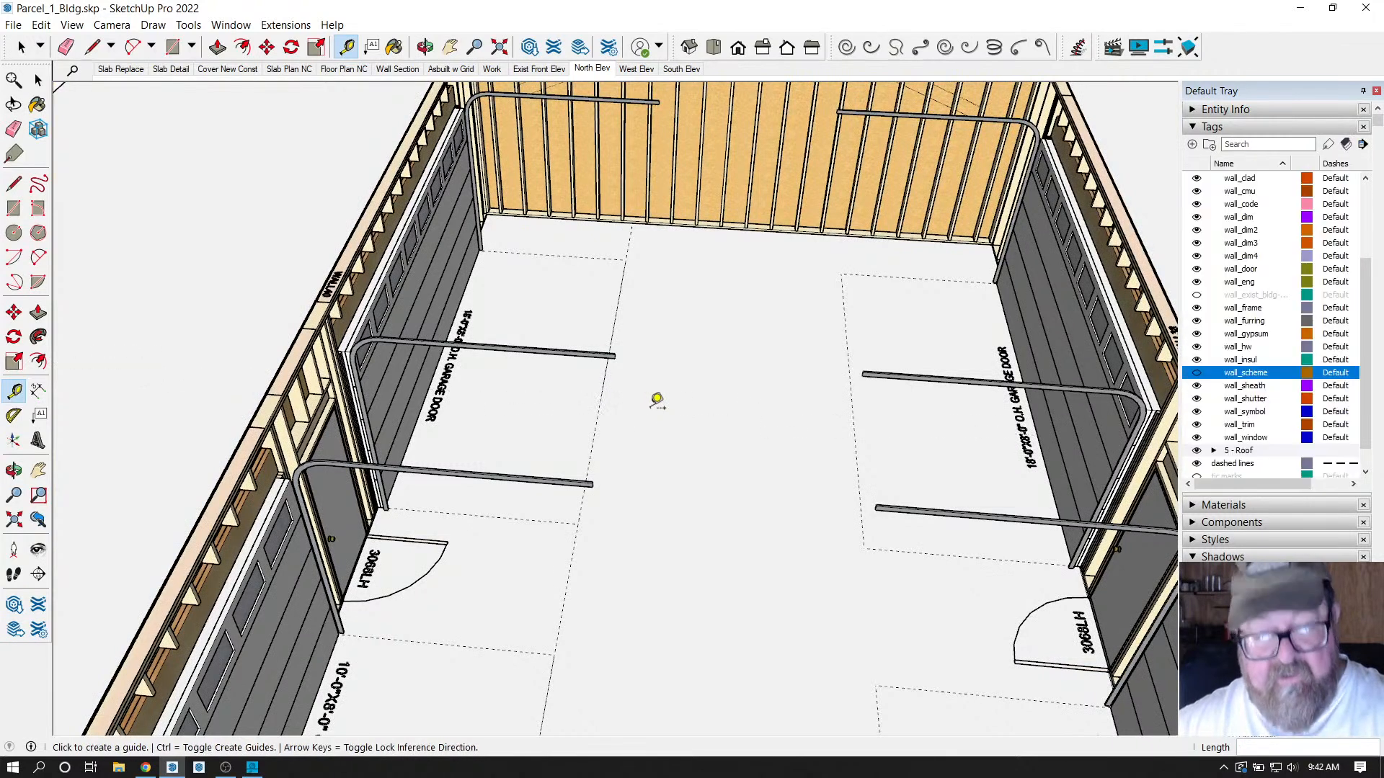
# Add a guide 6 inches from the outline edge, then cancel the next one.
pyautogui.click(581, 505)
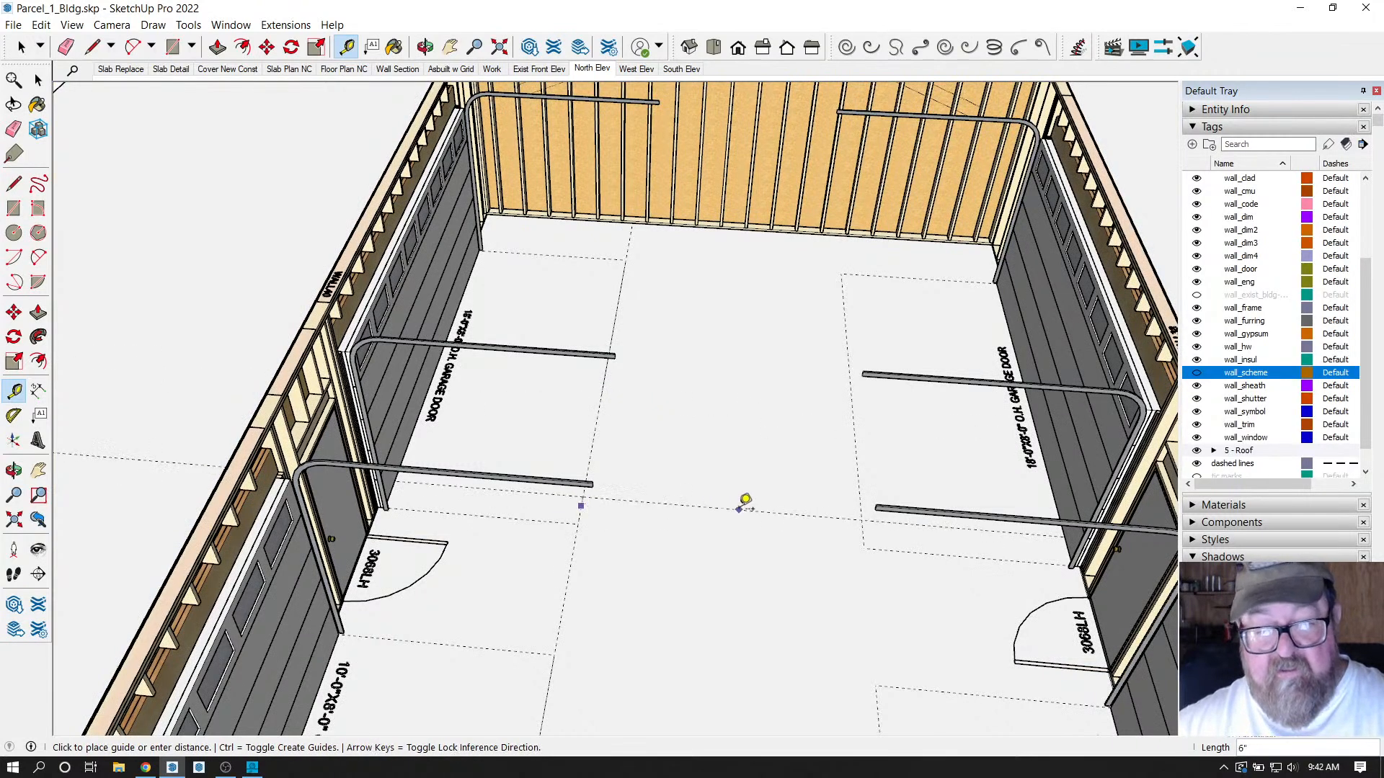
pyautogui.click(699, 495)
pyautogui.scroll(-5, 587, 224)
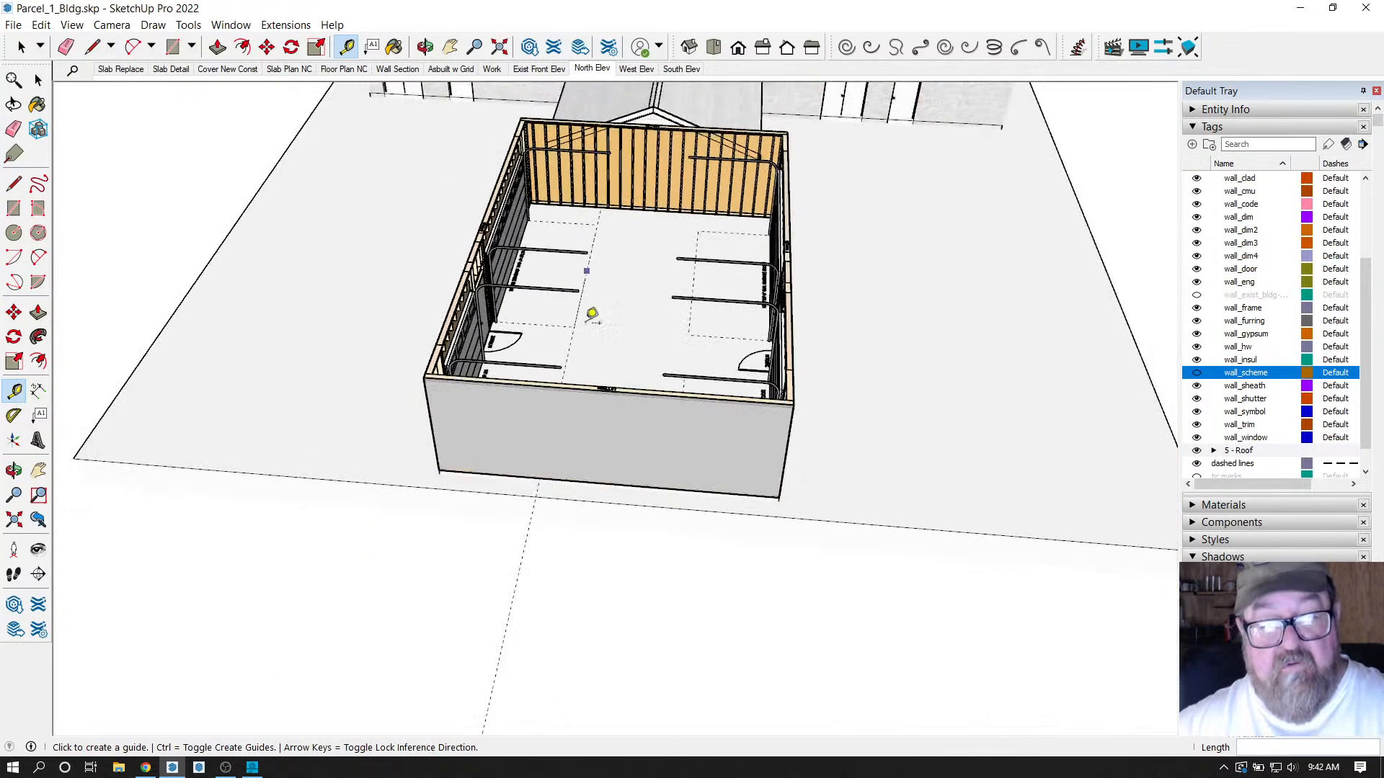
pyautogui.click(526, 539)
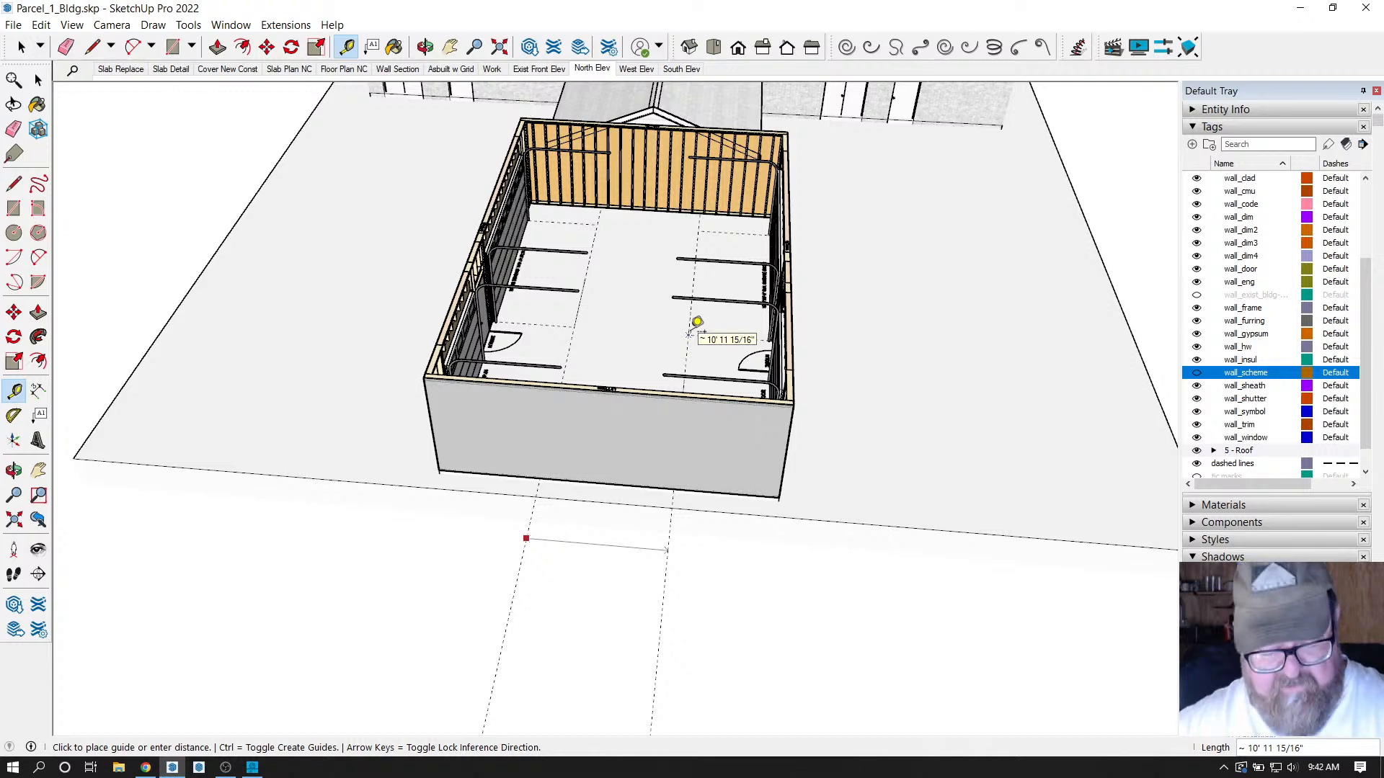
pyautogui.press('Escape')
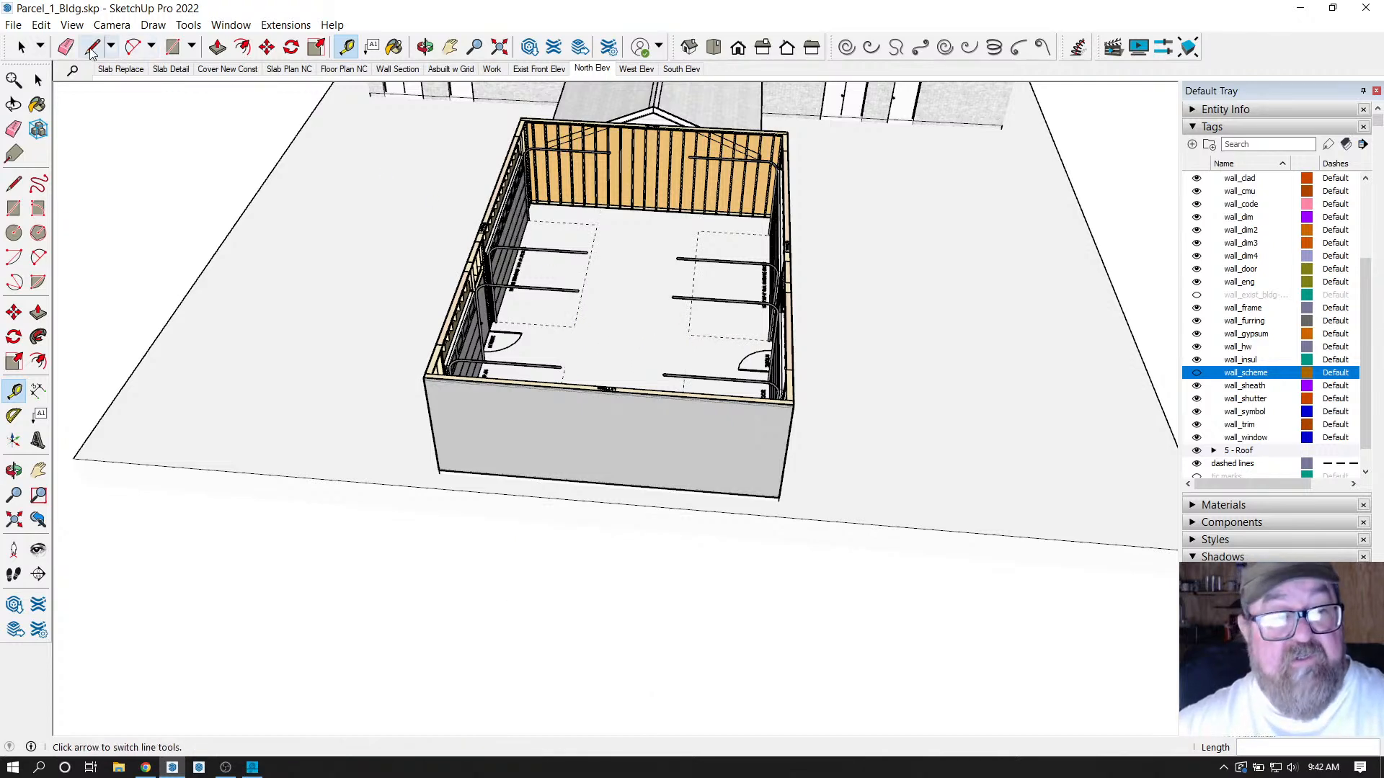
pyautogui.click(92, 47)
pyautogui.scroll(1, 667, 351)
pyautogui.click(563, 324)
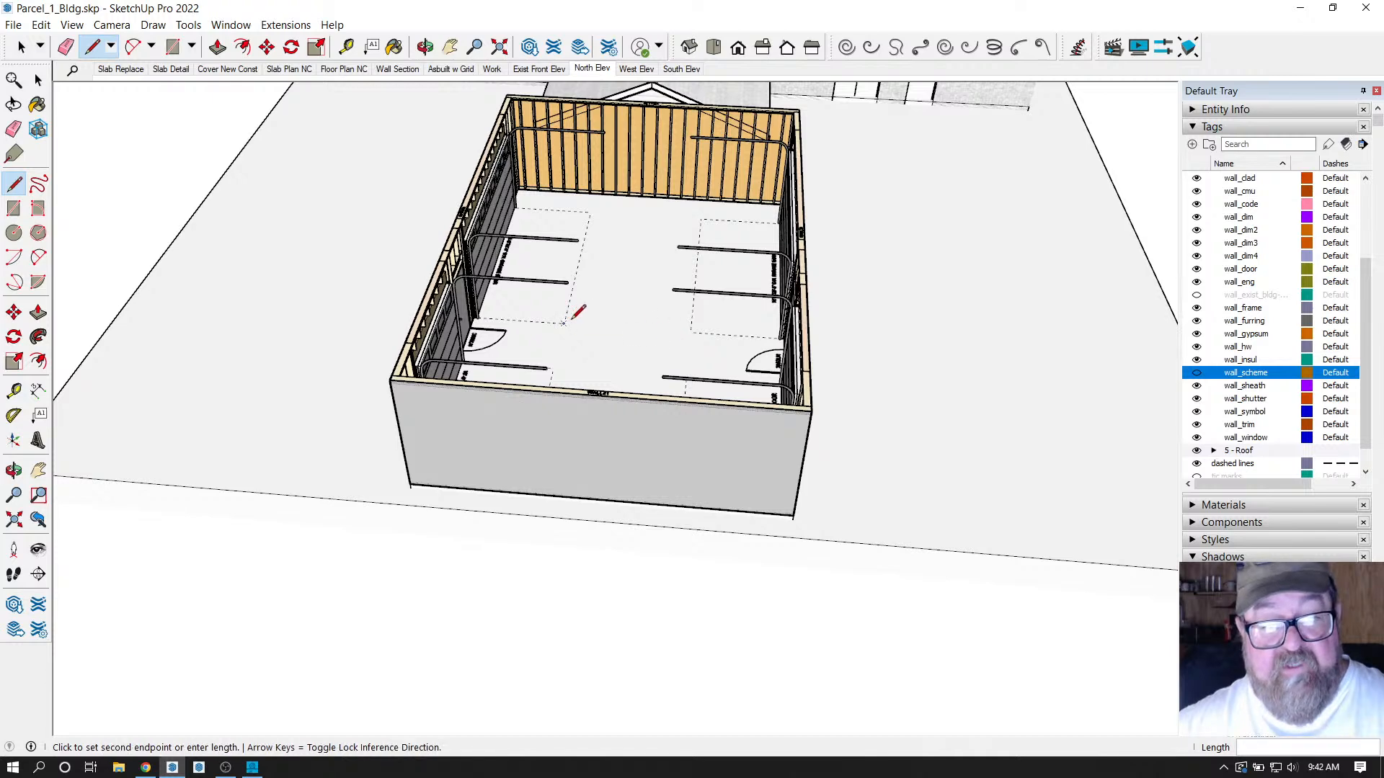
pyautogui.click(692, 330)
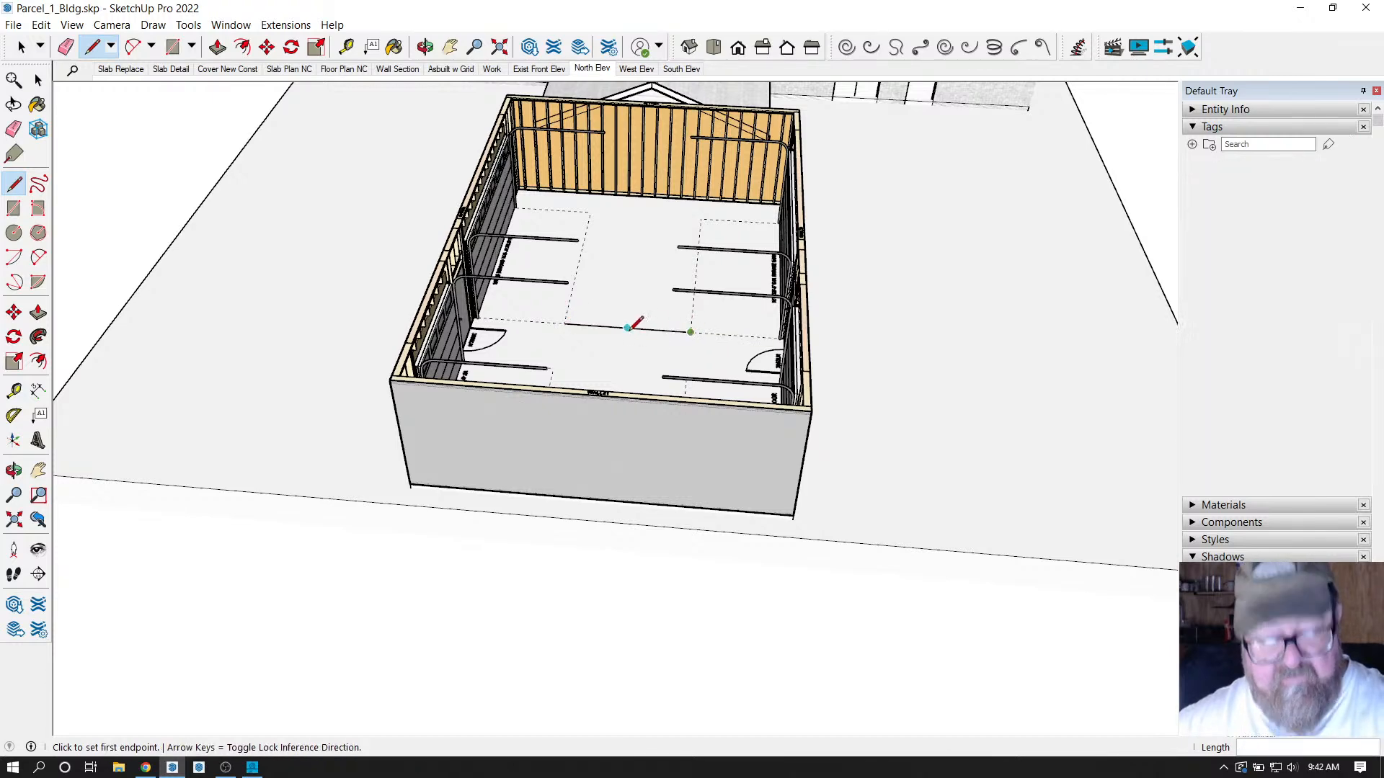
pyautogui.click(353, 47)
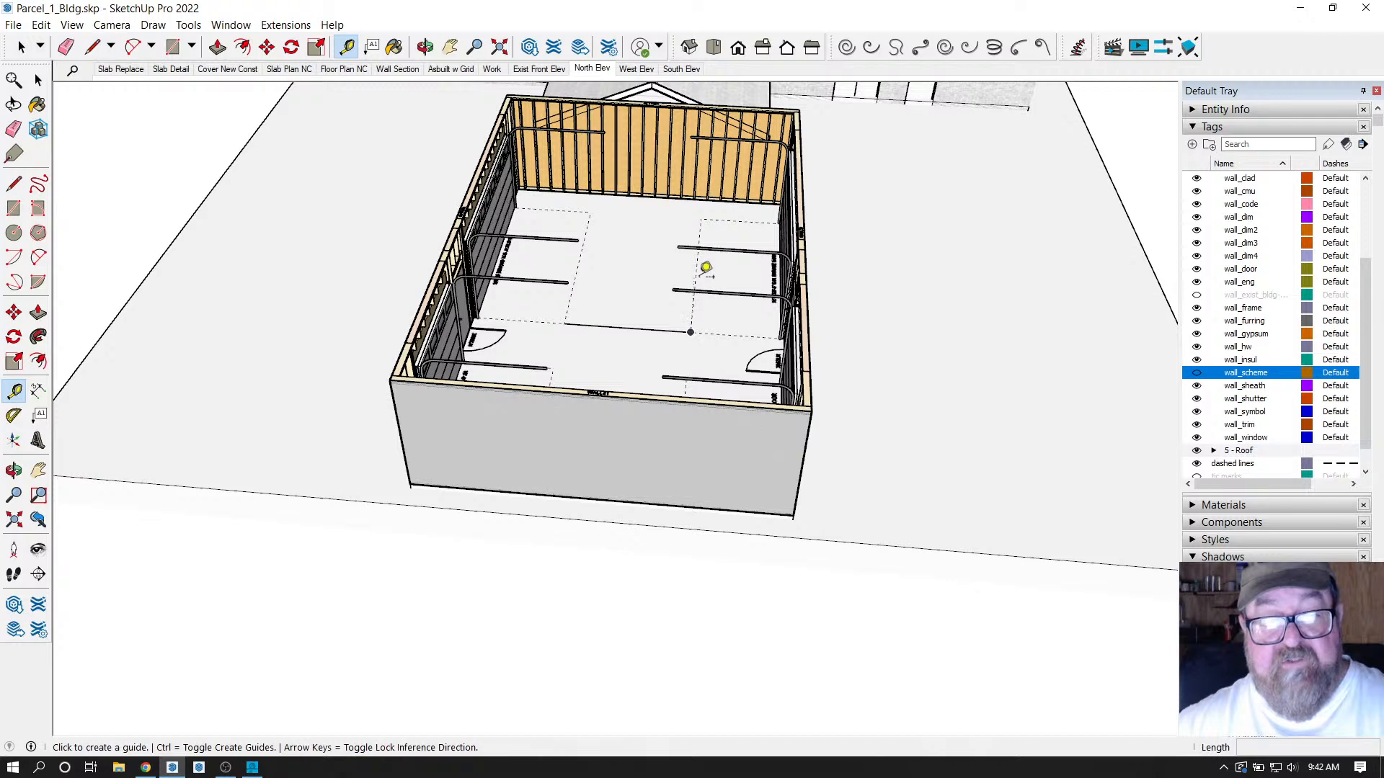
pyautogui.click(696, 277)
pyautogui.click(641, 303)
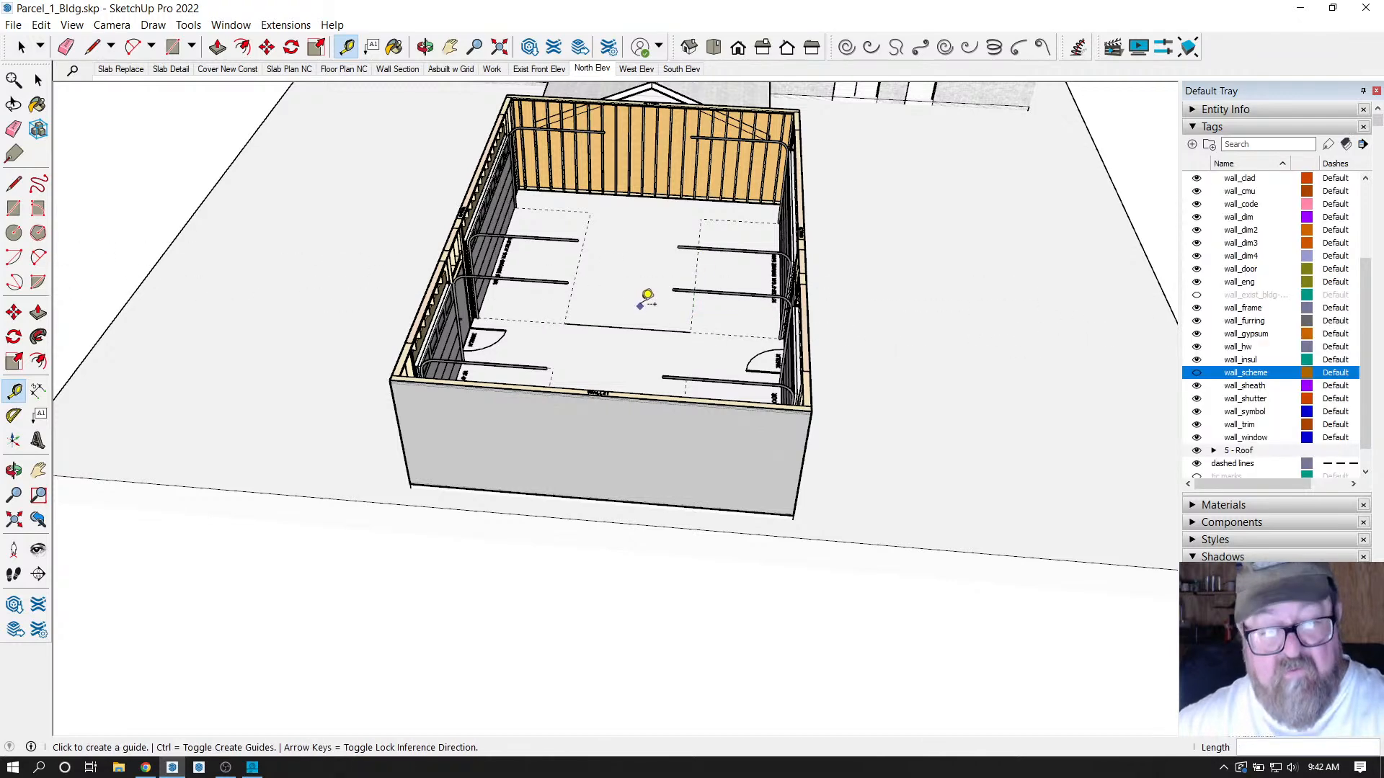
pyautogui.scroll(5, 447, 309)
pyautogui.scroll(3, 402, 306)
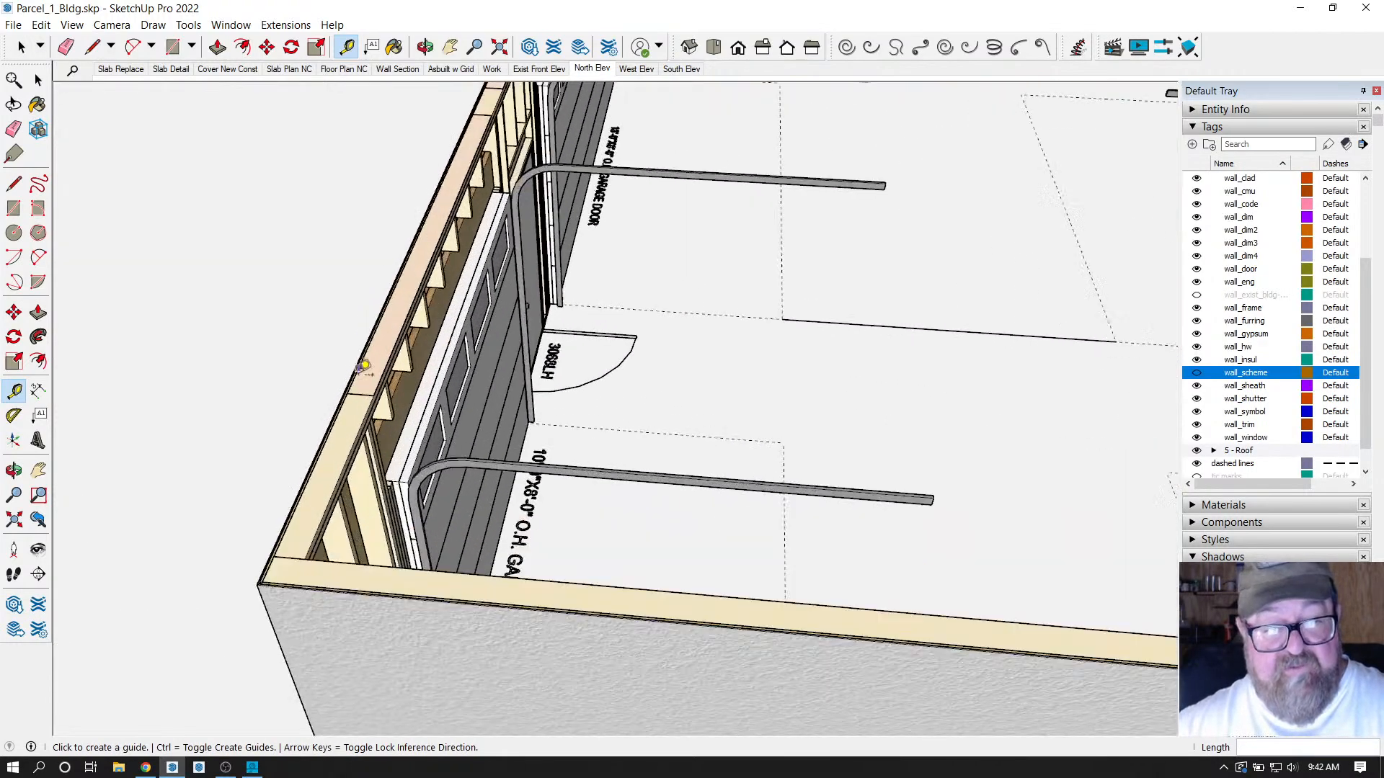
pyautogui.click(371, 401)
pyautogui.scroll(-3, 346, 427)
pyautogui.scroll(-2, 364, 425)
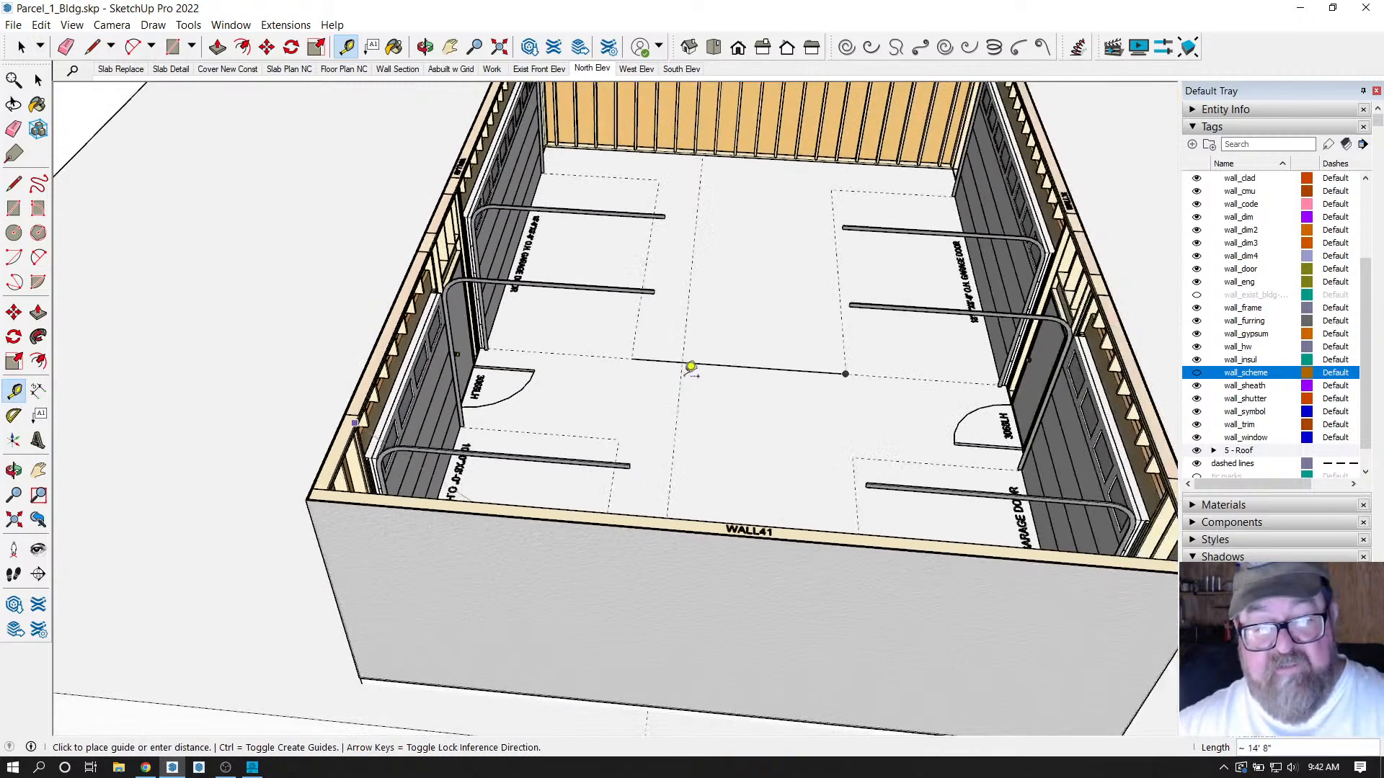
pyautogui.click(742, 357)
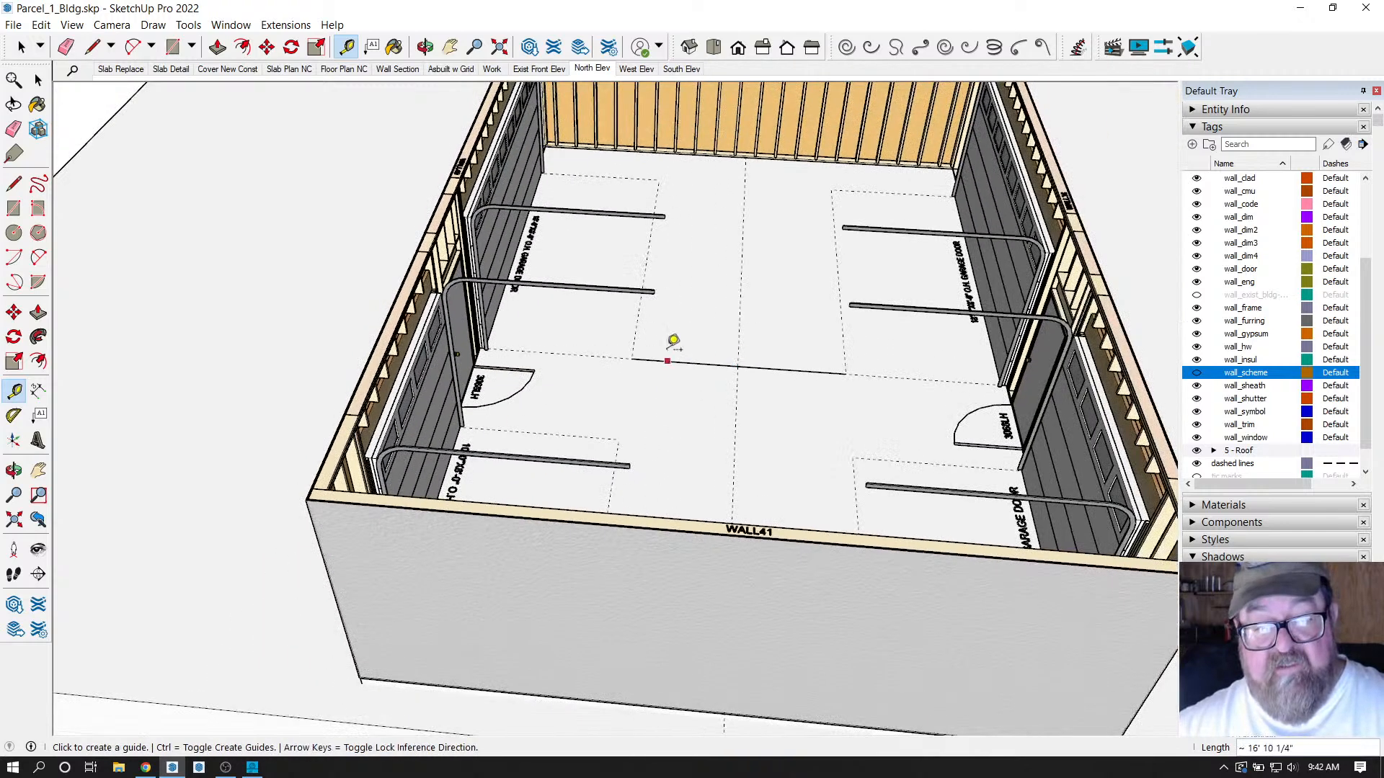
pyautogui.click(637, 318)
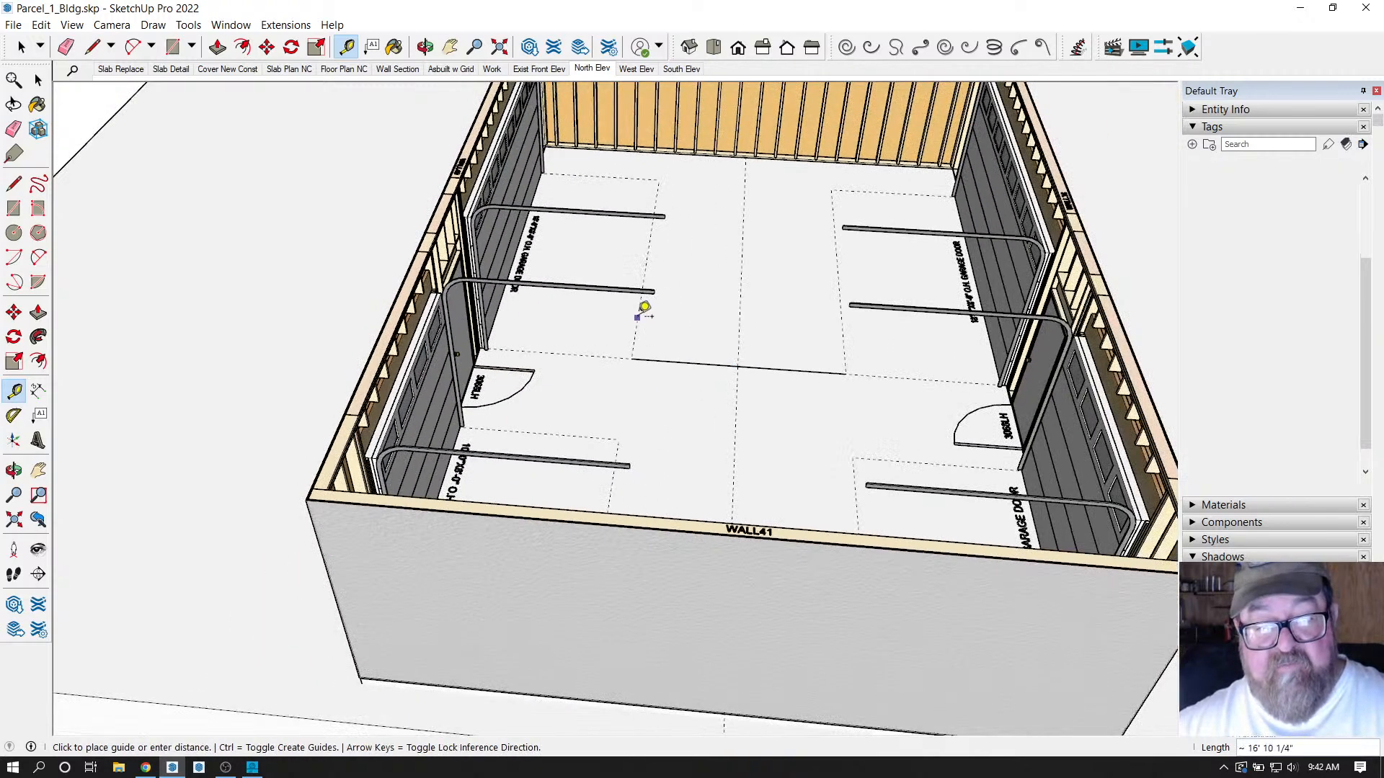
pyautogui.click(707, 312)
pyautogui.click(739, 314)
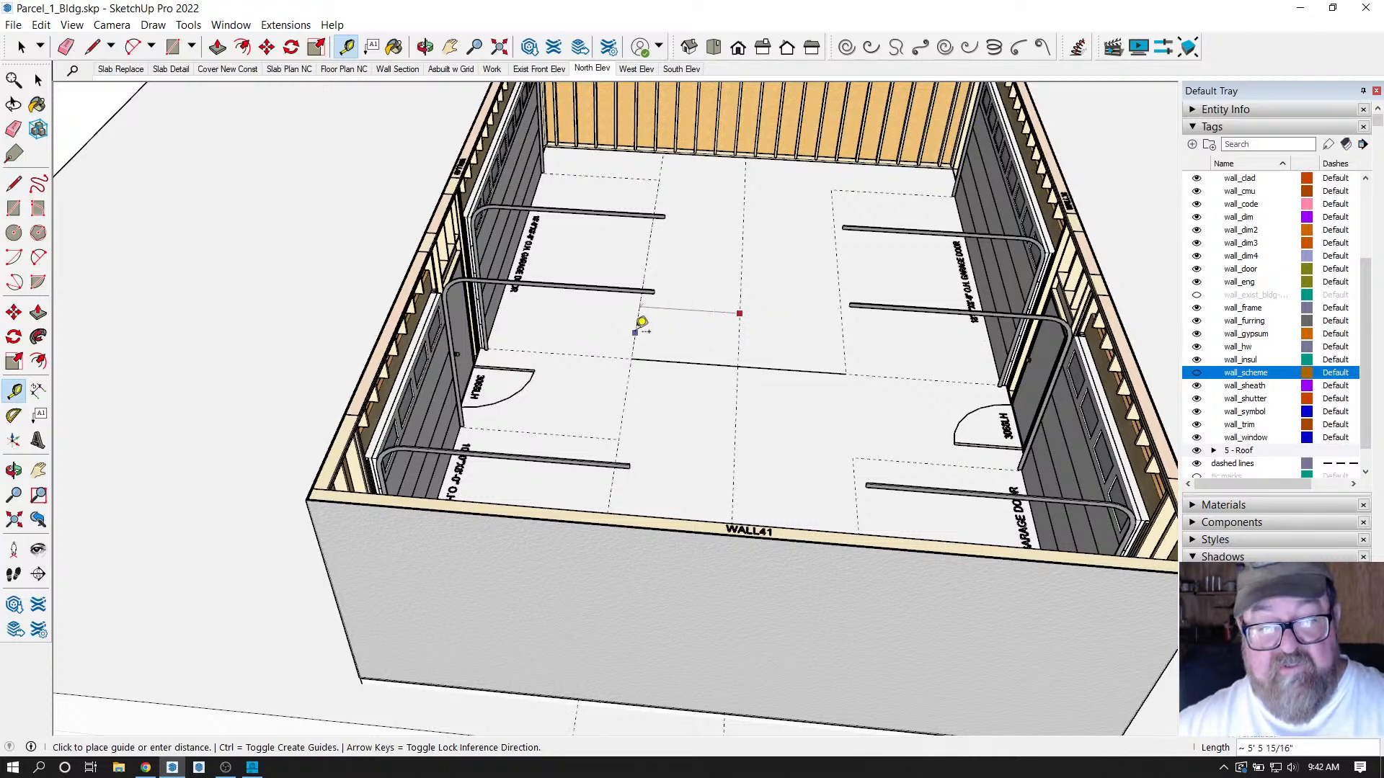
pyautogui.click(640, 322)
pyautogui.click(628, 381)
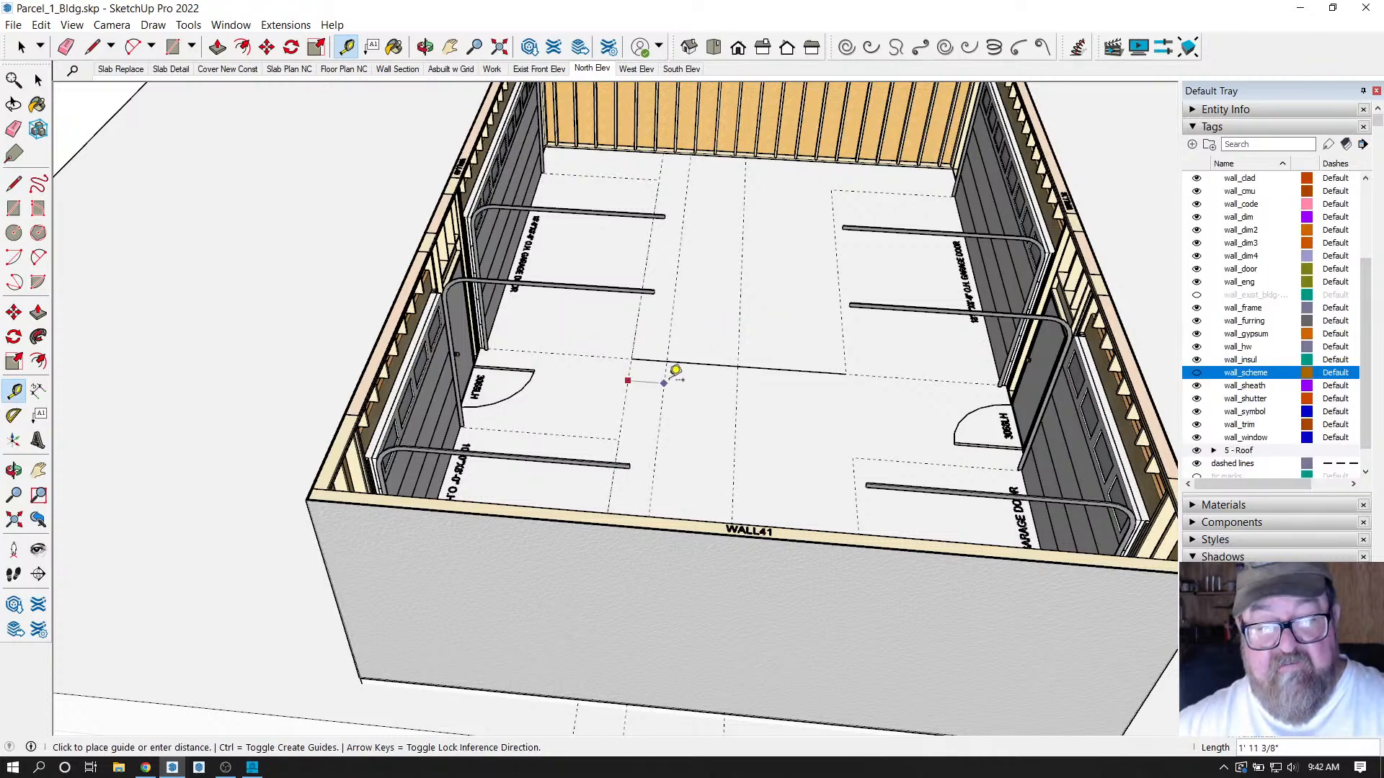
pyautogui.press('Escape')
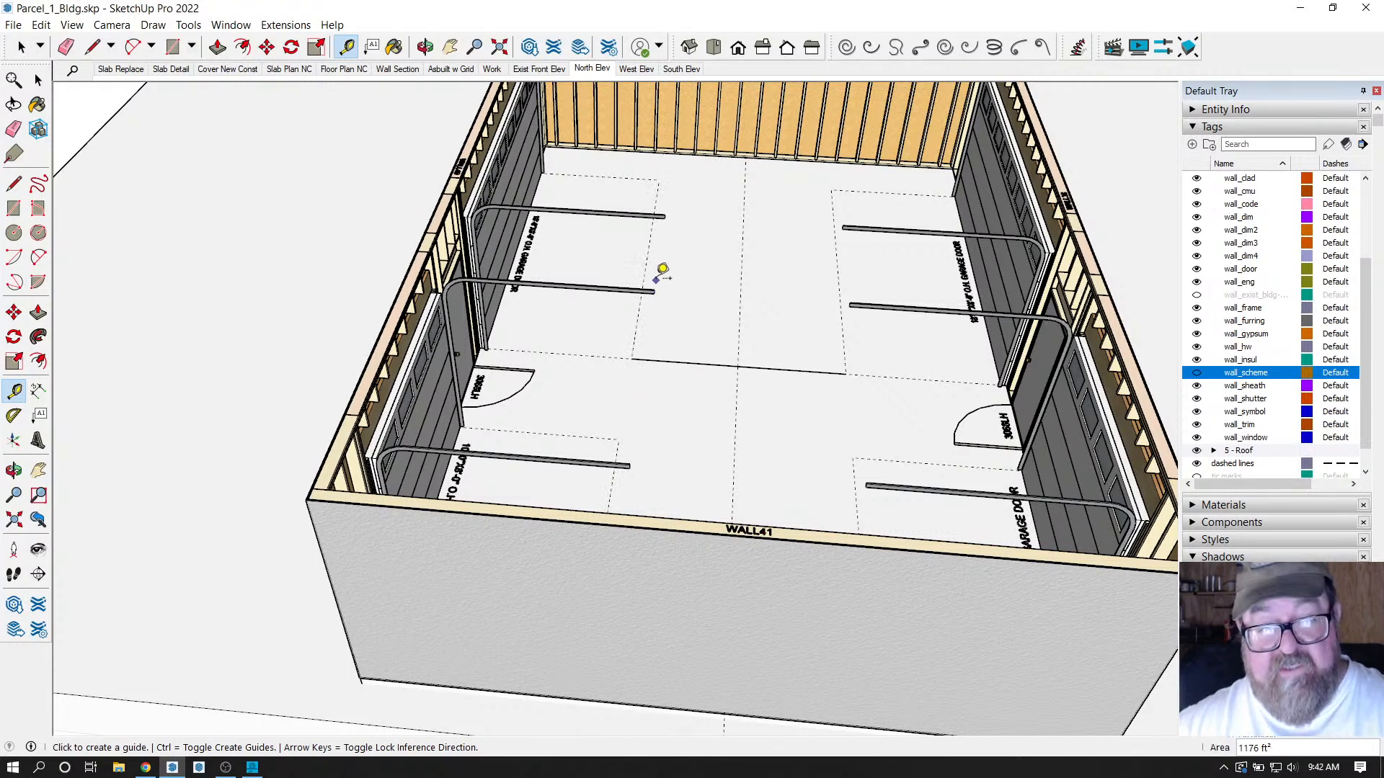
pyautogui.click(636, 329)
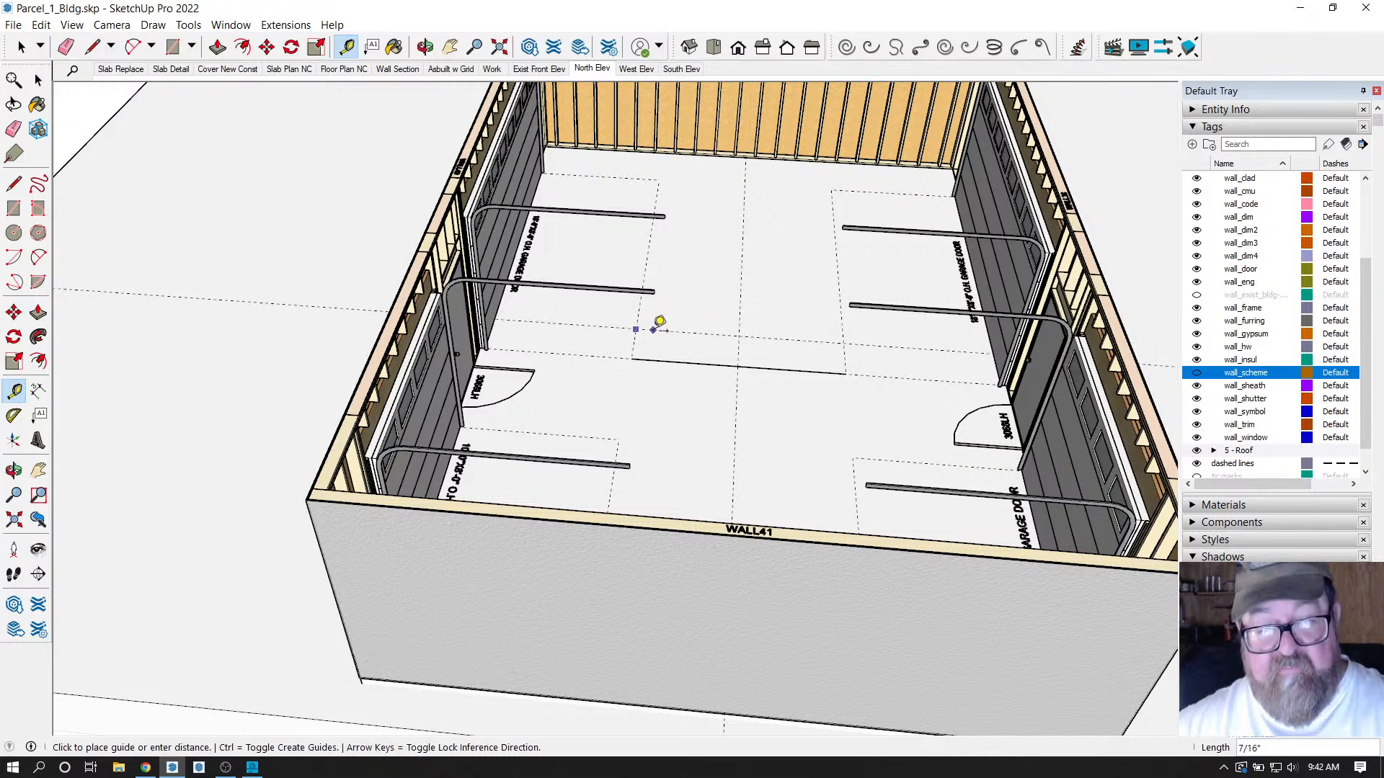
pyautogui.press('Escape')
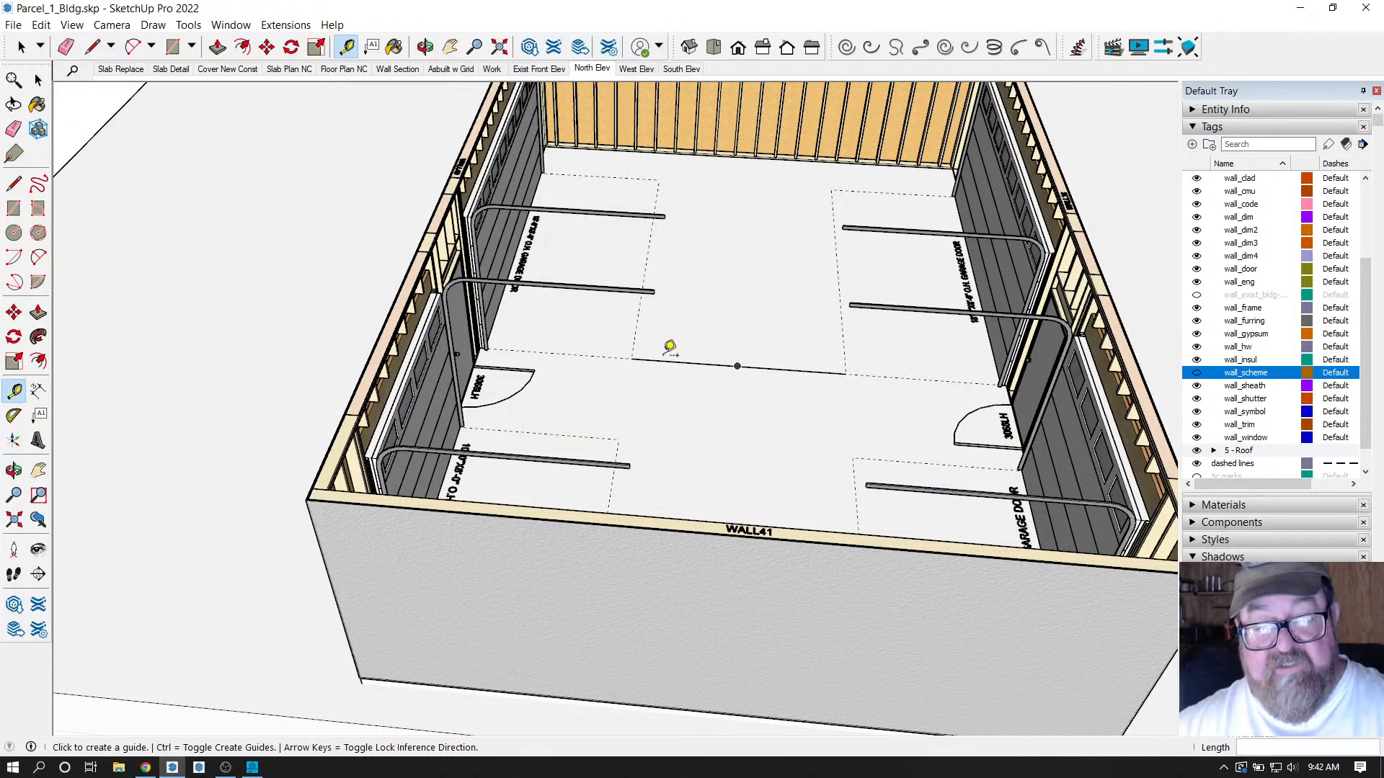
pyautogui.scroll(-3, 670, 346)
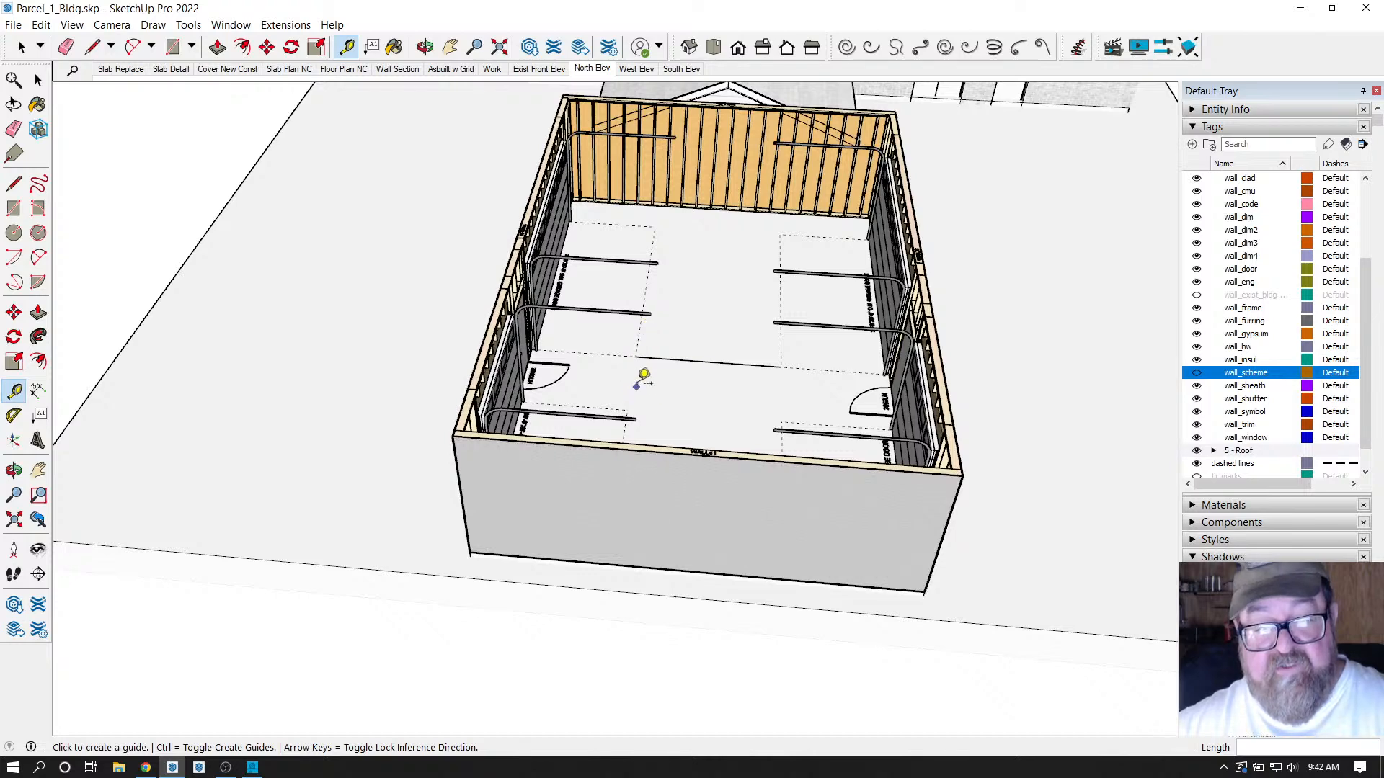
pyautogui.click(500, 314)
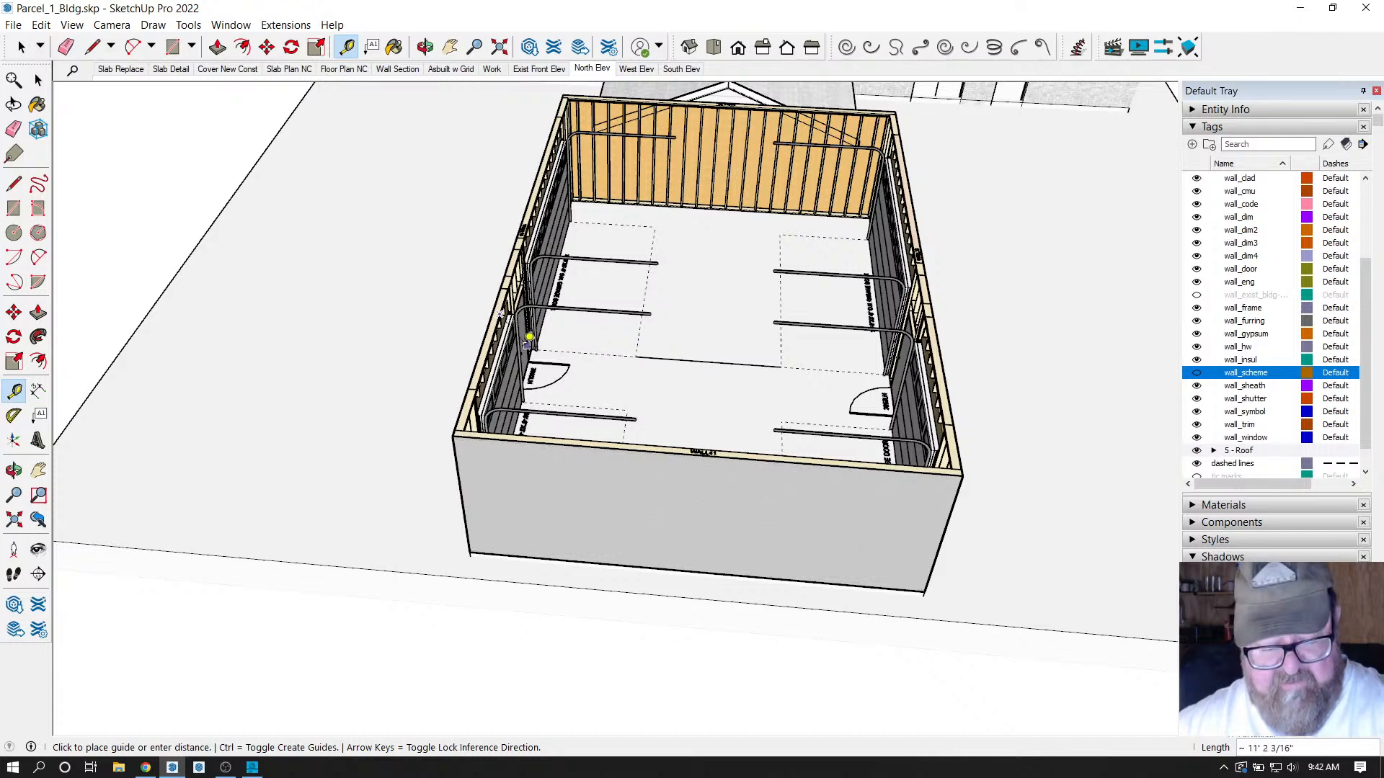
pyautogui.press('Escape')
pyautogui.scroll(4, 497, 349)
pyautogui.scroll(2, 509, 352)
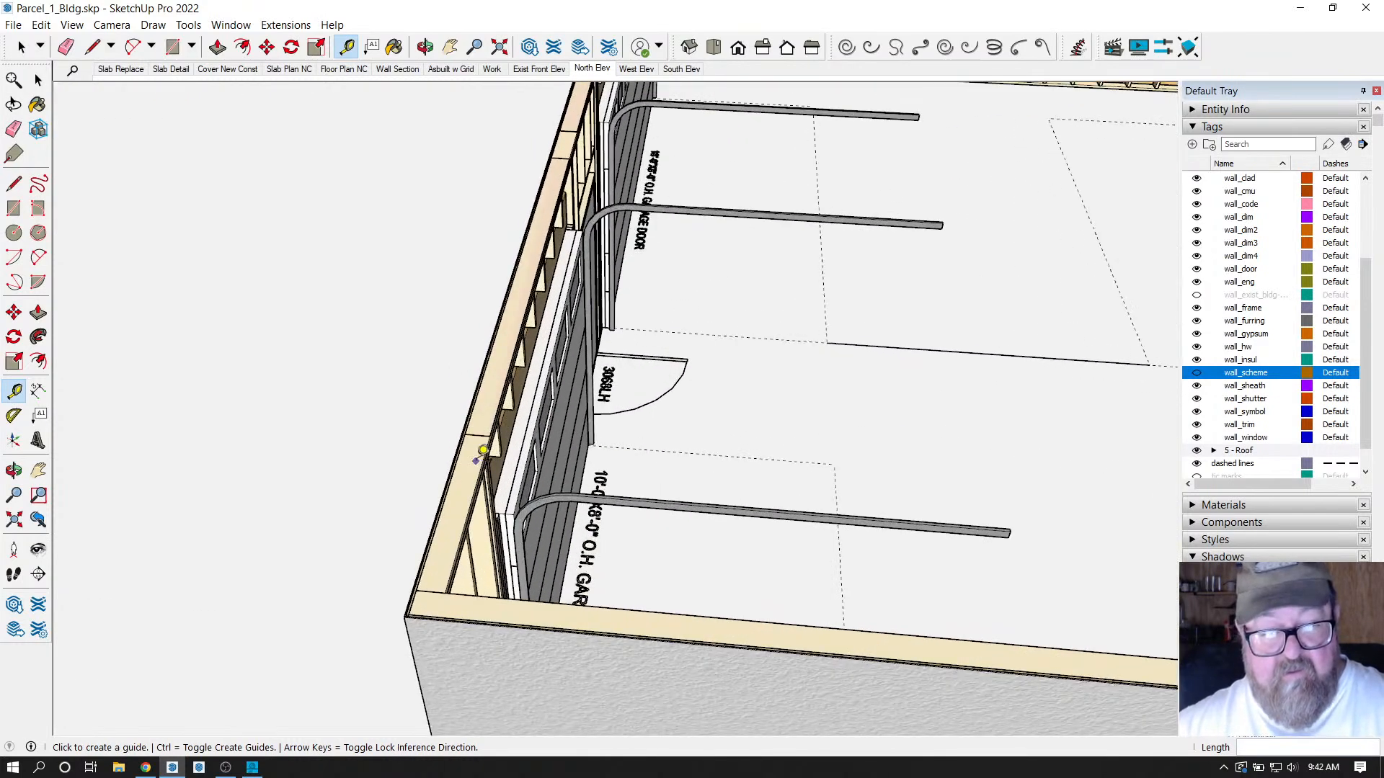
pyautogui.click(487, 453)
pyautogui.scroll(-6, 488, 452)
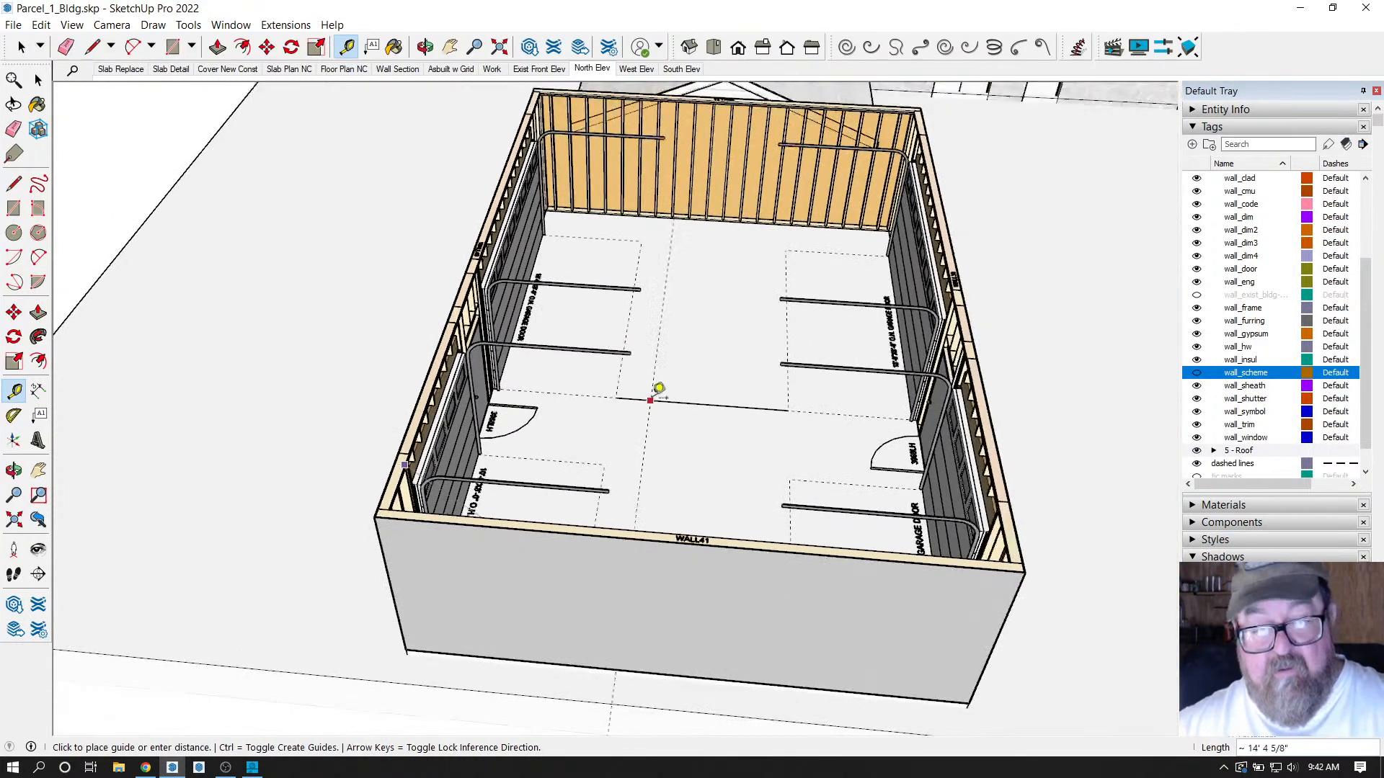
pyautogui.press('Escape')
pyautogui.scroll(-3, 703, 395)
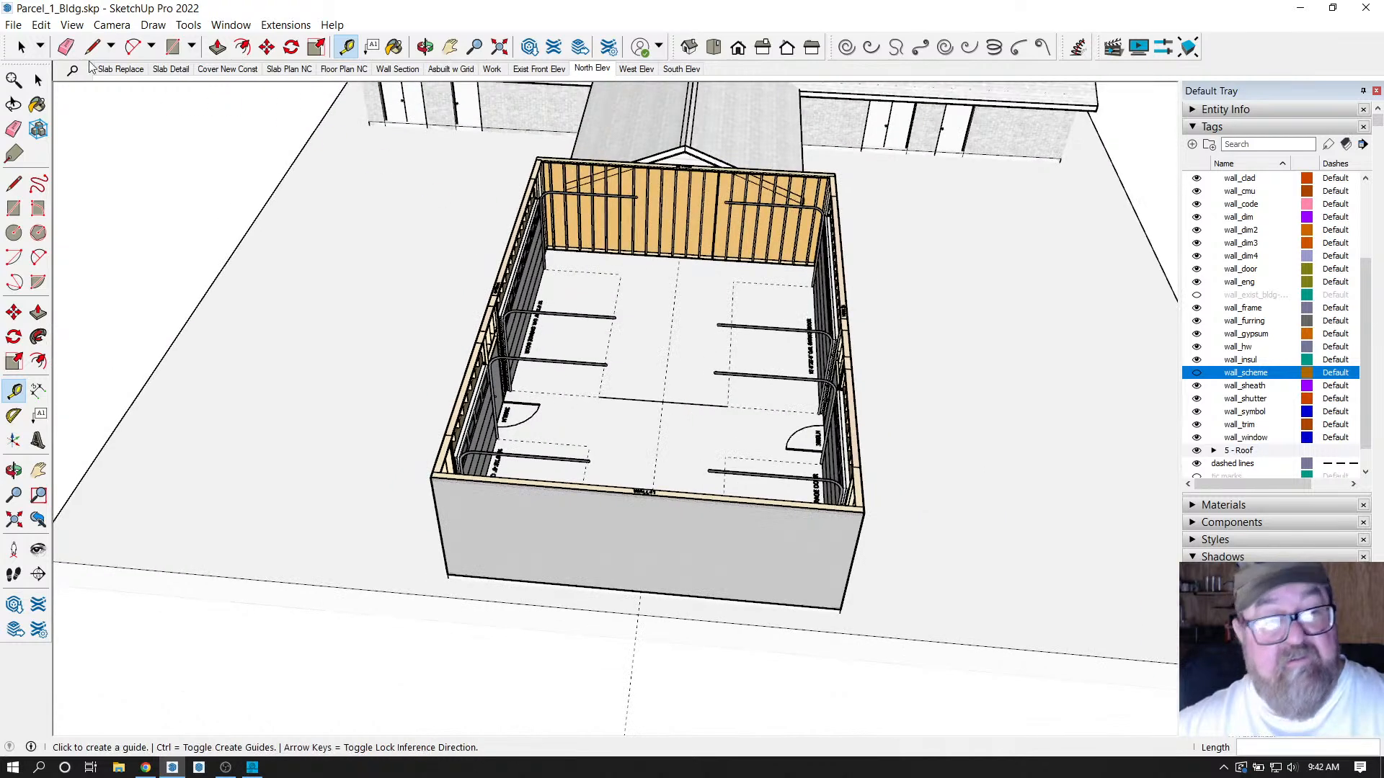
# Return to Select and open the Extensions menu.
pyautogui.press('space')
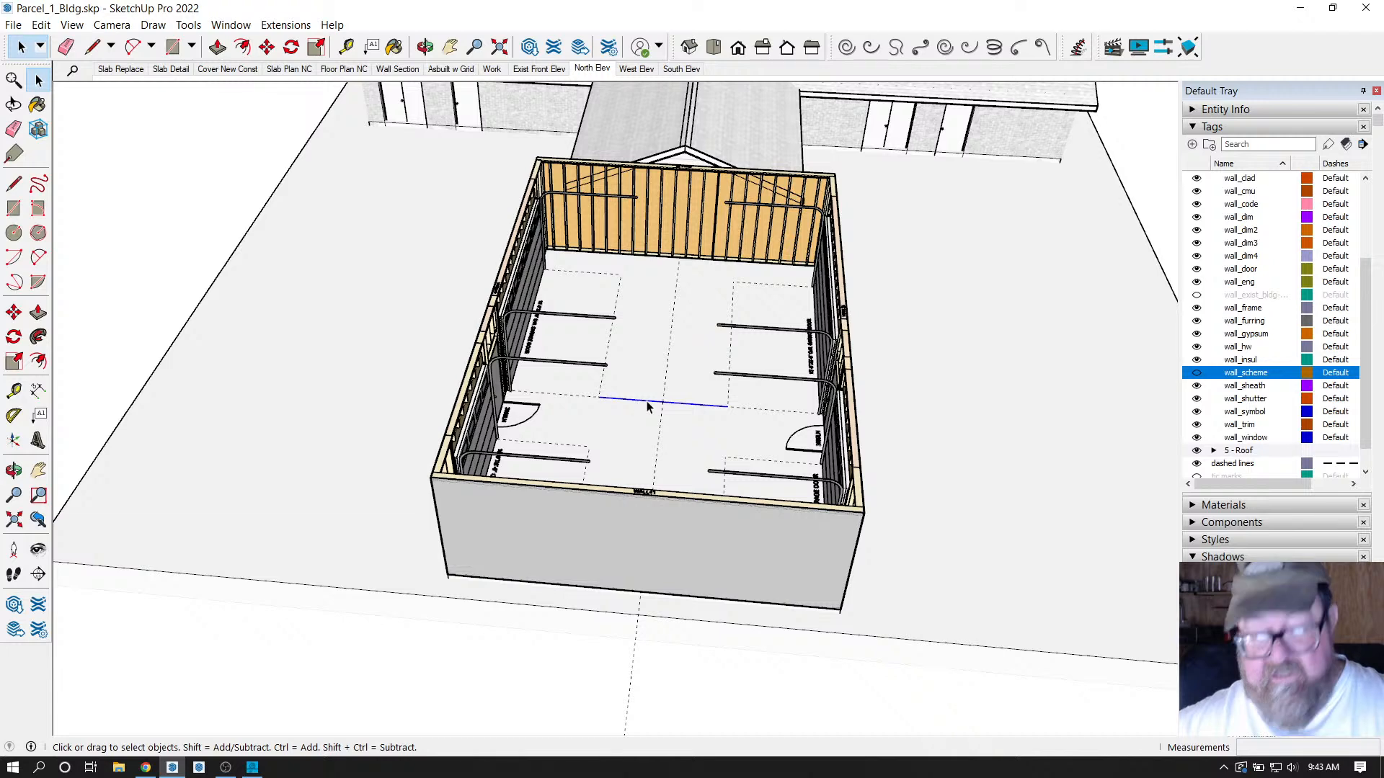
pyautogui.scroll(3, 667, 508)
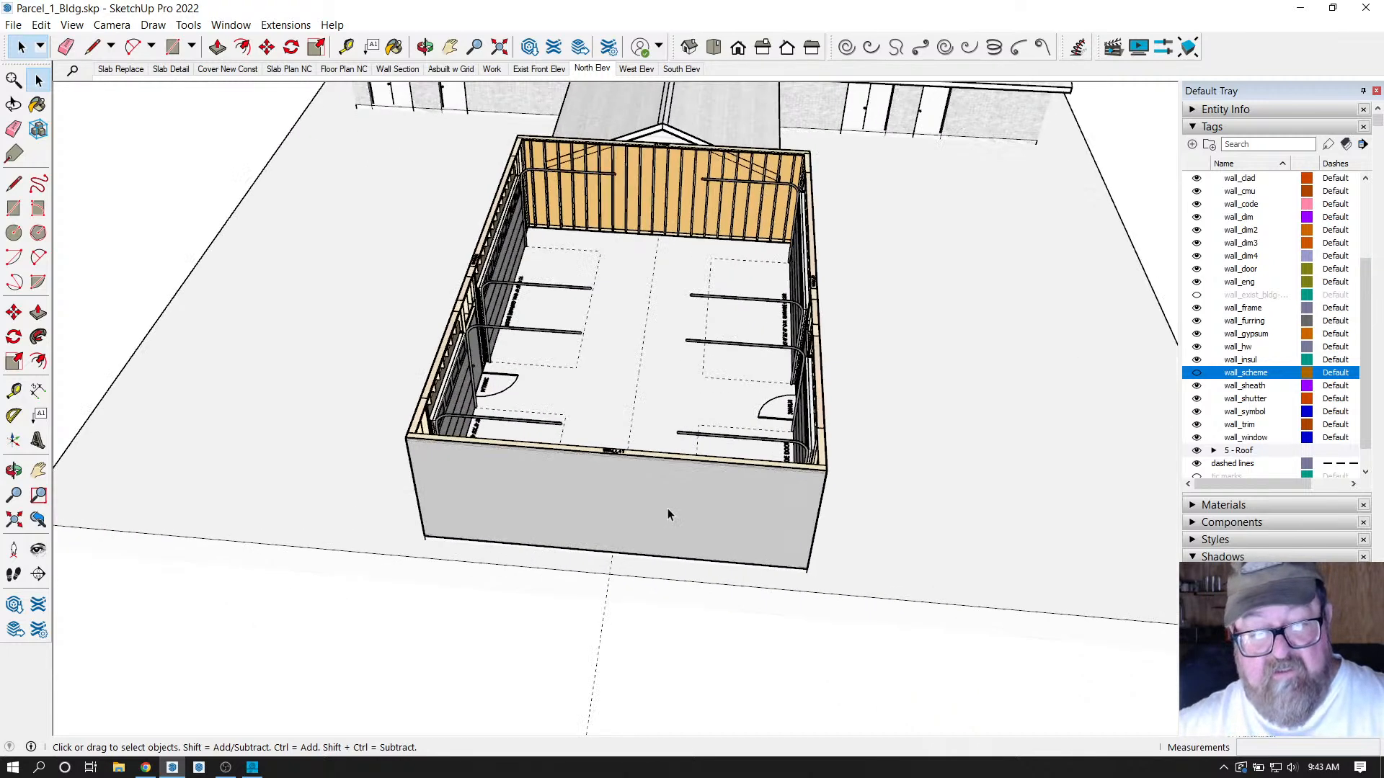
pyautogui.click(274, 28)
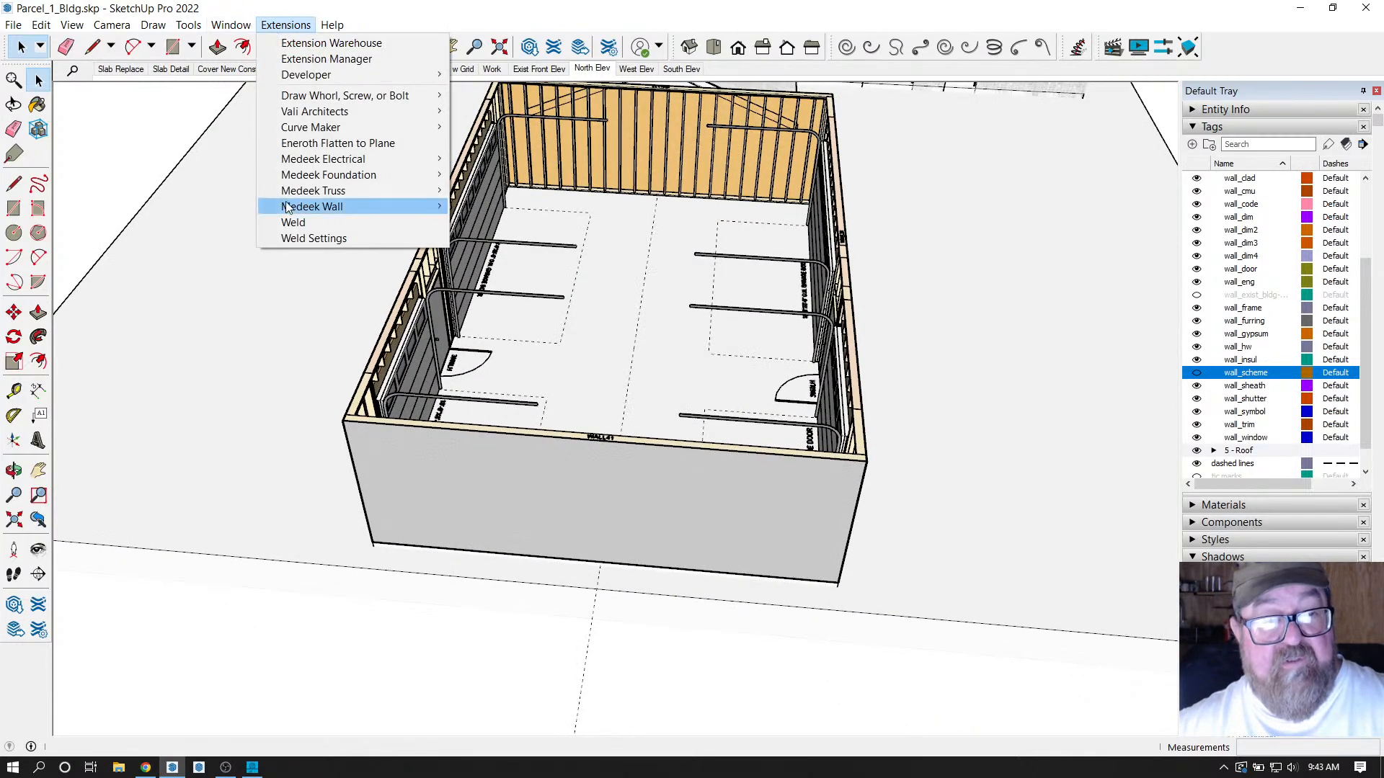
# Start a Medeek Wall window assembly and set the window width to 36.
pyautogui.moveTo(303, 206)
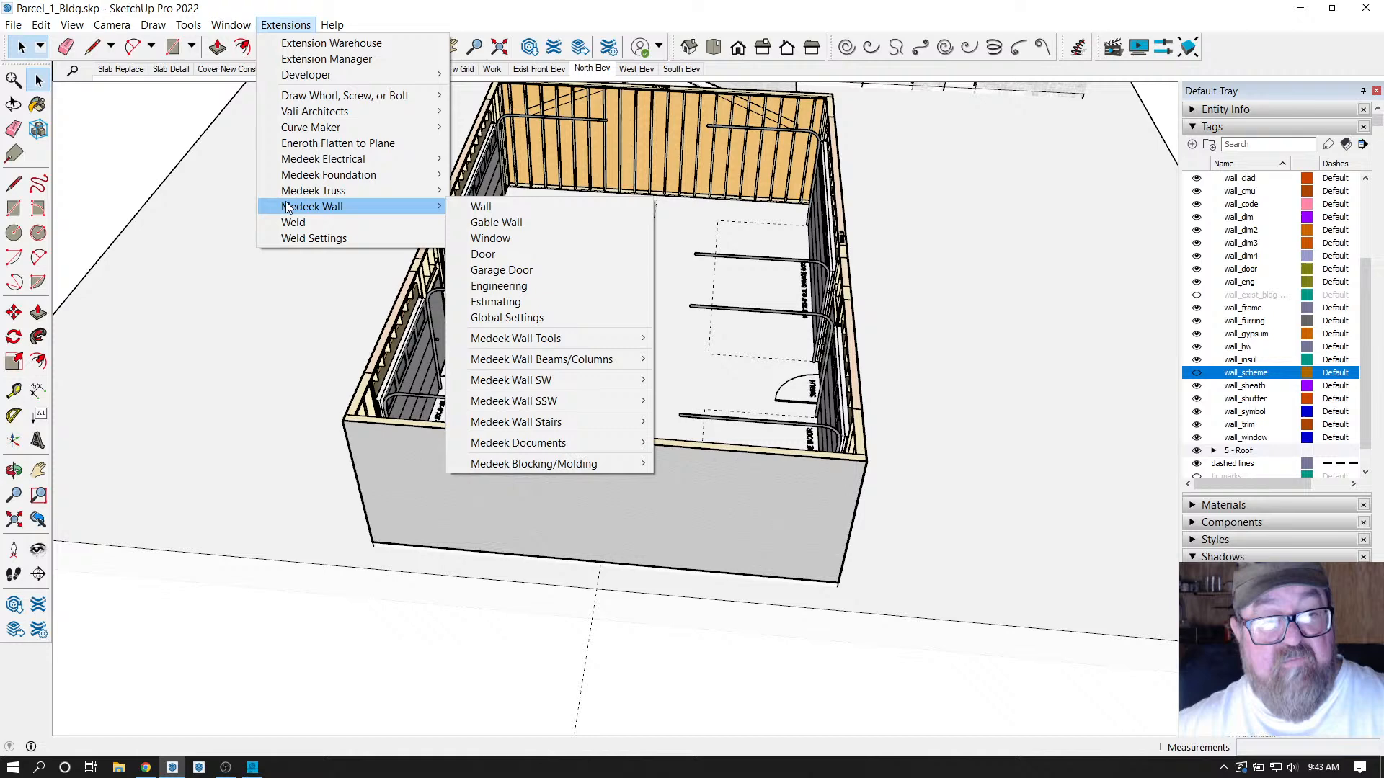
pyautogui.click(502, 240)
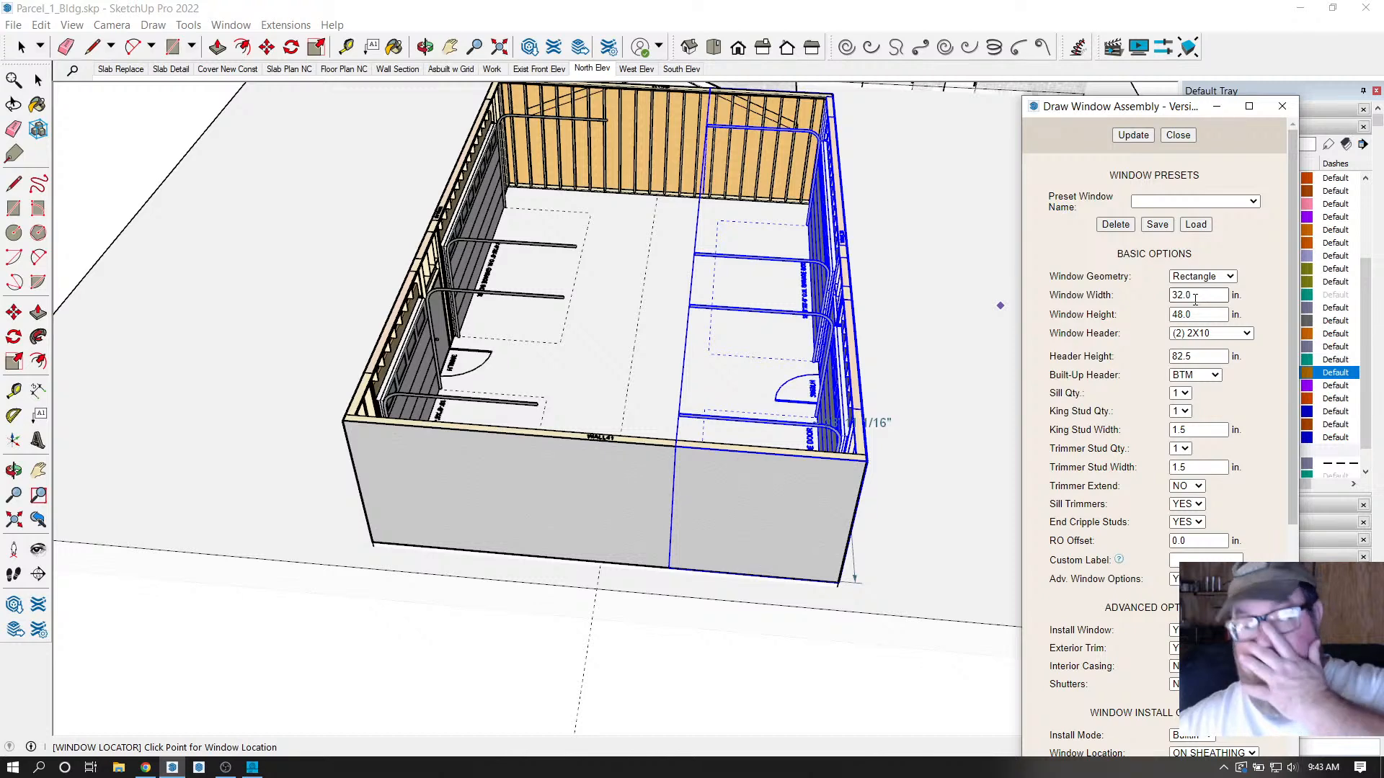
pyautogui.moveTo(1195, 300); pyautogui.dragTo(1153, 306)
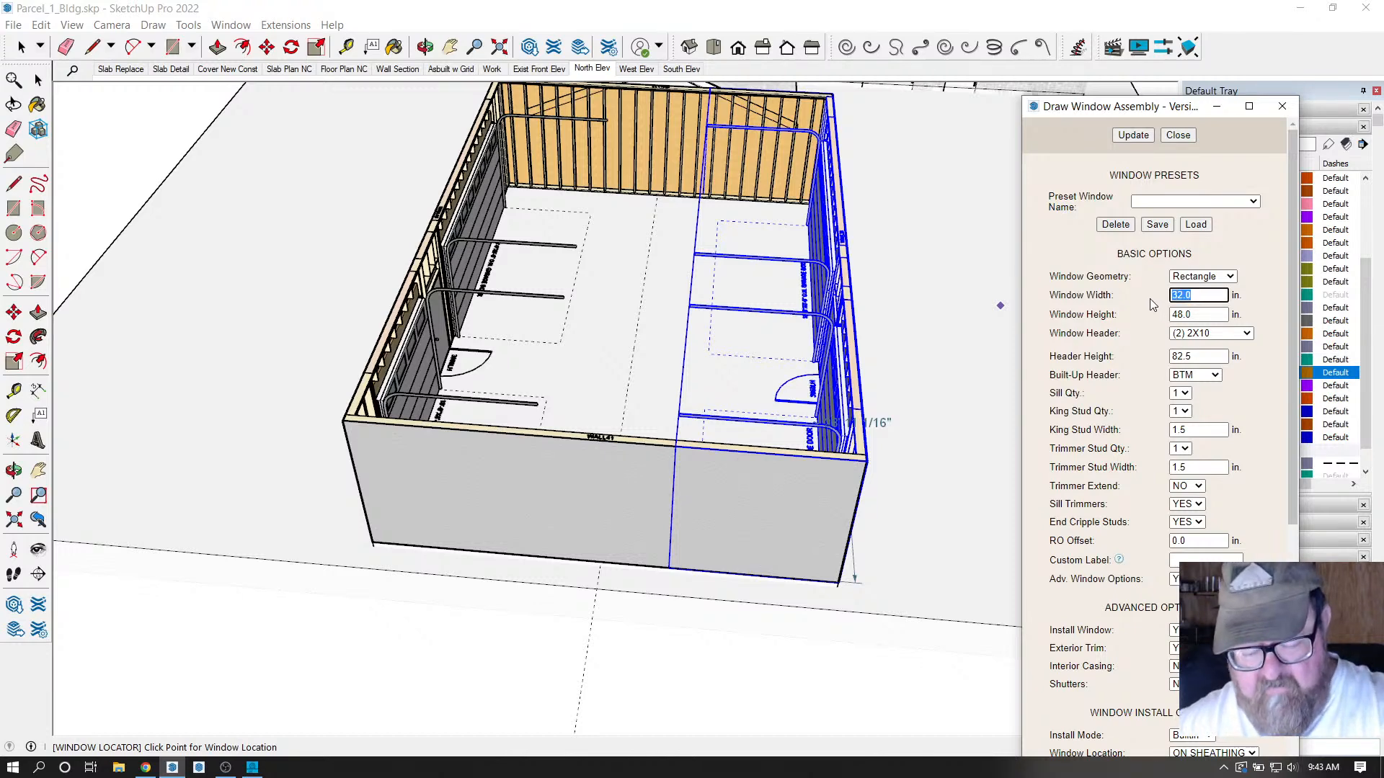
pyautogui.write('36')
pyautogui.click(1199, 314)
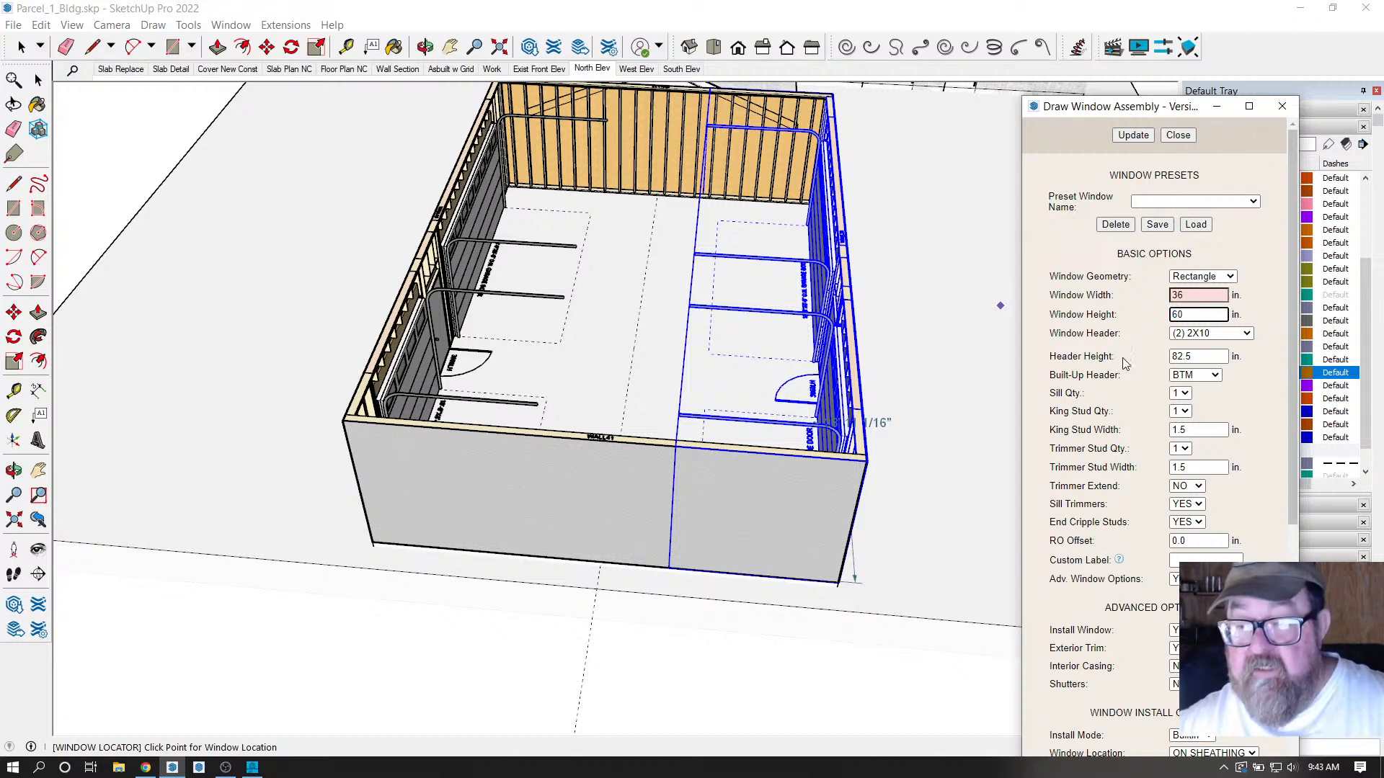
# Switch the window's Exterior Trim off and then back to YES.
pyautogui.scroll(-2, 1133, 396)
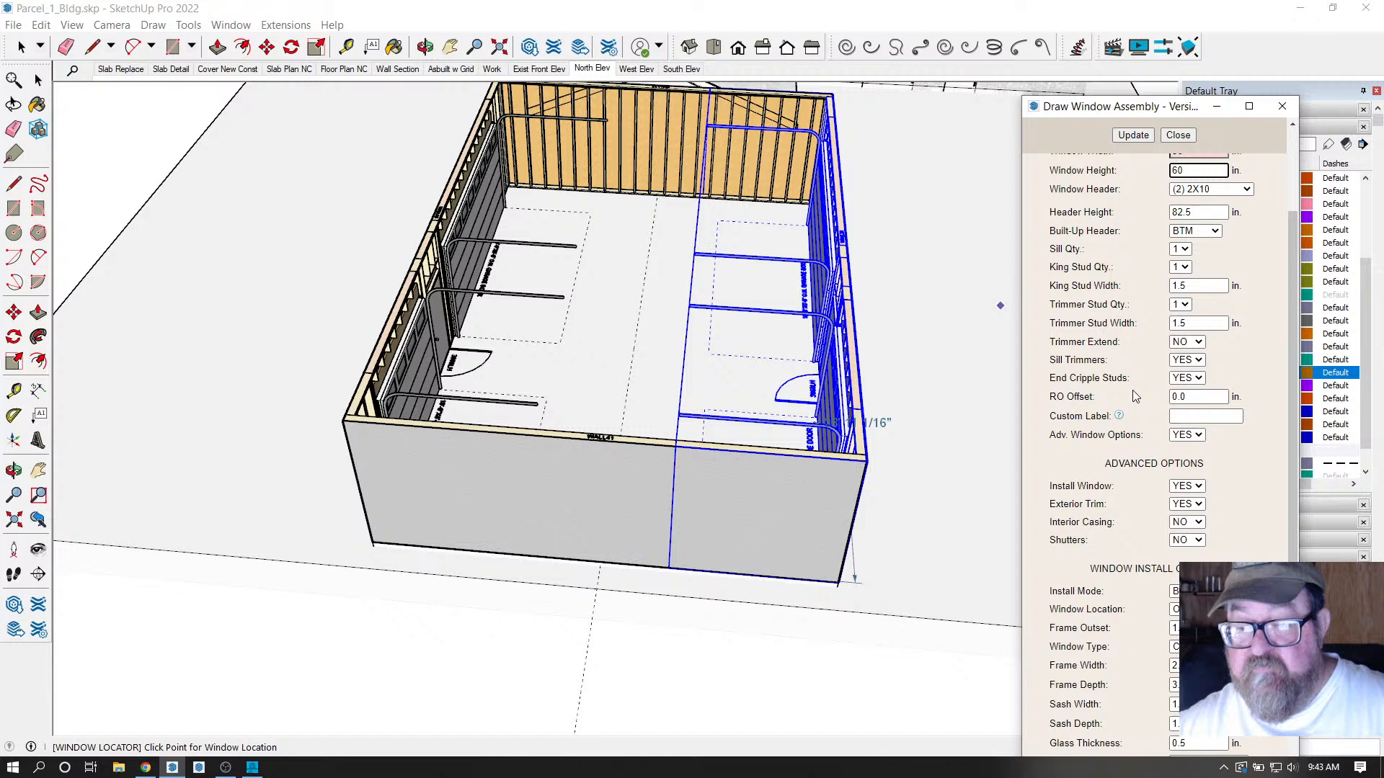
pyautogui.scroll(2, 1134, 395)
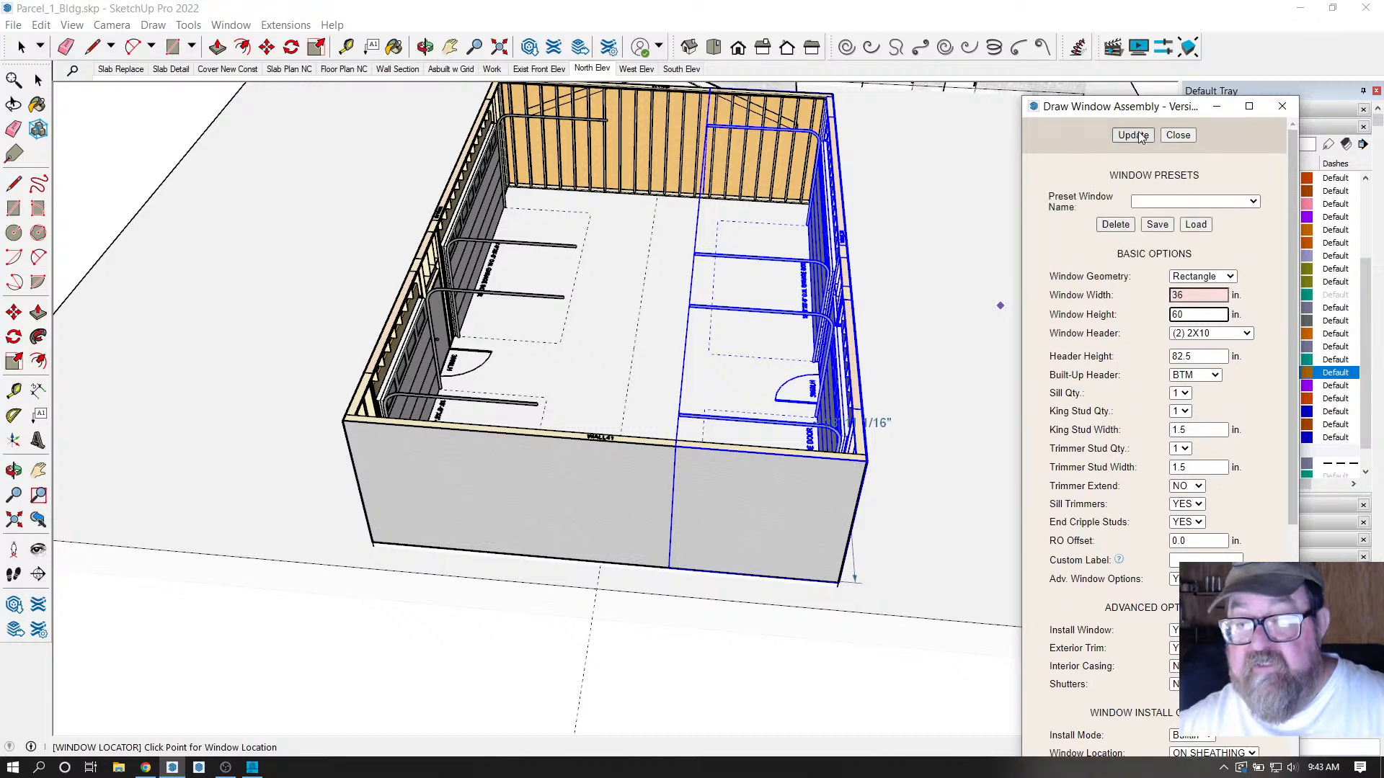
pyautogui.scroll(-3, 1101, 378)
pyautogui.scroll(-4, 1102, 379)
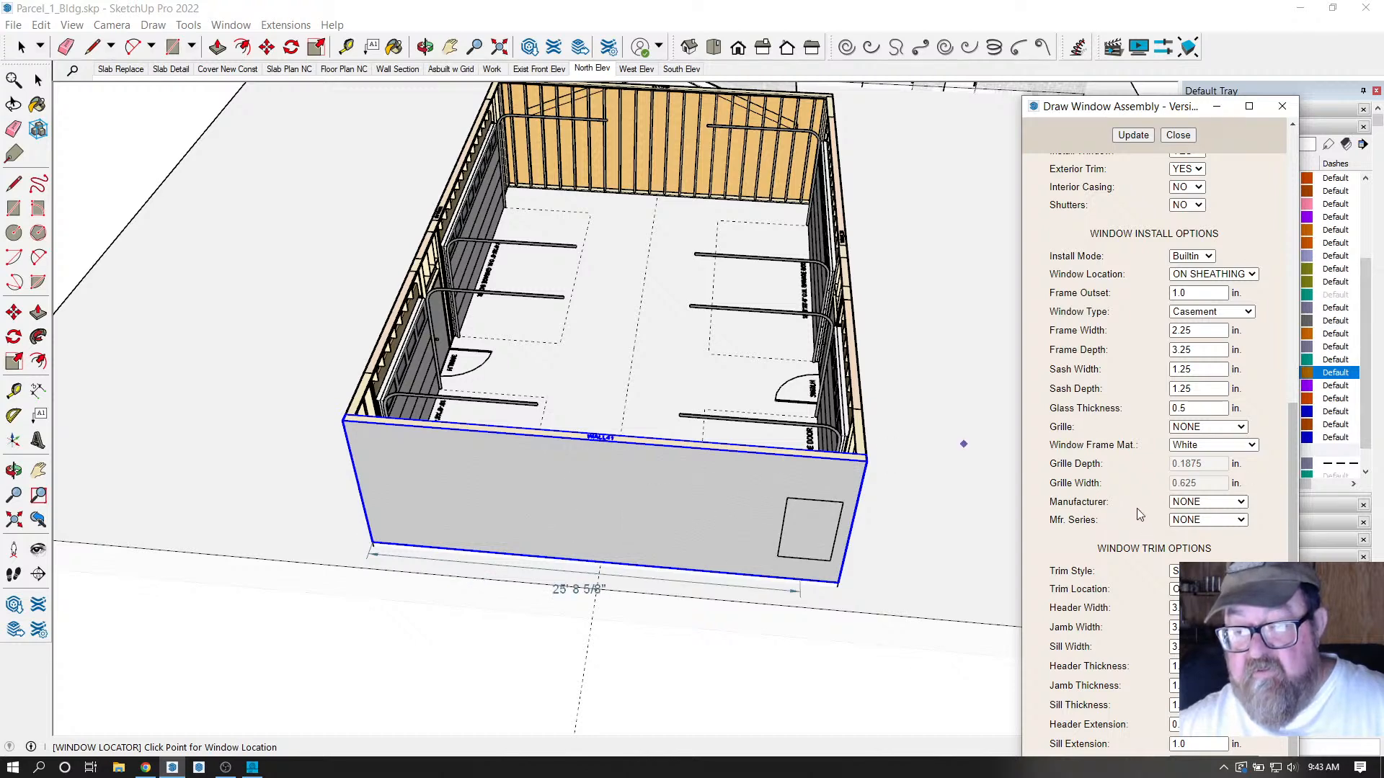
pyautogui.scroll(3, 1135, 504)
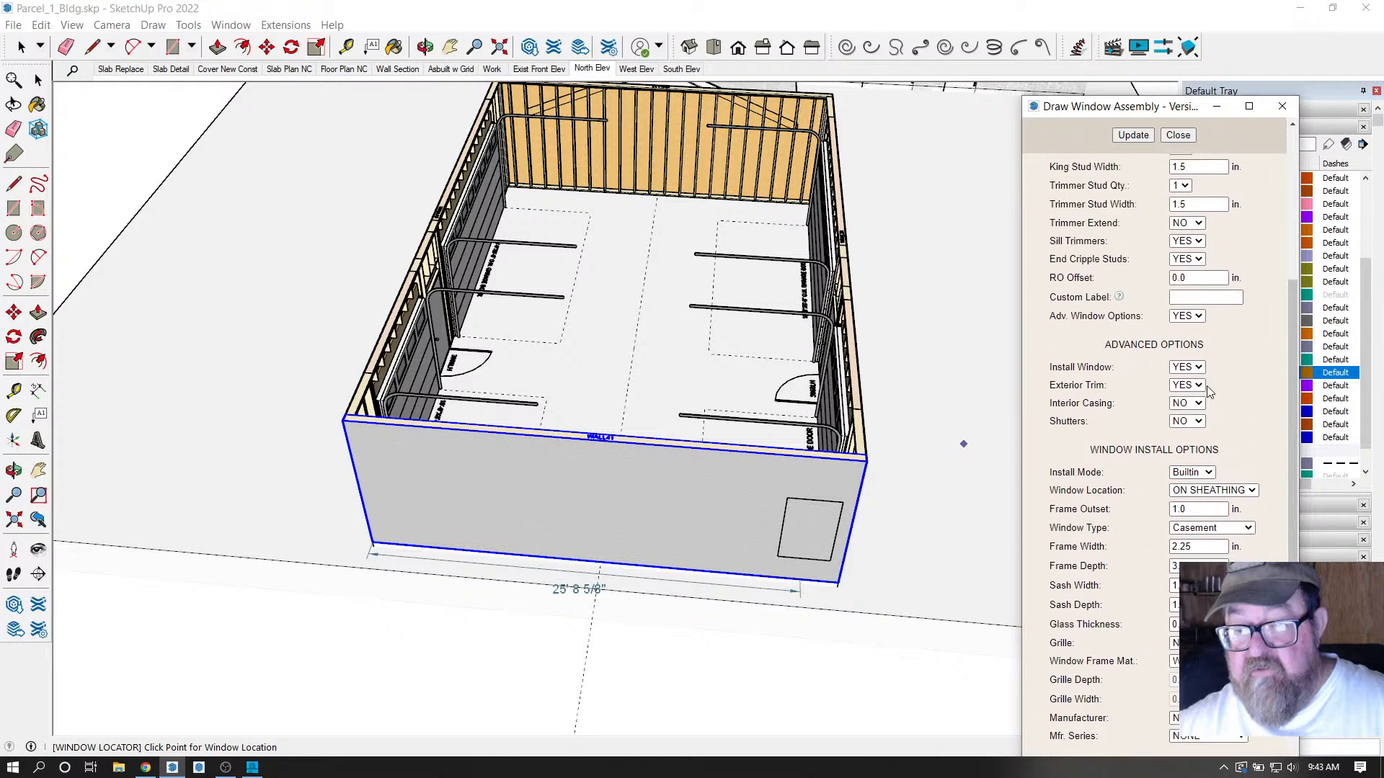
pyautogui.click(1187, 385)
pyautogui.click(1182, 408)
pyautogui.scroll(1, 1153, 412)
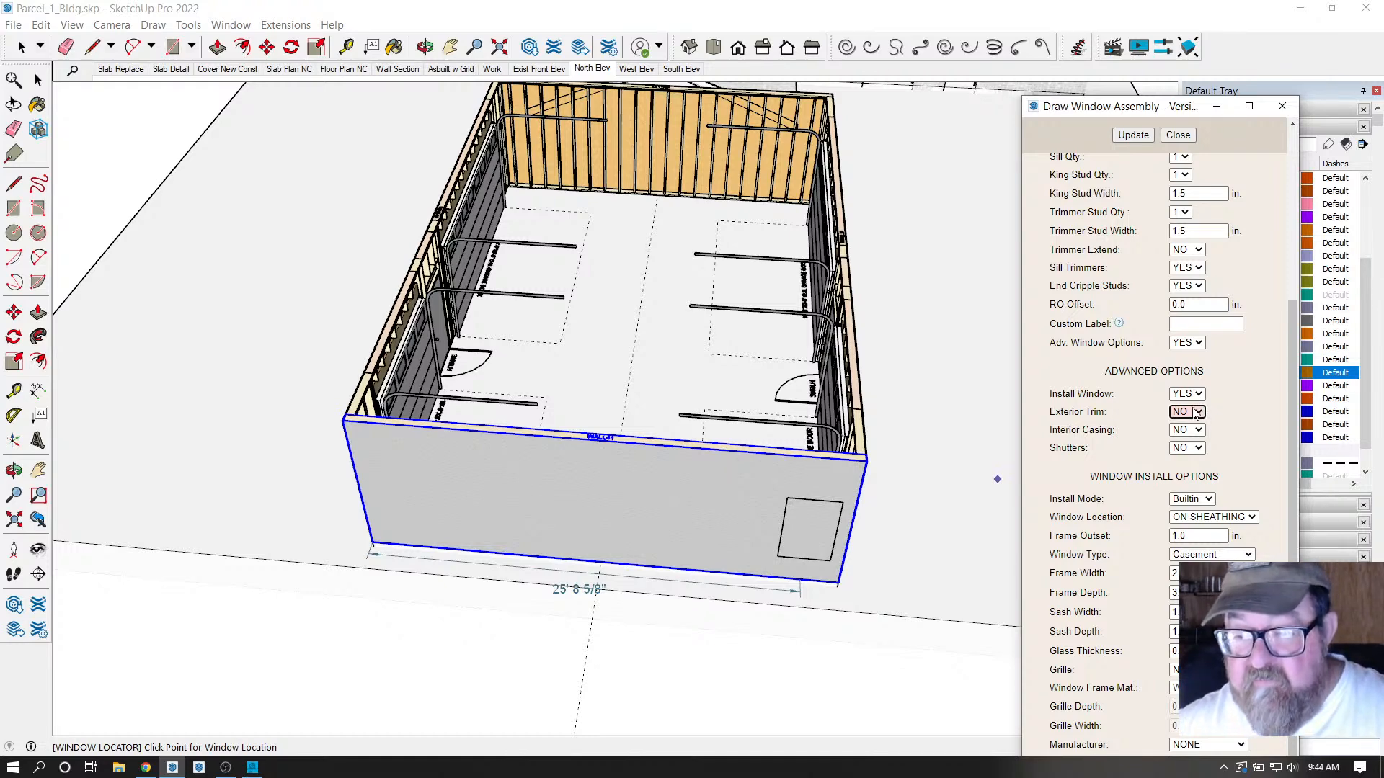
pyautogui.click(1200, 416)
pyautogui.click(1186, 437)
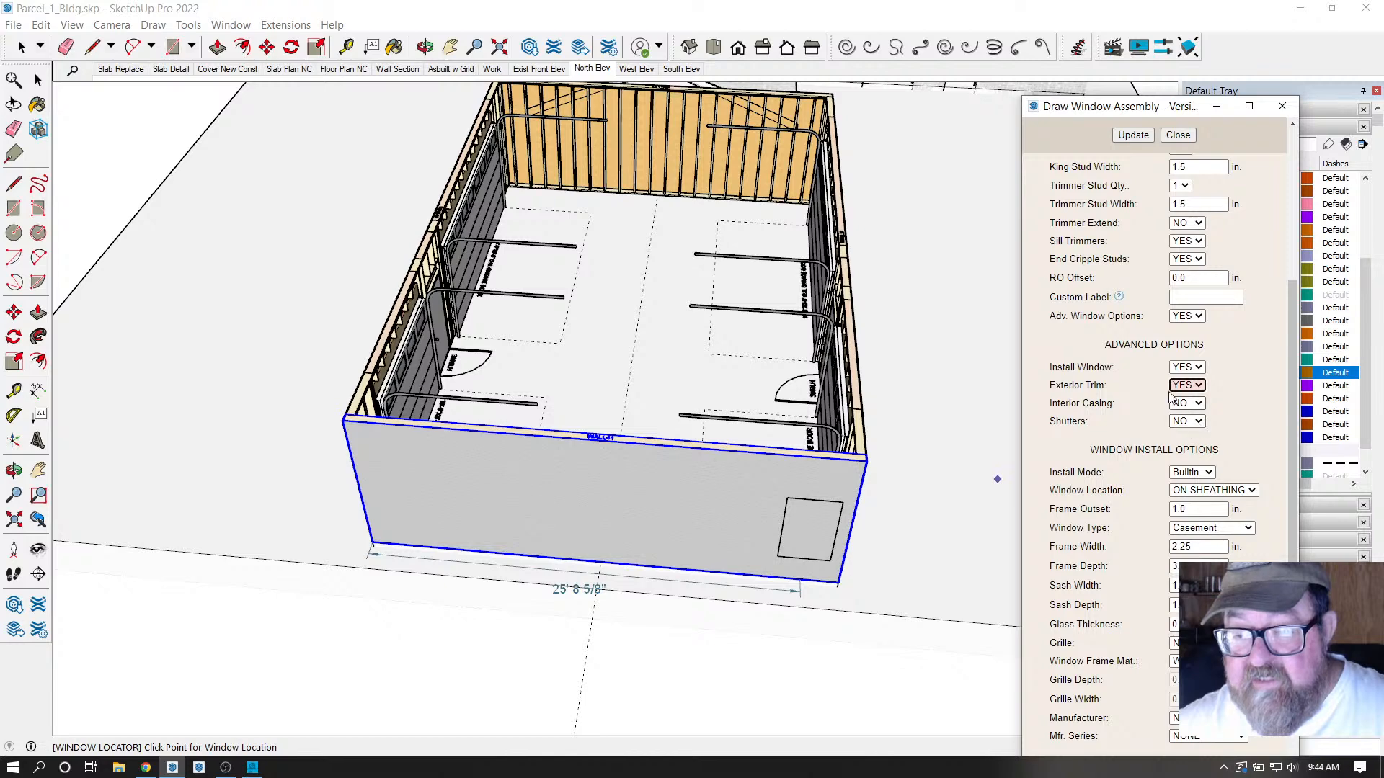
# Place the trimmed 3050CSMT window on the near side wall and orbit to inspect it.
pyautogui.click(1138, 139)
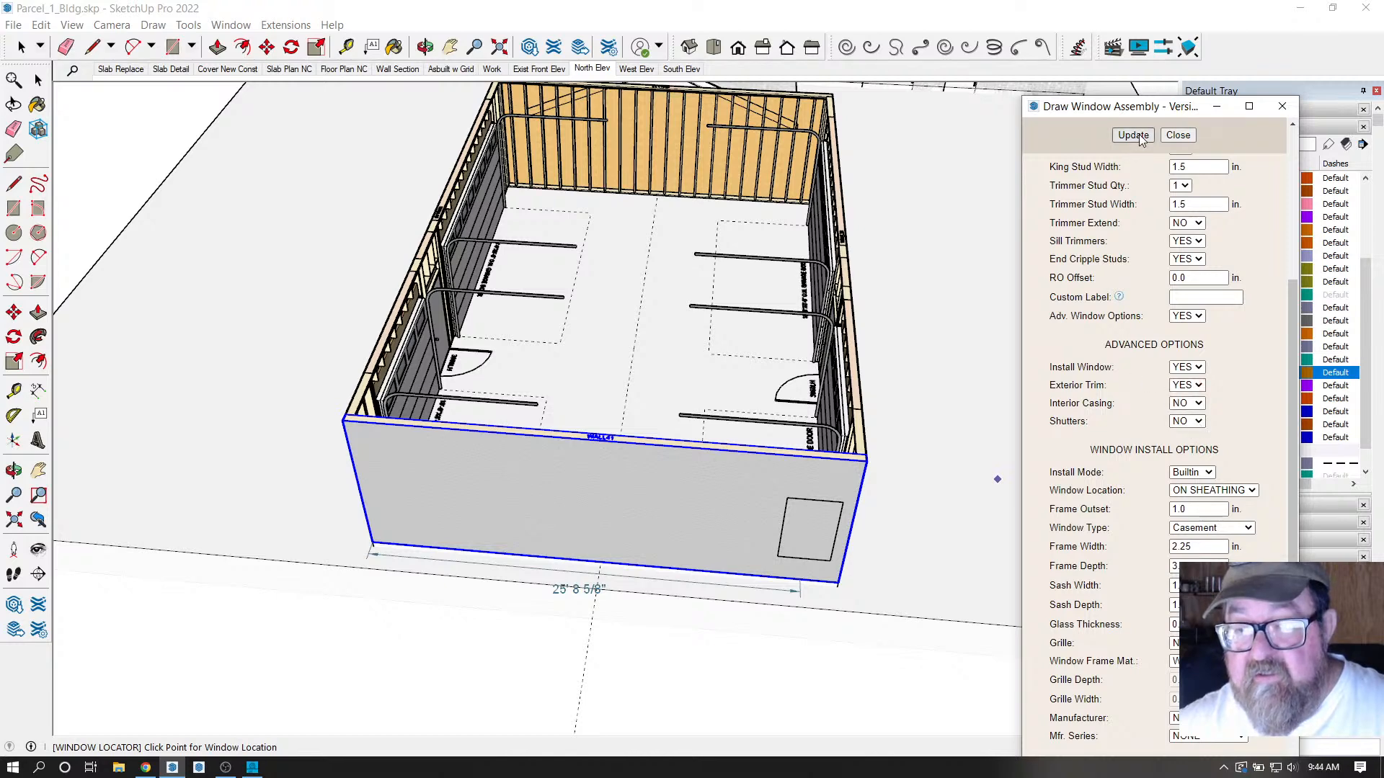
pyautogui.click(599, 581)
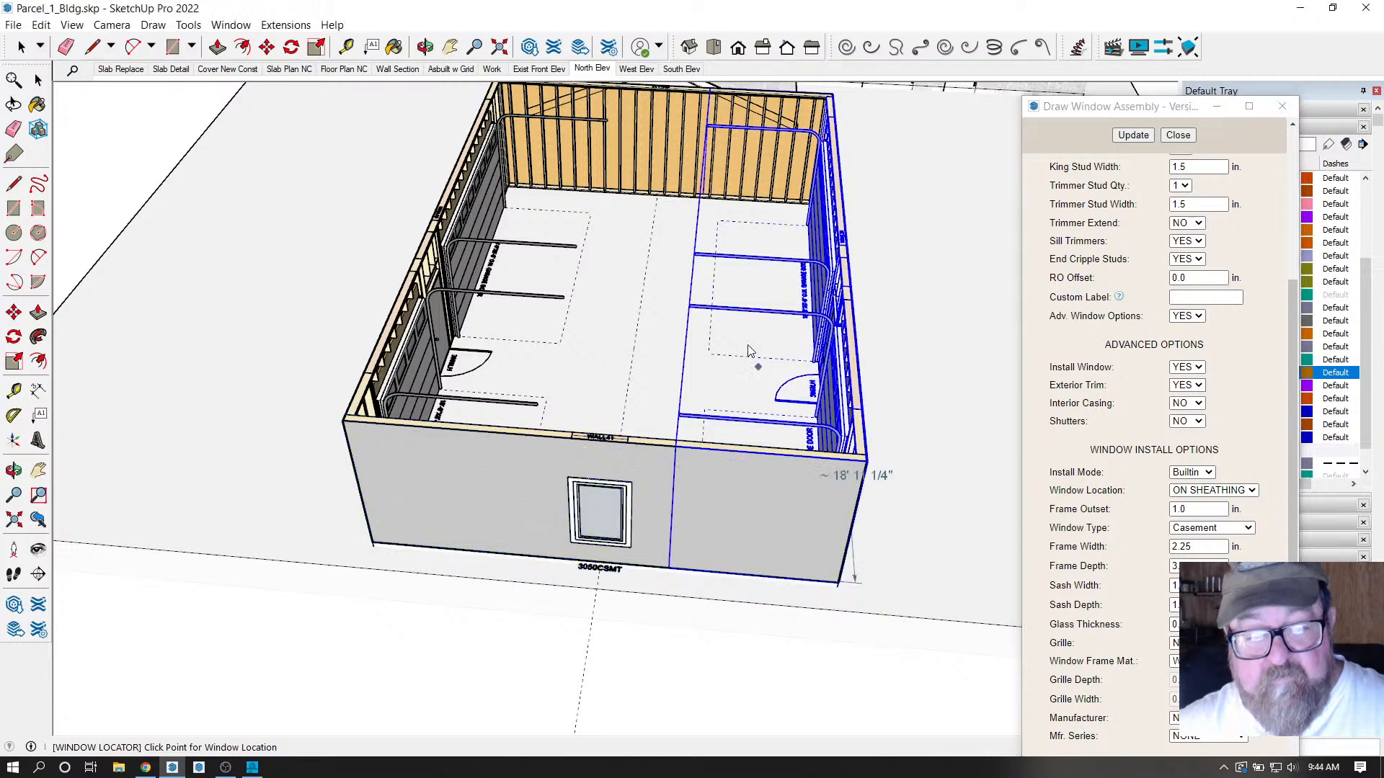
pyautogui.press('o')
pyautogui.moveTo(733, 534); pyautogui.dragTo(483, 504)
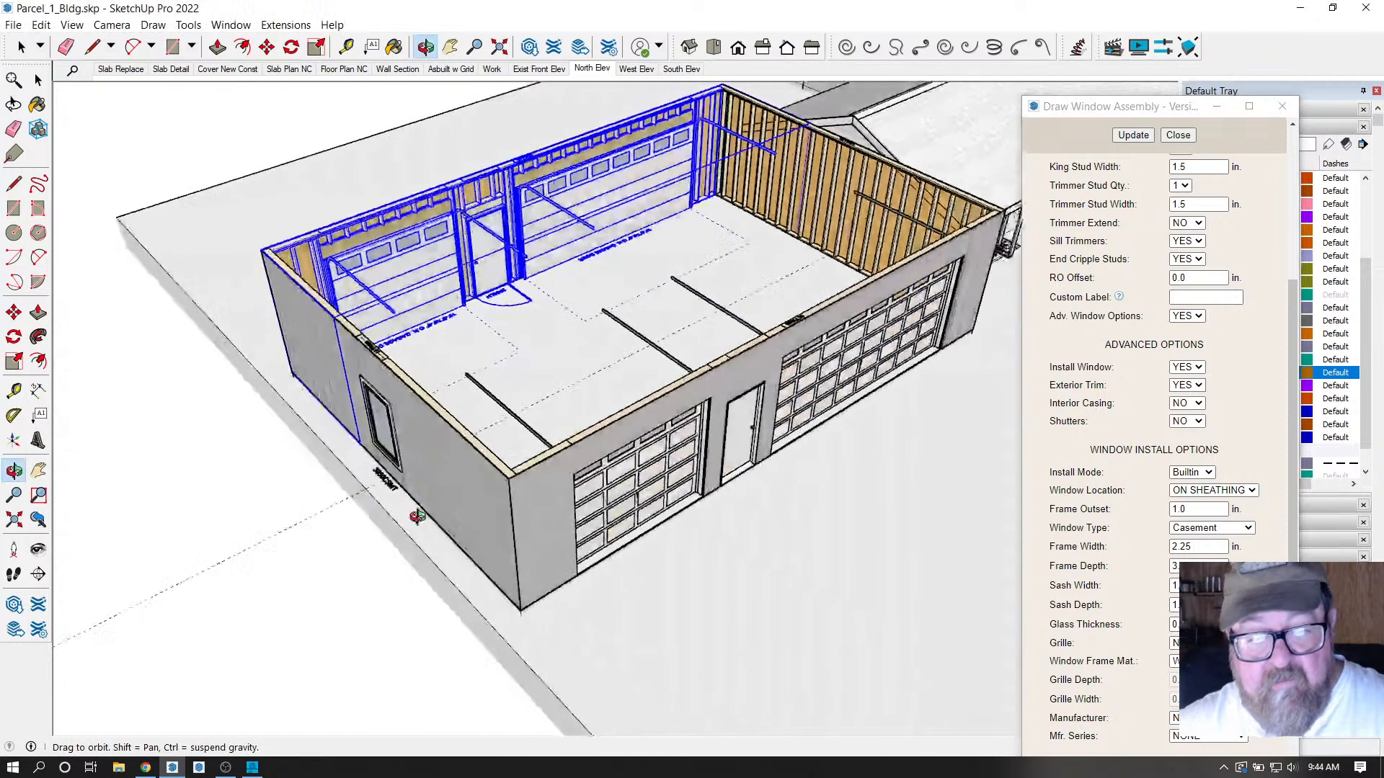
pyautogui.scroll(5, 483, 505)
pyautogui.moveTo(619, 475); pyautogui.dragTo(872, 375)
pyautogui.scroll(-5, 786, 480)
pyautogui.scroll(6, 345, 395)
pyautogui.scroll(3, 345, 395)
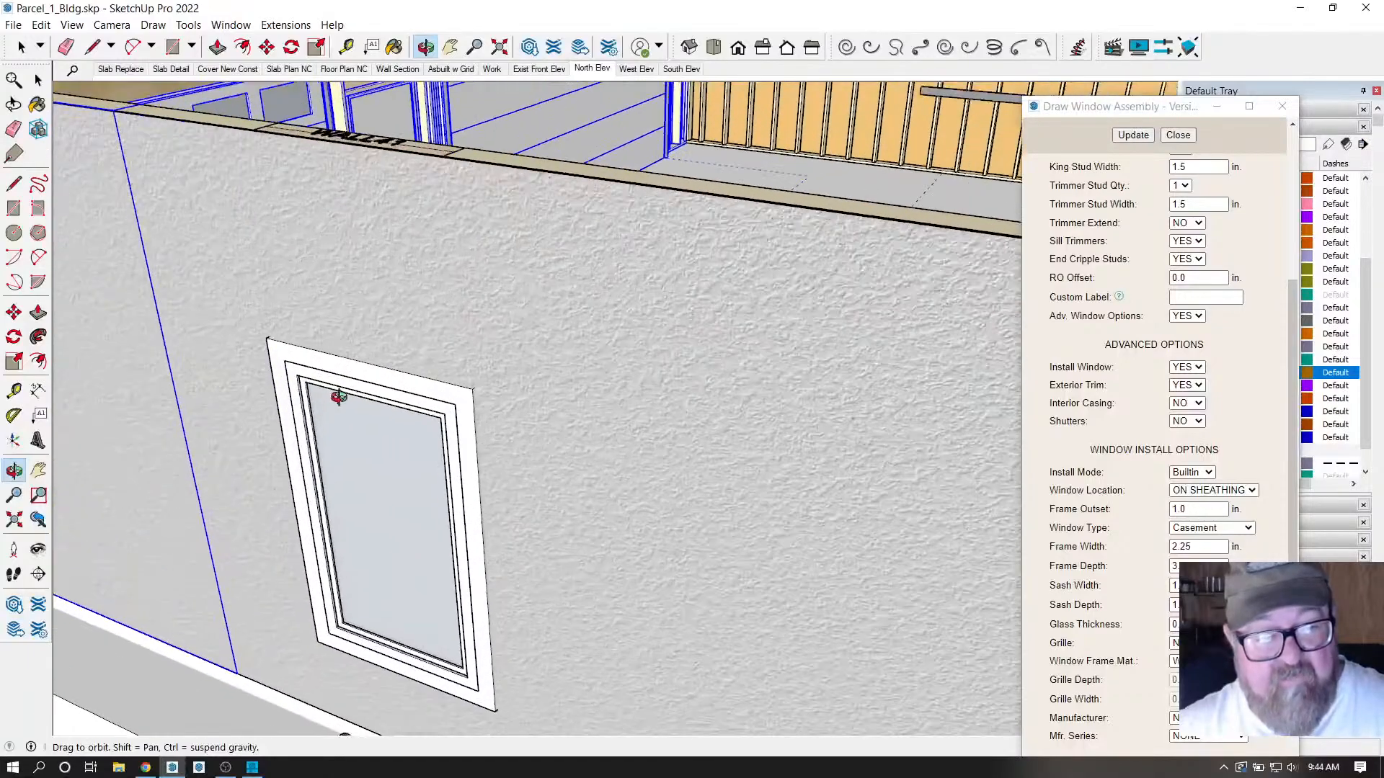
pyautogui.scroll(-10, 342, 393)
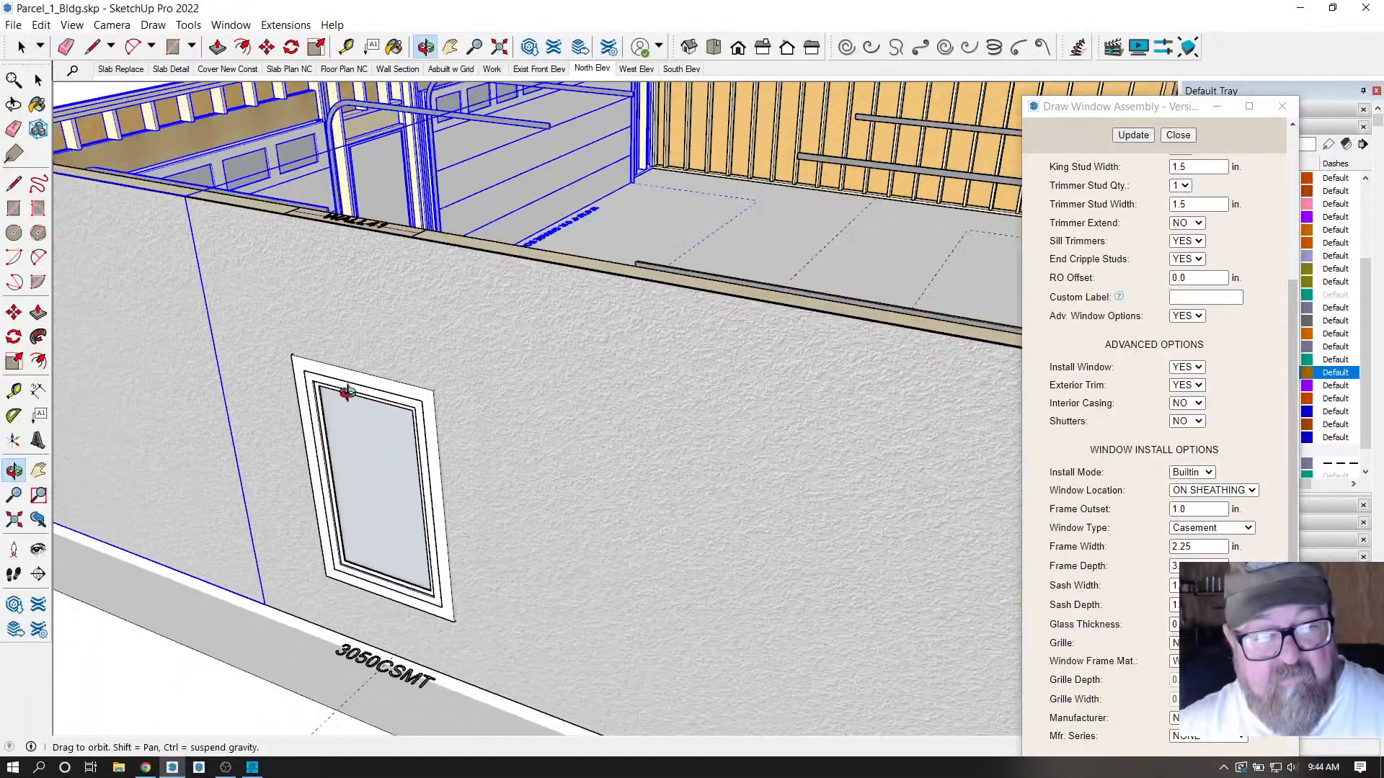
pyautogui.moveTo(822, 515); pyautogui.dragTo(721, 505)
pyautogui.scroll(3, 720, 504)
# Stop placing windows, then set the man door's Exterior Trim to YES and update it.
pyautogui.click(22, 49)
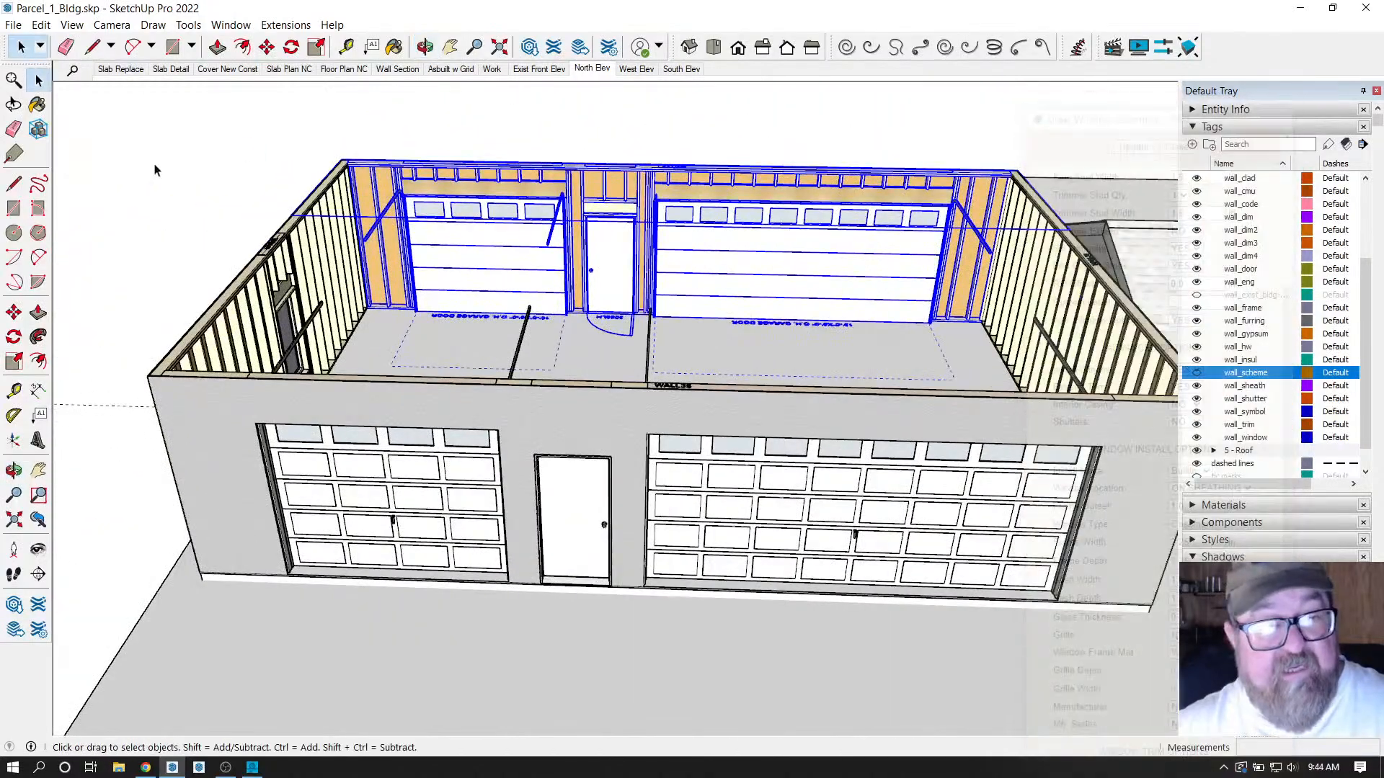
pyautogui.click(285, 25)
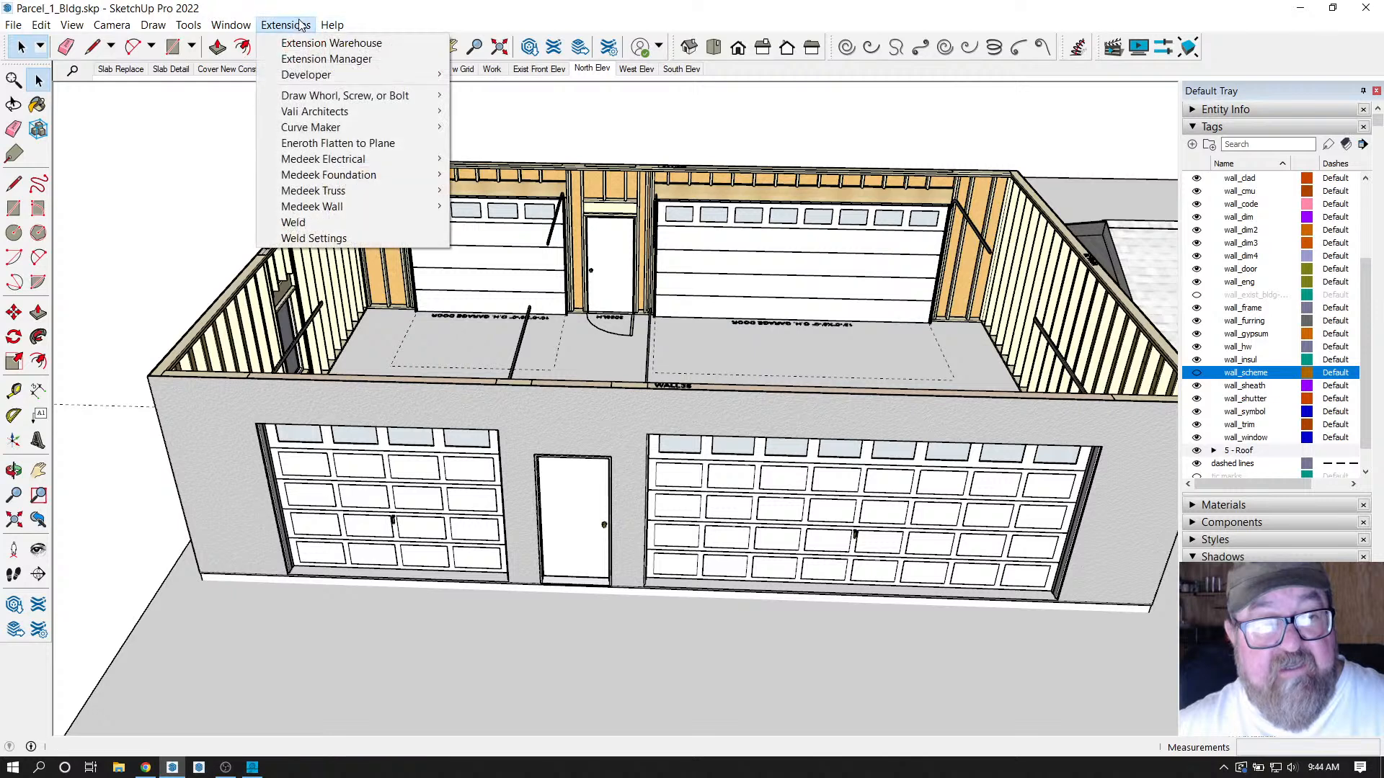
pyautogui.moveTo(311, 206)
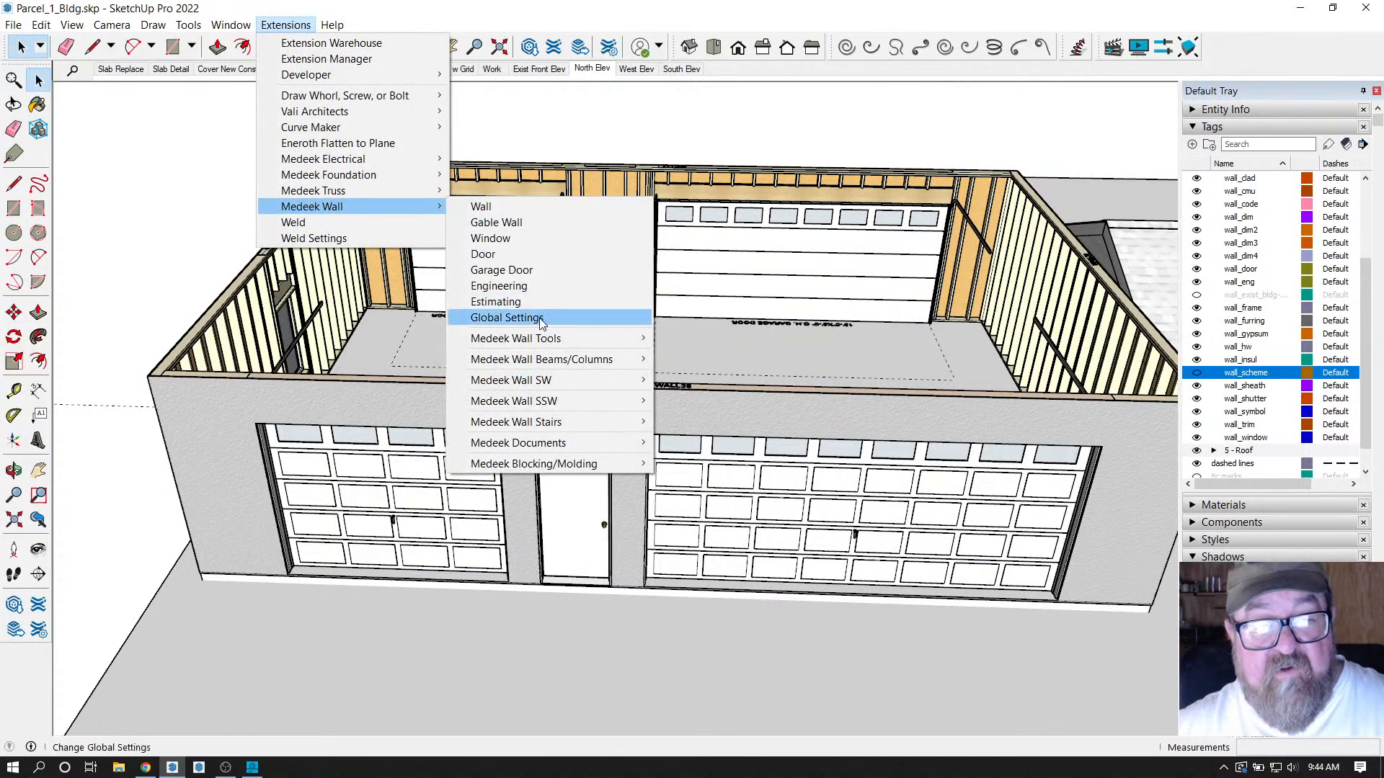
pyautogui.moveTo(545, 339)
pyautogui.click(692, 354)
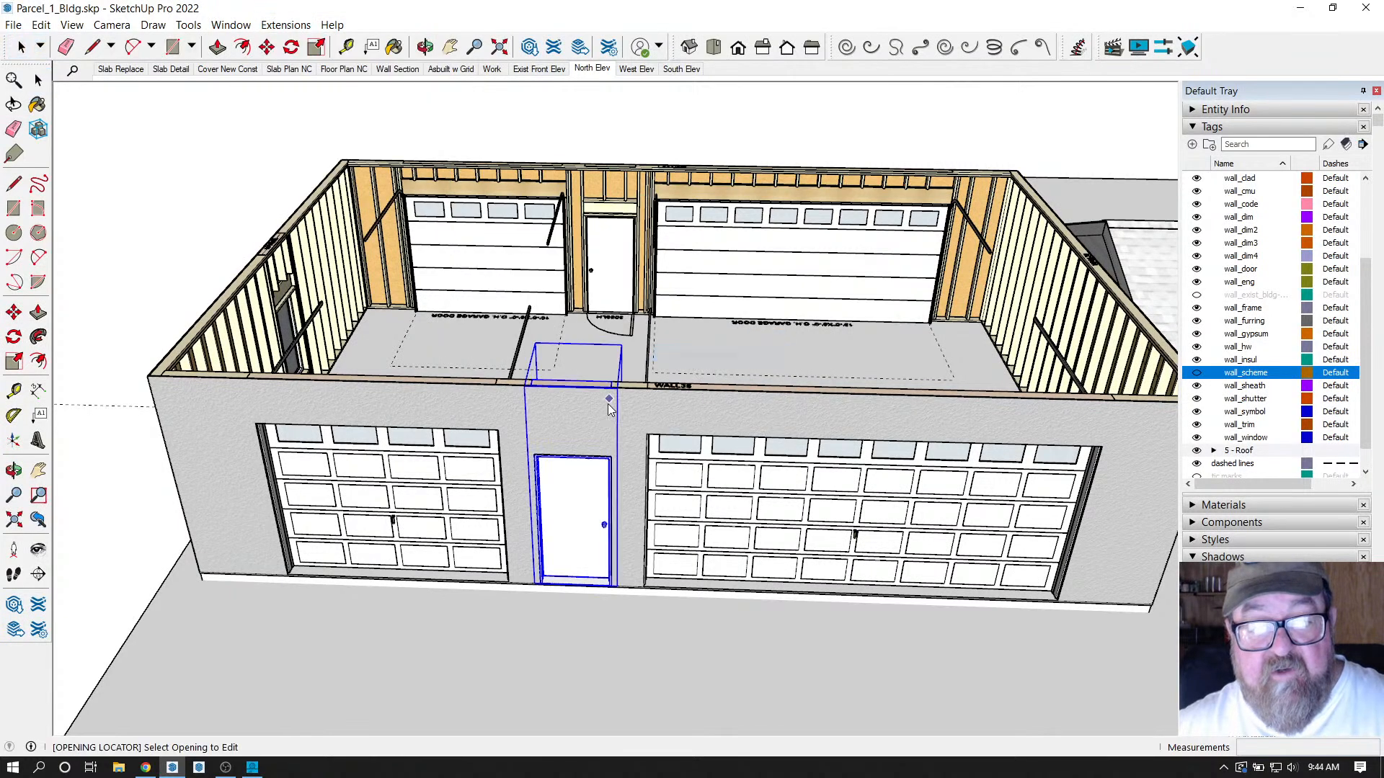
pyautogui.click(581, 479)
pyautogui.scroll(-2, 974, 426)
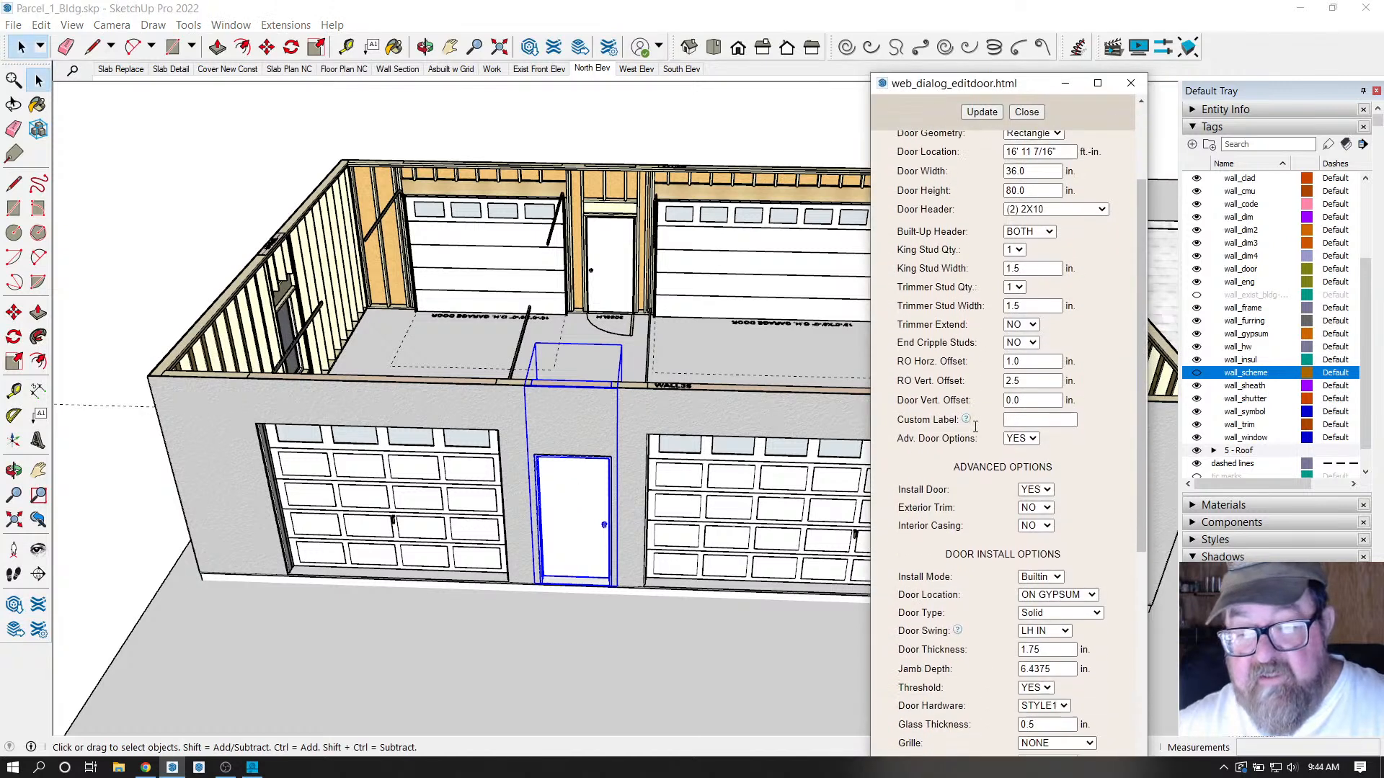
pyautogui.click(1048, 502)
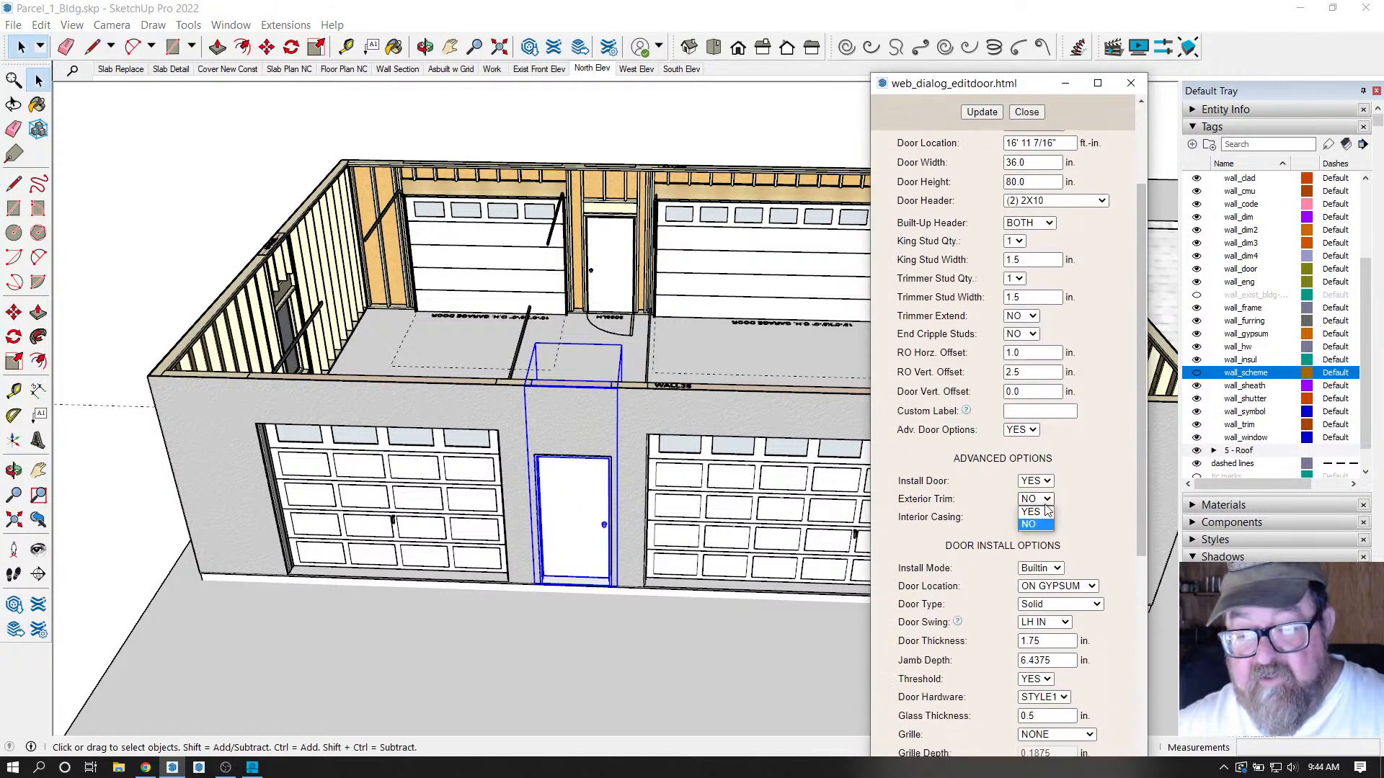
pyautogui.click(1042, 522)
pyautogui.click(982, 112)
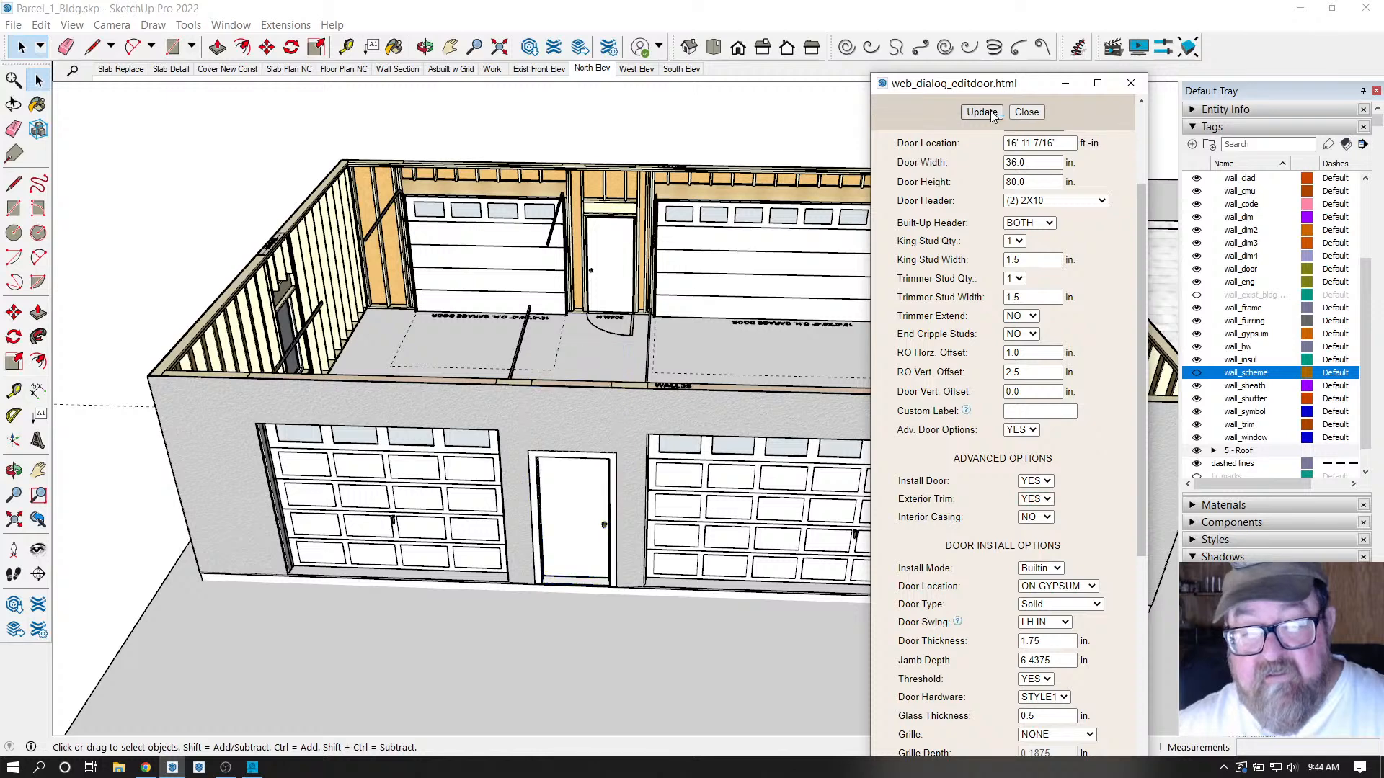
pyautogui.click(1027, 112)
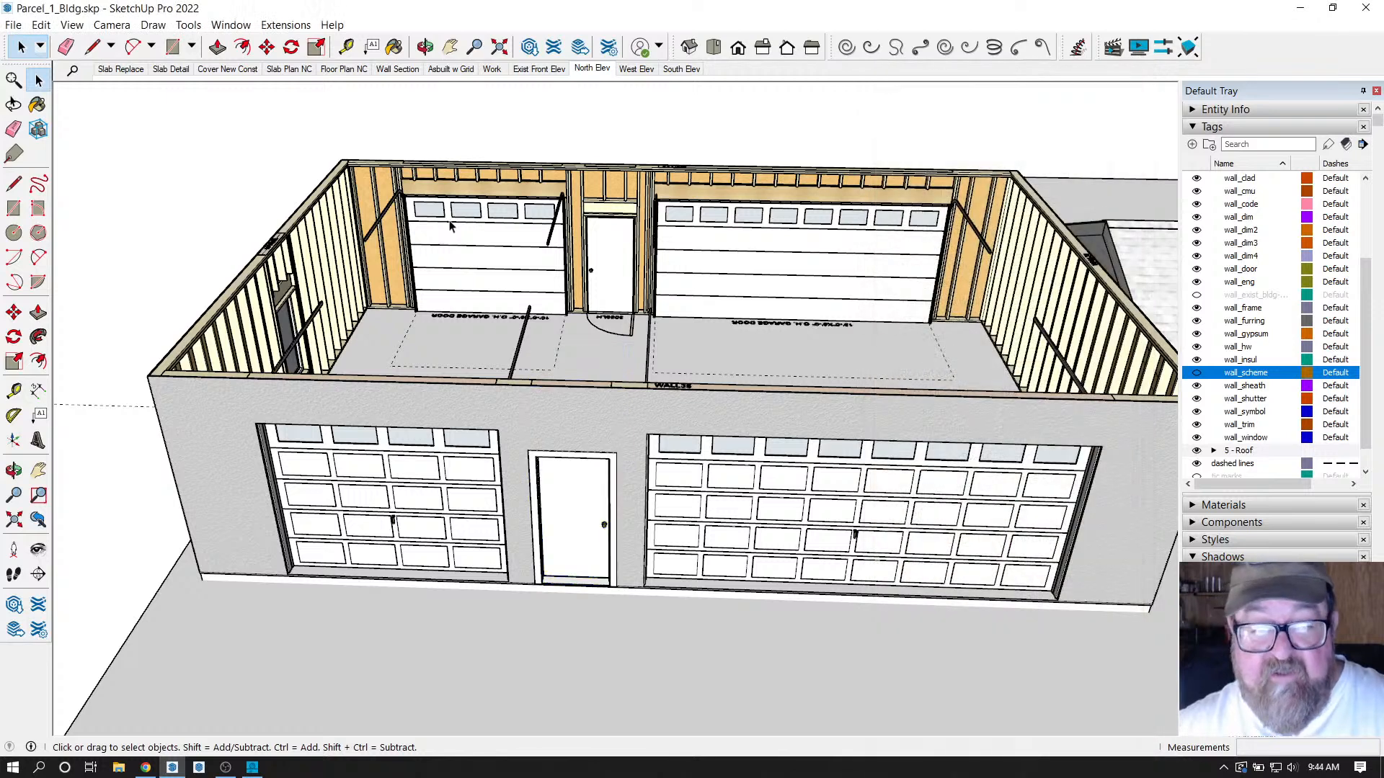
# Orbit to look down into the building and re-apply Exterior Trim YES to the man door.
pyautogui.click(425, 47)
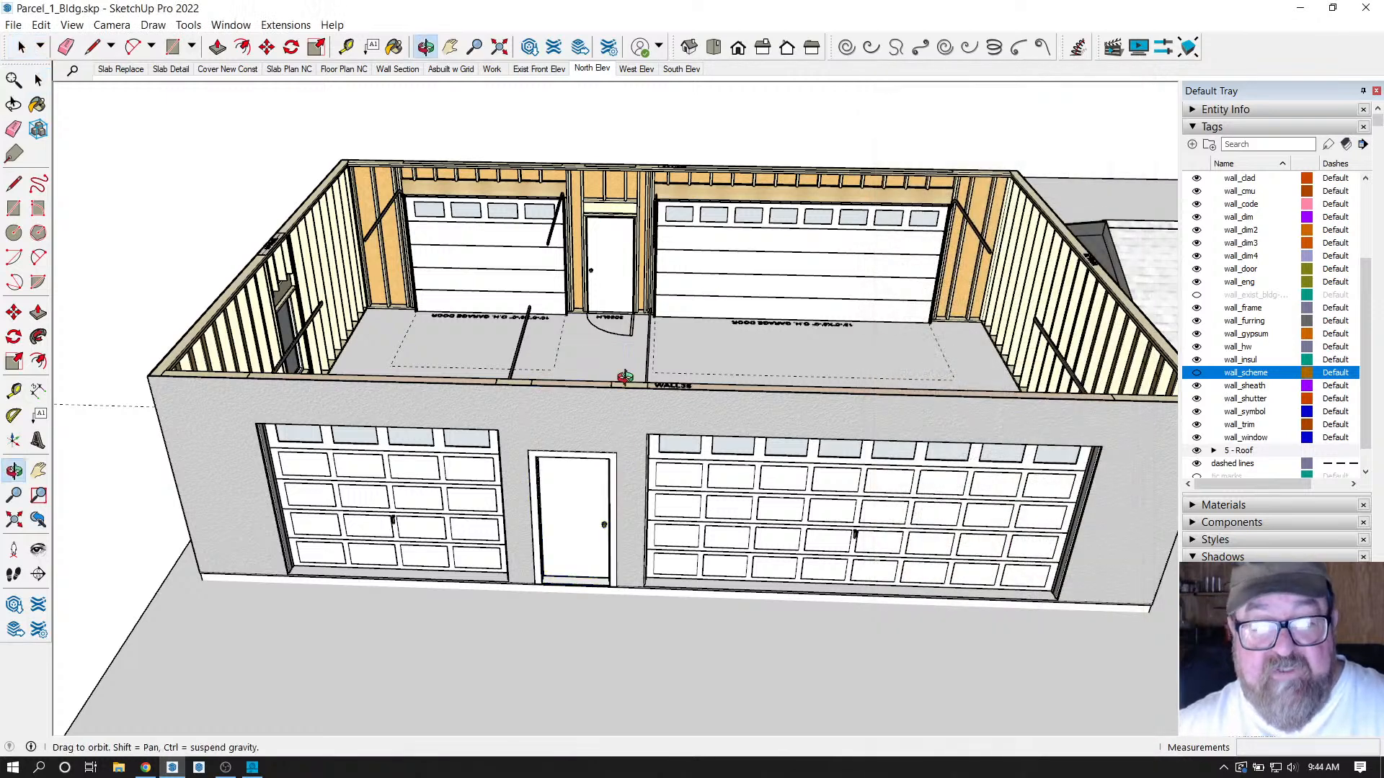
pyautogui.moveTo(567, 540); pyautogui.dragTo(261, 158)
pyautogui.scroll(-2, 1073, 266)
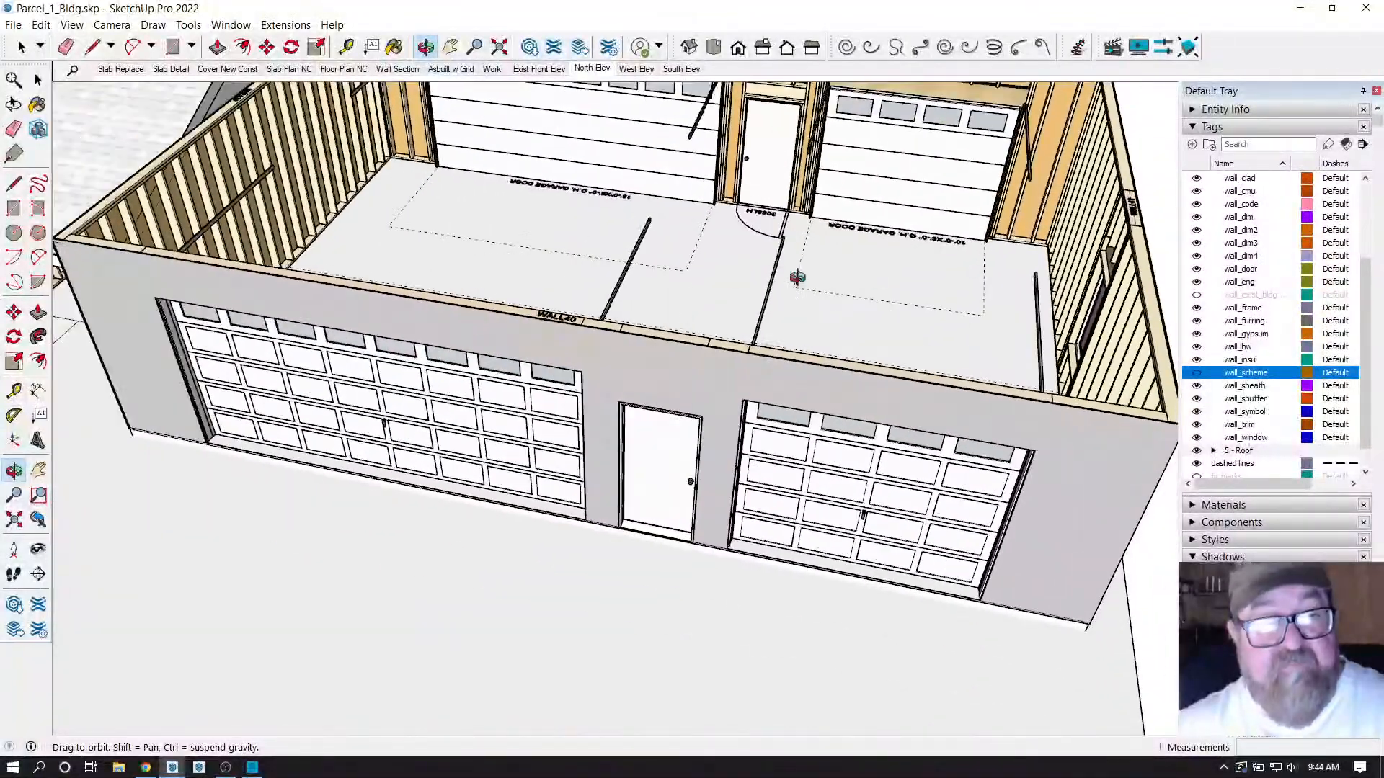
pyautogui.click(286, 24)
pyautogui.moveTo(333, 210)
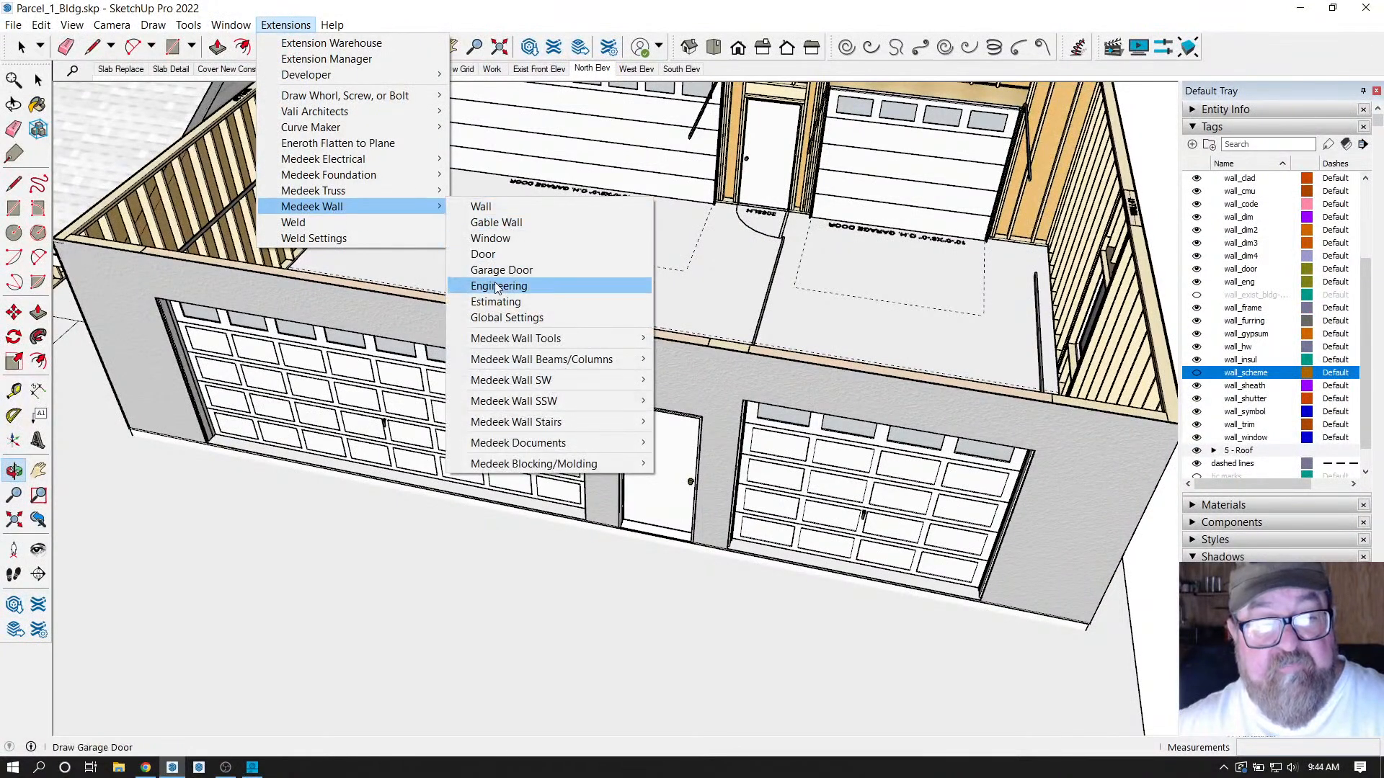
pyautogui.moveTo(498, 336)
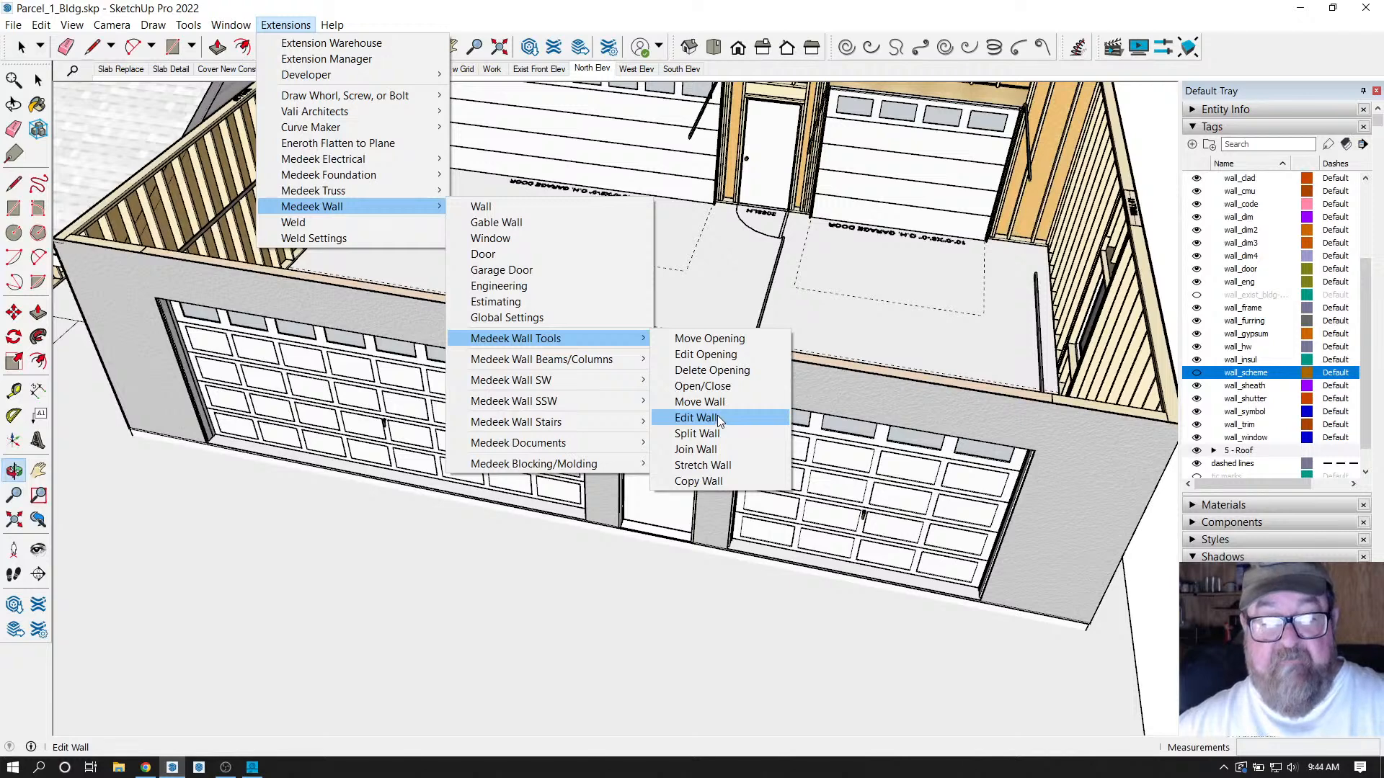
pyautogui.click(712, 354)
pyautogui.click(669, 431)
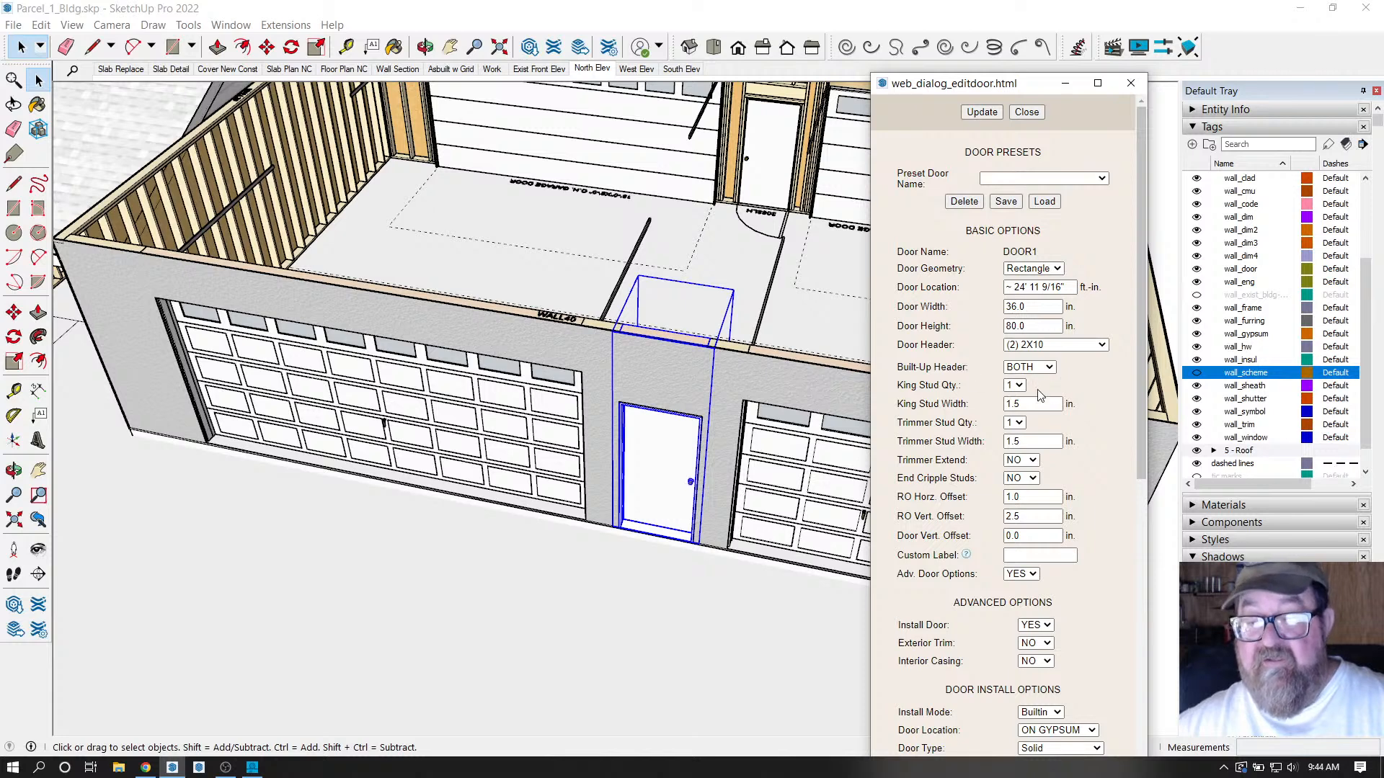
pyautogui.scroll(-3, 958, 418)
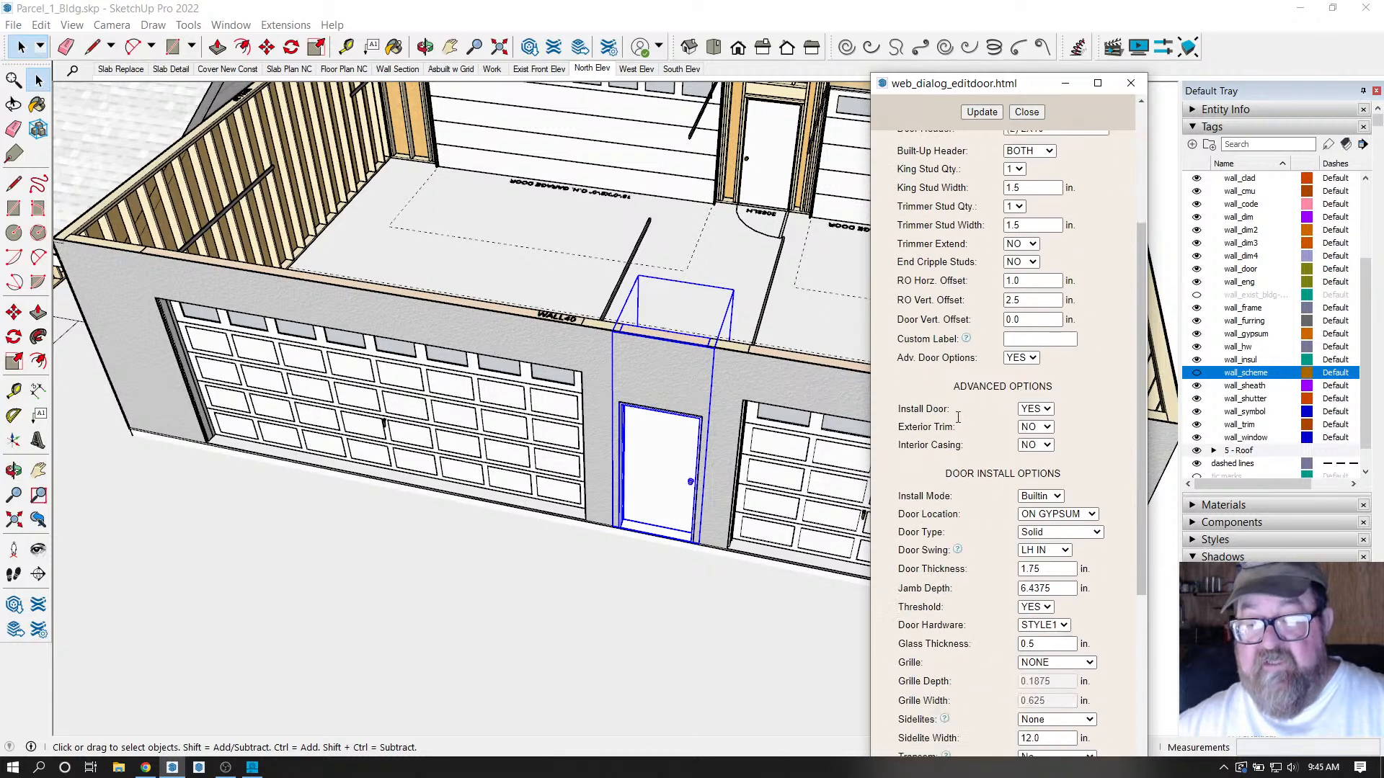
pyautogui.click(1045, 428)
pyautogui.click(1041, 445)
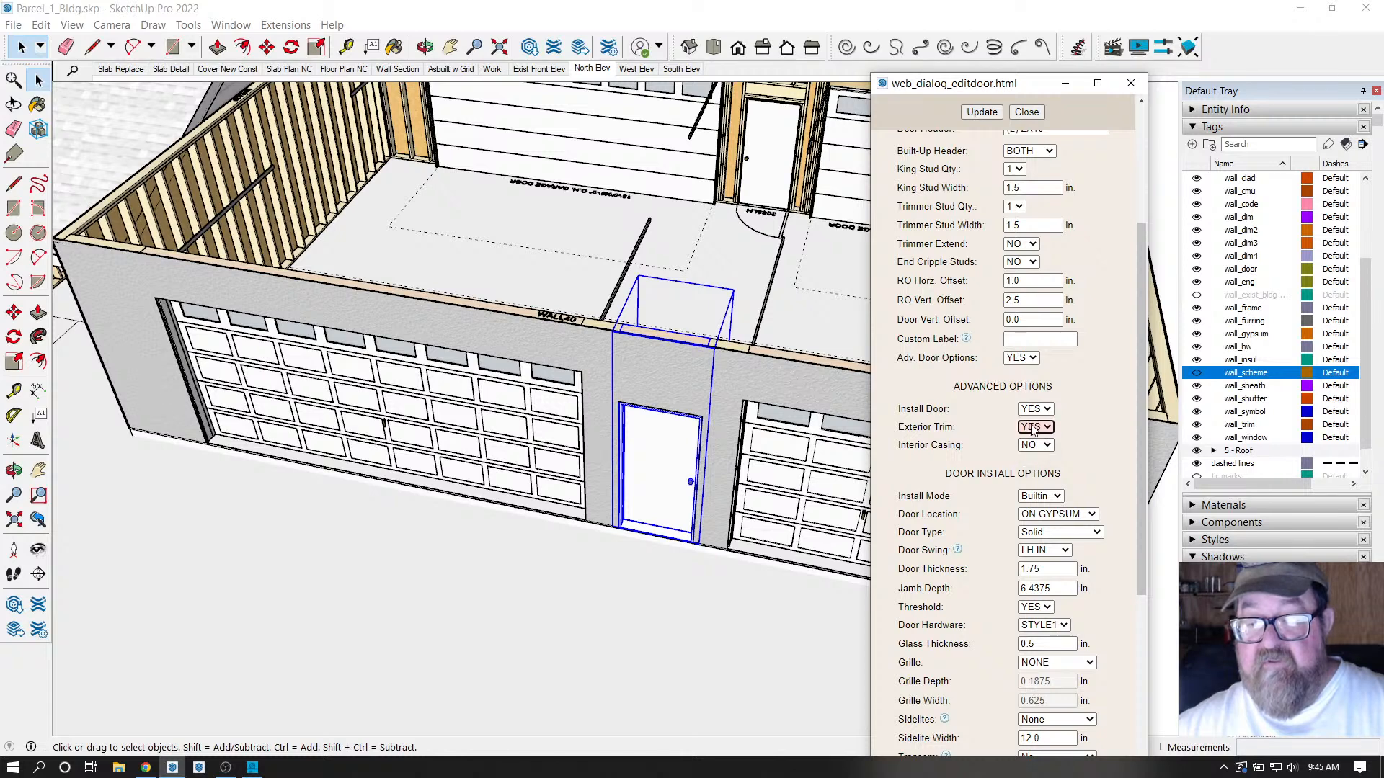
pyautogui.click(982, 112)
pyautogui.click(1026, 113)
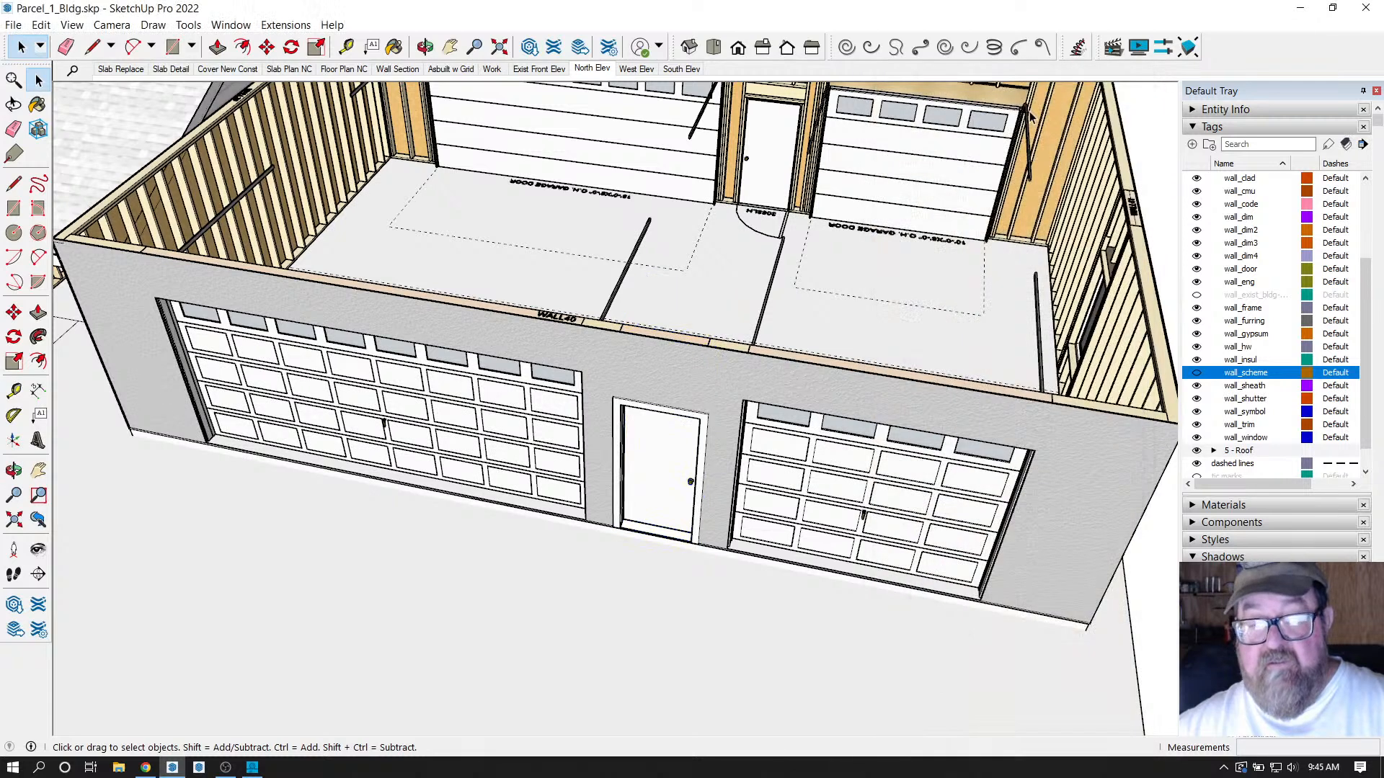
# Set Exterior Trim to YES on the right garage door and update it.
pyautogui.moveTo(740, 330); pyautogui.dragTo(731, 413, button='middle')
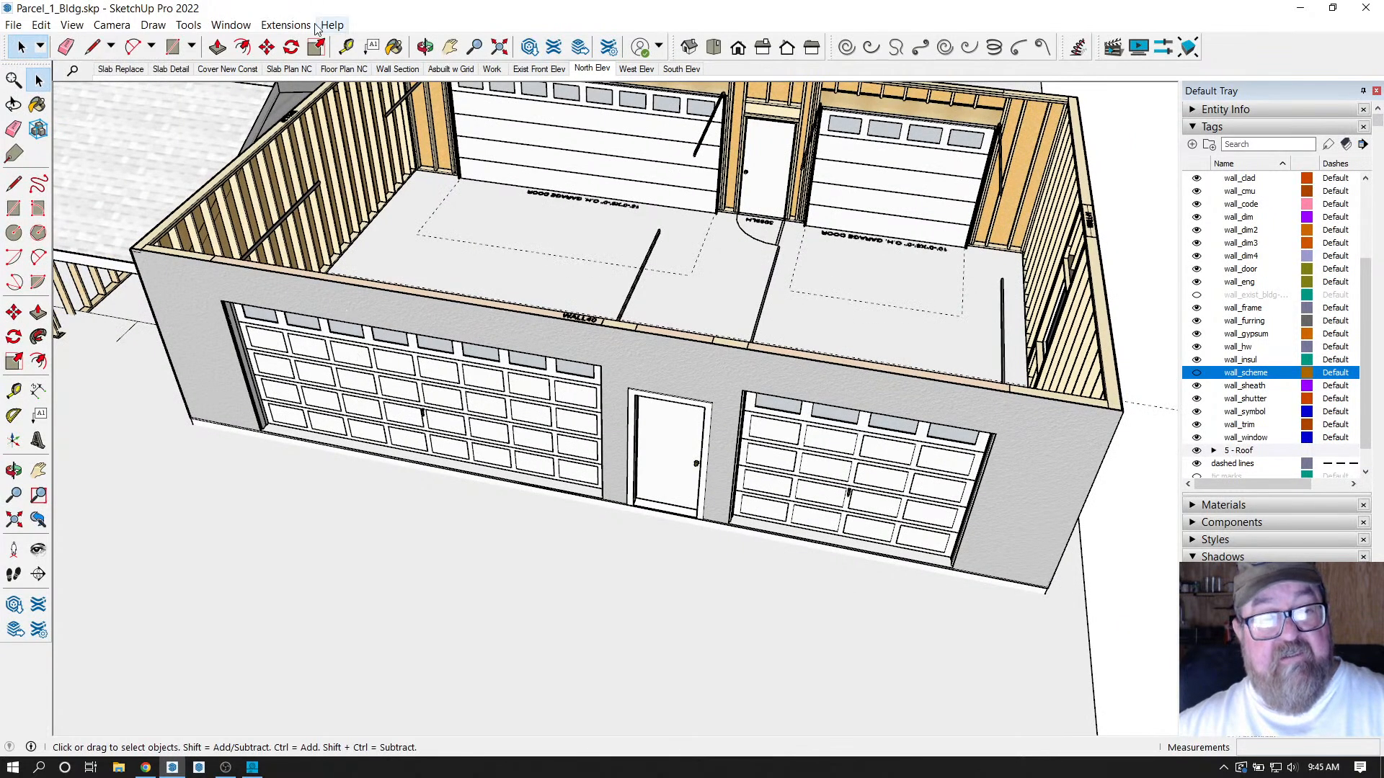
pyautogui.click(286, 25)
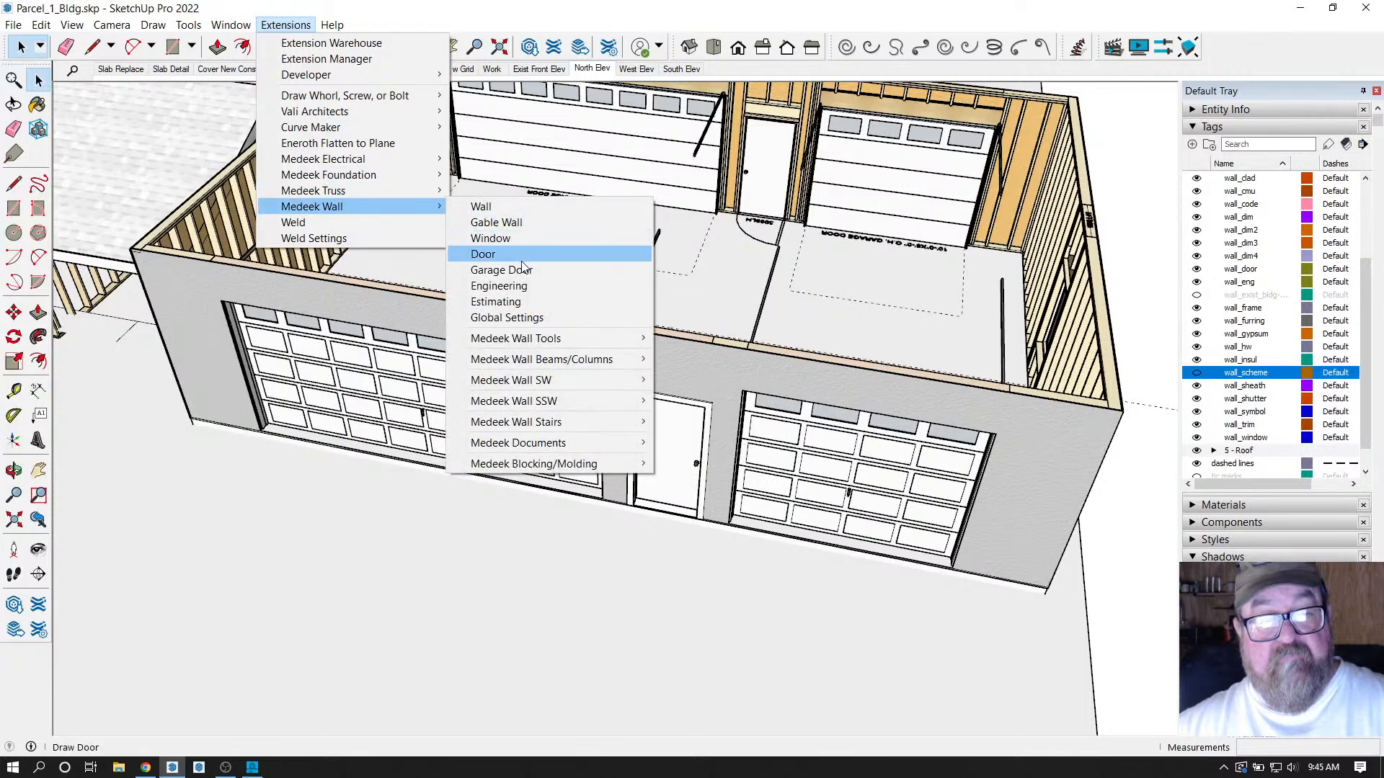
pyautogui.click(707, 354)
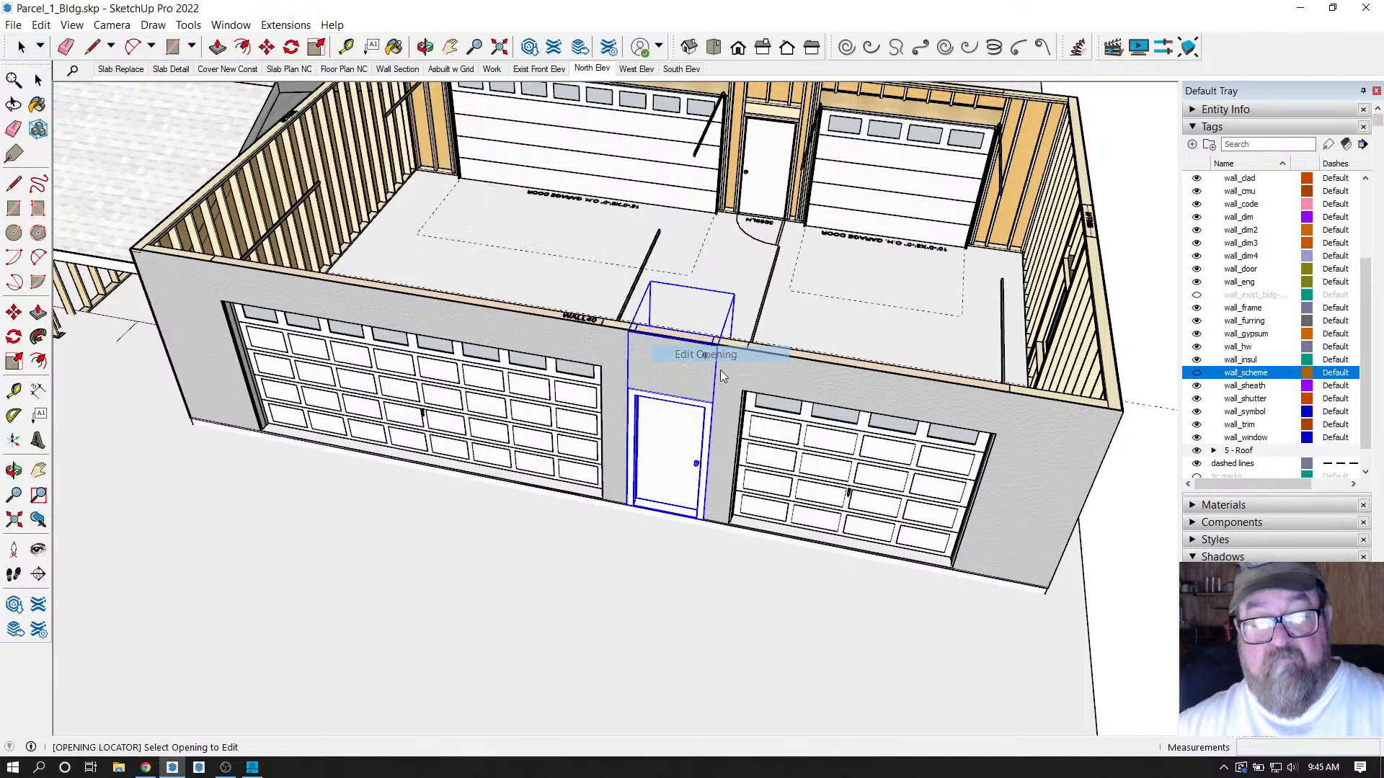
pyautogui.click(849, 478)
pyautogui.scroll(-3, 995, 491)
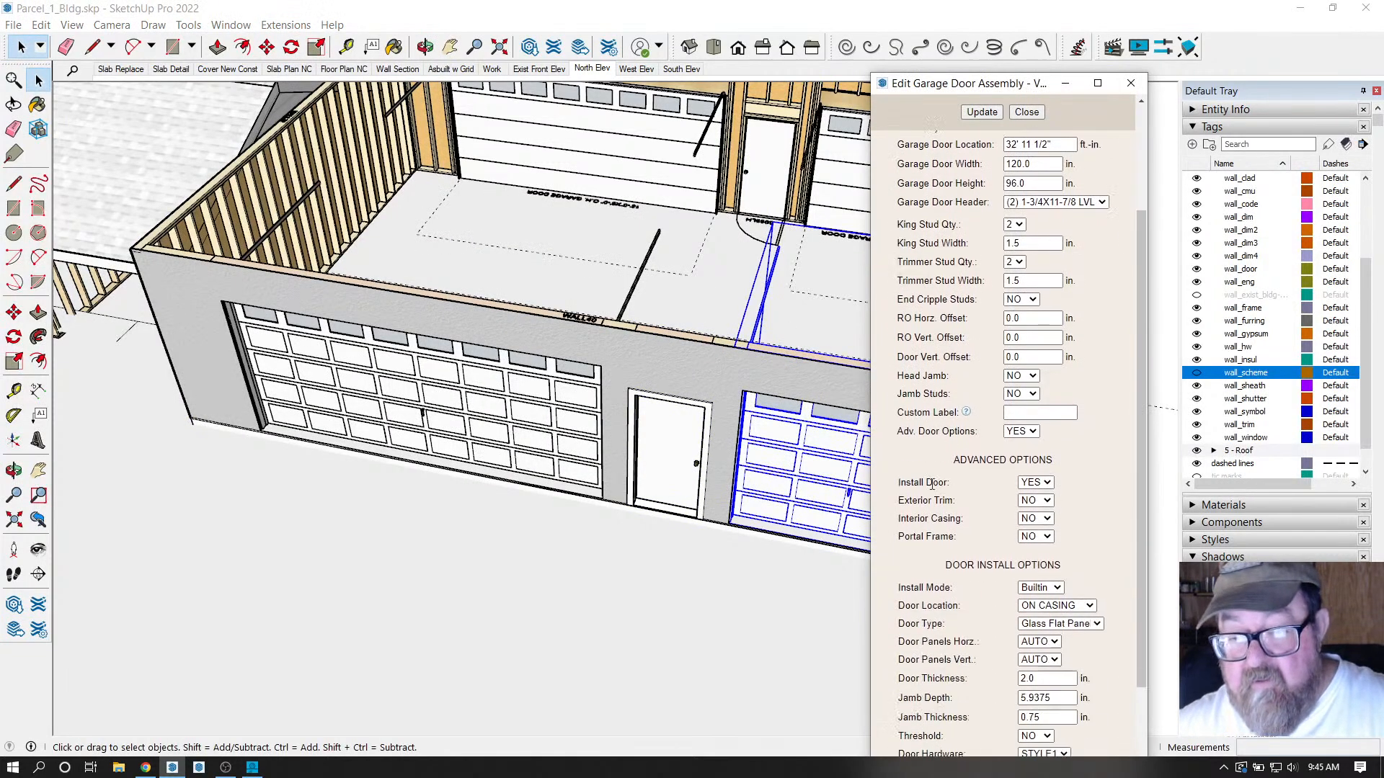
pyautogui.click(1035, 435)
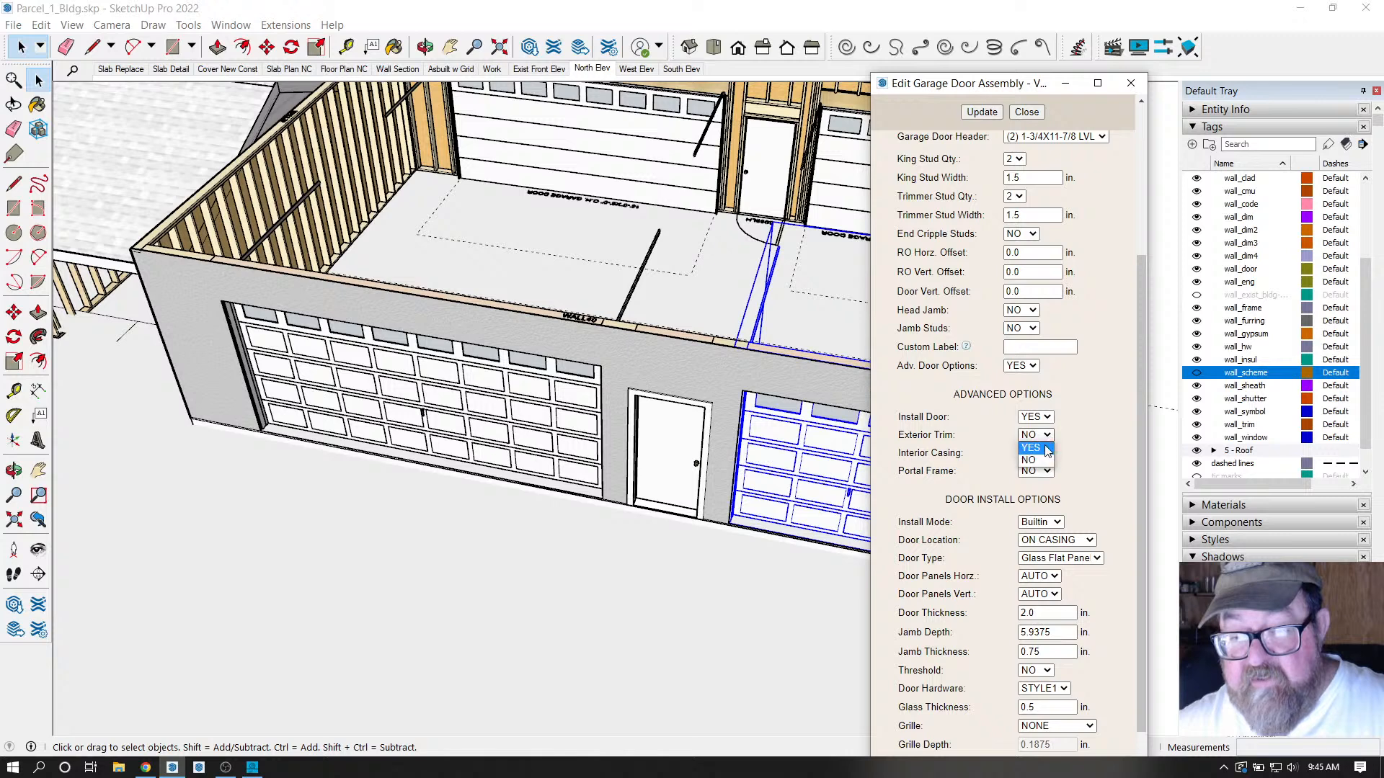
pyautogui.click(1038, 455)
pyautogui.click(982, 112)
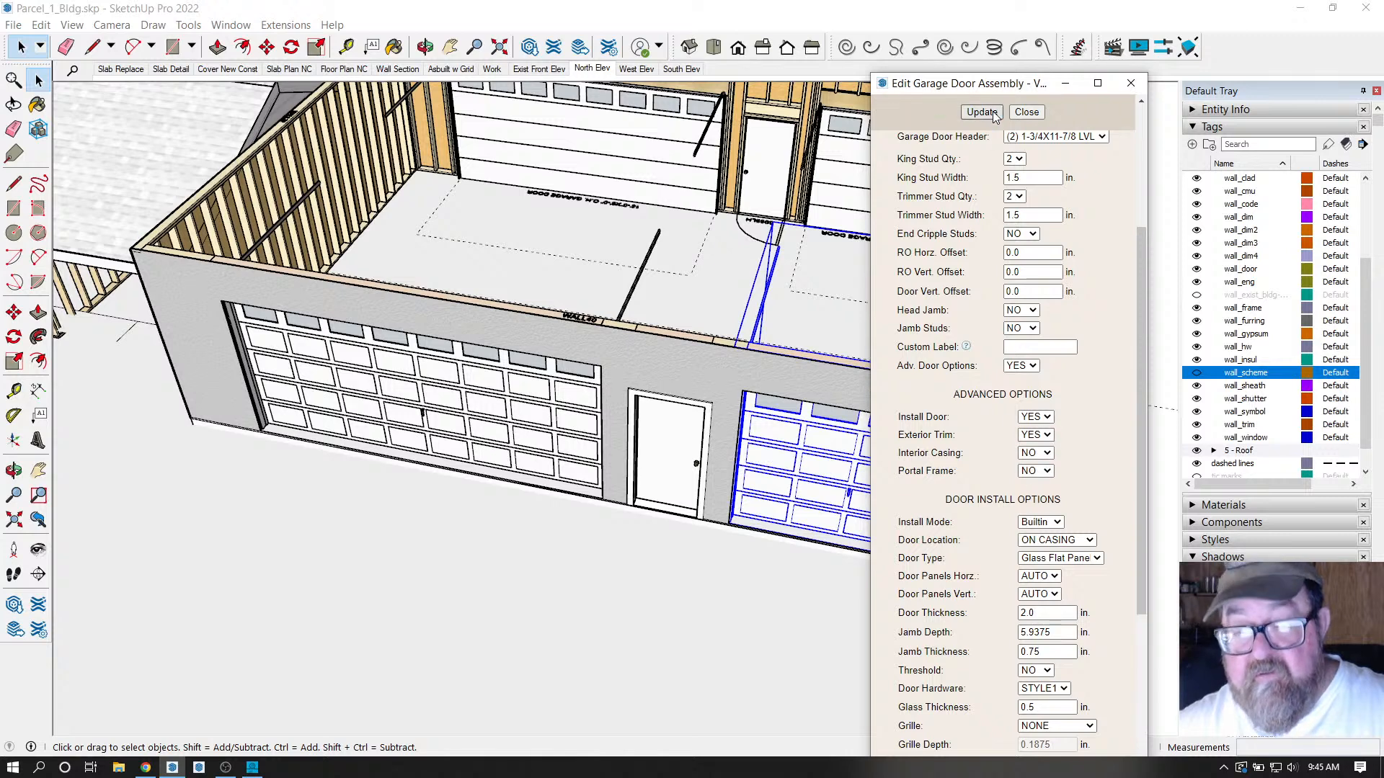
pyautogui.click(1027, 113)
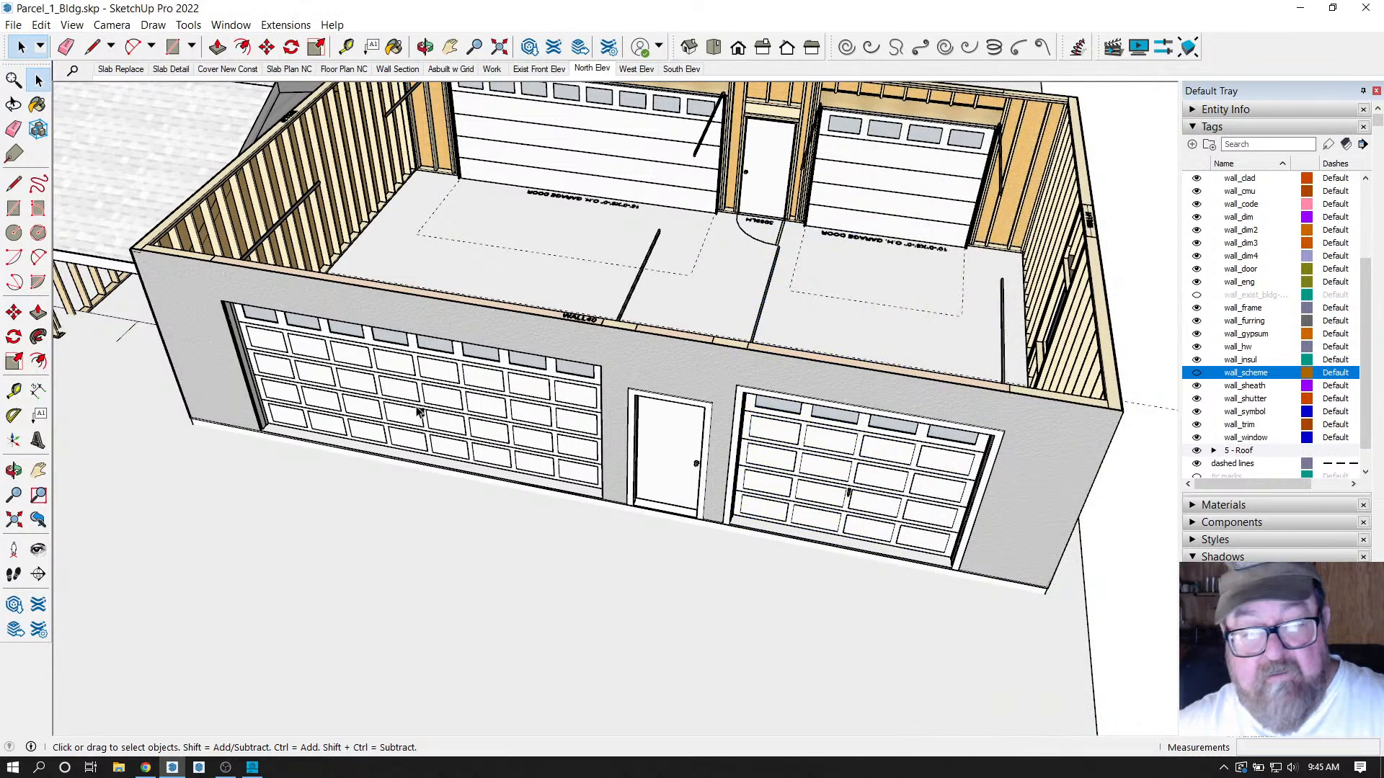
# Set Exterior Trim to YES on the left garage door and update it.
pyautogui.rightClick(444, 398)
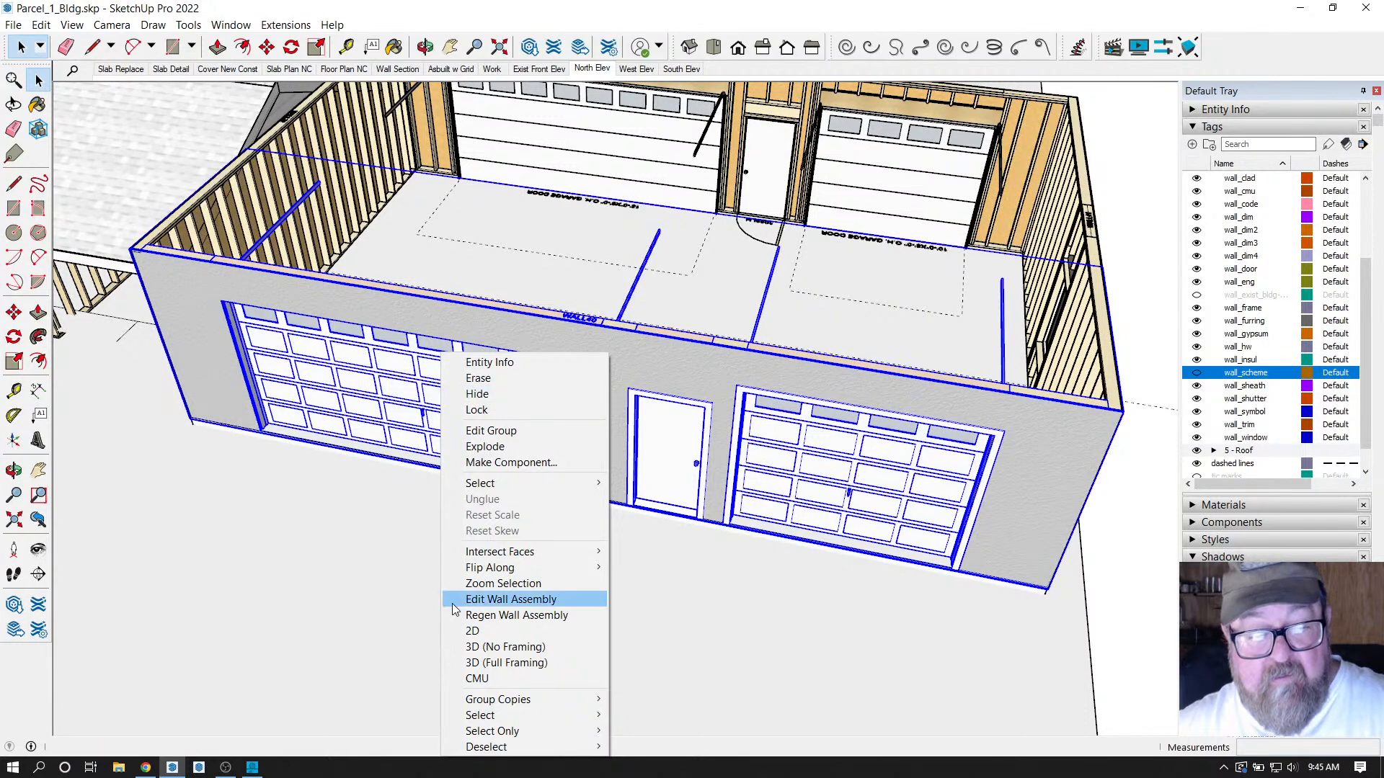
pyautogui.click(325, 375)
pyautogui.rightClick(325, 375)
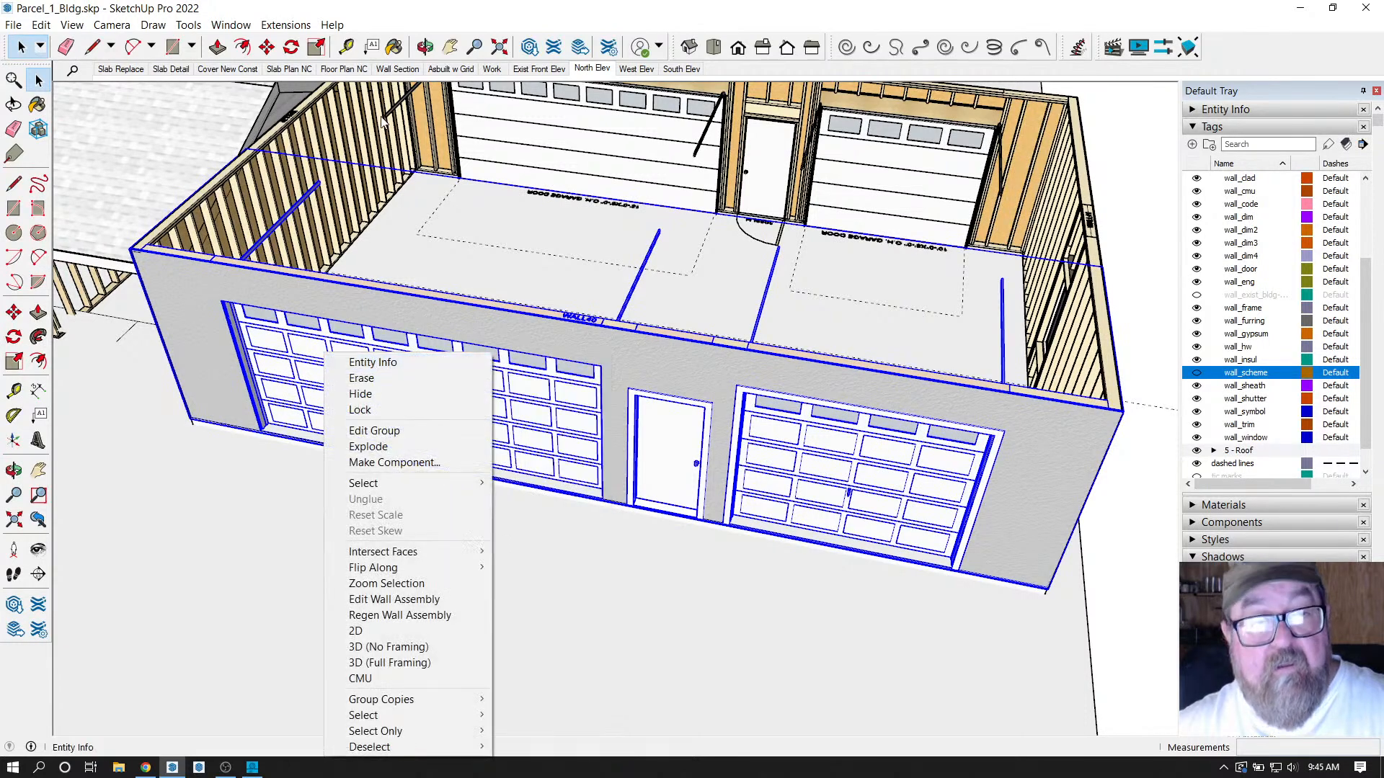
pyautogui.click(285, 24)
pyautogui.moveTo(314, 206)
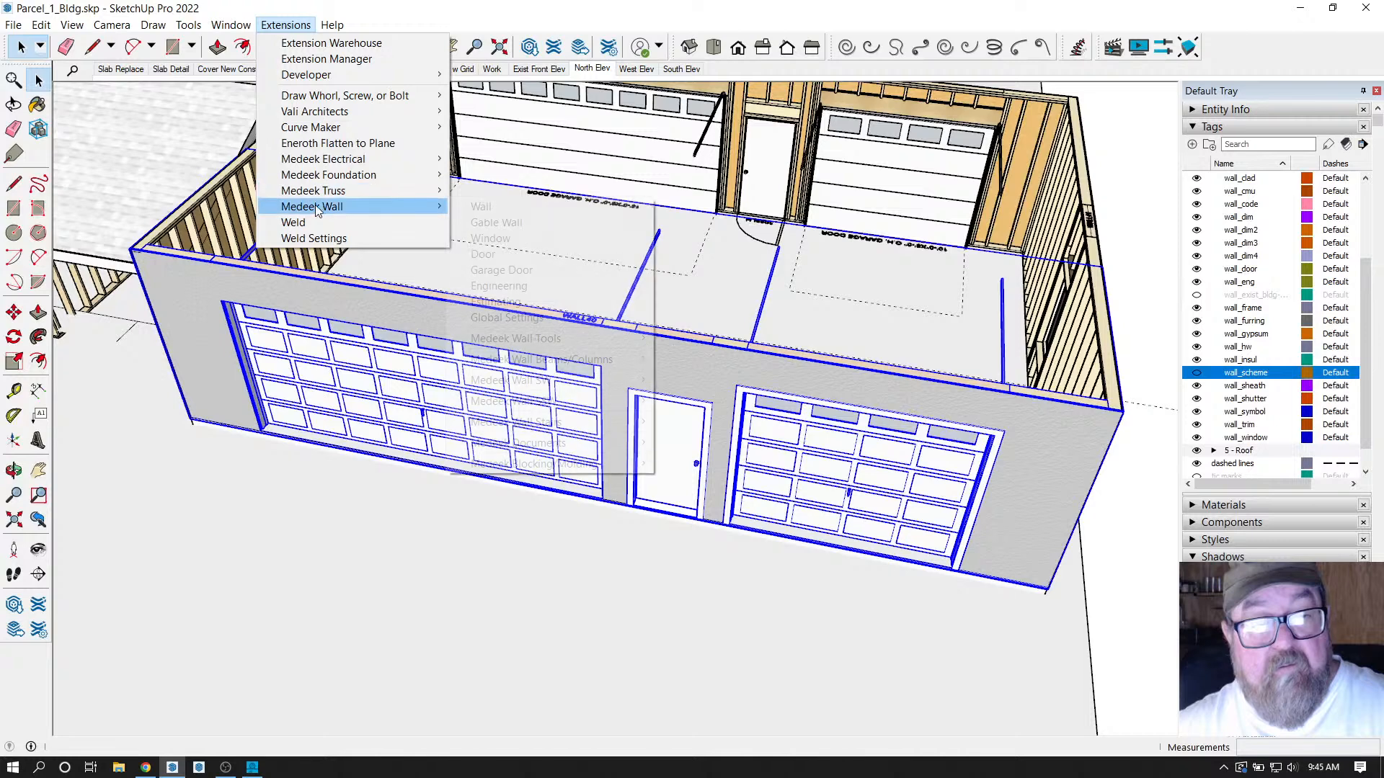
pyautogui.moveTo(530, 340)
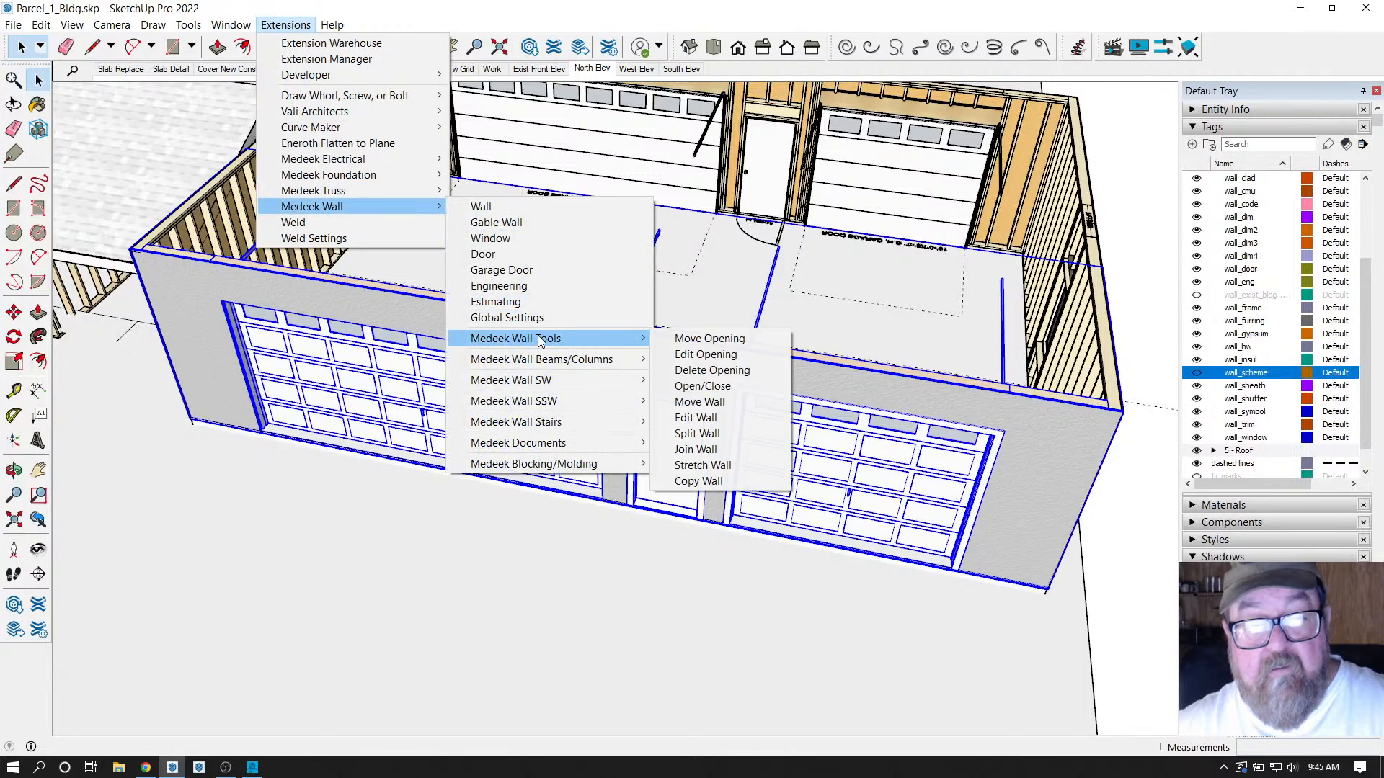
pyautogui.click(706, 353)
pyautogui.click(463, 402)
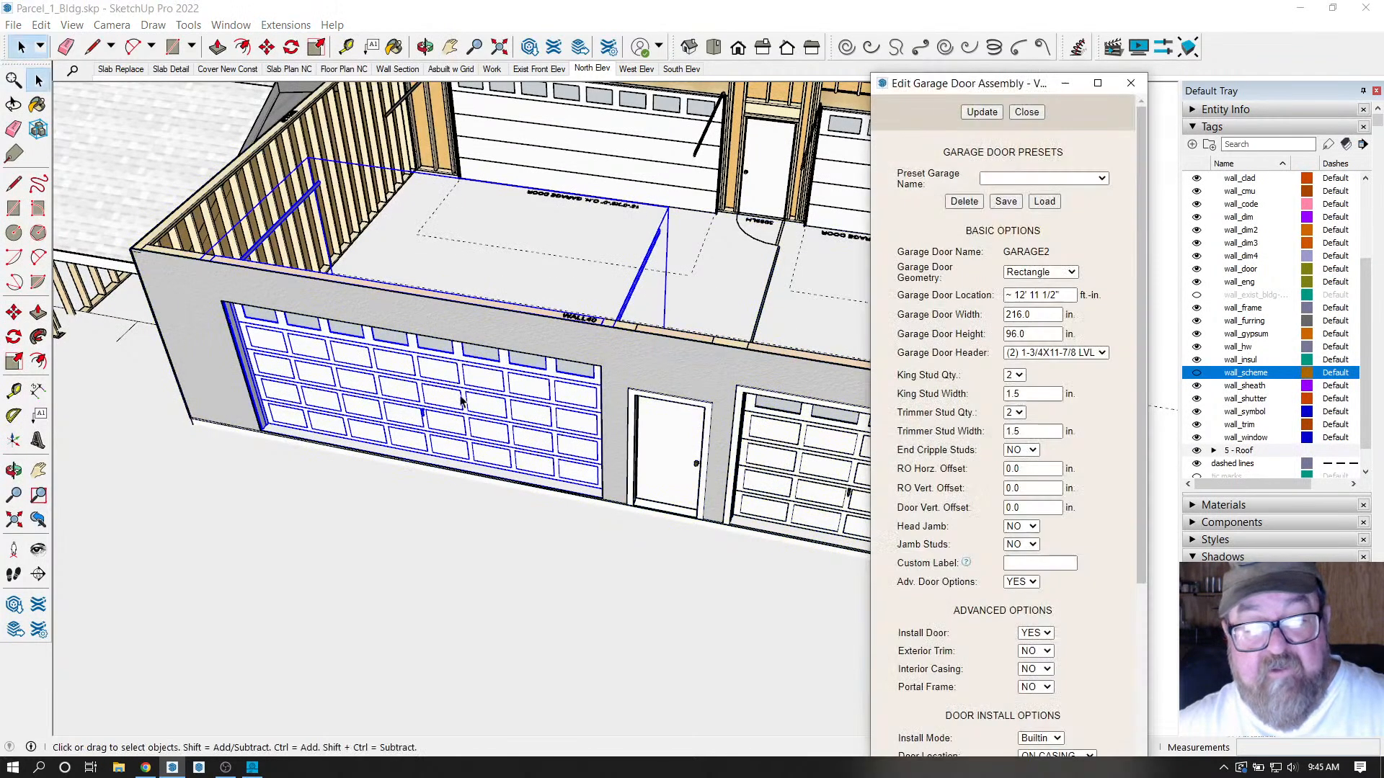
pyautogui.scroll(-3, 969, 459)
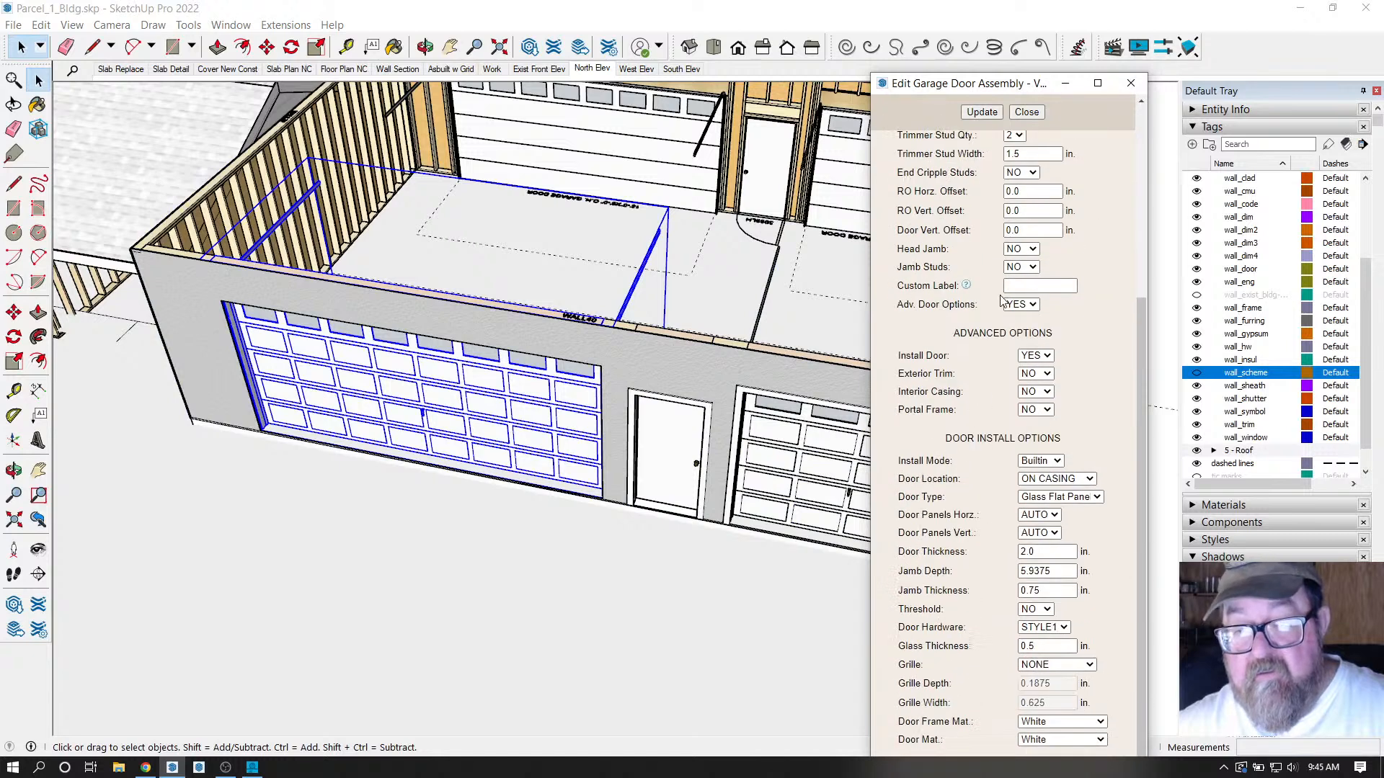
pyautogui.click(1047, 376)
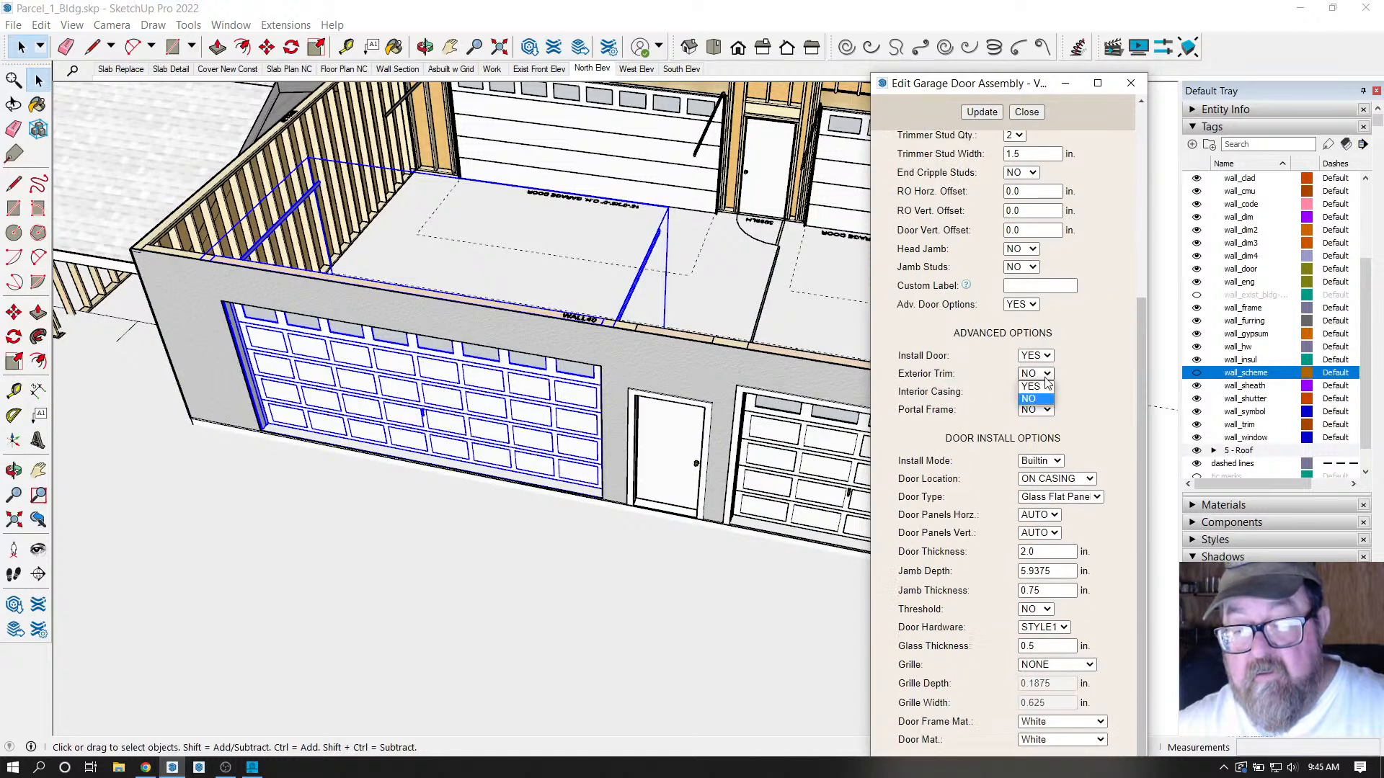
pyautogui.click(1038, 391)
pyautogui.click(981, 112)
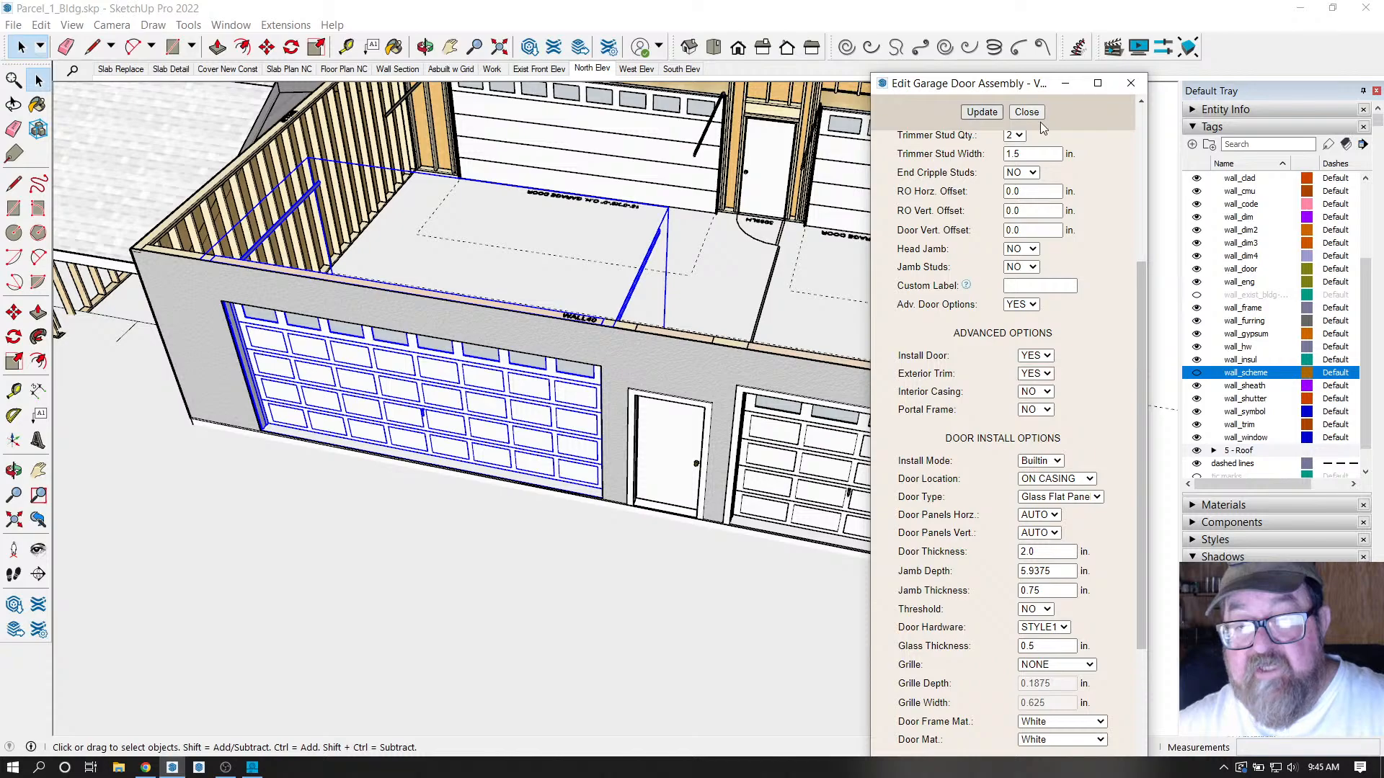
# Orbit to face the garage door wall and give the wide garage door Exterior Trim YES.
pyautogui.click(427, 48)
pyautogui.moveTo(569, 348); pyautogui.dragTo(634, 226)
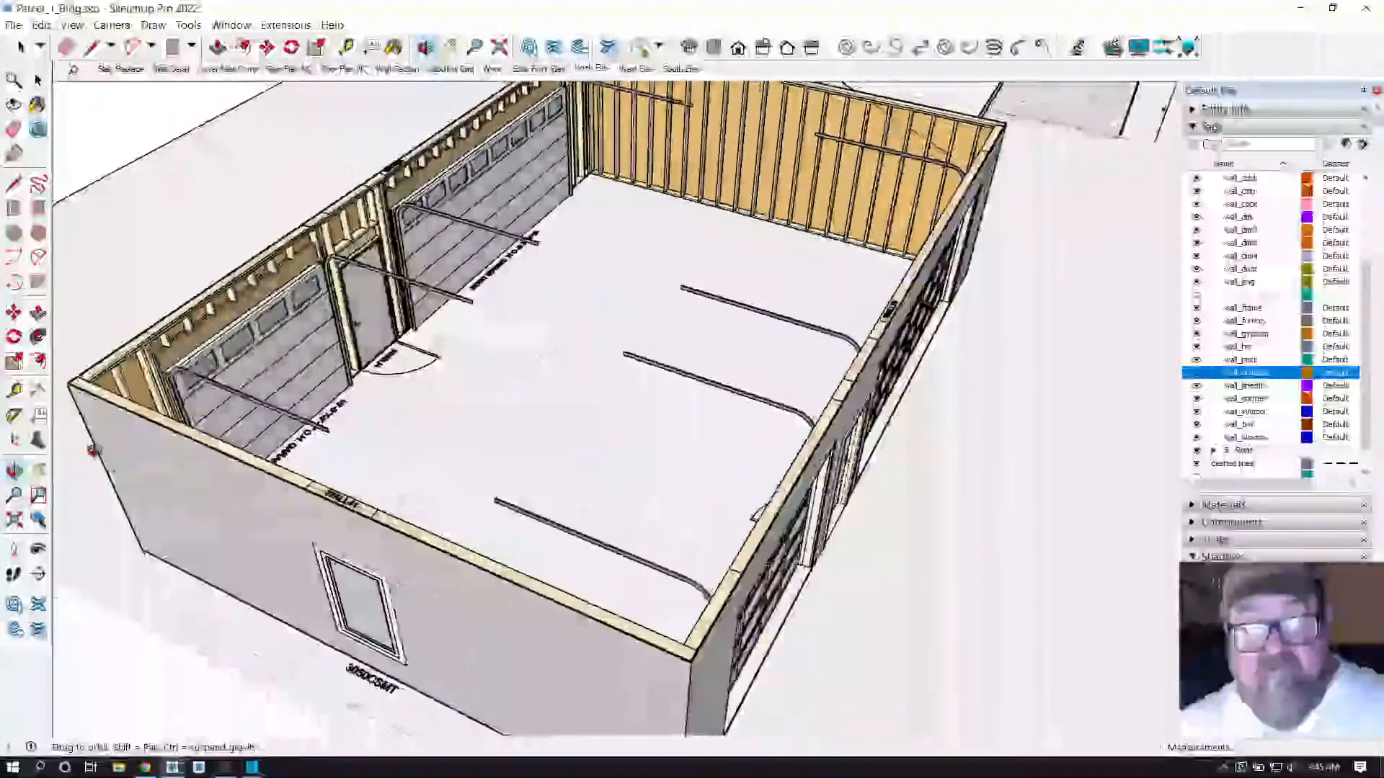
pyautogui.moveTo(92, 451); pyautogui.dragTo(572, 437)
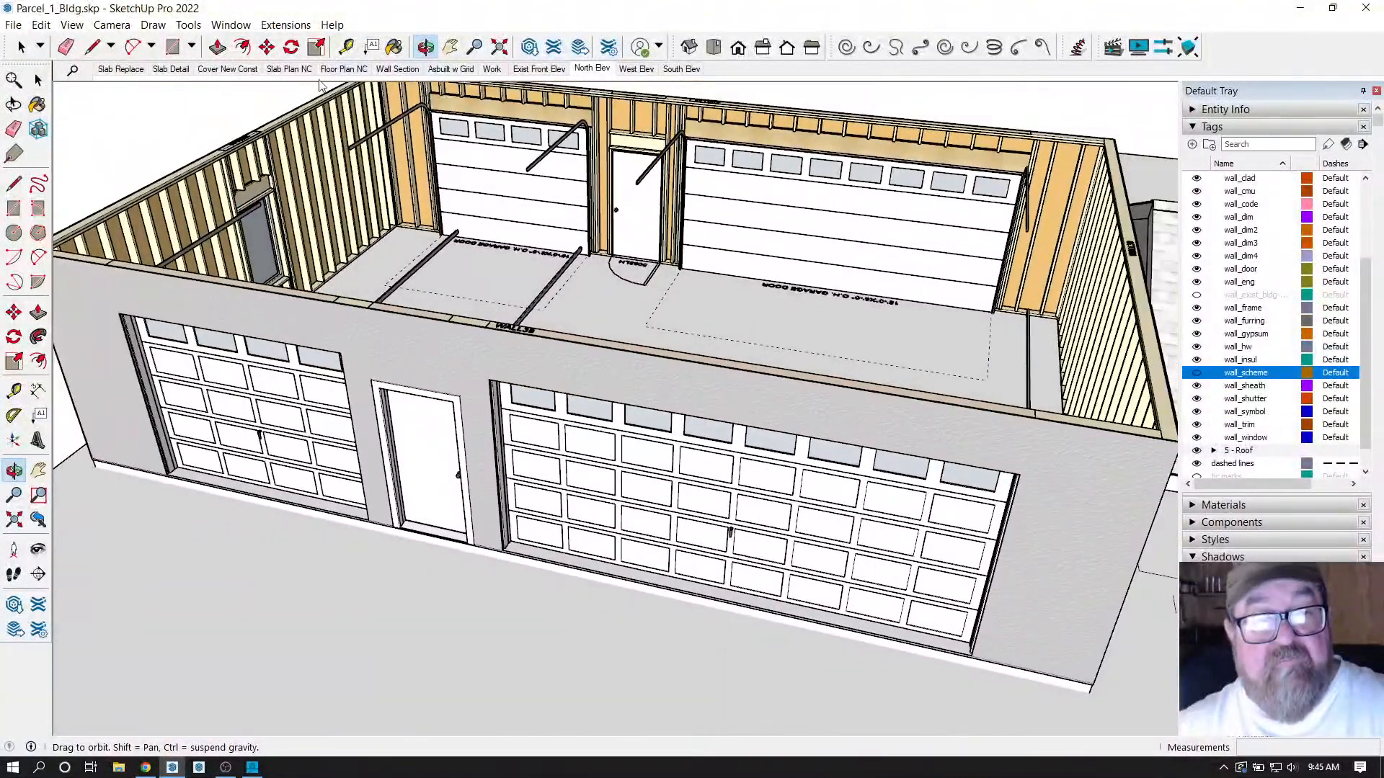
pyautogui.click(285, 24)
pyautogui.moveTo(304, 202)
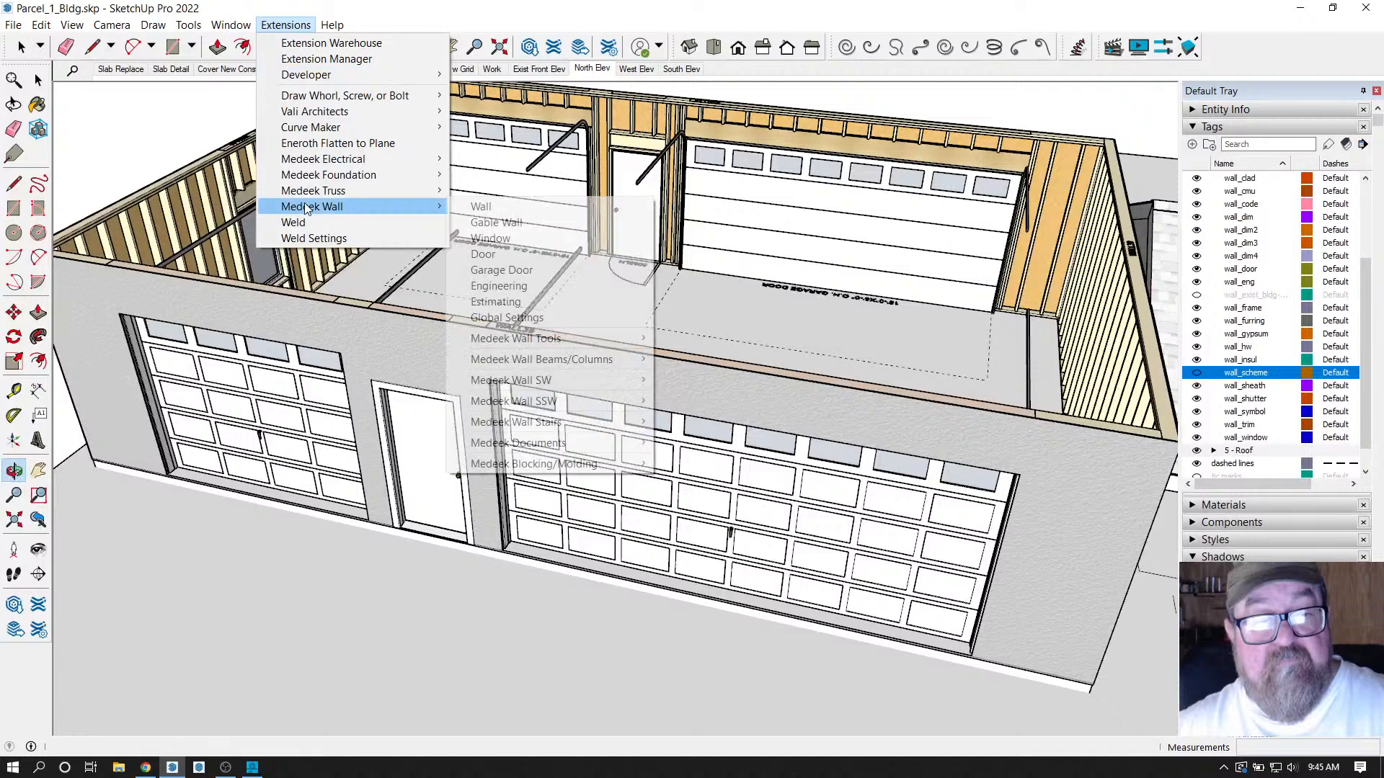
pyautogui.moveTo(507, 340)
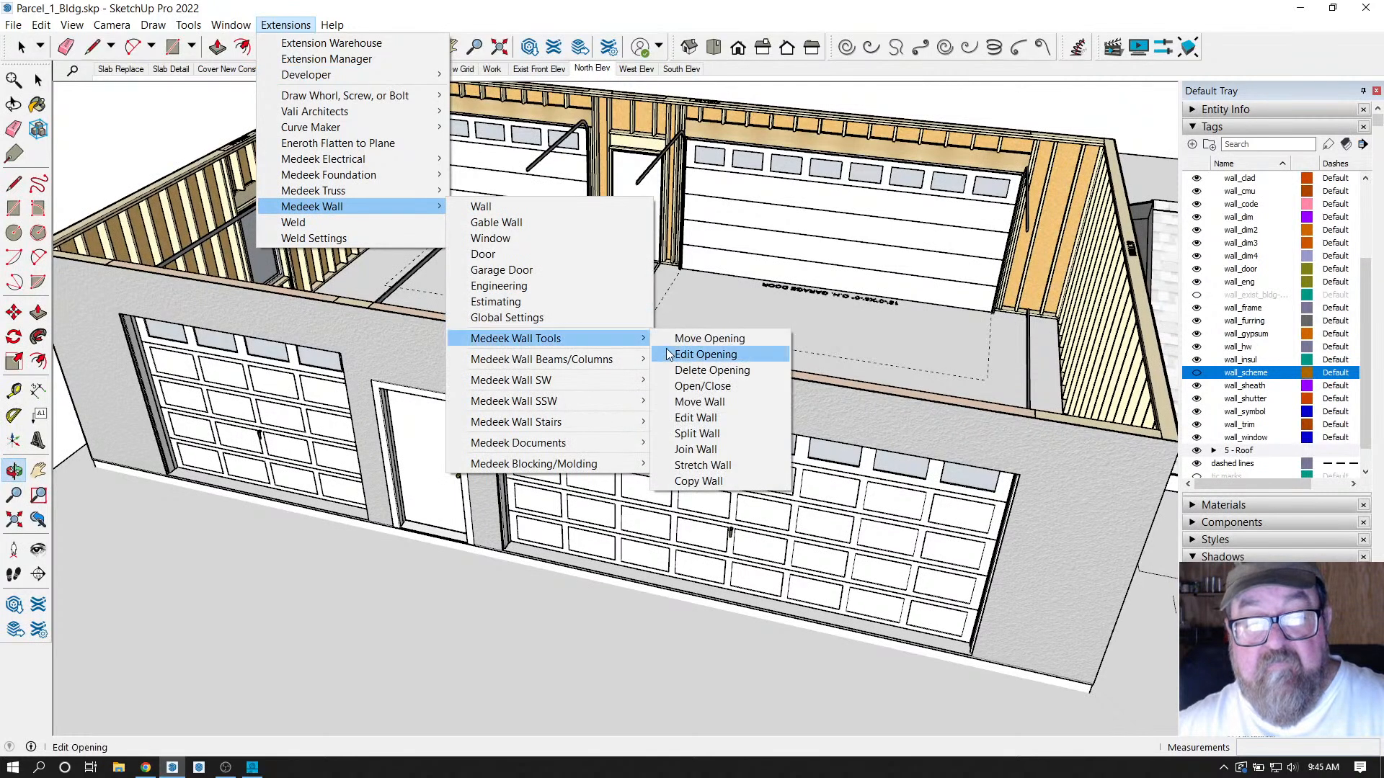
pyautogui.click(692, 356)
pyautogui.click(664, 486)
pyautogui.scroll(-4, 980, 512)
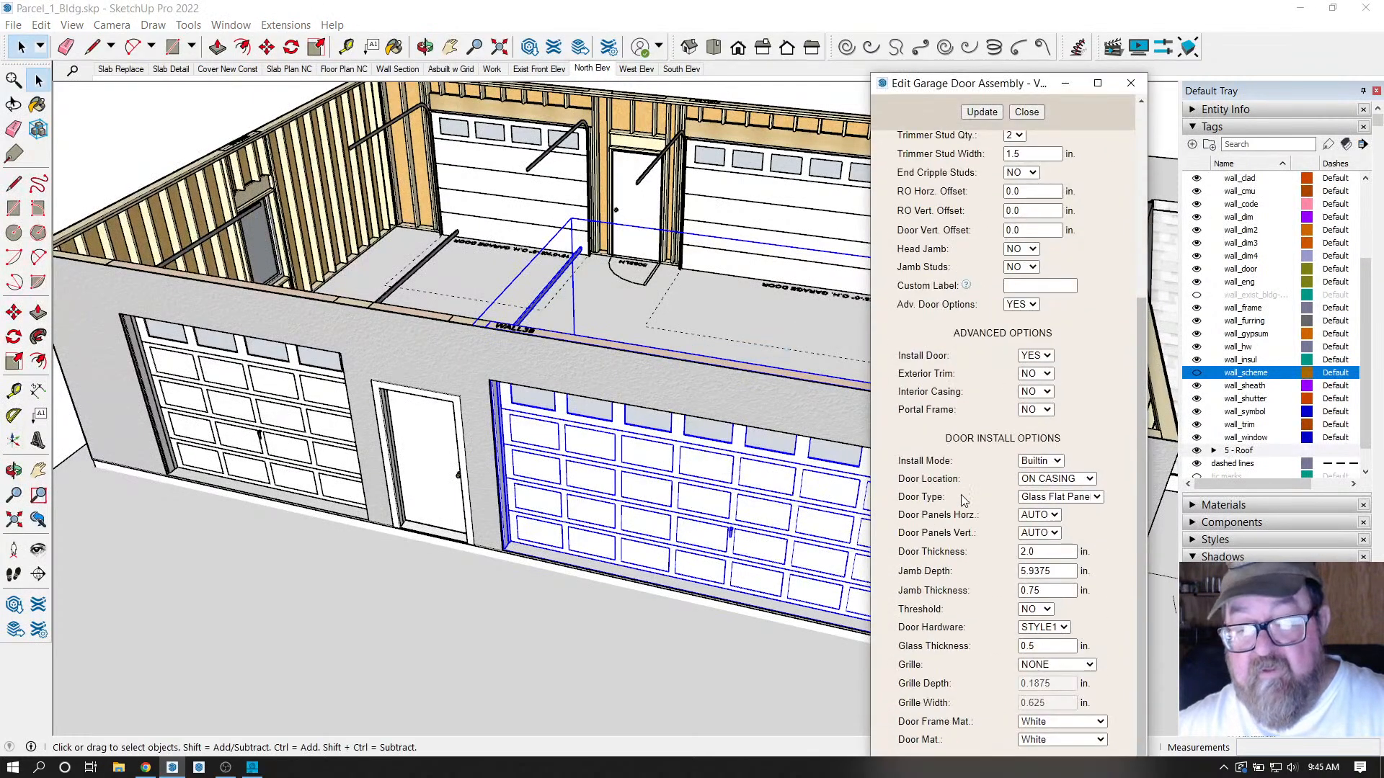
pyautogui.click(1046, 374)
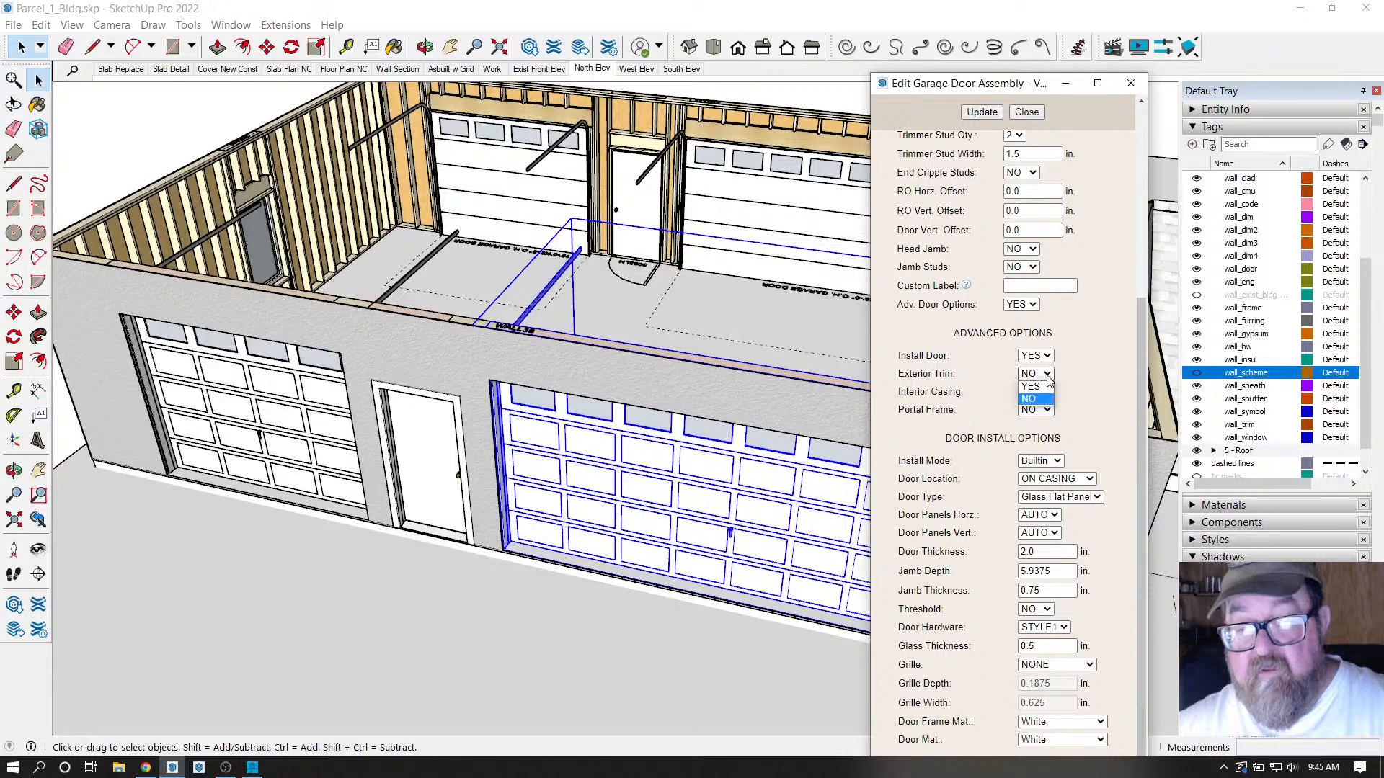
pyautogui.click(1039, 393)
pyautogui.click(982, 113)
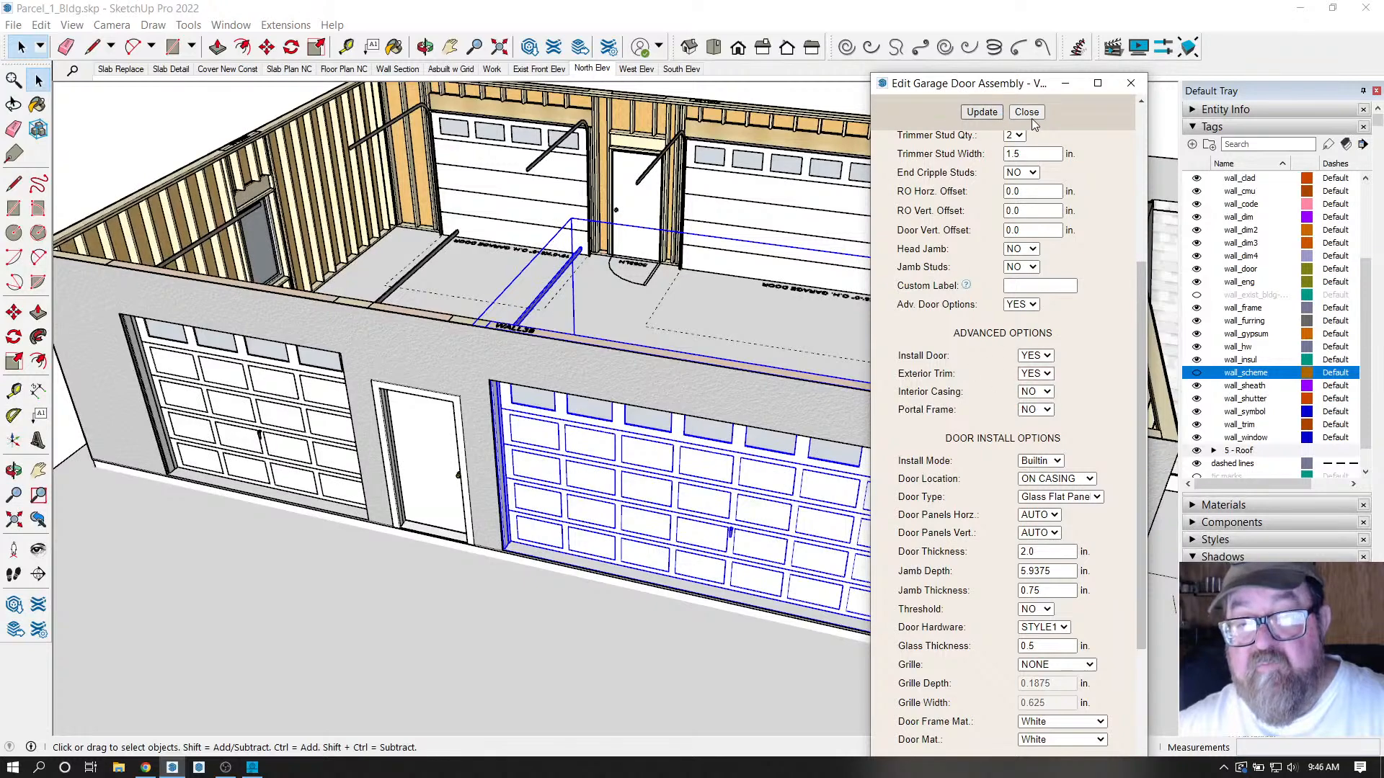
pyautogui.click(1026, 112)
# Give the left garage door Exterior Trim YES, update it and close the editor.
pyautogui.scroll(-3, 1009, 351)
pyautogui.scroll(-1, 278, 207)
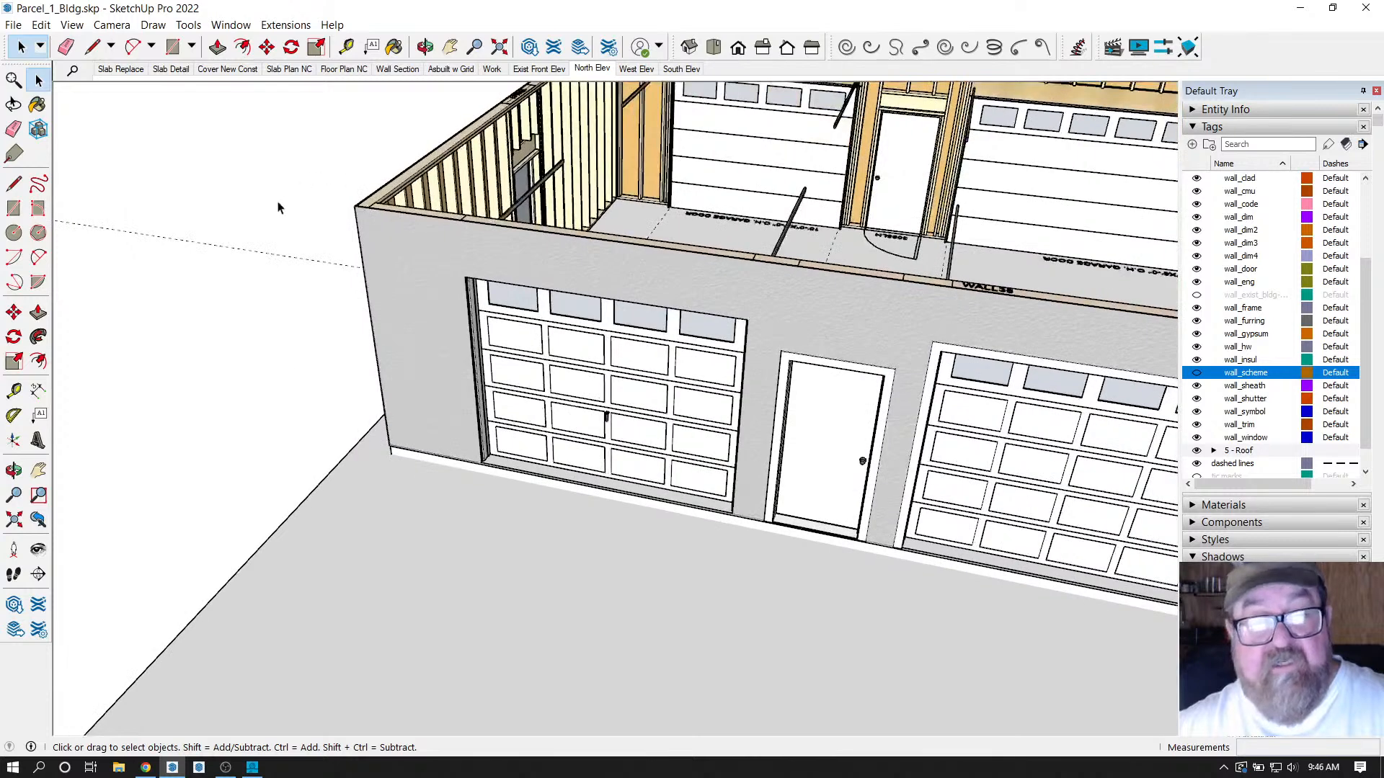
pyautogui.scroll(-2, 278, 207)
pyautogui.click(286, 24)
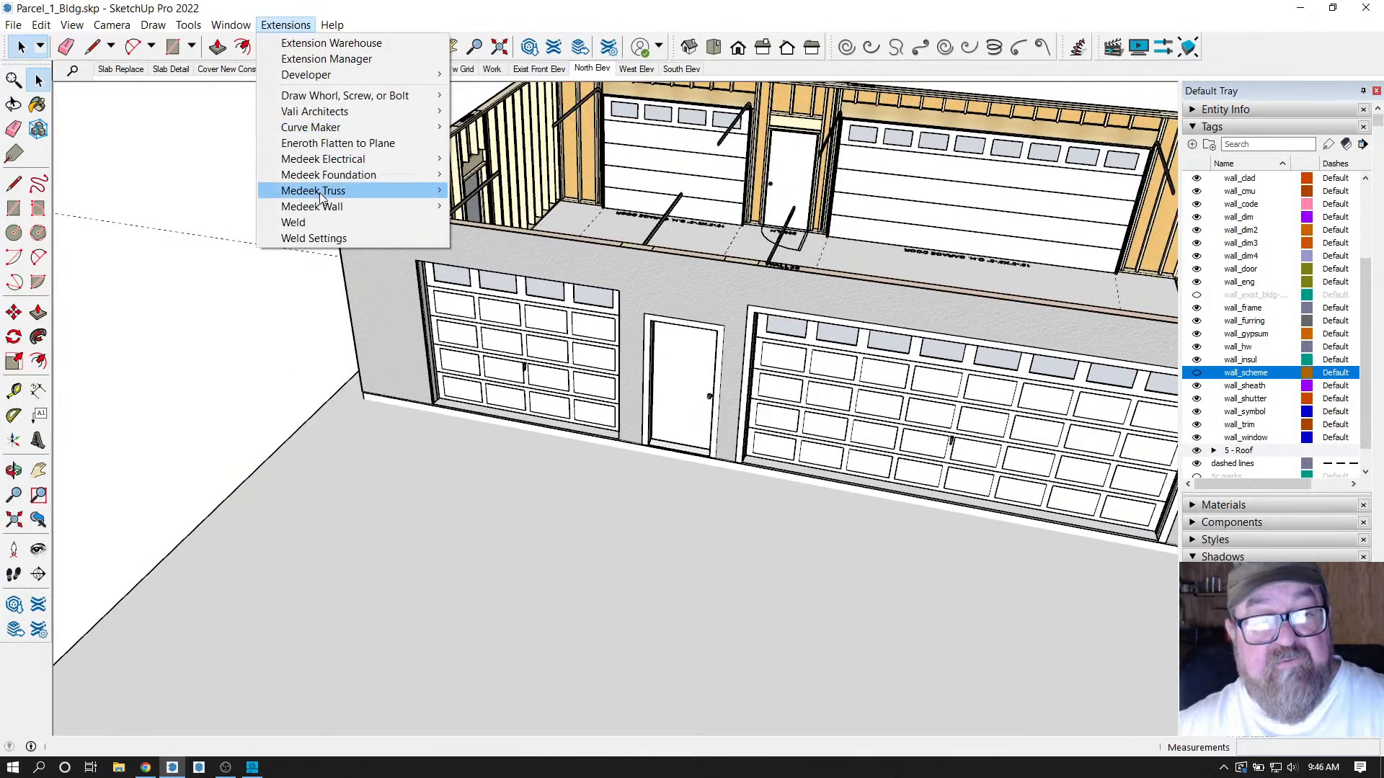
pyautogui.moveTo(317, 207)
pyautogui.moveTo(516, 338)
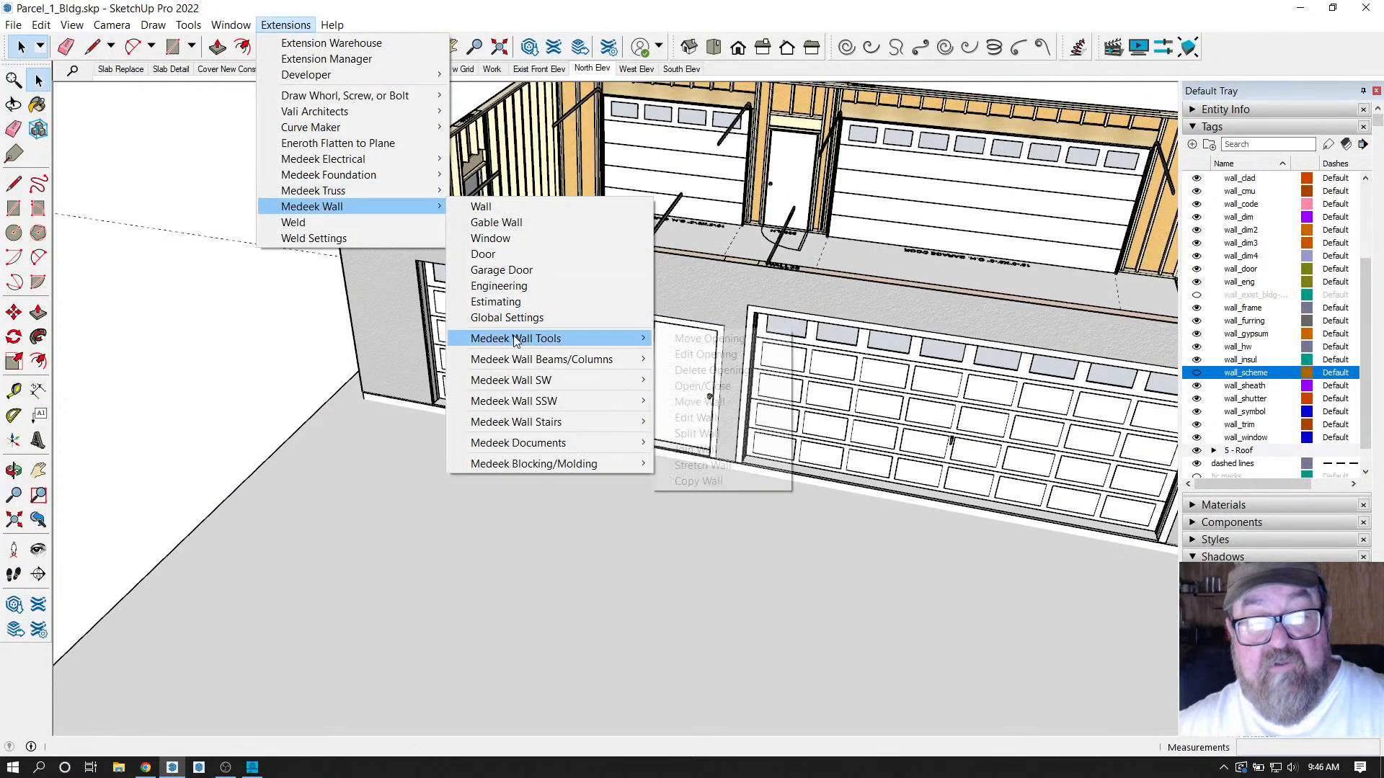
pyautogui.click(720, 360)
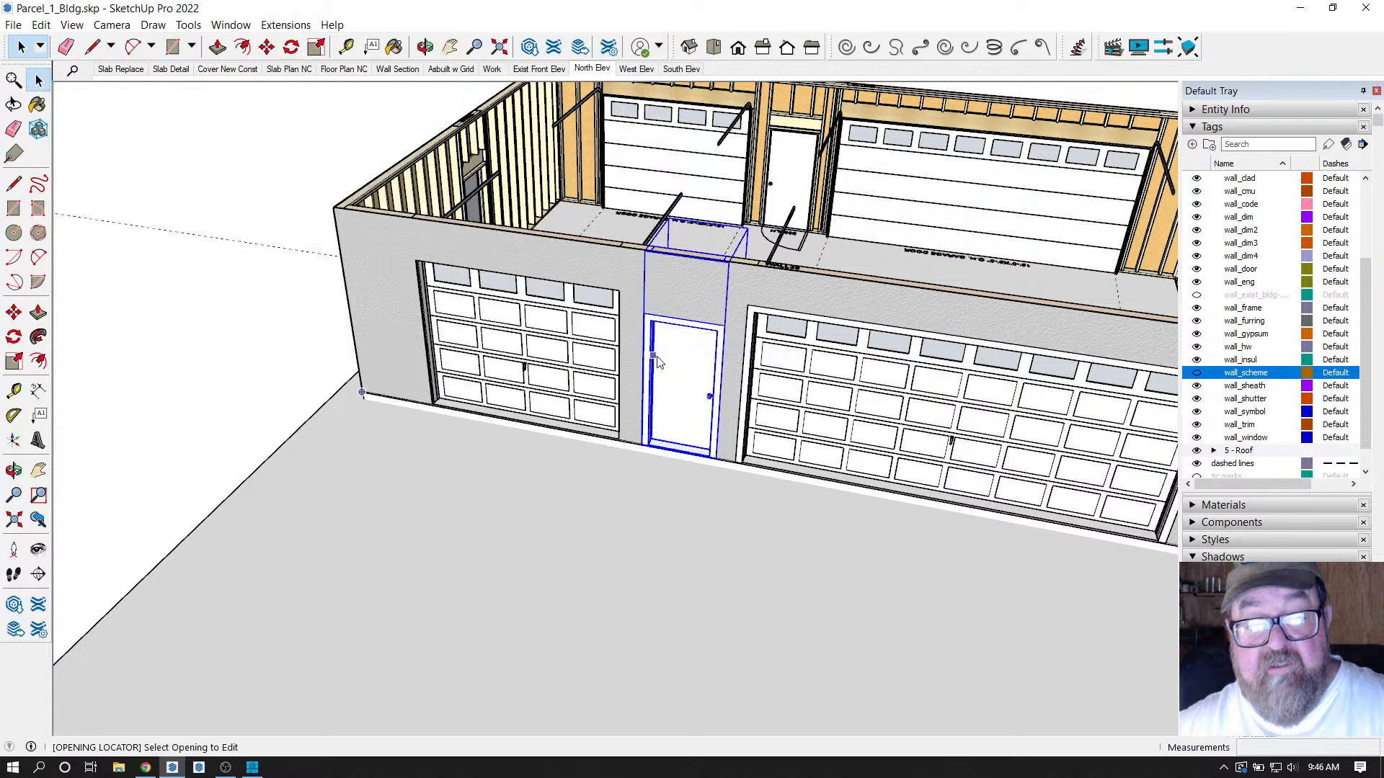
pyautogui.click(519, 338)
pyautogui.scroll(-1, 918, 424)
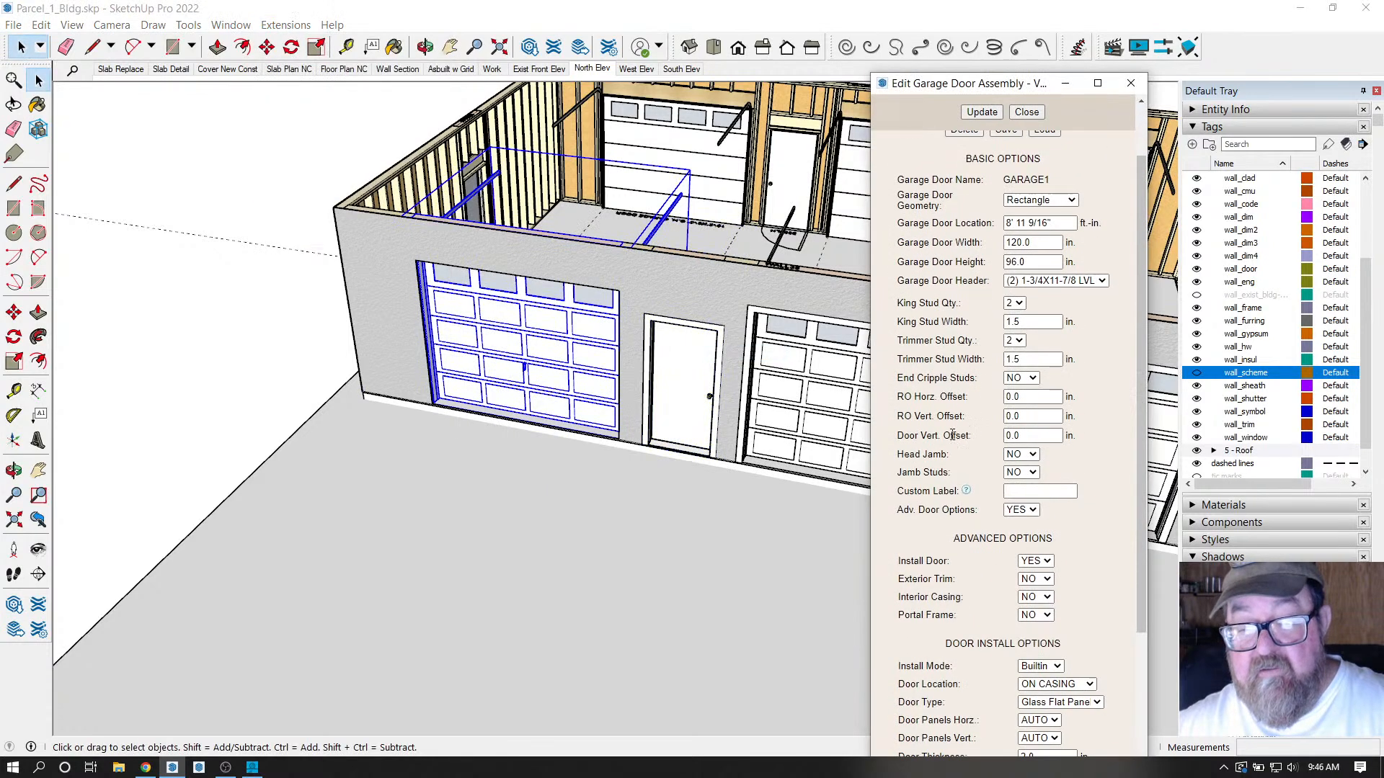
pyautogui.scroll(-2, 959, 481)
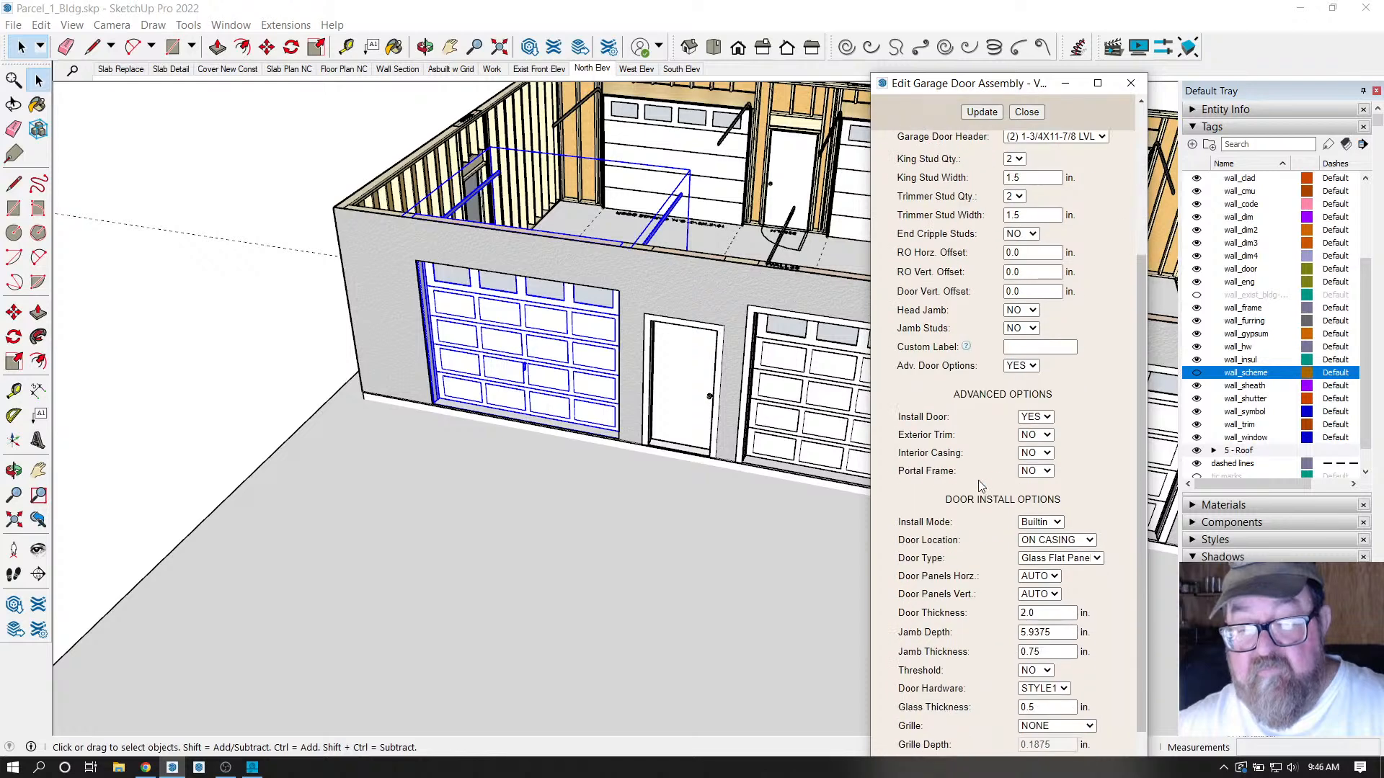
pyautogui.click(1045, 438)
pyautogui.click(1037, 453)
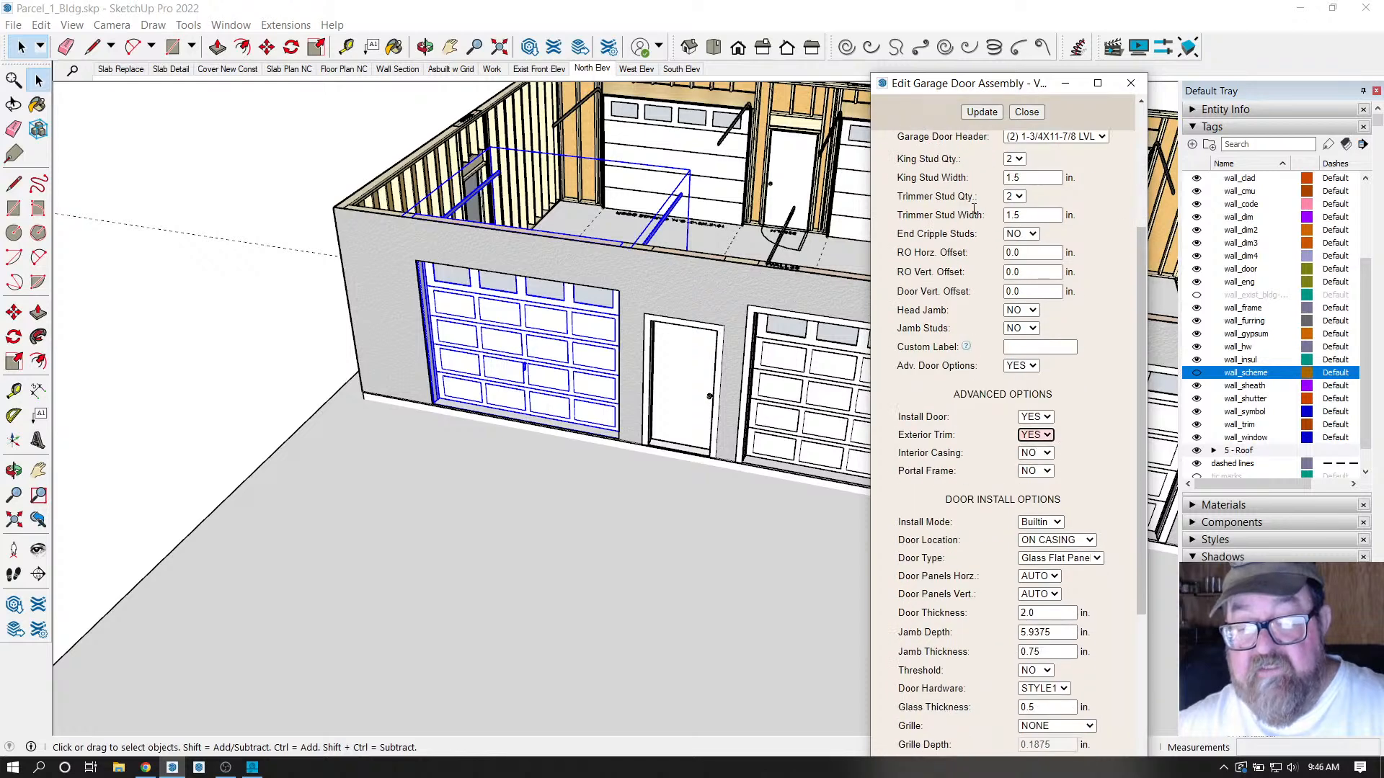
pyautogui.click(982, 111)
pyautogui.click(1026, 112)
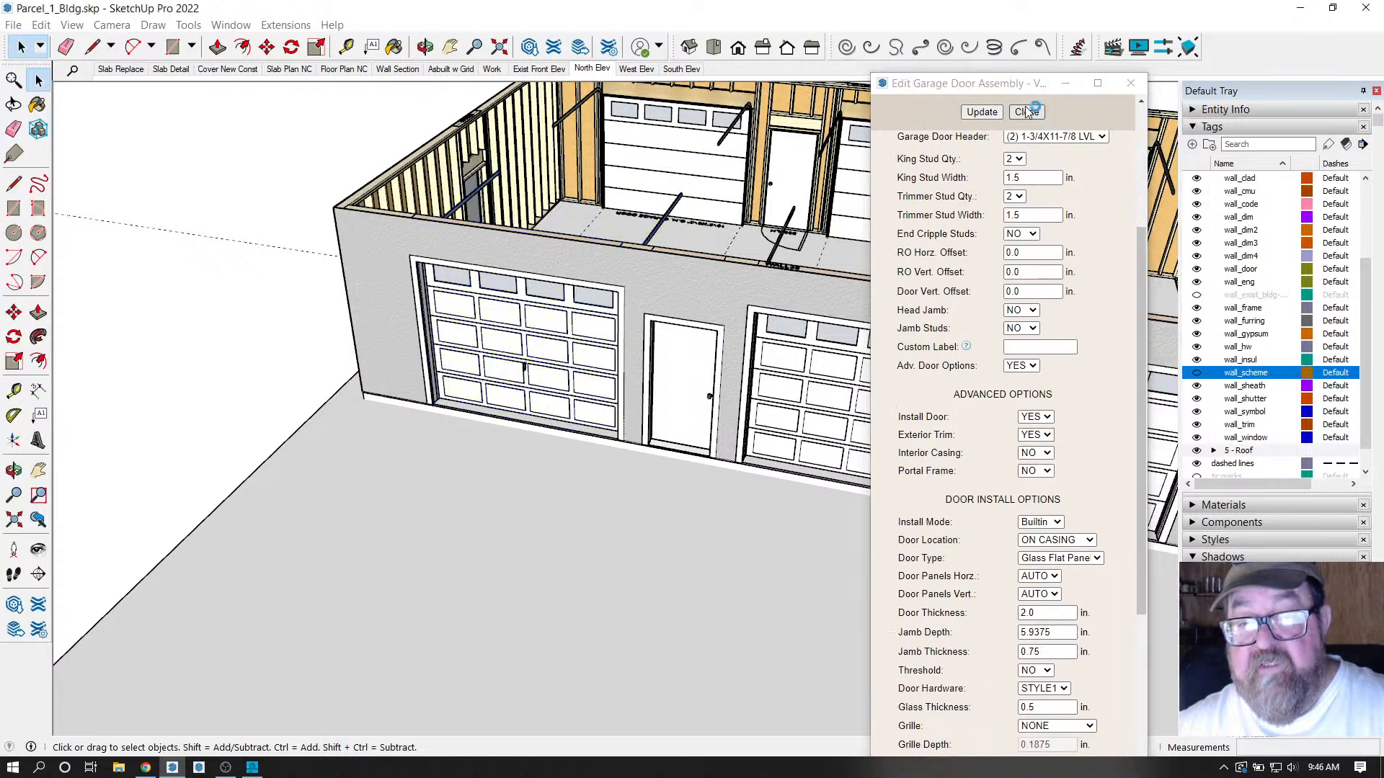
pyautogui.scroll(-3, 468, 439)
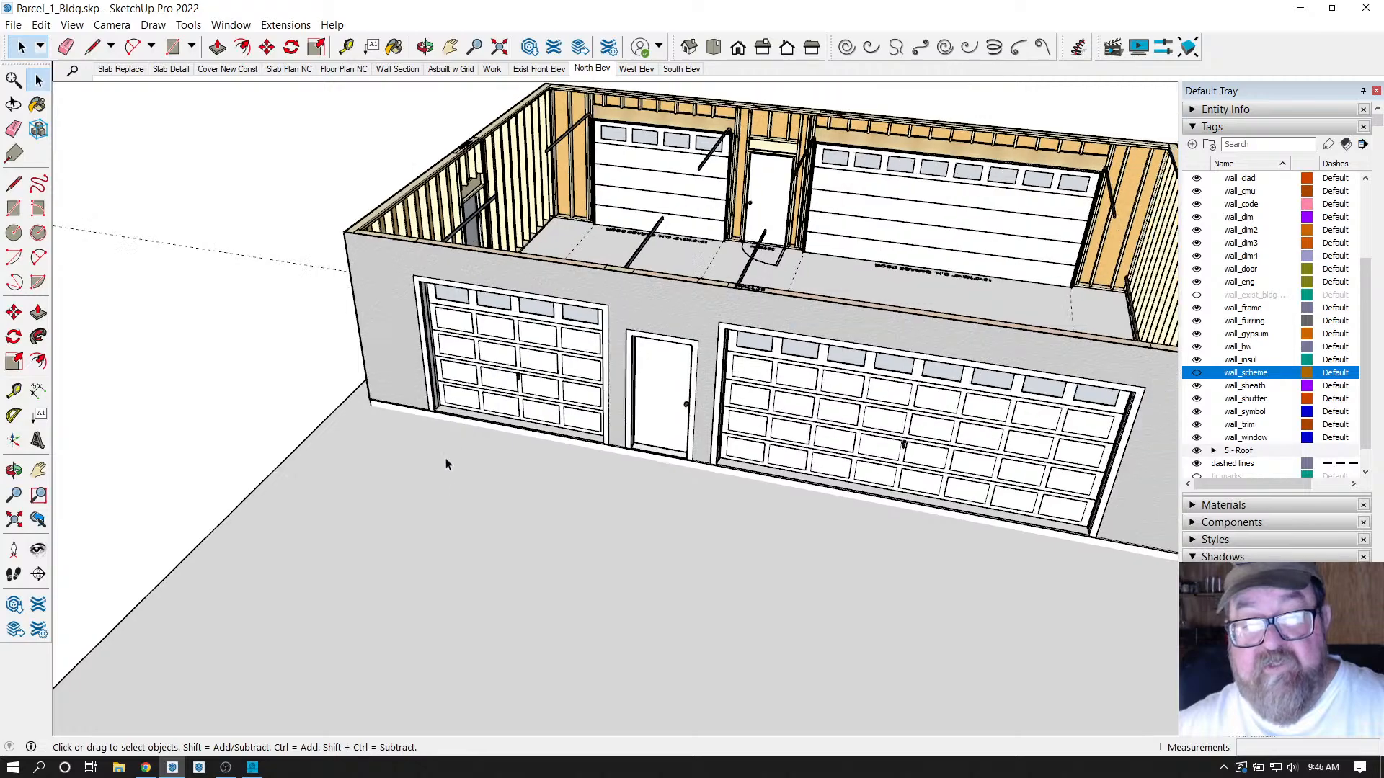
pyautogui.click(425, 46)
pyautogui.moveTo(634, 325); pyautogui.dragTo(578, 411)
pyautogui.scroll(-3, 649, 269)
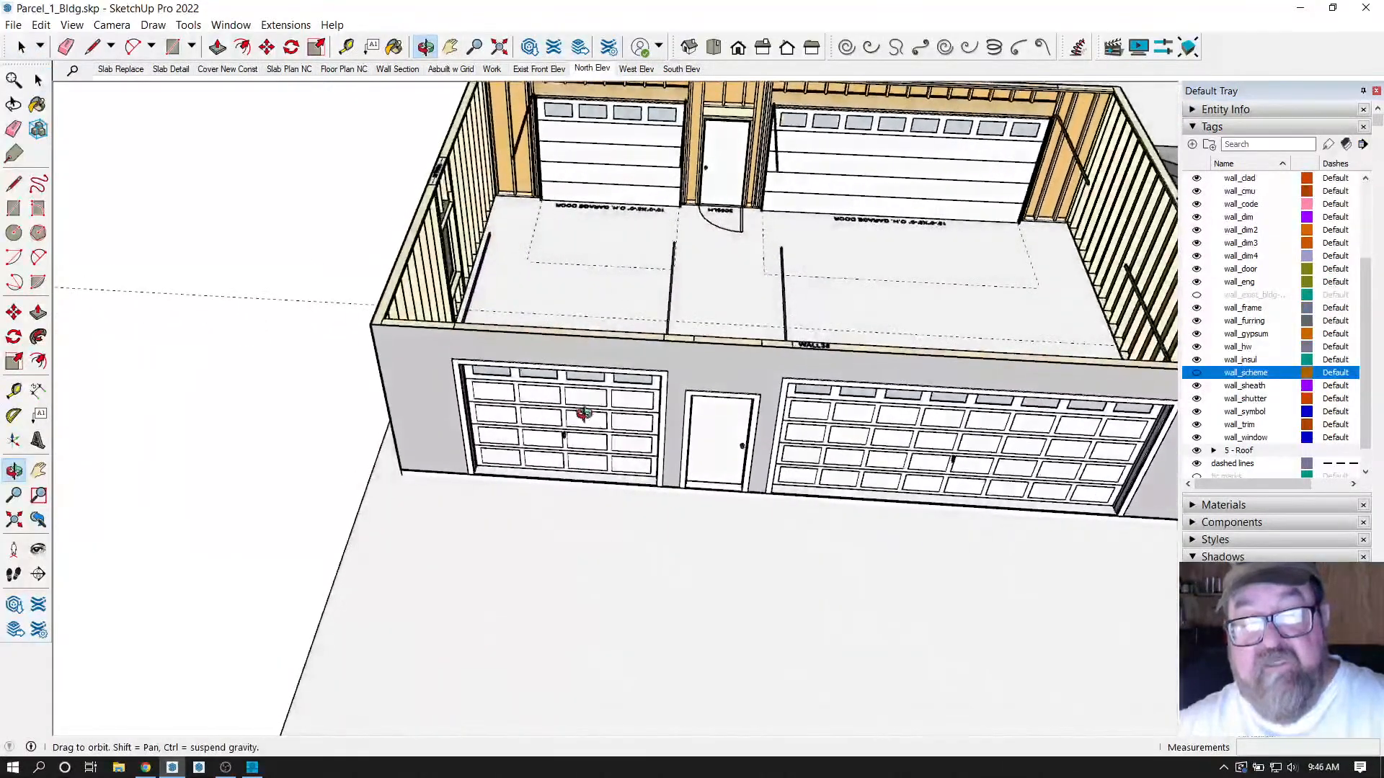
pyautogui.scroll(3, 690, 299)
pyautogui.scroll(-3, 690, 299)
pyautogui.moveTo(658, 364); pyautogui.dragTo(637, 454)
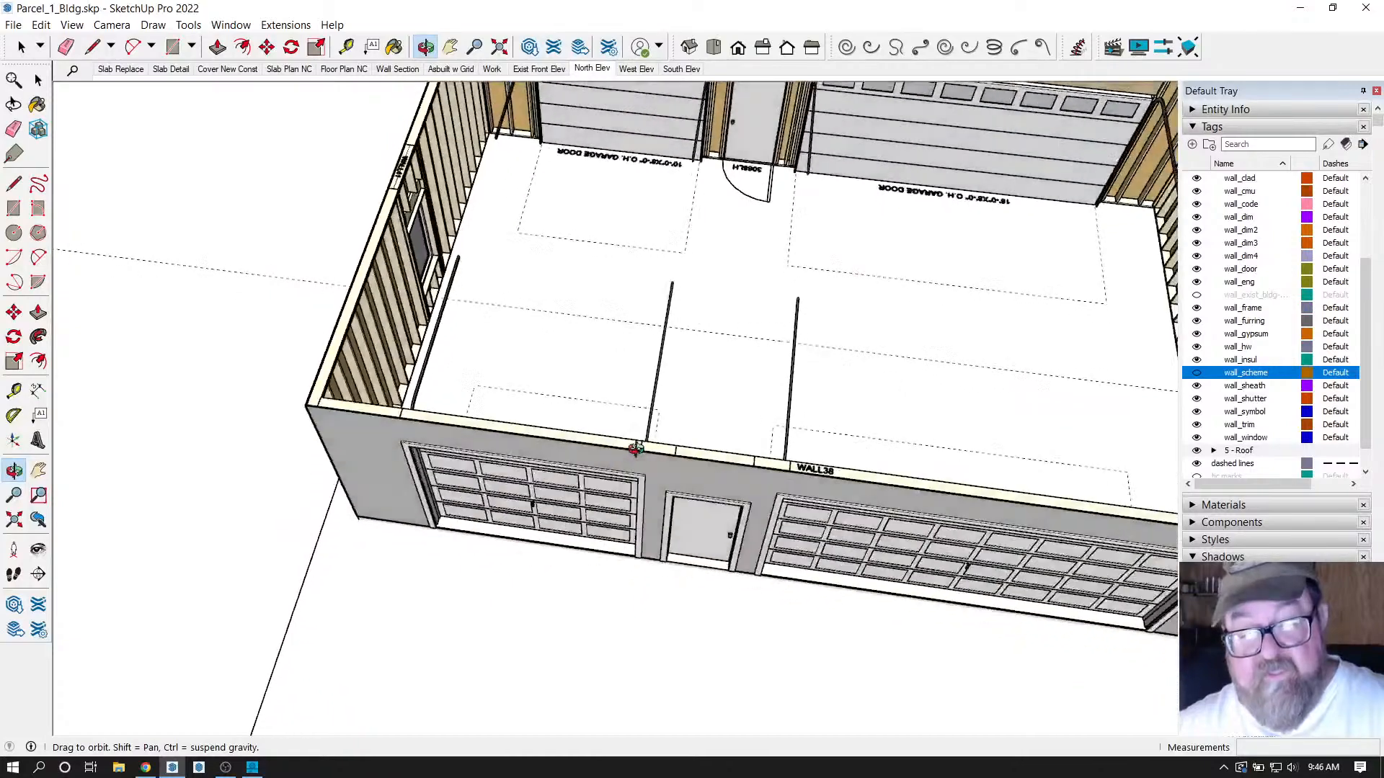
pyautogui.scroll(3, 628, 360)
pyautogui.moveTo(642, 356); pyautogui.dragTo(748, 440)
pyautogui.scroll(2, 724, 379)
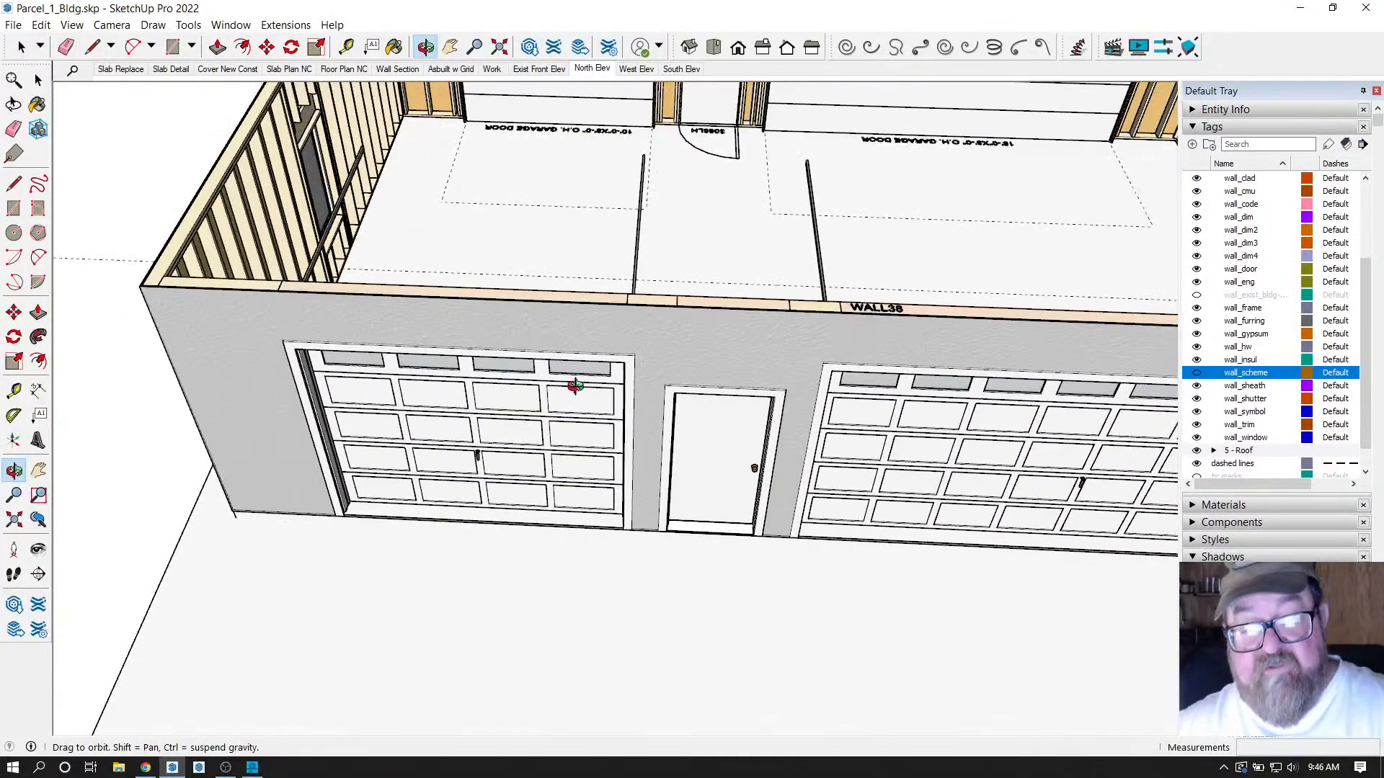
pyautogui.scroll(2, 567, 460)
pyautogui.scroll(-4, 567, 460)
pyautogui.scroll(5, 655, 184)
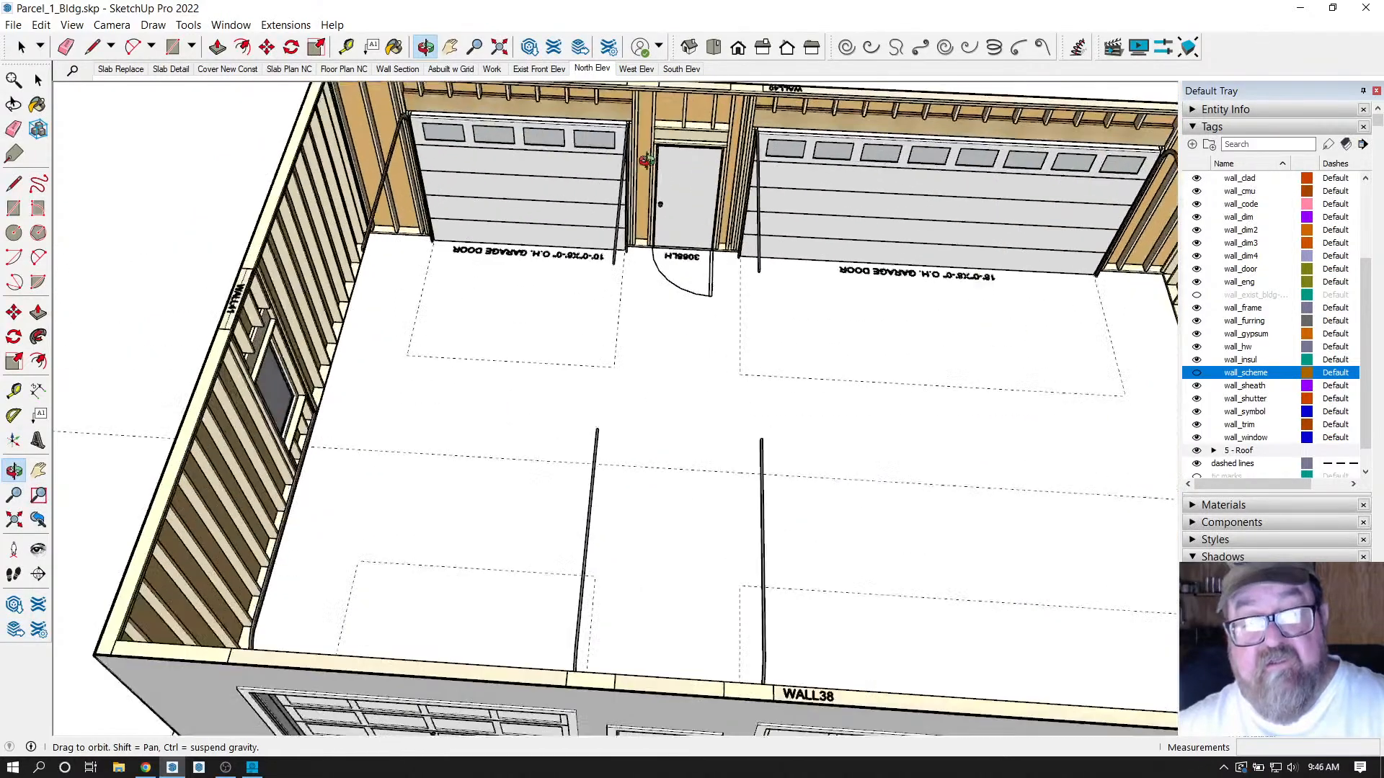
pyautogui.scroll(-5, 663, 286)
pyautogui.scroll(6, 650, 180)
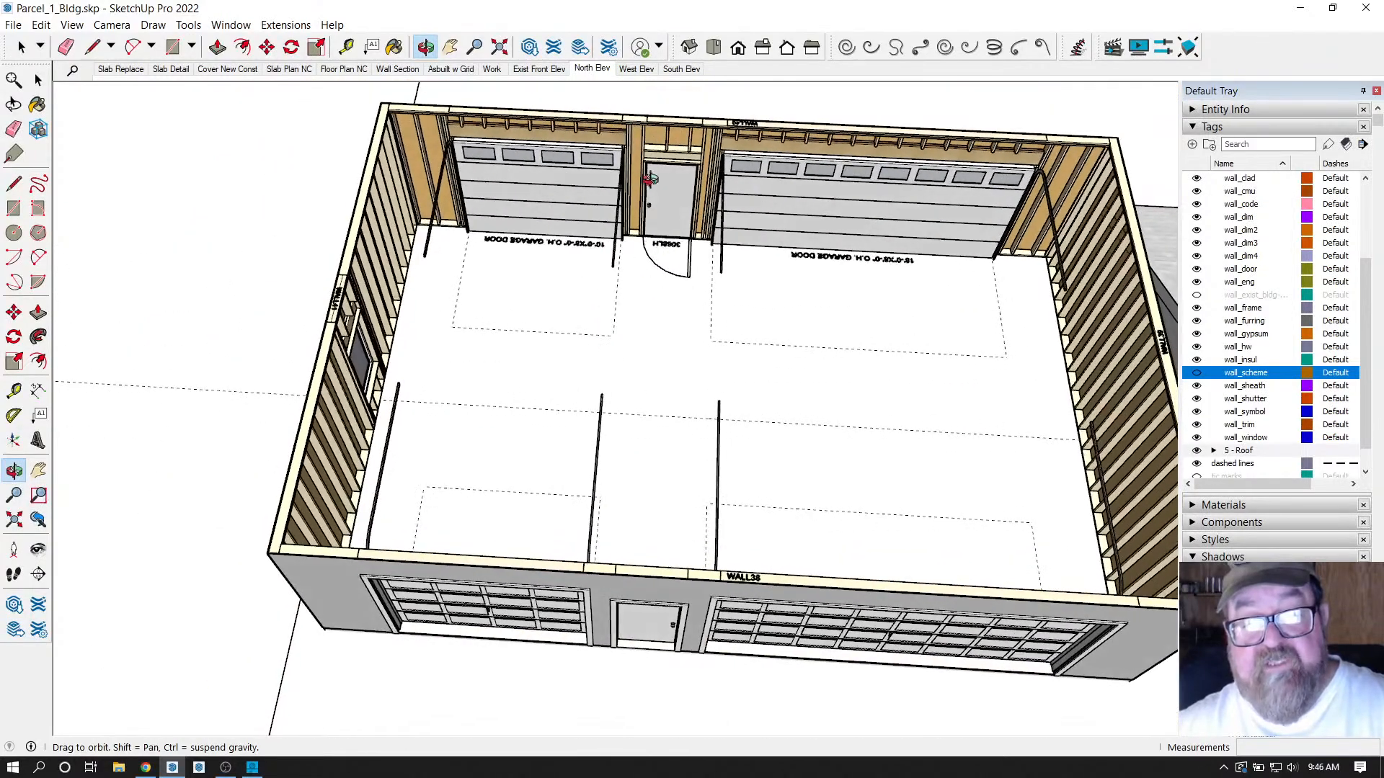
pyautogui.scroll(-2, 650, 178)
pyautogui.scroll(3, 490, 292)
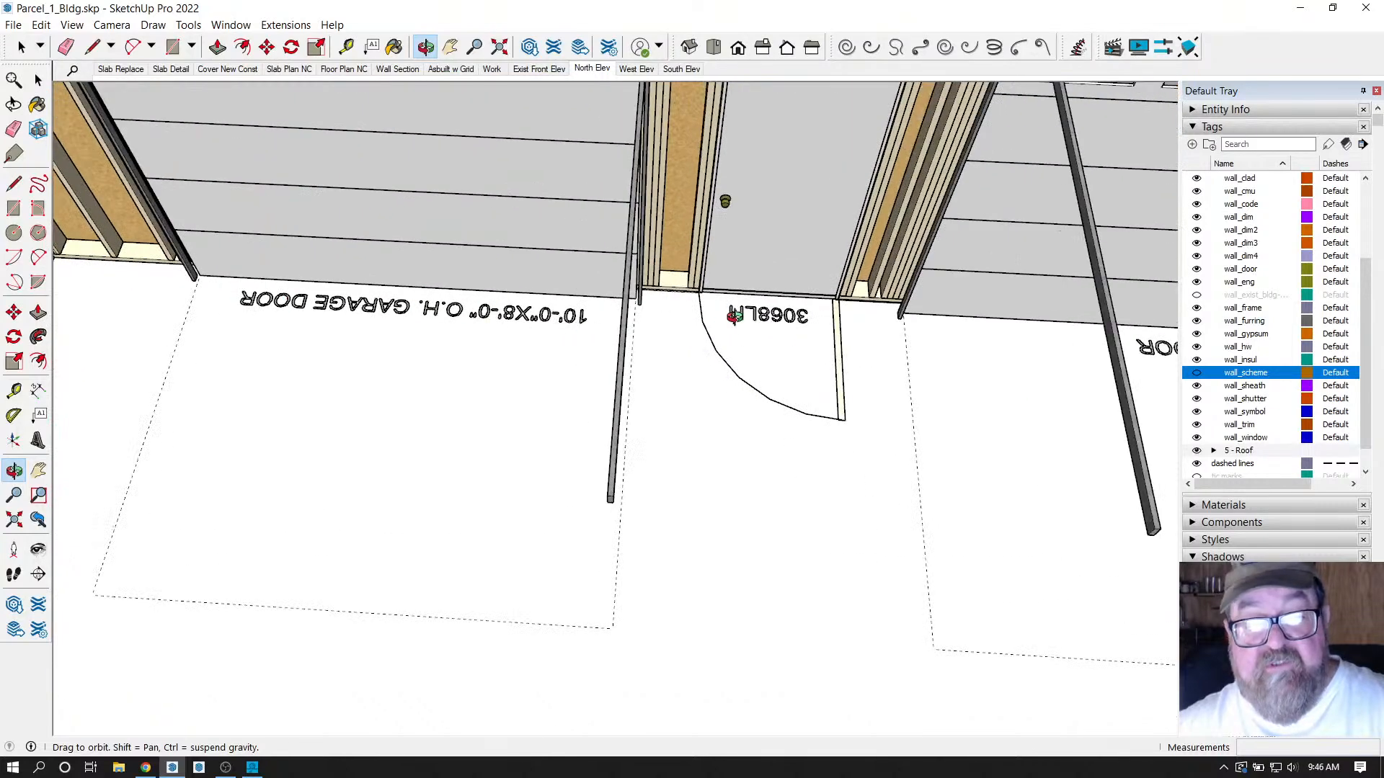
pyautogui.scroll(-3, 436, 358)
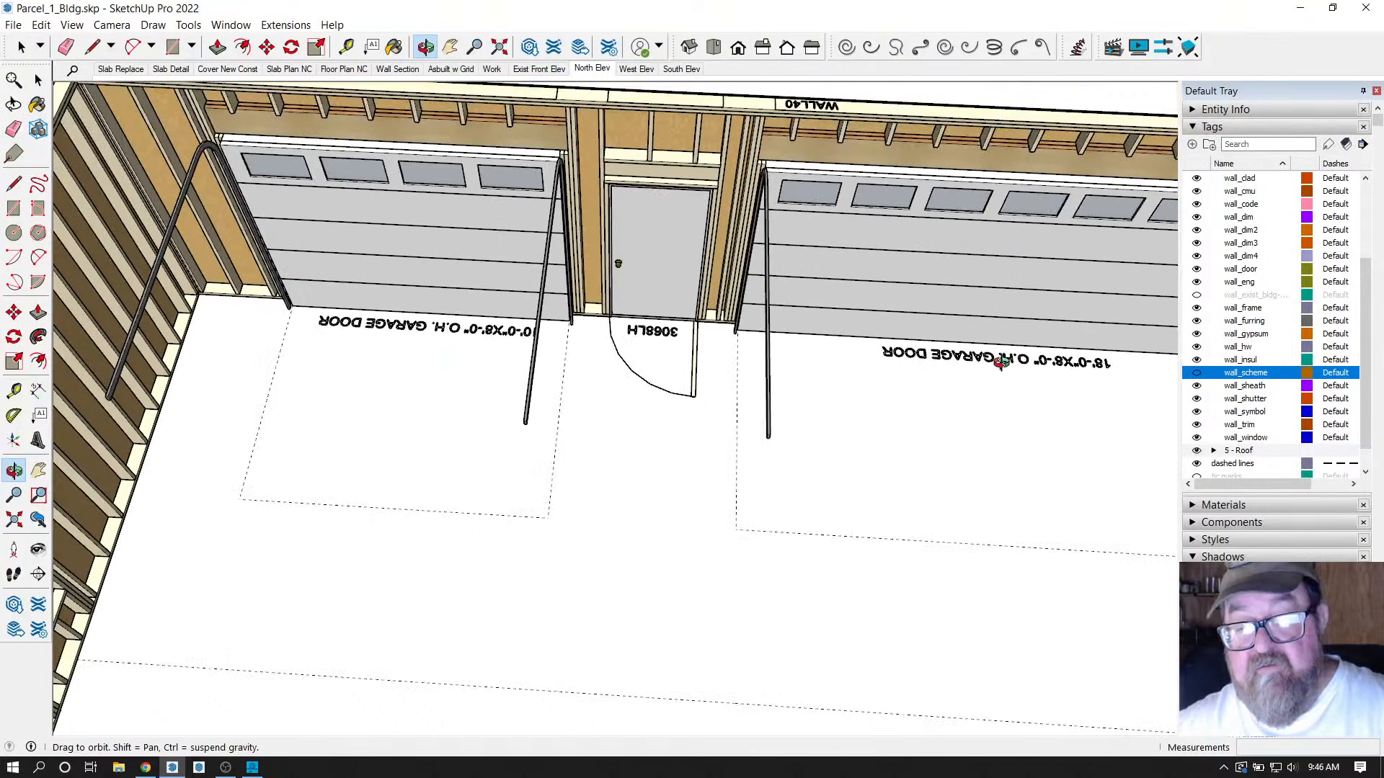
pyautogui.scroll(-3, 785, 349)
pyautogui.scroll(5, 587, 281)
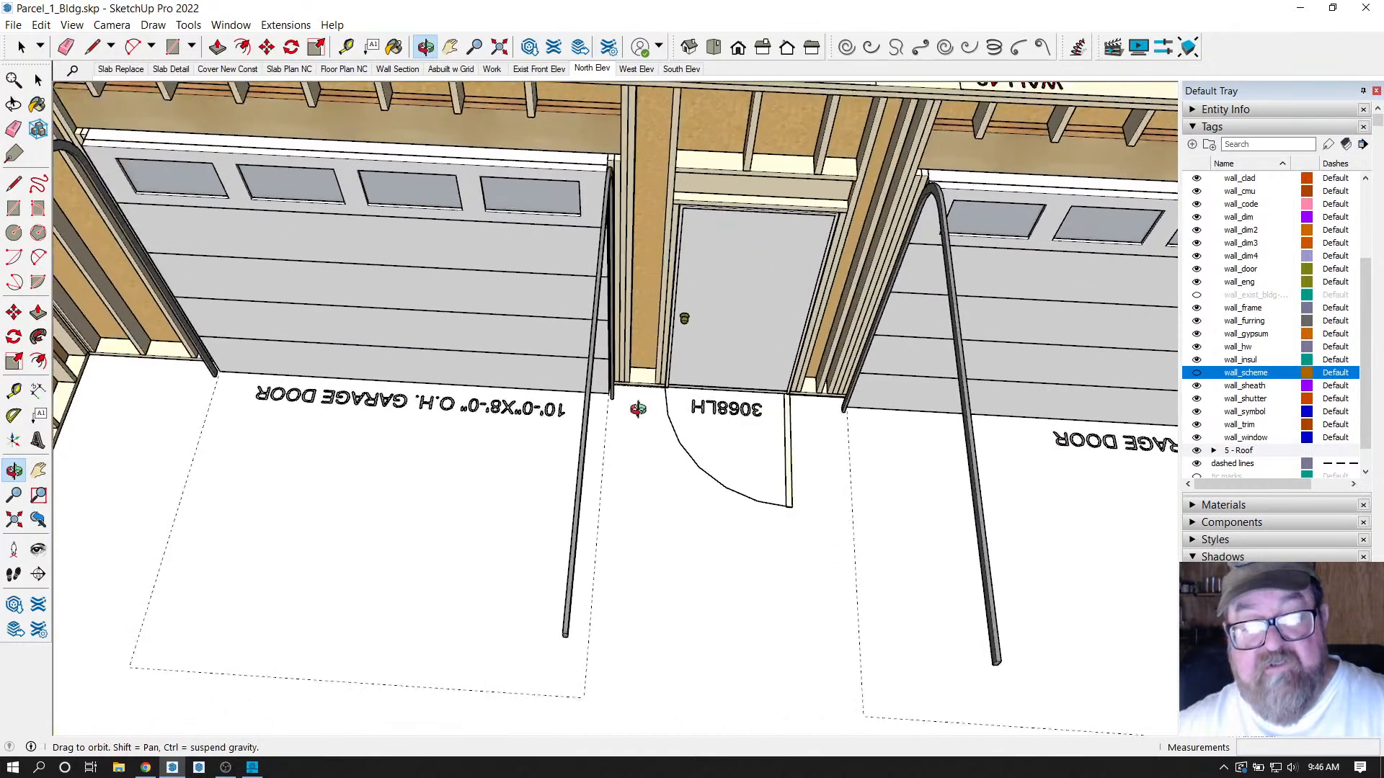
pyautogui.scroll(-3, 634, 400)
pyautogui.scroll(2, 617, 229)
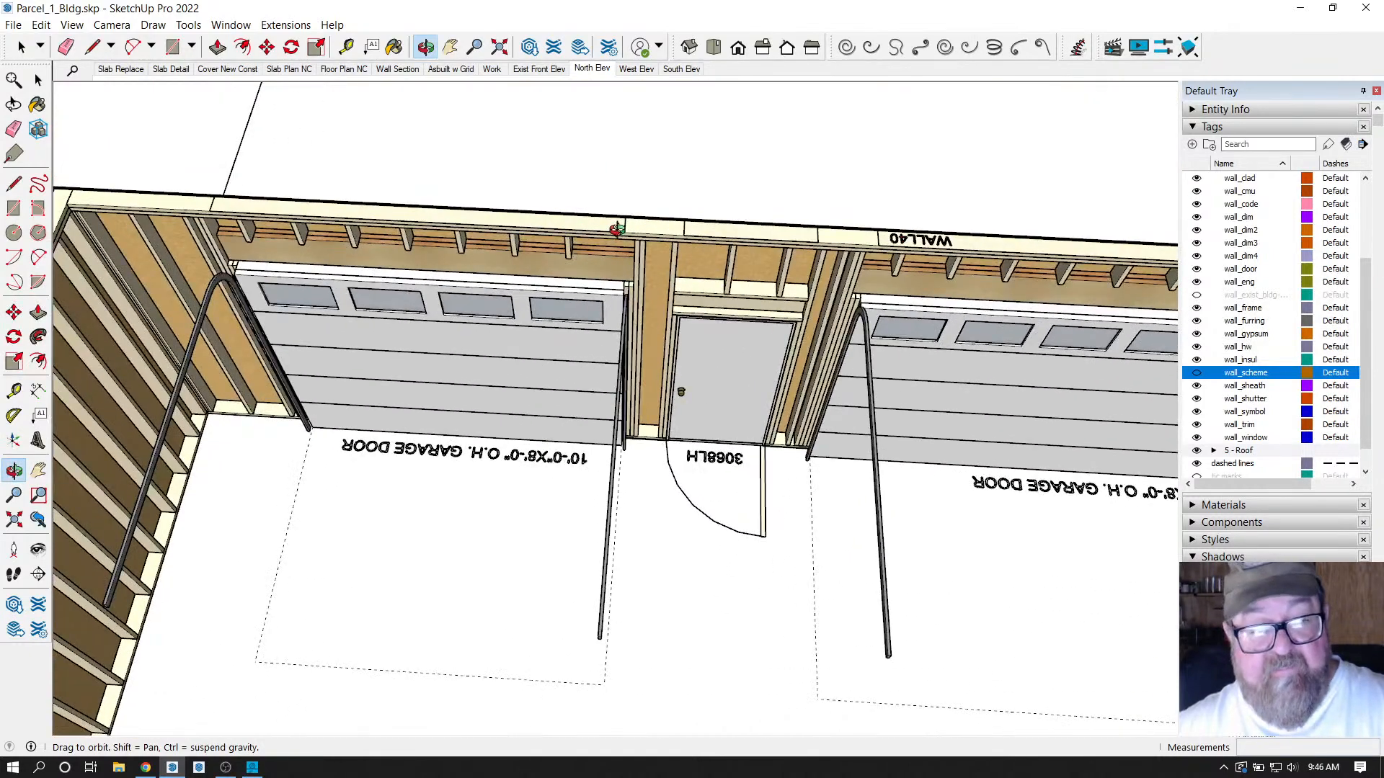
pyautogui.scroll(-2, 617, 229)
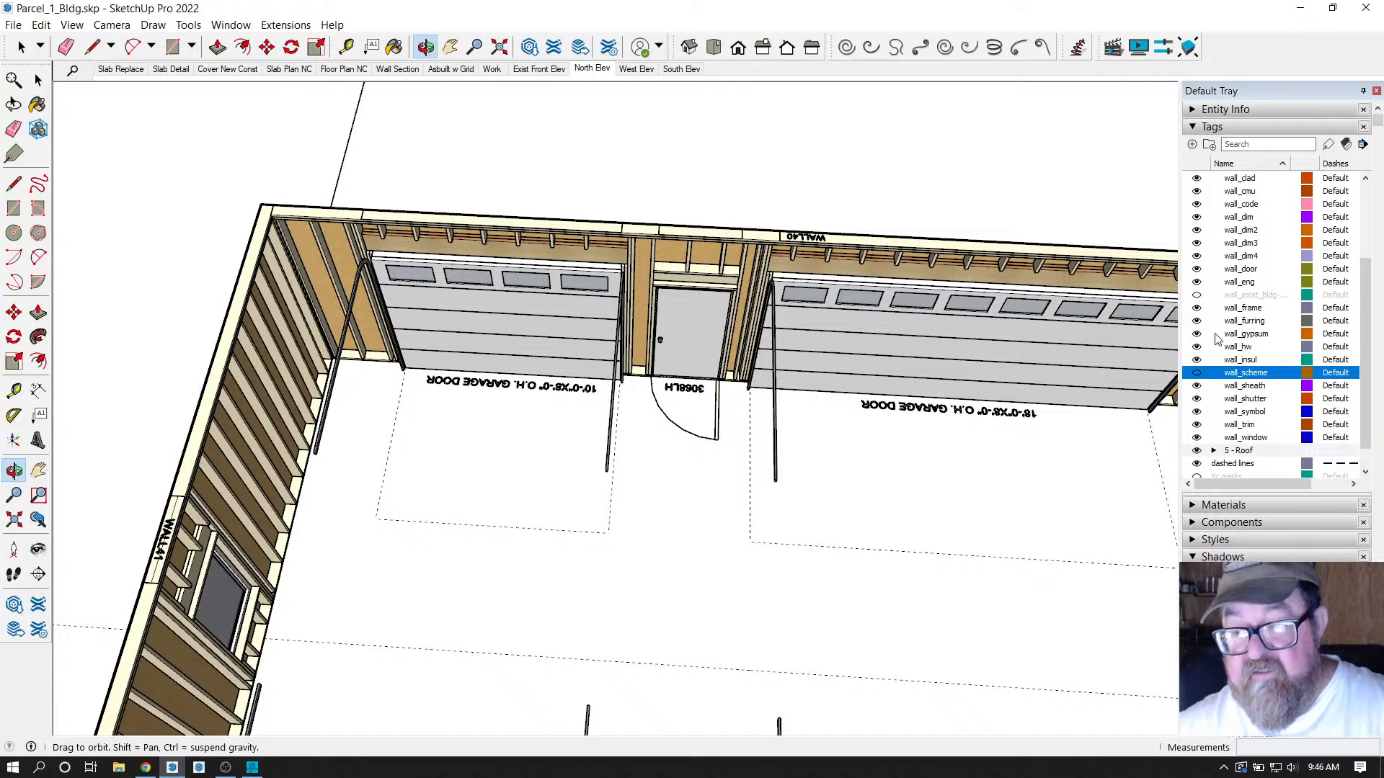
pyautogui.scroll(2, 1216, 337)
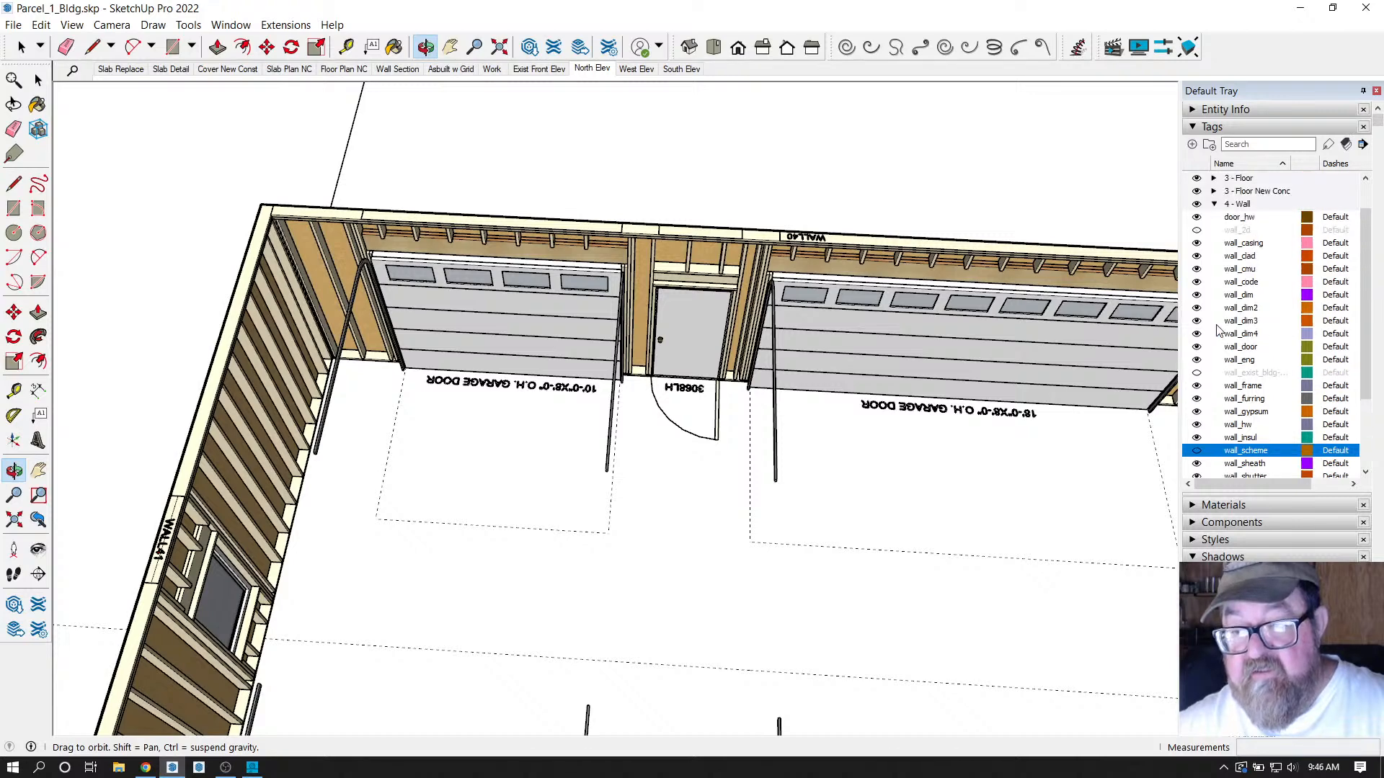
# Show the wall_2d tag, briefly hide wall_frame to inspect, then undo to restore the framing.
pyautogui.click(1197, 231)
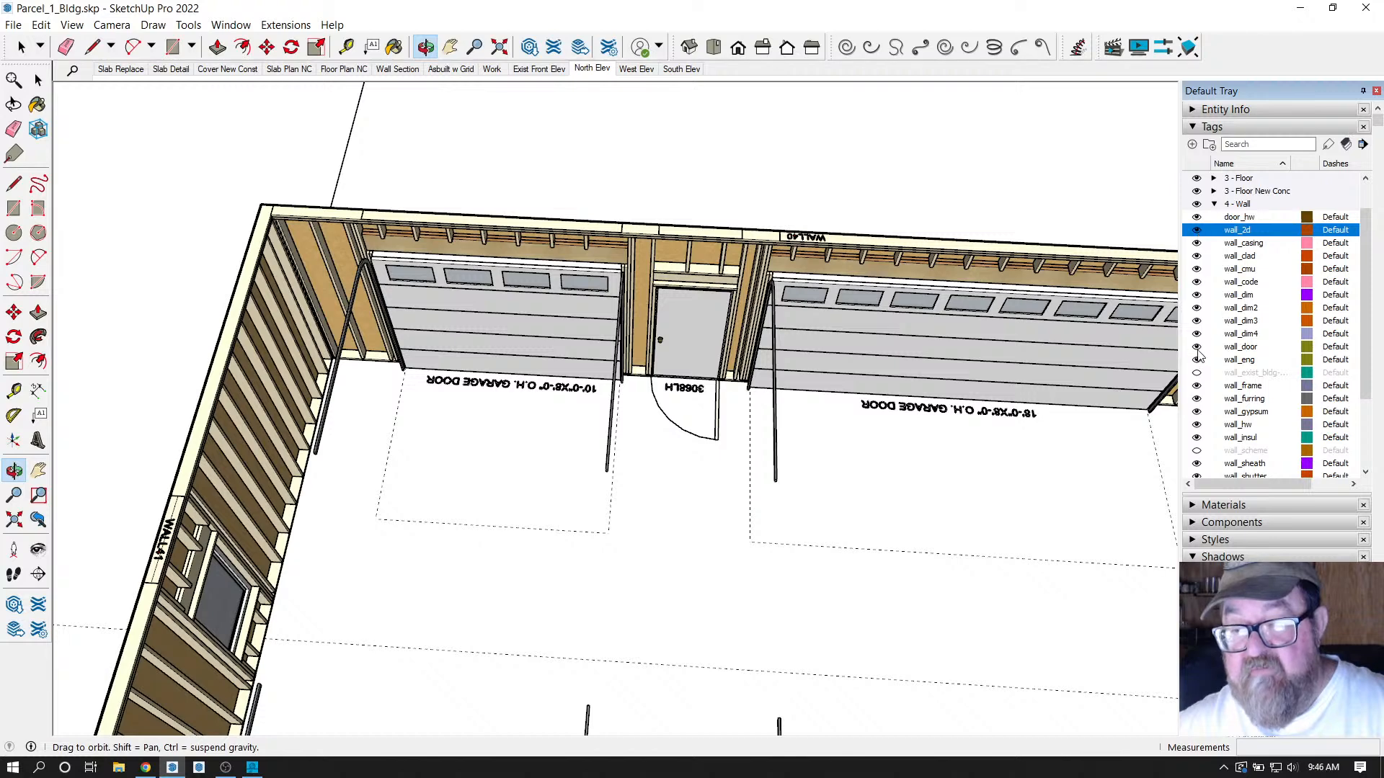
pyautogui.click(1197, 387)
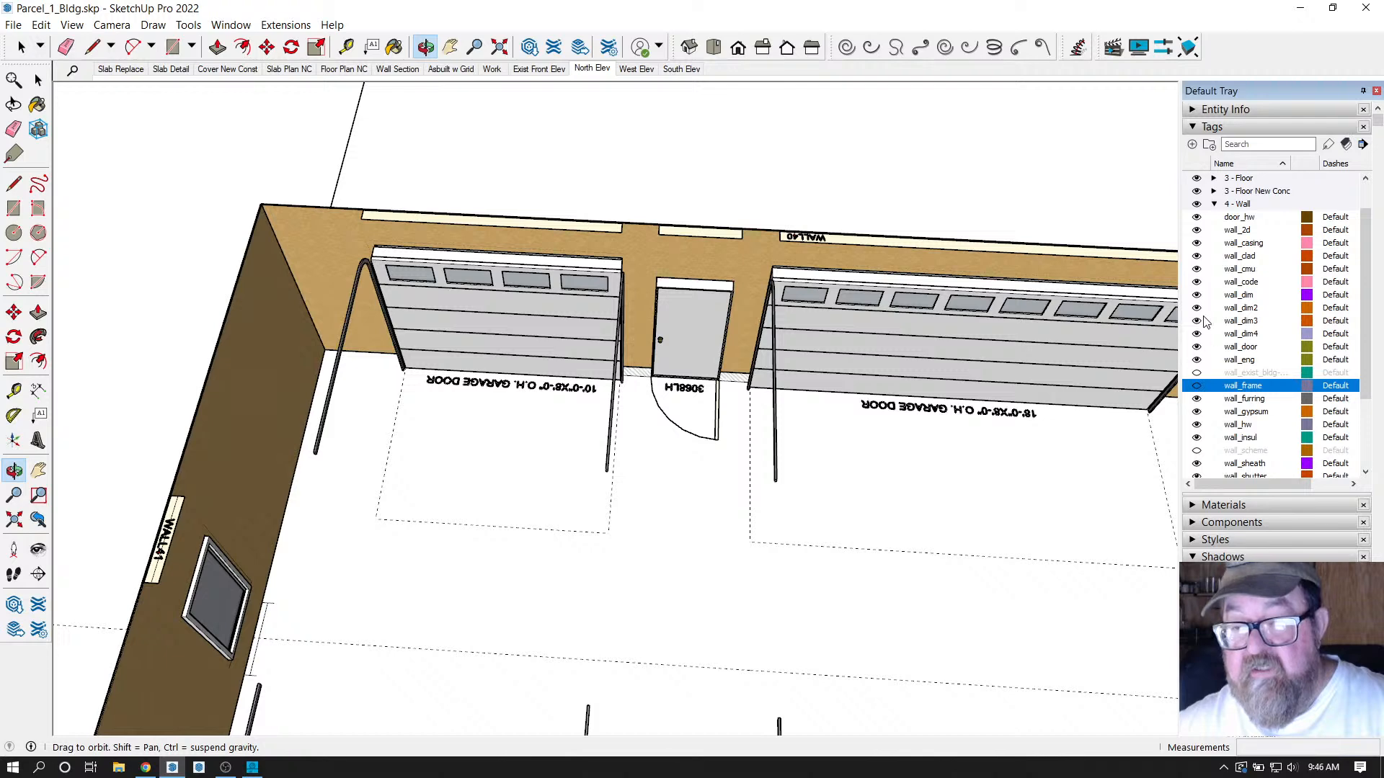
pyautogui.scroll(3, 612, 245)
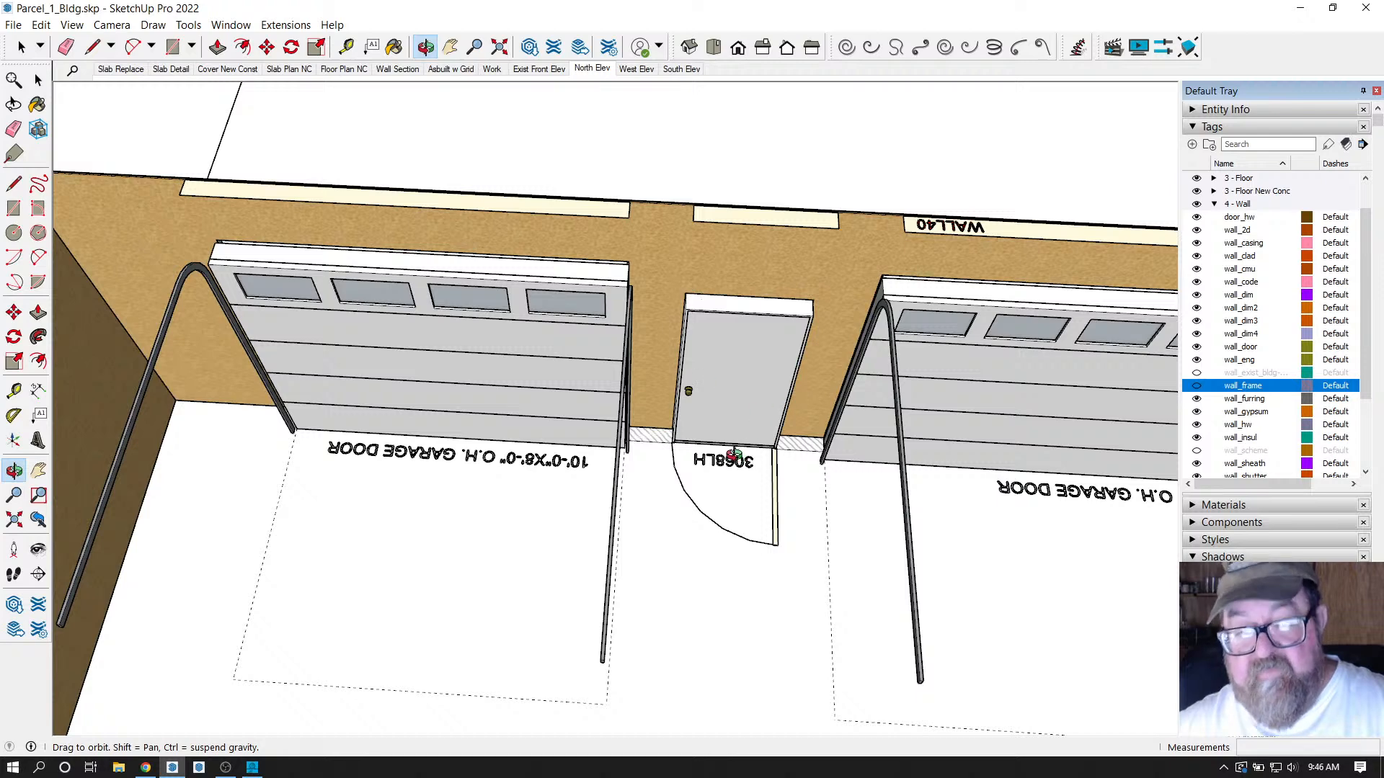
pyautogui.scroll(-4, 822, 390)
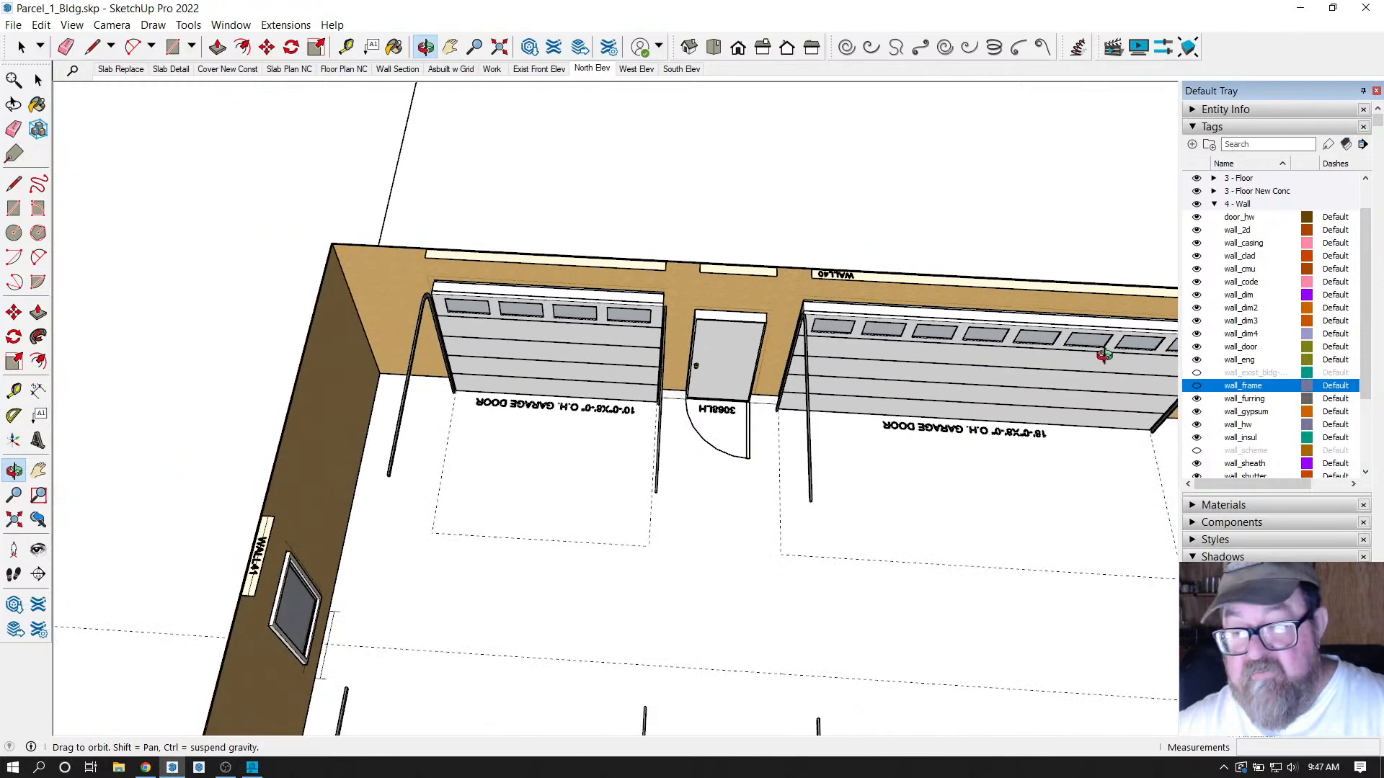
pyautogui.hotkey('ctrl', 'z')
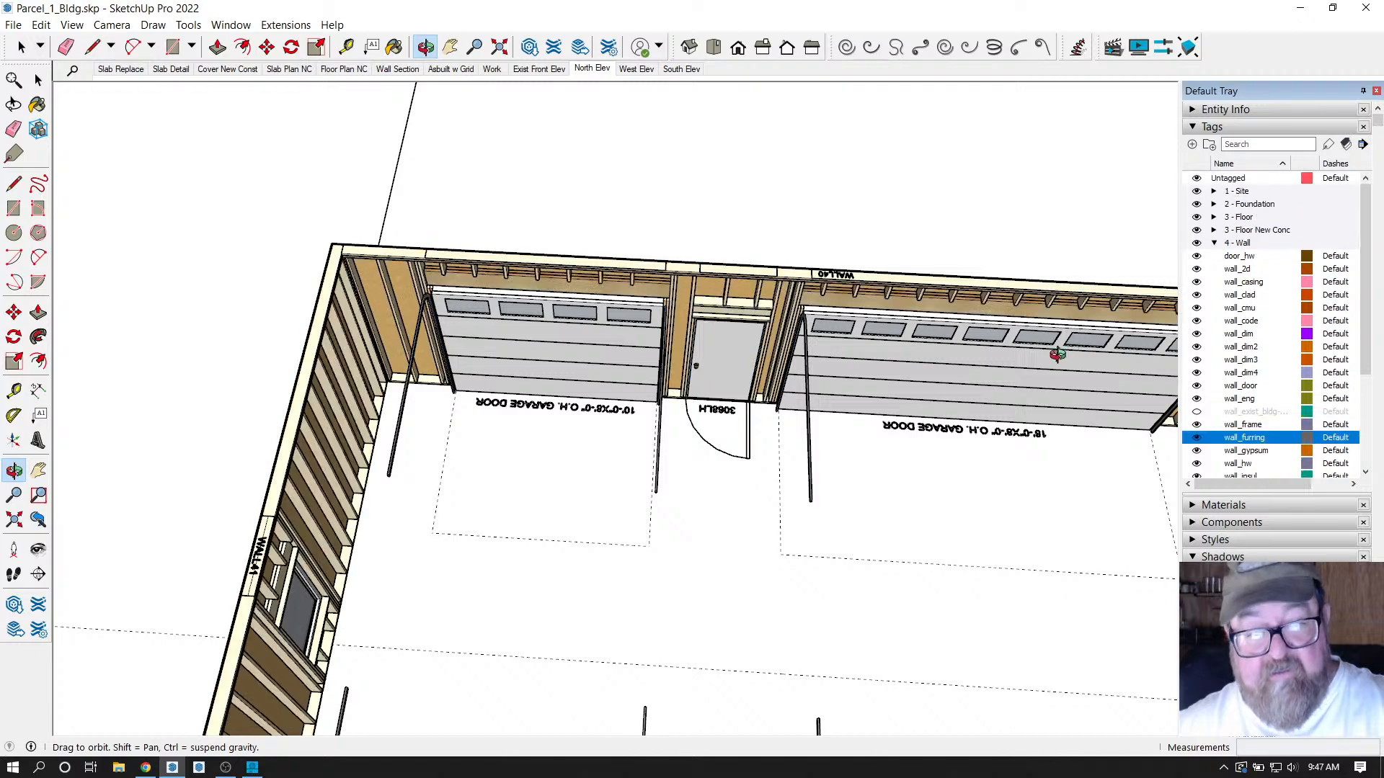
# Select the wall_2d tag and orbit out to an overview of the garage.
pyautogui.click(1196, 271)
pyautogui.scroll(-3, 670, 316)
pyautogui.moveTo(670, 316); pyautogui.dragTo(788, 303)
pyautogui.scroll(5, 720, 428)
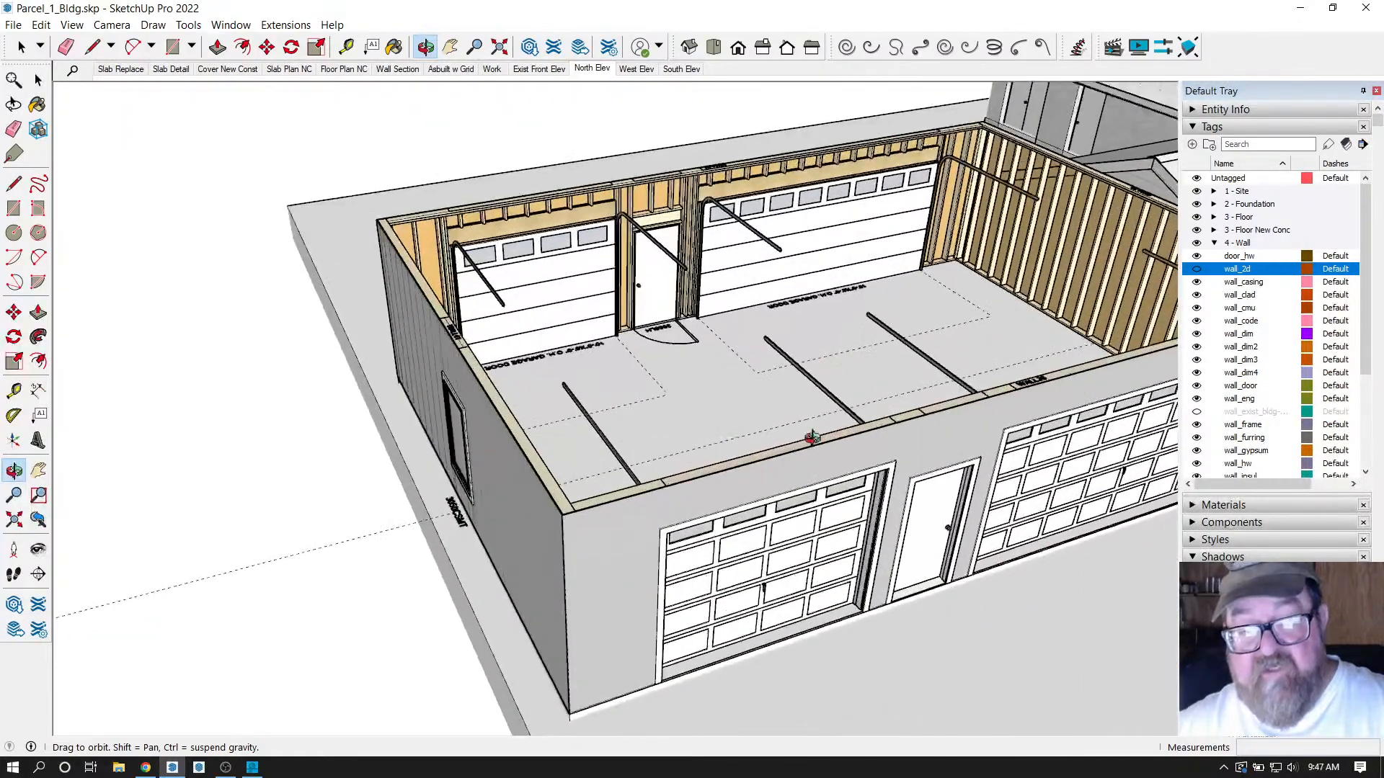
pyautogui.scroll(-3, 620, 315)
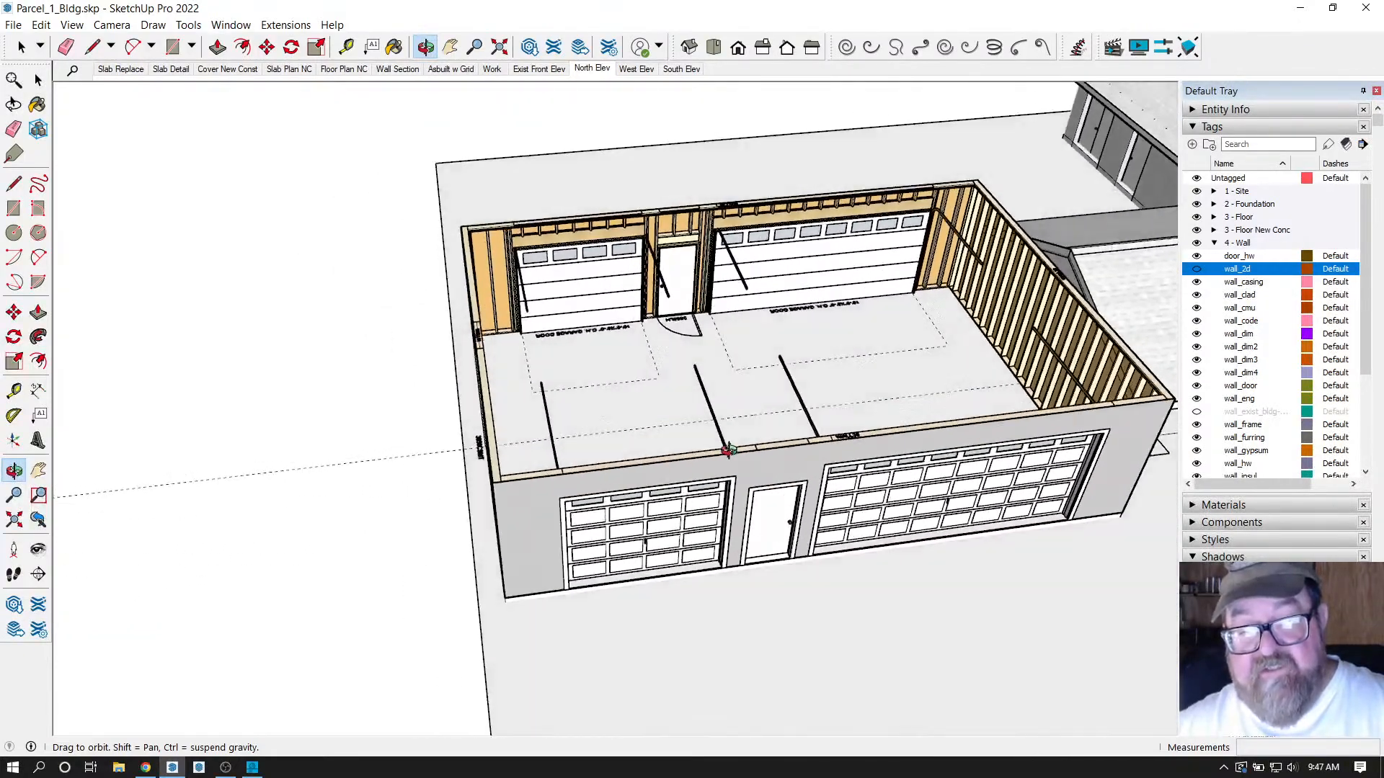
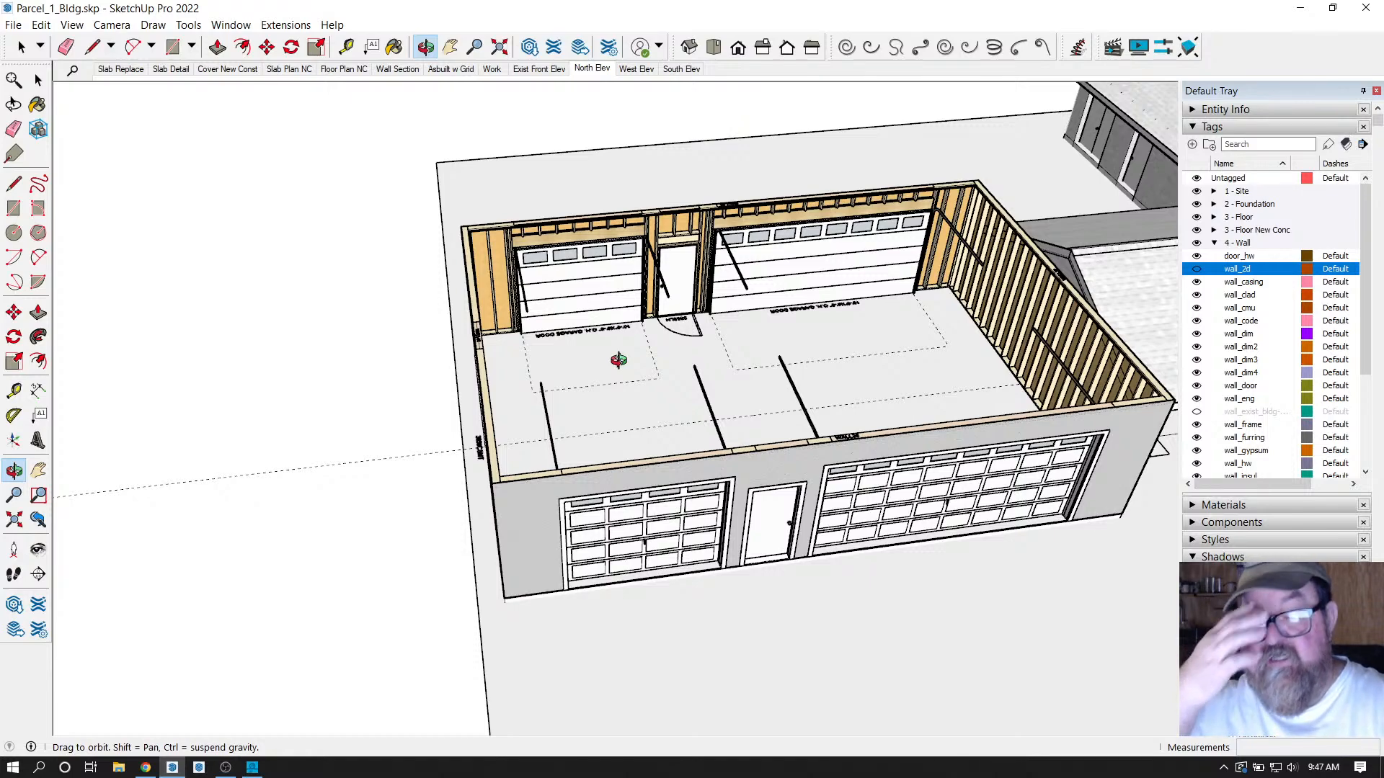
# Orbit and zoom around the garage, facing the window wall, then end on a high overhead view.
pyautogui.moveTo(619, 360); pyautogui.dragTo(627, 503)
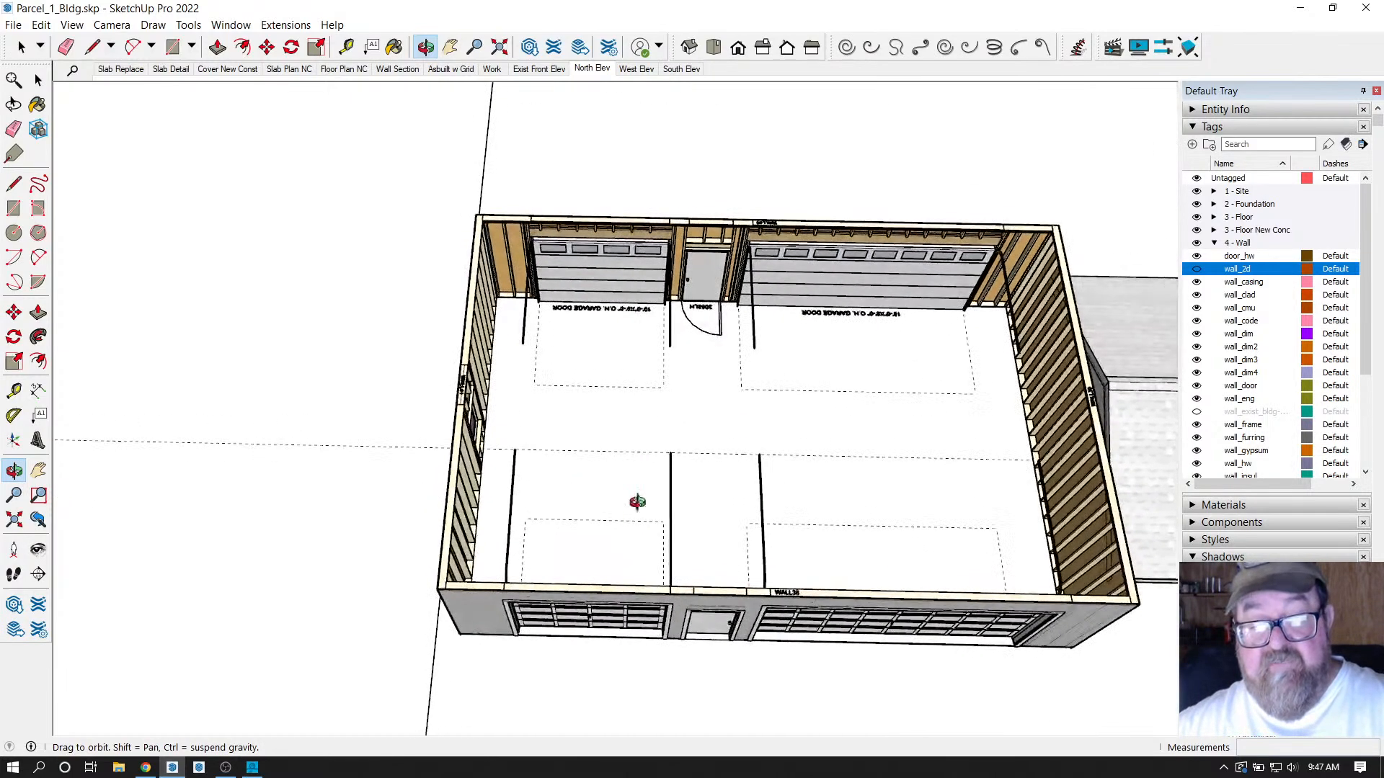
pyautogui.scroll(6, 799, 365)
pyautogui.scroll(1, 869, 260)
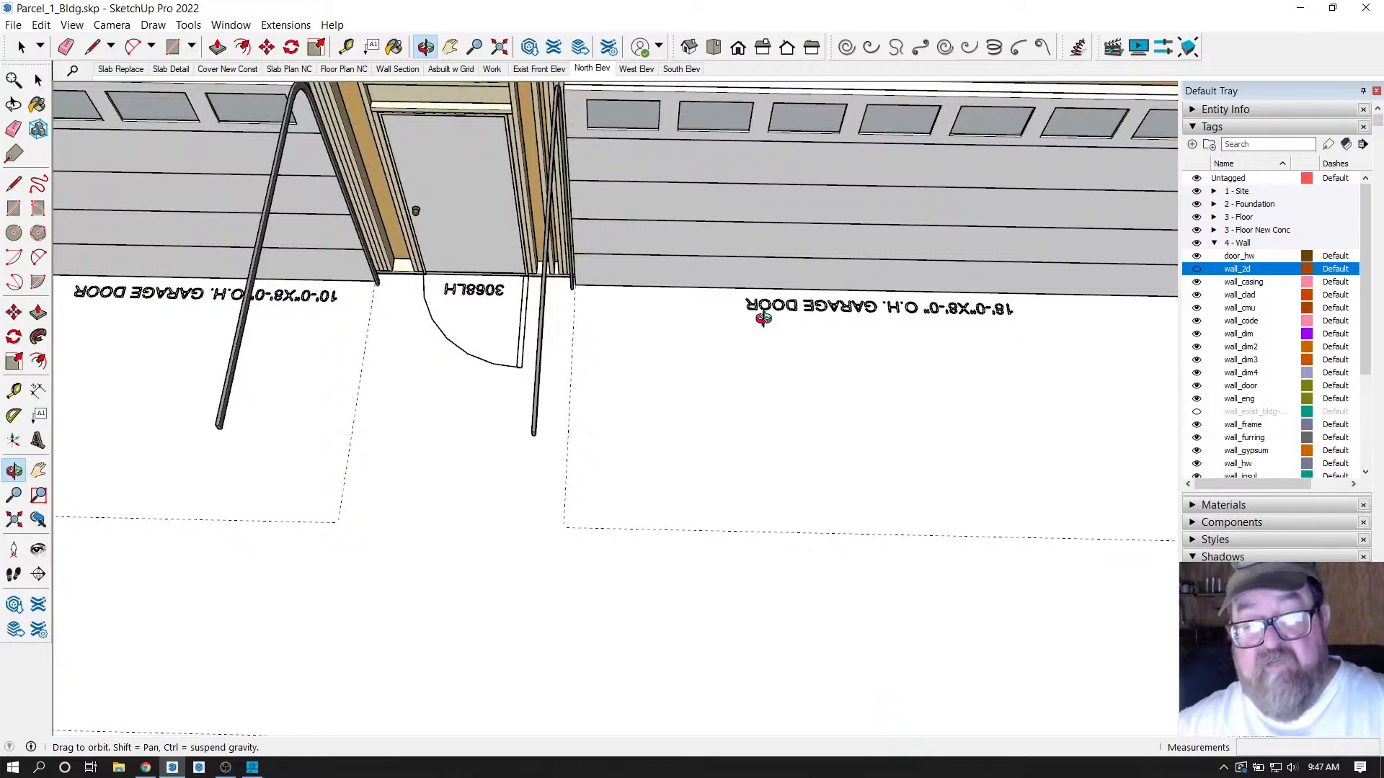
pyautogui.scroll(-2, 900, 334)
pyautogui.scroll(3, 536, 307)
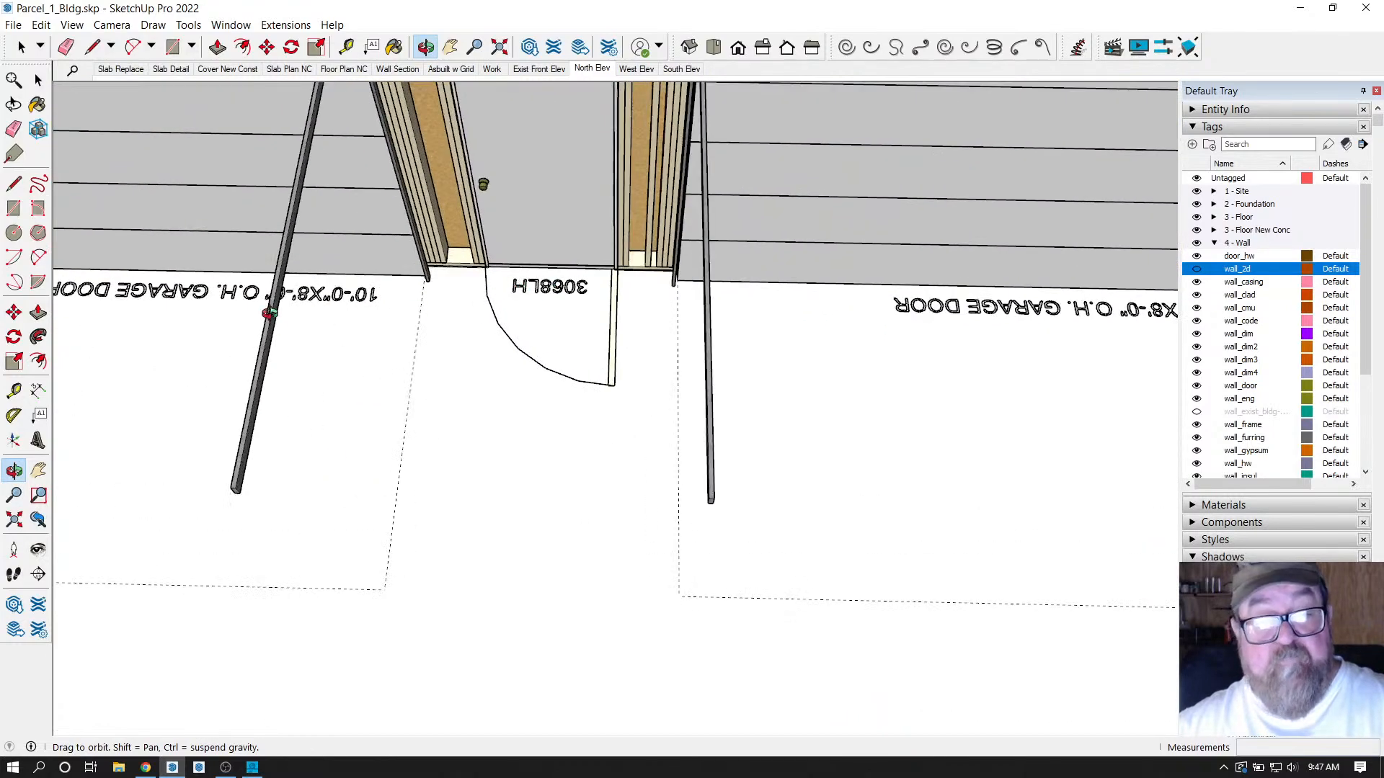
pyautogui.scroll(-5, 700, 371)
pyautogui.moveTo(648, 353); pyautogui.dragTo(604, 383)
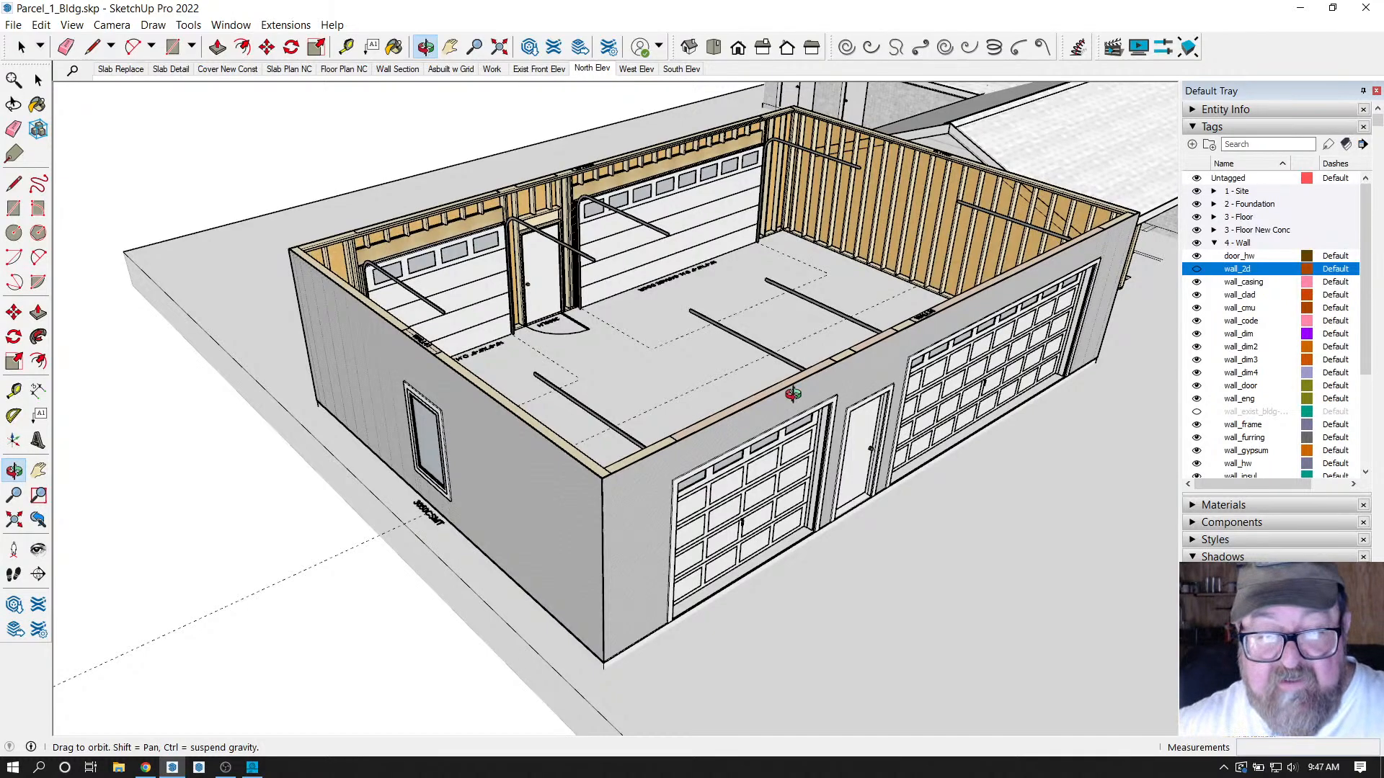
pyautogui.moveTo(869, 397); pyautogui.dragTo(741, 529)
pyautogui.scroll(3, 659, 498)
pyautogui.scroll(3, 743, 640)
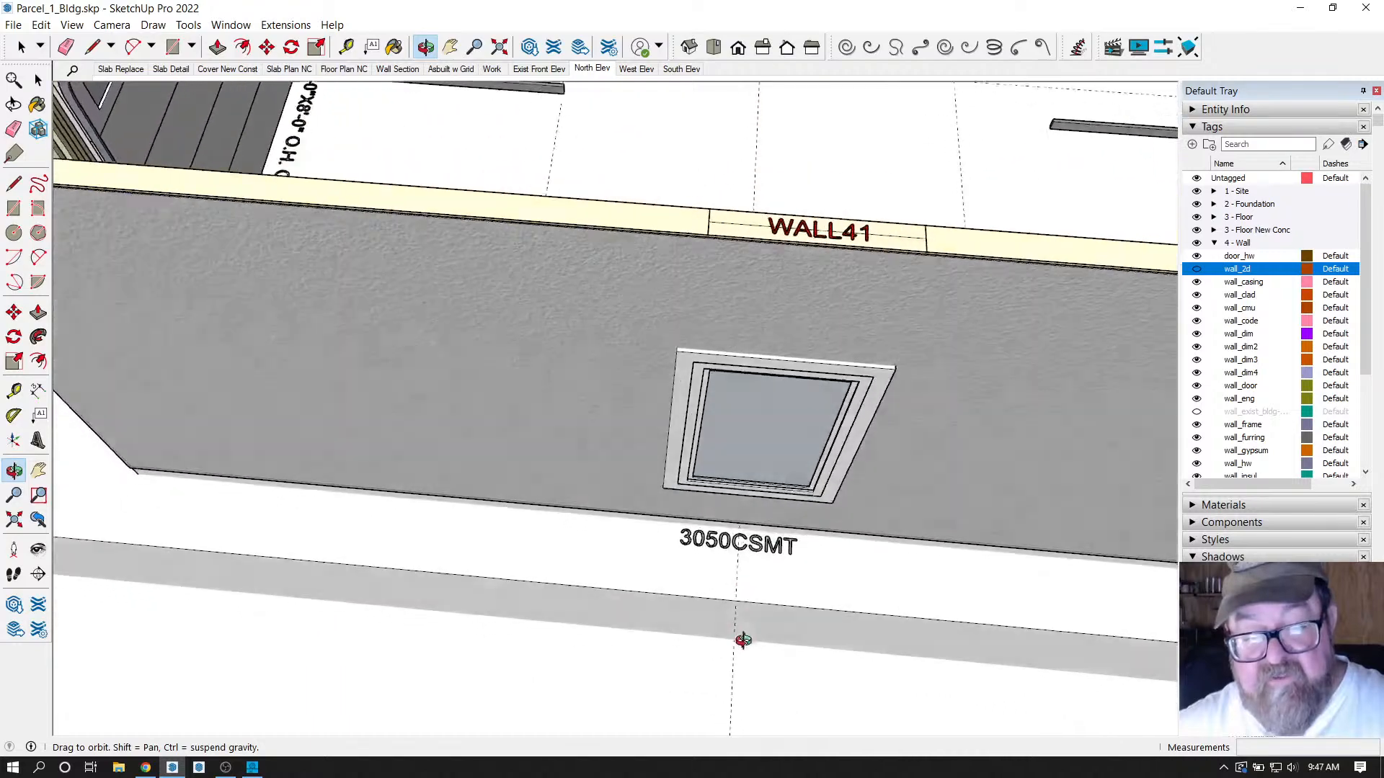
pyautogui.moveTo(743, 640); pyautogui.dragTo(692, 548)
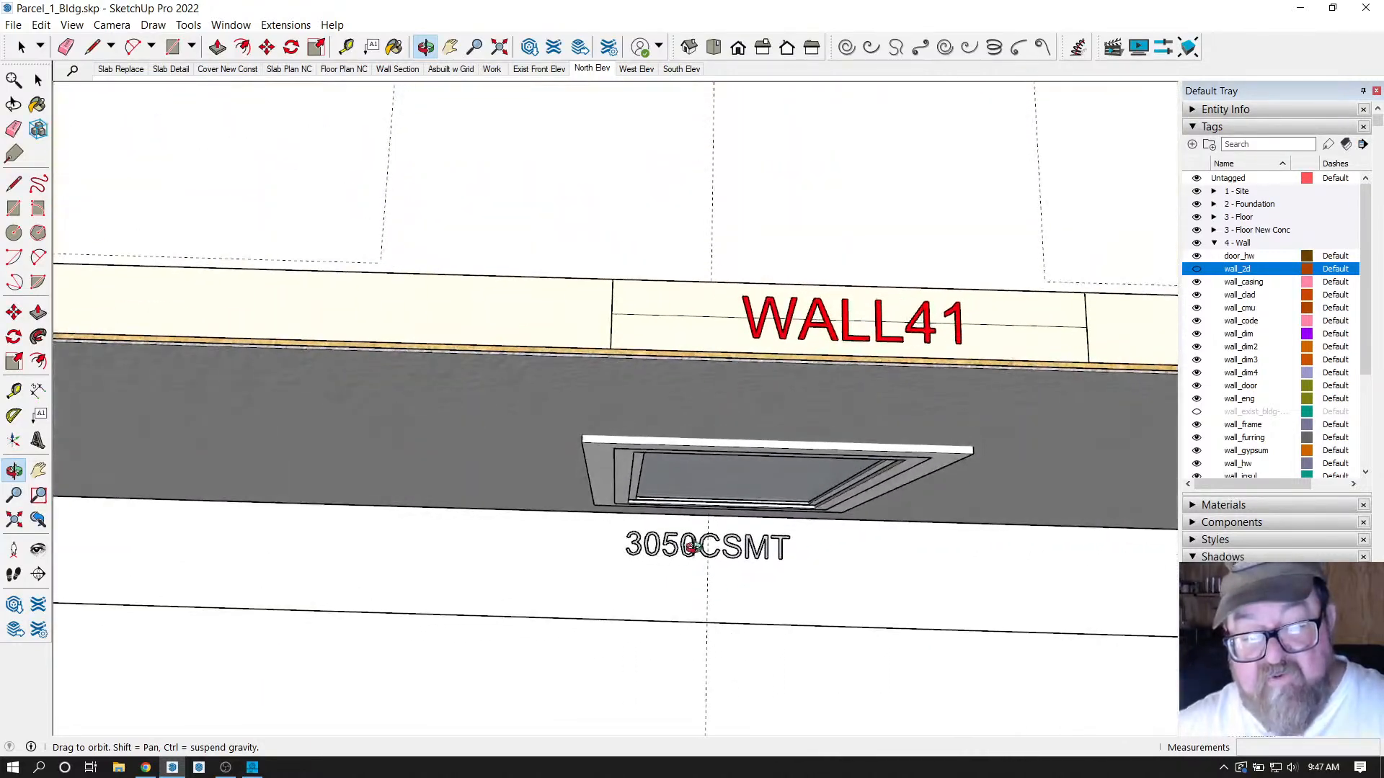
pyautogui.scroll(-2, 699, 548)
pyautogui.scroll(6, 696, 527)
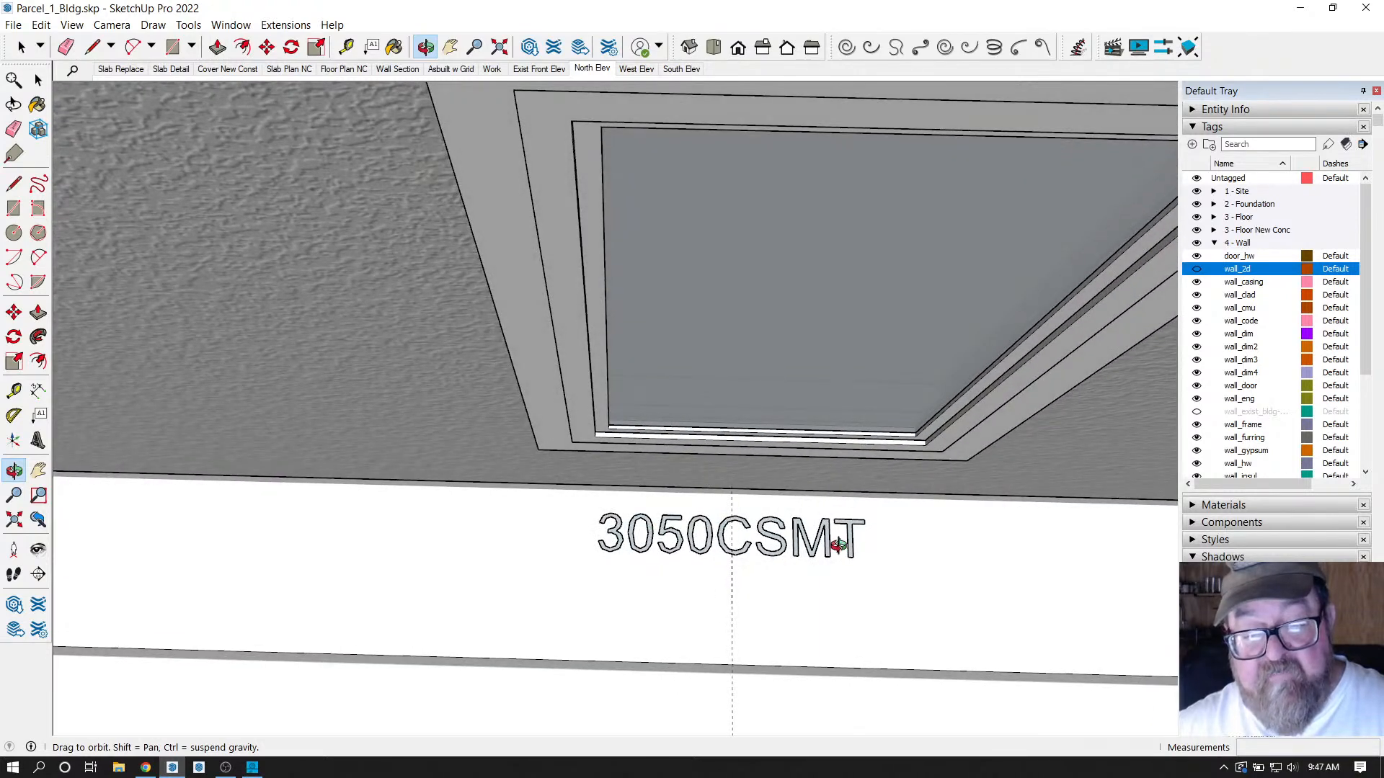
pyautogui.scroll(-2, 479, 494)
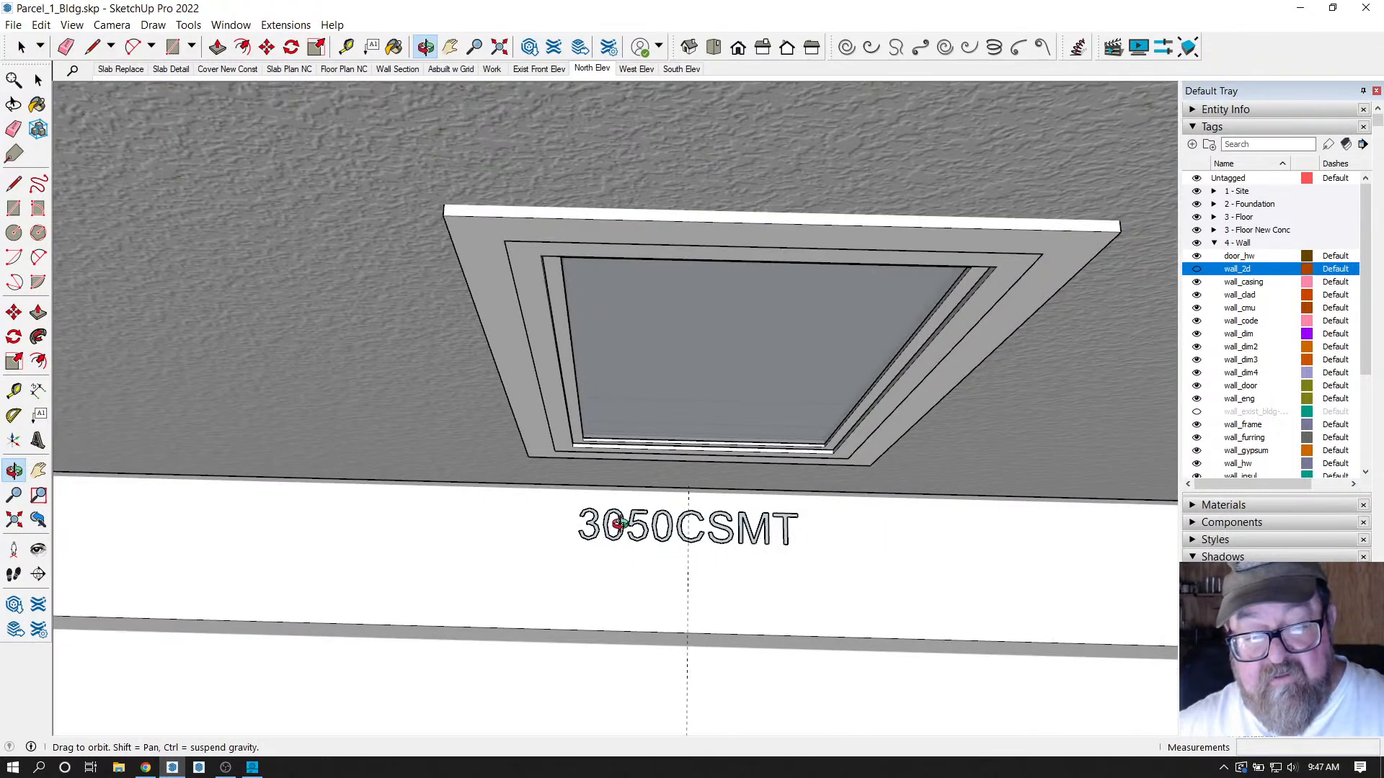
pyautogui.scroll(3, 683, 447)
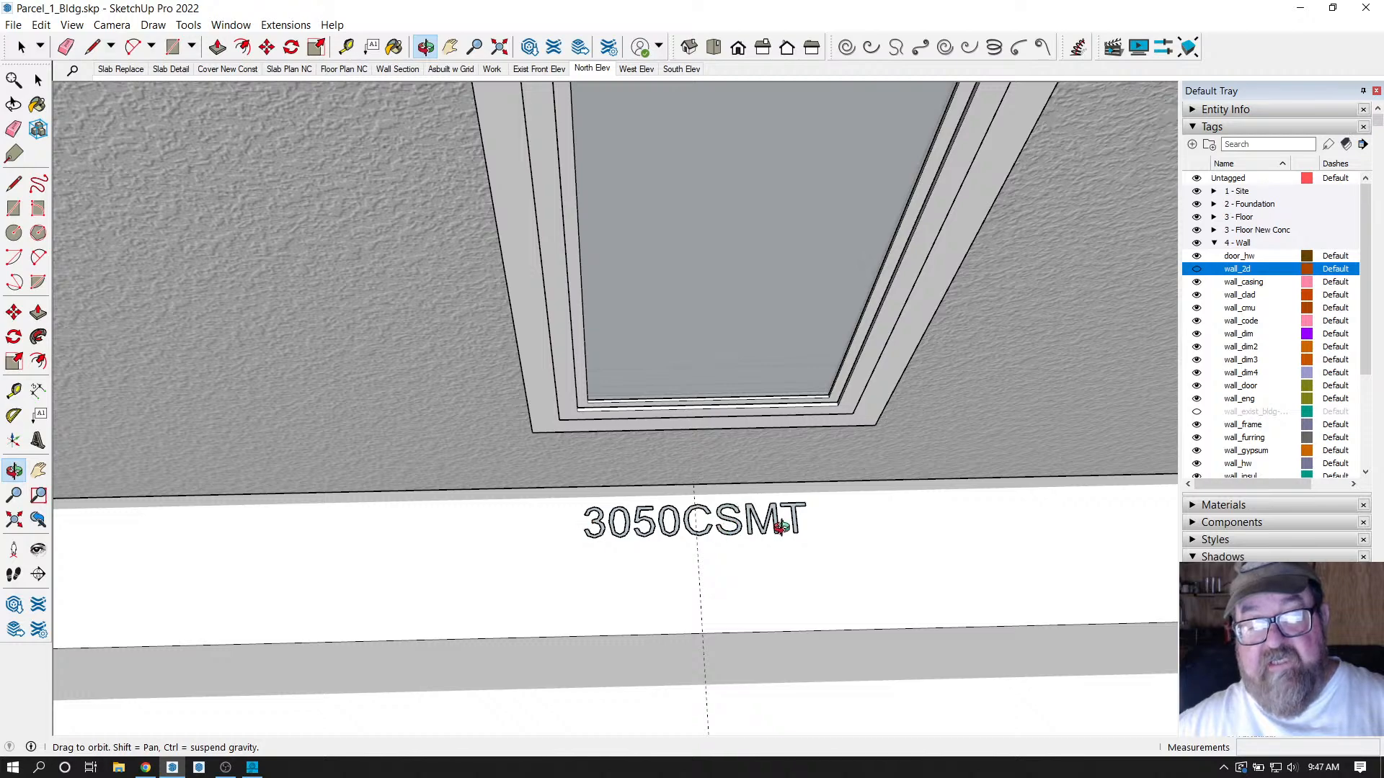
pyautogui.scroll(-6, 649, 547)
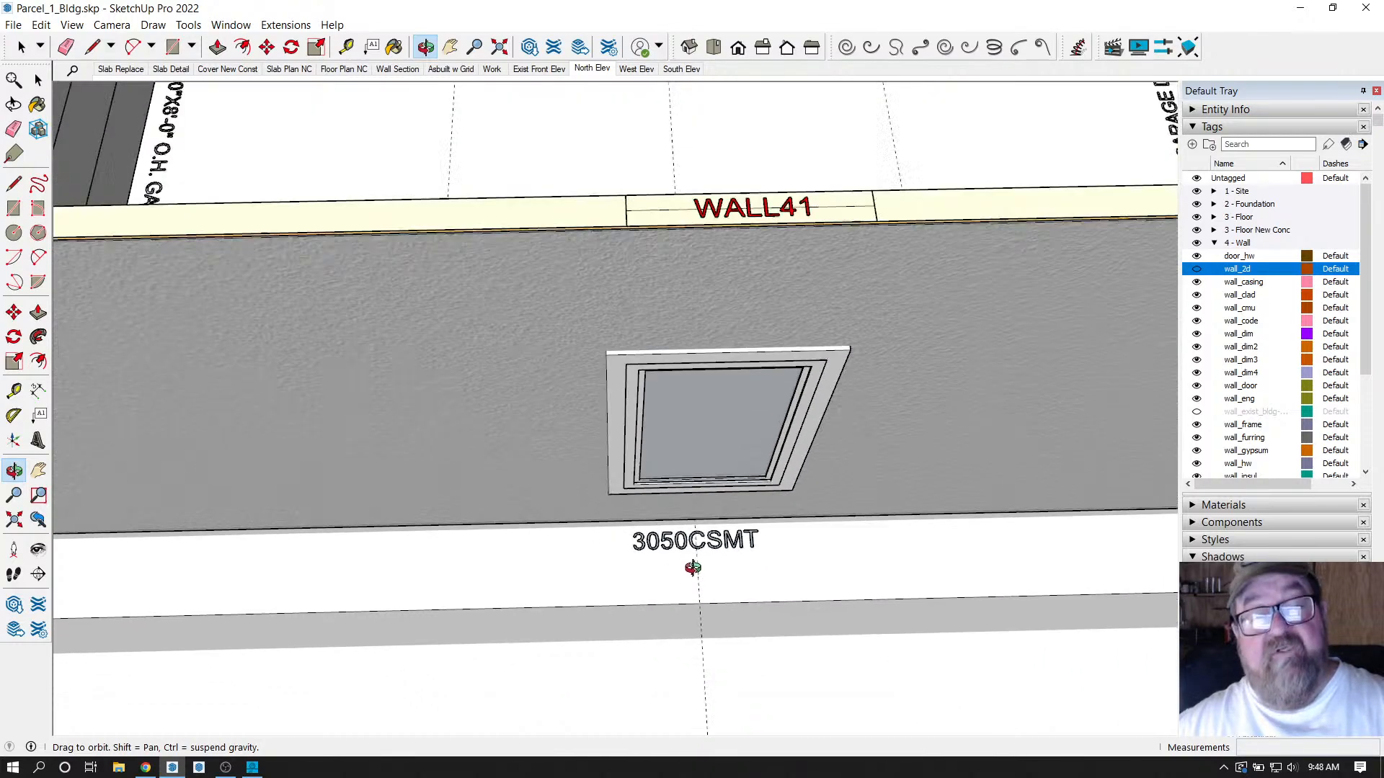
pyautogui.moveTo(723, 549); pyautogui.dragTo(516, 465, button='middle')
pyautogui.moveTo(517, 465); pyautogui.dragTo(731, 573)
# Glance at the livestream browser page, then return to an oblique view of the garage.
pyautogui.click(143, 768)
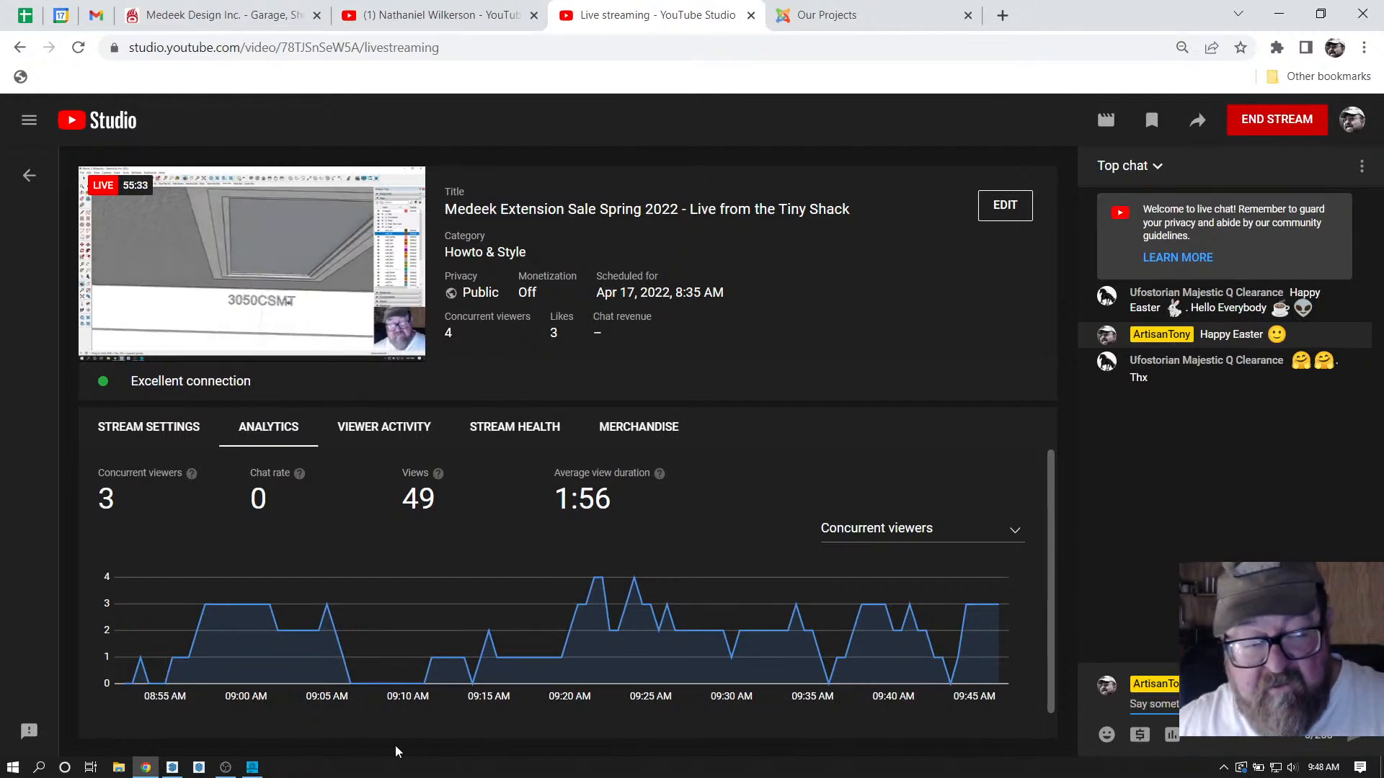
pyautogui.click(173, 769)
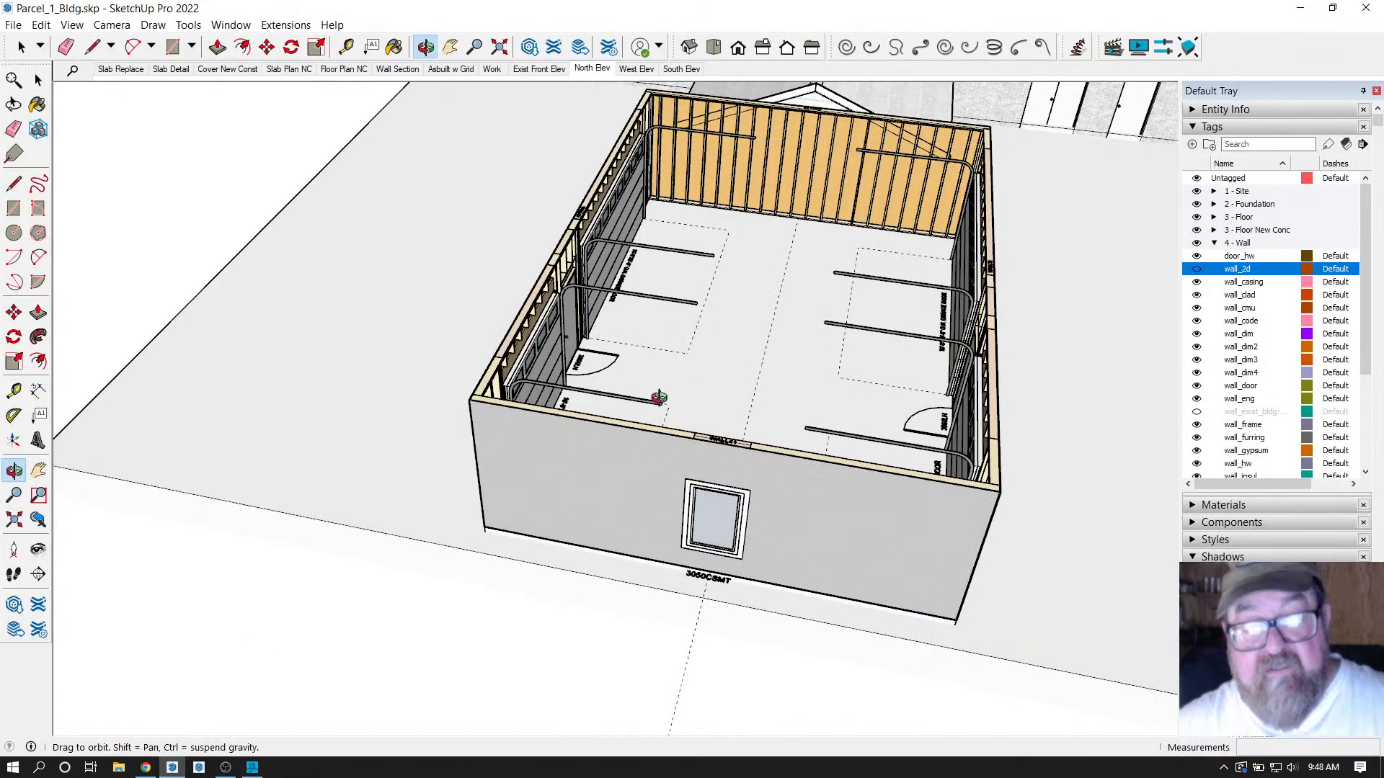
pyautogui.moveTo(658, 397)
pyautogui.mouseDown()
pyautogui.moveTo(620, 375)
pyautogui.moveTo(569, 302)
pyautogui.moveTo(447, 249)
pyautogui.moveTo(320, 224)
pyautogui.moveTo(541, 370)
pyautogui.mouseUp()
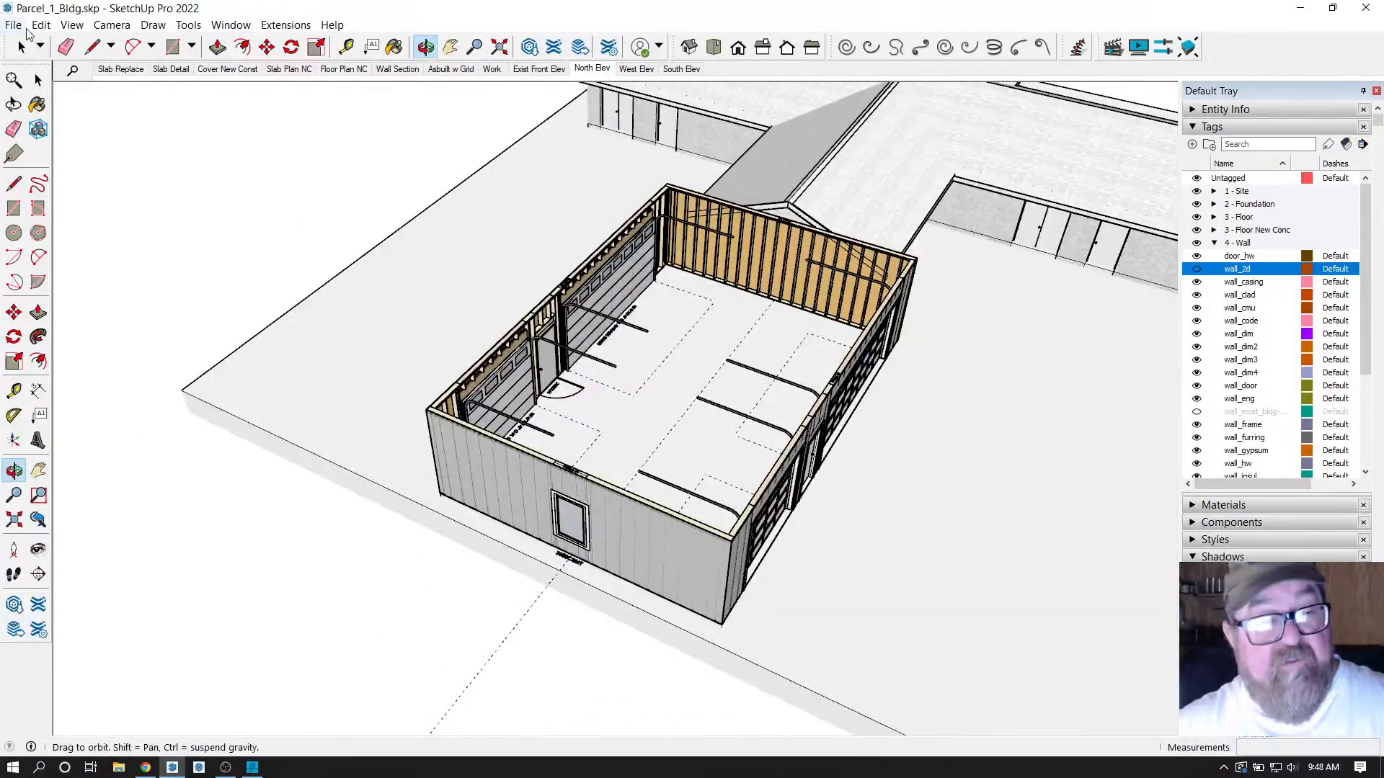
# Delete all guide lines from the model via Edit > Delete Guides.
pyautogui.click(41, 25)
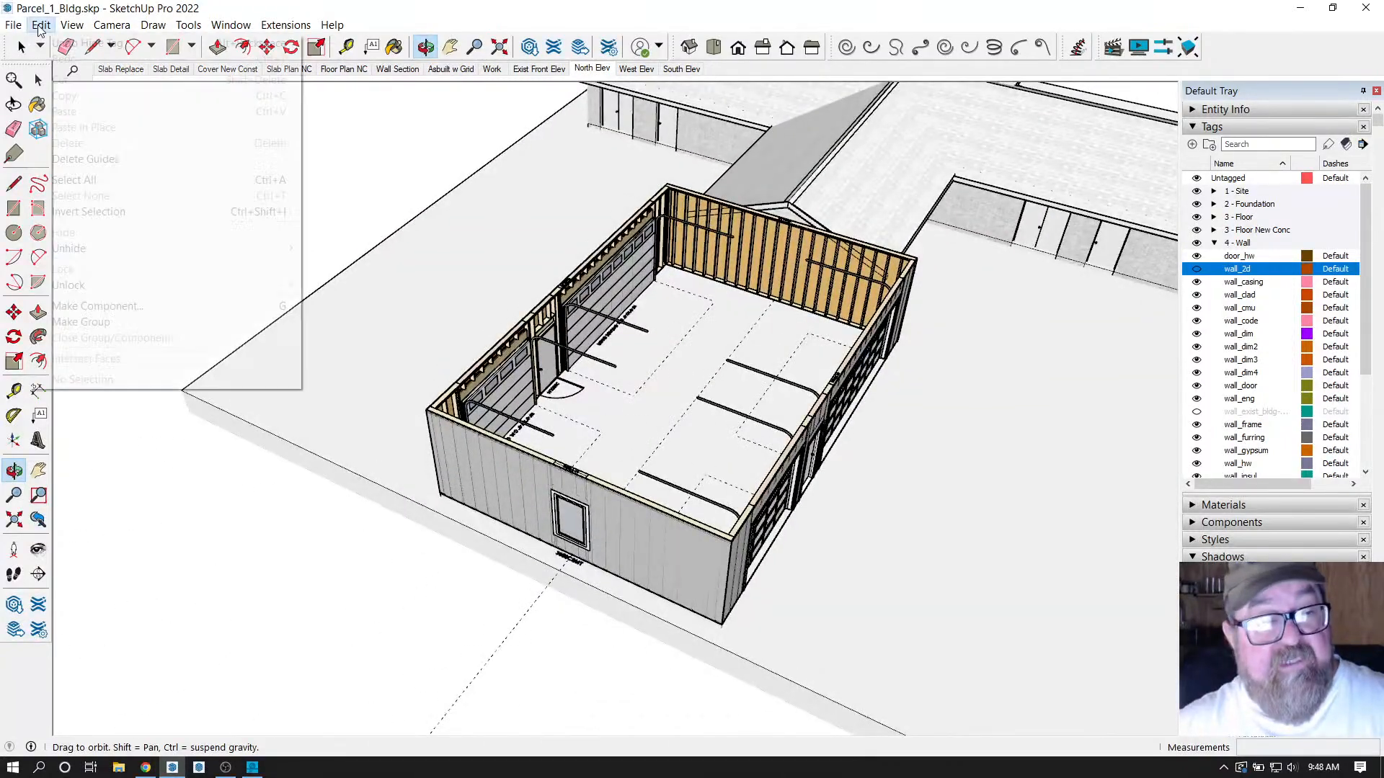
pyautogui.click(93, 161)
pyautogui.scroll(3, 517, 313)
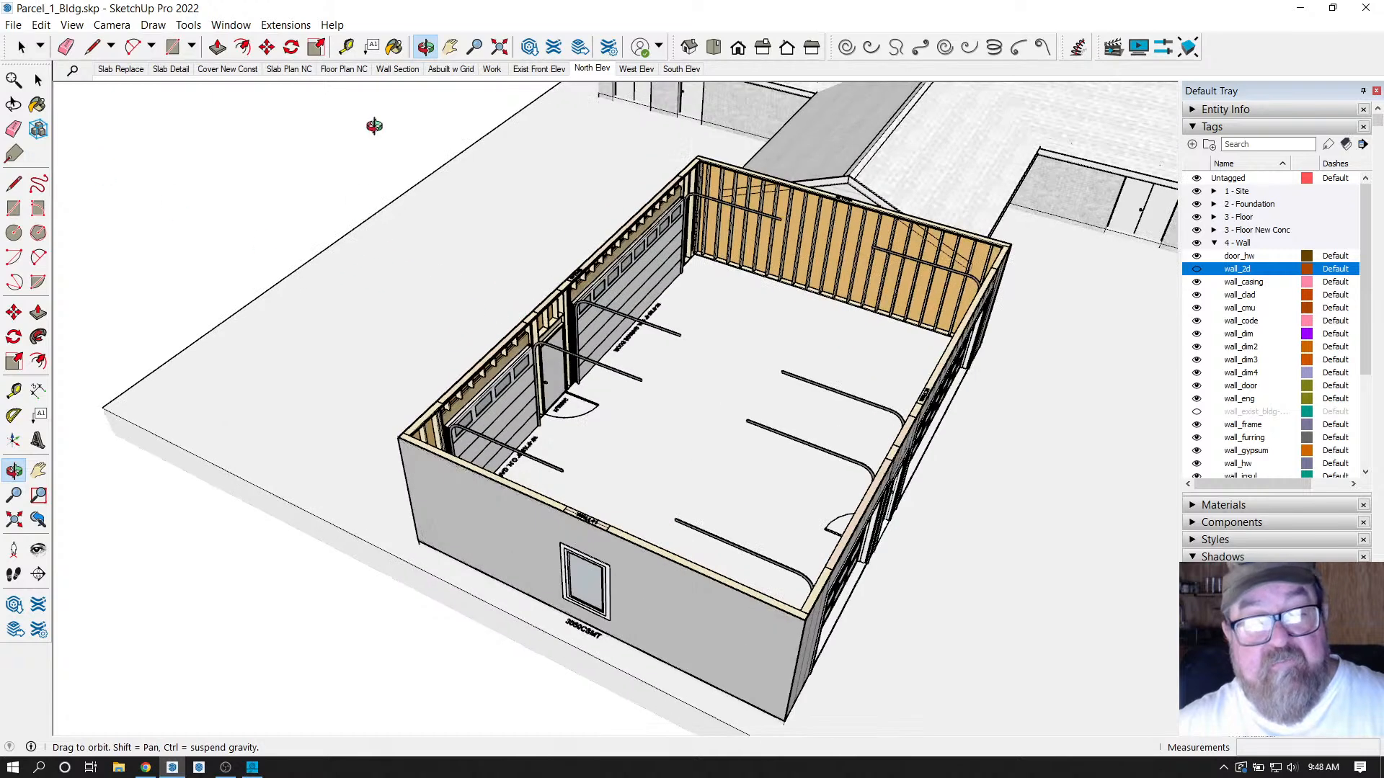
# Start the Medeek Truss Roof Truss tool from the Extensions menu.
pyautogui.click(286, 24)
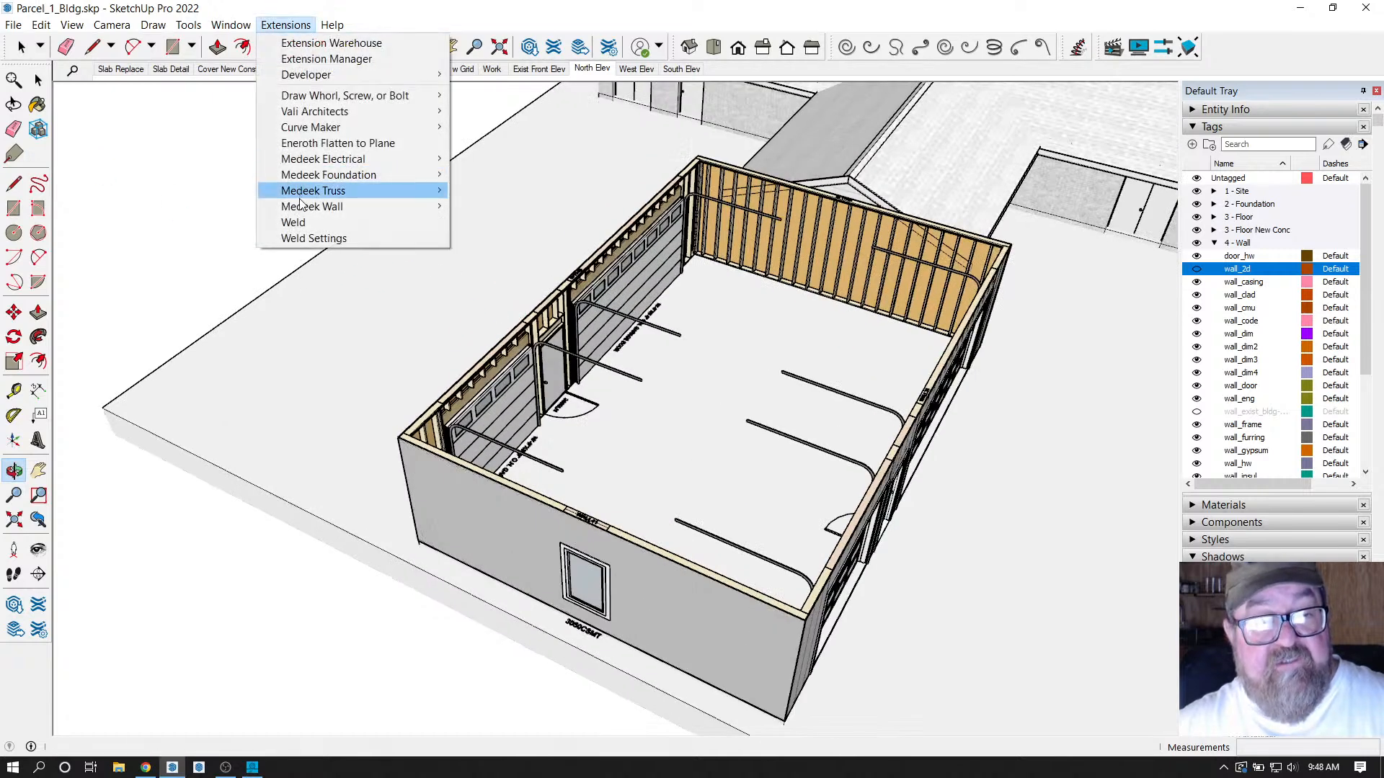
pyautogui.moveTo(301, 206)
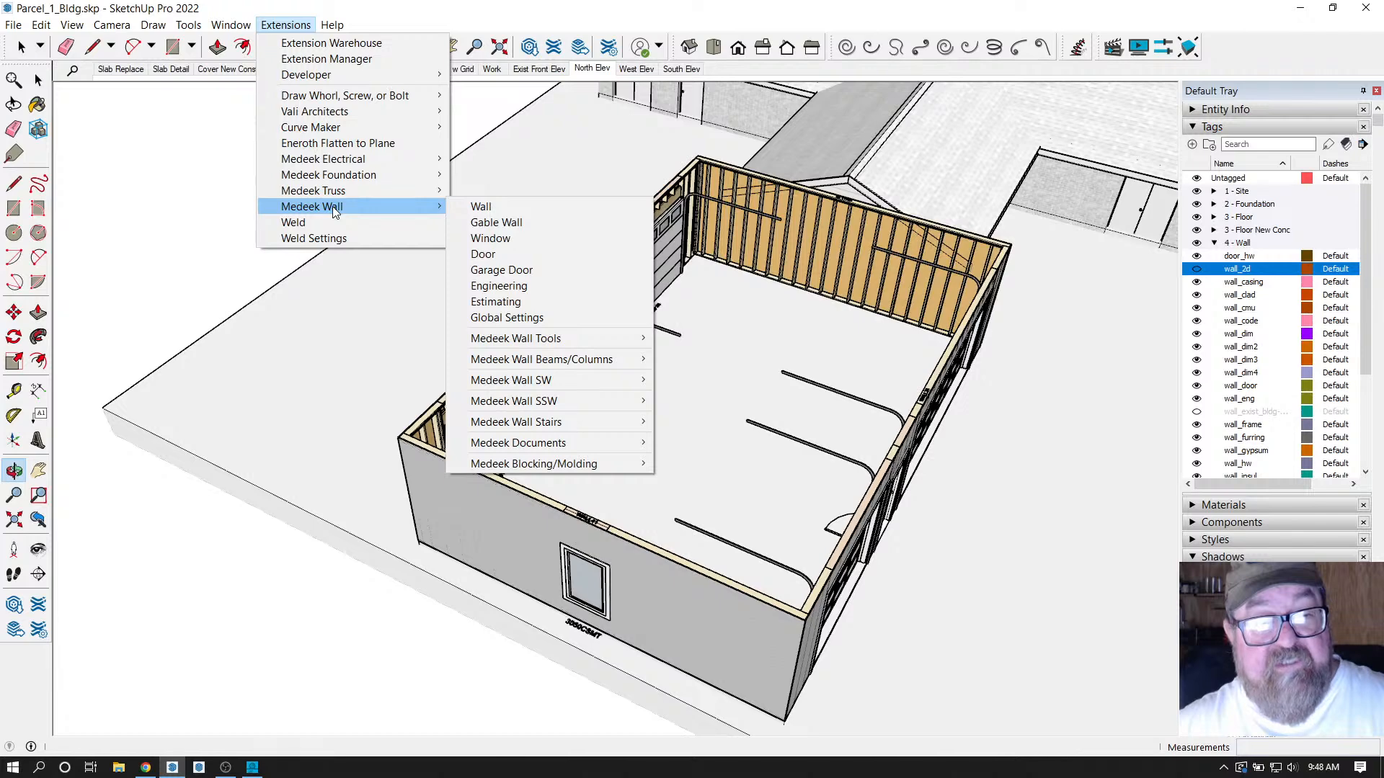
pyautogui.moveTo(353, 174)
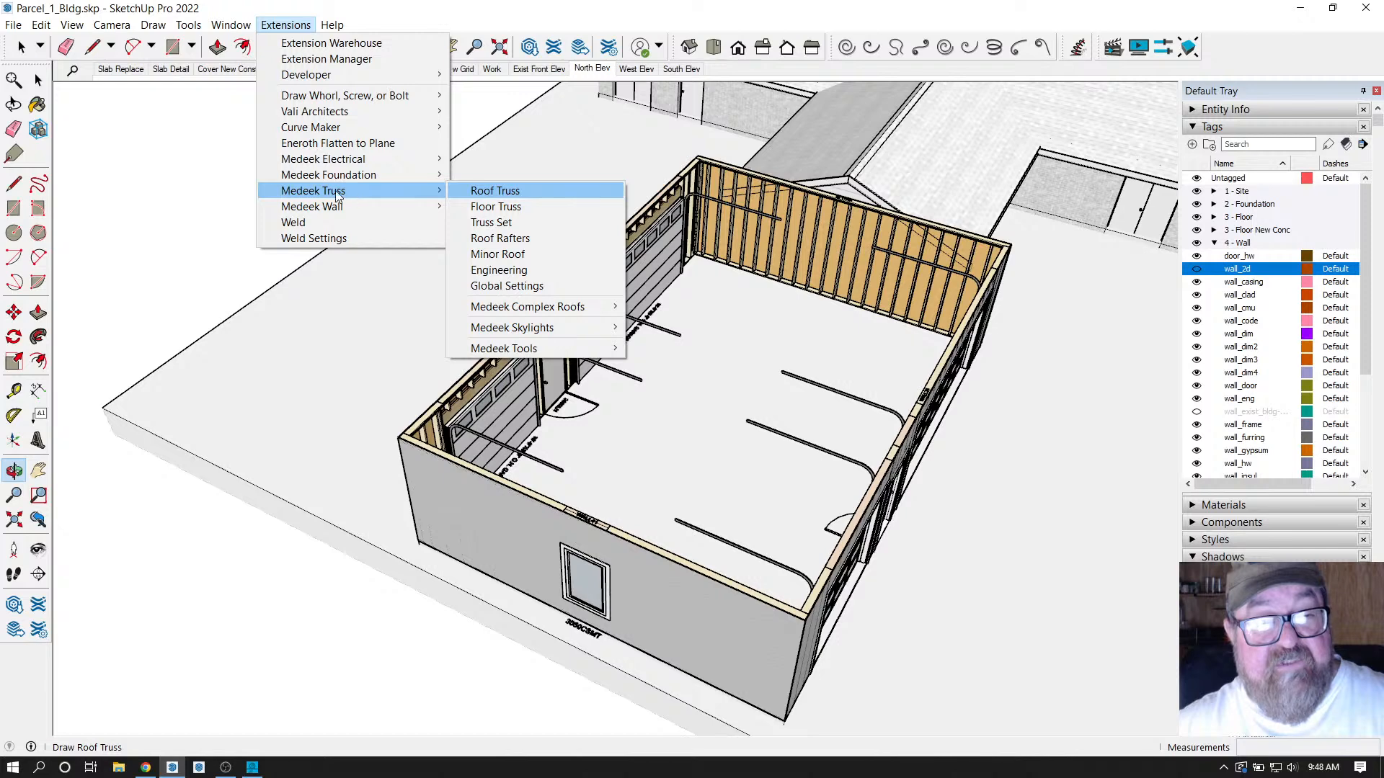
pyautogui.click(490, 193)
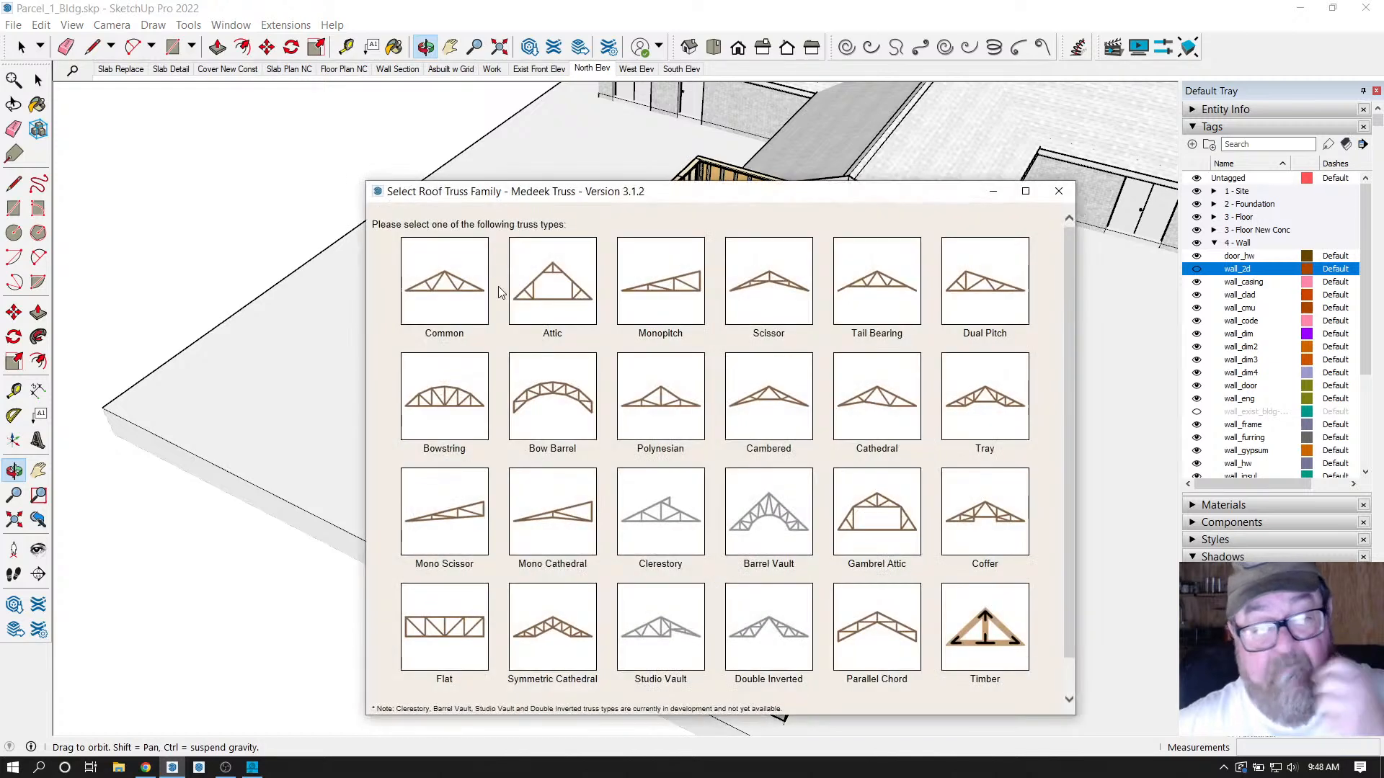
# Choose the Common truss family and pick the front-left wall corner.
pyautogui.click(469, 291)
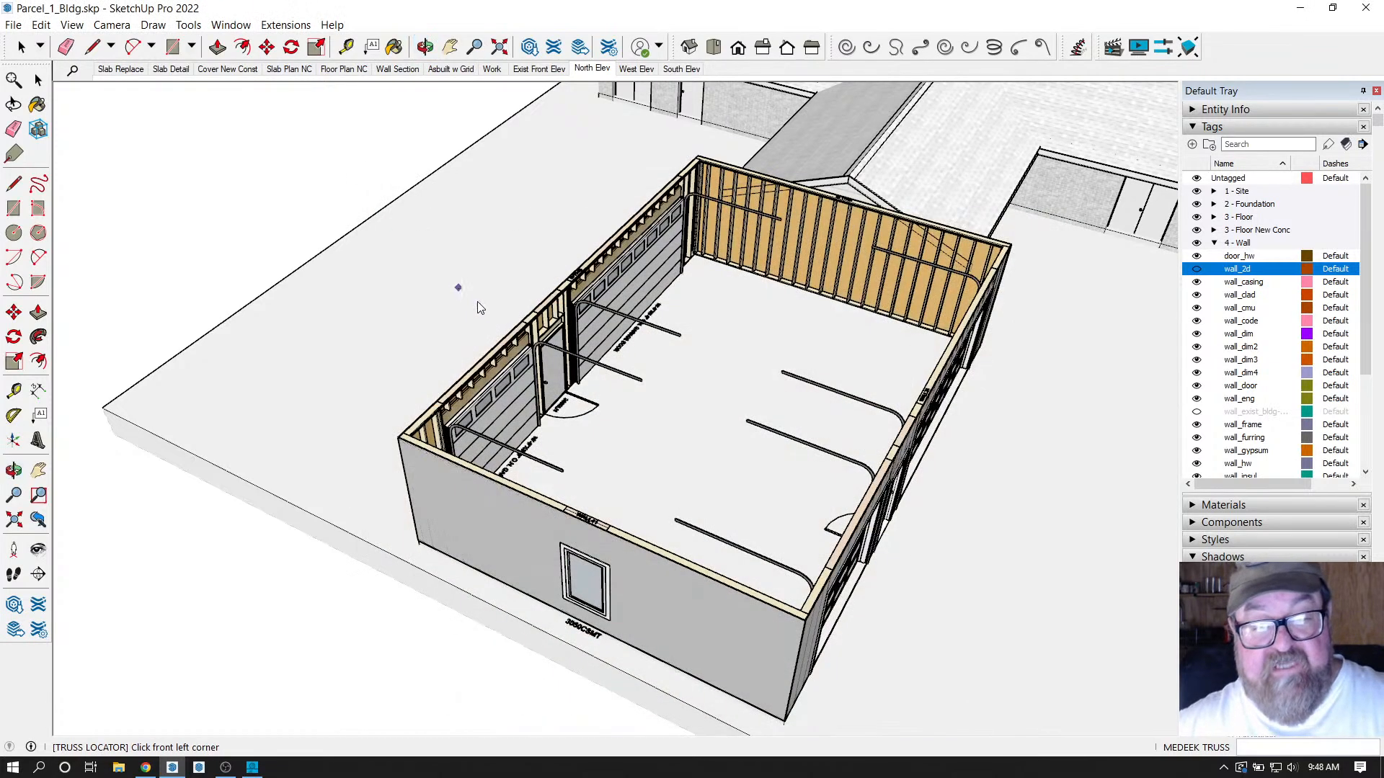
pyautogui.scroll(10, 398, 435)
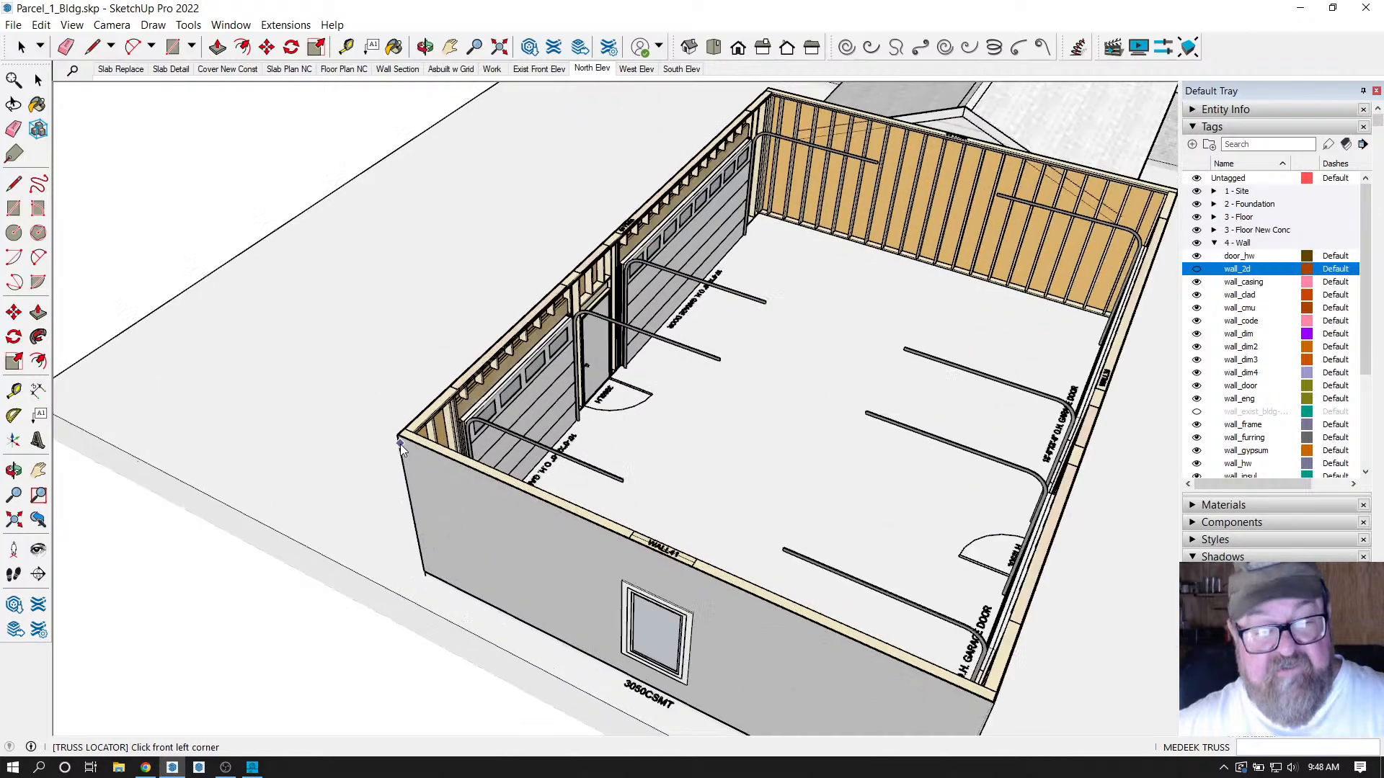
pyautogui.scroll(8, 397, 434)
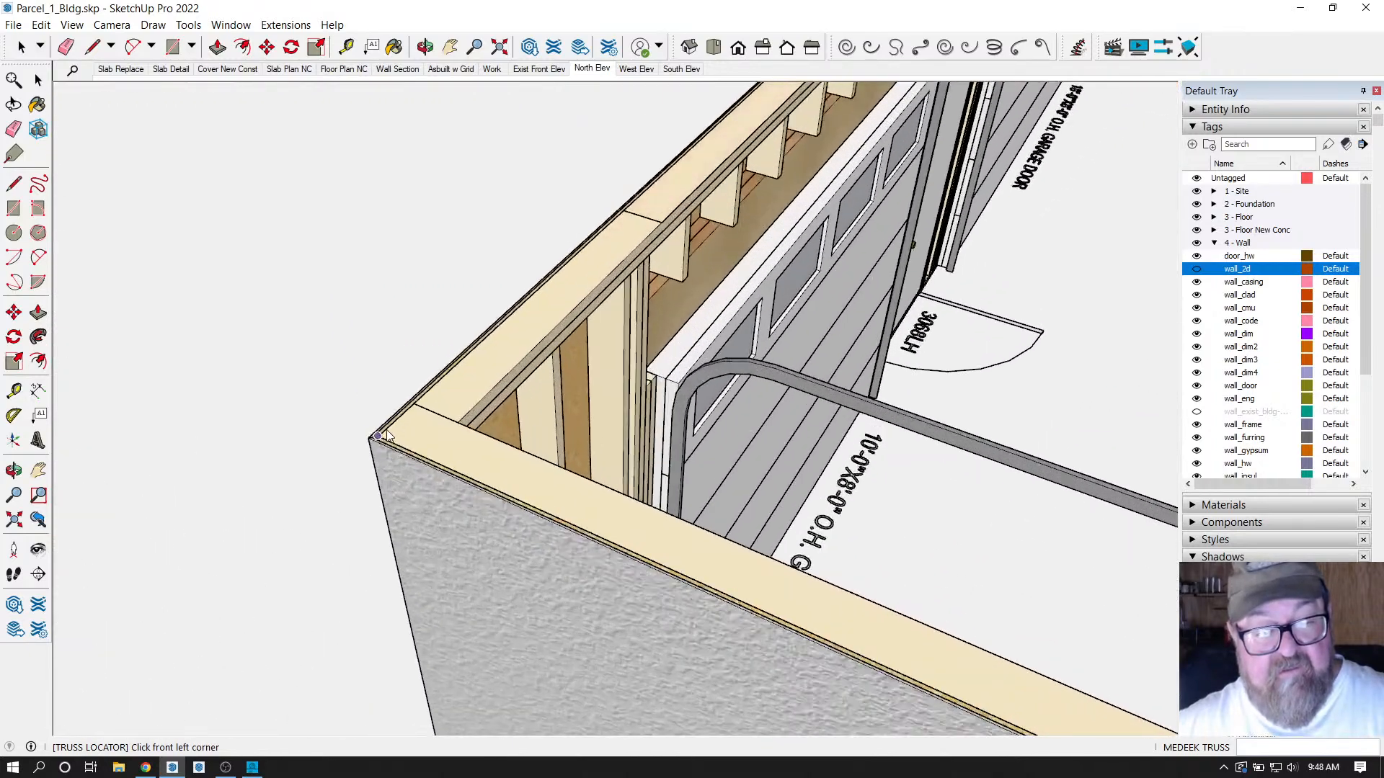
pyautogui.scroll(3, 353, 460)
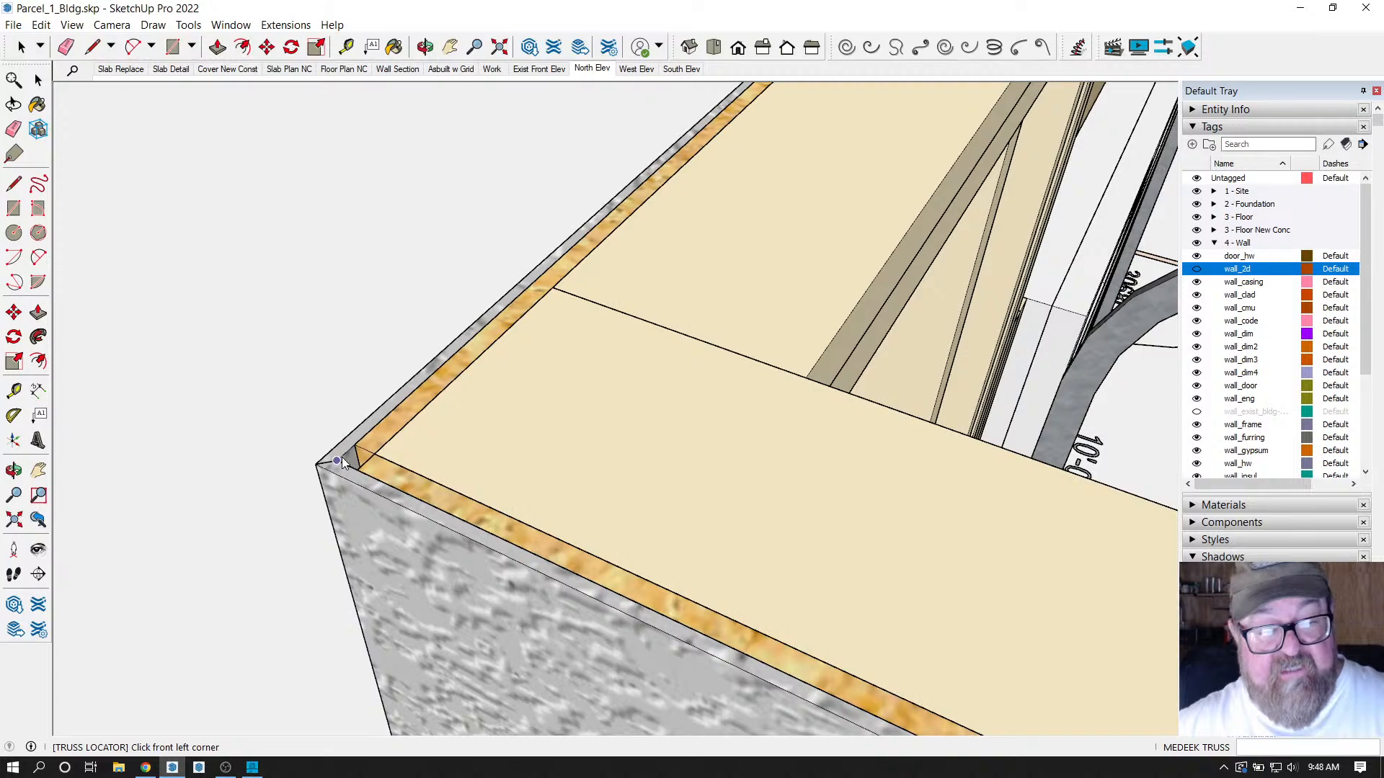
pyautogui.click(337, 461)
pyautogui.scroll(-5, 288, 382)
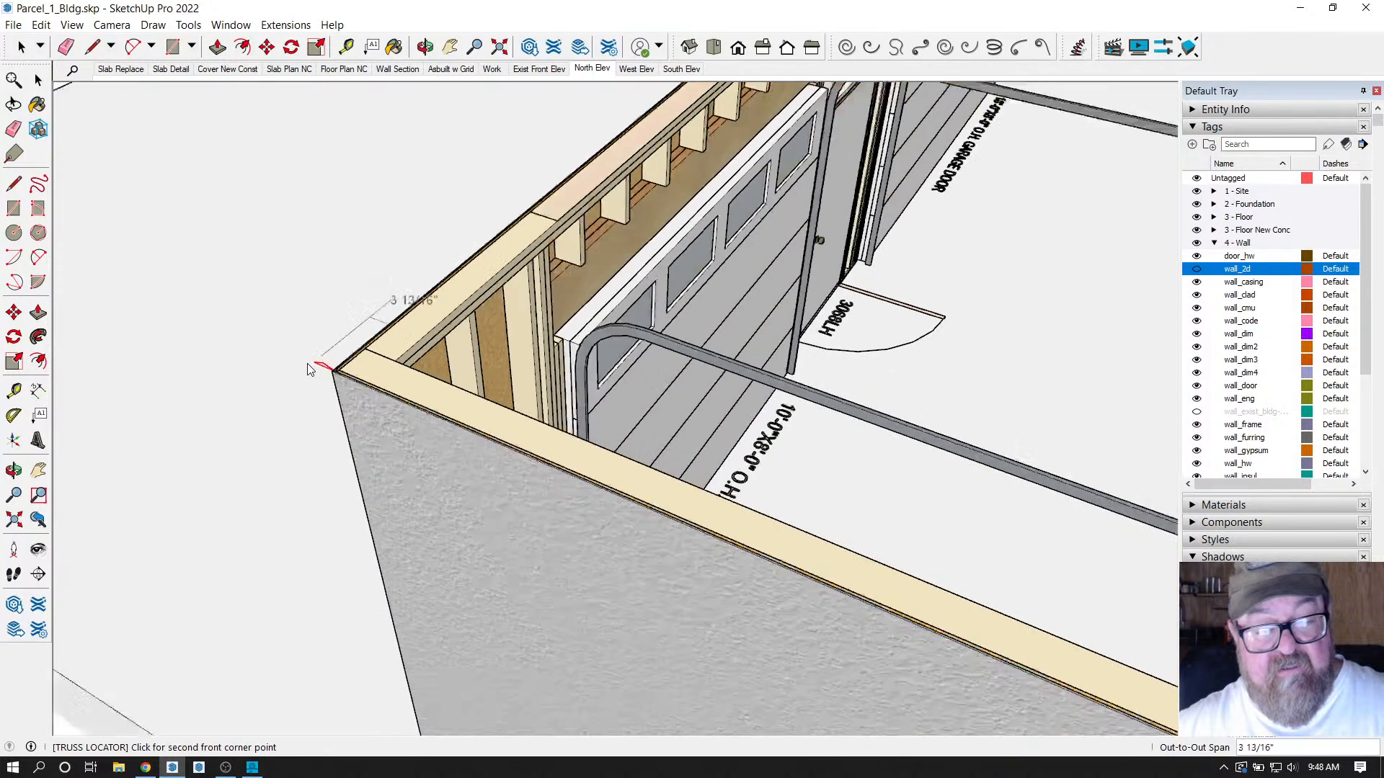
pyautogui.scroll(-4, 243, 374)
pyautogui.scroll(8, 728, 566)
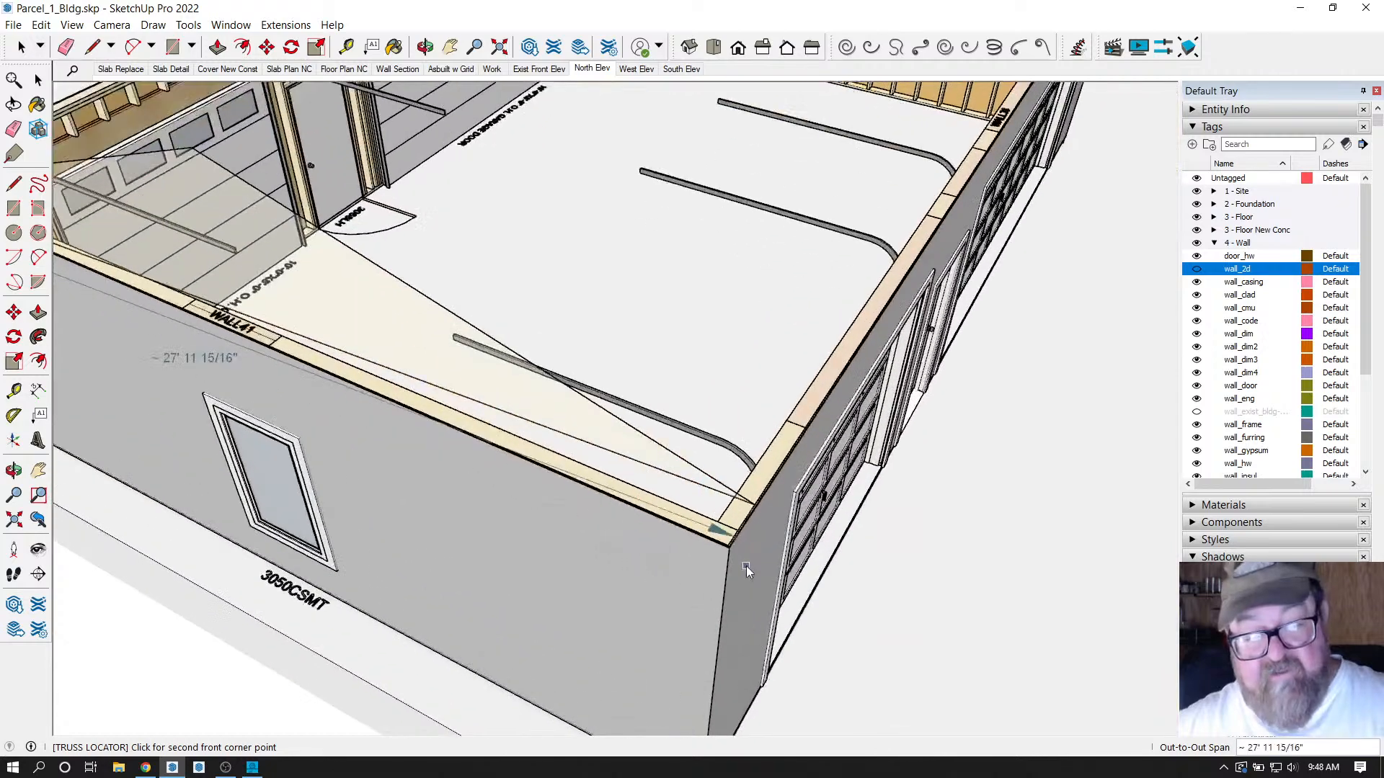
pyautogui.scroll(6, 705, 526)
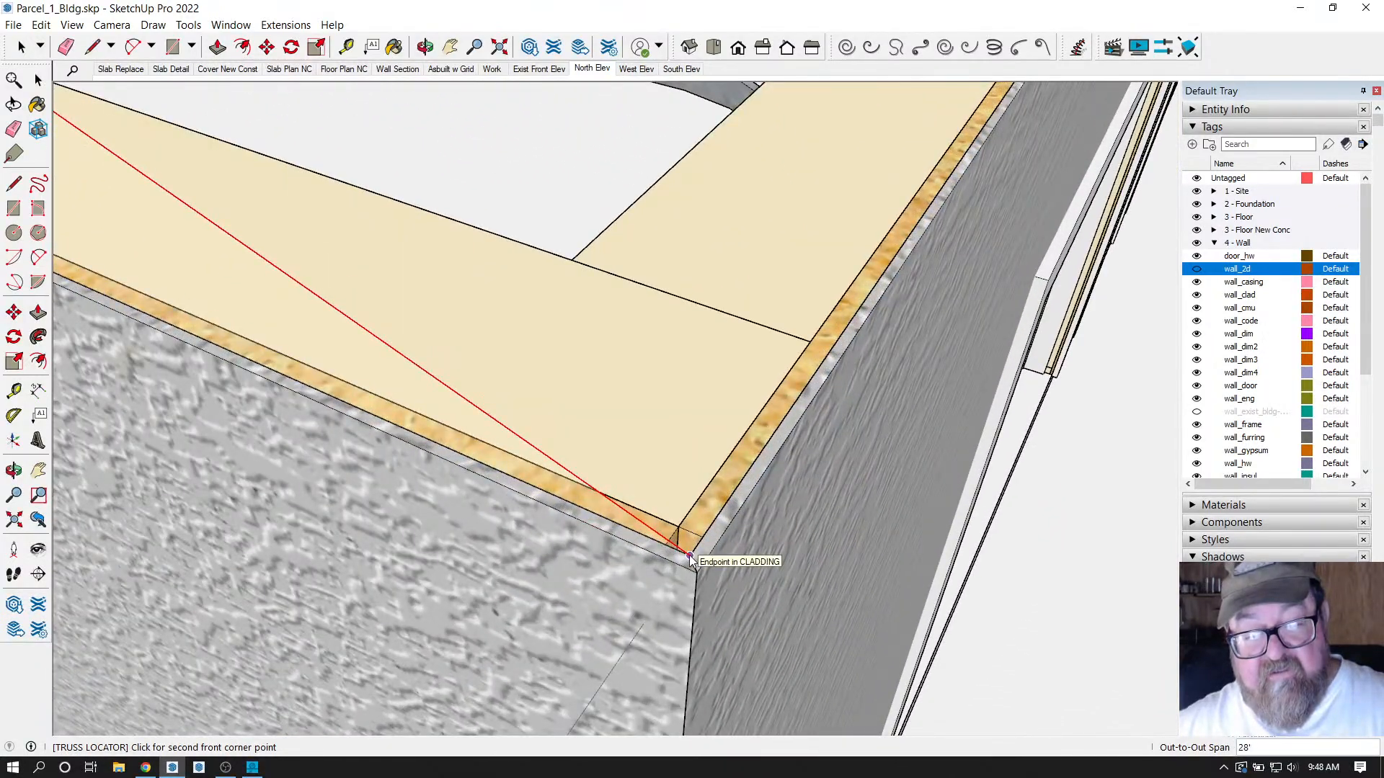
# Pick the front-right and rear wall corners to define the 28 ft span and 42 ft length.
pyautogui.click(689, 557)
pyautogui.scroll(-3, 692, 552)
pyautogui.moveTo(705, 535); pyautogui.dragTo(728, 353, button='middle')
pyautogui.scroll(-10, 513, 627)
pyautogui.scroll(10, 737, 351)
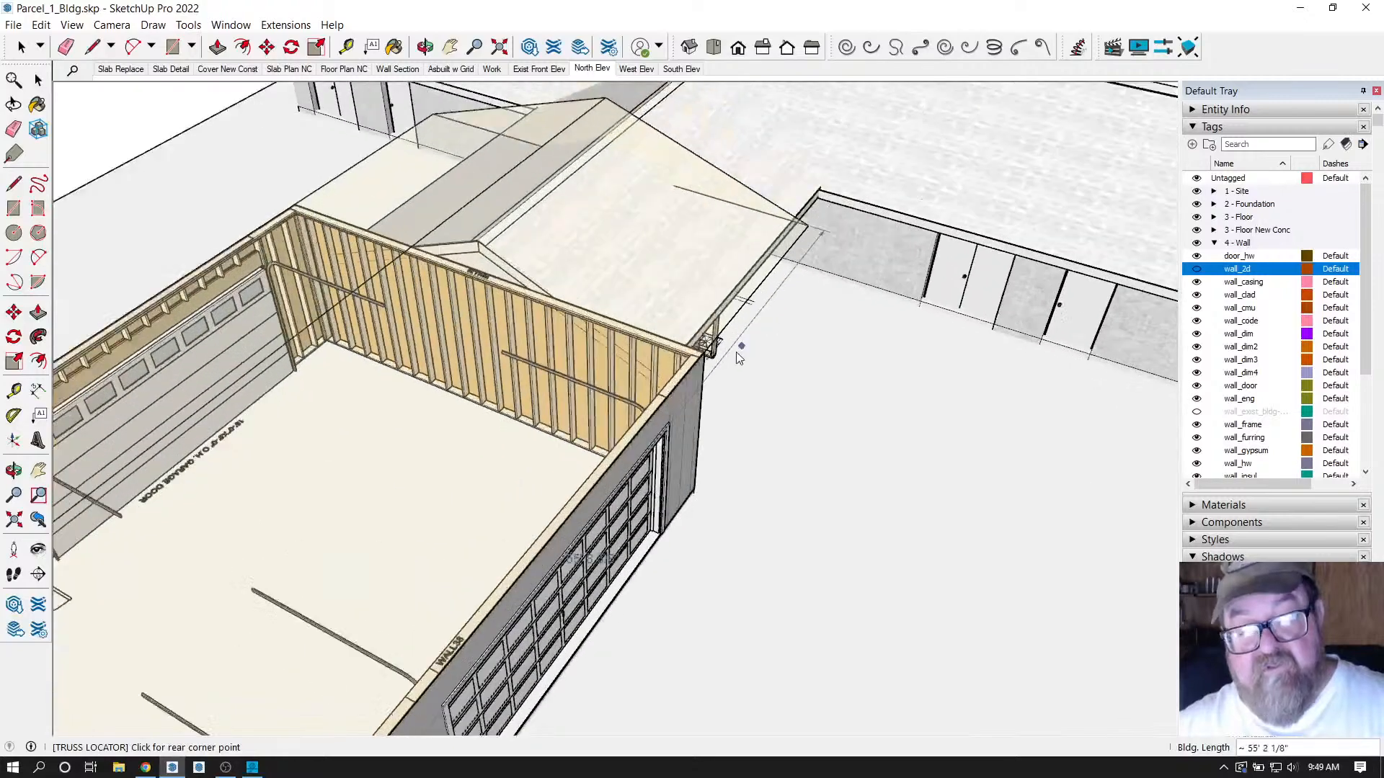
pyautogui.scroll(5, 702, 340)
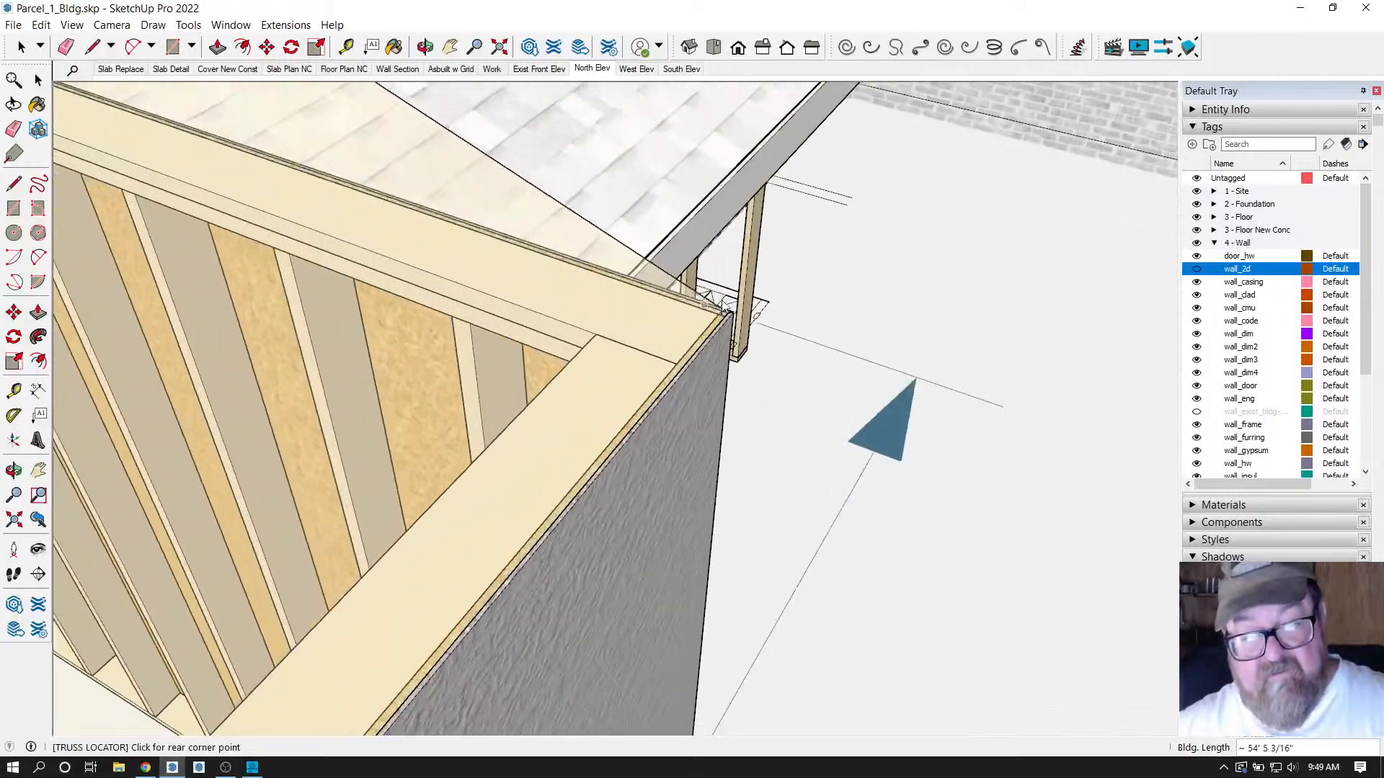
pyautogui.moveTo(703, 340); pyautogui.dragTo(720, 383, button='middle')
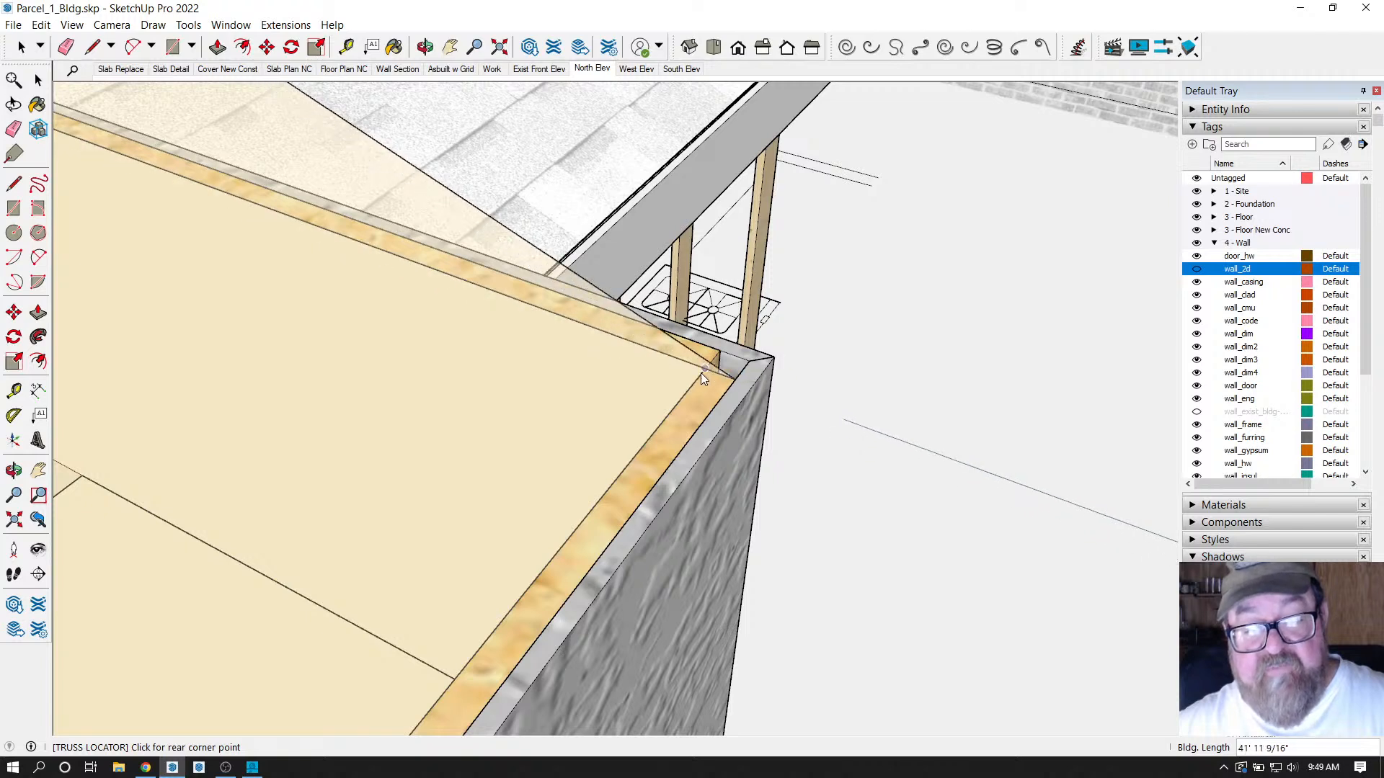
pyautogui.click(746, 361)
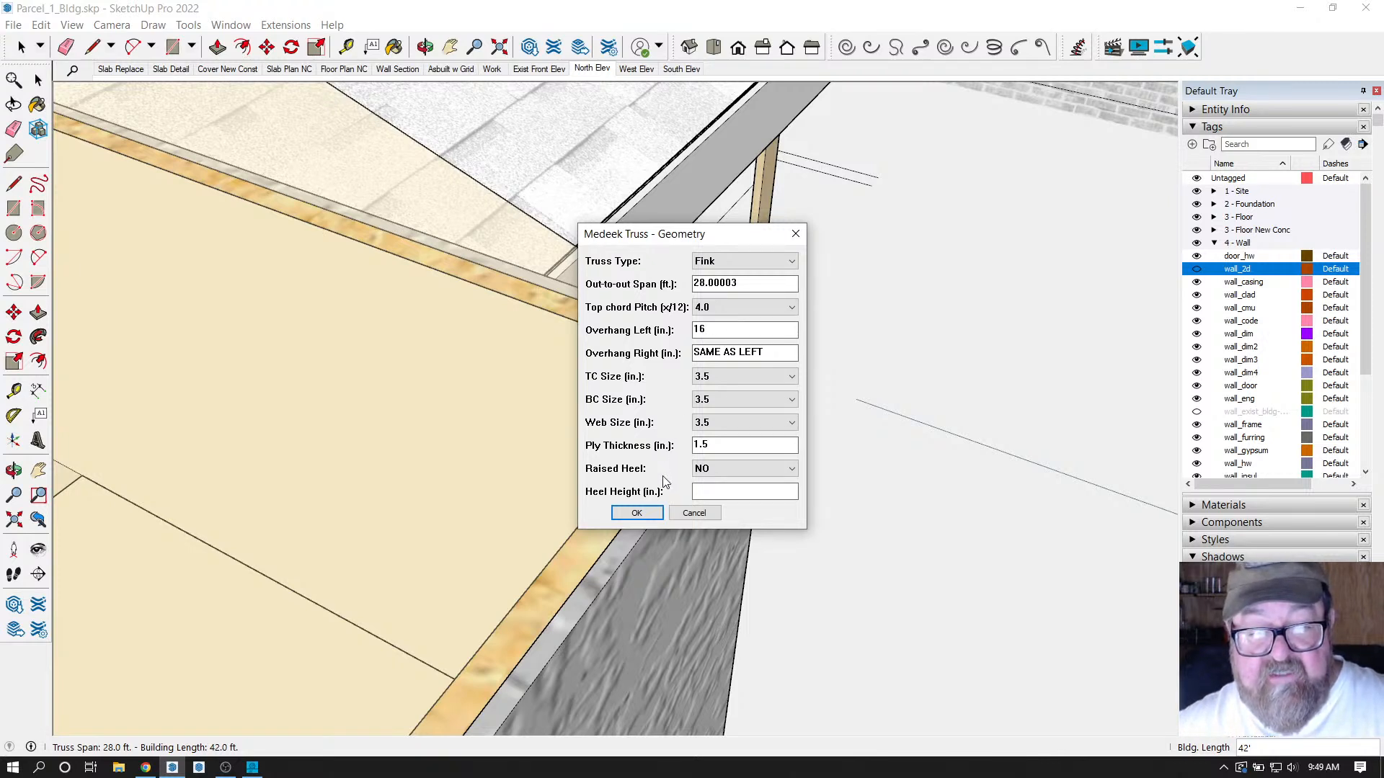
# Accept the Fink truss geometry with 4.0 pitch and 16-inch left overhang.
pyautogui.click(634, 513)
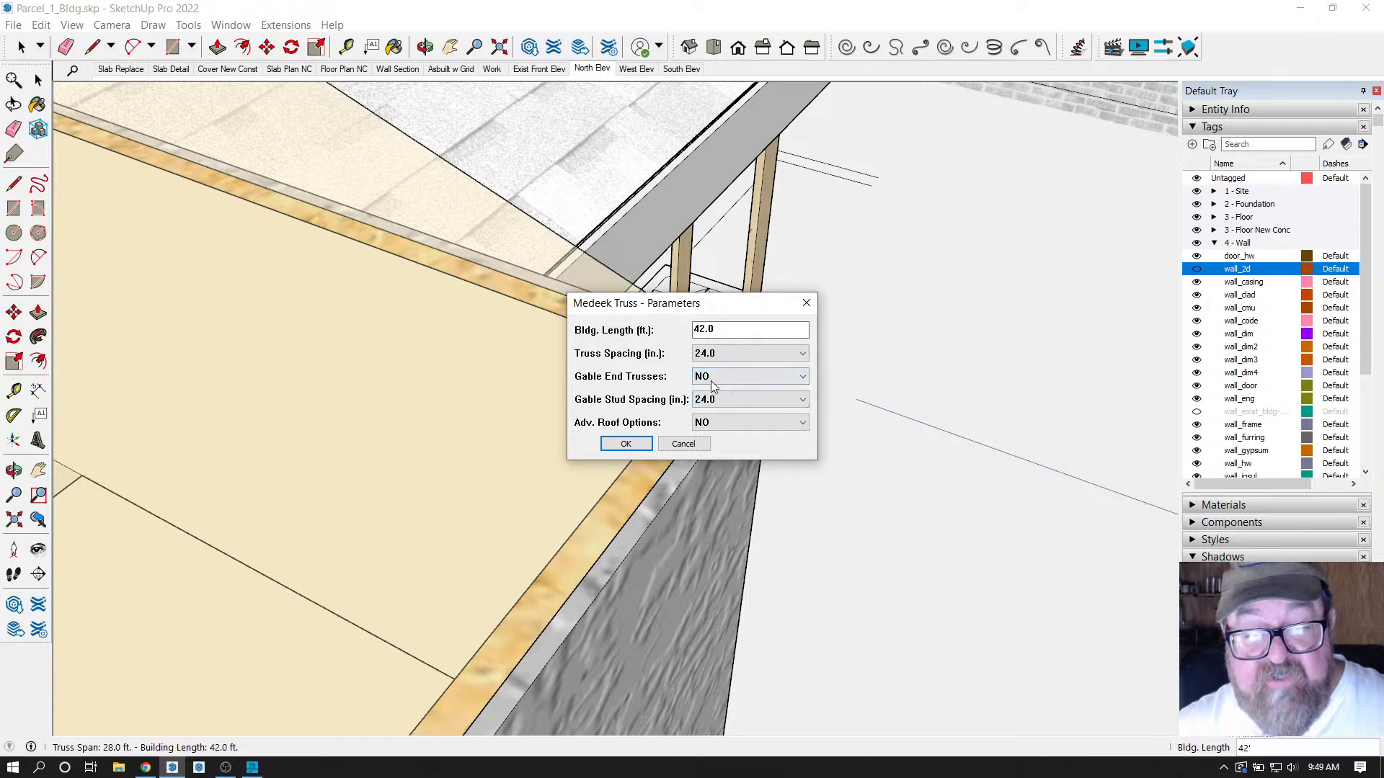
# Set Gable End Trusses and Adv. Roof Options to YES and confirm the truss parameters.
pyautogui.click(804, 377)
pyautogui.click(777, 389)
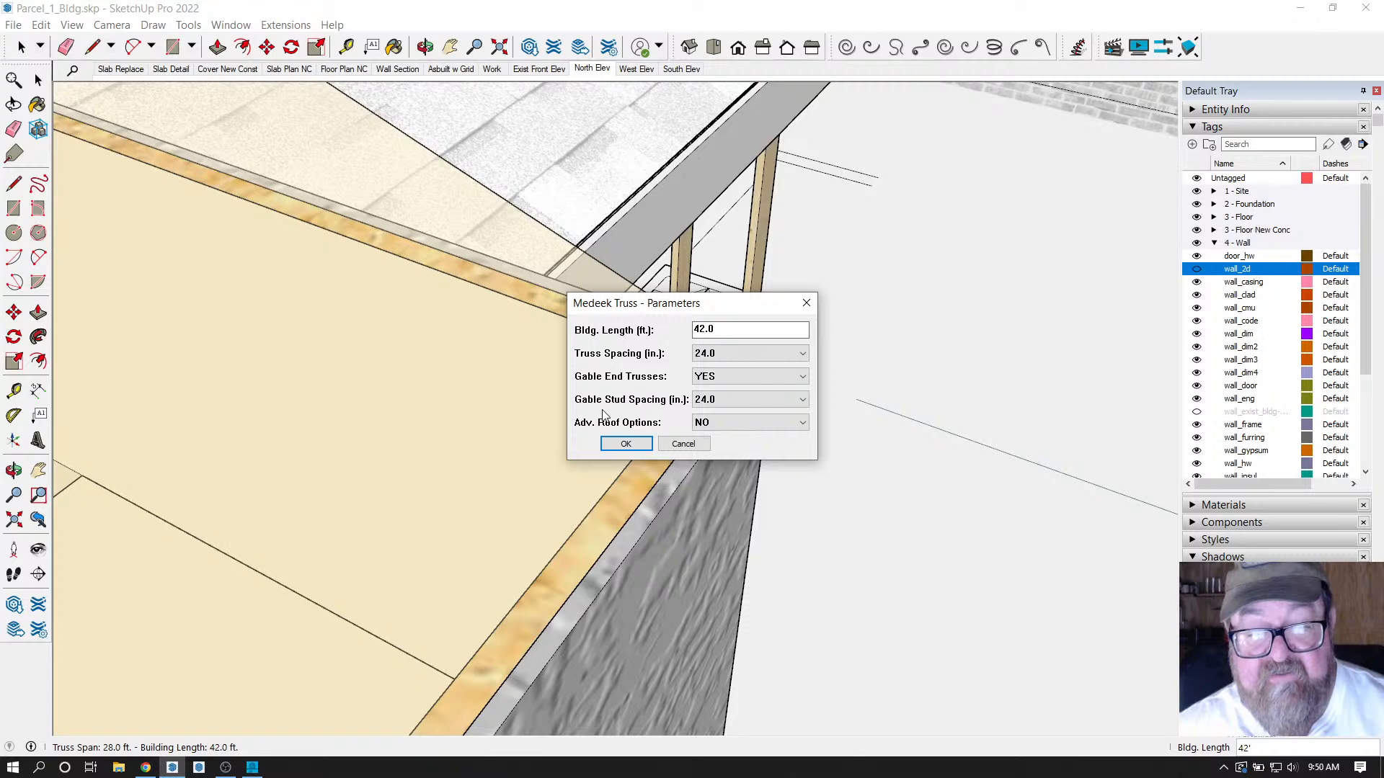
pyautogui.click(802, 423)
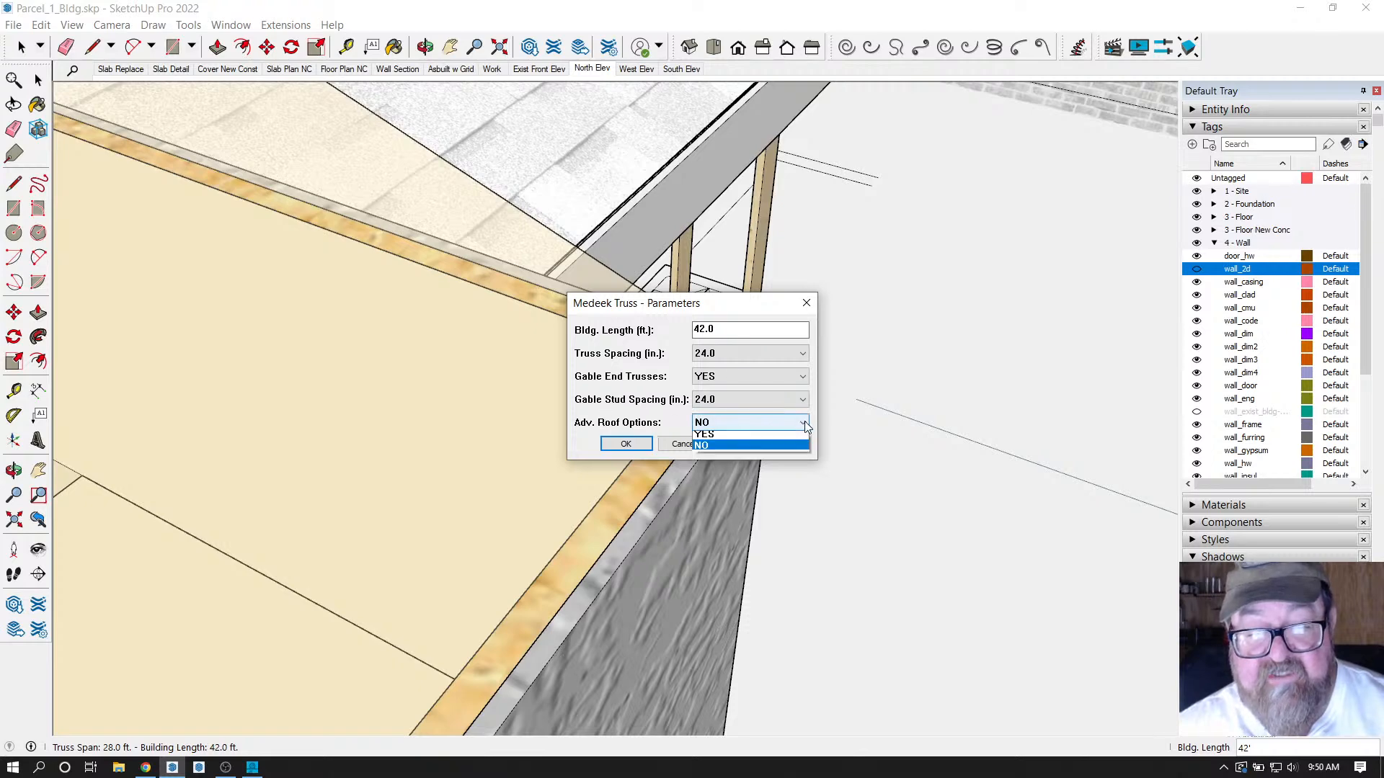
pyautogui.click(791, 438)
pyautogui.click(626, 444)
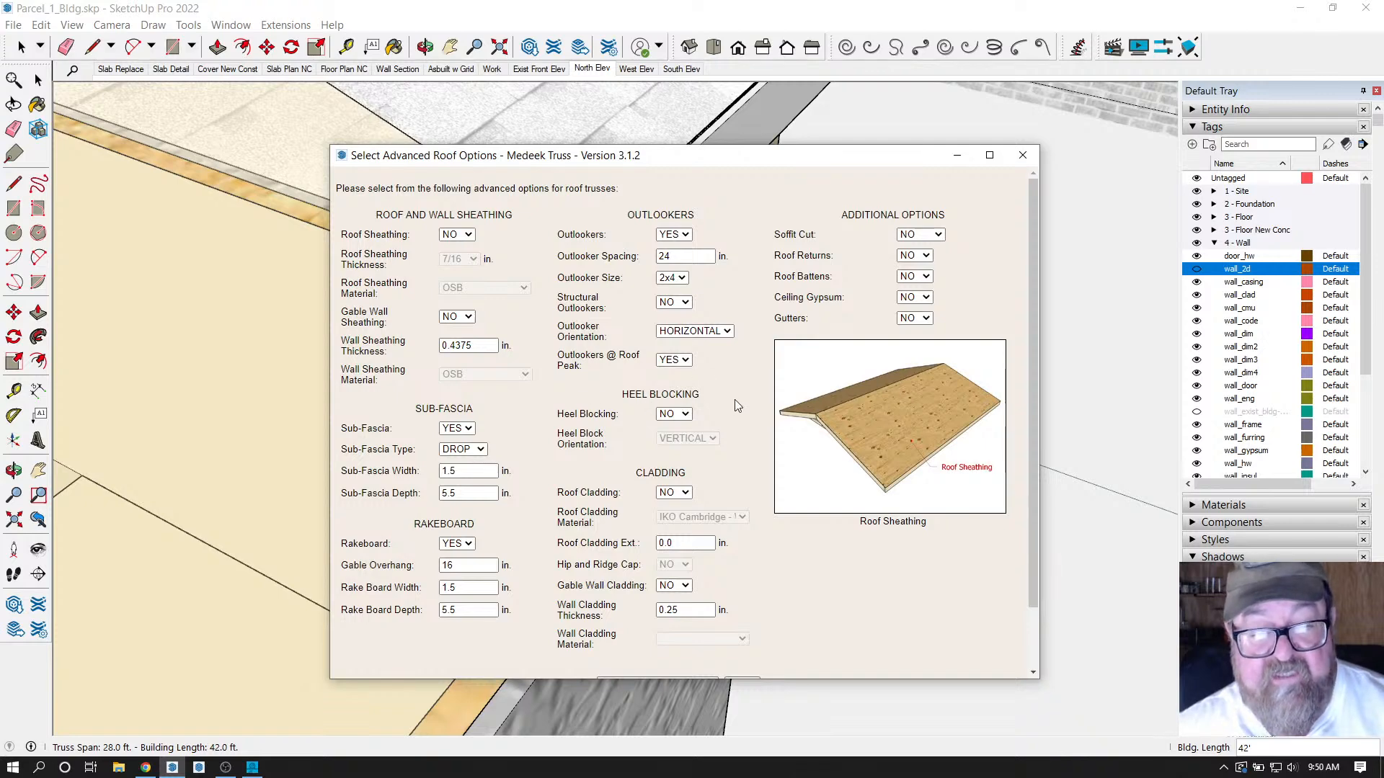
# Keep Soffit Cut at NO, turn on IKO Cambridge shingle cladding, and submit to build the roof.
pyautogui.scroll(-1, 736, 399)
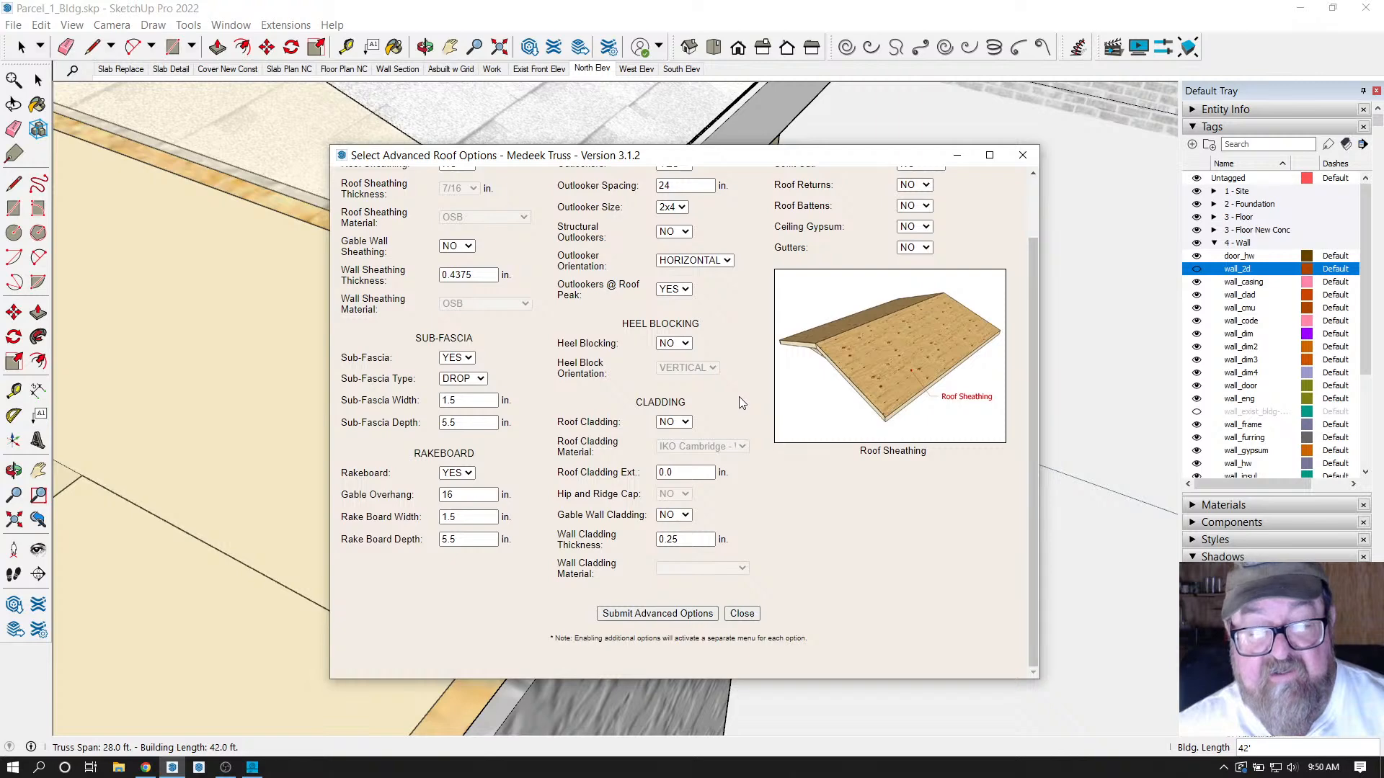
pyautogui.scroll(1, 738, 396)
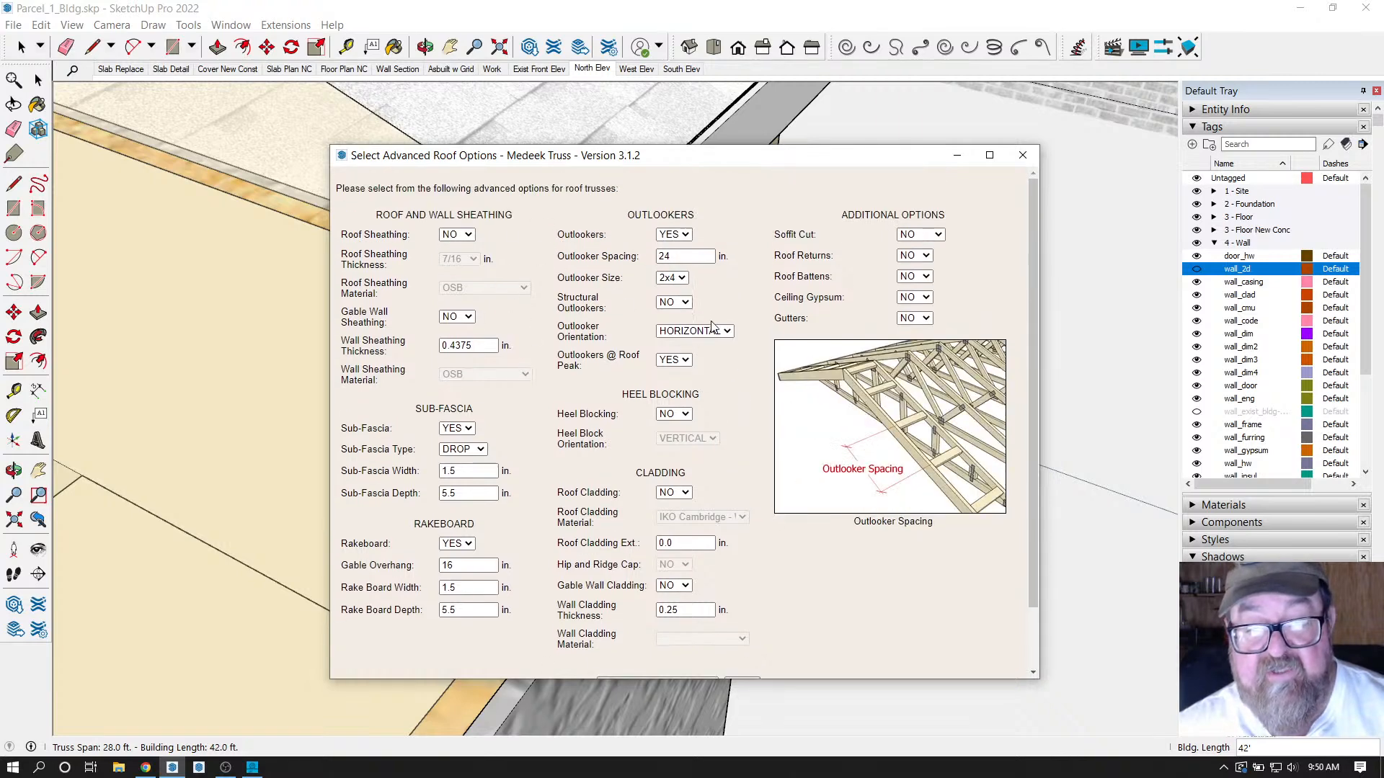
pyautogui.click(938, 235)
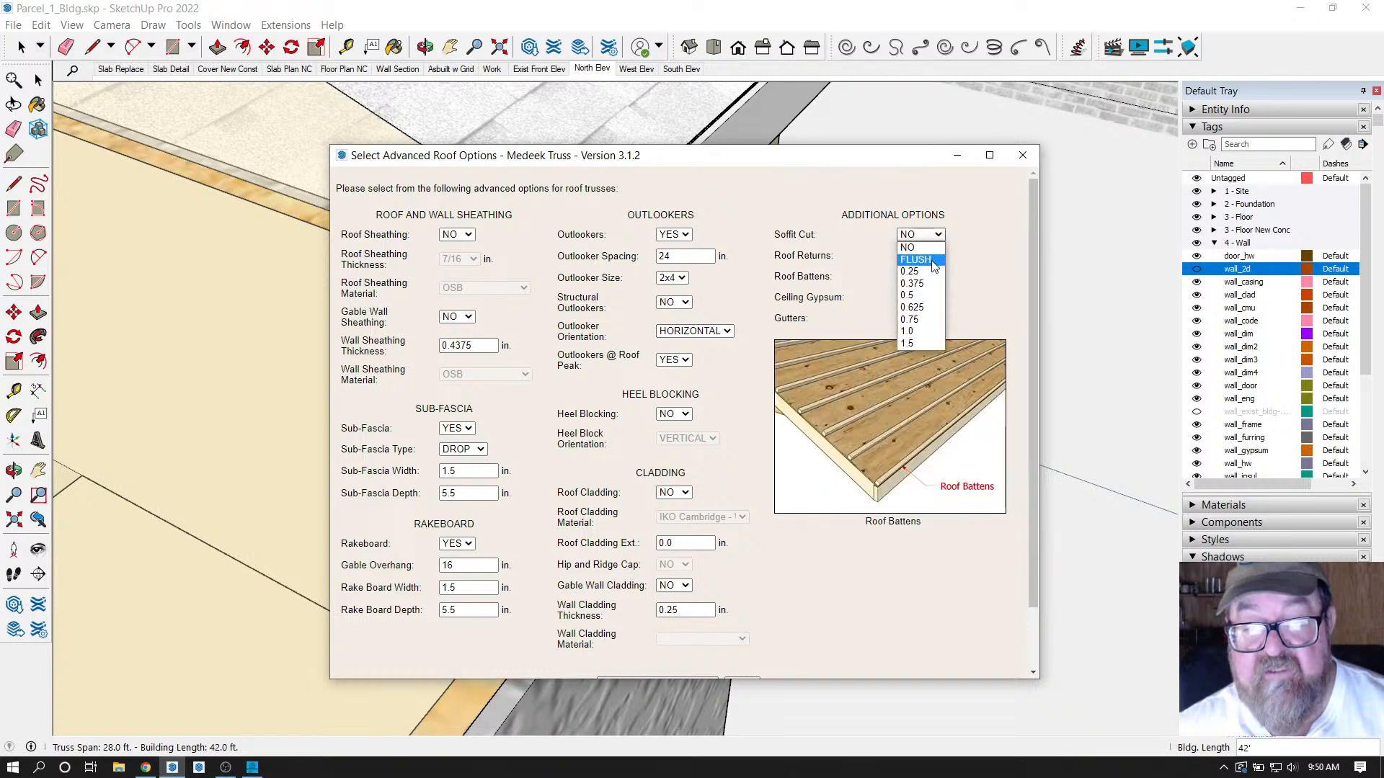
pyautogui.click(867, 238)
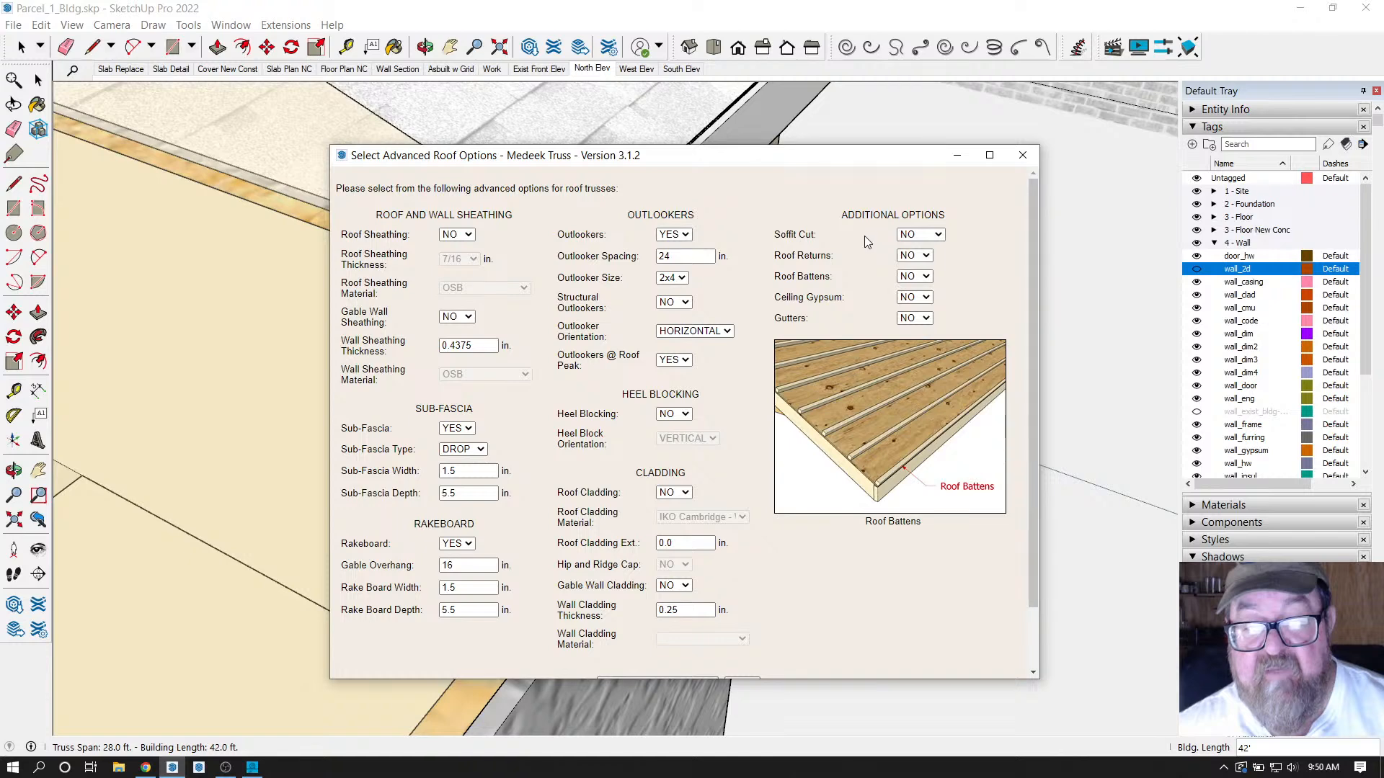
pyautogui.scroll(-1, 735, 372)
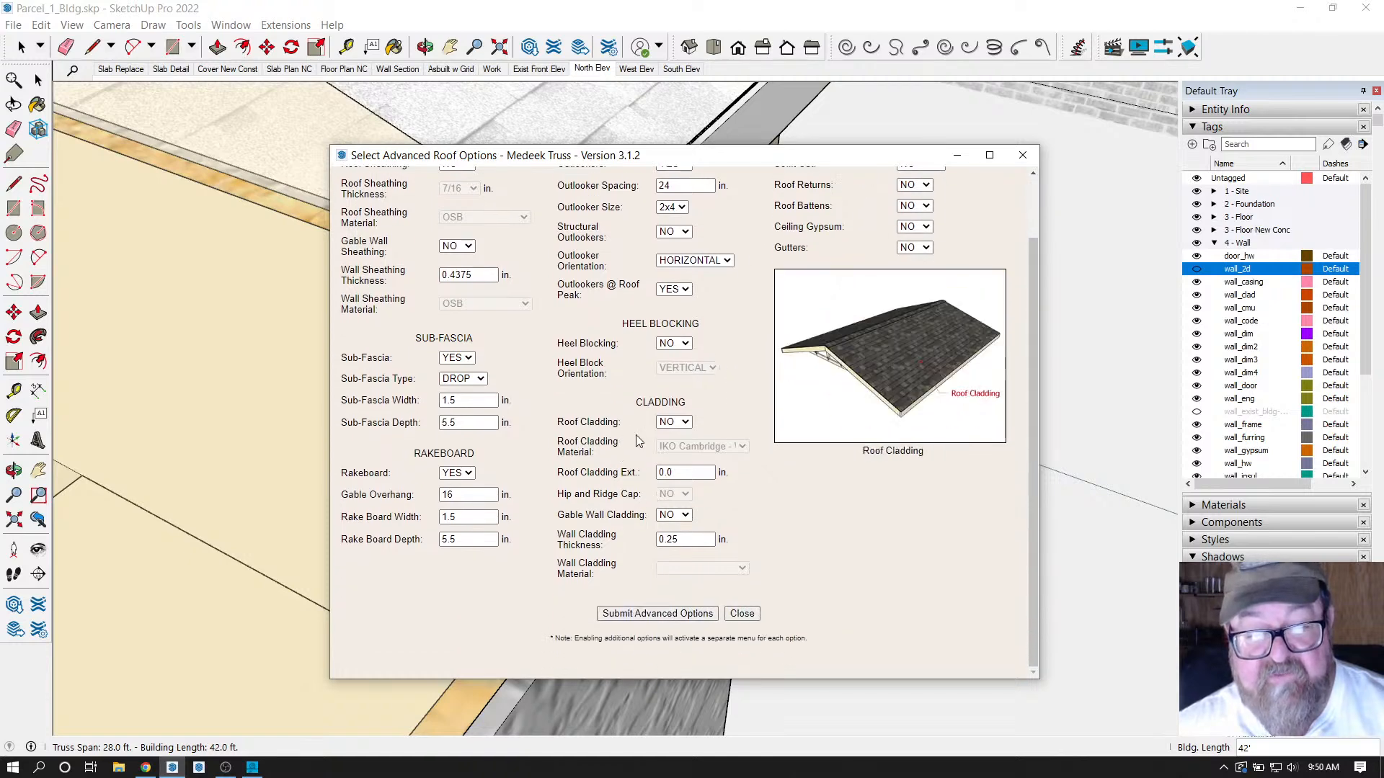
pyautogui.click(680, 423)
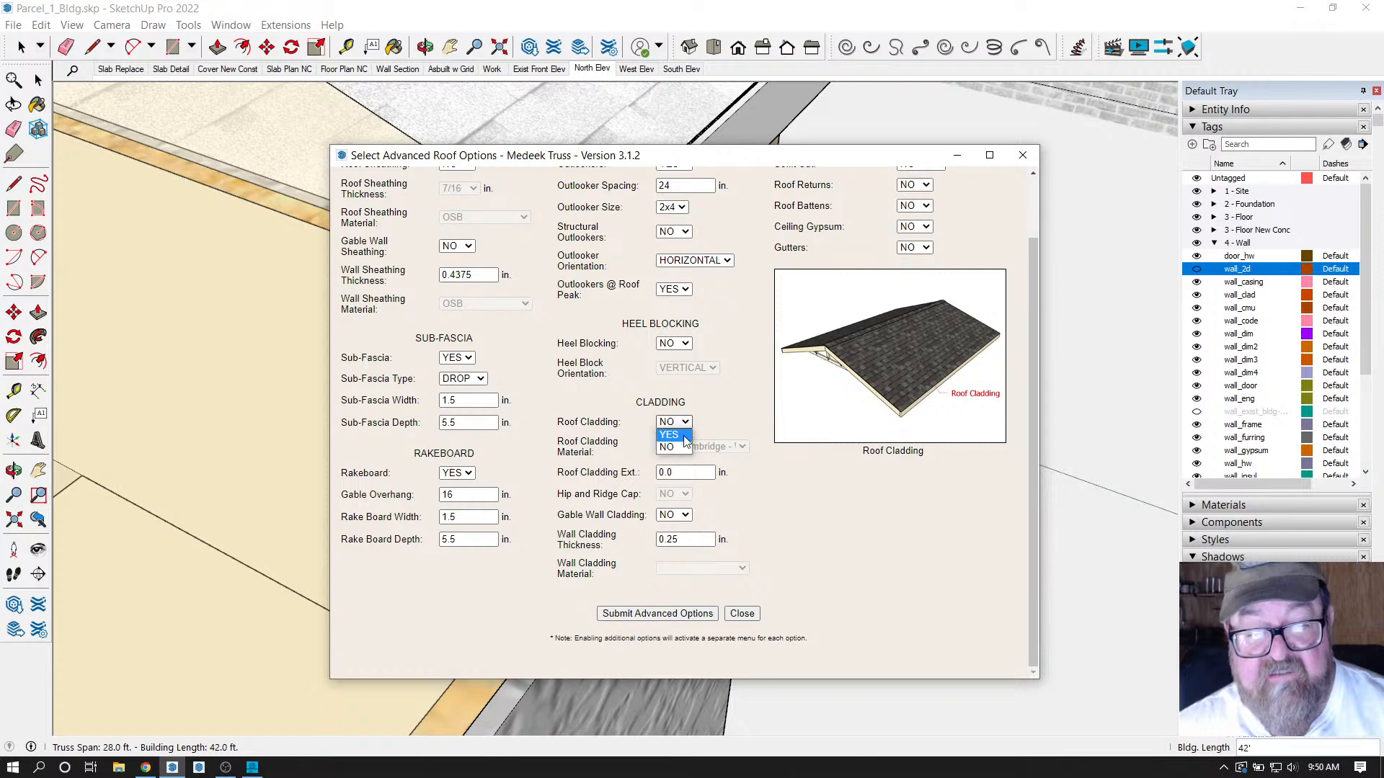
pyautogui.click(670, 436)
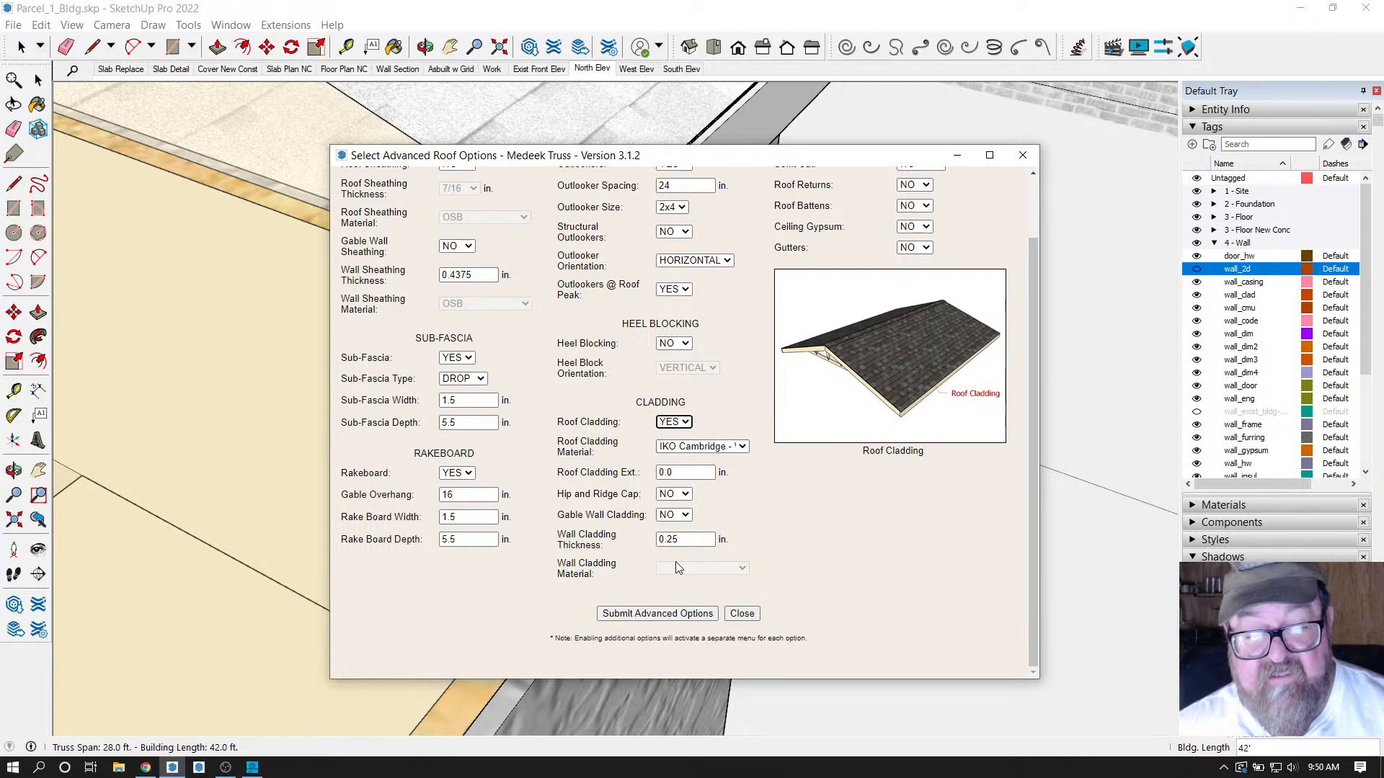
pyautogui.moveTo(643, 530)
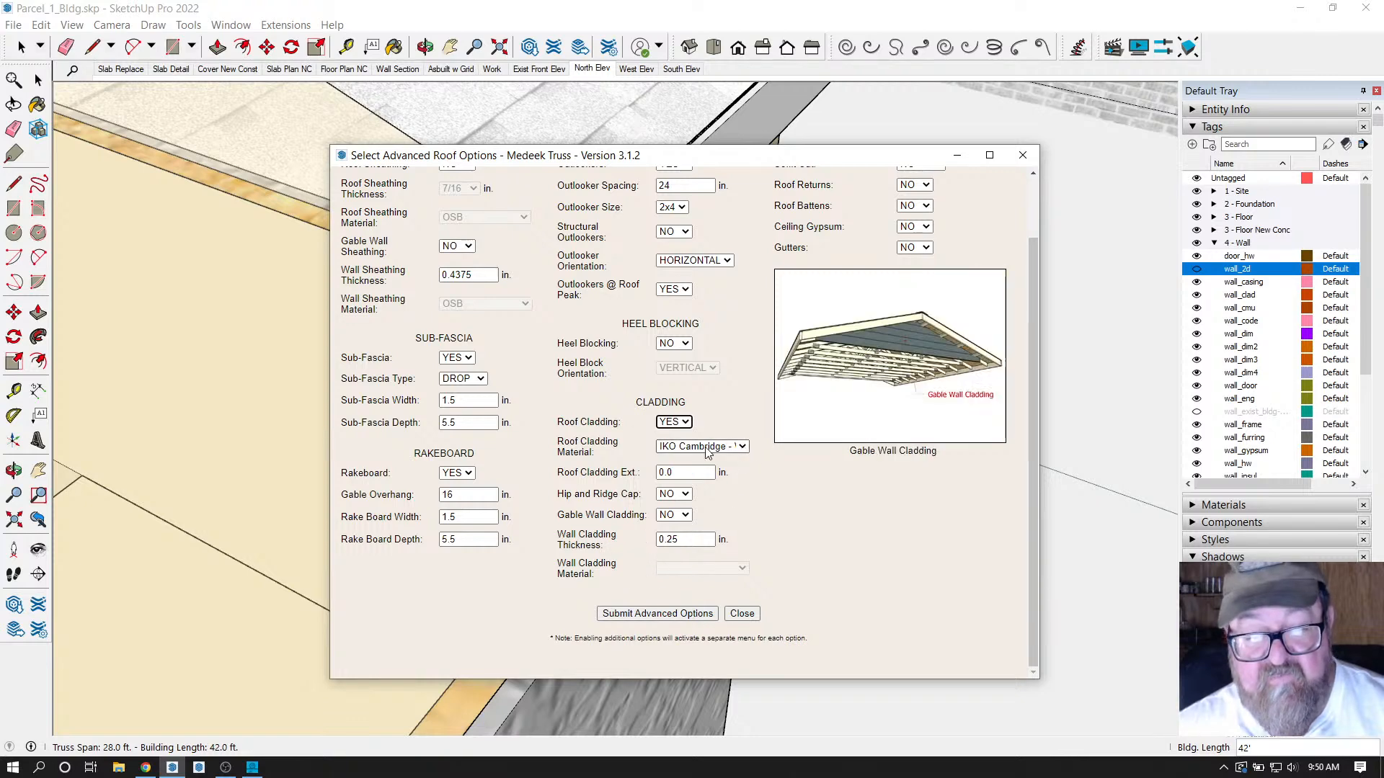
pyautogui.click(640, 613)
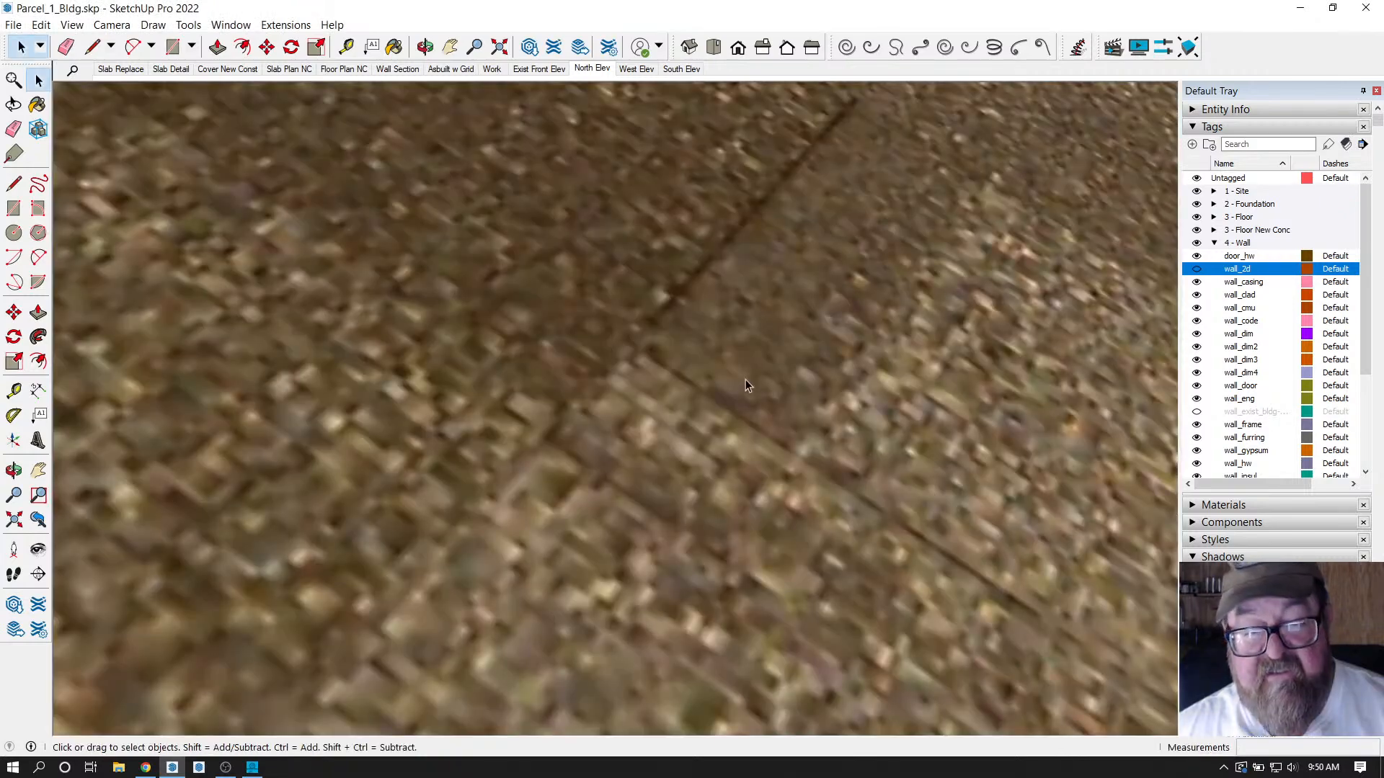
# Zoom out and orbit down to a low side view of the garage.
pyautogui.scroll(-6, 754, 375)
pyautogui.scroll(-8, 751, 376)
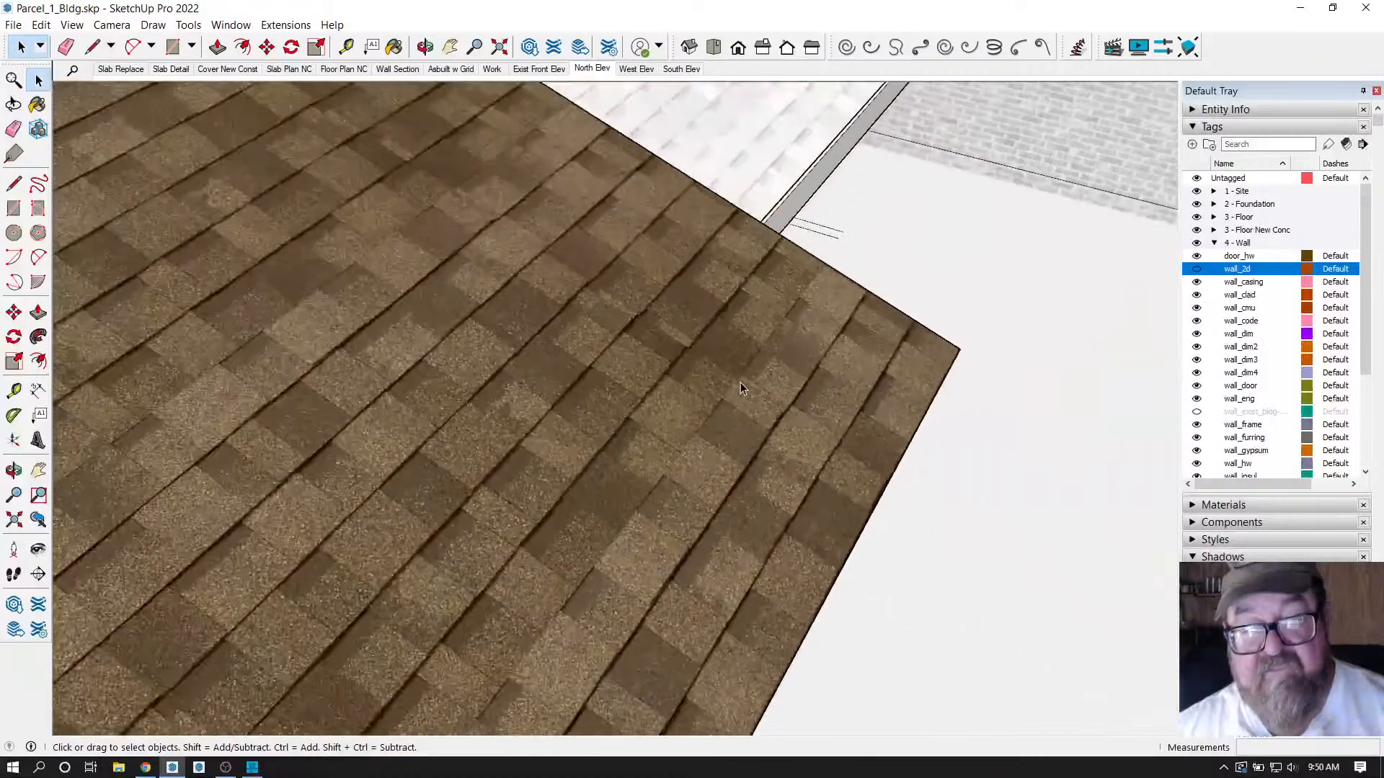
pyautogui.scroll(-6, 759, 372)
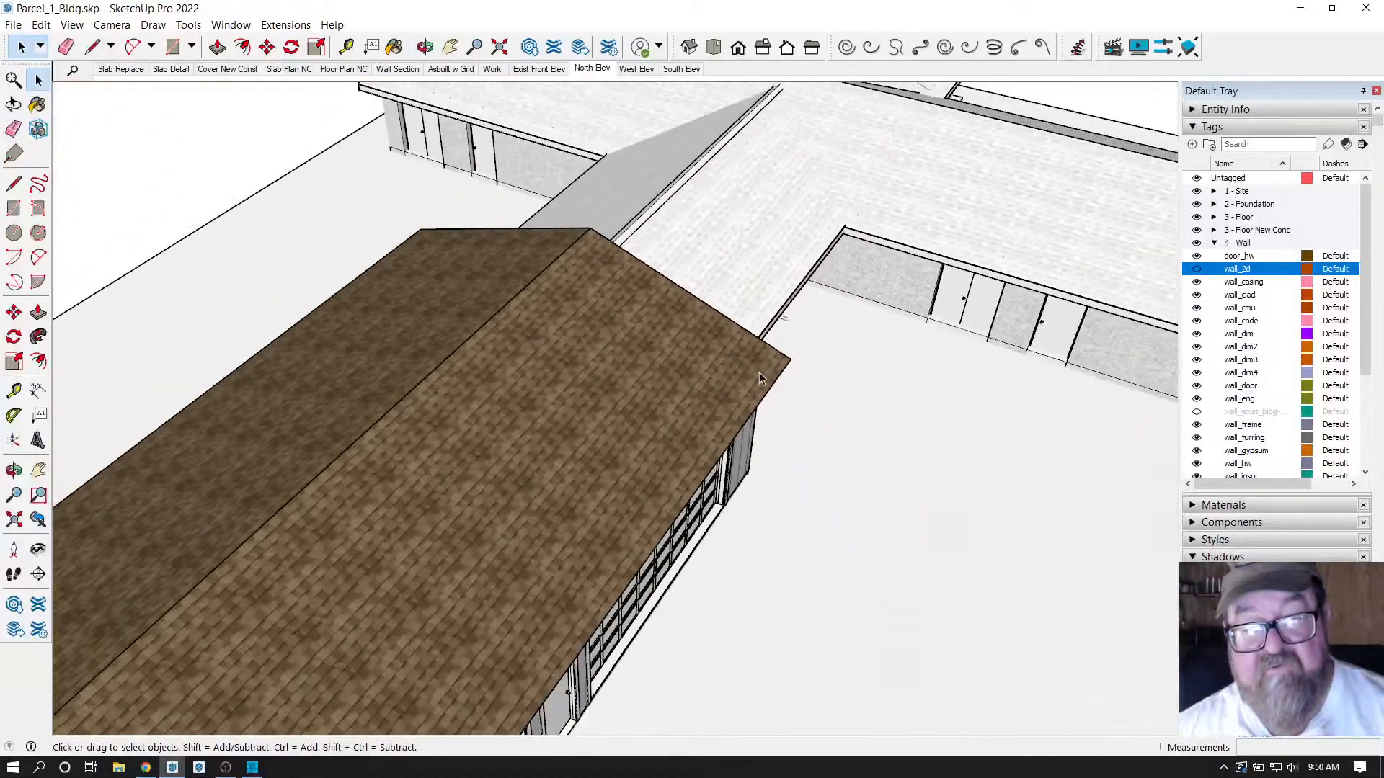
pyautogui.click(426, 47)
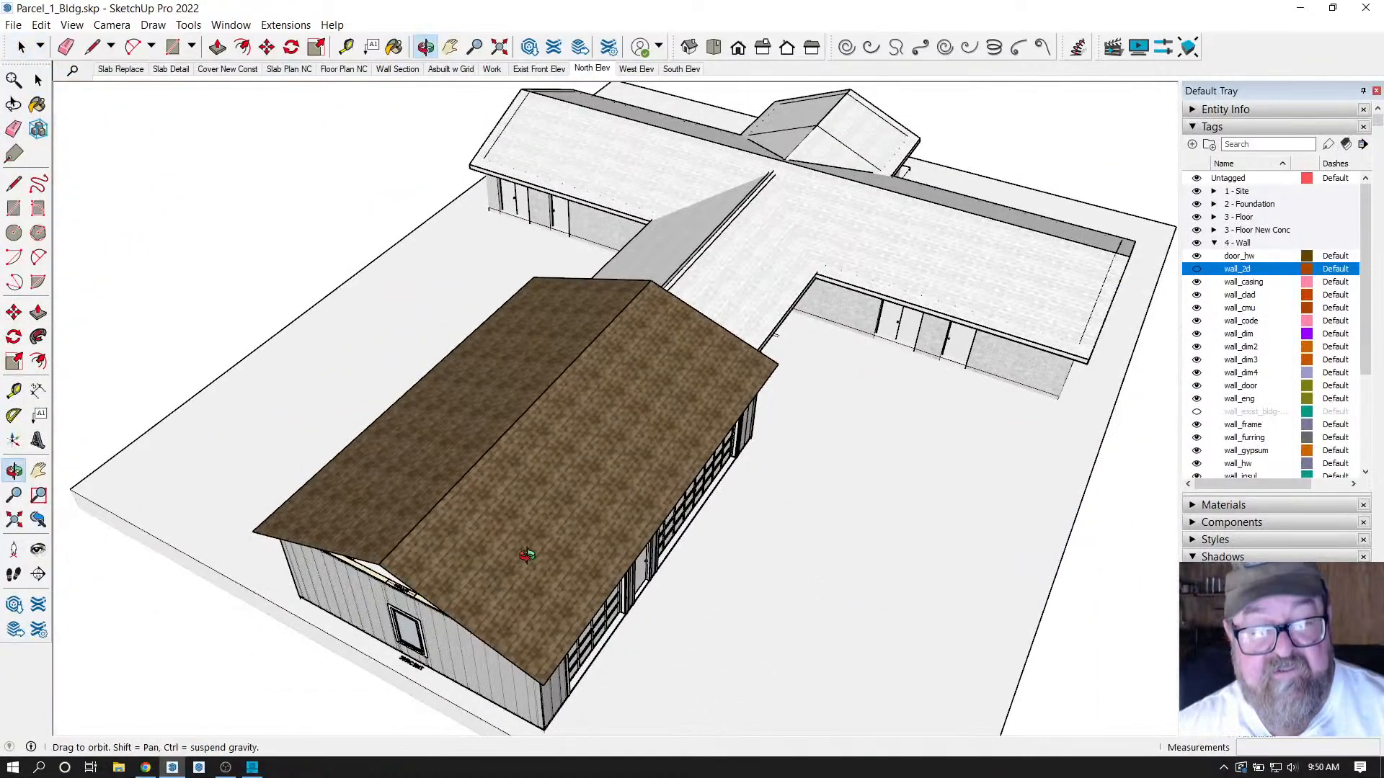
pyautogui.moveTo(461, 318); pyautogui.dragTo(548, 410)
# Collapse 4 - Wall, expand 5 - Roof, and show the roof_frame, roof_sheath and roof_truss tags.
pyautogui.click(1215, 243)
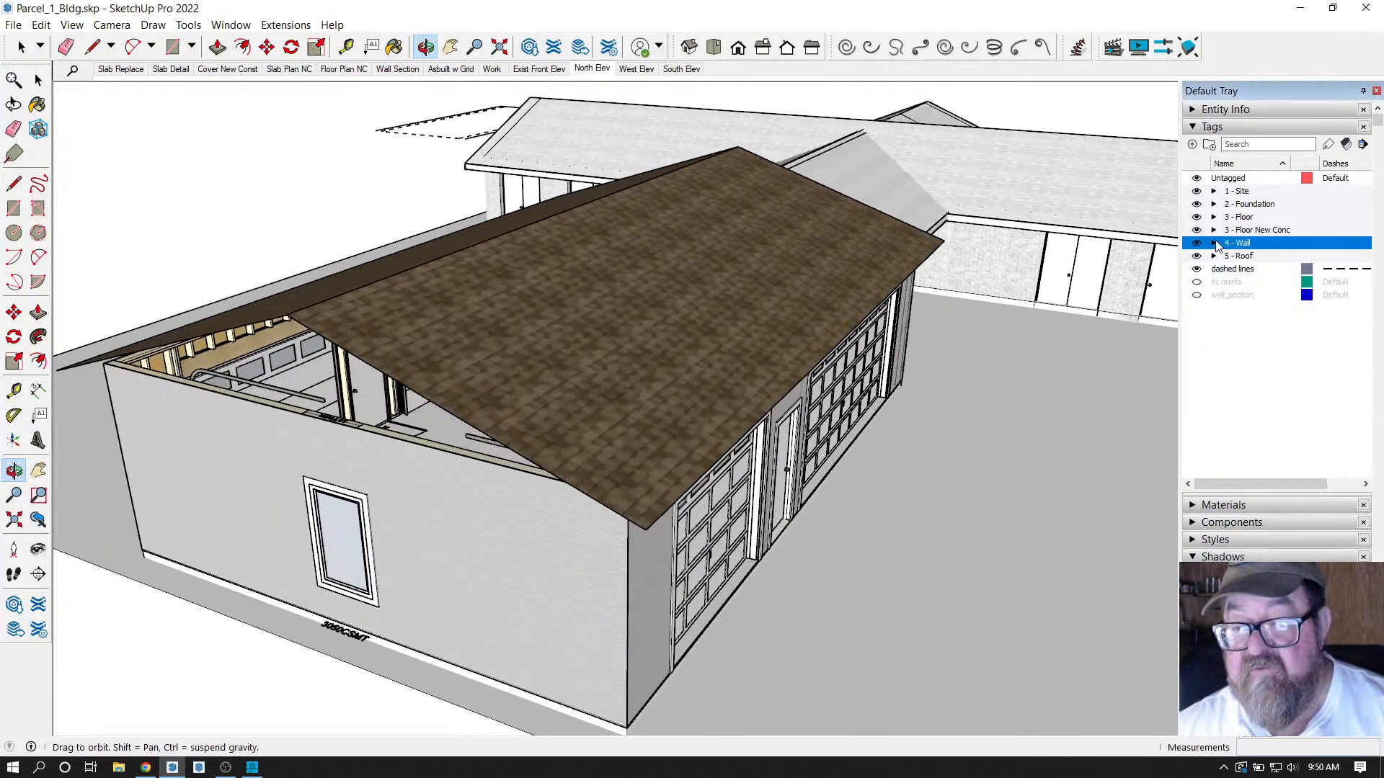
pyautogui.click(1214, 258)
pyautogui.click(1215, 258)
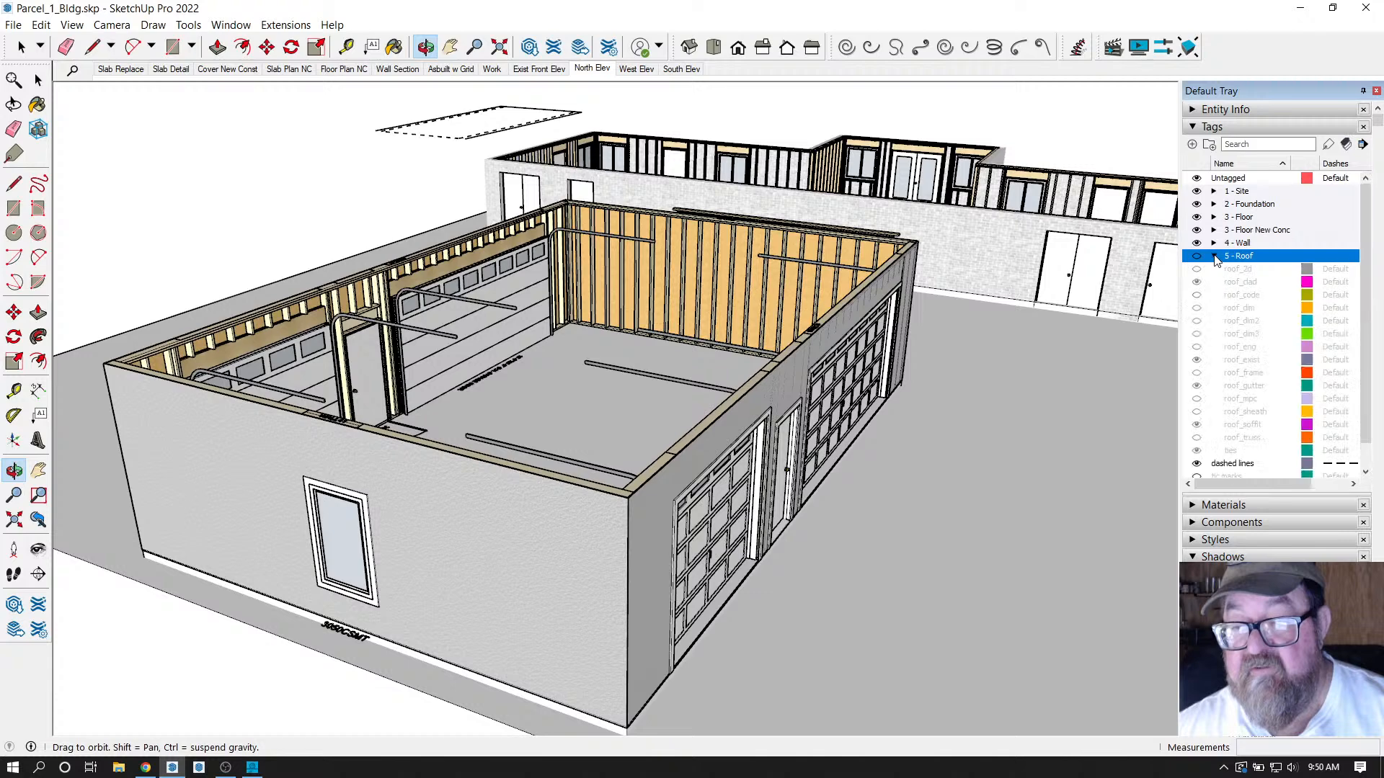
pyautogui.click(1197, 256)
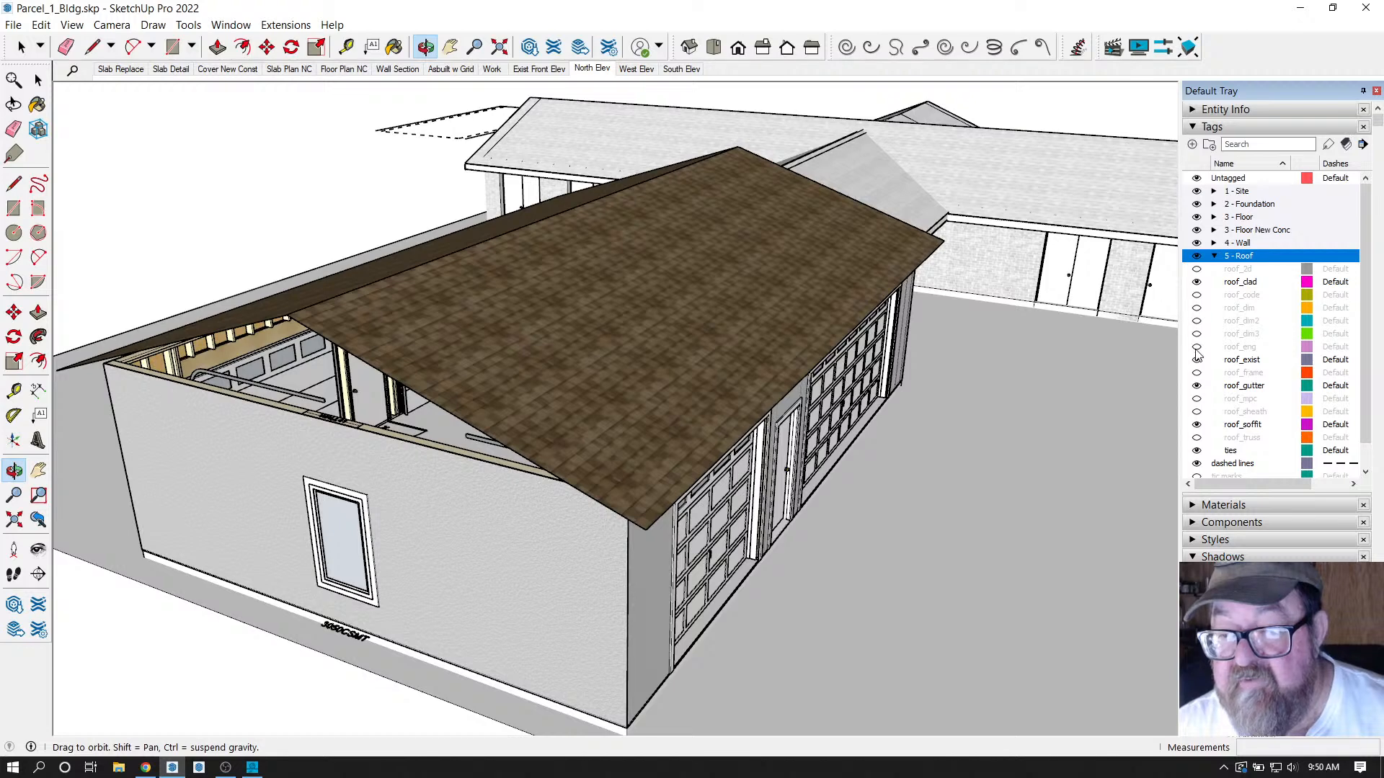
pyautogui.click(1197, 373)
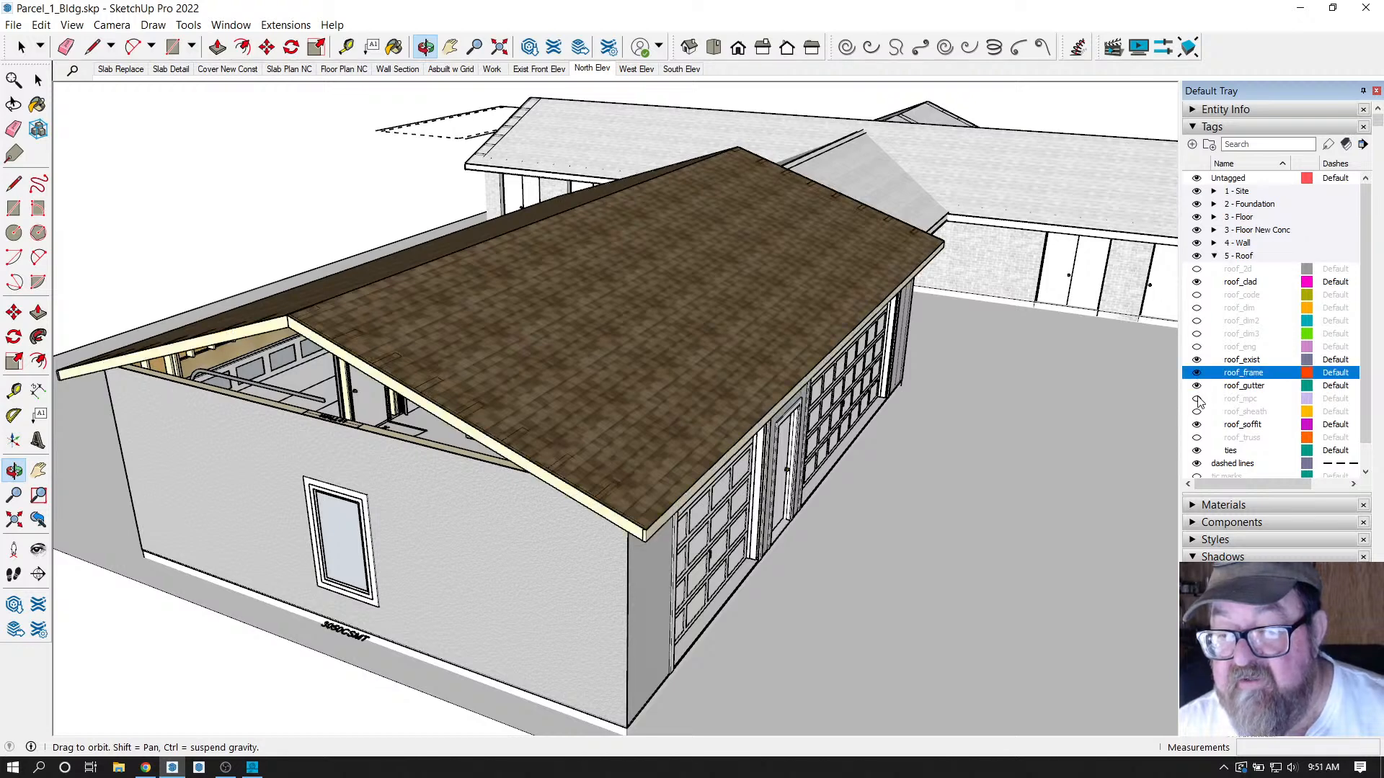
pyautogui.click(1196, 412)
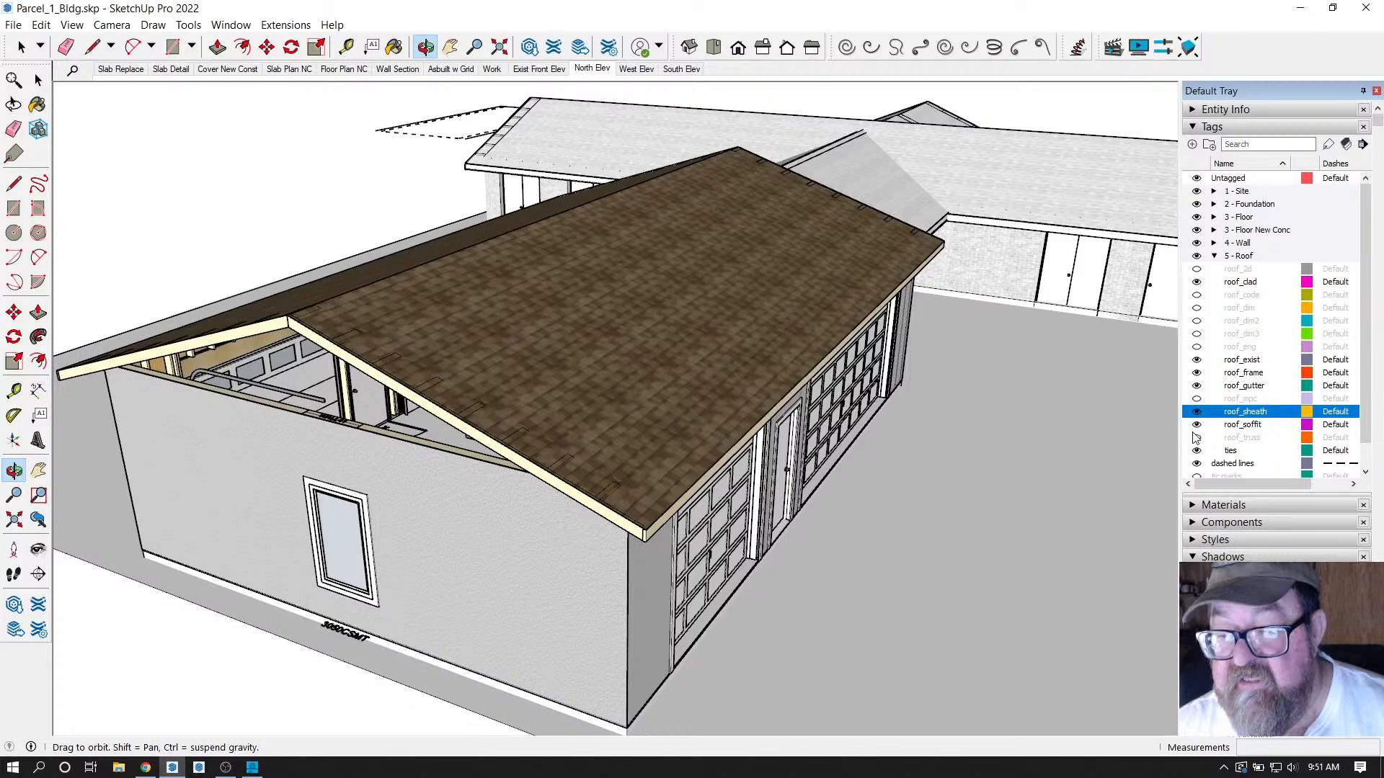
pyautogui.click(1197, 438)
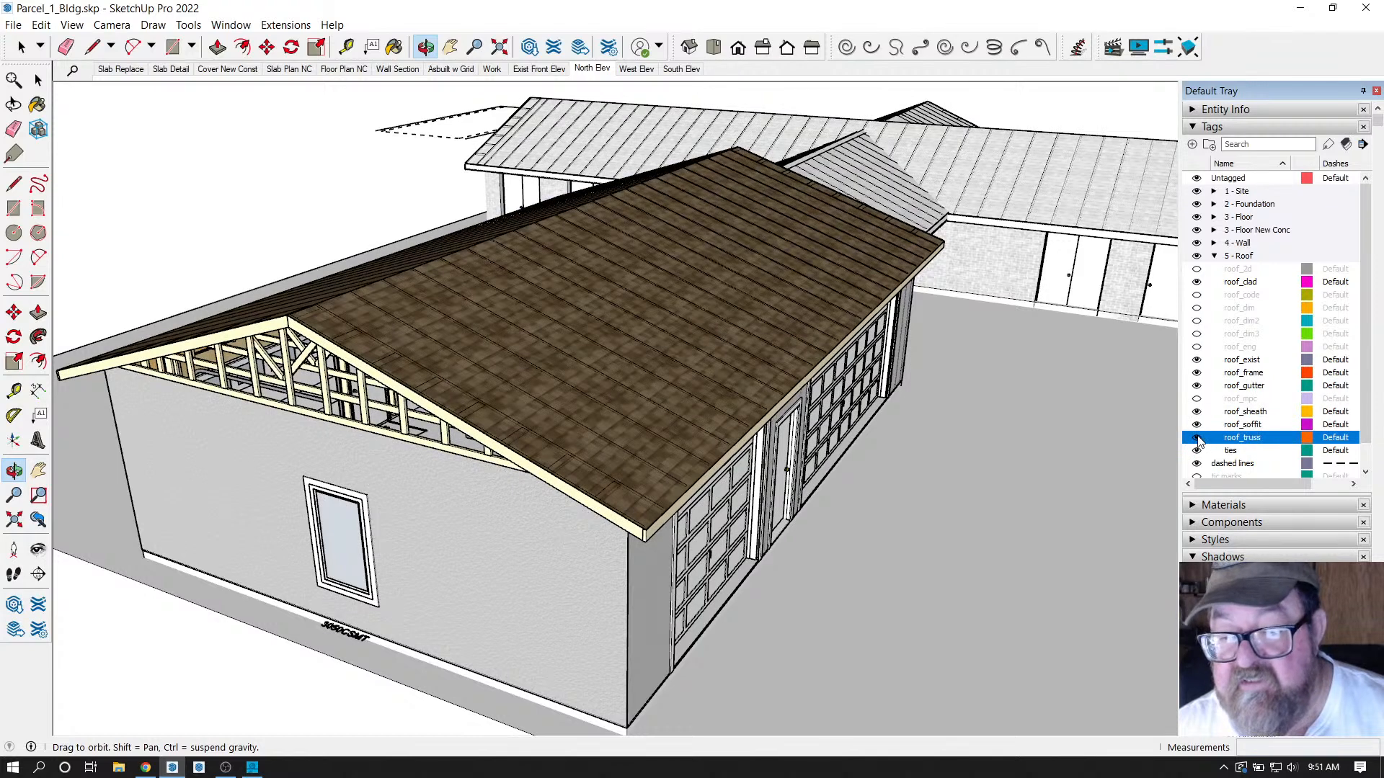
pyautogui.scroll(-1, 1234, 418)
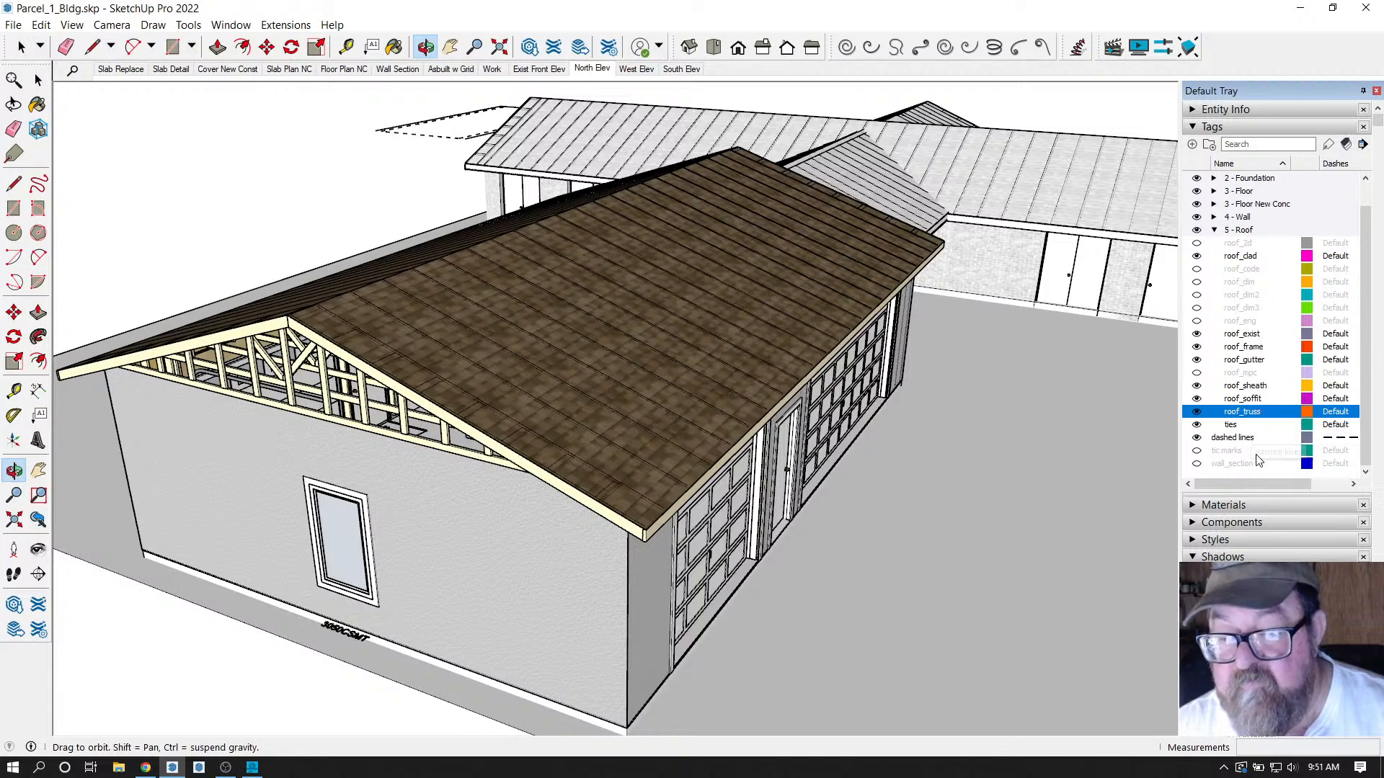
# Orbit from the gable end to the long side to review the new truss roof.
pyautogui.scroll(-3, 1258, 440)
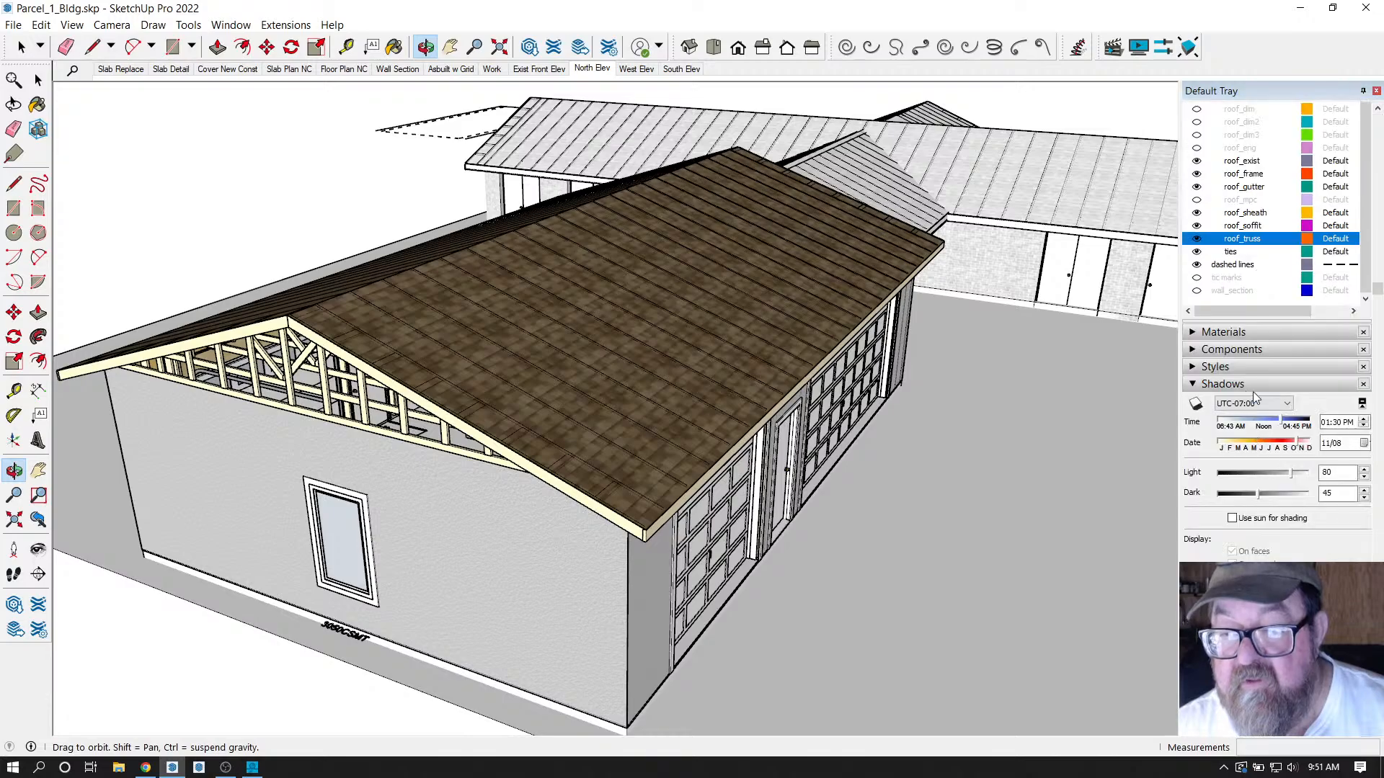
pyautogui.scroll(3, 1255, 268)
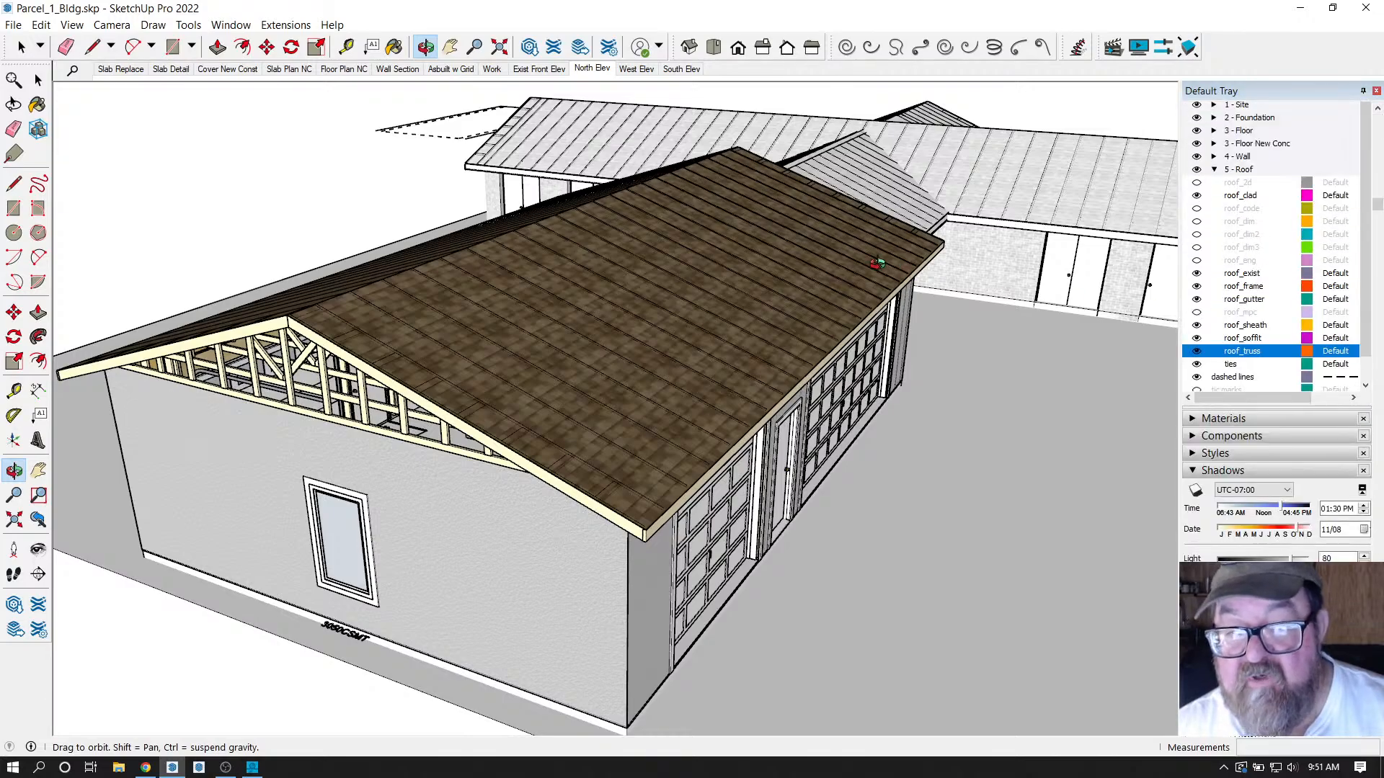
pyautogui.moveTo(878, 263); pyautogui.dragTo(951, 296)
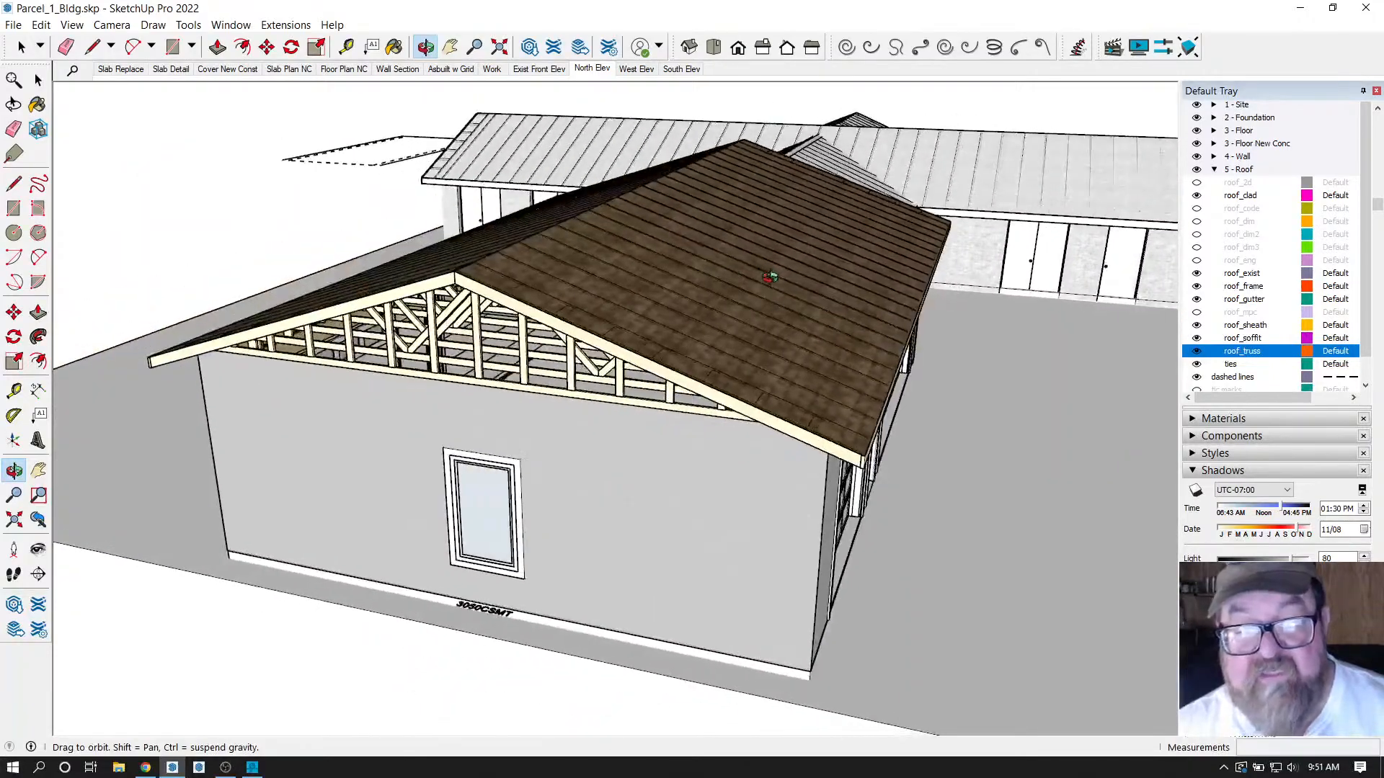
pyautogui.moveTo(554, 210); pyautogui.dragTo(405, 257)
pyautogui.scroll(-3, 226, 256)
pyautogui.scroll(3, 405, 257)
pyautogui.scroll(5, 664, 216)
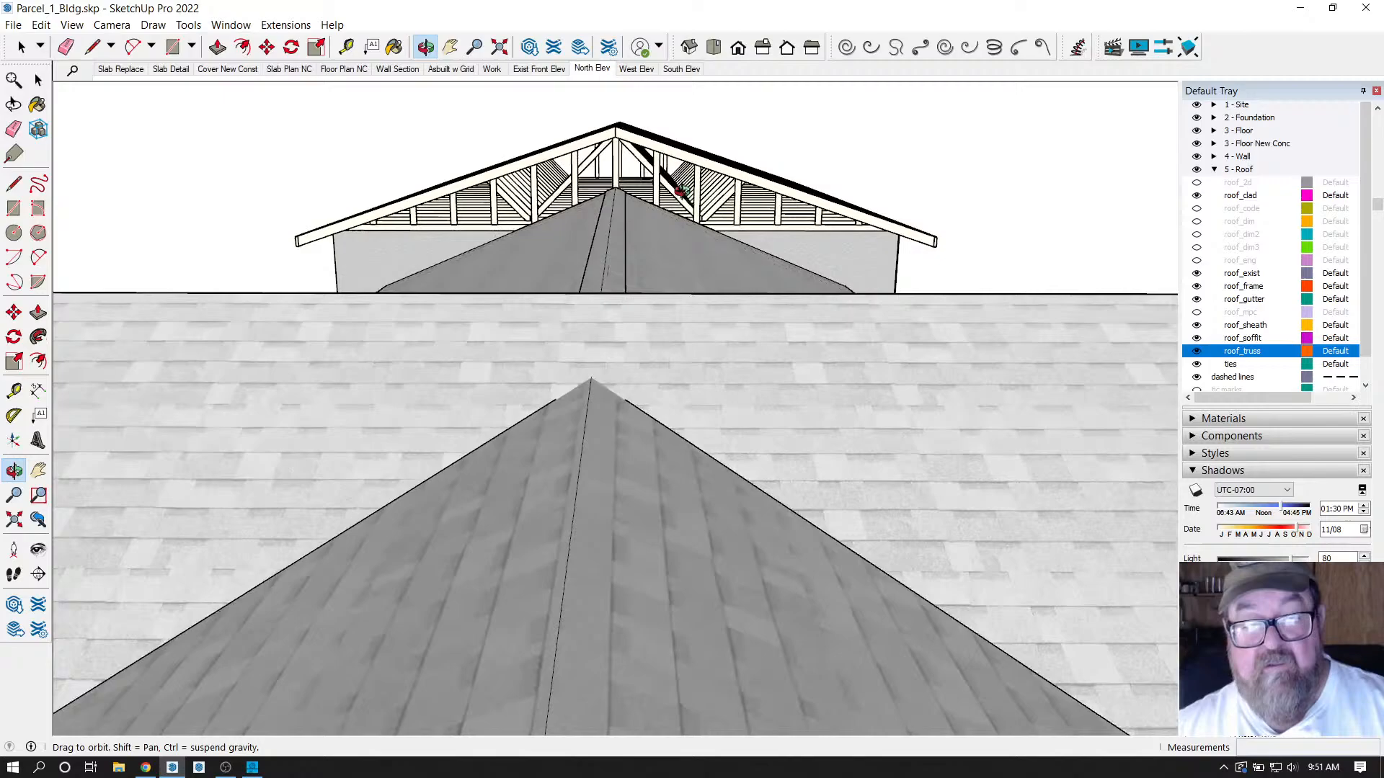
# From a high view, select the garage truss roof assembly.
pyautogui.moveTo(677, 191); pyautogui.dragTo(681, 338)
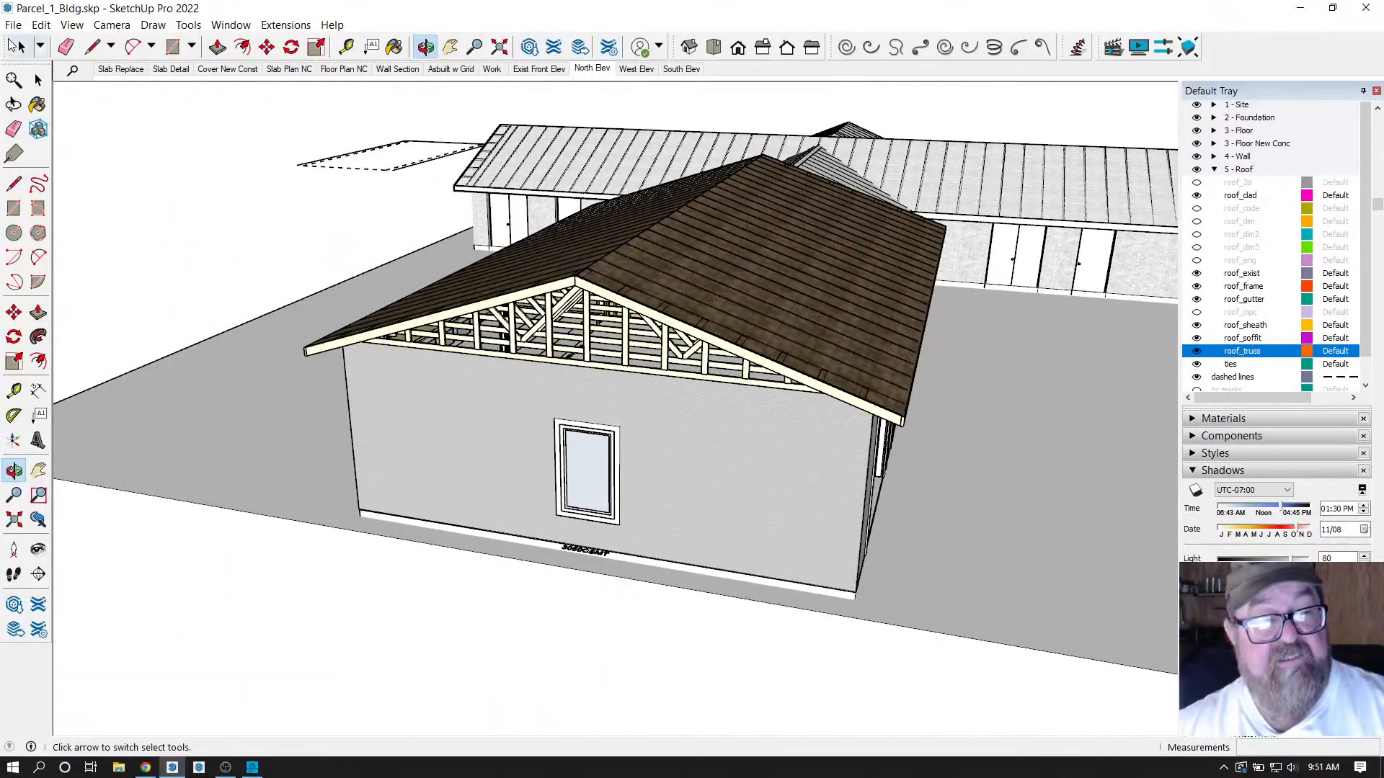
pyautogui.click(21, 47)
pyautogui.click(770, 279)
# Edit the Common Truss Assembly, change its pitch to 5, and update the roof.
pyautogui.rightClick(770, 279)
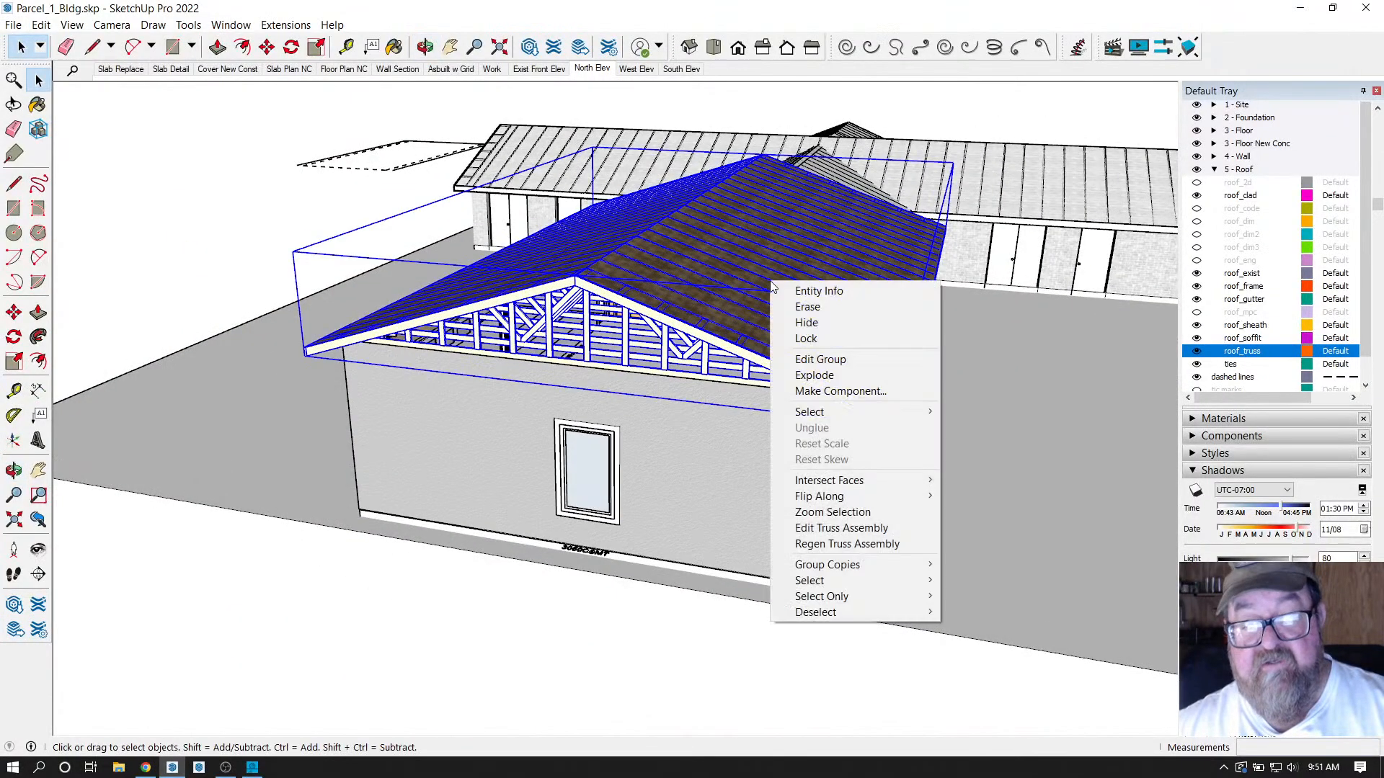
pyautogui.click(801, 528)
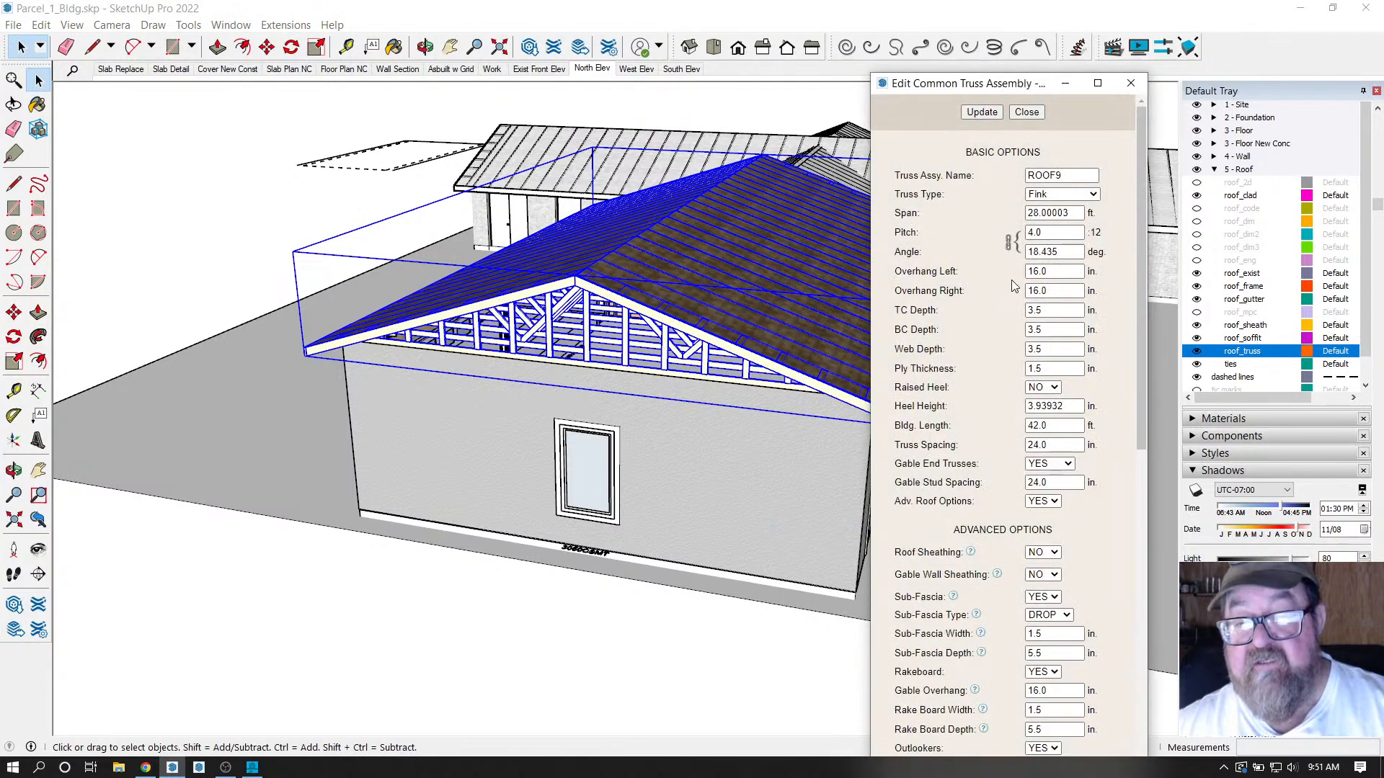
pyautogui.click(1056, 232)
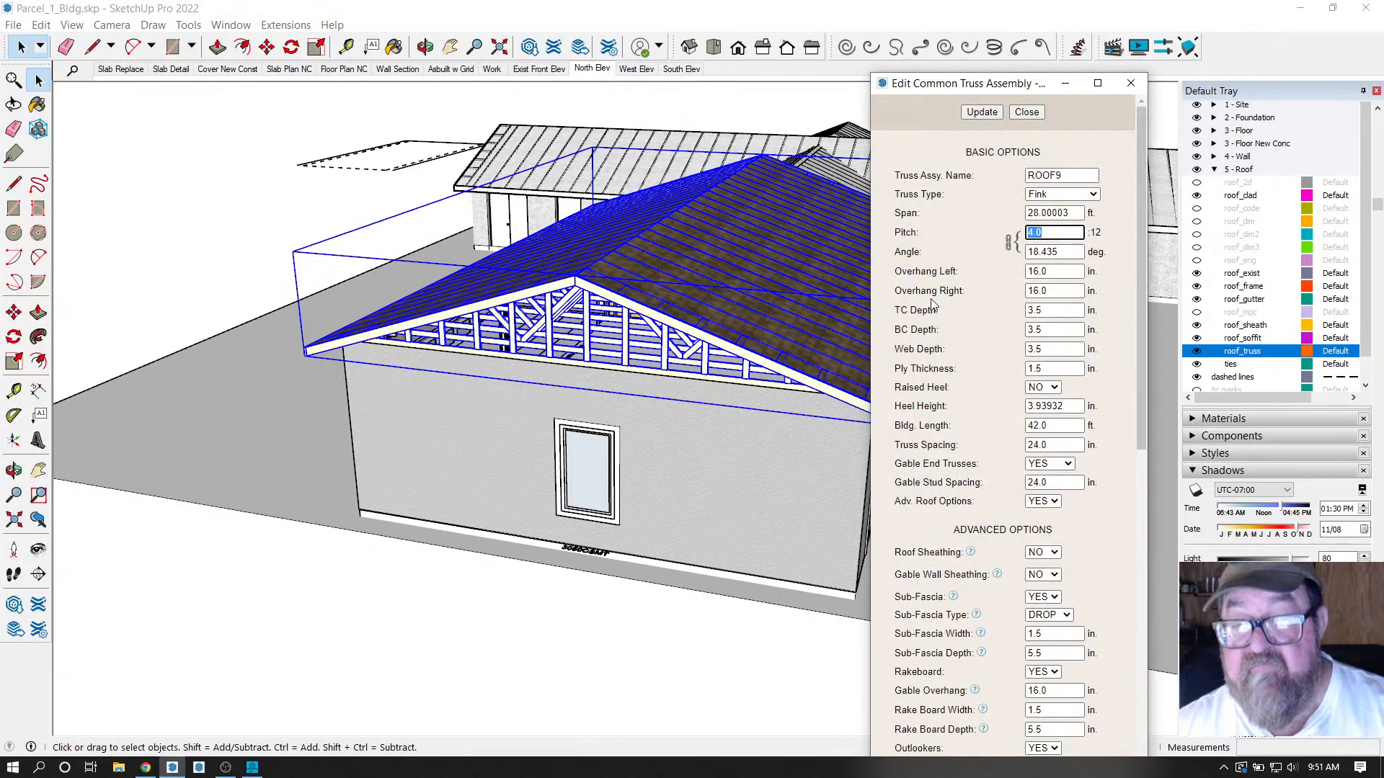
pyautogui.write('5')
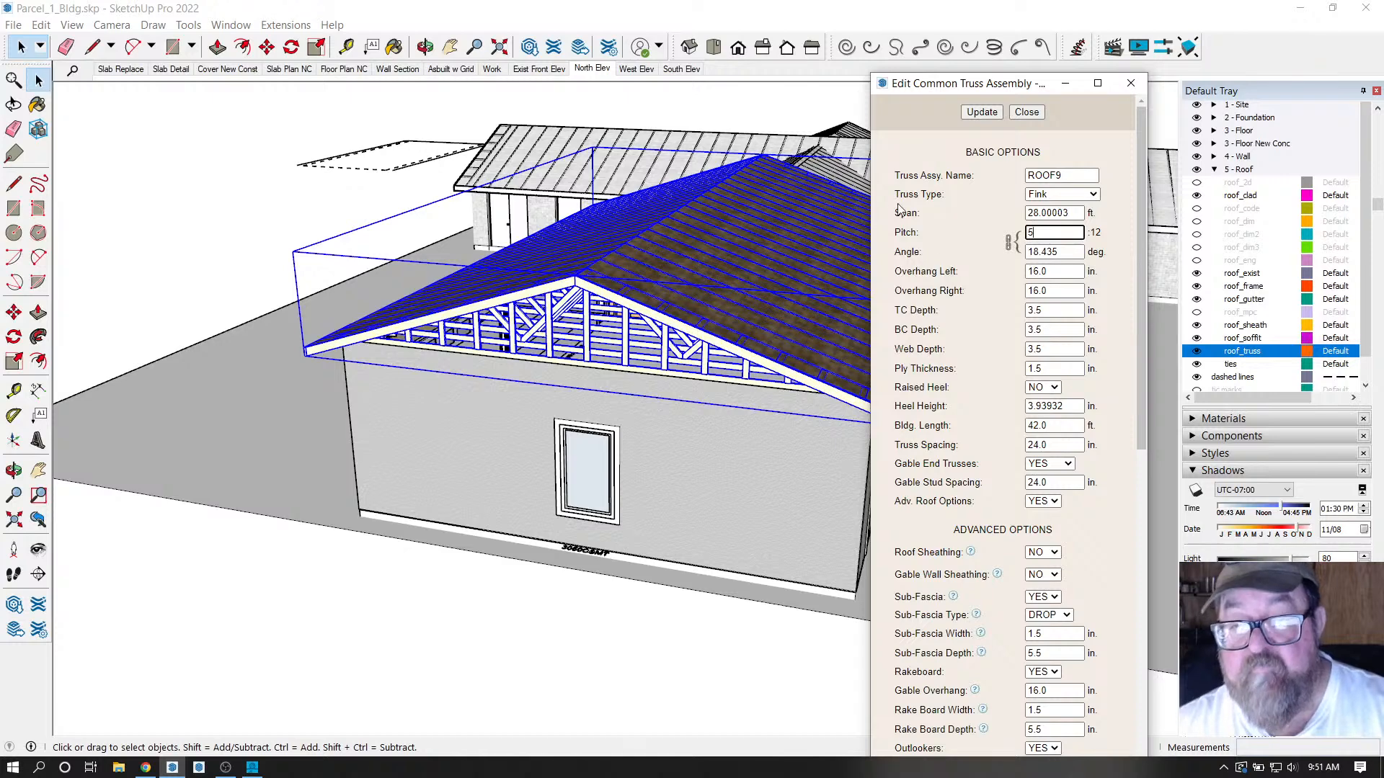
pyautogui.click(982, 113)
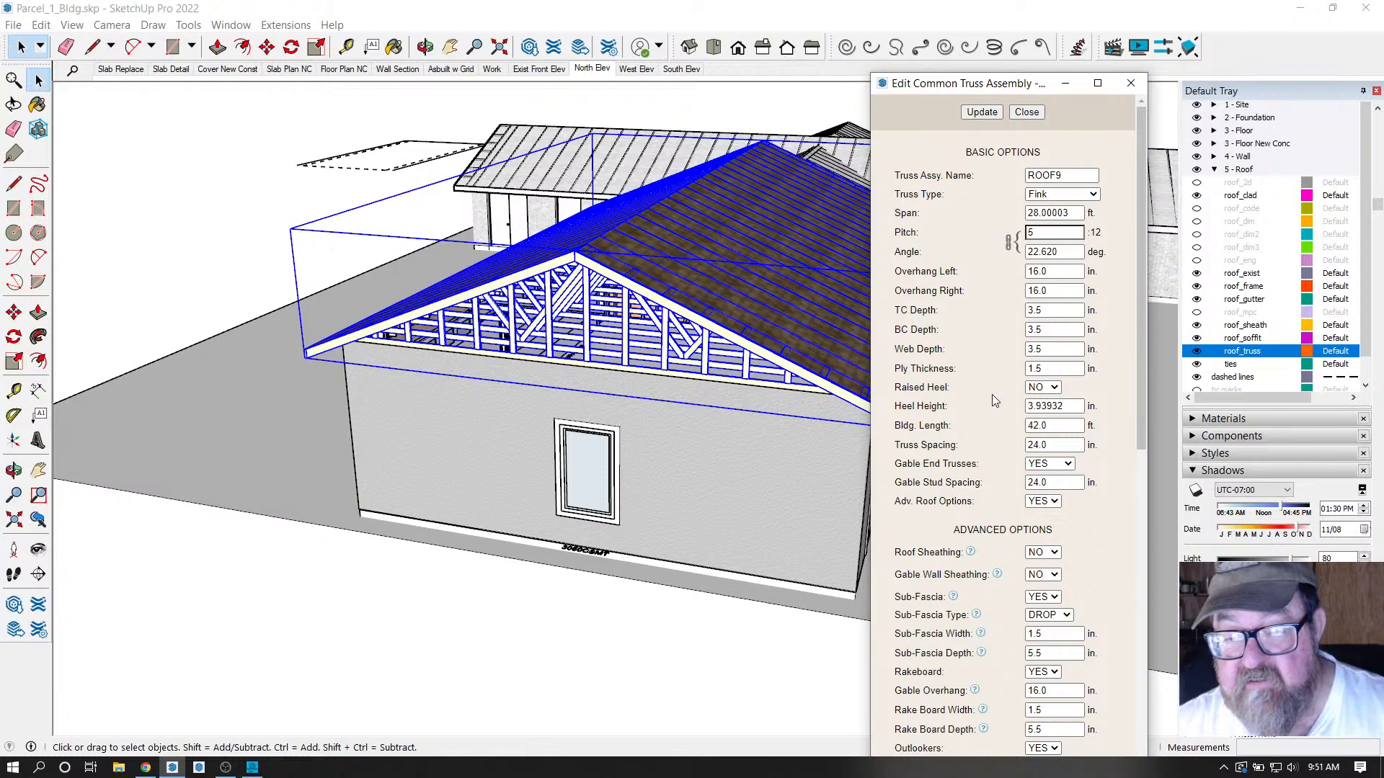
pyautogui.scroll(-3, 992, 395)
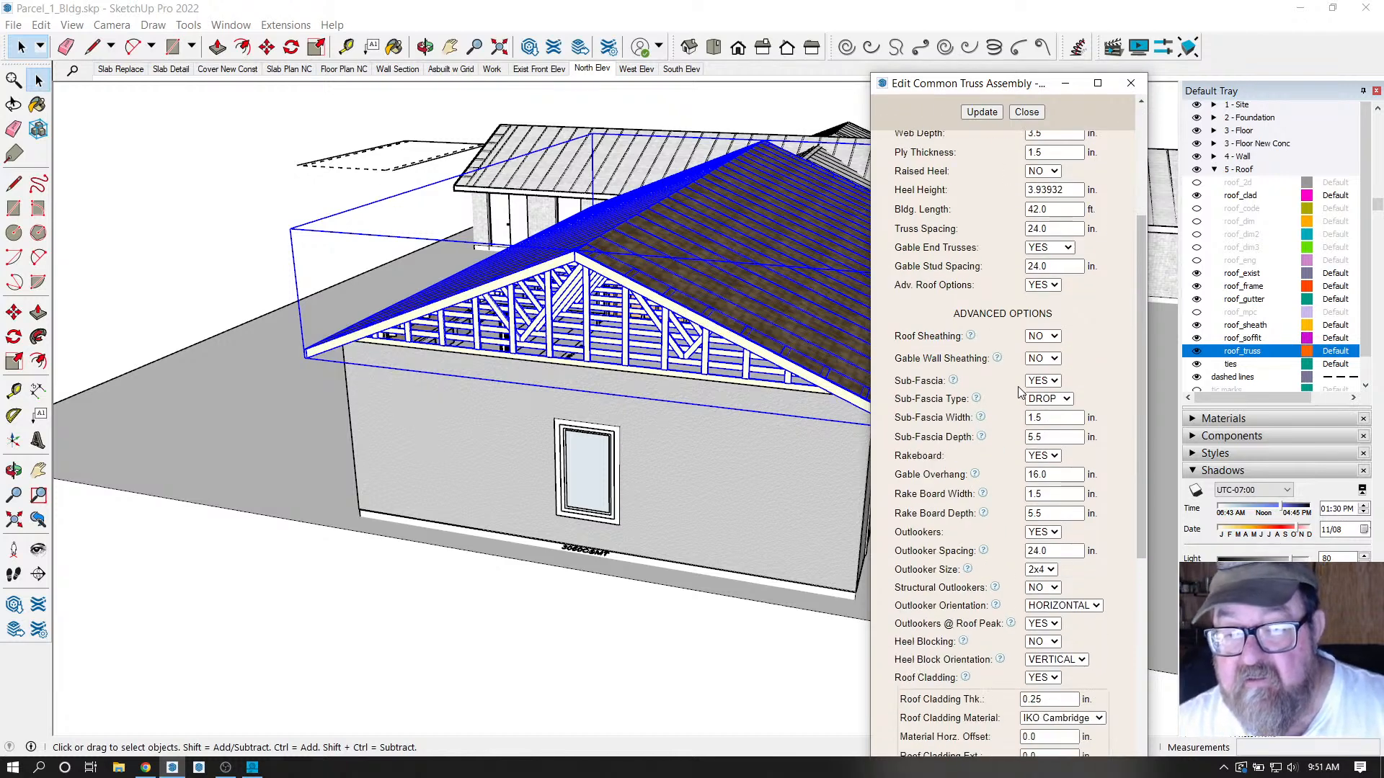
# Turn on gable wall cladding using Stucco Light Tan.
pyautogui.scroll(-5, 1009, 397)
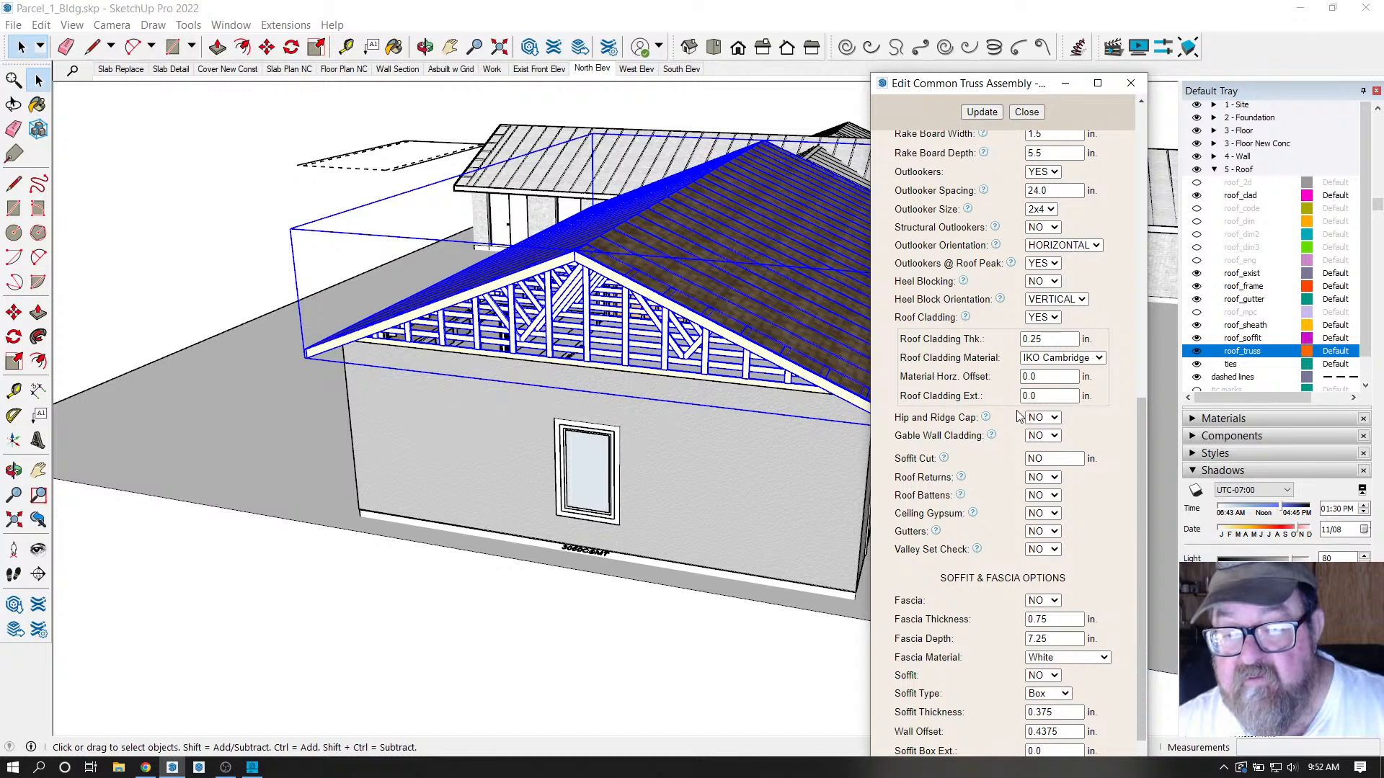
pyautogui.click(1043, 435)
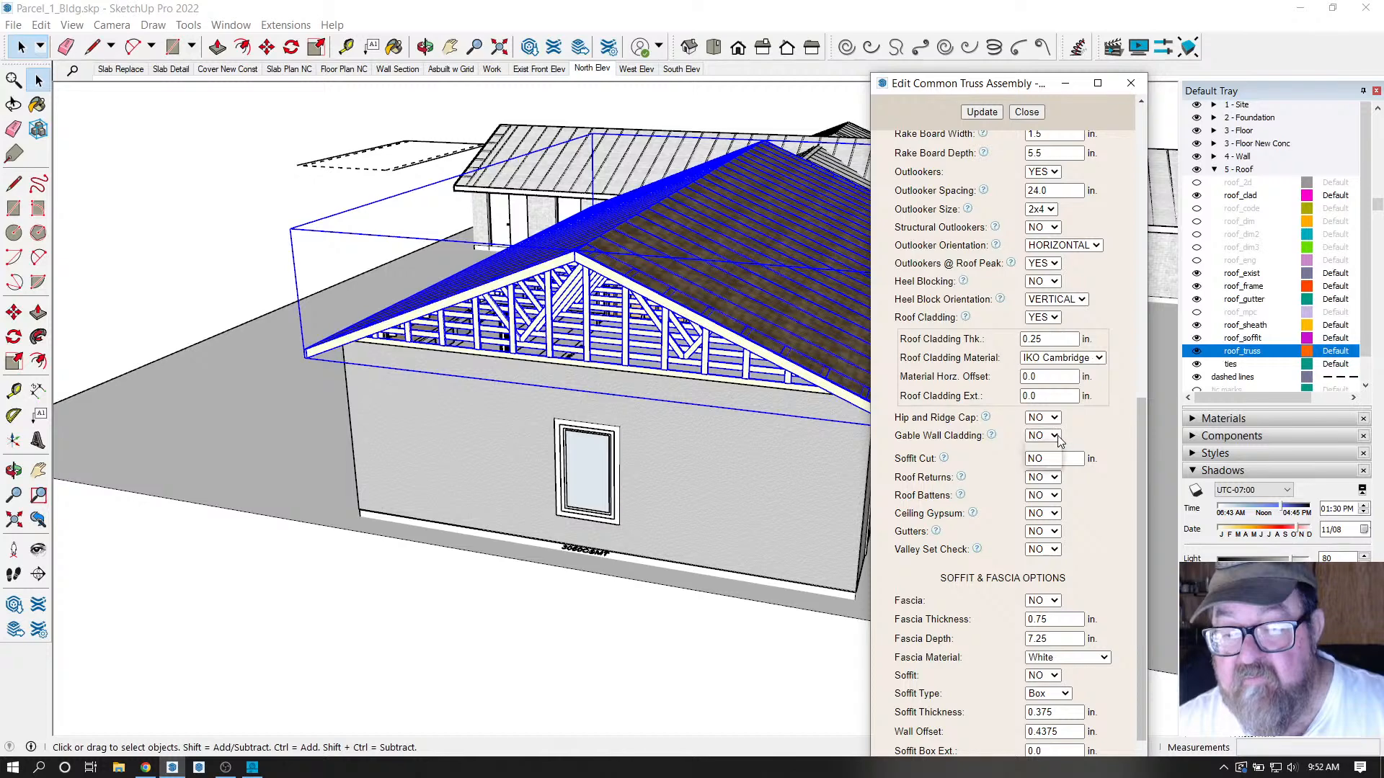
pyautogui.click(1041, 459)
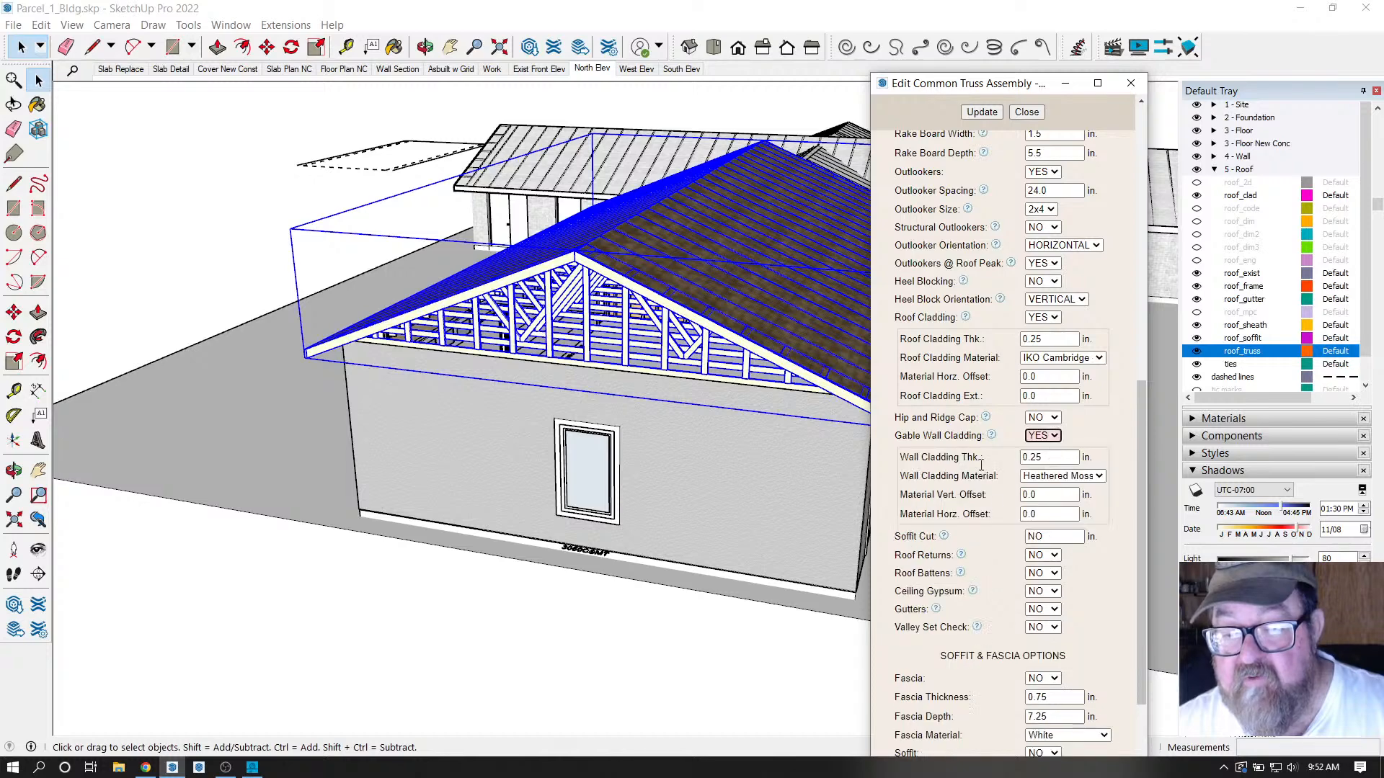
pyautogui.click(1099, 477)
pyautogui.scroll(-3, 1073, 627)
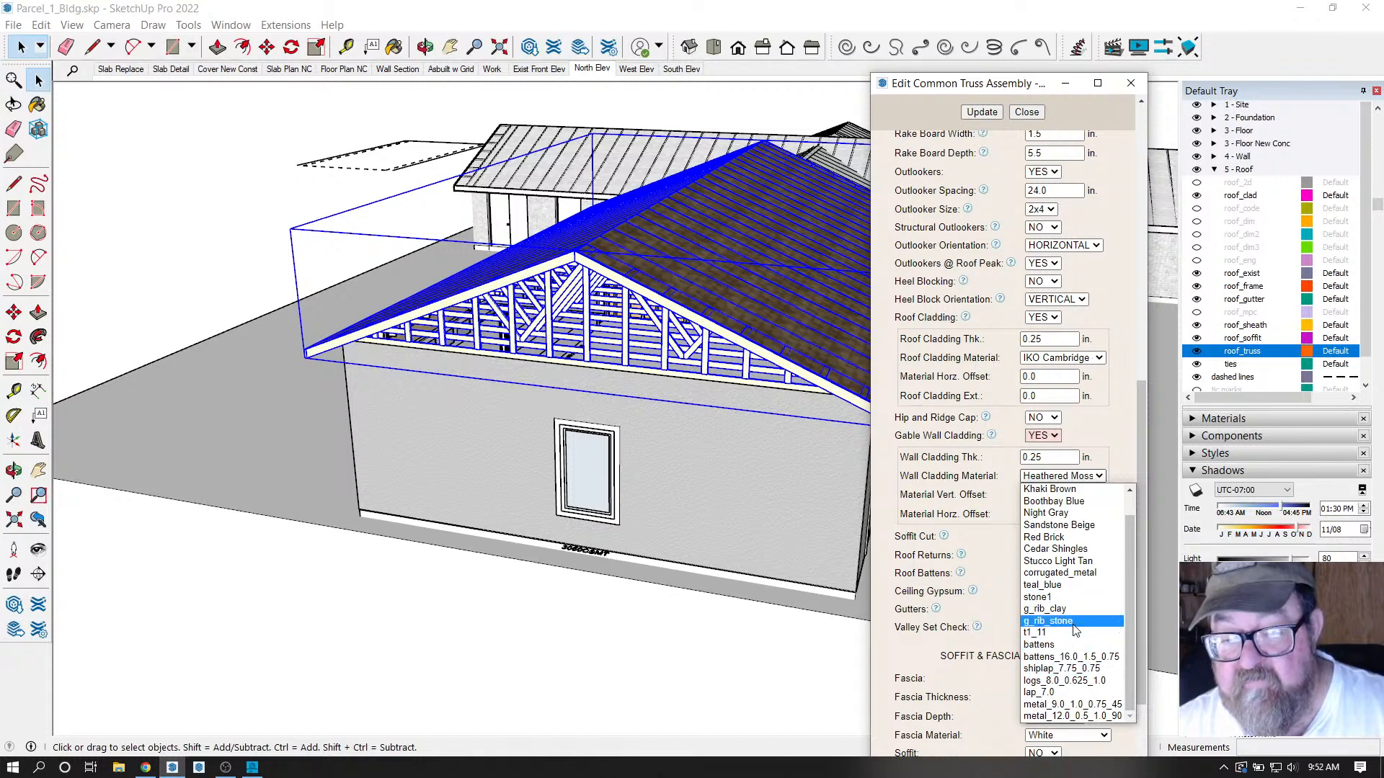
pyautogui.click(1086, 562)
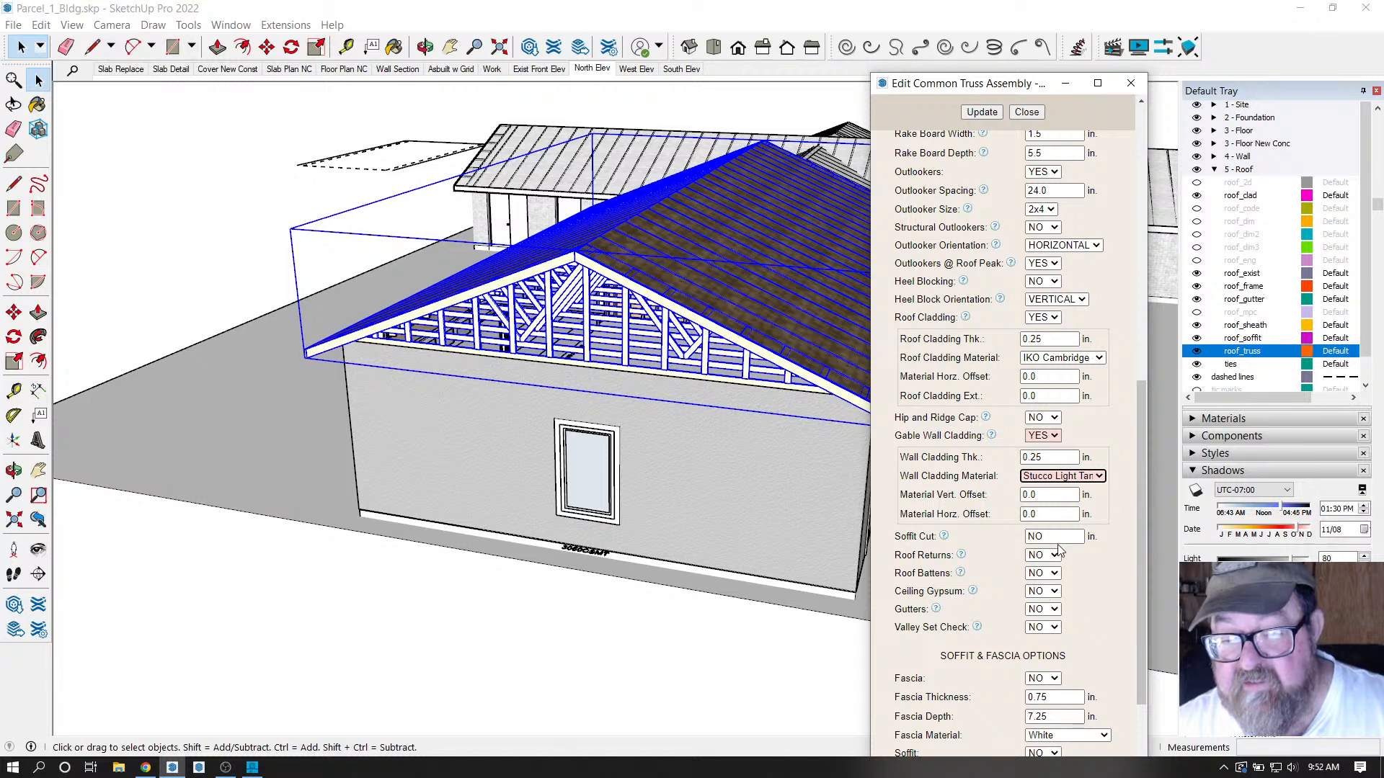
# Turn on fascia and Angled soffits, then update the truss roof.
pyautogui.scroll(-3, 987, 580)
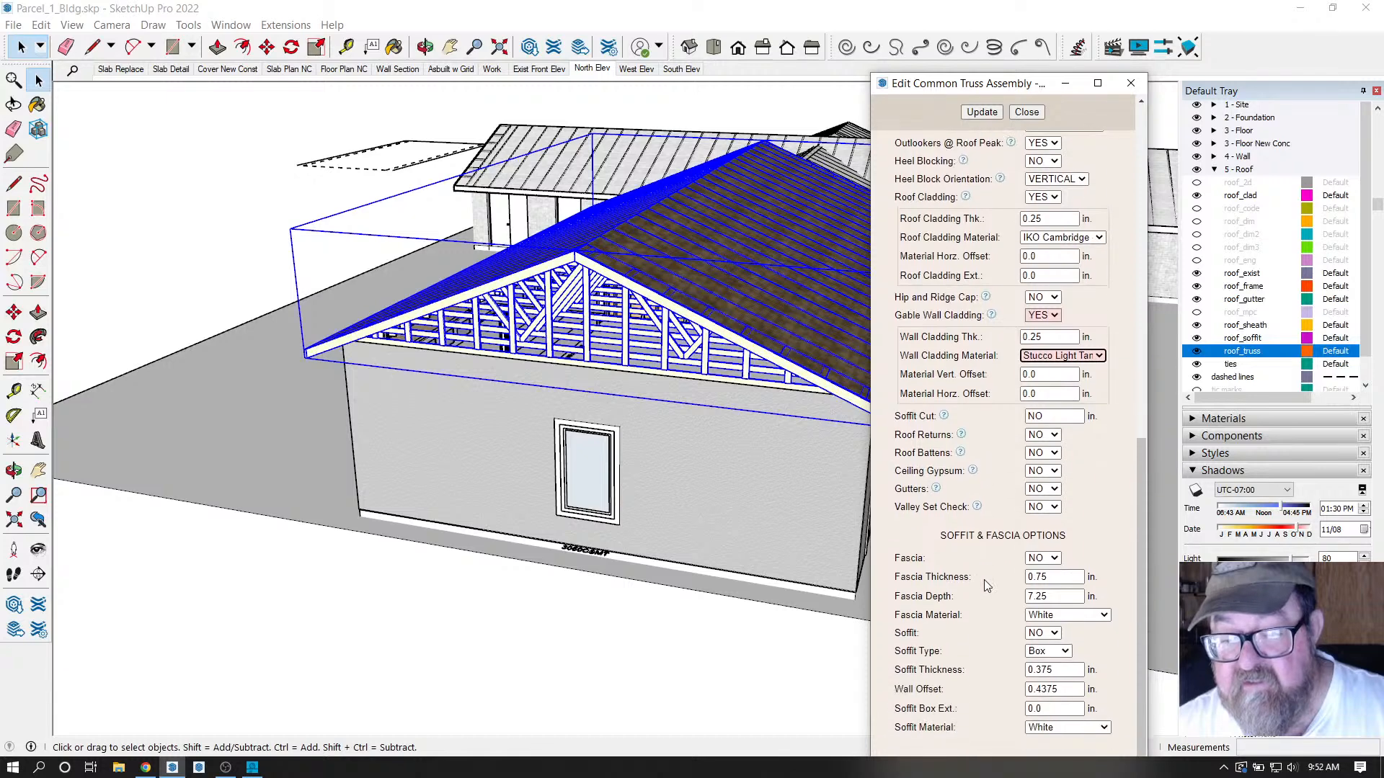
pyautogui.click(1051, 558)
pyautogui.click(1042, 584)
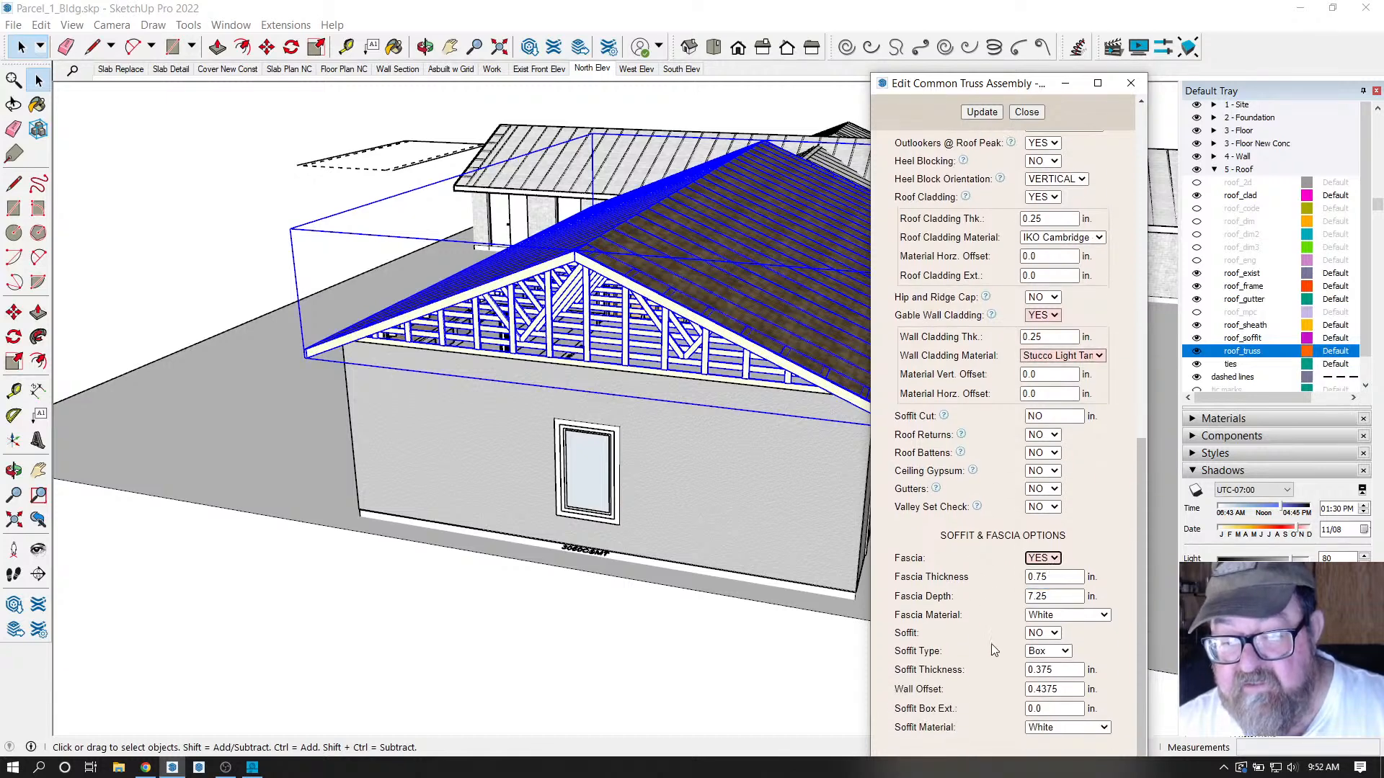
pyautogui.click(1053, 633)
pyautogui.click(1040, 658)
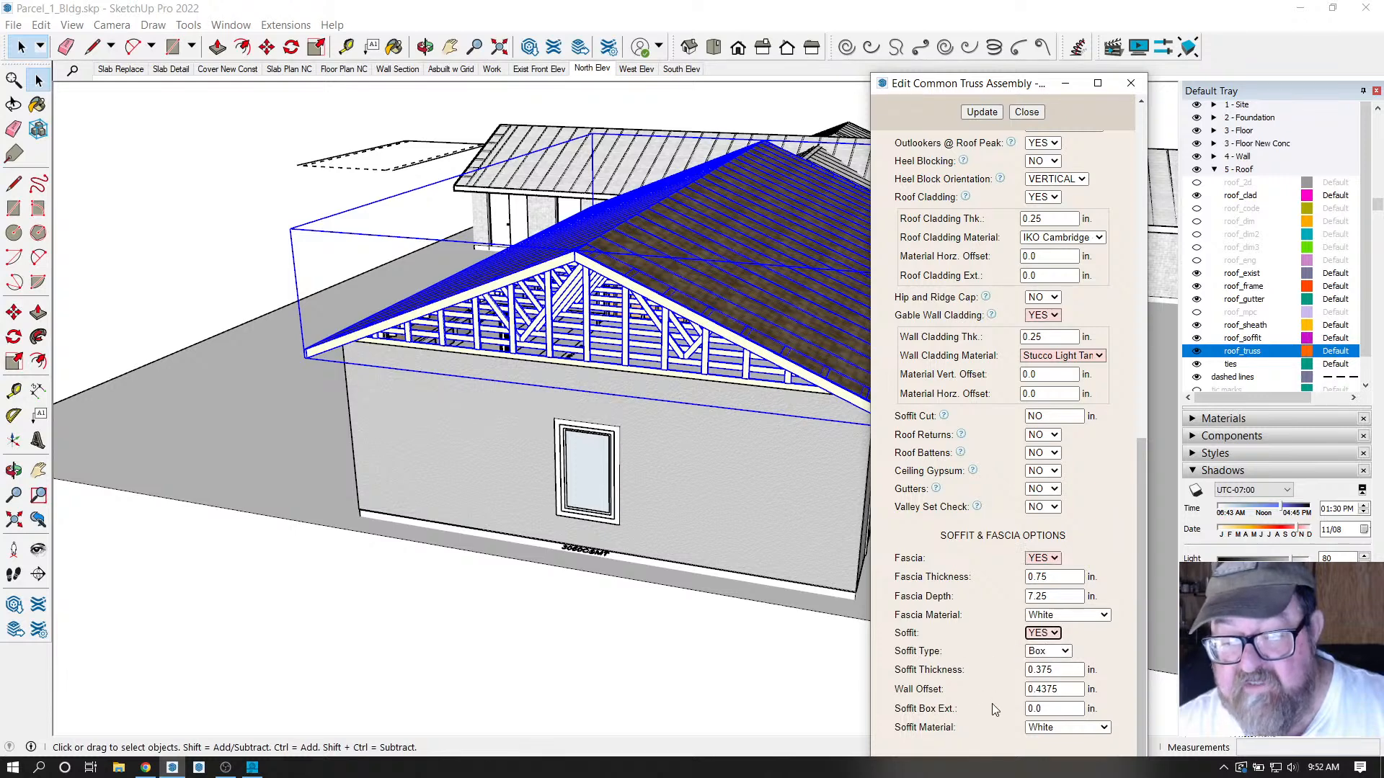
pyautogui.click(1064, 651)
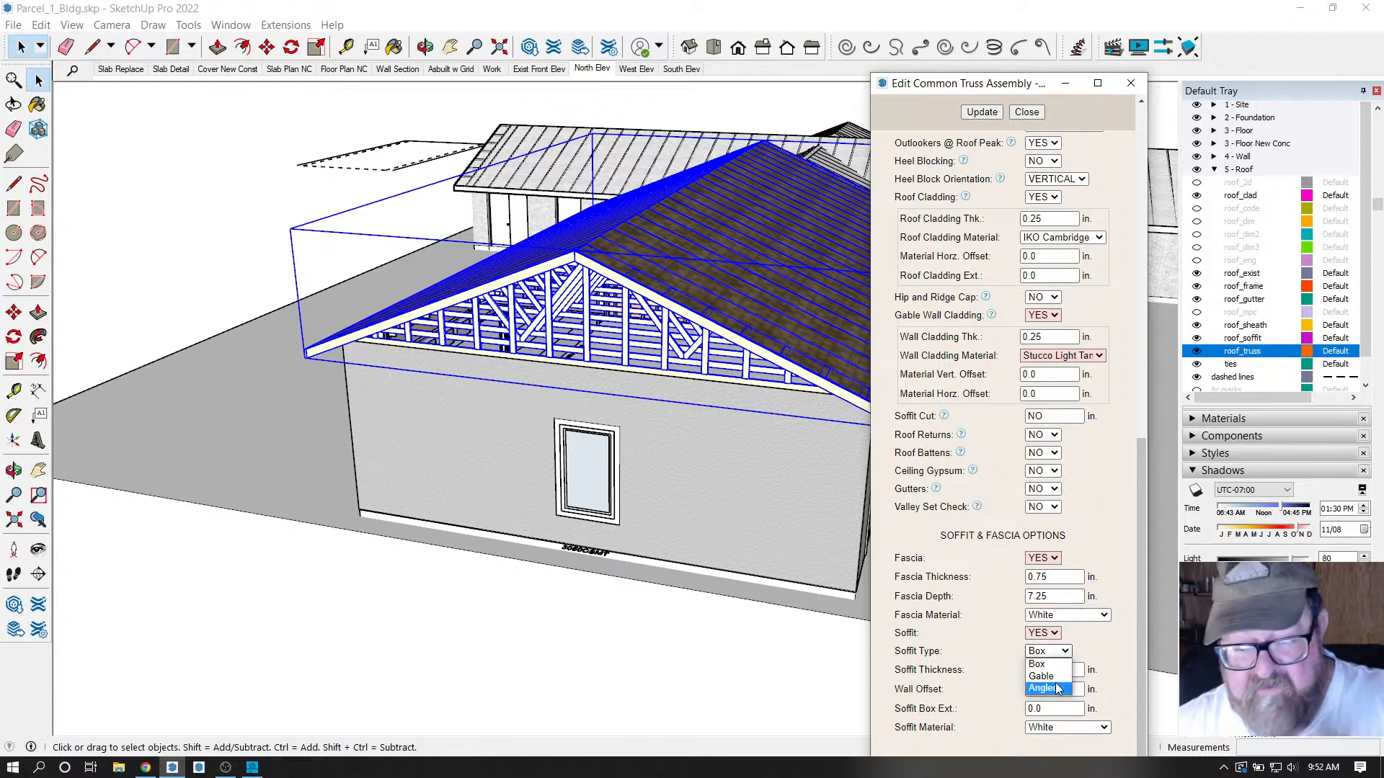
pyautogui.click(1055, 685)
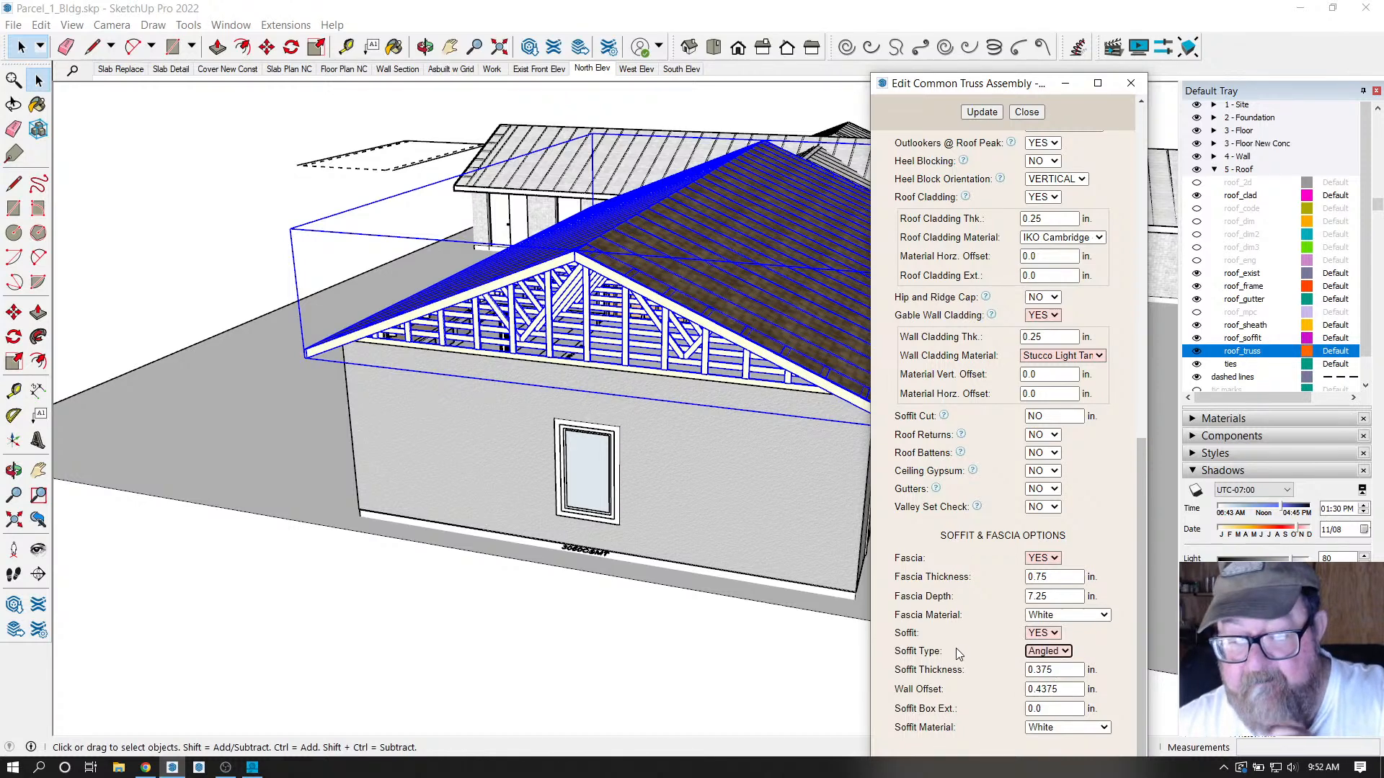
pyautogui.click(989, 117)
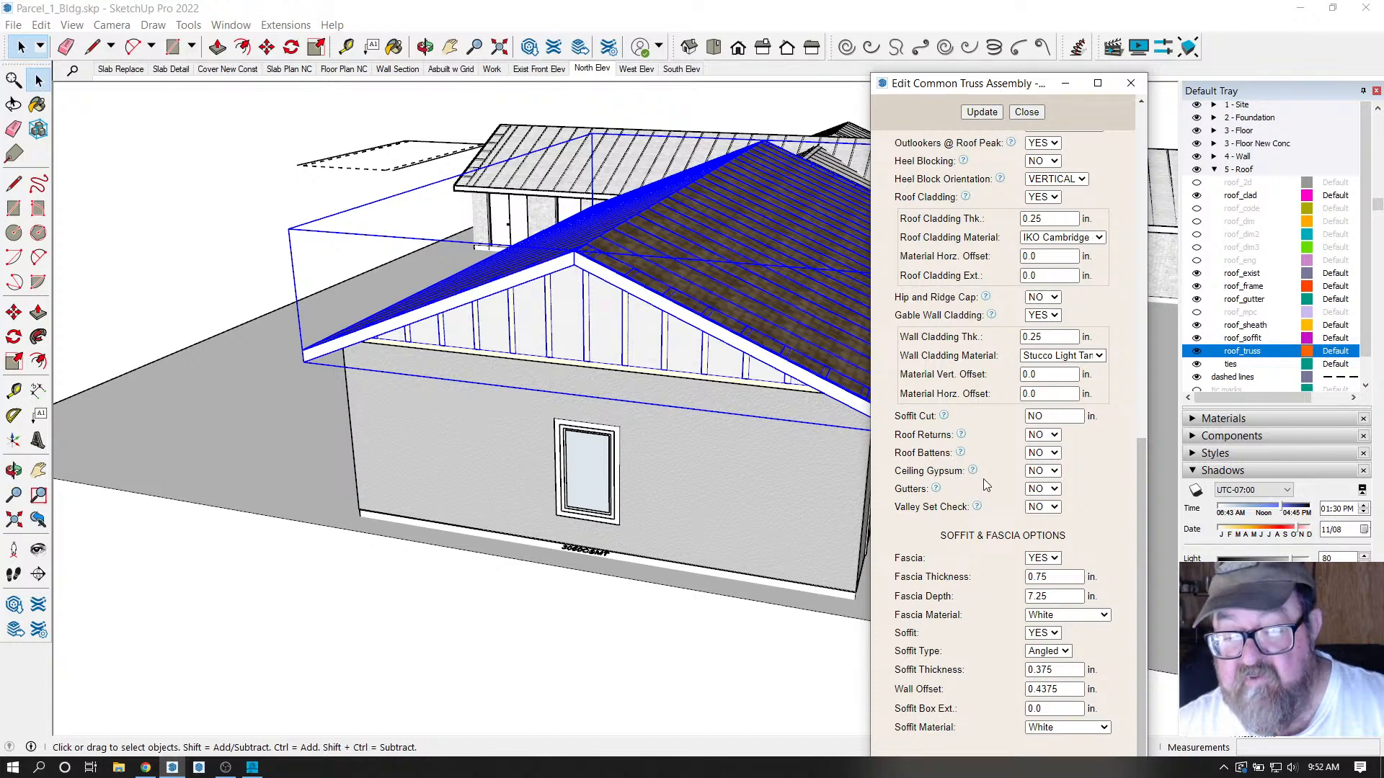
# Change the gable wall cladding thickness to 0.5 in and update the roof.
pyautogui.scroll(2, 980, 468)
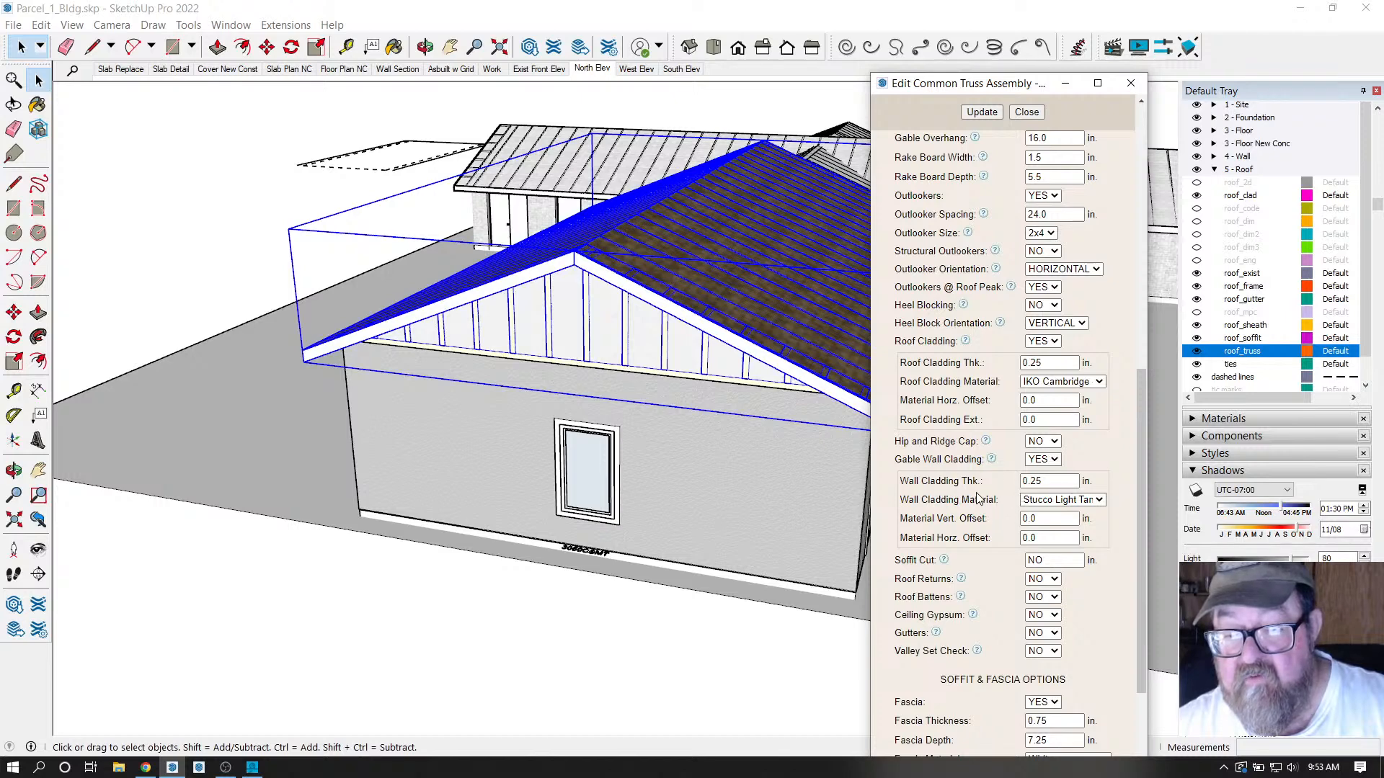
pyautogui.click(1036, 482)
pyautogui.doubleClick(1034, 482)
pyautogui.write('0.5')
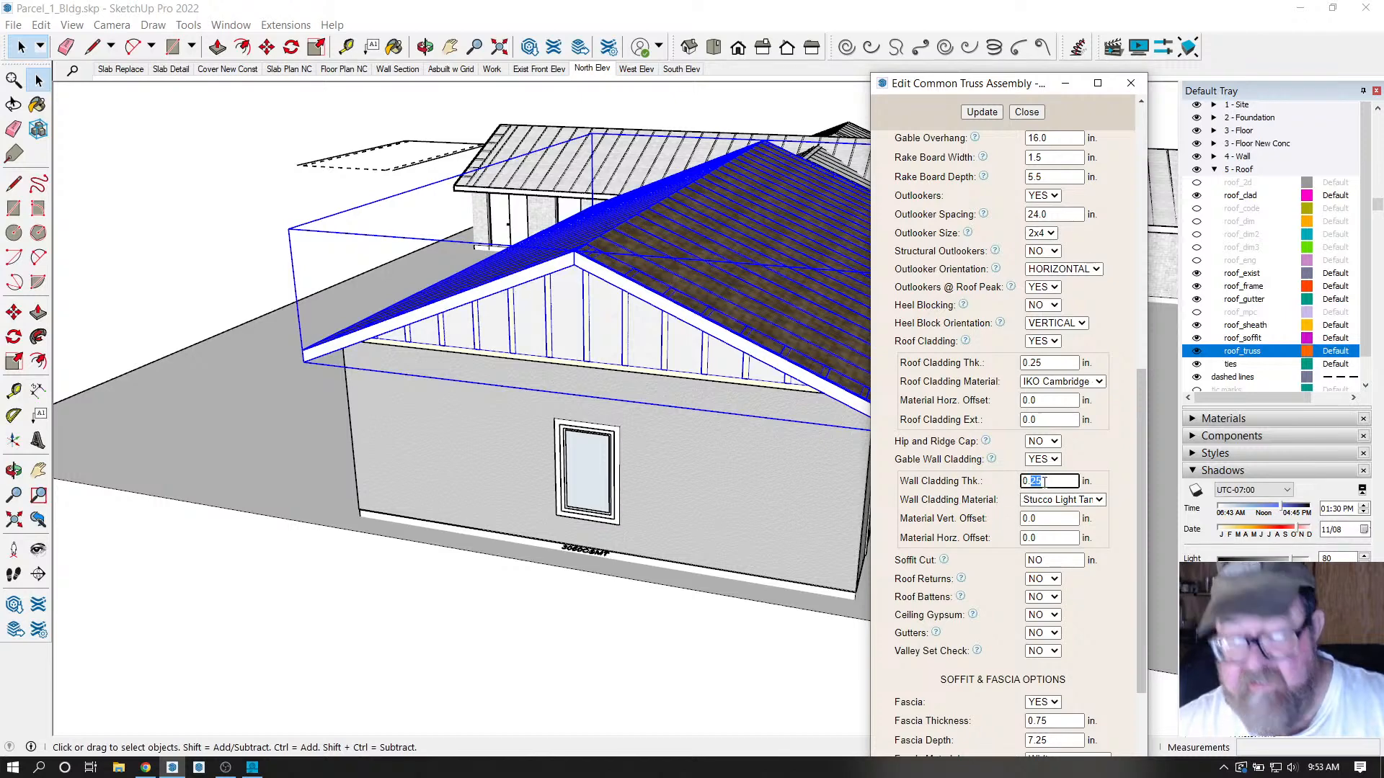
pyautogui.click(991, 113)
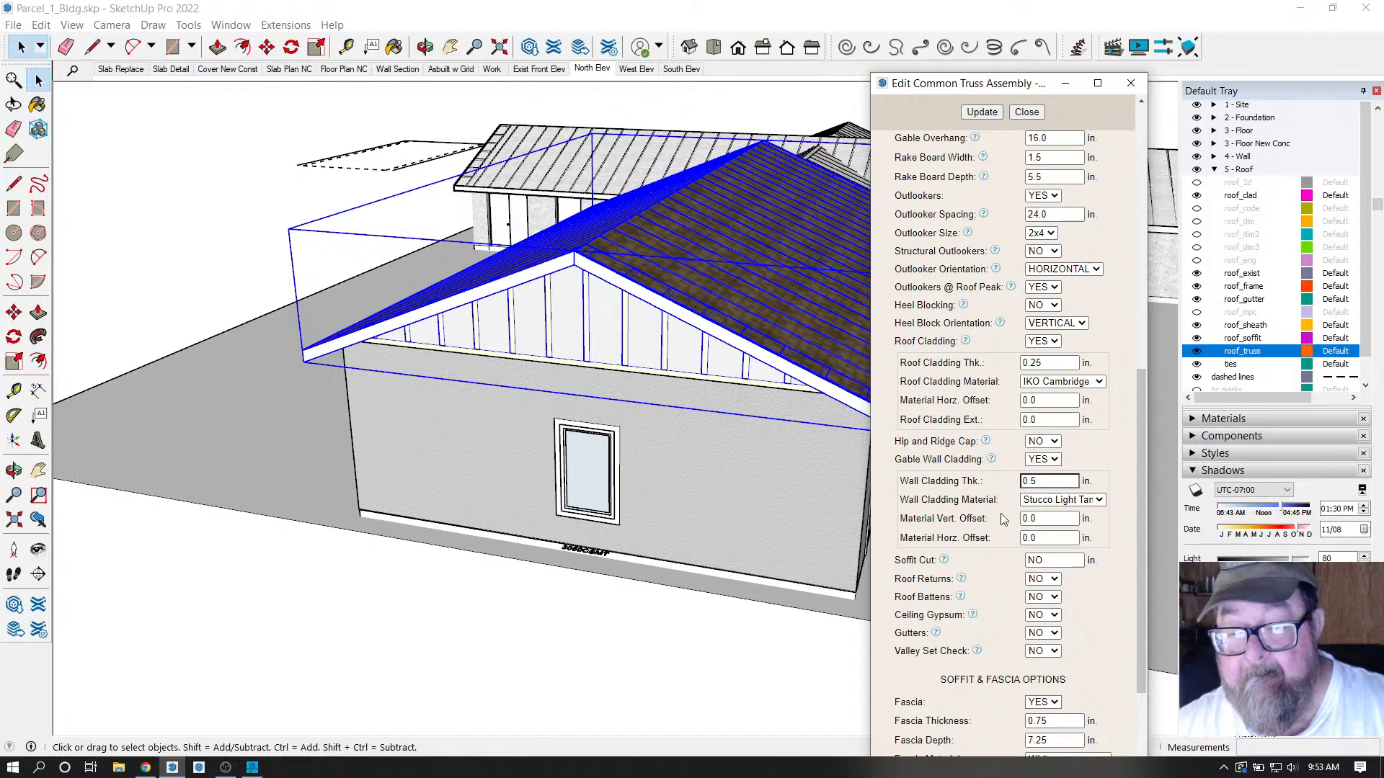
# Turn on 0.4375-inch OSB gable wall sheathing, update, and close the truss editor.
pyautogui.scroll(1, 981, 474)
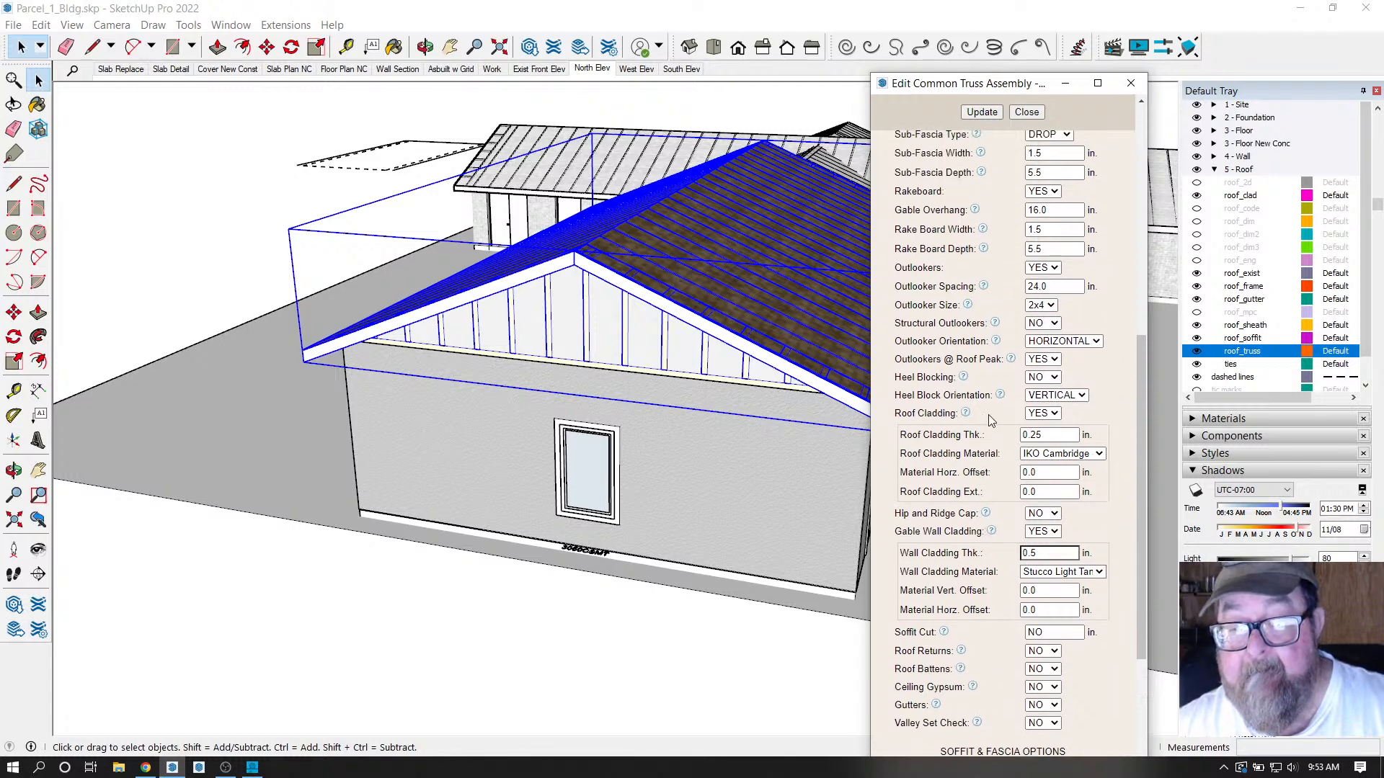
pyautogui.scroll(1, 991, 417)
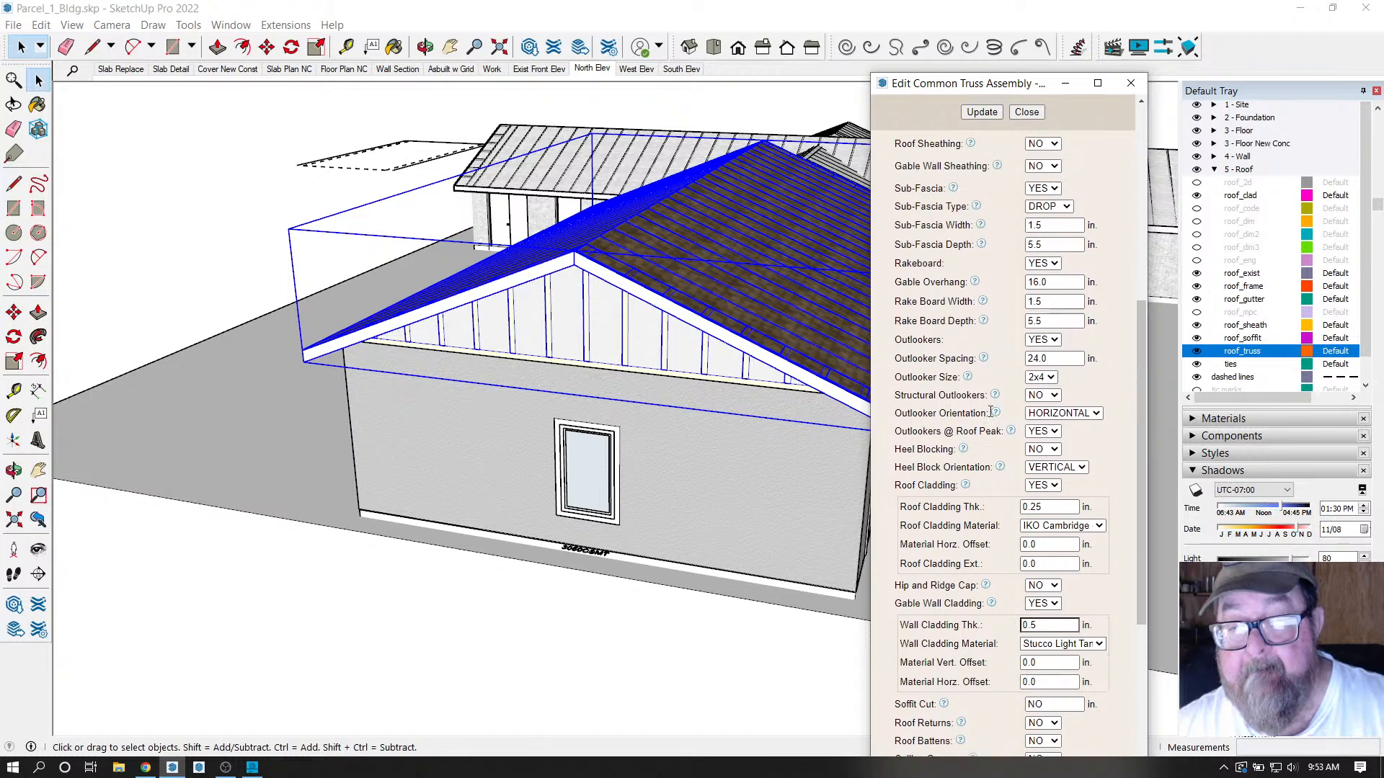
pyautogui.scroll(1, 991, 412)
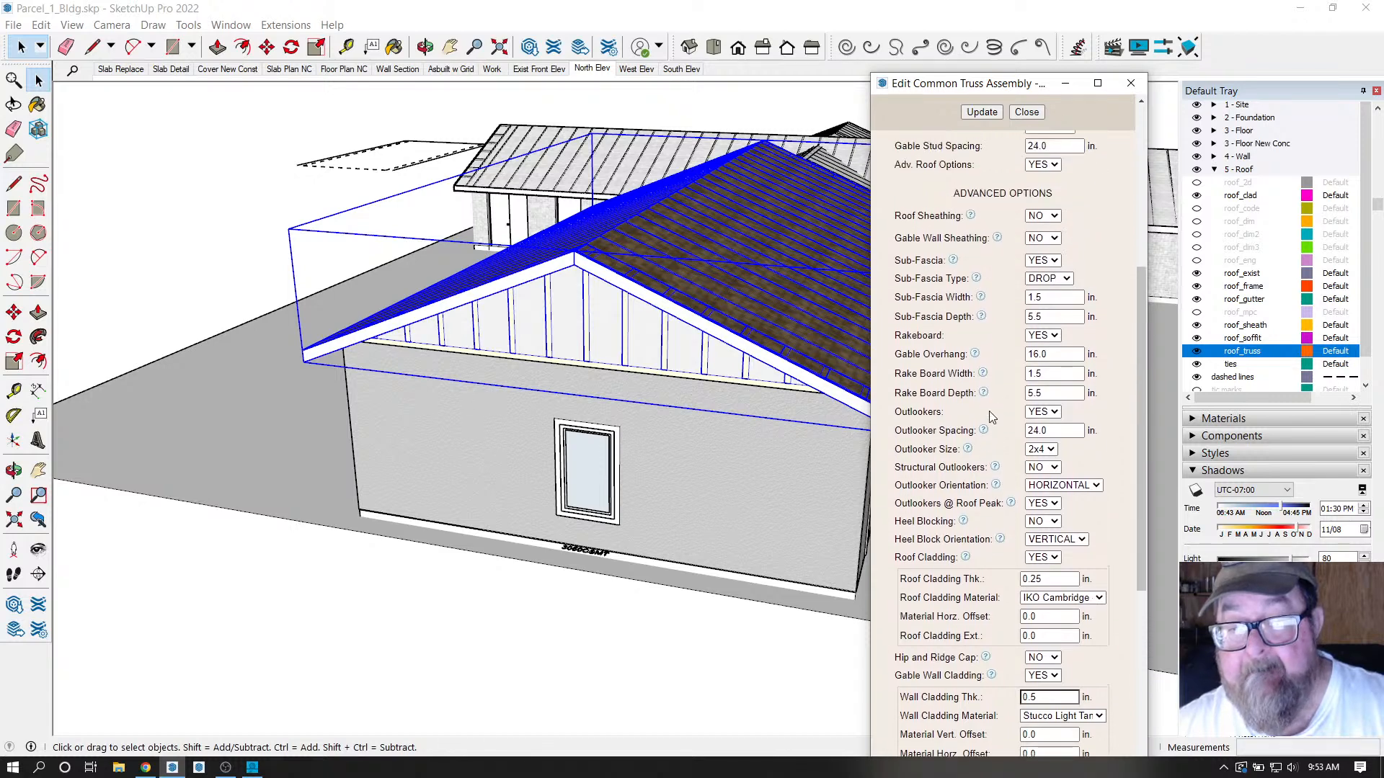
pyautogui.scroll(1, 992, 418)
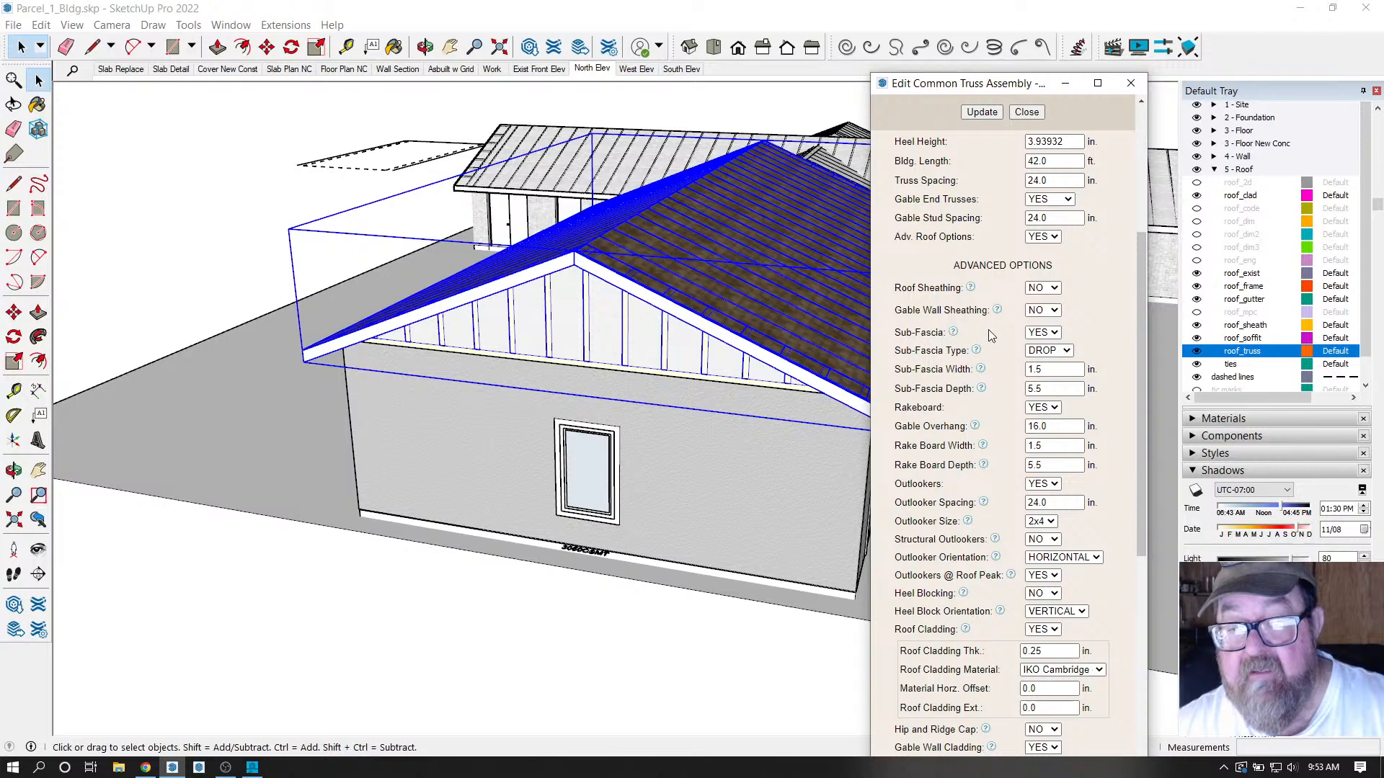
pyautogui.click(1050, 323)
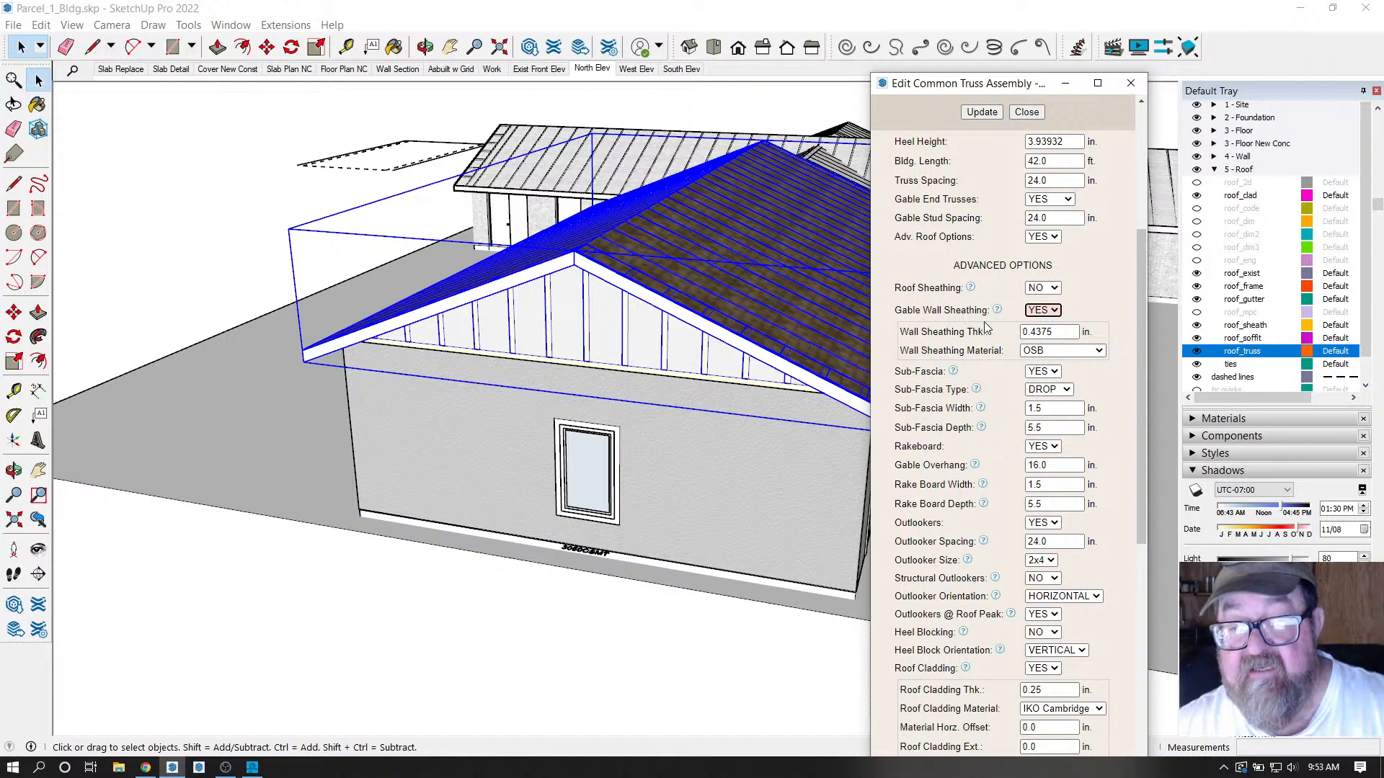
pyautogui.click(989, 113)
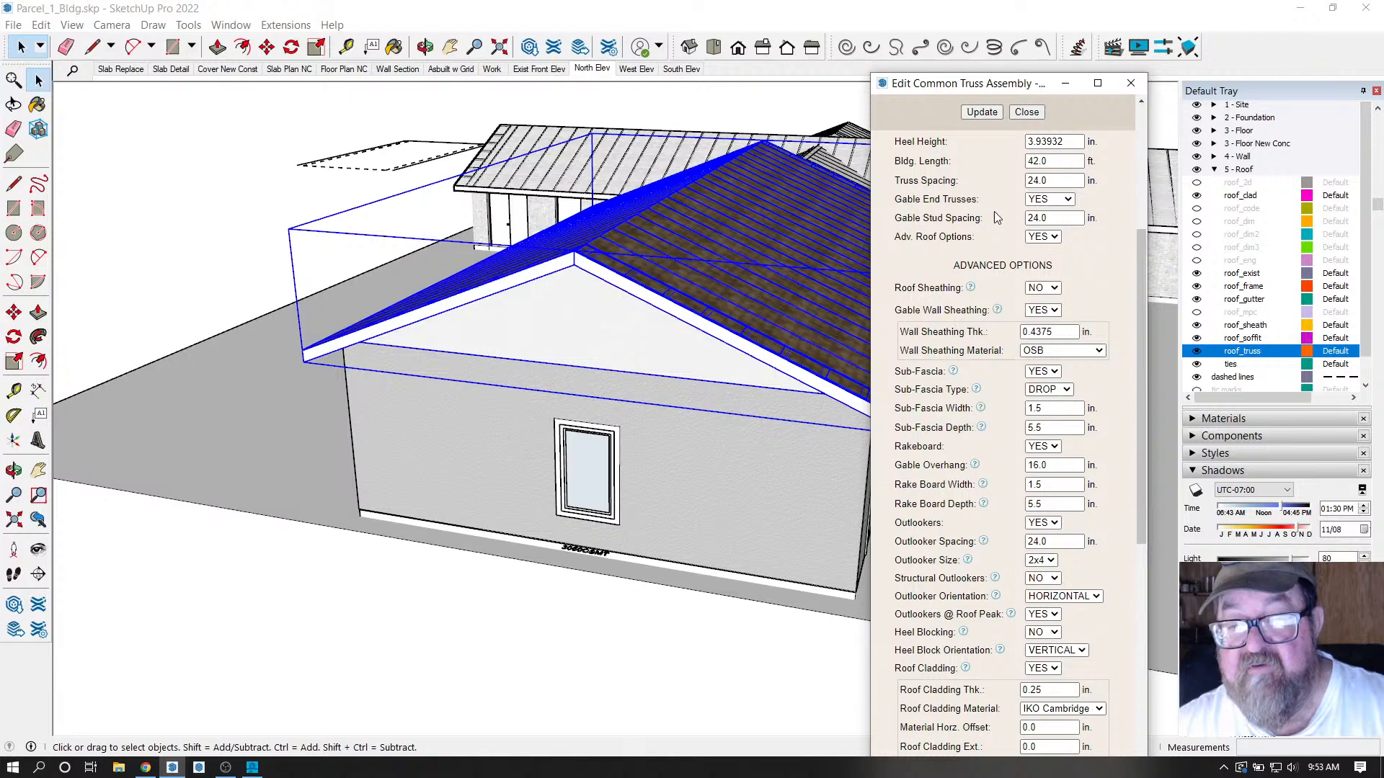
pyautogui.scroll(4, 988, 240)
pyautogui.click(992, 117)
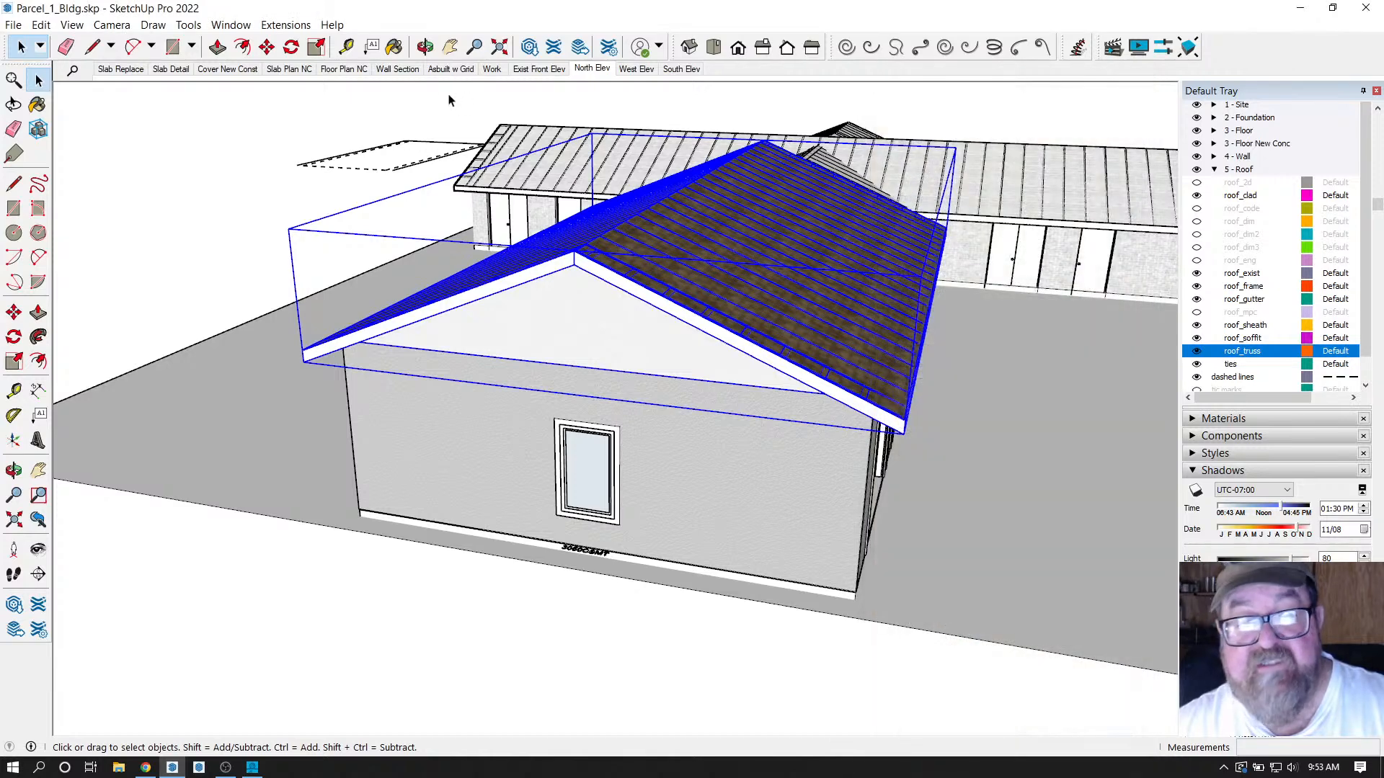
# Open the right wing roof's truss settings, check its cladding materials list, and close without changes.
pyautogui.click(426, 47)
pyautogui.moveTo(721, 324); pyautogui.dragTo(547, 374)
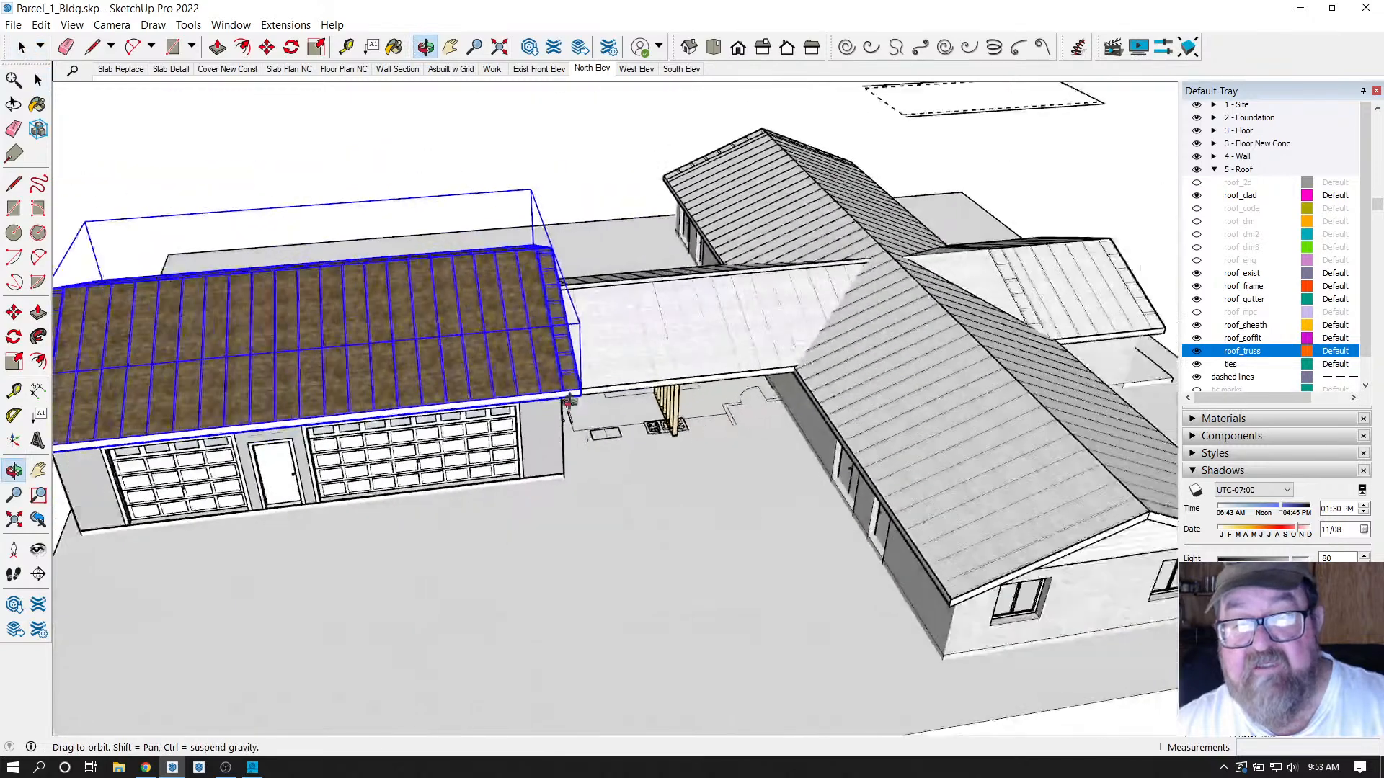
pyautogui.click(38, 79)
pyautogui.click(769, 182)
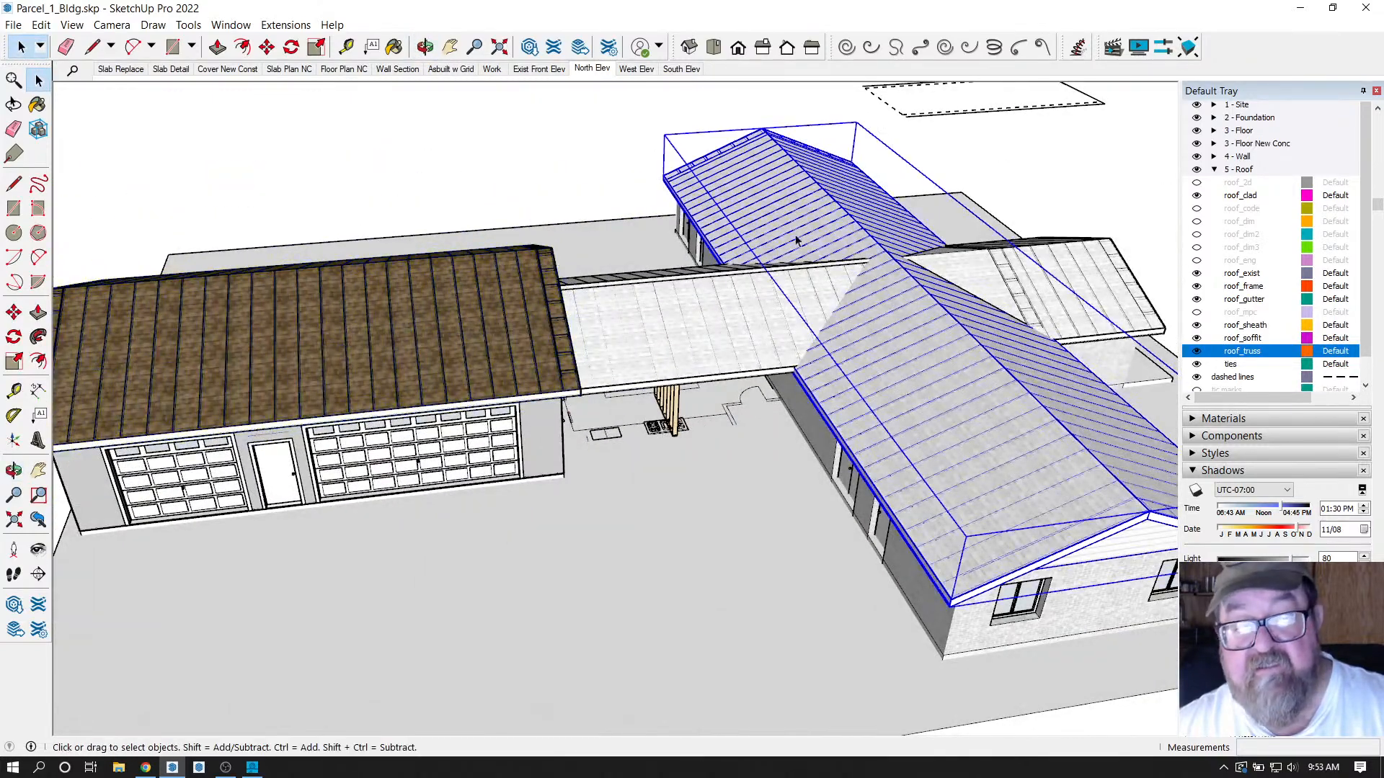
pyautogui.rightClick(935, 399)
pyautogui.click(991, 643)
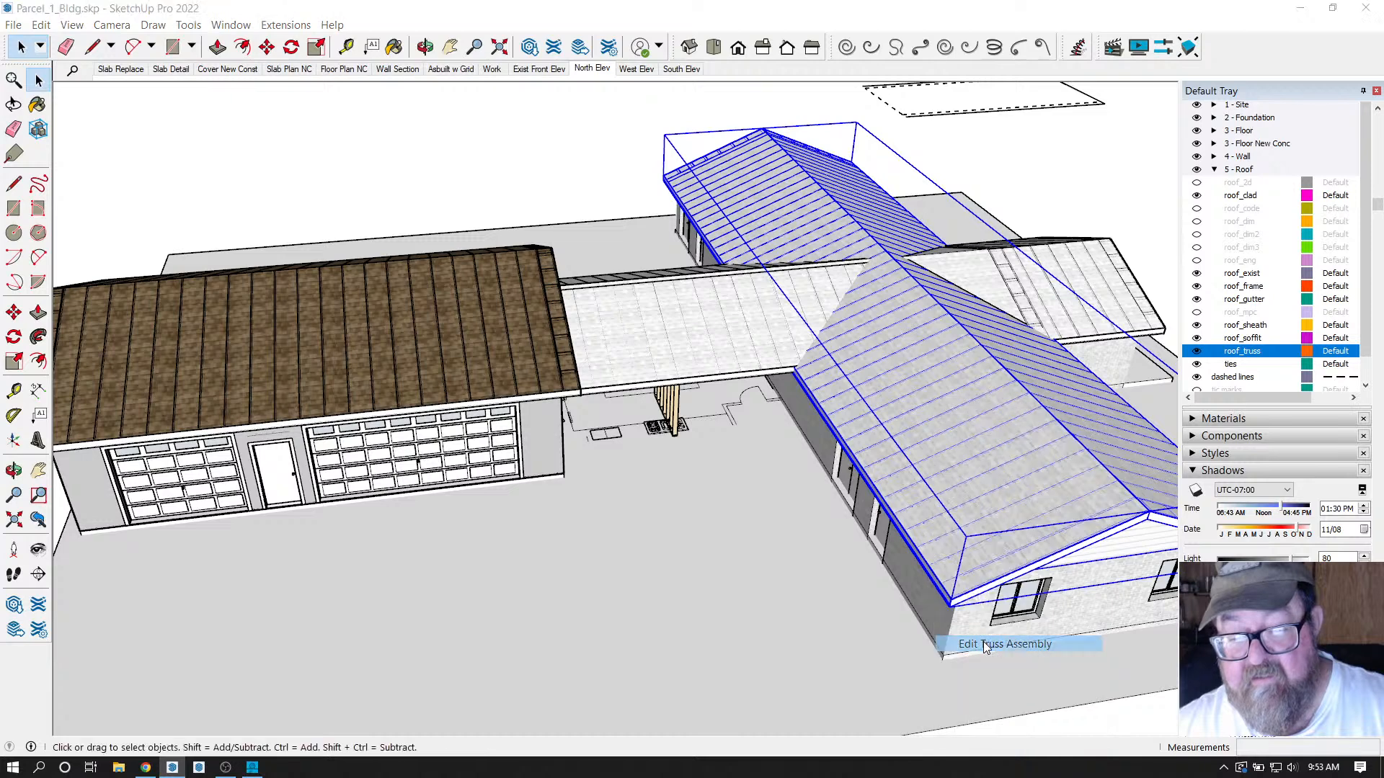
pyautogui.scroll(-5, 993, 444)
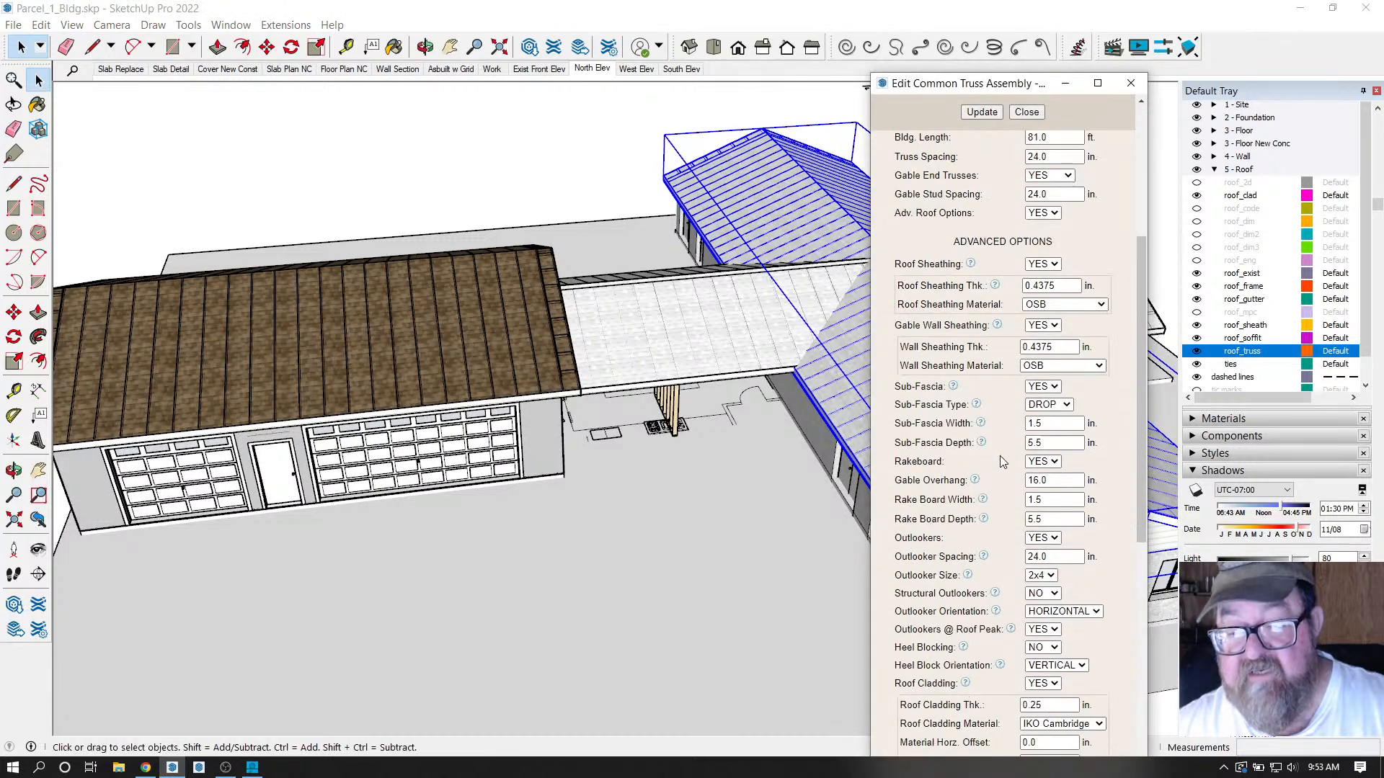
pyautogui.scroll(-3, 1000, 455)
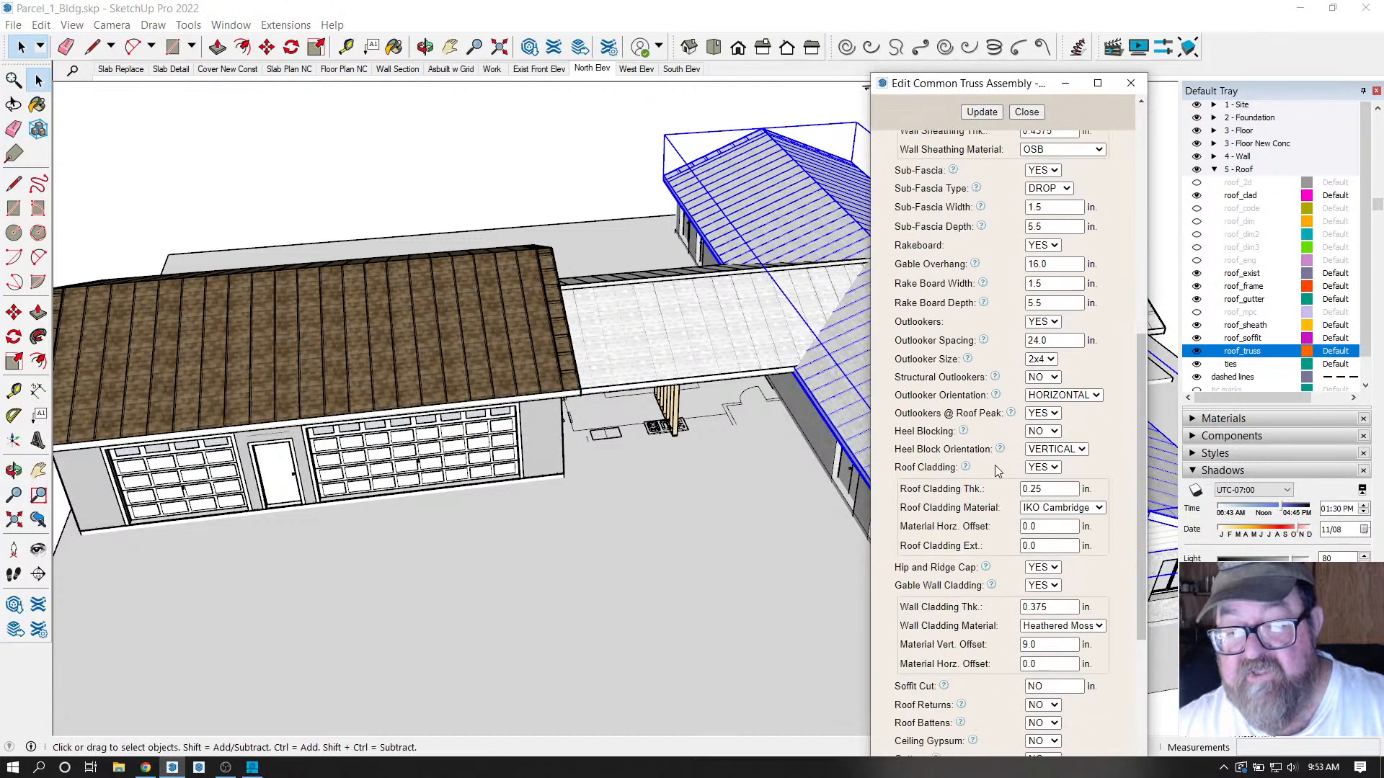
pyautogui.click(1099, 508)
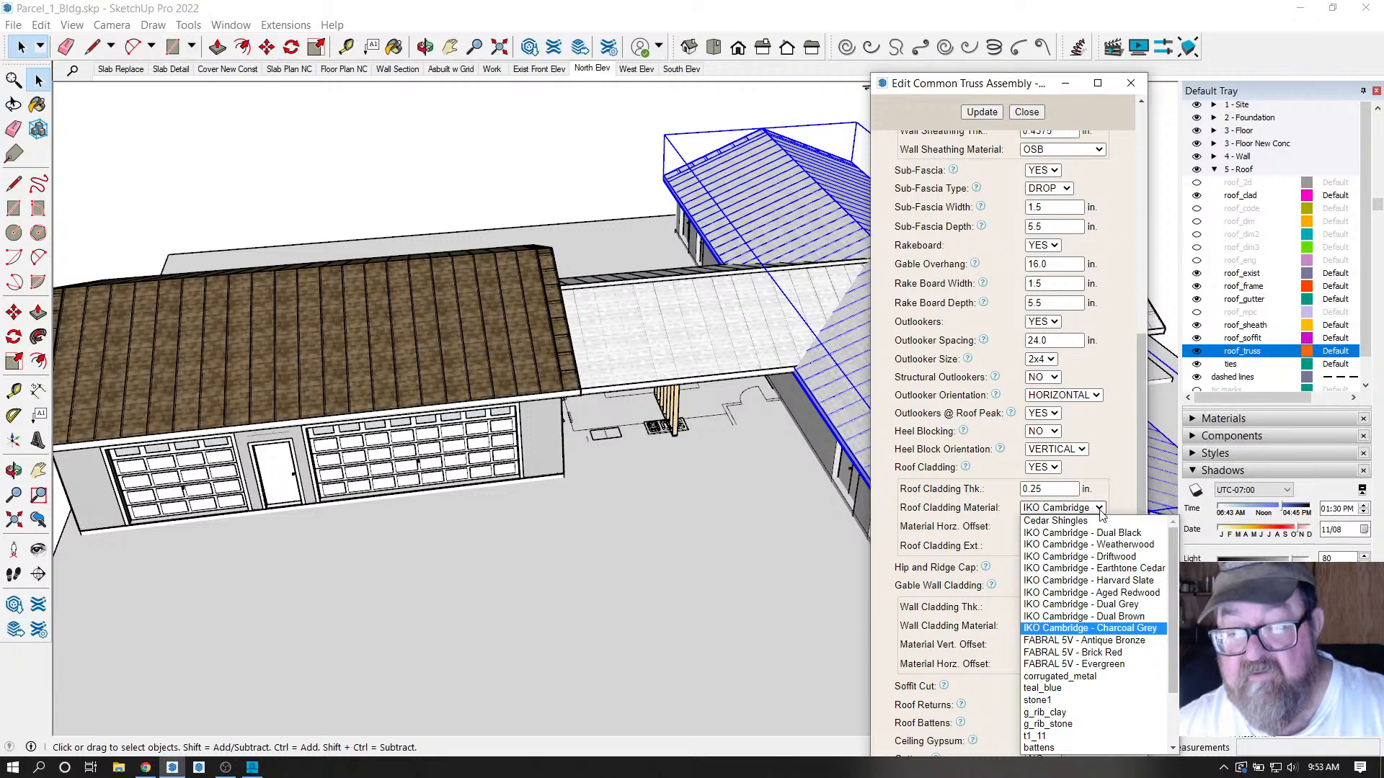
pyautogui.click(1130, 83)
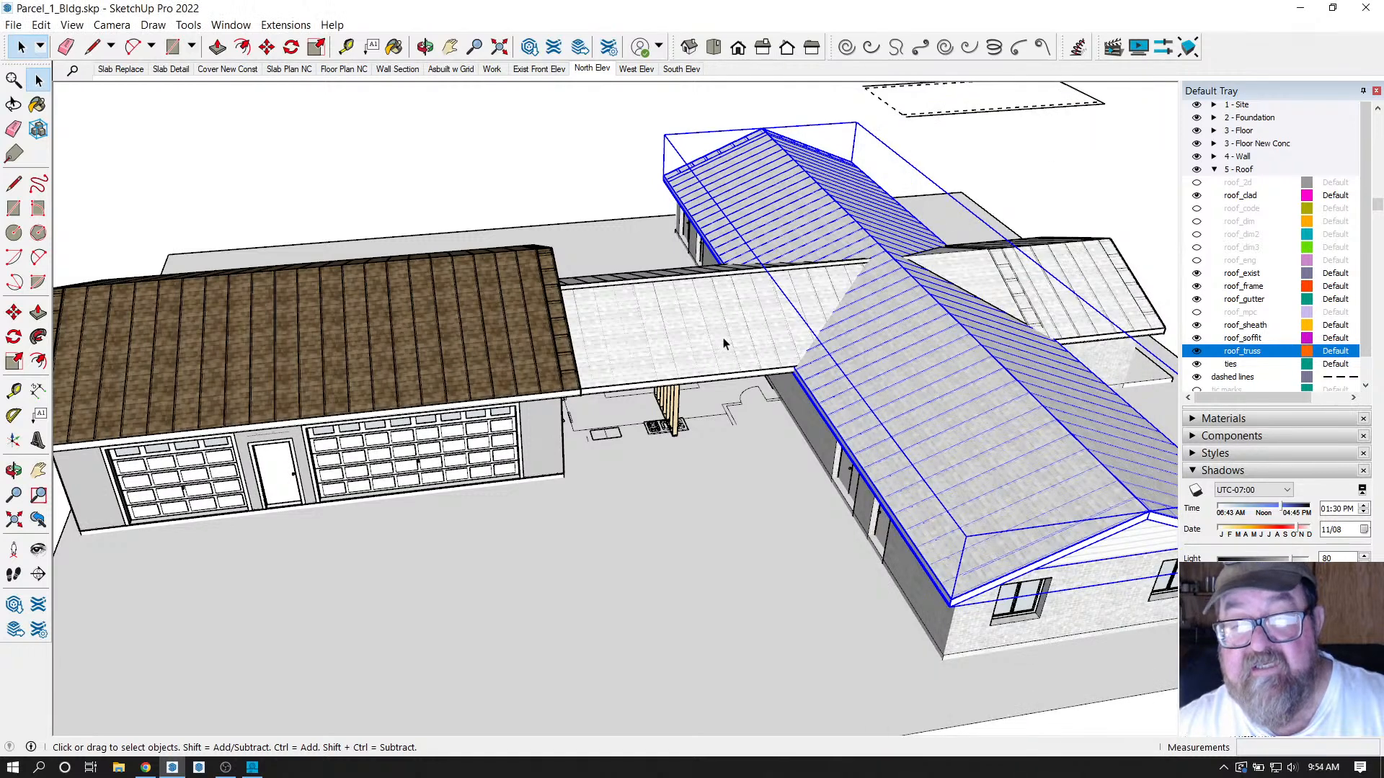
# Change the garage roof's cladding to a light-grey IKO Cambridge shingle and regenerate the roof.
pyautogui.scroll(-2, 504, 331)
pyautogui.scroll(3, 380, 342)
pyautogui.click(441, 320)
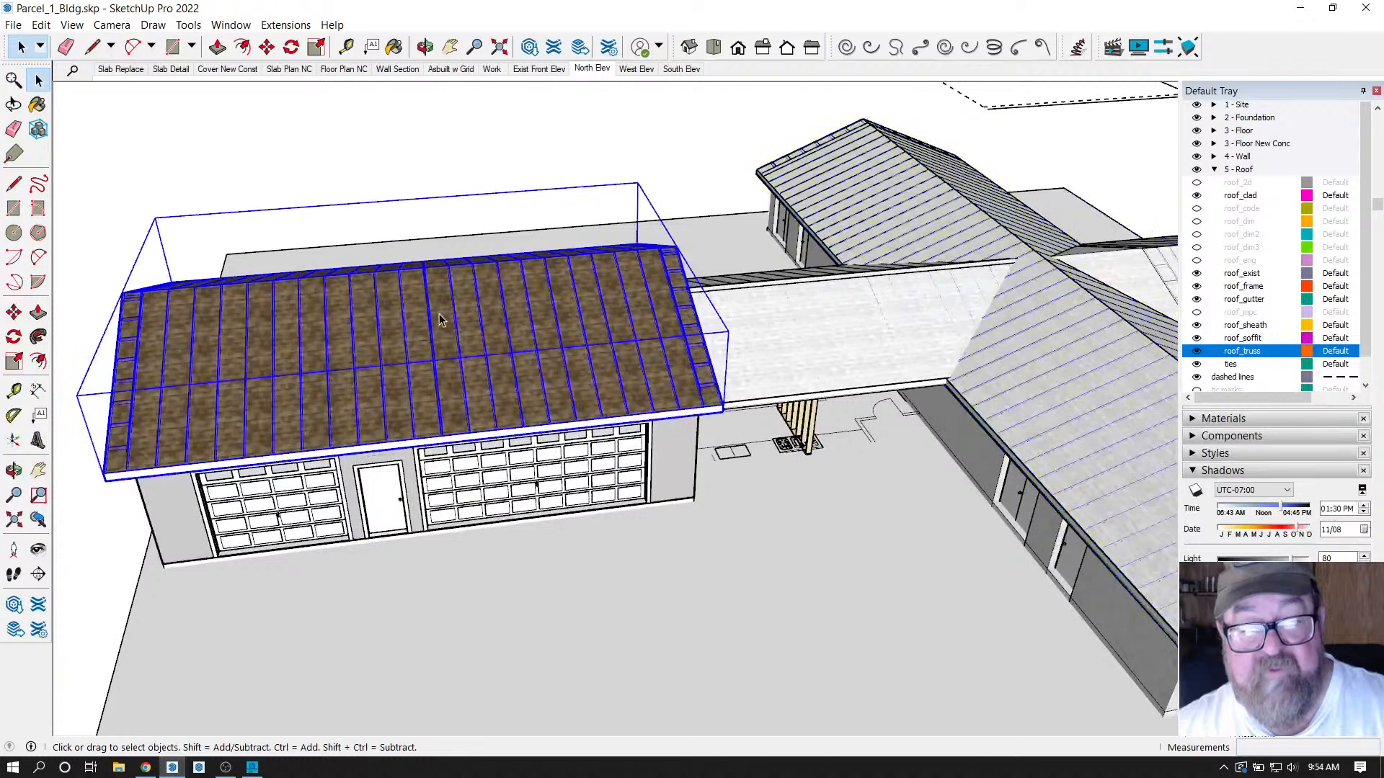
pyautogui.rightClick(441, 318)
pyautogui.click(505, 561)
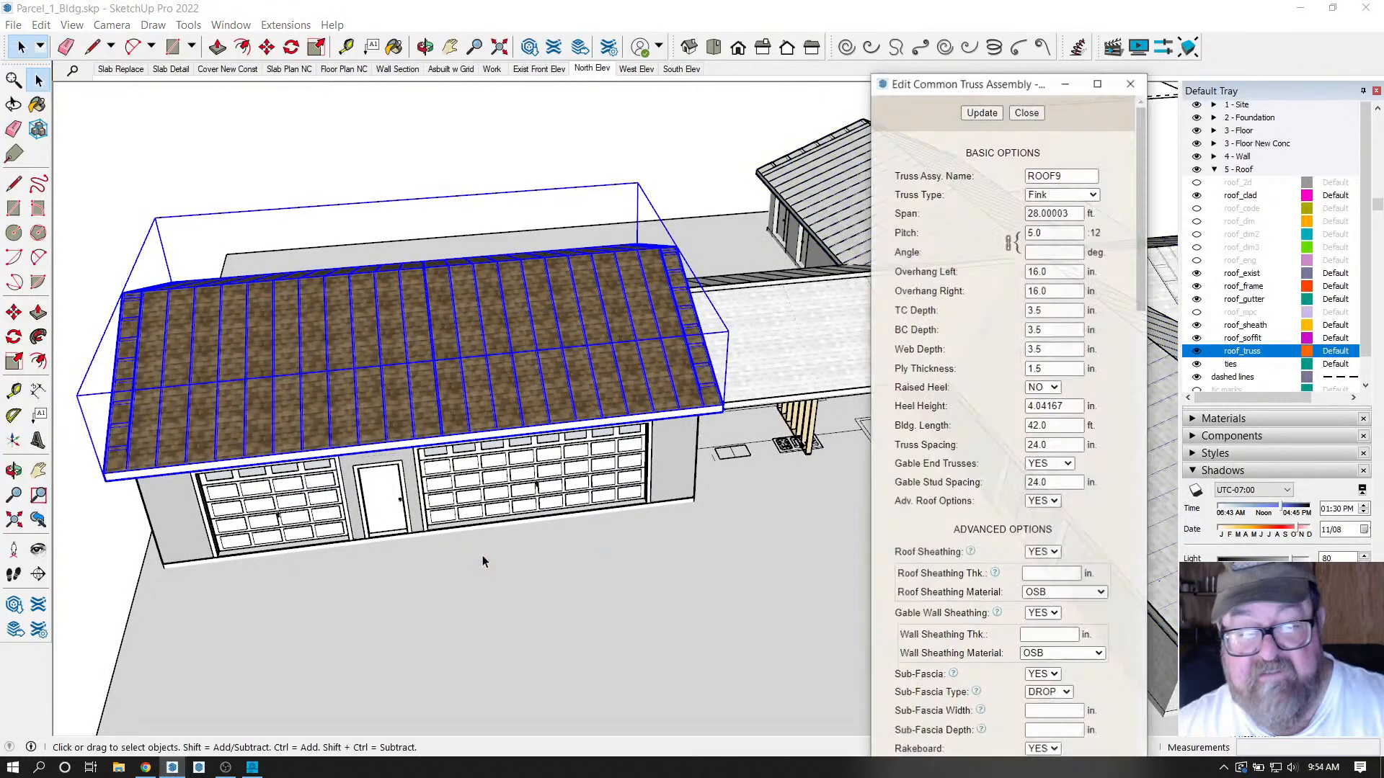
pyautogui.scroll(-6, 946, 482)
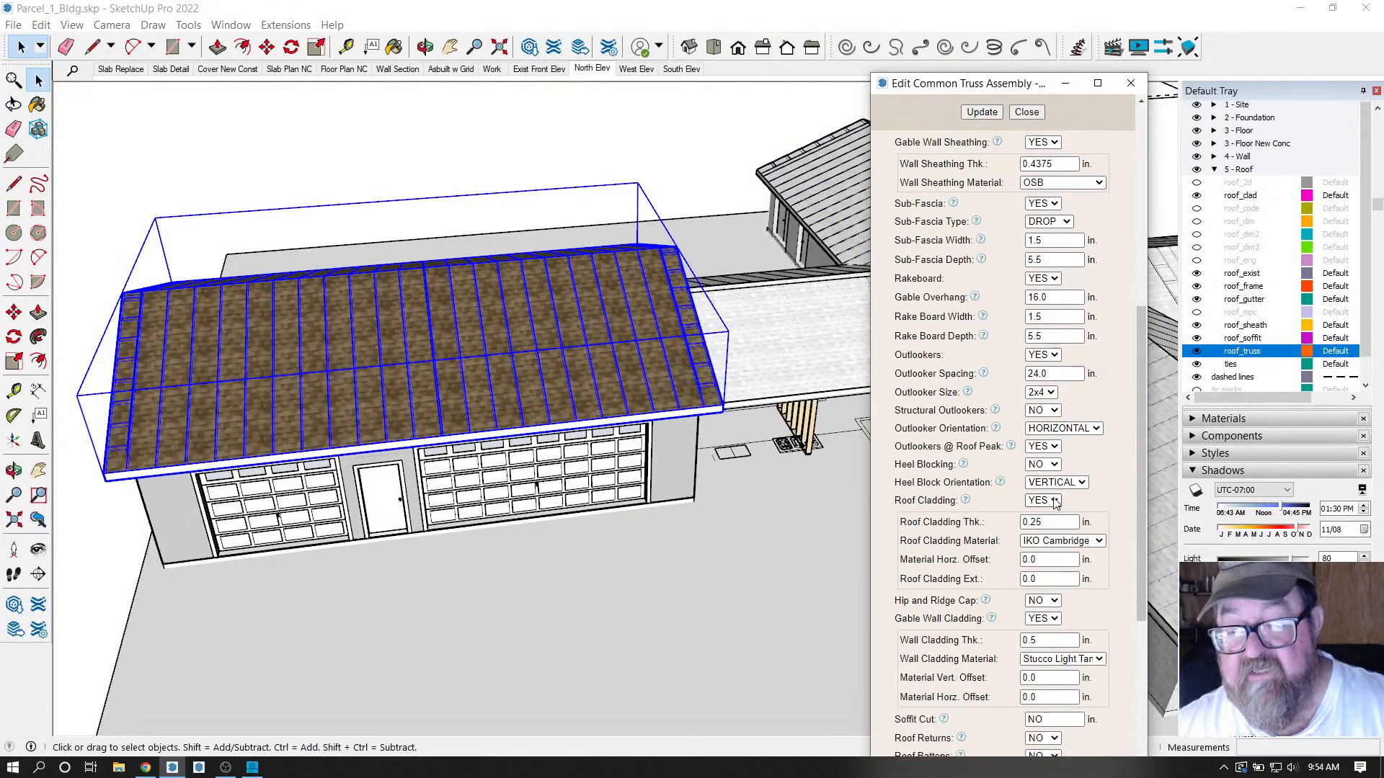
pyautogui.click(1099, 541)
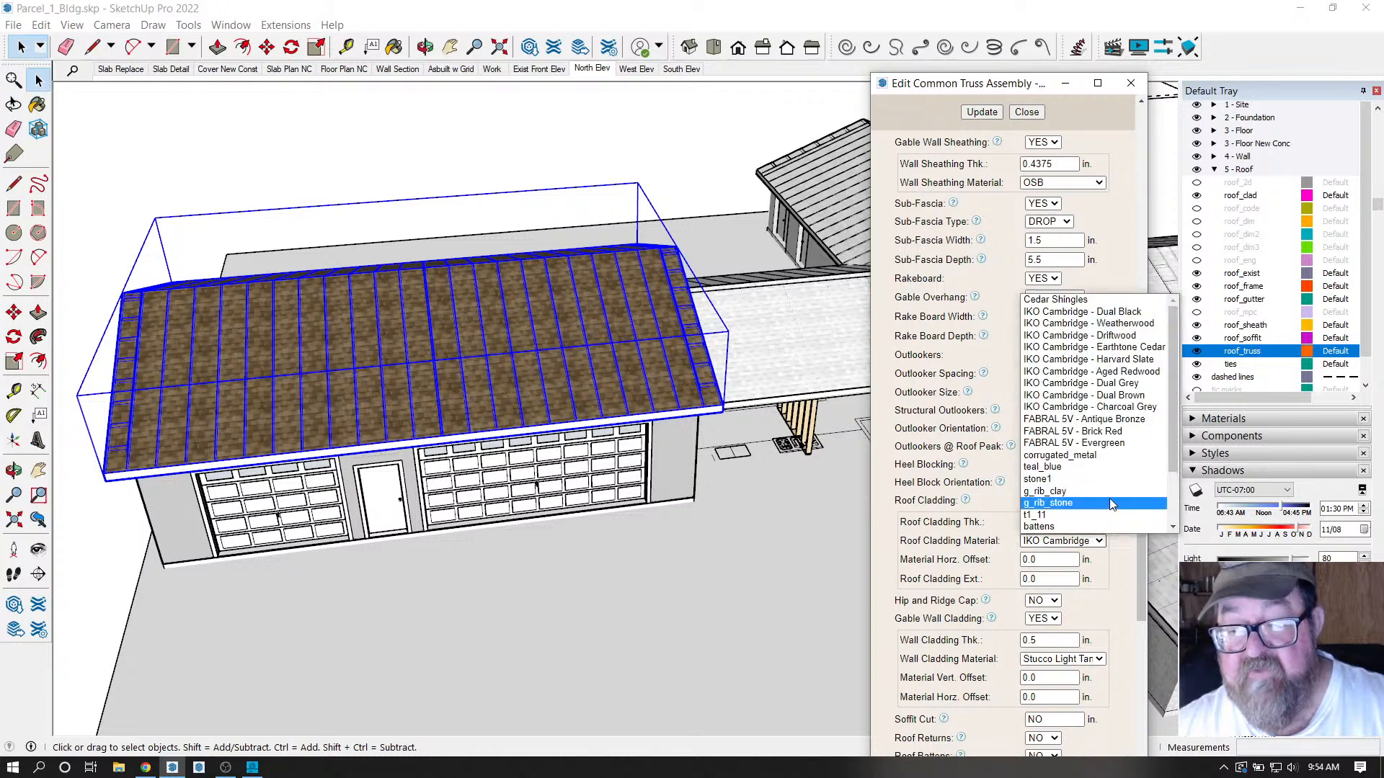
pyautogui.click(1092, 406)
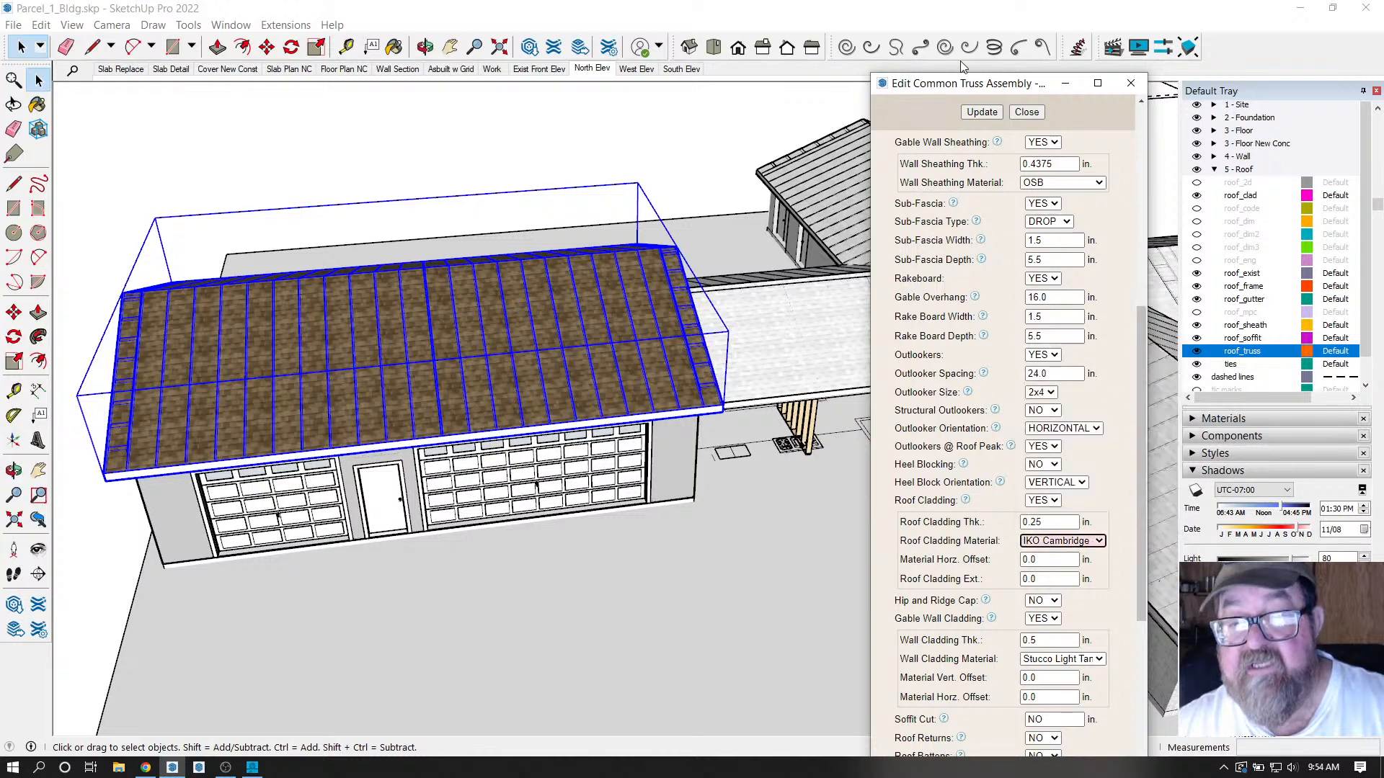
pyautogui.click(982, 112)
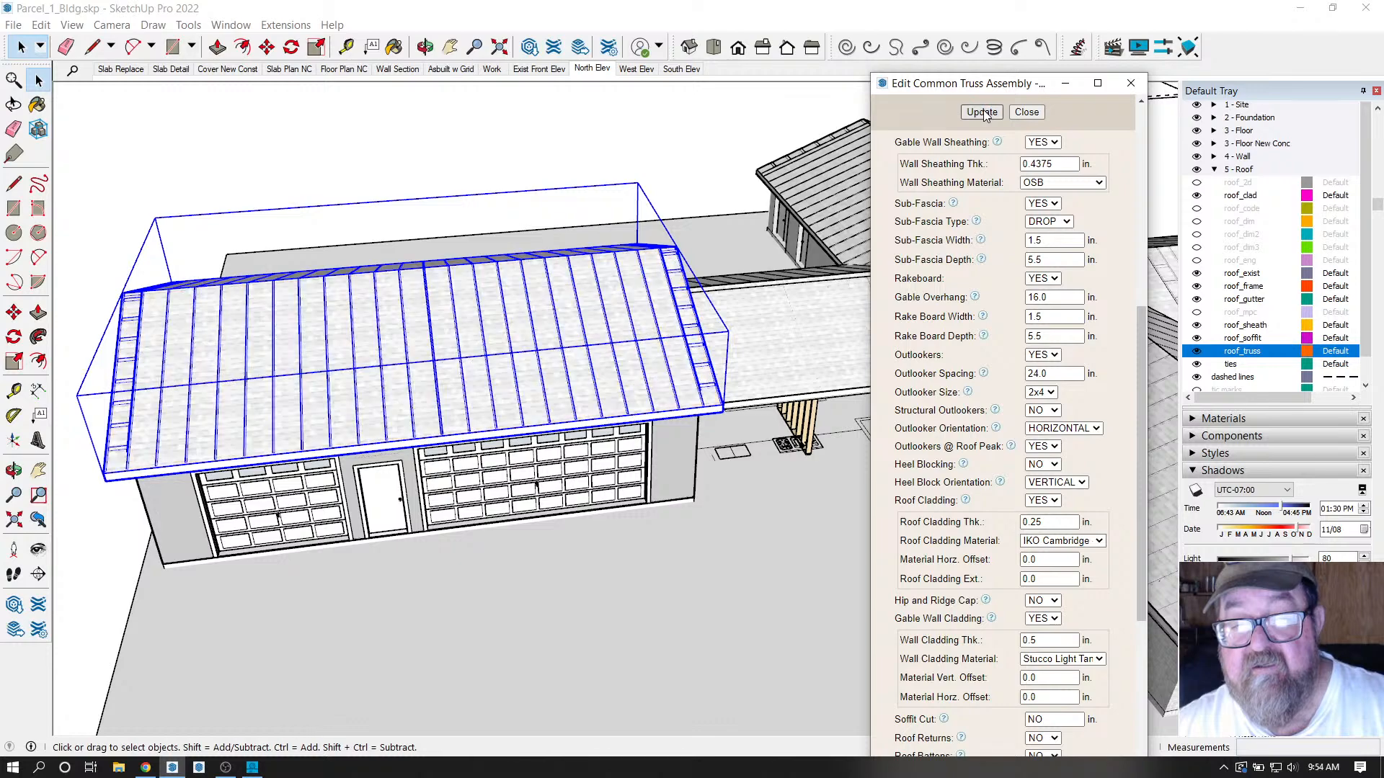
pyautogui.click(1026, 112)
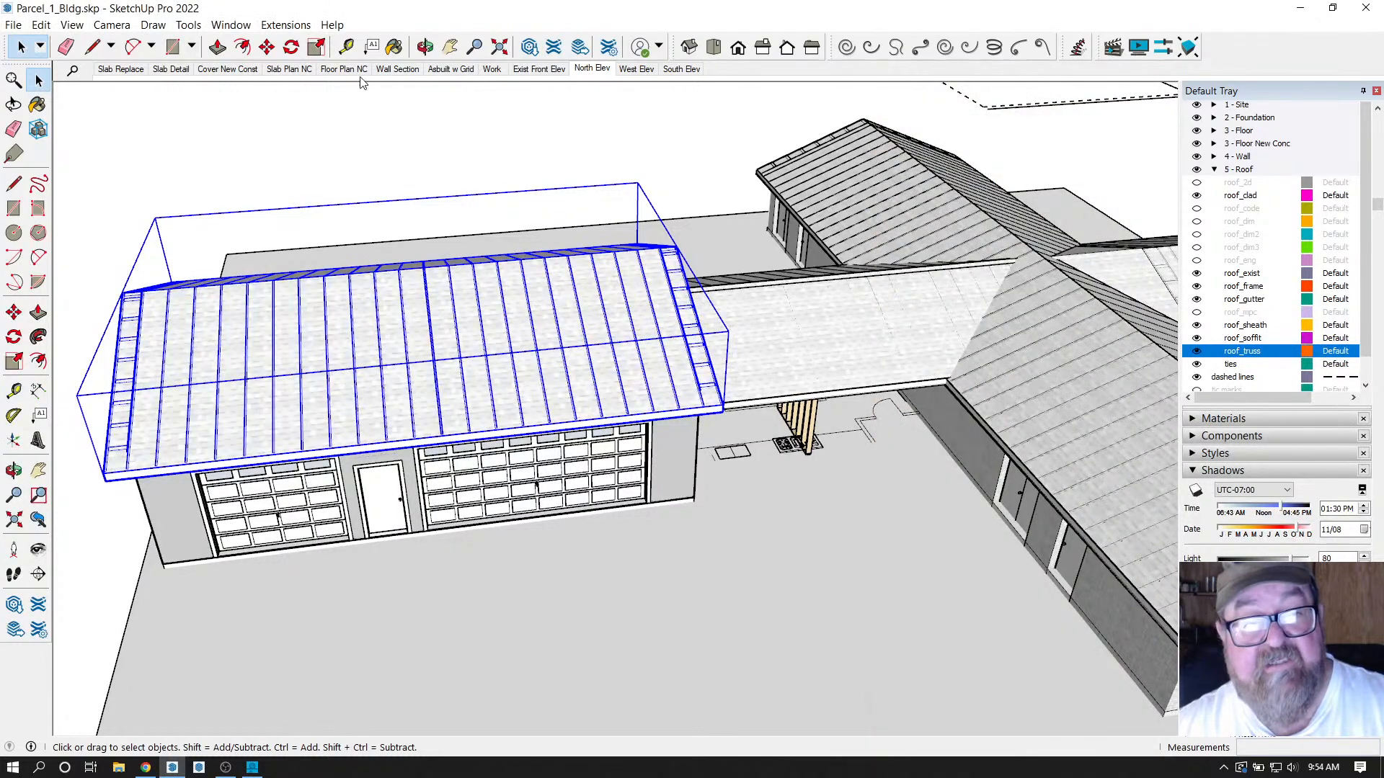
pyautogui.click(425, 47)
pyautogui.moveTo(793, 188); pyautogui.dragTo(3, 90)
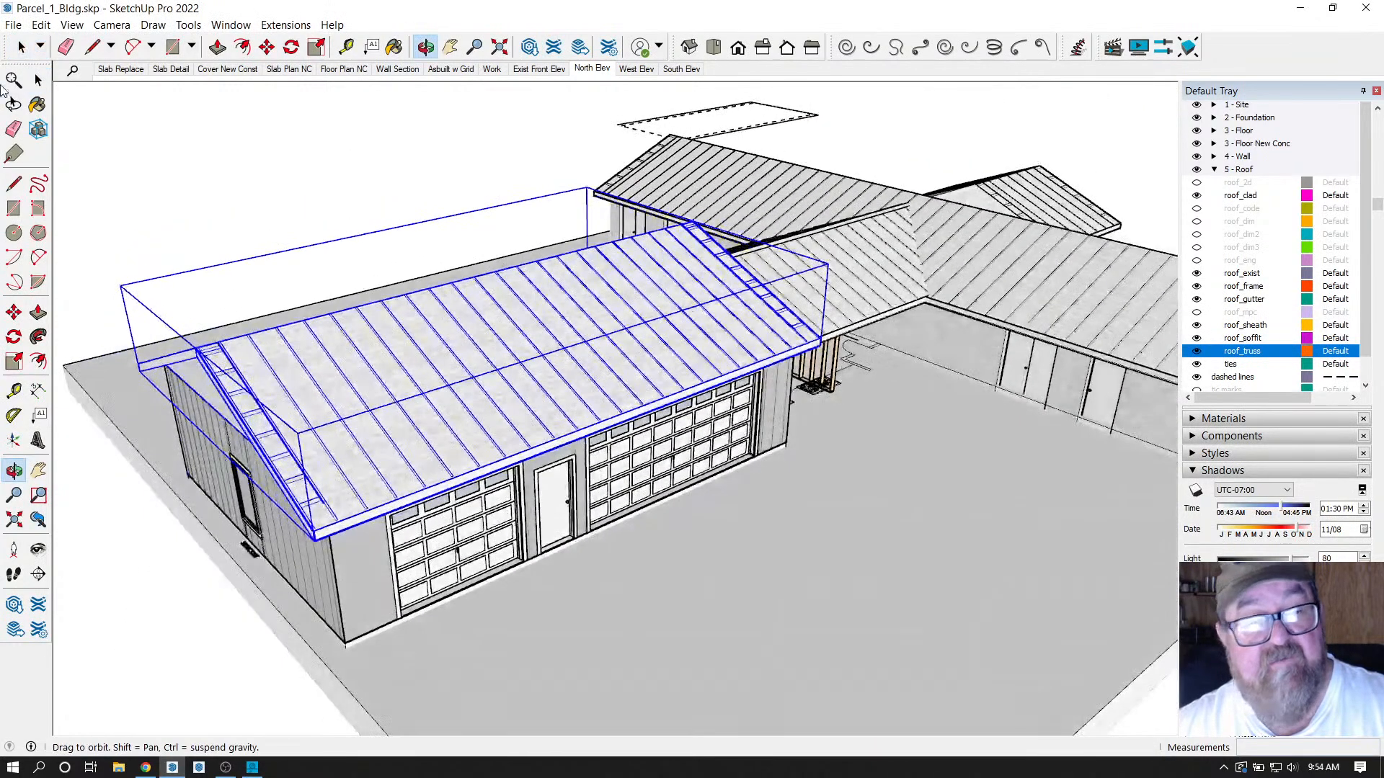
pyautogui.click(38, 80)
pyautogui.click(337, 227)
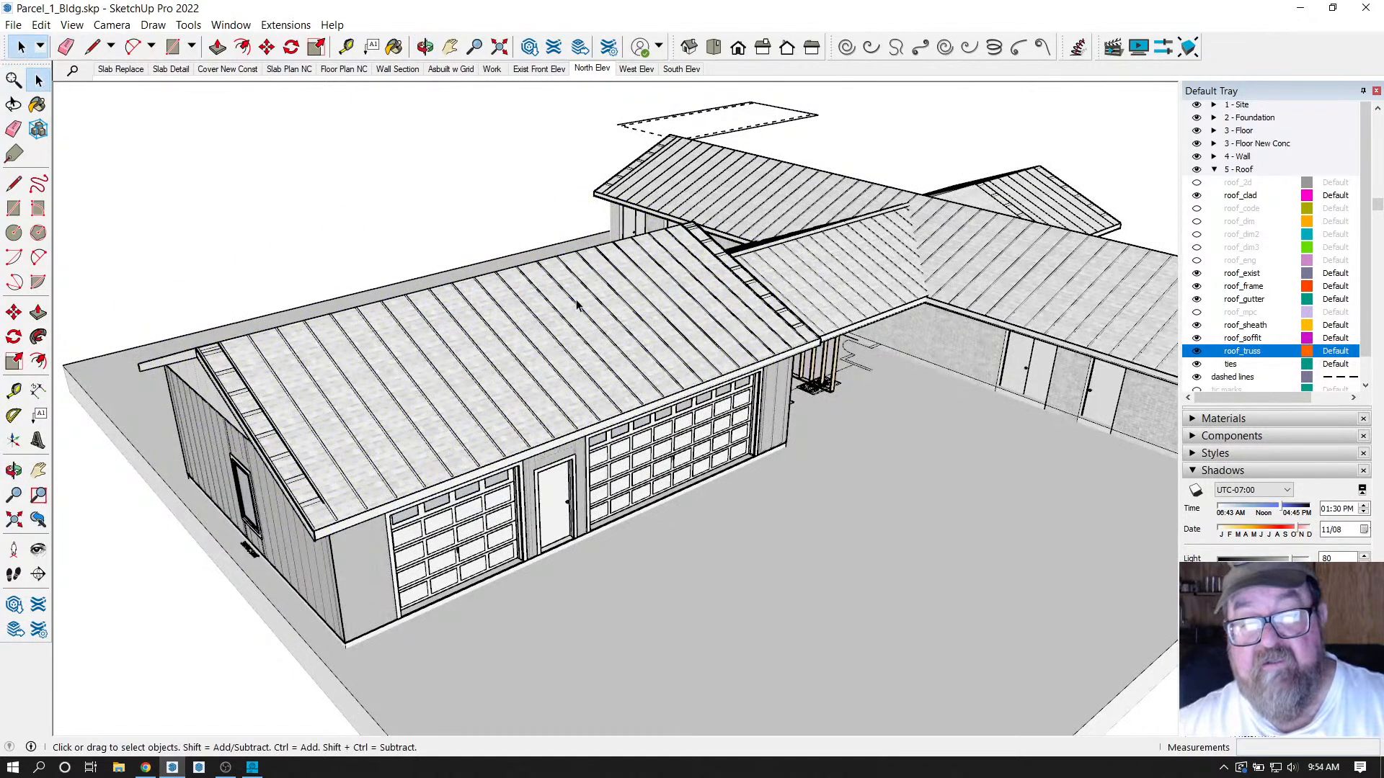
pyautogui.click(425, 46)
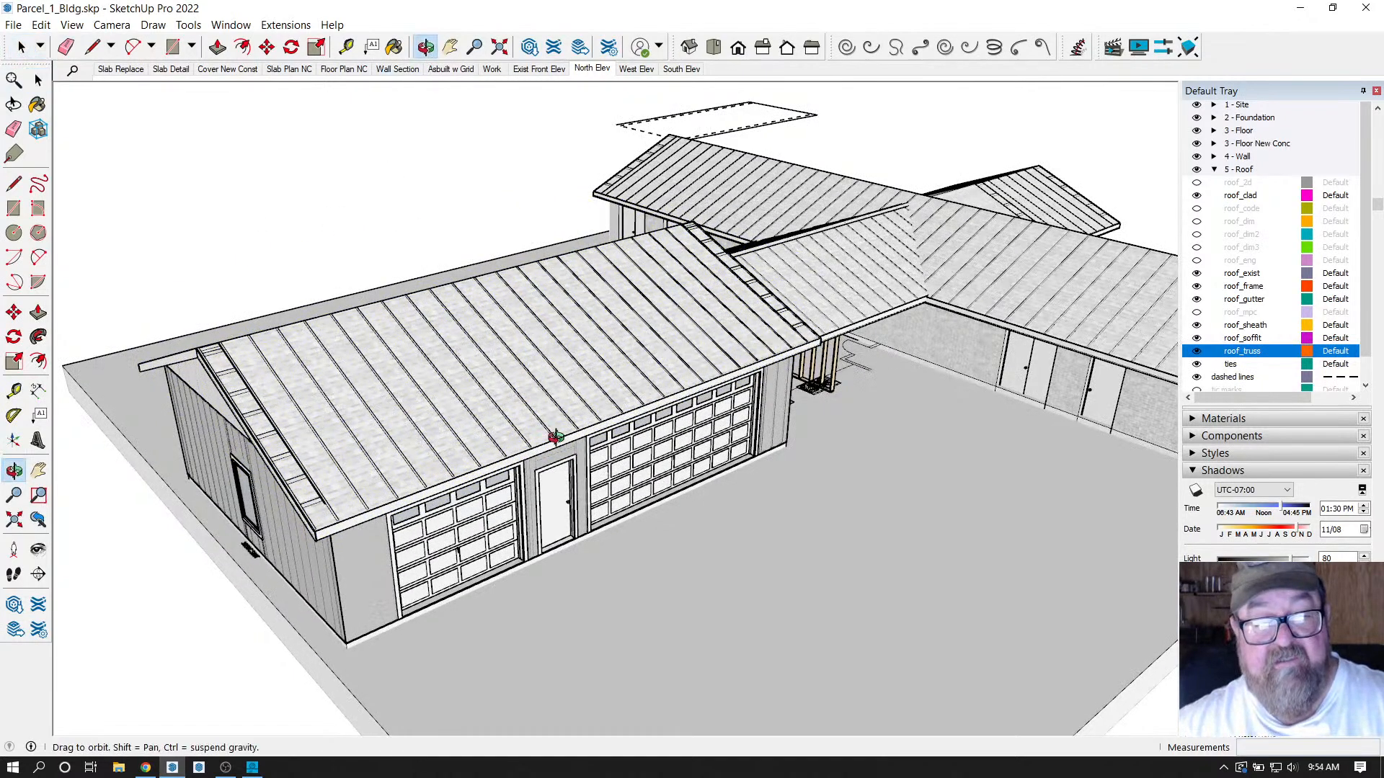
pyautogui.moveTo(555, 436); pyautogui.dragTo(807, 452)
pyautogui.scroll(5, 667, 465)
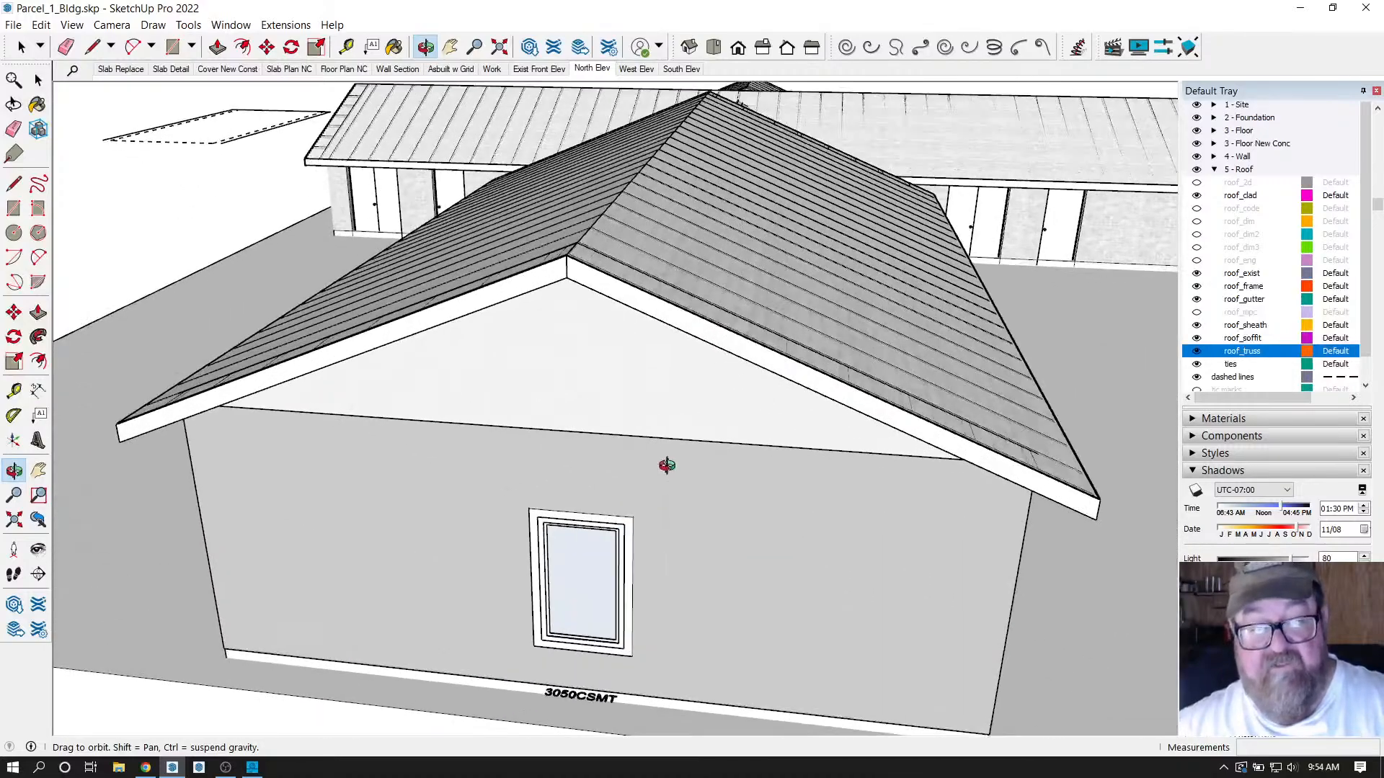
pyautogui.scroll(3, 667, 465)
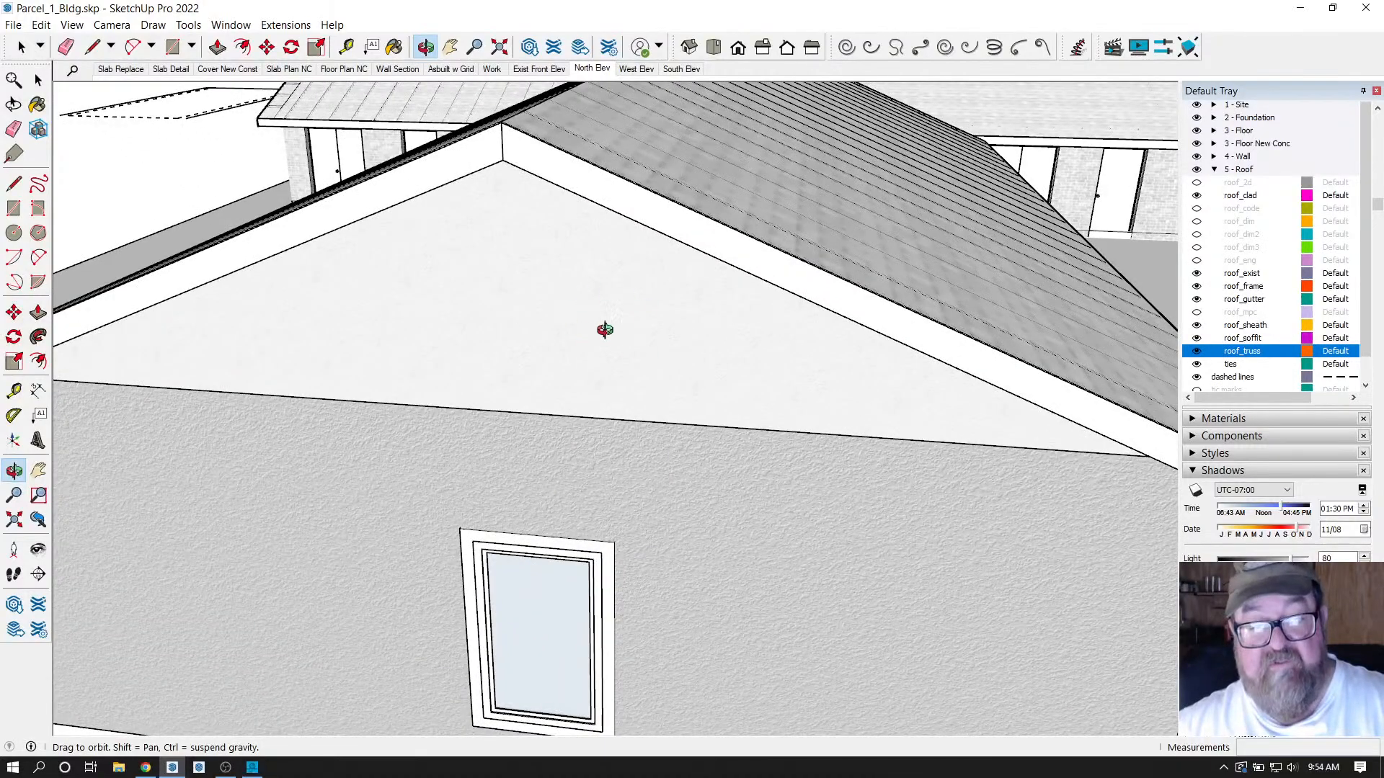
pyautogui.scroll(-2, 673, 441)
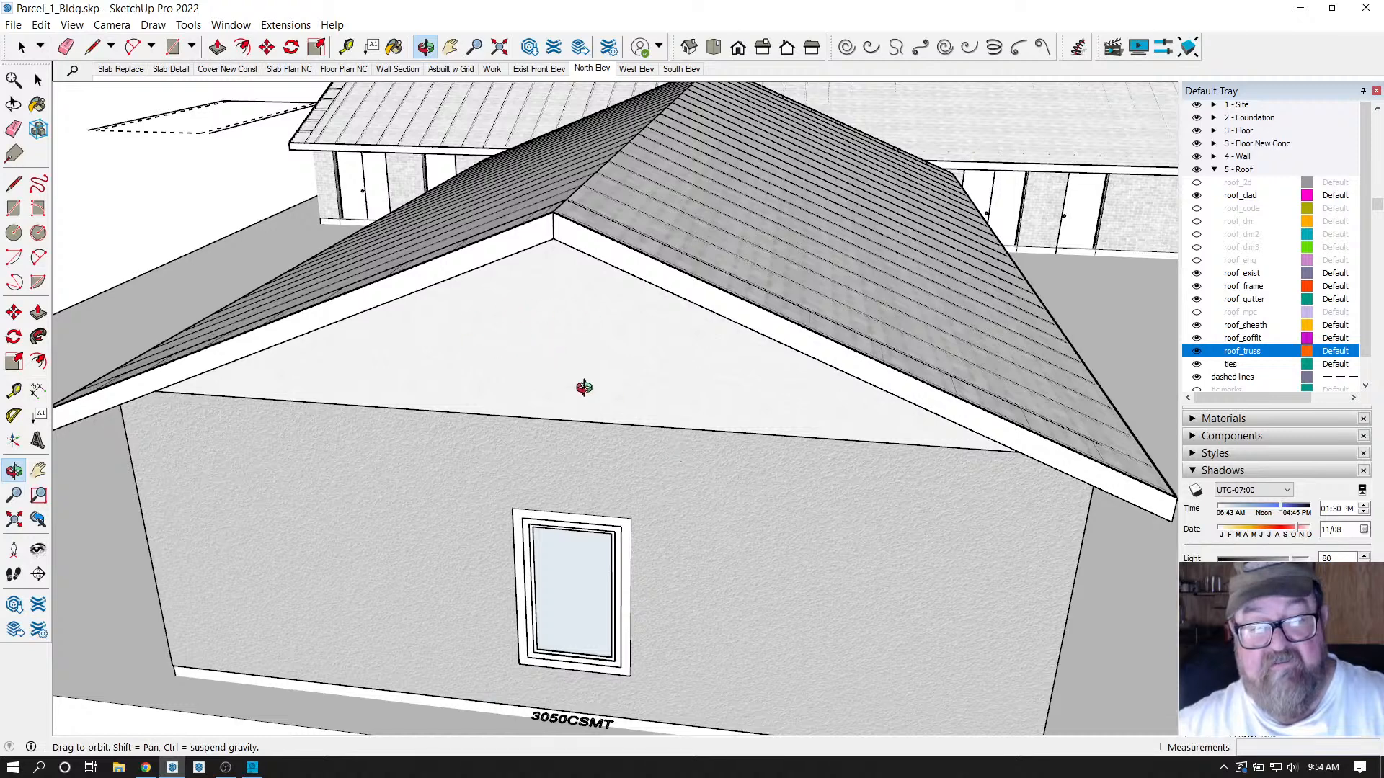
pyautogui.moveTo(584, 388); pyautogui.dragTo(447, 296)
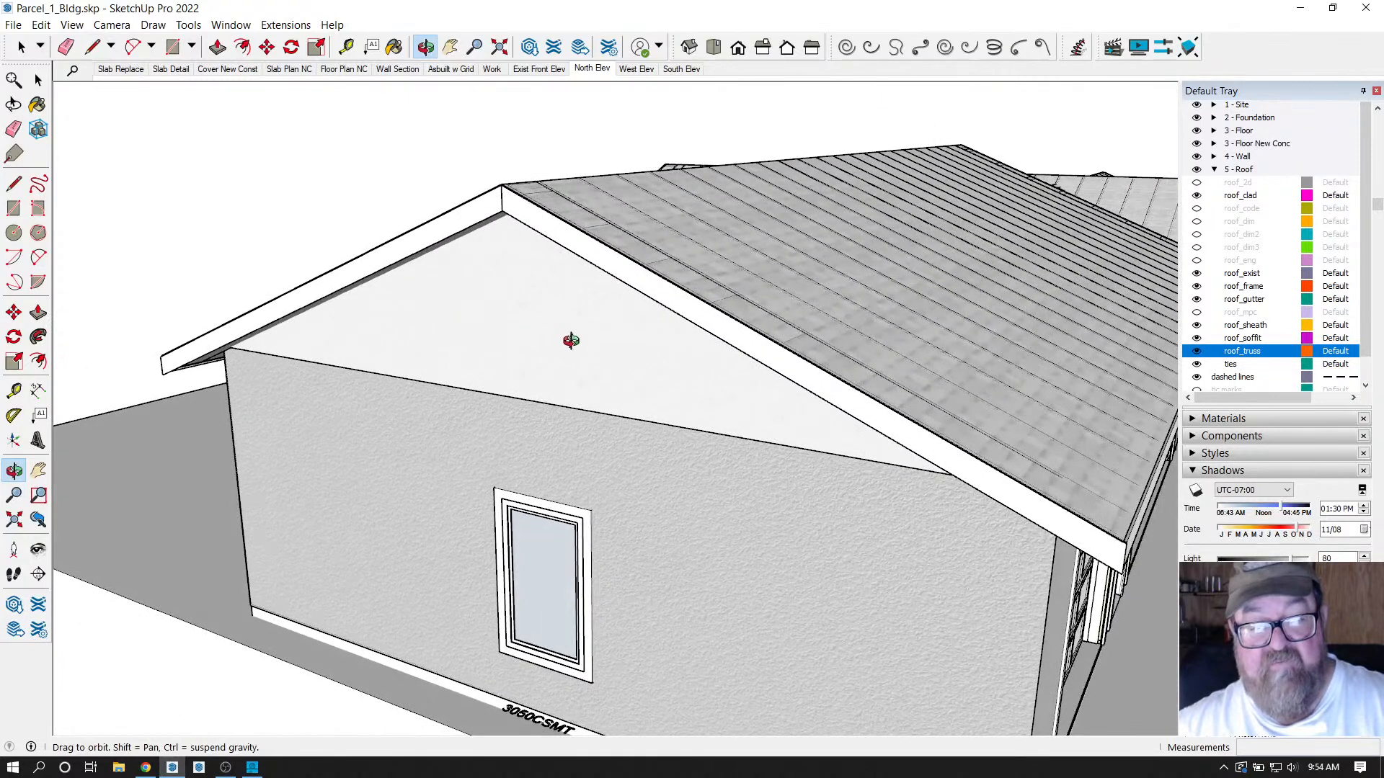
pyautogui.moveTo(473, 461); pyautogui.dragTo(632, 442)
pyautogui.moveTo(478, 513); pyautogui.dragTo(500, 492)
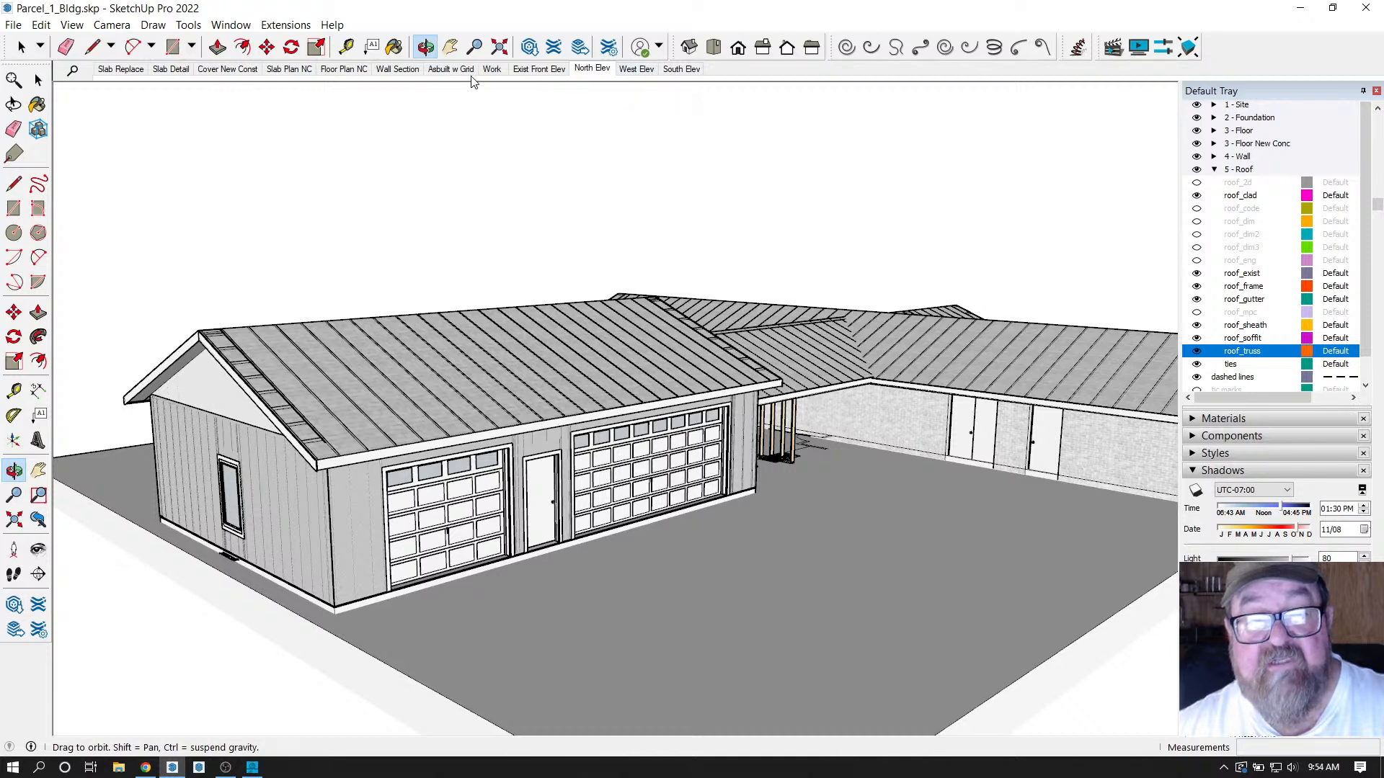
# Apply the North Elev scene and check the roof_sheath tag in the Tags panel.
pyautogui.click(601, 70)
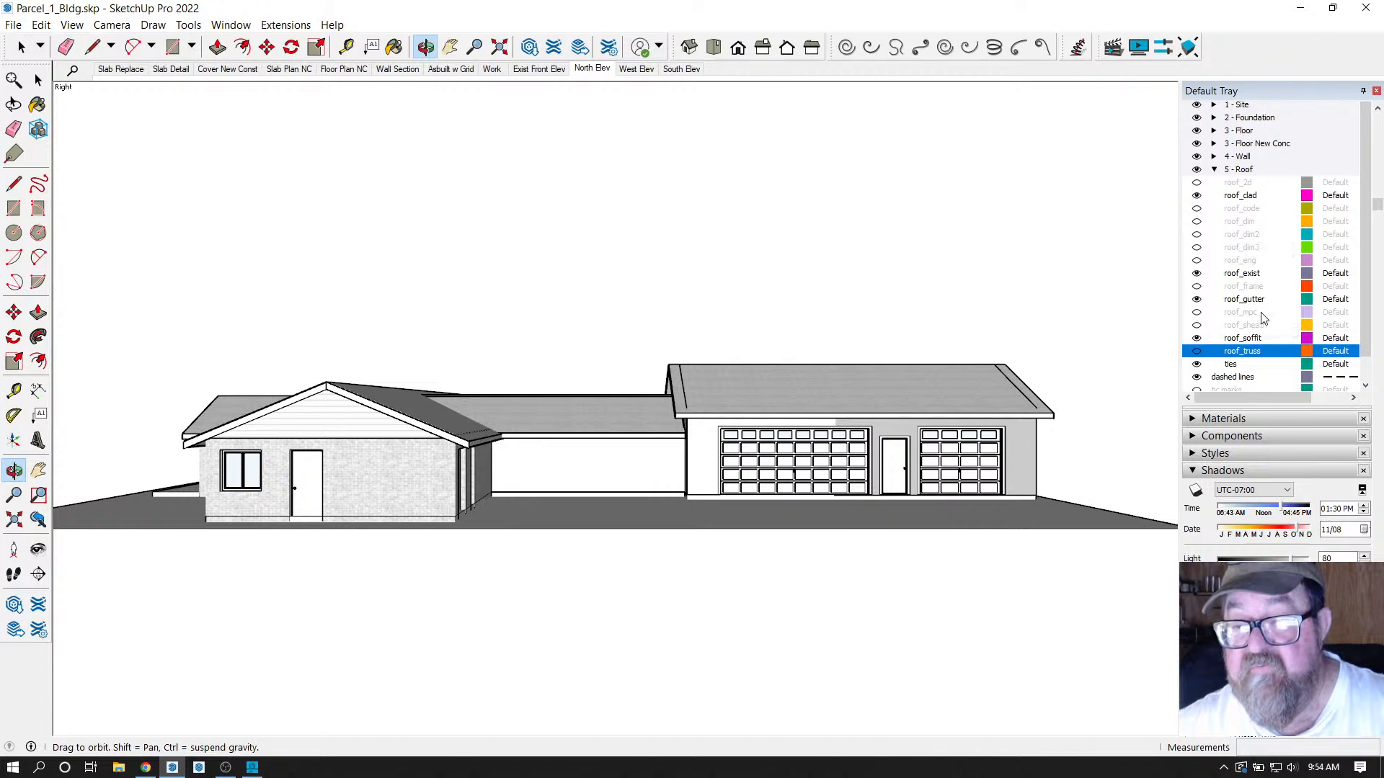
pyautogui.scroll(-1, 1272, 306)
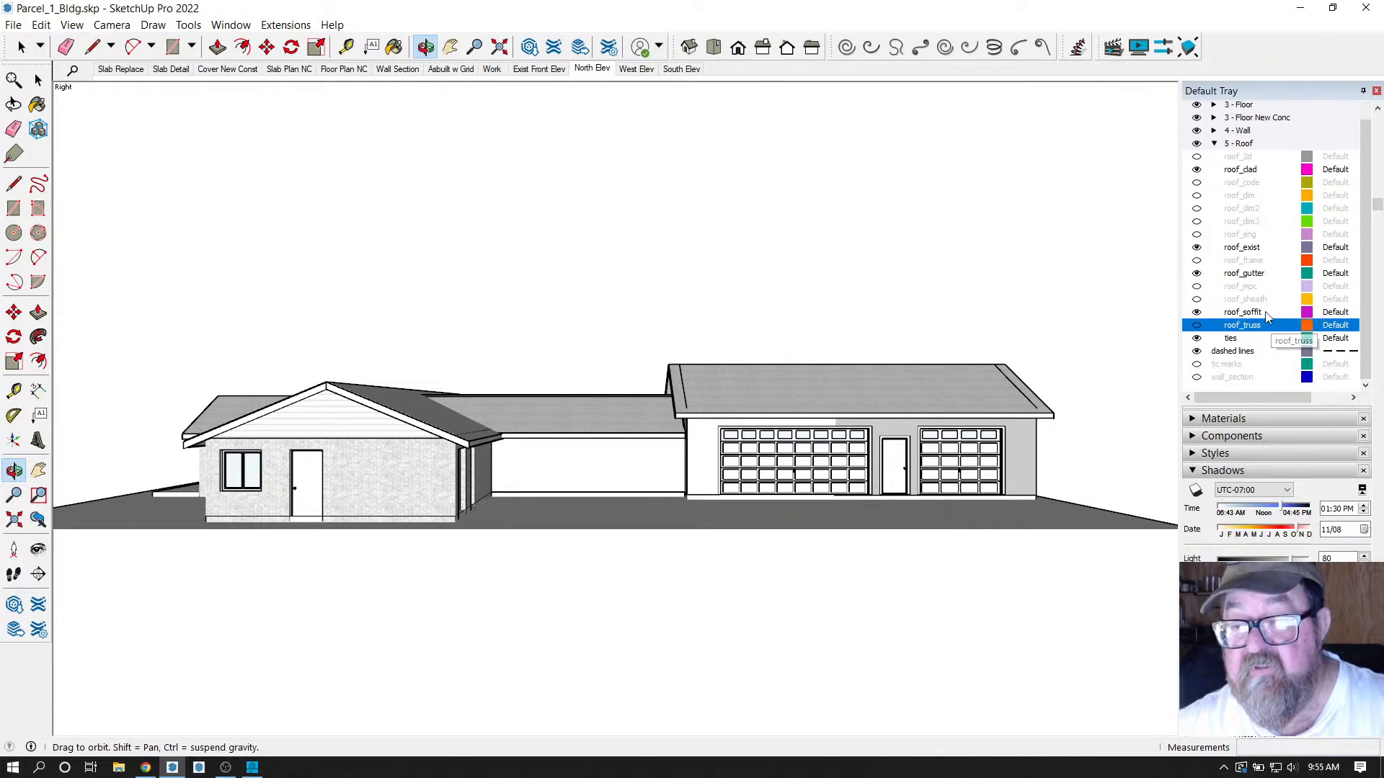
pyautogui.click(1197, 300)
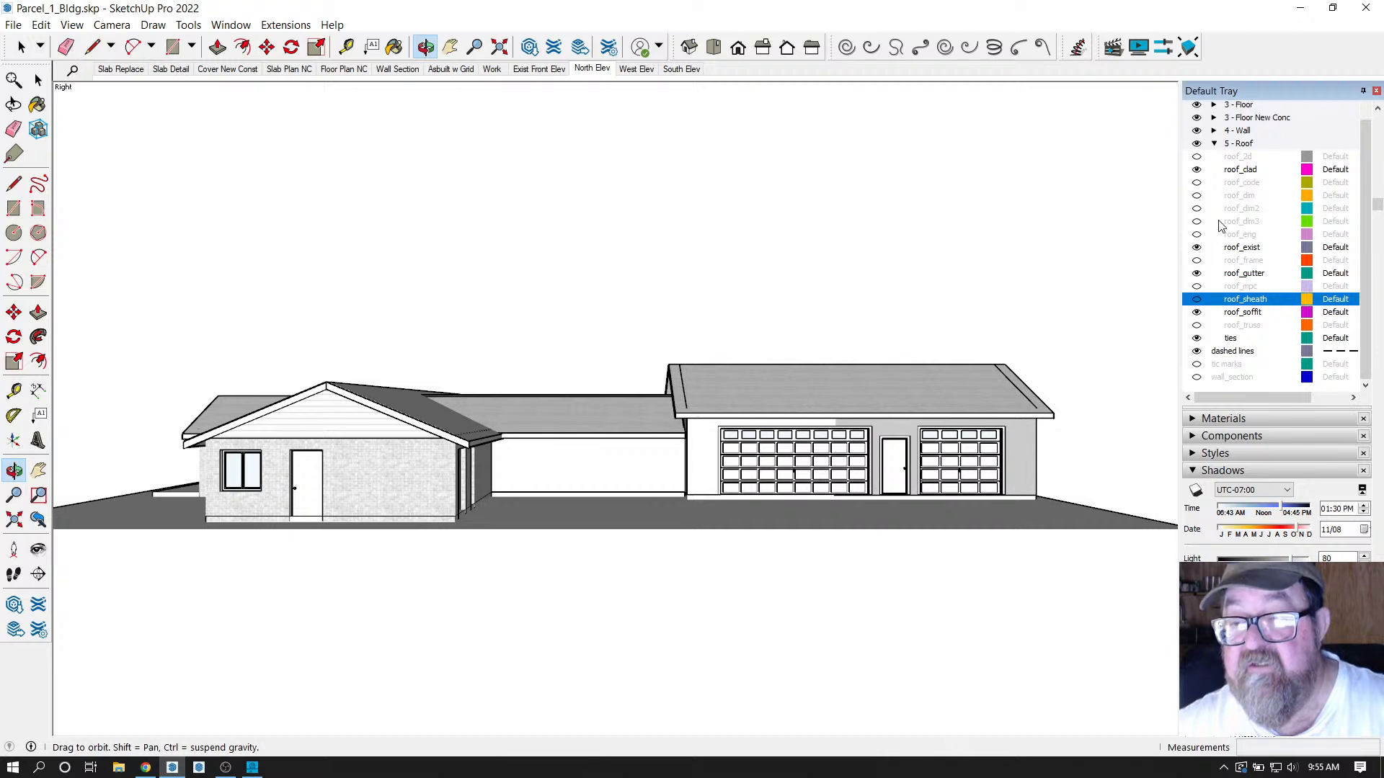
pyautogui.scroll(5, 1215, 136)
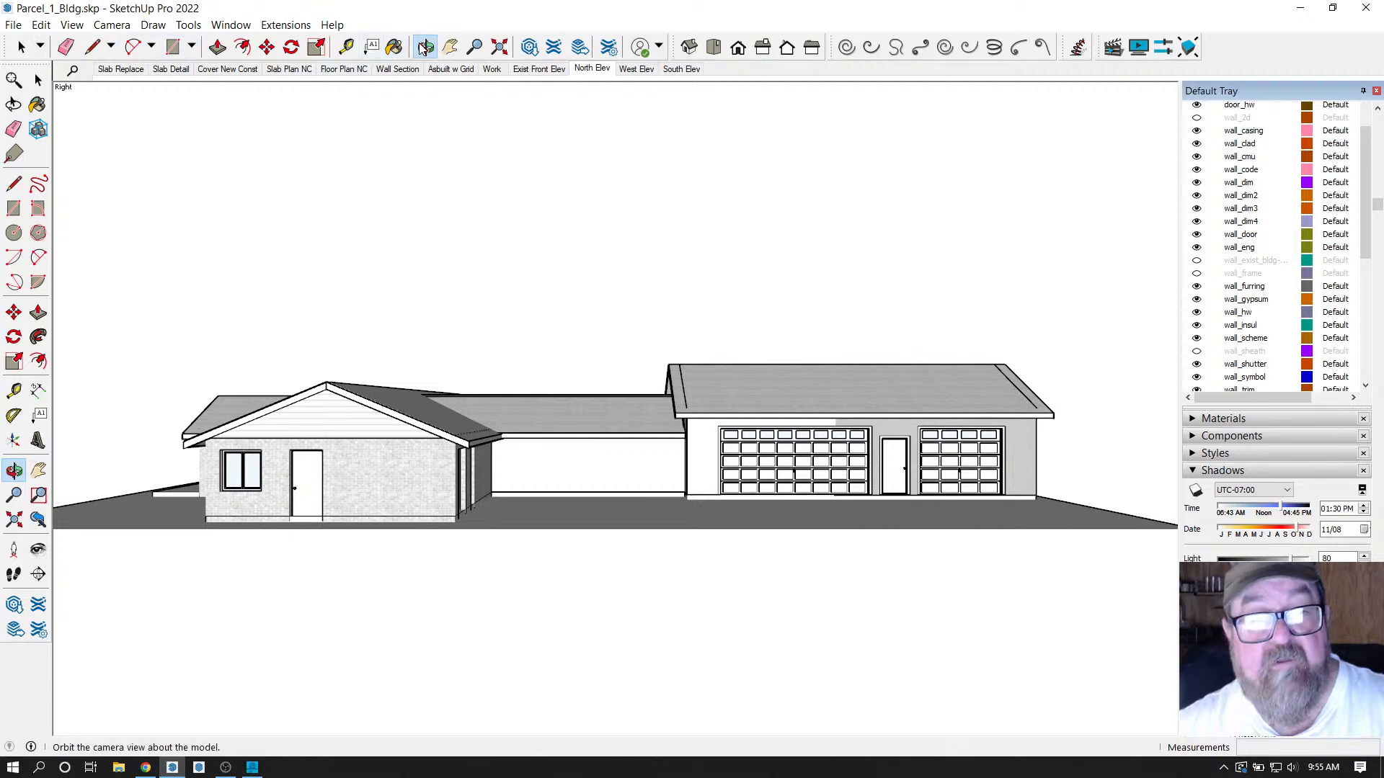
# Orbit out and up to review the whole house, garage and their roofs.
pyautogui.click(38, 80)
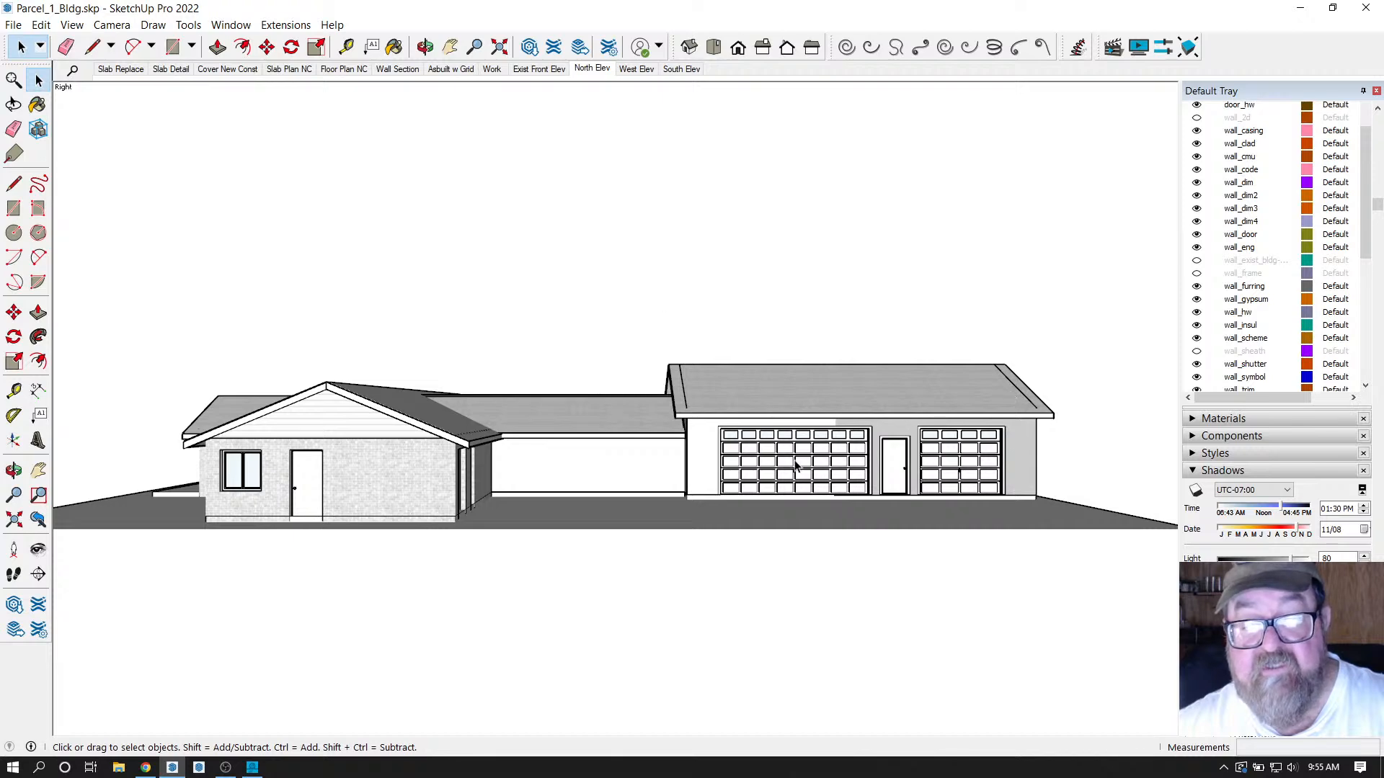
pyautogui.moveTo(788, 447); pyautogui.dragTo(819, 520, button='middle')
pyautogui.scroll(6, 742, 441)
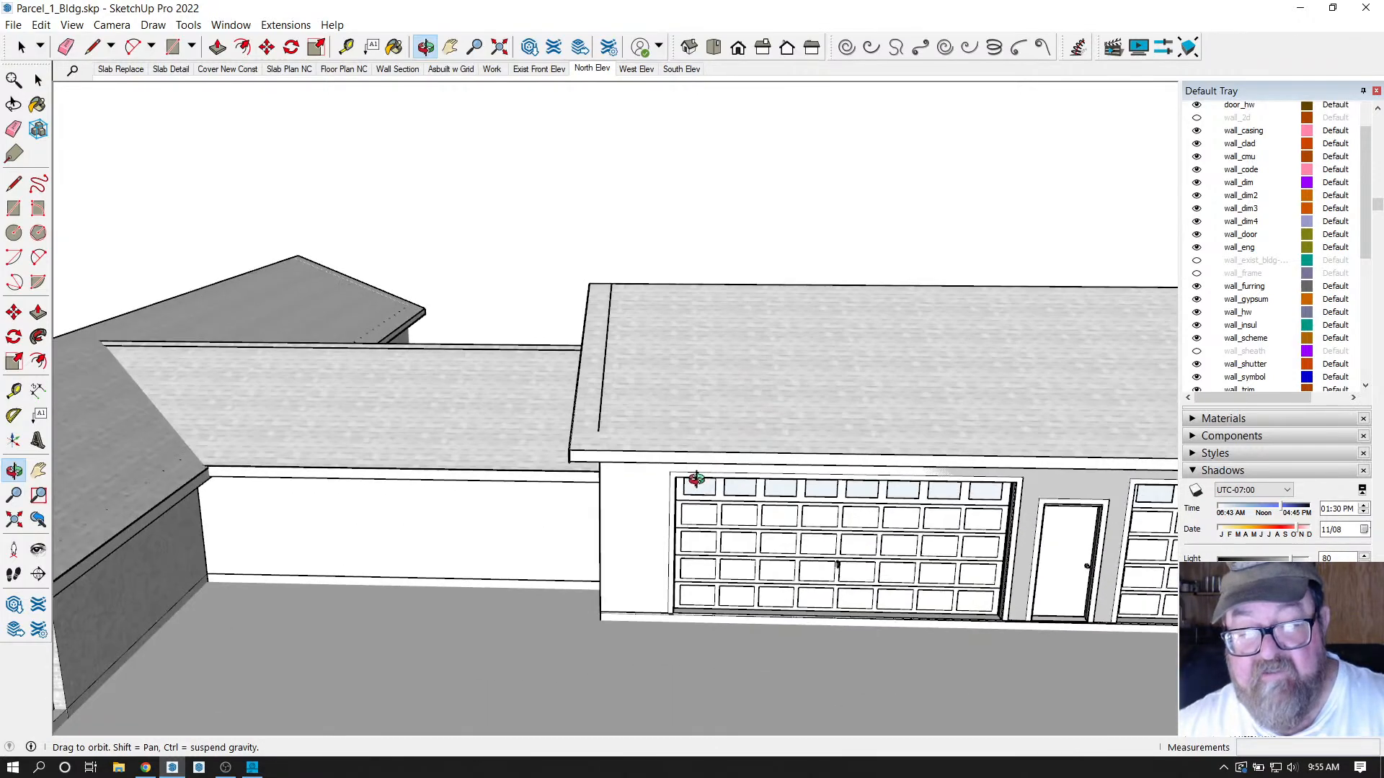
pyautogui.scroll(-5, 693, 479)
pyautogui.moveTo(692, 479); pyautogui.dragTo(739, 475, button='middle')
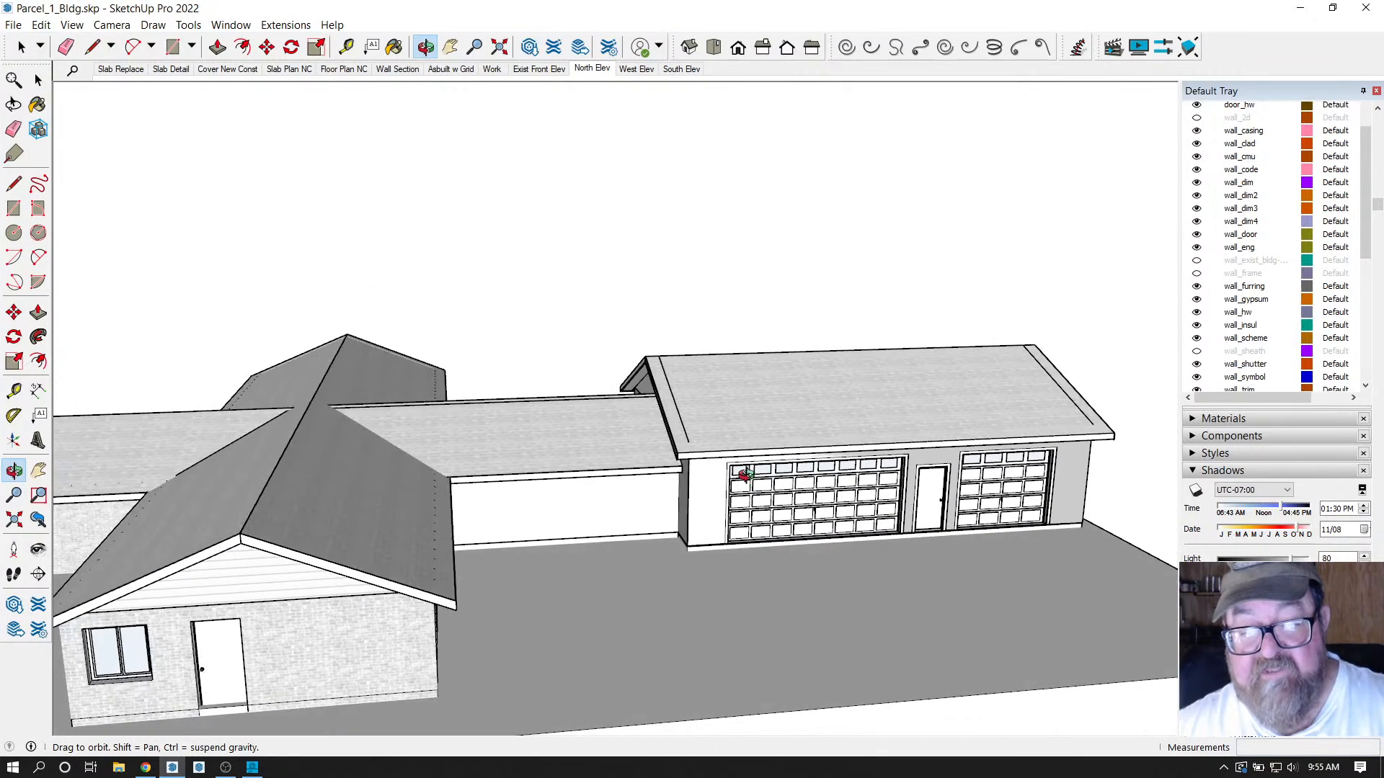
pyautogui.scroll(6, 720, 497)
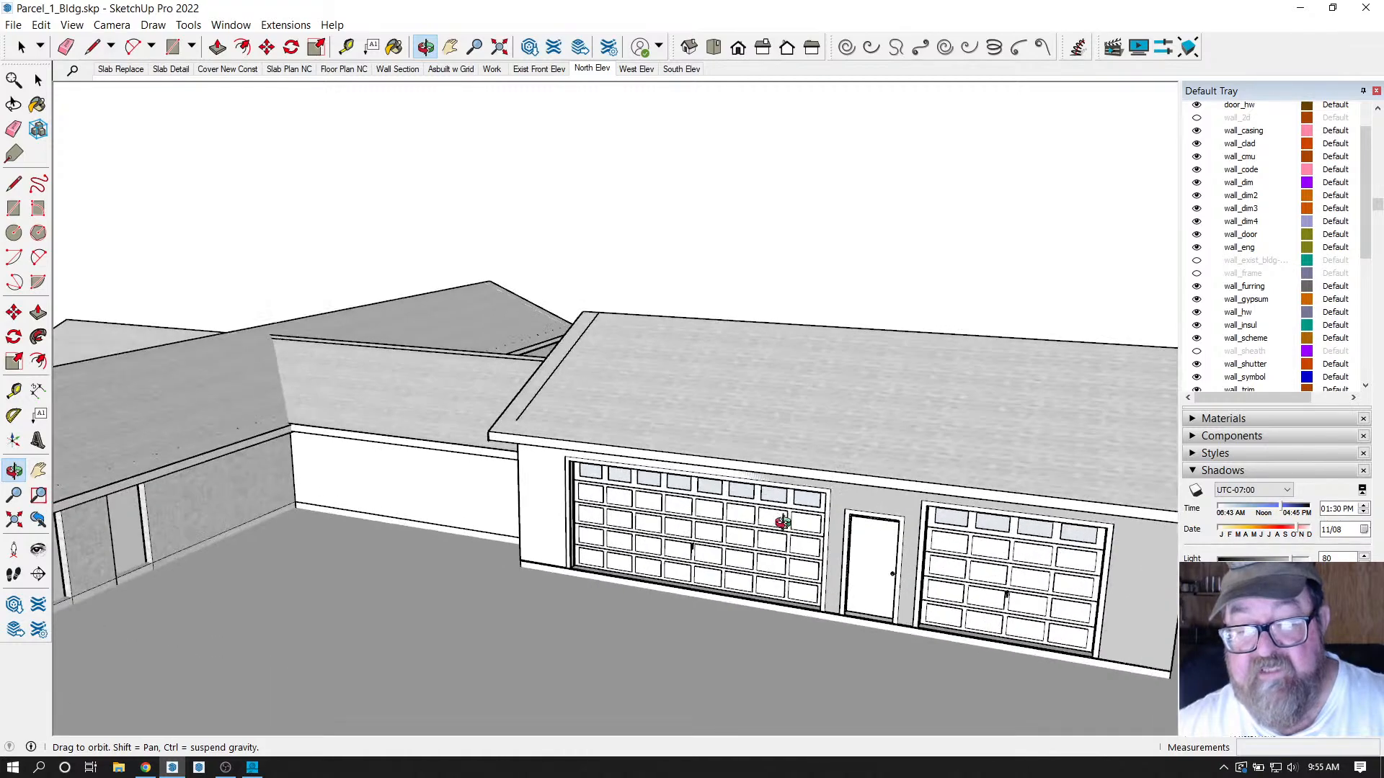
pyautogui.moveTo(534, 469); pyautogui.dragTo(402, 445)
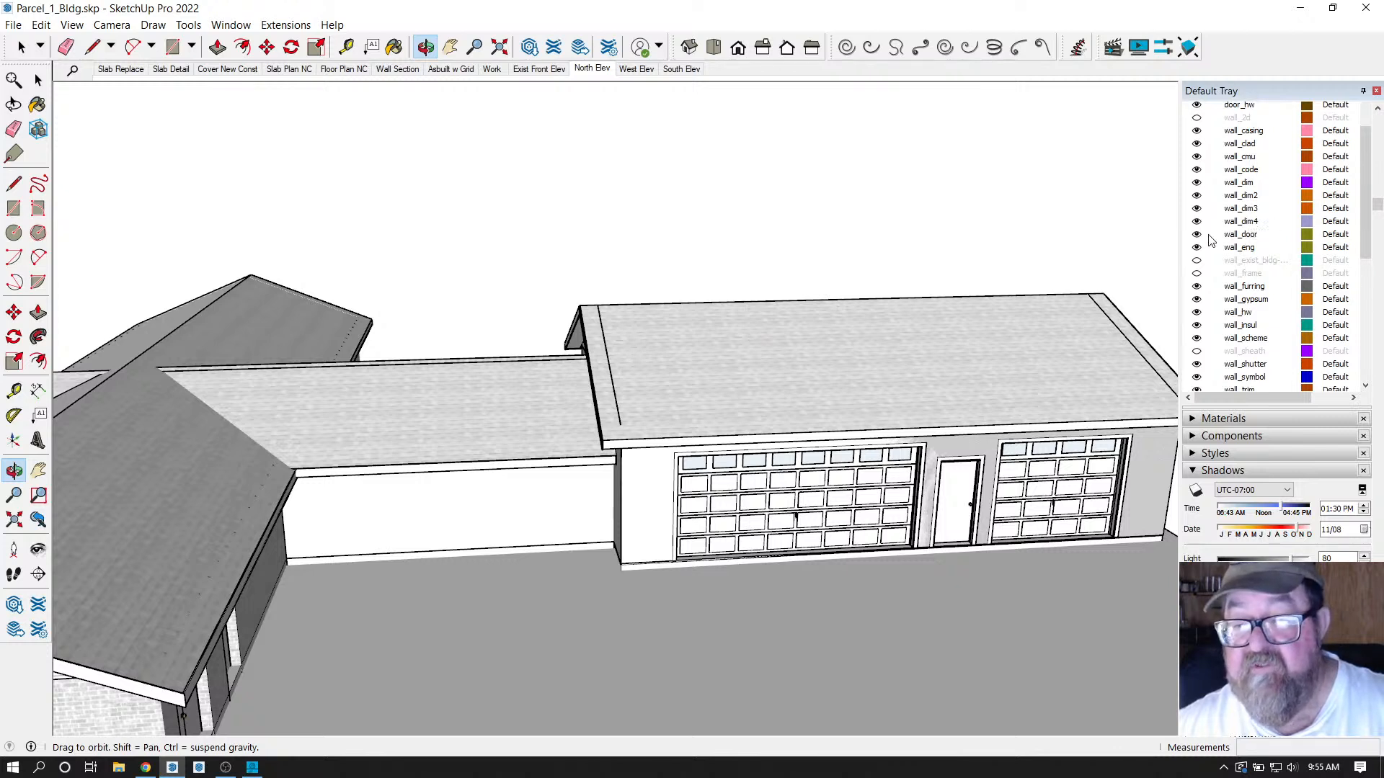
pyautogui.scroll(2, 1208, 260)
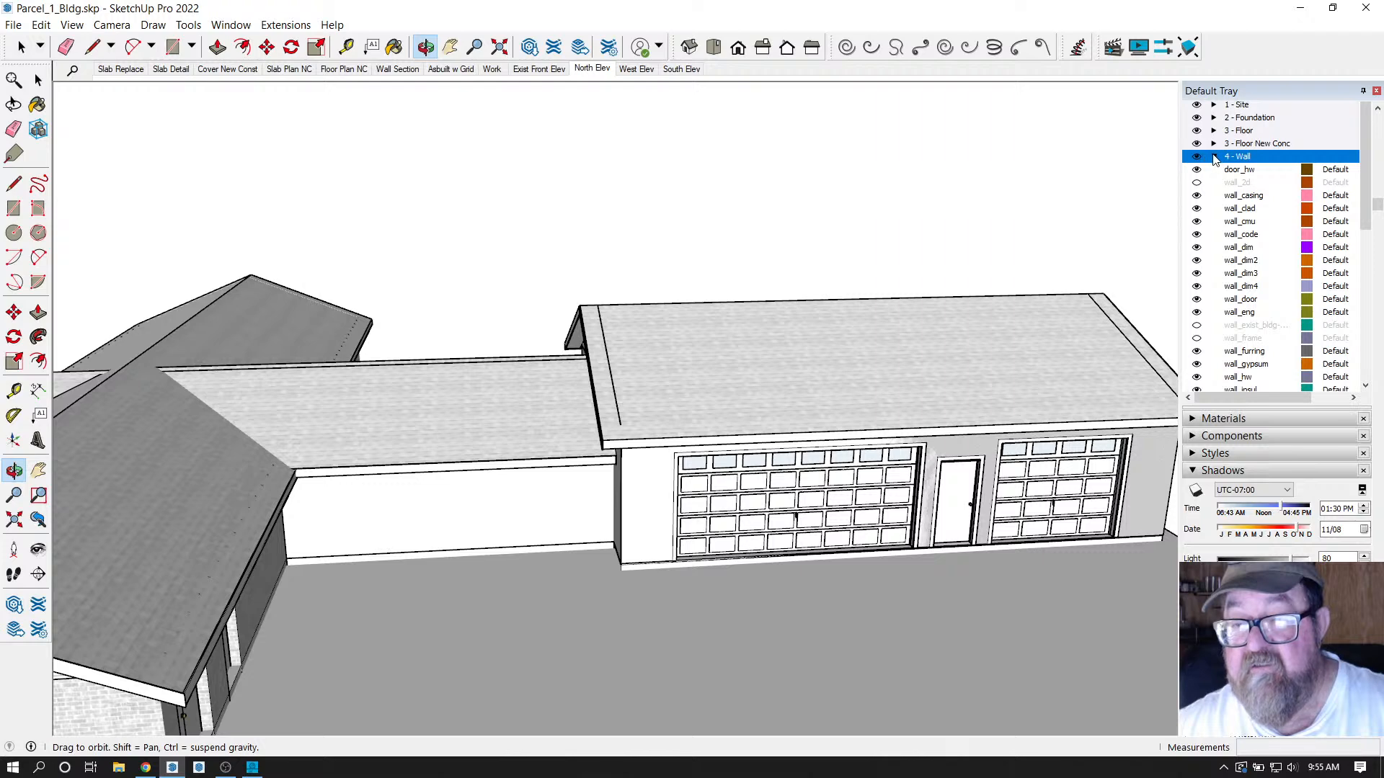
# Collapse the 4 - Wall tag folder and hide all roof tags to expose the walls.
pyautogui.click(1215, 157)
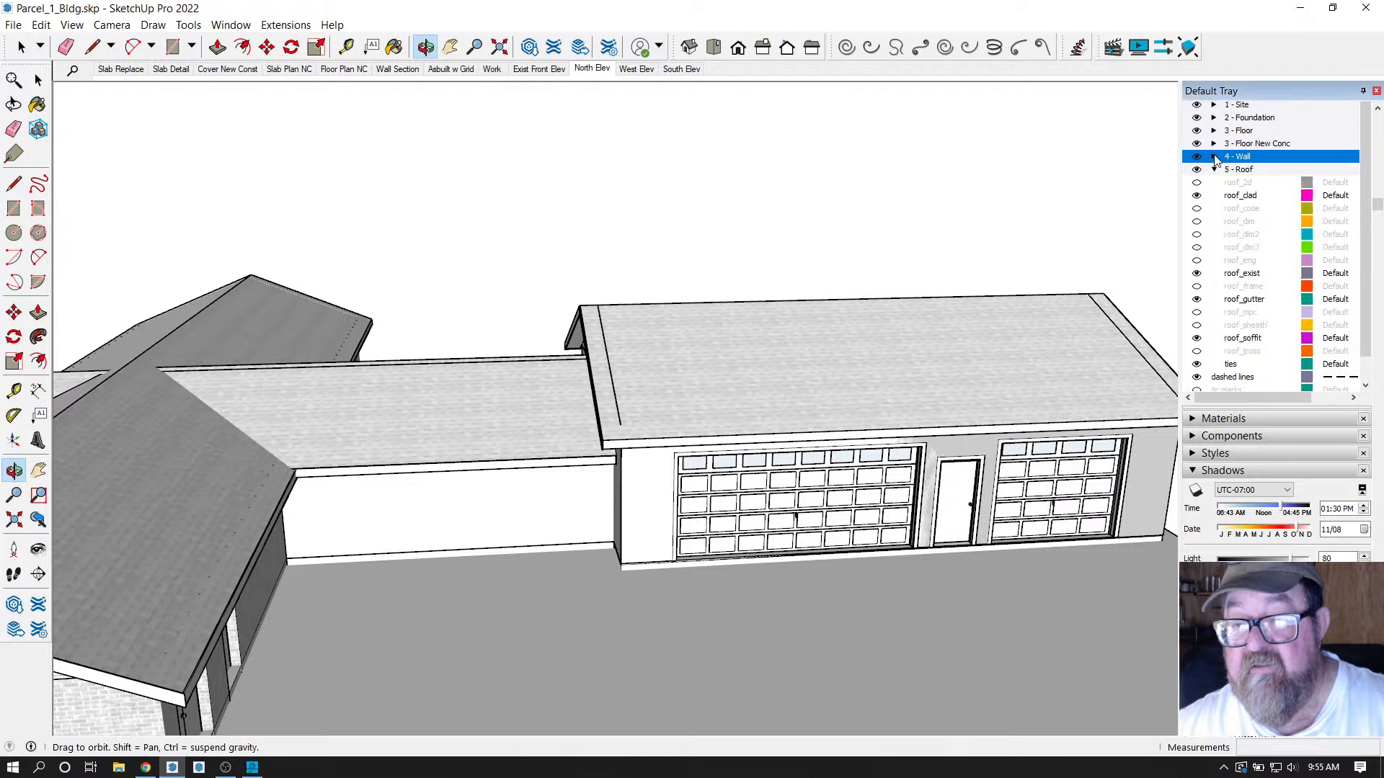
pyautogui.click(1197, 169)
pyautogui.moveTo(660, 408); pyautogui.dragTo(669, 507)
# Move the garage wall group 90' along the green axis.
pyautogui.press('space')
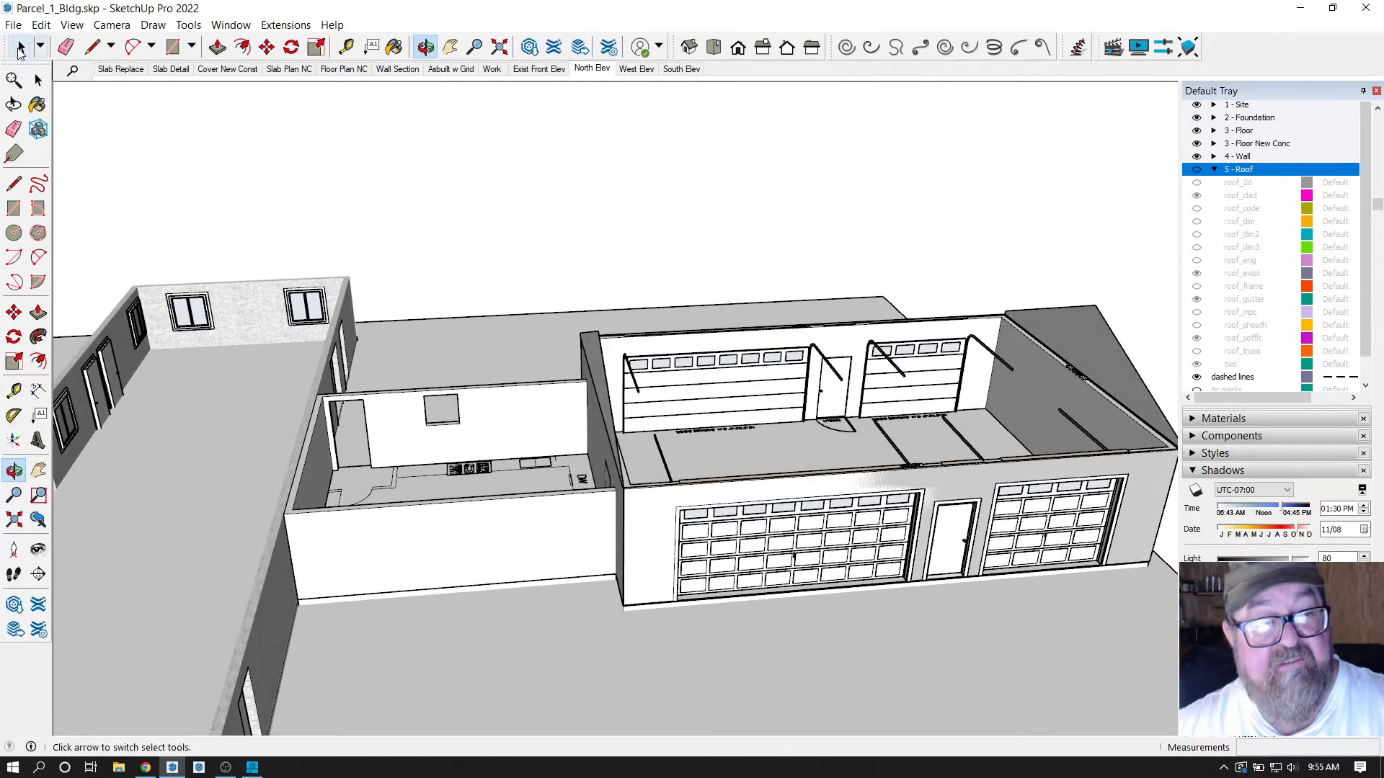
pyautogui.scroll(-3, 490, 362)
pyautogui.click(490, 362)
pyautogui.scroll(-2, 490, 362)
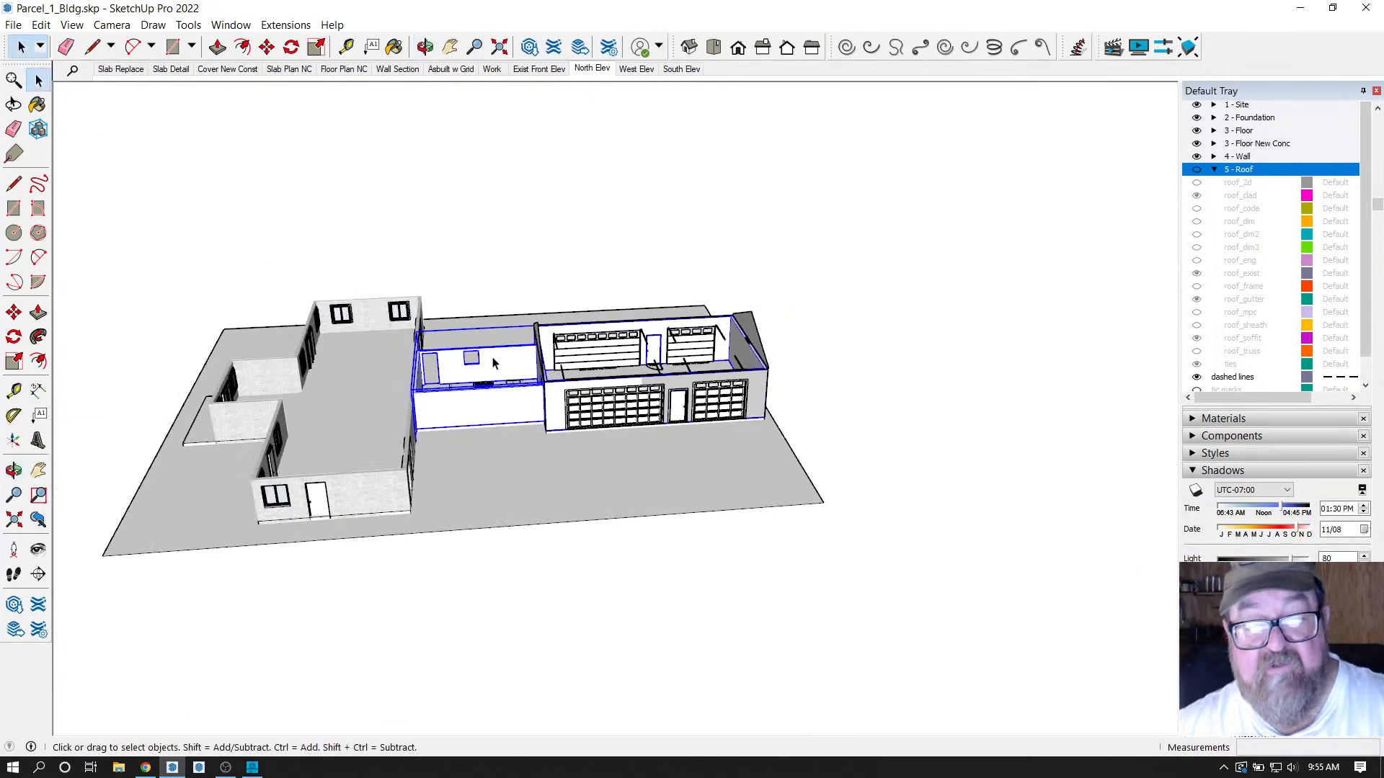
pyautogui.click(265, 48)
pyautogui.click(631, 581)
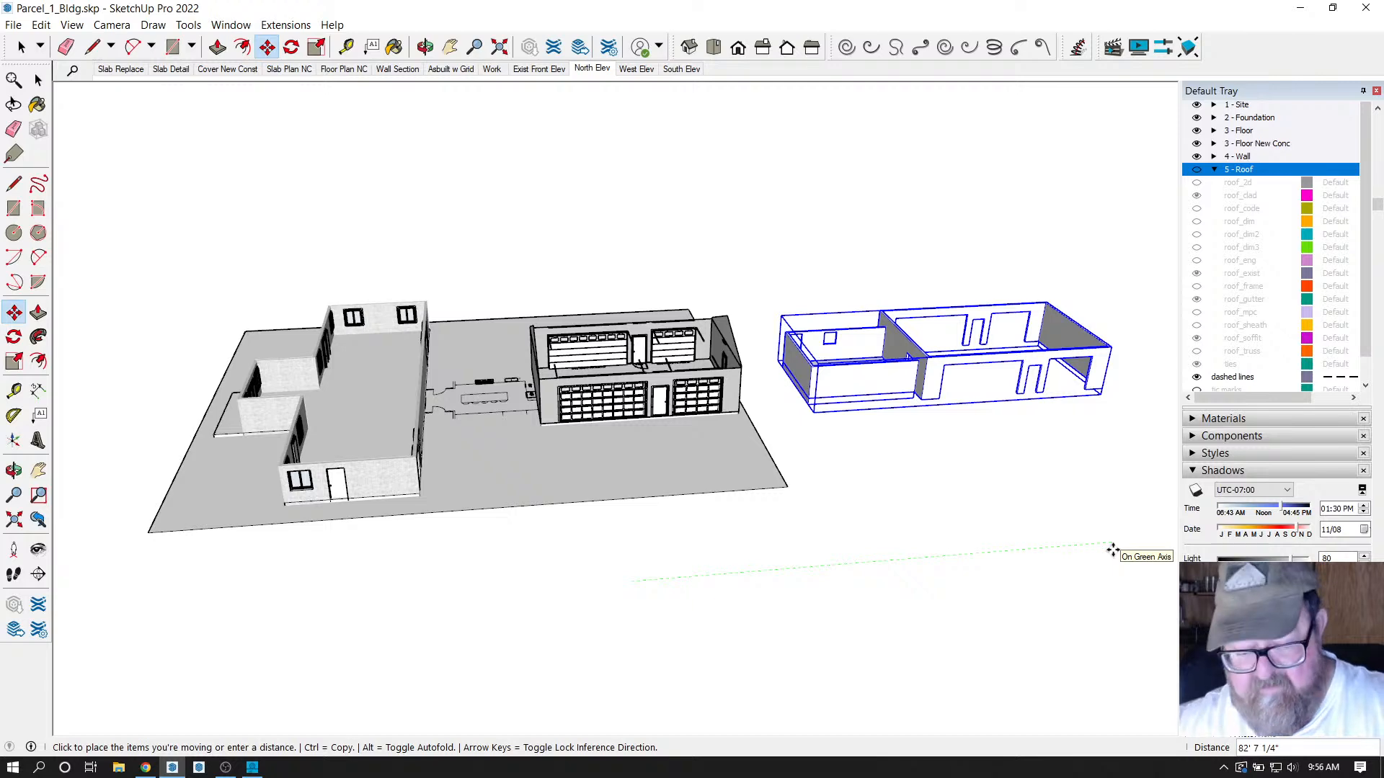
pyautogui.press('Return')
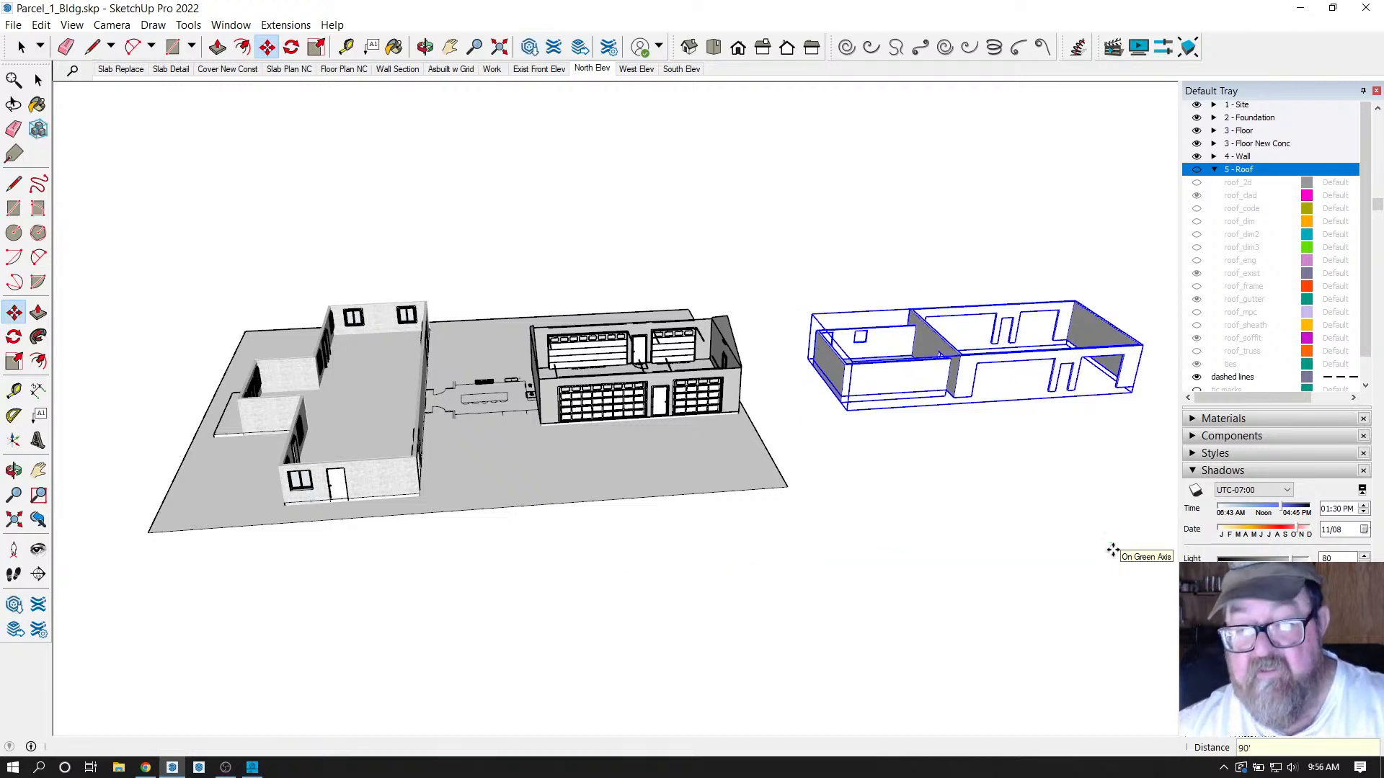
# Open the moved wall group for editing, ready to erase geometry.
pyautogui.click(425, 46)
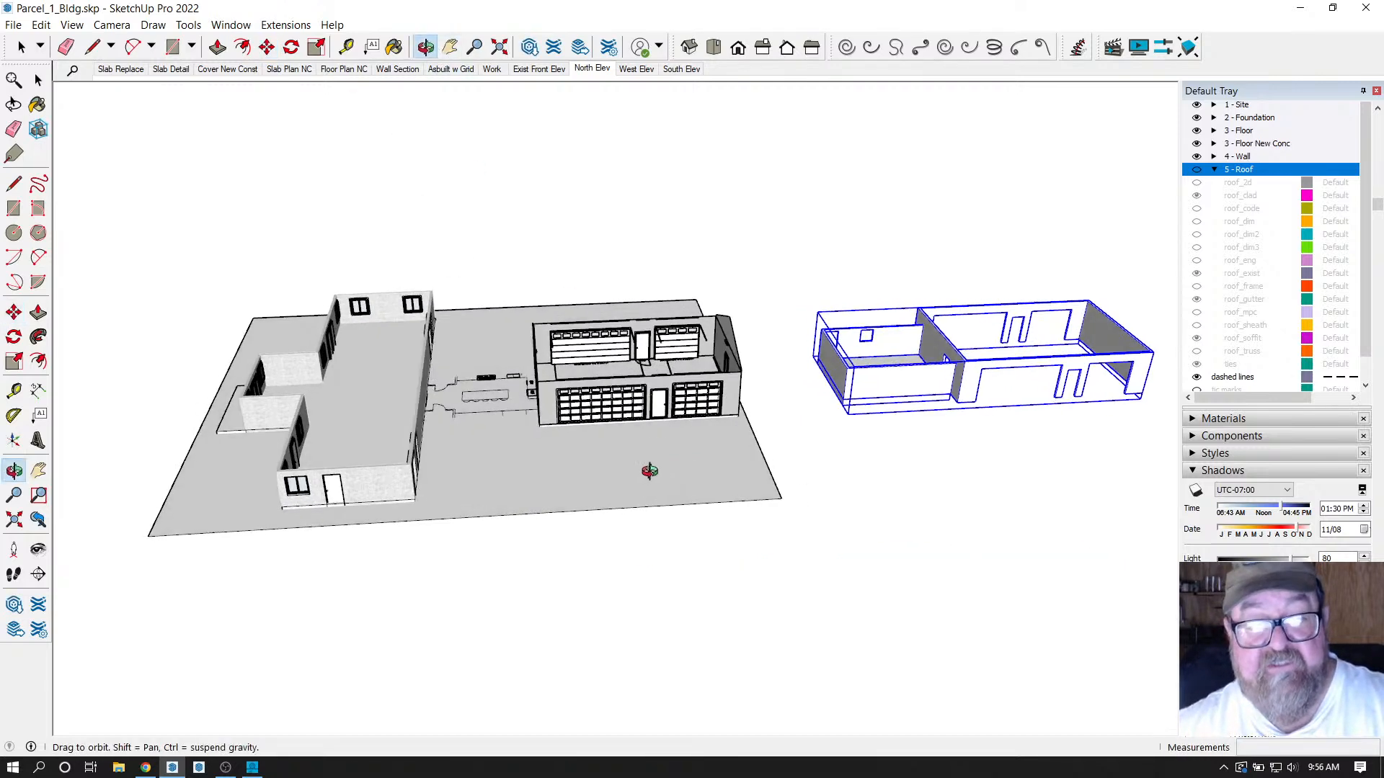
pyautogui.moveTo(649, 470); pyautogui.dragTo(1010, 544)
pyautogui.scroll(5, 834, 457)
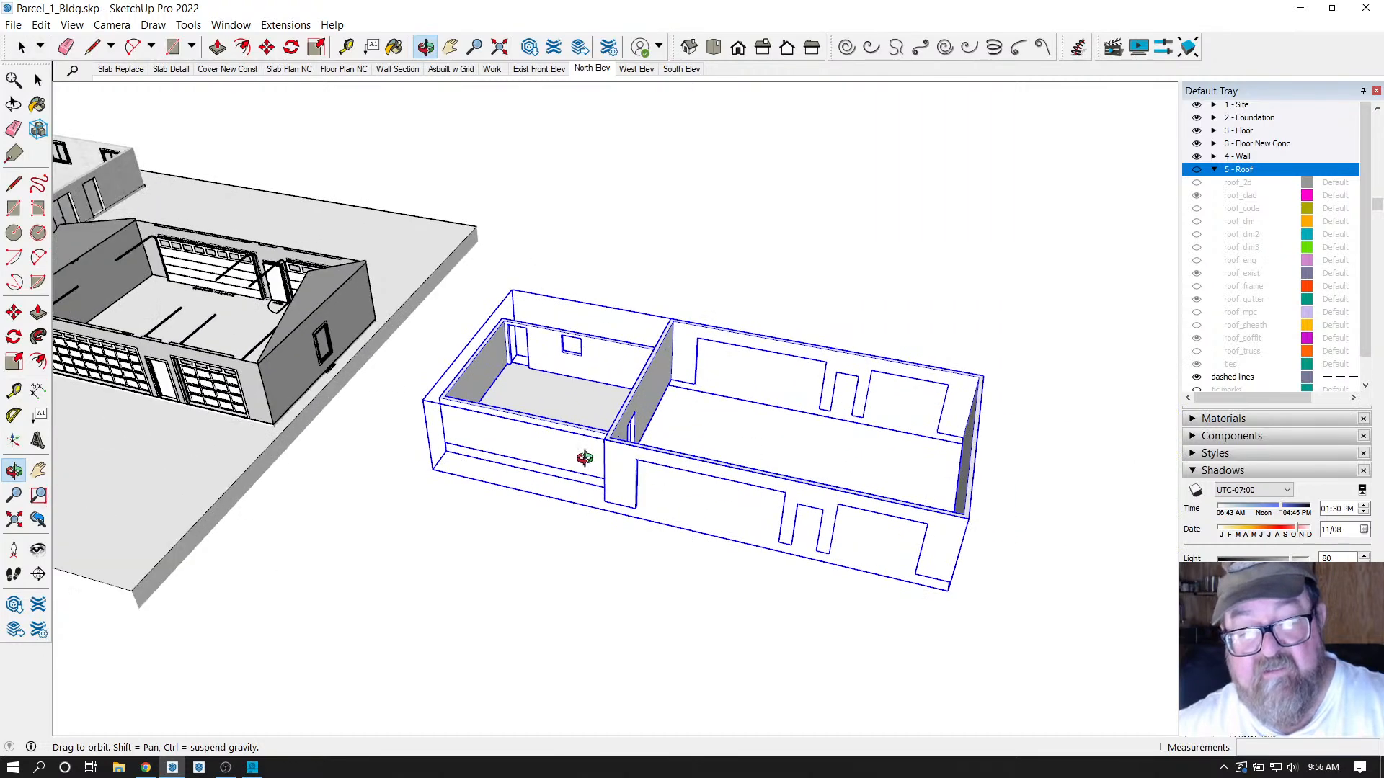
pyautogui.click(21, 47)
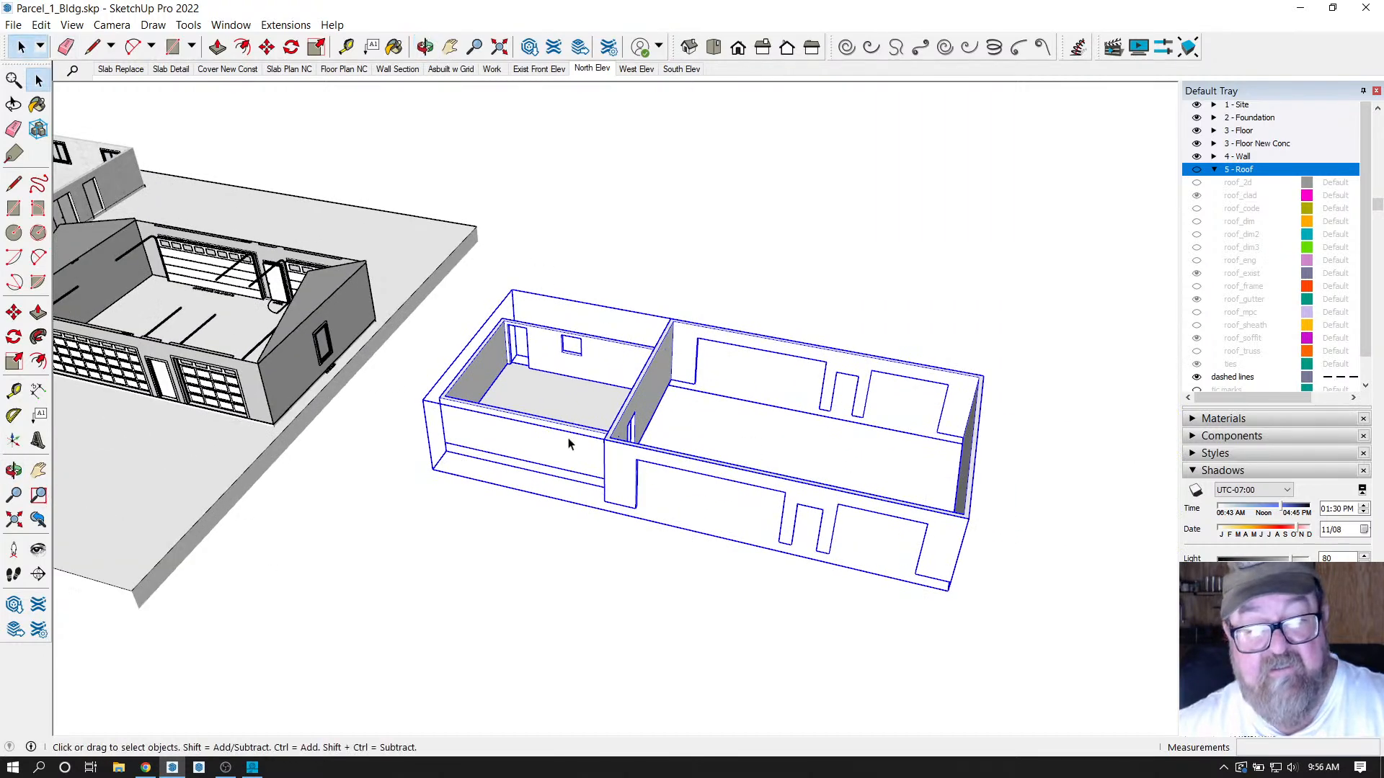
pyautogui.doubleClick(585, 435)
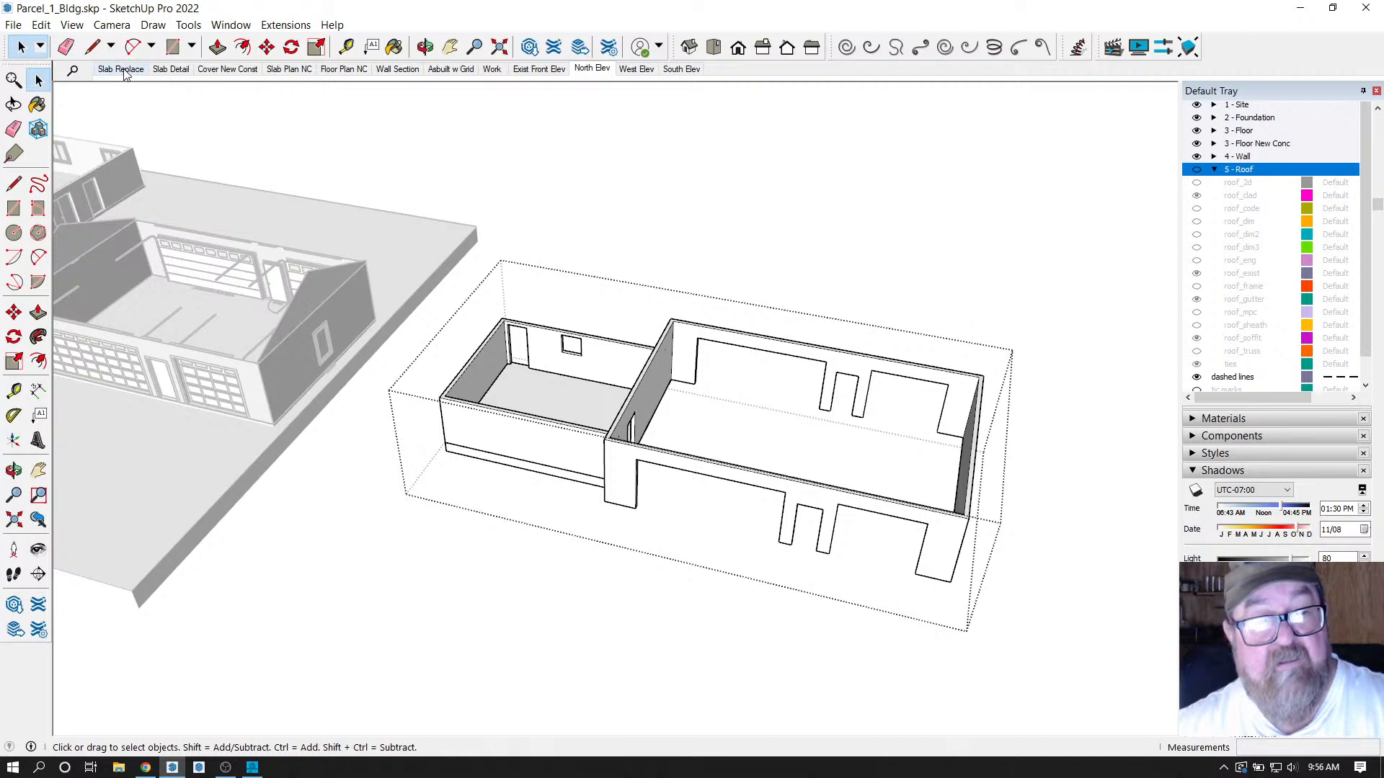
pyautogui.click(66, 46)
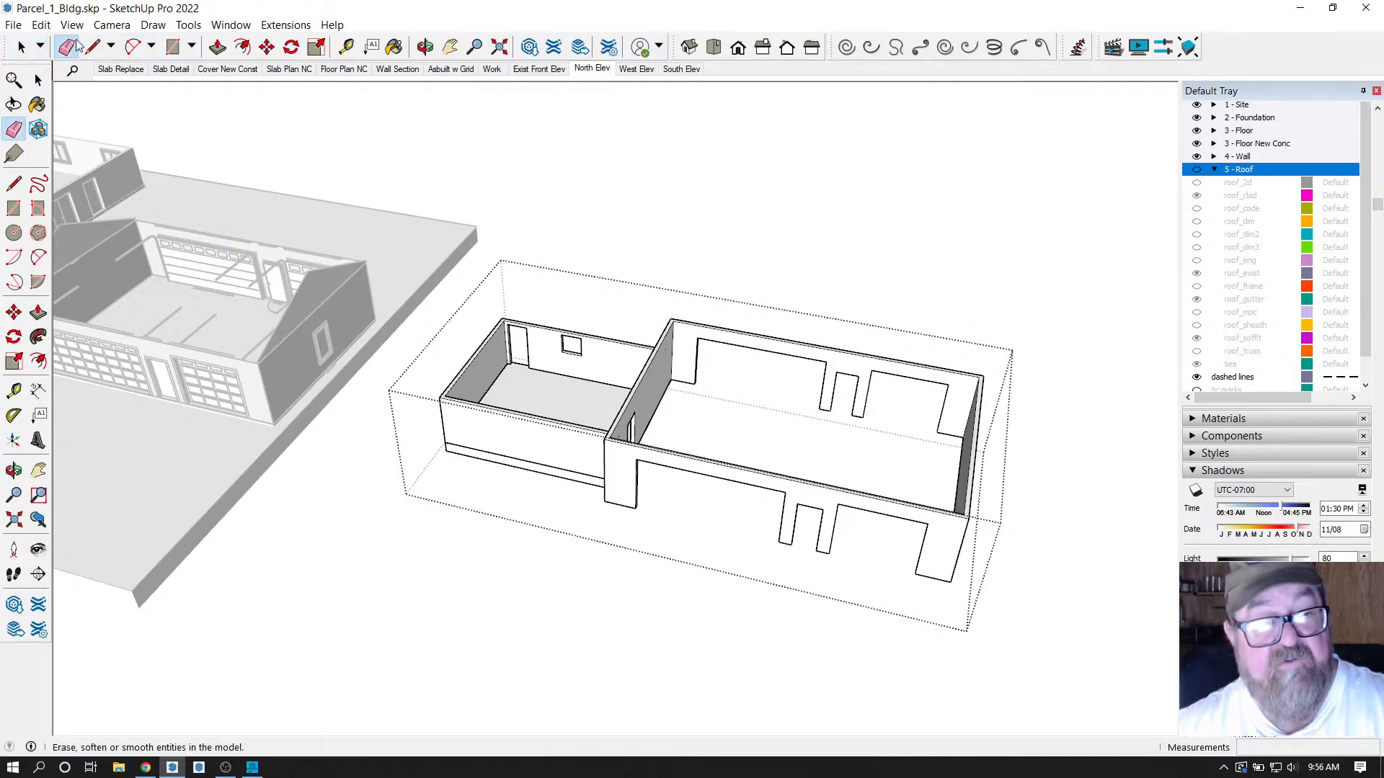
pyautogui.click(21, 47)
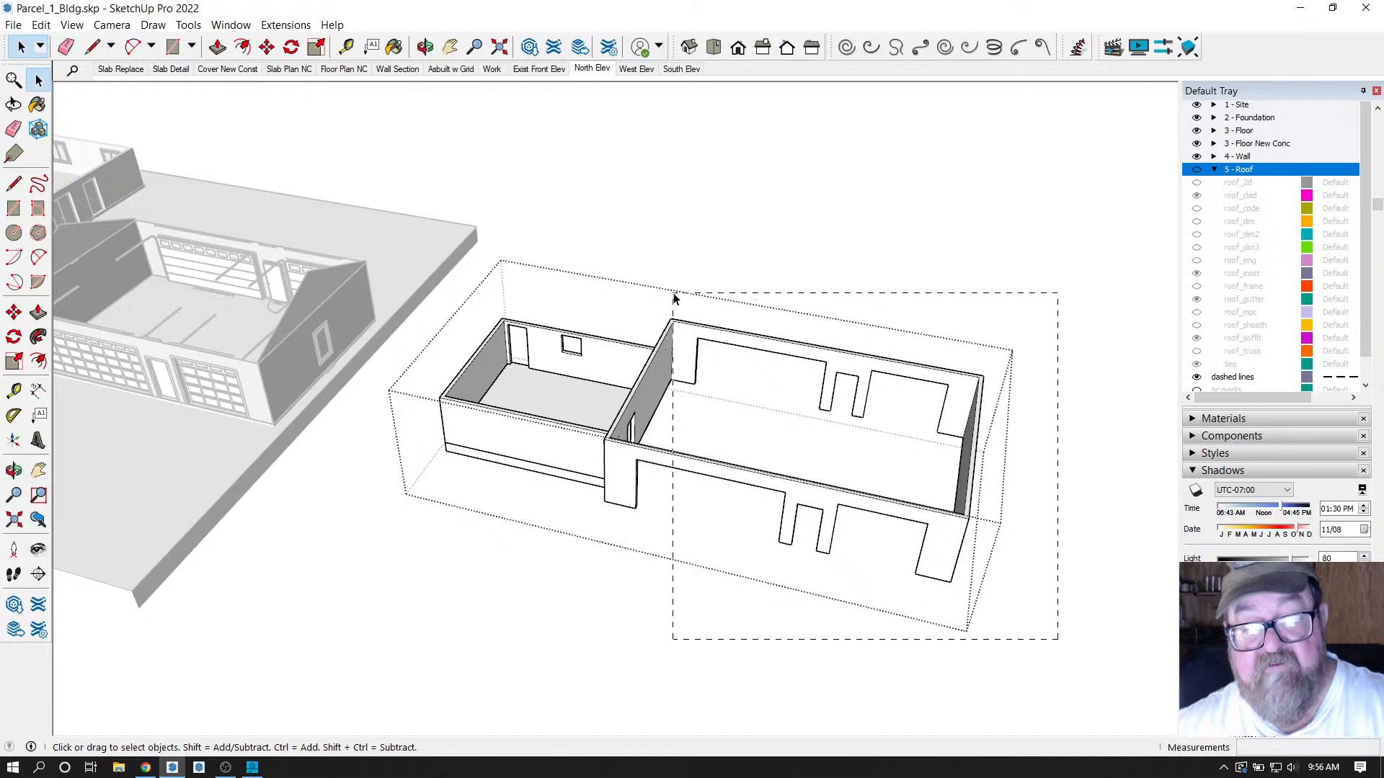
# Select and delete the larger right-hand wall section, leaving only the small room.
pyautogui.moveTo(674, 297); pyautogui.dragTo(675, 298)
pyautogui.press('Delete')
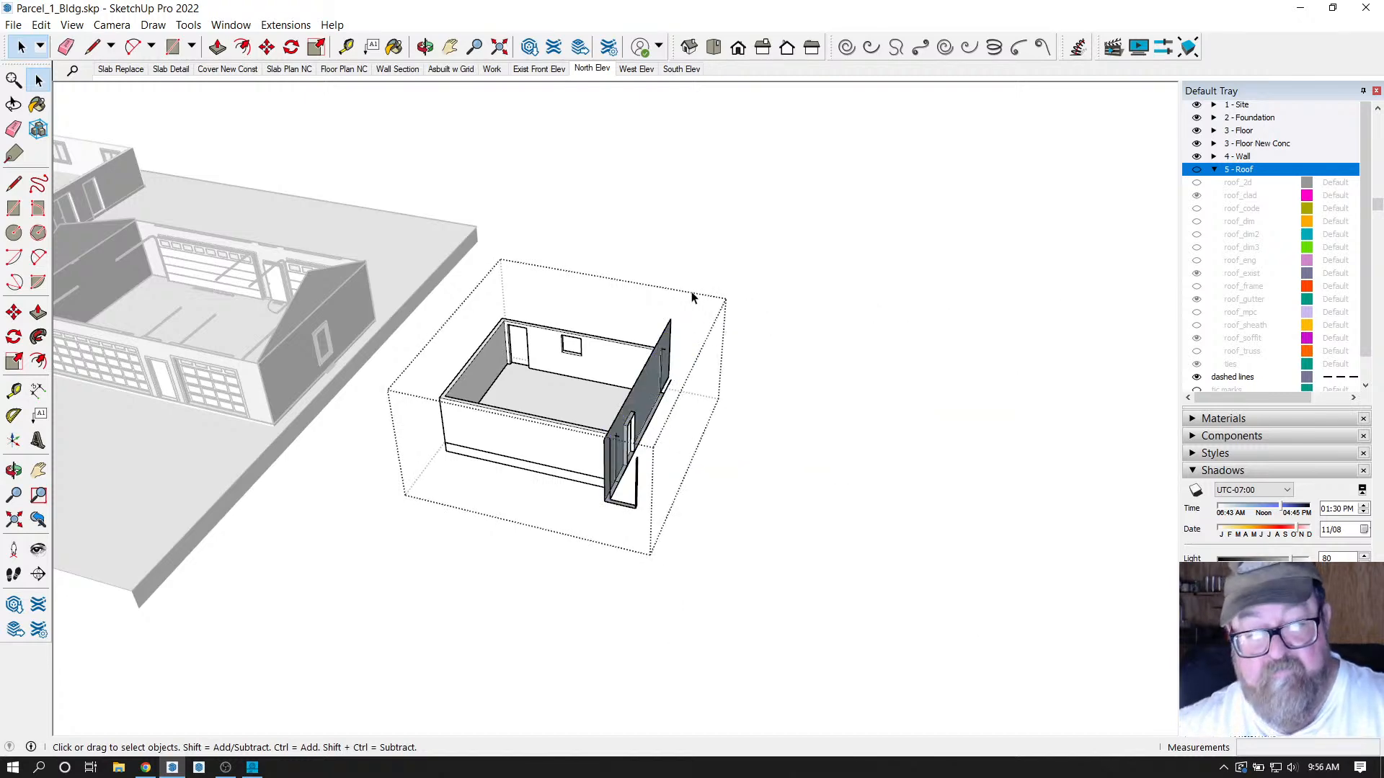
pyautogui.scroll(3, 539, 502)
pyautogui.click(425, 47)
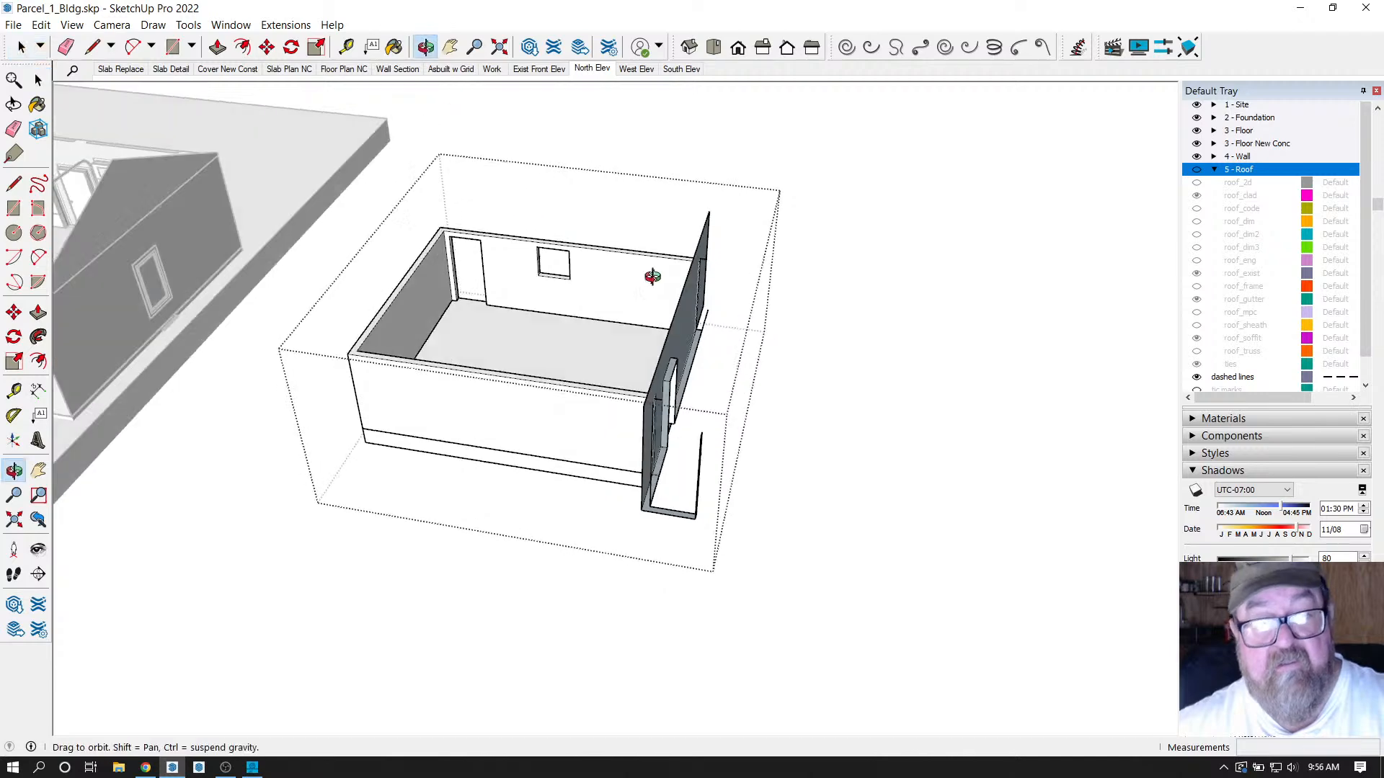
pyautogui.moveTo(652, 276); pyautogui.dragTo(744, 330)
pyautogui.click(38, 80)
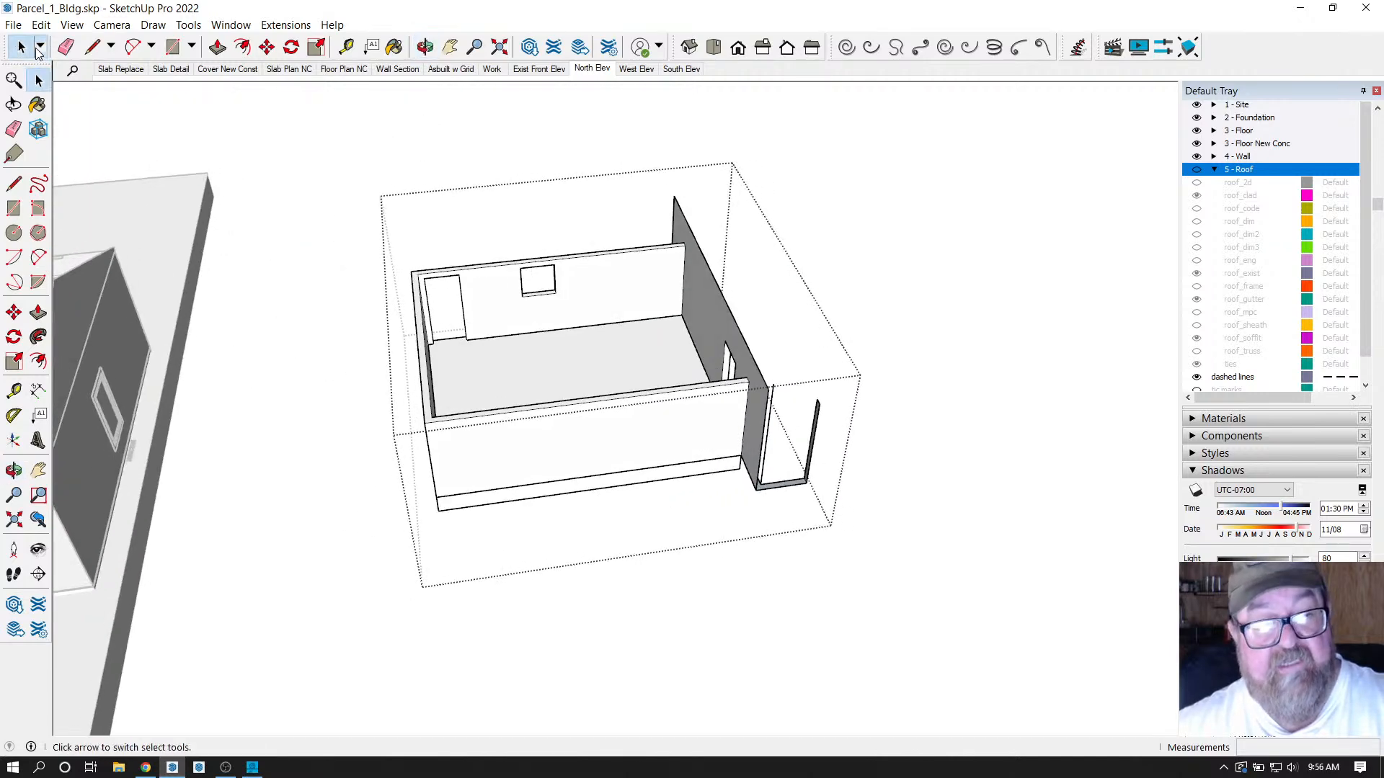
pyautogui.scroll(1, 581, 389)
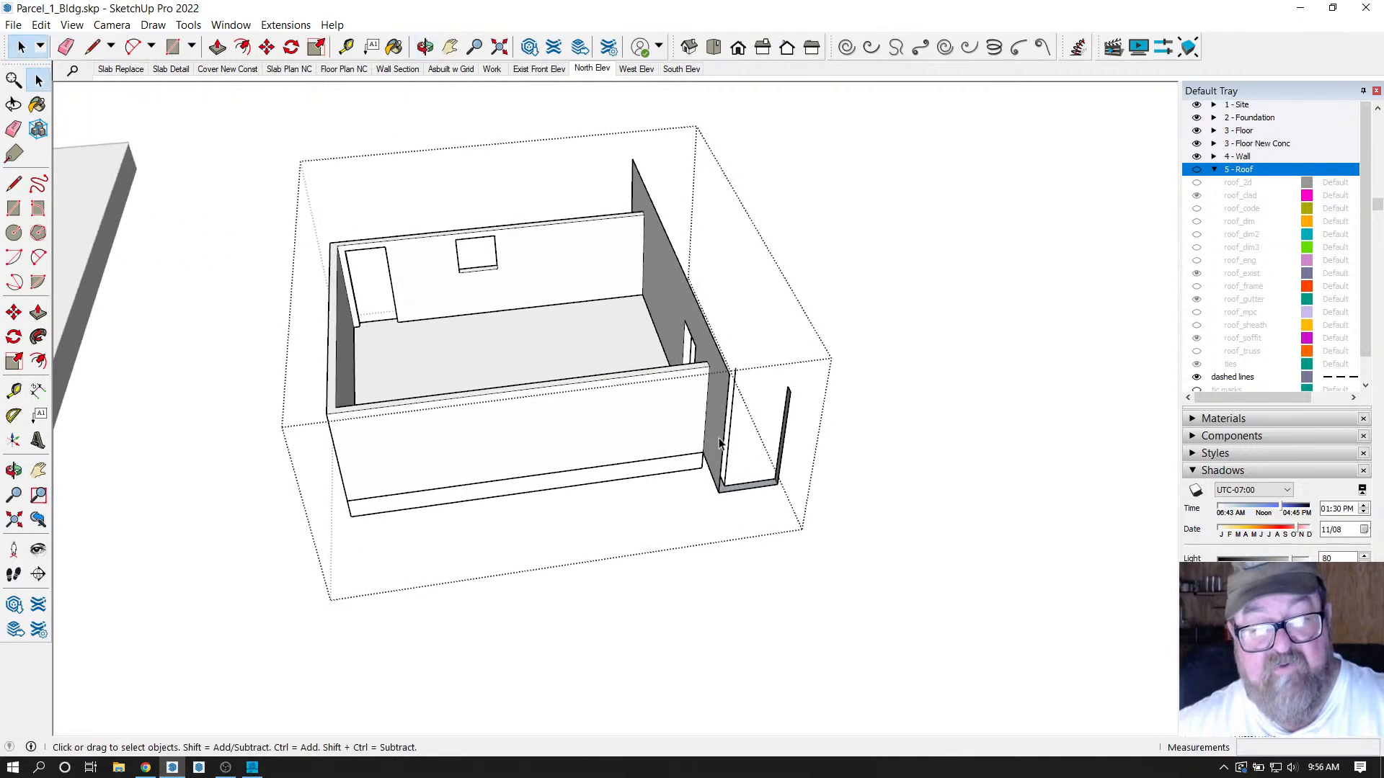
pyautogui.scroll(1, 719, 443)
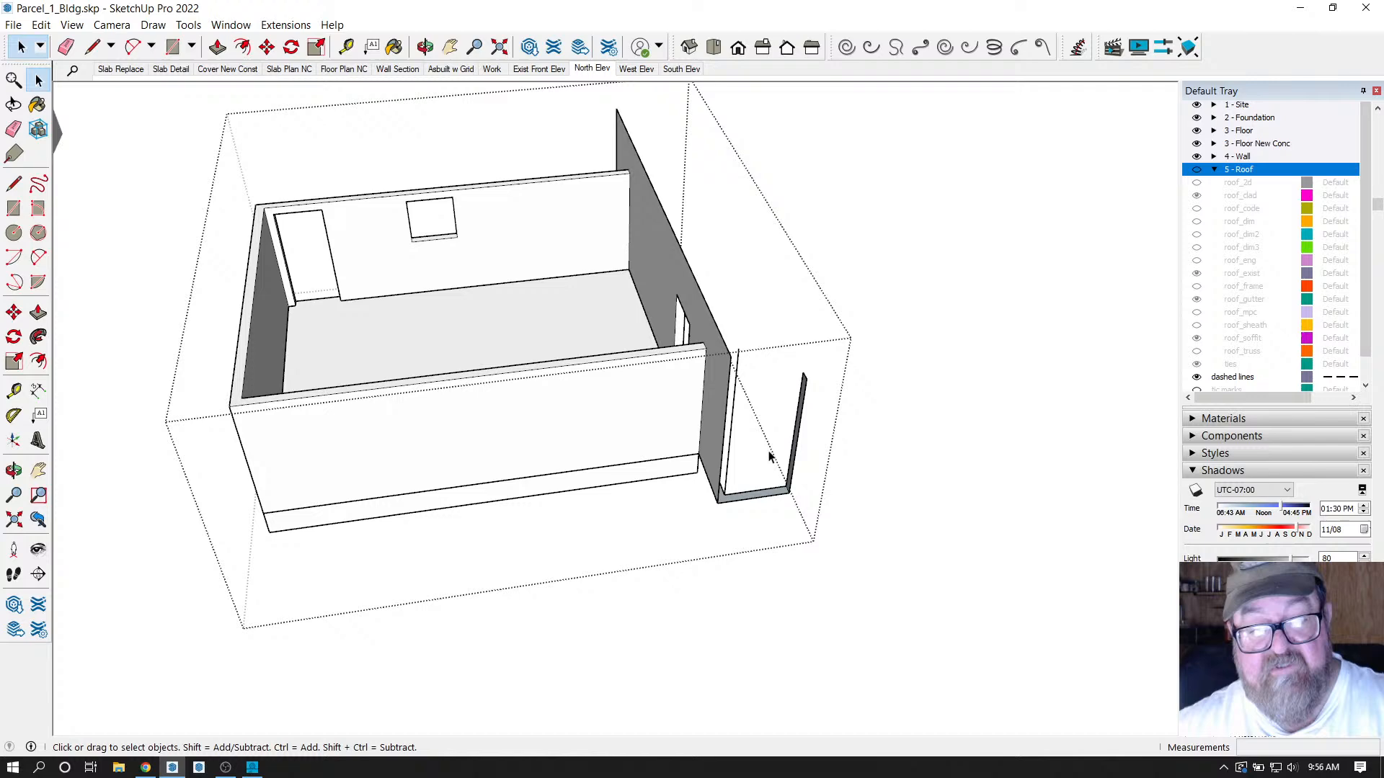
pyautogui.click(425, 47)
pyautogui.moveTo(634, 216); pyautogui.dragTo(755, 267)
# Erase the leftover wall face, small wall piece, door-frame pieces and stray floor and ledge edges.
pyautogui.click(65, 47)
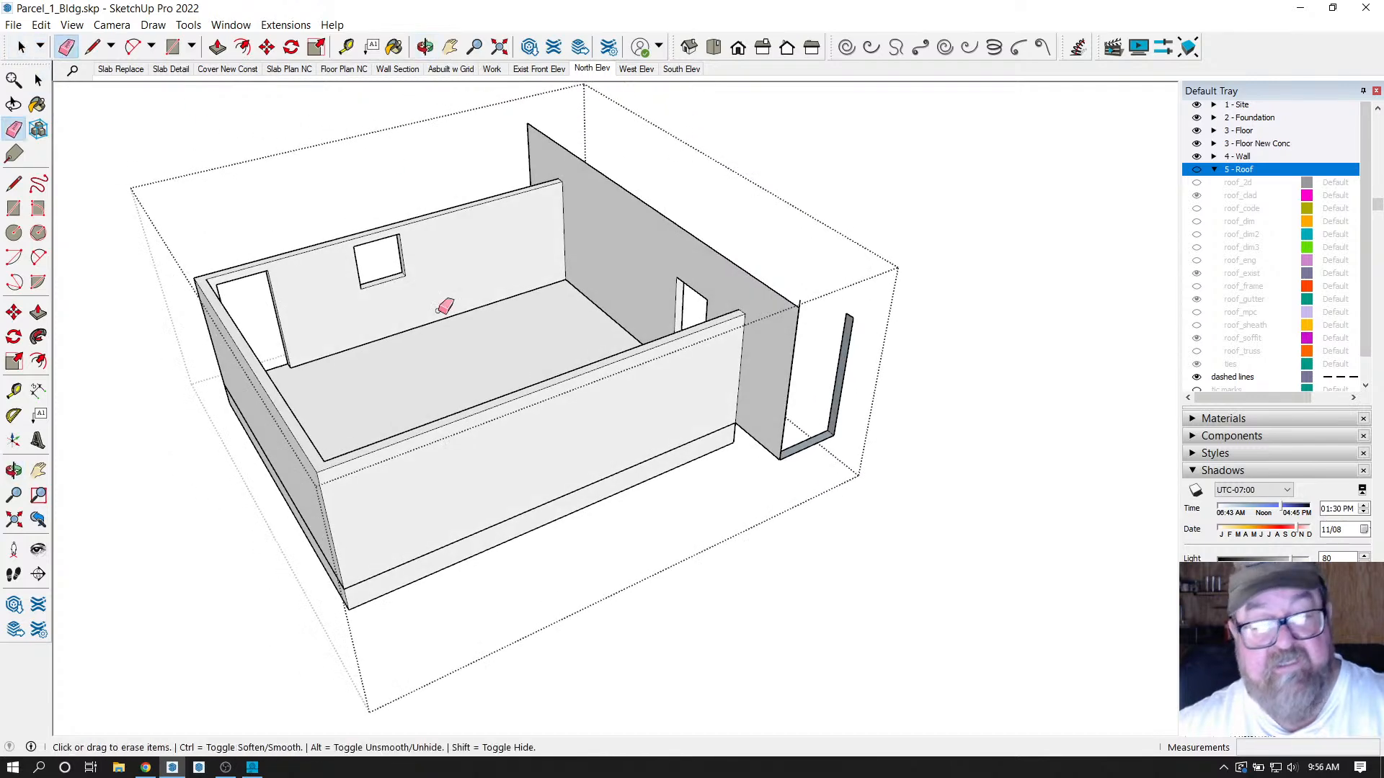
pyautogui.click(800, 304)
pyautogui.moveTo(801, 299); pyautogui.dragTo(803, 326)
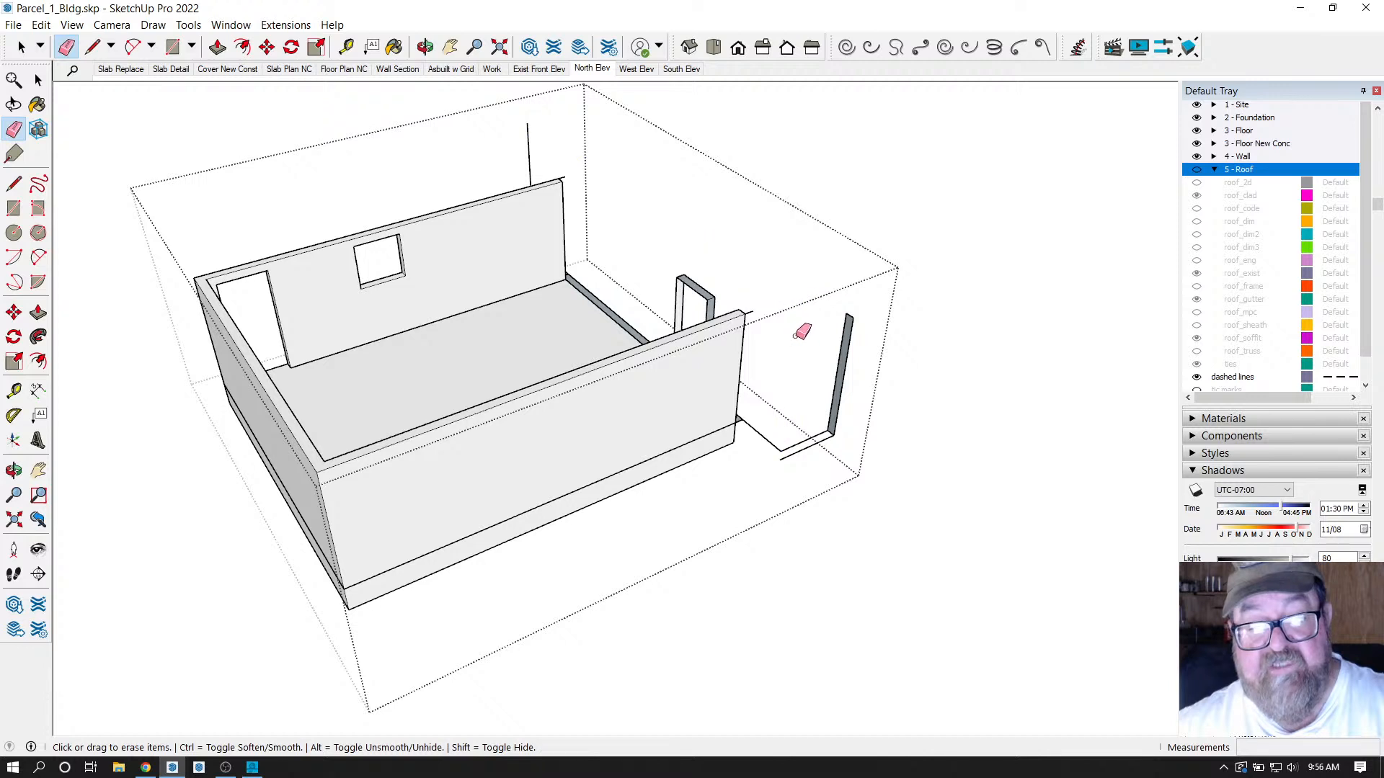
pyautogui.click(845, 418)
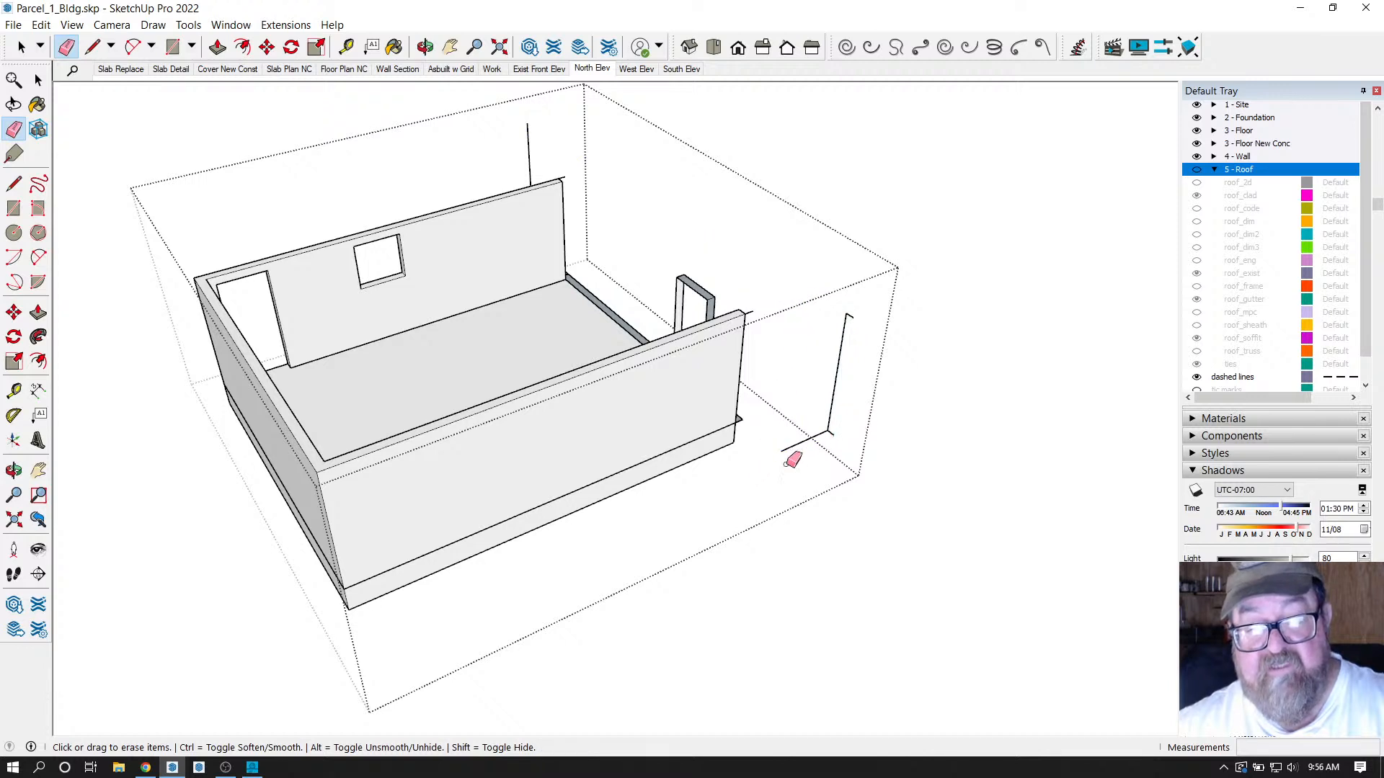
pyautogui.moveTo(790, 457); pyautogui.dragTo(852, 315)
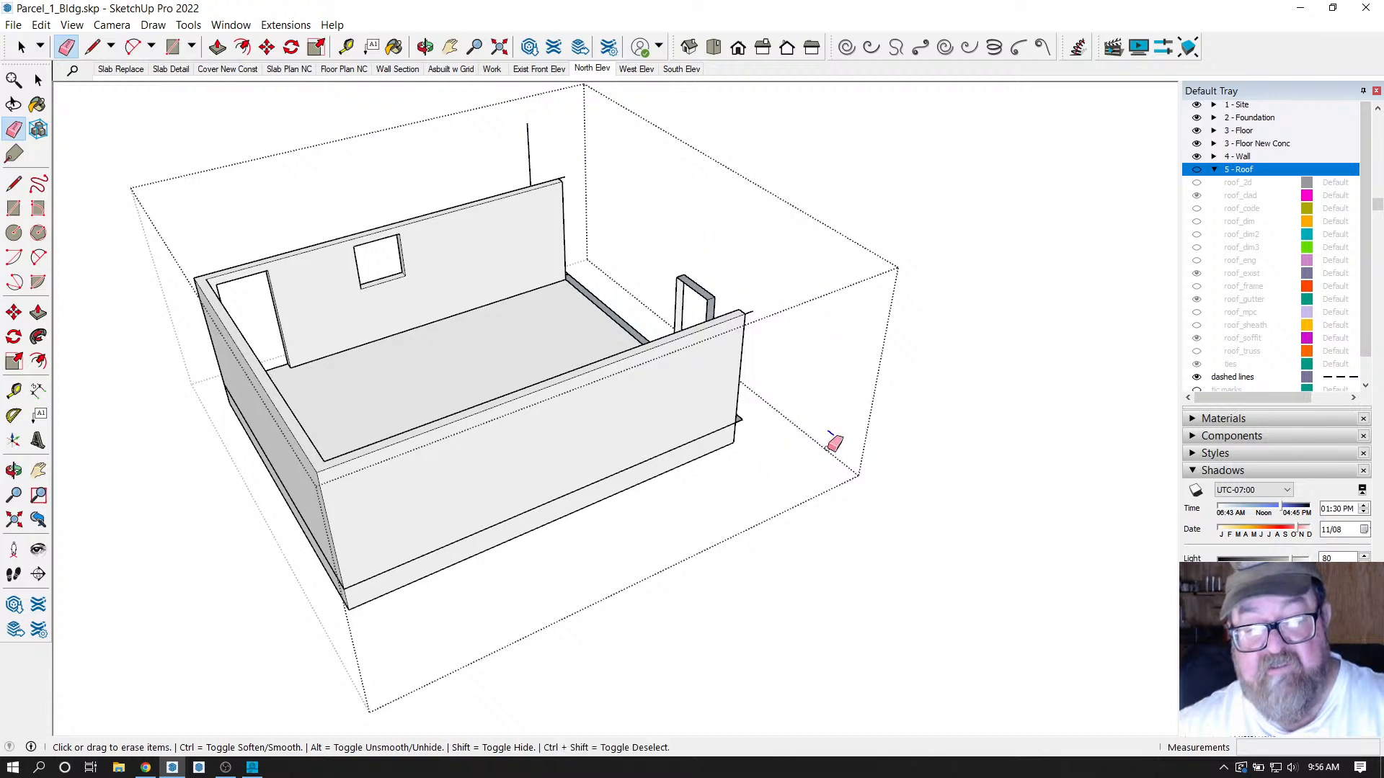
pyautogui.scroll(3, 732, 310)
pyautogui.moveTo(708, 291)
pyautogui.mouseDown()
pyautogui.moveTo(667, 268)
pyautogui.moveTo(686, 268)
pyautogui.moveTo(658, 286)
pyautogui.moveTo(659, 310)
pyautogui.mouseUp()
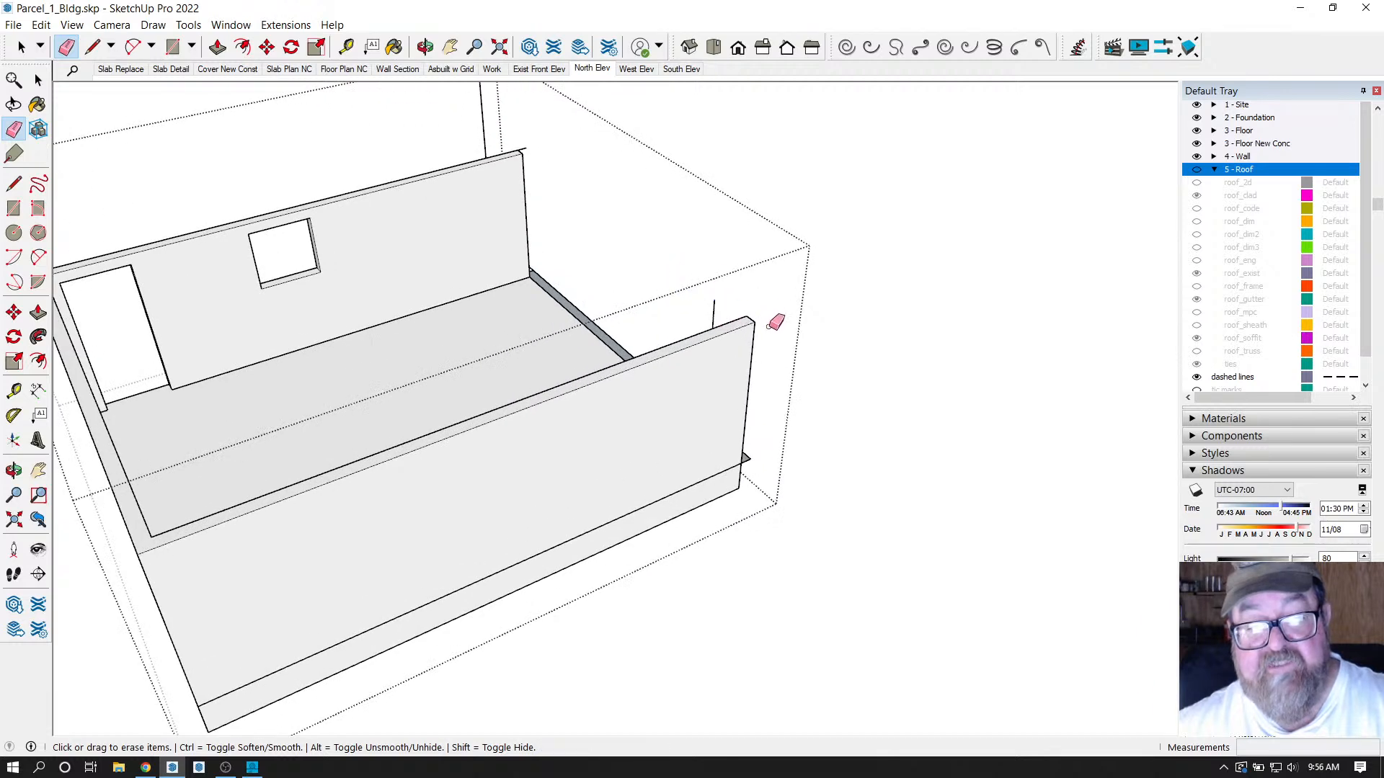
pyautogui.click(712, 311)
pyautogui.scroll(-2, 809, 401)
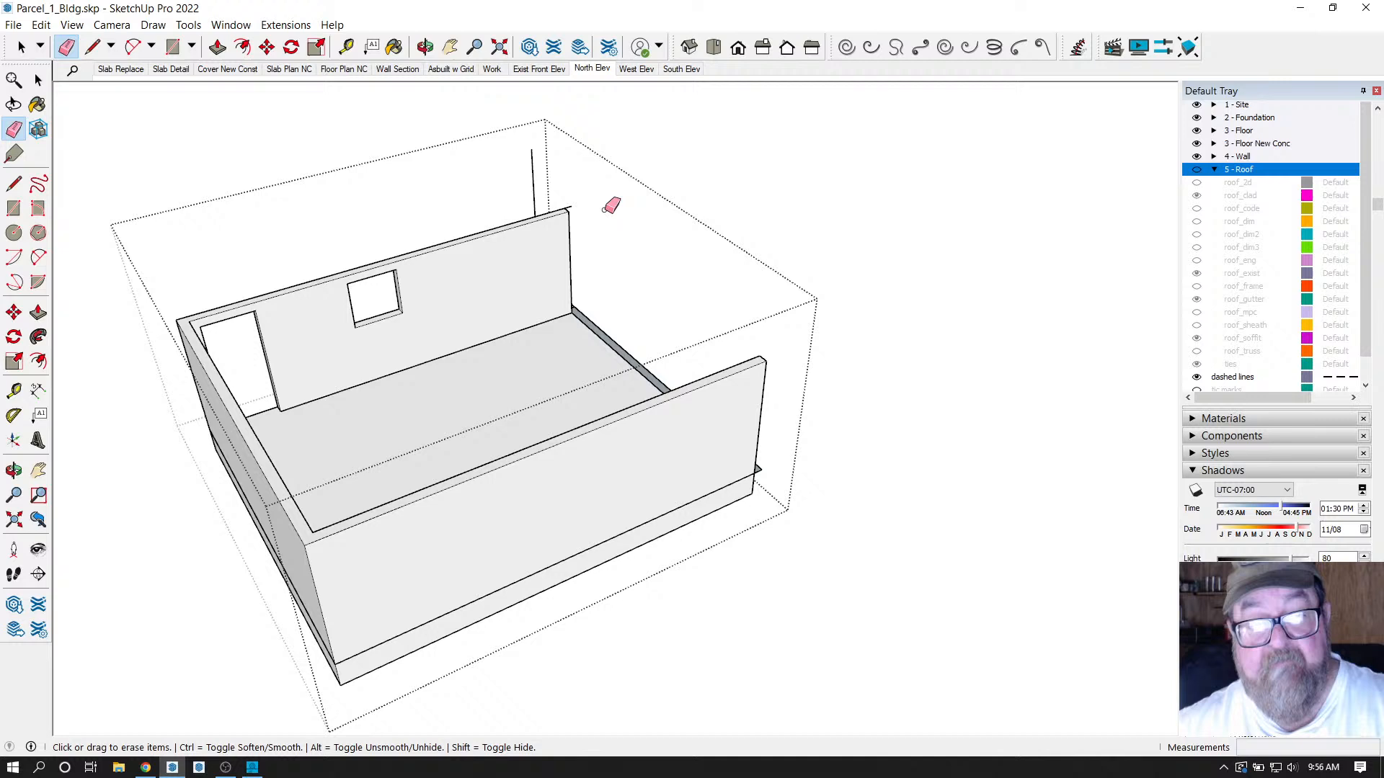
pyautogui.click(531, 186)
pyautogui.scroll(1, 587, 173)
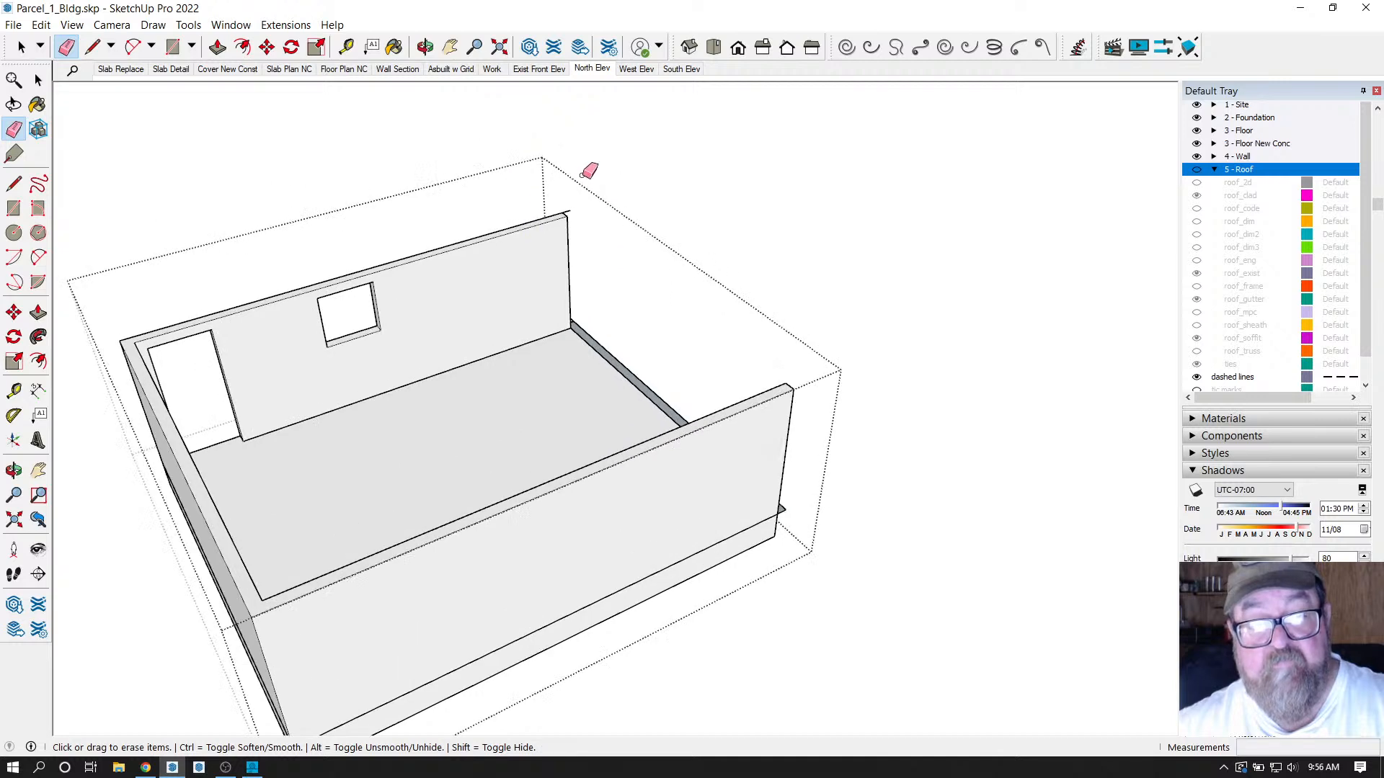
pyautogui.click(602, 346)
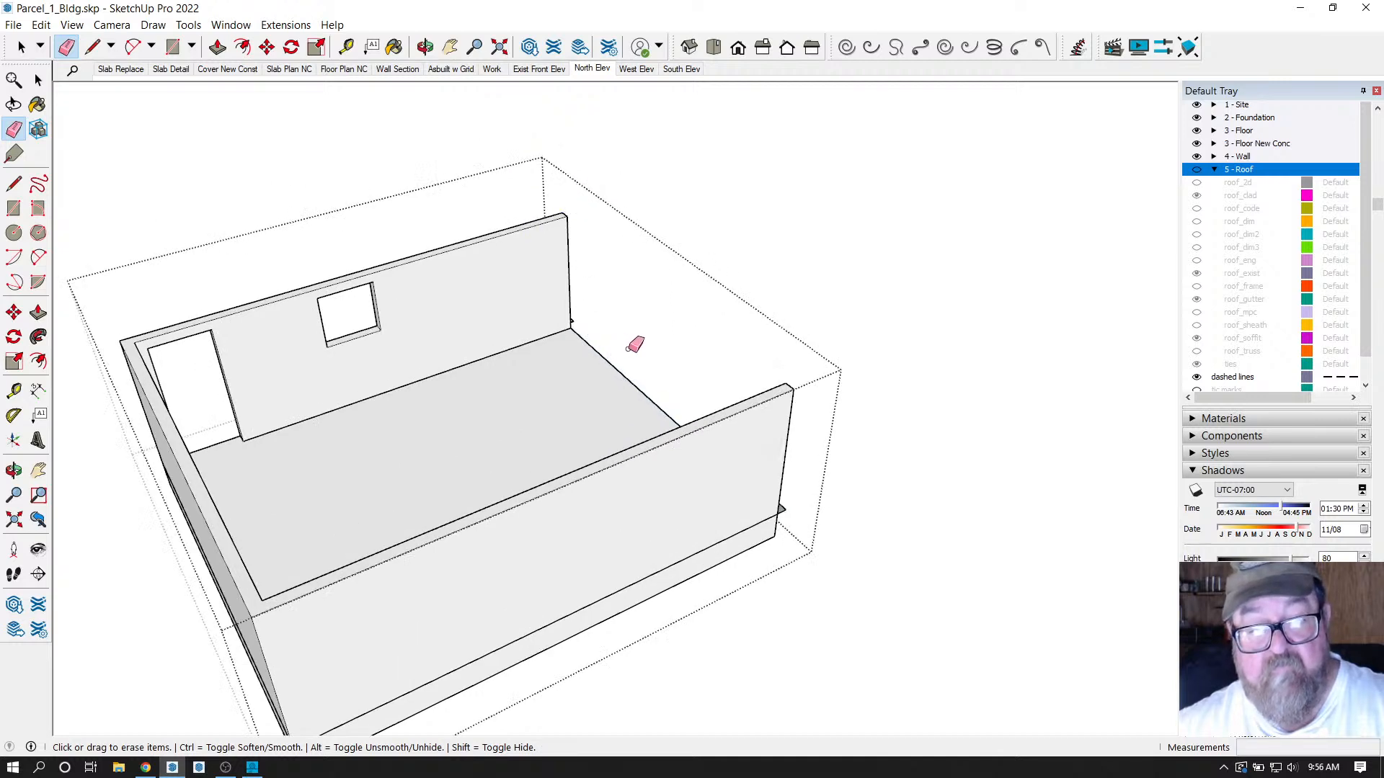
pyautogui.click(784, 513)
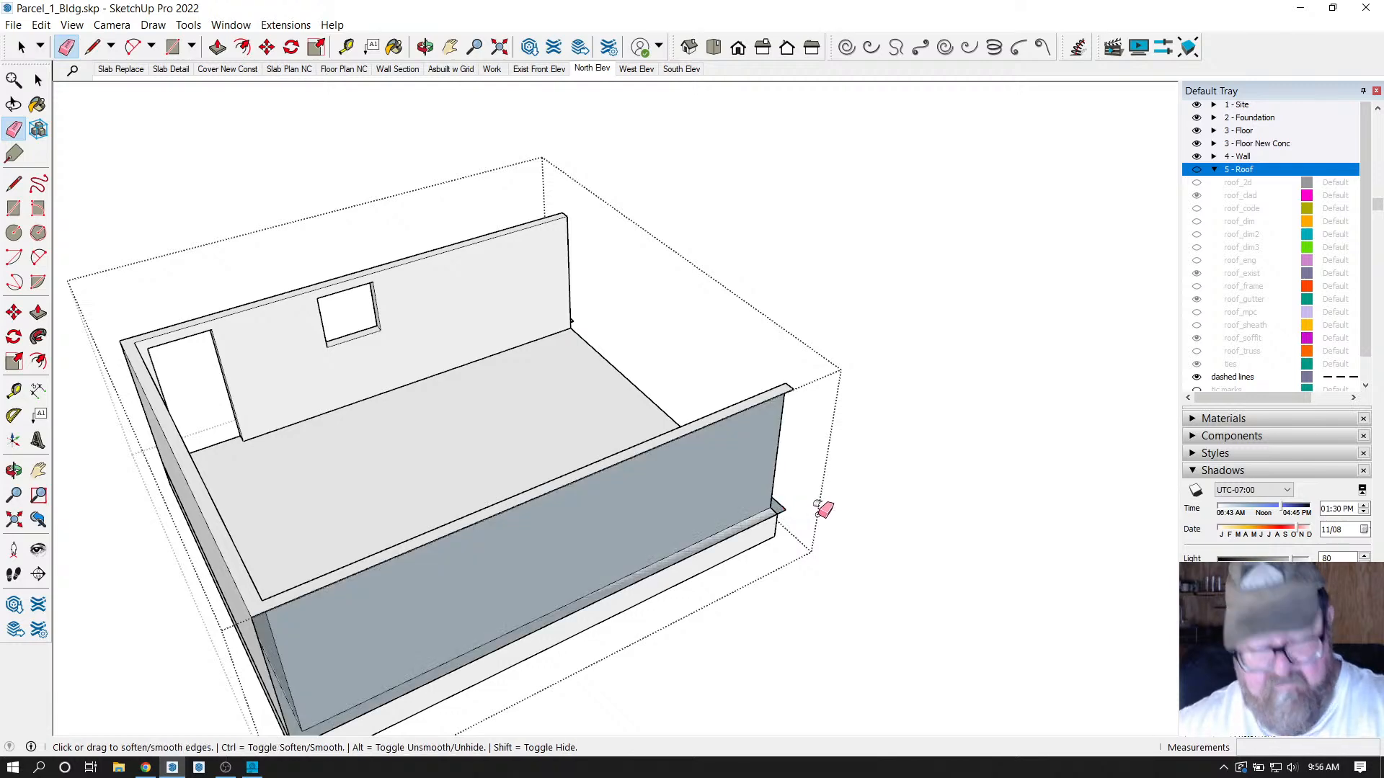
pyautogui.click(796, 513)
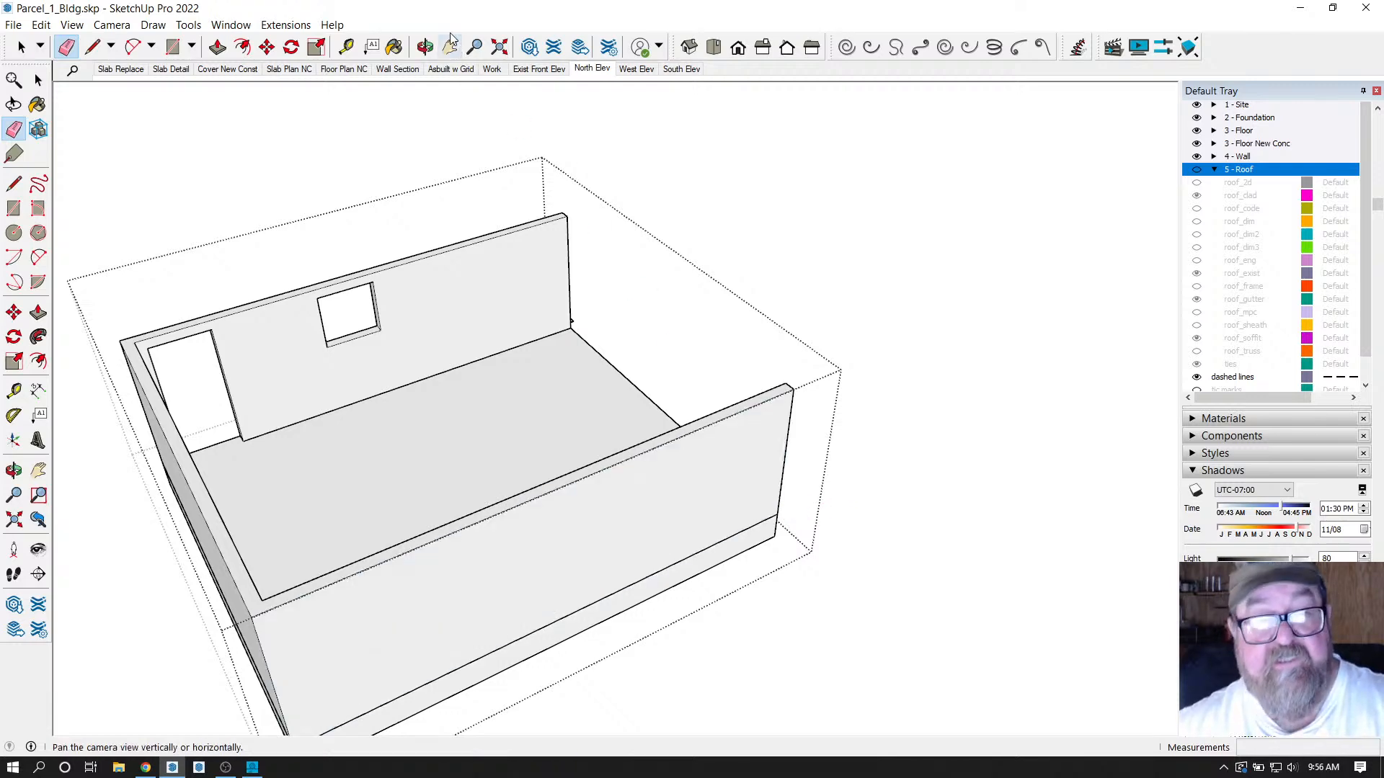
# Erase the edges sticking out of the wall corner and review the trimmed room.
pyautogui.click(425, 46)
pyautogui.moveTo(667, 400)
pyautogui.mouseDown()
pyautogui.moveTo(691, 404)
pyautogui.moveTo(209, 383)
pyautogui.moveTo(813, 423)
pyautogui.mouseUp()
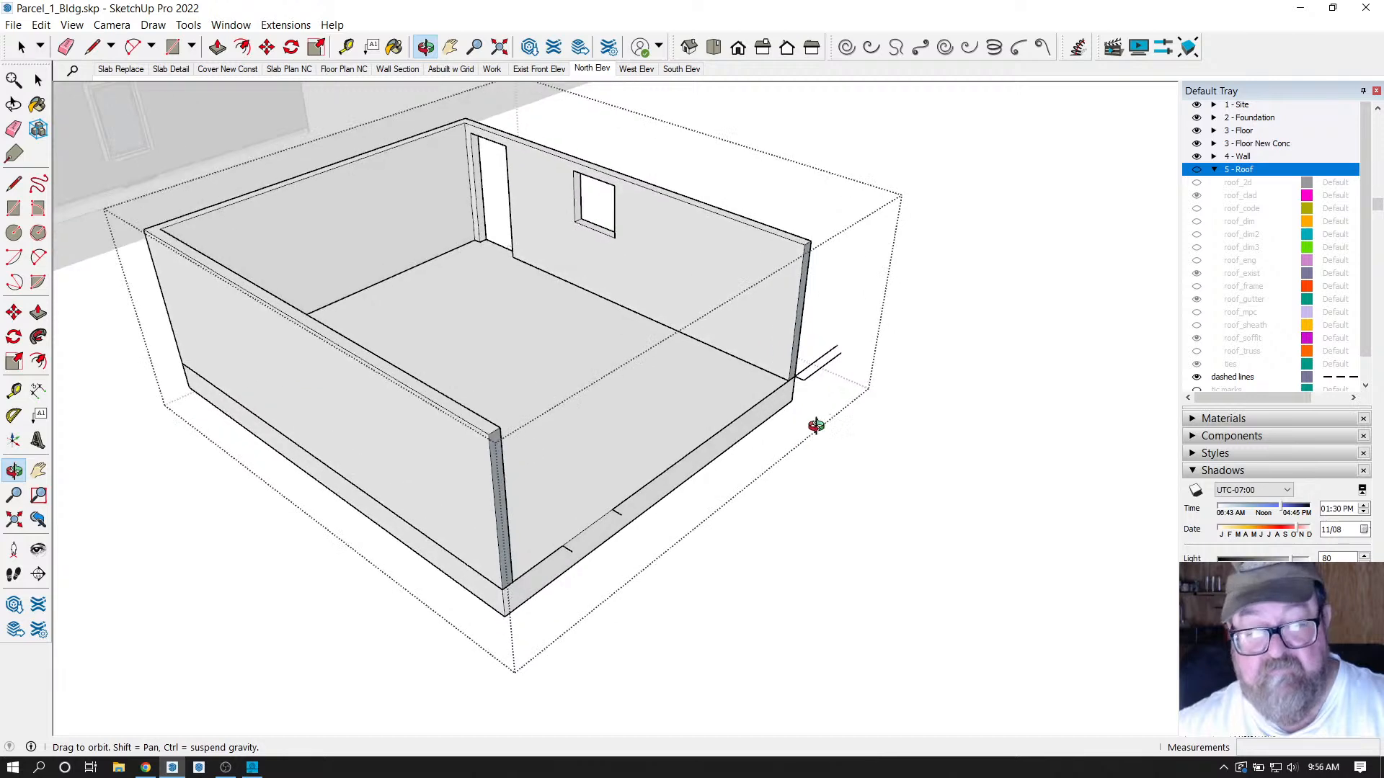
pyautogui.click(67, 47)
pyautogui.scroll(3, 963, 420)
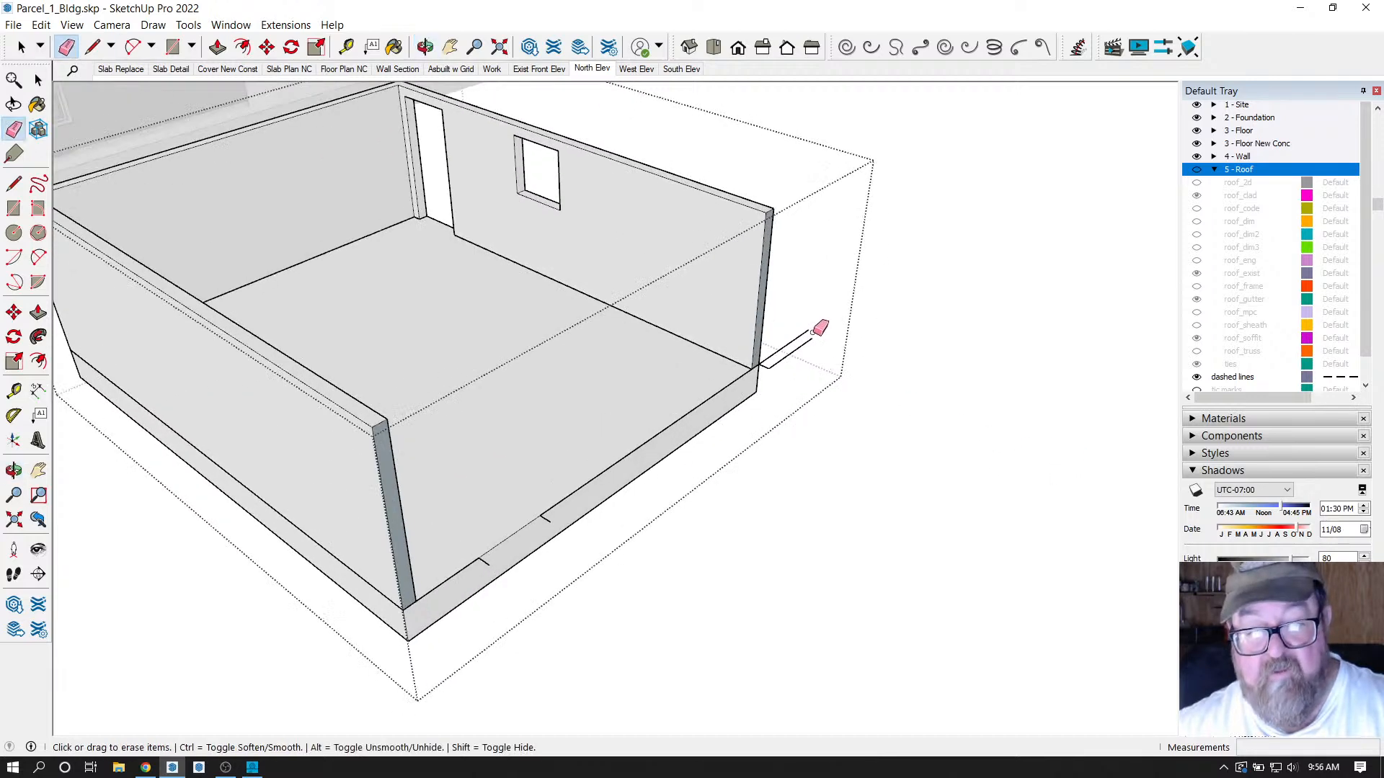
pyautogui.moveTo(816, 328)
pyautogui.mouseDown()
pyautogui.moveTo(802, 372)
pyautogui.moveTo(775, 376)
pyautogui.mouseUp()
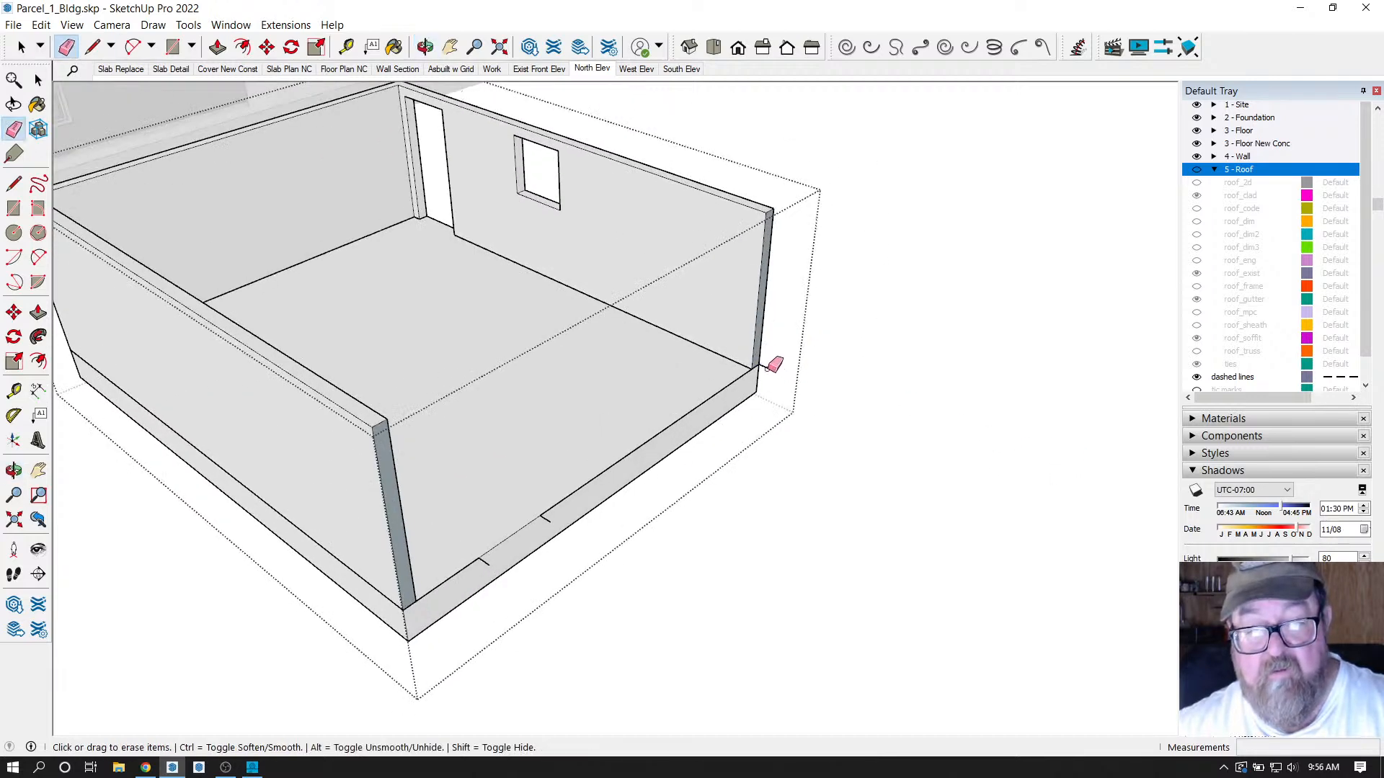
pyautogui.scroll(1, 546, 518)
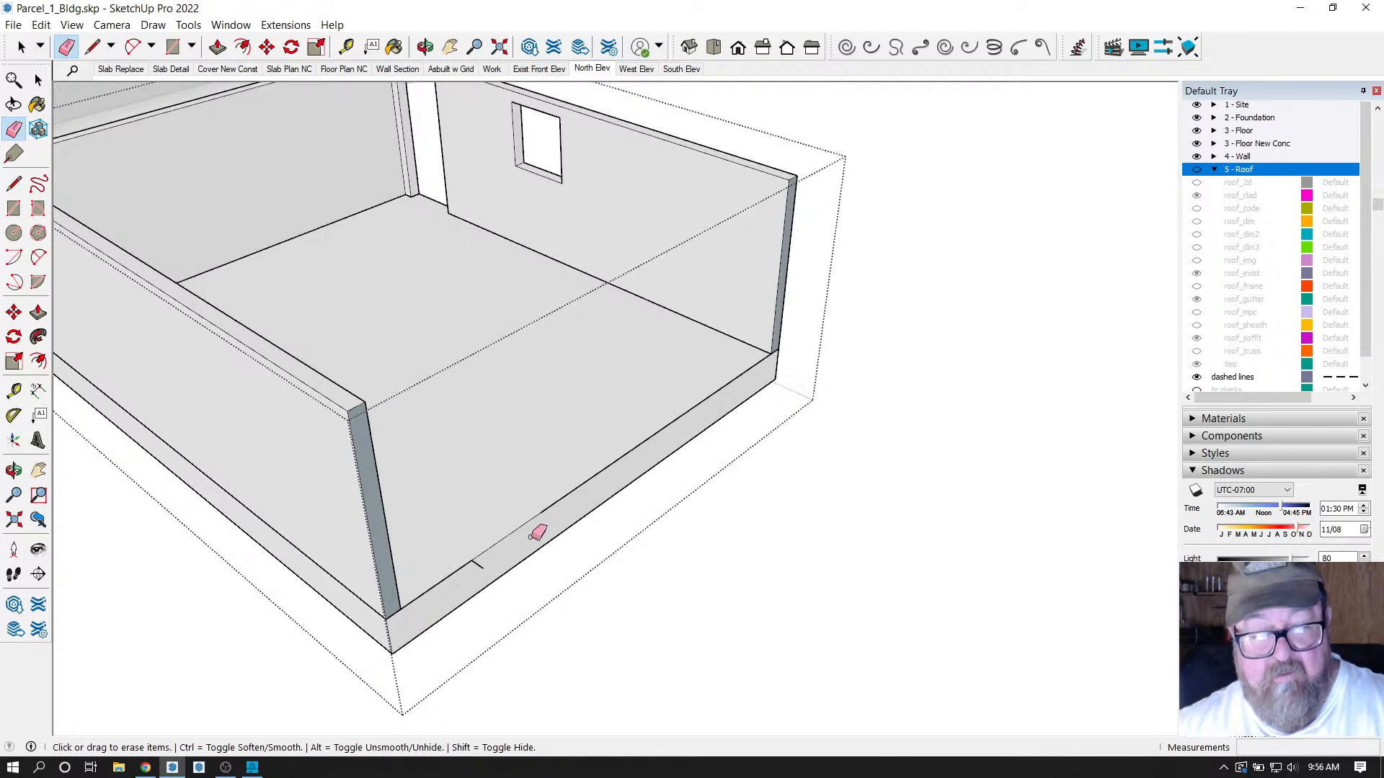
pyautogui.scroll(-1, 699, 578)
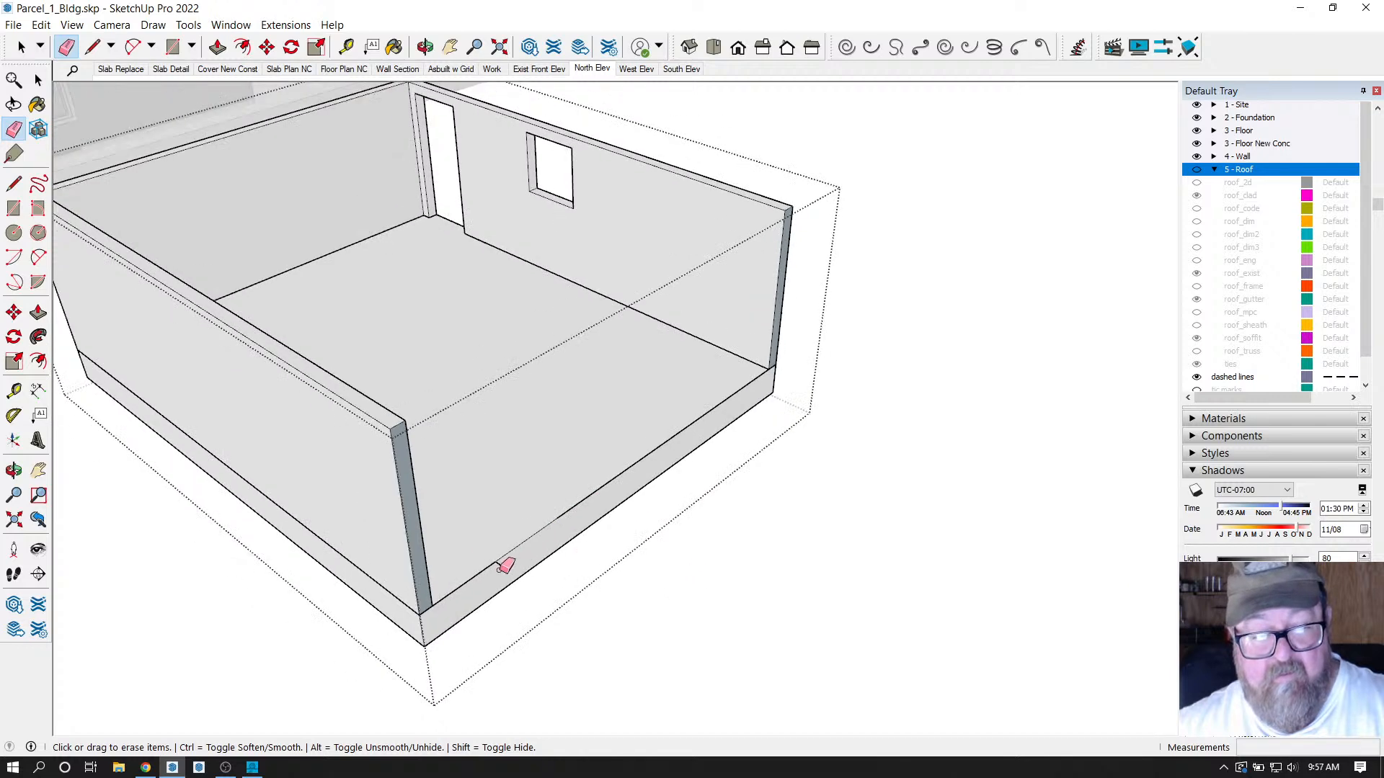
pyautogui.scroll(-3, 615, 565)
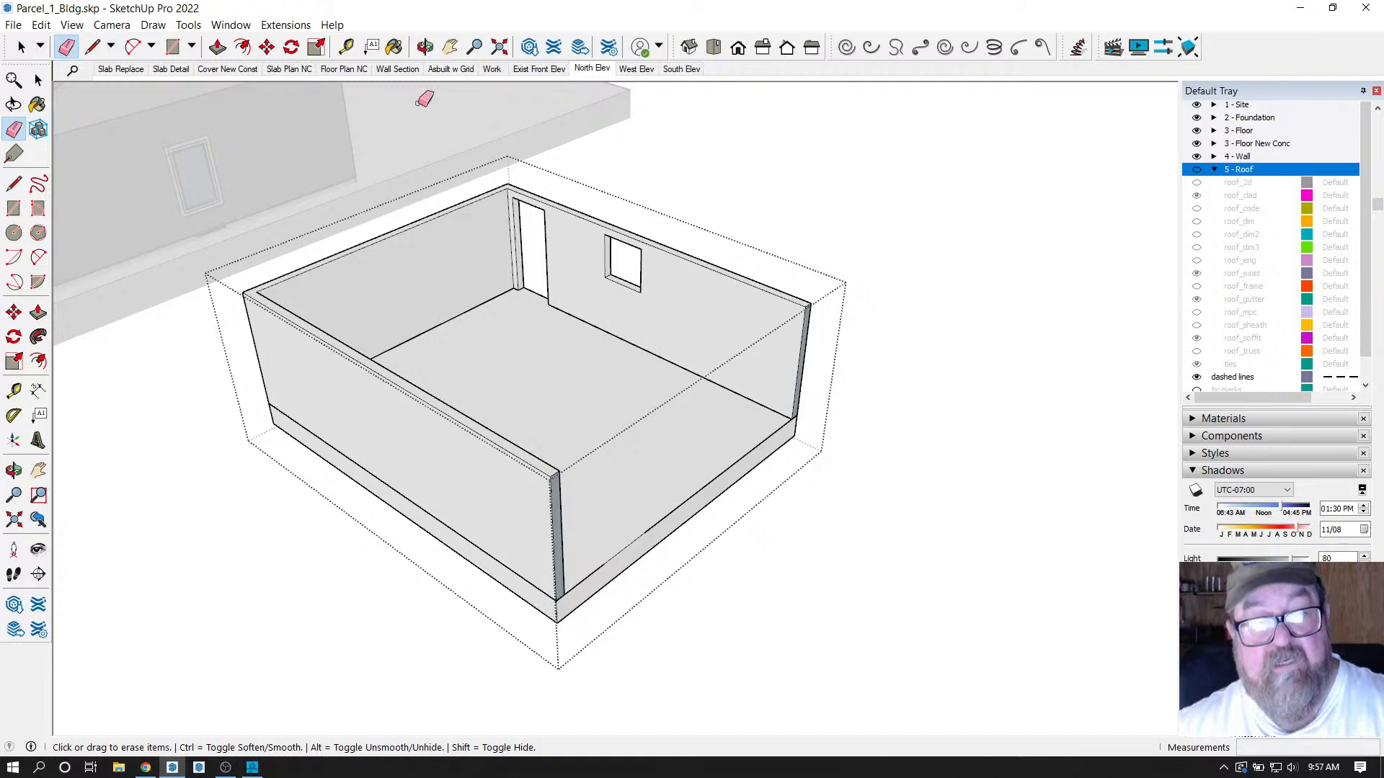
pyautogui.click(426, 47)
pyautogui.moveTo(864, 324)
pyautogui.mouseDown()
pyautogui.moveTo(983, 389)
pyautogui.moveTo(920, 413)
pyautogui.mouseUp()
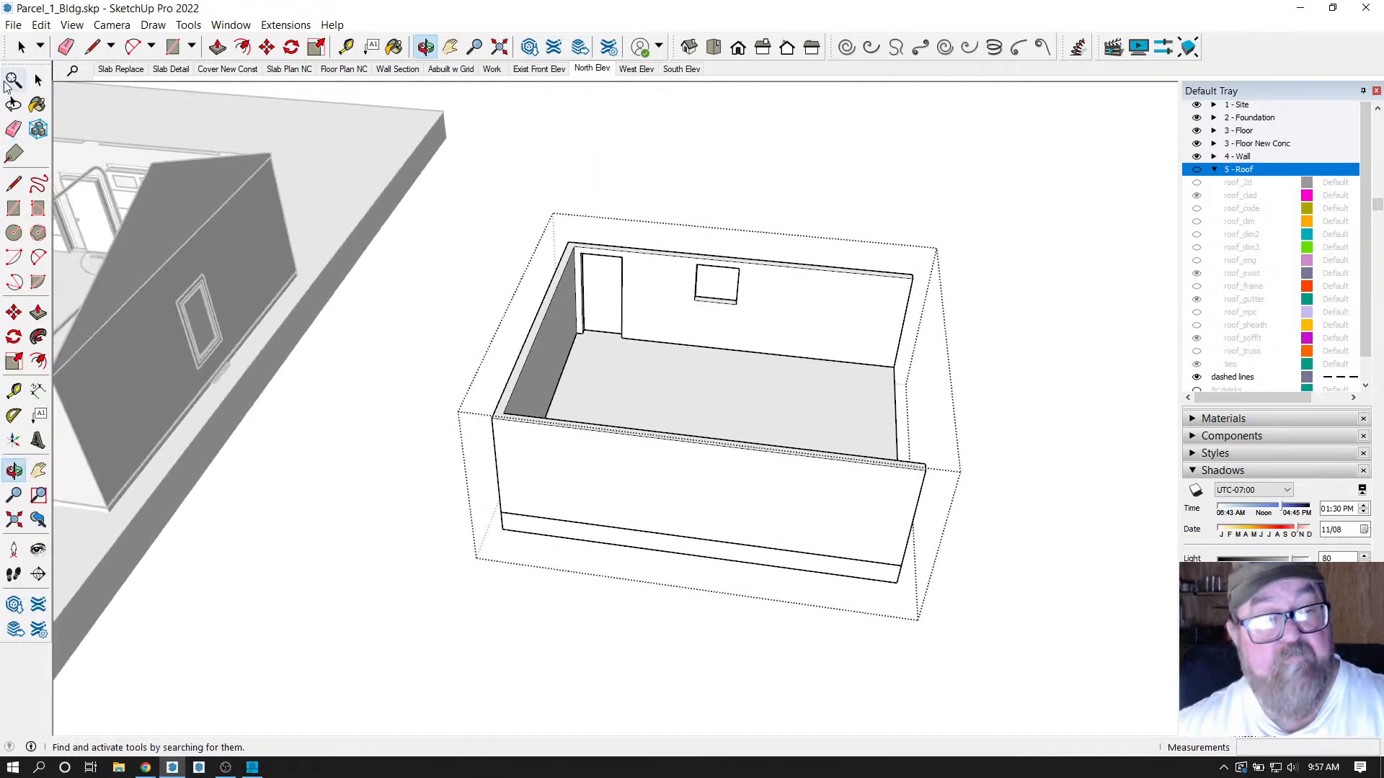
# Move the small room's wall group 90' back into the breezeway gap and apply the North Elev scene.
pyautogui.click(21, 47)
pyautogui.moveTo(896, 226); pyautogui.dragTo(516, 476, button='middle')
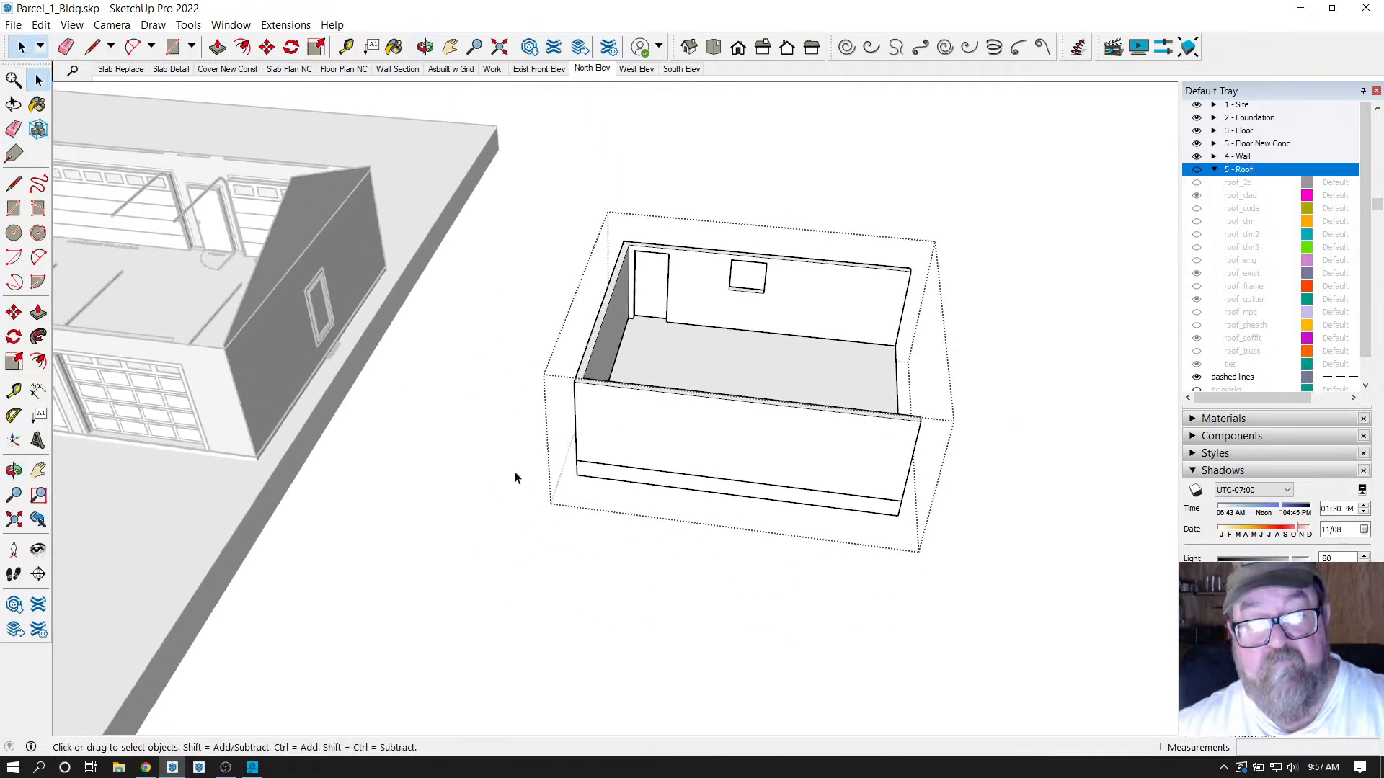
pyautogui.scroll(-3, 861, 483)
pyautogui.click(836, 478)
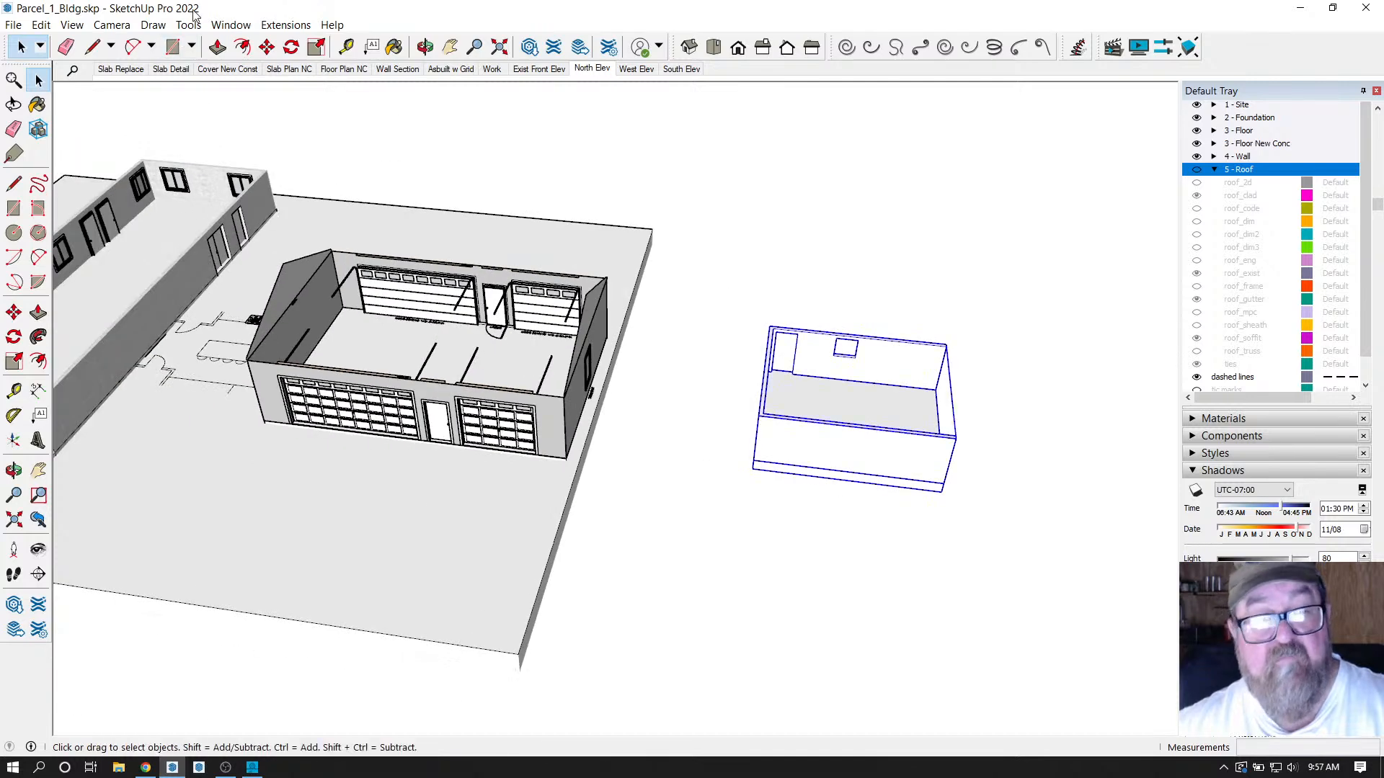
pyautogui.click(267, 47)
pyautogui.click(1051, 267)
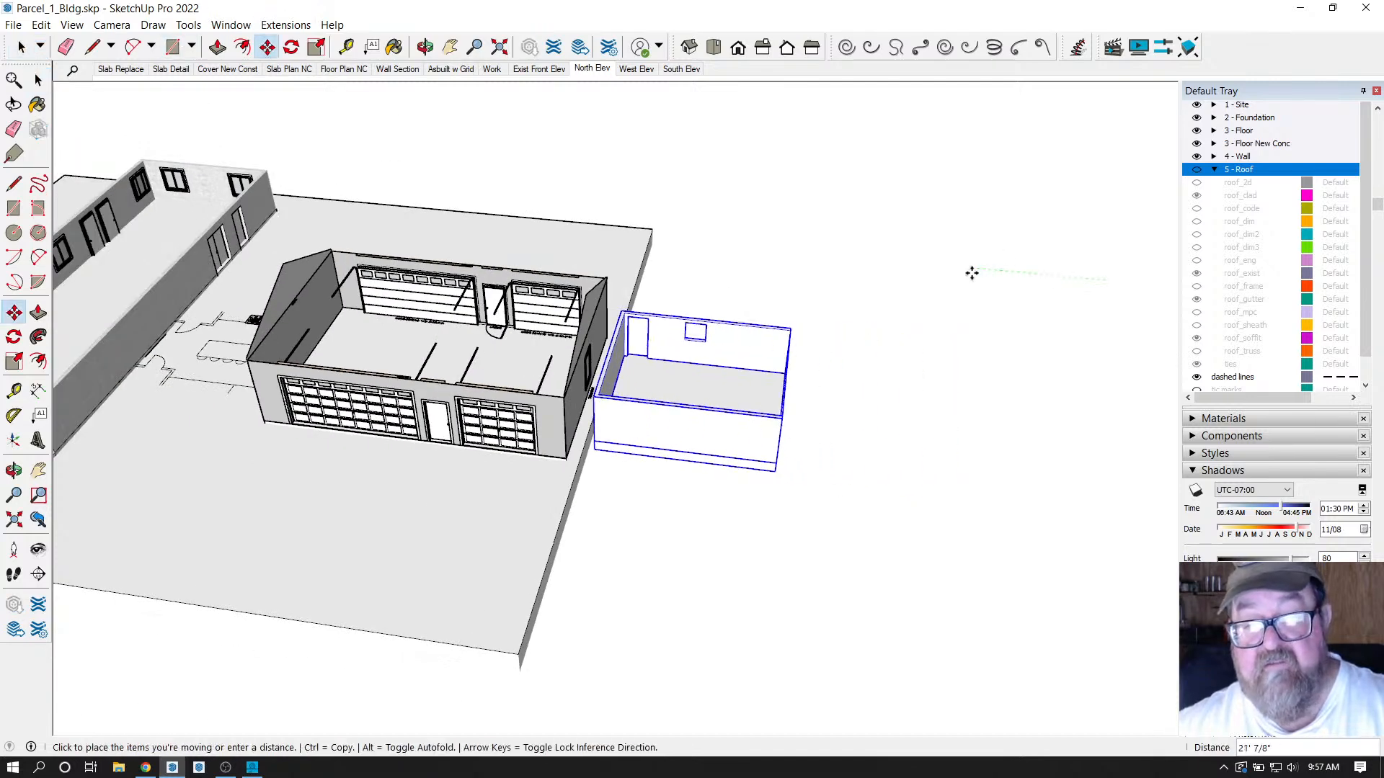
pyautogui.write("90'")
pyautogui.press('Return')
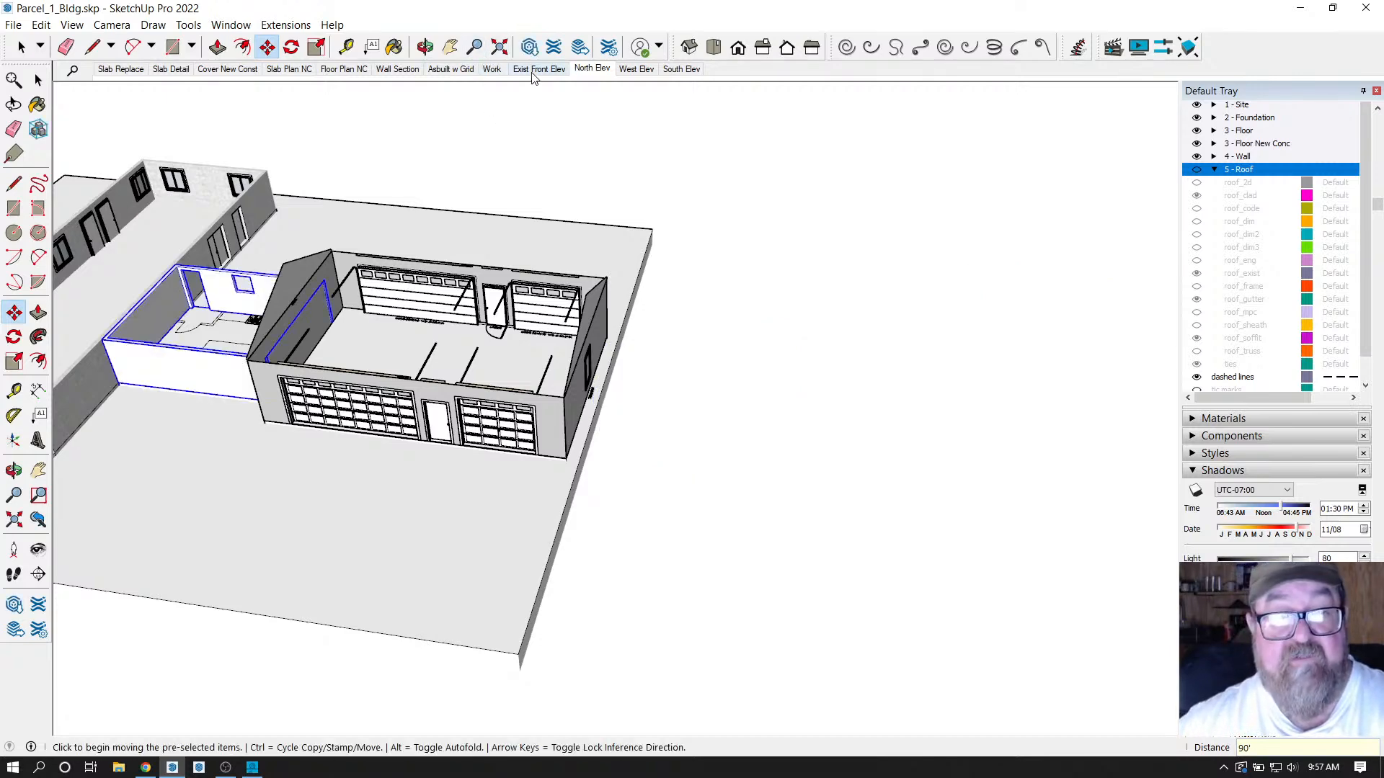
pyautogui.click(601, 73)
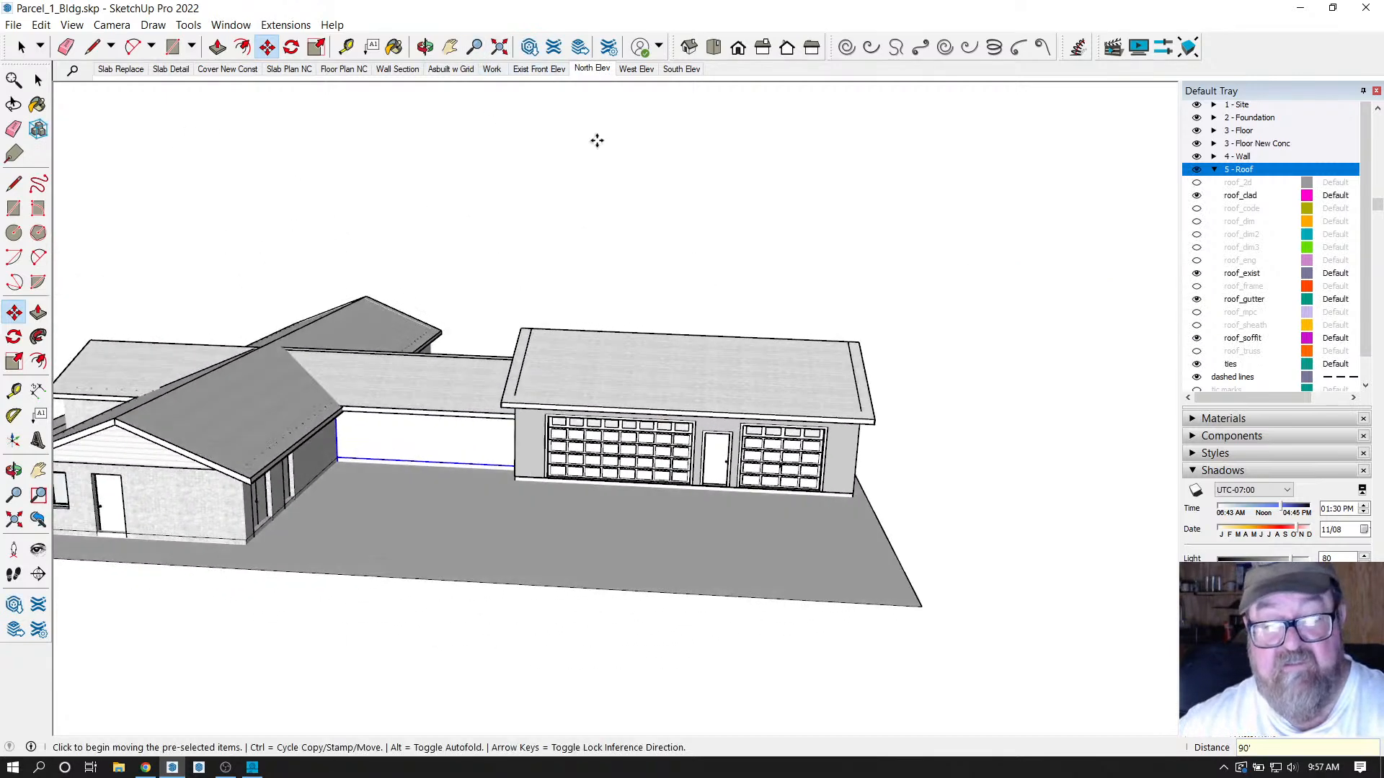
# Orbit around the garage to view its front and the gable end with the window.
pyautogui.click(21, 47)
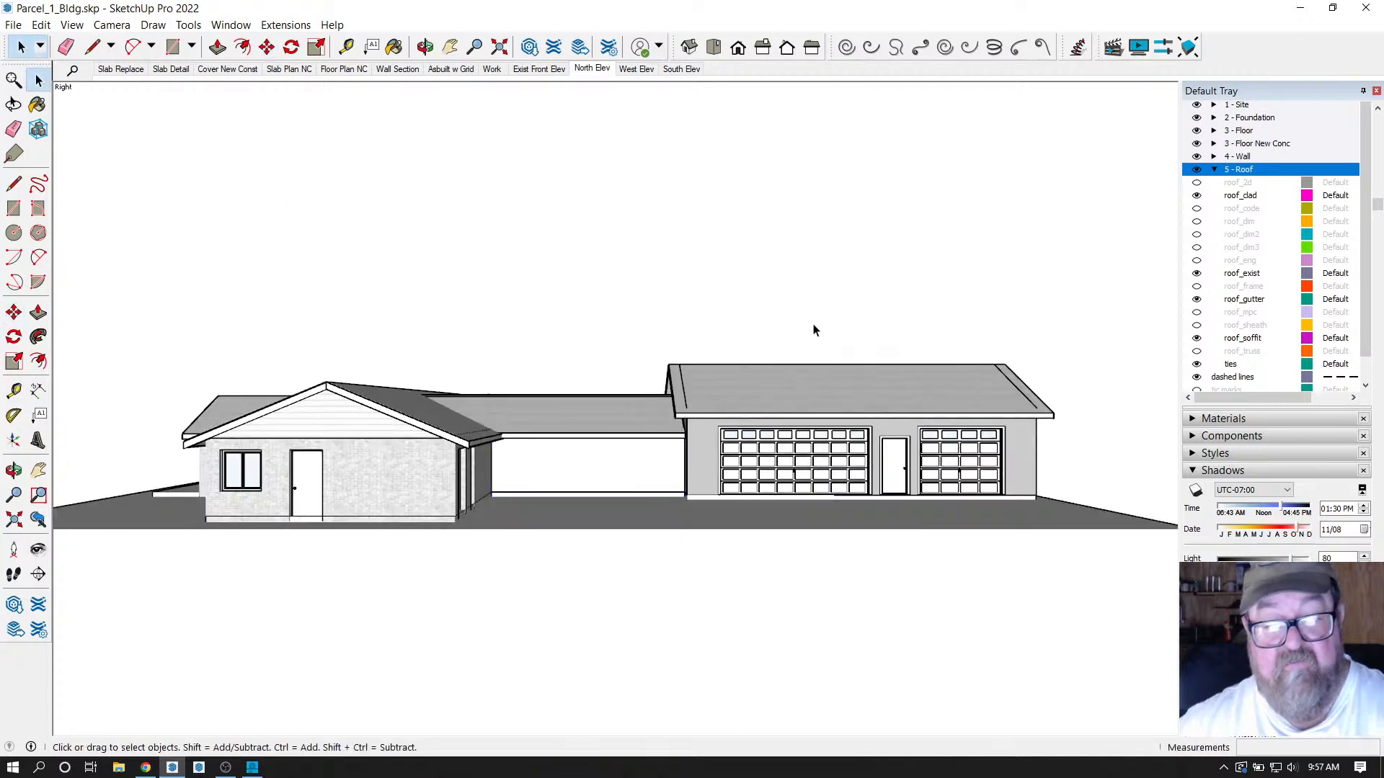
pyautogui.scroll(1, 746, 322)
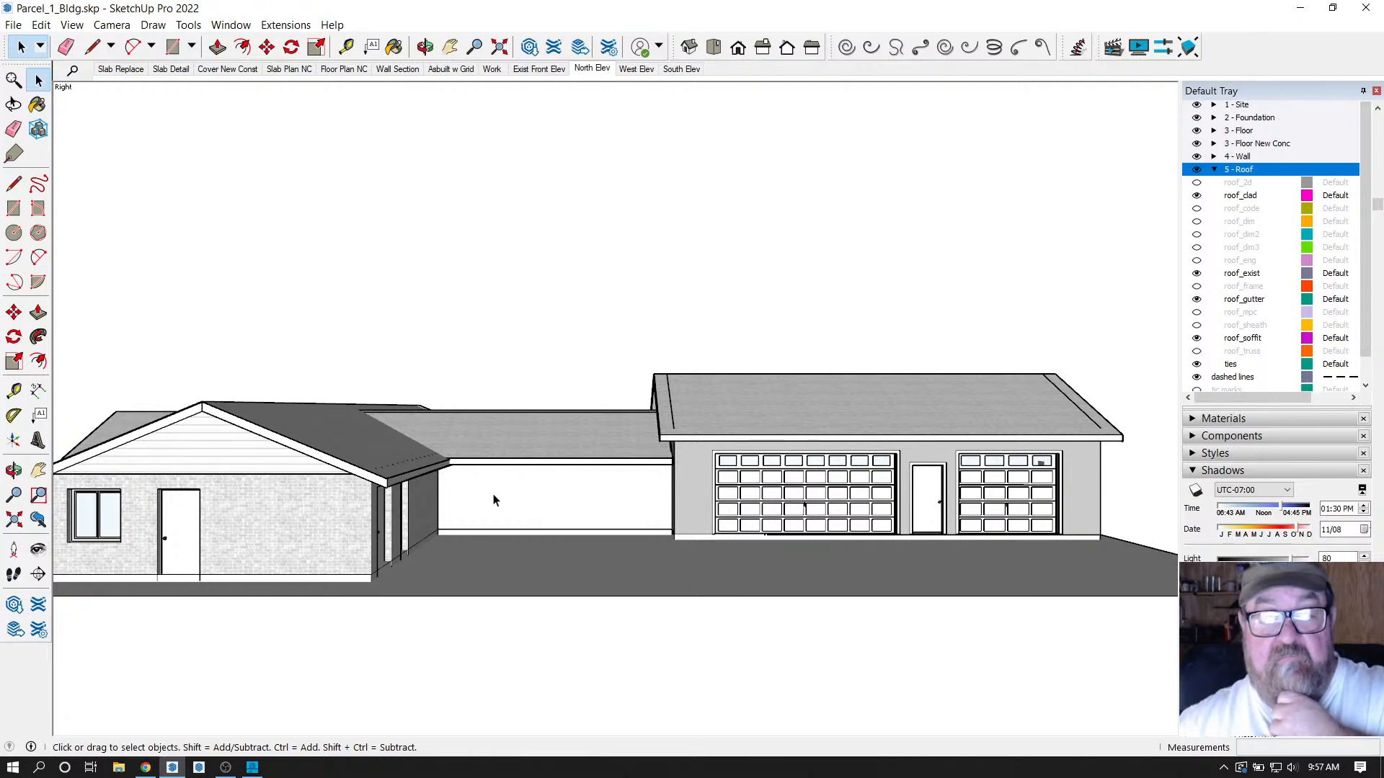
pyautogui.click(425, 47)
pyautogui.moveTo(533, 325); pyautogui.dragTo(528, 427)
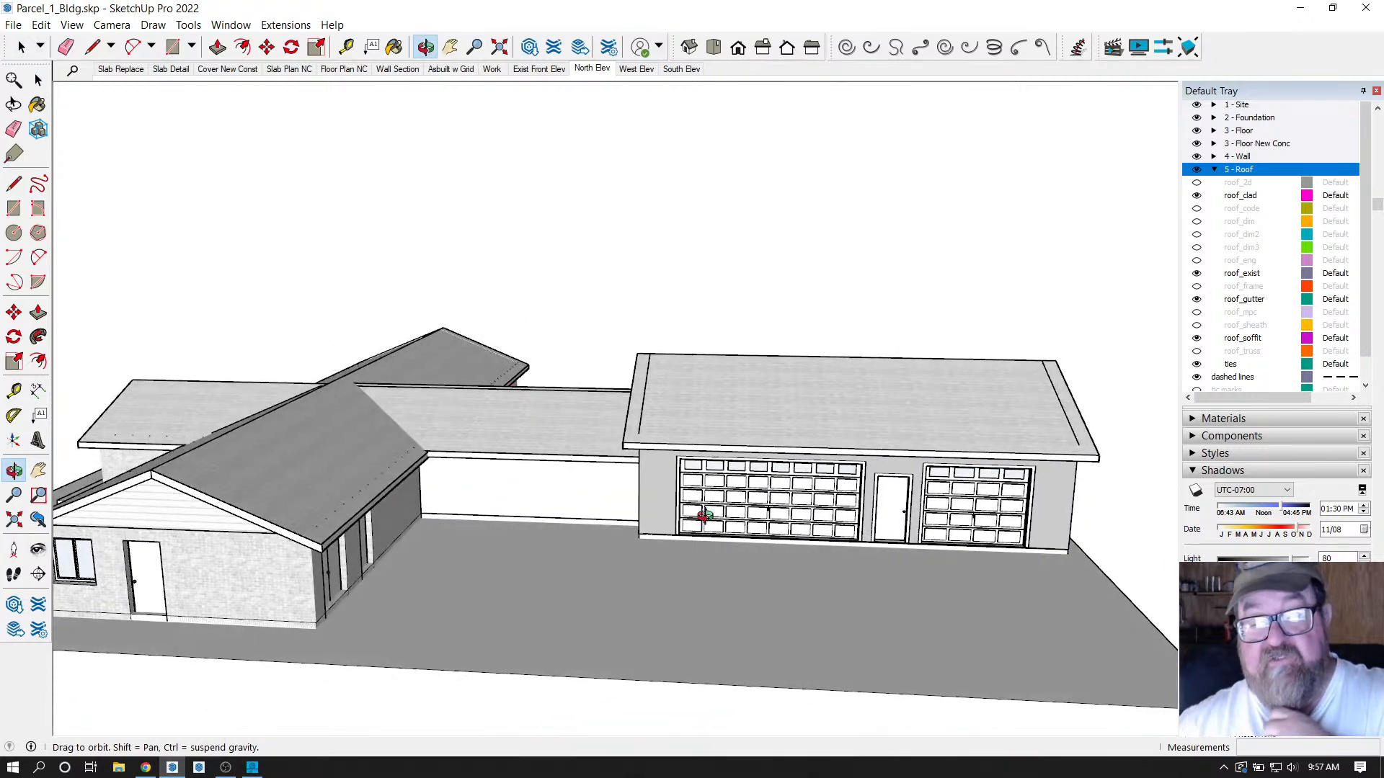
pyautogui.moveTo(899, 524); pyautogui.dragTo(255, 525)
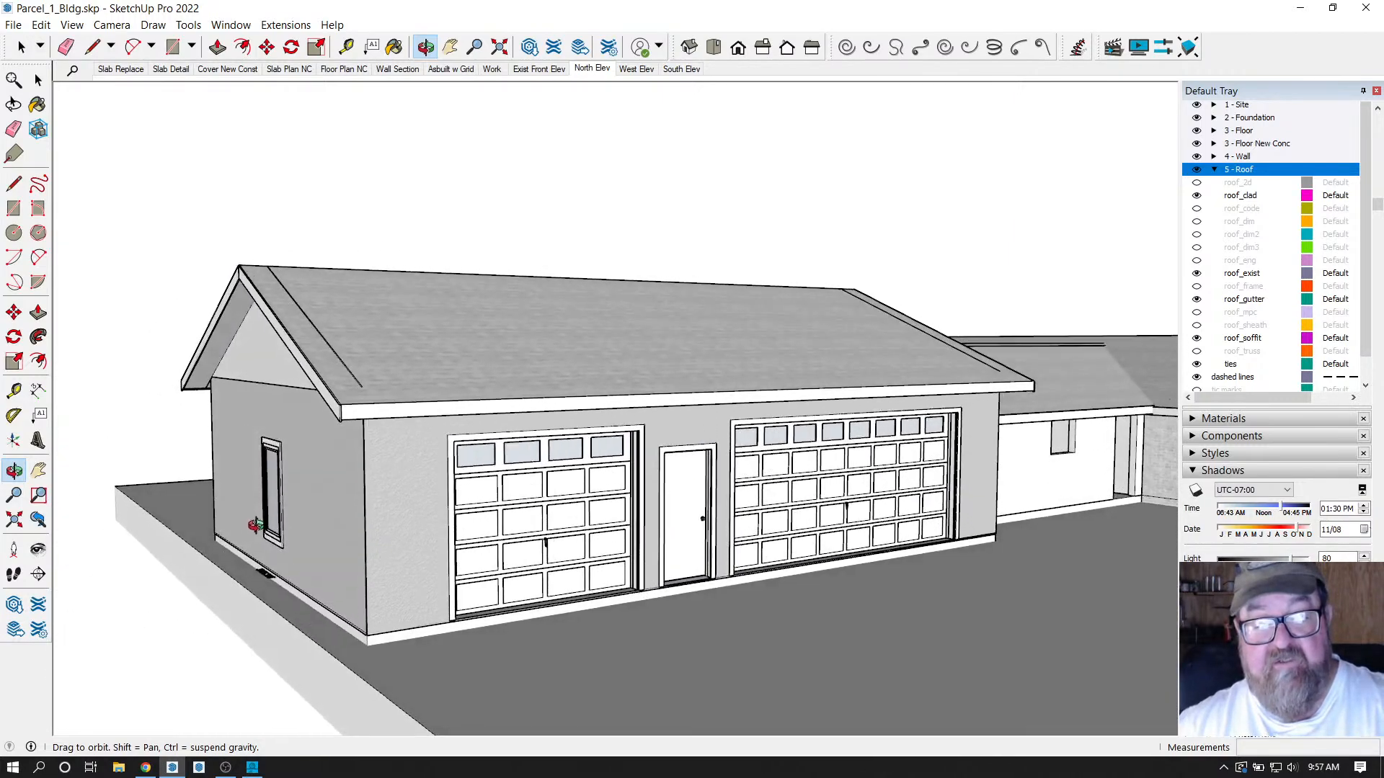
pyautogui.moveTo(717, 514); pyautogui.dragTo(806, 537)
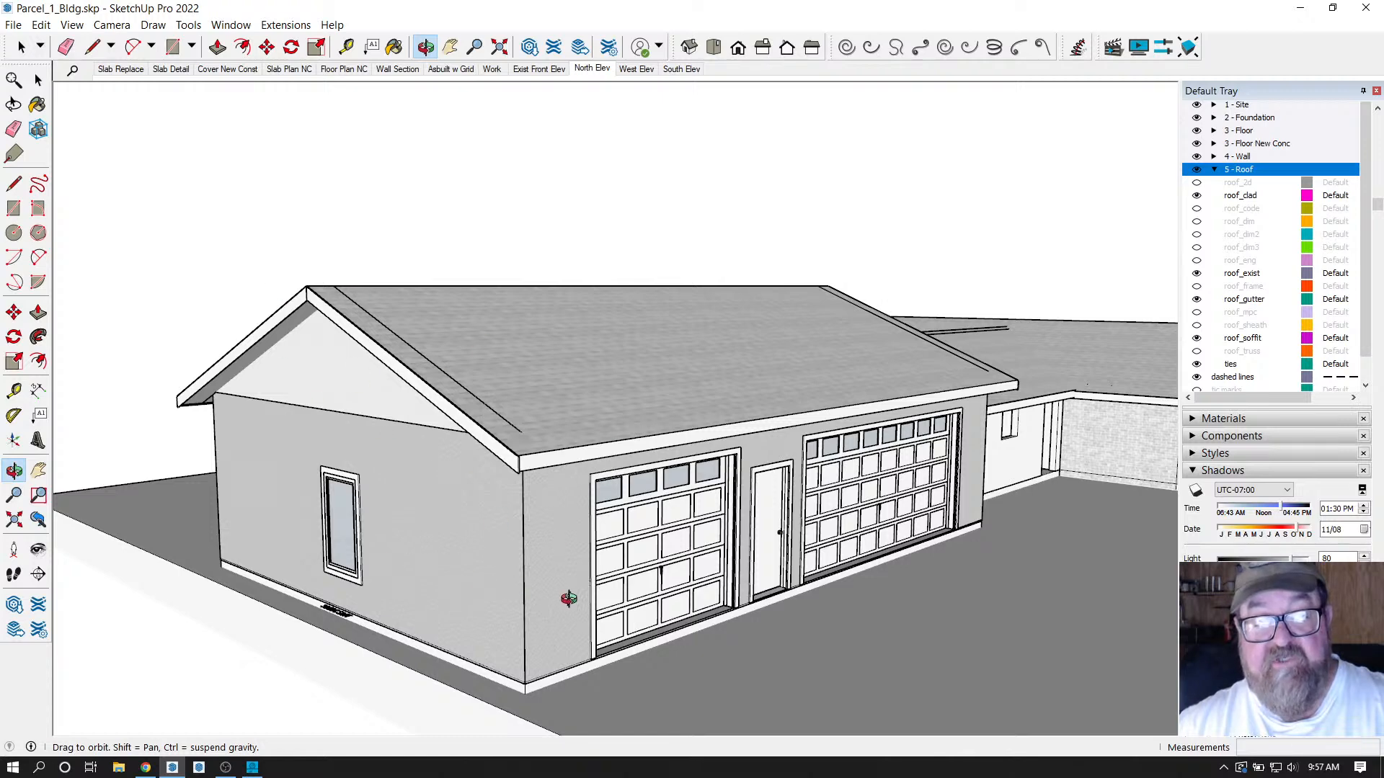
pyautogui.moveTo(587, 594); pyautogui.dragTo(630, 604)
pyautogui.moveTo(590, 520); pyautogui.dragTo(833, 511)
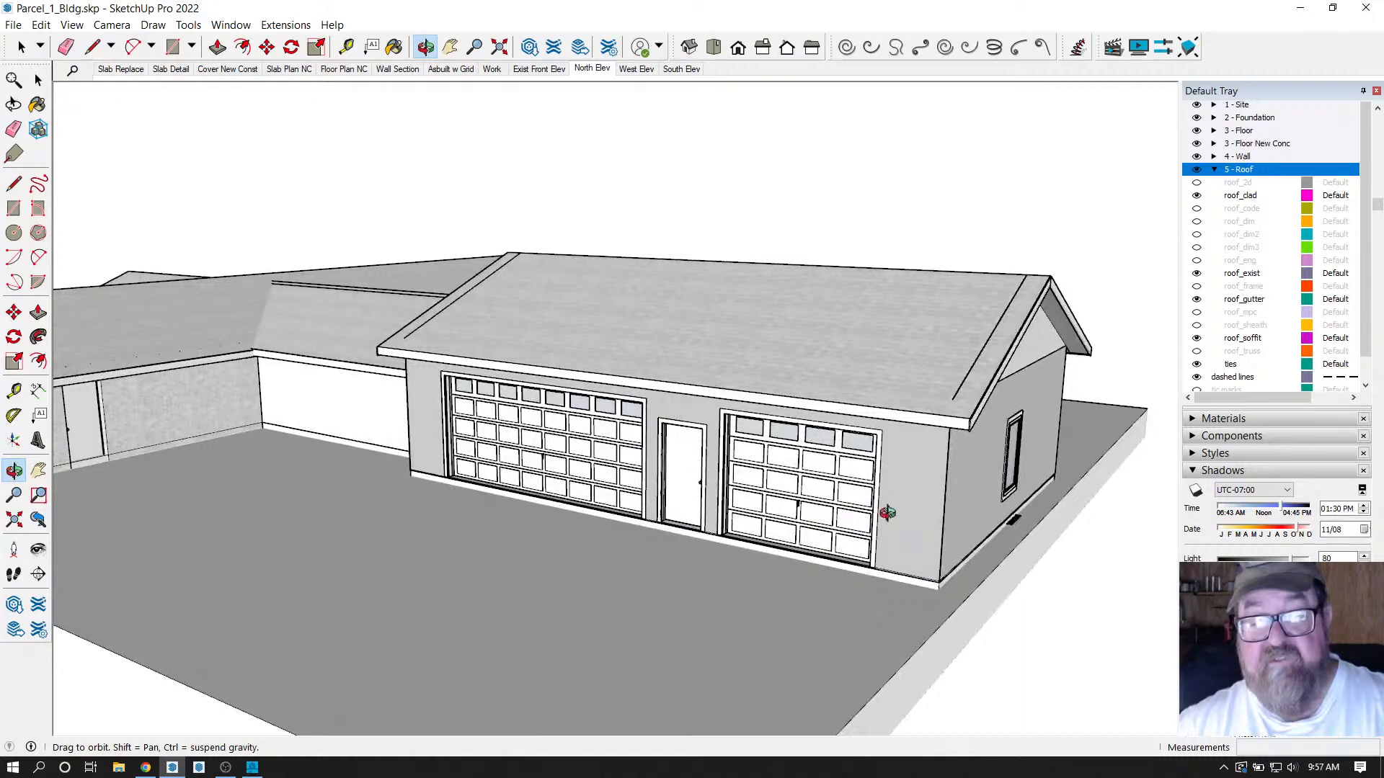
pyautogui.moveTo(943, 548); pyautogui.dragTo(303, 378)
pyautogui.scroll(2, 303, 378)
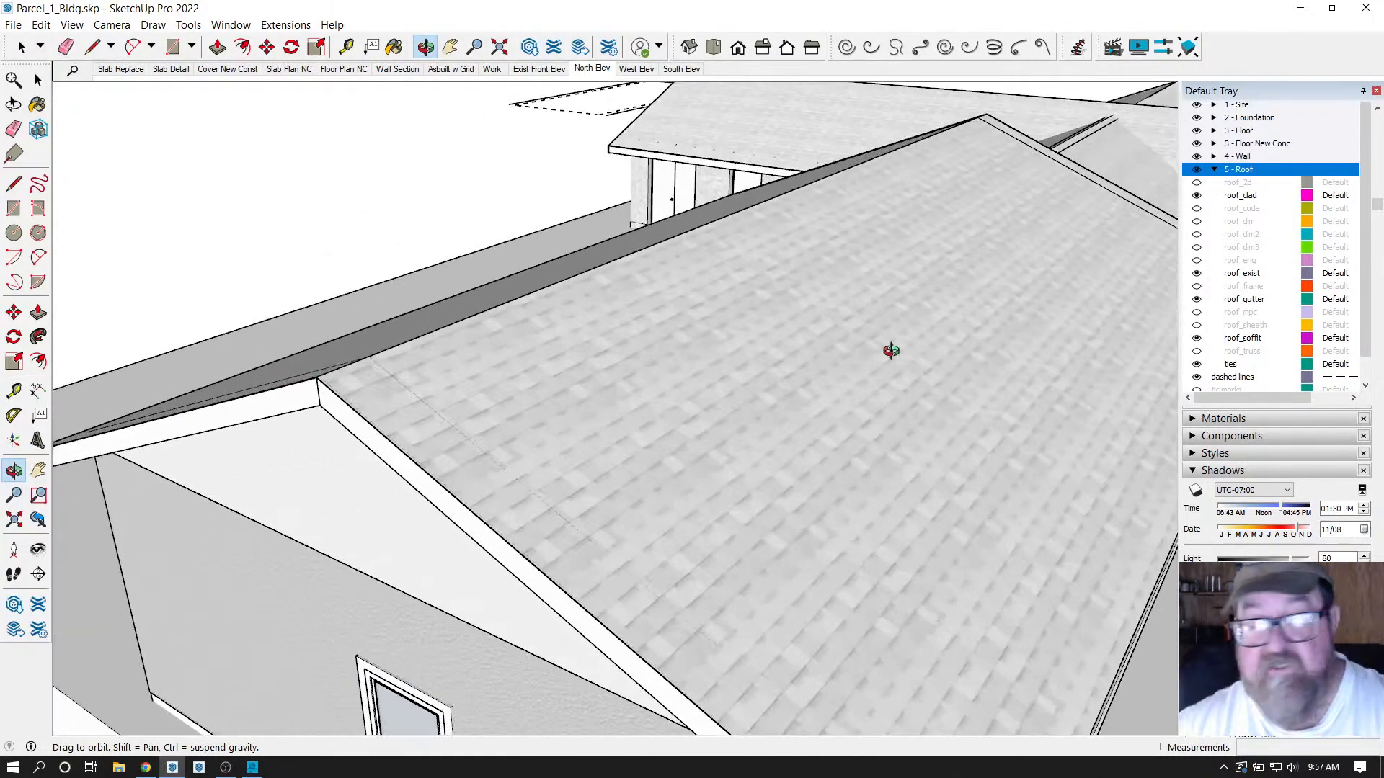
pyautogui.scroll(-3, 602, 454)
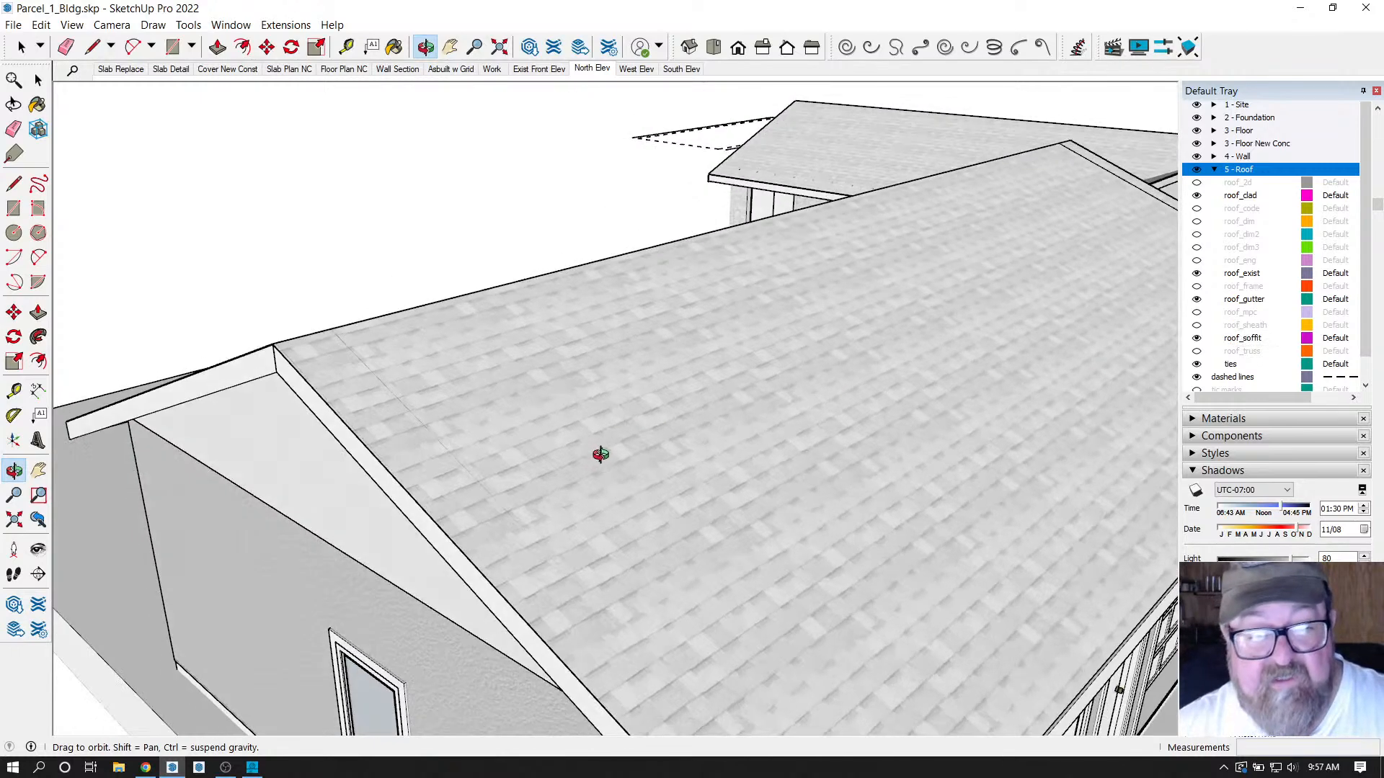
pyautogui.scroll(2, 563, 471)
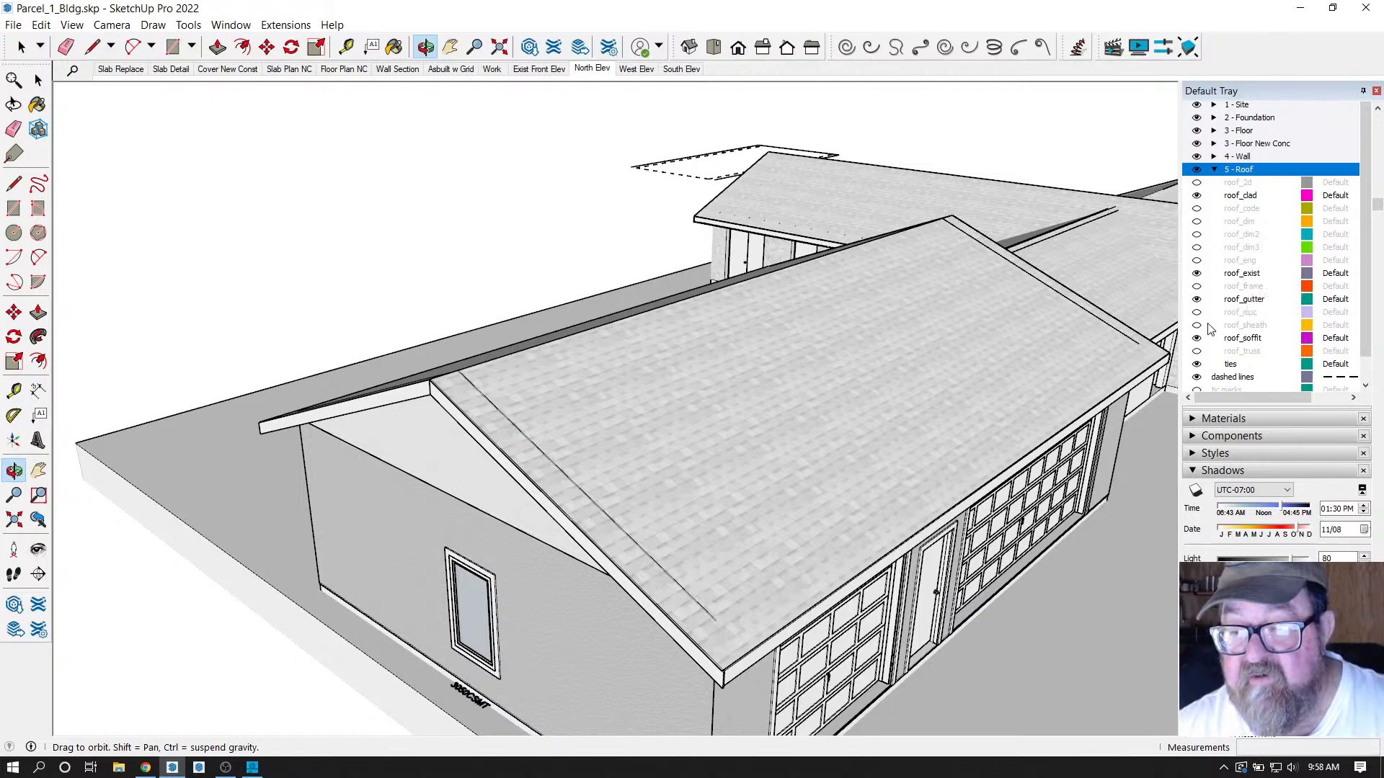
pyautogui.scroll(3, 1210, 308)
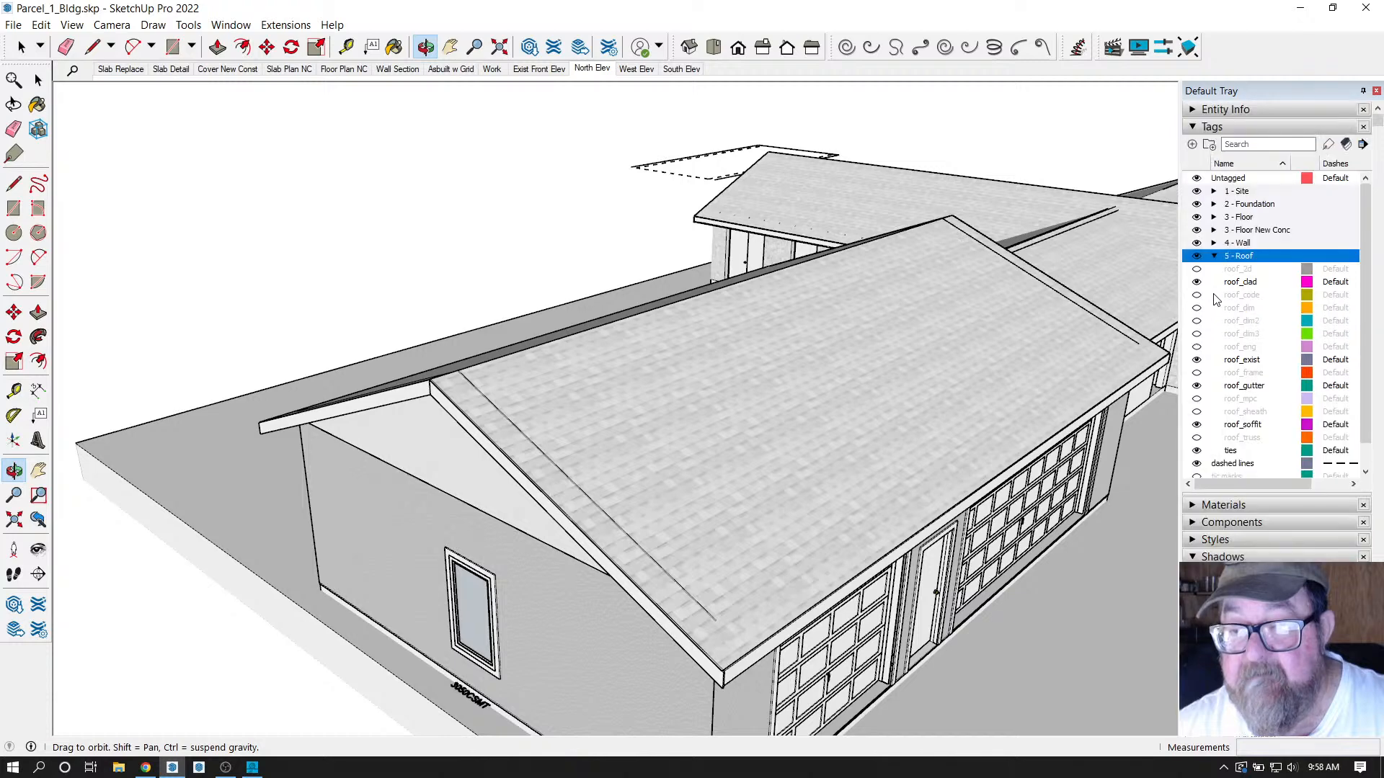
# Hide the roof_clad tag, inspect under the garage roof, then show the shingles again.
pyautogui.click(1215, 256)
pyautogui.click(1214, 256)
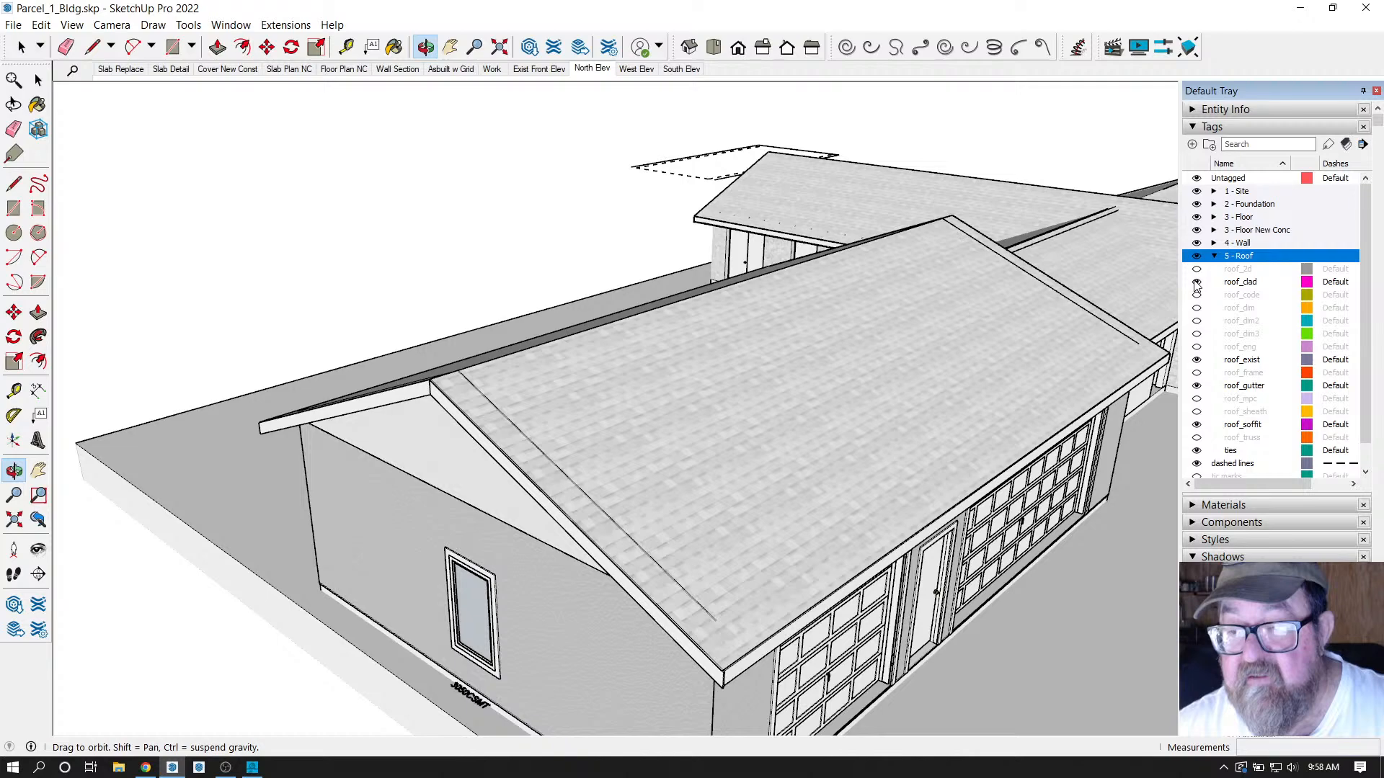
pyautogui.click(1197, 282)
pyautogui.scroll(5, 508, 432)
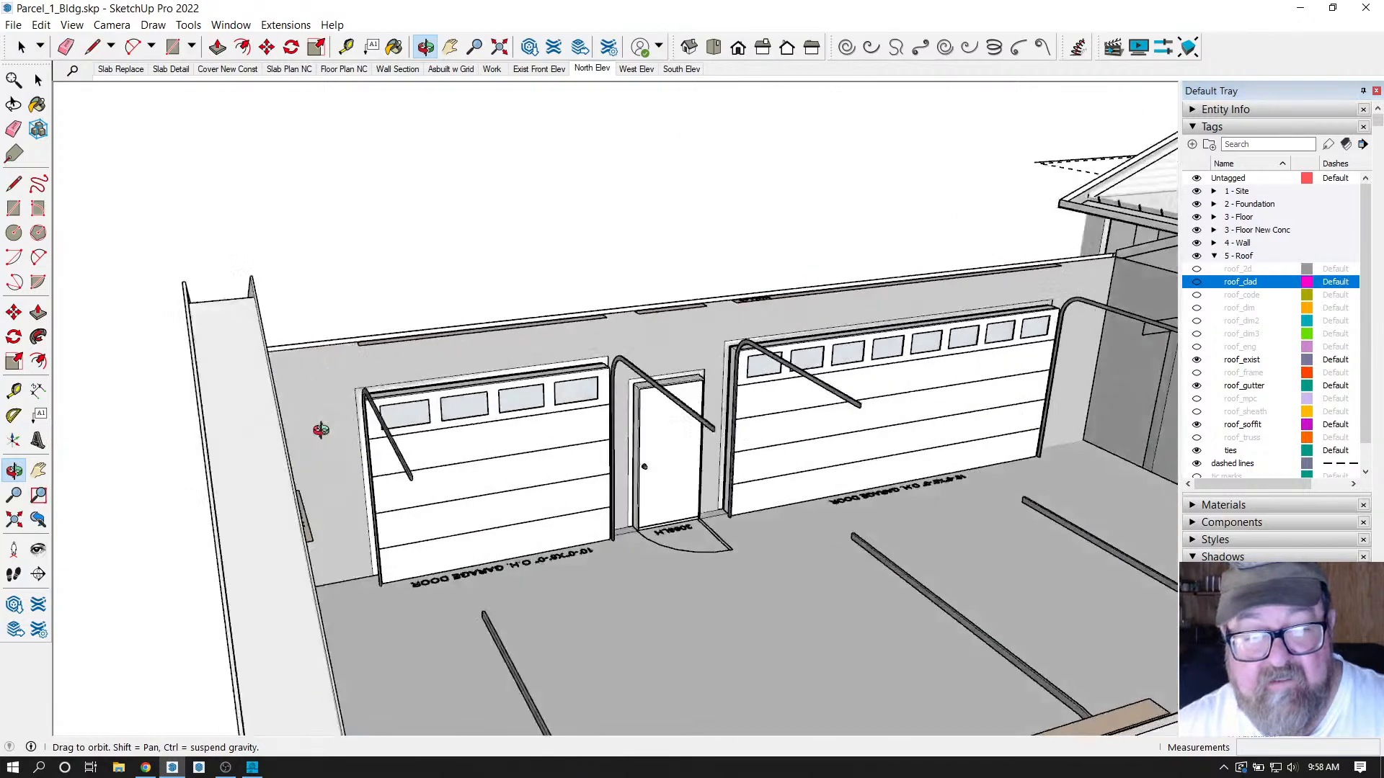
pyautogui.moveTo(321, 430); pyautogui.dragTo(550, 336)
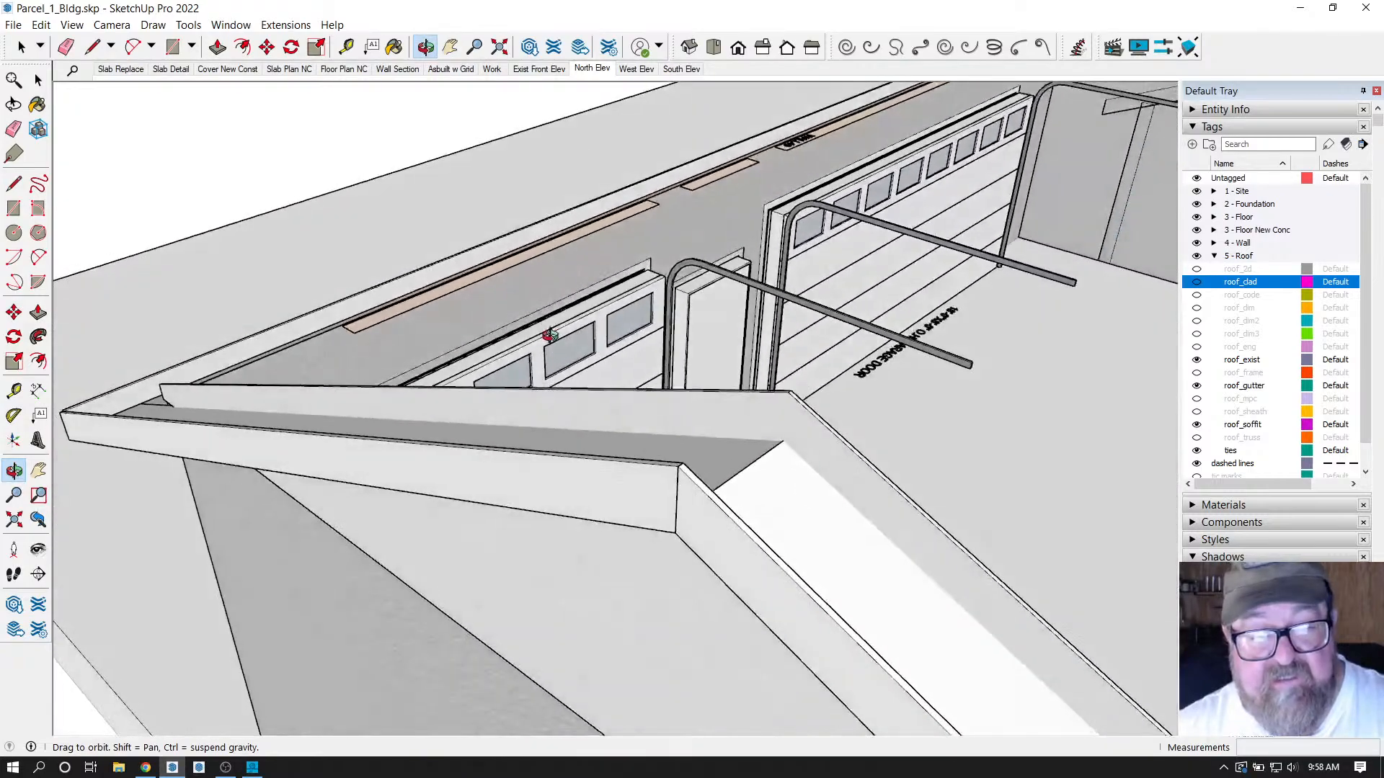
pyautogui.moveTo(785, 404); pyautogui.dragTo(749, 382)
pyautogui.moveTo(577, 374); pyautogui.dragTo(488, 356)
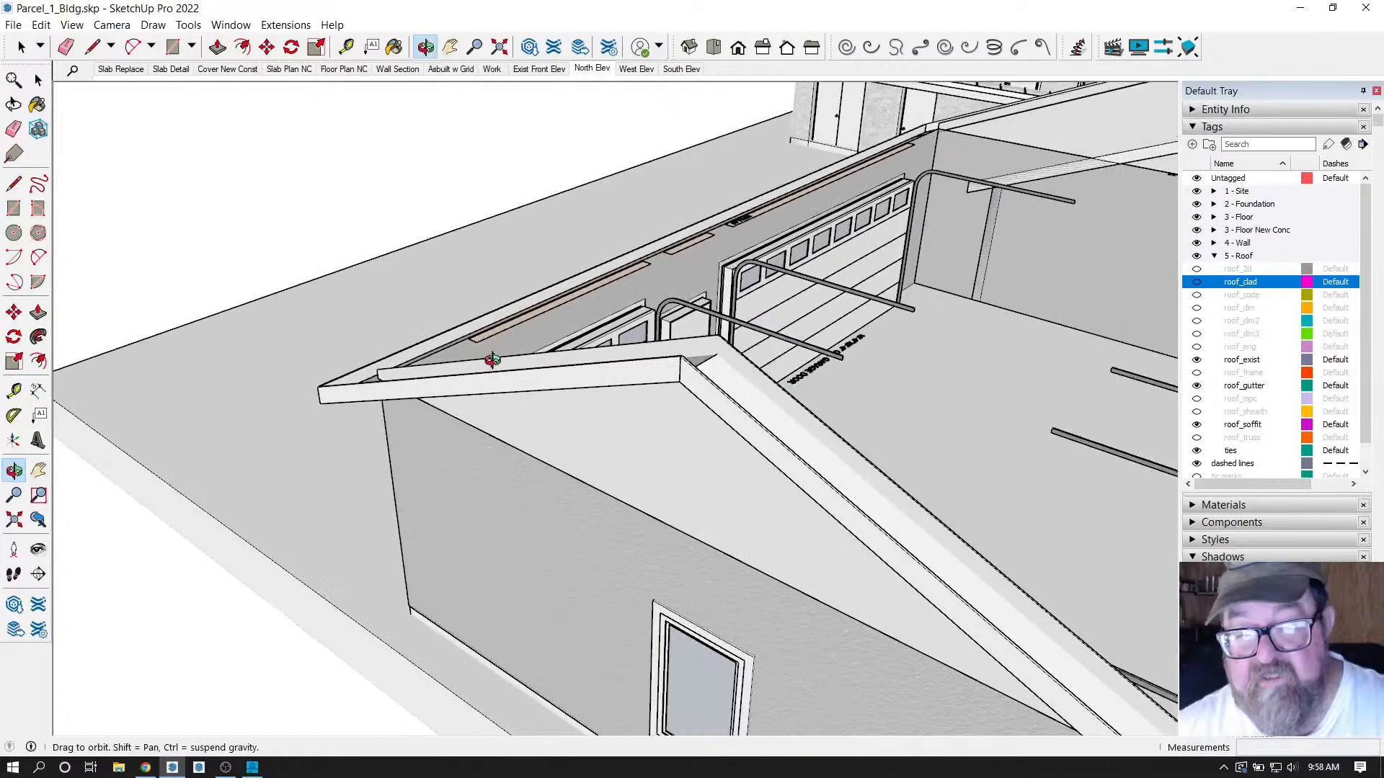
pyautogui.click(1196, 282)
pyautogui.moveTo(687, 380); pyautogui.dragTo(570, 418)
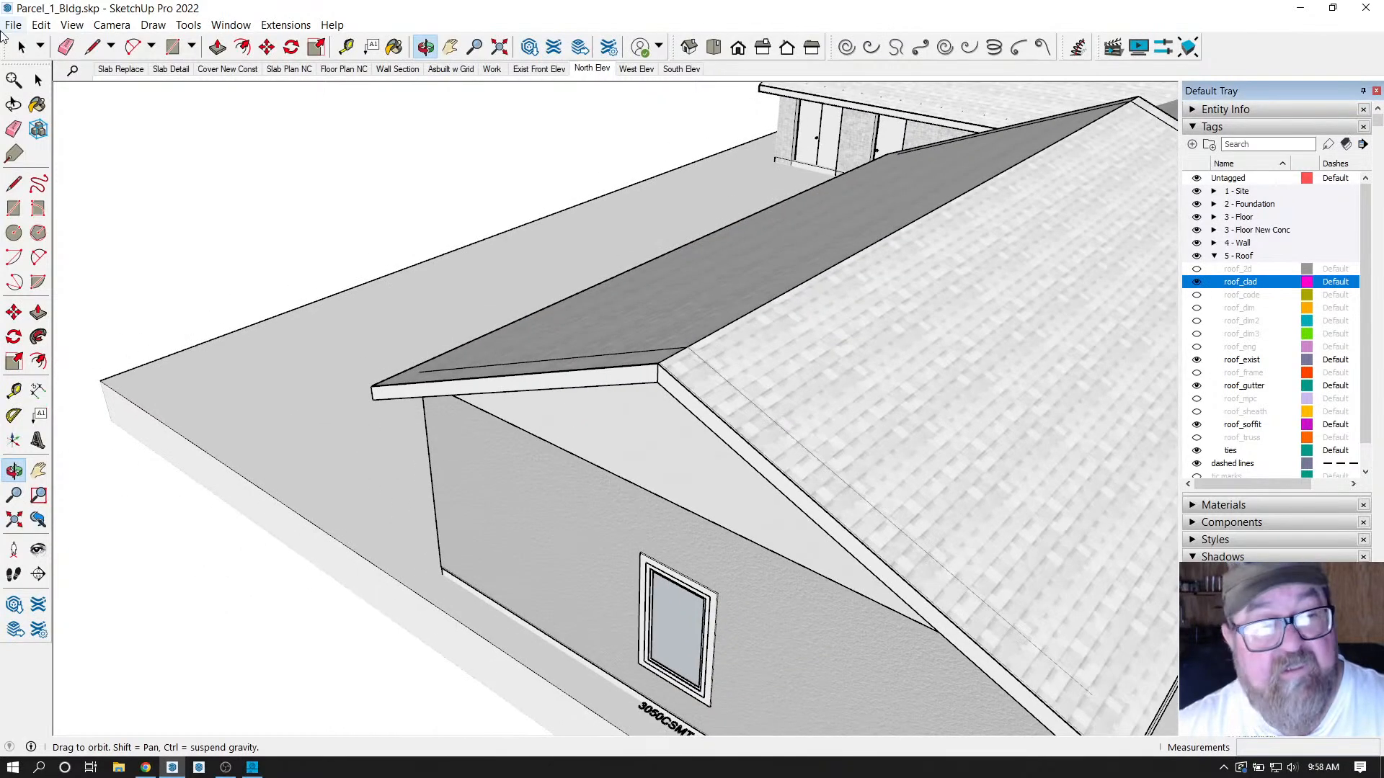
# Give the garage truss roof's gable cladding a 1 in. vertical material offset and regenerate it.
pyautogui.click(16, 44)
pyautogui.click(872, 370)
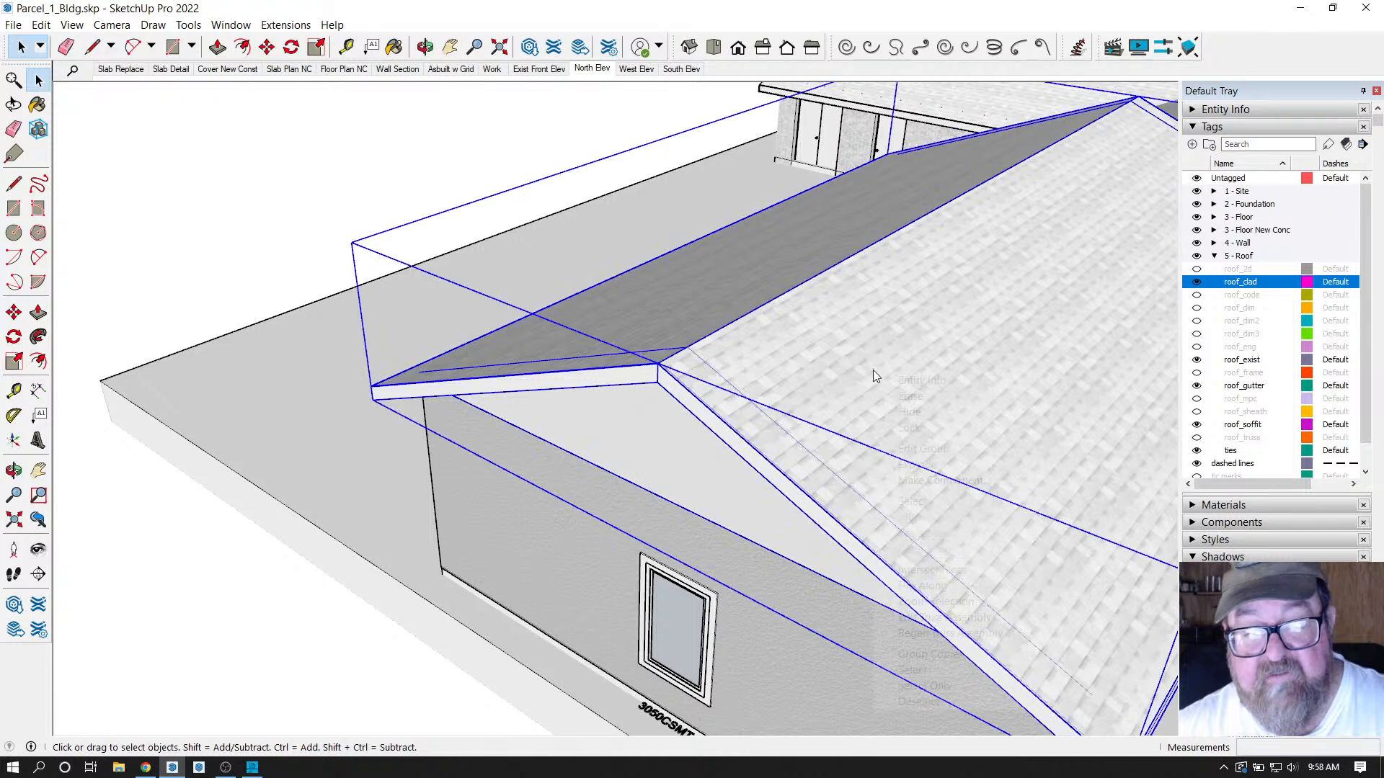
pyautogui.rightClick(872, 370)
pyautogui.click(901, 618)
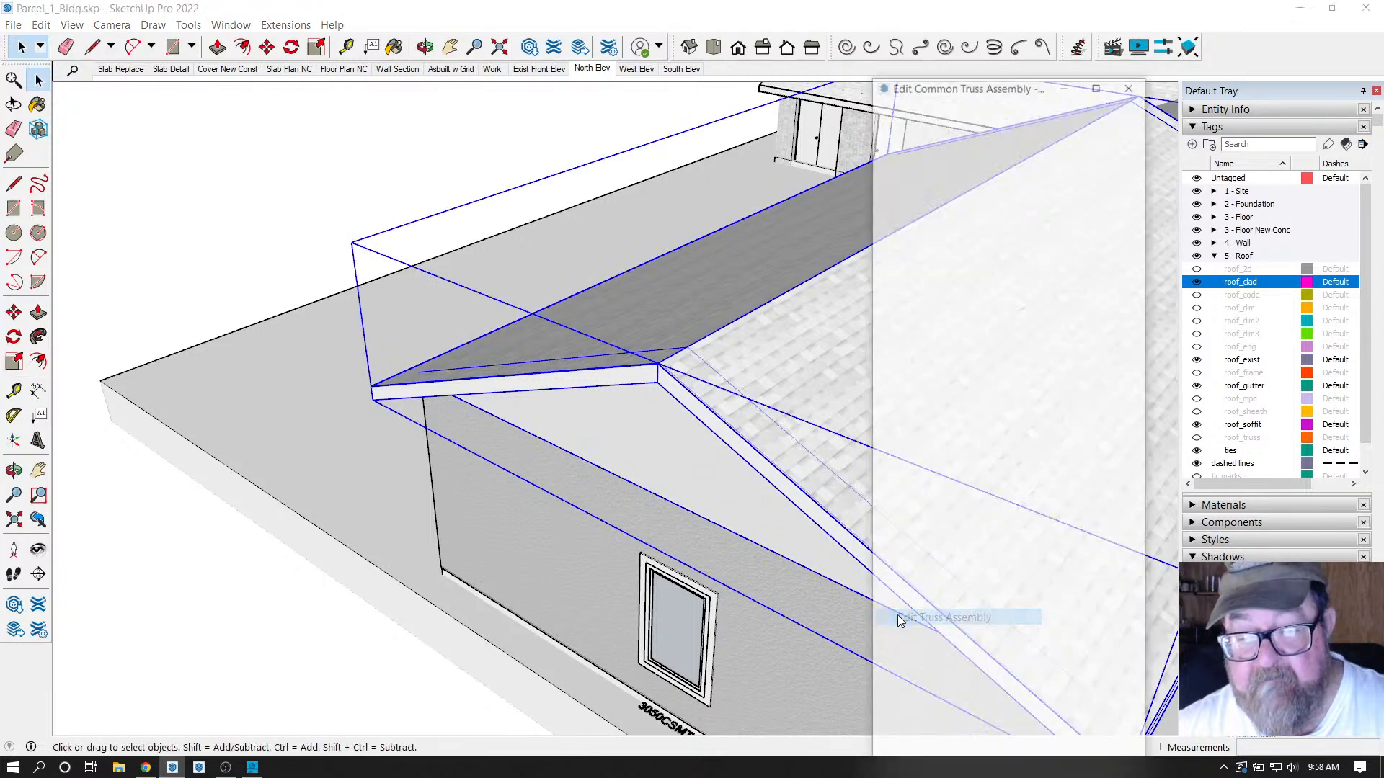
pyautogui.scroll(-3, 940, 424)
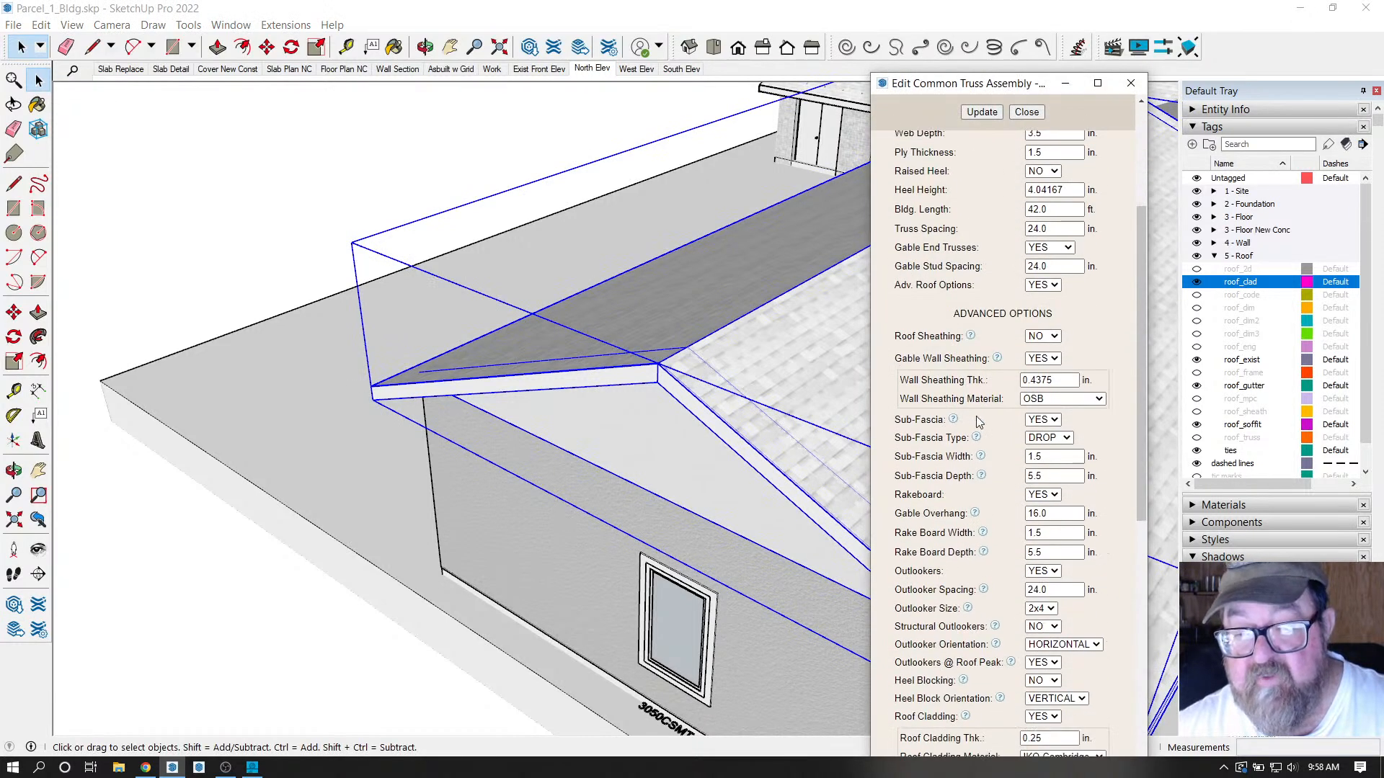
pyautogui.scroll(-7, 987, 416)
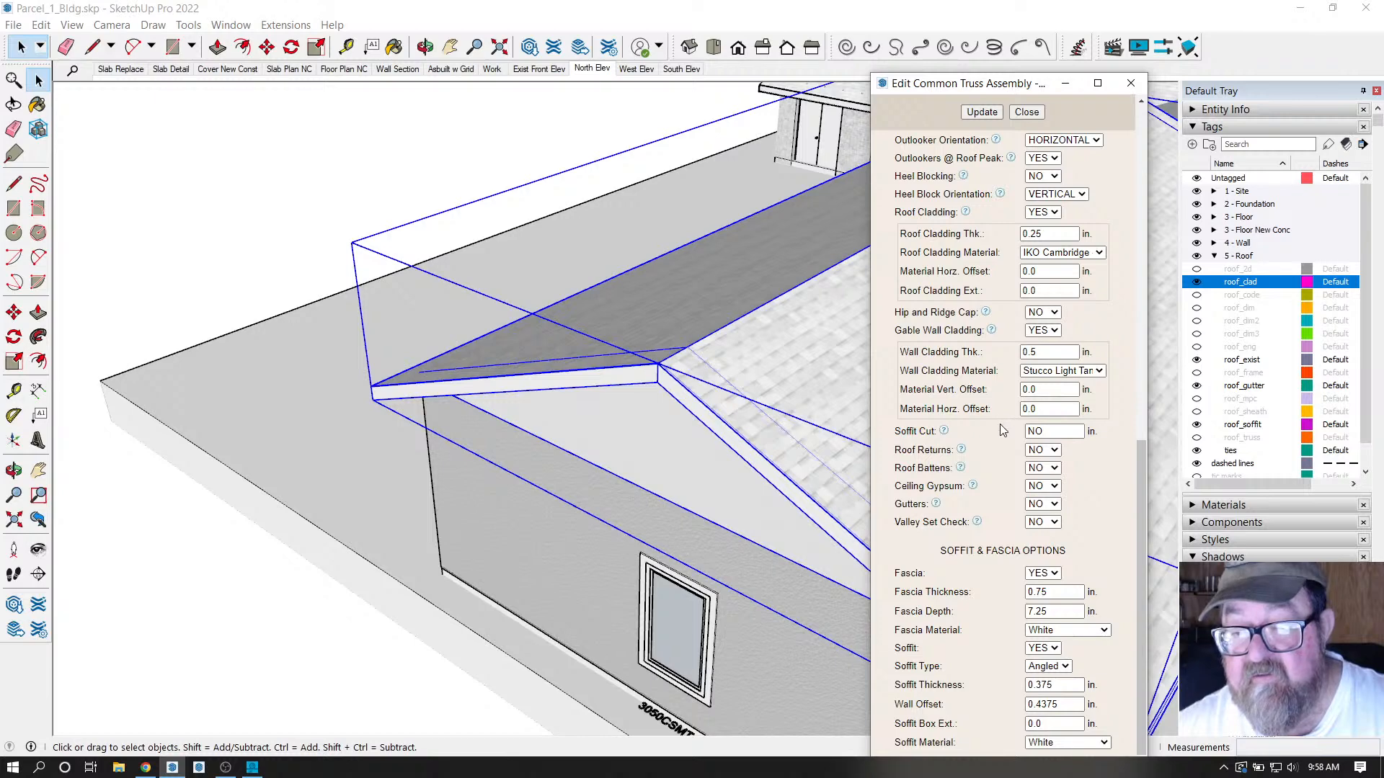
pyautogui.doubleClick(1043, 390)
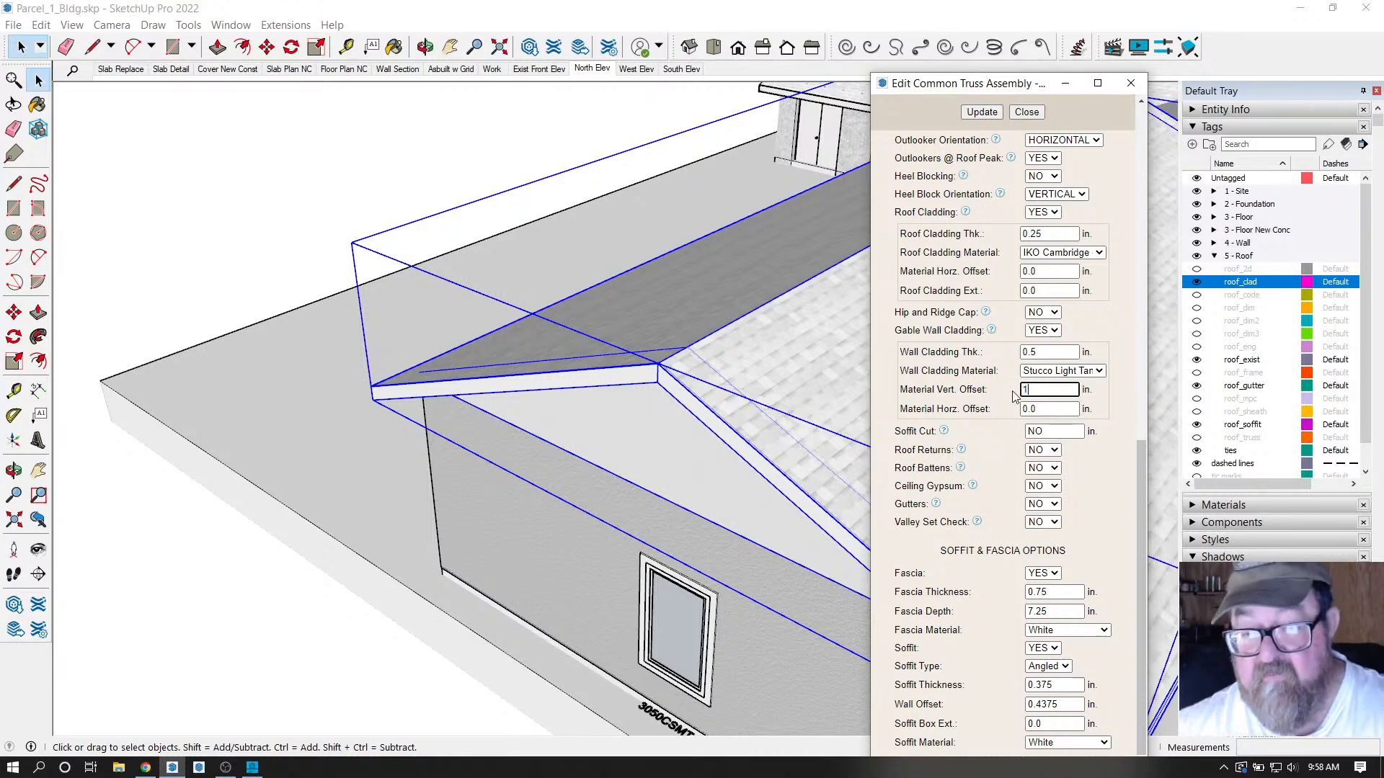
pyautogui.click(983, 112)
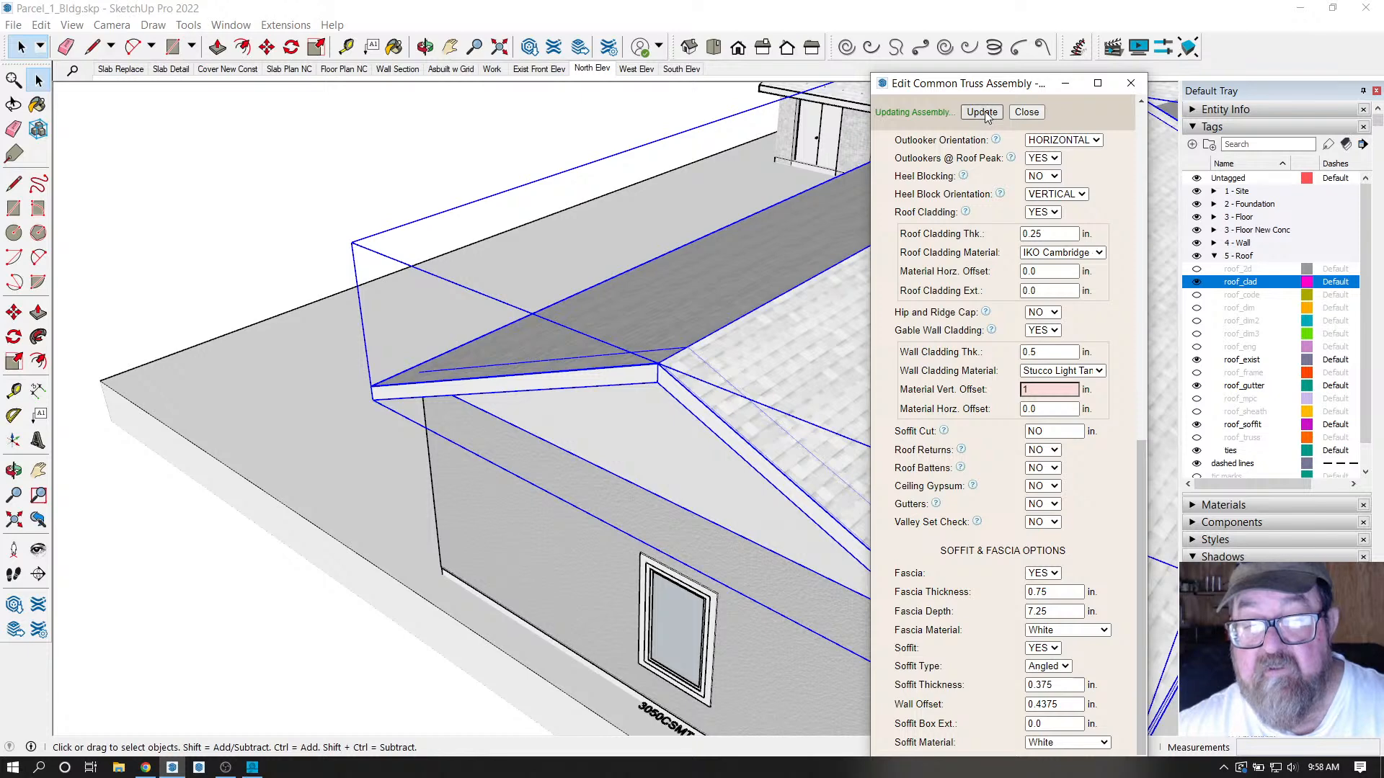
pyautogui.click(1026, 112)
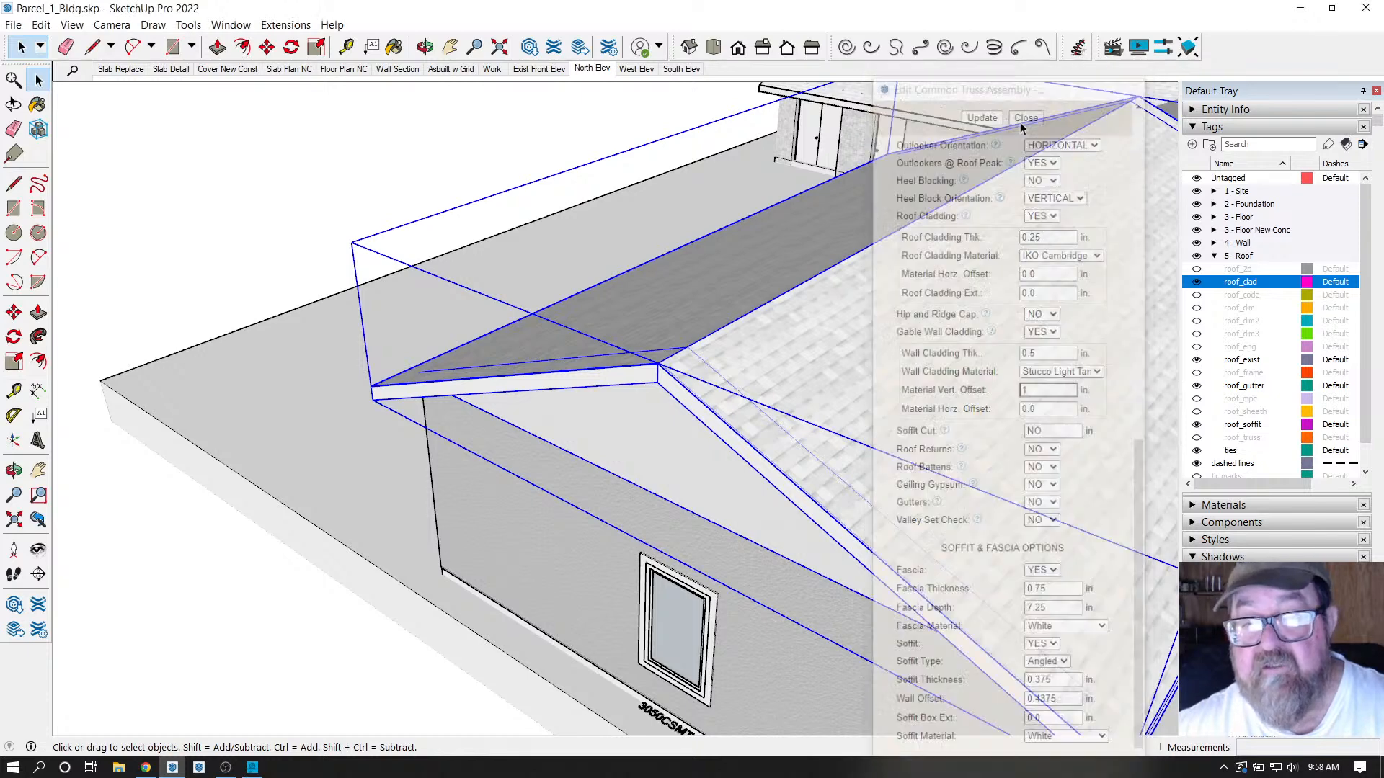
pyautogui.click(20, 47)
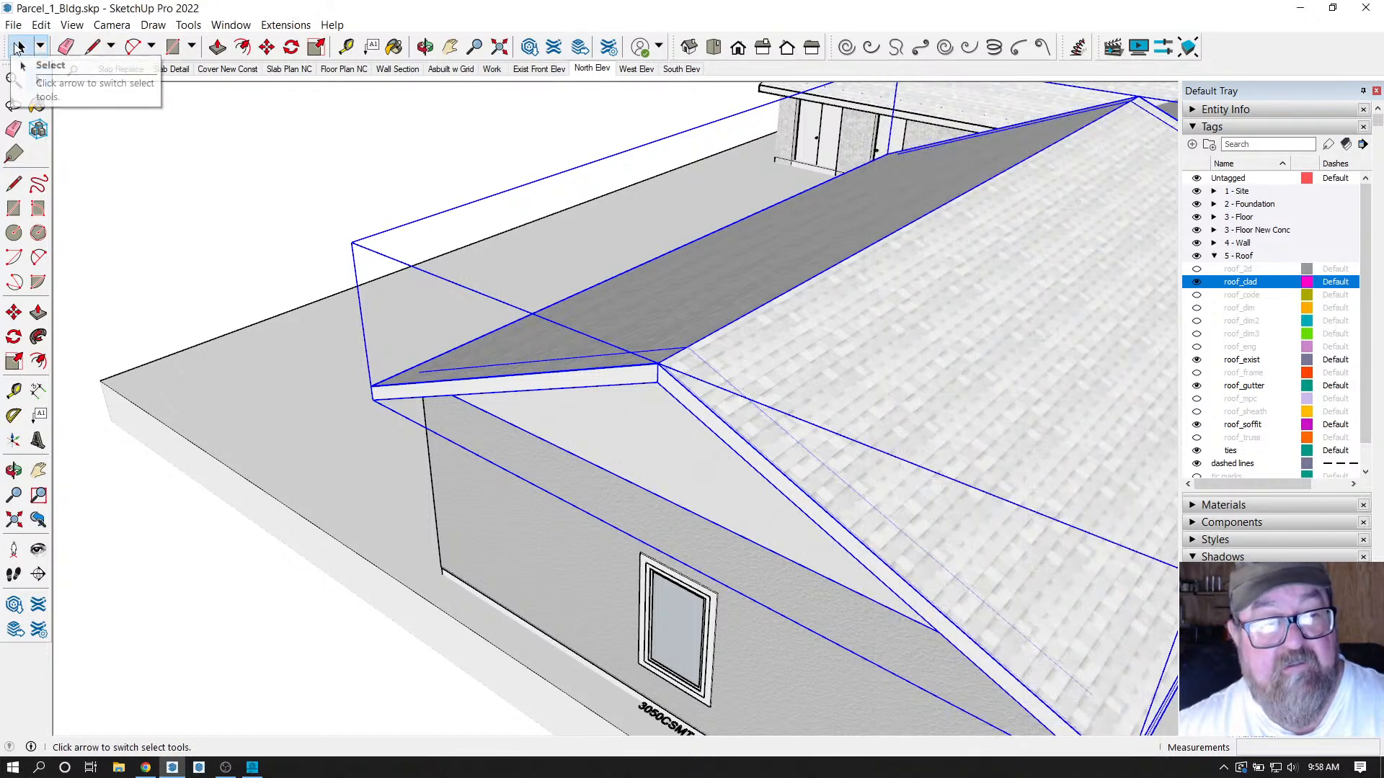
pyautogui.click(300, 192)
# Orbit to the garage gable end with the window, briefly entering and exiting the roof group.
pyautogui.scroll(2, 795, 396)
pyautogui.scroll(-2, 706, 393)
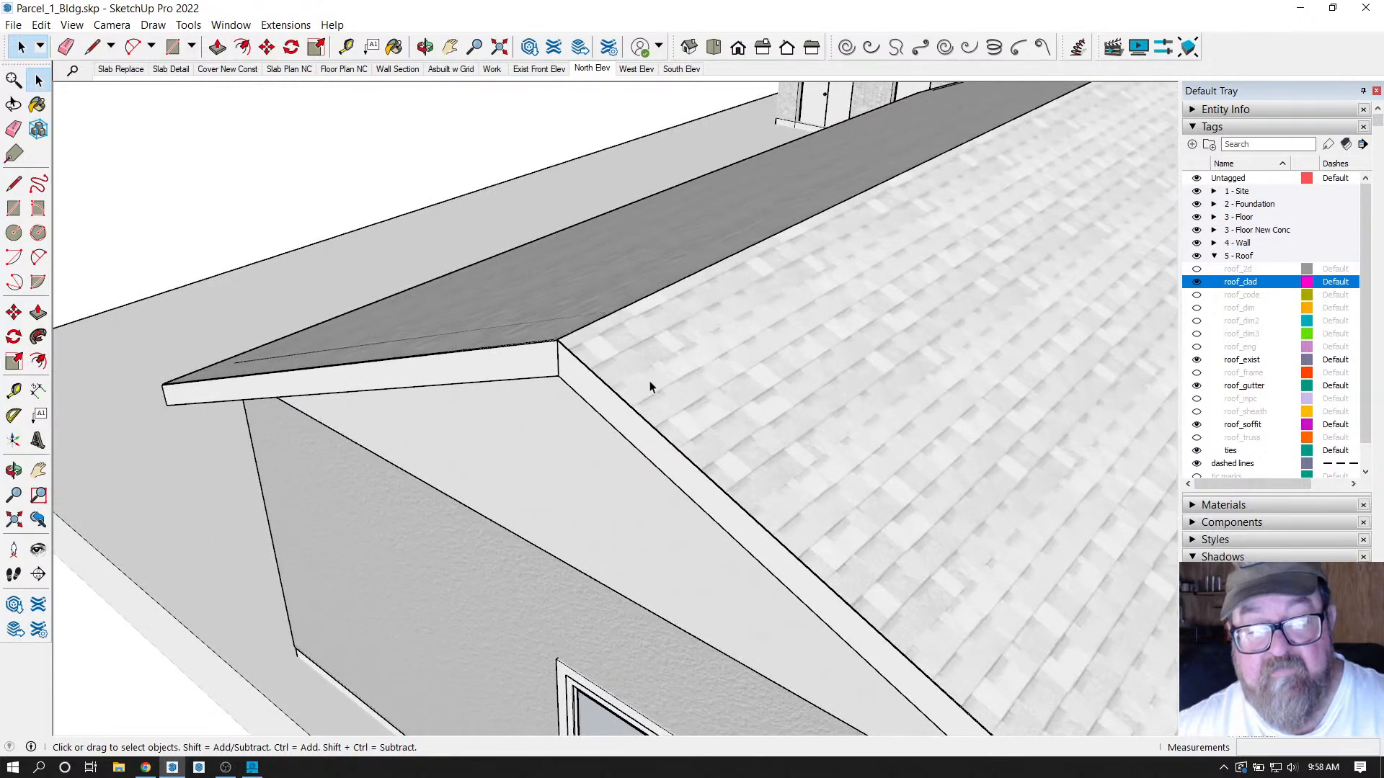
pyautogui.scroll(-1, 613, 346)
pyautogui.click(425, 47)
pyautogui.moveTo(461, 310); pyautogui.dragTo(982, 469)
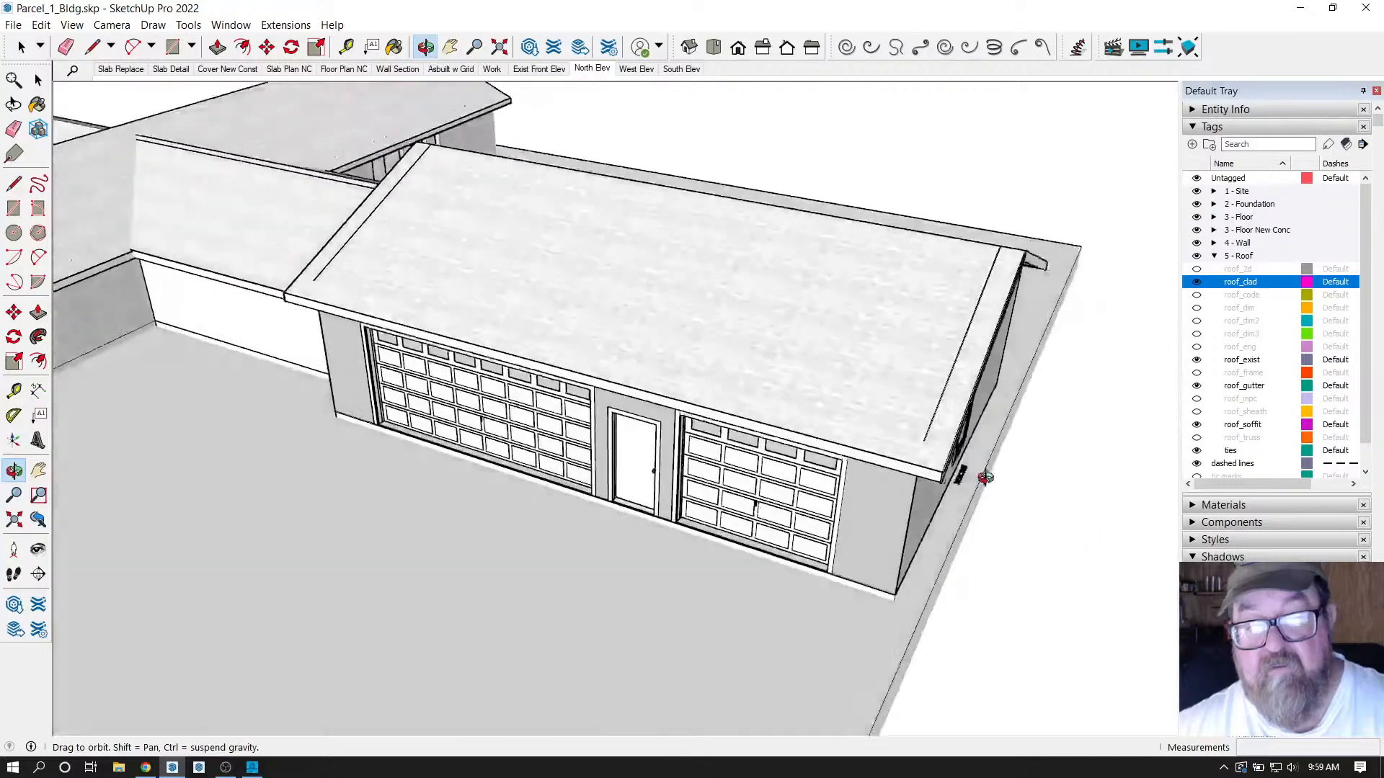
pyautogui.scroll(4, 939, 312)
pyautogui.moveTo(964, 292); pyautogui.dragTo(789, 410)
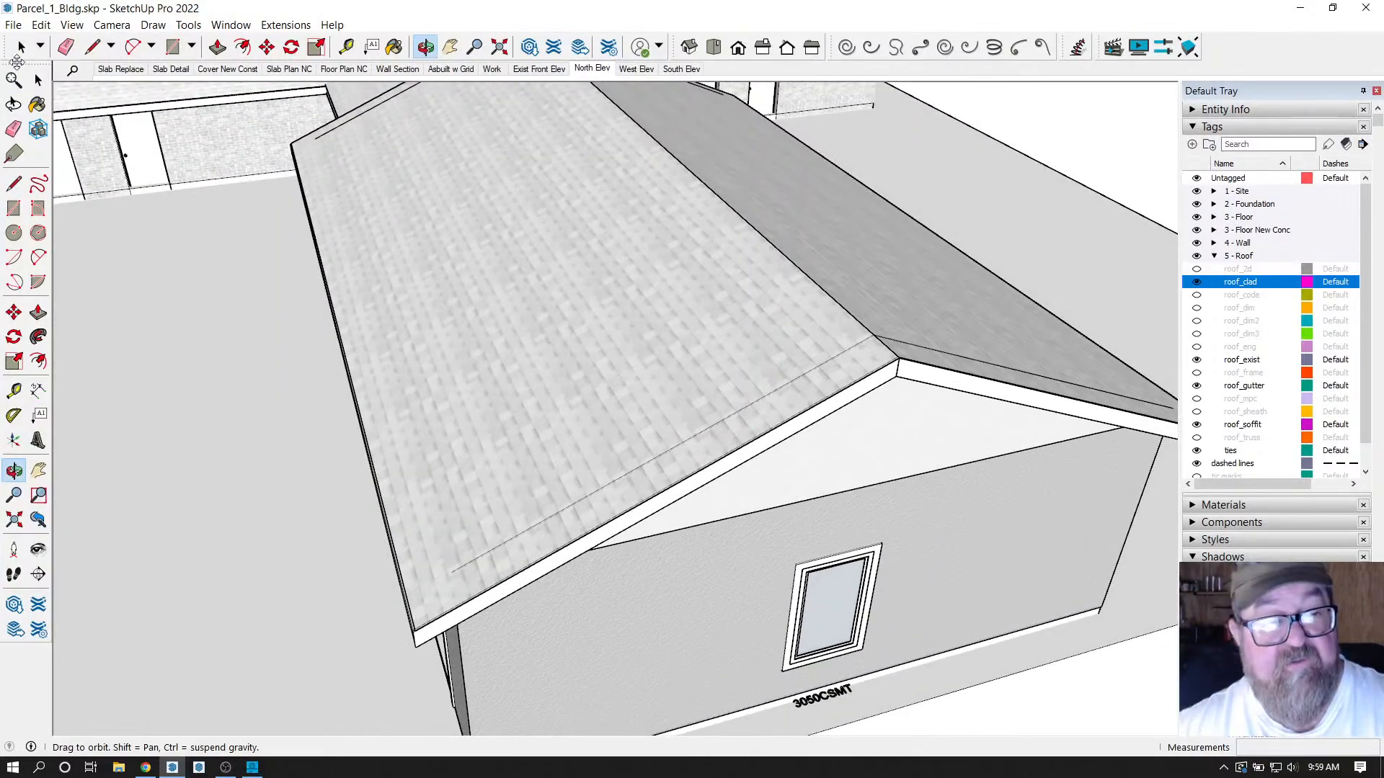
pyautogui.click(21, 47)
pyautogui.scroll(2, 622, 372)
pyautogui.click(634, 342)
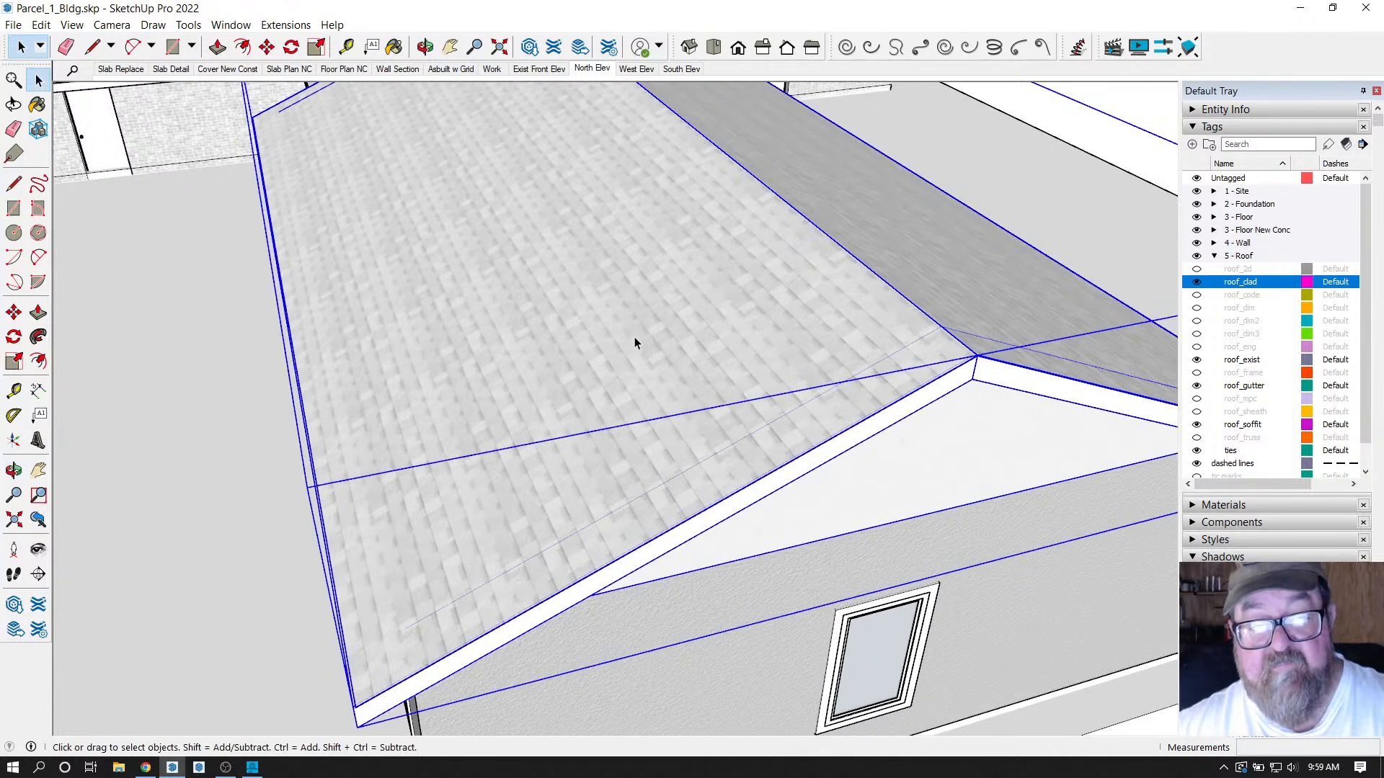
pyautogui.doubleClick(635, 343)
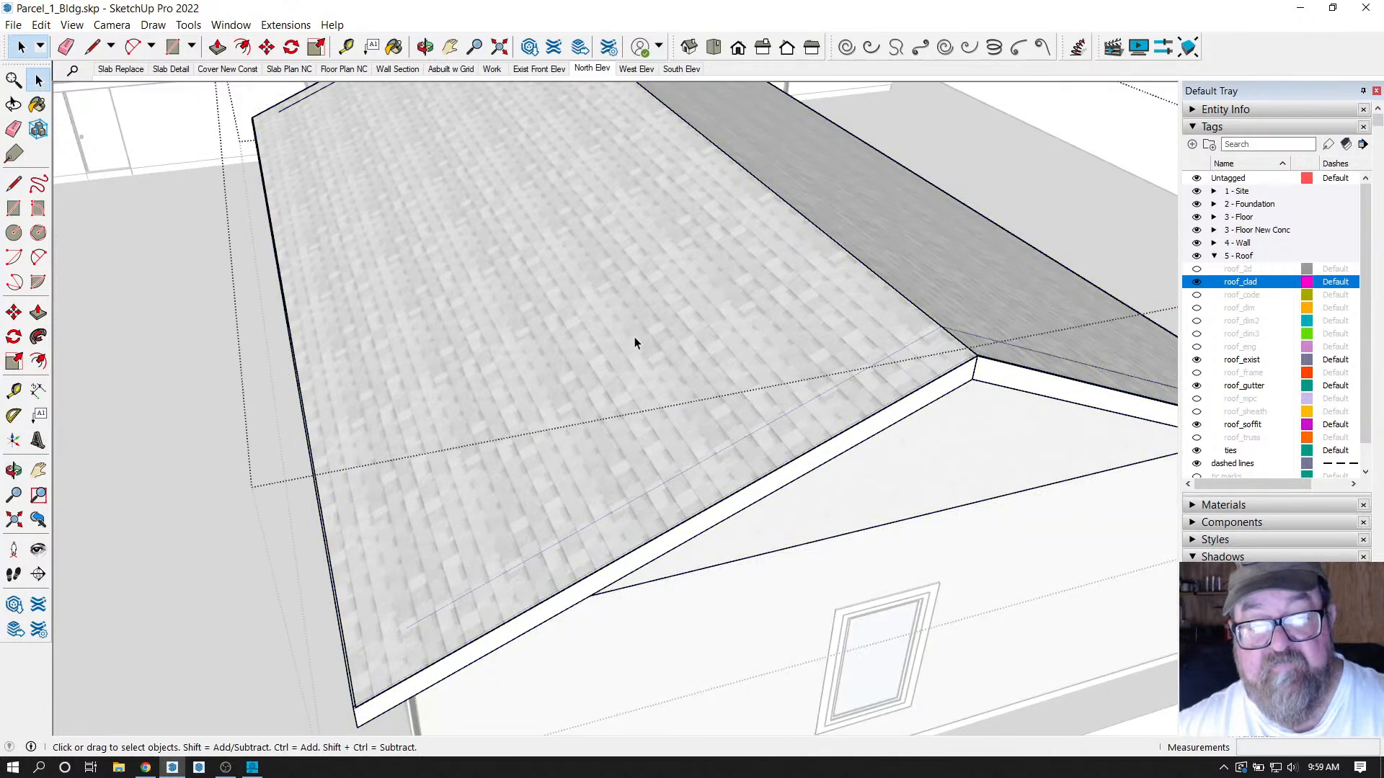
pyautogui.click(170, 315)
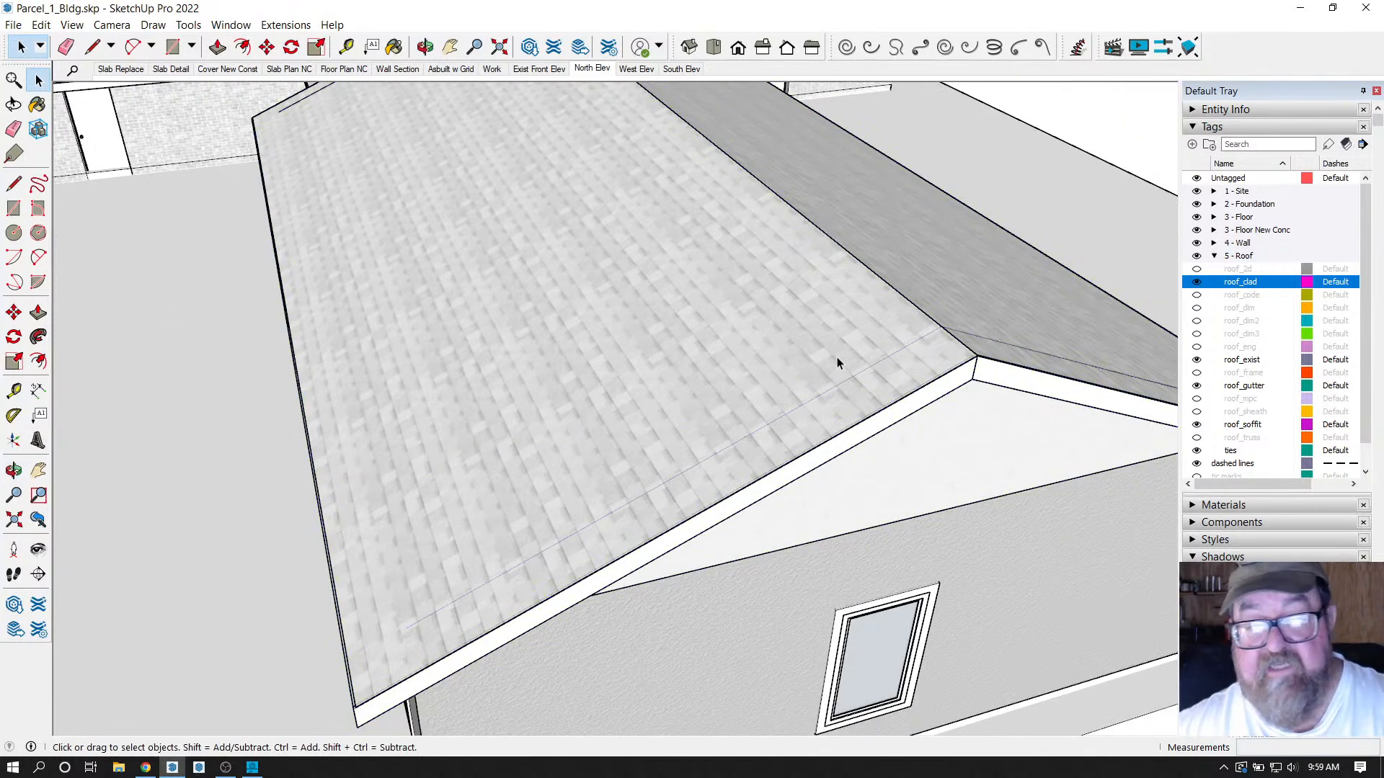
# Hide the roof_clad and roof_soffit tags, then enter the gable roof group.
pyautogui.click(1196, 282)
pyautogui.click(888, 379)
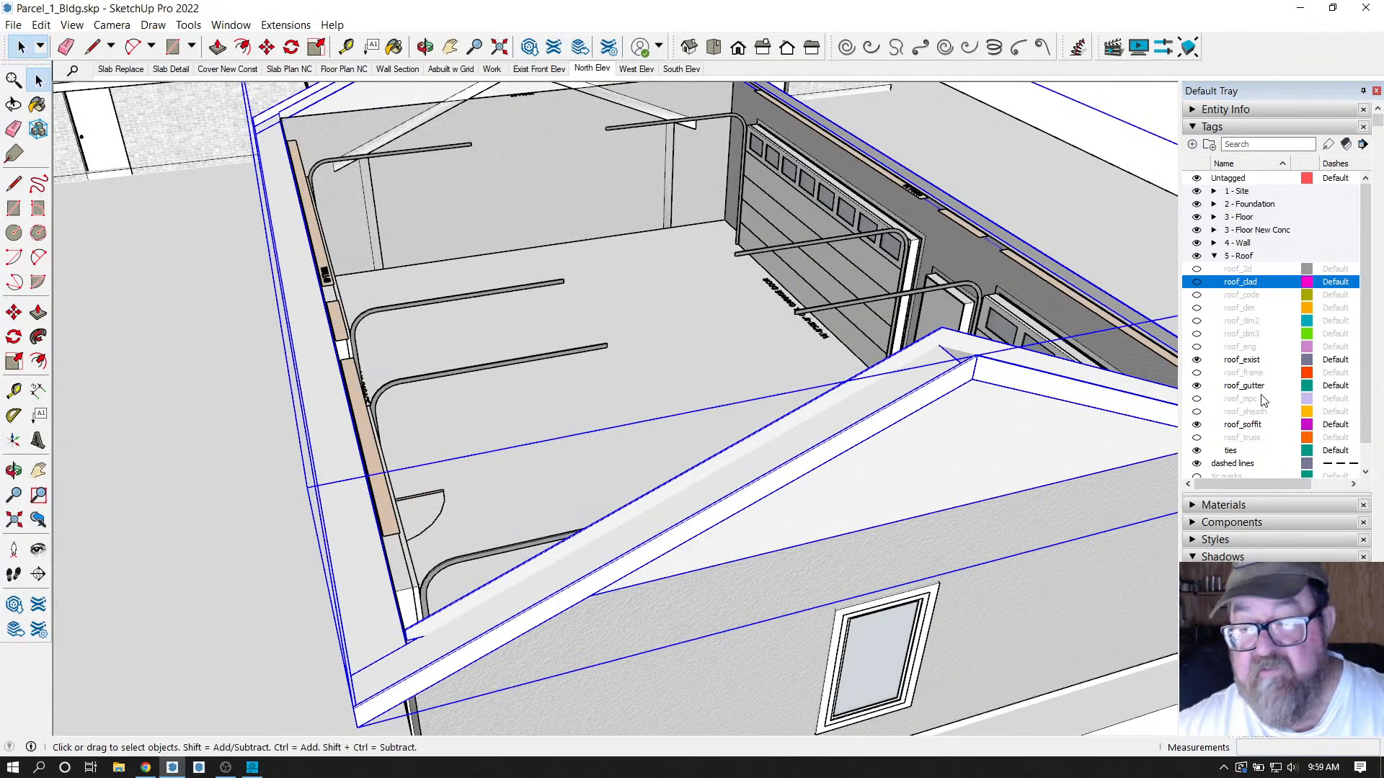
pyautogui.scroll(-1, 1262, 404)
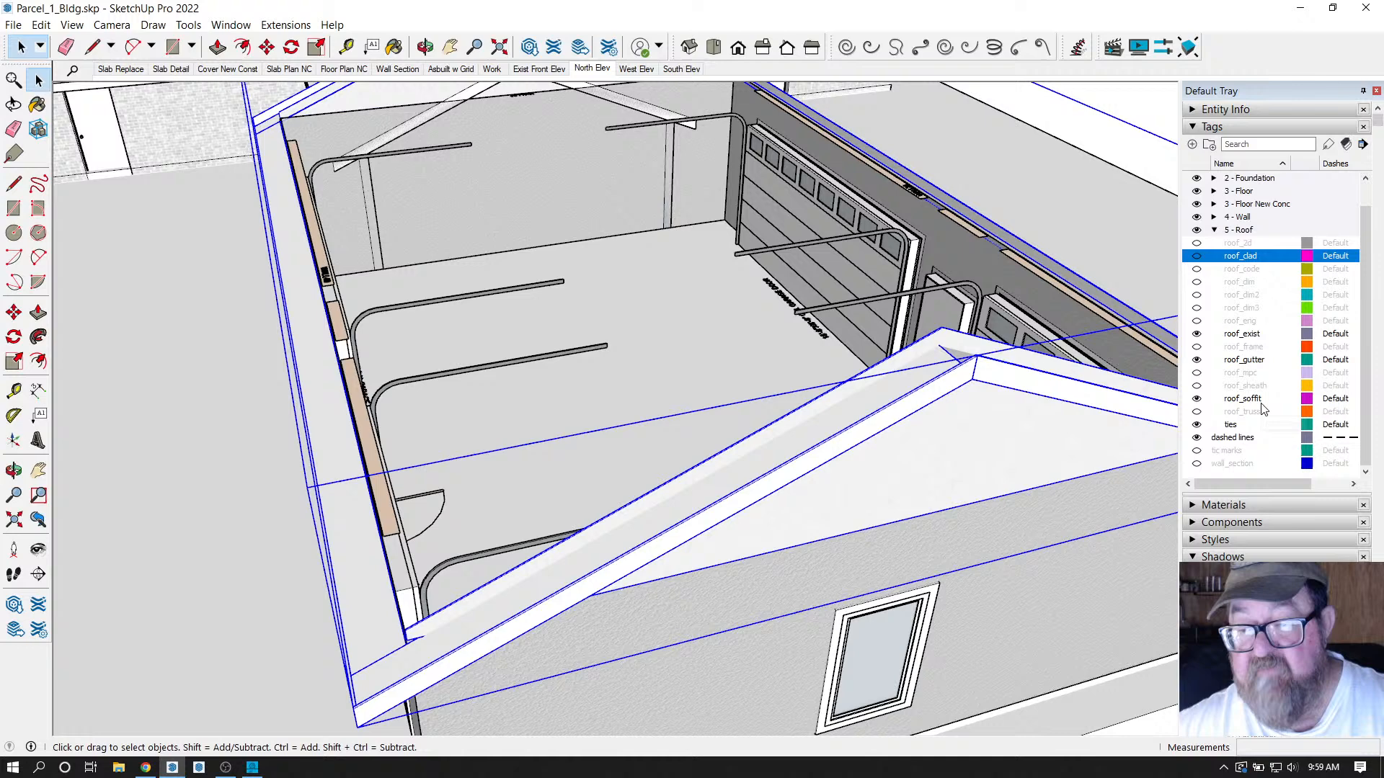
pyautogui.click(1197, 400)
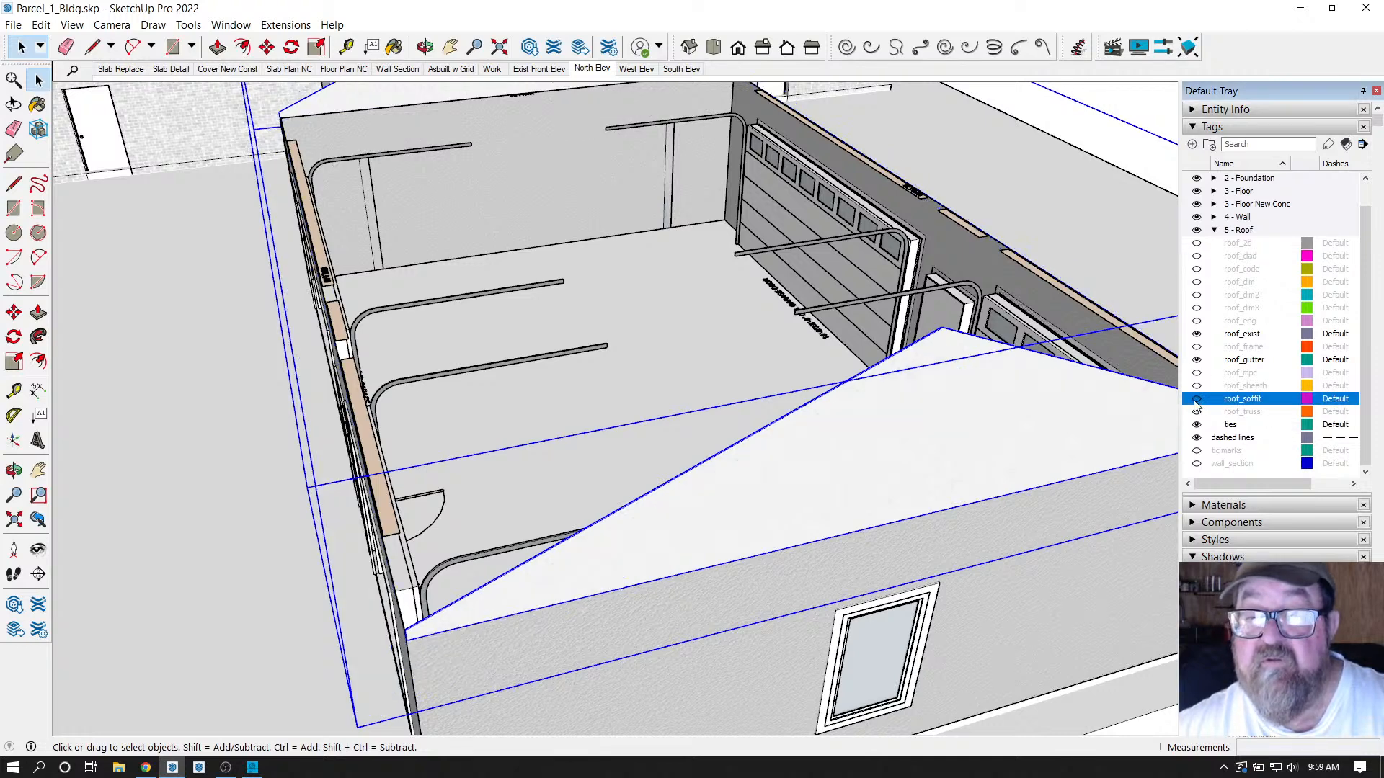
pyautogui.scroll(-1, 940, 409)
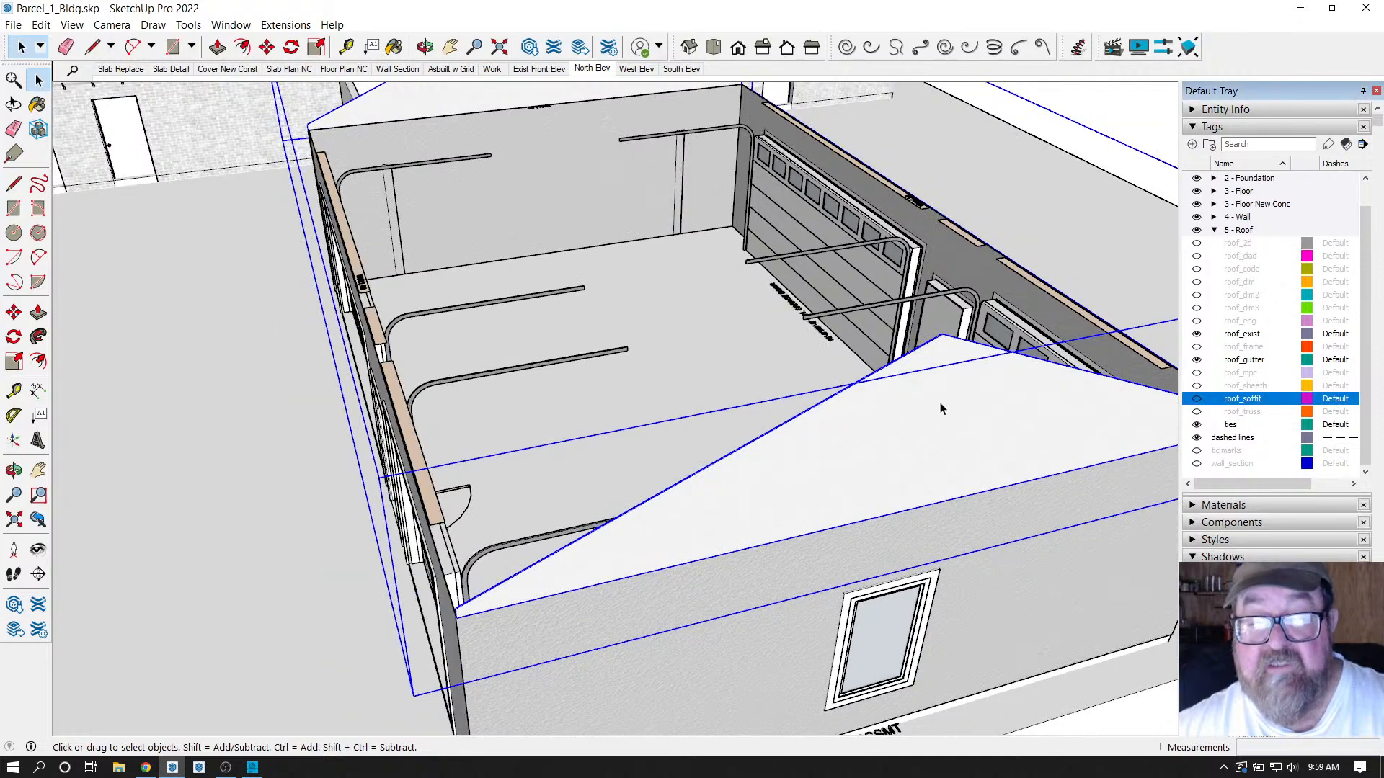
pyautogui.doubleClick(850, 390)
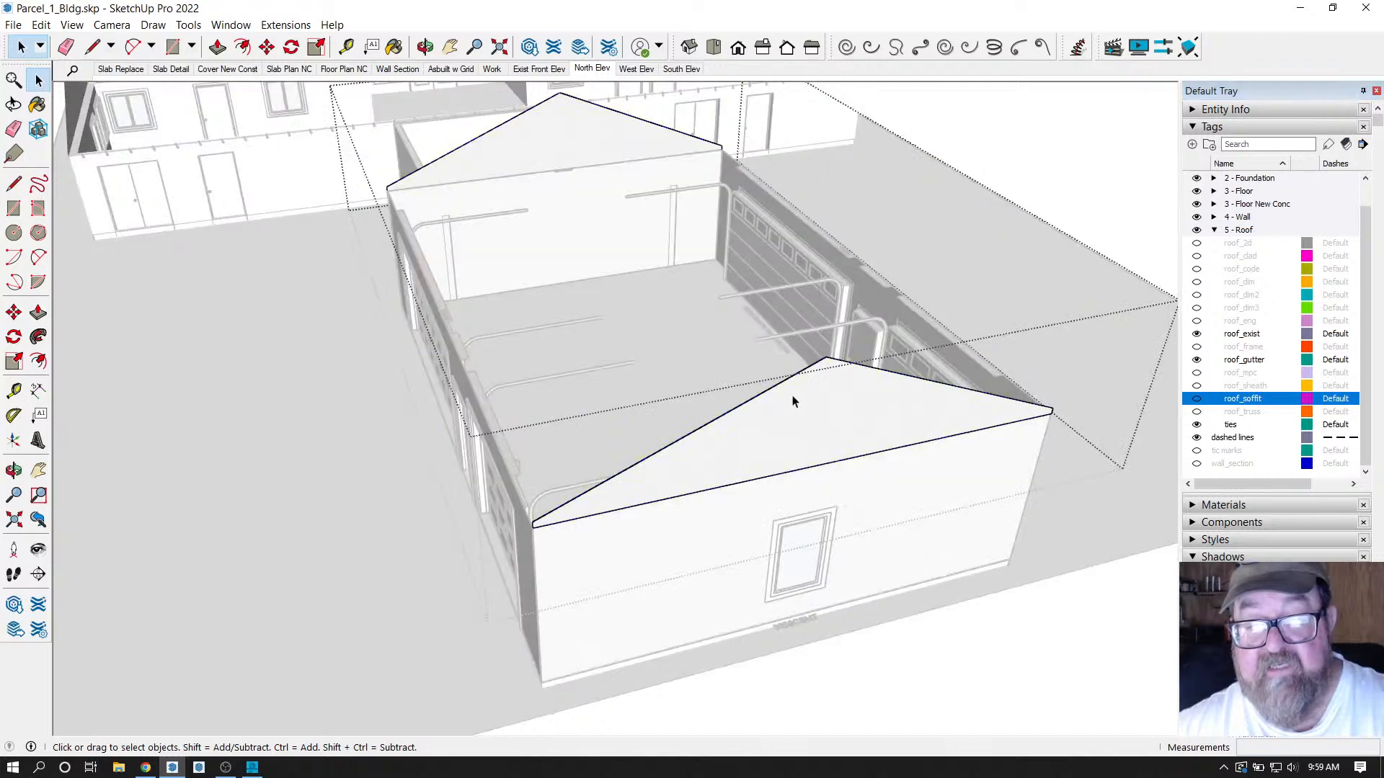
# From a near eye-level view, enter the roof group and select the triangular gable face.
pyautogui.click(425, 46)
pyautogui.moveTo(652, 563); pyautogui.dragTo(401, 228)
pyautogui.rightClick(4, 72)
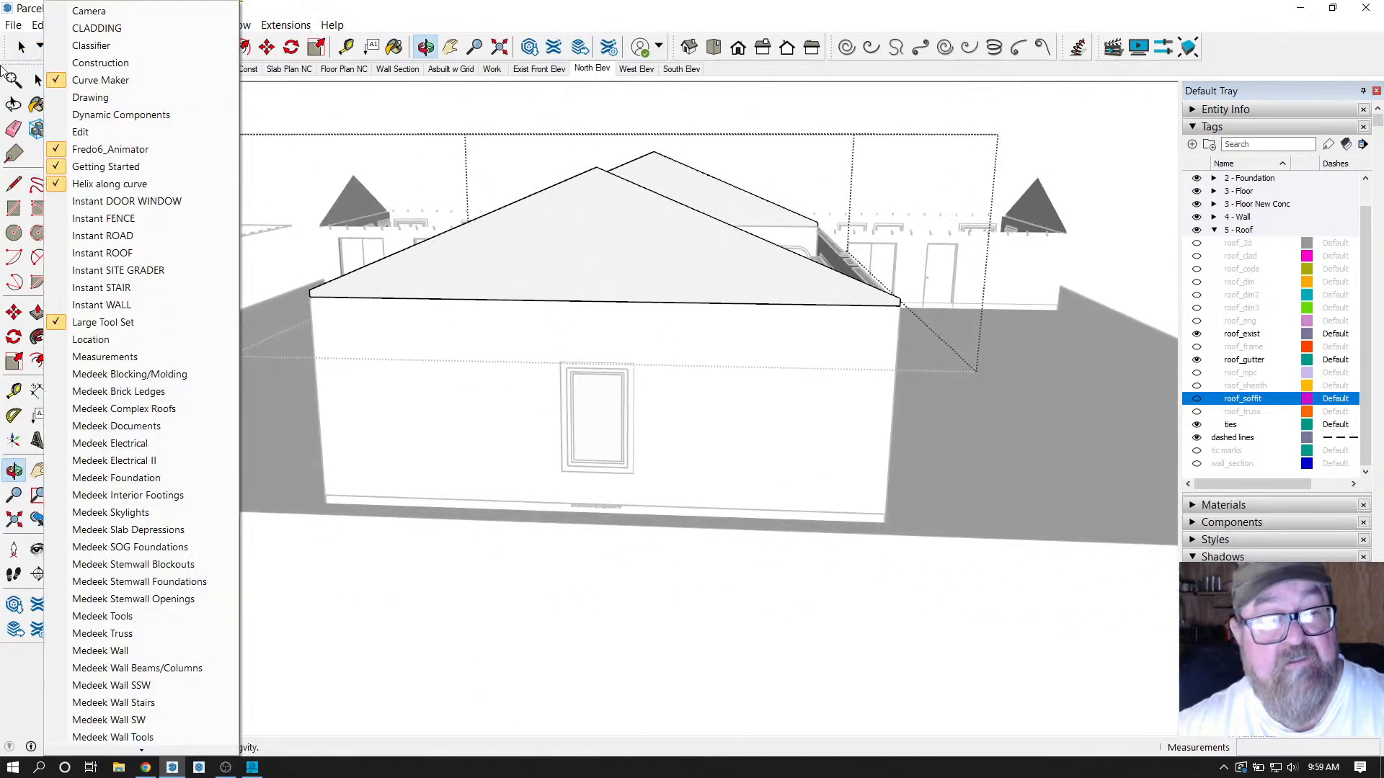
pyautogui.press('Escape')
pyautogui.press('space')
pyautogui.click(599, 185)
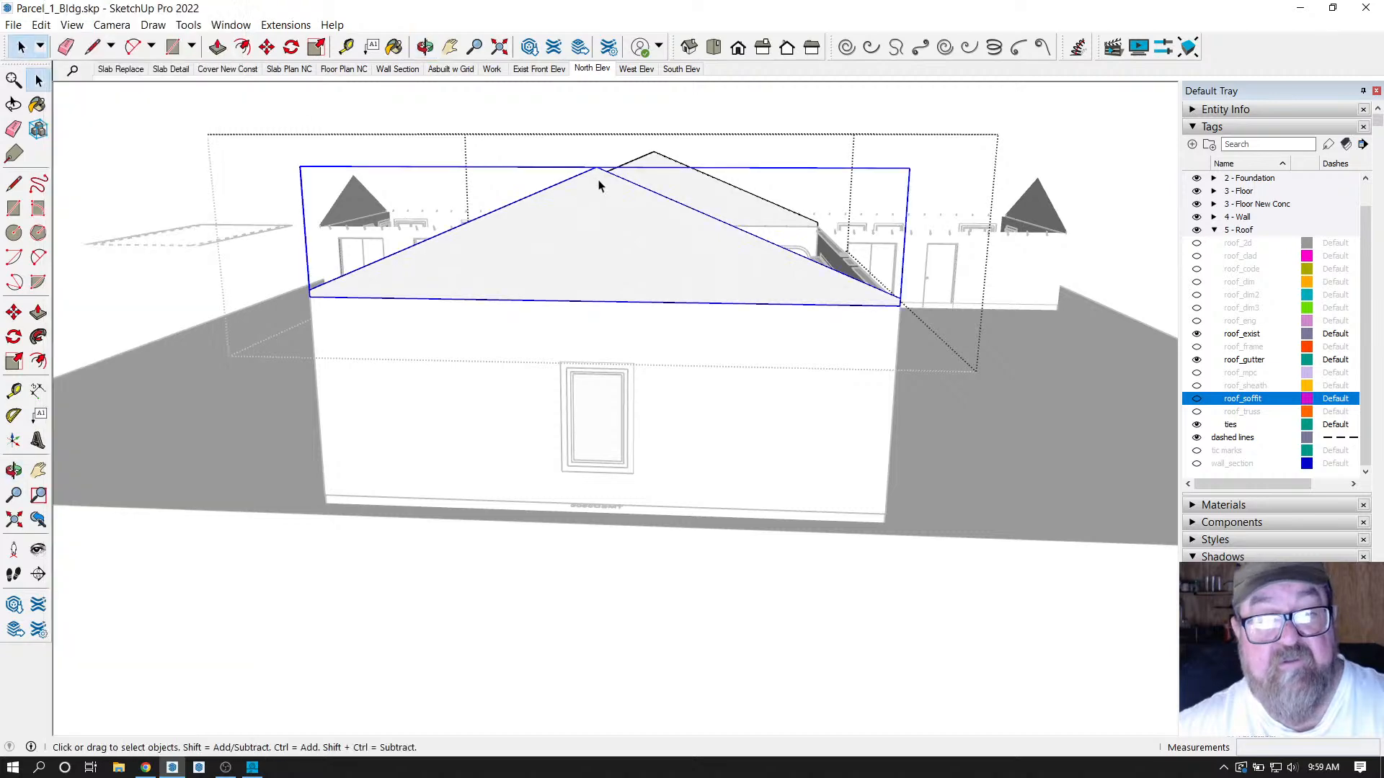
pyautogui.doubleClick(598, 185)
pyautogui.click(599, 188)
pyautogui.scroll(-1, 598, 190)
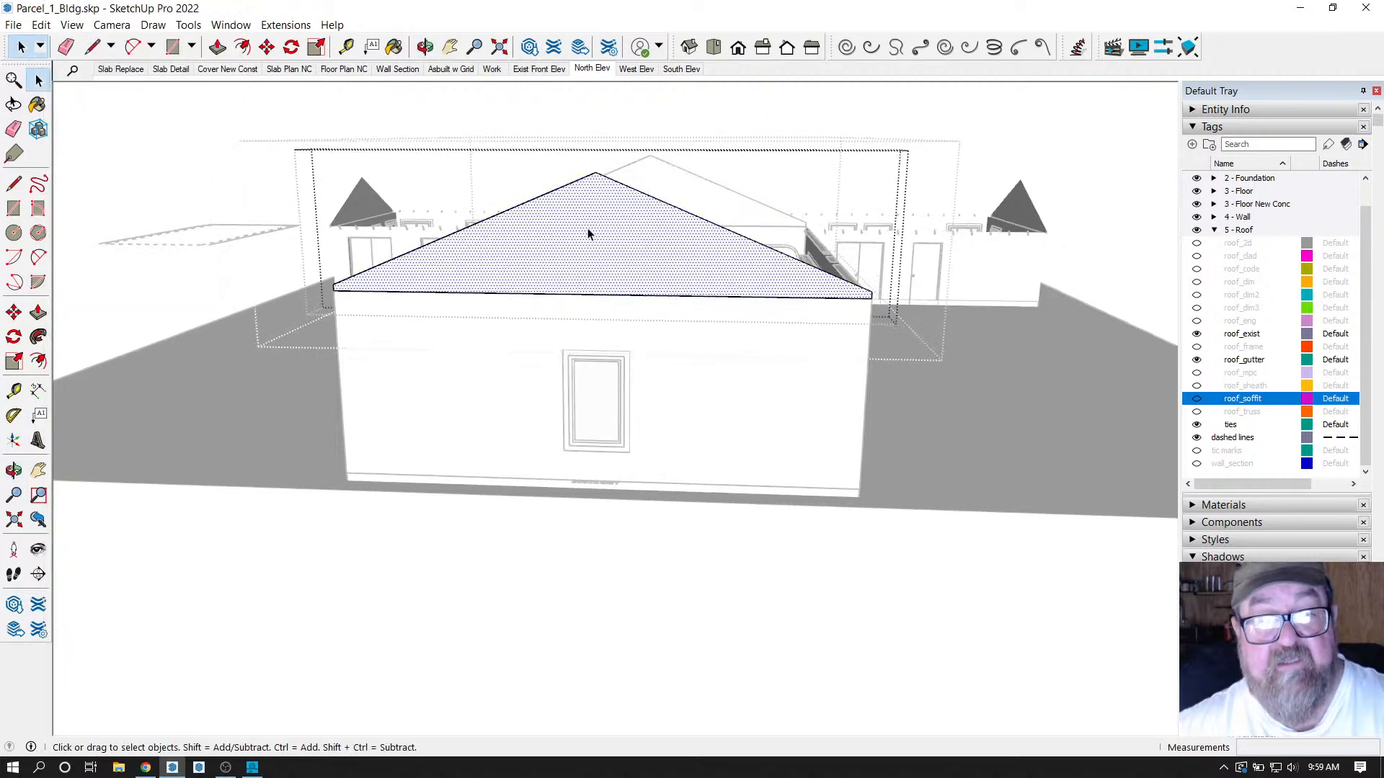
# Move the front gable triangle down by 2.
pyautogui.click(425, 46)
pyautogui.moveTo(551, 216); pyautogui.dragTo(927, 261)
pyautogui.click(23, 46)
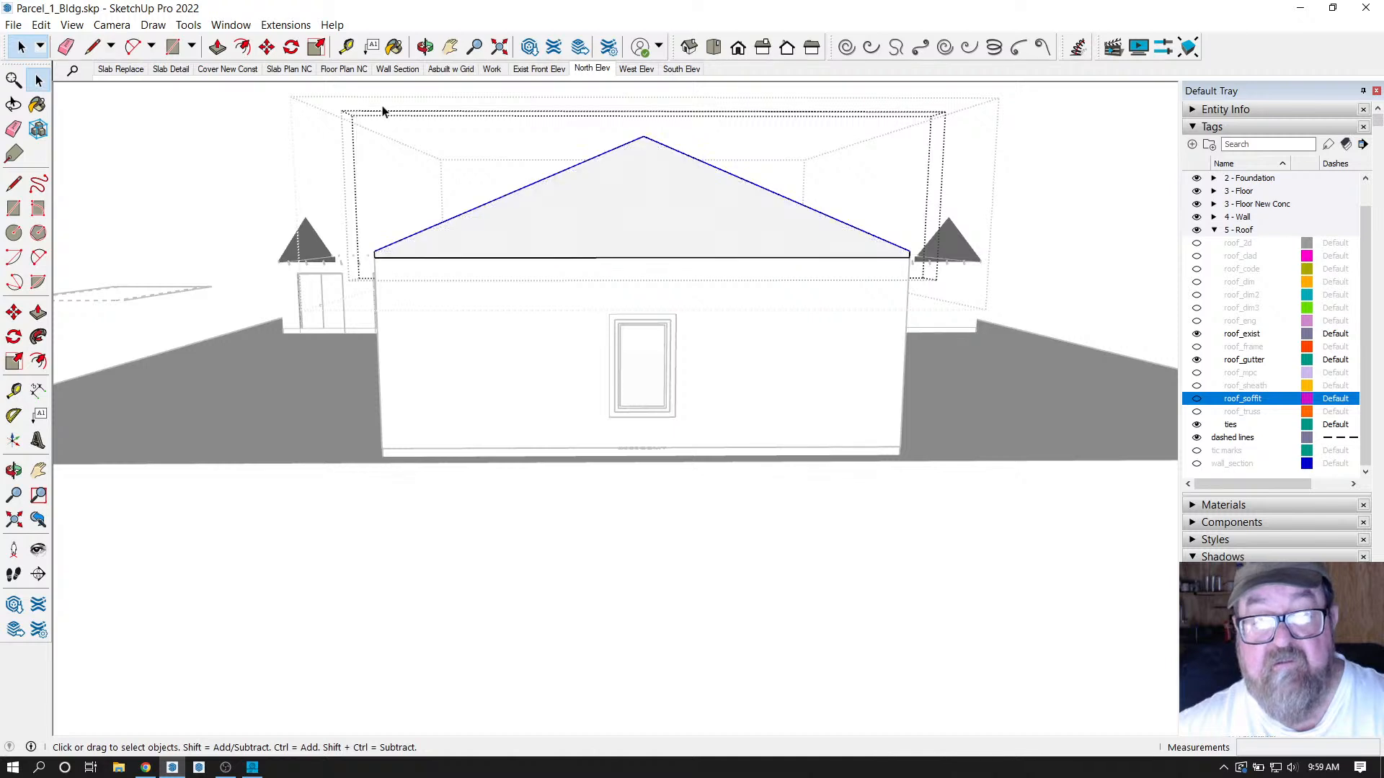
pyautogui.click(267, 47)
pyautogui.click(599, 190)
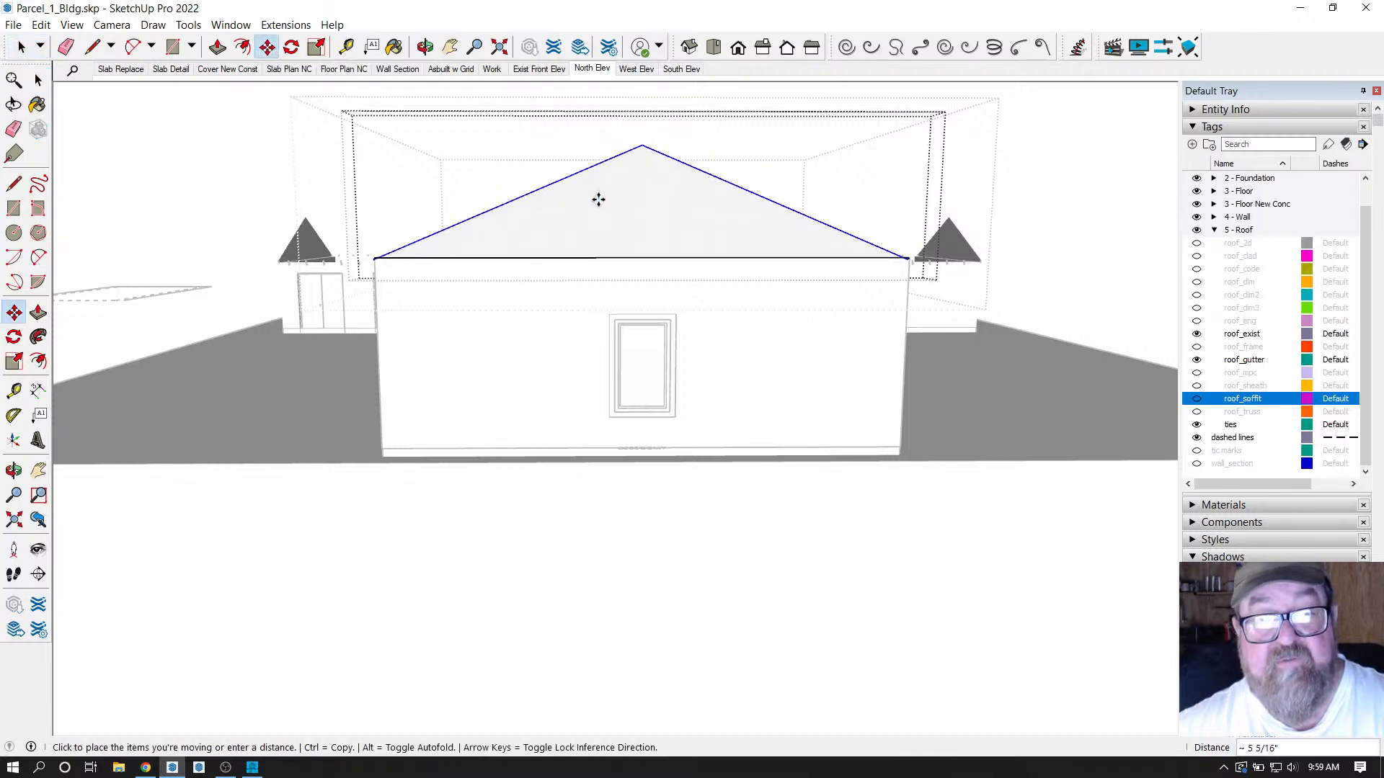
pyautogui.write('2')
pyautogui.press('Return')
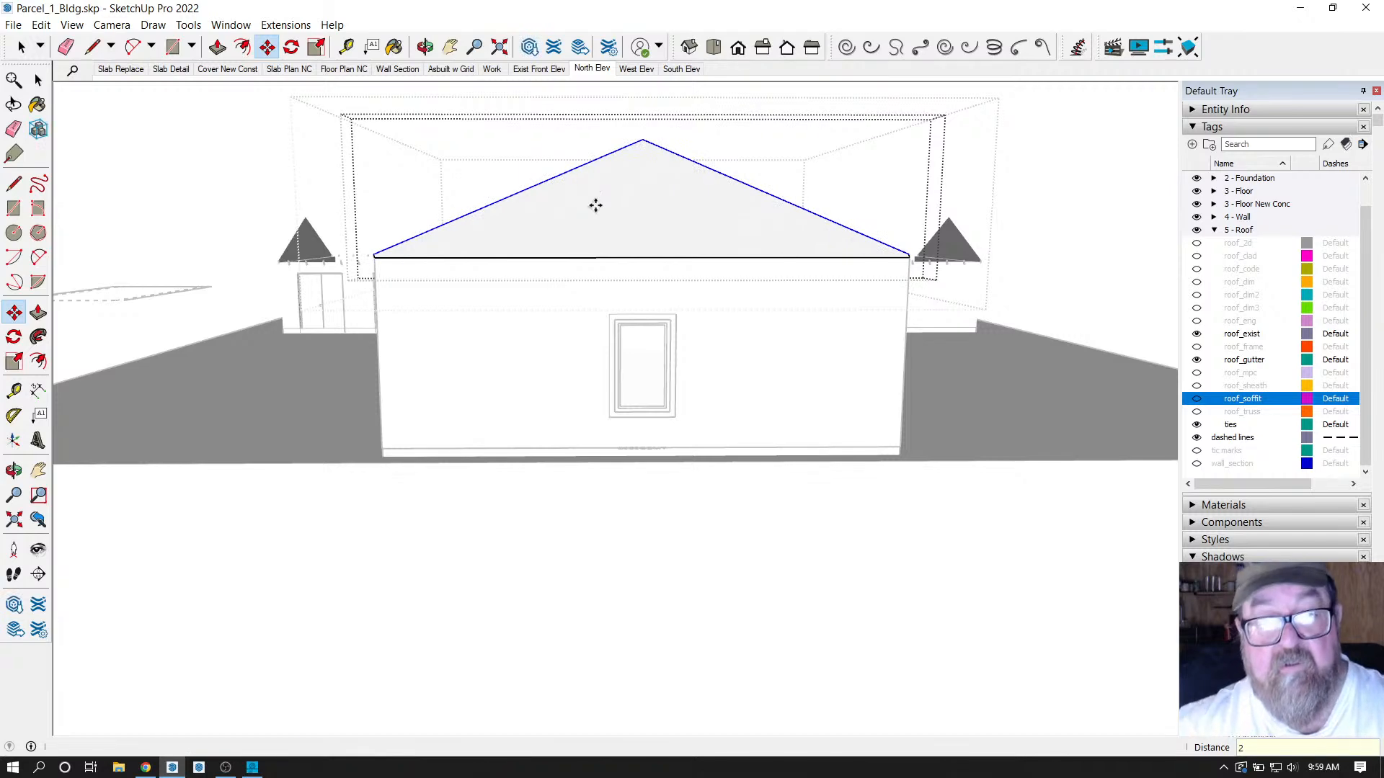
# Close the gable group and open the upper gable group for editing.
pyautogui.click(425, 47)
pyautogui.moveTo(504, 180); pyautogui.dragTo(663, 206)
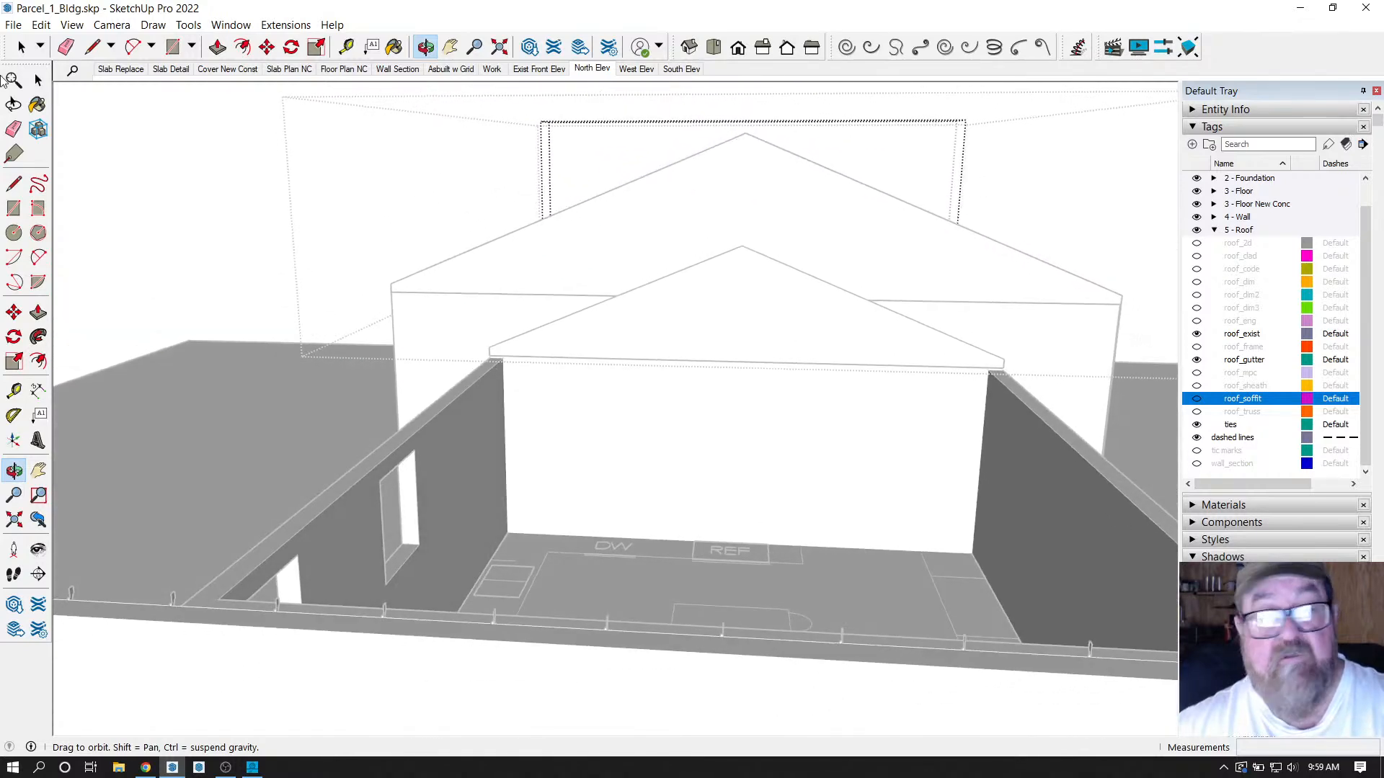
pyautogui.click(18, 46)
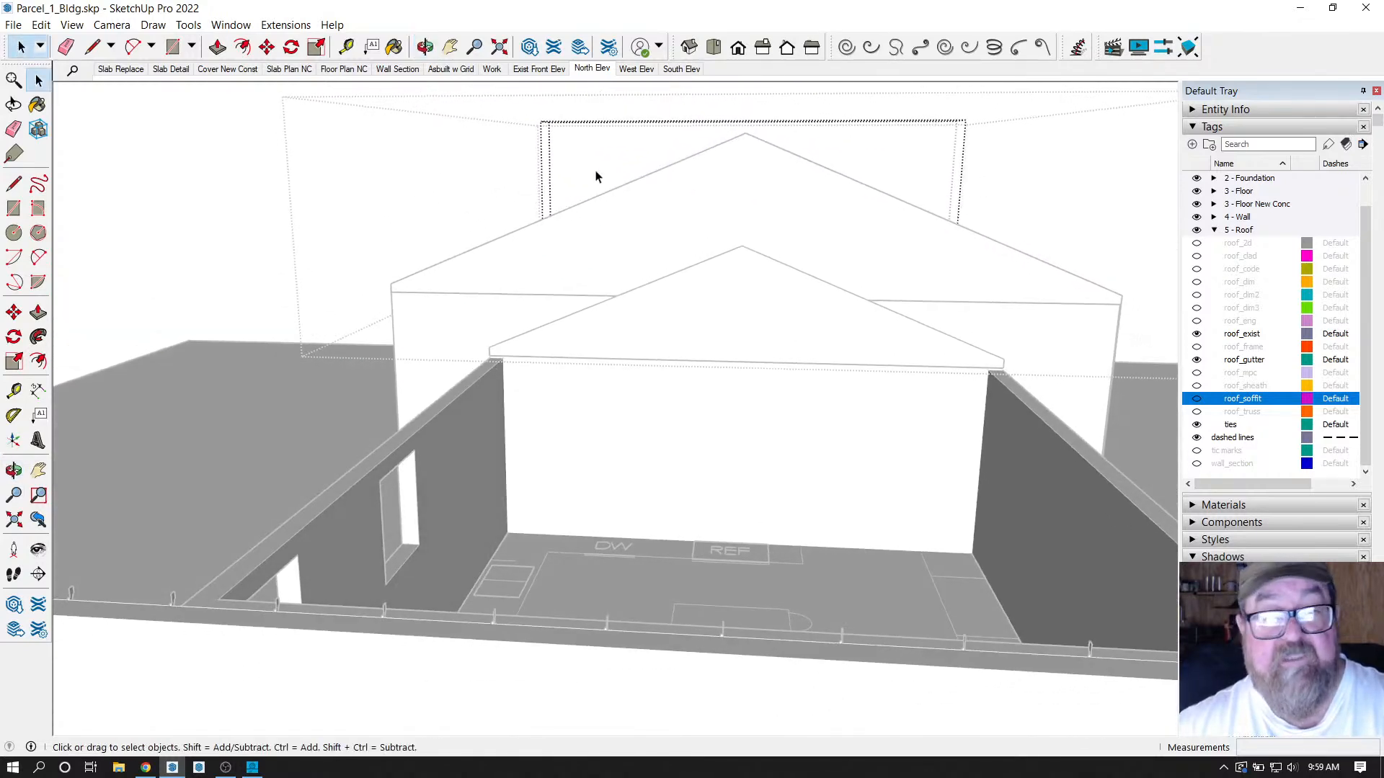
pyautogui.click(265, 187)
pyautogui.click(706, 202)
pyautogui.doubleClick(710, 202)
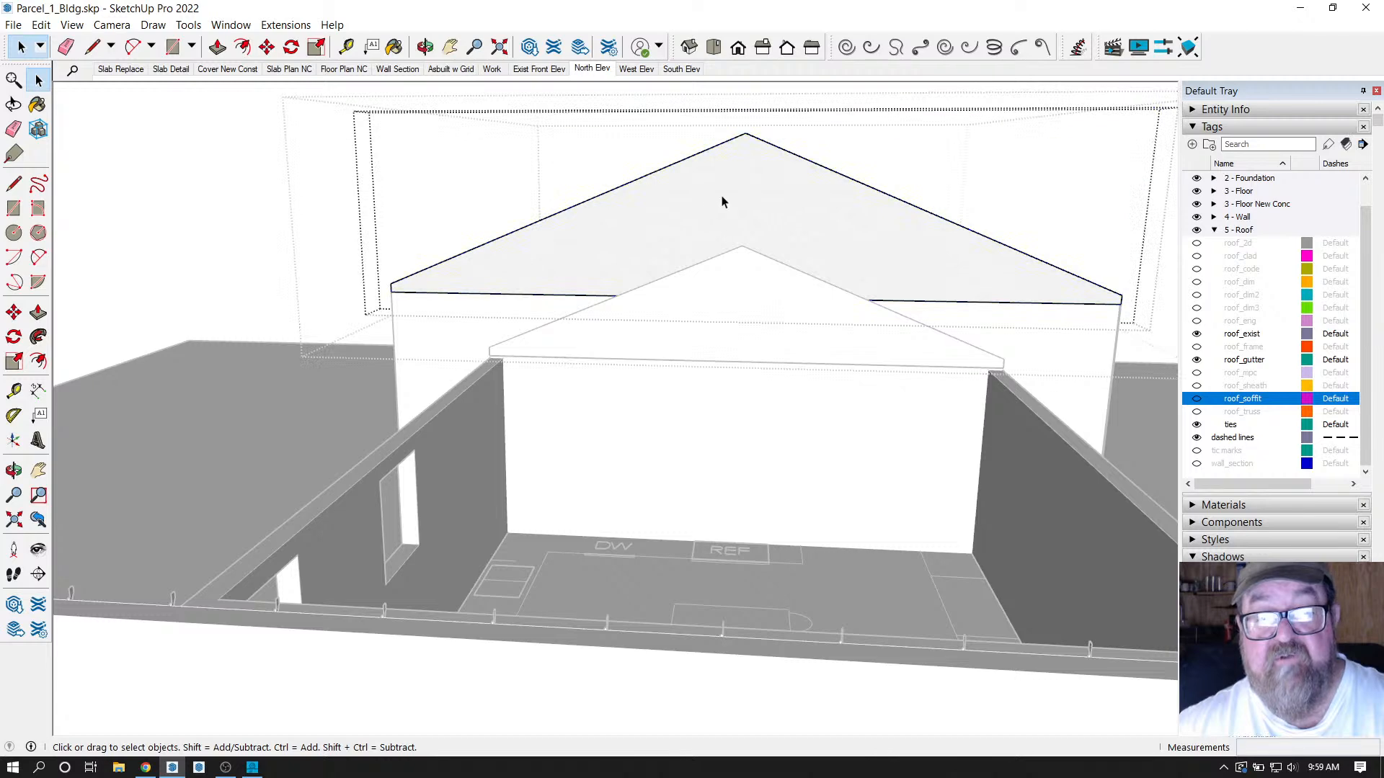
# Window-select the whole upper gable, orbiting around it to check the selection.
pyautogui.click(426, 47)
pyautogui.moveTo(395, 216); pyautogui.dragTo(654, 232)
pyautogui.click(38, 80)
pyautogui.click(705, 187)
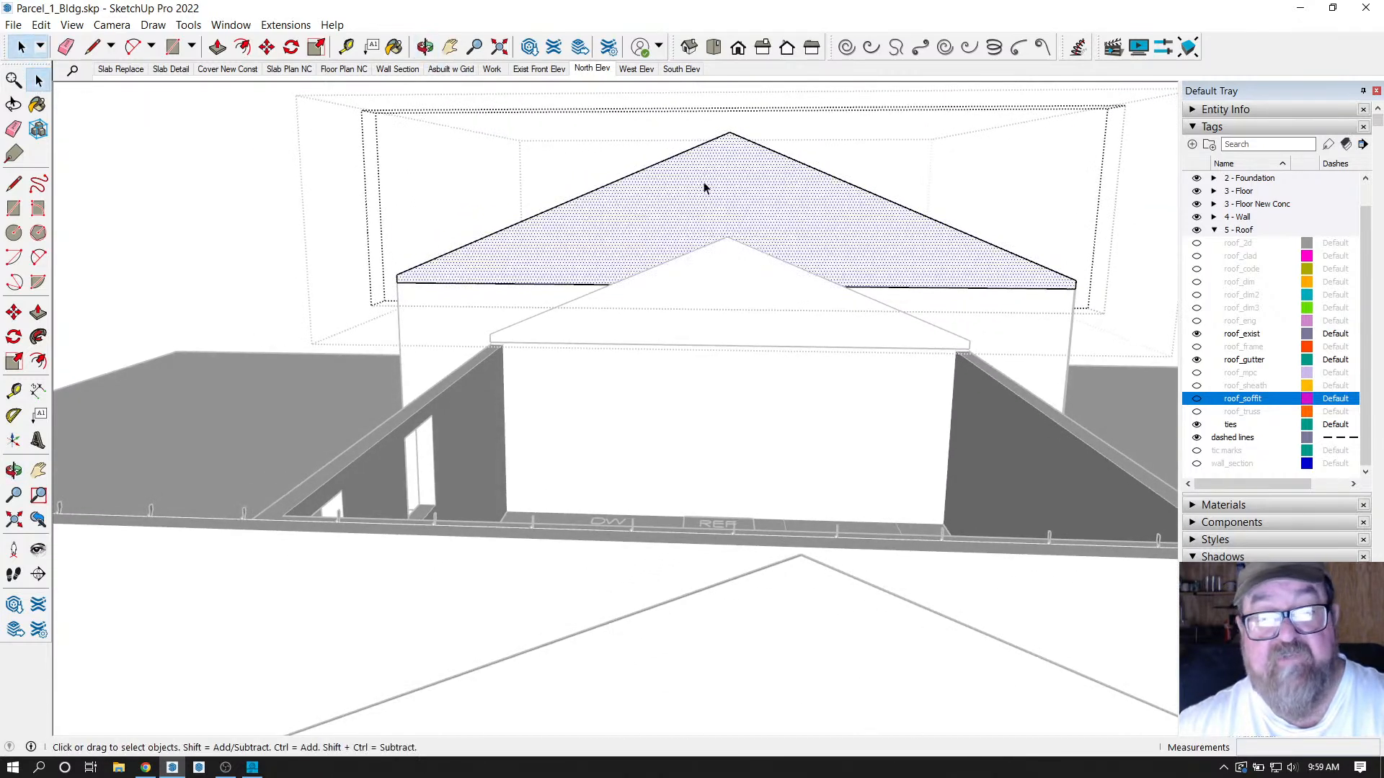
pyautogui.moveTo(352, 95); pyautogui.dragTo(1124, 282)
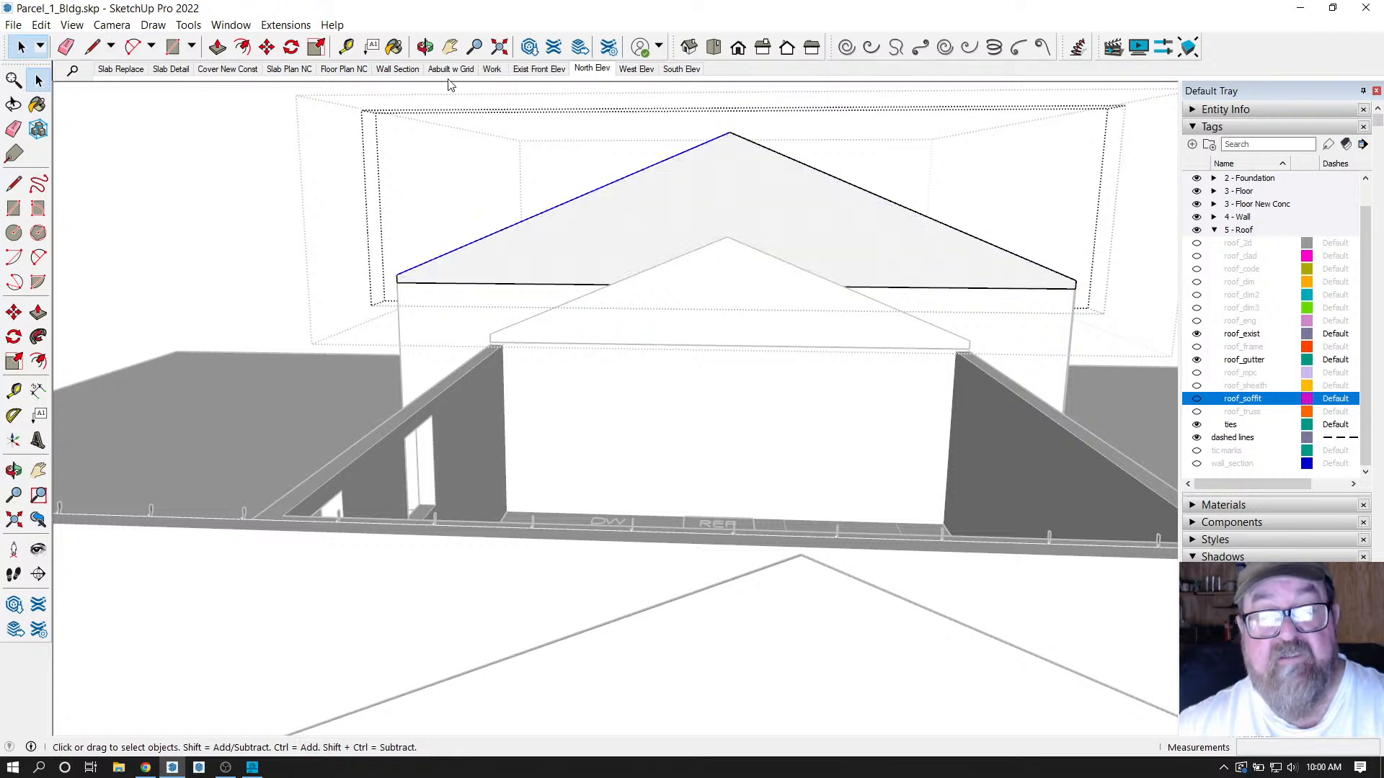
pyautogui.click(426, 46)
pyautogui.moveTo(742, 169)
pyautogui.mouseDown()
pyautogui.moveTo(758, 175)
pyautogui.moveTo(745, 172)
pyautogui.mouseUp()
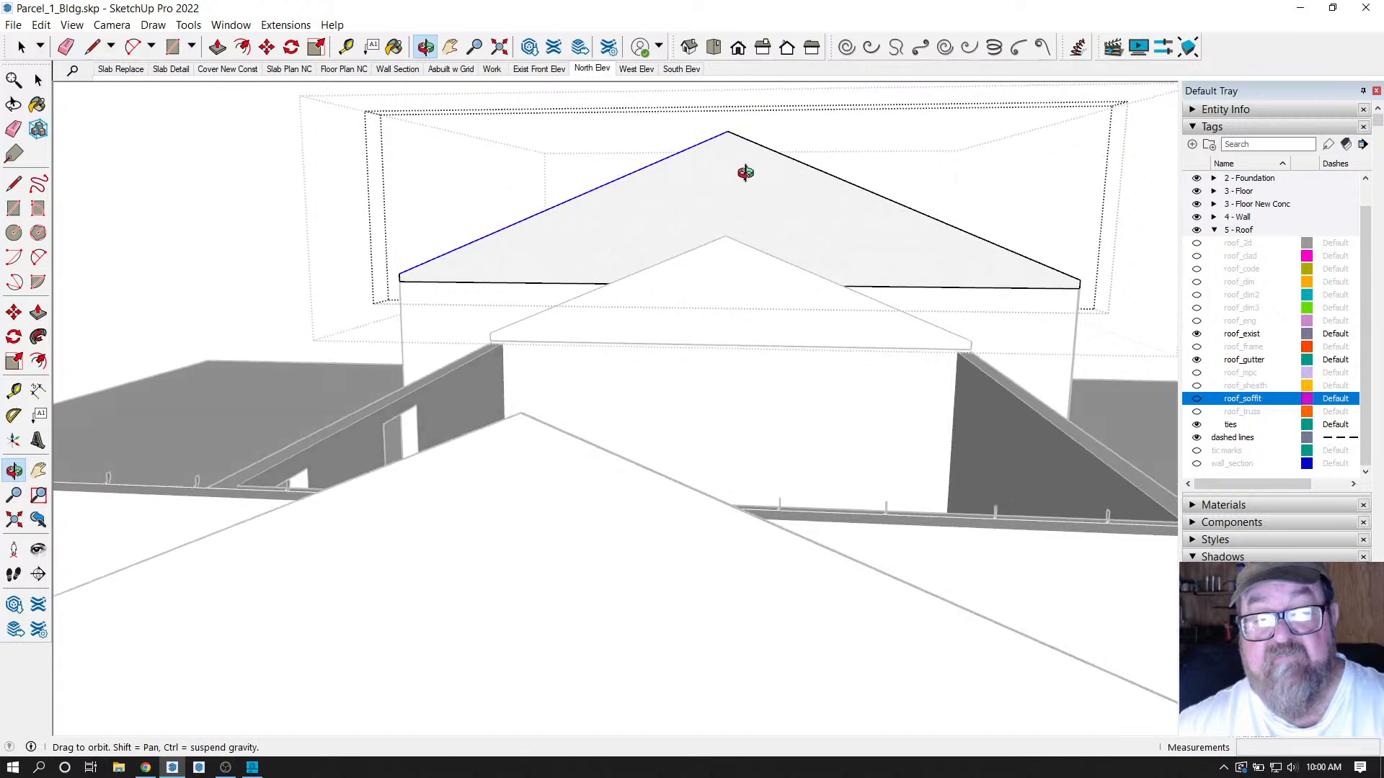
pyautogui.click(21, 47)
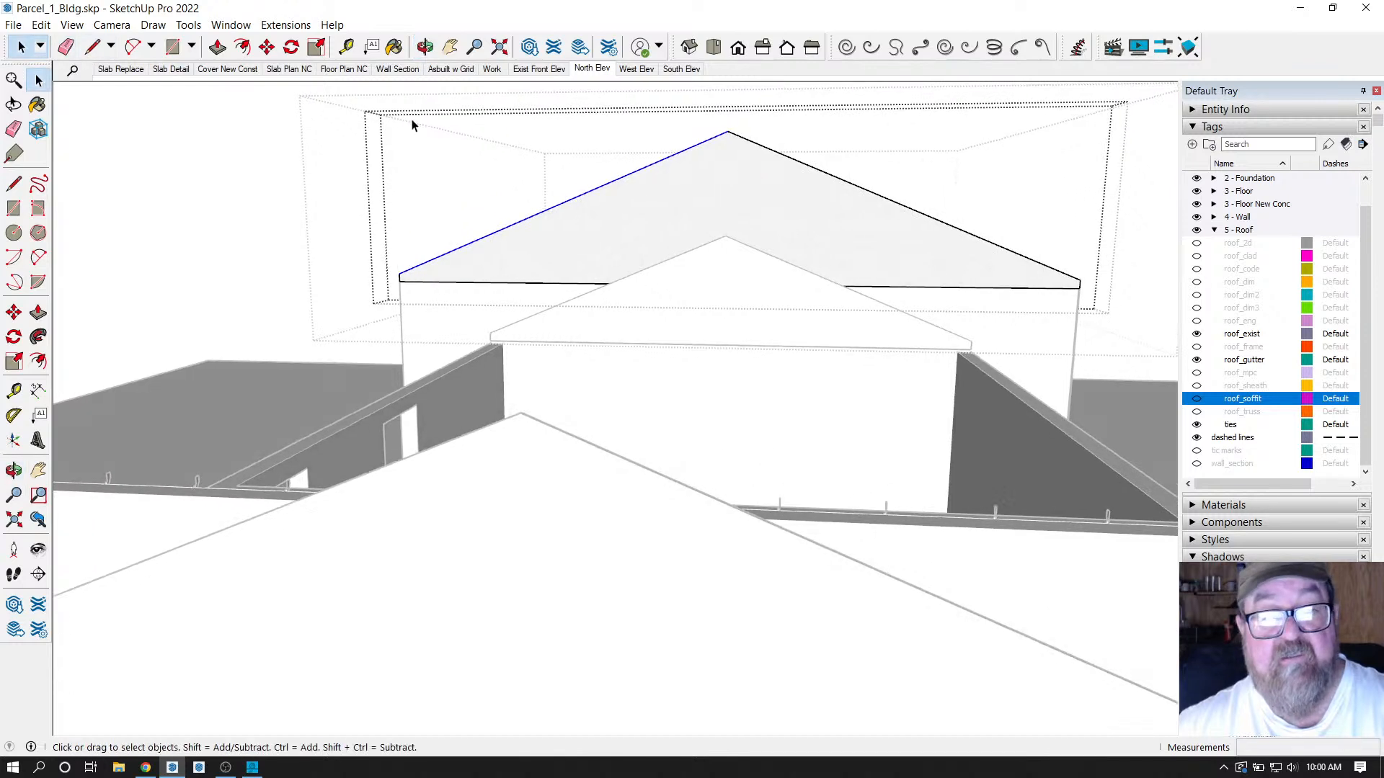
pyautogui.moveTo(712, 167); pyautogui.dragTo(1101, 285)
pyautogui.click(425, 47)
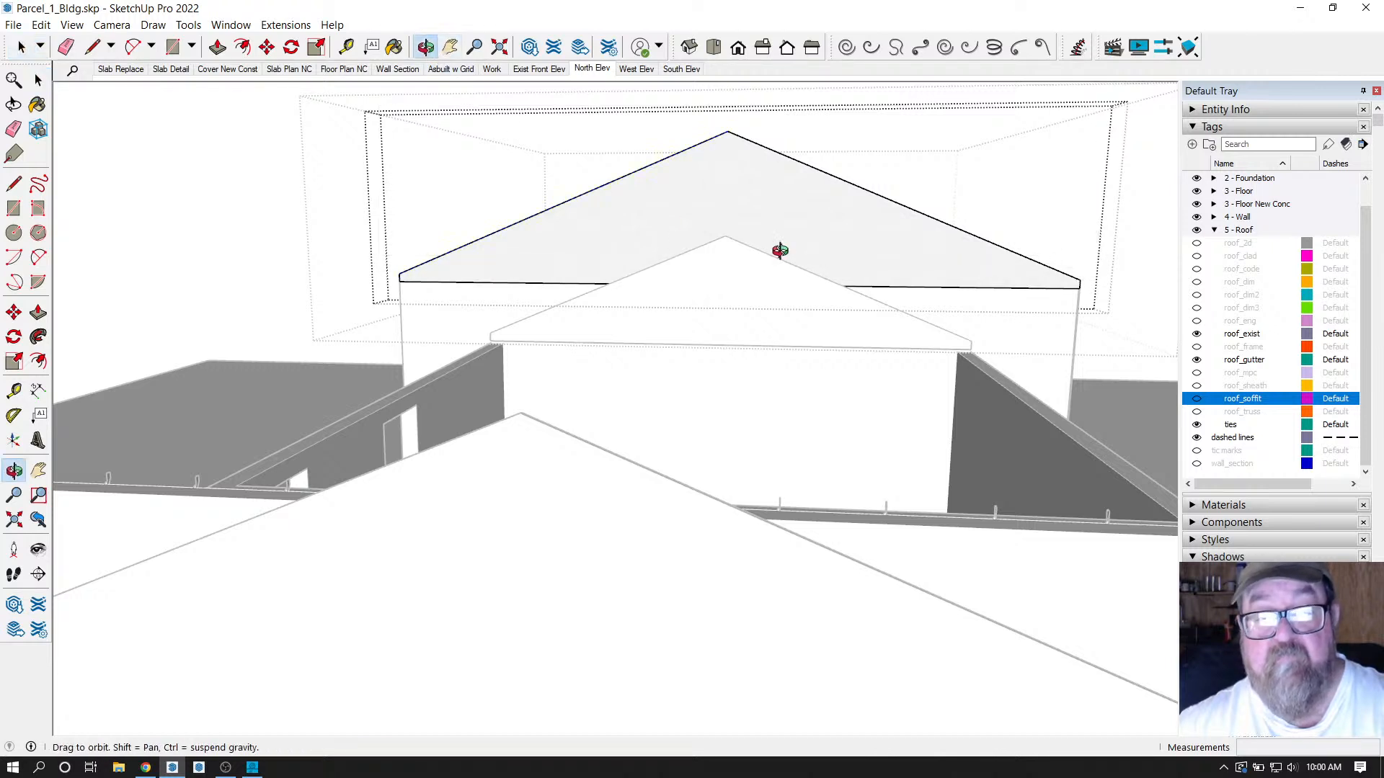
pyautogui.moveTo(780, 250); pyautogui.dragTo(891, 248)
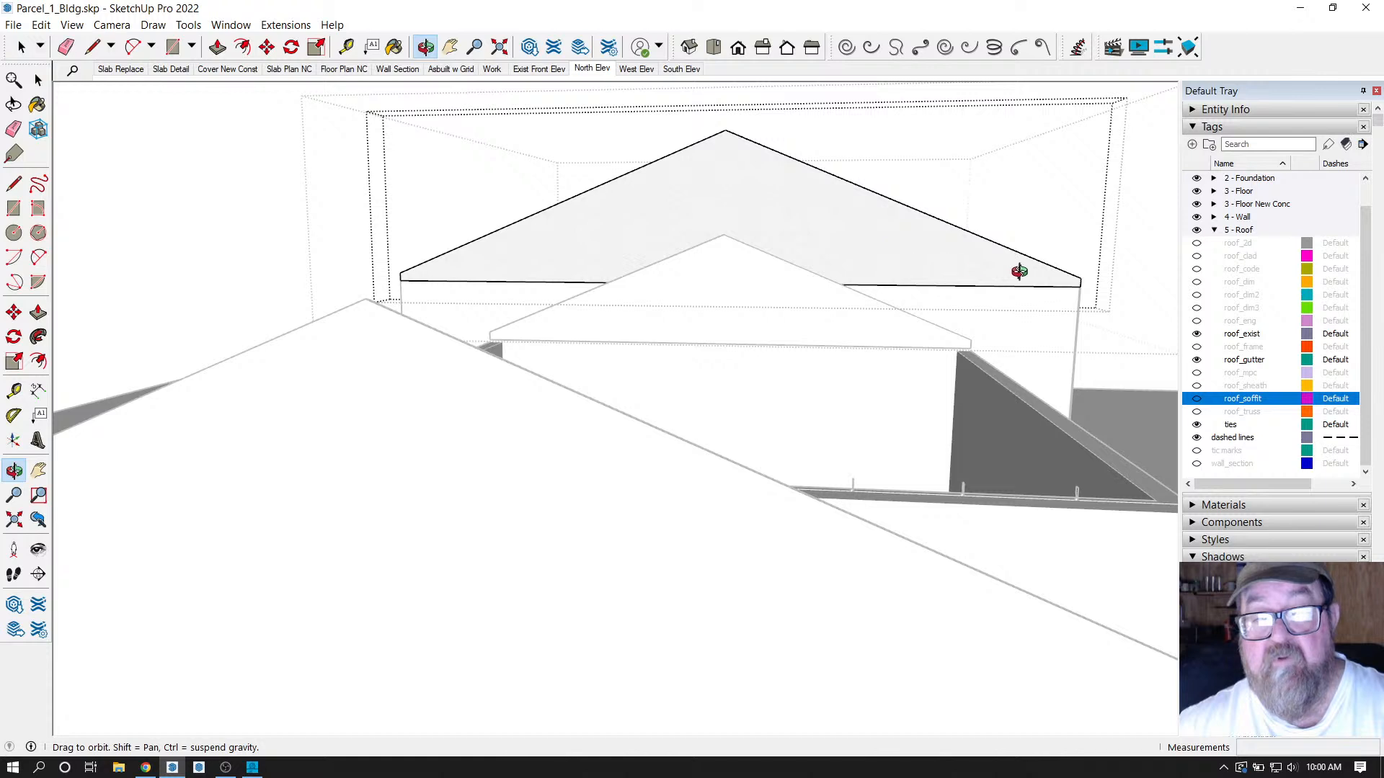
pyautogui.moveTo(1019, 271)
pyautogui.mouseDown()
pyautogui.moveTo(1041, 262)
pyautogui.moveTo(1040, 278)
pyautogui.moveTo(1022, 274)
pyautogui.mouseUp()
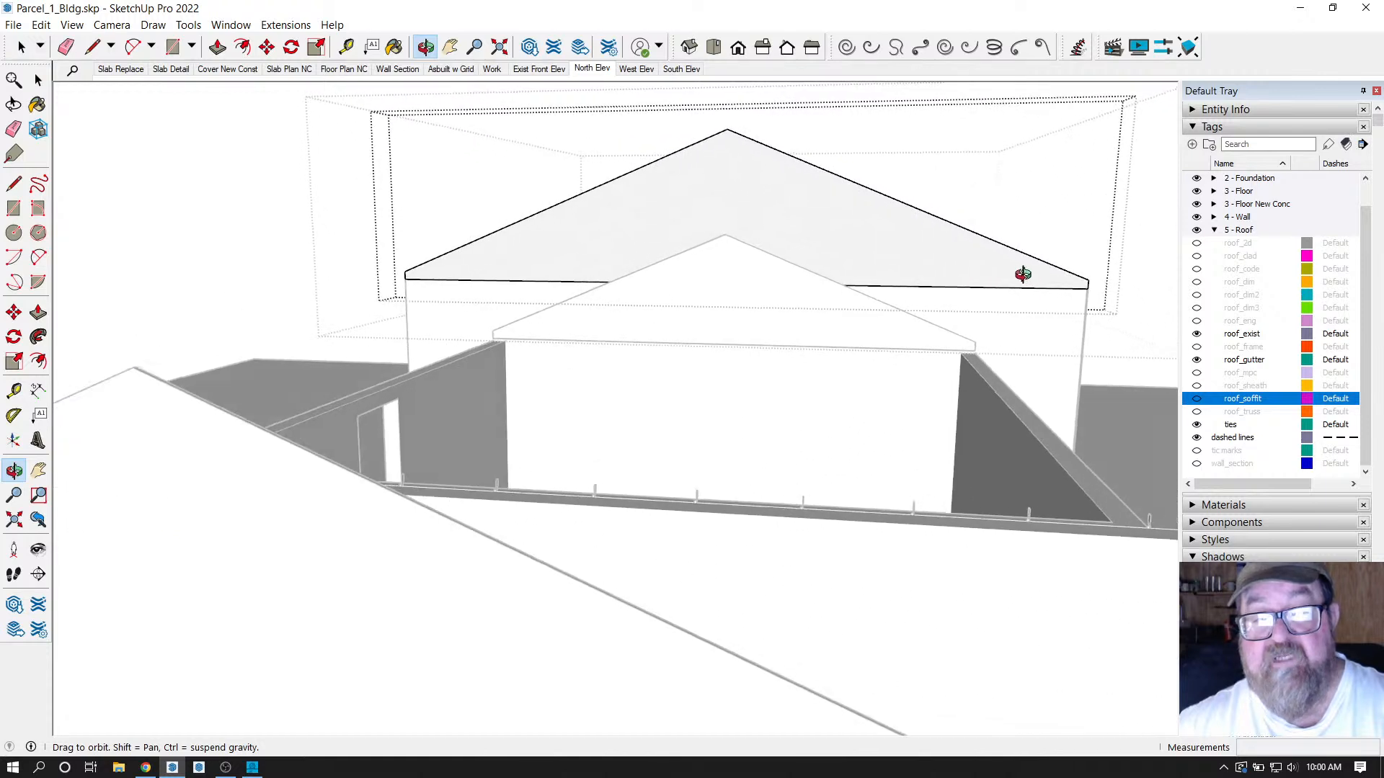
# Select the upper gable's edges and zoom to them in the Front elevation view.
pyautogui.click(34, 52)
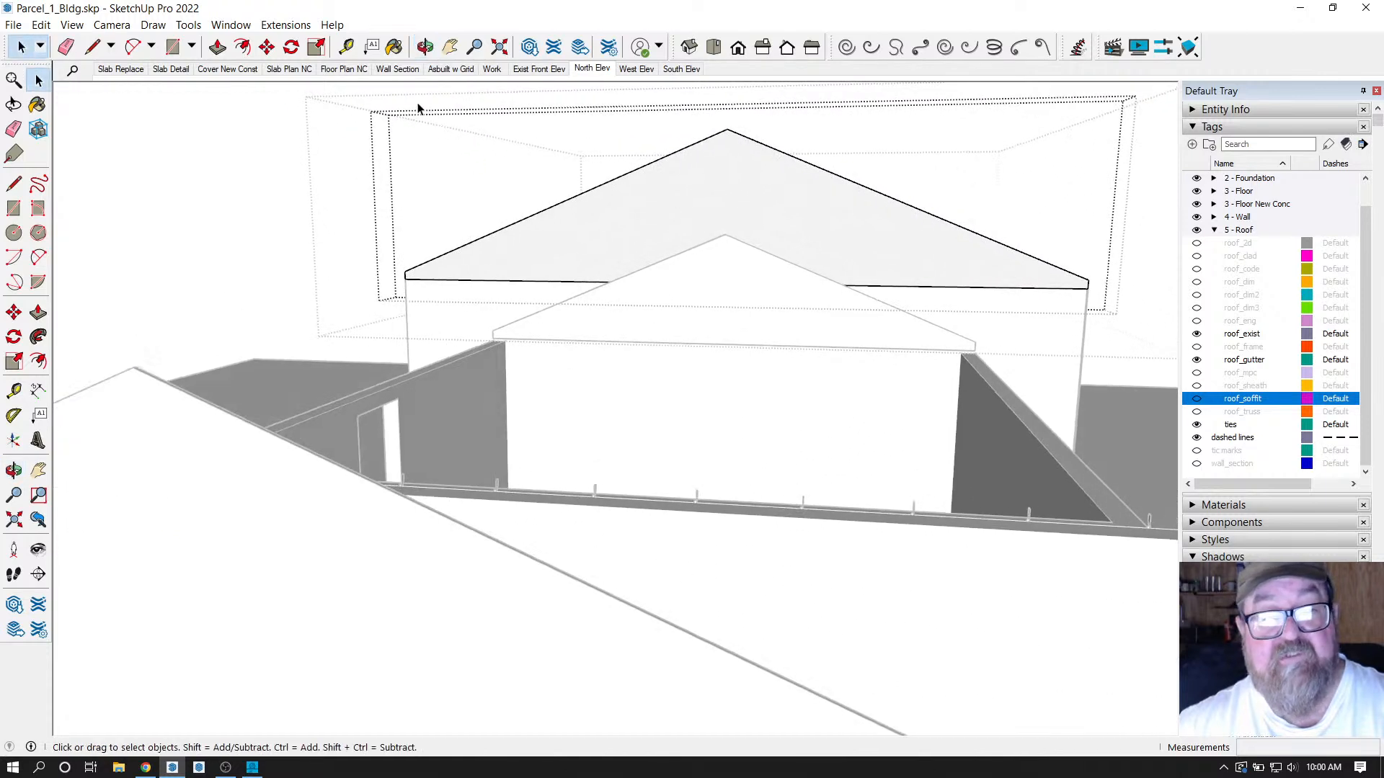
pyautogui.moveTo(303, 94); pyautogui.dragTo(1100, 285)
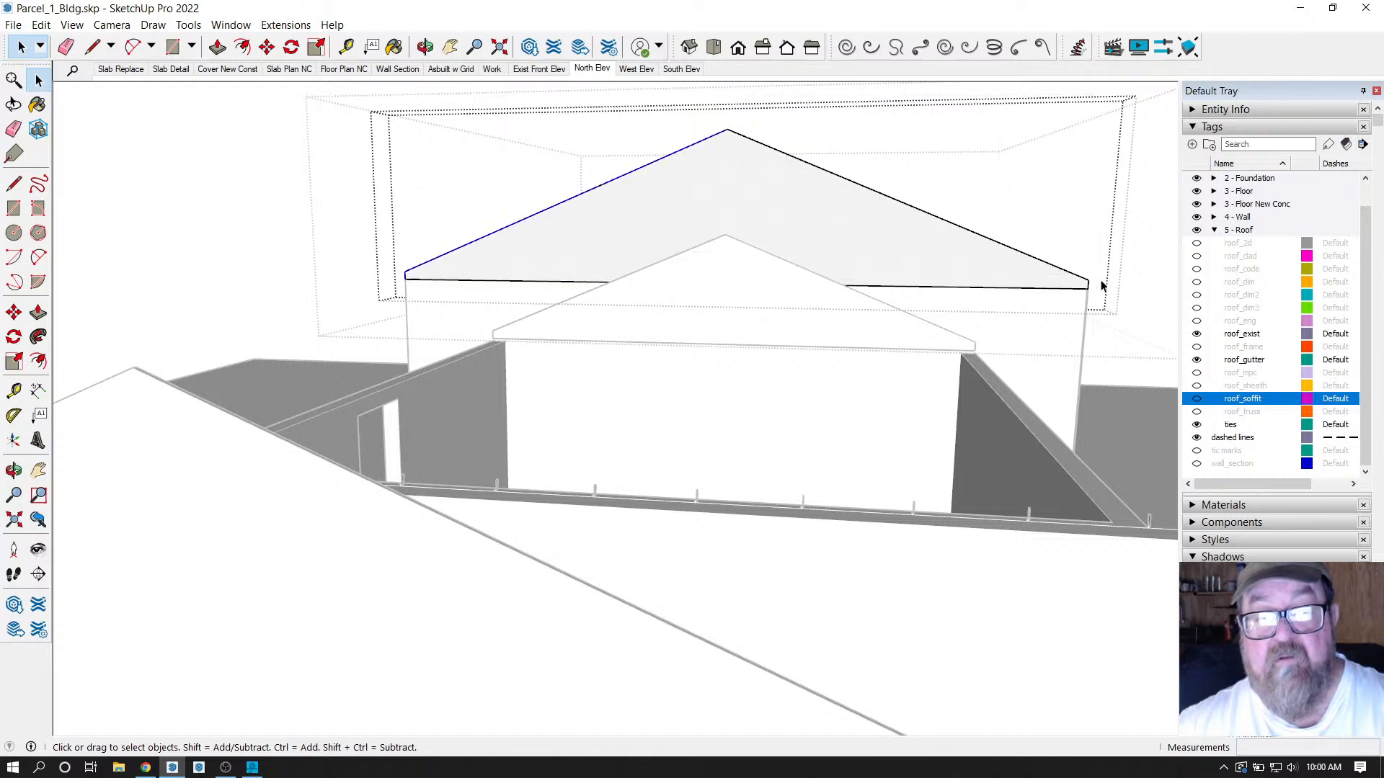
pyautogui.click(738, 48)
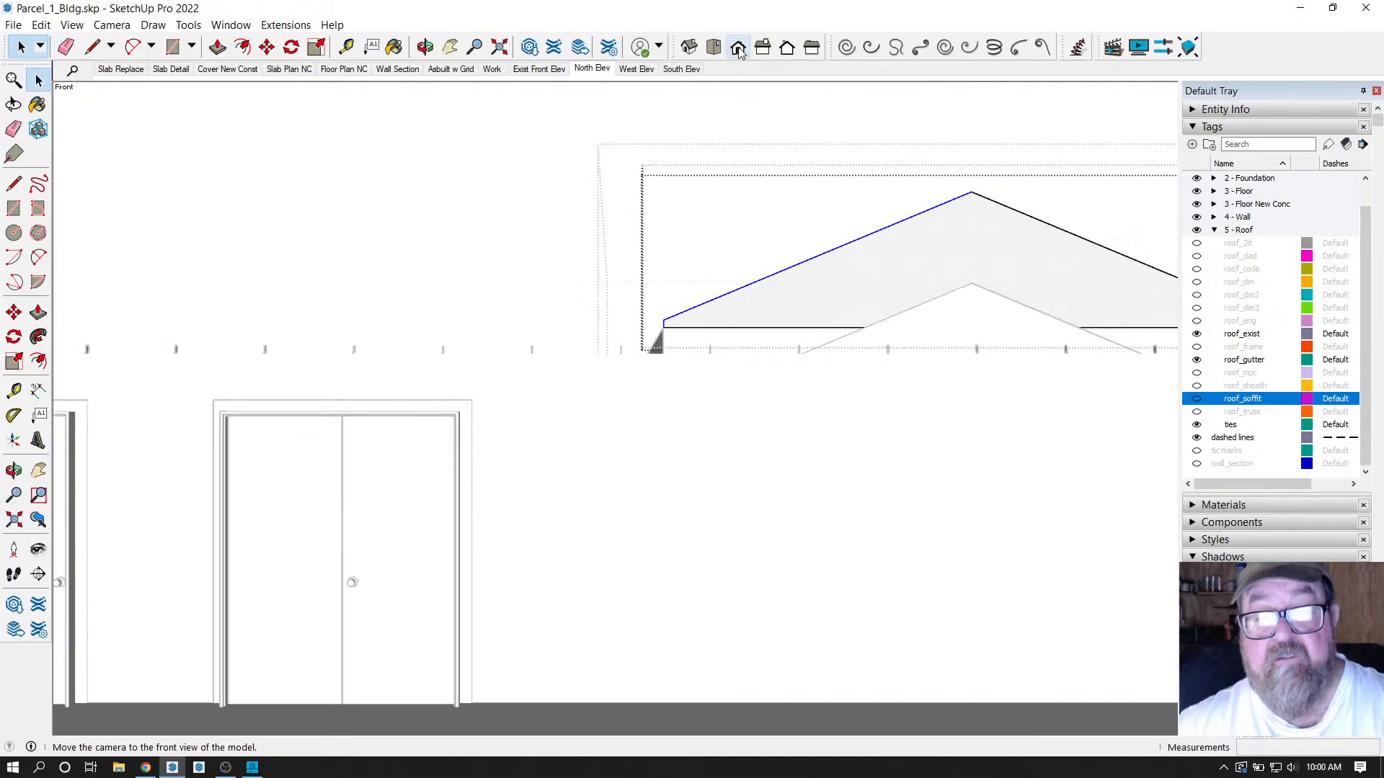
pyautogui.scroll(4, 325, 306)
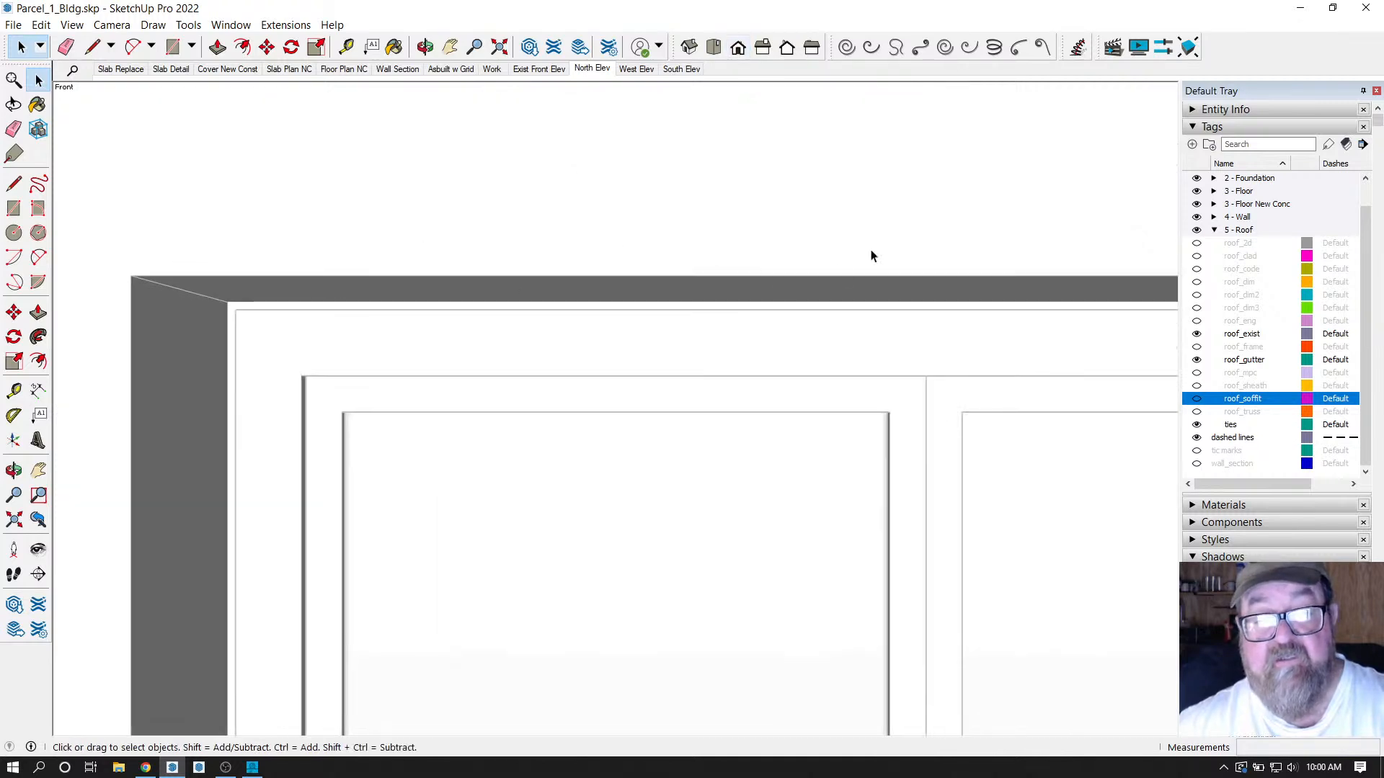
pyautogui.scroll(-5, 871, 255)
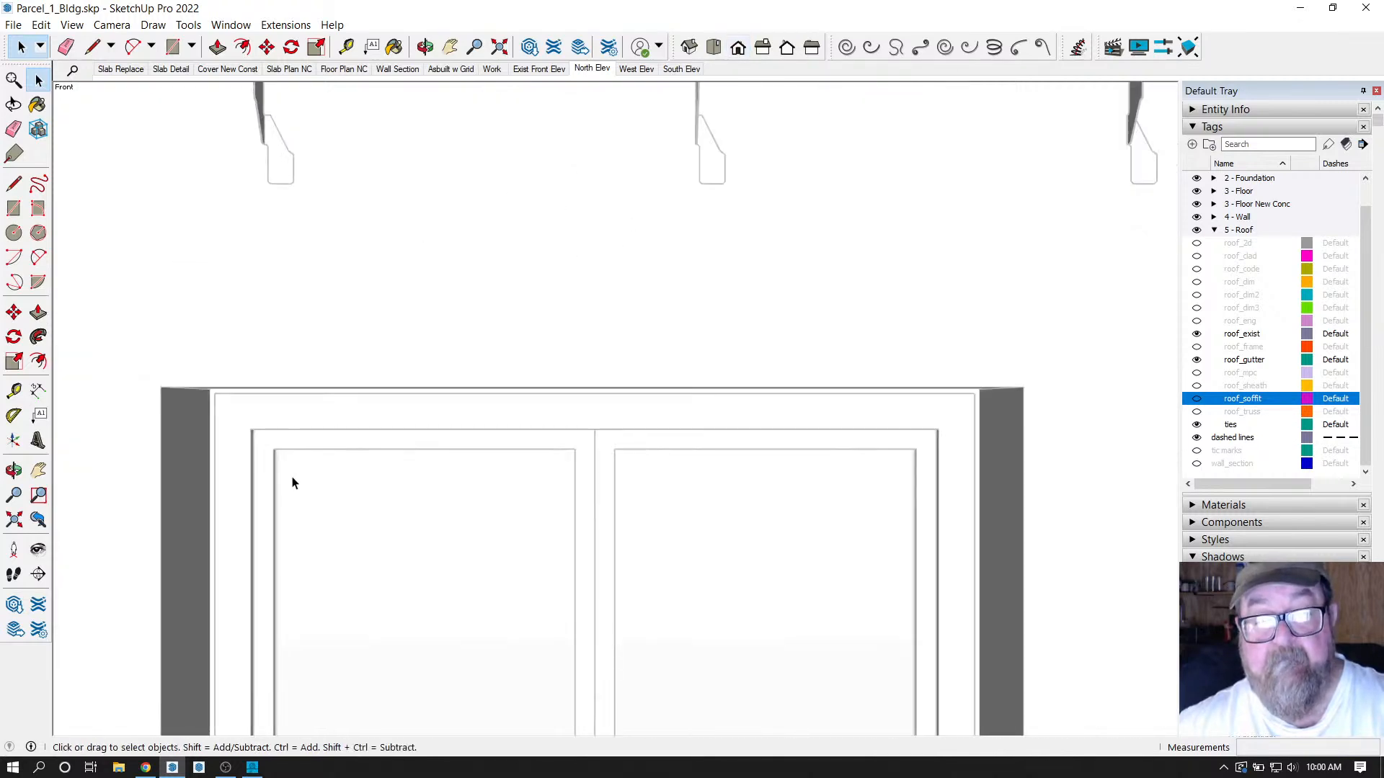
pyautogui.scroll(-1, 303, 479)
pyautogui.scroll(-3, 620, 469)
pyautogui.scroll(-6, 533, 461)
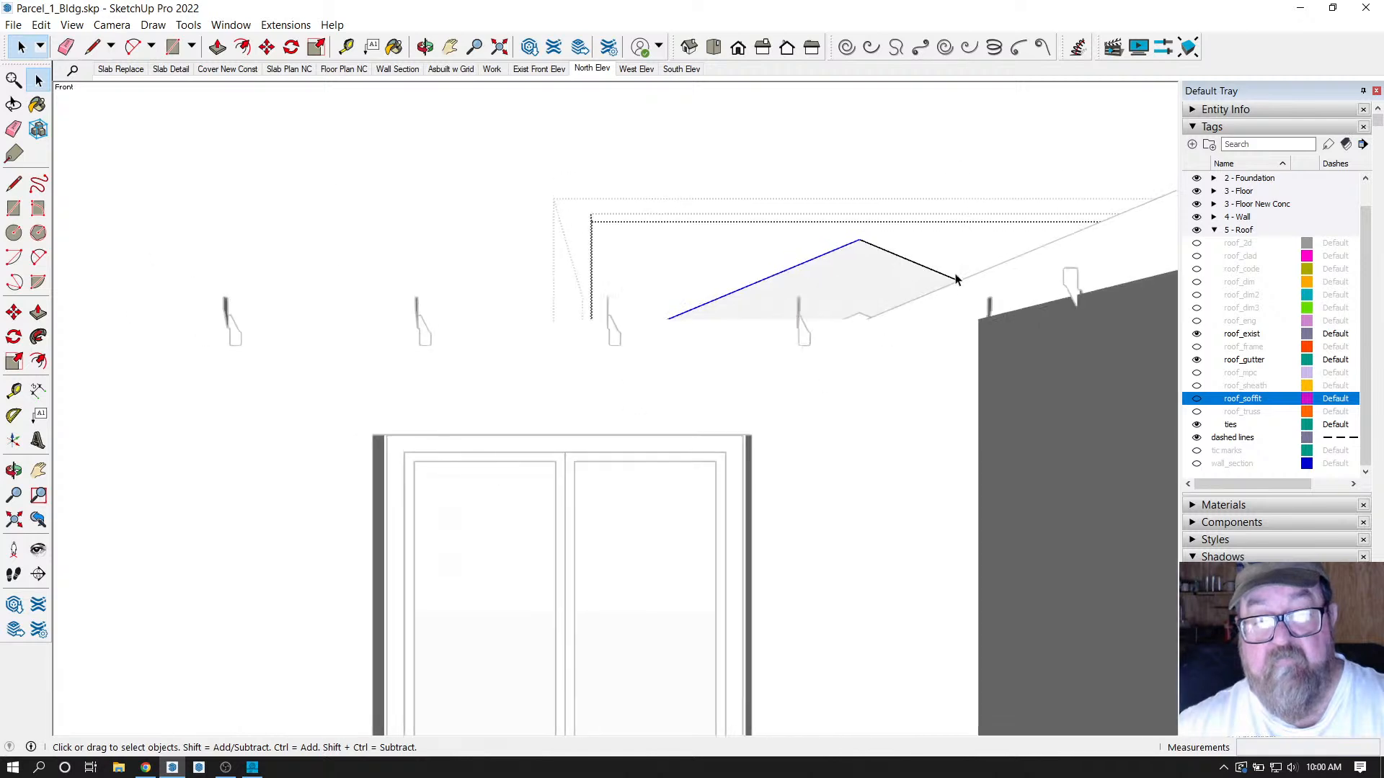
pyautogui.scroll(7, 825, 364)
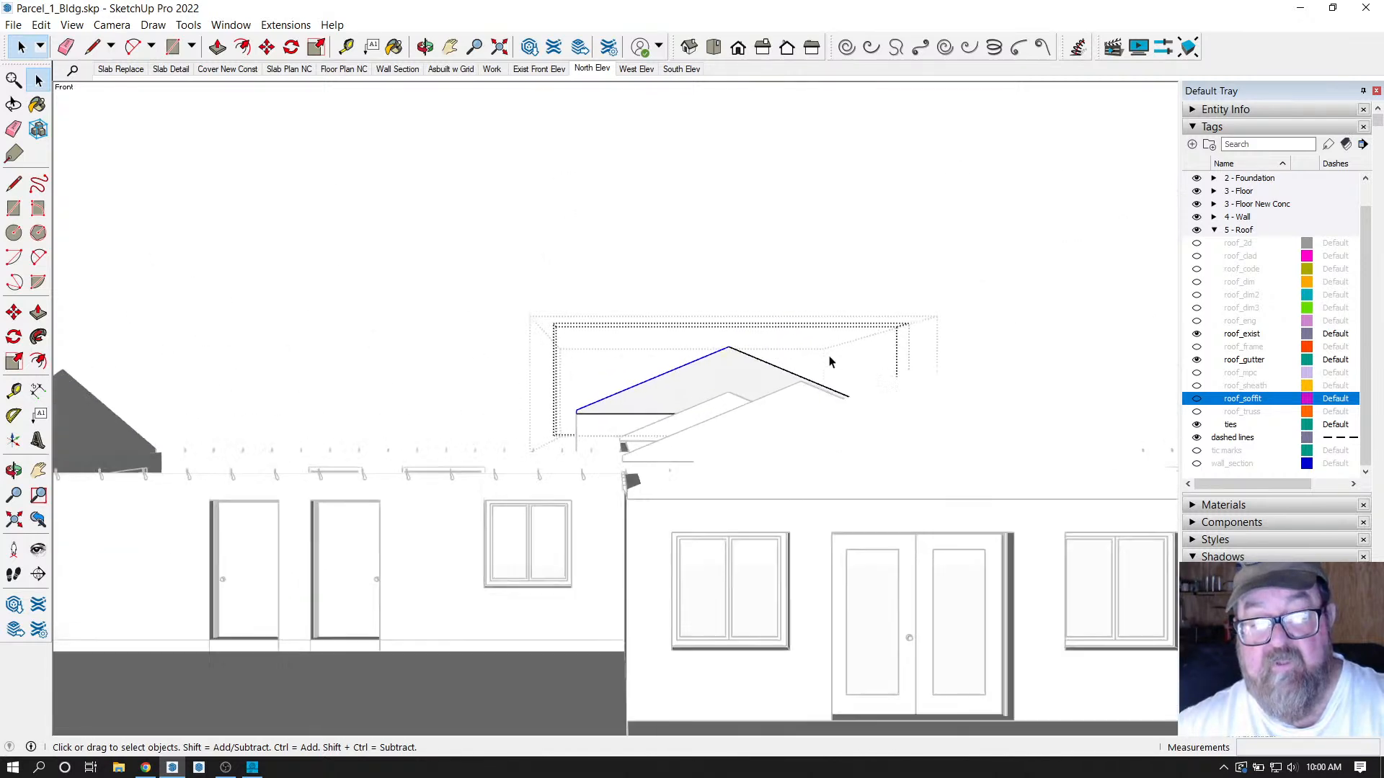
pyautogui.scroll(2, 828, 375)
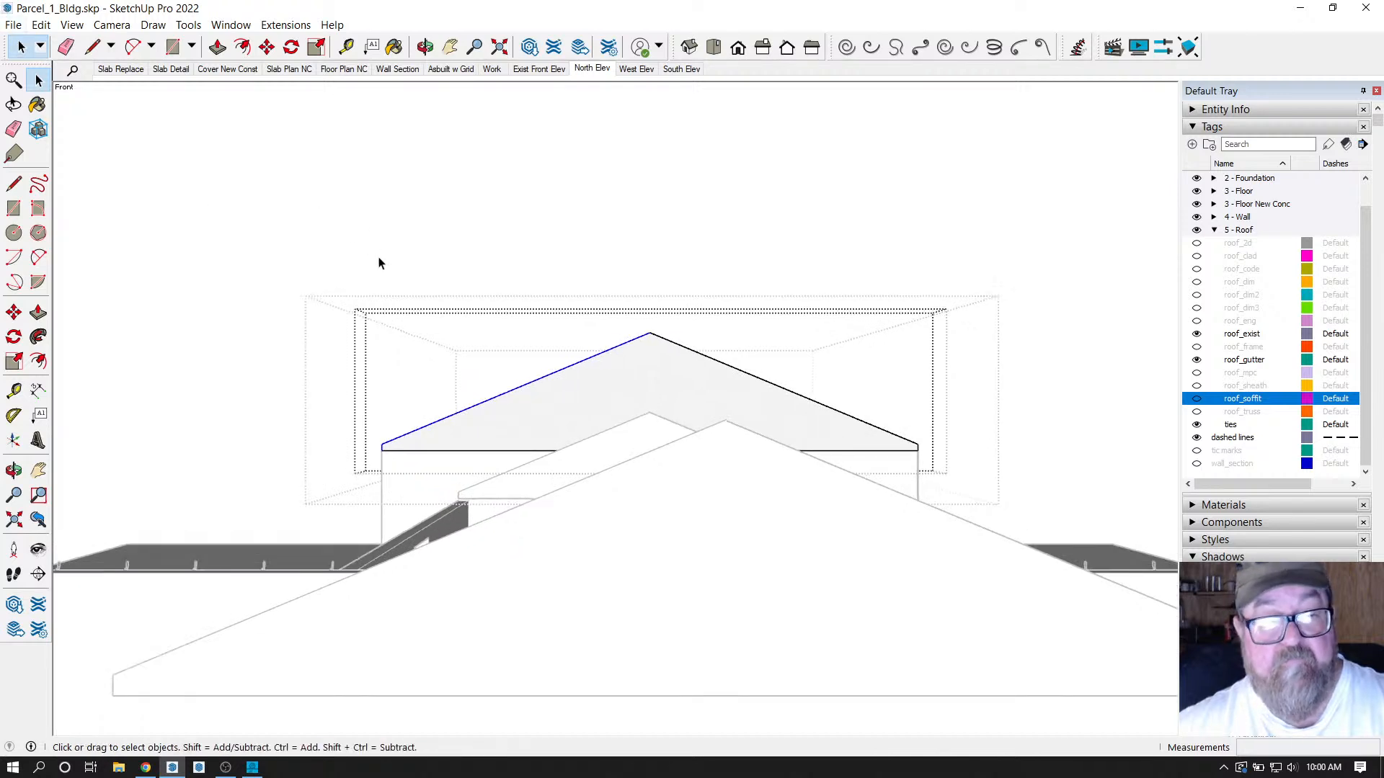
# Move the upper gable soffit piece by 2 into alignment, then clear the selection.
pyautogui.moveTo(348, 251); pyautogui.dragTo(988, 454)
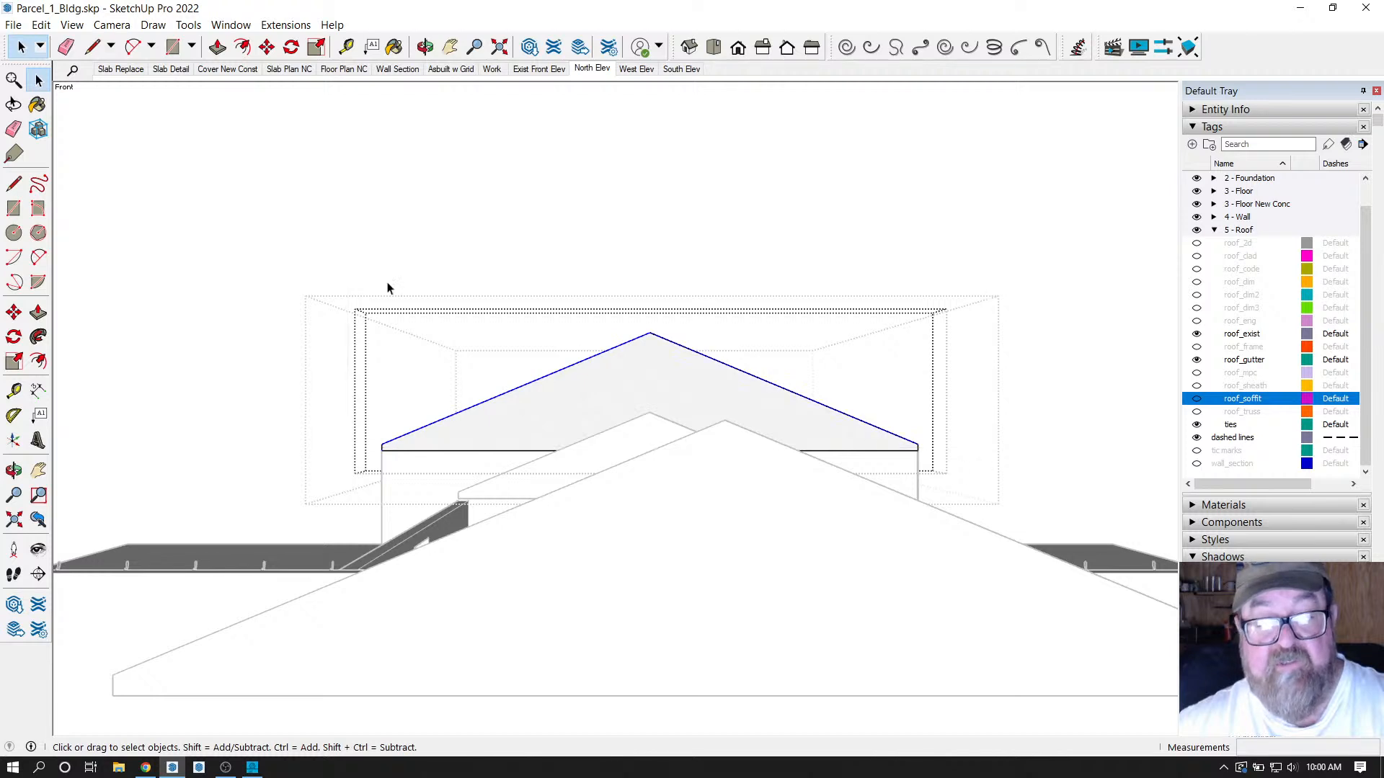
pyautogui.click(265, 49)
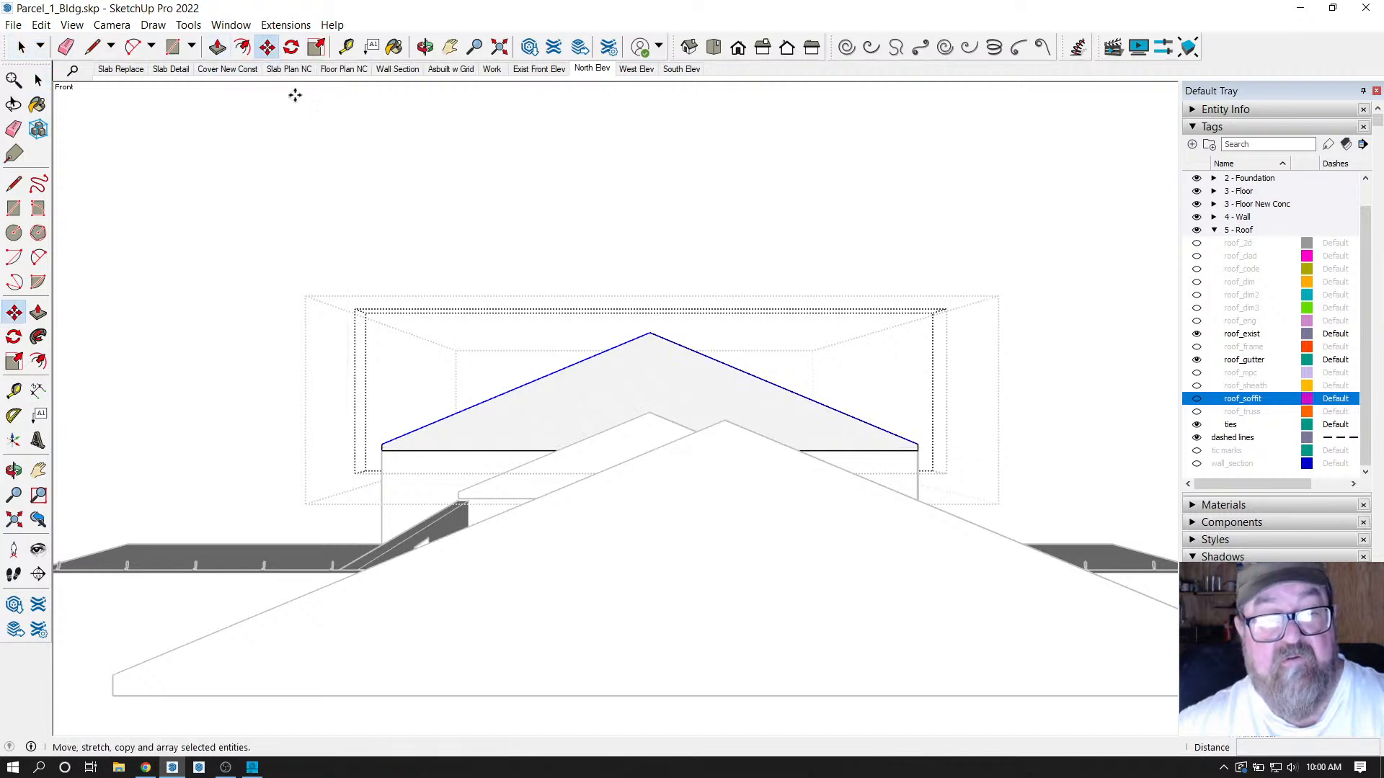
pyautogui.click(711, 418)
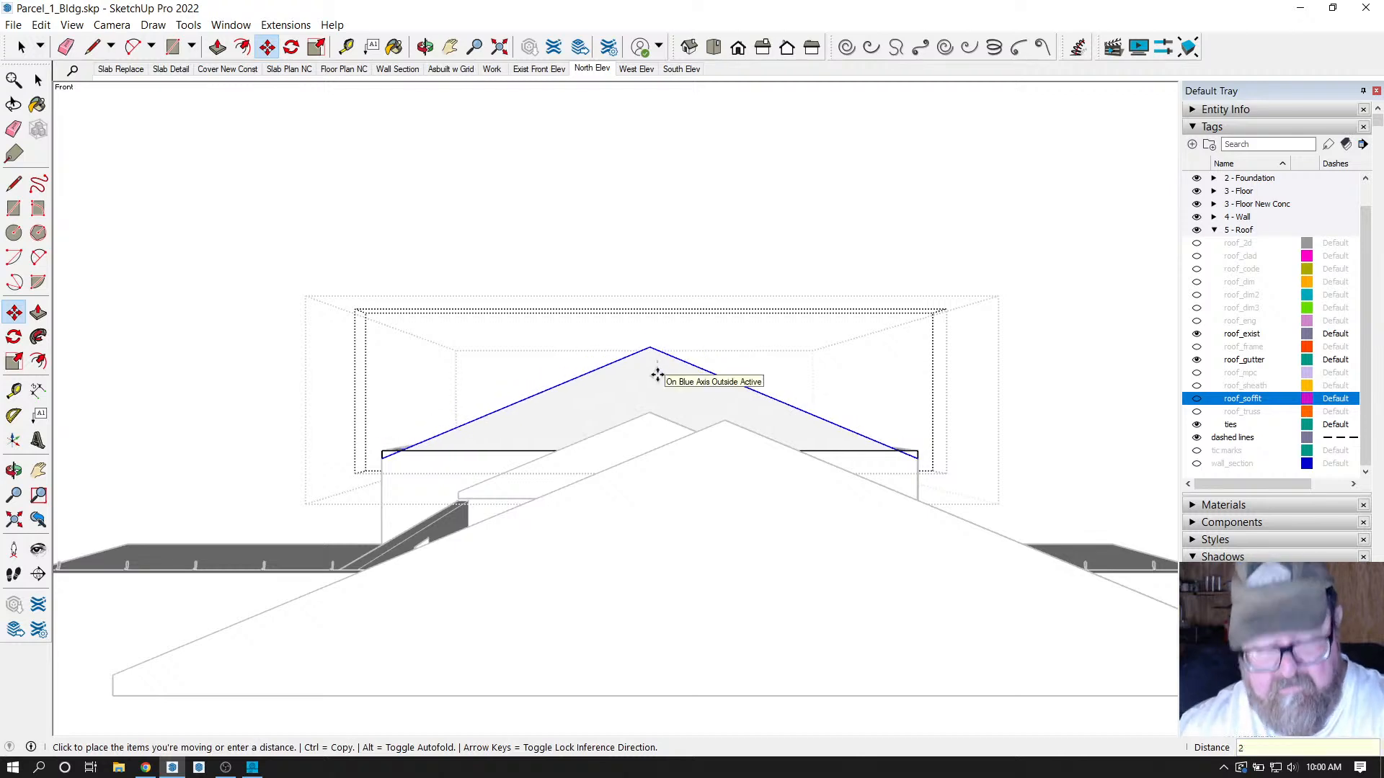
pyautogui.press('Return')
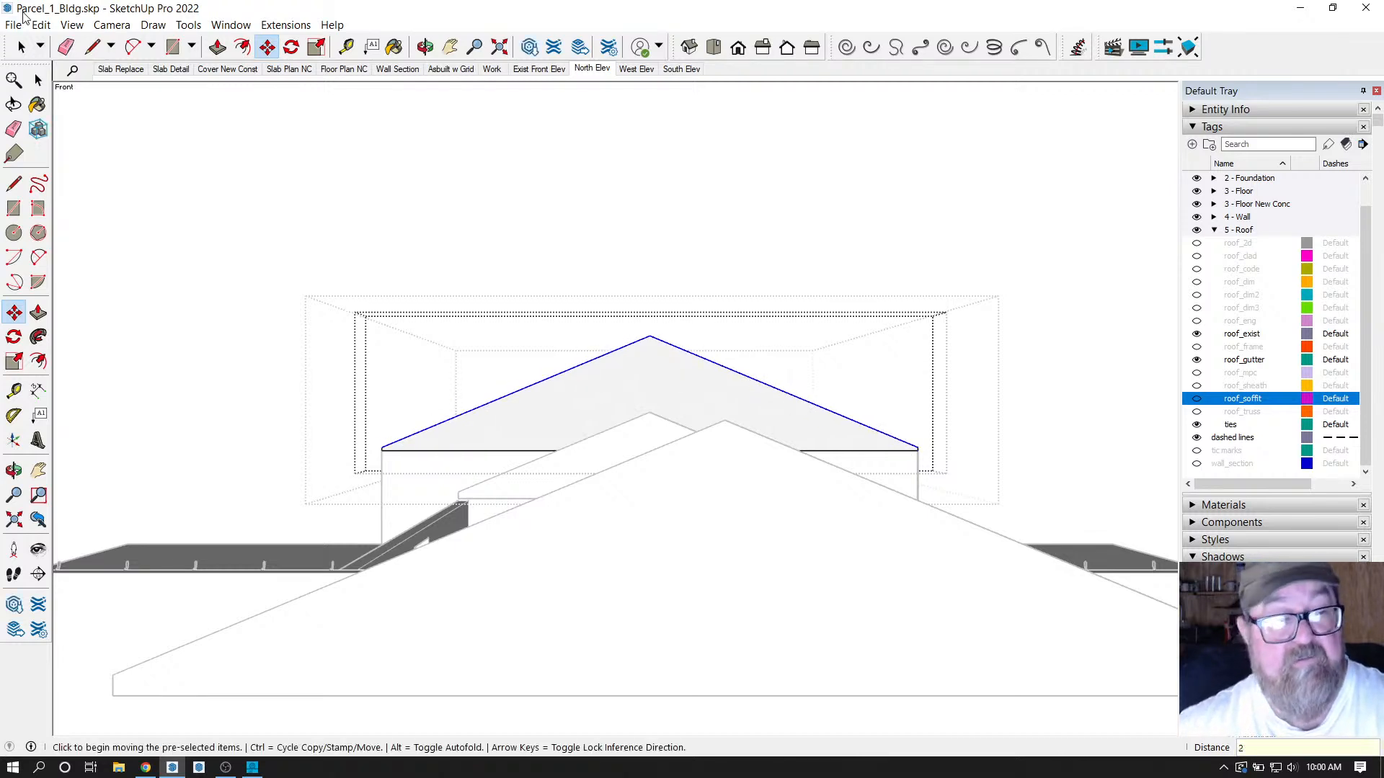
pyautogui.click(21, 47)
pyautogui.click(437, 198)
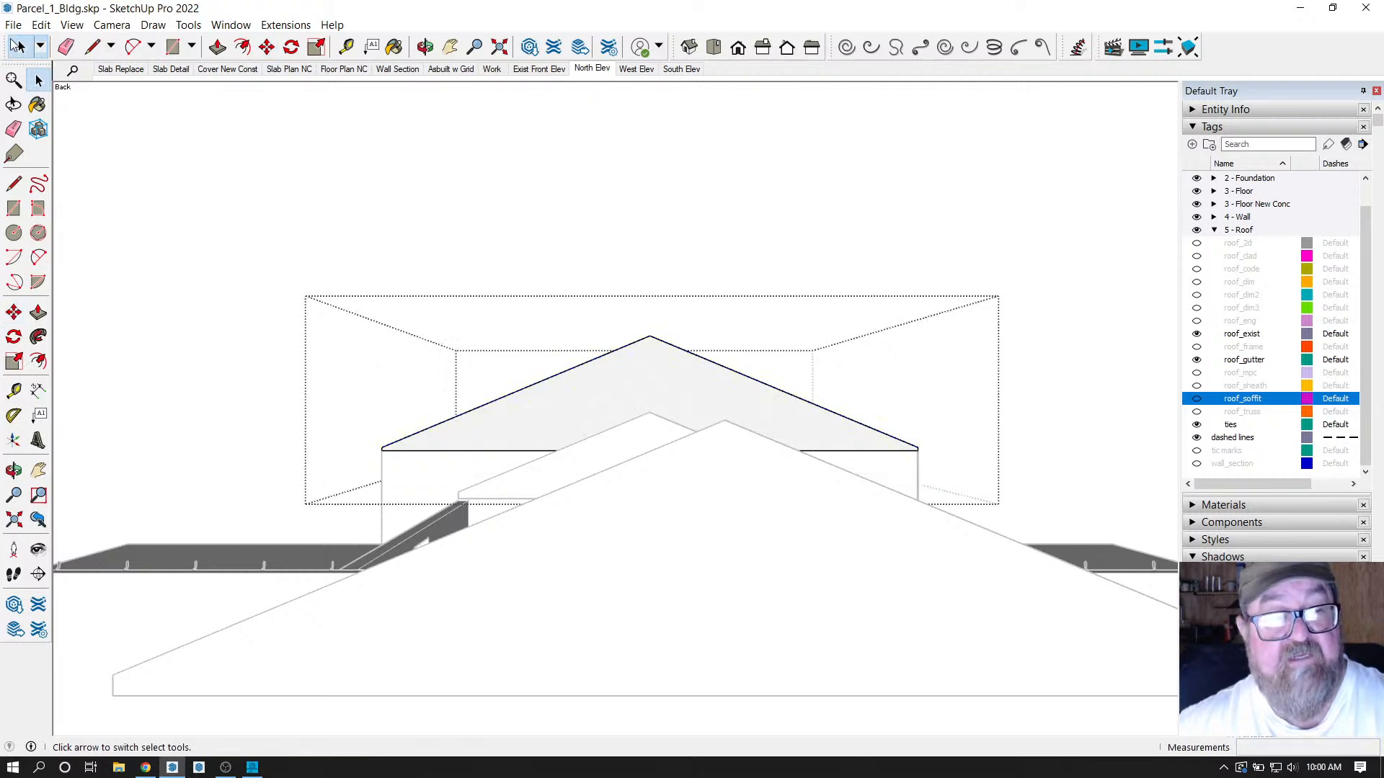
# Exit the roof group, check West and North Elev scenes, then orbit to the garage front.
pyautogui.click(345, 293)
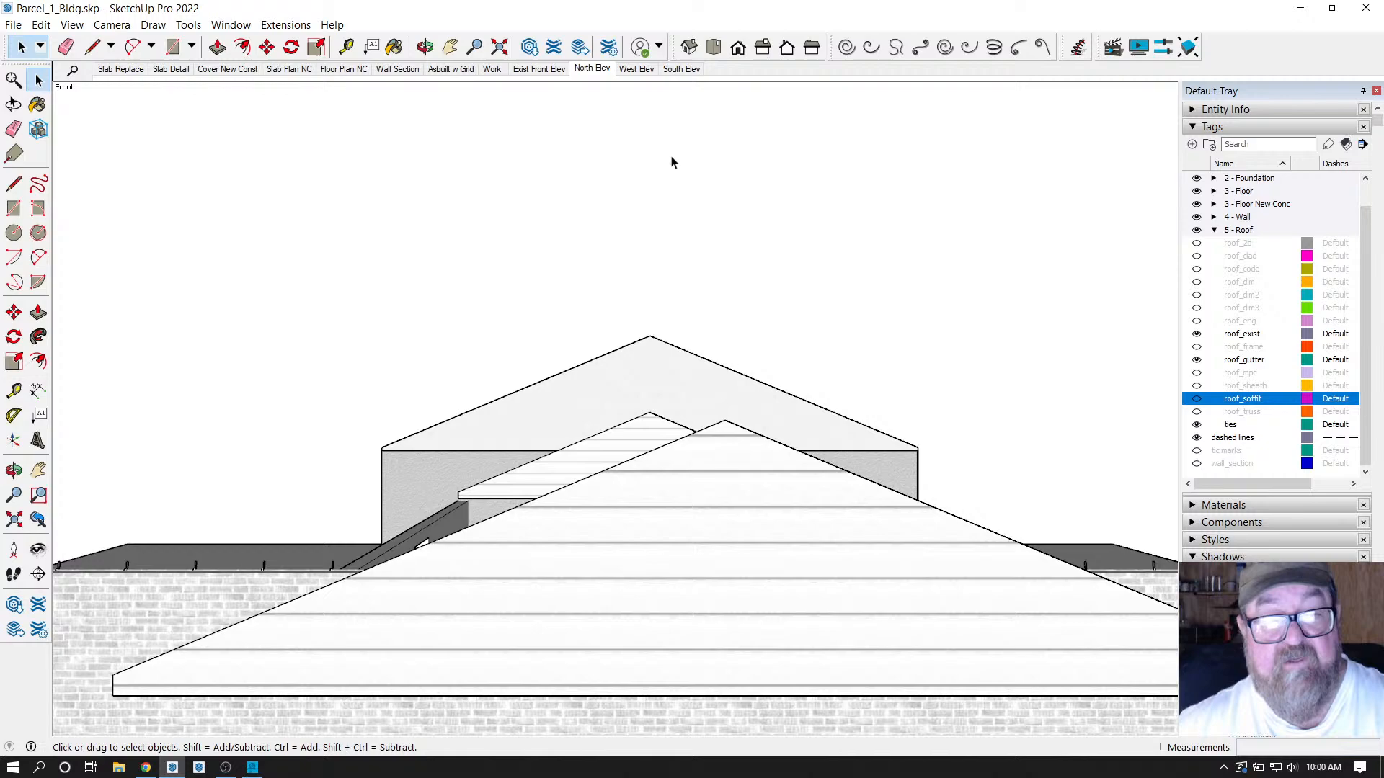
pyautogui.click(652, 72)
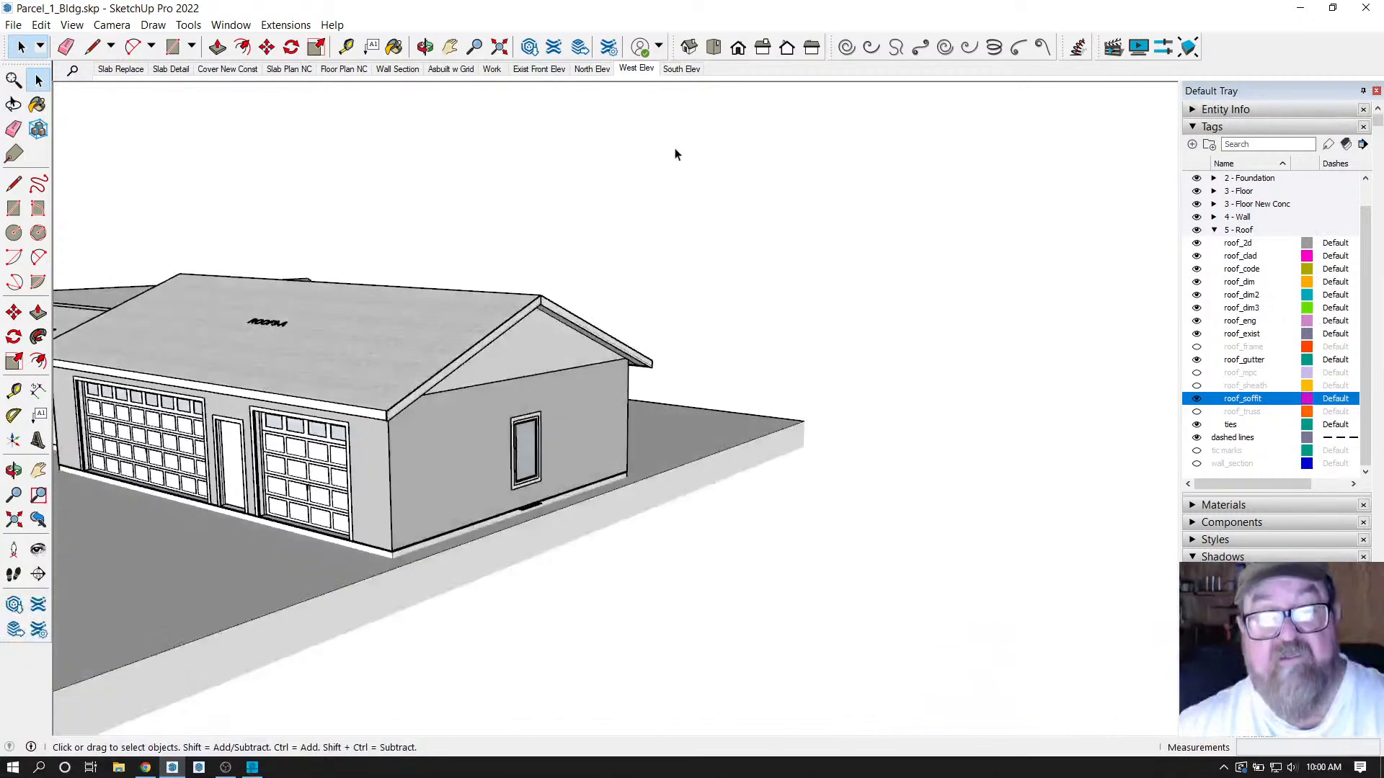
pyautogui.click(592, 69)
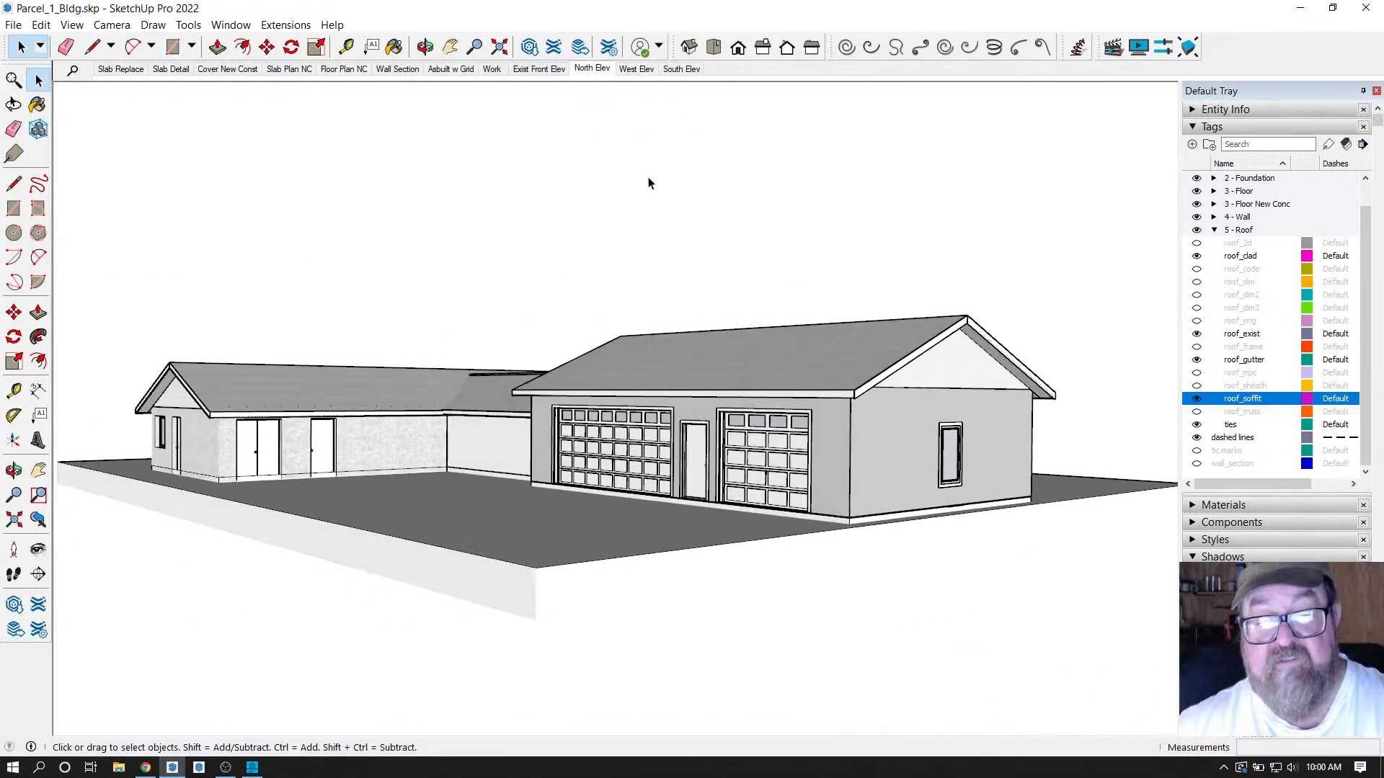
pyautogui.scroll(3, 859, 381)
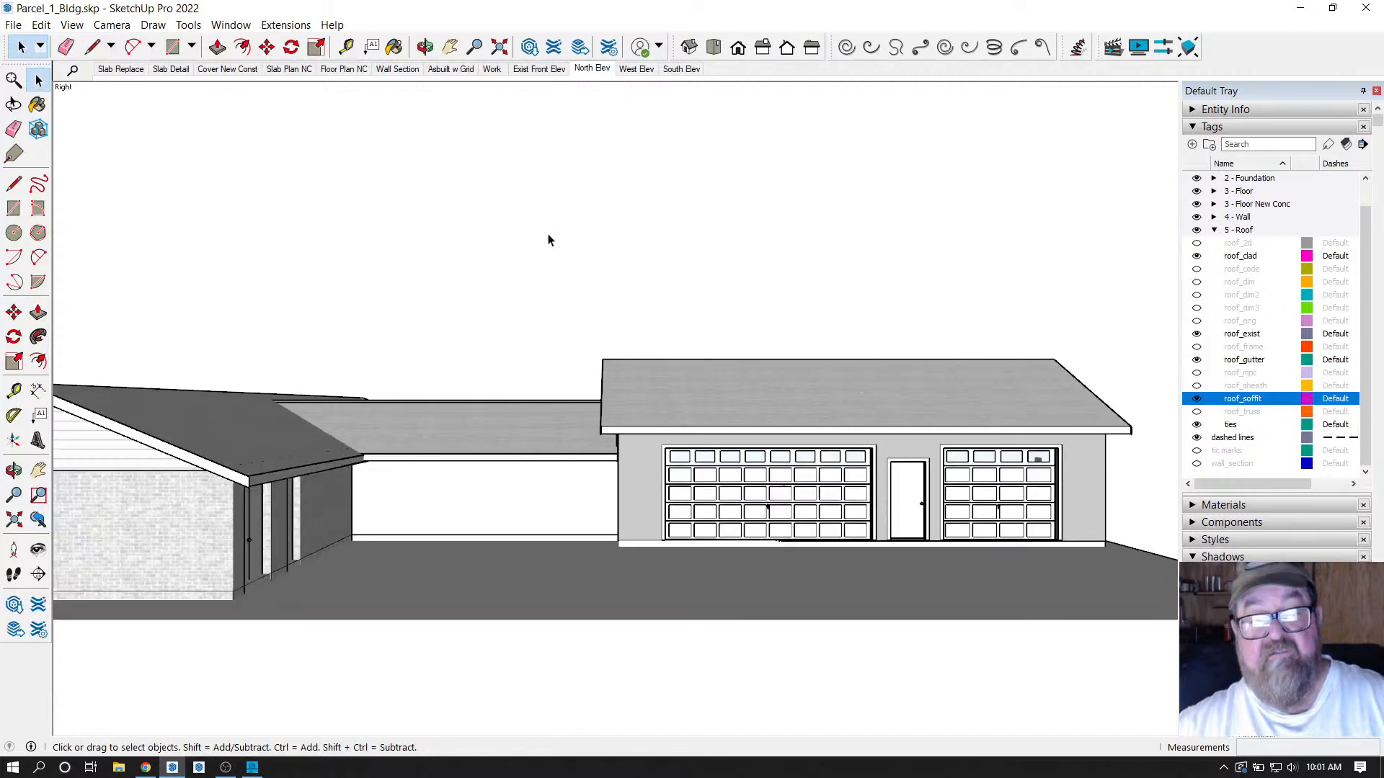
pyautogui.click(425, 47)
pyautogui.moveTo(779, 430); pyautogui.dragTo(731, 491)
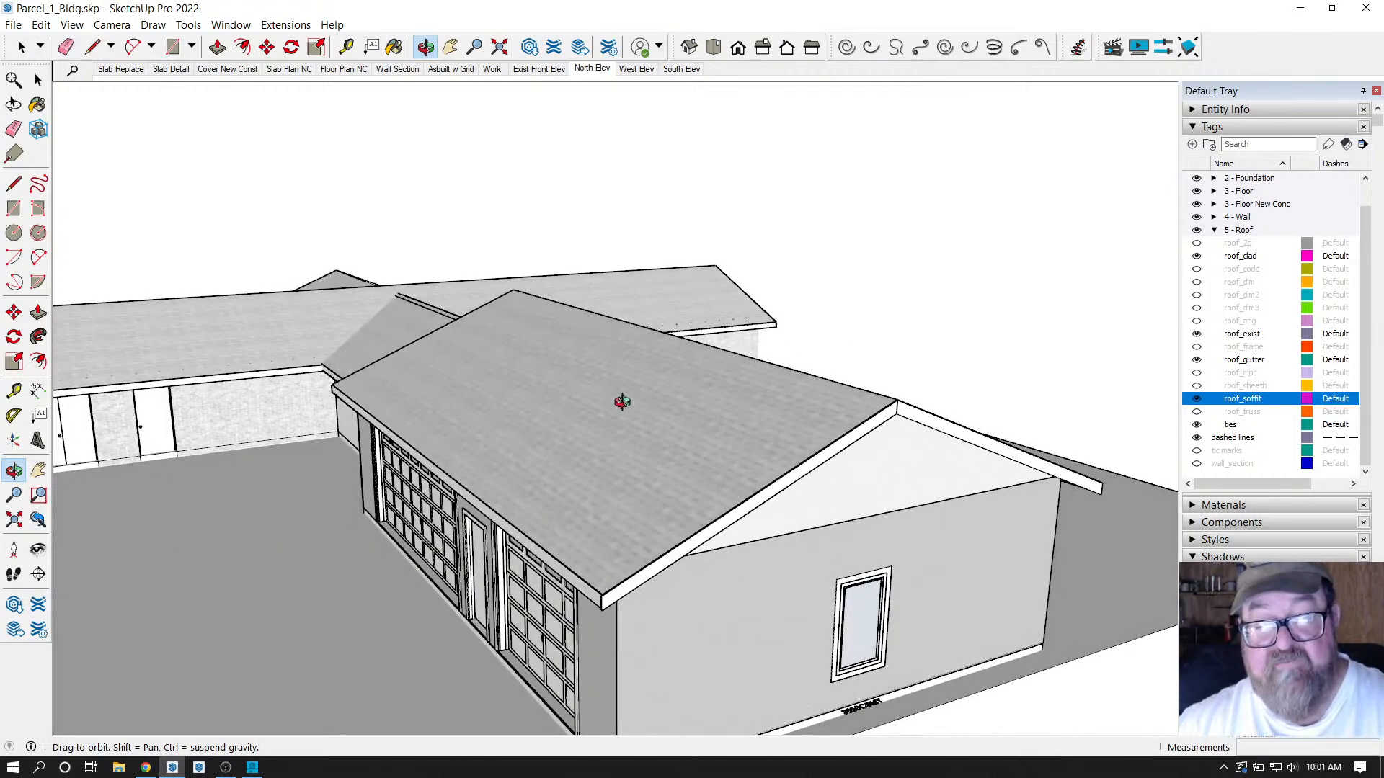
pyautogui.moveTo(622, 418); pyautogui.dragTo(755, 441)
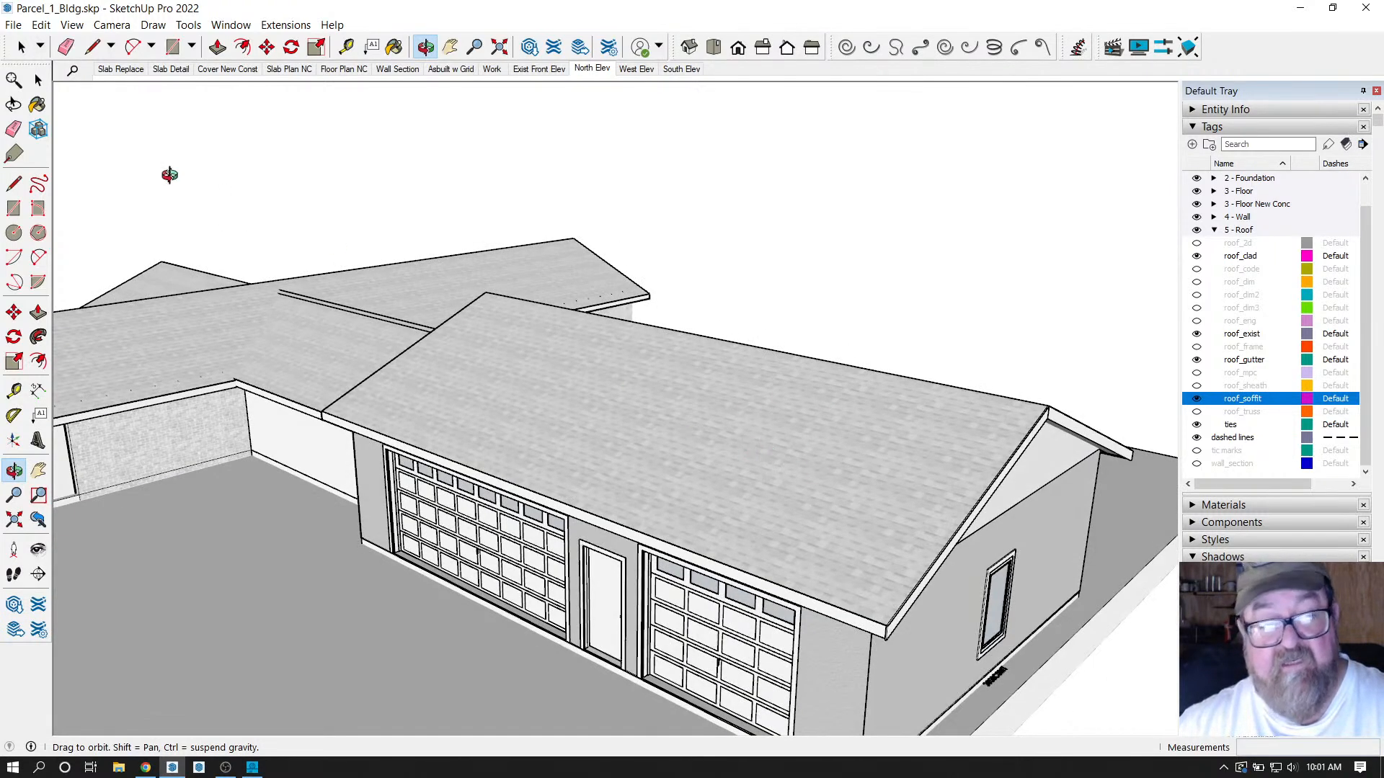
pyautogui.moveTo(573, 361); pyautogui.dragTo(340, 354)
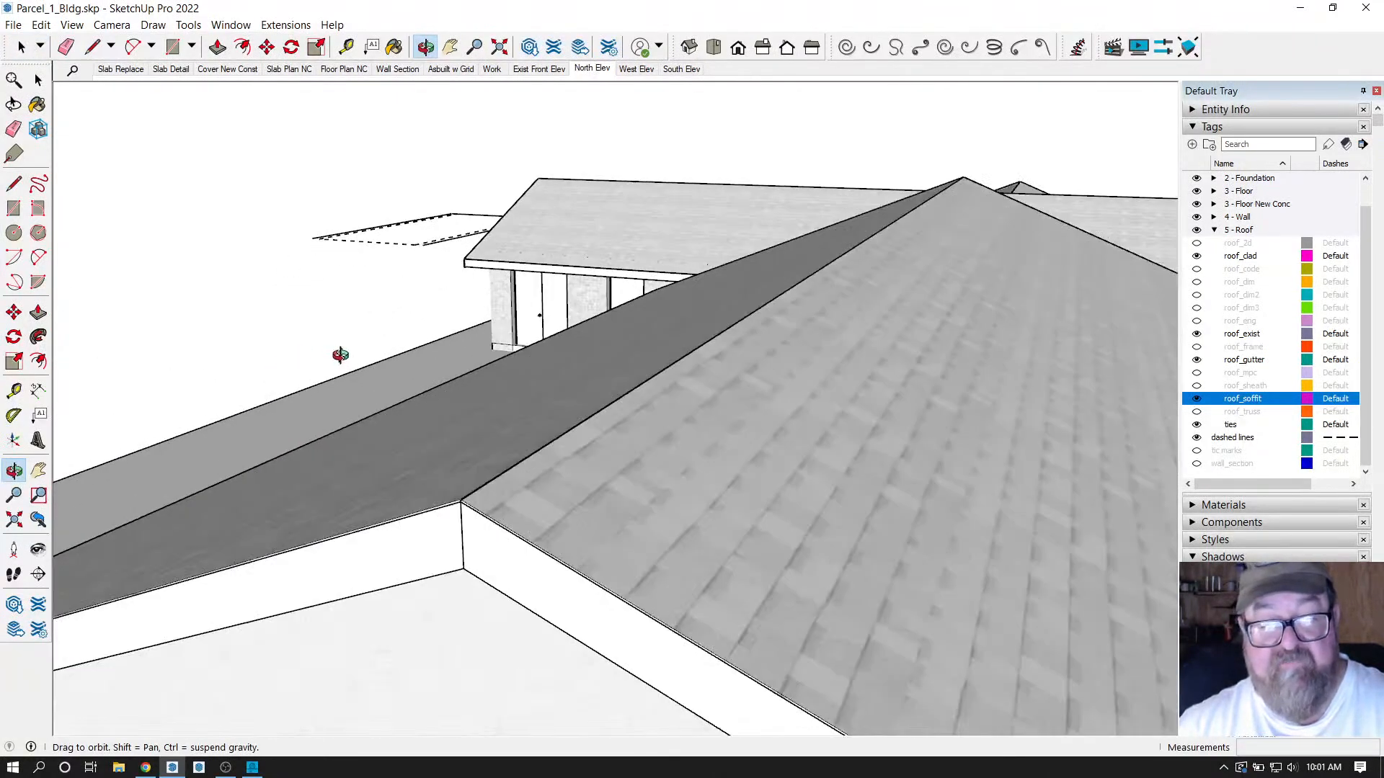
# Hide roof_clad, show roof_truss, and orbit to inspect the soffit beneath the trusses.
pyautogui.click(1197, 257)
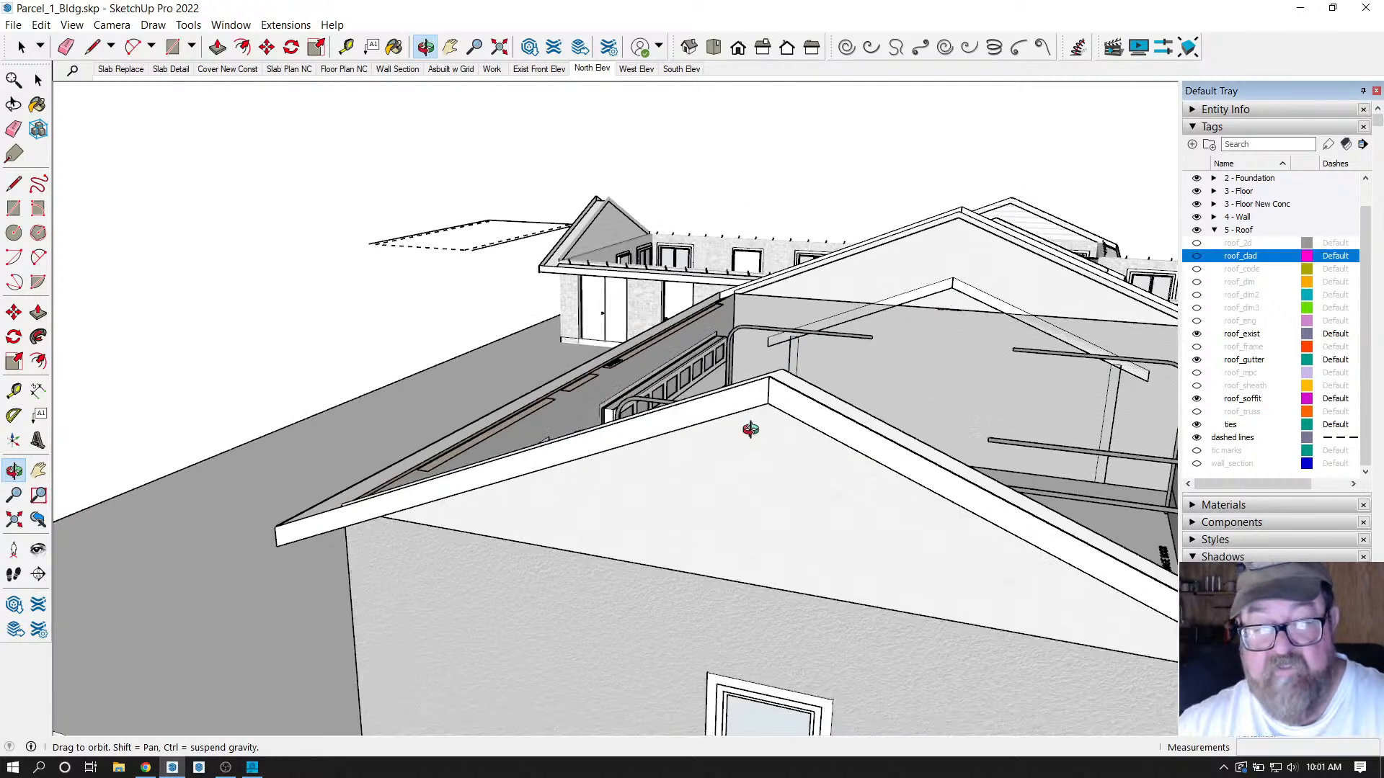
pyautogui.moveTo(750, 429); pyautogui.dragTo(995, 467)
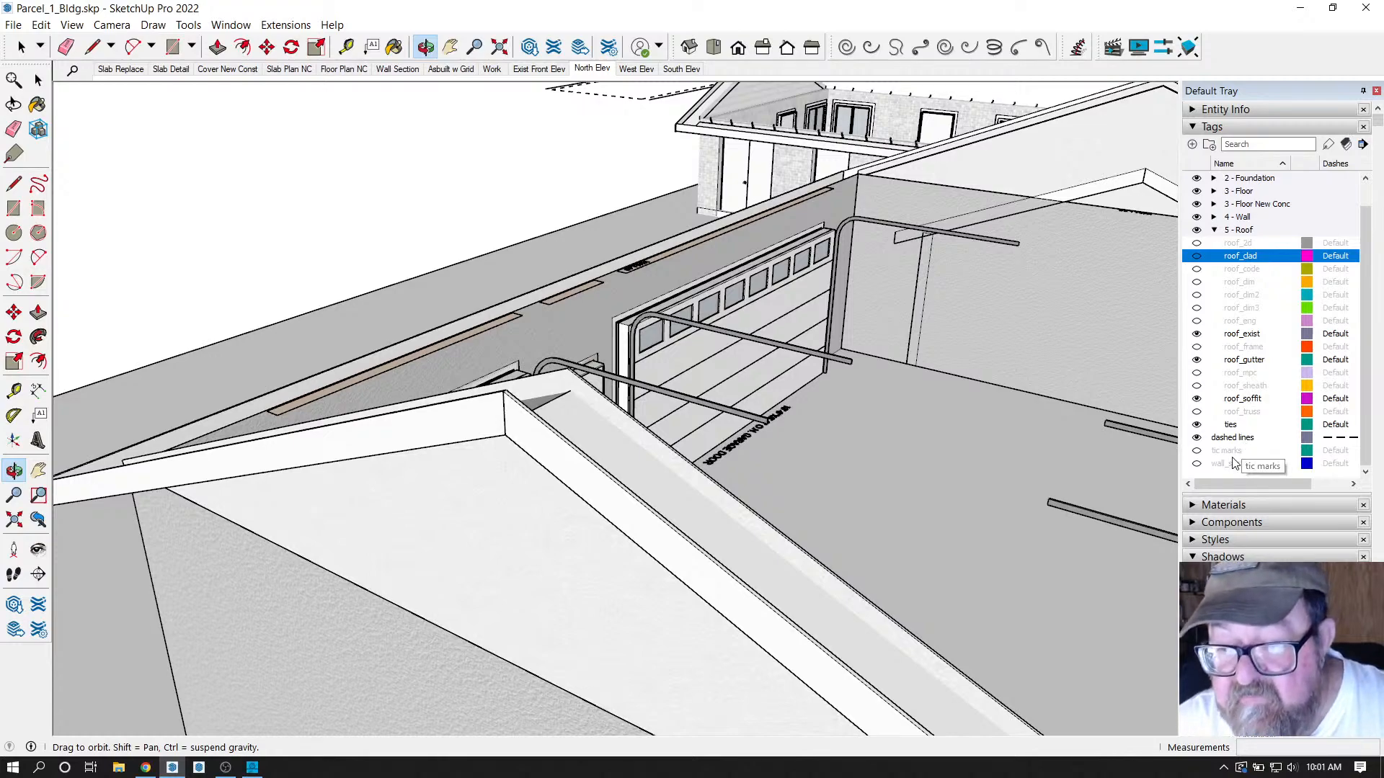
pyautogui.click(1197, 412)
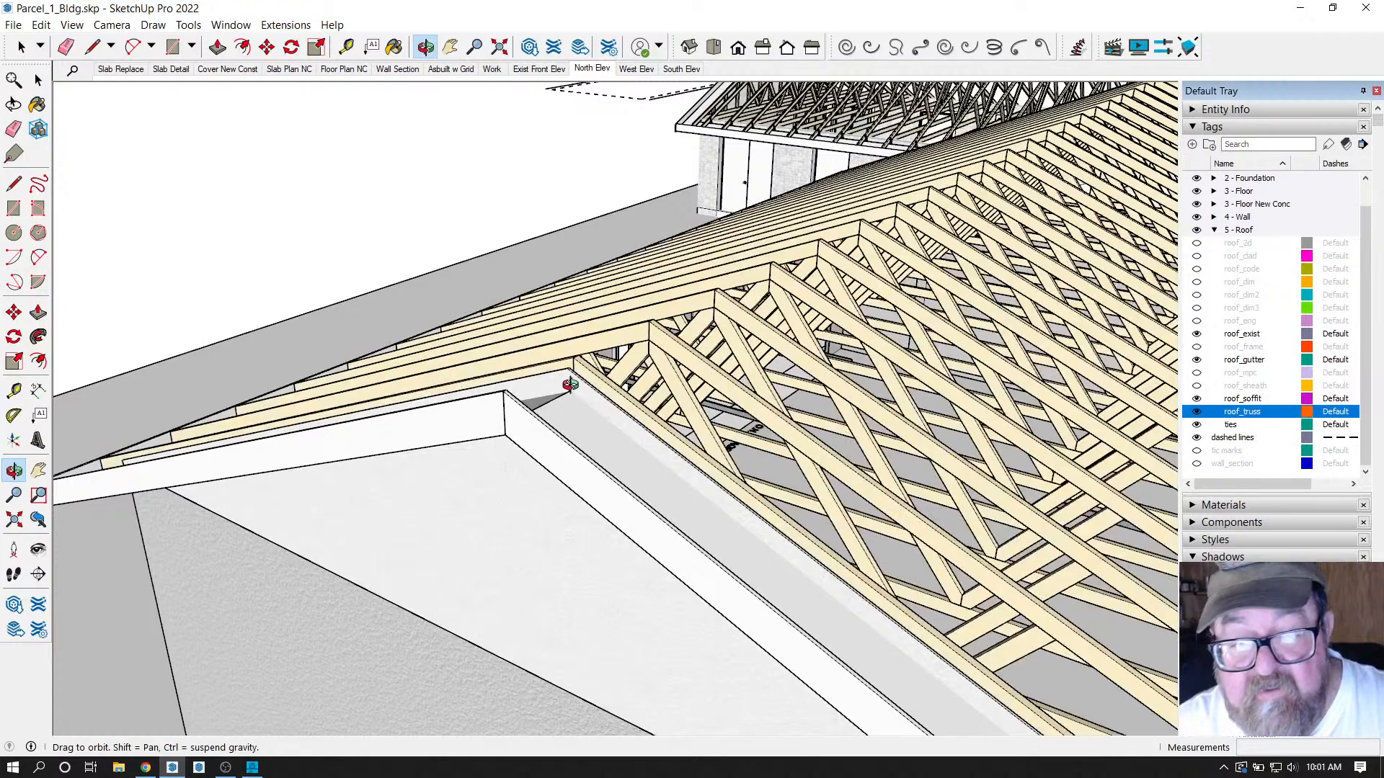
pyautogui.scroll(5, 571, 384)
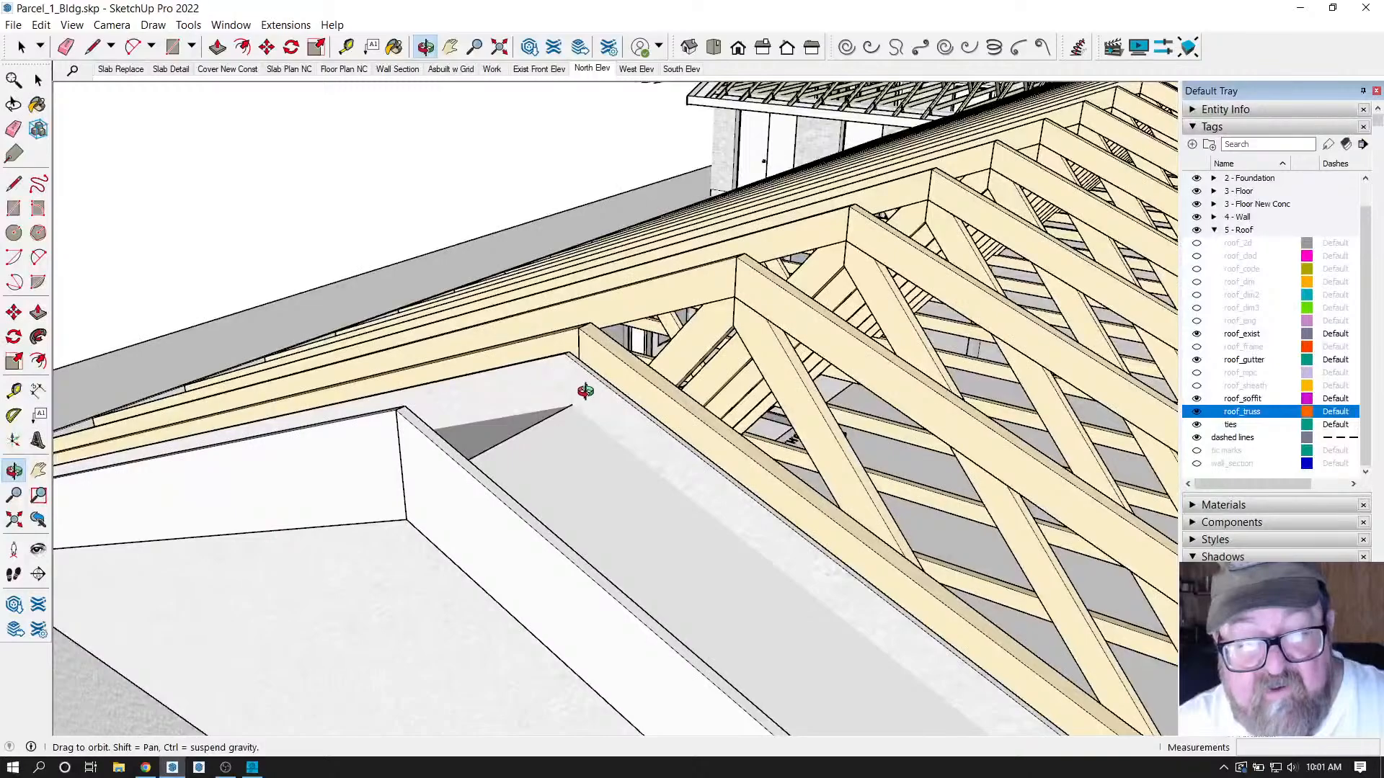
pyautogui.scroll(-5, 618, 428)
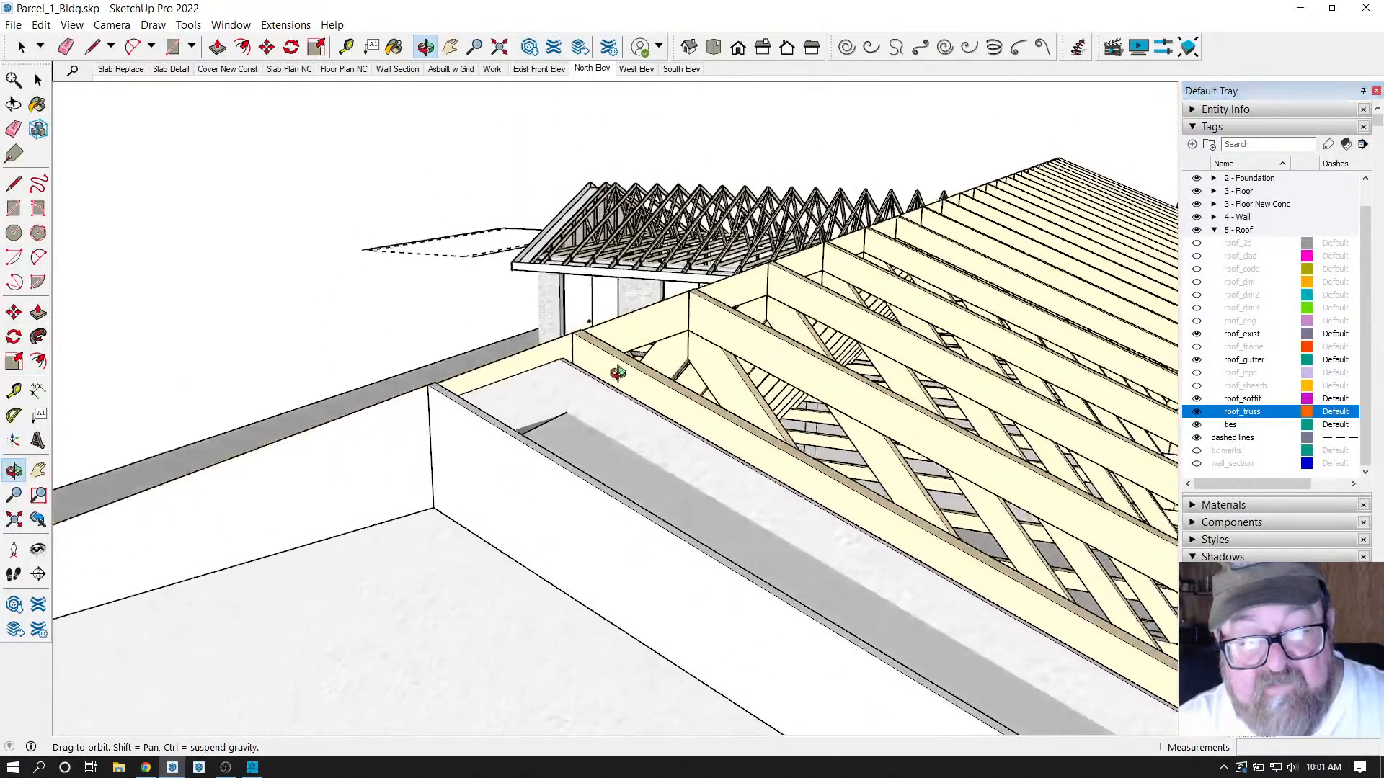
pyautogui.moveTo(613, 372); pyautogui.dragTo(574, 456)
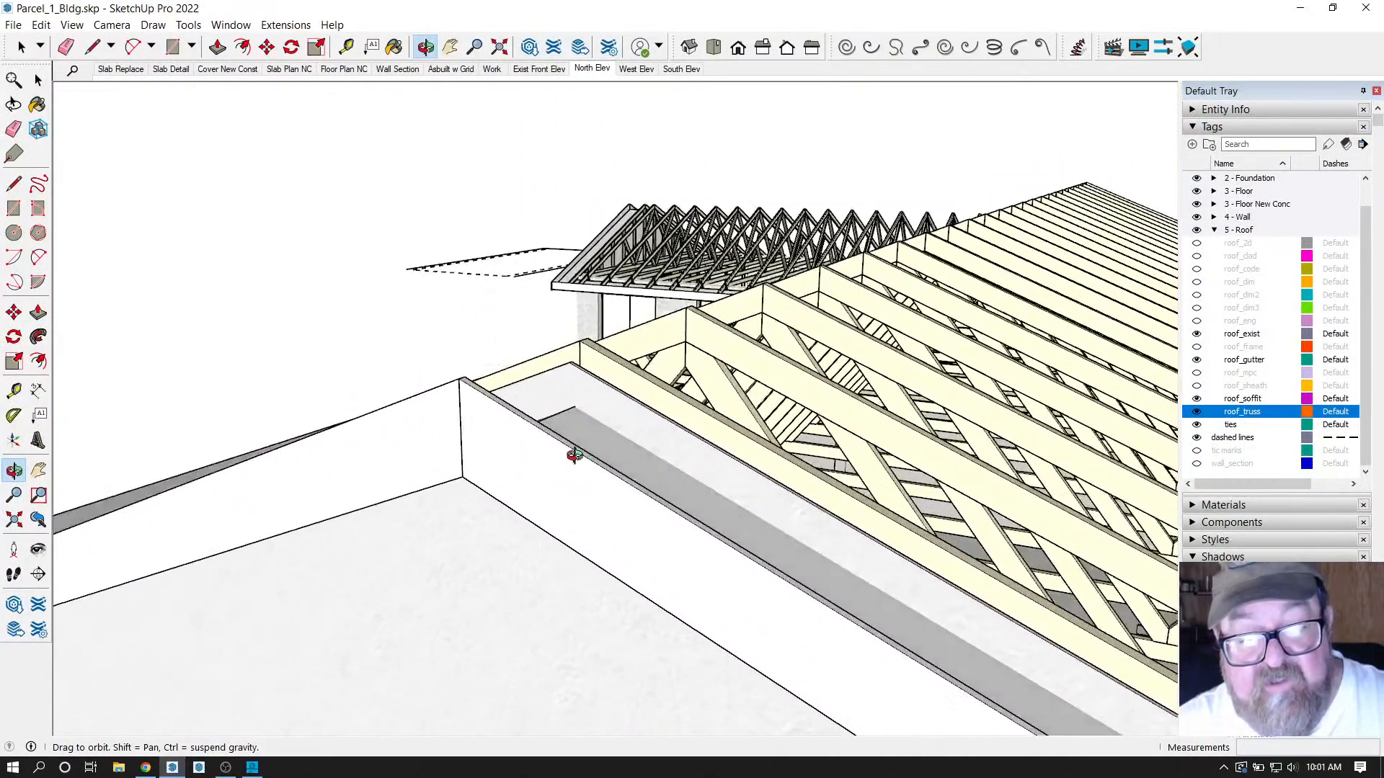
pyautogui.moveTo(582, 407)
pyautogui.mouseDown()
pyautogui.moveTo(781, 253)
pyautogui.moveTo(824, 176)
pyautogui.moveTo(692, 327)
pyautogui.moveTo(548, 398)
pyautogui.moveTo(571, 388)
pyautogui.moveTo(562, 364)
pyautogui.moveTo(467, 389)
pyautogui.moveTo(742, 392)
pyautogui.moveTo(608, 402)
pyautogui.moveTo(596, 321)
pyautogui.moveTo(604, 332)
pyautogui.mouseUp()
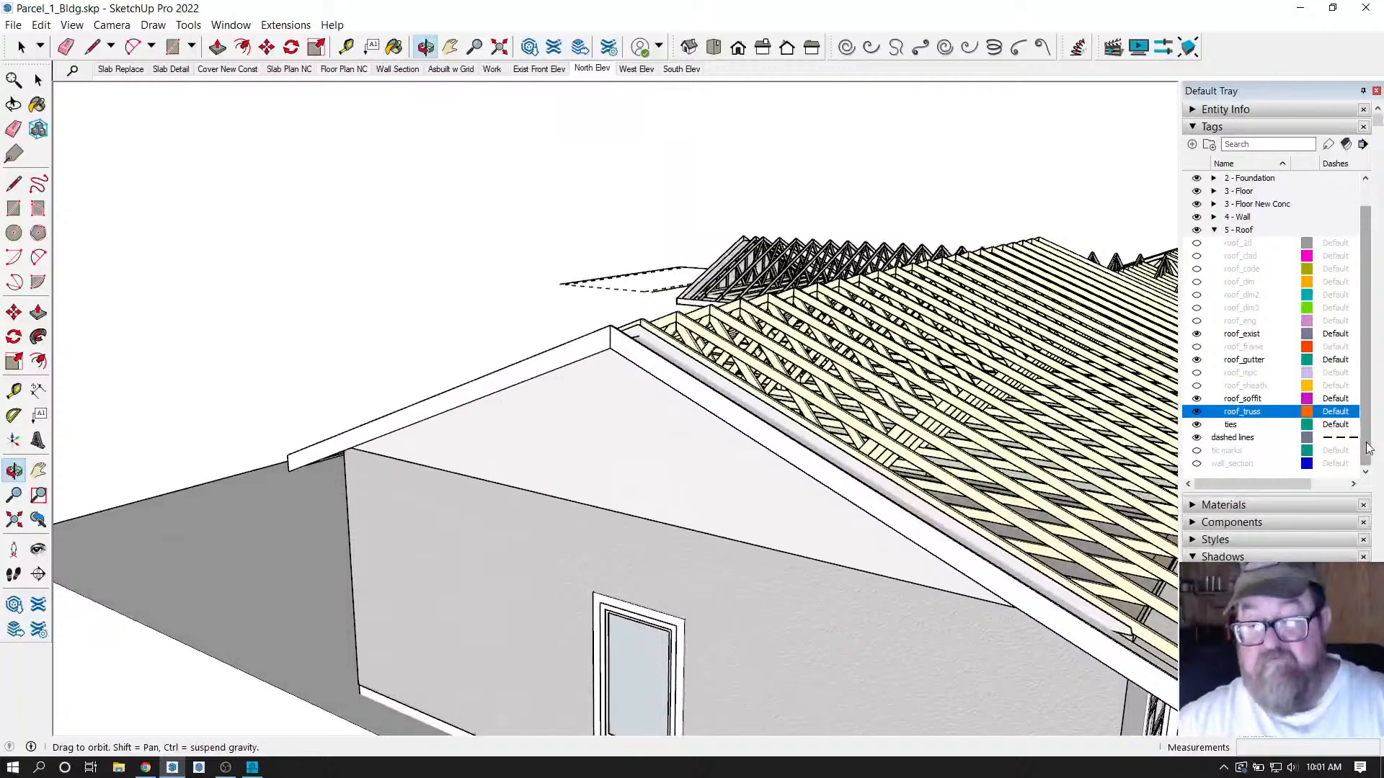
# Hide roof_truss again and return to the North Elev scene.
pyautogui.click(1197, 413)
pyautogui.moveTo(751, 430); pyautogui.dragTo(411, 128)
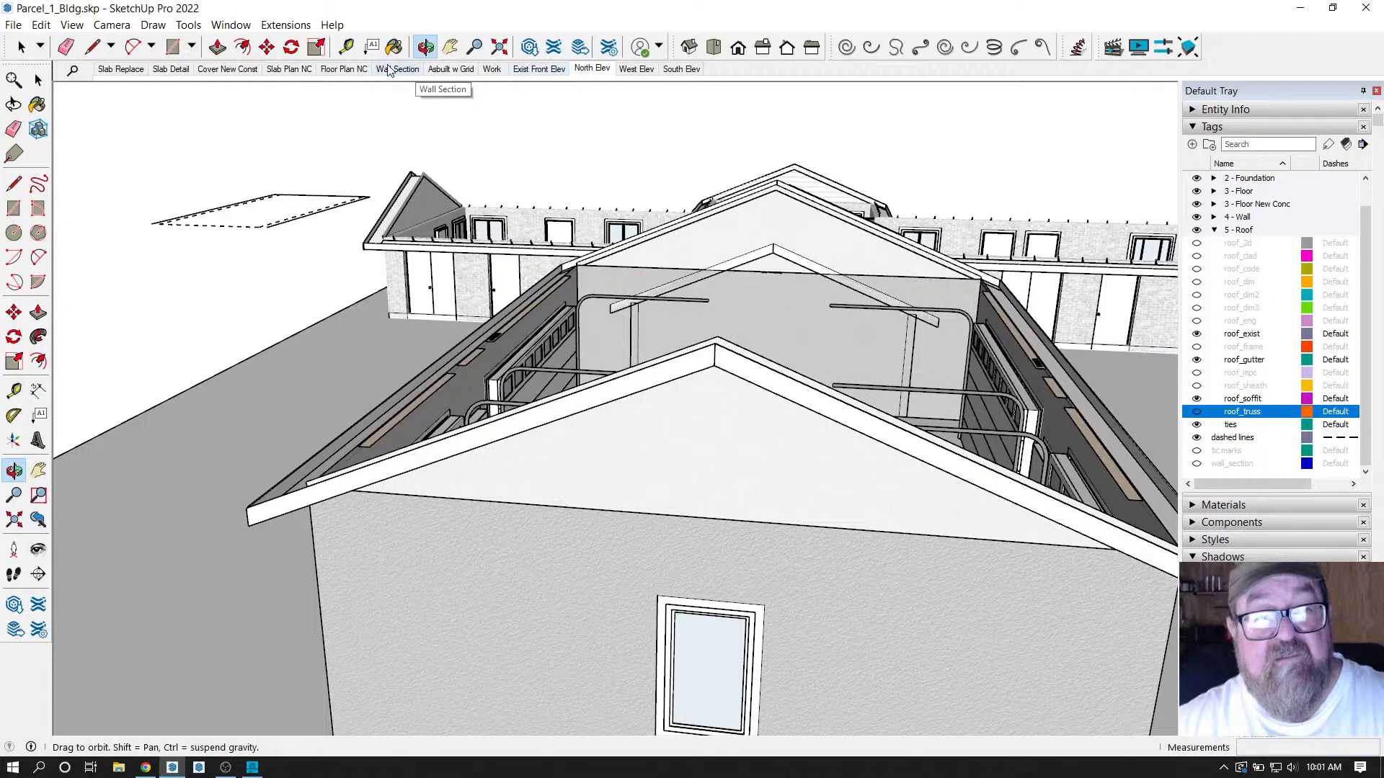
pyautogui.click(589, 68)
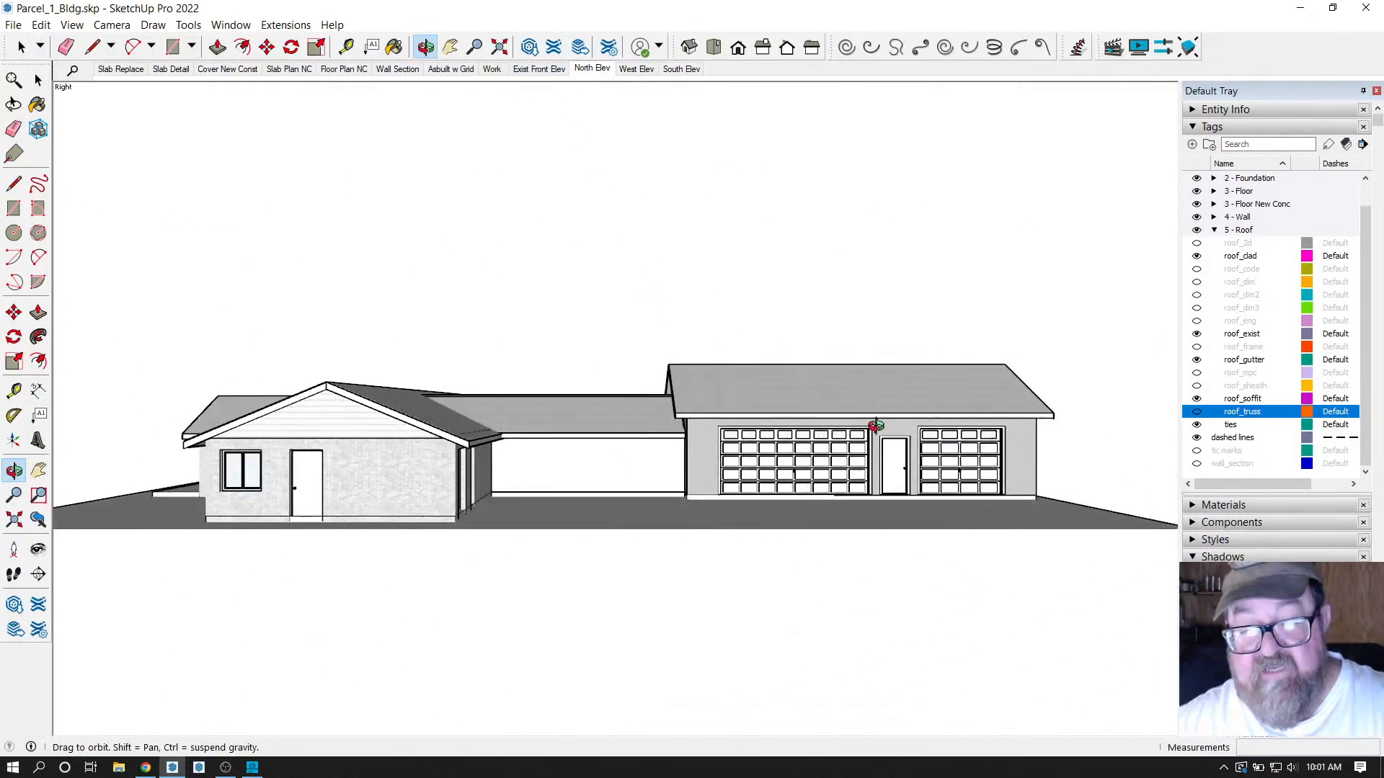
# Orbit around the finished house and garage to review them, then switch to YouTube Studio in Chrome.
pyautogui.moveTo(875, 426); pyautogui.dragTo(577, 435)
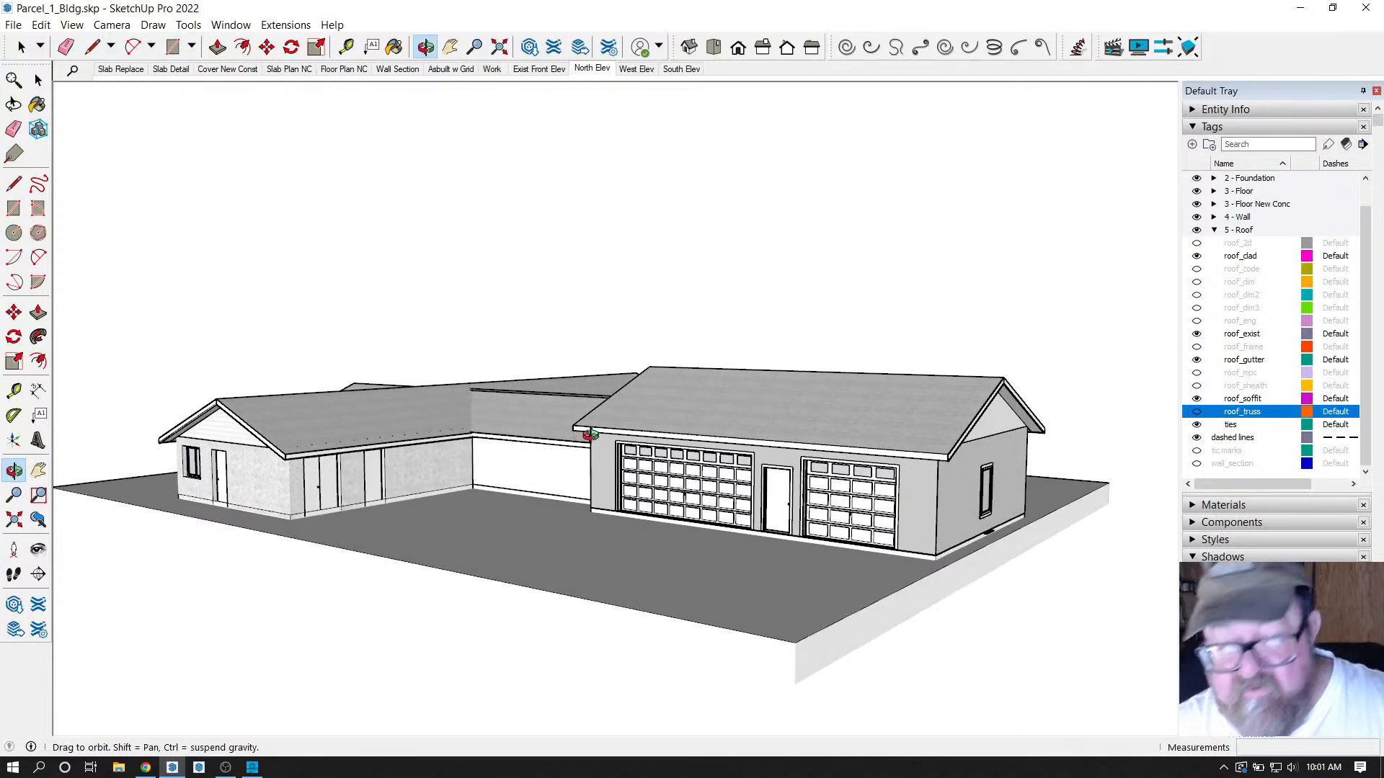
pyautogui.moveTo(850, 469); pyautogui.dragTo(641, 494)
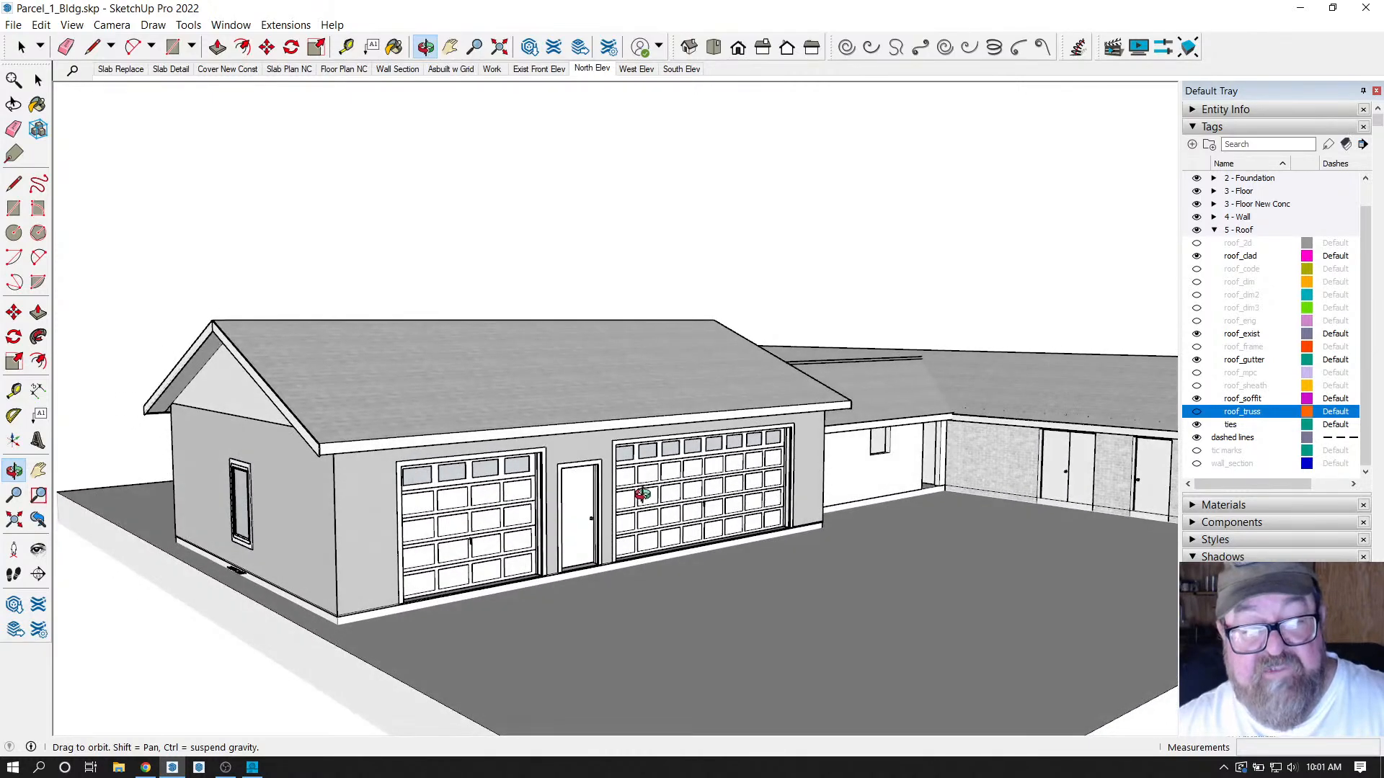
pyautogui.moveTo(281, 416); pyautogui.dragTo(453, 444)
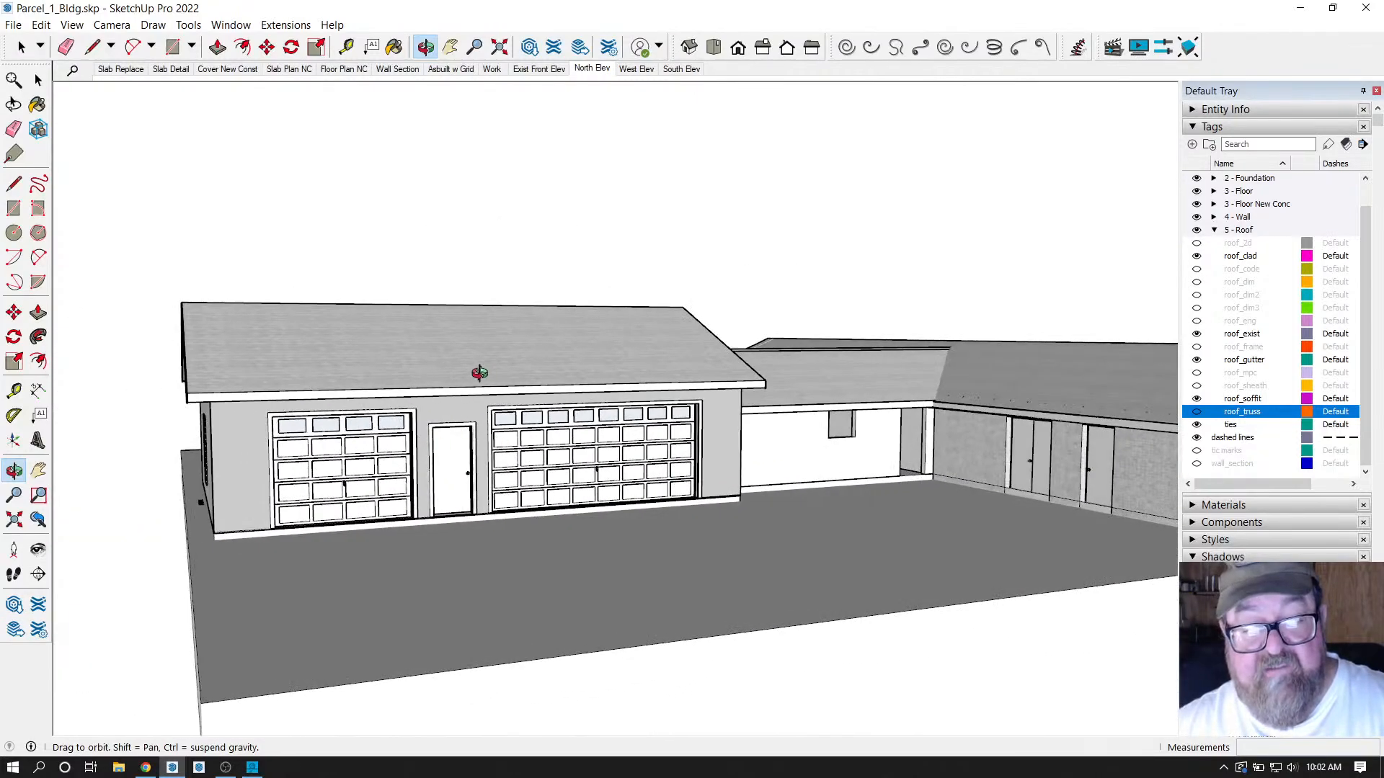
pyautogui.moveTo(479, 373); pyautogui.dragTo(251, 444)
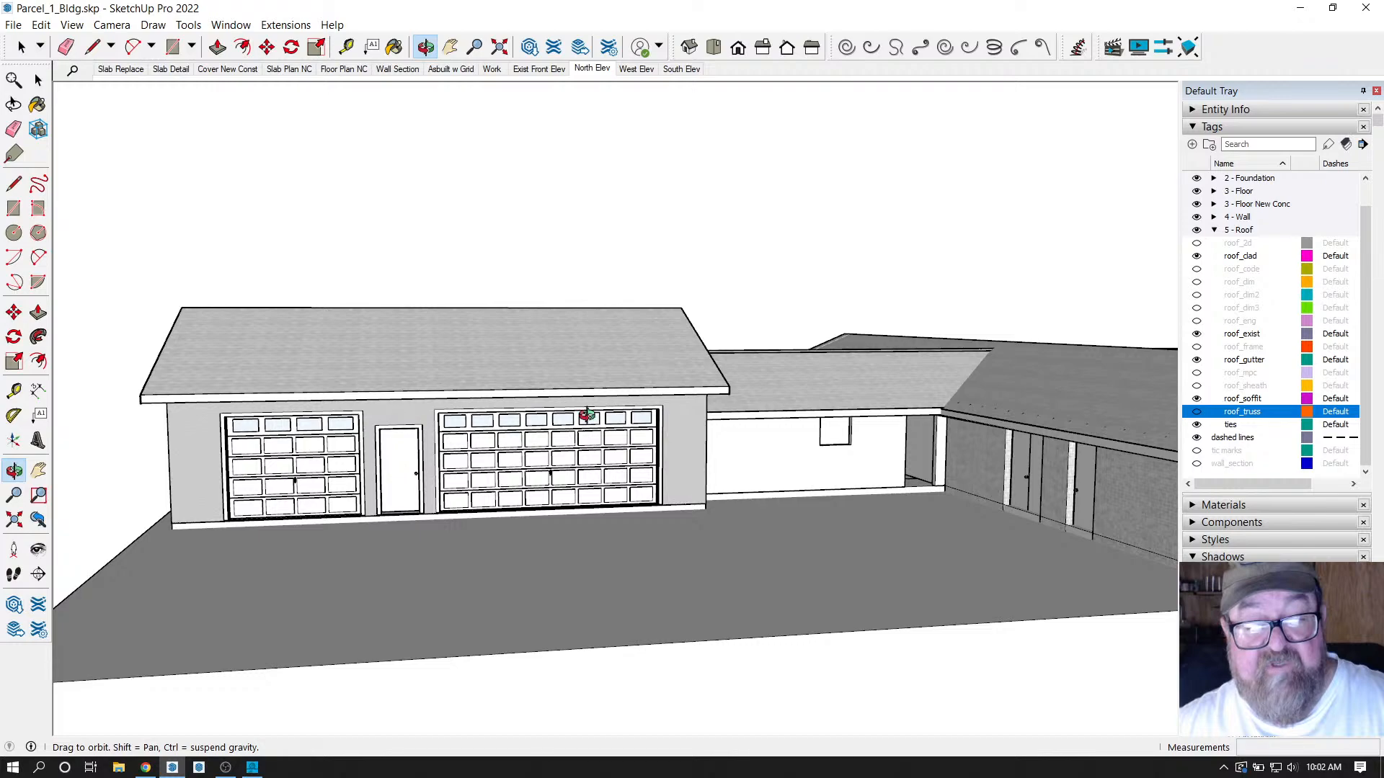
pyautogui.moveTo(418, 462); pyautogui.dragTo(612, 431)
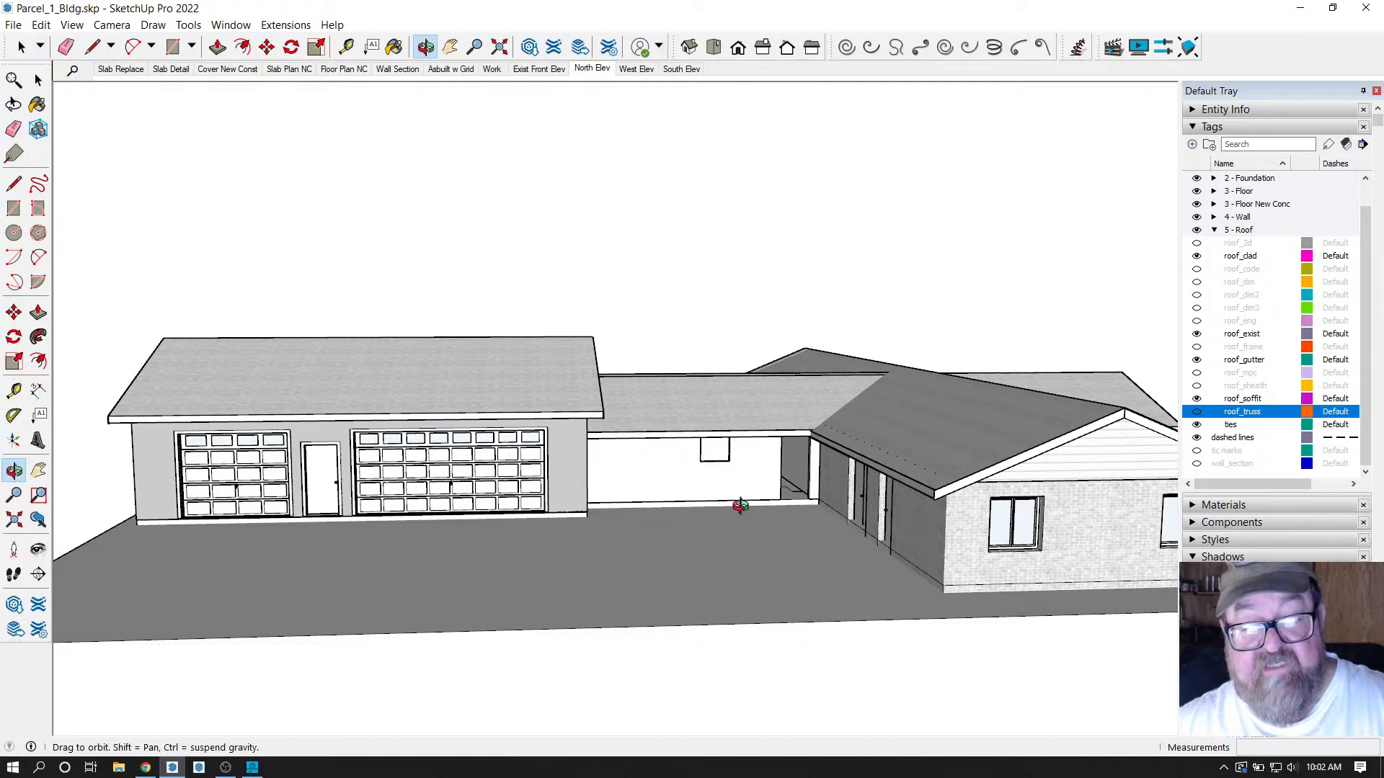
pyautogui.moveTo(697, 483); pyautogui.dragTo(167, 560)
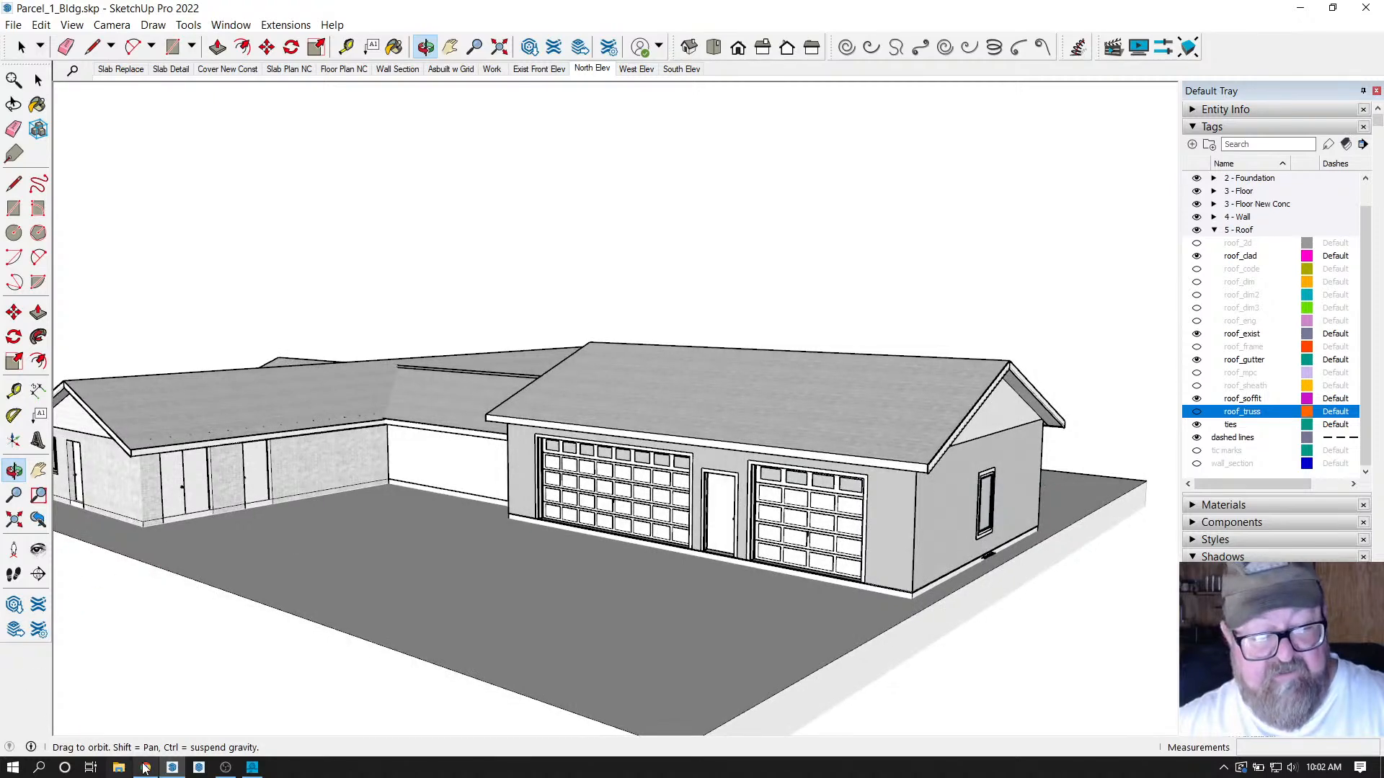
pyautogui.click(144, 769)
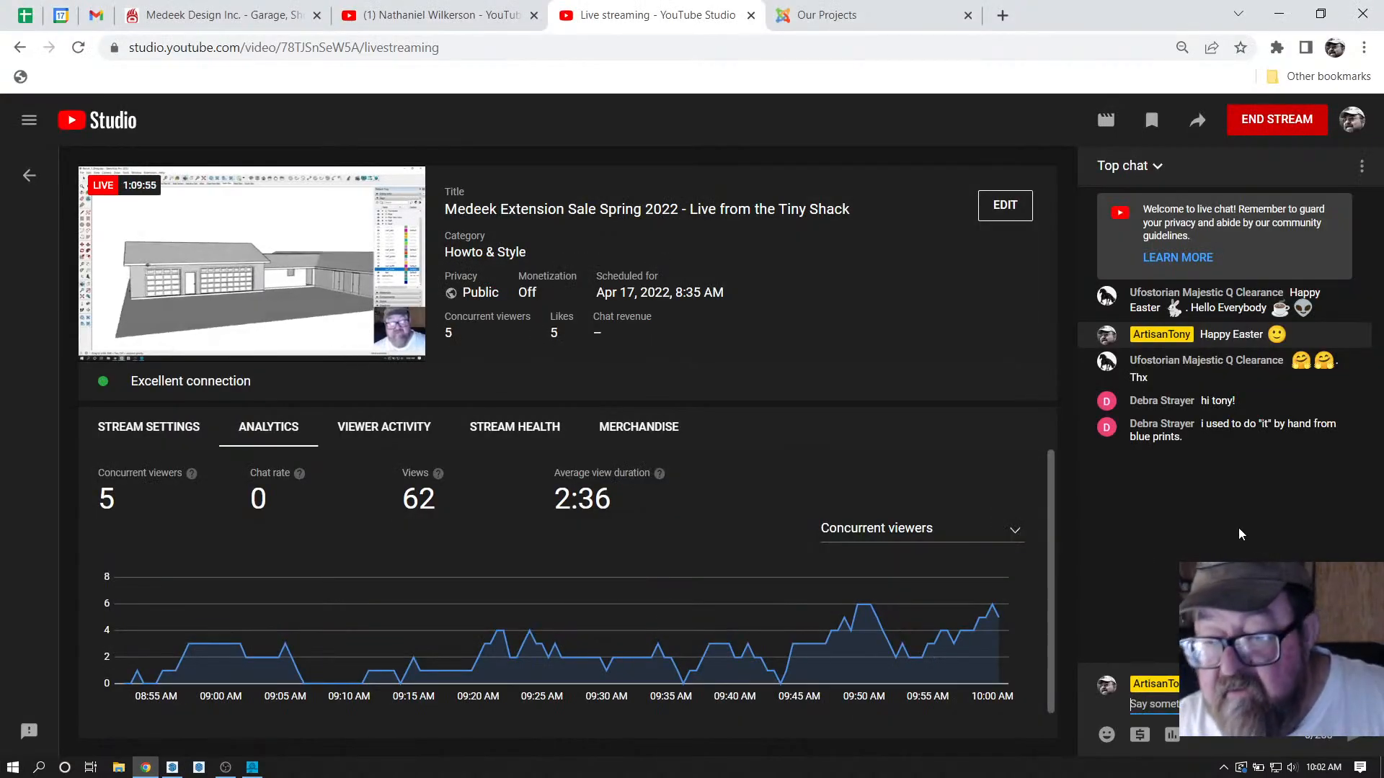
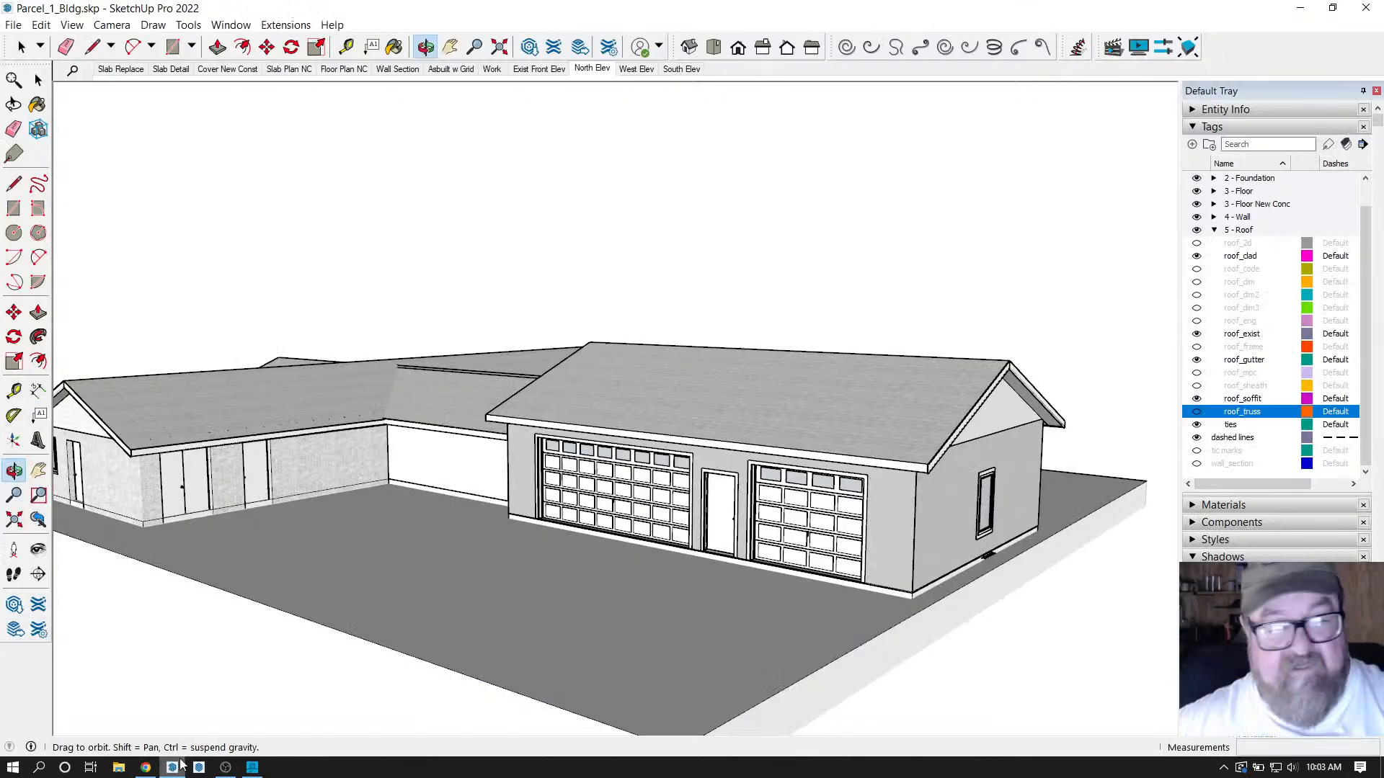
# Leave the YouTube Studio dashboard and switch to the LayOut Welcome window.
pyautogui.click(172, 768)
pyautogui.moveTo(569, 634)
pyautogui.mouseDown()
pyautogui.moveTo(587, 627)
pyautogui.moveTo(519, 590)
pyautogui.mouseUp()
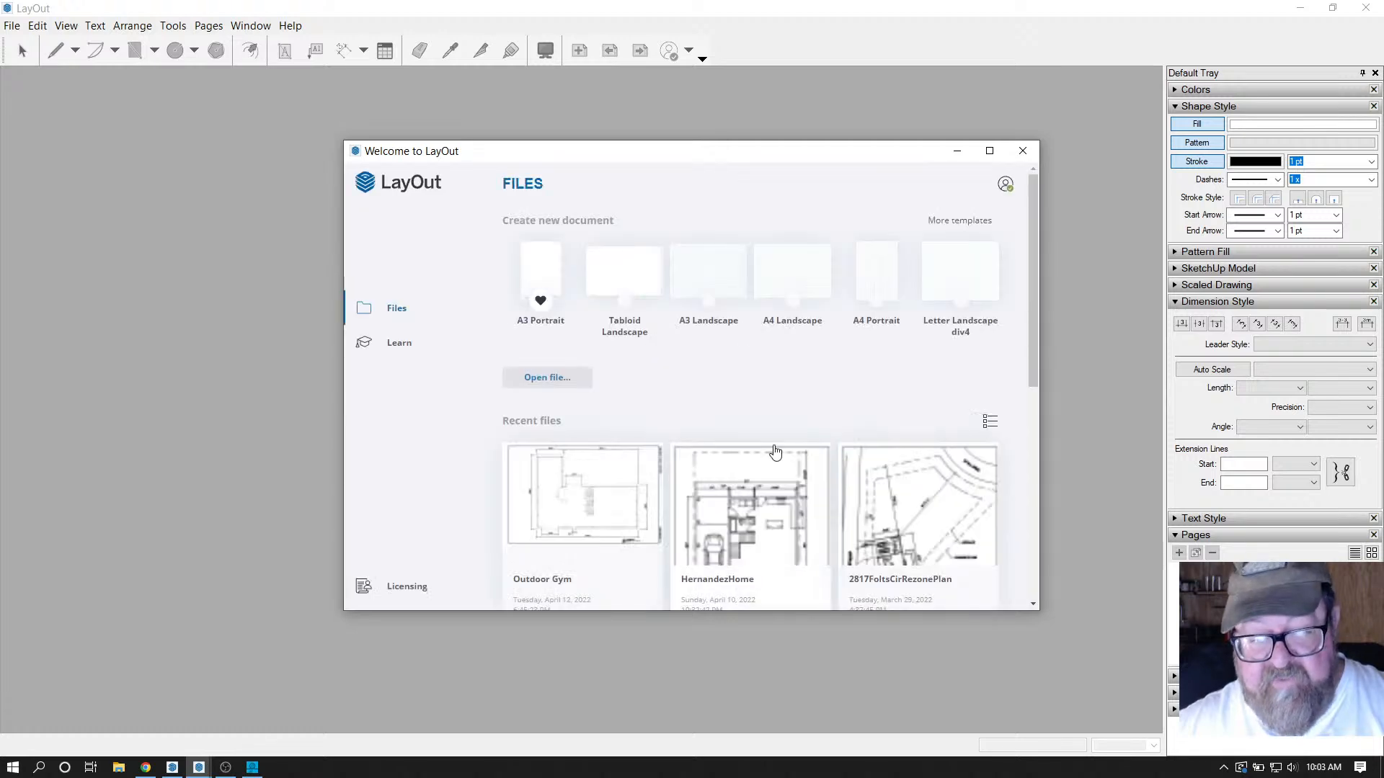
pyautogui.scroll(-1, 775, 455)
pyautogui.scroll(-3, 844, 463)
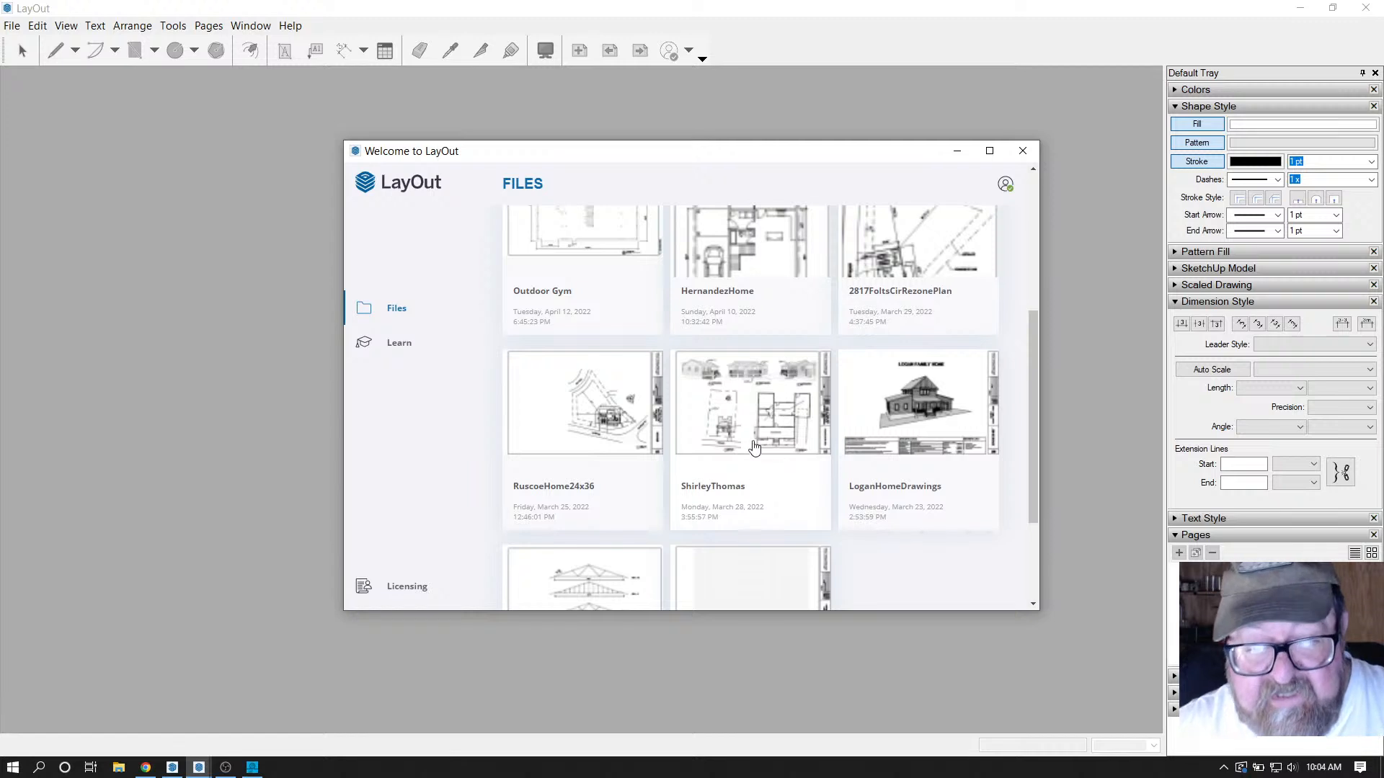
pyautogui.click(755, 409)
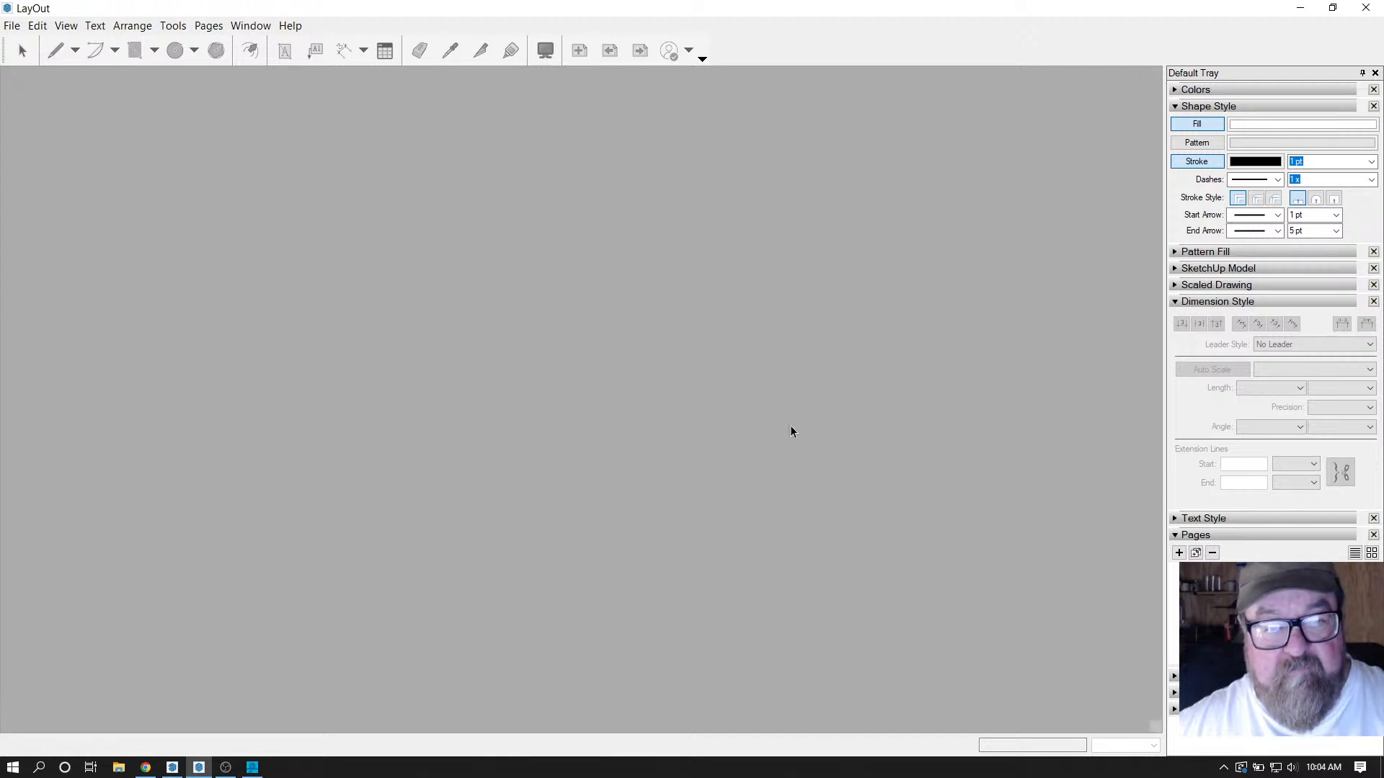
# Zoom in and out over sheet A1's elevations, site plan and porch plan, ending on the whole sheet.
pyautogui.scroll(1, 611, 425)
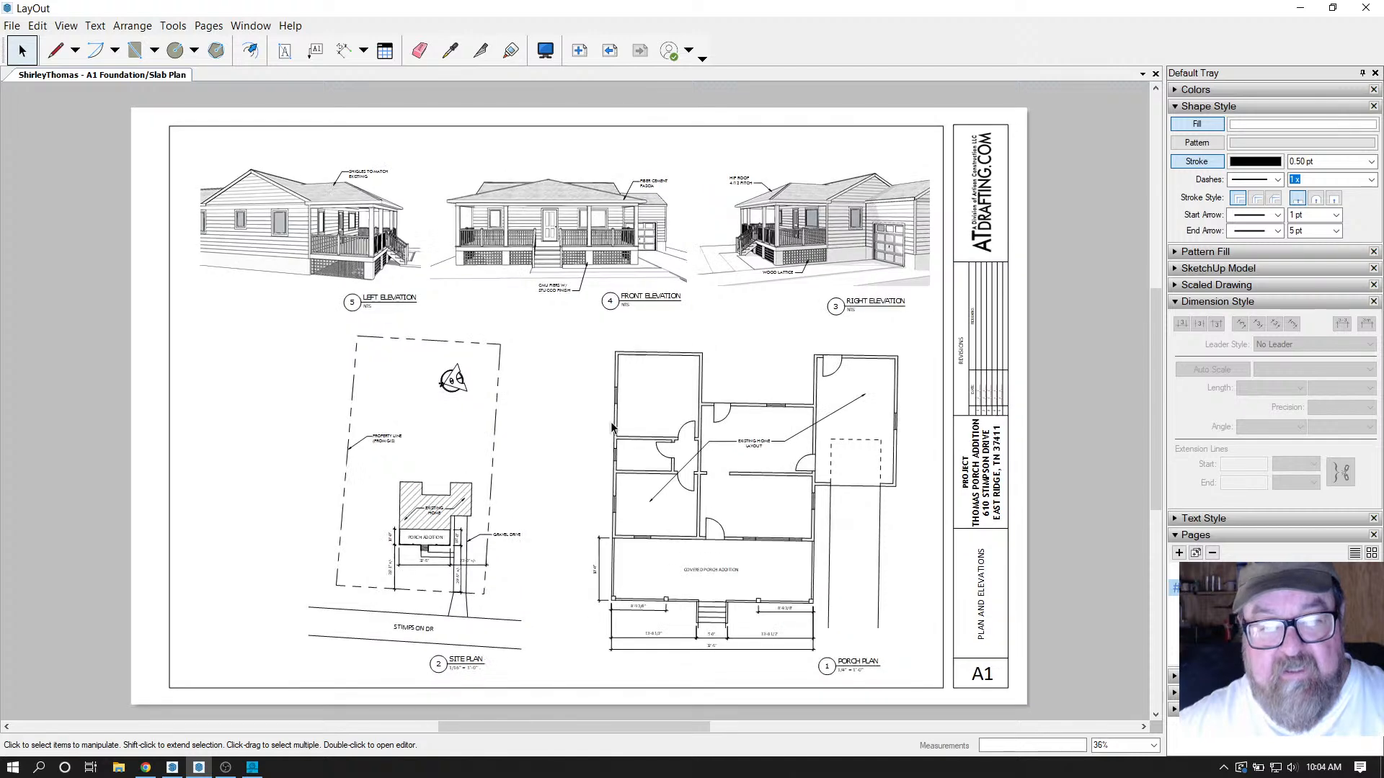
pyautogui.scroll(1, 572, 472)
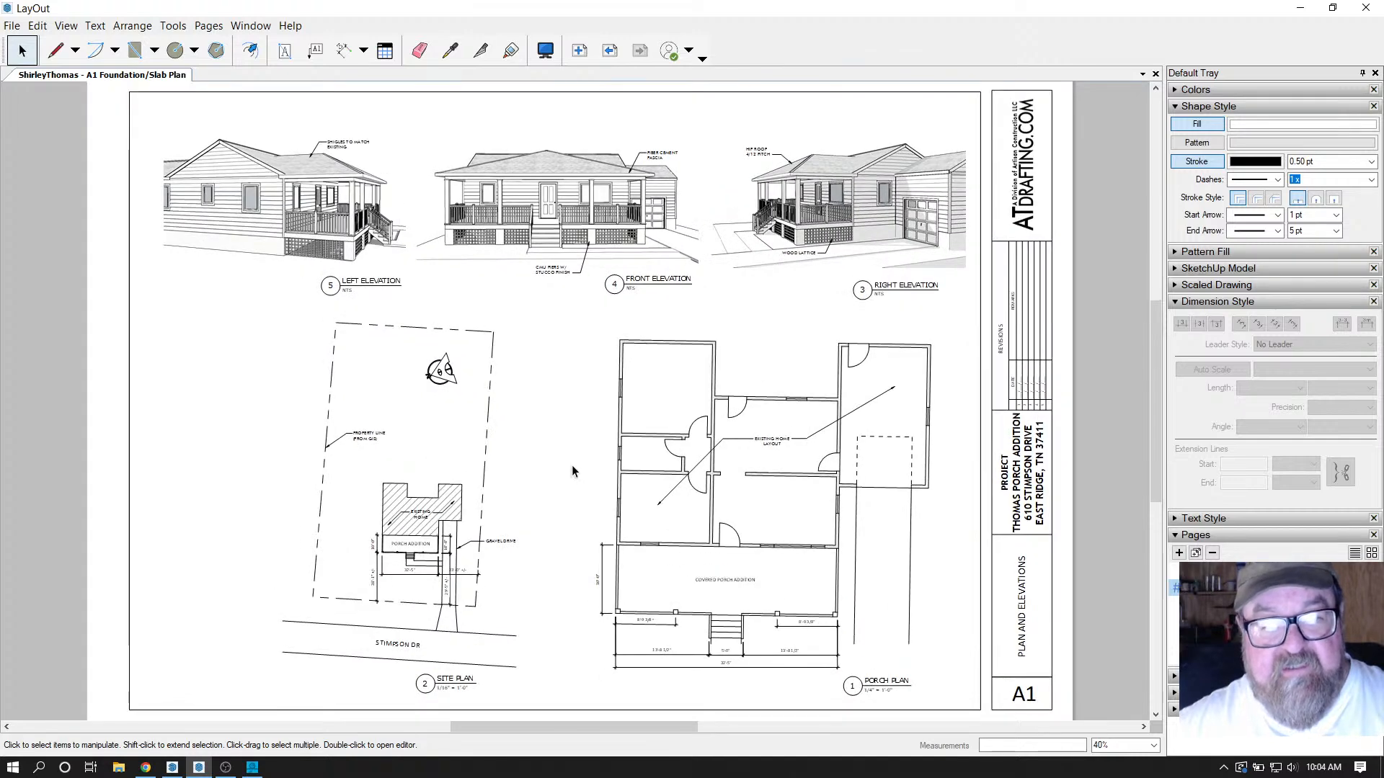
pyautogui.scroll(-1, 573, 470)
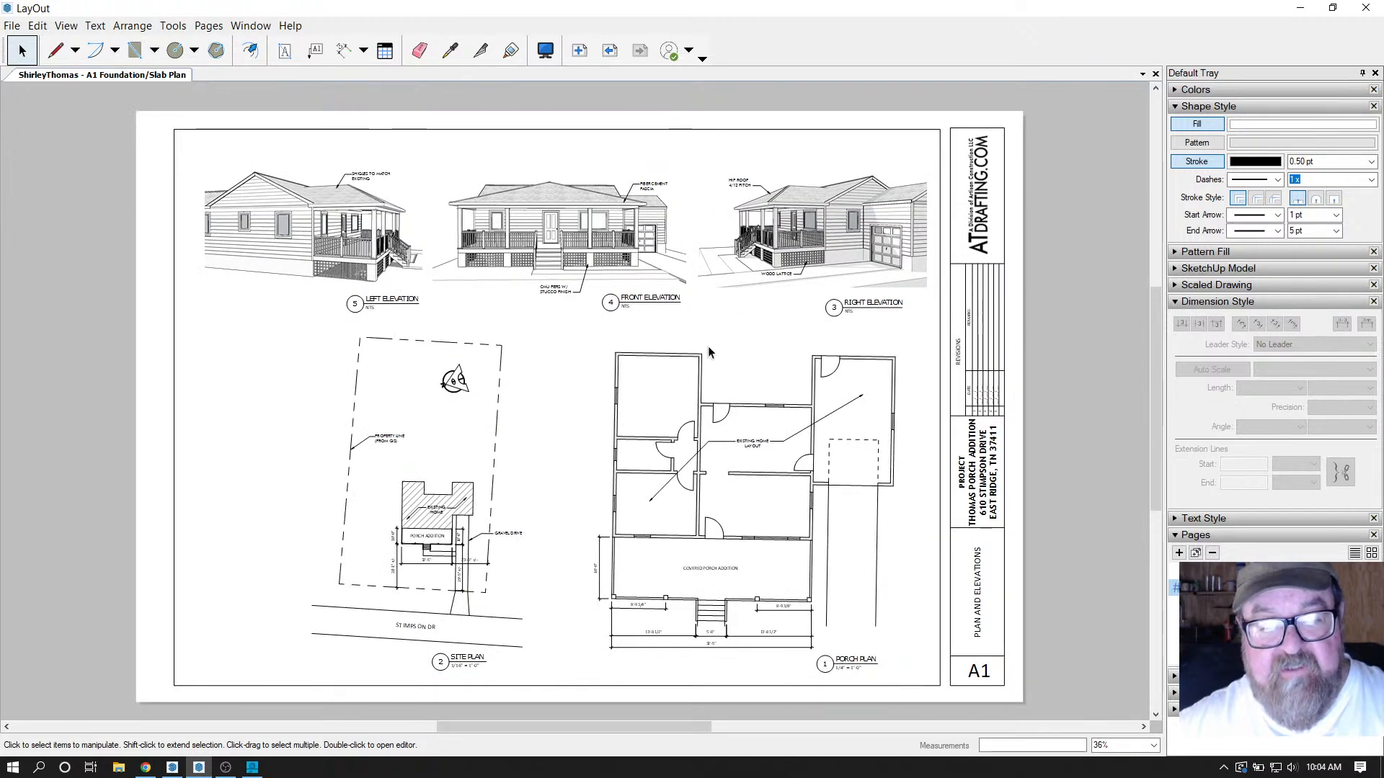
pyautogui.scroll(1, 716, 576)
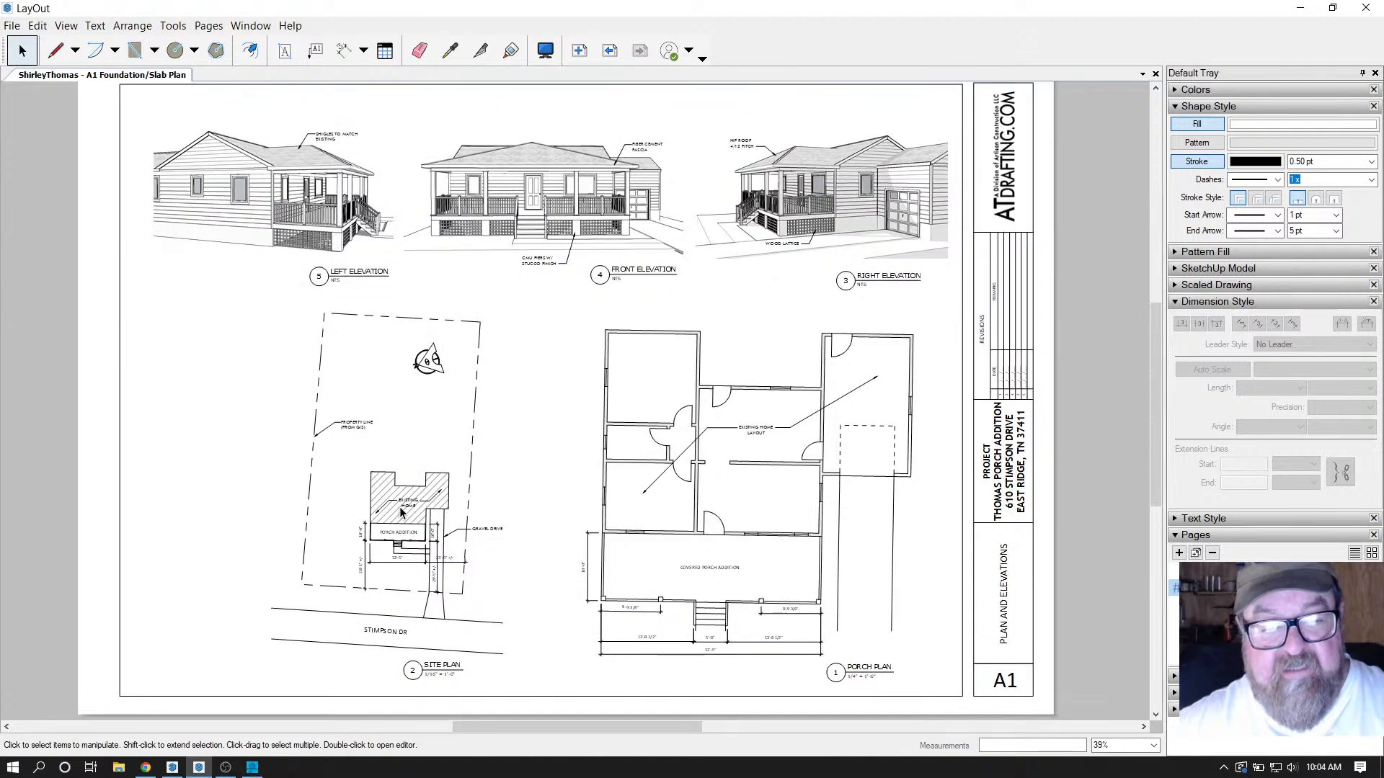
pyautogui.scroll(-1, 824, 526)
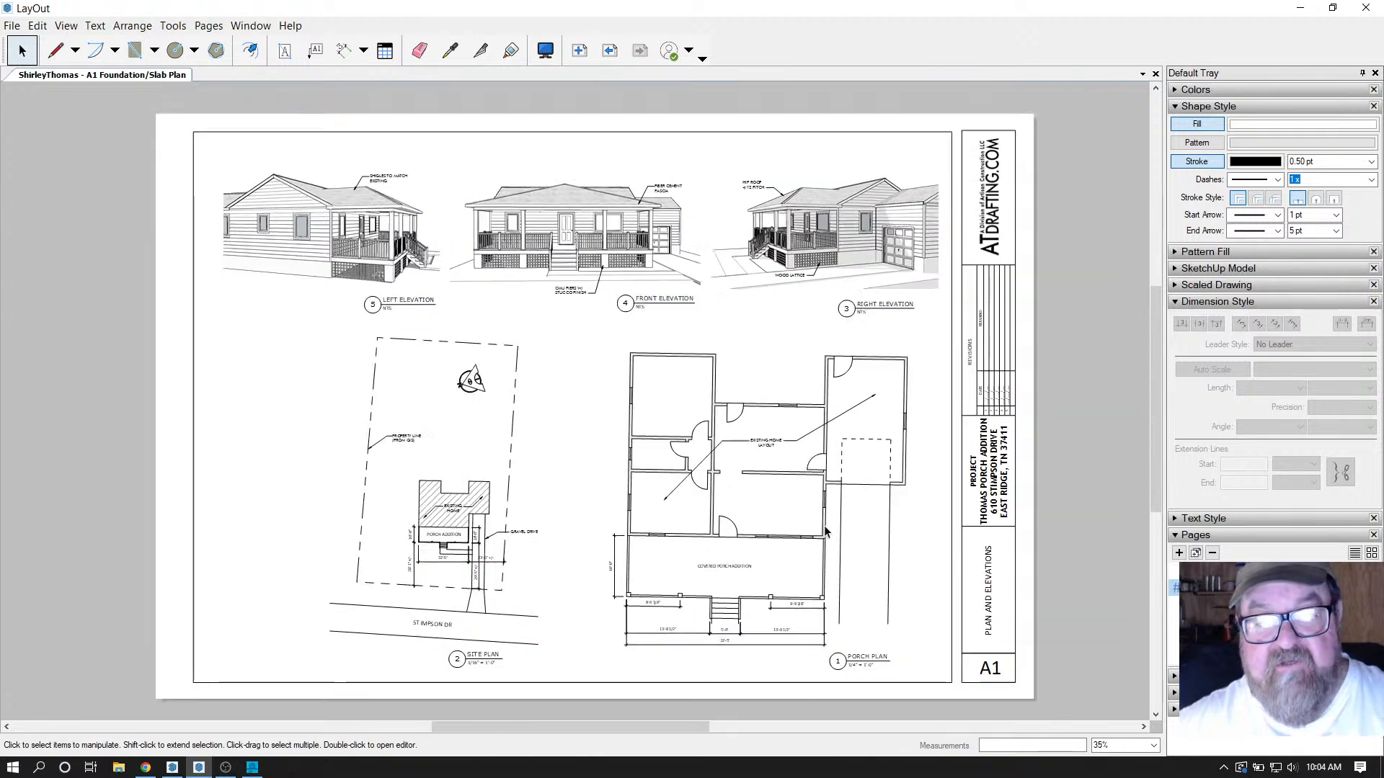
pyautogui.scroll(1, 405, 186)
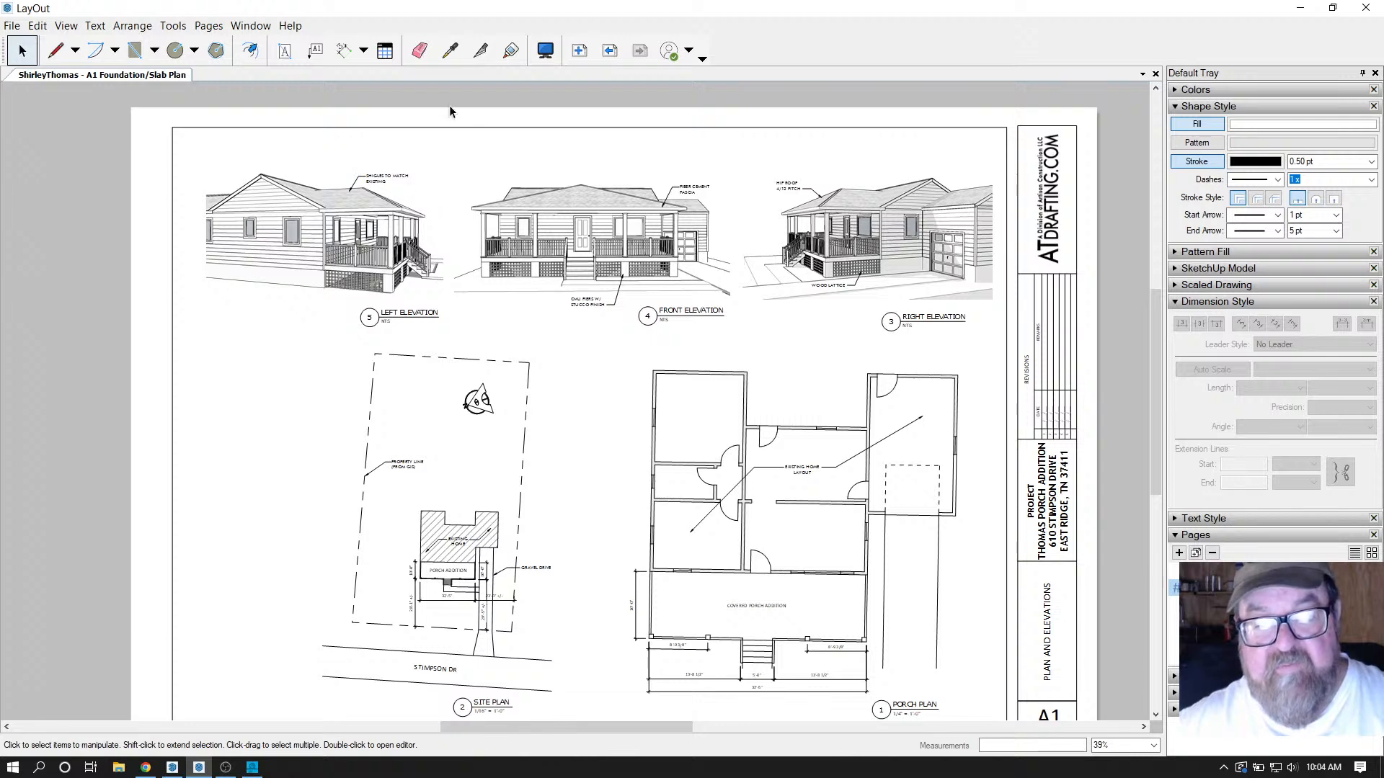
pyautogui.scroll(4, 476, 107)
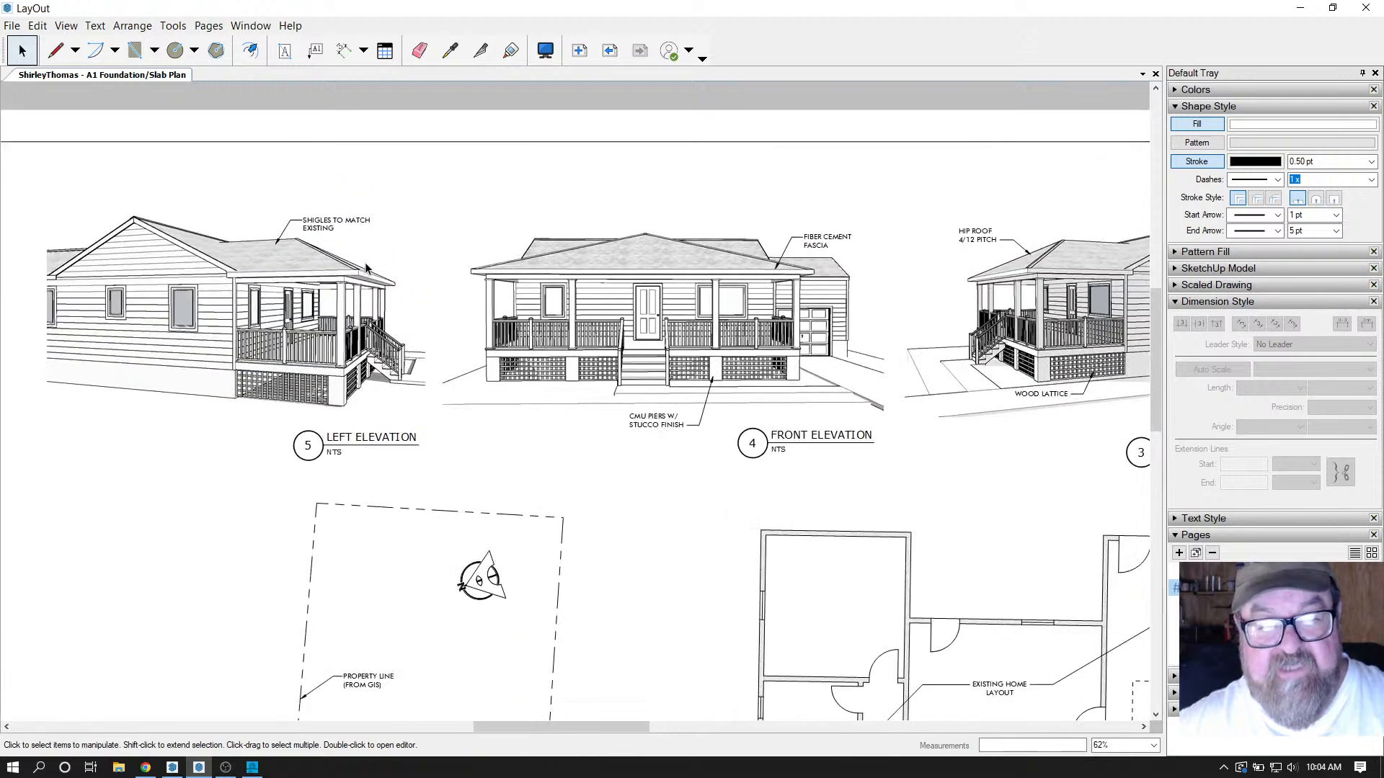
pyautogui.scroll(-1, 364, 262)
pyautogui.scroll(-1, 631, 310)
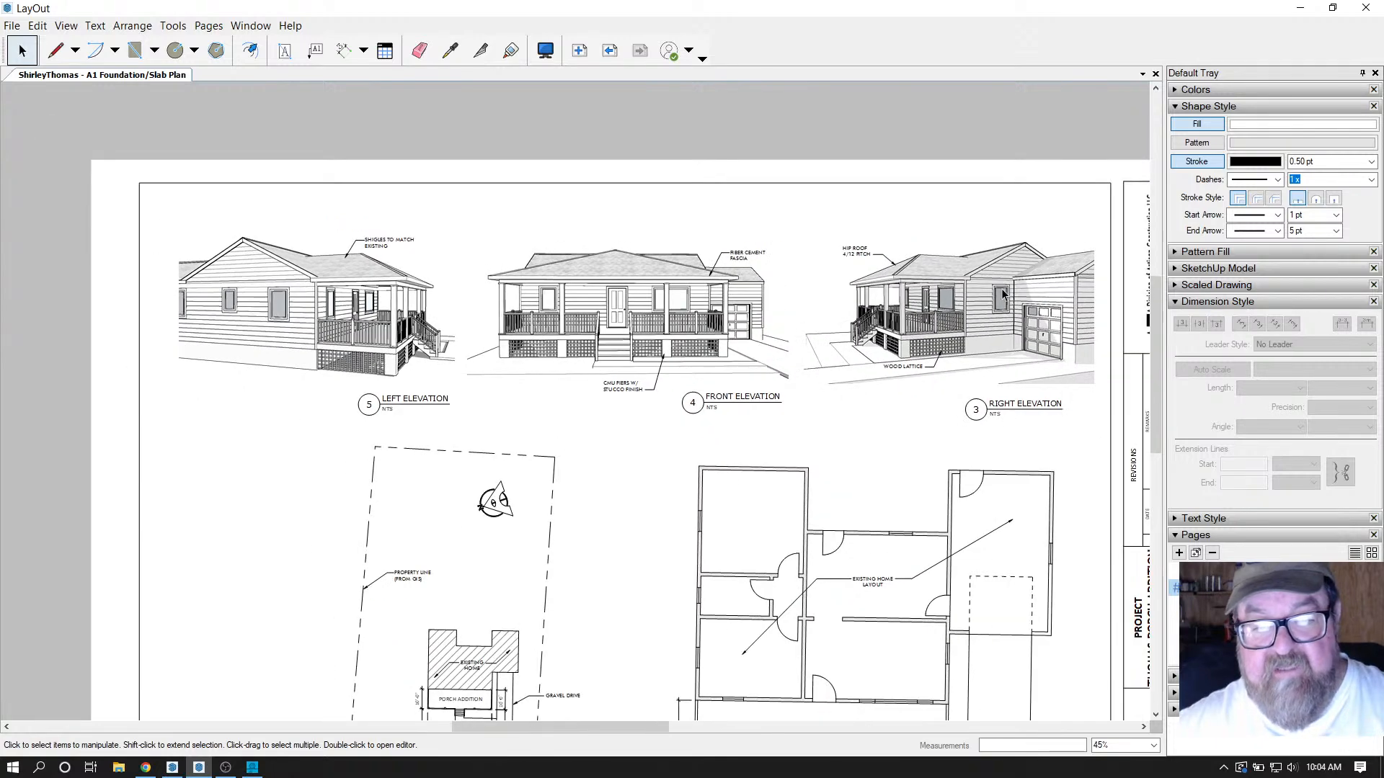
pyautogui.scroll(3, 995, 302)
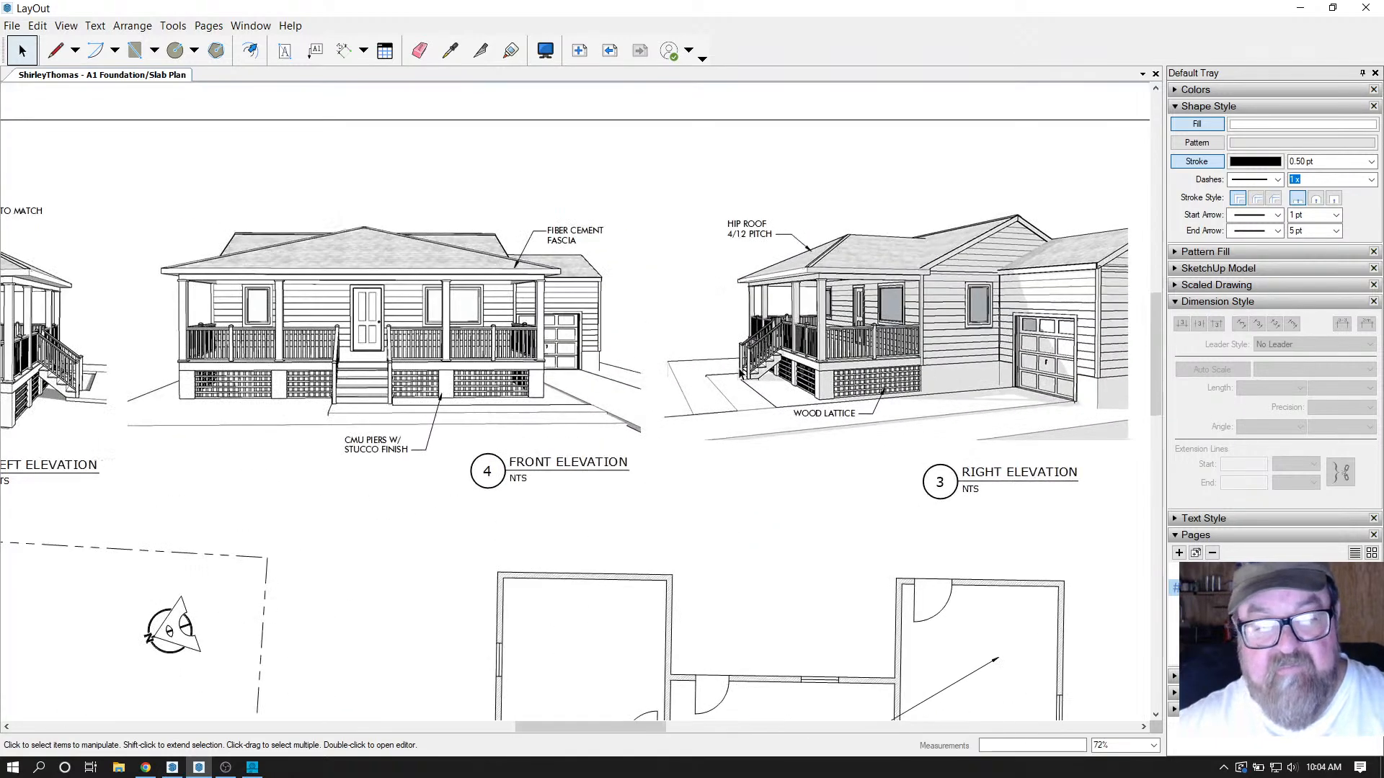
pyautogui.scroll(-4, 634, 317)
pyautogui.scroll(-4, 757, 328)
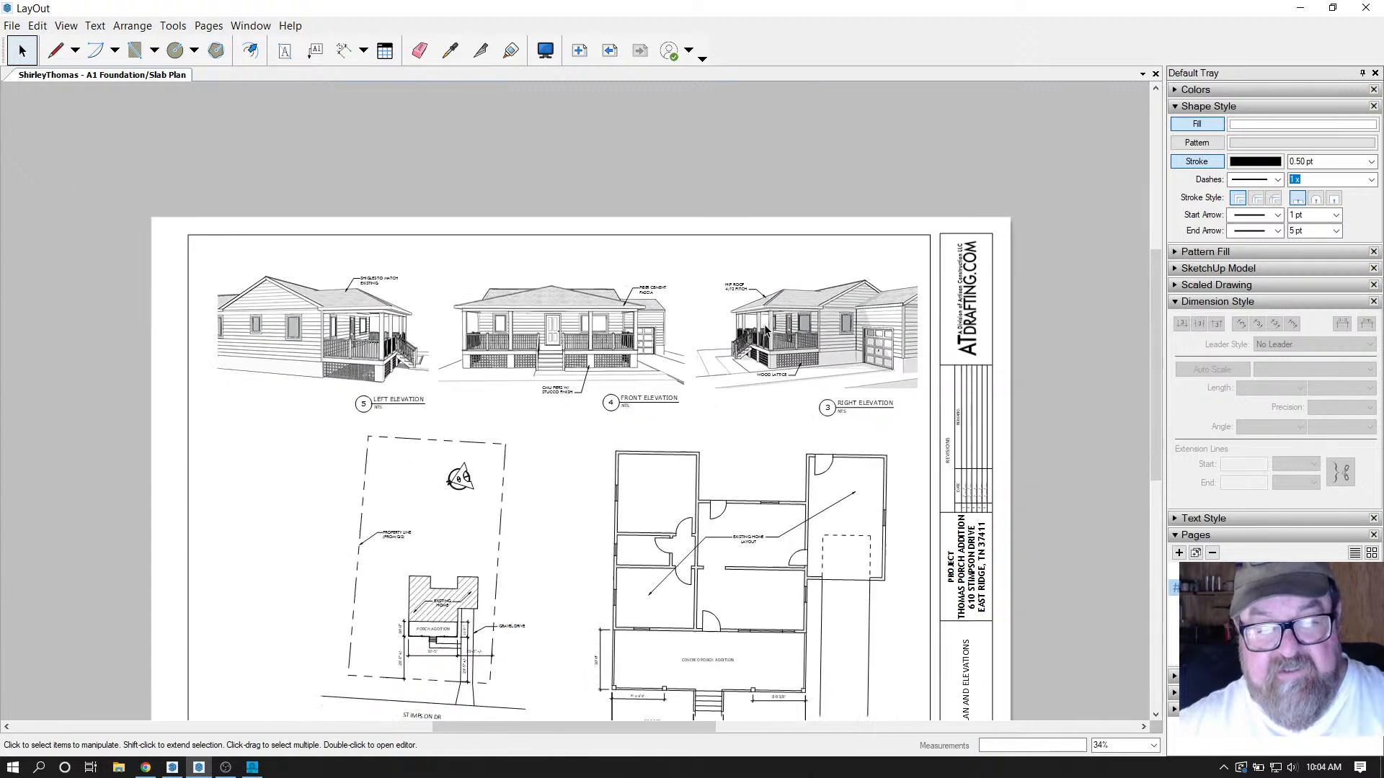
pyautogui.scroll(2, 783, 649)
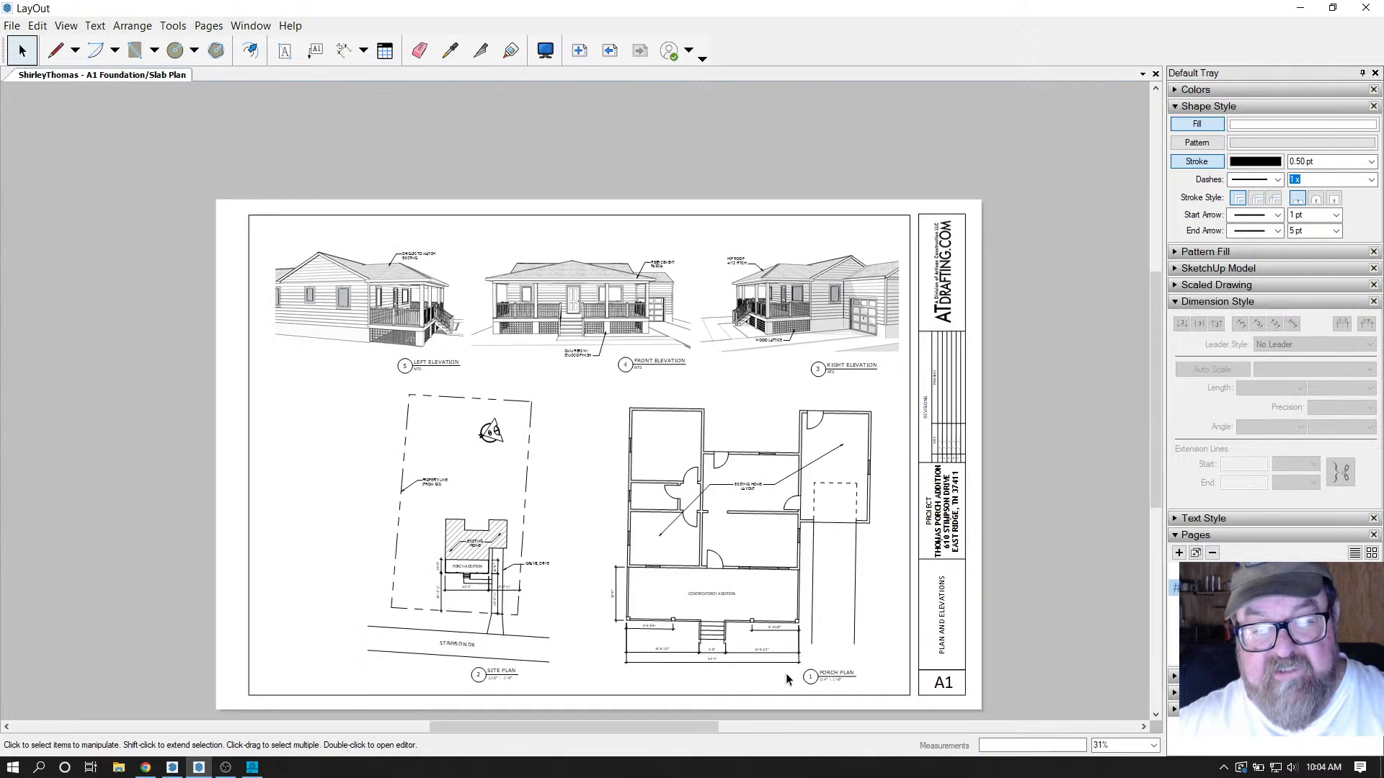
# Check LayOut's export formats (Images, PDF, DWG/DXF), then return to the garage and house model in SketchUp.
pyautogui.click(12, 26)
pyautogui.moveTo(81, 256)
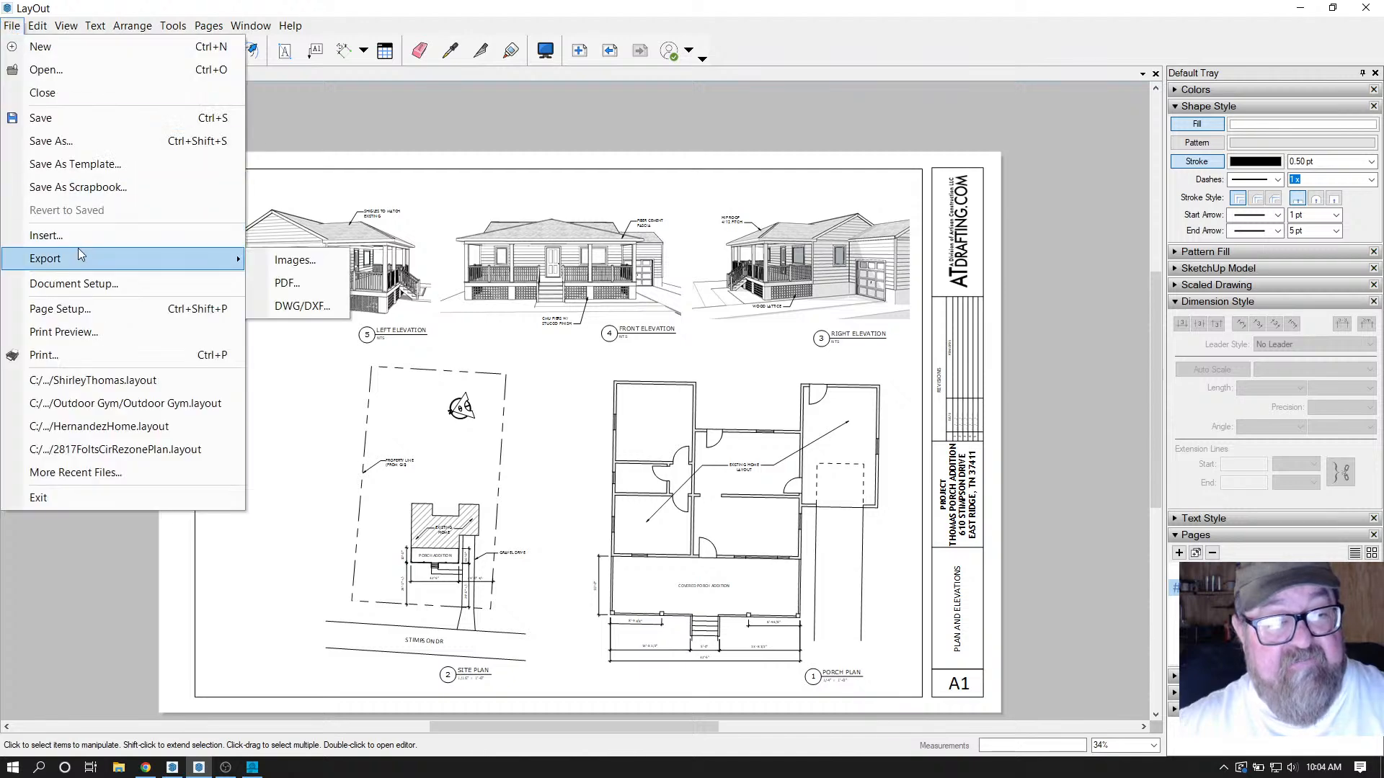
pyautogui.click(262, 18)
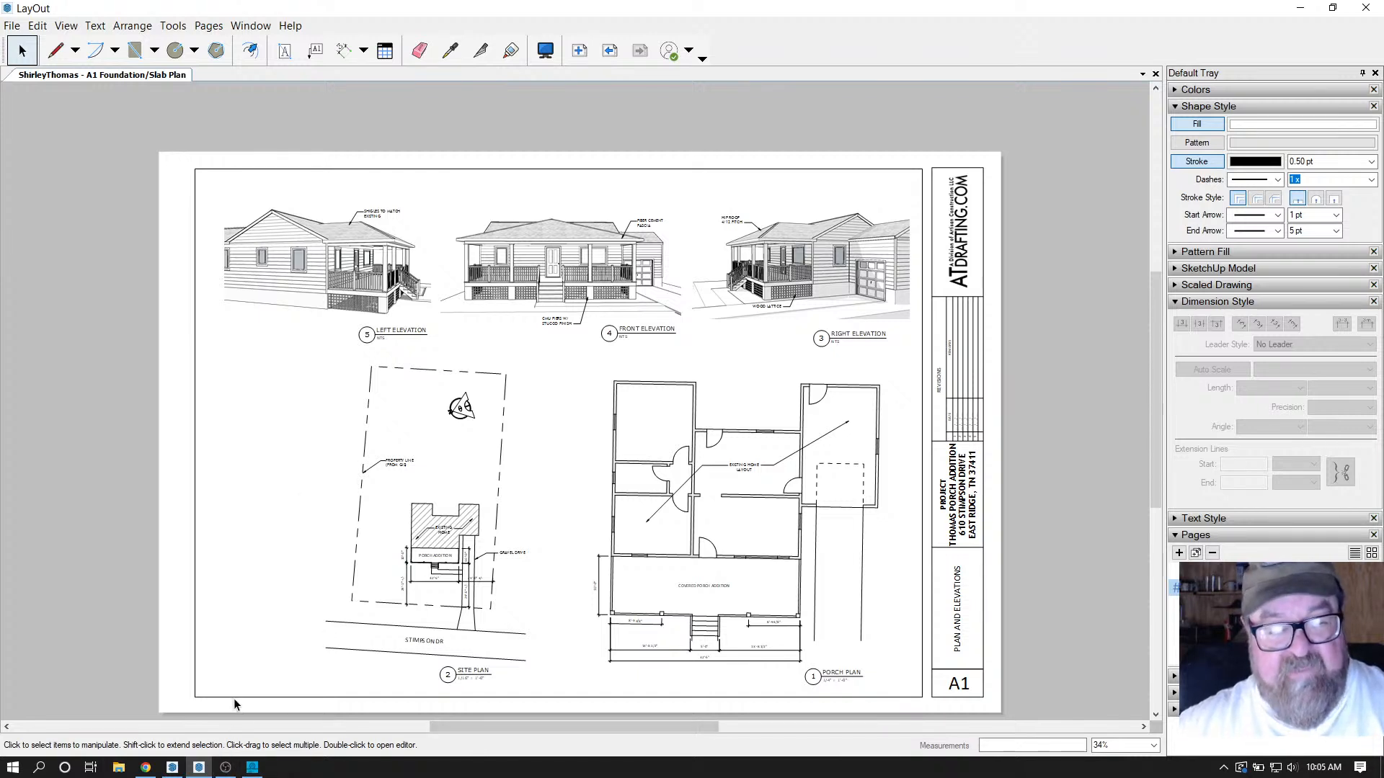
pyautogui.click(171, 771)
pyautogui.moveTo(395, 525)
pyautogui.mouseDown()
pyautogui.moveTo(383, 544)
pyautogui.moveTo(429, 544)
pyautogui.moveTo(275, 522)
pyautogui.moveTo(673, 562)
pyautogui.moveTo(817, 545)
pyautogui.moveTo(266, 543)
pyautogui.moveTo(628, 548)
pyautogui.moveTo(571, 581)
pyautogui.moveTo(402, 559)
pyautogui.moveTo(204, 591)
pyautogui.moveTo(231, 539)
pyautogui.moveTo(342, 569)
pyautogui.moveTo(267, 566)
pyautogui.moveTo(390, 577)
pyautogui.moveTo(288, 584)
pyautogui.moveTo(495, 726)
pyautogui.moveTo(519, 649)
pyautogui.moveTo(581, 596)
pyautogui.moveTo(797, 624)
pyautogui.mouseUp()
# Over the garage roof, hide the roof_clad tag and turn on roof_truss to expose the trusses.
pyautogui.scroll(5, 256, 586)
pyautogui.moveTo(321, 429); pyautogui.dragTo(409, 470)
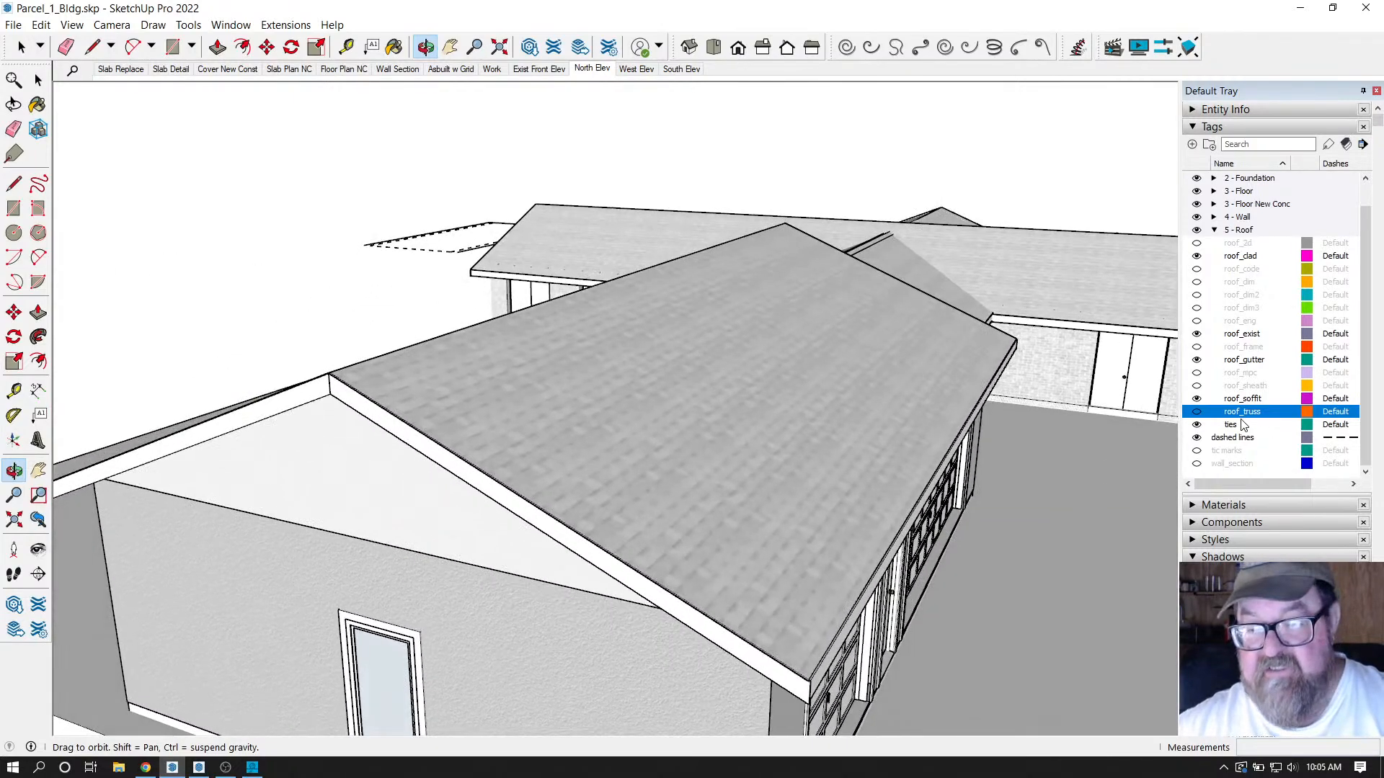
pyautogui.click(1196, 415)
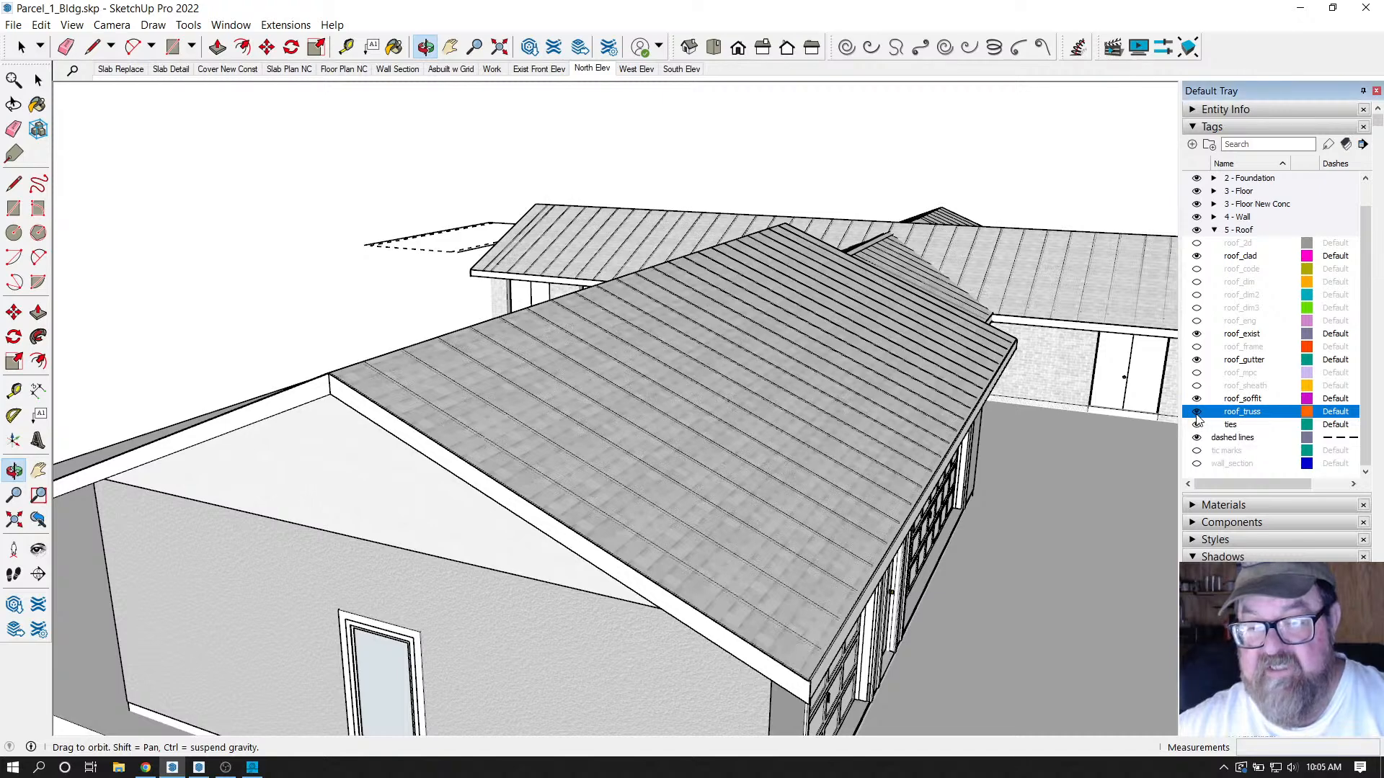
pyautogui.click(1197, 413)
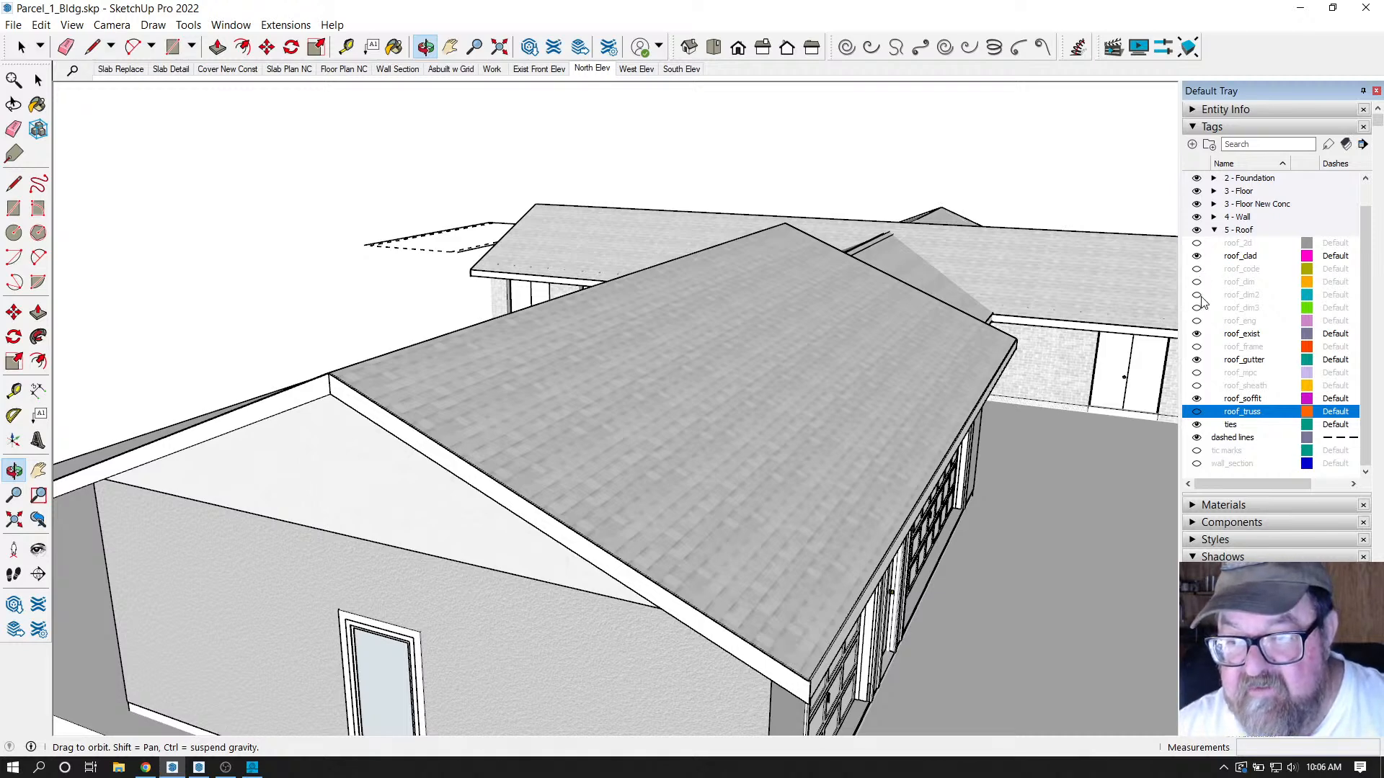
pyautogui.click(1196, 257)
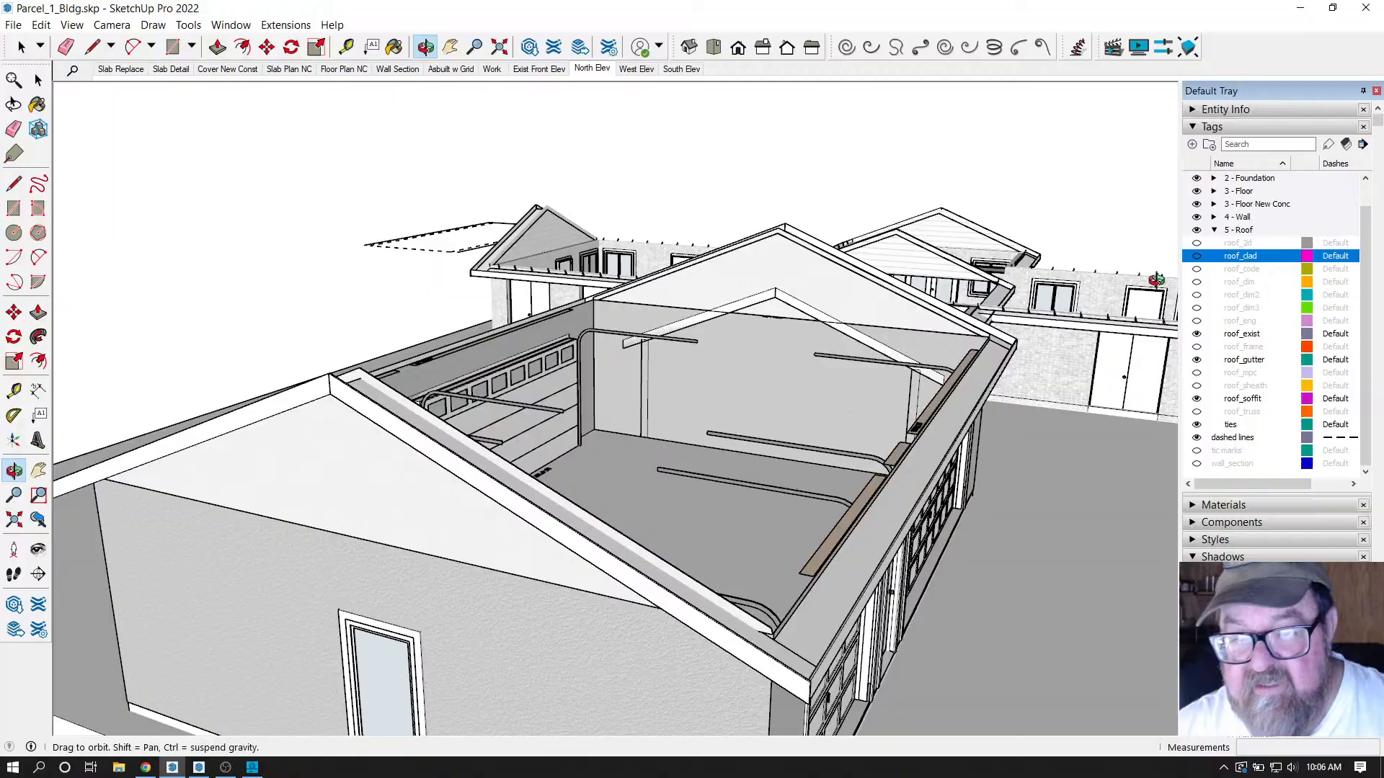
pyautogui.click(1196, 411)
pyautogui.scroll(5, 657, 385)
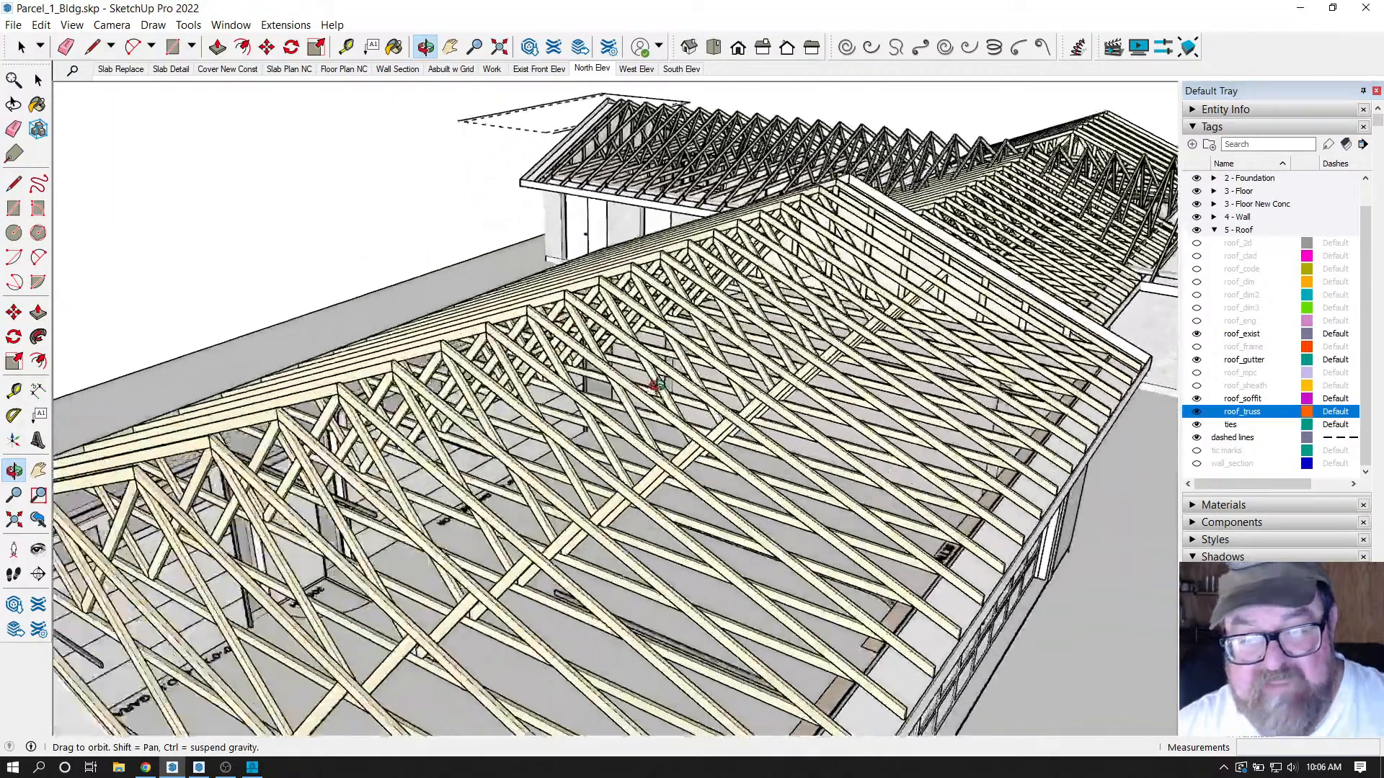
pyautogui.scroll(5, 657, 386)
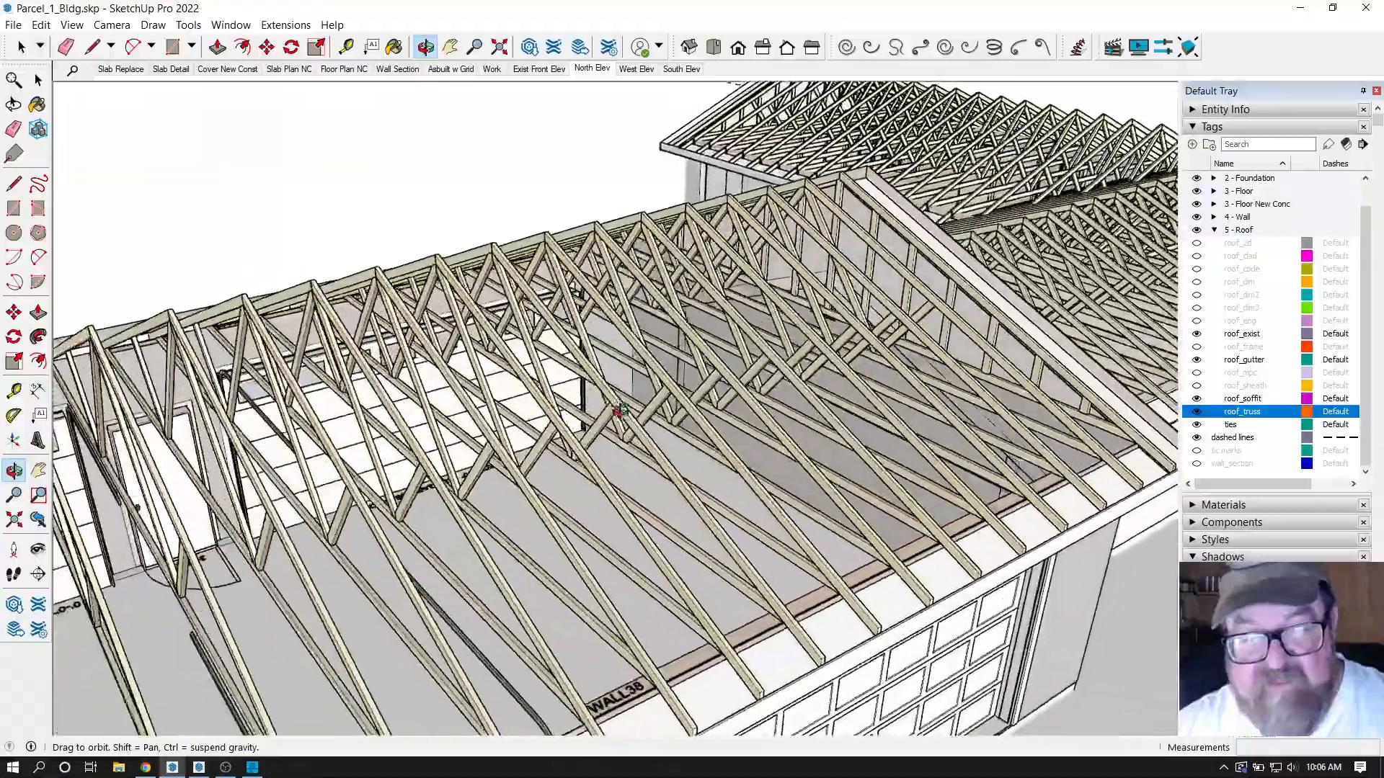
pyautogui.moveTo(619, 410); pyautogui.dragTo(942, 343)
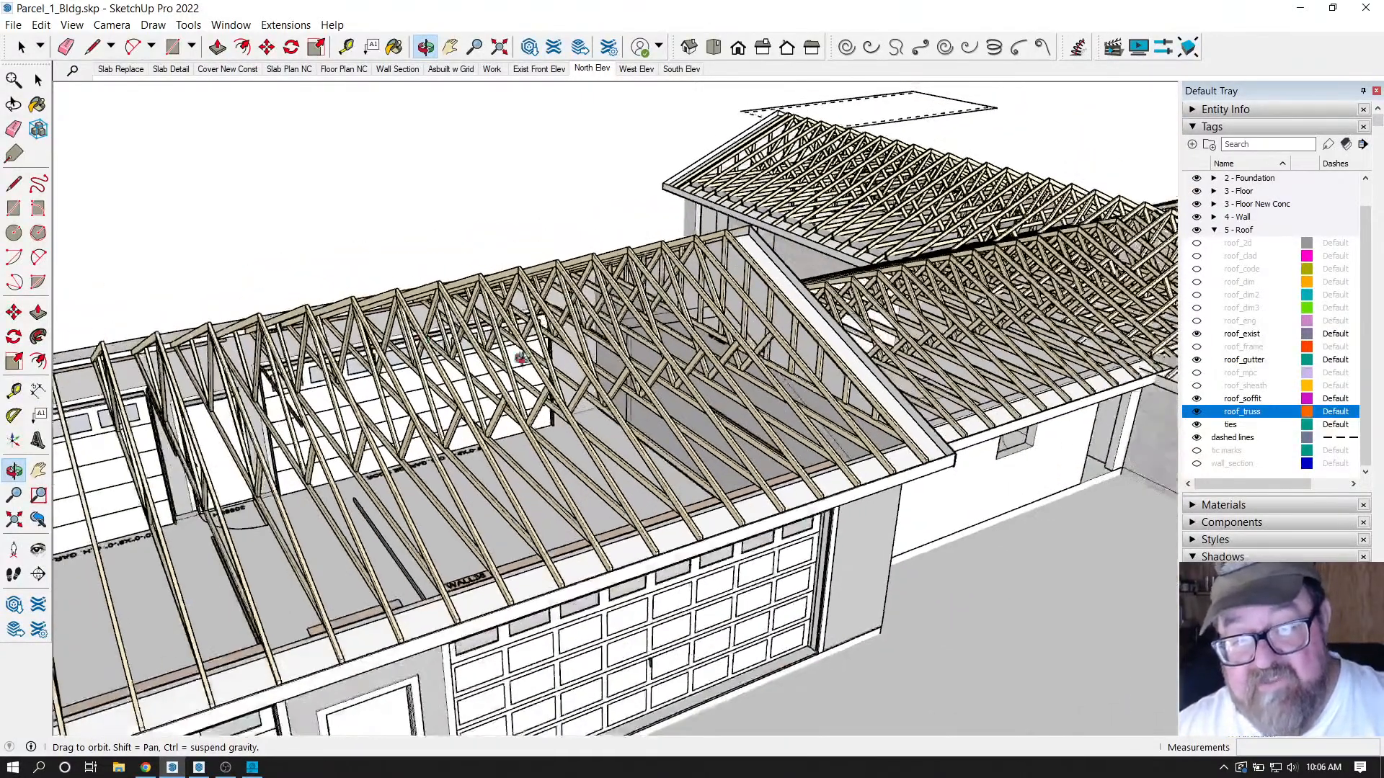
pyautogui.moveTo(521, 358); pyautogui.dragTo(272, 499)
pyautogui.scroll(5, 433, 397)
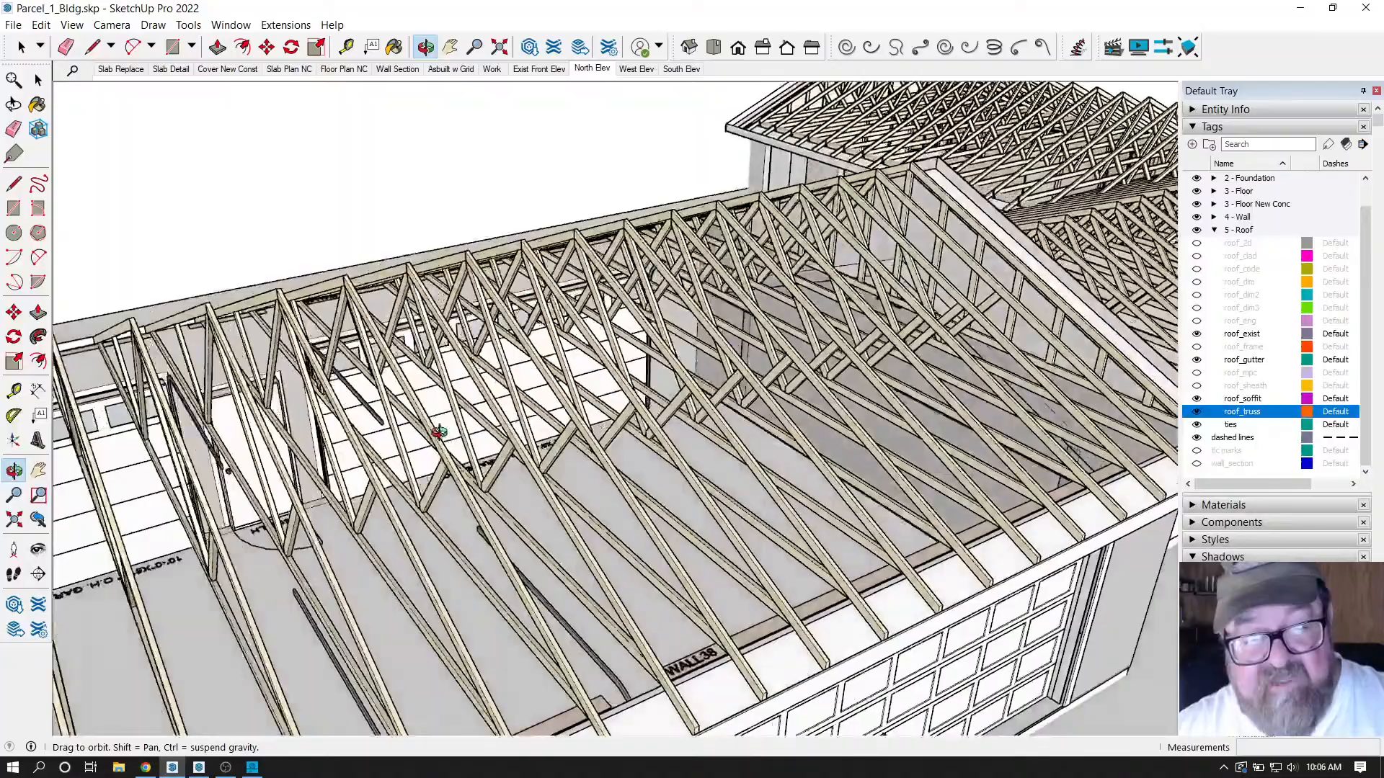
pyautogui.moveTo(438, 431)
pyautogui.mouseDown()
pyautogui.moveTo(404, 438)
pyautogui.moveTo(597, 405)
pyautogui.moveTo(129, 87)
pyautogui.mouseUp()
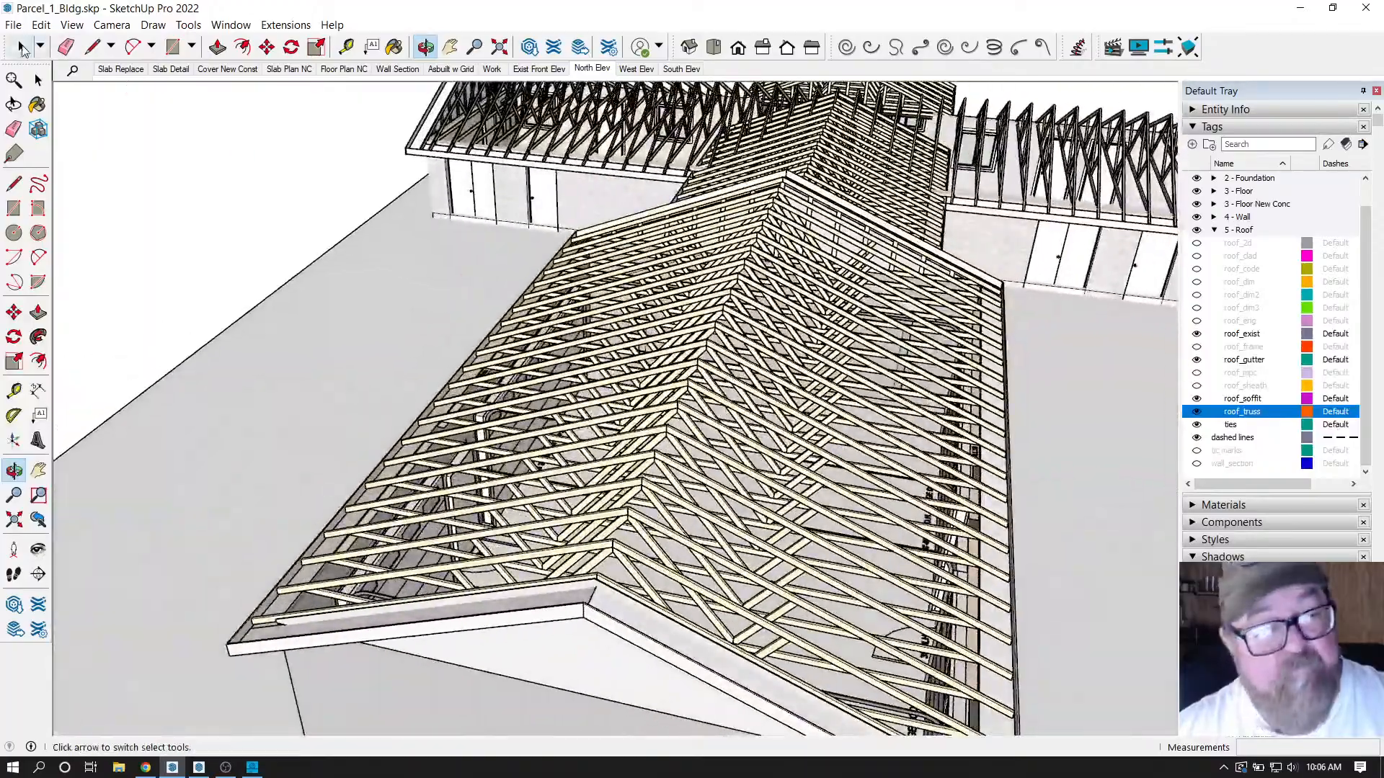
# Select a single roof truss group in the house framing.
pyautogui.click(20, 46)
pyautogui.scroll(-5, 738, 353)
pyautogui.click(738, 354)
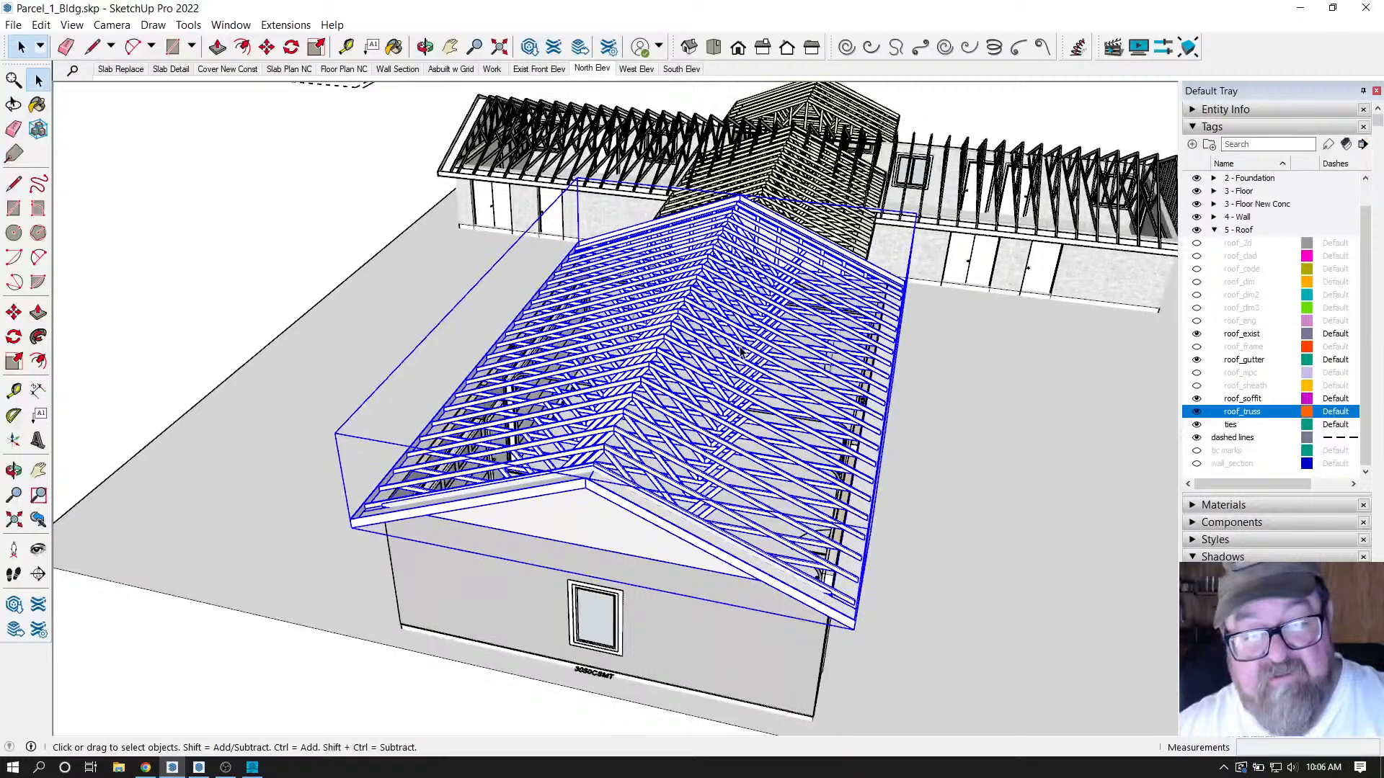
pyautogui.scroll(-3, 741, 351)
pyautogui.scroll(-3, 299, 265)
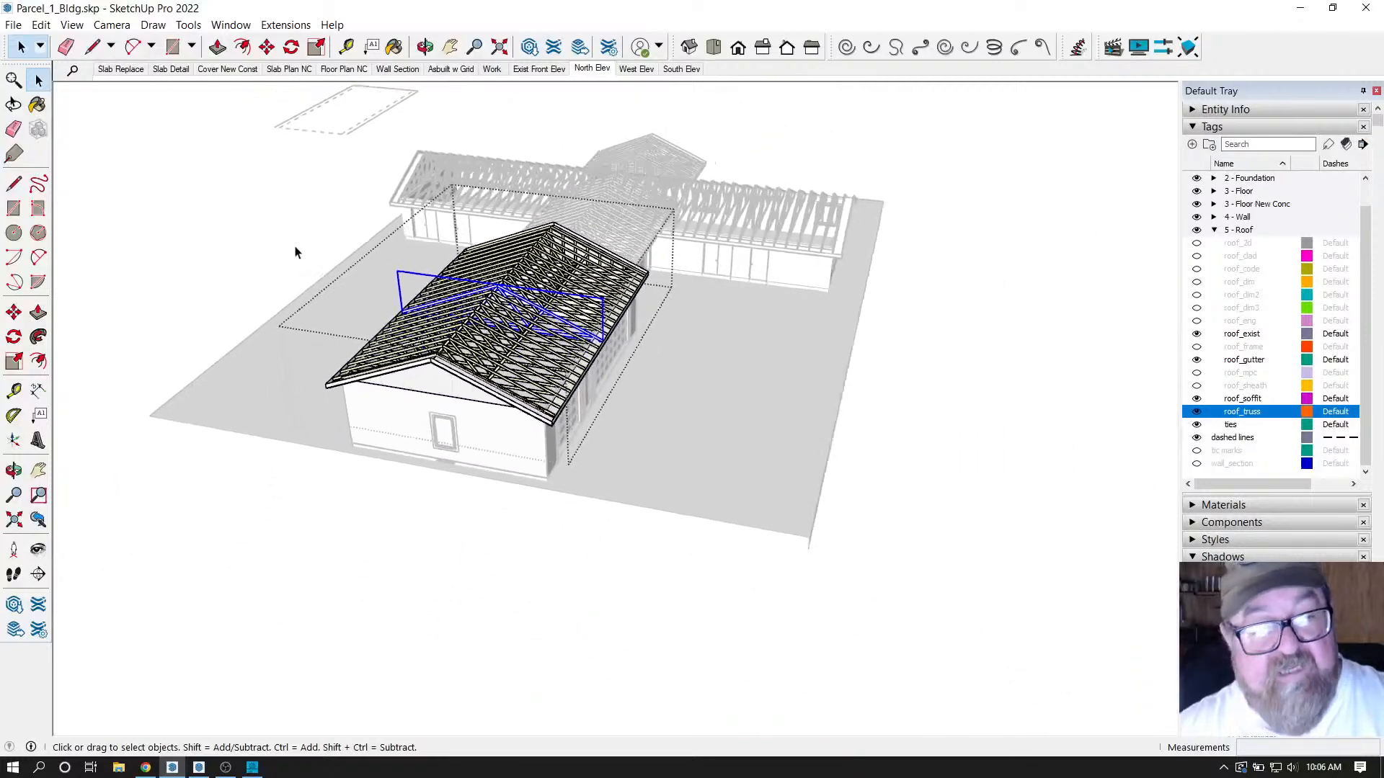
pyautogui.scroll(-1, 294, 252)
pyautogui.click(231, 24)
pyautogui.press('Escape')
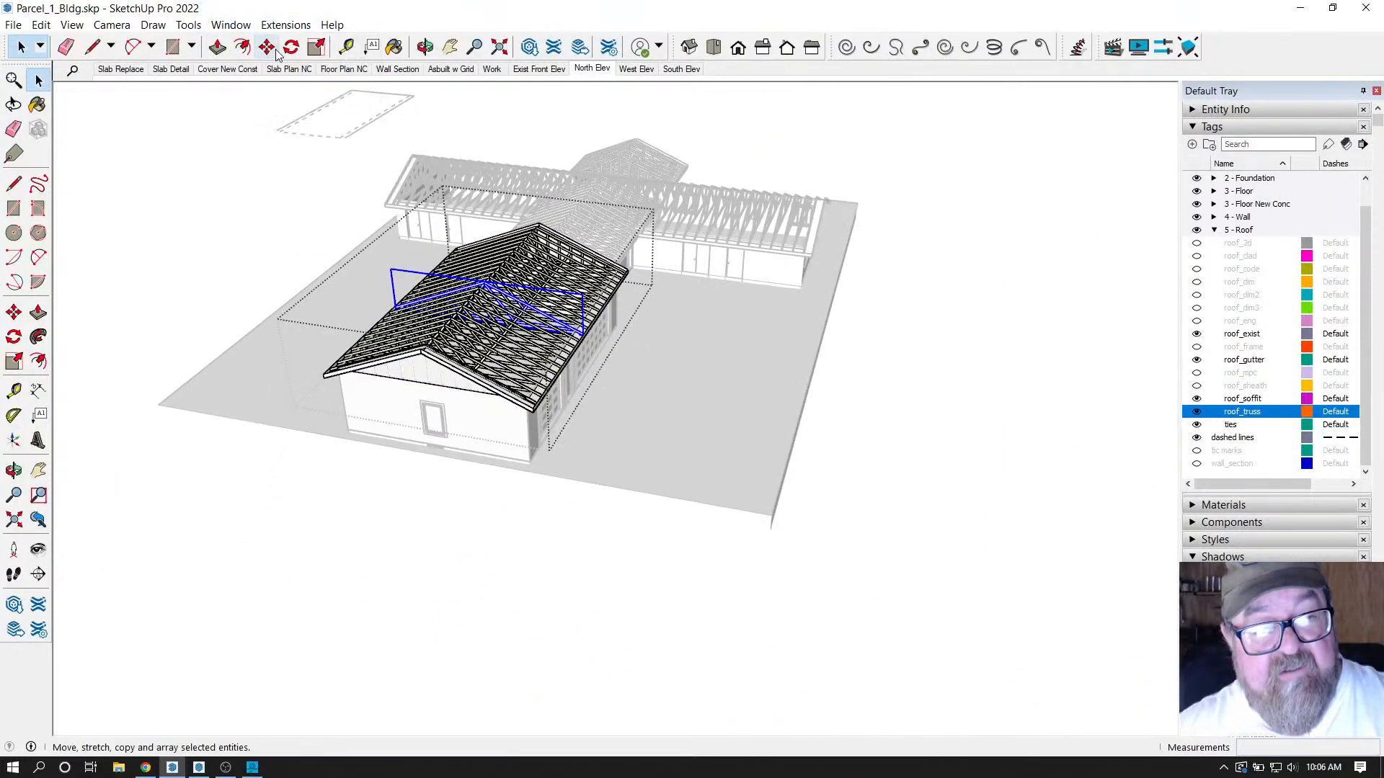
# Copy the truss with Move and Ctrl, placing the copy to the right of the house.
pyautogui.click(276, 54)
pyautogui.click(385, 527)
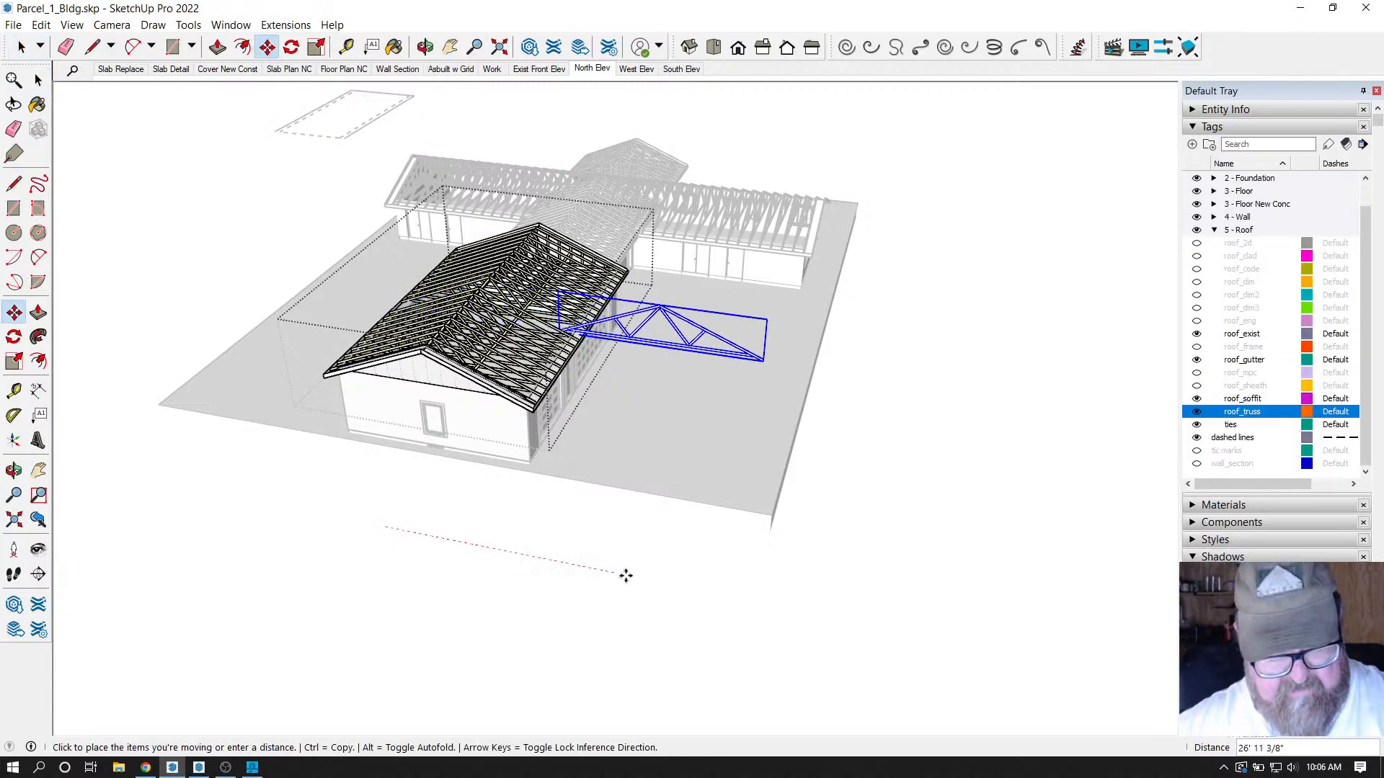
pyautogui.press('ctrl')
pyautogui.scroll(-3, 565, 485)
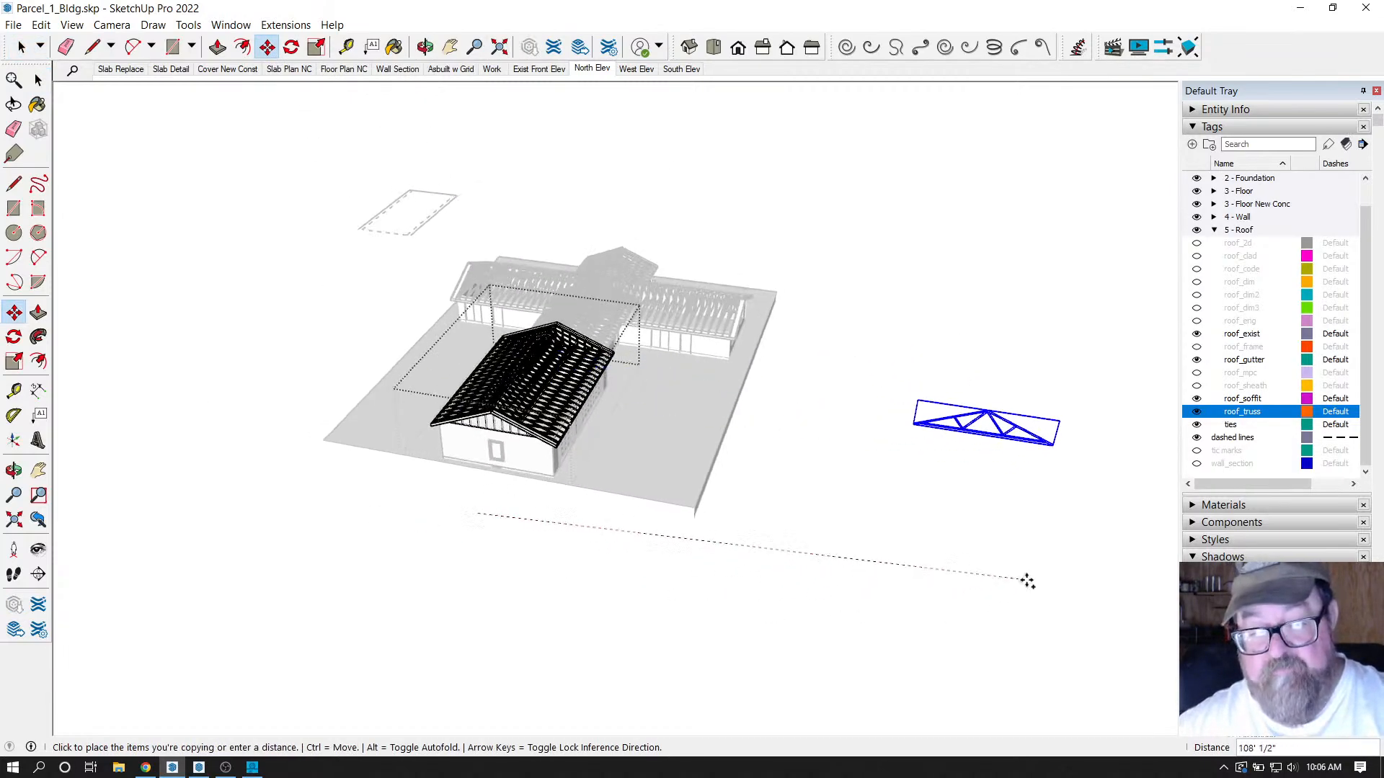
pyautogui.click(1059, 621)
pyautogui.scroll(-1, 825, 482)
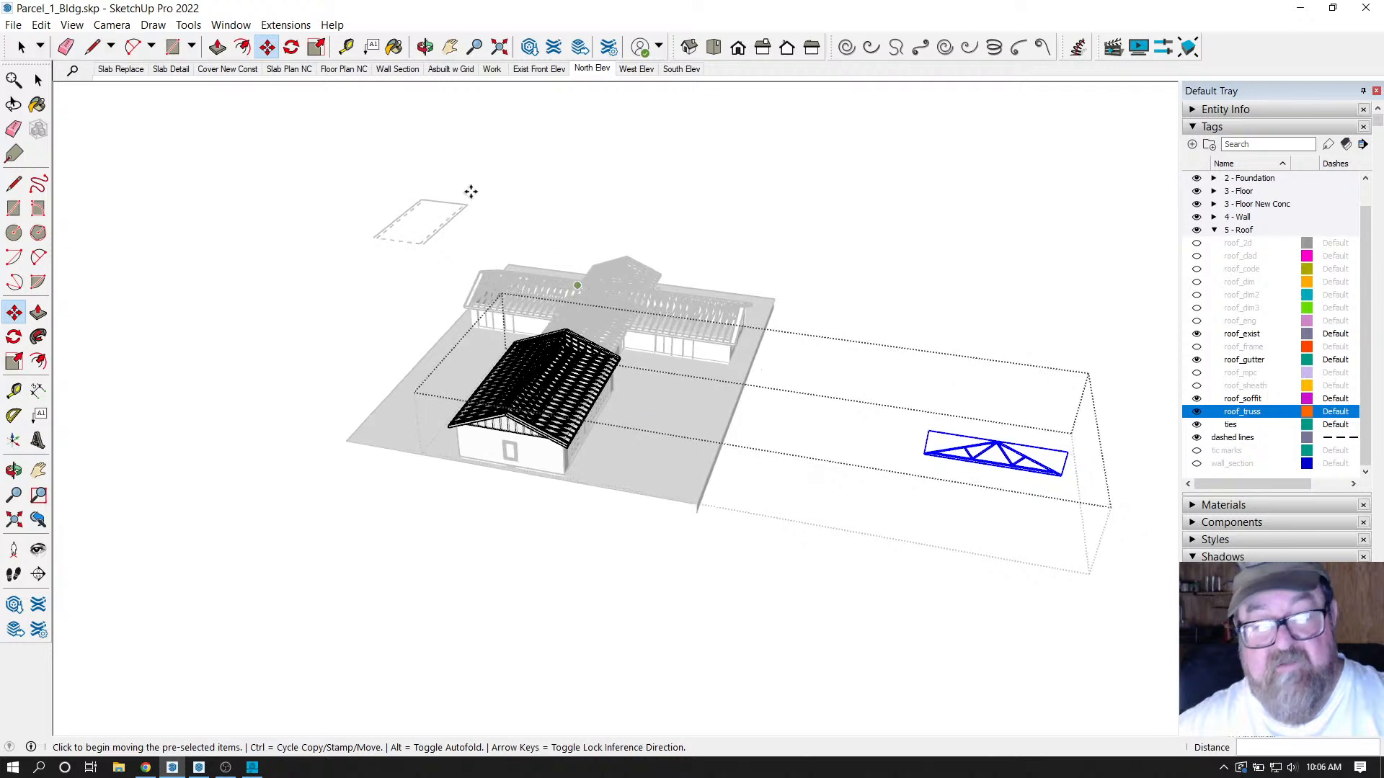
# Glance over the Extensions menu, then exit the truss group with the Select tool.
pyautogui.click(13, 24)
pyautogui.click(13, 25)
pyautogui.click(286, 25)
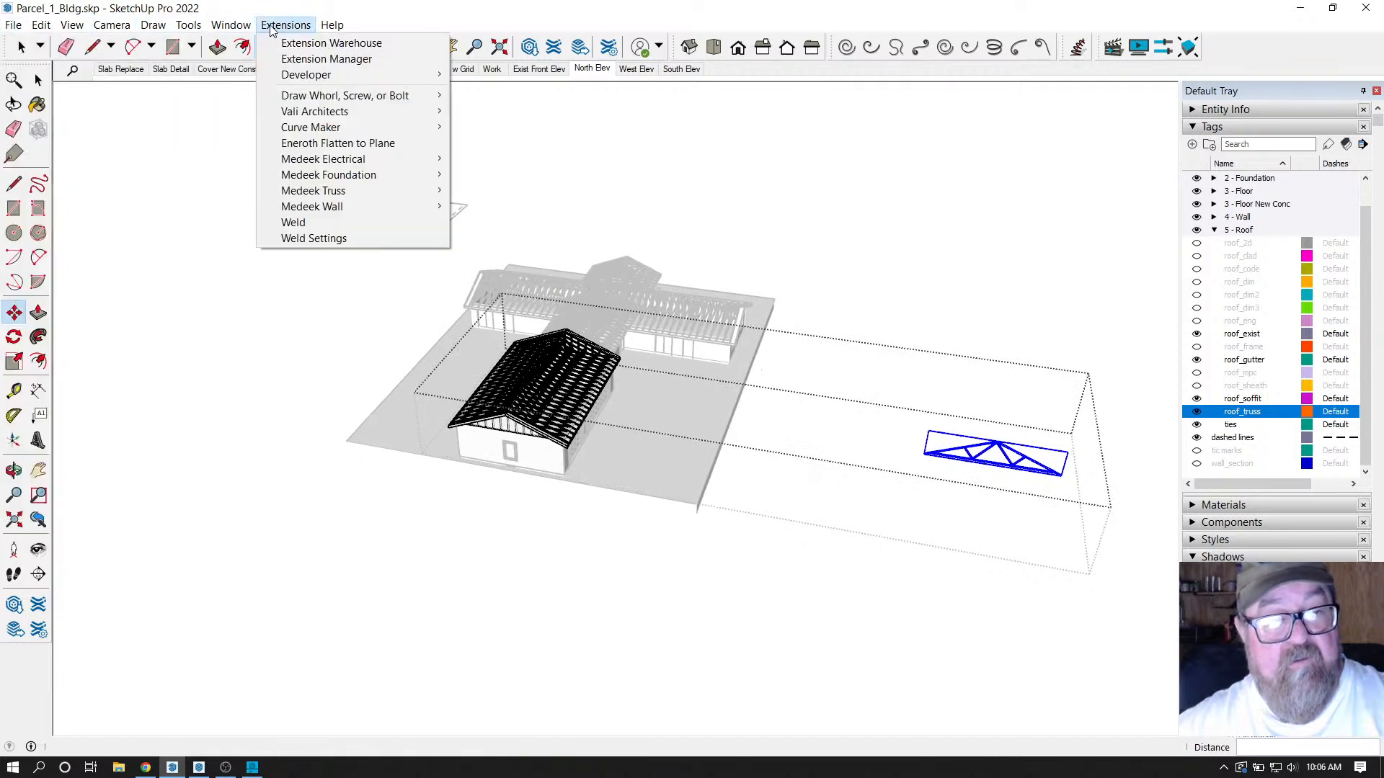
pyautogui.click(276, 10)
pyautogui.click(21, 46)
pyautogui.click(262, 156)
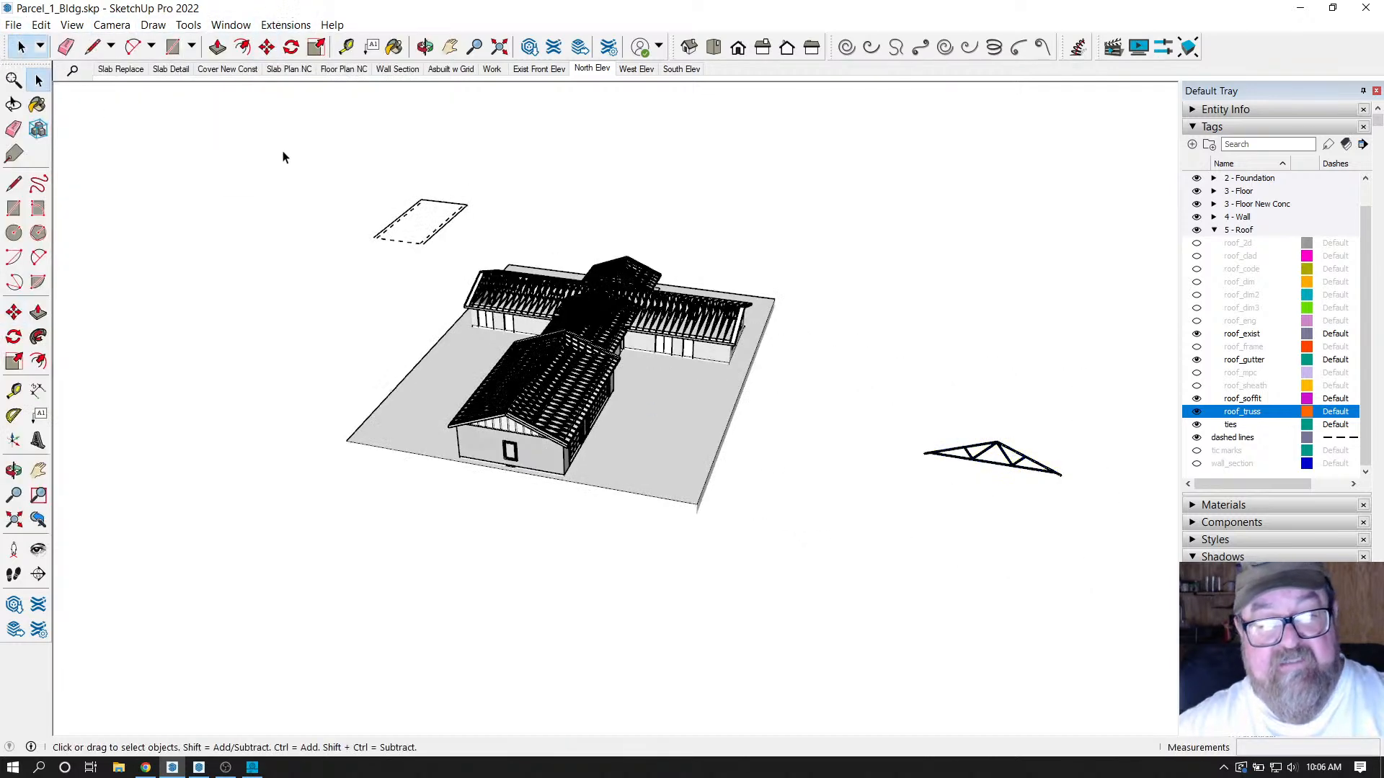
# Orbit, pan and zoom to examine the lone truss copy front-on.
pyautogui.scroll(3, 1139, 483)
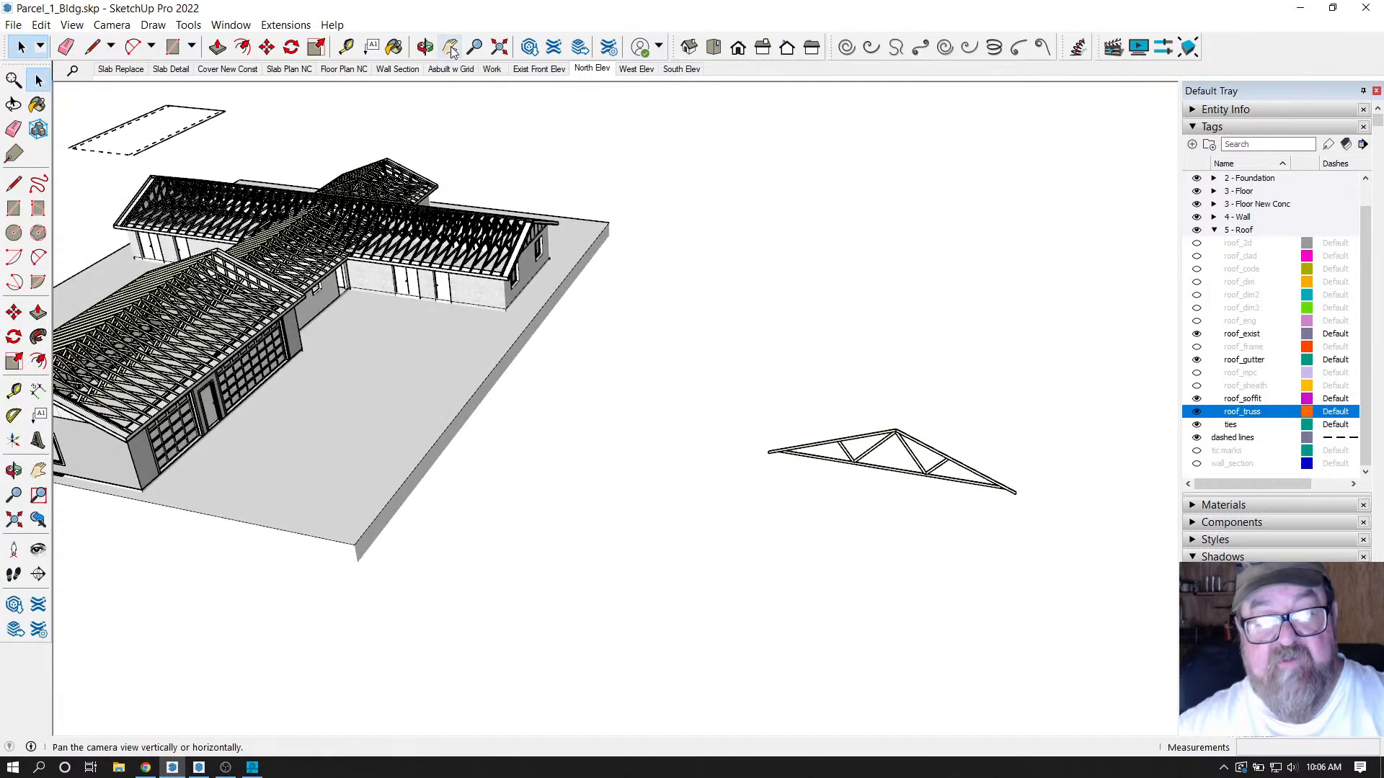
pyautogui.click(425, 46)
pyautogui.moveTo(1045, 447); pyautogui.dragTo(942, 284)
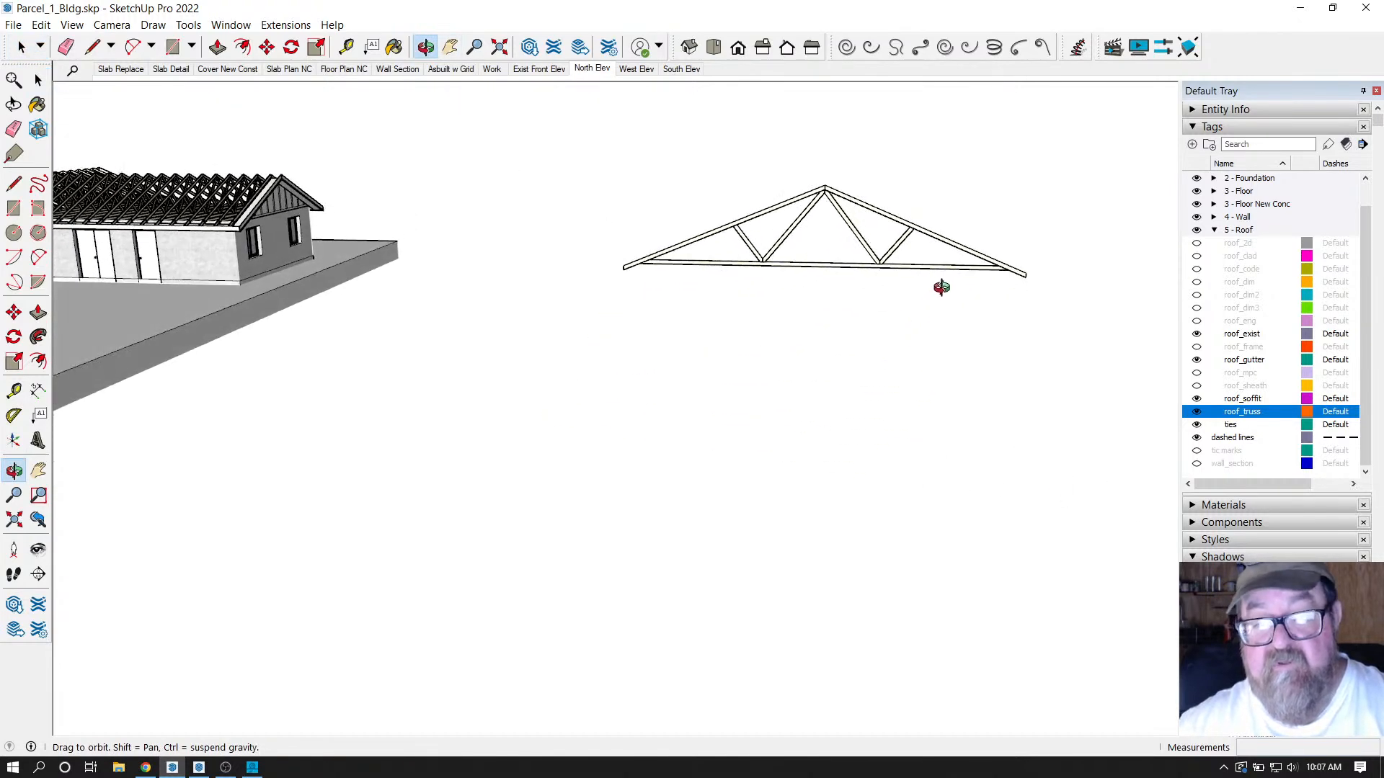
pyautogui.scroll(3, 910, 137)
pyautogui.moveTo(911, 137); pyautogui.dragTo(844, 391)
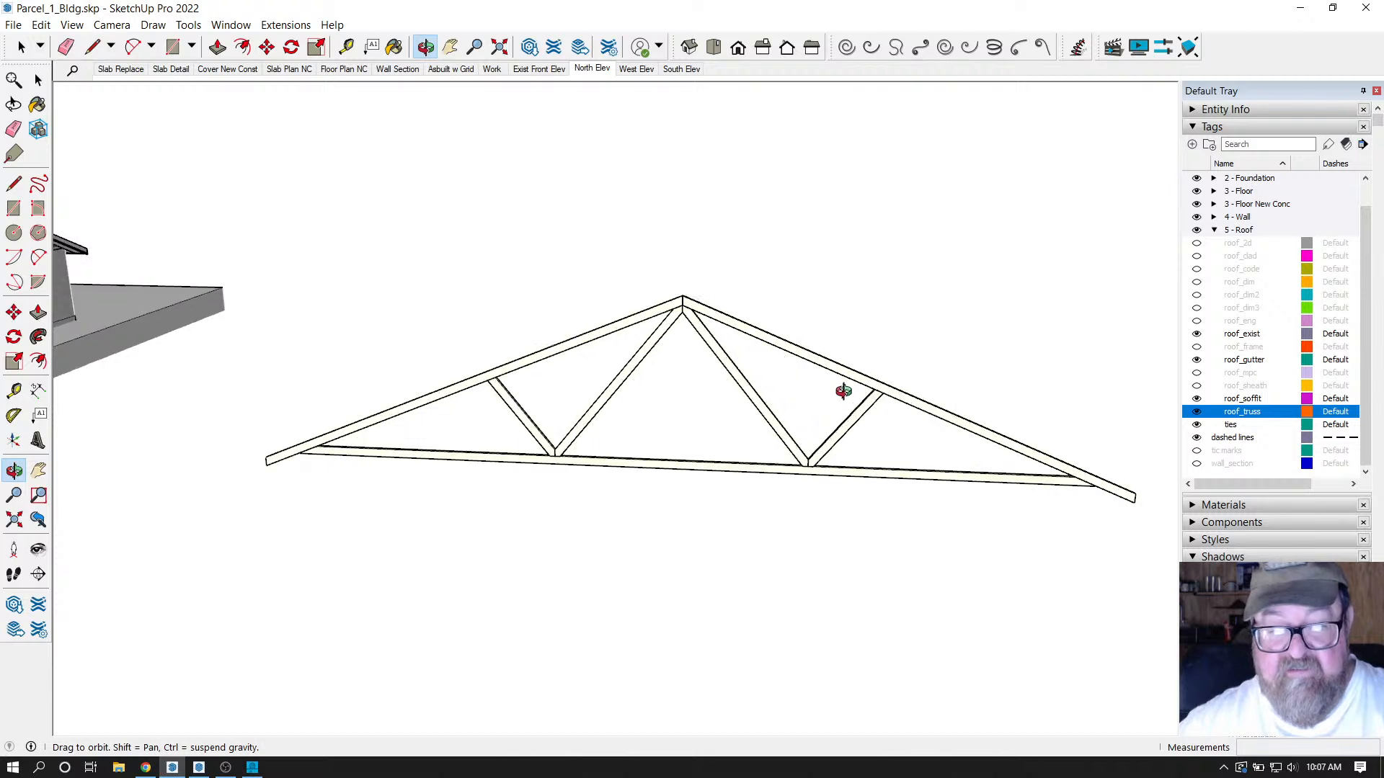
pyautogui.moveTo(940, 363)
pyautogui.mouseDown()
pyautogui.moveTo(958, 353)
pyautogui.moveTo(931, 348)
pyautogui.mouseUp()
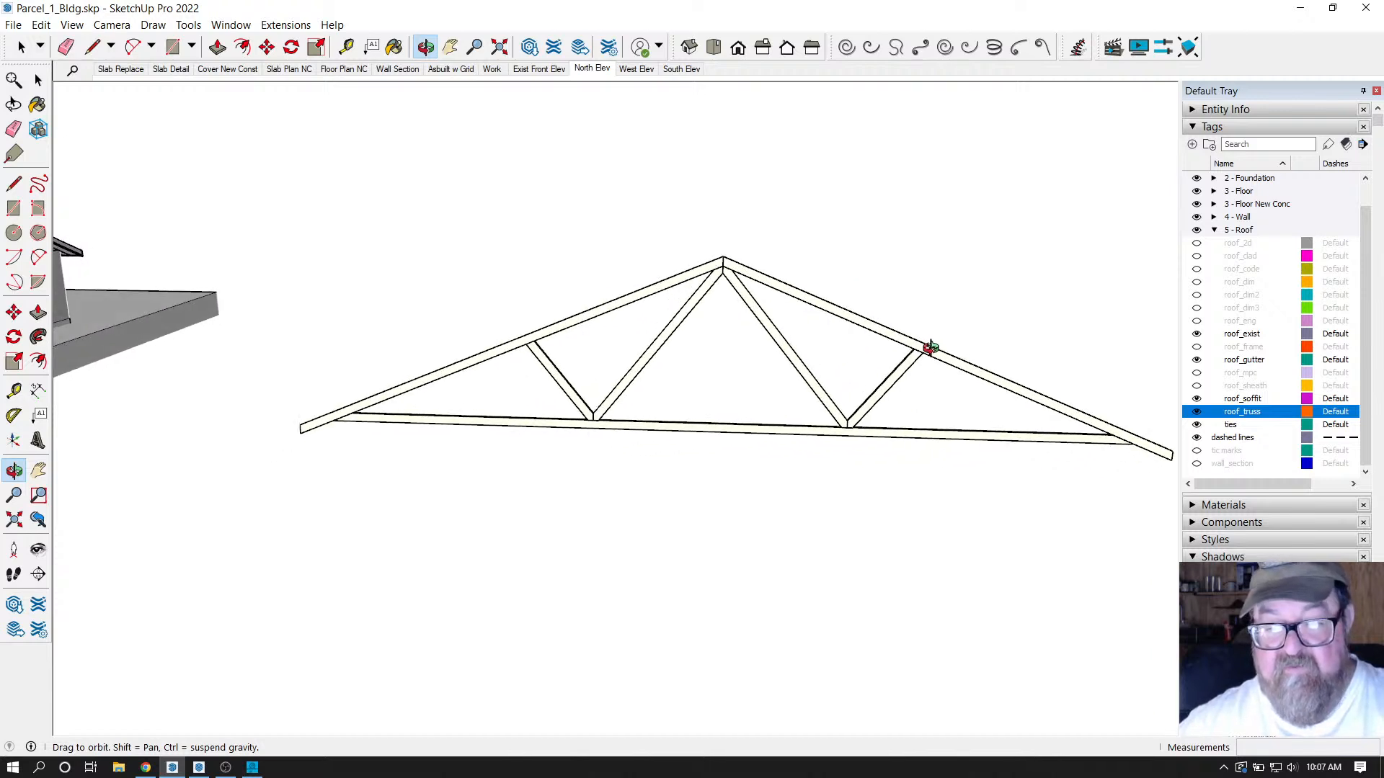
pyautogui.click(449, 46)
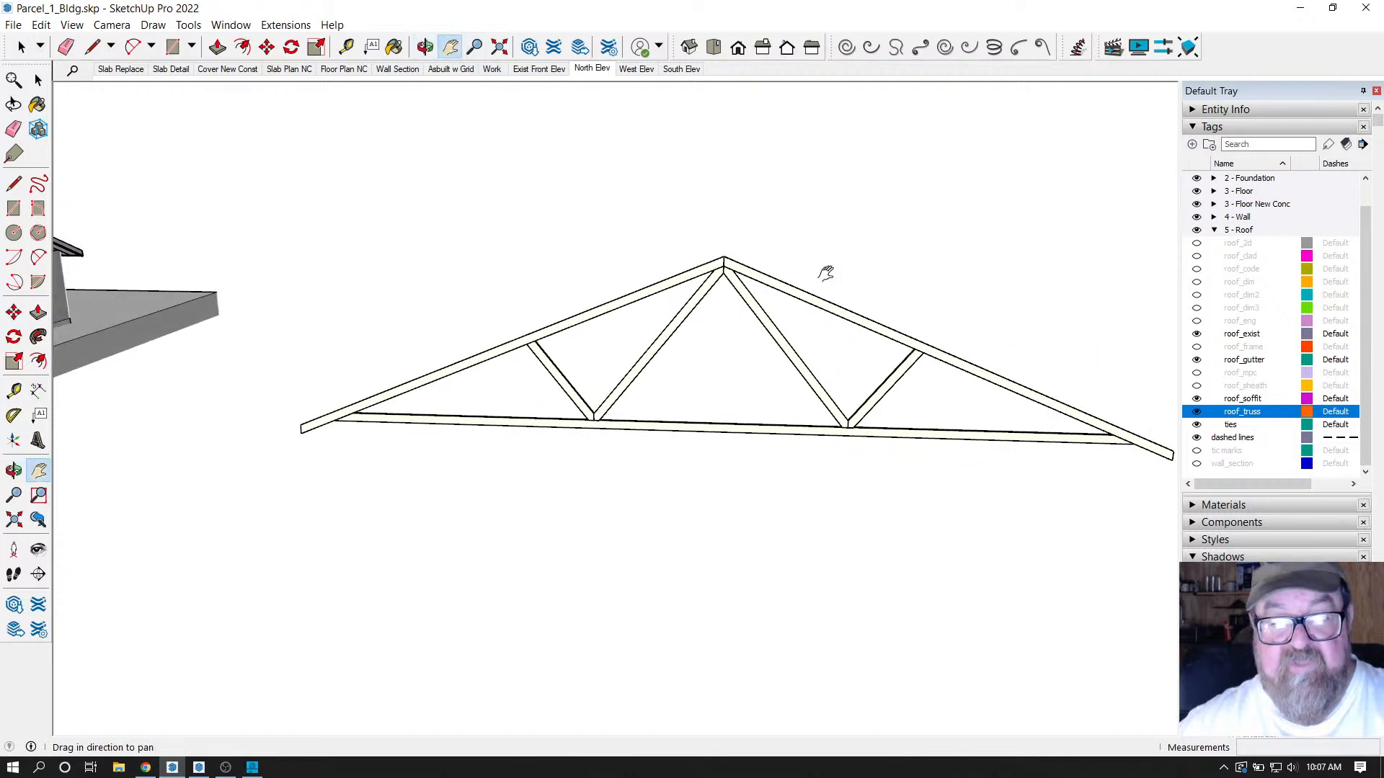
pyautogui.moveTo(825, 271); pyautogui.dragTo(760, 271)
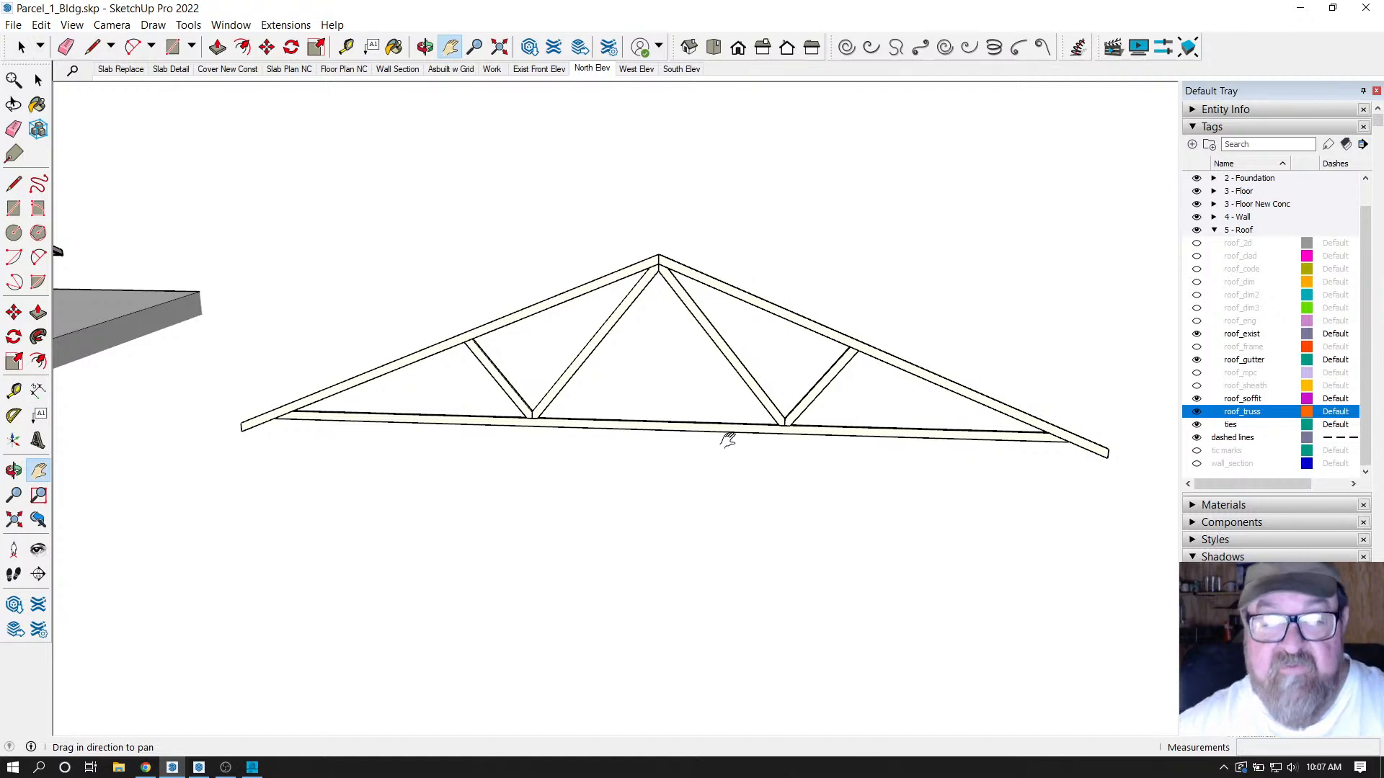
pyautogui.scroll(1, 880, 431)
pyautogui.scroll(1, 690, 388)
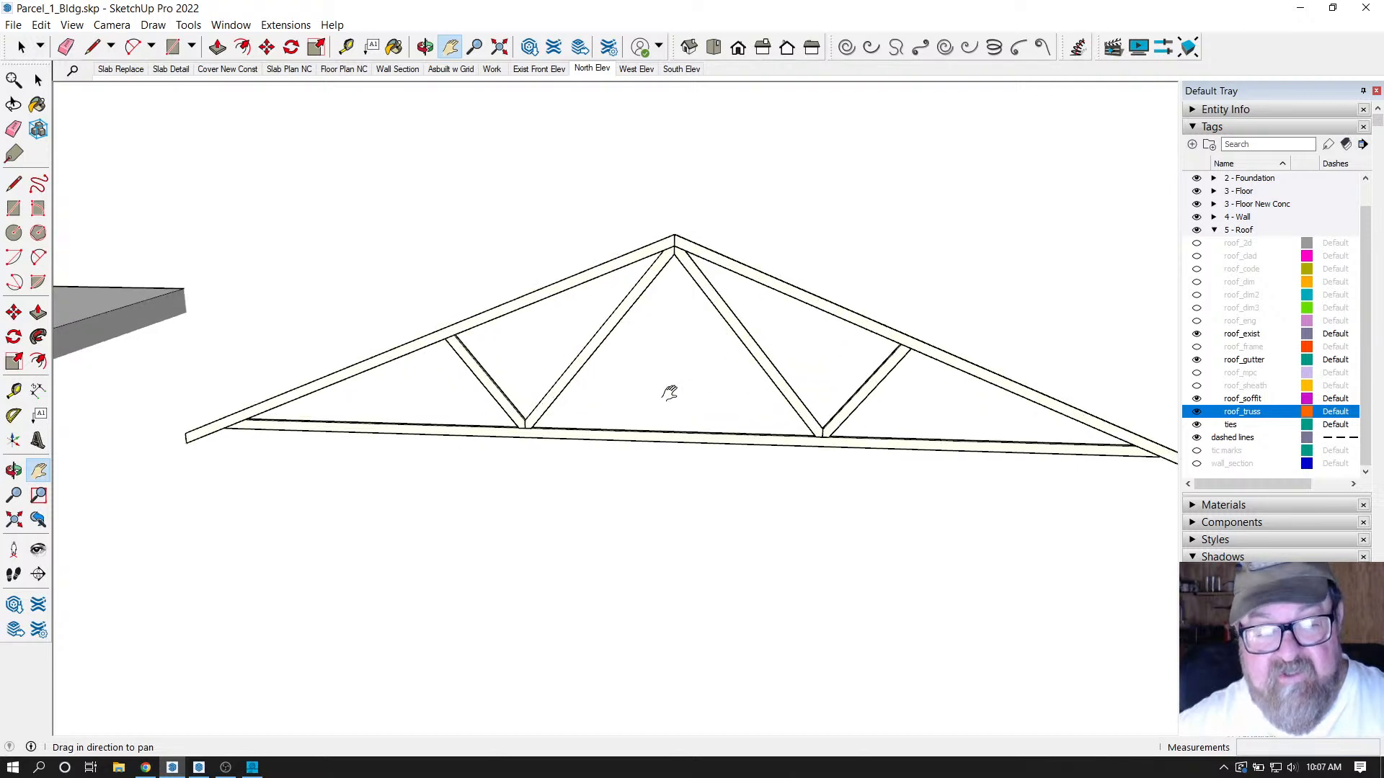
pyautogui.scroll(-1, 669, 393)
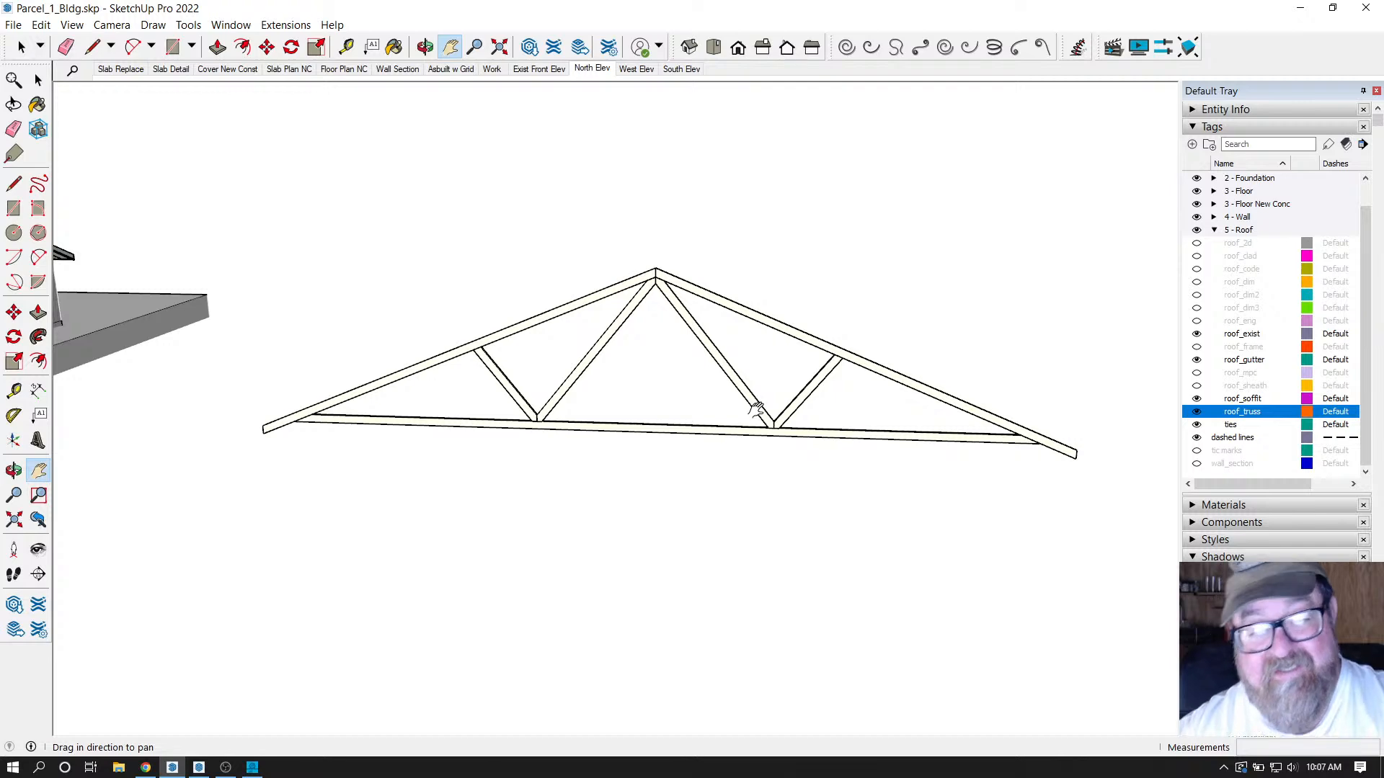
pyautogui.scroll(-2, 757, 410)
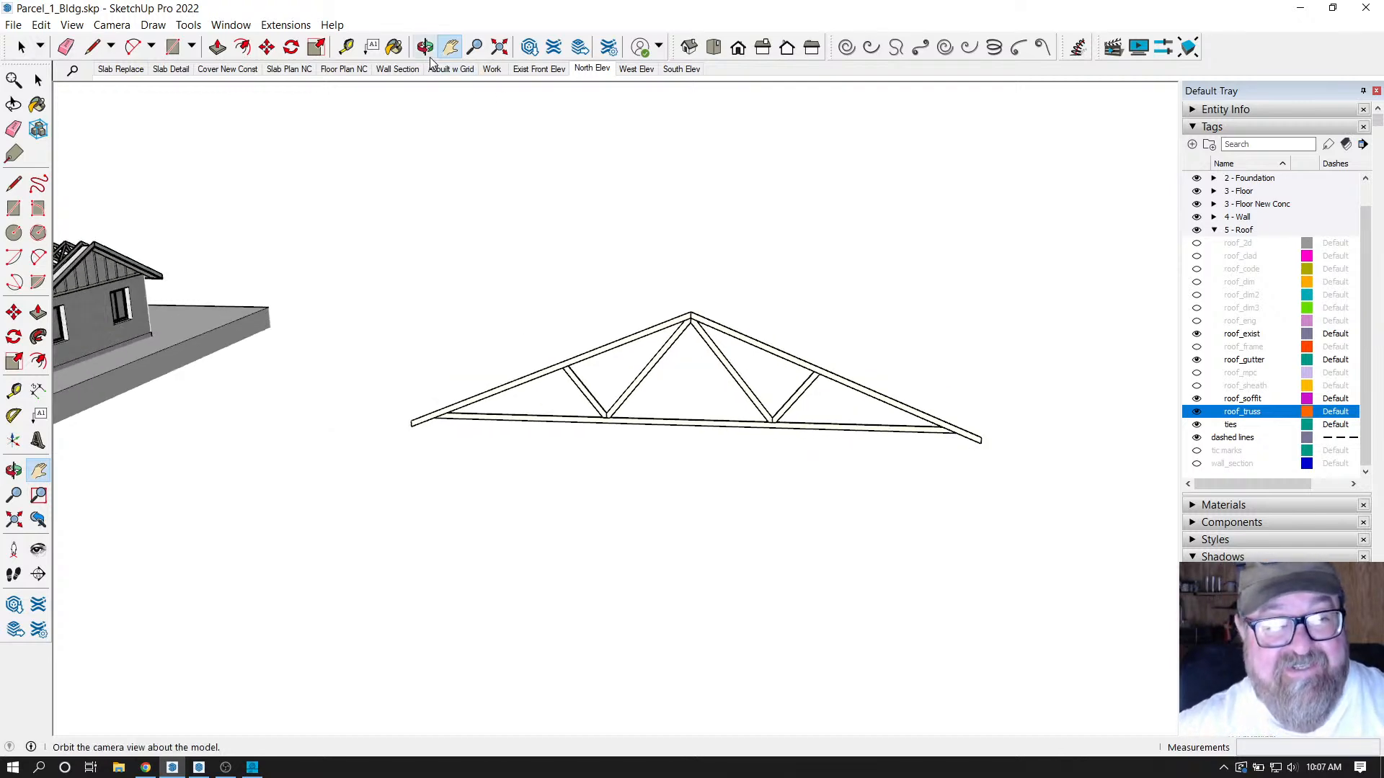
# Orbit up to a higher view showing both the house and the truss copy.
pyautogui.click(425, 47)
pyautogui.scroll(-3, 955, 260)
pyautogui.moveTo(1023, 312); pyautogui.dragTo(145, 377)
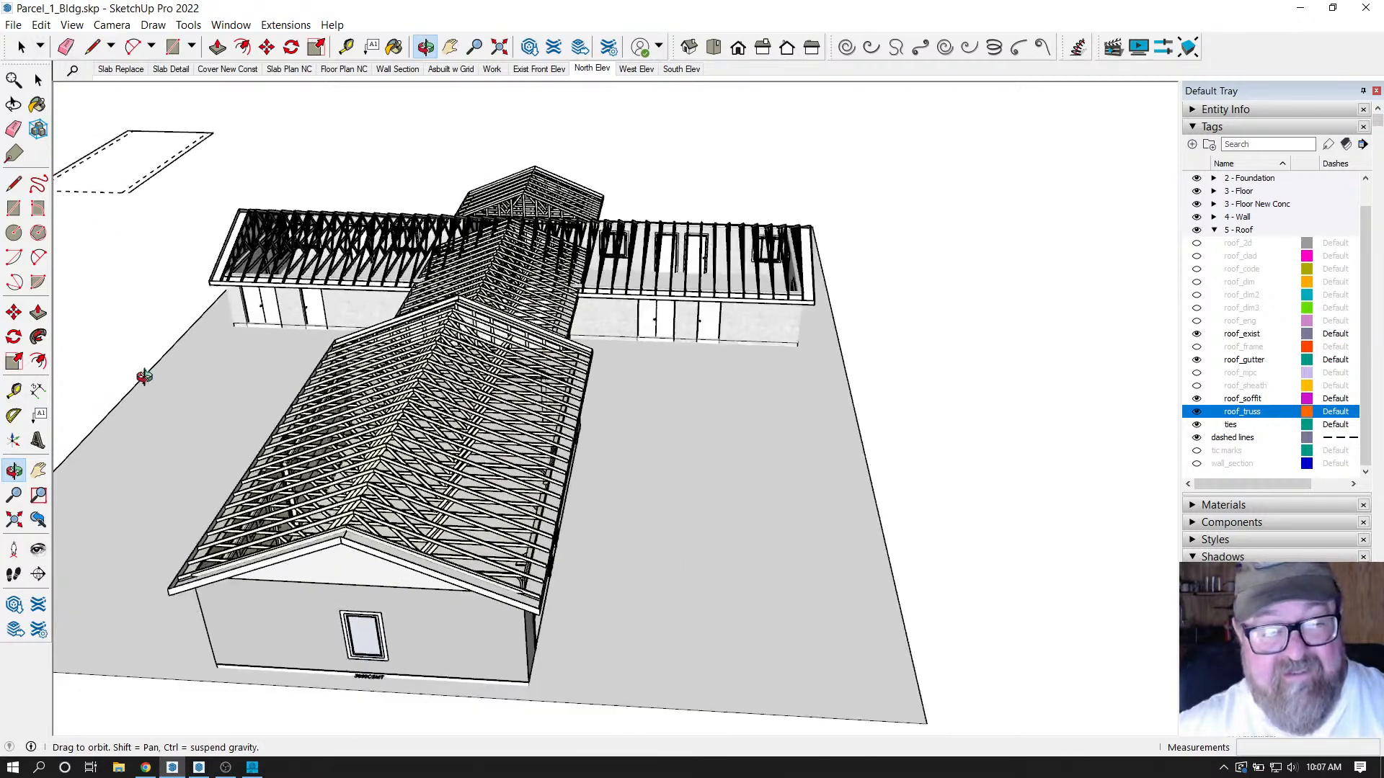
pyautogui.scroll(-2, 137, 379)
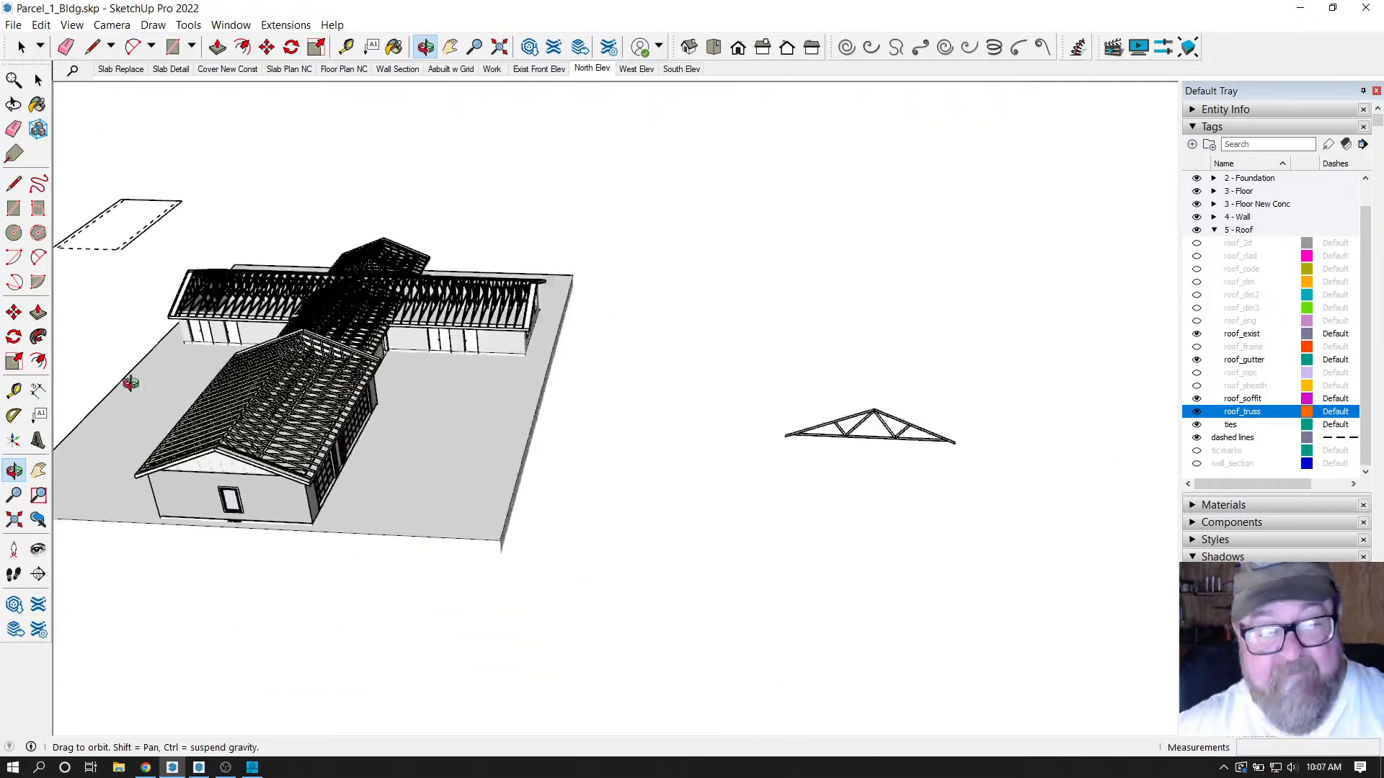
pyautogui.moveTo(577, 487); pyautogui.dragTo(573, 484)
pyautogui.moveTo(491, 456); pyautogui.dragTo(376, 403)
pyautogui.scroll(3, 769, 460)
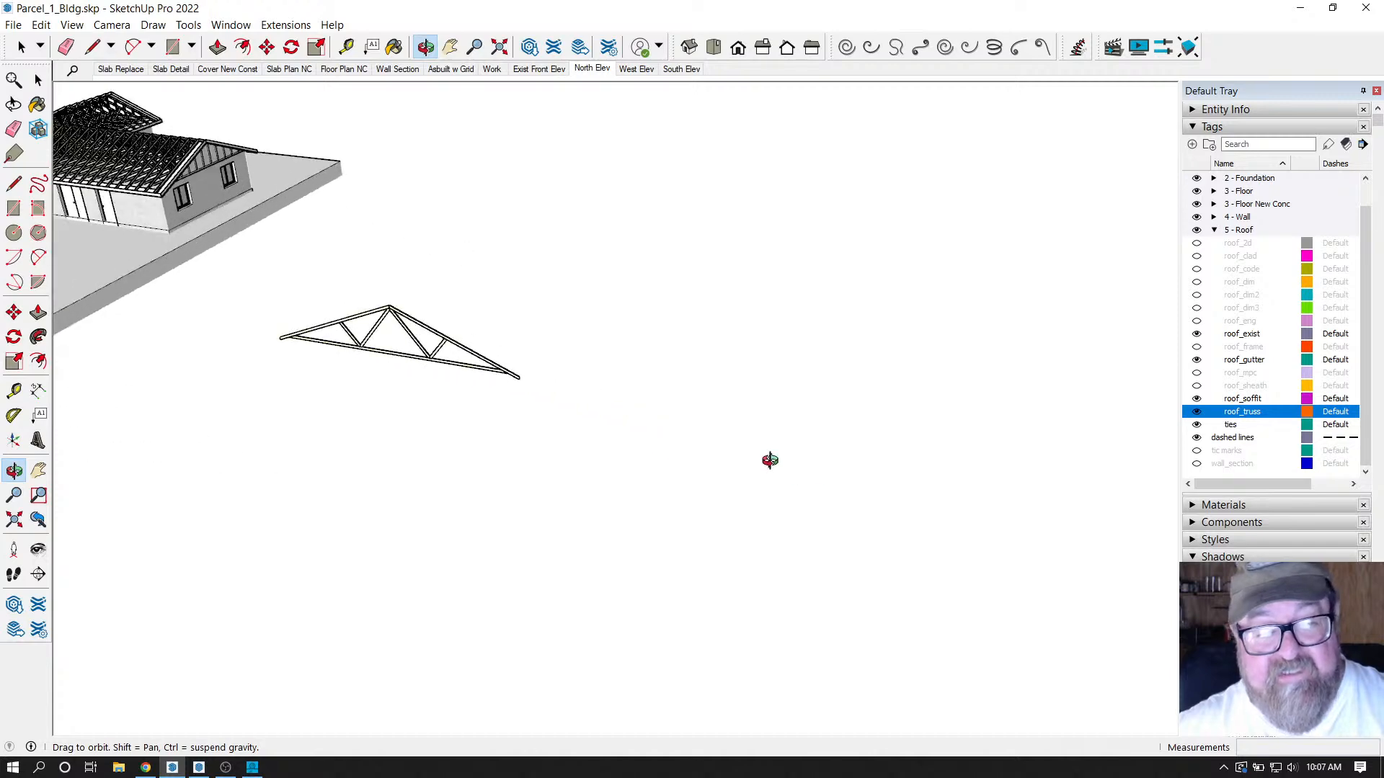
pyautogui.scroll(4, 433, 325)
pyautogui.scroll(1, 310, 263)
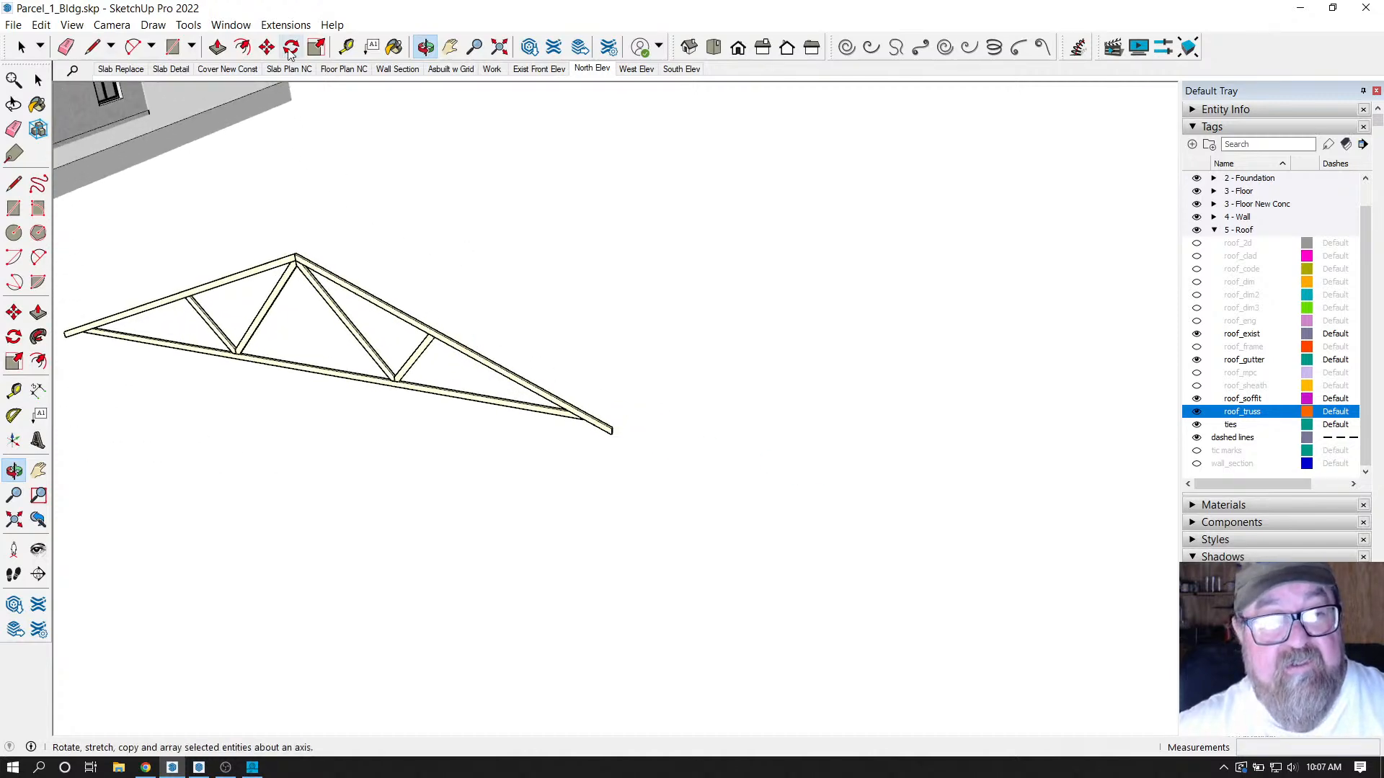
# Build a Medeek Attic truss roof, 41.1354 ft span by 83.2444 ft long, accepting 109.1" attic height.
pyautogui.click(285, 24)
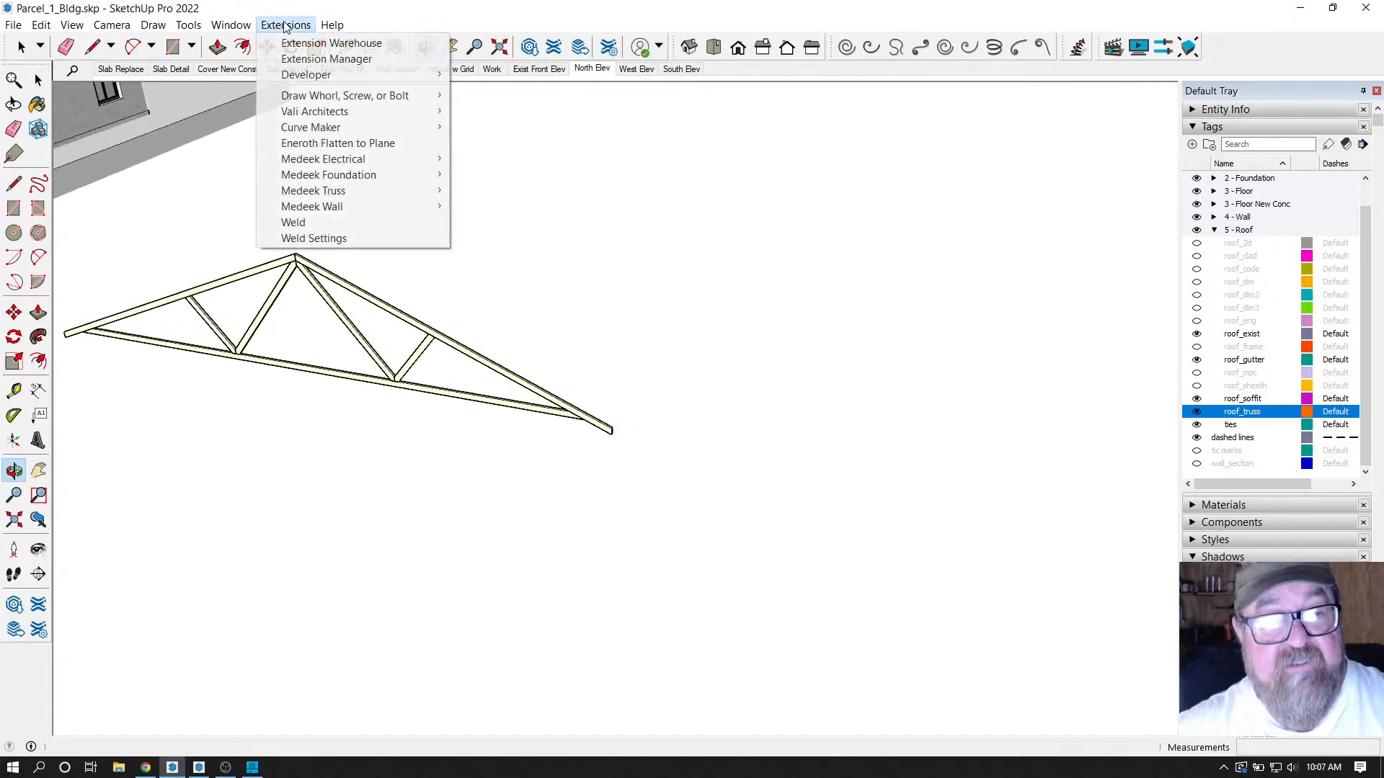
pyautogui.moveTo(331, 192)
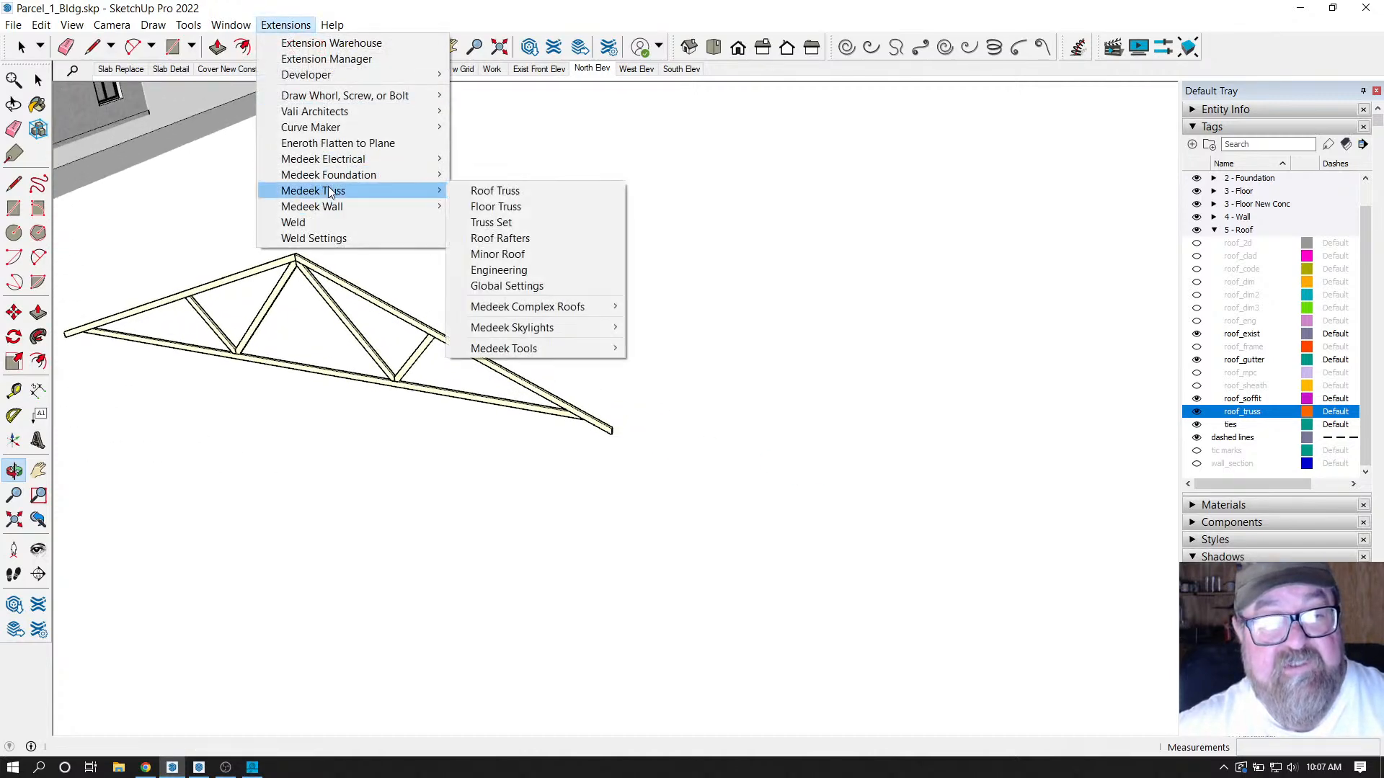
pyautogui.click(486, 192)
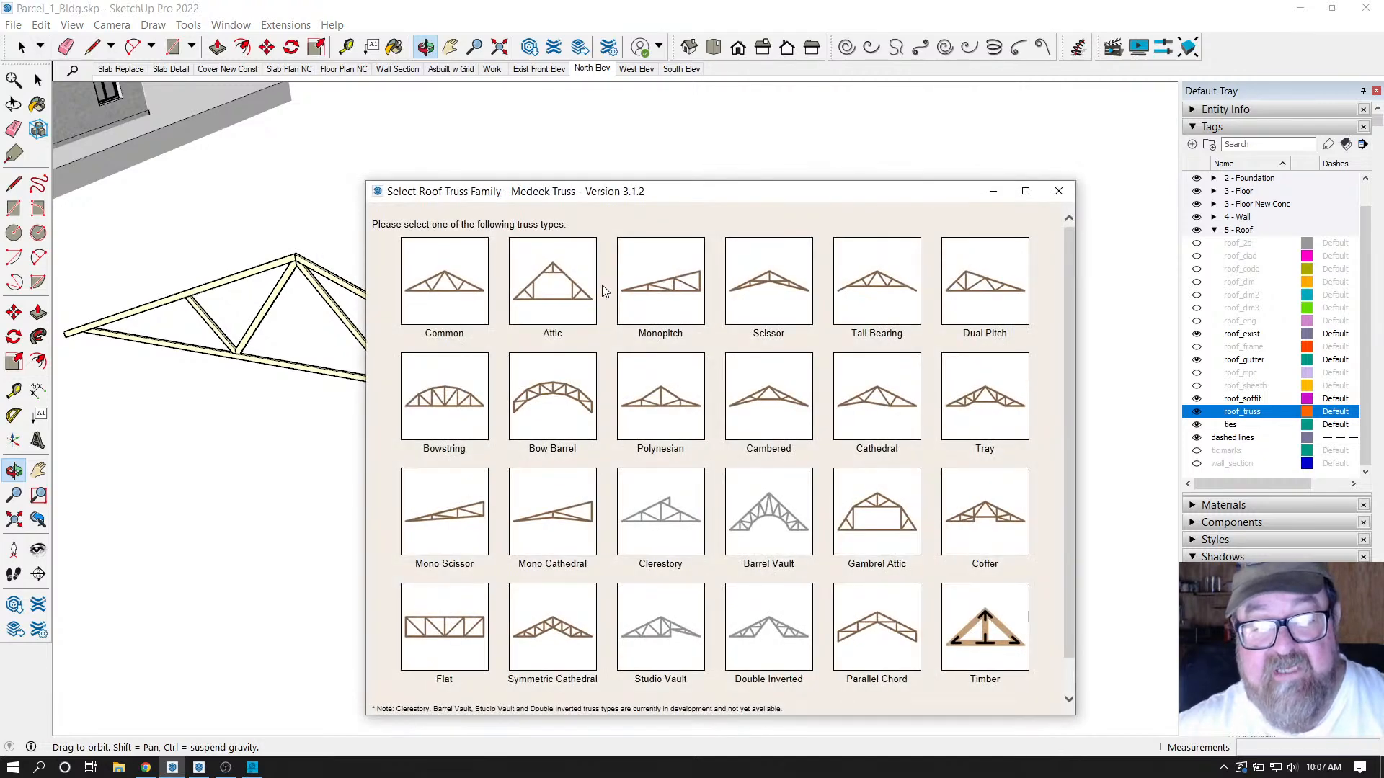
pyautogui.click(551, 288)
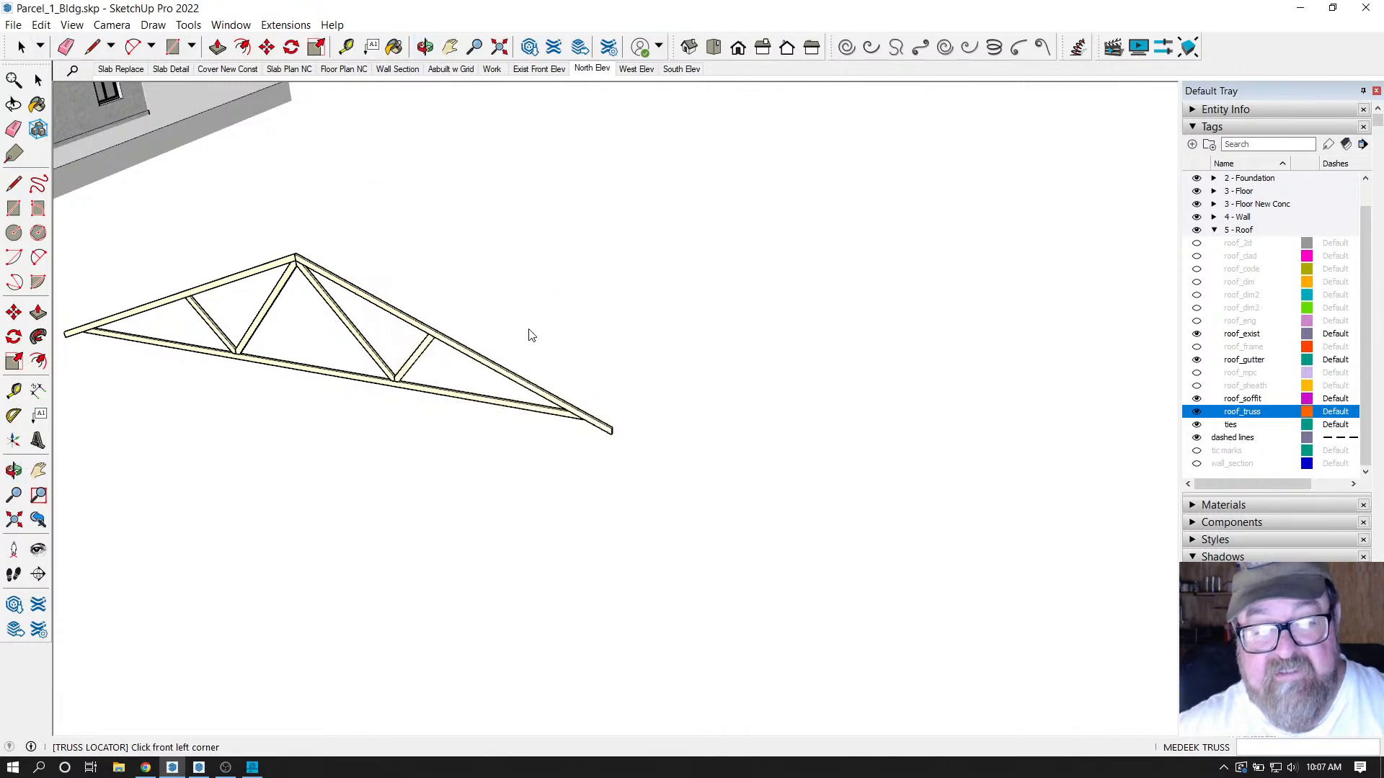
pyautogui.click(625, 401)
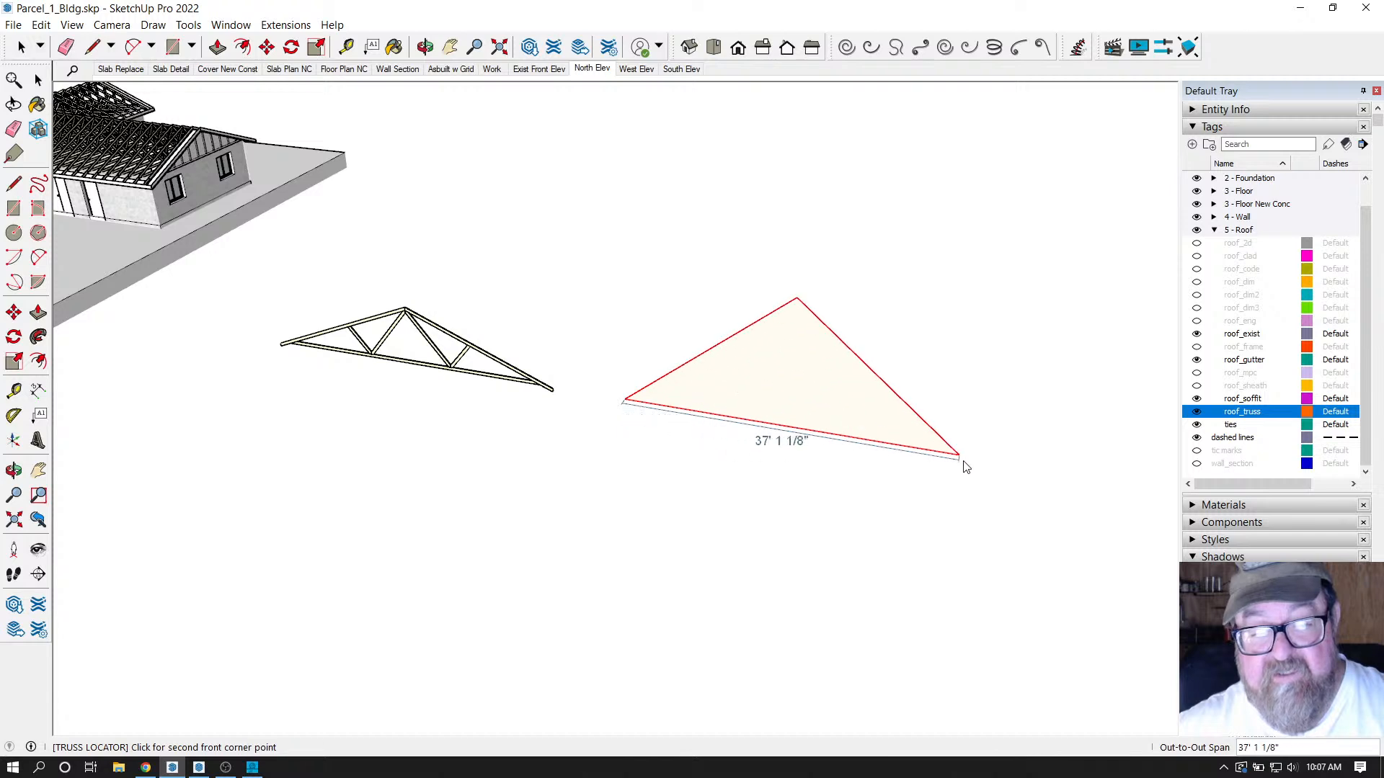
pyautogui.click(999, 469)
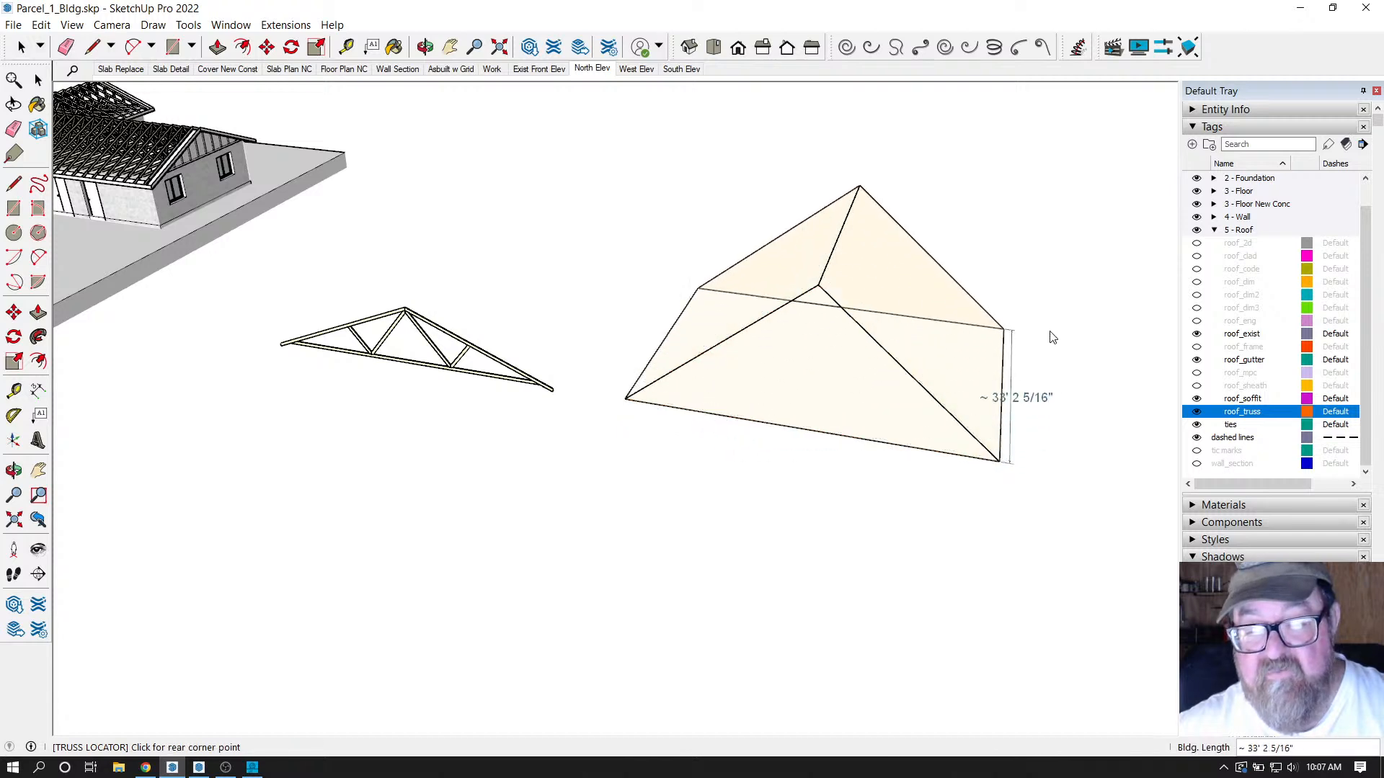
pyautogui.click(1035, 216)
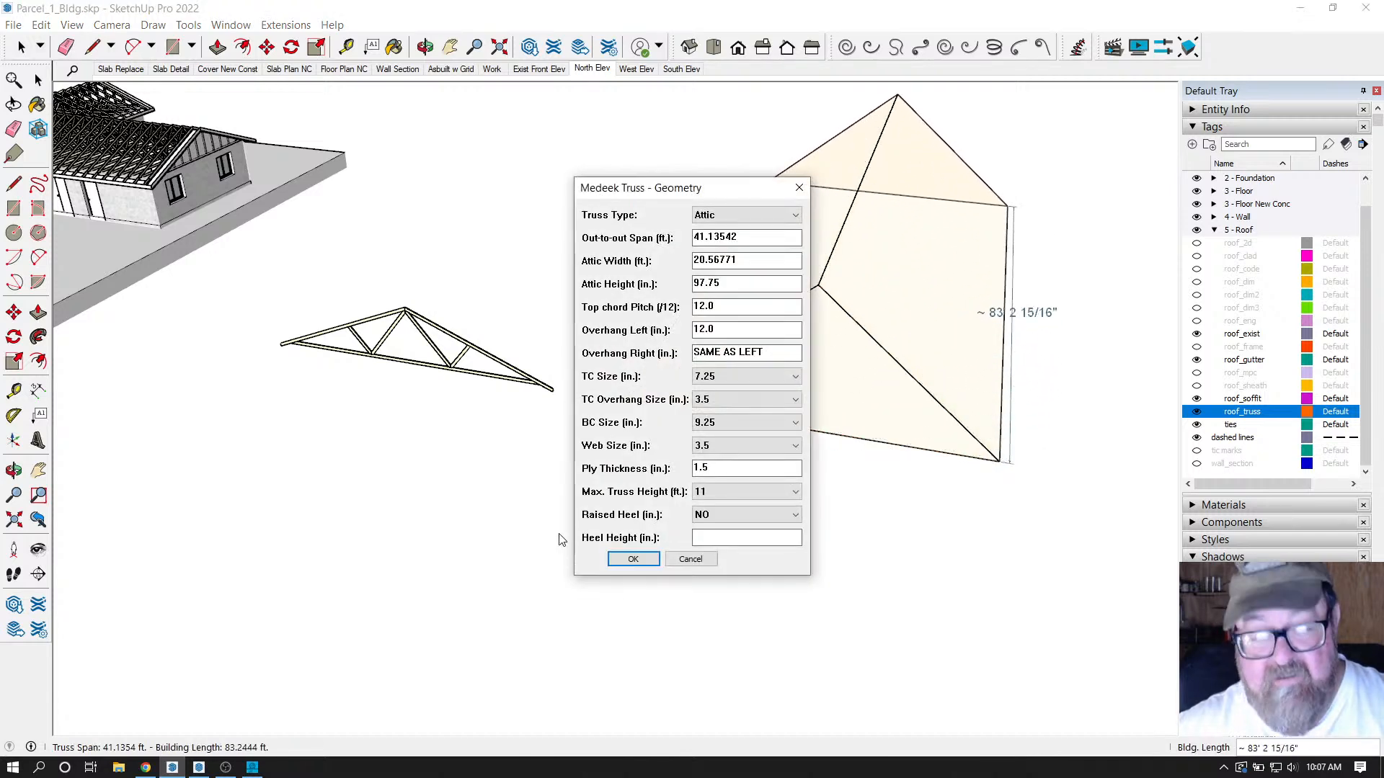
pyautogui.click(620, 559)
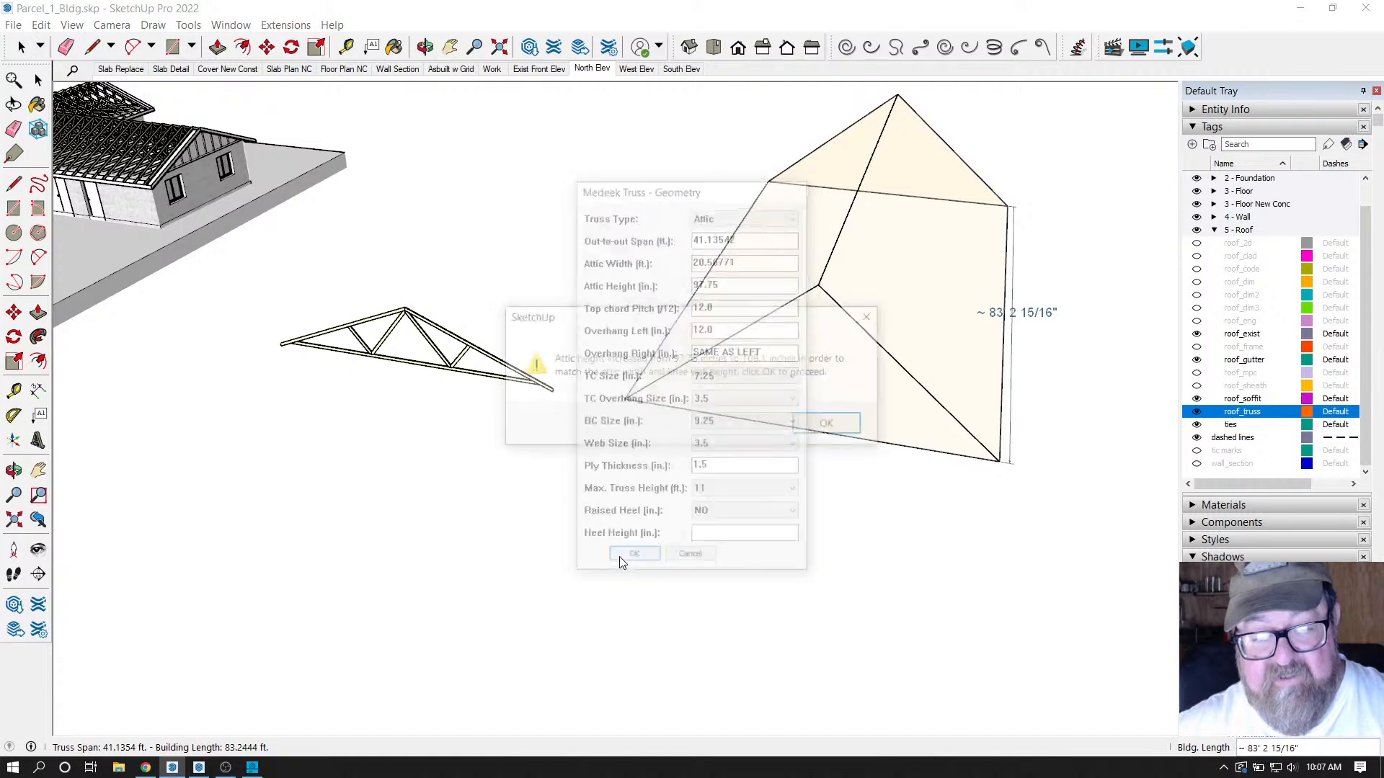
pyautogui.click(813, 431)
pyautogui.click(637, 443)
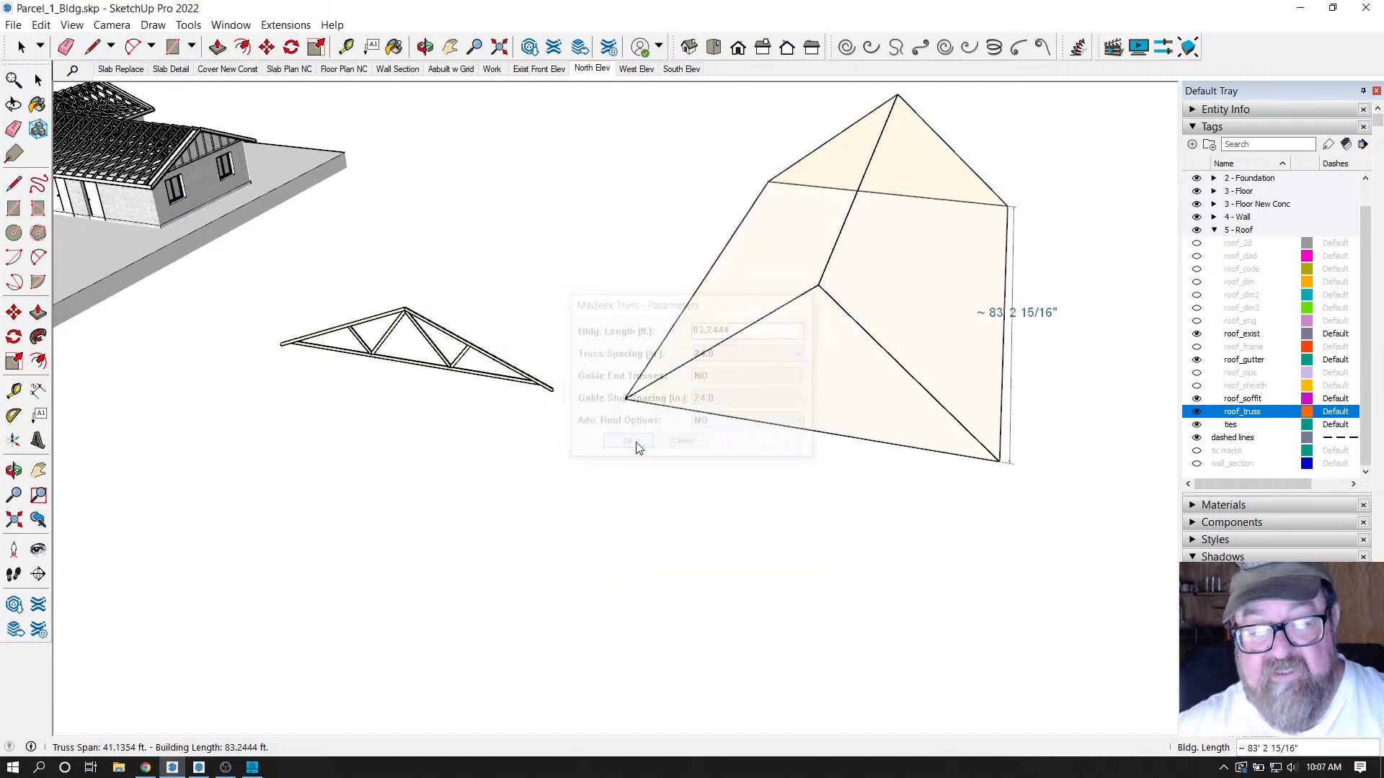
pyautogui.click(426, 47)
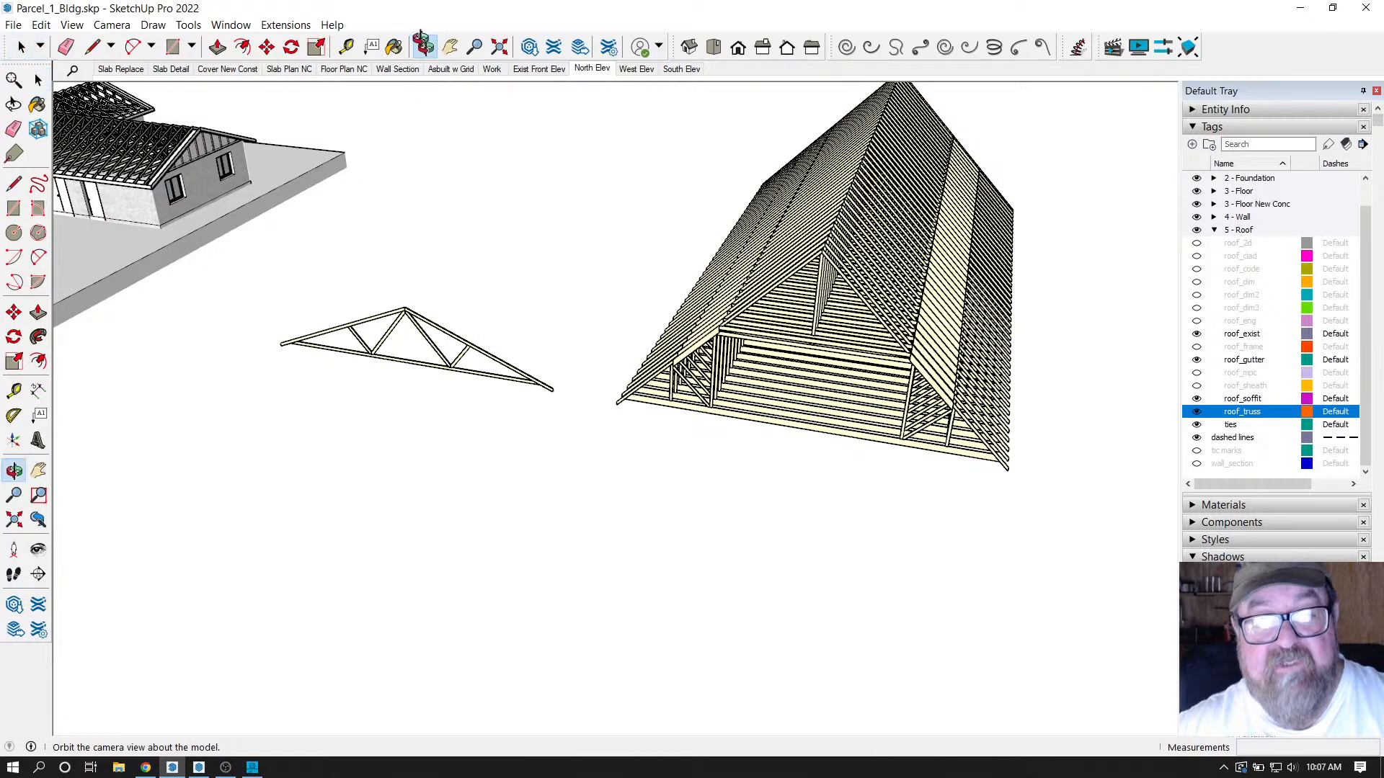
pyautogui.moveTo(886, 267); pyautogui.dragTo(879, 236)
pyautogui.scroll(4, 880, 235)
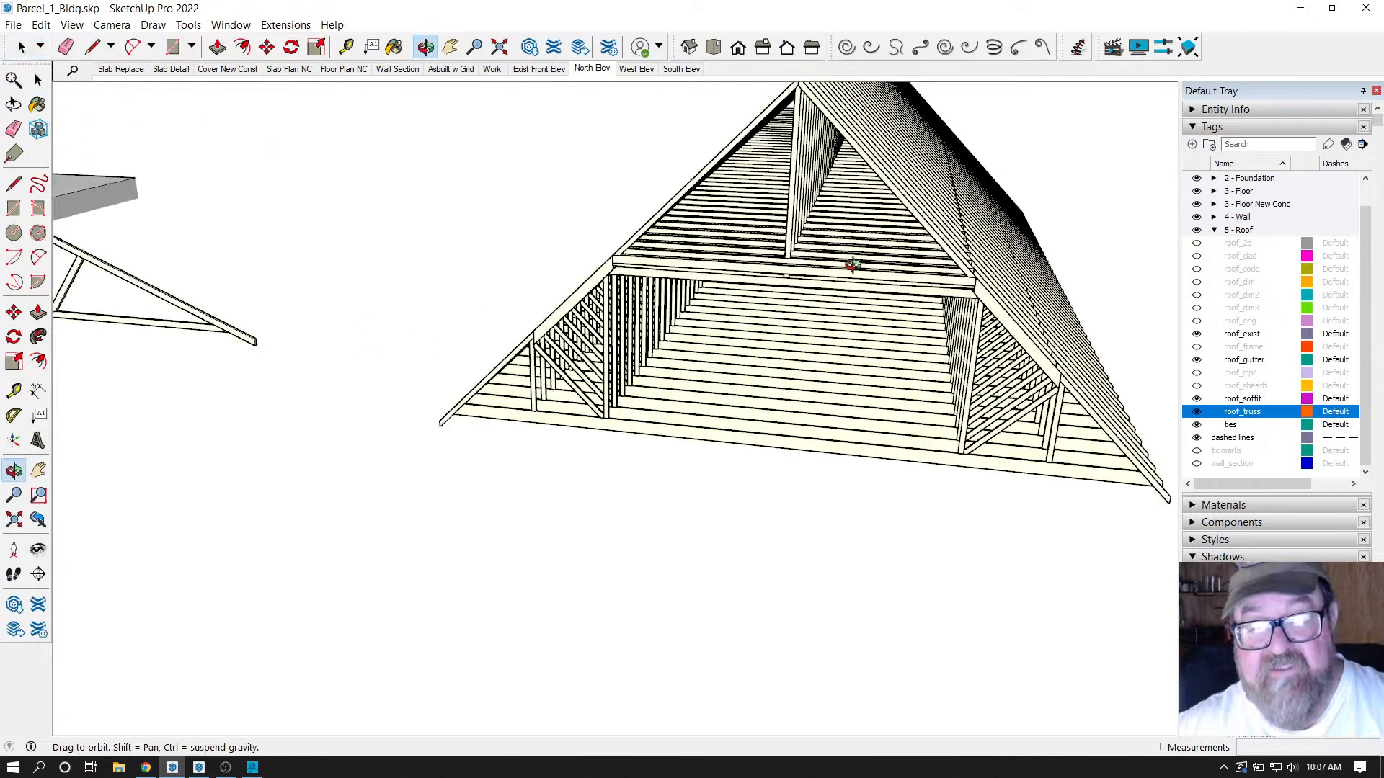
pyautogui.scroll(6, 889, 261)
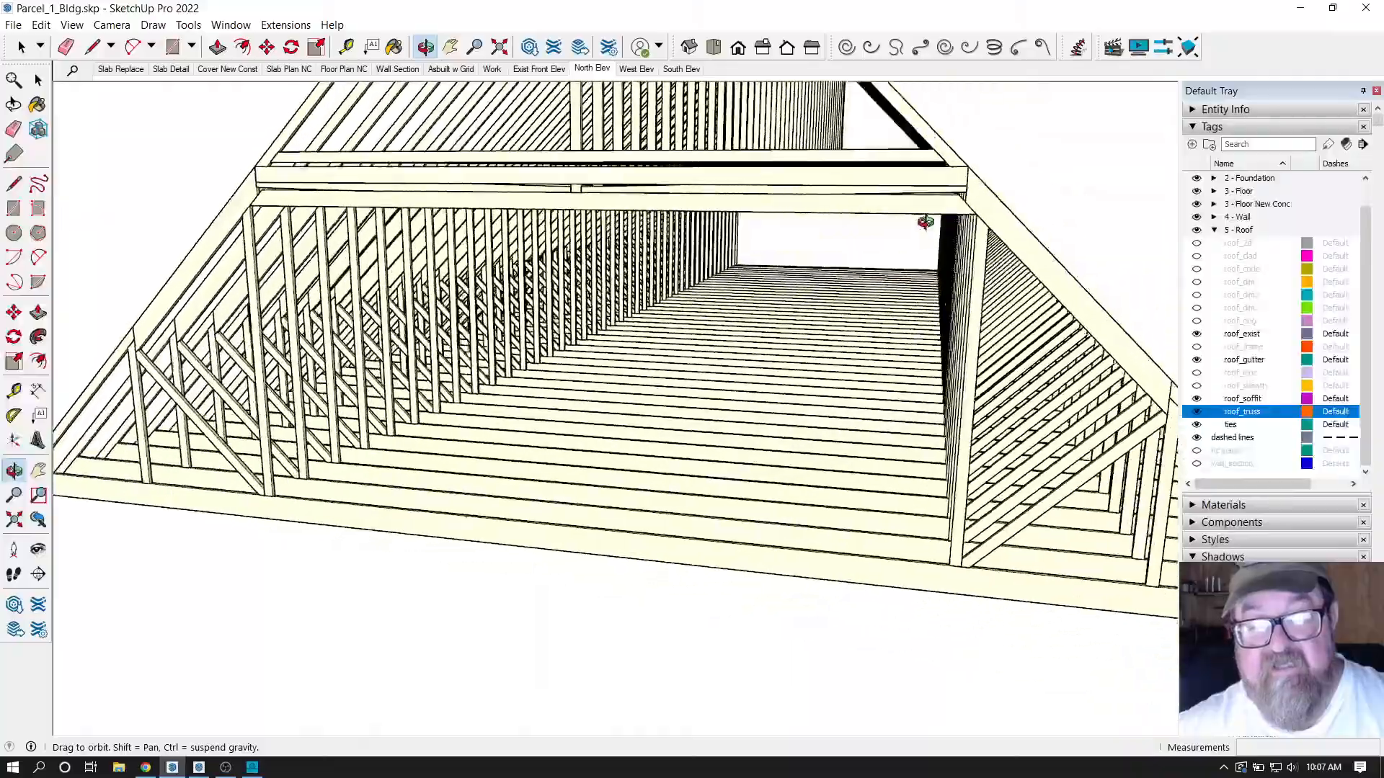
pyautogui.moveTo(926, 222); pyautogui.dragTo(355, 336)
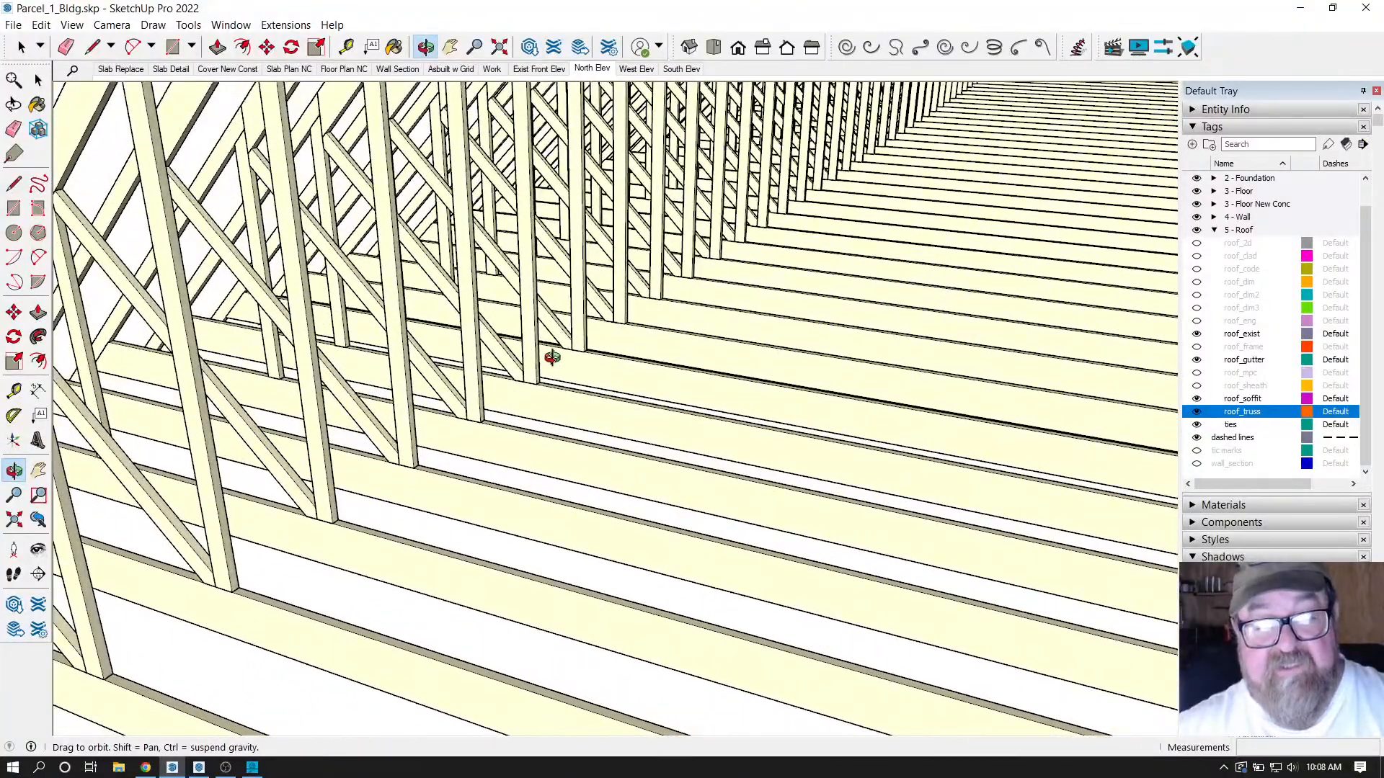
pyautogui.moveTo(573, 360); pyautogui.dragTo(262, 466)
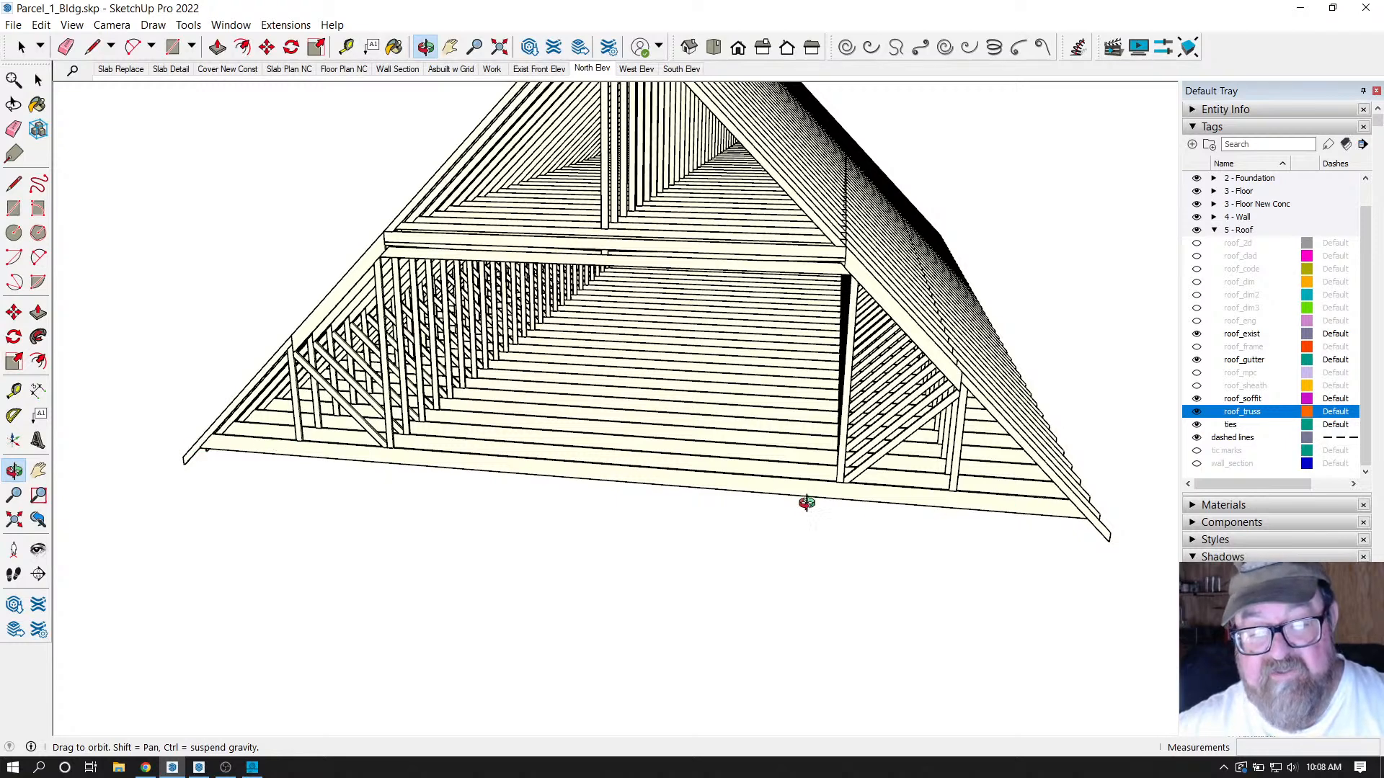
pyautogui.scroll(4, 363, 455)
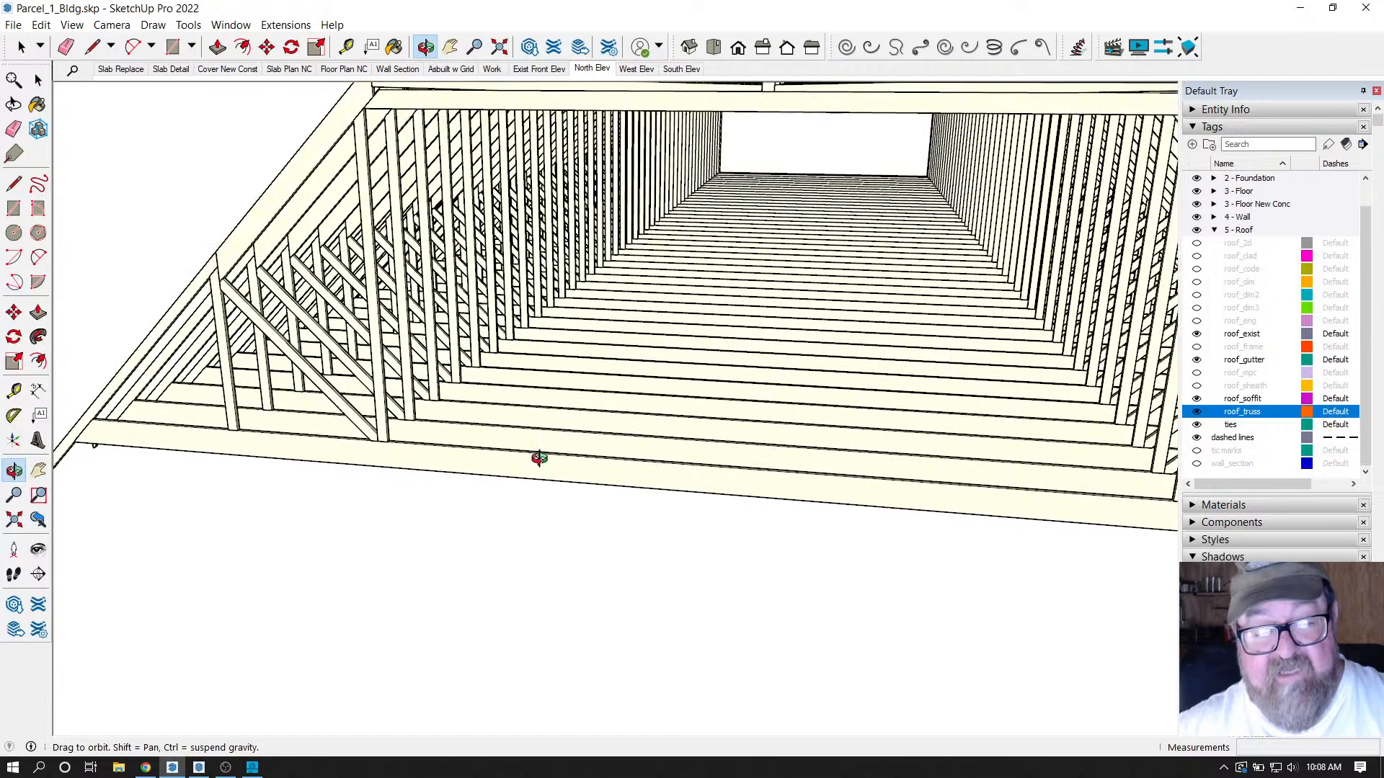
pyautogui.moveTo(555, 452); pyautogui.dragTo(458, 440)
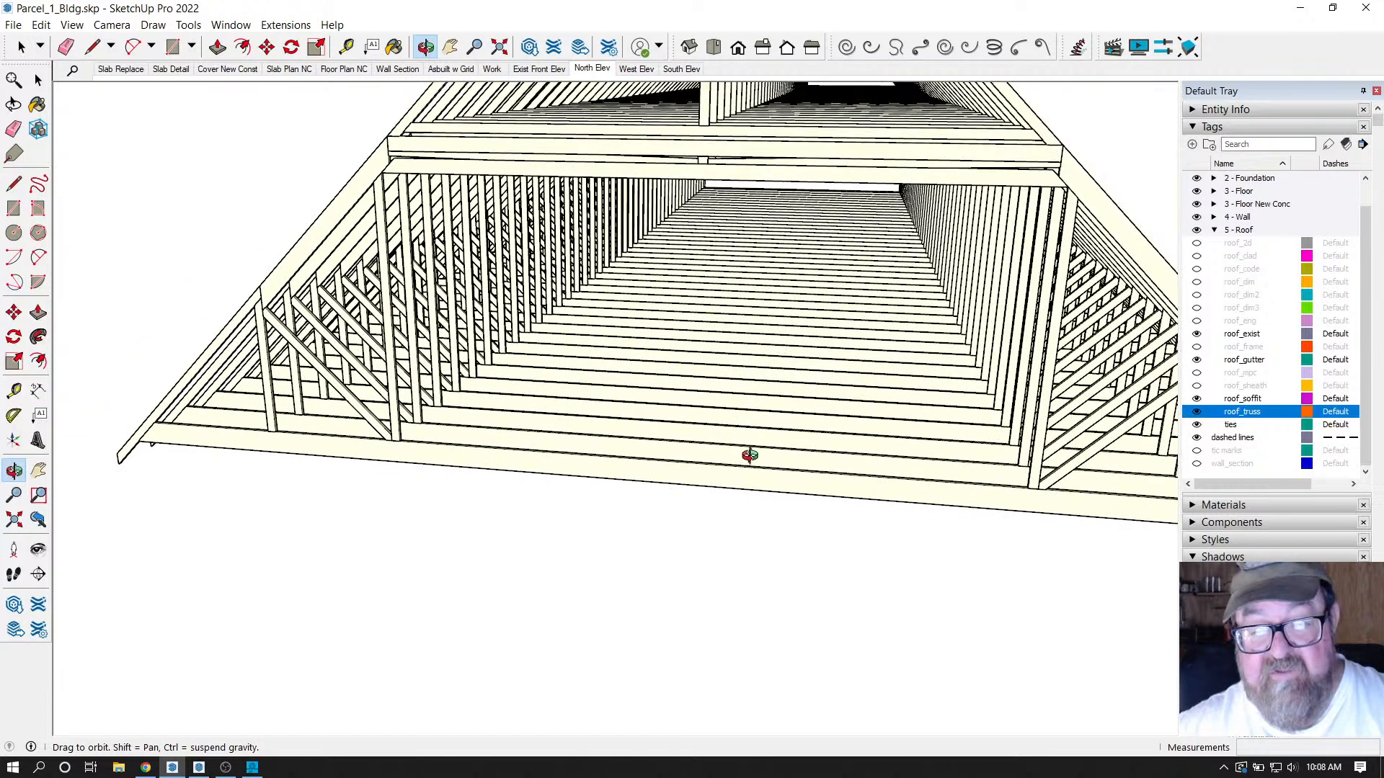
pyautogui.scroll(5, 388, 464)
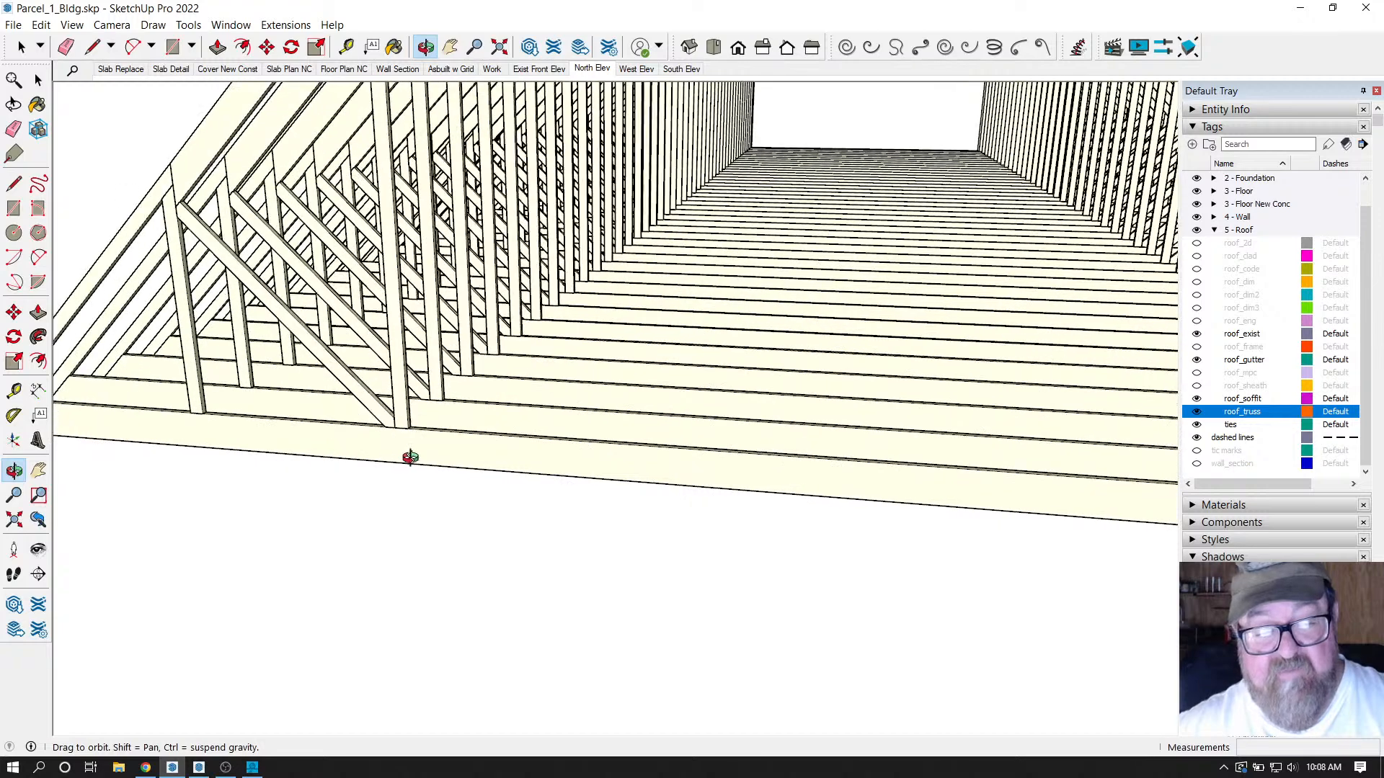
# Measure the 9 1/4" fascia depth and a 1' 11 1/4" distance above the roof edge.
pyautogui.click(346, 47)
pyautogui.scroll(2, 440, 392)
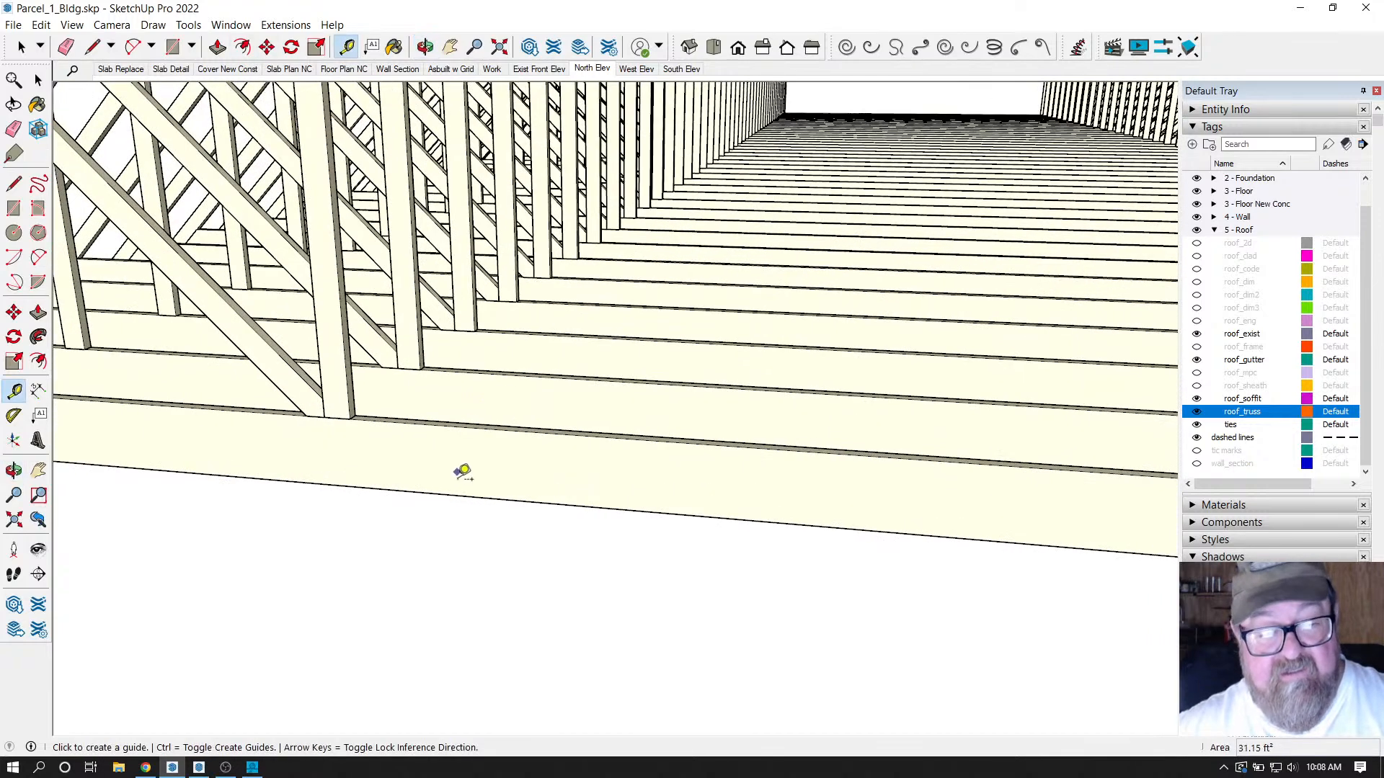
pyautogui.click(459, 495)
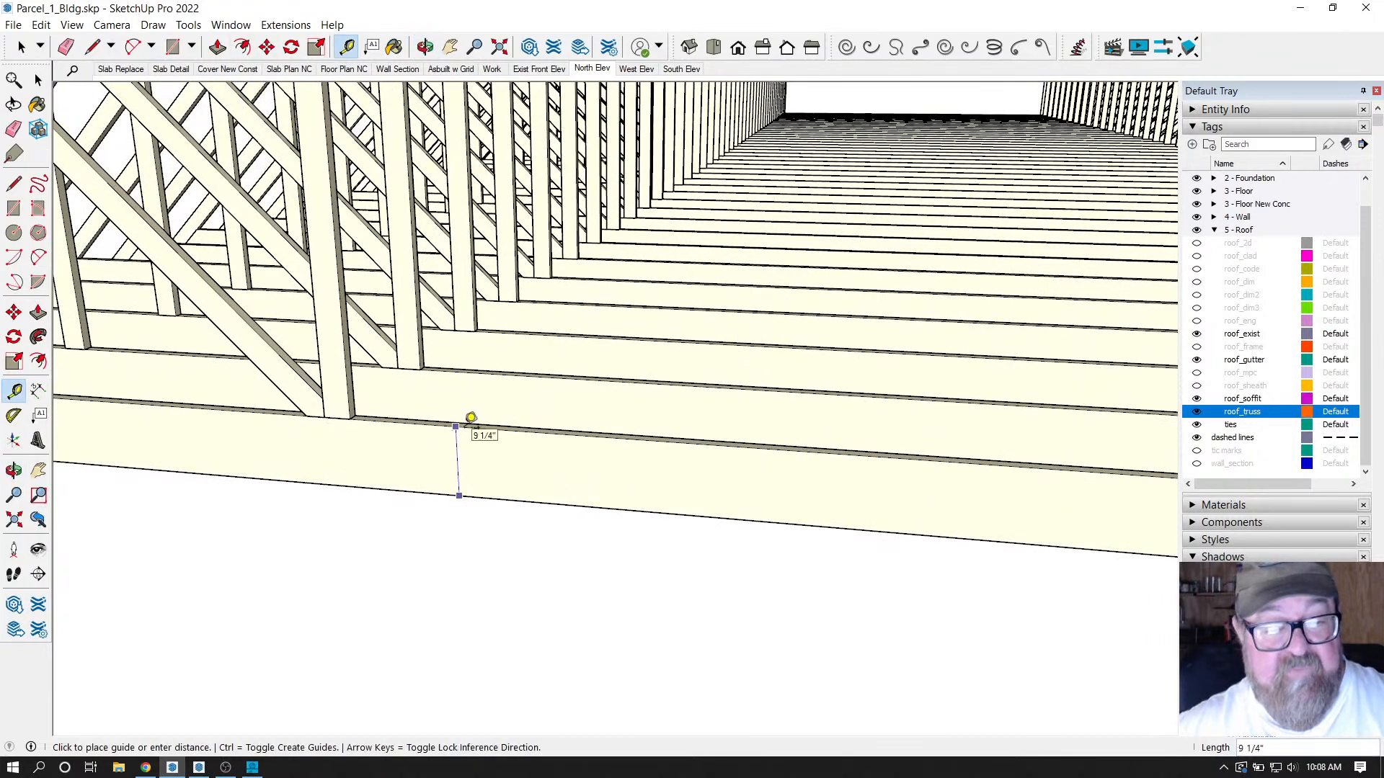
pyautogui.click(470, 418)
pyautogui.click(465, 426)
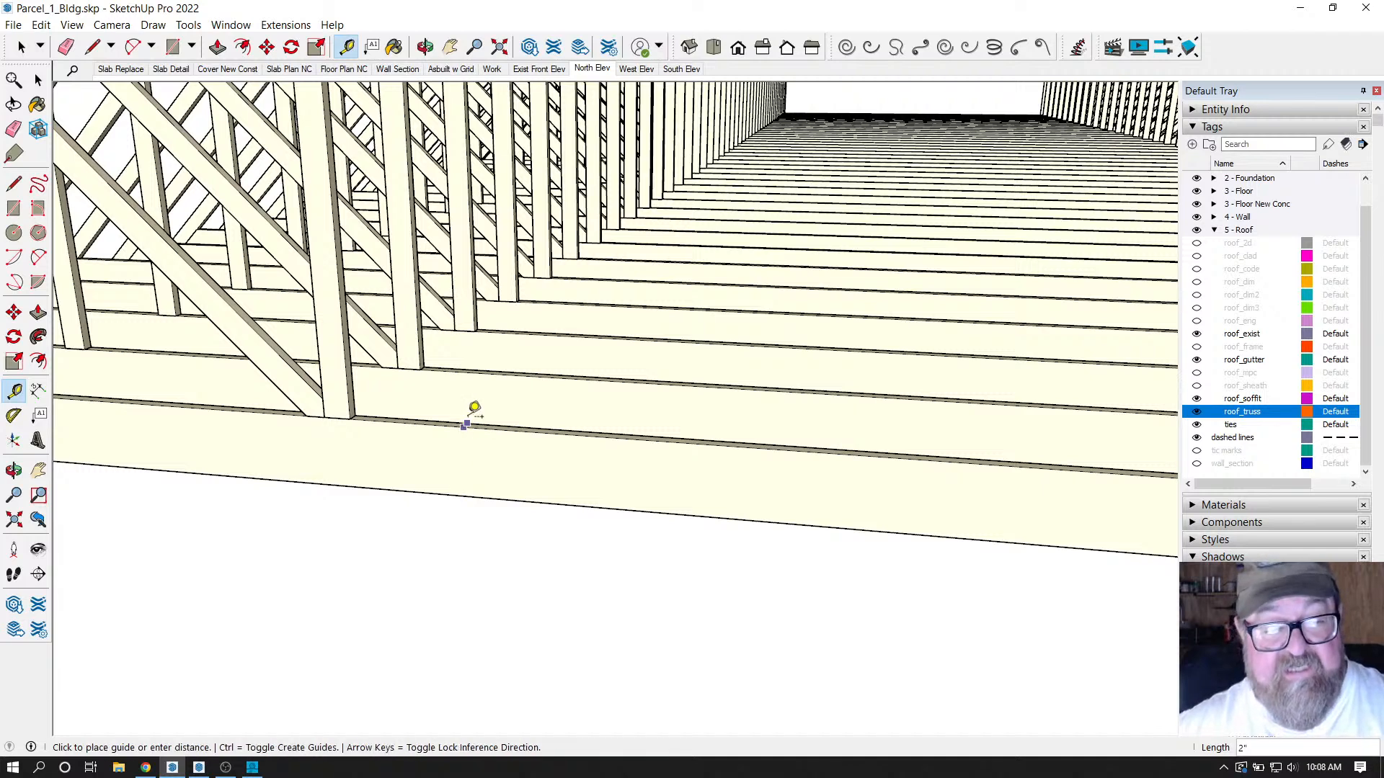
pyautogui.click(508, 364)
pyautogui.scroll(-6, 485, 612)
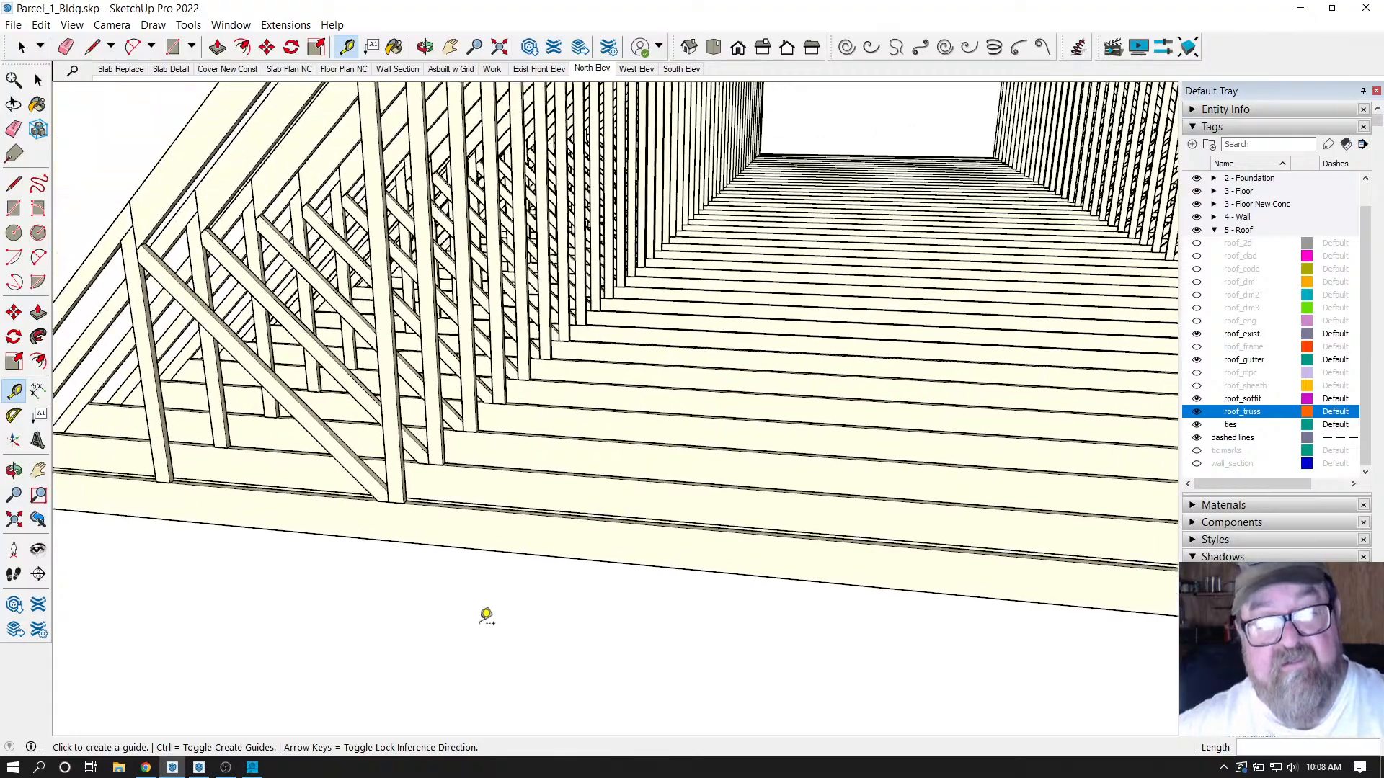
# Orbit around the attic truss roof to view the open attic room.
pyautogui.click(425, 47)
pyautogui.moveTo(937, 432); pyautogui.dragTo(326, 166)
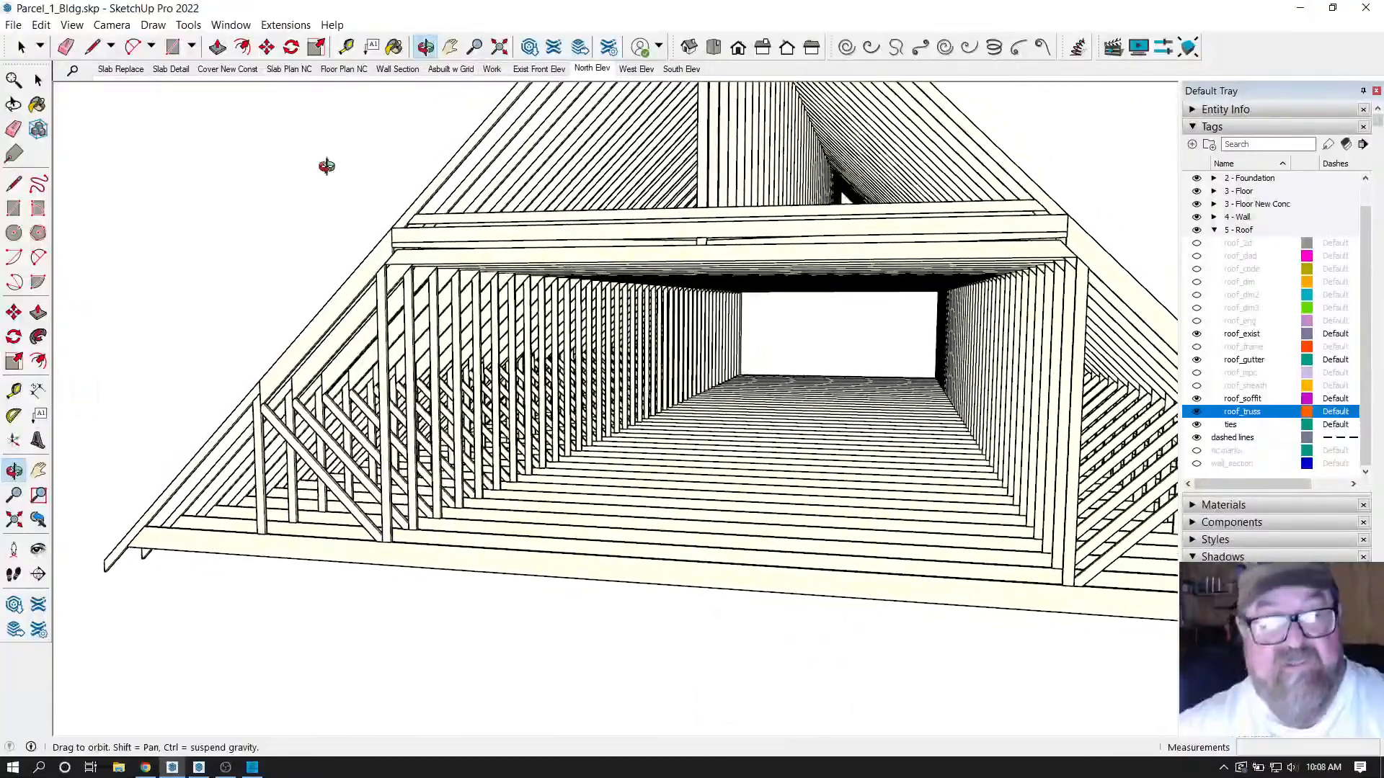
pyautogui.moveTo(519, 291); pyautogui.dragTo(404, 153)
pyautogui.click(348, 46)
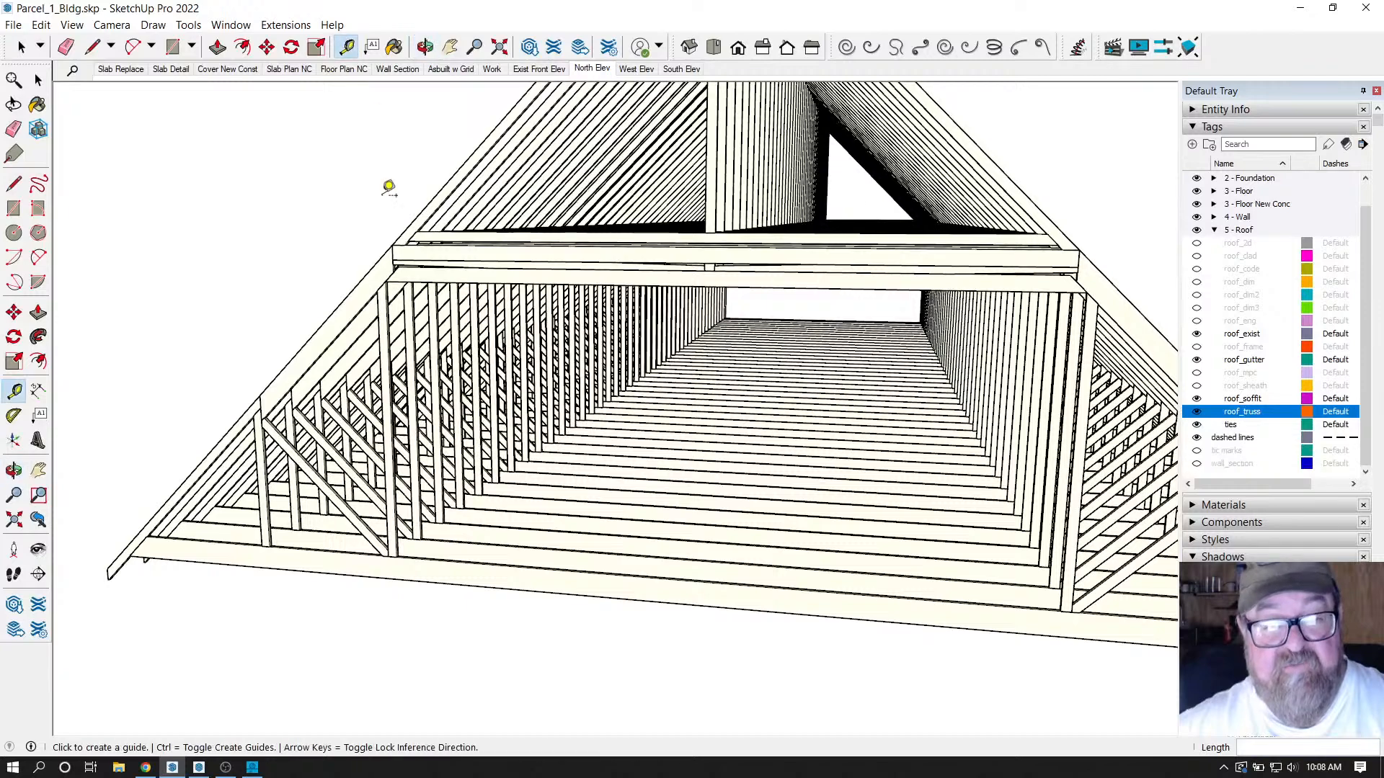
pyautogui.scroll(6, 602, 508)
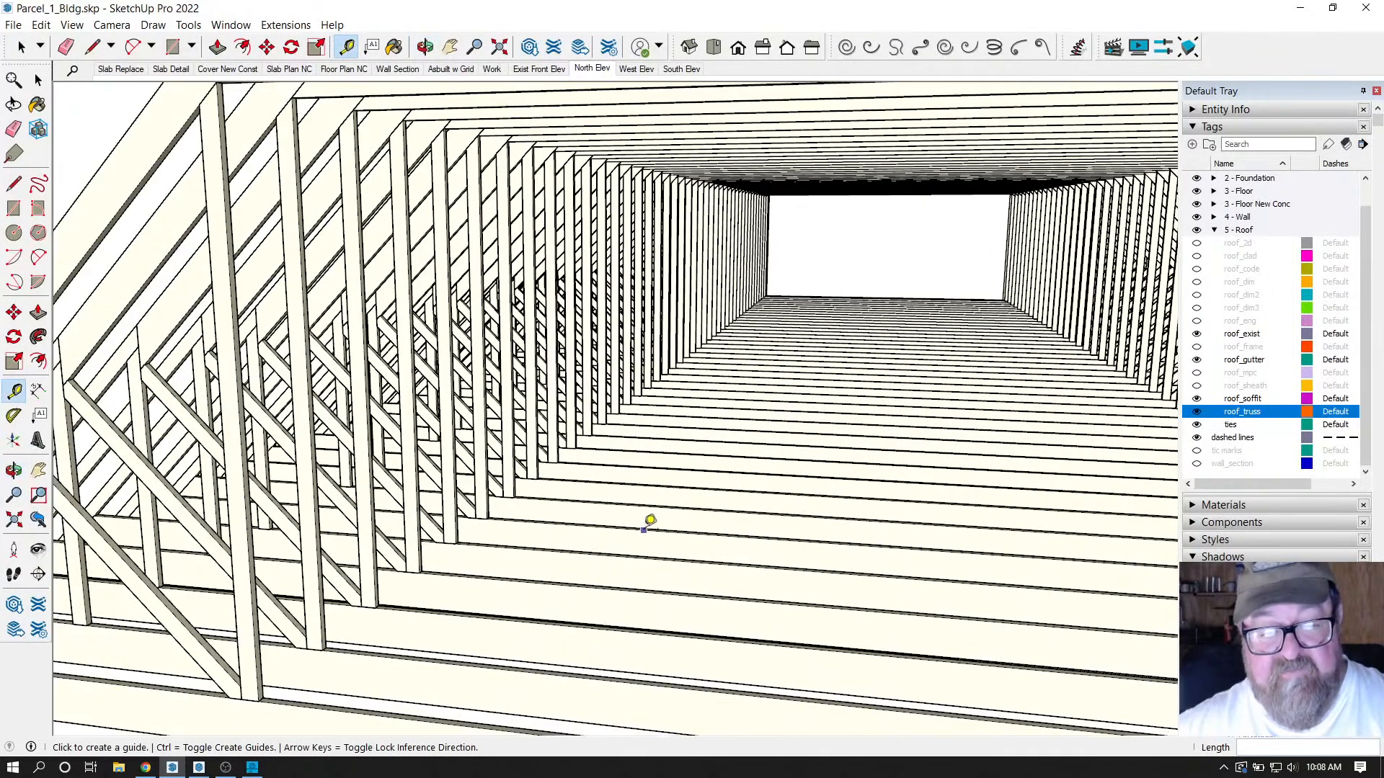
pyautogui.press('l')
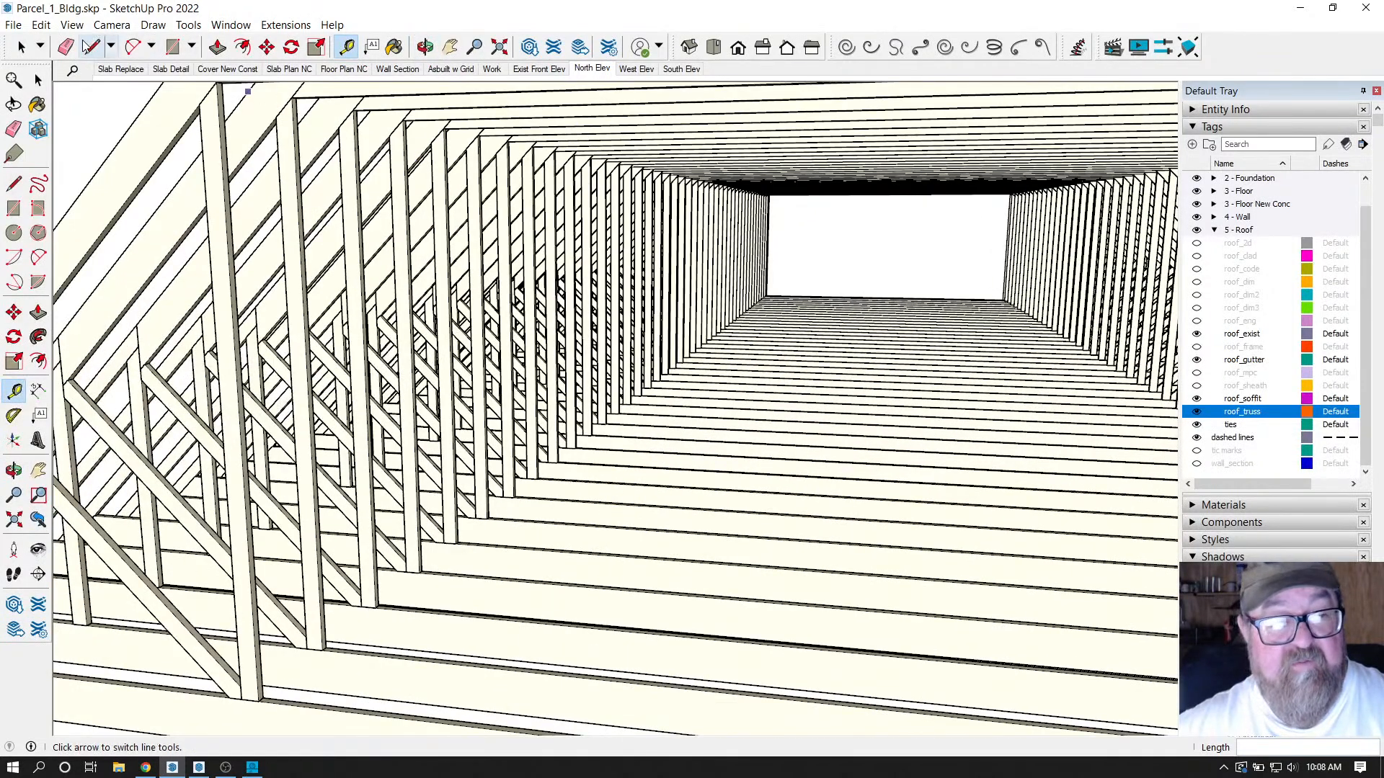
pyautogui.click(697, 101)
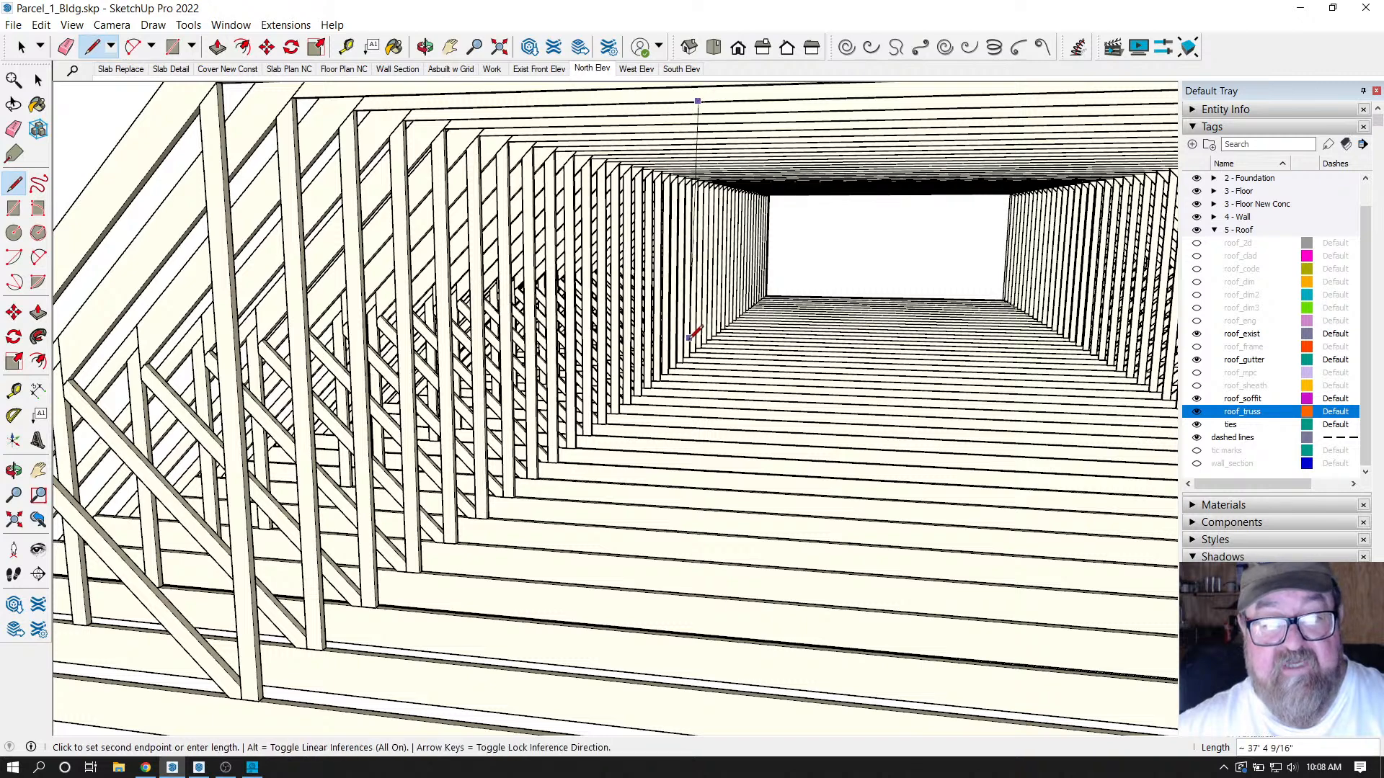
pyautogui.scroll(-6, 685, 396)
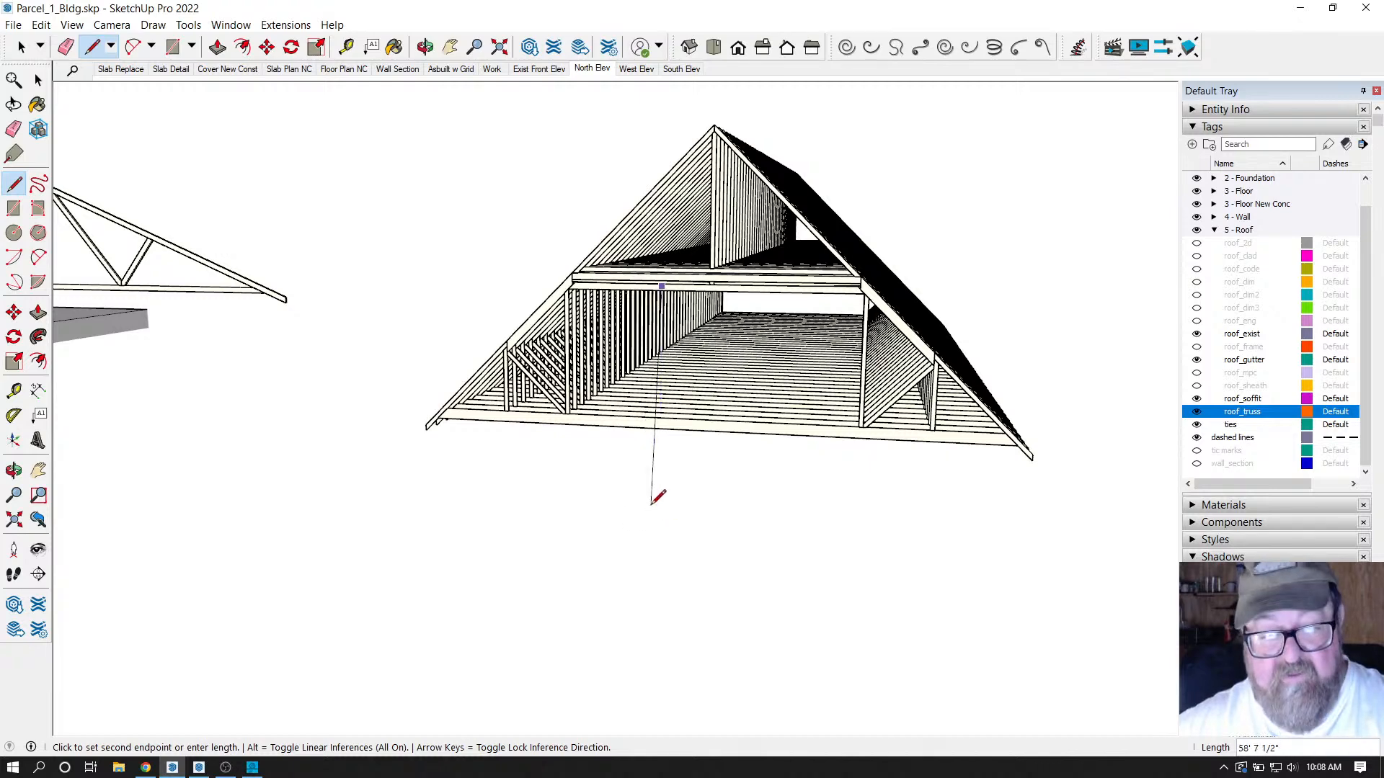
pyautogui.scroll(10, 670, 479)
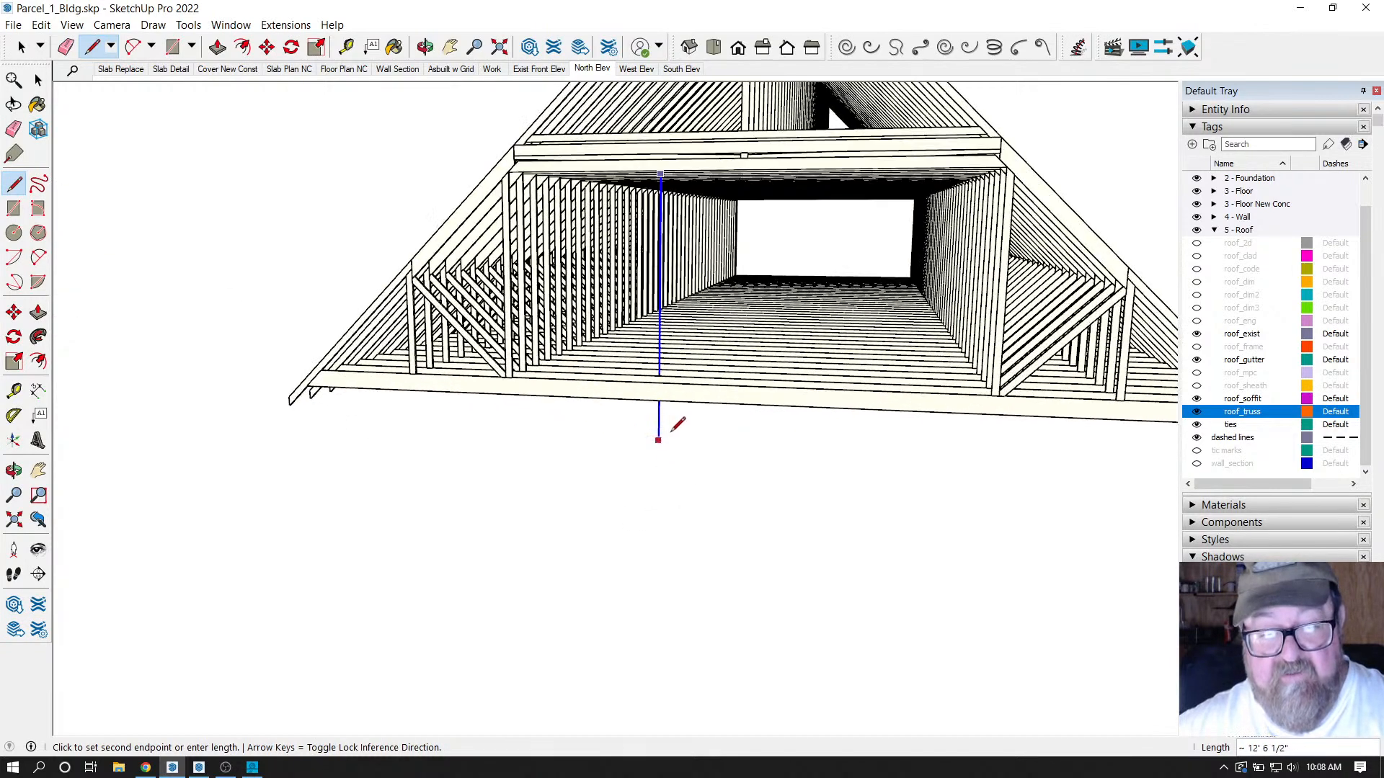
pyautogui.scroll(2, 656, 357)
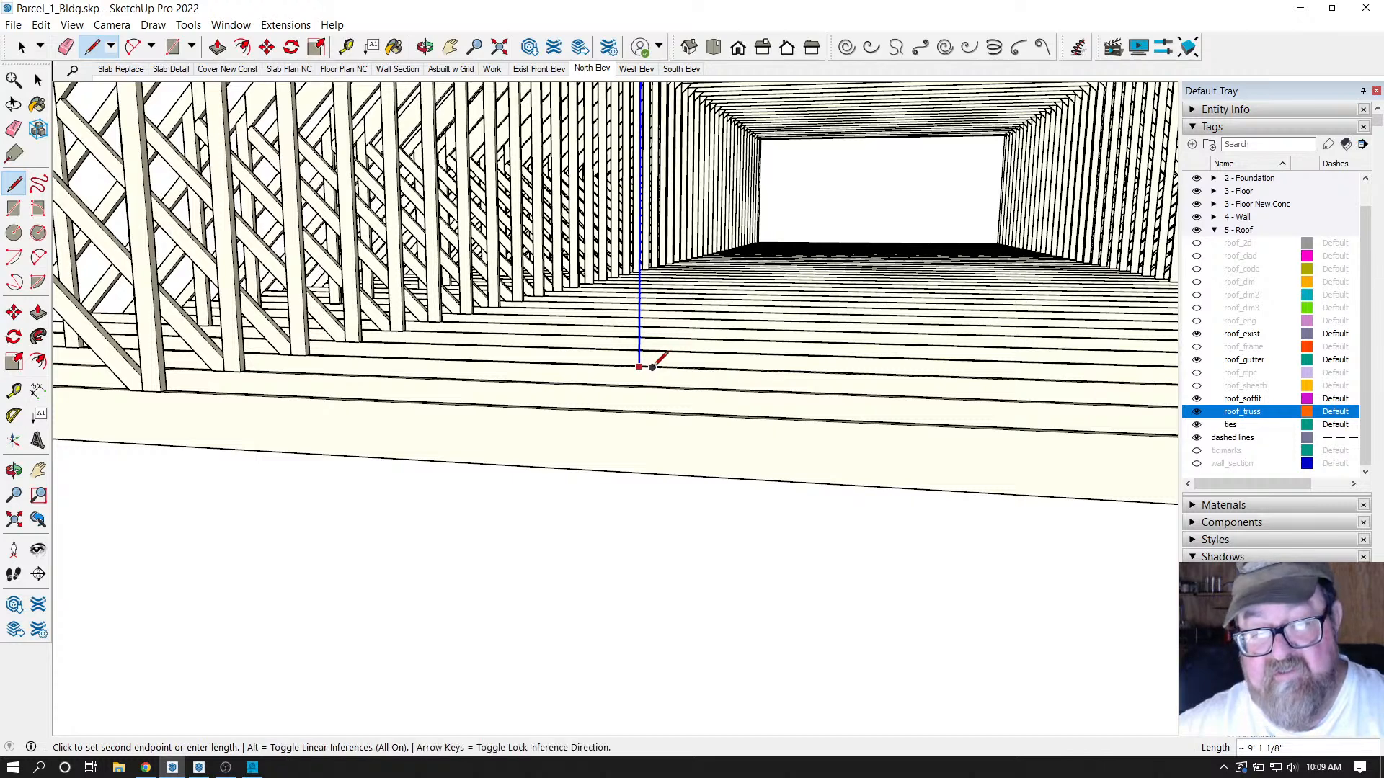
pyautogui.press('Escape')
pyautogui.scroll(-2, 630, 623)
pyautogui.scroll(-3, 634, 616)
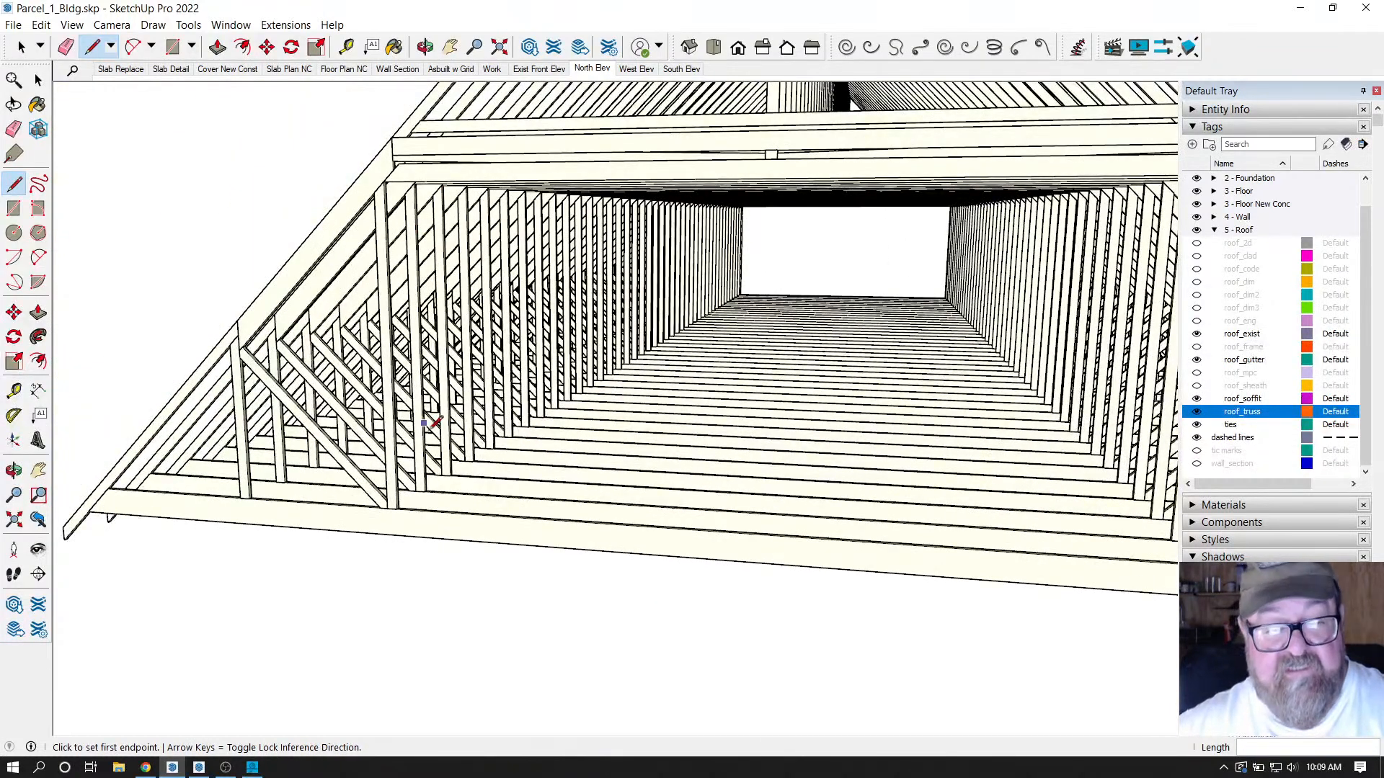
pyautogui.scroll(-2, 646, 607)
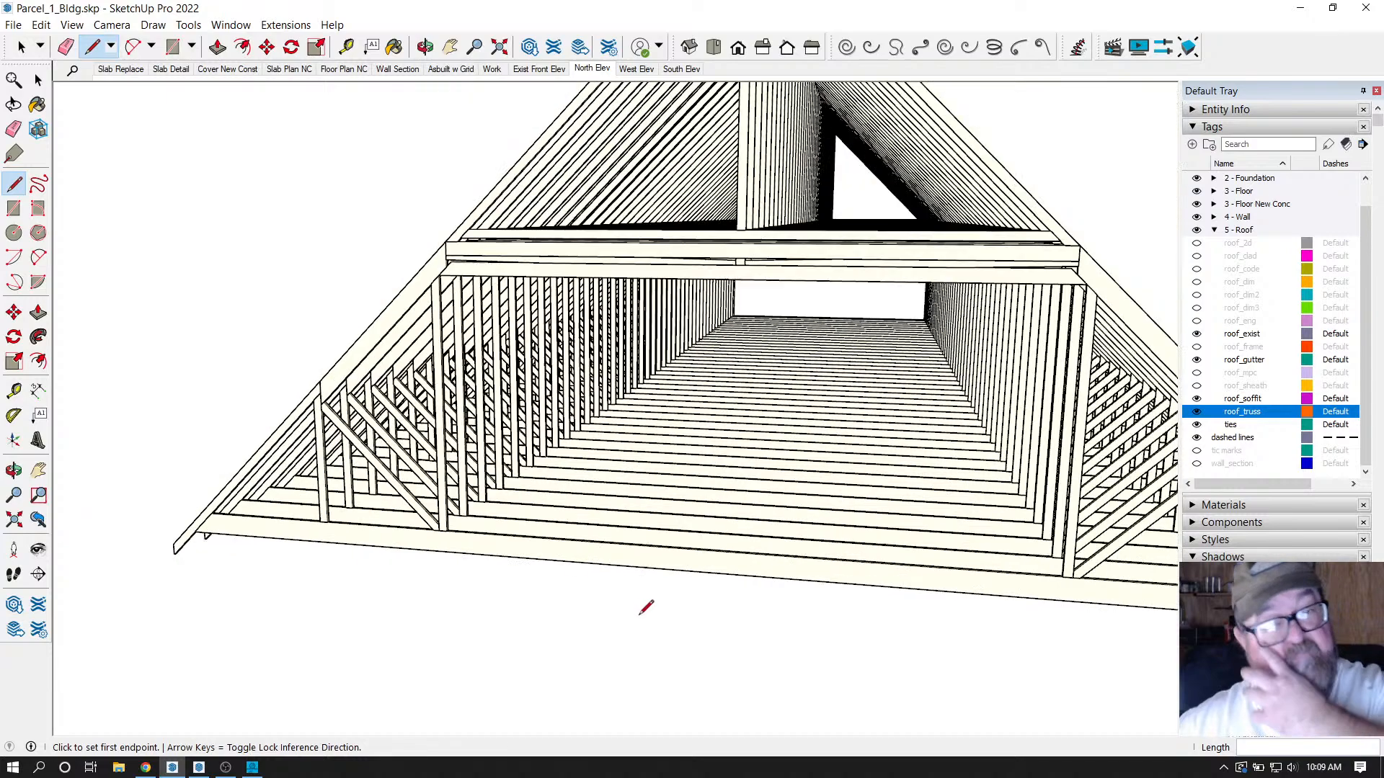
pyautogui.moveTo(583, 371); pyautogui.dragTo(688, 328, button='middle')
pyautogui.moveTo(794, 294); pyautogui.dragTo(521, 369, button='middle')
pyautogui.moveTo(793, 448); pyautogui.dragTo(617, 353, button='middle')
pyautogui.moveTo(647, 393); pyautogui.dragTo(664, 368)
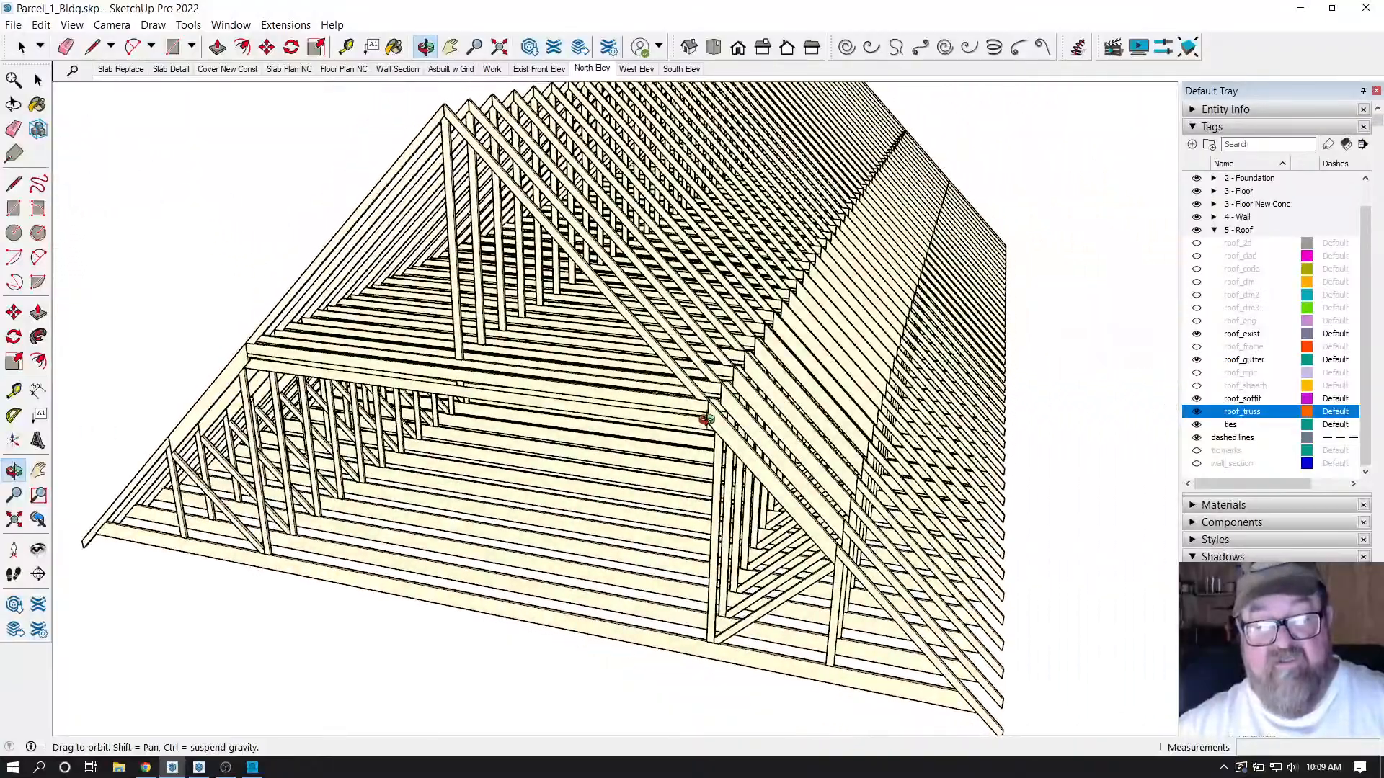
pyautogui.moveTo(794, 518); pyautogui.dragTo(371, 494)
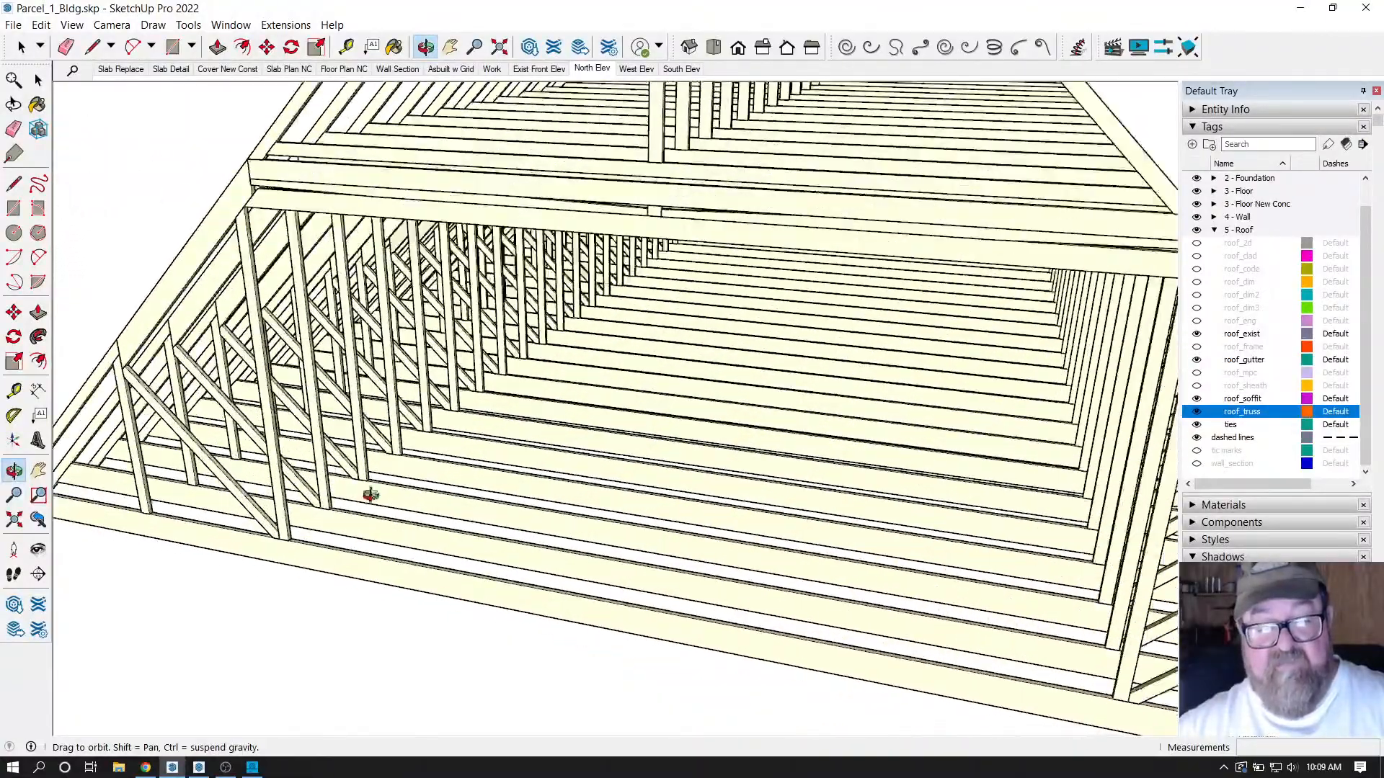
pyautogui.scroll(-2, 547, 542)
pyautogui.moveTo(548, 542); pyautogui.dragTo(633, 488)
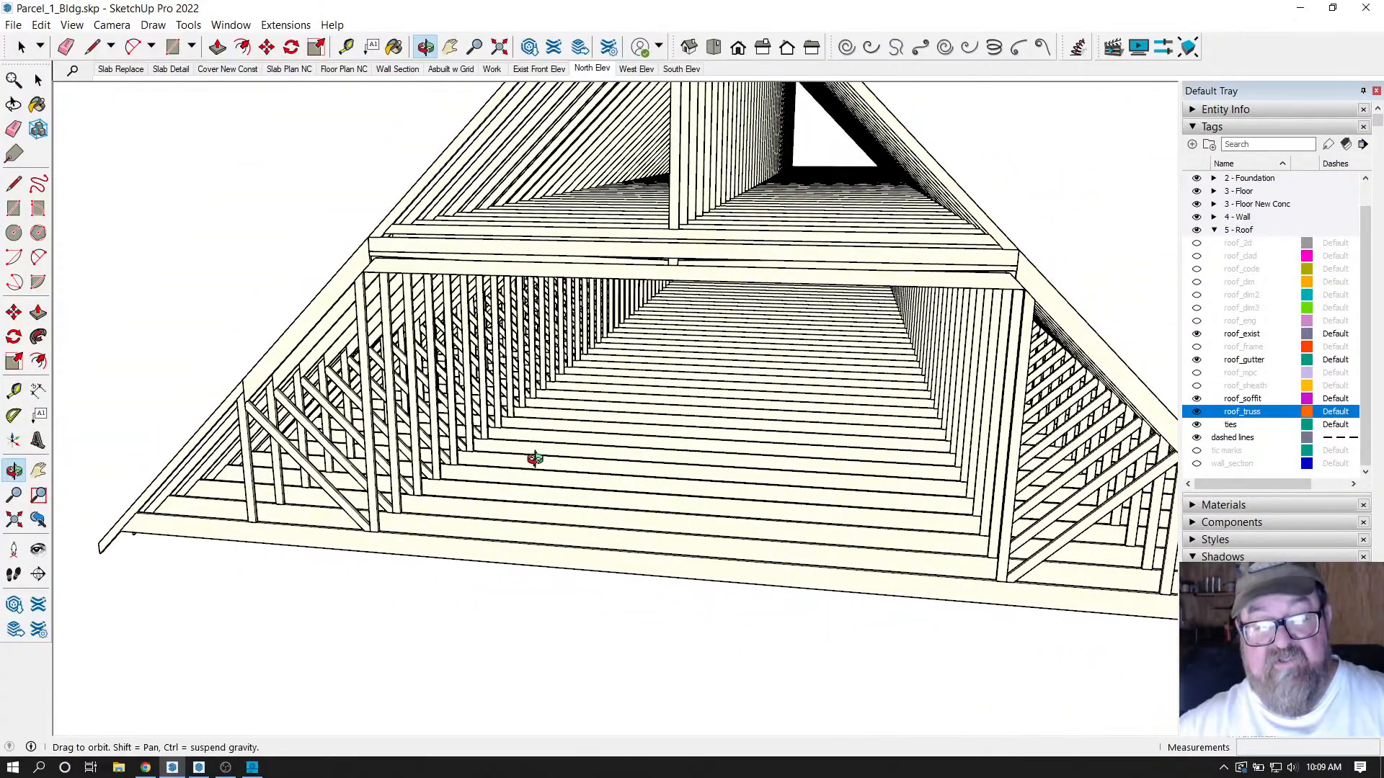
pyautogui.moveTo(535, 459); pyautogui.dragTo(624, 543)
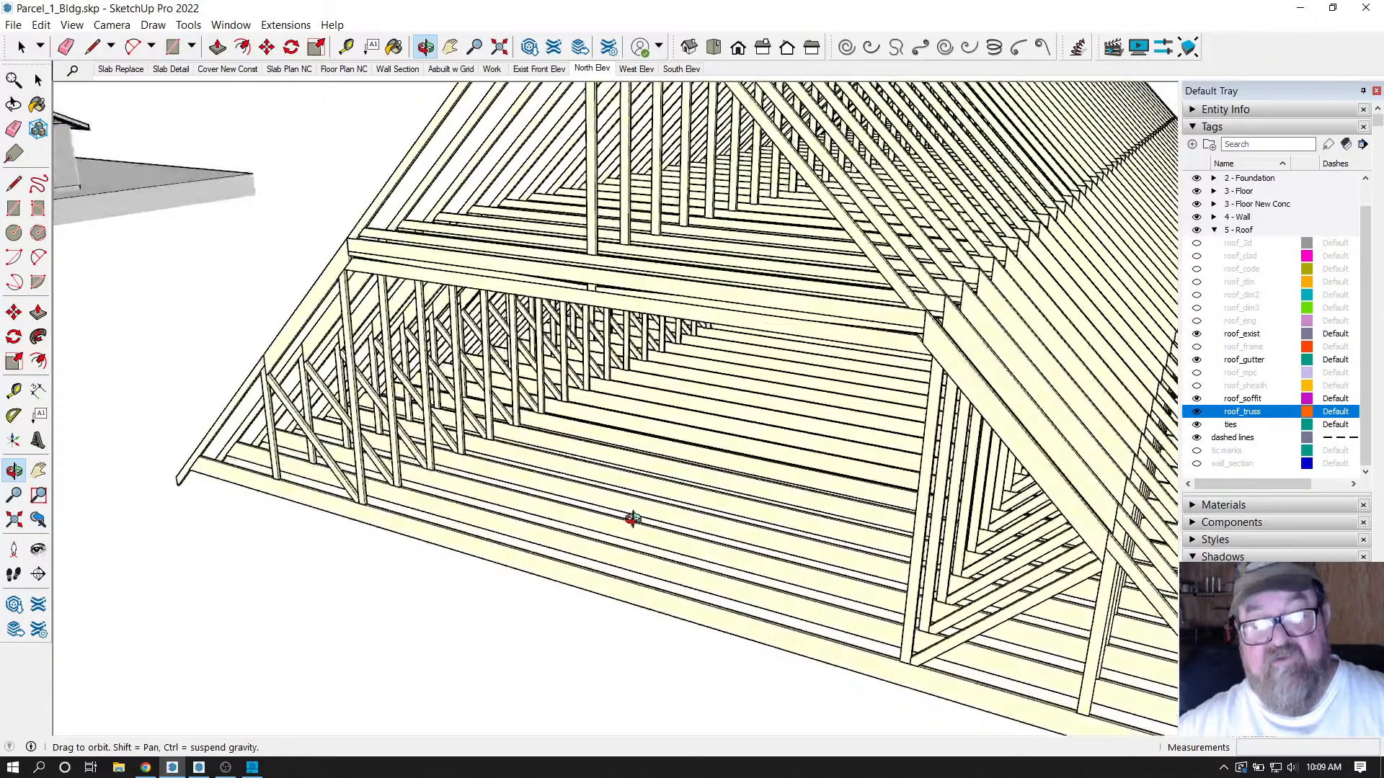
pyautogui.scroll(-3, 578, 509)
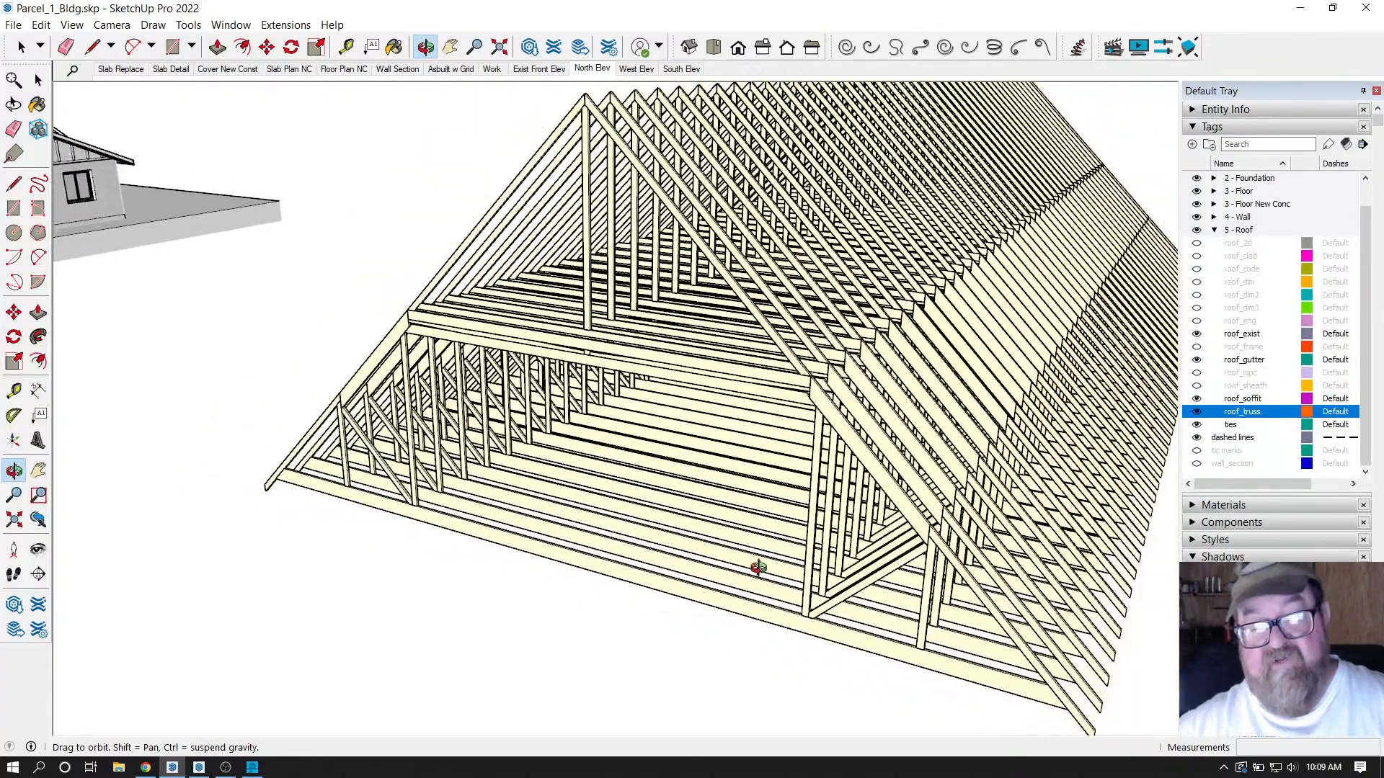
pyautogui.moveTo(750, 569); pyautogui.dragTo(836, 482)
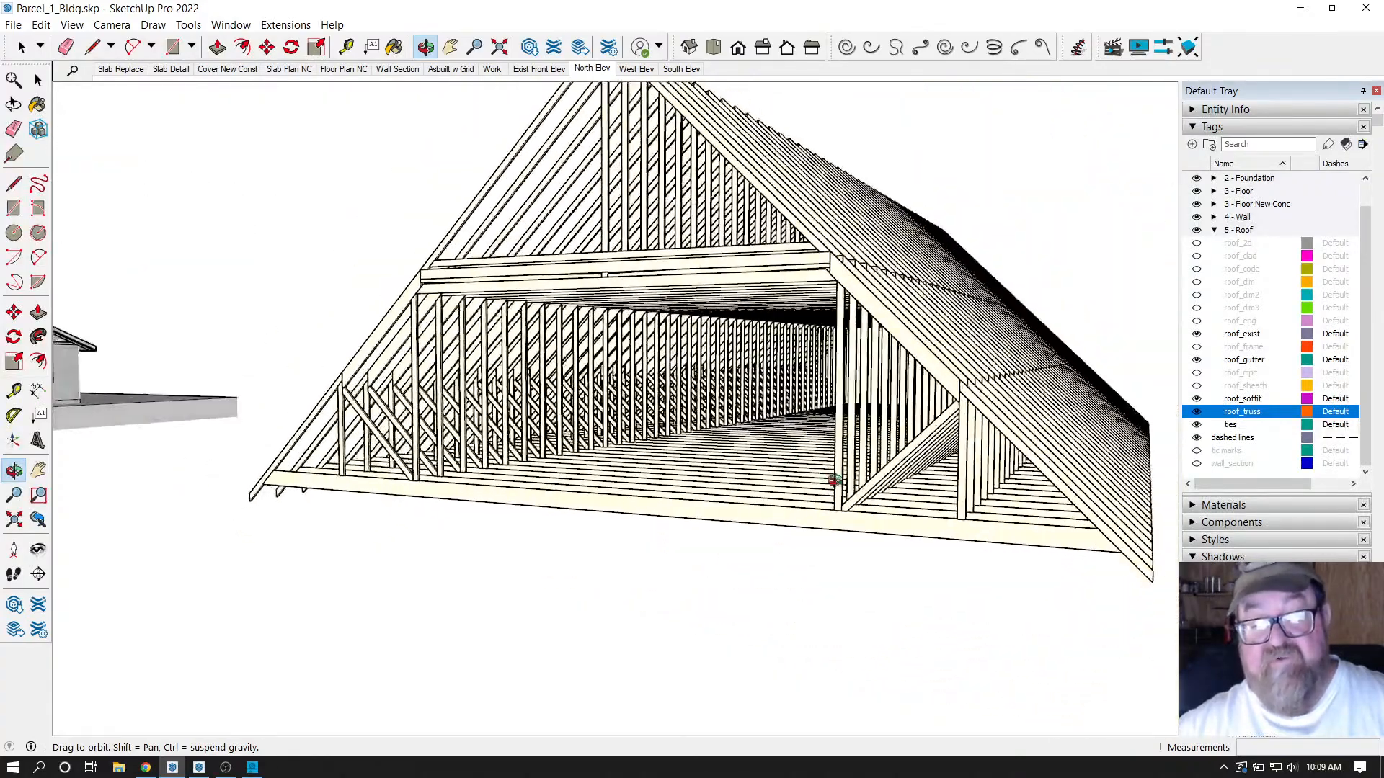
pyautogui.scroll(5, 857, 487)
pyautogui.scroll(-3, 957, 563)
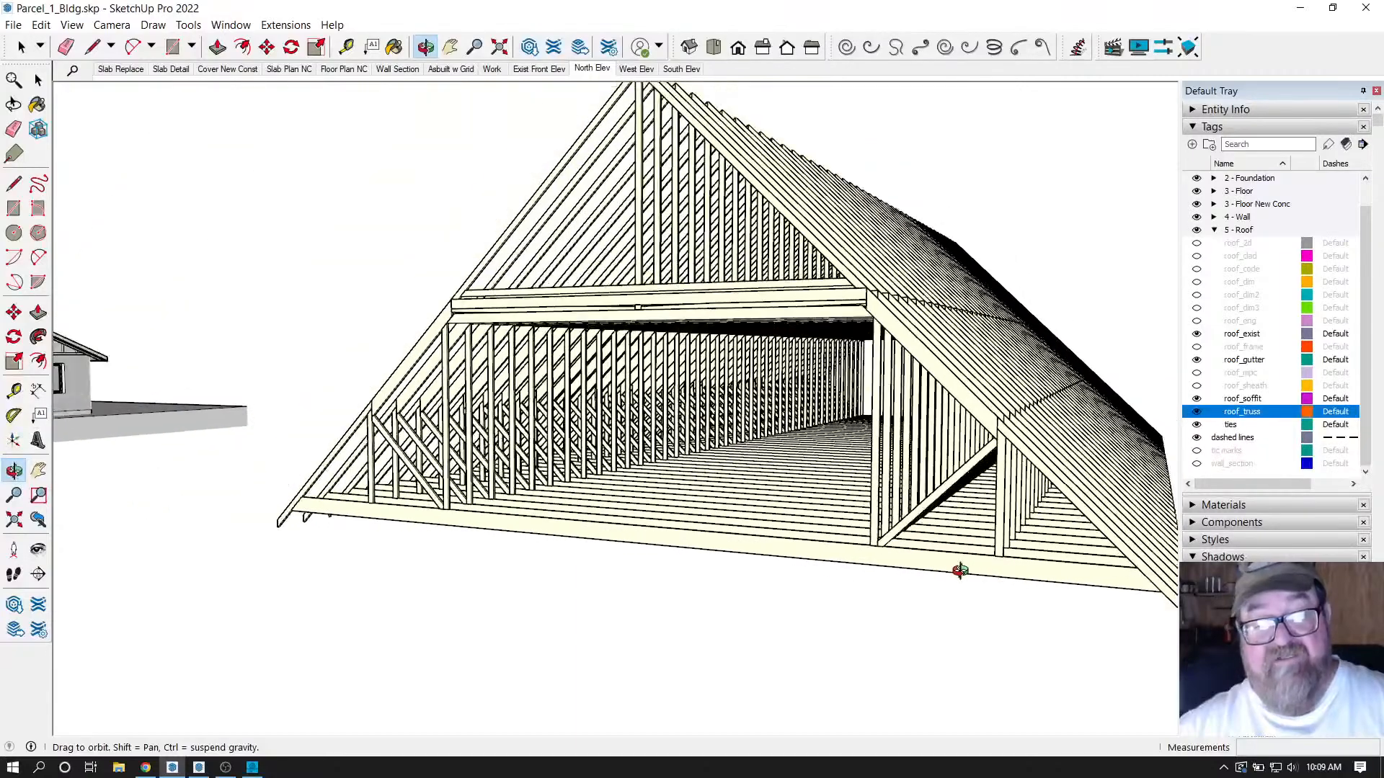
pyautogui.moveTo(957, 571); pyautogui.dragTo(828, 550)
pyautogui.scroll(-3, 802, 555)
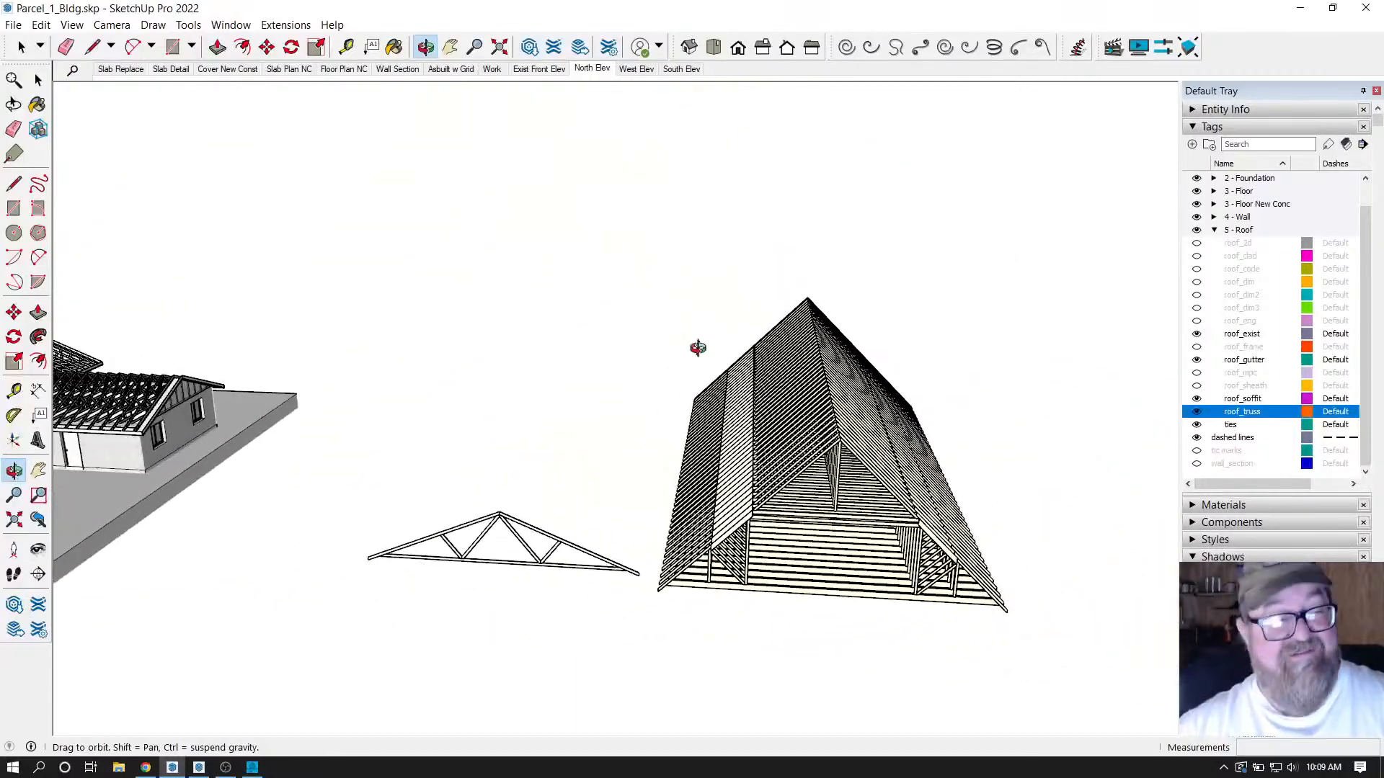
# Delete the standalone Medeek attic truss roof group and zoom back to the house and lone truss.
pyautogui.moveTo(698, 349); pyautogui.dragTo(547, 332)
pyautogui.press('space')
pyautogui.click(874, 436)
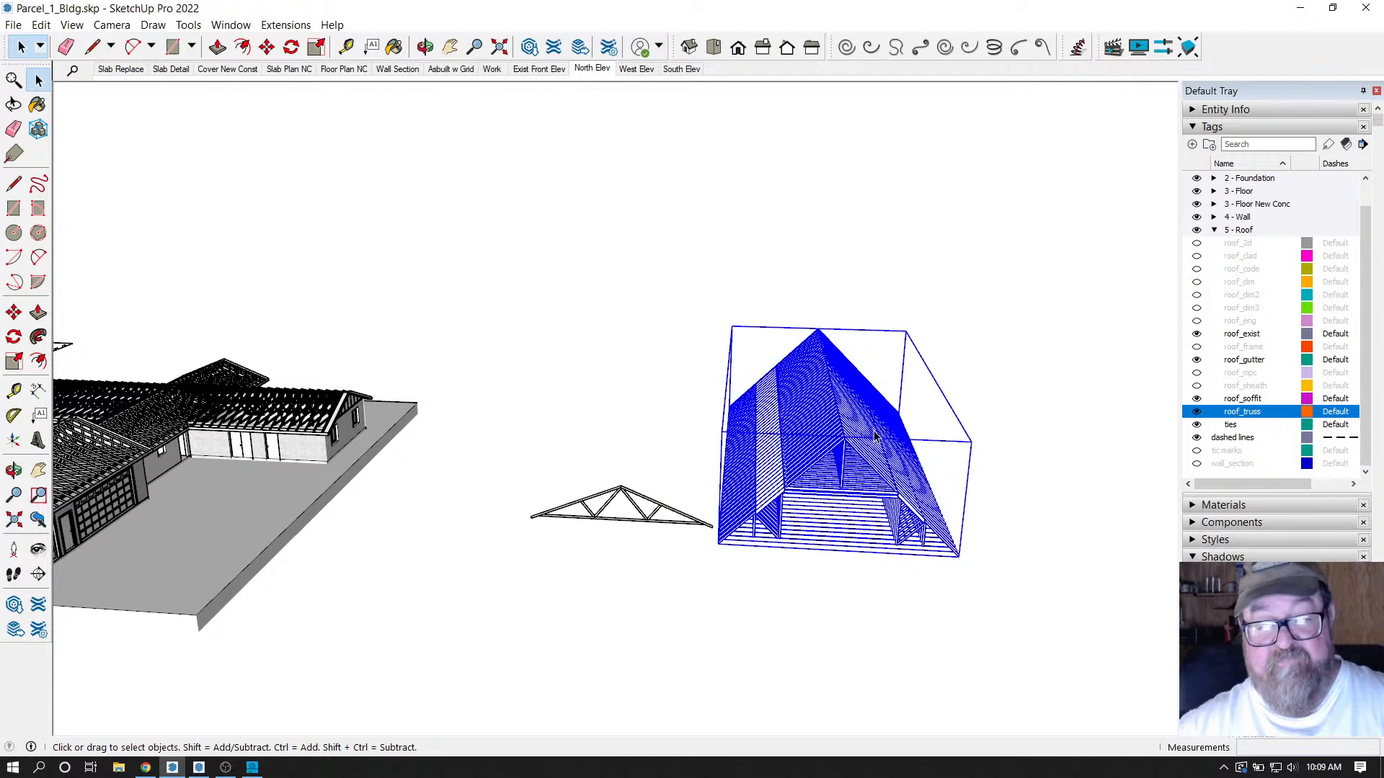
pyautogui.press('Delete')
pyautogui.scroll(3, 874, 437)
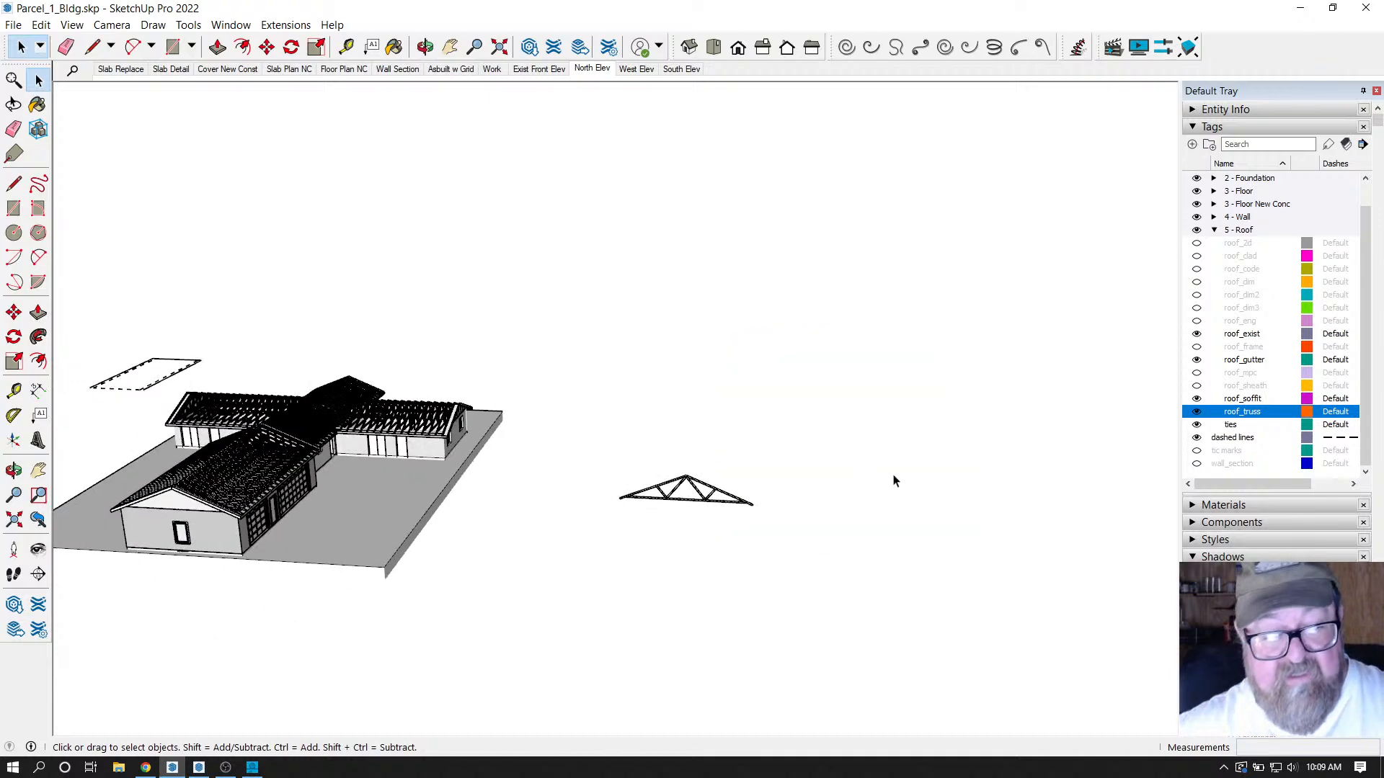
pyautogui.moveTo(893, 479); pyautogui.dragTo(64, 423, button='middle')
pyautogui.scroll(-5, 473, 504)
pyautogui.scroll(-2, 204, 512)
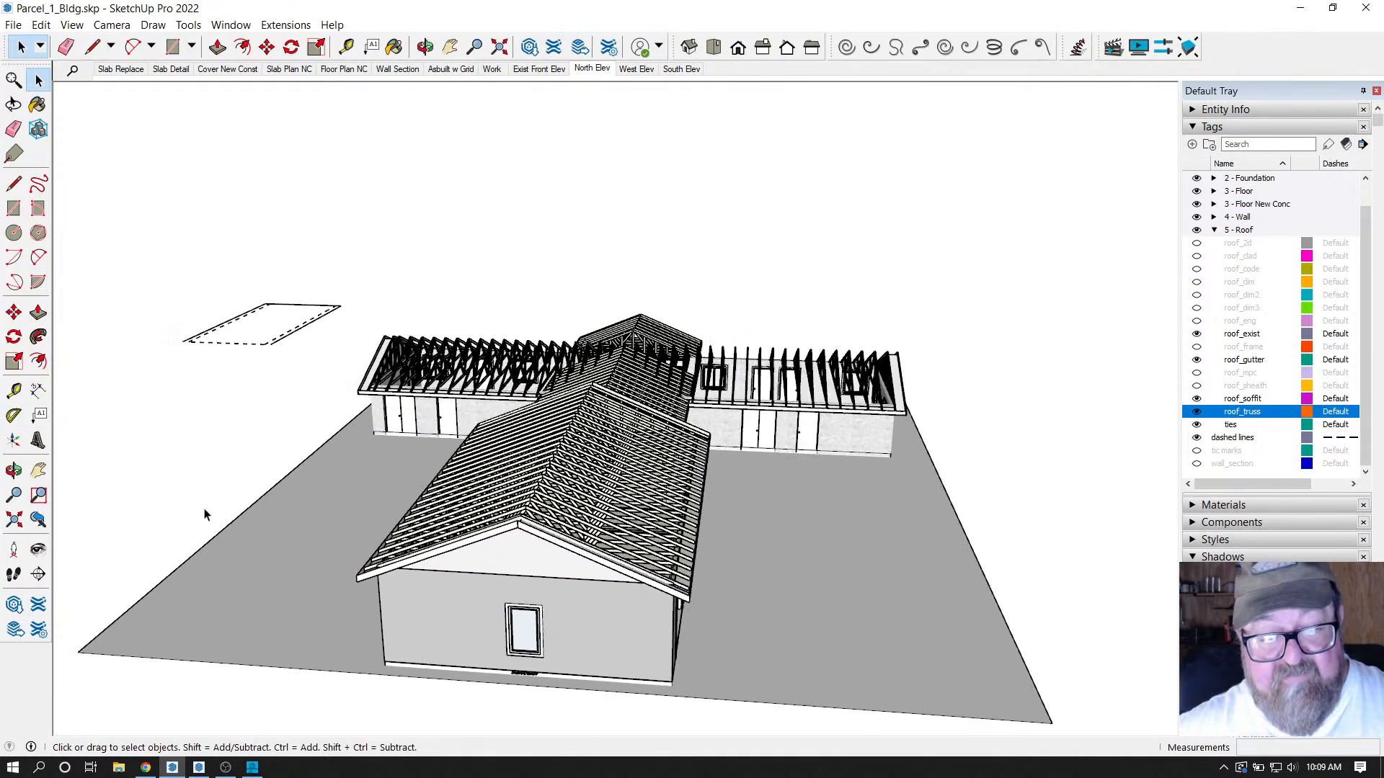
pyautogui.scroll(5, 280, 483)
pyautogui.scroll(-5, 280, 482)
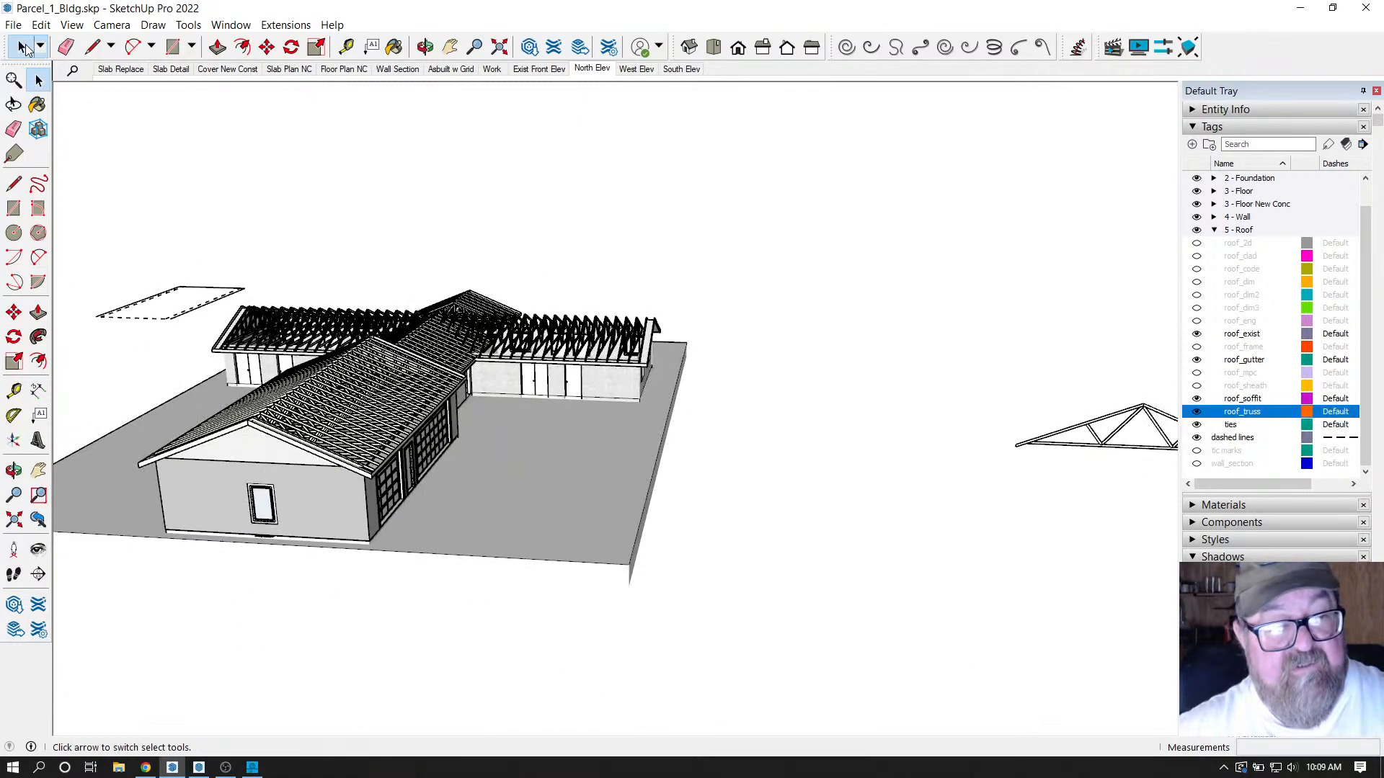
# Show the roof cladding over the house trusses.
pyautogui.scroll(3, 283, 290)
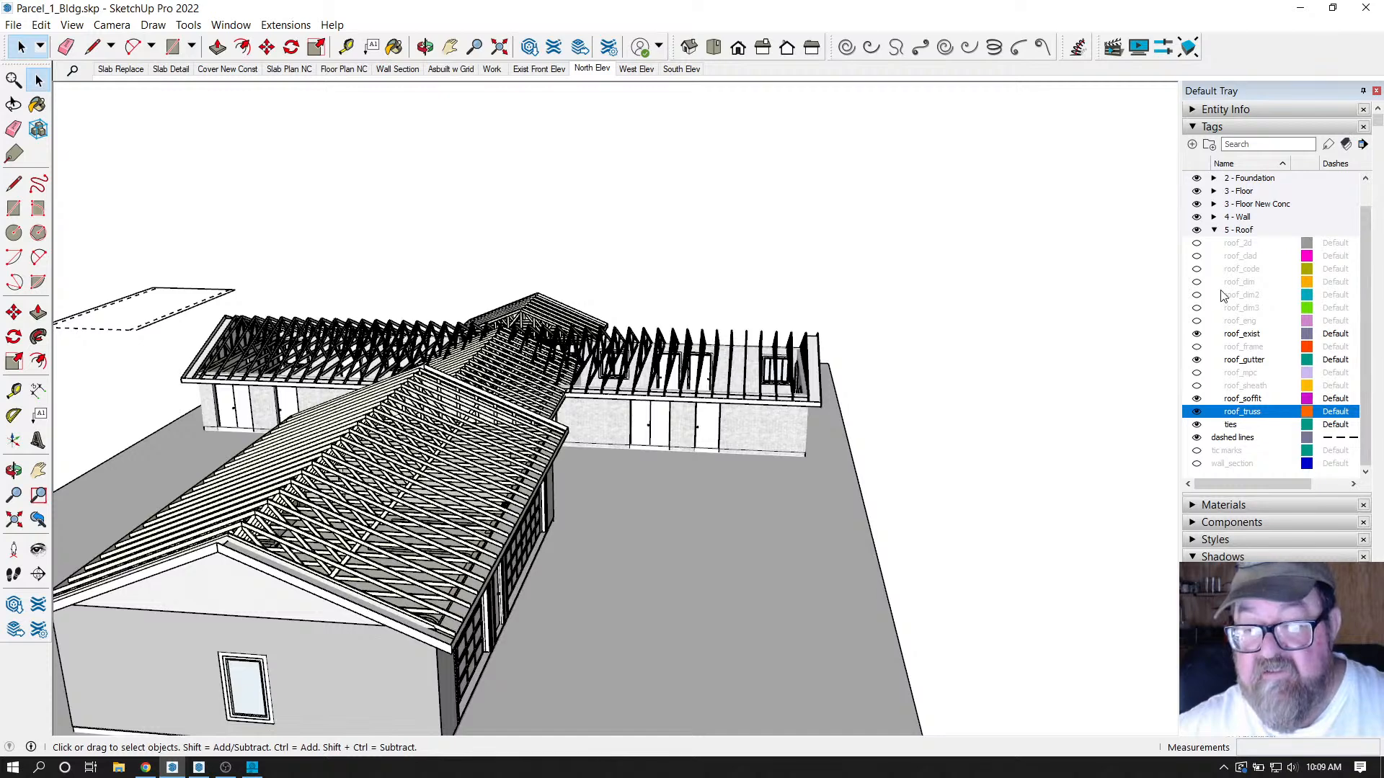
pyautogui.click(1196, 257)
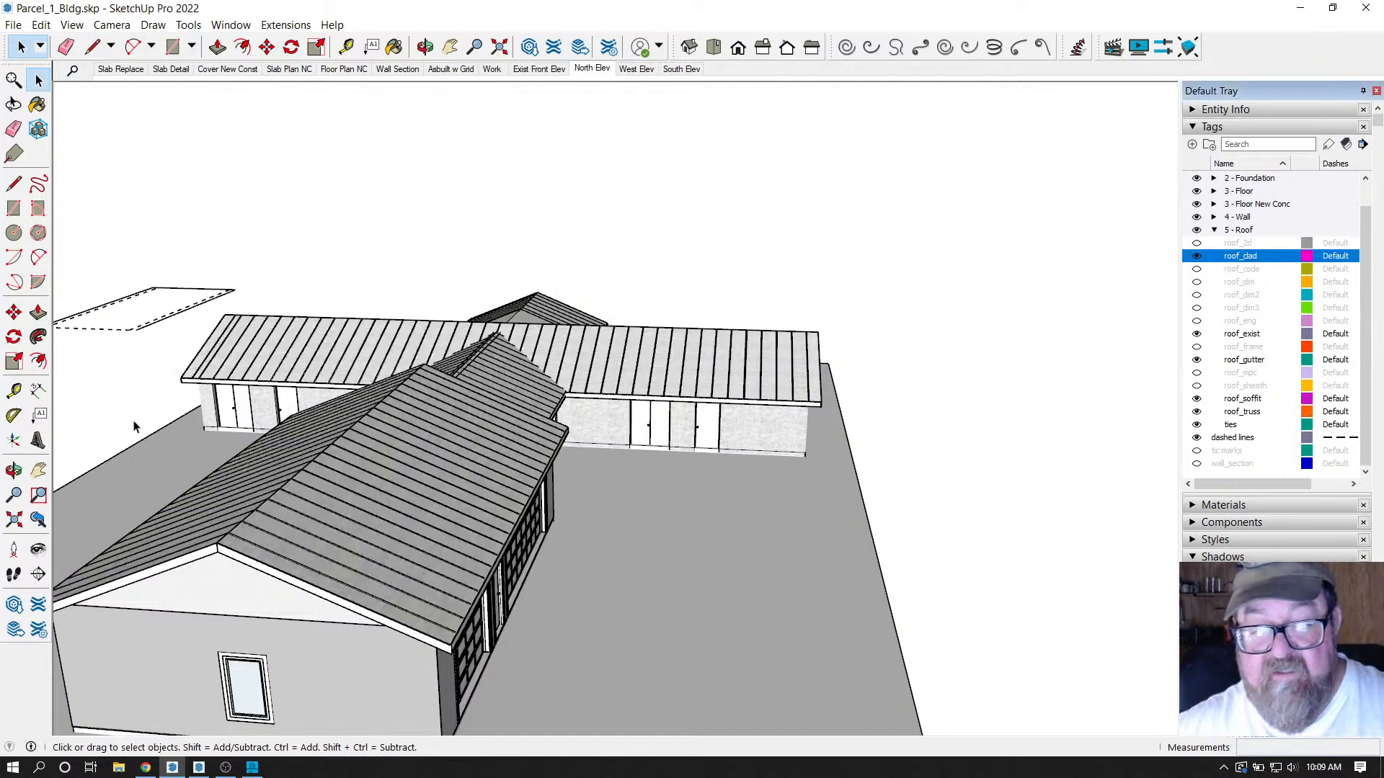
pyautogui.scroll(-3, 133, 427)
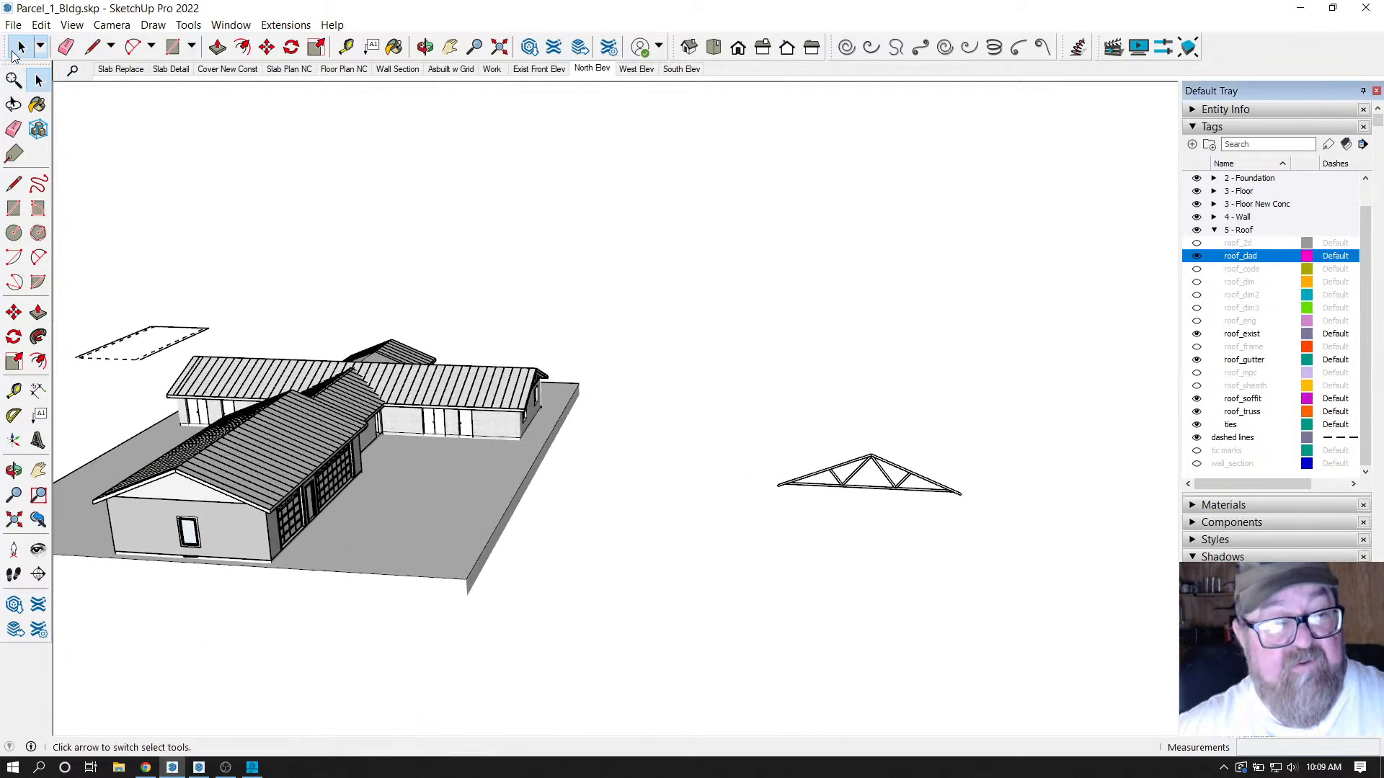
# Update the front wing's ROOF9 truss assembly, then regenerate it to remove the stray truss.
pyautogui.click(14, 53)
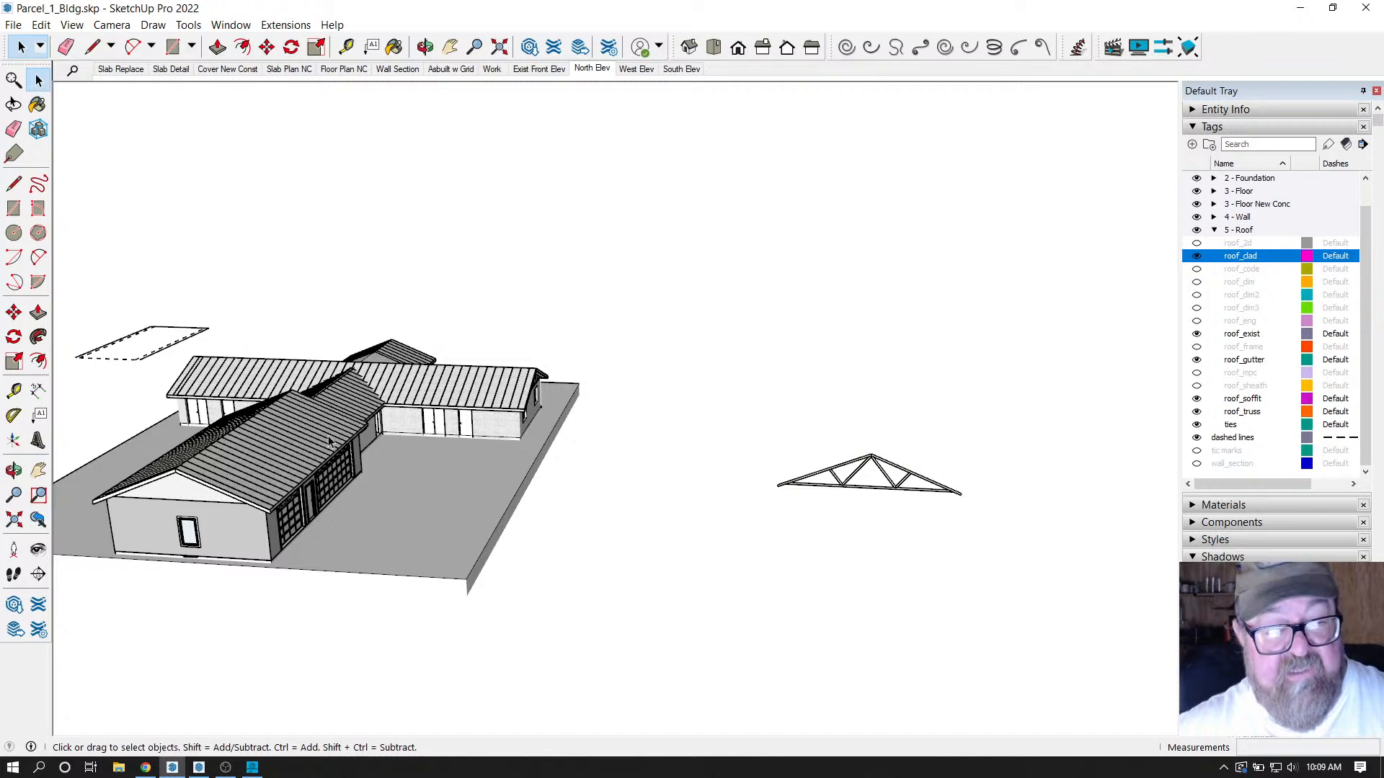
pyautogui.click(289, 454)
pyautogui.rightClick(289, 456)
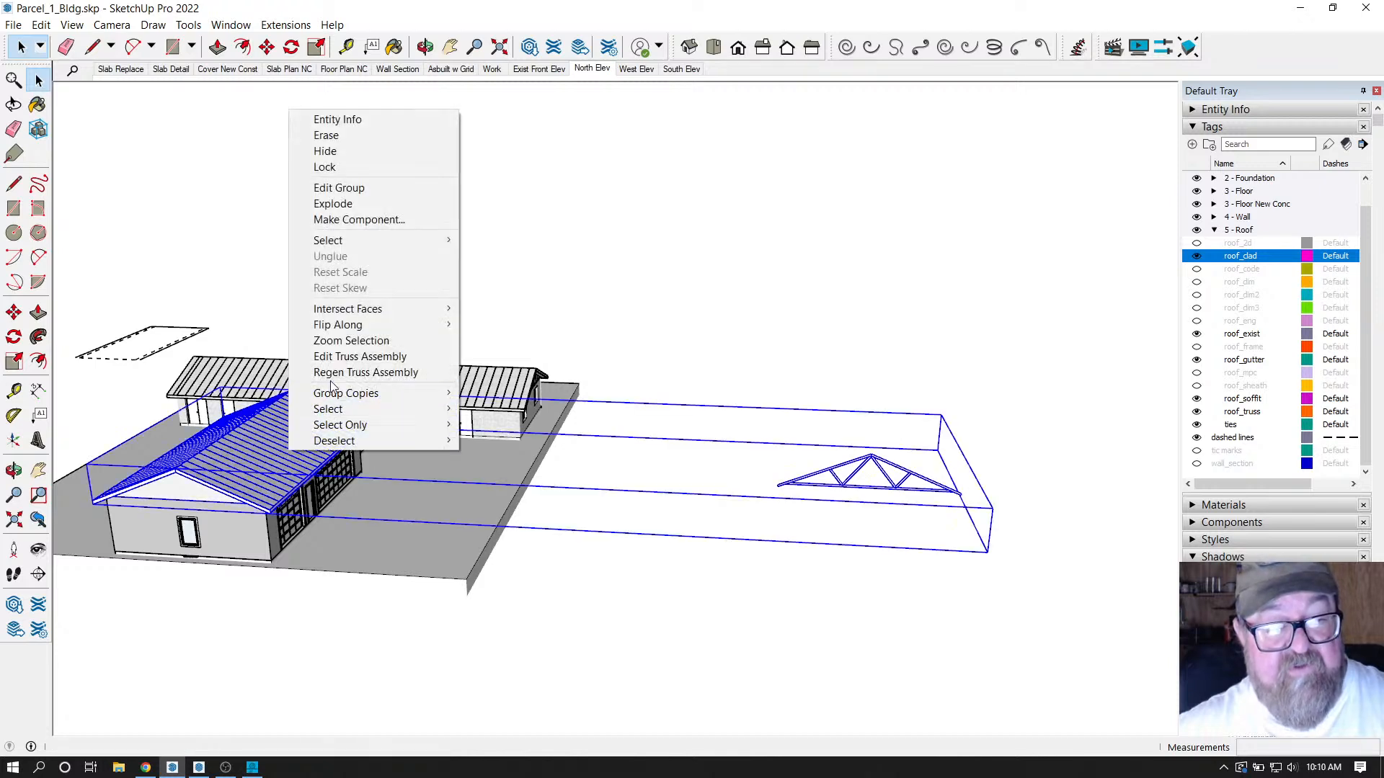
pyautogui.click(340, 362)
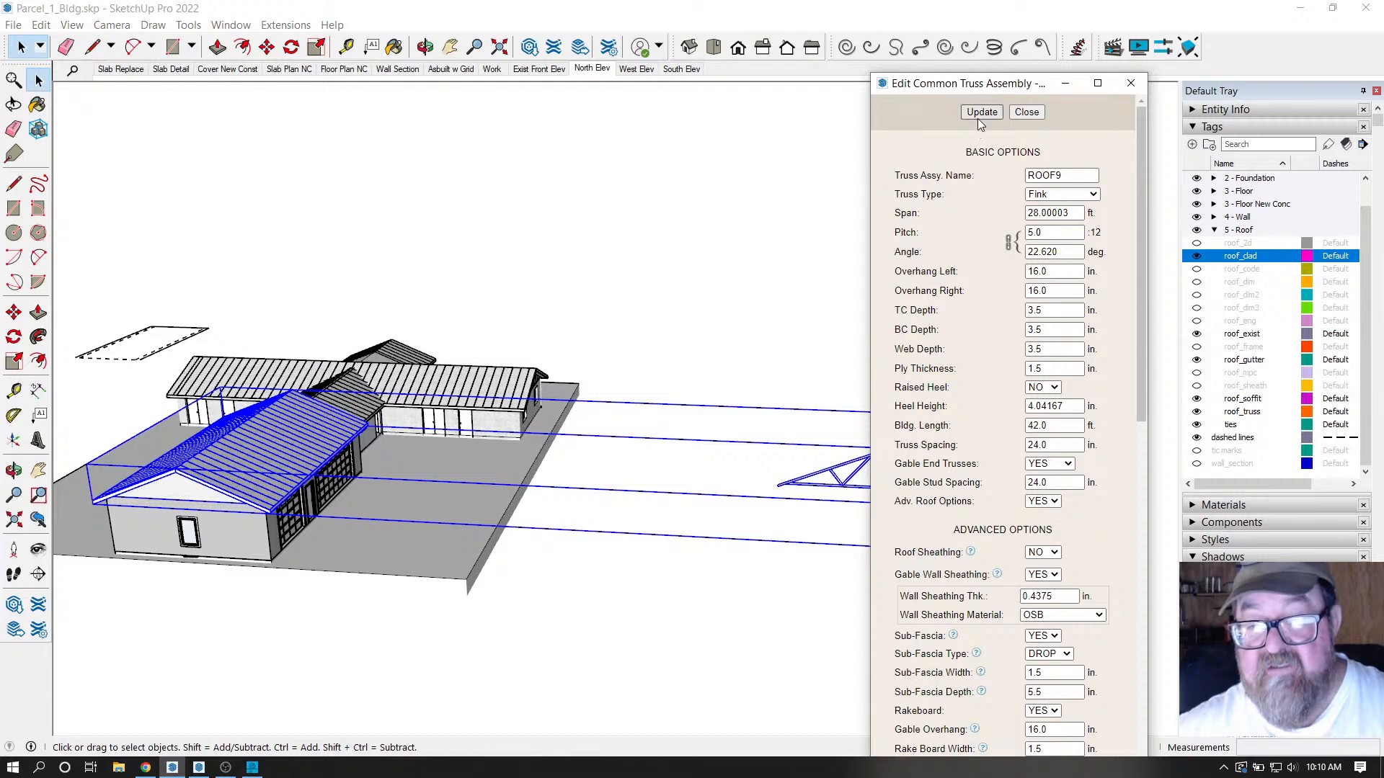
pyautogui.click(1029, 113)
pyautogui.rightClick(270, 437)
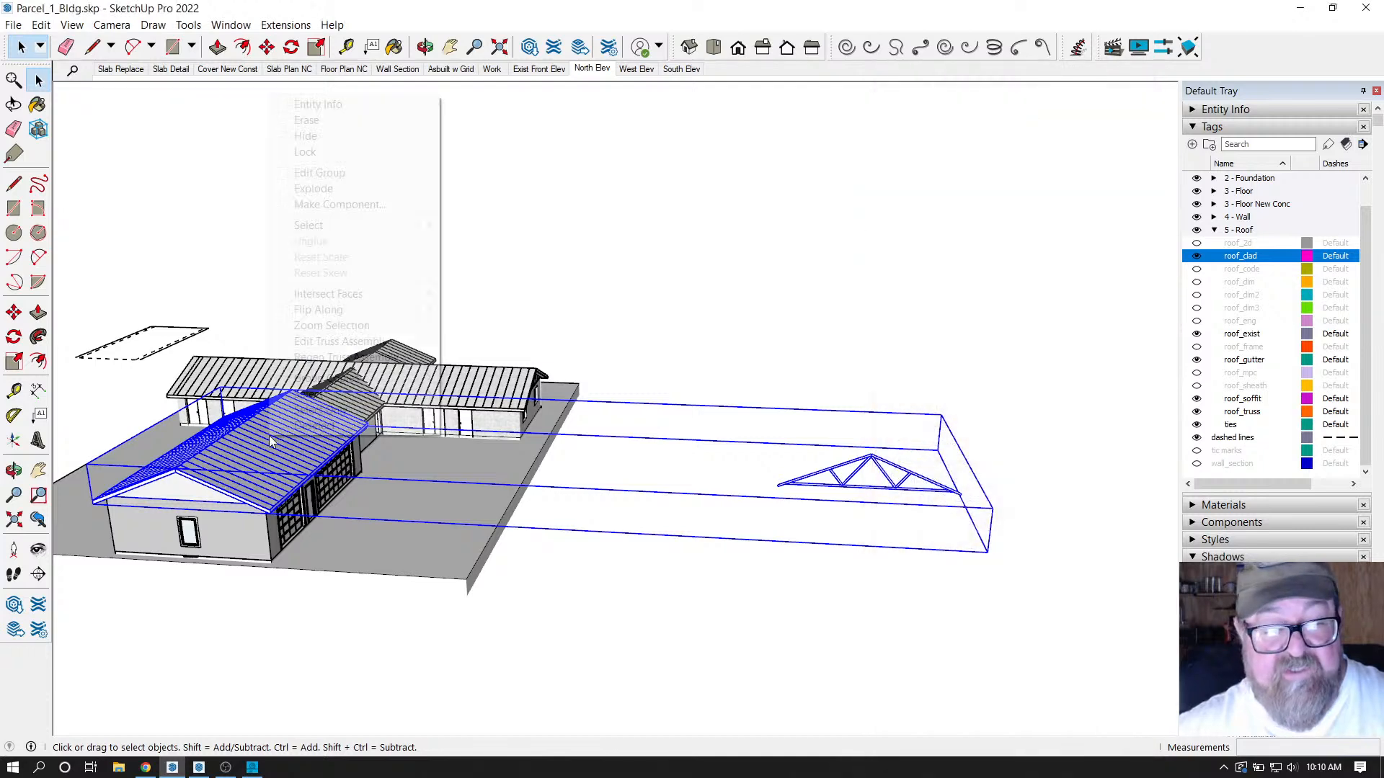
pyautogui.click(312, 362)
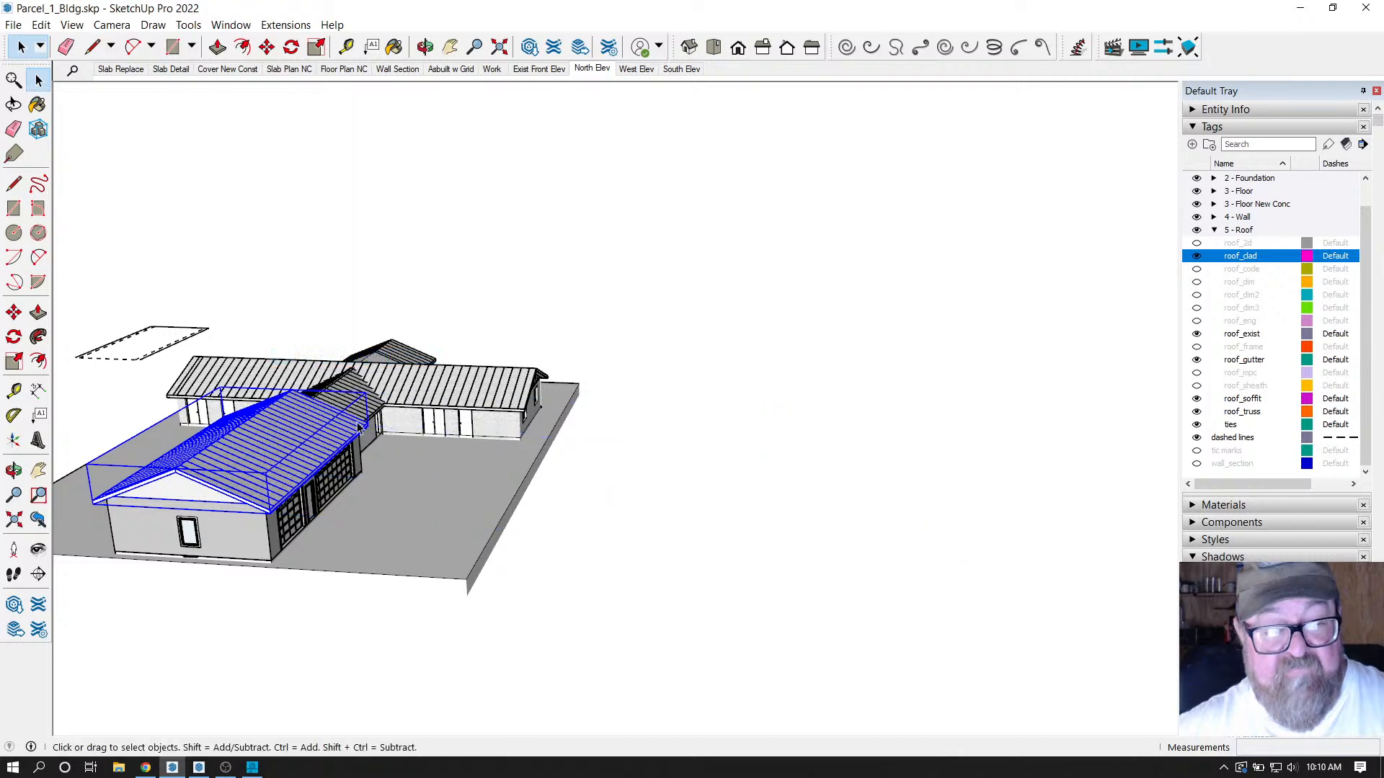
# Hide the roof cladding, then open and close the front wing's roof group.
pyautogui.scroll(-2, 775, 596)
pyautogui.scroll(1, 437, 493)
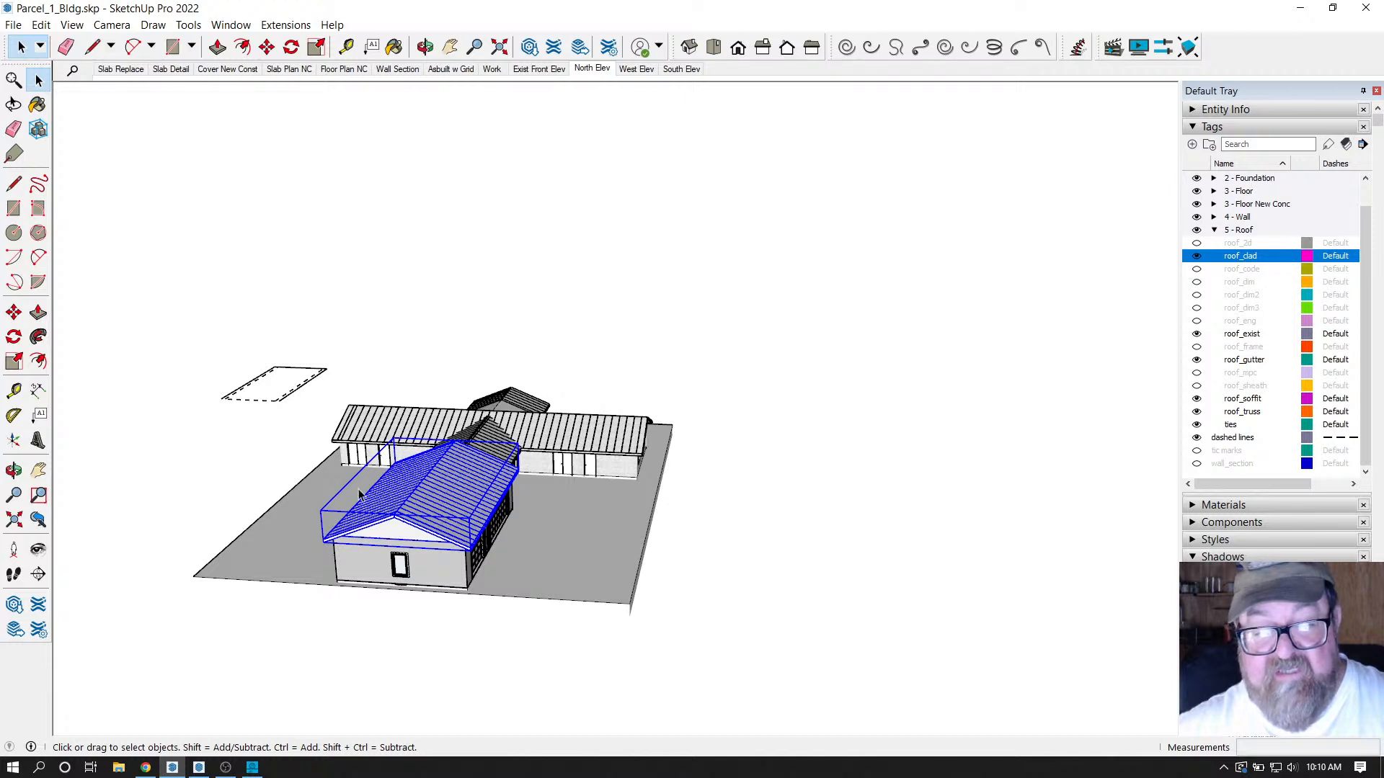
pyautogui.scroll(5, 461, 496)
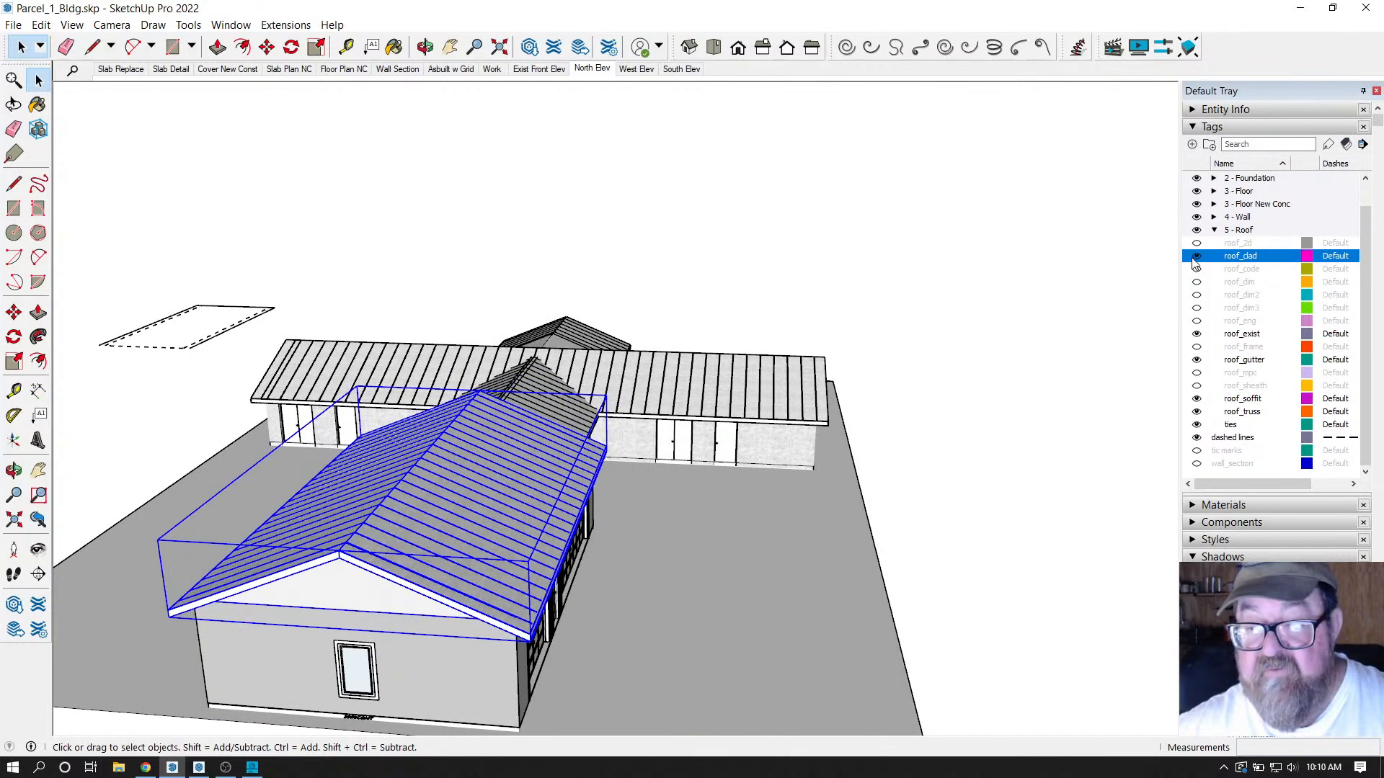
pyautogui.click(1196, 256)
pyautogui.doubleClick(463, 498)
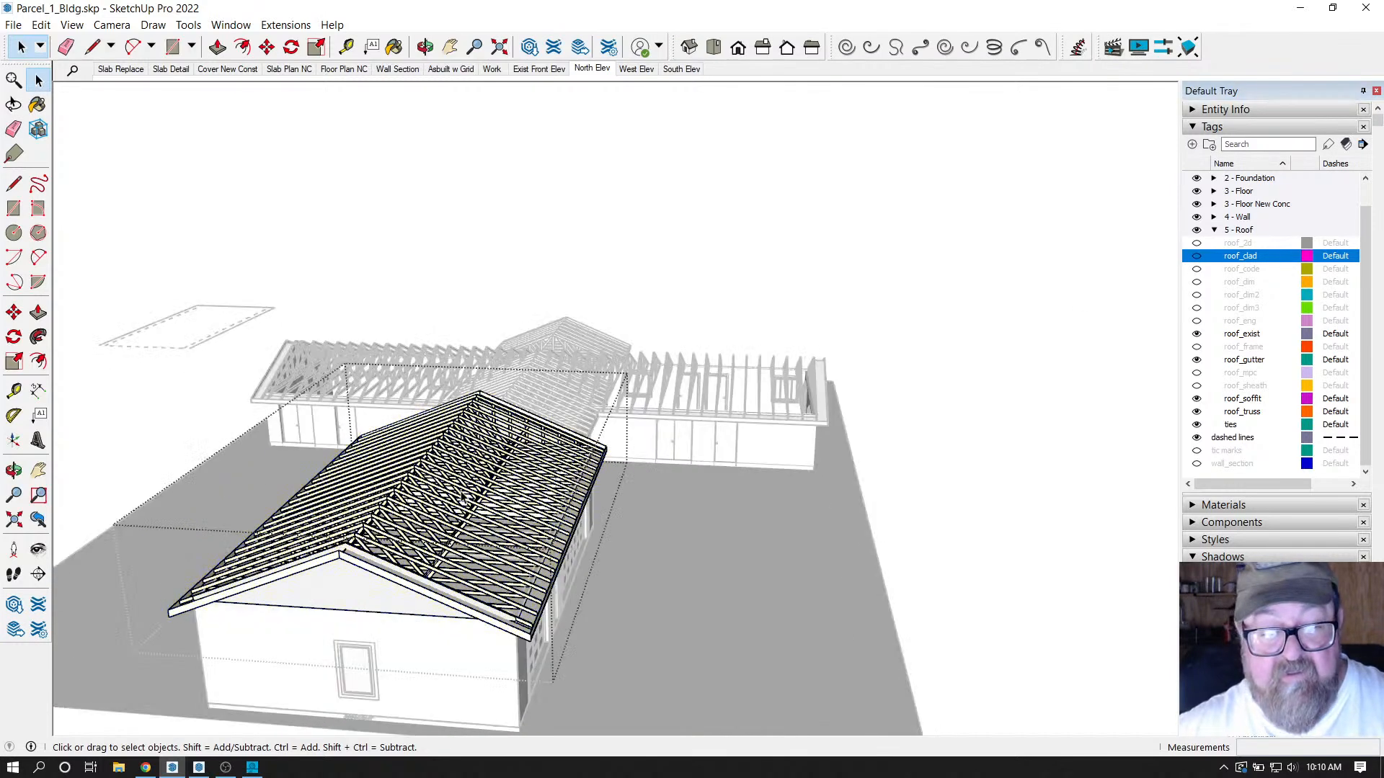
pyautogui.click(464, 497)
pyautogui.scroll(-3, 322, 372)
pyautogui.rightClick(193, 295)
pyautogui.click(205, 302)
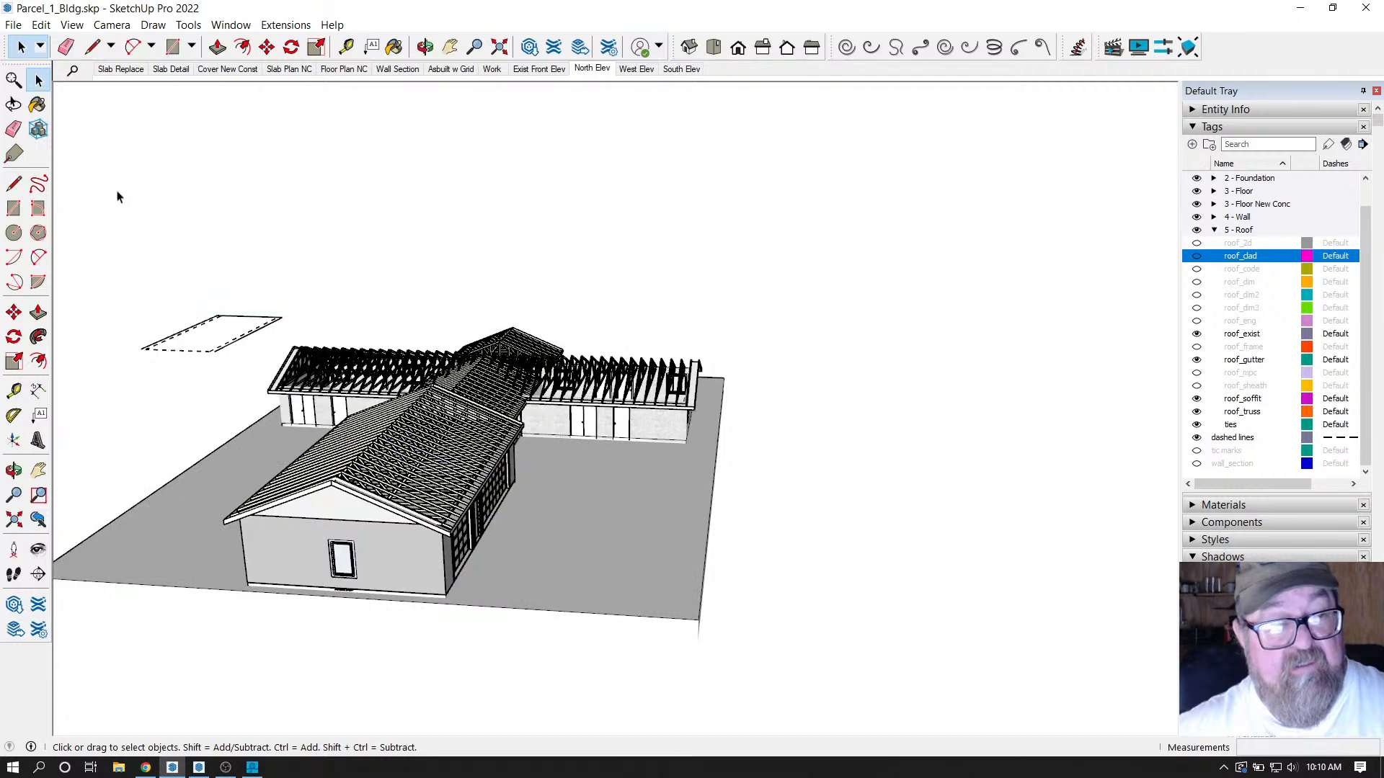
# Copy a single truss from inside the front wing's roof group.
pyautogui.scroll(2, 354, 411)
pyautogui.click(416, 455)
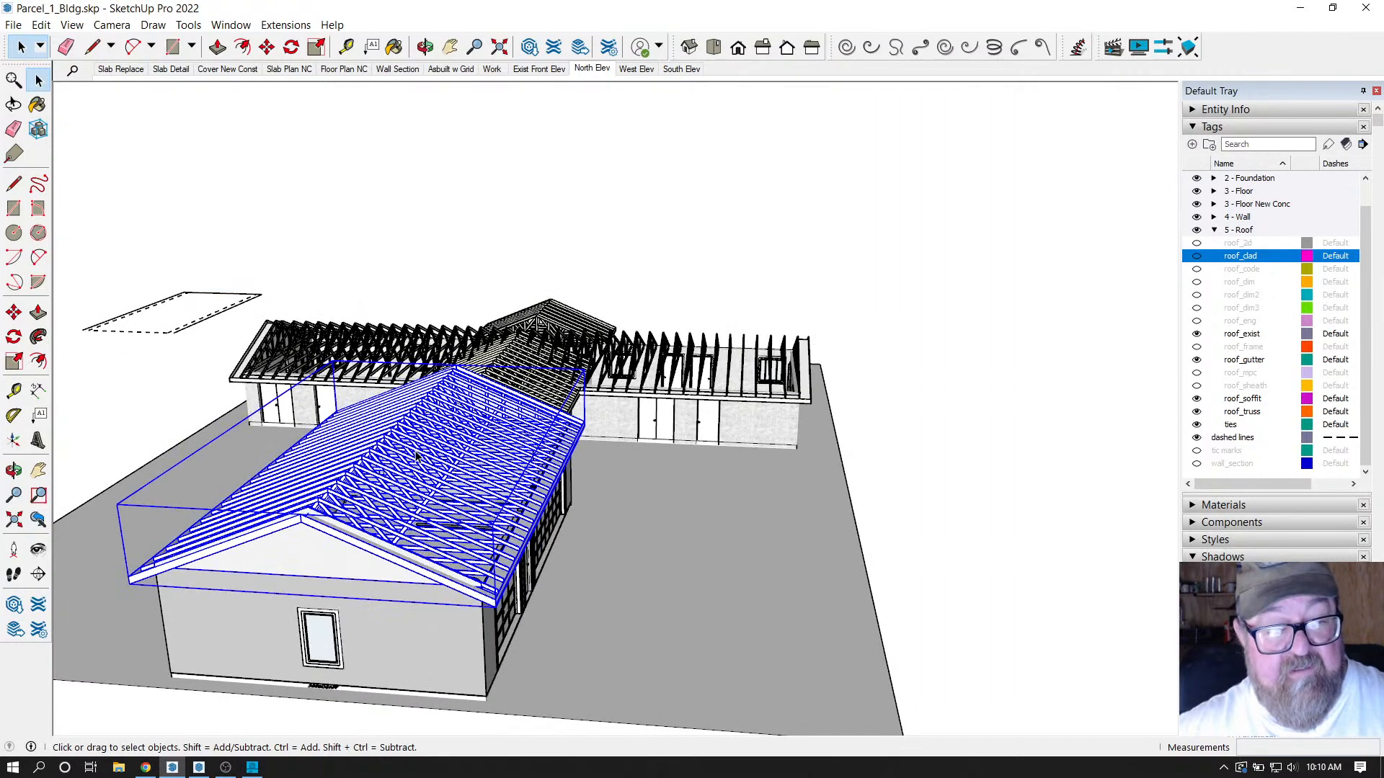
pyautogui.doubleClick(415, 455)
pyautogui.click(415, 456)
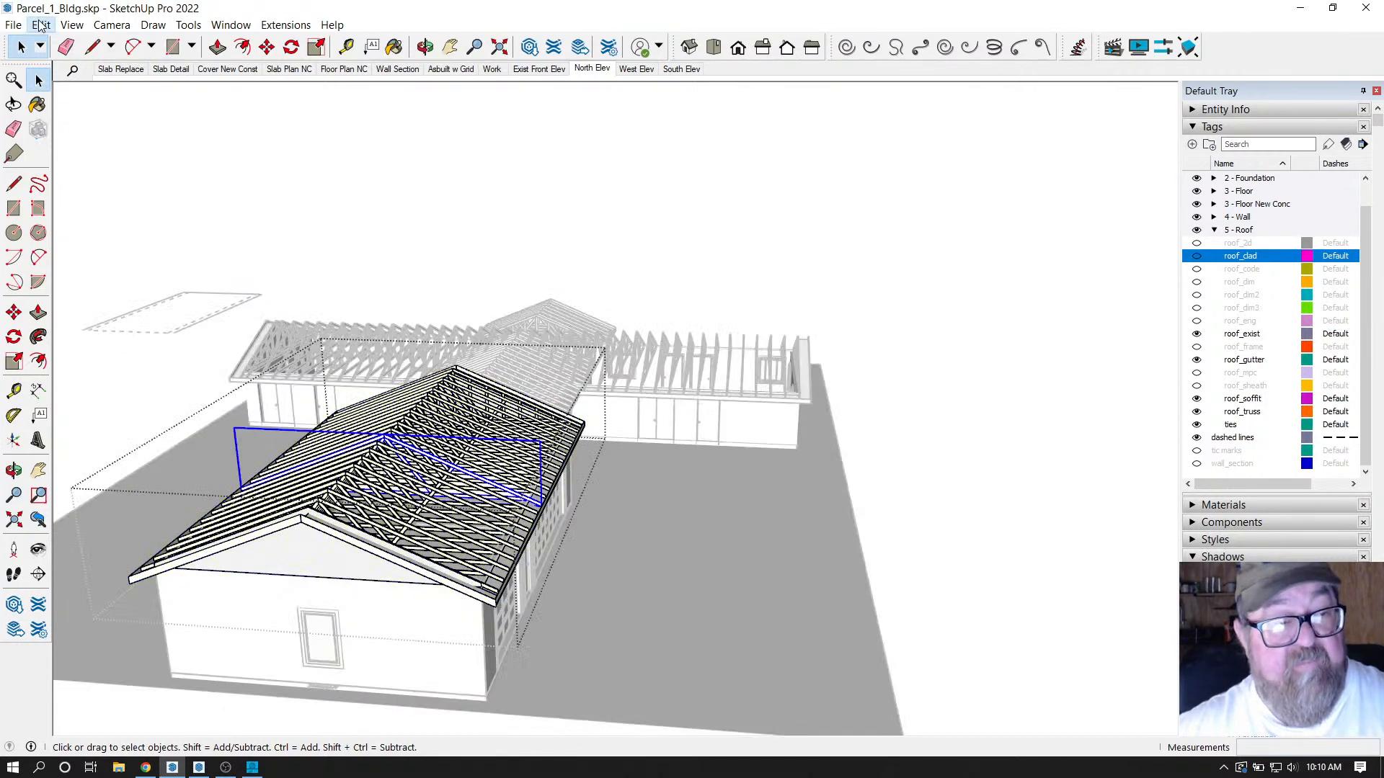
pyautogui.click(41, 25)
pyautogui.click(72, 96)
pyautogui.scroll(-1, 328, 231)
pyautogui.scroll(-2, 327, 231)
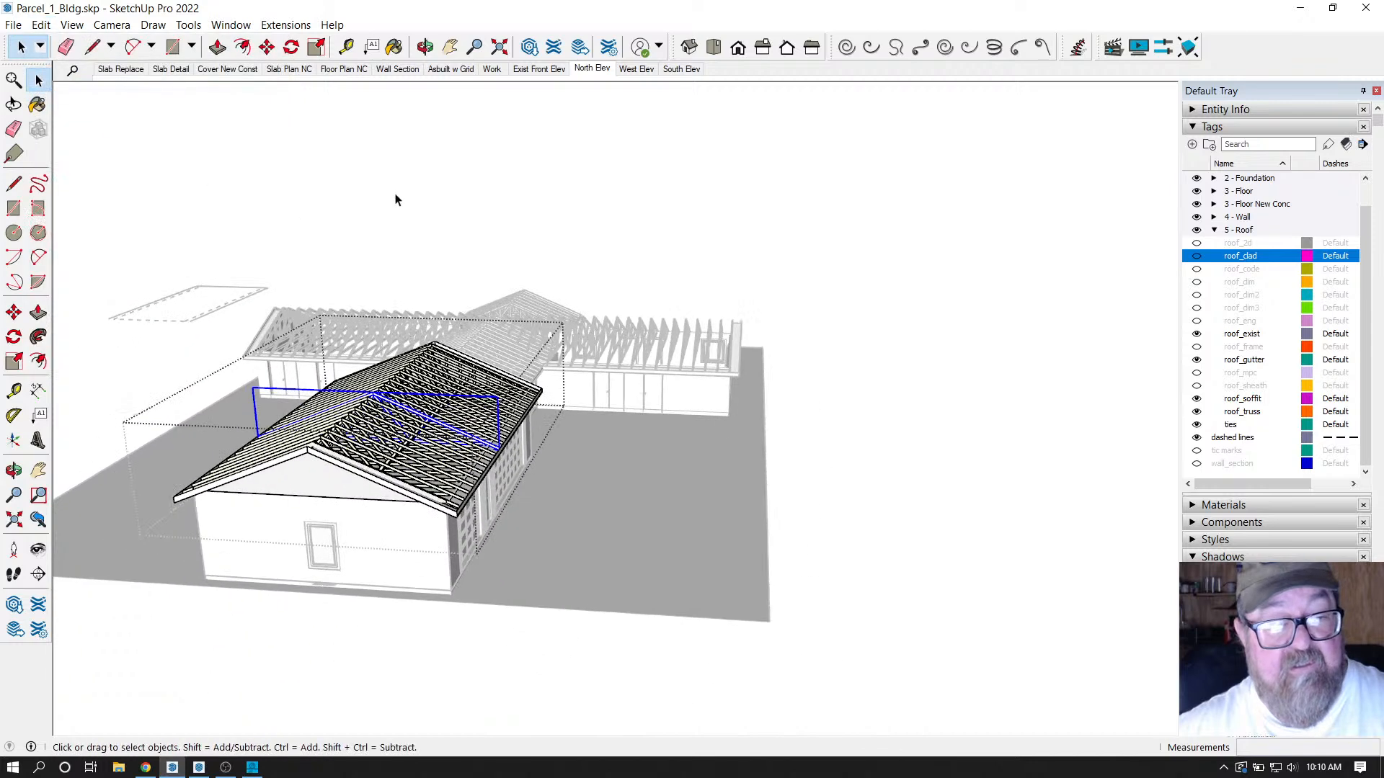
pyautogui.click(372, 223)
# Orbit to an overhead view and show the roof cladding again.
pyautogui.click(424, 47)
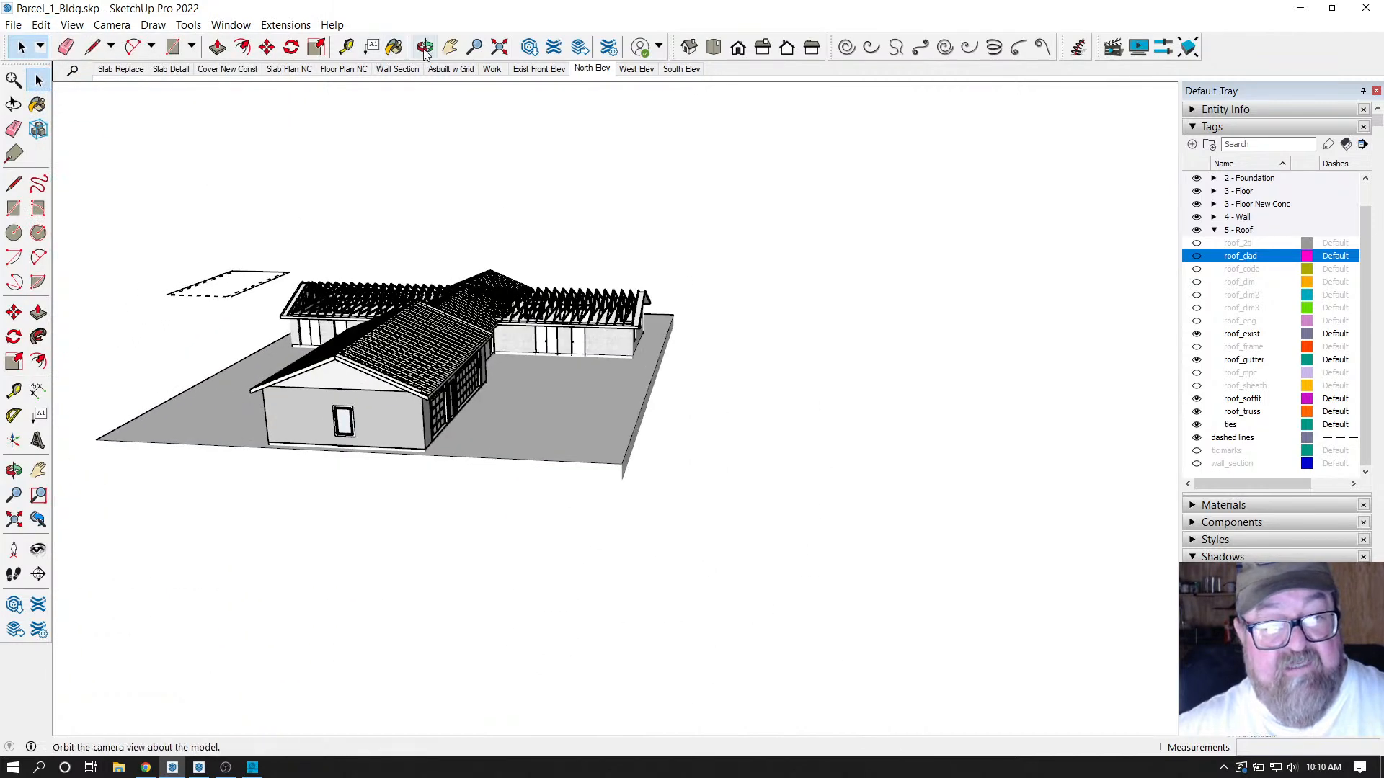
pyautogui.moveTo(548, 332); pyautogui.dragTo(432, 424)
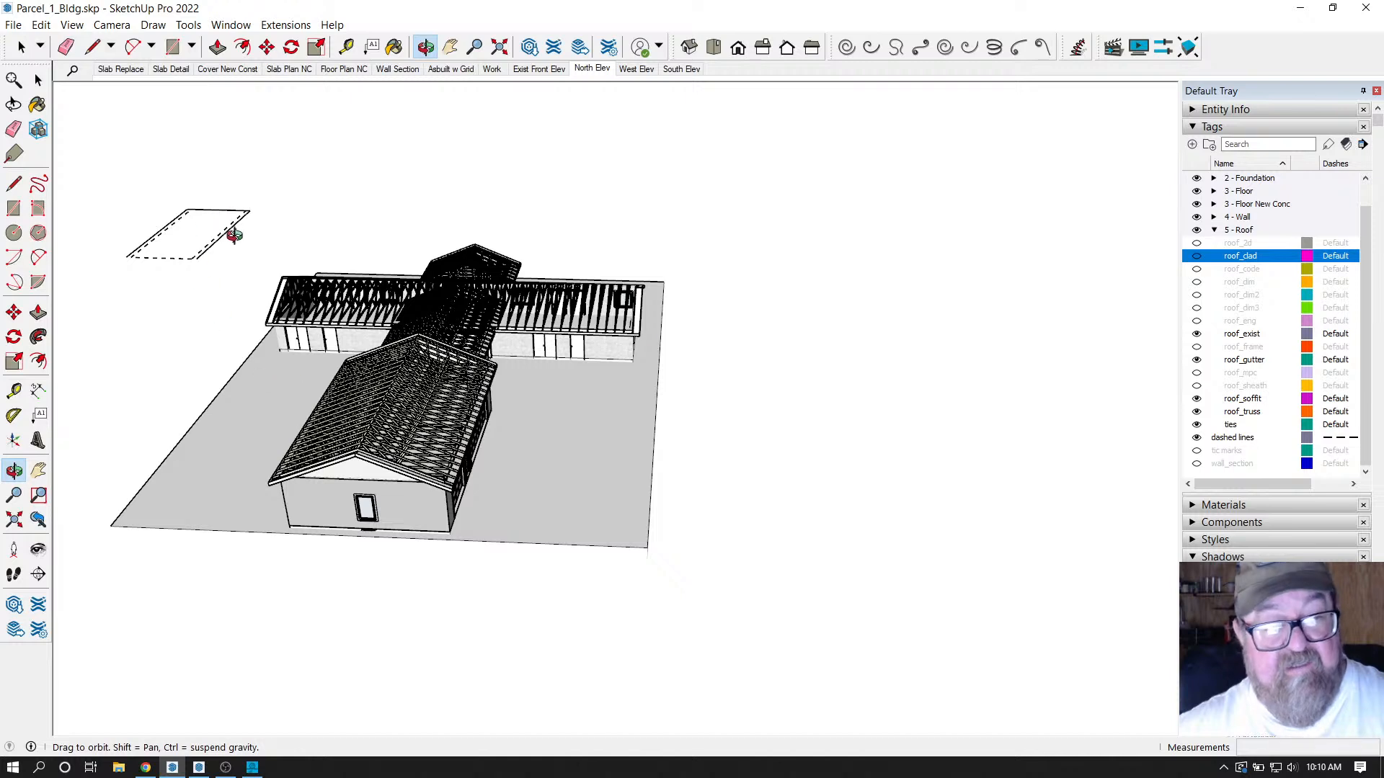
pyautogui.click(1196, 256)
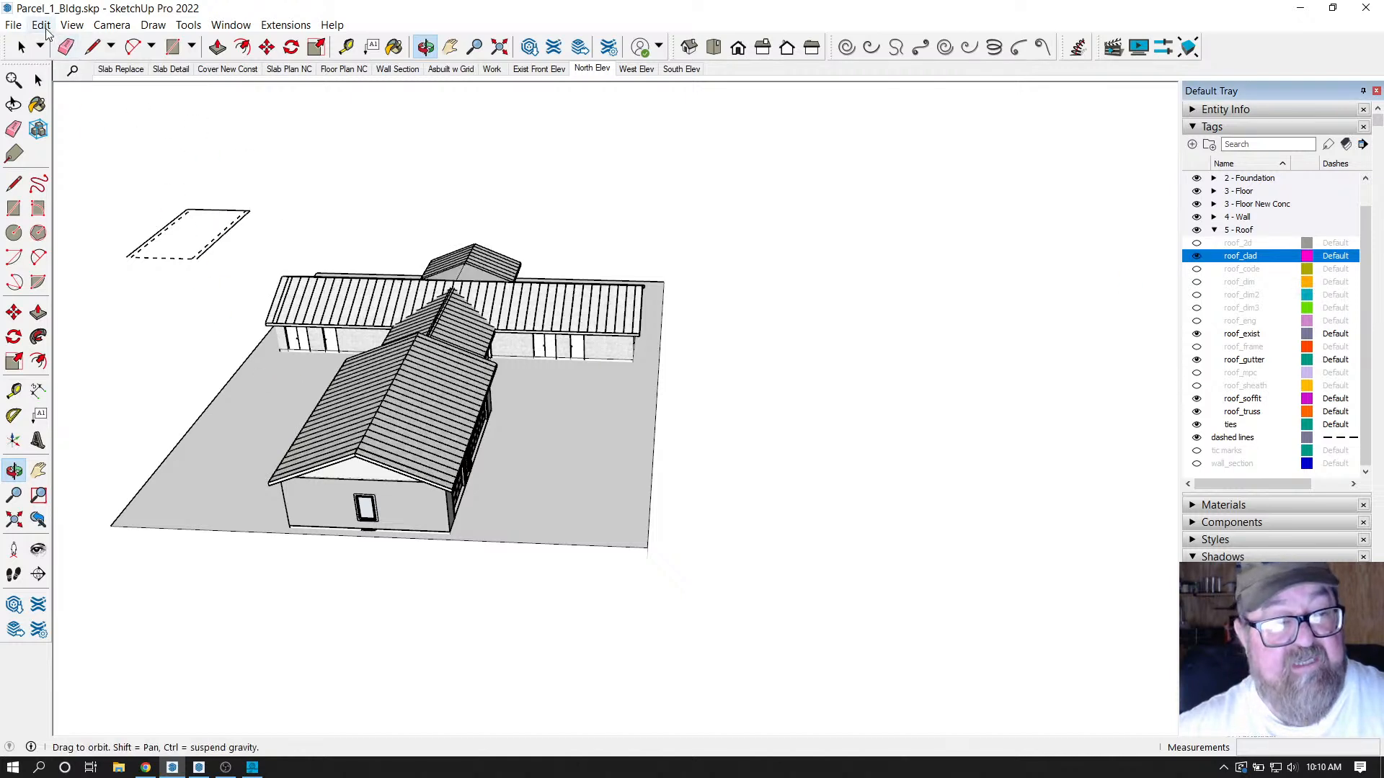
pyautogui.click(41, 25)
pyautogui.click(64, 112)
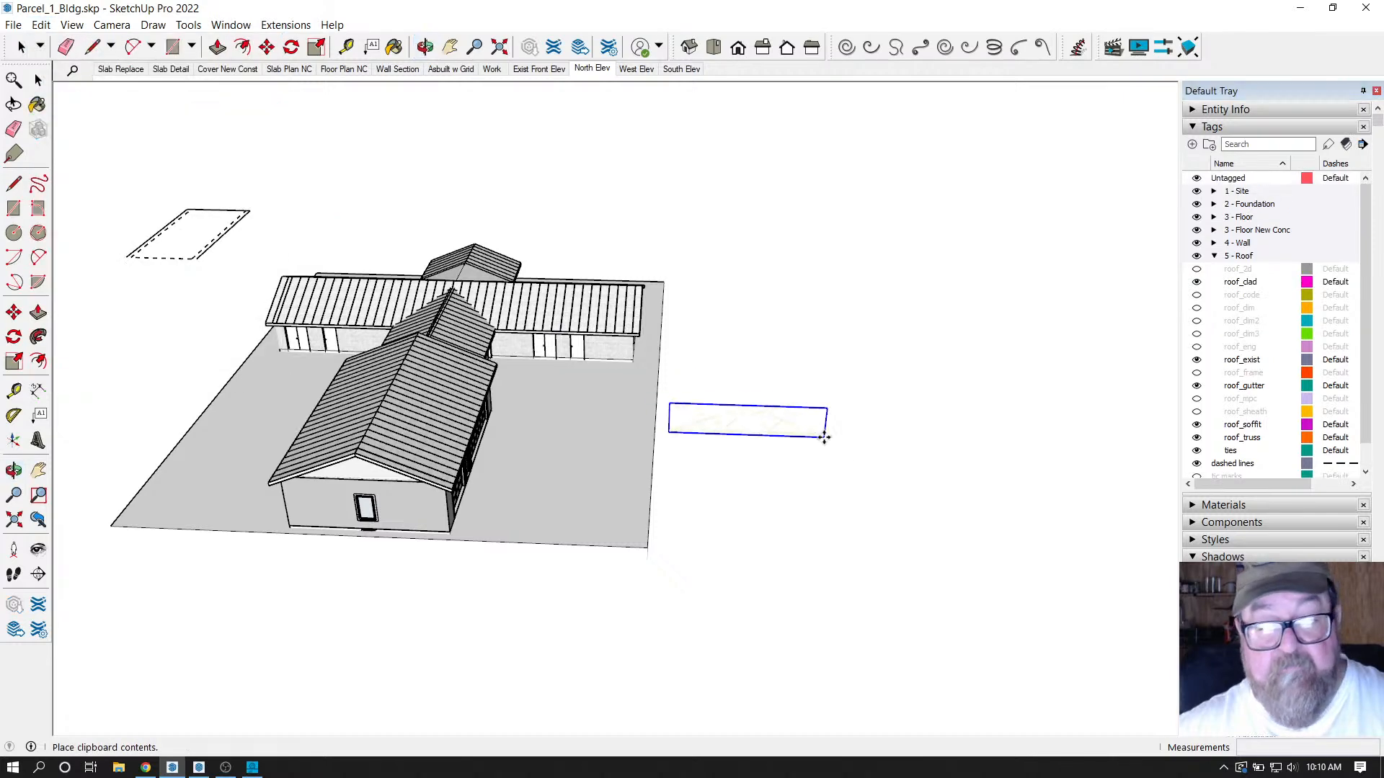
pyautogui.scroll(8, 744, 436)
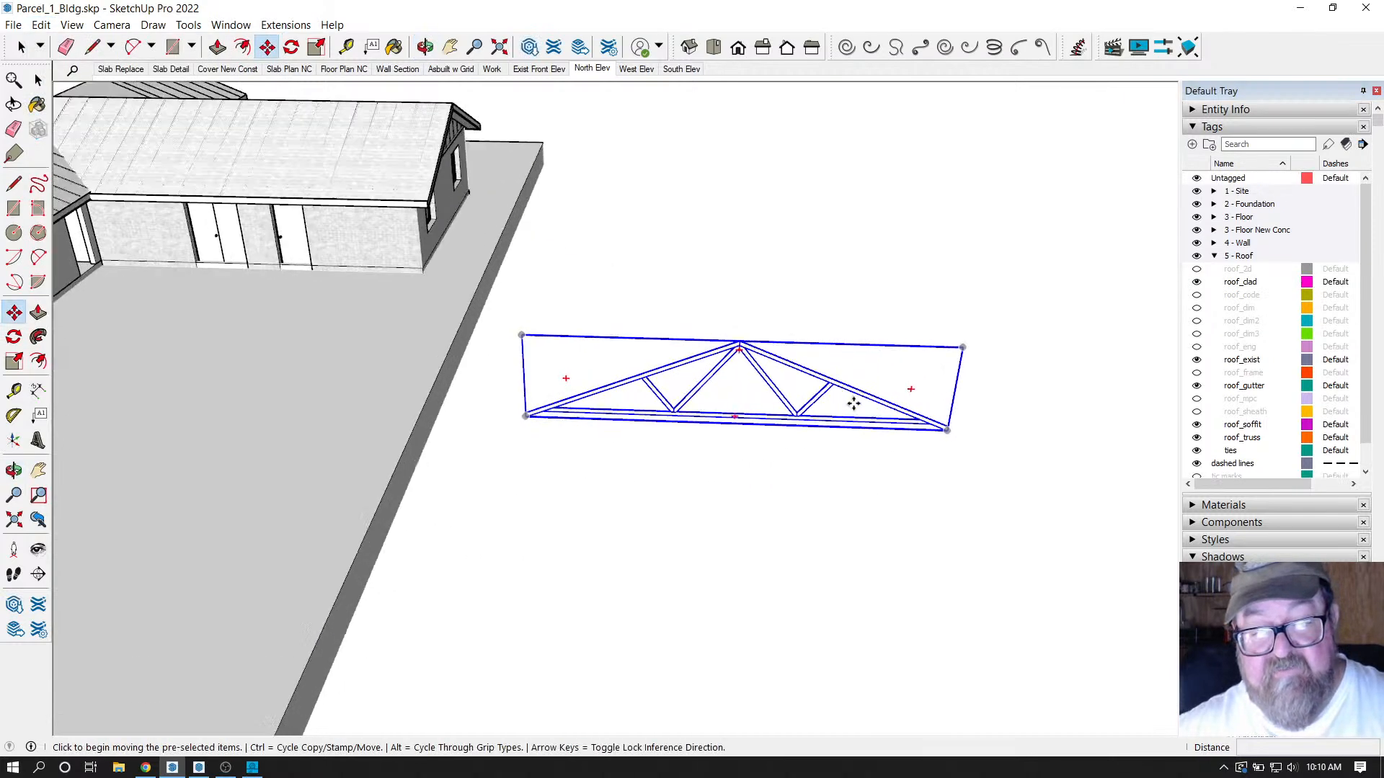
pyautogui.scroll(-10, 754, 408)
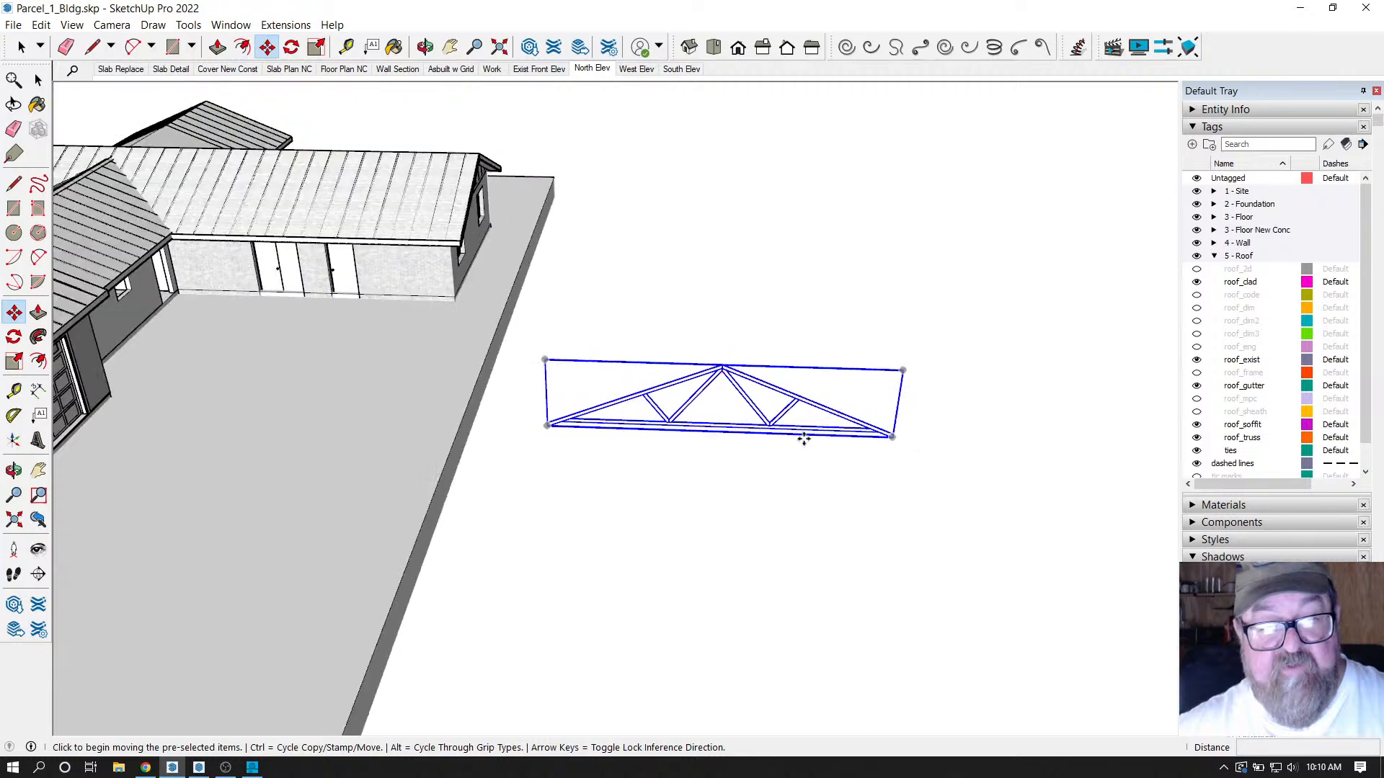
pyautogui.scroll(-3, 786, 444)
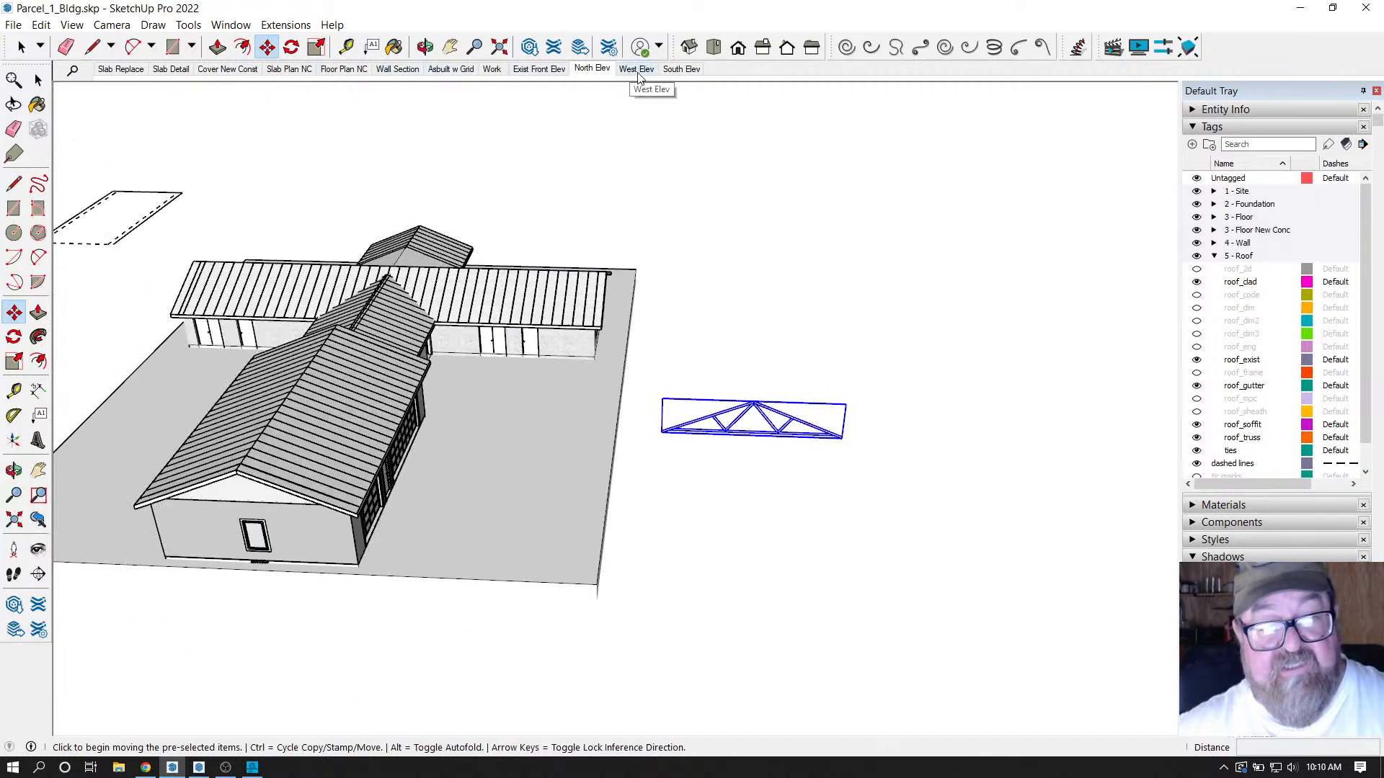
pyautogui.click(22, 47)
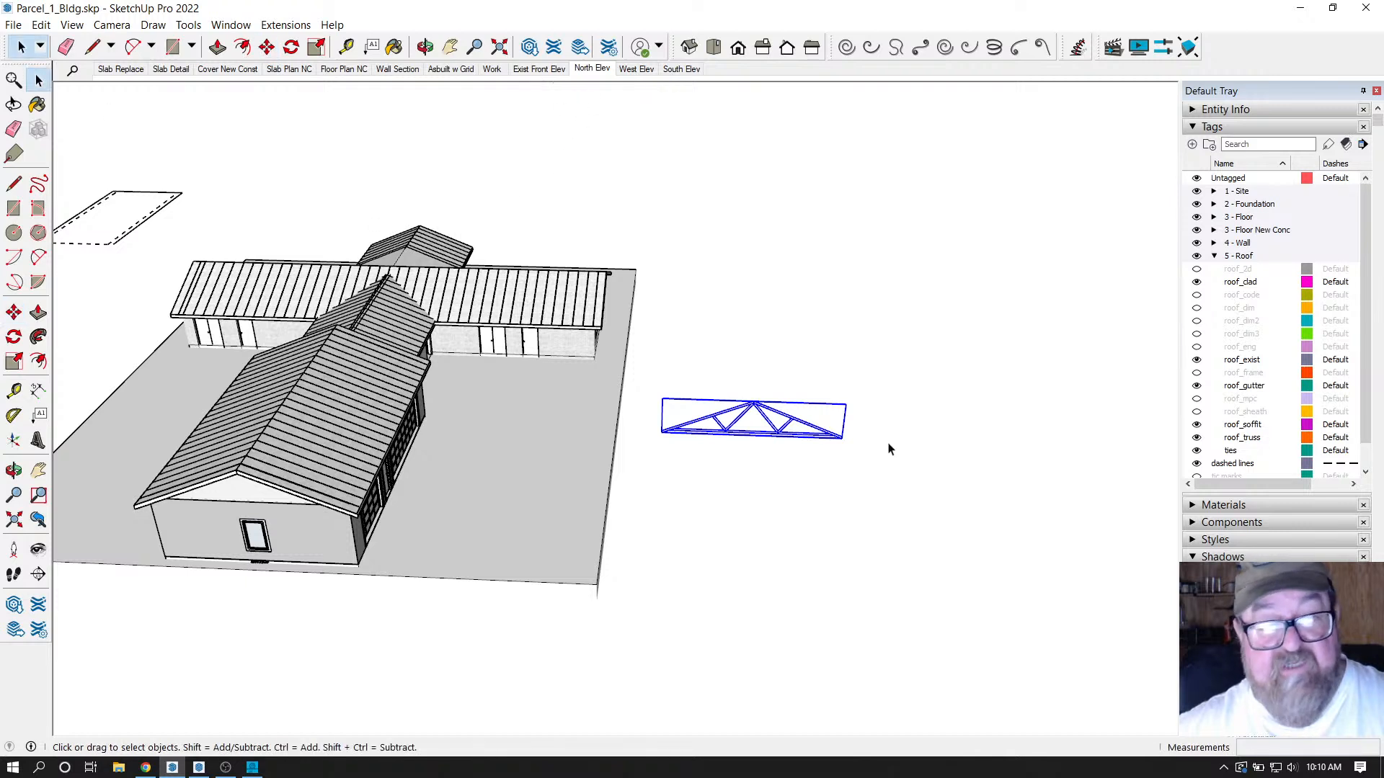
pyautogui.click(762, 423)
pyautogui.click(760, 410)
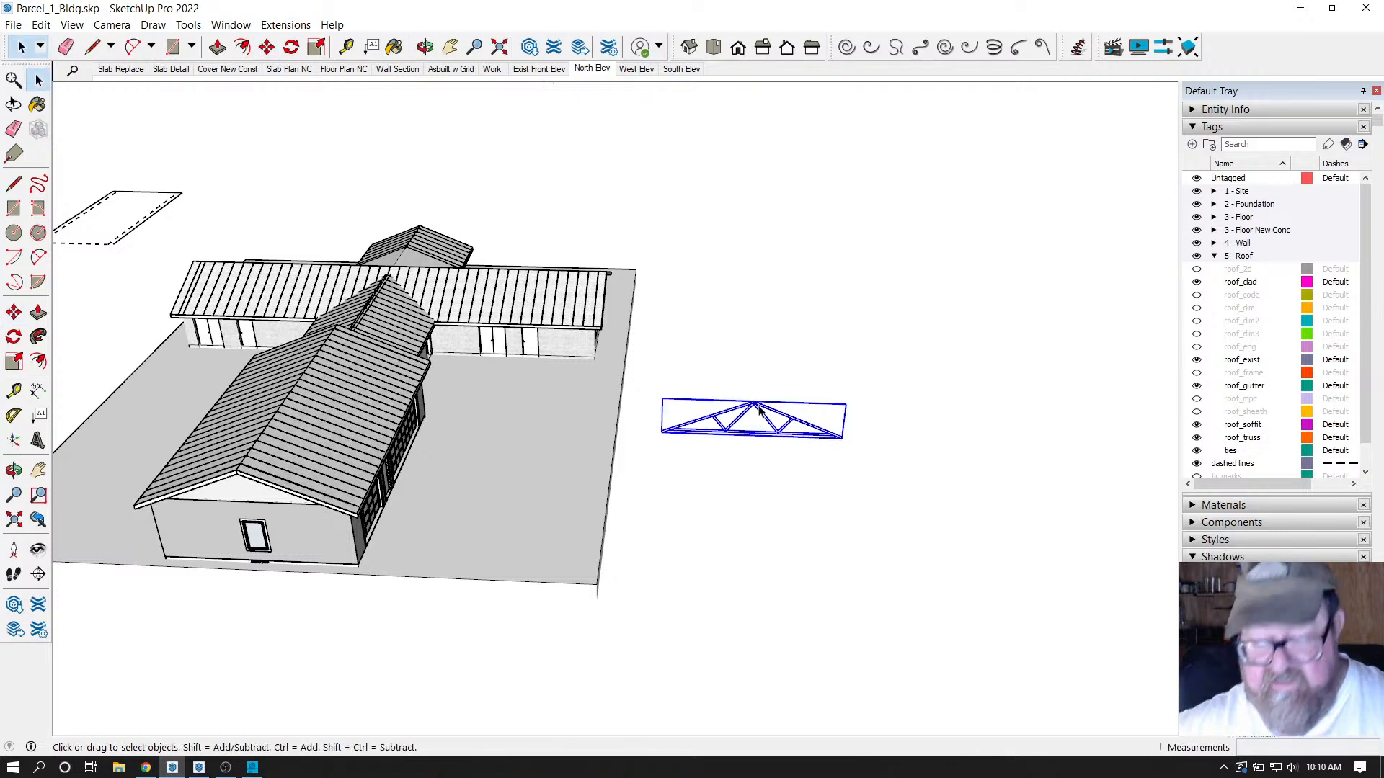
pyautogui.press('Delete')
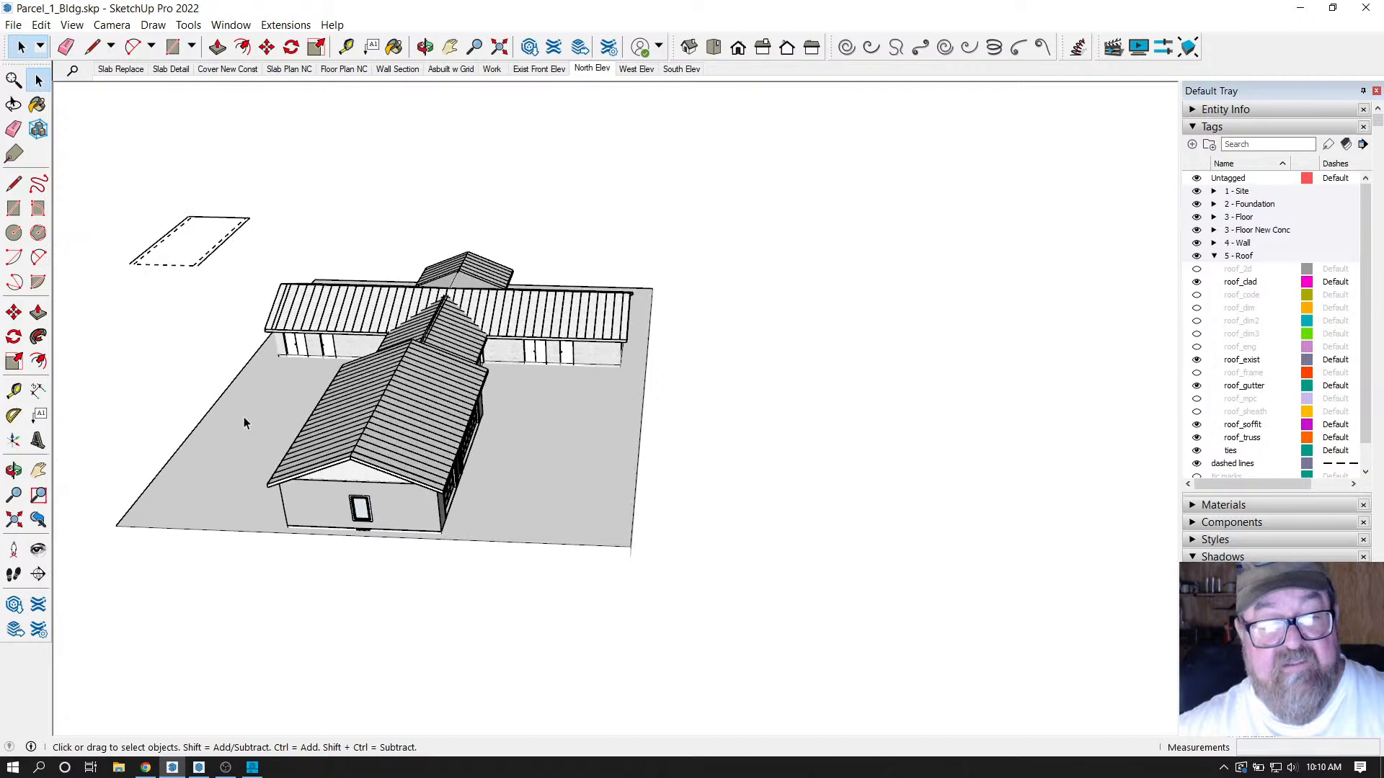
pyautogui.scroll(3, 332, 305)
pyautogui.click(425, 47)
pyautogui.moveTo(423, 300); pyautogui.dragTo(285, 433)
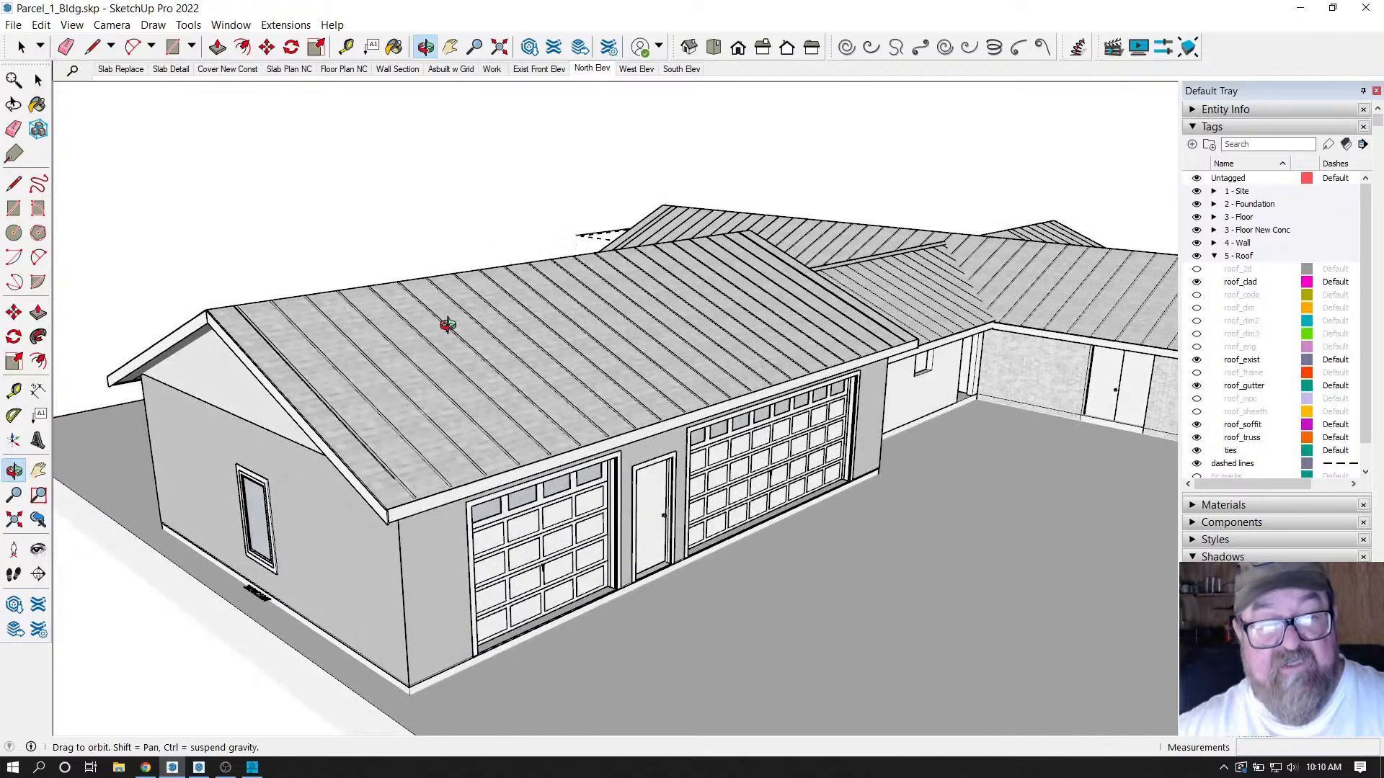
pyautogui.moveTo(541, 388); pyautogui.dragTo(820, 389)
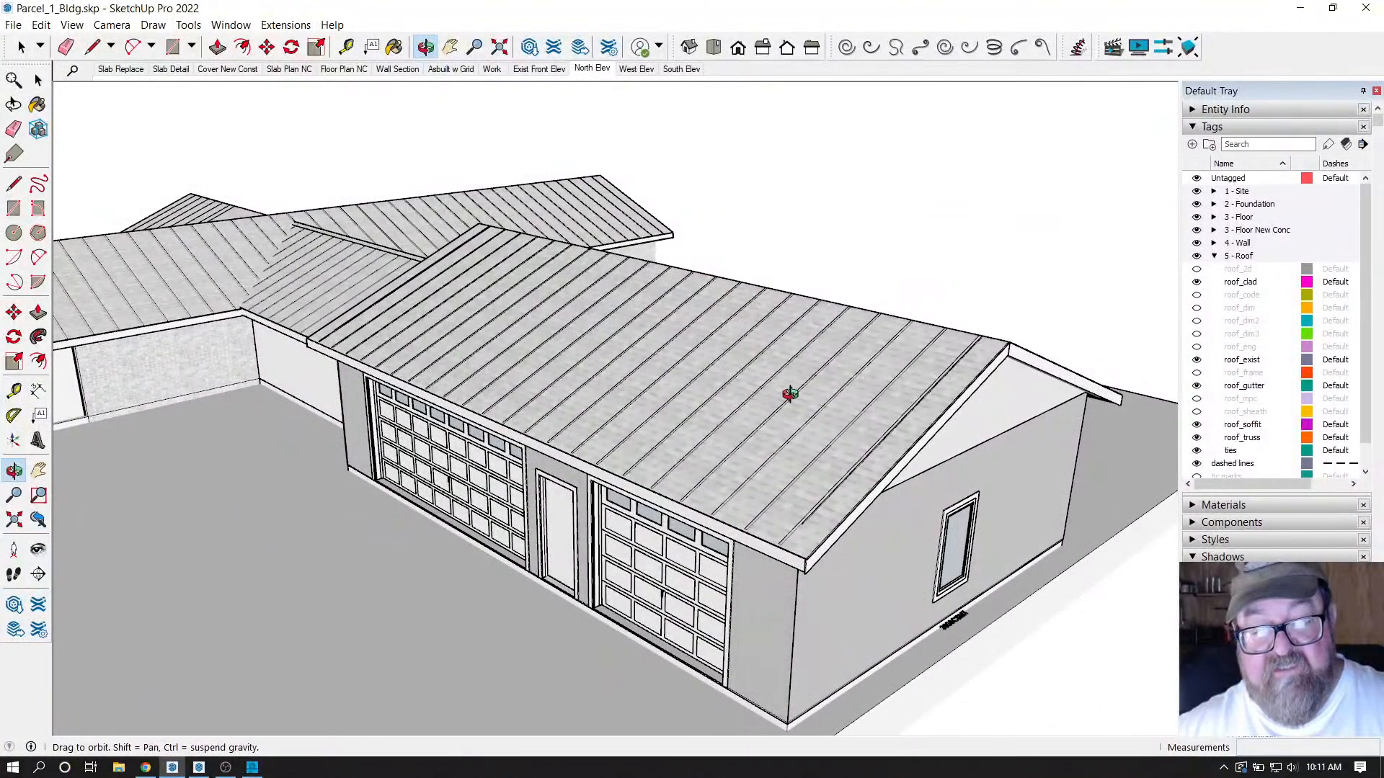
pyautogui.moveTo(801, 407); pyautogui.dragTo(835, 331)
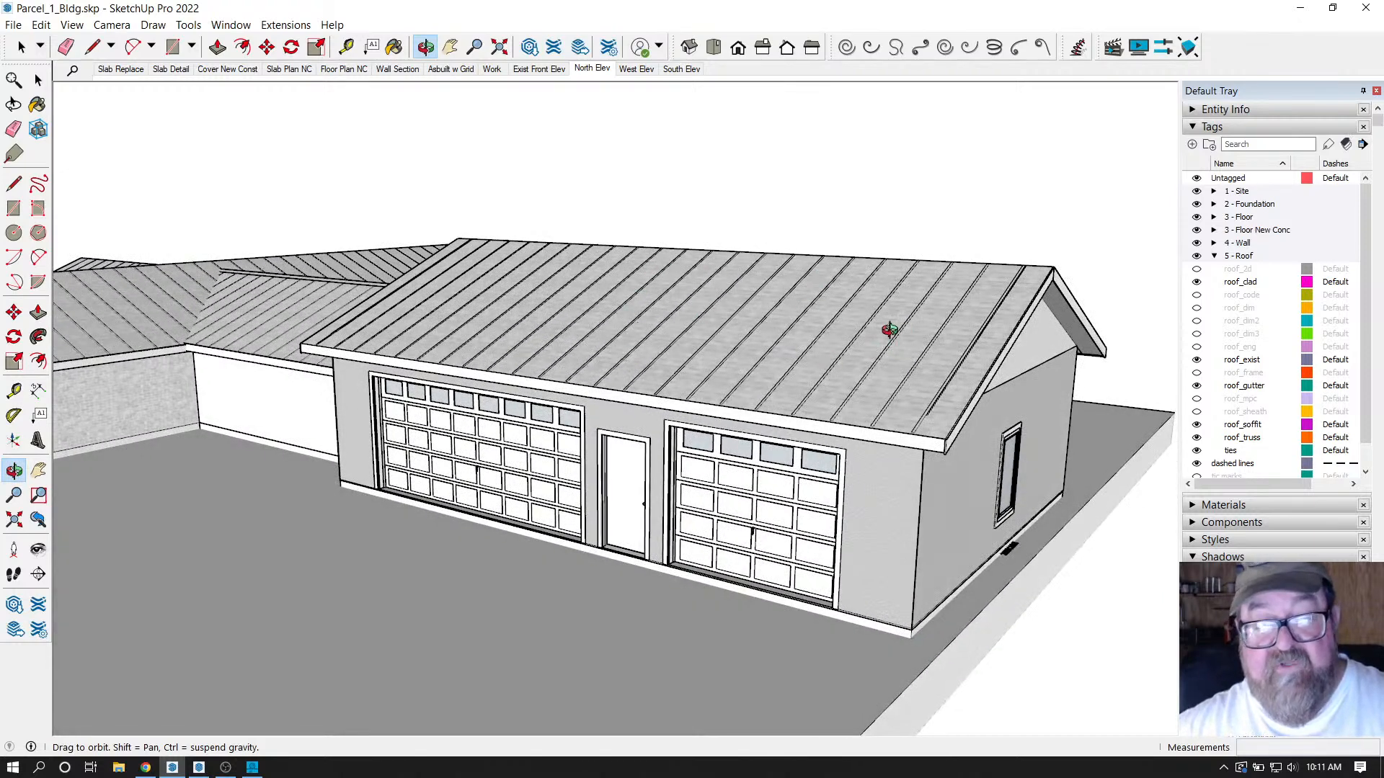
pyautogui.click(594, 68)
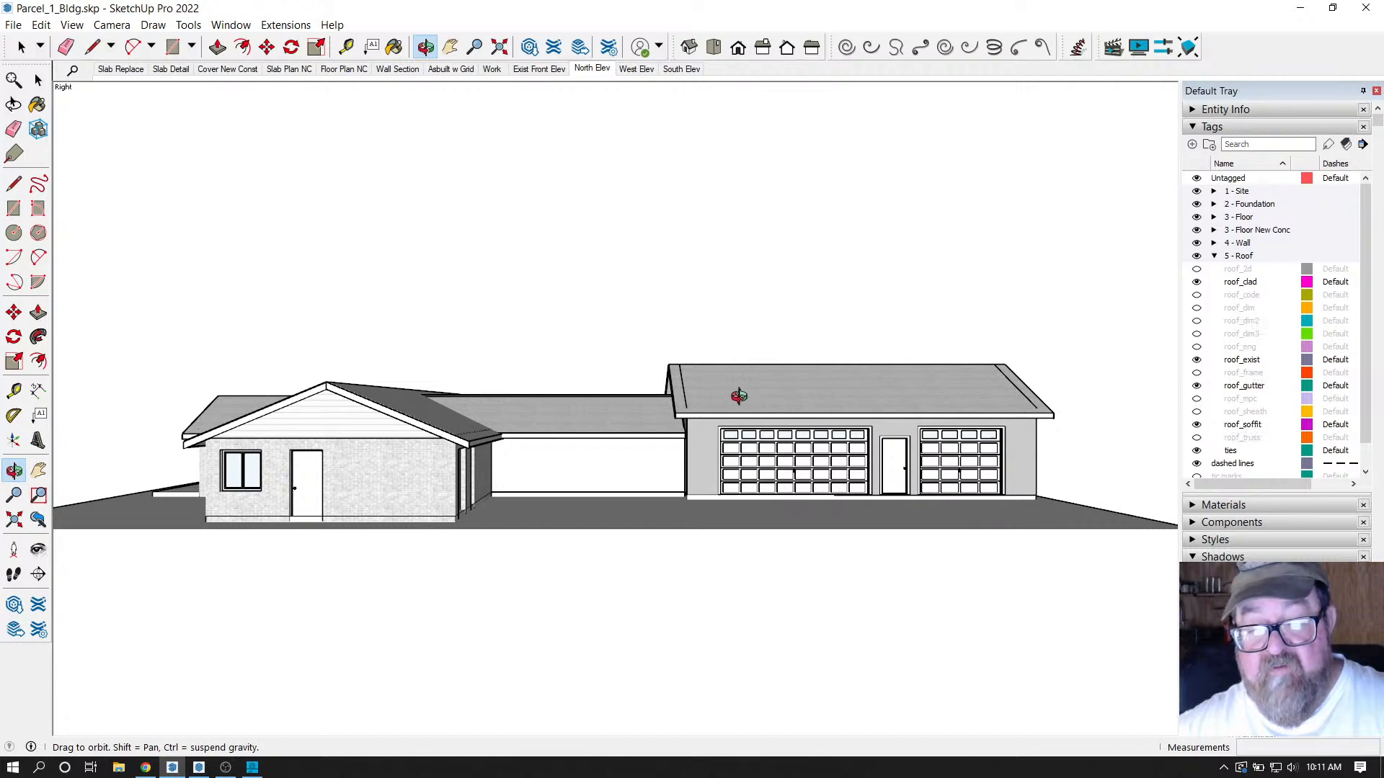
pyautogui.moveTo(758, 405); pyautogui.dragTo(627, 469)
pyautogui.scroll(5, 1032, 439)
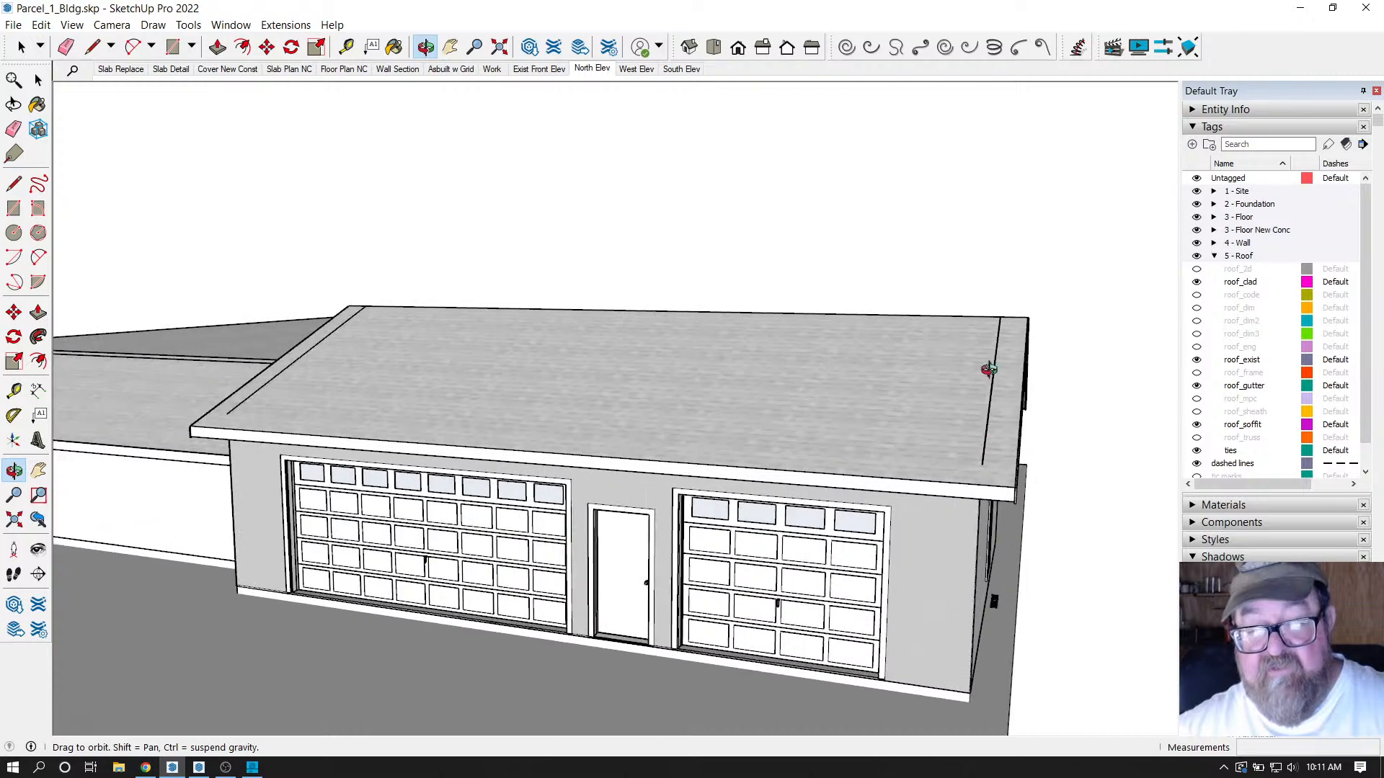
pyautogui.moveTo(975, 392); pyautogui.dragTo(904, 554)
pyautogui.moveTo(948, 441); pyautogui.dragTo(1037, 355)
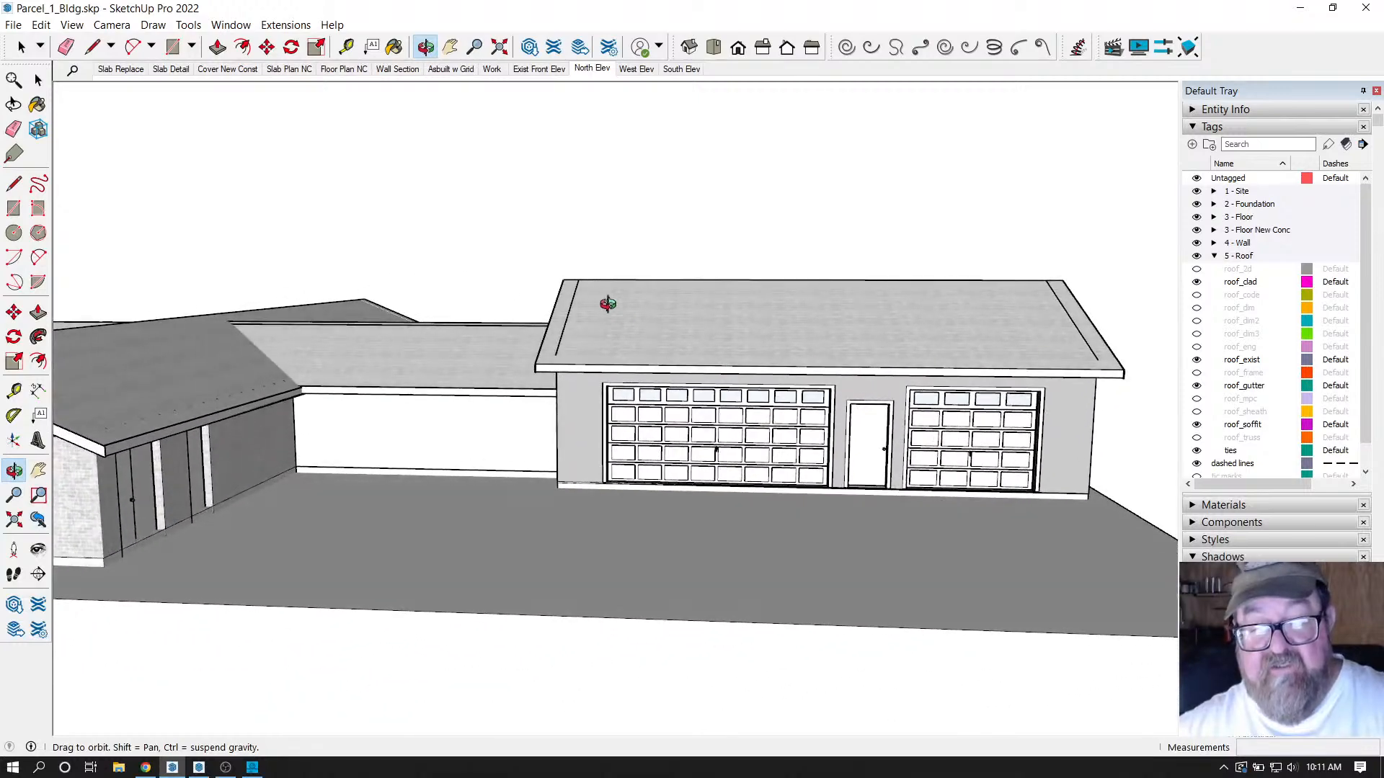
pyautogui.moveTo(570, 310); pyautogui.dragTo(598, 268)
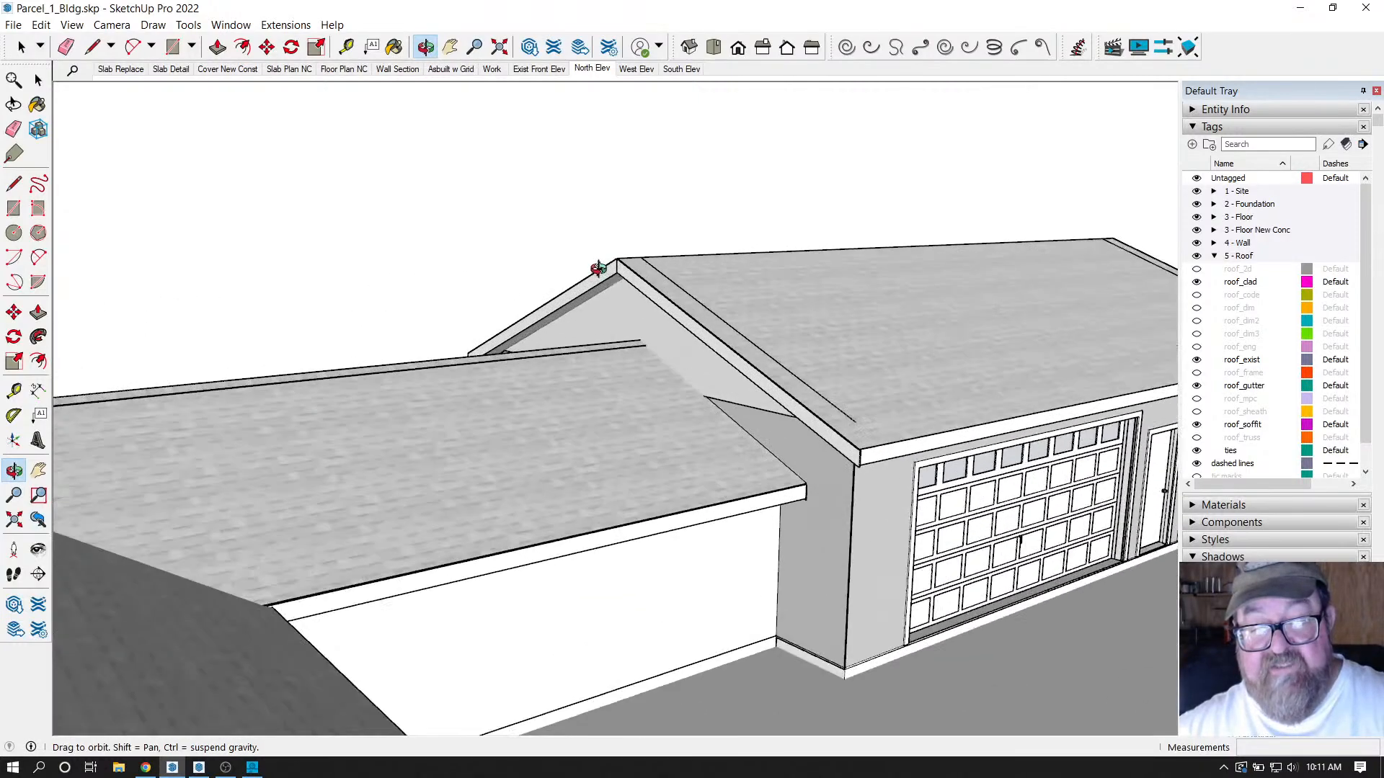
pyautogui.moveTo(639, 314); pyautogui.dragTo(905, 280)
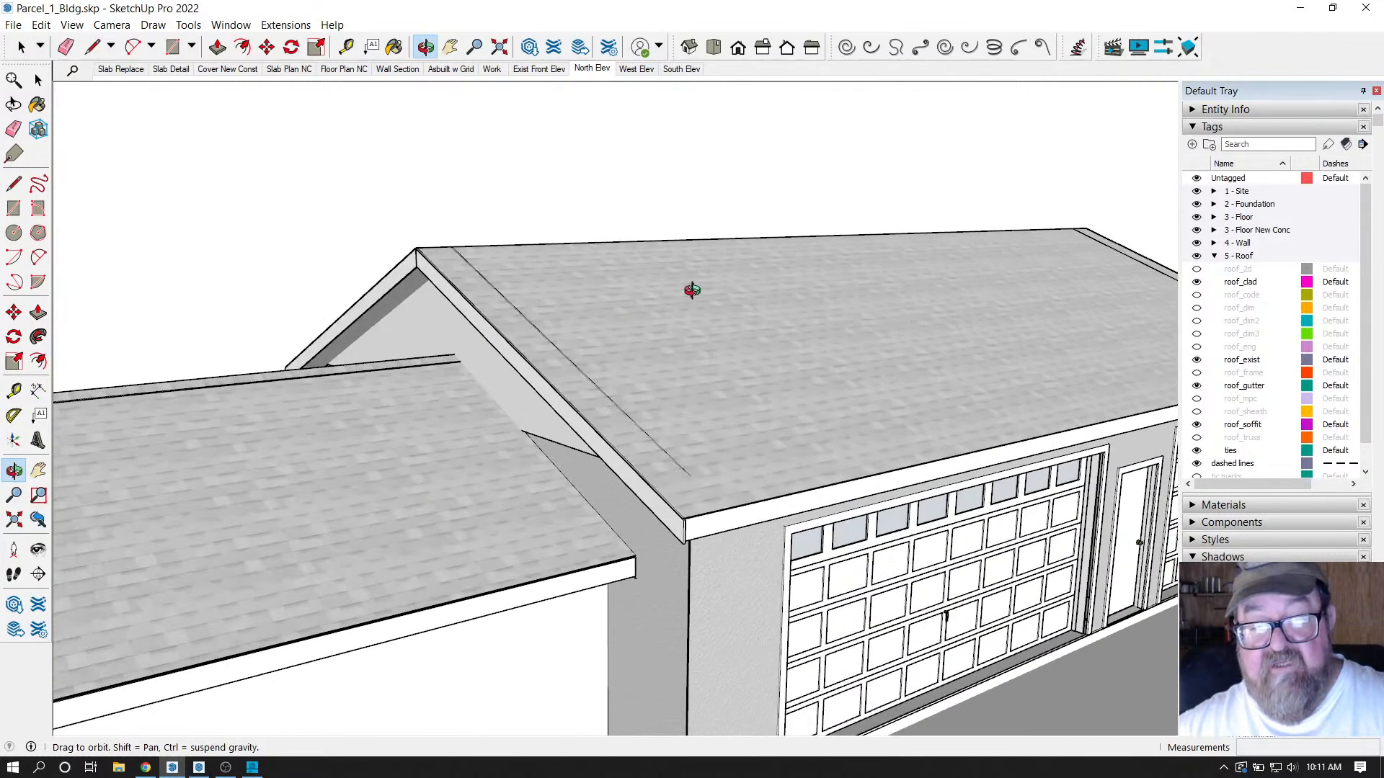
pyautogui.moveTo(660, 297); pyautogui.dragTo(728, 305)
pyautogui.press('space')
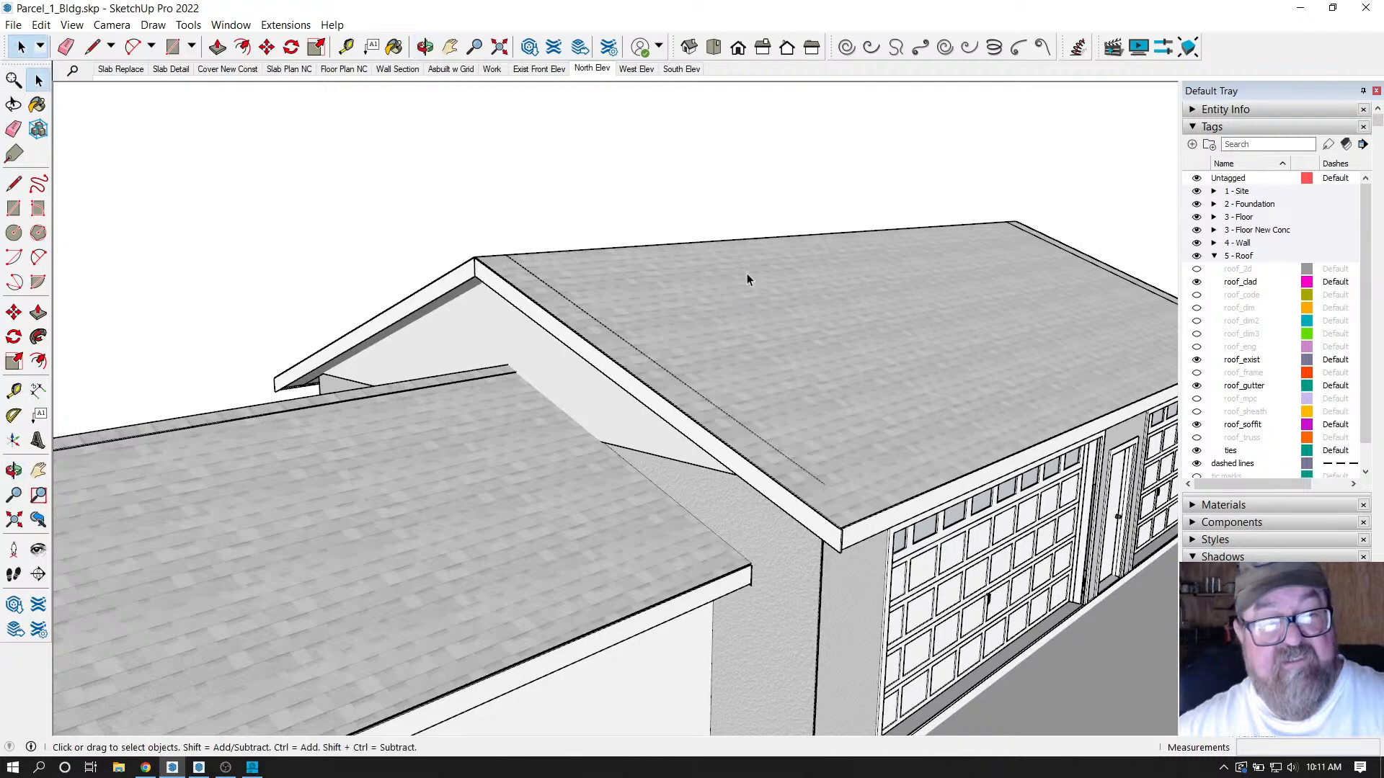
pyautogui.click(497, 312)
pyautogui.doubleClick(496, 310)
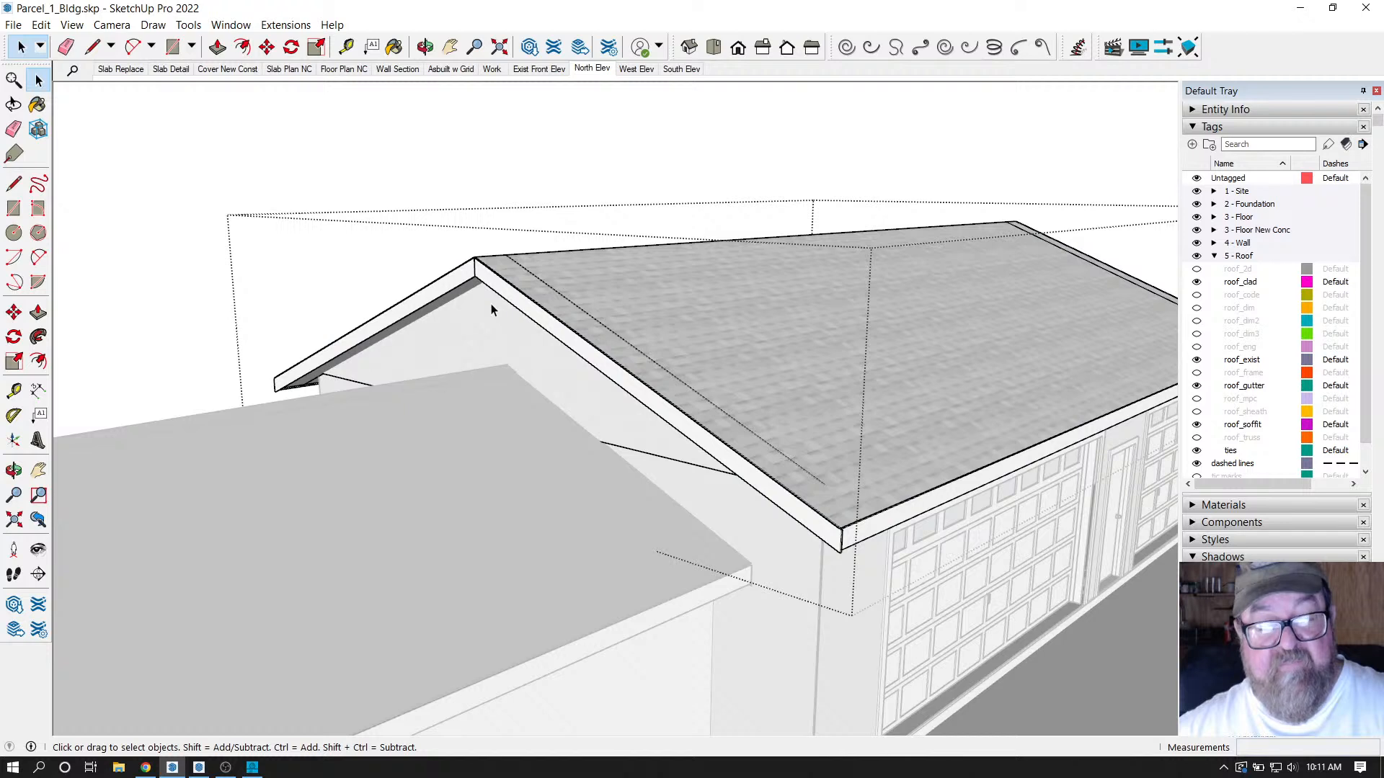
pyautogui.scroll(1, 490, 313)
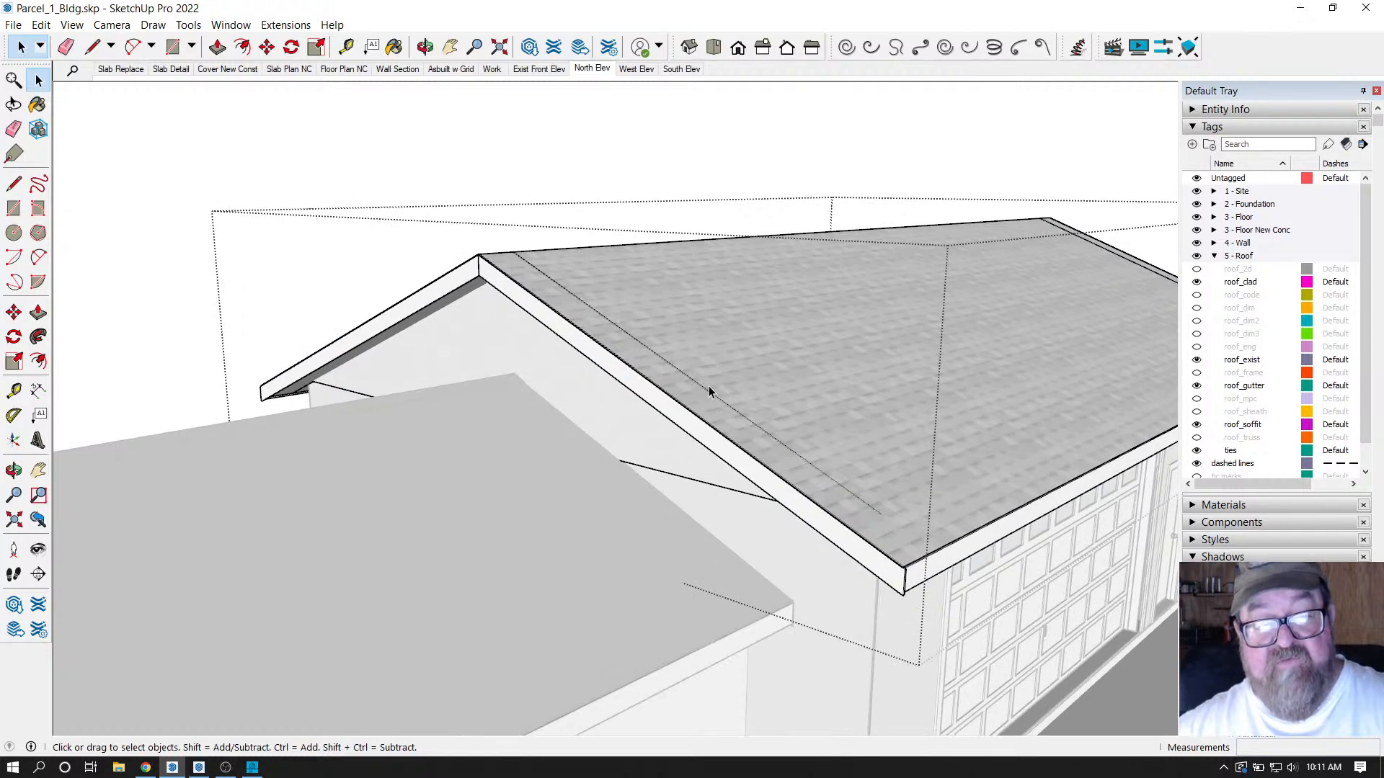
pyautogui.click(362, 118)
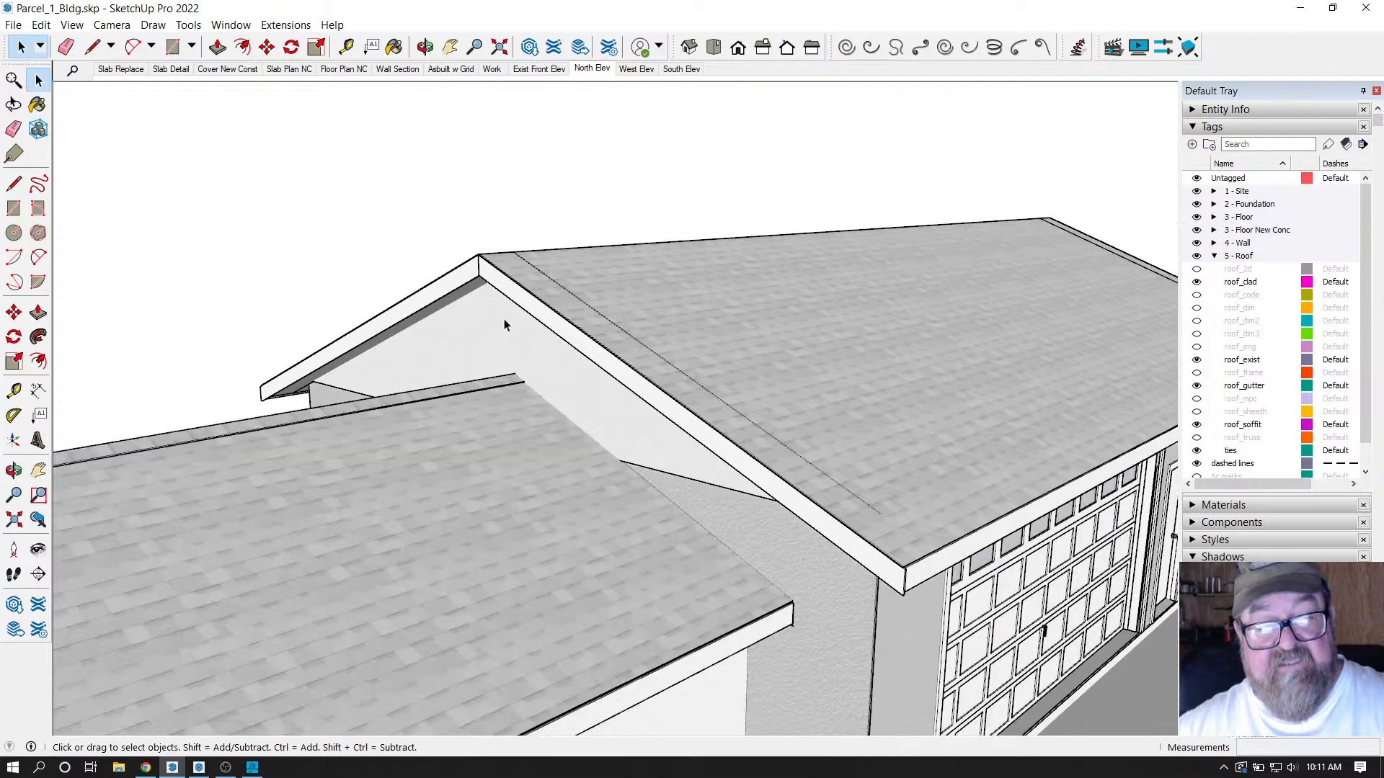
pyautogui.scroll(3, 441, 268)
pyautogui.scroll(-5, 457, 305)
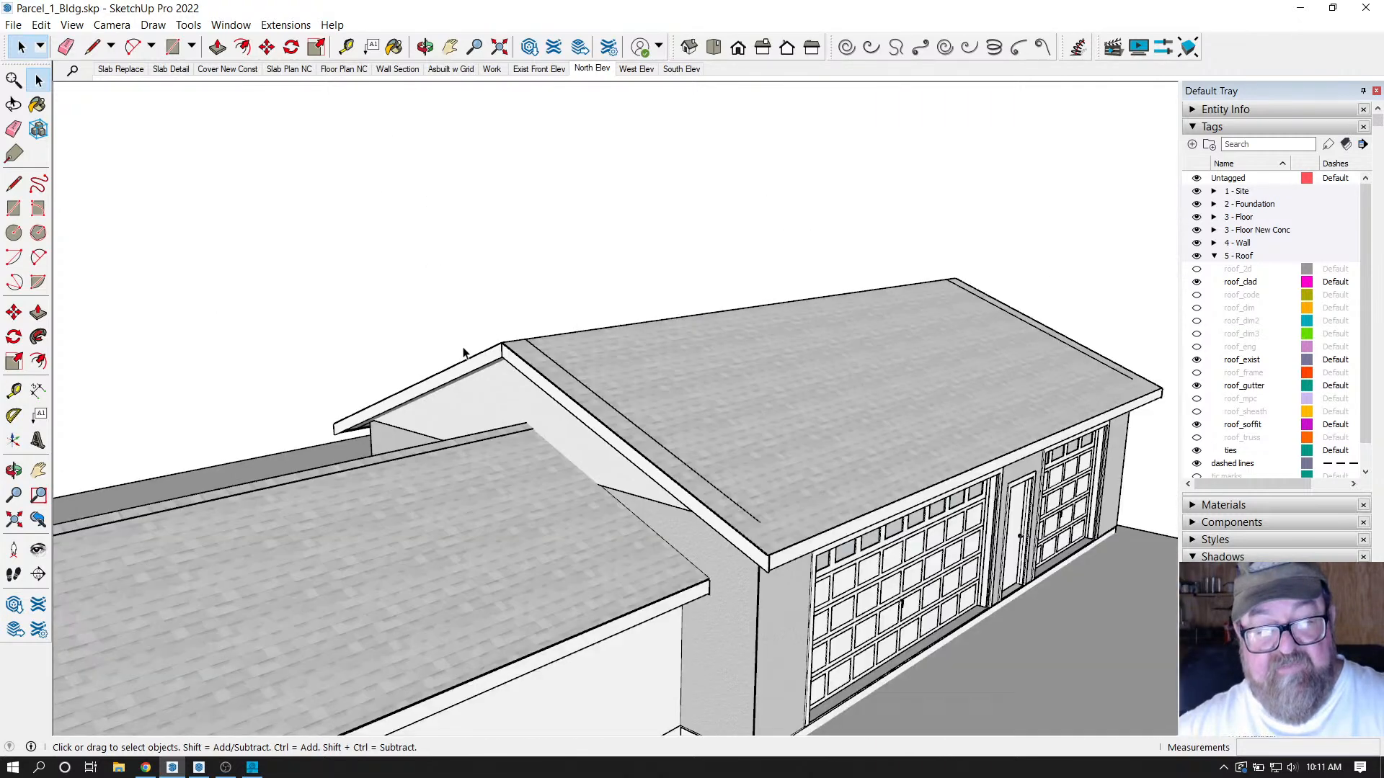
pyautogui.scroll(5, 464, 353)
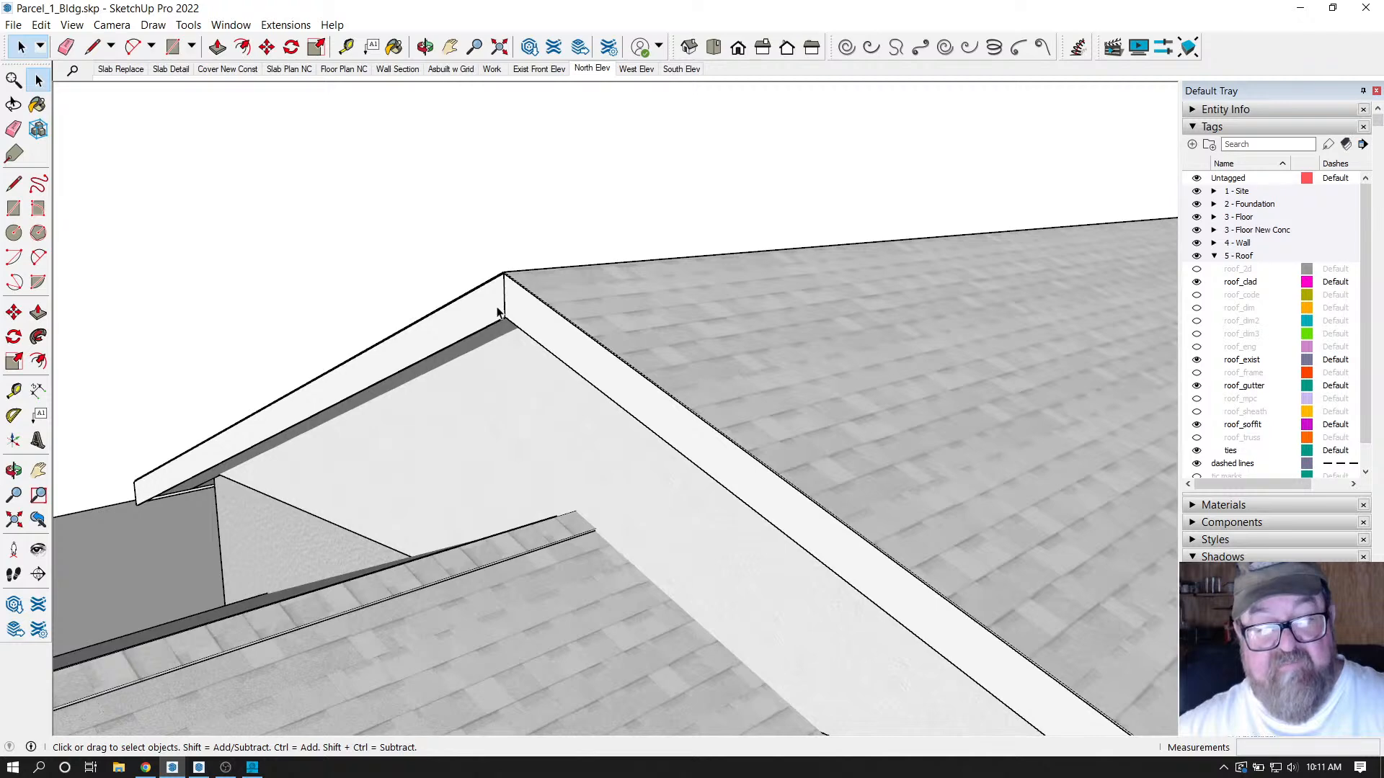
pyautogui.scroll(3, 464, 353)
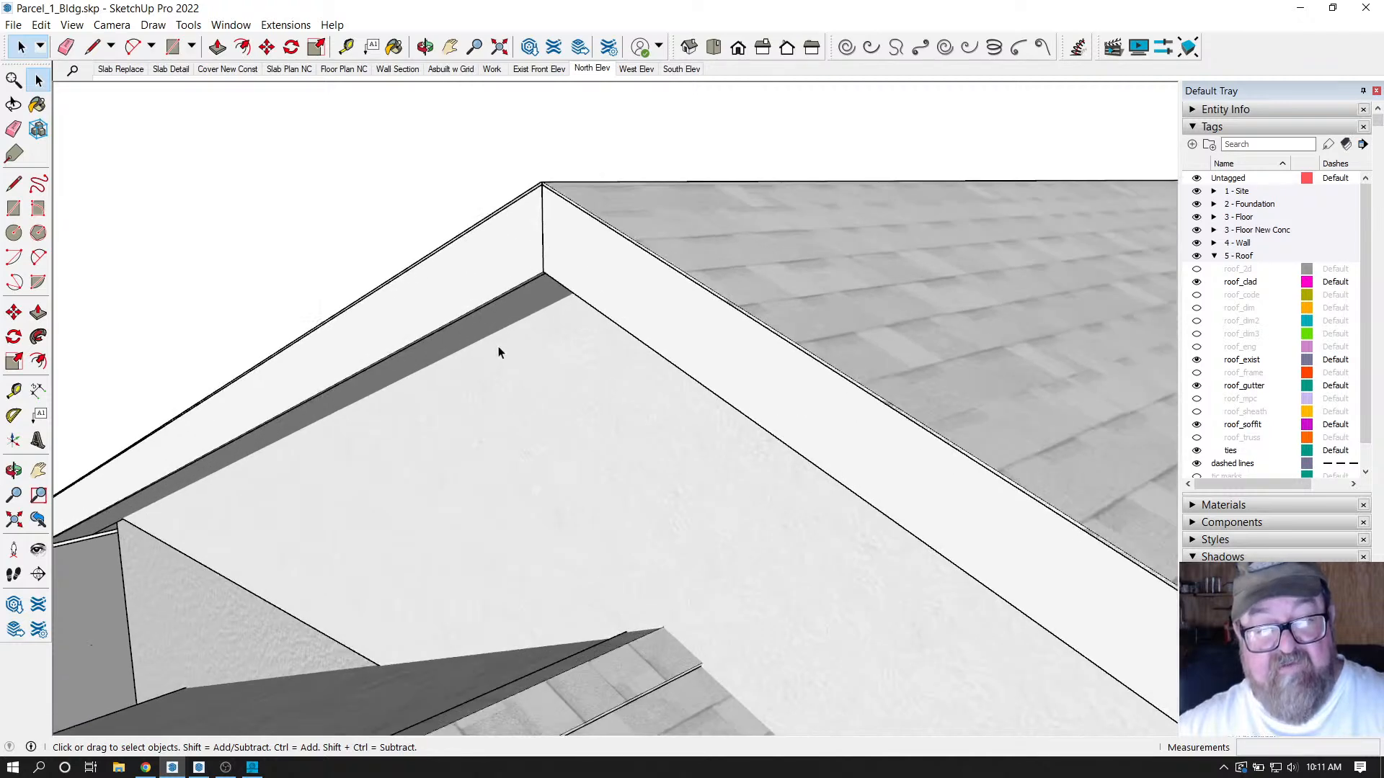
pyautogui.scroll(-3, 499, 352)
pyautogui.click(425, 47)
pyautogui.moveTo(518, 339); pyautogui.dragTo(567, 387)
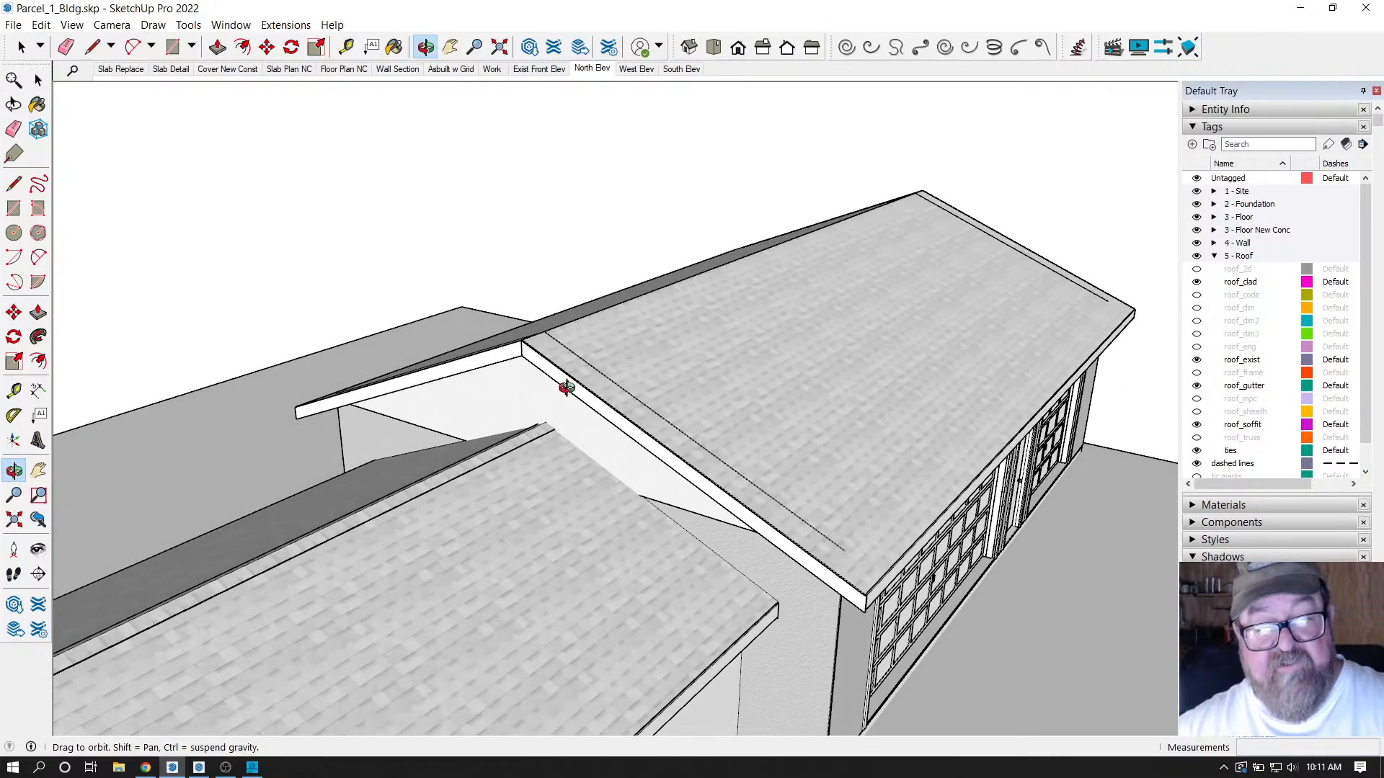
pyautogui.scroll(2, 565, 371)
pyautogui.scroll(1, 471, 351)
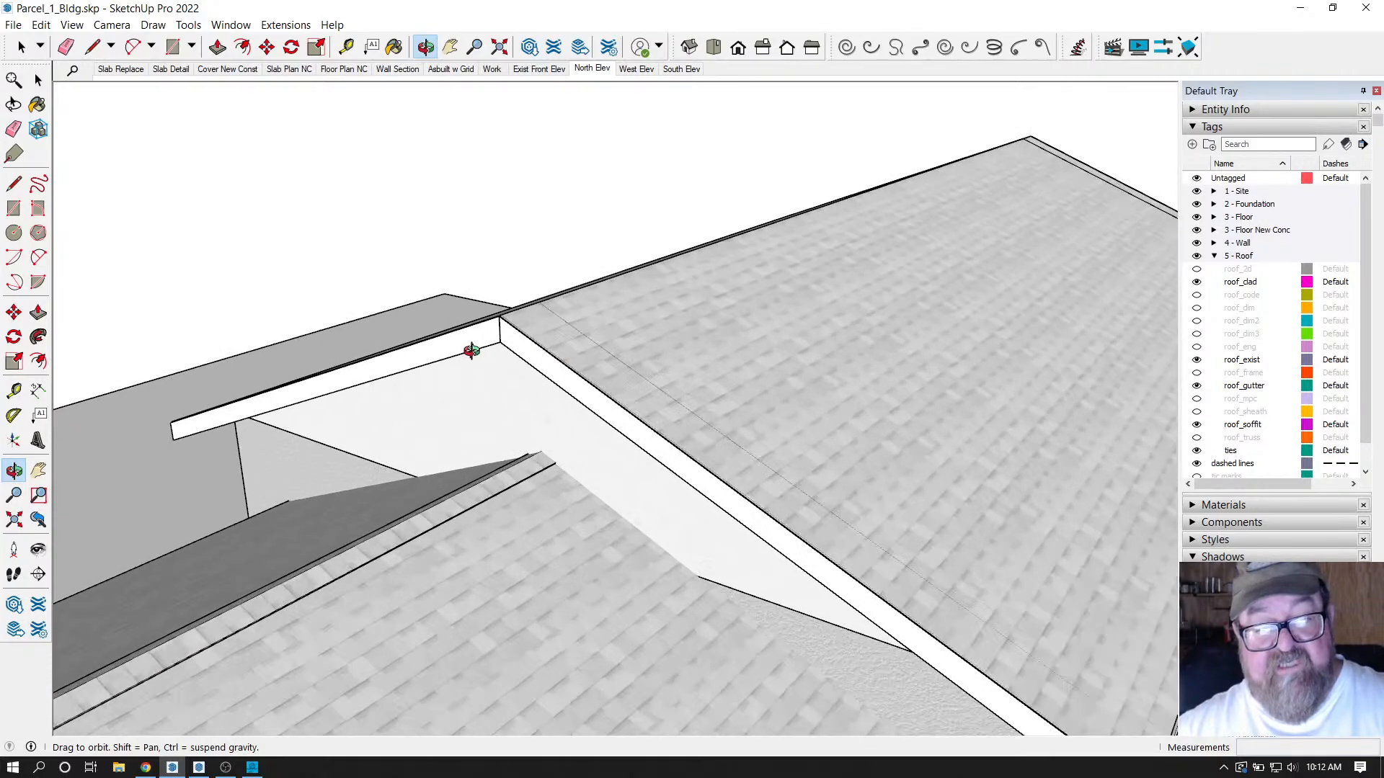
pyautogui.scroll(-3, 487, 360)
pyautogui.moveTo(487, 360); pyautogui.dragTo(852, 389)
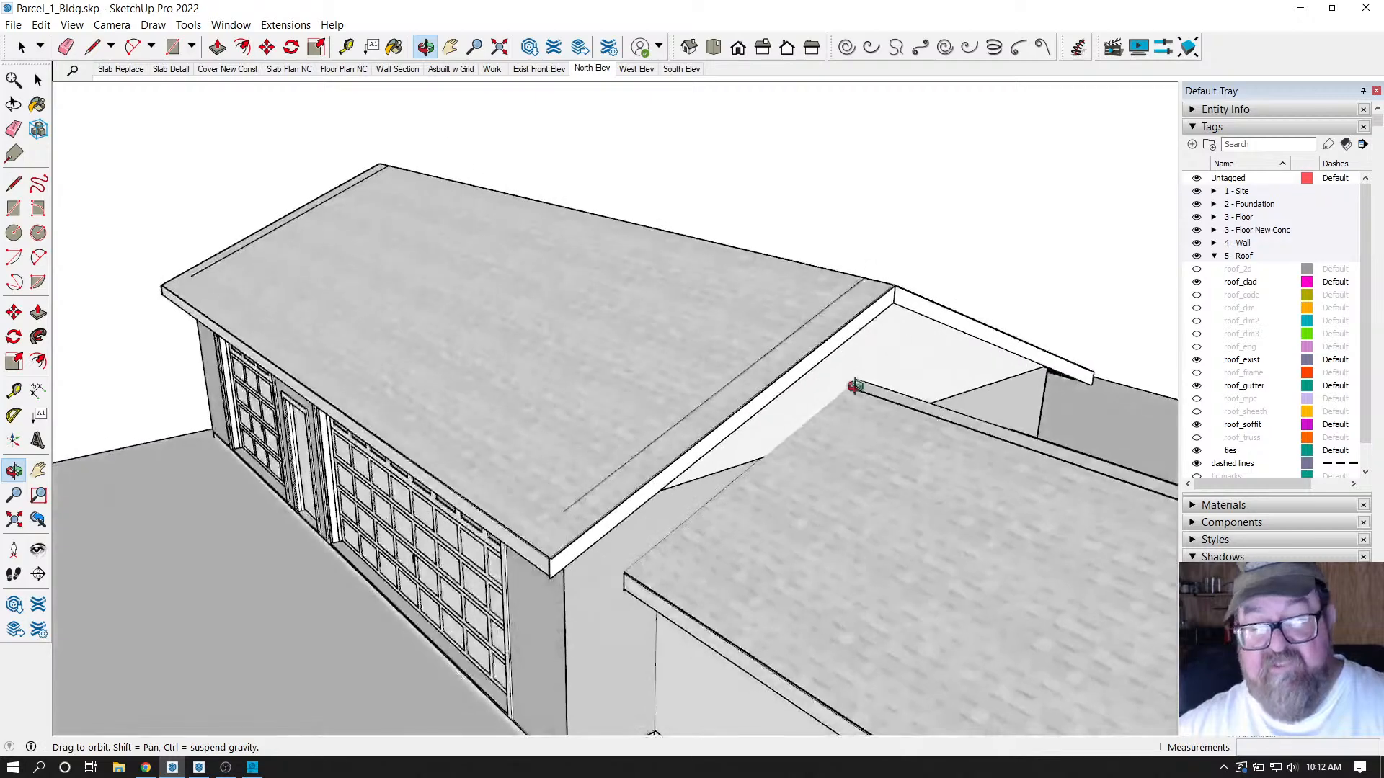
pyautogui.moveTo(753, 405); pyautogui.dragTo(844, 272)
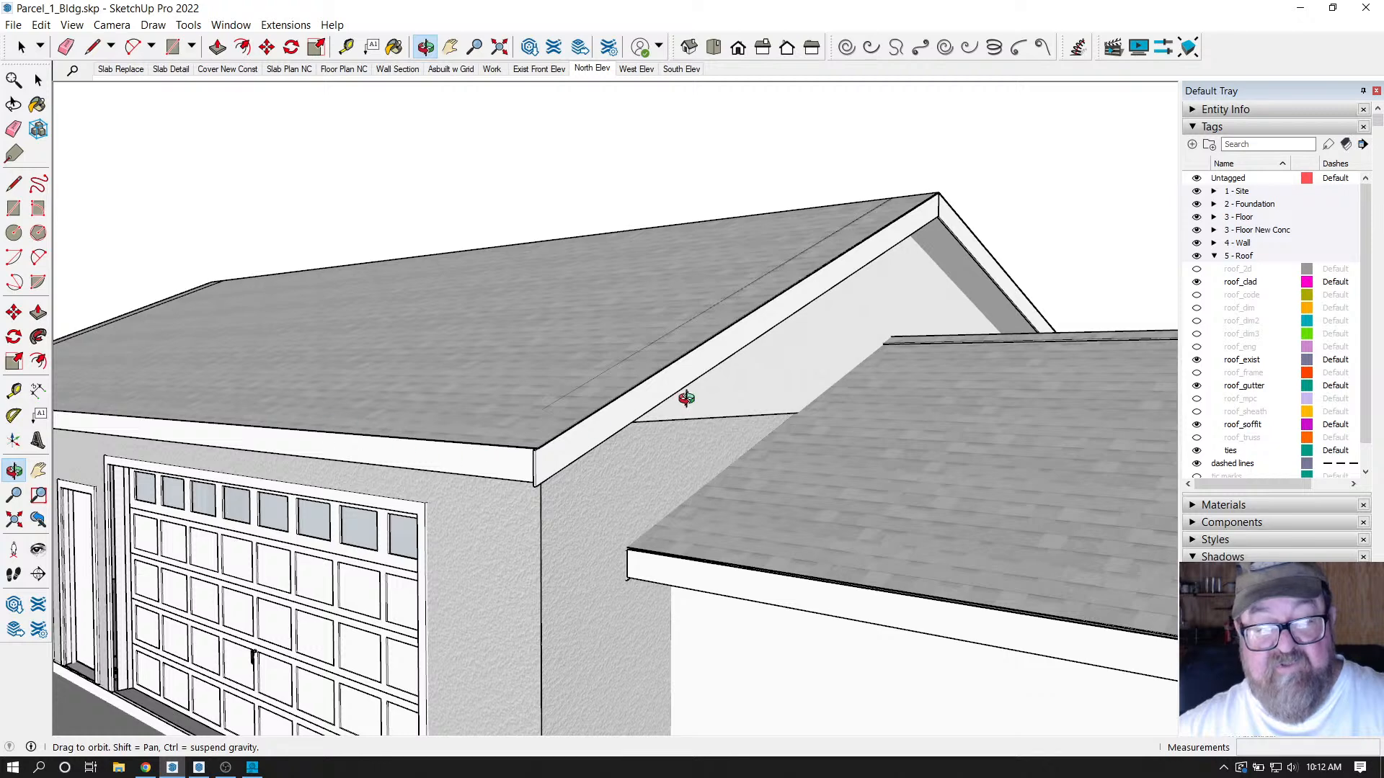
pyautogui.scroll(4, 832, 323)
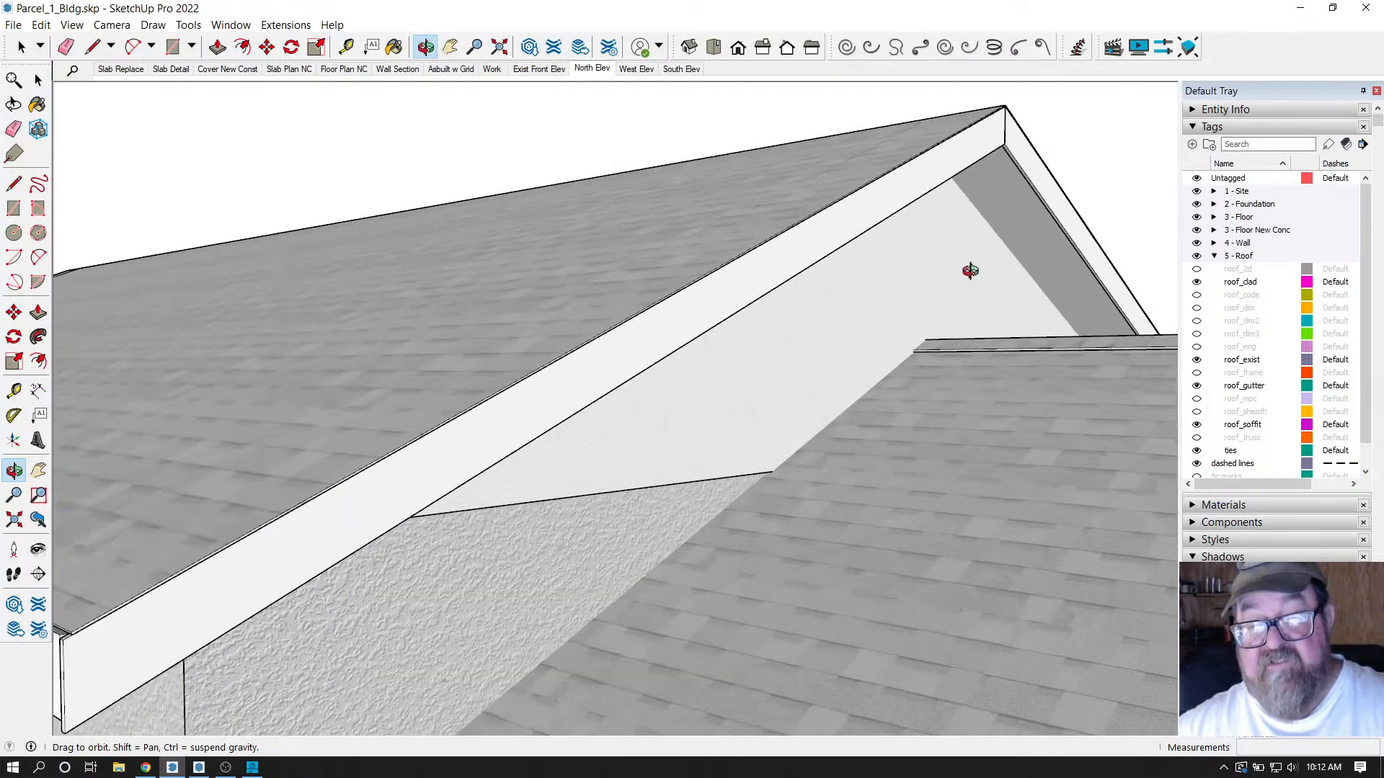
pyautogui.scroll(-2, 952, 210)
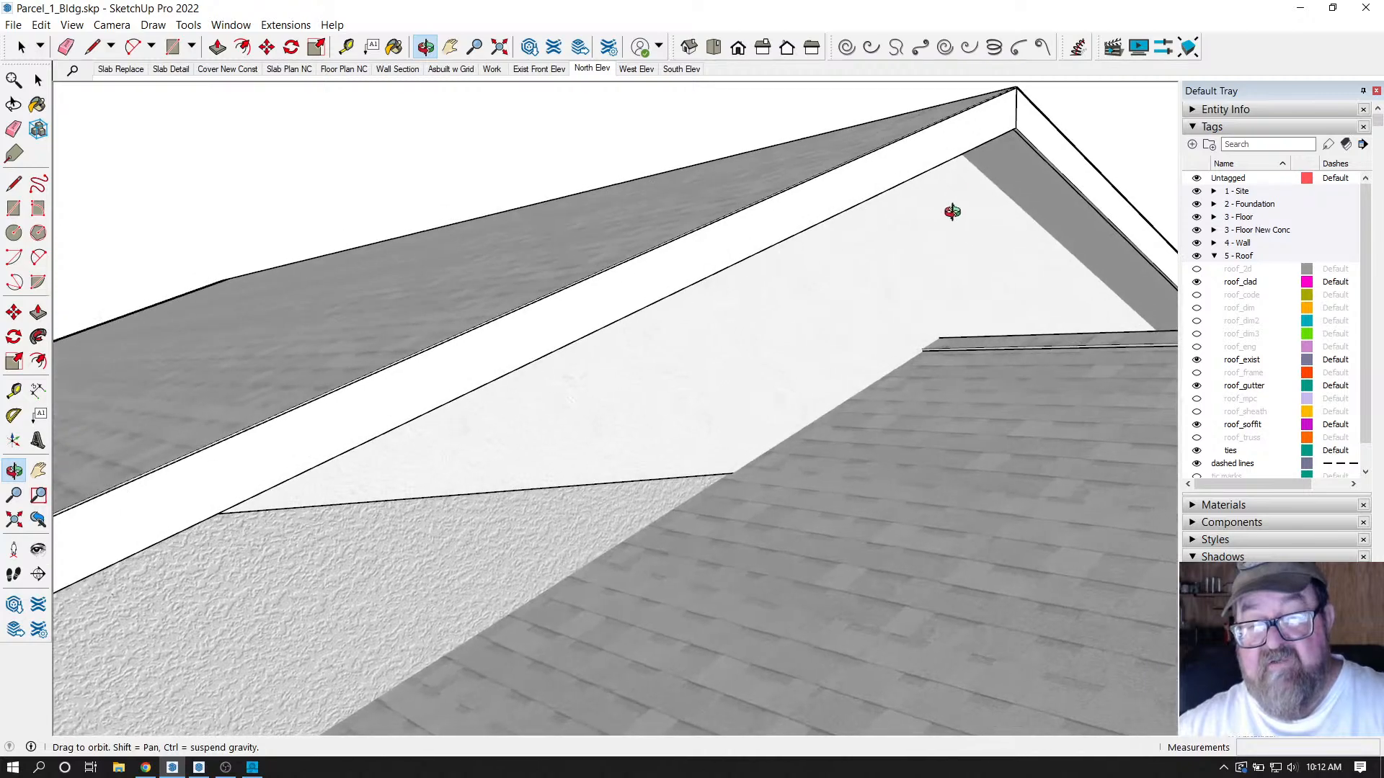
pyautogui.moveTo(893, 207); pyautogui.dragTo(780, 296)
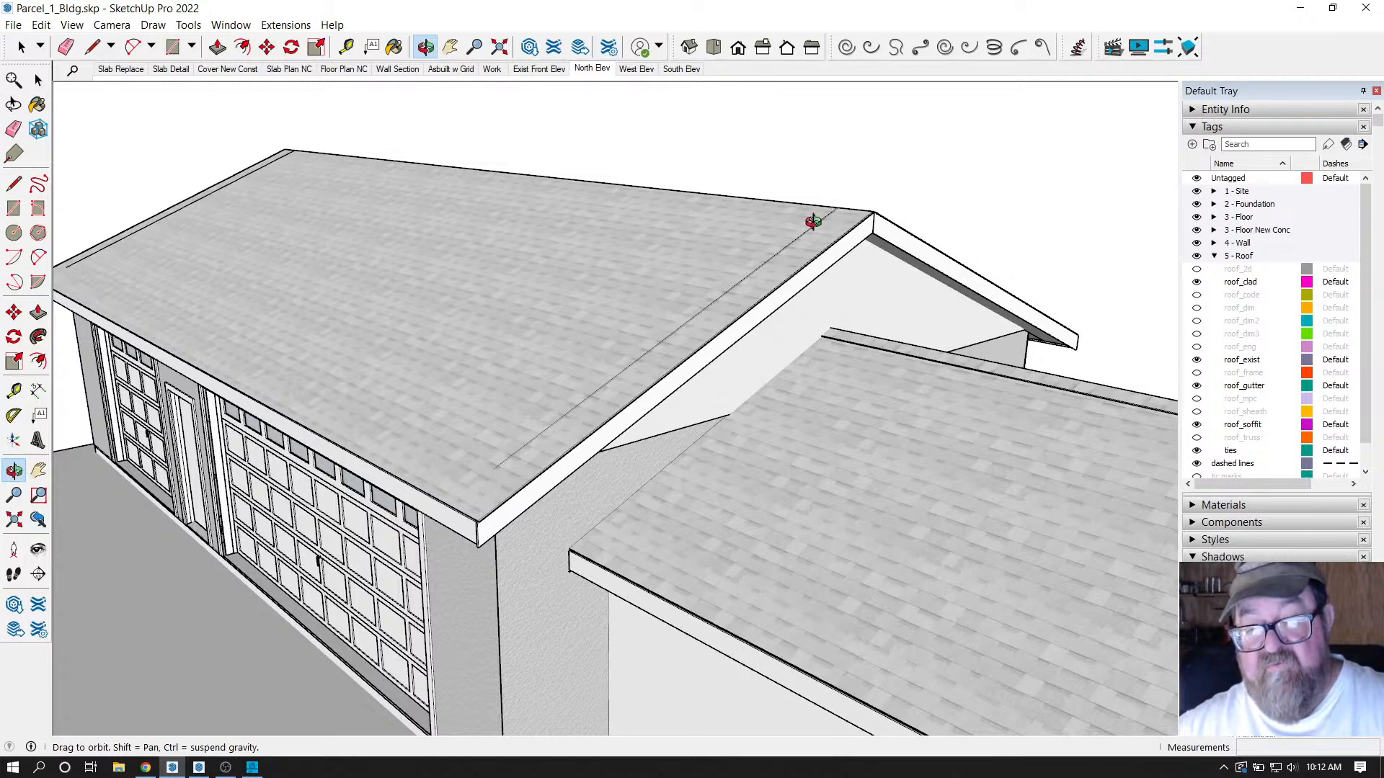
pyautogui.moveTo(813, 267); pyautogui.dragTo(596, 399)
pyautogui.scroll(2, 603, 357)
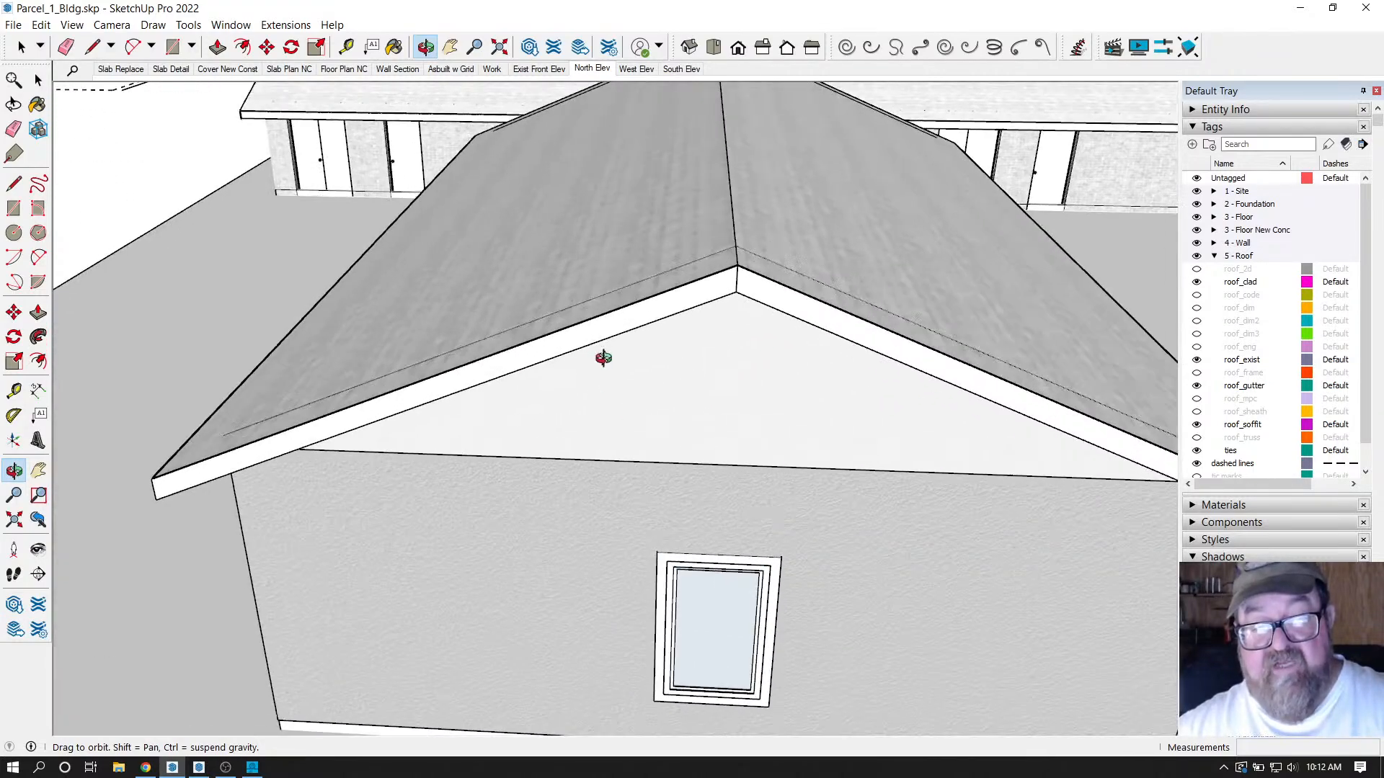
pyautogui.moveTo(631, 331); pyautogui.dragTo(503, 343)
pyautogui.moveTo(658, 346); pyautogui.dragTo(726, 277)
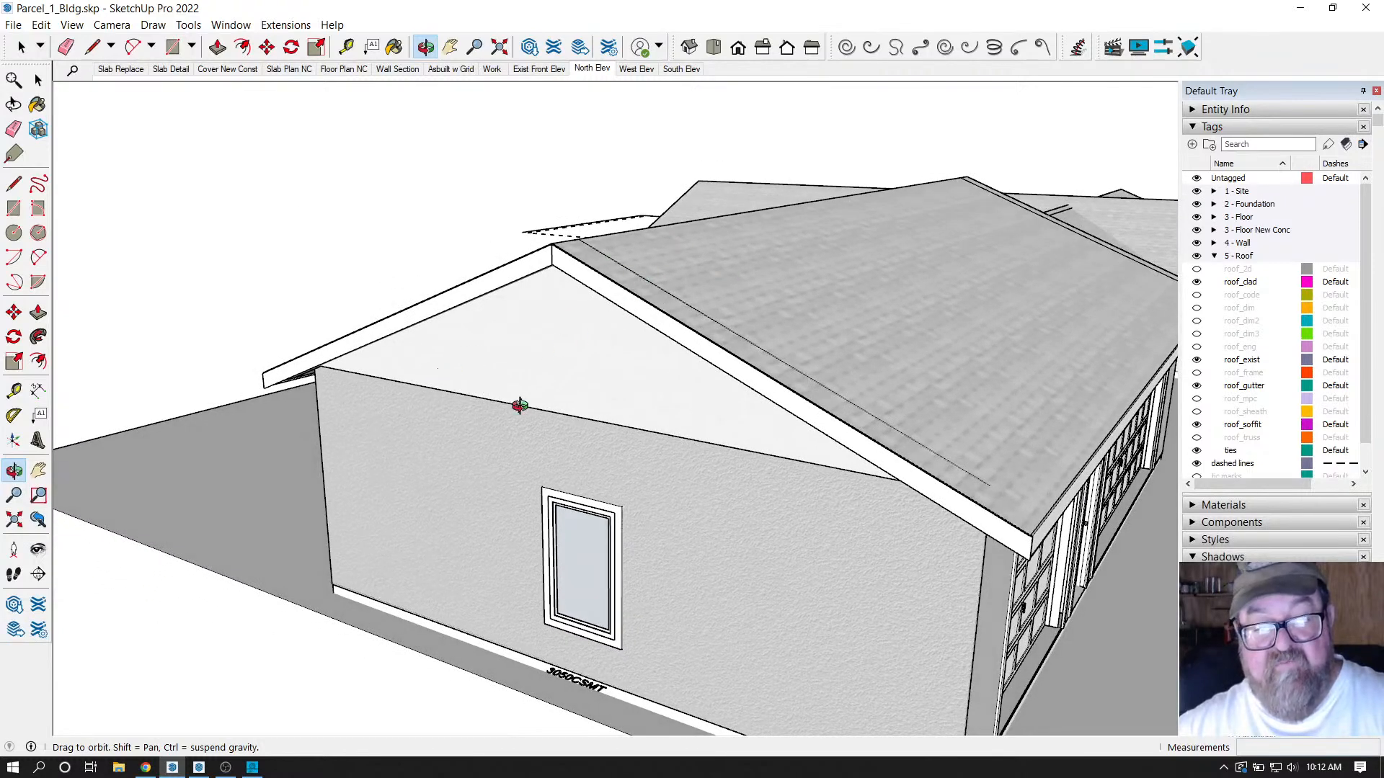
pyautogui.scroll(-5, 519, 405)
pyautogui.moveTo(392, 439); pyautogui.dragTo(749, 434)
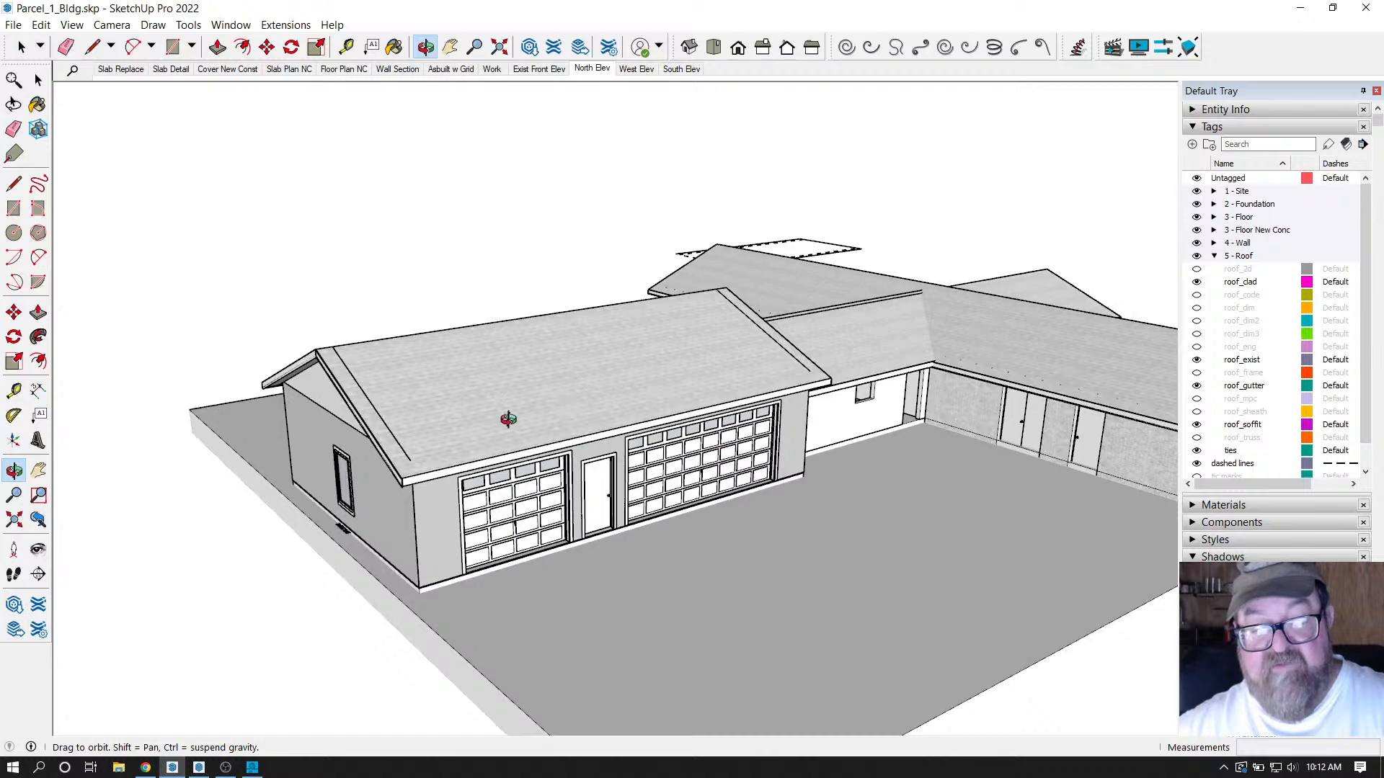
pyautogui.moveTo(503, 414); pyautogui.dragTo(433, 395)
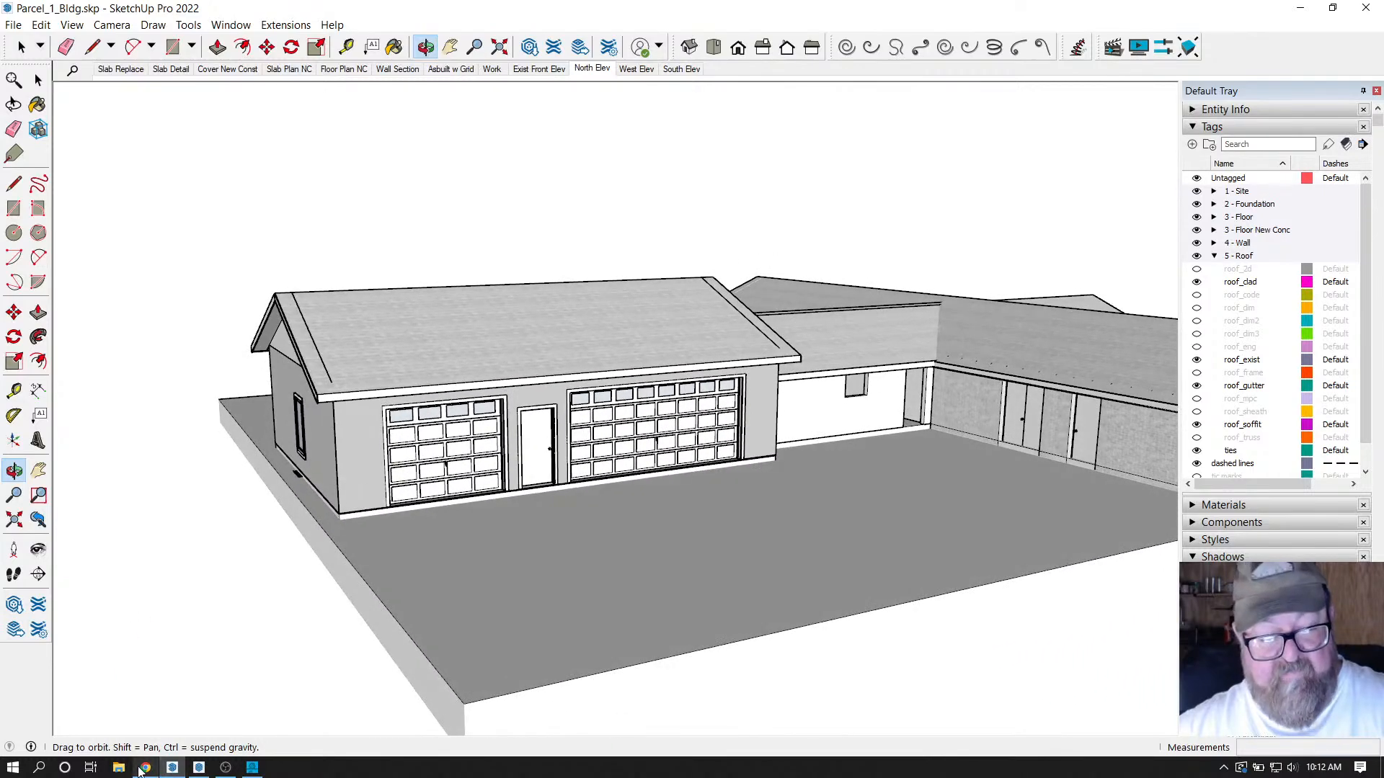
pyautogui.click(145, 767)
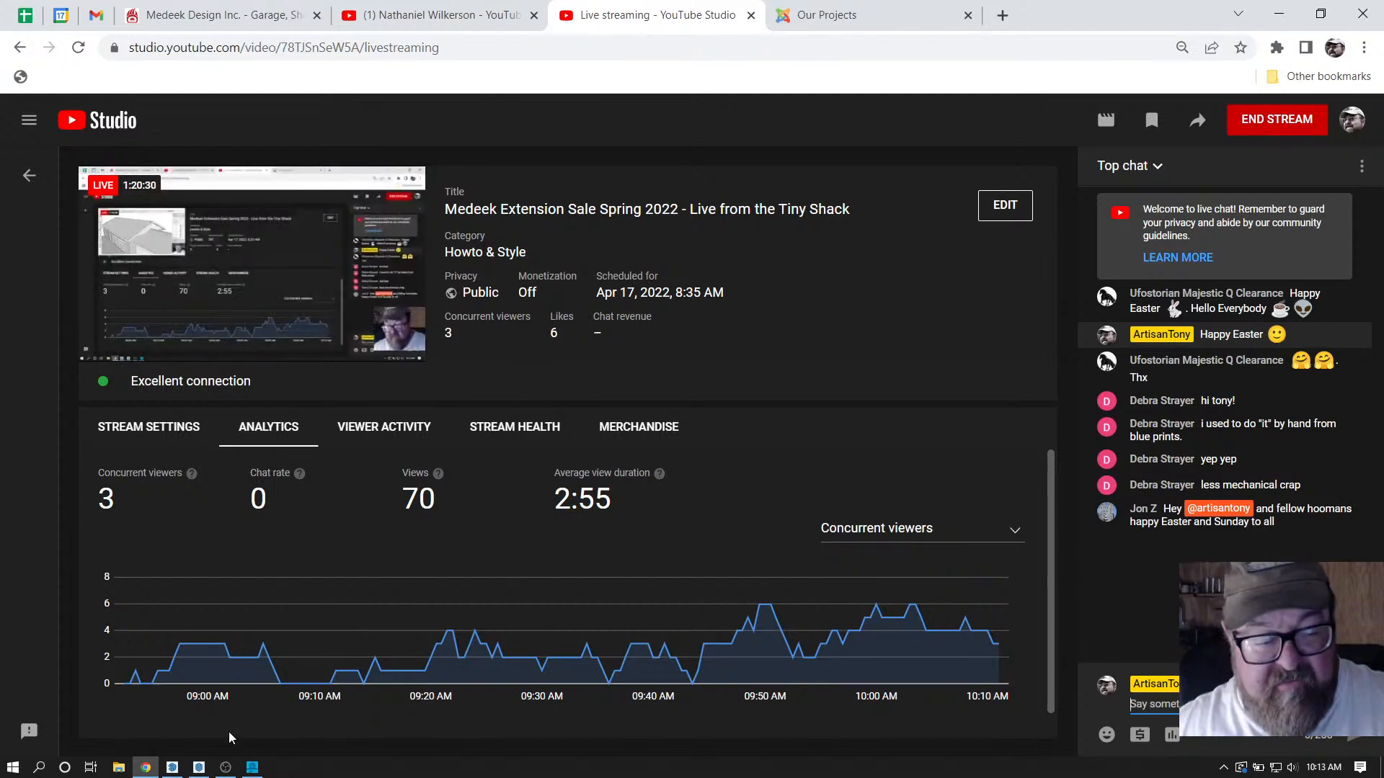
pyautogui.click(171, 769)
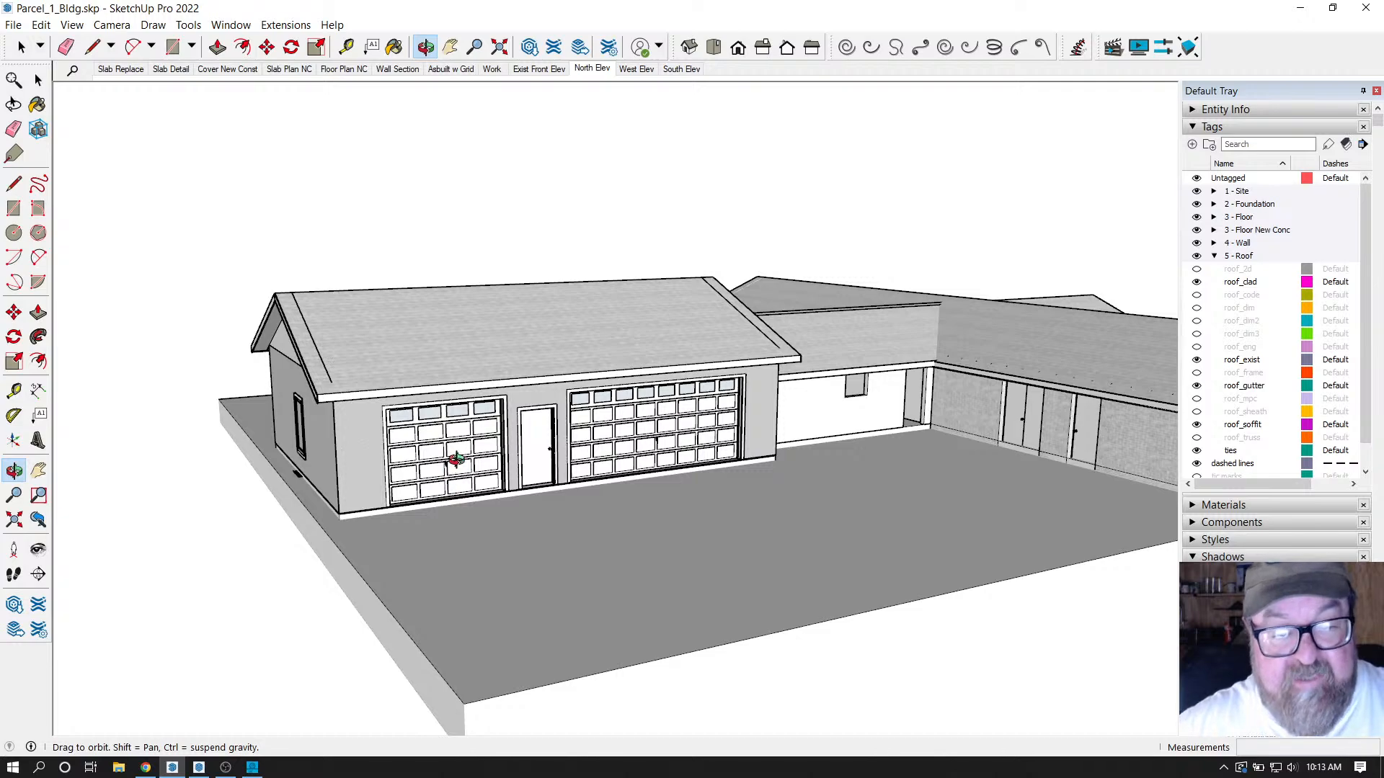
pyautogui.moveTo(475, 446); pyautogui.dragTo(621, 390)
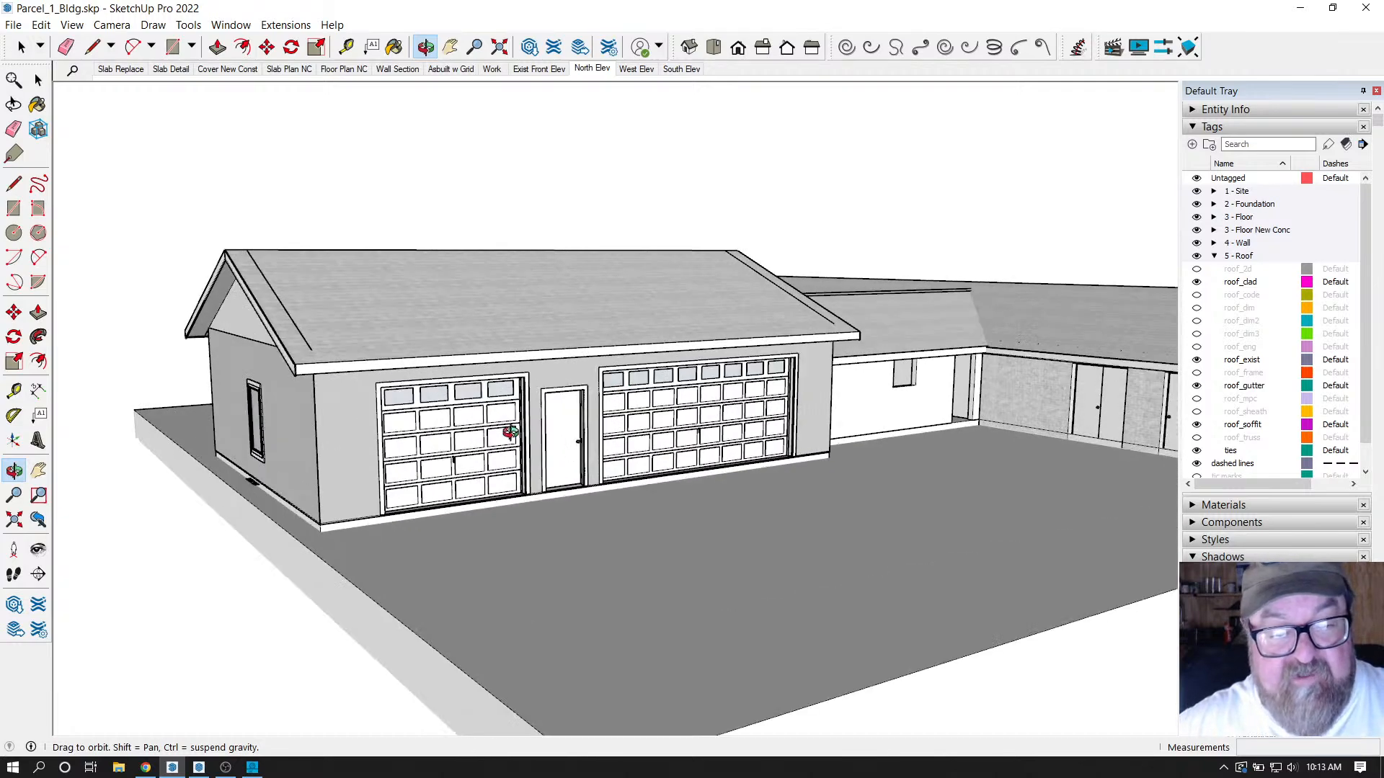
pyautogui.moveTo(504, 430); pyautogui.dragTo(531, 445)
pyautogui.moveTo(371, 426); pyautogui.dragTo(292, 463)
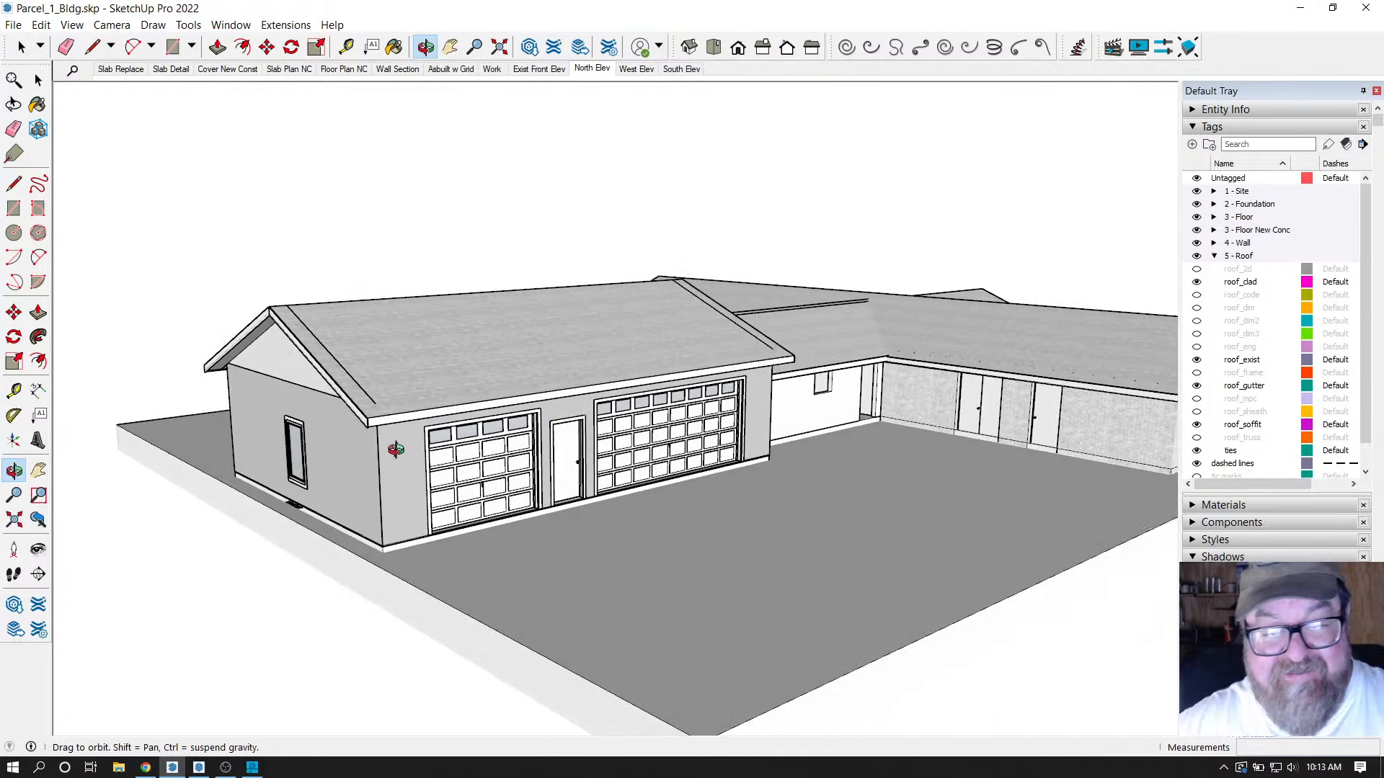
pyautogui.moveTo(389, 450); pyautogui.dragTo(519, 501)
# Review the livestream analytics in Chrome, then go to the YouTube channel's Videos page.
pyautogui.click(145, 766)
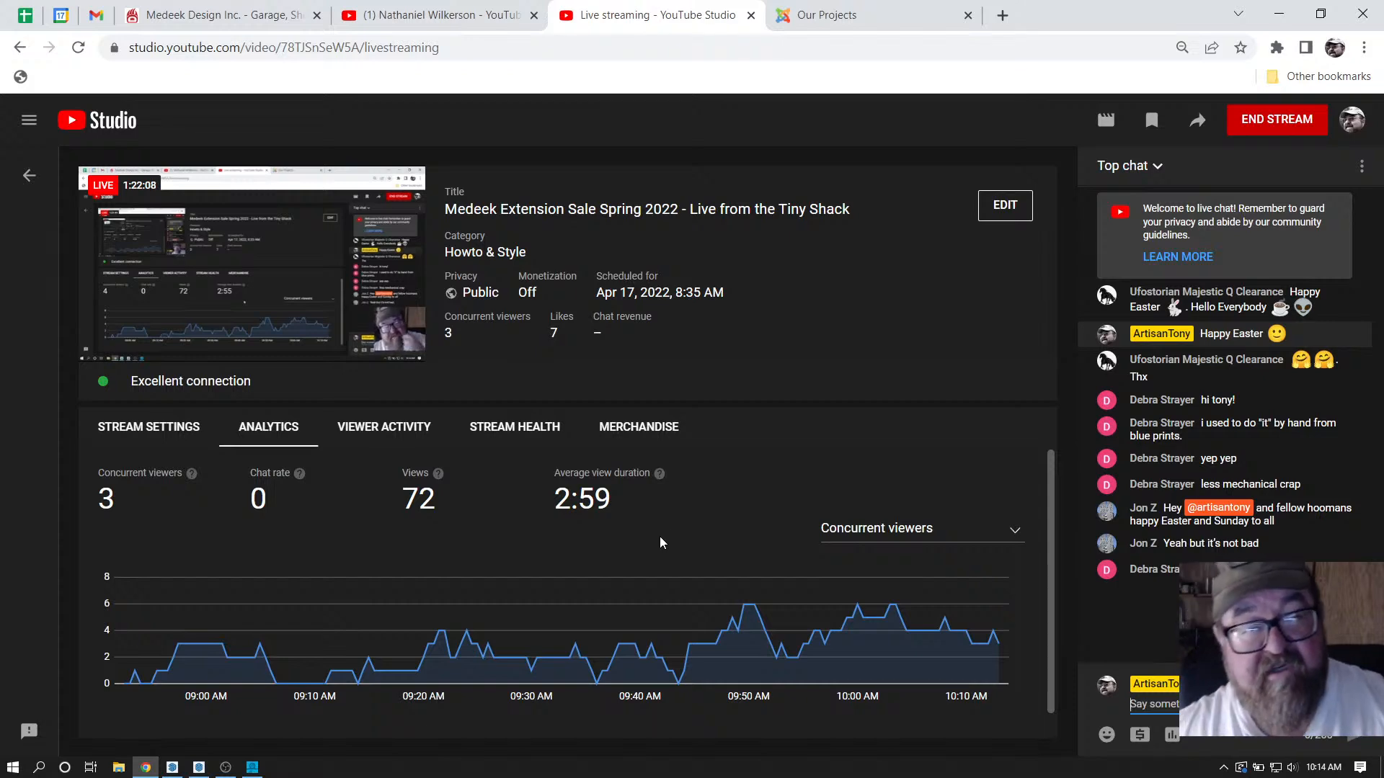
pyautogui.click(455, 10)
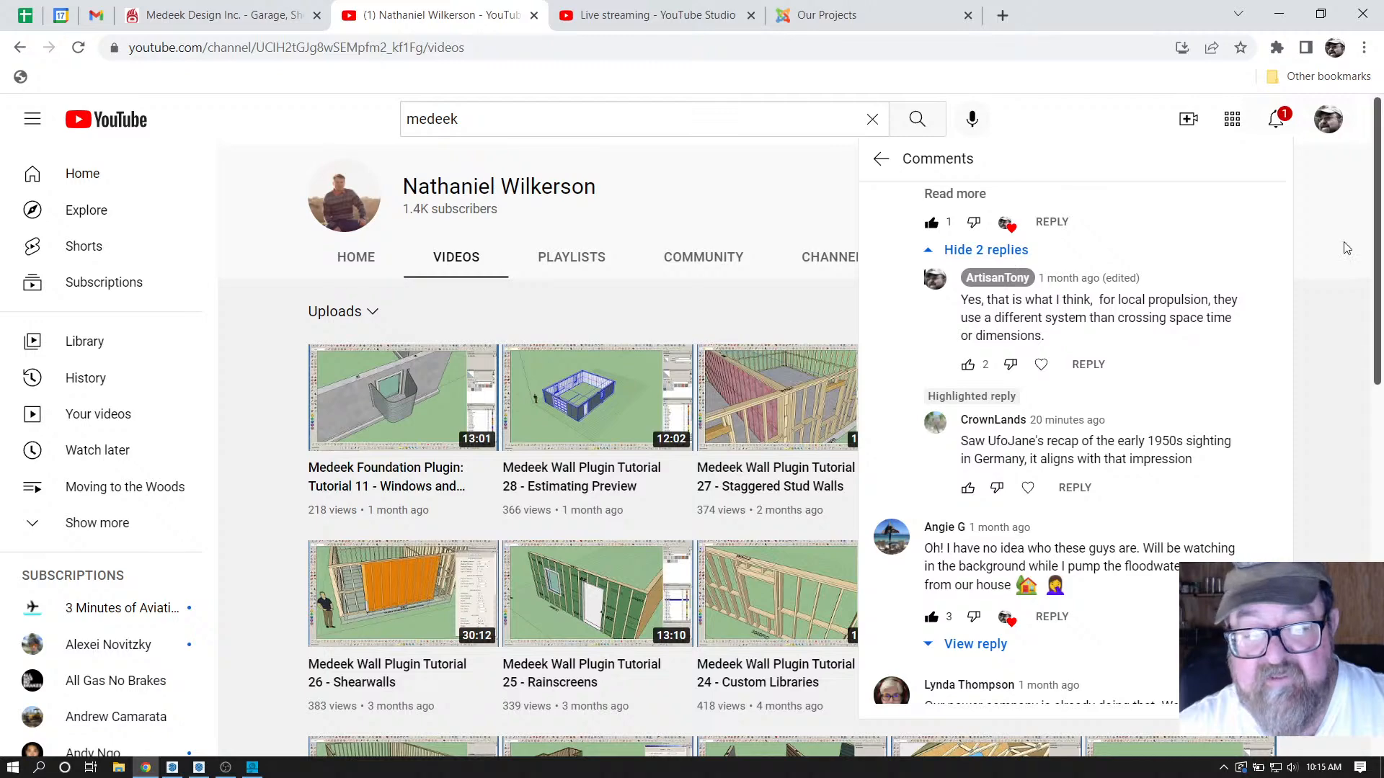
# Close the comments panel and browse the channel's Medeek Wall and Foundation tutorial videos.
pyautogui.click(242, 556)
pyautogui.scroll(-4, 243, 504)
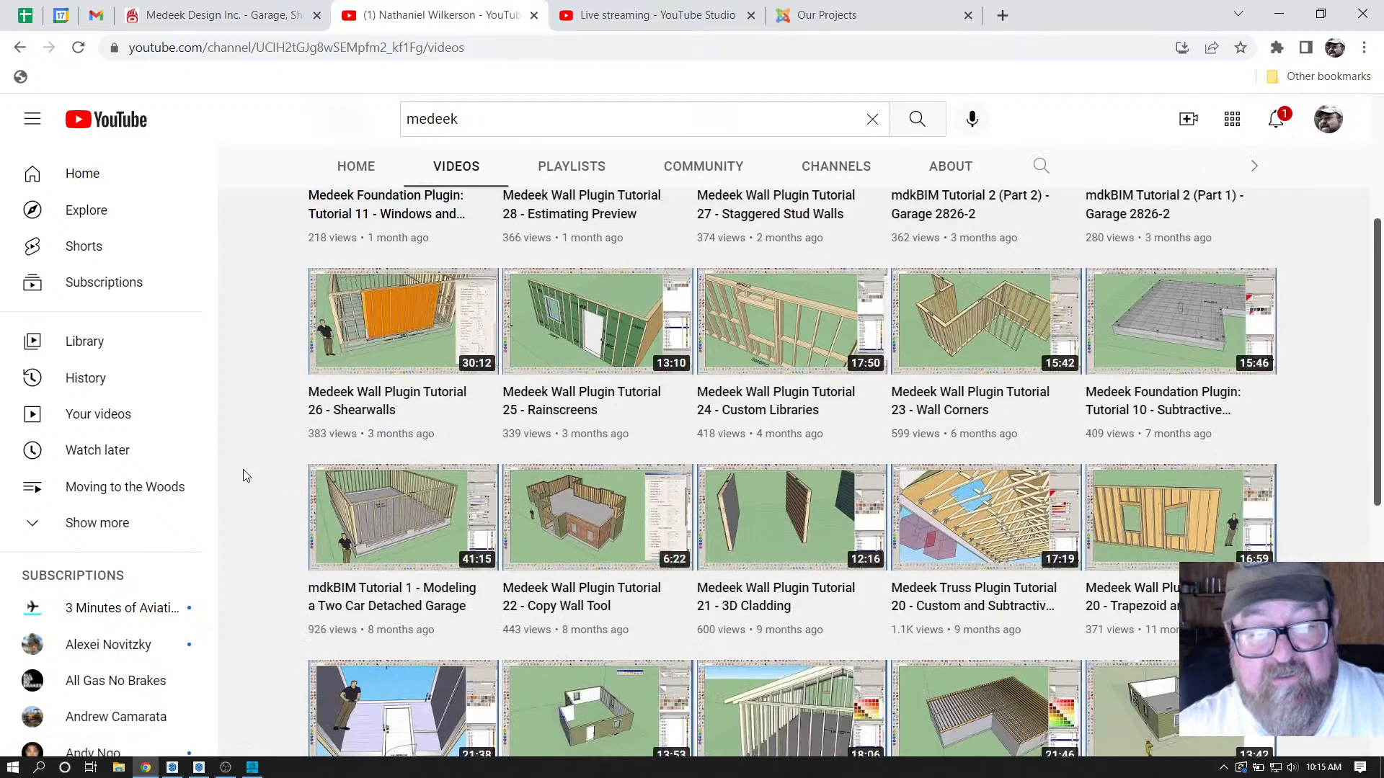
pyautogui.scroll(-4, 243, 475)
pyautogui.scroll(-3, 243, 476)
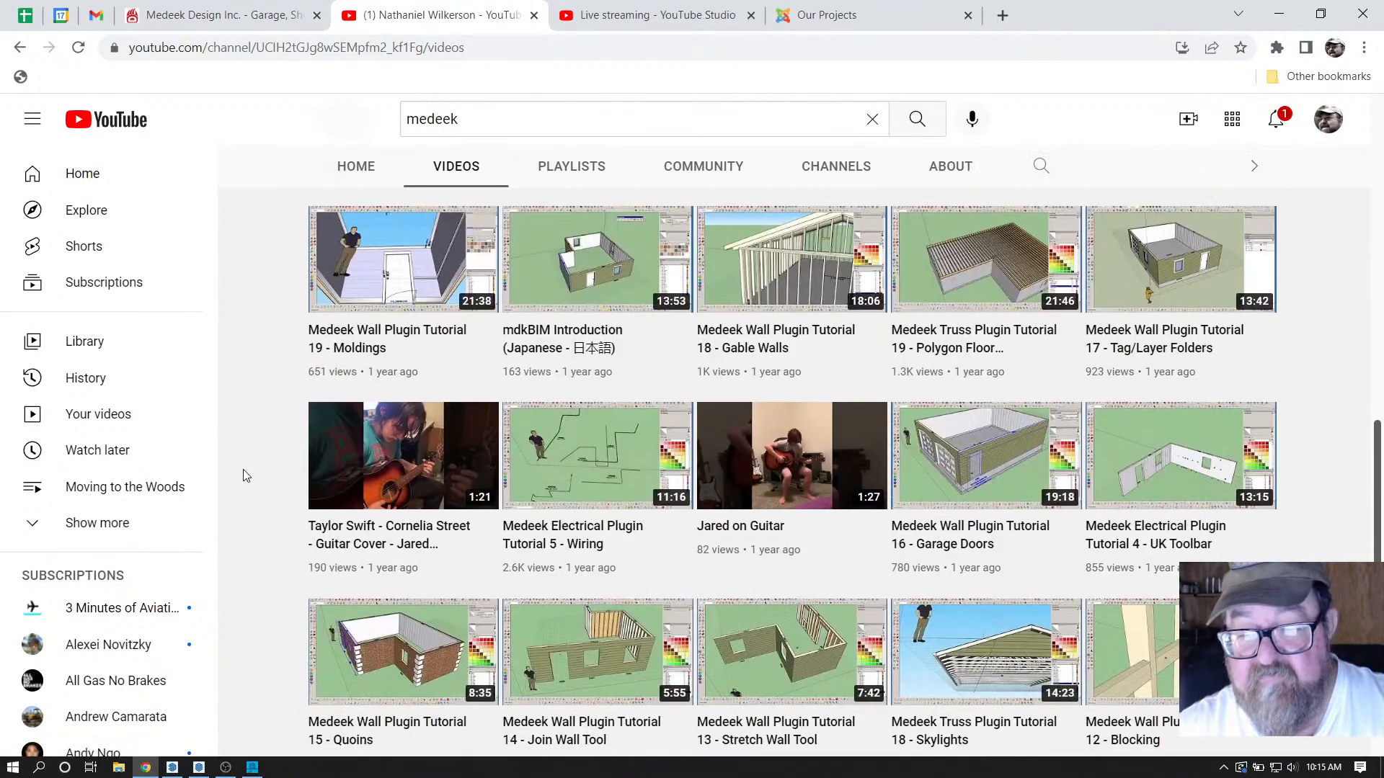
pyautogui.scroll(-2, 244, 476)
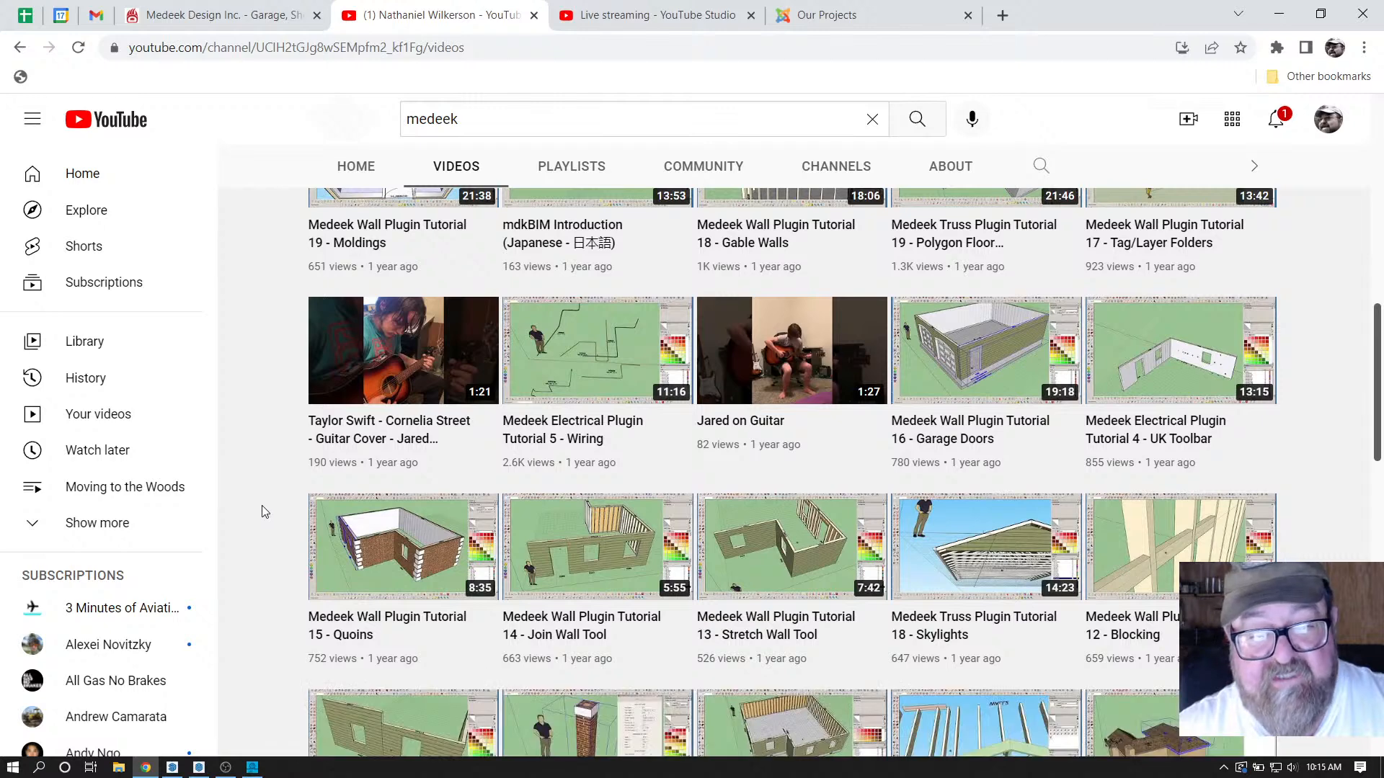
pyautogui.scroll(-3, 264, 512)
pyautogui.scroll(-4, 263, 515)
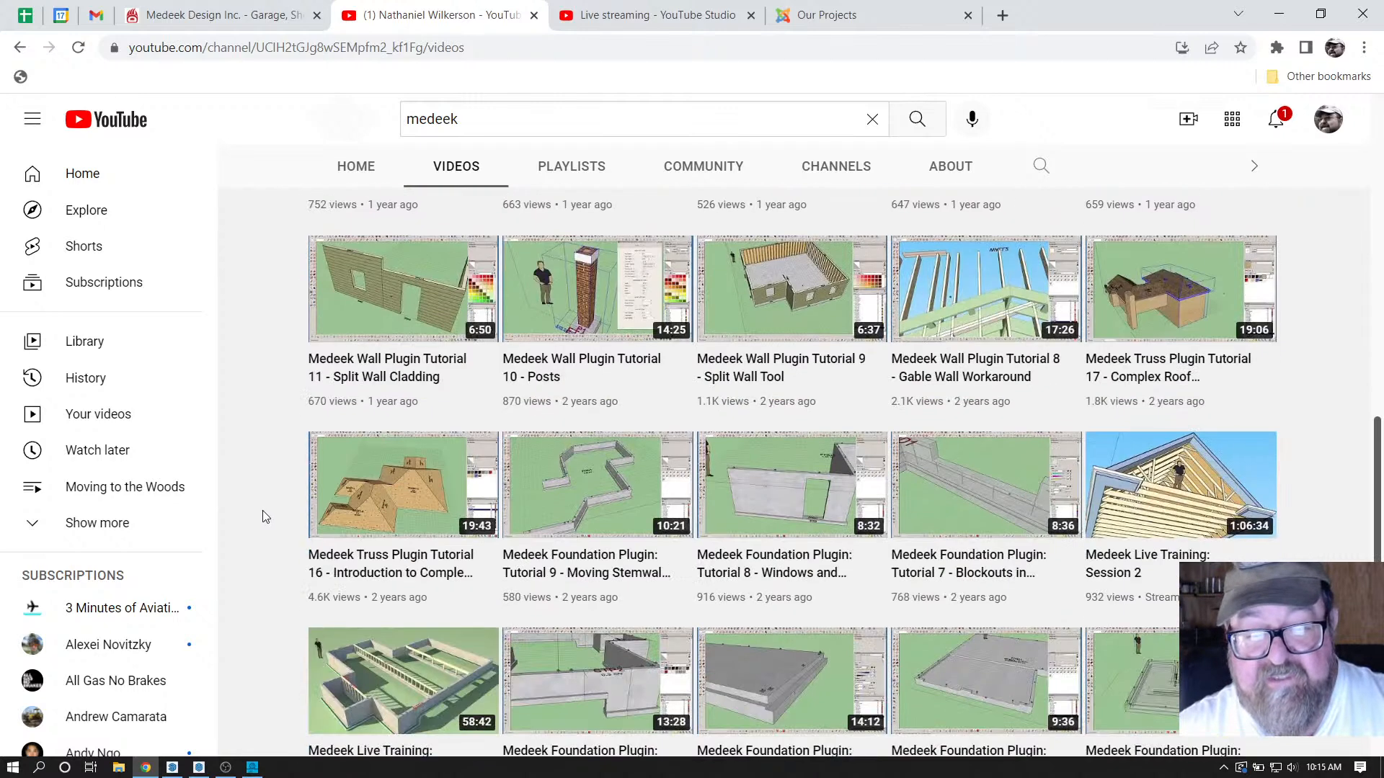
pyautogui.scroll(13, 262, 509)
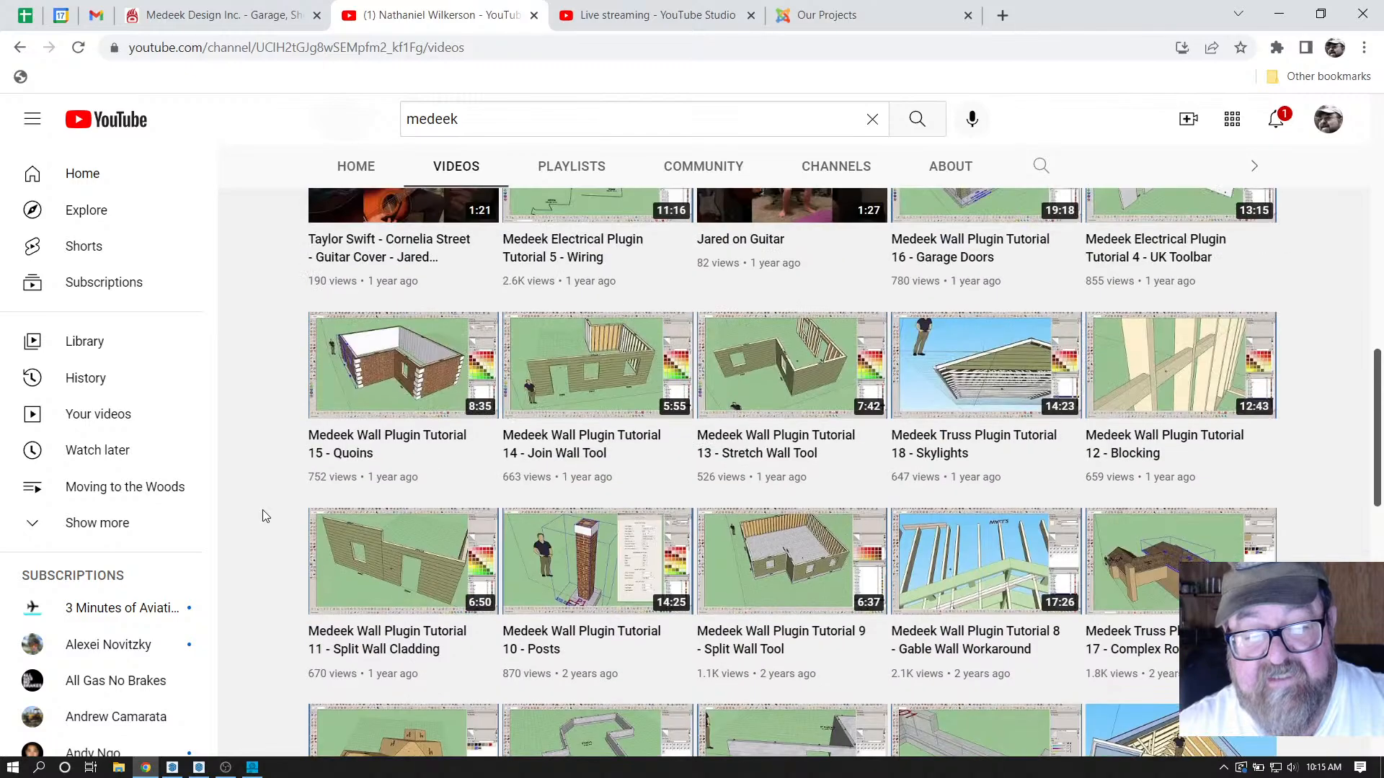
pyautogui.scroll(5, 263, 509)
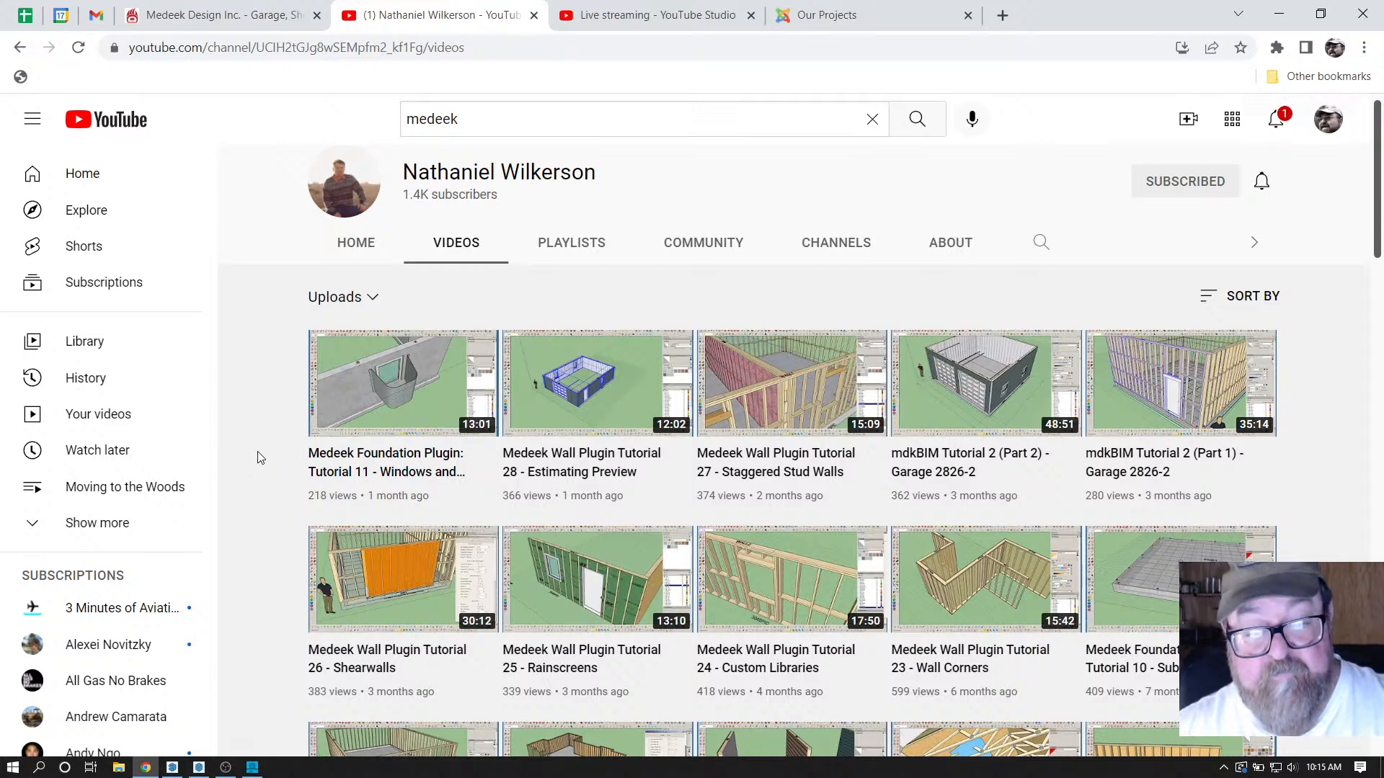
pyautogui.scroll(1, 270, 325)
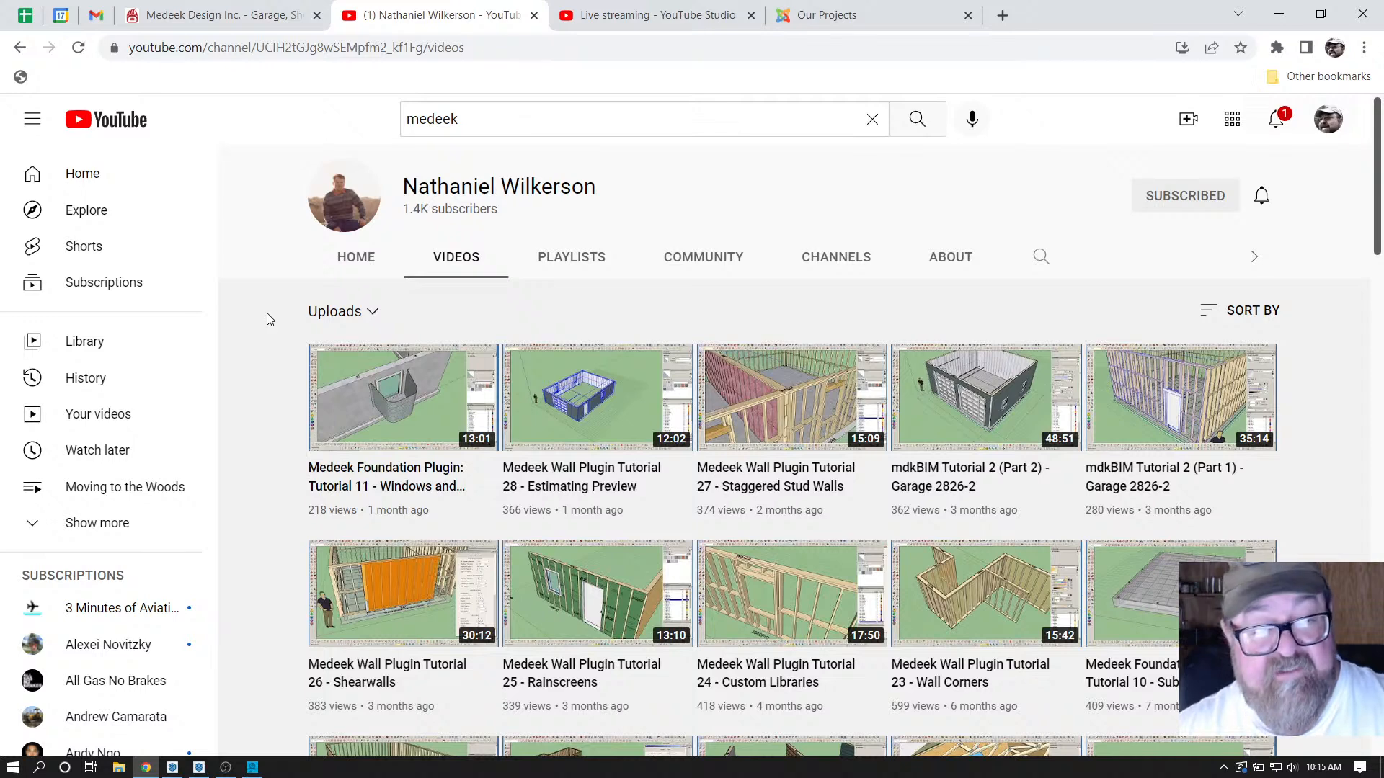
pyautogui.click(240, 16)
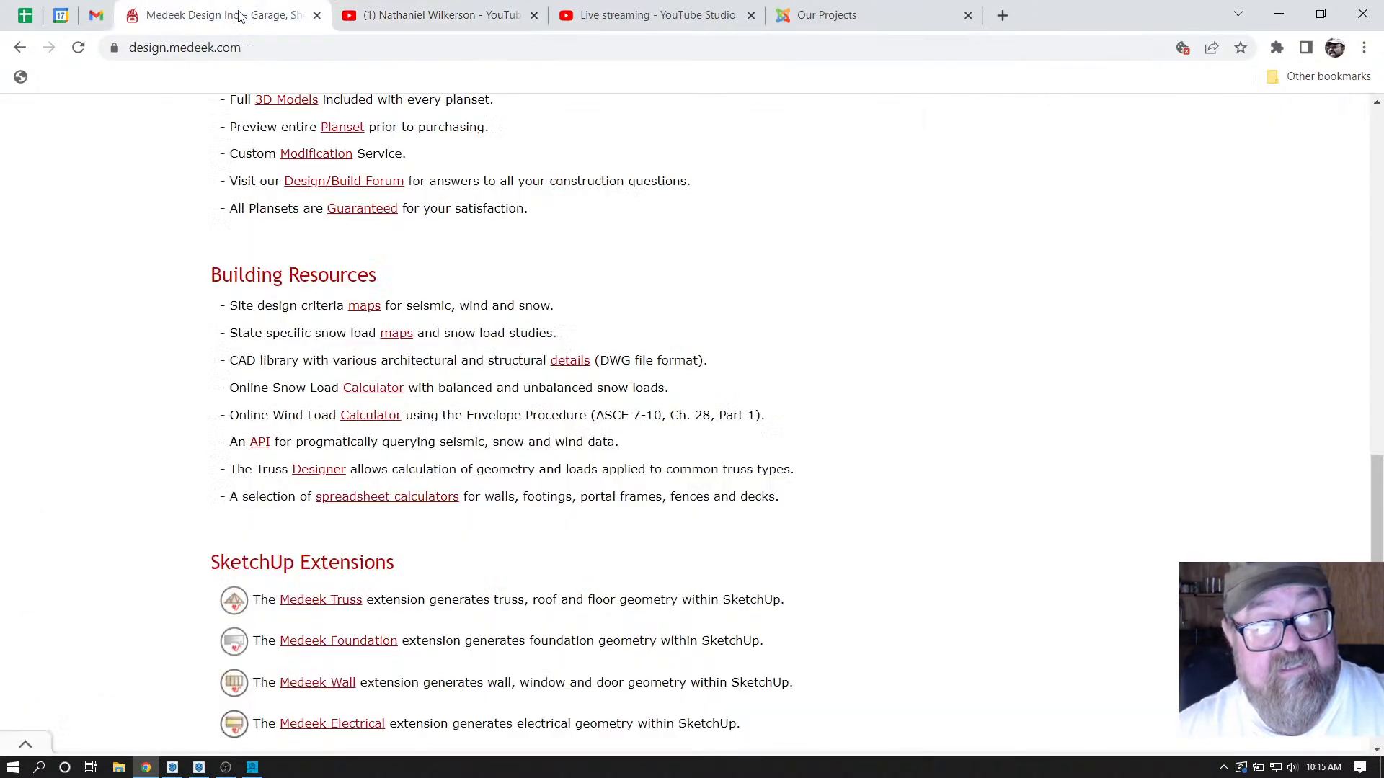
pyautogui.scroll(15, 138, 339)
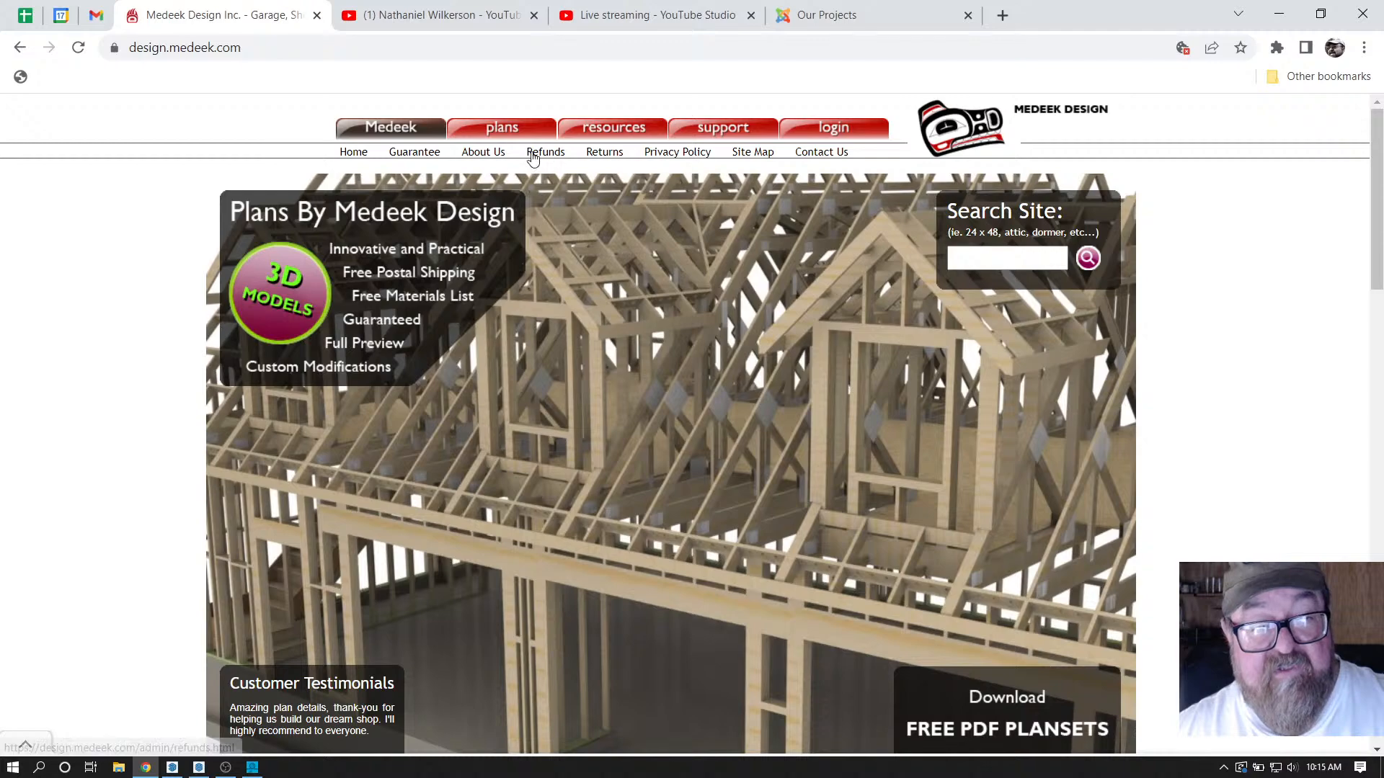
pyautogui.scroll(-3, 599, 405)
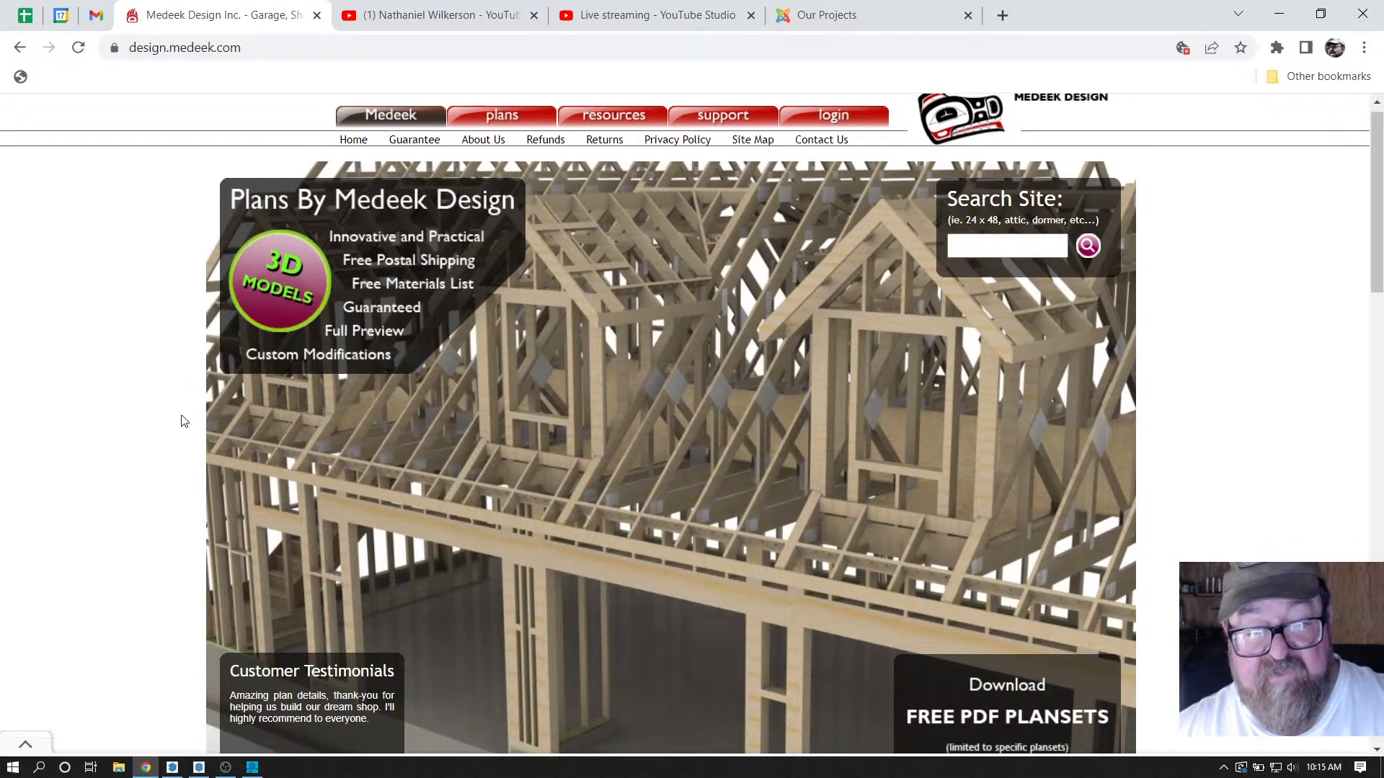
pyautogui.scroll(-8, 118, 424)
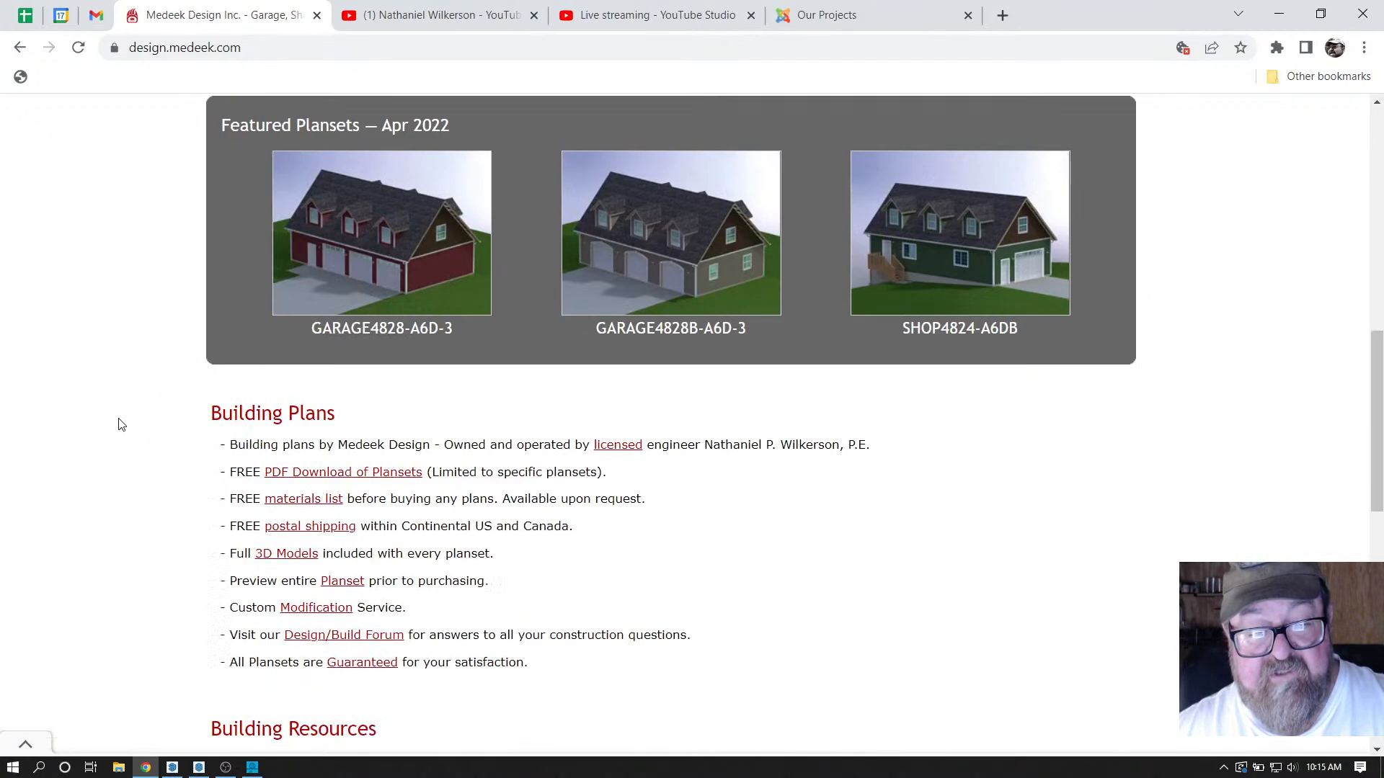
pyautogui.scroll(-10, 173, 375)
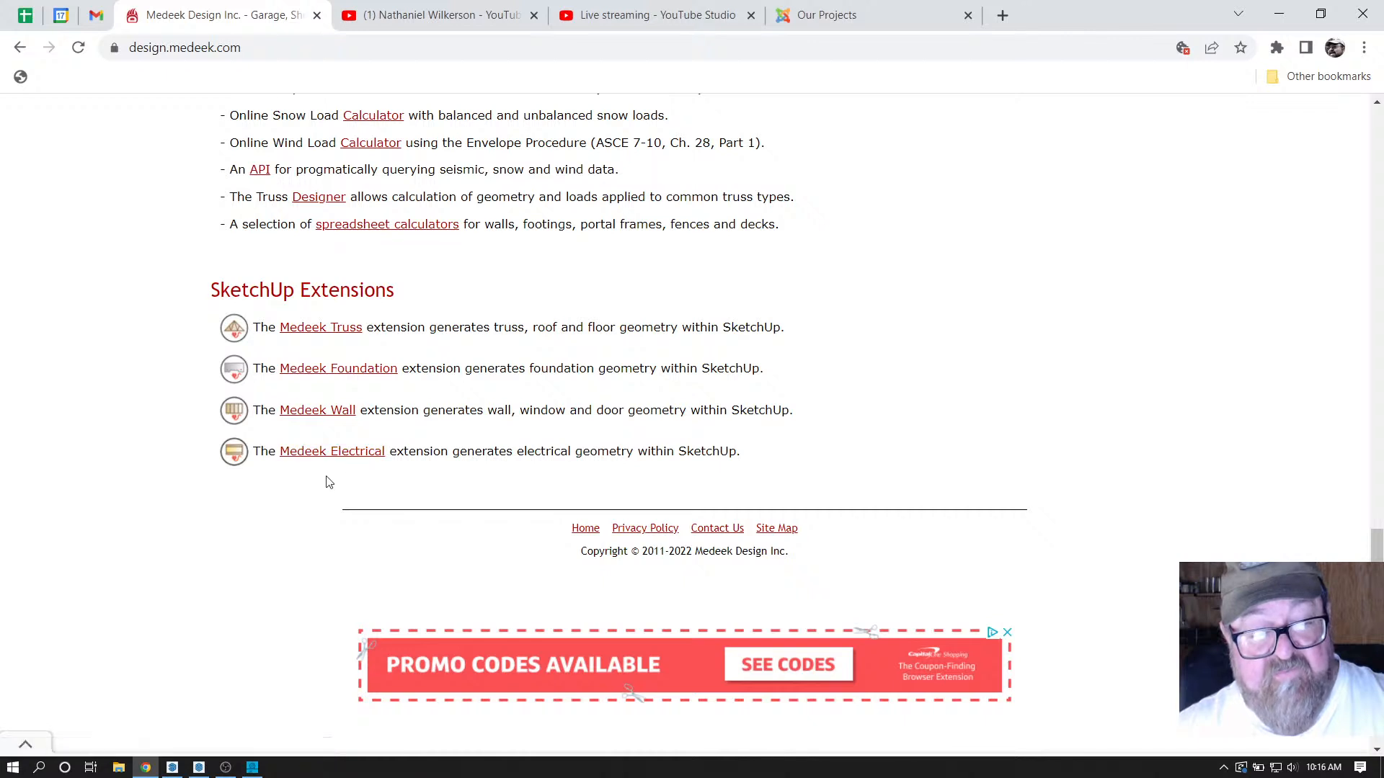
pyautogui.click(365, 457)
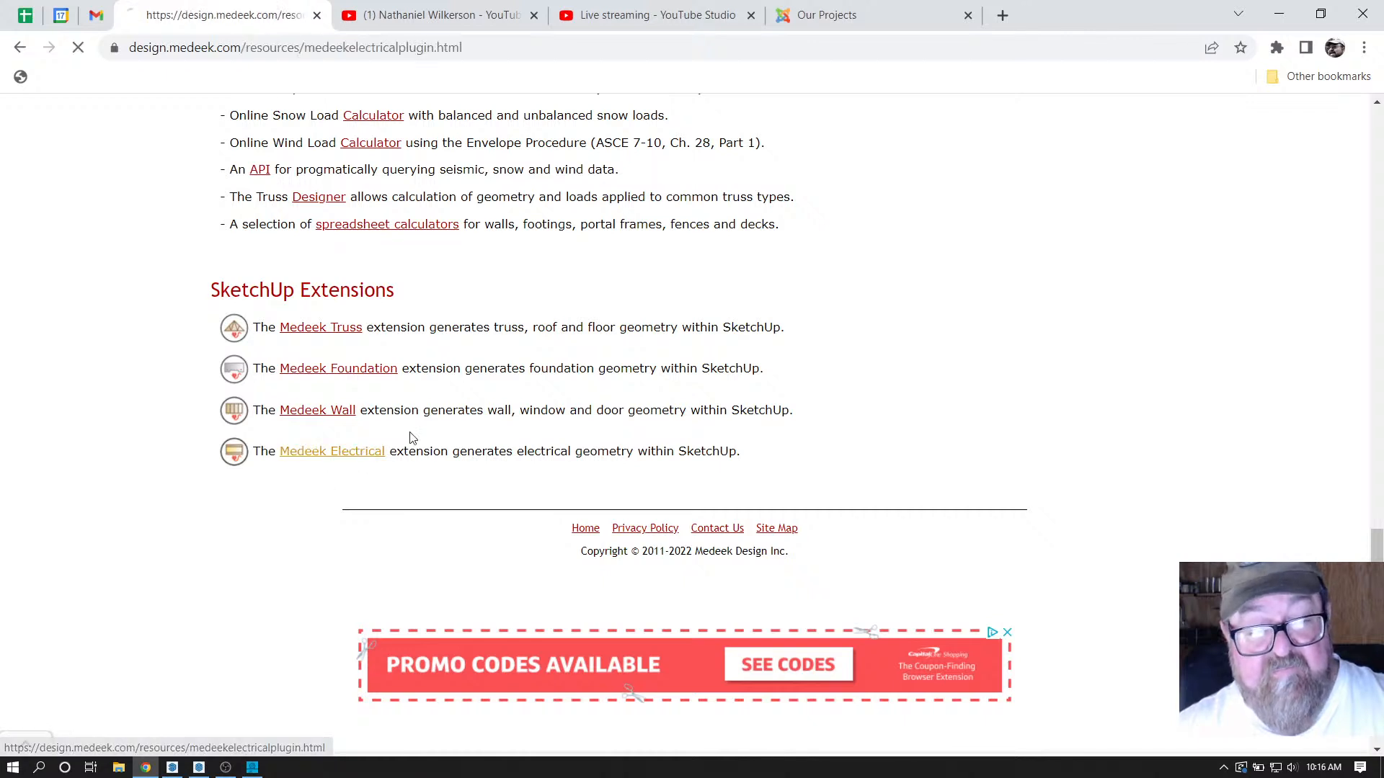
pyautogui.click(22, 48)
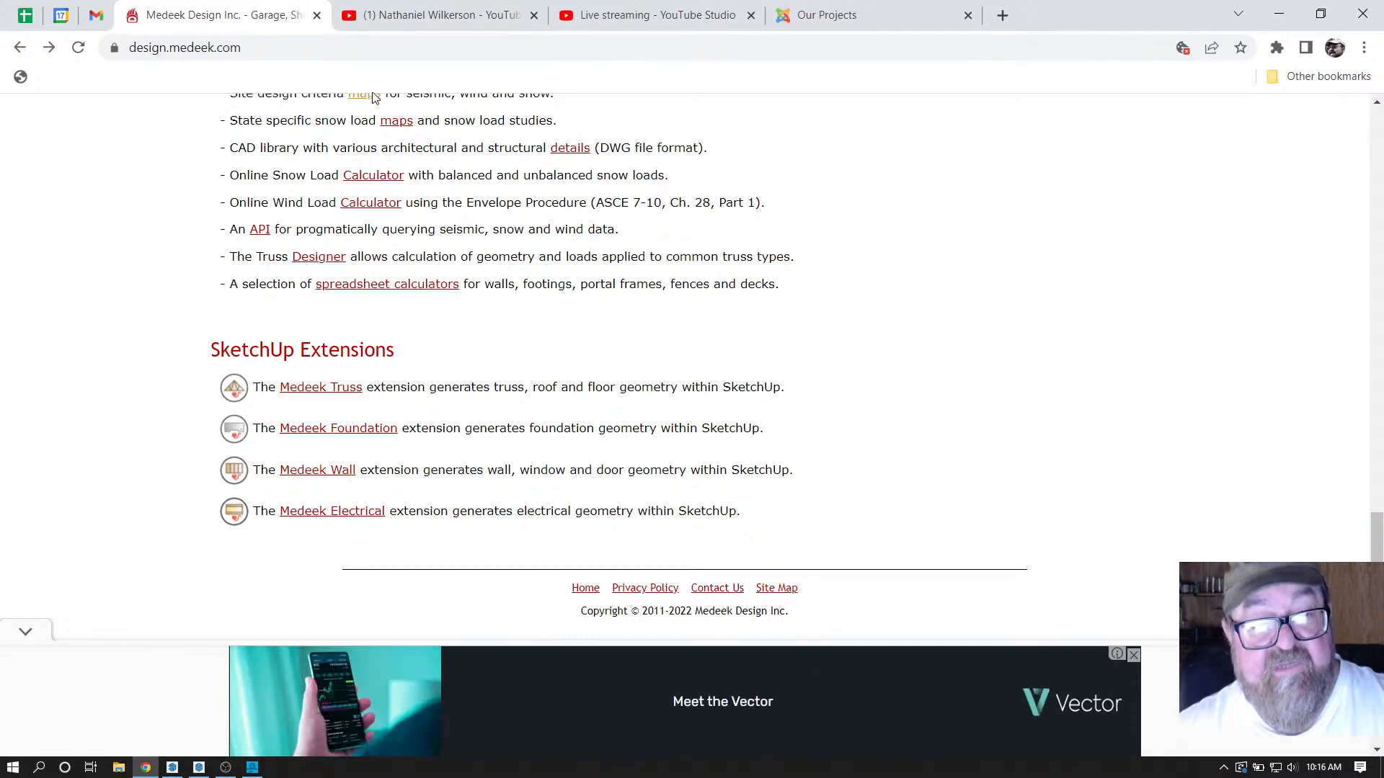
# Show the Medeek renewal email in Gmail and review its regular and promotional prices.
pyautogui.click(109, 17)
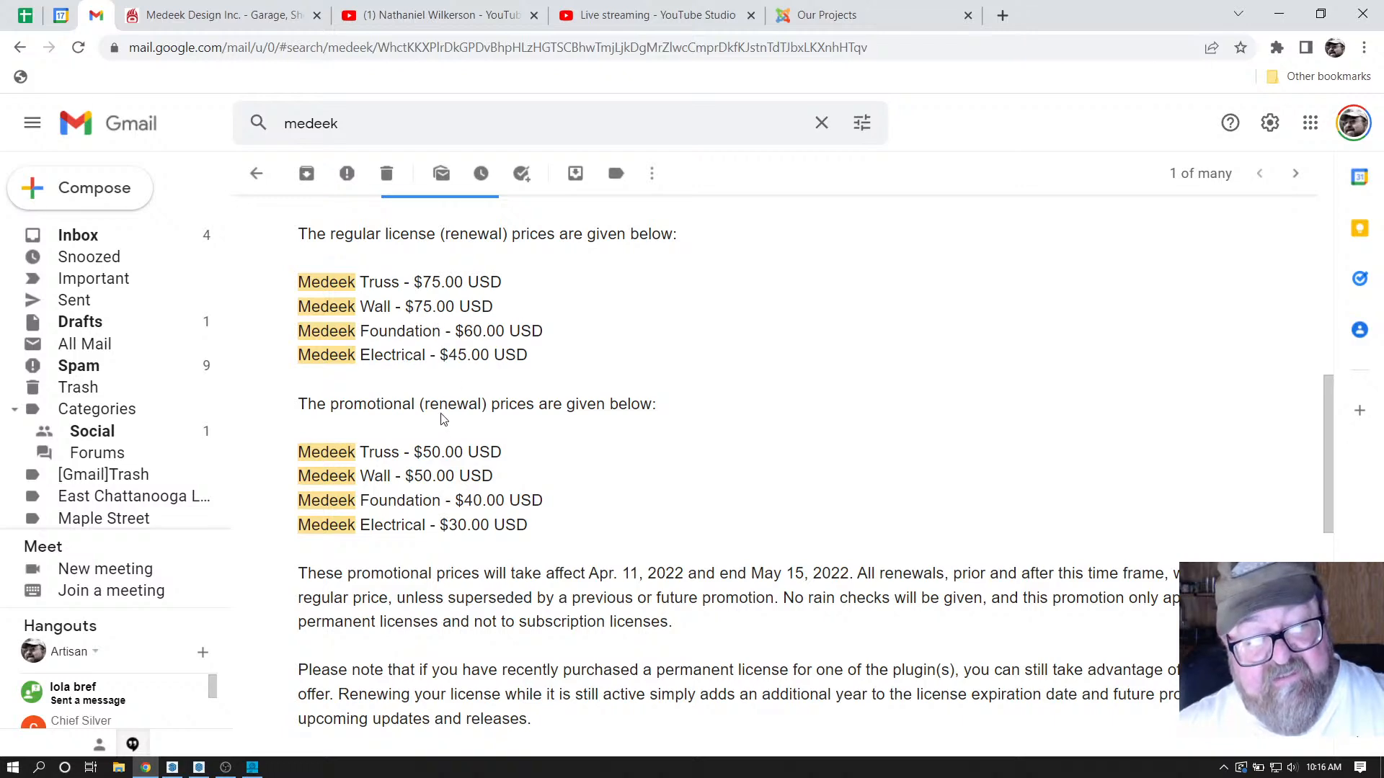
pyautogui.scroll(-1, 444, 421)
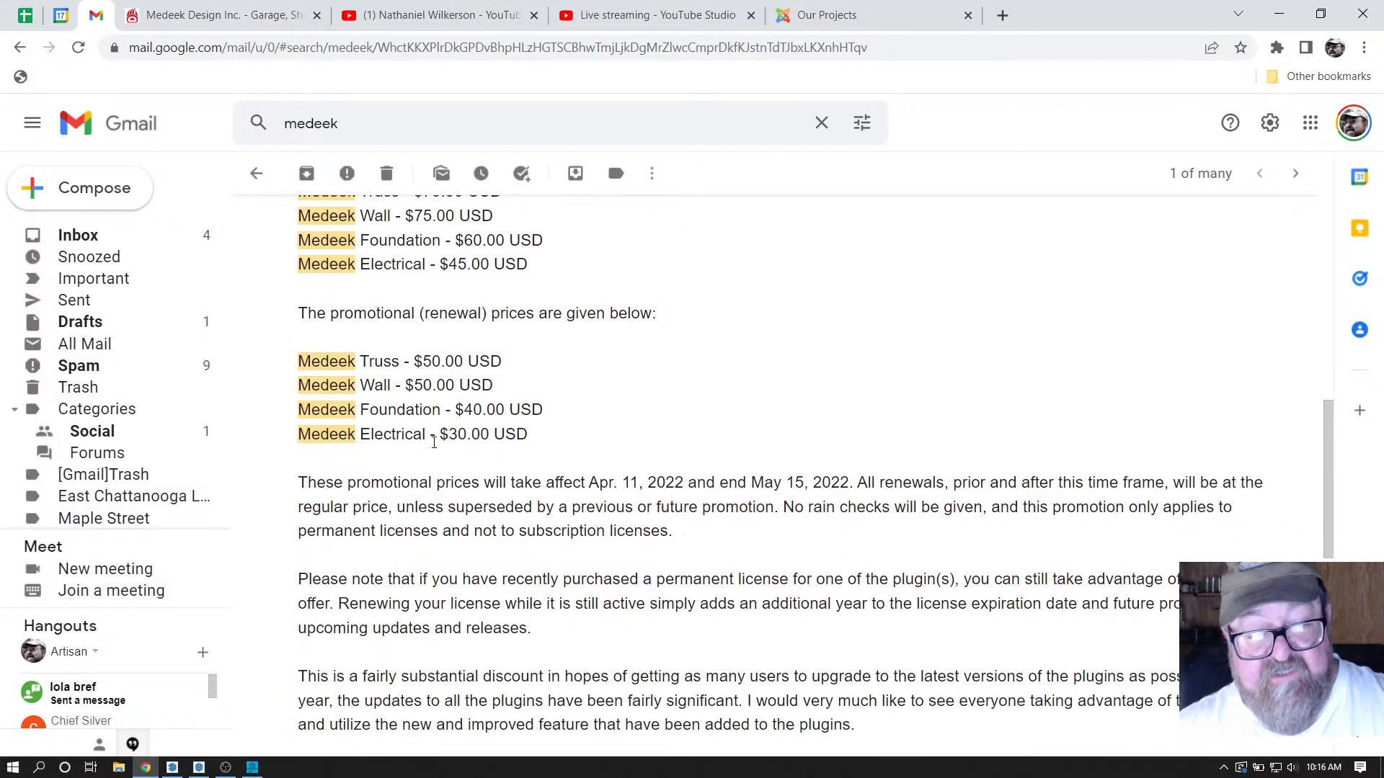
pyautogui.scroll(1, 434, 446)
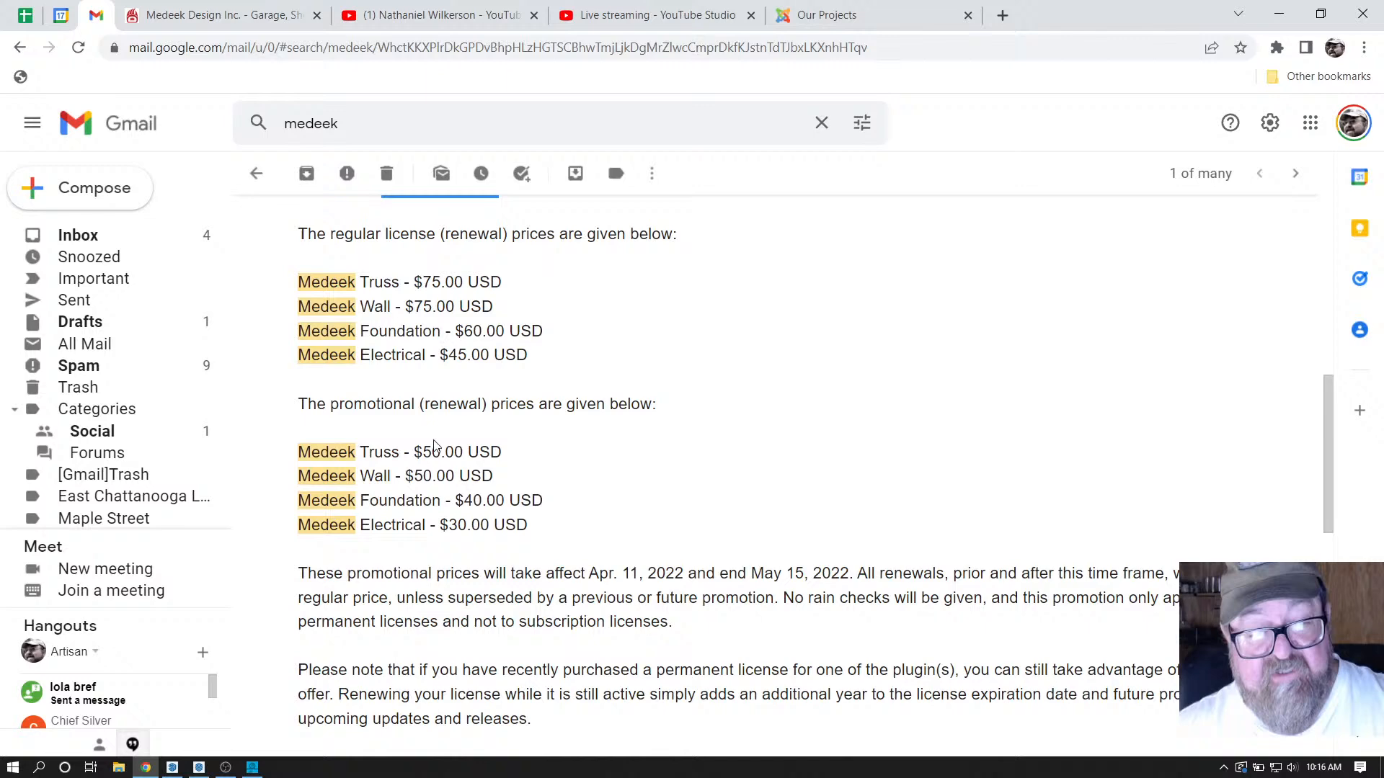
# Return to SketchUp and orbit to look down on the T-shaped building.
pyautogui.click(176, 768)
pyautogui.moveTo(519, 355); pyautogui.dragTo(720, 441)
pyautogui.scroll(-3, 720, 441)
pyautogui.moveTo(531, 349); pyautogui.dragTo(998, 620)
pyautogui.scroll(3, 585, 483)
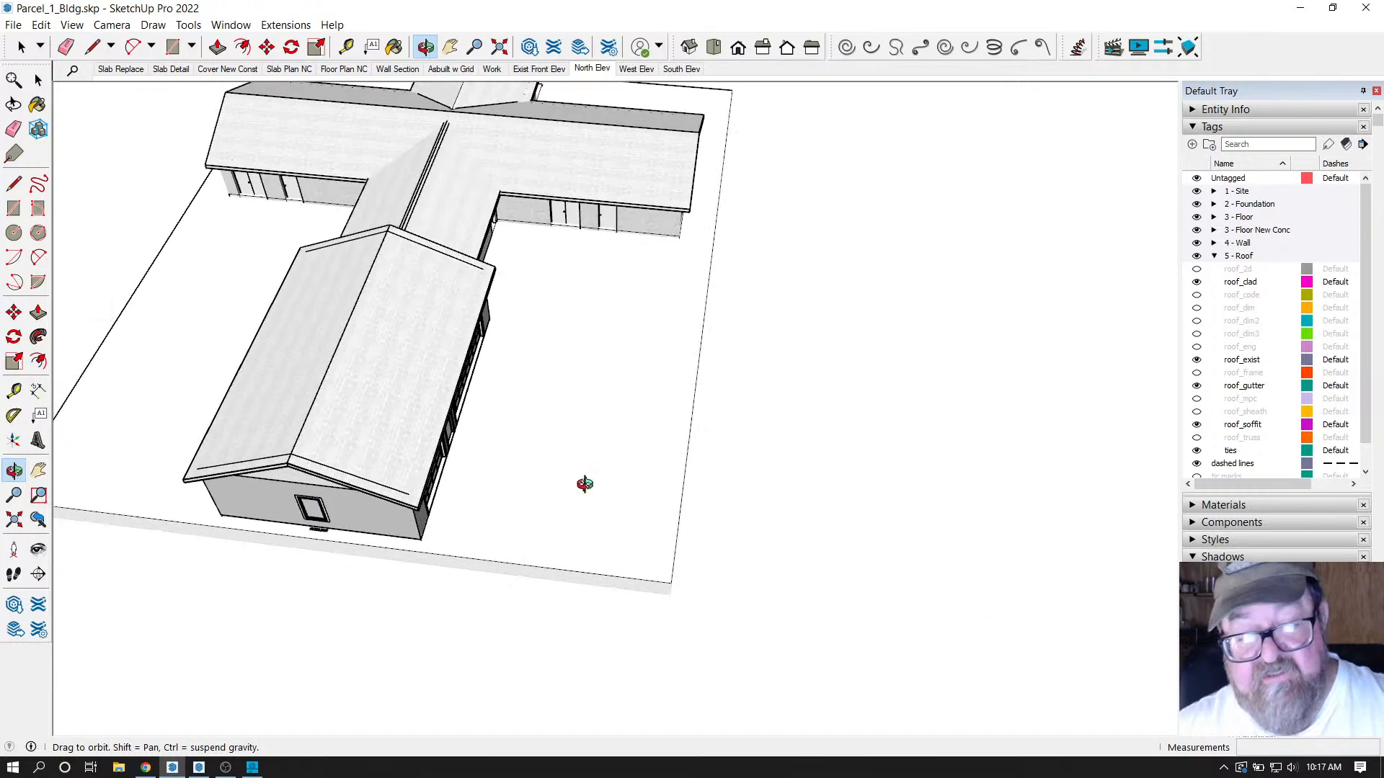
# Sketch a thin rectangle right of the slab with the Line tool, then cancel and undo it.
pyautogui.click(92, 47)
pyautogui.click(768, 520)
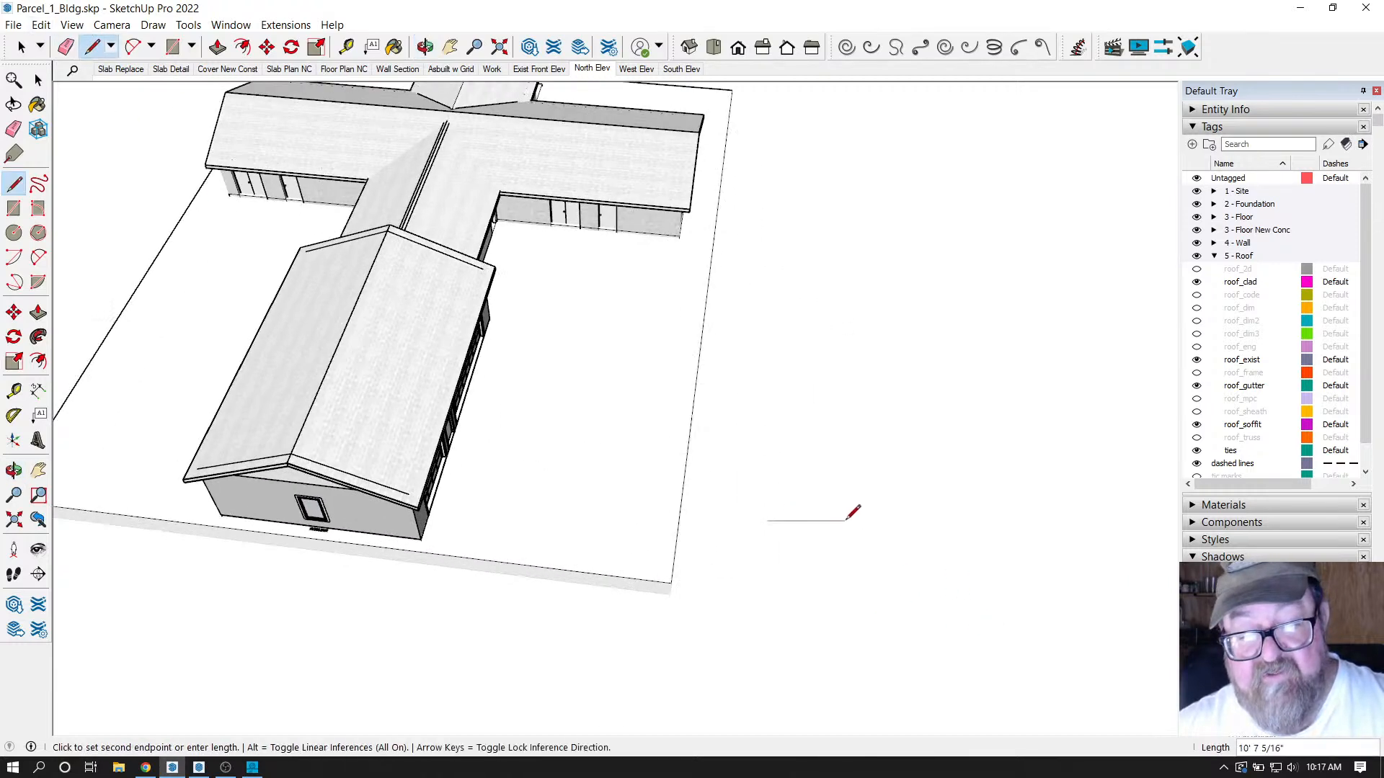
pyautogui.scroll(4, 901, 465)
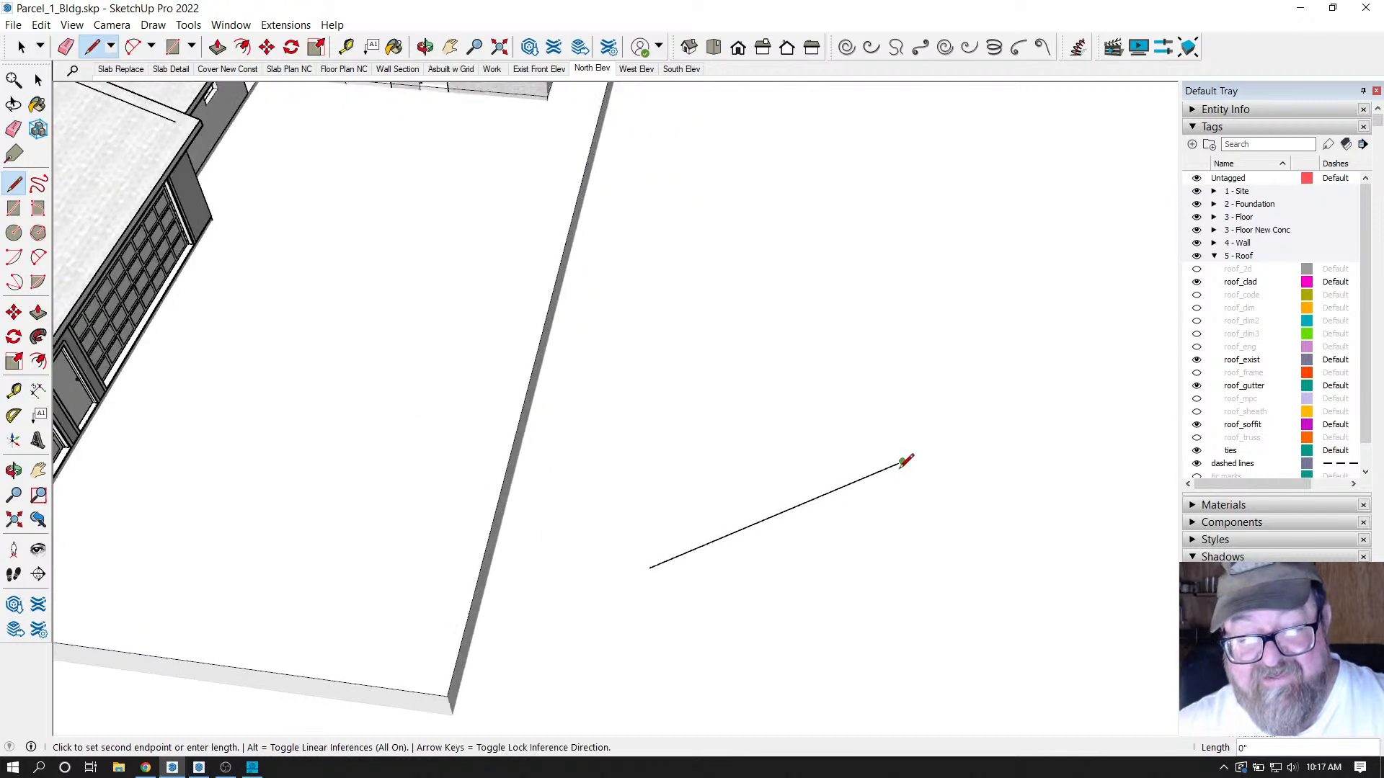
pyautogui.click(902, 462)
pyautogui.click(902, 482)
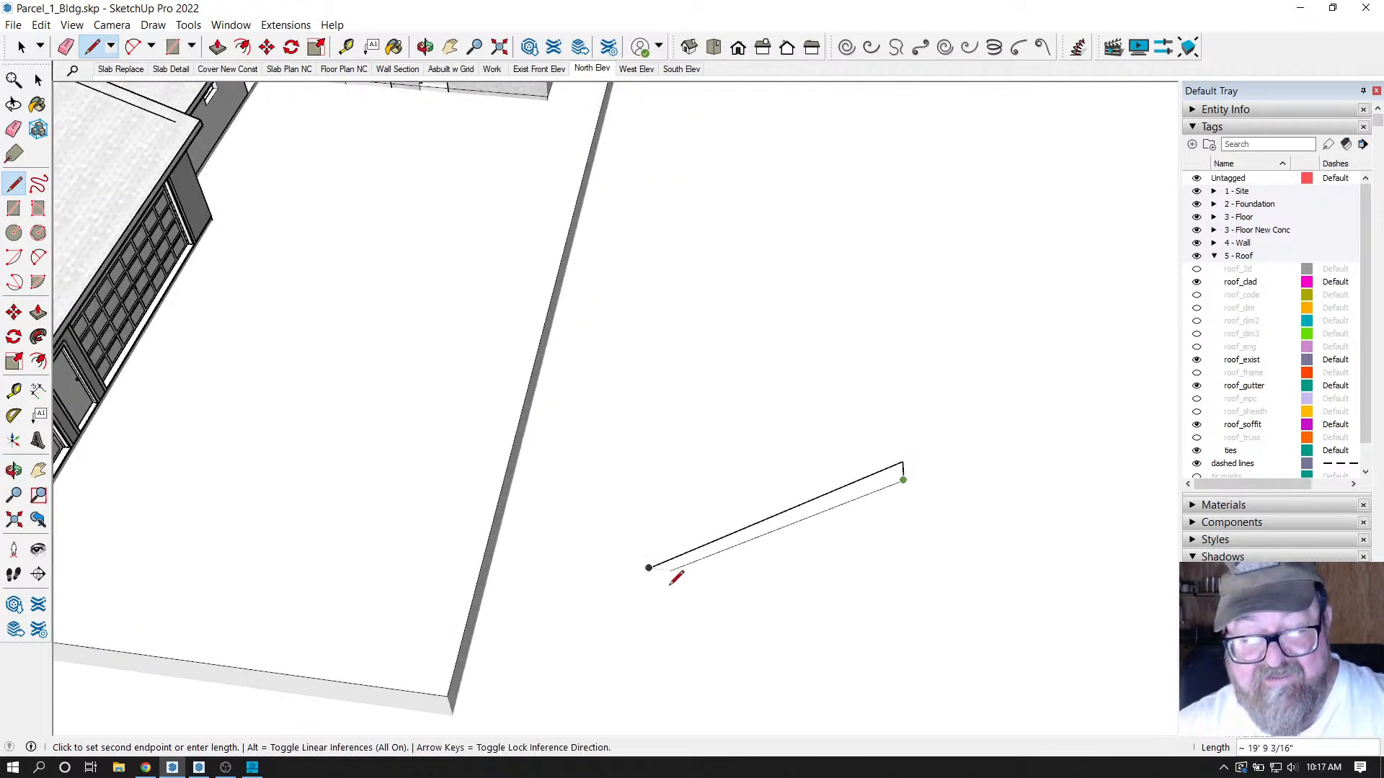
pyautogui.click(649, 582)
pyautogui.click(649, 570)
pyautogui.scroll(3, 648, 568)
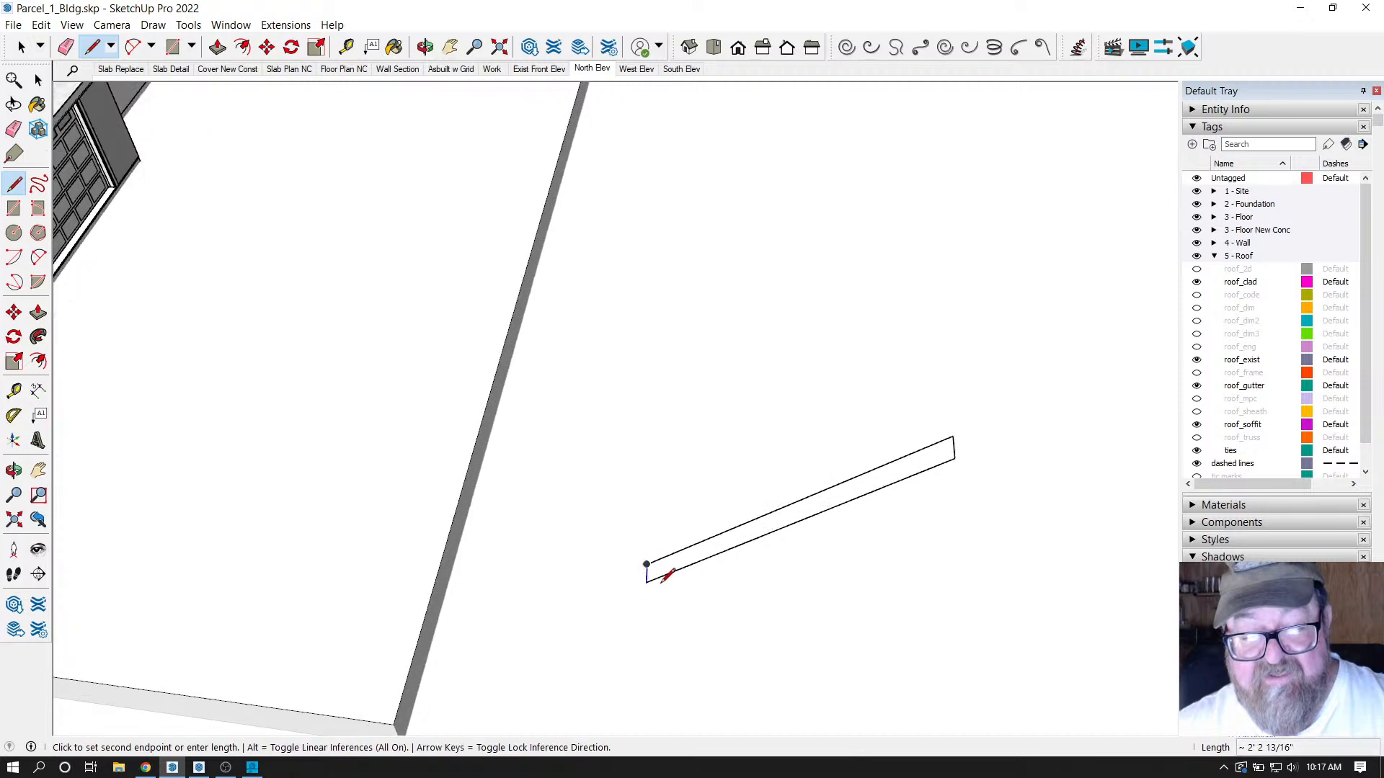
pyautogui.press('Escape')
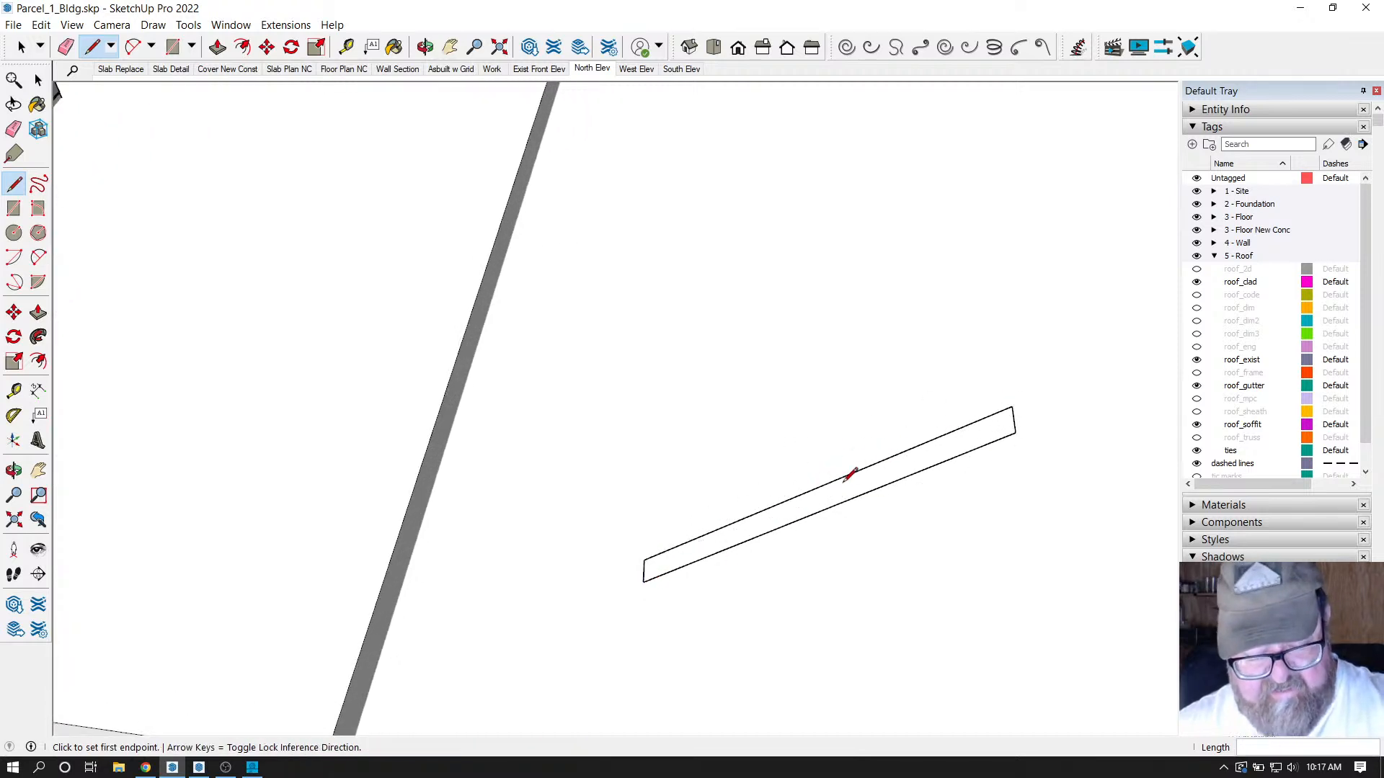
pyautogui.hotkey('ctrl', 'z')
pyautogui.hotkey('ctrl', 'z')
pyautogui.scroll(-10, 850, 470)
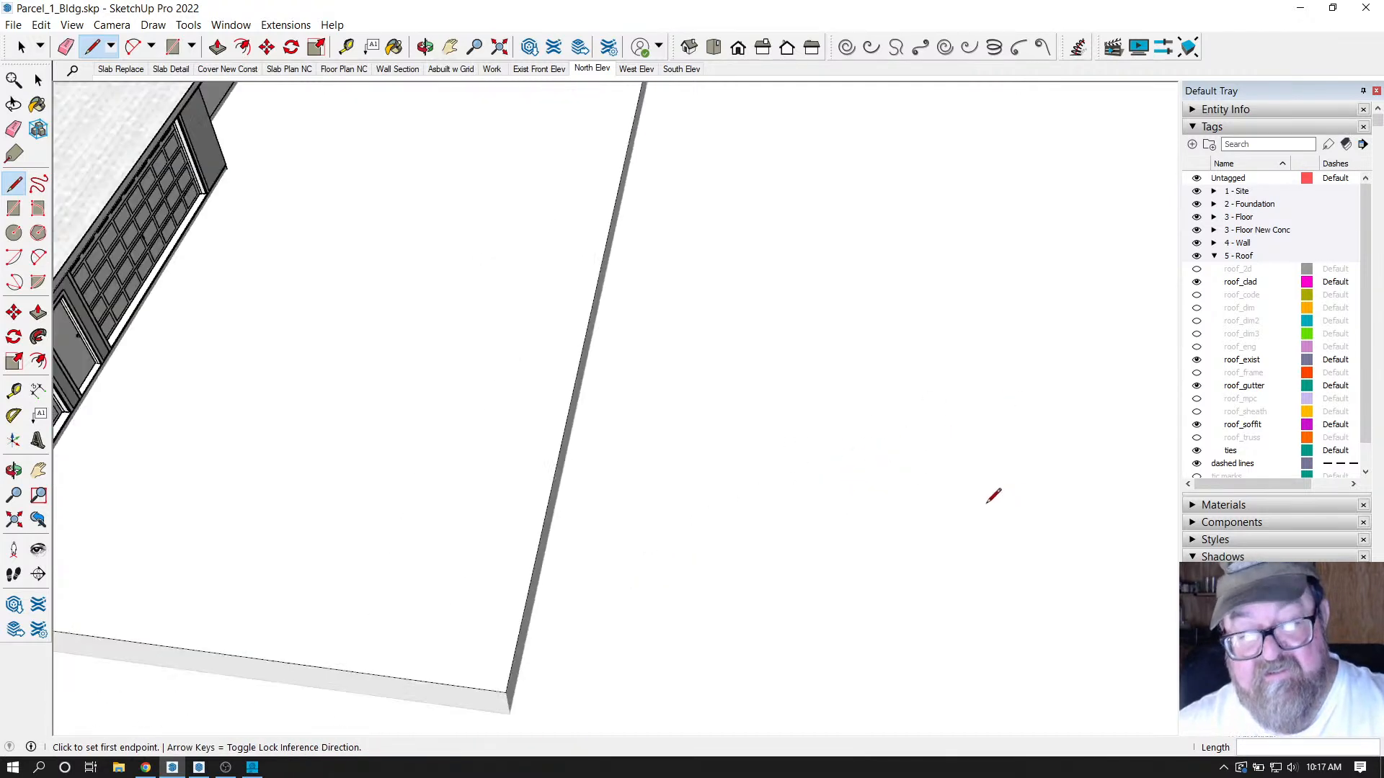
# Go to the gabled house scene and orbit to eye level facing the garage doors.
pyautogui.click(292, 68)
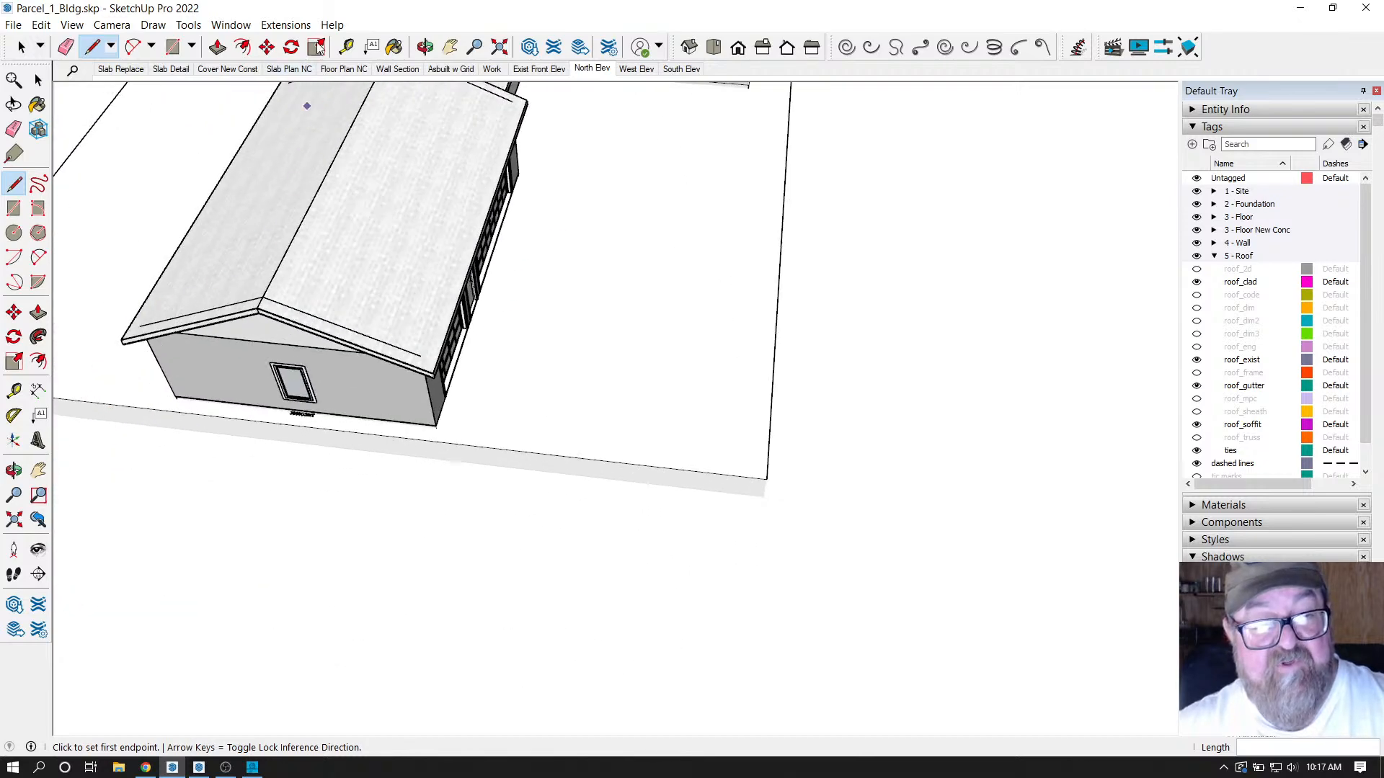
pyautogui.click(426, 47)
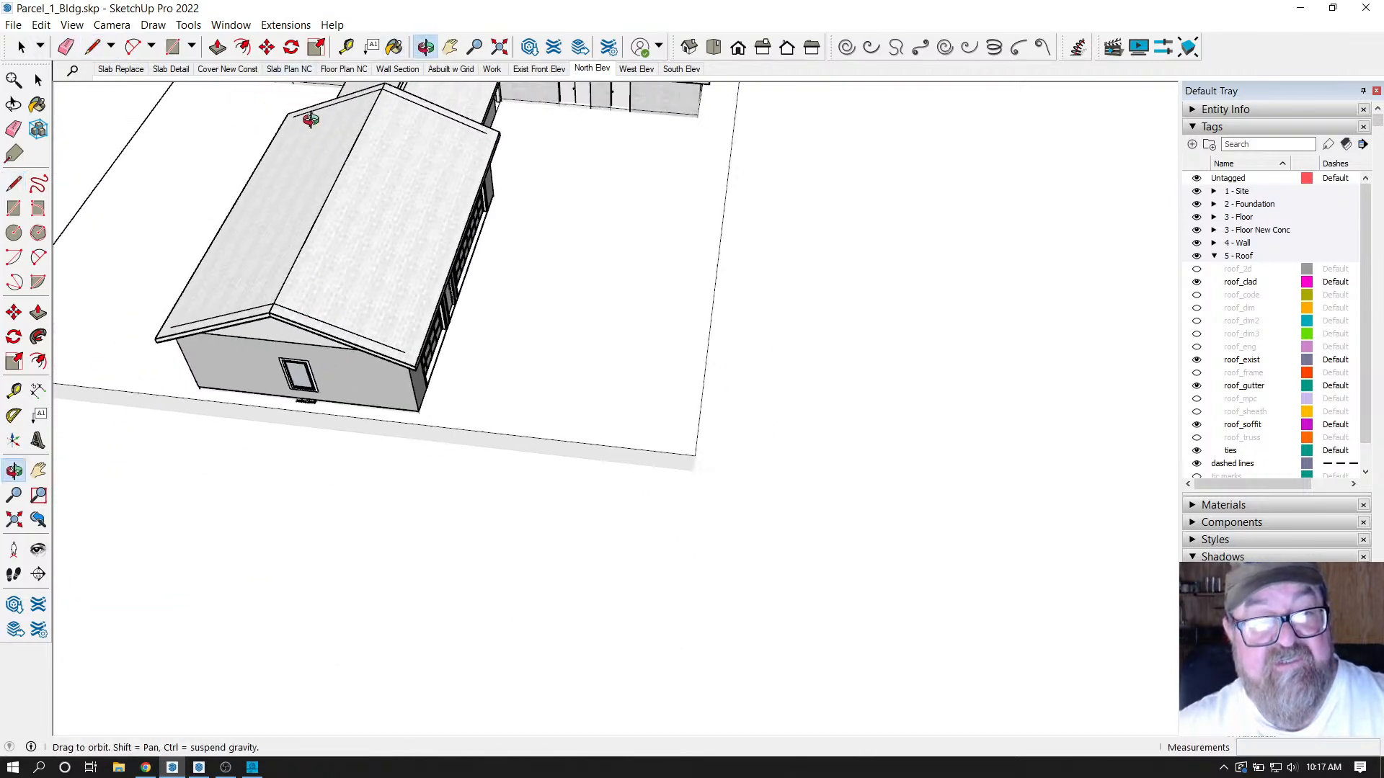
pyautogui.scroll(5, 288, 137)
pyautogui.moveTo(414, 369); pyautogui.dragTo(305, 235)
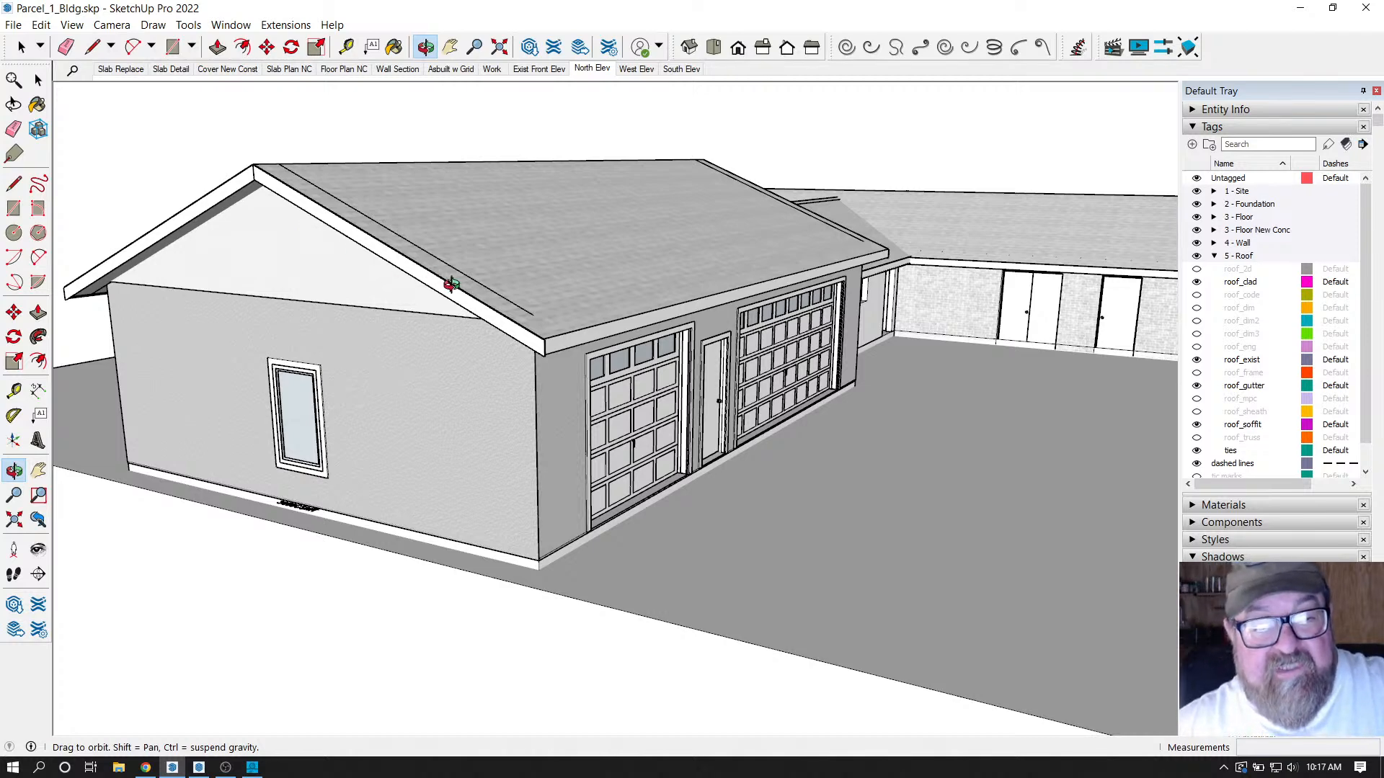
pyautogui.moveTo(506, 321); pyautogui.dragTo(457, 321)
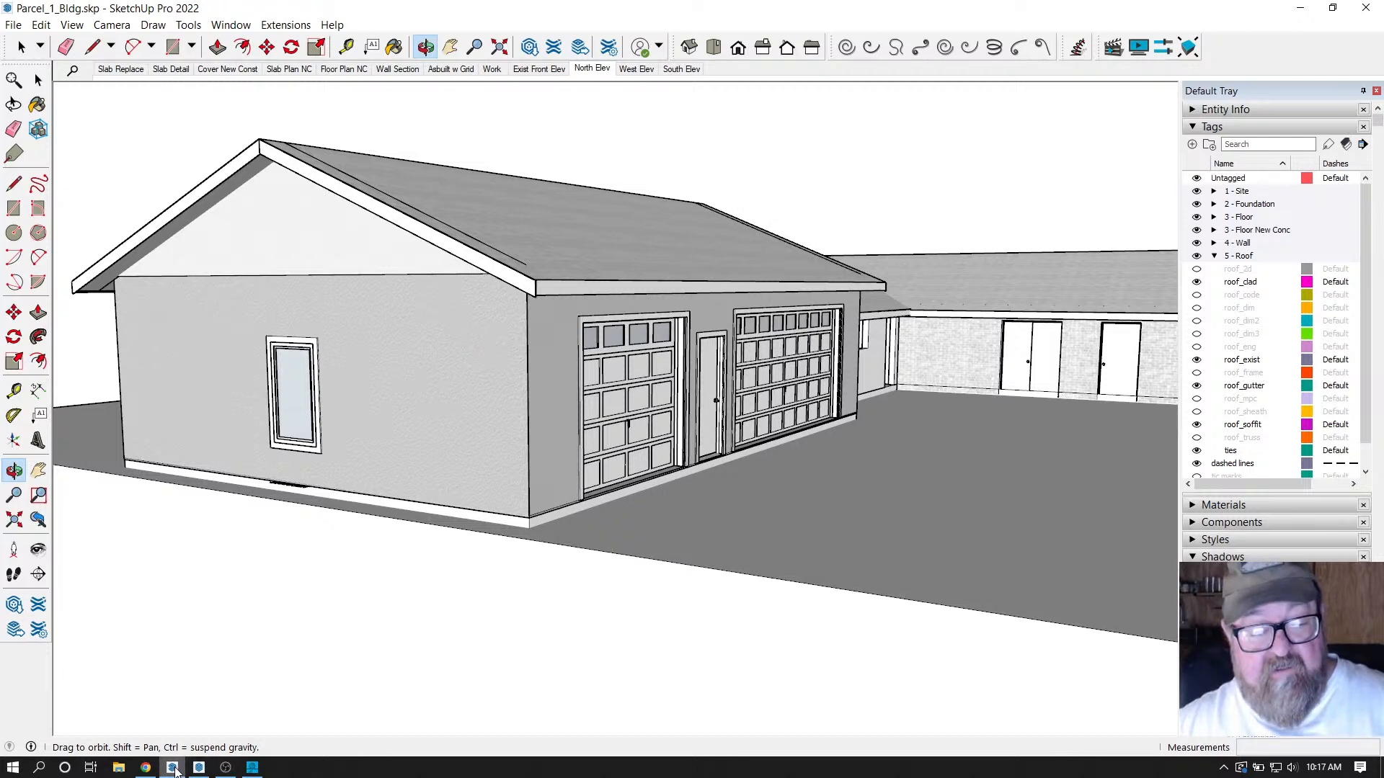
# Return to Chrome and switch to the Live streaming - YouTube Studio tab.
pyautogui.click(145, 768)
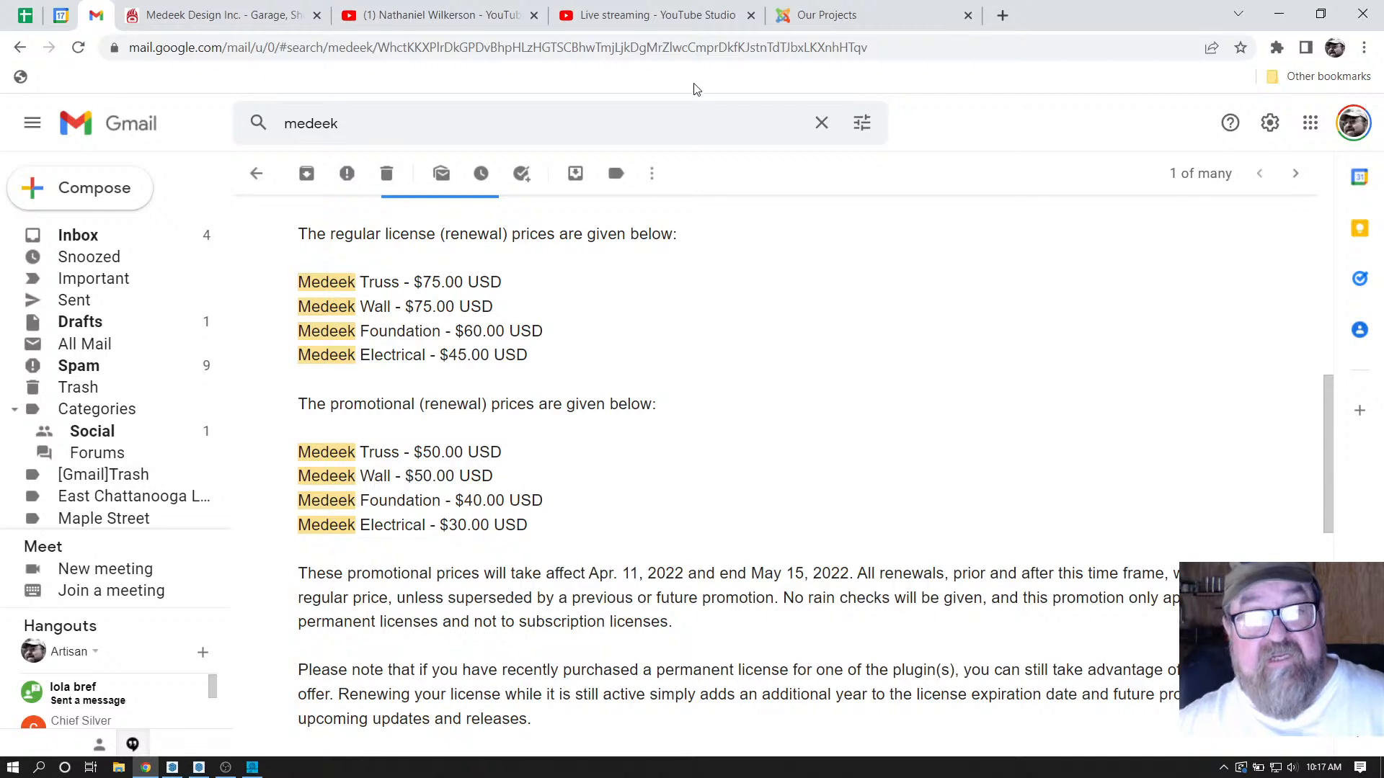
pyautogui.click(826, 16)
pyautogui.click(742, 22)
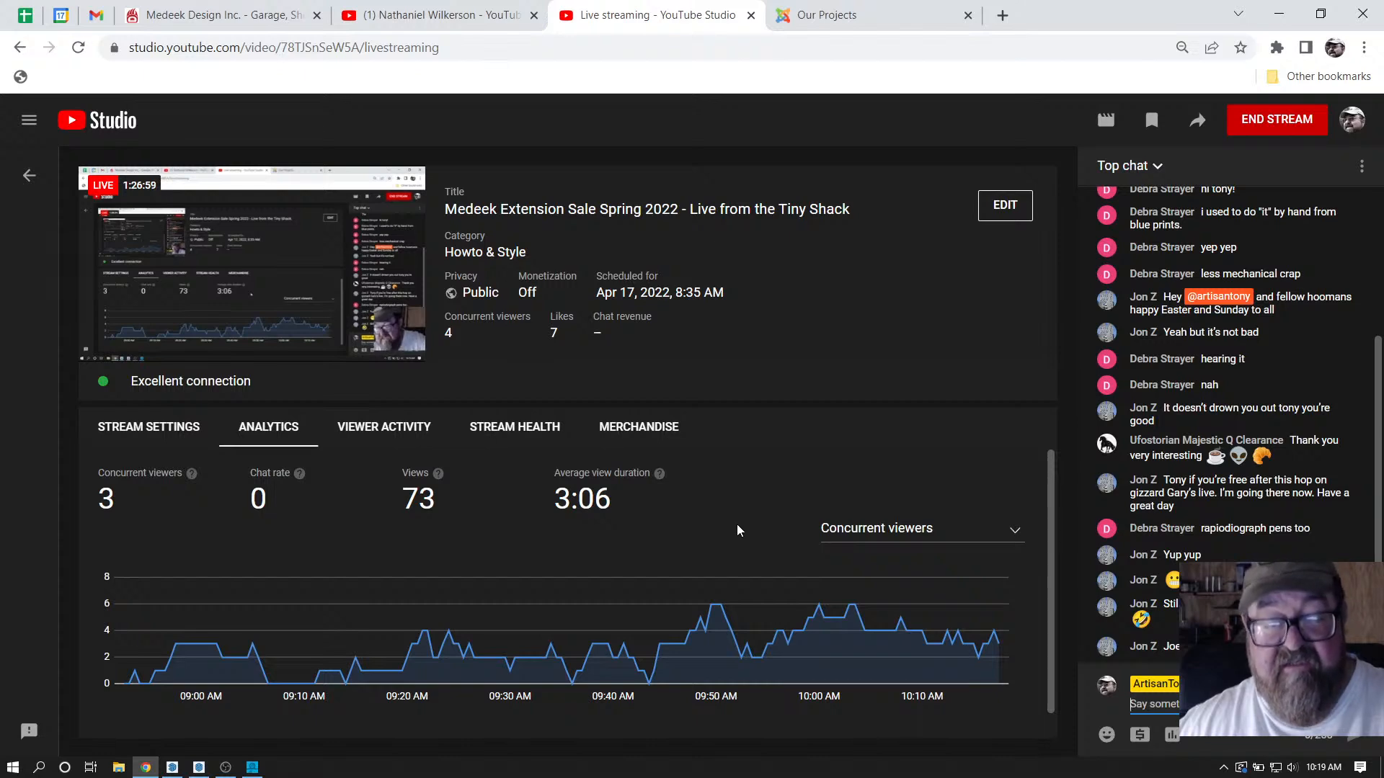
# End the Medeek Extension Sale Spring 2022 livestream and confirm.
pyautogui.click(1299, 120)
pyautogui.click(839, 494)
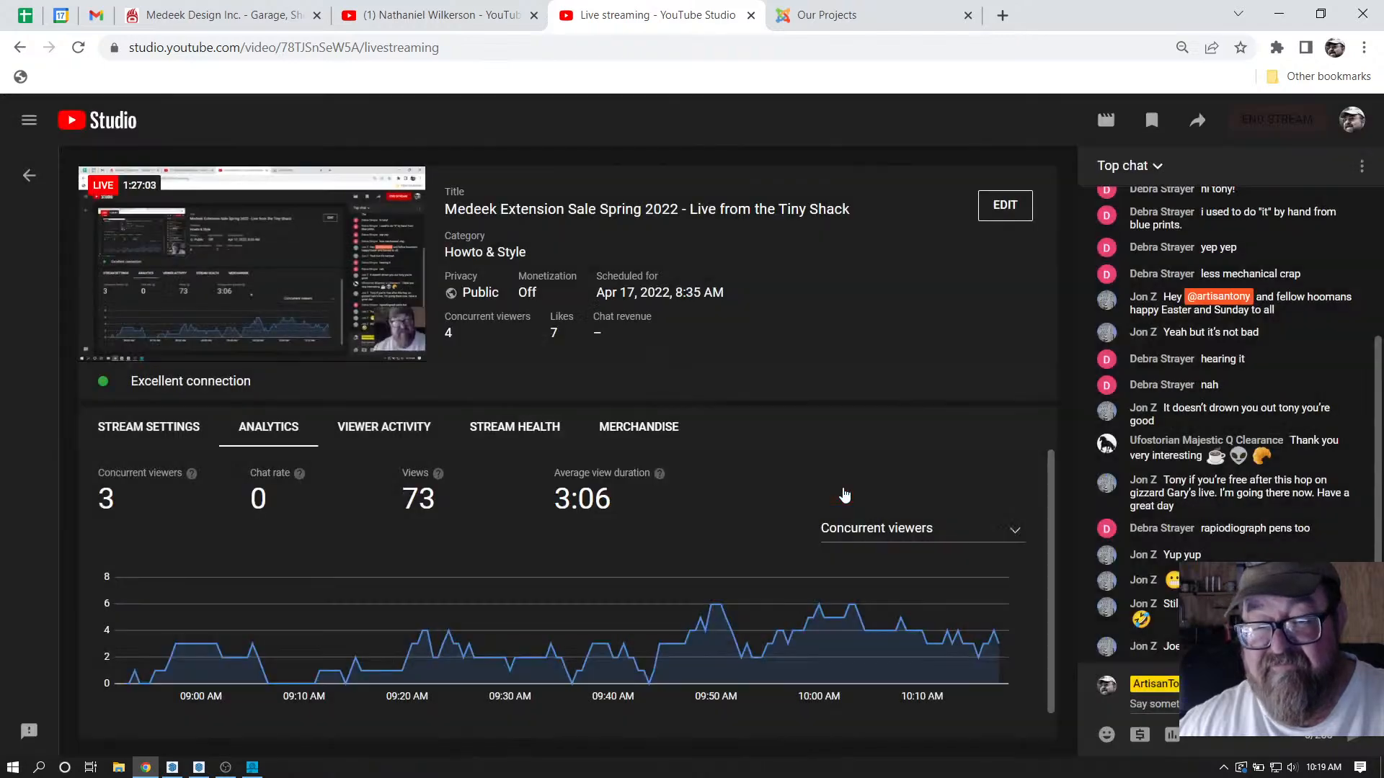